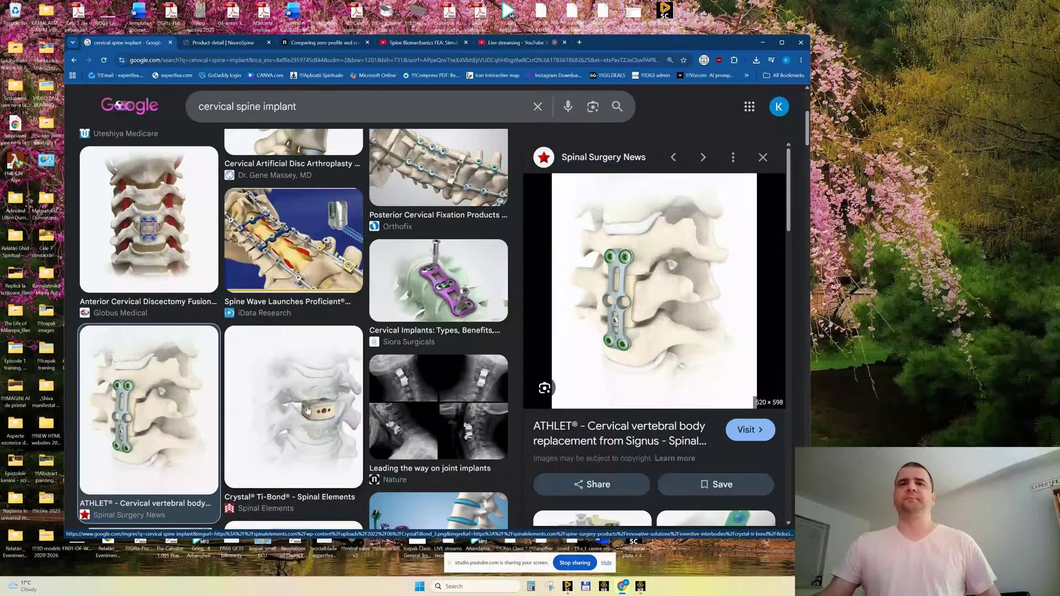
Browse the cervical spine implant image results and open the SIGNUS cervical vertebral body replacement image to examine its plate design.
{"action": "scroll", "coordinate": [314, 394], "scroll_direction": "down", "scroll_amount": 4}
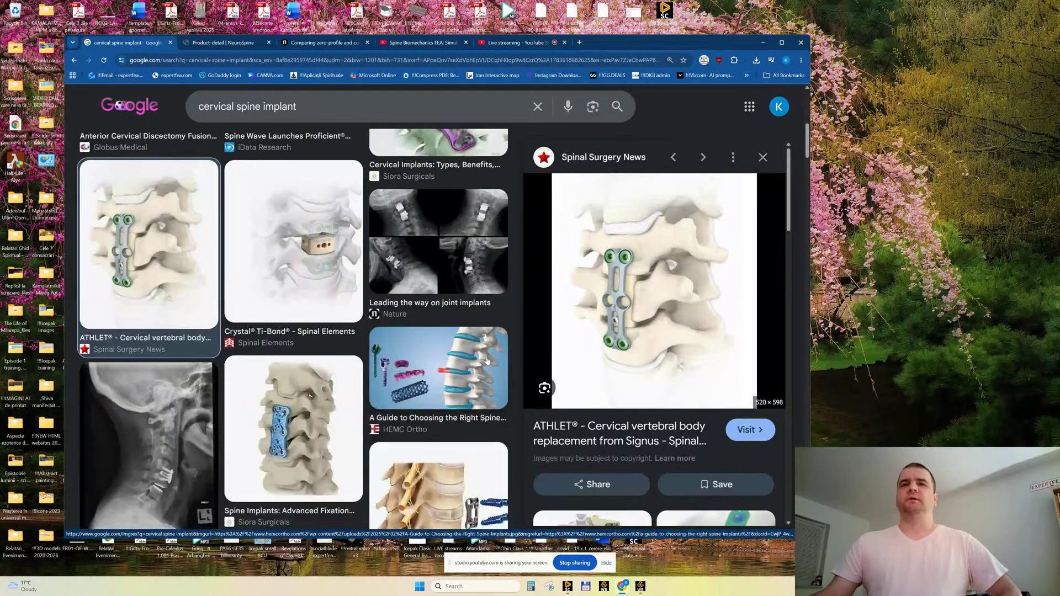
{"action": "scroll", "coordinate": [464, 332], "scroll_direction": "down", "scroll_amount": 1}
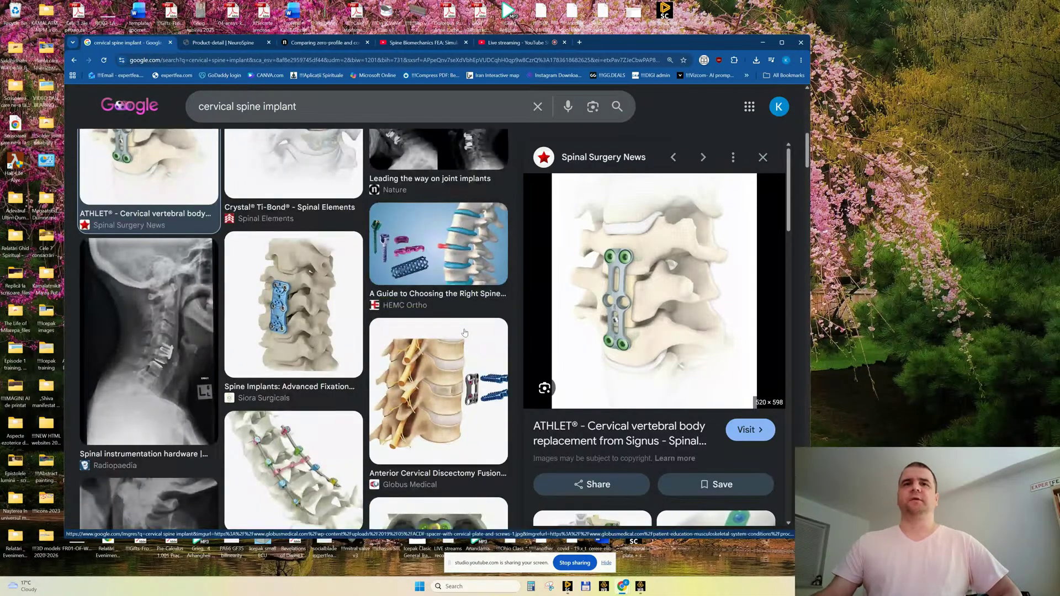
{"action": "scroll", "coordinate": [607, 314], "scroll_direction": "down", "scroll_amount": 2}
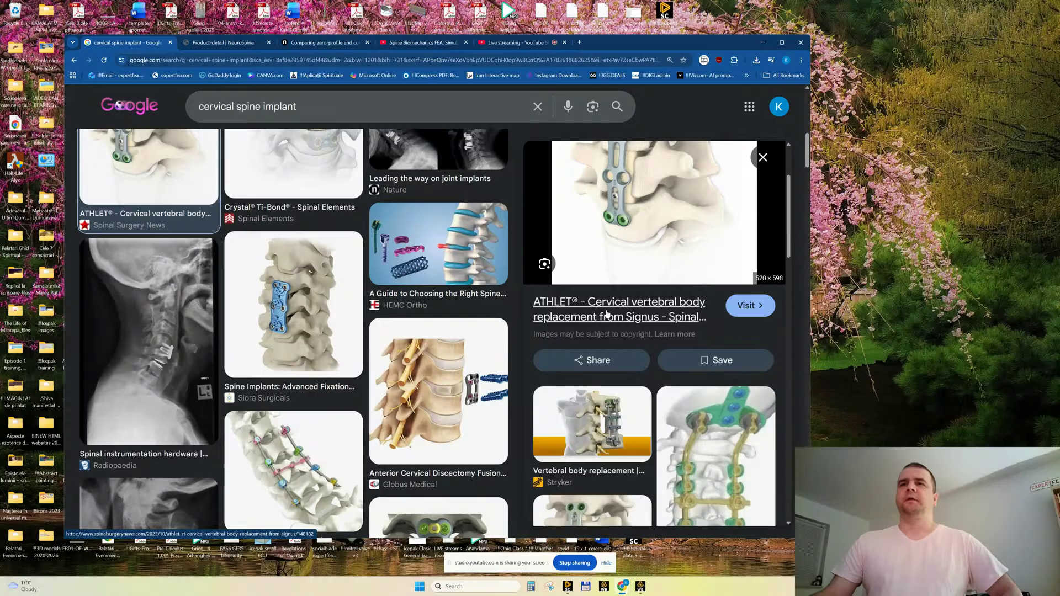
{"action": "scroll", "coordinate": [607, 314], "scroll_direction": "down", "scroll_amount": 2}
{"action": "scroll", "coordinate": [609, 381], "scroll_direction": "down", "scroll_amount": 2}
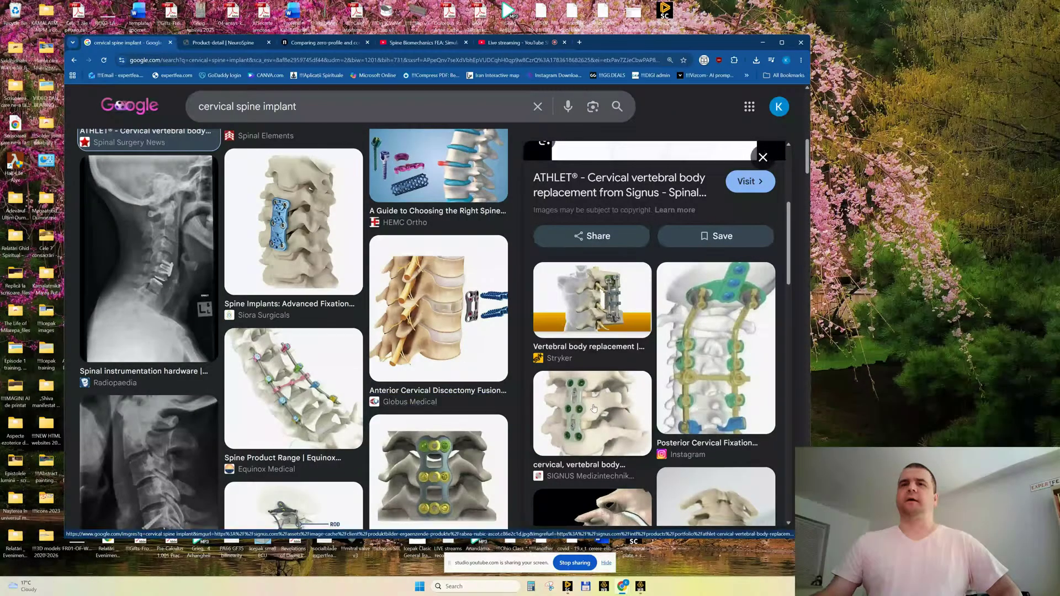
{"action": "left_click", "coordinate": [608, 381]}
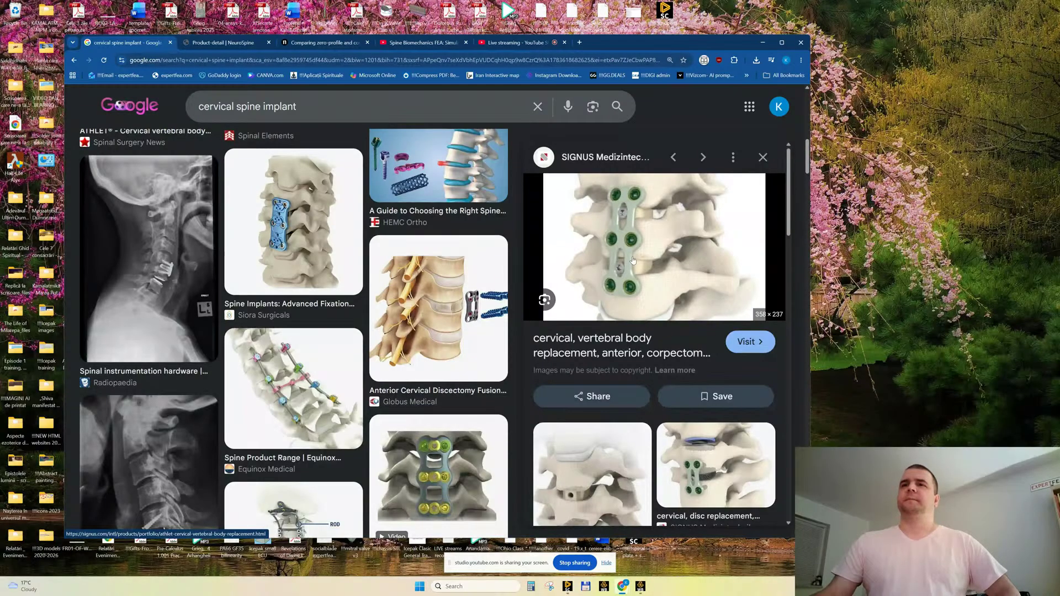
{"action": "scroll", "coordinate": [618, 332], "scroll_direction": "down", "scroll_amount": 3}
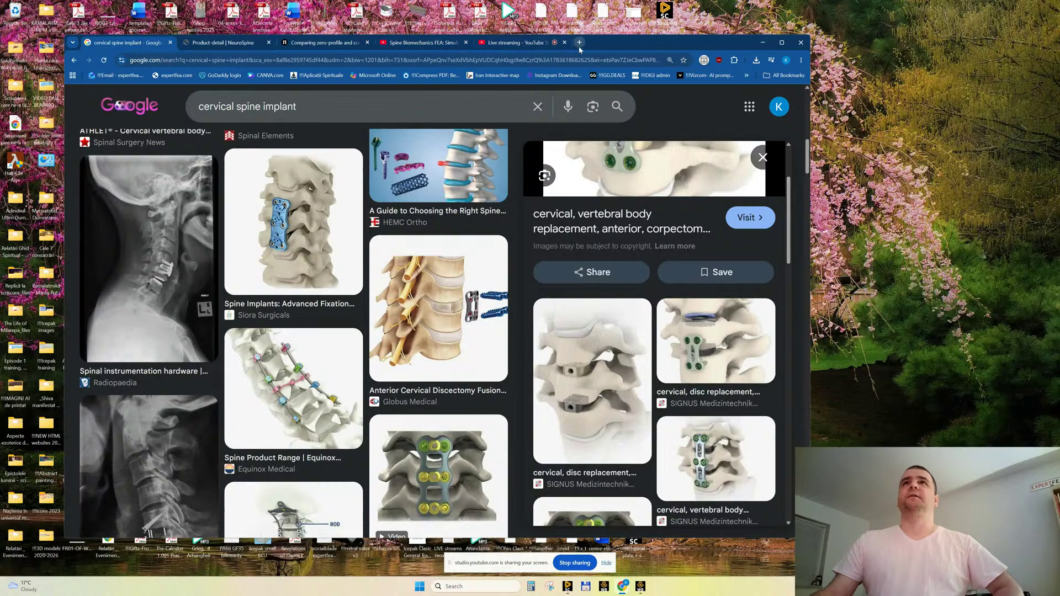
Open expertfea.com in a new tab and look through its home page and the Biomechanics Tutorials 42-52 page.
{"action": "key", "text": "ctrl+t"}
{"action": "left_click", "coordinate": [172, 75]}
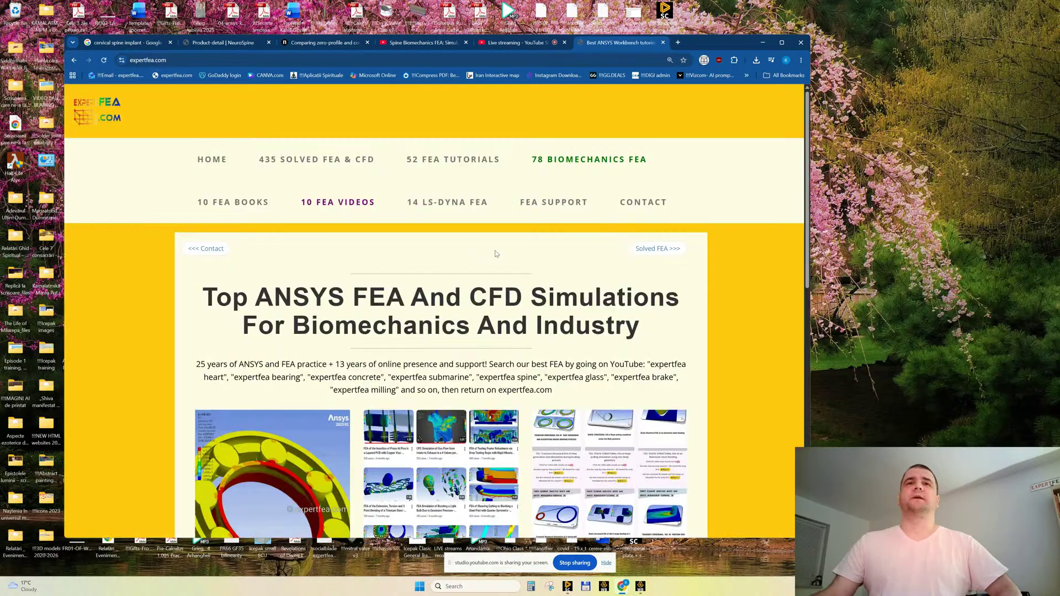
{"action": "scroll", "coordinate": [685, 390], "scroll_direction": "down", "scroll_amount": 3}
{"action": "scroll", "coordinate": [685, 390], "scroll_direction": "down", "scroll_amount": 3}
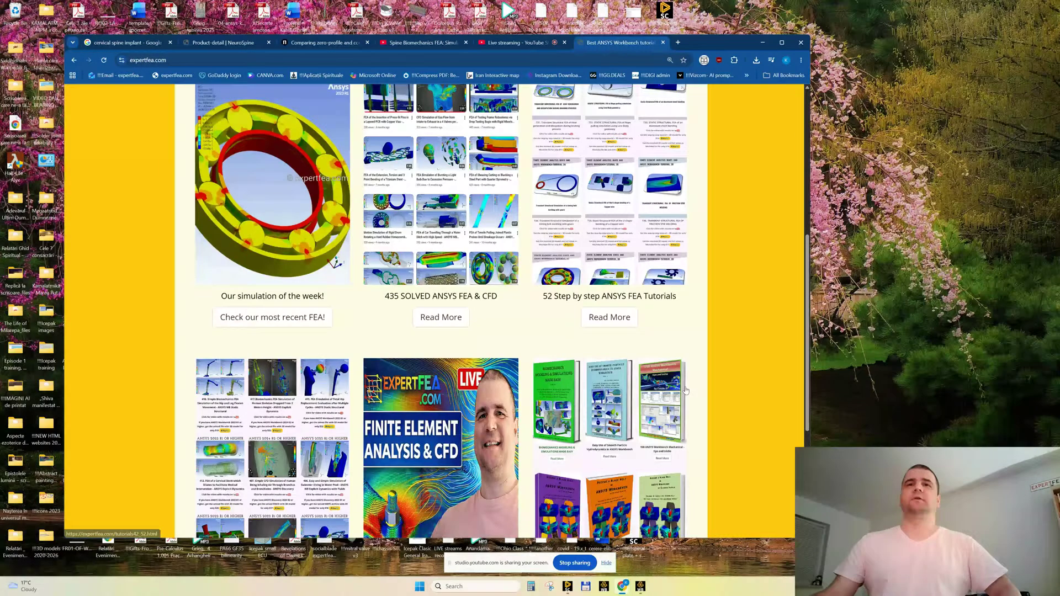
{"action": "scroll", "coordinate": [685, 390], "scroll_direction": "up", "scroll_amount": 6}
{"action": "left_click", "coordinate": [455, 160]}
{"action": "scroll", "coordinate": [486, 402], "scroll_direction": "down", "scroll_amount": 8}
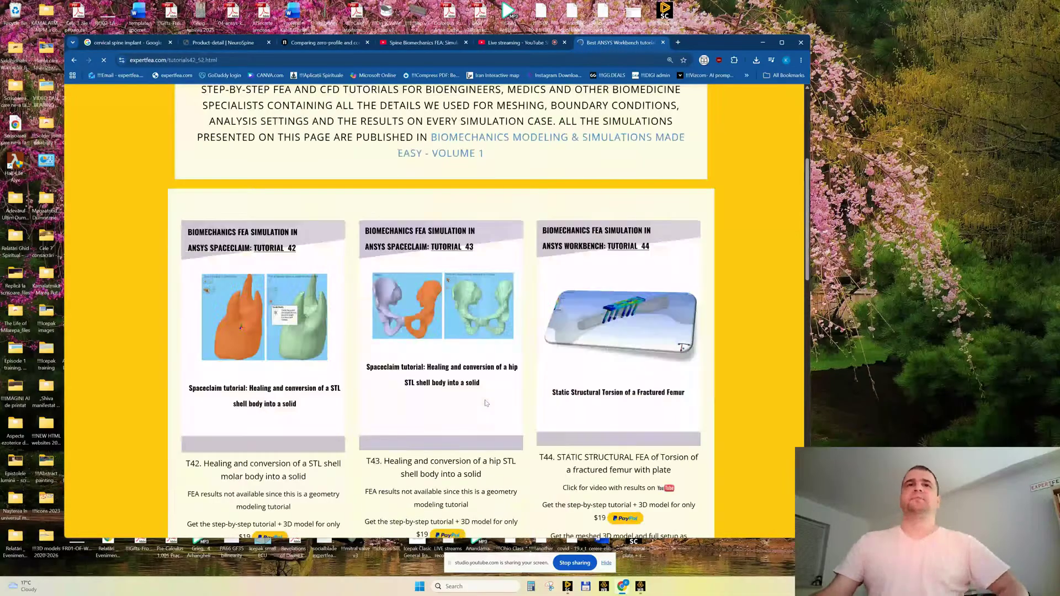
{"action": "scroll", "coordinate": [501, 342], "scroll_direction": "up", "scroll_amount": 5}
{"action": "scroll", "coordinate": [359, 142], "scroll_direction": "up", "scroll_amount": 3}
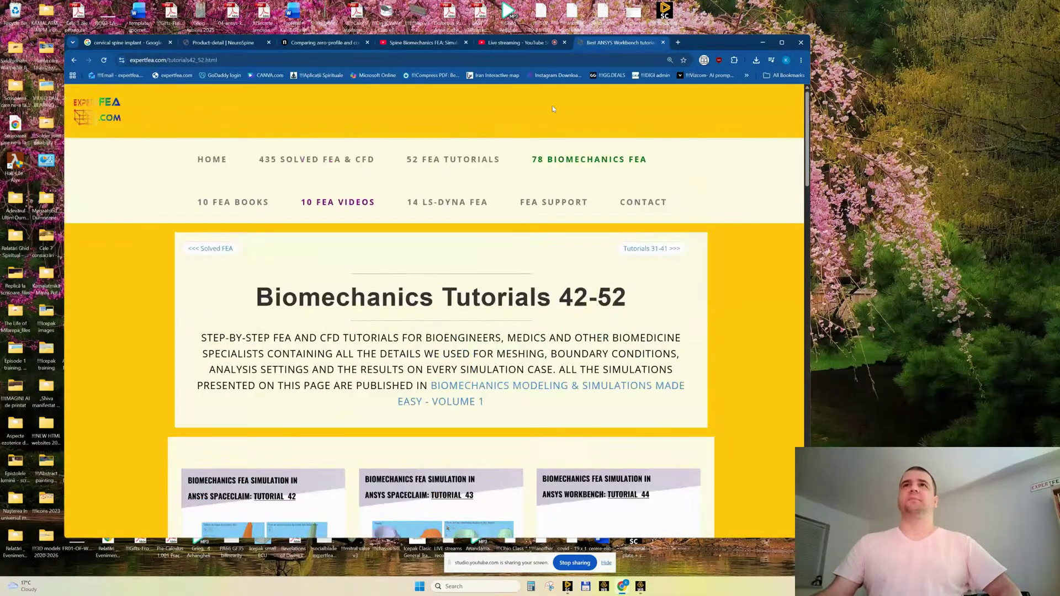
View the site's FEA books page and its FEA support and tutoring offers, closing the expertfea.com tab at the end.
{"action": "left_click", "coordinate": [233, 202]}
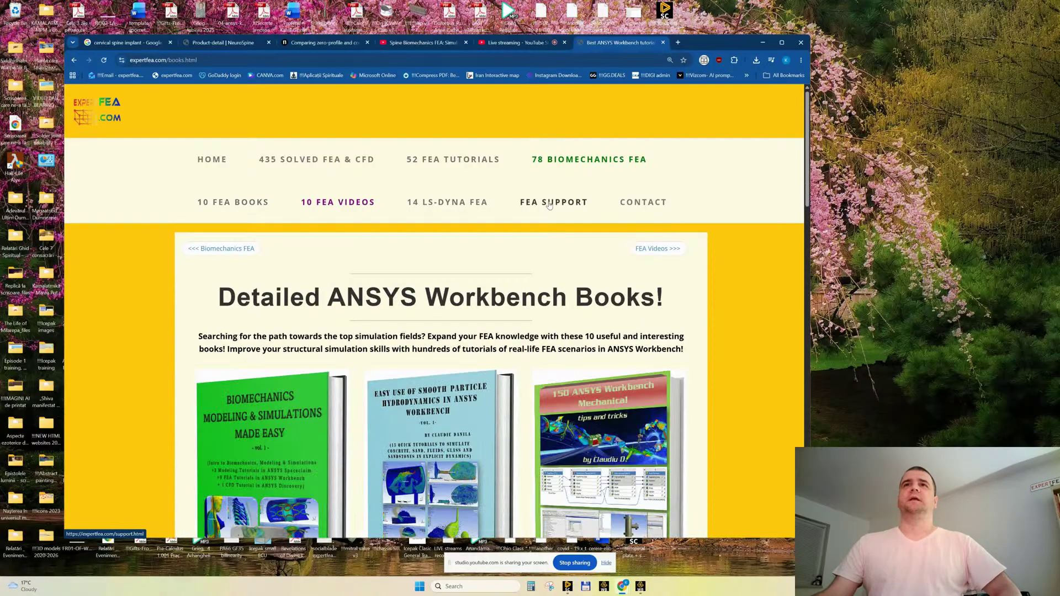
{"action": "left_click", "coordinate": [549, 203]}
{"action": "scroll", "coordinate": [622, 319], "scroll_direction": "down", "scroll_amount": 5}
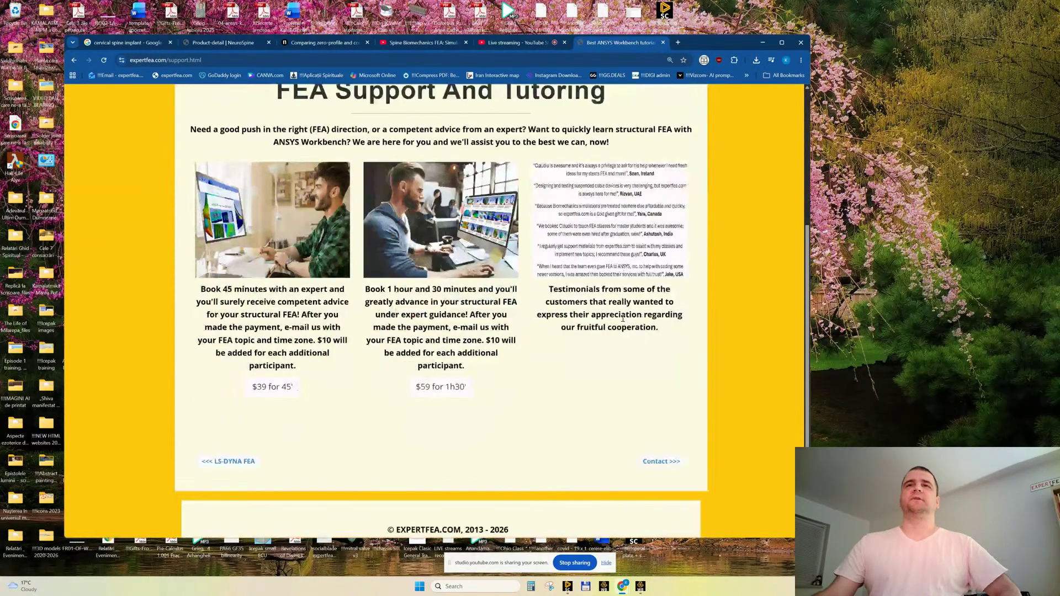
{"action": "scroll", "coordinate": [499, 402], "scroll_direction": "up", "scroll_amount": 1}
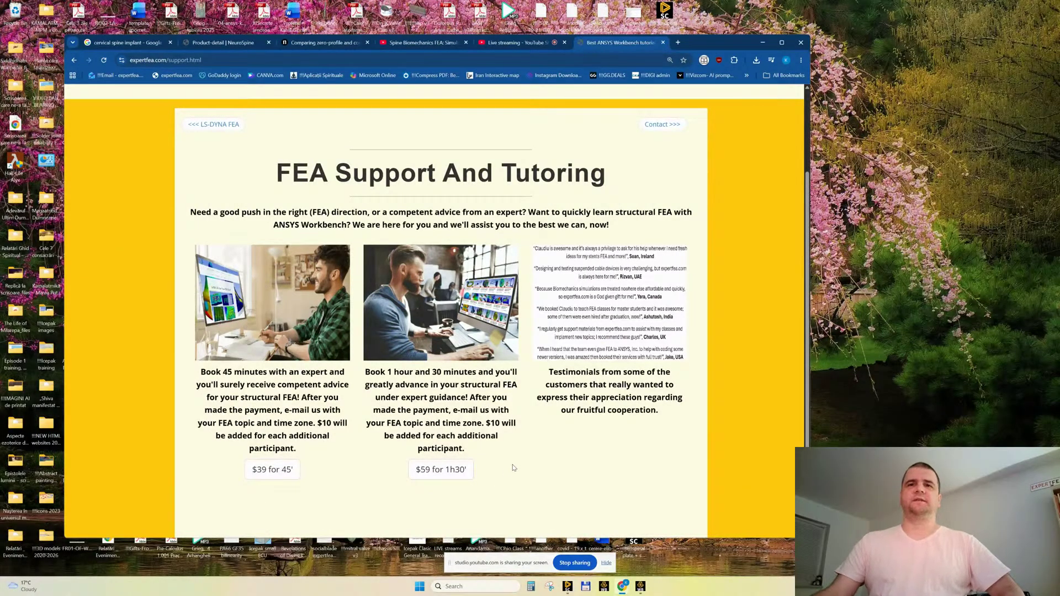
{"action": "left_click_drag", "start_coordinate": [515, 460], "coordinate": [268, 340]}
{"action": "left_click", "coordinate": [558, 448]}
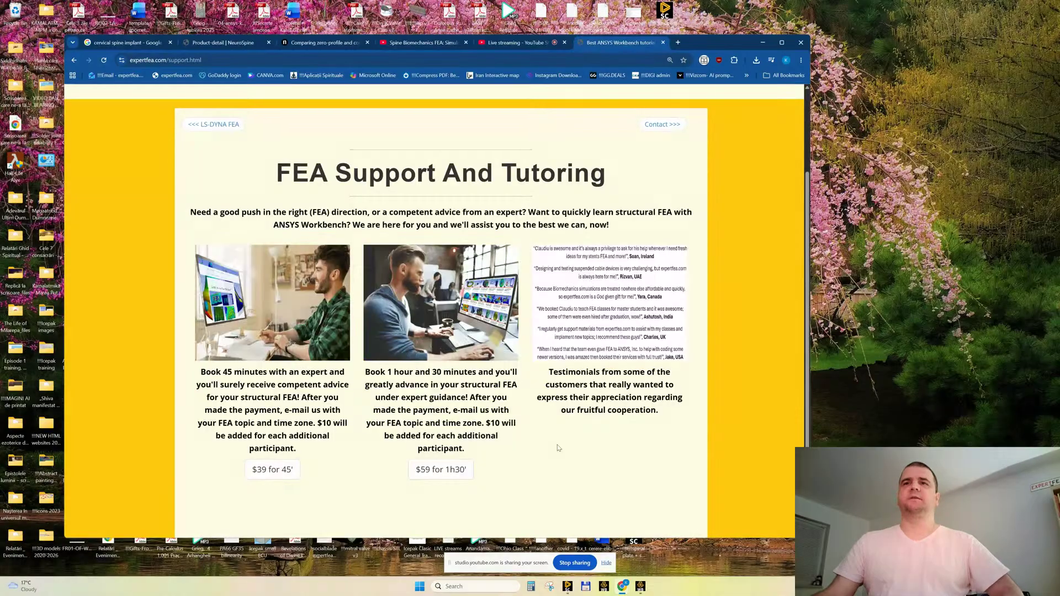
{"action": "left_click_drag", "start_coordinate": [557, 448], "coordinate": [440, 490]}
{"action": "left_click", "coordinate": [623, 458]}
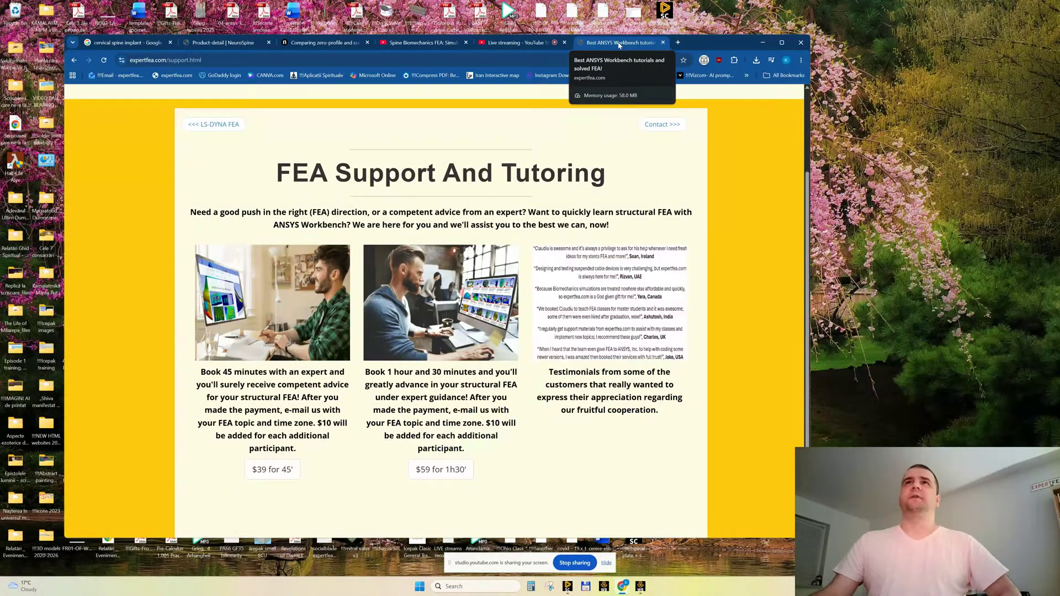
{"action": "middle_click", "coordinate": [620, 46]}
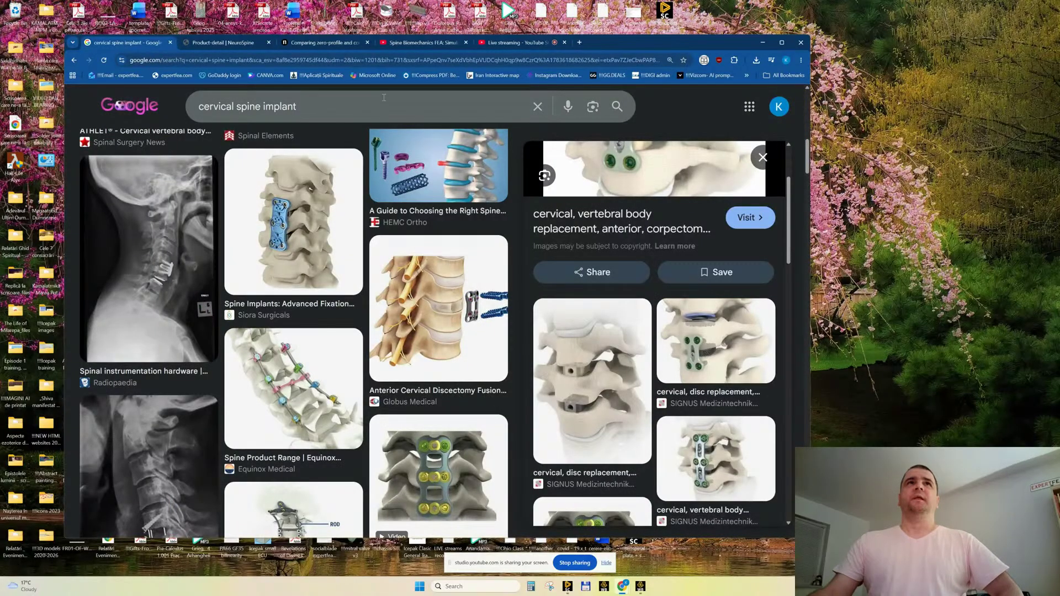
Switch to the Nature article on zero-profile versus conventional cage and plate, maximize the browser, and examine Figure 1's implant models at full size.
{"action": "left_click", "coordinate": [325, 44]}
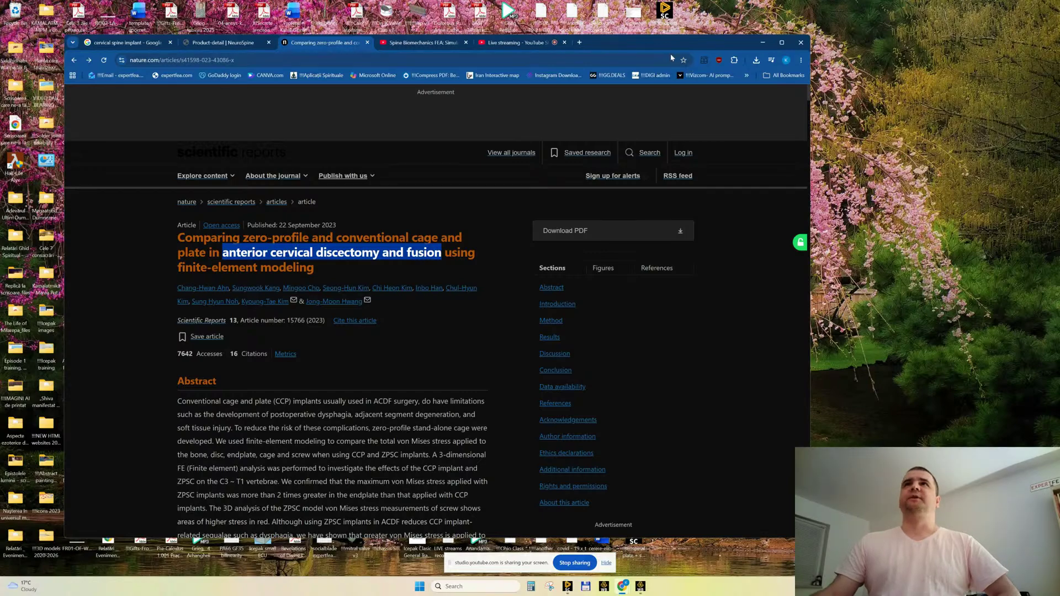
{"action": "left_click", "coordinate": [782, 42]}
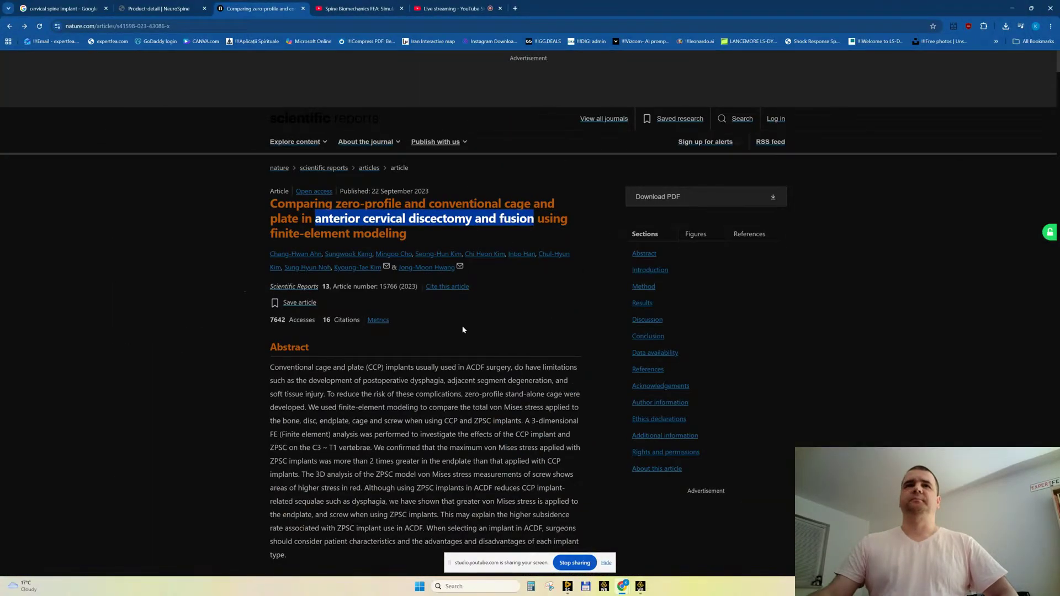
{"action": "scroll", "coordinate": [462, 329], "scroll_direction": "down", "scroll_amount": 10}
{"action": "scroll", "coordinate": [453, 329], "scroll_direction": "down", "scroll_amount": 6}
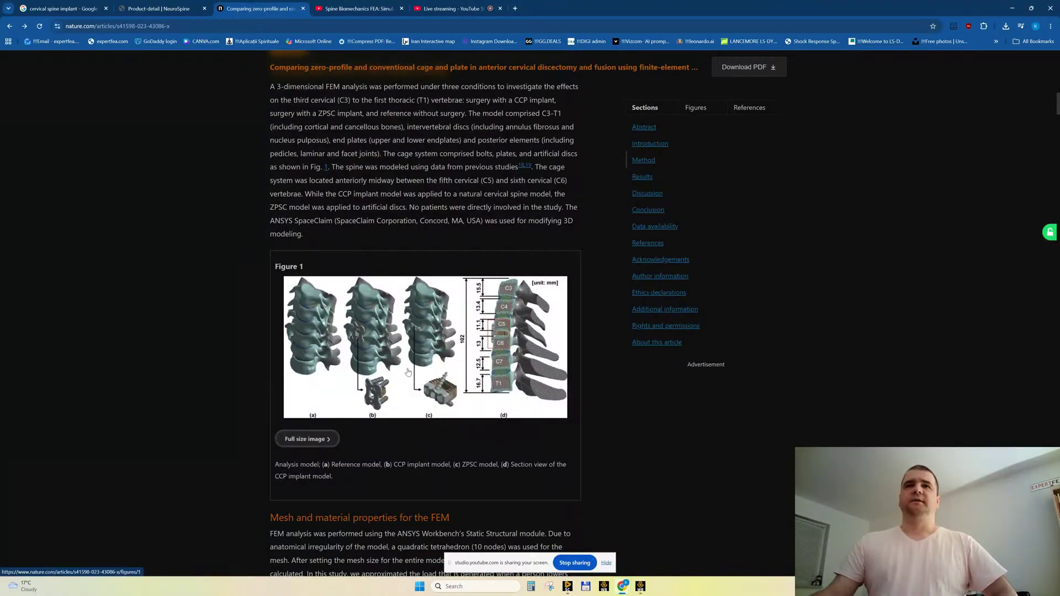
{"action": "scroll", "coordinate": [408, 373], "scroll_direction": "down", "scroll_amount": 2}
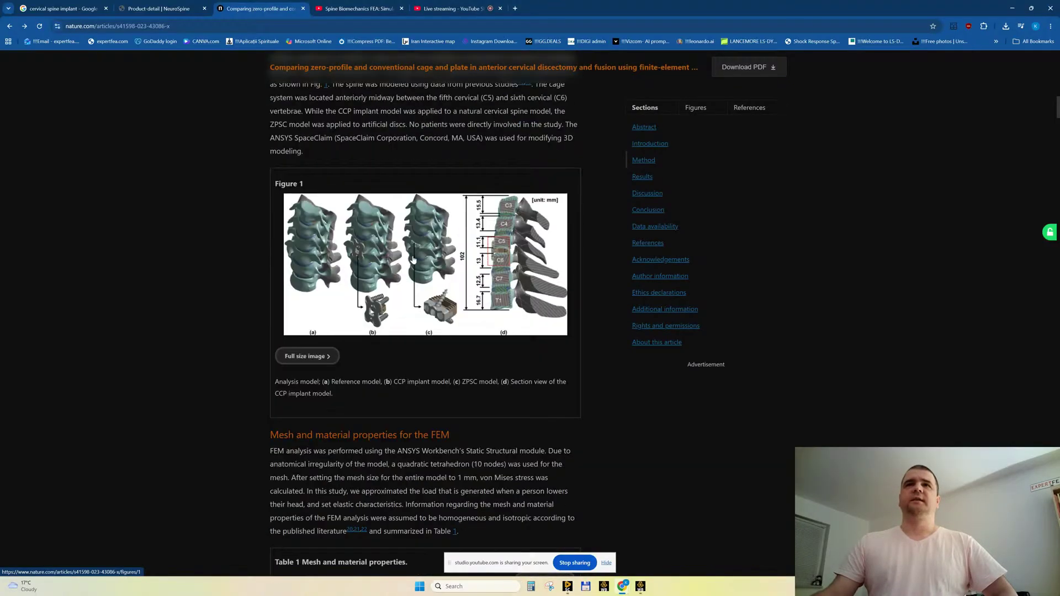
{"action": "left_click", "coordinate": [412, 260]}
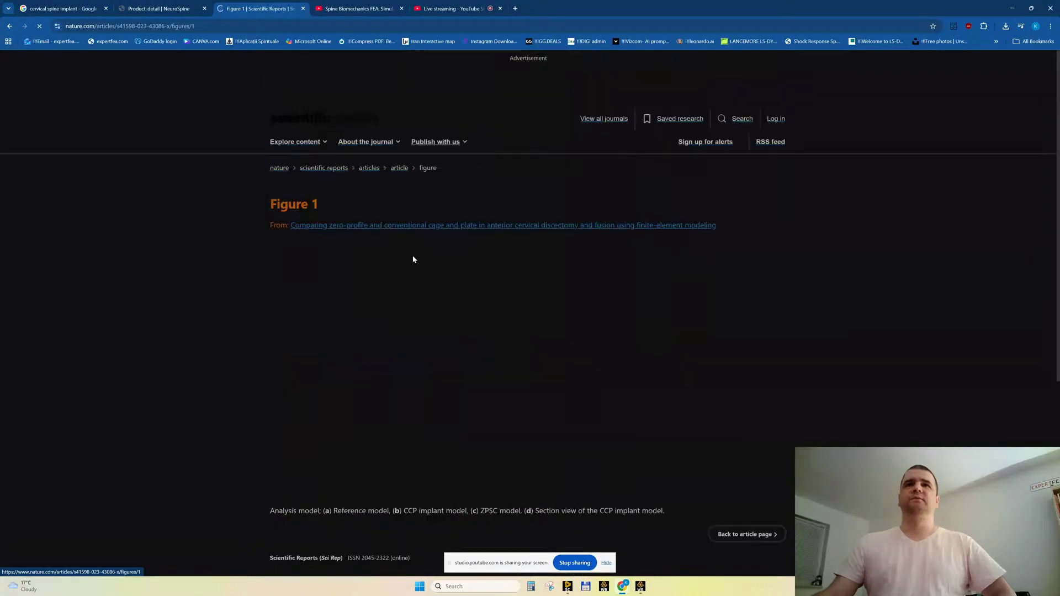
{"action": "scroll", "coordinate": [614, 369], "scroll_direction": "down", "scroll_amount": 1}
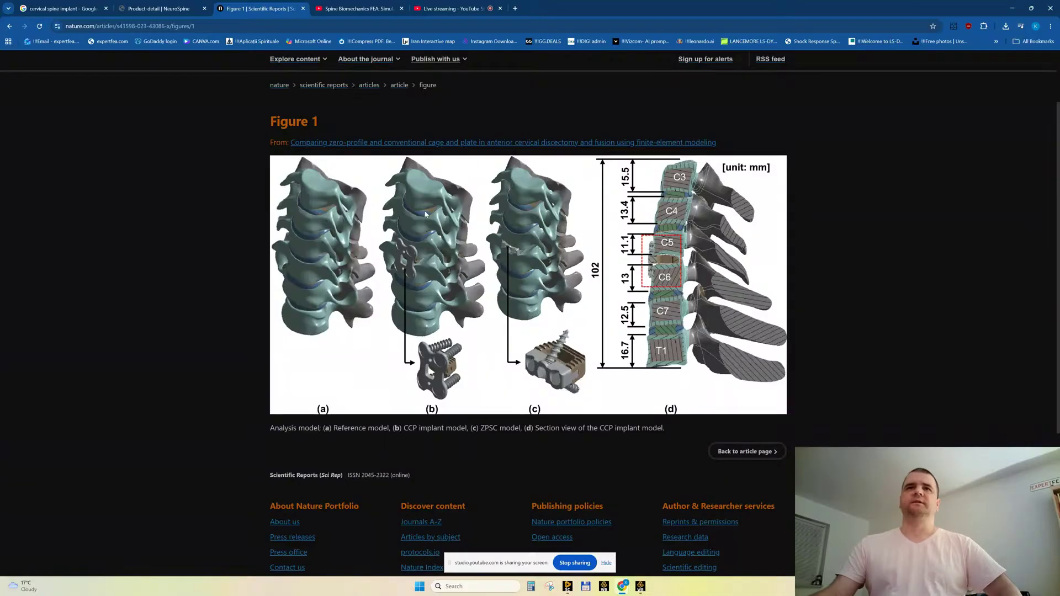
{"action": "scroll", "coordinate": [417, 256], "scroll_direction": "up", "scroll_amount": 2}
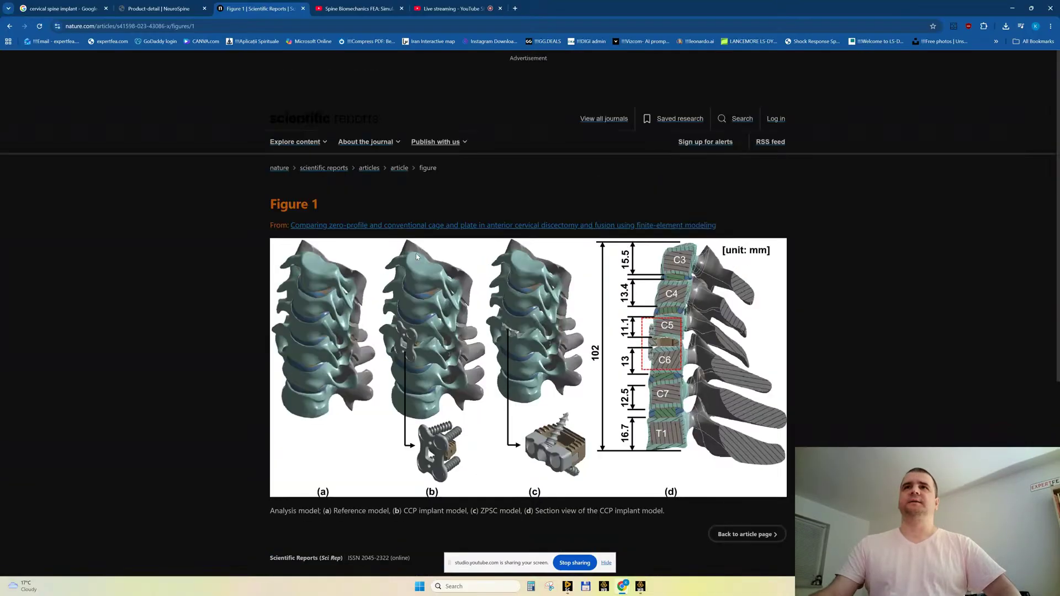
{"action": "scroll", "coordinate": [417, 257], "scroll_direction": "down", "scroll_amount": 3}
Return to the article and open Figure 2 at full size to examine the fixed support, force and moment conditions.
{"action": "left_click", "coordinate": [9, 27]}
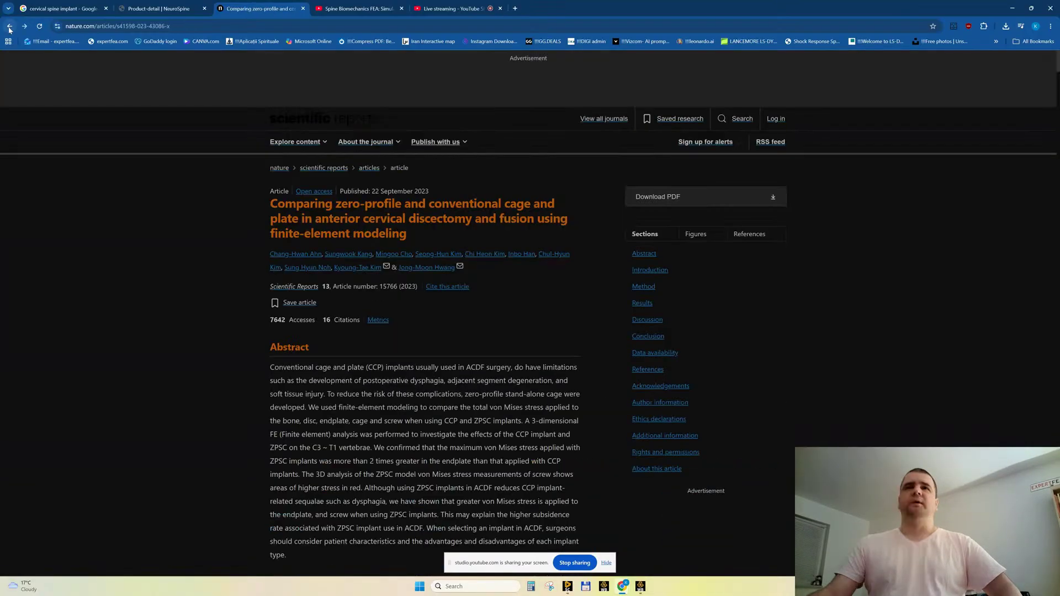
{"action": "scroll", "coordinate": [497, 290], "scroll_direction": "down", "scroll_amount": 15}
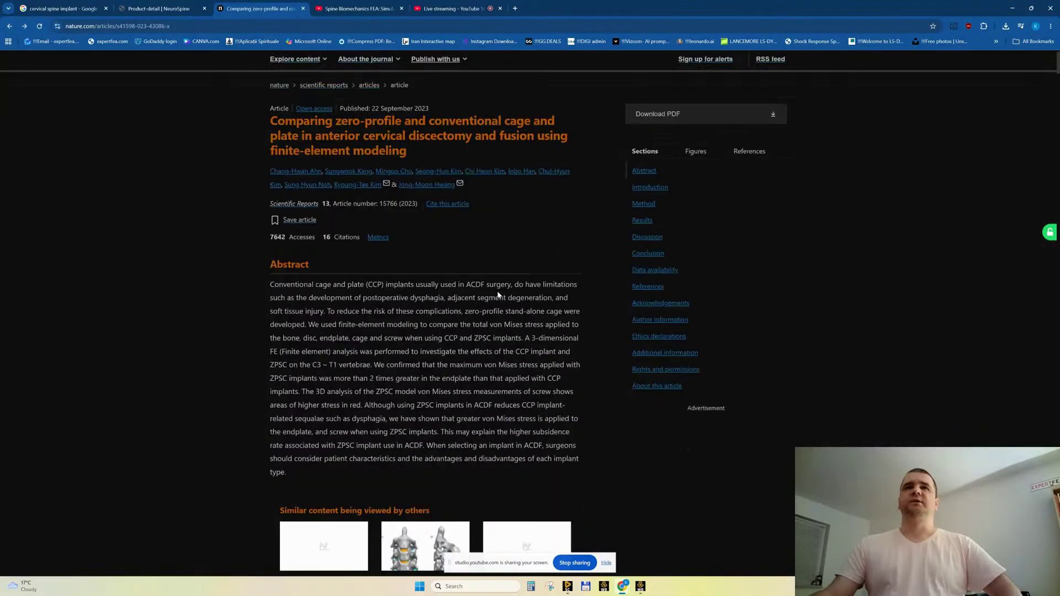
{"action": "scroll", "coordinate": [502, 297], "scroll_direction": "down", "scroll_amount": 10}
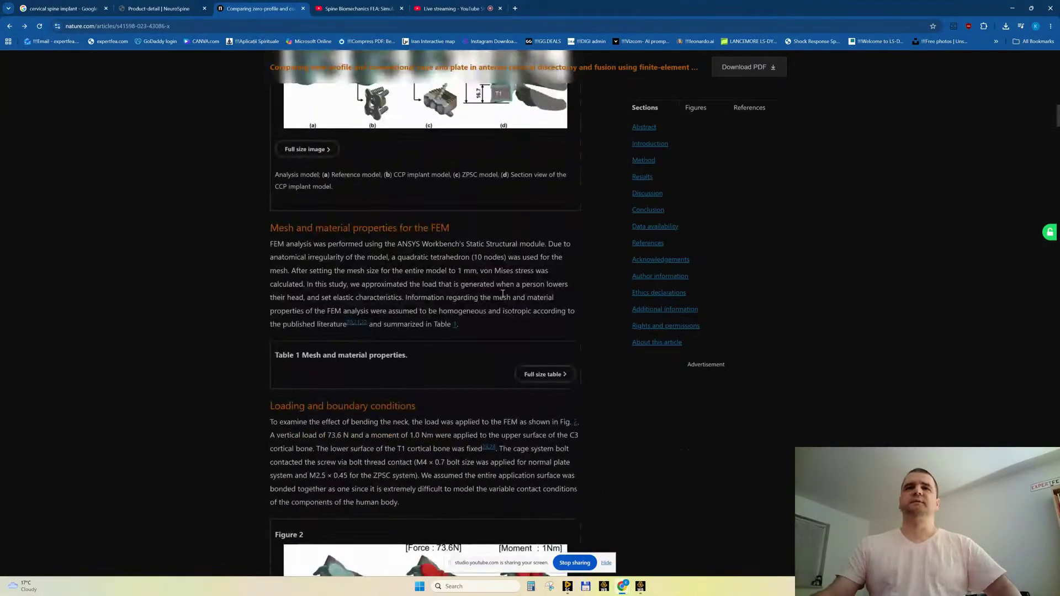
{"action": "left_click", "coordinate": [403, 337]}
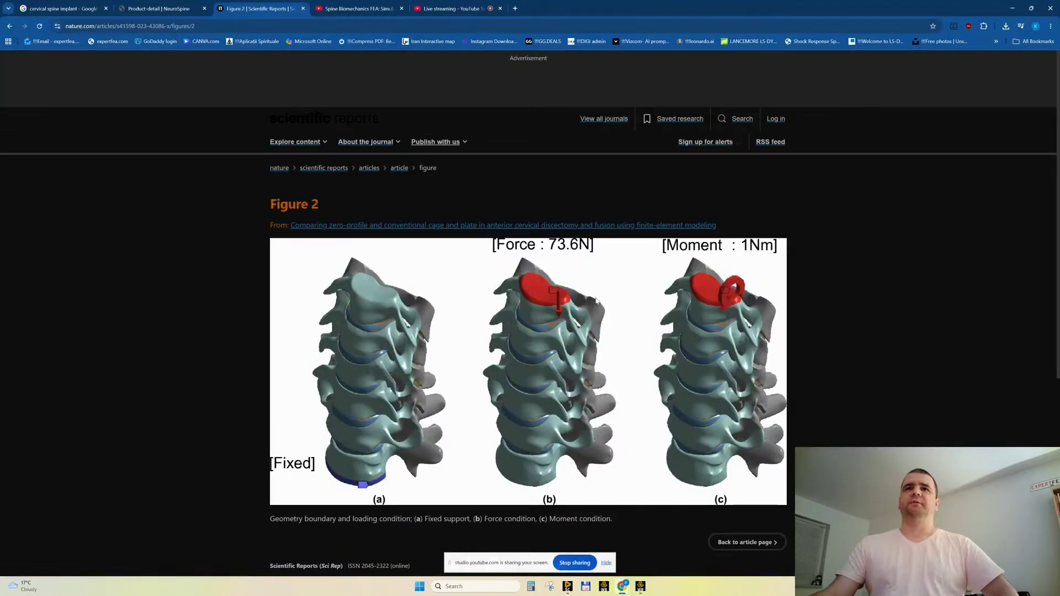
{"action": "scroll", "coordinate": [586, 341], "scroll_direction": "down", "scroll_amount": 1}
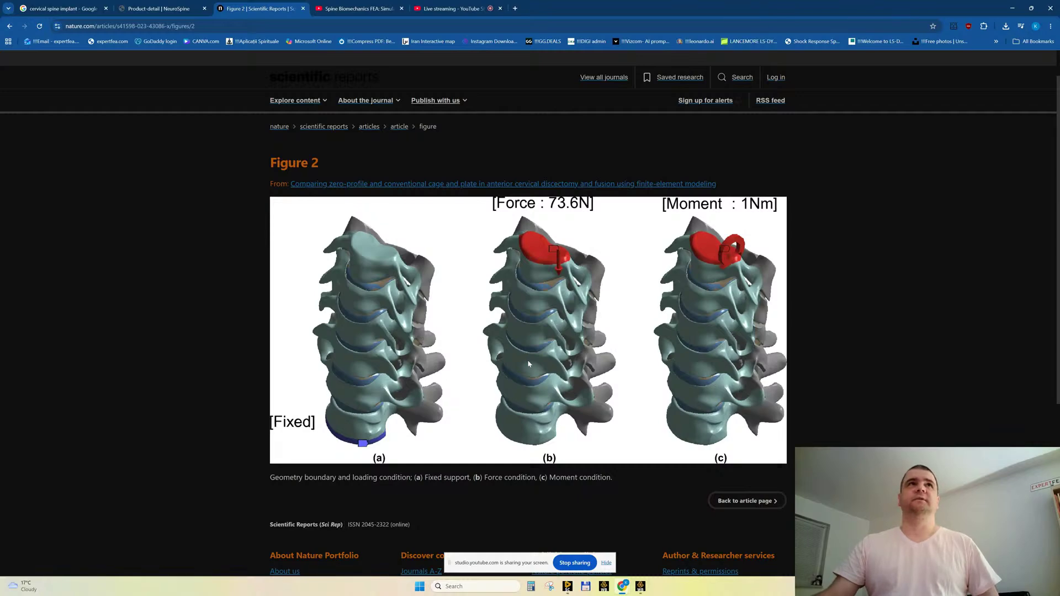
Revisit the cervical spine implant image results to compare plate designs, ending back on the article's Figure 2.
{"action": "left_click", "coordinate": [61, 8]}
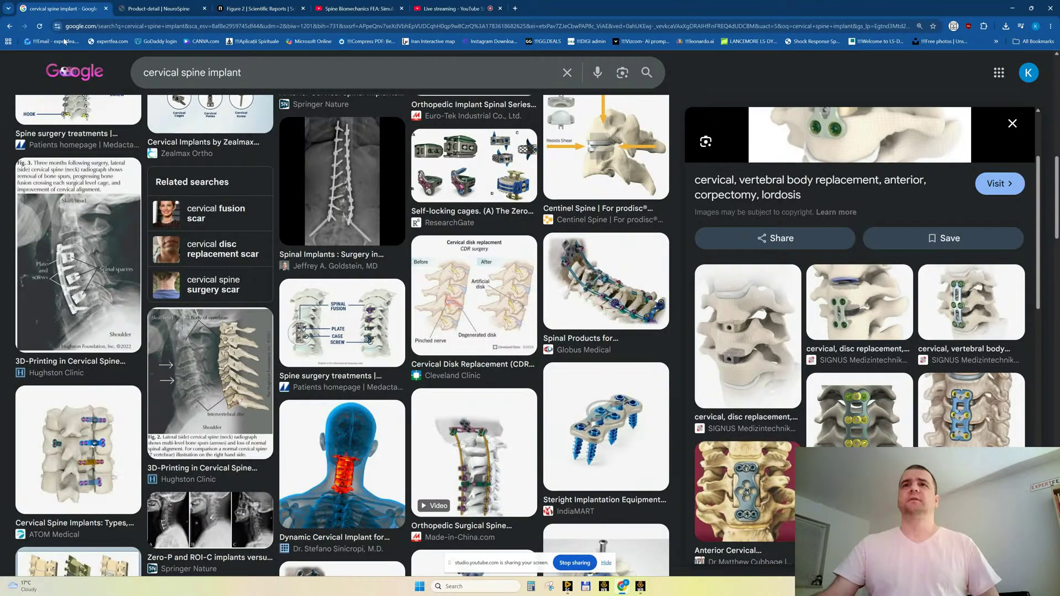
{"action": "scroll", "coordinate": [557, 320], "scroll_direction": "up", "scroll_amount": 2}
{"action": "scroll", "coordinate": [557, 320], "scroll_direction": "up", "scroll_amount": 5}
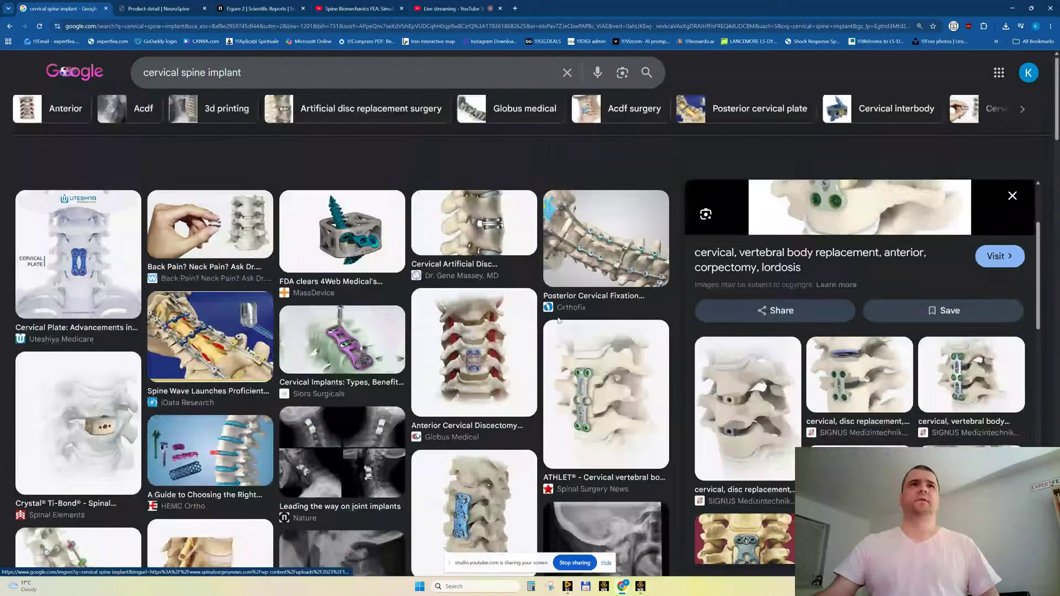
{"action": "left_click", "coordinate": [270, 10]}
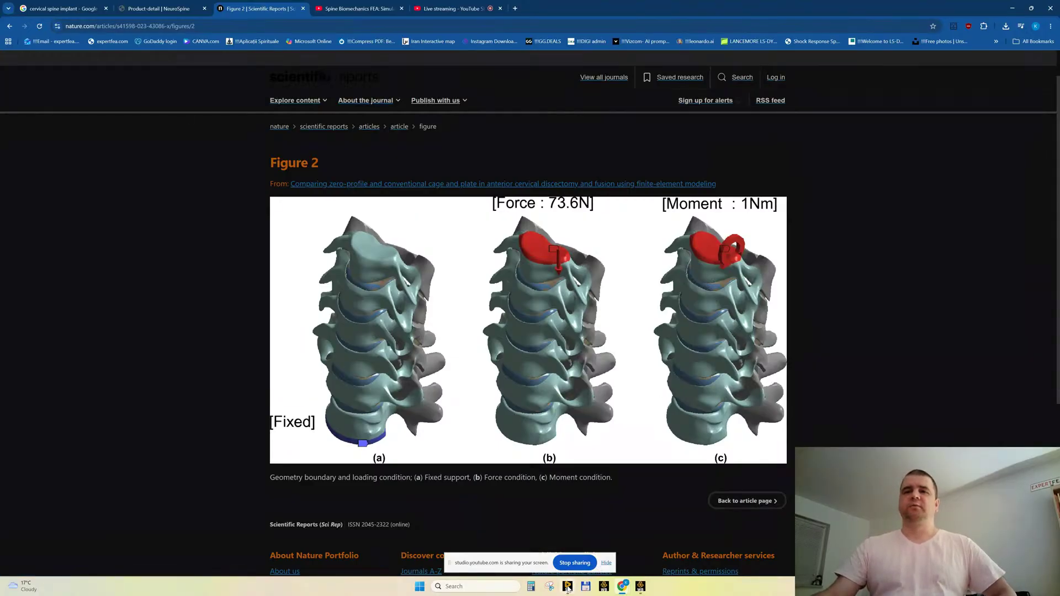
Switch to SpaceClaim, maximize its window, and display the "spinal plate + screws v1" document to inspect the plate and screws.
{"action": "left_click_drag", "start_coordinate": [503, 562], "coordinate": [851, 446]}
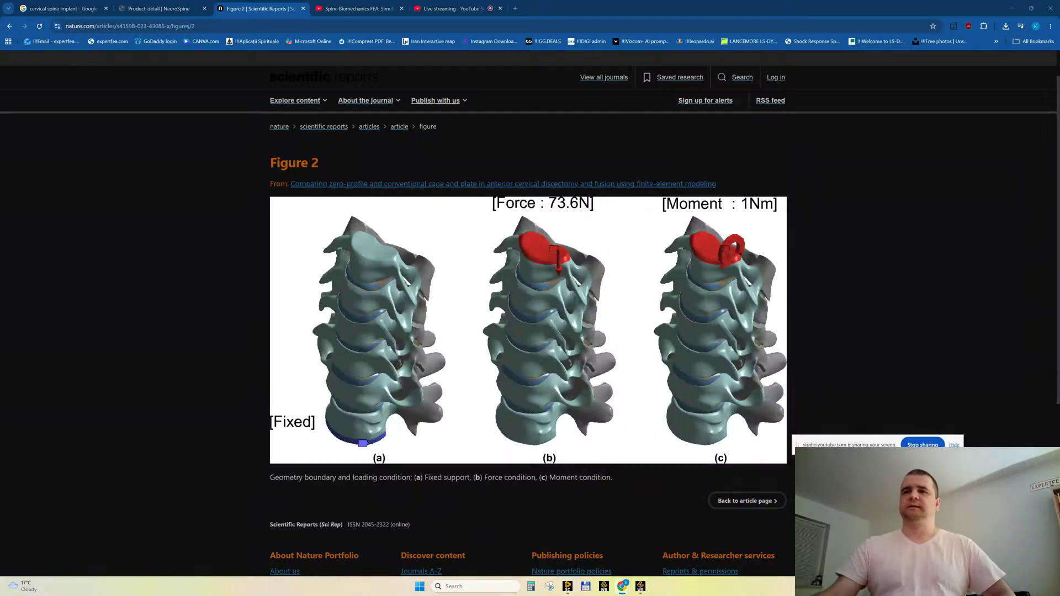
{"action": "mouse_move", "coordinate": [566, 591]}
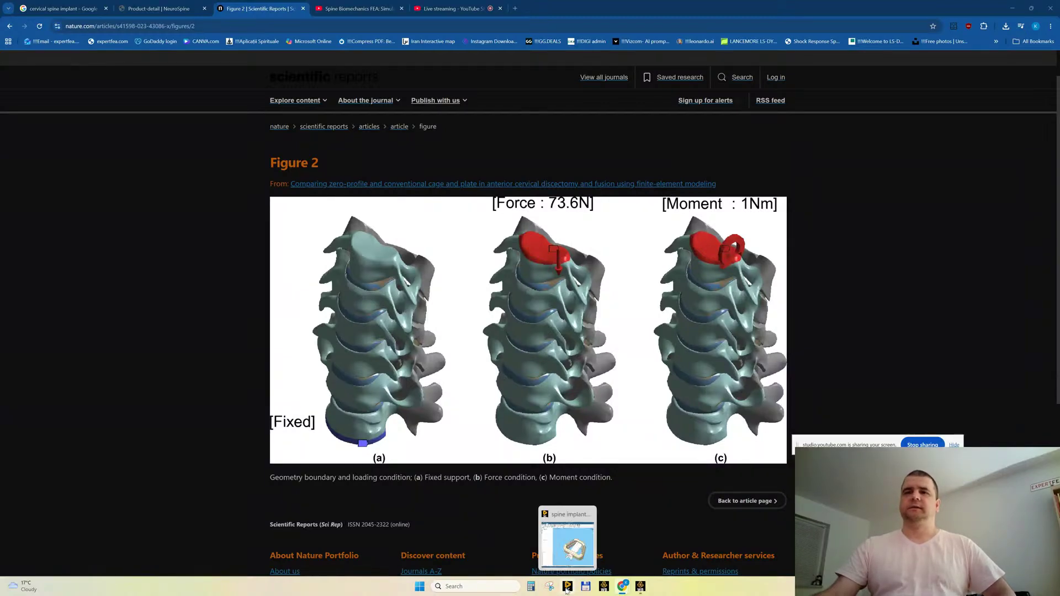
{"action": "left_click", "coordinate": [572, 553]}
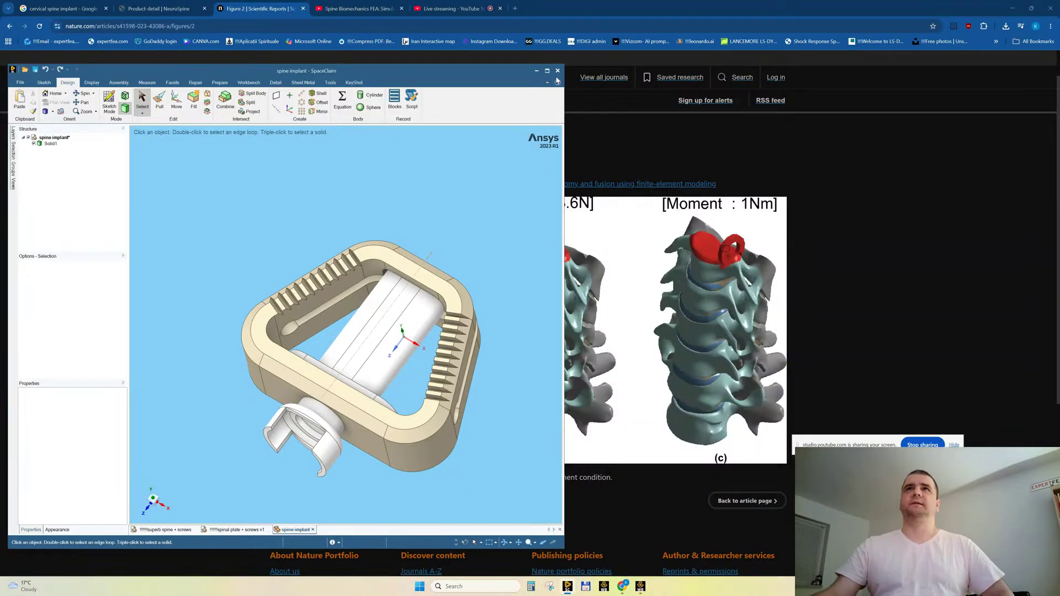
{"action": "left_click", "coordinate": [547, 71]}
{"action": "left_click", "coordinate": [229, 557]}
{"action": "middle_click_drag", "start_coordinate": [420, 265], "coordinate": [431, 324]}
{"action": "left_click", "coordinate": [562, 172]}
{"action": "scroll", "coordinate": [577, 144], "scroll_direction": "down", "scroll_amount": 2}
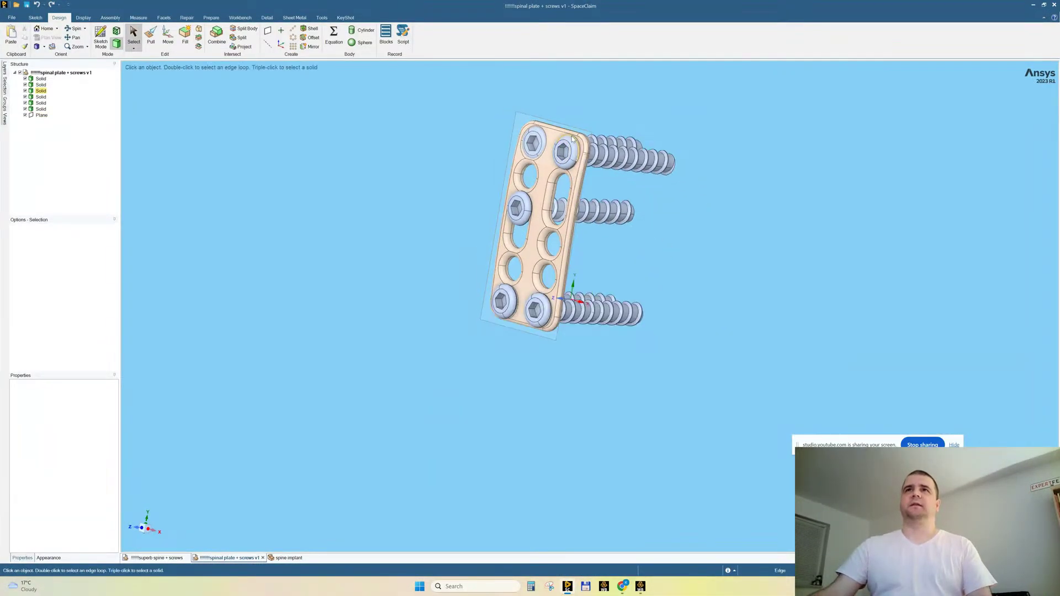
Inspect the plate and screws up close, and display the "superb spine + screws" document to view the spine.
{"action": "scroll", "coordinate": [577, 149], "scroll_direction": "up", "scroll_amount": 2}
{"action": "middle_click_drag", "start_coordinate": [585, 245], "coordinate": [570, 281], "text": "ctrl"}
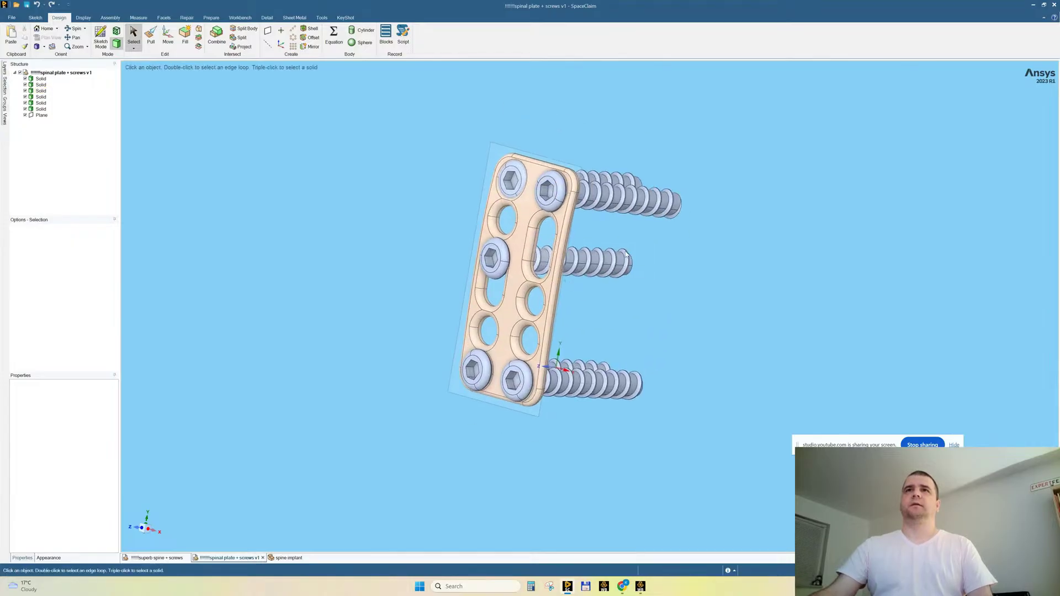
{"action": "middle_click_drag", "start_coordinate": [654, 225], "coordinate": [515, 236]}
{"action": "left_click", "coordinate": [155, 557]}
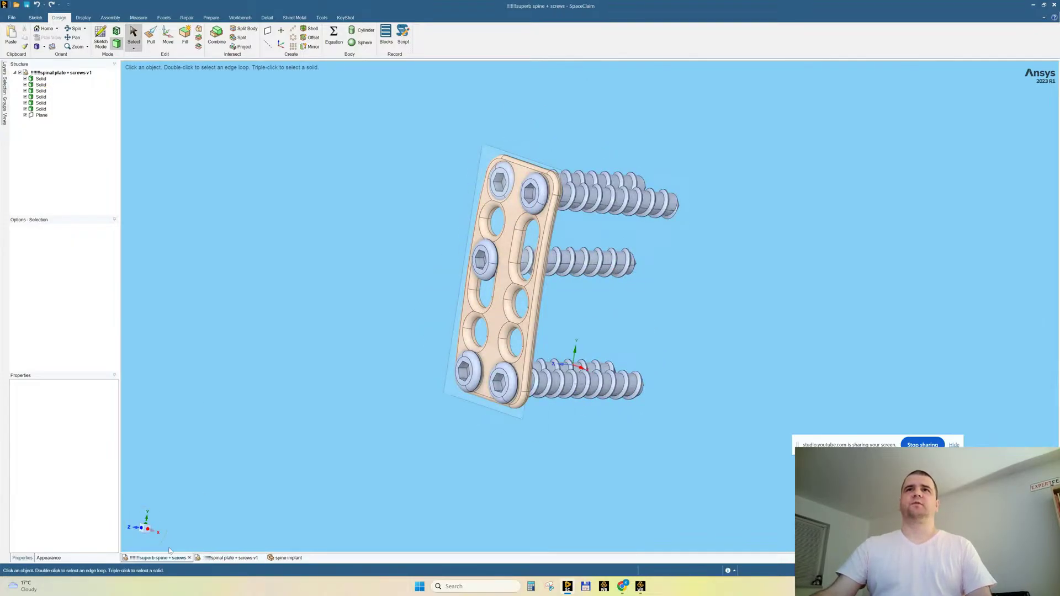
{"action": "middle_click_drag", "start_coordinate": [215, 350], "coordinate": [466, 326]}
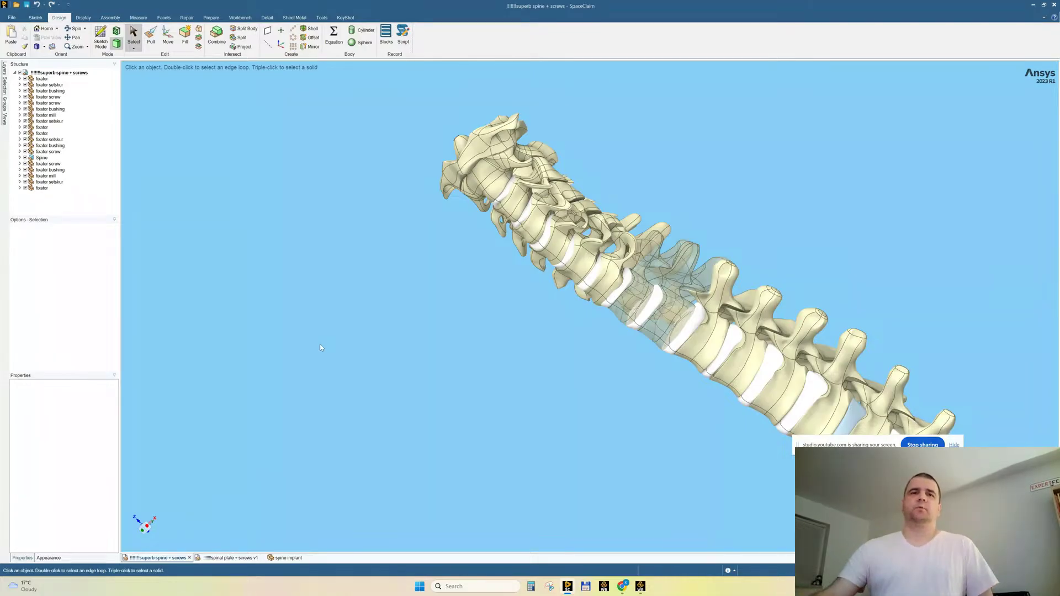
Return to the "spinal plate + screws v1" document and examine the plate's holes, slots and screw heads.
{"action": "left_click", "coordinate": [222, 559]}
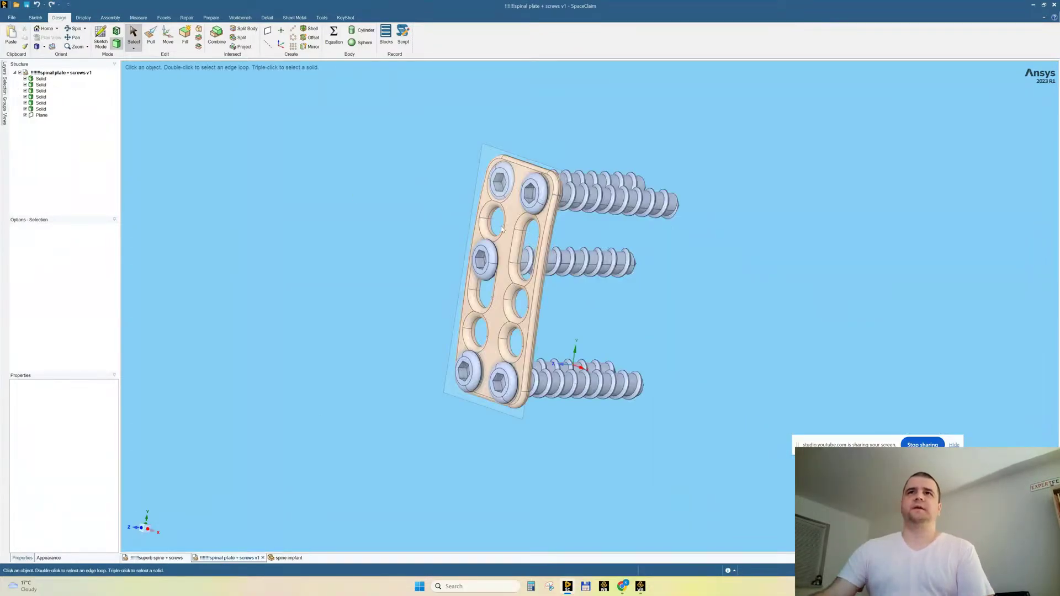
{"action": "middle_click_drag", "start_coordinate": [430, 269], "coordinate": [617, 141]}
{"action": "scroll", "coordinate": [596, 133], "scroll_direction": "up", "scroll_amount": 3}
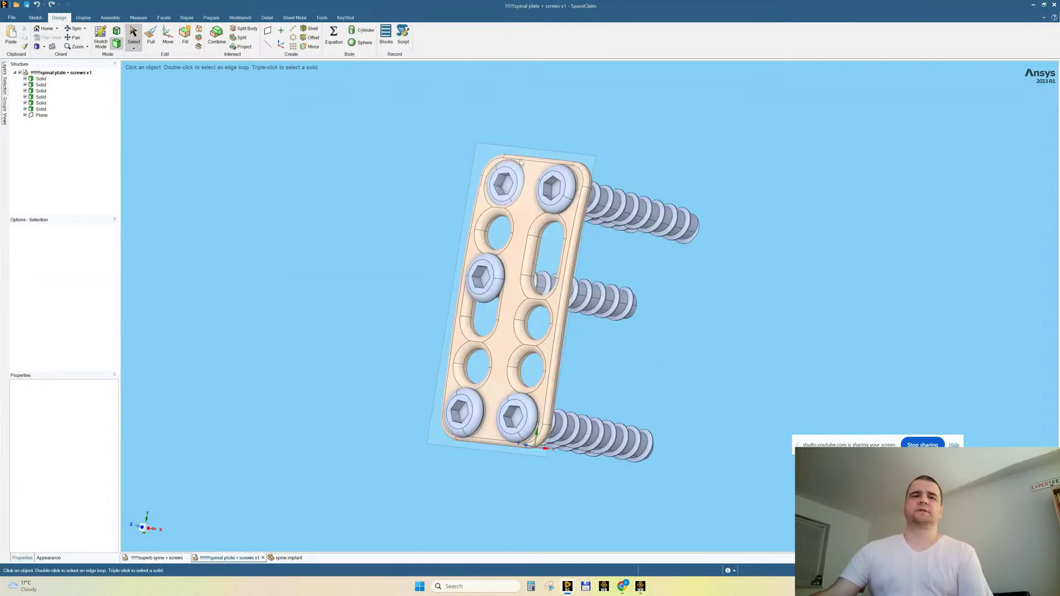
{"action": "left_click", "coordinate": [575, 259]}
{"action": "key", "text": "Escape"}
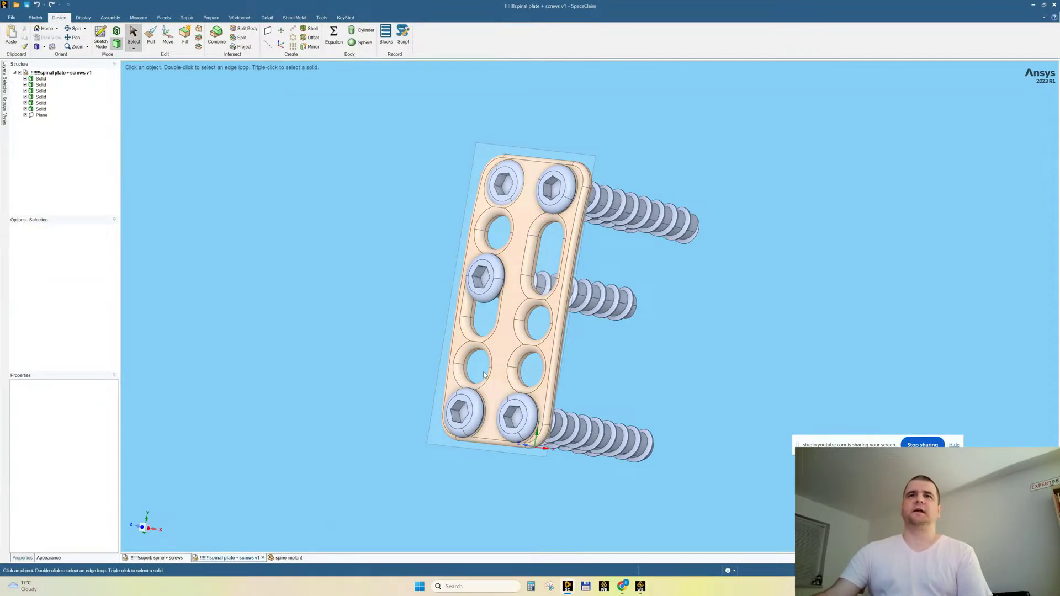
{"action": "left_click", "coordinate": [523, 191]}
{"action": "key", "text": "Escape"}
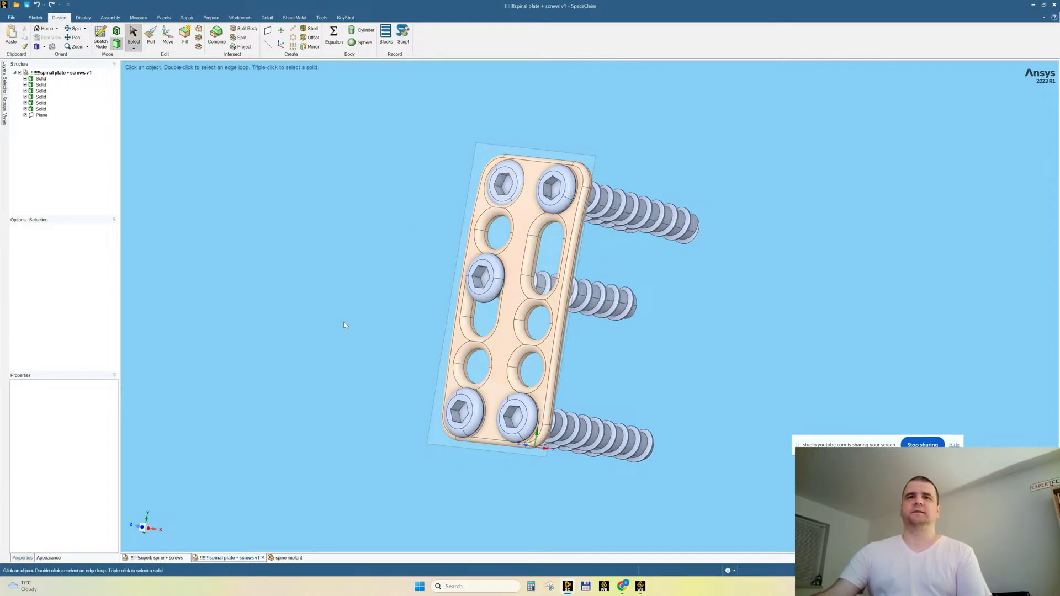
Display the "spine implant" document and inspect its solid body from several sides.
{"action": "left_click", "coordinate": [287, 558]}
{"action": "middle_click_drag", "start_coordinate": [370, 278], "coordinate": [635, 260]}
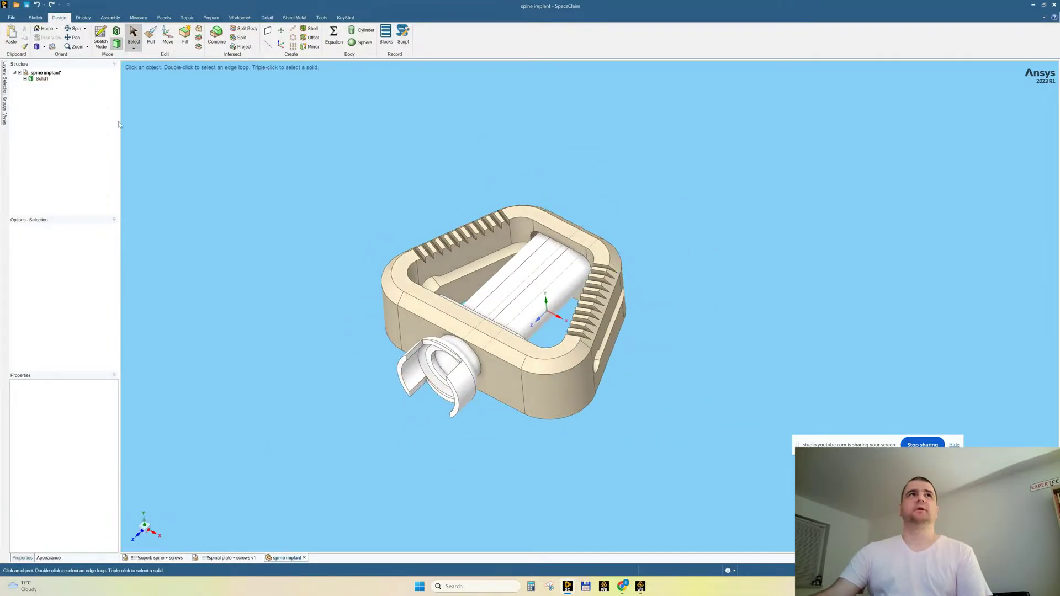
{"action": "left_click", "coordinate": [42, 78]}
{"action": "left_click", "coordinate": [282, 213]}
{"action": "mouse_move", "coordinate": [293, 221]}
{"action": "middle_mouse_down"}
{"action": "mouse_move", "coordinate": [260, 213]}
{"action": "mouse_move", "coordinate": [276, 222]}
{"action": "middle_mouse_up"}
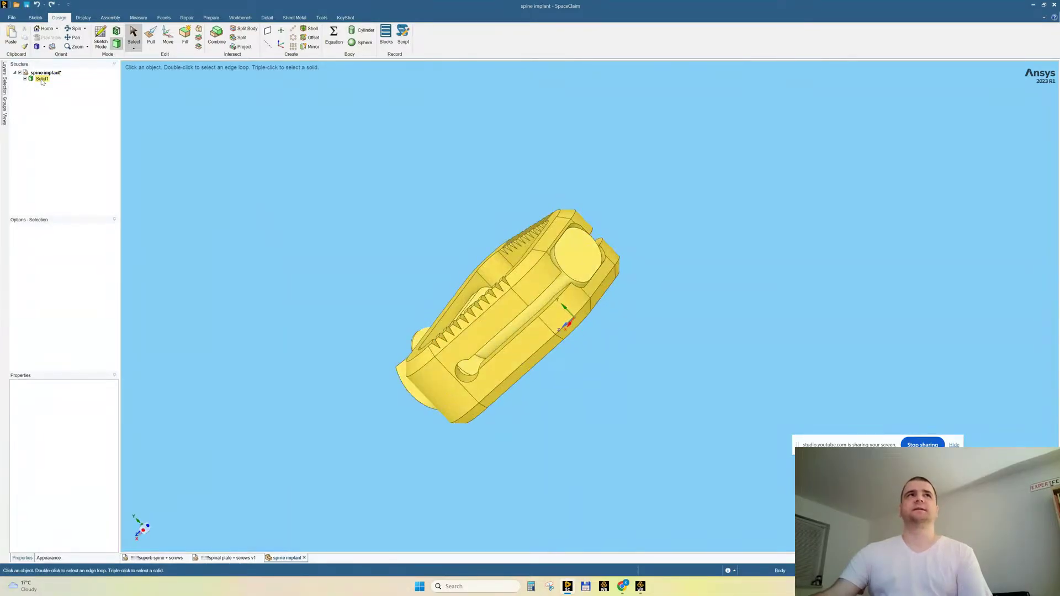
{"action": "left_click", "coordinate": [41, 78]}
{"action": "left_click", "coordinate": [398, 226]}
{"action": "middle_click_drag", "start_coordinate": [398, 225], "coordinate": [393, 268]}
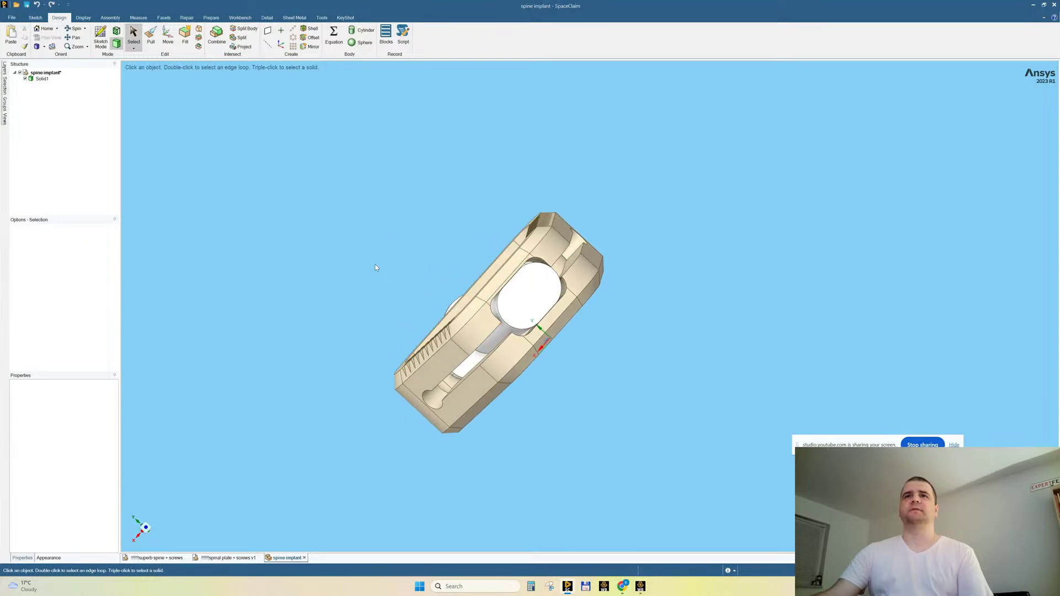
Examine the implant's central shaft inside the toothed frame, checking its individual faces.
{"action": "scroll", "coordinate": [510, 297], "scroll_direction": "up", "scroll_amount": 3}
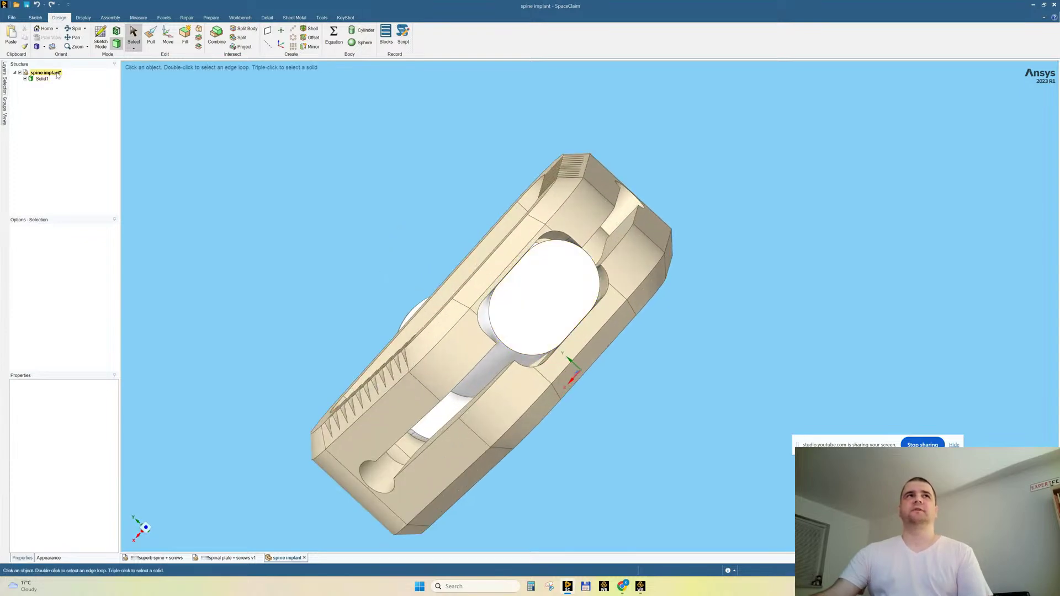
{"action": "middle_click_drag", "start_coordinate": [334, 192], "coordinate": [502, 336]}
{"action": "middle_click_drag", "start_coordinate": [397, 267], "coordinate": [390, 333]}
{"action": "triple_click", "coordinate": [376, 329]}
{"action": "key", "text": "Escape"}
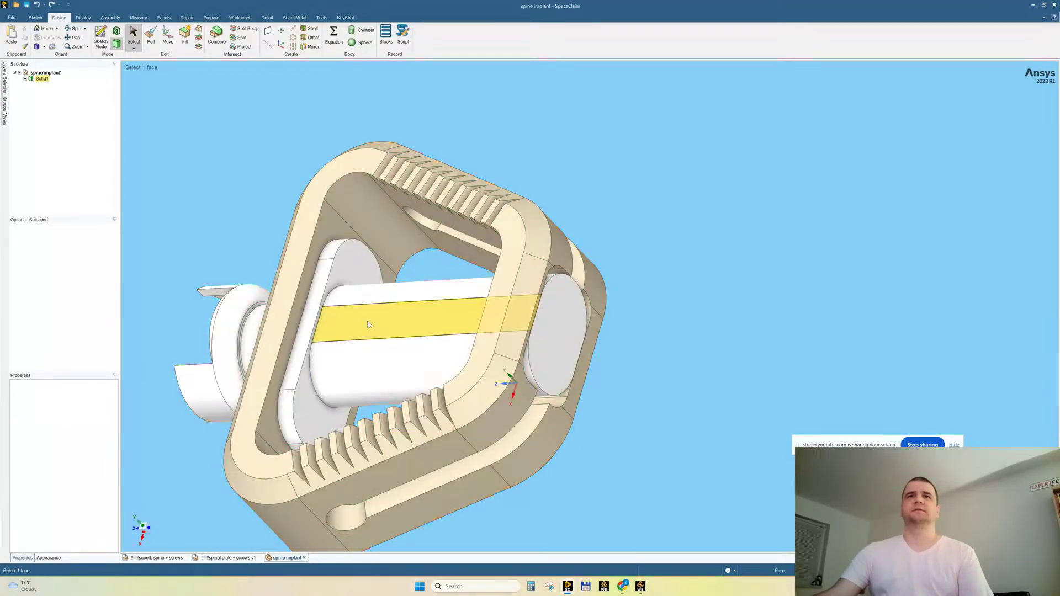
{"action": "left_click", "coordinate": [517, 223]}
{"action": "left_click", "coordinate": [657, 194]}
{"action": "scroll", "coordinate": [409, 334], "scroll_direction": "down", "scroll_amount": 2}
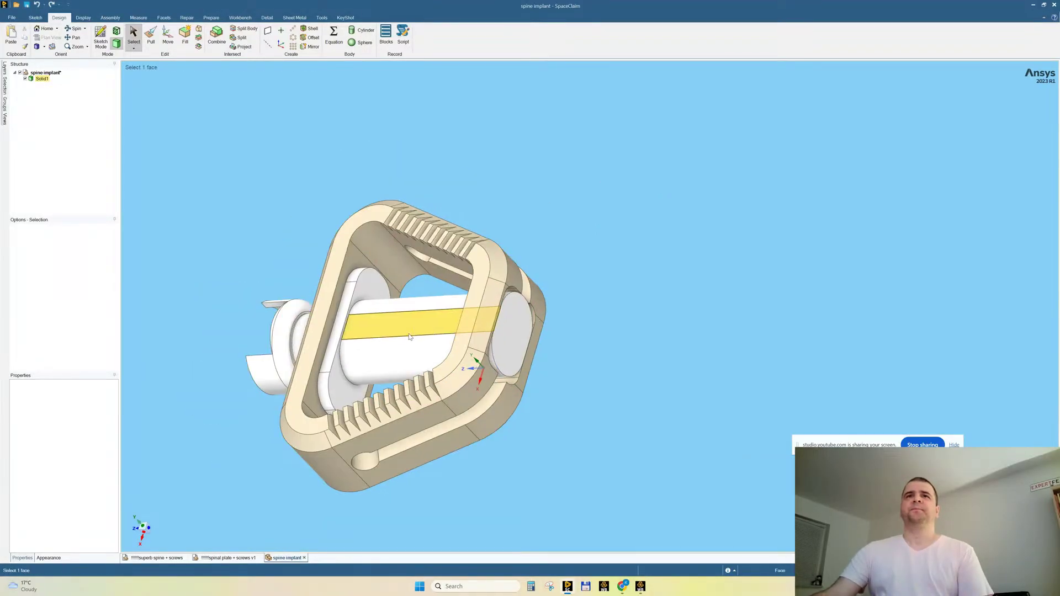
{"action": "scroll", "coordinate": [310, 382], "scroll_direction": "up", "scroll_amount": 1}
{"action": "scroll", "coordinate": [323, 370], "scroll_direction": "down", "scroll_amount": 4}
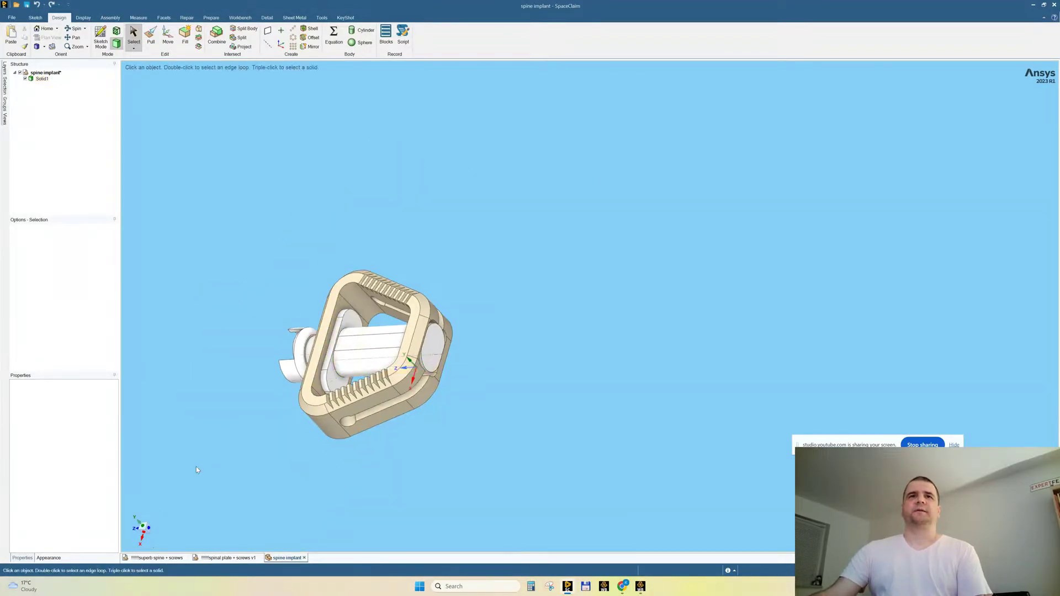
{"action": "scroll", "coordinate": [236, 371], "scroll_direction": "up", "scroll_amount": 2}
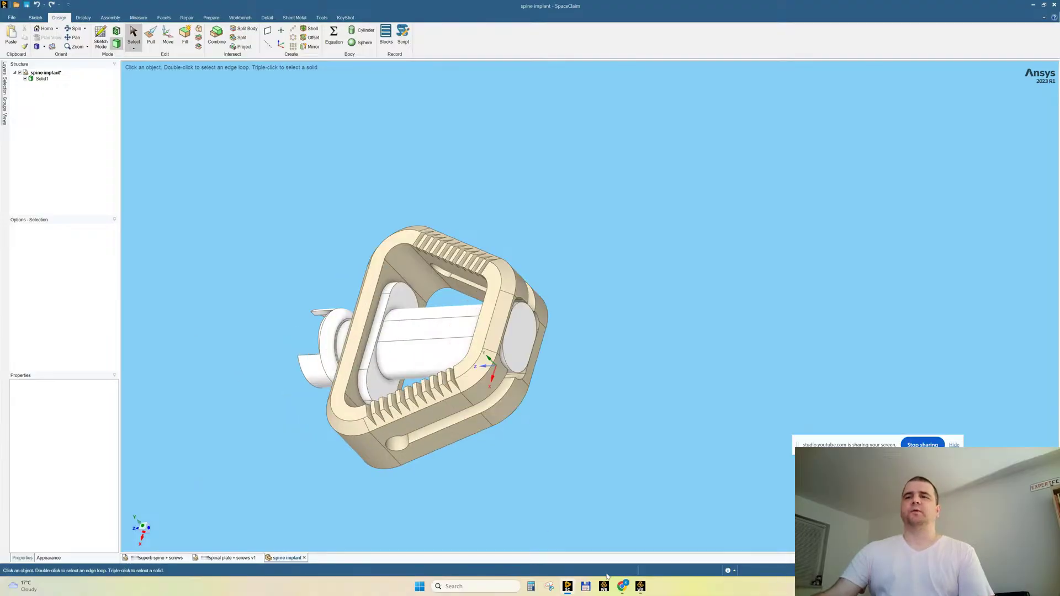
Switch to Chrome and show the YouTube video "Spine Biomechanics FEA" LIVE Stream 12 to examine the disc implant between the vertebrae.
{"action": "left_click", "coordinate": [576, 544]}
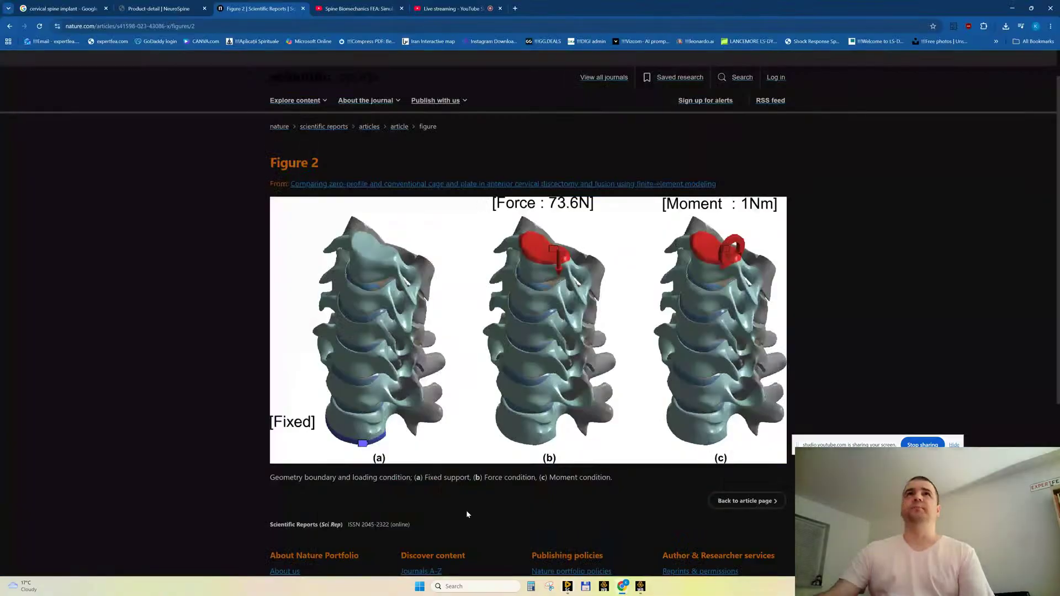
{"action": "left_click", "coordinate": [341, 7]}
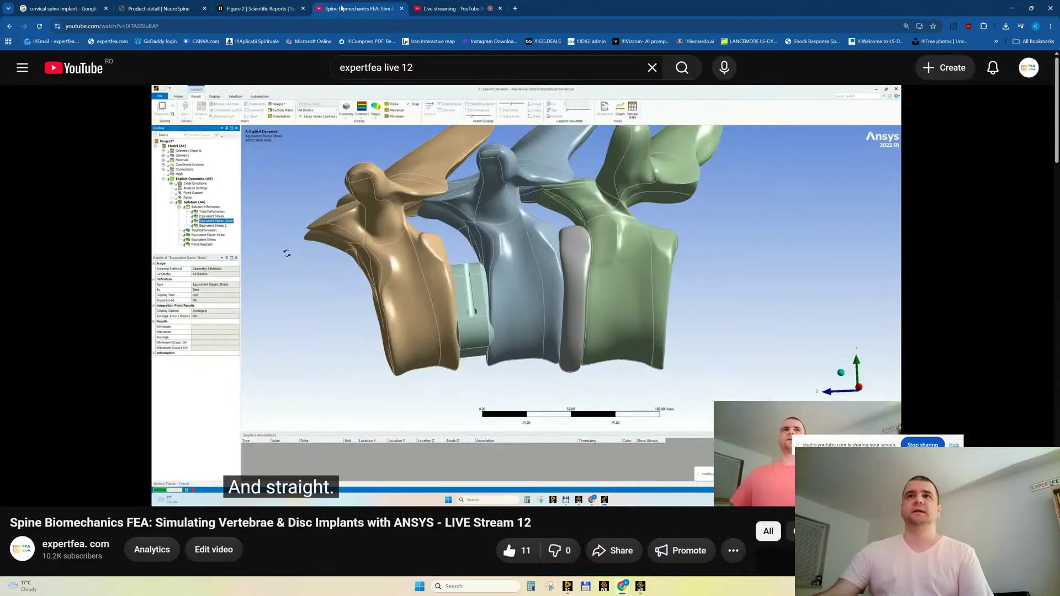
{"action": "left_click_drag", "start_coordinate": [442, 522], "coordinate": [533, 521]}
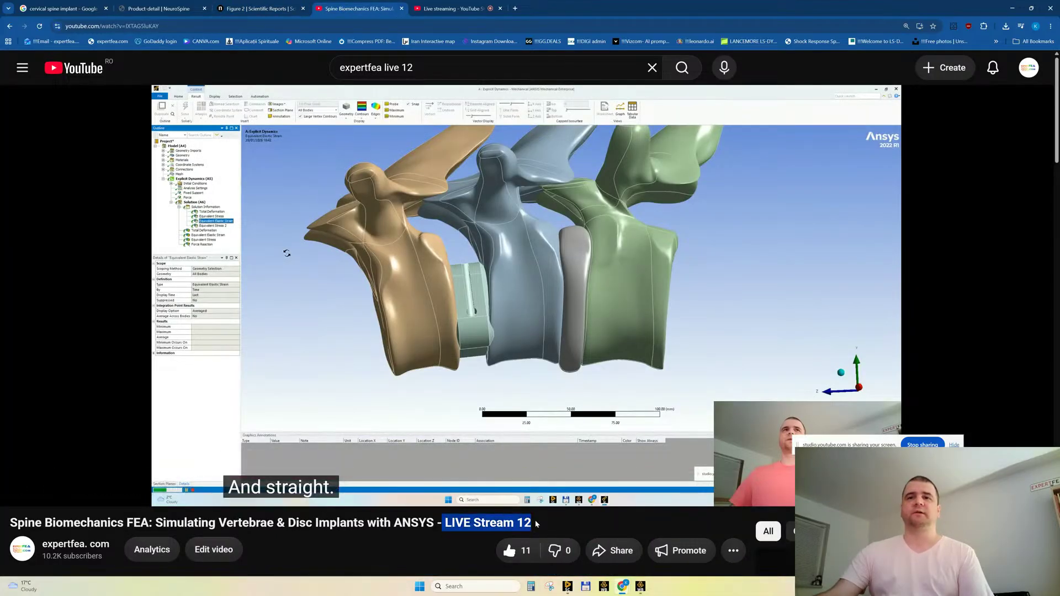
{"action": "left_click", "coordinate": [545, 522]}
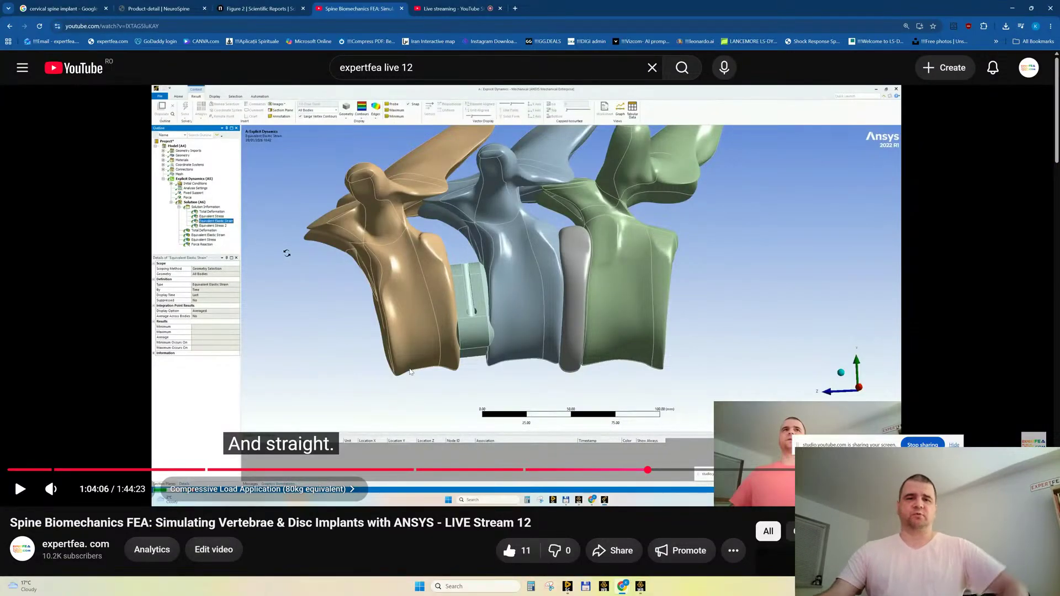
{"action": "mouse_move", "coordinate": [498, 255]}
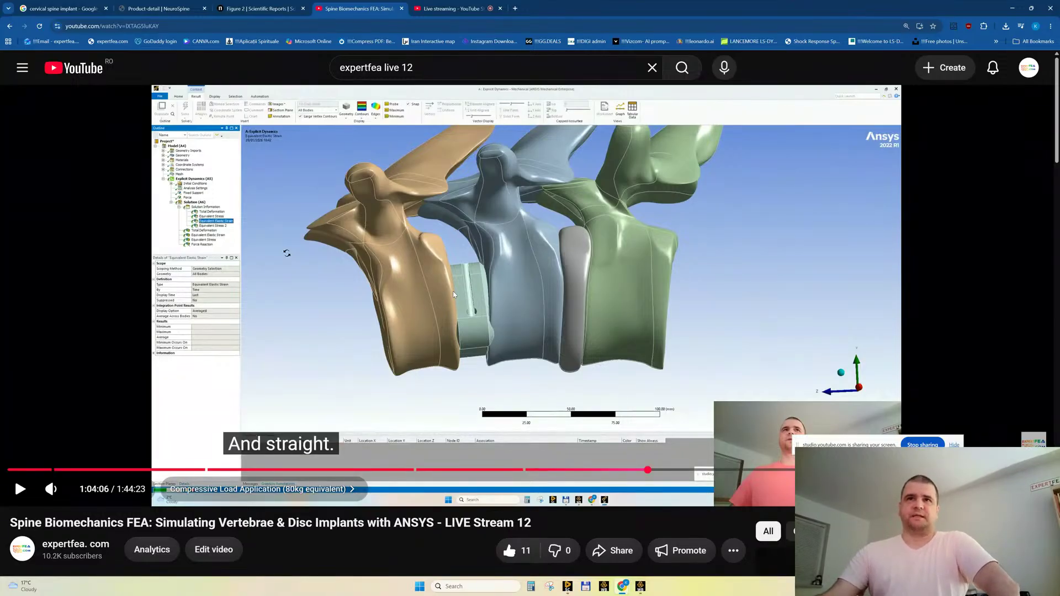
{"action": "left_click", "coordinate": [488, 315]}
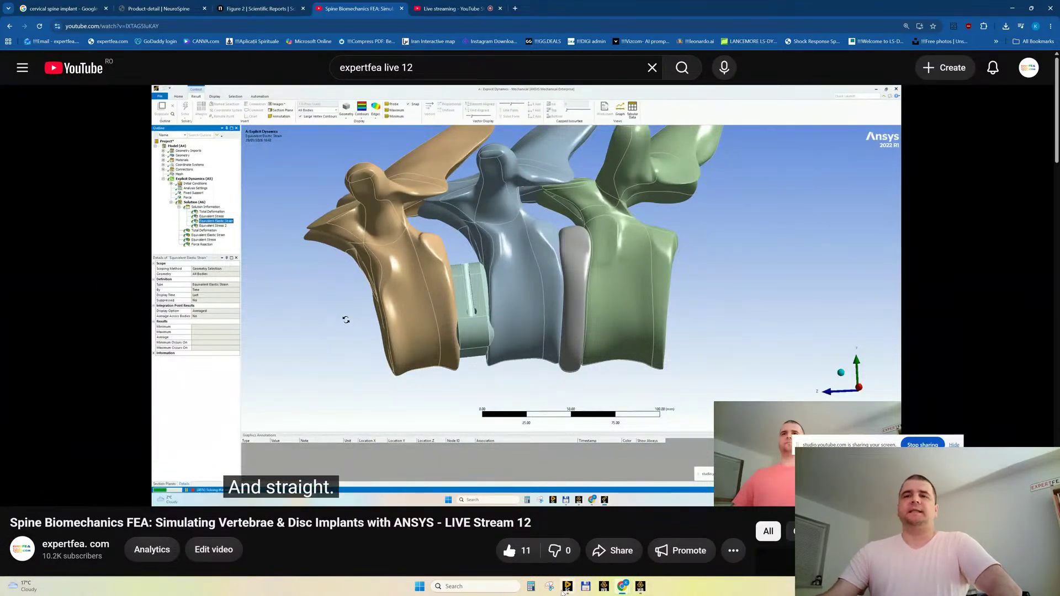
Switch back to SpaceClaim and examine the serrated edges of the spine implant's frame up close.
{"action": "mouse_move", "coordinate": [567, 587]}
{"action": "left_click", "coordinate": [568, 553]}
{"action": "middle_click_drag", "start_coordinate": [405, 418], "coordinate": [337, 436]}
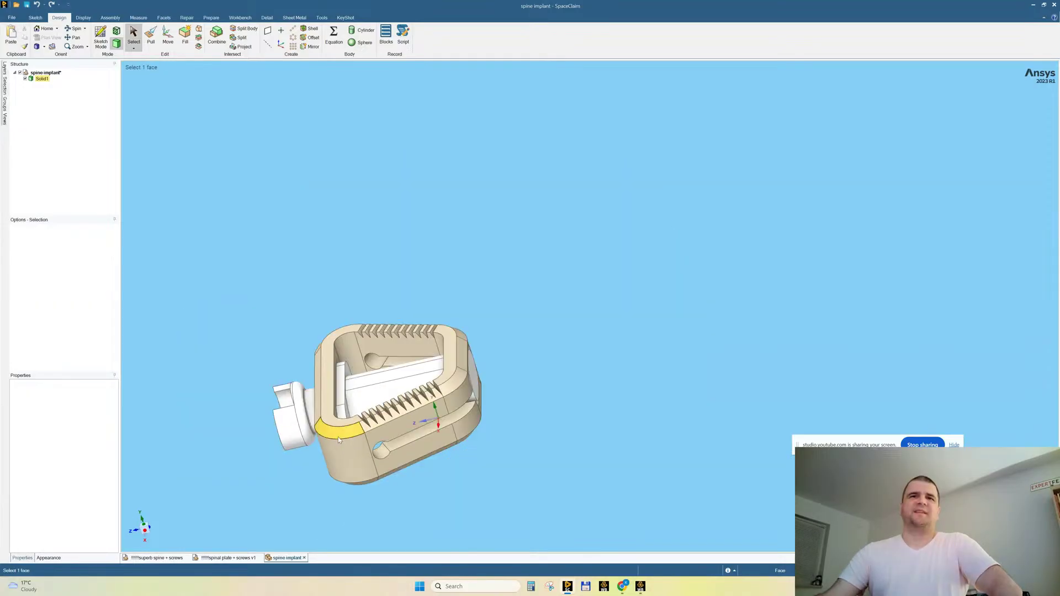
{"action": "scroll", "coordinate": [338, 436], "scroll_direction": "up", "scroll_amount": 5}
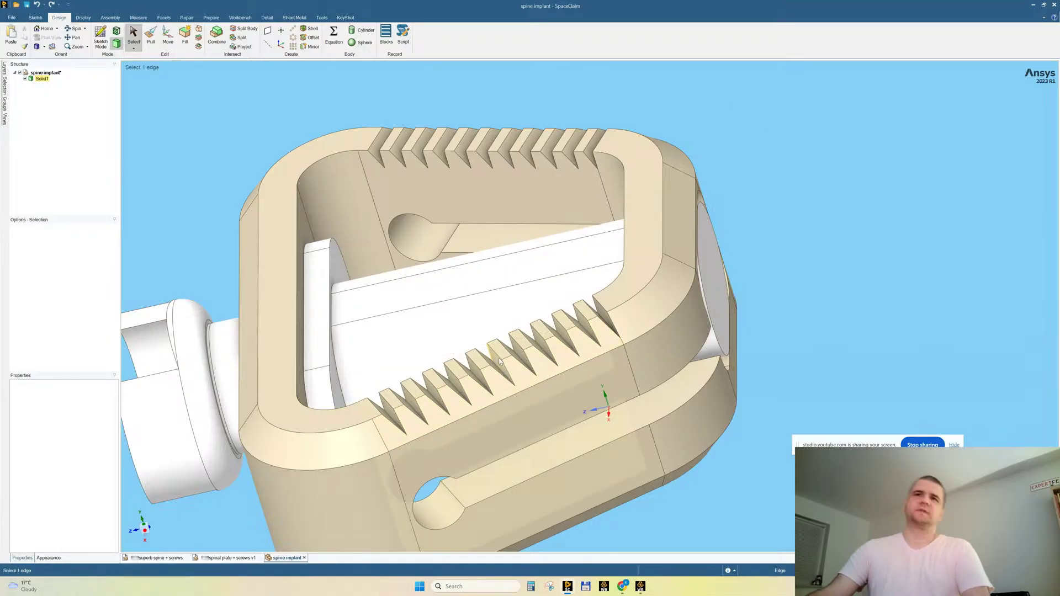
{"action": "scroll", "coordinate": [491, 358], "scroll_direction": "down", "scroll_amount": 2}
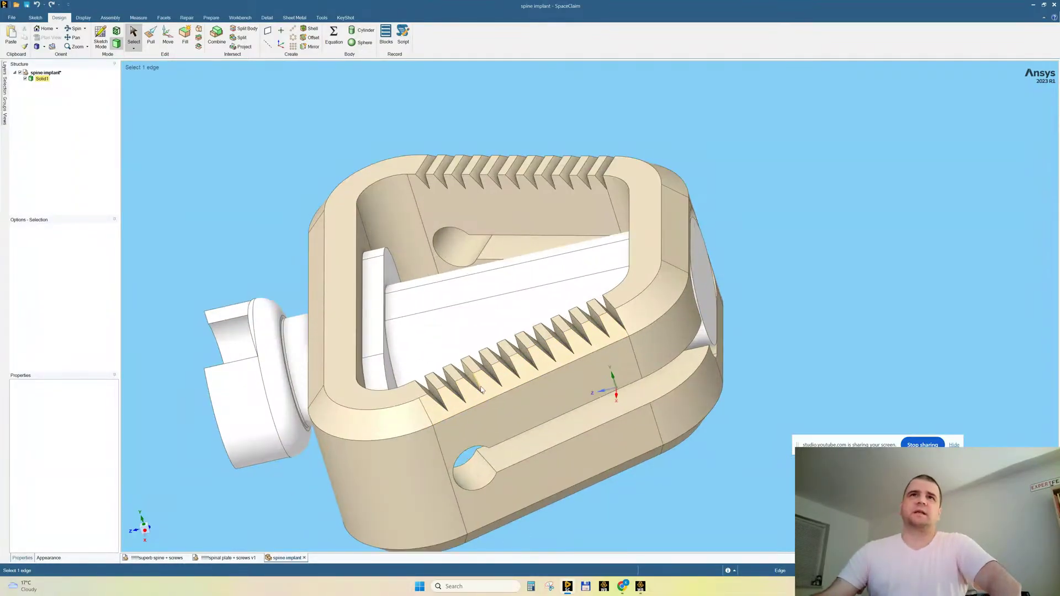
Point out the sloped face along the implant frame's serrated edge by selecting it repeatedly, leaving nothing selected.
{"action": "left_click", "coordinate": [702, 191]}
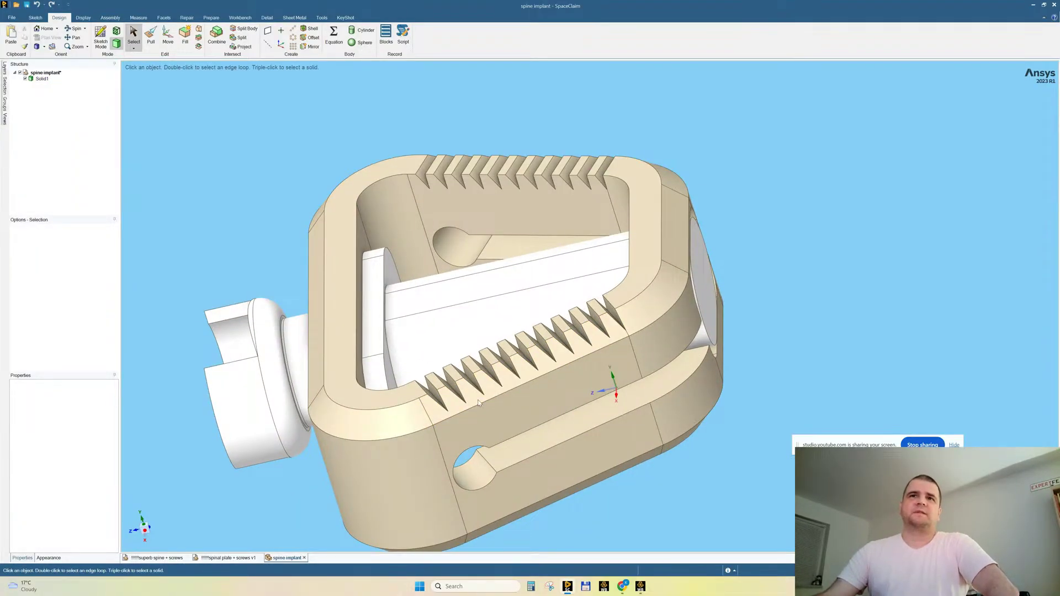
{"action": "left_click", "coordinate": [440, 414]}
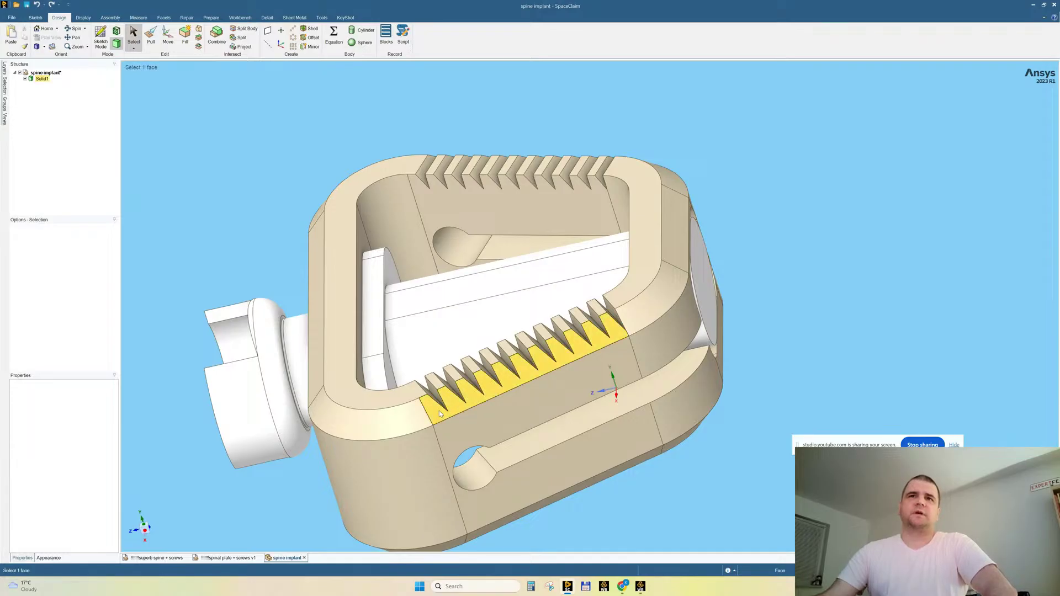
{"action": "left_click", "coordinate": [832, 141]}
{"action": "left_click", "coordinate": [441, 417]}
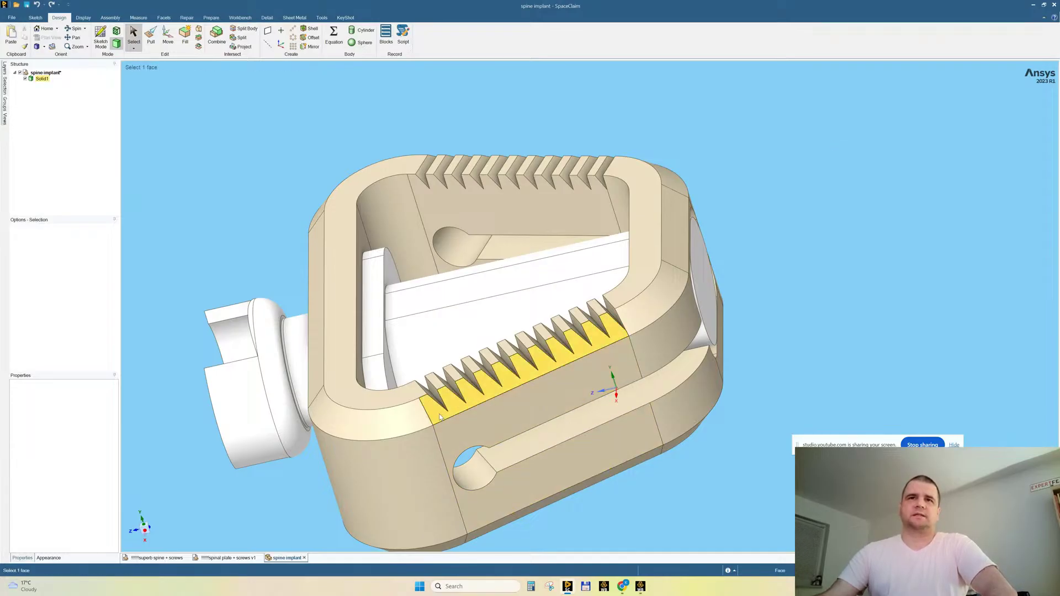
{"action": "left_click", "coordinate": [677, 108]}
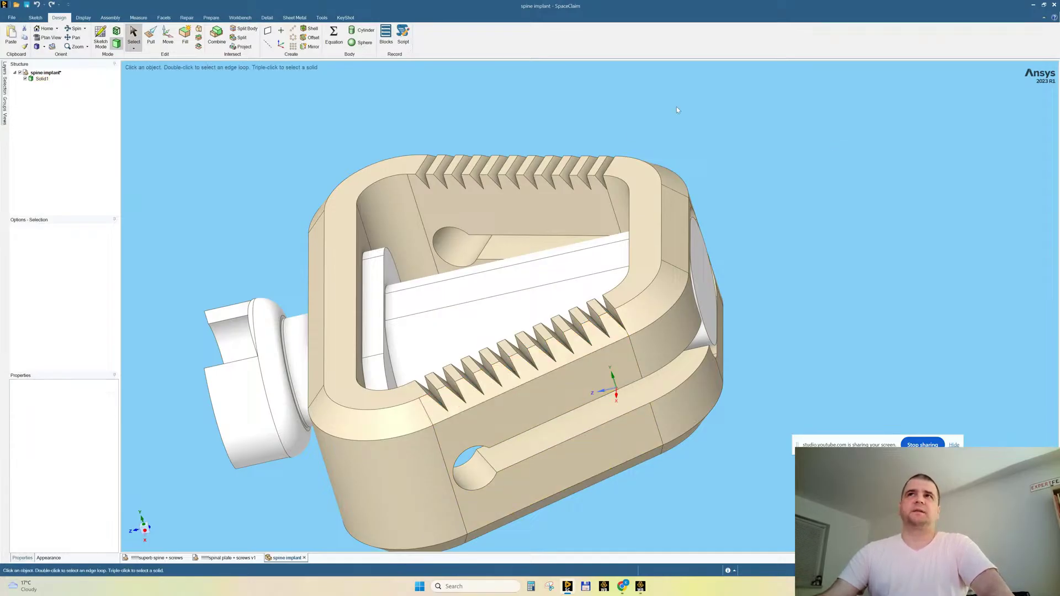
{"action": "left_click", "coordinate": [473, 399]}
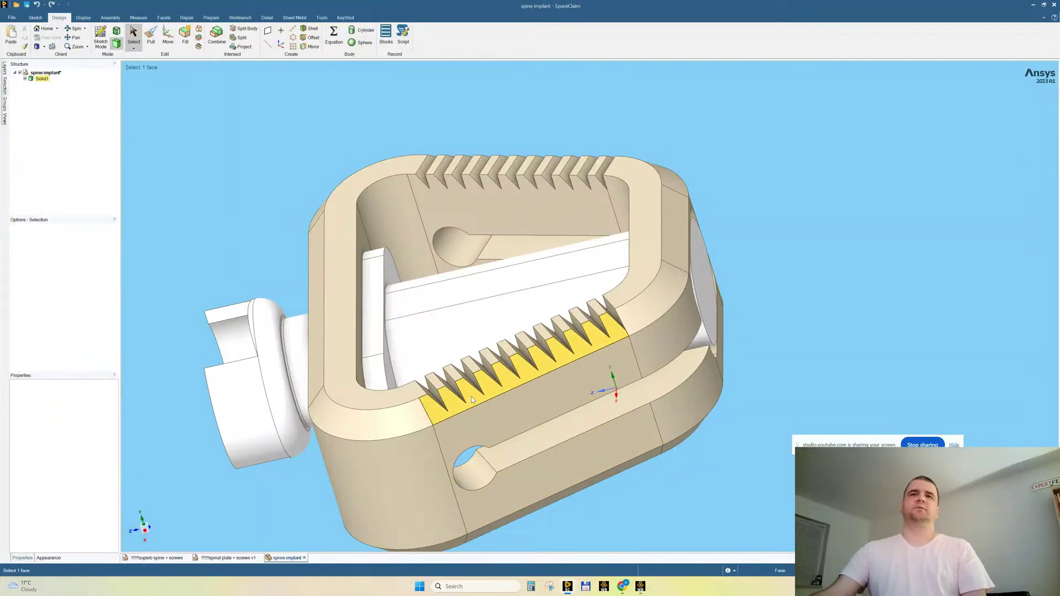
{"action": "left_click", "coordinate": [764, 157]}
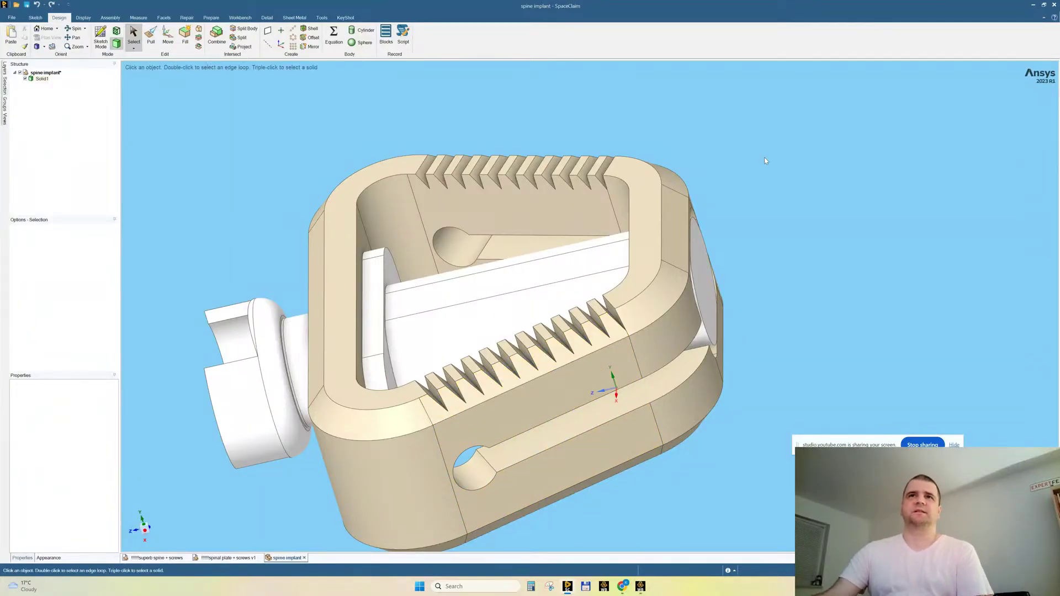
{"action": "scroll", "coordinate": [524, 357], "scroll_direction": "down", "scroll_amount": 3}
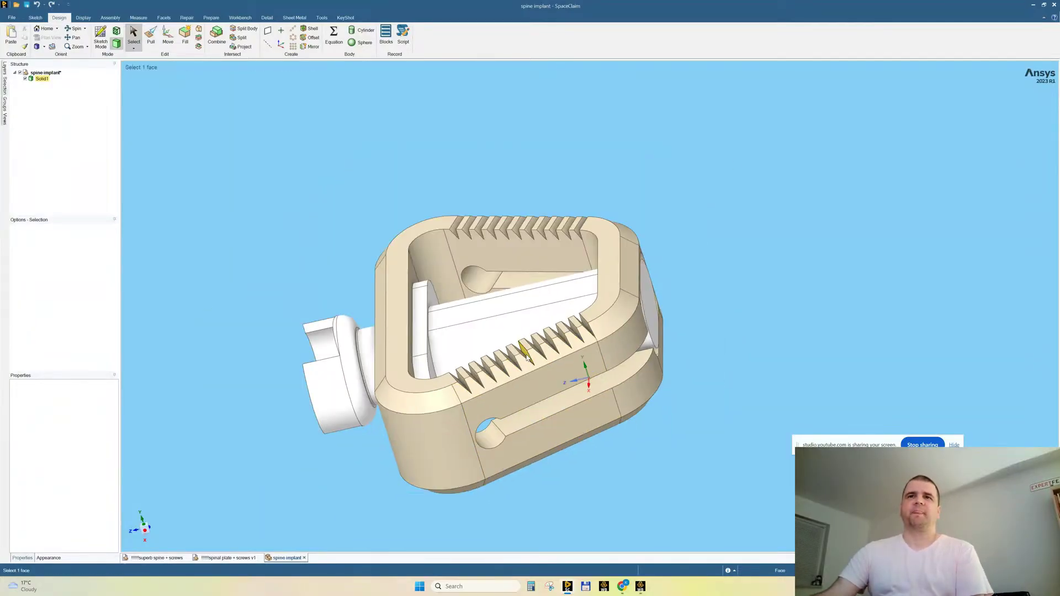
Display the "superb spine + screws" document to examine the cervical vertebrae from the front, and return to the LIVE Stream 12 video in Chrome.
{"action": "left_click", "coordinate": [148, 561]}
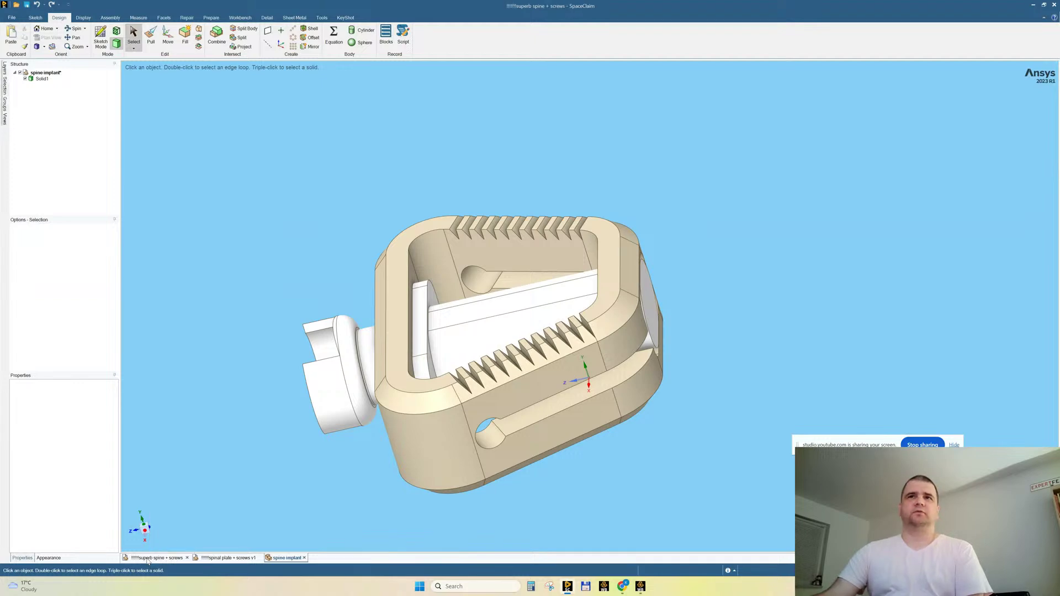
{"action": "middle_click_drag", "start_coordinate": [232, 279], "coordinate": [534, 205]}
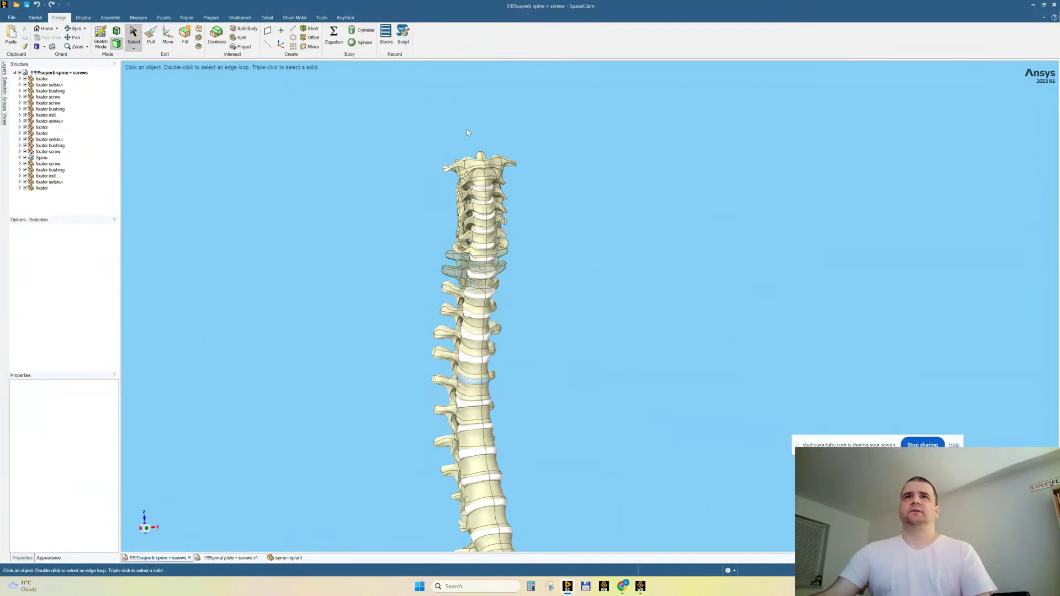
{"action": "scroll", "coordinate": [478, 159], "scroll_direction": "up", "scroll_amount": 3}
{"action": "scroll", "coordinate": [491, 200], "scroll_direction": "up", "scroll_amount": 5}
{"action": "middle_click_drag", "start_coordinate": [616, 370], "coordinate": [591, 354]}
{"action": "mouse_move", "coordinate": [624, 586]}
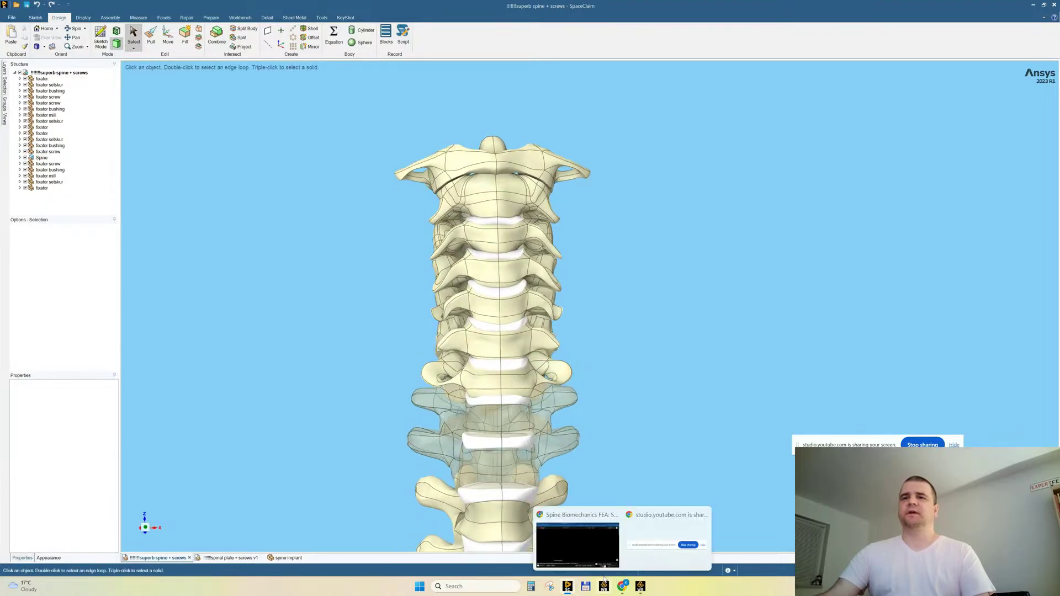
{"action": "left_click", "coordinate": [577, 544]}
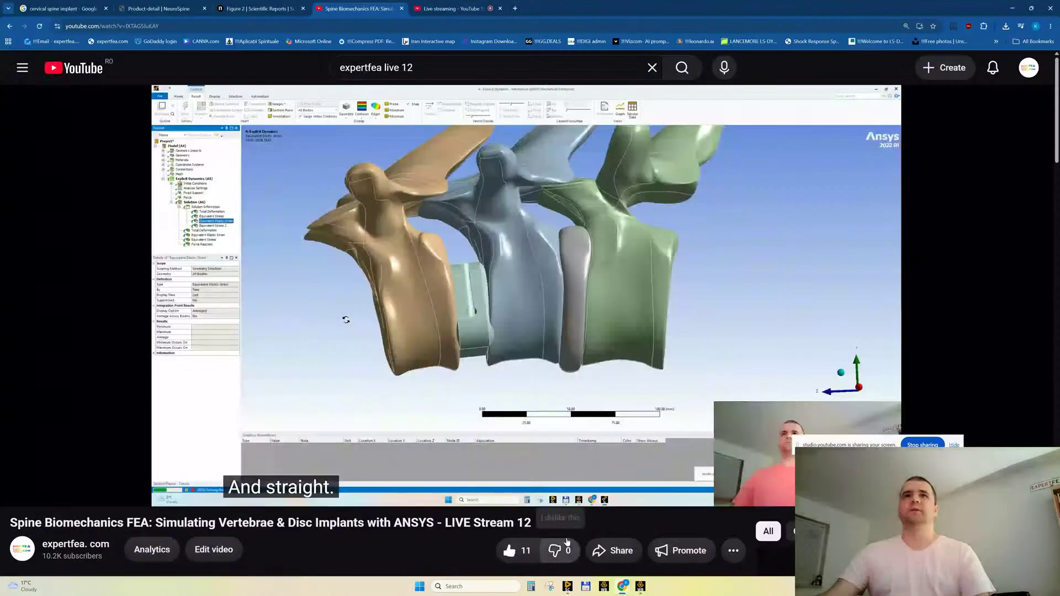
Glance at the live streaming dashboard and the LIVE Stream 12 video, and return to the spine model in SpaceClaim.
{"action": "left_click", "coordinate": [450, 10]}
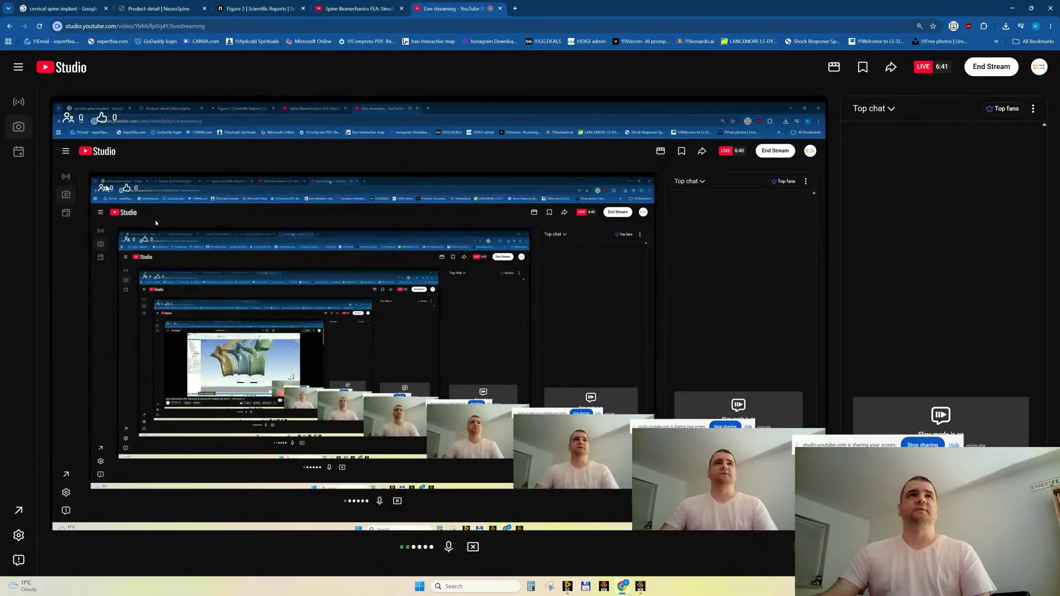
{"action": "left_click", "coordinate": [356, 9]}
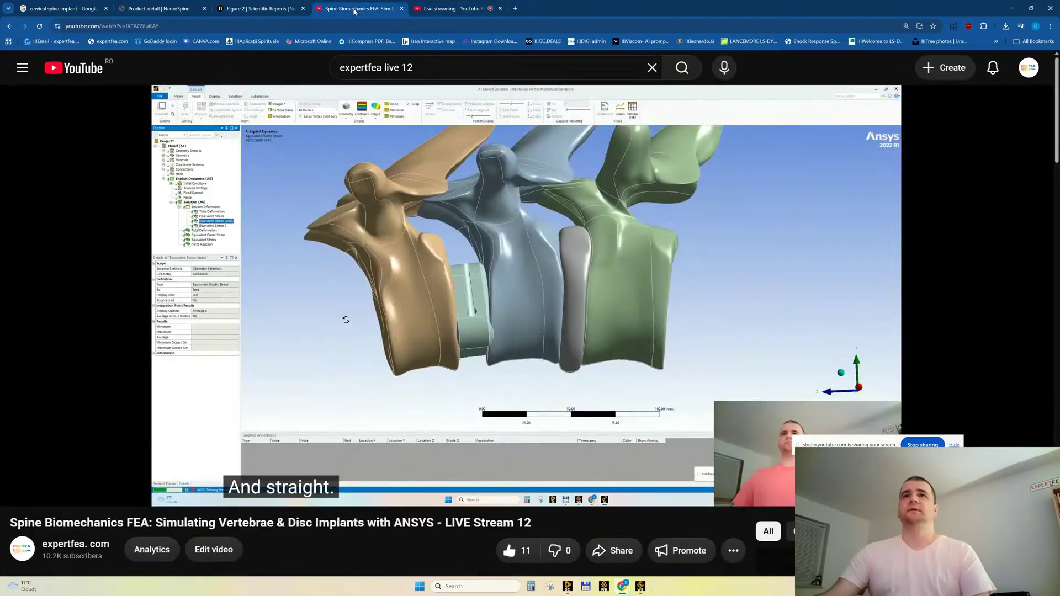
{"action": "left_click", "coordinate": [1012, 9]}
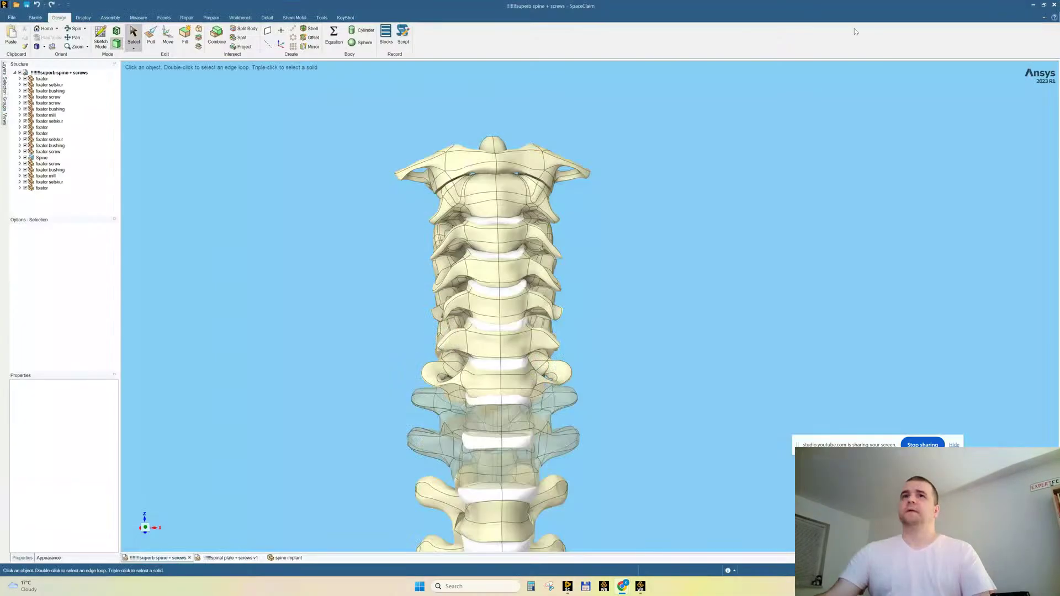
Point out the vertebrae from the top down to the first transparent one by selecting the front face of each in turn.
{"action": "middle_click_drag", "start_coordinate": [529, 298], "coordinate": [535, 192]}
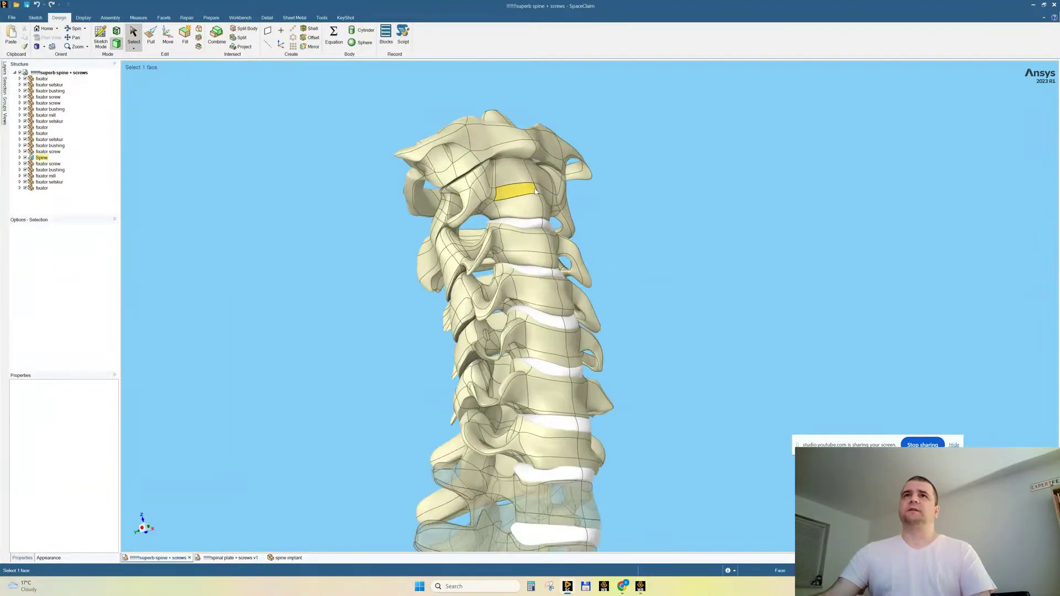
{"action": "left_click", "coordinate": [481, 140]}
{"action": "left_click", "coordinate": [497, 177]}
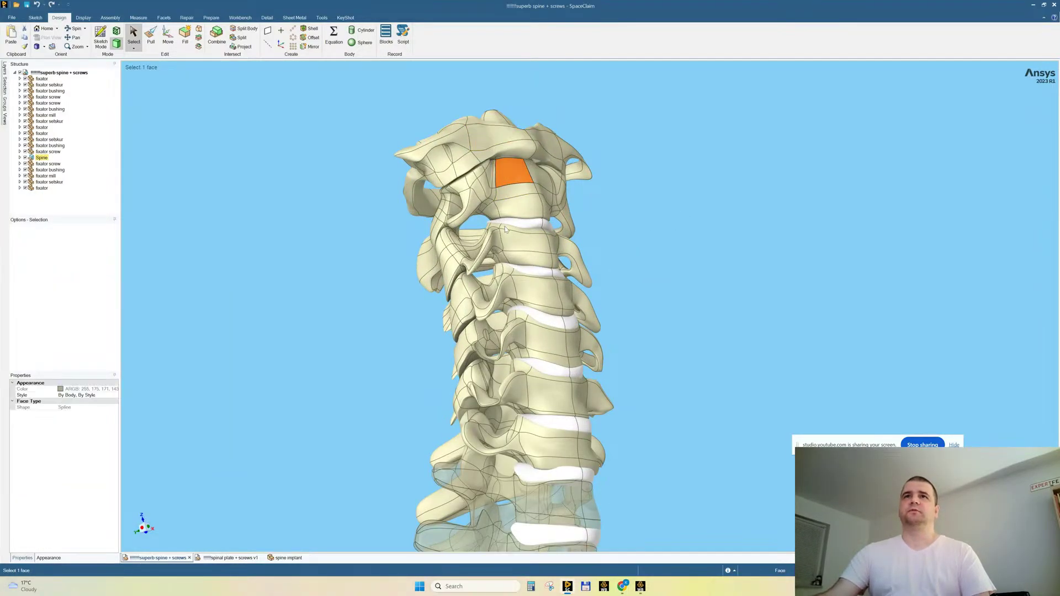
{"action": "left_click", "coordinate": [513, 244]}
{"action": "left_click", "coordinate": [528, 286]}
{"action": "left_click", "coordinate": [538, 336]}
{"action": "left_click", "coordinate": [538, 383]}
{"action": "left_click", "coordinate": [552, 436]}
{"action": "middle_click_drag", "start_coordinate": [684, 324], "coordinate": [666, 240], "text": "shift"}
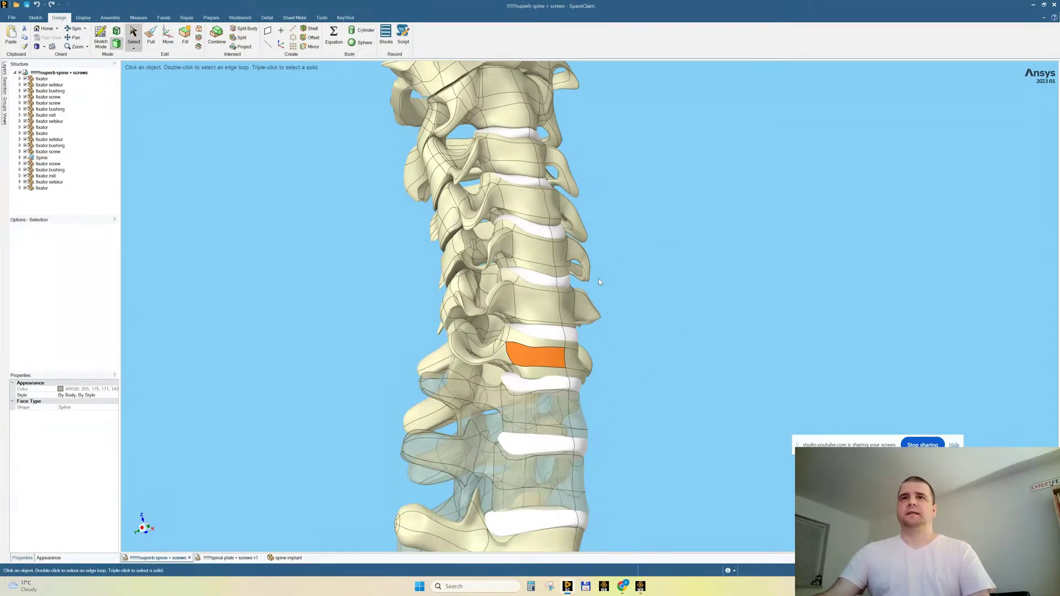
{"action": "left_click", "coordinate": [543, 411]}
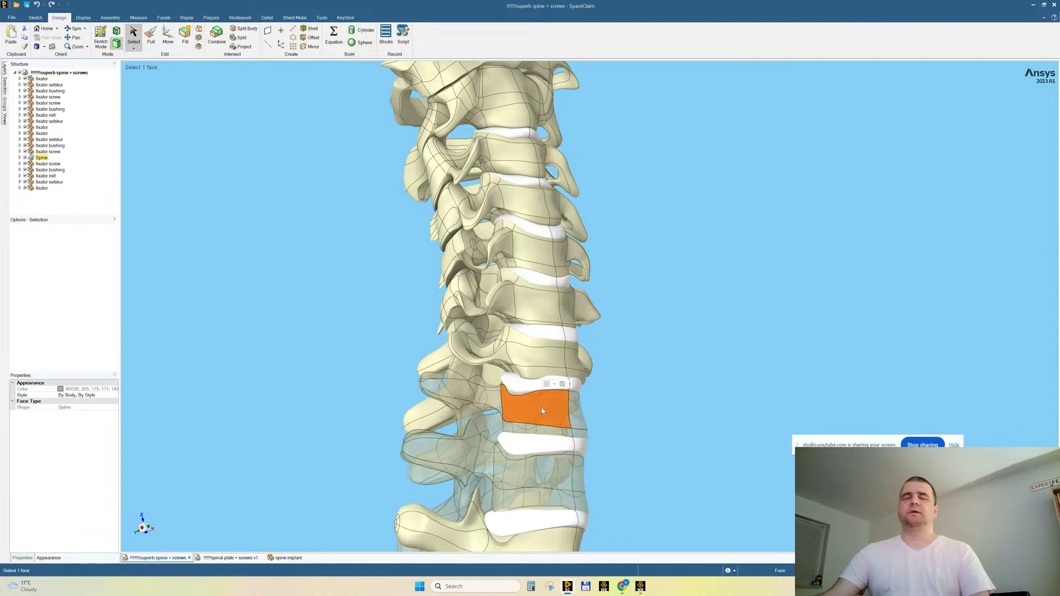
Switch to Chrome and examine Figure 2 and Figure 1 of the Scientific Reports article on cervical cage and plate modelling.
{"action": "mouse_move", "coordinate": [624, 587]}
{"action": "left_click", "coordinate": [578, 544]}
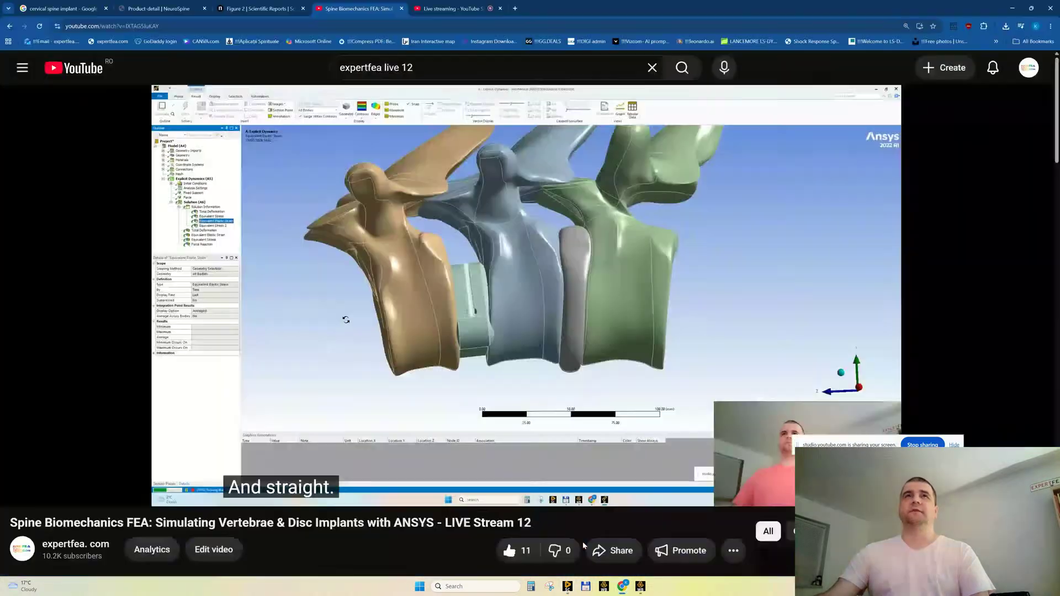
{"action": "left_click", "coordinate": [236, 9]}
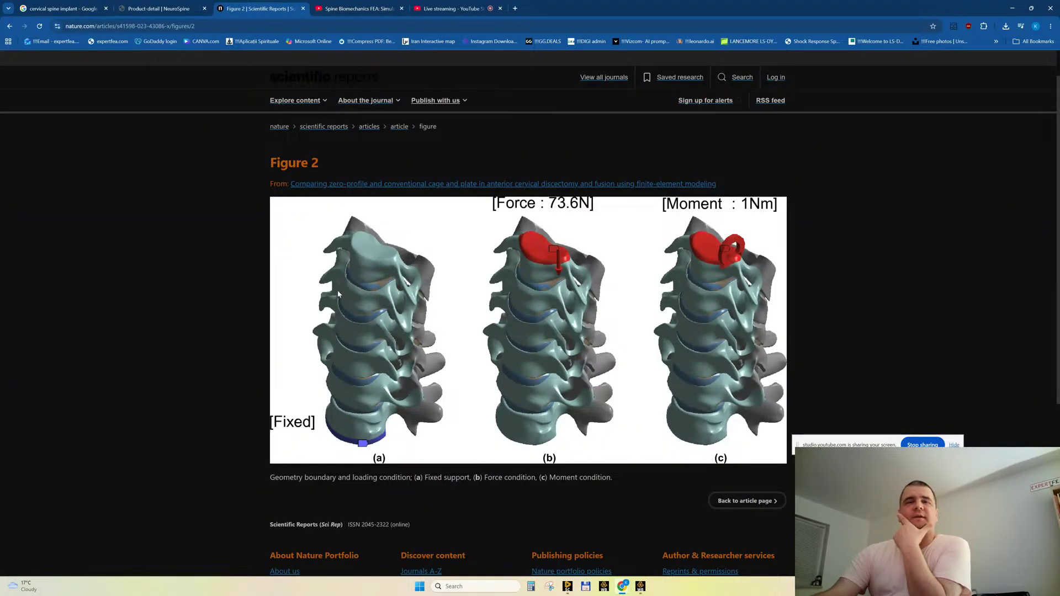
{"action": "left_click", "coordinate": [10, 26]}
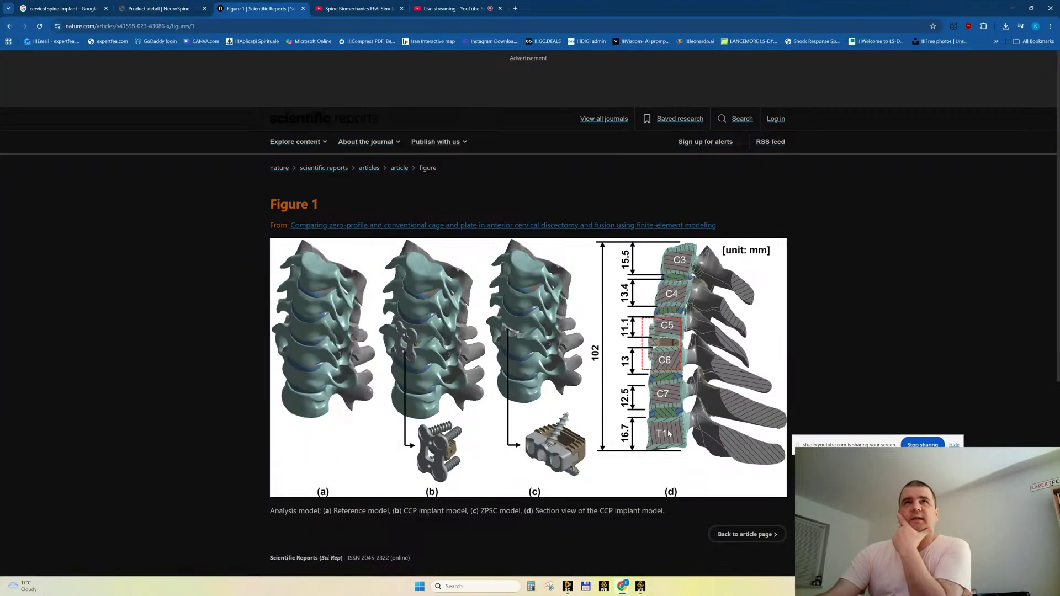
Switch back to SpaceClaim and delete the two topmost vertebrae and the disc directly beneath them.
{"action": "left_click", "coordinate": [567, 586]}
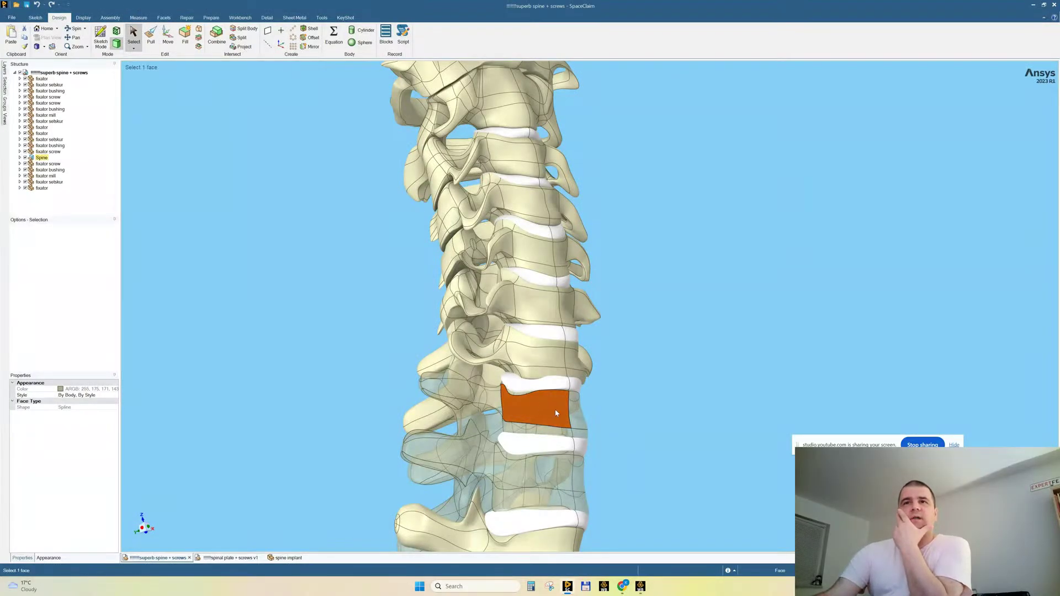
{"action": "middle_click_drag", "start_coordinate": [608, 426], "coordinate": [641, 240]}
{"action": "left_click", "coordinate": [640, 239]}
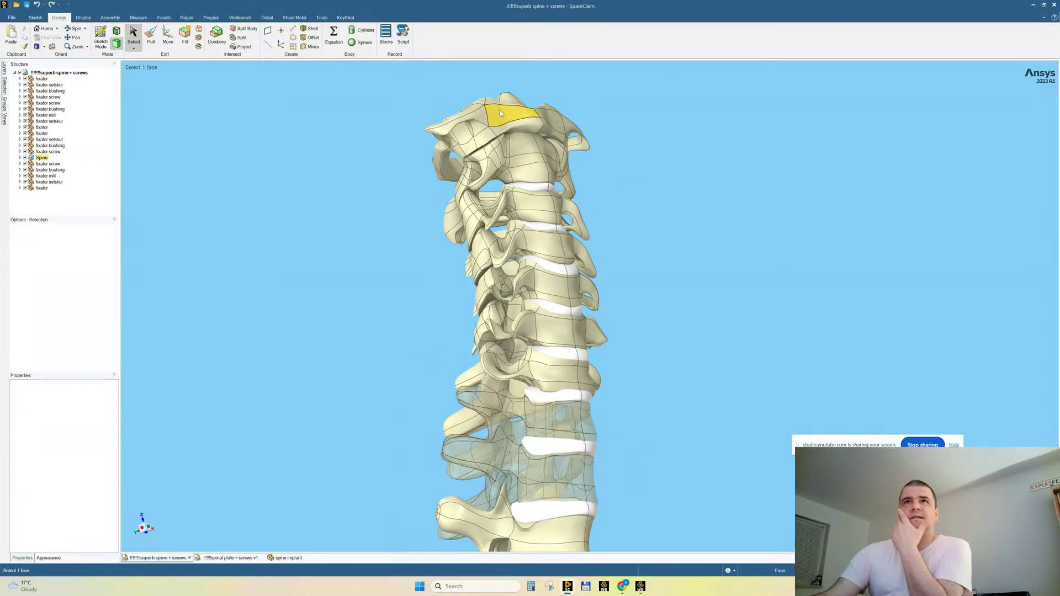
{"action": "triple_click", "coordinate": [500, 113]}
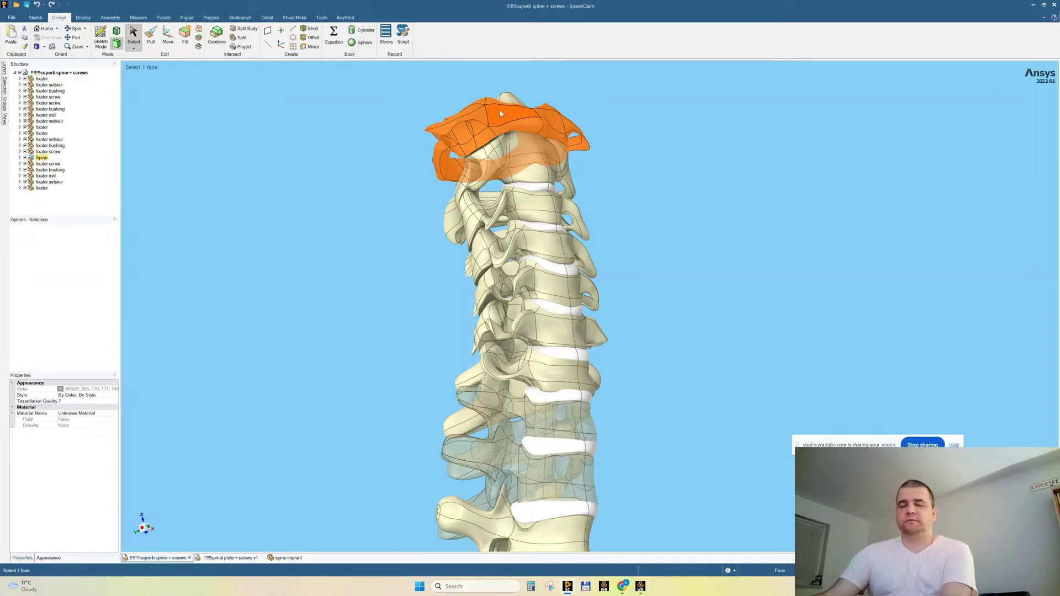
{"action": "key", "text": "Delete"}
{"action": "triple_click", "coordinate": [517, 150]}
{"action": "key", "text": "Delete"}
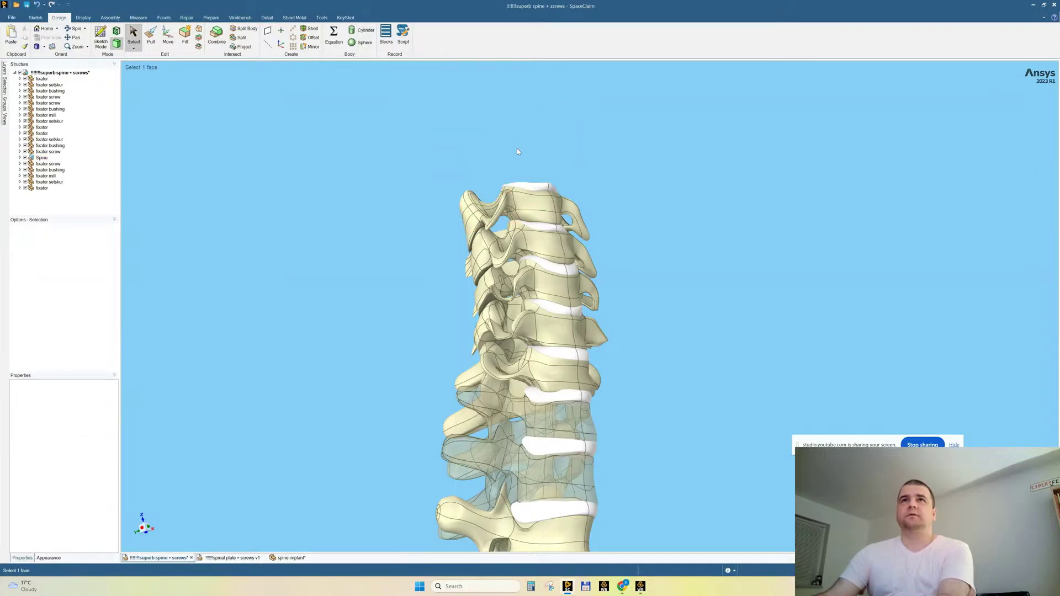
{"action": "left_click", "coordinate": [526, 188]}
{"action": "key", "text": "Delete"}
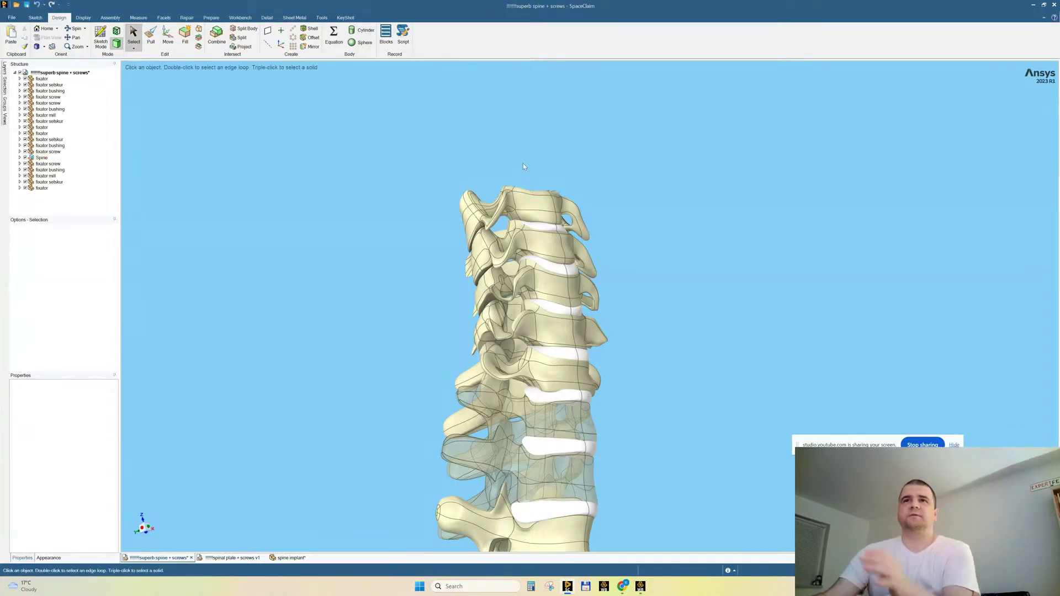
Examine the full spine down to the coccyx to locate where the section below the neck begins.
{"action": "middle_click_drag", "start_coordinate": [545, 154], "coordinate": [561, 171]}
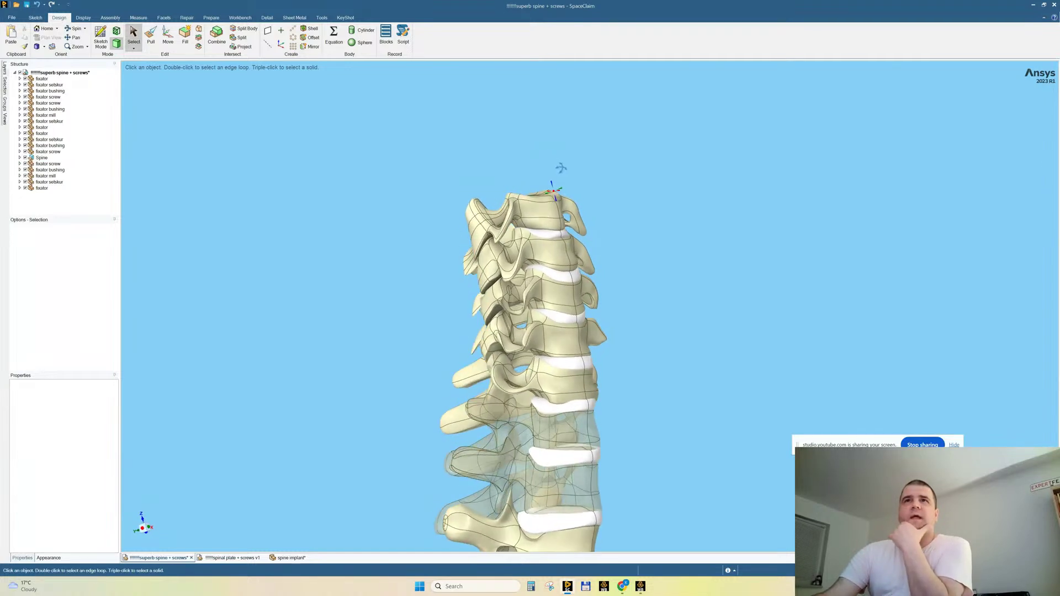
{"action": "left_click", "coordinate": [560, 456]}
{"action": "scroll", "coordinate": [408, 182], "scroll_direction": "down", "scroll_amount": 10}
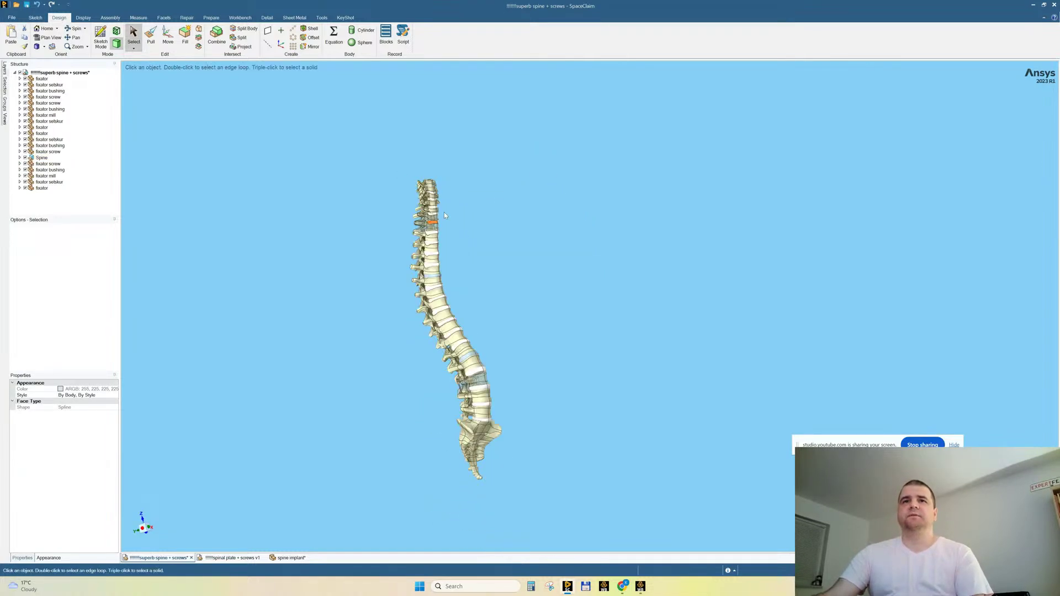
{"action": "scroll", "coordinate": [493, 414], "scroll_direction": "up", "scroll_amount": 8}
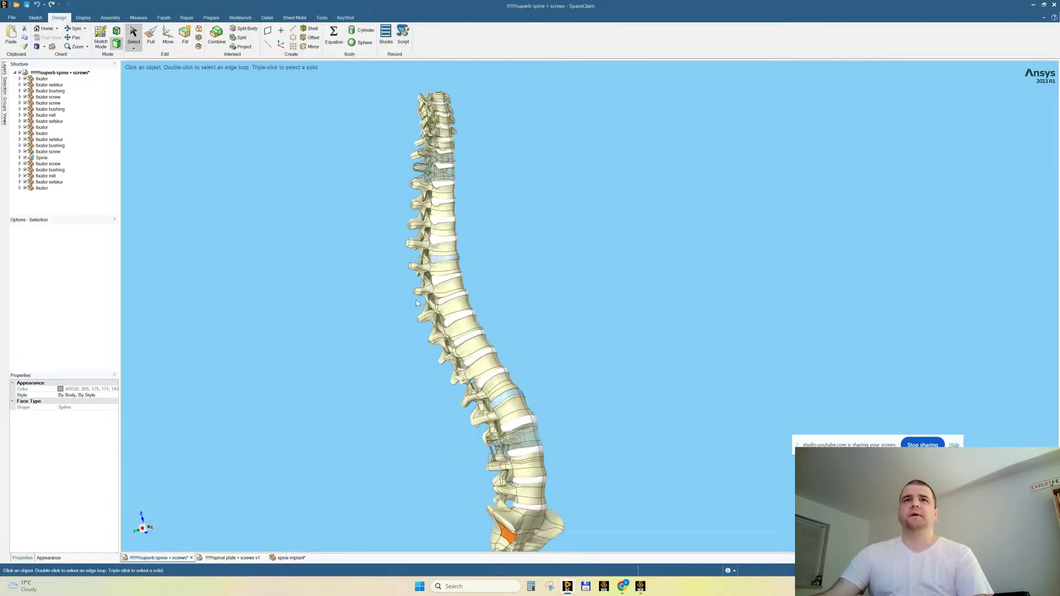
{"action": "scroll", "coordinate": [399, 400], "scroll_direction": "down", "scroll_amount": 8}
{"action": "scroll", "coordinate": [461, 214], "scroll_direction": "up", "scroll_amount": 6}
{"action": "left_click", "coordinate": [445, 239]}
{"action": "scroll", "coordinate": [413, 173], "scroll_direction": "down", "scroll_amount": 7}
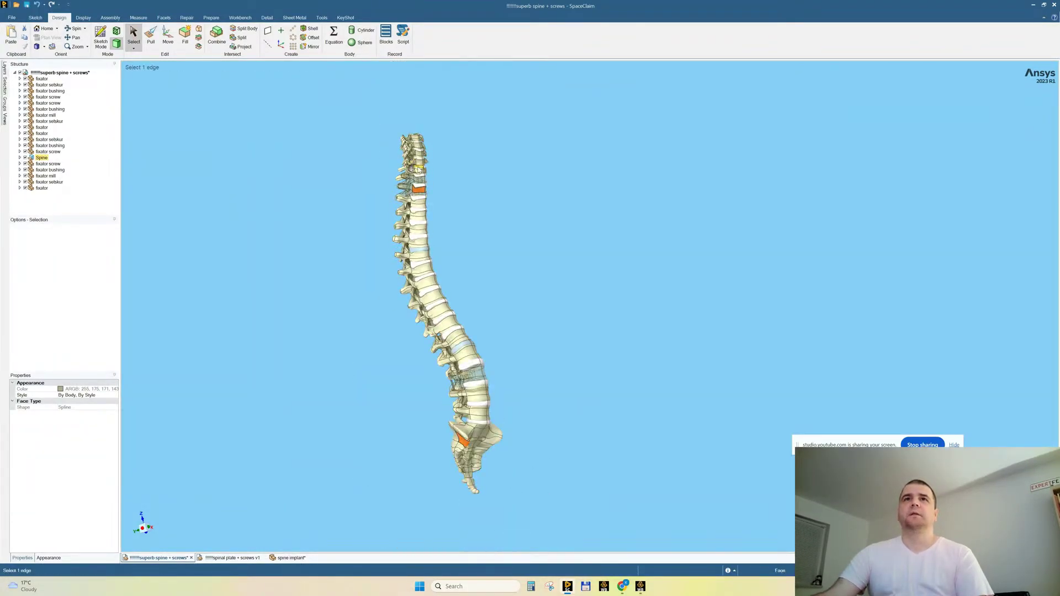
{"action": "scroll", "coordinate": [420, 169], "scroll_direction": "up", "scroll_amount": 7}
{"action": "scroll", "coordinate": [479, 199], "scroll_direction": "down", "scroll_amount": 7}
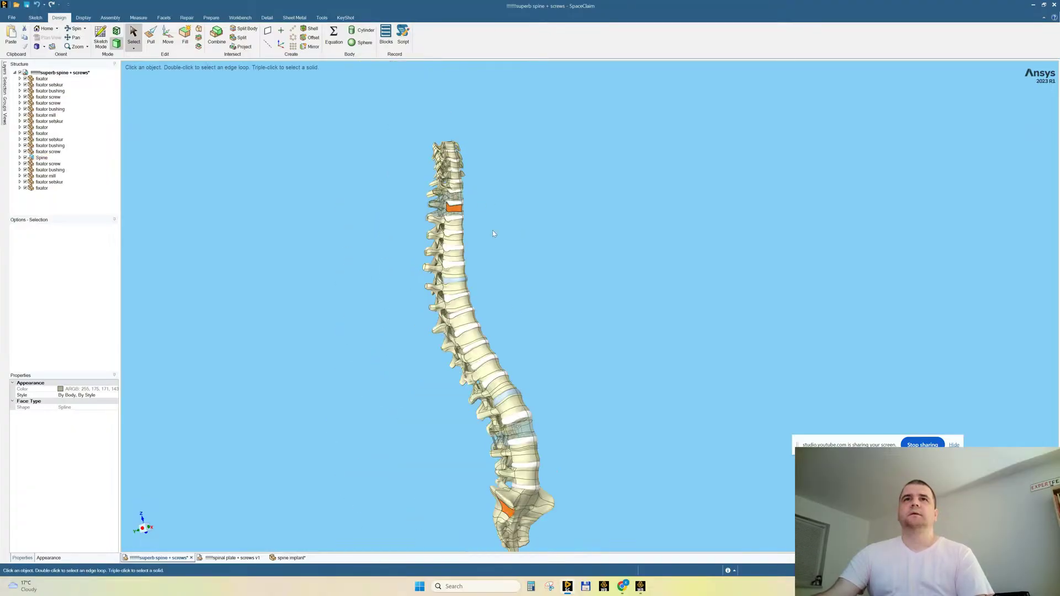
Select all bodies from the lower transparent neck vertebra downward, including the lumbar discs, sacrum and fixator parts, and delete them.
{"action": "left_click_drag", "start_coordinate": [645, 498], "coordinate": [348, 213]}
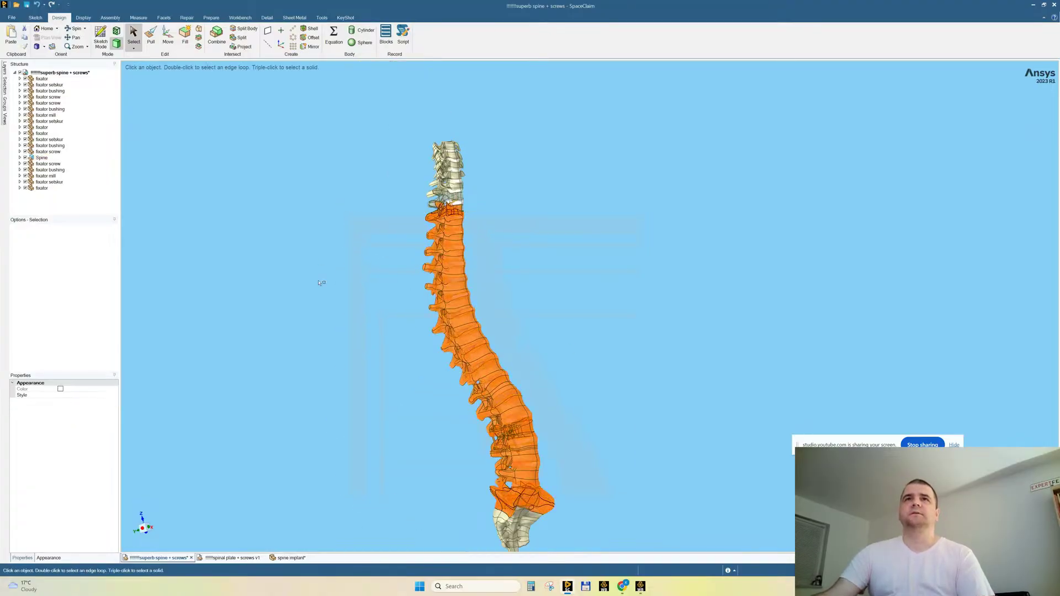
{"action": "right_click", "coordinate": [308, 200]}
{"action": "left_click", "coordinate": [347, 304]}
{"action": "right_click", "coordinate": [57, 146]}
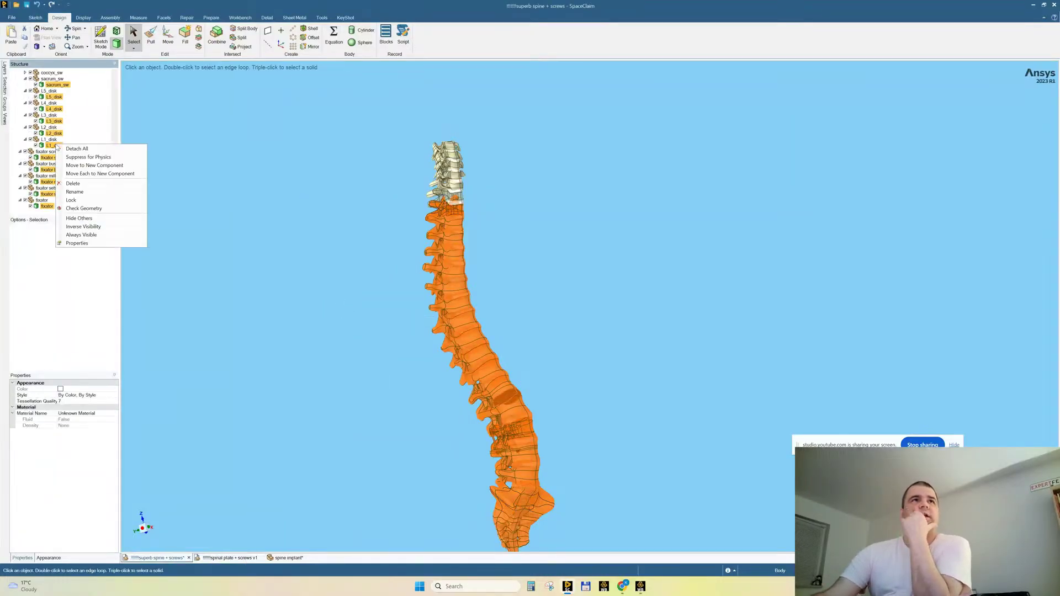
{"action": "left_click", "coordinate": [73, 183]}
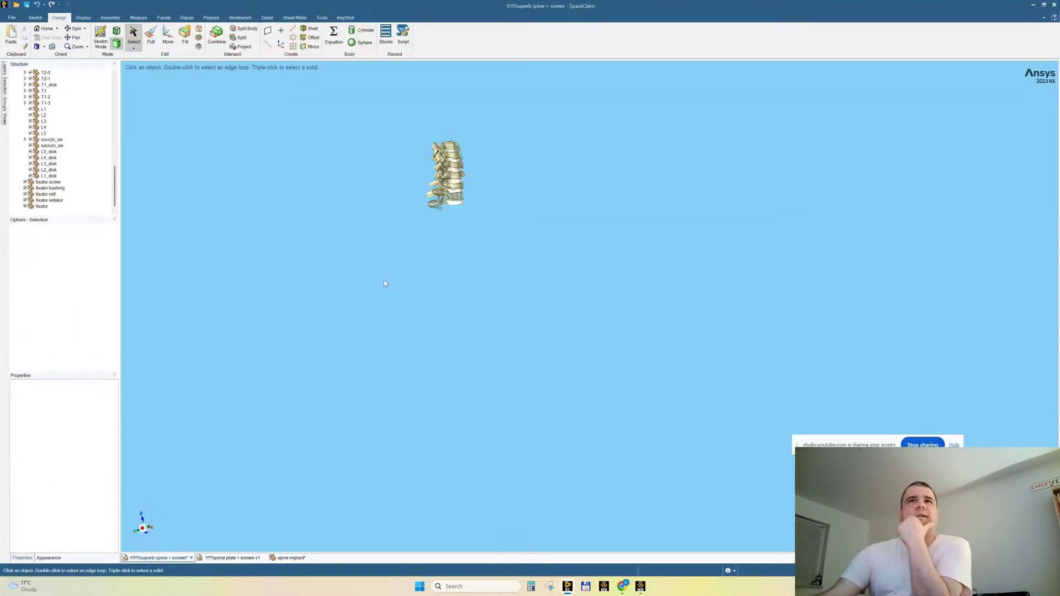
Examine the lower end of the remaining cervical section up close, and switch to Chrome to compare it with Figure 1.
{"action": "scroll", "coordinate": [428, 137], "scroll_direction": "up", "scroll_amount": 5}
{"action": "middle_click_drag", "start_coordinate": [479, 304], "coordinate": [519, 350]}
{"action": "scroll", "coordinate": [519, 351], "scroll_direction": "up", "scroll_amount": 3}
{"action": "scroll", "coordinate": [522, 359], "scroll_direction": "up", "scroll_amount": 2}
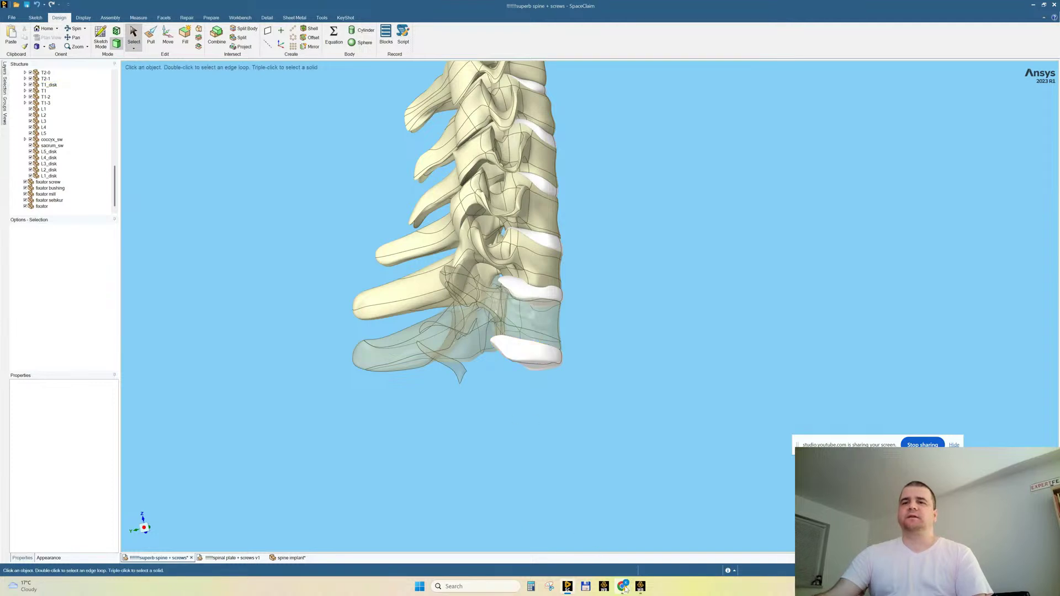
{"action": "mouse_move", "coordinate": [624, 589]}
{"action": "left_click", "coordinate": [585, 543]}
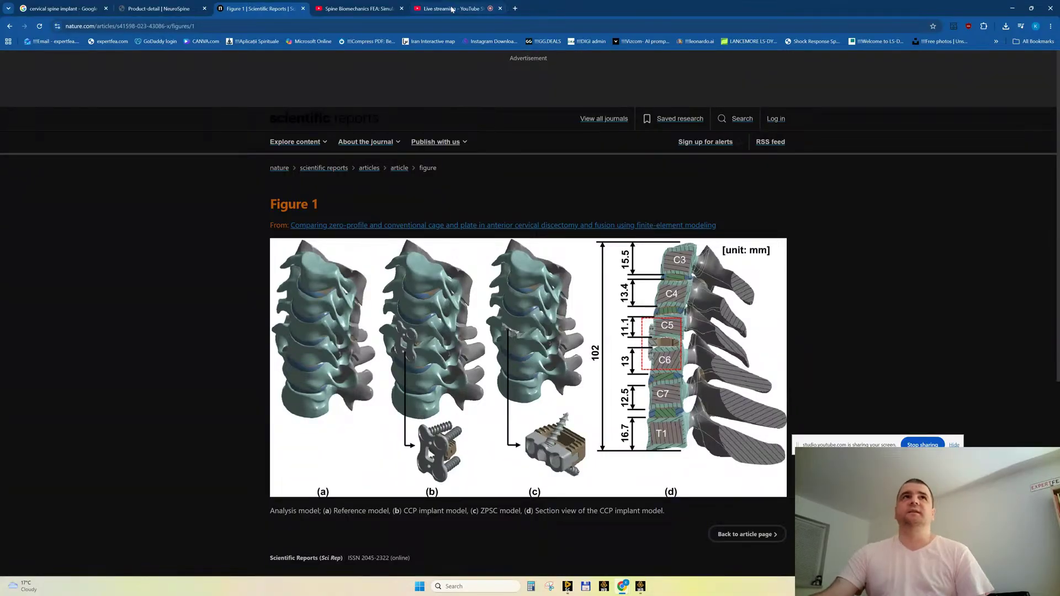
Glance at the cervical spine implant images, and search Google for "spinal disc regions" in a new tab.
{"action": "left_click", "coordinate": [53, 8]}
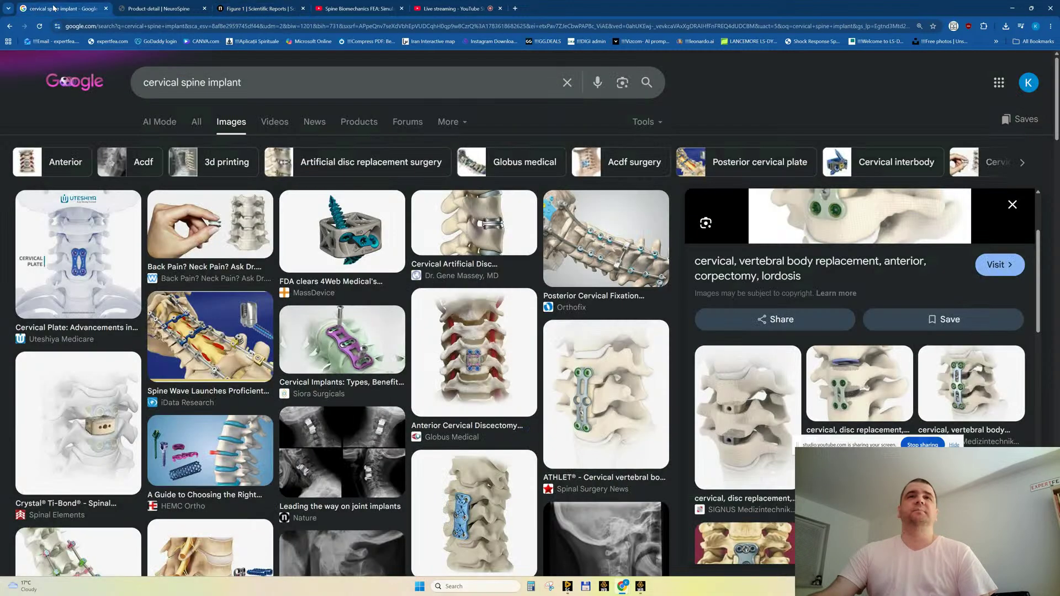
{"action": "left_click", "coordinate": [514, 8]}
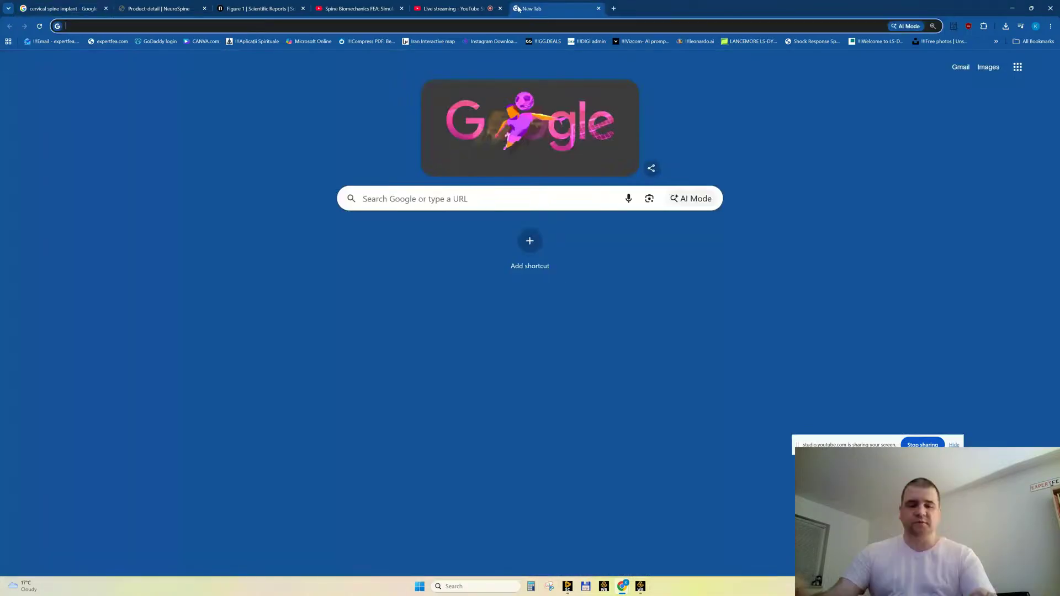
{"action": "type", "text": "spine discs"}
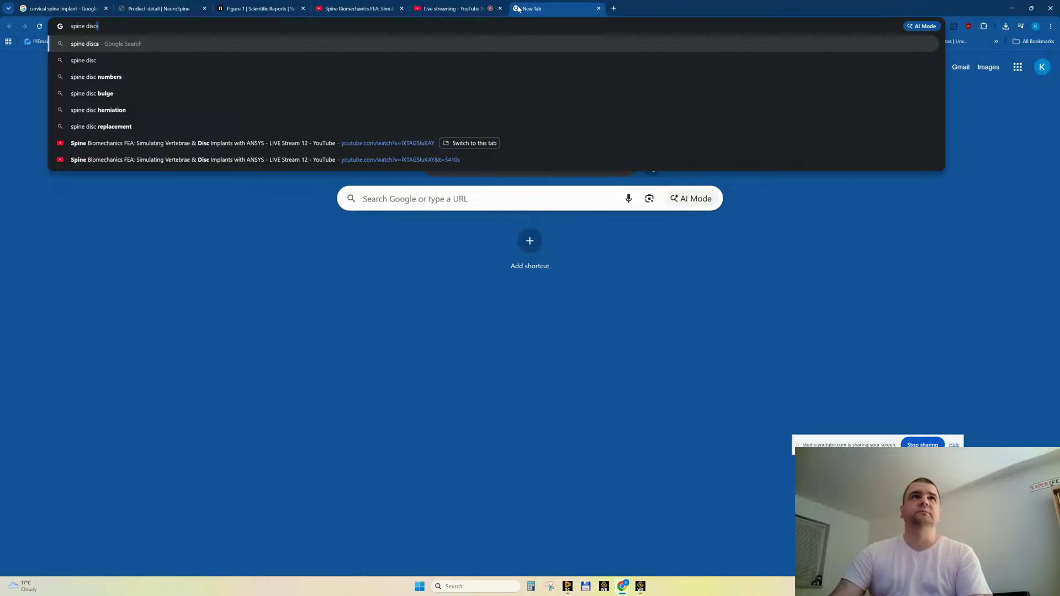
{"action": "type", "text": " re"}
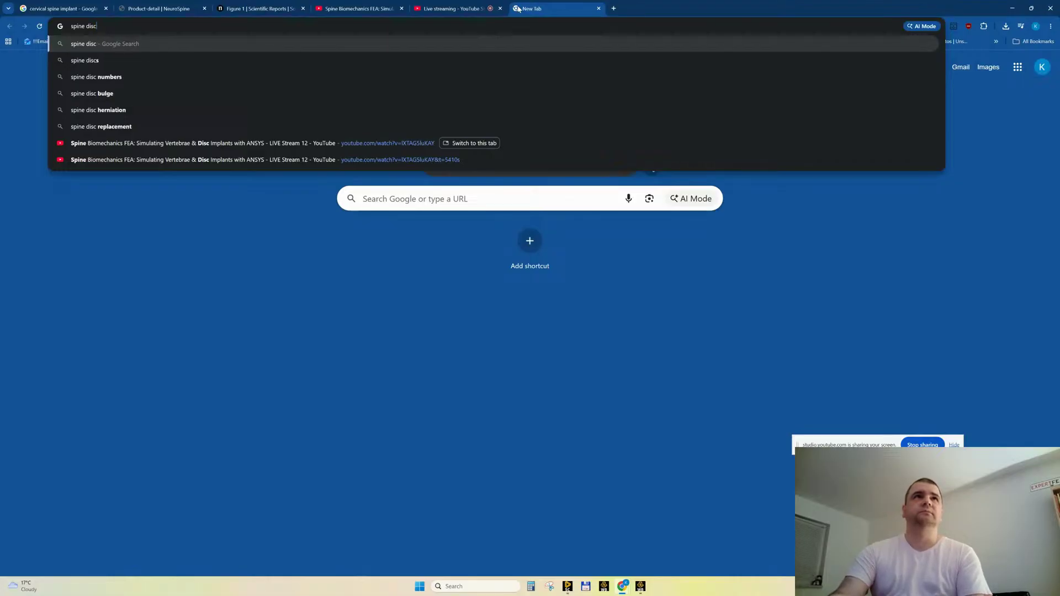
{"action": "type", "text": "gions"}
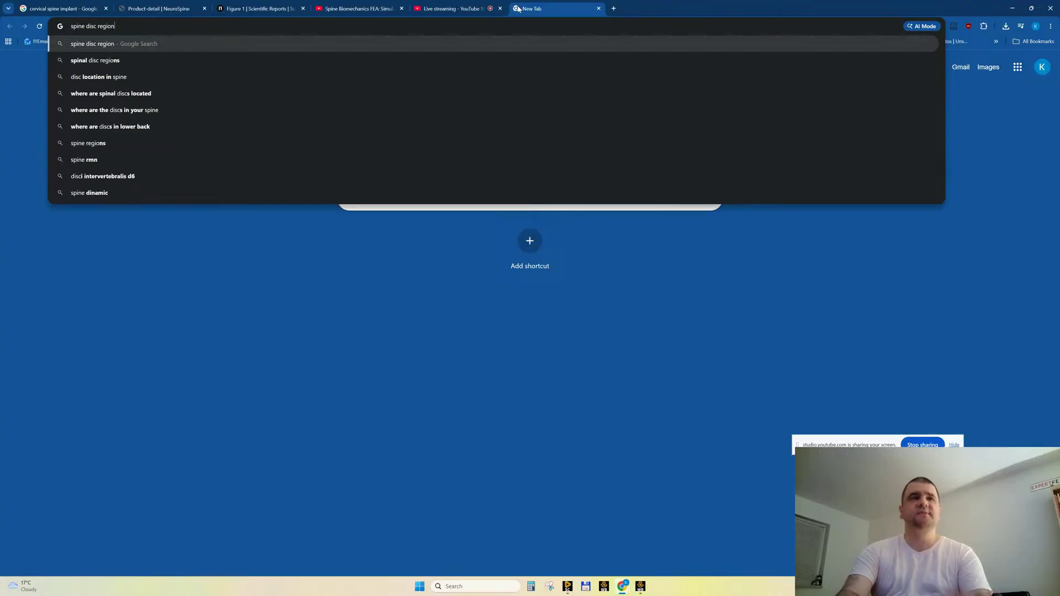
{"action": "key", "text": "Down"}
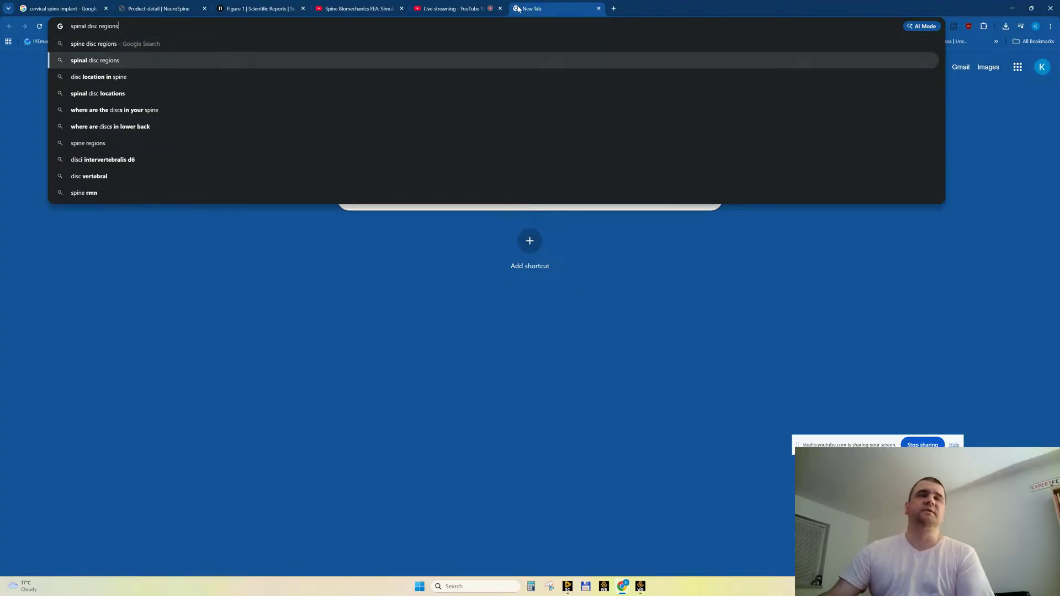
{"action": "key", "text": "Return"}
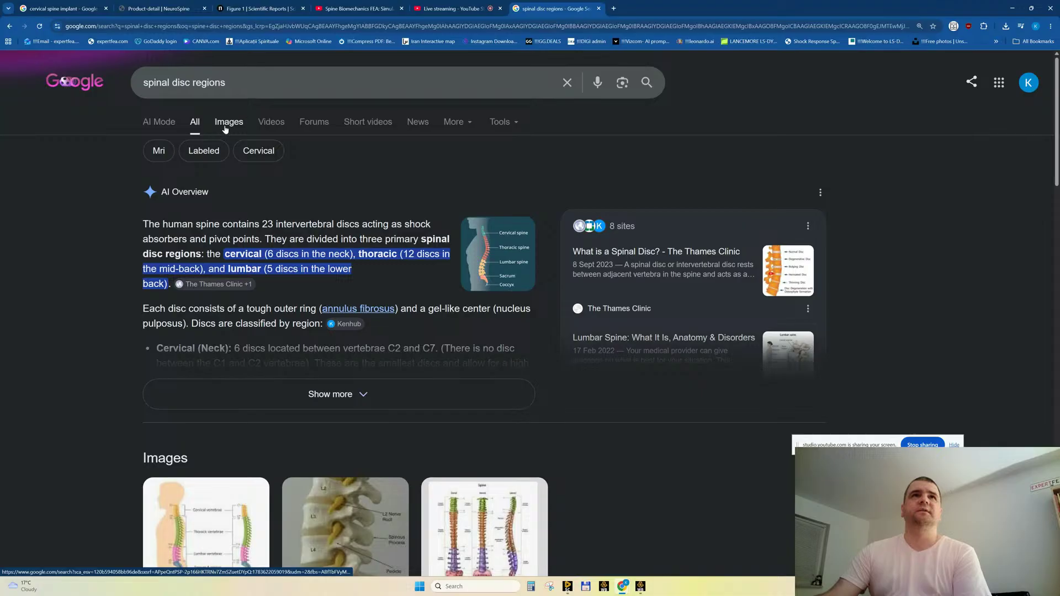
Show the Miami Neuroscience Center image of the disc zones, and return to Figure 1 of the Scientific Reports article.
{"action": "scroll", "coordinate": [87, 266], "scroll_direction": "down", "scroll_amount": 4}
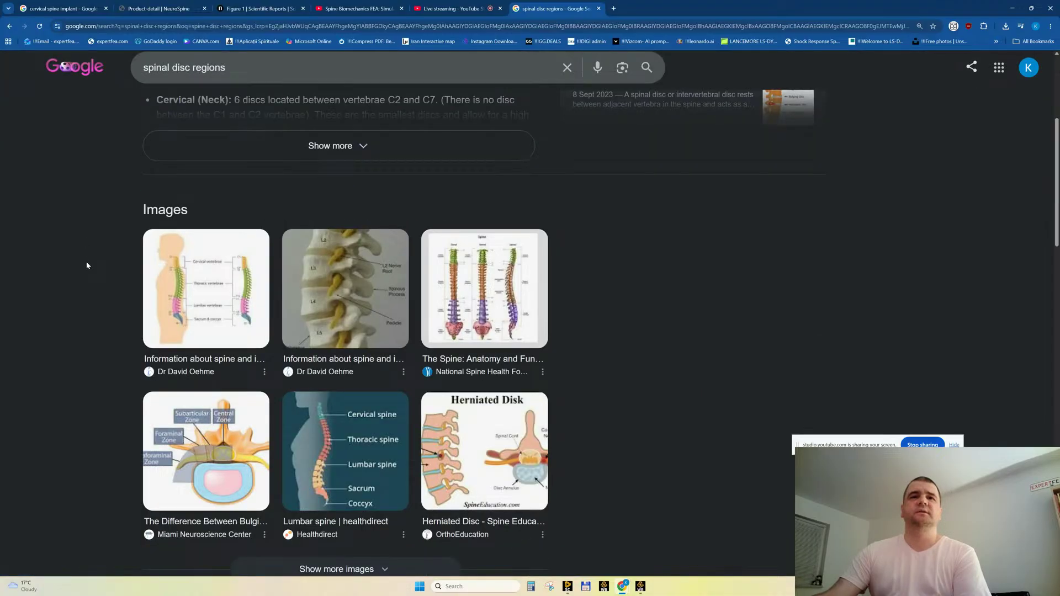
{"action": "left_click", "coordinate": [225, 478]}
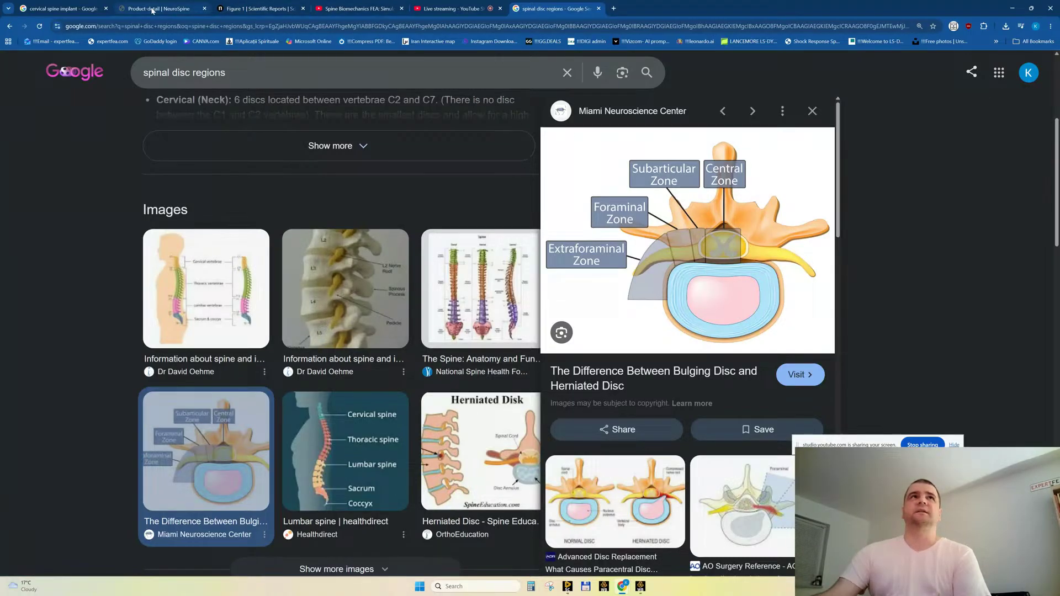
{"action": "left_click", "coordinate": [242, 8]}
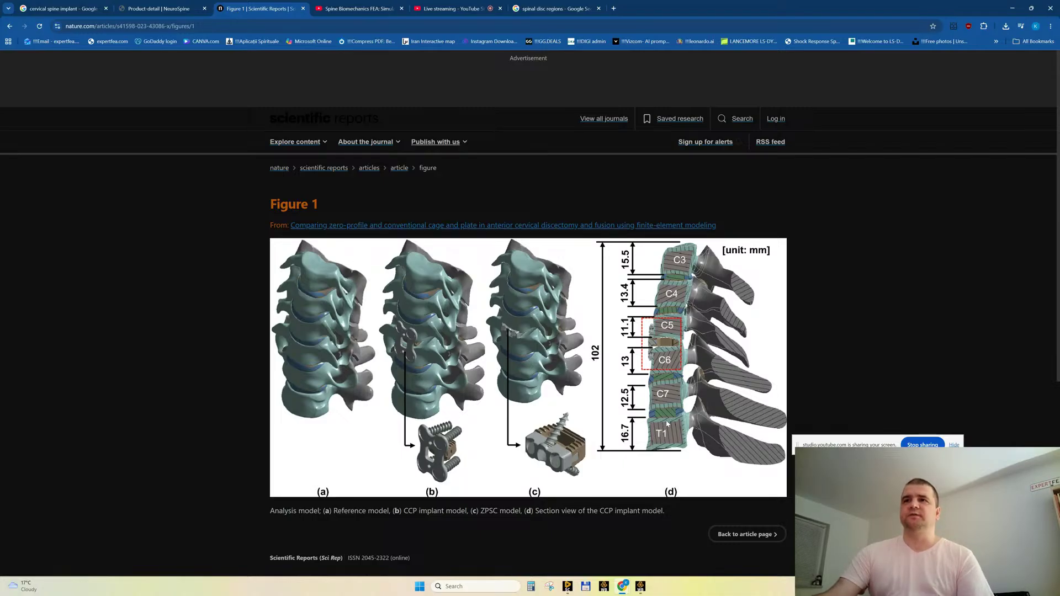
Examine Figure 1 up close, comparing the dimensioned C3 to T1 section view with the reference and implant models.
{"action": "scroll", "coordinate": [668, 423], "scroll_direction": "up", "scroll_amount": 2, "text": "ctrl"}
{"action": "scroll", "coordinate": [673, 426], "scroll_direction": "up", "scroll_amount": 5, "text": "ctrl"}
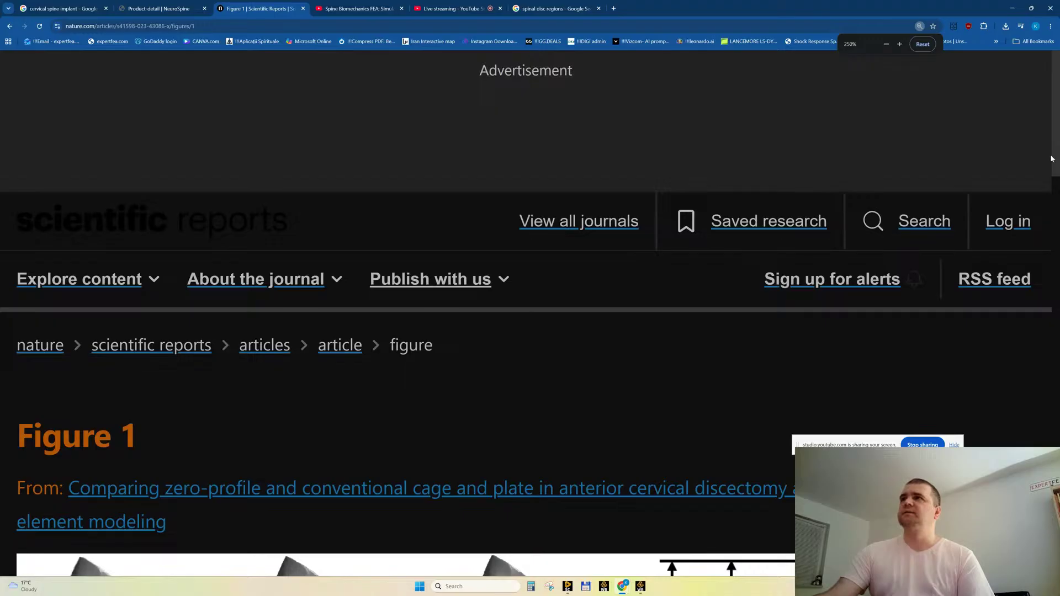
{"action": "left_click_drag", "start_coordinate": [1056, 157], "coordinate": [1059, 298]}
{"action": "scroll", "coordinate": [790, 139], "scroll_direction": "down", "scroll_amount": 2}
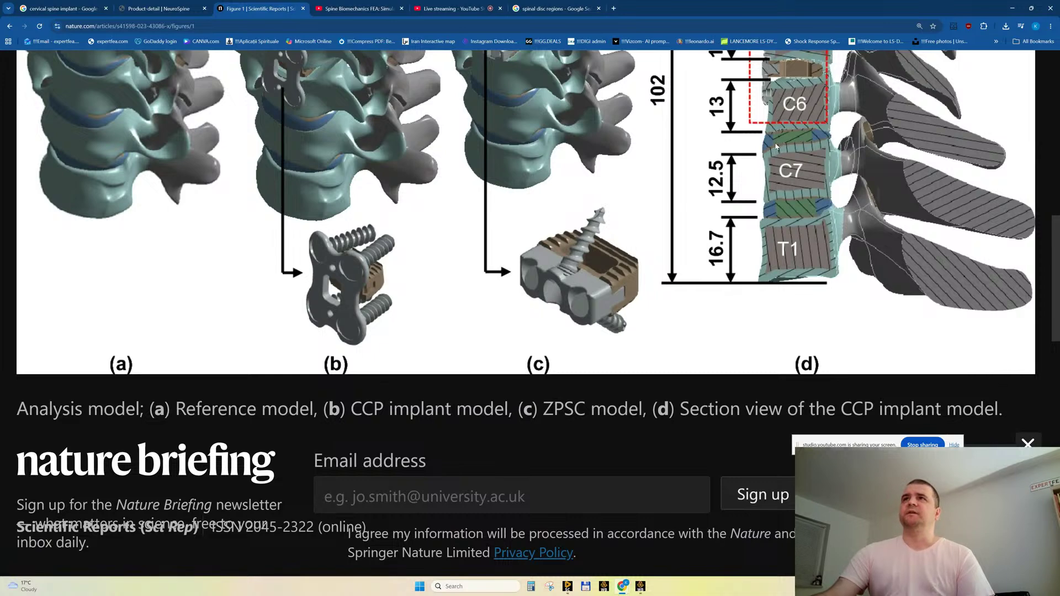
{"action": "scroll", "coordinate": [724, 220], "scroll_direction": "down", "scroll_amount": 1, "text": "ctrl"}
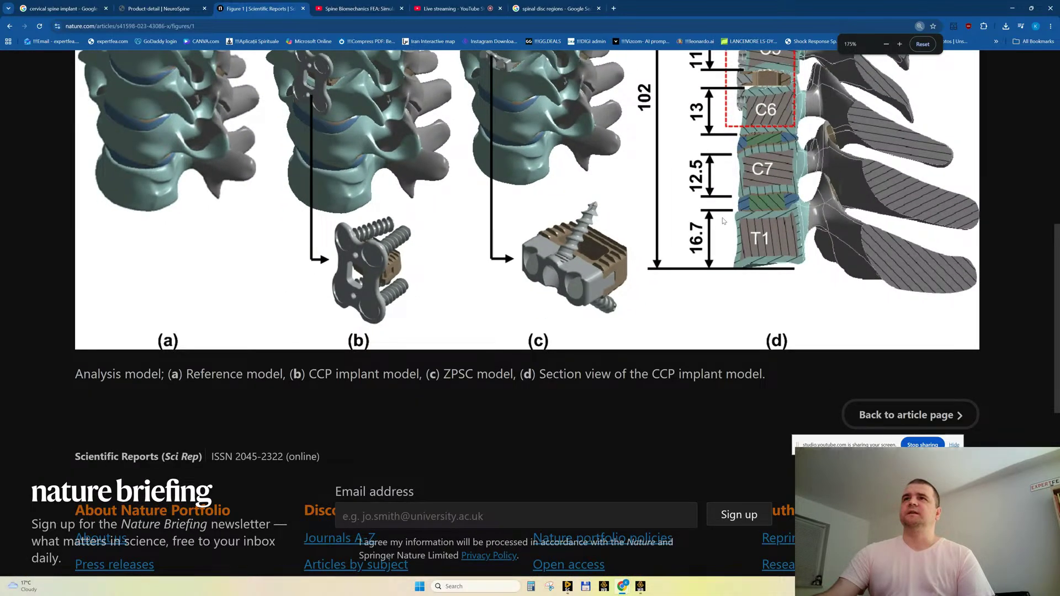
{"action": "scroll", "coordinate": [724, 221], "scroll_direction": "down", "scroll_amount": 1, "text": "ctrl"}
{"action": "scroll", "coordinate": [673, 292], "scroll_direction": "down", "scroll_amount": 1, "text": "ctrl"}
{"action": "scroll", "coordinate": [646, 307], "scroll_direction": "up", "scroll_amount": 15}
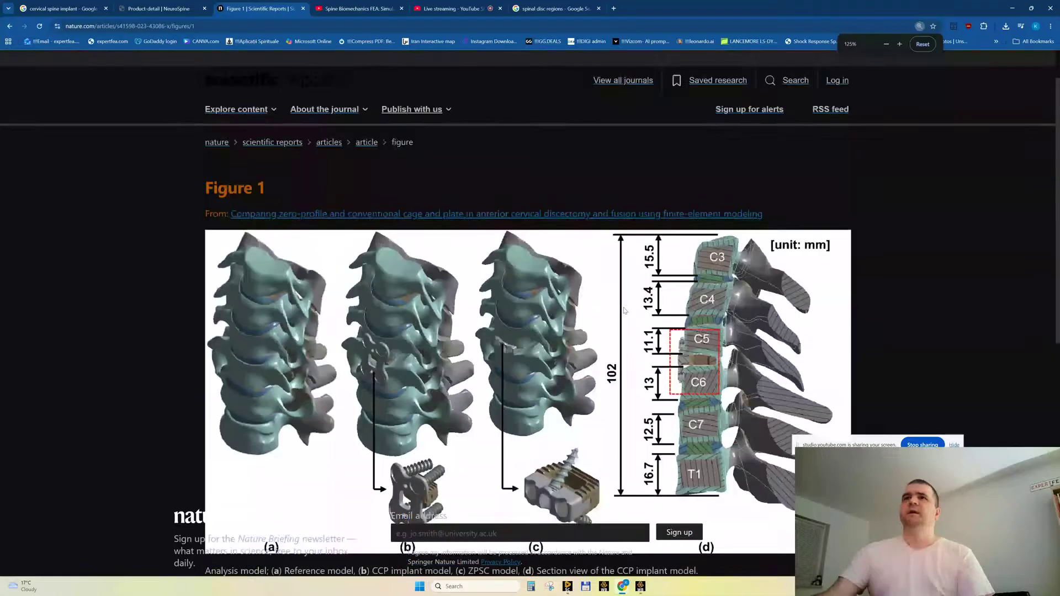
{"action": "scroll", "coordinate": [624, 311], "scroll_direction": "down", "scroll_amount": 1, "text": "ctrl"}
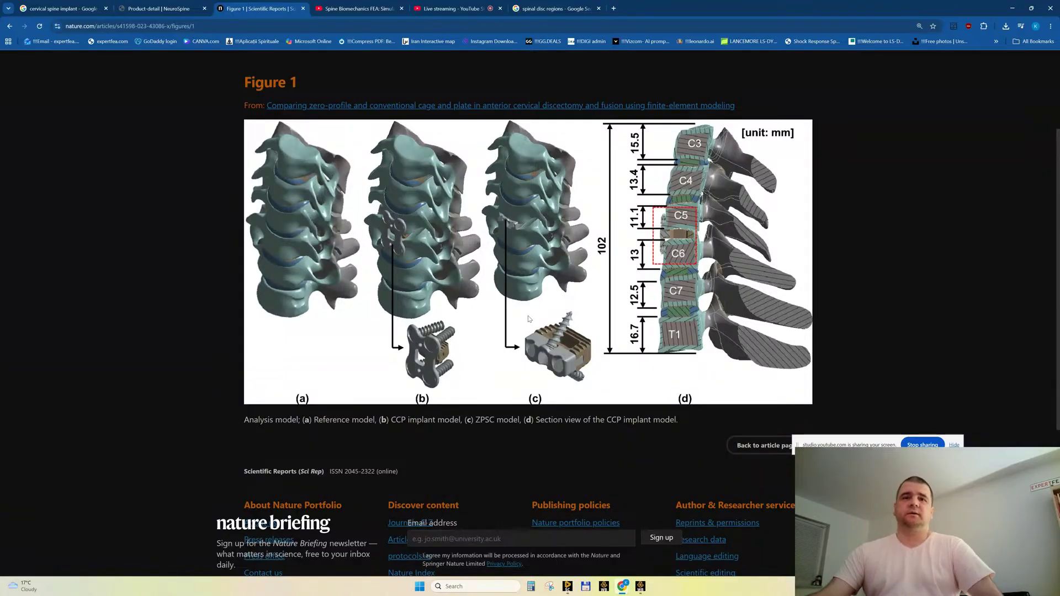
{"action": "scroll", "coordinate": [585, 298], "scroll_direction": "up", "scroll_amount": 3}
{"action": "scroll", "coordinate": [610, 305], "scroll_direction": "down", "scroll_amount": 6}
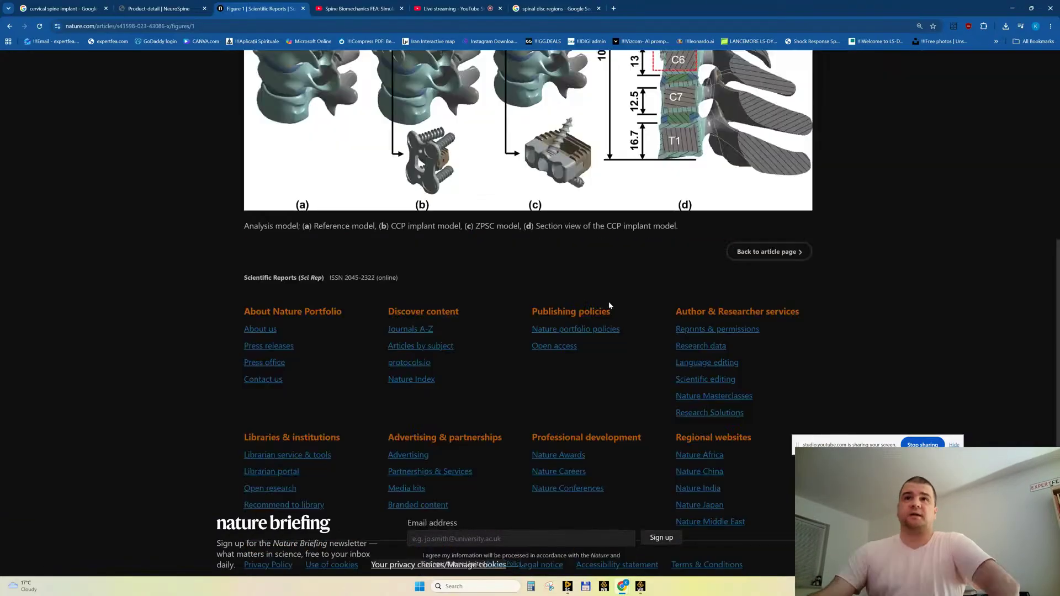
{"action": "scroll", "coordinate": [609, 305], "scroll_direction": "up", "scroll_amount": 5}
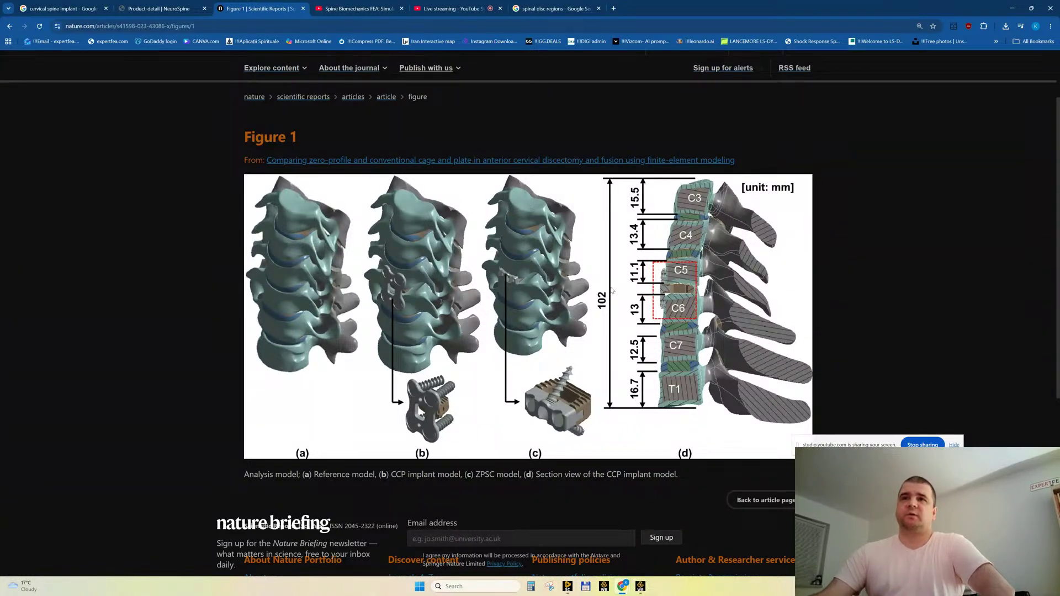
Switch to SpaceClaim and delete the stray surface strips below the transparent vertebra and the disc at its lower end.
{"action": "left_click", "coordinate": [567, 587]}
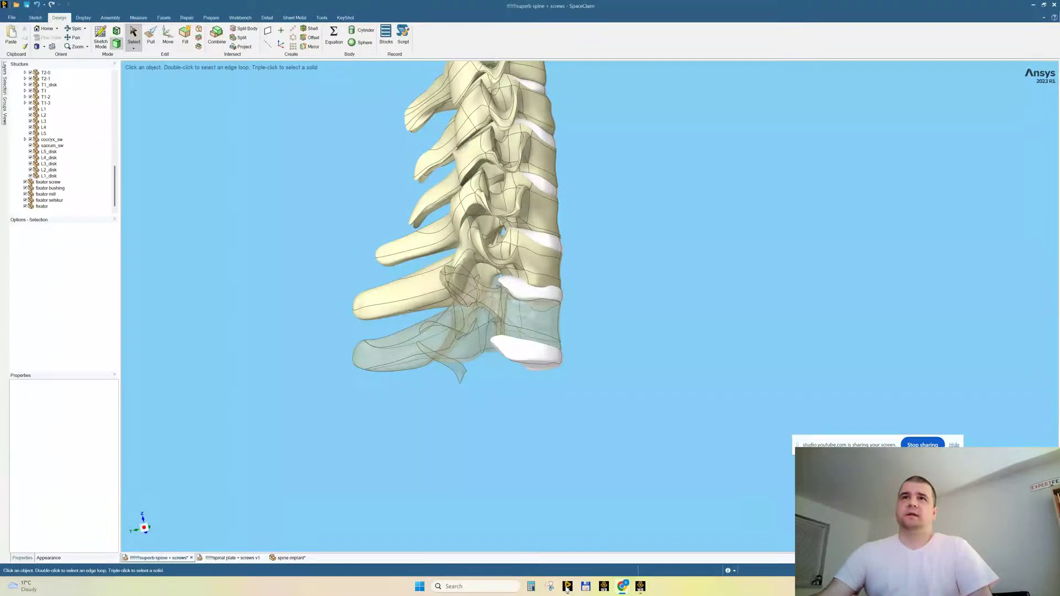
{"action": "scroll", "coordinate": [550, 458], "scroll_direction": "down", "scroll_amount": 3}
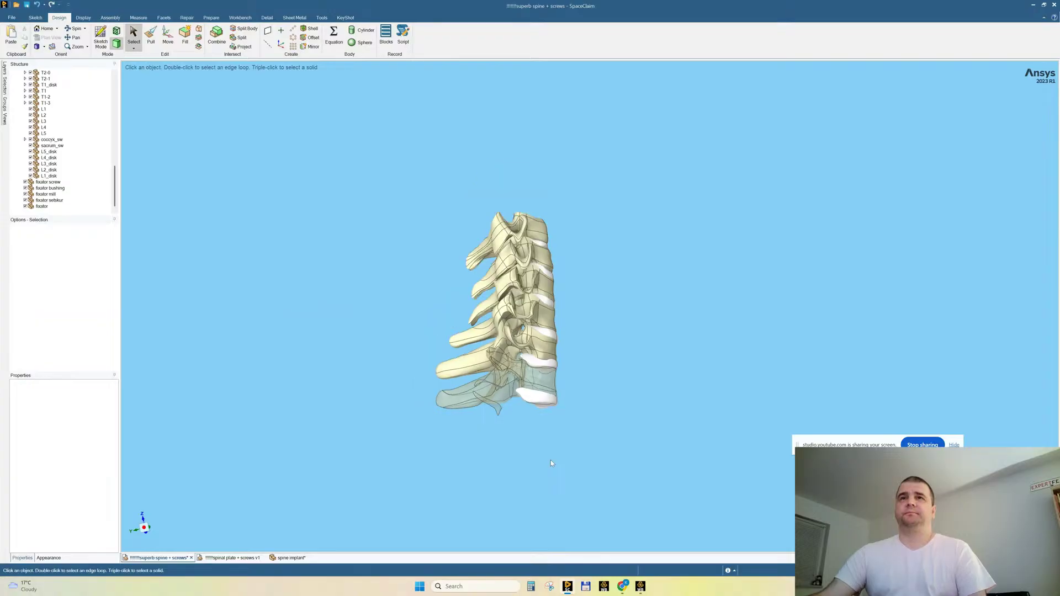
{"action": "scroll", "coordinate": [551, 460], "scroll_direction": "up", "scroll_amount": 6}
{"action": "mouse_move", "coordinate": [531, 366]}
{"action": "middle_mouse_down"}
{"action": "mouse_move", "coordinate": [651, 331]}
{"action": "mouse_move", "coordinate": [674, 343]}
{"action": "mouse_move", "coordinate": [615, 350]}
{"action": "mouse_move", "coordinate": [617, 369]}
{"action": "mouse_move", "coordinate": [346, 428]}
{"action": "middle_mouse_up"}
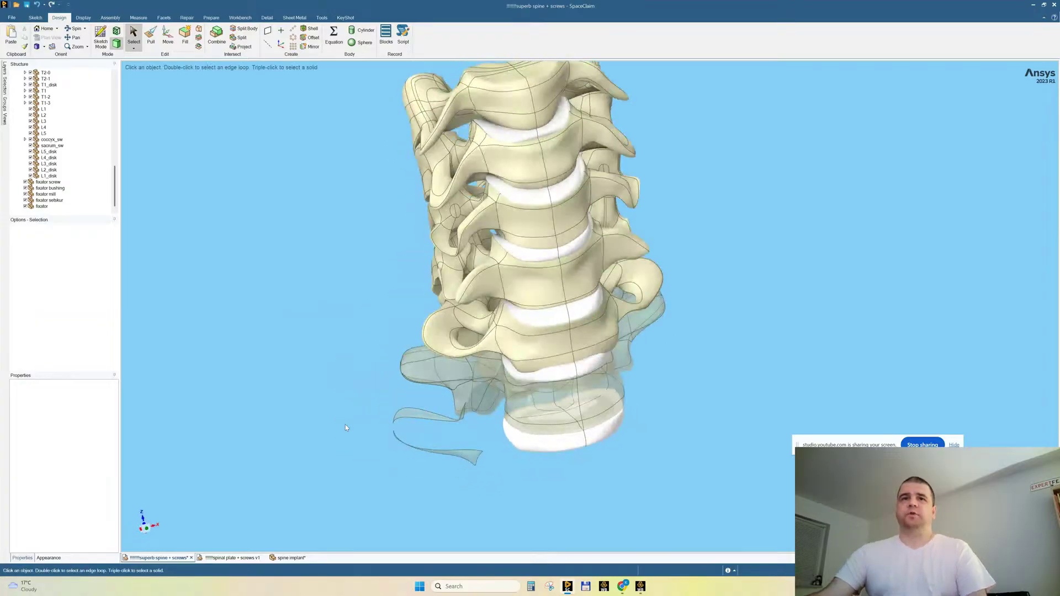
{"action": "triple_click", "coordinate": [401, 417]}
{"action": "key", "text": "Delete"}
{"action": "mouse_move", "coordinate": [461, 373]}
{"action": "middle_mouse_down"}
{"action": "mouse_move", "coordinate": [497, 340]}
{"action": "mouse_move", "coordinate": [509, 420]}
{"action": "mouse_move", "coordinate": [603, 338]}
{"action": "mouse_move", "coordinate": [620, 340]}
{"action": "mouse_move", "coordinate": [613, 351]}
{"action": "middle_mouse_up"}
{"action": "left_click", "coordinate": [509, 438]}
{"action": "key", "text": "Delete"}
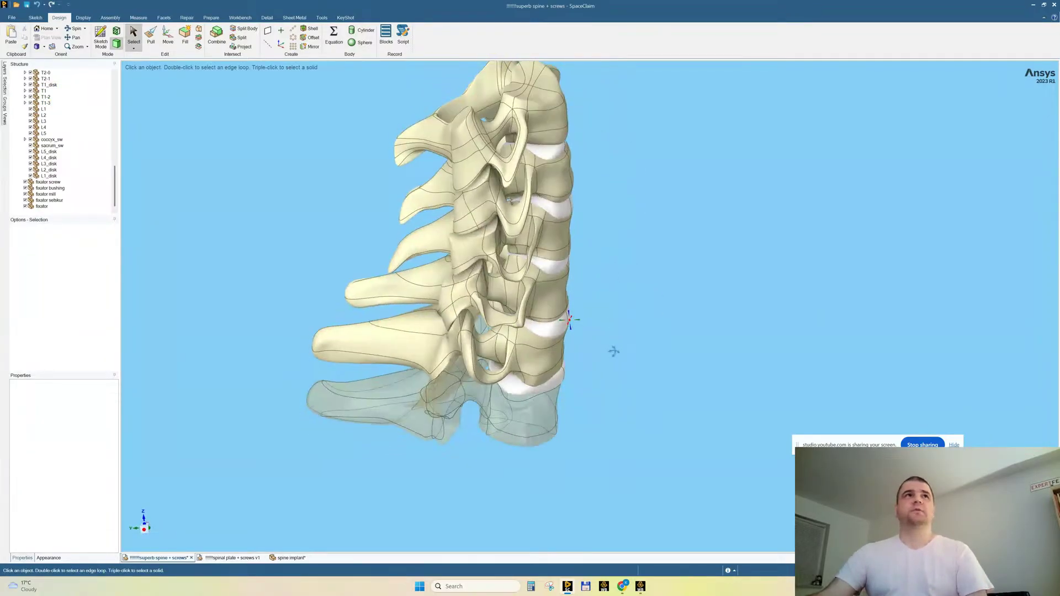
Delete all empty components from the spine assembly.
{"action": "scroll", "coordinate": [104, 84], "scroll_direction": "up", "scroll_amount": 10}
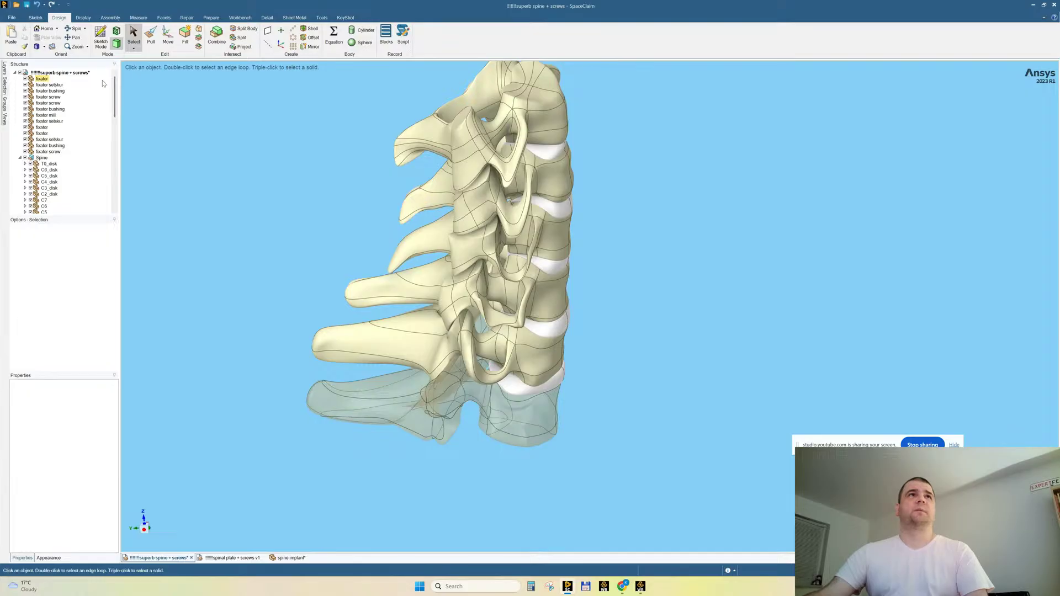
{"action": "right_click", "coordinate": [70, 74]}
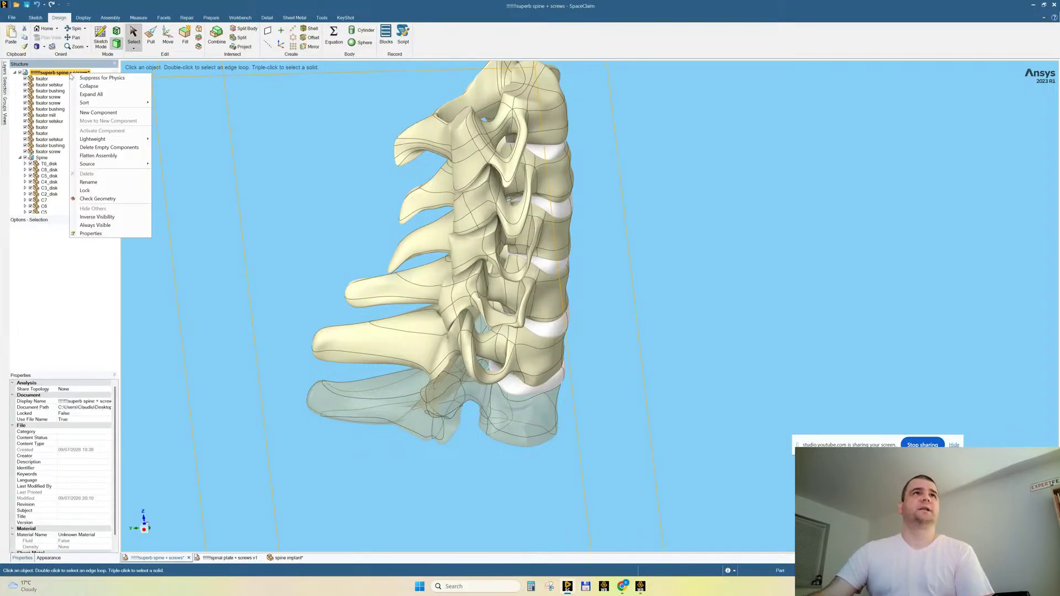
{"action": "left_click", "coordinate": [100, 148]}
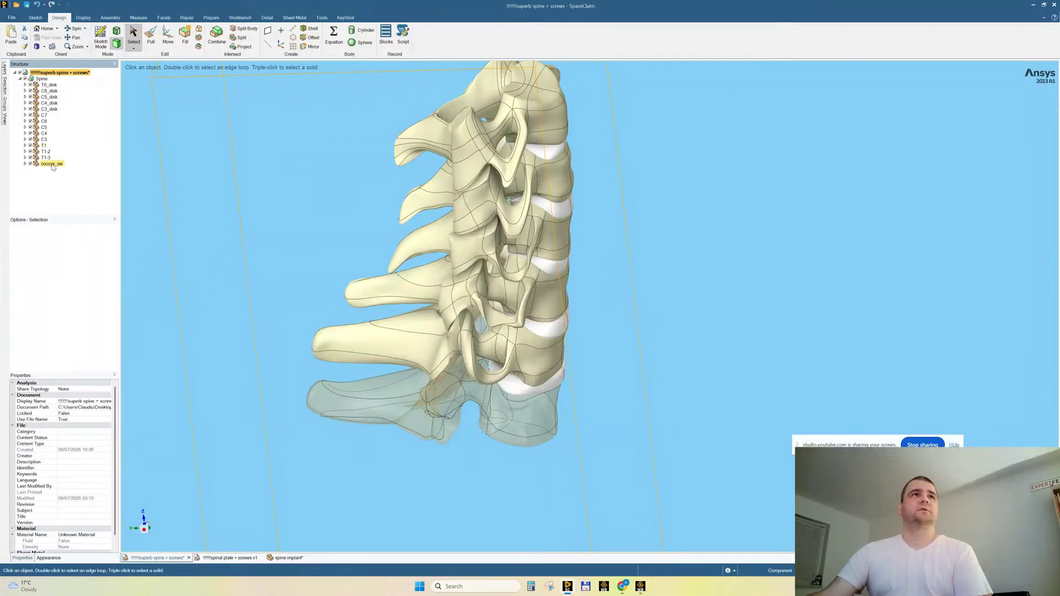
Locate the leftover coccyx_sw body far below the cervical section and delete it.
{"action": "left_click", "coordinate": [25, 164]}
{"action": "left_click", "coordinate": [57, 169]}
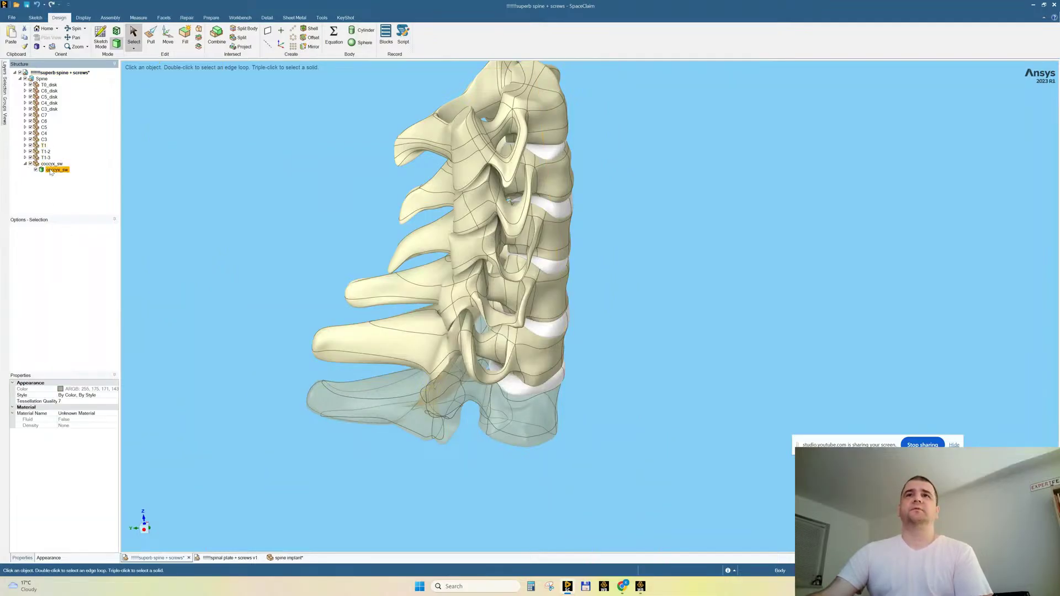
{"action": "scroll", "coordinate": [405, 297], "scroll_direction": "down", "scroll_amount": 5}
{"action": "scroll", "coordinate": [411, 306], "scroll_direction": "up", "scroll_amount": 3}
{"action": "scroll", "coordinate": [411, 306], "scroll_direction": "down", "scroll_amount": 5}
{"action": "scroll", "coordinate": [436, 364], "scroll_direction": "up", "scroll_amount": 3}
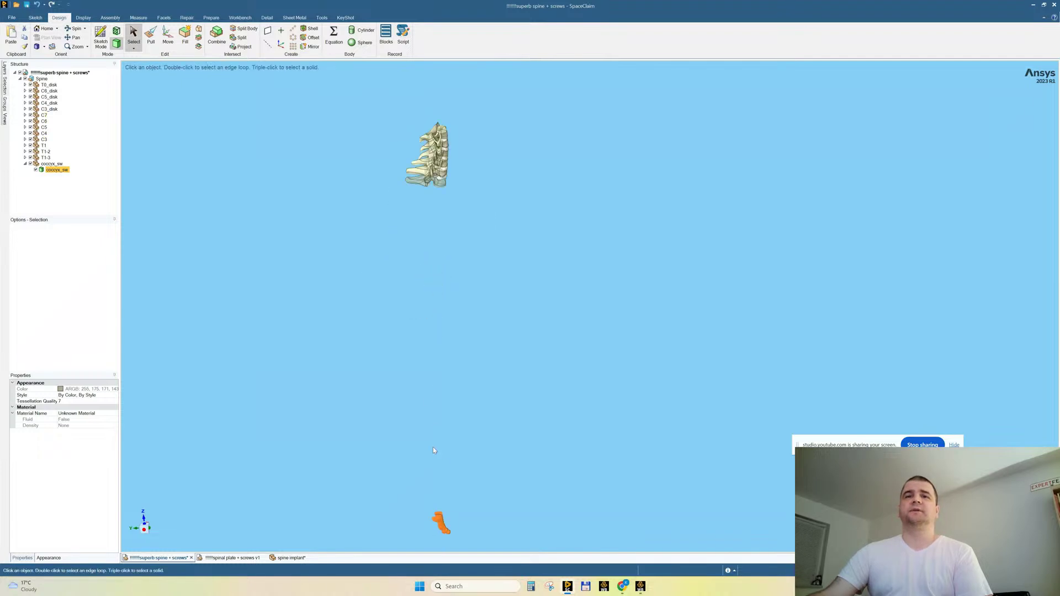
{"action": "key", "text": "Delete"}
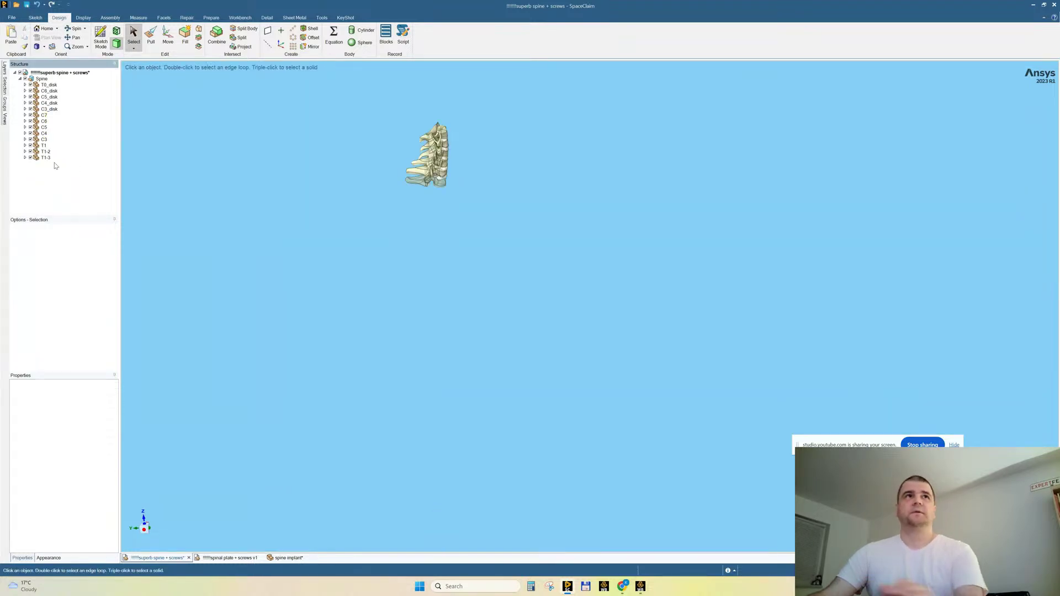
Fit the cervical section in view and identify which part of the transparent lowest vertebra the T1-3 body covers.
{"action": "key", "text": "z"}
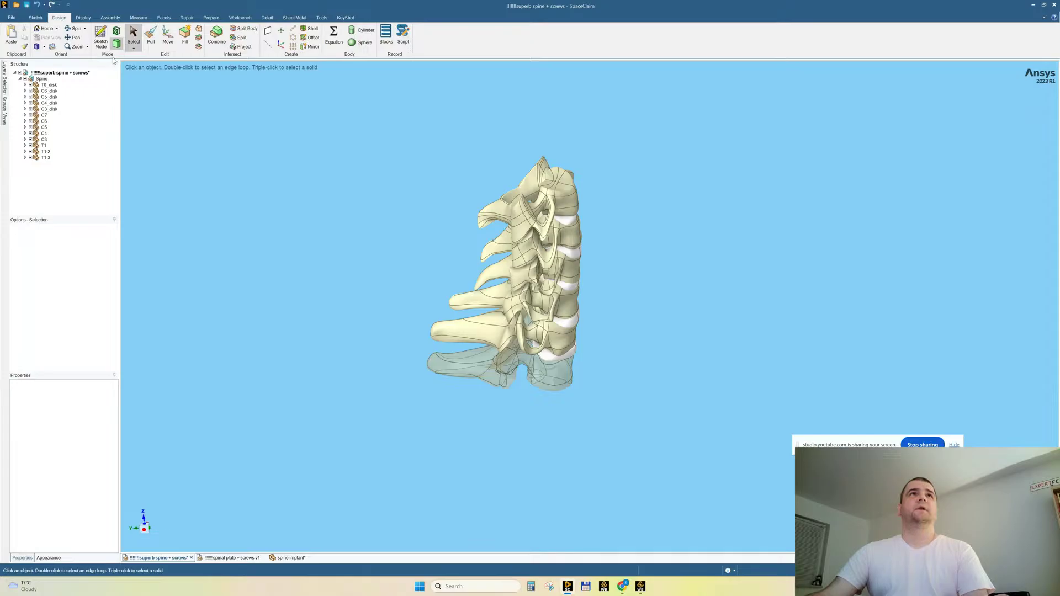
{"action": "left_click", "coordinate": [87, 47]}
{"action": "left_click", "coordinate": [89, 56]}
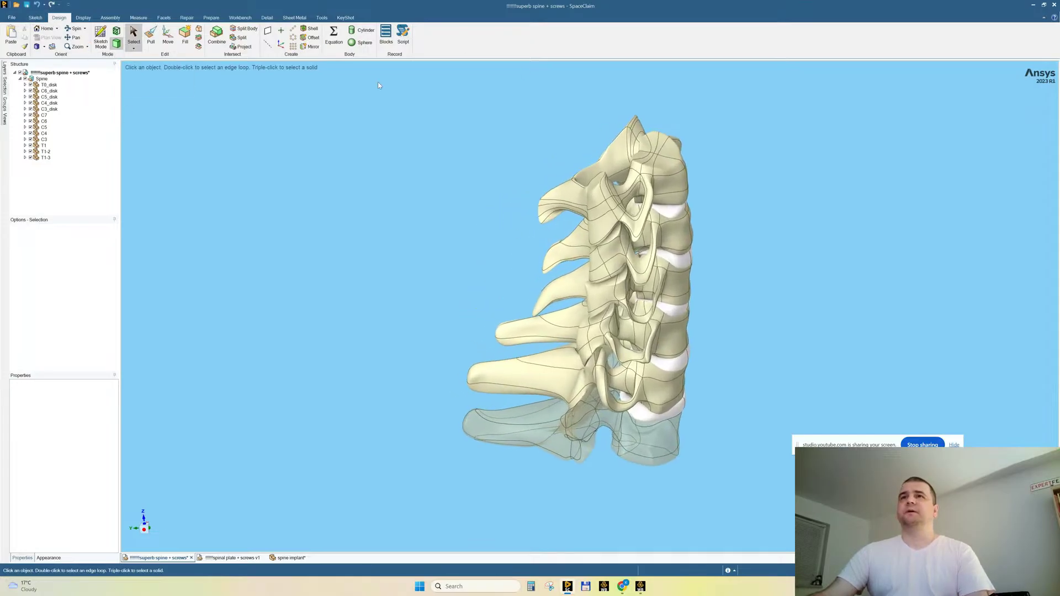
{"action": "mouse_move", "coordinate": [760, 311]}
{"action": "middle_mouse_down"}
{"action": "mouse_move", "coordinate": [645, 277]}
{"action": "mouse_move", "coordinate": [458, 282]}
{"action": "mouse_move", "coordinate": [505, 256]}
{"action": "mouse_move", "coordinate": [474, 246]}
{"action": "middle_mouse_up"}
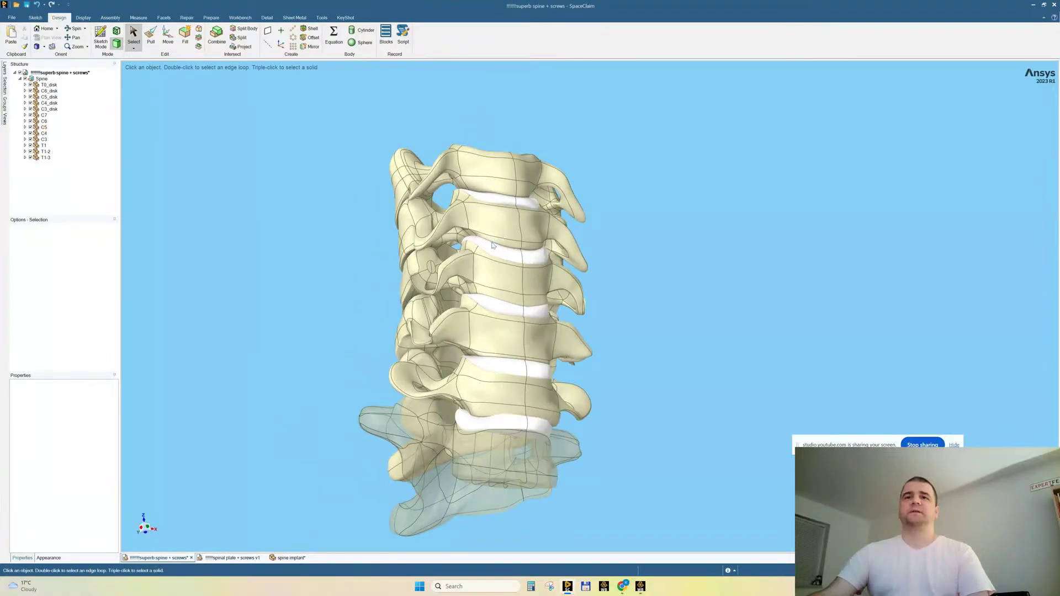
{"action": "left_click", "coordinate": [478, 450]}
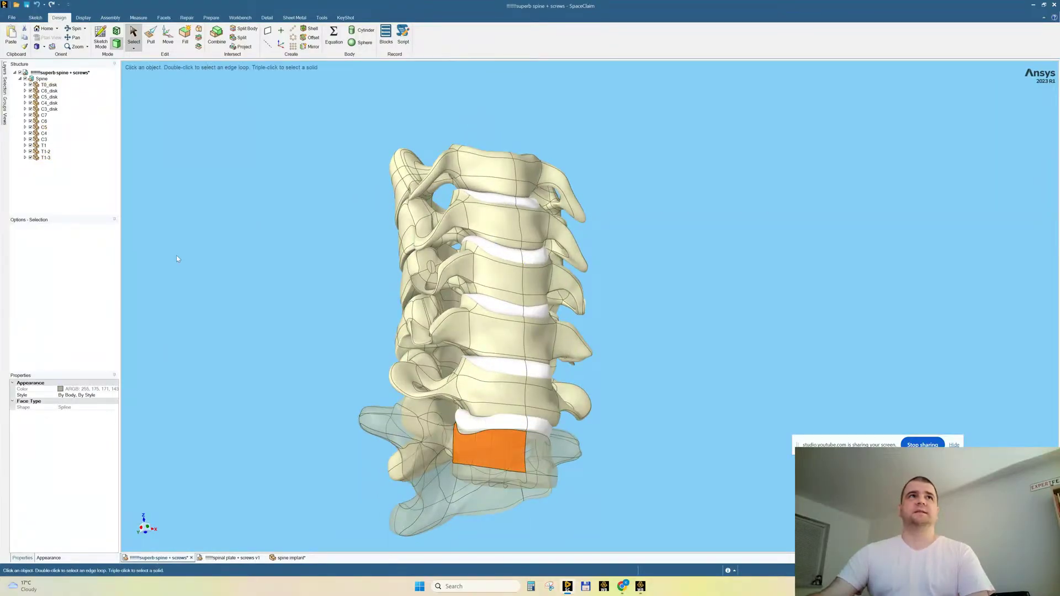
{"action": "left_click", "coordinate": [25, 157]}
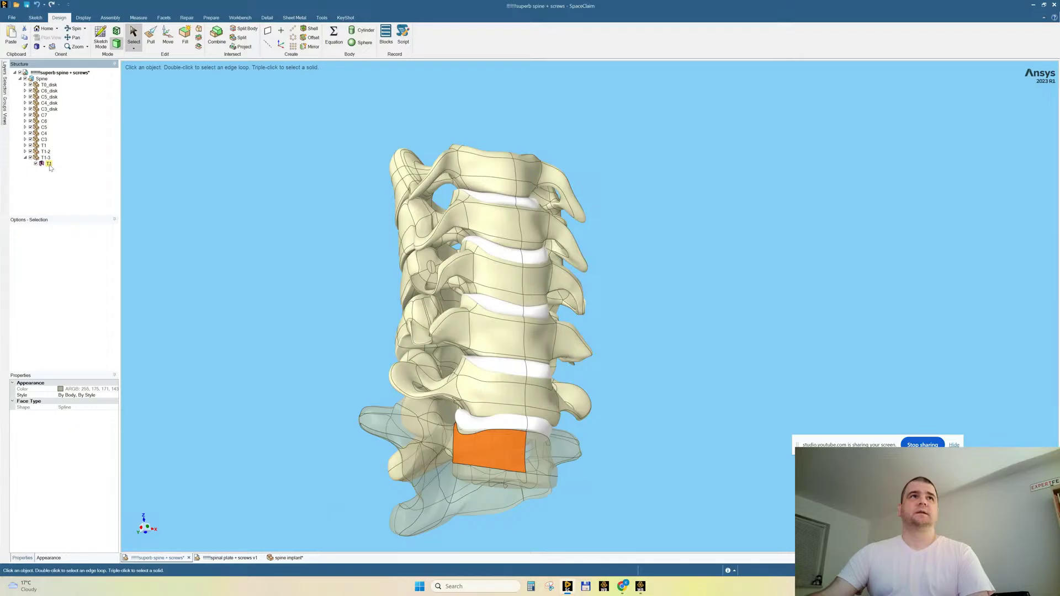
{"action": "left_click", "coordinate": [49, 163]}
{"action": "middle_click_drag", "start_coordinate": [320, 315], "coordinate": [433, 298]}
Expand the T1-2 and T1 components and highlight their surface bodies to see where they lie on the vertebra.
{"action": "left_click", "coordinate": [47, 152]}
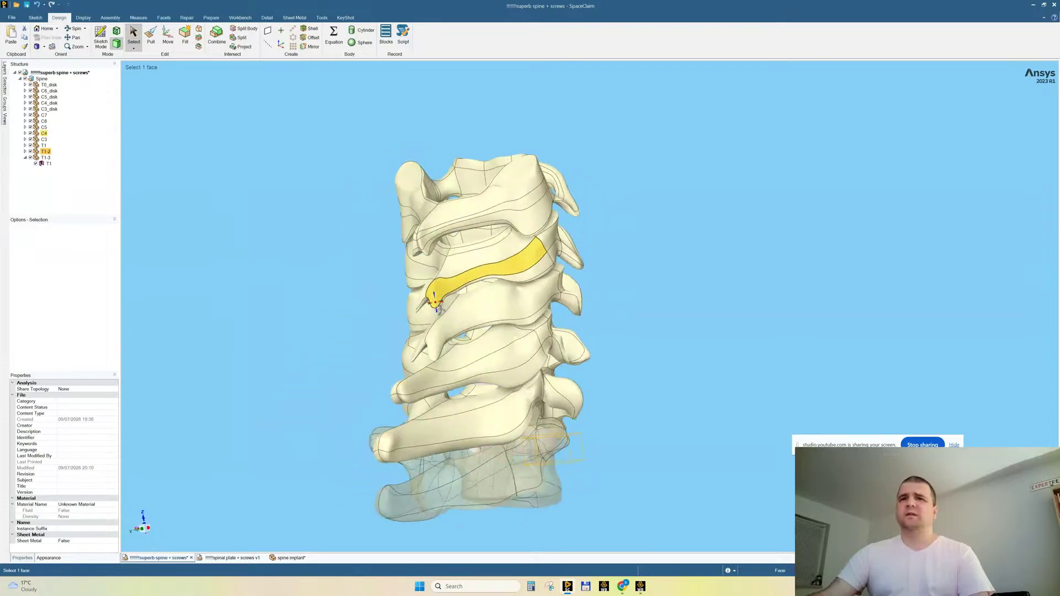
{"action": "left_click", "coordinate": [43, 145]}
{"action": "middle_click_drag", "start_coordinate": [386, 352], "coordinate": [415, 349]}
{"action": "left_click", "coordinate": [366, 486]}
{"action": "left_click", "coordinate": [532, 387]}
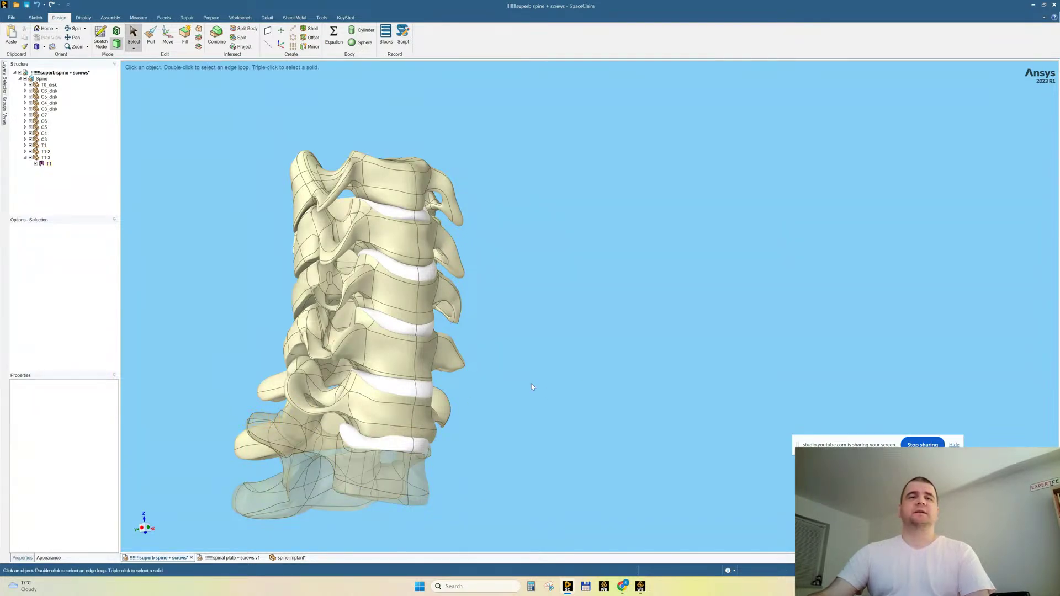
{"action": "left_click", "coordinate": [25, 151]}
{"action": "left_click", "coordinate": [25, 145]}
{"action": "left_click", "coordinate": [48, 151]}
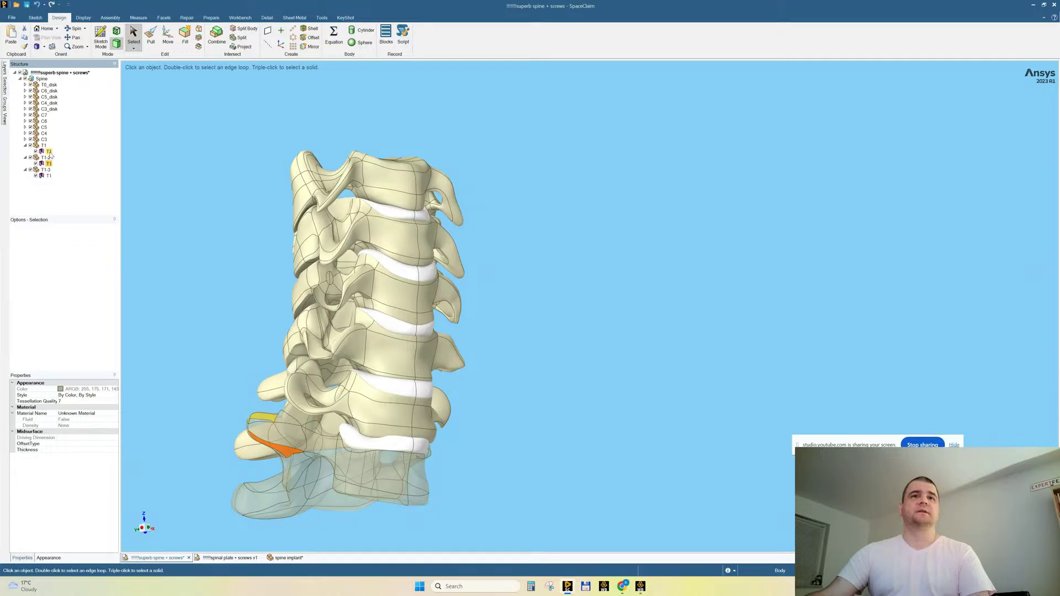
{"action": "scroll", "coordinate": [576, 310], "scroll_direction": "down", "scroll_amount": 5}
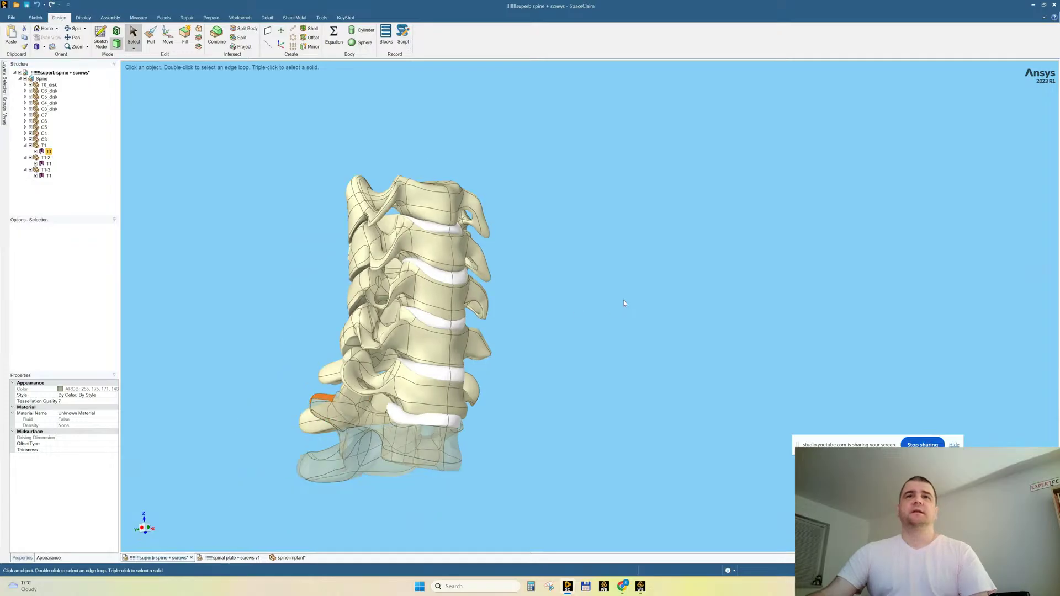
Hide the C3 to C7 vertebrae and all the discs so that only the T1, T1-2 and T1-3 components are shown.
{"action": "left_click", "coordinate": [47, 142]}
{"action": "left_click", "coordinate": [53, 85], "text": "shift"}
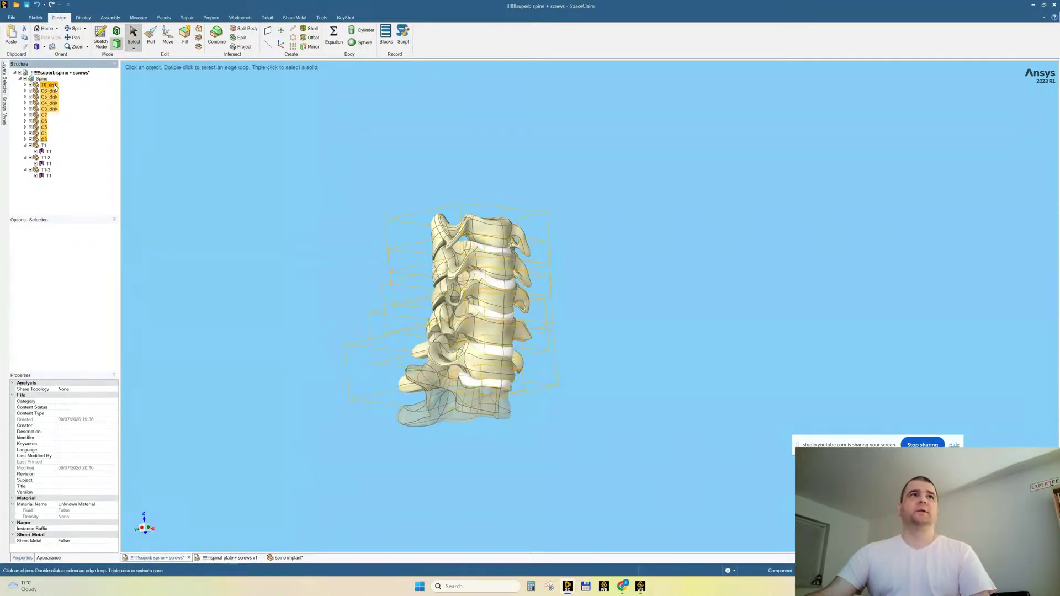
{"action": "right_click", "coordinate": [54, 87]}
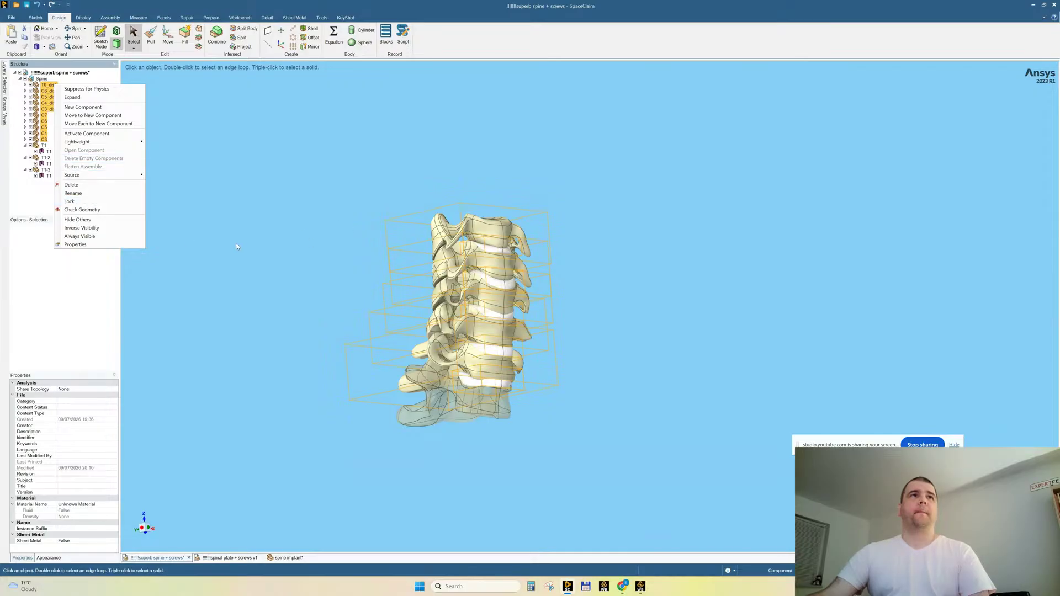
{"action": "left_click", "coordinate": [76, 219]}
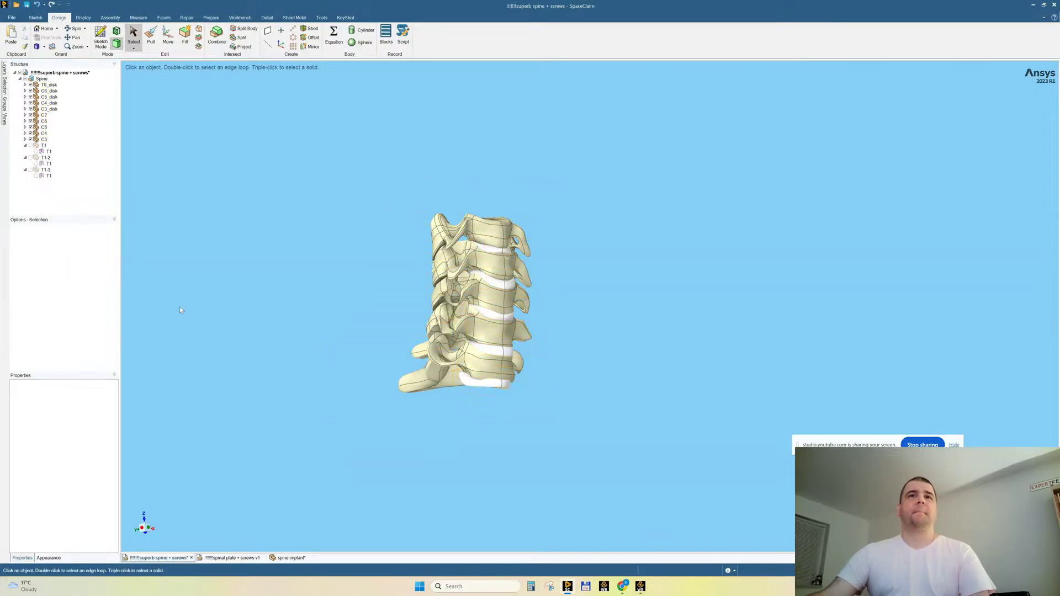
{"action": "right_click", "coordinate": [239, 165]}
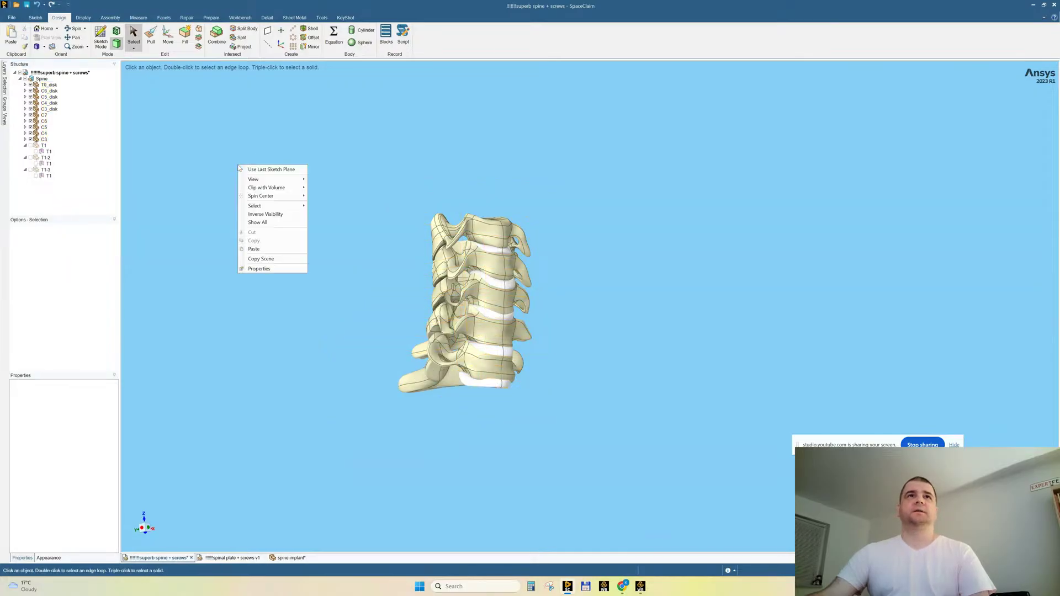
{"action": "left_click", "coordinate": [273, 216]}
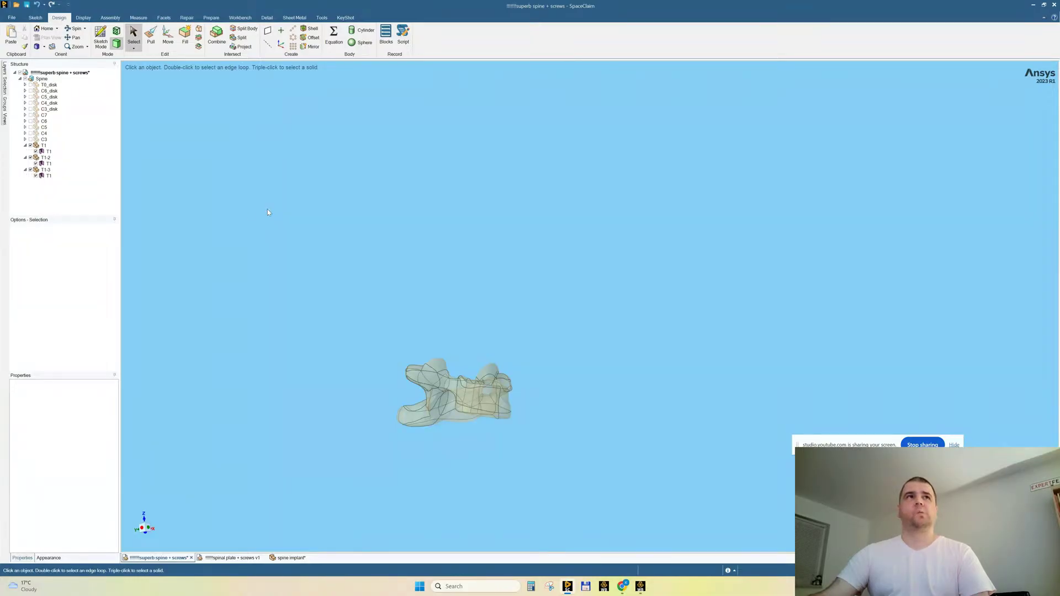
Highlight the T1-3 surface body and examine the isolated vertebra from above for areas it does not cover.
{"action": "middle_click_drag", "start_coordinate": [426, 293], "coordinate": [409, 317]}
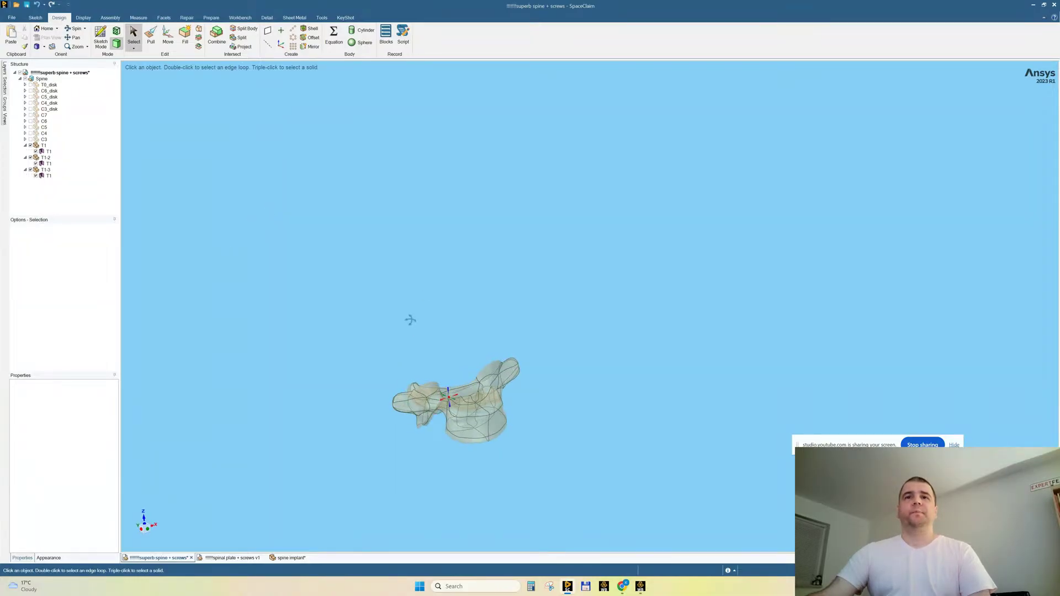
{"action": "left_click", "coordinate": [49, 151]}
{"action": "left_click", "coordinate": [49, 175]}
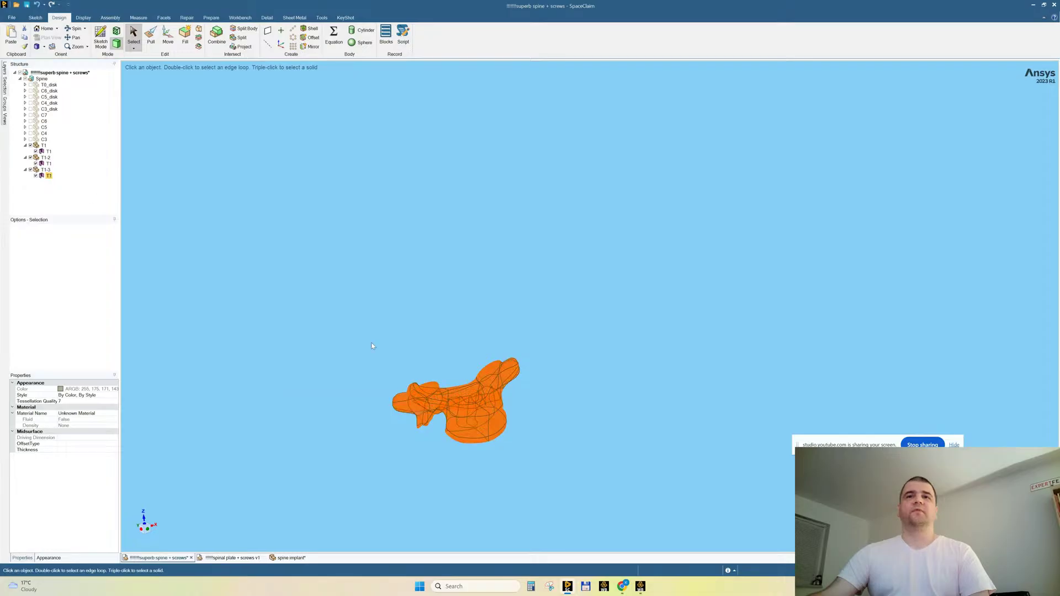
{"action": "middle_click_drag", "start_coordinate": [422, 421], "coordinate": [432, 496]}
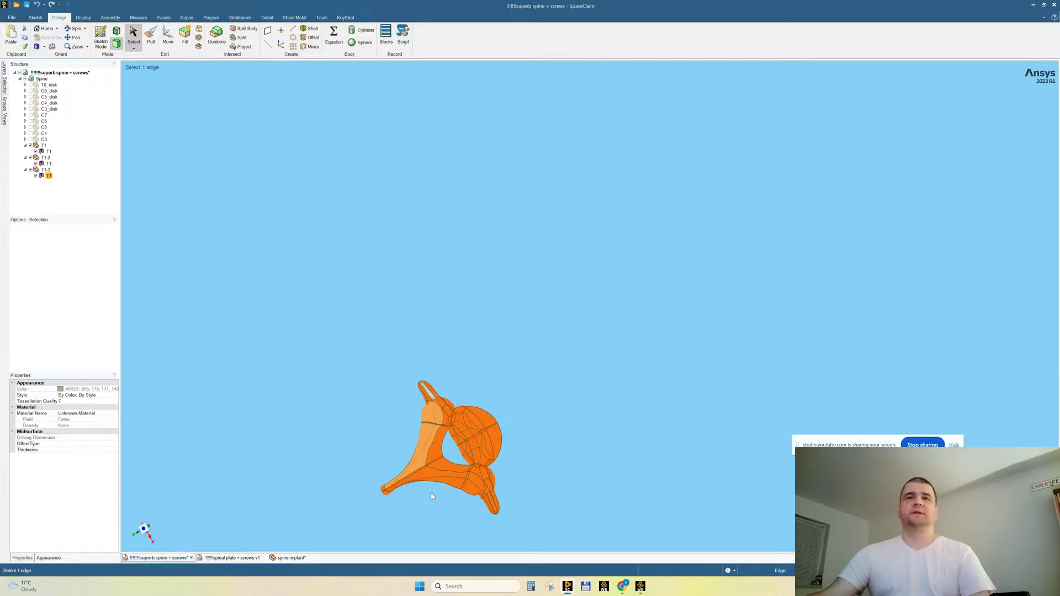
{"action": "scroll", "coordinate": [433, 497], "scroll_direction": "up", "scroll_amount": 5}
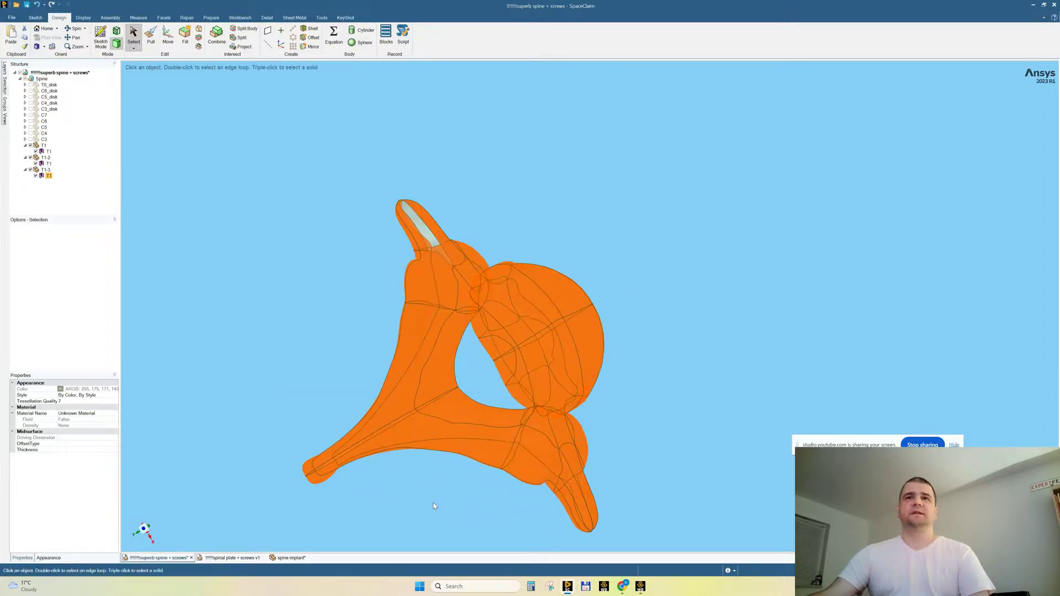
Highlight the T1 and T1-2 surface bodies in turn and inspect from the side which patches of the vertebra they cover.
{"action": "left_click", "coordinate": [412, 223]}
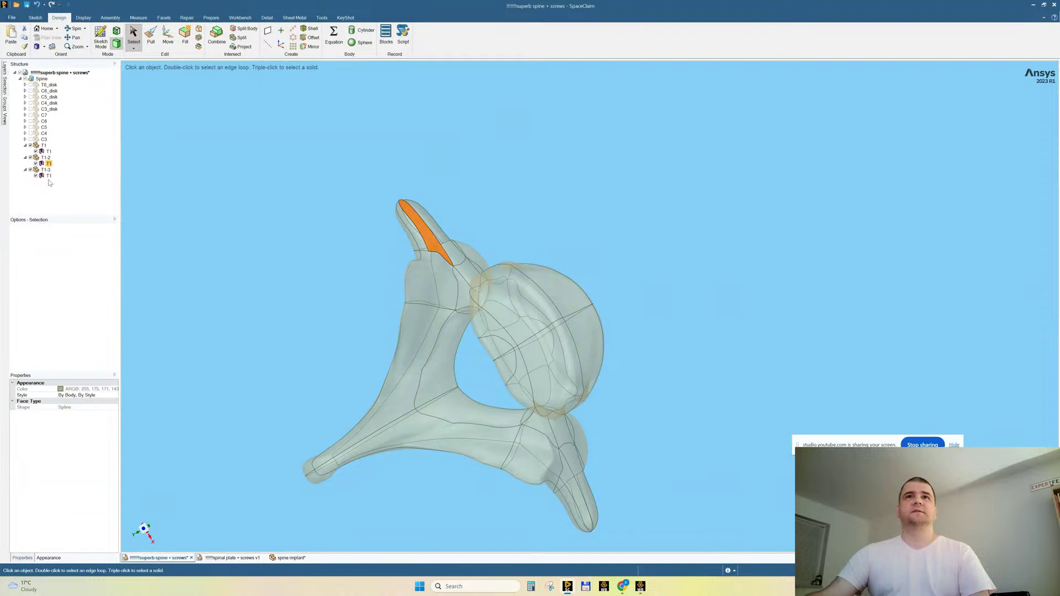
{"action": "left_click", "coordinate": [49, 151]}
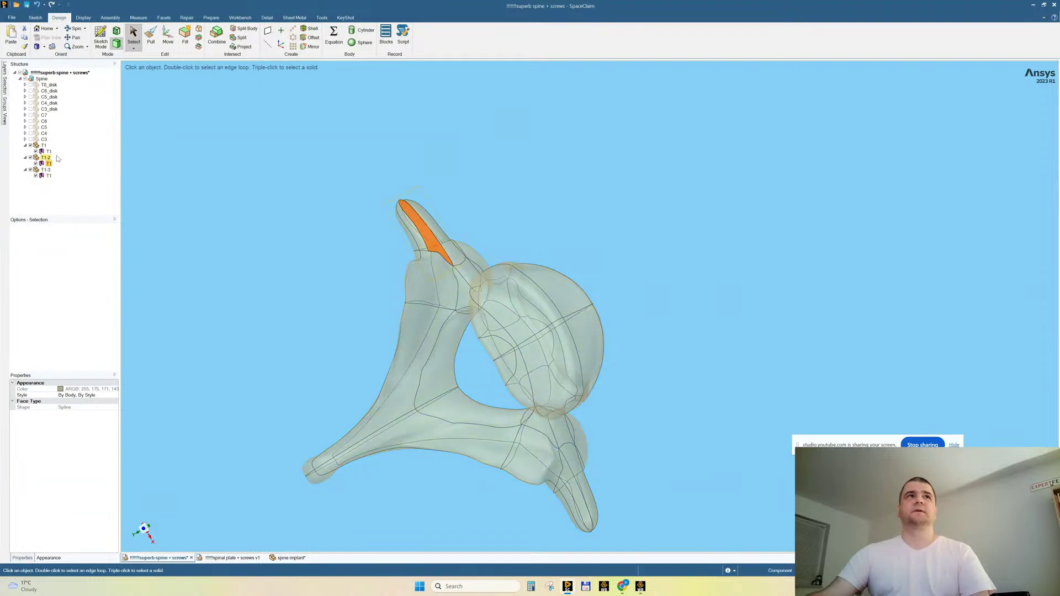
{"action": "left_click", "coordinate": [52, 164]}
{"action": "middle_click_drag", "start_coordinate": [352, 213], "coordinate": [381, 319]}
{"action": "left_click", "coordinate": [331, 301]}
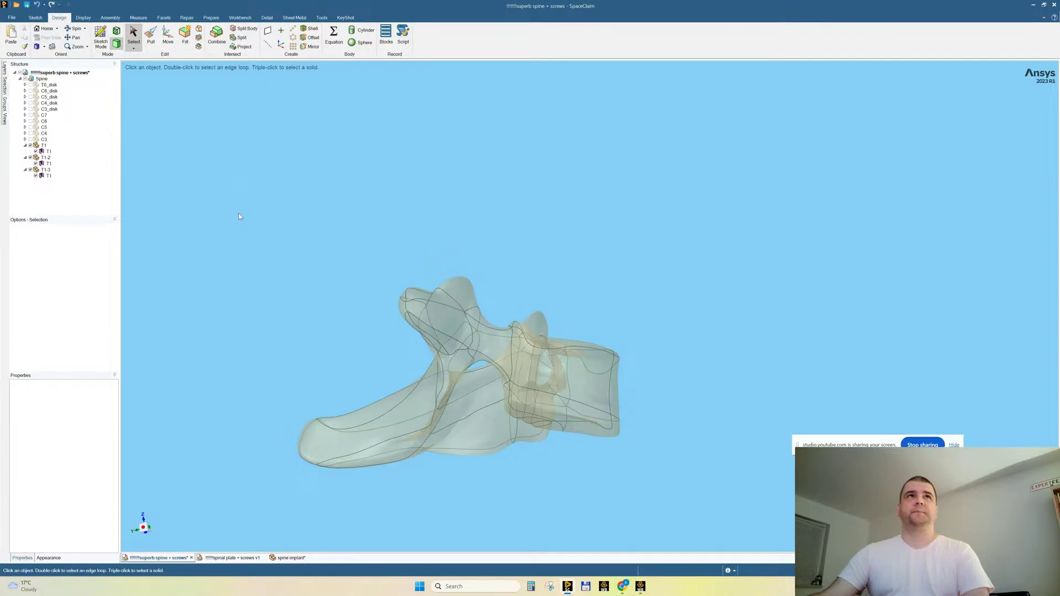
Search the three T1 surface bodies for missing faces and inspect the flagged edge loops on the transverse processes.
{"action": "left_click", "coordinate": [187, 18]}
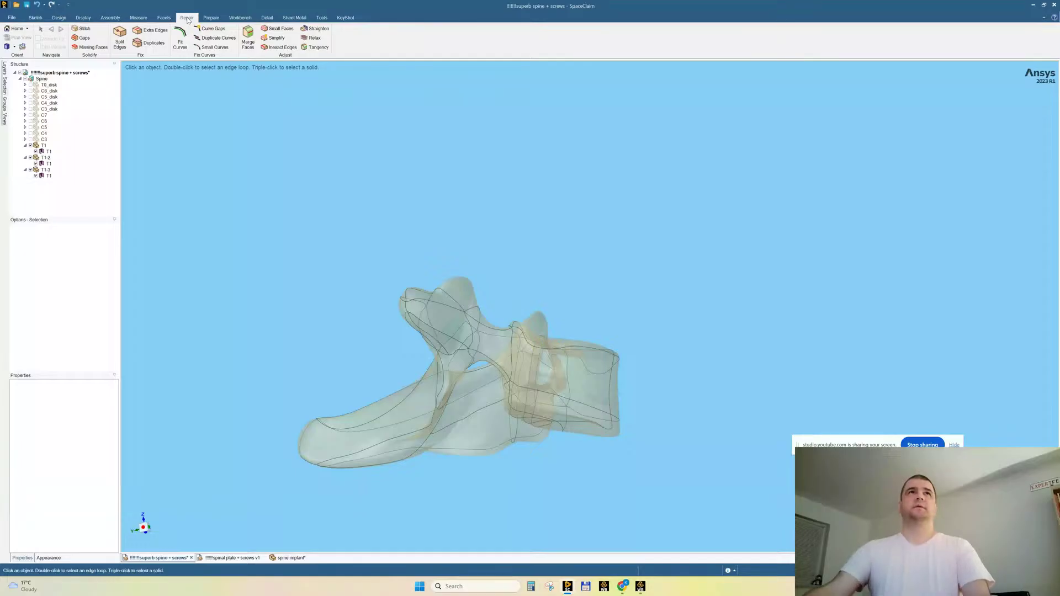
{"action": "left_click", "coordinate": [100, 50]}
{"action": "middle_click_drag", "start_coordinate": [430, 169], "coordinate": [471, 177]}
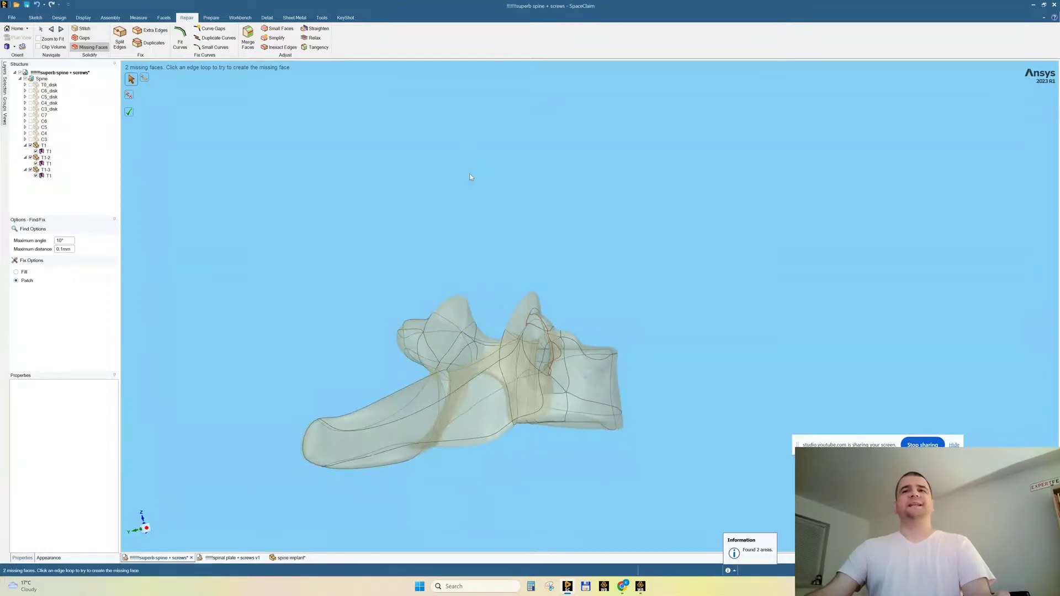
{"action": "middle_click_drag", "start_coordinate": [614, 270], "coordinate": [577, 252]}
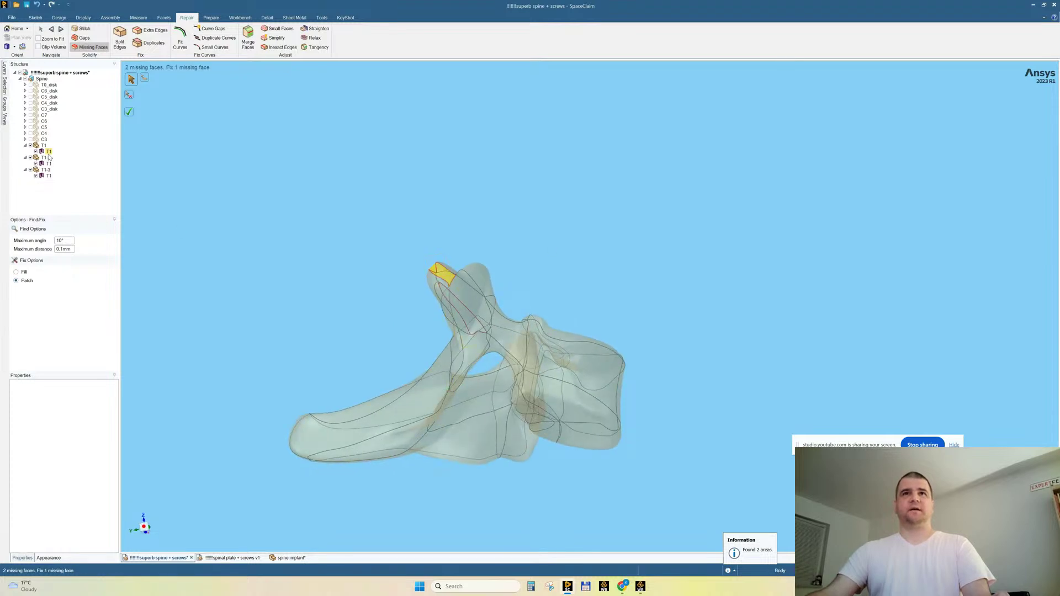
{"action": "middle_click_drag", "start_coordinate": [363, 254], "coordinate": [391, 236]}
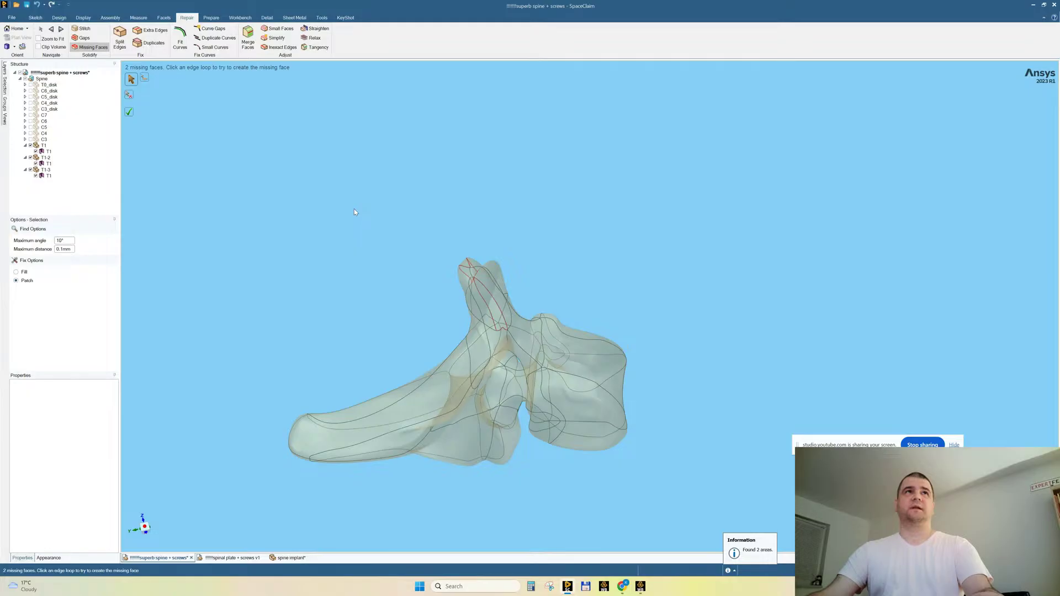
{"action": "key", "text": "Escape"}
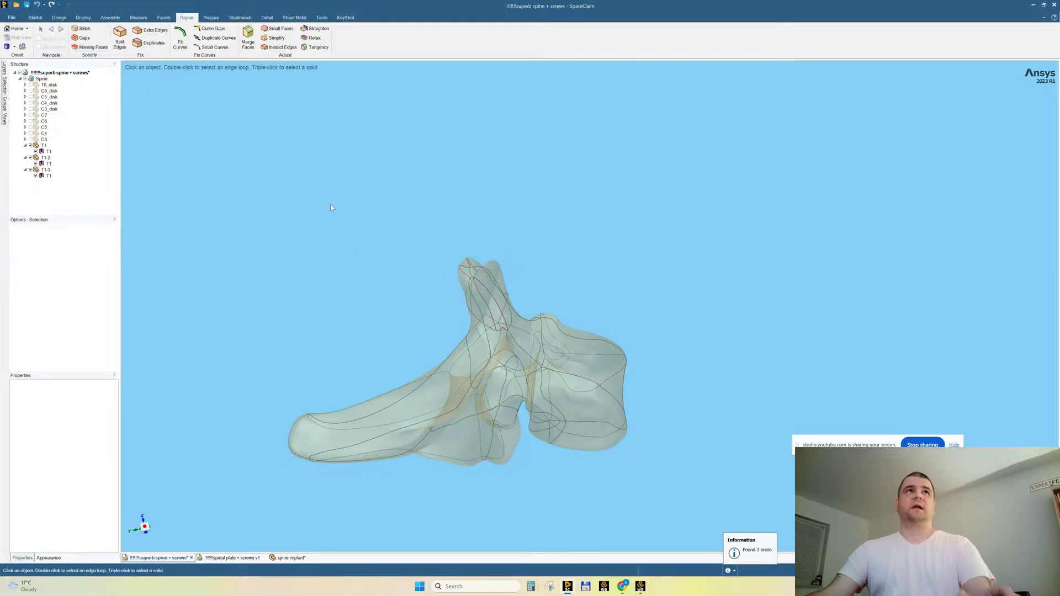
Check the T1 surface bodies for stitchable edges and for gaps.
{"action": "left_click", "coordinate": [86, 30]}
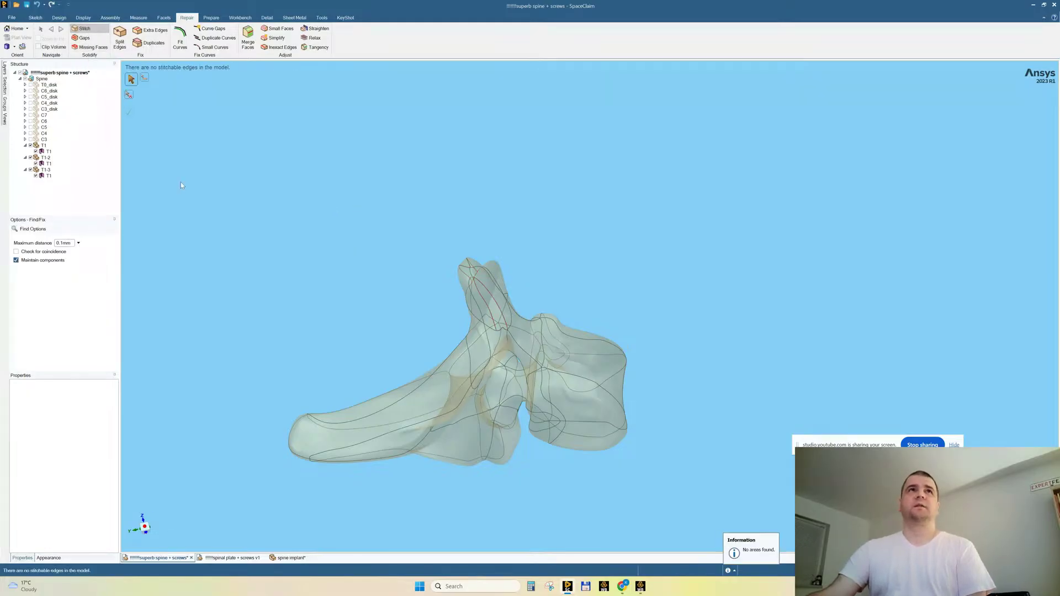
{"action": "left_click", "coordinate": [81, 37]}
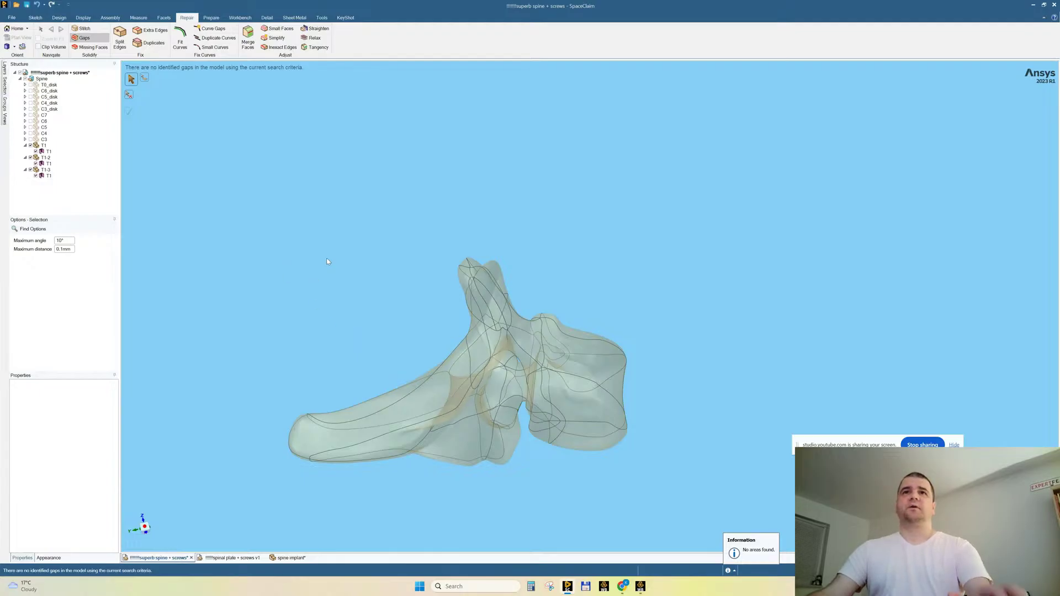
{"action": "key", "text": "Escape"}
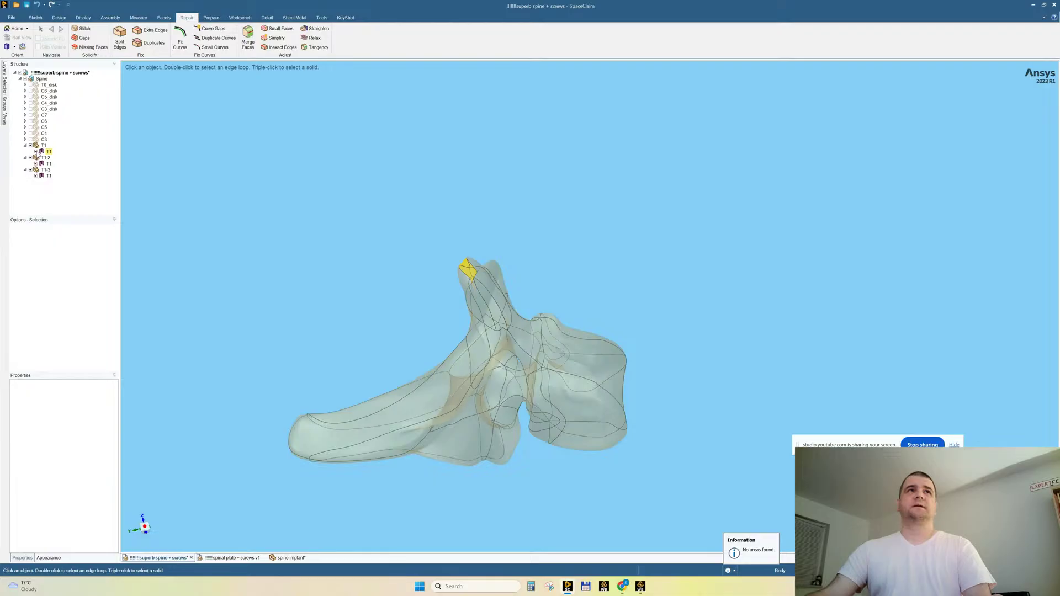
Hide the small surface bodies in components T1 and T1-2 so that only the T1-3 body is shown.
{"action": "left_click", "coordinate": [35, 151]}
{"action": "left_click", "coordinate": [36, 164]}
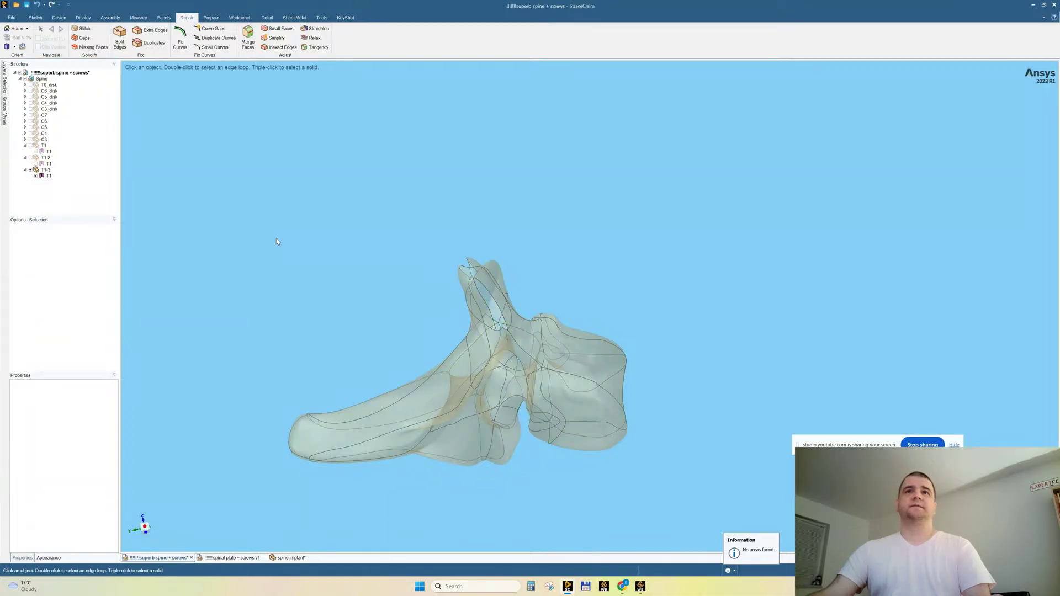
{"action": "middle_click_drag", "start_coordinate": [299, 214], "coordinate": [281, 160]}
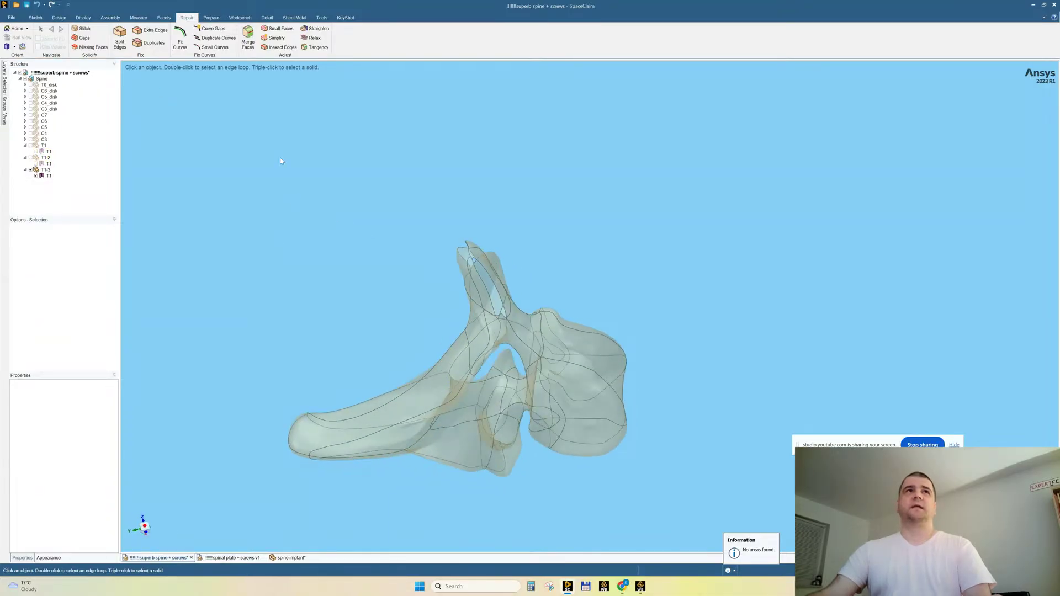
Repair the missing faces of the T1-3 body with the Patch option and check the closed vertebra.
{"action": "left_click", "coordinate": [90, 47]}
{"action": "middle_click_drag", "start_coordinate": [392, 207], "coordinate": [444, 225]}
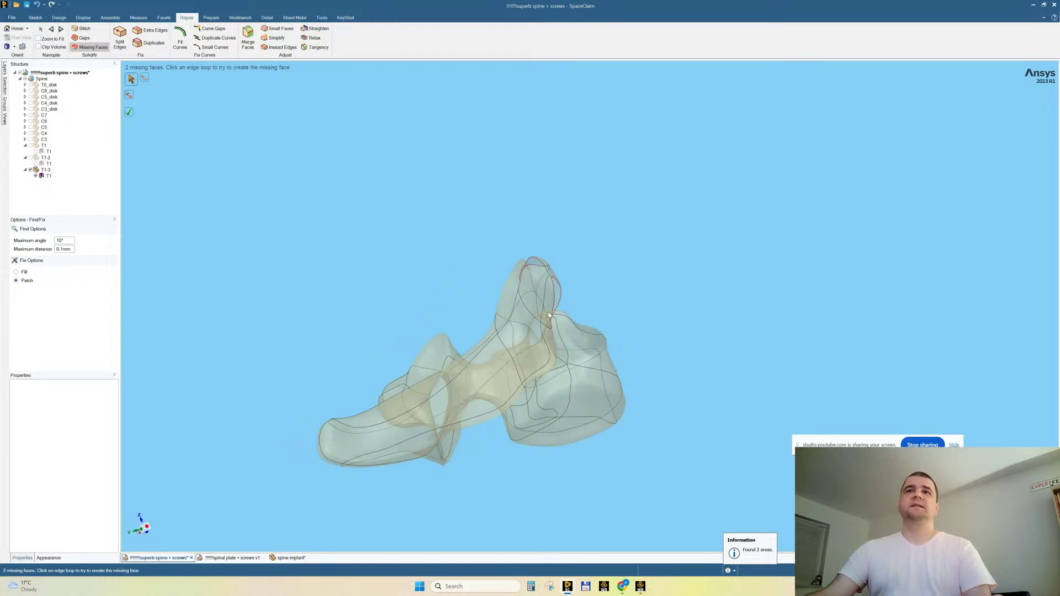
{"action": "scroll", "coordinate": [549, 320], "scroll_direction": "up", "scroll_amount": 5}
{"action": "middle_click_drag", "start_coordinate": [618, 234], "coordinate": [657, 238]}
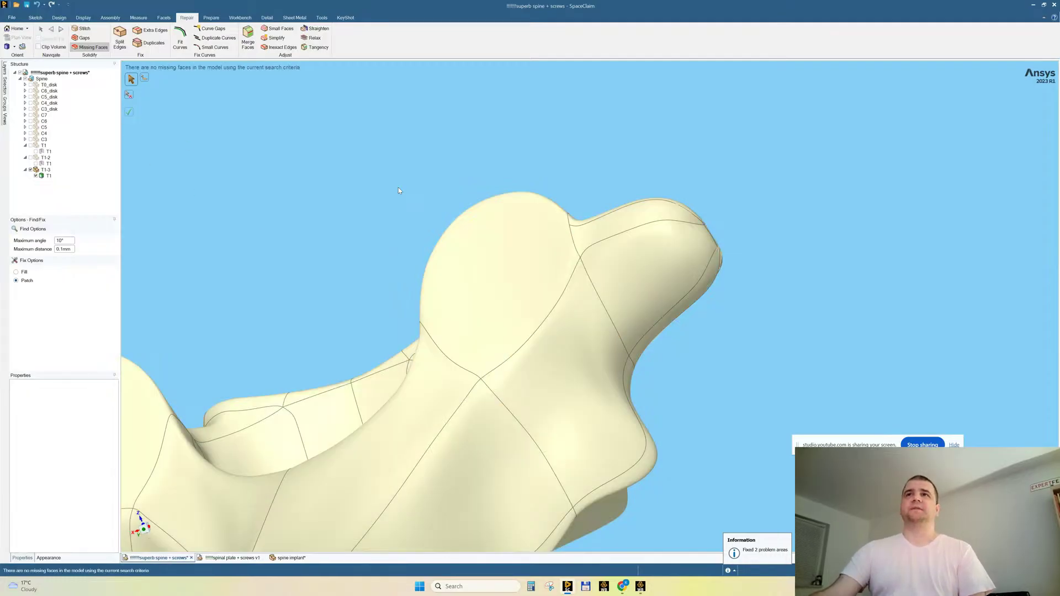
{"action": "scroll", "coordinate": [523, 293], "scroll_direction": "down", "scroll_amount": 5}
{"action": "middle_click_drag", "start_coordinate": [522, 293], "coordinate": [542, 272]}
{"action": "middle_click_drag", "start_coordinate": [403, 234], "coordinate": [410, 310]}
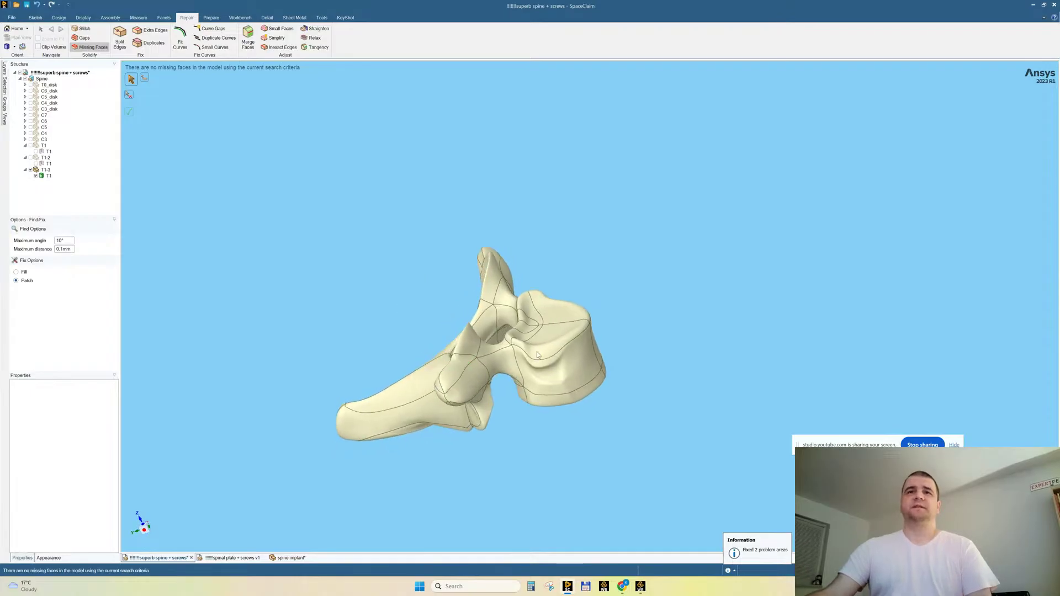
{"action": "left_click", "coordinate": [448, 380]}
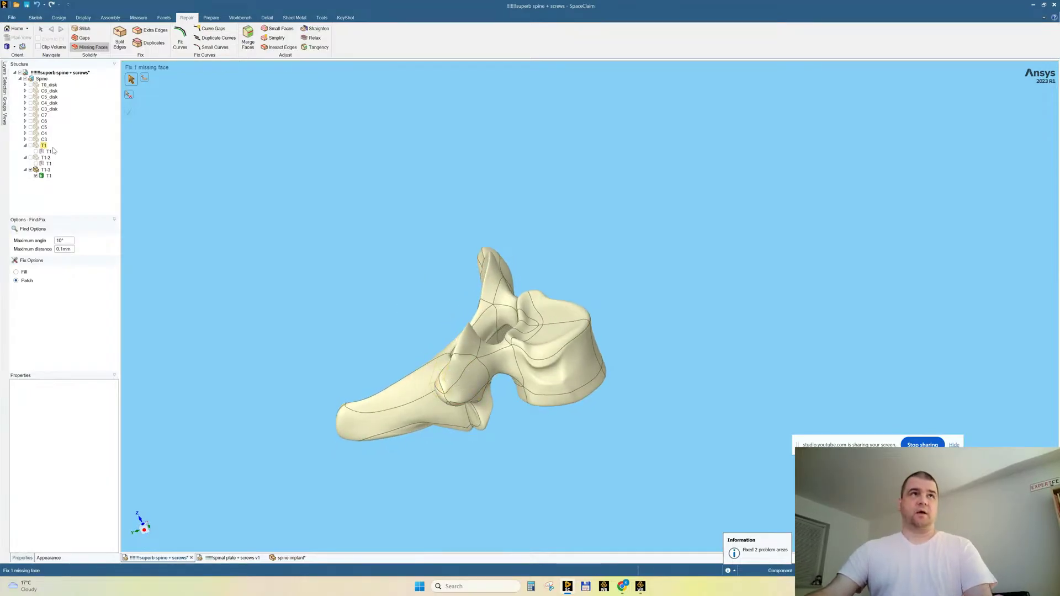
Delete the redundant T1 and T1-2 components and show all the remaining spine components again.
{"action": "right_click", "coordinate": [43, 145]}
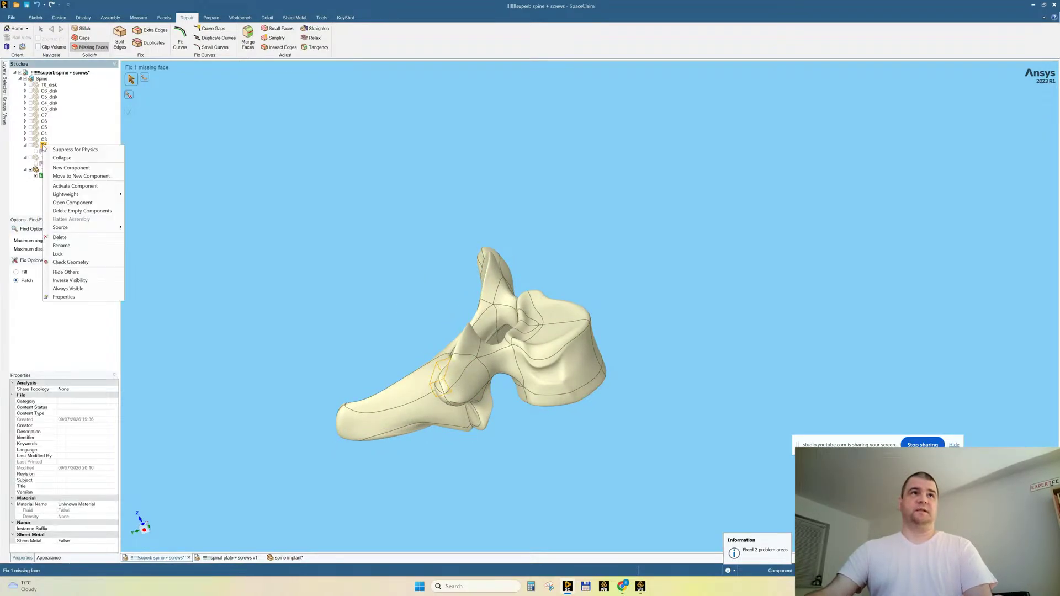
{"action": "left_click", "coordinate": [61, 237]}
{"action": "right_click", "coordinate": [48, 151]}
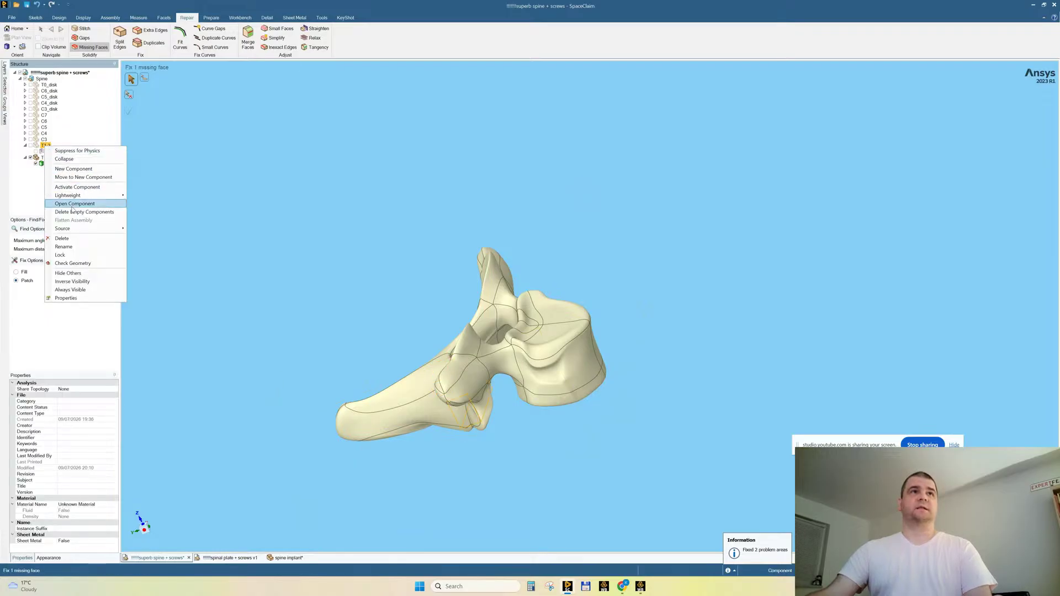
{"action": "left_click", "coordinate": [61, 236]}
{"action": "right_click", "coordinate": [254, 121]}
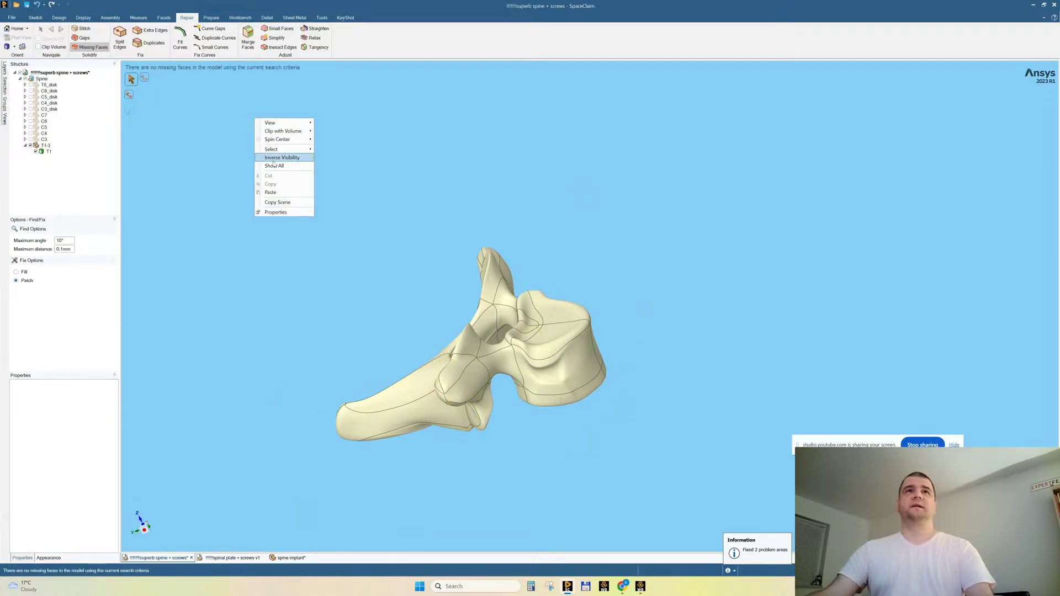
{"action": "left_click", "coordinate": [275, 167]}
Examine the complete C3 to T1 section with its discs from the front, the side and below.
{"action": "middle_click_drag", "start_coordinate": [348, 301], "coordinate": [333, 353]}
{"action": "scroll", "coordinate": [332, 354], "scroll_direction": "down", "scroll_amount": 3}
{"action": "middle_click_drag", "start_coordinate": [339, 268], "coordinate": [332, 309]}
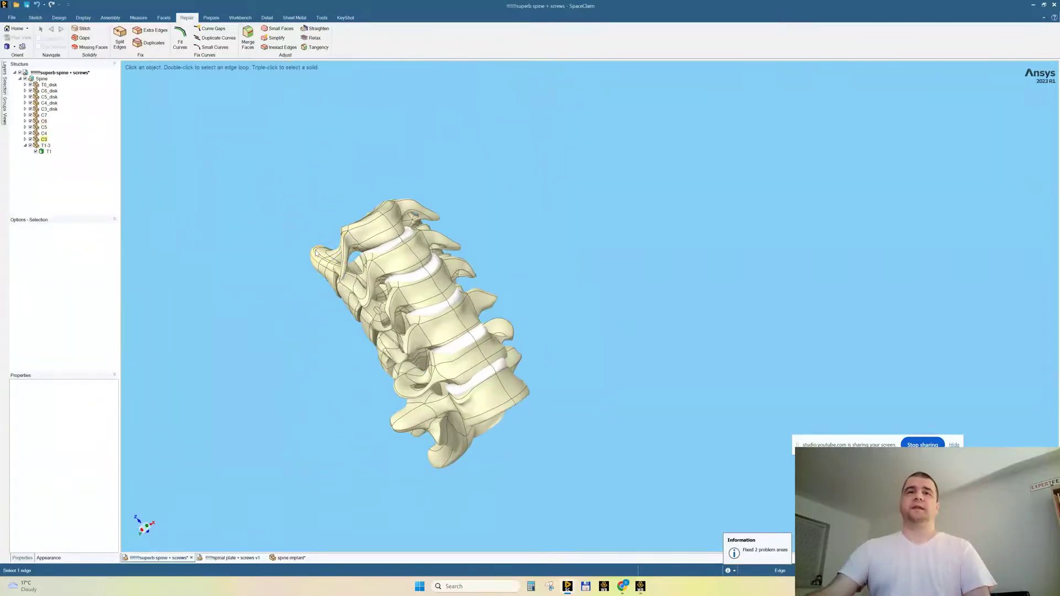
{"action": "scroll", "coordinate": [327, 315], "scroll_direction": "up", "scroll_amount": 3}
{"action": "middle_click_drag", "start_coordinate": [593, 272], "coordinate": [331, 350]}
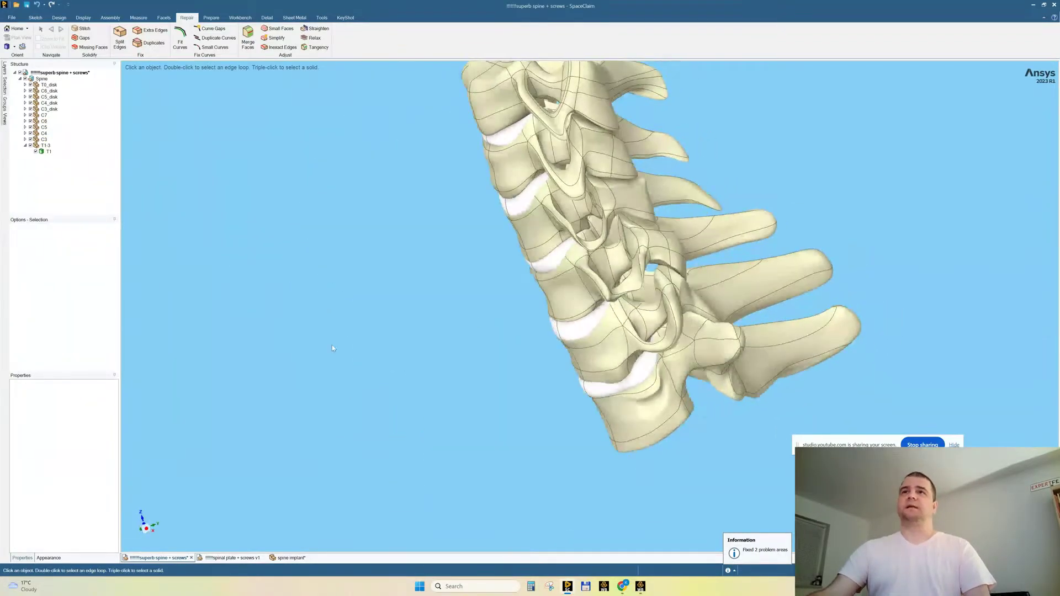
{"action": "scroll", "coordinate": [331, 350], "scroll_direction": "down", "scroll_amount": 3}
{"action": "scroll", "coordinate": [477, 211], "scroll_direction": "up", "scroll_amount": 3}
{"action": "middle_click_drag", "start_coordinate": [527, 228], "coordinate": [599, 237]}
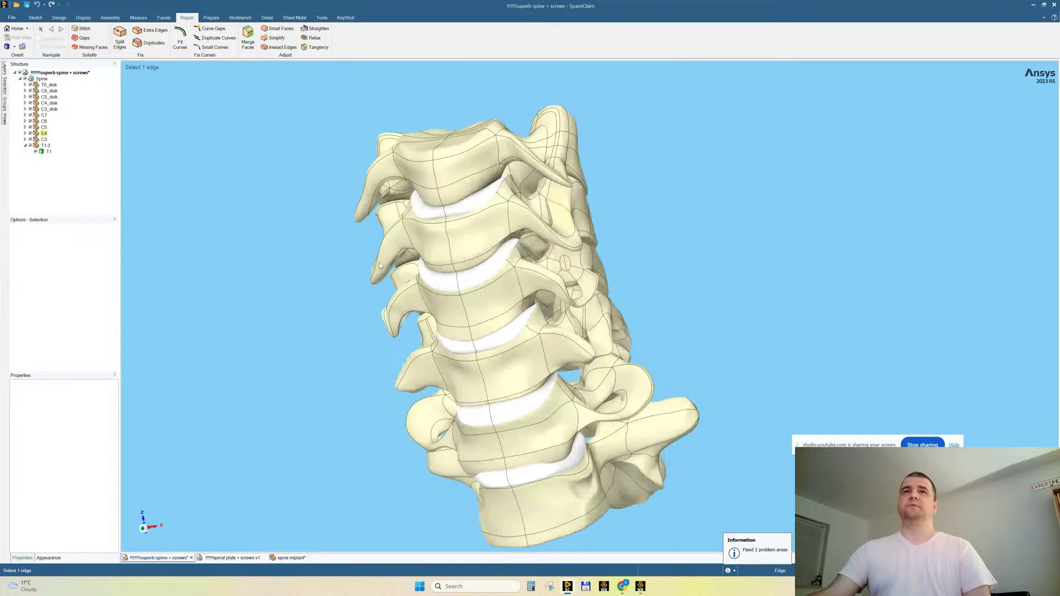
{"action": "scroll", "coordinate": [368, 287], "scroll_direction": "down", "scroll_amount": 3}
{"action": "middle_click_drag", "start_coordinate": [465, 257], "coordinate": [488, 241]}
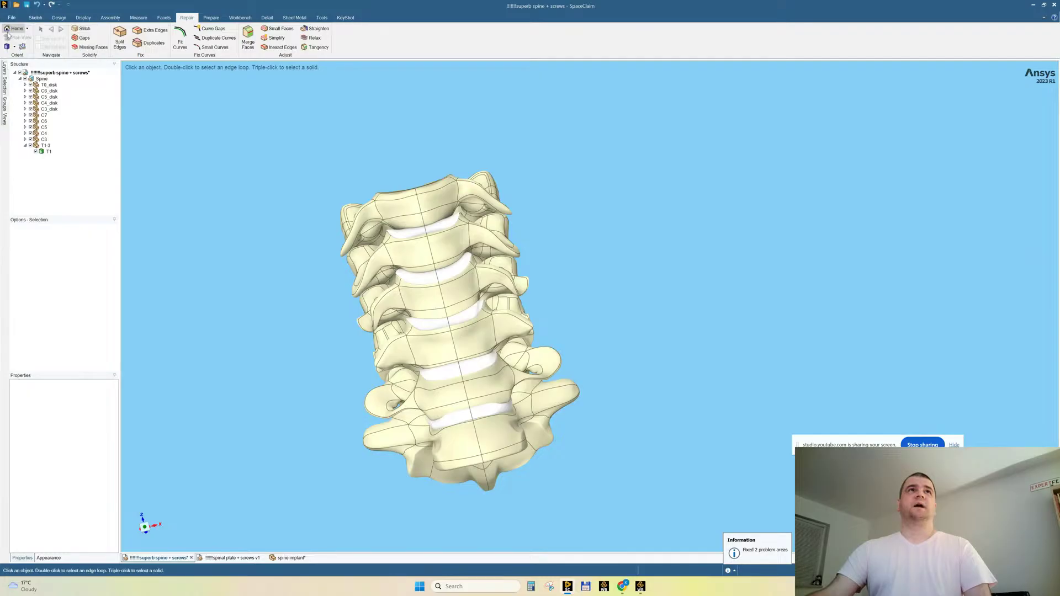
Internalize all components of the spine and screws design.
{"action": "right_click", "coordinate": [66, 74]}
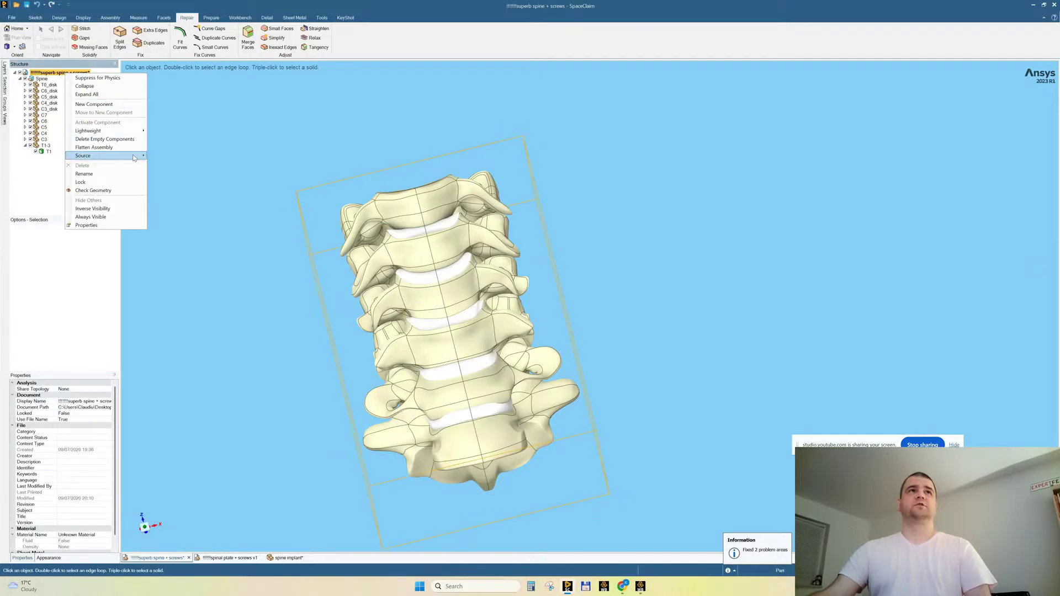
{"action": "mouse_move", "coordinate": [105, 156]}
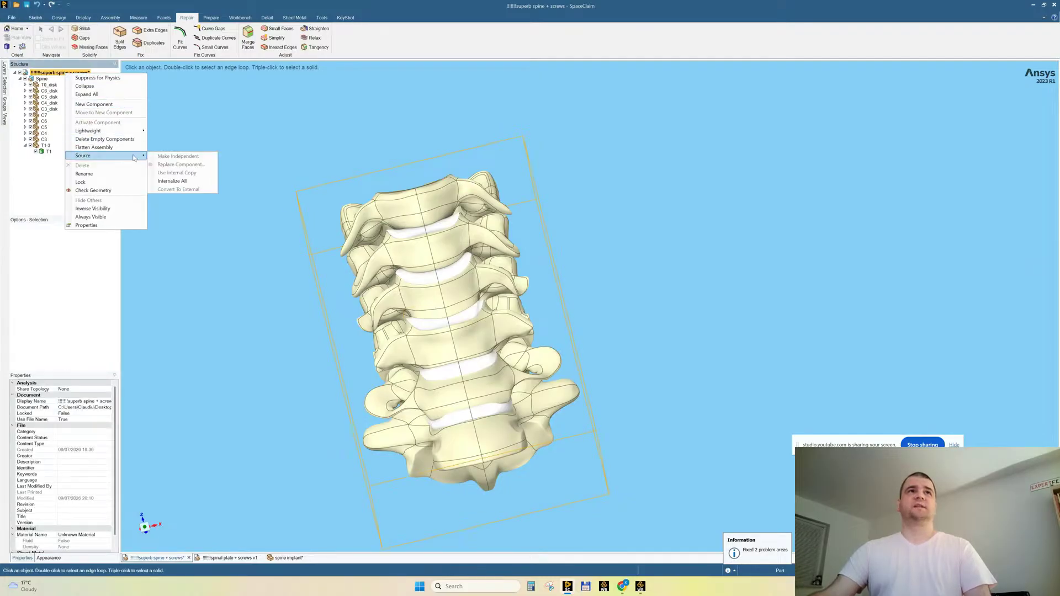
{"action": "left_click", "coordinate": [184, 184]}
{"action": "left_click", "coordinate": [221, 142]}
{"action": "middle_click_drag", "start_coordinate": [221, 142], "coordinate": [272, 189]}
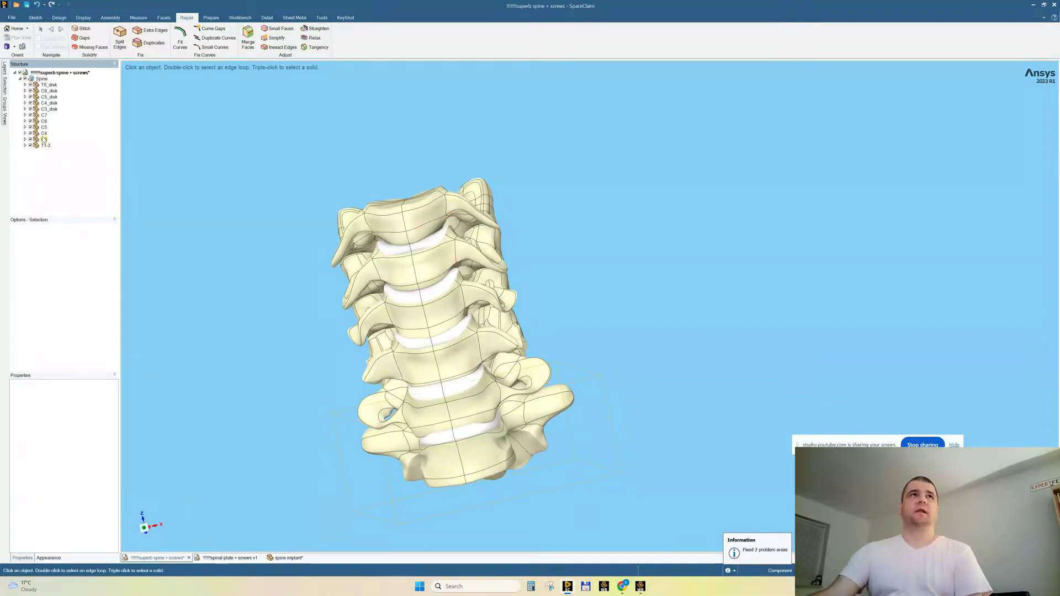
Start saving the design on the Desktop under the file name "stream28 !!!!!!superb spine + screws + fusion cage v1".
{"action": "left_click", "coordinate": [11, 17]}
{"action": "mouse_move", "coordinate": [13, 91]}
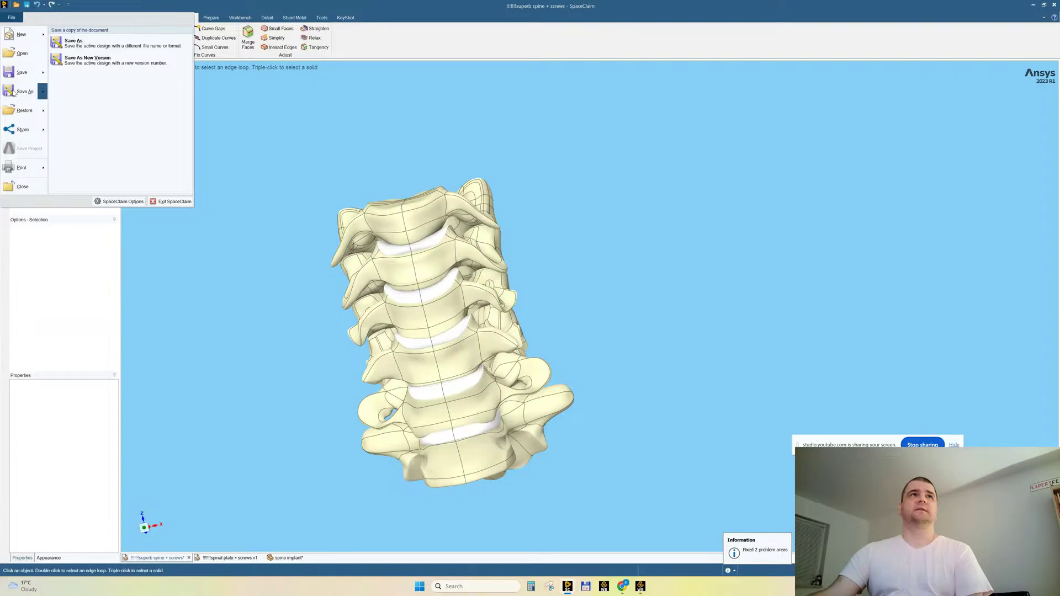
{"action": "left_click", "coordinate": [106, 47]}
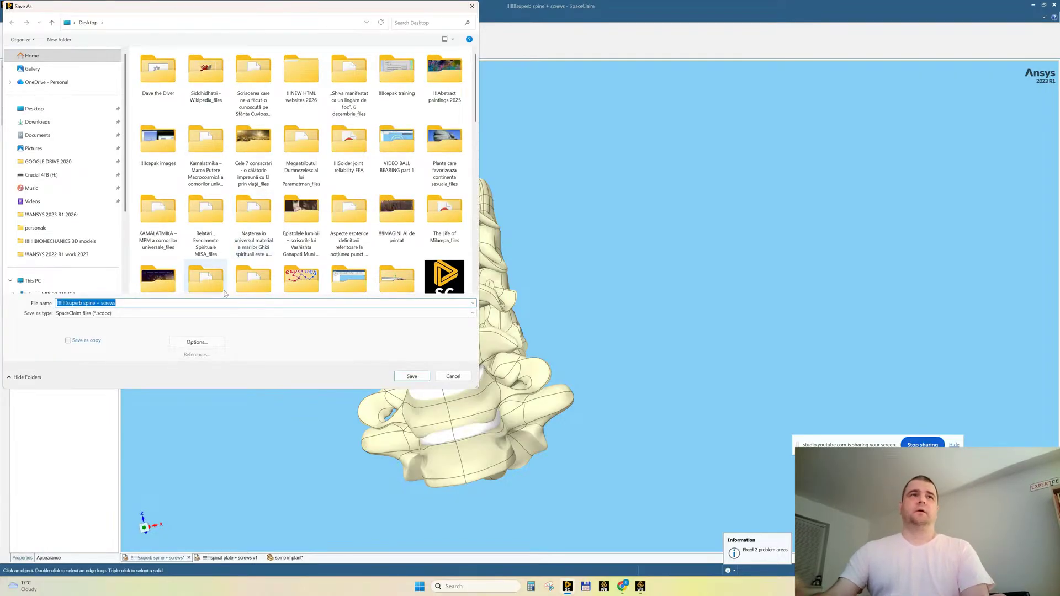
{"action": "key", "text": "Home"}
{"action": "type", "text": "stream28"}
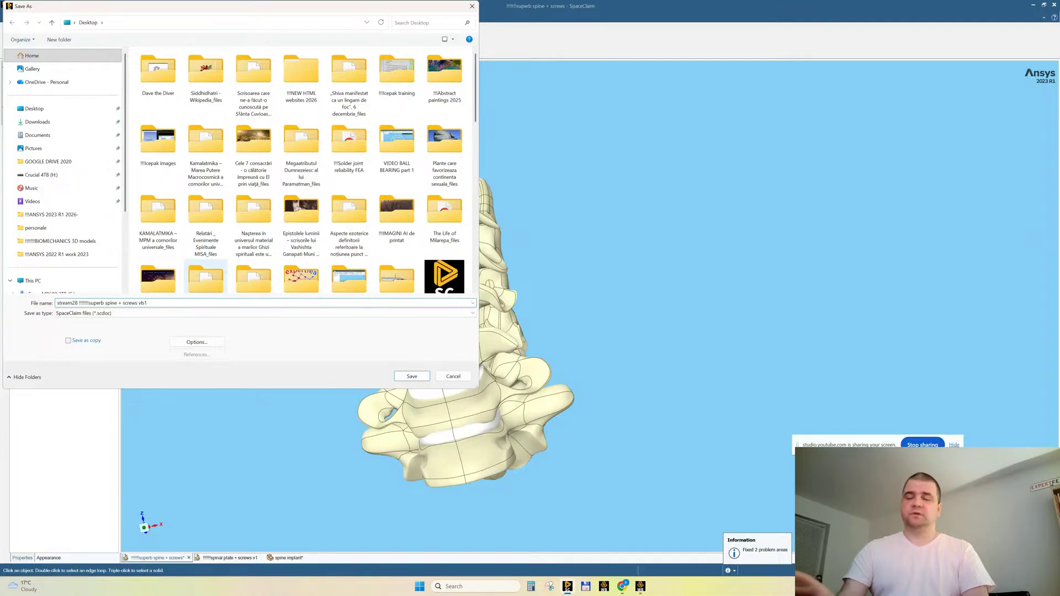
{"action": "type", "text": "+ "}
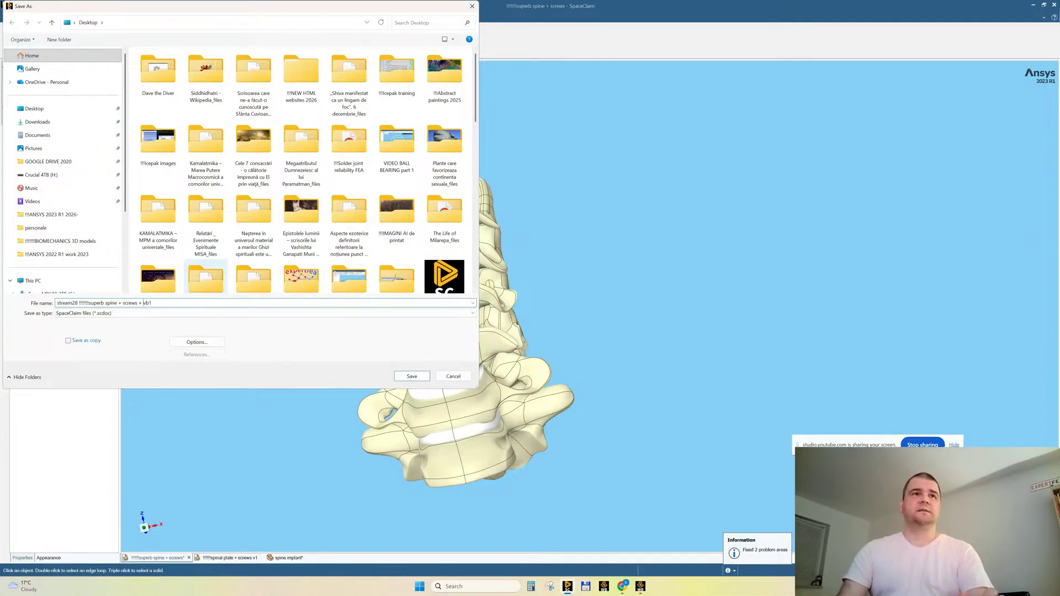
{"action": "type", "text": "fusion cage"}
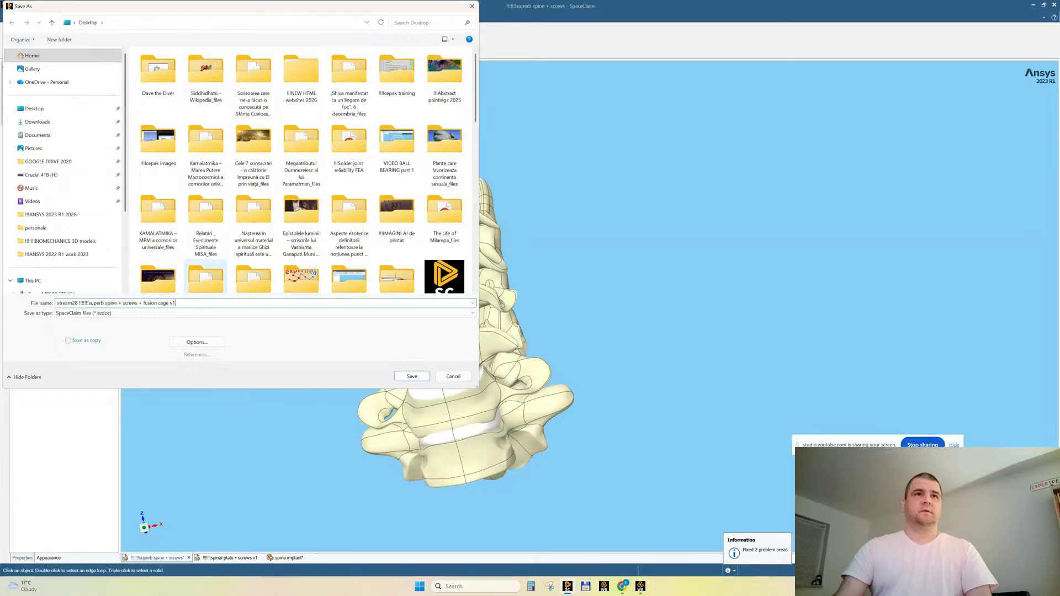
Shorten the file name to "stream28 spine + screws + fusion cage v1" by removing the exclamation marks and the word superb.
{"action": "key", "text": "ctrl+a"}
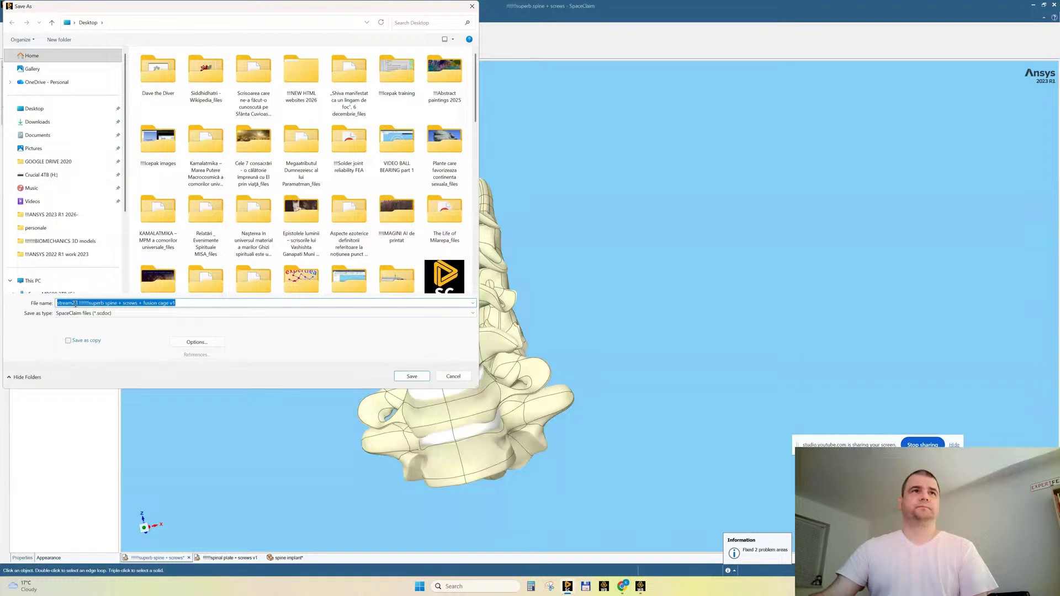
{"action": "left_click", "coordinate": [79, 303]}
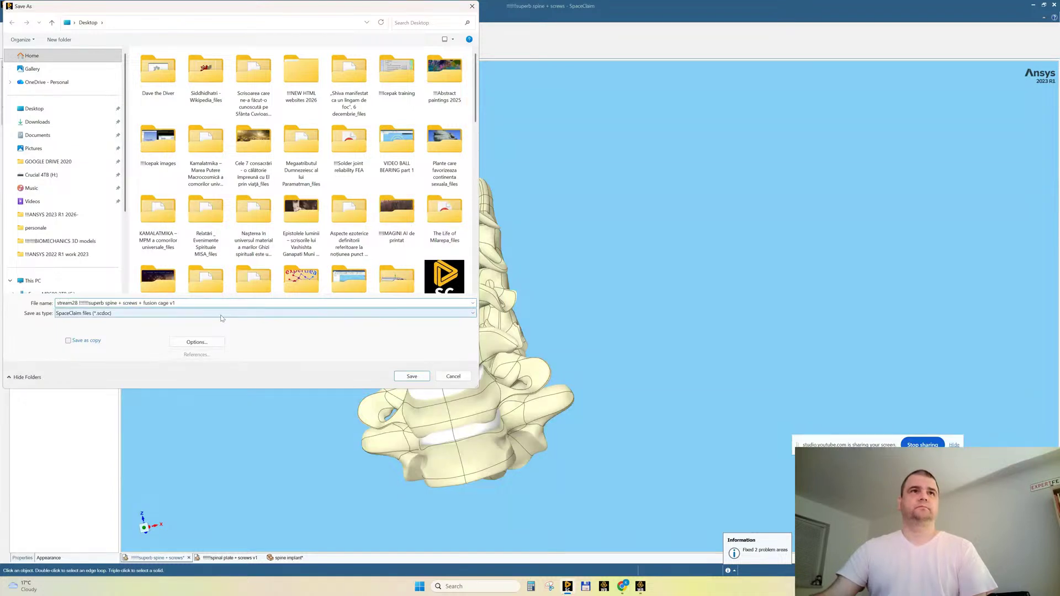
{"action": "key", "text": "Delete"}
{"action": "key", "text": "Delete"}
{"action": "key", "text": "Delete"}
{"action": "key", "text": "Delete"}
{"action": "key", "text": "Delete"}
{"action": "key", "text": "Delete"}
{"action": "key", "text": "Delete"}
{"action": "key", "text": "Delete"}
{"action": "key", "text": "Delete"}
{"action": "key", "text": "Delete"}
{"action": "key", "text": "Delete"}
{"action": "key", "text": "Delete"}
{"action": "key", "text": "Delete"}
{"action": "key", "text": "Delete"}
{"action": "key", "text": "ctrl+a"}
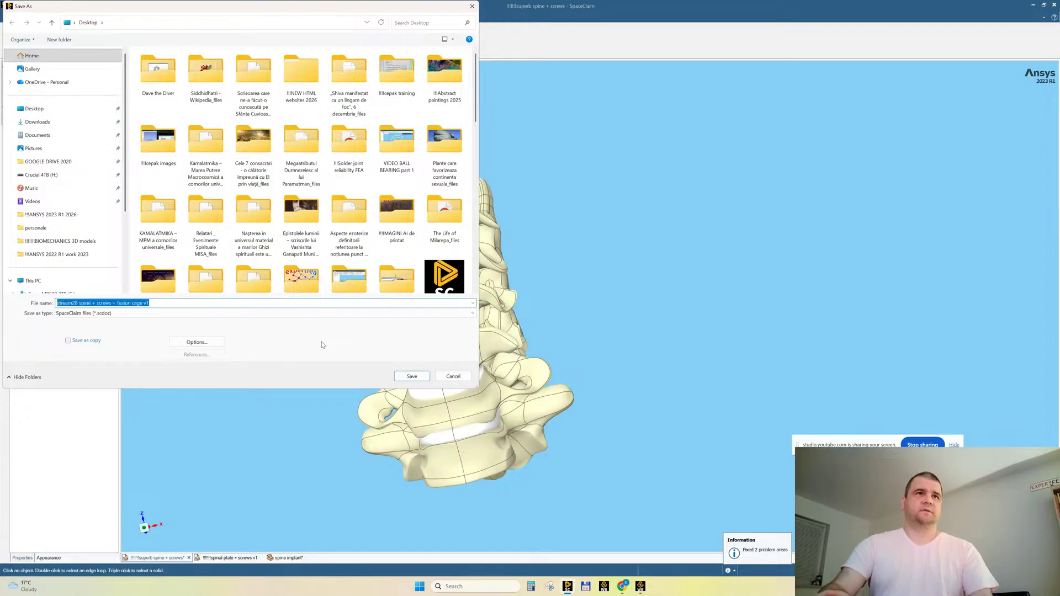
Capitalize the prefix in the file name and save the design as "STREAM28 spine + screws + fusion cage v1".
{"action": "key", "text": "Home"}
{"action": "key", "text": "Delete"}
{"action": "key", "text": "Delete"}
{"action": "key", "text": "Delete"}
{"action": "key", "text": "Delete"}
{"action": "key", "text": "Delete"}
{"action": "key", "text": "Delete"}
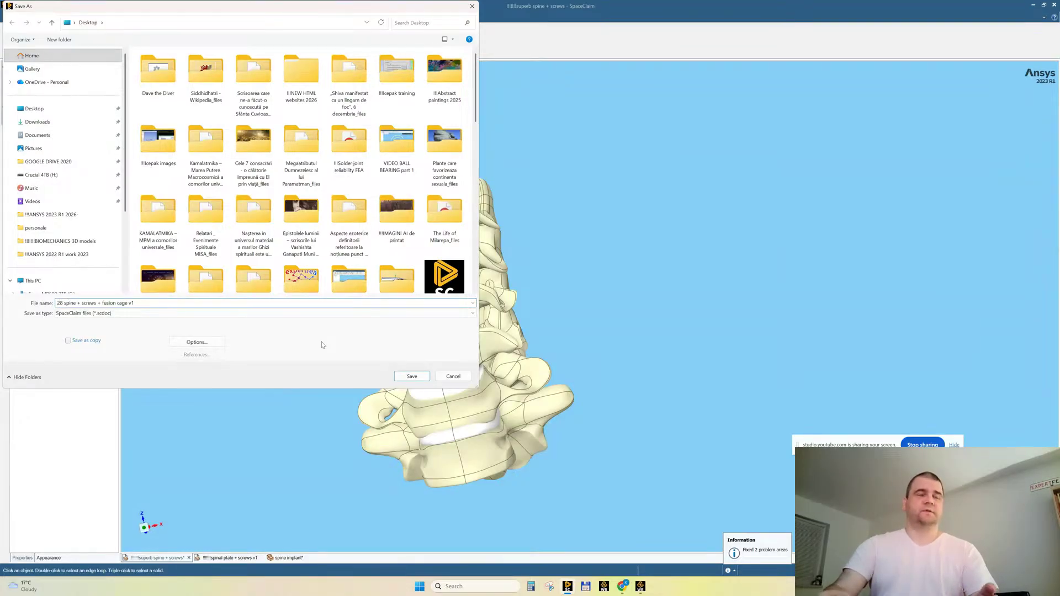
{"action": "type", "text": "STREAM"}
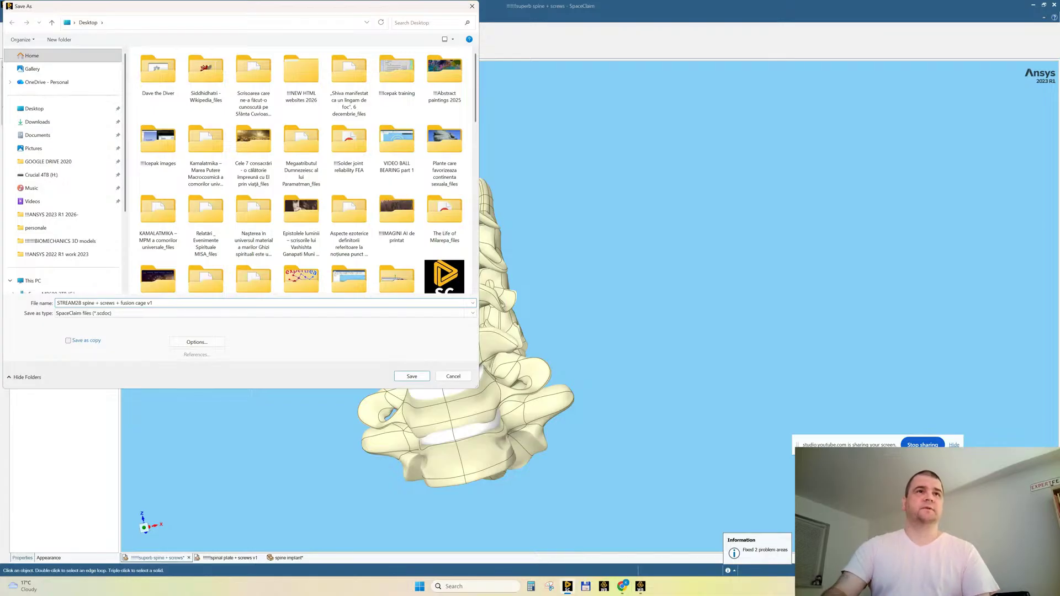
{"action": "key", "text": "ctrl+a"}
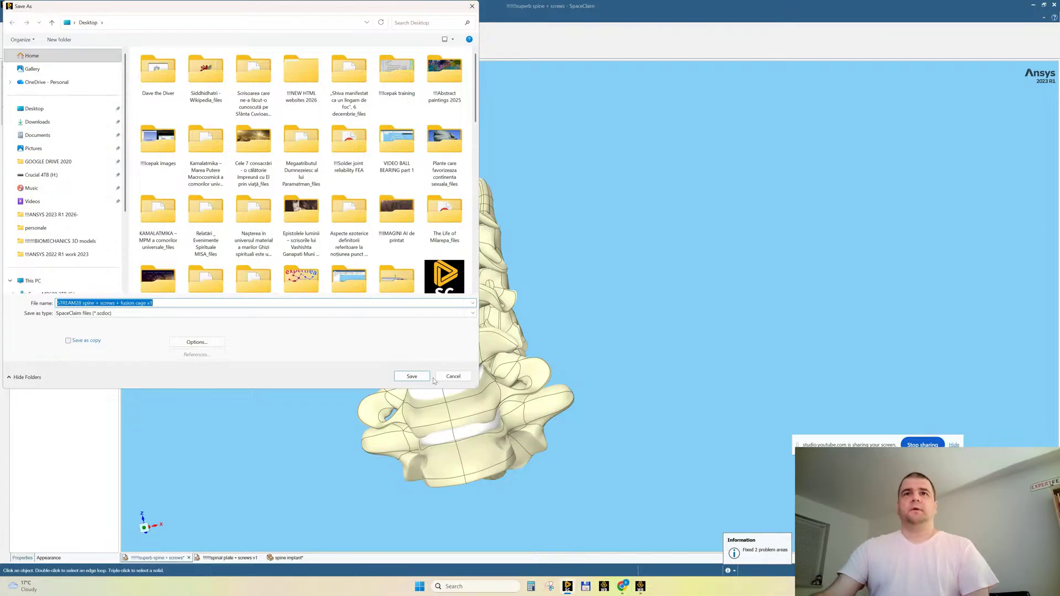
{"action": "left_click", "coordinate": [403, 377]}
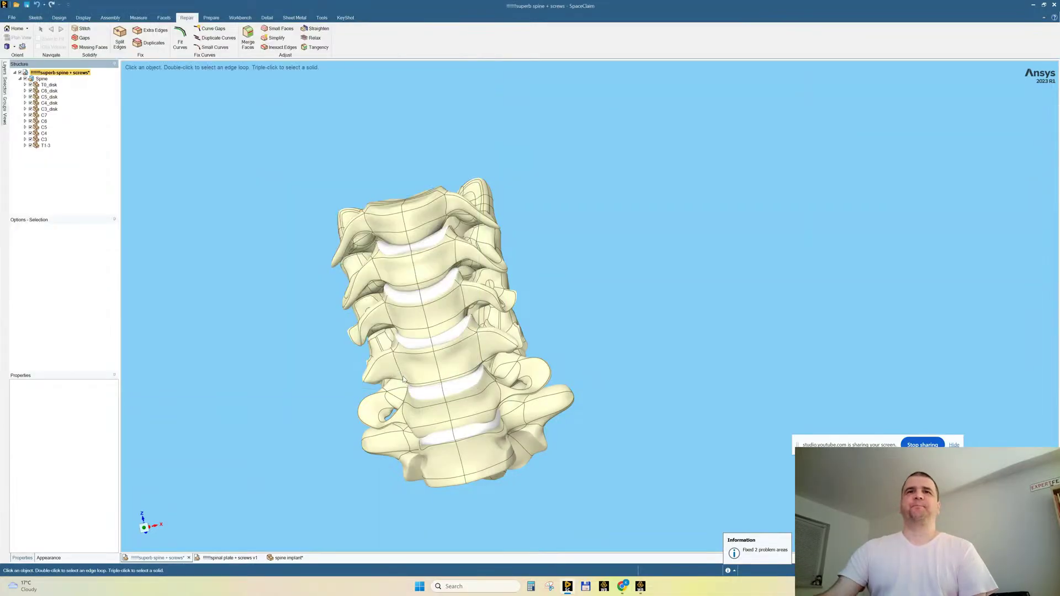
{"action": "mouse_move", "coordinate": [307, 338]}
{"action": "middle_mouse_down"}
{"action": "mouse_move", "coordinate": [293, 305]}
{"action": "mouse_move", "coordinate": [273, 319]}
{"action": "middle_mouse_up"}
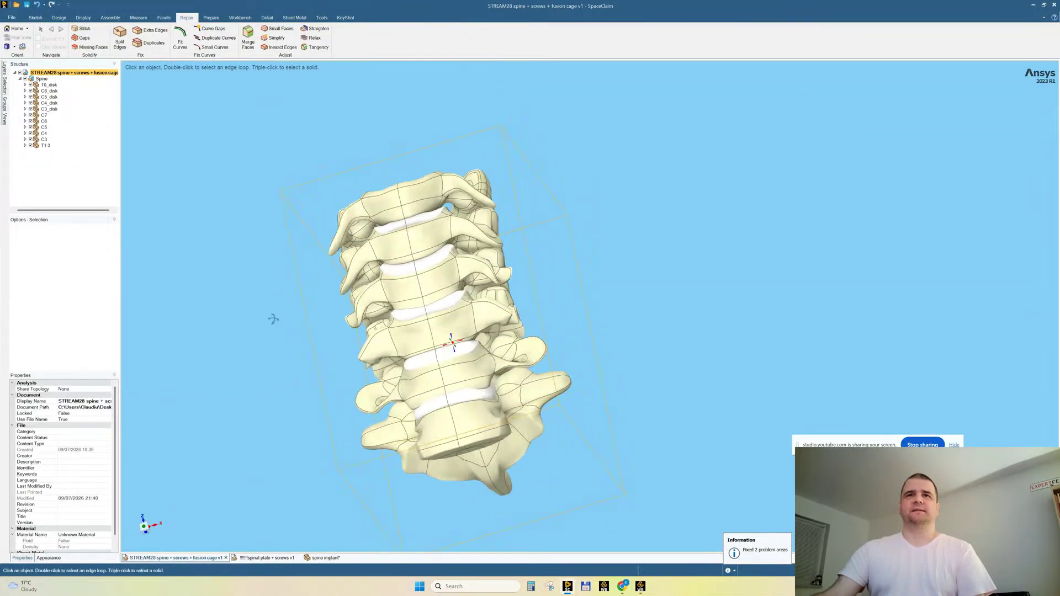
{"action": "left_click", "coordinate": [241, 334]}
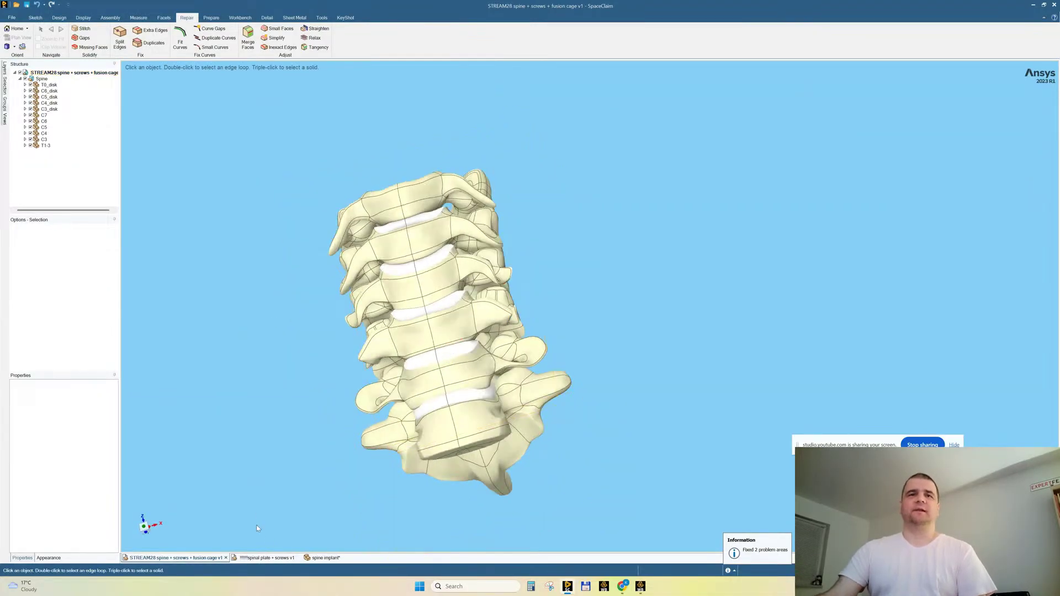
In the spinal plate + screws v1 design, move all six plate and screw solids into one new component.
{"action": "left_click", "coordinate": [262, 559]}
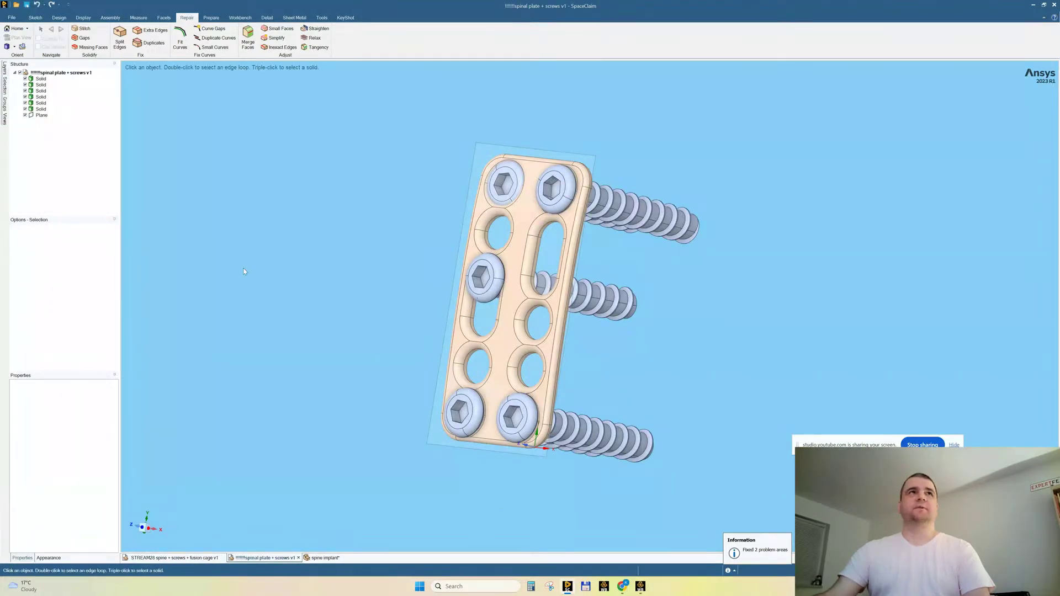
{"action": "left_click", "coordinate": [41, 78]}
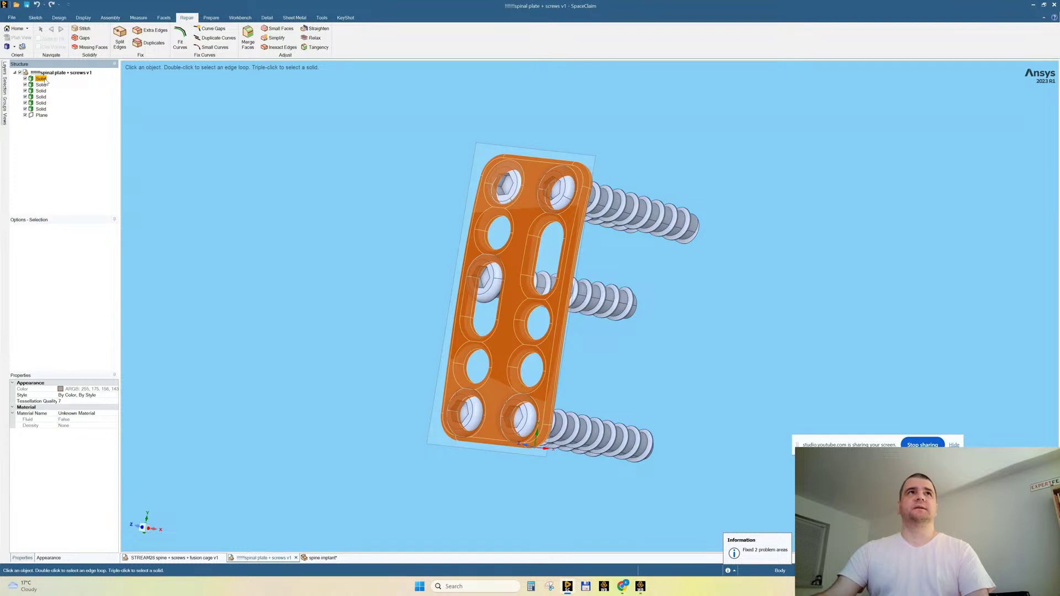
{"action": "left_click", "coordinate": [40, 109], "text": "shift"}
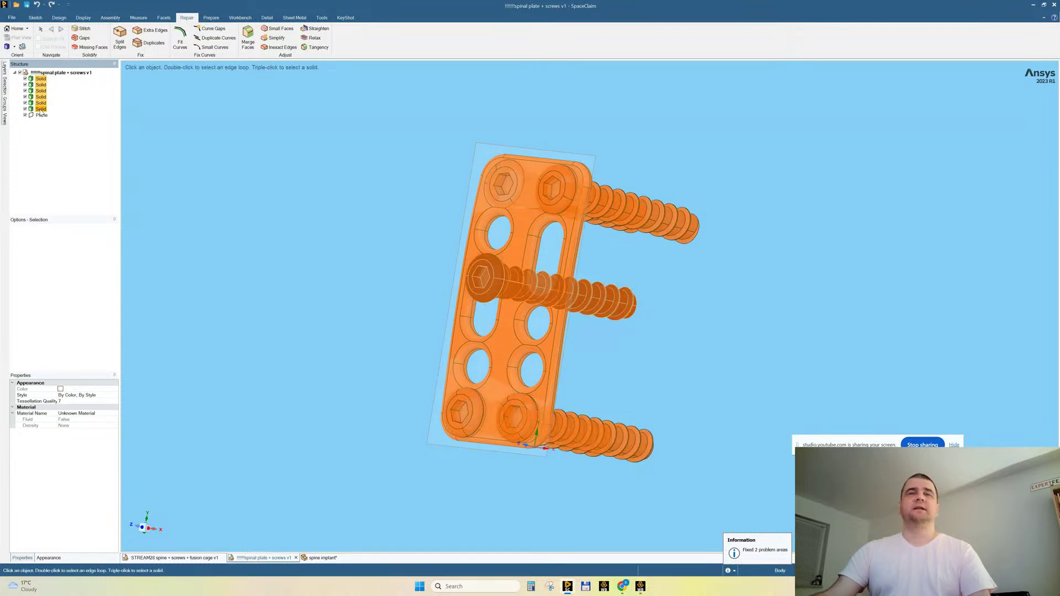
{"action": "middle_click_drag", "start_coordinate": [348, 212], "coordinate": [336, 211]}
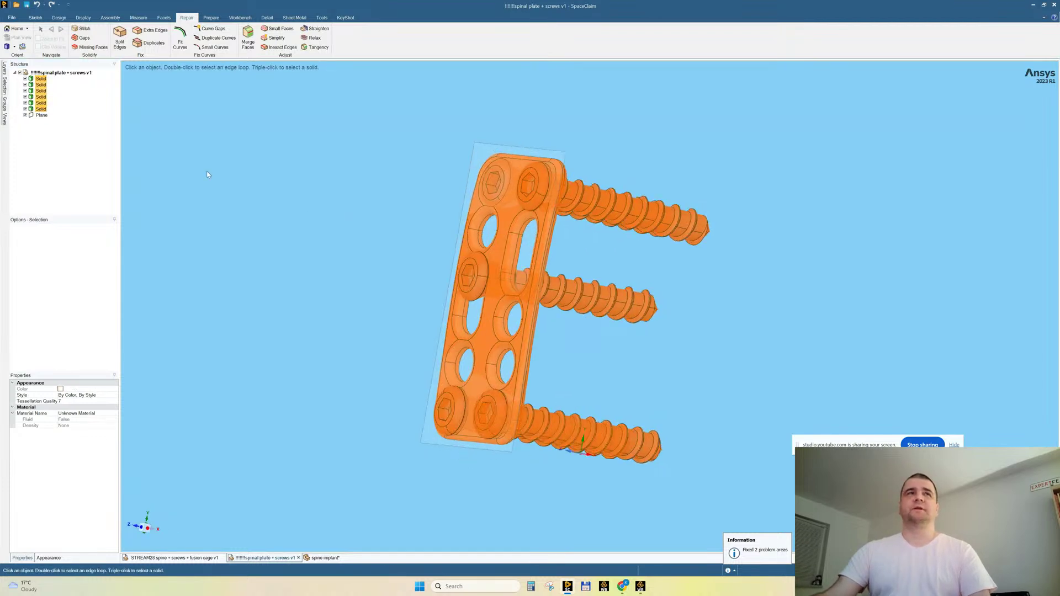
{"action": "right_click", "coordinate": [41, 111]}
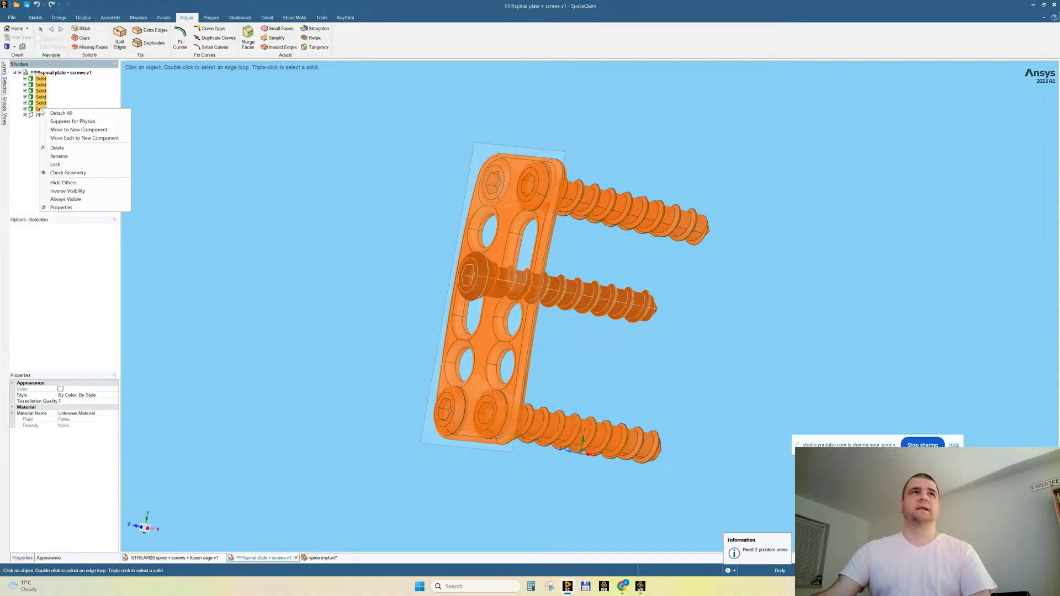
{"action": "left_click", "coordinate": [79, 129]}
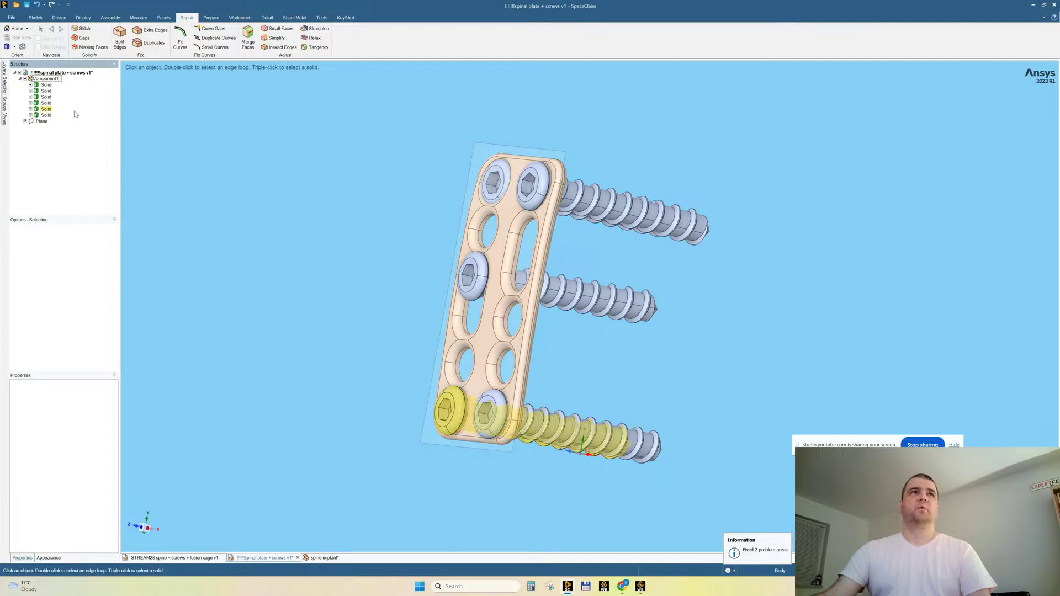
Copy the new plate-and-screws component and paste it into the STREAM28 spine design.
{"action": "left_click", "coordinate": [53, 79]}
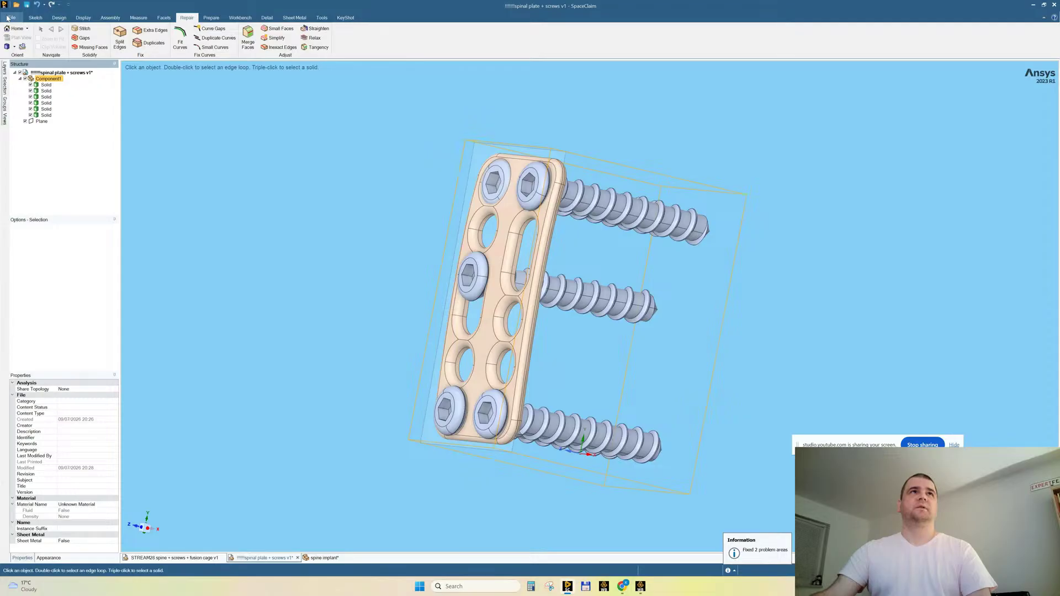
{"action": "left_click", "coordinate": [58, 18]}
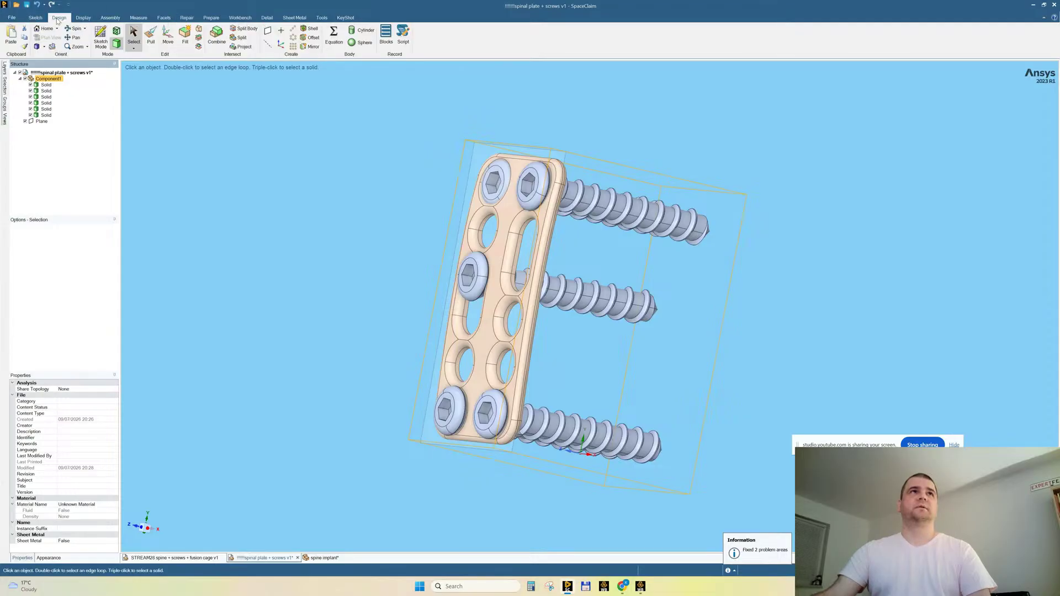
{"action": "left_click", "coordinate": [25, 41]}
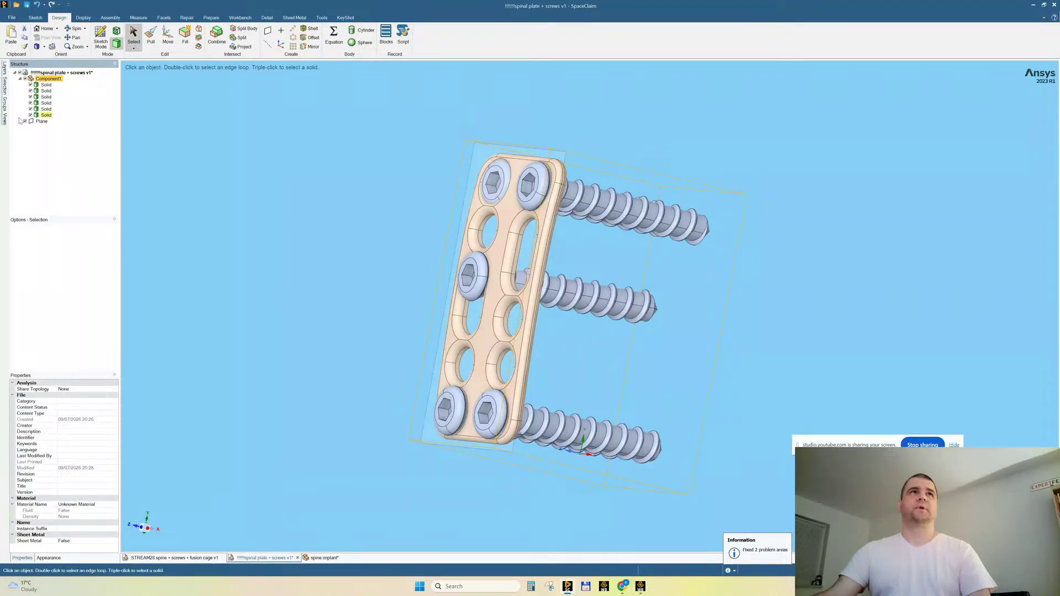
{"action": "left_click", "coordinate": [172, 558]}
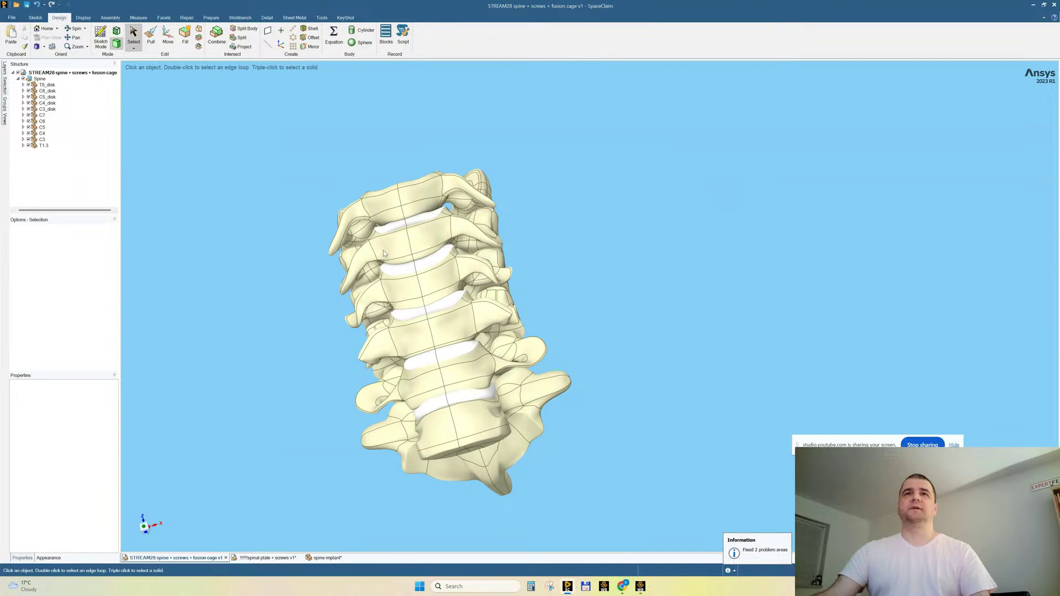
{"action": "scroll", "coordinate": [380, 251], "scroll_direction": "down", "scroll_amount": 3}
{"action": "key", "text": "ctrl+v"}
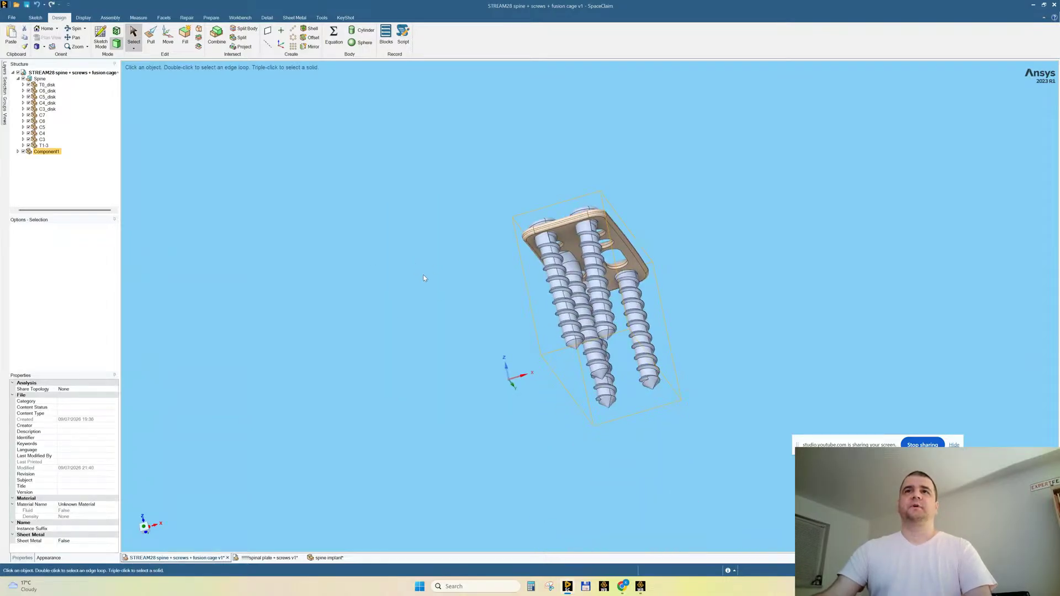
Move the pasted plate-and-screws component vertically up from the origin to the height of the spine.
{"action": "scroll", "coordinate": [423, 274], "scroll_direction": "down", "scroll_amount": 6}
{"action": "scroll", "coordinate": [408, 191], "scroll_direction": "up", "scroll_amount": 5}
{"action": "scroll", "coordinate": [408, 326], "scroll_direction": "down", "scroll_amount": 3}
{"action": "middle_click_drag", "start_coordinate": [413, 335], "coordinate": [403, 344]}
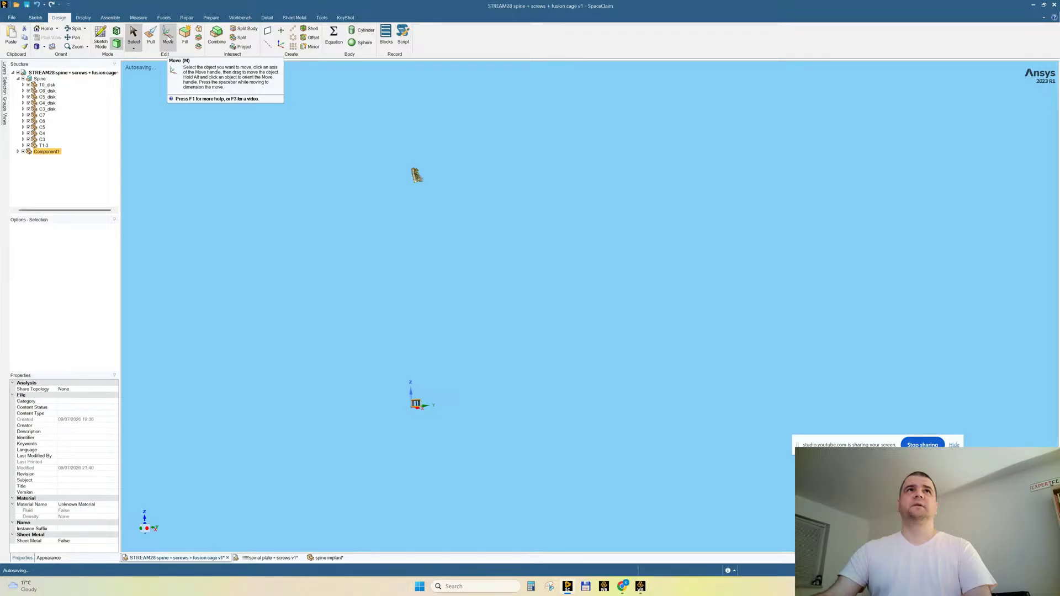
{"action": "left_click", "coordinate": [168, 38]}
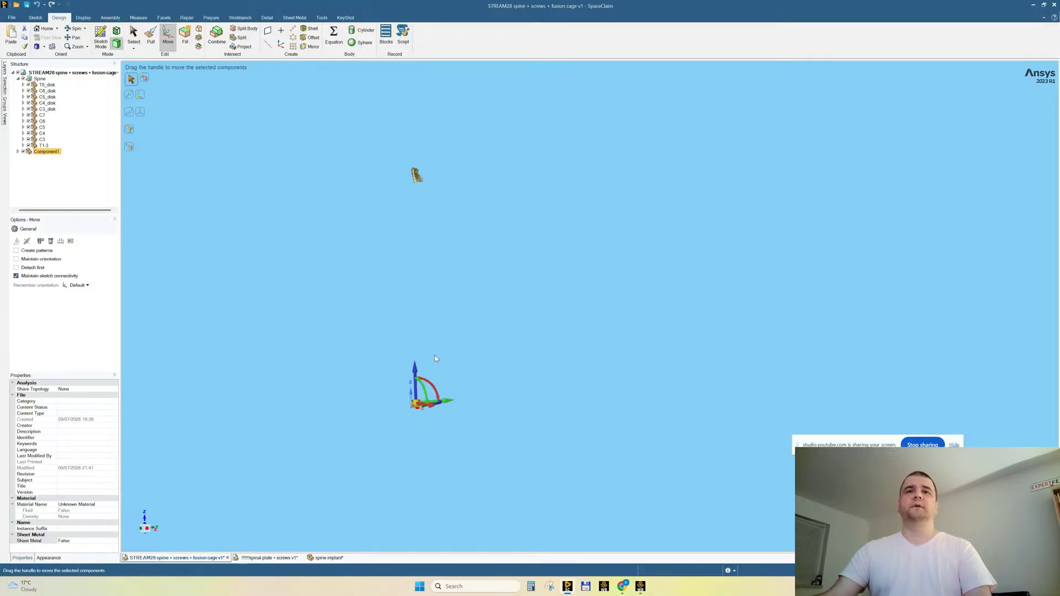
{"action": "left_click_drag", "start_coordinate": [415, 370], "coordinate": [405, 142]}
{"action": "left_click", "coordinate": [454, 158]}
{"action": "middle_click_drag", "start_coordinate": [459, 160], "coordinate": [529, 159]}
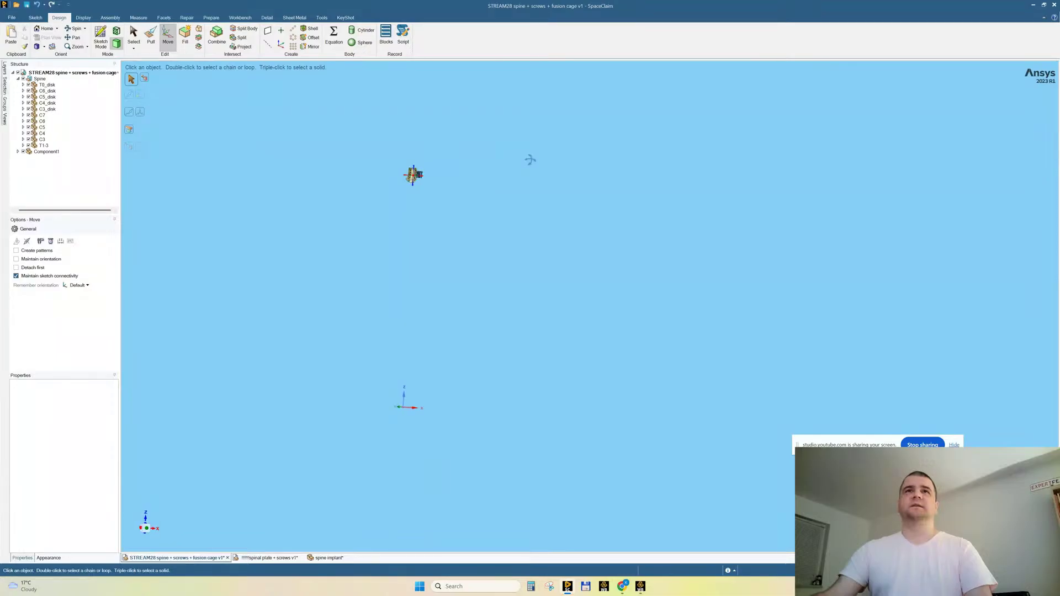
{"action": "left_click", "coordinate": [87, 46]}
{"action": "left_click", "coordinate": [90, 56]}
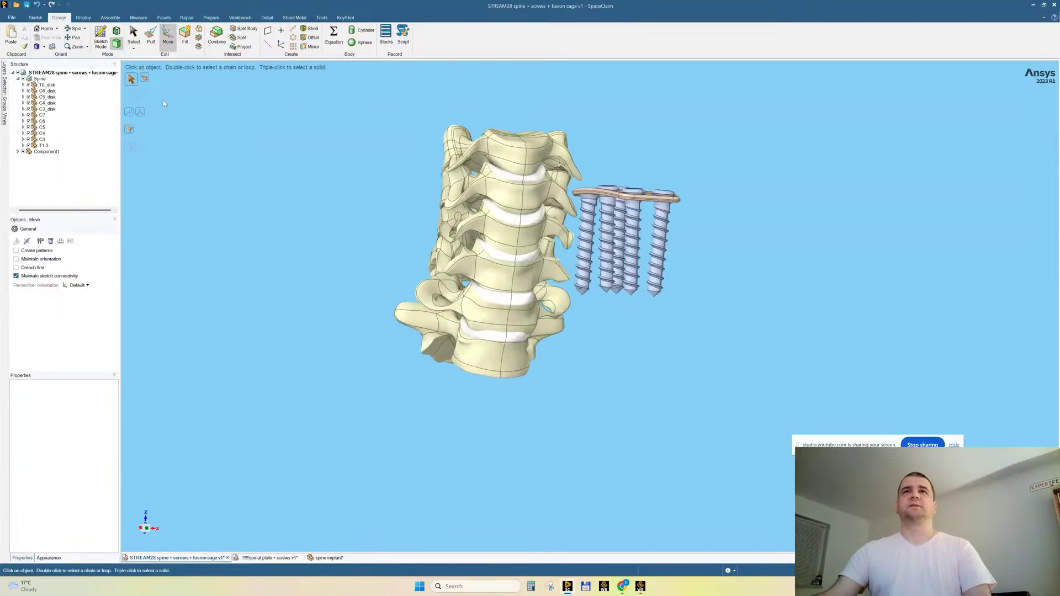
{"action": "mouse_move", "coordinate": [409, 246]}
{"action": "middle_mouse_down"}
{"action": "mouse_move", "coordinate": [398, 217]}
{"action": "mouse_move", "coordinate": [326, 209]}
{"action": "middle_mouse_up"}
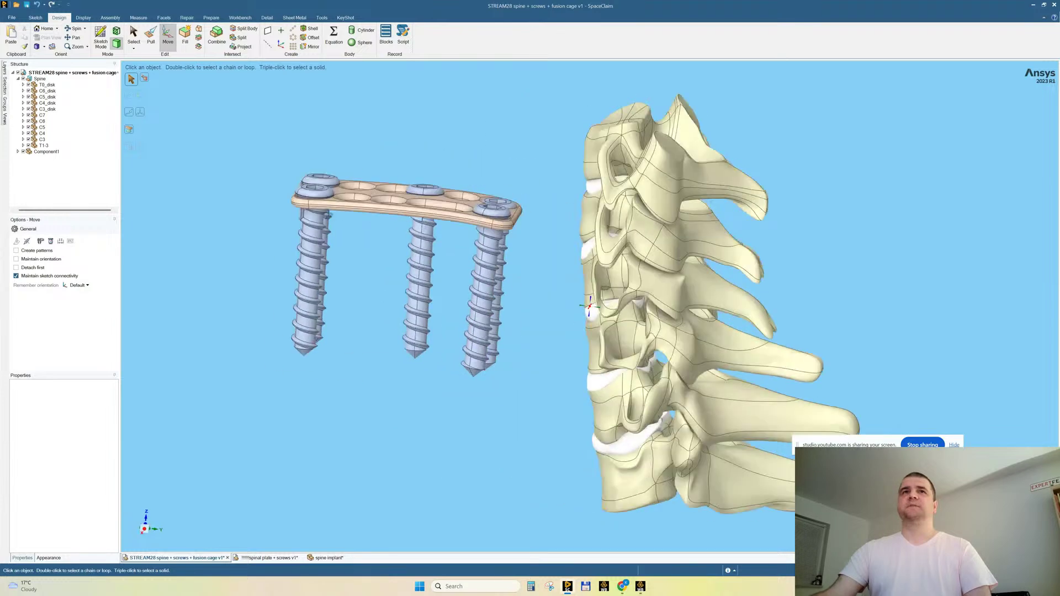
Rotate the plate-and-screws component by 90° so its screws point towards the front of the vertebrae.
{"action": "left_click", "coordinate": [46, 152]}
{"action": "mouse_move", "coordinate": [239, 193]}
{"action": "middle_mouse_down"}
{"action": "mouse_move", "coordinate": [267, 187]}
{"action": "mouse_move", "coordinate": [249, 203]}
{"action": "middle_mouse_up"}
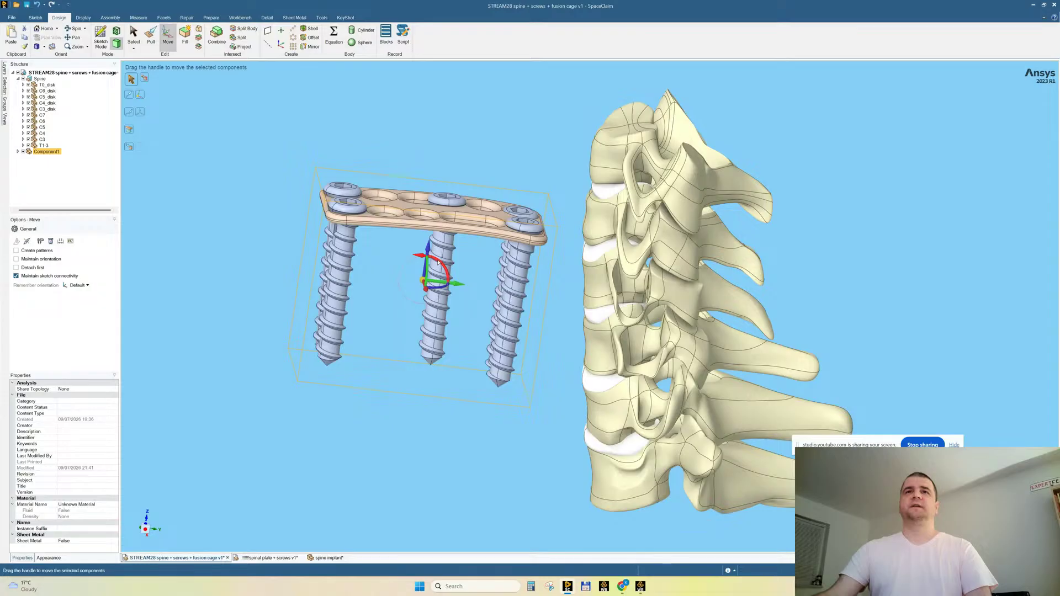
{"action": "left_click_drag", "start_coordinate": [438, 262], "coordinate": [434, 256]}
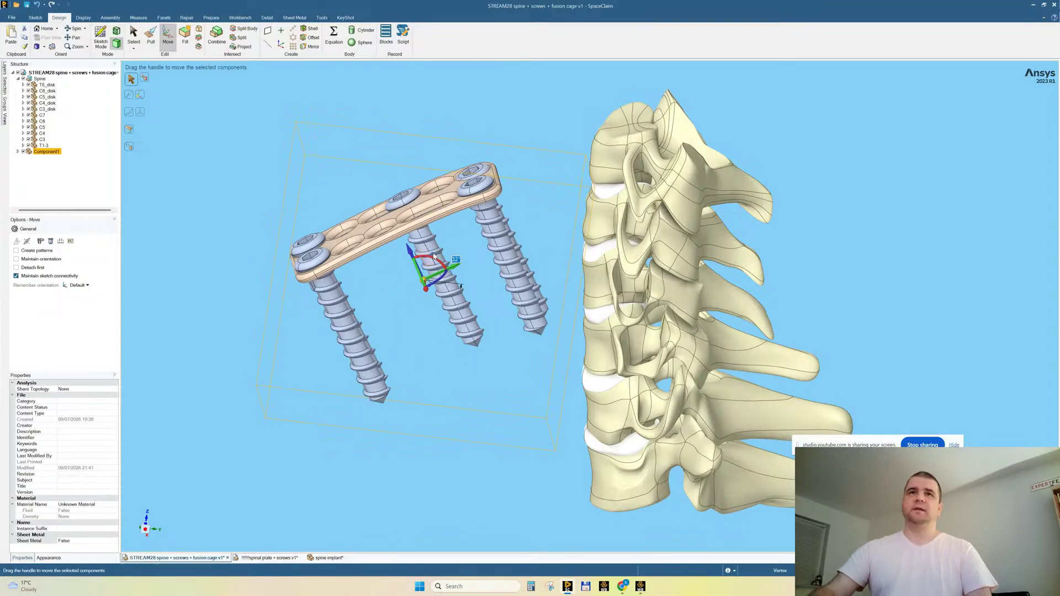
{"action": "key", "text": "Return"}
{"action": "mouse_move", "coordinate": [466, 307]}
{"action": "middle_mouse_down"}
{"action": "mouse_move", "coordinate": [498, 292]}
{"action": "mouse_move", "coordinate": [466, 312]}
{"action": "middle_mouse_up"}
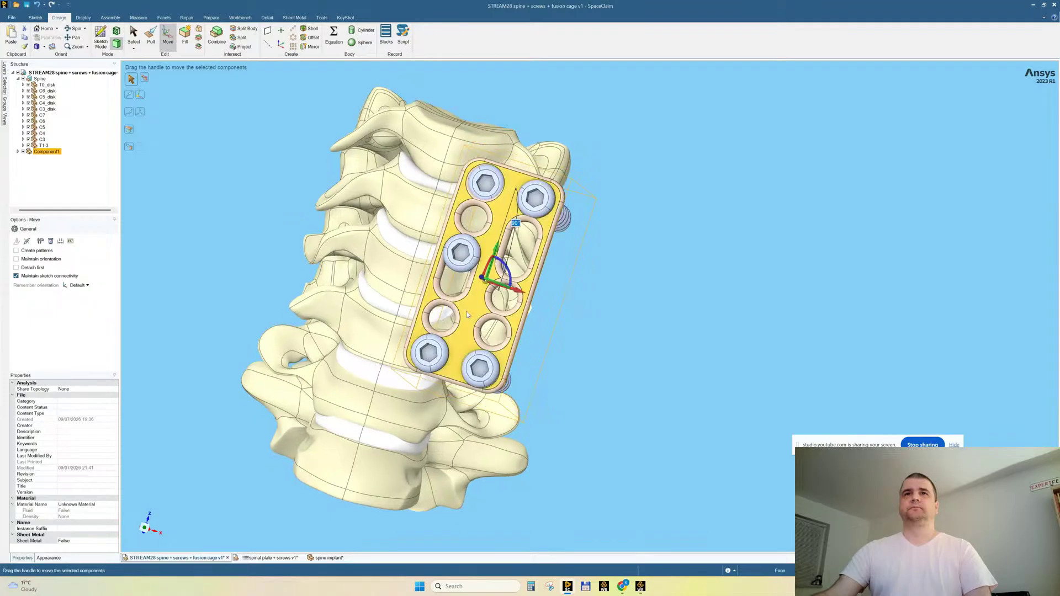
Viewing the model from the side, move the plate assembly towards the vertebral bodies until the screw tips reach them.
{"action": "middle_click_drag", "start_coordinate": [191, 468], "coordinate": [397, 399]}
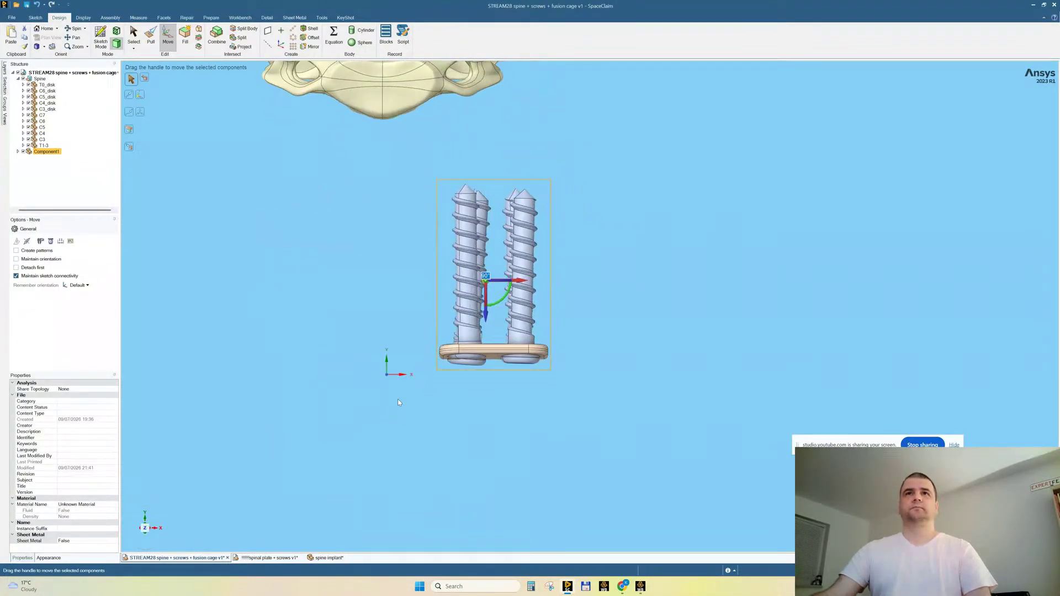
{"action": "scroll", "coordinate": [397, 399], "scroll_direction": "down", "scroll_amount": 3}
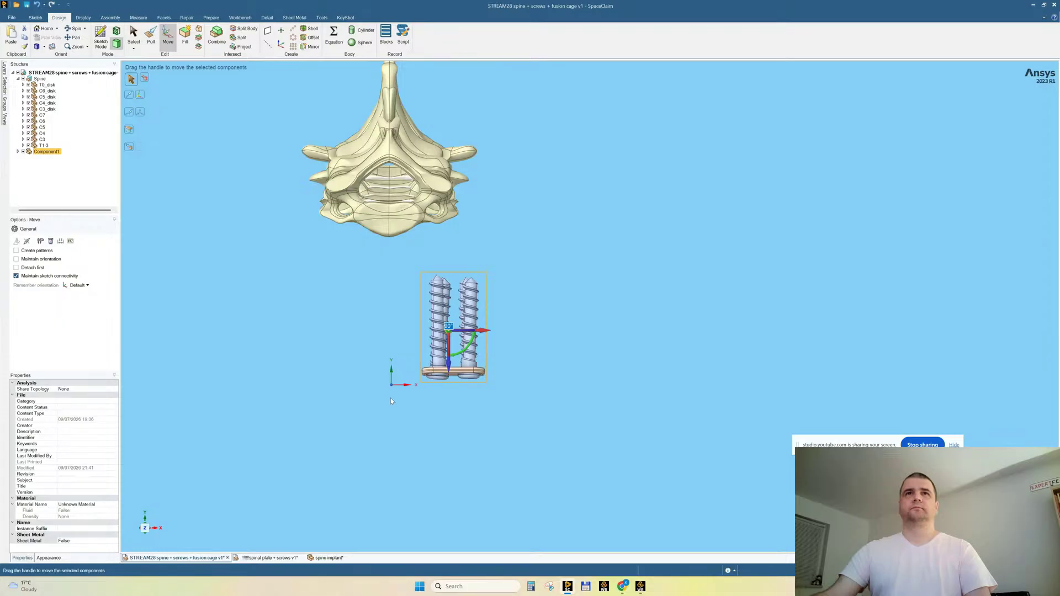
{"action": "left_click", "coordinate": [140, 530]}
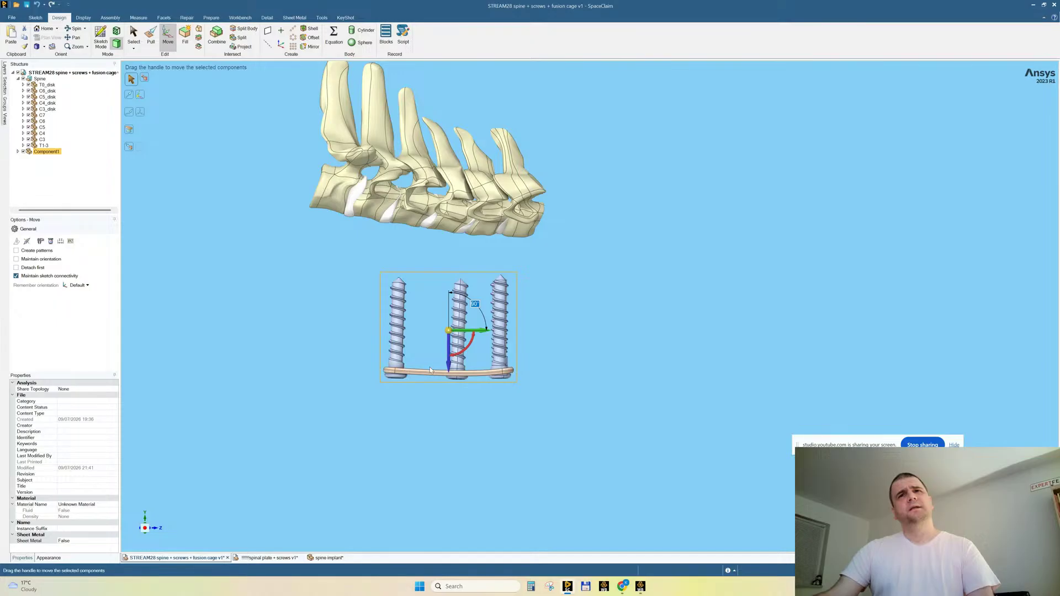
{"action": "left_click_drag", "start_coordinate": [431, 369], "coordinate": [461, 303]}
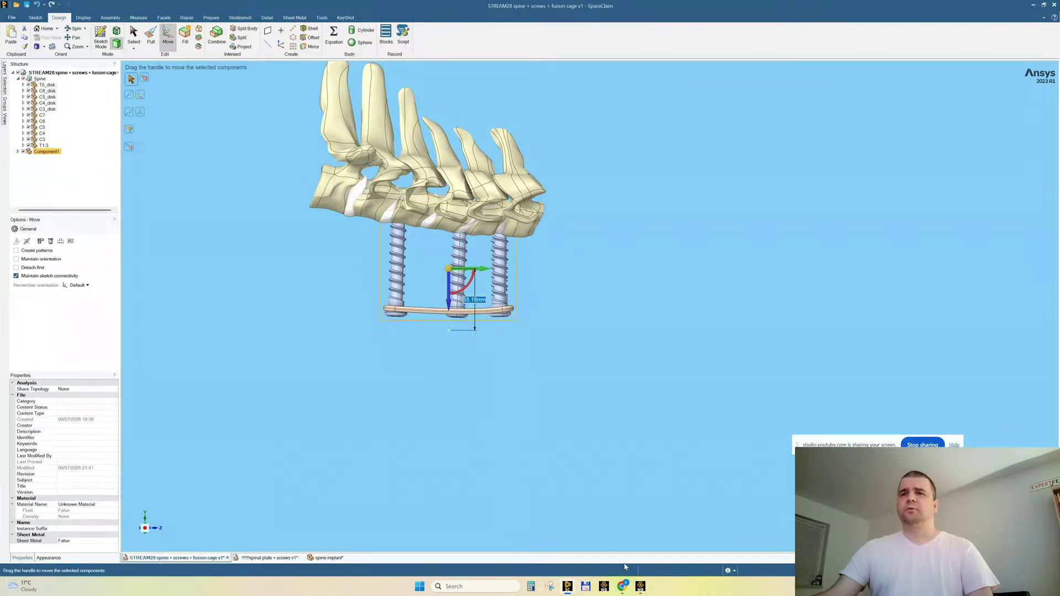
Consult the implant placement in the article's Figure 1 in Chrome, and slide the plate assembly about 28.6 mm along the spine towards T1 in SpaceClaim.
{"action": "mouse_move", "coordinate": [622, 586]}
{"action": "left_click", "coordinate": [580, 544]}
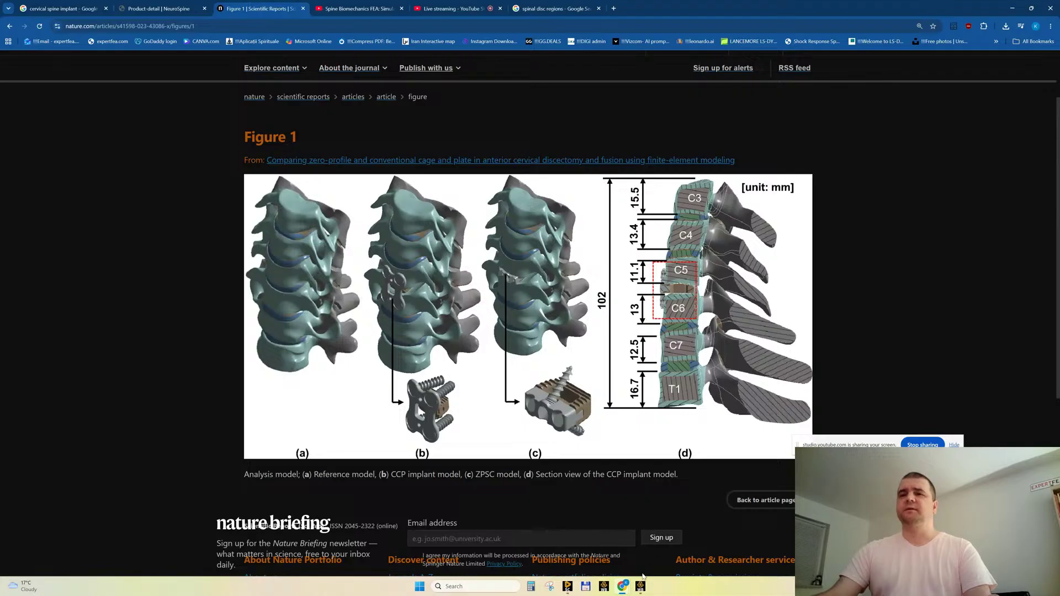
{"action": "mouse_move", "coordinate": [641, 586]}
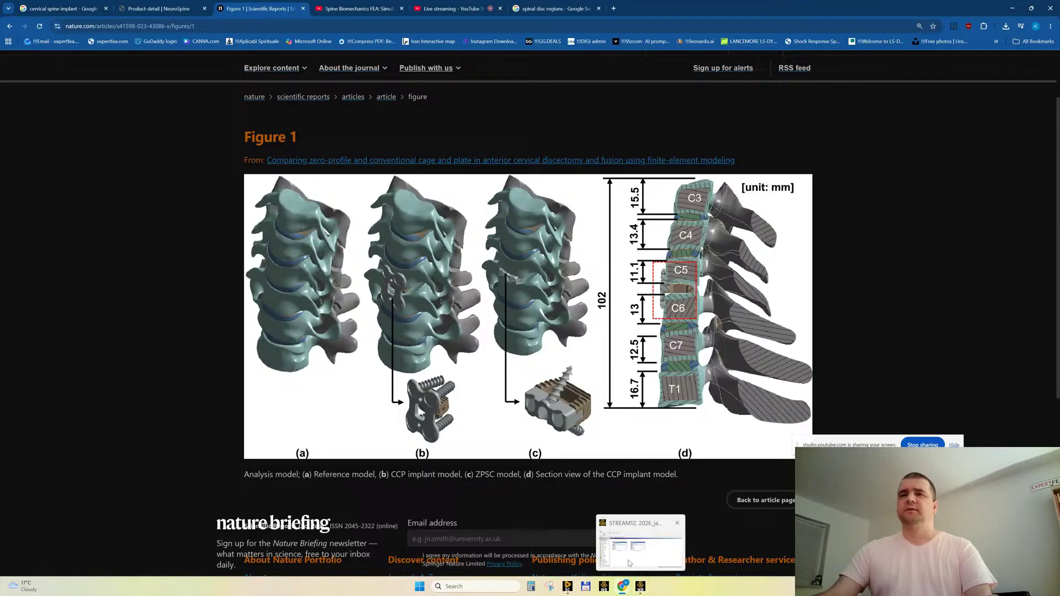
{"action": "left_click", "coordinate": [567, 586]}
{"action": "middle_click_drag", "start_coordinate": [626, 343], "coordinate": [610, 350]}
{"action": "left_click_drag", "start_coordinate": [479, 271], "coordinate": [454, 270]}
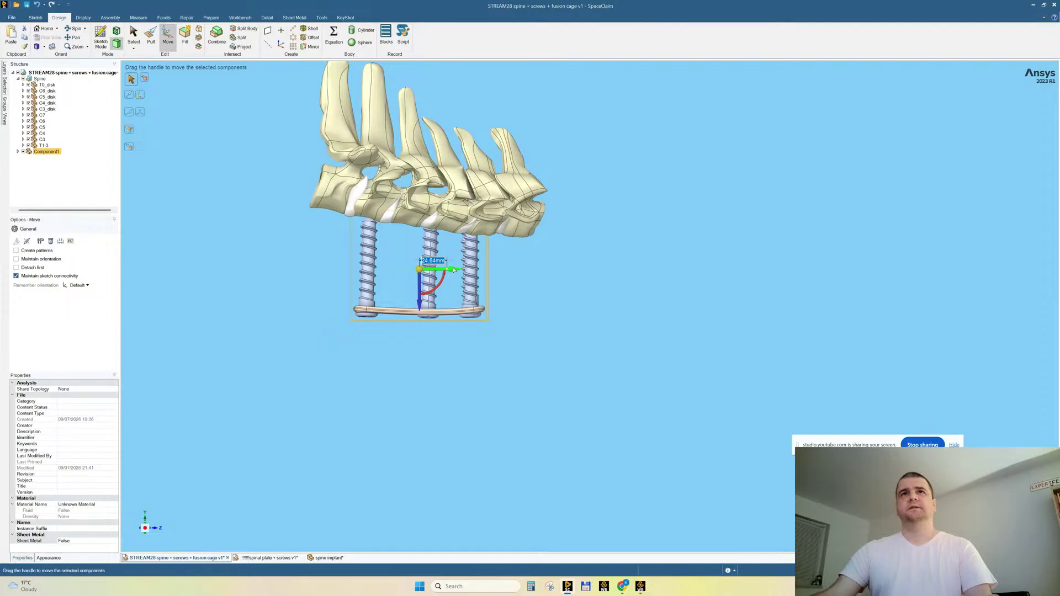
{"action": "left_click_drag", "start_coordinate": [453, 270], "coordinate": [455, 269]}
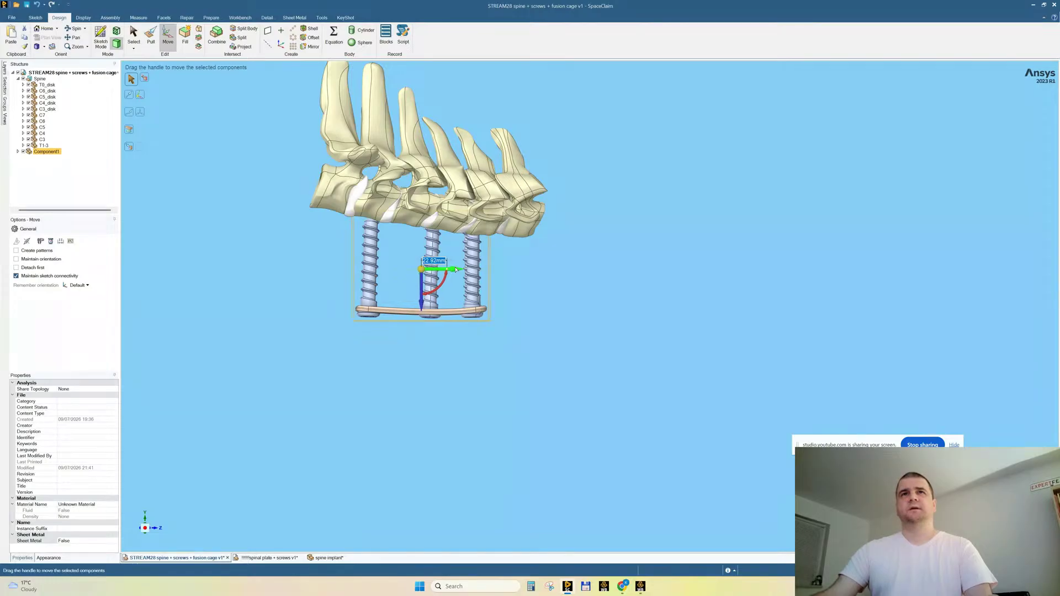
{"action": "left_click_drag", "start_coordinate": [456, 270], "coordinate": [450, 270]}
Move the plate assembly sideways towards the spine's midline in front of the vertebral bodies.
{"action": "middle_click_drag", "start_coordinate": [641, 334], "coordinate": [577, 283]}
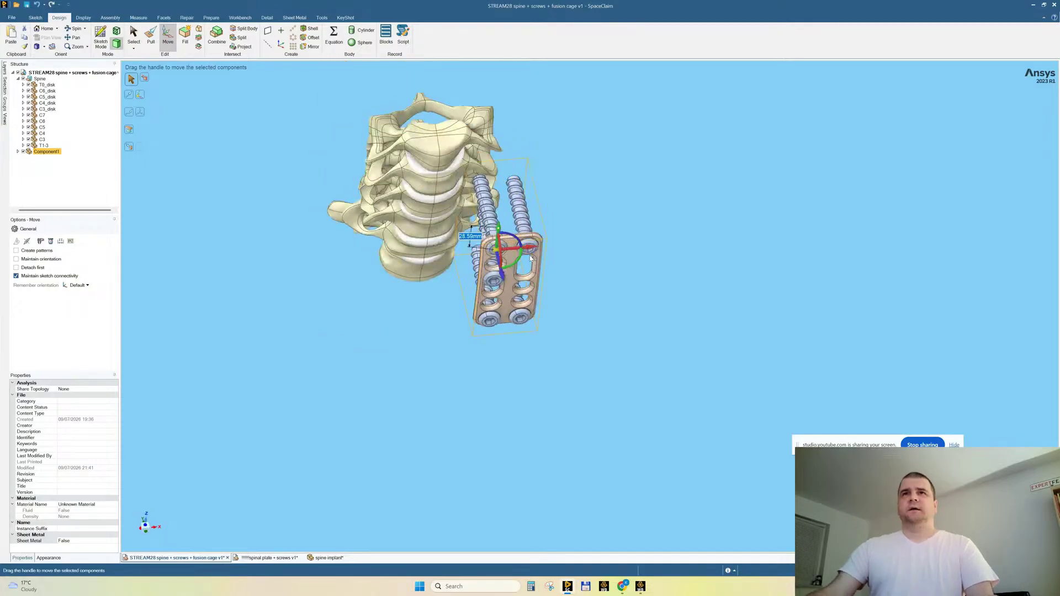
{"action": "left_click_drag", "start_coordinate": [529, 249], "coordinate": [463, 259]}
{"action": "middle_click_drag", "start_coordinate": [463, 259], "coordinate": [333, 276]}
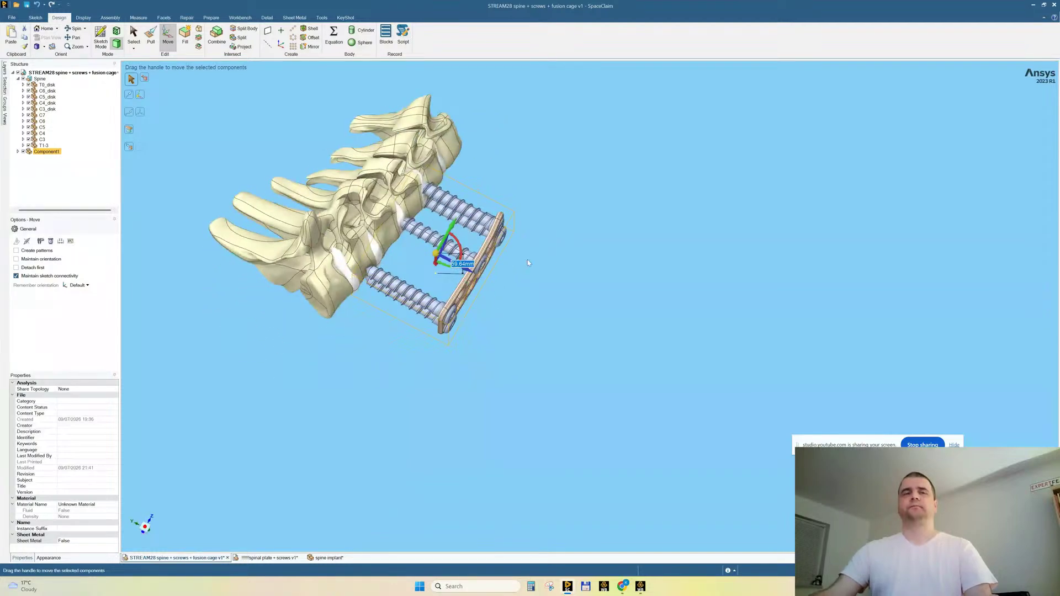
Compare the plate assembly's position along the spine with the implant placement in the article's Figure 1 in Chrome, using side and front views in SpaceClaim.
{"action": "left_click", "coordinate": [146, 532]}
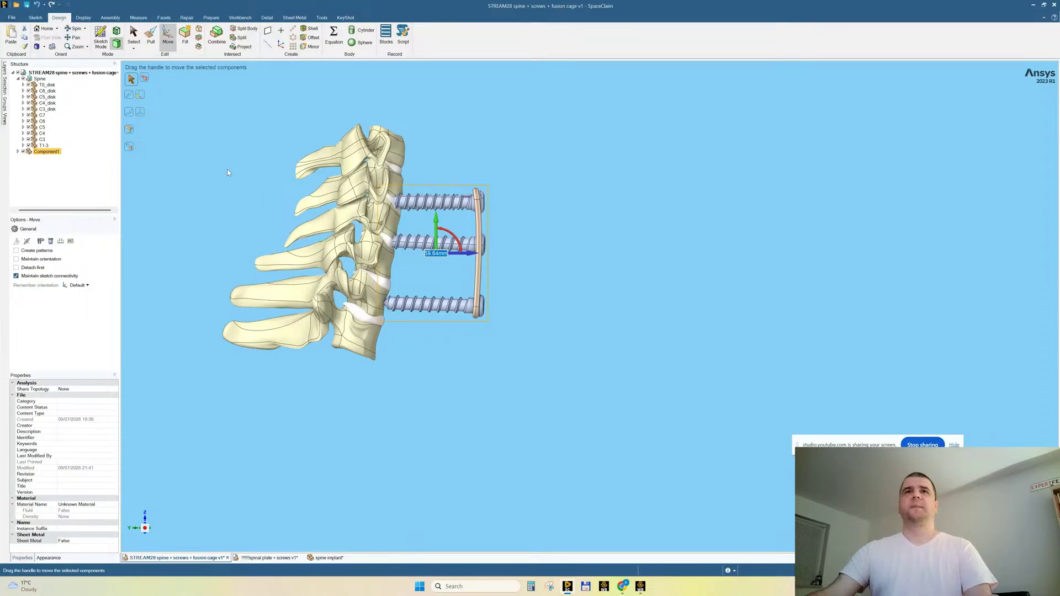
{"action": "scroll", "coordinate": [218, 160], "scroll_direction": "up", "scroll_amount": 3}
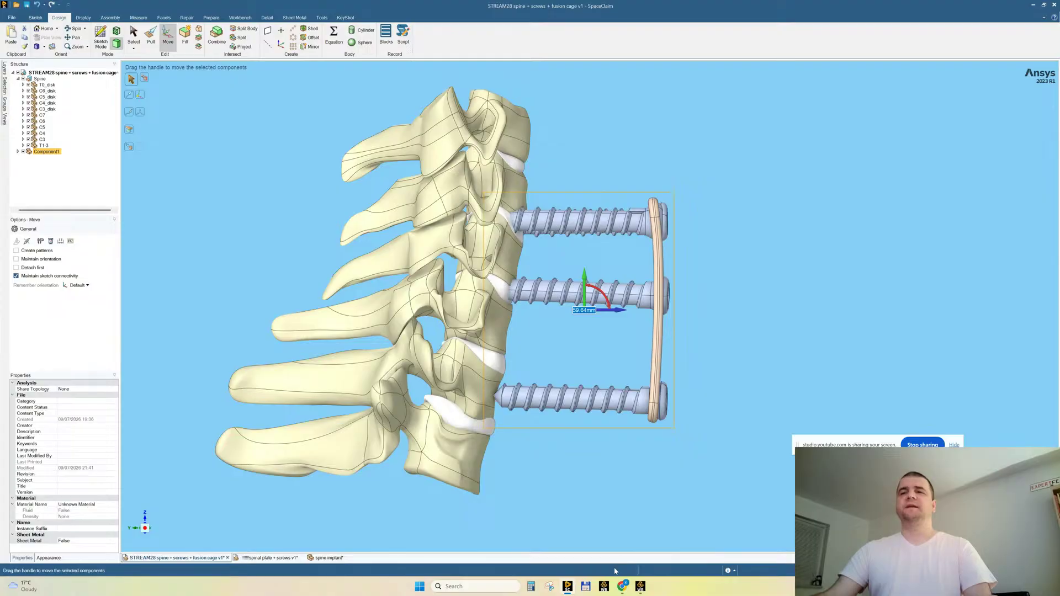
{"action": "left_click", "coordinate": [621, 586]}
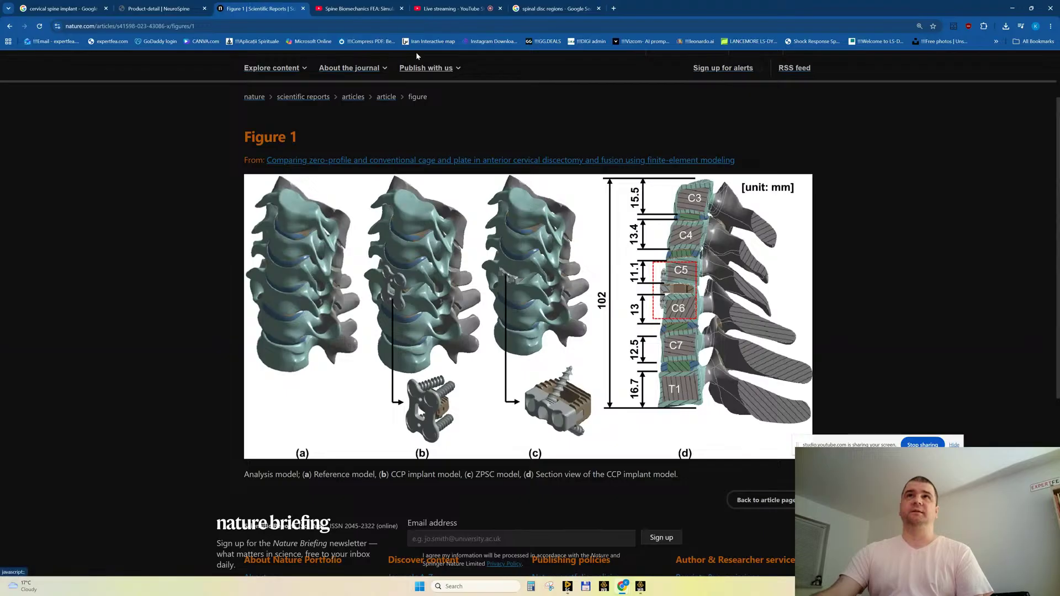
{"action": "mouse_move", "coordinate": [603, 588]}
{"action": "left_click", "coordinate": [541, 528]}
{"action": "middle_click_drag", "start_coordinate": [616, 310], "coordinate": [541, 308]}
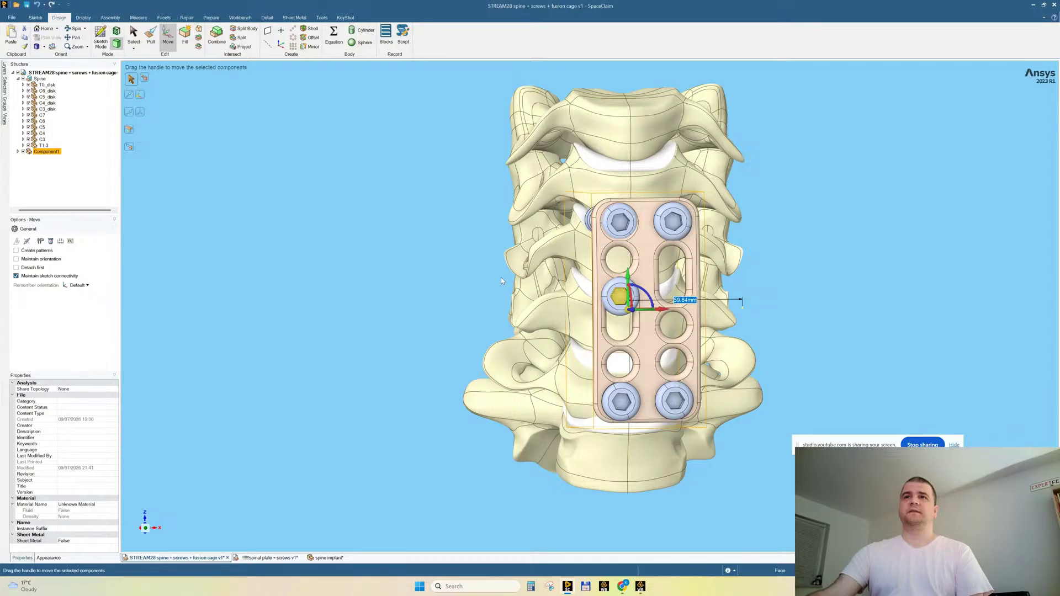
Clear the selection, inspect the fusion cage in the spine implant design, and return to the spine assembly.
{"action": "left_click", "coordinate": [377, 315]}
{"action": "mouse_move", "coordinate": [377, 315]}
{"action": "middle_mouse_down"}
{"action": "mouse_move", "coordinate": [490, 318]}
{"action": "mouse_move", "coordinate": [545, 359]}
{"action": "mouse_move", "coordinate": [641, 278]}
{"action": "middle_mouse_up"}
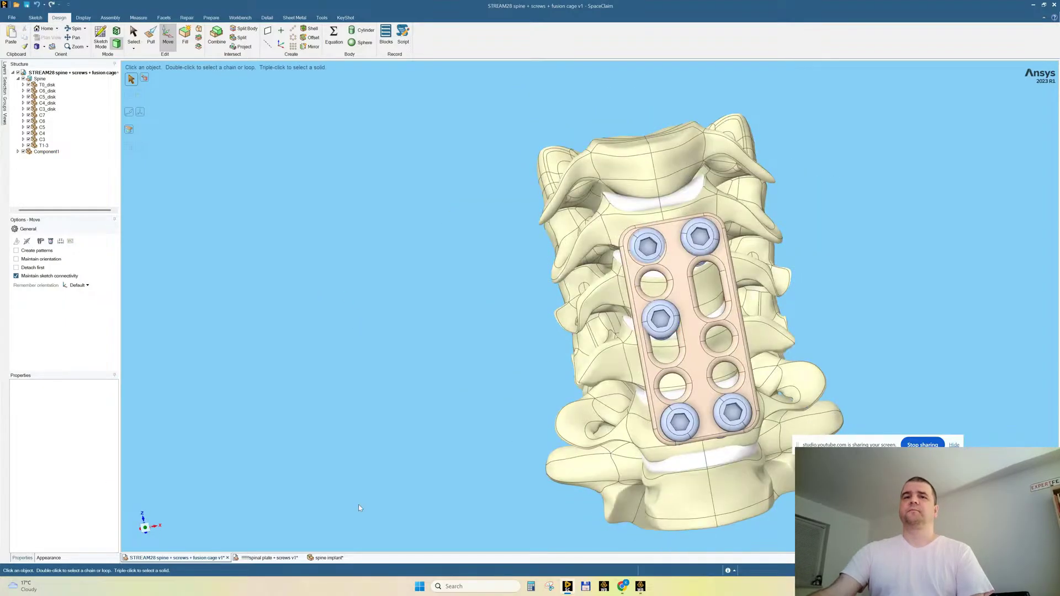
{"action": "left_click", "coordinate": [326, 557]}
{"action": "middle_click_drag", "start_coordinate": [375, 444], "coordinate": [286, 355]}
{"action": "left_click", "coordinate": [373, 359]}
{"action": "middle_click_drag", "start_coordinate": [373, 359], "coordinate": [439, 273]}
{"action": "left_click", "coordinate": [170, 558]}
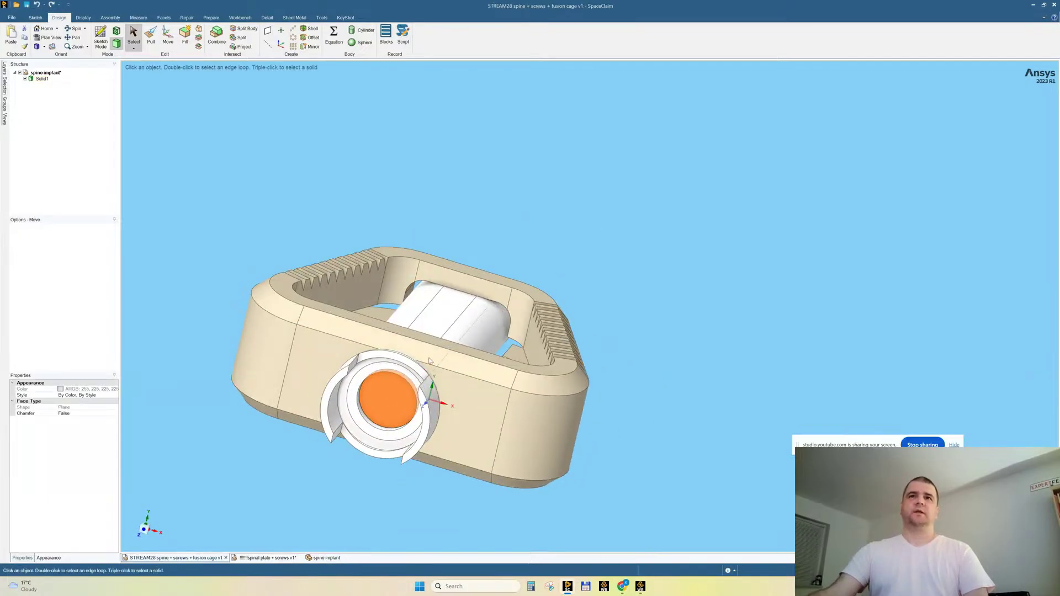
Examine the screws' size and reach relative to the vertebral bodies from the front, oblique and side views.
{"action": "key", "text": "m"}
{"action": "middle_click_drag", "start_coordinate": [469, 311], "coordinate": [860, 276]}
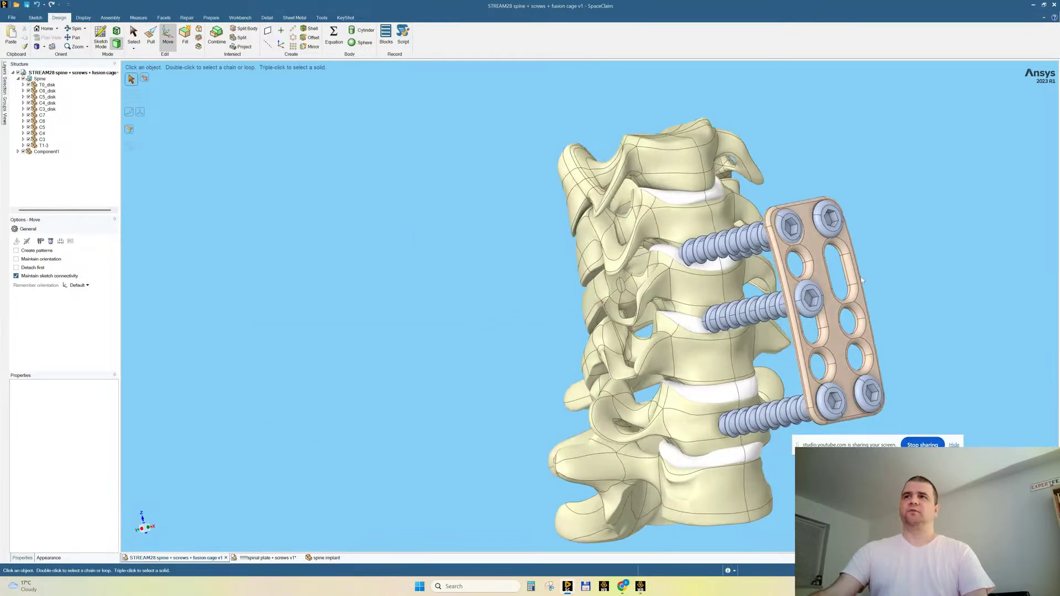
{"action": "left_click", "coordinate": [809, 298]}
{"action": "scroll", "coordinate": [893, 299], "scroll_direction": "up", "scroll_amount": 5}
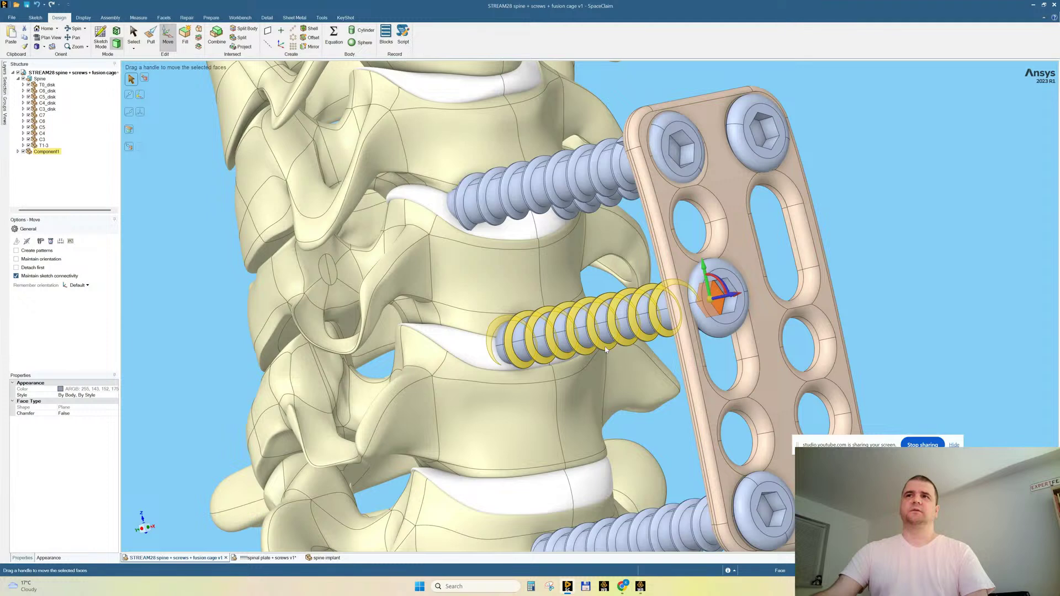
{"action": "key", "text": "Escape"}
{"action": "middle_click_drag", "start_coordinate": [639, 343], "coordinate": [607, 344]}
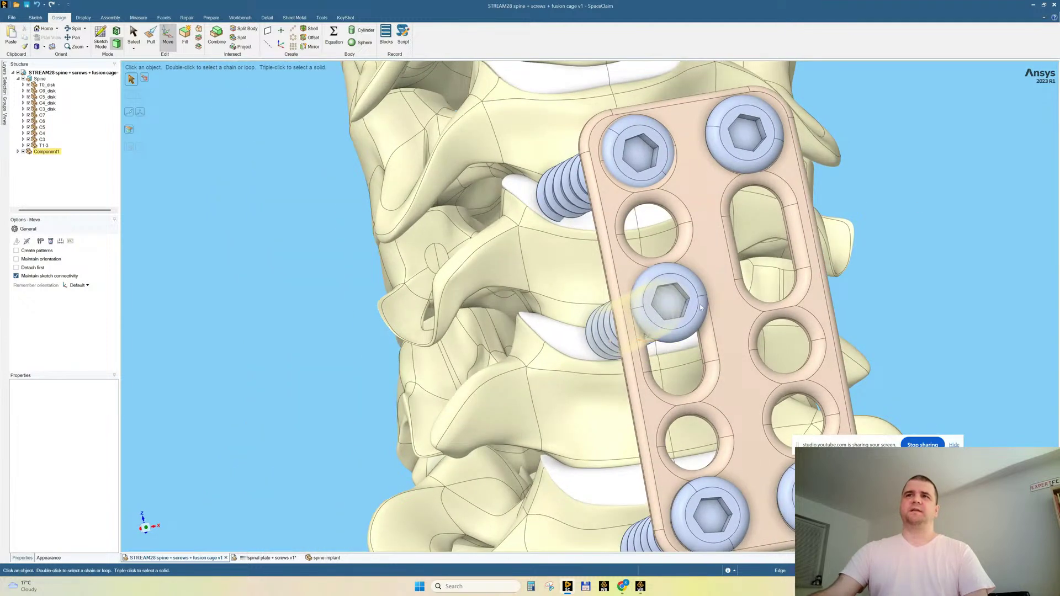
{"action": "middle_click_drag", "start_coordinate": [642, 316], "coordinate": [517, 341]}
{"action": "scroll", "coordinate": [564, 305], "scroll_direction": "down", "scroll_amount": 3}
{"action": "middle_click_drag", "start_coordinate": [564, 305], "coordinate": [570, 304]}
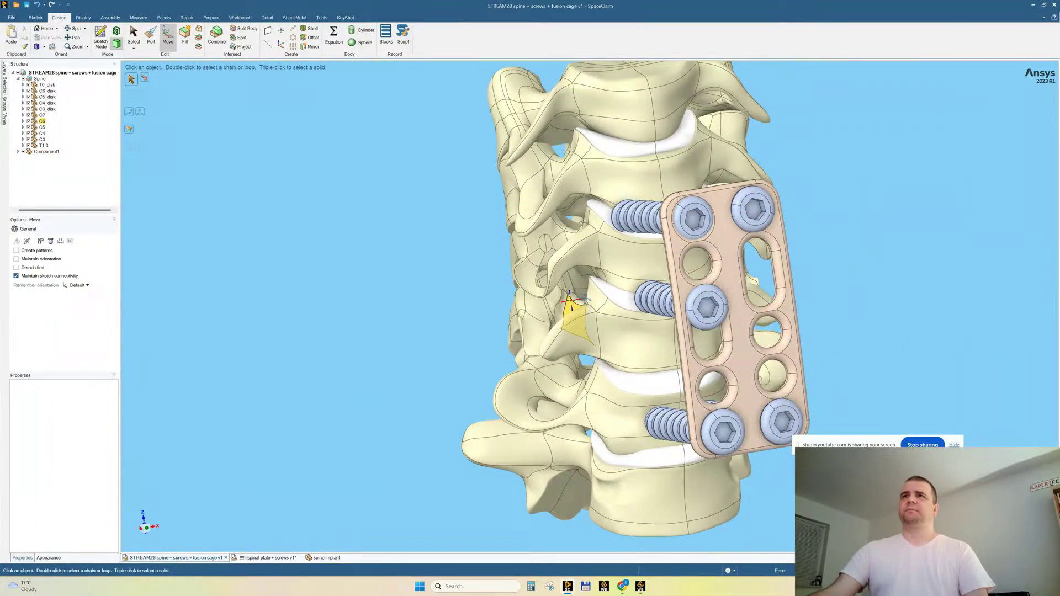
{"action": "middle_click_drag", "start_coordinate": [587, 298], "coordinate": [571, 290]}
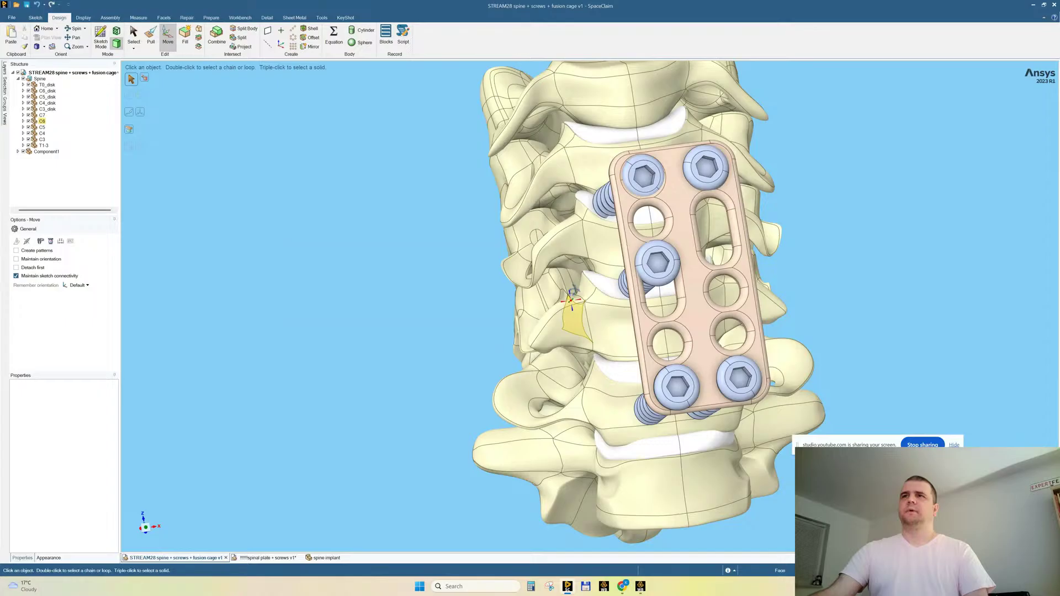
{"action": "middle_click_drag", "start_coordinate": [574, 290], "coordinate": [601, 288]}
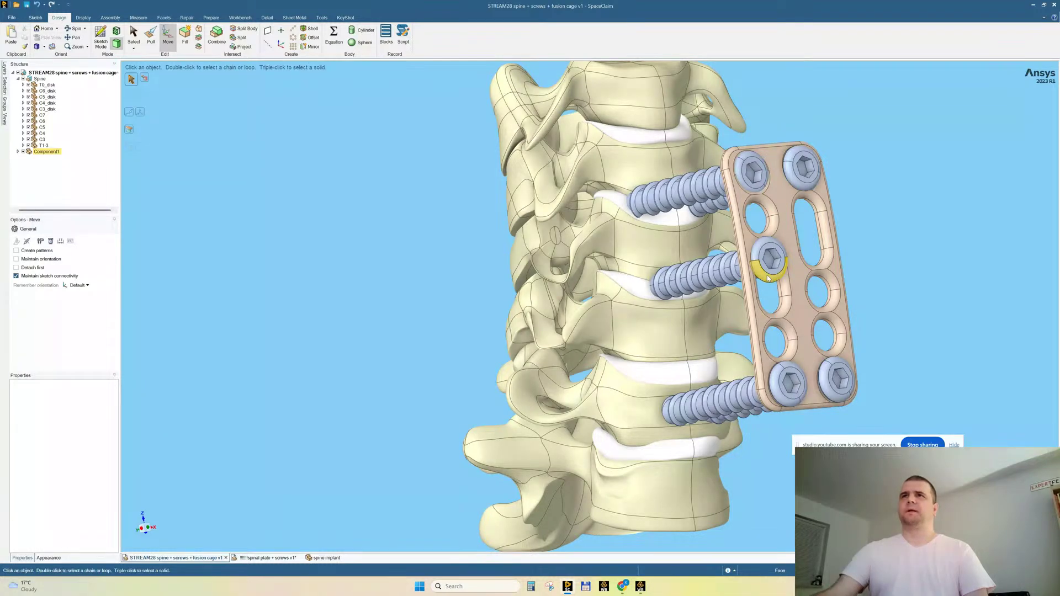
{"action": "middle_click_drag", "start_coordinate": [620, 329], "coordinate": [682, 326]}
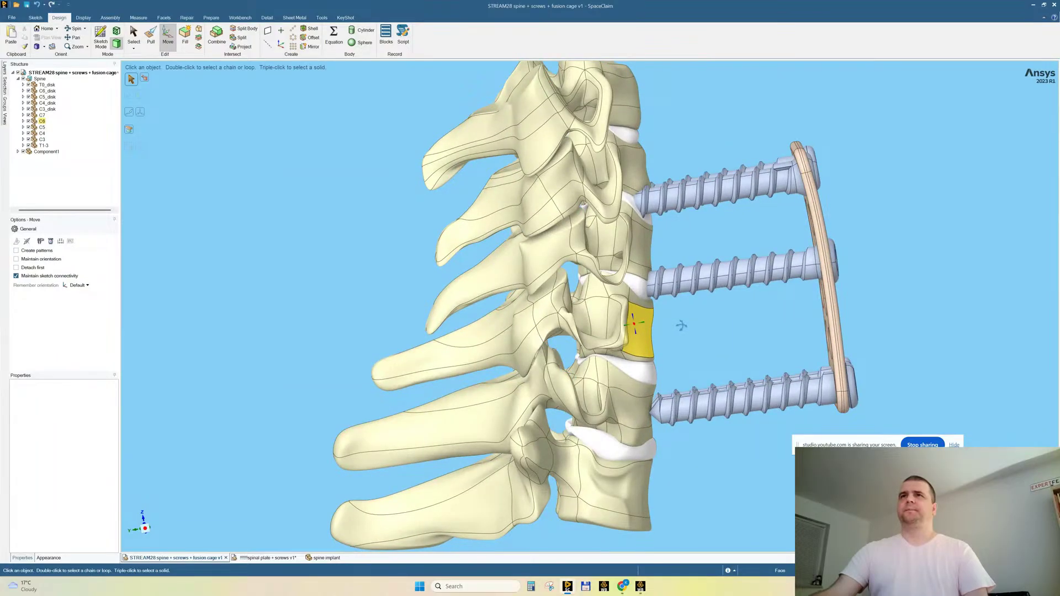
{"action": "middle_click_drag", "start_coordinate": [681, 325], "coordinate": [680, 325]}
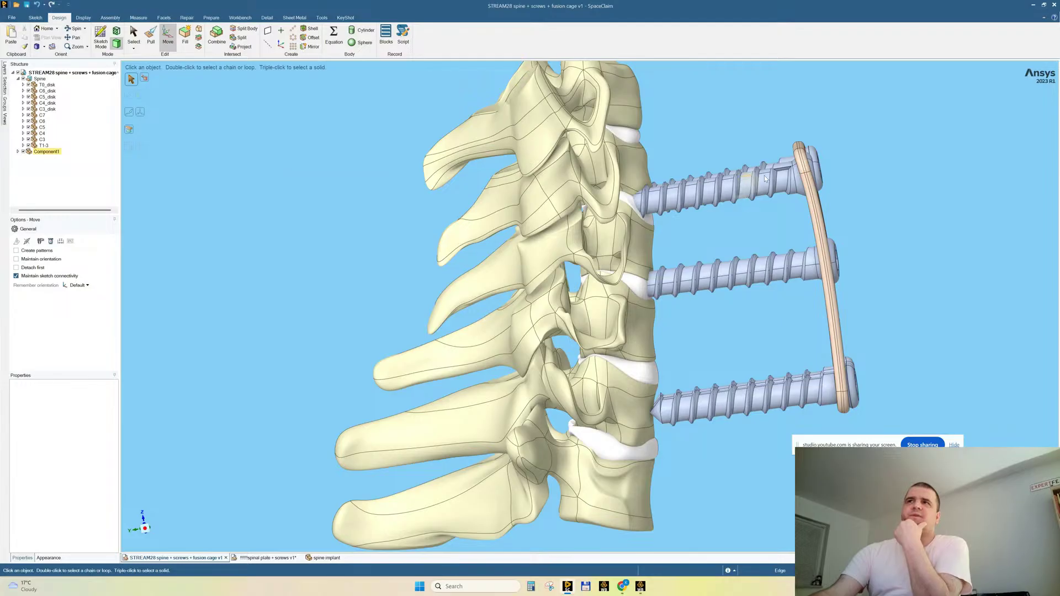
{"action": "middle_click_drag", "start_coordinate": [866, 205], "coordinate": [865, 203]}
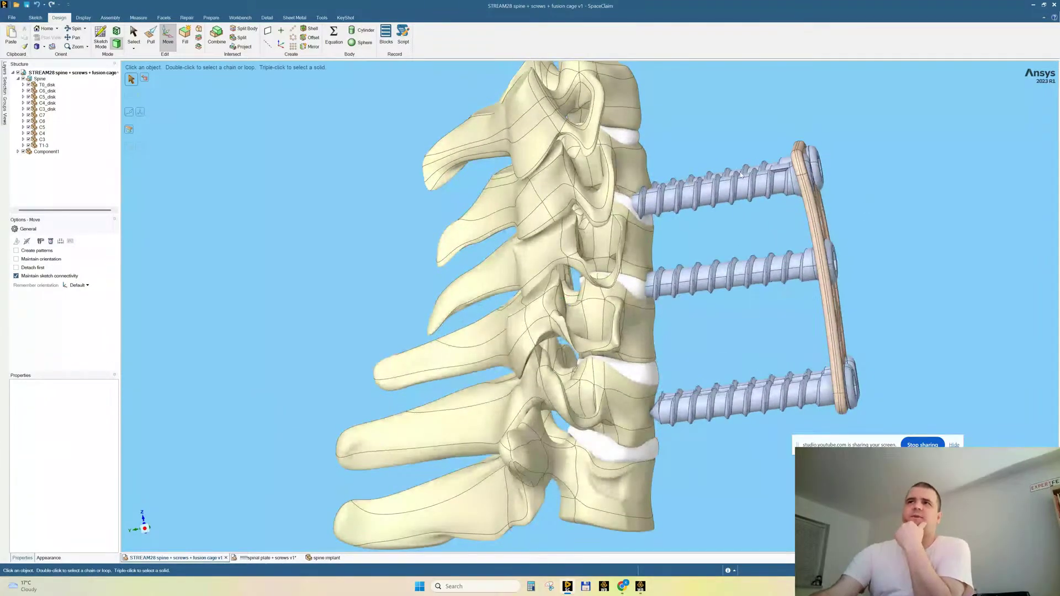
{"action": "middle_click_drag", "start_coordinate": [705, 222], "coordinate": [709, 232]}
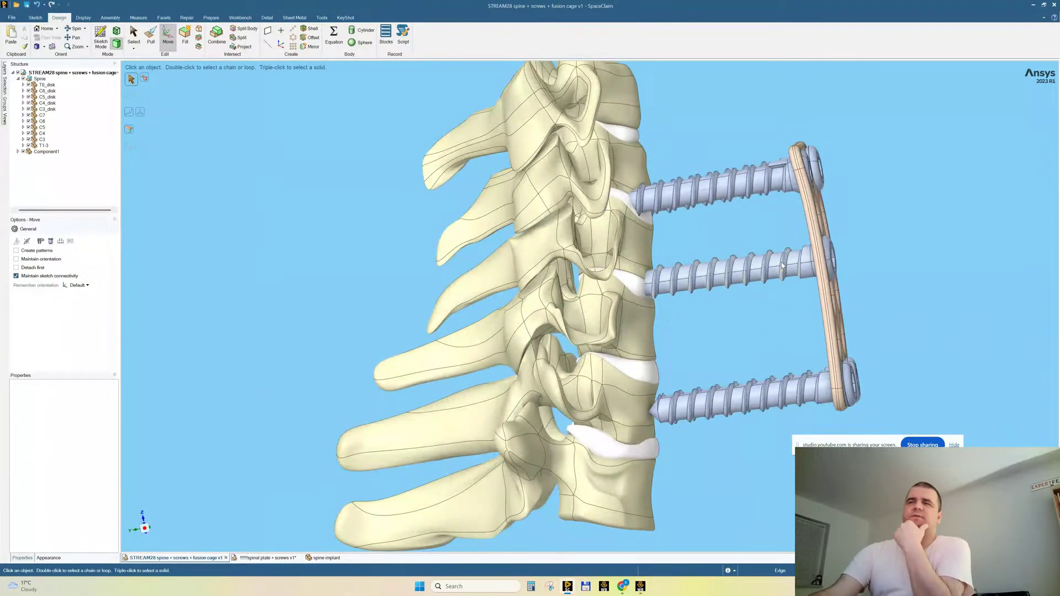
{"action": "scroll", "coordinate": [726, 270], "scroll_direction": "up", "scroll_amount": 2}
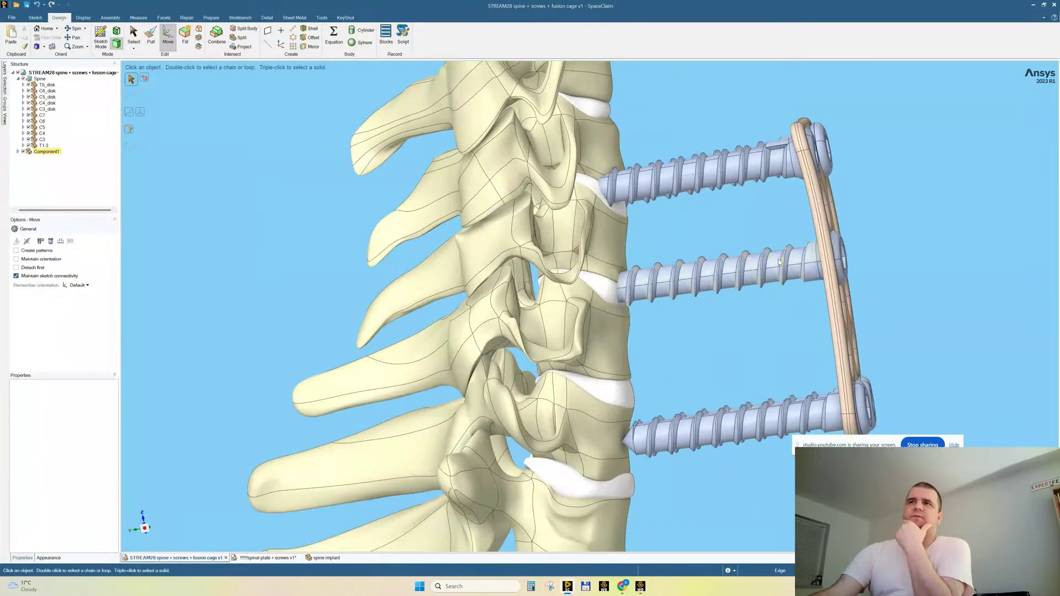
Check the middle screw's shank radius, and search Google in Chrome for the average diameter of a pedicle screw.
{"action": "left_click", "coordinate": [735, 264]}
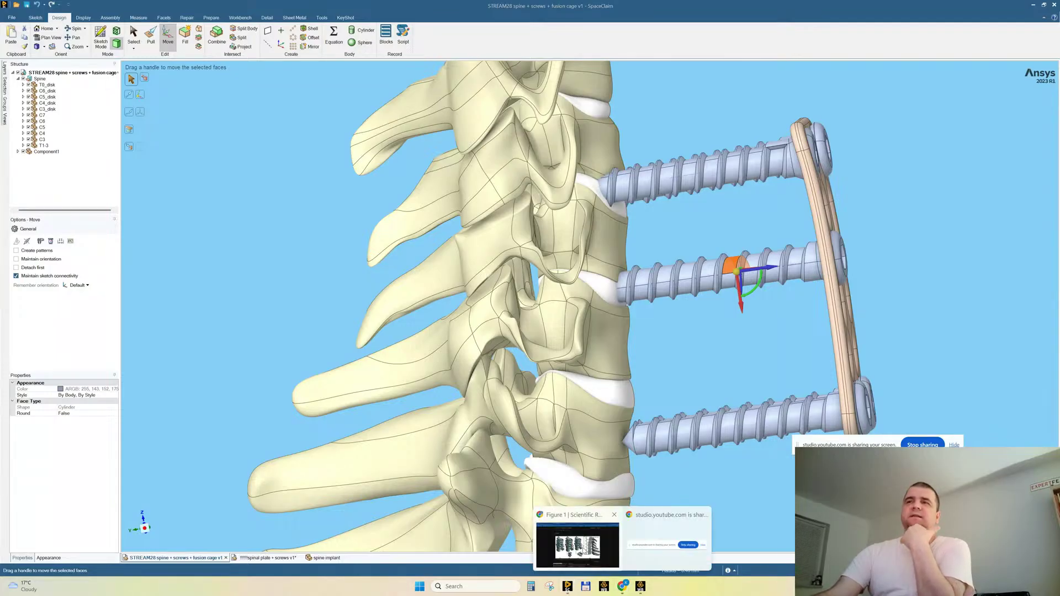
{"action": "left_click", "coordinate": [582, 549]}
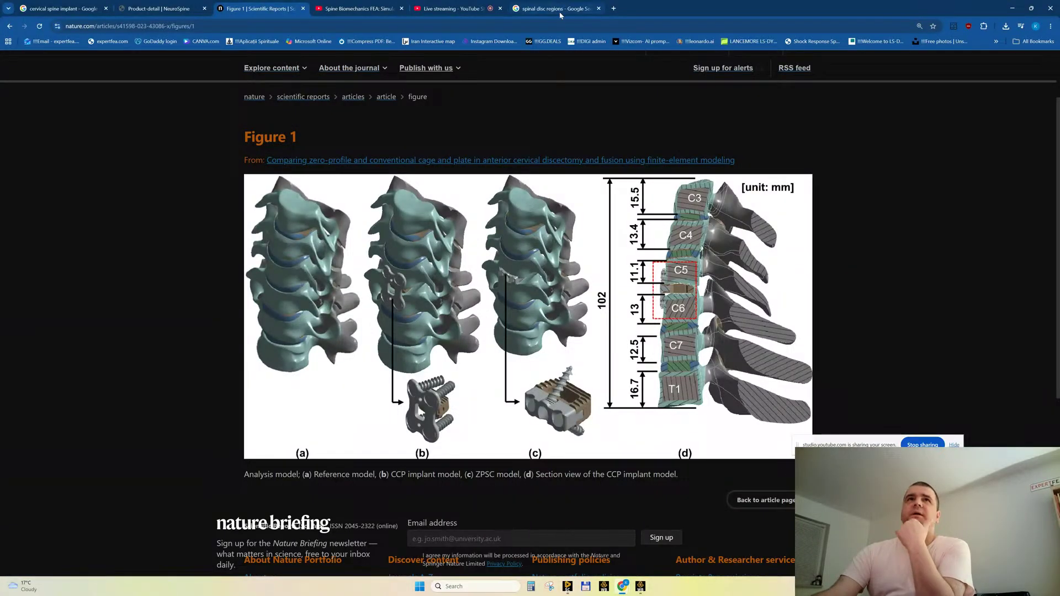
{"action": "left_click", "coordinate": [613, 9]}
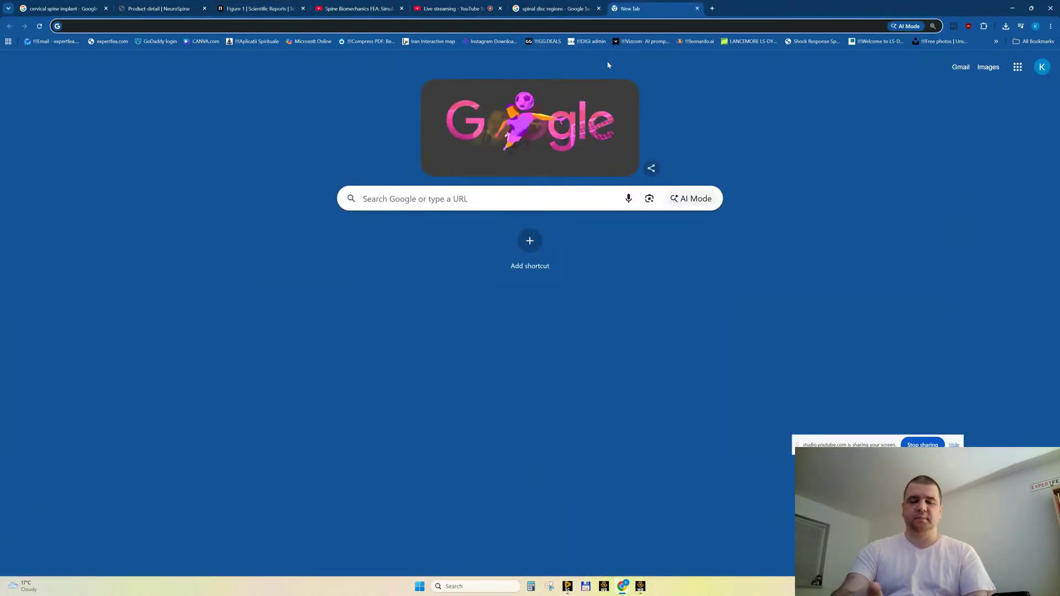
{"action": "type", "text": "pedicular crew"}
{"action": "key", "text": "Home"}
{"action": "type", "text": "average d"}
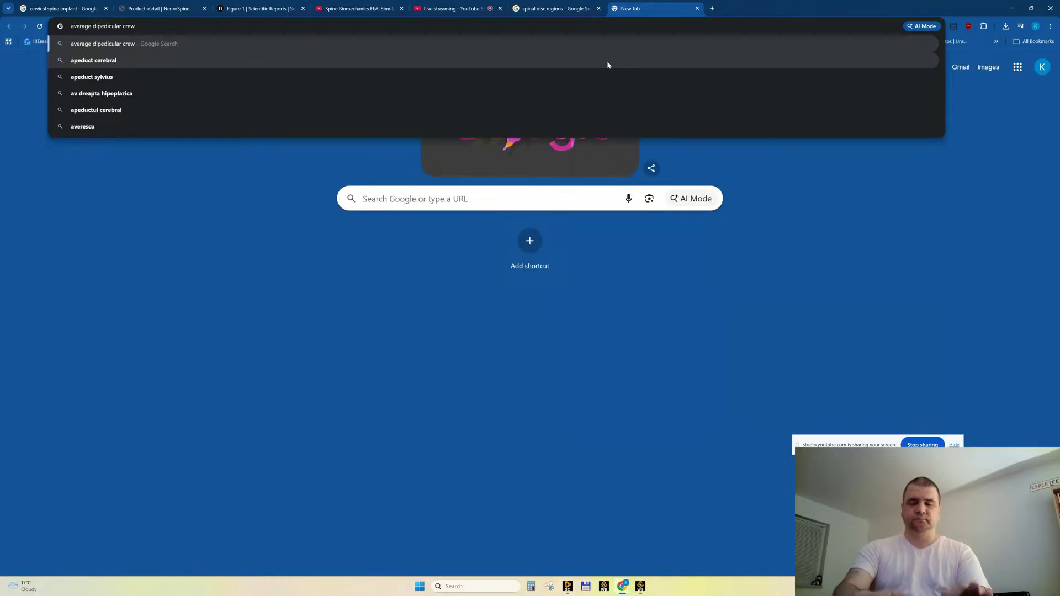
{"action": "type", "text": "iameter of pedicular "}
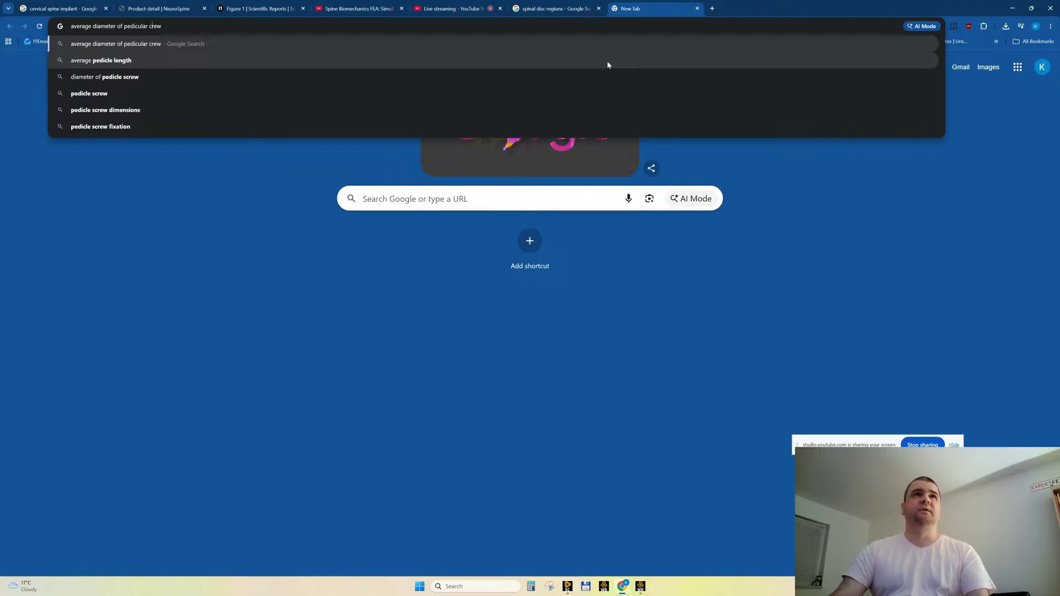
{"action": "type", "text": "s"}
{"action": "key", "text": "Return"}
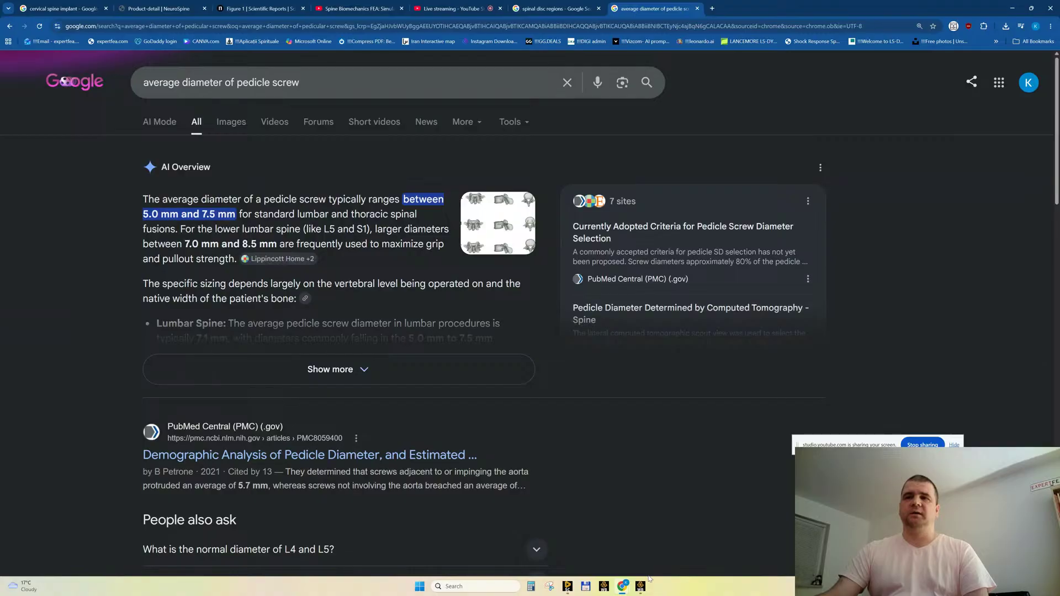
Back in SpaceClaim, deselect the screw face and assess the screws' proportions against the vertebral bodies from the side.
{"action": "left_click", "coordinate": [577, 552]}
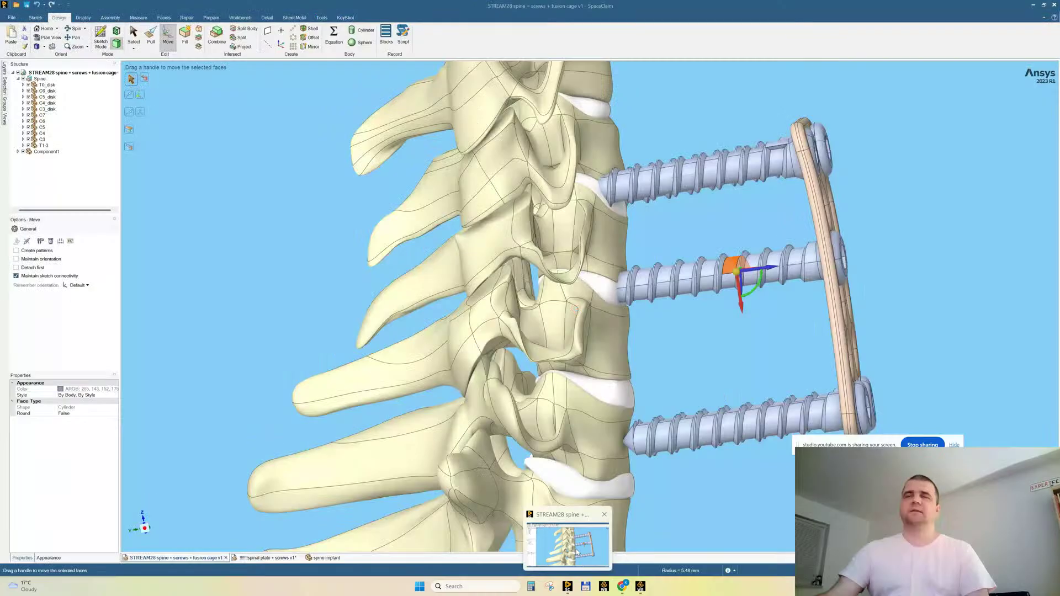
{"action": "scroll", "coordinate": [360, 241], "scroll_direction": "down", "scroll_amount": 5}
{"action": "key", "text": "Escape"}
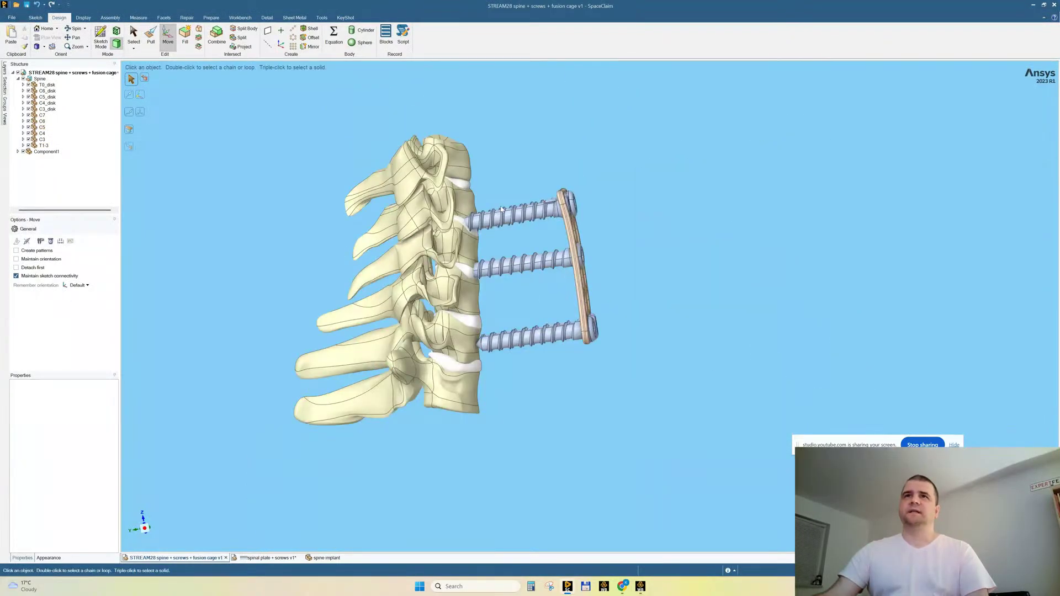
{"action": "middle_click_drag", "start_coordinate": [508, 246], "coordinate": [513, 249]}
{"action": "middle_click_drag", "start_coordinate": [561, 276], "coordinate": [540, 228]}
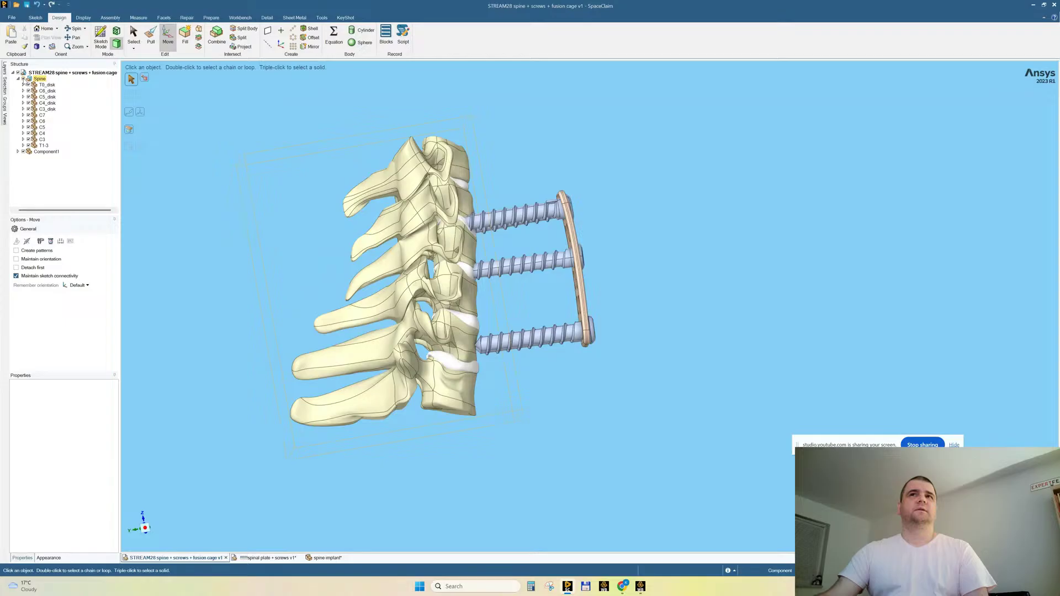
{"action": "middle_click_drag", "start_coordinate": [209, 225], "coordinate": [234, 227]}
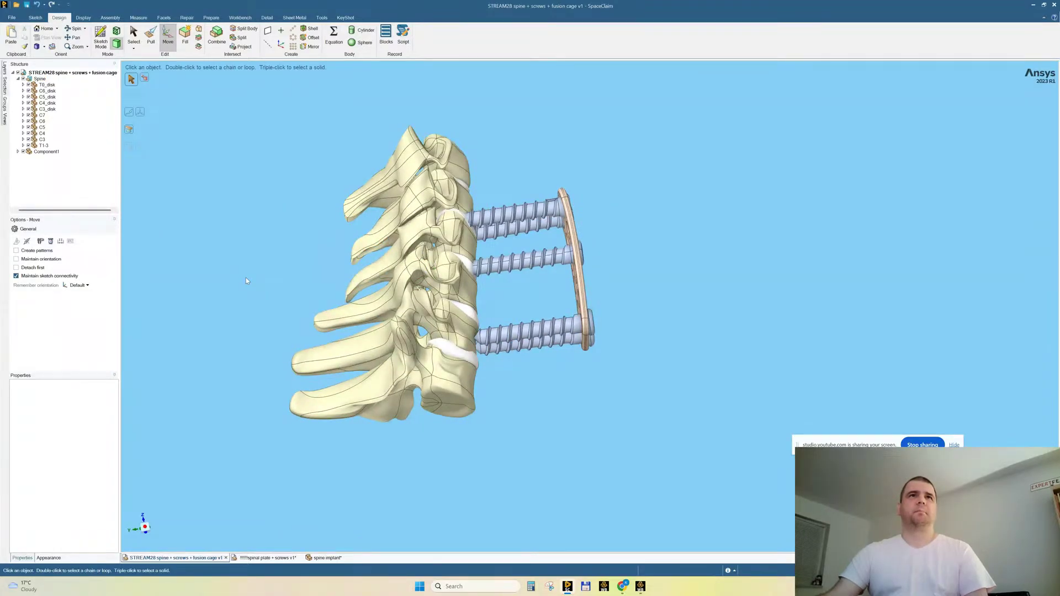
{"action": "middle_click_drag", "start_coordinate": [289, 248], "coordinate": [283, 263]}
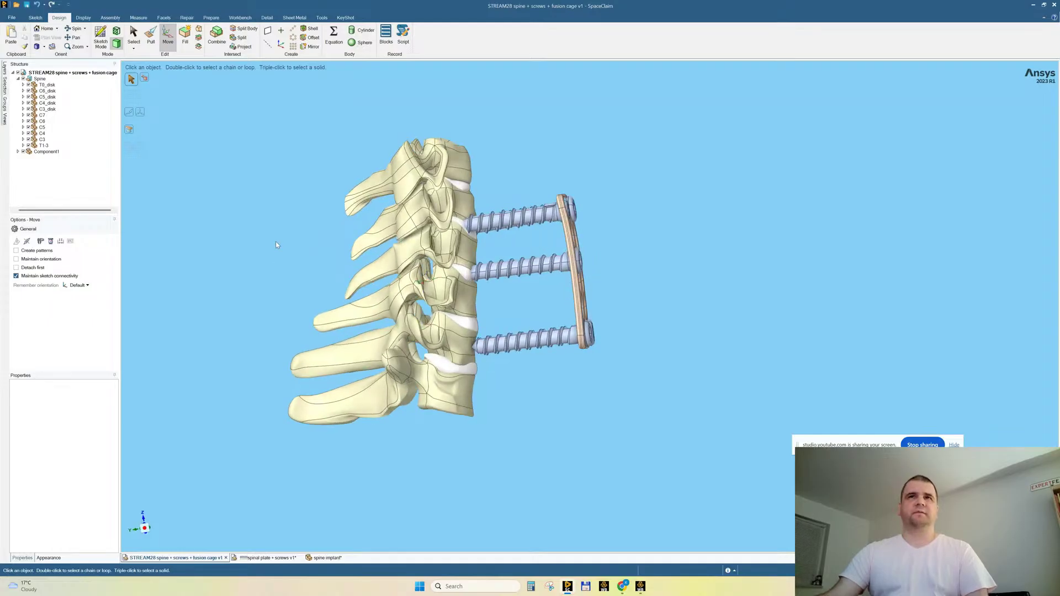
{"action": "scroll", "coordinate": [292, 271], "scroll_direction": "up", "scroll_amount": 4}
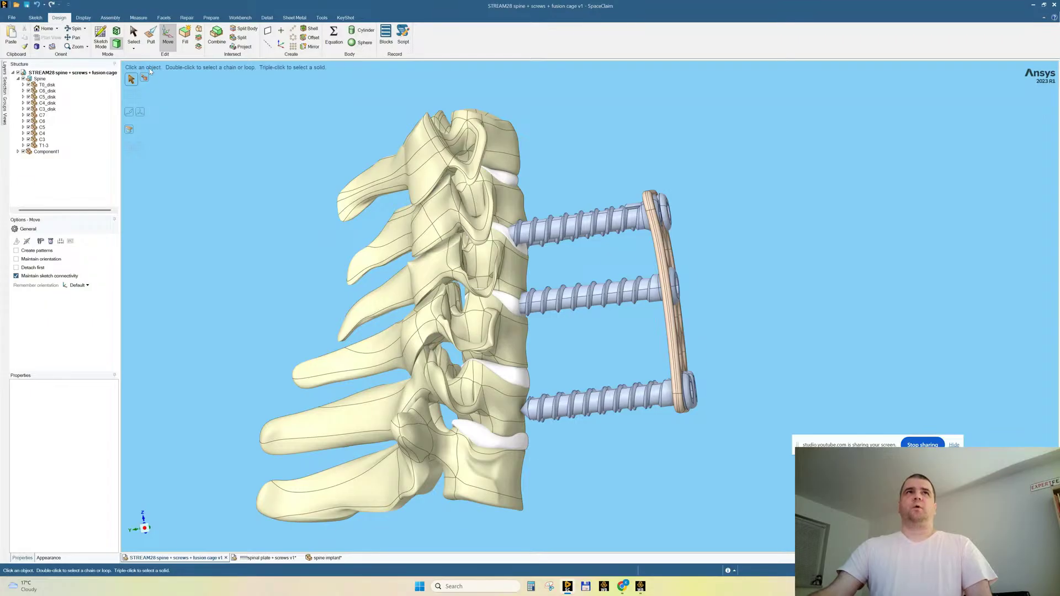
{"action": "left_click", "coordinate": [151, 37]}
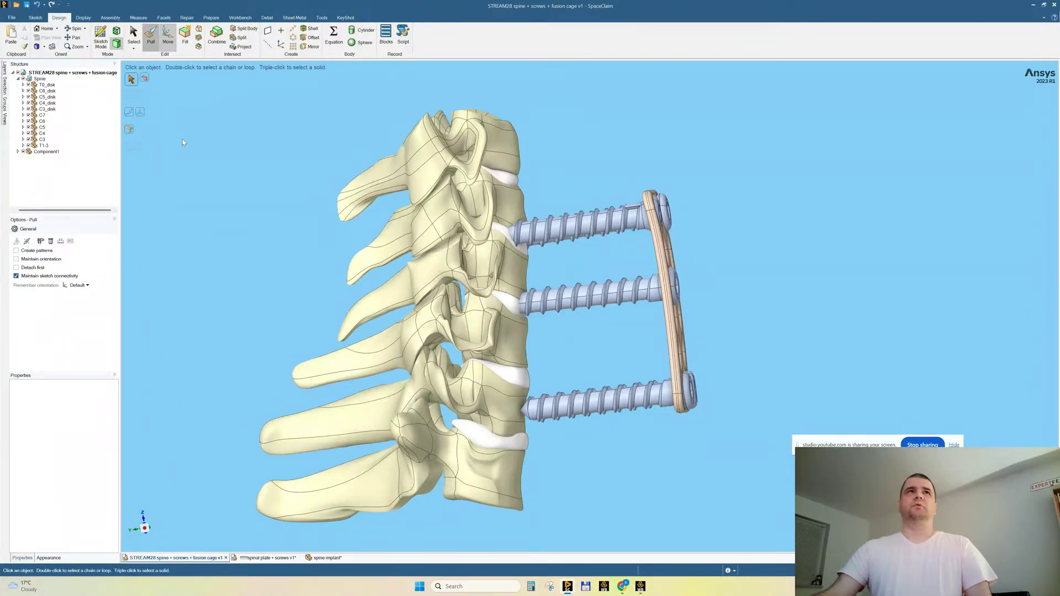
{"action": "left_click", "coordinate": [134, 119]}
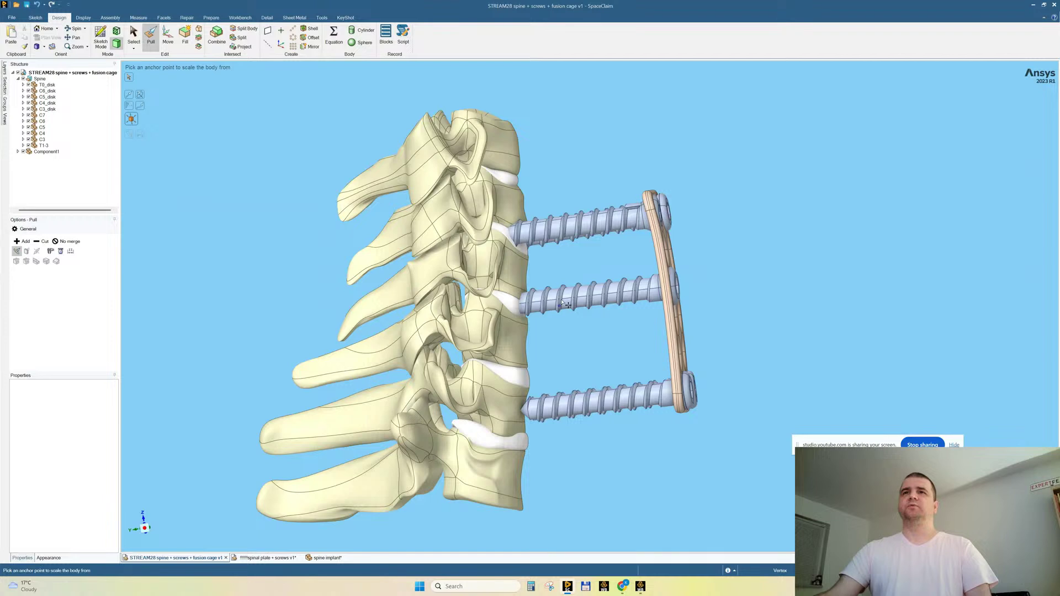
{"action": "left_click", "coordinate": [498, 278]}
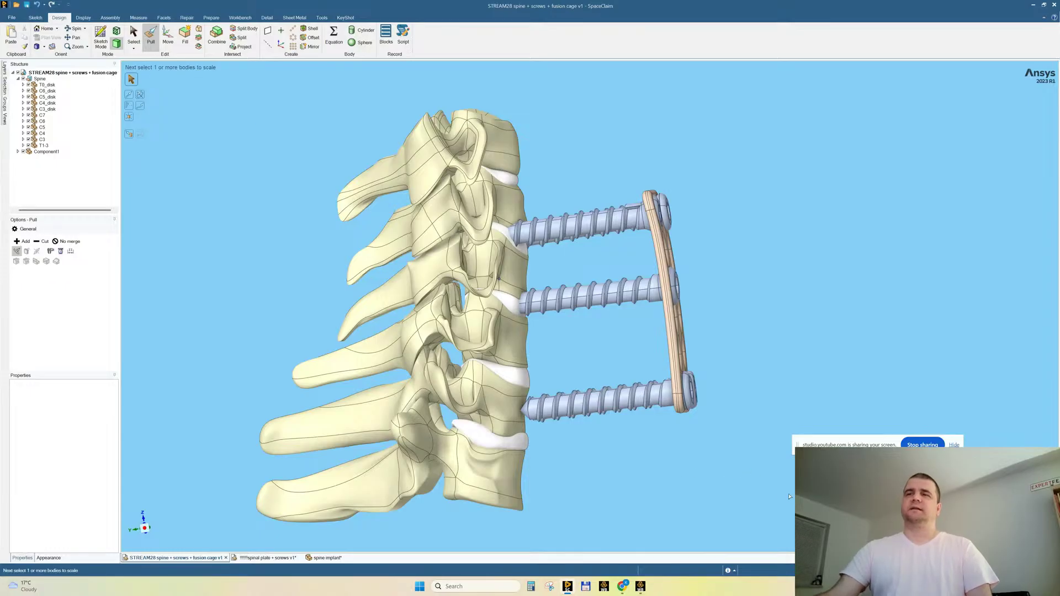
{"action": "left_click_drag", "start_coordinate": [776, 496], "coordinate": [569, 157]}
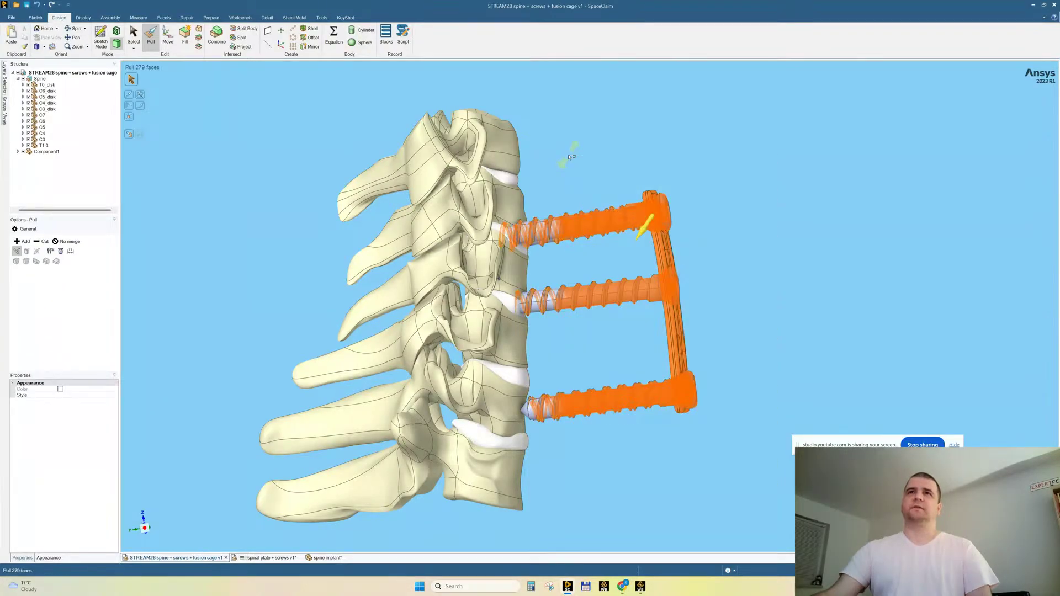
{"action": "left_click", "coordinate": [555, 267]}
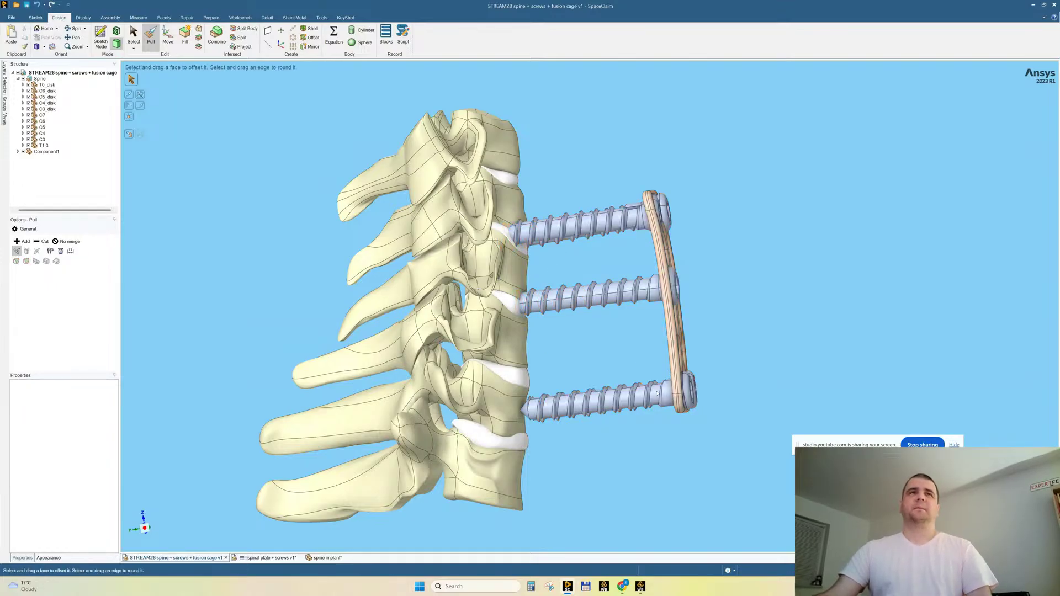
Try to scale the whole plate-and-screws component about an anchor point on the front of the spine.
{"action": "left_click", "coordinate": [129, 116]}
{"action": "left_click", "coordinate": [500, 315]}
{"action": "left_click", "coordinate": [54, 152]}
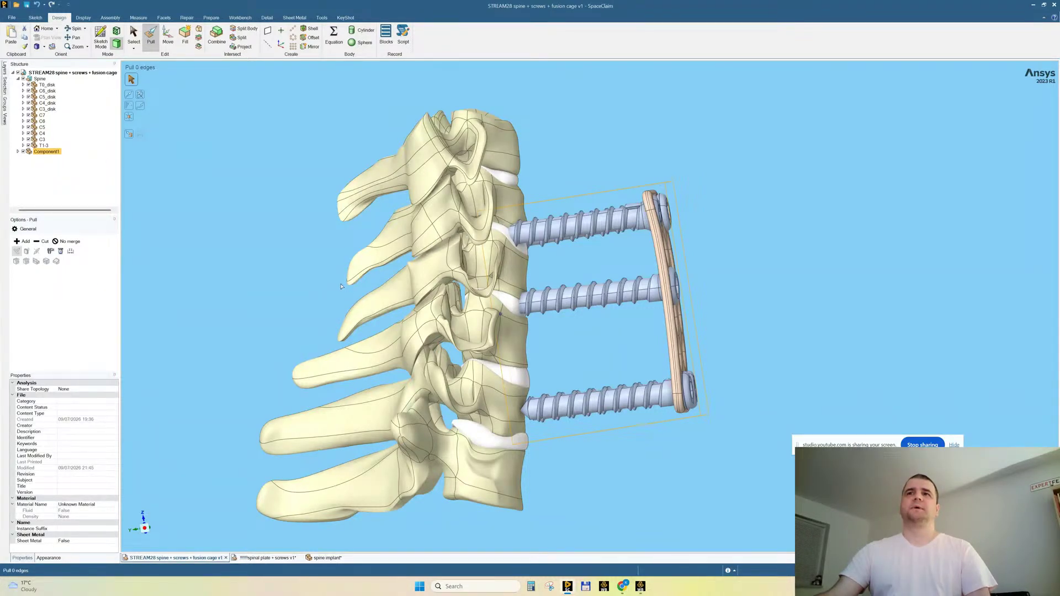
{"action": "mouse_move", "coordinate": [338, 285]}
{"action": "middle_mouse_down"}
{"action": "mouse_move", "coordinate": [346, 280]}
{"action": "mouse_move", "coordinate": [320, 277]}
{"action": "middle_mouse_up"}
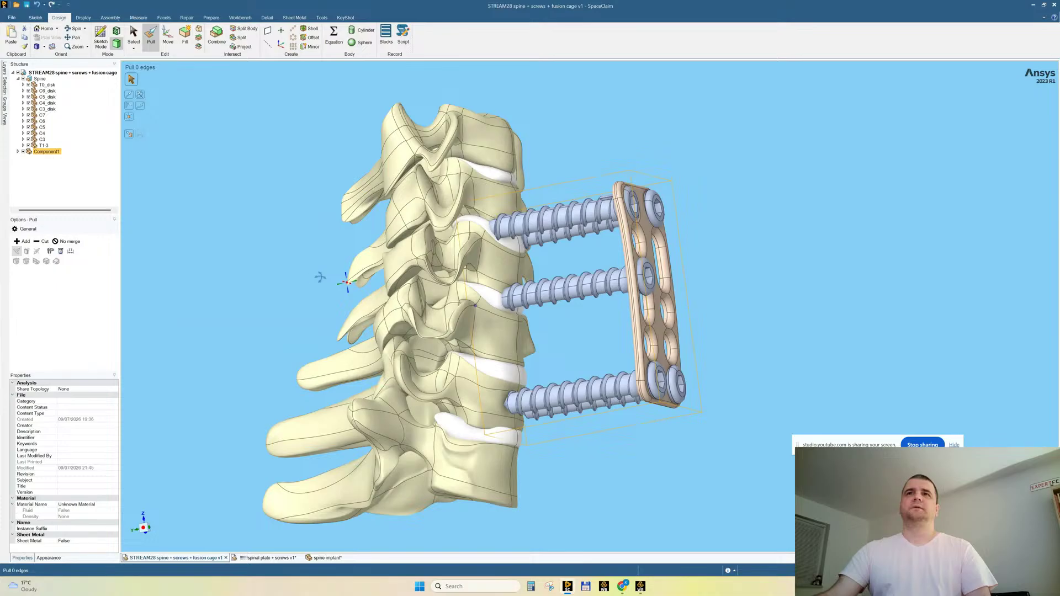
{"action": "left_click", "coordinate": [191, 214]}
Start scaling bodies about an anchor on the front of the C6 vertebra, expand Component1, and select the plate body.
{"action": "left_click", "coordinate": [130, 118]}
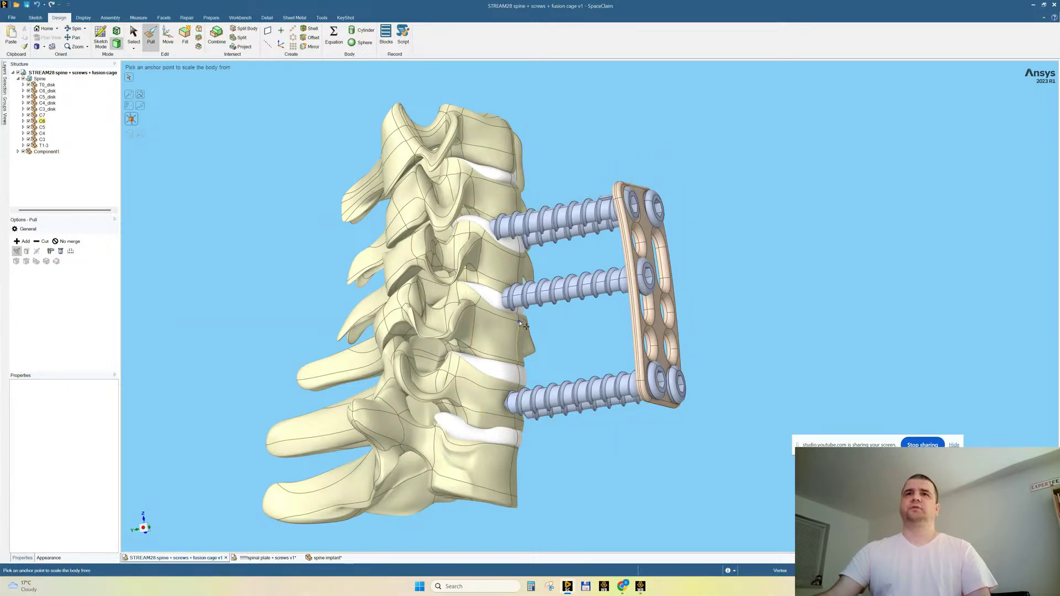
{"action": "key", "text": "Escape"}
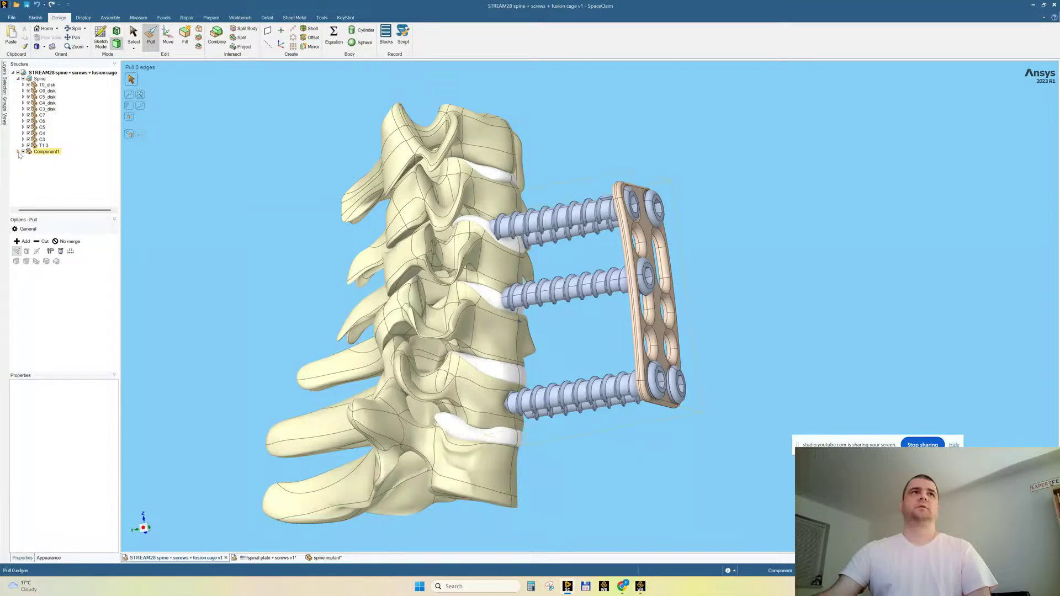
{"action": "left_click", "coordinate": [18, 152]}
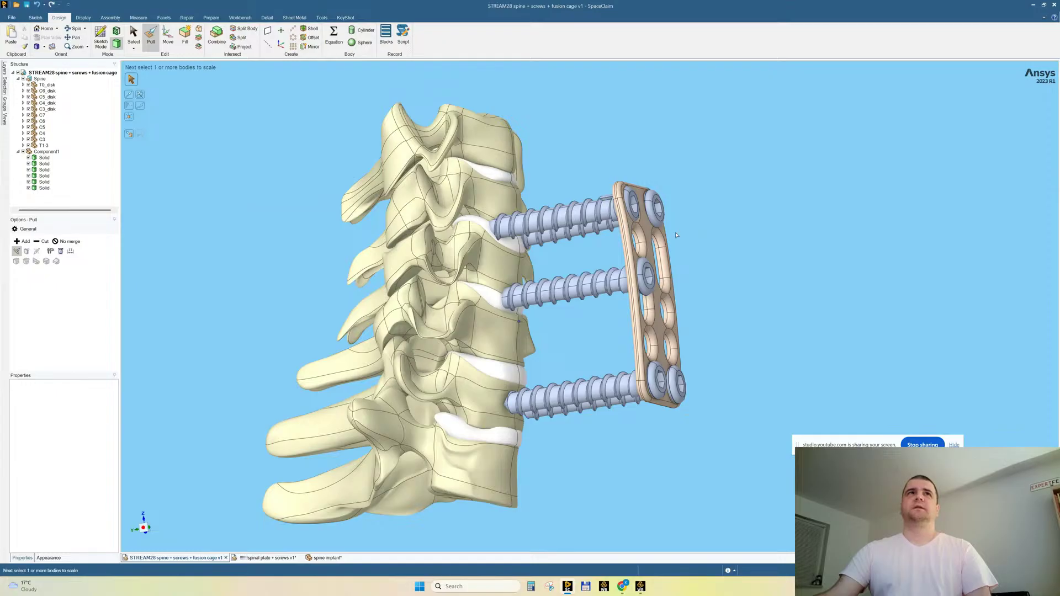
{"action": "left_click", "coordinate": [649, 223]}
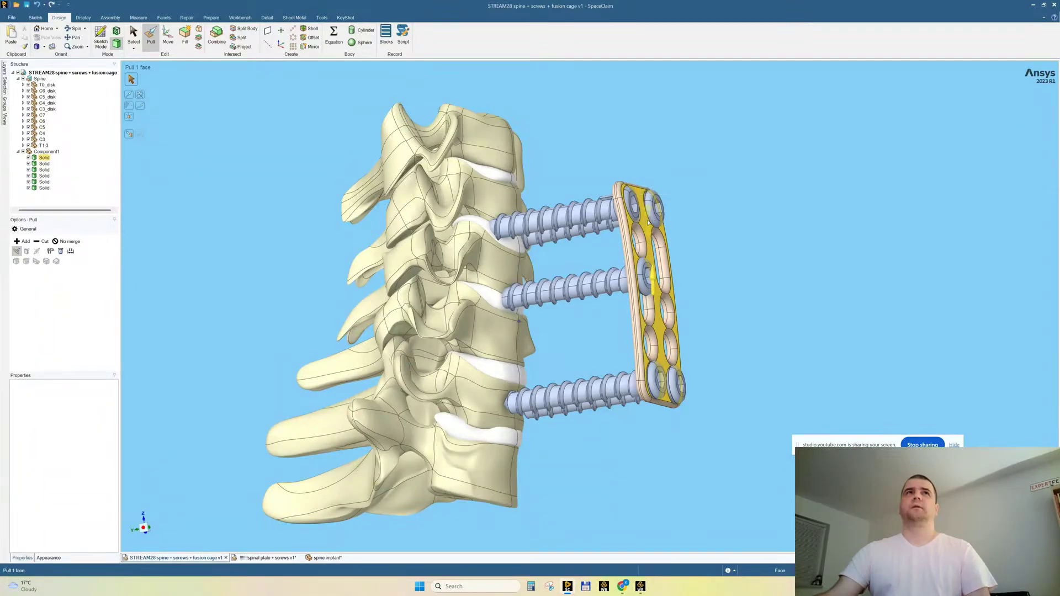
{"action": "triple_click", "coordinate": [649, 223]}
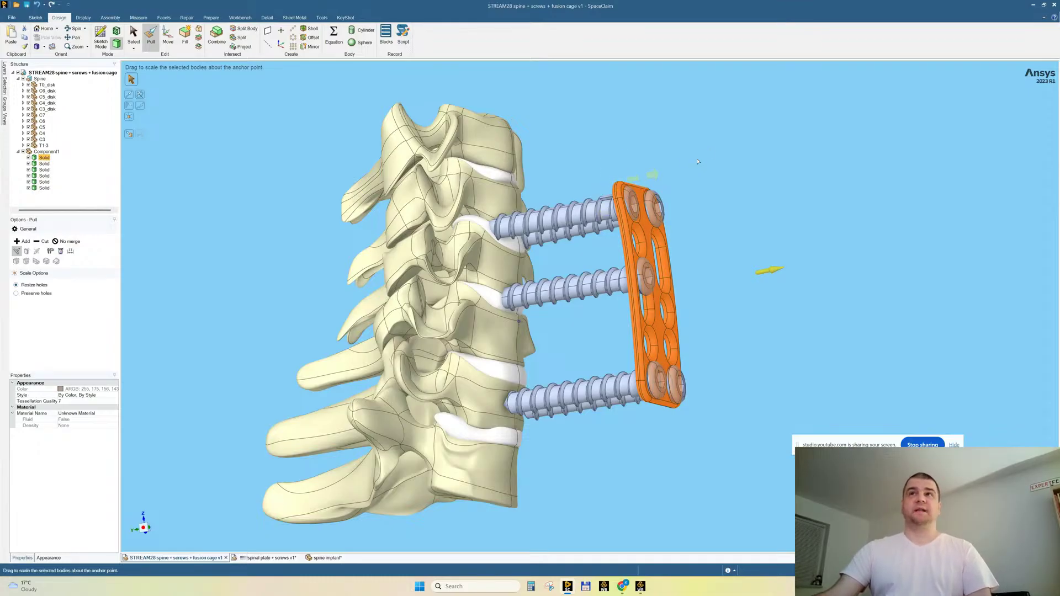
{"action": "scroll", "coordinate": [702, 236], "scroll_direction": "up", "scroll_amount": 2}
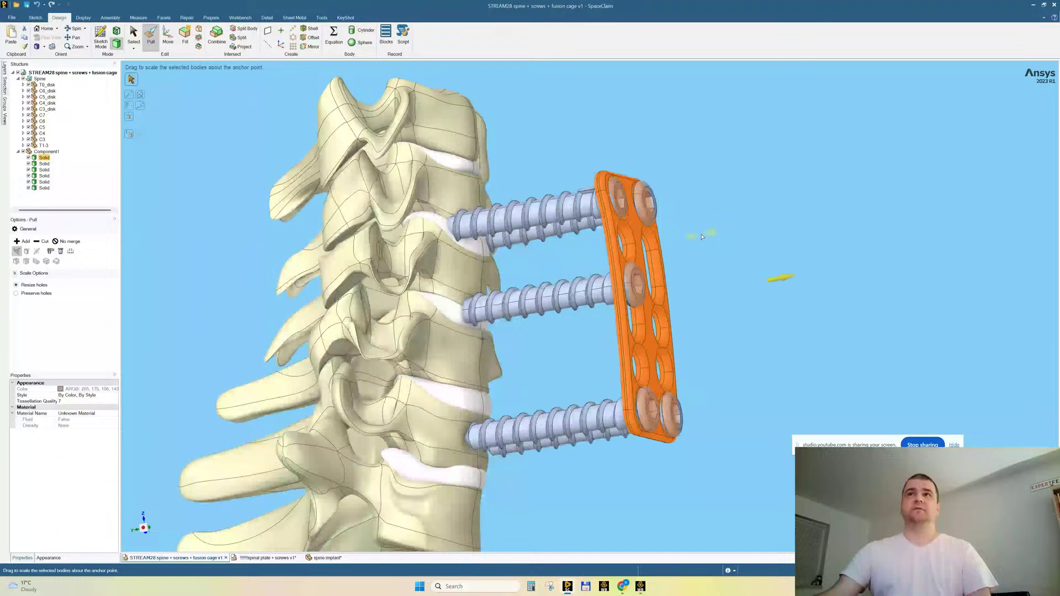
Add all five screw bodies to the plate in the selection for scaling.
{"action": "left_click", "coordinate": [587, 205], "text": "ctrl"}
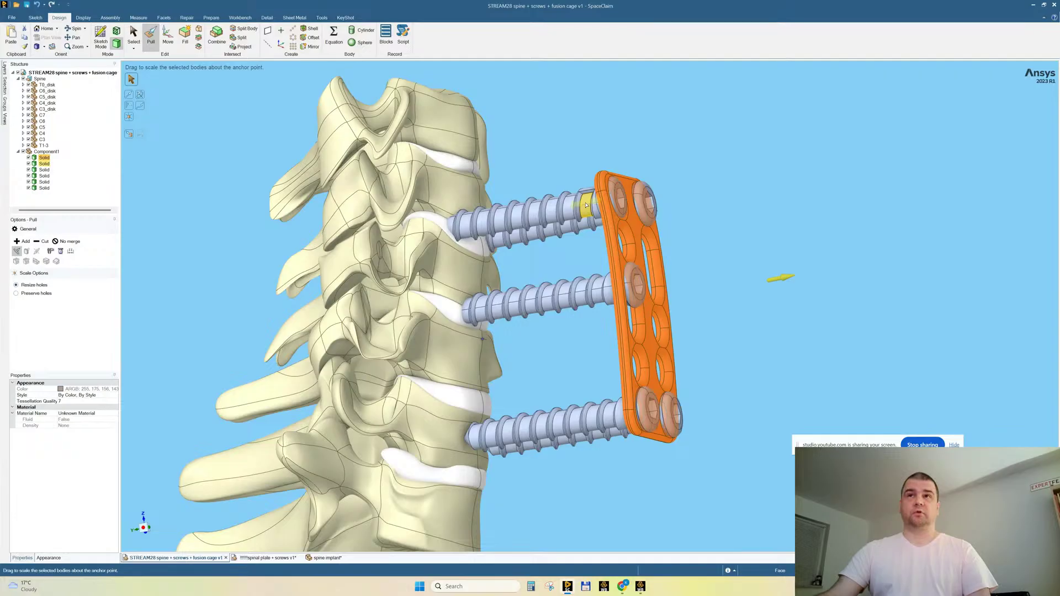
{"action": "left_click", "coordinate": [586, 205]}
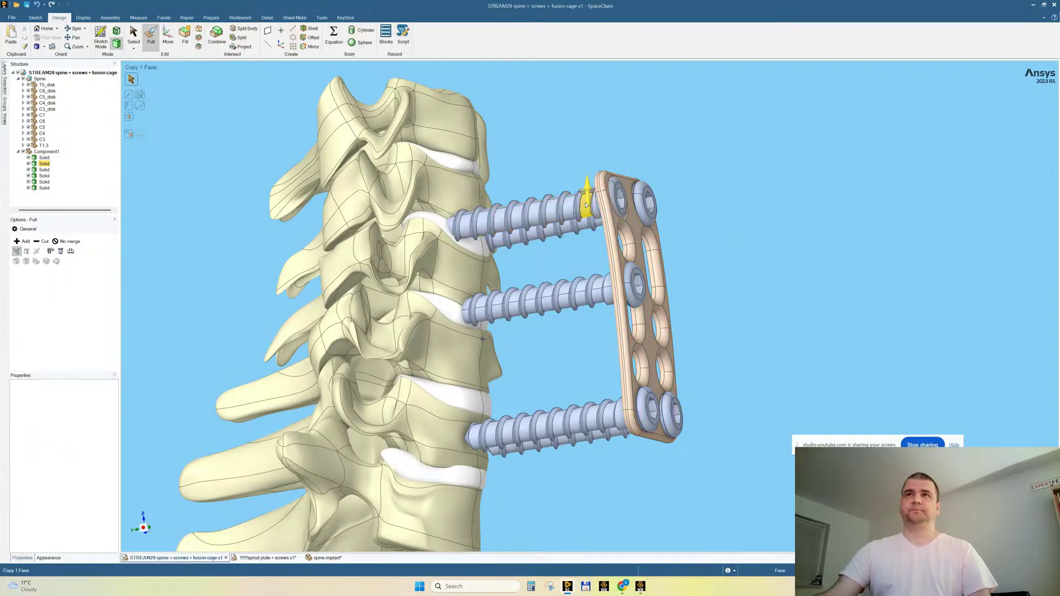
{"action": "triple_click", "coordinate": [622, 235]}
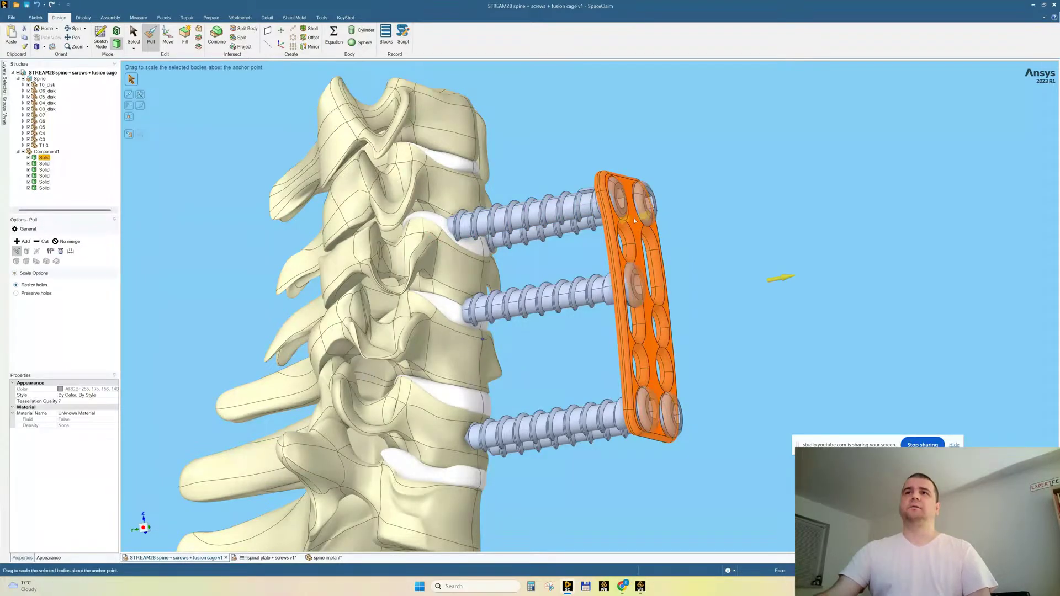
{"action": "triple_click", "coordinate": [587, 205]}
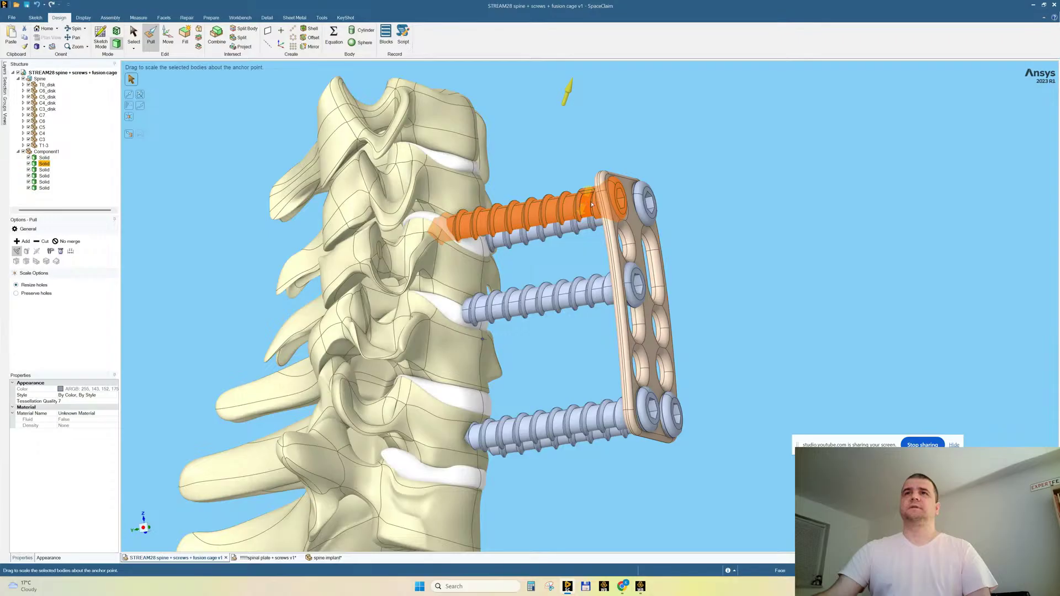
{"action": "triple_click", "coordinate": [632, 220]}
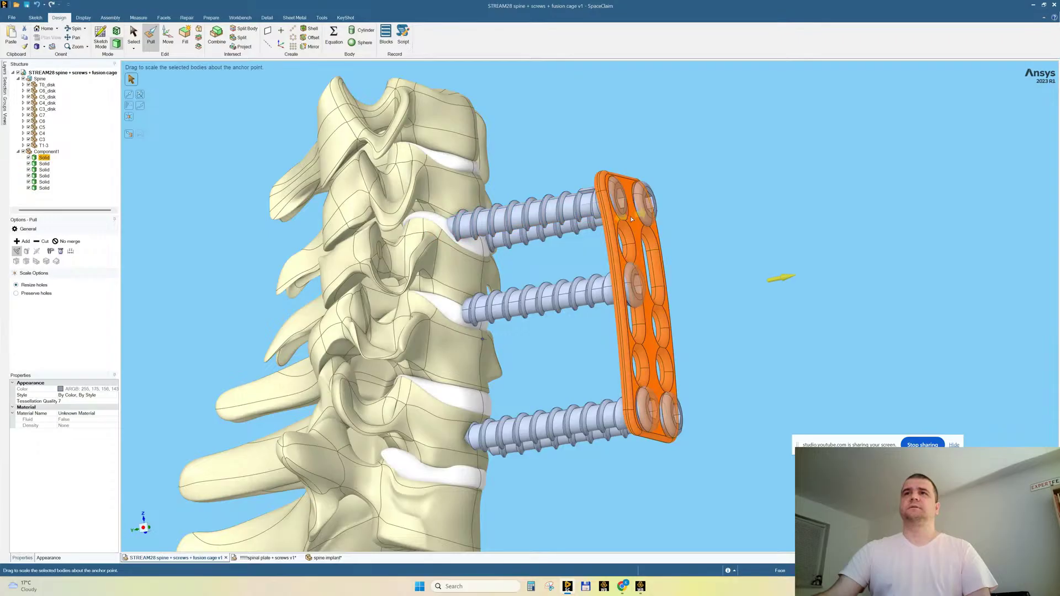
{"action": "triple_click", "coordinate": [585, 203], "text": "ctrl"}
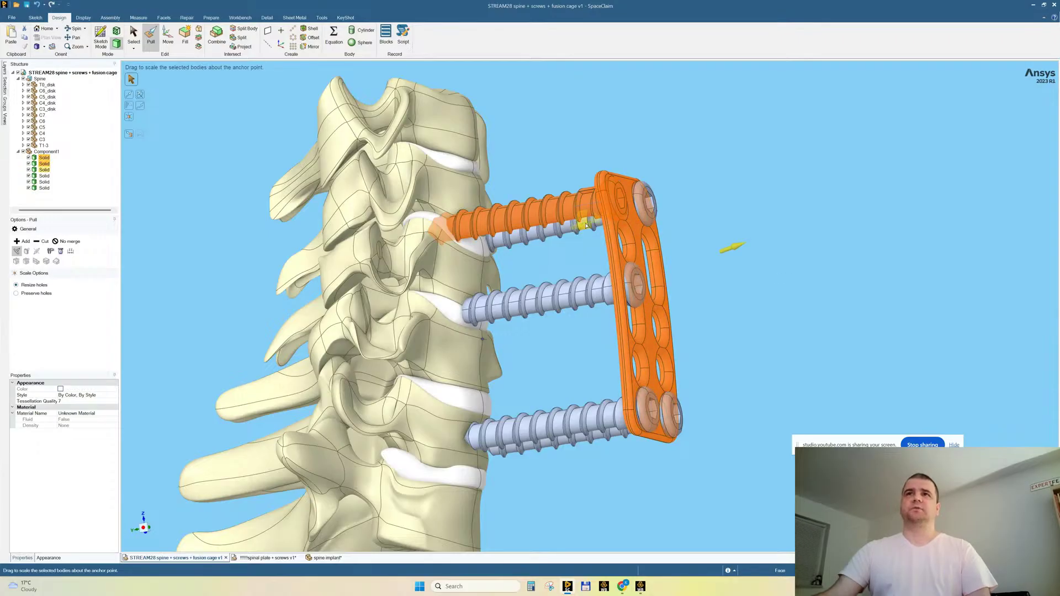
{"action": "triple_click", "coordinate": [599, 287], "text": "ctrl"}
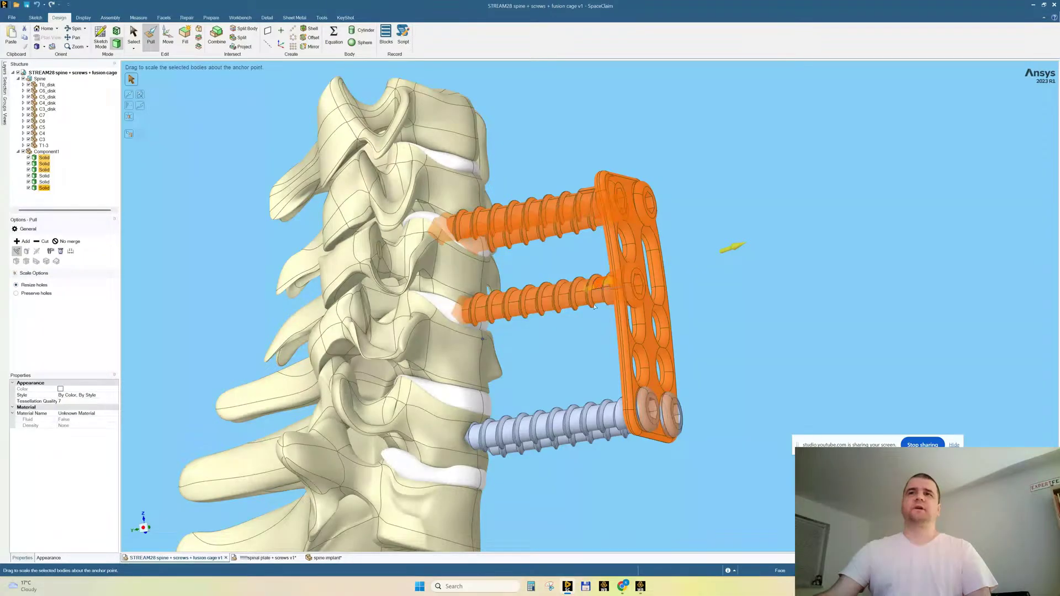
{"action": "triple_click", "coordinate": [610, 424], "text": "ctrl"}
{"action": "middle_click_drag", "start_coordinate": [626, 402], "coordinate": [635, 475]}
{"action": "triple_click", "coordinate": [633, 460], "text": "ctrl"}
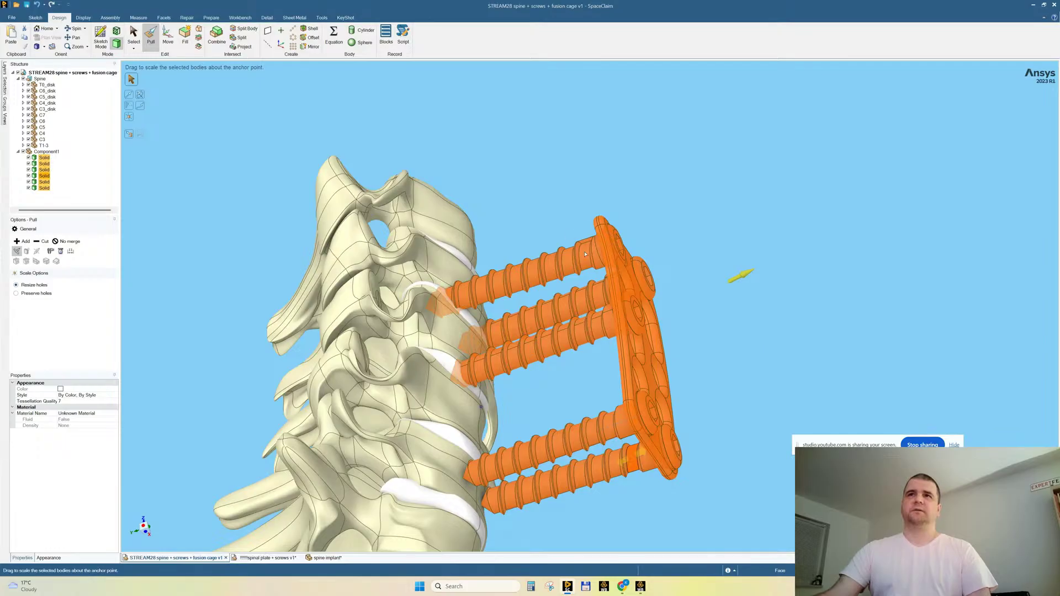
Scale the plate and five screws down freehand to a factor of about 0.87 about the vertebral anchor, and clear the selection.
{"action": "mouse_move", "coordinate": [585, 253]}
{"action": "middle_mouse_down"}
{"action": "mouse_move", "coordinate": [586, 232]}
{"action": "mouse_move", "coordinate": [574, 251]}
{"action": "middle_mouse_up"}
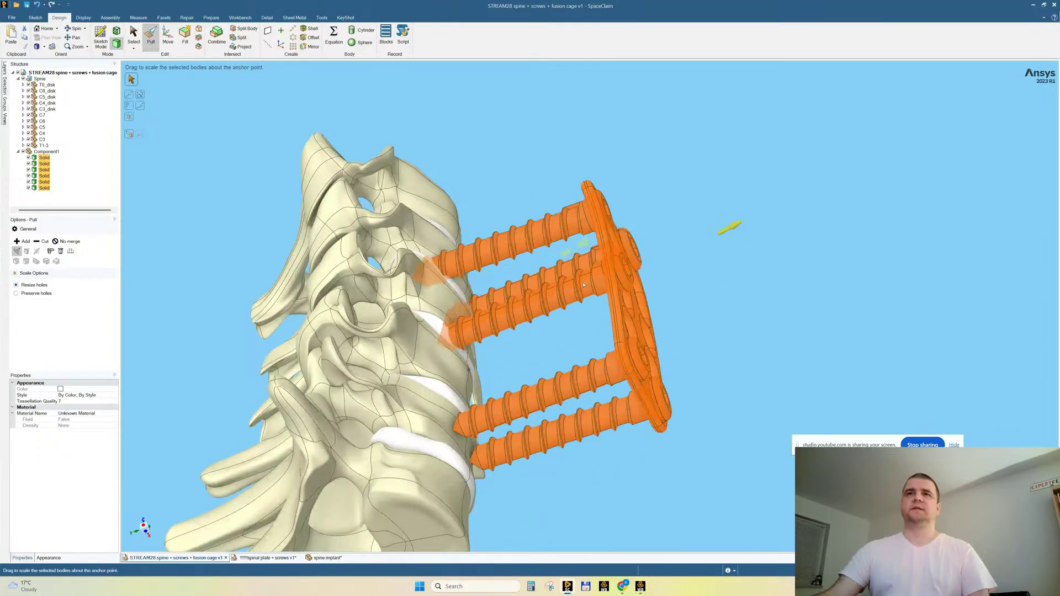
{"action": "middle_click_drag", "start_coordinate": [576, 293], "coordinate": [545, 207]}
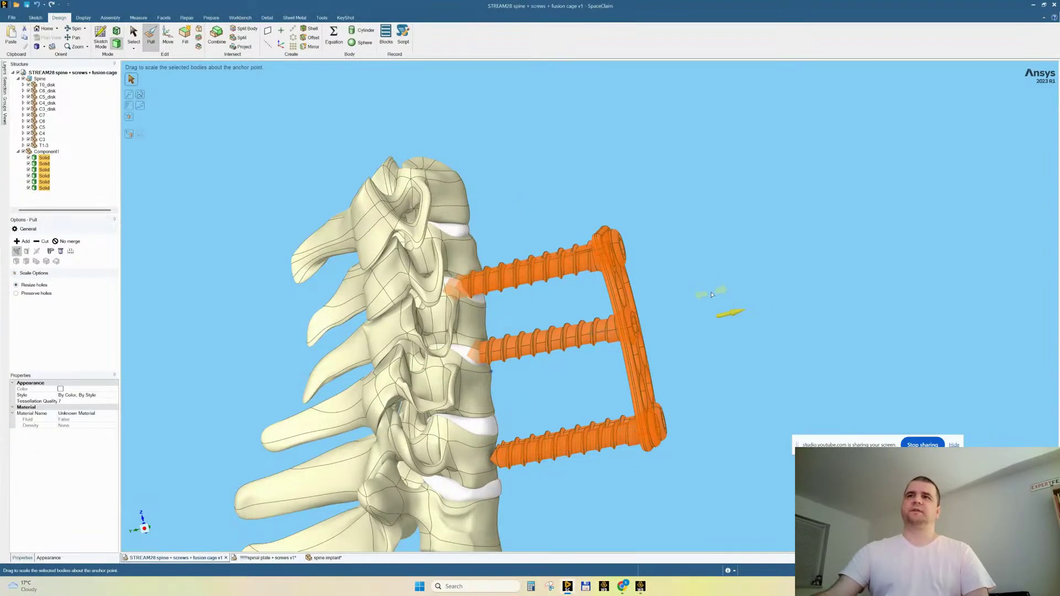
{"action": "middle_click_drag", "start_coordinate": [713, 293], "coordinate": [709, 274]}
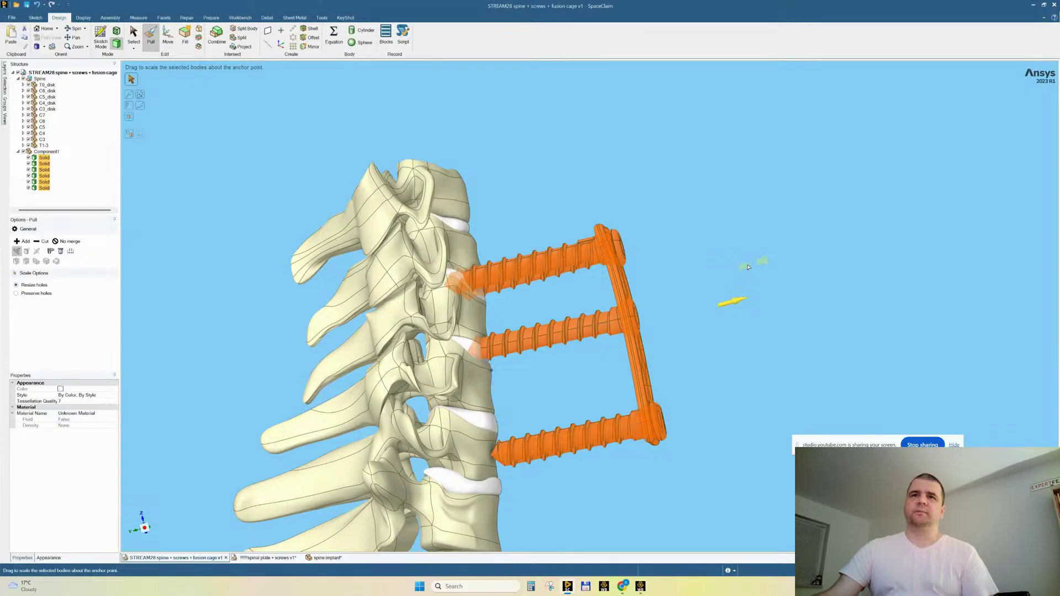
{"action": "left_click_drag", "start_coordinate": [737, 267], "coordinate": [724, 270]}
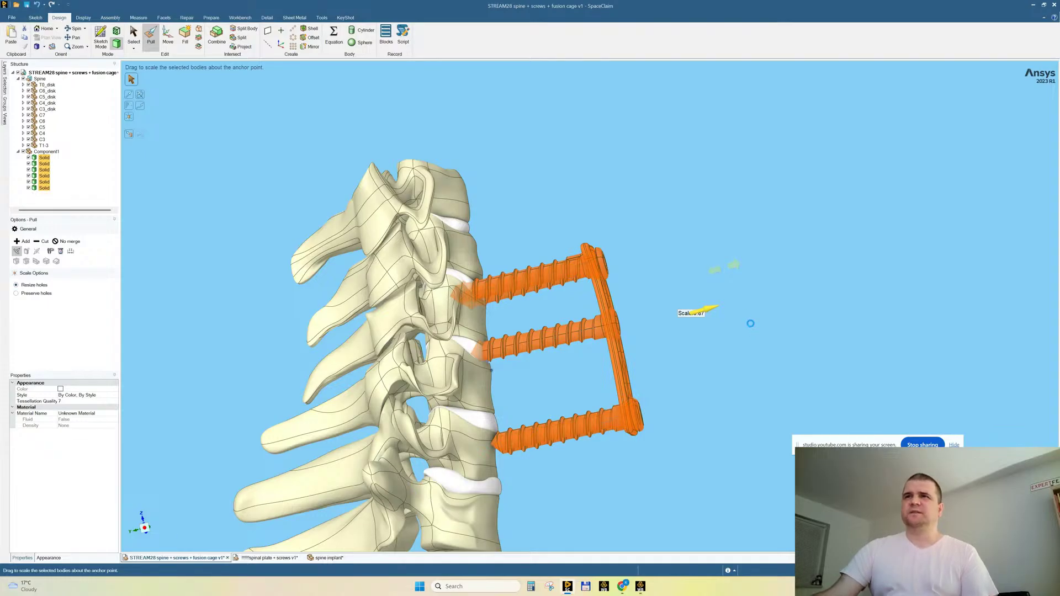
{"action": "middle_click_drag", "start_coordinate": [719, 341], "coordinate": [670, 333]}
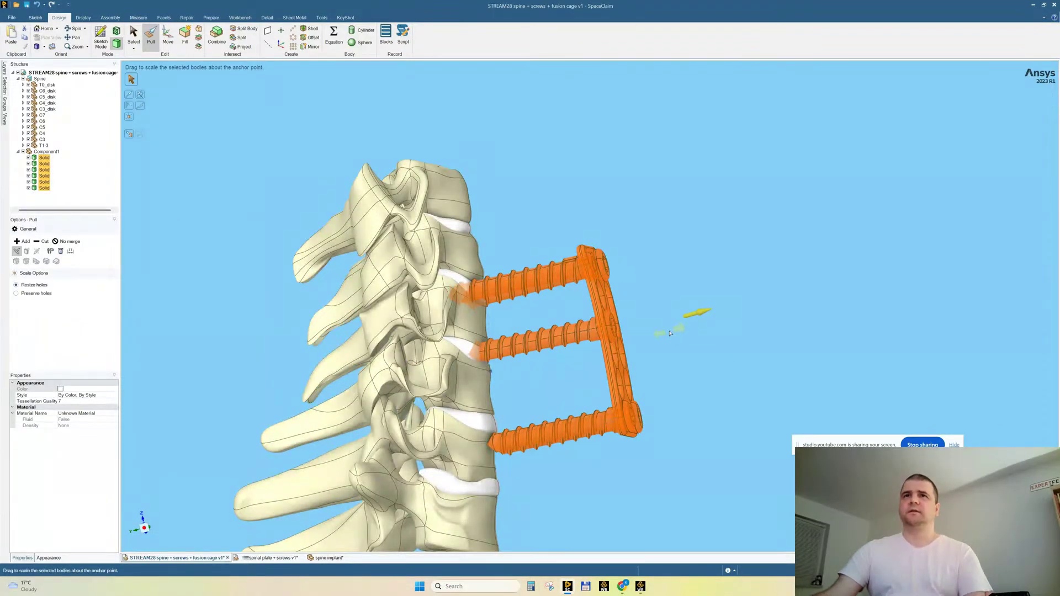
{"action": "left_click", "coordinate": [633, 237]}
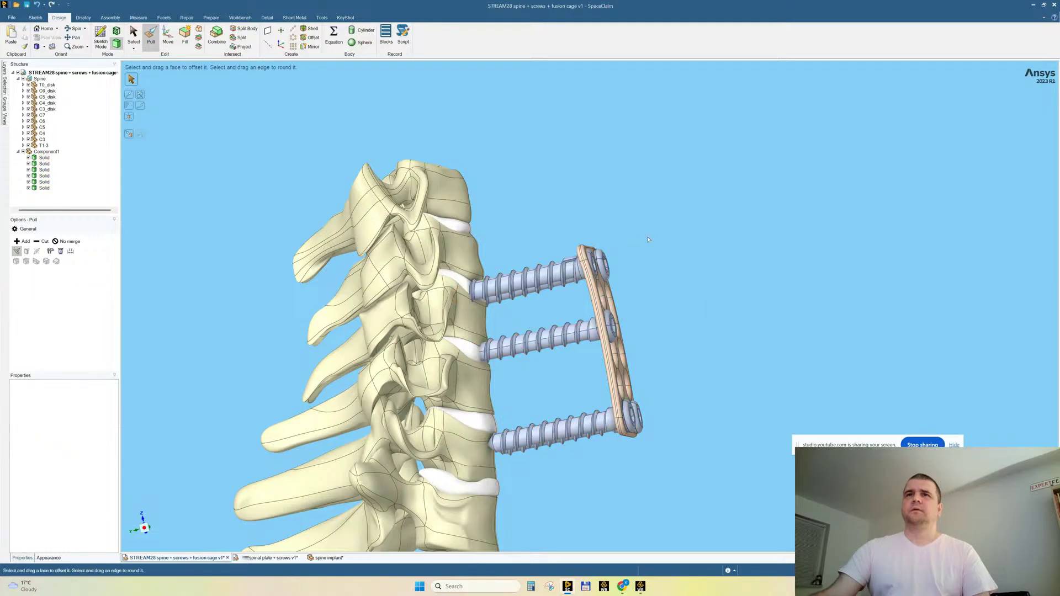
Move Component1 down along the spine with the Move tool, and undo the move and the freehand scaling.
{"action": "left_click", "coordinate": [52, 154]}
{"action": "left_click", "coordinate": [168, 37]}
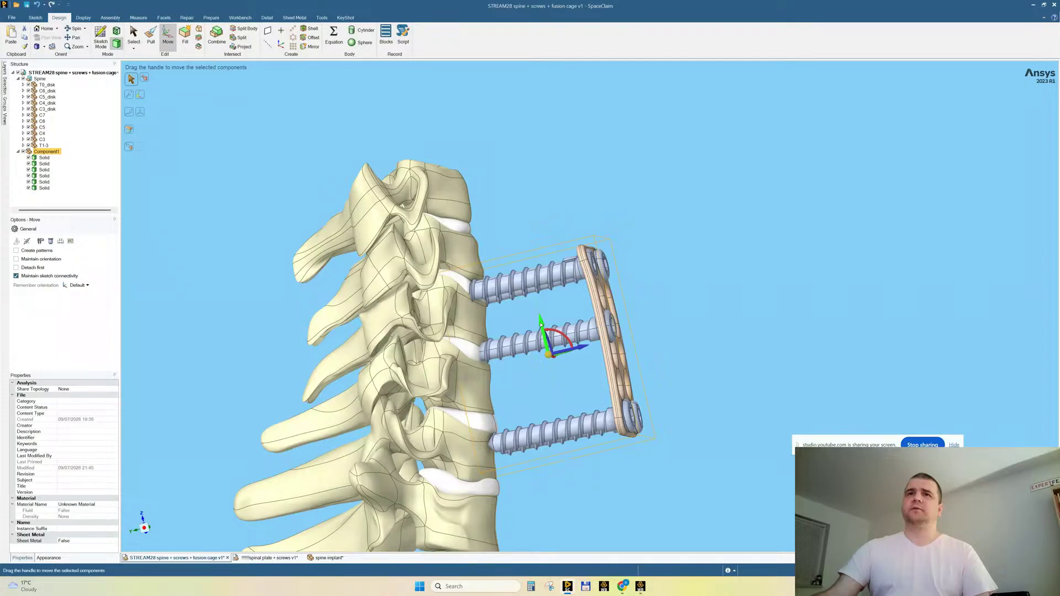
{"action": "left_click_drag", "start_coordinate": [540, 323], "coordinate": [537, 354]}
{"action": "key", "text": "ctrl+z"}
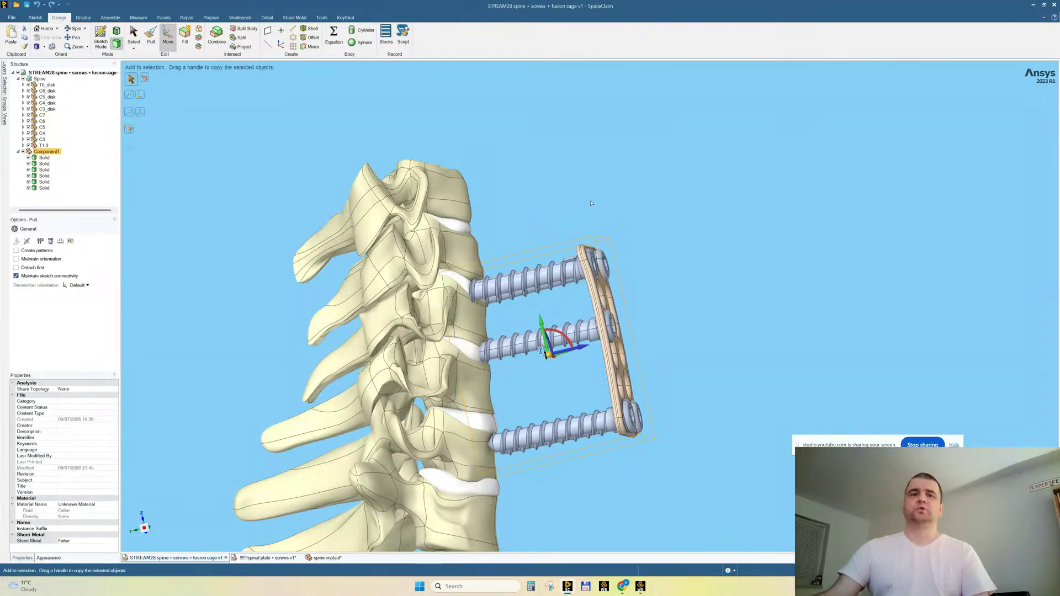
Scale the plate and five screws by a factor of 0.85 about the vertebral anchor, and clear the selection.
{"action": "key", "text": "p"}
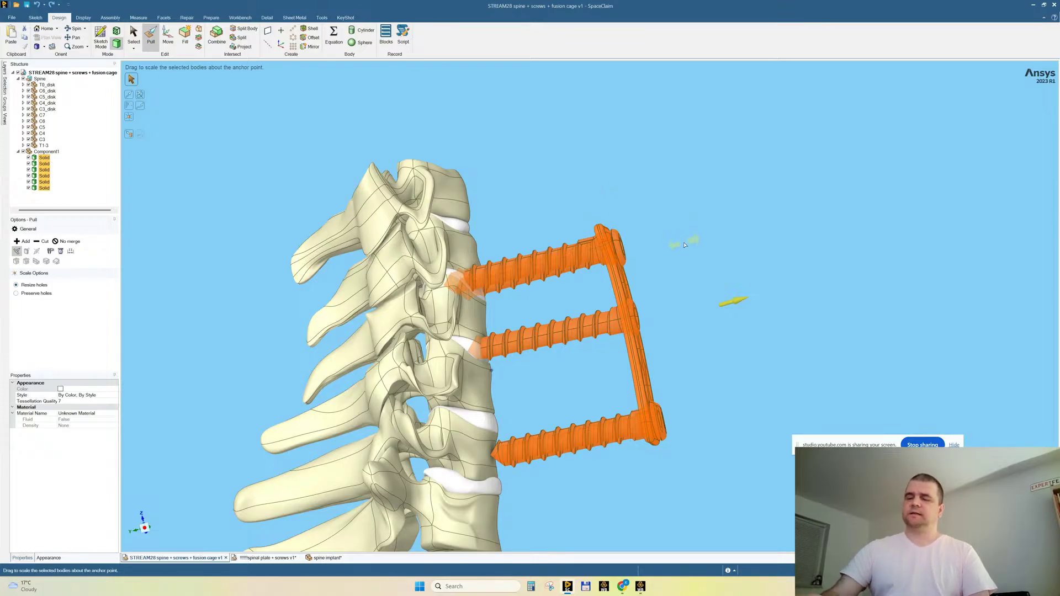
{"action": "type", "text": "0.85"}
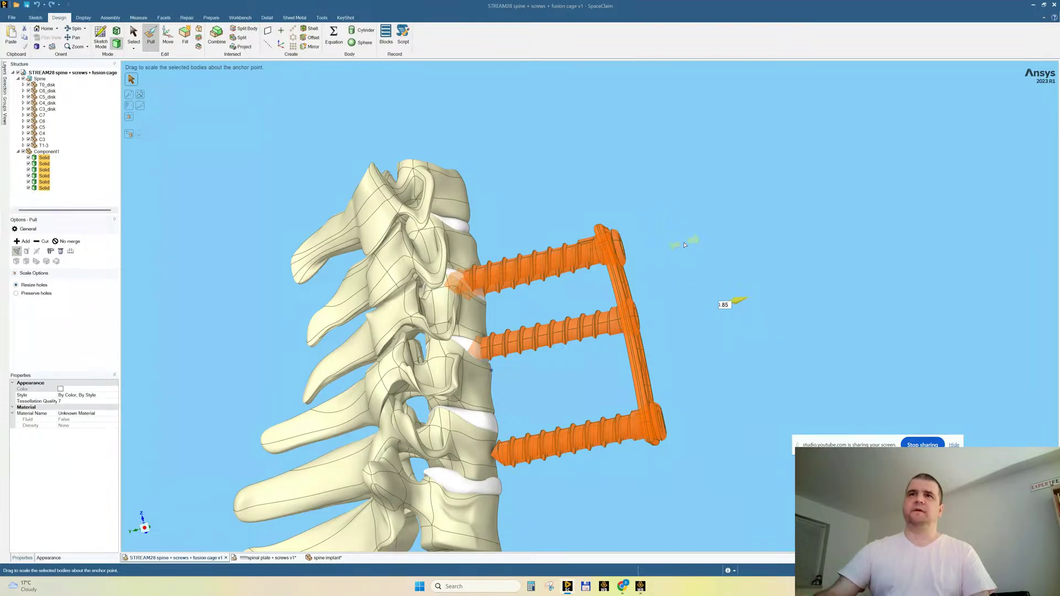
{"action": "key", "text": "Return"}
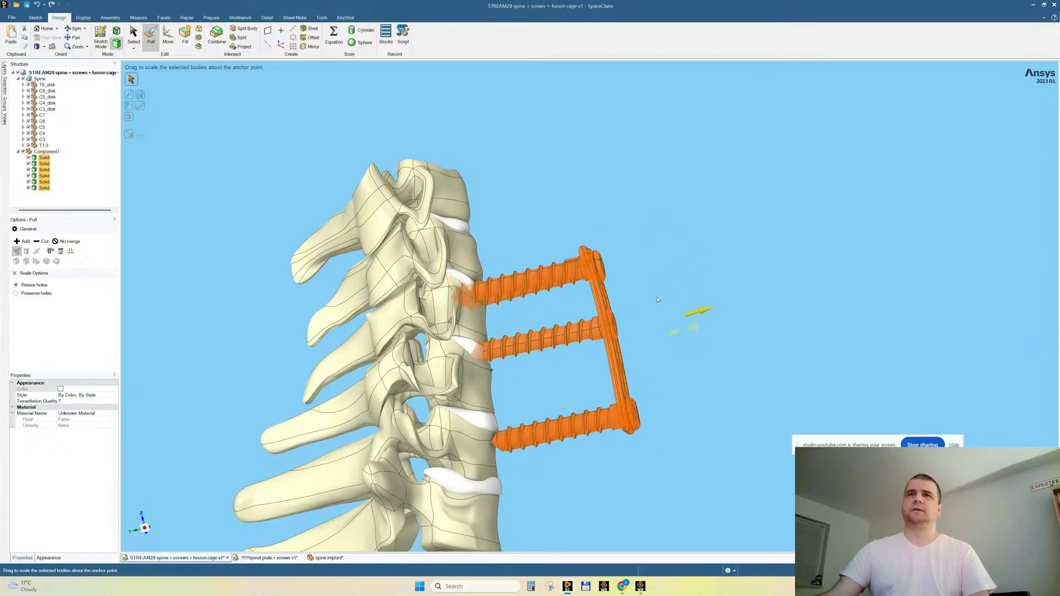
{"action": "key", "text": "Escape"}
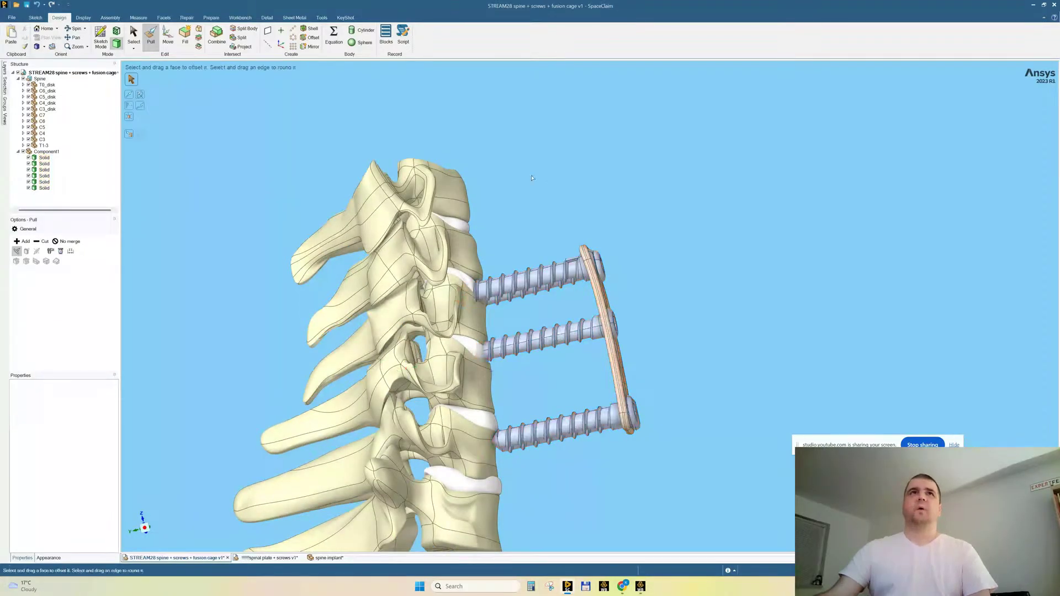
Move Component1 about 12.3 mm down along the spine, and undo the move and the 0.85 scaling.
{"action": "key", "text": "m"}
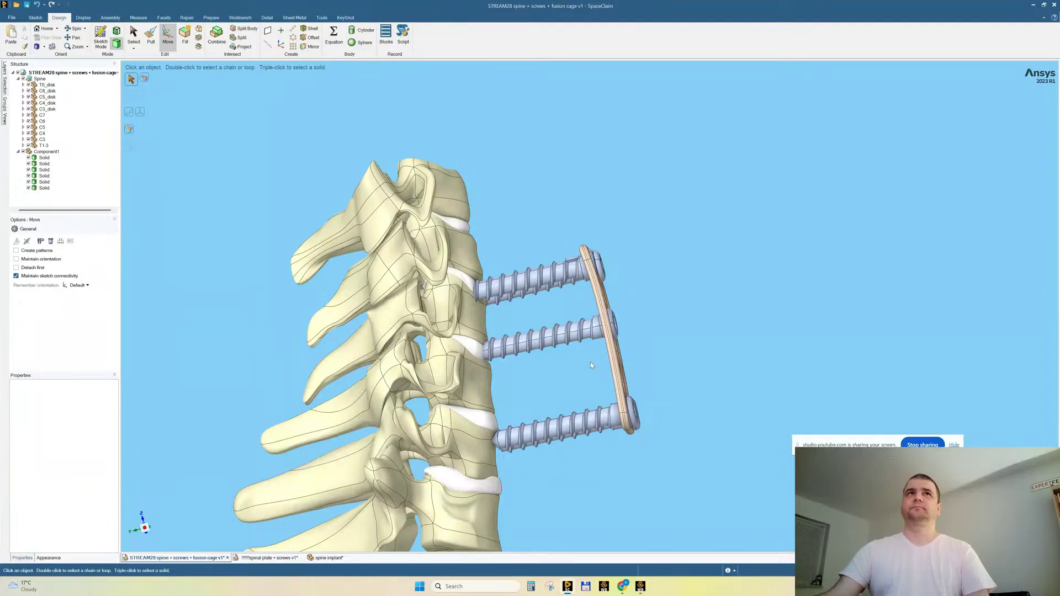
{"action": "left_click", "coordinate": [54, 155]}
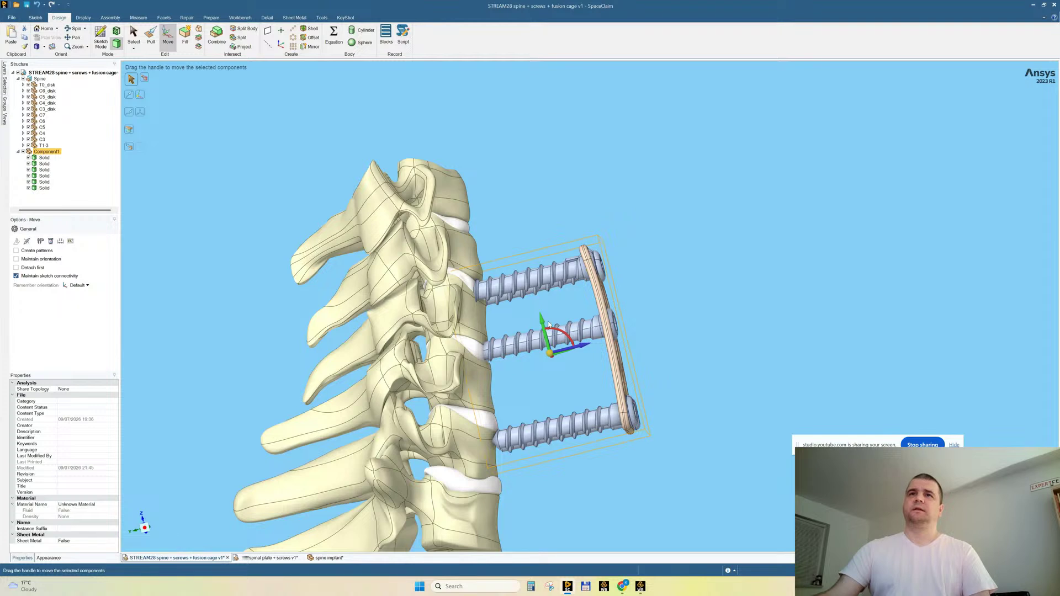
{"action": "left_click_drag", "start_coordinate": [542, 321], "coordinate": [540, 348]}
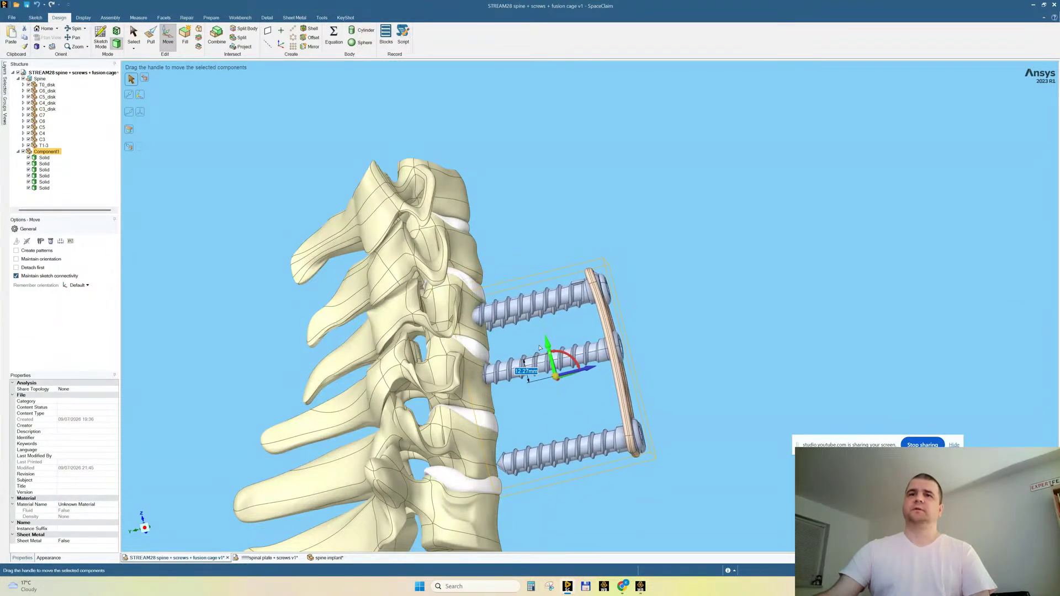
{"action": "mouse_move", "coordinate": [727, 330]}
{"action": "middle_mouse_down"}
{"action": "mouse_move", "coordinate": [613, 350]}
{"action": "mouse_move", "coordinate": [726, 328]}
{"action": "mouse_move", "coordinate": [724, 341]}
{"action": "mouse_move", "coordinate": [671, 350]}
{"action": "mouse_move", "coordinate": [725, 333]}
{"action": "middle_mouse_up"}
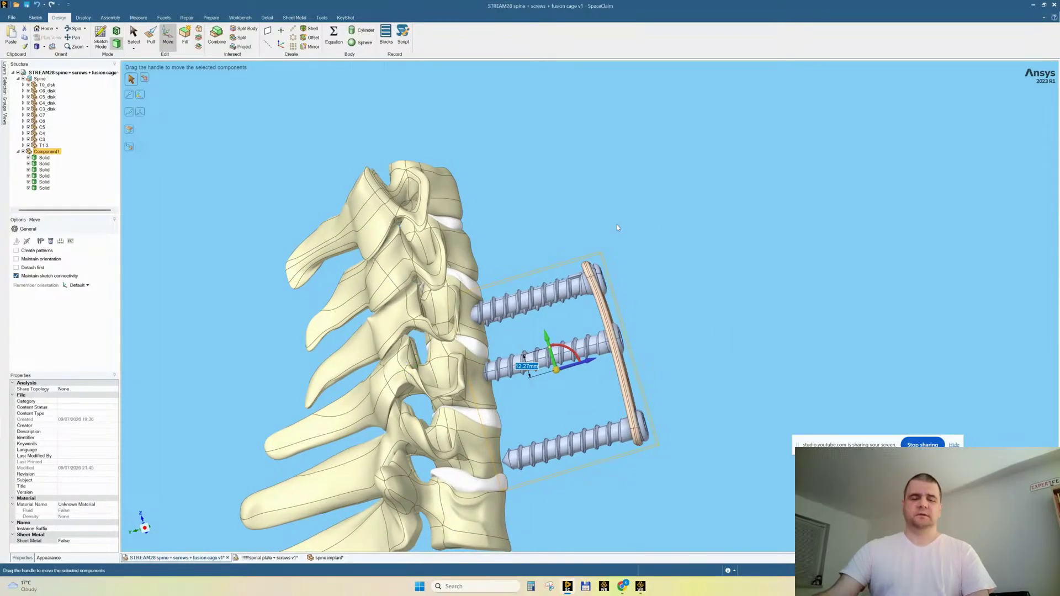
{"action": "key", "text": "ctrl+z"}
{"action": "key", "text": "ctrl+s"}
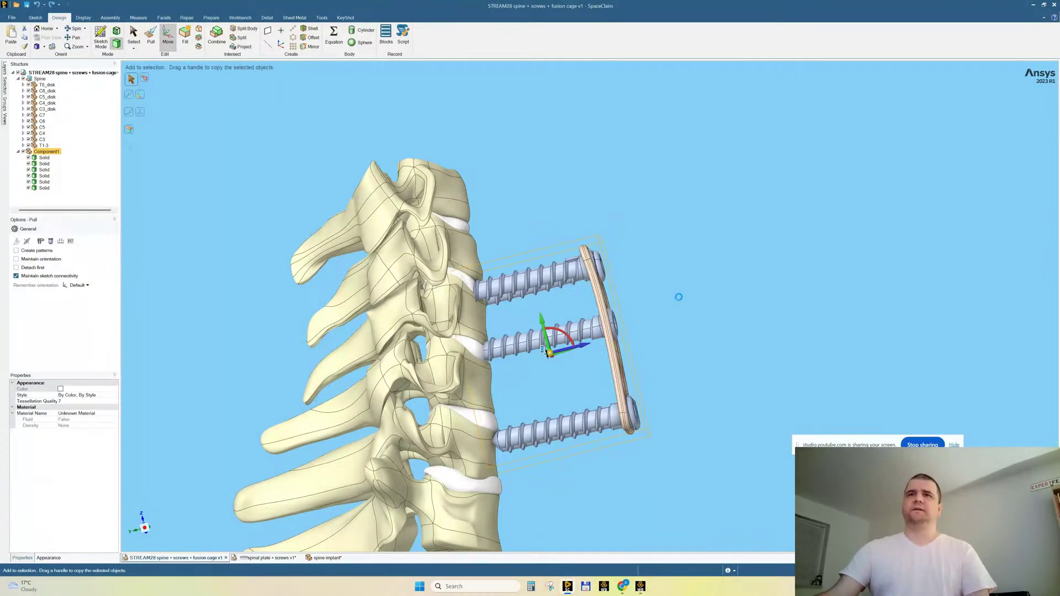
Scale the plate and five screws by a factor of 0.65 about the vertebral anchor.
{"action": "key", "text": "p"}
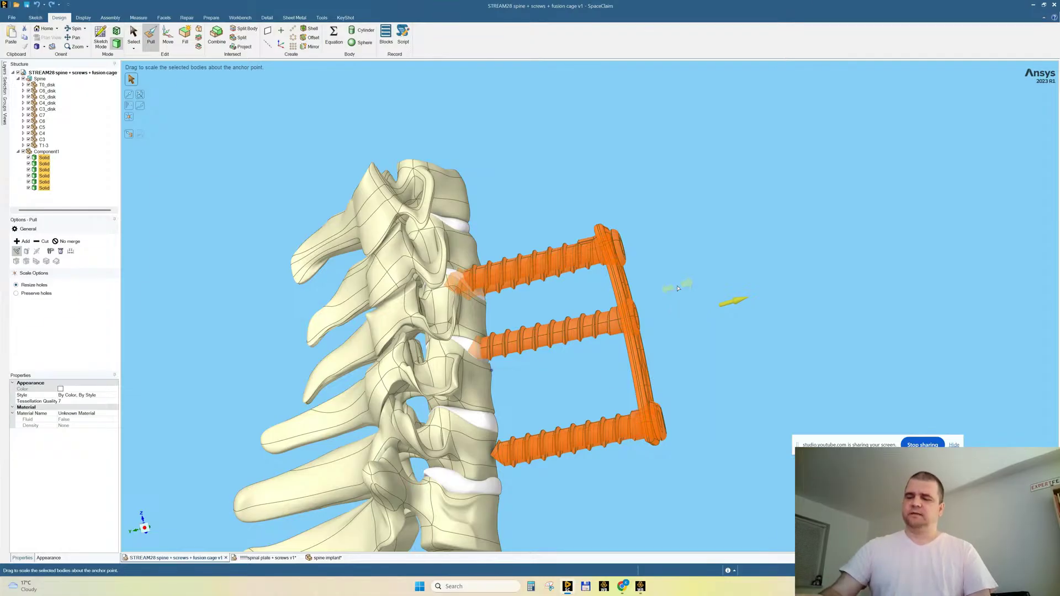
{"action": "type", "text": "0.65"}
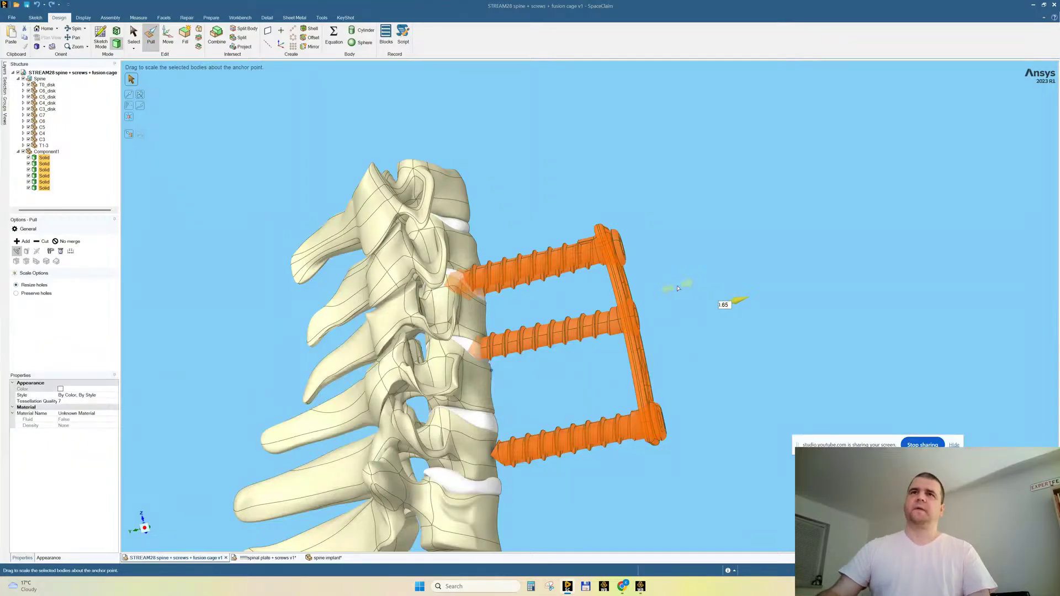
{"action": "key", "text": "Return"}
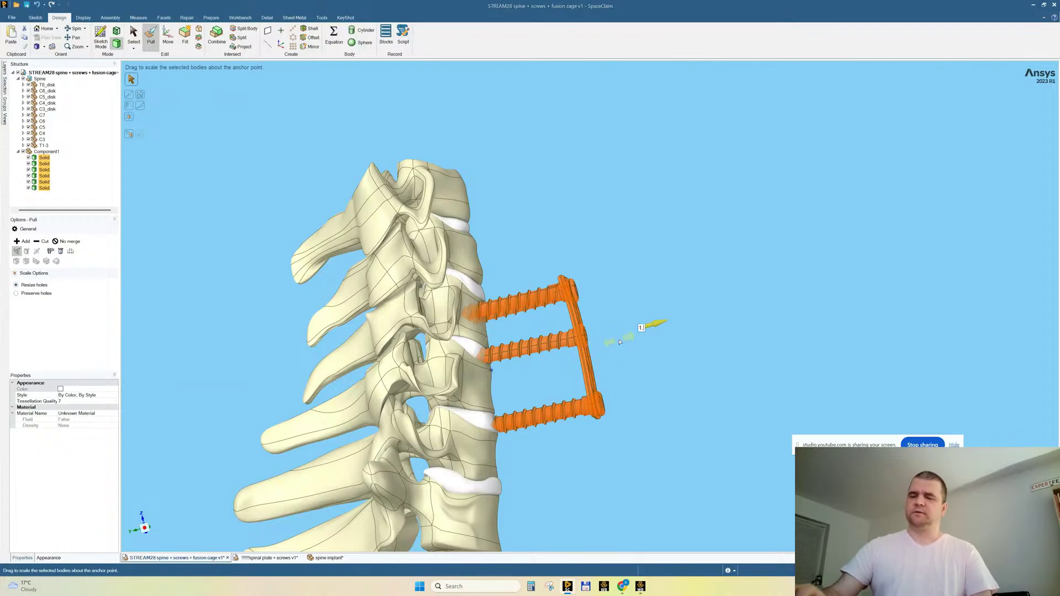
Scale the plate and screws by a further factor of 1.1, move them down along the spine, and undo the move and scaling.
{"action": "type", "text": ".1"}
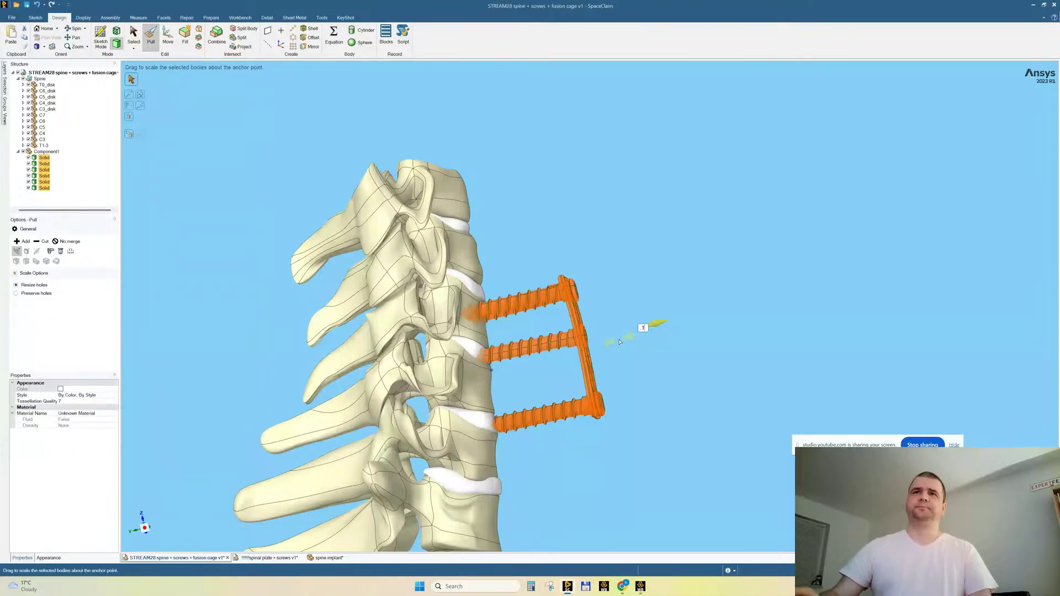
{"action": "key", "text": "Return"}
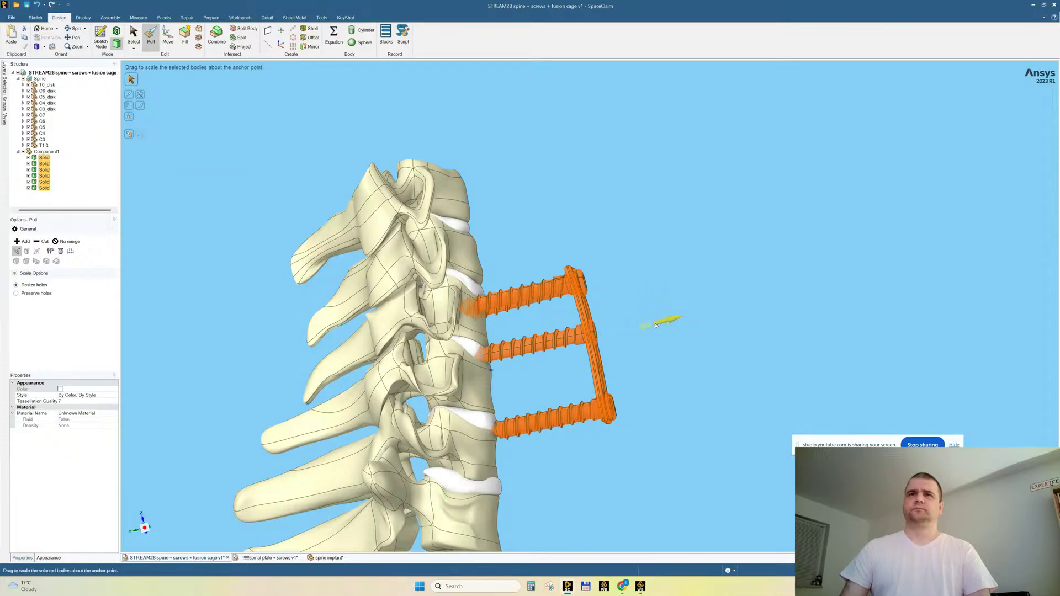
{"action": "left_click", "coordinate": [168, 35]}
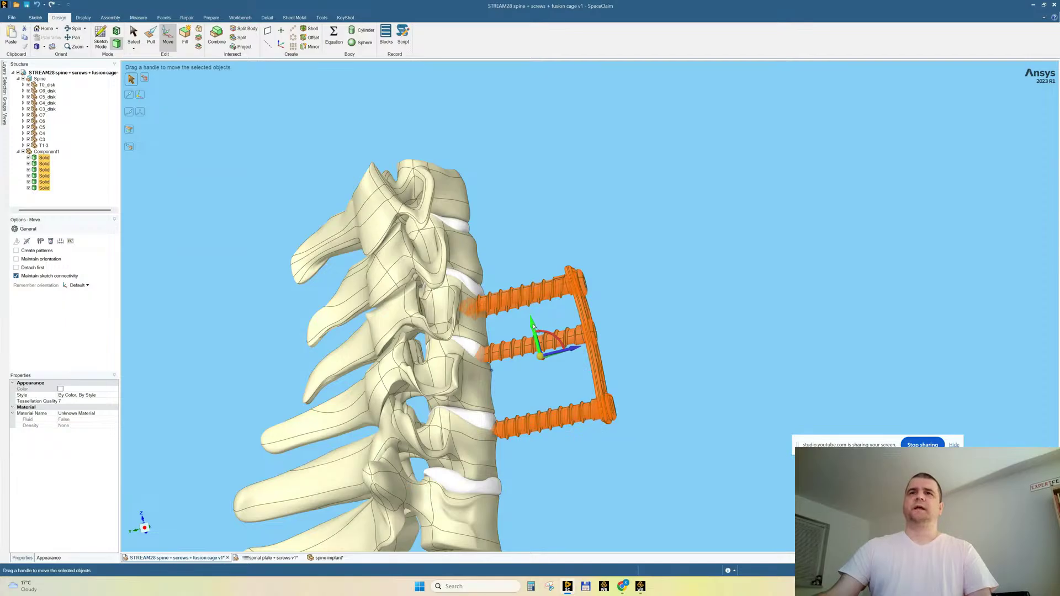
{"action": "left_click_drag", "start_coordinate": [529, 338], "coordinate": [533, 339]}
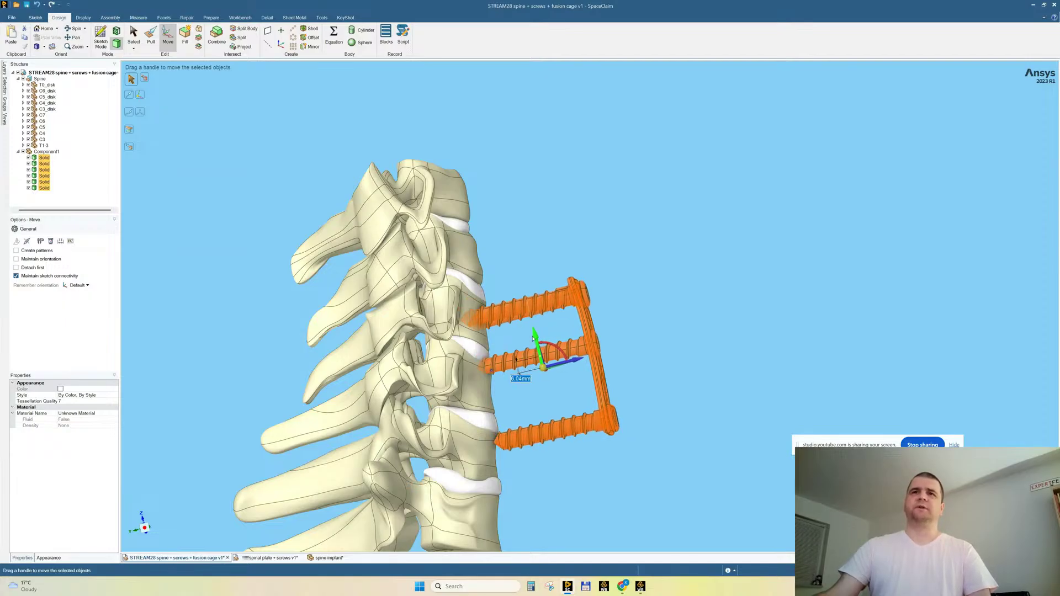
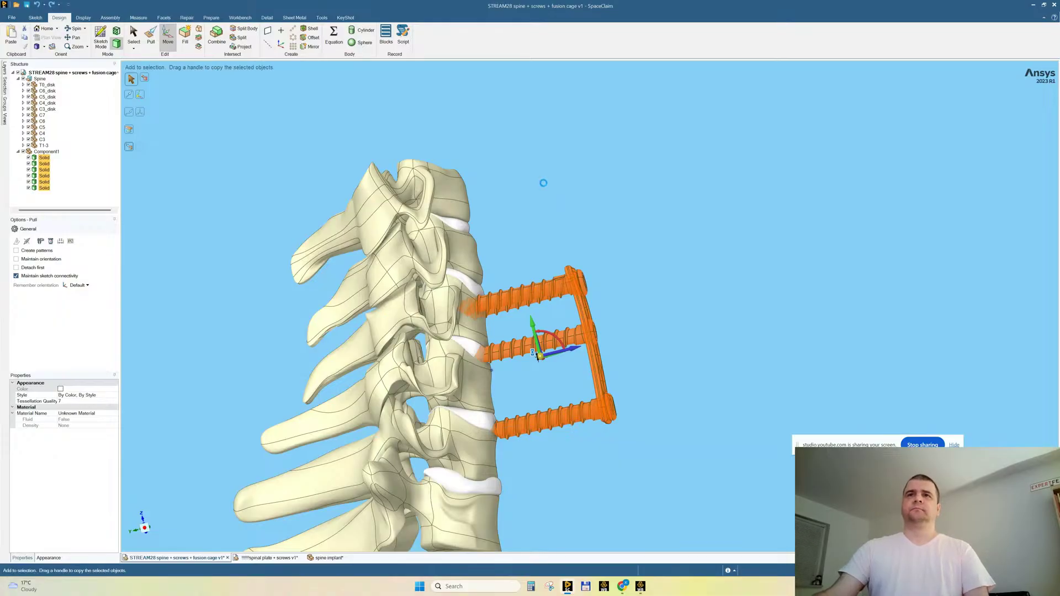
Scale the plate and five screws up by a factor of 1.25 about the vertebral anchor.
{"action": "key", "text": "p"}
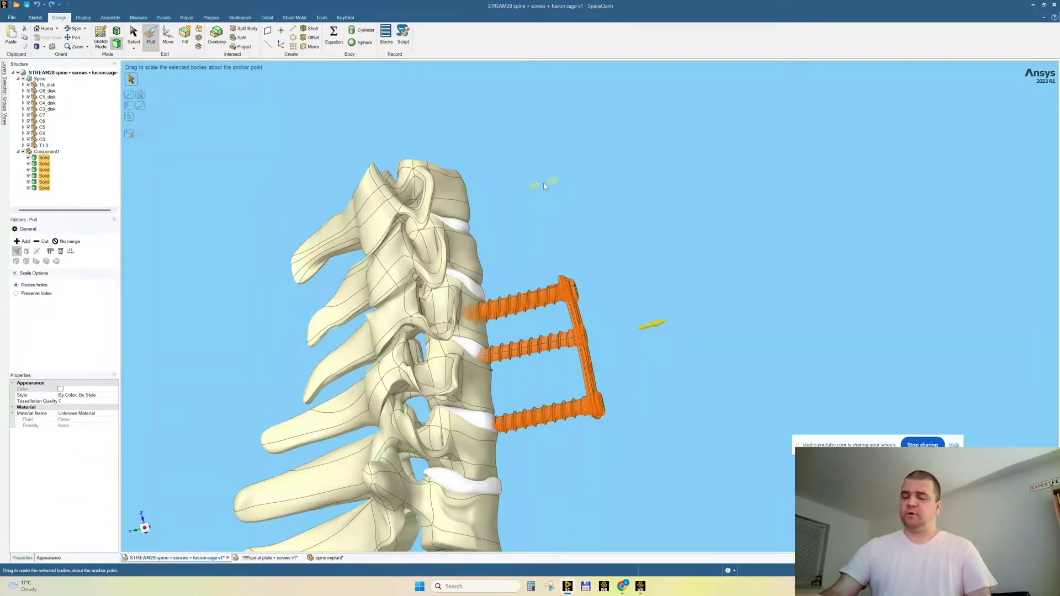
{"action": "type", "text": ".25"}
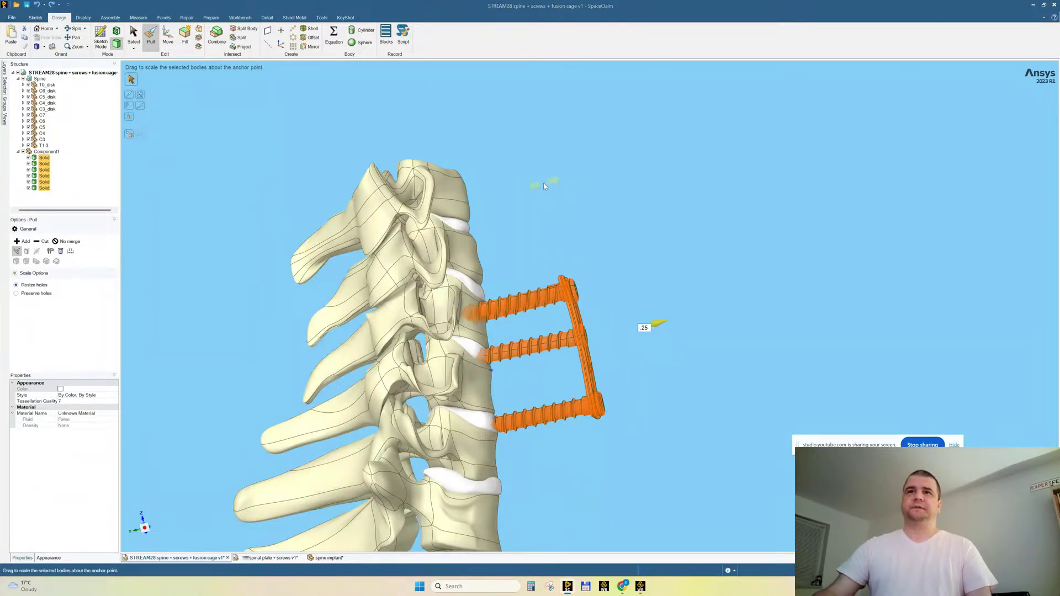
{"action": "key", "text": "Return"}
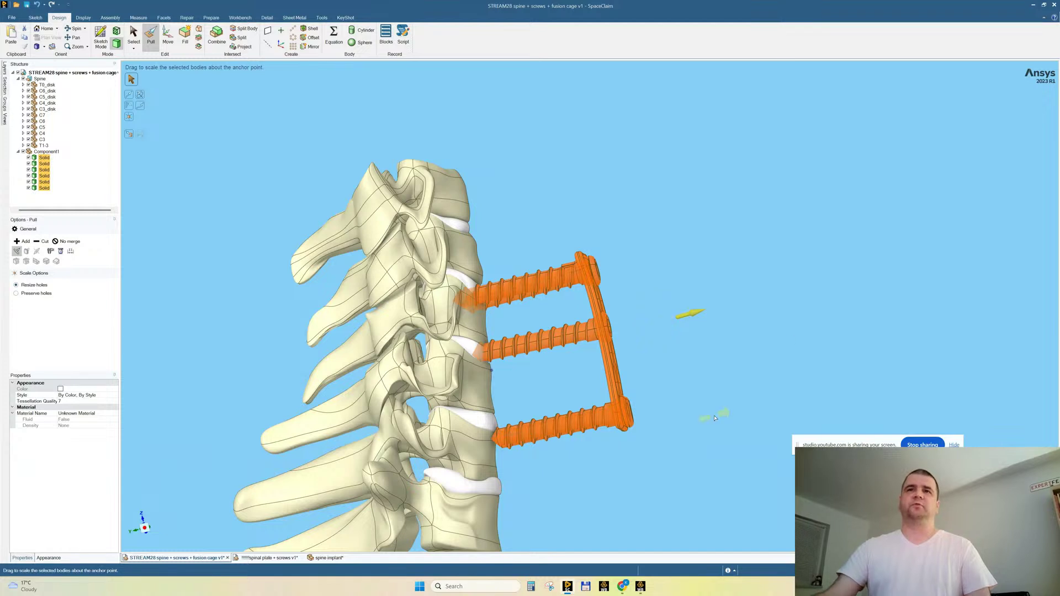
Move the plate and five screws slightly down along the front of the spine, and clear the selection.
{"action": "key", "text": "m"}
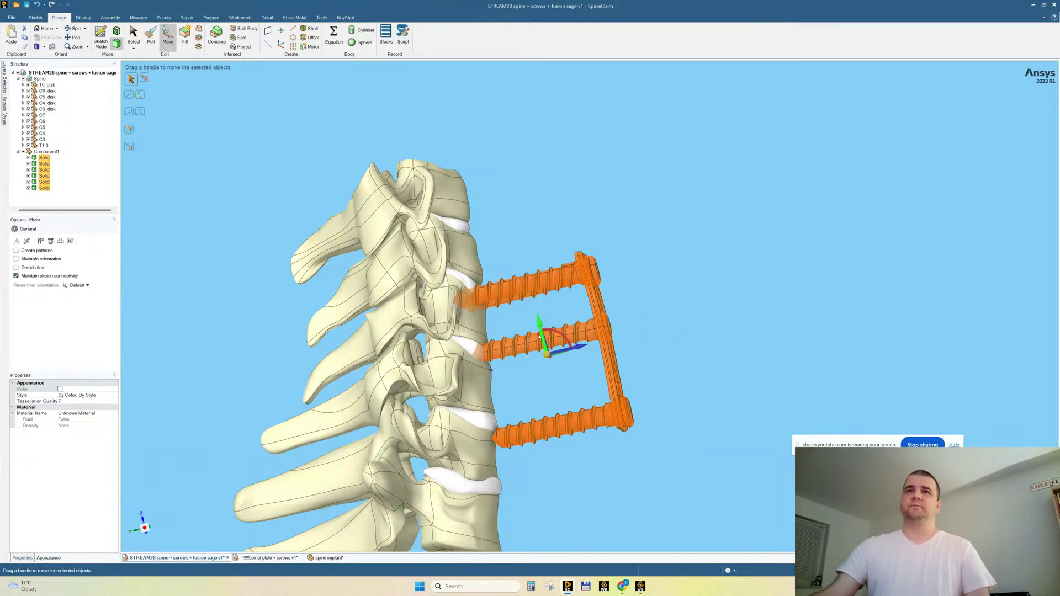
{"action": "left_click_drag", "start_coordinate": [539, 339], "coordinate": [538, 343]}
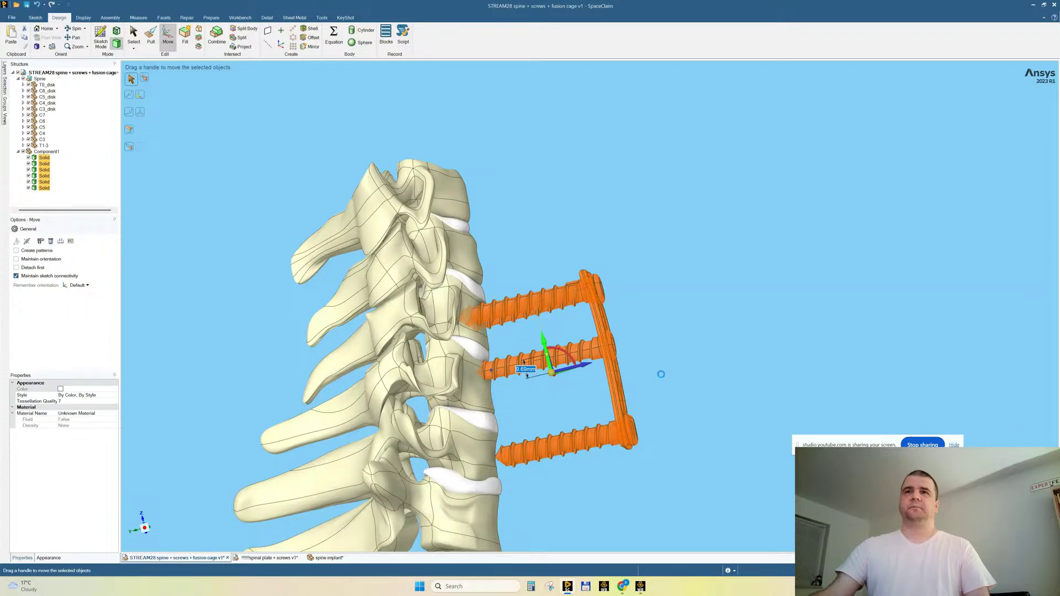
{"action": "mouse_move", "coordinate": [661, 371]}
{"action": "middle_mouse_down"}
{"action": "mouse_move", "coordinate": [572, 376]}
{"action": "mouse_move", "coordinate": [590, 388]}
{"action": "mouse_move", "coordinate": [660, 379]}
{"action": "mouse_move", "coordinate": [607, 395]}
{"action": "mouse_move", "coordinate": [673, 381]}
{"action": "middle_mouse_up"}
{"action": "left_click", "coordinate": [672, 381]}
Delete the single middle screw between the upper and lower screw pairs of the plate.
{"action": "scroll", "coordinate": [574, 378], "scroll_direction": "up", "scroll_amount": 5}
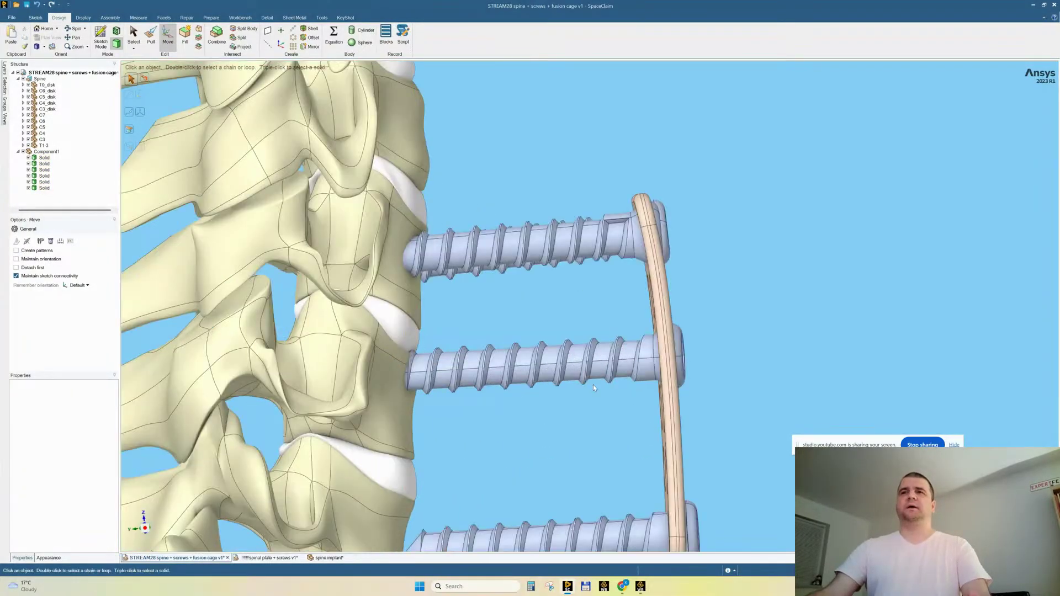
{"action": "middle_click_drag", "start_coordinate": [574, 378], "coordinate": [623, 356]}
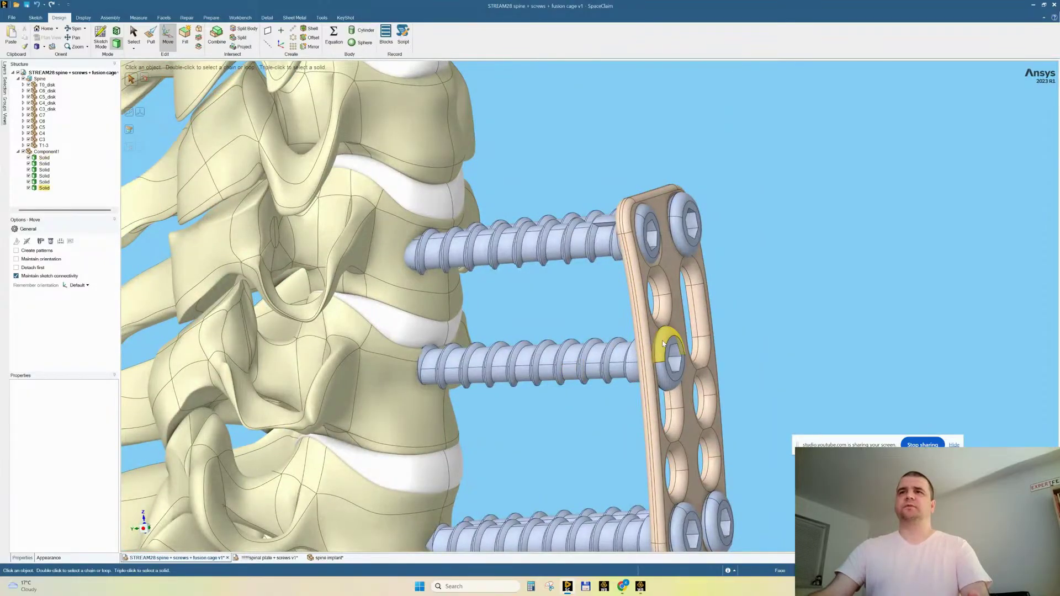
{"action": "triple_click", "coordinate": [662, 343]}
{"action": "key", "text": "Delete"}
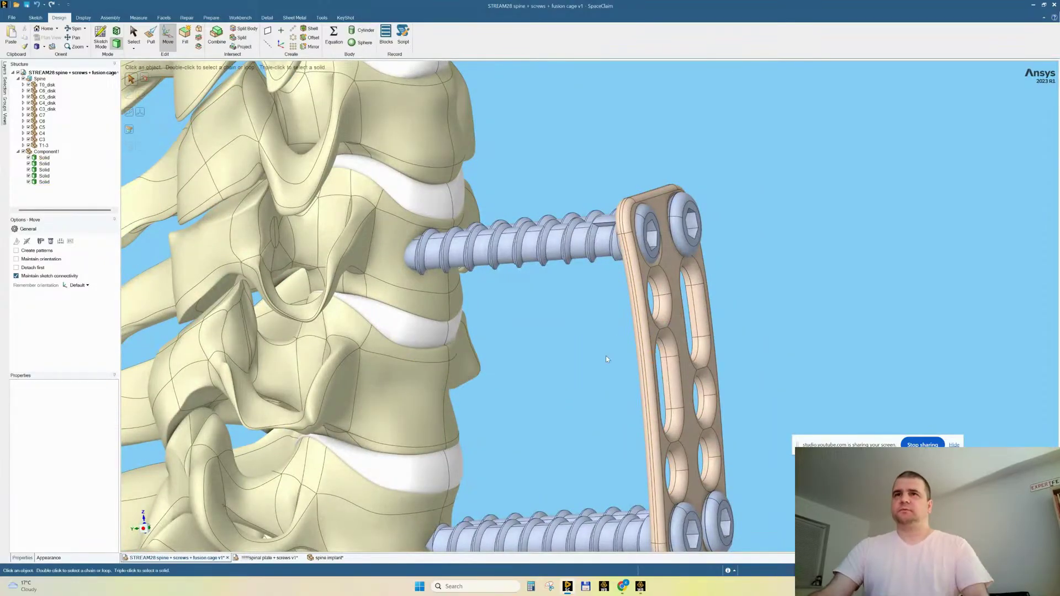
{"action": "scroll", "coordinate": [540, 295], "scroll_direction": "down", "scroll_amount": 4}
{"action": "mouse_move", "coordinate": [603, 335]}
{"action": "middle_mouse_down"}
{"action": "mouse_move", "coordinate": [541, 343]}
{"action": "mouse_move", "coordinate": [623, 334]}
{"action": "mouse_move", "coordinate": [614, 345]}
{"action": "middle_mouse_up"}
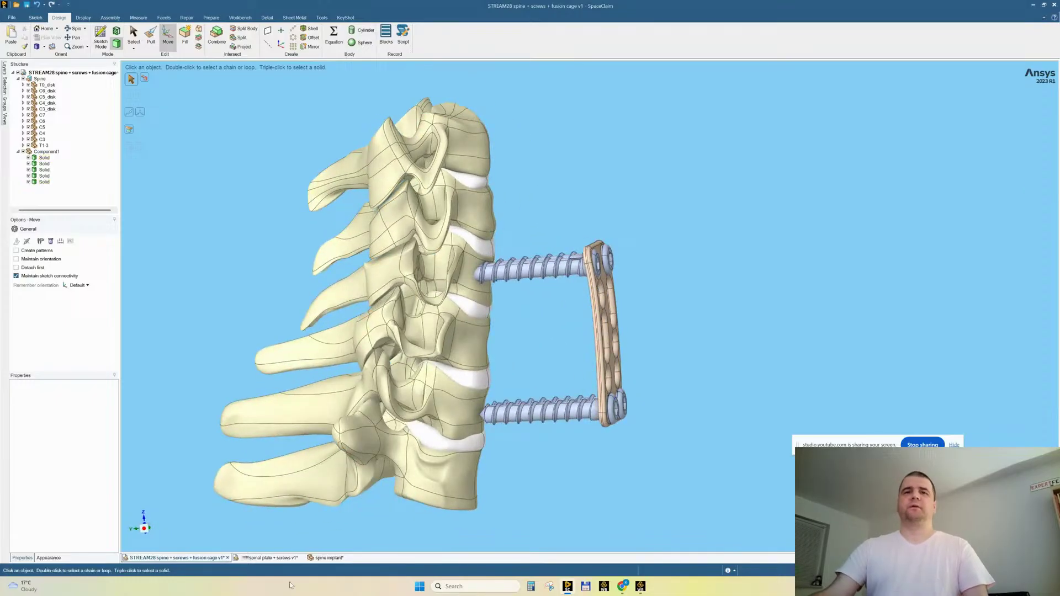
Copy the solid body from the spine implant document and paste it into the spine + screws + fusion cage v1 assembly.
{"action": "left_click", "coordinate": [329, 558]}
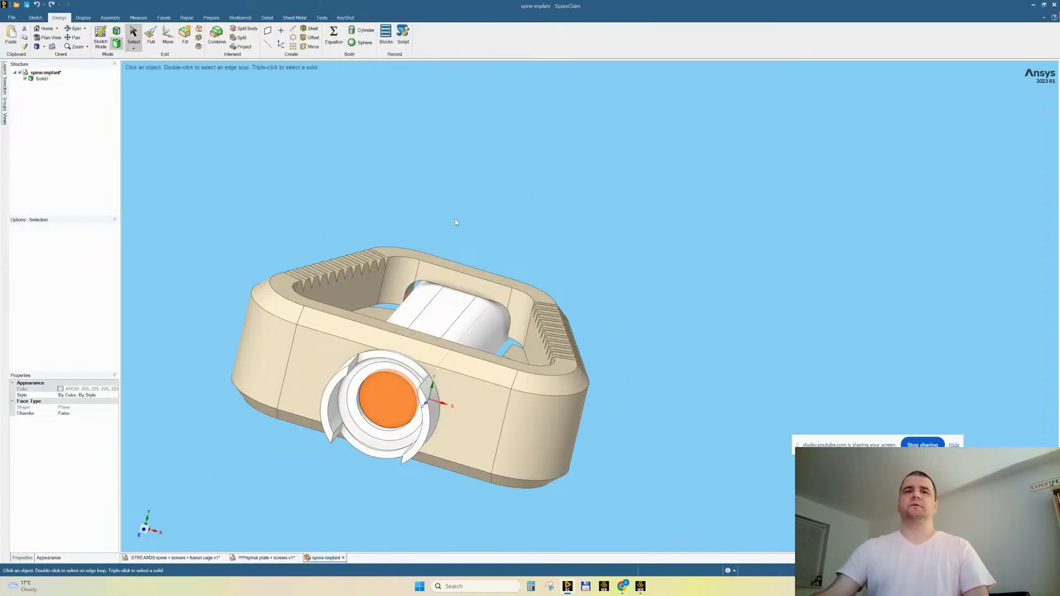
{"action": "left_click", "coordinate": [171, 557]}
{"action": "key", "text": "m"}
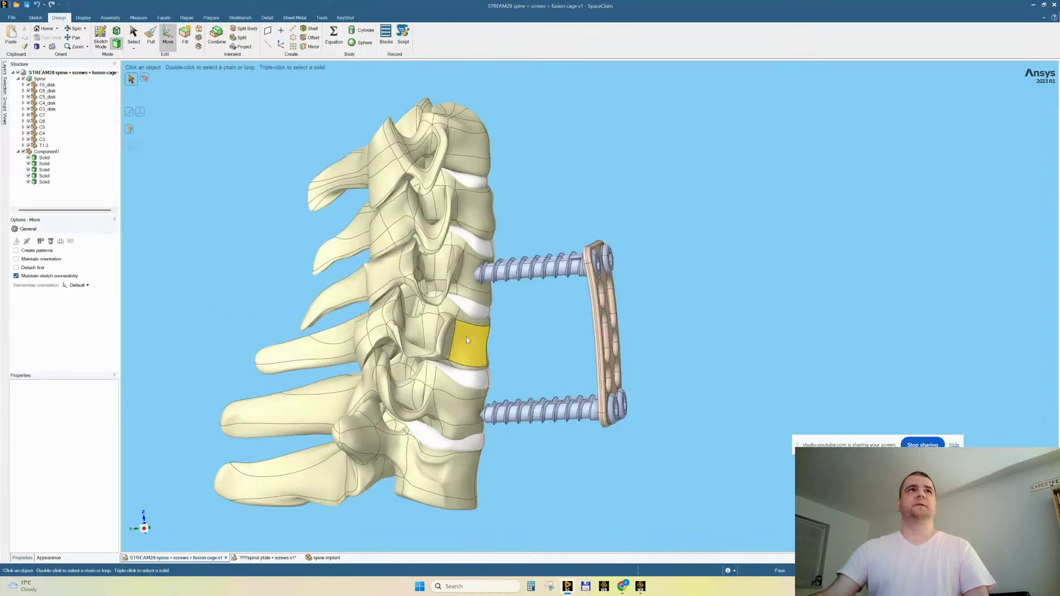
{"action": "left_click", "coordinate": [325, 558]}
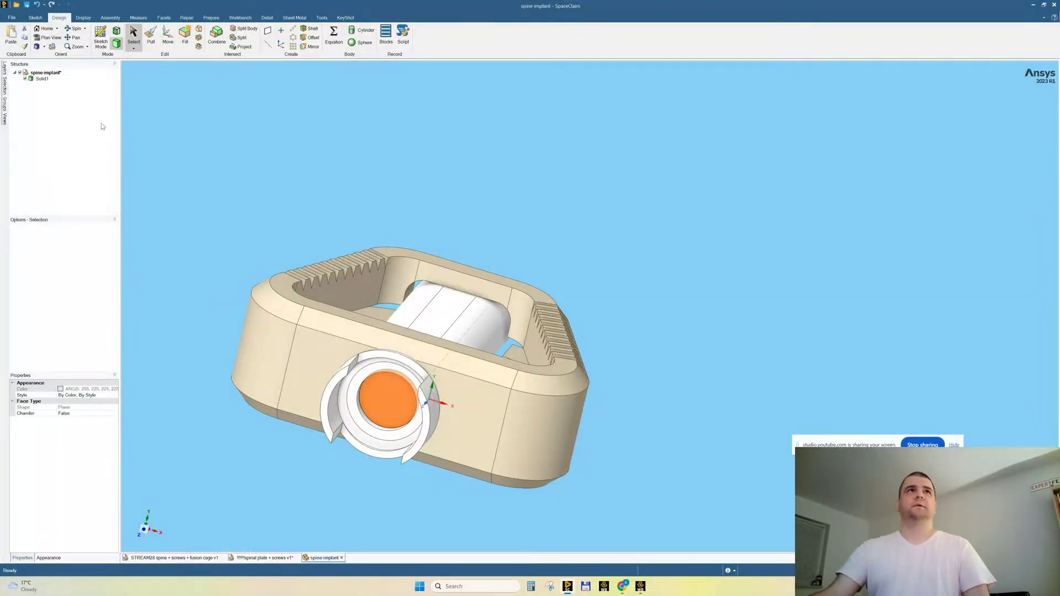
{"action": "left_click", "coordinate": [43, 79]}
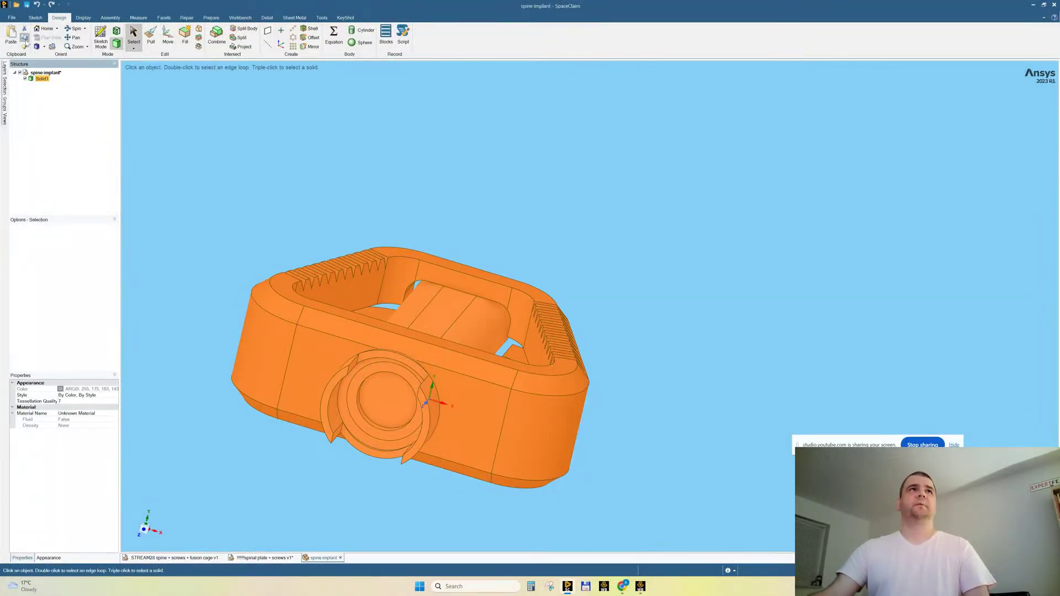
{"action": "left_click", "coordinate": [174, 558]}
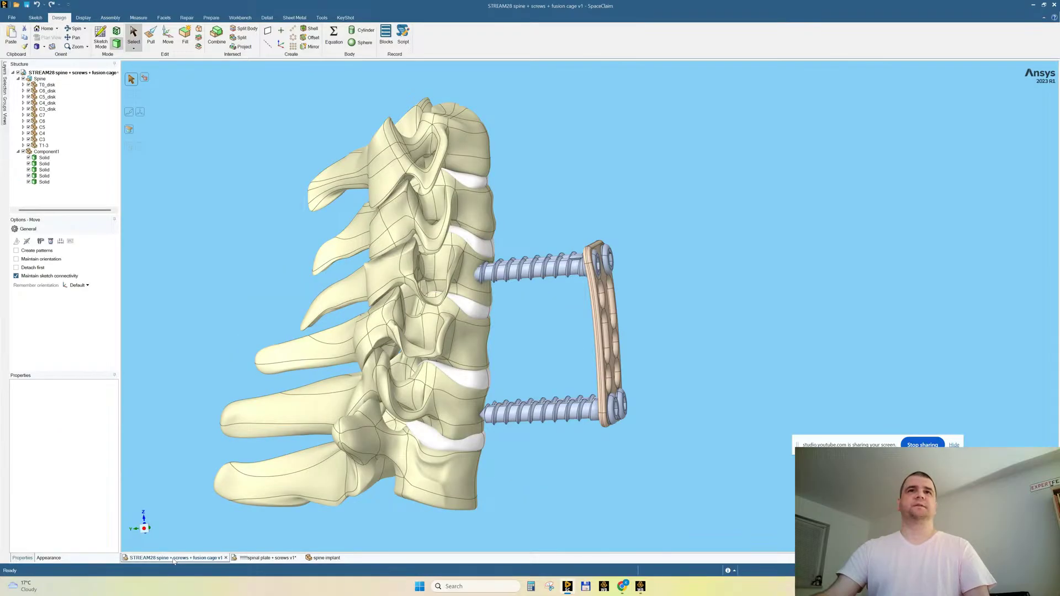
{"action": "key", "text": "m"}
{"action": "left_click", "coordinate": [11, 35]}
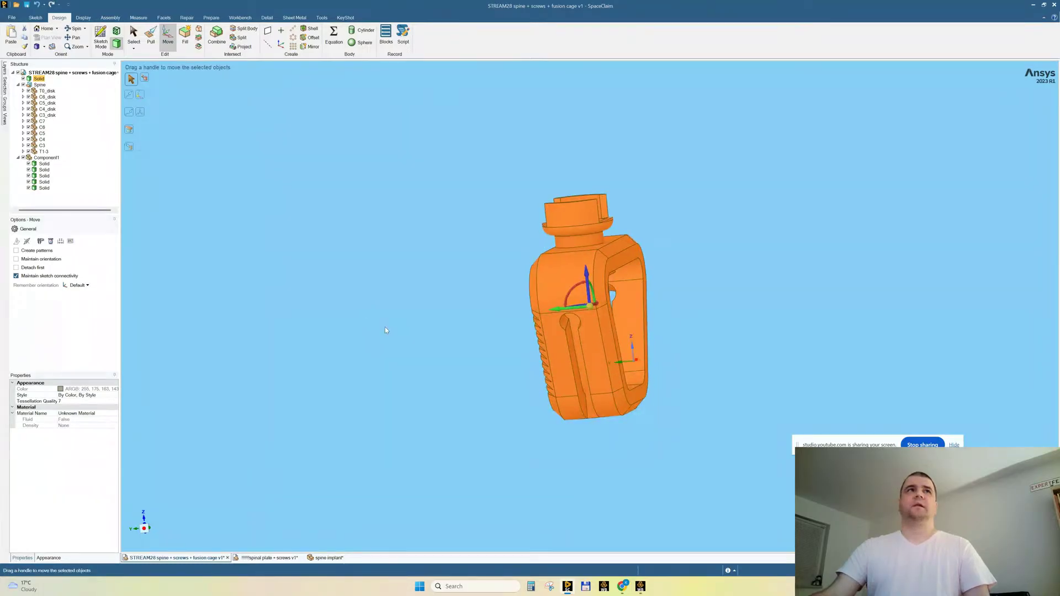
Rename the pasted implant solid as cage.
{"action": "scroll", "coordinate": [449, 361], "scroll_direction": "down", "scroll_amount": 6}
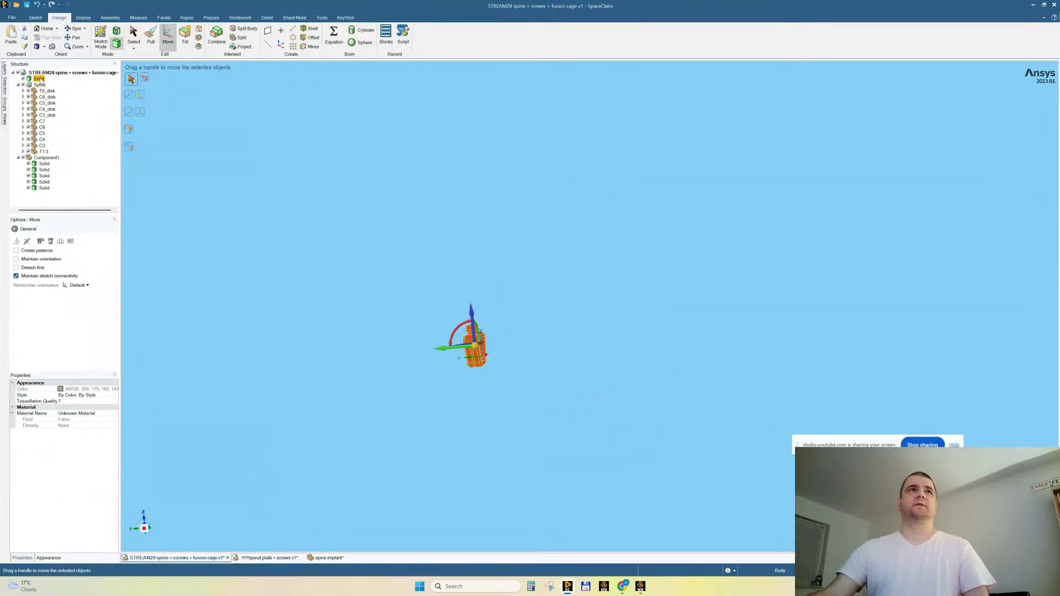
{"action": "right_click", "coordinate": [40, 81]}
{"action": "left_click", "coordinate": [59, 117]}
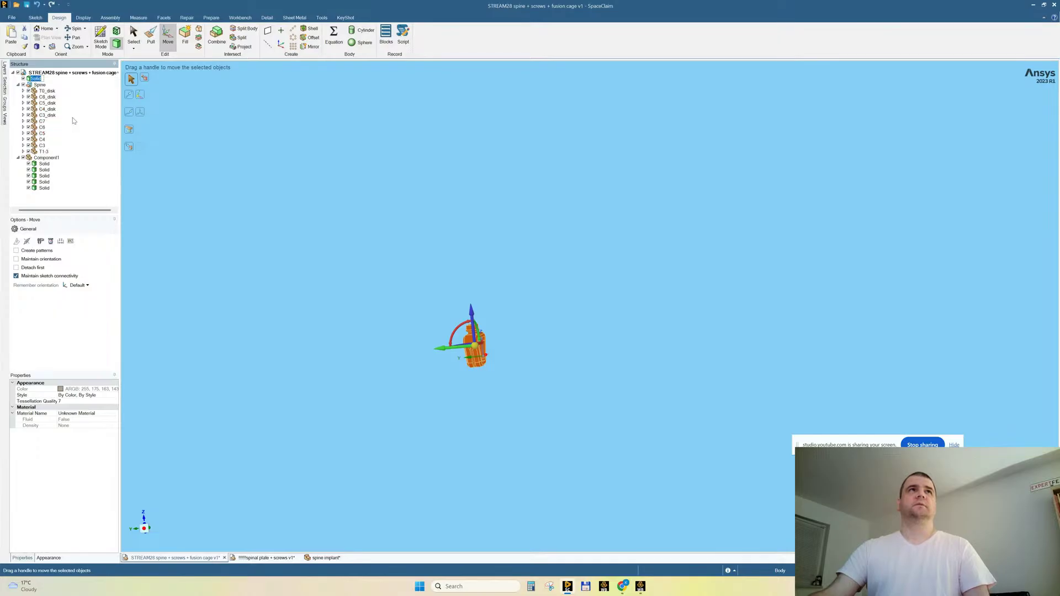
{"action": "type", "text": "cage"}
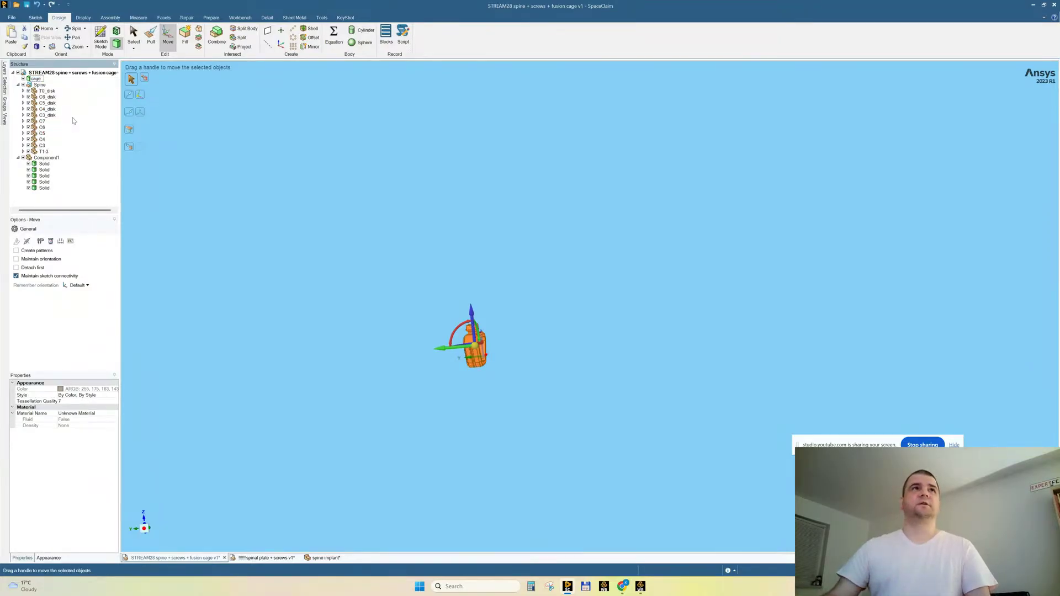
{"action": "key", "text": "Return"}
Move the cage about 3200 mm up along the vertical axis to beside the spine and plate, and clear the selection.
{"action": "middle_click_drag", "start_coordinate": [408, 331], "coordinate": [376, 319]}
{"action": "scroll", "coordinate": [493, 352], "scroll_direction": "up", "scroll_amount": 4}
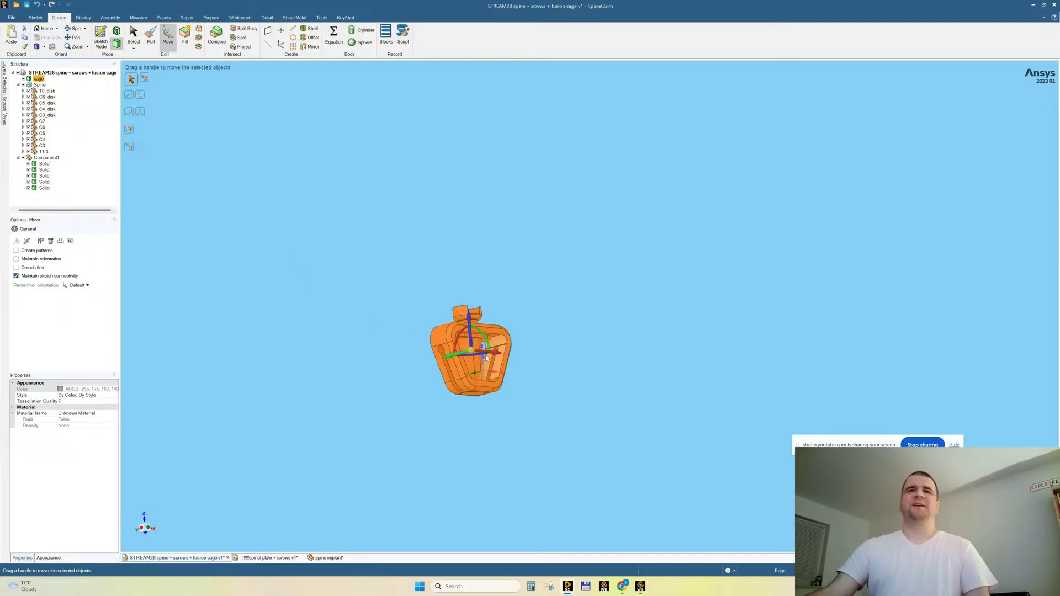
{"action": "scroll", "coordinate": [468, 318], "scroll_direction": "up", "scroll_amount": 3}
{"action": "scroll", "coordinate": [492, 363], "scroll_direction": "down", "scroll_amount": 8}
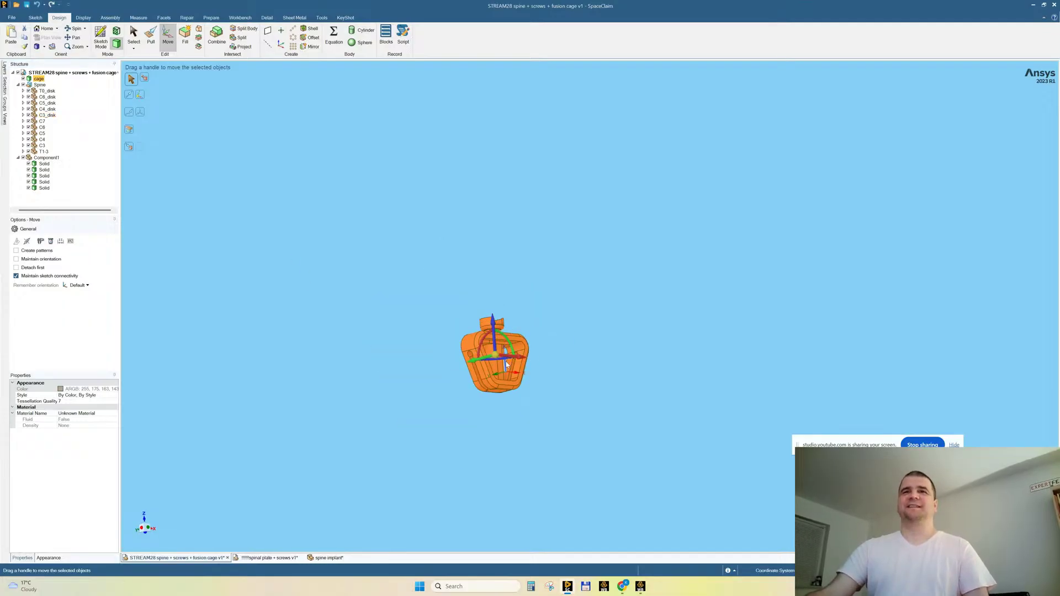
{"action": "middle_click_drag", "start_coordinate": [529, 309], "coordinate": [565, 329]}
{"action": "left_click_drag", "start_coordinate": [506, 337], "coordinate": [492, 176]}
{"action": "scroll", "coordinate": [493, 195], "scroll_direction": "up", "scroll_amount": 5}
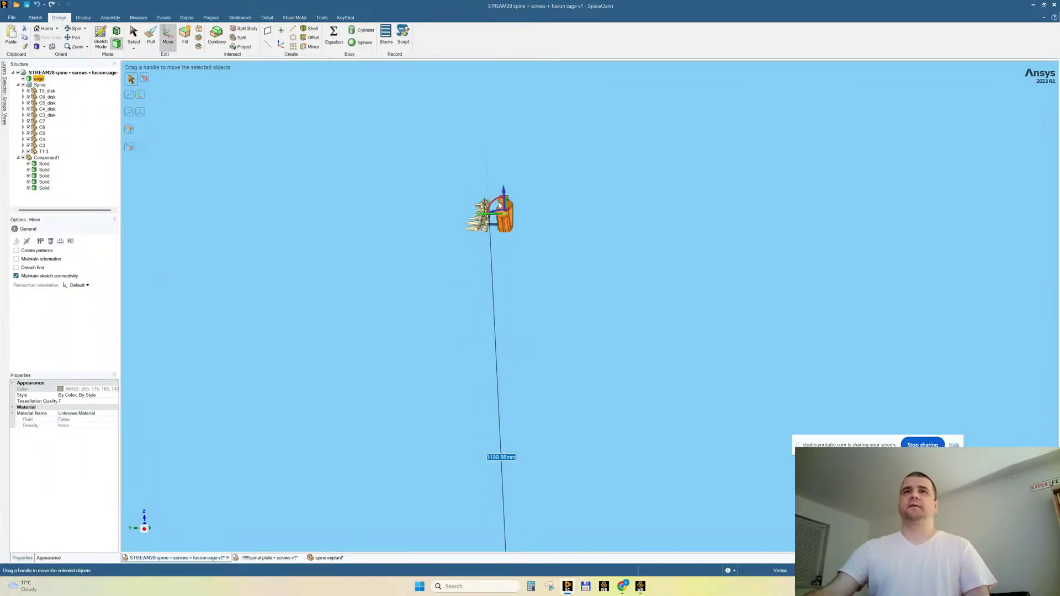
{"action": "scroll", "coordinate": [516, 173], "scroll_direction": "up", "scroll_amount": 5}
{"action": "middle_click_drag", "start_coordinate": [589, 277], "coordinate": [624, 267]}
{"action": "middle_click_drag", "start_coordinate": [531, 261], "coordinate": [620, 263]}
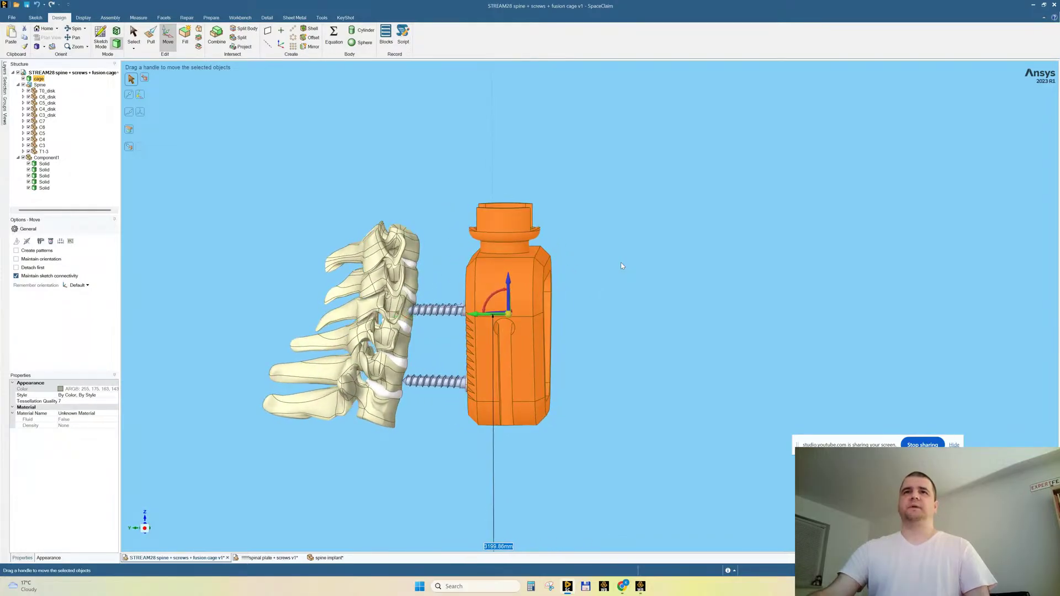
{"action": "left_click", "coordinate": [617, 267]}
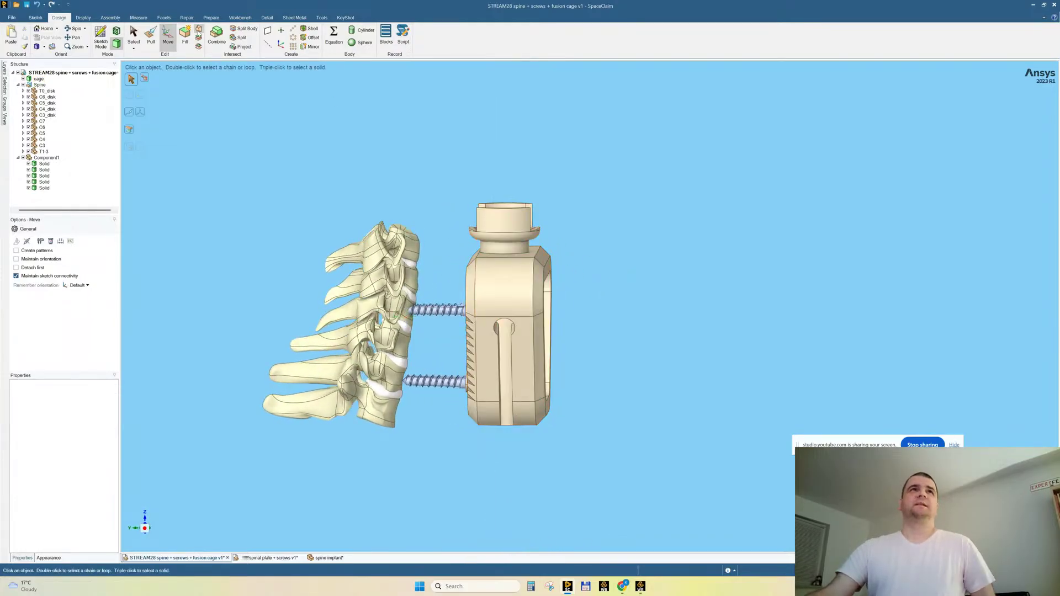
Save the spine + screws + fusion cage v1 assembly and close the spinal plate + screws v1 and spine implant documents.
{"action": "left_click", "coordinate": [27, 4]}
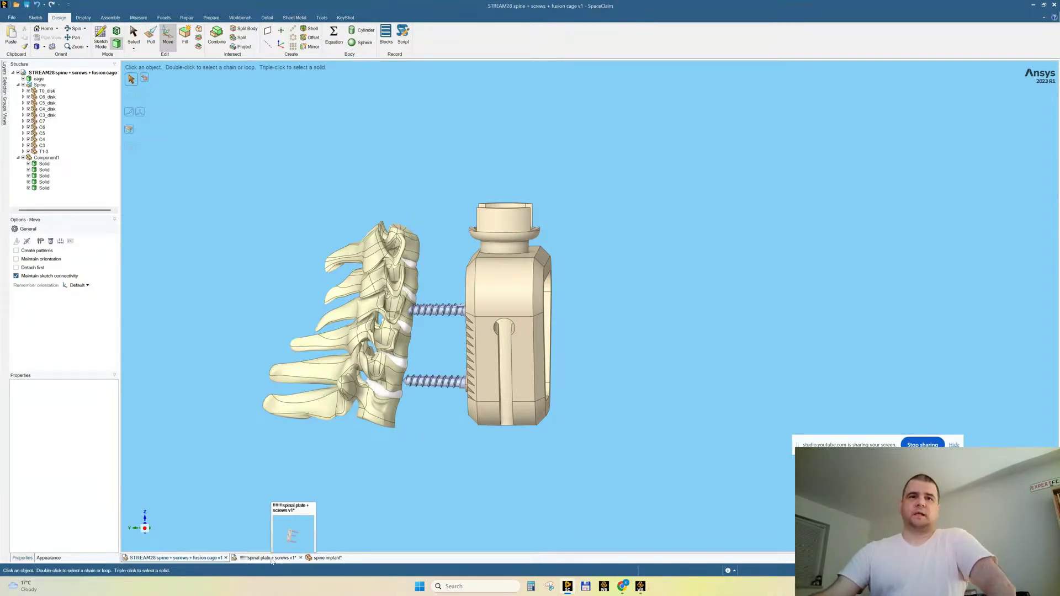
{"action": "left_click", "coordinate": [299, 558]}
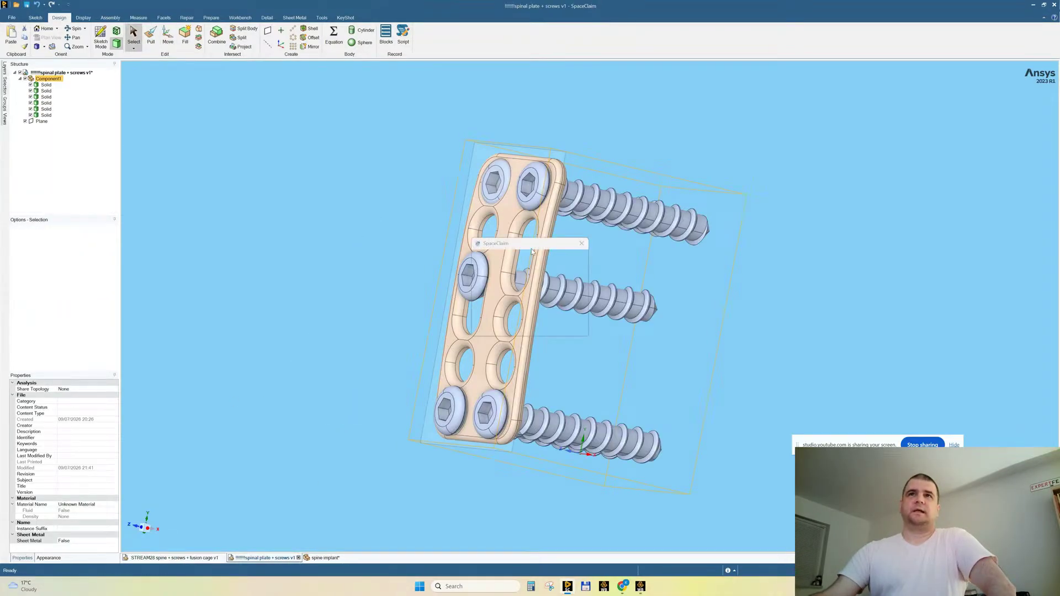
{"action": "left_click", "coordinate": [535, 328]}
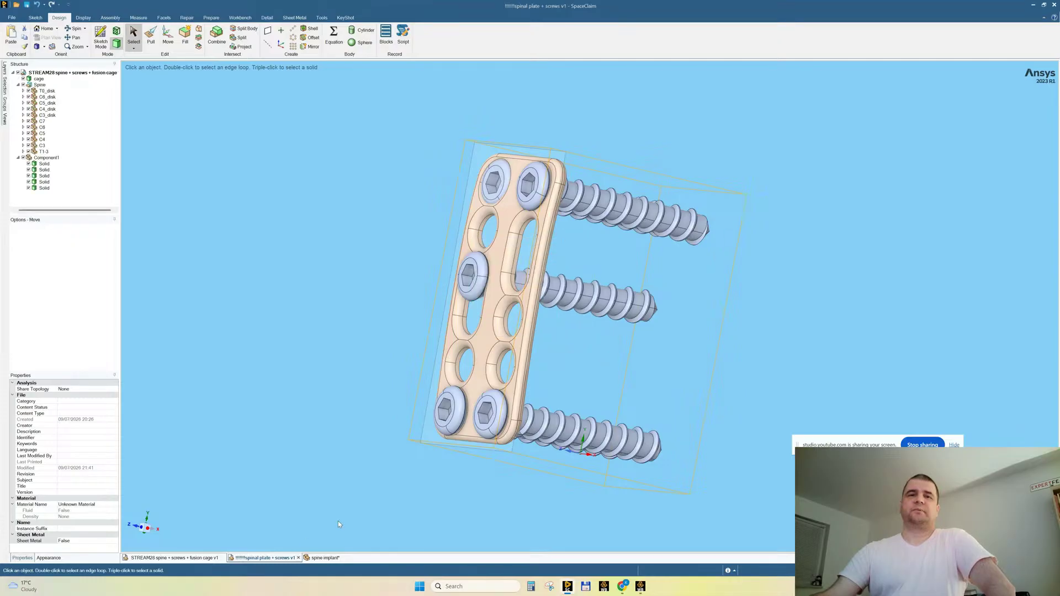
{"action": "left_click", "coordinate": [271, 559]}
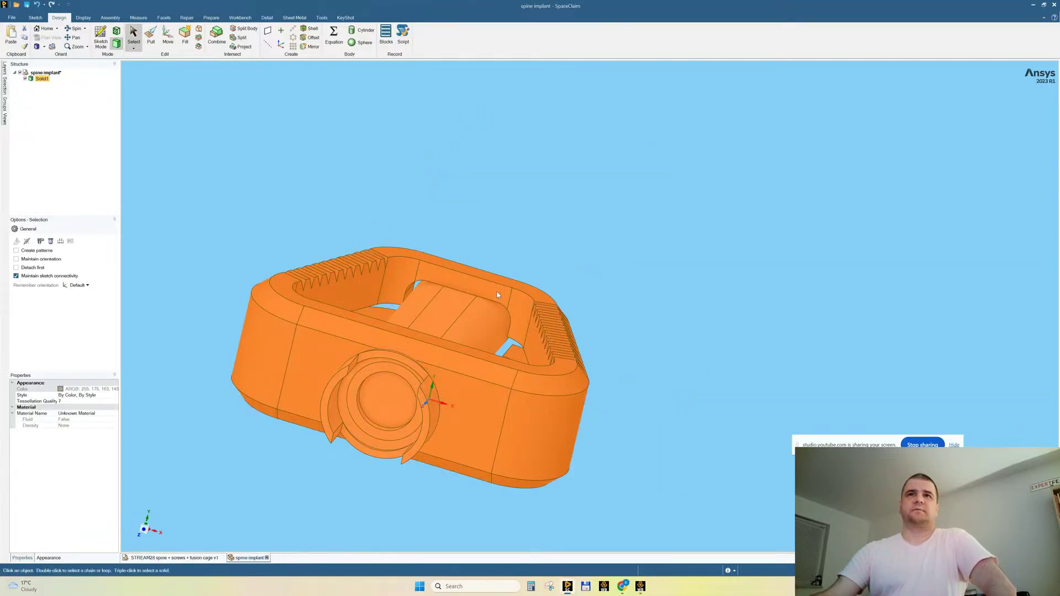
{"action": "left_click", "coordinate": [266, 558]}
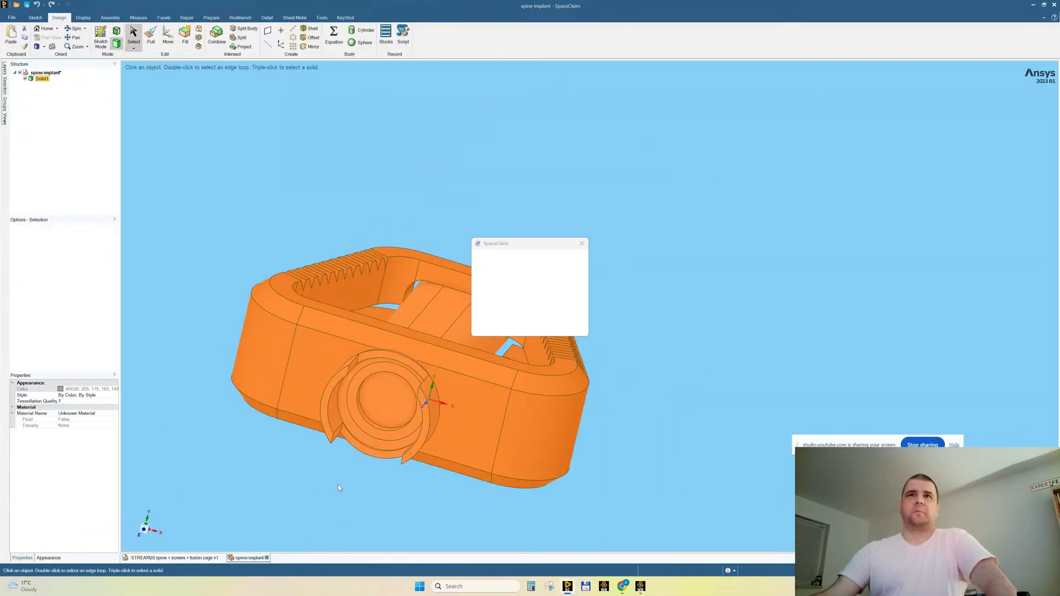
{"action": "left_click", "coordinate": [533, 329]}
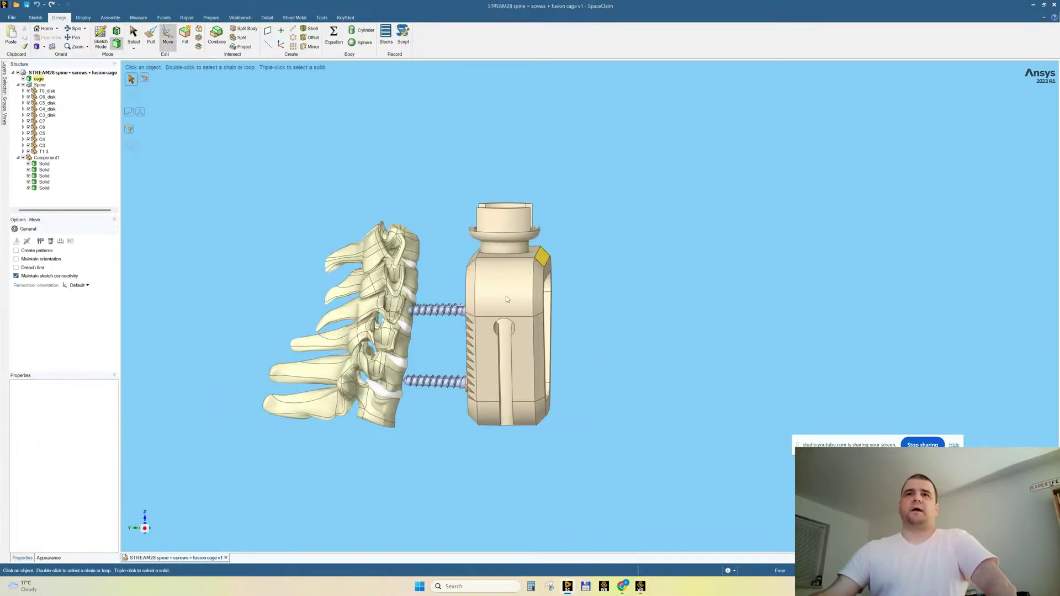
Rotate the cage 90° in the side view so its round neck points forward, away from the spine.
{"action": "left_click", "coordinate": [497, 225]}
{"action": "triple_click", "coordinate": [496, 221]}
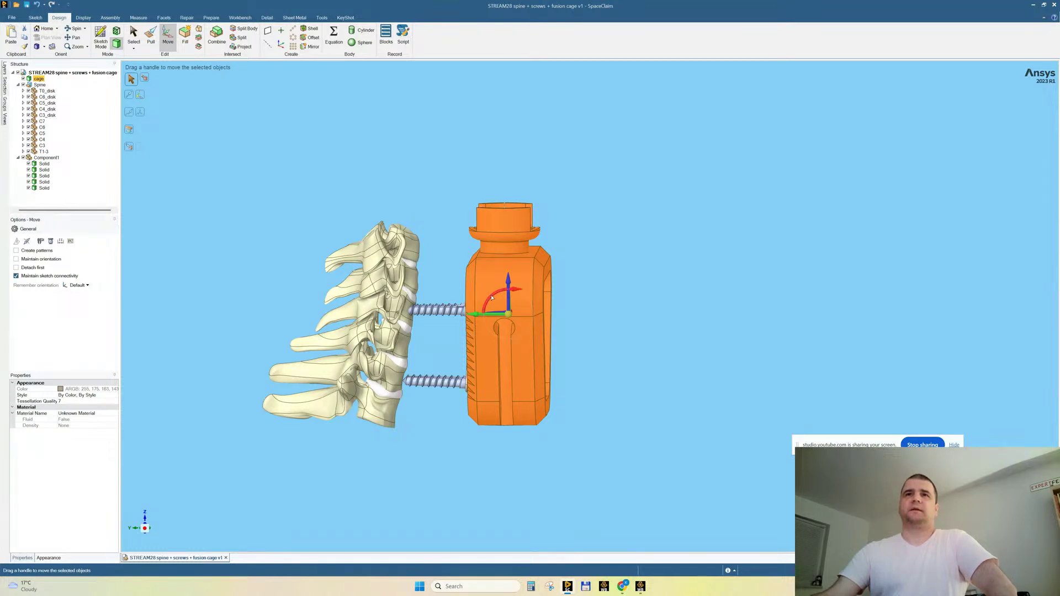
{"action": "left_click_drag", "start_coordinate": [492, 298], "coordinate": [565, 379]}
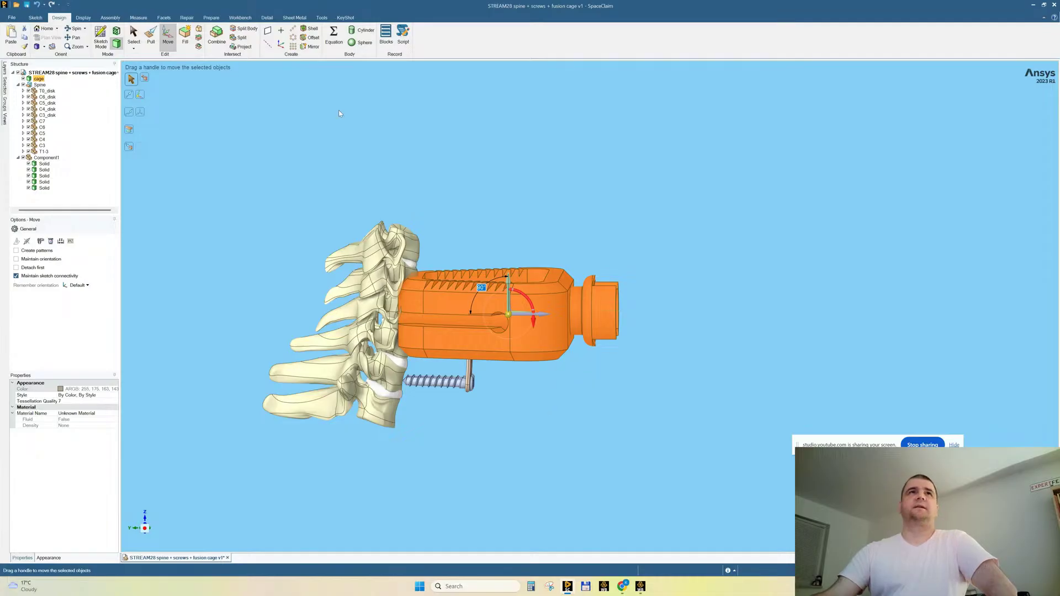
{"action": "left_click", "coordinate": [250, 140]}
Scale the cage body by a factor of 0.25 about an anchor point on its side.
{"action": "left_click", "coordinate": [157, 39]}
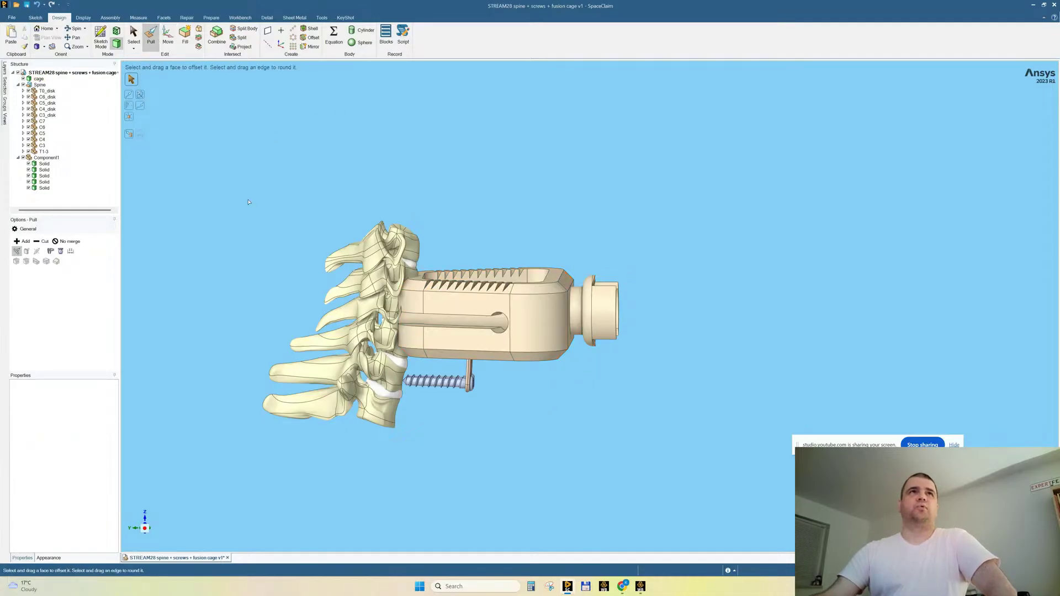
{"action": "left_click", "coordinate": [129, 116]}
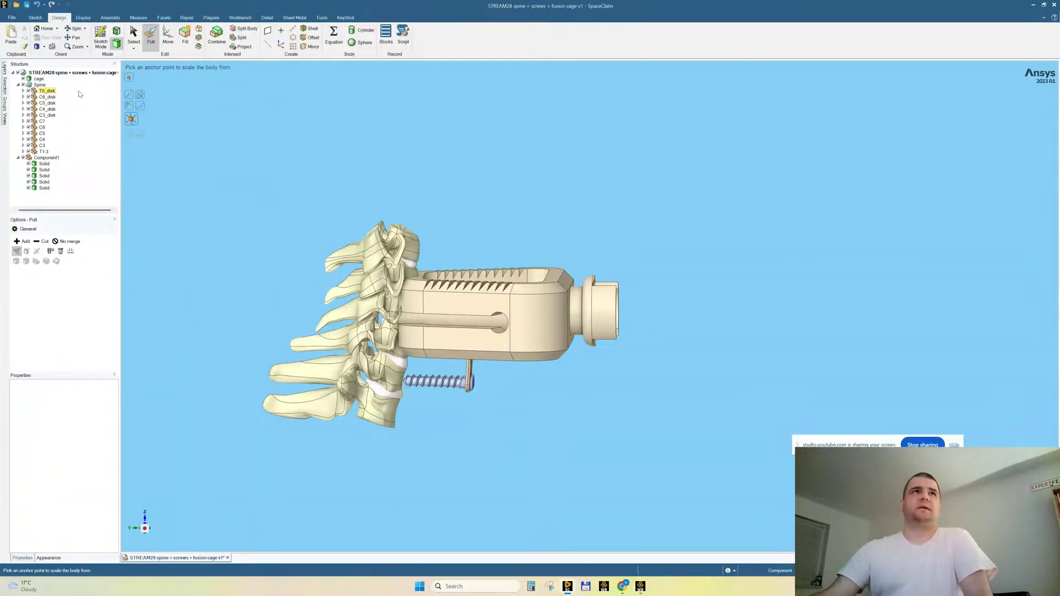
{"action": "left_click", "coordinate": [39, 78]}
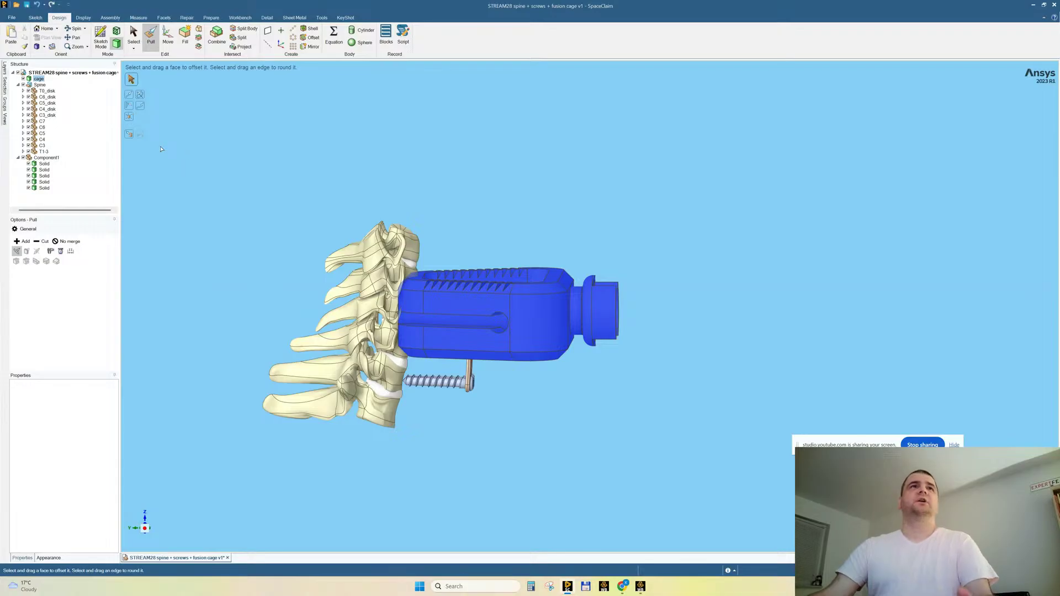
{"action": "left_click", "coordinate": [129, 119]}
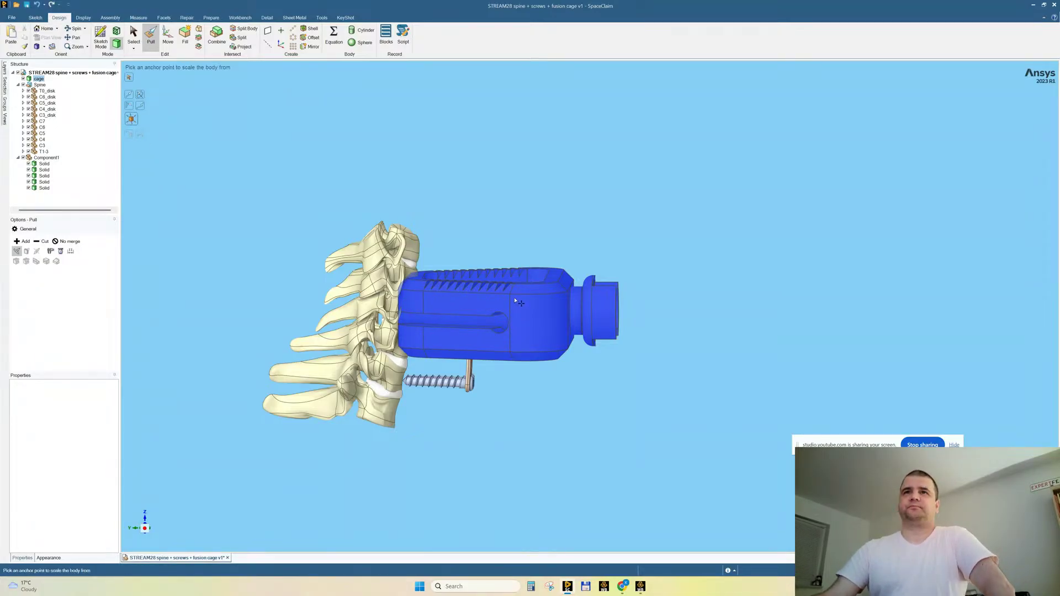
{"action": "key", "text": "Escape"}
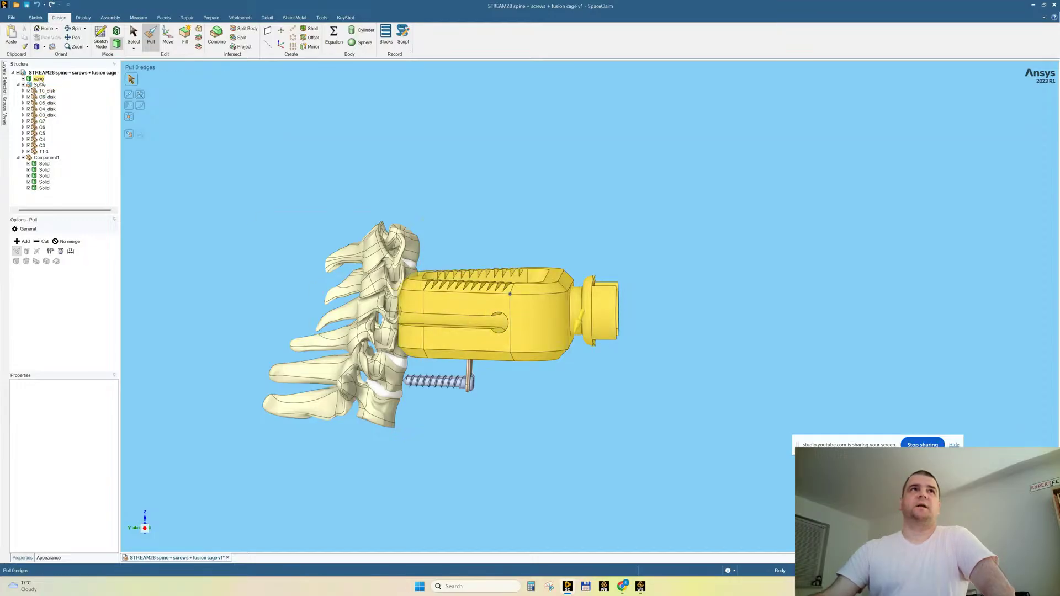
{"action": "left_click", "coordinate": [39, 79]}
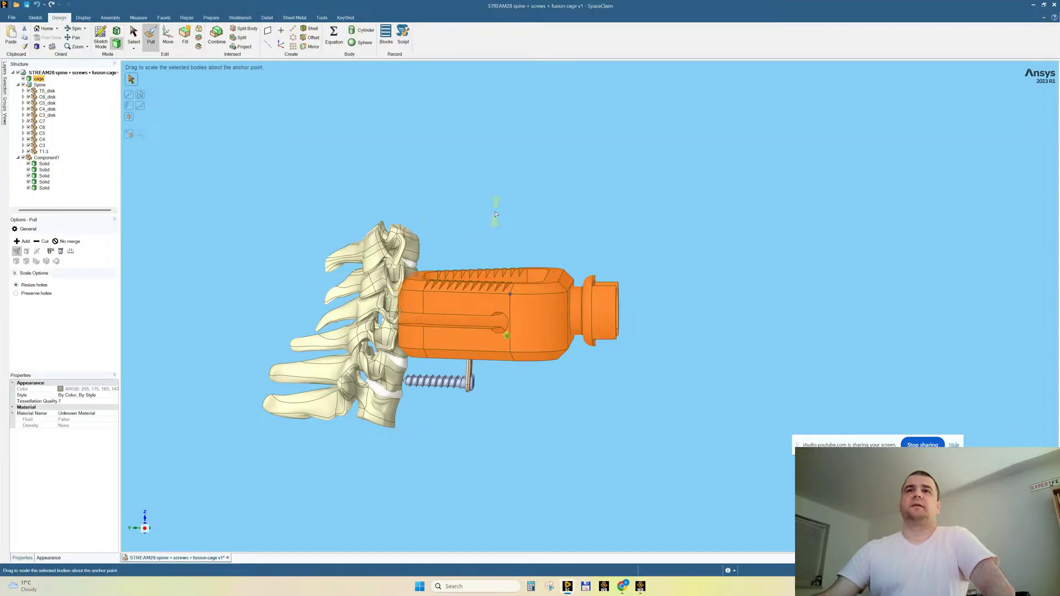
{"action": "left_click_drag", "start_coordinate": [624, 216], "coordinate": [619, 185]}
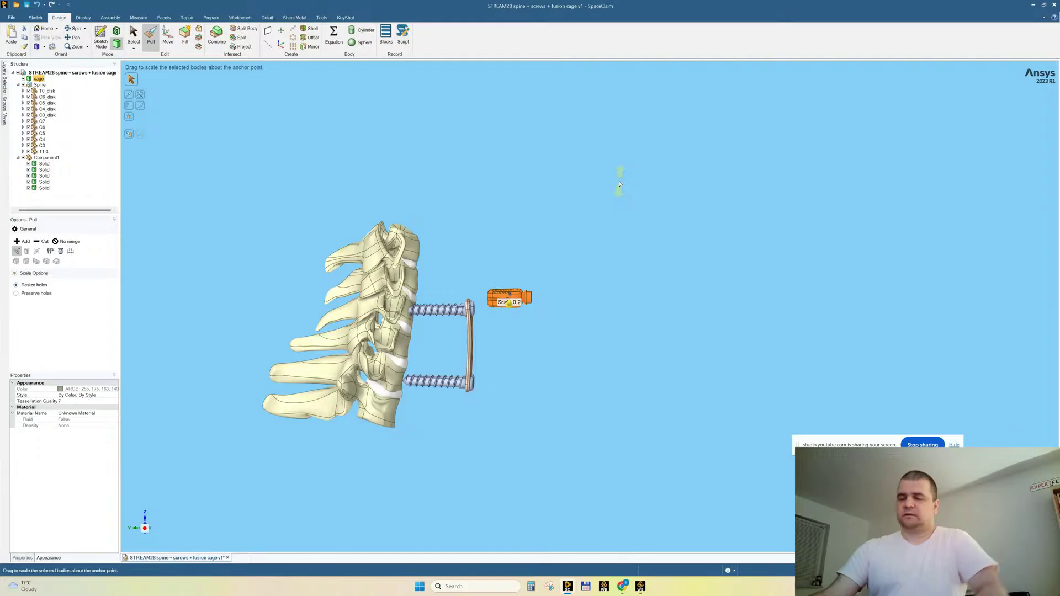
{"action": "type", "text": "1.25"}
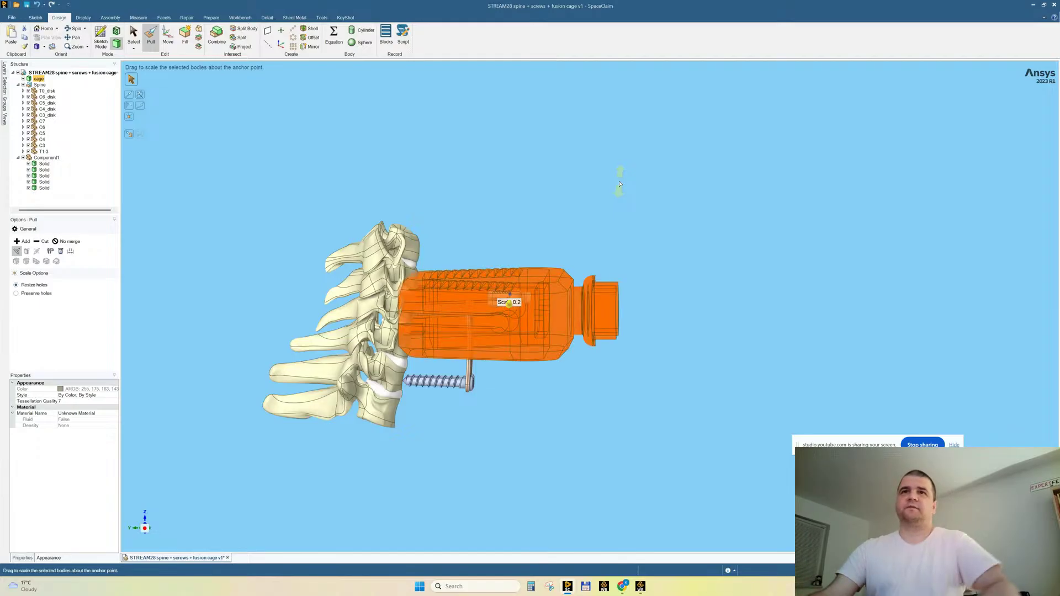
{"action": "key", "text": "Escape"}
Move the cage about 79 mm along X and about 118 mm along Y from beside the plate into the vertebral bodies.
{"action": "middle_click_drag", "start_coordinate": [545, 320], "coordinate": [525, 396]}
{"action": "left_click", "coordinate": [143, 526]}
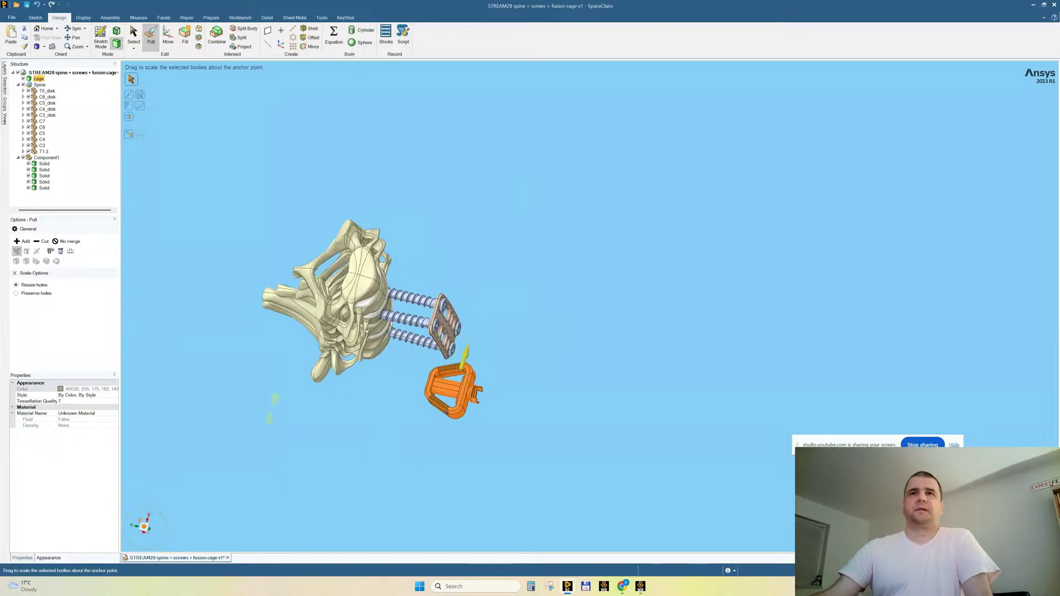
{"action": "left_click", "coordinate": [168, 38]}
{"action": "left_click_drag", "start_coordinate": [454, 358], "coordinate": [453, 282]}
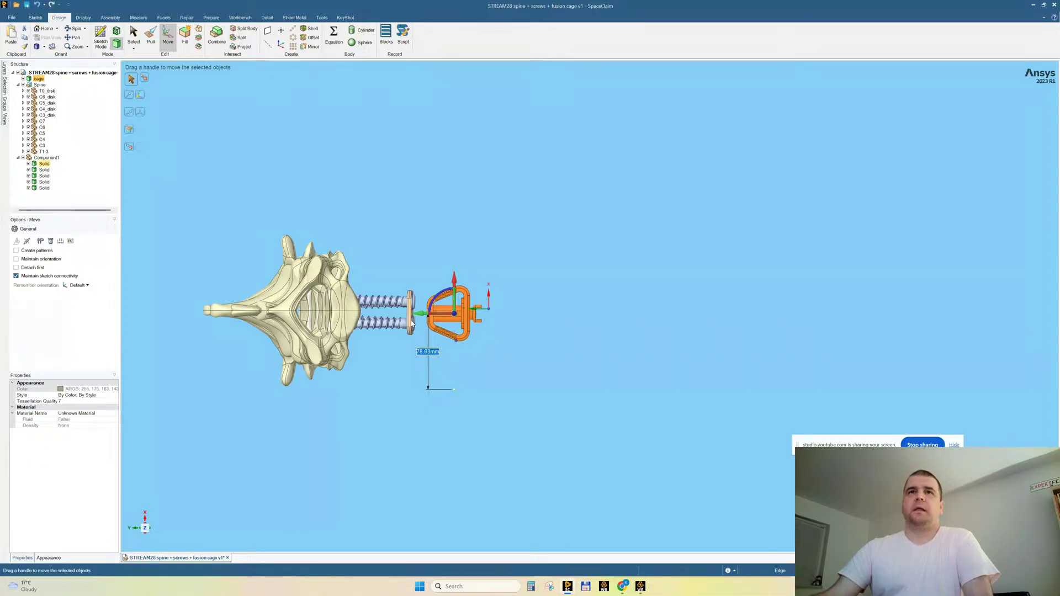
{"action": "left_click_drag", "start_coordinate": [424, 315], "coordinate": [310, 321]}
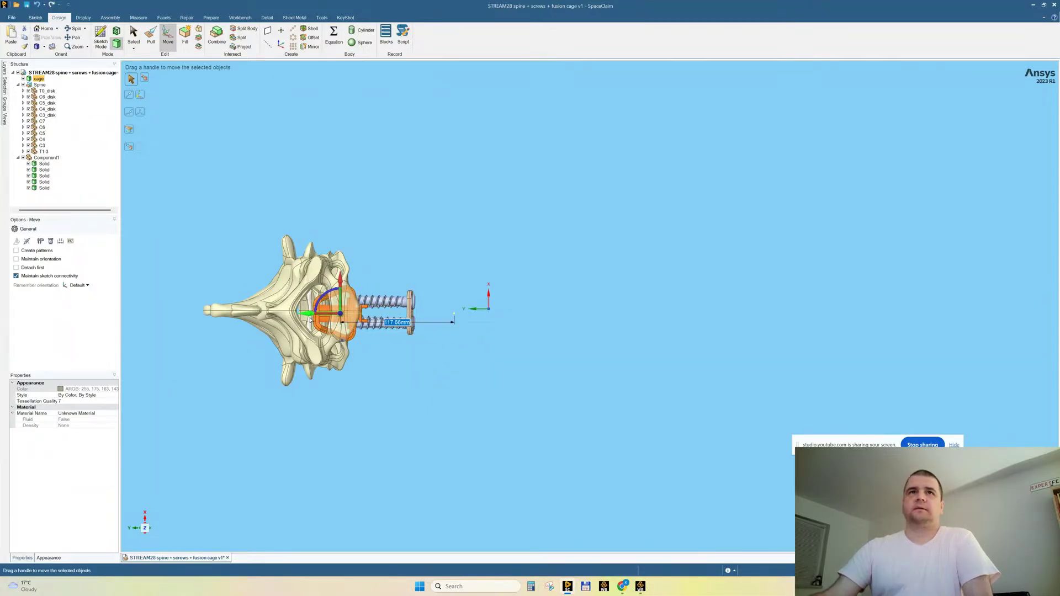
Move the cage about 31 mm down along the vertical axis to the disk space below the upper screws.
{"action": "middle_click_drag", "start_coordinate": [399, 390], "coordinate": [388, 310]}
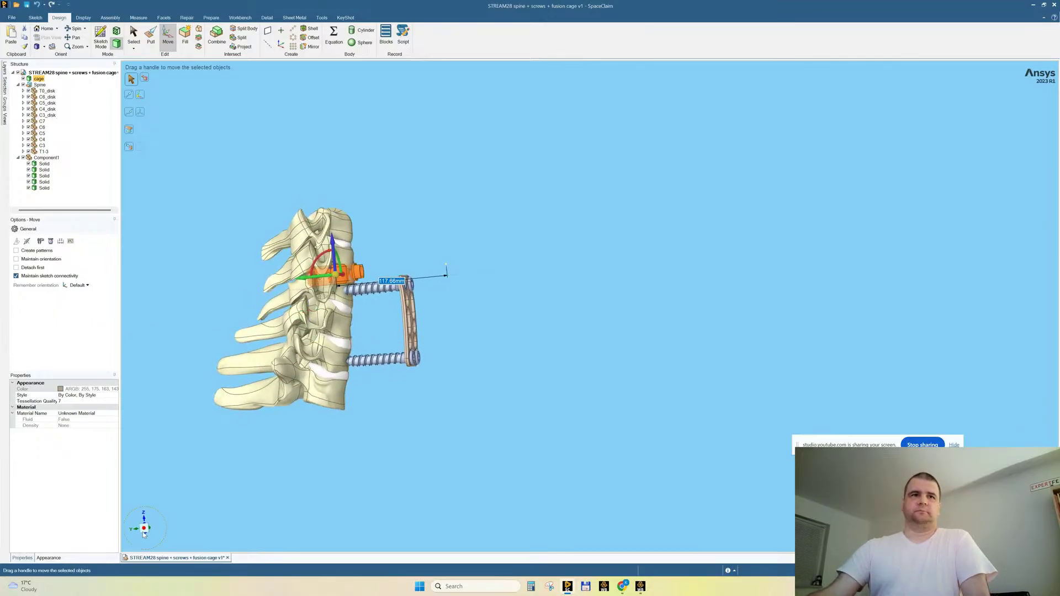
{"action": "middle_click_drag", "start_coordinate": [323, 317], "coordinate": [220, 352]}
{"action": "scroll", "coordinate": [280, 219], "scroll_direction": "up", "scroll_amount": 3}
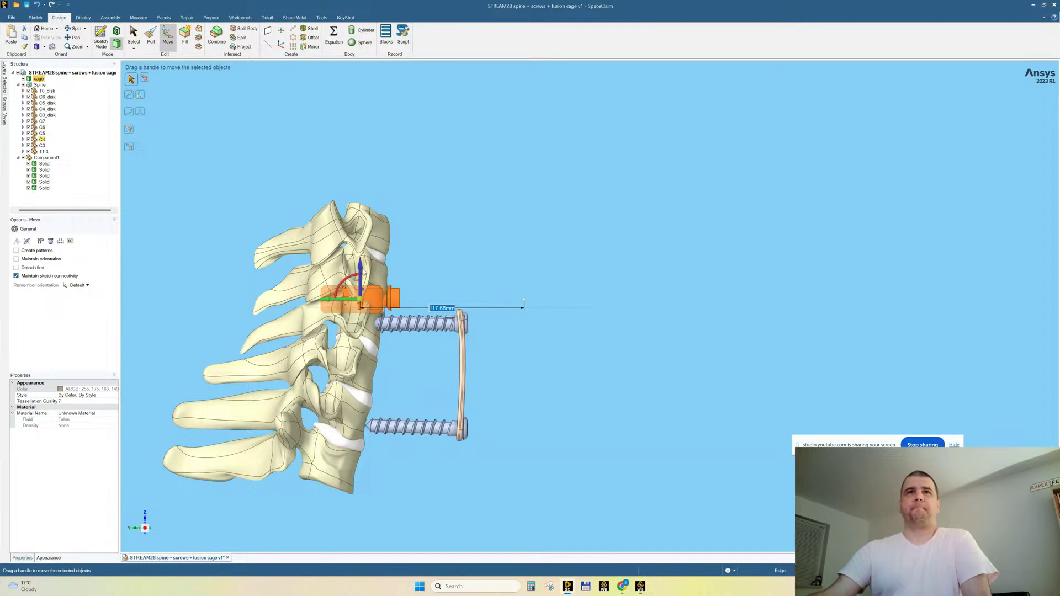
{"action": "left_click_drag", "start_coordinate": [360, 267], "coordinate": [352, 312]}
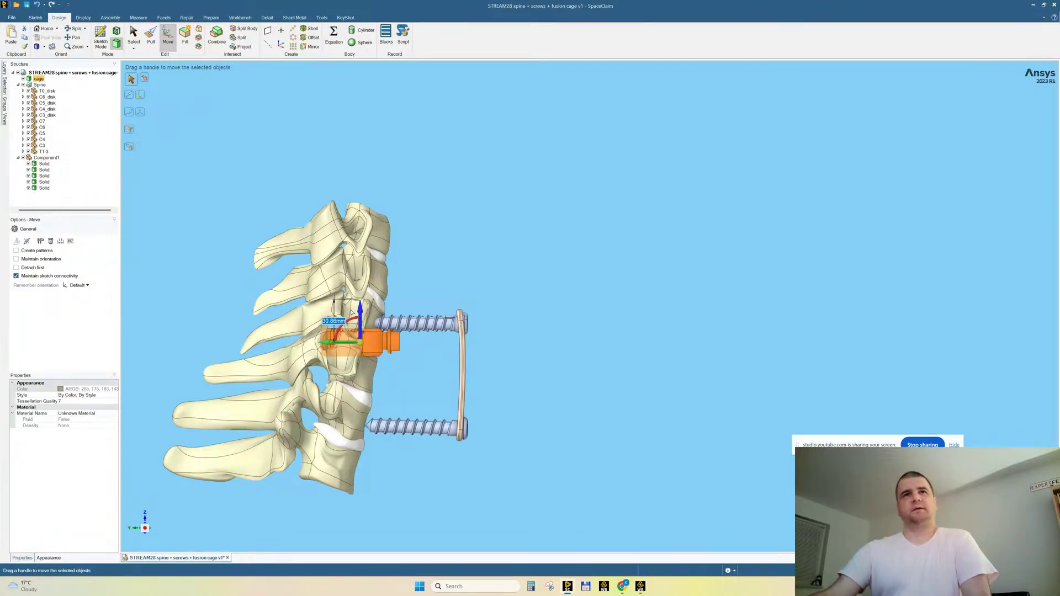
Scale the cage down again by a factor of 0.7 about an anchor point on its body.
{"action": "scroll", "coordinate": [346, 344], "scroll_direction": "up", "scroll_amount": 5}
{"action": "middle_click_drag", "start_coordinate": [346, 344], "coordinate": [500, 202]}
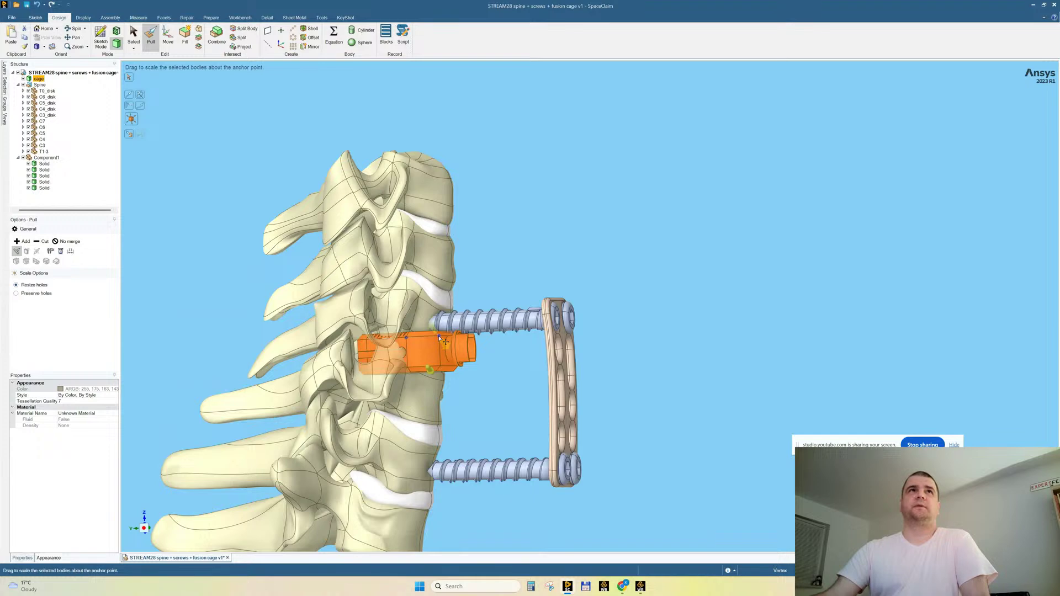
{"action": "middle_click_drag", "start_coordinate": [549, 241], "coordinate": [523, 239]}
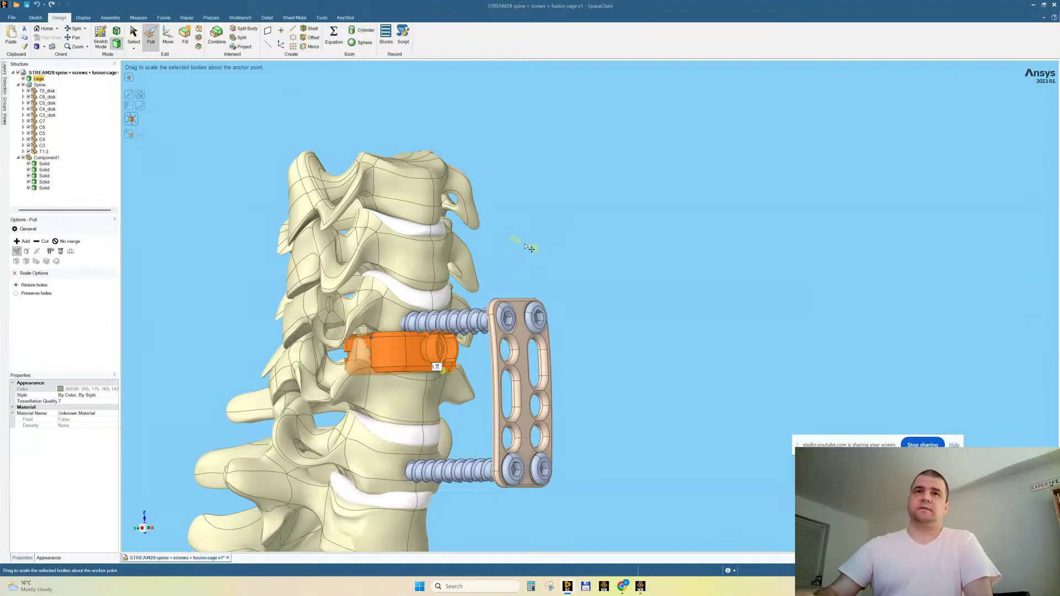
{"action": "middle_click_drag", "start_coordinate": [528, 248], "coordinate": [559, 226]}
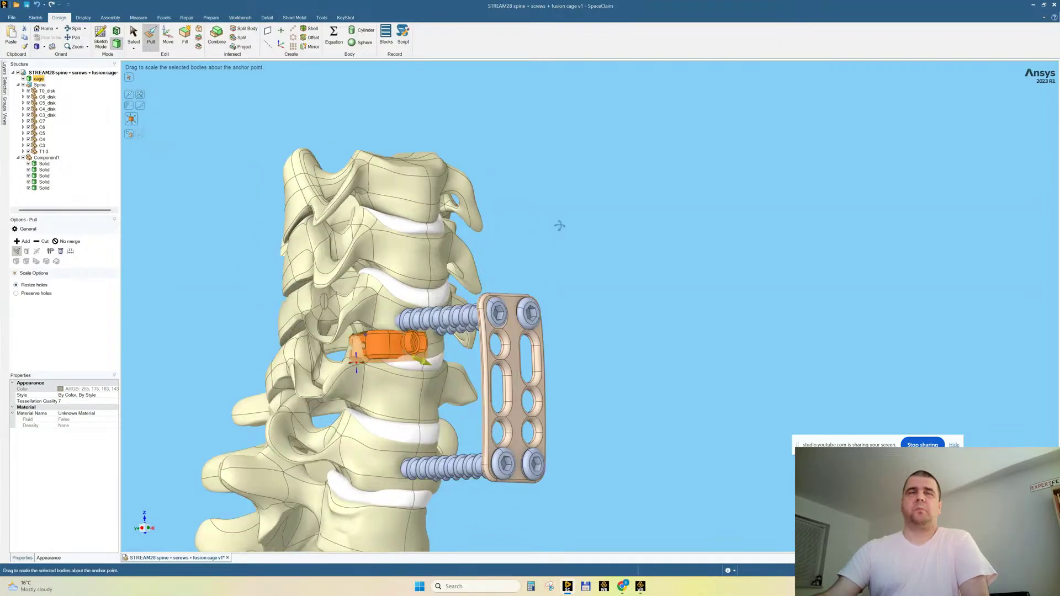
Hide the plate in the front view, keeping the four screws and the cage shown.
{"action": "left_click", "coordinate": [168, 35]}
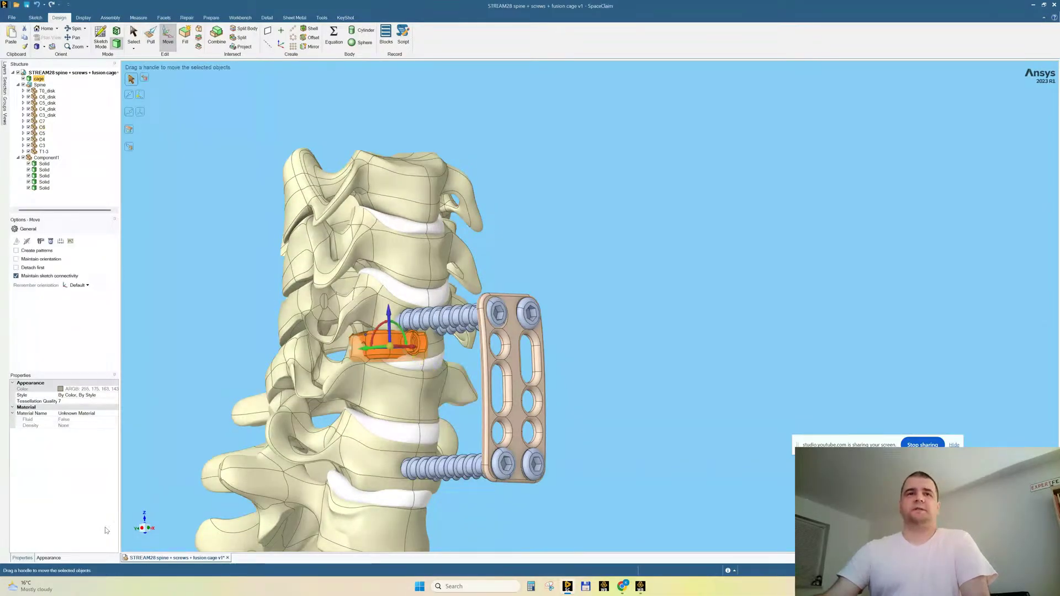
{"action": "left_click", "coordinate": [150, 530]}
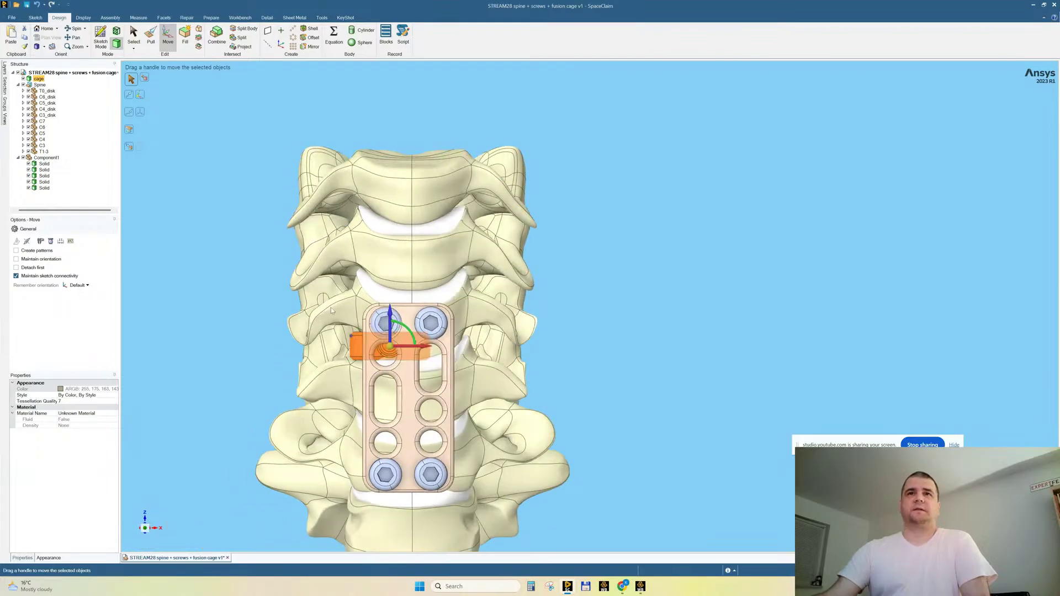
{"action": "left_click", "coordinate": [405, 418]}
{"action": "right_click", "coordinate": [405, 417]}
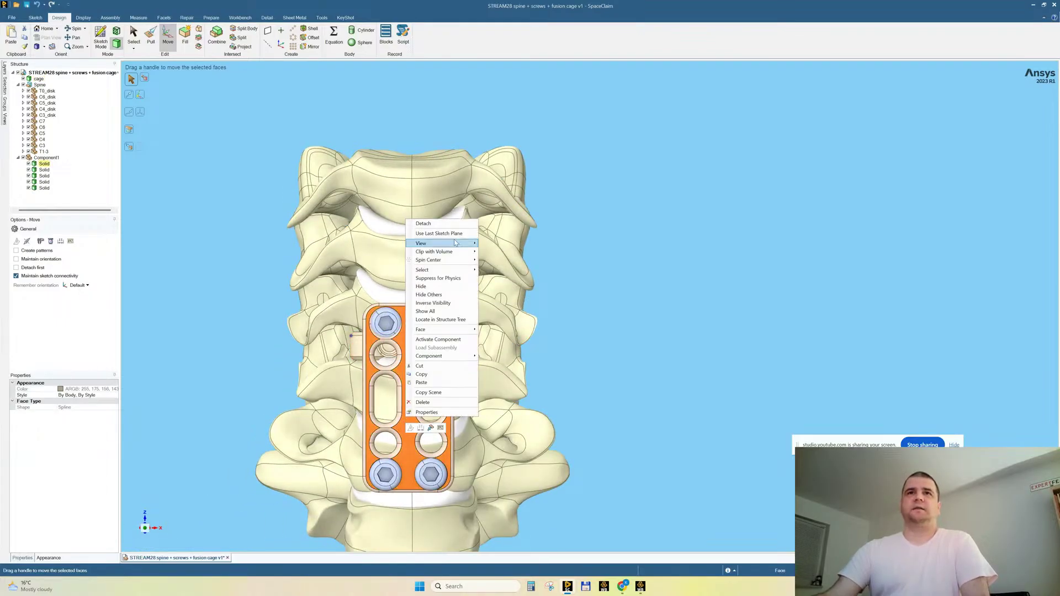
{"action": "left_click", "coordinate": [430, 288]}
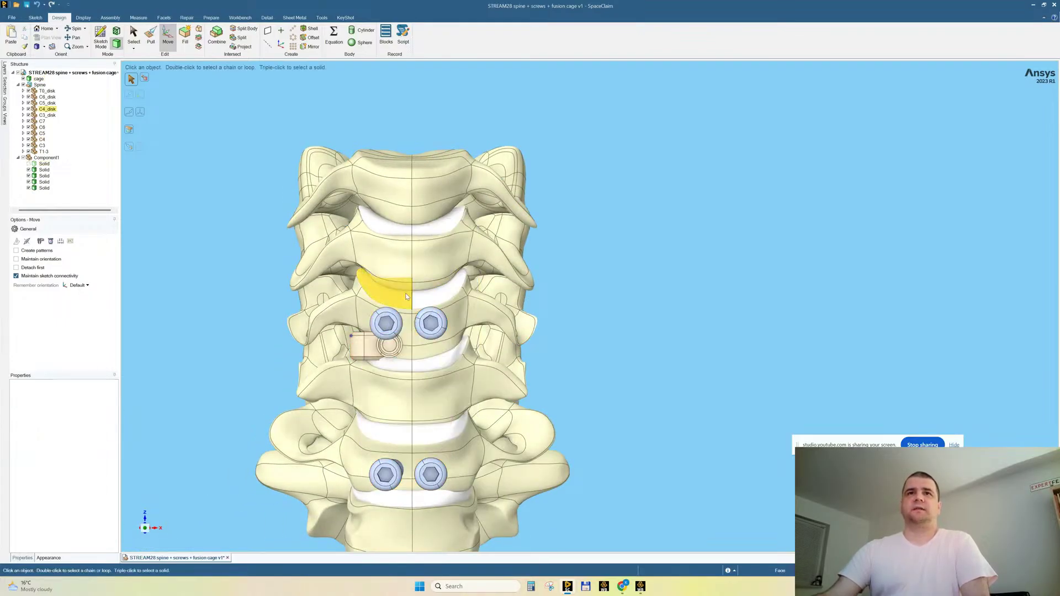
Make the C5 vertebra transparent with a style override.
{"action": "left_click", "coordinate": [347, 320]}
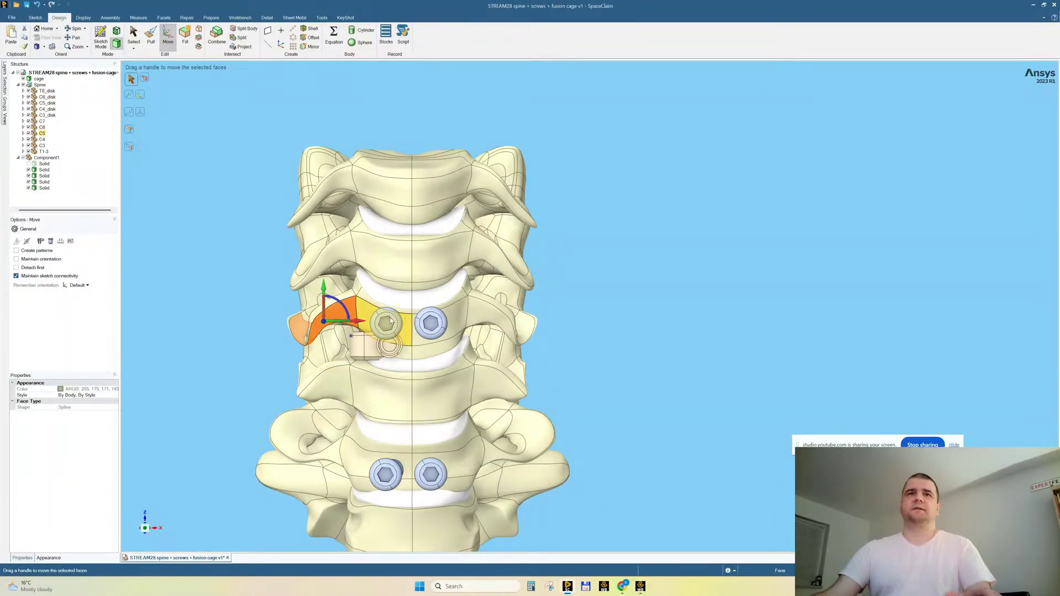
{"action": "key", "text": "Escape"}
{"action": "key", "text": "Escape"}
{"action": "left_click", "coordinate": [347, 313]}
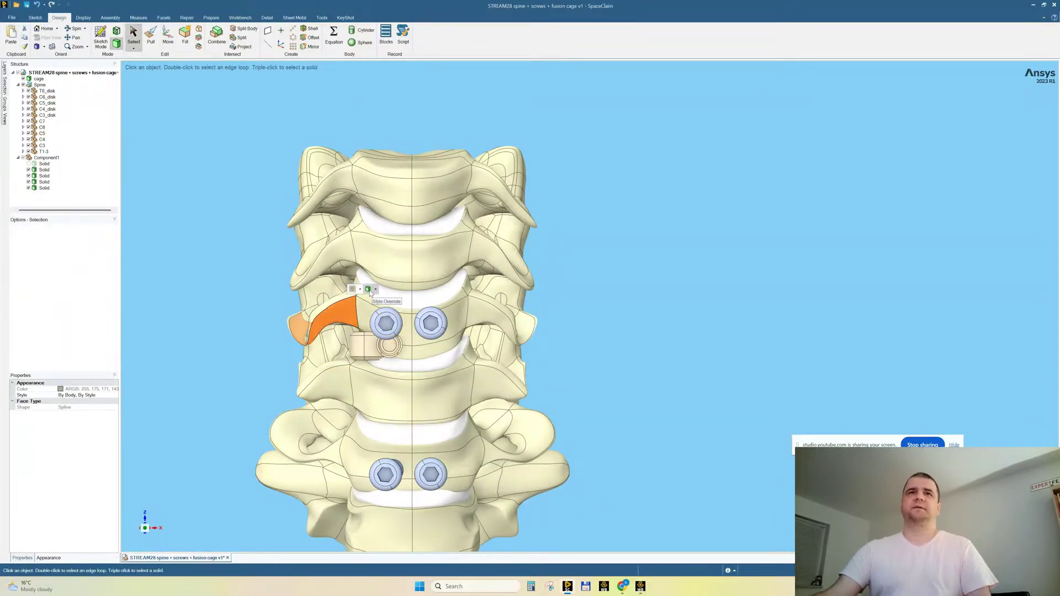
{"action": "left_click", "coordinate": [370, 291]}
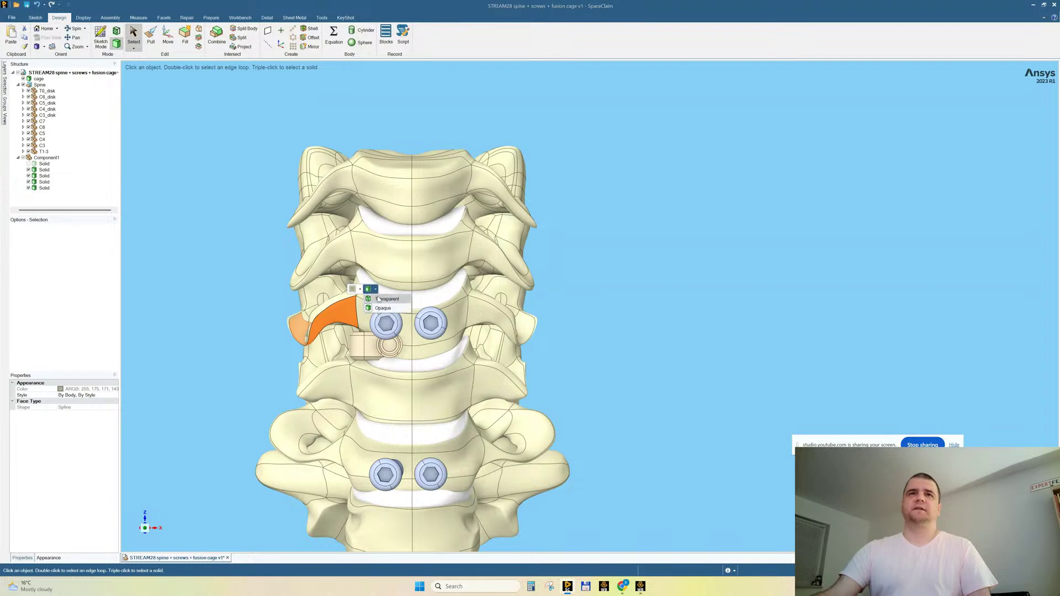
{"action": "left_click", "coordinate": [374, 298]}
{"action": "left_click", "coordinate": [198, 343]}
Make the C6 vertebra transparent as well and clear the selection.
{"action": "left_click", "coordinate": [320, 394]}
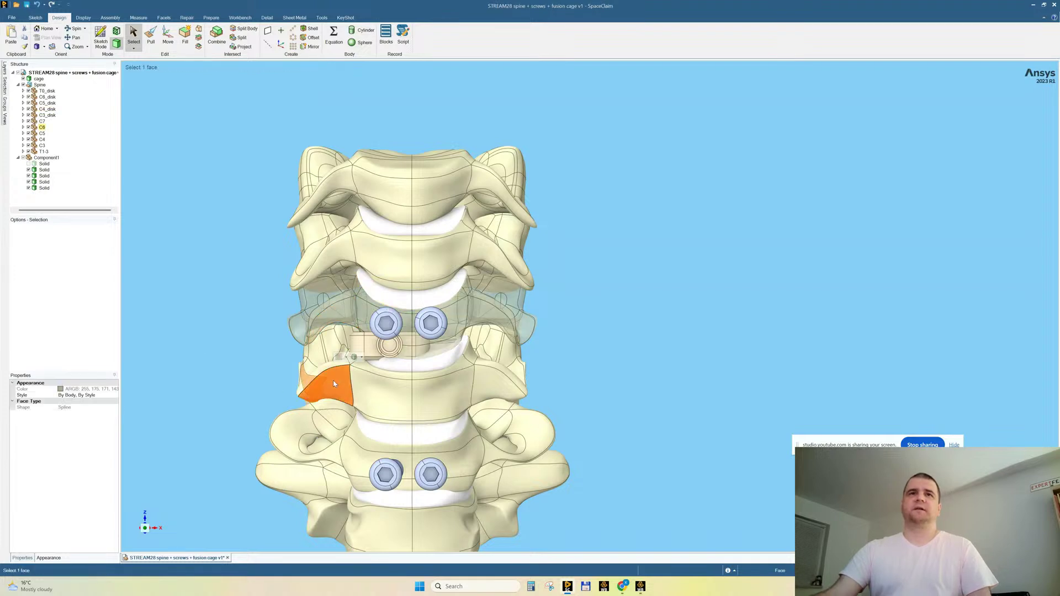
{"action": "left_click", "coordinate": [356, 357]}
{"action": "left_click", "coordinate": [374, 367]}
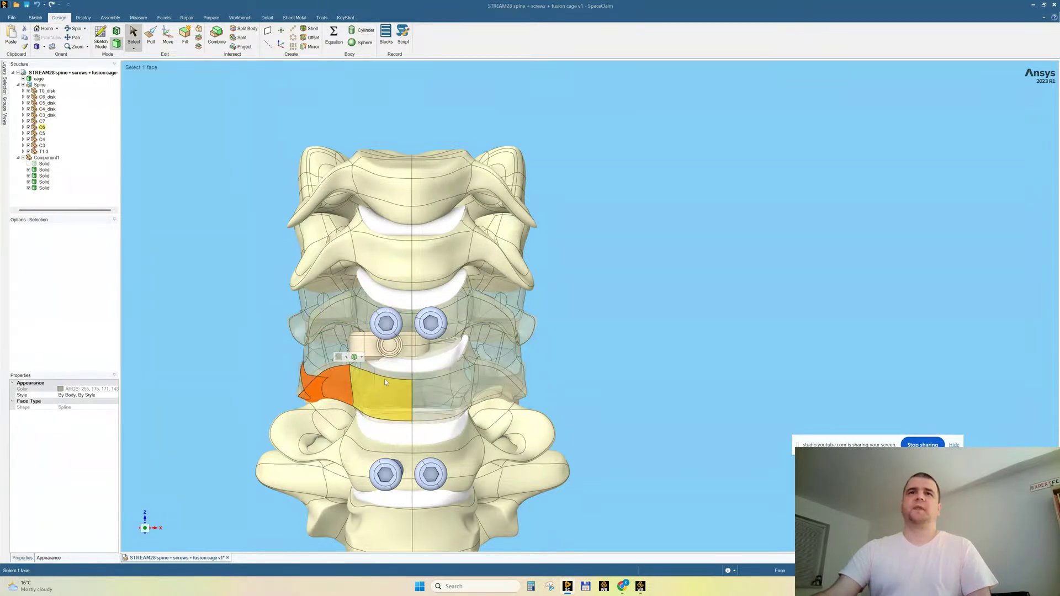
{"action": "left_click", "coordinate": [628, 320]}
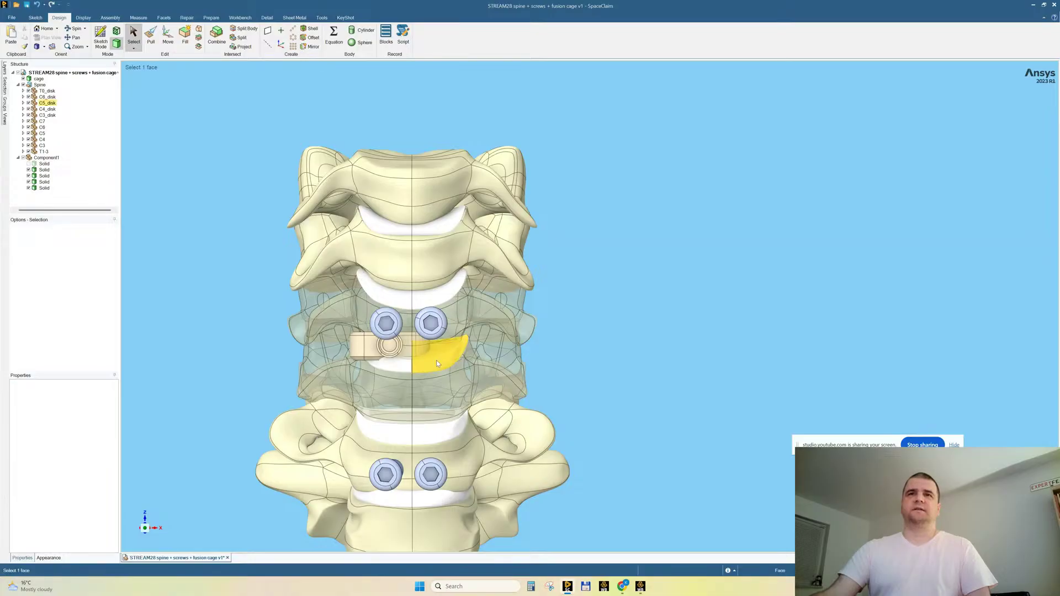
Hide the C5 disk and move the cage about 10.99 mm along positive X to centre it on the spine's midline.
{"action": "left_click", "coordinate": [397, 373]}
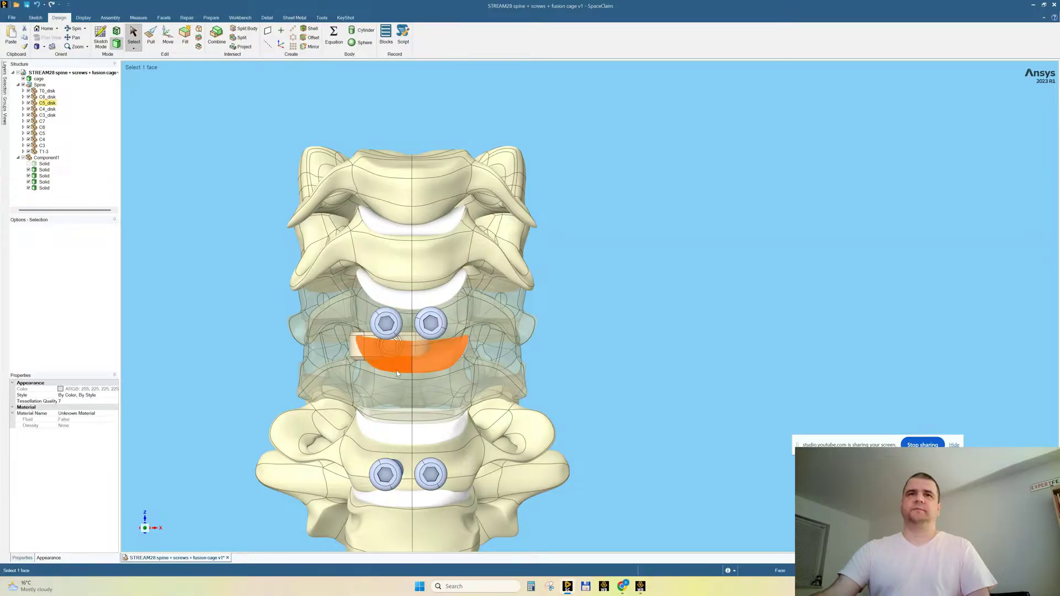
{"action": "left_click", "coordinate": [581, 346]}
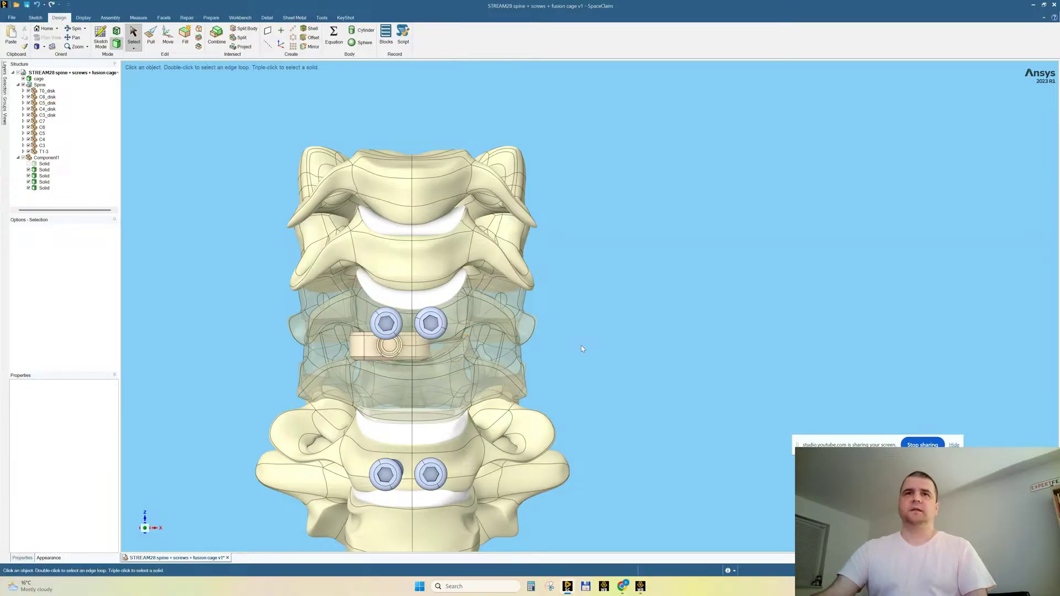
{"action": "triple_click", "coordinate": [369, 352]}
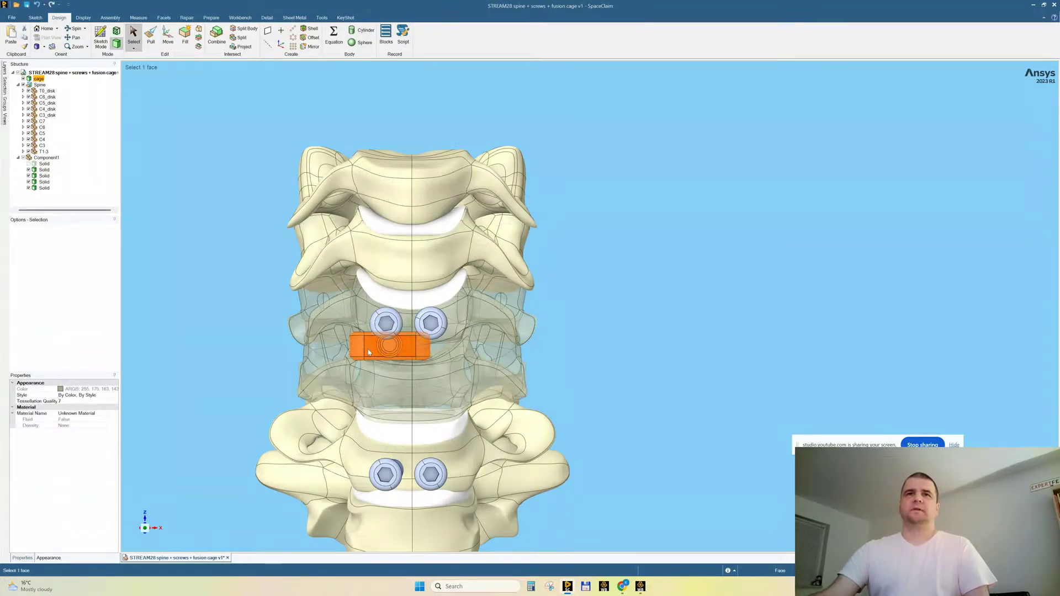
{"action": "left_click", "coordinate": [168, 38]}
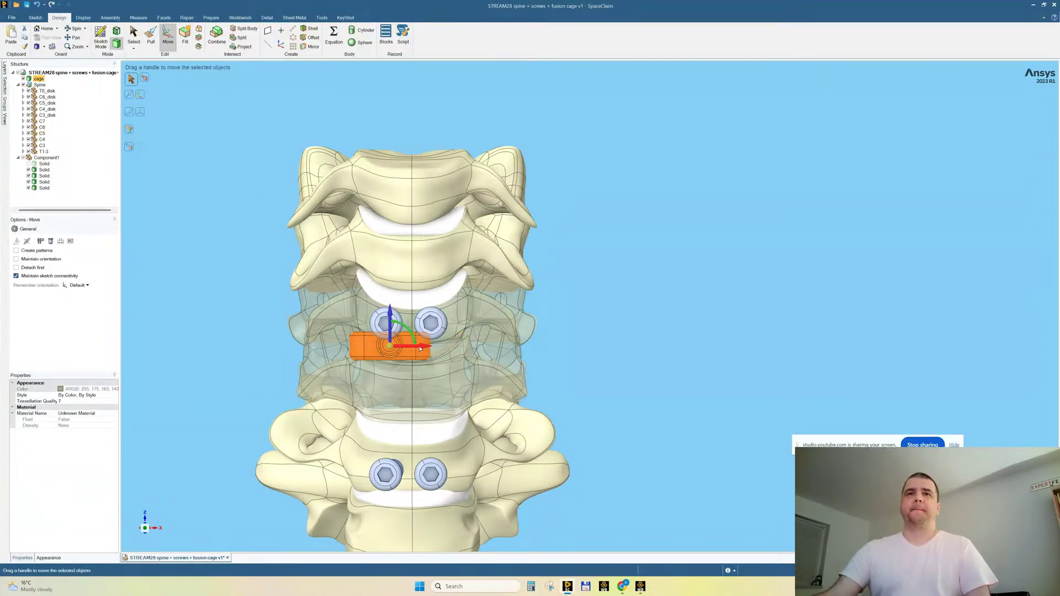
{"action": "left_click_drag", "start_coordinate": [420, 348], "coordinate": [442, 348]}
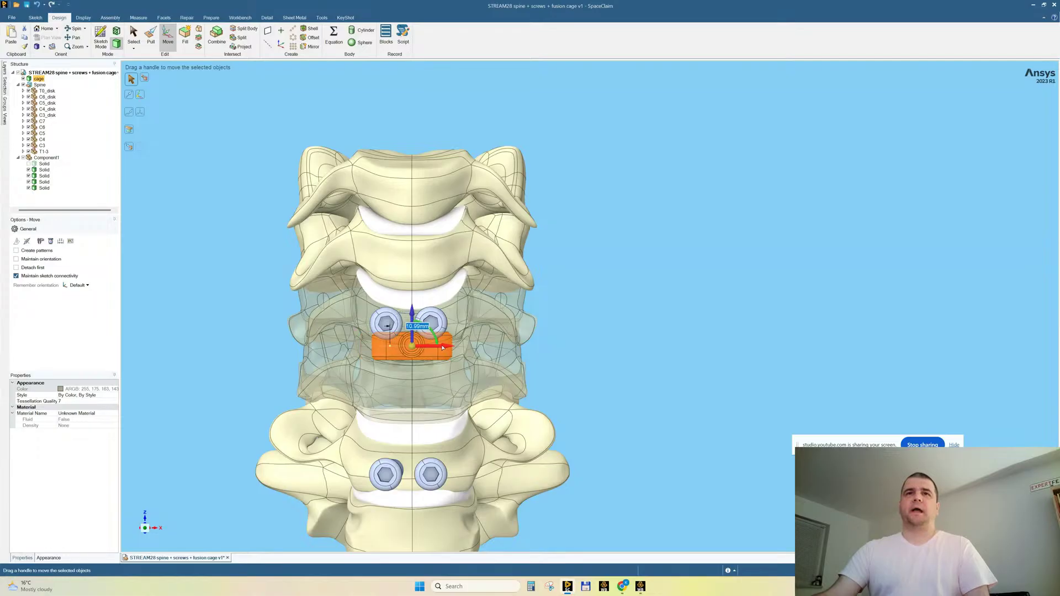
{"action": "scroll", "coordinate": [442, 348], "scroll_direction": "up", "scroll_amount": 5}
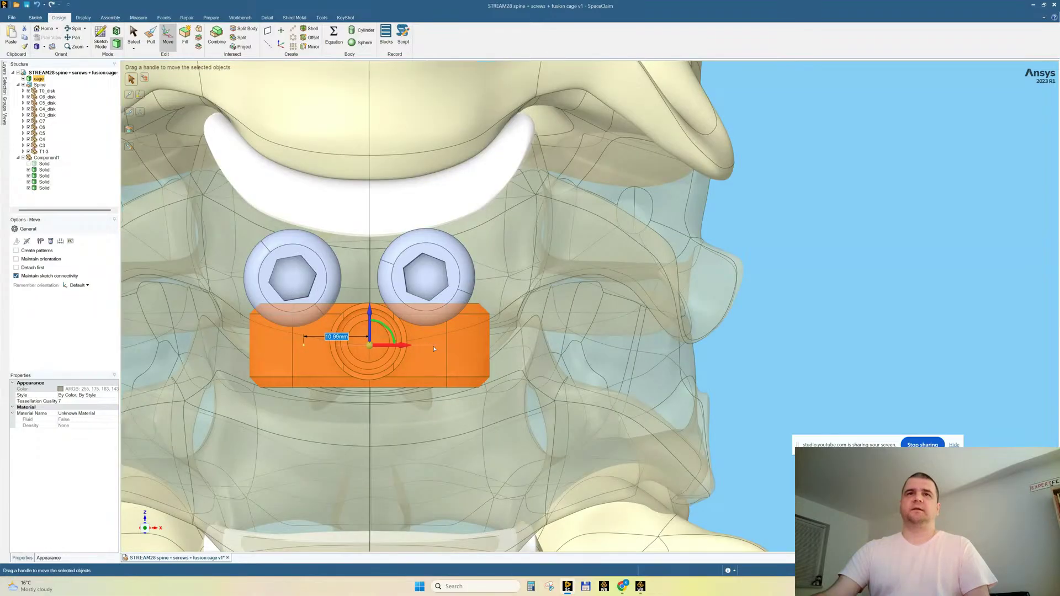
{"action": "scroll", "coordinate": [434, 348], "scroll_direction": "up", "scroll_amount": 5}
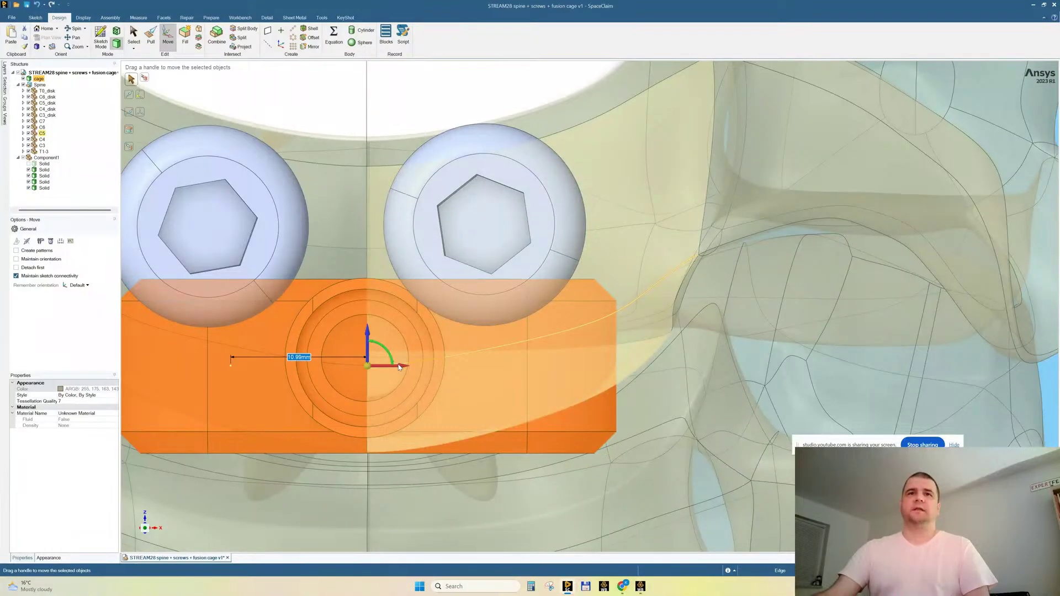
Tilt the cage to match the angle of the disc space between C5 and C6, and lower it about 2.4 mm.
{"action": "scroll", "coordinate": [399, 367], "scroll_direction": "down", "scroll_amount": 10}
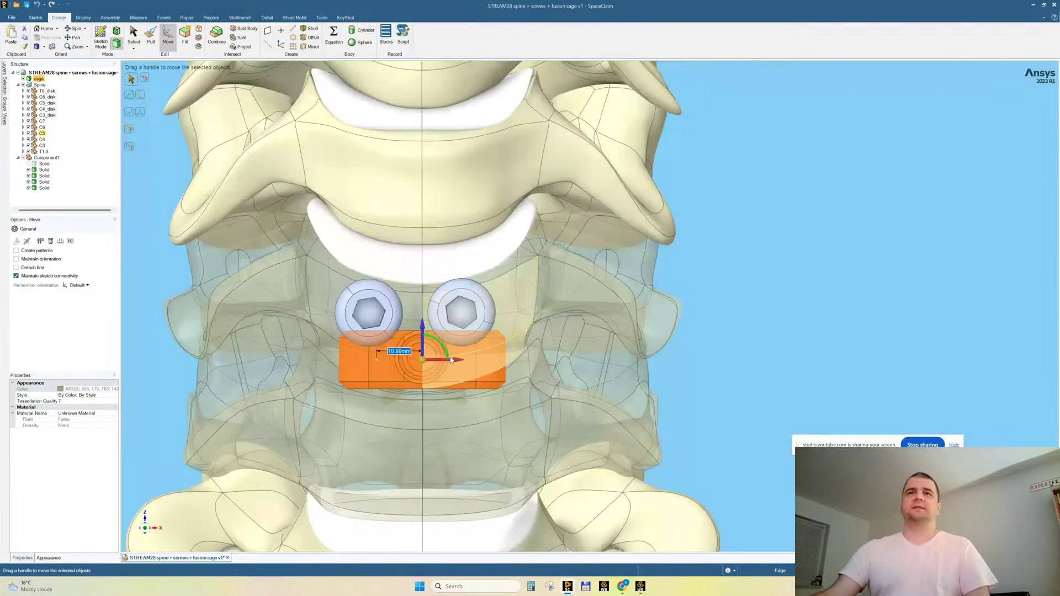
{"action": "left_click", "coordinate": [142, 529]}
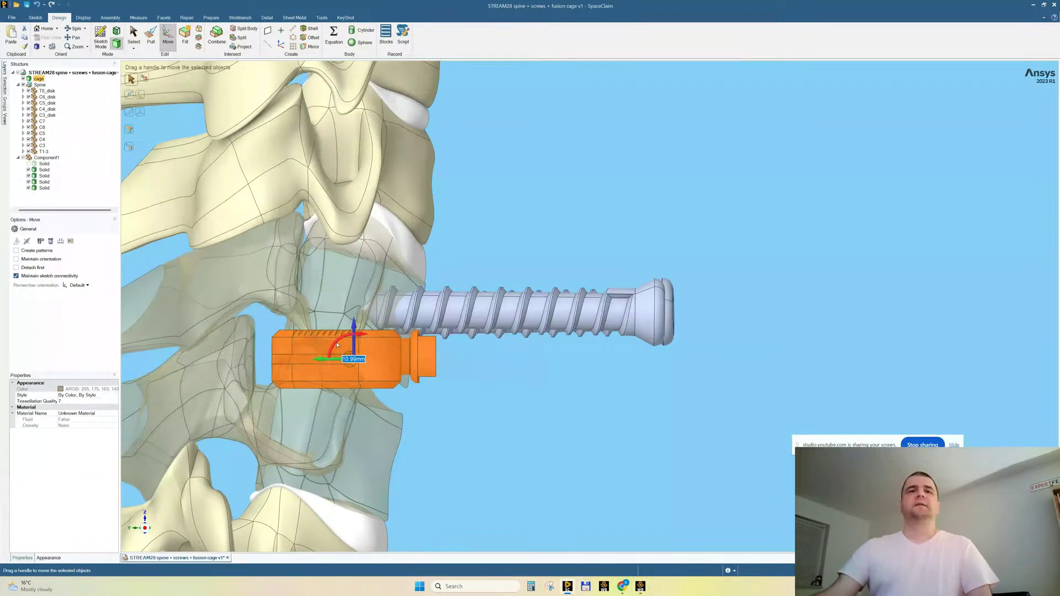
{"action": "left_click_drag", "start_coordinate": [338, 345], "coordinate": [342, 371]}
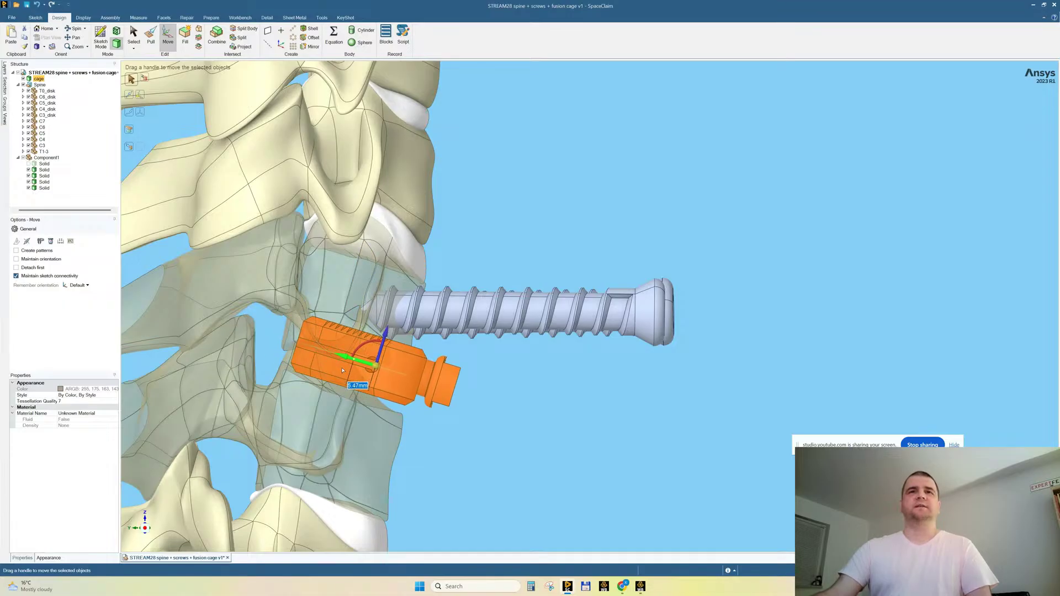
{"action": "left_click_drag", "start_coordinate": [386, 339], "coordinate": [381, 347]}
Slide the cage farther back along its own axis into the C5–C6 disc space and deselect it.
{"action": "middle_click_drag", "start_coordinate": [388, 352], "coordinate": [481, 374]}
{"action": "scroll", "coordinate": [548, 363], "scroll_direction": "down", "scroll_amount": 5}
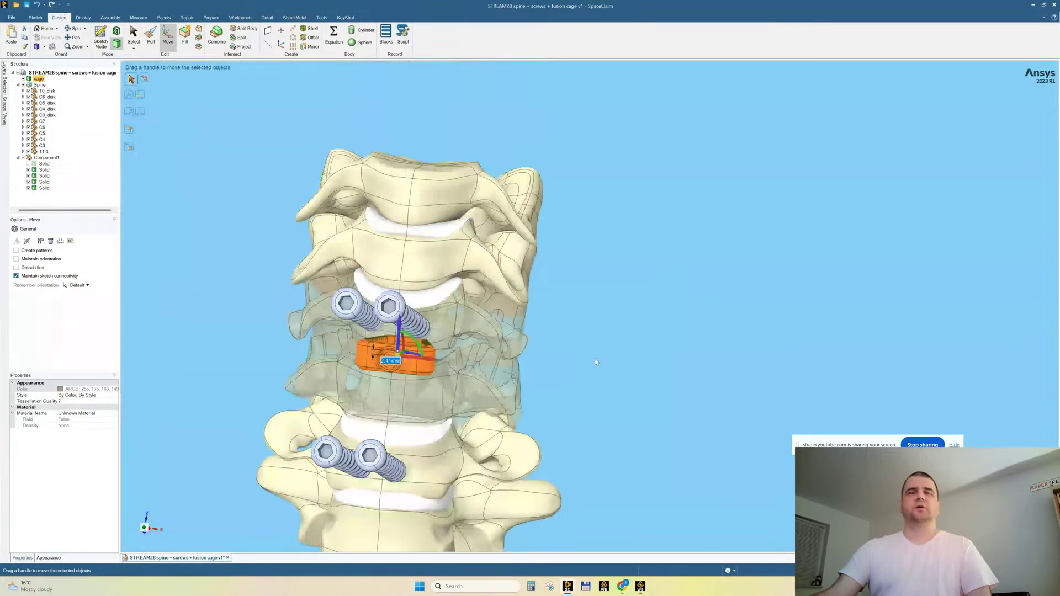
{"action": "scroll", "coordinate": [382, 362], "scroll_direction": "up", "scroll_amount": 6}
{"action": "middle_click_drag", "start_coordinate": [480, 381], "coordinate": [418, 378]}
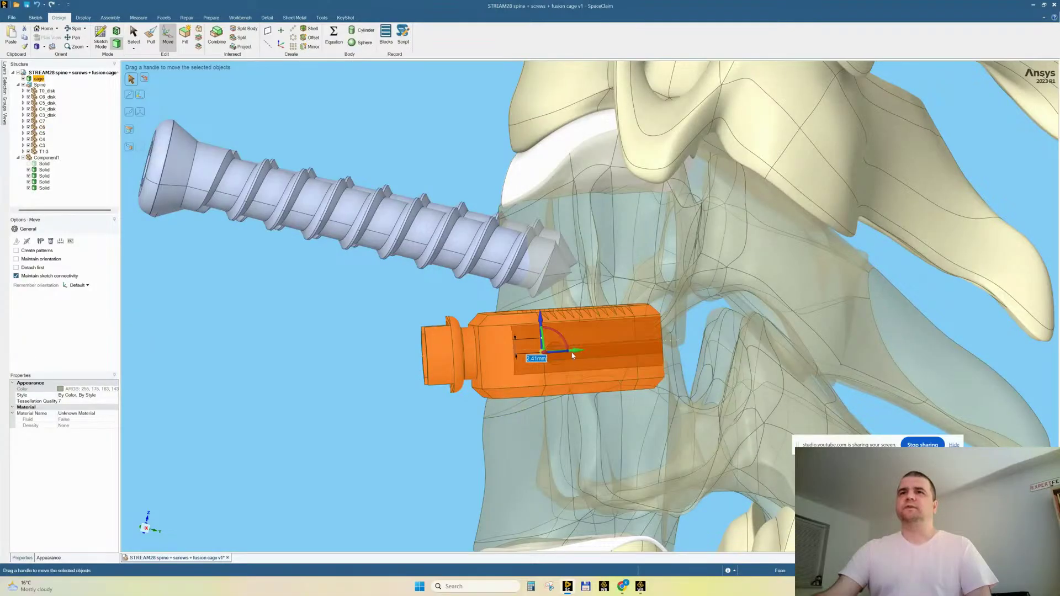
{"action": "left_click_drag", "start_coordinate": [574, 354], "coordinate": [594, 358]}
{"action": "middle_click_drag", "start_coordinate": [594, 358], "coordinate": [657, 362]}
{"action": "scroll", "coordinate": [420, 301], "scroll_direction": "down", "scroll_amount": 5}
{"action": "left_click", "coordinate": [579, 288]}
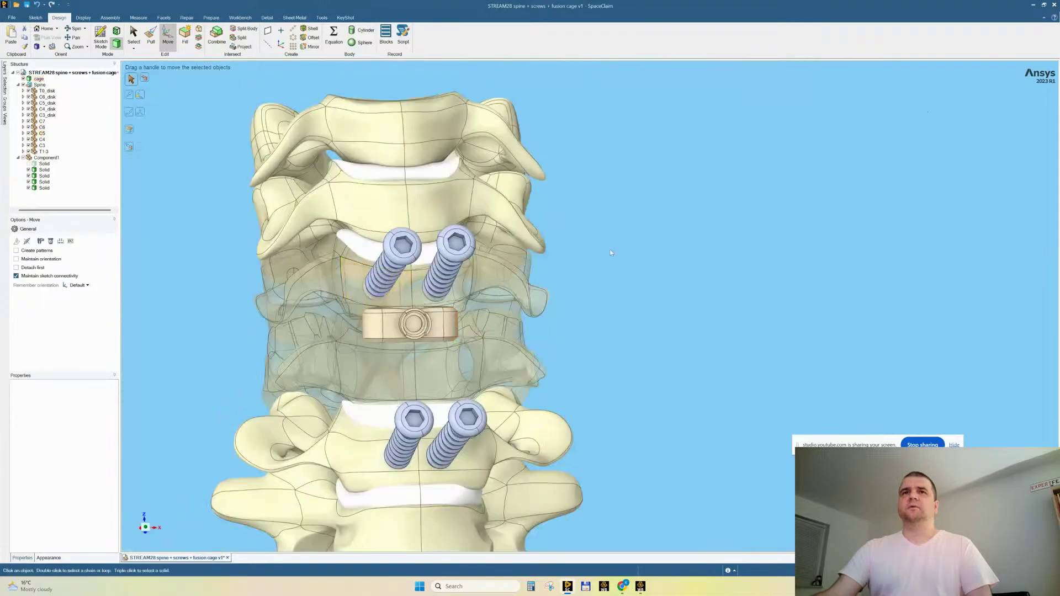
{"action": "middle_click_drag", "start_coordinate": [577, 289], "coordinate": [671, 279]}
{"action": "middle_click_drag", "start_coordinate": [564, 326], "coordinate": [561, 326]}
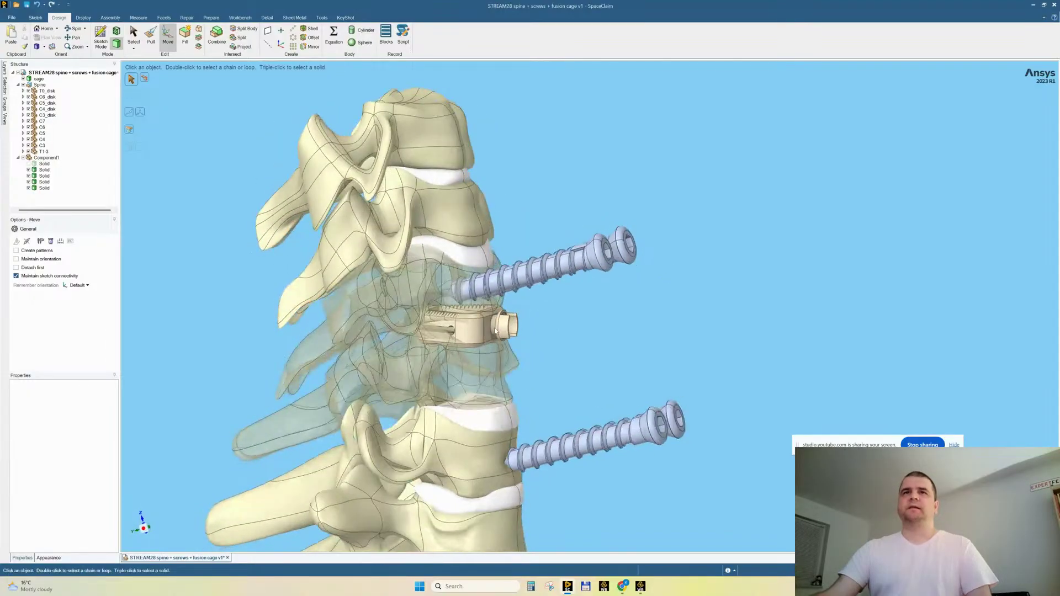
{"action": "scroll", "coordinate": [560, 325], "scroll_direction": "up", "scroll_amount": 3}
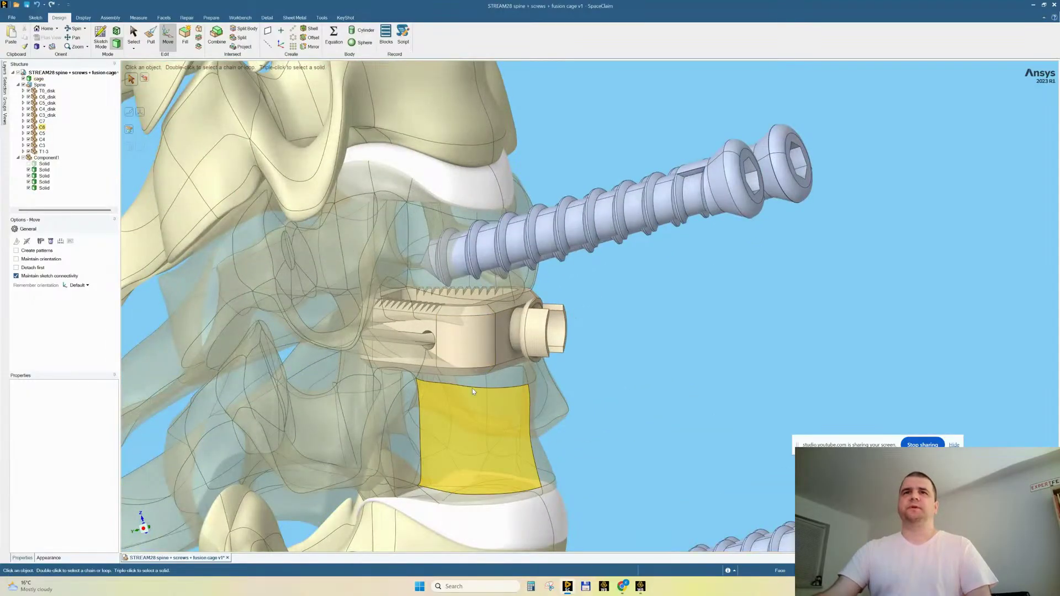
{"action": "scroll", "coordinate": [474, 387], "scroll_direction": "down", "scroll_amount": 3}
{"action": "left_click", "coordinate": [151, 36]}
{"action": "left_click", "coordinate": [487, 414]}
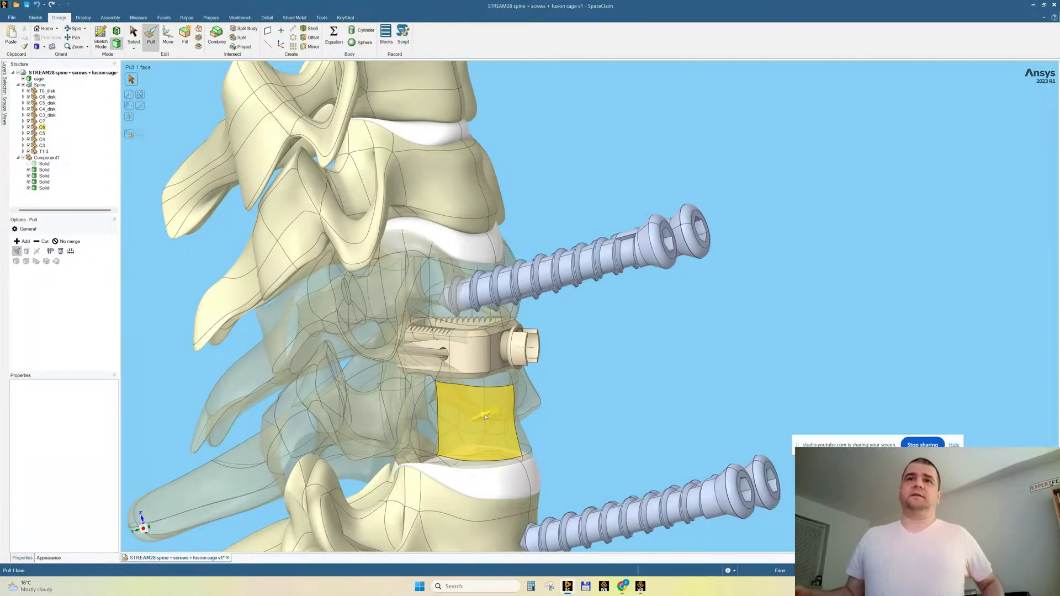
{"action": "left_click", "coordinate": [434, 355]}
{"action": "left_click", "coordinate": [485, 357]}
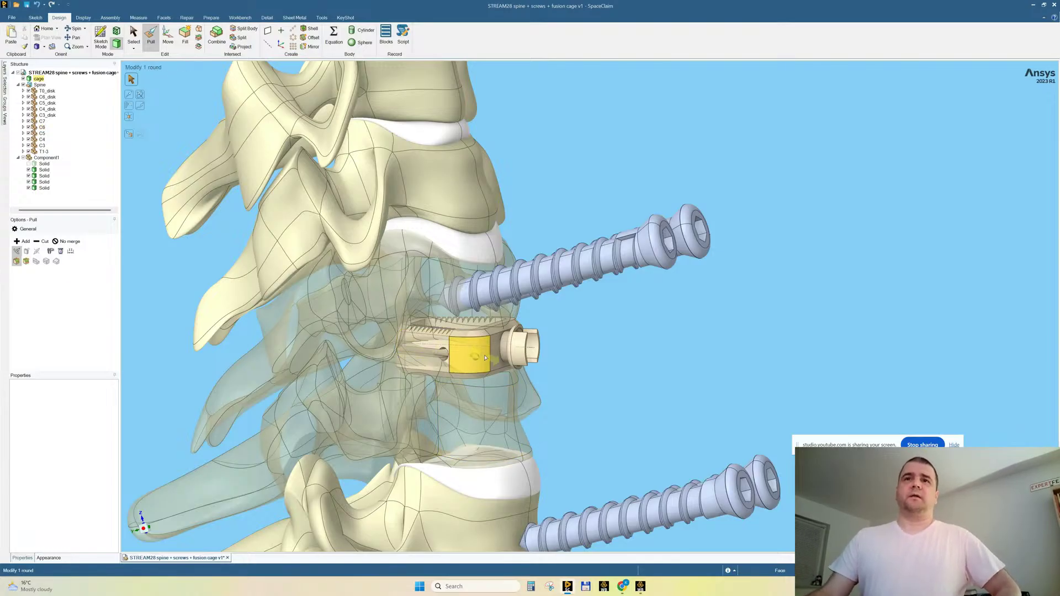
{"action": "left_click", "coordinate": [538, 307]}
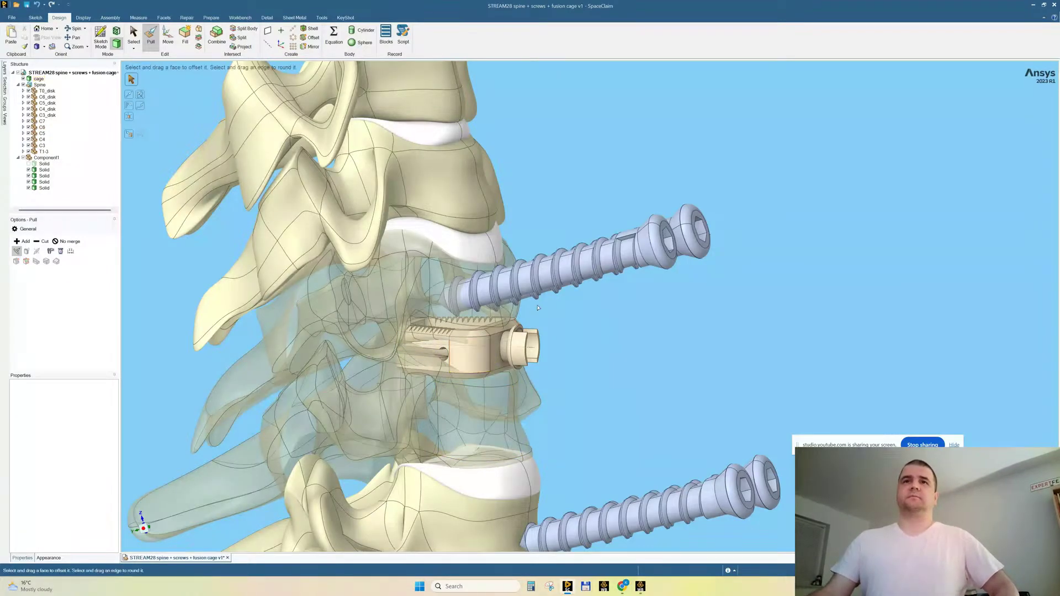
{"action": "left_click", "coordinate": [486, 377]}
{"action": "left_click", "coordinate": [477, 358]}
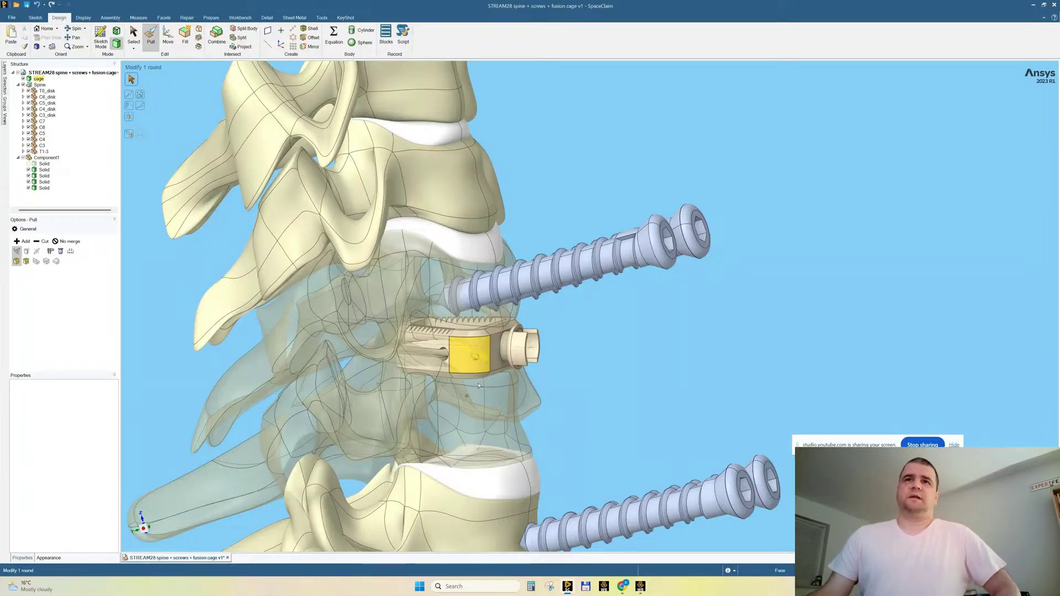
{"action": "left_click", "coordinate": [620, 357]}
{"action": "mouse_move", "coordinate": [620, 356]}
{"action": "middle_mouse_down"}
{"action": "mouse_move", "coordinate": [631, 331]}
{"action": "mouse_move", "coordinate": [635, 351]}
{"action": "middle_mouse_up"}
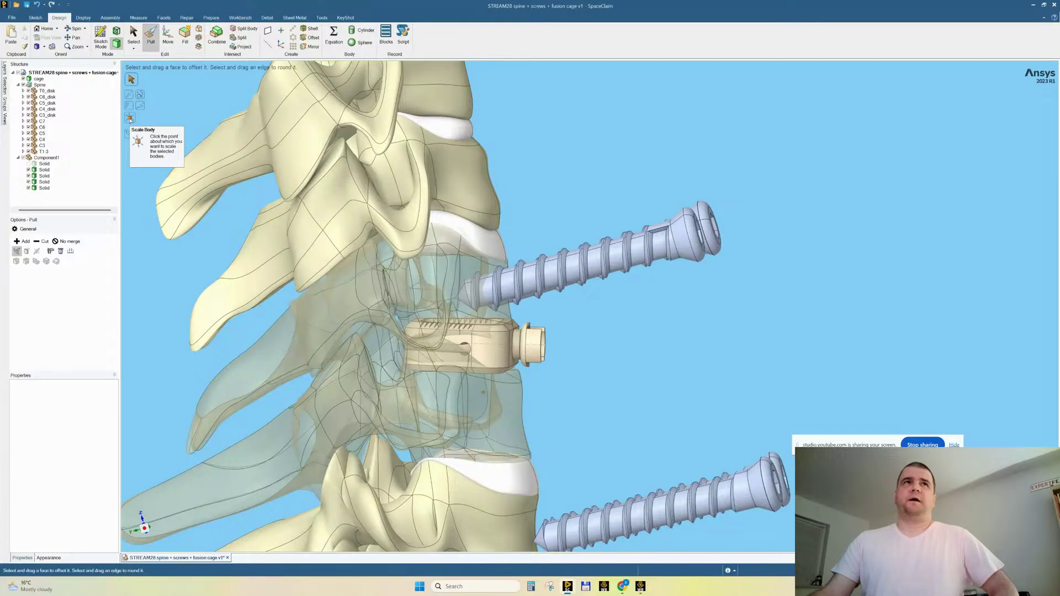
{"action": "left_click", "coordinate": [130, 120]}
{"action": "middle_click_drag", "start_coordinate": [615, 356], "coordinate": [536, 345]}
{"action": "middle_click_drag", "start_coordinate": [381, 360], "coordinate": [391, 382]}
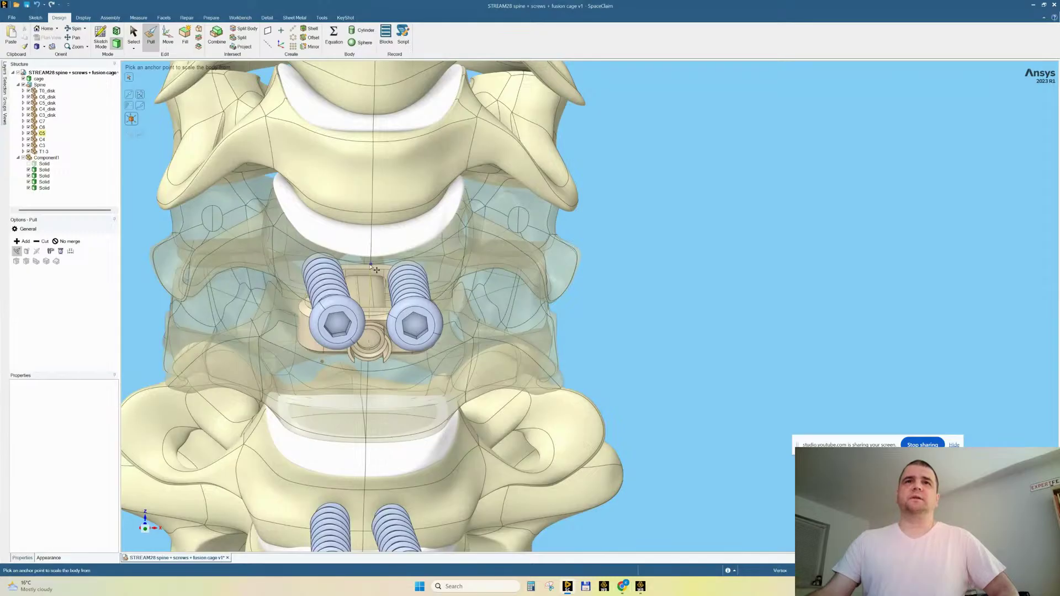
{"action": "key", "text": "Escape"}
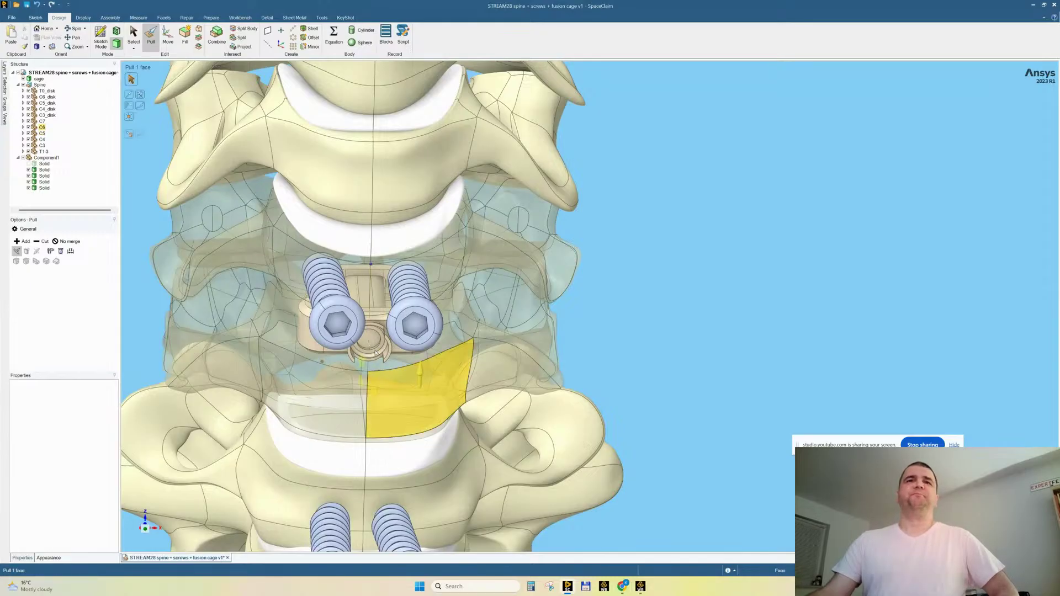
Scale the cage body down slightly about a picked anchor point, keeping the option to resize holes.
{"action": "left_click", "coordinate": [375, 352]}
{"action": "left_click", "coordinate": [403, 362]}
{"action": "middle_click_drag", "start_coordinate": [403, 362], "coordinate": [370, 234]}
{"action": "left_click", "coordinate": [451, 350]}
{"action": "left_click", "coordinate": [368, 230]}
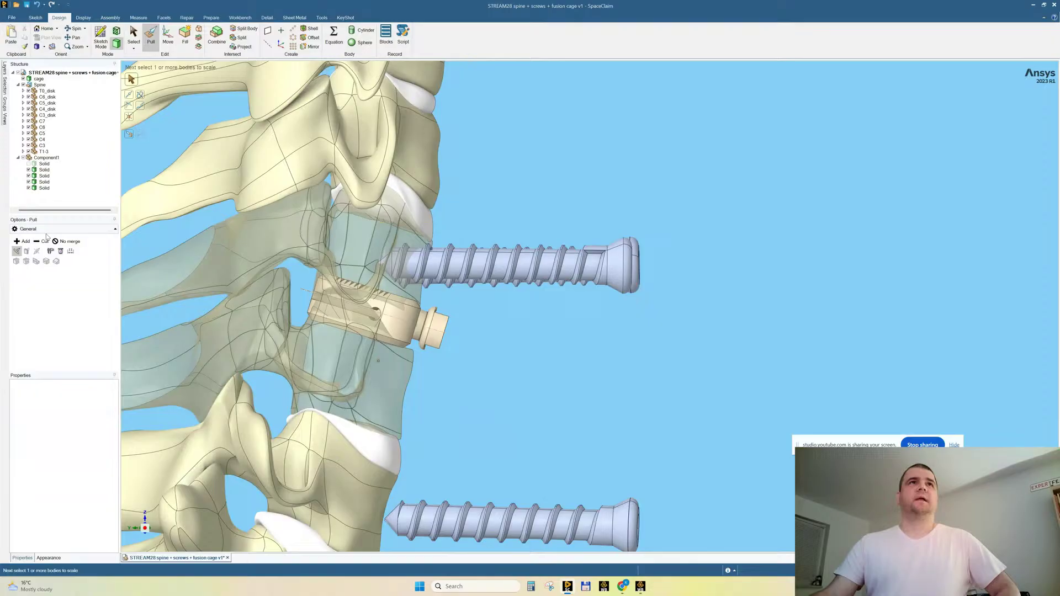
{"action": "left_click", "coordinate": [39, 78]}
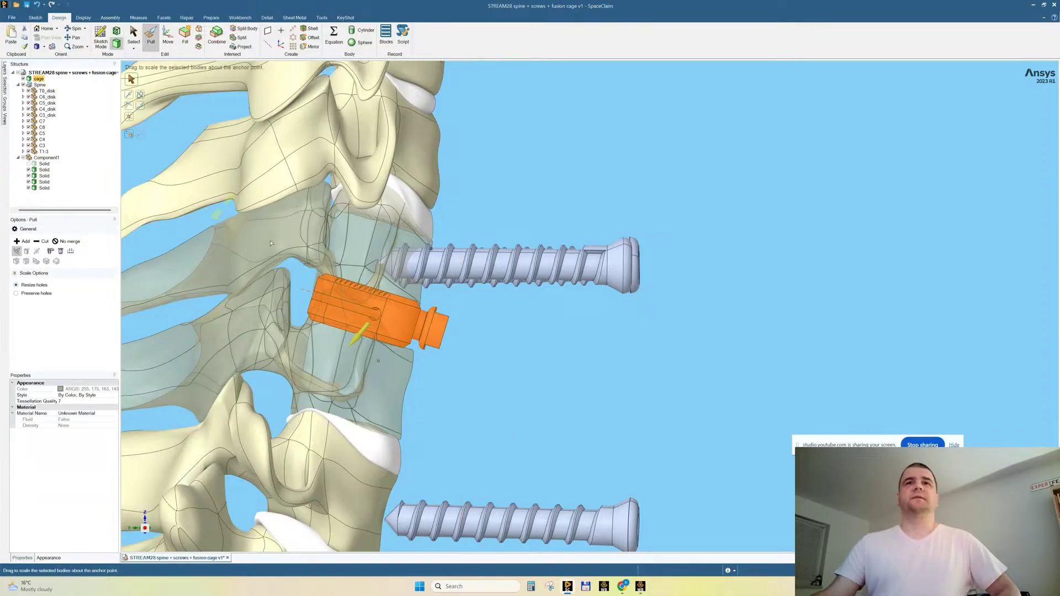
{"action": "left_click_drag", "start_coordinate": [408, 358], "coordinate": [374, 319]}
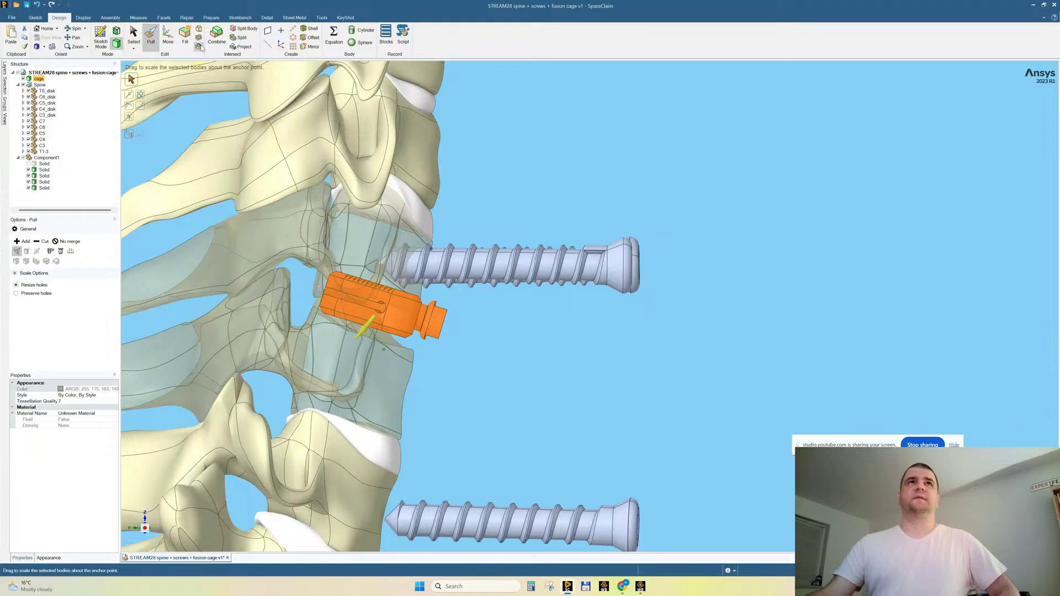
Lower the cage between the C5 and C6 vertebrae and scale its body by a factor of 0.9.
{"action": "left_click", "coordinate": [168, 36]}
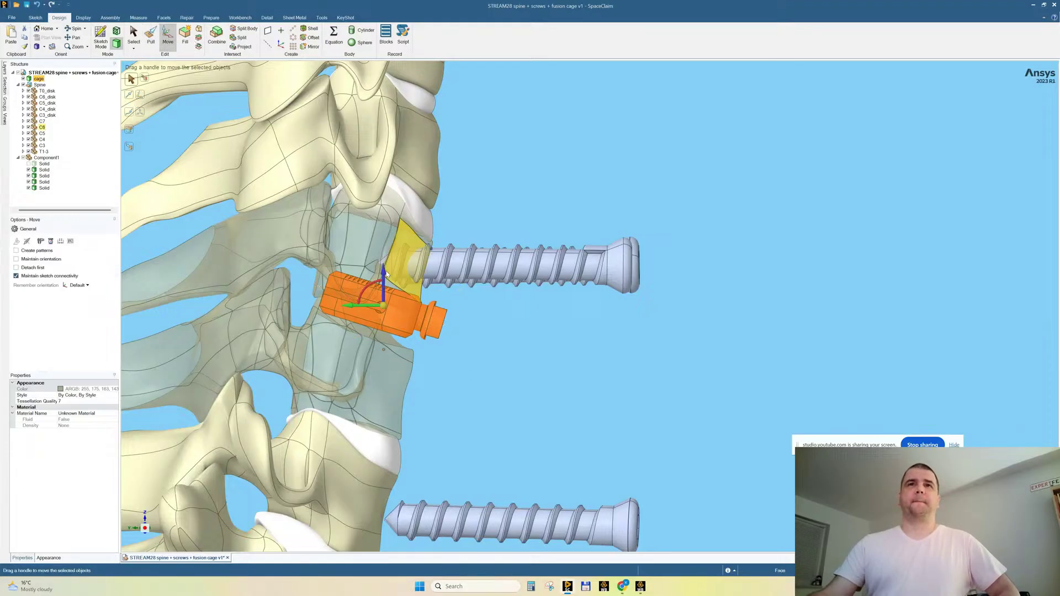
{"action": "left_click_drag", "start_coordinate": [383, 272], "coordinate": [378, 288]}
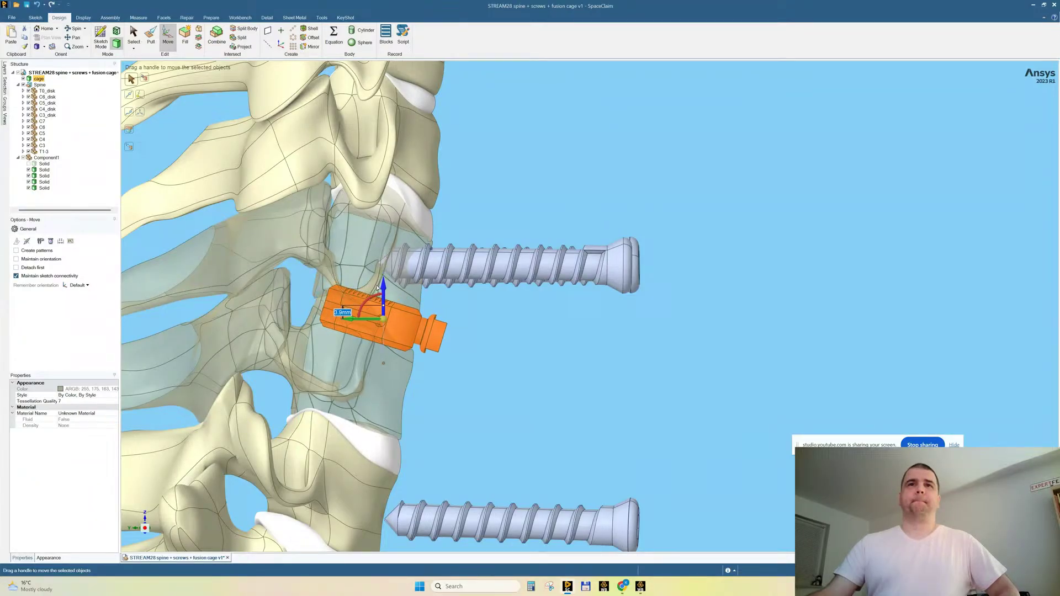
{"action": "mouse_move", "coordinate": [585, 359]}
{"action": "middle_mouse_down"}
{"action": "mouse_move", "coordinate": [502, 352]}
{"action": "mouse_move", "coordinate": [579, 355]}
{"action": "middle_mouse_up"}
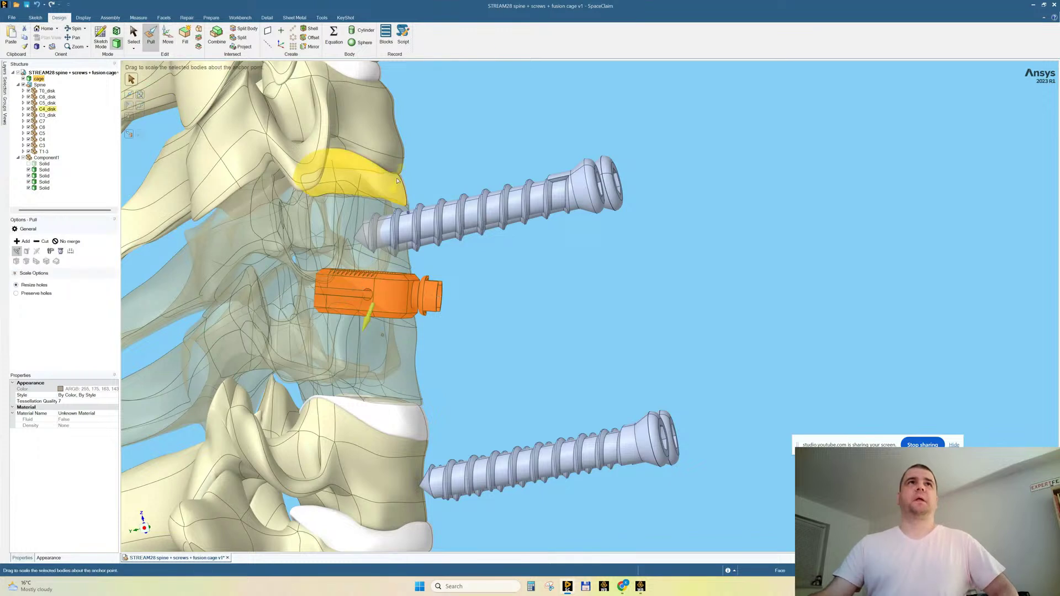
{"action": "type", "text": "0.9"}
{"action": "key", "text": "Return"}
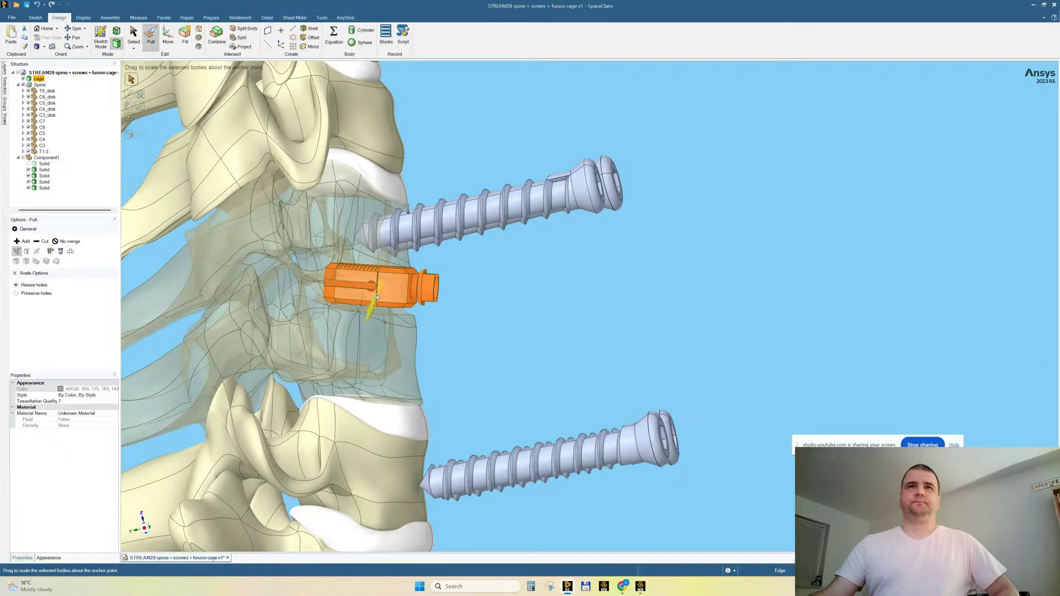
Slide the cage about 3.2 mm deeper into the disc space and lower it about 1.5 mm between C5 and C6.
{"action": "mouse_move", "coordinate": [509, 320]}
{"action": "middle_mouse_down"}
{"action": "mouse_move", "coordinate": [486, 289]}
{"action": "mouse_move", "coordinate": [502, 288]}
{"action": "middle_mouse_up"}
{"action": "key", "text": "m"}
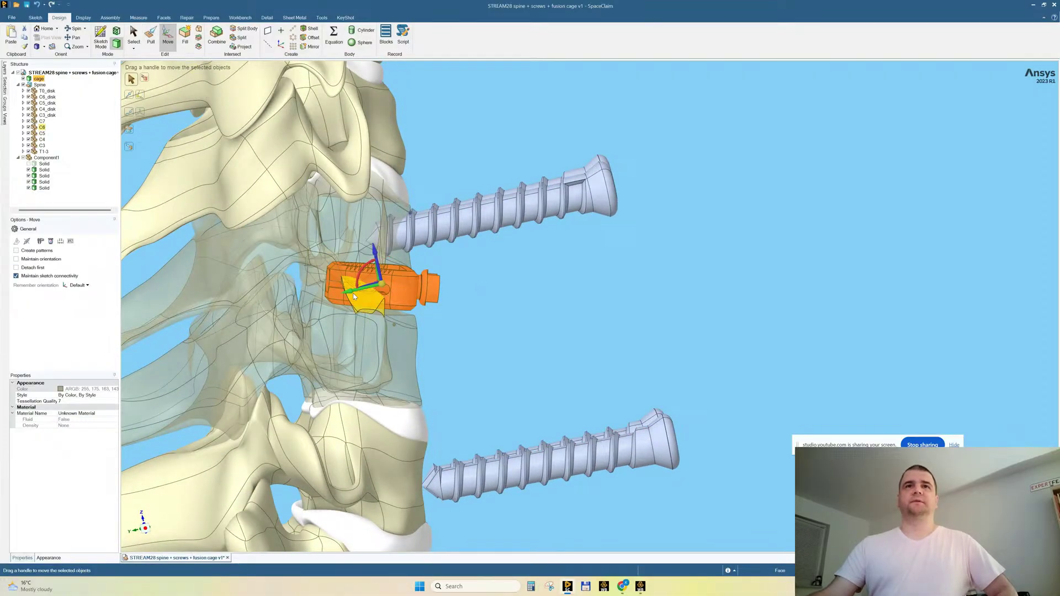
{"action": "left_click_drag", "start_coordinate": [351, 293], "coordinate": [340, 294]}
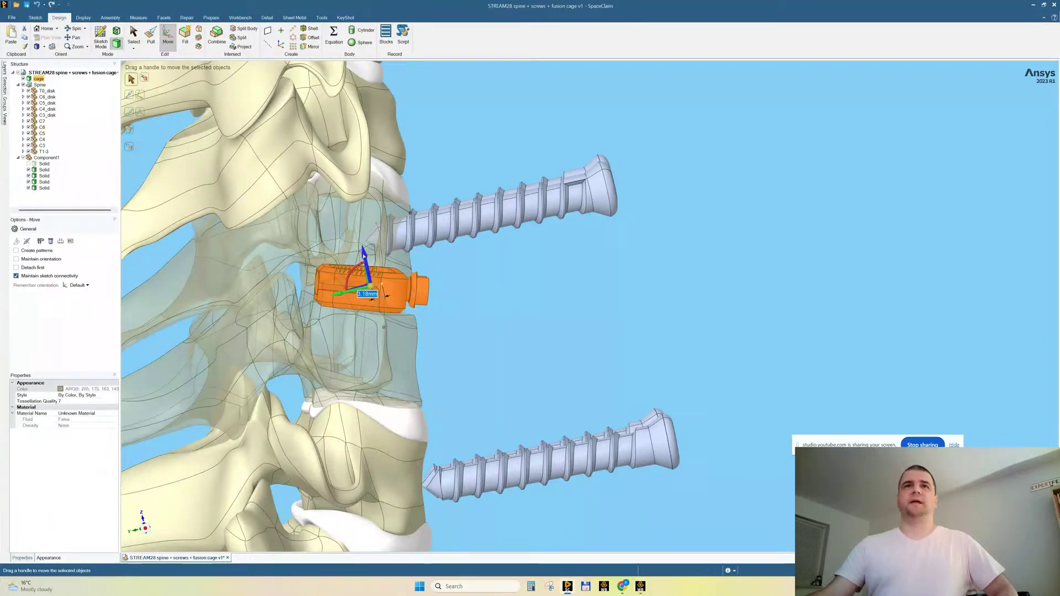
{"action": "left_click_drag", "start_coordinate": [366, 253], "coordinate": [367, 256]}
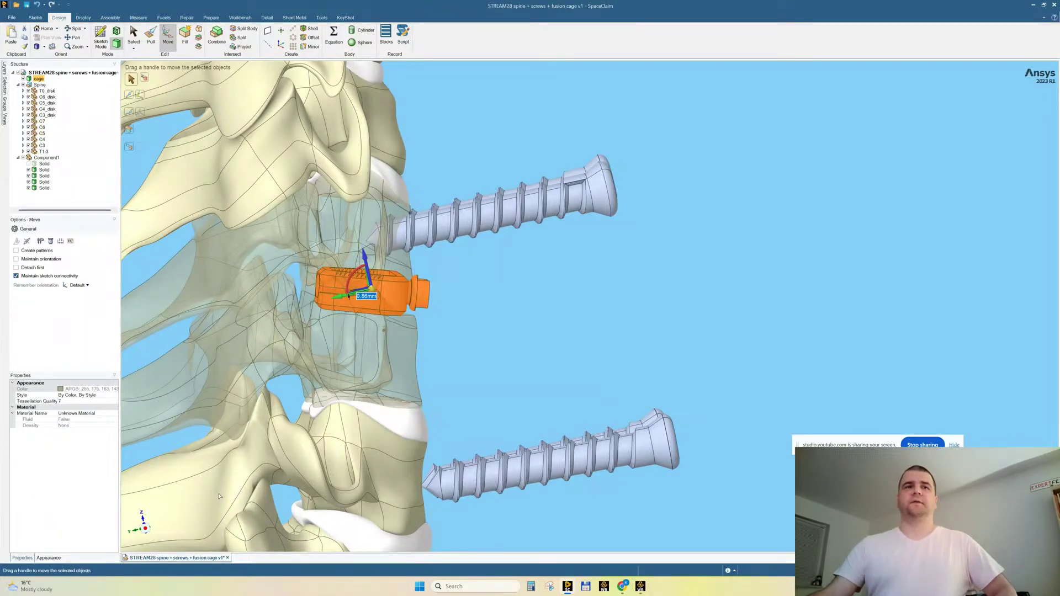
{"action": "left_click", "coordinate": [146, 529]}
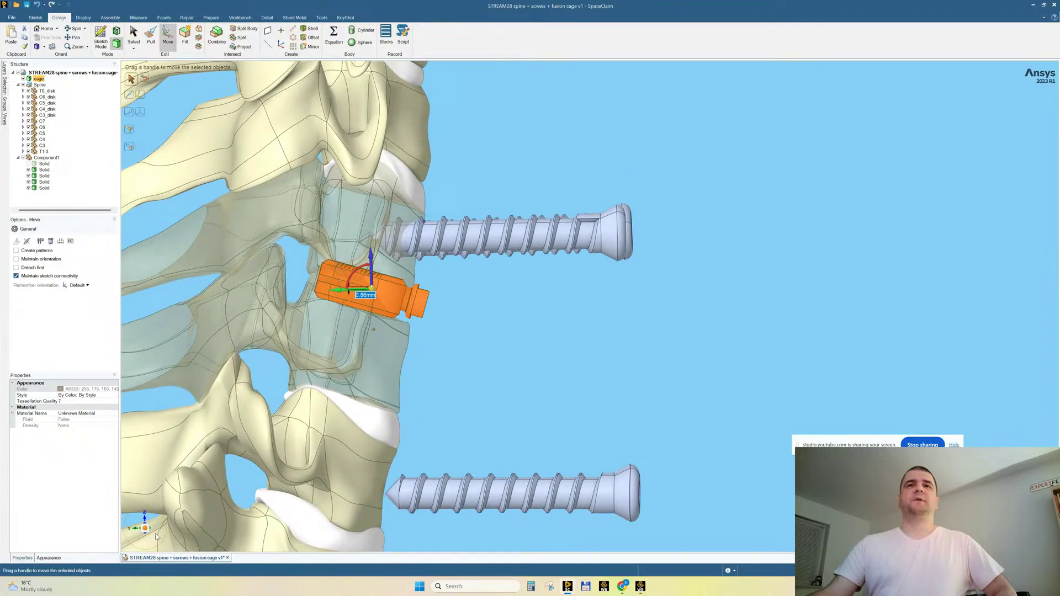
{"action": "scroll", "coordinate": [381, 265], "scroll_direction": "up", "scroll_amount": 5}
{"action": "left_click_drag", "start_coordinate": [371, 281], "coordinate": [370, 286]}
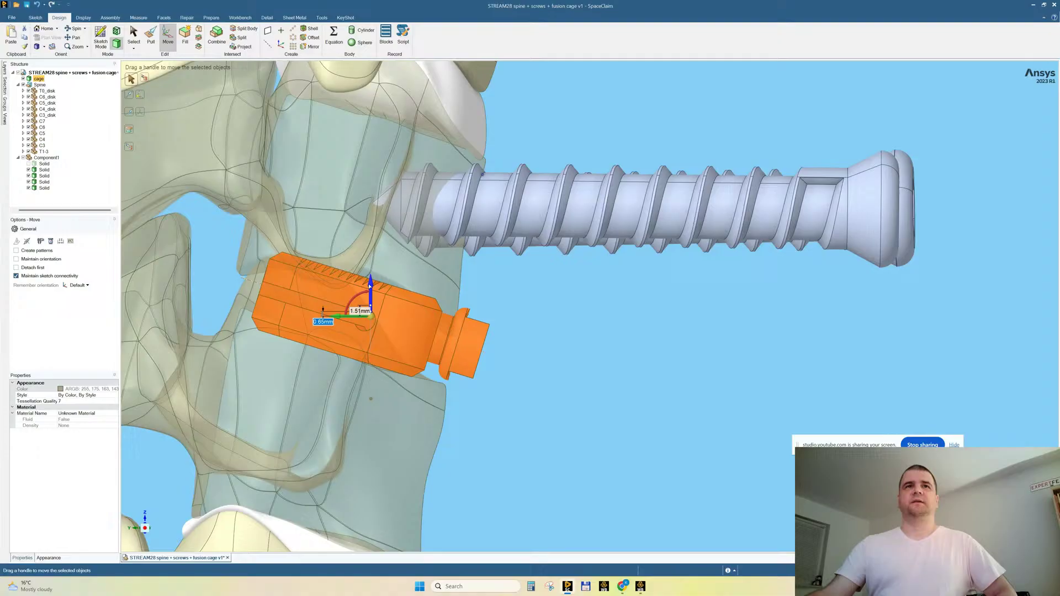
Examine the cage's fit between C5 and C6 and how far its front connector protrudes, from the front and side.
{"action": "left_click", "coordinate": [599, 340]}
{"action": "middle_click_drag", "start_coordinate": [585, 363], "coordinate": [463, 354]}
{"action": "scroll", "coordinate": [678, 385], "scroll_direction": "down", "scroll_amount": 4}
{"action": "middle_click_drag", "start_coordinate": [378, 359], "coordinate": [580, 366]}
{"action": "scroll", "coordinate": [400, 316], "scroll_direction": "up", "scroll_amount": 3}
{"action": "scroll", "coordinate": [452, 342], "scroll_direction": "down", "scroll_amount": 4}
{"action": "scroll", "coordinate": [419, 336], "scroll_direction": "up", "scroll_amount": 3}
{"action": "left_click", "coordinate": [481, 349]}
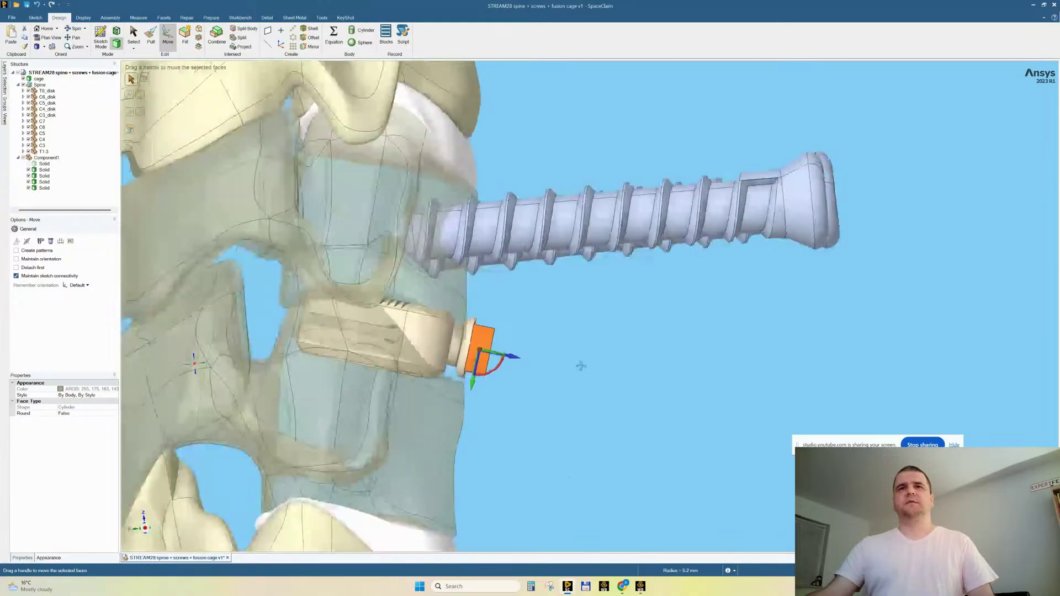
{"action": "left_click", "coordinate": [571, 383]}
{"action": "scroll", "coordinate": [465, 338], "scroll_direction": "up", "scroll_amount": 5}
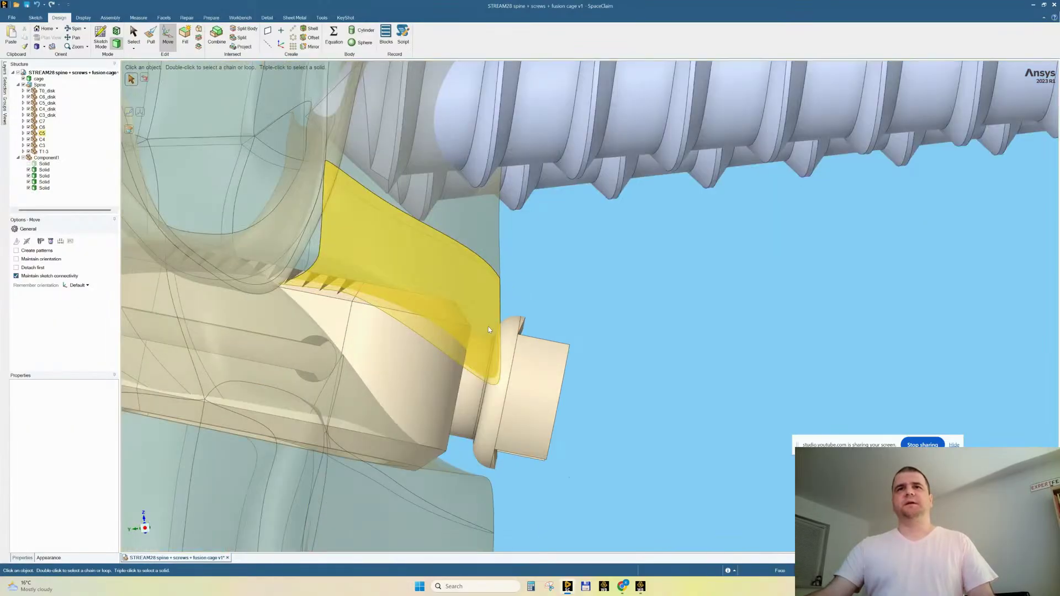
{"action": "left_click", "coordinate": [488, 329]}
{"action": "middle_click_drag", "start_coordinate": [648, 314], "coordinate": [625, 331]}
{"action": "left_click", "coordinate": [625, 330]}
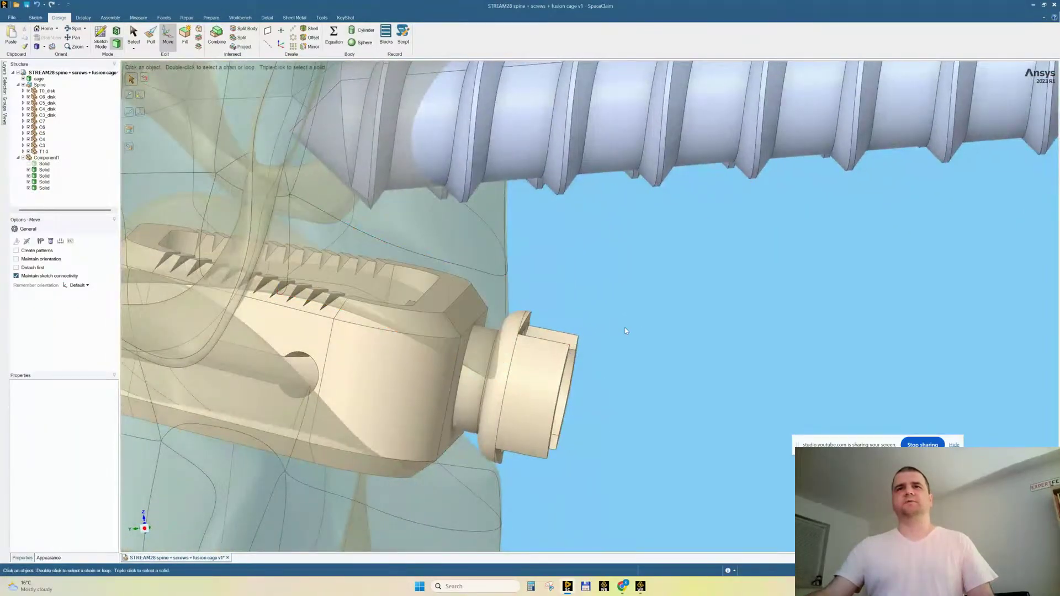
{"action": "middle_click_drag", "start_coordinate": [551, 399], "coordinate": [554, 399]}
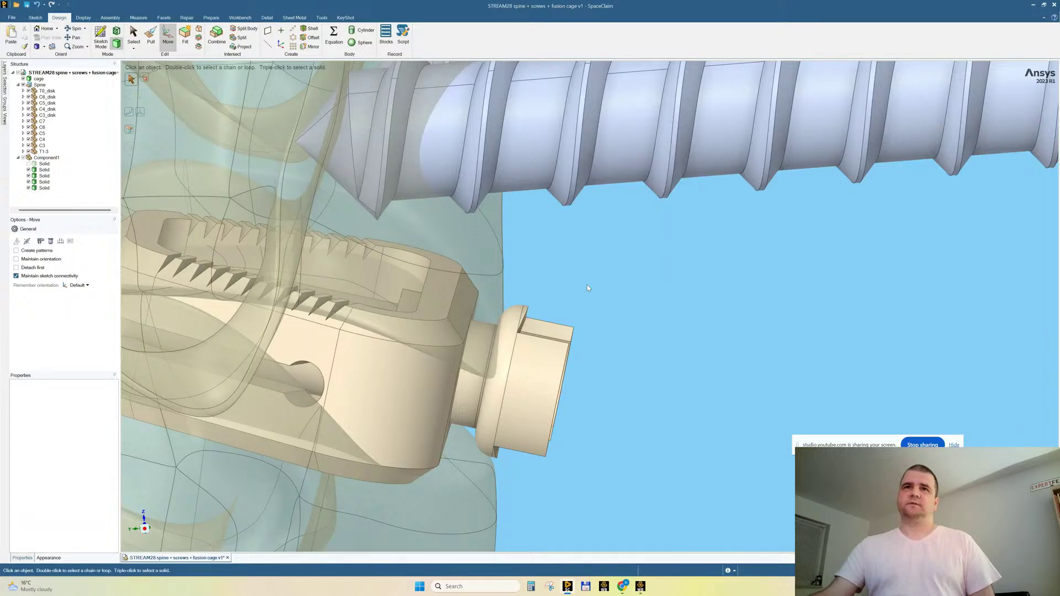
{"action": "middle_click_drag", "start_coordinate": [621, 362], "coordinate": [539, 359]}
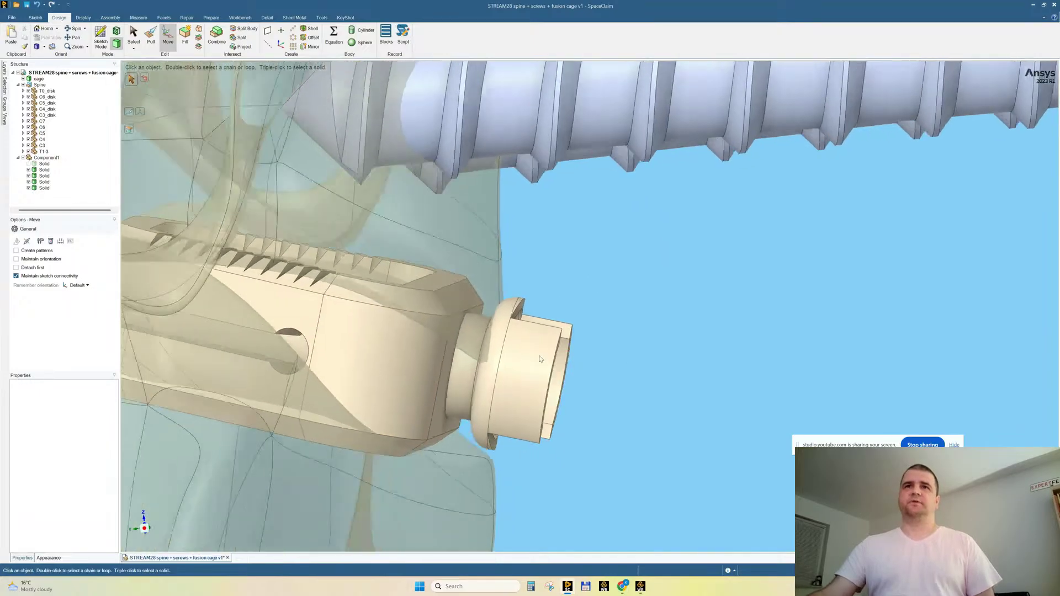
Hide the vertebrae, screws and other bodies so that the cage is isolated.
{"action": "left_click", "coordinate": [387, 360]}
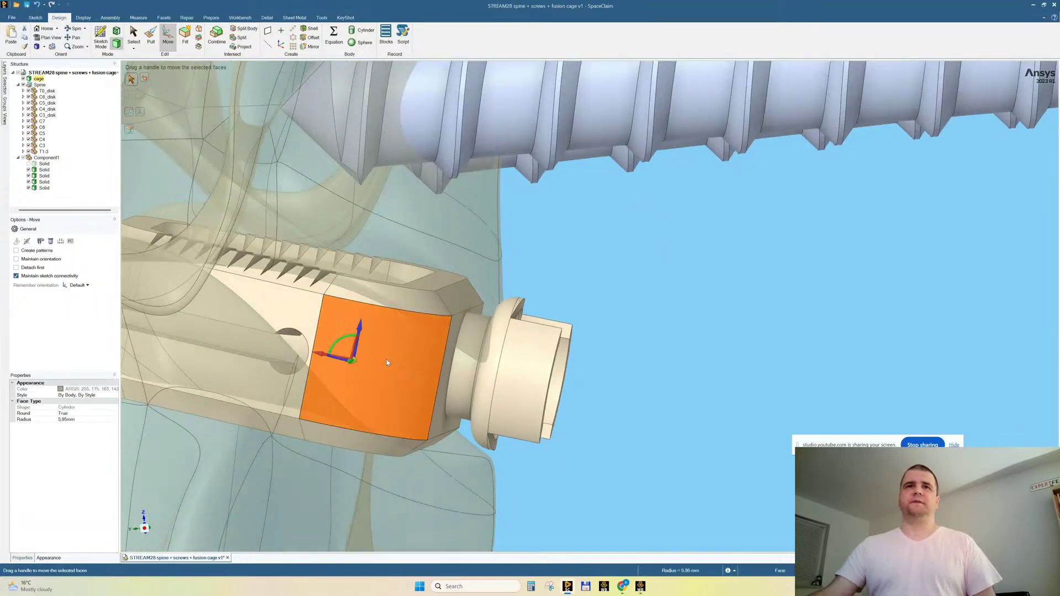
{"action": "right_click", "coordinate": [386, 360]}
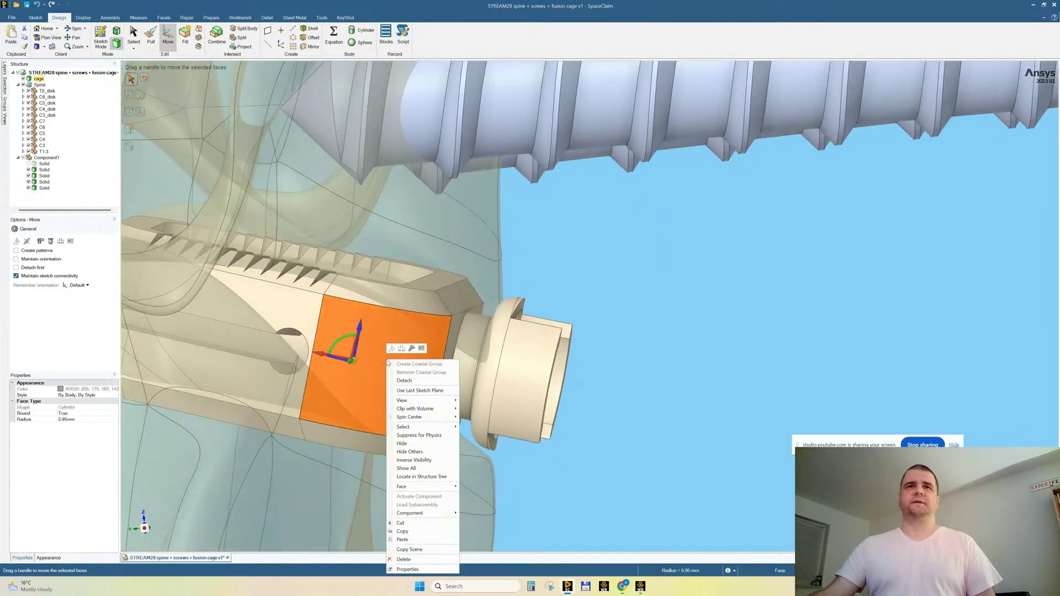
{"action": "left_click", "coordinate": [393, 453]}
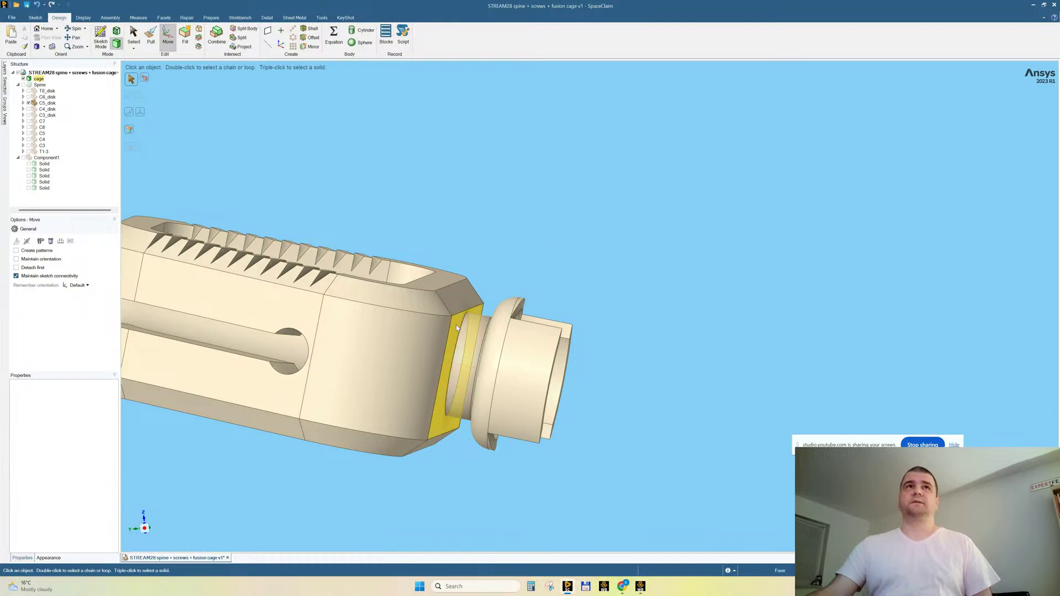
Split the cage body along its flat front end face and discard the connector protruding from it.
{"action": "left_click", "coordinate": [244, 30]}
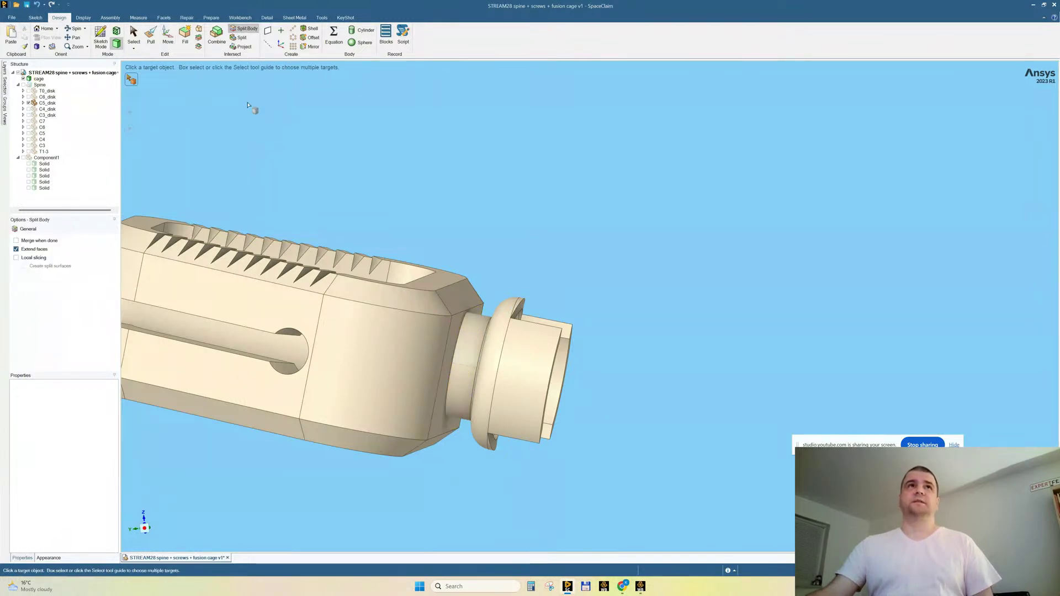
{"action": "left_click", "coordinate": [424, 327]}
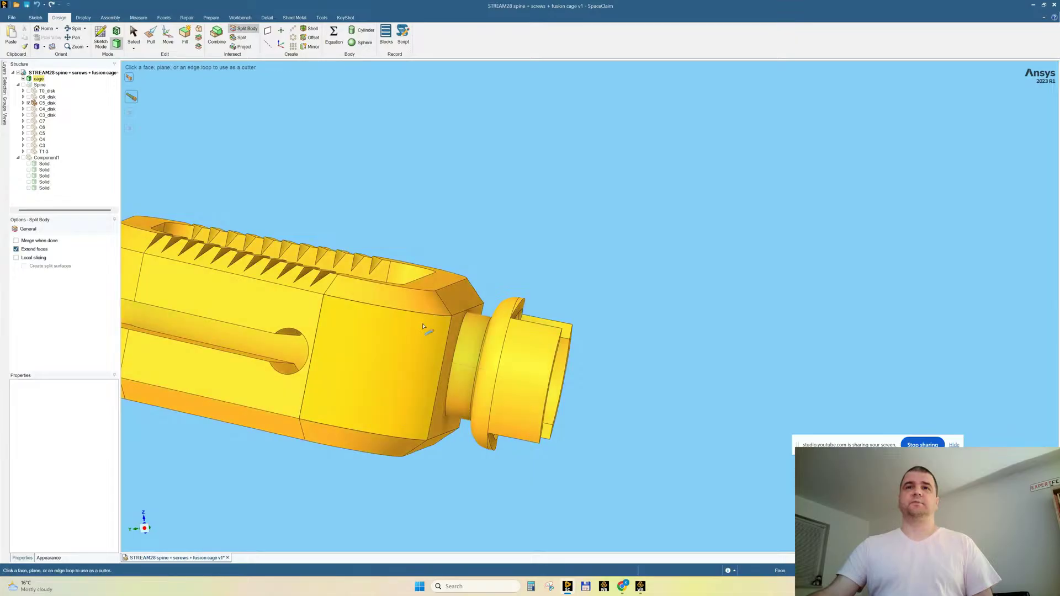
{"action": "left_click", "coordinate": [457, 322]}
{"action": "left_click", "coordinate": [521, 338]}
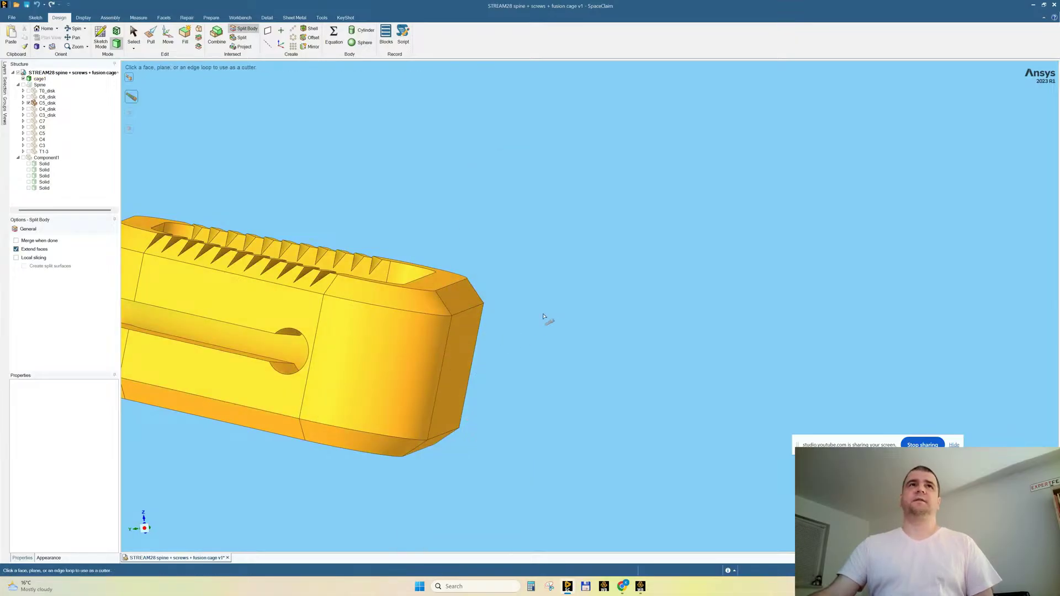
{"action": "scroll", "coordinate": [543, 322], "scroll_direction": "down", "scroll_amount": 3}
{"action": "middle_click_drag", "start_coordinate": [497, 206], "coordinate": [509, 239]}
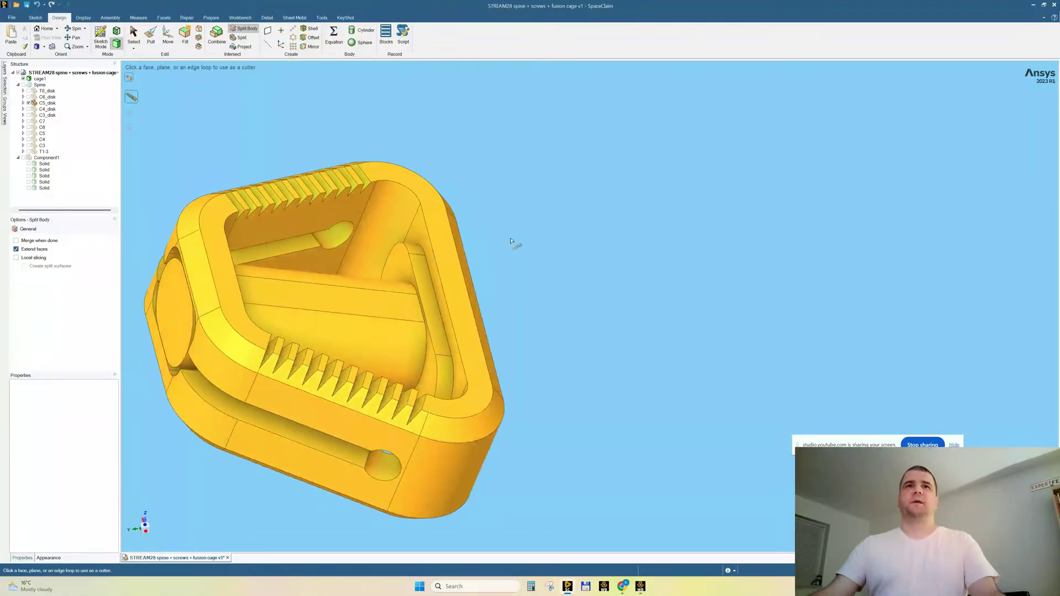
{"action": "key", "text": "Escape"}
Examine the oval rod running through the inside of the cage and the slots around it from several sides.
{"action": "middle_click_drag", "start_coordinate": [478, 287], "coordinate": [323, 293]}
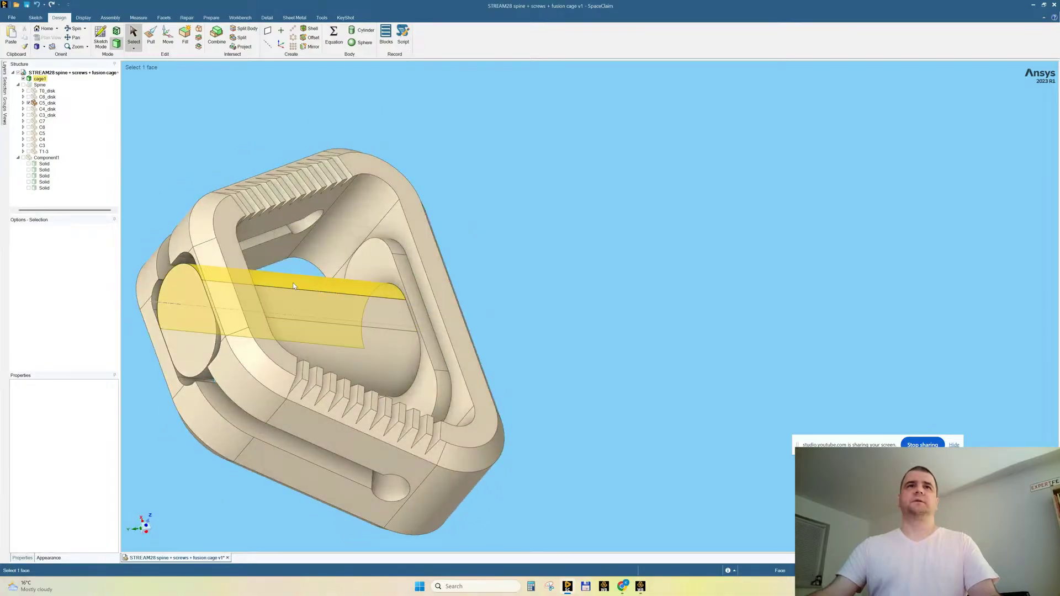
{"action": "left_click", "coordinate": [294, 286]}
{"action": "left_click", "coordinate": [320, 313], "text": "ctrl"}
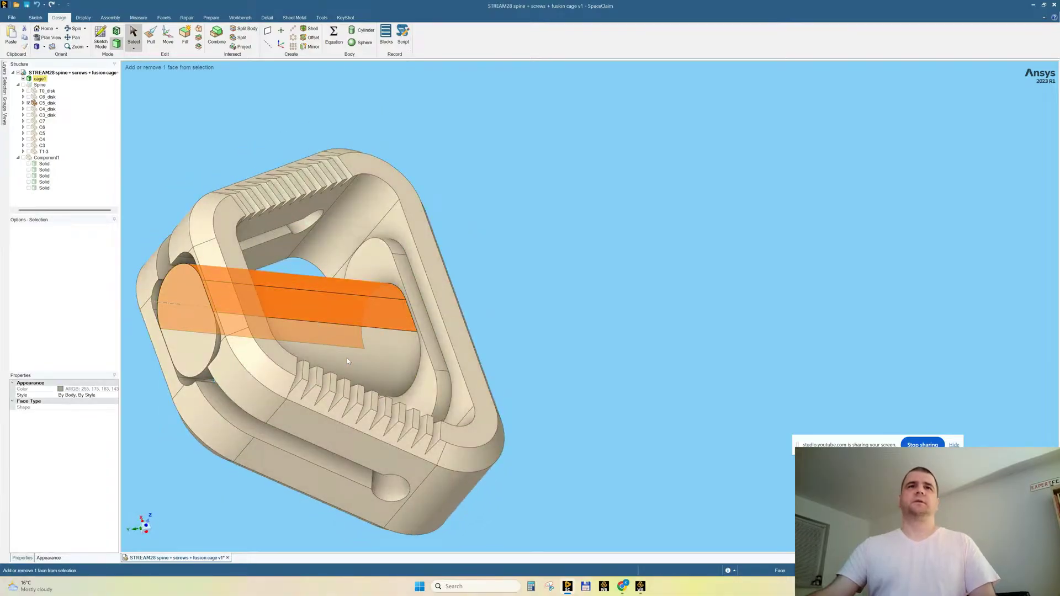
{"action": "left_click", "coordinate": [347, 357], "text": "ctrl"}
{"action": "middle_click_drag", "start_coordinate": [362, 346], "coordinate": [461, 307]}
{"action": "left_click", "coordinate": [458, 307]}
{"action": "left_click", "coordinate": [248, 315]}
{"action": "middle_click_drag", "start_coordinate": [310, 282], "coordinate": [262, 257]}
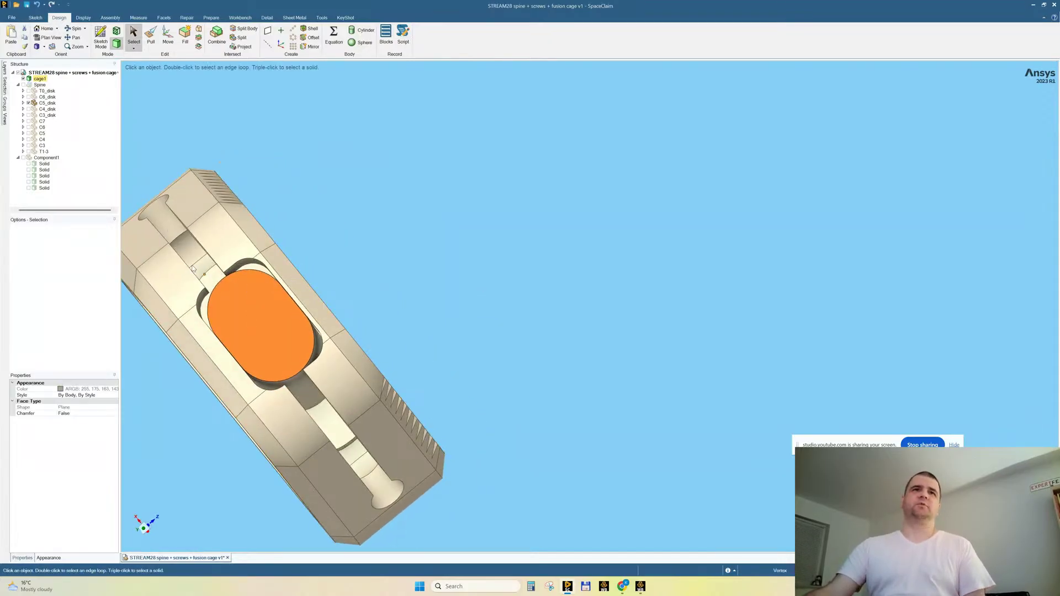
{"action": "scroll", "coordinate": [564, 325], "scroll_direction": "down", "scroll_amount": 3}
{"action": "middle_click_drag", "start_coordinate": [331, 220], "coordinate": [364, 251]}
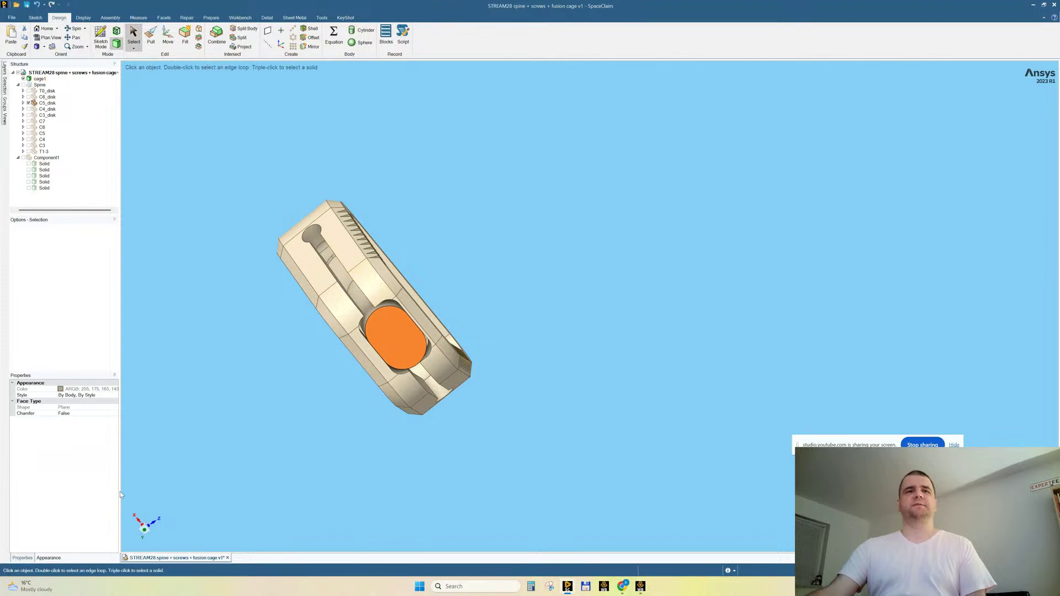
{"action": "left_click", "coordinate": [144, 531]}
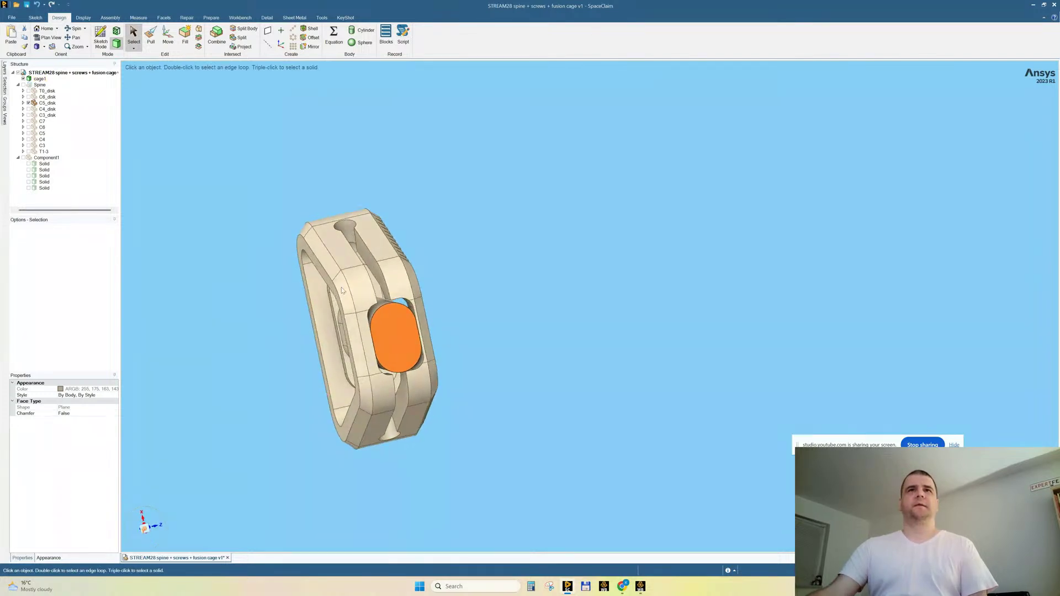
{"action": "middle_click_drag", "start_coordinate": [476, 289], "coordinate": [375, 216]}
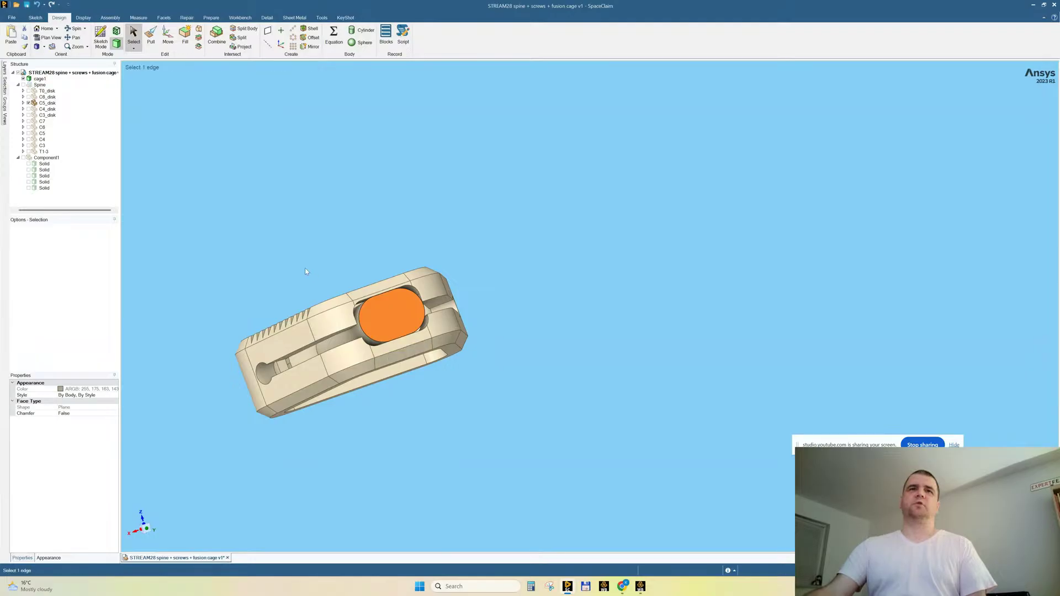
{"action": "scroll", "coordinate": [304, 267], "scroll_direction": "up", "scroll_amount": 3}
{"action": "middle_click_drag", "start_coordinate": [389, 381], "coordinate": [431, 345]}
{"action": "left_click", "coordinate": [432, 325]}
{"action": "left_click", "coordinate": [432, 323]}
{"action": "left_click", "coordinate": [433, 323]}
{"action": "middle_click_drag", "start_coordinate": [409, 307], "coordinate": [426, 315]}
{"action": "middle_click_drag", "start_coordinate": [424, 304], "coordinate": [469, 307]}
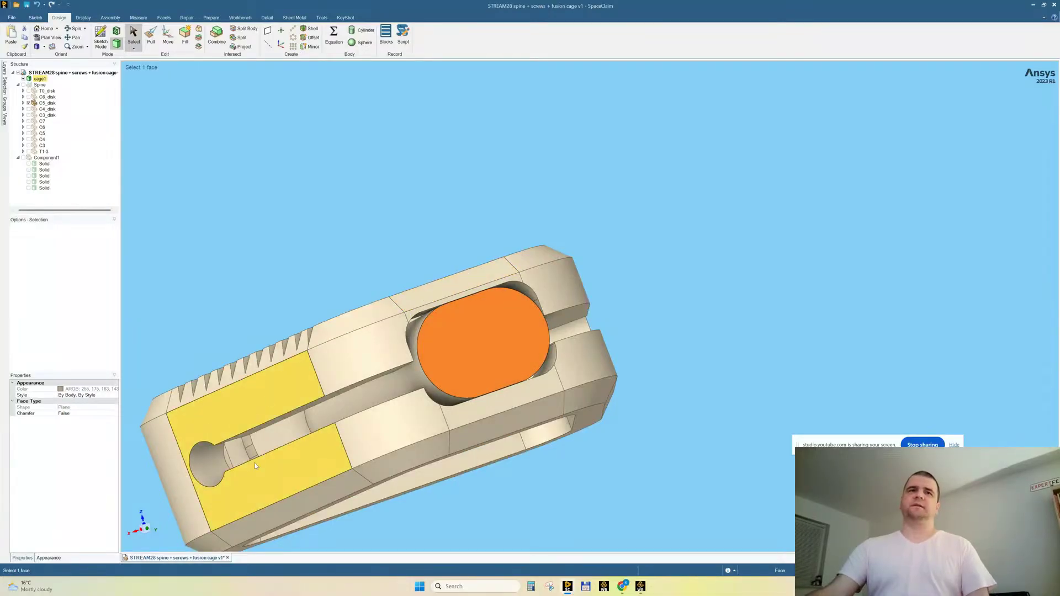
{"action": "middle_click_drag", "start_coordinate": [427, 413], "coordinate": [354, 413]}
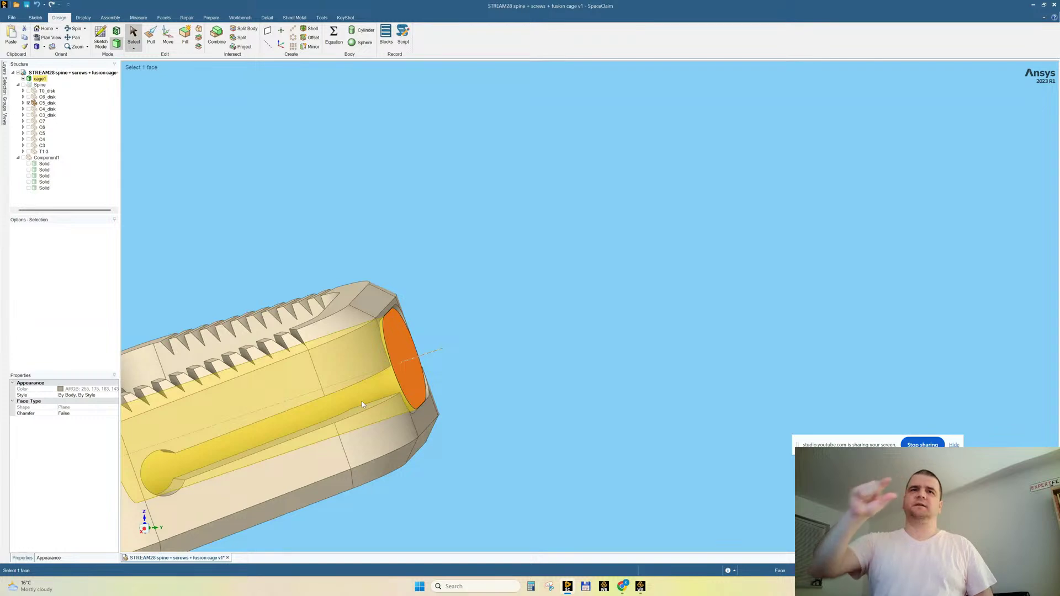
{"action": "middle_click_drag", "start_coordinate": [362, 404], "coordinate": [518, 210]}
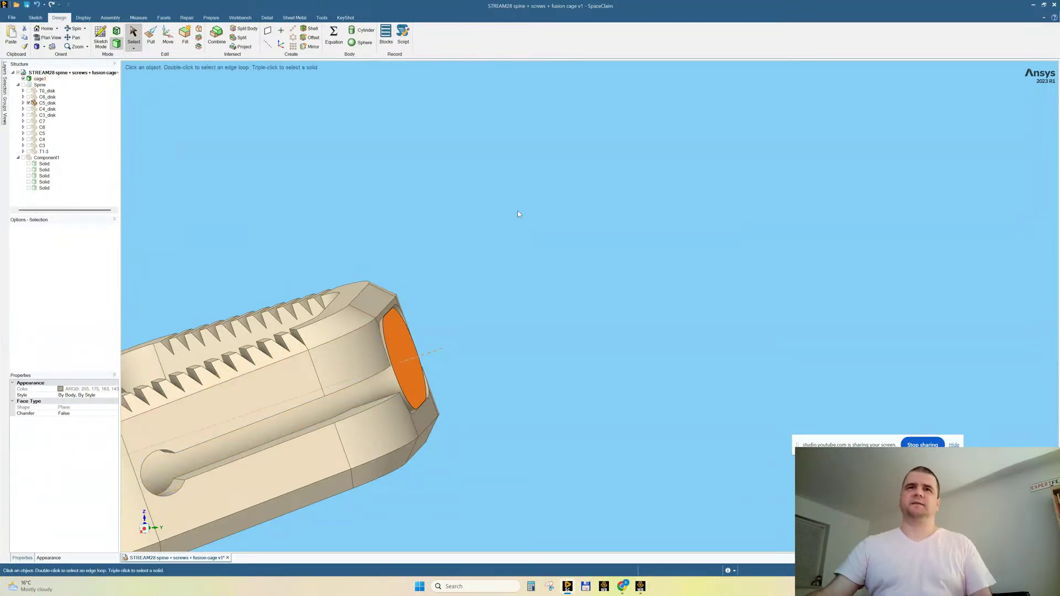
Select the oval rod's end and side faces and delete them to remove the rod from the cage's interior.
{"action": "left_click", "coordinate": [349, 390], "text": "ctrl"}
{"action": "middle_click_drag", "start_coordinate": [423, 317], "coordinate": [454, 287]}
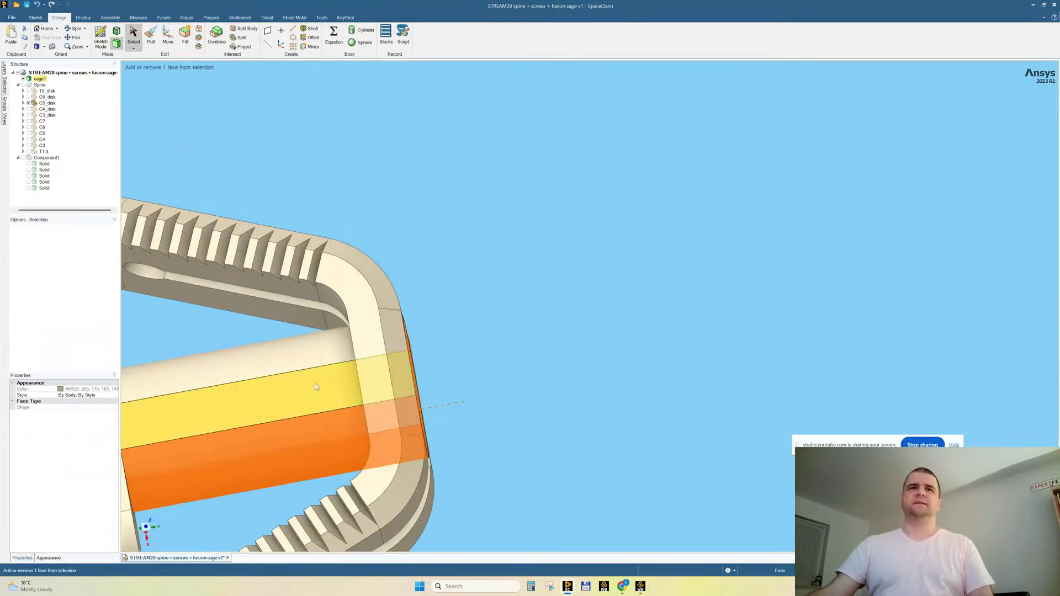
{"action": "left_click", "coordinate": [314, 383], "text": "ctrl"}
{"action": "left_click", "coordinate": [315, 350], "text": "ctrl"}
{"action": "mouse_move", "coordinate": [518, 262]}
{"action": "middle_mouse_down"}
{"action": "mouse_move", "coordinate": [450, 312]}
{"action": "mouse_move", "coordinate": [509, 255]}
{"action": "middle_mouse_up"}
{"action": "scroll", "coordinate": [503, 264], "scroll_direction": "down", "scroll_amount": 5}
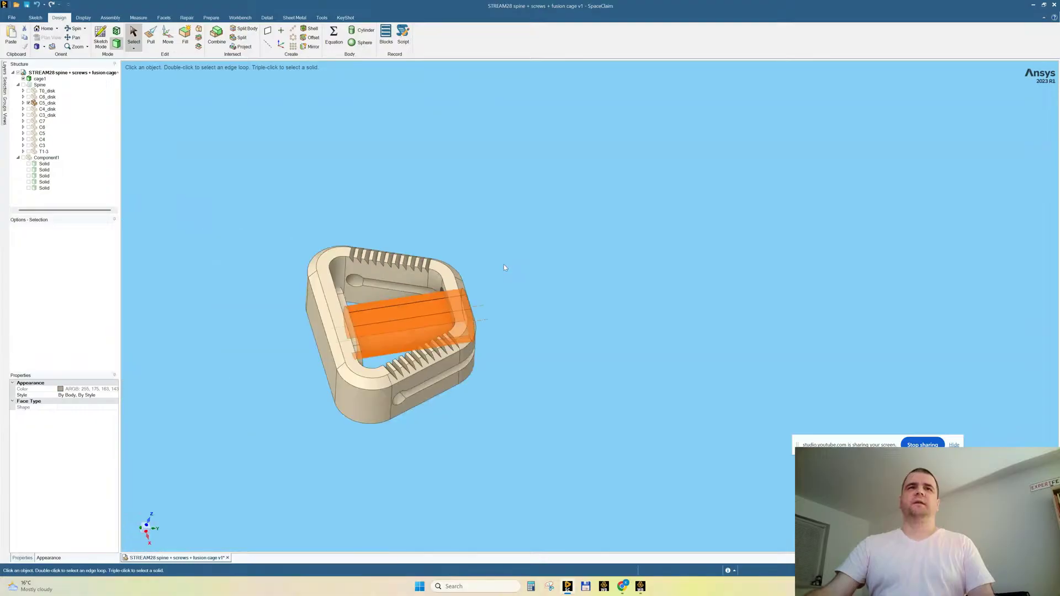
{"action": "scroll", "coordinate": [356, 302], "scroll_direction": "up", "scroll_amount": 6}
{"action": "key", "text": "Delete"}
{"action": "middle_click_drag", "start_coordinate": [423, 326], "coordinate": [302, 339]}
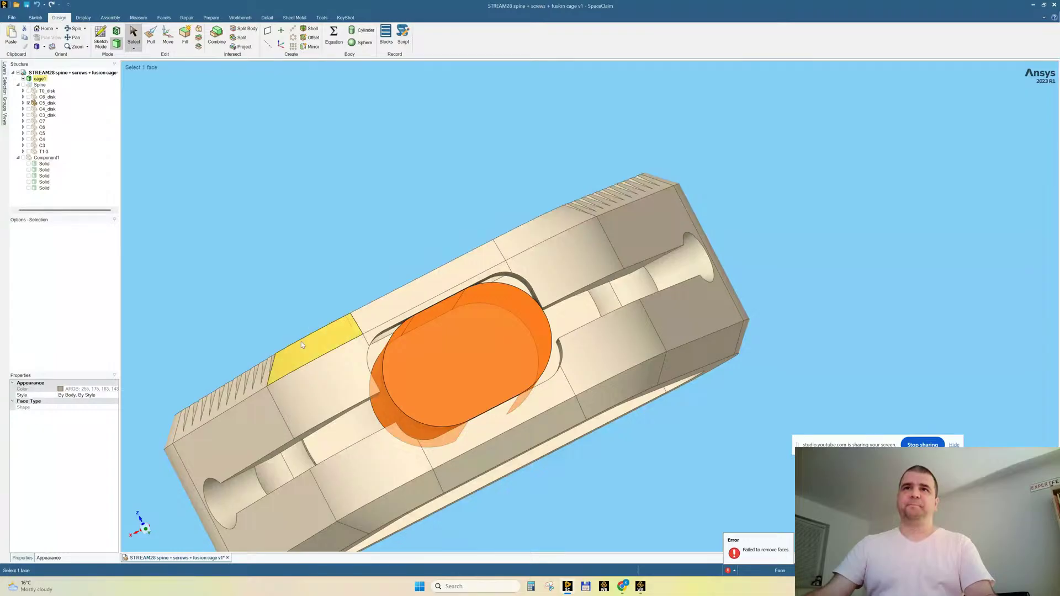
{"action": "middle_click_drag", "start_coordinate": [570, 414], "coordinate": [552, 362]}
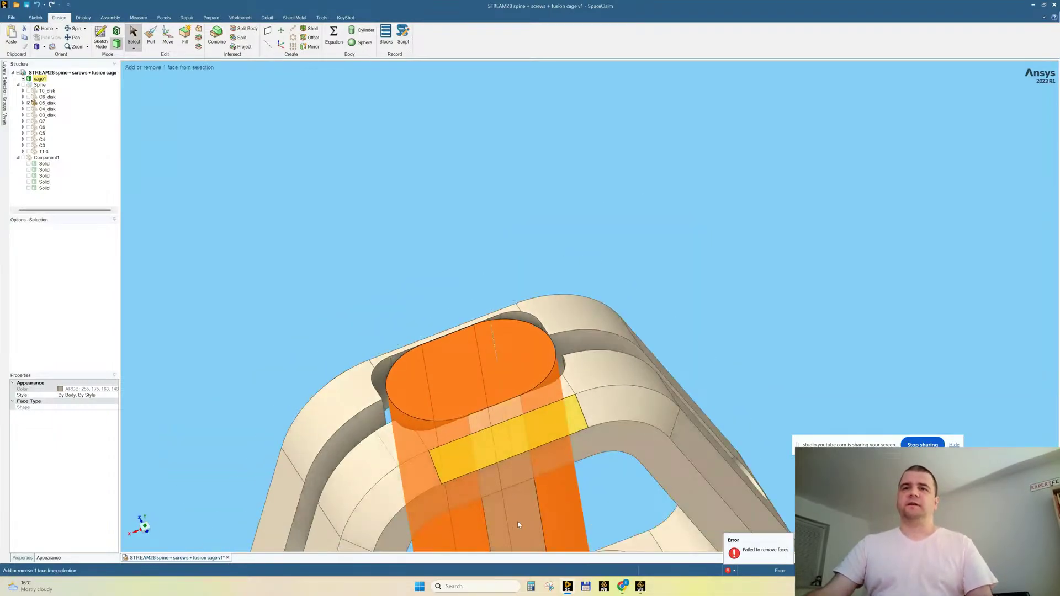
{"action": "scroll", "coordinate": [343, 200], "scroll_direction": "down", "scroll_amount": 3}
{"action": "middle_click_drag", "start_coordinate": [343, 200], "coordinate": [344, 328]}
{"action": "left_click", "coordinate": [369, 244]}
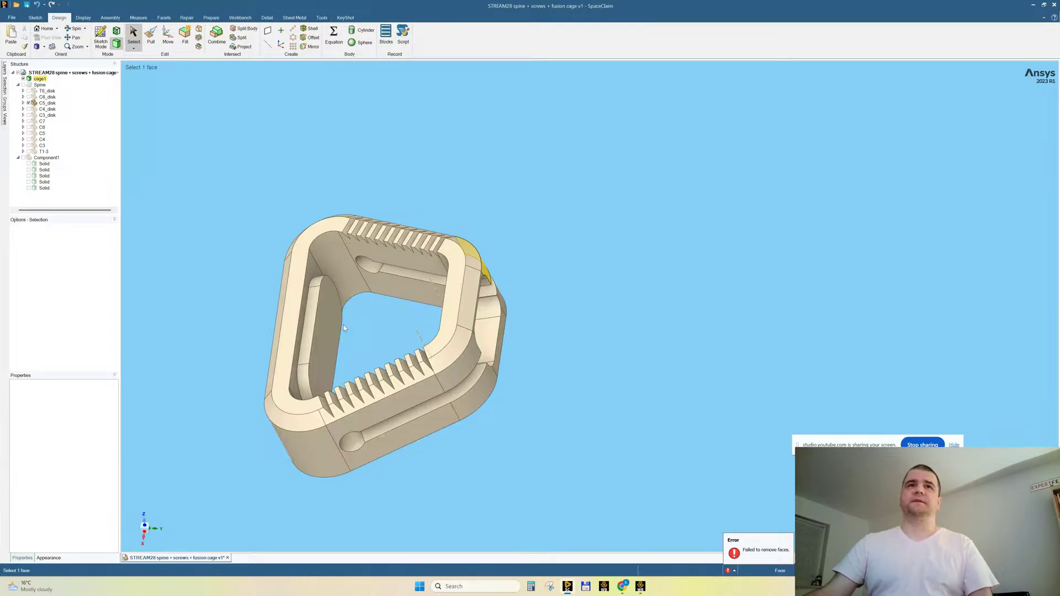
Select the whole oval protrusion on the cage's inner wall from one of its faces and delete it.
{"action": "left_click", "coordinate": [331, 326]}
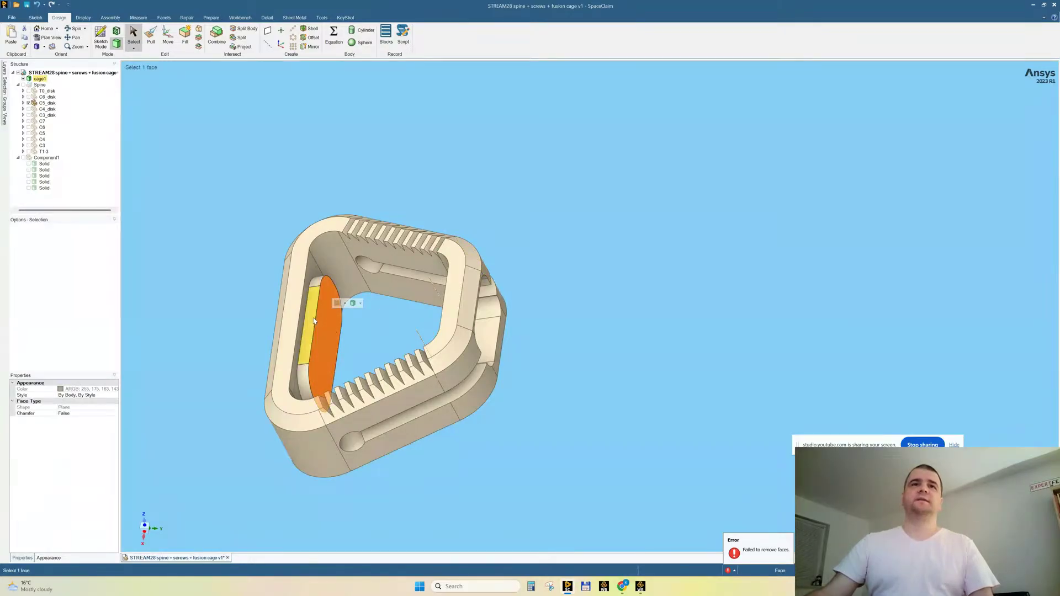
{"action": "right_click", "coordinate": [327, 324]}
{"action": "mouse_move", "coordinate": [378, 377]}
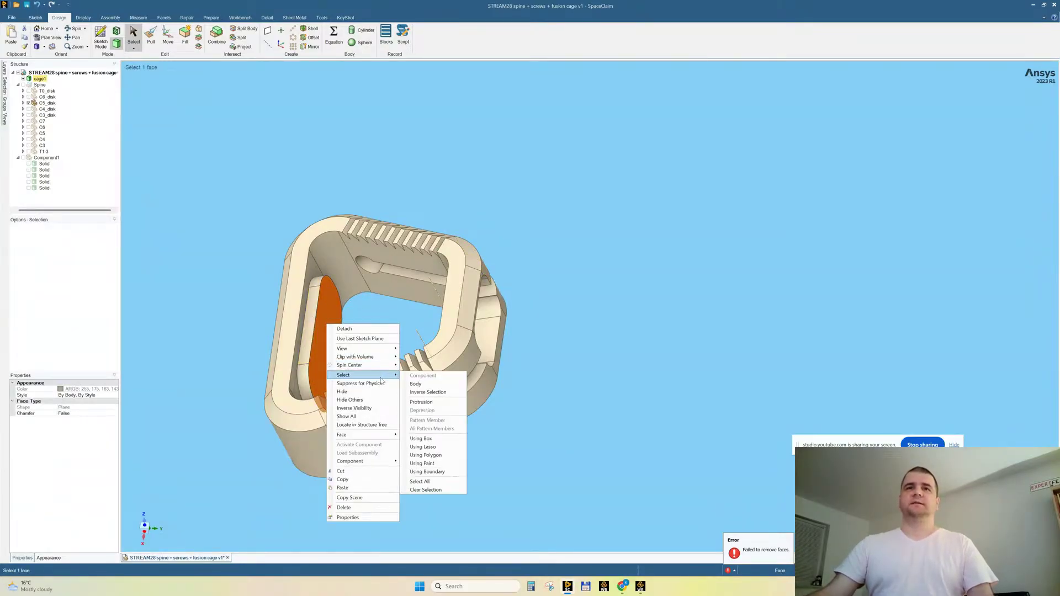
{"action": "left_click", "coordinate": [421, 402]}
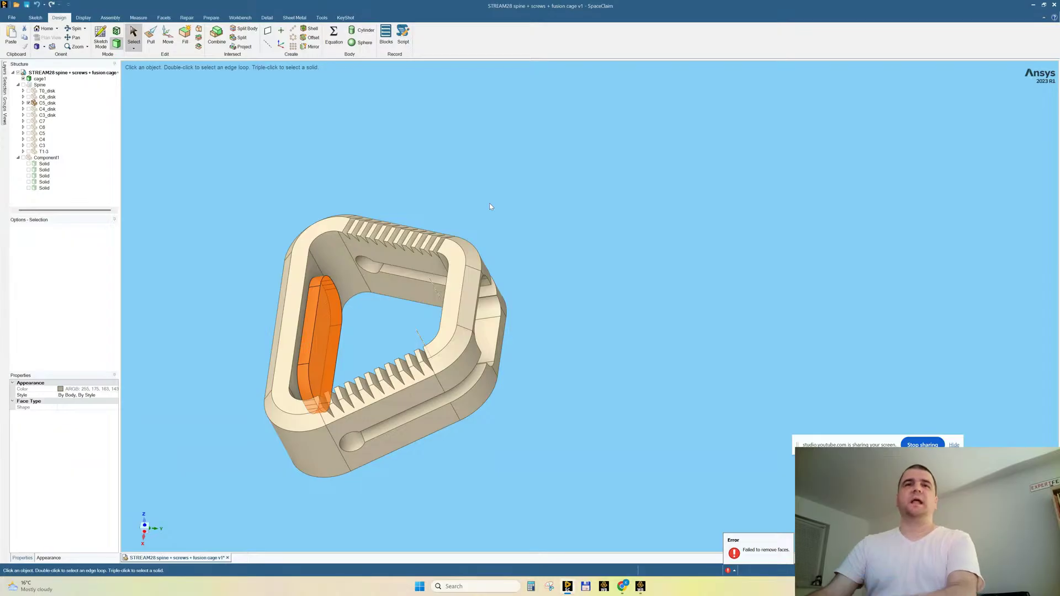
{"action": "key", "text": "Delete"}
{"action": "middle_click_drag", "start_coordinate": [492, 197], "coordinate": [495, 157]}
{"action": "left_click", "coordinate": [473, 312]}
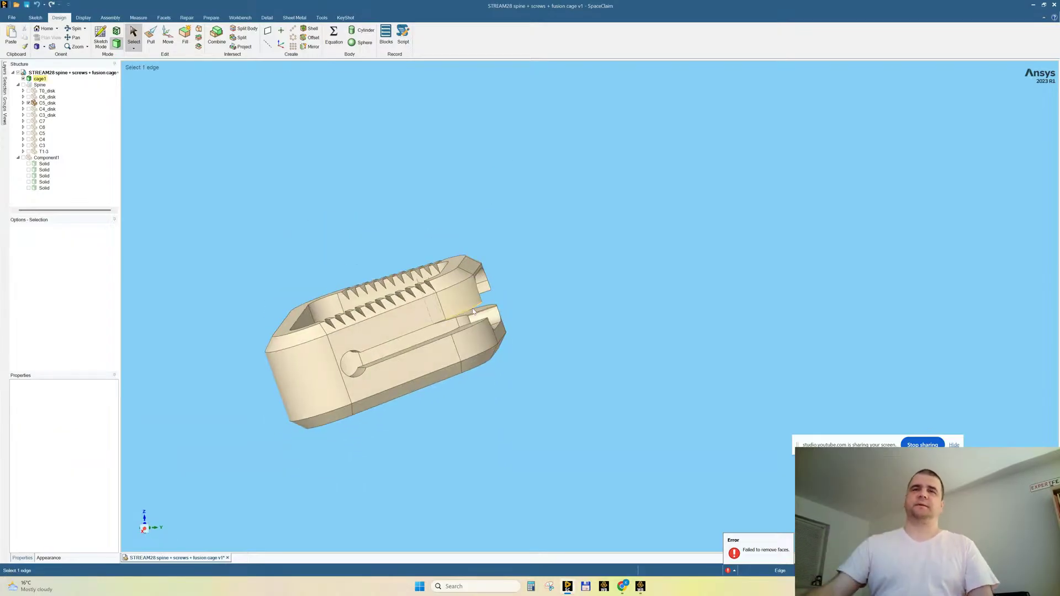
Show all hidden bodies again and examine the simplified cage's fit between C5 and C6 from the sides.
{"action": "left_click", "coordinate": [384, 214]}
{"action": "scroll", "coordinate": [396, 216], "scroll_direction": "down", "scroll_amount": 2}
{"action": "middle_click_drag", "start_coordinate": [396, 215], "coordinate": [409, 215]}
{"action": "right_click", "coordinate": [354, 155]}
{"action": "left_click", "coordinate": [366, 215]}
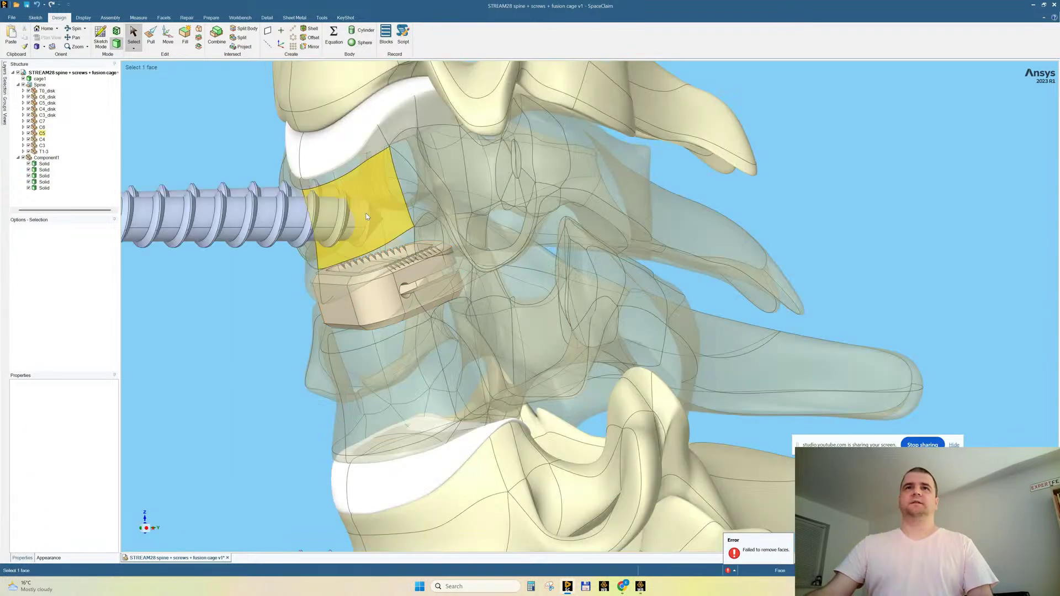
{"action": "middle_click_drag", "start_coordinate": [375, 256], "coordinate": [378, 253]}
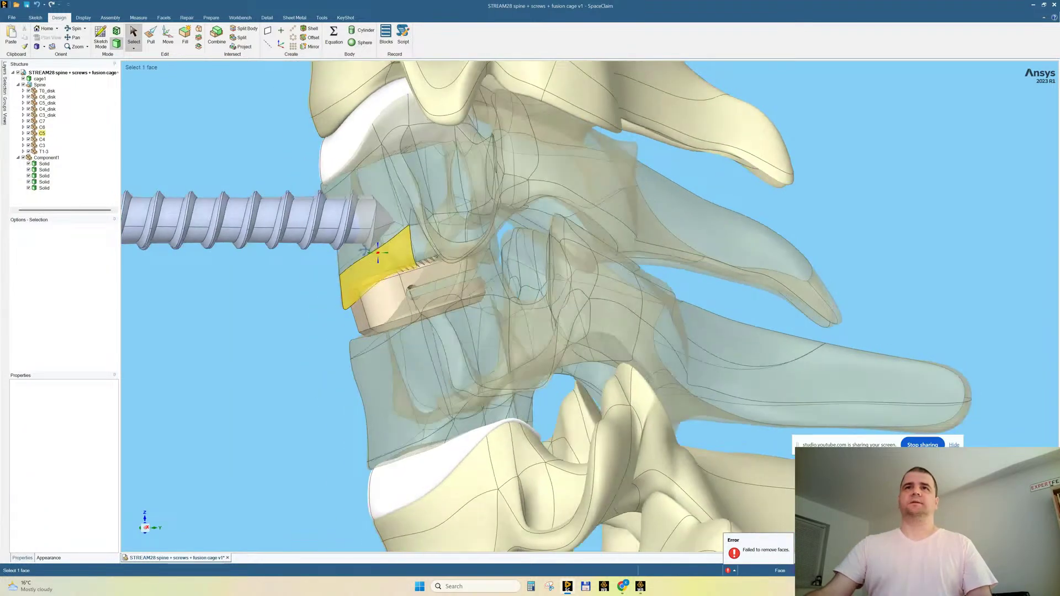
{"action": "scroll", "coordinate": [415, 362], "scroll_direction": "down", "scroll_amount": 2}
{"action": "scroll", "coordinate": [390, 323], "scroll_direction": "up", "scroll_amount": 5}
{"action": "mouse_move", "coordinate": [410, 327]}
{"action": "middle_mouse_down"}
{"action": "mouse_move", "coordinate": [567, 312]}
{"action": "mouse_move", "coordinate": [539, 322]}
{"action": "mouse_move", "coordinate": [535, 339]}
{"action": "middle_mouse_up"}
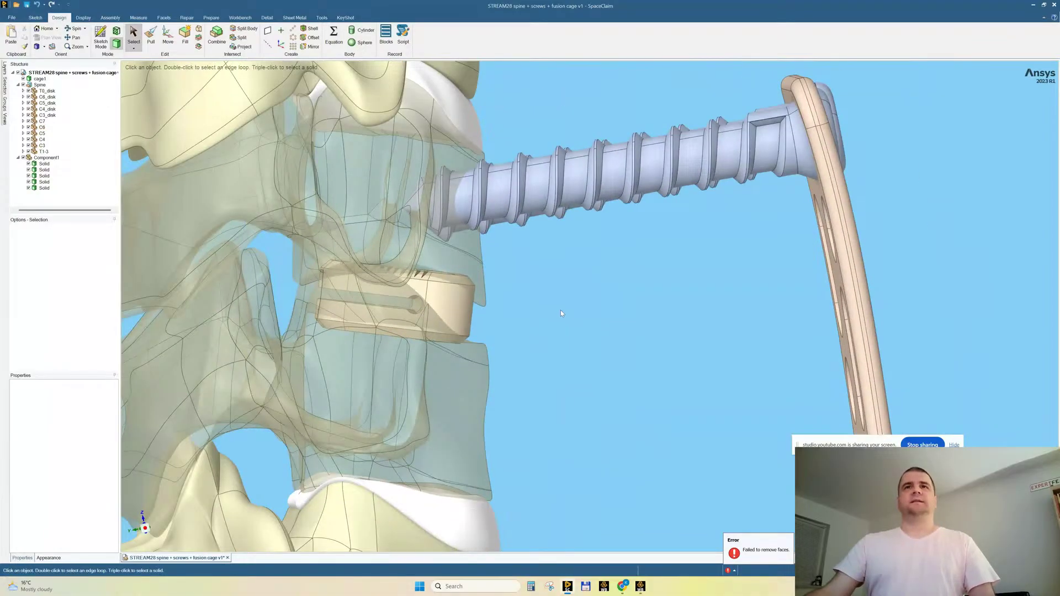
Scale the cage body by a factor of 0.9 about an anchor point on its upper side at the C5 vertebra.
{"action": "key", "text": "p"}
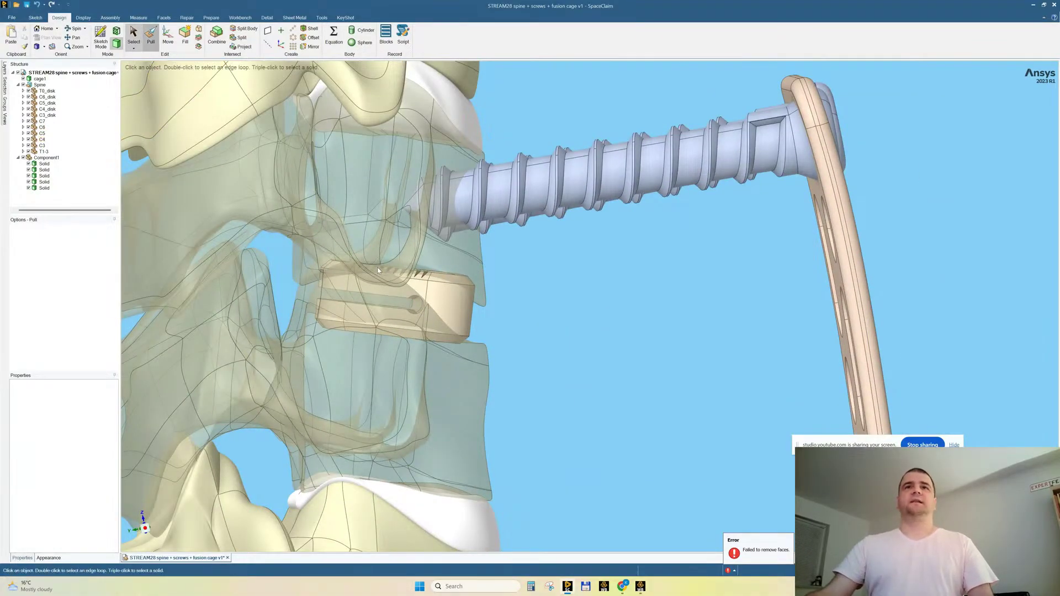
{"action": "middle_click_drag", "start_coordinate": [633, 377], "coordinate": [546, 379]}
{"action": "left_click", "coordinate": [132, 118]}
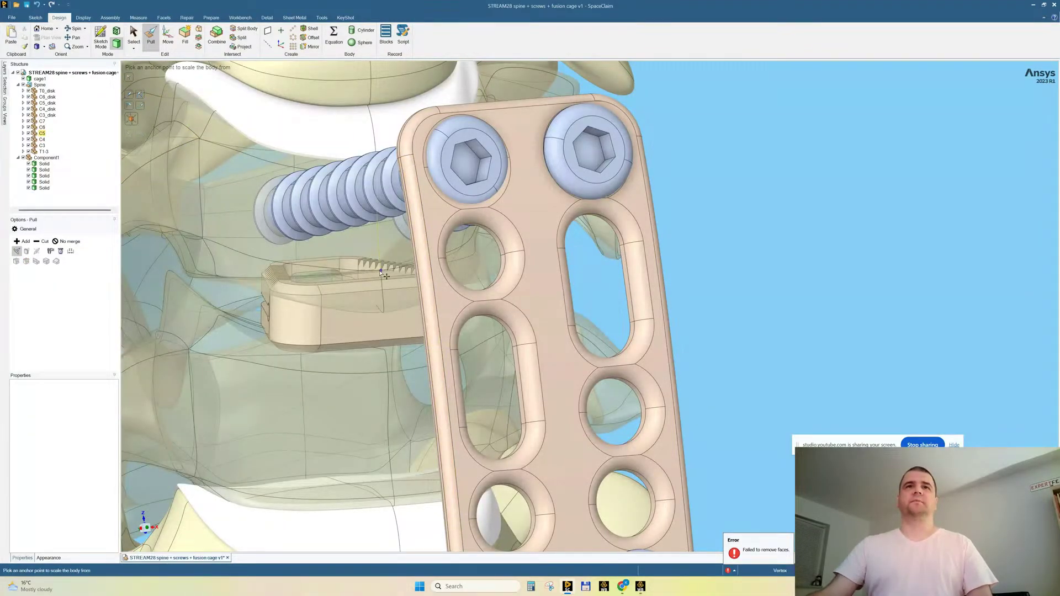
{"action": "key", "text": "Escape"}
{"action": "left_click", "coordinate": [395, 357]}
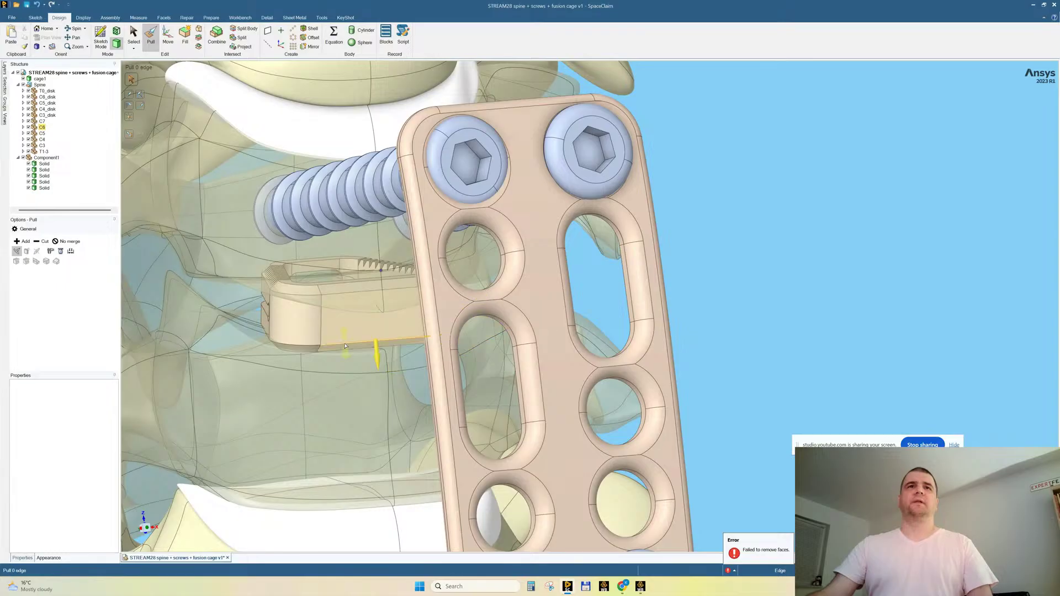
{"action": "left_click", "coordinate": [303, 334]}
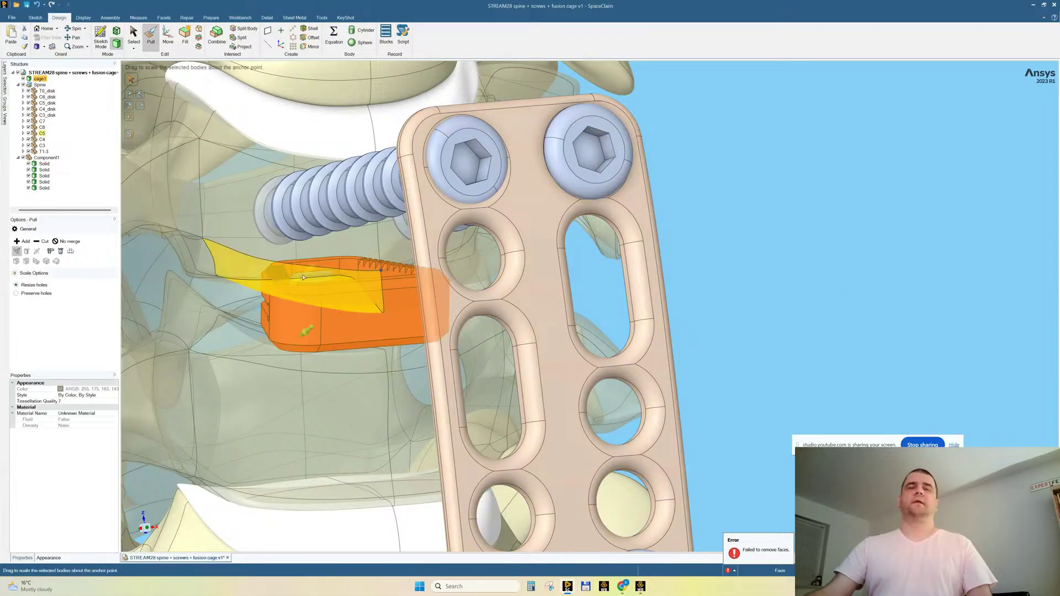
{"action": "type", "text": "0.9"}
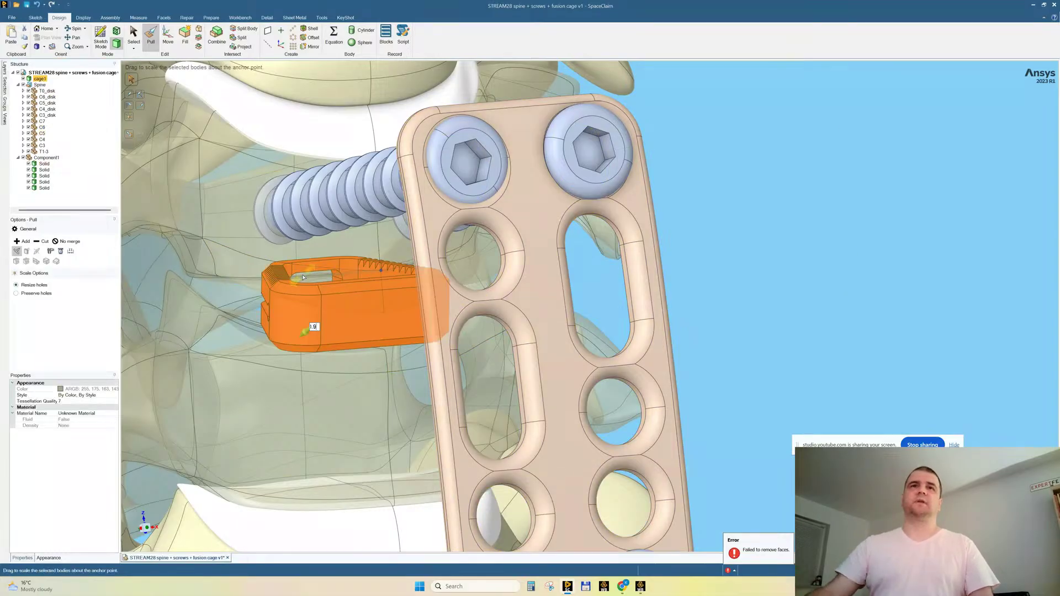
{"action": "key", "text": "Return"}
Scale the cage down further about the same anchor point and check its fit between C5 and C6 from the side.
{"action": "middle_click_drag", "start_coordinate": [704, 283], "coordinate": [617, 283]}
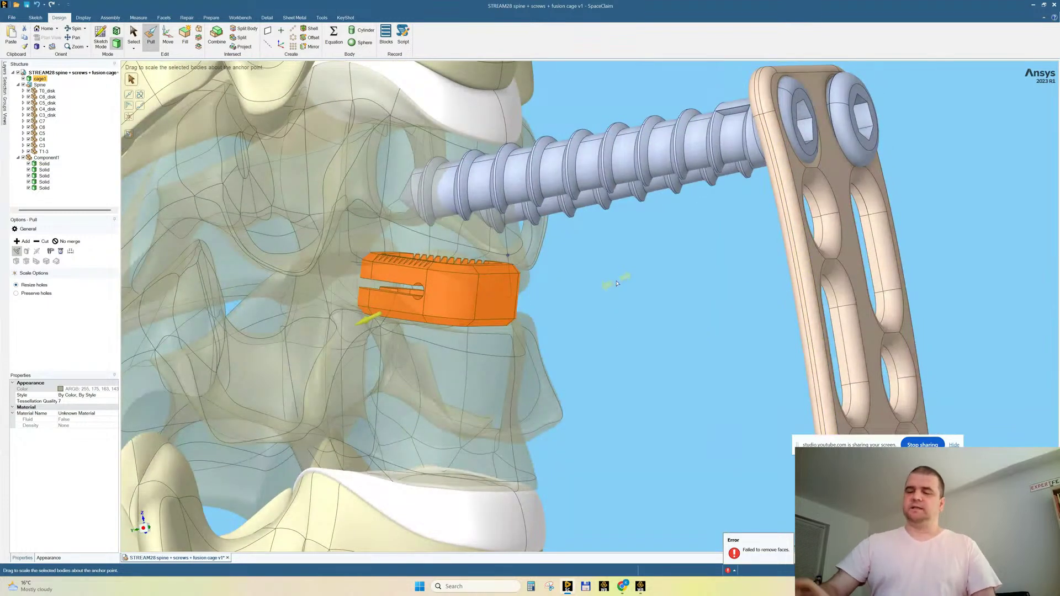
{"action": "left_click_drag", "start_coordinate": [617, 283], "coordinate": [595, 287]}
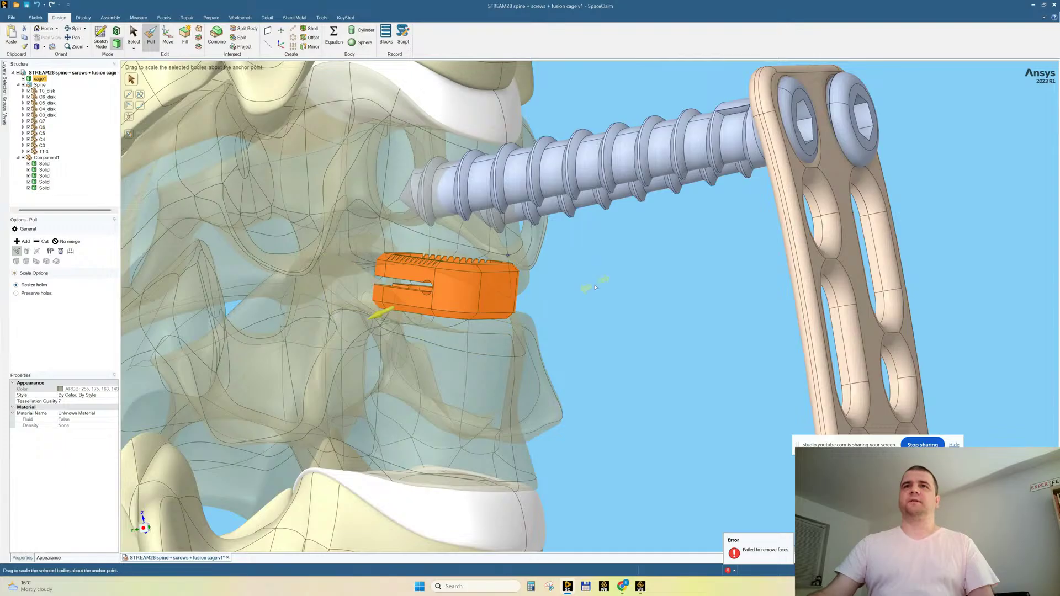
{"action": "left_click", "coordinate": [599, 308]}
{"action": "middle_click_drag", "start_coordinate": [597, 309], "coordinate": [492, 330]}
{"action": "left_click", "coordinate": [474, 337]}
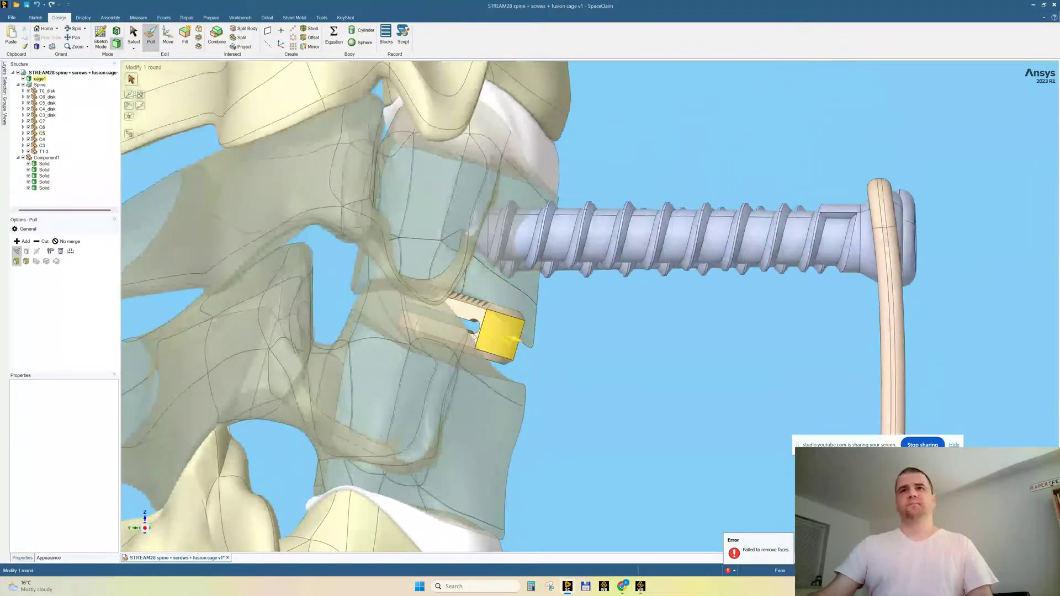
{"action": "left_click", "coordinate": [462, 358]}
{"action": "left_click", "coordinate": [505, 339]}
{"action": "scroll", "coordinate": [509, 340], "scroll_direction": "up", "scroll_amount": 3}
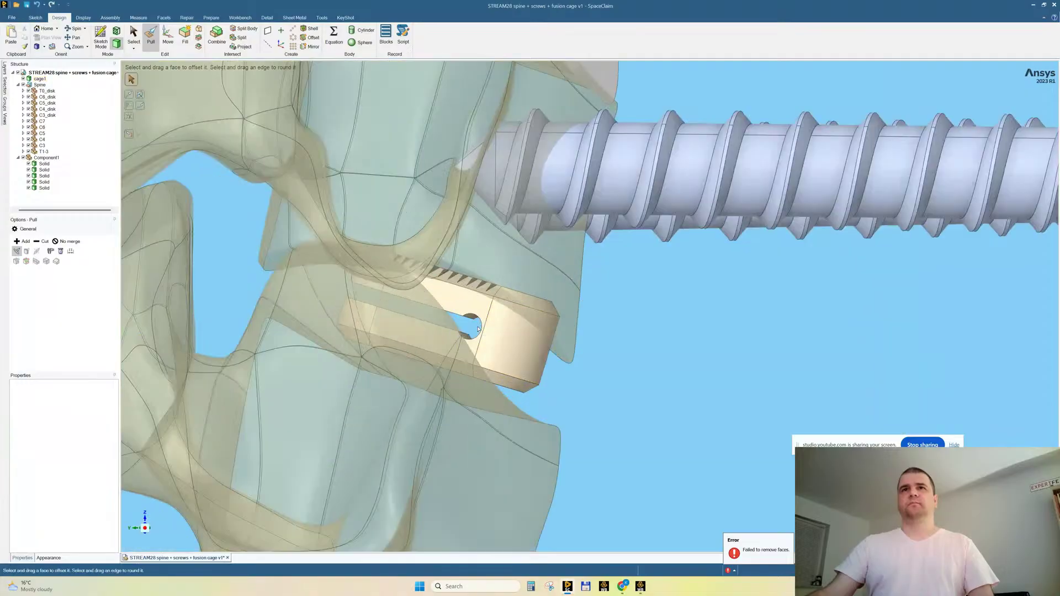
{"action": "key", "text": "Escape"}
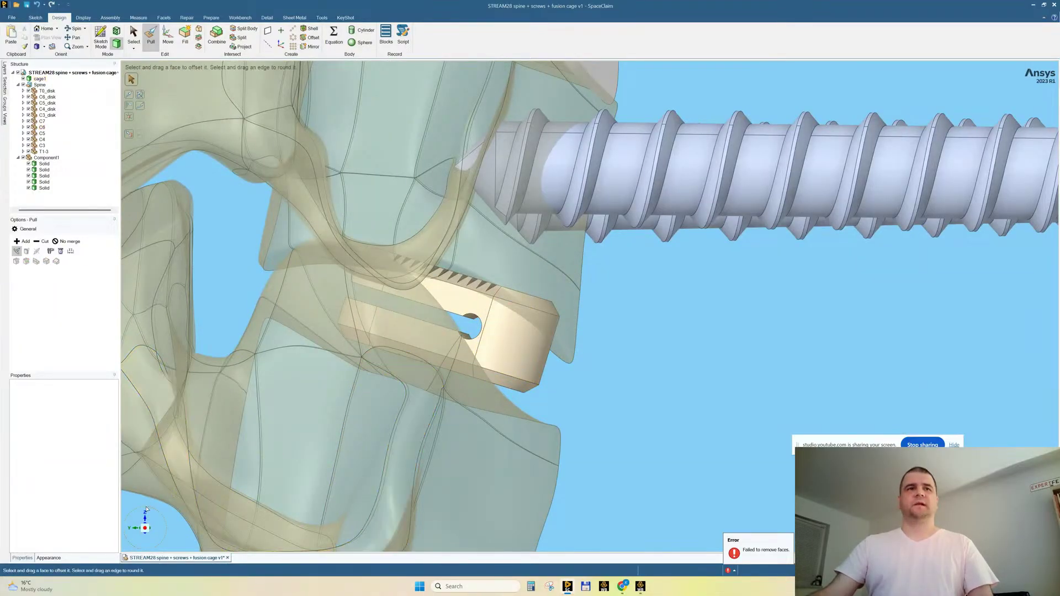
Select the whole cage body and rotate it slightly in the side view to tilt it between C5 and C6.
{"action": "left_click_drag", "start_coordinate": [146, 510], "coordinate": [138, 511]}
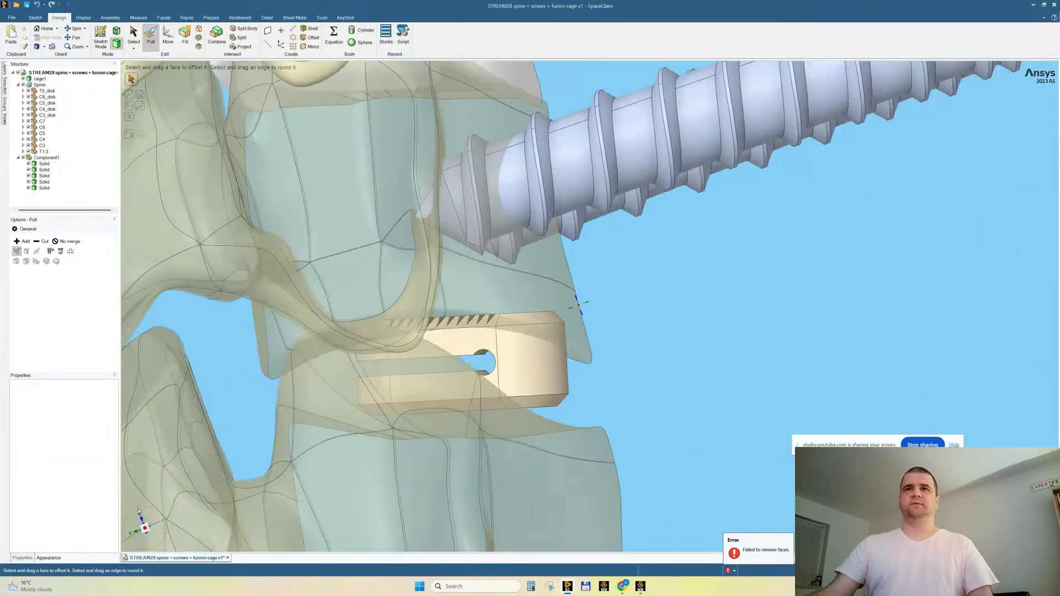
{"action": "left_click", "coordinate": [532, 379]}
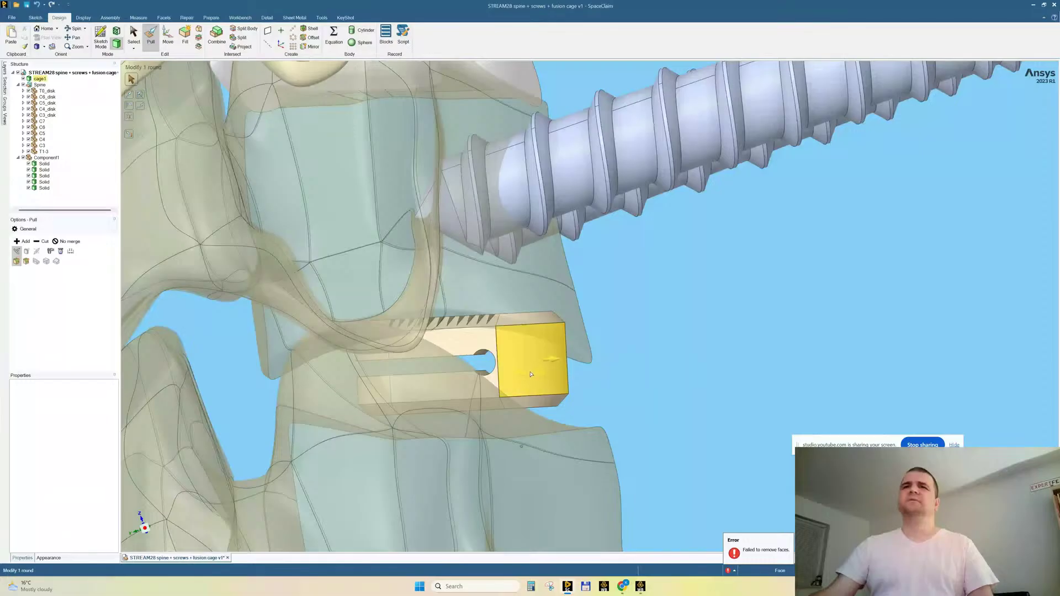
{"action": "triple_click", "coordinate": [530, 373]}
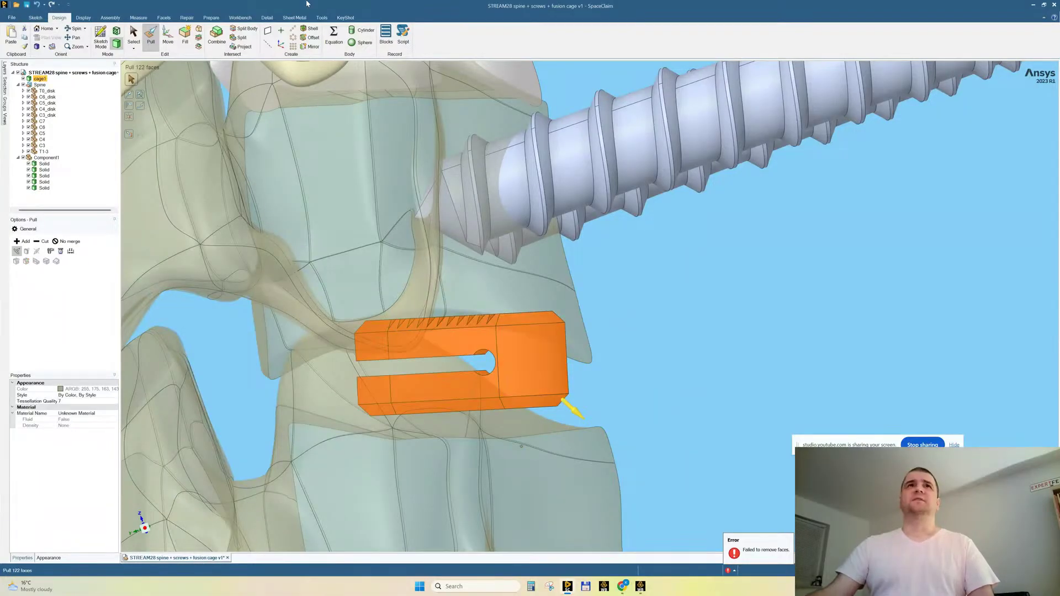
{"action": "left_click", "coordinate": [168, 37]}
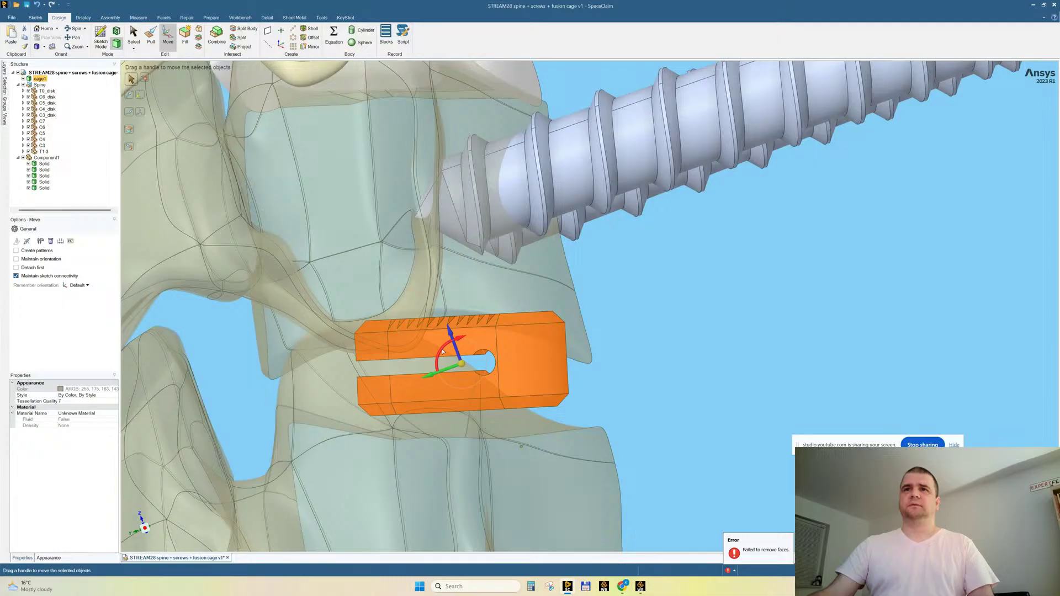
{"action": "left_click_drag", "start_coordinate": [443, 351], "coordinate": [446, 350]}
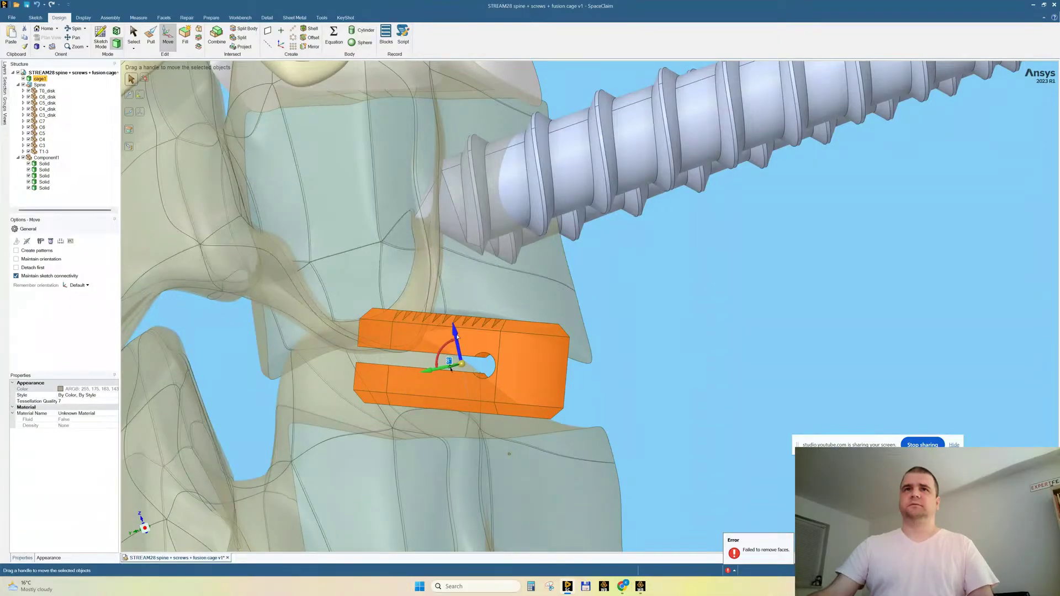
Shift the cage about 1.3 mm down, about 4.1 mm toward the front of the spine, and another 0.4 mm down.
{"action": "left_click_drag", "start_coordinate": [456, 334], "coordinate": [461, 347]}
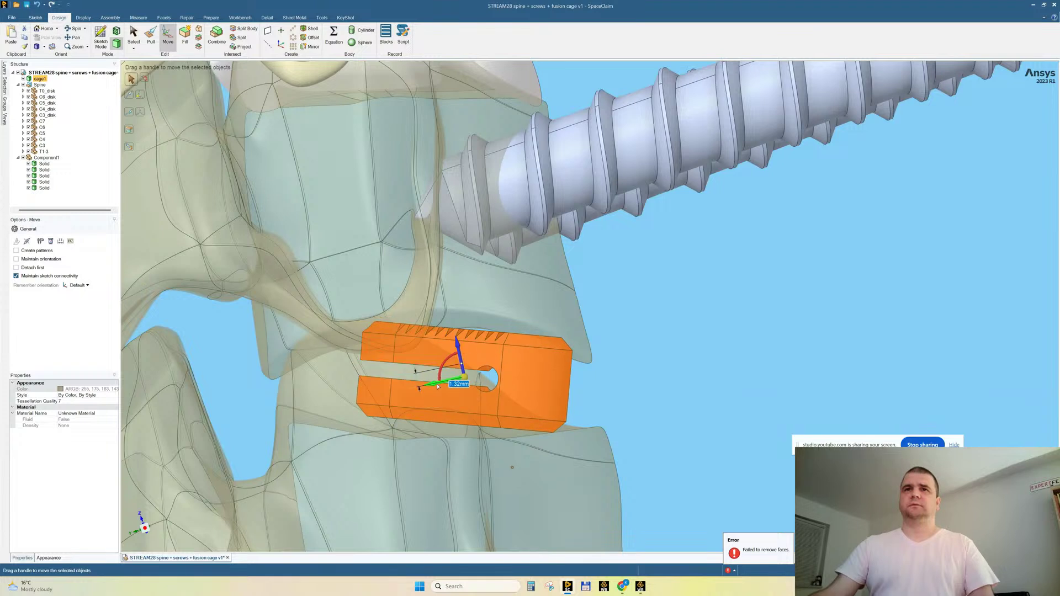
{"action": "left_click_drag", "start_coordinate": [434, 386], "coordinate": [476, 384]}
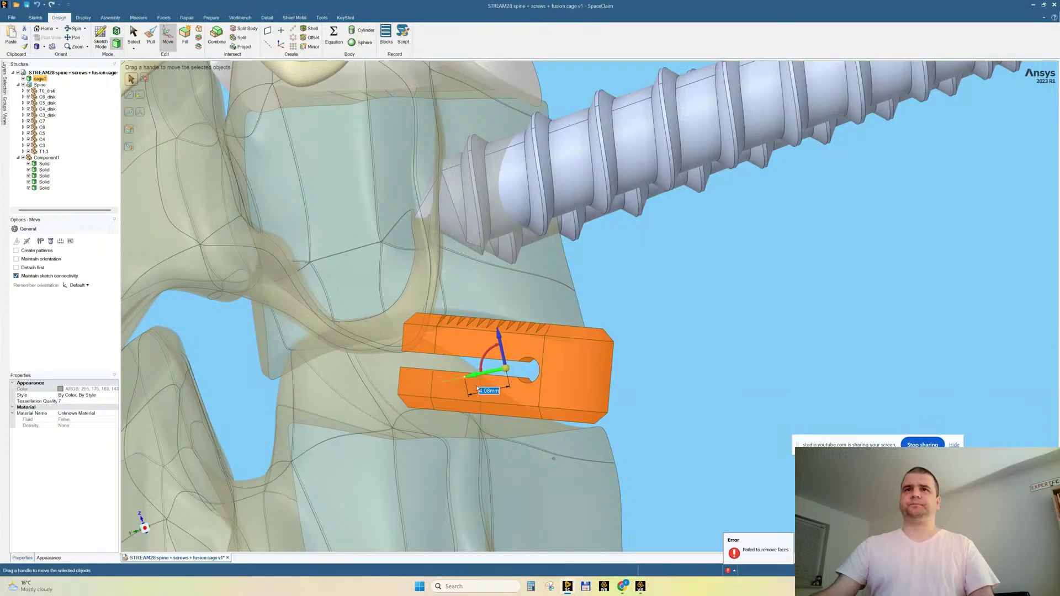
{"action": "left_click_drag", "start_coordinate": [499, 340], "coordinate": [490, 358]}
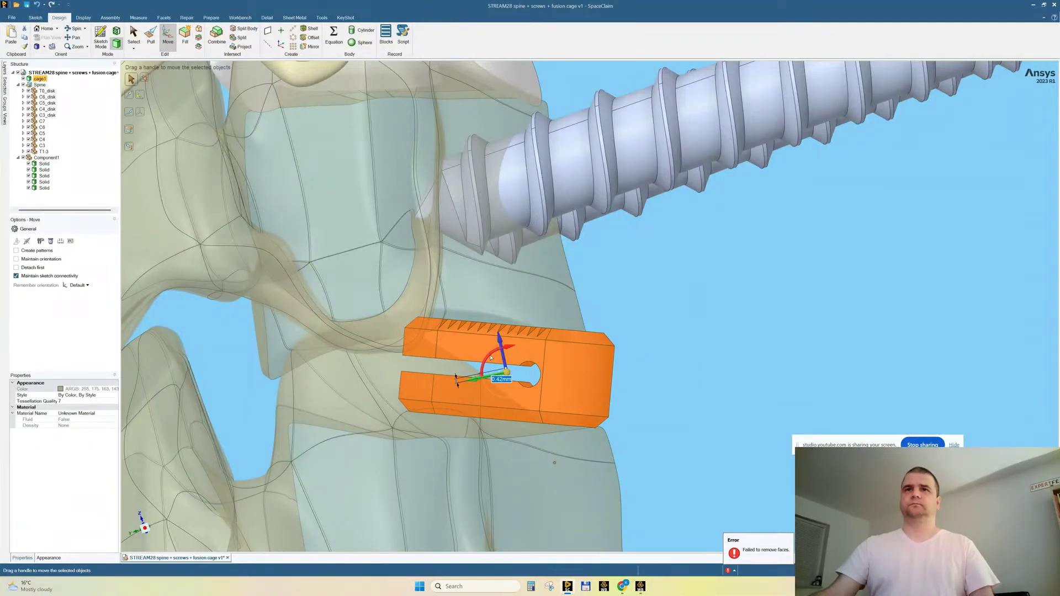
Deselect the cage and make the transparent C5 and C6 vertebrae opaque.
{"action": "middle_click_drag", "start_coordinate": [817, 336], "coordinate": [668, 331]}
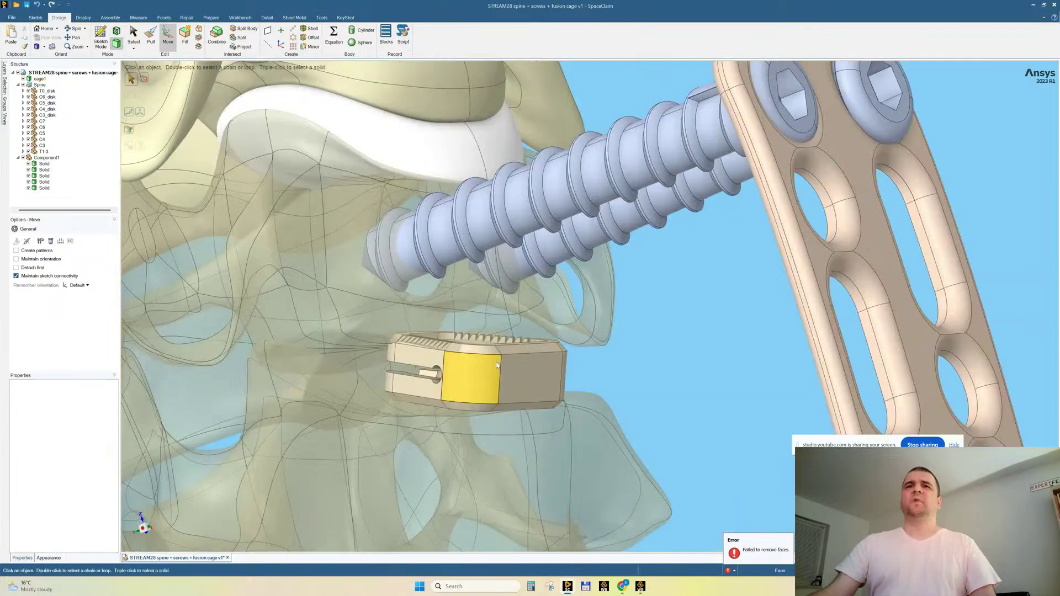
{"action": "scroll", "coordinate": [496, 363], "scroll_direction": "down", "scroll_amount": 3}
{"action": "middle_click_drag", "start_coordinate": [558, 369], "coordinate": [632, 372]}
{"action": "left_click", "coordinate": [450, 324]}
{"action": "key", "text": "Escape"}
{"action": "key", "text": "s"}
{"action": "left_click", "coordinate": [447, 327]}
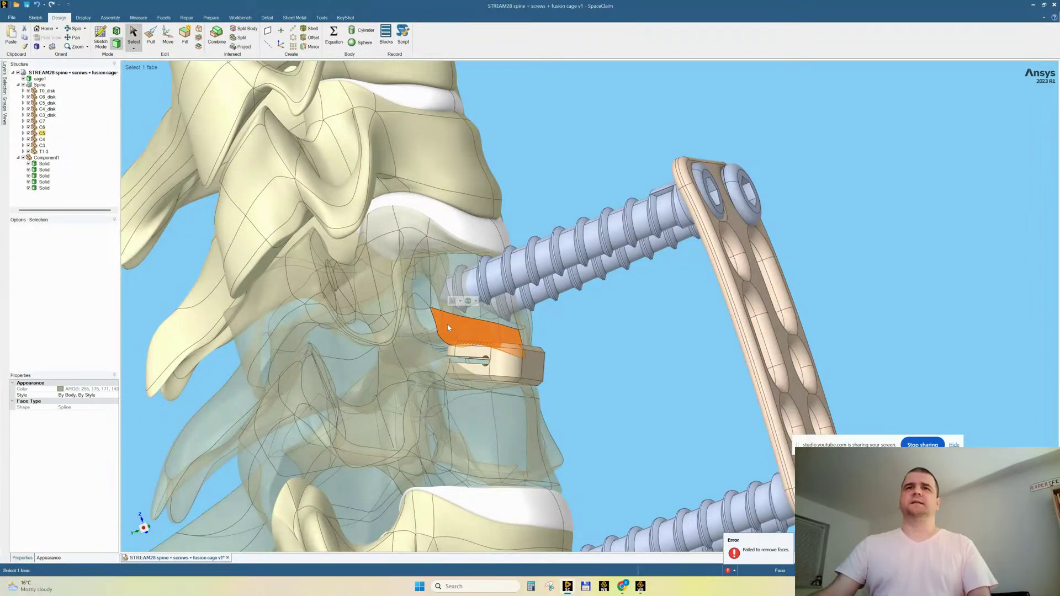
{"action": "left_click", "coordinate": [474, 301]}
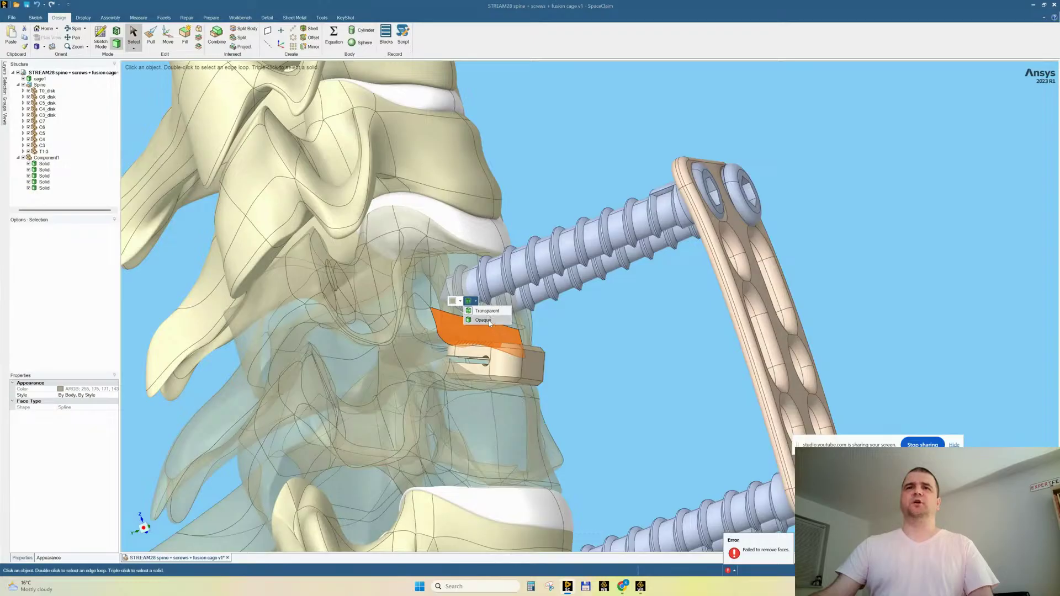
{"action": "left_click", "coordinate": [485, 320]}
{"action": "left_click", "coordinate": [472, 426]}
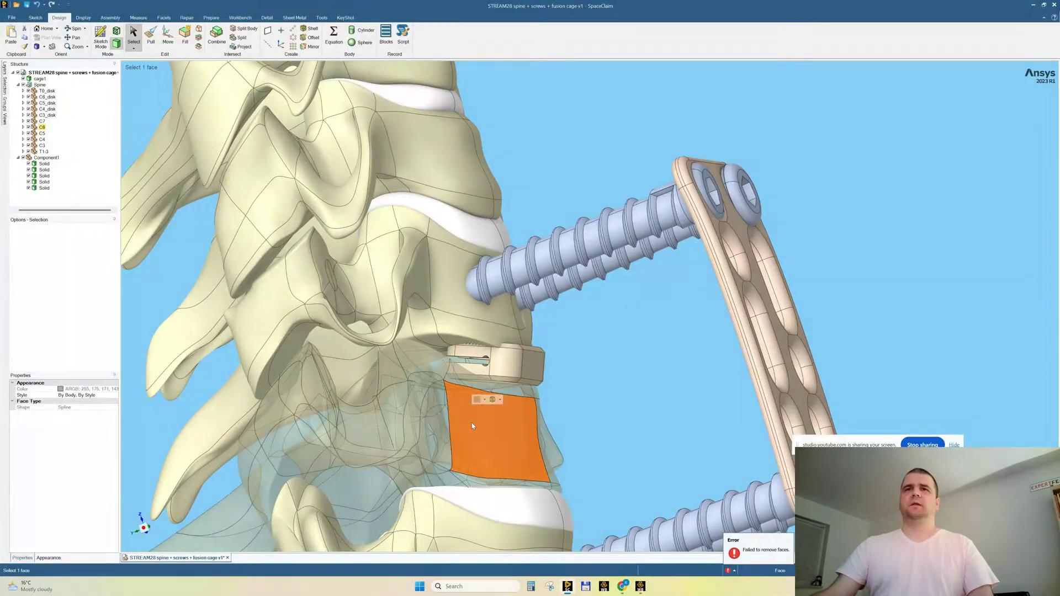
{"action": "left_click", "coordinate": [500, 399]}
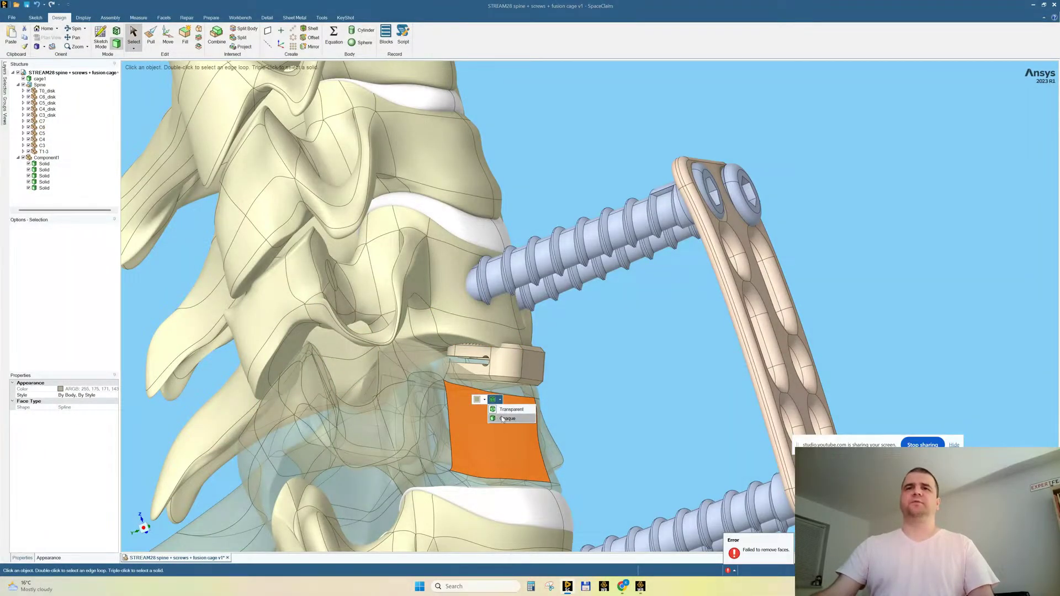
{"action": "left_click", "coordinate": [502, 419]}
Hide Component1 with the plate and screws and examine the cage's fit between C5 and C6 from the front.
{"action": "left_click", "coordinate": [585, 350]}
{"action": "middle_click_drag", "start_coordinate": [585, 350], "coordinate": [507, 355]}
{"action": "left_click", "coordinate": [347, 310]}
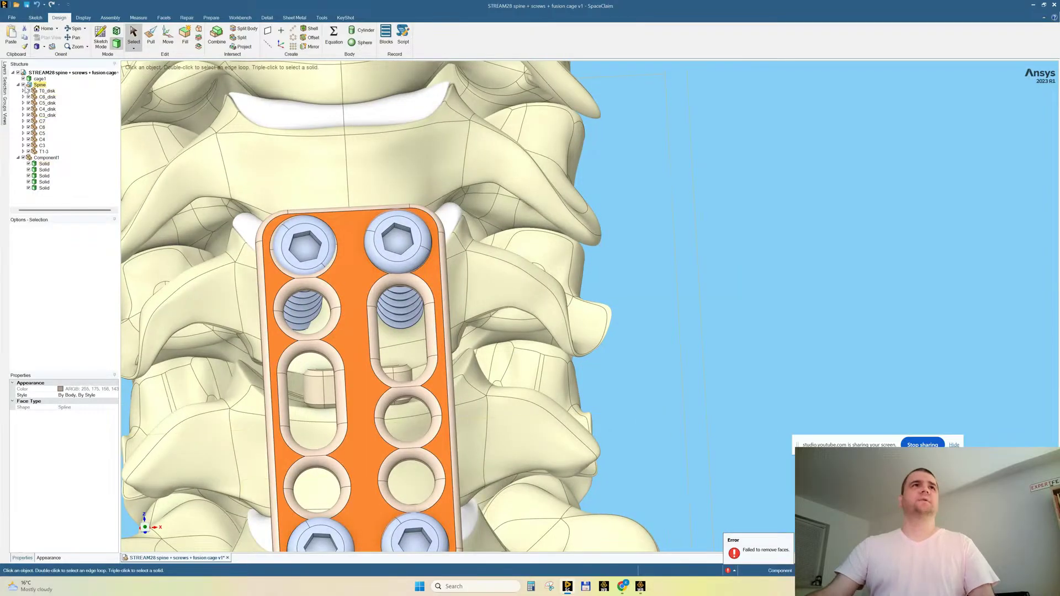
{"action": "left_click", "coordinate": [23, 158]}
{"action": "middle_click_drag", "start_coordinate": [599, 252], "coordinate": [759, 264]}
{"action": "scroll", "coordinate": [651, 344], "scroll_direction": "up", "scroll_amount": 5}
{"action": "middle_click_drag", "start_coordinate": [657, 362], "coordinate": [622, 357]}
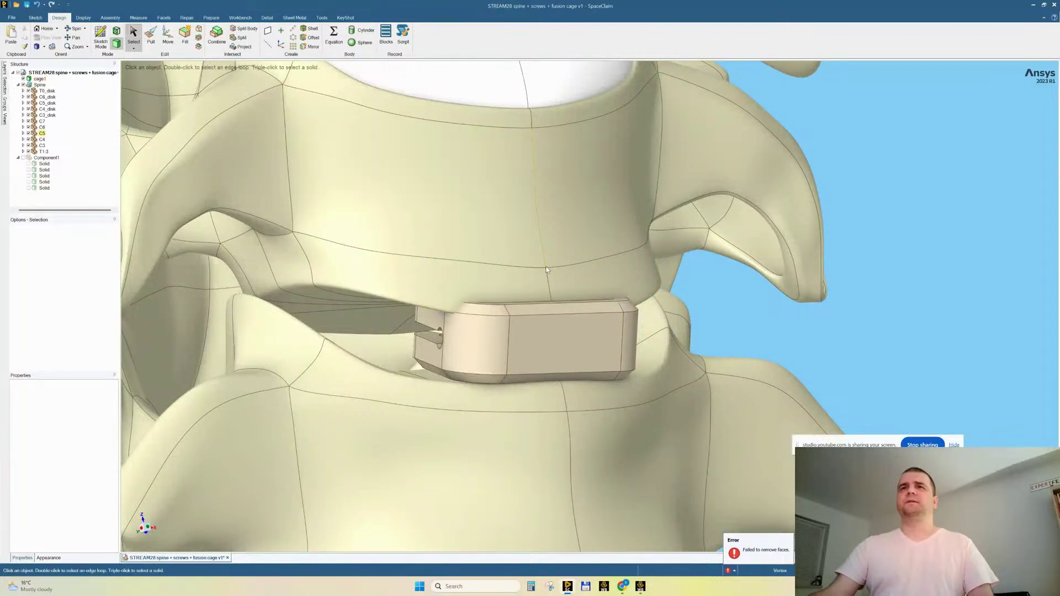
Create a datum plane on the cage's flat front face.
{"action": "left_click", "coordinate": [555, 342]}
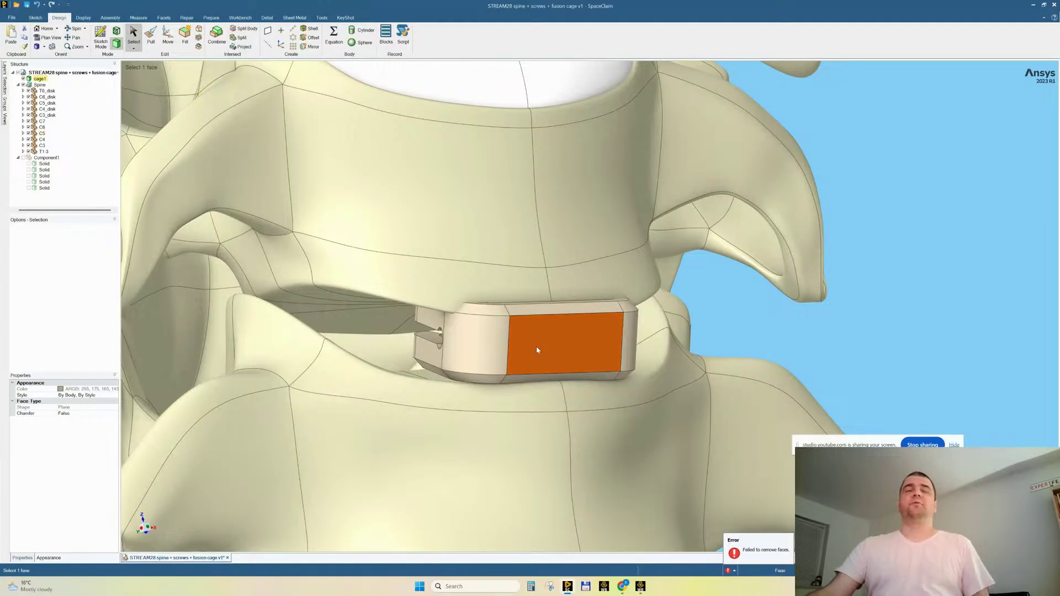
{"action": "left_click", "coordinate": [269, 32]}
{"action": "scroll", "coordinate": [549, 339], "scroll_direction": "down", "scroll_amount": 5}
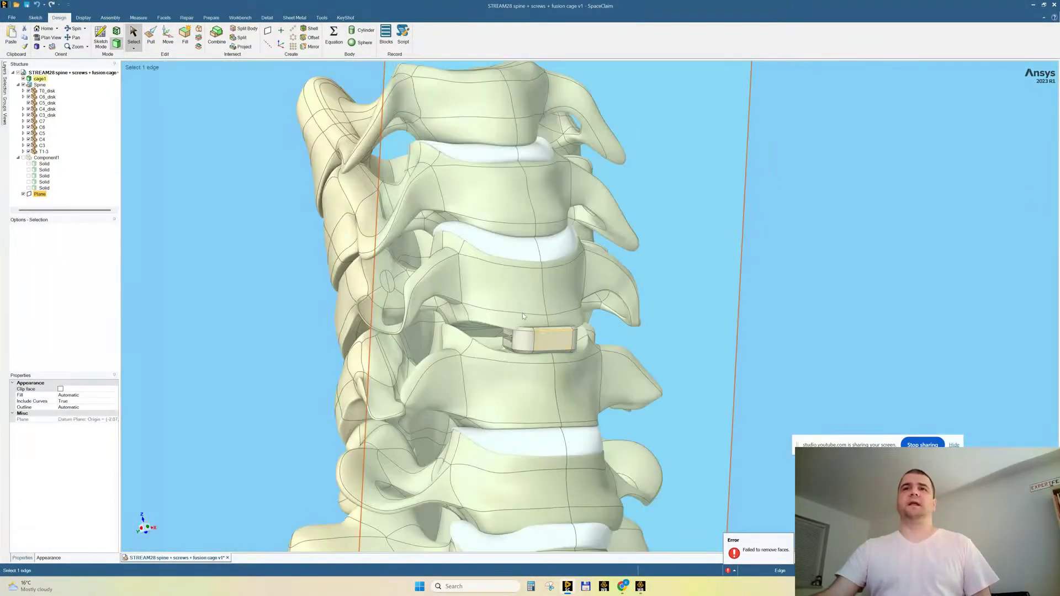
{"action": "middle_click_drag", "start_coordinate": [525, 296], "coordinate": [685, 230]}
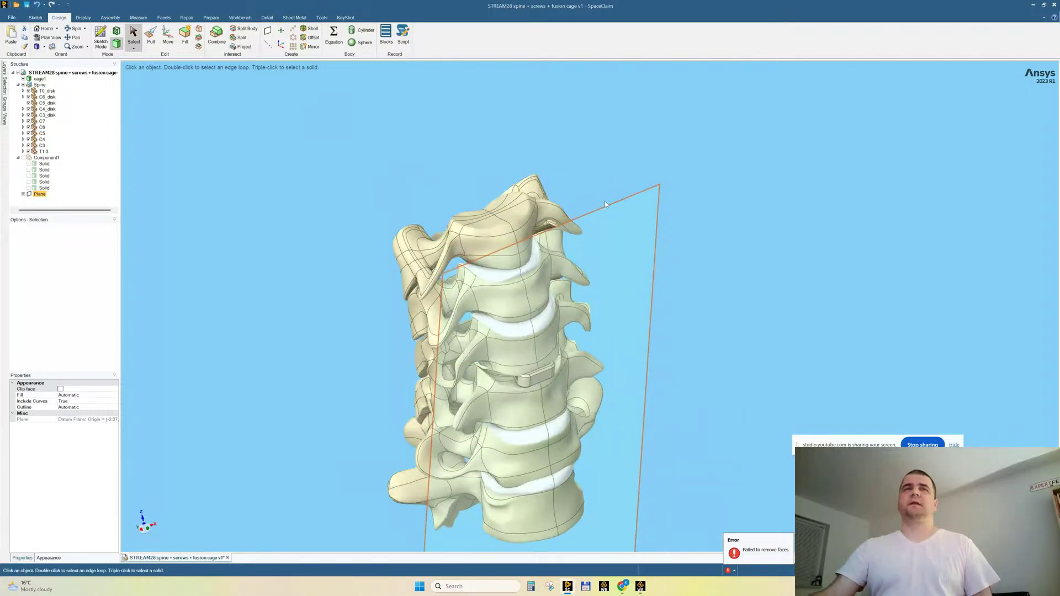
Rotate the datum plane about its vertical axis until it runs front to back through the middle of the spine.
{"action": "left_click", "coordinate": [168, 39]}
{"action": "scroll", "coordinate": [565, 420], "scroll_direction": "up", "scroll_amount": 5}
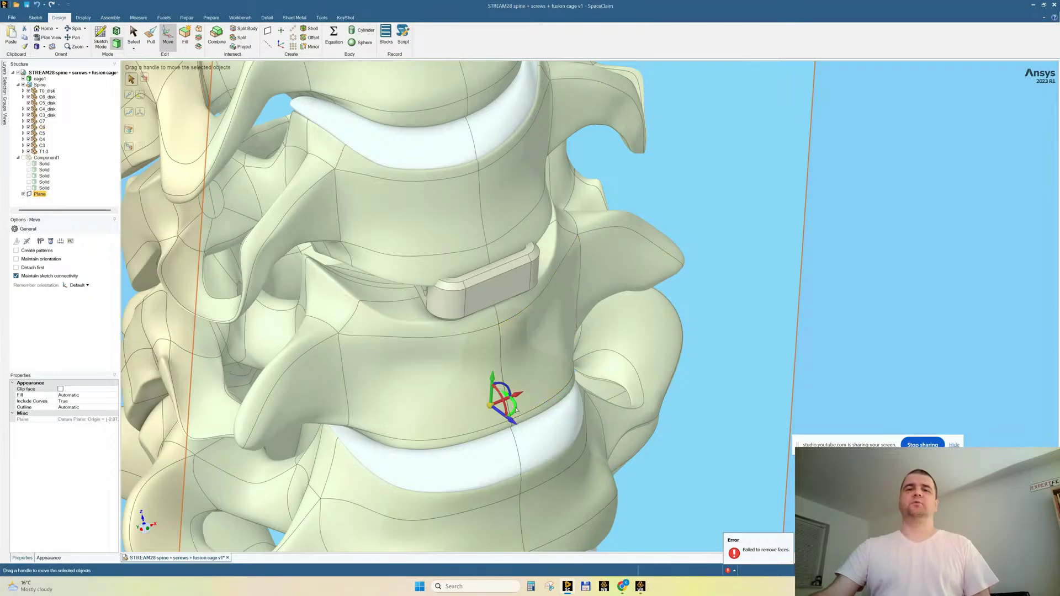
{"action": "left_click", "coordinate": [515, 409]}
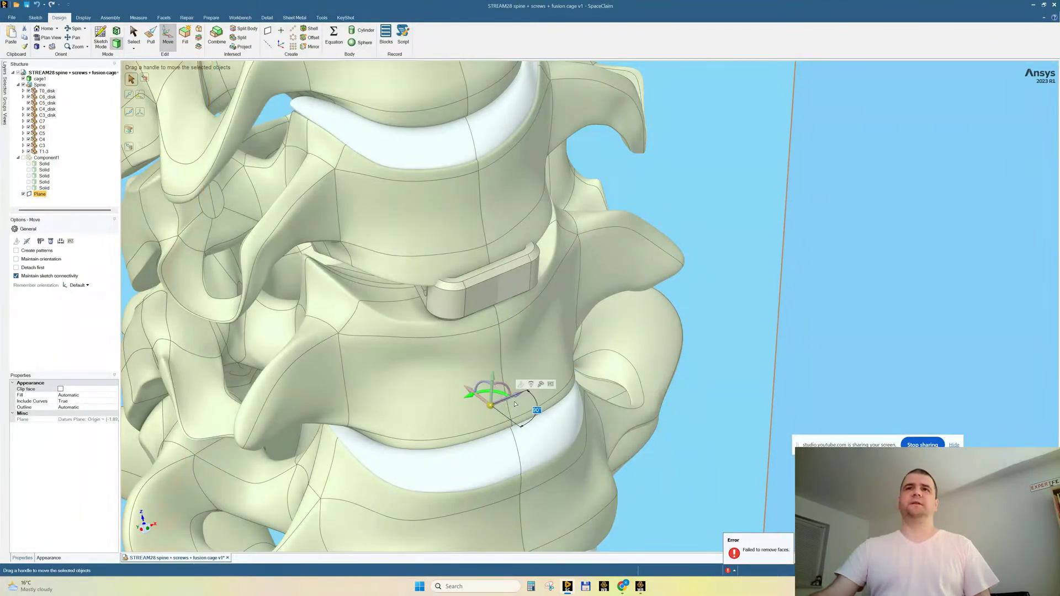
{"action": "scroll", "coordinate": [511, 395], "scroll_direction": "down", "scroll_amount": 3}
{"action": "middle_click_drag", "start_coordinate": [503, 378], "coordinate": [488, 265]}
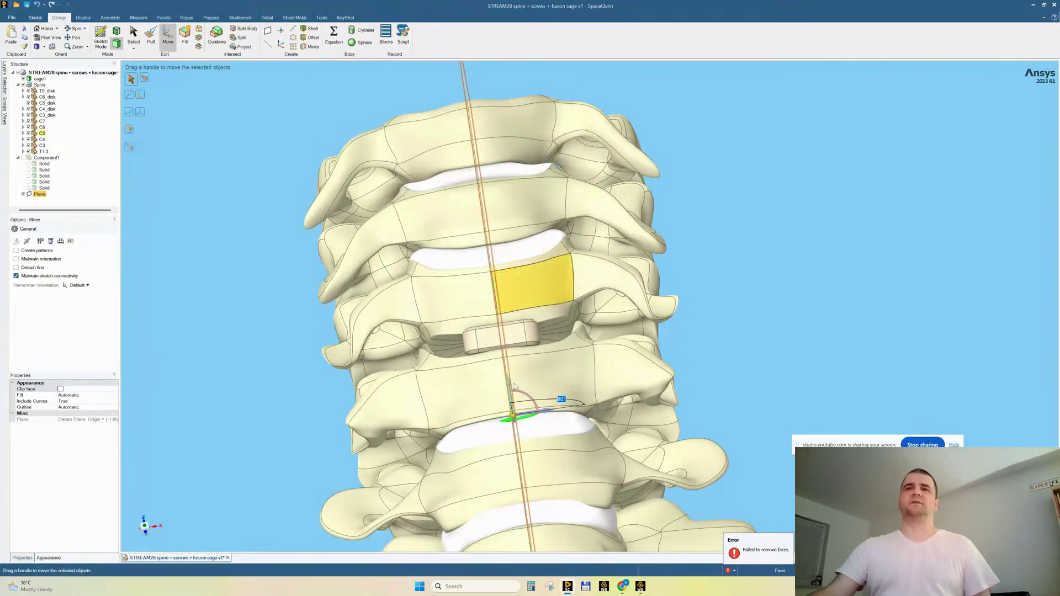
{"action": "middle_click_drag", "start_coordinate": [512, 336], "coordinate": [597, 362]}
{"action": "scroll", "coordinate": [552, 359], "scroll_direction": "down", "scroll_amount": 5}
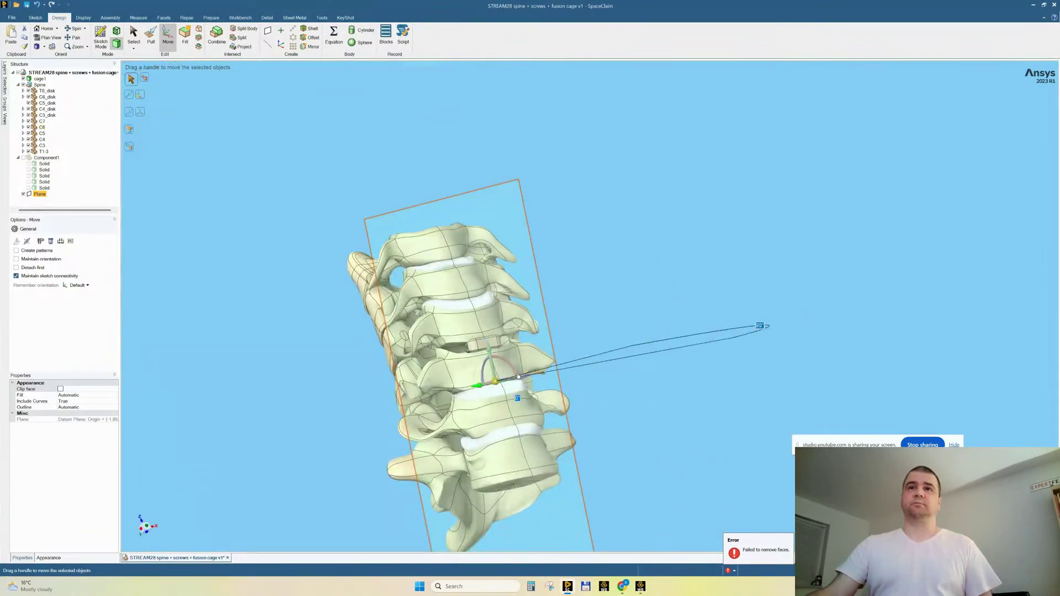
{"action": "scroll", "coordinate": [498, 374], "scroll_direction": "up", "scroll_amount": 8}
{"action": "scroll", "coordinate": [572, 334], "scroll_direction": "down", "scroll_amount": 3}
{"action": "middle_click_drag", "start_coordinate": [663, 241], "coordinate": [700, 263]}
{"action": "left_click", "coordinate": [703, 264]}
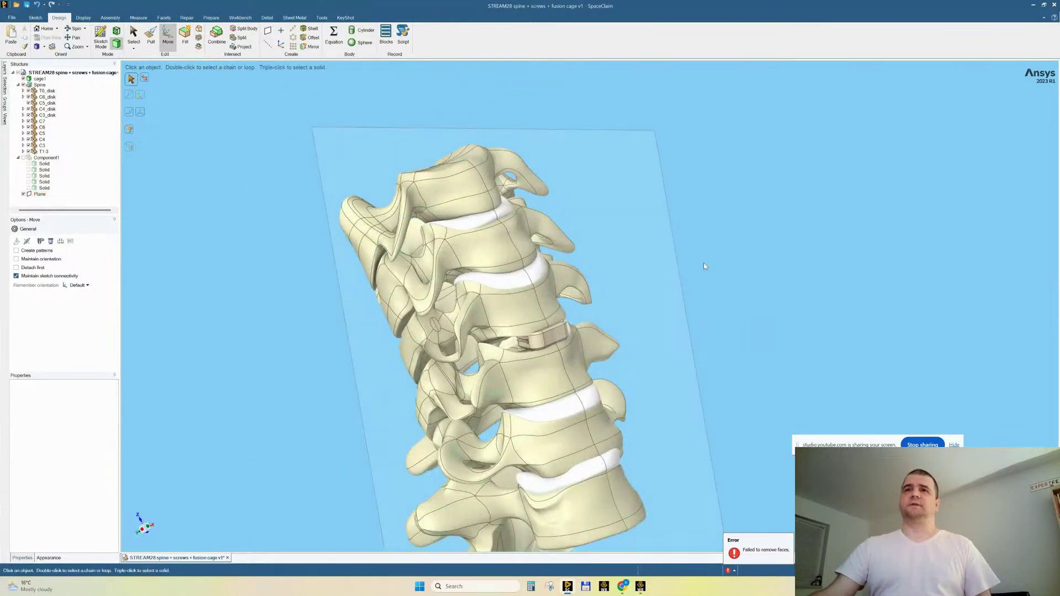
Section the model at the rotated datum plane and view the cut face head-on around the cage.
{"action": "left_click", "coordinate": [573, 131]}
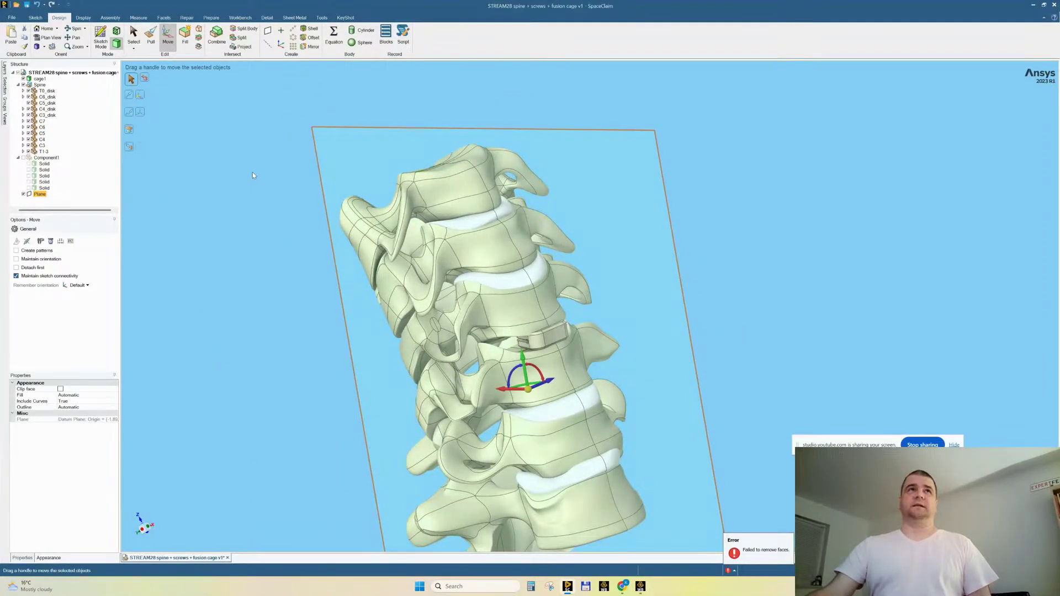
{"action": "left_click", "coordinate": [116, 30]}
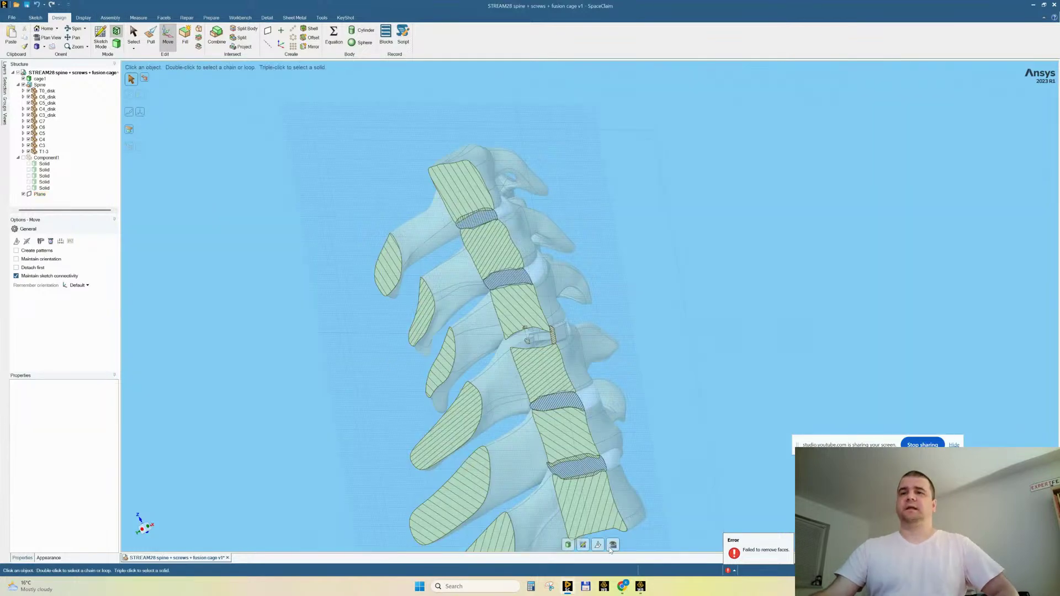
{"action": "left_click", "coordinate": [612, 545]}
{"action": "scroll", "coordinate": [597, 342], "scroll_direction": "up", "scroll_amount": 5}
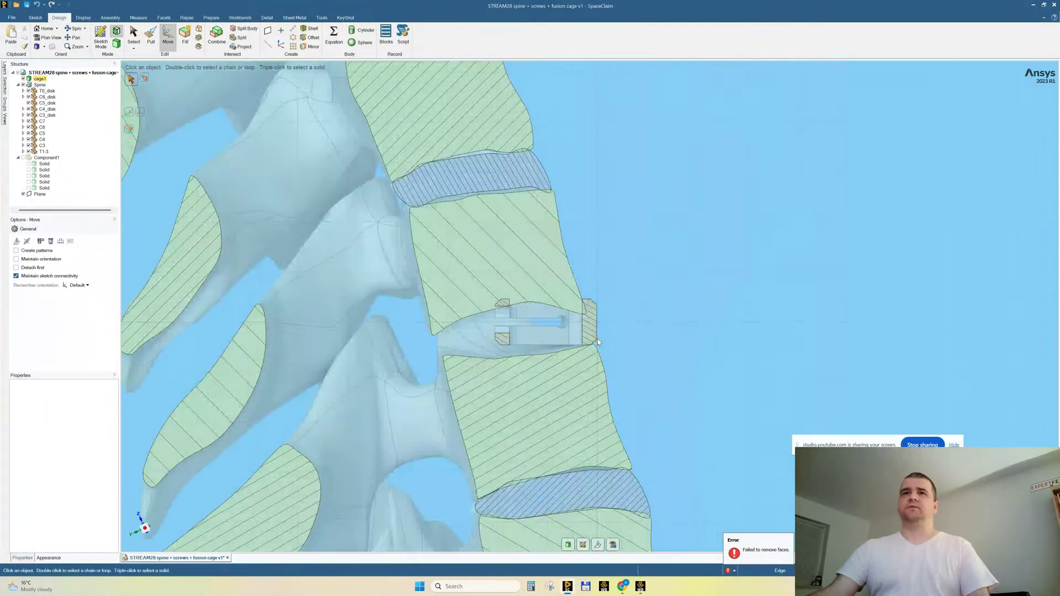
{"action": "scroll", "coordinate": [554, 315], "scroll_direction": "up", "scroll_amount": 4}
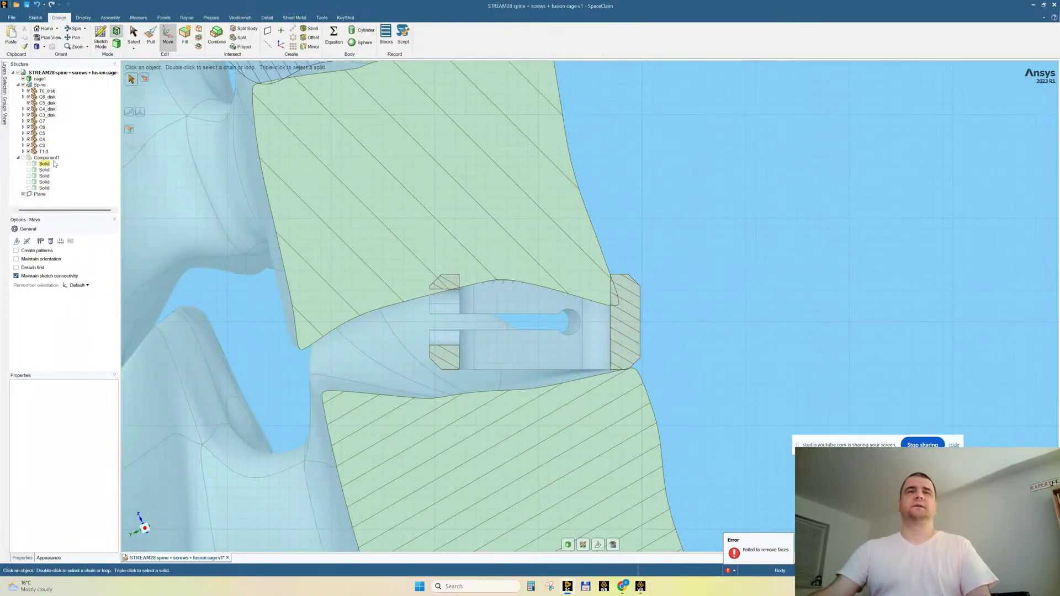
Tilt the cage in the section view to follow the C5 and C6 endplates and shift it backward and down into the disc space.
{"action": "left_click", "coordinate": [40, 79]}
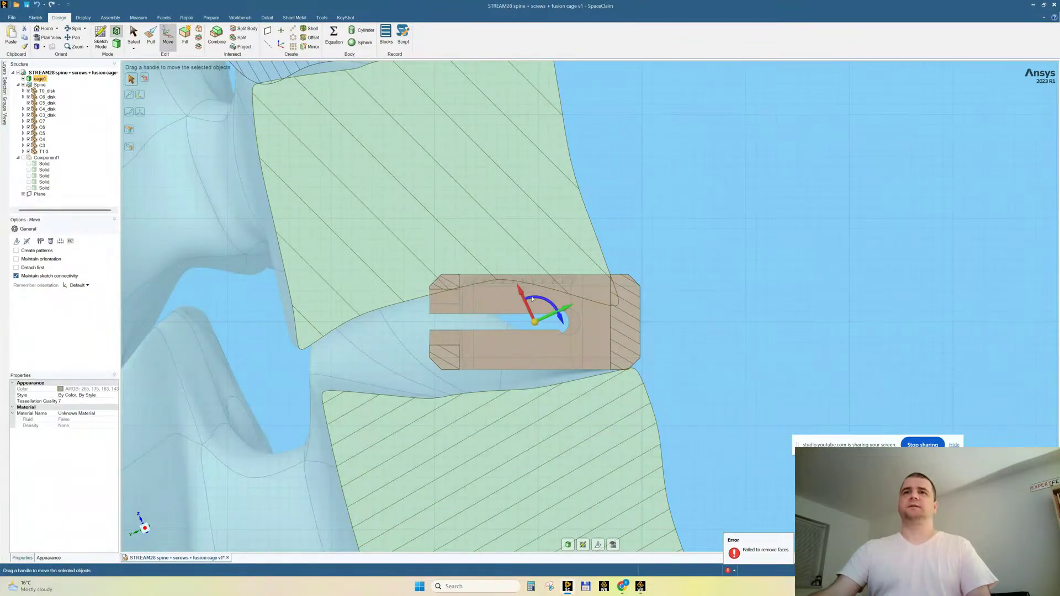
{"action": "left_click_drag", "start_coordinate": [533, 299], "coordinate": [555, 318]}
{"action": "left_click_drag", "start_coordinate": [547, 324], "coordinate": [530, 330]}
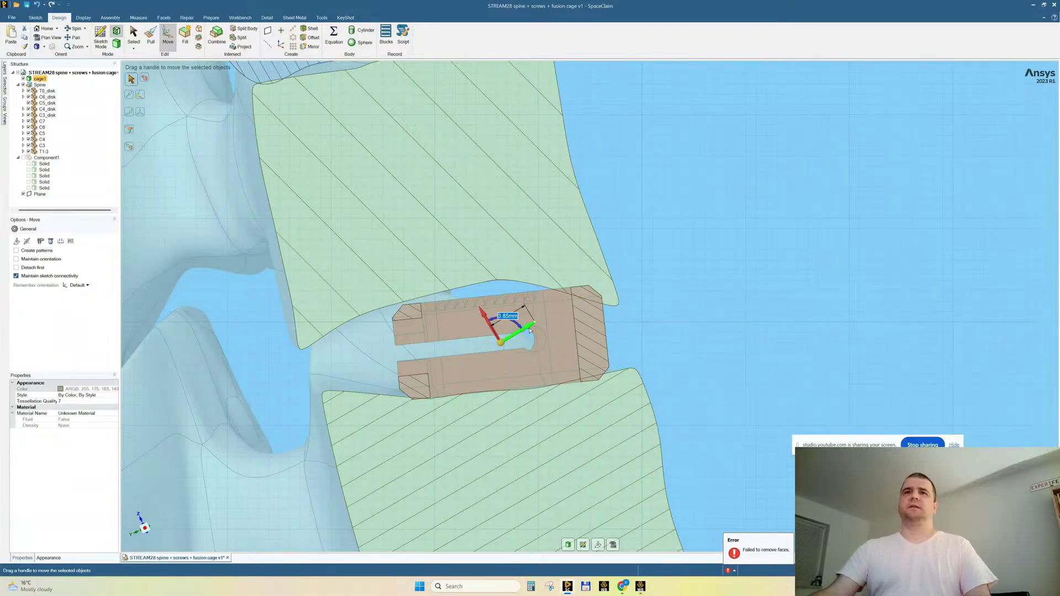
{"action": "left_click_drag", "start_coordinate": [485, 319], "coordinate": [507, 329]}
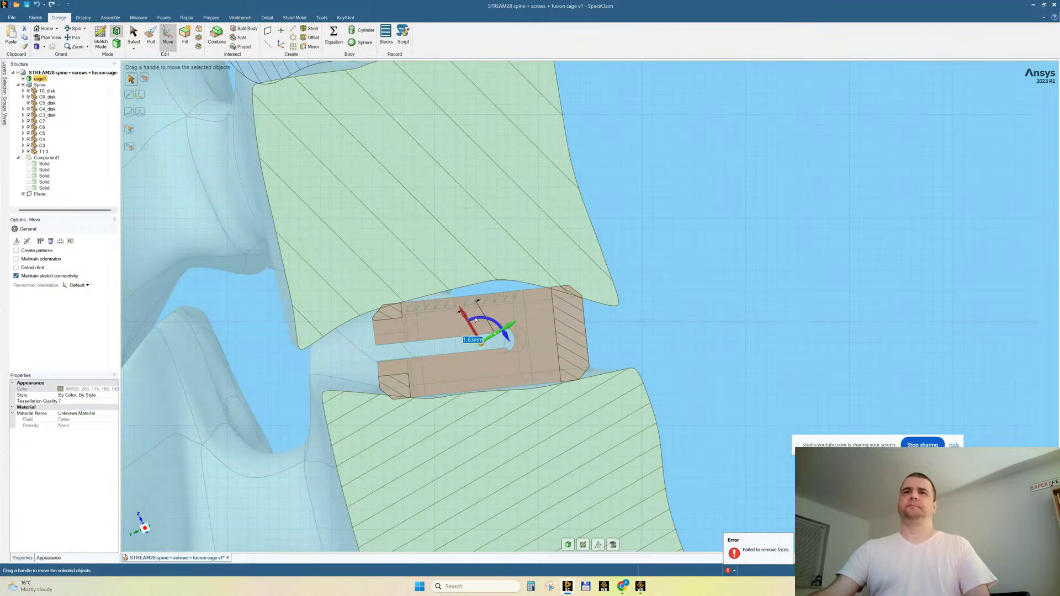
{"action": "left_click_drag", "start_coordinate": [463, 314], "coordinate": [466, 318]}
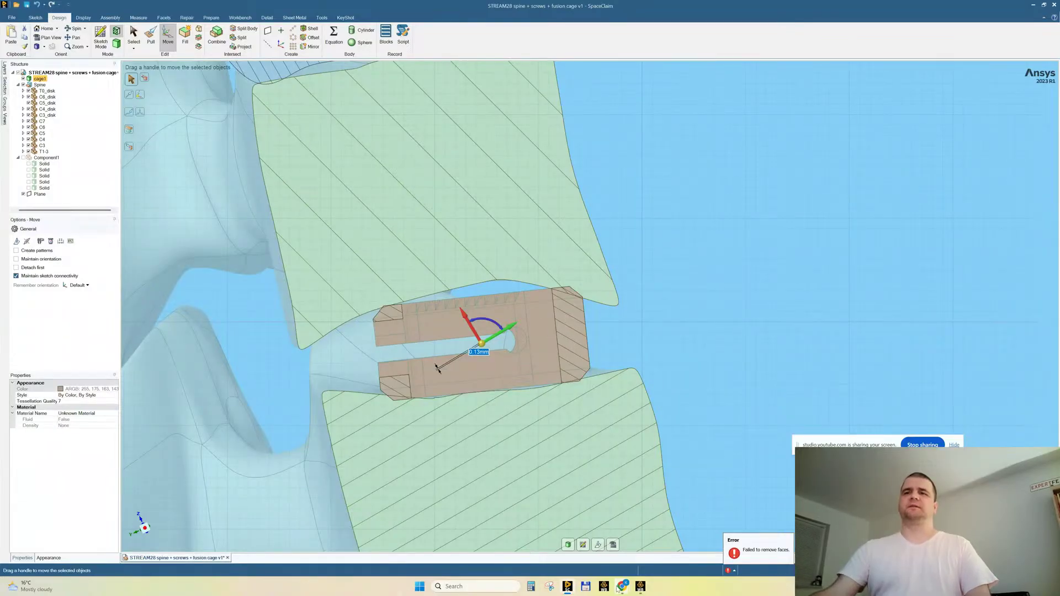
Switch to the browser, examine the implant picture on the Insignia Anterior Cervical Plating System page, and bring up the Workbench project.
{"action": "mouse_move", "coordinate": [622, 587]}
{"action": "left_click", "coordinate": [589, 541]}
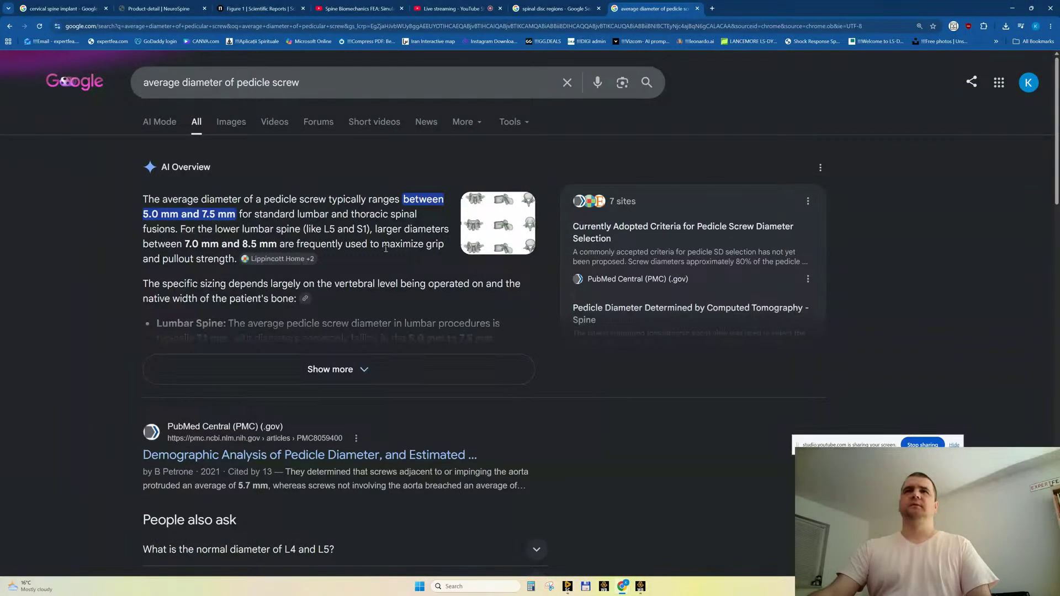
{"action": "left_click", "coordinate": [160, 8]}
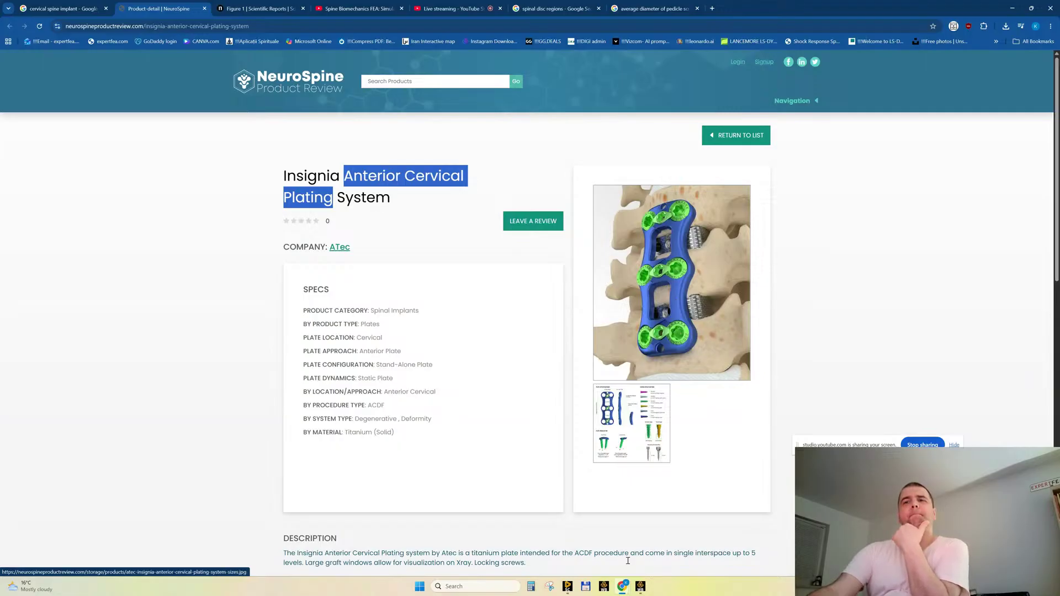
{"action": "mouse_move", "coordinate": [642, 591]}
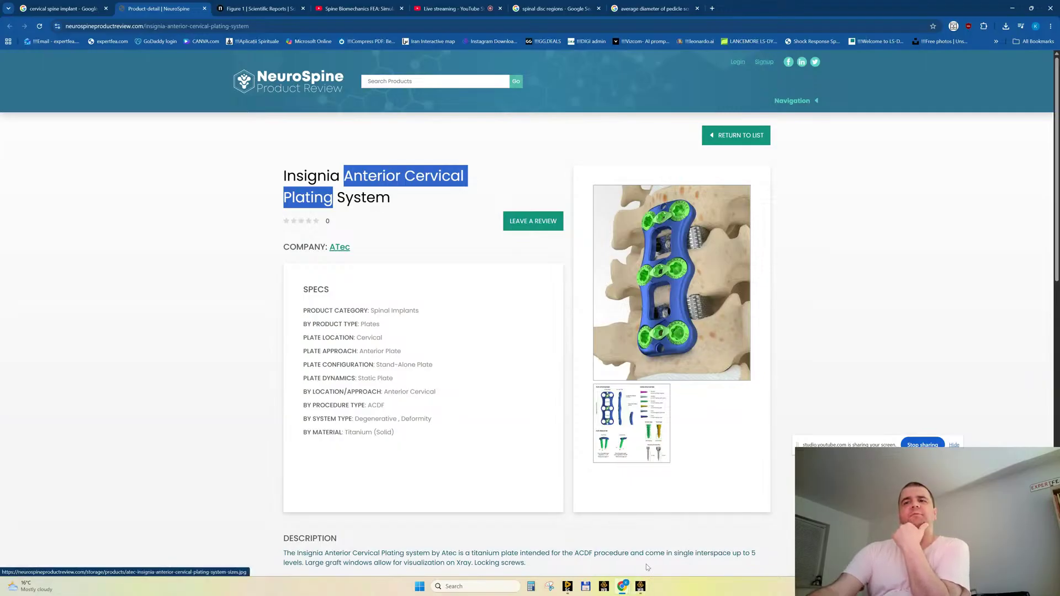
{"action": "left_click", "coordinate": [640, 586]}
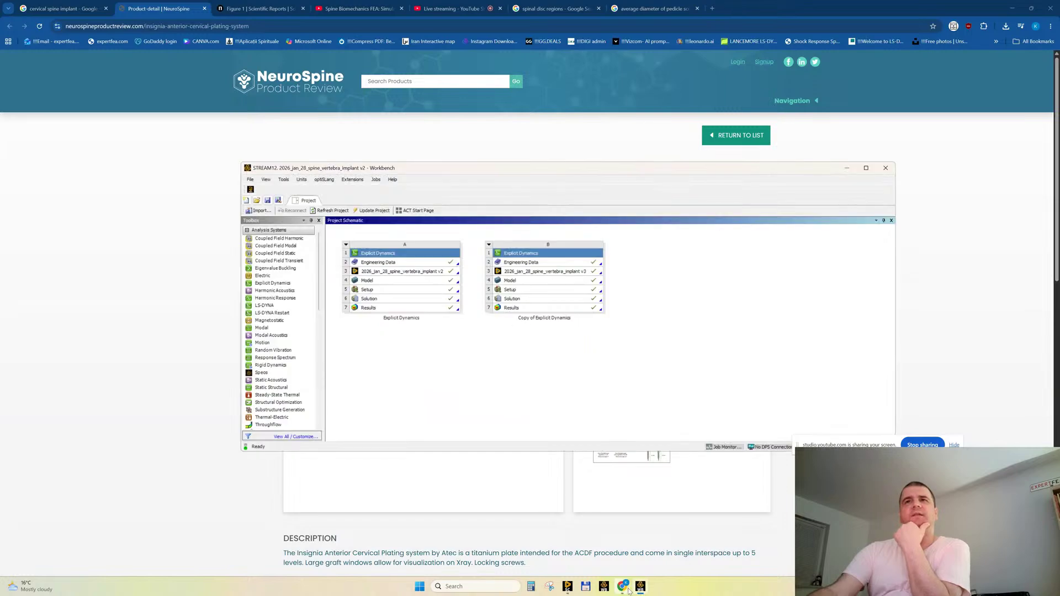
Switch back to SpaceClaim, leave the section view for the full 3D model, and clear the selection.
{"action": "left_click", "coordinate": [567, 586]}
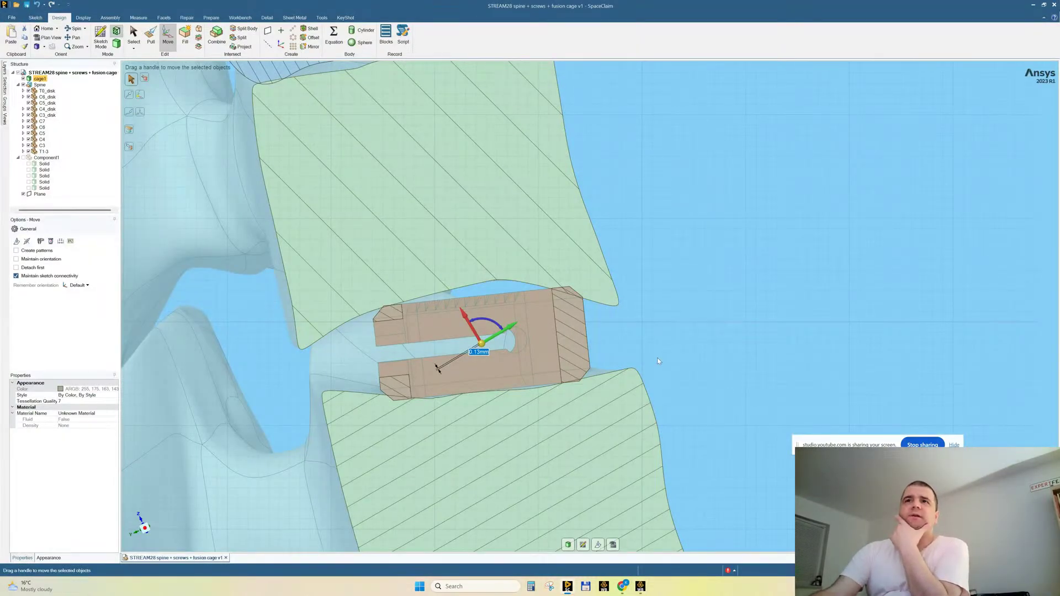
{"action": "left_click", "coordinate": [569, 546]}
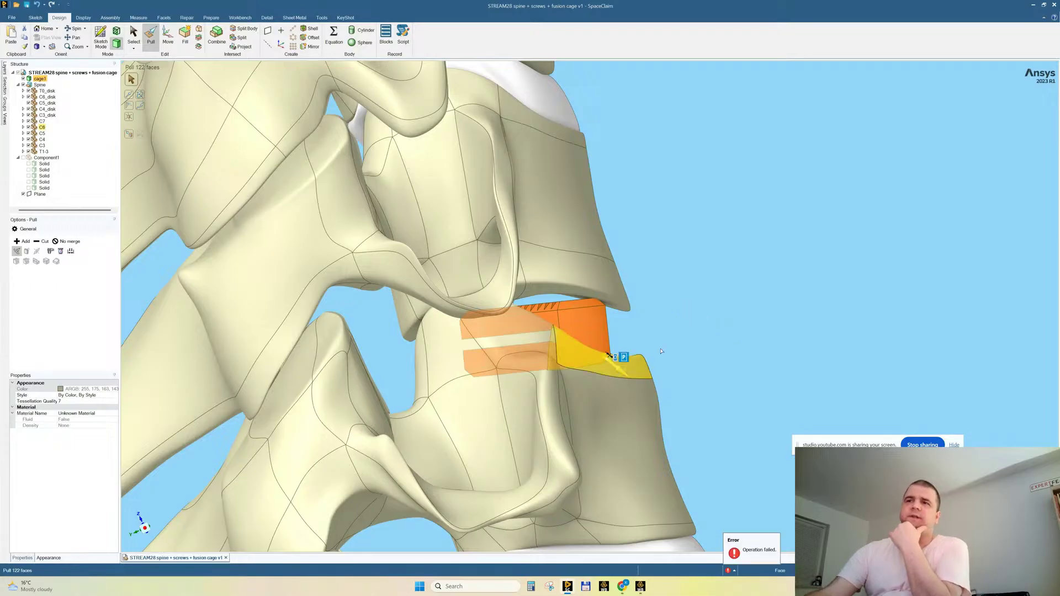
{"action": "left_click", "coordinate": [708, 294]}
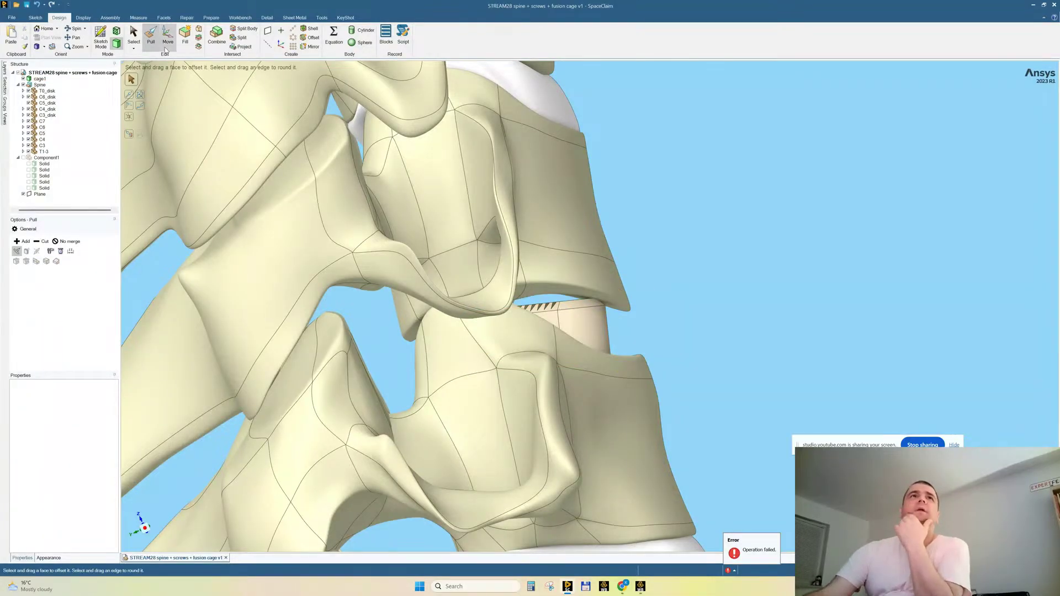
Scale the fusion cage up slightly, using the edge intersection on the lower front surface of C5 as the anchor point.
{"action": "left_click", "coordinate": [131, 118]}
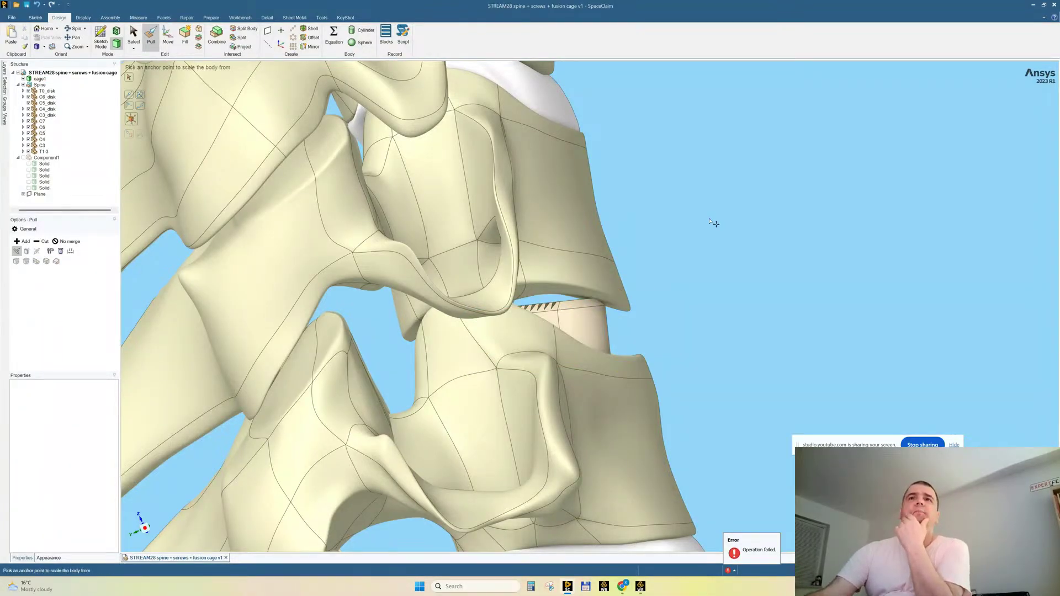
{"action": "middle_click_drag", "start_coordinate": [757, 308], "coordinate": [693, 302]}
{"action": "scroll", "coordinate": [707, 329], "scroll_direction": "down", "scroll_amount": 3}
{"action": "scroll", "coordinate": [421, 256], "scroll_direction": "up", "scroll_amount": 6}
{"action": "middle_click_drag", "start_coordinate": [484, 314], "coordinate": [475, 299]}
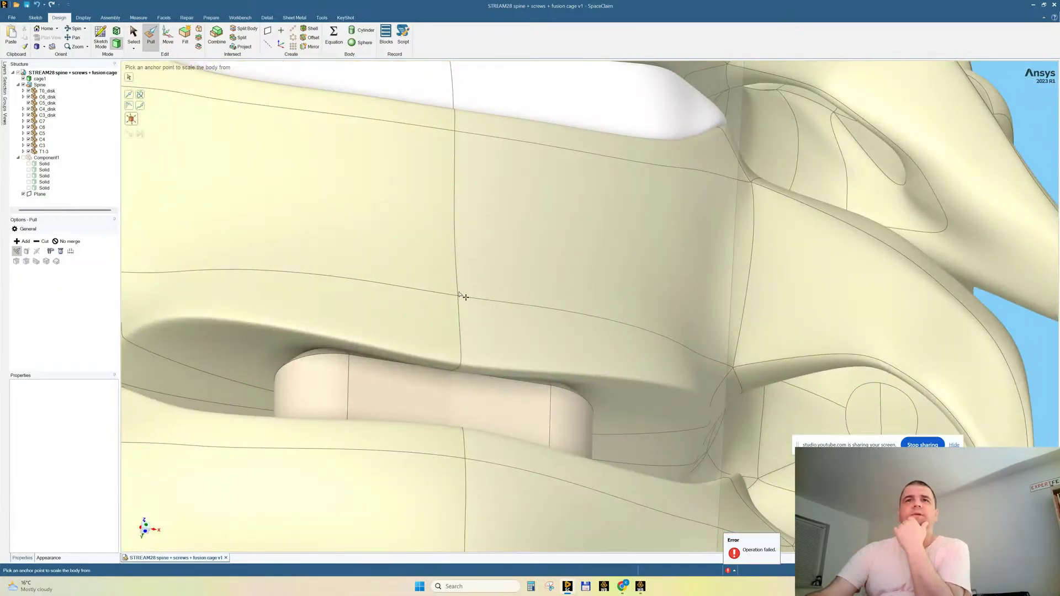
{"action": "key", "text": "Escape"}
{"action": "left_click", "coordinate": [462, 298]}
{"action": "scroll", "coordinate": [480, 297], "scroll_direction": "down", "scroll_amount": 3}
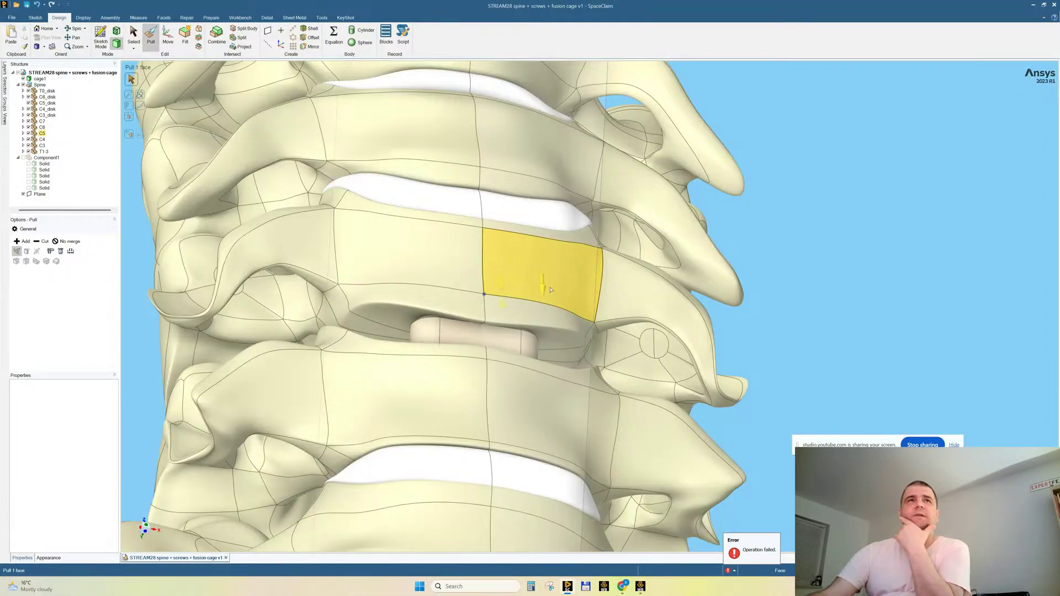
{"action": "left_click", "coordinate": [450, 331]}
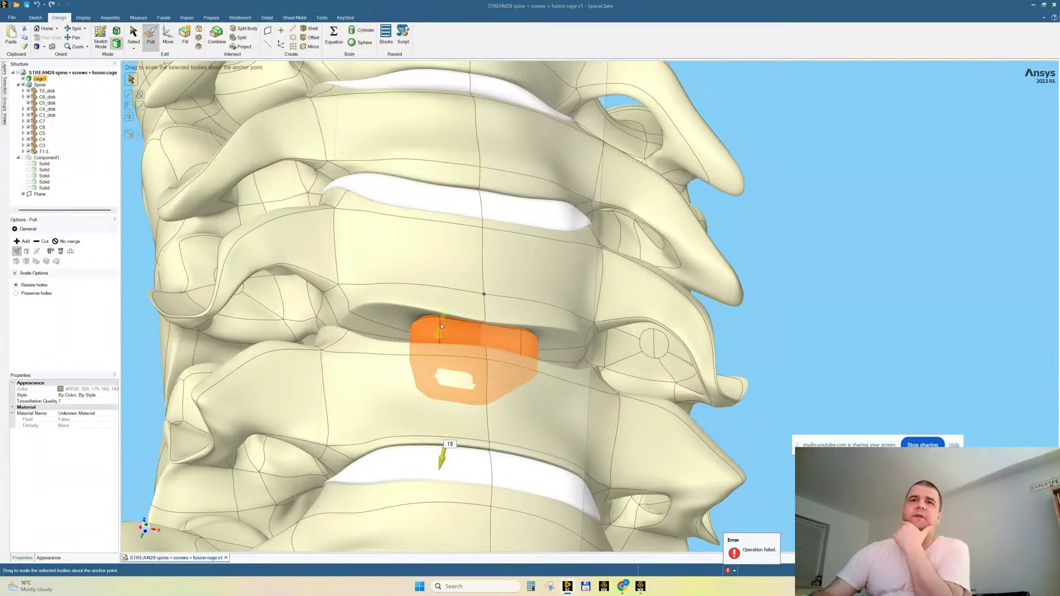
{"action": "key", "text": "Return"}
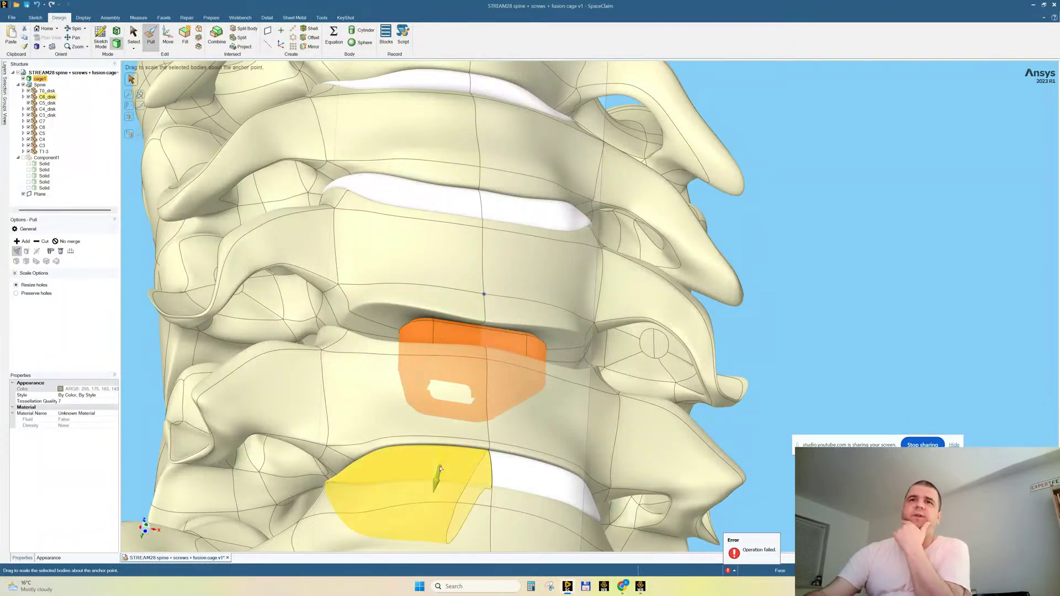
Section the model at the front-to-back datum plane again to show the enlarged cage between C5 and C6.
{"action": "mouse_move", "coordinate": [595, 361]}
{"action": "middle_mouse_down"}
{"action": "mouse_move", "coordinate": [616, 368]}
{"action": "mouse_move", "coordinate": [868, 226]}
{"action": "middle_mouse_up"}
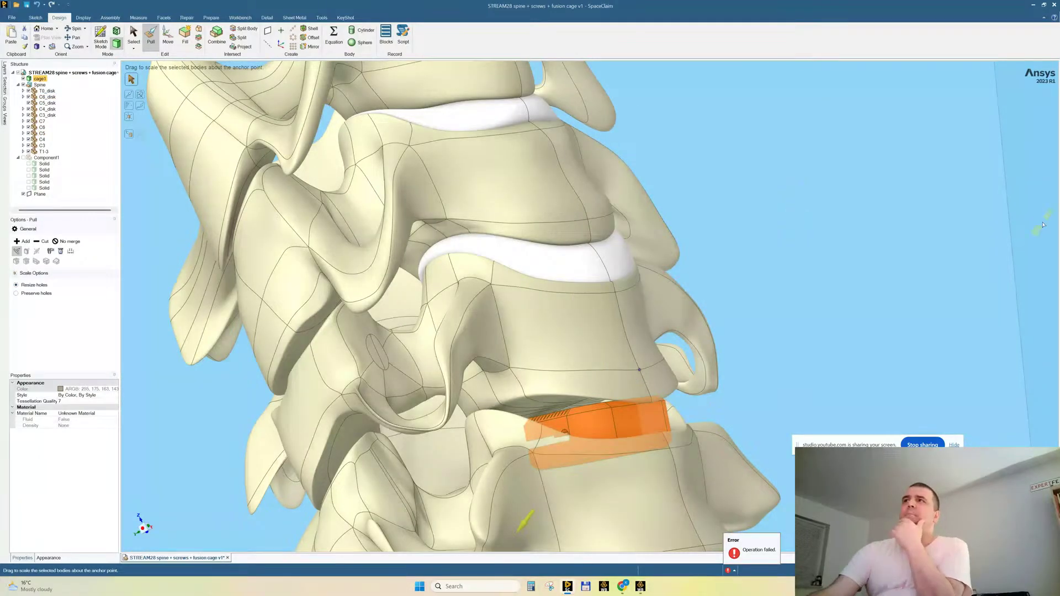
{"action": "left_click", "coordinate": [927, 229]}
{"action": "scroll", "coordinate": [425, 343], "scroll_direction": "down", "scroll_amount": 4}
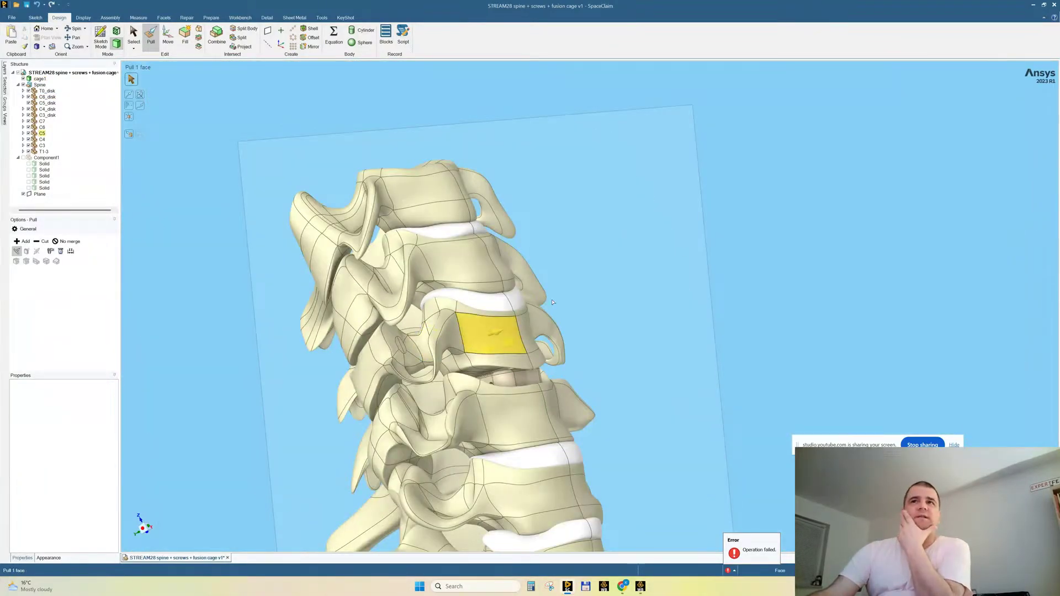
{"action": "left_click", "coordinate": [701, 260]}
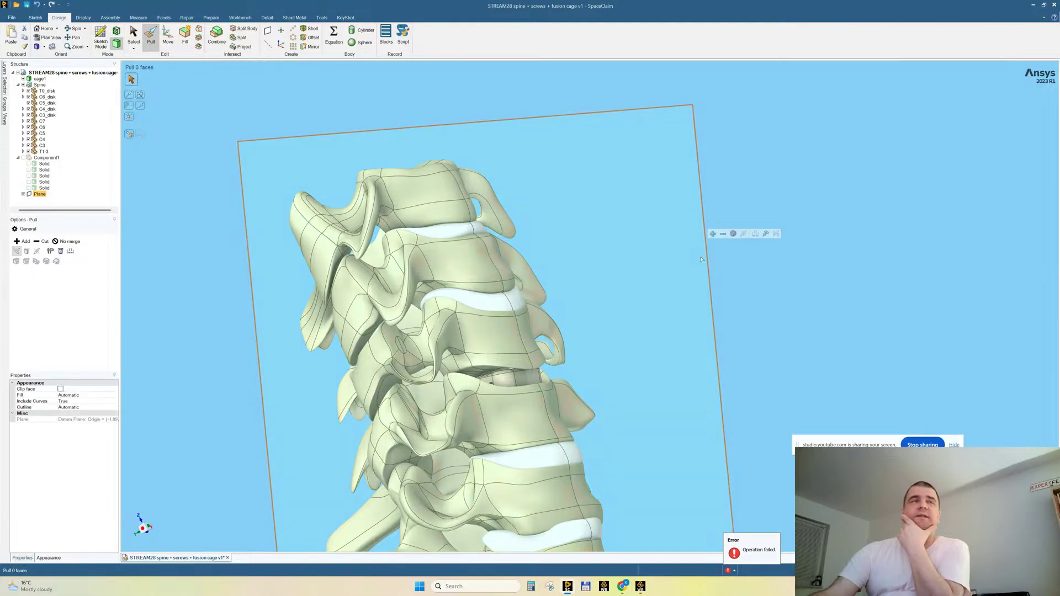
{"action": "left_click", "coordinate": [116, 31]}
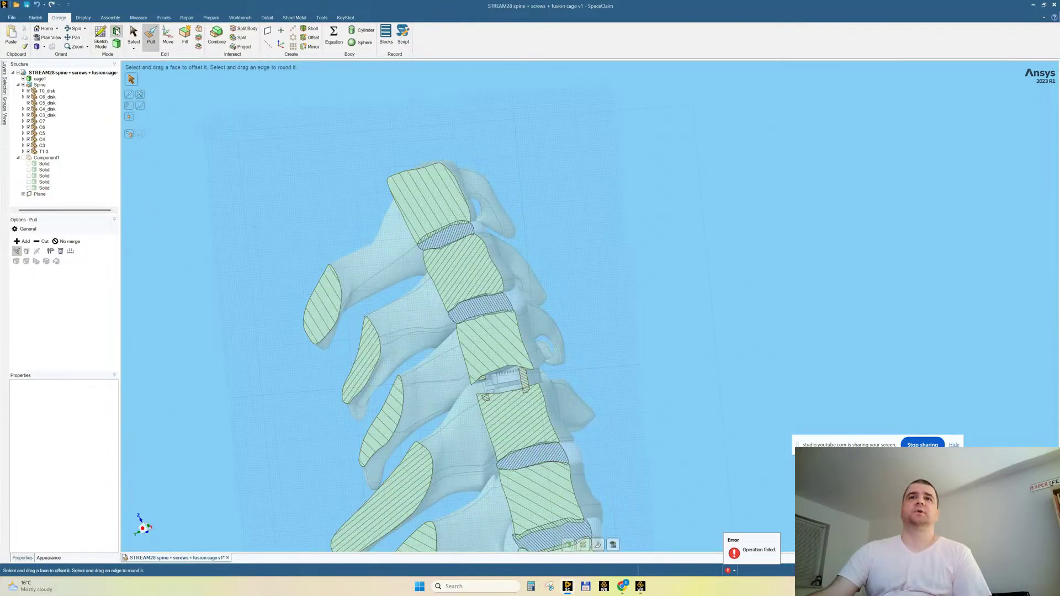
{"action": "scroll", "coordinate": [544, 396], "scroll_direction": "up", "scroll_amount": 10}
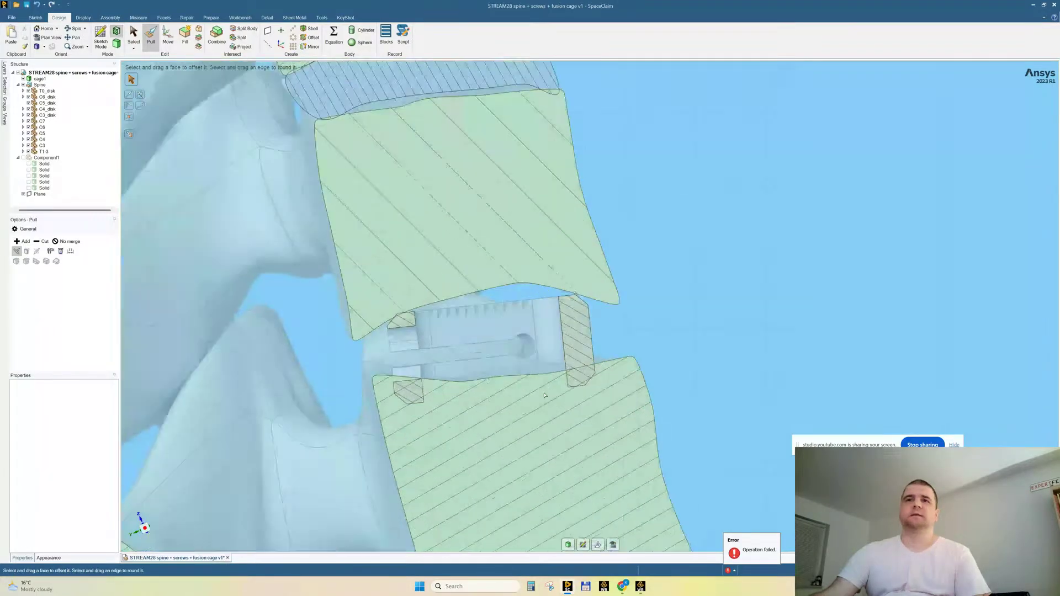
Move the cage about 1.46 mm up toward C5 and about 0.88 mm forward in the disc space.
{"action": "left_click", "coordinate": [44, 80]}
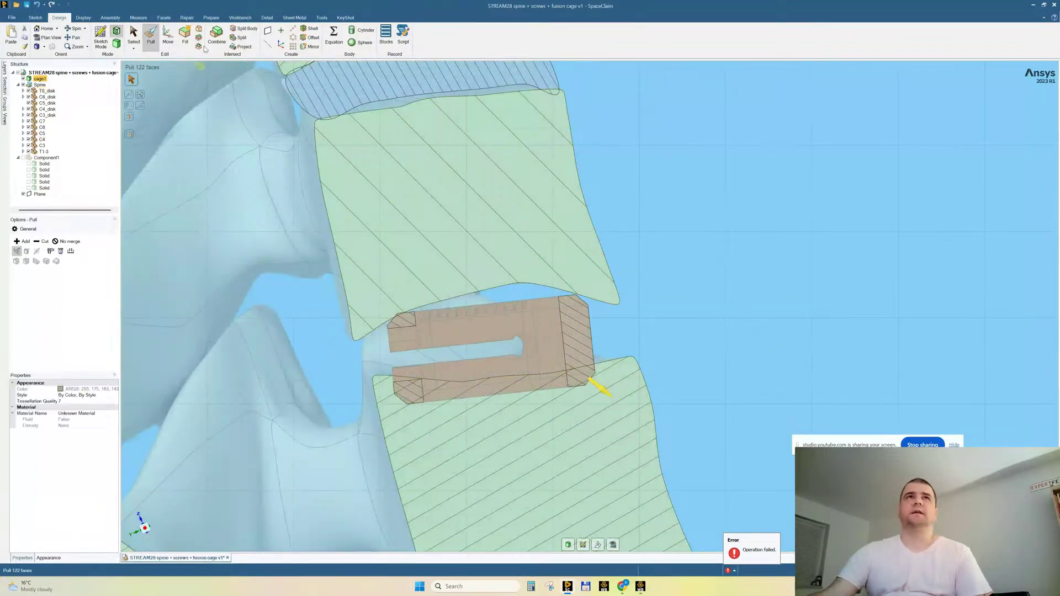
{"action": "left_click", "coordinate": [167, 36]}
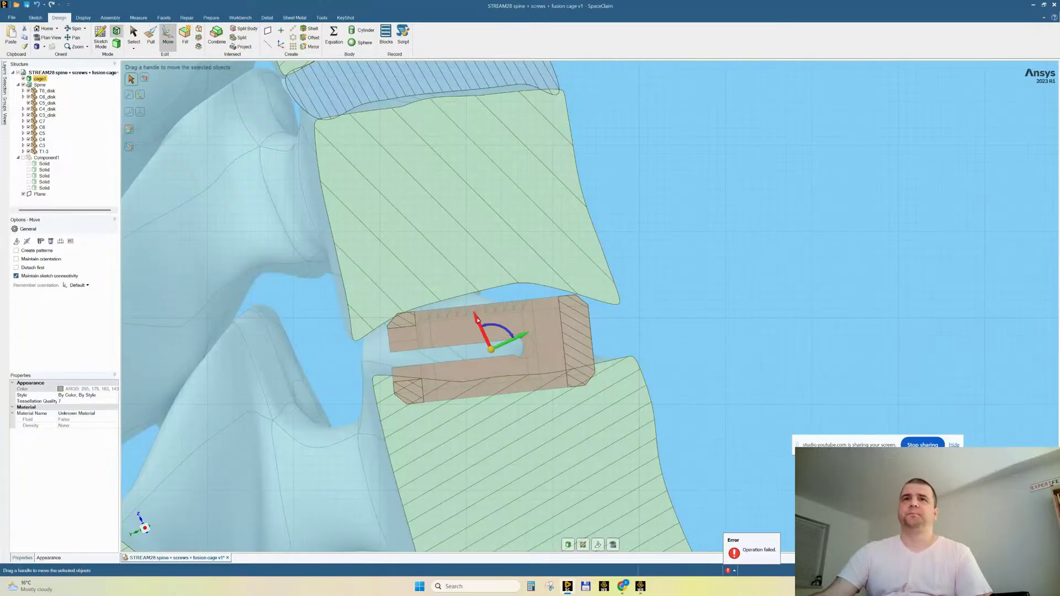
{"action": "left_click_drag", "start_coordinate": [475, 319], "coordinate": [466, 311]}
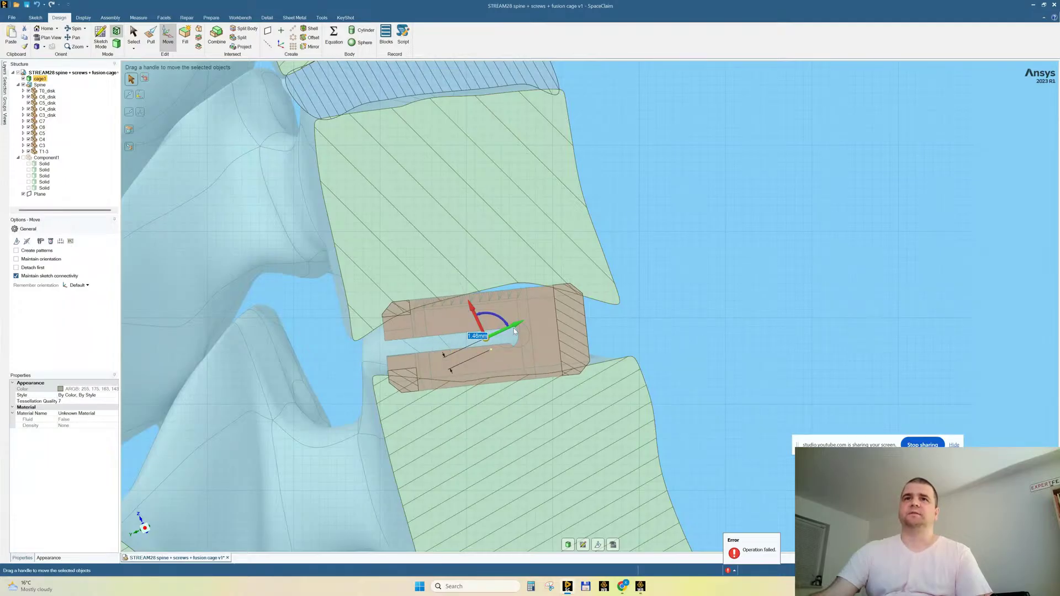
{"action": "left_click_drag", "start_coordinate": [512, 328], "coordinate": [520, 327]}
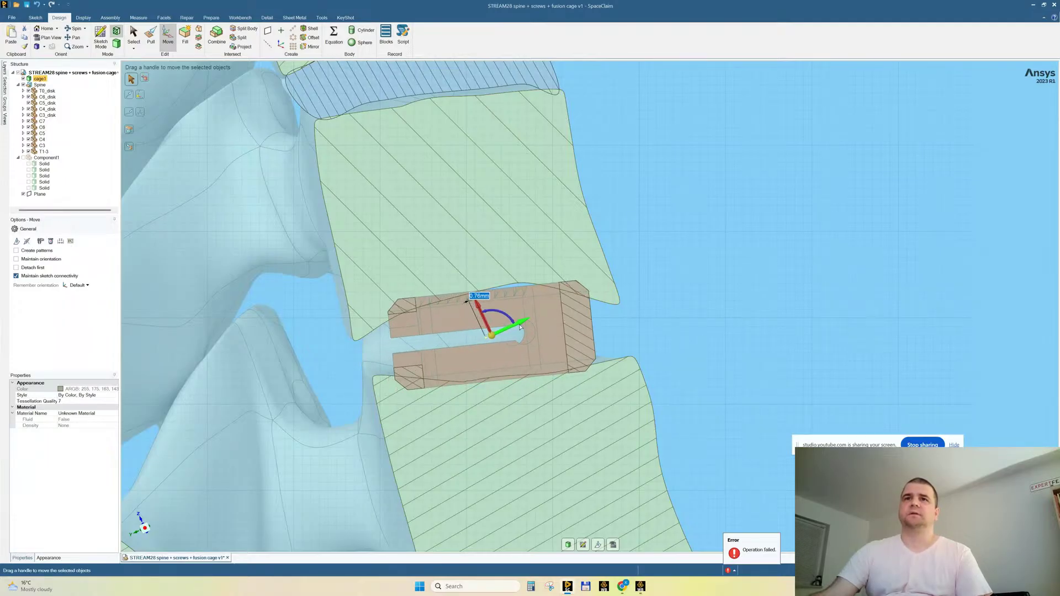
{"action": "left_click_drag", "start_coordinate": [520, 328], "coordinate": [522, 329]}
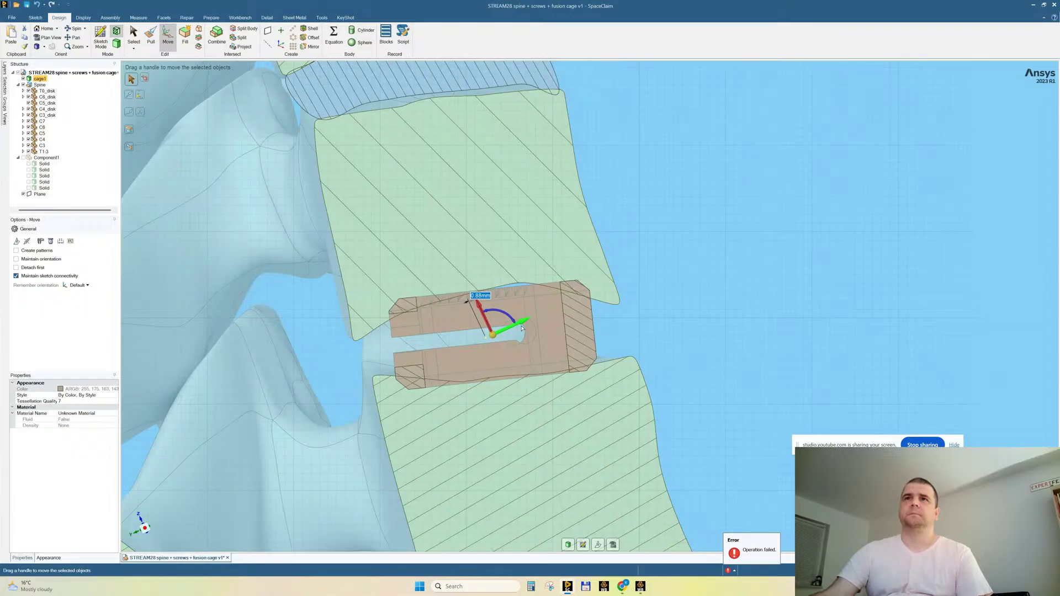
Return to the full 3D model and examine how the cage's toothed upper side meets the underside of C5.
{"action": "scroll", "coordinate": [522, 328], "scroll_direction": "down", "scroll_amount": 3}
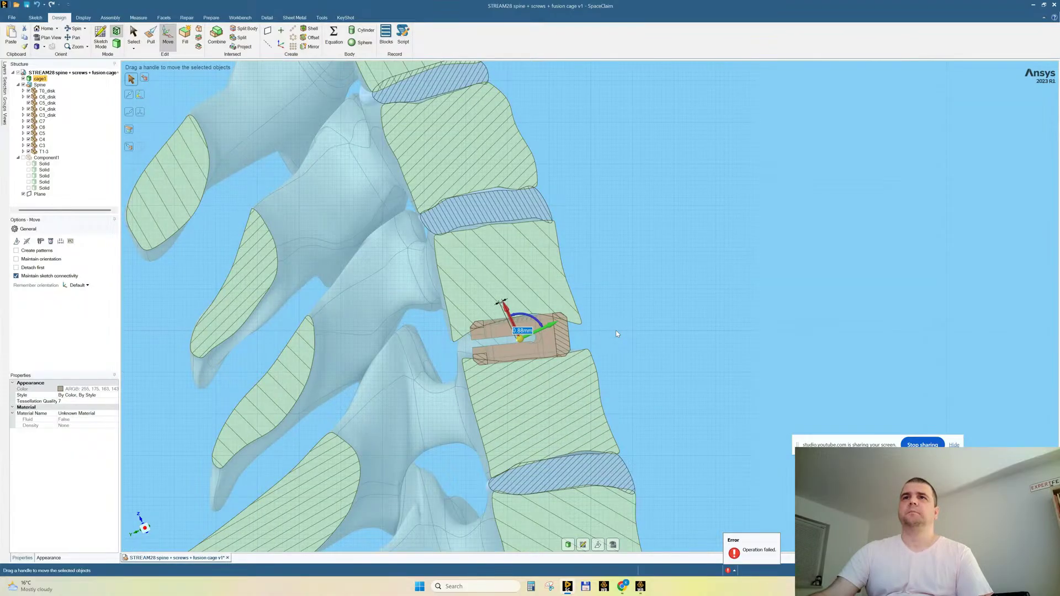
{"action": "middle_click_drag", "start_coordinate": [617, 334], "coordinate": [480, 338]}
{"action": "left_click", "coordinate": [569, 545]}
{"action": "middle_click_drag", "start_coordinate": [516, 418], "coordinate": [579, 365]}
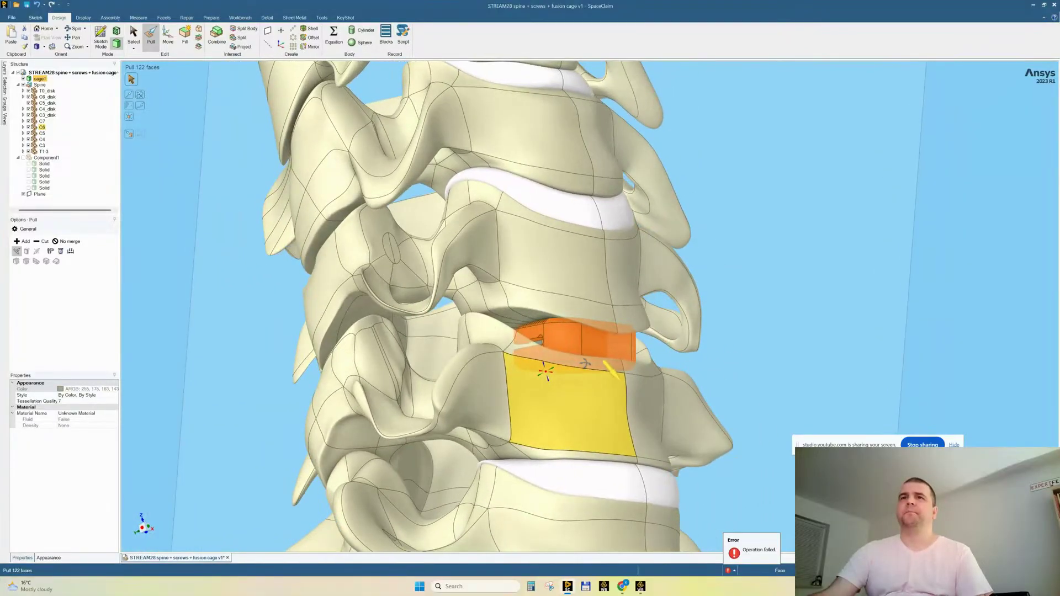
{"action": "key", "text": "Escape"}
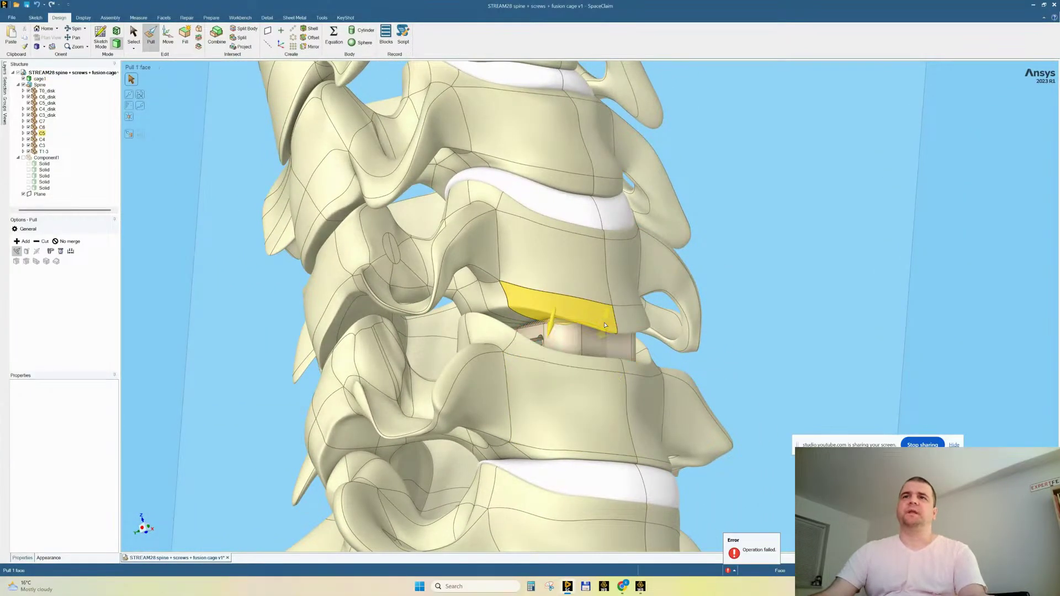
{"action": "key", "text": "Escape"}
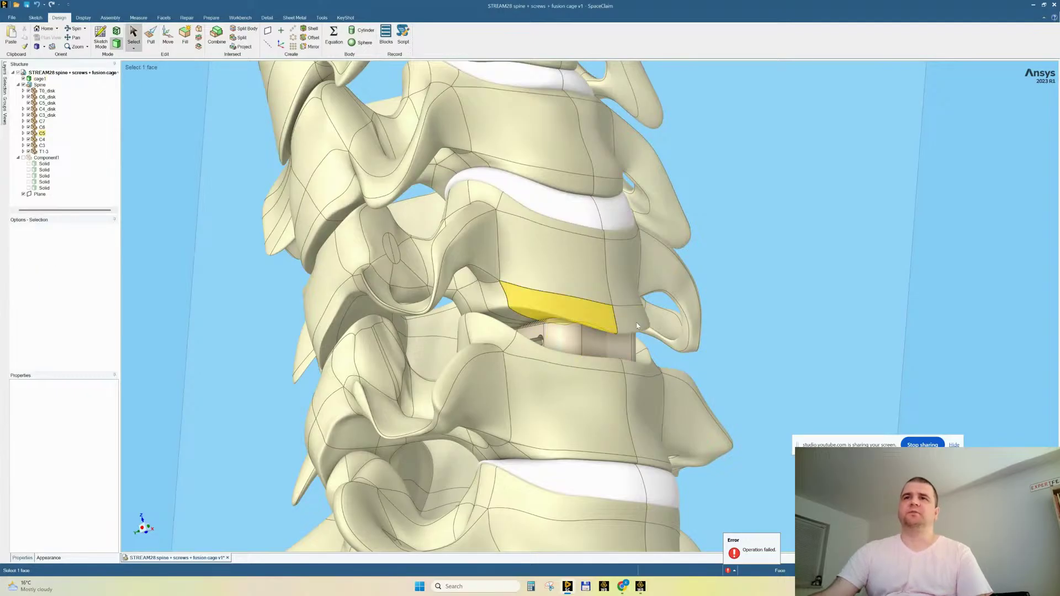
{"action": "middle_click_drag", "start_coordinate": [602, 326], "coordinate": [593, 337]}
{"action": "scroll", "coordinate": [592, 336], "scroll_direction": "up", "scroll_amount": 10}
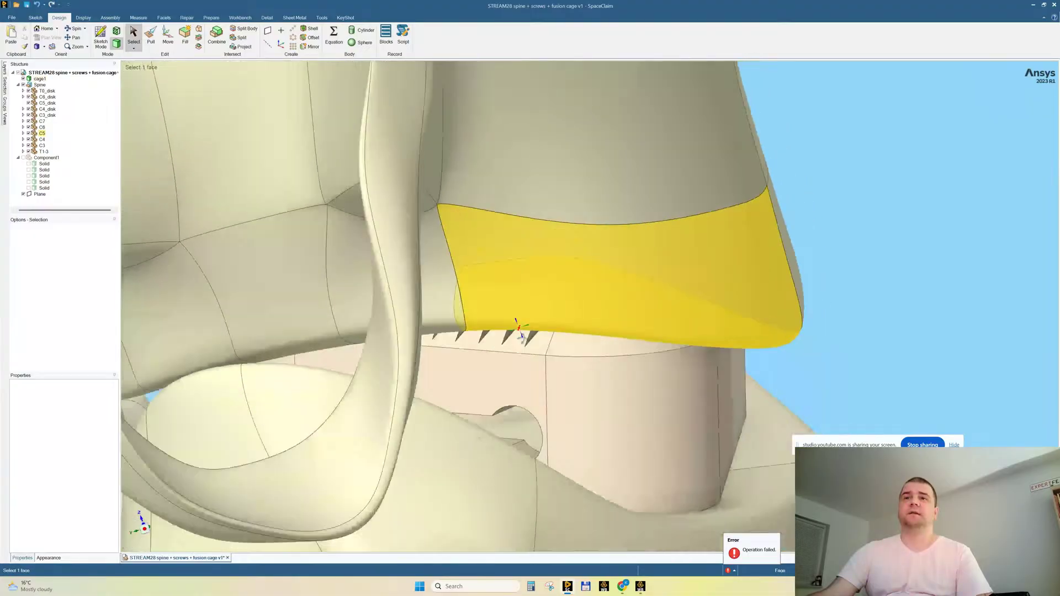
{"action": "middle_click_drag", "start_coordinate": [520, 329], "coordinate": [611, 335]}
{"action": "scroll", "coordinate": [525, 342], "scroll_direction": "down", "scroll_amount": 10}
{"action": "scroll", "coordinate": [607, 334], "scroll_direction": "up", "scroll_amount": 5}
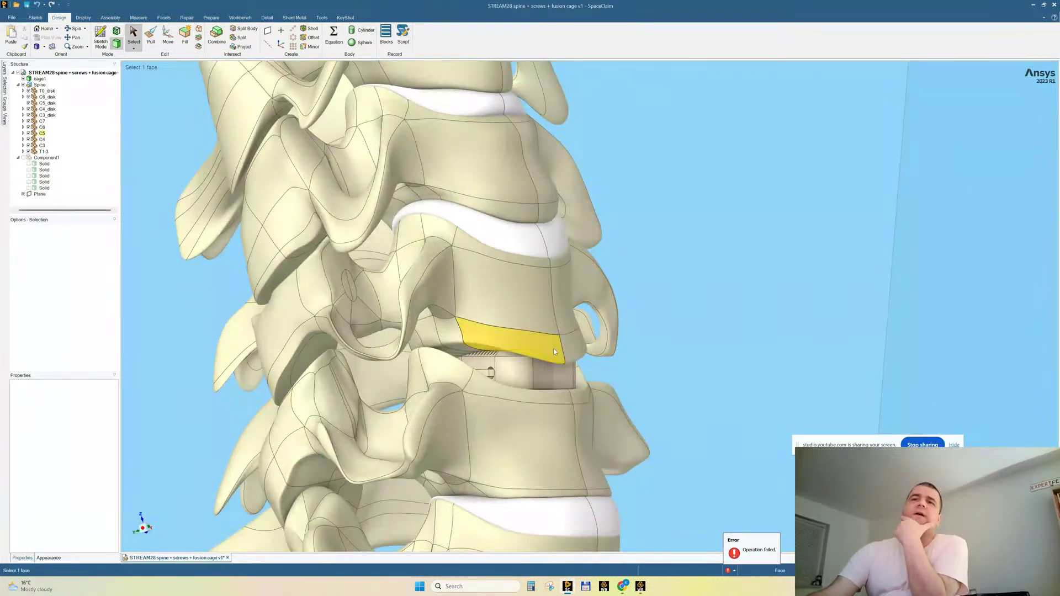
Isolate the C5 vertebra and the fusion cage by hiding all other bodies, and clear the selection.
{"action": "middle_click_drag", "start_coordinate": [554, 349], "coordinate": [579, 346]}
{"action": "left_click", "coordinate": [509, 315]}
{"action": "left_click", "coordinate": [520, 373], "text": "ctrl"}
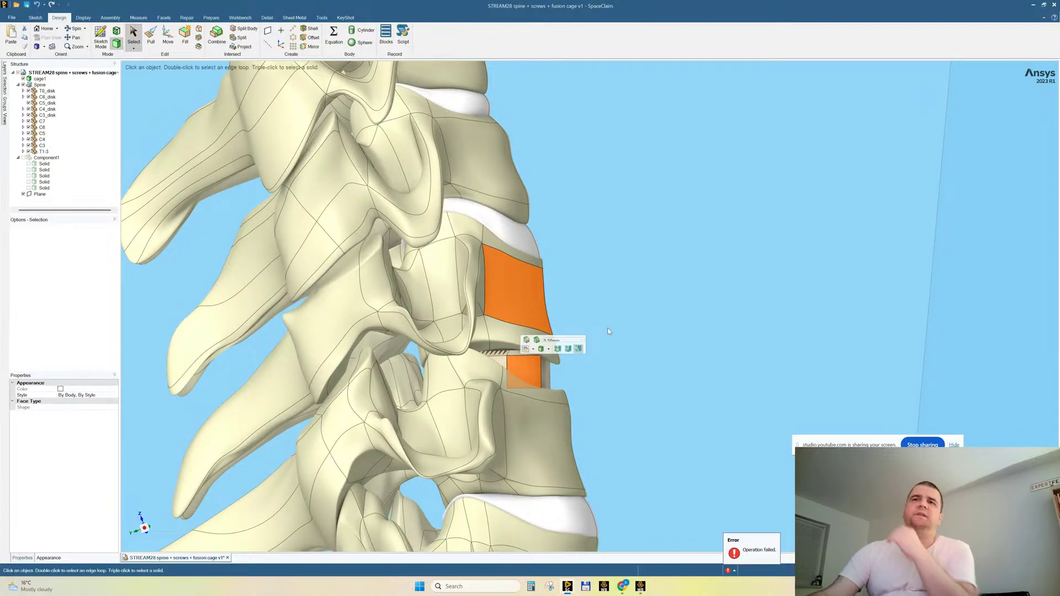
{"action": "right_click", "coordinate": [595, 202]}
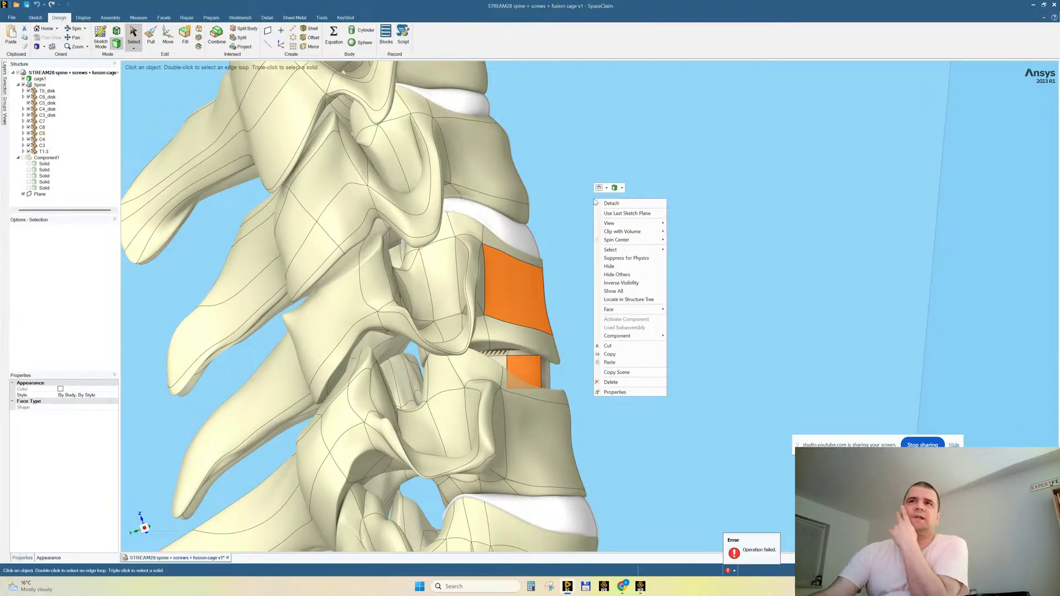
{"action": "left_click", "coordinate": [610, 274]}
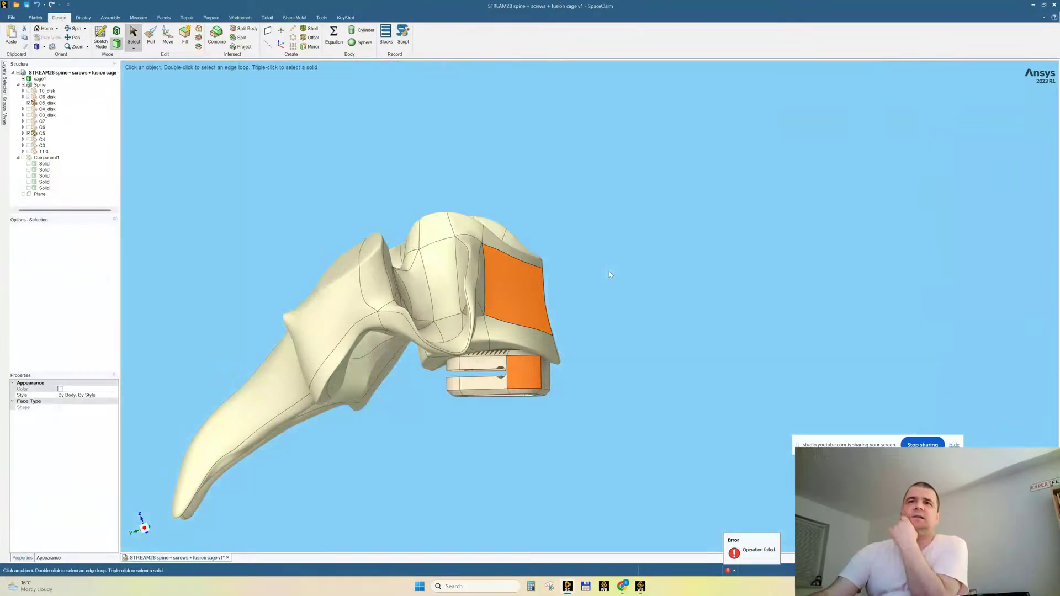
{"action": "left_click", "coordinate": [600, 227]}
Split the C5 body with Split Body, using the cage's upper face between the teeth as the cutter.
{"action": "middle_click_drag", "start_coordinate": [601, 313], "coordinate": [609, 317]}
{"action": "middle_click_drag", "start_coordinate": [559, 361], "coordinate": [567, 360]}
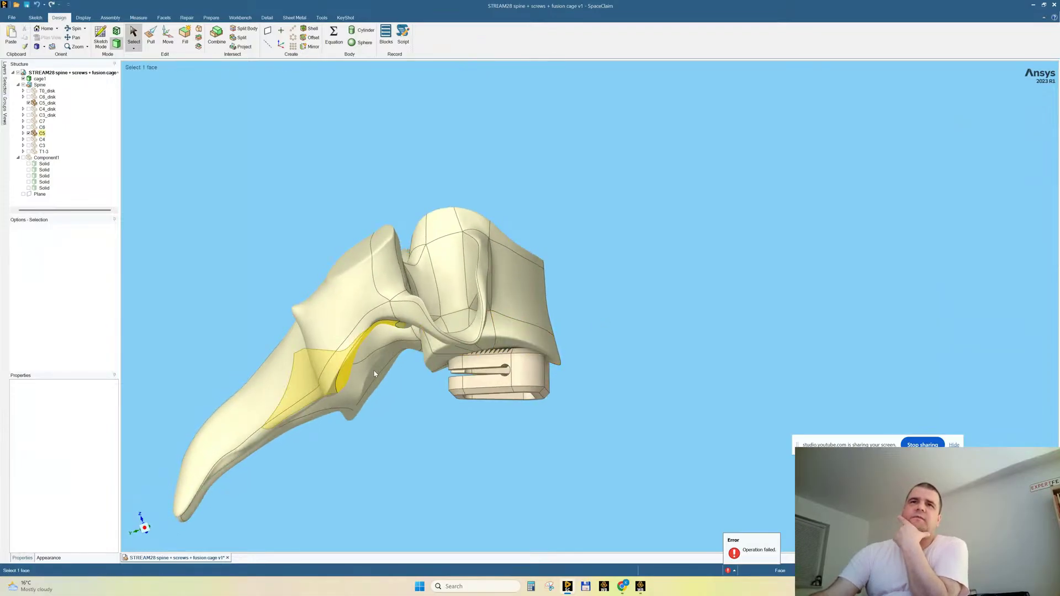
{"action": "scroll", "coordinate": [452, 372], "scroll_direction": "up", "scroll_amount": 2}
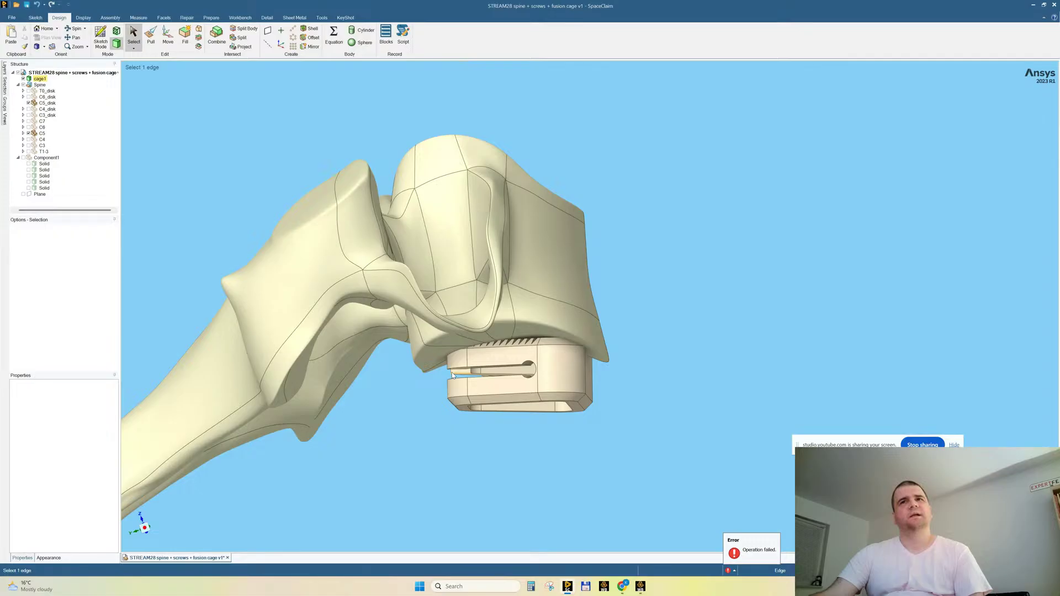
{"action": "scroll", "coordinate": [451, 372], "scroll_direction": "up", "scroll_amount": 1}
{"action": "middle_click_drag", "start_coordinate": [558, 322], "coordinate": [538, 339]}
{"action": "scroll", "coordinate": [566, 327], "scroll_direction": "up", "scroll_amount": 1}
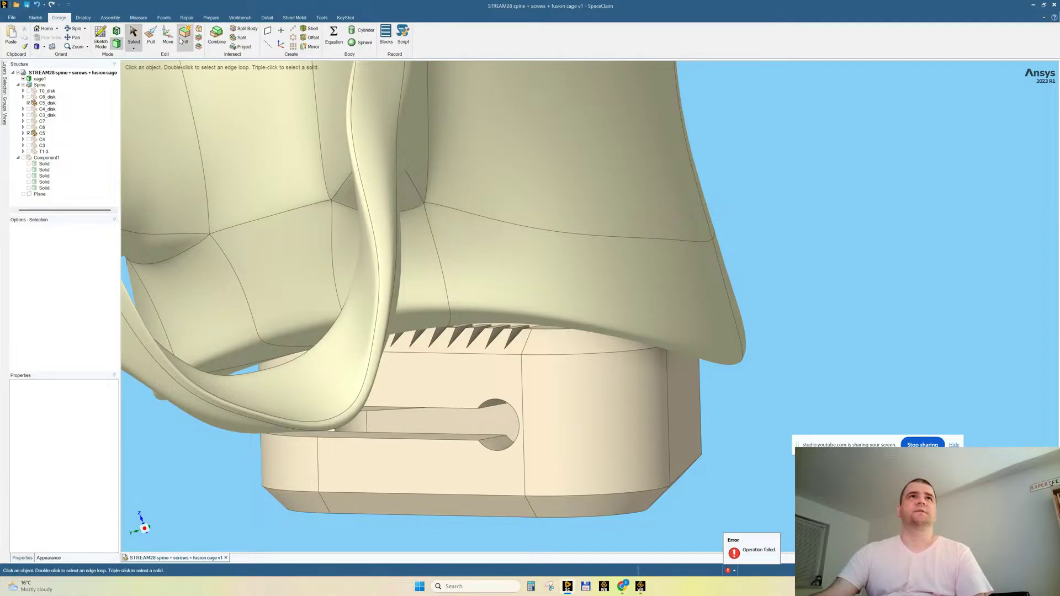
{"action": "left_click", "coordinate": [246, 30]}
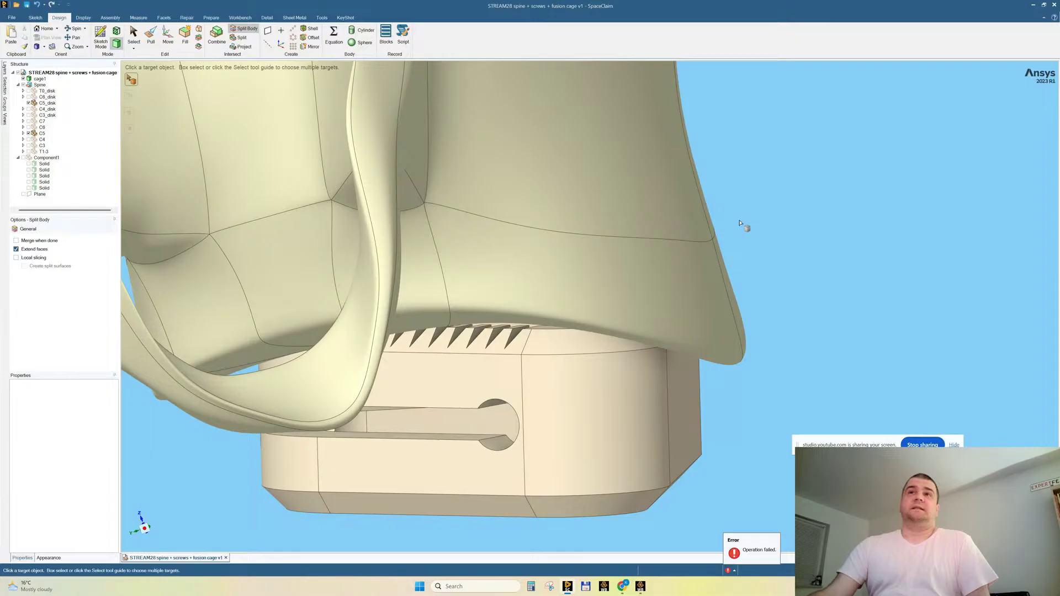
{"action": "left_click", "coordinate": [201, 76]}
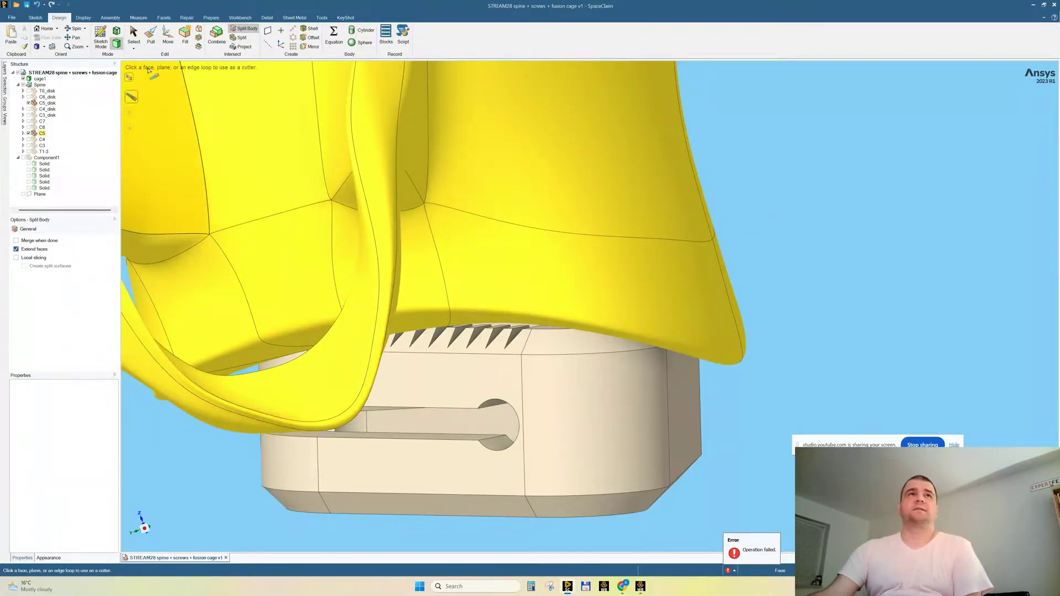
{"action": "mouse_move", "coordinate": [512, 339]}
{"action": "middle_mouse_down"}
{"action": "mouse_move", "coordinate": [532, 347]}
{"action": "mouse_move", "coordinate": [514, 341]}
{"action": "middle_mouse_up"}
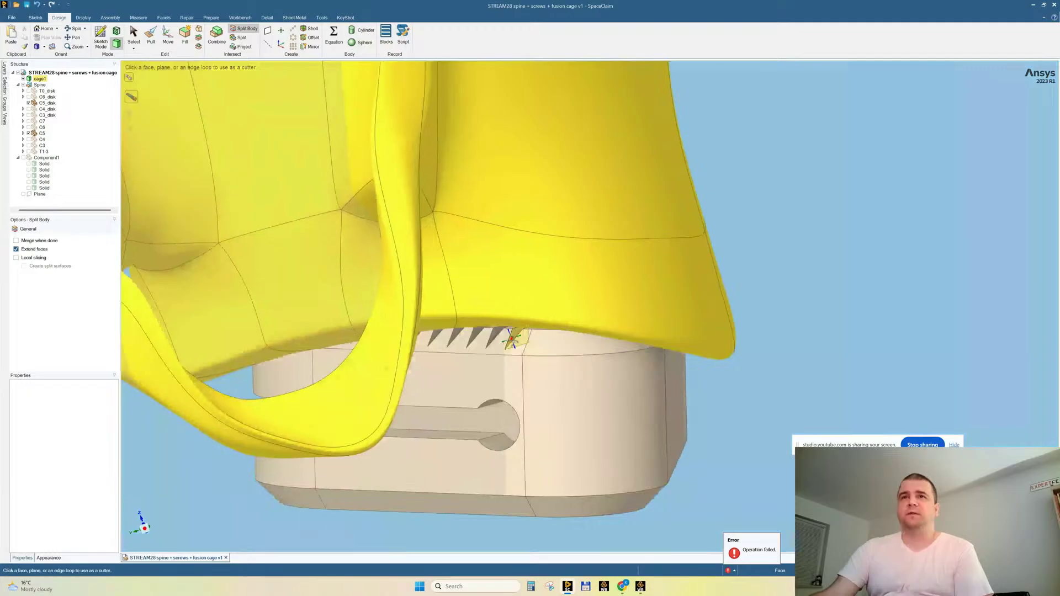
{"action": "scroll", "coordinate": [512, 339], "scroll_direction": "up", "scroll_amount": 5}
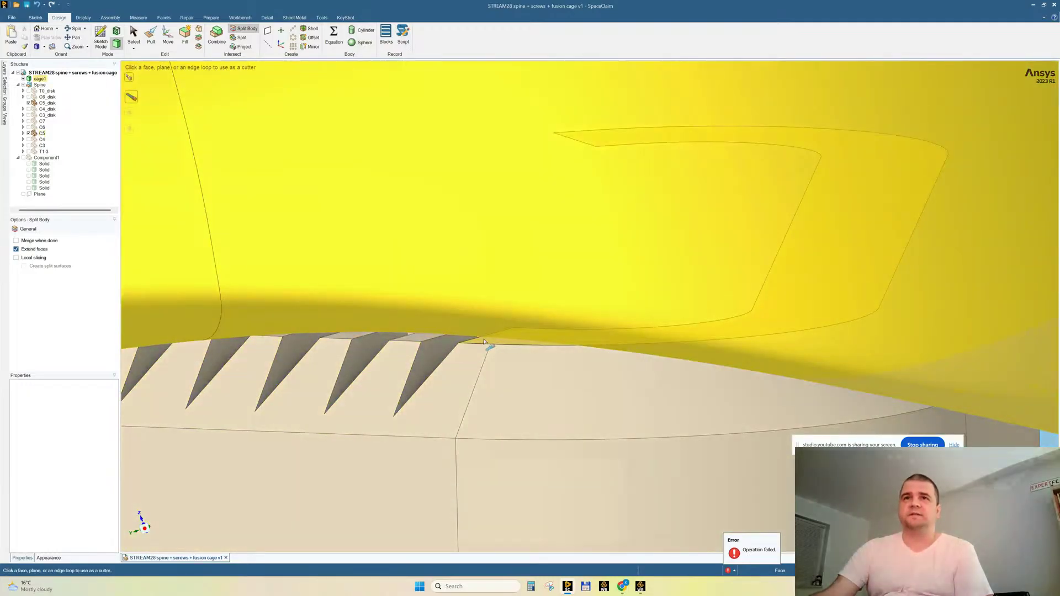
{"action": "left_click", "coordinate": [482, 343]}
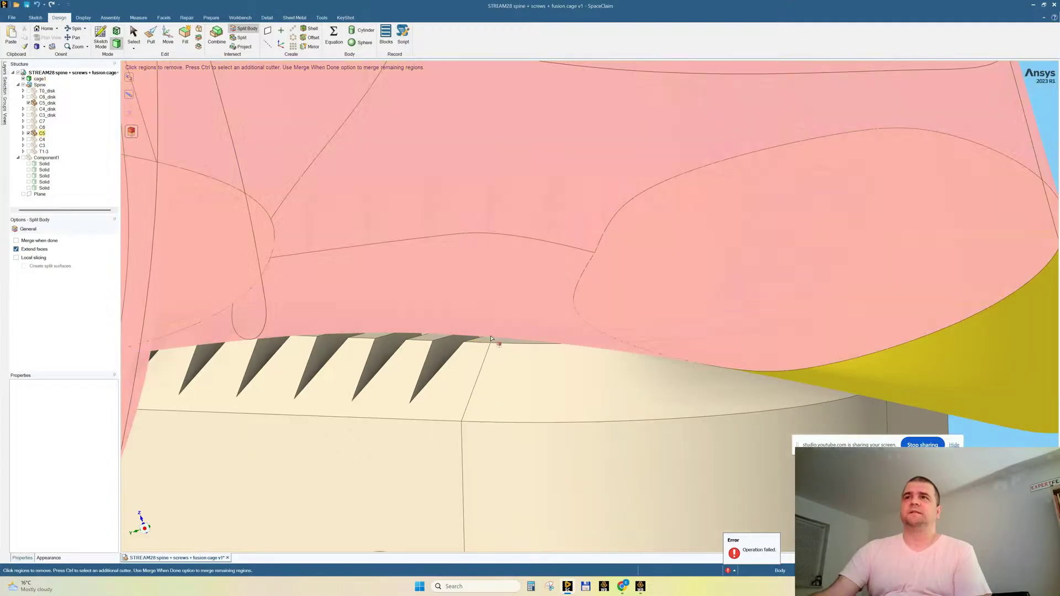
Remove the thin region split from the front underside of C5 above the cage and finish the split.
{"action": "scroll", "coordinate": [587, 291], "scroll_direction": "down", "scroll_amount": 5}
{"action": "middle_click_drag", "start_coordinate": [748, 354], "coordinate": [776, 310]}
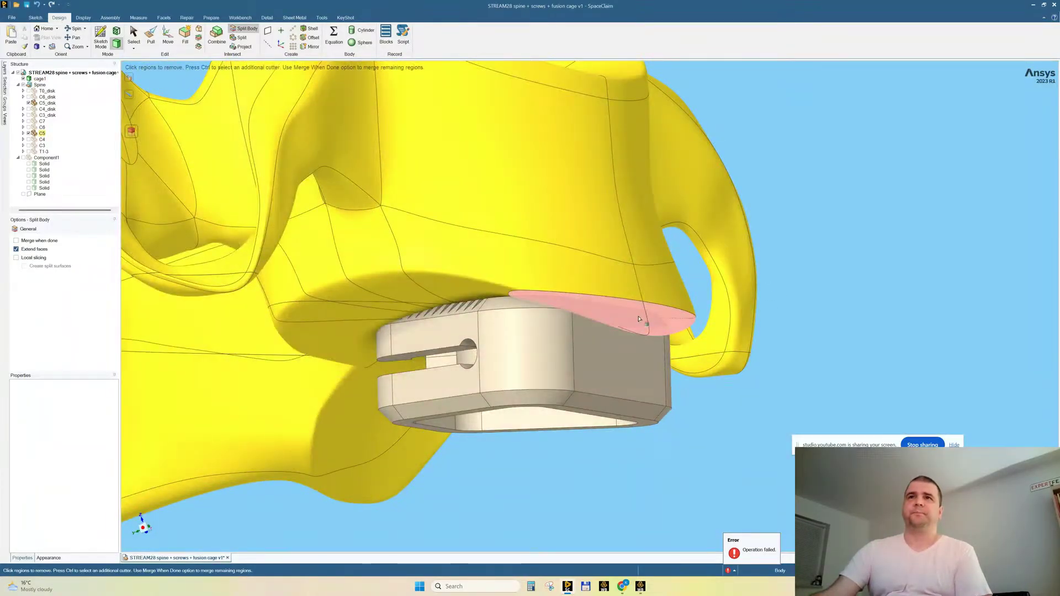
{"action": "left_click", "coordinate": [639, 319]}
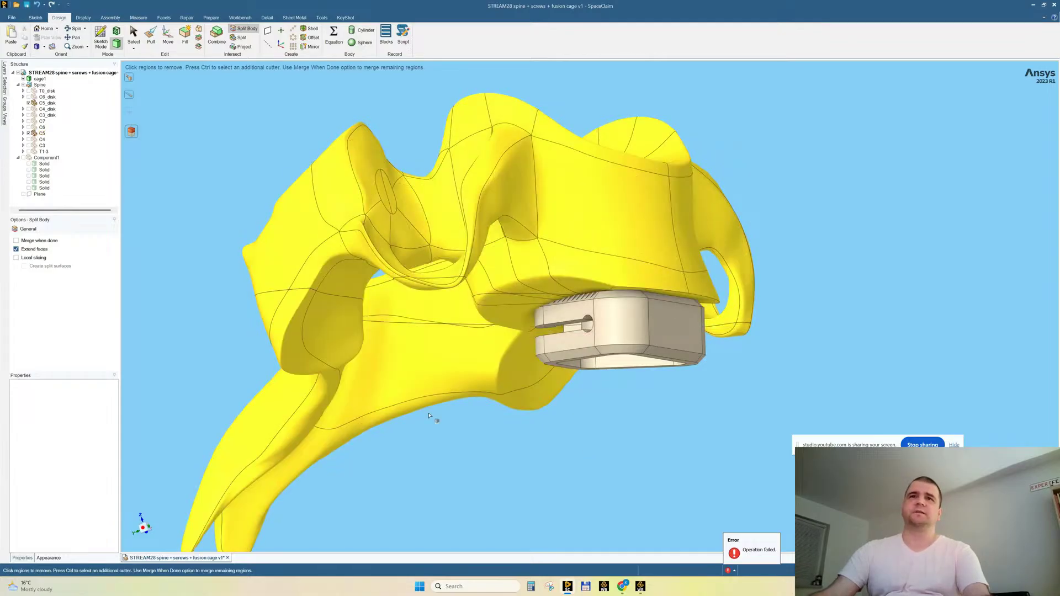
{"action": "key", "text": "Escape"}
{"action": "middle_click_drag", "start_coordinate": [574, 426], "coordinate": [543, 429]}
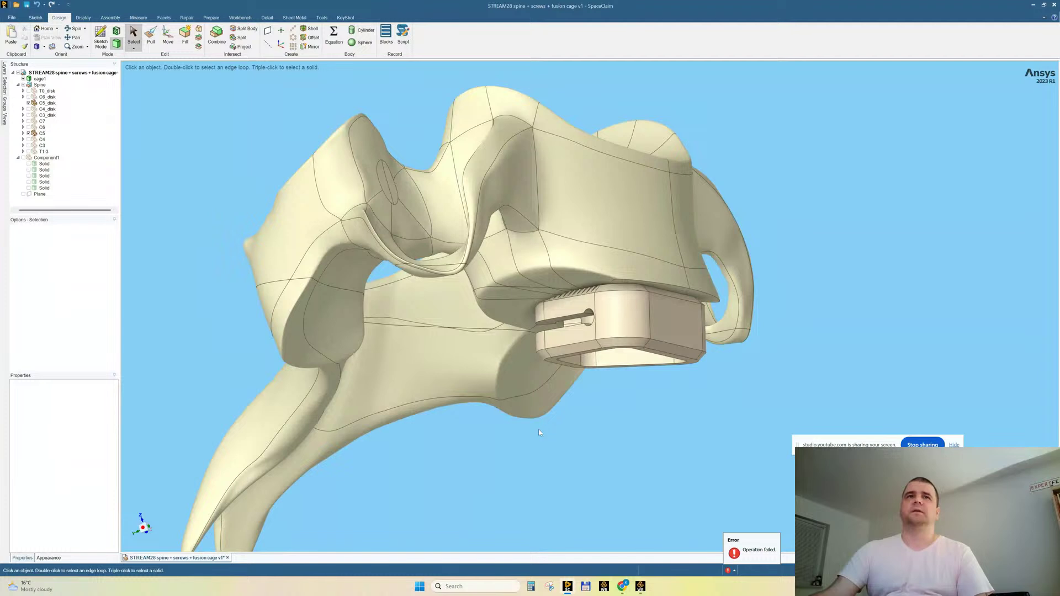
Merge the two pieces of the C5 vertebra into one body with Combine, leaving the cage separate.
{"action": "left_click", "coordinate": [216, 36]}
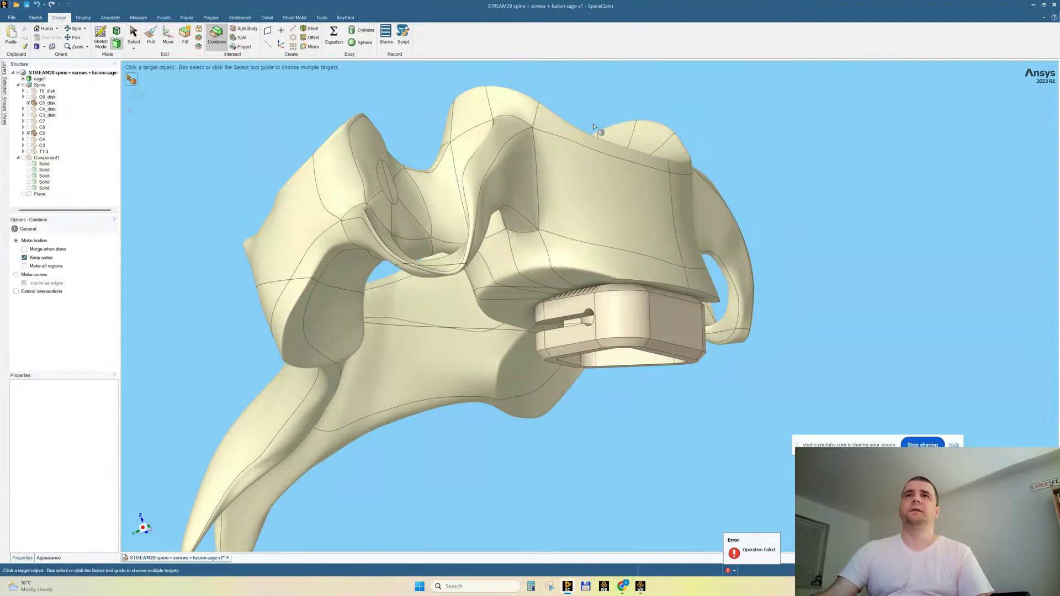
{"action": "left_click", "coordinate": [580, 177]}
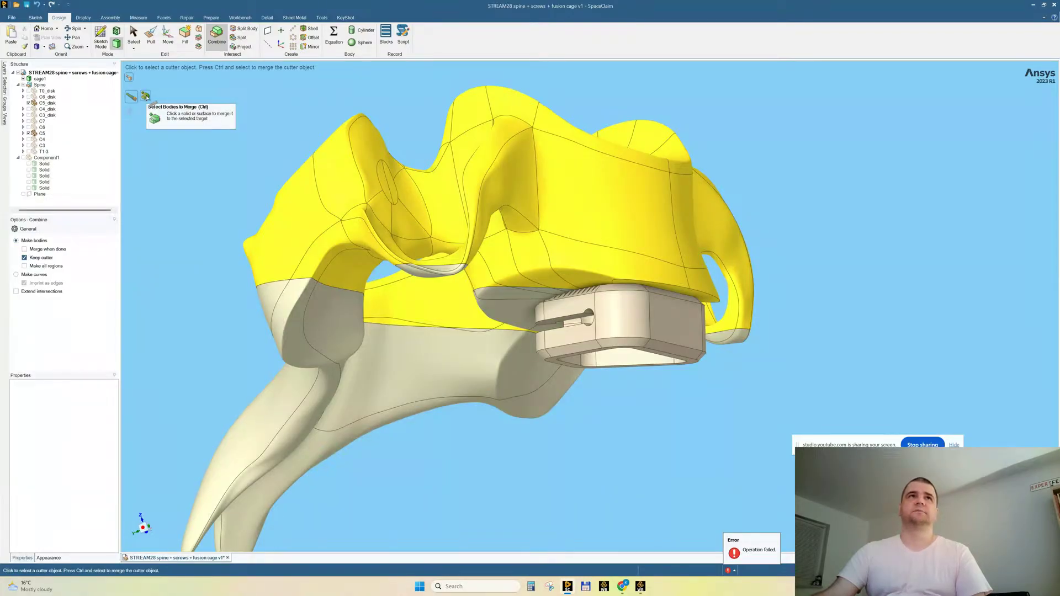
{"action": "left_click", "coordinate": [146, 96]}
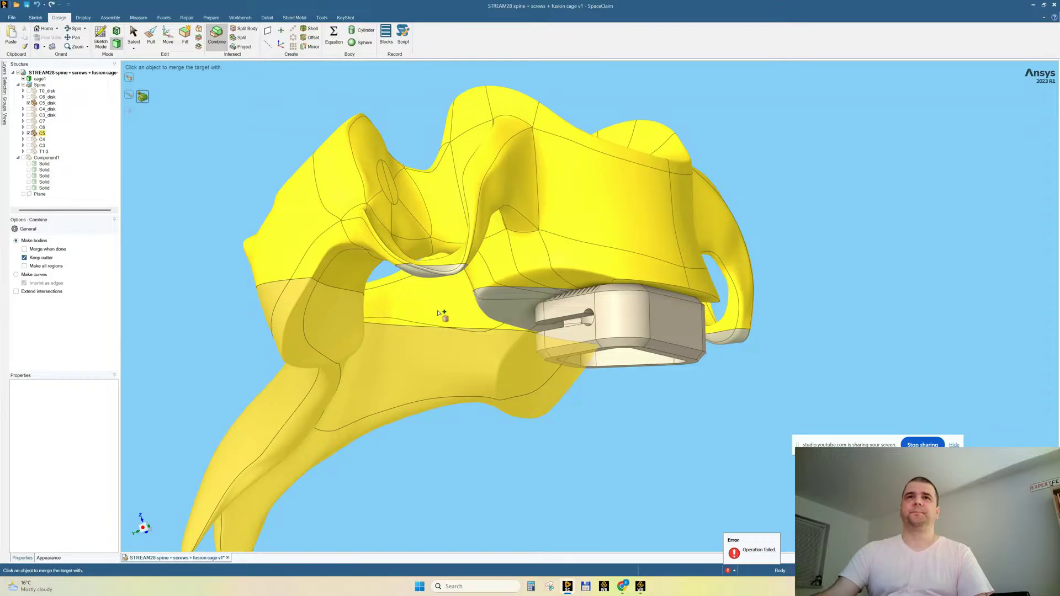
{"action": "left_click", "coordinate": [439, 279]}
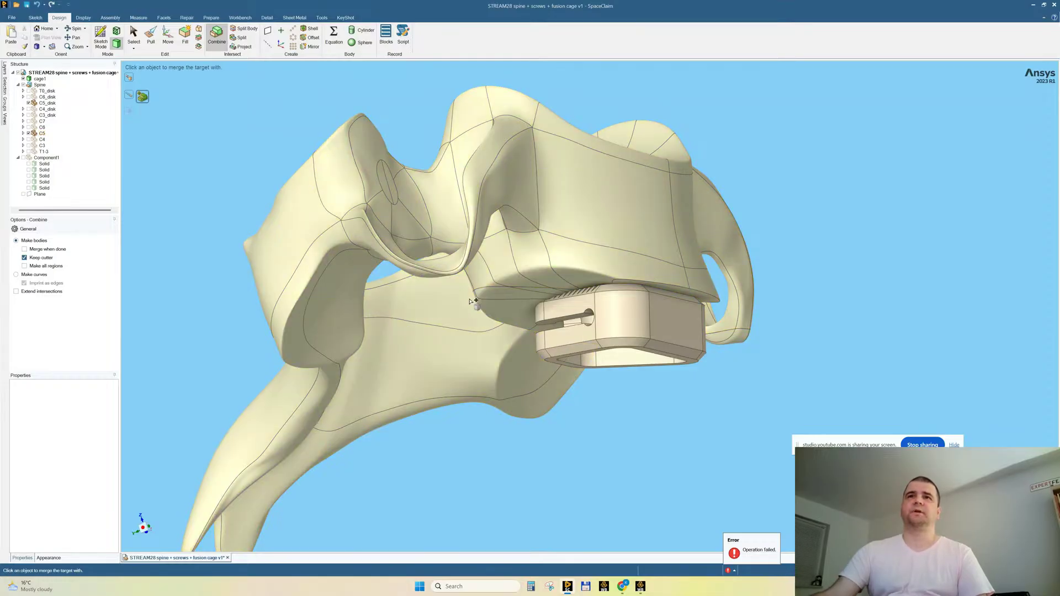
{"action": "middle_click_drag", "start_coordinate": [528, 338], "coordinate": [547, 294]}
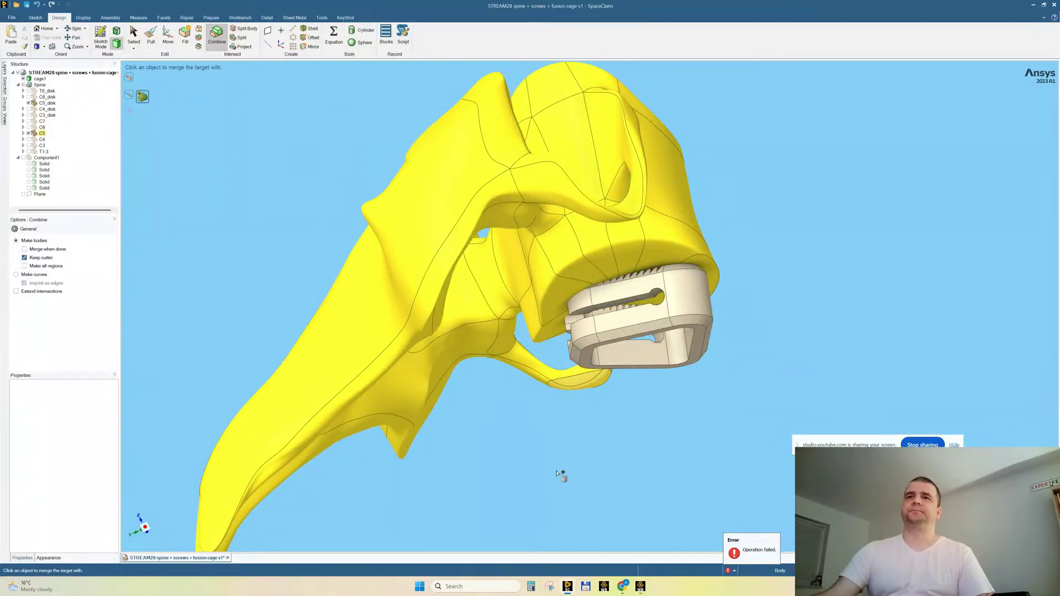
{"action": "middle_click_drag", "start_coordinate": [601, 450], "coordinate": [575, 297]}
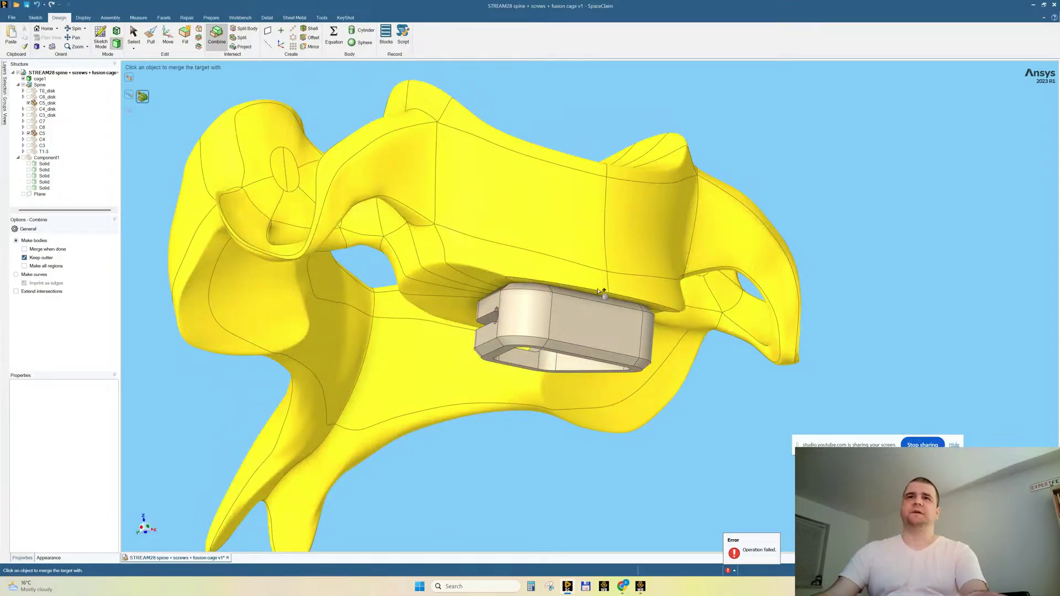
{"action": "key", "text": "Escape"}
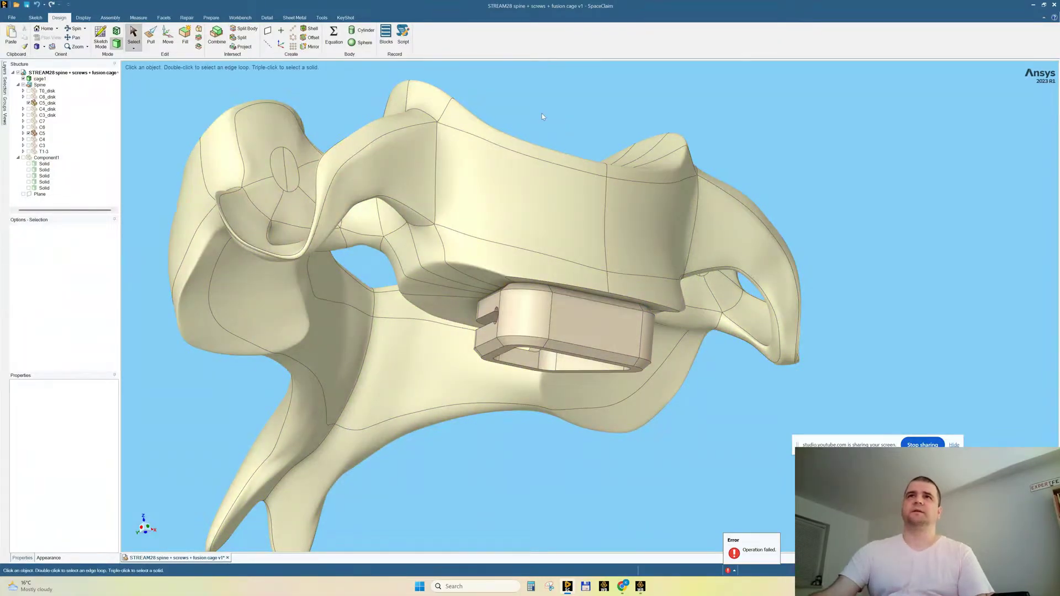
Show all hidden bodies of the spine, screws and plate again, and save the document.
{"action": "right_click", "coordinate": [542, 113]}
{"action": "left_click", "coordinate": [561, 172]}
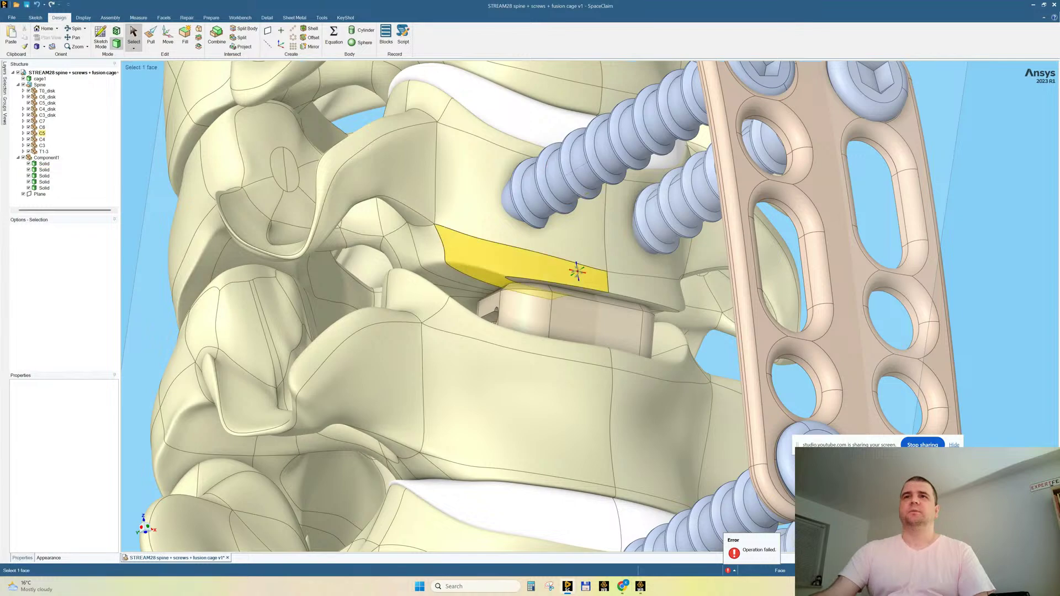
{"action": "middle_click_drag", "start_coordinate": [586, 195], "coordinate": [564, 288]}
{"action": "middle_click_drag", "start_coordinate": [602, 351], "coordinate": [552, 312]}
{"action": "scroll", "coordinate": [523, 297], "scroll_direction": "down", "scroll_amount": 8}
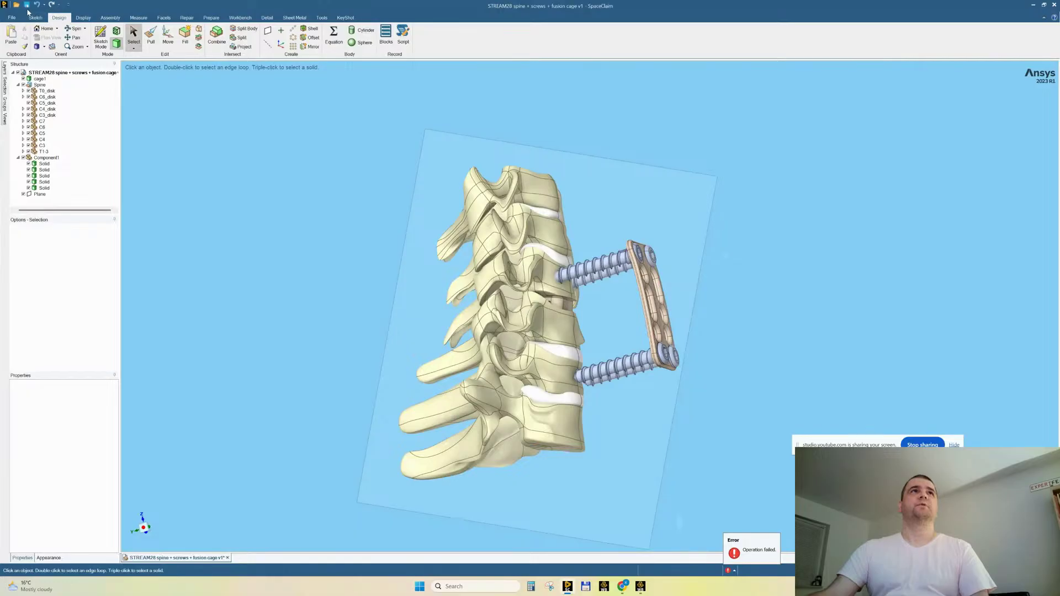
{"action": "key", "text": "ctrl+s"}
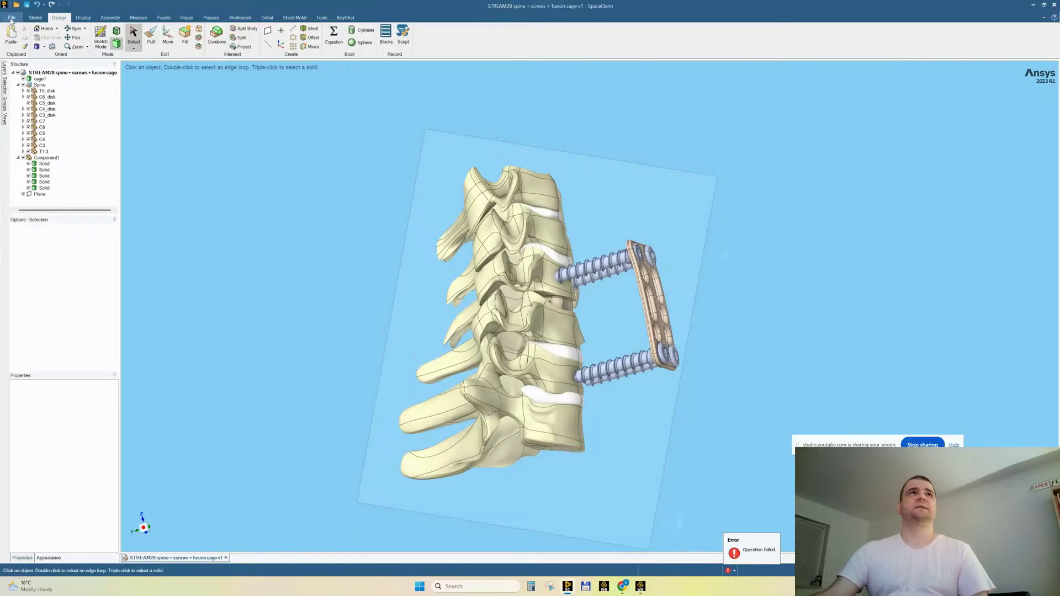
{"action": "left_click", "coordinate": [67, 73]}
{"action": "right_click", "coordinate": [67, 78]}
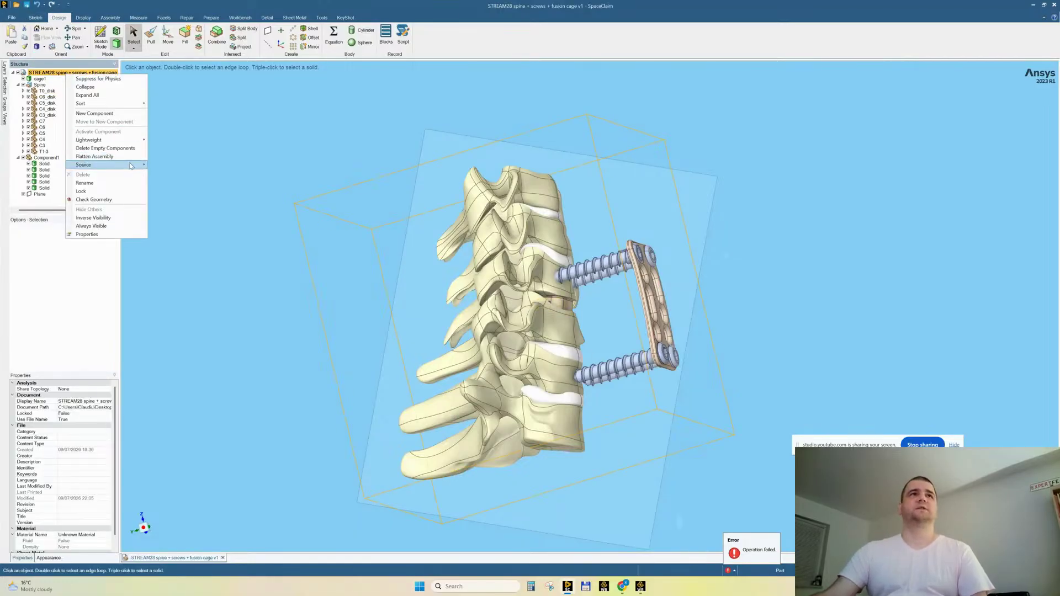
{"action": "mouse_move", "coordinate": [127, 164]}
{"action": "left_click", "coordinate": [174, 190]}
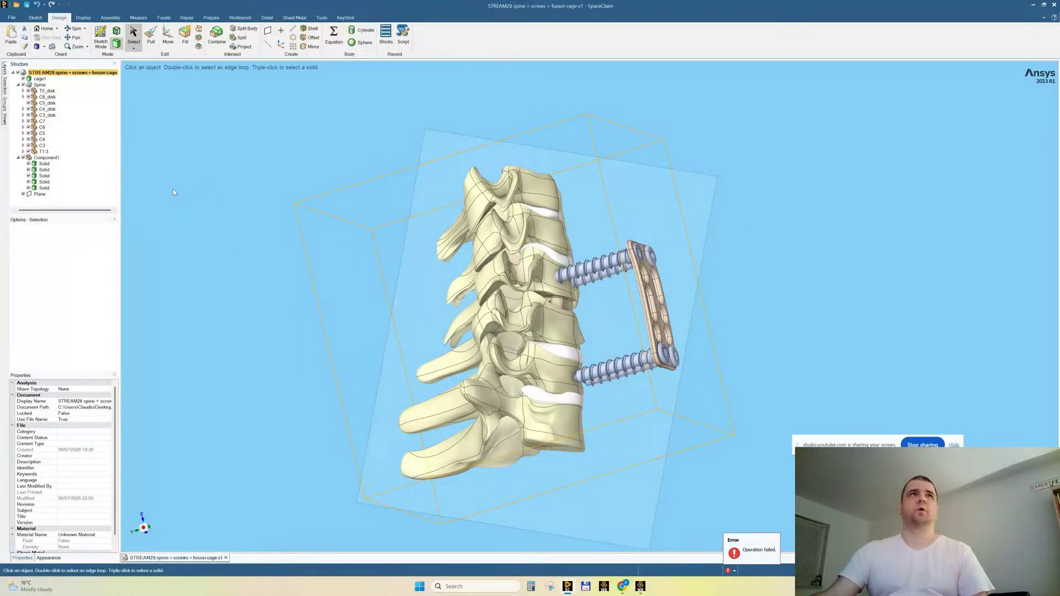
Save the model as a new version named "STREAM28 spine + screws + fusion cage v2".
{"action": "left_click", "coordinate": [10, 17]}
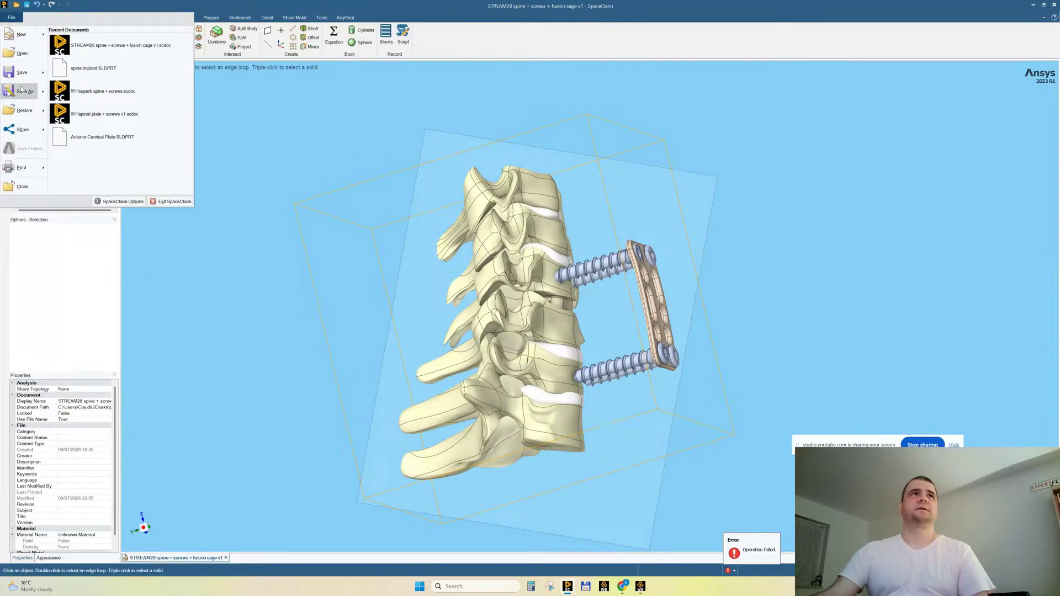
{"action": "mouse_move", "coordinate": [22, 90]}
{"action": "left_click", "coordinate": [88, 46]}
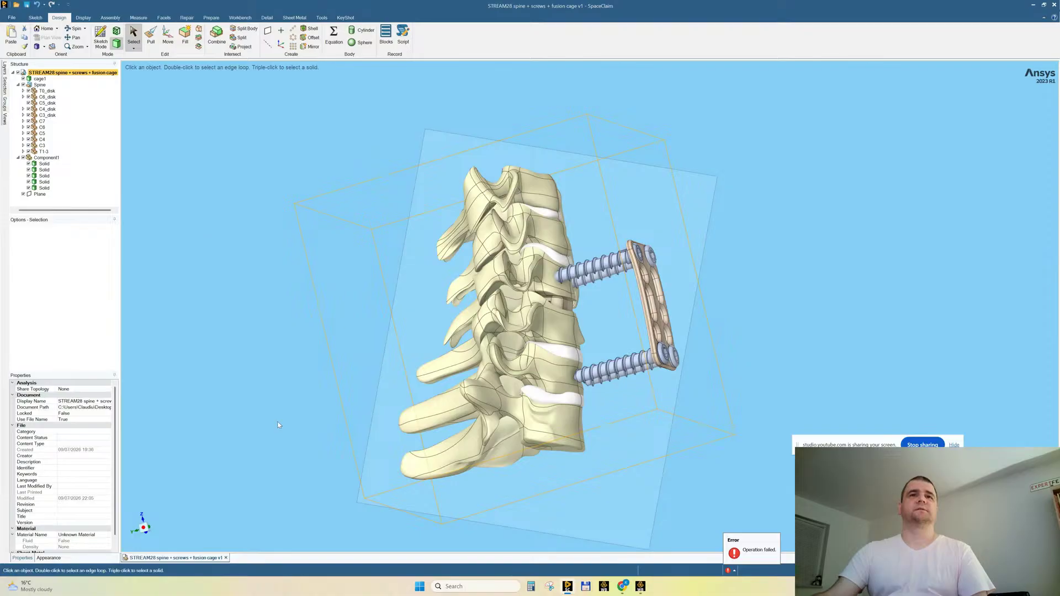
{"action": "left_click", "coordinate": [174, 304]}
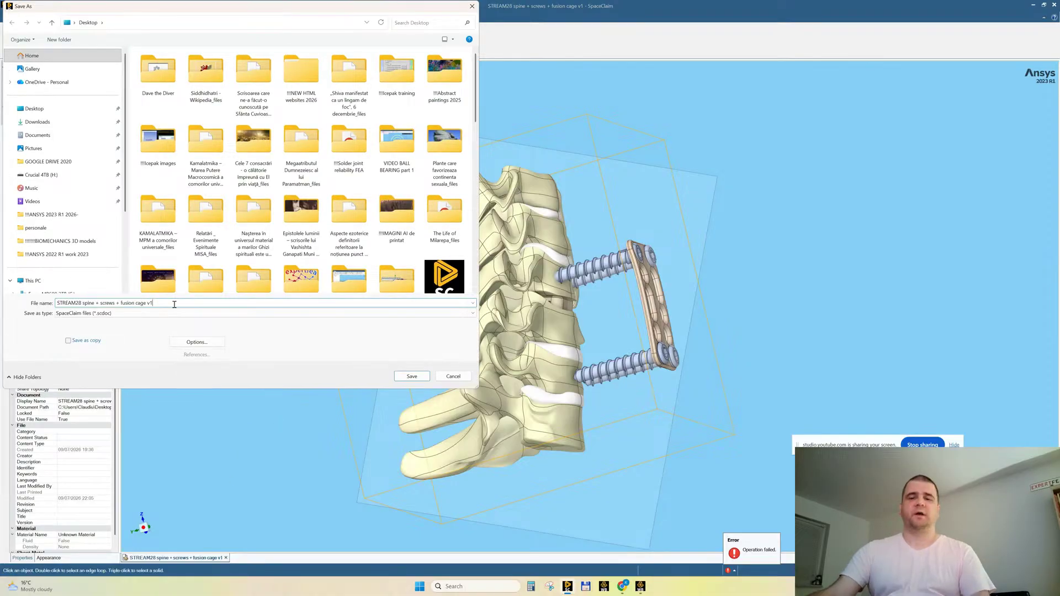
{"action": "key", "text": "Escape"}
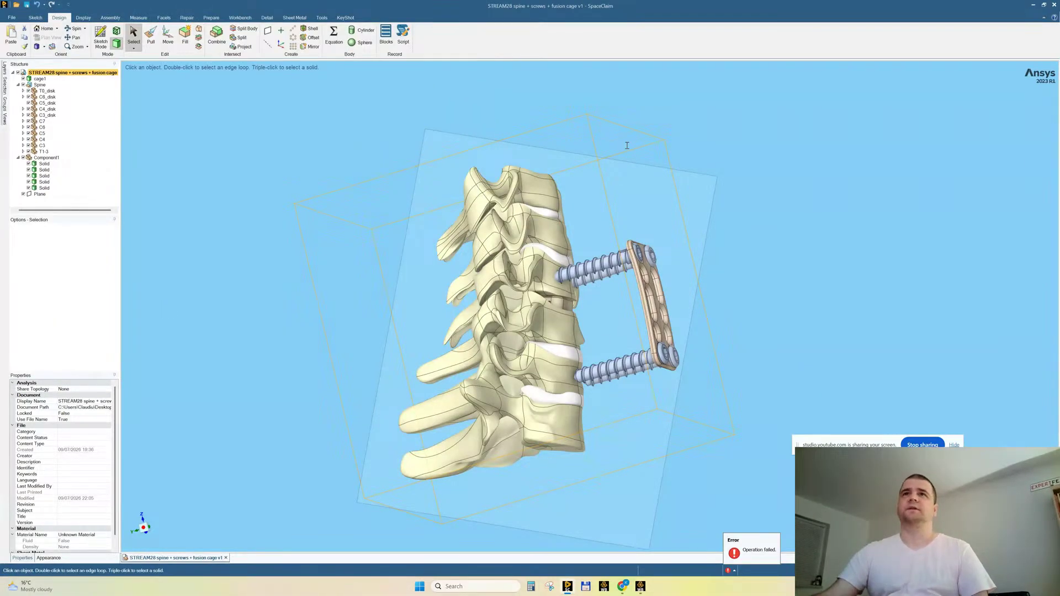
Examine the screws and plate against the vertebrae from the side and front, selecting an upper screw's cylindrical face.
{"action": "middle_click_drag", "start_coordinate": [748, 296], "coordinate": [770, 303]}
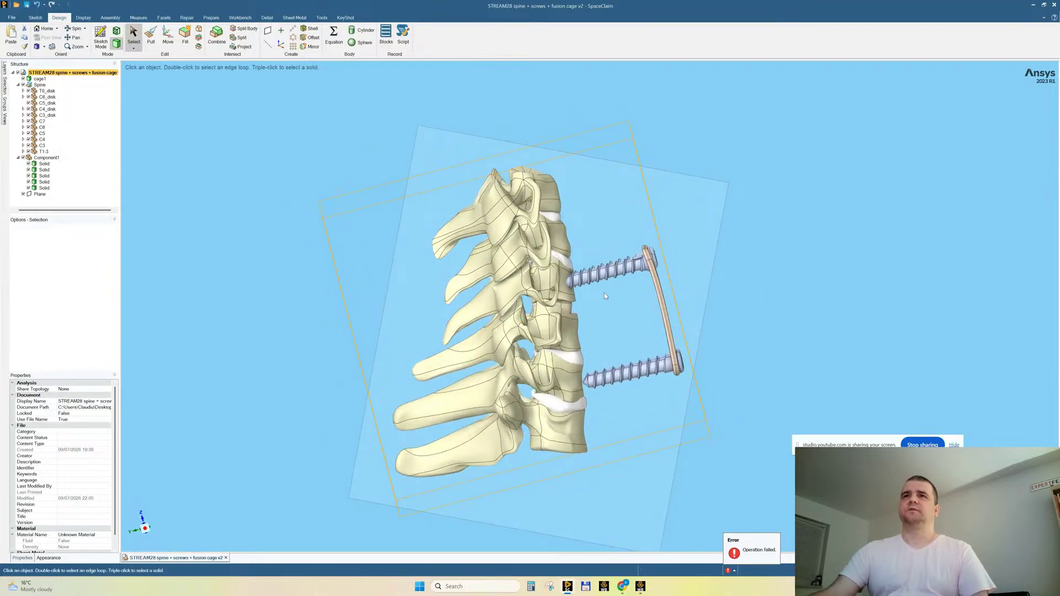
{"action": "scroll", "coordinate": [604, 296], "scroll_direction": "up", "scroll_amount": 4}
{"action": "left_click", "coordinate": [603, 253]}
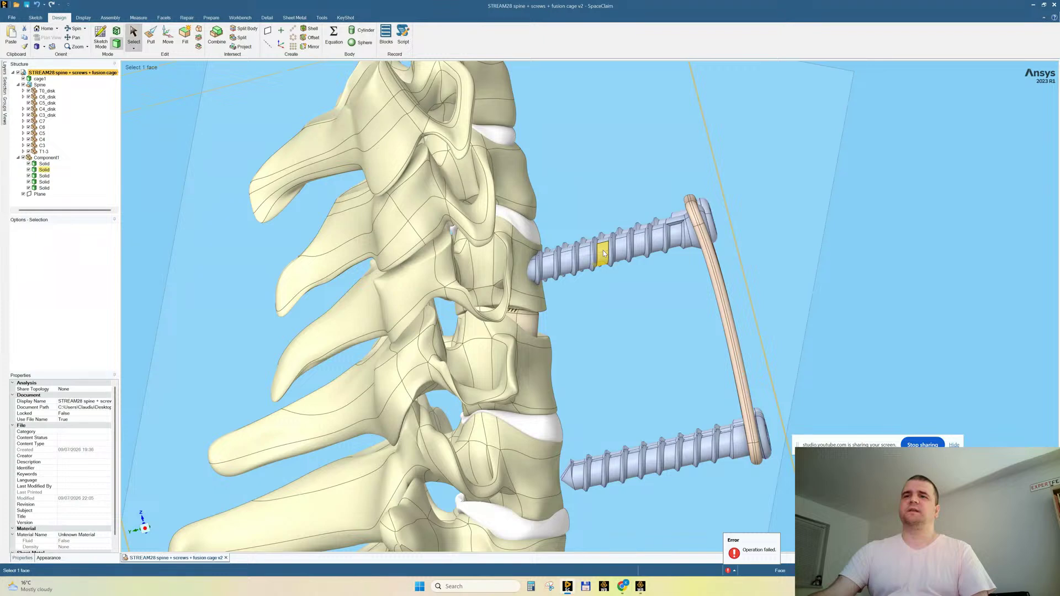
{"action": "left_click", "coordinate": [604, 254]}
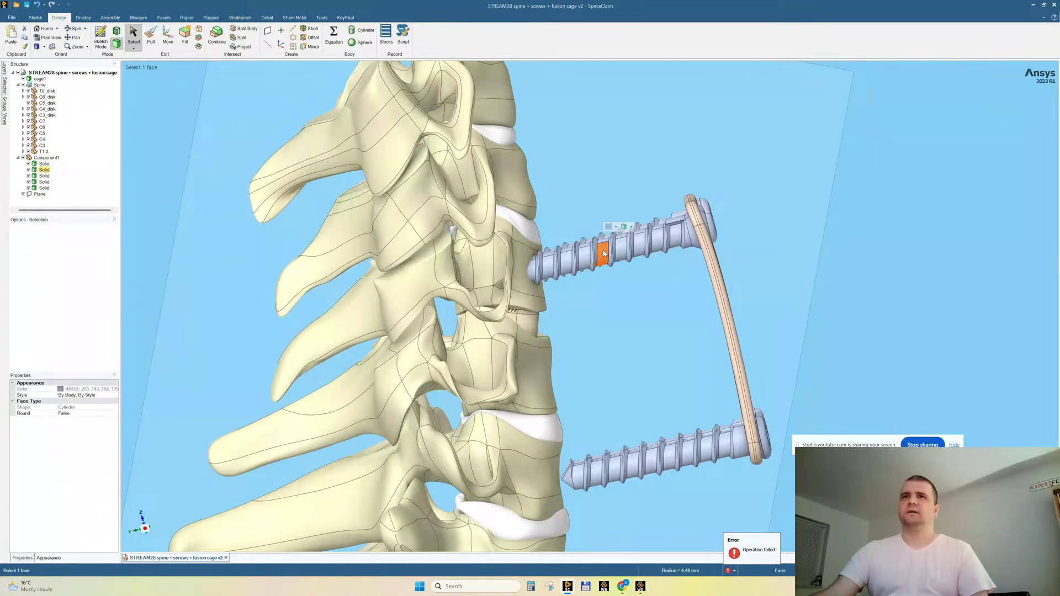
{"action": "mouse_move", "coordinate": [626, 265]}
{"action": "middle_mouse_down"}
{"action": "mouse_move", "coordinate": [571, 265]}
{"action": "mouse_move", "coordinate": [639, 267]}
{"action": "mouse_move", "coordinate": [616, 281]}
{"action": "mouse_move", "coordinate": [626, 271]}
{"action": "mouse_move", "coordinate": [612, 269]}
{"action": "mouse_move", "coordinate": [630, 274]}
{"action": "mouse_move", "coordinate": [628, 260]}
{"action": "mouse_move", "coordinate": [627, 276]}
{"action": "mouse_move", "coordinate": [632, 270]}
{"action": "mouse_move", "coordinate": [549, 271]}
{"action": "mouse_move", "coordinate": [549, 282]}
{"action": "middle_mouse_up"}
{"action": "middle_click_drag", "start_coordinate": [632, 269], "coordinate": [618, 241]}
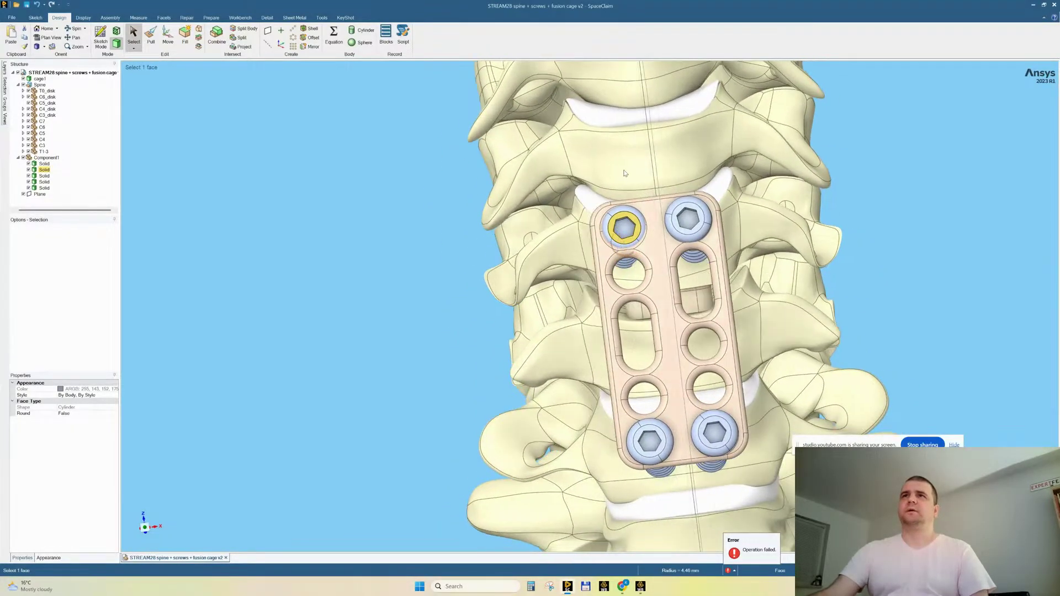
Copy the spine's mid-plane with Move, offsetting the copy sideways about 13.4 mm toward one column of screws, and clear the selection.
{"action": "left_click", "coordinate": [661, 205]}
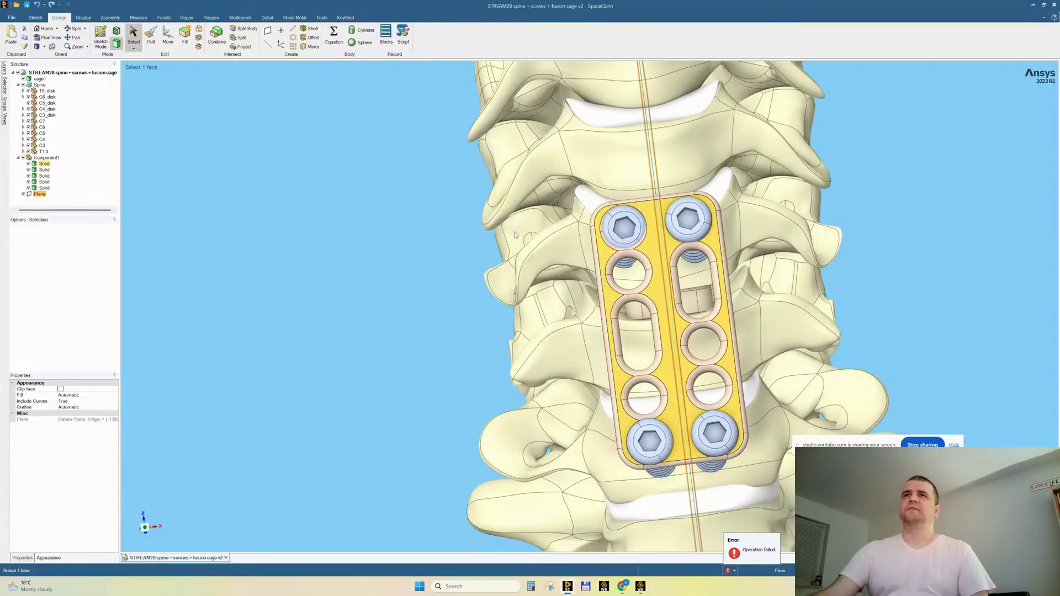
{"action": "middle_click_drag", "start_coordinate": [455, 247], "coordinate": [462, 246]}
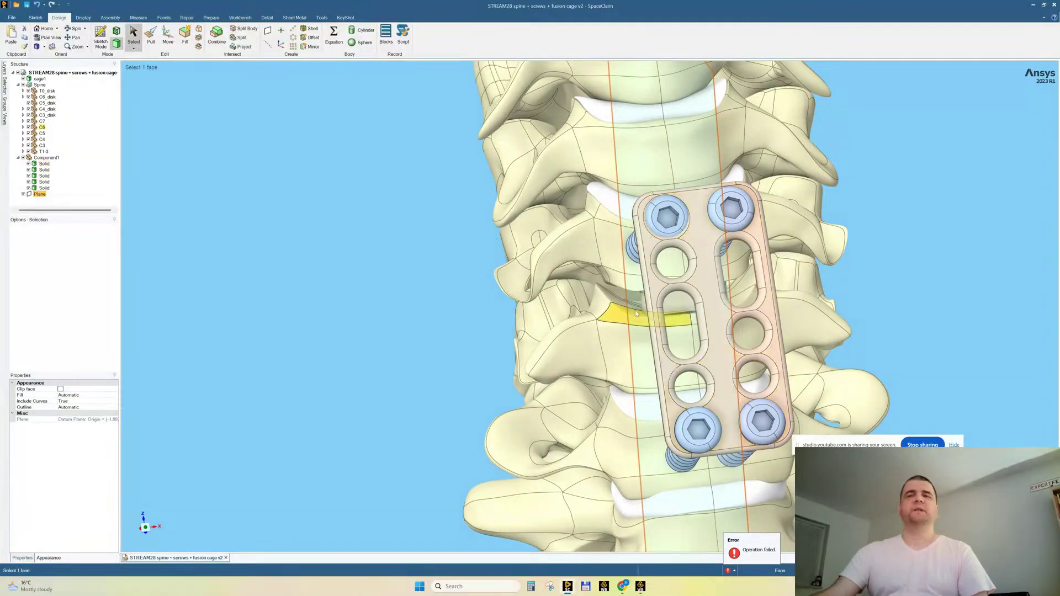
{"action": "left_click", "coordinate": [667, 218]}
{"action": "left_click", "coordinate": [493, 293]}
{"action": "scroll", "coordinate": [493, 293], "scroll_direction": "down", "scroll_amount": 3}
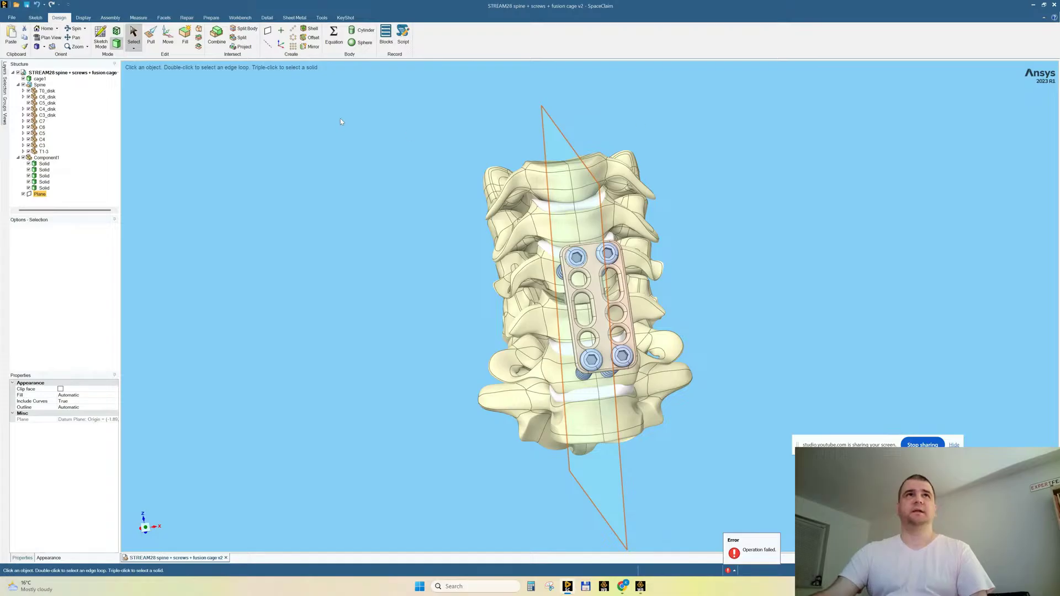
{"action": "left_click", "coordinate": [167, 42]}
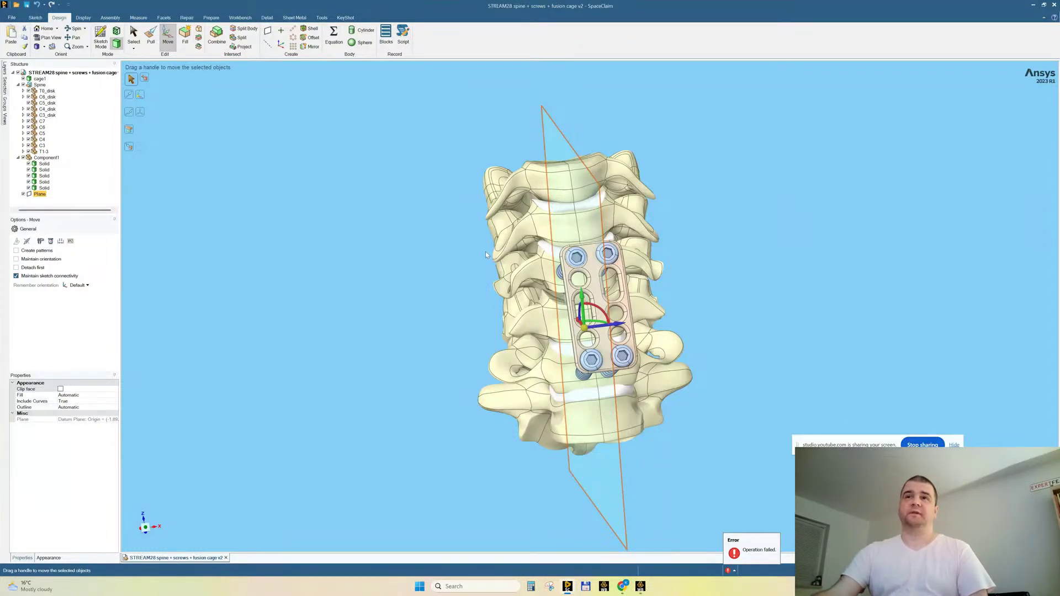
{"action": "scroll", "coordinate": [486, 255], "scroll_direction": "up", "scroll_amount": 3}
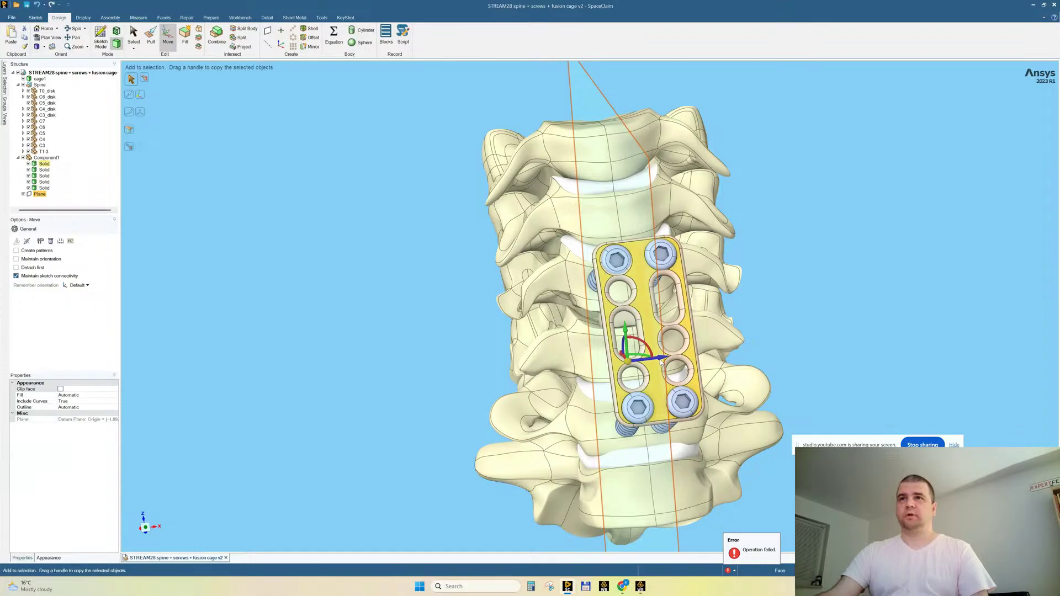
{"action": "left_click_drag", "start_coordinate": [660, 358], "coordinate": [633, 368], "text": "ctrl"}
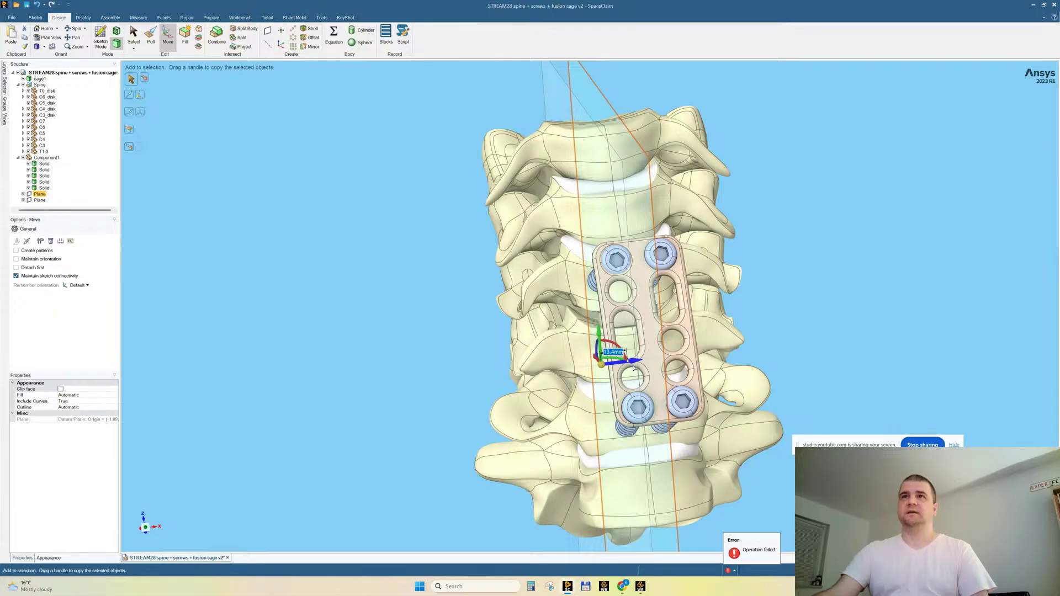
{"action": "left_click_drag", "start_coordinate": [633, 369], "coordinate": [633, 369], "text": "ctrl"}
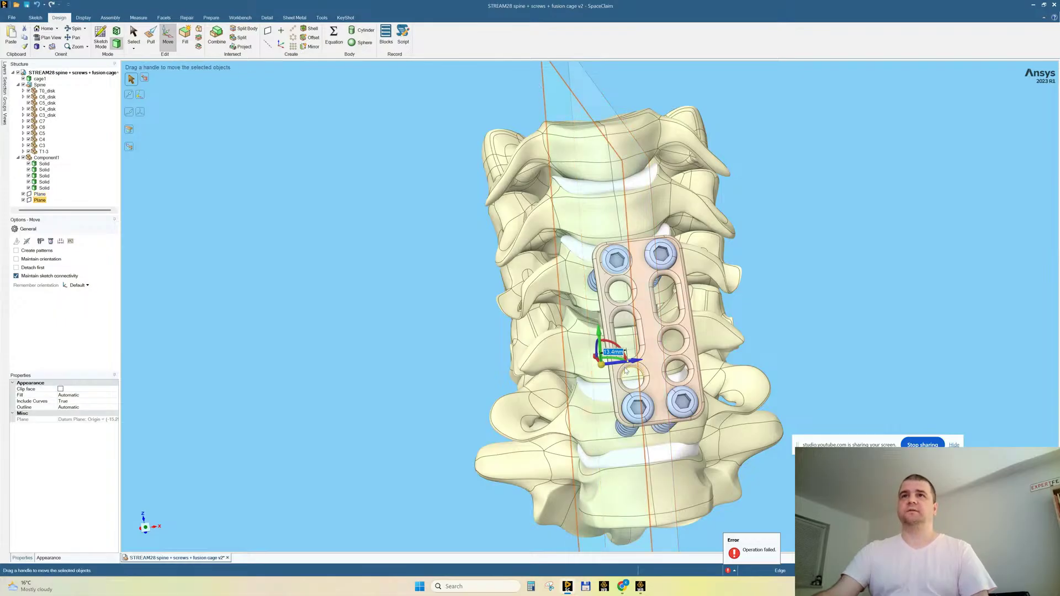
{"action": "left_click", "coordinate": [357, 233]}
Section the model in Section Mode on the copied plane and examine how the screws sit in the plate and reach C5.
{"action": "middle_click_drag", "start_coordinate": [512, 298], "coordinate": [508, 287]}
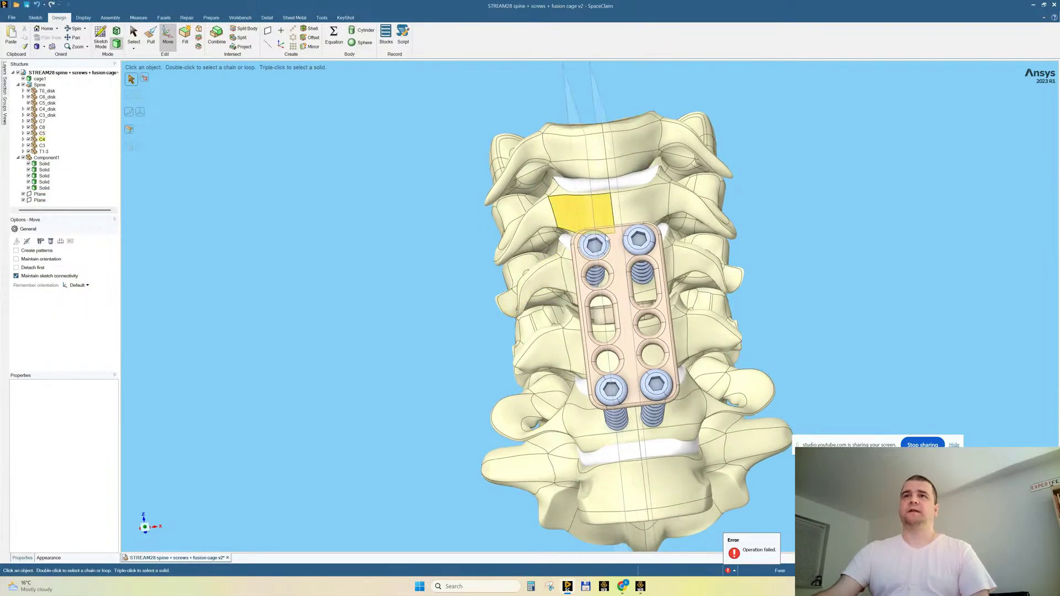
{"action": "left_click", "coordinate": [576, 116]}
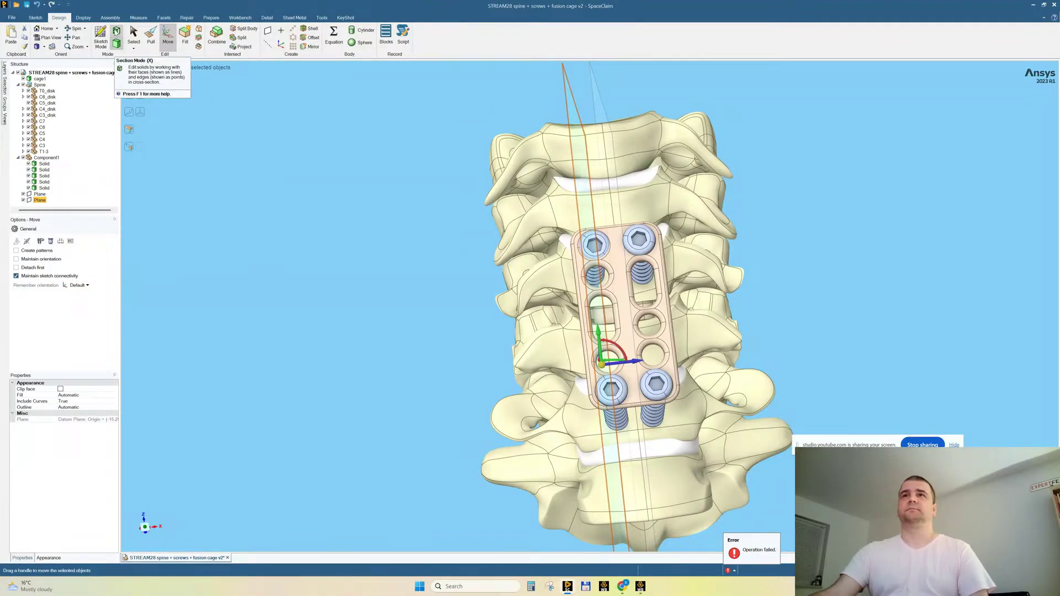
{"action": "left_click", "coordinate": [116, 31]}
{"action": "middle_click_drag", "start_coordinate": [425, 263], "coordinate": [472, 259]}
{"action": "scroll", "coordinate": [783, 267], "scroll_direction": "up", "scroll_amount": 3}
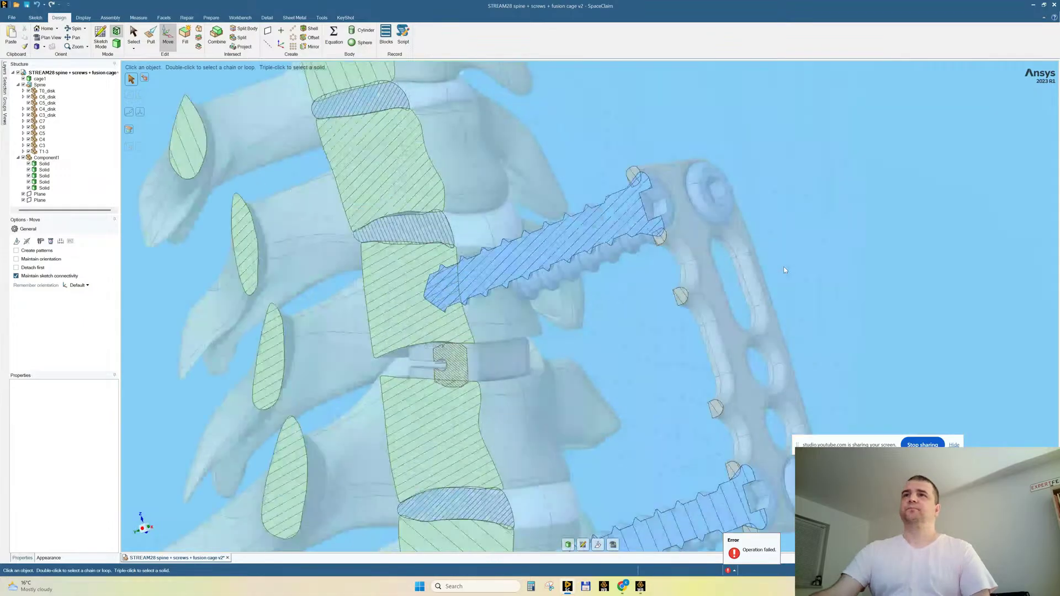
{"action": "scroll", "coordinate": [668, 210], "scroll_direction": "up", "scroll_amount": 5}
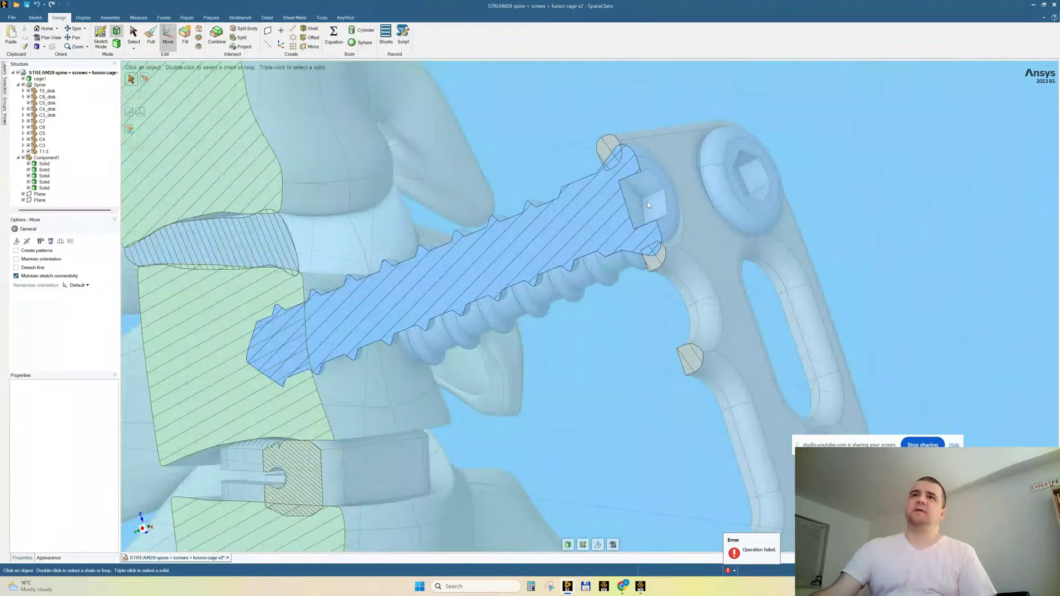
{"action": "scroll", "coordinate": [597, 217], "scroll_direction": "down", "scroll_amount": 6}
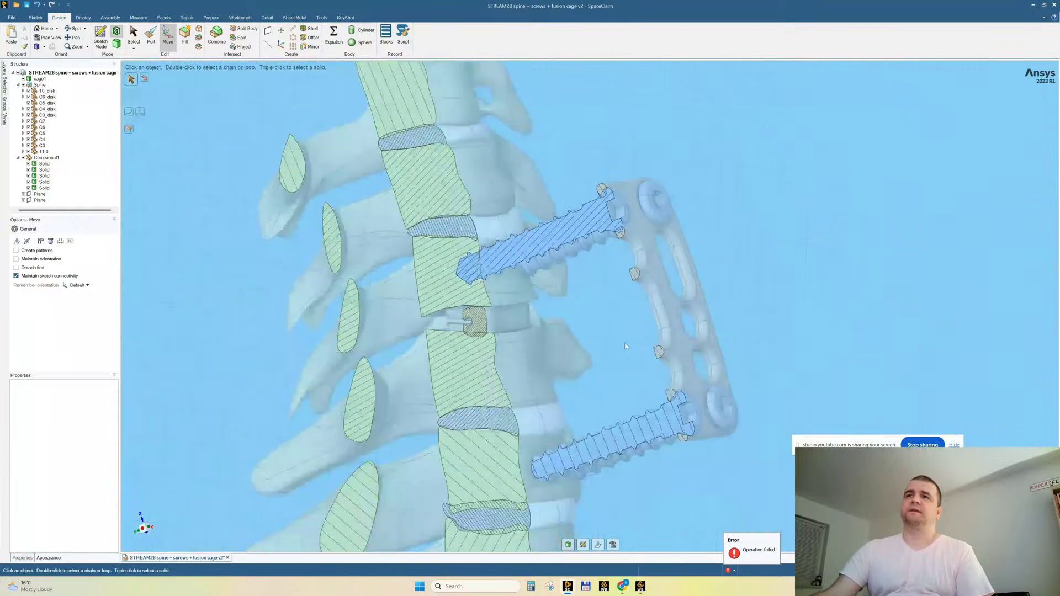
Examine the sectioned lower screw's seat in the plate and how far both screws reach into the vertebrae.
{"action": "scroll", "coordinate": [687, 417], "scroll_direction": "up", "scroll_amount": 4}
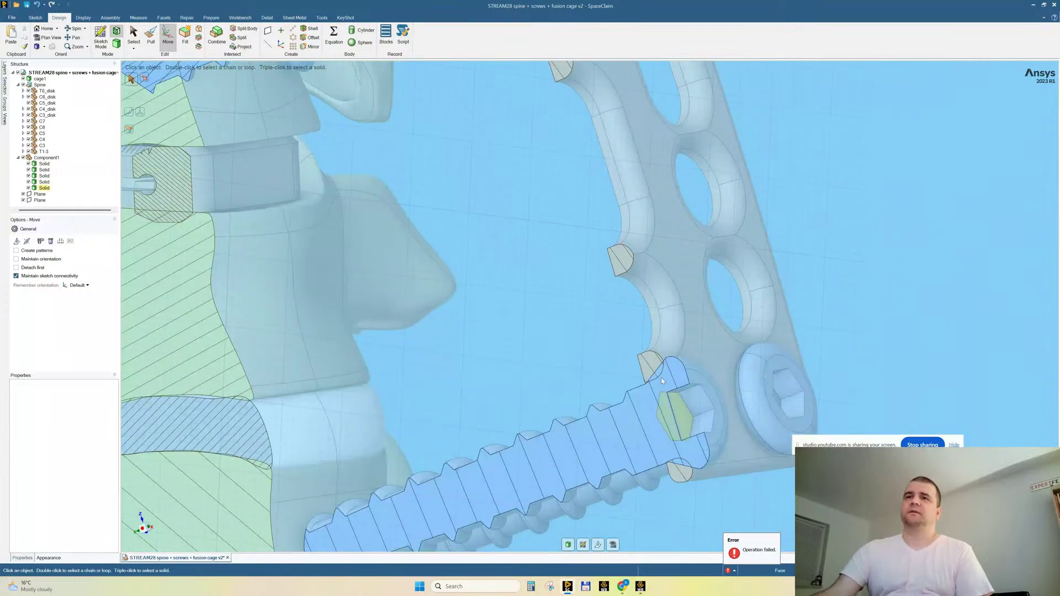
{"action": "scroll", "coordinate": [660, 383], "scroll_direction": "down", "scroll_amount": 5}
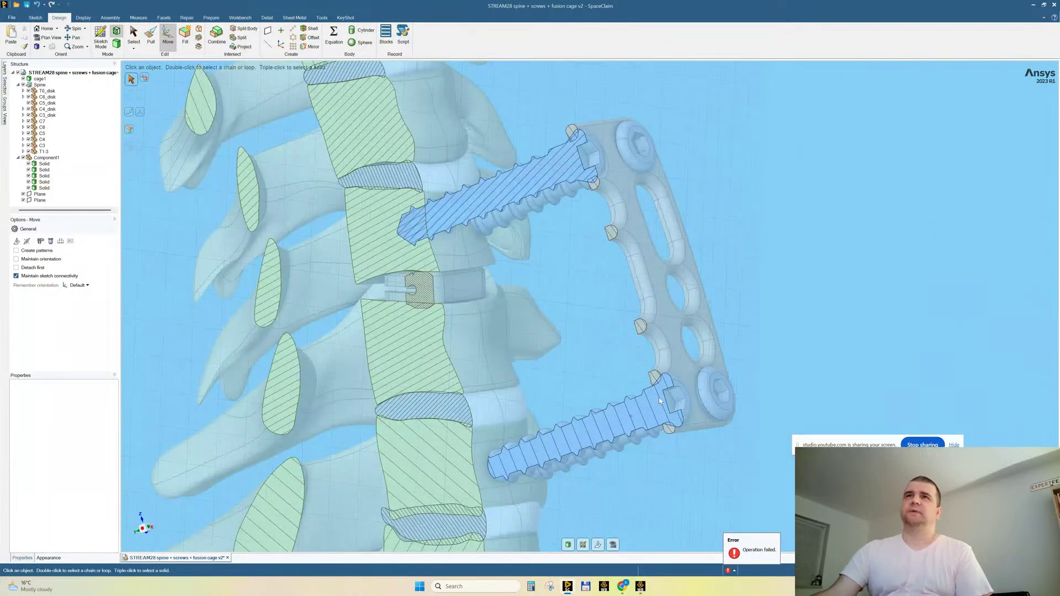
{"action": "mouse_move", "coordinate": [630, 340]}
{"action": "middle_mouse_down"}
{"action": "mouse_move", "coordinate": [580, 326]}
{"action": "mouse_move", "coordinate": [589, 167]}
{"action": "middle_mouse_up"}
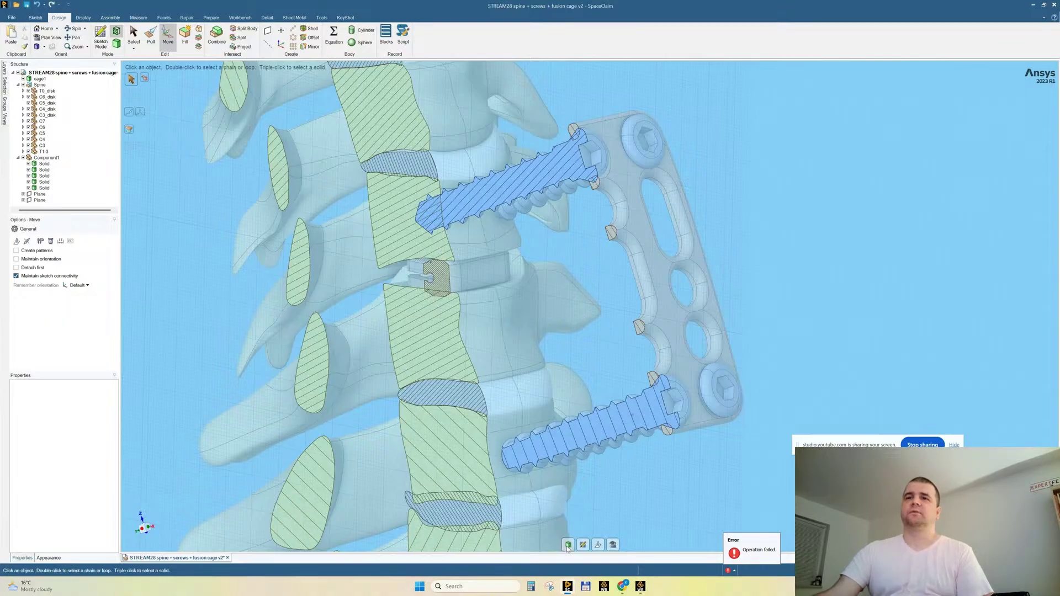
{"action": "scroll", "coordinate": [488, 355], "scroll_direction": "down", "scroll_amount": 3}
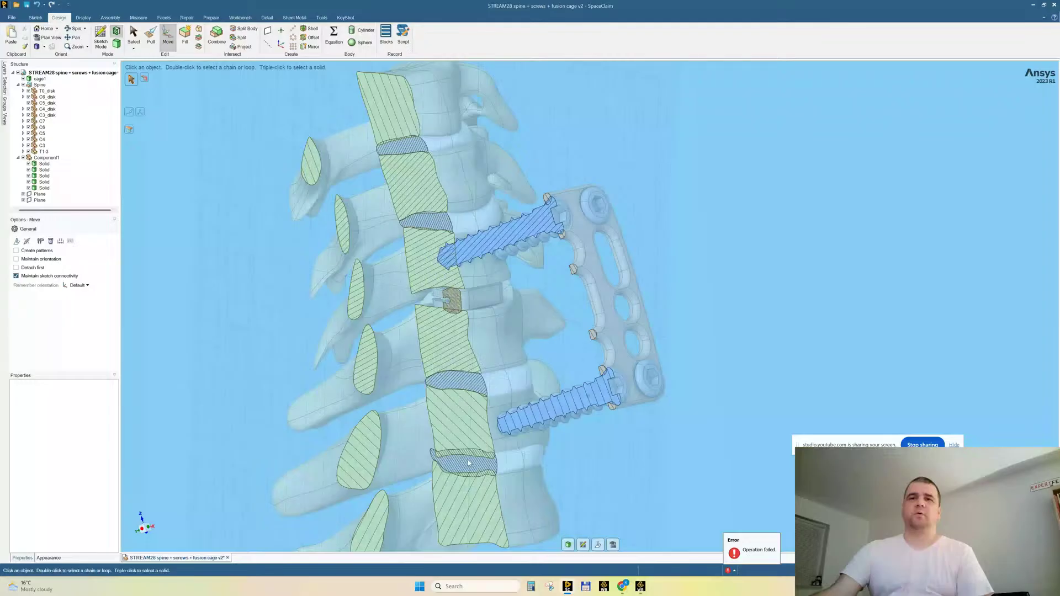
Examine the contact between the lowest sectioned disk and the vertebrae directly above and below it.
{"action": "scroll", "coordinate": [468, 462], "scroll_direction": "up", "scroll_amount": 5}
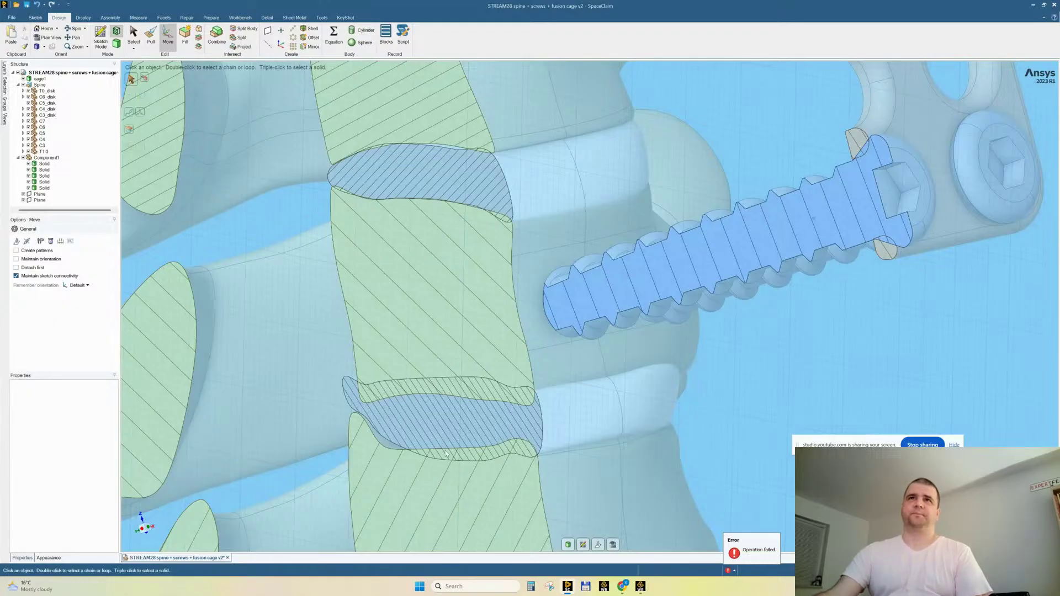
{"action": "scroll", "coordinate": [449, 458], "scroll_direction": "down", "scroll_amount": 2}
{"action": "middle_click_drag", "start_coordinate": [402, 312], "coordinate": [383, 157]}
{"action": "scroll", "coordinate": [383, 158], "scroll_direction": "up", "scroll_amount": 2}
{"action": "scroll", "coordinate": [419, 249], "scroll_direction": "down", "scroll_amount": 2}
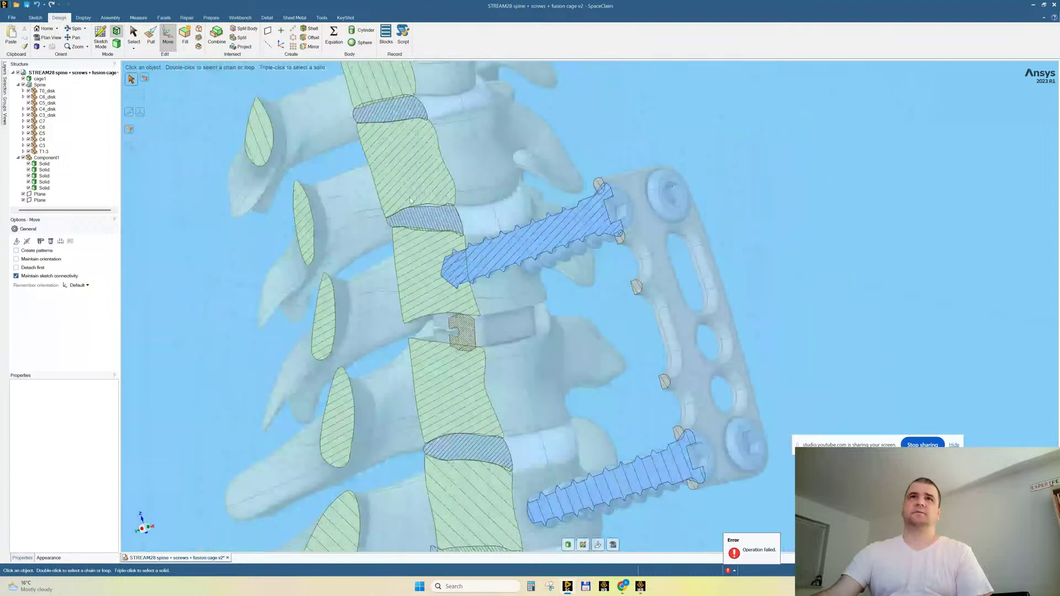
{"action": "scroll", "coordinate": [402, 198], "scroll_direction": "up", "scroll_amount": 1}
{"action": "scroll", "coordinate": [438, 310], "scroll_direction": "down", "scroll_amount": 1}
{"action": "scroll", "coordinate": [438, 313], "scroll_direction": "down", "scroll_amount": 3}
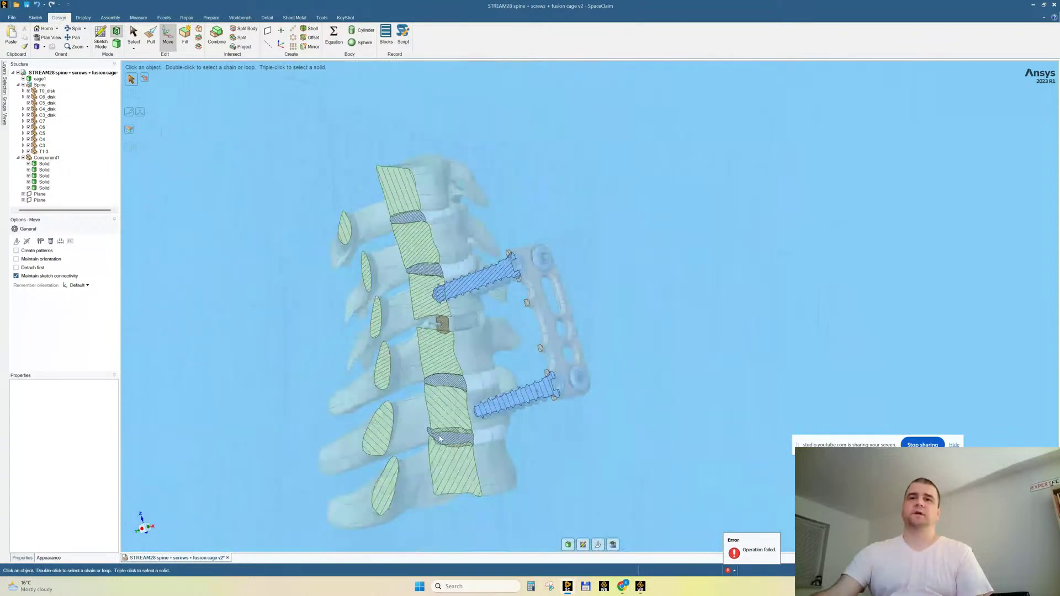
{"action": "scroll", "coordinate": [448, 452], "scroll_direction": "up", "scroll_amount": 5}
{"action": "scroll", "coordinate": [420, 367], "scroll_direction": "up", "scroll_amount": 3}
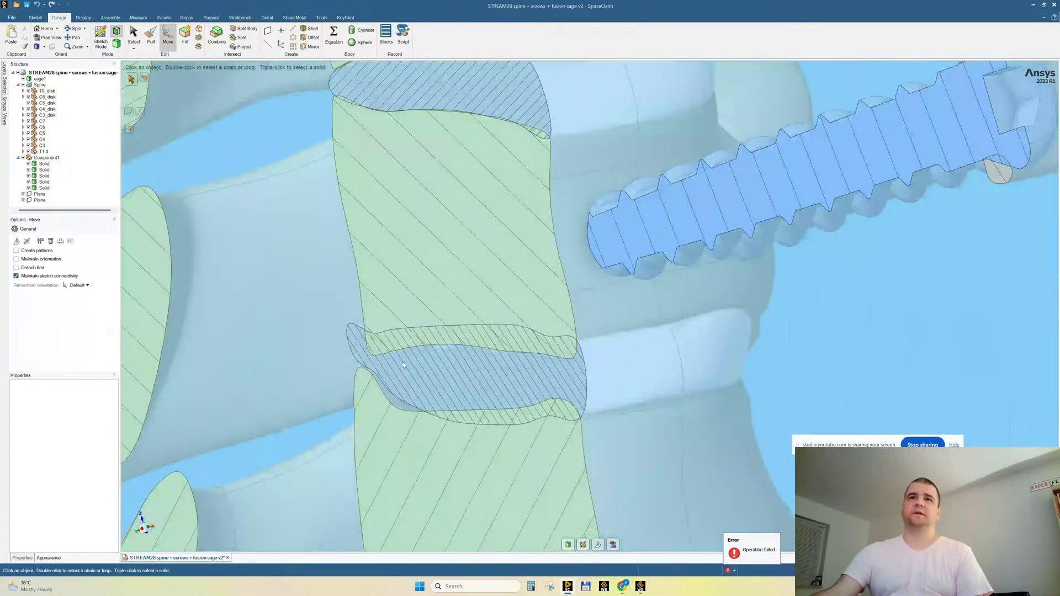
{"action": "scroll", "coordinate": [407, 369], "scroll_direction": "up", "scroll_amount": 4}
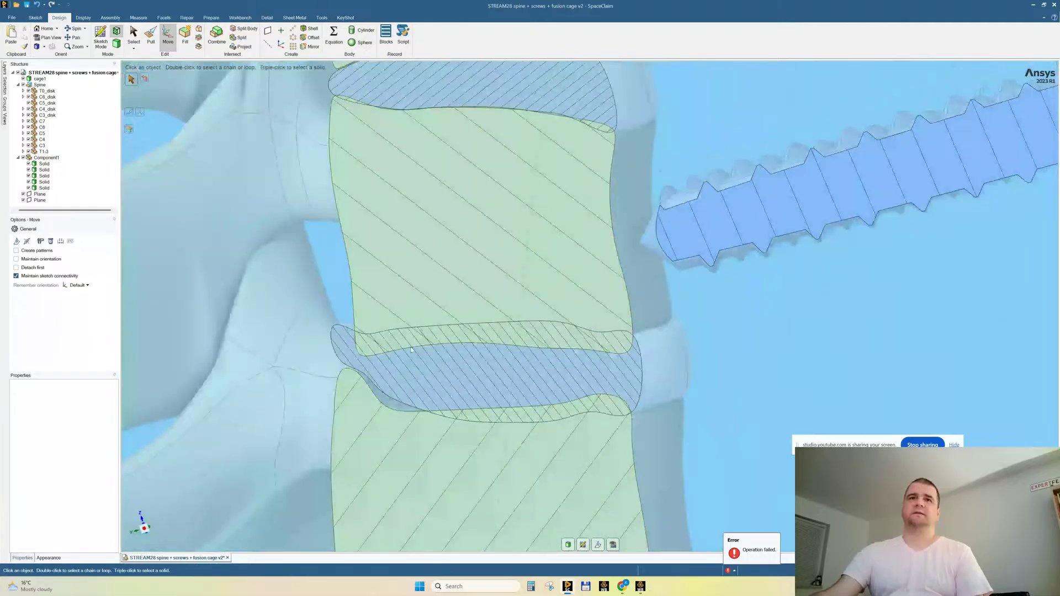
{"action": "scroll", "coordinate": [468, 395], "scroll_direction": "down", "scroll_amount": 4}
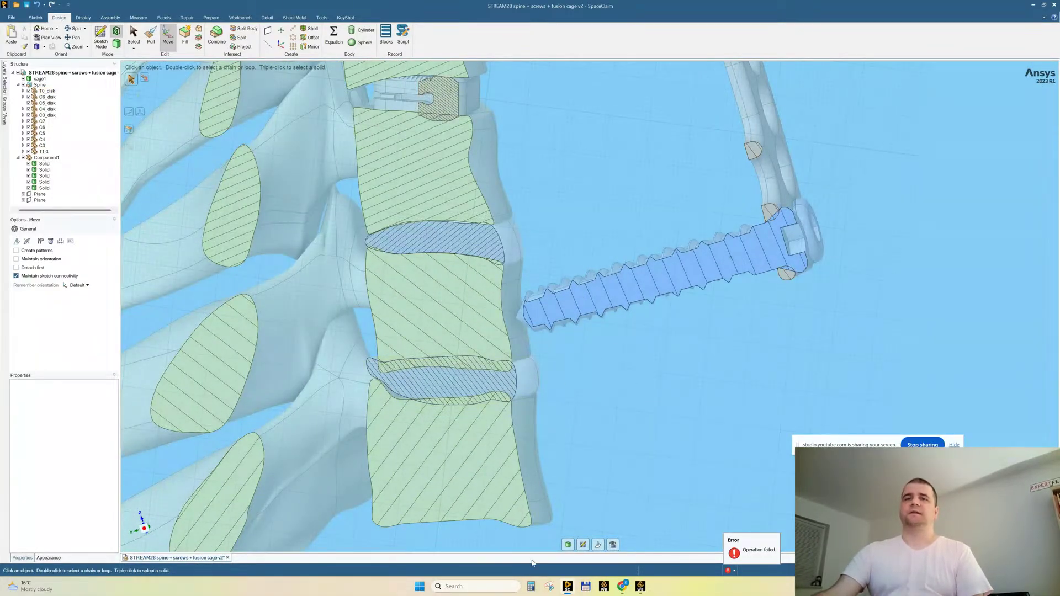
Switch to Chrome, show the YouTube Studio live stream page, and shrink its window beside the model to read the chat question.
{"action": "mouse_move", "coordinate": [622, 586]}
{"action": "left_click", "coordinate": [575, 551]}
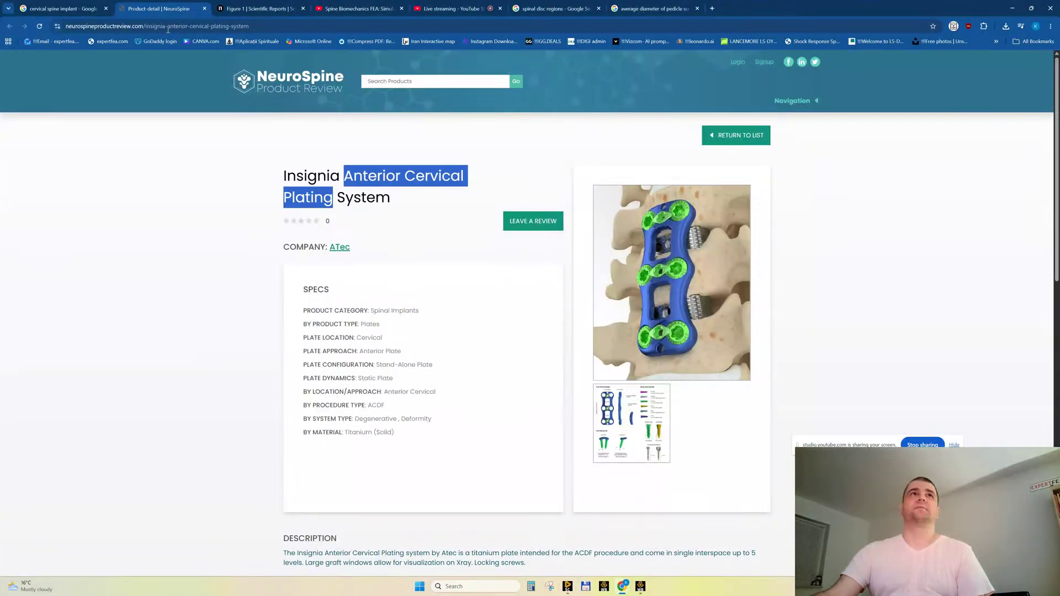
{"action": "left_click", "coordinate": [441, 9]}
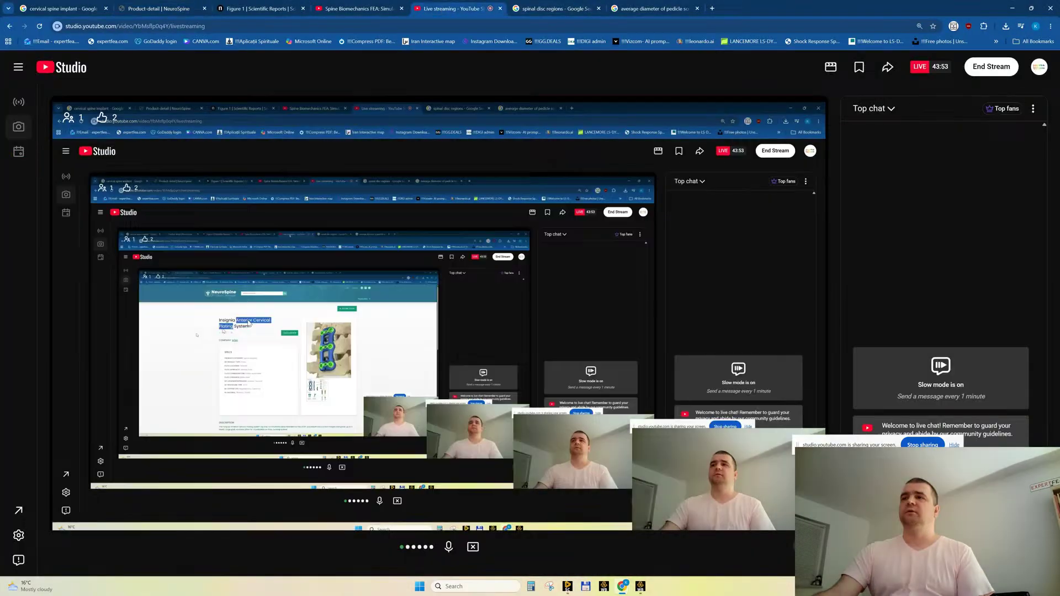
{"action": "left_click", "coordinate": [1031, 8]}
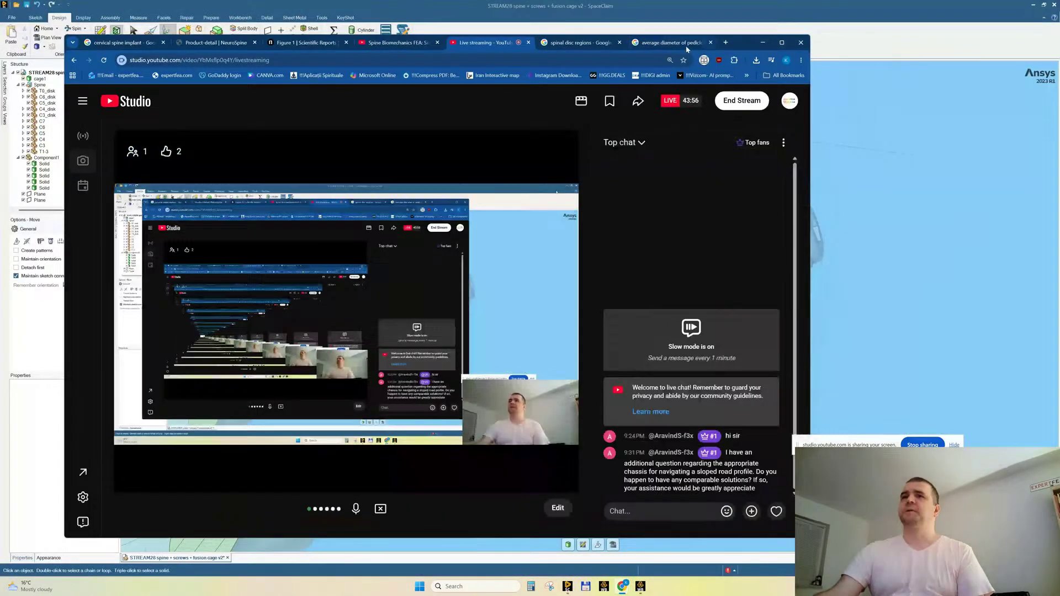
{"action": "left_click_drag", "start_coordinate": [742, 45], "coordinate": [683, 44]}
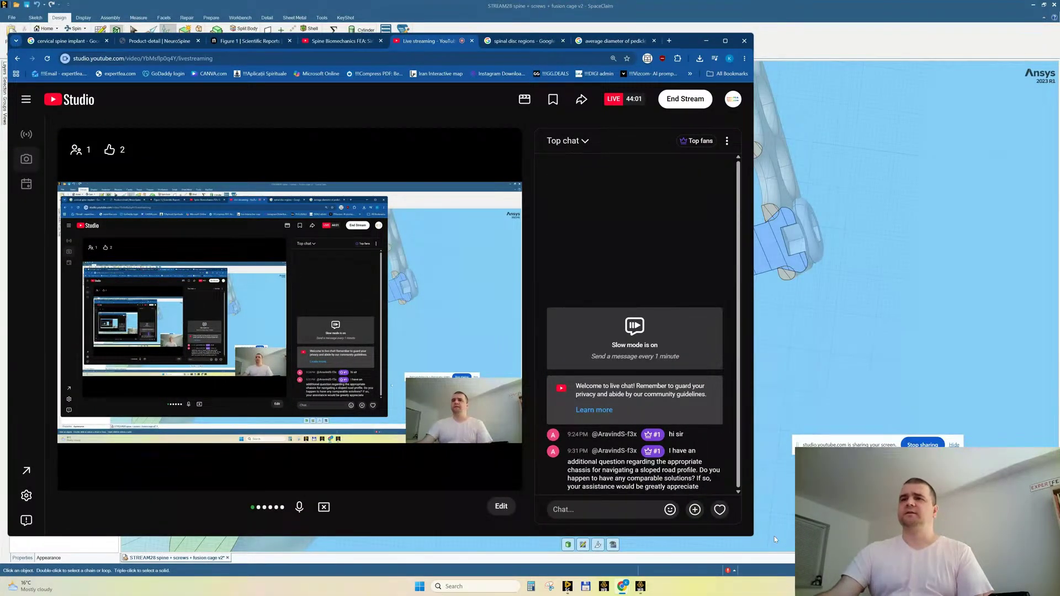
{"action": "left_click_drag", "start_coordinate": [755, 539], "coordinate": [684, 543]}
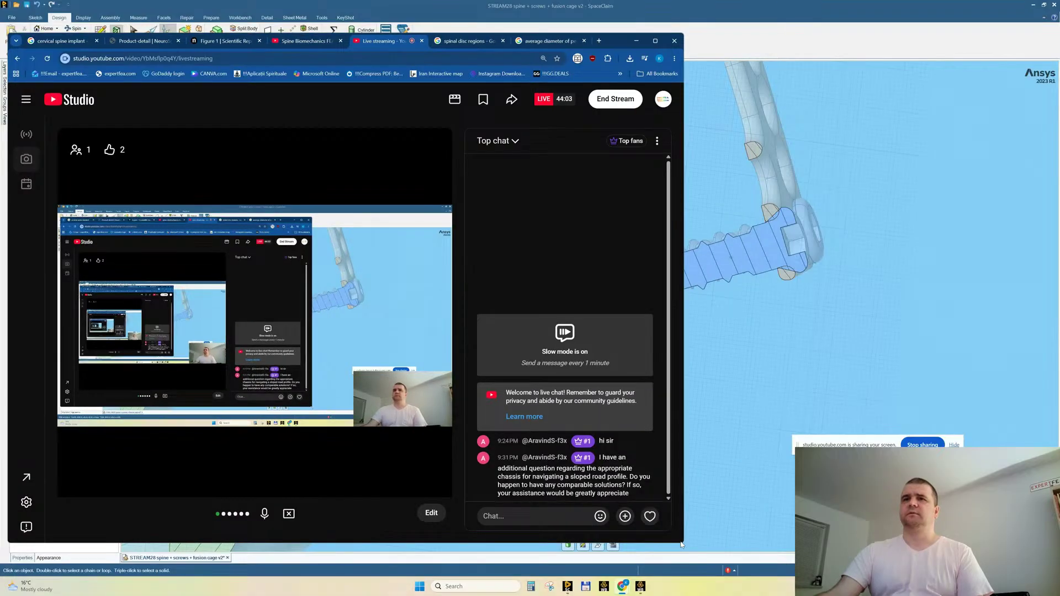
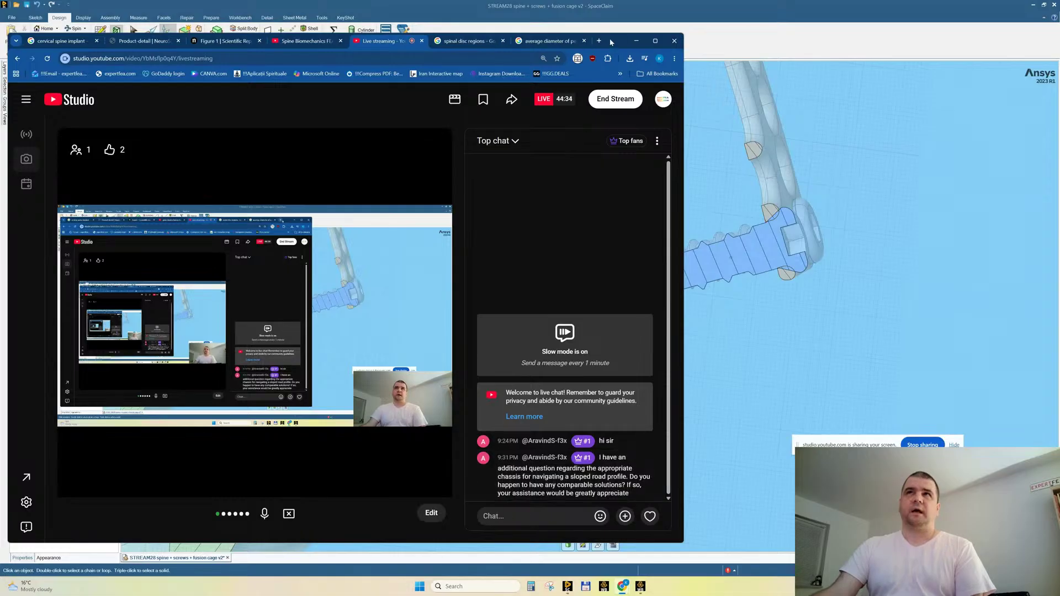
Open youtube.com in a new tab of the repositioned browser window and search for "expertfea drum".
{"action": "left_click_drag", "start_coordinate": [610, 42], "coordinate": [641, 47]}
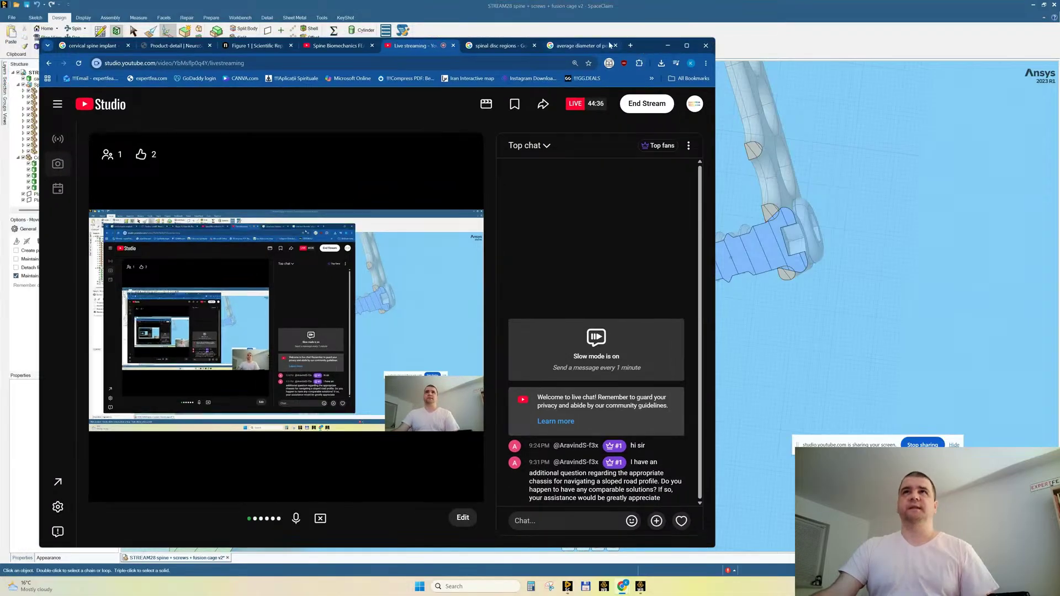
{"action": "left_click", "coordinate": [631, 45]}
{"action": "type", "text": "youtube.com"}
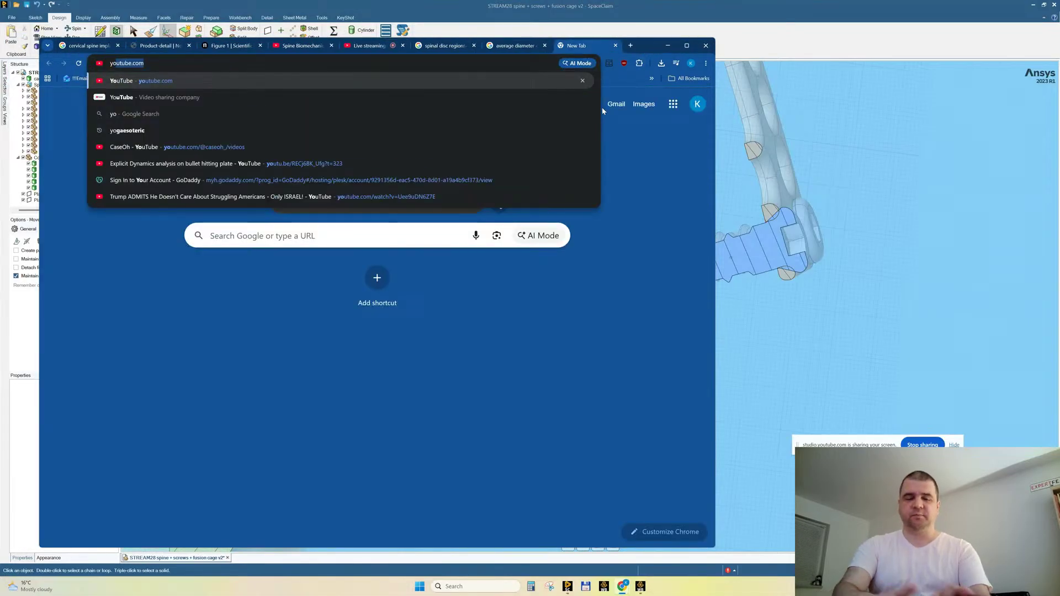
{"action": "key", "text": "Return"}
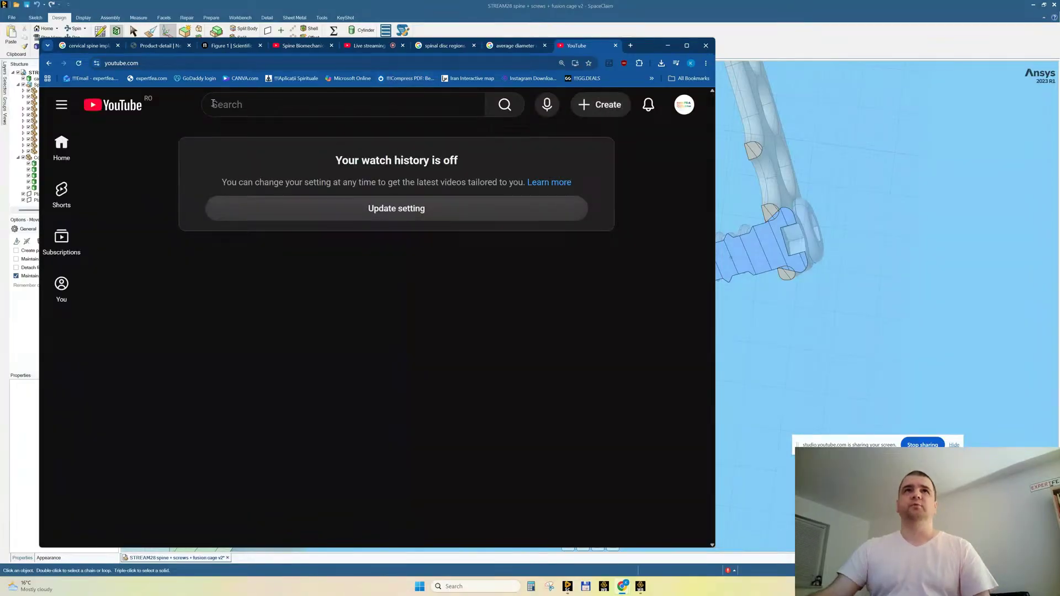
{"action": "type", "text": "expert"}
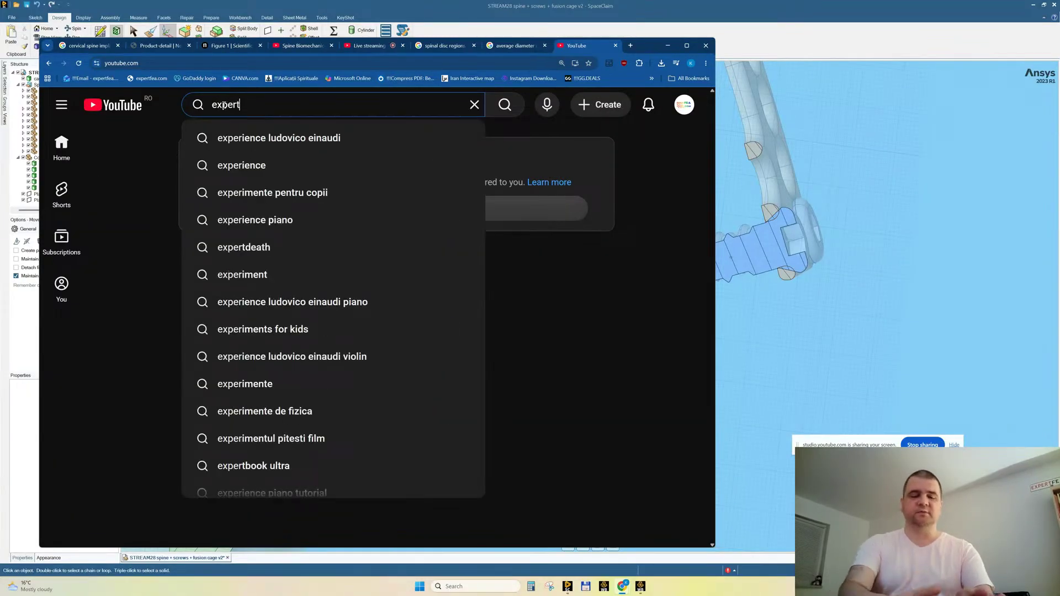
{"action": "type", "text": "fea drum"}
{"action": "key", "text": "Return"}
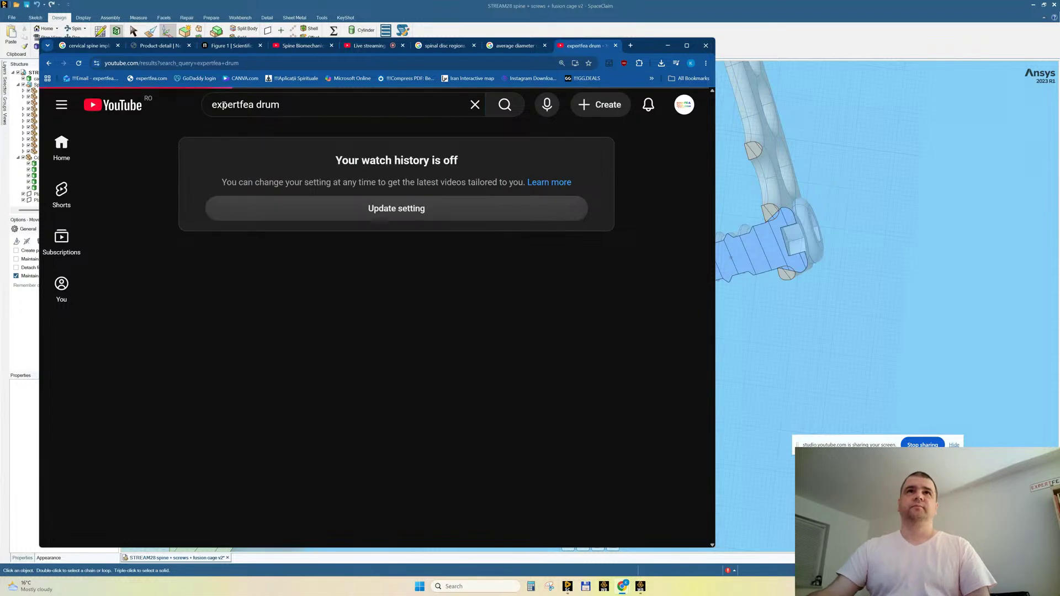
Open the honeycomb wheel and filled tire on rotating drum videos in separate tabs, watch both, and close their tabs.
{"action": "scroll", "coordinate": [342, 291], "scroll_direction": "down", "scroll_amount": 1}
{"action": "scroll", "coordinate": [342, 291], "scroll_direction": "down", "scroll_amount": 4}
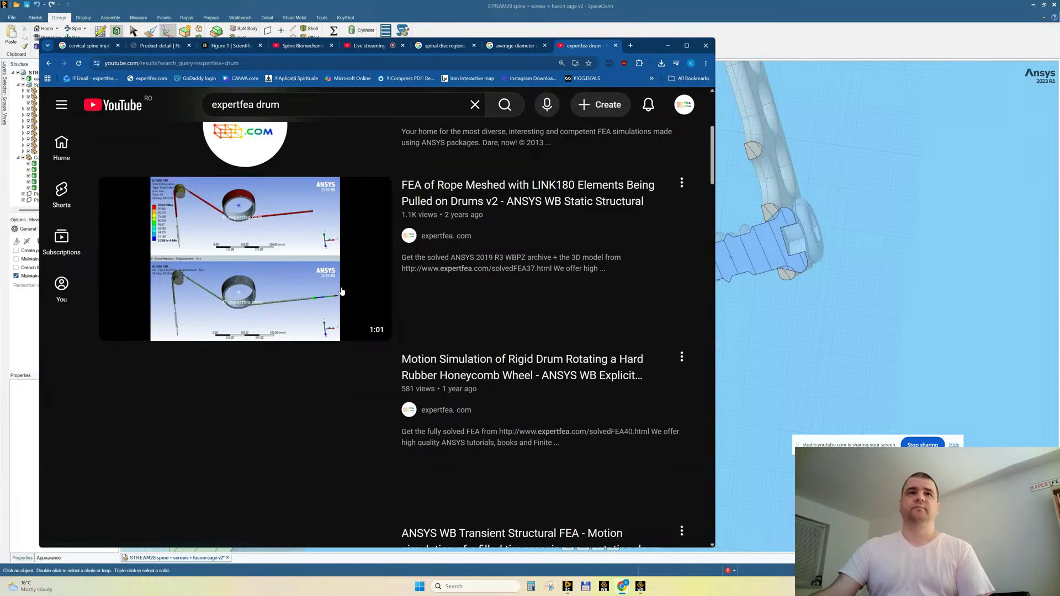
{"action": "scroll", "coordinate": [341, 291], "scroll_direction": "down", "scroll_amount": 3}
{"action": "scroll", "coordinate": [271, 386], "scroll_direction": "down", "scroll_amount": 4}
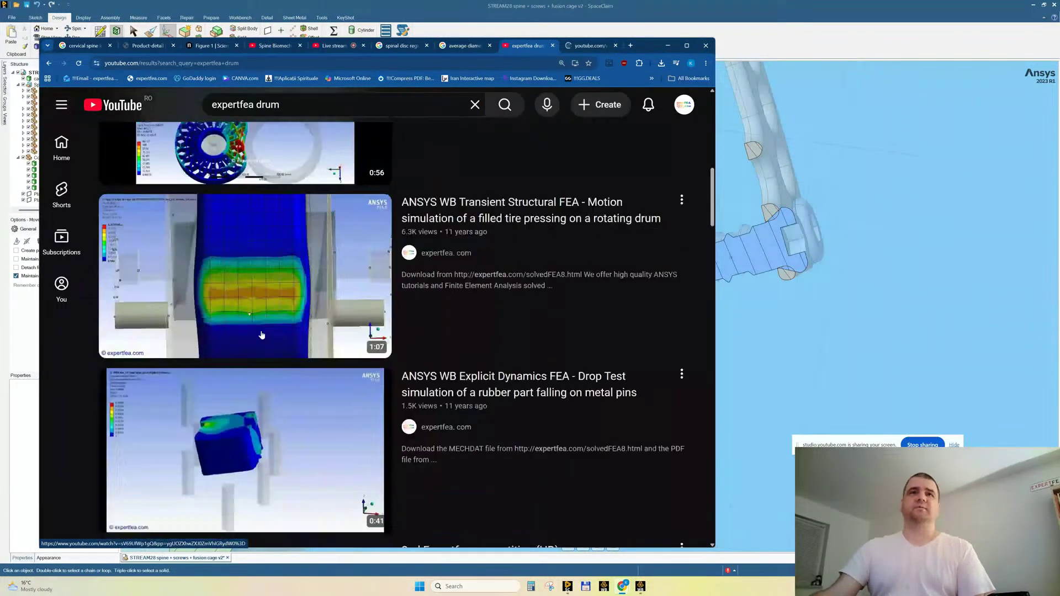
{"action": "middle_click", "coordinate": [243, 284]}
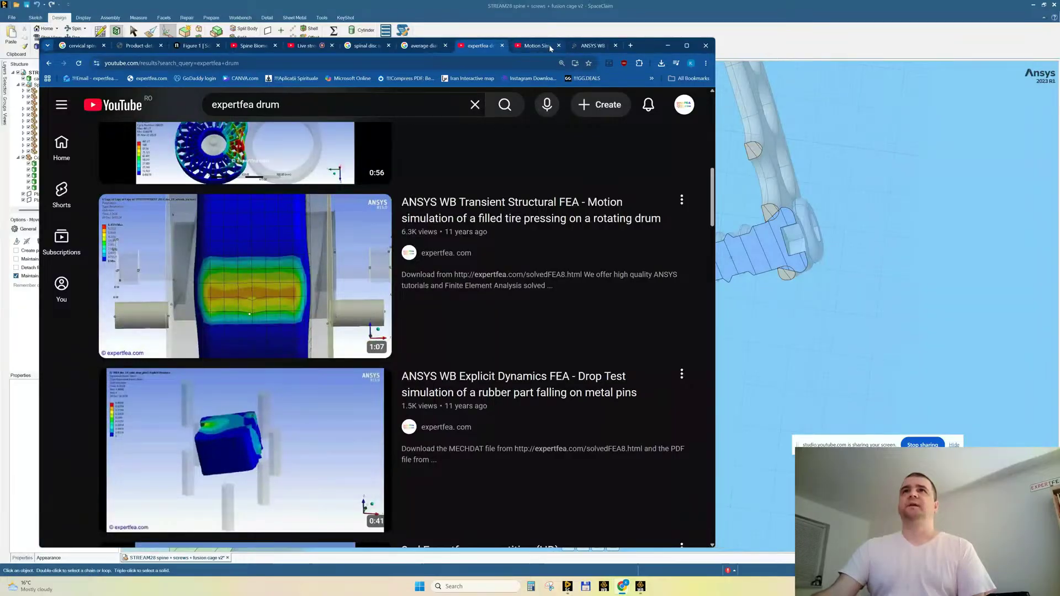
{"action": "left_click", "coordinate": [587, 46]}
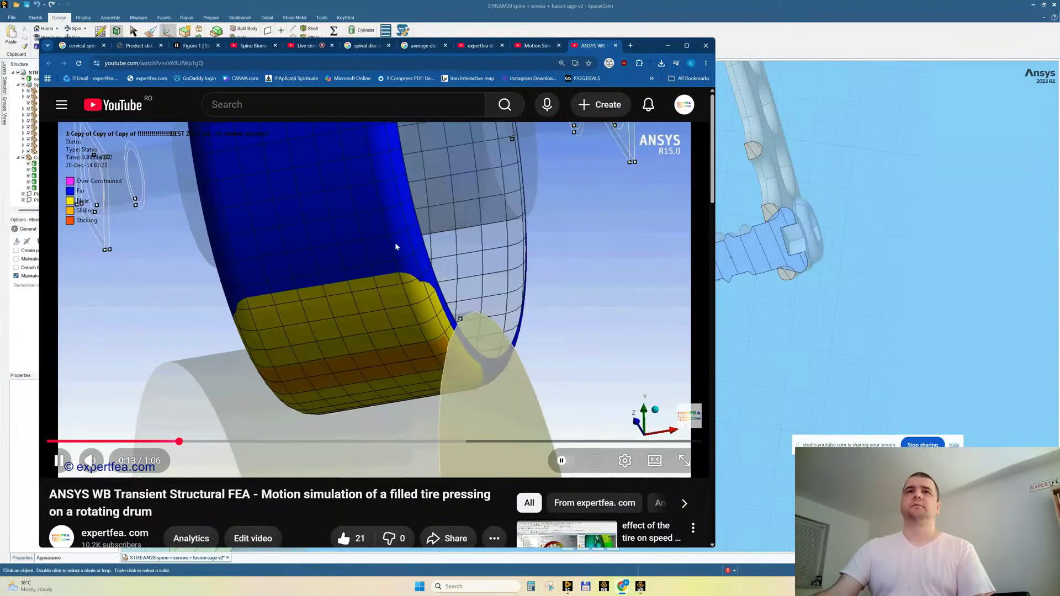
{"action": "left_click", "coordinate": [615, 46]}
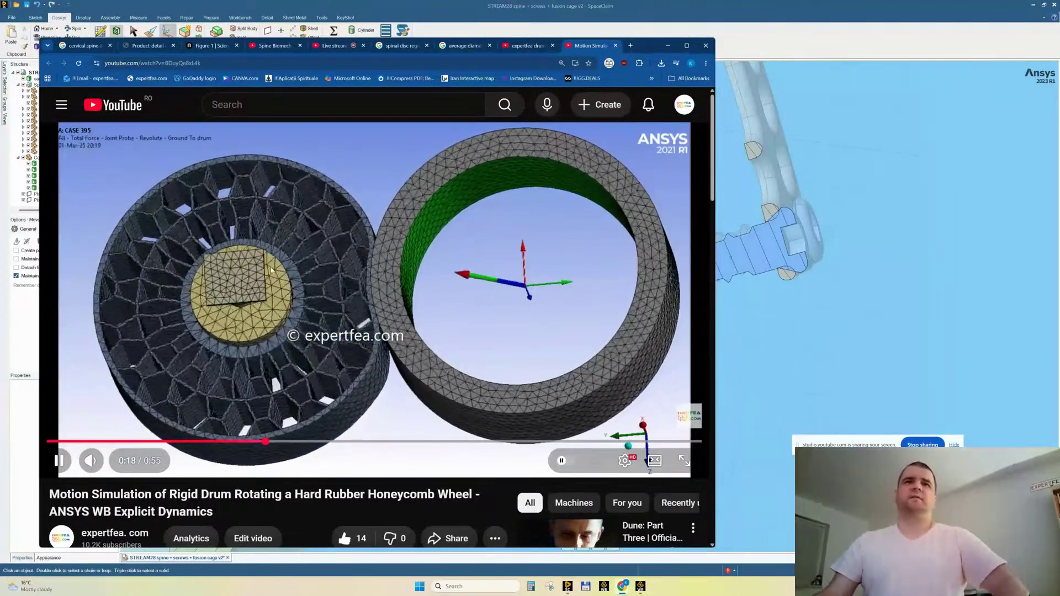
{"action": "left_click", "coordinate": [615, 46]}
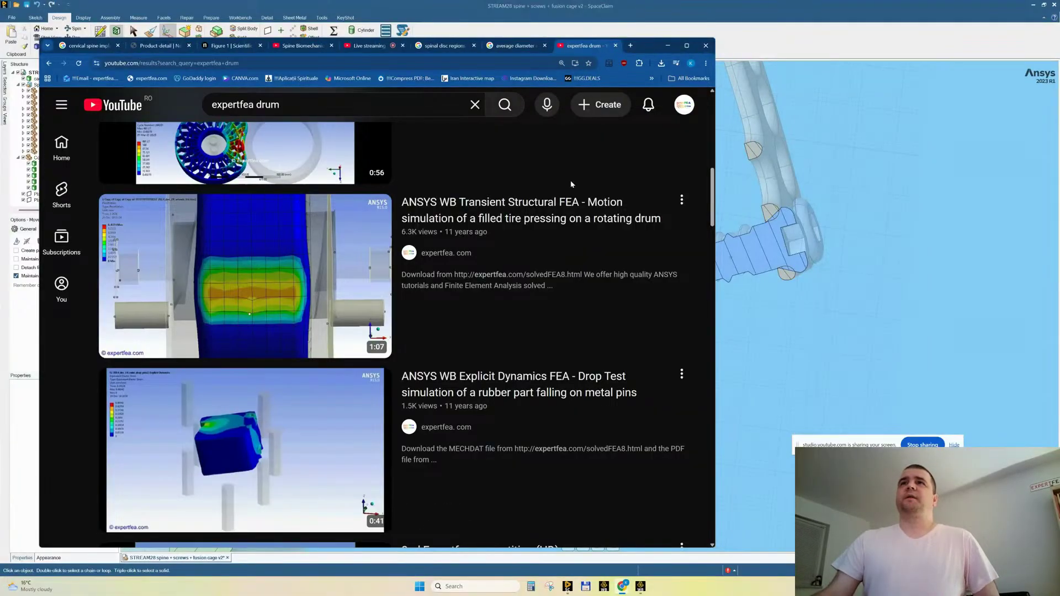
Change the YouTube search to "expertfea train".
{"action": "scroll", "coordinate": [544, 276], "scroll_direction": "up", "scroll_amount": 10}
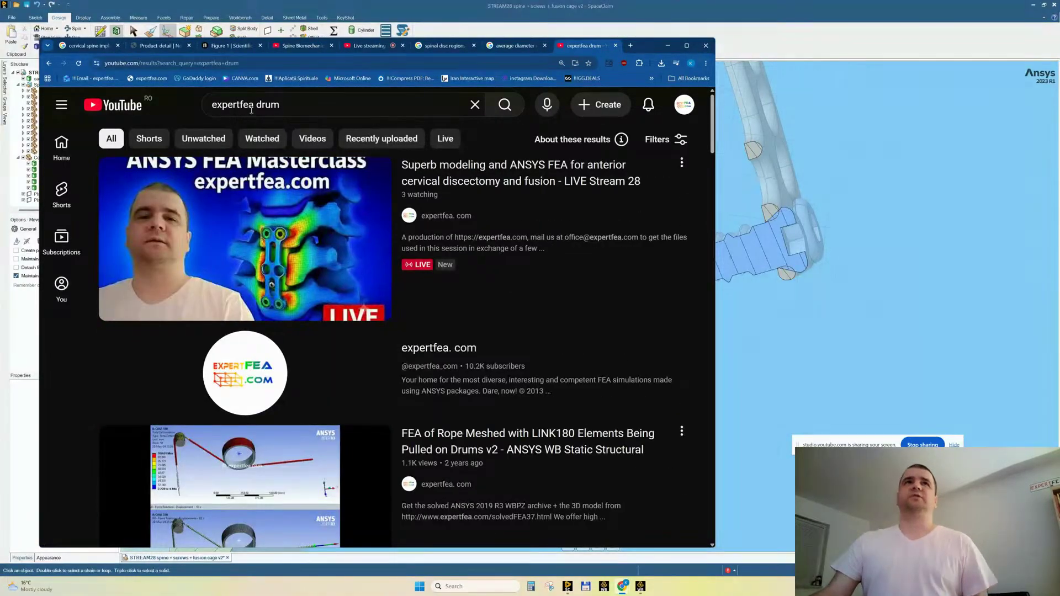
{"action": "type", "text": "train"}
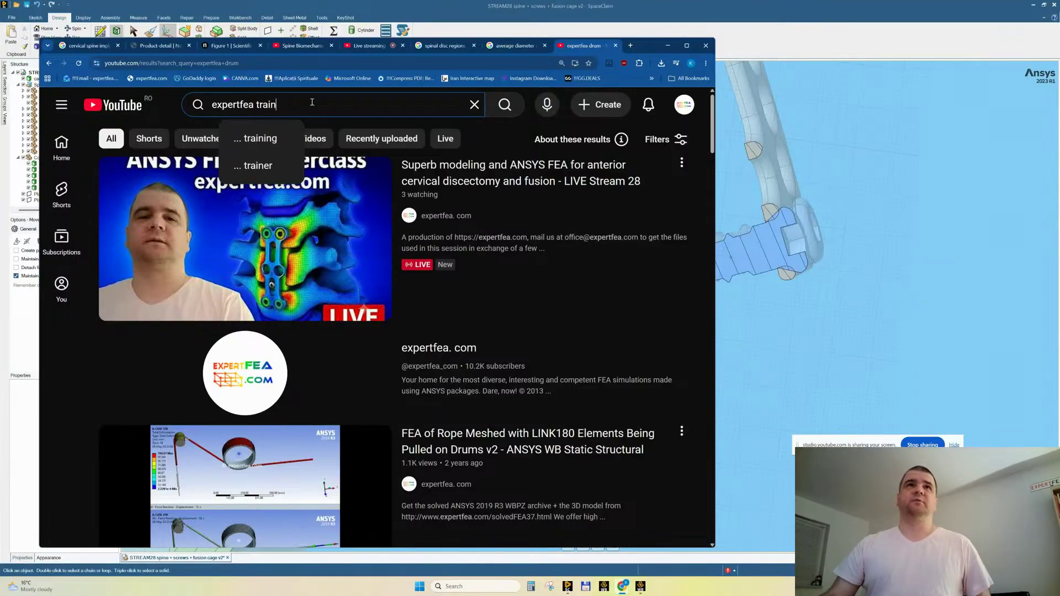
{"action": "key", "text": "Return"}
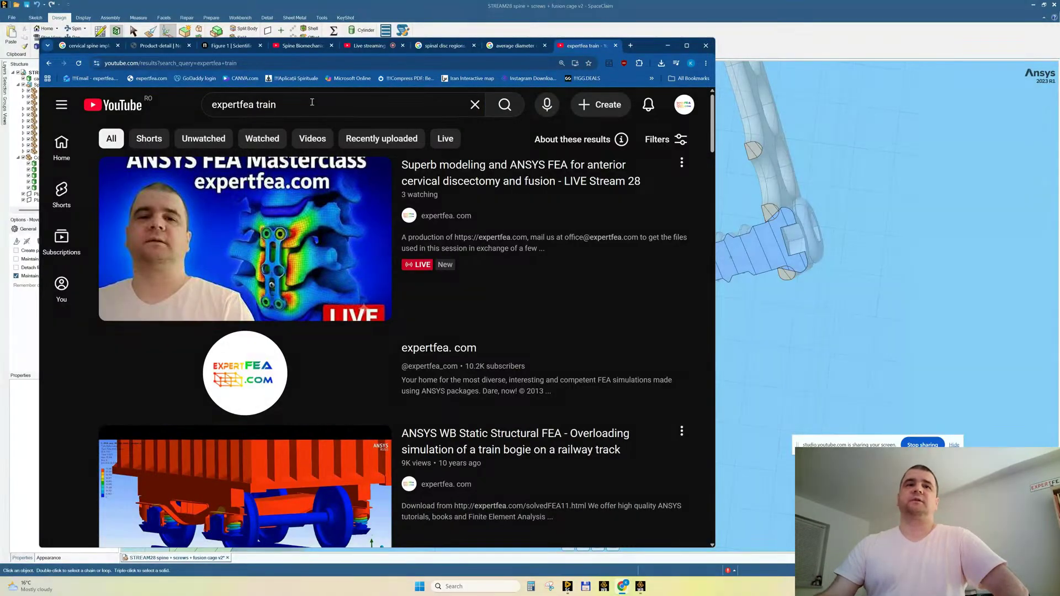
Open the toy train video in a separate tab and play the video of a locomotive pulling a small train in full screen.
{"action": "scroll", "coordinate": [486, 270], "scroll_direction": "down", "scroll_amount": 4}
{"action": "scroll", "coordinate": [478, 270], "scroll_direction": "down", "scroll_amount": 4}
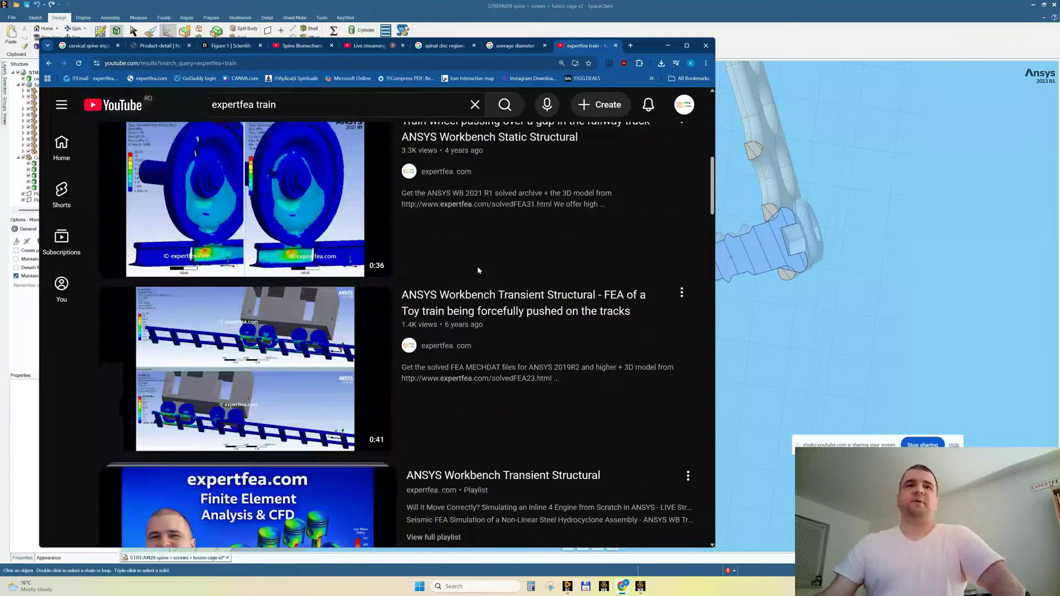
{"action": "scroll", "coordinate": [465, 301], "scroll_direction": "down", "scroll_amount": 3}
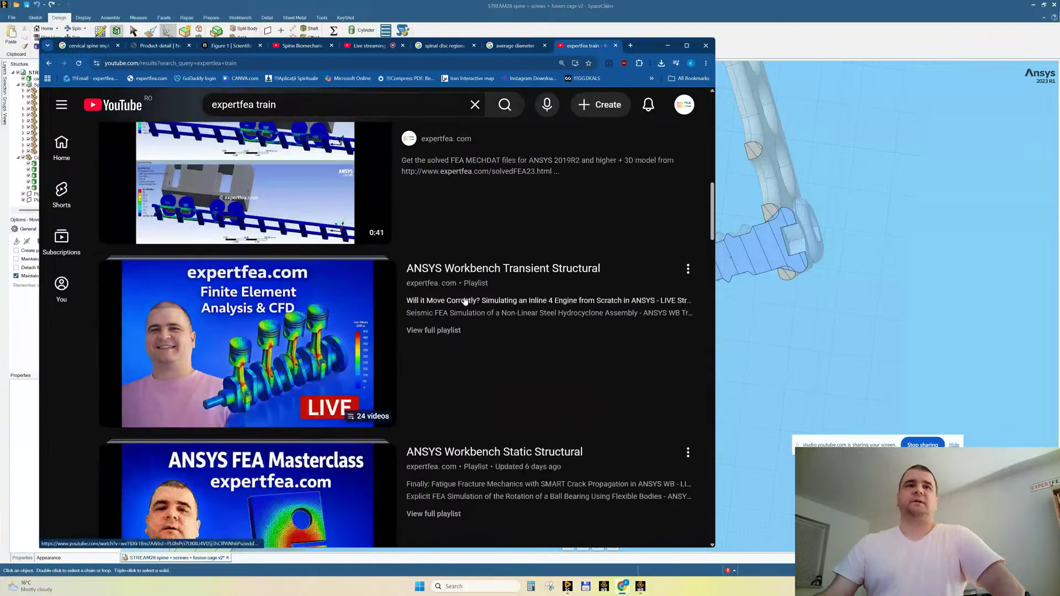
{"action": "middle_click", "coordinate": [258, 183]}
{"action": "scroll", "coordinate": [281, 210], "scroll_direction": "down", "scroll_amount": 8}
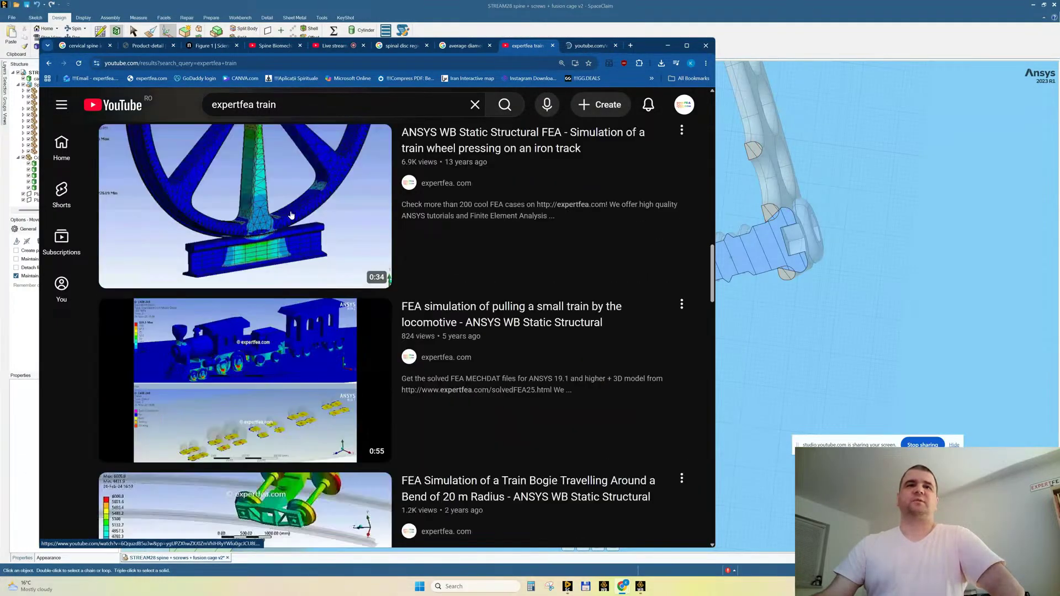
{"action": "left_click", "coordinate": [239, 338]}
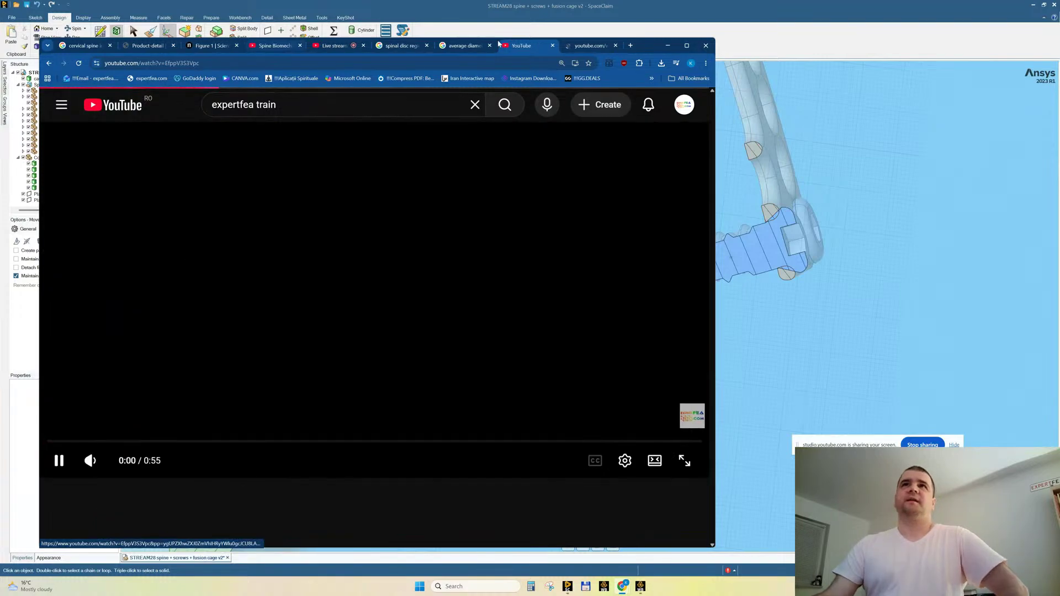
{"action": "left_click", "coordinate": [683, 460]}
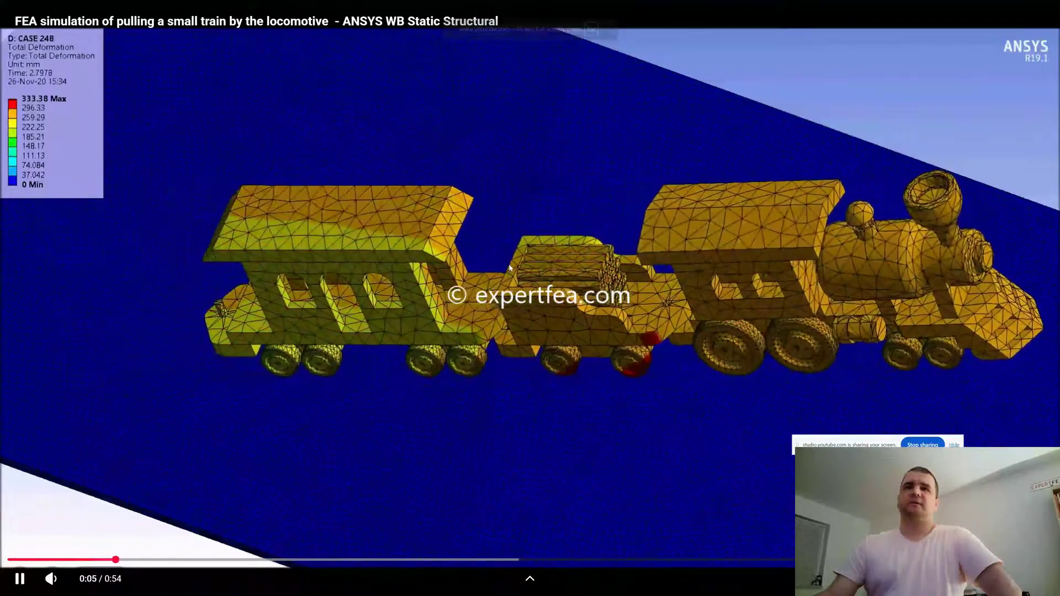
Leave full screen, skim the locomotive video and the toy train pushed on tracks video, and close both tabs.
{"action": "key", "text": "Escape"}
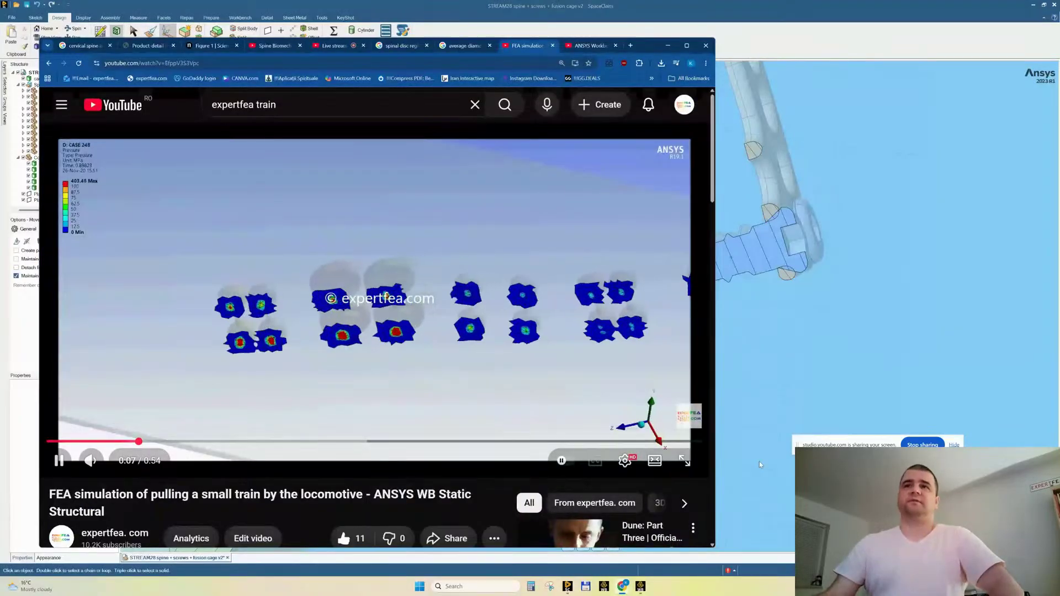
{"action": "left_click_drag", "start_coordinate": [228, 445], "coordinate": [251, 442]}
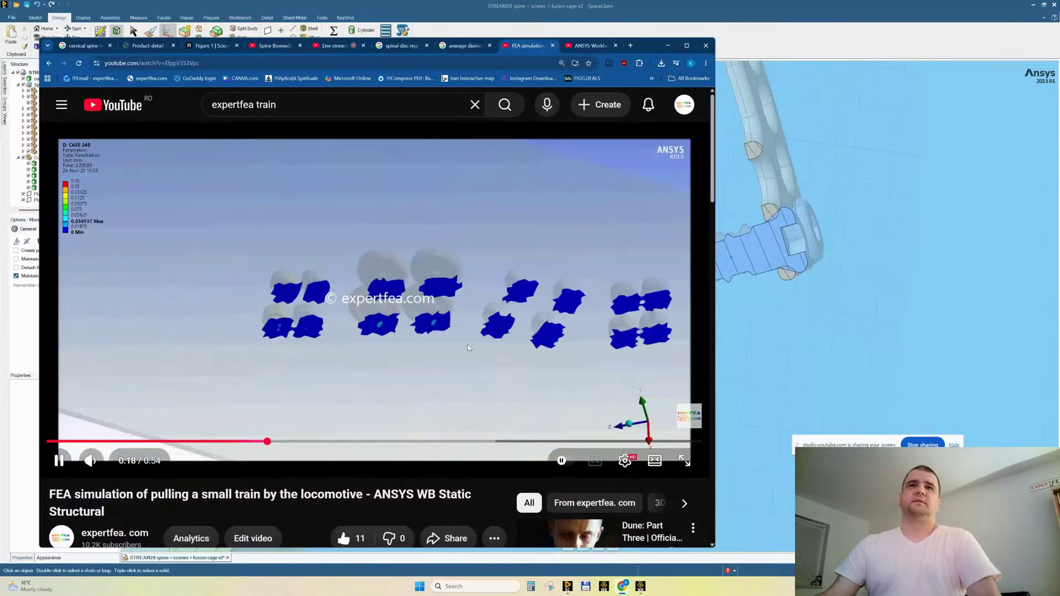
{"action": "left_click", "coordinate": [341, 441]}
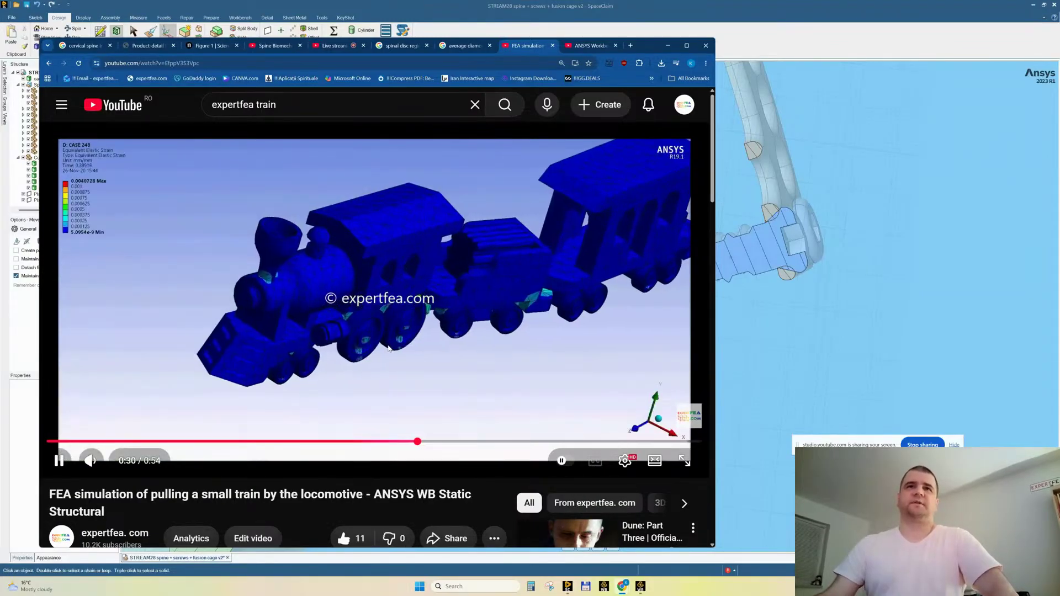
{"action": "left_click", "coordinate": [552, 46]}
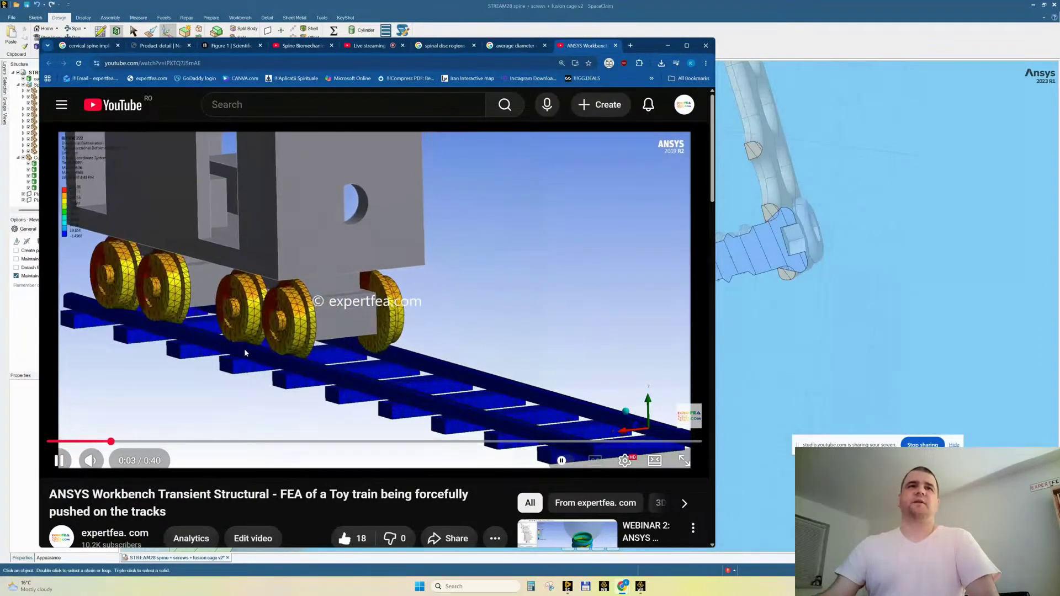
{"action": "left_click", "coordinate": [194, 441]}
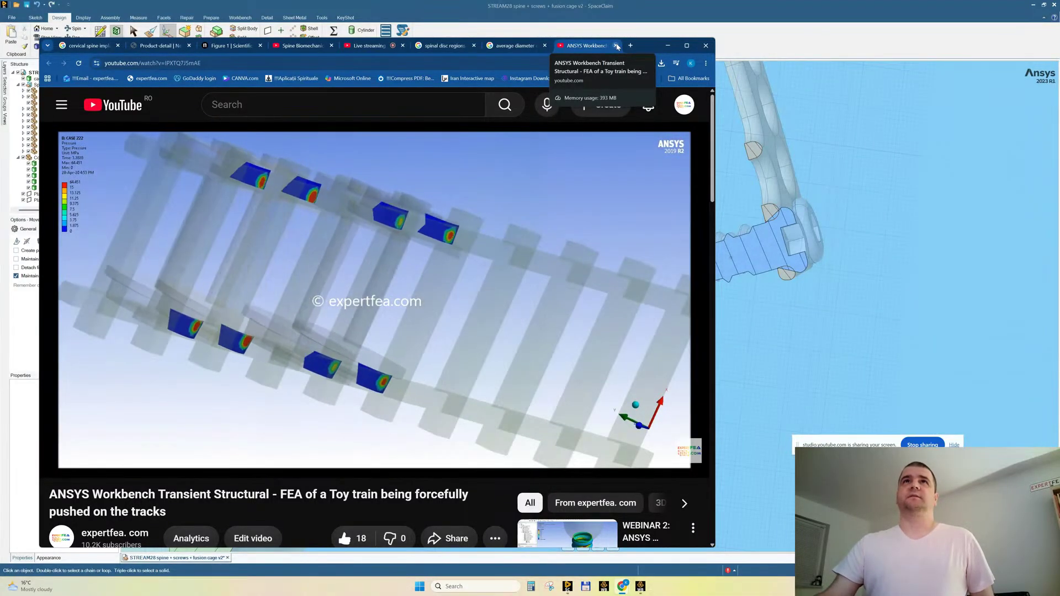
{"action": "left_click", "coordinate": [617, 46]}
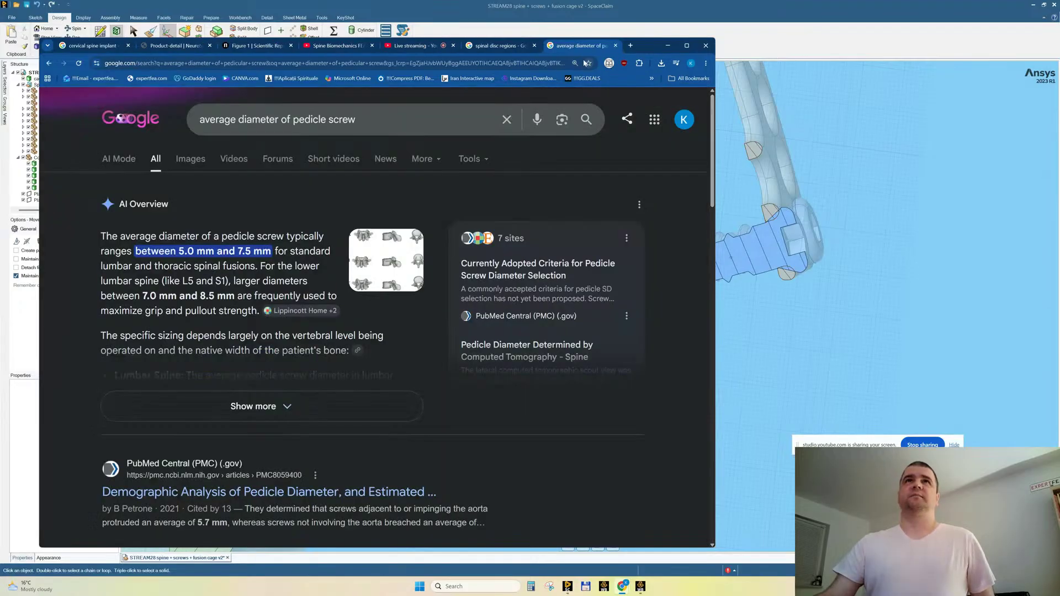
Check the live stream's chat and minimize the browser to return to SpaceClaim.
{"action": "left_click", "coordinate": [413, 46]}
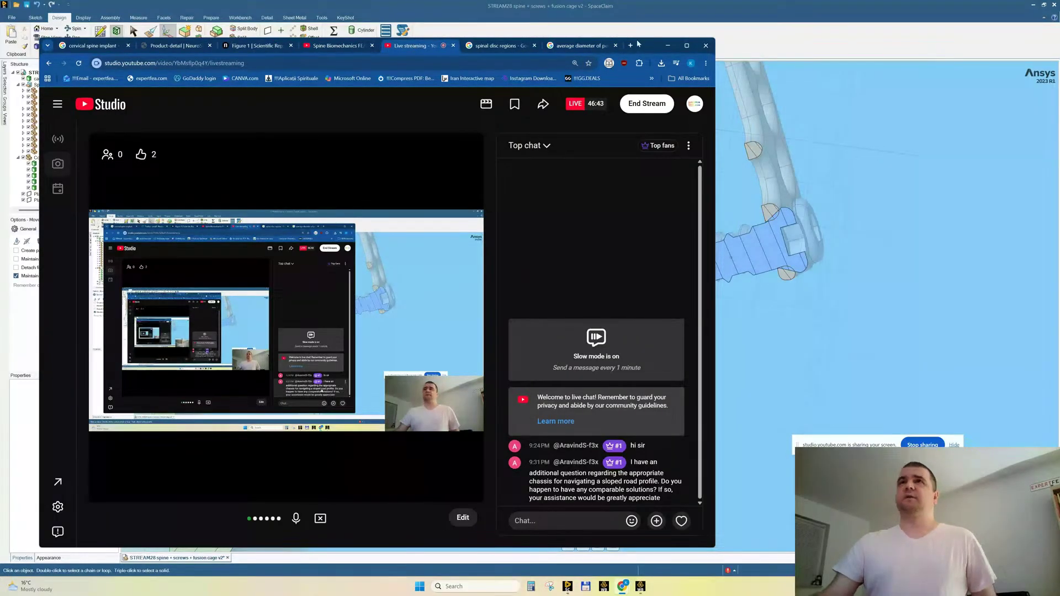
{"action": "left_click", "coordinate": [664, 47]}
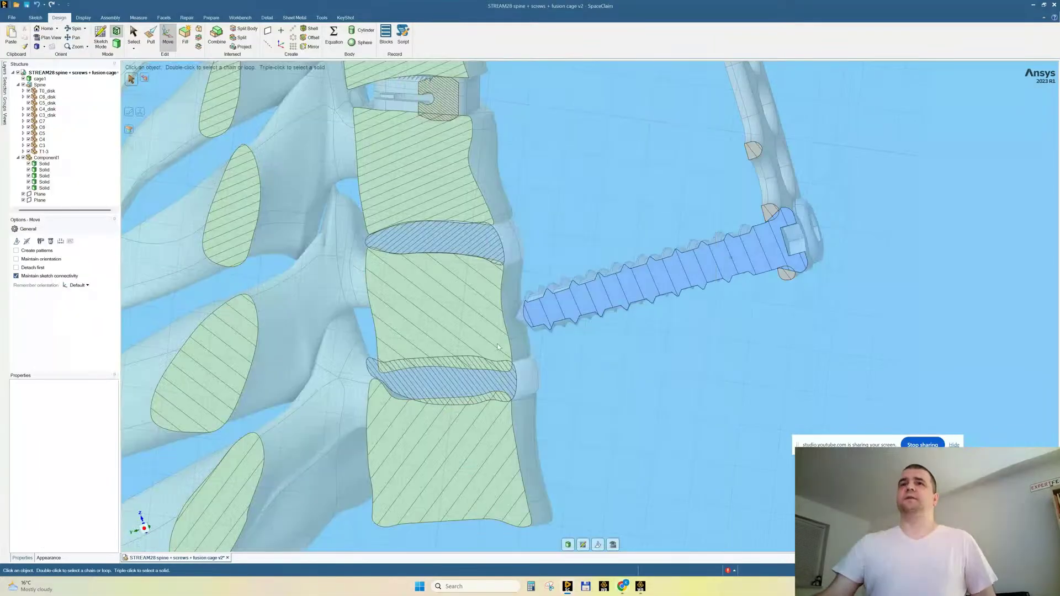
Exit the section view into 3D mode and delete the two screws at the upper end of the plate.
{"action": "left_click", "coordinate": [568, 544]}
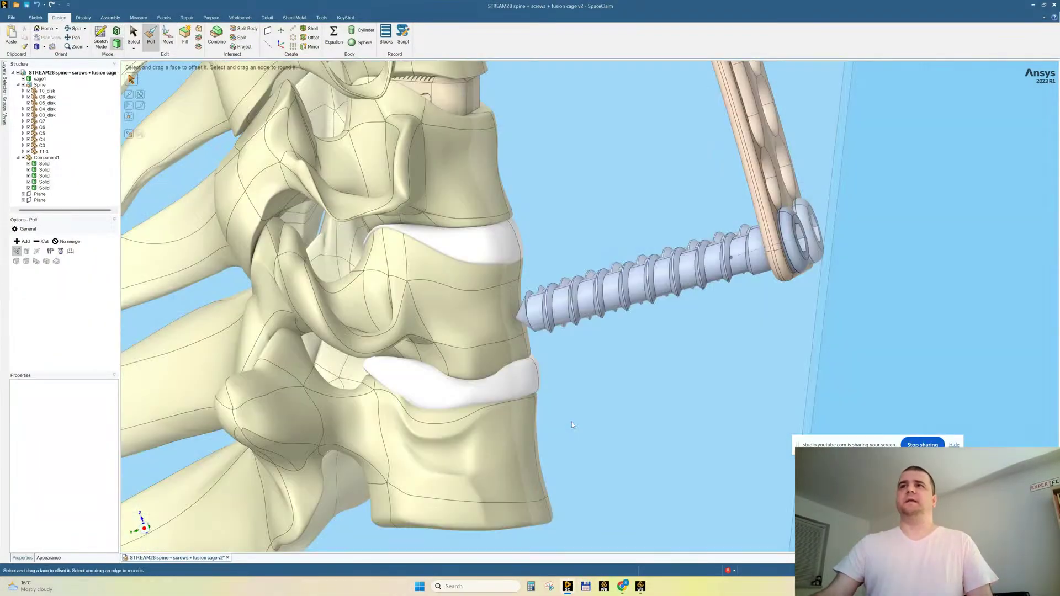
{"action": "scroll", "coordinate": [538, 401], "scroll_direction": "down", "scroll_amount": 3}
{"action": "scroll", "coordinate": [528, 394], "scroll_direction": "down", "scroll_amount": 3}
{"action": "middle_click_drag", "start_coordinate": [529, 395], "coordinate": [686, 313]}
{"action": "scroll", "coordinate": [538, 300], "scroll_direction": "up", "scroll_amount": 4}
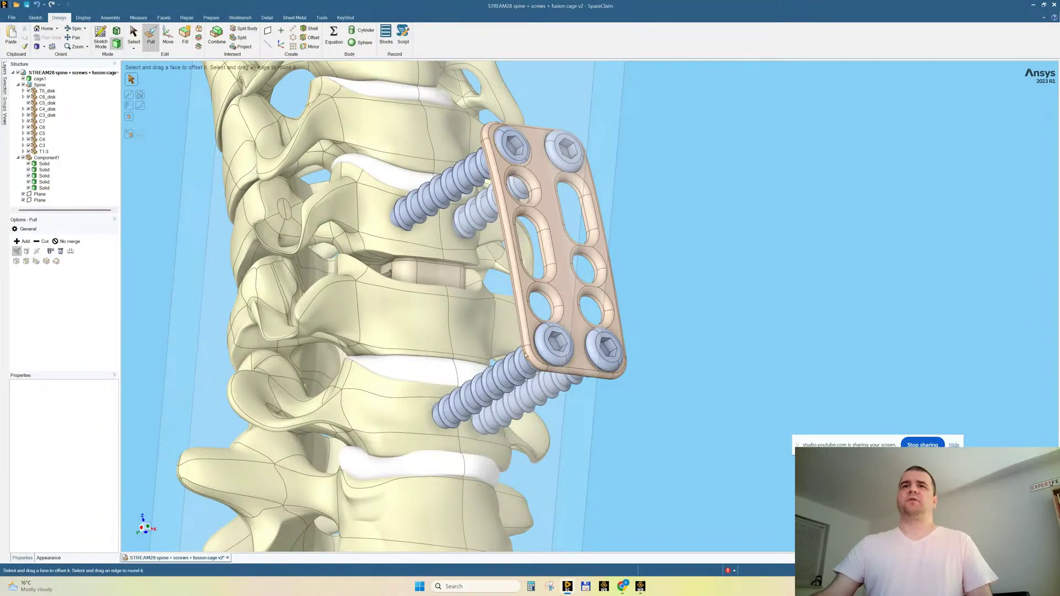
{"action": "left_click", "coordinate": [498, 138]}
{"action": "left_click", "coordinate": [499, 138]}
{"action": "key", "text": "Delete"}
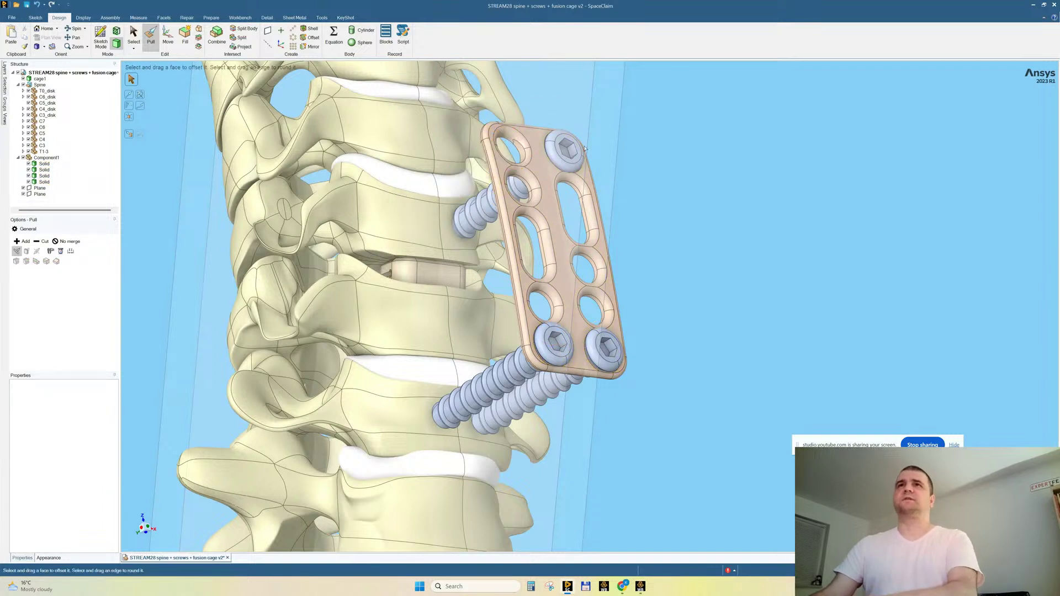
{"action": "left_click", "coordinate": [552, 157]}
{"action": "key", "text": "Delete"}
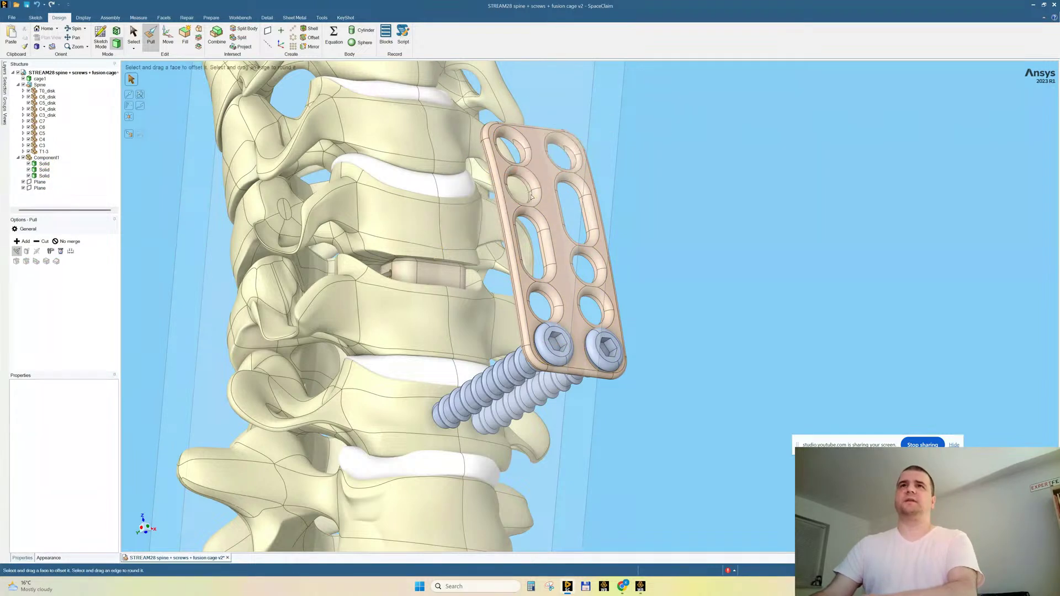
Delete the screw in the plate's lower right hole, keeping only the one in the lower left hole.
{"action": "middle_click_drag", "start_coordinate": [684, 314], "coordinate": [693, 321]}
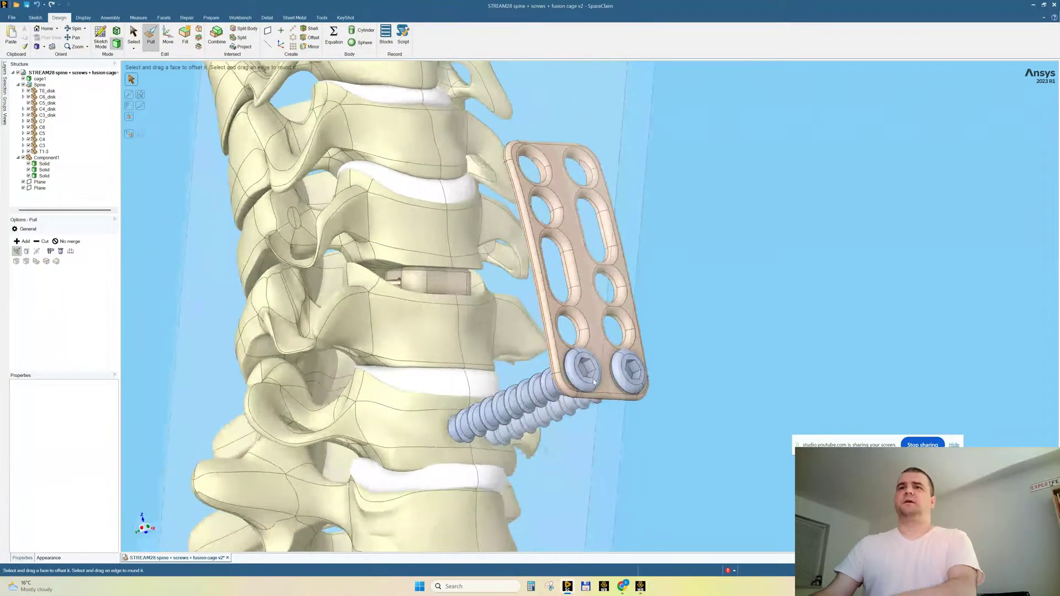
{"action": "left_click", "coordinate": [615, 368]}
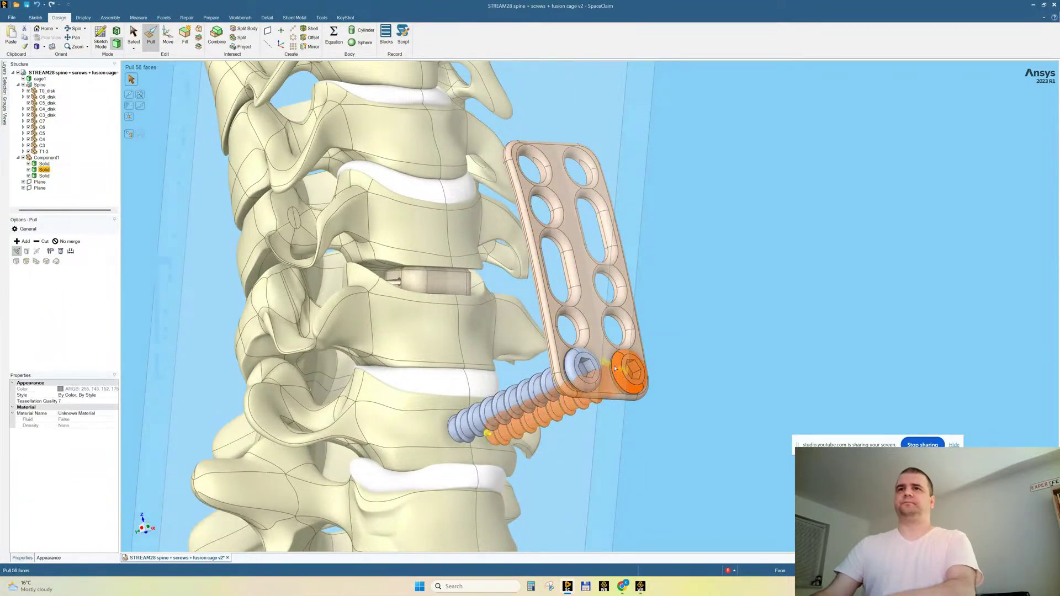
{"action": "key", "text": "Delete"}
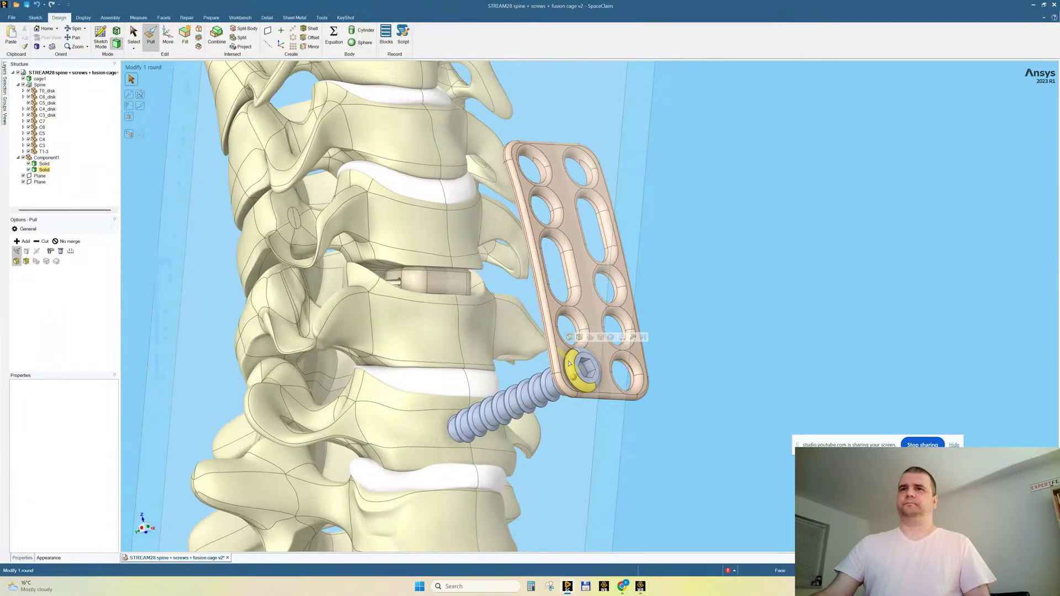
{"action": "key", "text": "s"}
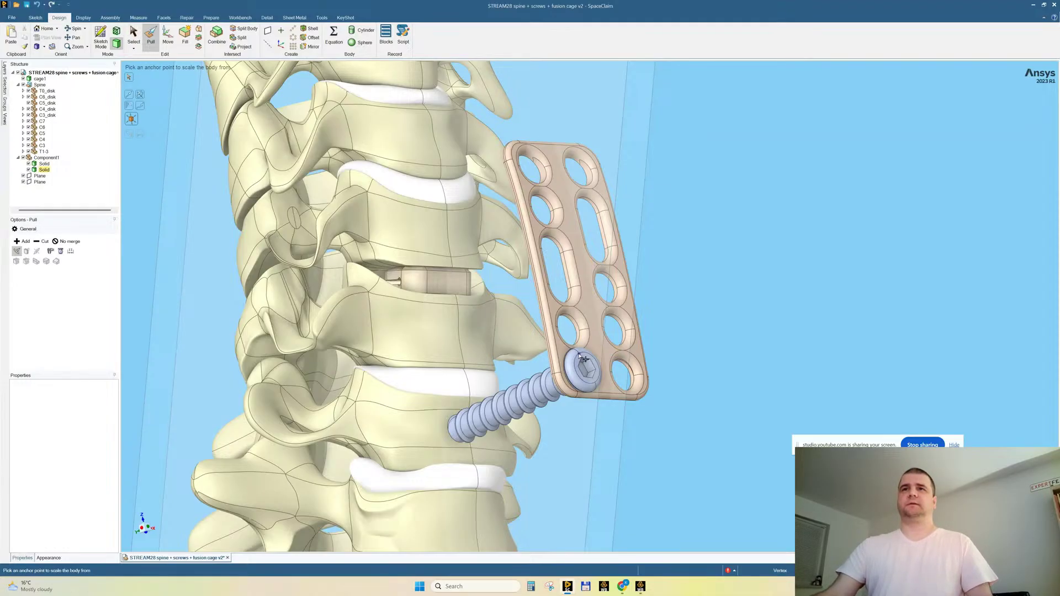
{"action": "left_click", "coordinate": [46, 170]}
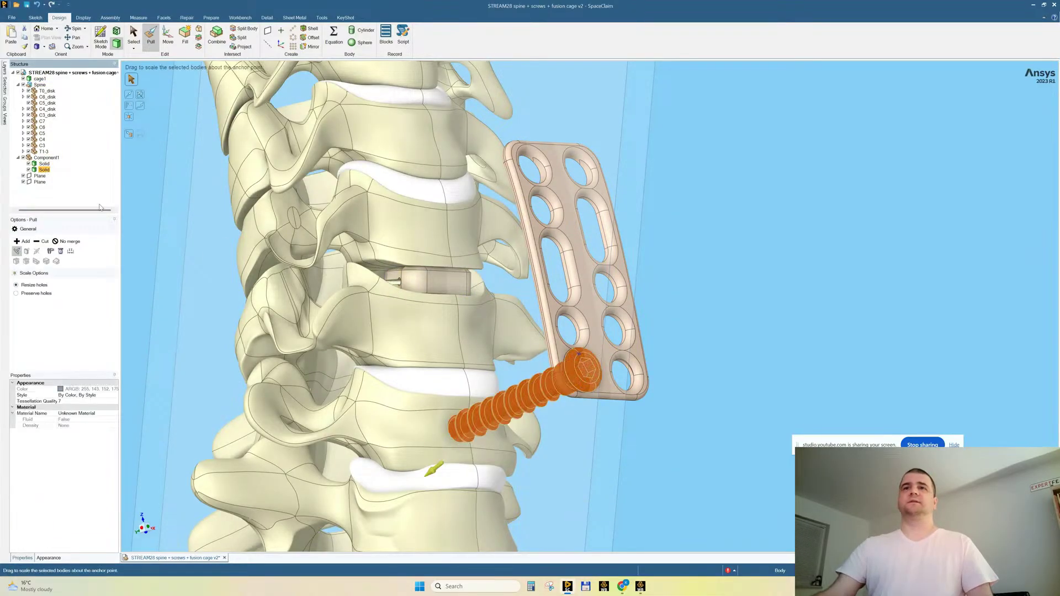
{"action": "middle_click_drag", "start_coordinate": [711, 328], "coordinate": [728, 329]}
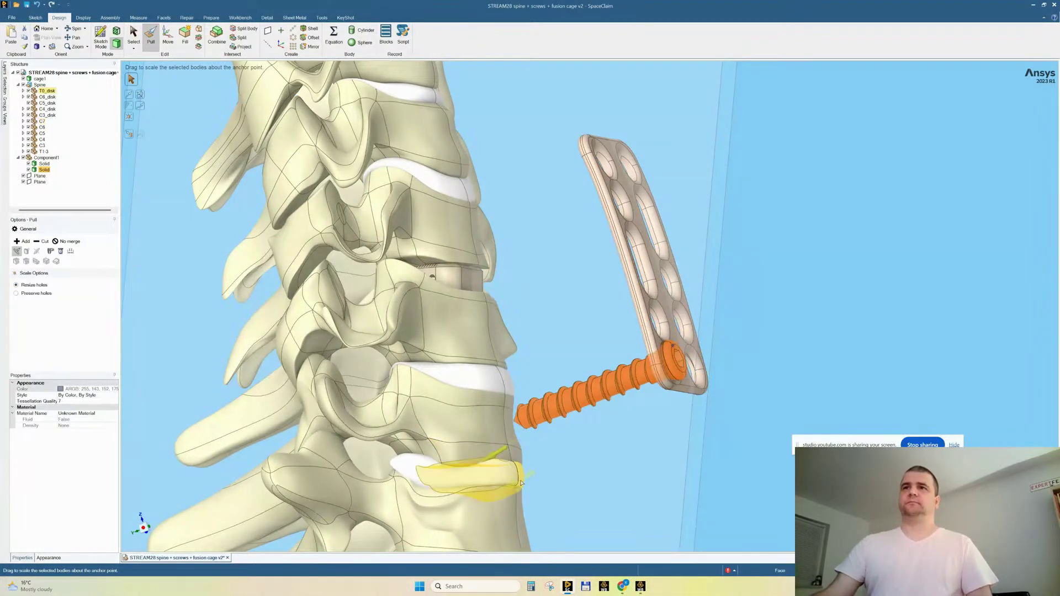
{"action": "left_click", "coordinate": [752, 344]}
Section the model along the vertical datum plane that runs through the remaining screw.
{"action": "middle_click_drag", "start_coordinate": [752, 344], "coordinate": [679, 346]}
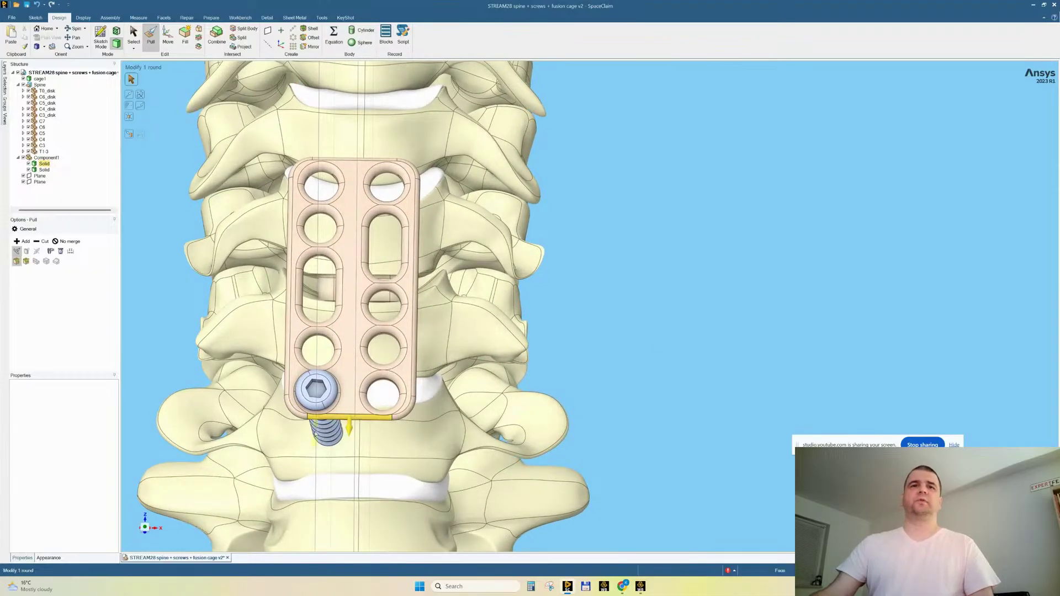
{"action": "left_click", "coordinate": [330, 442]}
{"action": "middle_click_drag", "start_coordinate": [348, 441], "coordinate": [365, 448]}
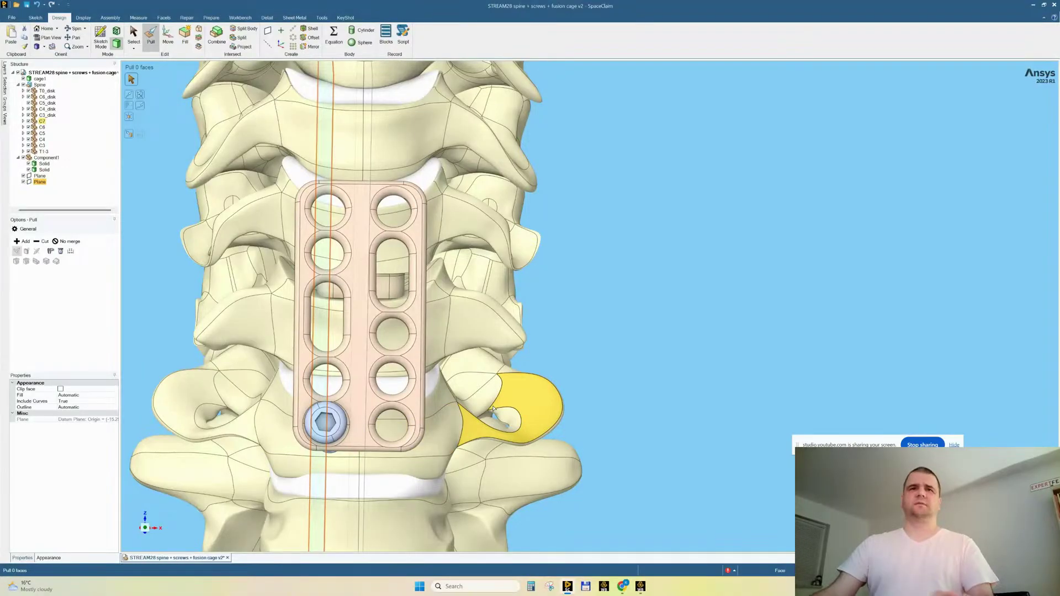
{"action": "middle_click_drag", "start_coordinate": [482, 406], "coordinate": [543, 394]}
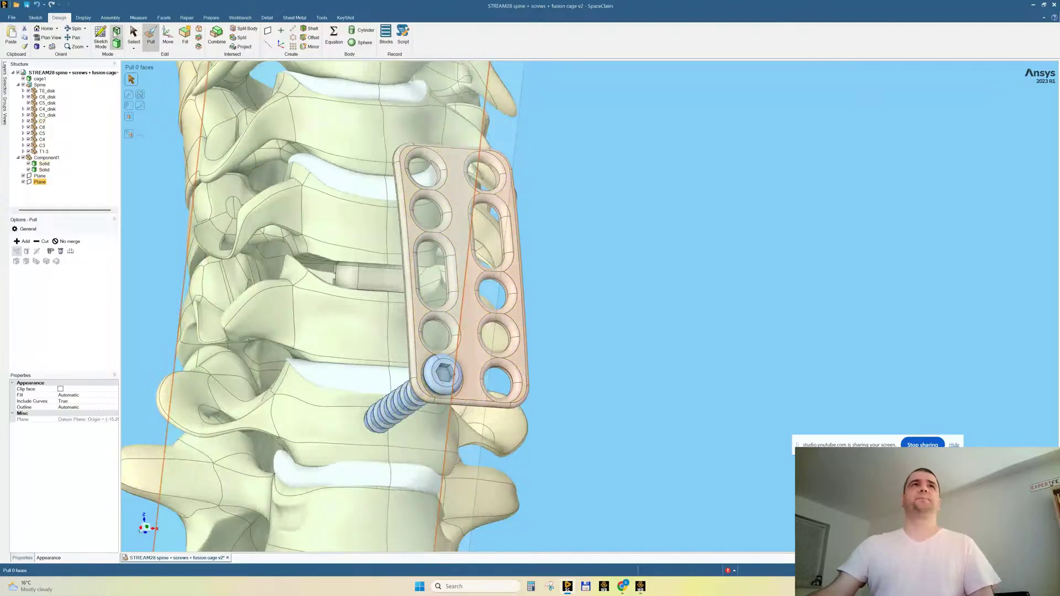
{"action": "left_click", "coordinate": [118, 45]}
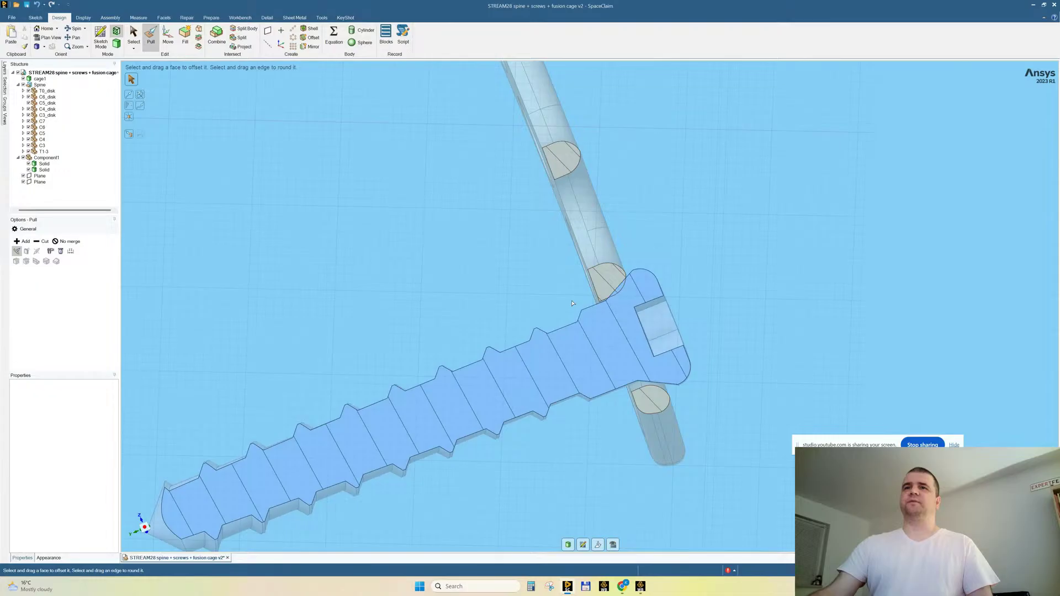
Move the remaining screw about 0.53 mm downward, perpendicular to its axis, within the section view.
{"action": "left_click", "coordinate": [45, 165]}
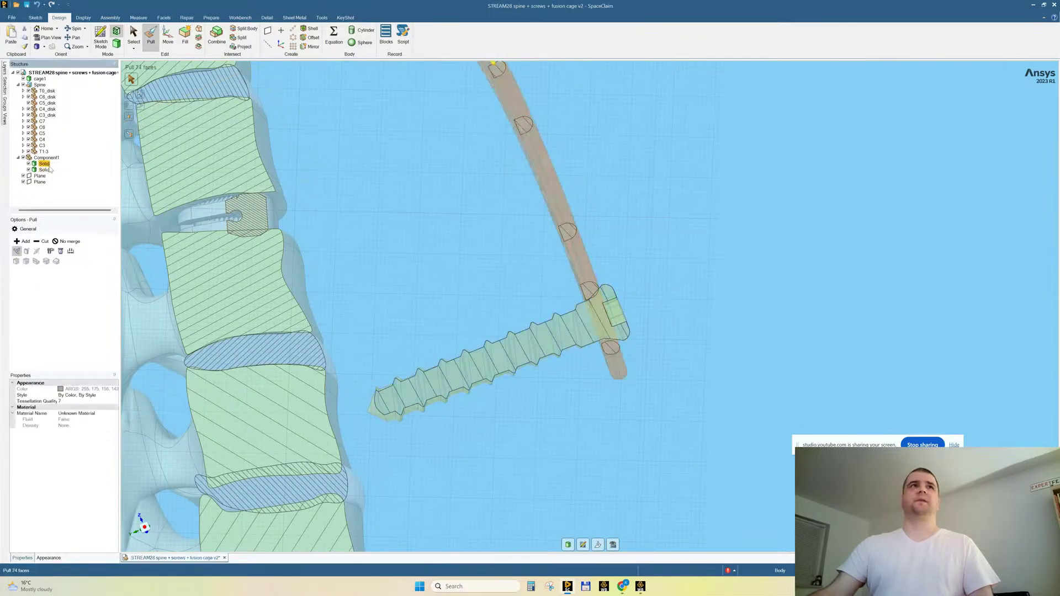
{"action": "left_click", "coordinate": [46, 170]}
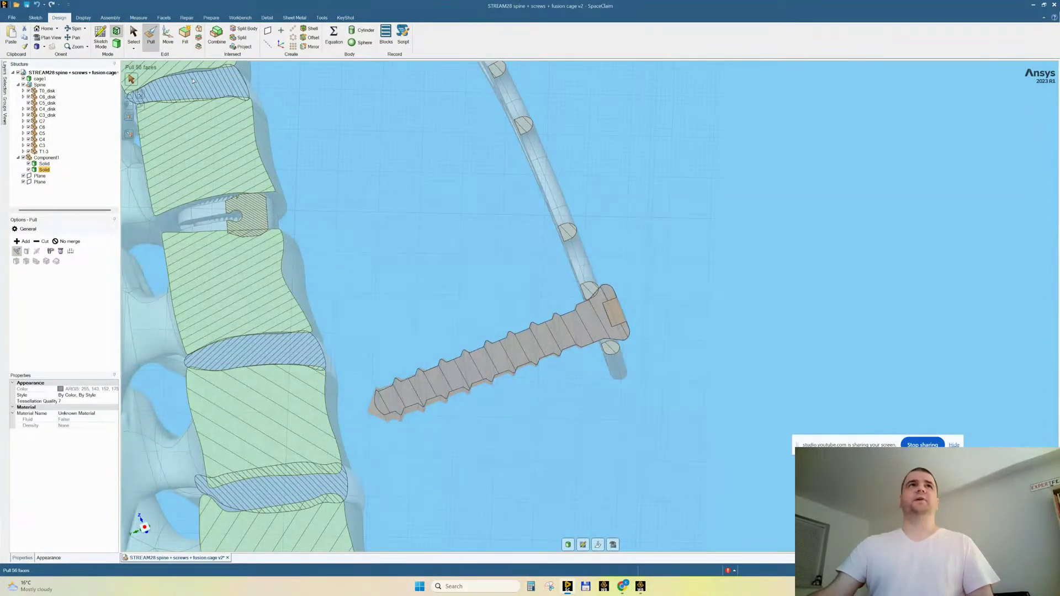
{"action": "left_click", "coordinate": [168, 35]}
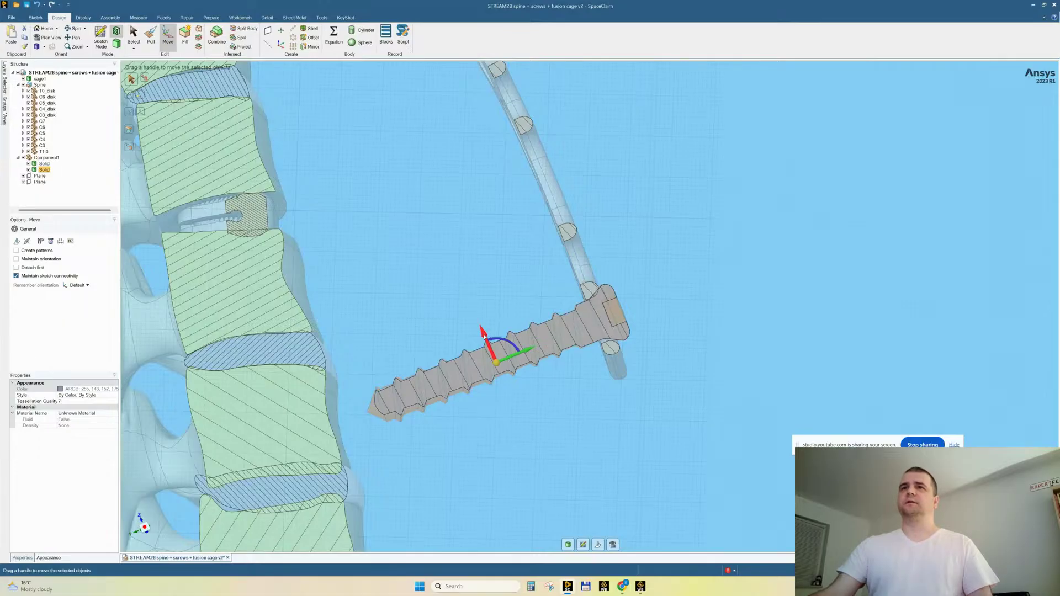
{"action": "left_click_drag", "start_coordinate": [485, 338], "coordinate": [487, 338]}
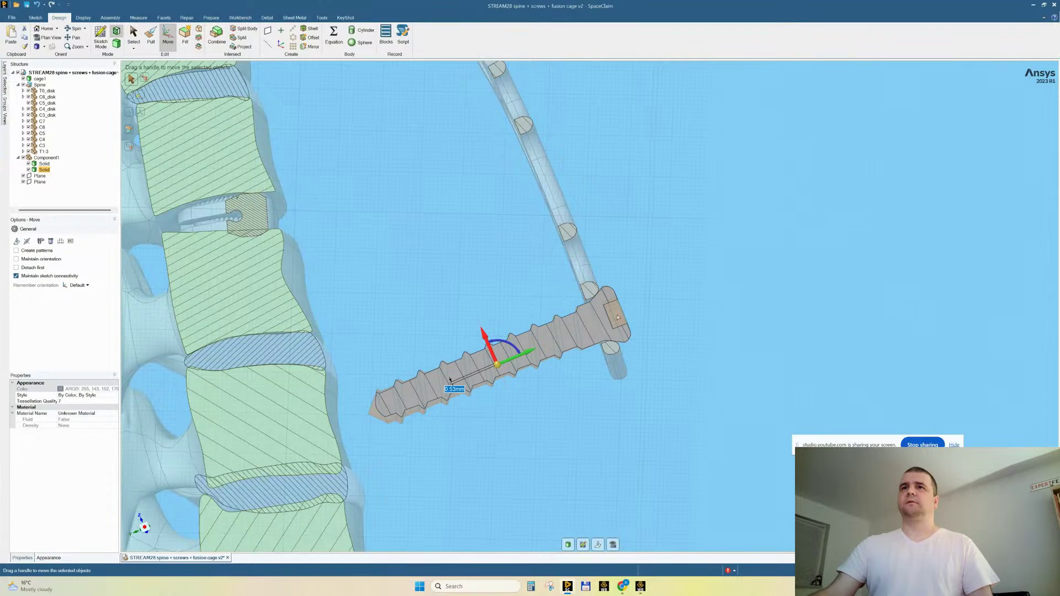
Move the screw about 0.18 mm outward along its axis, checking how its head seats in the plate hole.
{"action": "scroll", "coordinate": [618, 317], "scroll_direction": "up", "scroll_amount": 1}
{"action": "scroll", "coordinate": [507, 344], "scroll_direction": "up", "scroll_amount": 2}
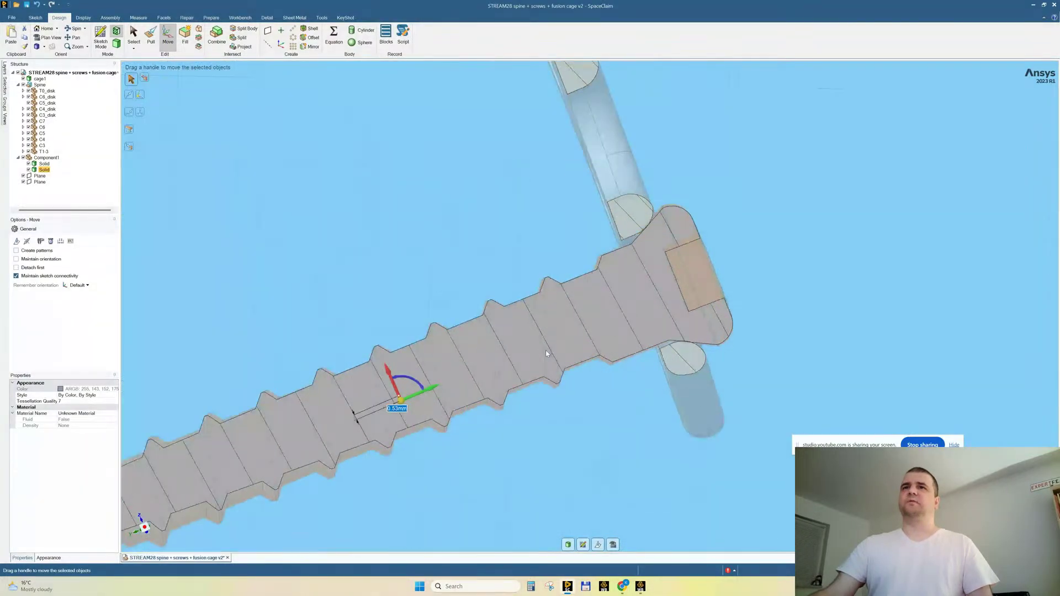
{"action": "scroll", "coordinate": [703, 372], "scroll_direction": "up", "scroll_amount": 3}
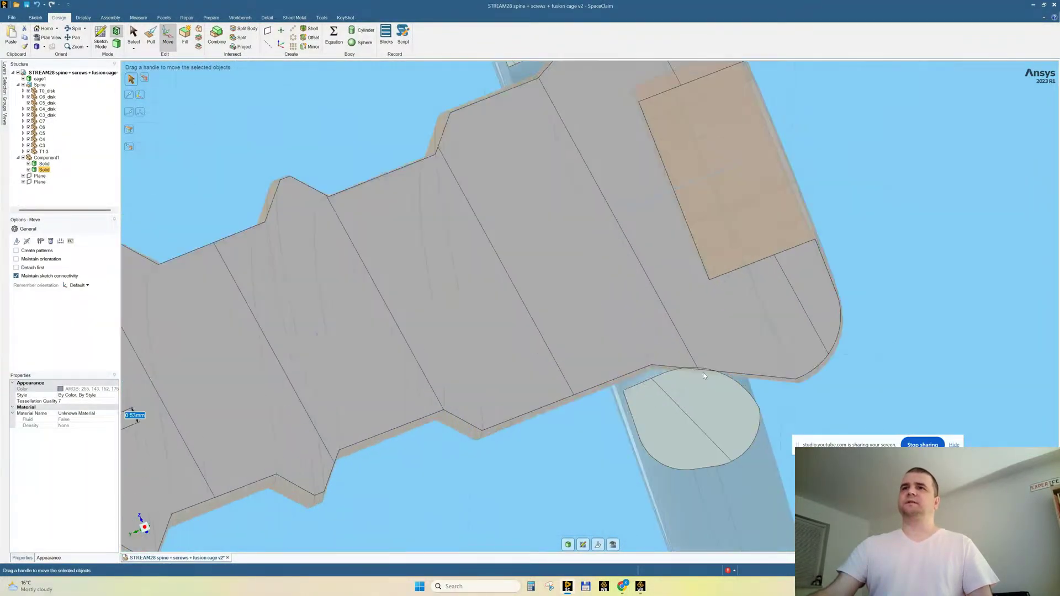
{"action": "scroll", "coordinate": [683, 372], "scroll_direction": "down", "scroll_amount": 2}
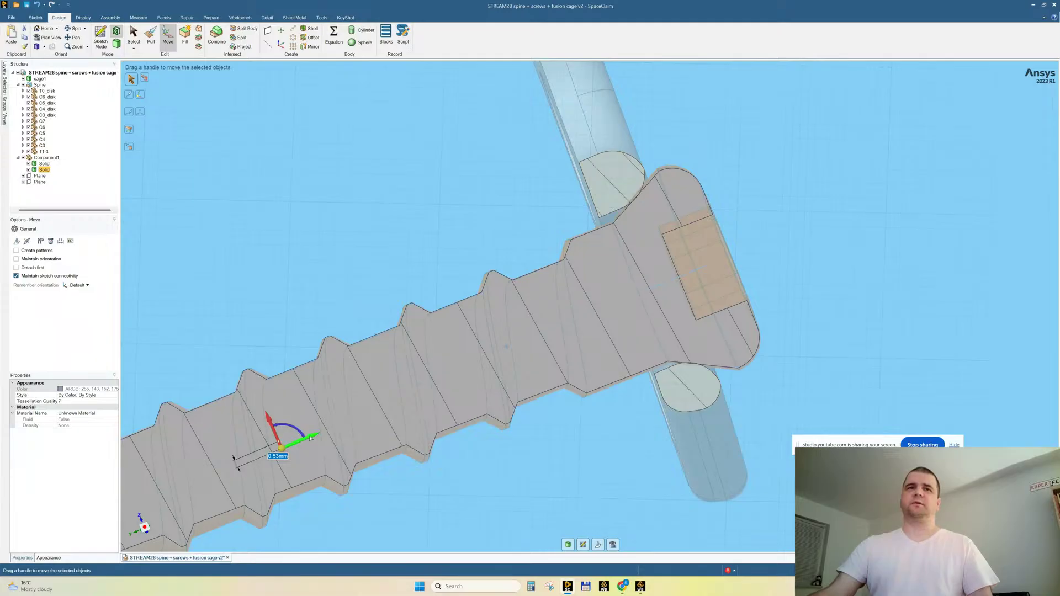
{"action": "left_click_drag", "start_coordinate": [312, 437], "coordinate": [313, 437]}
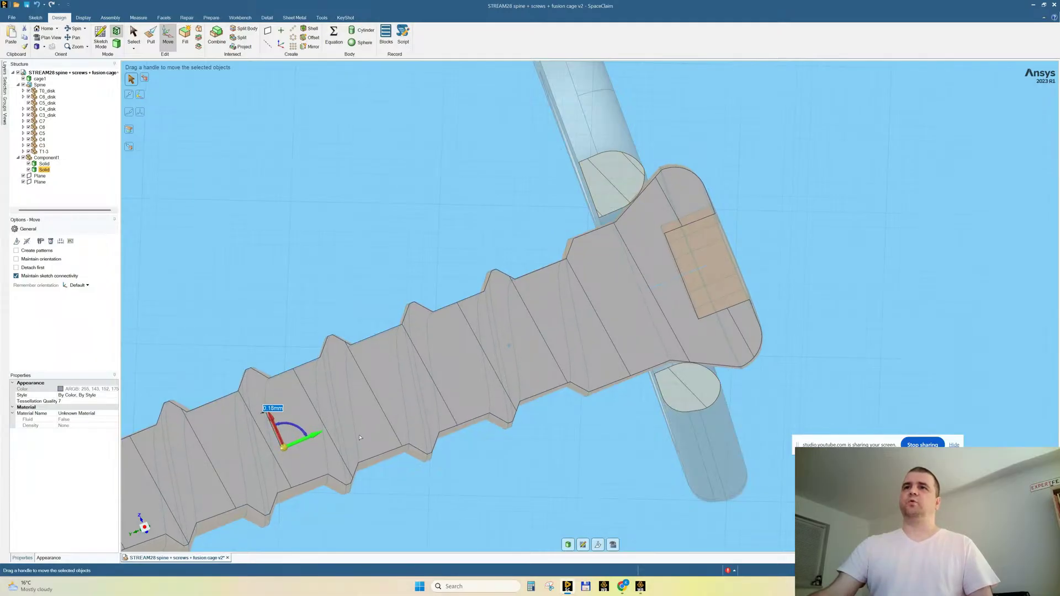
{"action": "scroll", "coordinate": [713, 346], "scroll_direction": "up", "scroll_amount": 3}
{"action": "scroll", "coordinate": [646, 415], "scroll_direction": "down", "scroll_amount": 3}
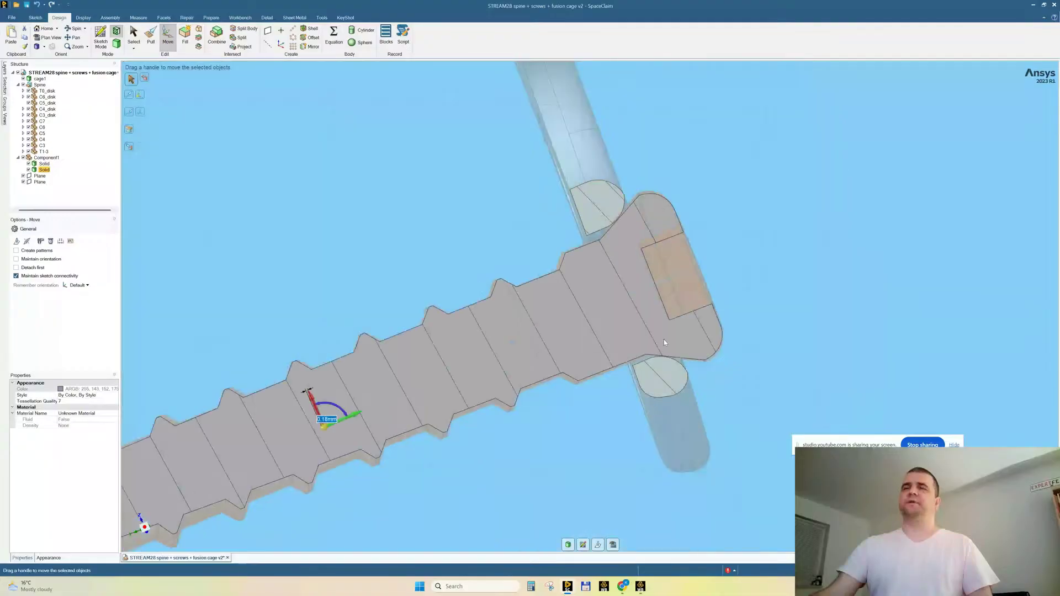
{"action": "scroll", "coordinate": [595, 426], "scroll_direction": "down", "scroll_amount": 3}
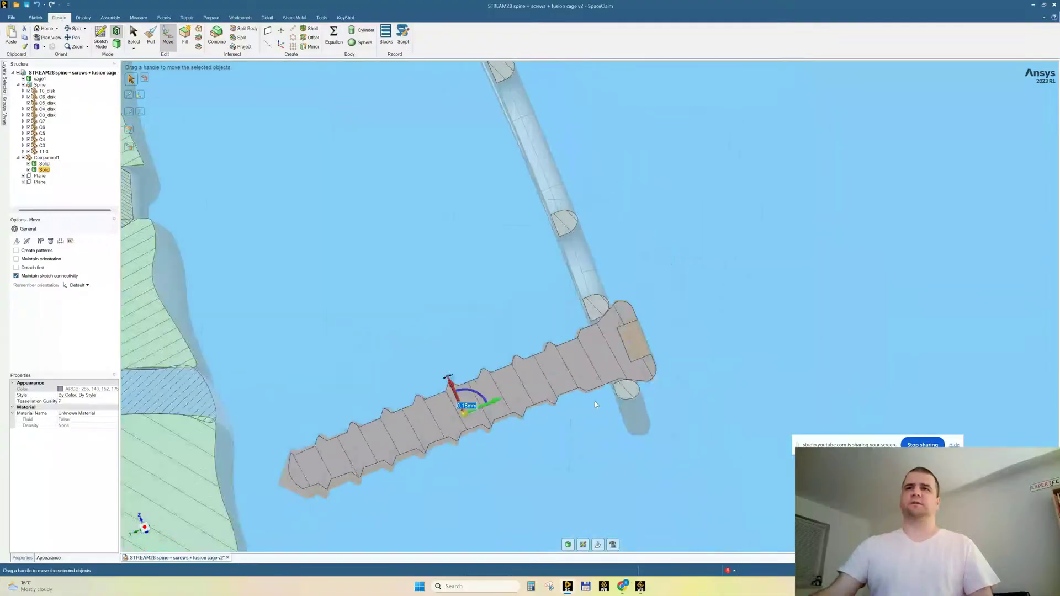
Leave the section view for 3D mode and isolate the plate and its screw by hiding all other objects.
{"action": "left_click", "coordinate": [568, 545]}
{"action": "middle_click_drag", "start_coordinate": [674, 365], "coordinate": [693, 331]}
{"action": "left_click", "coordinate": [737, 269]}
{"action": "left_click", "coordinate": [590, 271]}
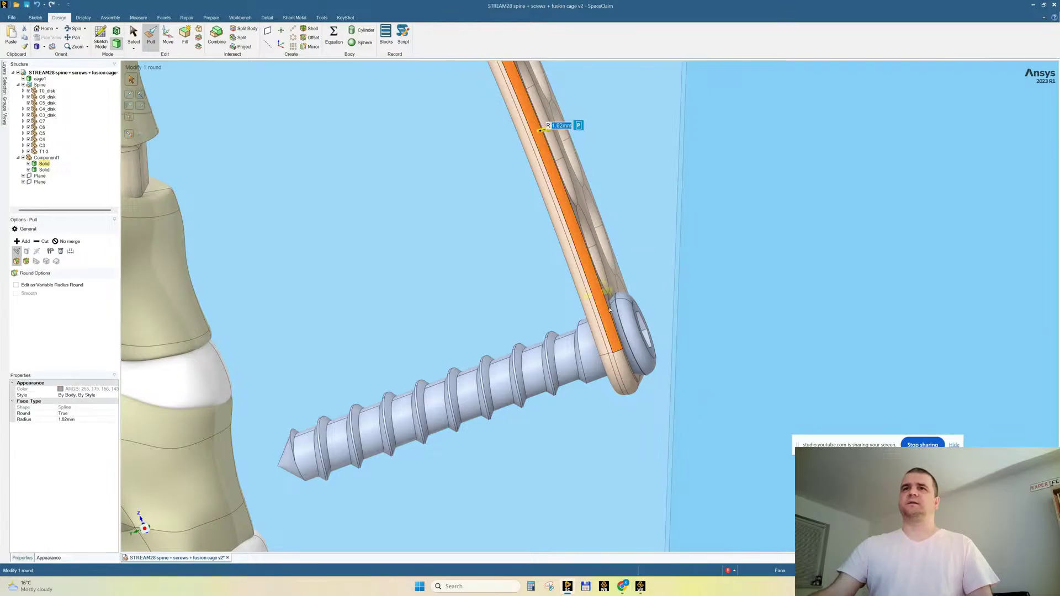
{"action": "left_click", "coordinate": [632, 328], "text": "ctrl"}
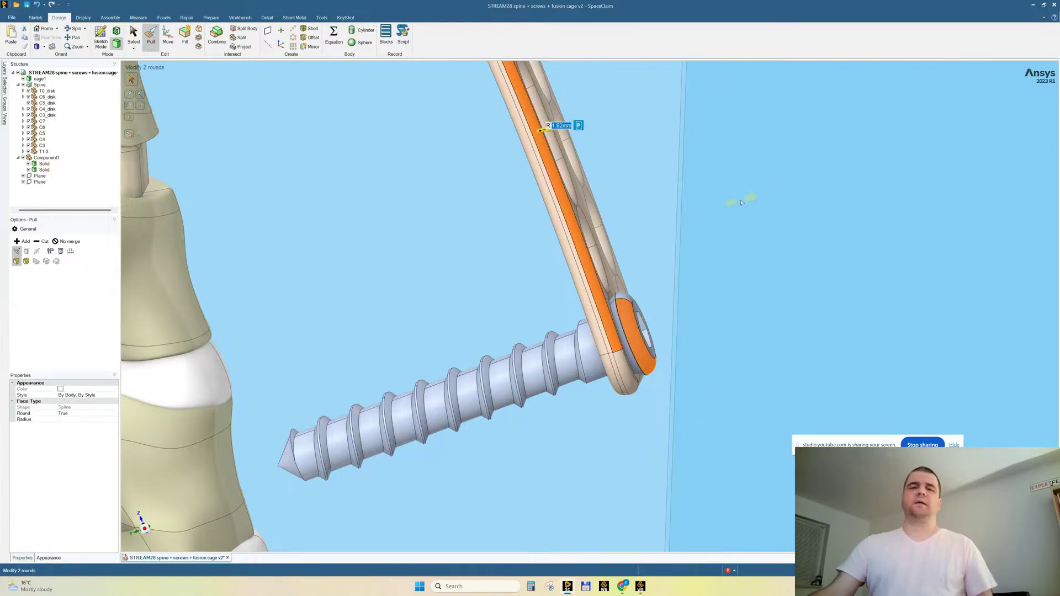
{"action": "right_click", "coordinate": [729, 206]}
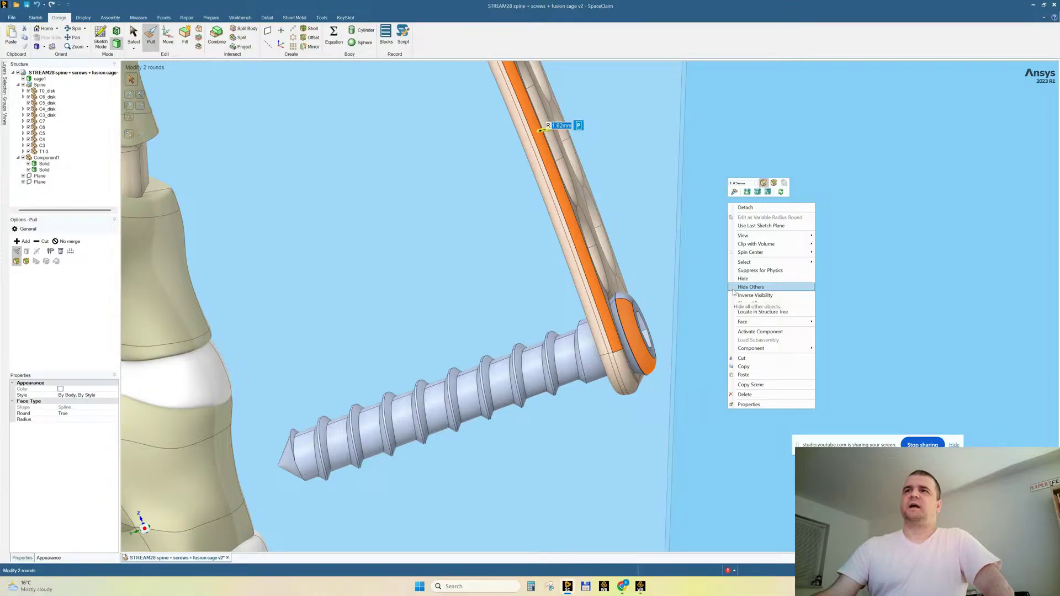
{"action": "left_click", "coordinate": [750, 287]}
{"action": "middle_click_drag", "start_coordinate": [716, 317], "coordinate": [672, 326]}
{"action": "scroll", "coordinate": [622, 342], "scroll_direction": "down", "scroll_amount": 3}
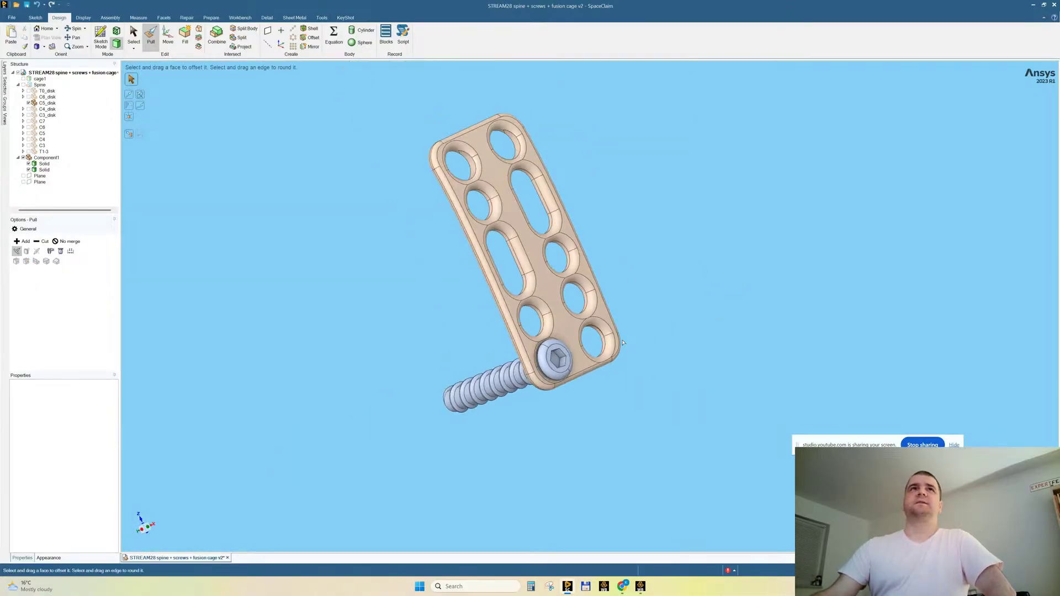
Check the plate and screw for interference and inspect where the bodies overlap, without subtracting anything.
{"action": "left_click", "coordinate": [210, 18]}
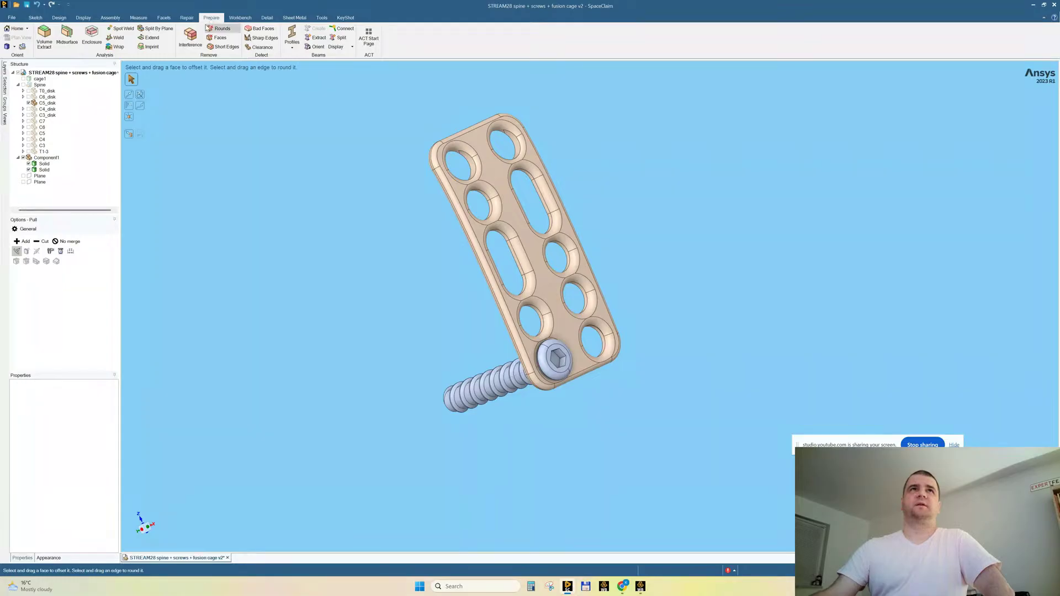
{"action": "left_click", "coordinate": [190, 38]}
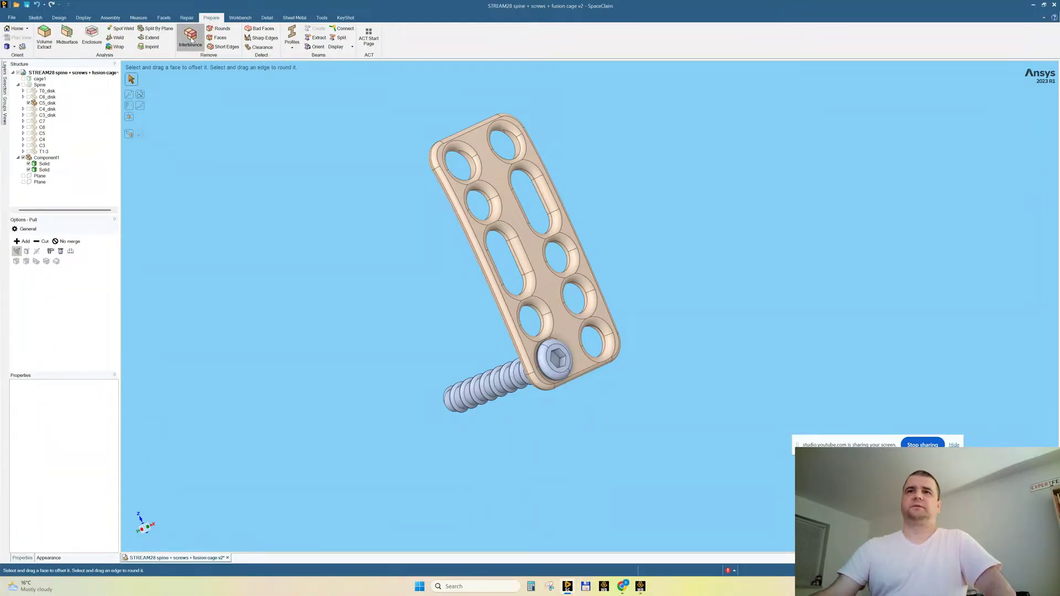
{"action": "middle_click_drag", "start_coordinate": [353, 254], "coordinate": [463, 247]}
{"action": "scroll", "coordinate": [606, 273], "scroll_direction": "up", "scroll_amount": 5}
{"action": "middle_click_drag", "start_coordinate": [630, 277], "coordinate": [615, 232]}
{"action": "scroll", "coordinate": [566, 375], "scroll_direction": "down", "scroll_amount": 3}
{"action": "middle_click_drag", "start_coordinate": [428, 205], "coordinate": [194, 100]}
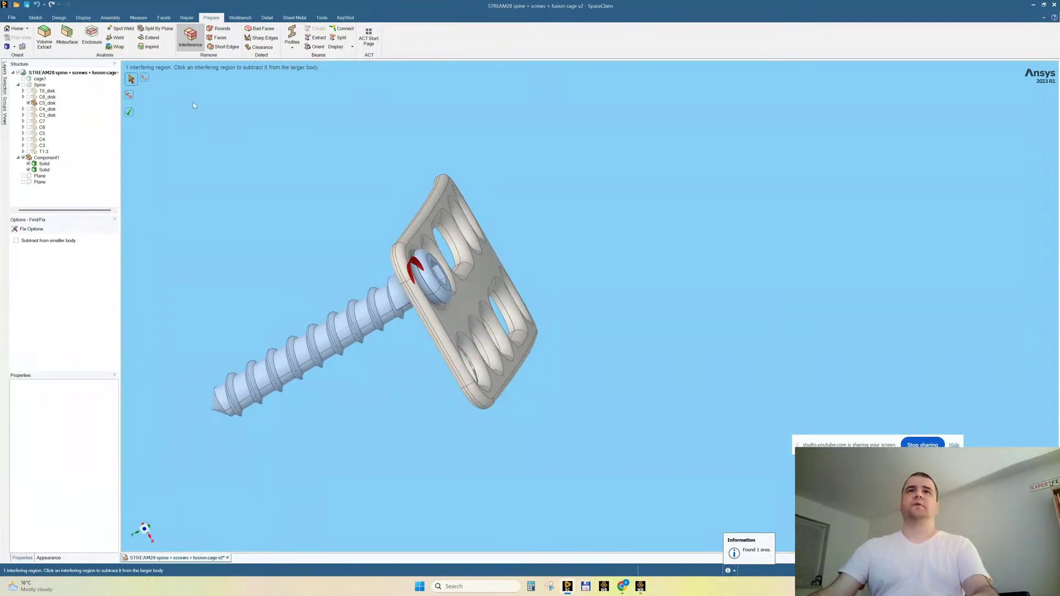
{"action": "key", "text": "Escape"}
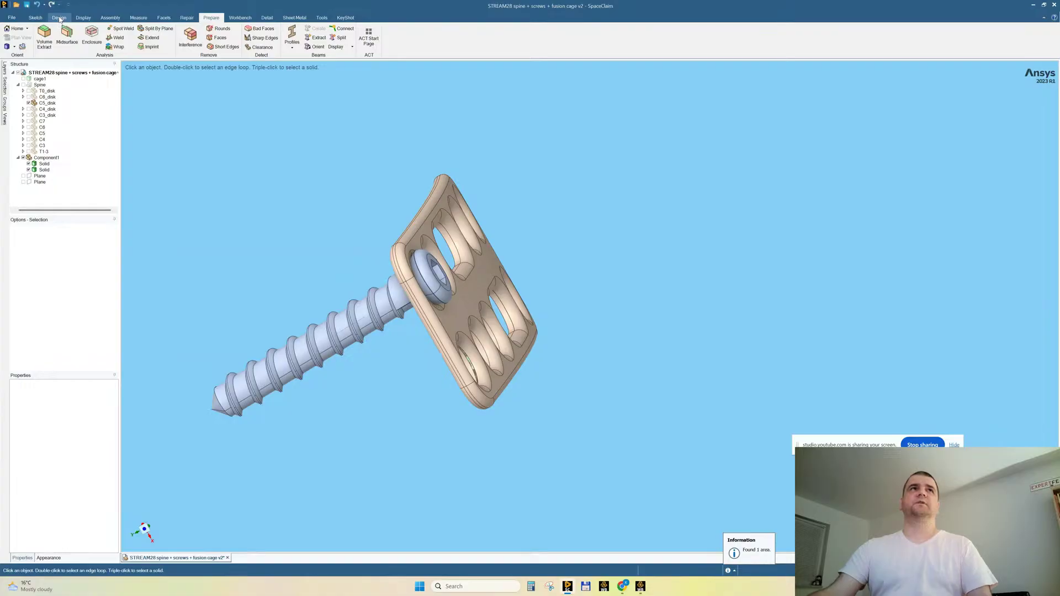
Examine how the screw head sits against the plate hole from several angles.
{"action": "left_click", "coordinate": [60, 18]}
{"action": "left_click", "coordinate": [168, 36]}
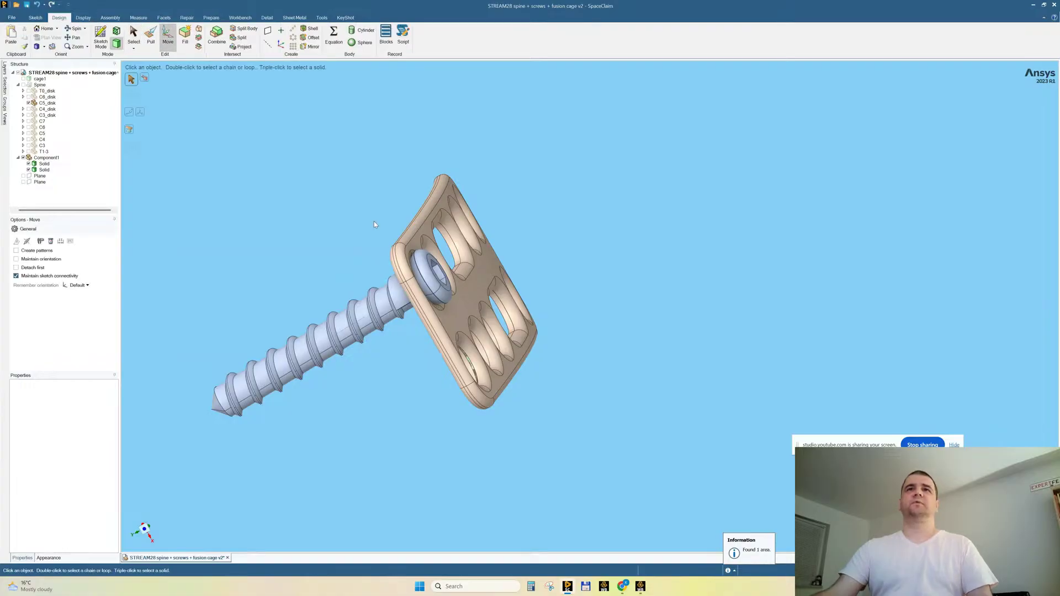
{"action": "mouse_move", "coordinate": [499, 298]}
{"action": "middle_mouse_down"}
{"action": "mouse_move", "coordinate": [451, 296]}
{"action": "mouse_move", "coordinate": [398, 248]}
{"action": "mouse_move", "coordinate": [364, 284]}
{"action": "middle_mouse_up"}
{"action": "scroll", "coordinate": [408, 270], "scroll_direction": "up", "scroll_amount": 5}
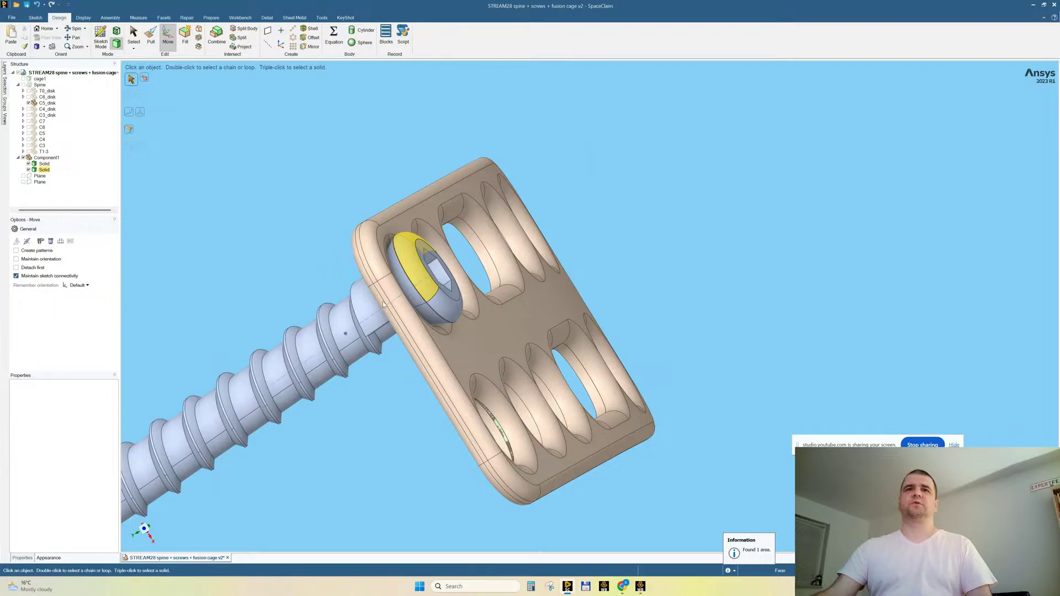
{"action": "left_click", "coordinate": [323, 262]}
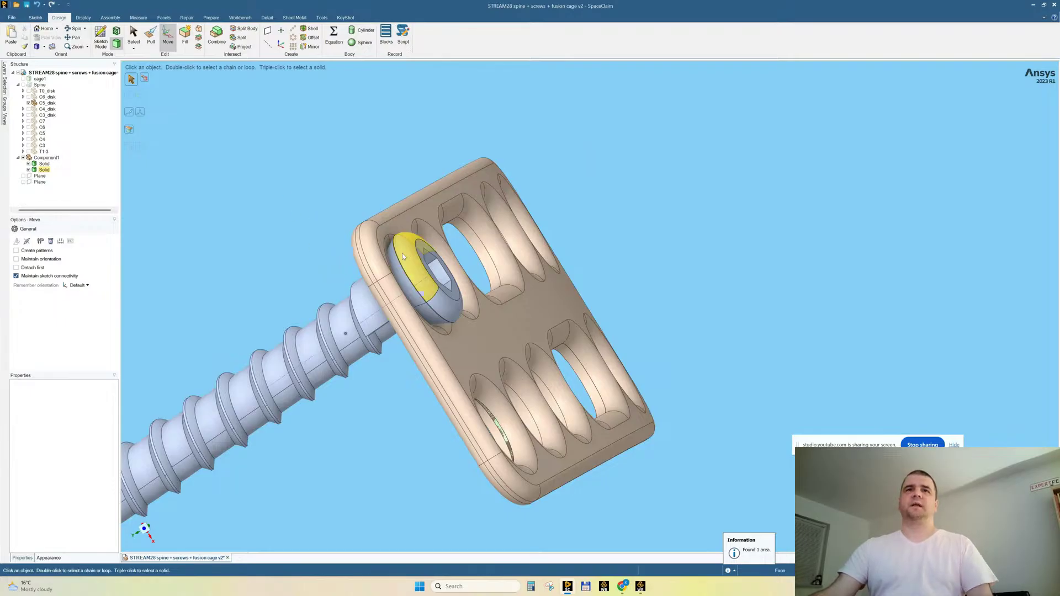
{"action": "left_click", "coordinate": [454, 354]}
{"action": "middle_click_drag", "start_coordinate": [430, 295], "coordinate": [378, 300]}
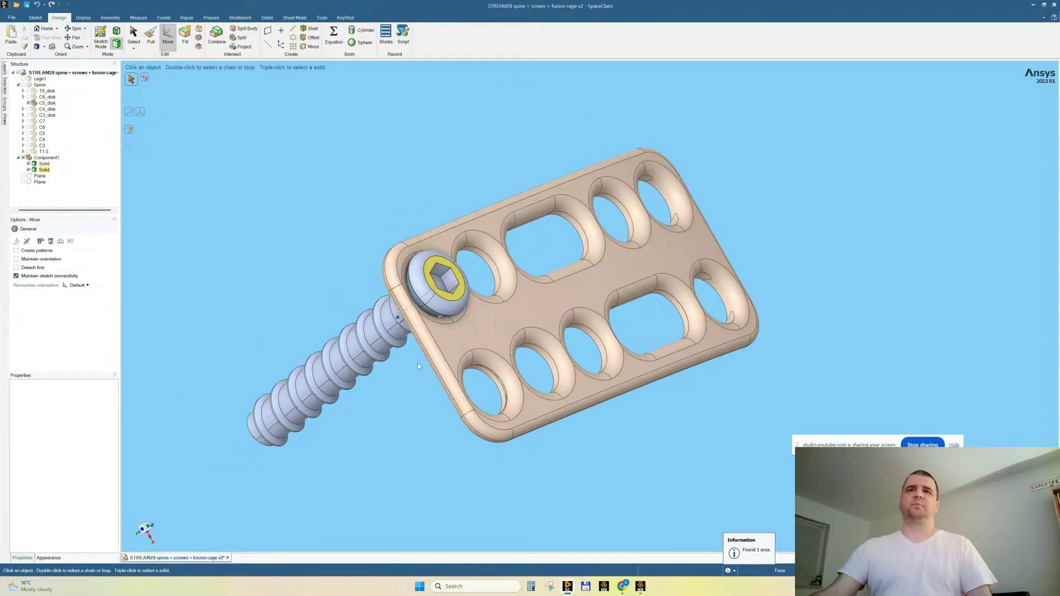
Delete the stray sliver face on the inner wall of the plate's empty corner hole beside the screw.
{"action": "scroll", "coordinate": [477, 426], "scroll_direction": "up", "scroll_amount": 5}
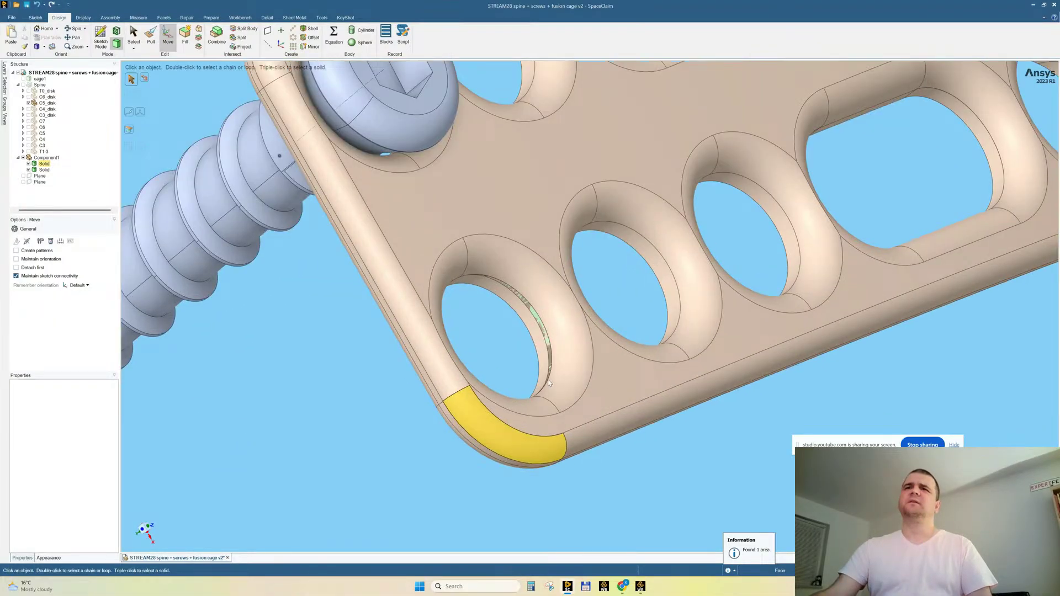
{"action": "triple_click", "coordinate": [540, 324]}
{"action": "scroll", "coordinate": [544, 324], "scroll_direction": "up", "scroll_amount": 4}
{"action": "middle_click_drag", "start_coordinate": [547, 324], "coordinate": [506, 339]}
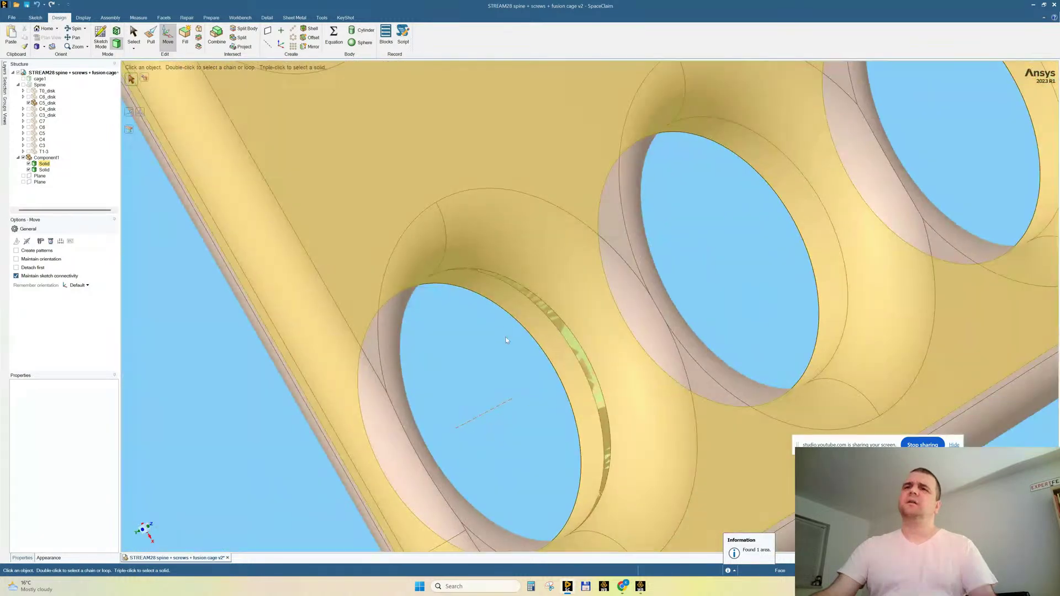
{"action": "key", "text": "Escape"}
{"action": "scroll", "coordinate": [424, 302], "scroll_direction": "down", "scroll_amount": 3}
{"action": "middle_click_drag", "start_coordinate": [421, 301], "coordinate": [515, 332]}
{"action": "left_click_drag", "start_coordinate": [408, 261], "coordinate": [530, 449]}
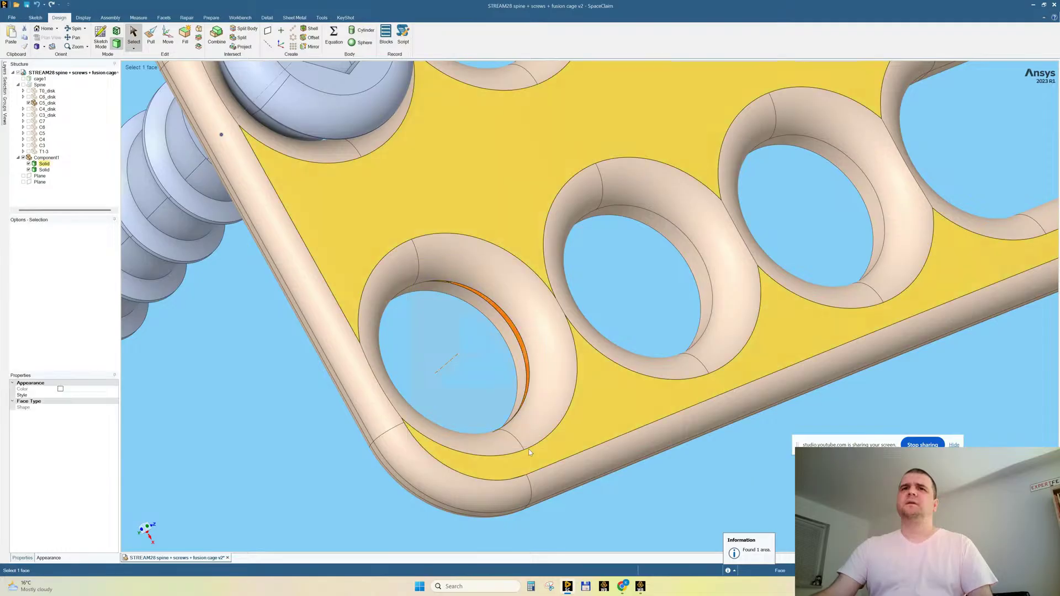
{"action": "key", "text": "Escape"}
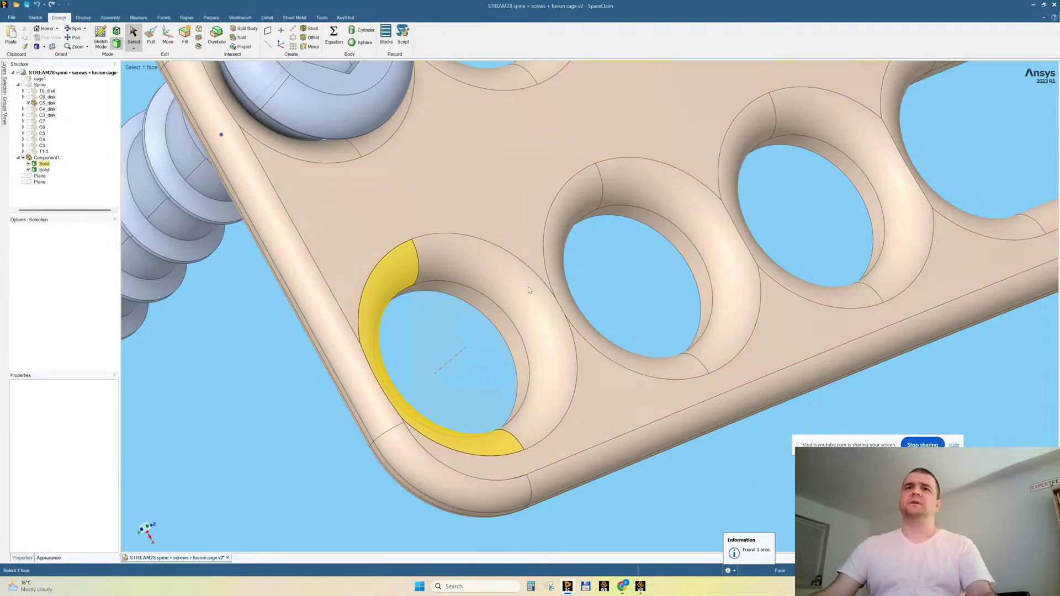
Examine the thin band of faces running around the rim of the screw head.
{"action": "scroll", "coordinate": [517, 398], "scroll_direction": "down", "scroll_amount": 5}
{"action": "middle_click_drag", "start_coordinate": [511, 317], "coordinate": [377, 226]}
{"action": "scroll", "coordinate": [377, 226], "scroll_direction": "up", "scroll_amount": 10}
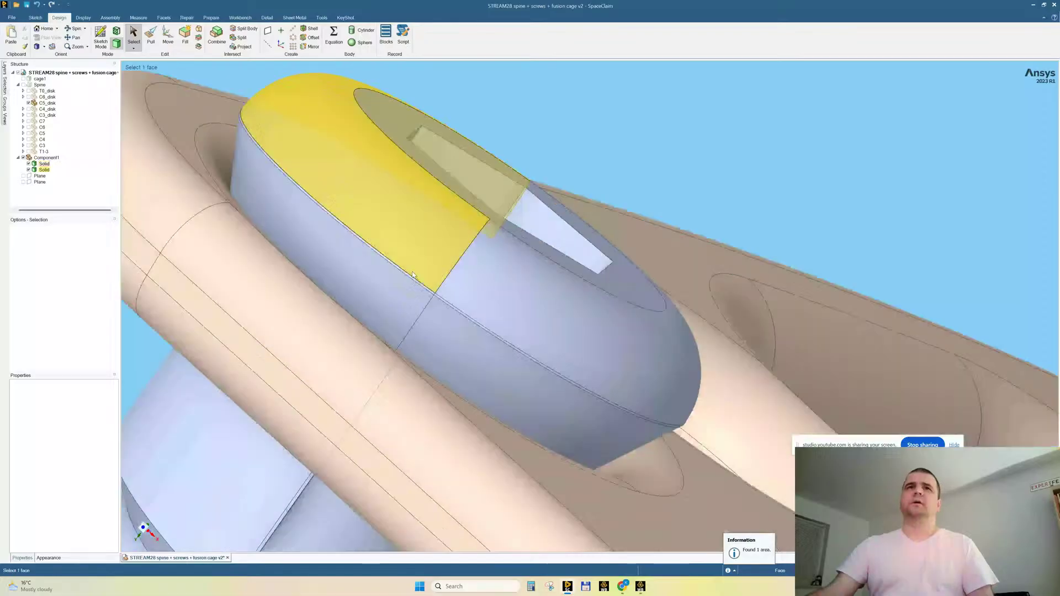
{"action": "scroll", "coordinate": [435, 301], "scroll_direction": "down", "scroll_amount": 2}
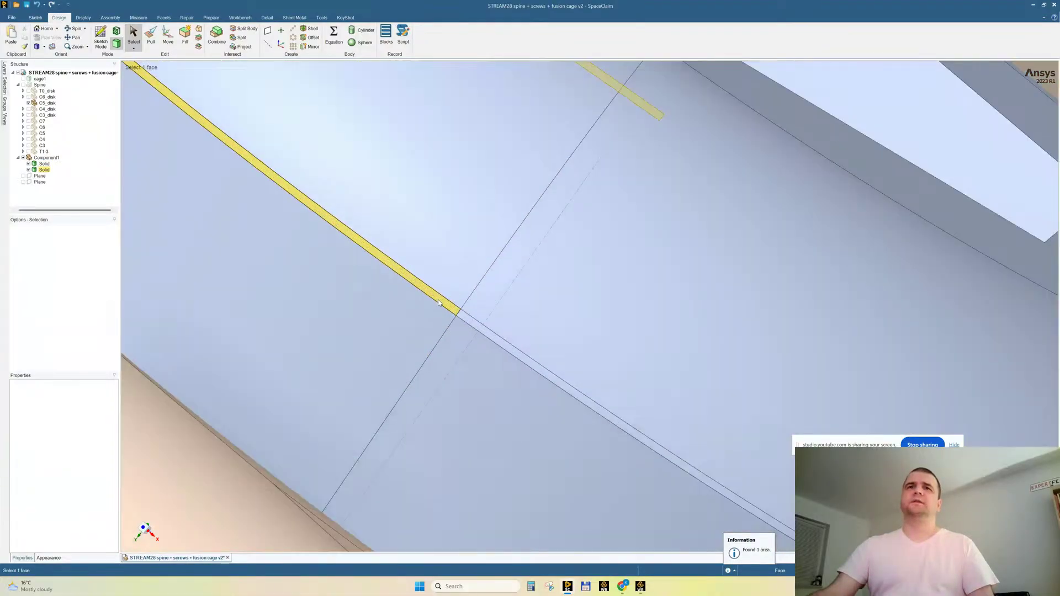
{"action": "left_click", "coordinate": [434, 301]}
{"action": "scroll", "coordinate": [409, 288], "scroll_direction": "down", "scroll_amount": 6}
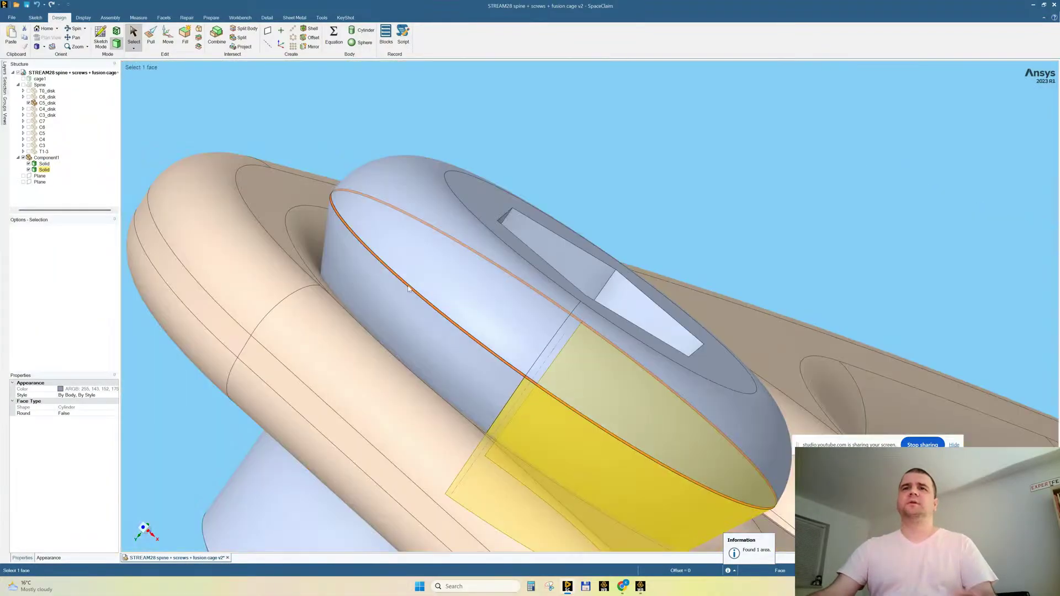
{"action": "left_click", "coordinate": [455, 299]}
{"action": "scroll", "coordinate": [464, 249], "scroll_direction": "down", "scroll_amount": 5}
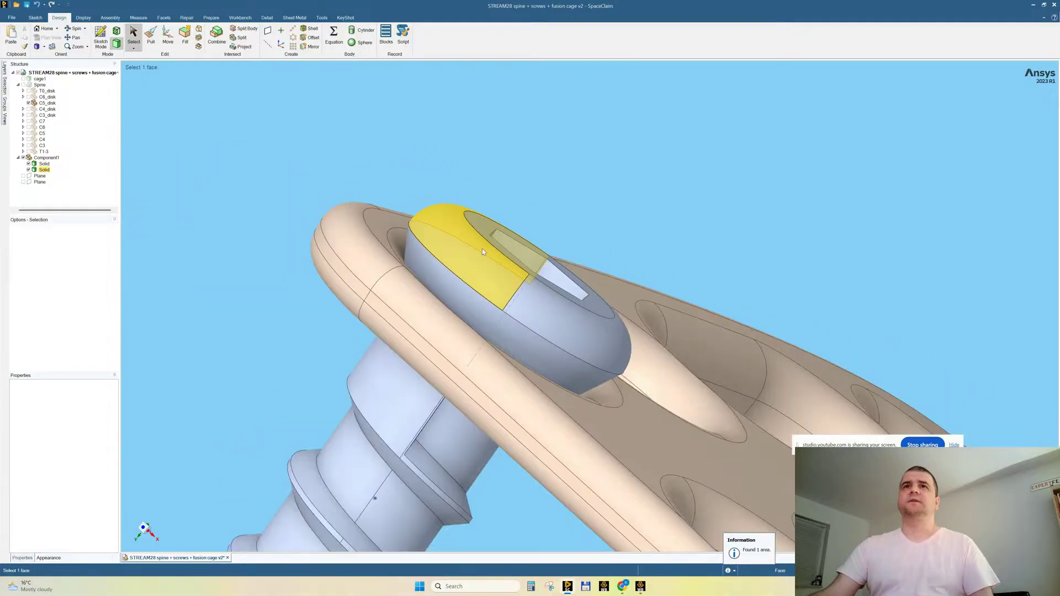
Examine the screw shank and its narrow groove where it passes through the underside of the plate.
{"action": "middle_click_drag", "start_coordinate": [485, 246], "coordinate": [436, 236]}
{"action": "scroll", "coordinate": [428, 336], "scroll_direction": "up", "scroll_amount": 6}
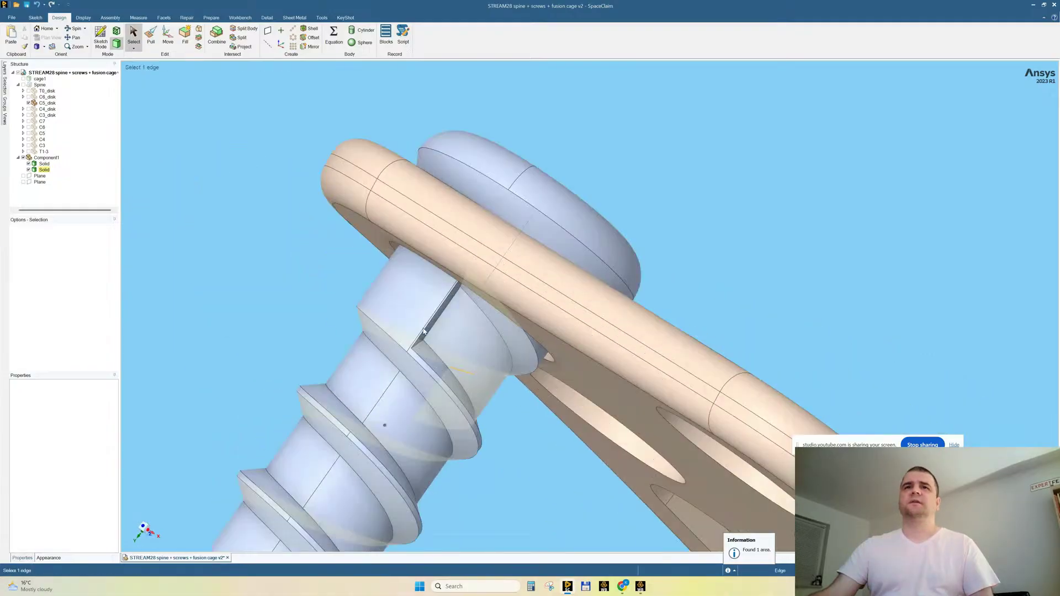
{"action": "scroll", "coordinate": [443, 329], "scroll_direction": "down", "scroll_amount": 4}
{"action": "mouse_move", "coordinate": [461, 306]}
{"action": "middle_mouse_down"}
{"action": "mouse_move", "coordinate": [522, 320]}
{"action": "mouse_move", "coordinate": [442, 306]}
{"action": "middle_mouse_up"}
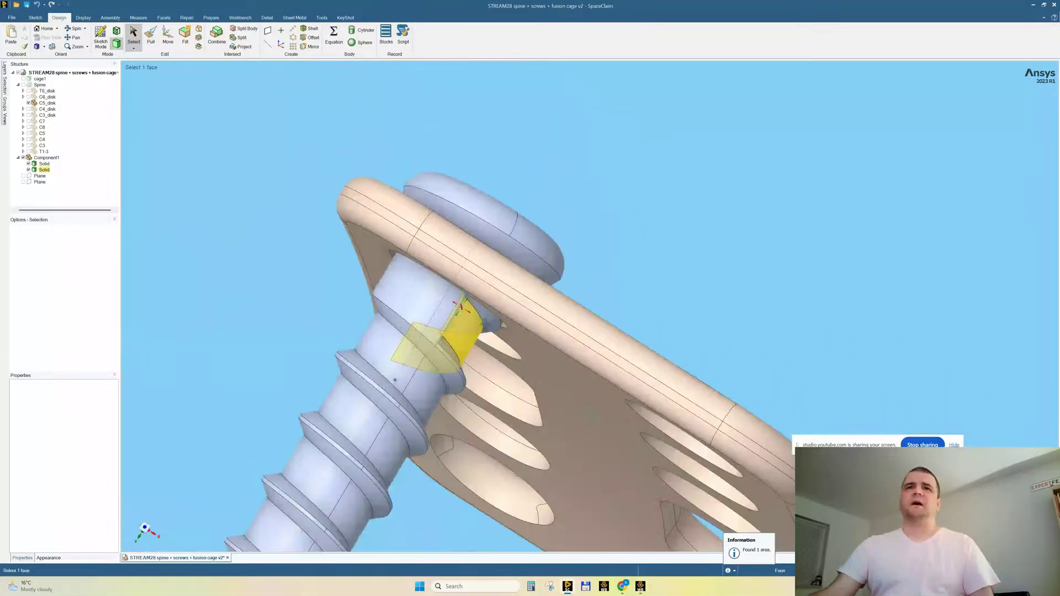
{"action": "scroll", "coordinate": [413, 294], "scroll_direction": "down", "scroll_amount": 6}
{"action": "scroll", "coordinate": [366, 433], "scroll_direction": "up", "scroll_amount": 5}
{"action": "scroll", "coordinate": [366, 432], "scroll_direction": "down", "scroll_amount": 3}
{"action": "mouse_move", "coordinate": [513, 311]}
{"action": "middle_mouse_down"}
{"action": "mouse_move", "coordinate": [517, 356]}
{"action": "mouse_move", "coordinate": [514, 322]}
{"action": "middle_mouse_up"}
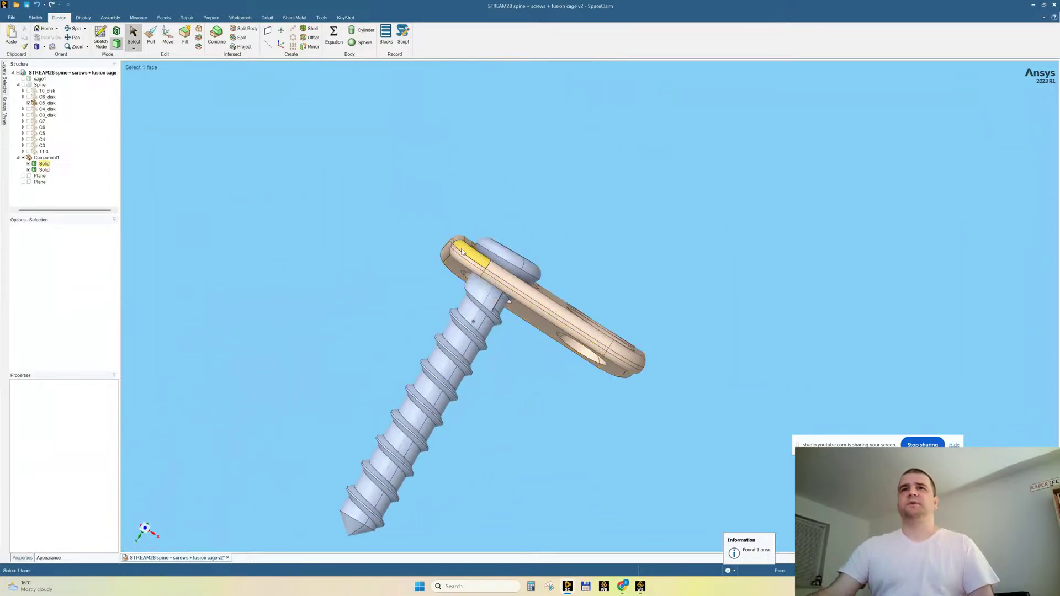
Select the whole screw and anchor the Move handle on a shank face between the threads.
{"action": "scroll", "coordinate": [590, 243], "scroll_direction": "up", "scroll_amount": 6}
{"action": "left_click", "coordinate": [566, 265]}
{"action": "triple_click", "coordinate": [566, 266]}
{"action": "middle_click_drag", "start_coordinate": [566, 265], "coordinate": [407, 296]}
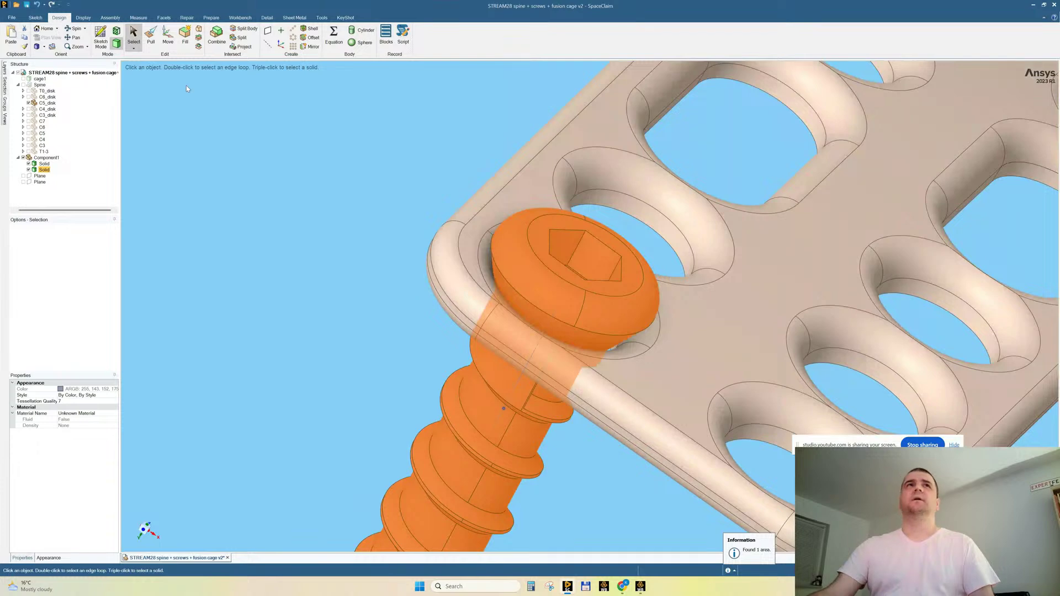
{"action": "left_click", "coordinate": [168, 36]}
{"action": "middle_click_drag", "start_coordinate": [360, 175], "coordinate": [648, 211]}
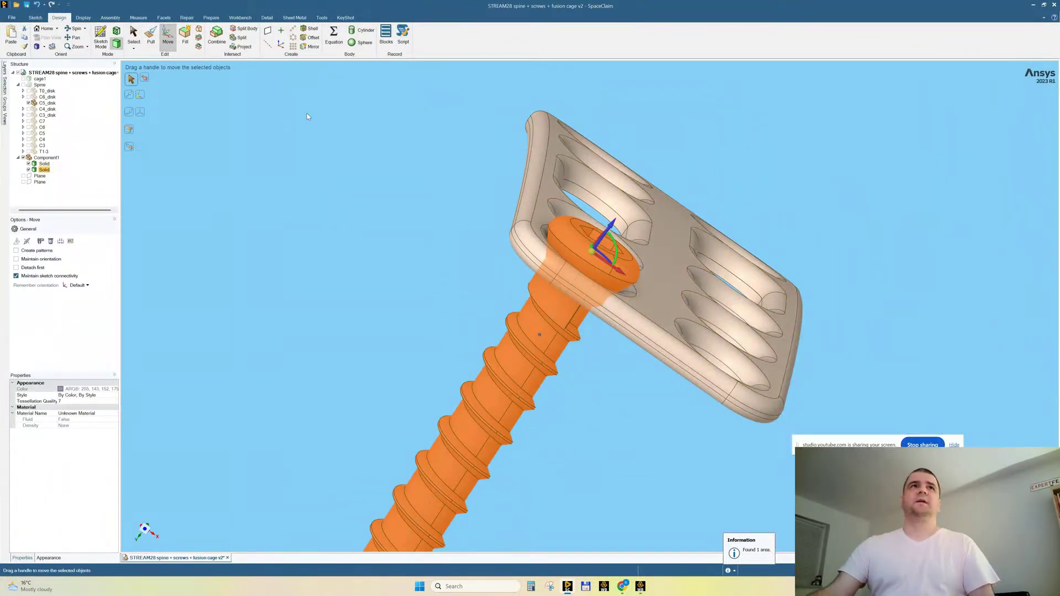
{"action": "left_click", "coordinate": [141, 95]}
{"action": "scroll", "coordinate": [514, 434], "scroll_direction": "down", "scroll_amount": 2}
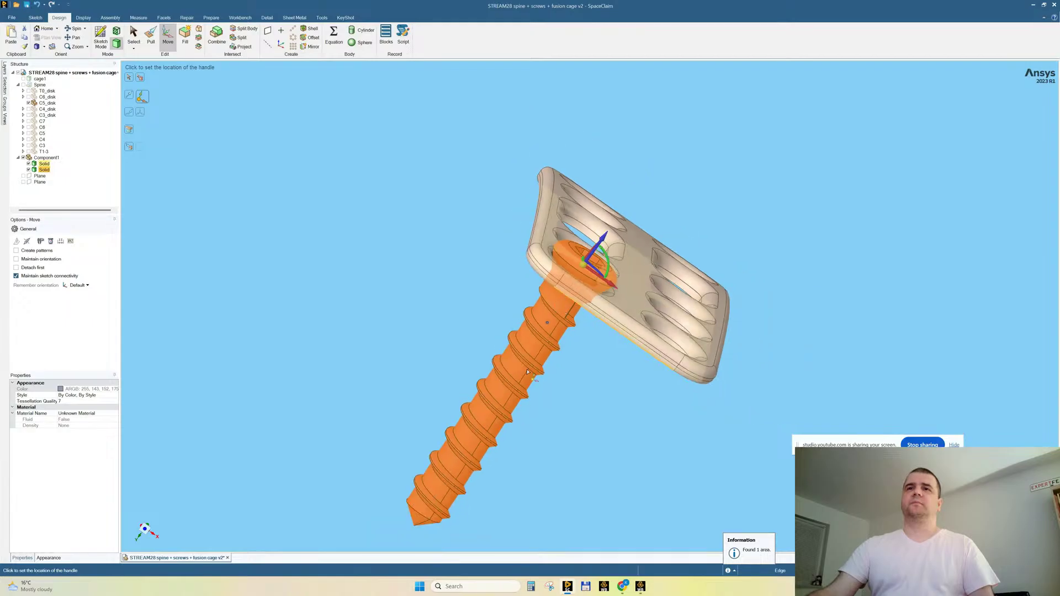
{"action": "scroll", "coordinate": [552, 382], "scroll_direction": "up", "scroll_amount": 1}
{"action": "left_click", "coordinate": [498, 392]}
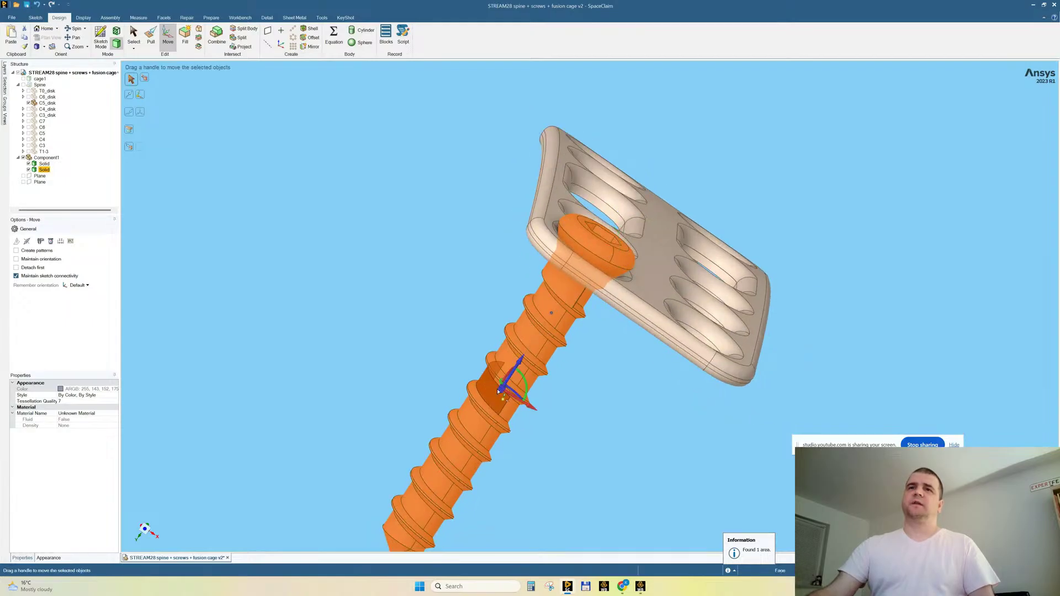
{"action": "middle_click_drag", "start_coordinate": [549, 386], "coordinate": [556, 387]}
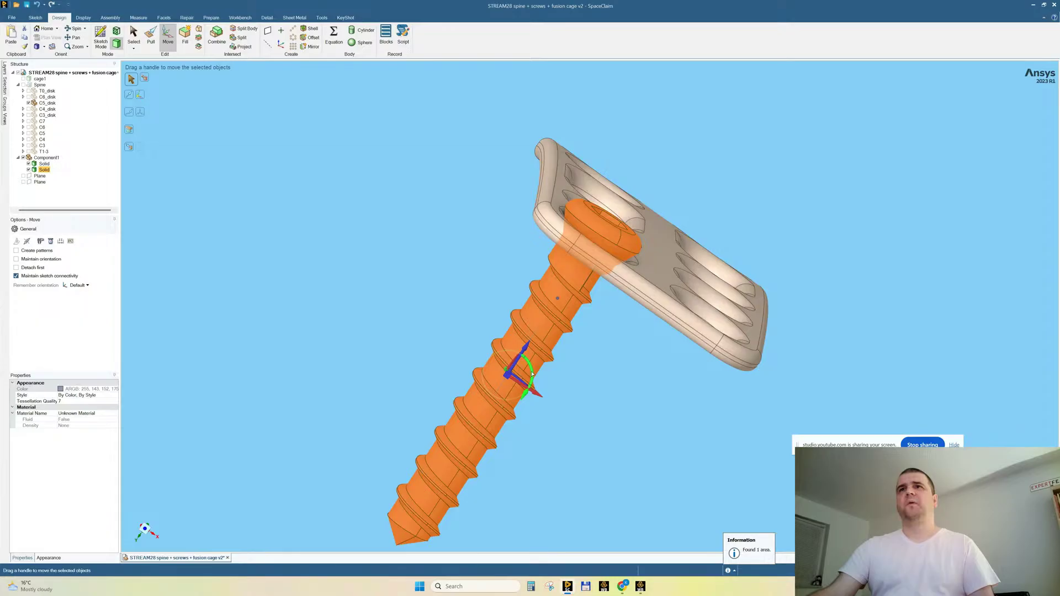
Tilt the screw about 0.4° around the handle on its shank, checking the head's fit in the plate hole.
{"action": "left_click_drag", "start_coordinate": [532, 374], "coordinate": [554, 379]}
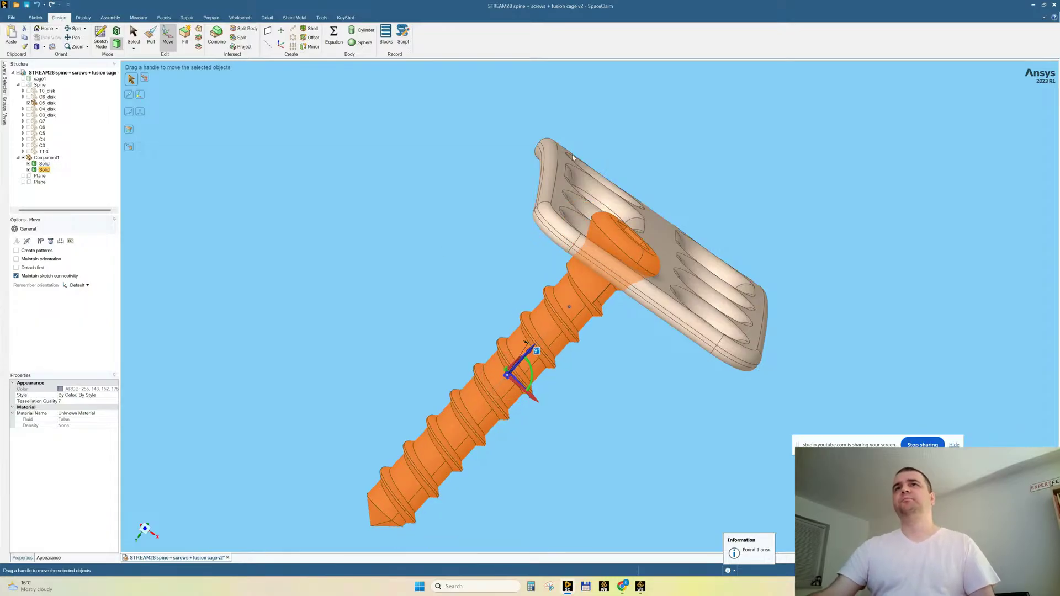
{"action": "left_click_drag", "start_coordinate": [554, 379], "coordinate": [450, 263]}
{"action": "mouse_move", "coordinate": [450, 260]}
{"action": "middle_mouse_down"}
{"action": "mouse_move", "coordinate": [442, 277]}
{"action": "mouse_move", "coordinate": [446, 267]}
{"action": "middle_mouse_up"}
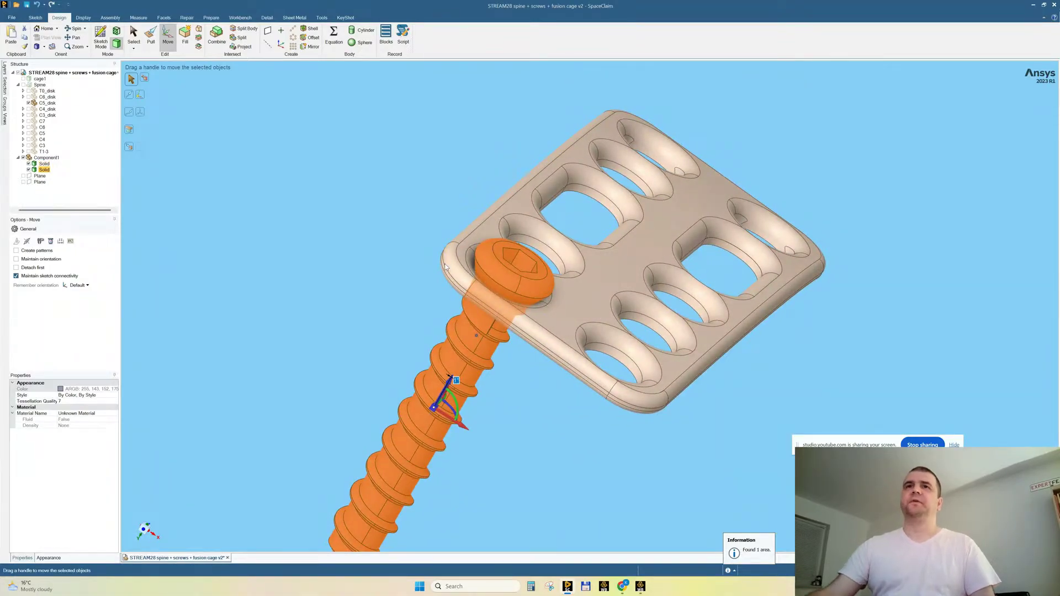
{"action": "left_click_drag", "start_coordinate": [446, 268], "coordinate": [426, 264]}
{"action": "mouse_move", "coordinate": [419, 281]}
{"action": "middle_mouse_down"}
{"action": "mouse_move", "coordinate": [403, 303]}
{"action": "mouse_move", "coordinate": [384, 288]}
{"action": "mouse_move", "coordinate": [390, 272]}
{"action": "mouse_move", "coordinate": [434, 299]}
{"action": "mouse_move", "coordinate": [405, 281]}
{"action": "mouse_move", "coordinate": [415, 277]}
{"action": "middle_mouse_up"}
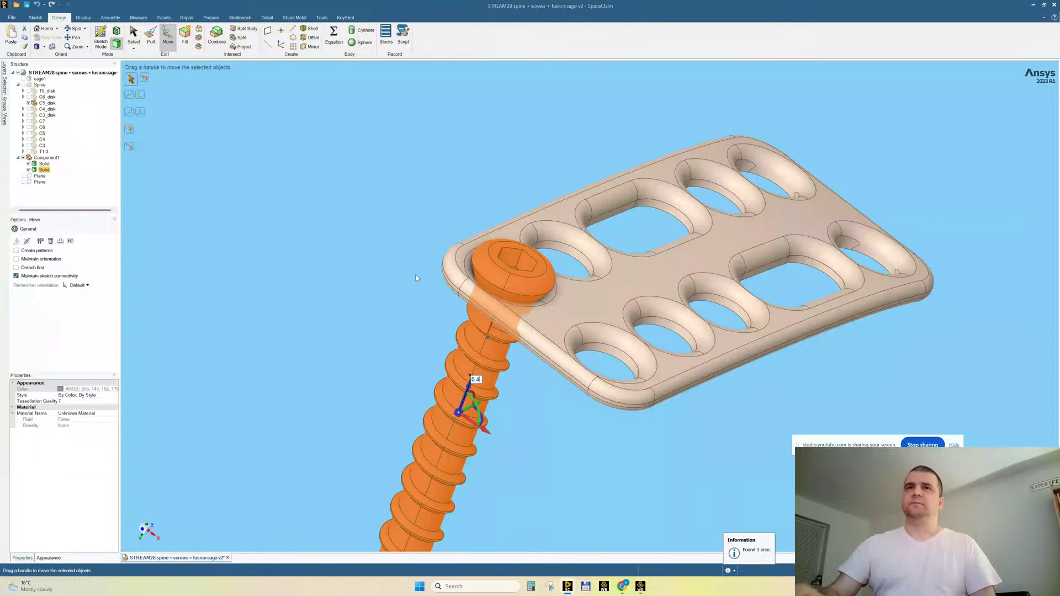
{"action": "middle_click_drag", "start_coordinate": [349, 264], "coordinate": [393, 250]}
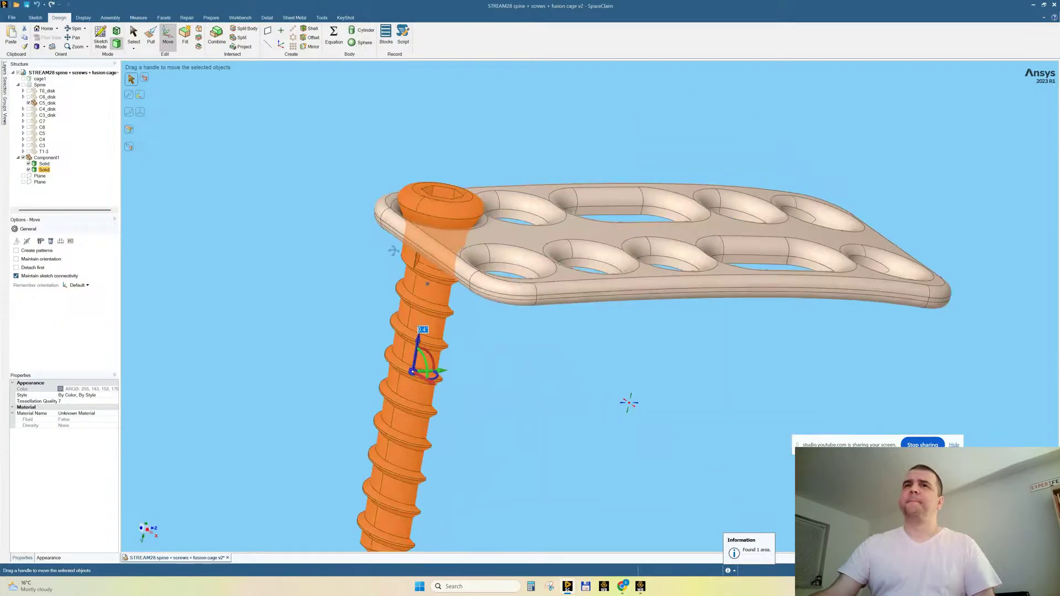
{"action": "left_click", "coordinate": [269, 216]}
Repeat the interference check on the plate and the tilted screw.
{"action": "scroll", "coordinate": [393, 267], "scroll_direction": "down", "scroll_amount": 3}
{"action": "scroll", "coordinate": [402, 298], "scroll_direction": "up", "scroll_amount": 3}
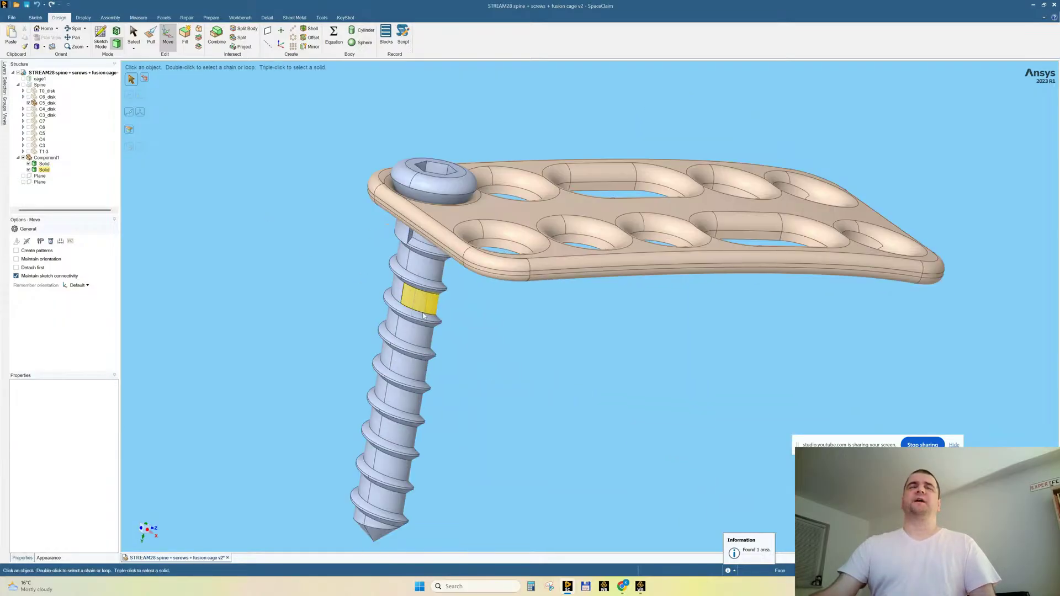
{"action": "left_click", "coordinate": [218, 19]}
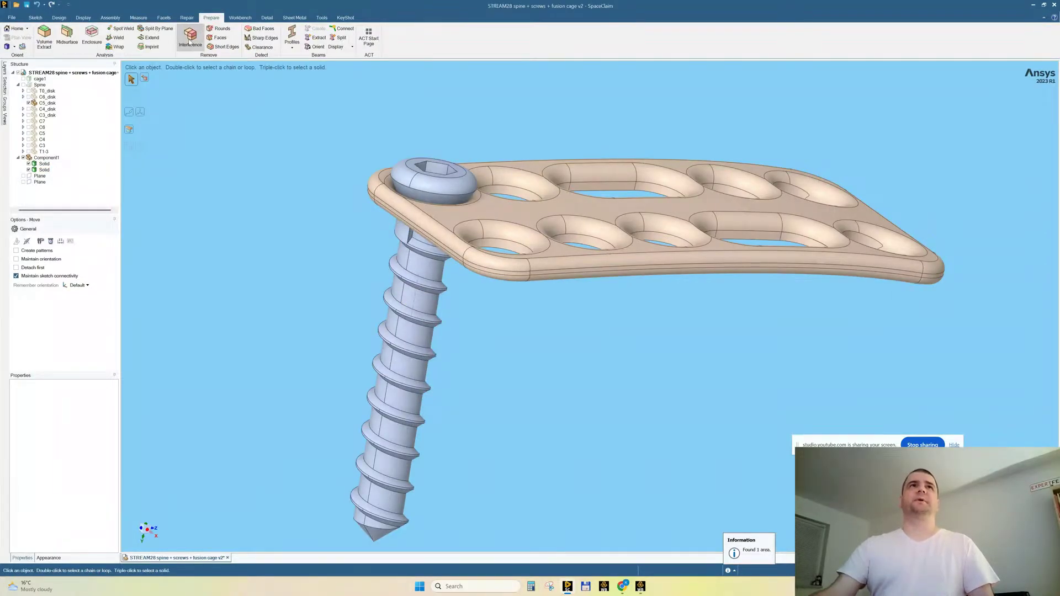
{"action": "left_click", "coordinate": [190, 37]}
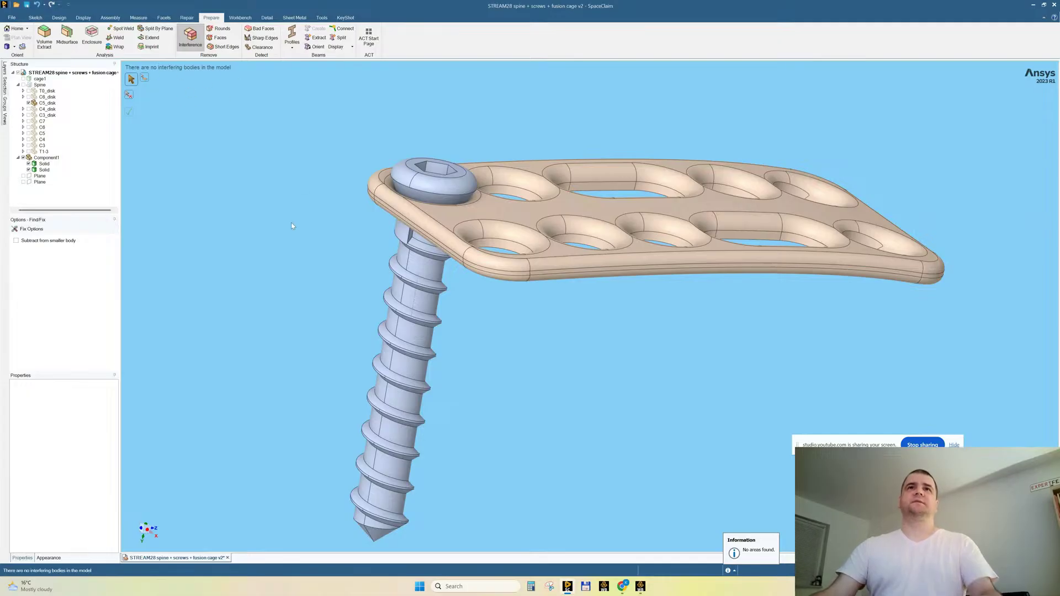
View the plate face-on and activate Move on the screw body in the plate's corner hole.
{"action": "key", "text": "Escape"}
{"action": "middle_click_drag", "start_coordinate": [357, 262], "coordinate": [552, 315]}
{"action": "scroll", "coordinate": [523, 298], "scroll_direction": "up", "scroll_amount": 3}
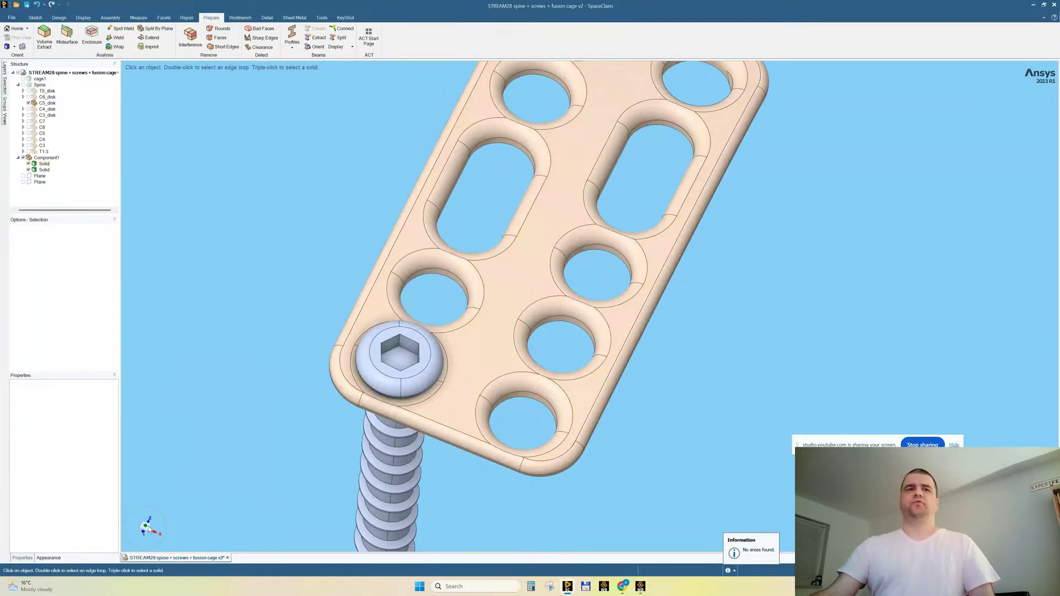
{"action": "left_click", "coordinate": [146, 528]}
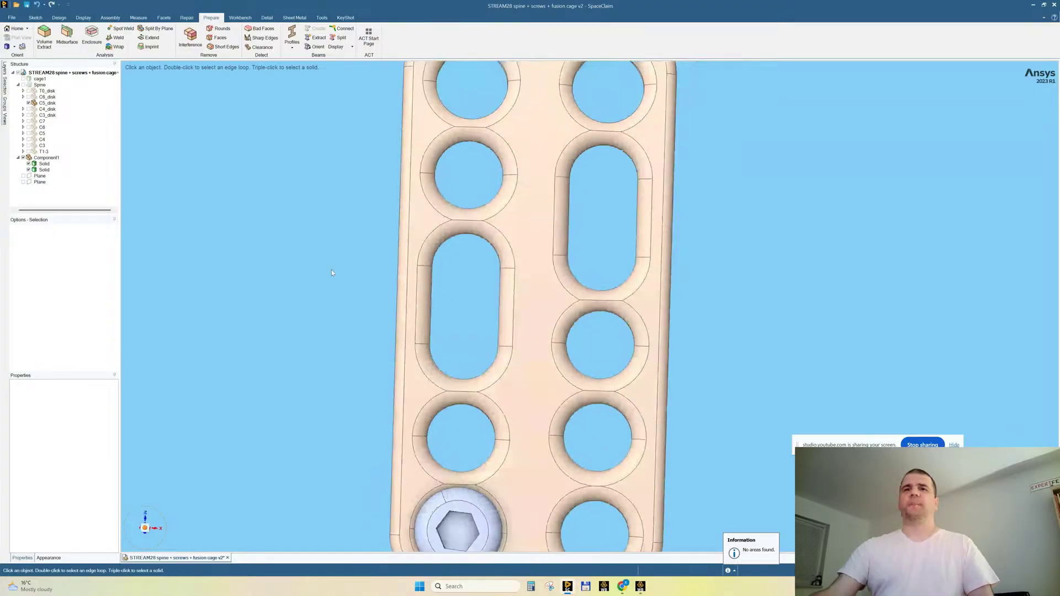
{"action": "scroll", "coordinate": [356, 231], "scroll_direction": "down", "scroll_amount": 5}
{"action": "scroll", "coordinate": [380, 336], "scroll_direction": "up", "scroll_amount": 5}
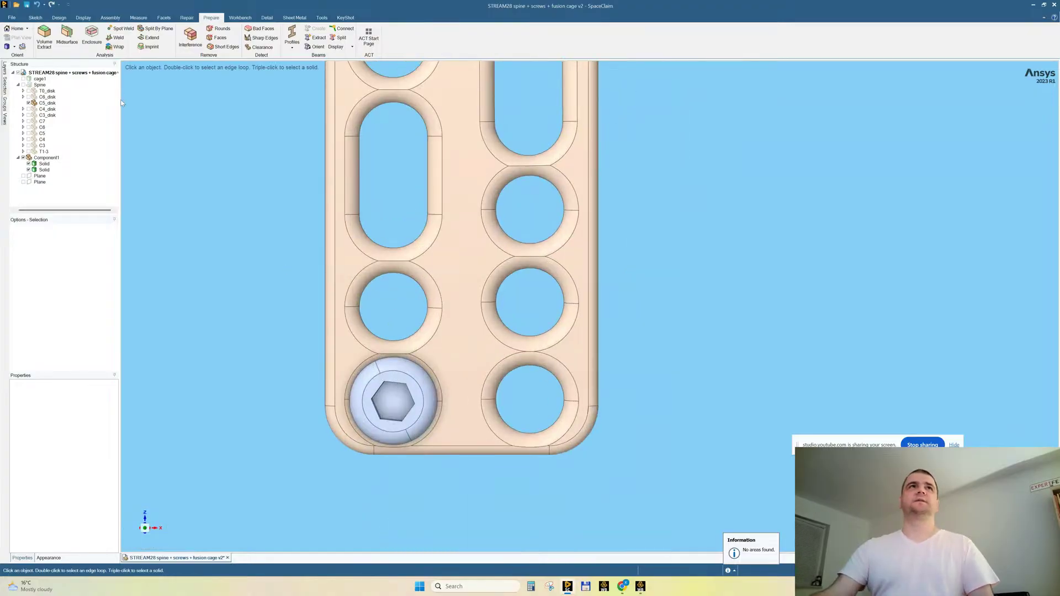
{"action": "left_click", "coordinate": [60, 17]}
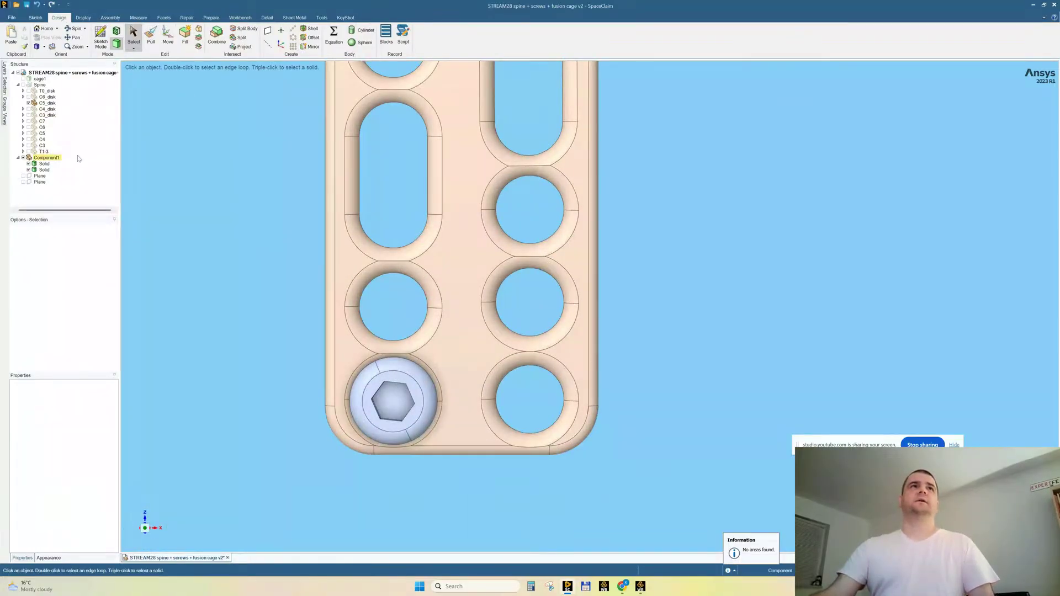
{"action": "left_click", "coordinate": [45, 170]}
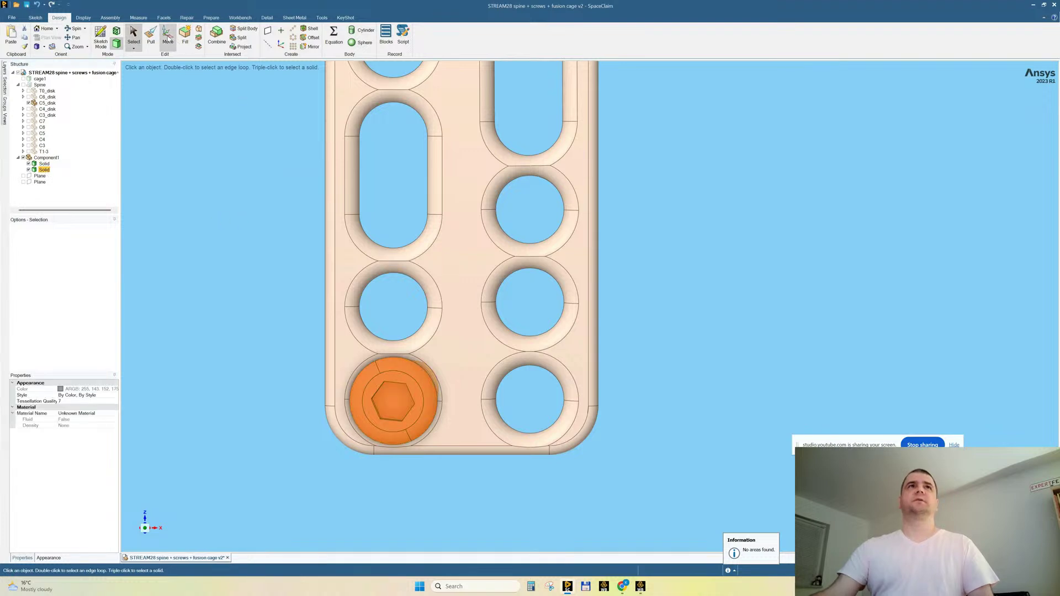
{"action": "left_click", "coordinate": [168, 37]}
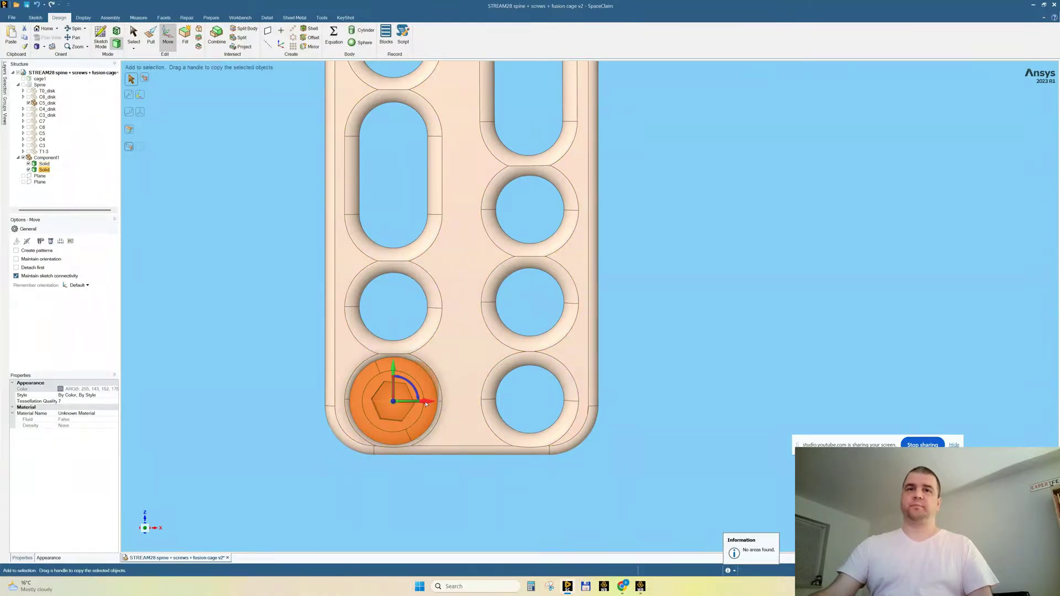
Copy the screw about 22.8 mm across the plate's width into the neighbouring corner hole.
{"action": "left_click_drag", "start_coordinate": [440, 403], "coordinate": [562, 410], "text": "ctrl"}
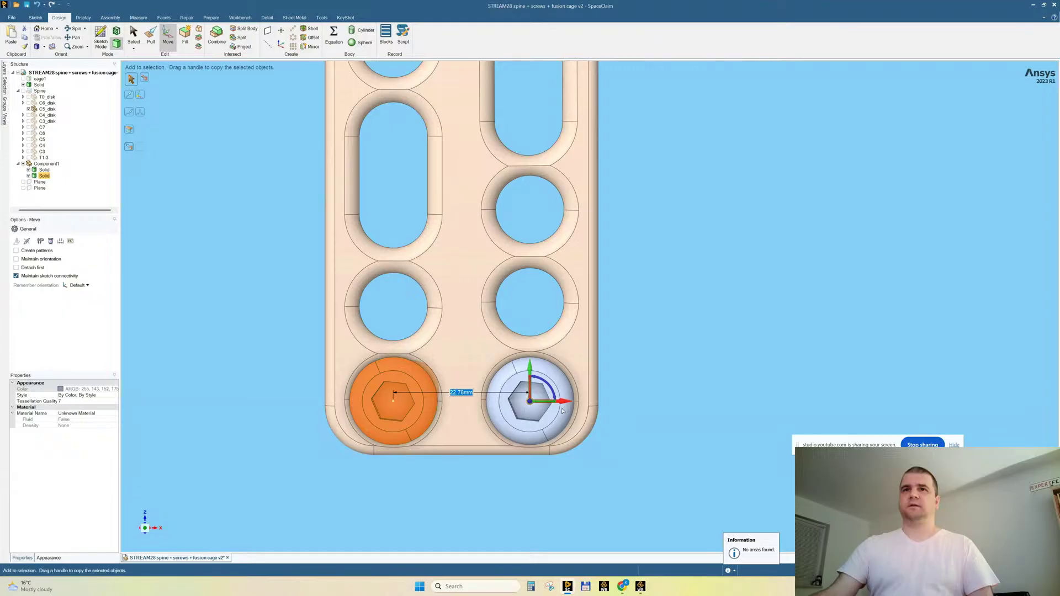
{"action": "left_click_drag", "start_coordinate": [553, 413], "coordinate": [552, 414], "text": "ctrl"}
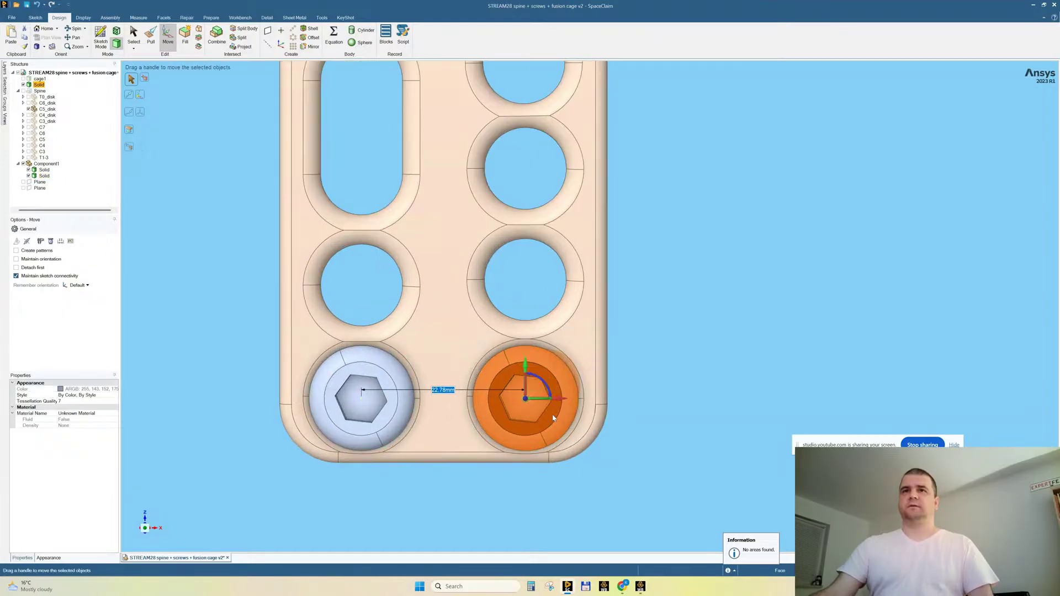
{"action": "scroll", "coordinate": [552, 414], "scroll_direction": "up", "scroll_amount": 3}
{"action": "left_click", "coordinate": [650, 335]}
{"action": "scroll", "coordinate": [562, 350], "scroll_direction": "down", "scroll_amount": 3}
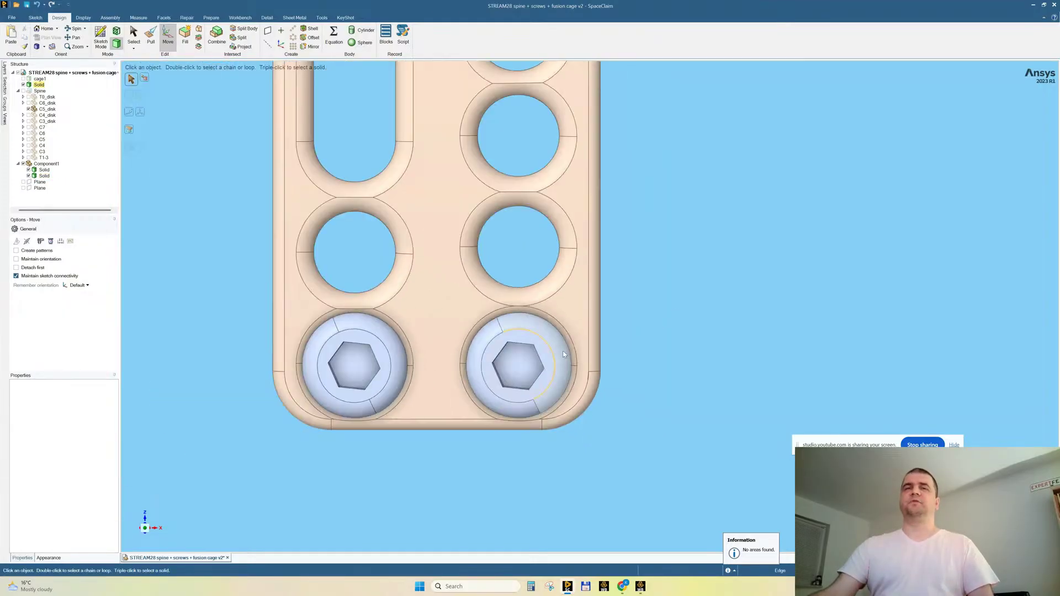
Check the plate and both screws for interference, and undo the screw copy.
{"action": "left_click", "coordinate": [210, 17]}
{"action": "left_click", "coordinate": [191, 39]}
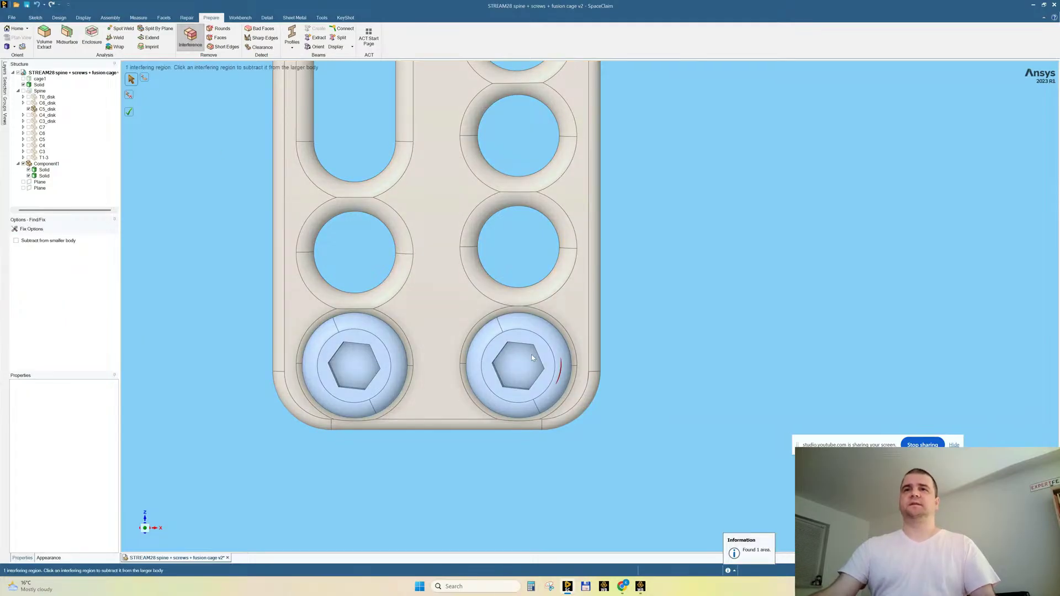
{"action": "left_click", "coordinate": [498, 355]}
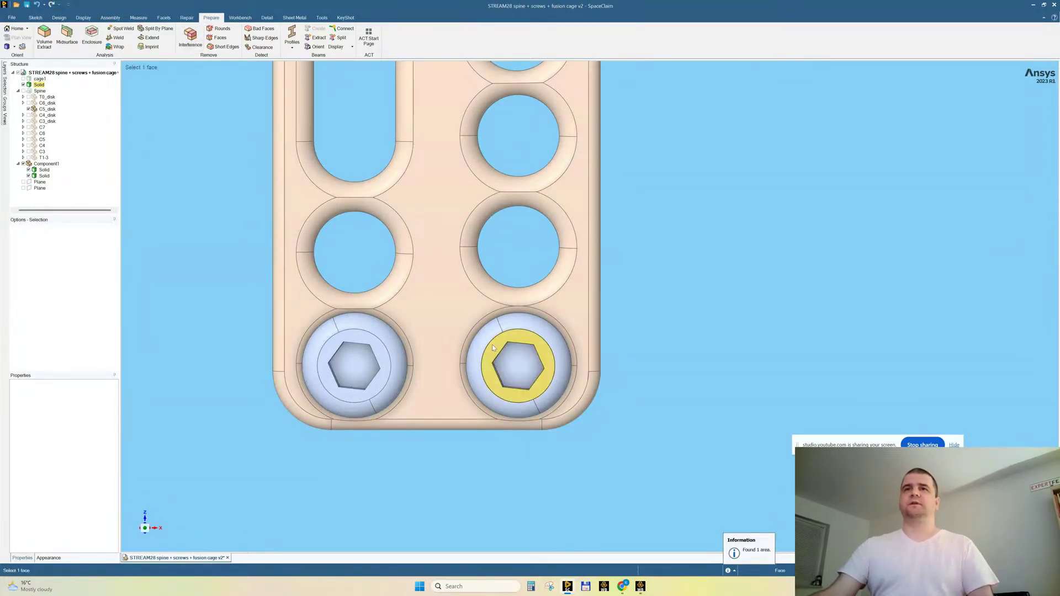
{"action": "key", "text": "ctrl+z"}
{"action": "key", "text": "ctrl+z"}
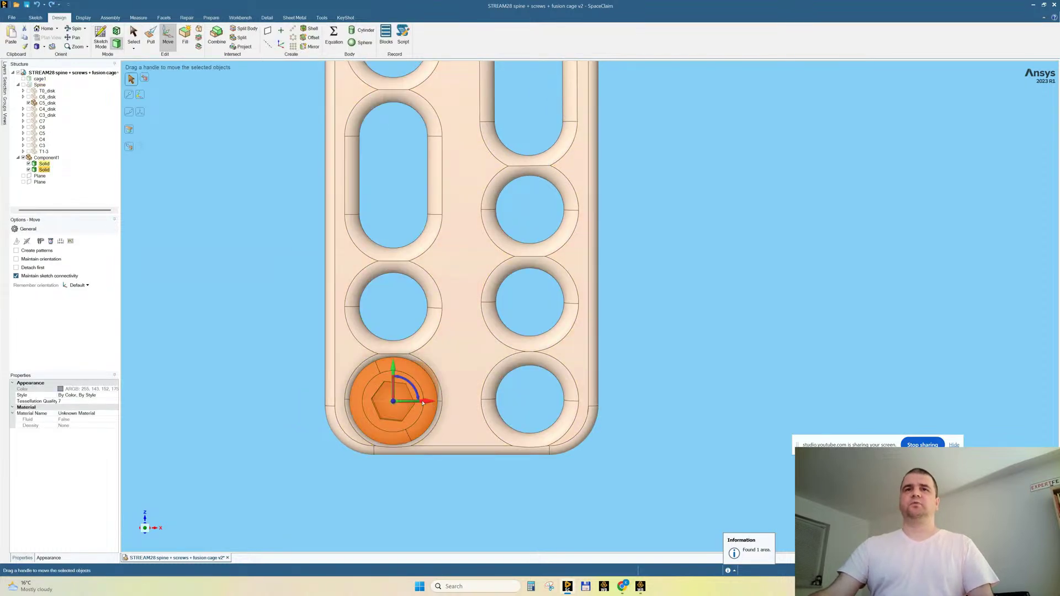
Copy the screw across the plate's width into the neighbouring corner hole with an offset of 22.75 mm.
{"action": "left_click_drag", "start_coordinate": [424, 404], "coordinate": [556, 404], "text": "ctrl"}
{"action": "type", "text": "22.77"}
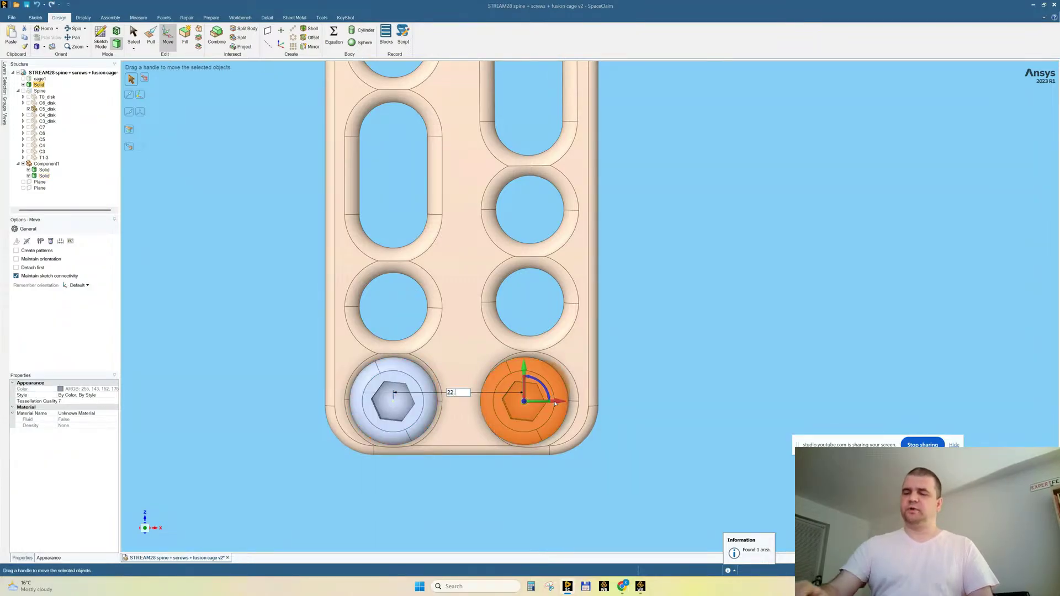
{"action": "key", "text": "BackSpace"}
{"action": "type", "text": "5"}
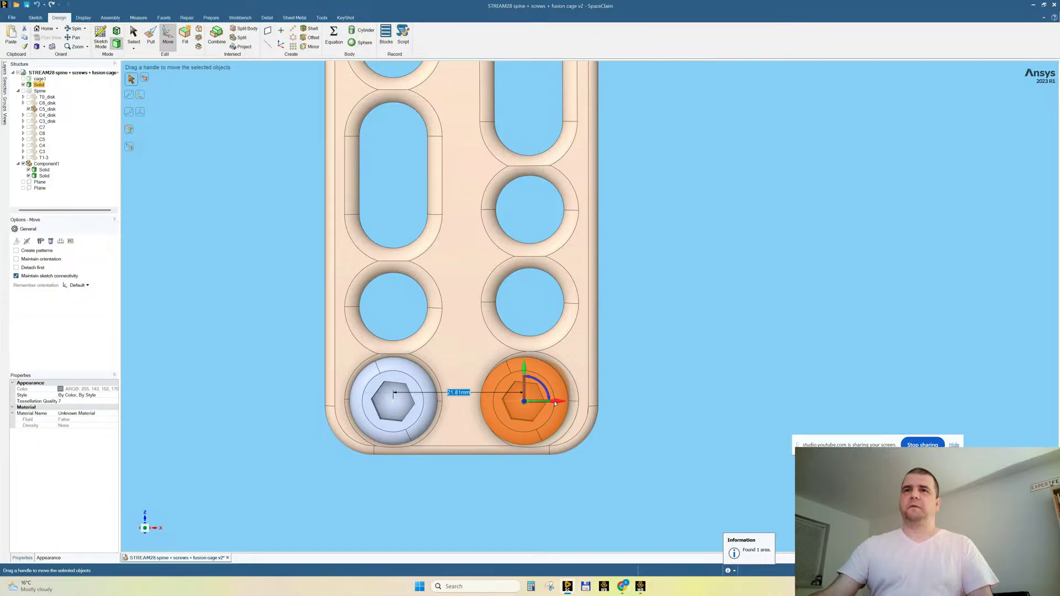
{"action": "key", "text": "Return"}
{"action": "left_click", "coordinate": [684, 329]}
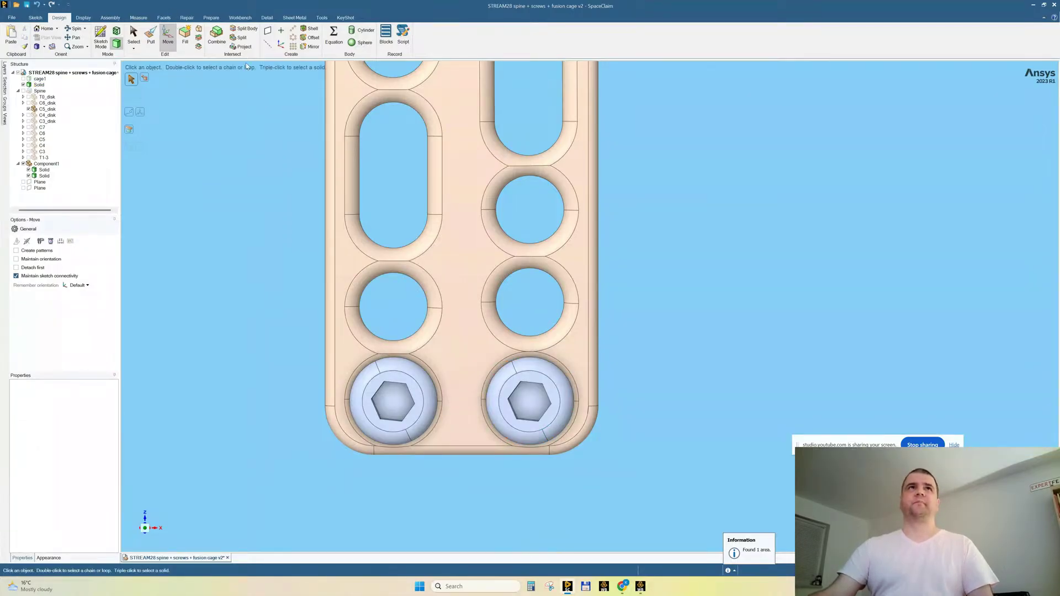
Run the interference check on the plate and both screws, and inspect the screws from the front and back.
{"action": "left_click", "coordinate": [211, 17]}
{"action": "left_click", "coordinate": [189, 39]}
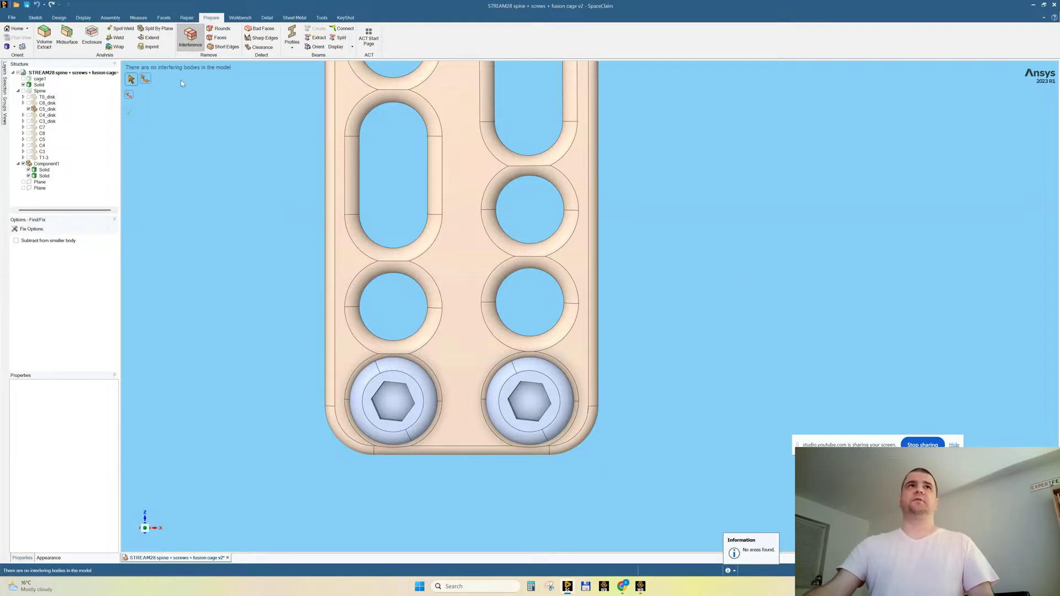
{"action": "scroll", "coordinate": [515, 400], "scroll_direction": "down", "scroll_amount": 3}
{"action": "mouse_move", "coordinate": [514, 400]}
{"action": "middle_mouse_down"}
{"action": "mouse_move", "coordinate": [652, 314]}
{"action": "mouse_move", "coordinate": [258, 449]}
{"action": "middle_mouse_up"}
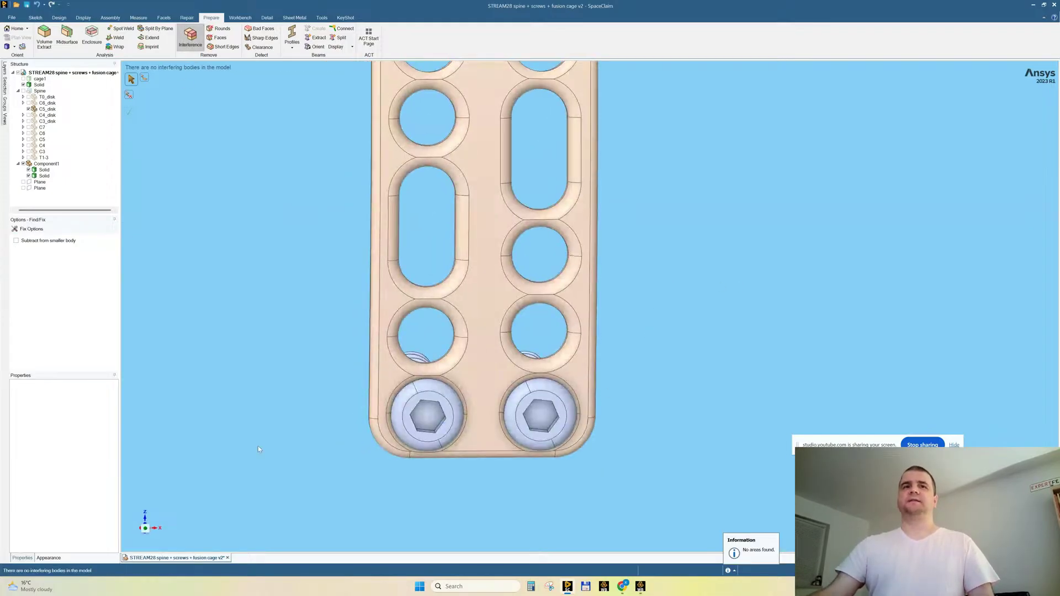
{"action": "left_click", "coordinate": [144, 529]}
{"action": "scroll", "coordinate": [413, 522], "scroll_direction": "down", "scroll_amount": 3}
{"action": "middle_click_drag", "start_coordinate": [153, 499], "coordinate": [374, 414]}
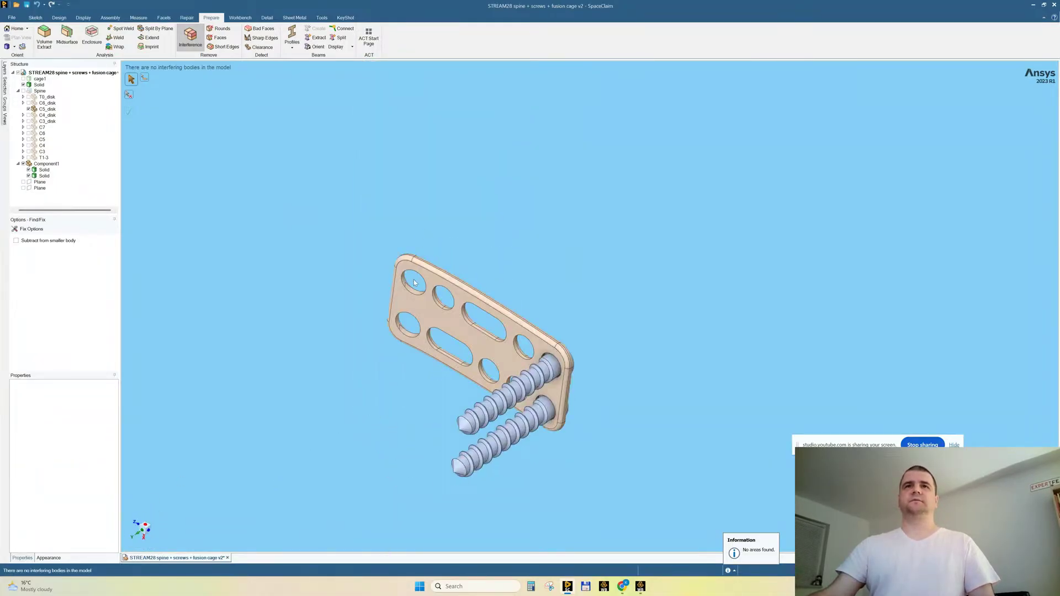
{"action": "middle_click_drag", "start_coordinate": [447, 393], "coordinate": [385, 445]}
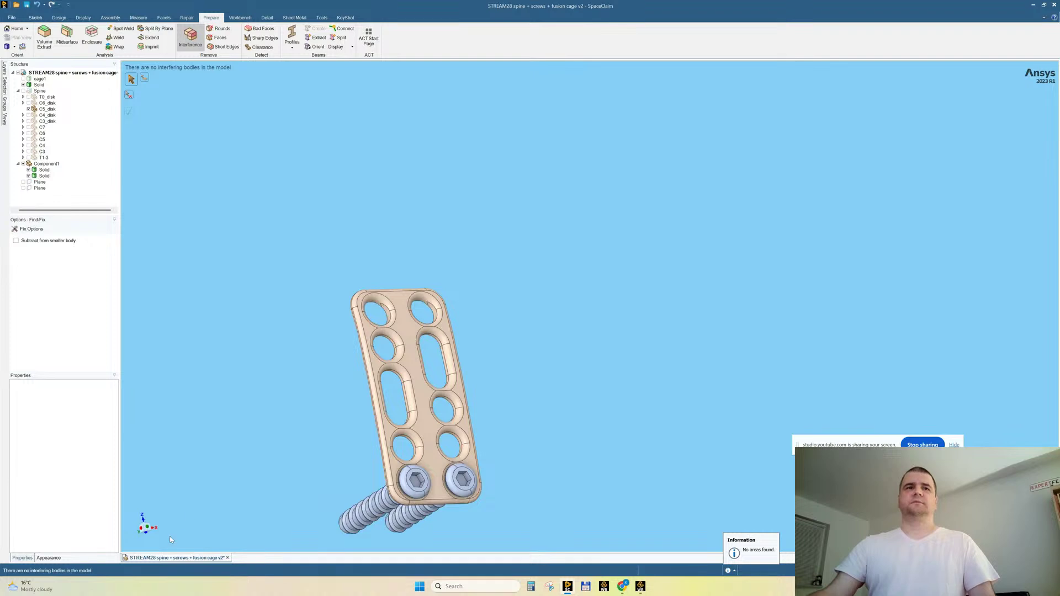
{"action": "left_click", "coordinate": [147, 529]}
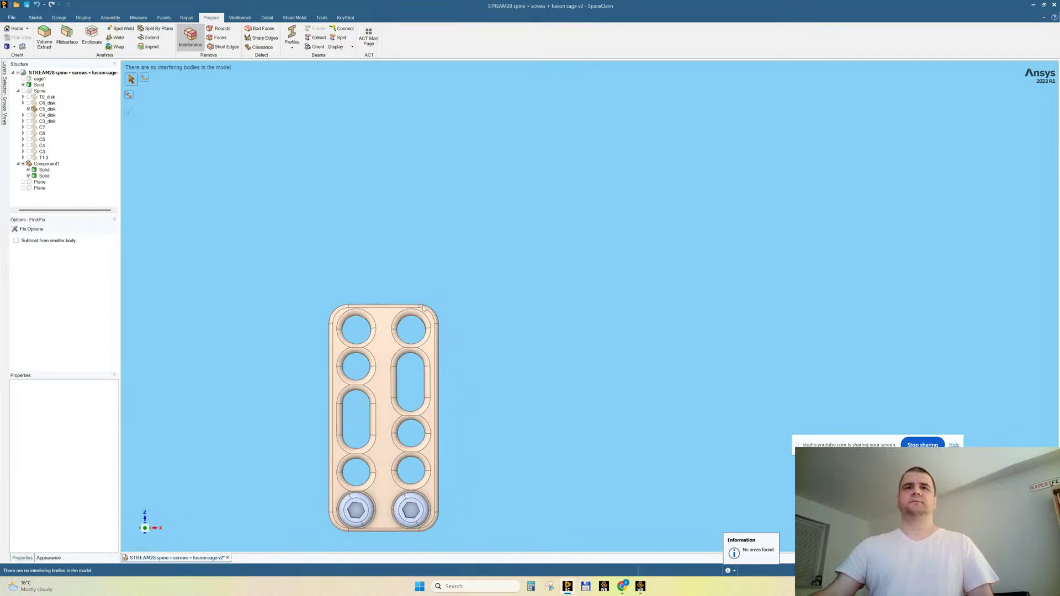
Move the copied screw's solid from the root of the structure tree into Component1.
{"action": "scroll", "coordinate": [369, 404], "scroll_direction": "up", "scroll_amount": 1}
{"action": "scroll", "coordinate": [407, 286], "scroll_direction": "up", "scroll_amount": 1}
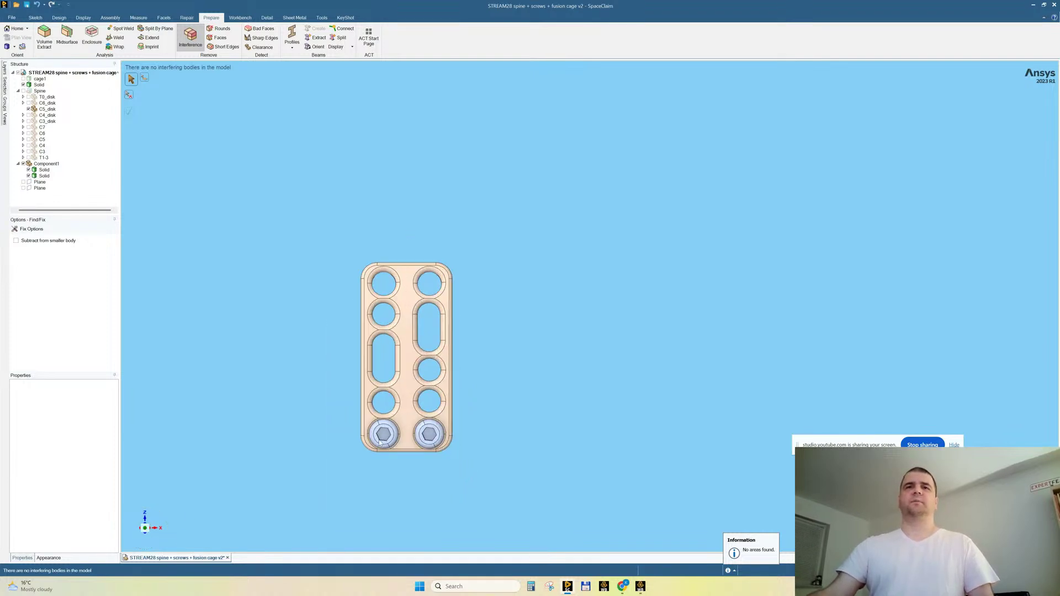
{"action": "scroll", "coordinate": [388, 434], "scroll_direction": "up", "scroll_amount": 1}
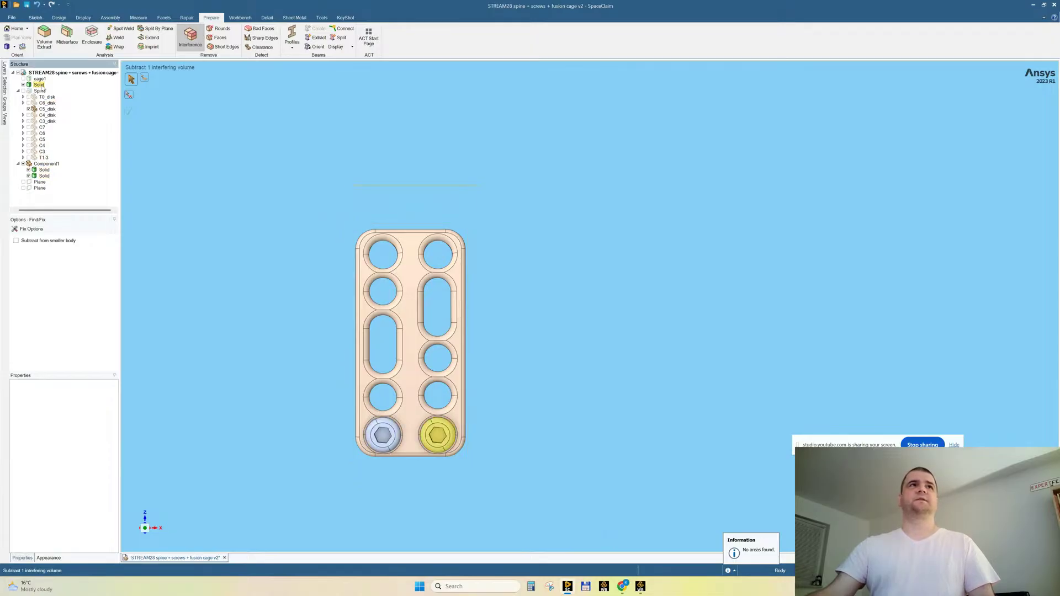
{"action": "left_click_drag", "start_coordinate": [39, 84], "coordinate": [46, 163]}
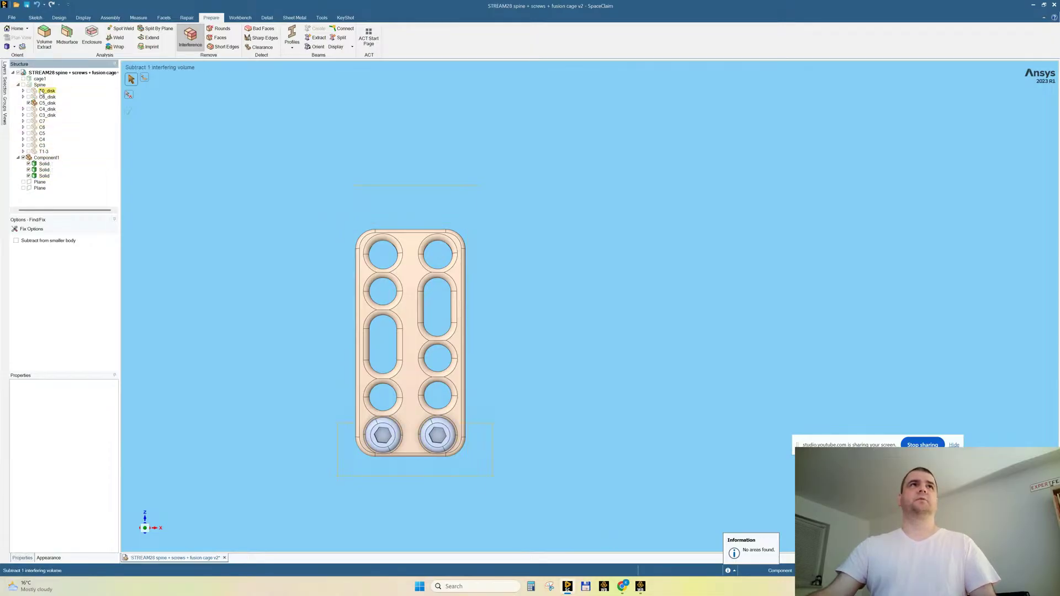
Copy both screws together along the plate's length into the two corner holes at its opposite end, offset 75.45 mm.
{"action": "left_click", "coordinate": [44, 170]}
{"action": "left_click", "coordinate": [44, 176], "text": "ctrl"}
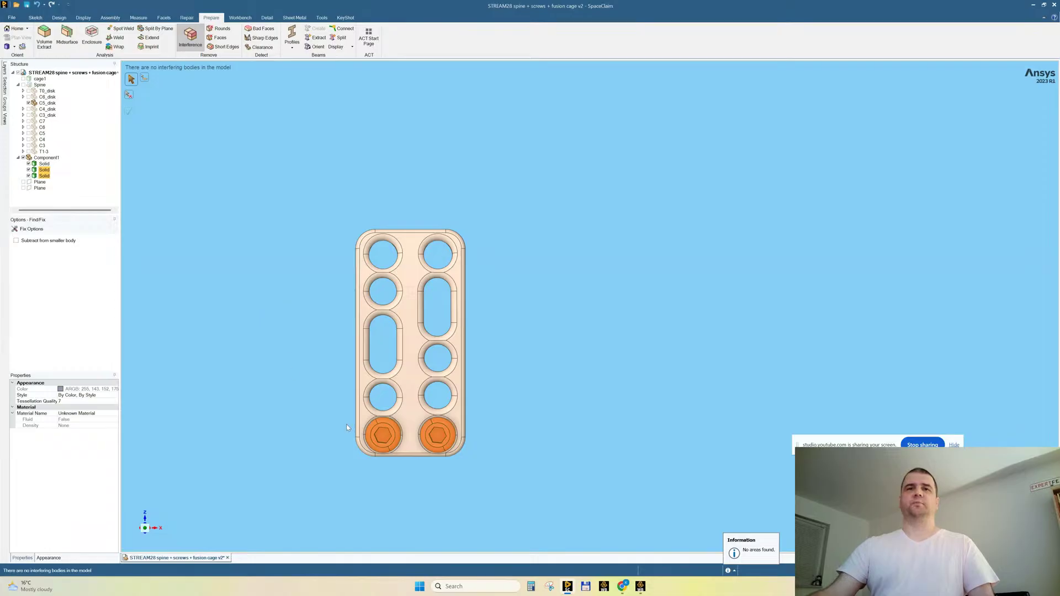
{"action": "scroll", "coordinate": [346, 424], "scroll_direction": "up", "scroll_amount": 1}
{"action": "left_click", "coordinate": [59, 17]}
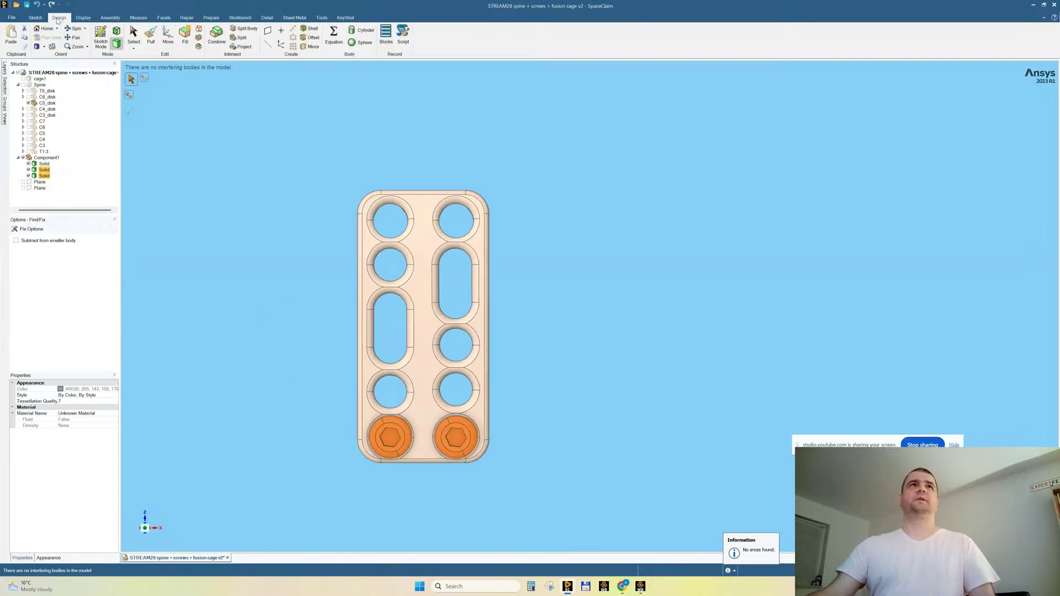
{"action": "left_click", "coordinate": [168, 36]}
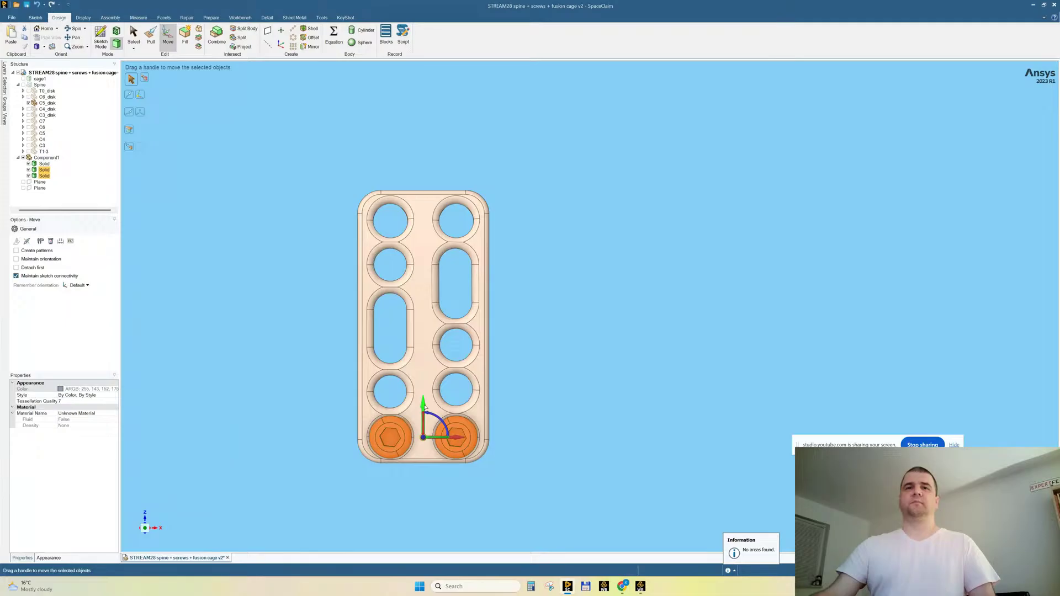
{"action": "key", "text": "ctrl"}
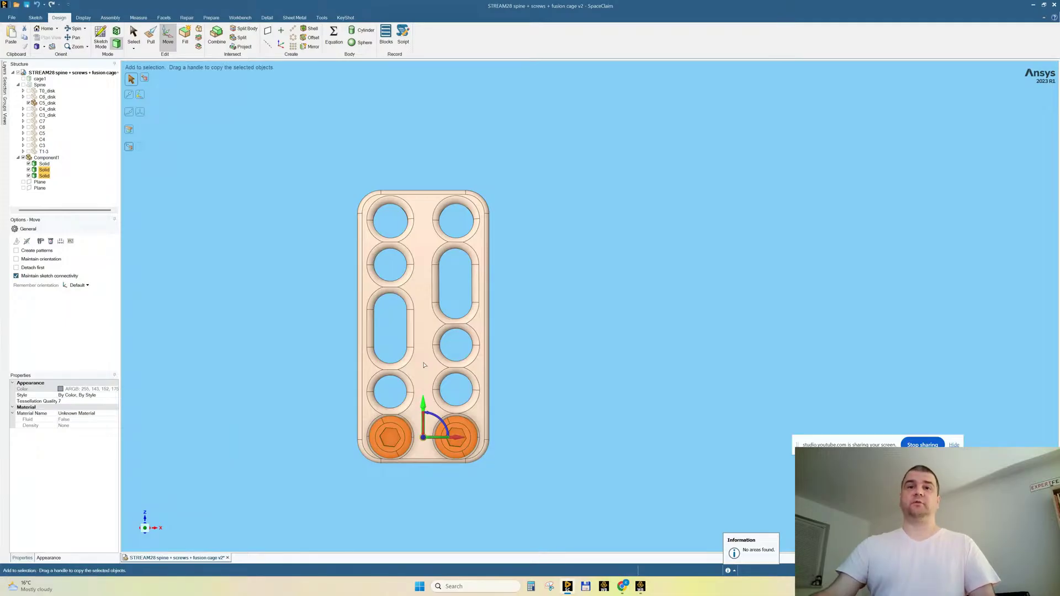
{"action": "left_click_drag", "start_coordinate": [423, 402], "coordinate": [415, 189], "text": "ctrl"}
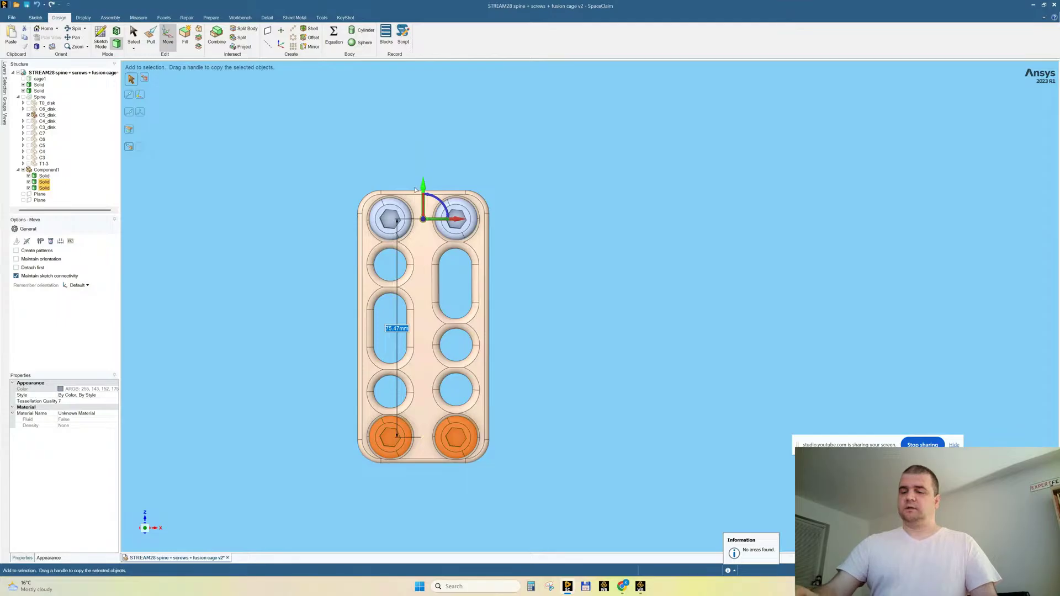
{"action": "type", "text": "75.4"}
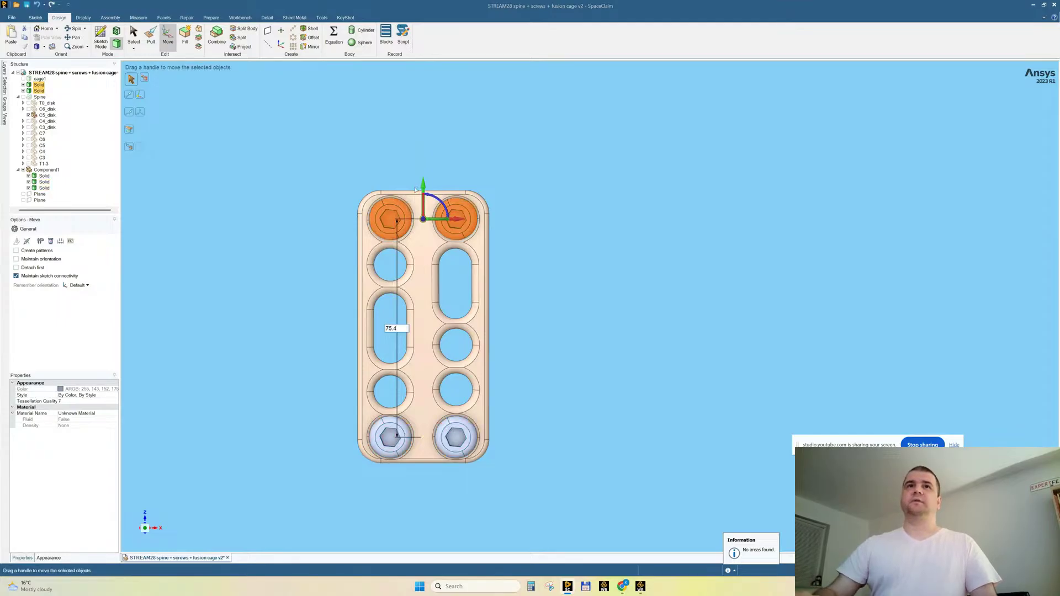
{"action": "type", "text": "5"}
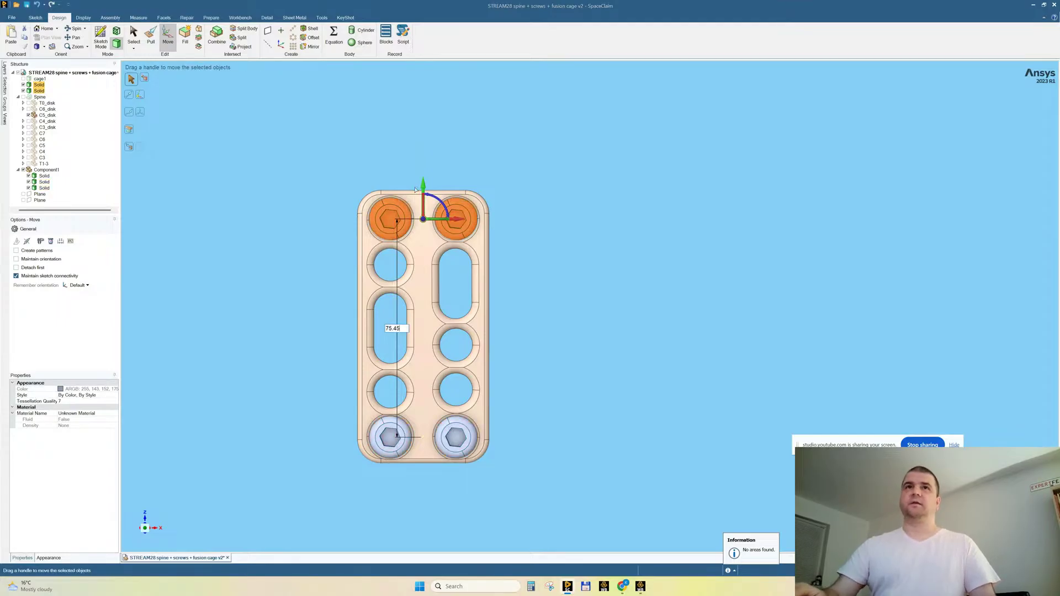
{"action": "key", "text": "Return"}
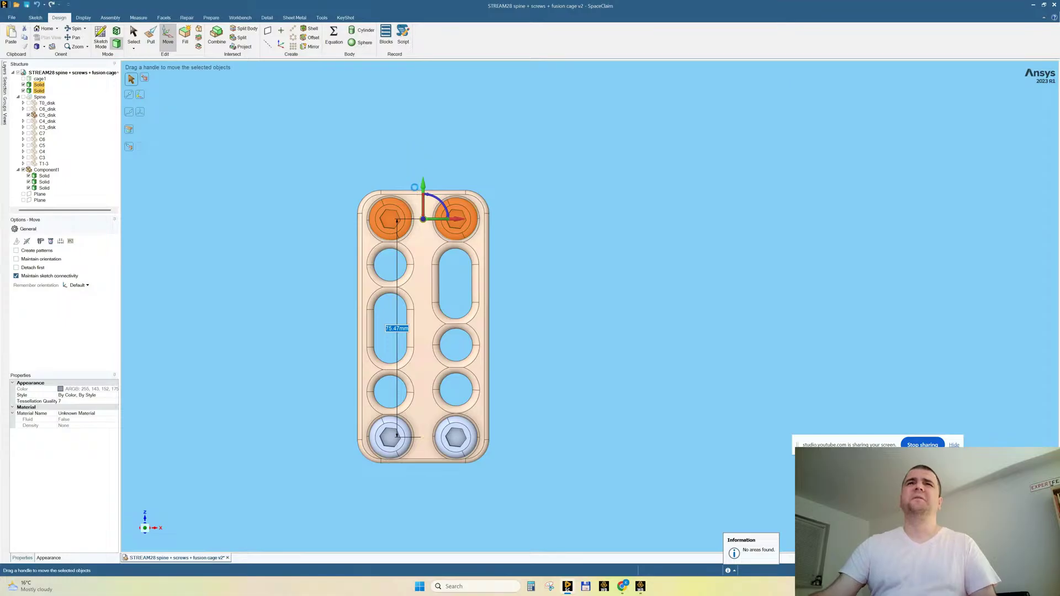
Set the offset of the copied screw pair to 75.42 mm and clear the selection.
{"action": "scroll", "coordinate": [396, 193], "scroll_direction": "up", "scroll_amount": 5}
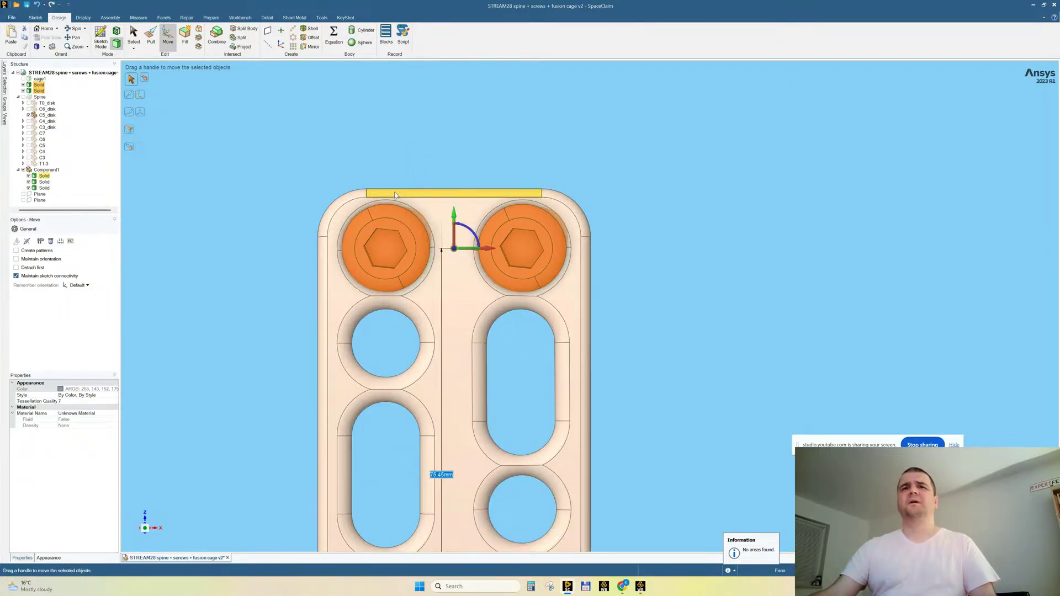
{"action": "type", "text": "75"}
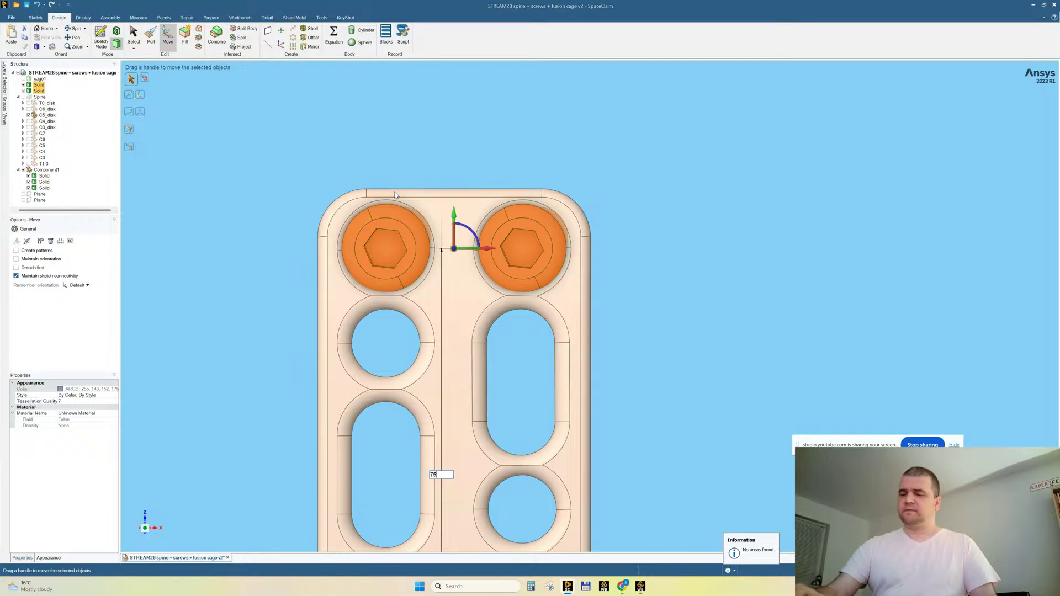
{"action": "type", "text": ".45"}
{"action": "key", "text": "Return"}
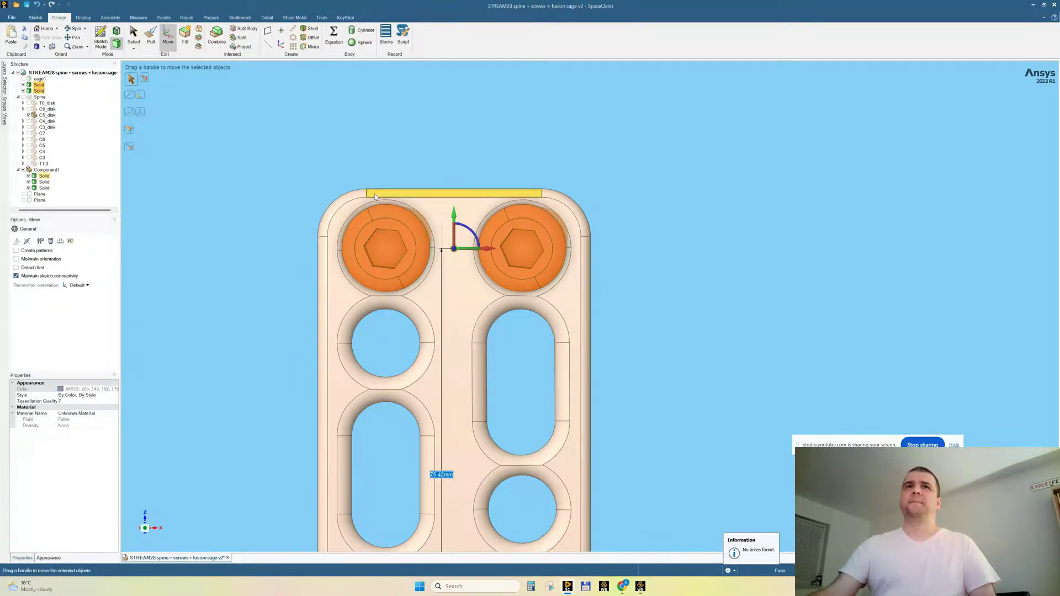
{"action": "left_click", "coordinate": [321, 150]}
{"action": "scroll", "coordinate": [504, 267], "scroll_direction": "down", "scroll_amount": 1}
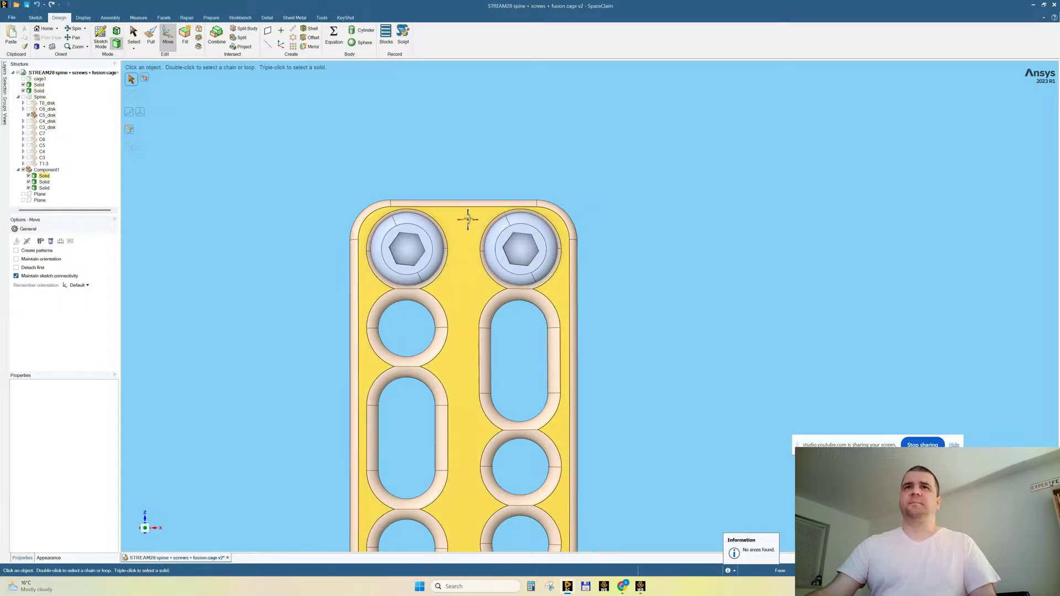
Show the last hidden plane in the structure tree and section the plate and screws through it.
{"action": "middle_click_drag", "start_coordinate": [468, 219], "coordinate": [524, 214]}
{"action": "middle_click_drag", "start_coordinate": [527, 167], "coordinate": [614, 221]}
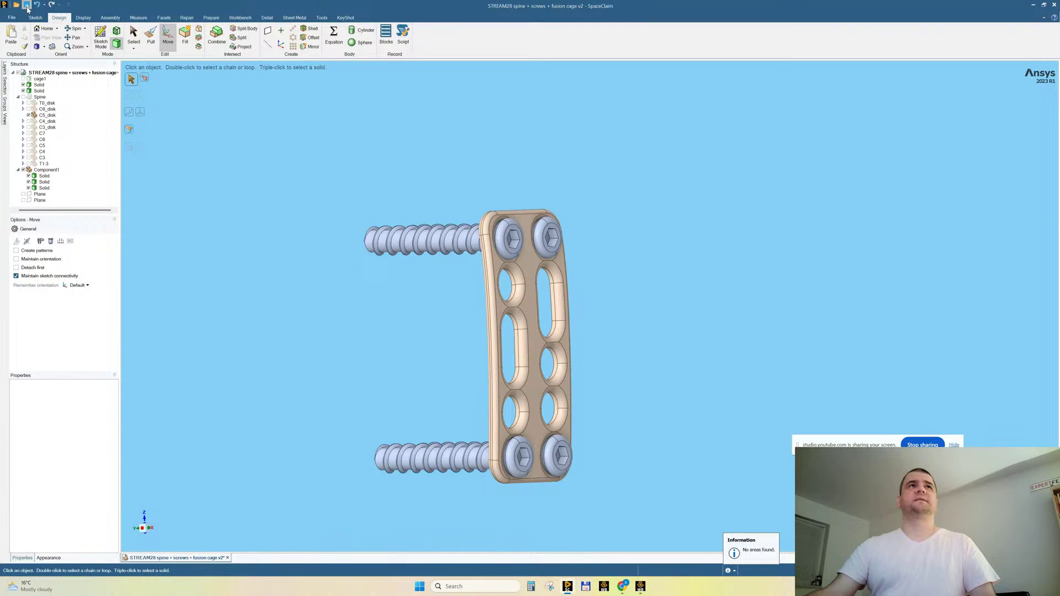
{"action": "middle_click_drag", "start_coordinate": [528, 222], "coordinate": [564, 249]}
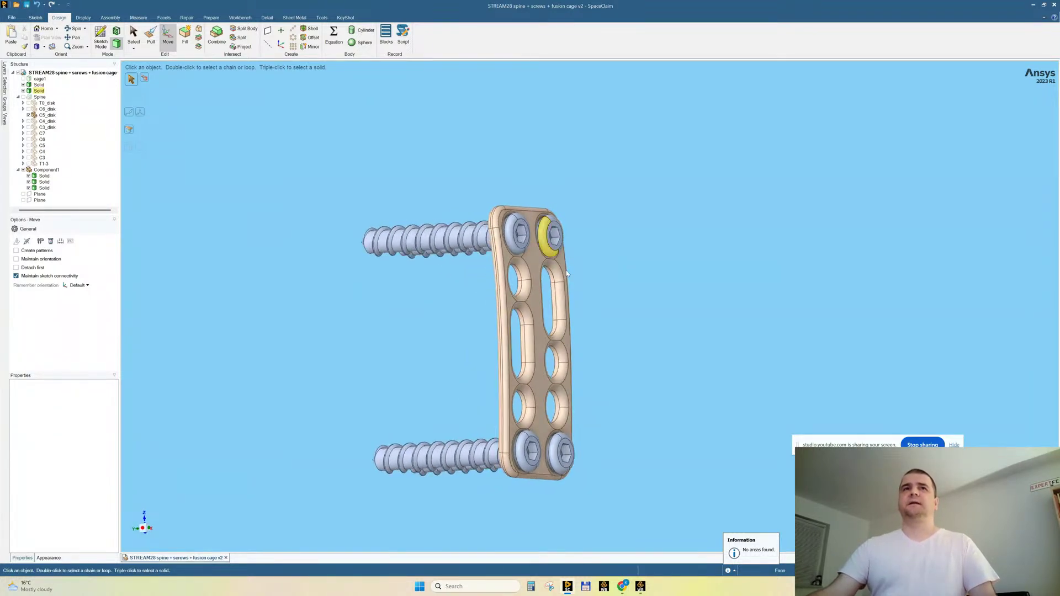
{"action": "left_click", "coordinate": [23, 200]}
{"action": "middle_click_drag", "start_coordinate": [618, 229], "coordinate": [550, 242]}
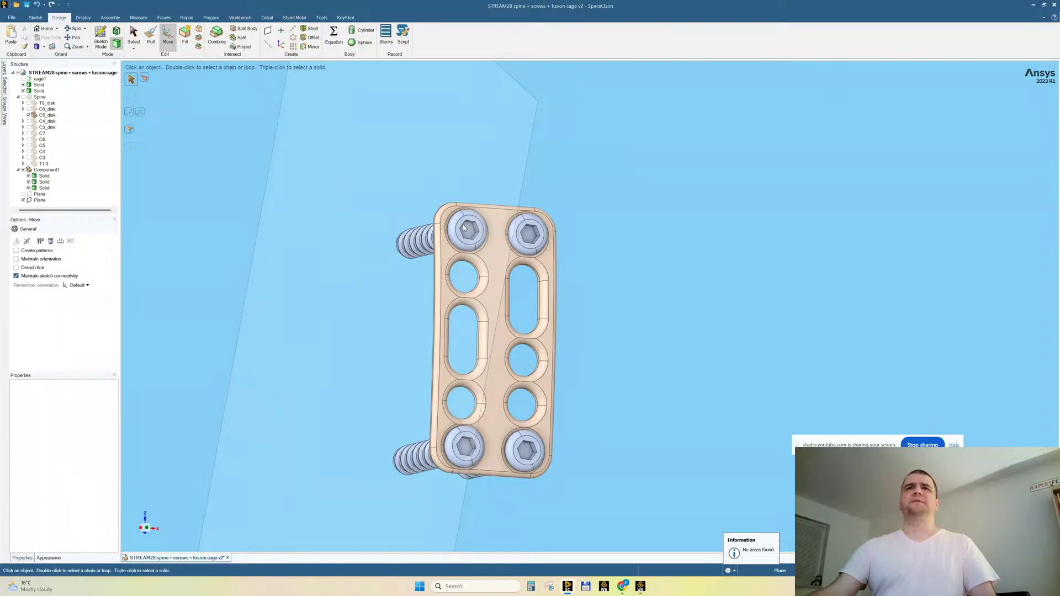
{"action": "left_click", "coordinate": [116, 35]}
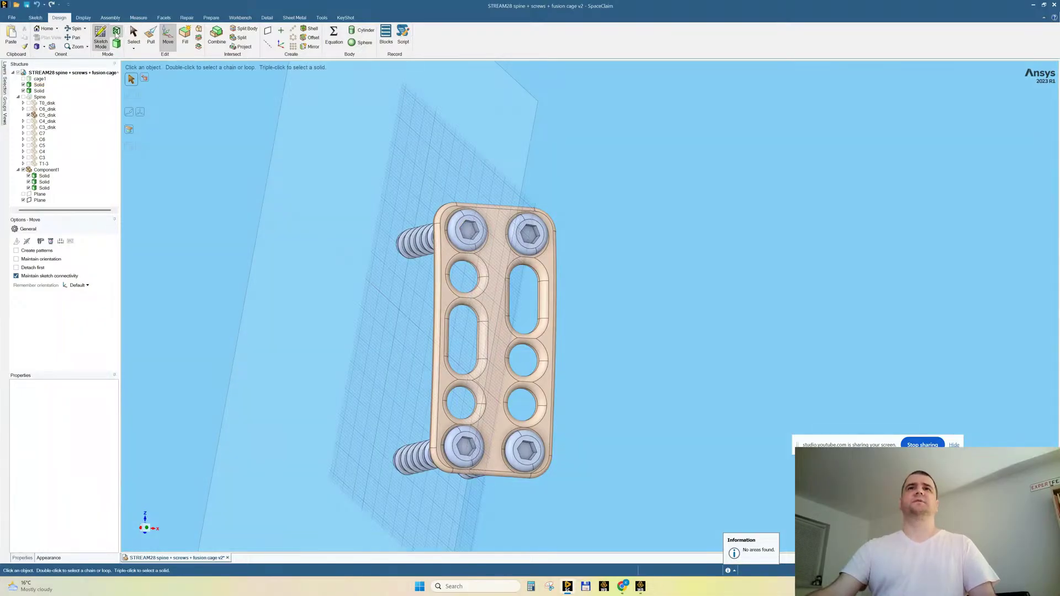
{"action": "key", "text": "d"}
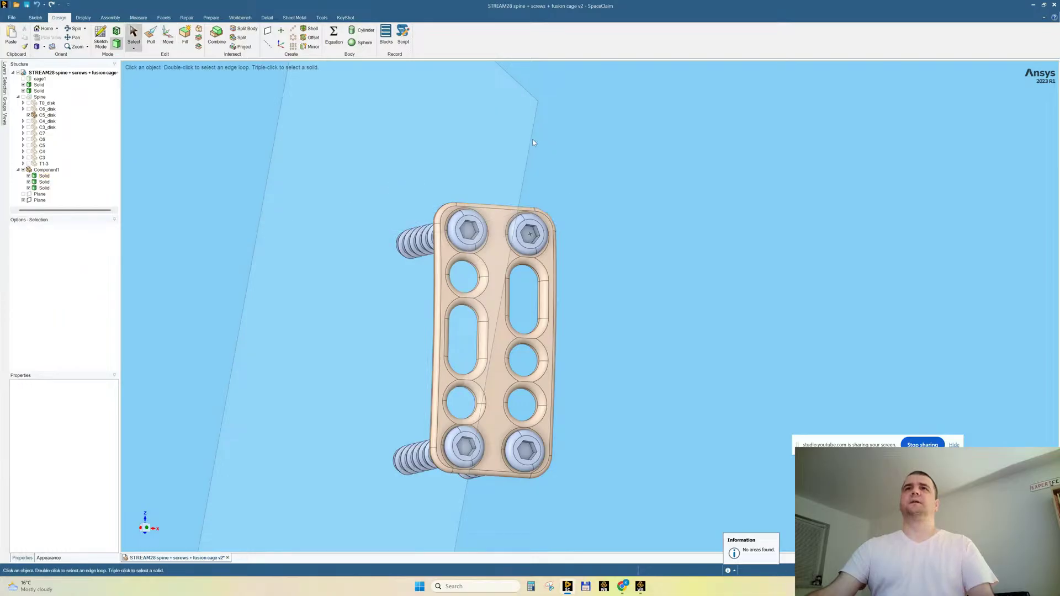
{"action": "left_click", "coordinate": [531, 142]}
{"action": "left_click", "coordinate": [116, 33]}
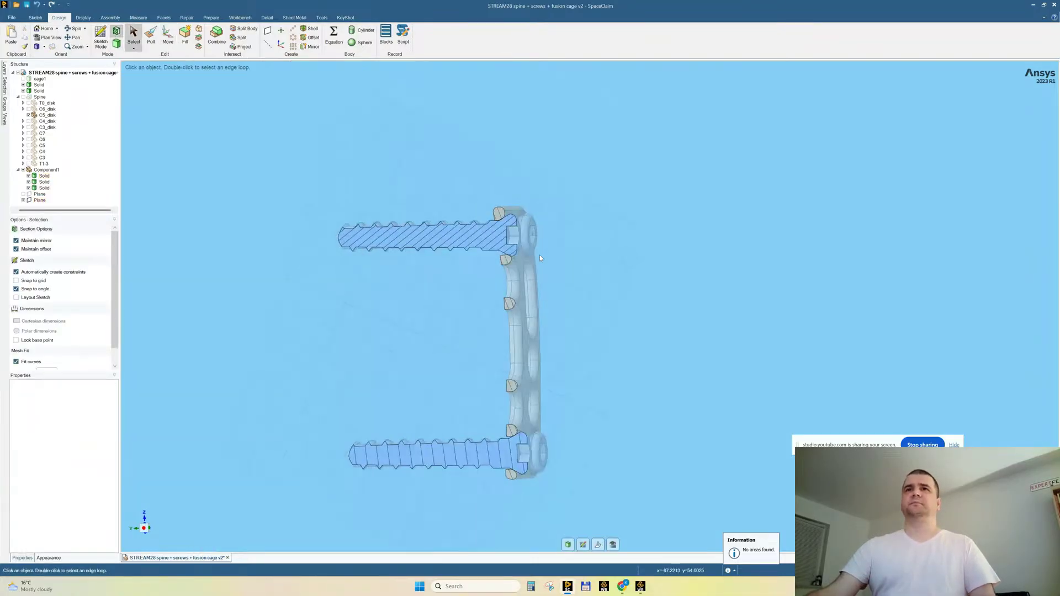
Inspect how the upper screw's head sits in its plate hole in the section, and return to the solid view.
{"action": "scroll", "coordinate": [515, 276], "scroll_direction": "up", "scroll_amount": 5}
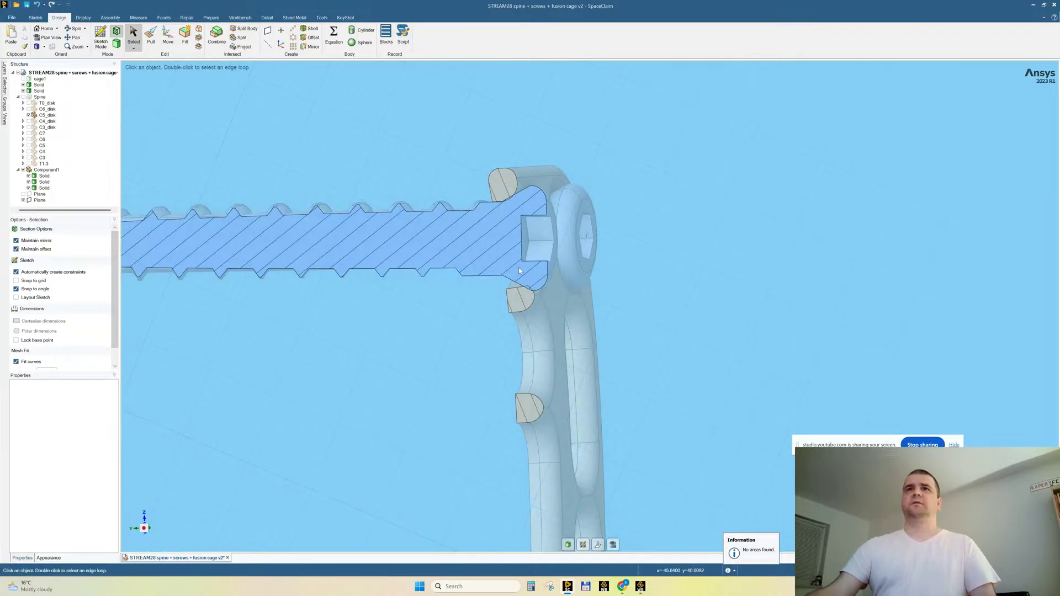
{"action": "middle_click_drag", "start_coordinate": [520, 279], "coordinate": [511, 220]}
{"action": "scroll", "coordinate": [511, 224], "scroll_direction": "up", "scroll_amount": 3}
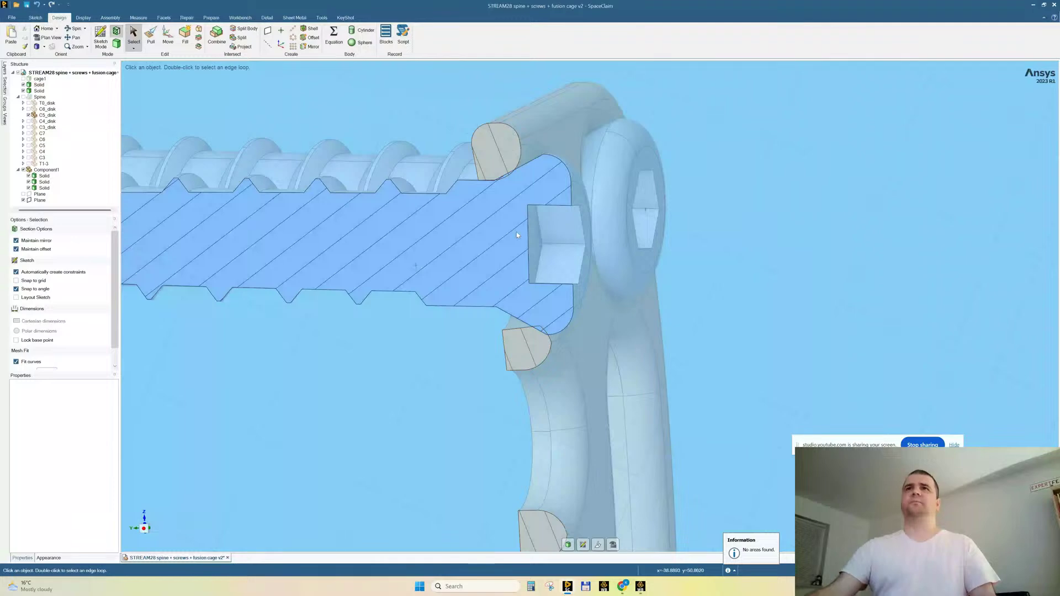
{"action": "scroll", "coordinate": [506, 234], "scroll_direction": "down", "scroll_amount": 4}
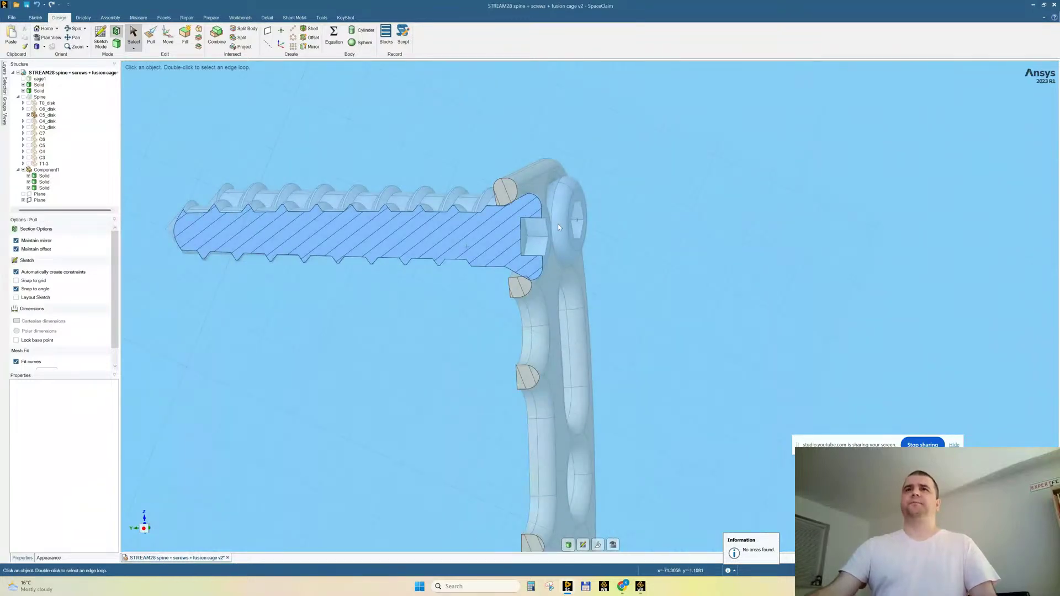
{"action": "key", "text": "d"}
Select both upper screws for moving and anchor the Move handle on the face along the plate's upper end.
{"action": "middle_click_drag", "start_coordinate": [646, 228], "coordinate": [694, 252]}
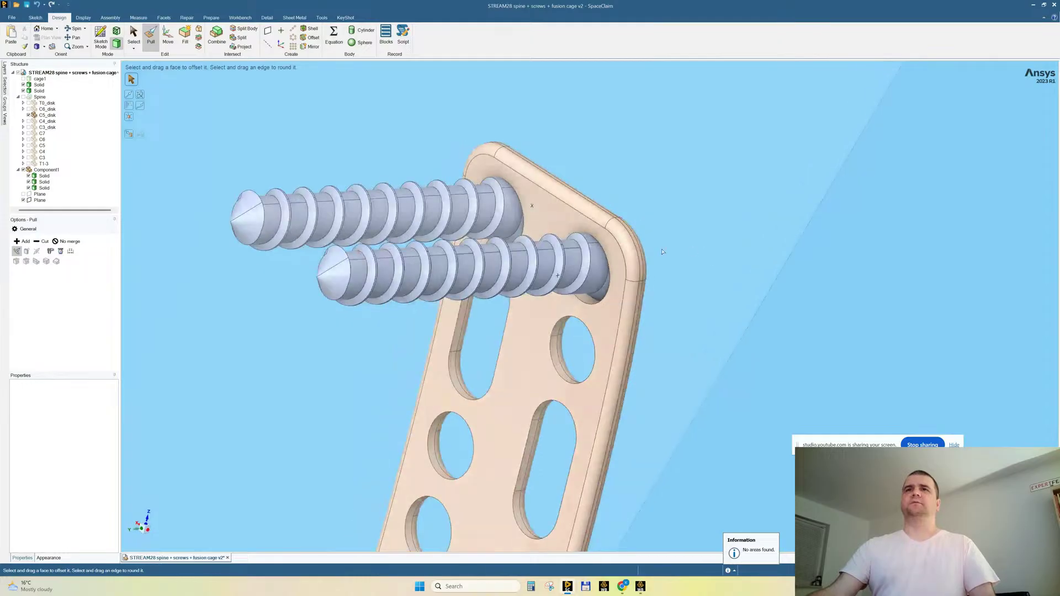
{"action": "left_click", "coordinate": [514, 212]}
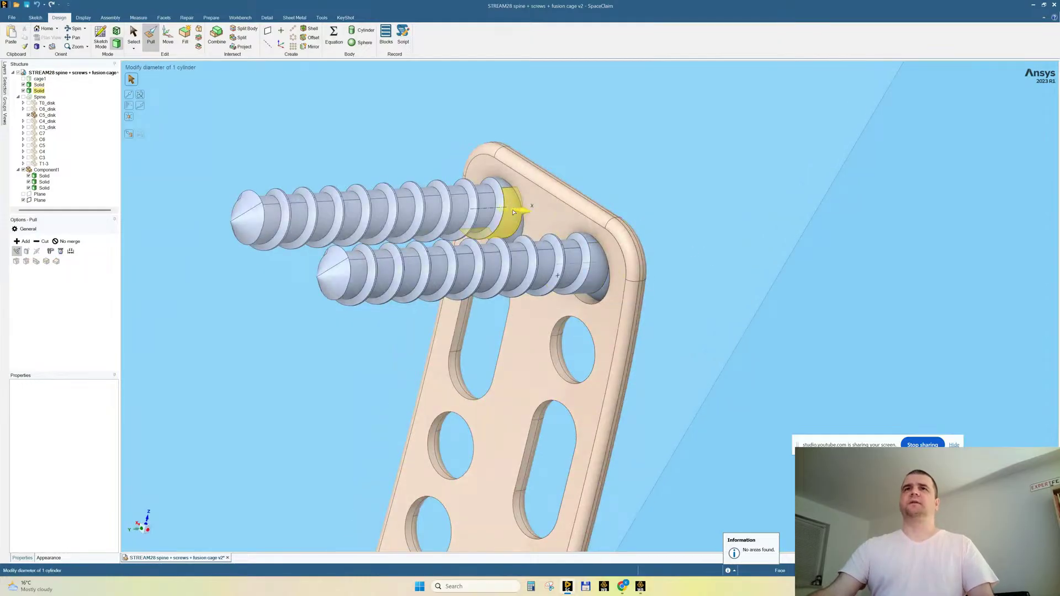
{"action": "triple_click", "coordinate": [513, 212]}
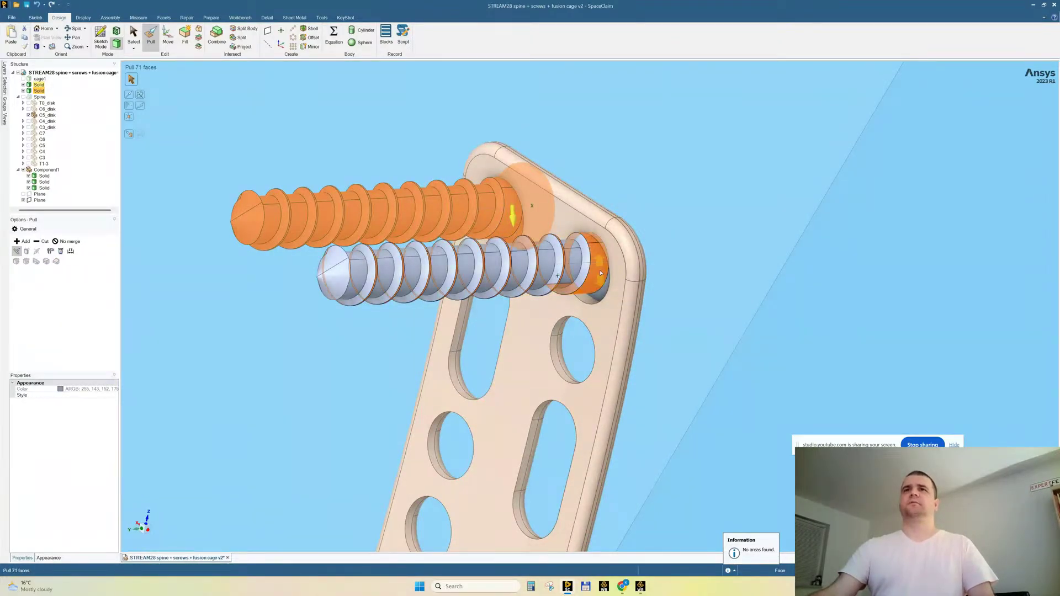
{"action": "triple_click", "coordinate": [565, 261], "text": "ctrl"}
{"action": "left_click", "coordinate": [165, 35]}
{"action": "middle_click_drag", "start_coordinate": [342, 306], "coordinate": [346, 284]}
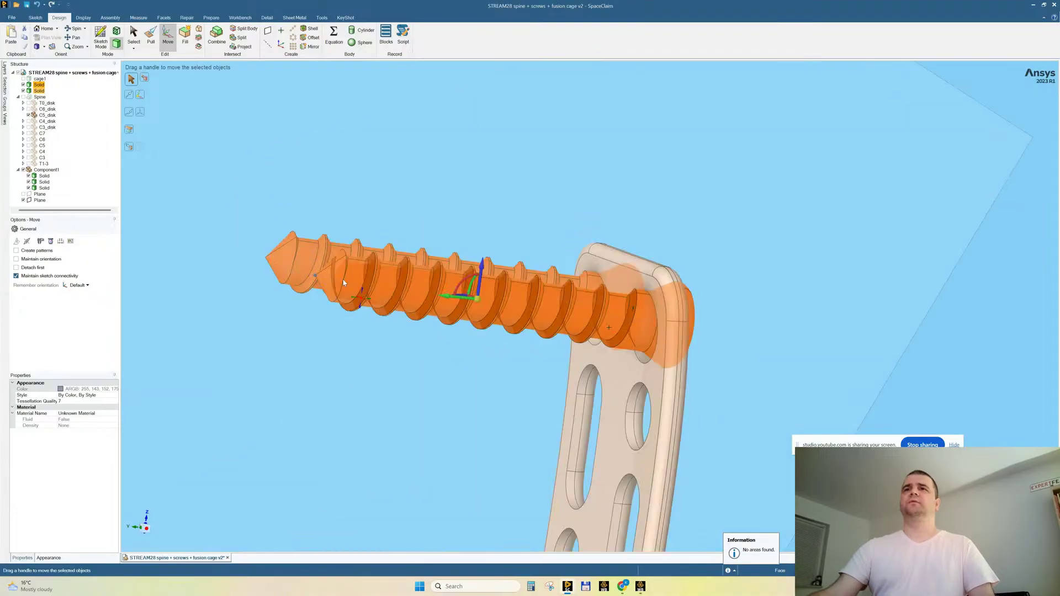
{"action": "scroll", "coordinate": [405, 270], "scroll_direction": "down", "scroll_amount": 1}
{"action": "scroll", "coordinate": [536, 304], "scroll_direction": "down", "scroll_amount": 1}
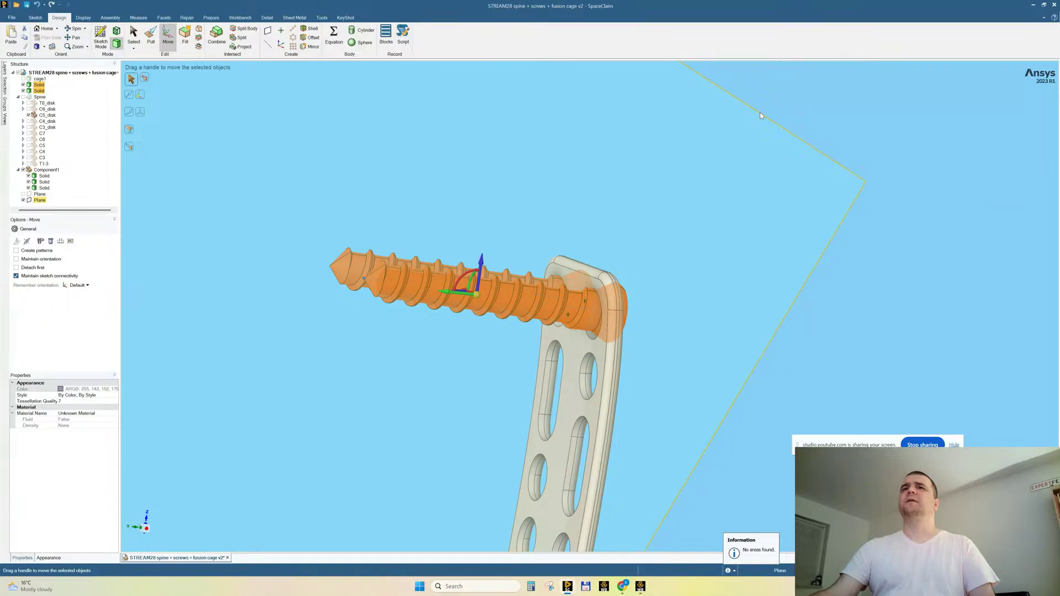
{"action": "mouse_move", "coordinate": [464, 326]}
{"action": "middle_mouse_down"}
{"action": "mouse_move", "coordinate": [458, 333]}
{"action": "mouse_move", "coordinate": [468, 285]}
{"action": "middle_mouse_up"}
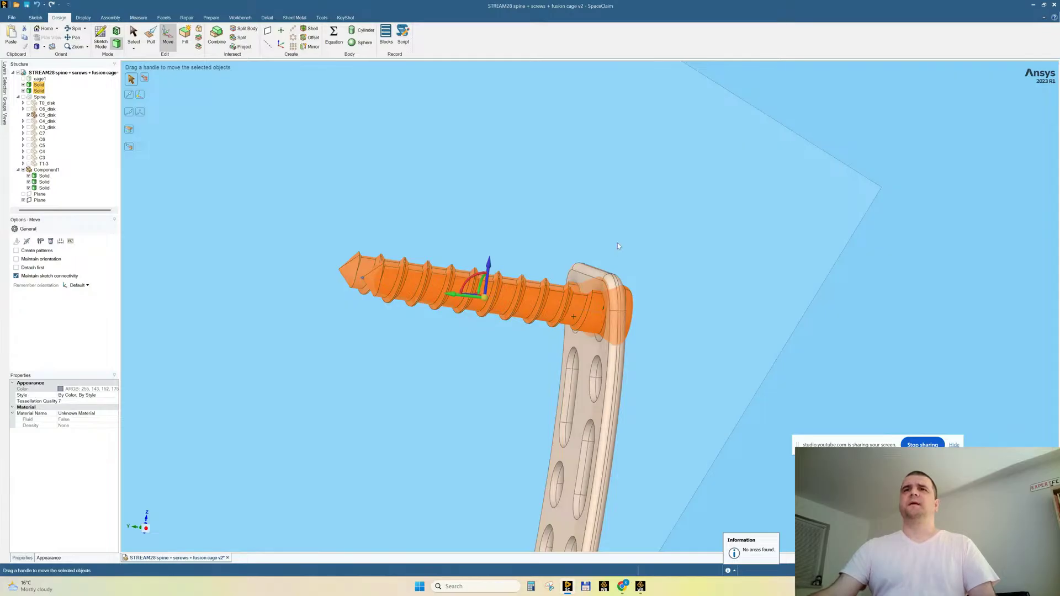
{"action": "middle_click_drag", "start_coordinate": [617, 243], "coordinate": [608, 246]}
{"action": "left_click", "coordinate": [141, 96]}
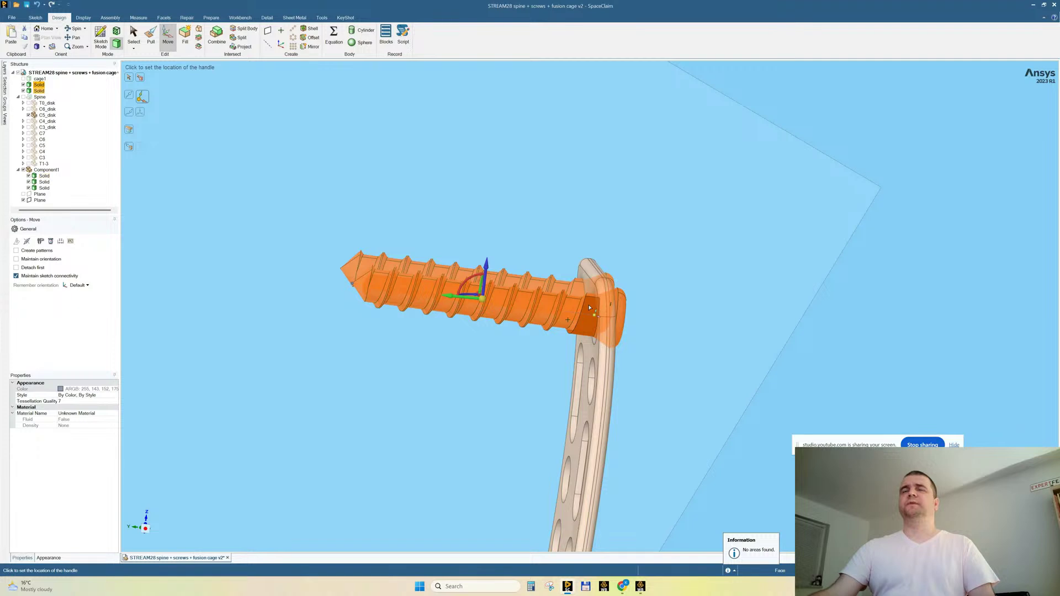
{"action": "middle_click_drag", "start_coordinate": [633, 298], "coordinate": [663, 307]}
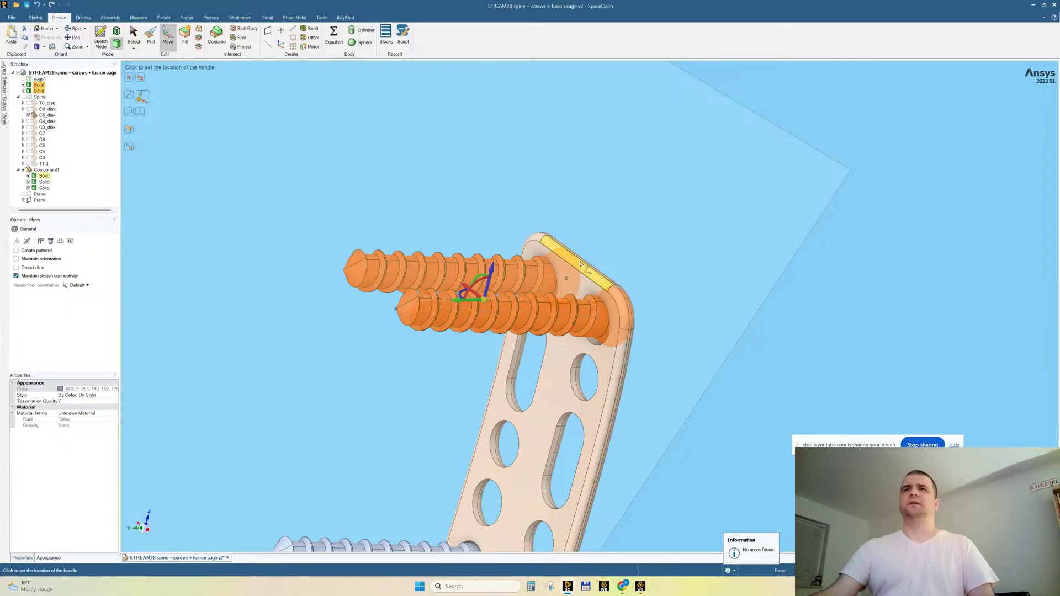
{"action": "scroll", "coordinate": [580, 264], "scroll_direction": "up", "scroll_amount": 5}
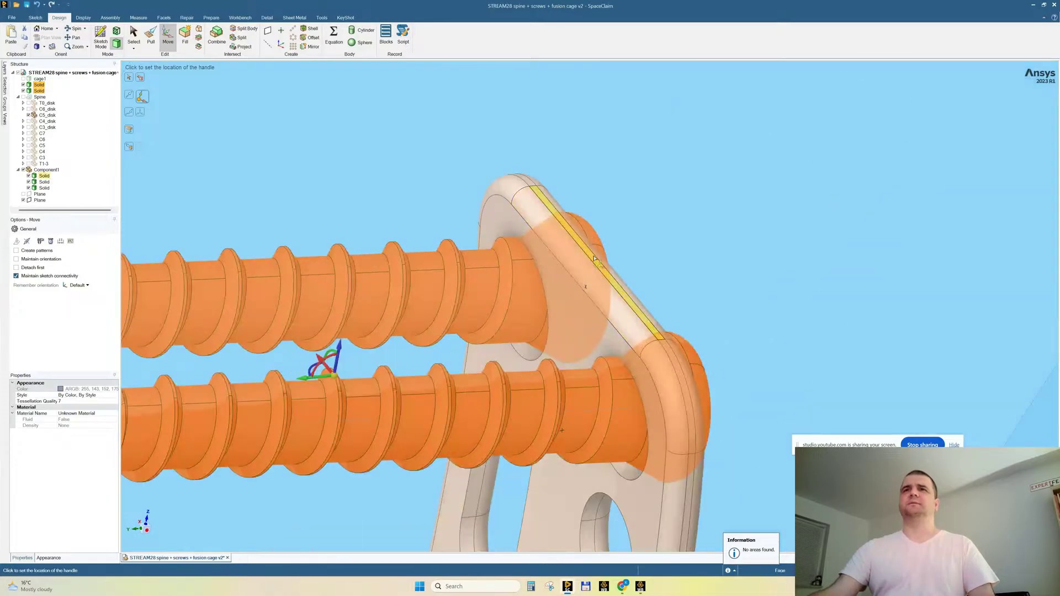
{"action": "left_click", "coordinate": [595, 258]}
{"action": "scroll", "coordinate": [595, 259], "scroll_direction": "down", "scroll_amount": 5}
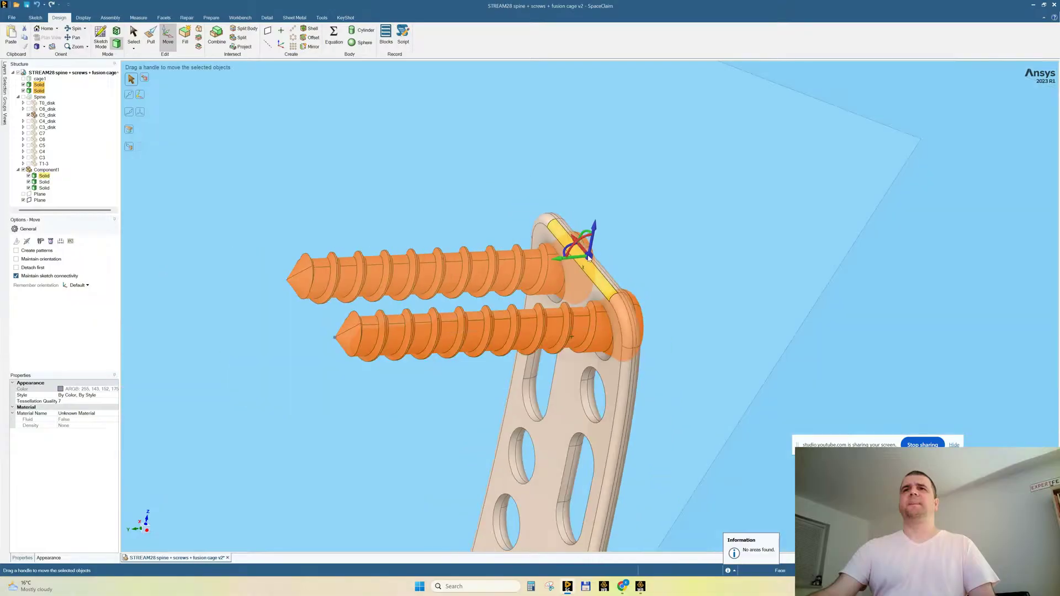
Rotate the two upper screws about the handle's axis across the plate to about 353°, tilting their tips downward.
{"action": "middle_click_drag", "start_coordinate": [609, 284], "coordinate": [619, 305]}
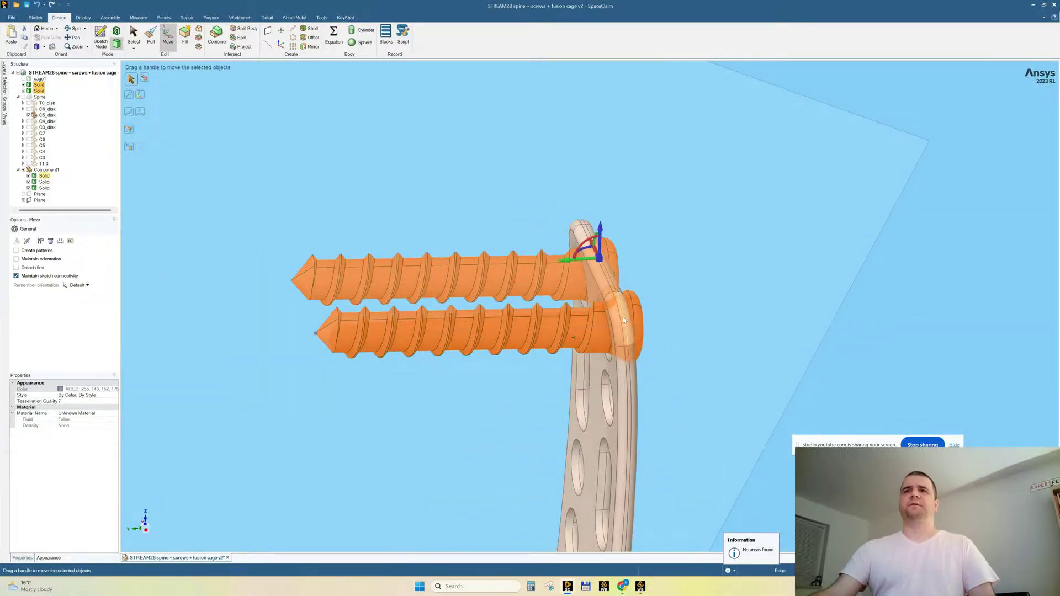
{"action": "scroll", "coordinate": [637, 340], "scroll_direction": "up", "scroll_amount": 4}
{"action": "scroll", "coordinate": [621, 331], "scroll_direction": "down", "scroll_amount": 5}
{"action": "middle_click_drag", "start_coordinate": [640, 335], "coordinate": [652, 308]}
{"action": "scroll", "coordinate": [644, 334], "scroll_direction": "up", "scroll_amount": 3}
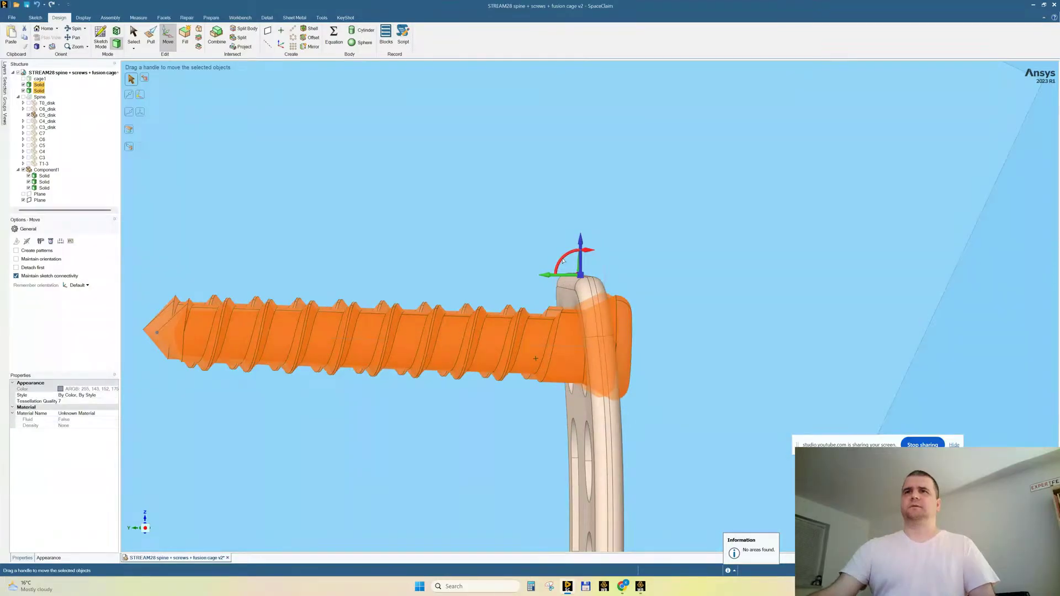
{"action": "left_click_drag", "start_coordinate": [562, 260], "coordinate": [562, 261]}
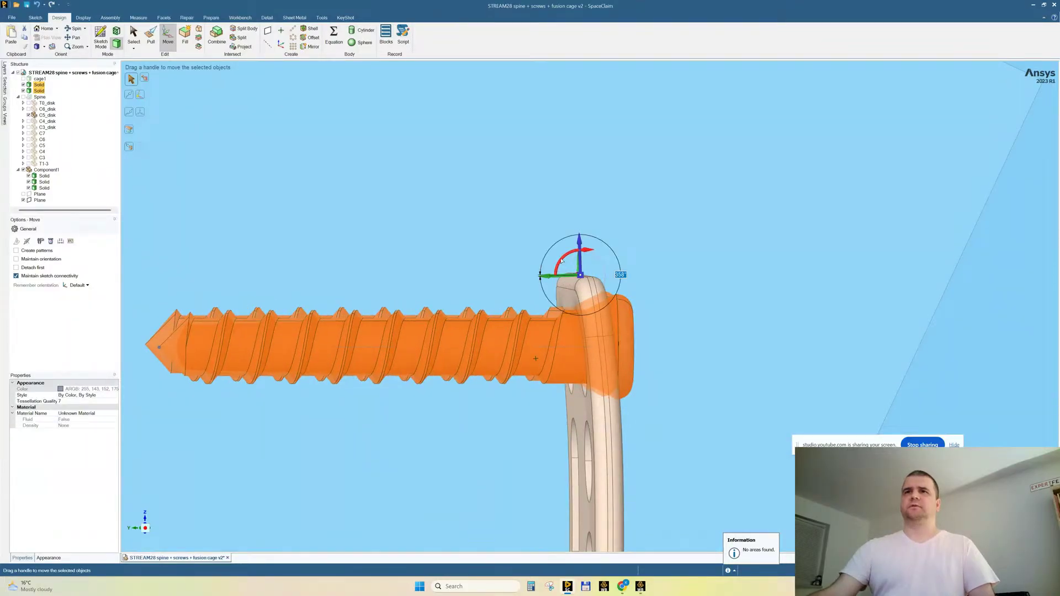
{"action": "left_click_drag", "start_coordinate": [562, 261], "coordinate": [561, 261]}
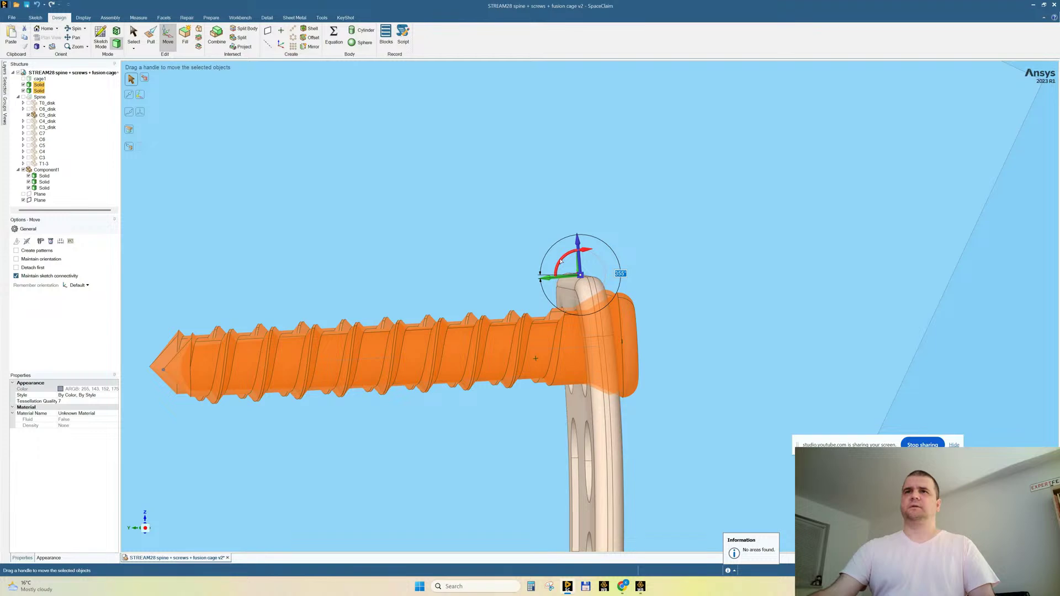
{"action": "left_click_drag", "start_coordinate": [561, 261], "coordinate": [561, 262]}
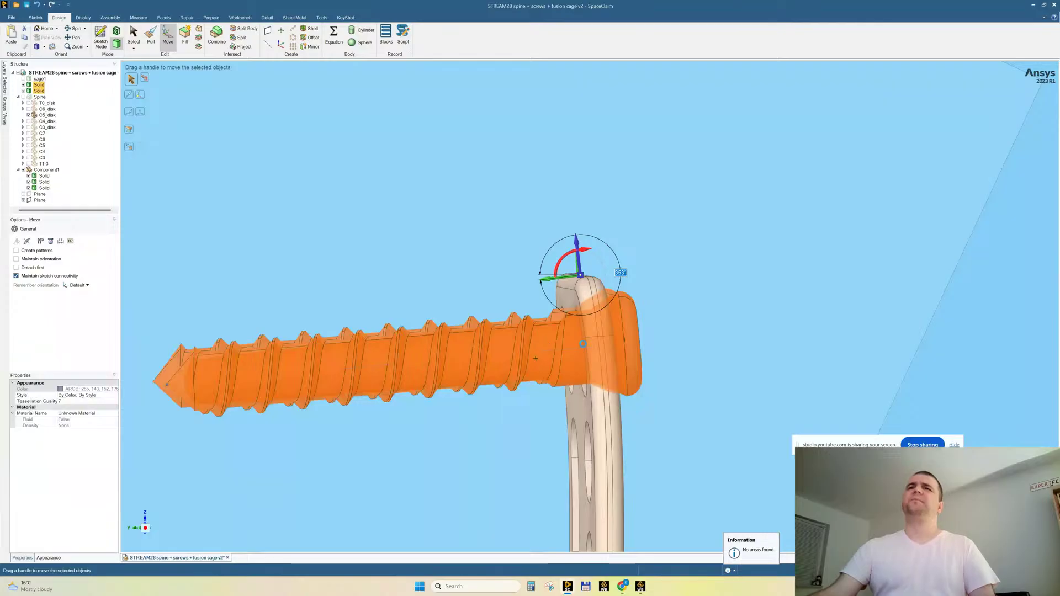
Shift the tilted upper screw pair by about 0.77 mm to reseat it in the plate holes.
{"action": "middle_click_drag", "start_coordinate": [566, 362], "coordinate": [595, 360]}
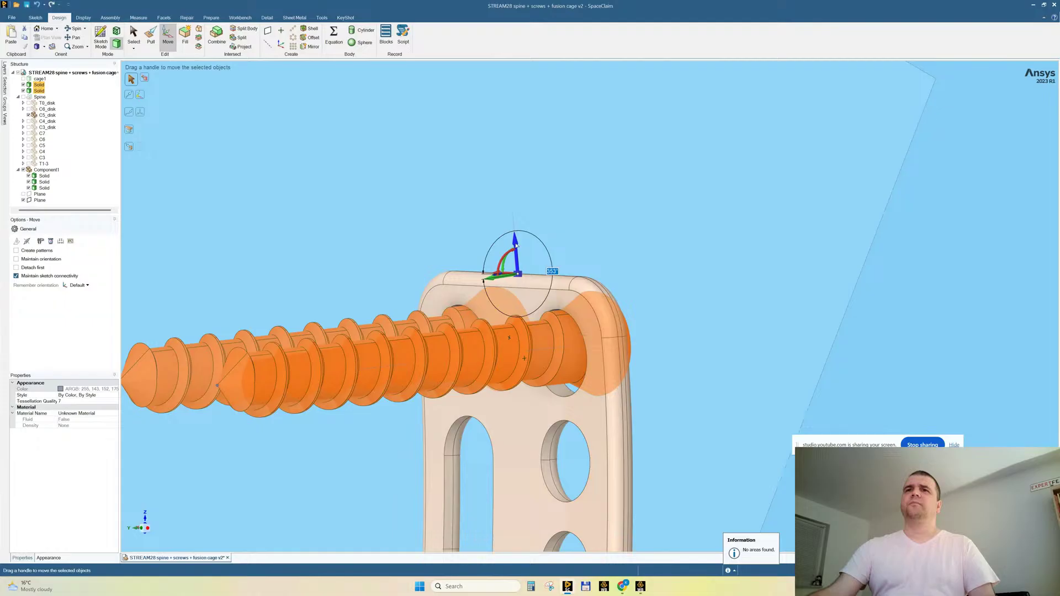
{"action": "left_click_drag", "start_coordinate": [516, 245], "coordinate": [516, 251]}
{"action": "middle_click_drag", "start_coordinate": [635, 282], "coordinate": [688, 274]}
{"action": "scroll", "coordinate": [688, 275], "scroll_direction": "down", "scroll_amount": 3}
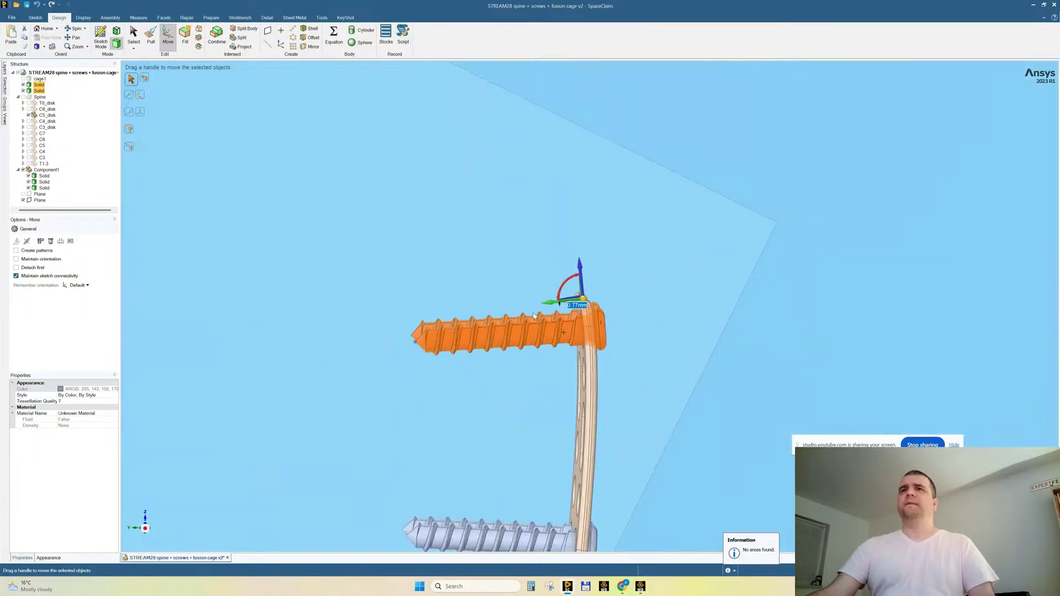
Section the assembly through the visible datum plane with the upper screws in their tilted position.
{"action": "left_click", "coordinate": [674, 173]}
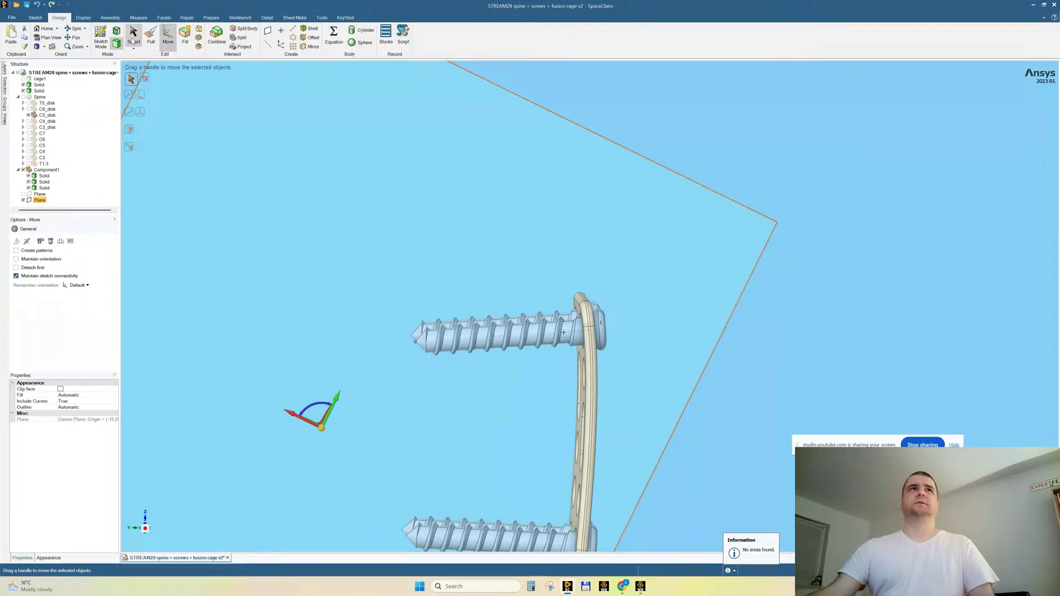
{"action": "left_click", "coordinate": [117, 31]}
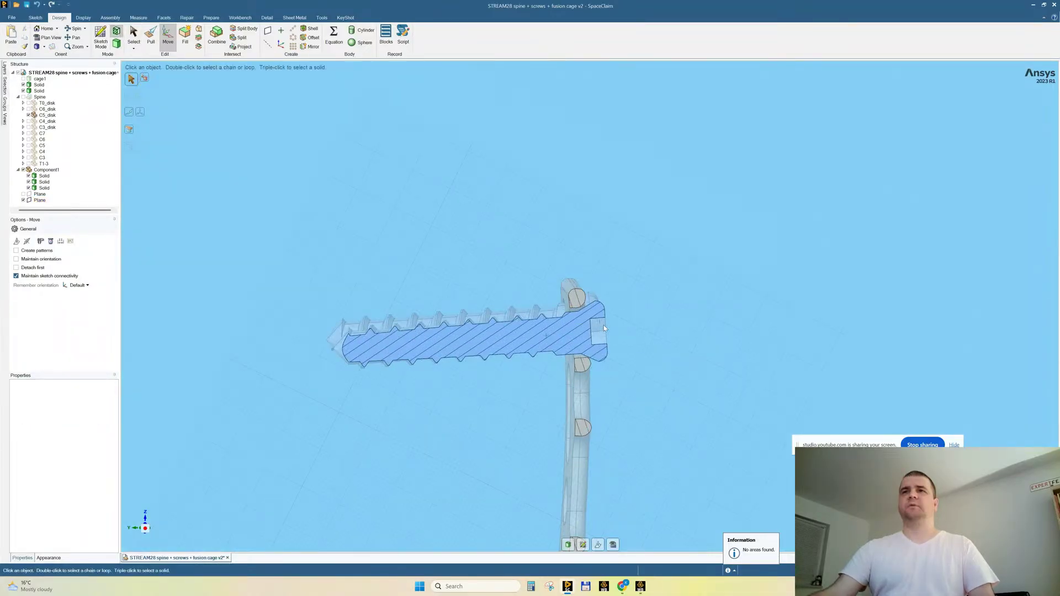
{"action": "scroll", "coordinate": [604, 326], "scroll_direction": "up", "scroll_amount": 2}
Compare both screw pairs in the section and shift the lower pair from Component1 about 0.6 mm along its axis toward the tips.
{"action": "left_click", "coordinate": [47, 183]}
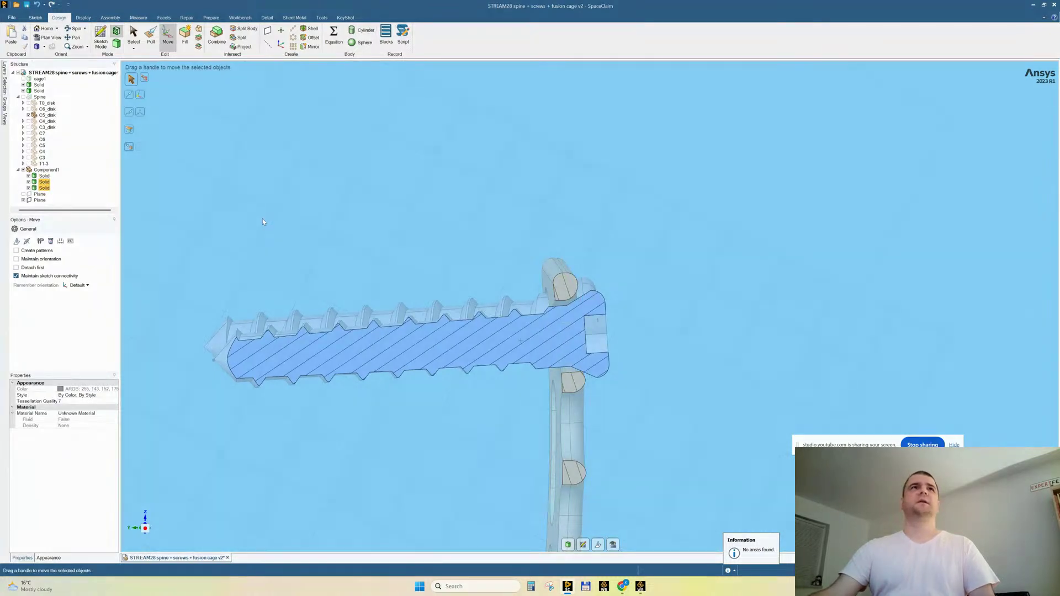
{"action": "scroll", "coordinate": [540, 254], "scroll_direction": "down", "scroll_amount": 3}
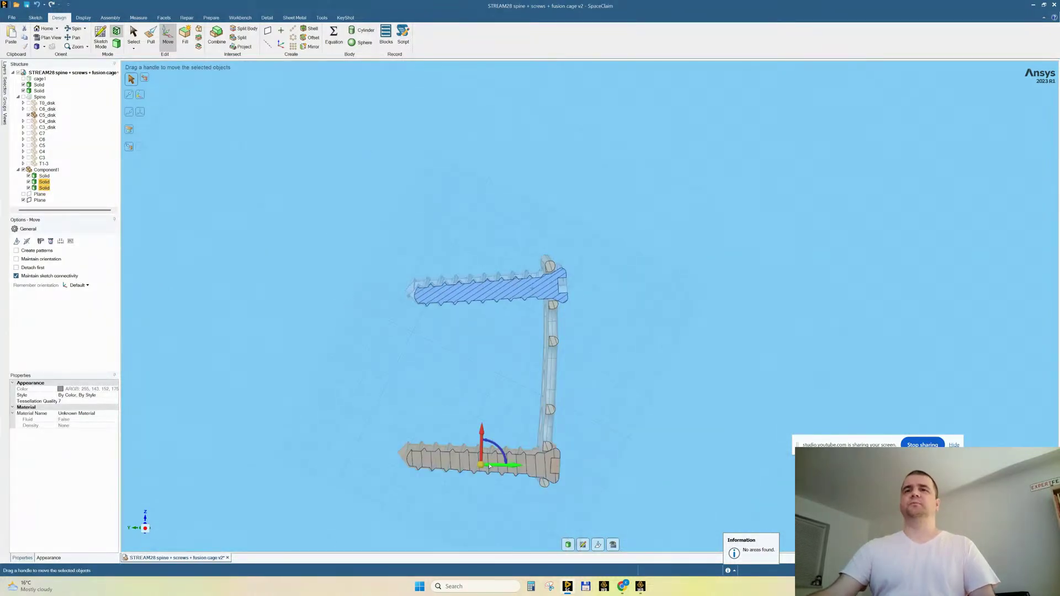
{"action": "scroll", "coordinate": [489, 465], "scroll_direction": "up", "scroll_amount": 2}
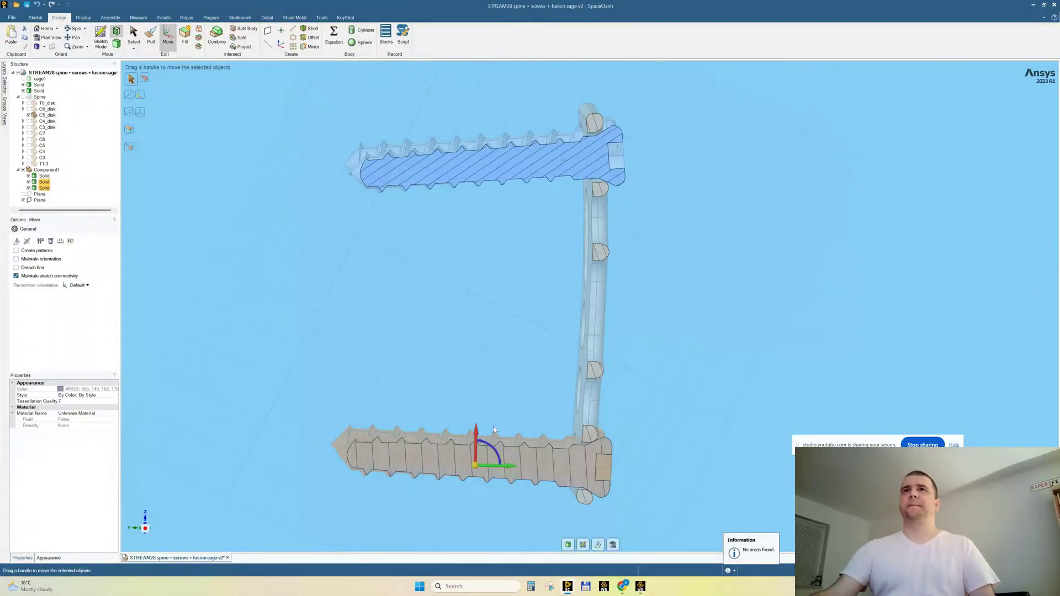
{"action": "scroll", "coordinate": [611, 115], "scroll_direction": "up", "scroll_amount": 2}
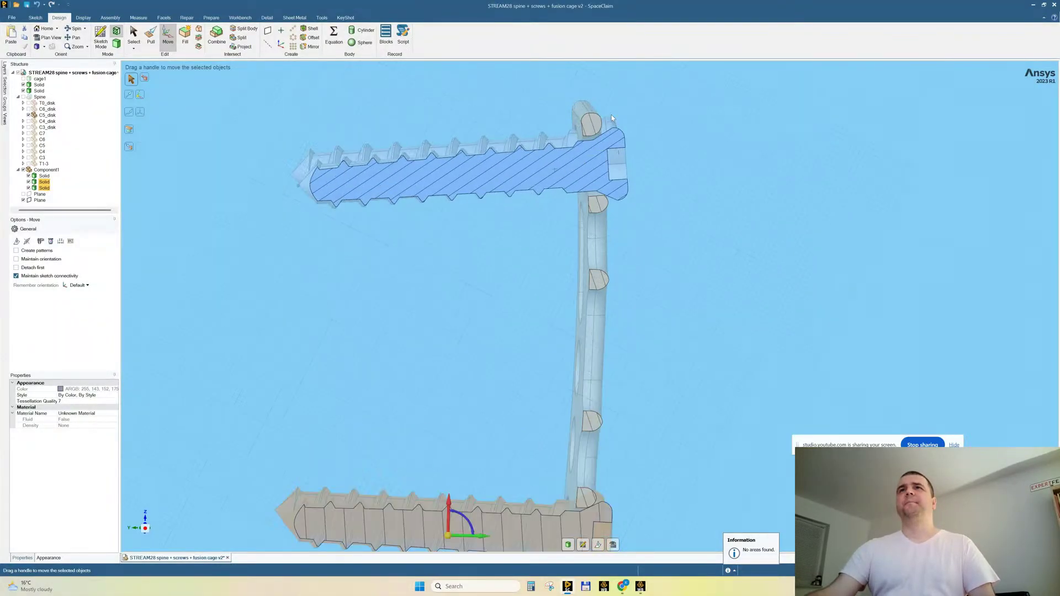
{"action": "scroll", "coordinate": [611, 115], "scroll_direction": "up", "scroll_amount": 4}
{"action": "mouse_move", "coordinate": [598, 261]}
{"action": "middle_mouse_down"}
{"action": "mouse_move", "coordinate": [651, 244]}
{"action": "mouse_move", "coordinate": [607, 258]}
{"action": "middle_mouse_up"}
{"action": "middle_click_drag", "start_coordinate": [602, 322], "coordinate": [607, 299]}
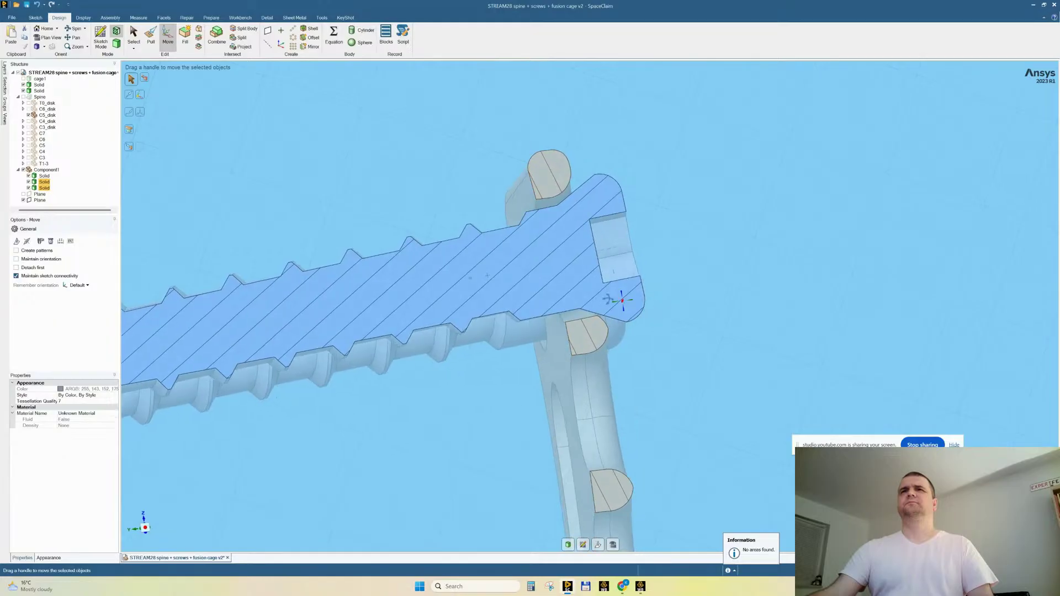
{"action": "scroll", "coordinate": [560, 280], "scroll_direction": "down", "scroll_amount": 5}
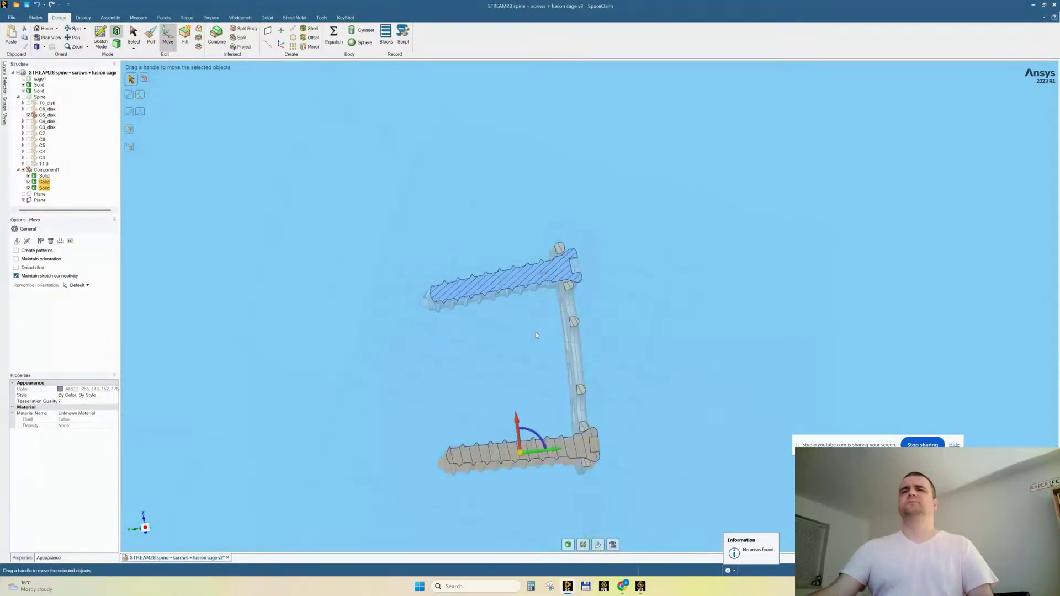
{"action": "scroll", "coordinate": [542, 310], "scroll_direction": "up", "scroll_amount": 2}
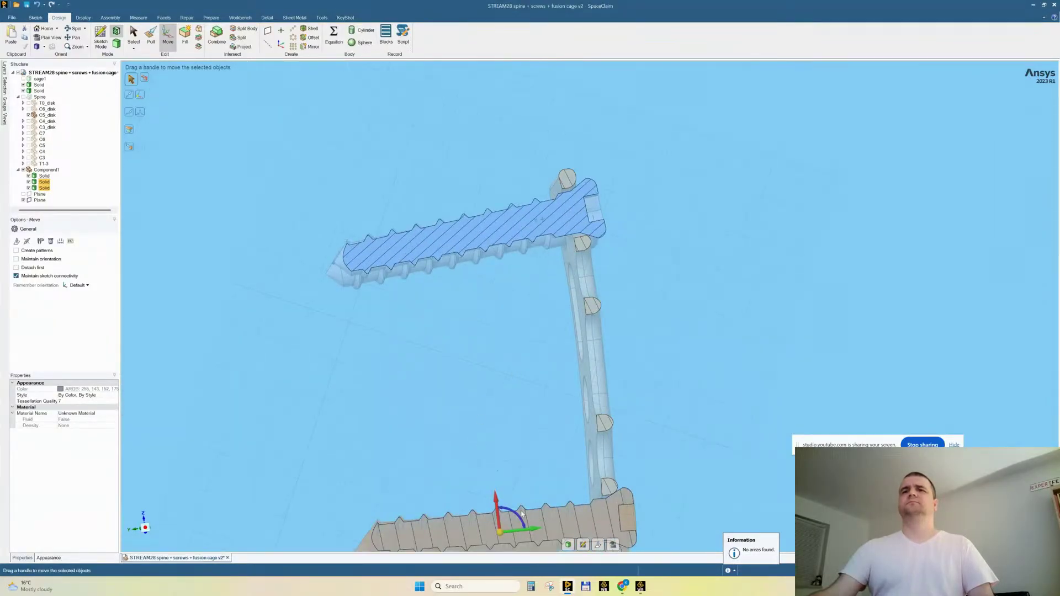
{"action": "left_click_drag", "start_coordinate": [529, 531], "coordinate": [527, 533]}
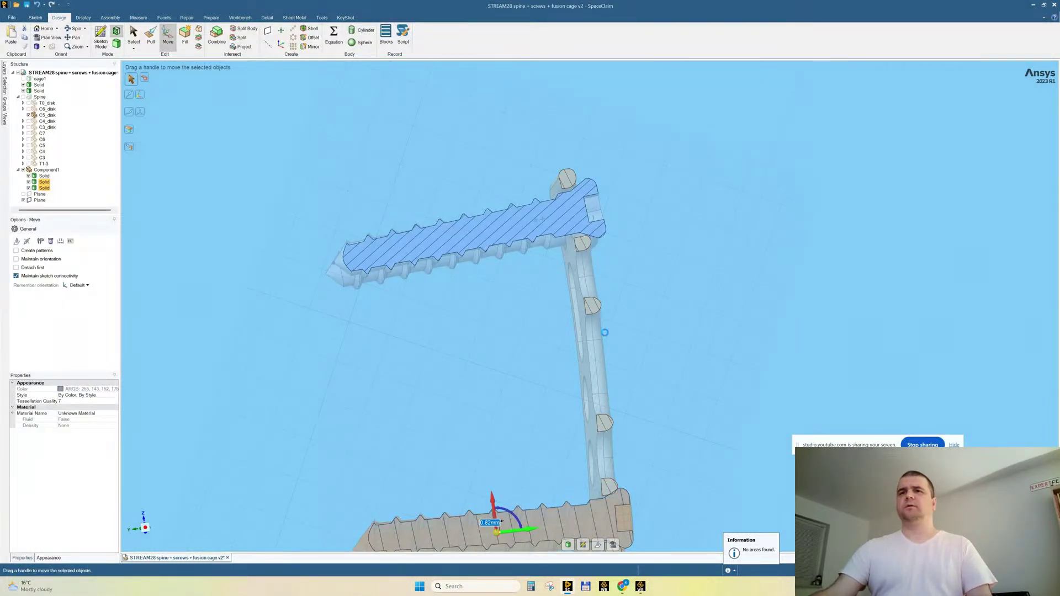
Select both upper screw solids in the structure tree for moving within the section view.
{"action": "left_click", "coordinate": [44, 91]}
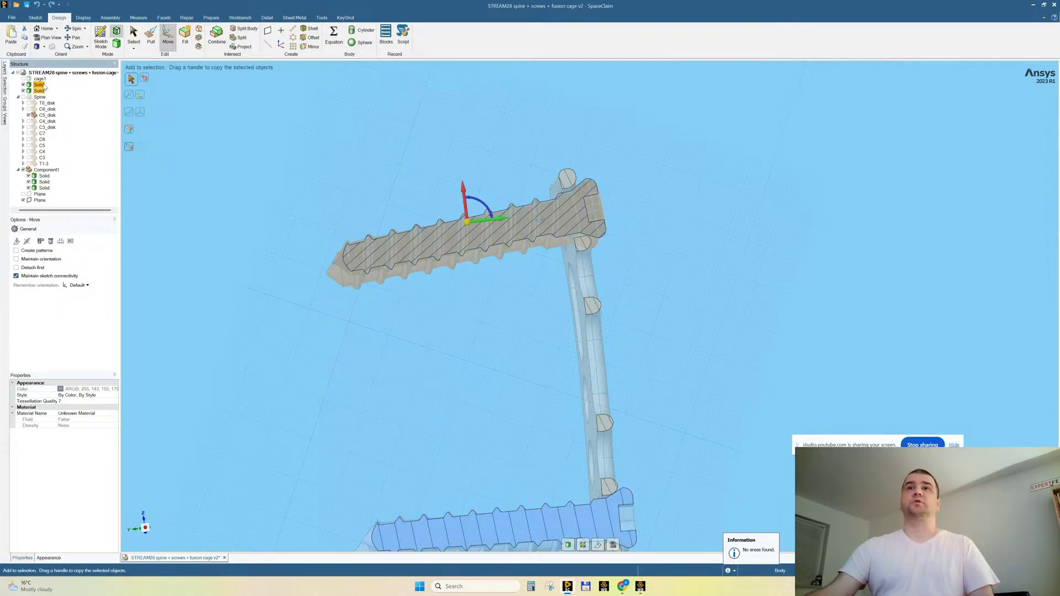
{"action": "left_click", "coordinate": [40, 85], "text": "ctrl"}
{"action": "scroll", "coordinate": [489, 171], "scroll_direction": "up", "scroll_amount": 3}
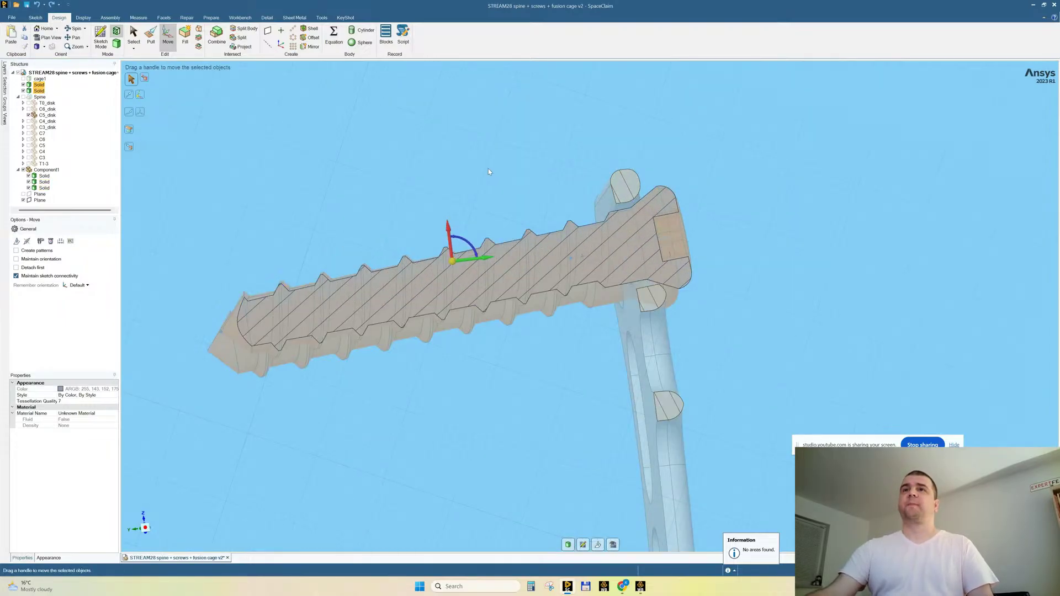
{"action": "scroll", "coordinate": [488, 171], "scroll_direction": "up", "scroll_amount": 3}
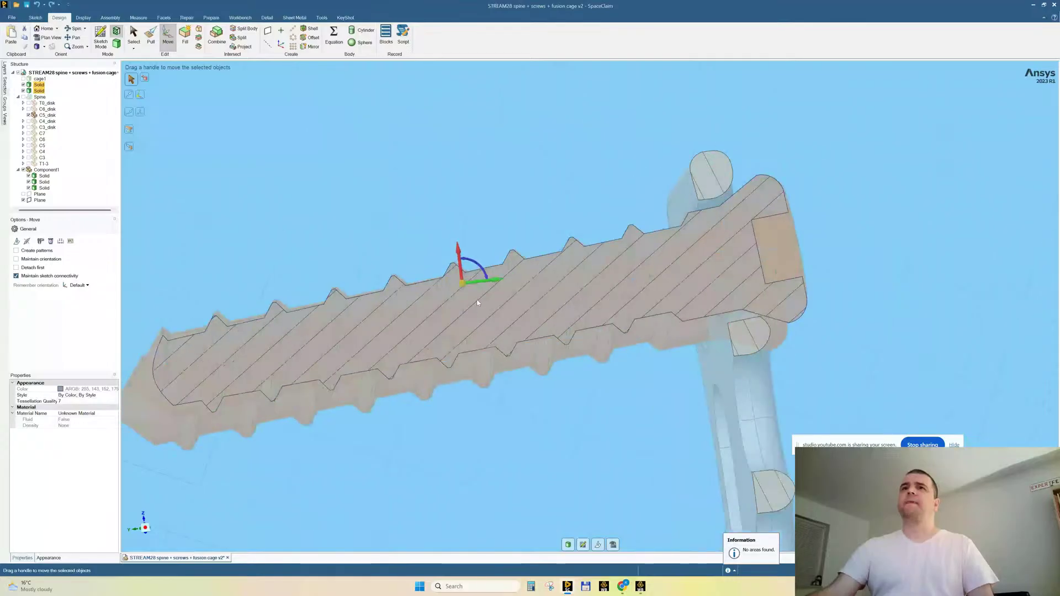
In the section view, shift the two selected screws deeper into the plate along their axis and 0.18 mm crosswise.
{"action": "left_click_drag", "start_coordinate": [494, 283], "coordinate": [465, 251]}
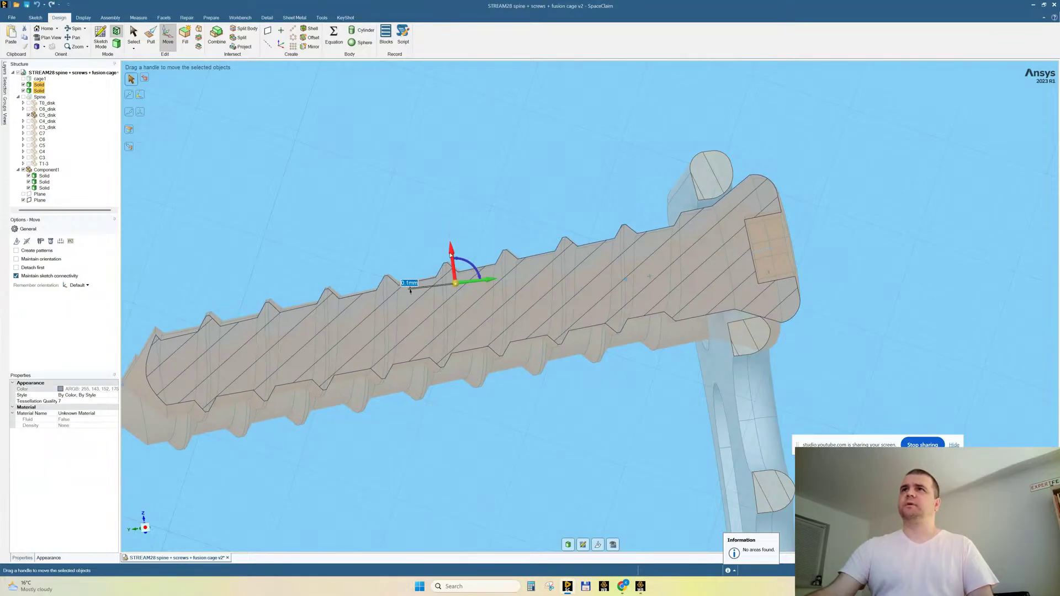
{"action": "type", "text": "8"}
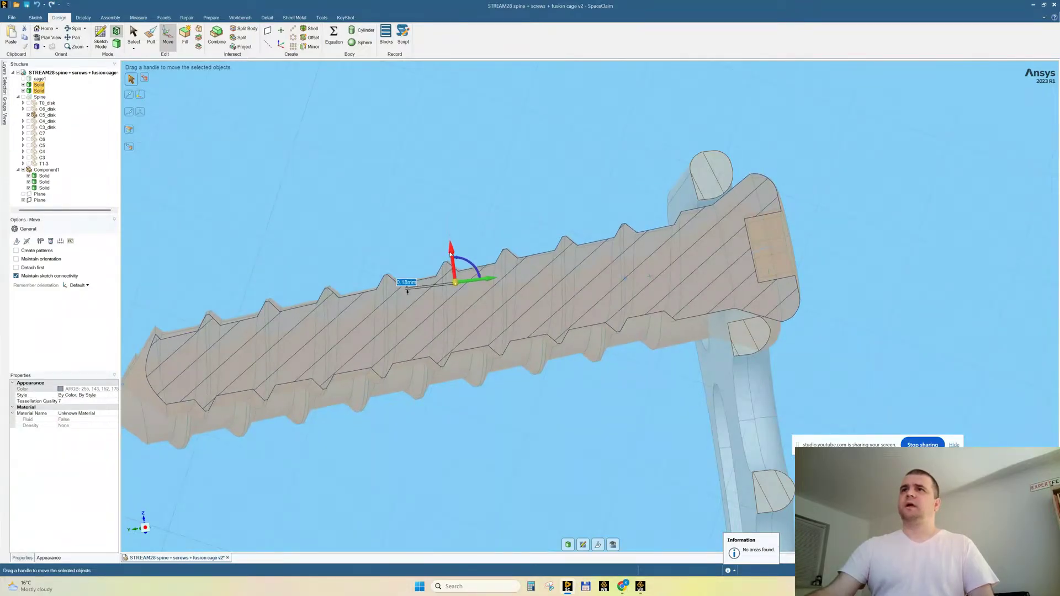
{"action": "middle_click_drag", "start_coordinate": [557, 395], "coordinate": [585, 392]}
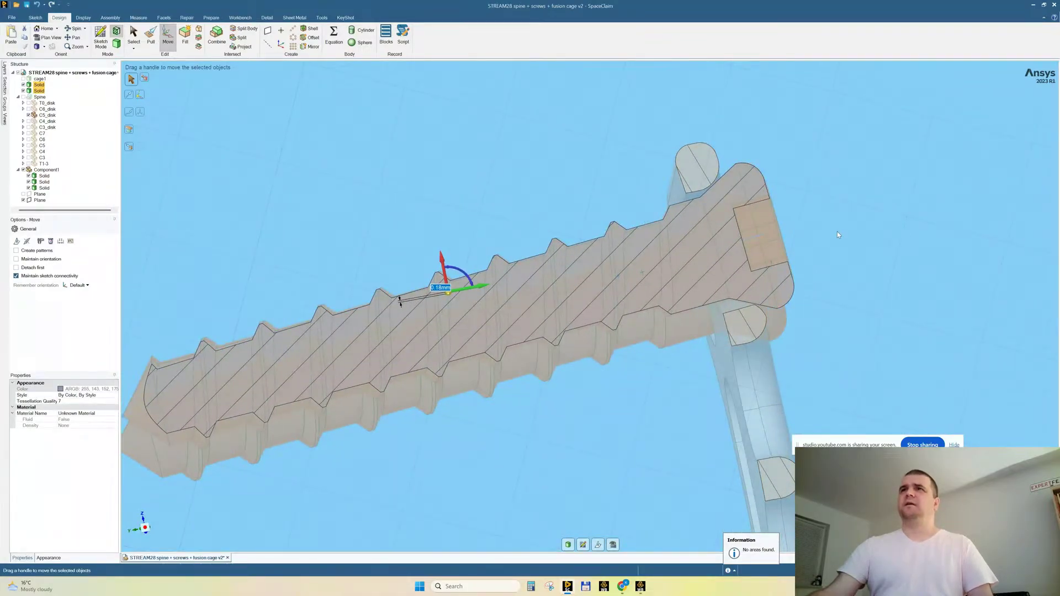
{"action": "scroll", "coordinate": [837, 235], "scroll_direction": "up", "scroll_amount": 2}
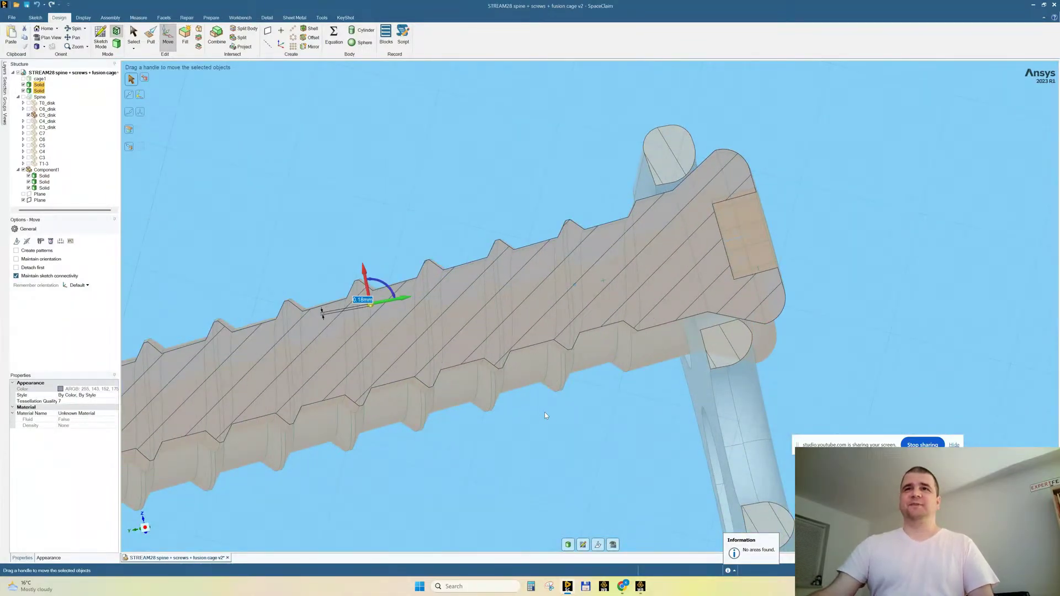
{"action": "scroll", "coordinate": [516, 393], "scroll_direction": "down", "scroll_amount": 1}
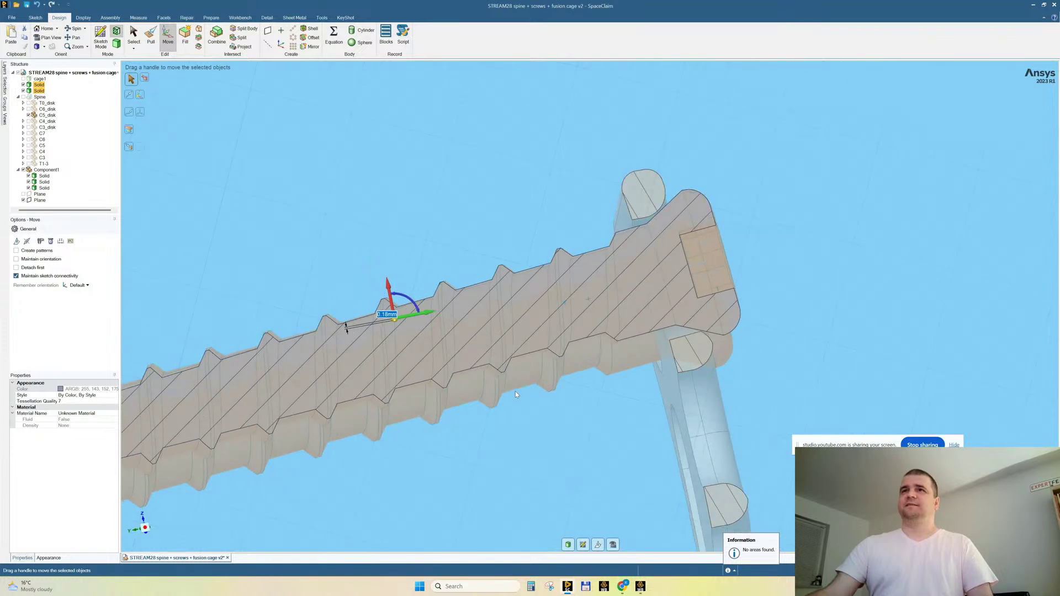
{"action": "mouse_move", "coordinate": [621, 586]}
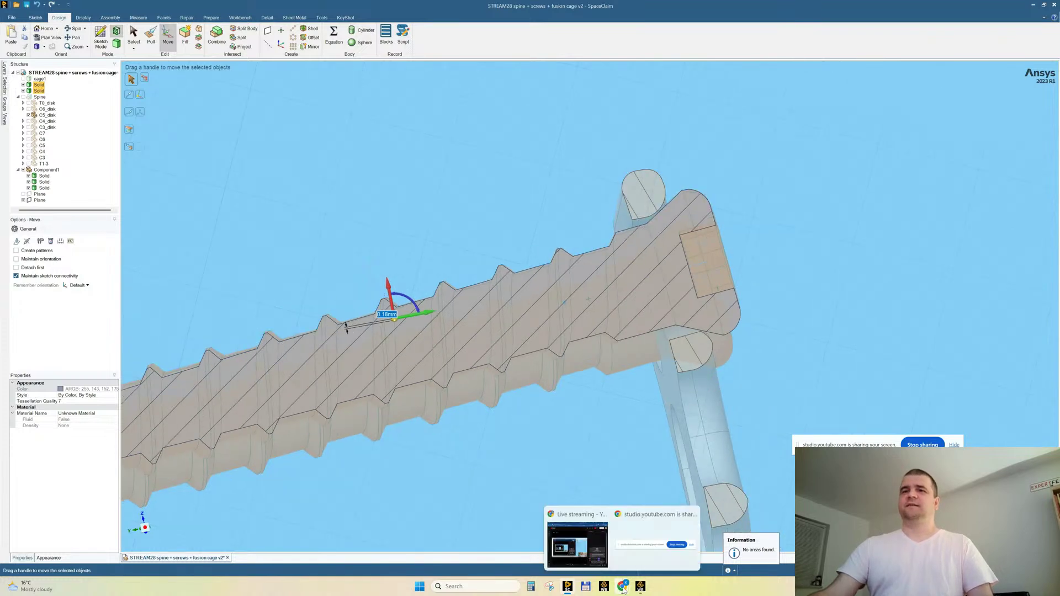
{"action": "left_click", "coordinate": [577, 543]}
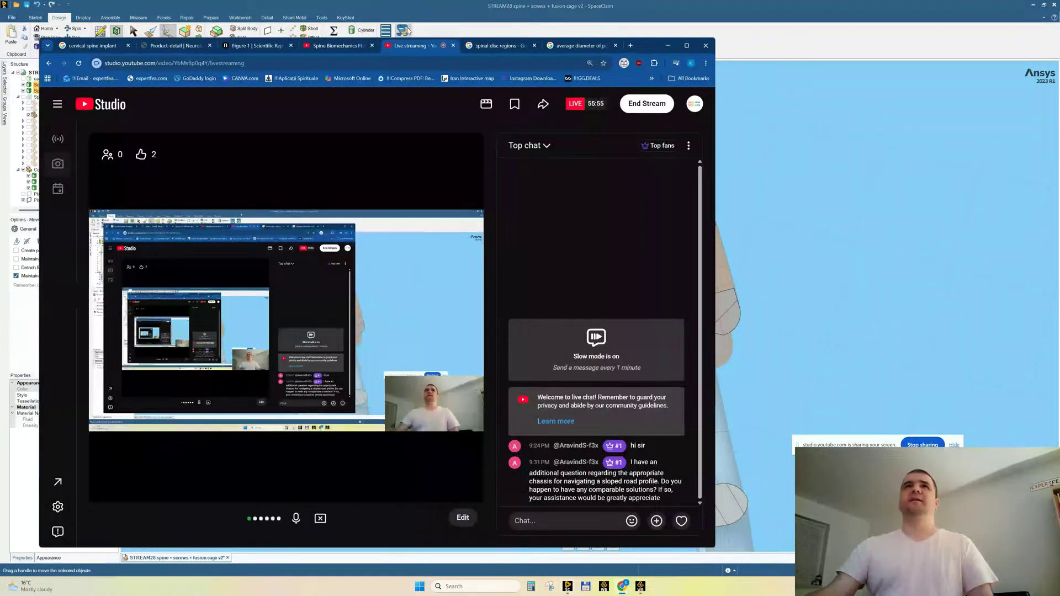
{"action": "left_click", "coordinate": [630, 45]}
{"action": "mouse_move", "coordinate": [684, 48]}
{"action": "type", "text": "there a"}
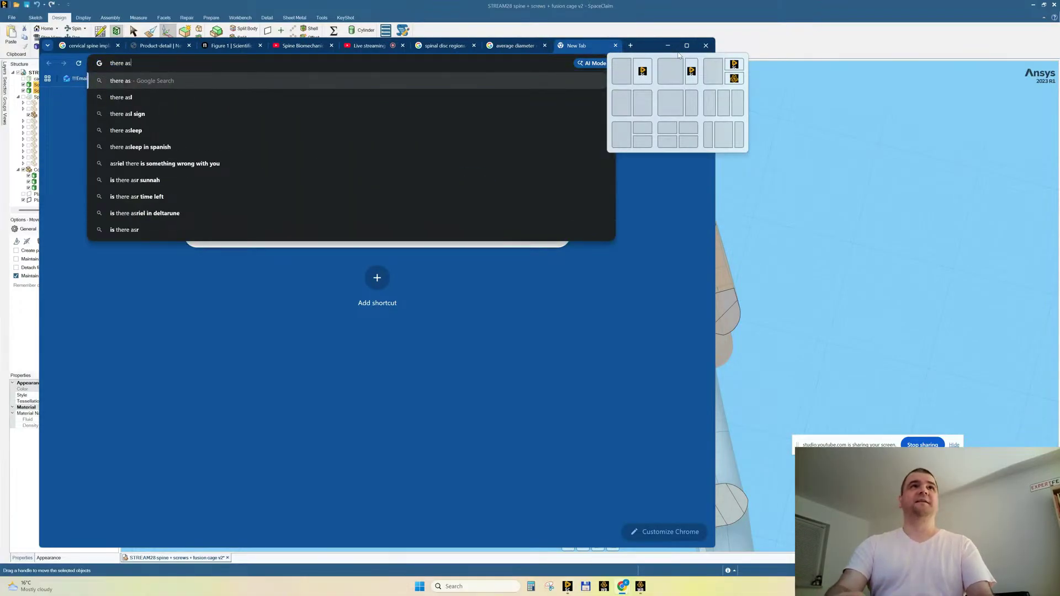
{"action": "type", "text": "re no"}
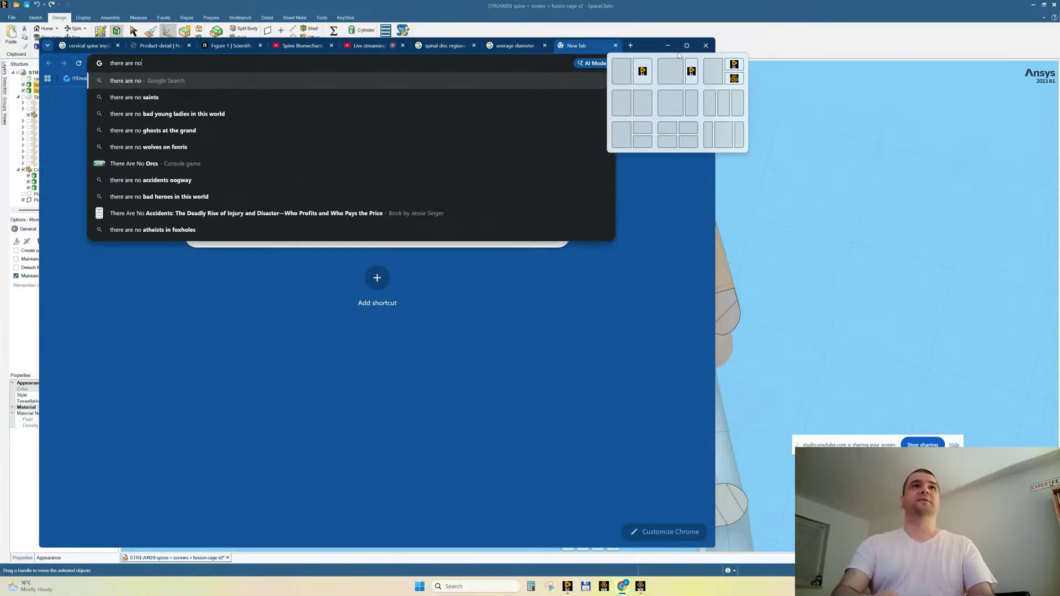
{"action": "type", "text": " accide"}
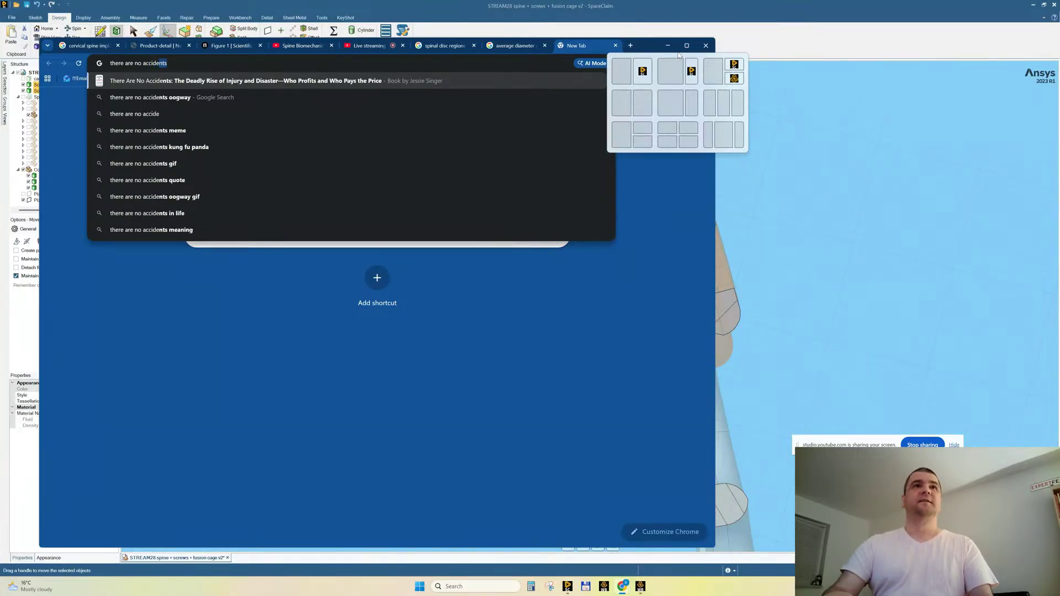
{"action": "type", "text": "nts"}
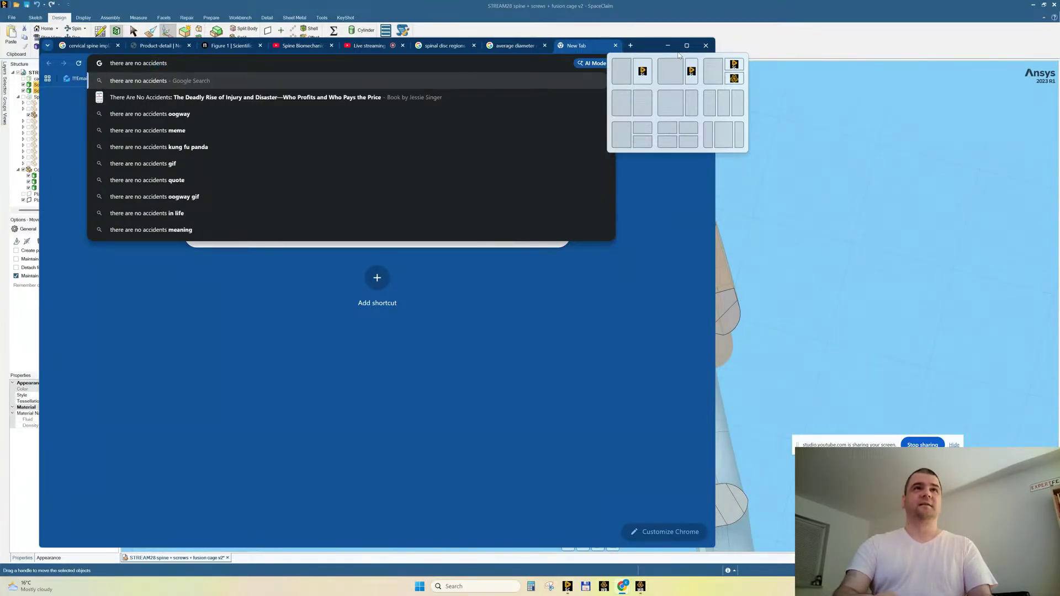
{"action": "type", "text": " only"}
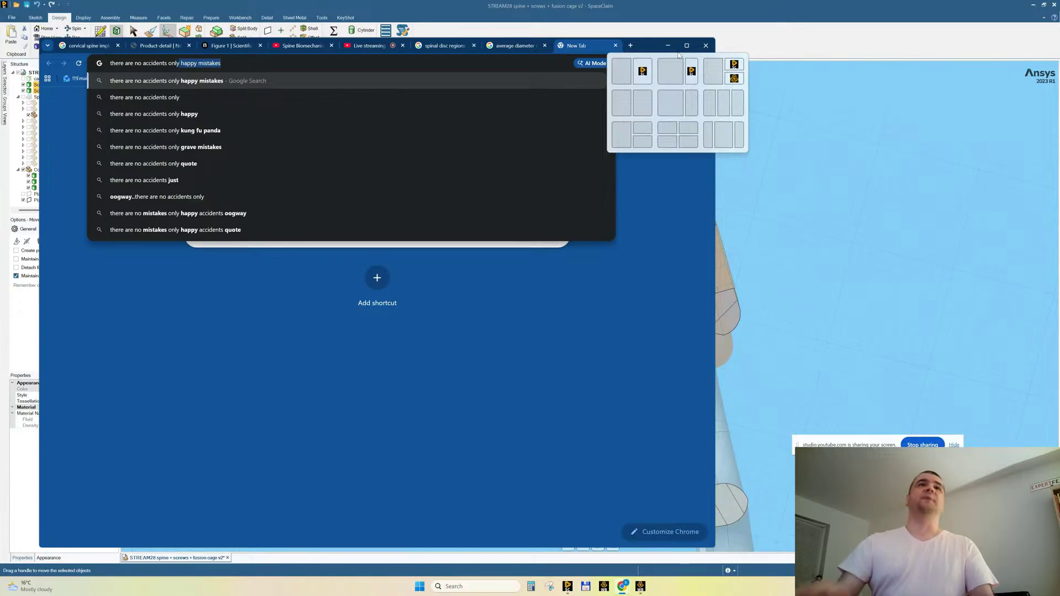
{"action": "left_click", "coordinate": [616, 45]}
{"action": "left_click", "coordinate": [667, 46]}
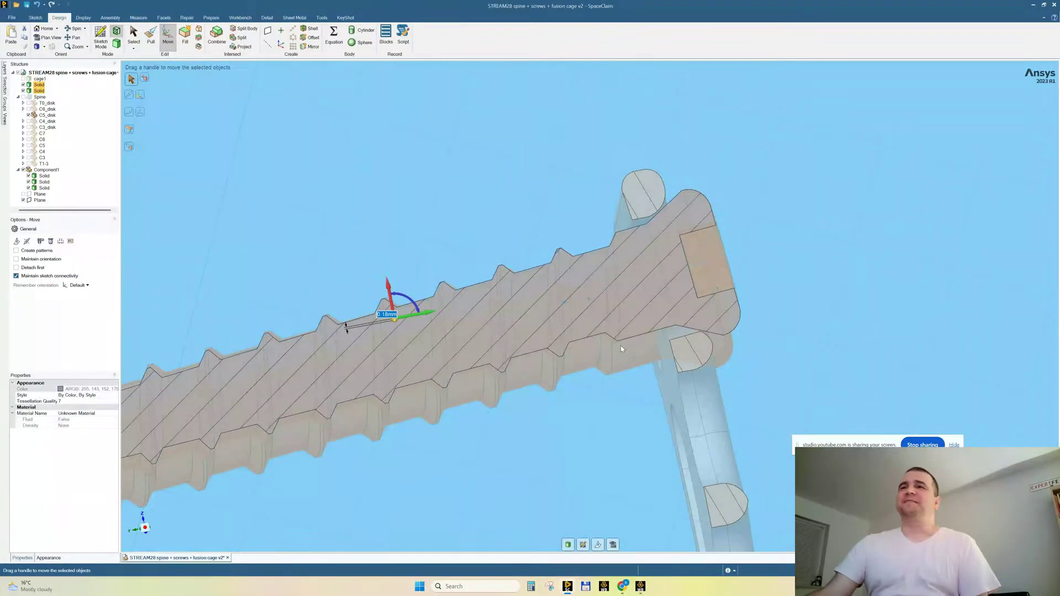
Nudge the two selected screws slightly further along their axis so their heads sit closer to the plate.
{"action": "middle_click_drag", "start_coordinate": [818, 323], "coordinate": [813, 319]}
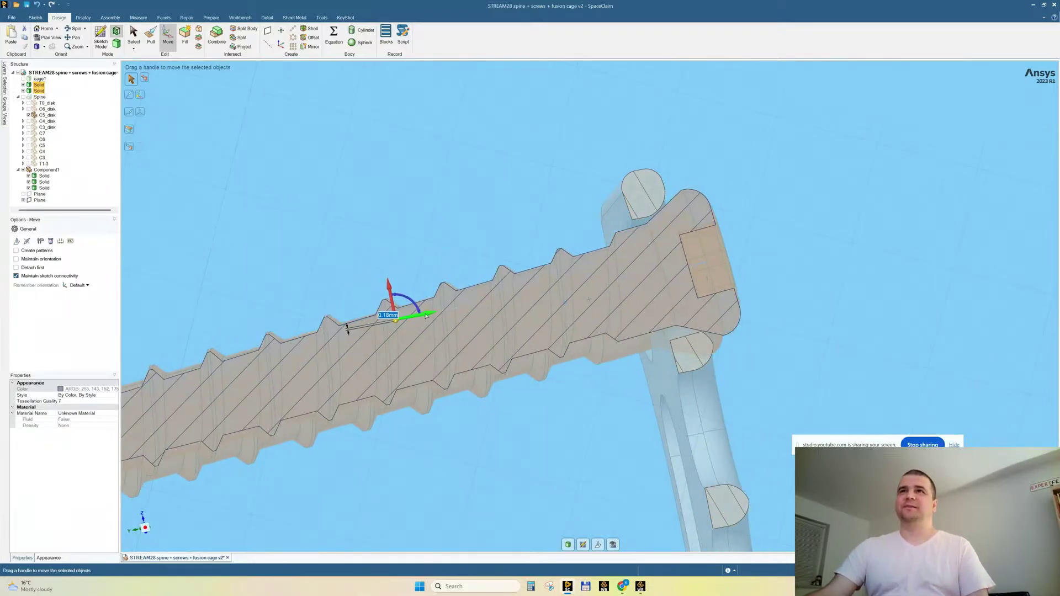
{"action": "left_click_drag", "start_coordinate": [424, 316], "coordinate": [424, 317]}
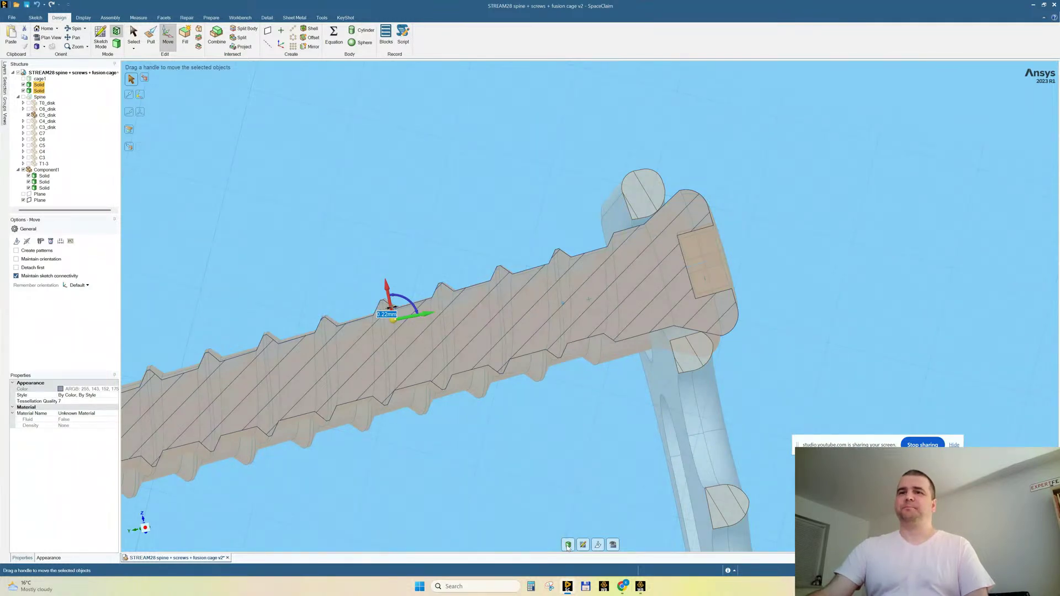
{"action": "mouse_move", "coordinate": [601, 377]}
{"action": "middle_mouse_down"}
{"action": "mouse_move", "coordinate": [676, 377]}
{"action": "mouse_move", "coordinate": [674, 358]}
{"action": "mouse_move", "coordinate": [601, 377]}
{"action": "middle_mouse_up"}
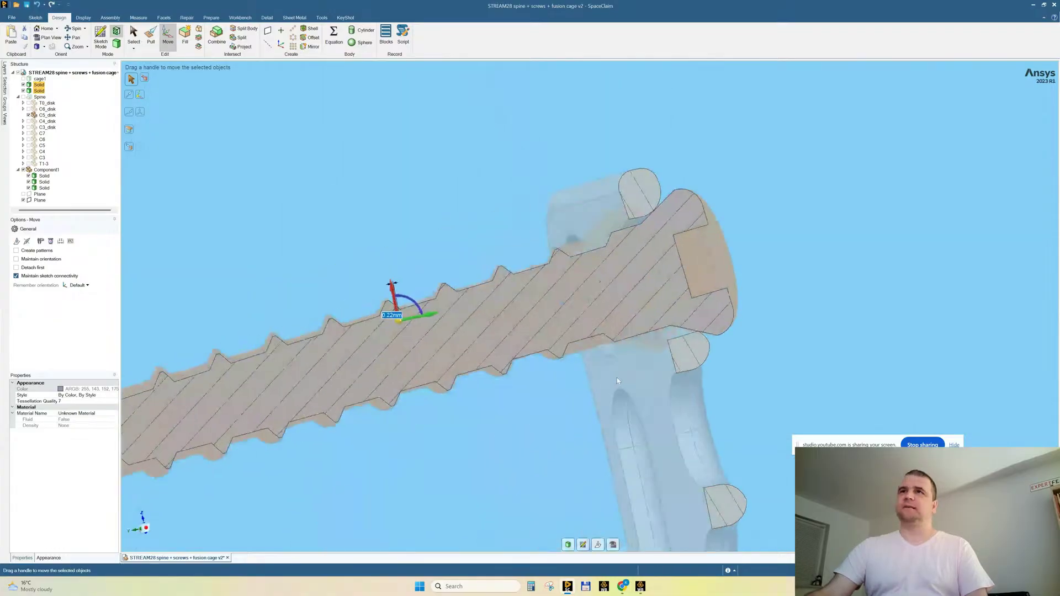
Return from the section view to the 3D model and clear the selection of the two upper screws.
{"action": "left_click", "coordinate": [567, 546]}
{"action": "scroll", "coordinate": [553, 308], "scroll_direction": "down", "scroll_amount": 4}
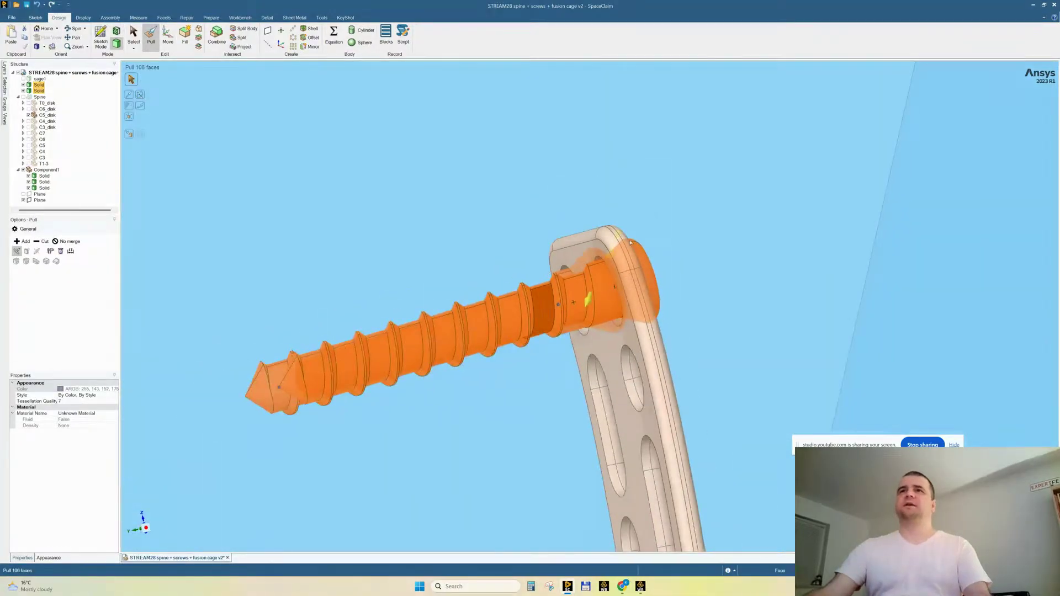
{"action": "left_click", "coordinate": [867, 279]}
{"action": "middle_click_drag", "start_coordinate": [610, 264], "coordinate": [535, 263]}
{"action": "scroll", "coordinate": [246, 217], "scroll_direction": "down", "scroll_amount": 3}
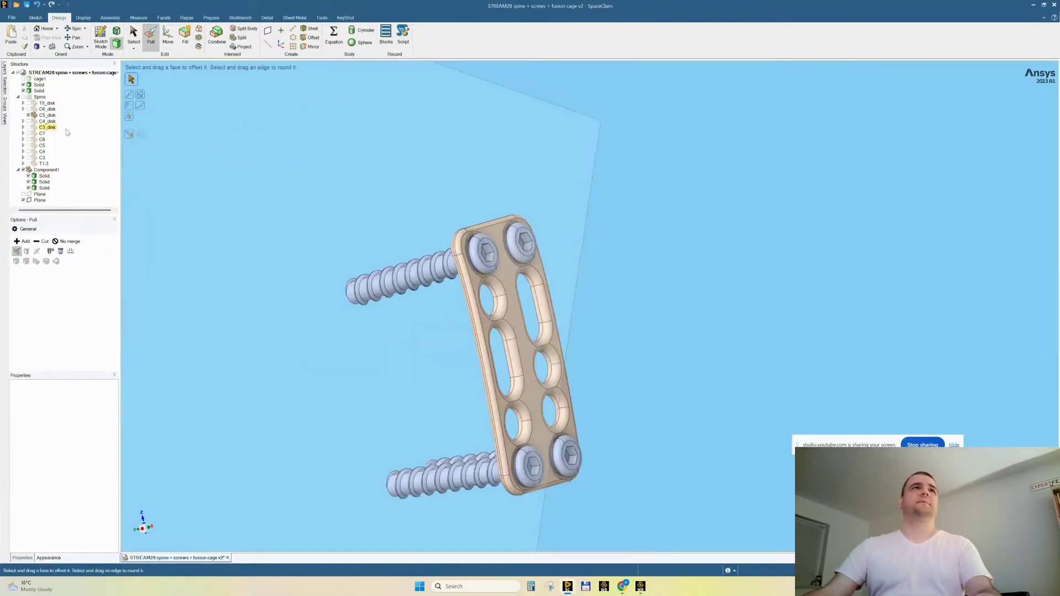
Move the two loose upper screw solids into Component1 with the plate and the other screws.
{"action": "key", "text": "Escape"}
{"action": "left_click", "coordinate": [39, 85]}
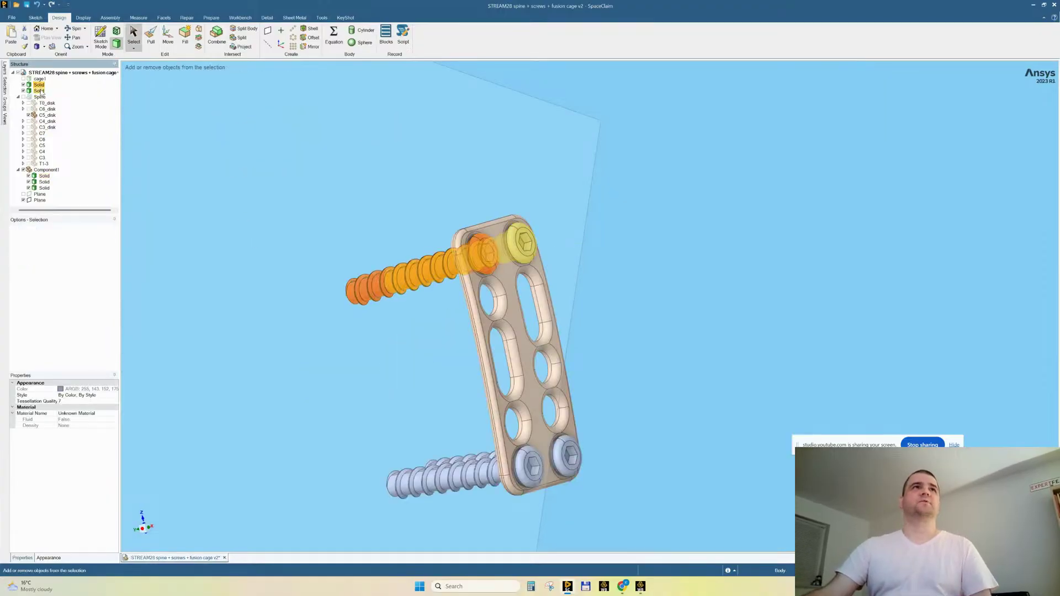
{"action": "left_click", "coordinate": [39, 91], "text": "ctrl"}
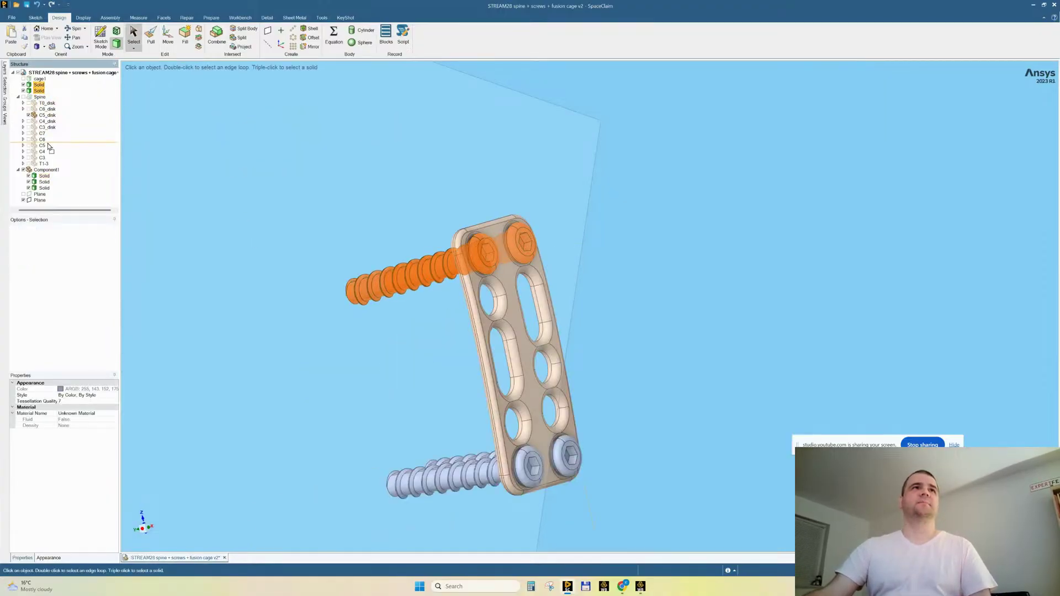
{"action": "left_click_drag", "start_coordinate": [64, 174], "coordinate": [61, 171]}
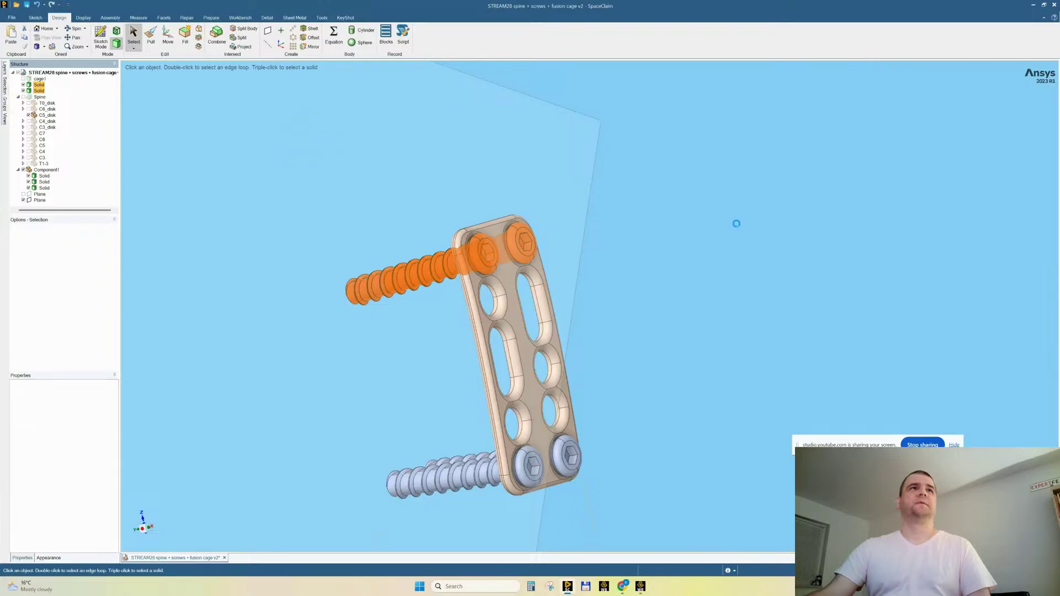
{"action": "left_click", "coordinate": [726, 248]}
Run an Interference check on the plate and screws and inspect the regions around the upper screw heads.
{"action": "scroll", "coordinate": [666, 292], "scroll_direction": "down", "scroll_amount": 4}
{"action": "scroll", "coordinate": [598, 237], "scroll_direction": "up", "scroll_amount": 5}
{"action": "scroll", "coordinate": [544, 199], "scroll_direction": "down", "scroll_amount": 4}
{"action": "middle_click_drag", "start_coordinate": [569, 224], "coordinate": [598, 224]}
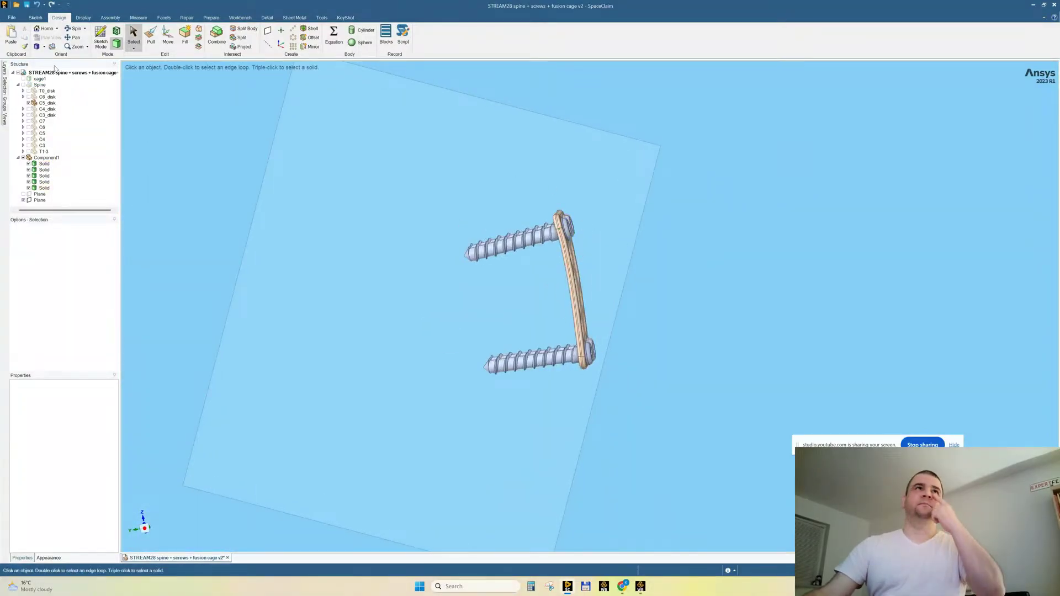
{"action": "middle_click_drag", "start_coordinate": [694, 250], "coordinate": [652, 248]}
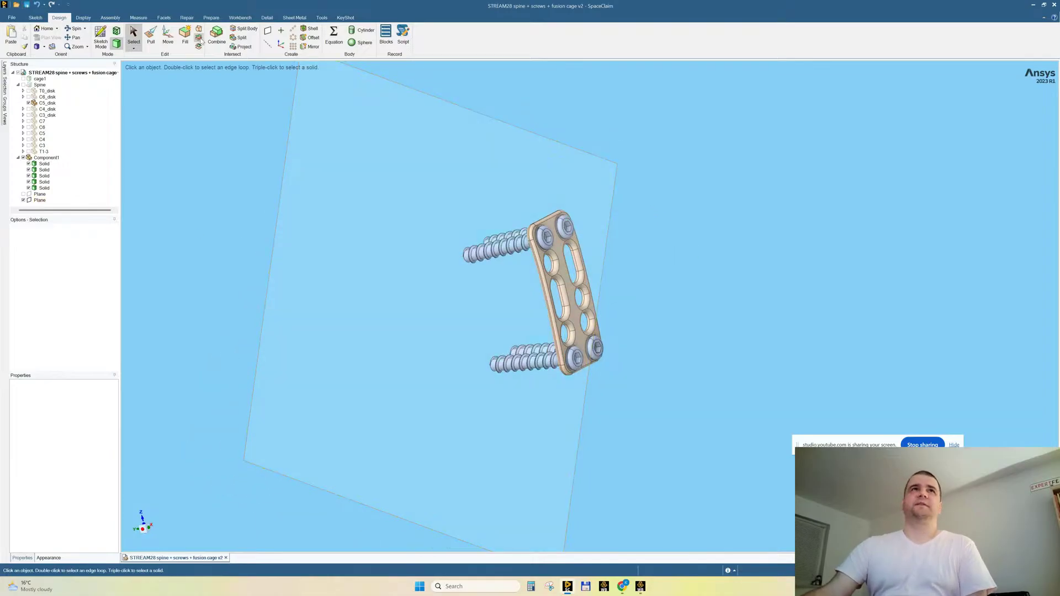
{"action": "left_click", "coordinate": [211, 18]}
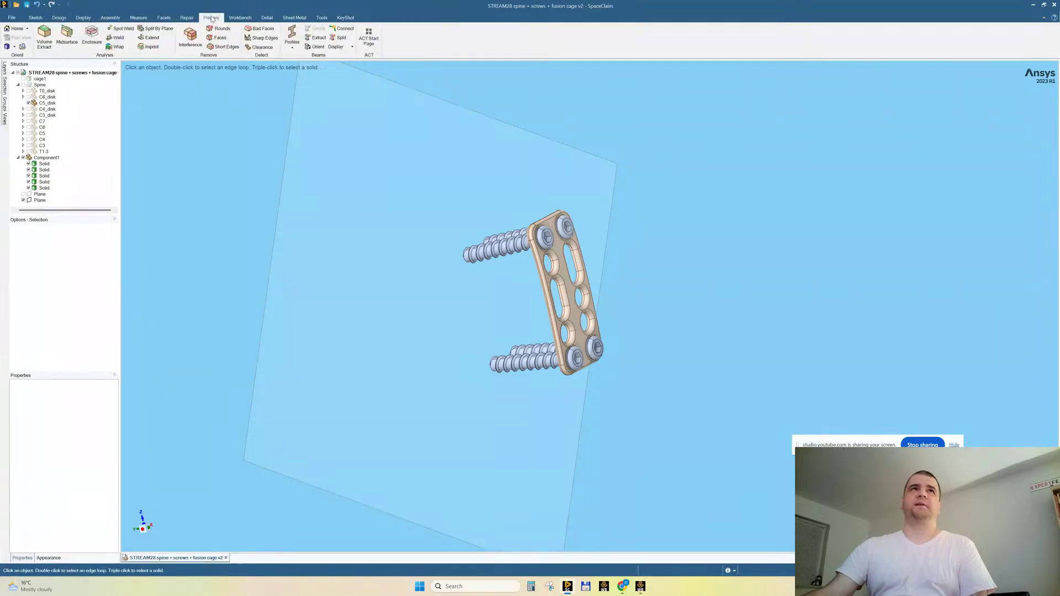
{"action": "left_click", "coordinate": [193, 40]}
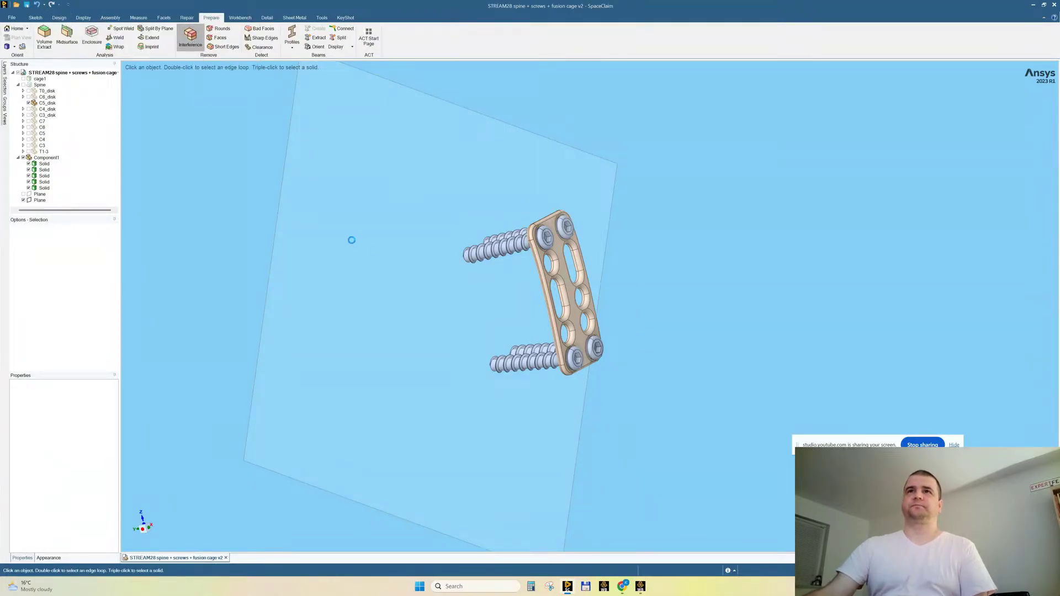
{"action": "mouse_move", "coordinate": [591, 253]}
{"action": "middle_mouse_down"}
{"action": "mouse_move", "coordinate": [634, 239]}
{"action": "mouse_move", "coordinate": [556, 259]}
{"action": "mouse_move", "coordinate": [577, 258]}
{"action": "middle_mouse_up"}
{"action": "scroll", "coordinate": [583, 234], "scroll_direction": "up", "scroll_amount": 5}
{"action": "mouse_move", "coordinate": [596, 208]}
{"action": "middle_mouse_down"}
{"action": "mouse_move", "coordinate": [609, 209]}
{"action": "mouse_move", "coordinate": [585, 210]}
{"action": "mouse_move", "coordinate": [598, 209]}
{"action": "middle_mouse_up"}
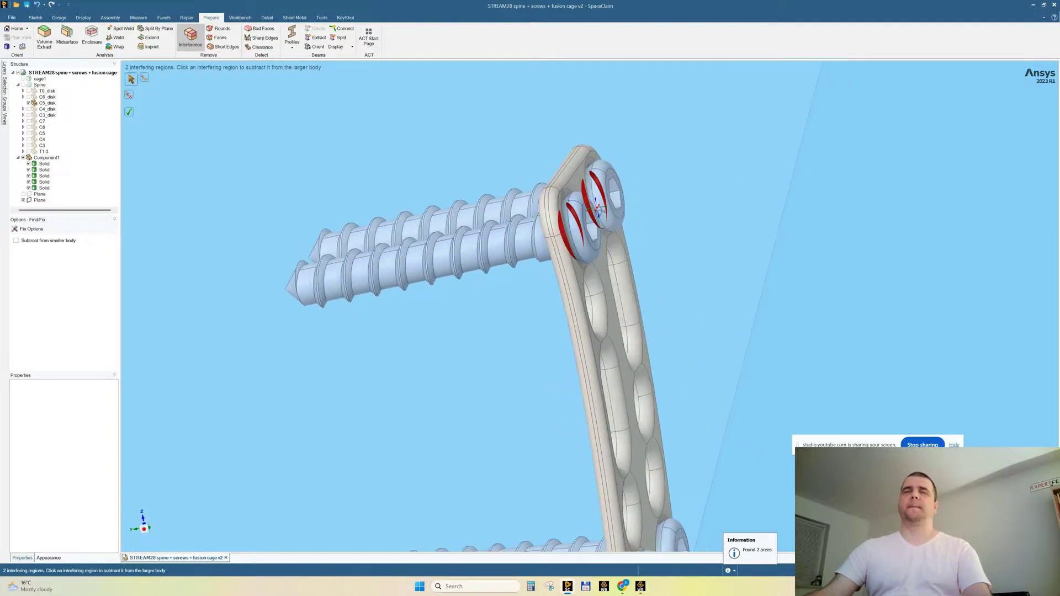
{"action": "left_click", "coordinate": [563, 239]}
{"action": "key", "text": "Escape"}
Move the two upper screws slightly outward along their axis, backing their heads away from the plate.
{"action": "left_click", "coordinate": [44, 164]}
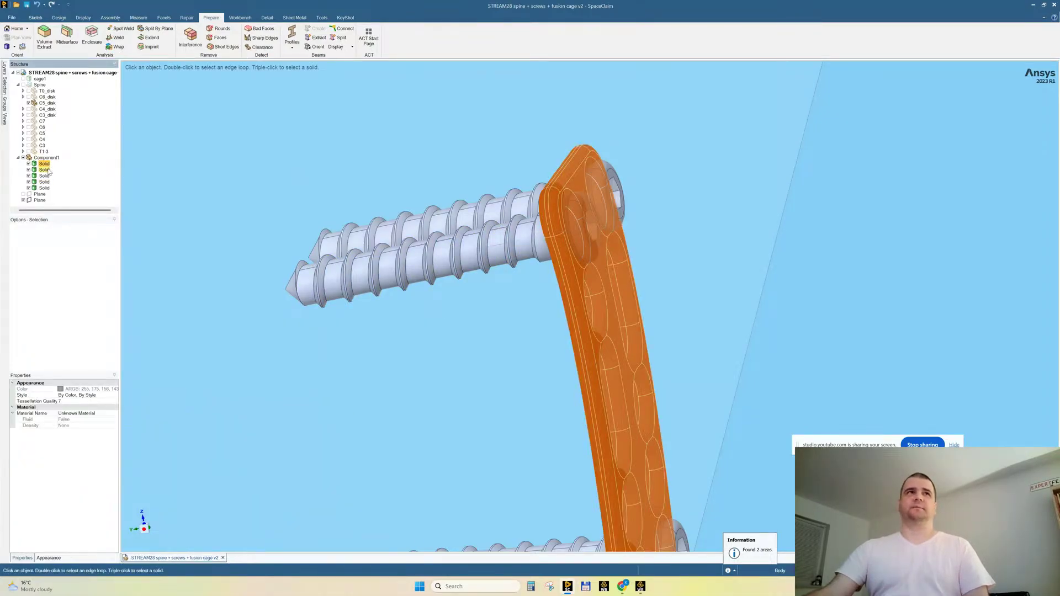
{"action": "left_click", "coordinate": [46, 170]}
{"action": "left_click", "coordinate": [45, 188]}
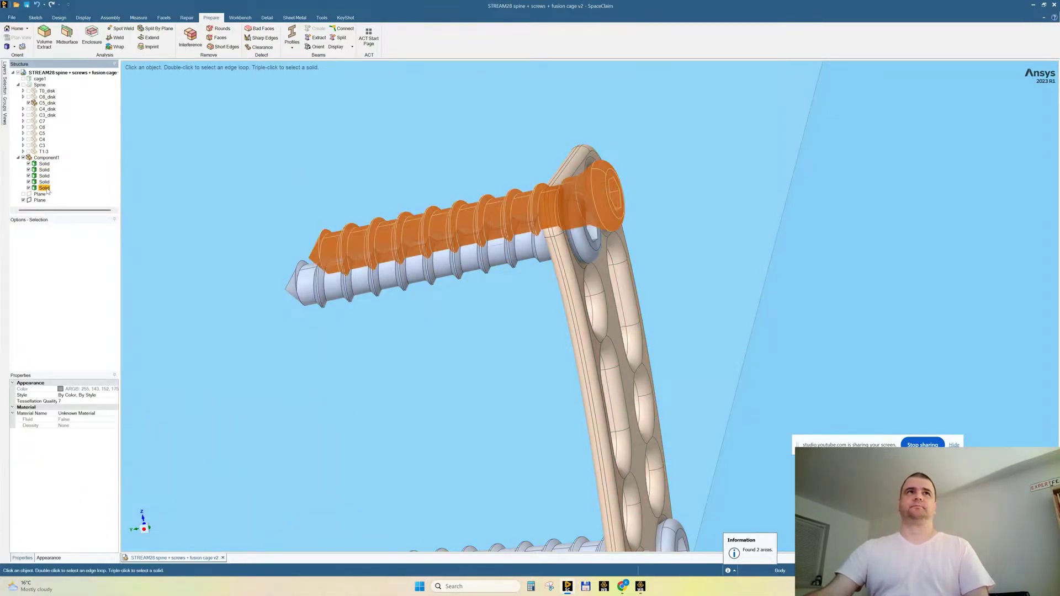
{"action": "left_click", "coordinate": [45, 182], "text": "ctrl"}
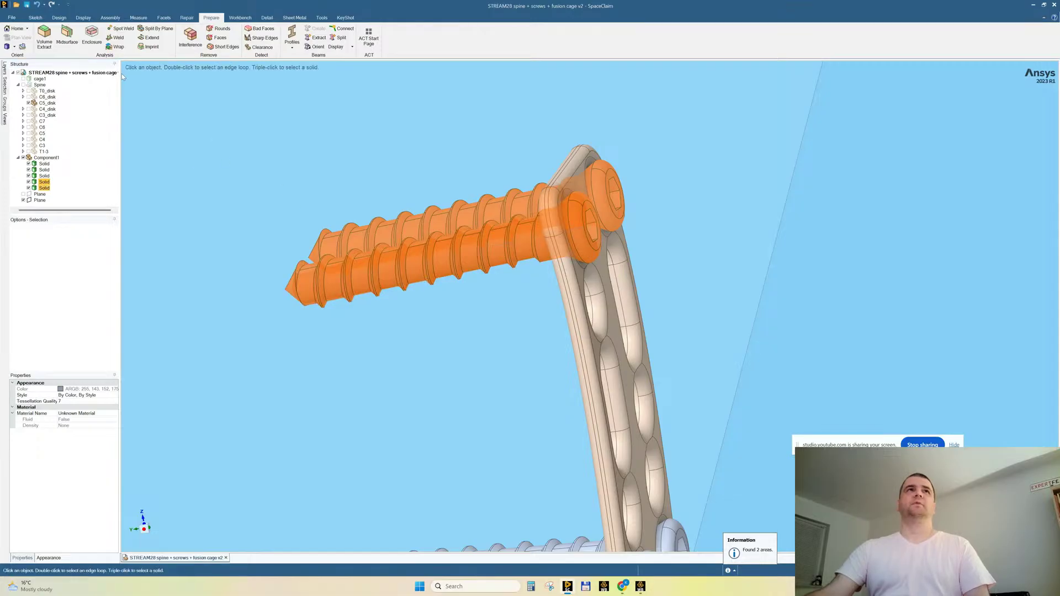
{"action": "left_click", "coordinate": [59, 18]}
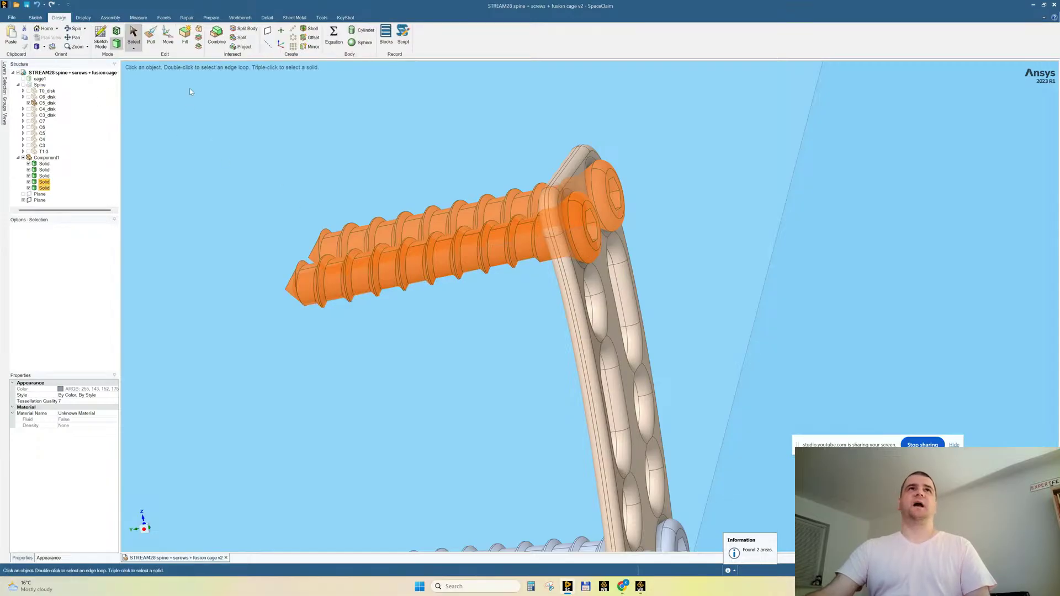
{"action": "left_click", "coordinate": [168, 36]}
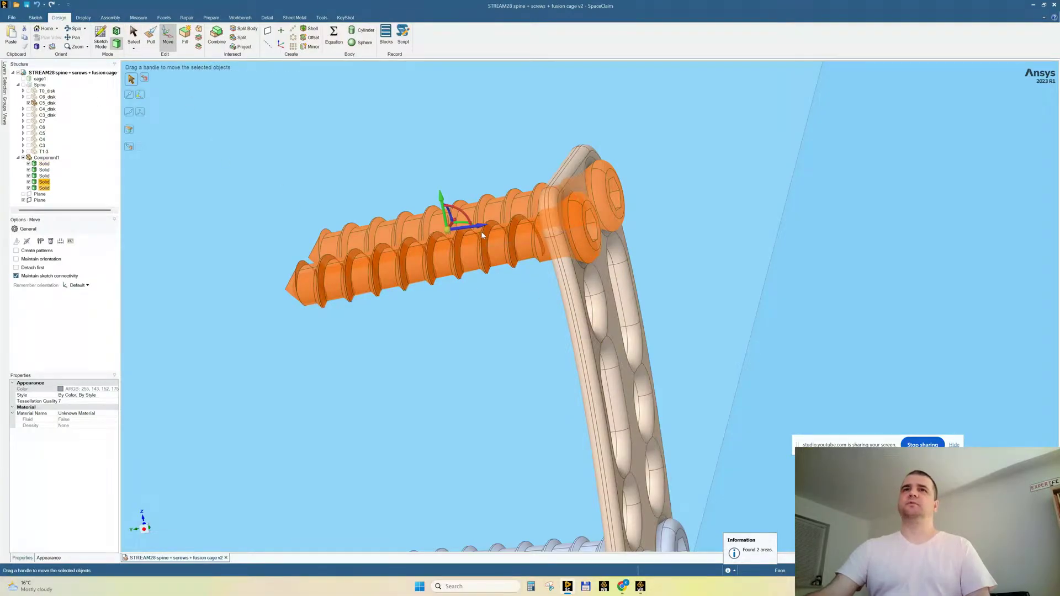
{"action": "left_click_drag", "start_coordinate": [481, 226], "coordinate": [482, 227]}
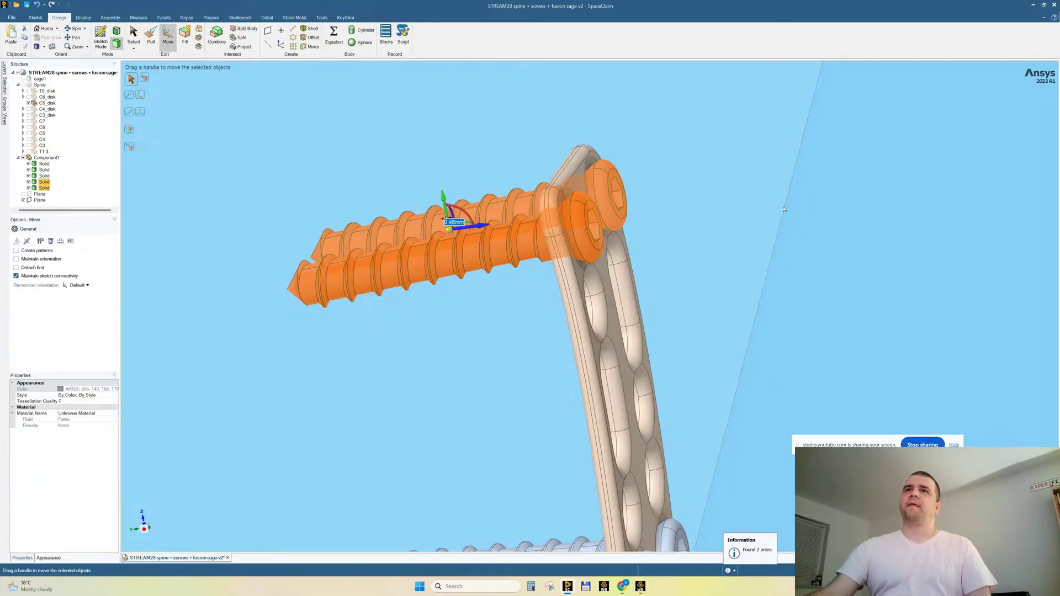
{"action": "left_click", "coordinate": [807, 257]}
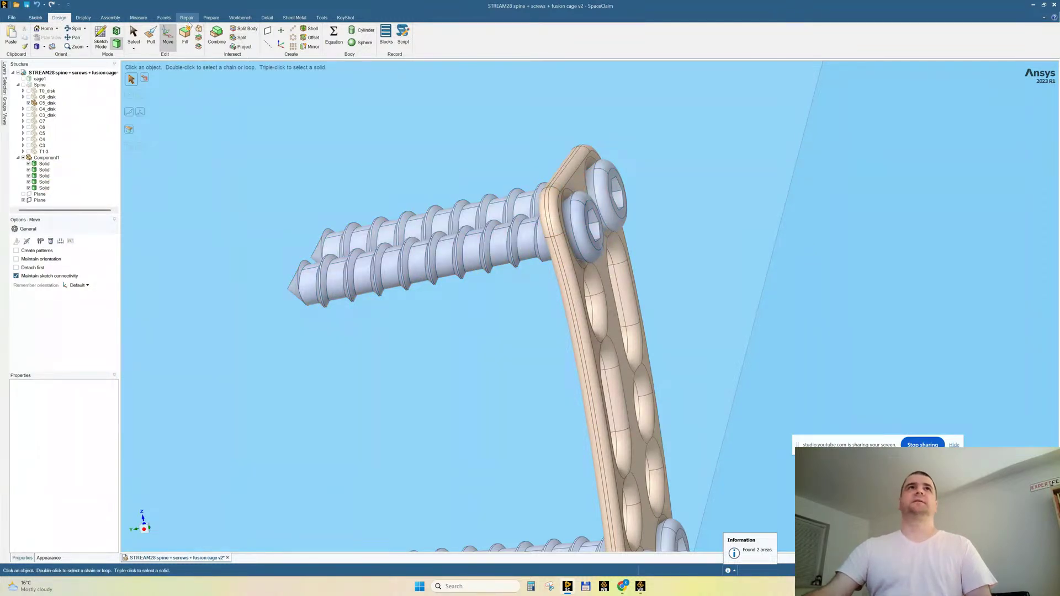
Run the Interference check again on the repositioned screws and plate, and view the whole assembly.
{"action": "left_click", "coordinate": [211, 17]}
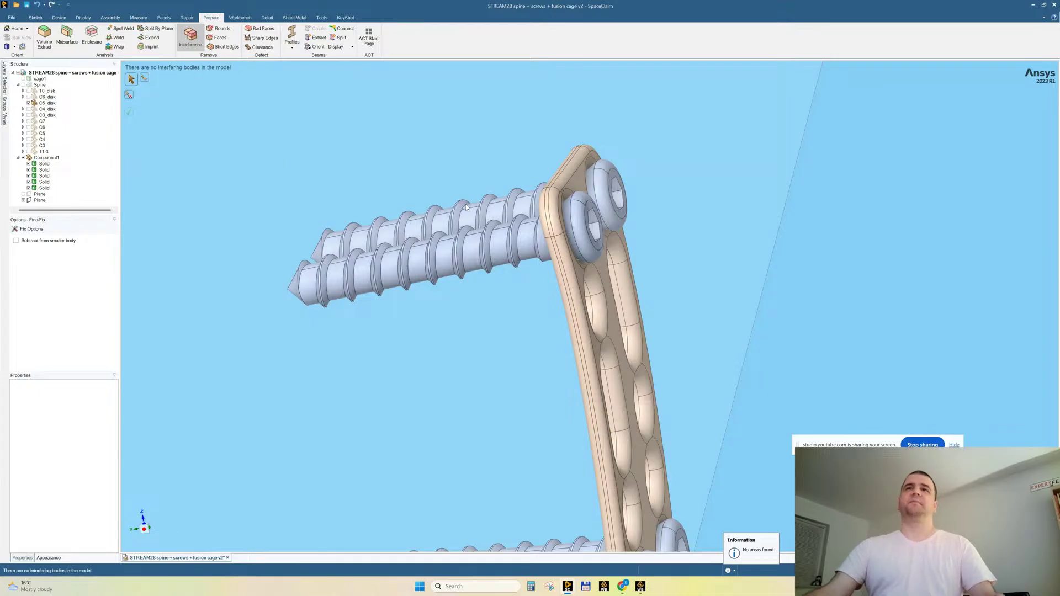
{"action": "scroll", "coordinate": [514, 206], "scroll_direction": "down", "scroll_amount": 3}
{"action": "middle_click_drag", "start_coordinate": [563, 198], "coordinate": [731, 254]}
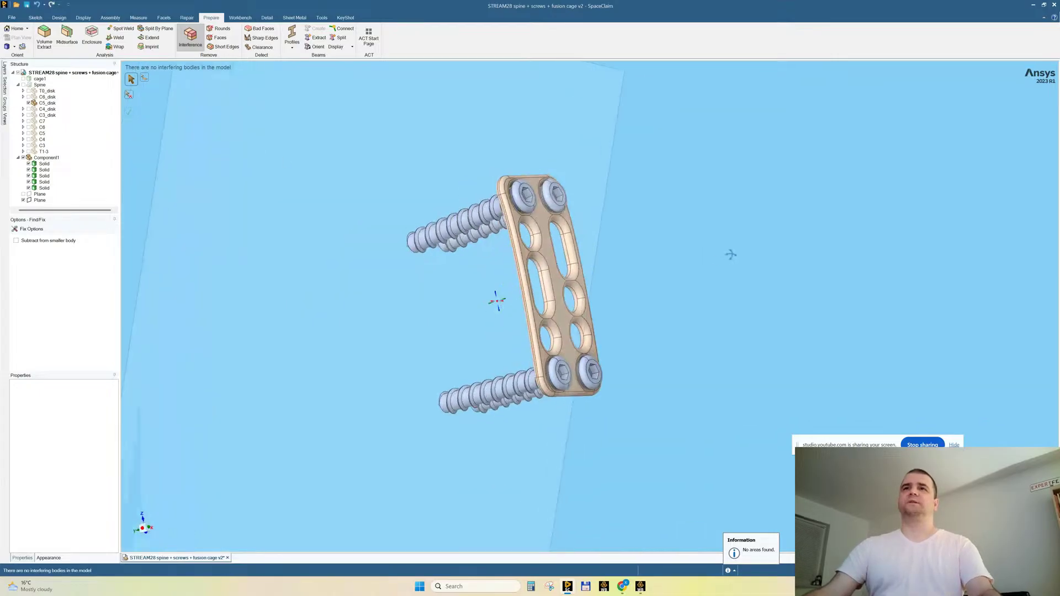
Delete the empty components from the assembly.
{"action": "key", "text": "Escape"}
{"action": "middle_click_drag", "start_coordinate": [680, 281], "coordinate": [536, 168]}
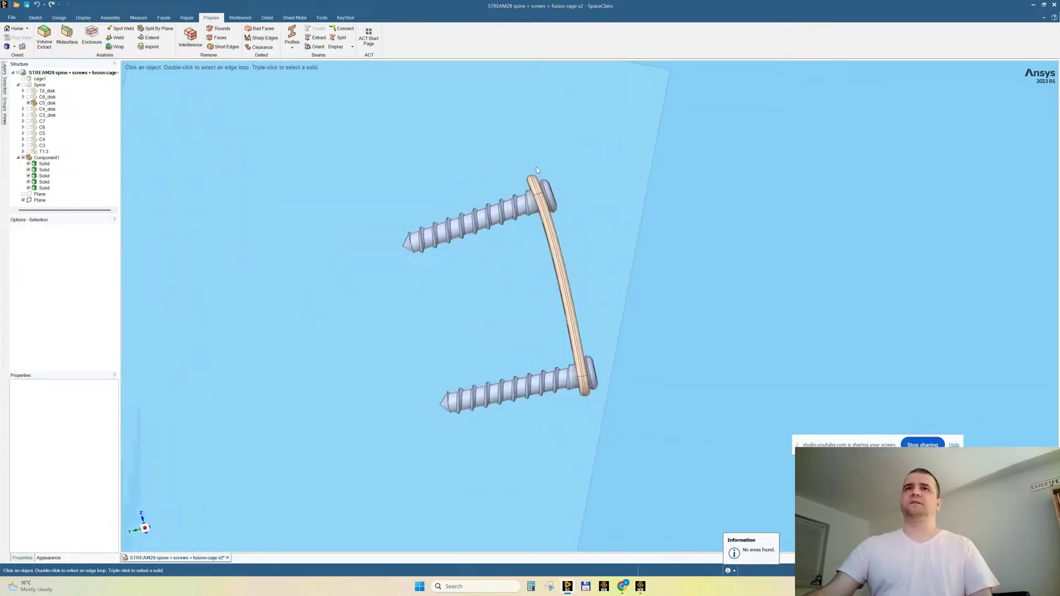
{"action": "left_click", "coordinate": [46, 157]}
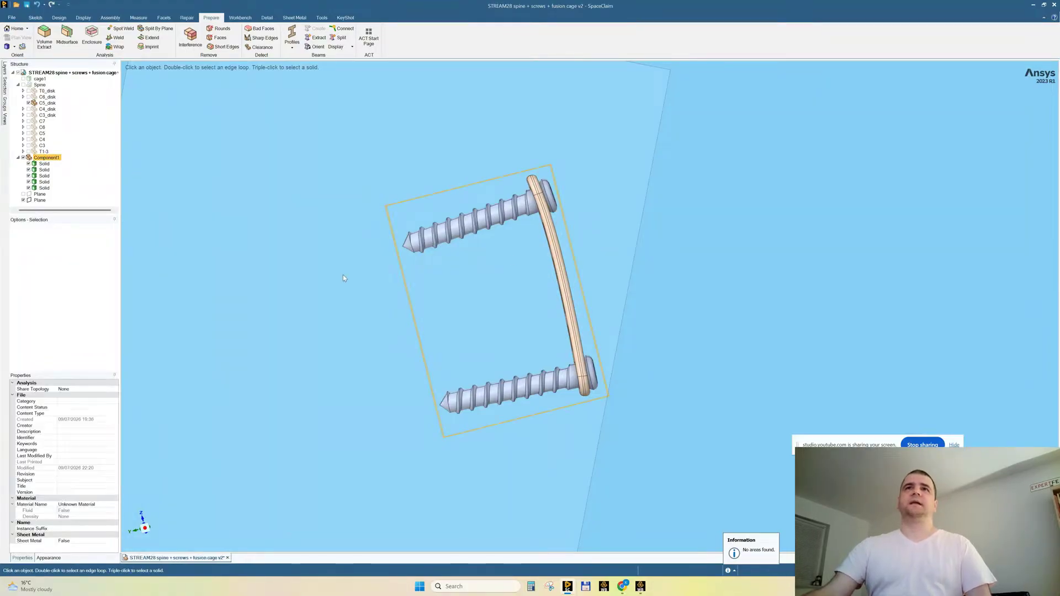
{"action": "middle_click_drag", "start_coordinate": [508, 271], "coordinate": [483, 279]}
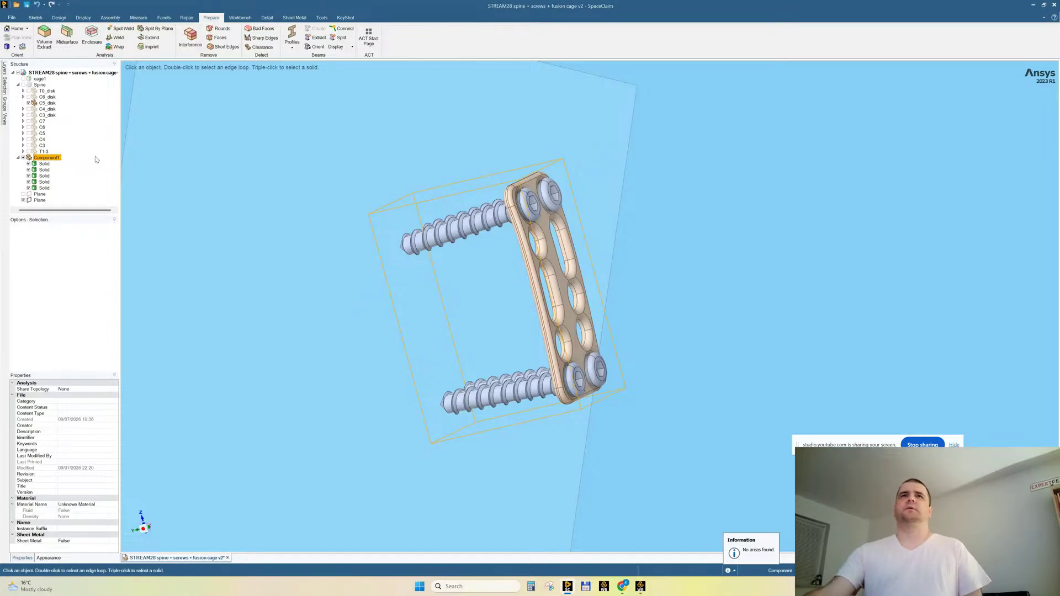
{"action": "right_click", "coordinate": [63, 73]}
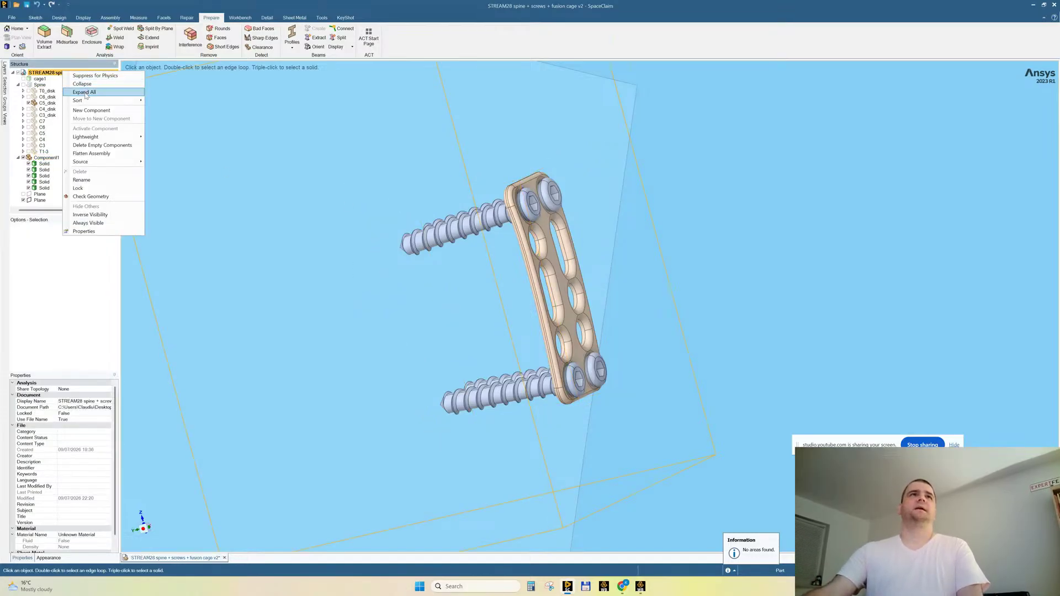
{"action": "left_click", "coordinate": [91, 146]}
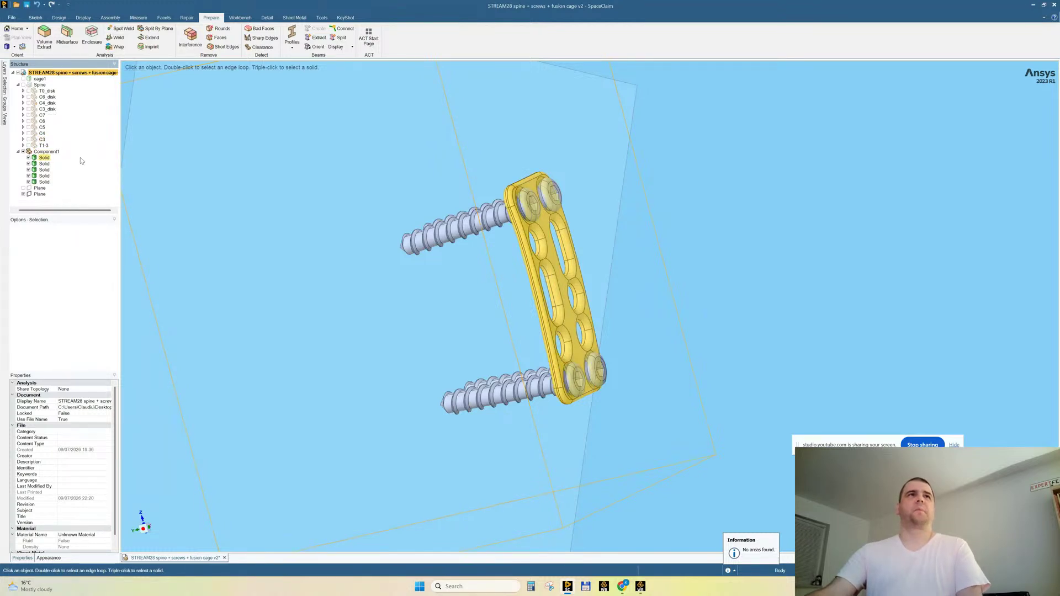
Rename the T1-3 component in the Spine assembly as T1.
{"action": "left_click", "coordinate": [43, 146]}
{"action": "left_click", "coordinate": [49, 145]}
{"action": "key", "text": "Return"}
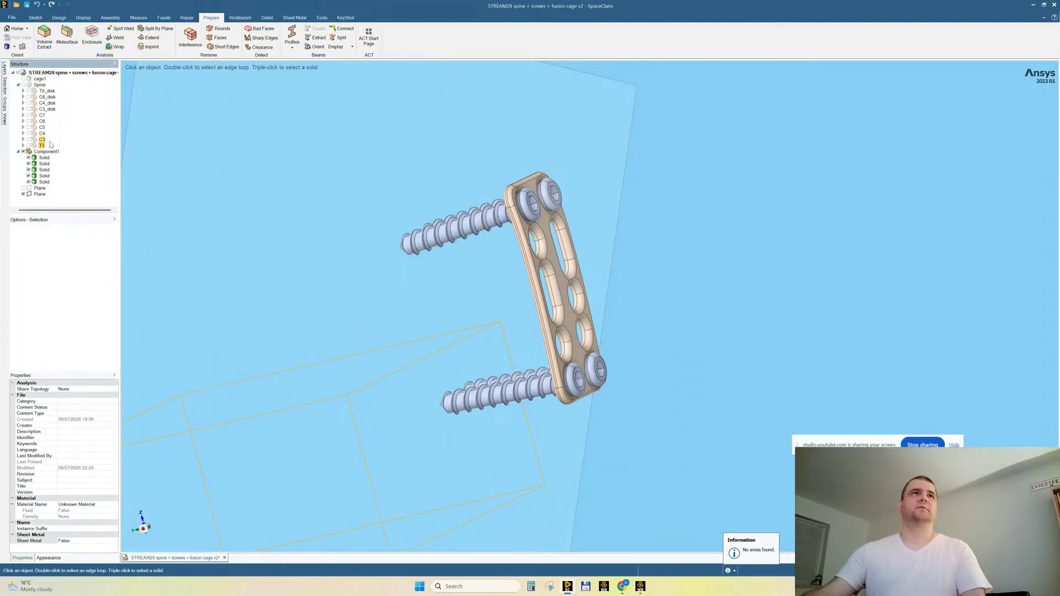
Show all hidden bodies so the spine appears together with the plate and screws.
{"action": "left_click", "coordinate": [48, 92]}
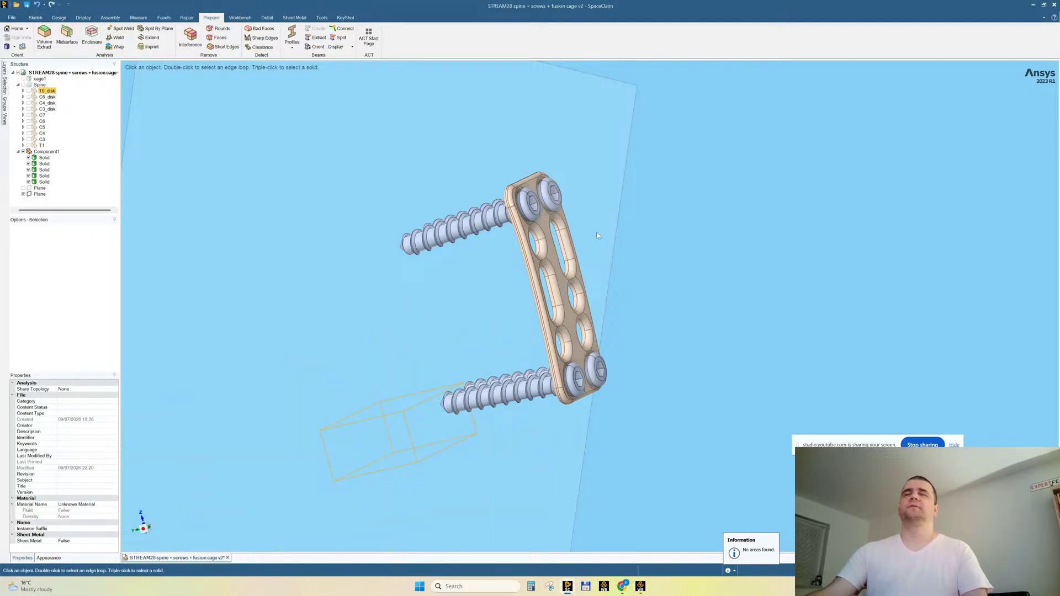
{"action": "scroll", "coordinate": [508, 263], "scroll_direction": "down", "scroll_amount": 3}
{"action": "middle_click_drag", "start_coordinate": [636, 227], "coordinate": [643, 220]}
{"action": "left_click", "coordinate": [621, 238]}
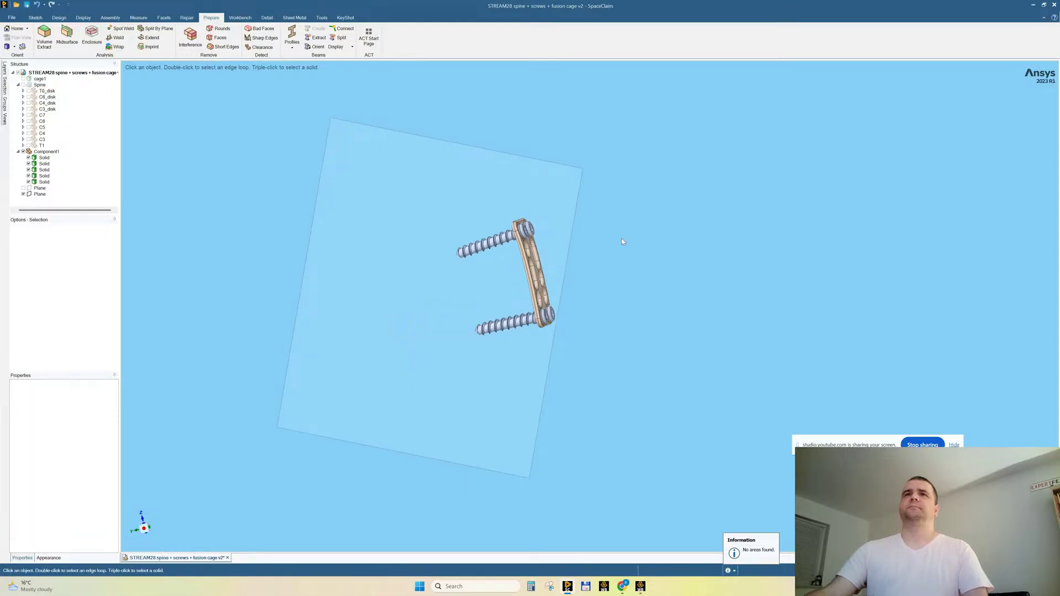
{"action": "right_click", "coordinate": [601, 164]}
{"action": "left_click", "coordinate": [619, 219]}
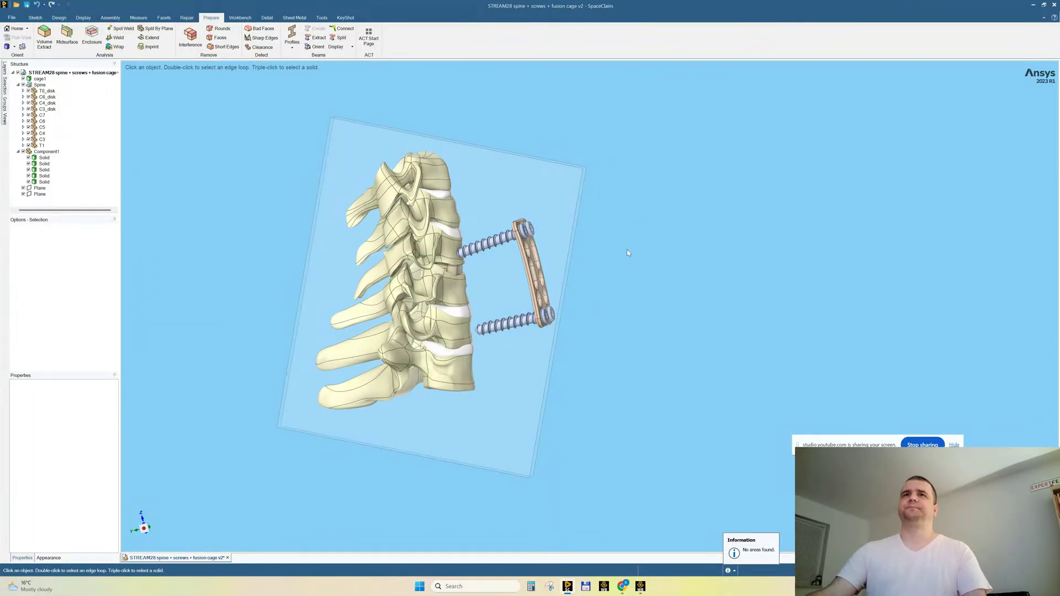
{"action": "middle_click_drag", "start_coordinate": [623, 256], "coordinate": [629, 254]}
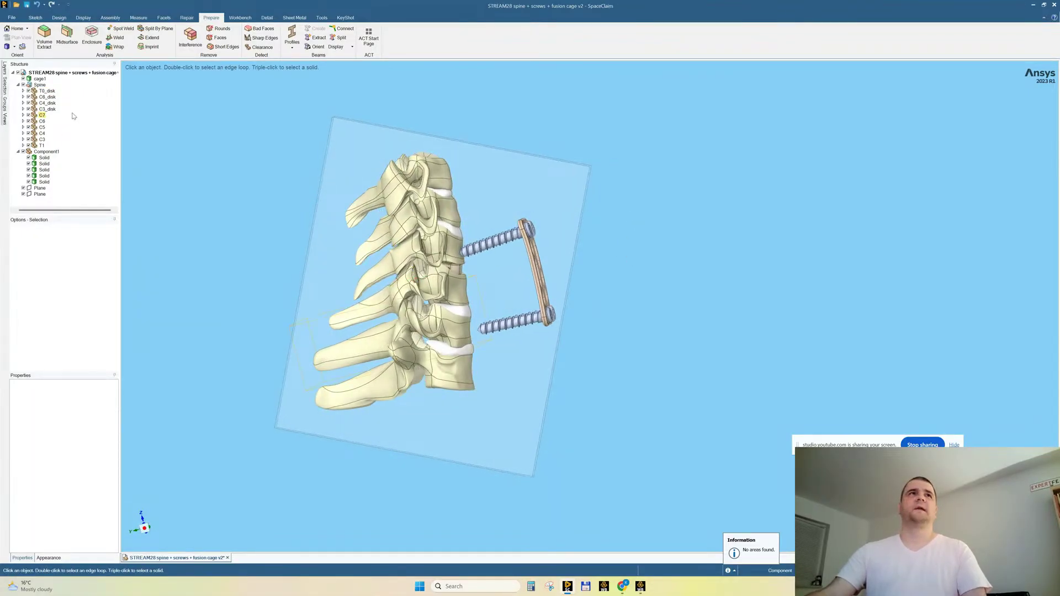
Move Component1 about 58 mm along the screw direction towards the spine, driving the screws into the vertebrae.
{"action": "left_click", "coordinate": [56, 152]}
{"action": "middle_click_drag", "start_coordinate": [480, 286], "coordinate": [487, 286]}
{"action": "scroll", "coordinate": [426, 223], "scroll_direction": "up", "scroll_amount": 3}
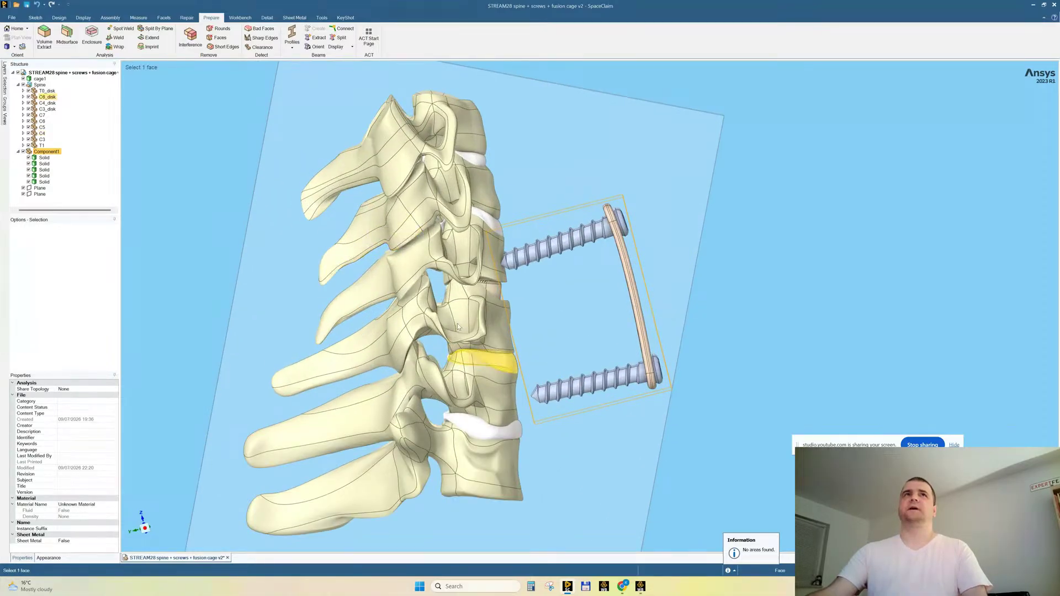
{"action": "left_click", "coordinate": [59, 17]}
{"action": "left_click", "coordinate": [167, 36]}
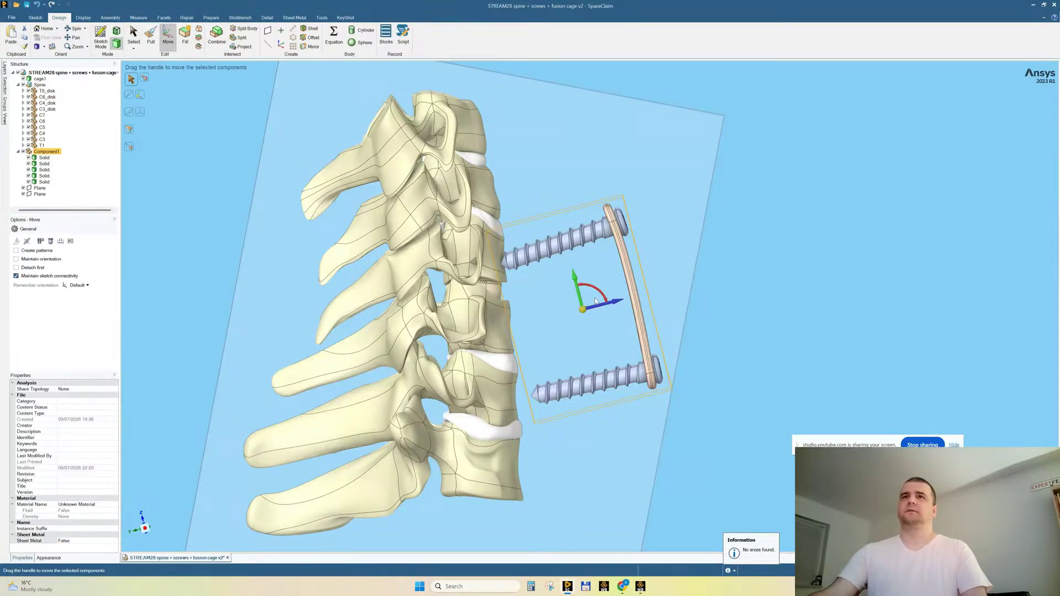
{"action": "left_click_drag", "start_coordinate": [594, 290], "coordinate": [551, 317]}
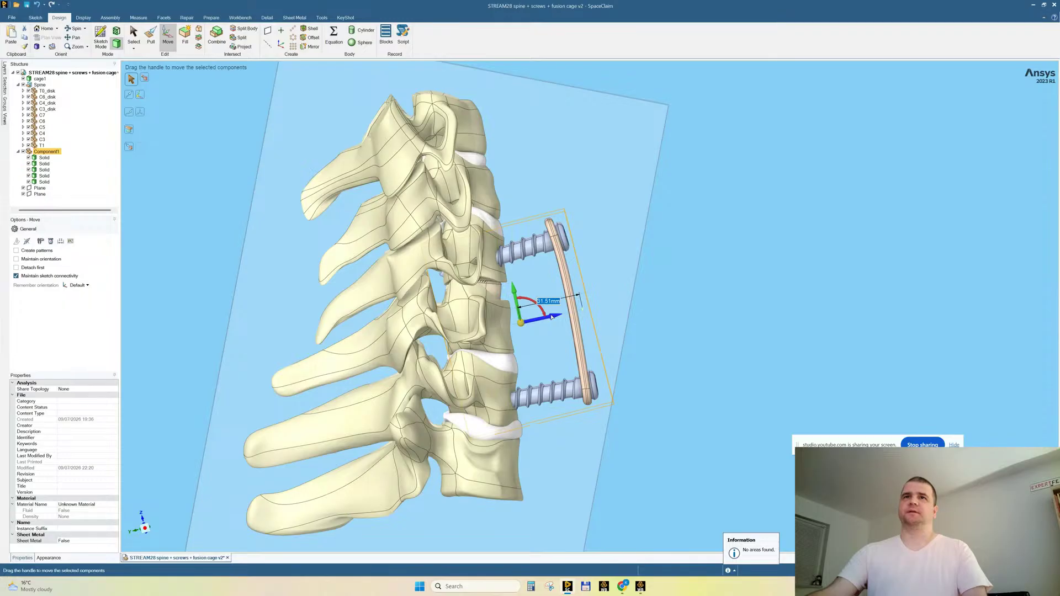
{"action": "left_click_drag", "start_coordinate": [551, 317], "coordinate": [496, 334]}
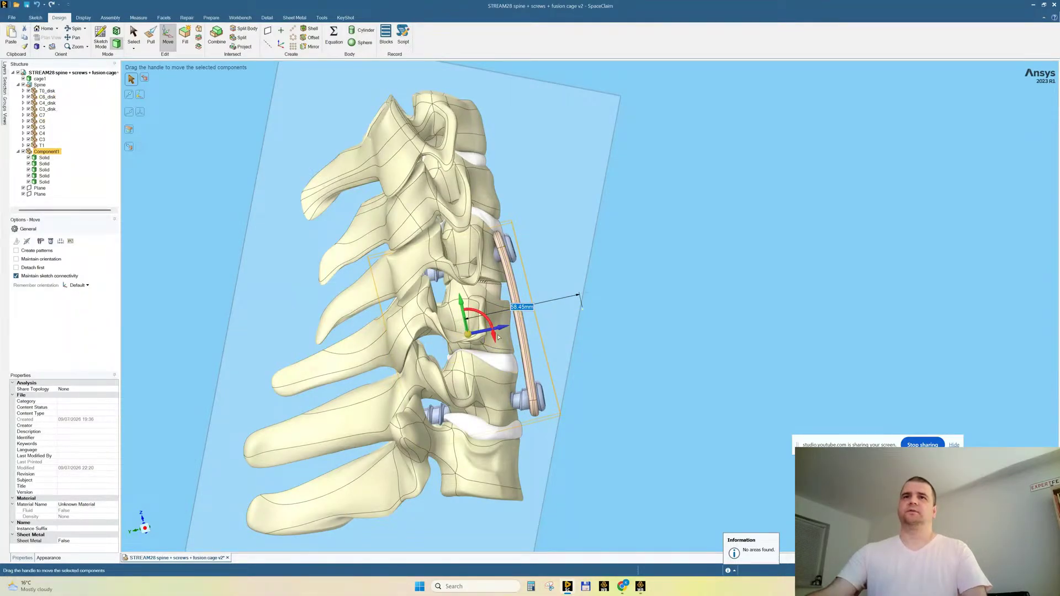
Lower Component1 about 3.7 mm along the spine, tilt it slightly and back it about 3 mm away from the vertebrae.
{"action": "left_click_drag", "start_coordinate": [462, 304], "coordinate": [465, 311]}
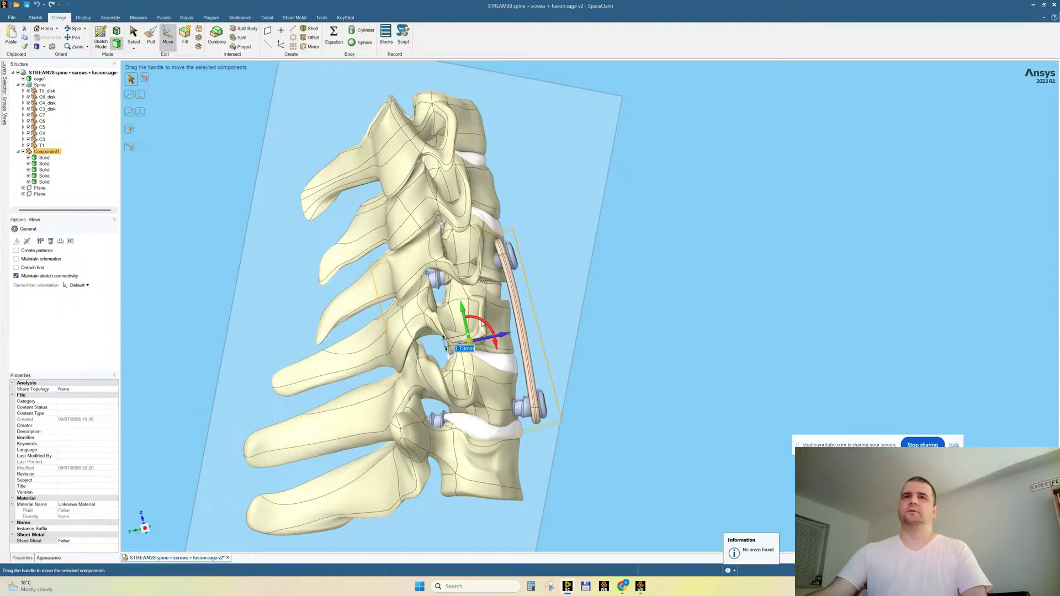
{"action": "left_click_drag", "start_coordinate": [484, 324], "coordinate": [484, 325]}
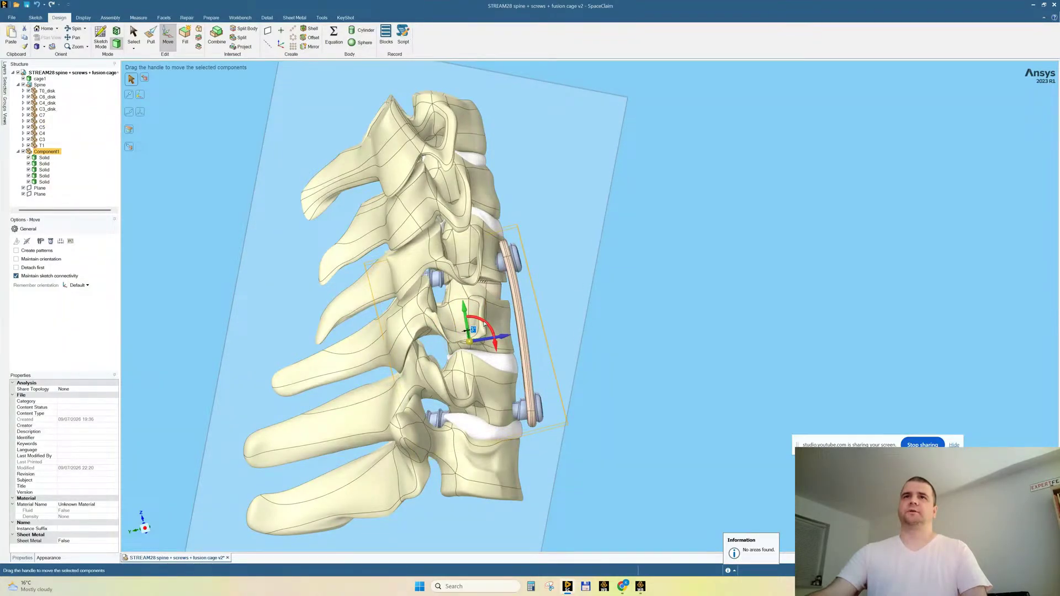
{"action": "left_click_drag", "start_coordinate": [503, 335], "coordinate": [509, 337]}
{"action": "middle_click_drag", "start_coordinate": [686, 315], "coordinate": [682, 314]}
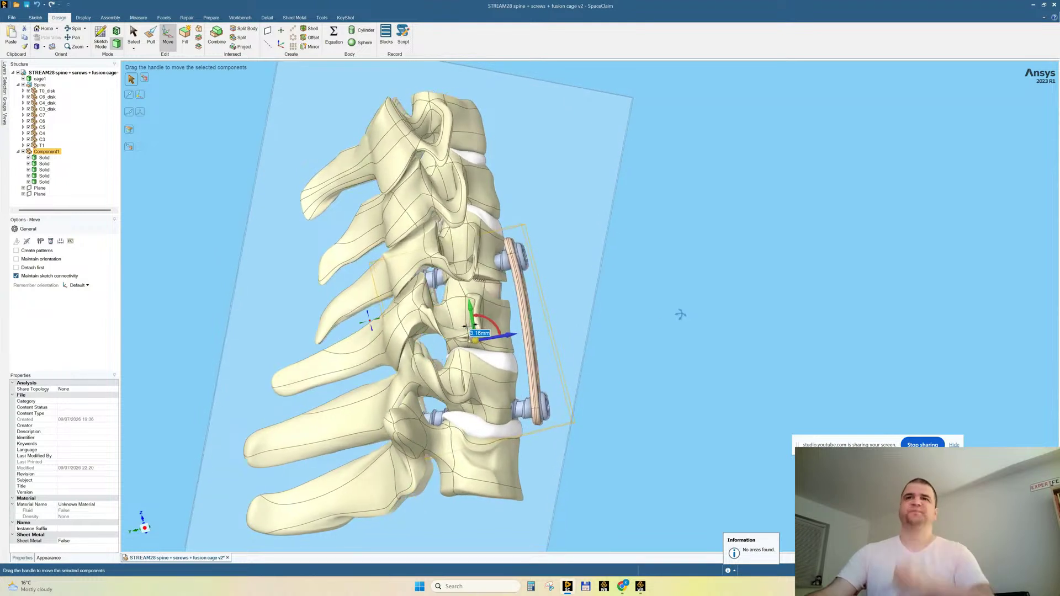
{"action": "left_click", "coordinate": [634, 298]}
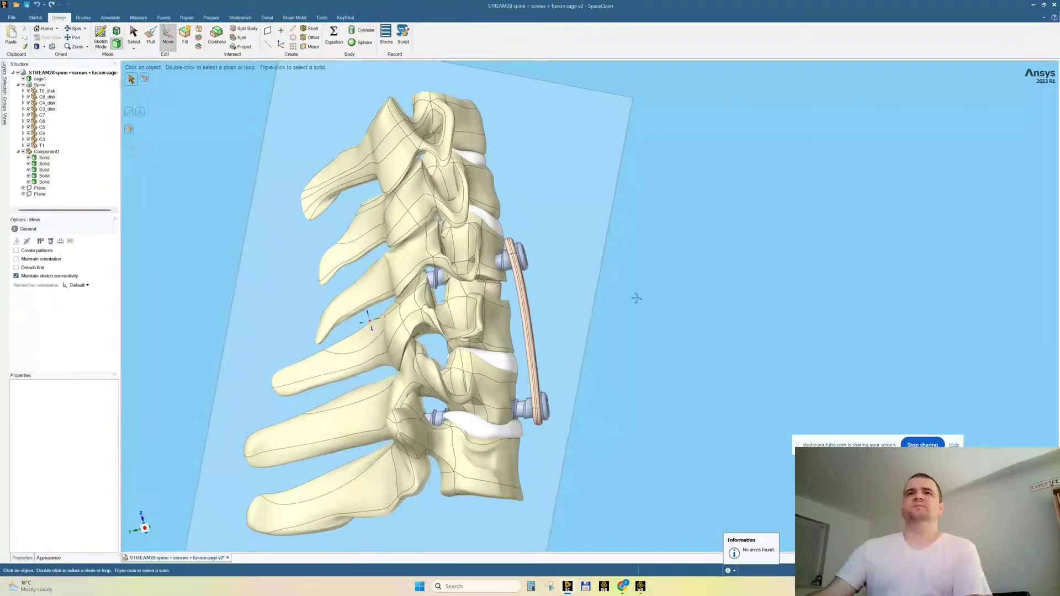
Fine-tune Component1 by tilting it slightly, raising it about 4 mm and nudging it closer to the vertebral bodies.
{"action": "left_click", "coordinate": [47, 151]}
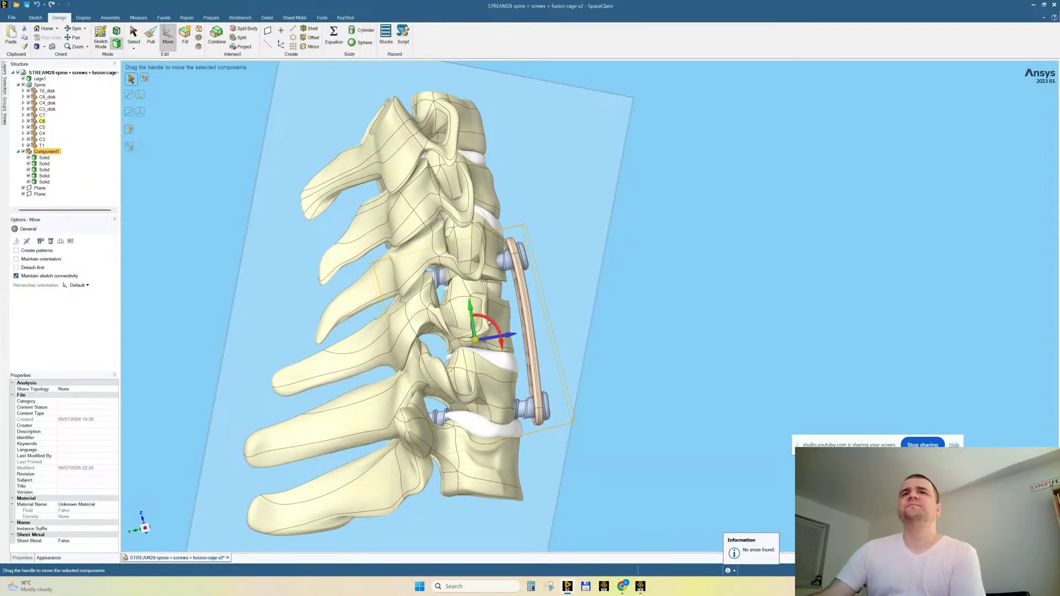
{"action": "left_click_drag", "start_coordinate": [492, 322], "coordinate": [489, 327]}
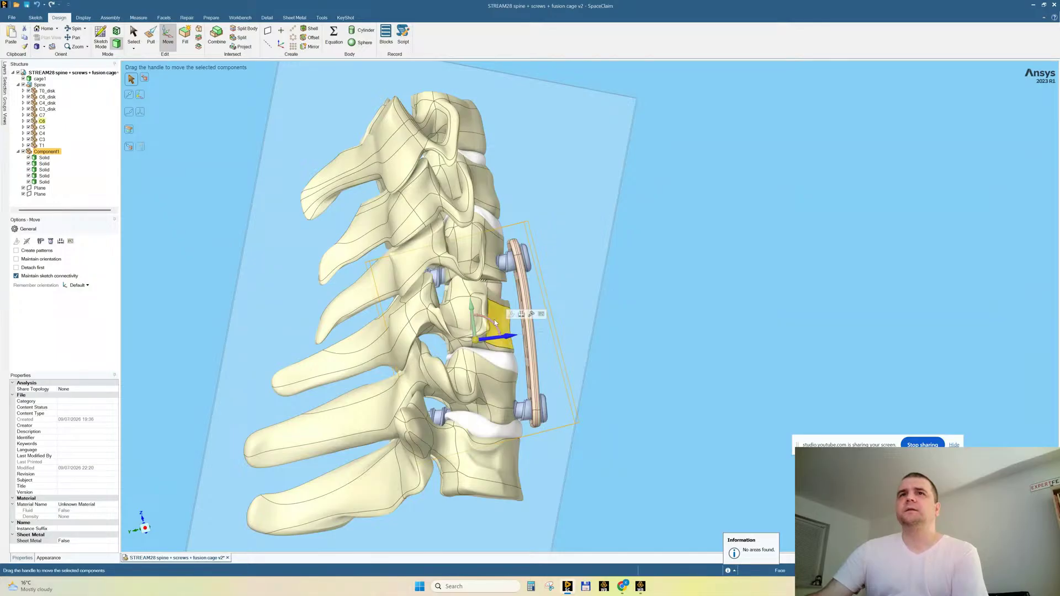
{"action": "left_click_drag", "start_coordinate": [473, 310], "coordinate": [473, 302]}
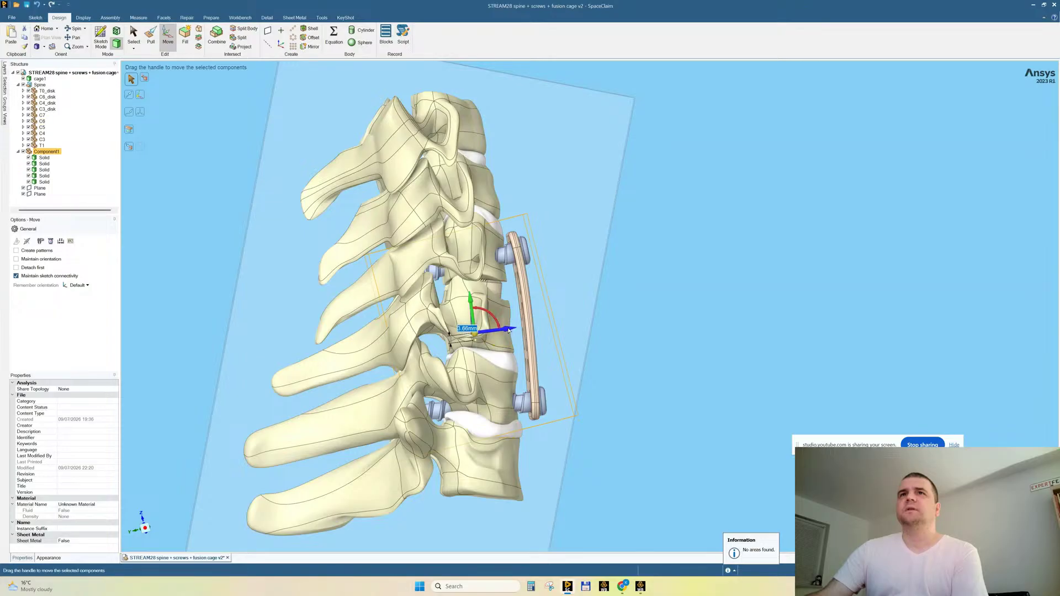
{"action": "left_click_drag", "start_coordinate": [508, 330], "coordinate": [506, 331]}
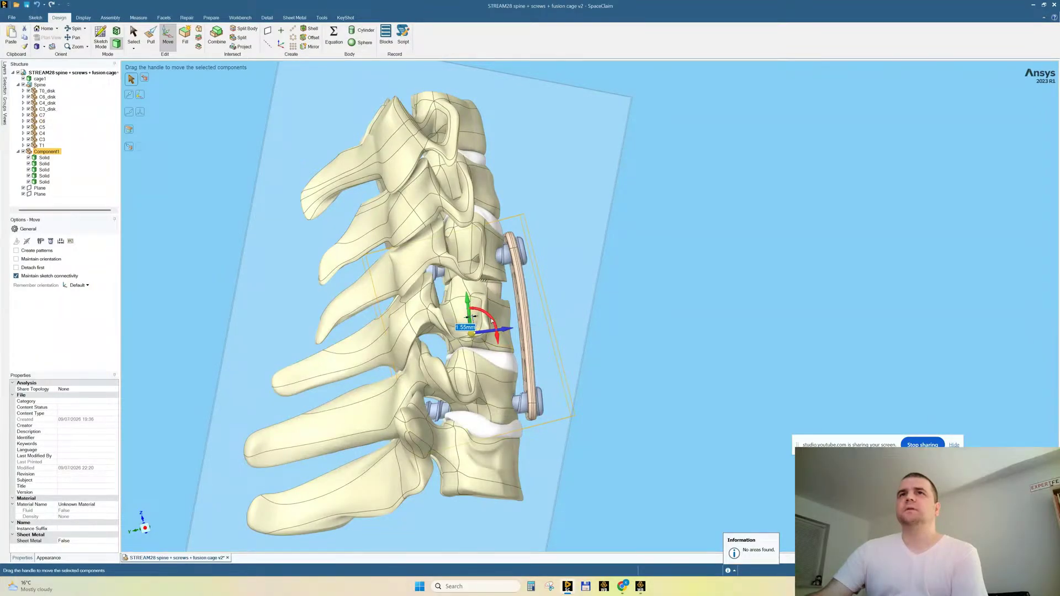
{"action": "left_click_drag", "start_coordinate": [493, 321], "coordinate": [493, 321]}
{"action": "middle_click_drag", "start_coordinate": [671, 349], "coordinate": [668, 350]}
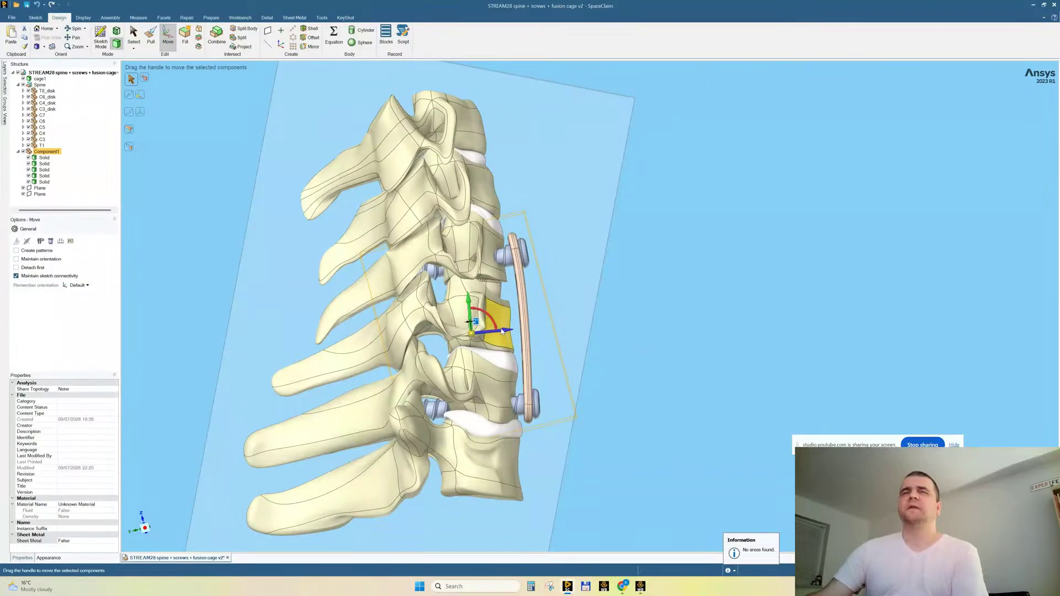
Move Component1 another 1.6 mm towards the vertebrae and check the plate's fit against the spine.
{"action": "scroll", "coordinate": [499, 321], "scroll_direction": "up", "scroll_amount": 3}
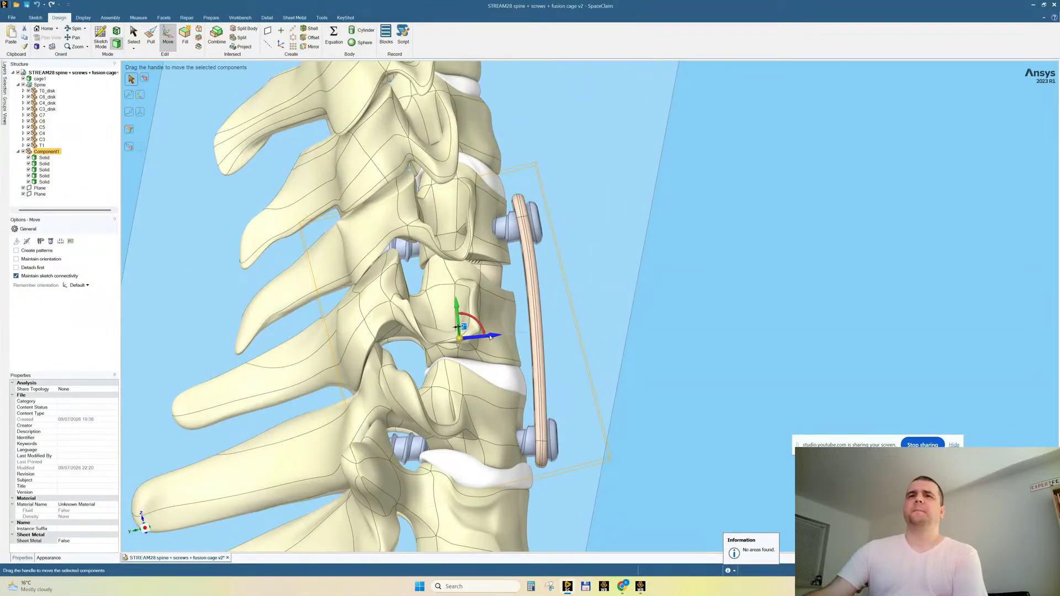
{"action": "left_click_drag", "start_coordinate": [490, 337], "coordinate": [486, 336]}
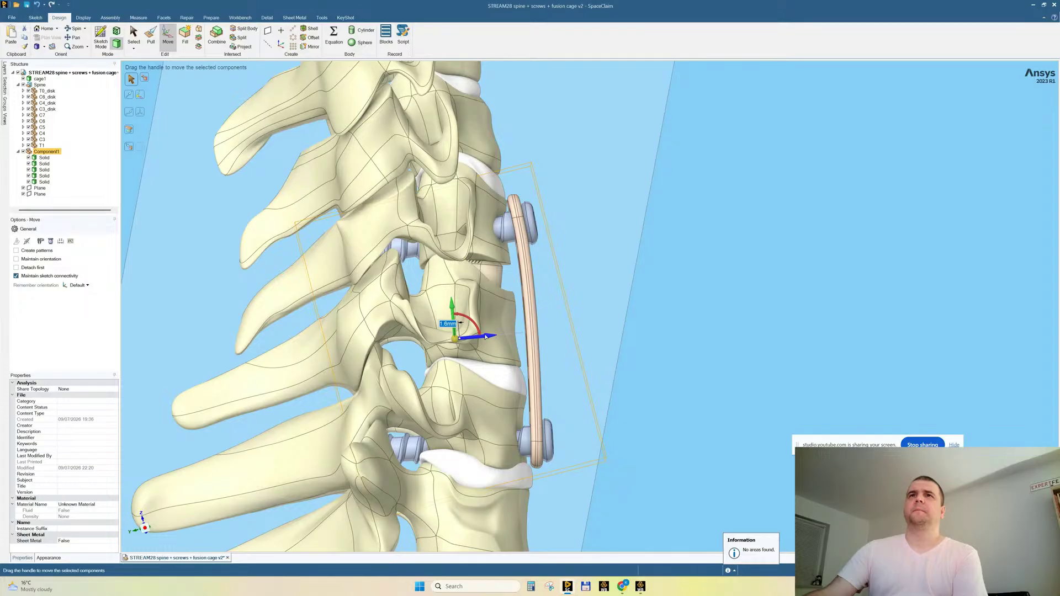
{"action": "middle_click_drag", "start_coordinate": [486, 336], "coordinate": [679, 336]}
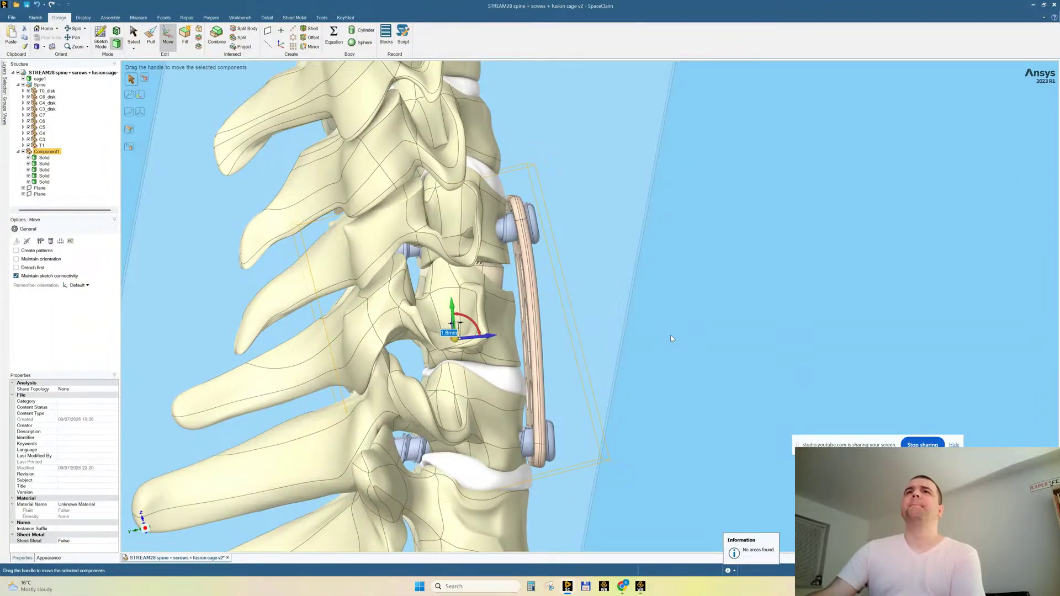
{"action": "scroll", "coordinate": [583, 323], "scroll_direction": "down", "scroll_amount": 5}
{"action": "scroll", "coordinate": [574, 330], "scroll_direction": "up", "scroll_amount": 2}
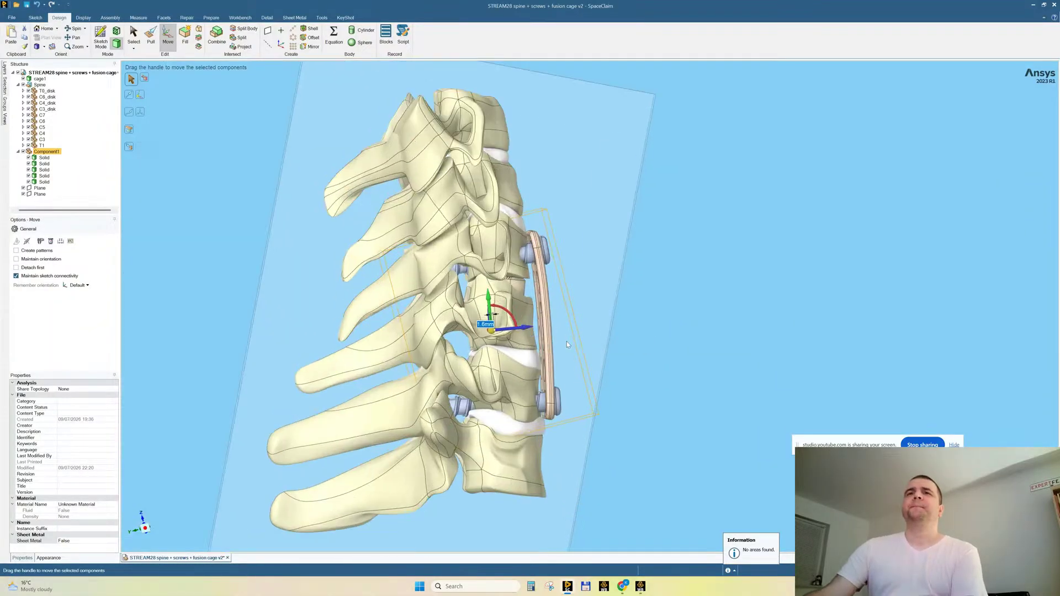
{"action": "left_click", "coordinate": [684, 297]}
{"action": "mouse_move", "coordinate": [682, 298]}
{"action": "middle_mouse_down"}
{"action": "mouse_move", "coordinate": [660, 293]}
{"action": "mouse_move", "coordinate": [679, 293]}
{"action": "mouse_move", "coordinate": [668, 298]}
{"action": "middle_mouse_up"}
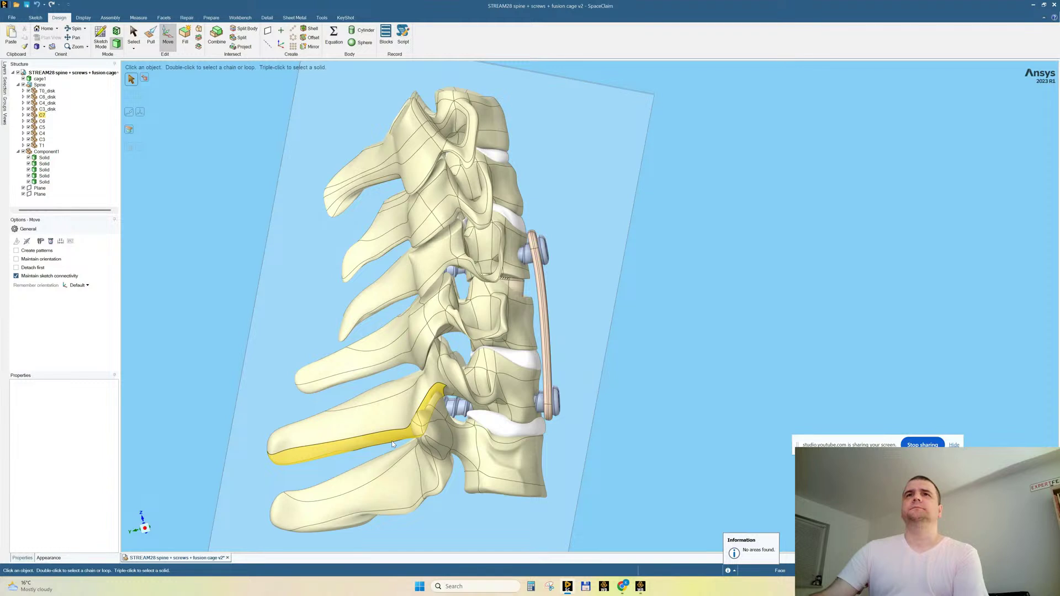
Slide Component1 up along the spine by one vertebra so its screws sit at C4 and C6.
{"action": "left_click", "coordinate": [524, 324]}
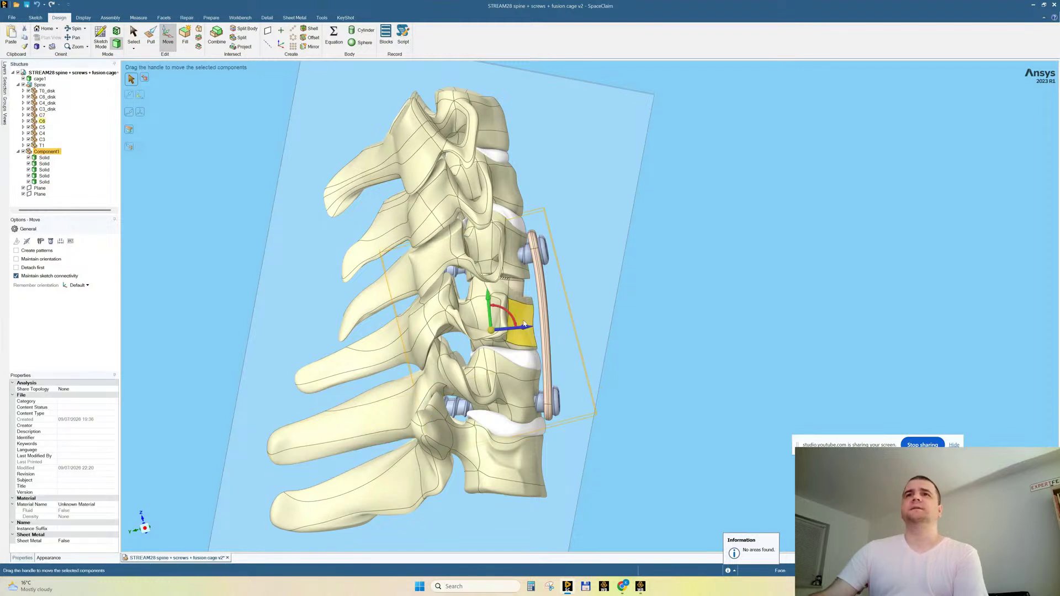
{"action": "left_click_drag", "start_coordinate": [489, 302], "coordinate": [495, 226]}
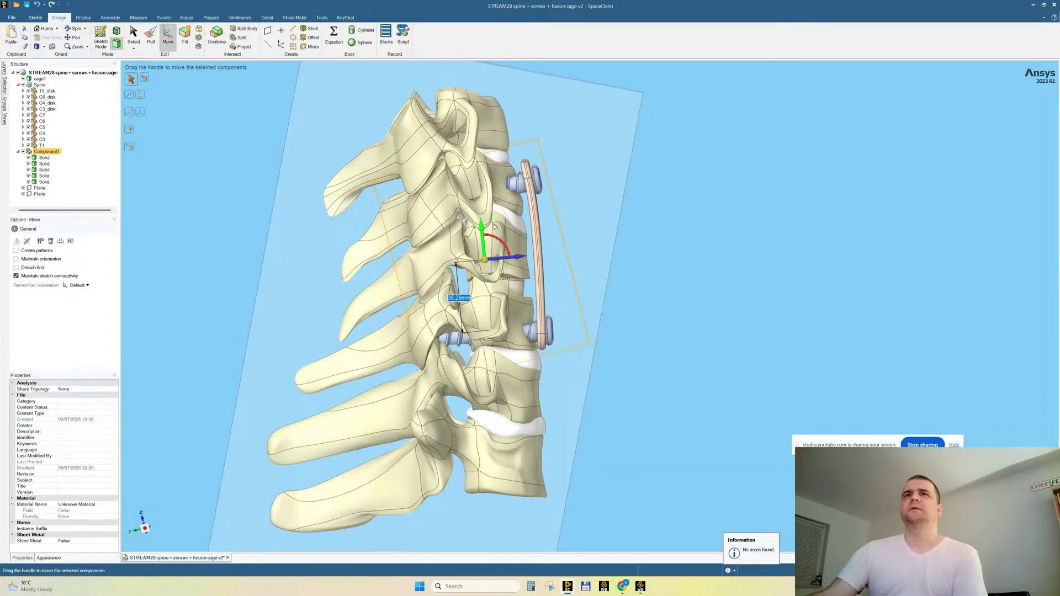
{"action": "left_click_drag", "start_coordinate": [495, 226], "coordinate": [497, 223]}
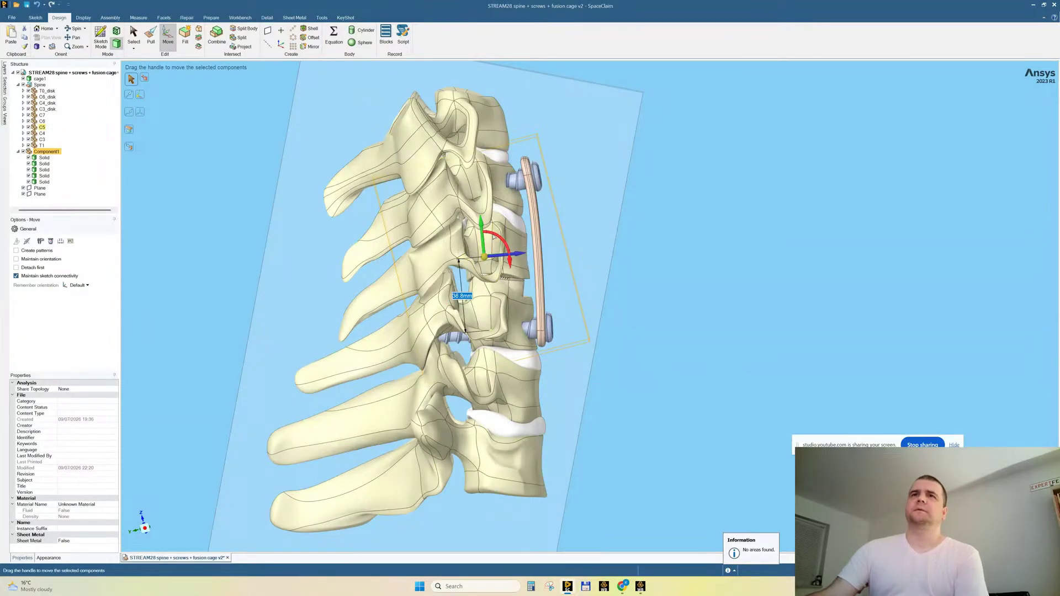
Tilt Component1 in small angles to follow the spine's curve and move it about 2.3 mm towards the vertebrae.
{"action": "left_click_drag", "start_coordinate": [493, 235], "coordinate": [492, 235]}
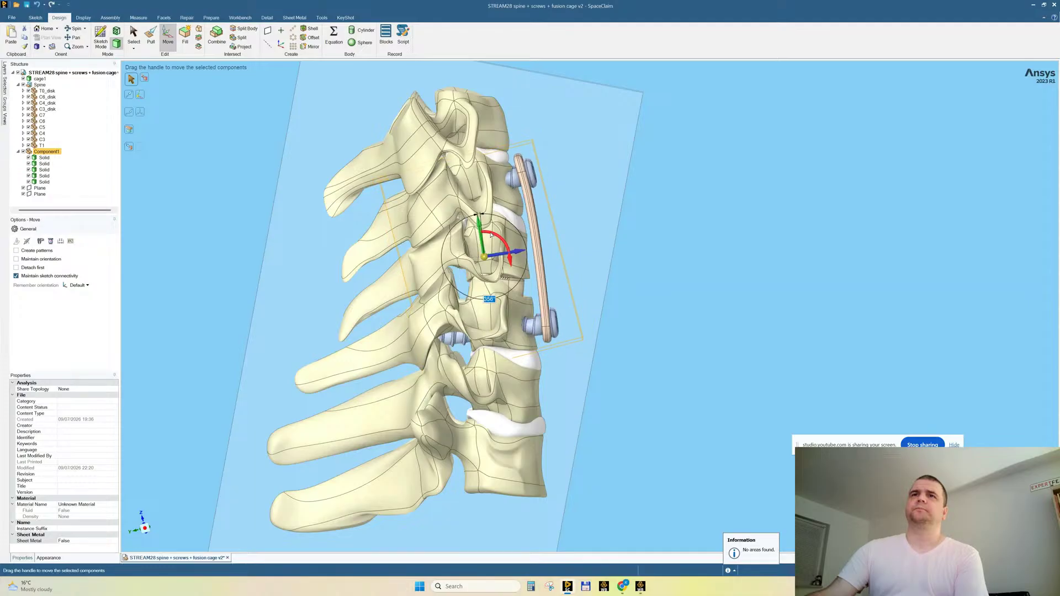
{"action": "left_click_drag", "start_coordinate": [517, 254], "coordinate": [512, 257]}
{"action": "middle_click_drag", "start_coordinate": [554, 269], "coordinate": [568, 272]}
{"action": "scroll", "coordinate": [555, 226], "scroll_direction": "up", "scroll_amount": 3}
{"action": "middle_click_drag", "start_coordinate": [602, 304], "coordinate": [620, 303]}
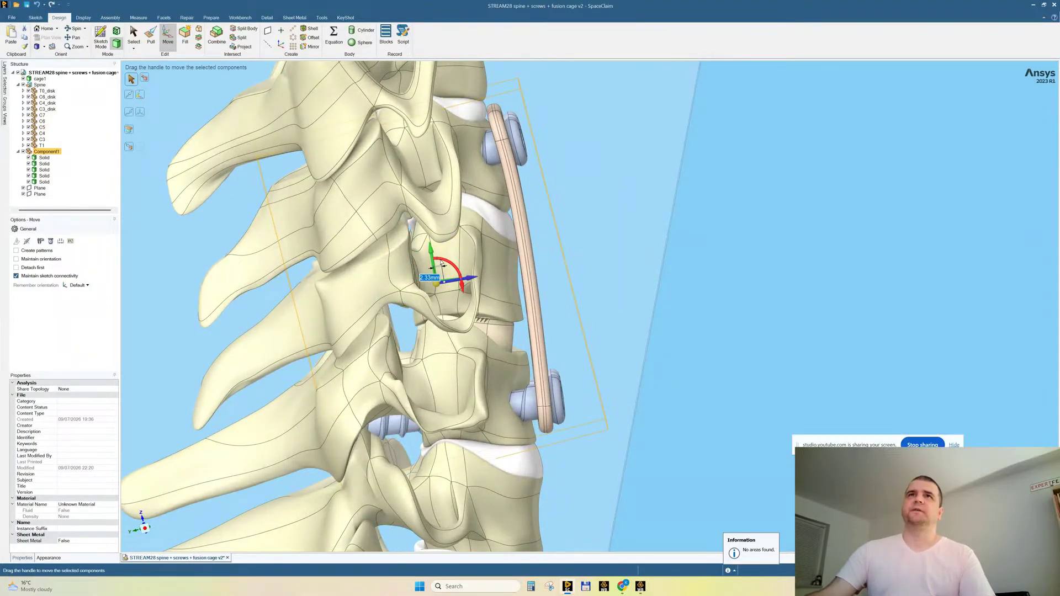
{"action": "left_click_drag", "start_coordinate": [441, 264], "coordinate": [442, 262]}
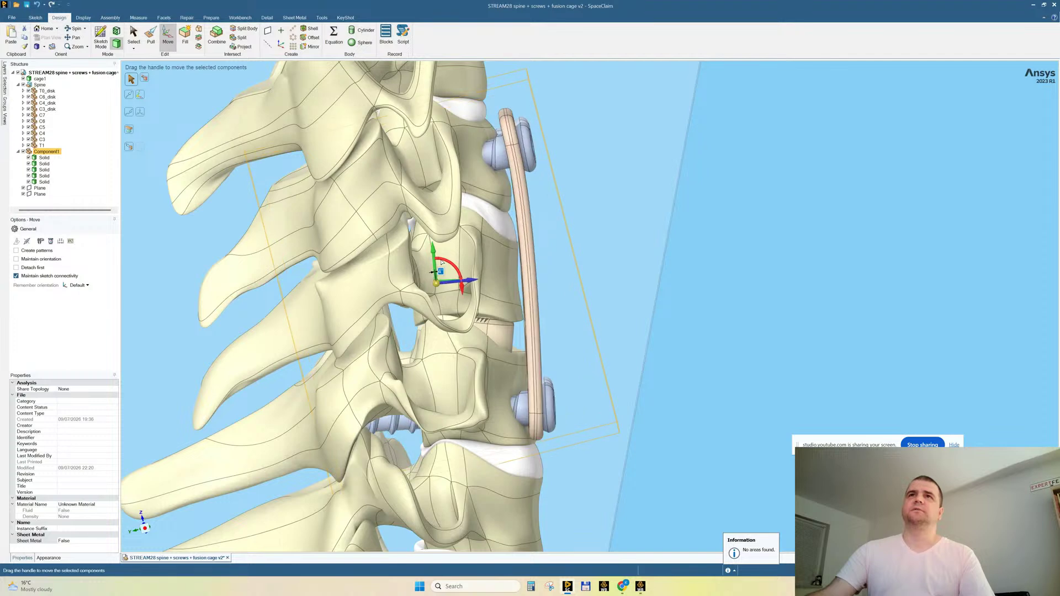
{"action": "middle_click_drag", "start_coordinate": [610, 331], "coordinate": [607, 348]}
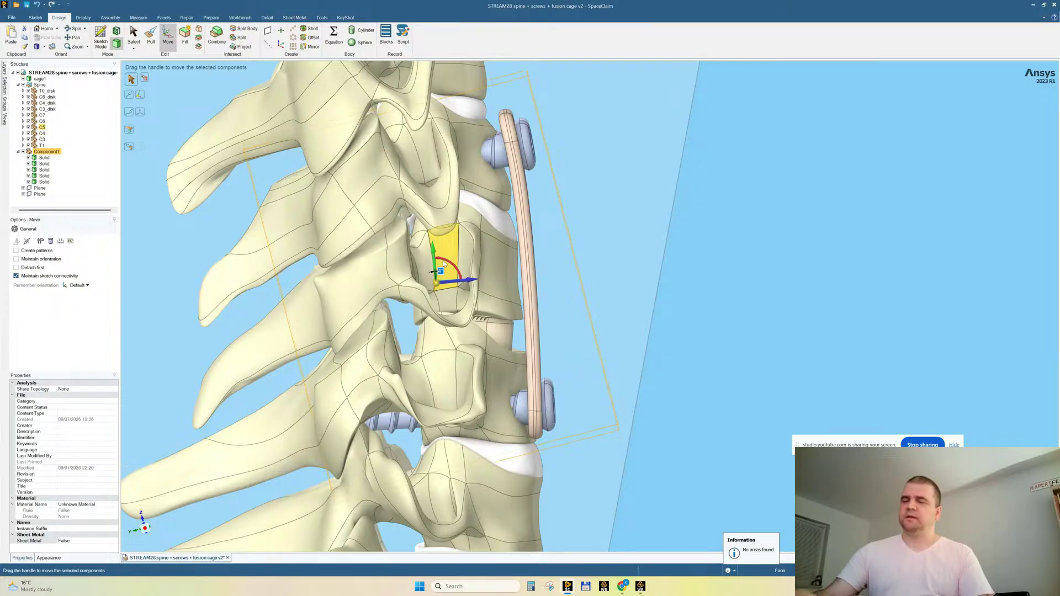
Tilt Component1 slightly, nudge it about 0.4 mm away from the vertebrae, and save the file.
{"action": "left_click_drag", "start_coordinate": [444, 264], "coordinate": [444, 263]}
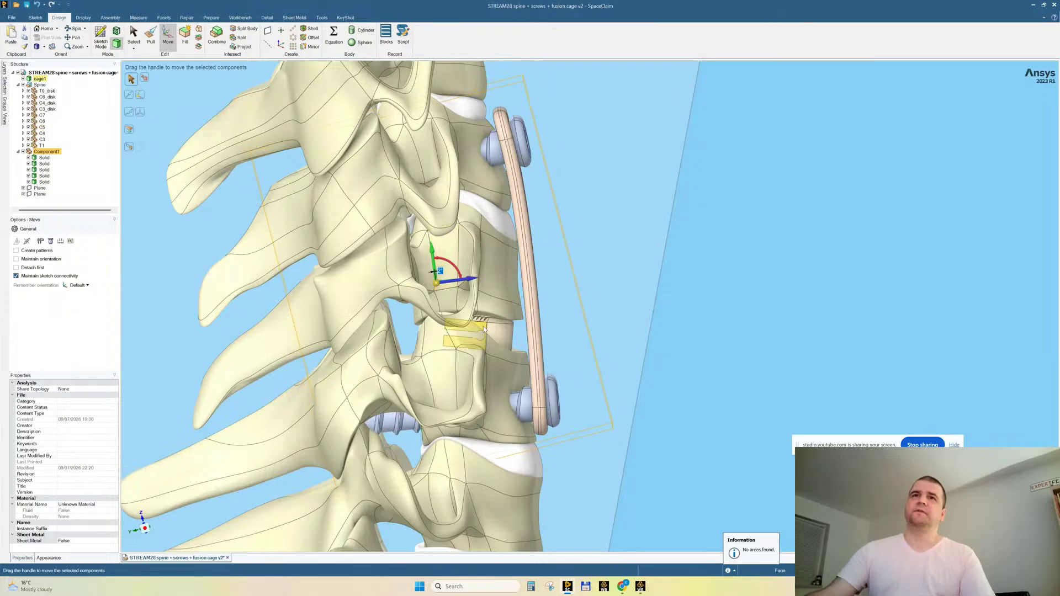
{"action": "left_click_drag", "start_coordinate": [468, 280], "coordinate": [469, 280]}
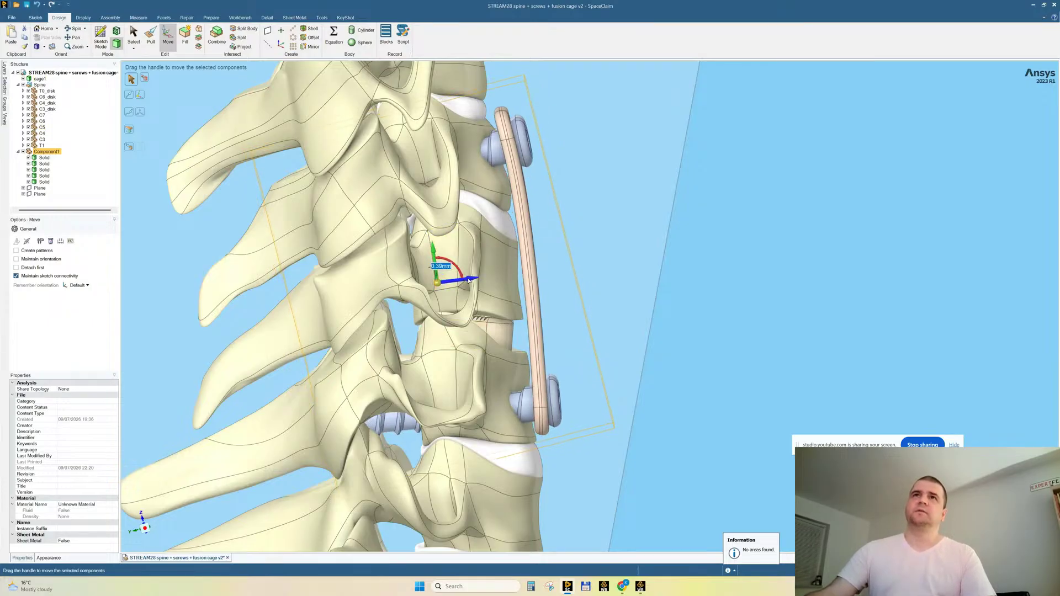
{"action": "middle_click_drag", "start_coordinate": [475, 281], "coordinate": [570, 281]}
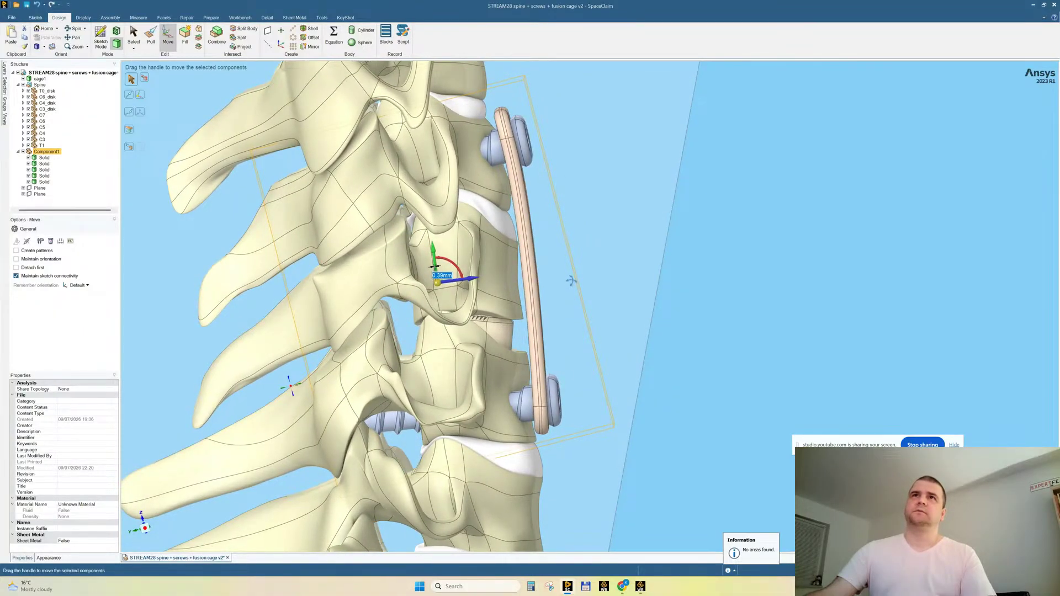
{"action": "scroll", "coordinate": [581, 390], "scroll_direction": "down", "scroll_amount": 3}
{"action": "left_click", "coordinate": [700, 274]}
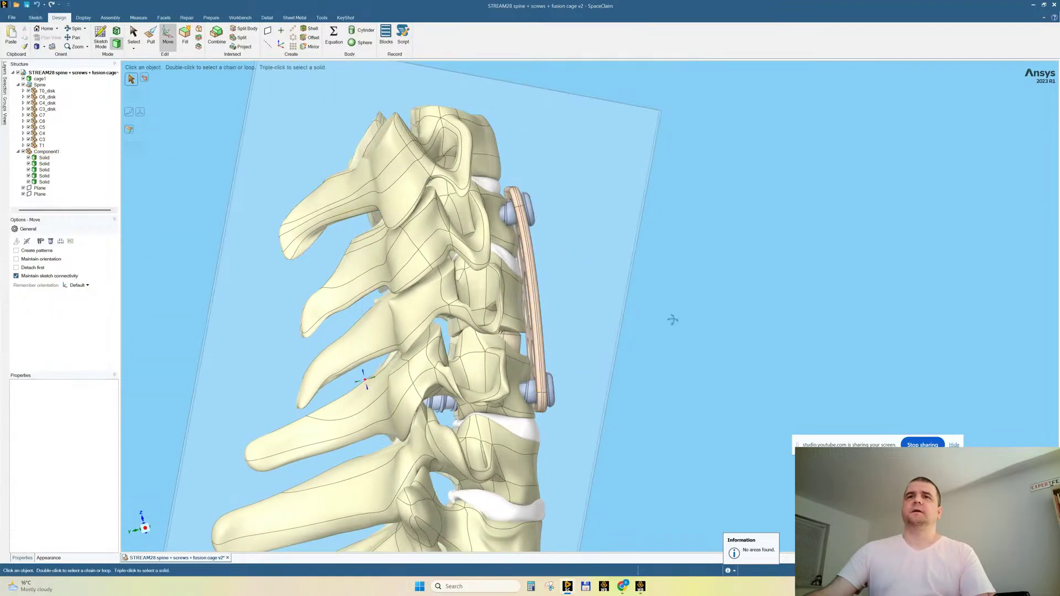
{"action": "left_click", "coordinate": [28, 9]}
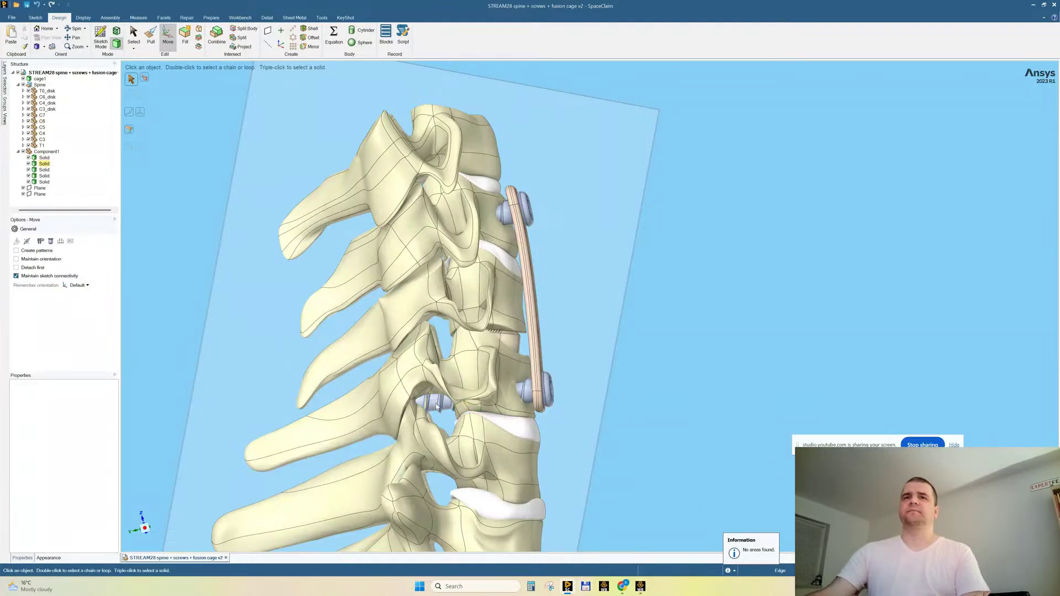
Inspect the plate and screws from the front, and examine their seating in a section through the lengthwise plane crossing one screw column.
{"action": "scroll", "coordinate": [441, 407], "scroll_direction": "up", "scroll_amount": 3}
{"action": "scroll", "coordinate": [441, 400], "scroll_direction": "down", "scroll_amount": 5}
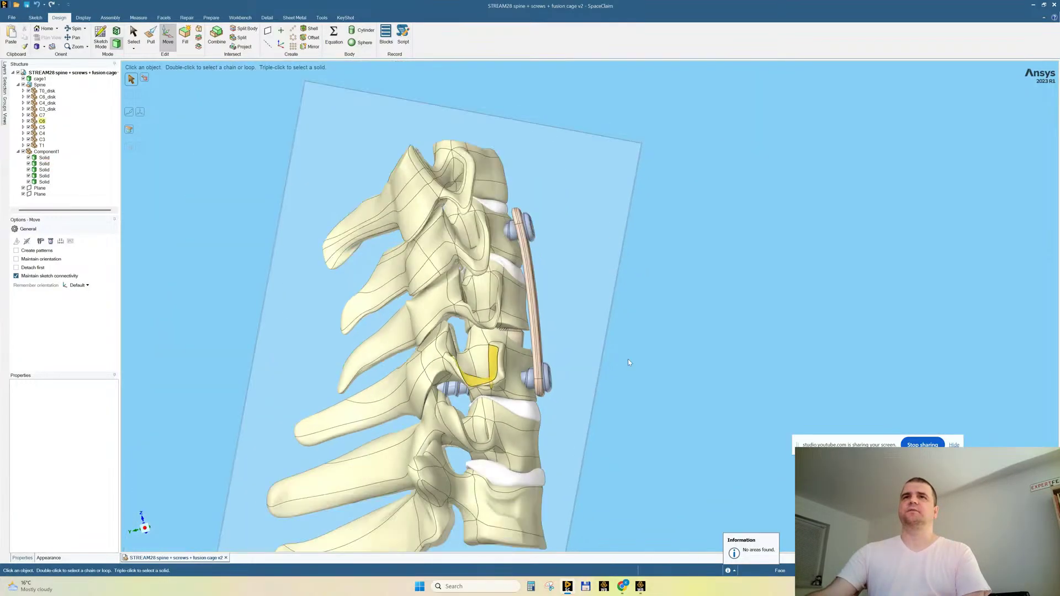
{"action": "middle_click_drag", "start_coordinate": [699, 294], "coordinate": [635, 299]}
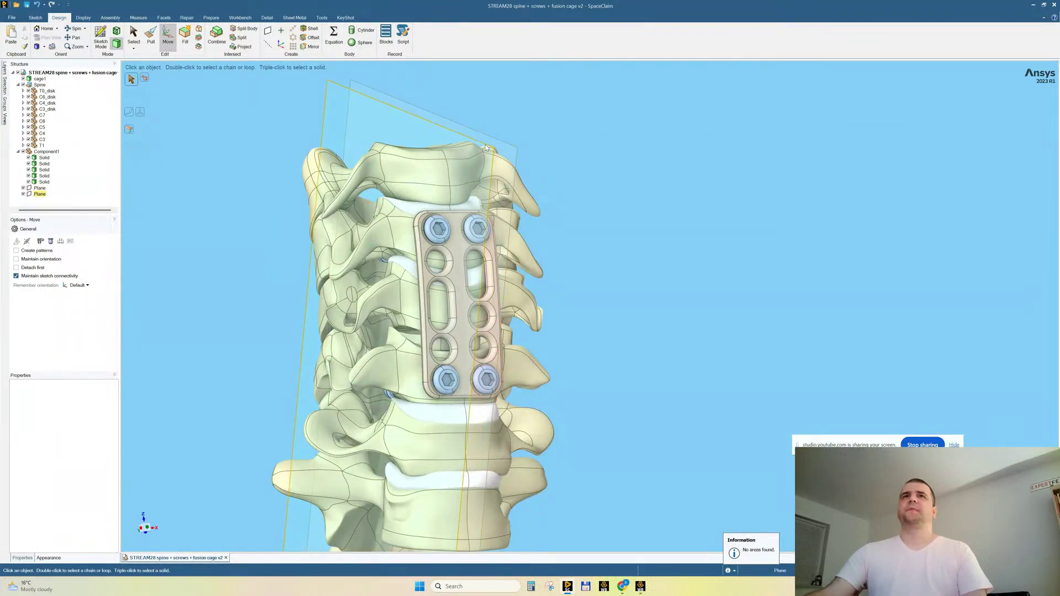
{"action": "left_click", "coordinate": [485, 144]}
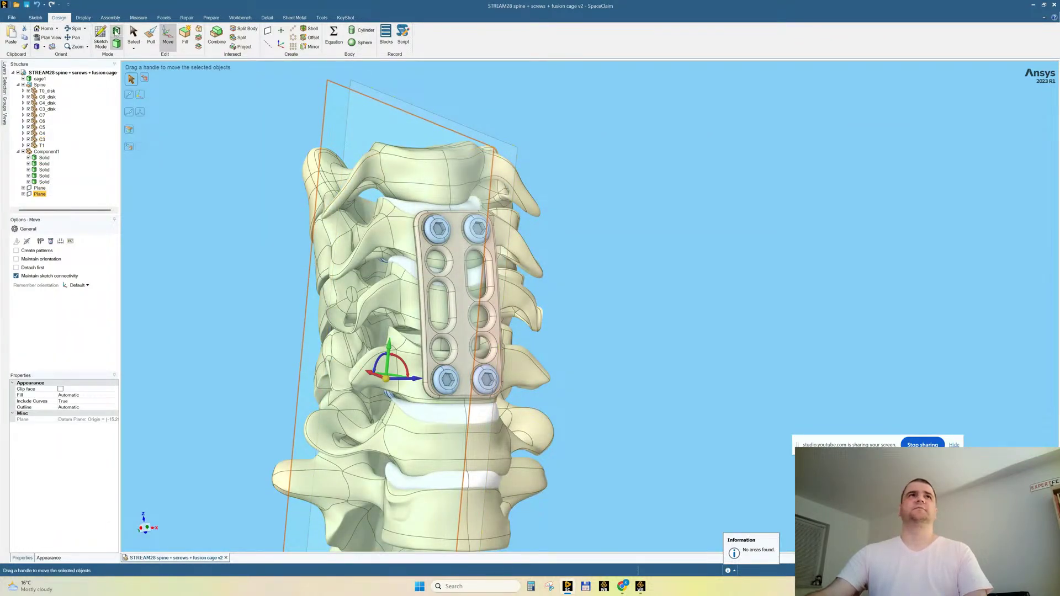
{"action": "left_click", "coordinate": [116, 32]}
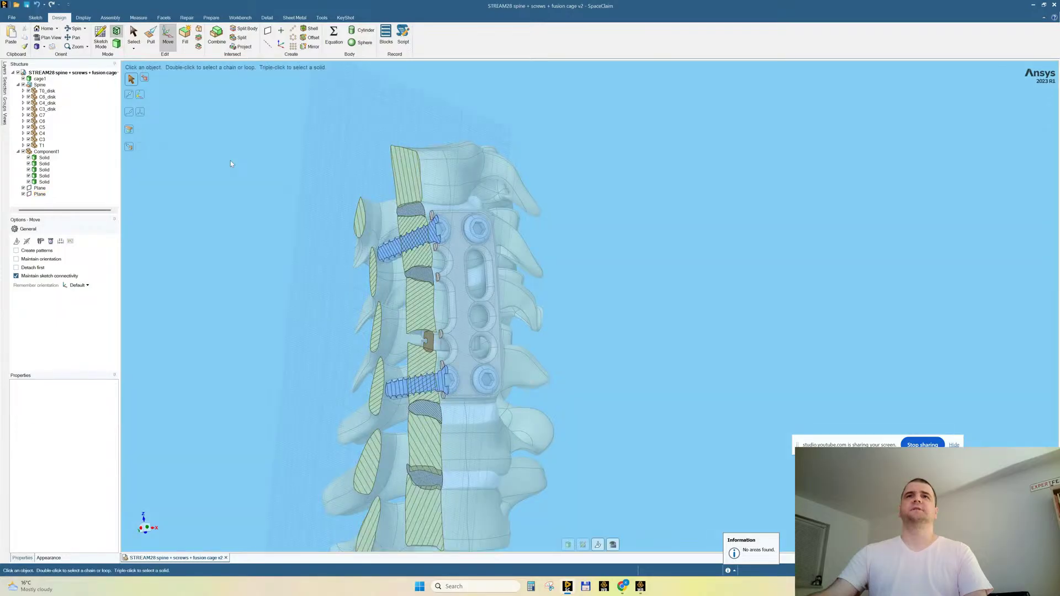
{"action": "left_click", "coordinate": [230, 160]}
{"action": "scroll", "coordinate": [376, 319], "scroll_direction": "up", "scroll_amount": 3}
{"action": "mouse_move", "coordinate": [231, 160]}
{"action": "middle_mouse_down"}
{"action": "mouse_move", "coordinate": [376, 319]}
{"action": "mouse_move", "coordinate": [397, 320]}
{"action": "middle_mouse_up"}
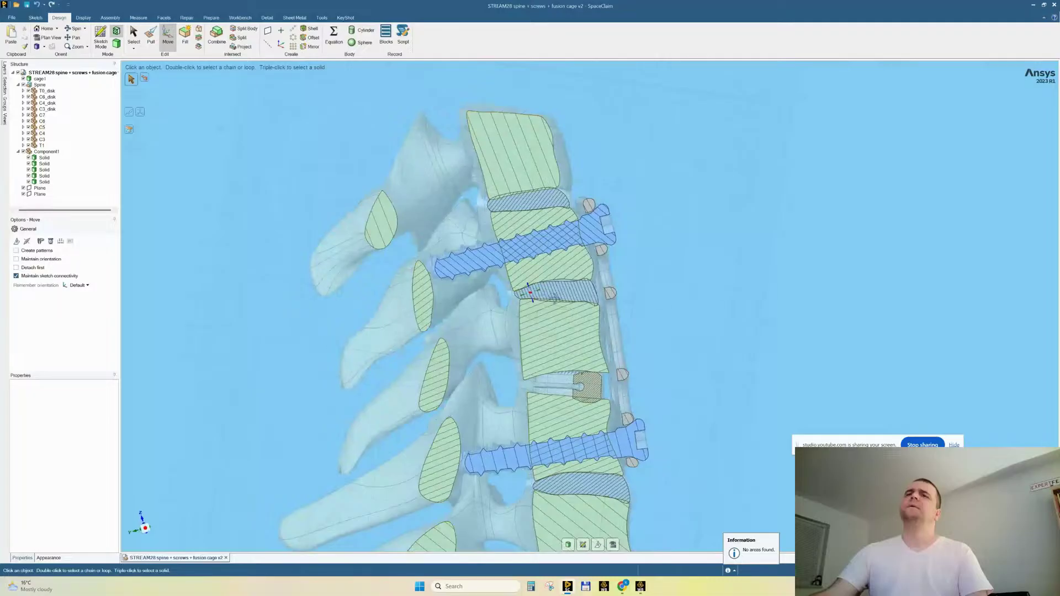
Switch to Chrome and search Google for "pedicle screws spine".
{"action": "mouse_move", "coordinate": [622, 586]}
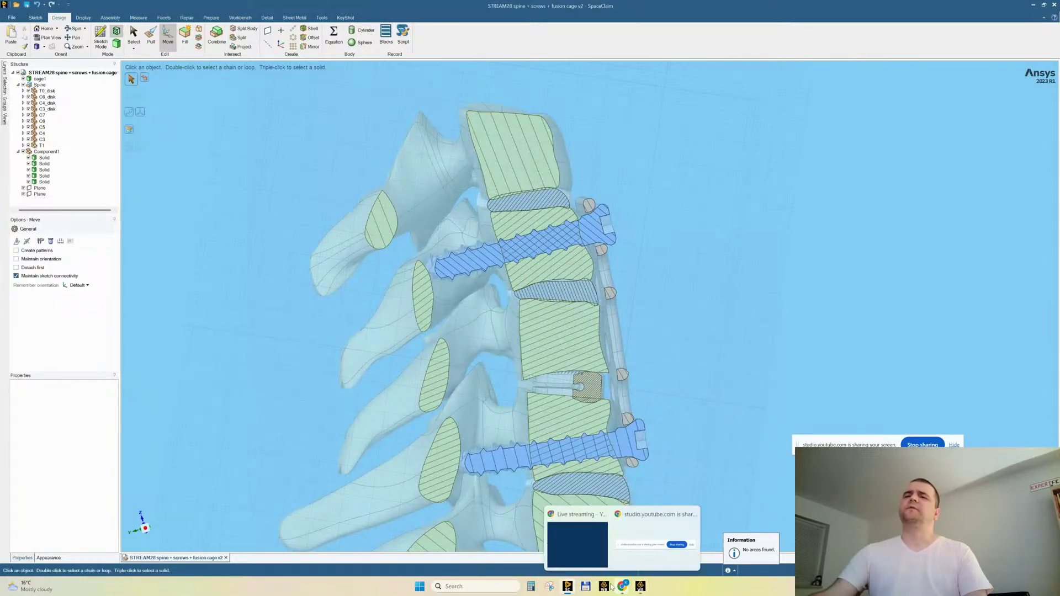
{"action": "left_click", "coordinate": [576, 549]}
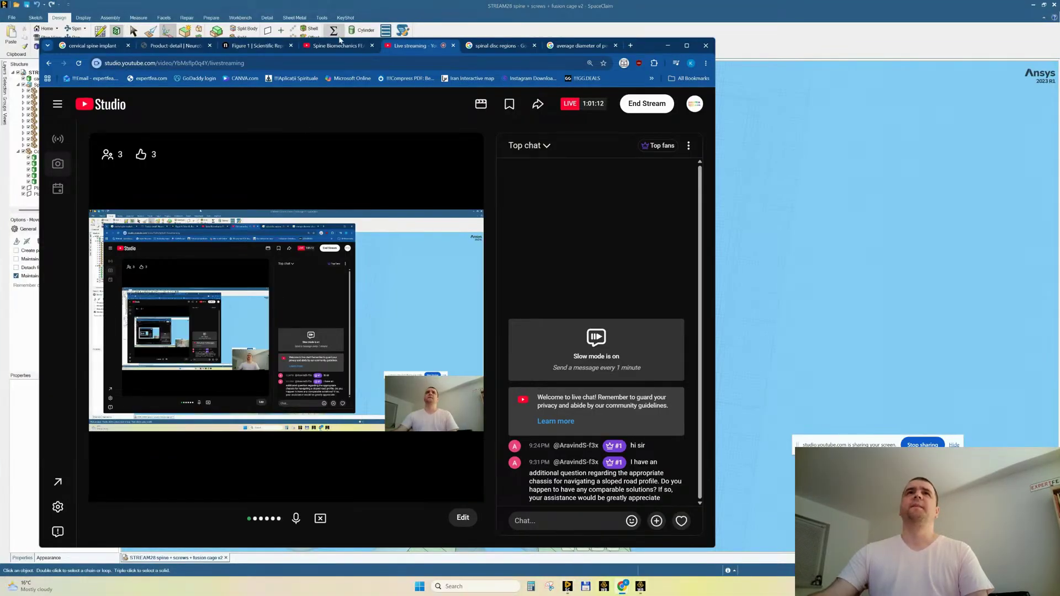
{"action": "left_click", "coordinate": [500, 46]}
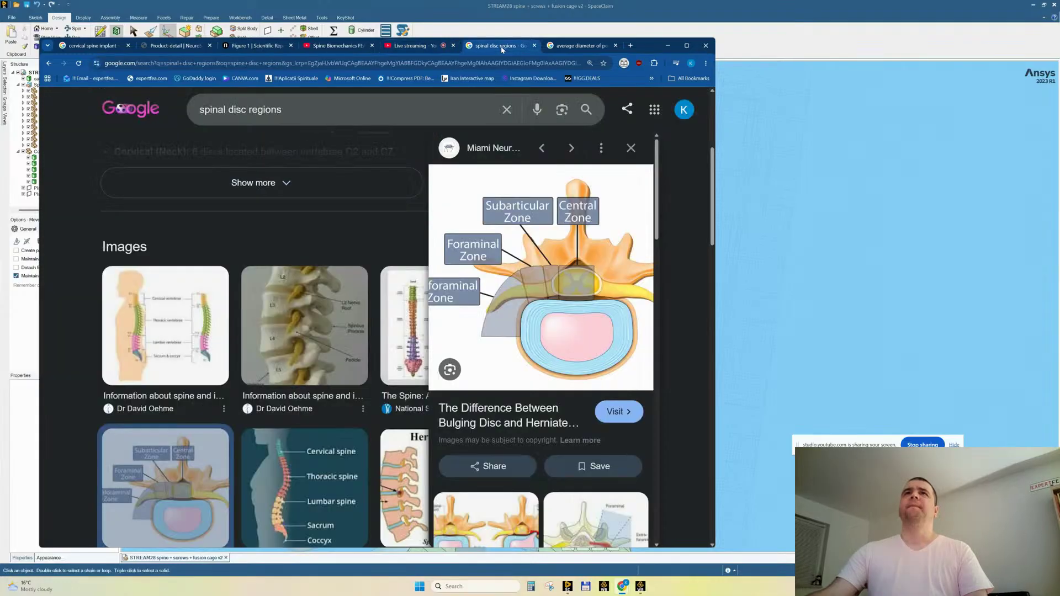
{"action": "left_click_drag", "start_coordinate": [225, 109], "coordinate": [282, 110]}
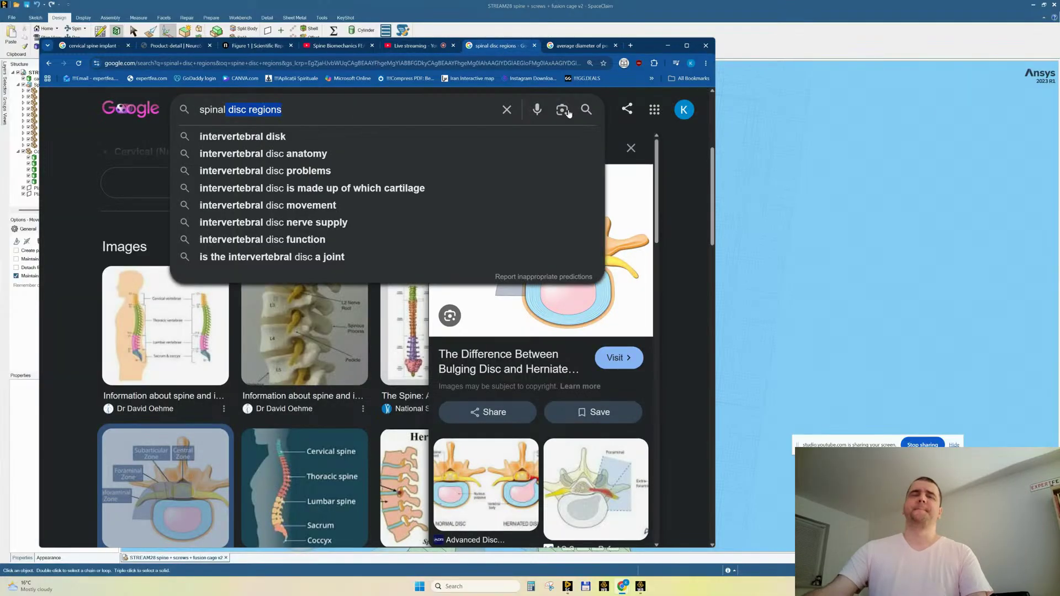
{"action": "key", "text": "BackSpace"}
{"action": "key", "text": "BackSpace"}
{"action": "key", "text": "BackSpace"}
{"action": "key", "text": "BackSpace"}
{"action": "key", "text": "BackSpace"}
{"action": "key", "text": "BackSpace"}
{"action": "key", "text": "BackSpace"}
{"action": "key", "text": "BackSpace"}
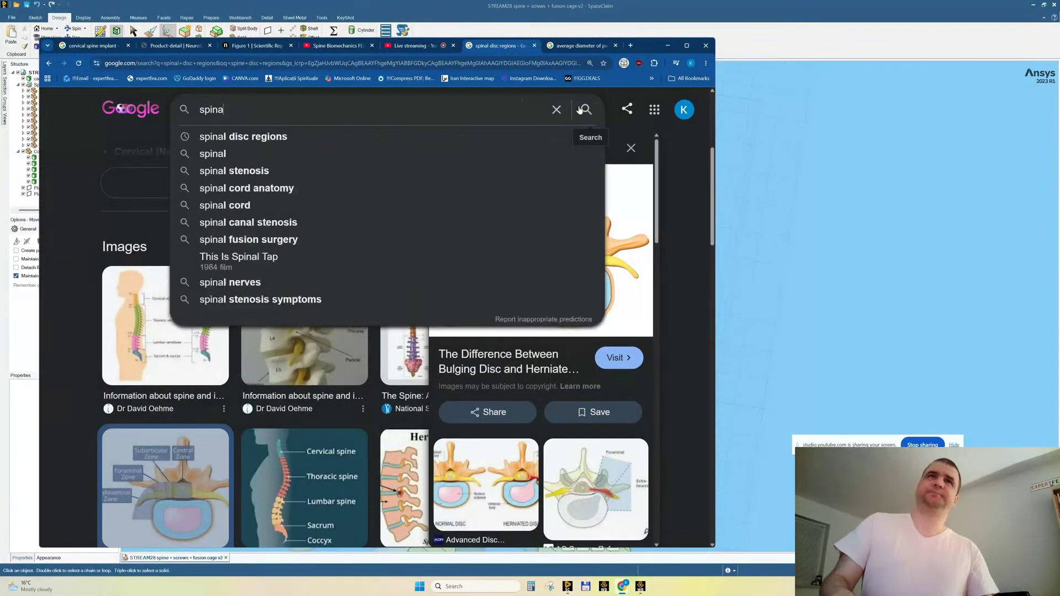
{"action": "type", "text": "pedi"}
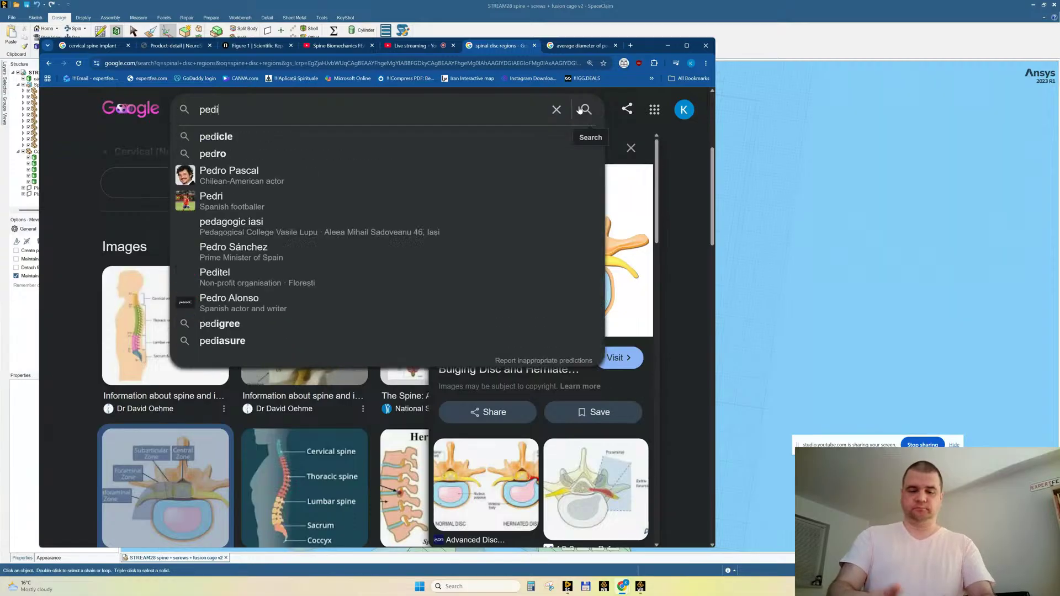
{"action": "type", "text": "cle screws"}
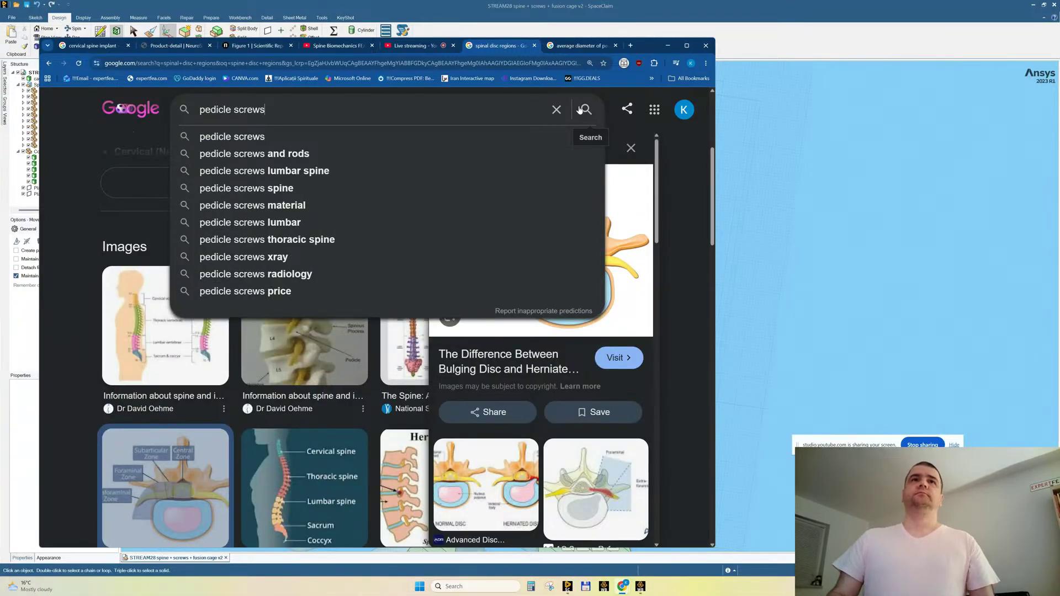
{"action": "type", "text": " spine"}
{"action": "key", "text": "Return"}
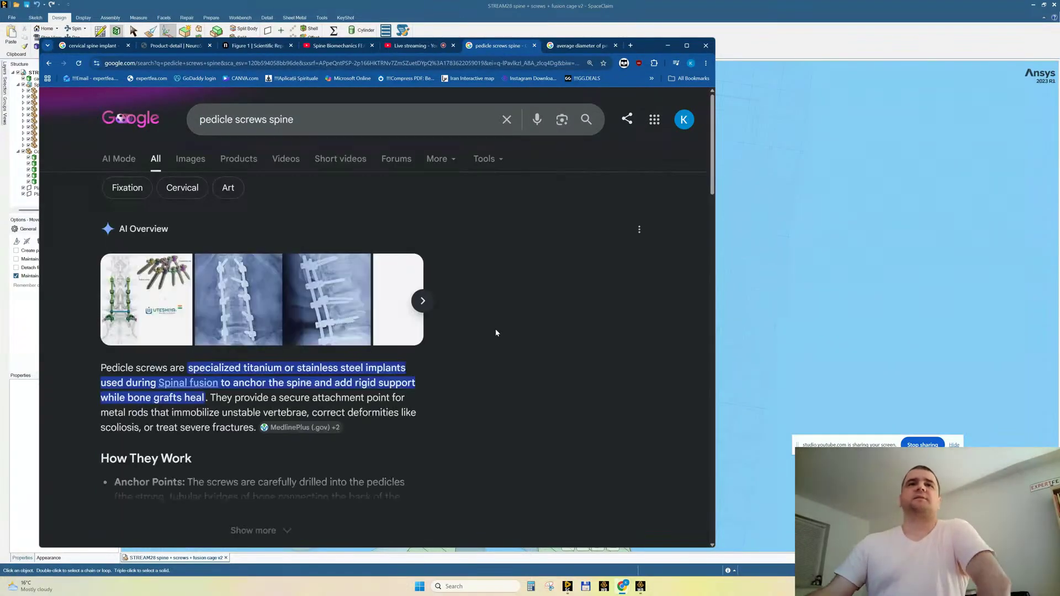
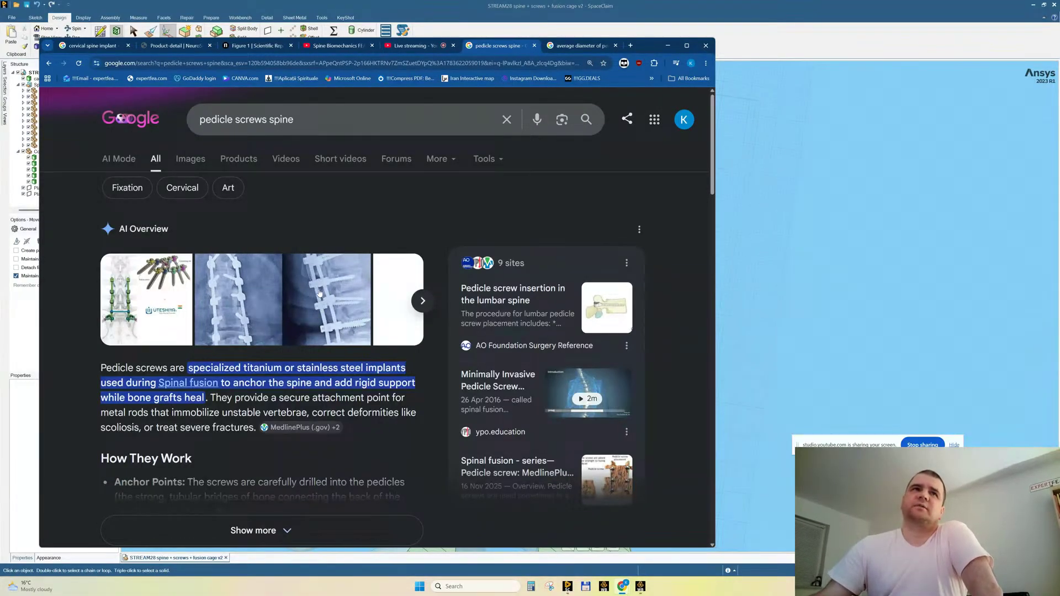
Skim the pedicle screw results, consult the cage-and-plate Figure 1 in the nature.com article, and return to SpaceClaim.
{"action": "scroll", "coordinate": [317, 293], "scroll_direction": "down", "scroll_amount": 2}
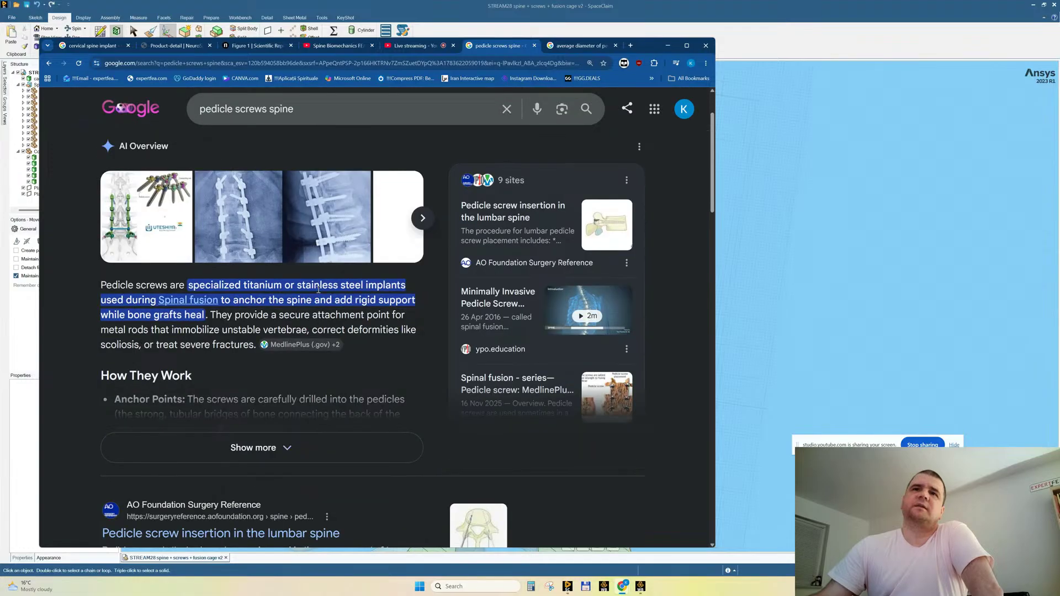
{"action": "scroll", "coordinate": [318, 290], "scroll_direction": "up", "scroll_amount": 1}
{"action": "left_click", "coordinate": [280, 49]}
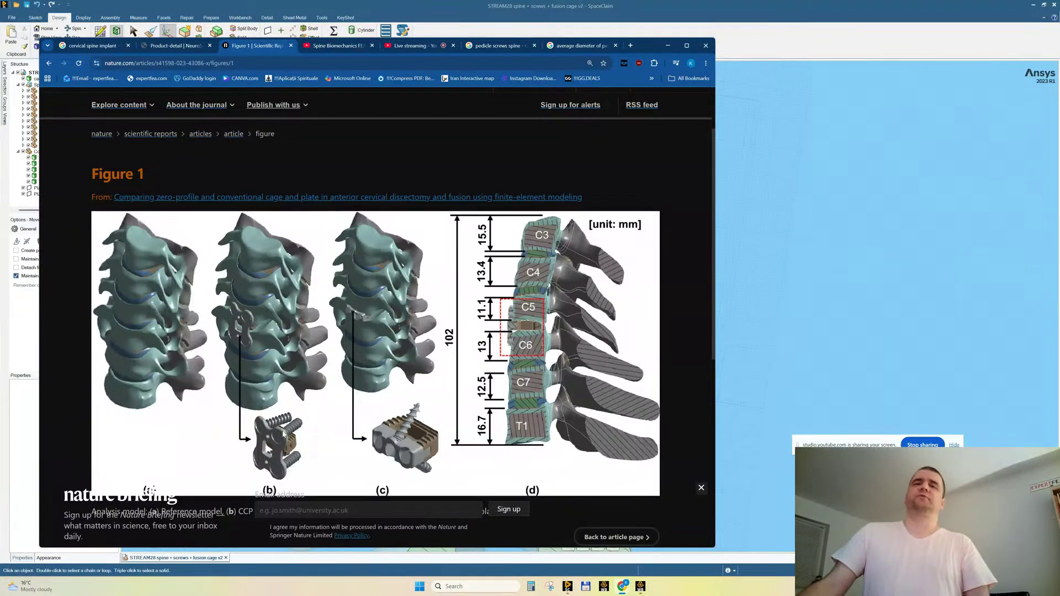
{"action": "left_click", "coordinate": [849, 70]}
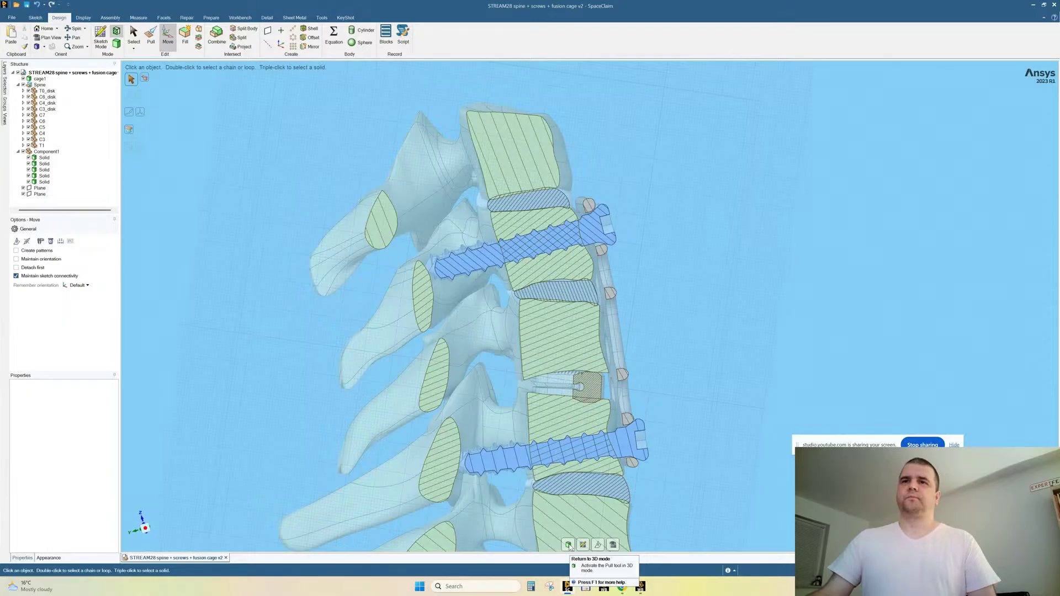
Examine how deep the lower screw reaches through the vertebra in the section, and return to the 3D model.
{"action": "scroll", "coordinate": [554, 480], "scroll_direction": "up", "scroll_amount": 3}
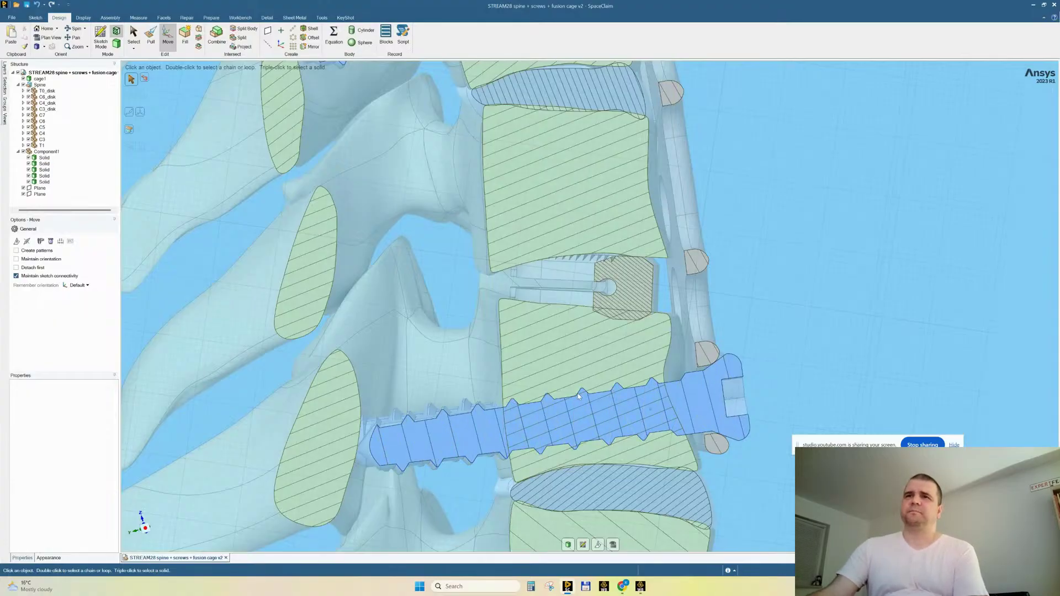
{"action": "left_click", "coordinate": [568, 545]}
{"action": "scroll", "coordinate": [597, 334], "scroll_direction": "down", "scroll_amount": 5}
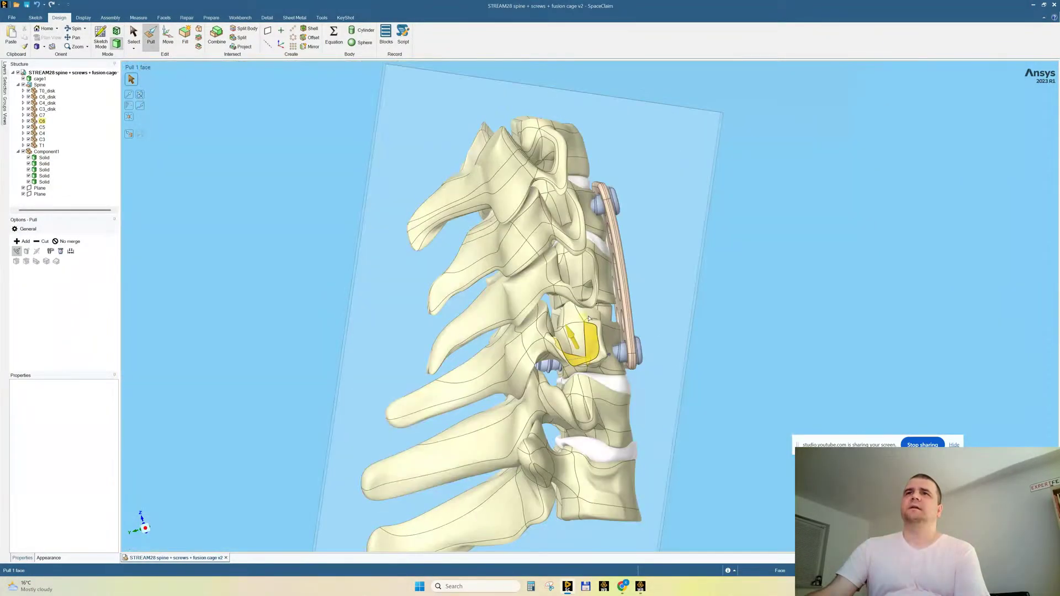
Isolate the four bone screws by hiding the spine, cage, plate and planes, and view them from the side.
{"action": "middle_click_drag", "start_coordinate": [833, 311], "coordinate": [799, 301]}
{"action": "left_click", "coordinate": [557, 194]}
{"action": "left_click", "coordinate": [595, 195], "text": "ctrl"}
{"action": "left_click", "coordinate": [569, 335], "text": "ctrl"}
{"action": "left_click", "coordinate": [602, 341], "text": "ctrl"}
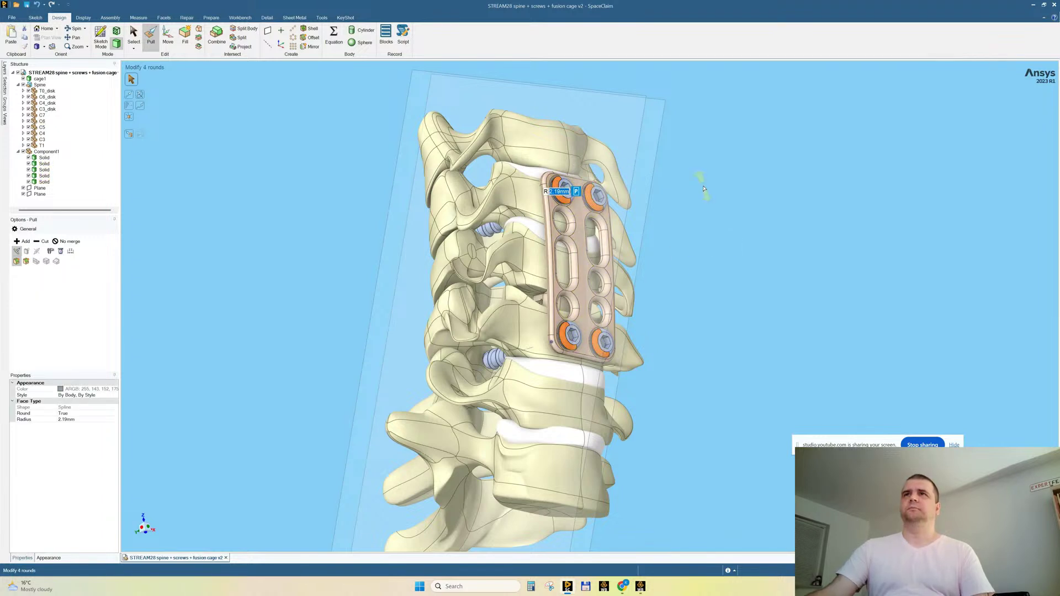
{"action": "right_click", "coordinate": [705, 188]}
{"action": "left_click", "coordinate": [726, 270]}
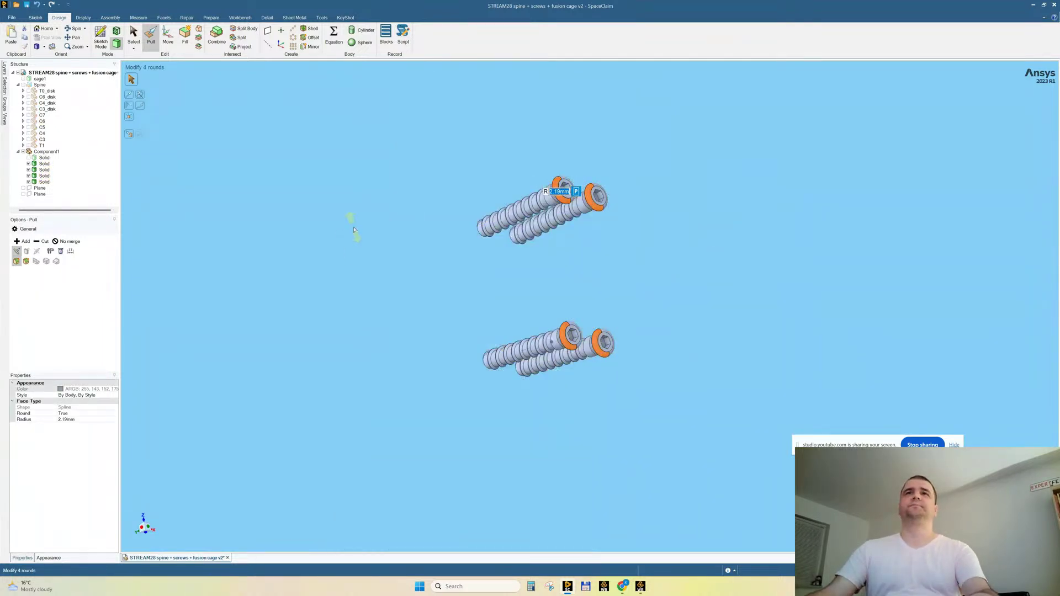
{"action": "left_click", "coordinate": [396, 221]}
{"action": "middle_click_drag", "start_coordinate": [396, 221], "coordinate": [499, 239]}
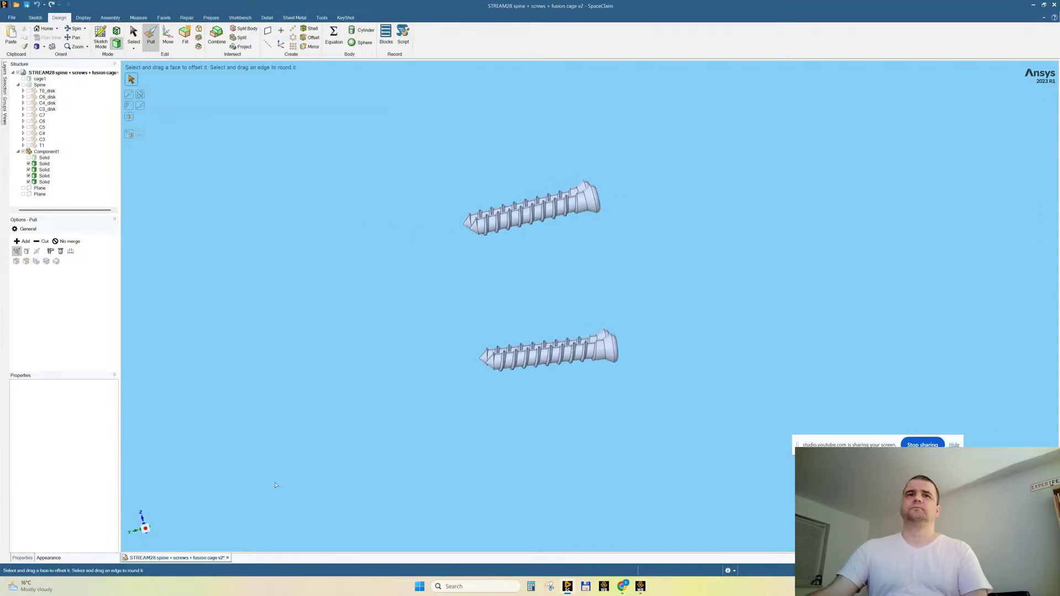
Show only the lengthwise mid-plane running between the two screw columns alongside the isolated screws.
{"action": "left_click", "coordinate": [23, 195]}
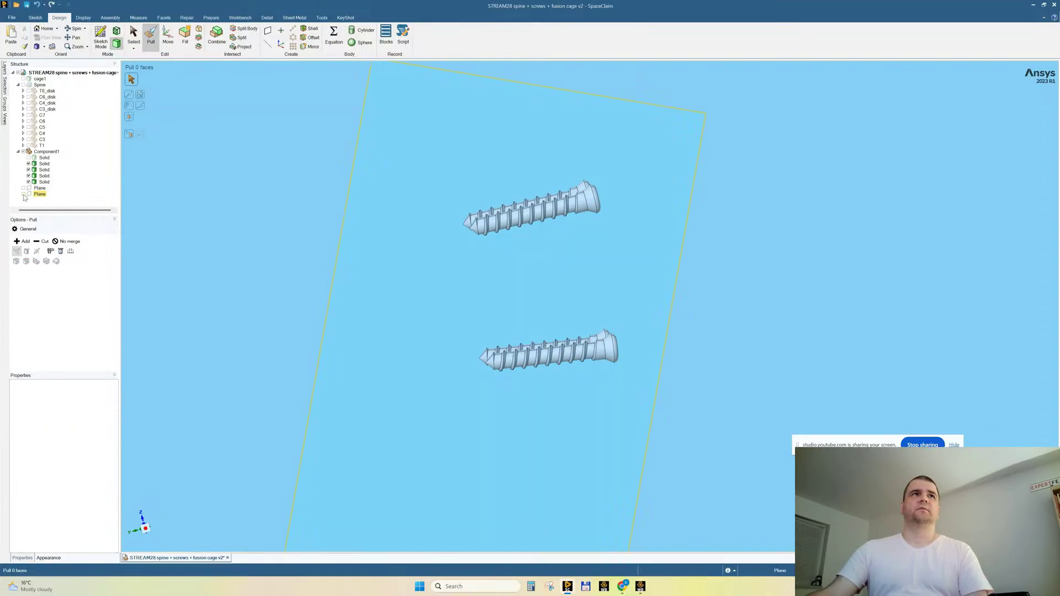
{"action": "left_click", "coordinate": [24, 188]}
{"action": "scroll", "coordinate": [560, 333], "scroll_direction": "down", "scroll_amount": 5}
{"action": "middle_click_drag", "start_coordinate": [627, 324], "coordinate": [607, 361]}
Create a copy of the mid-plane with Move, rotated perpendicular to the original so that it cuts across the screws.
{"action": "left_click", "coordinate": [560, 270]}
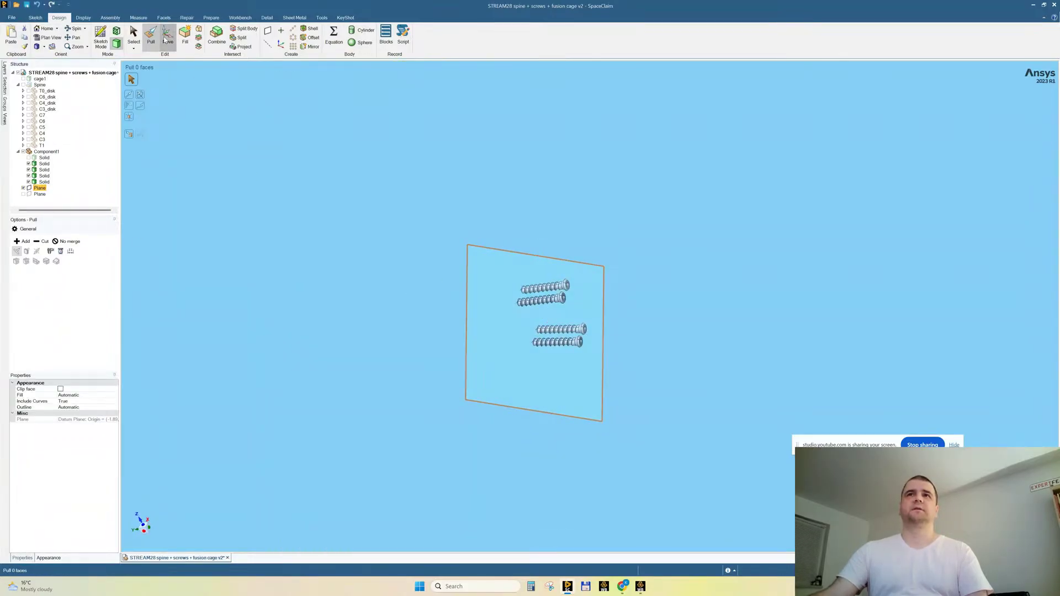
{"action": "key", "text": "m"}
{"action": "scroll", "coordinate": [570, 315], "scroll_direction": "up", "scroll_amount": 4}
{"action": "middle_click_drag", "start_coordinate": [563, 316], "coordinate": [561, 336]}
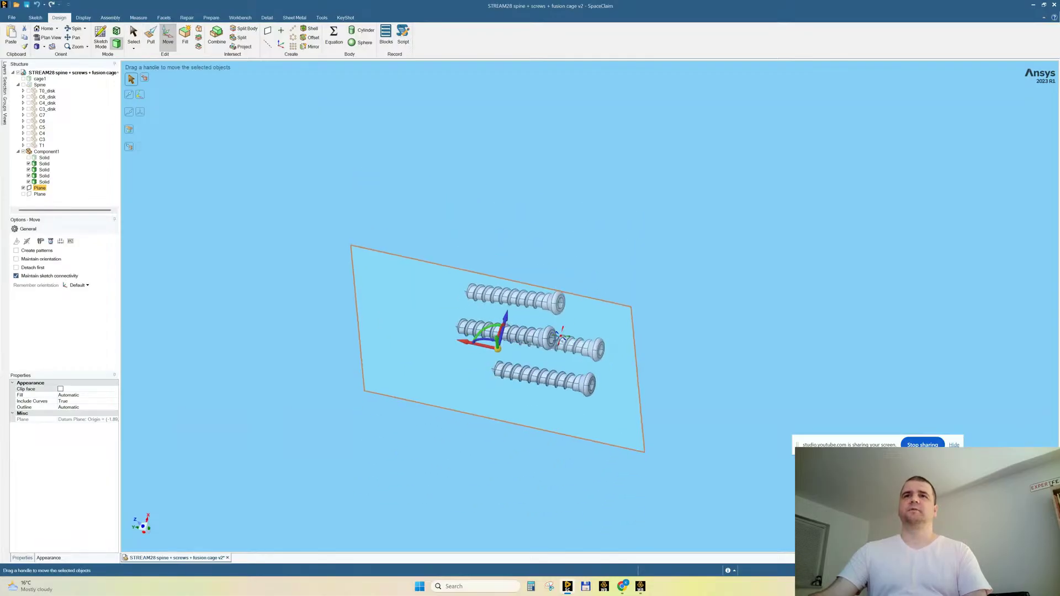
{"action": "left_click", "coordinate": [483, 331], "text": "ctrl"}
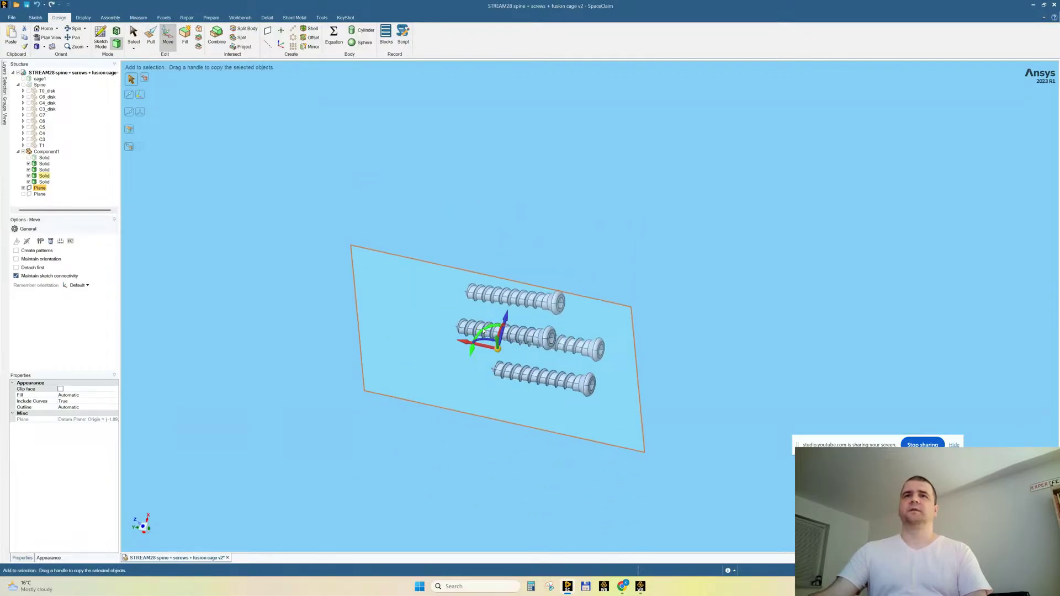
{"action": "left_click_drag", "start_coordinate": [480, 334], "coordinate": [479, 368], "text": "ctrl"}
{"action": "middle_click_drag", "start_coordinate": [665, 267], "coordinate": [670, 237]}
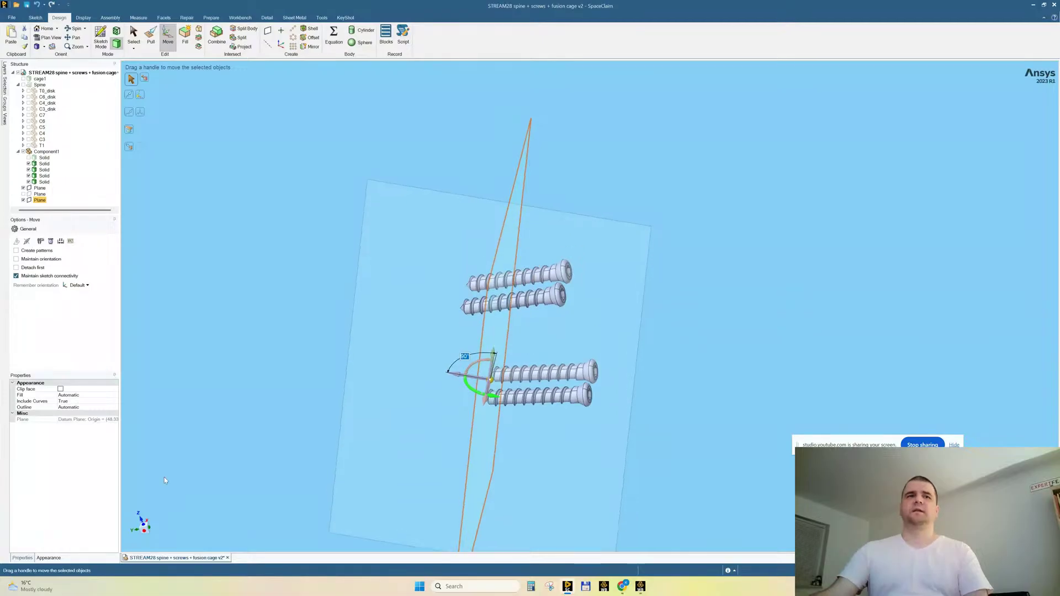
Tilt the copied plane about 18° in side view so it runs along the tips of the upper and lower screws.
{"action": "left_click", "coordinate": [144, 530]}
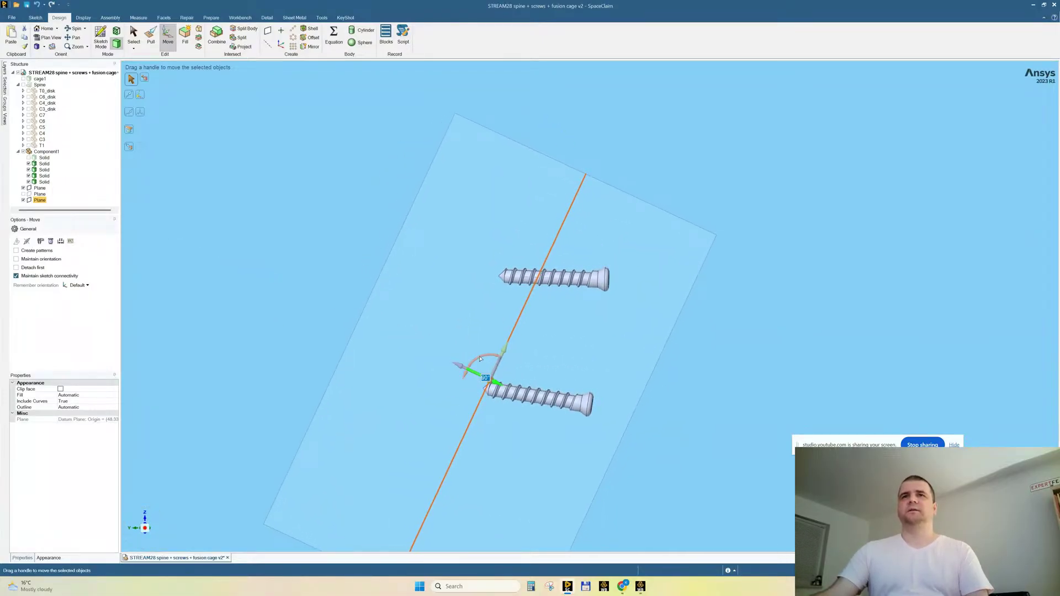
{"action": "left_click_drag", "start_coordinate": [479, 359], "coordinate": [475, 358]}
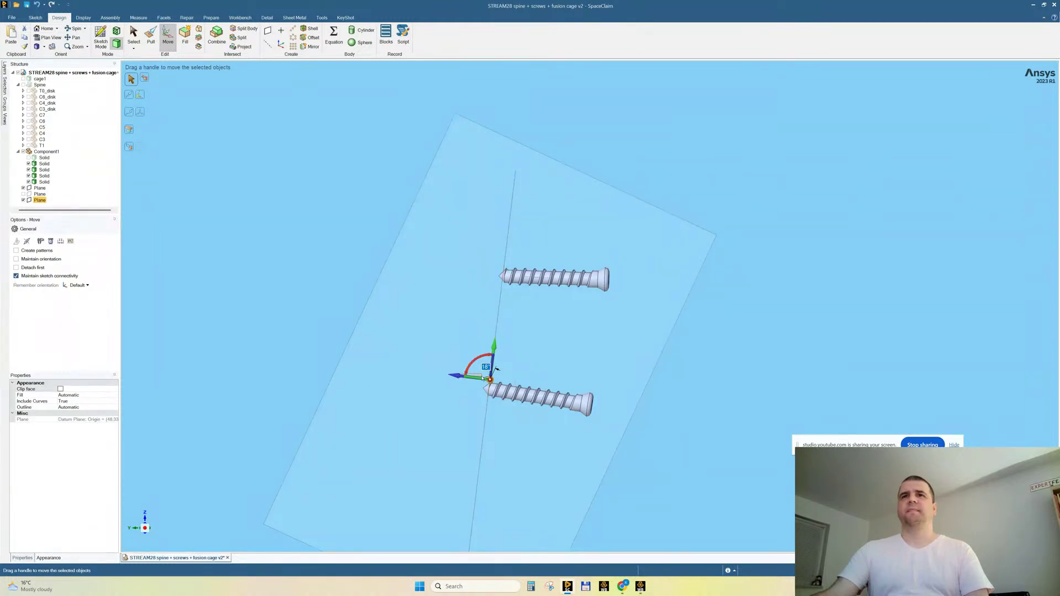
{"action": "key", "text": "Escape"}
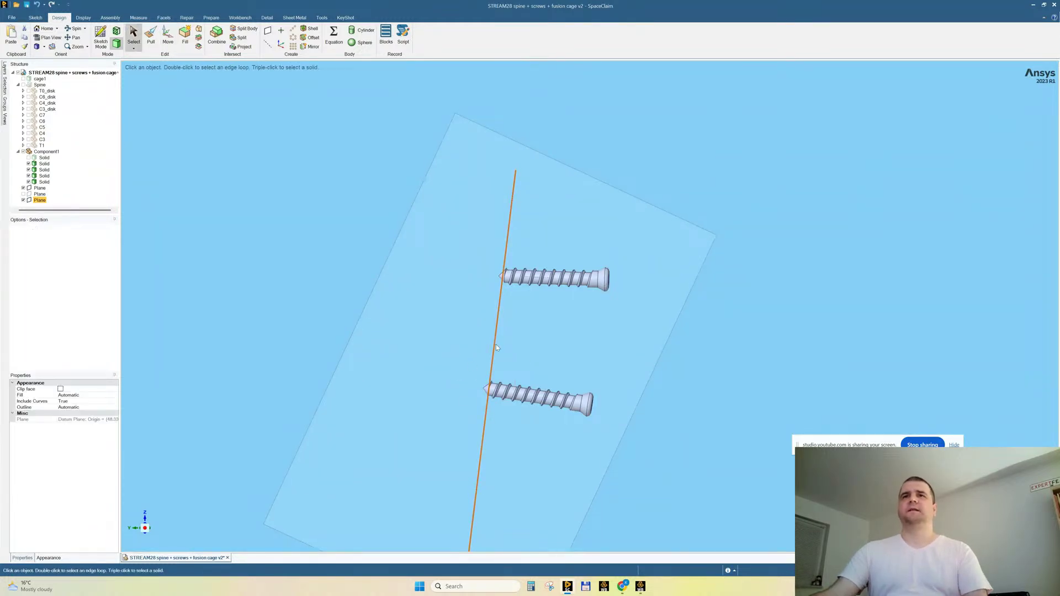
Move the tilted cross plane about 21 mm from the screw tips toward the screw heads.
{"action": "middle_click_drag", "start_coordinate": [520, 354], "coordinate": [524, 355]}
{"action": "left_click", "coordinate": [145, 529]}
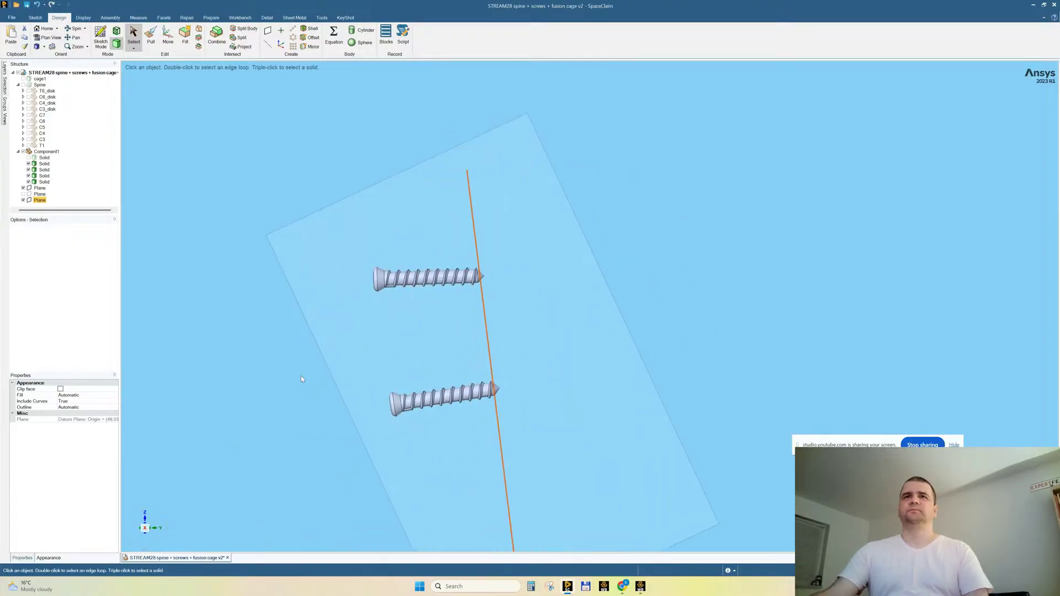
{"action": "scroll", "coordinate": [411, 374], "scroll_direction": "up", "scroll_amount": 2}
{"action": "left_click", "coordinate": [167, 39]}
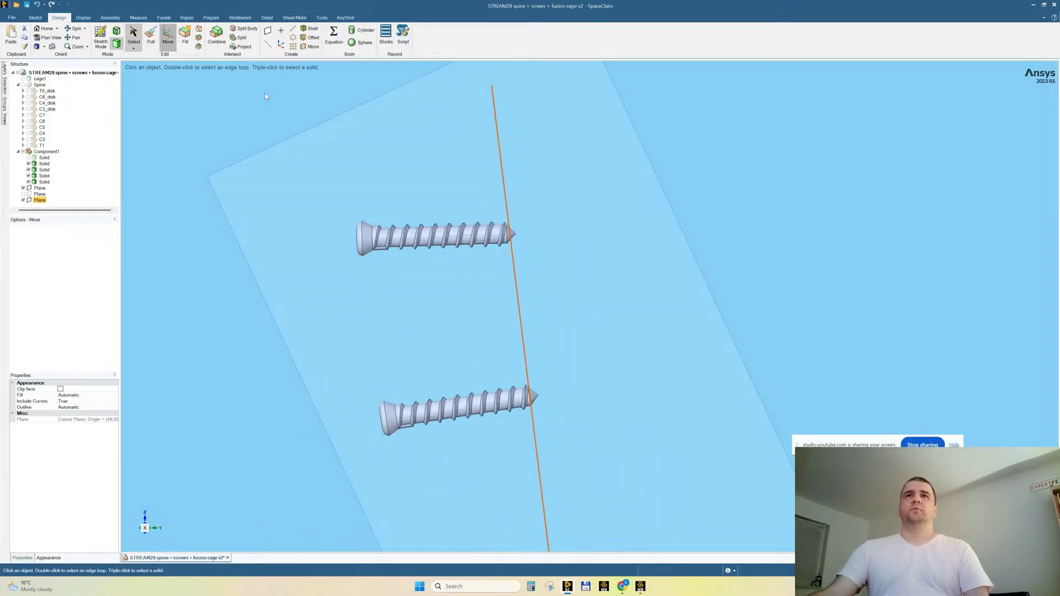
{"action": "left_click_drag", "start_coordinate": [559, 365], "coordinate": [504, 351]}
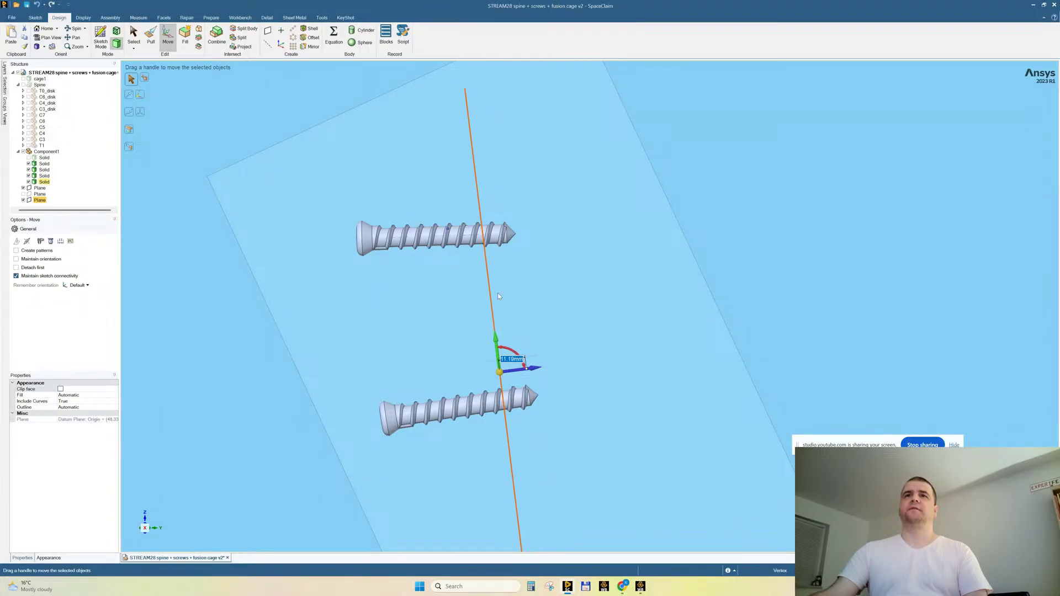
{"action": "left_click_drag", "start_coordinate": [530, 368], "coordinate": [506, 373]}
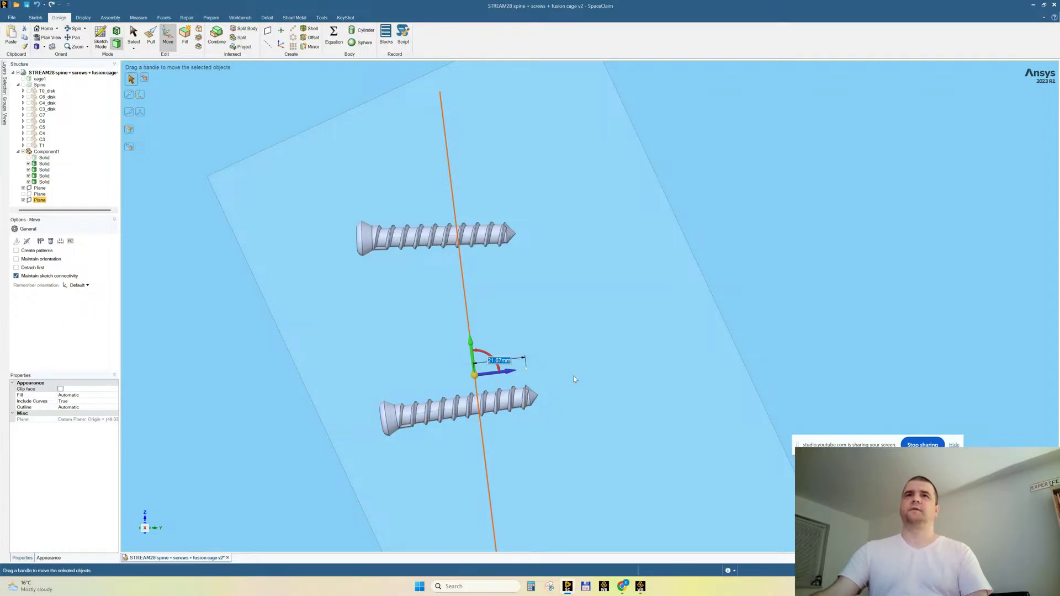
{"action": "middle_click_drag", "start_coordinate": [573, 373], "coordinate": [573, 373]}
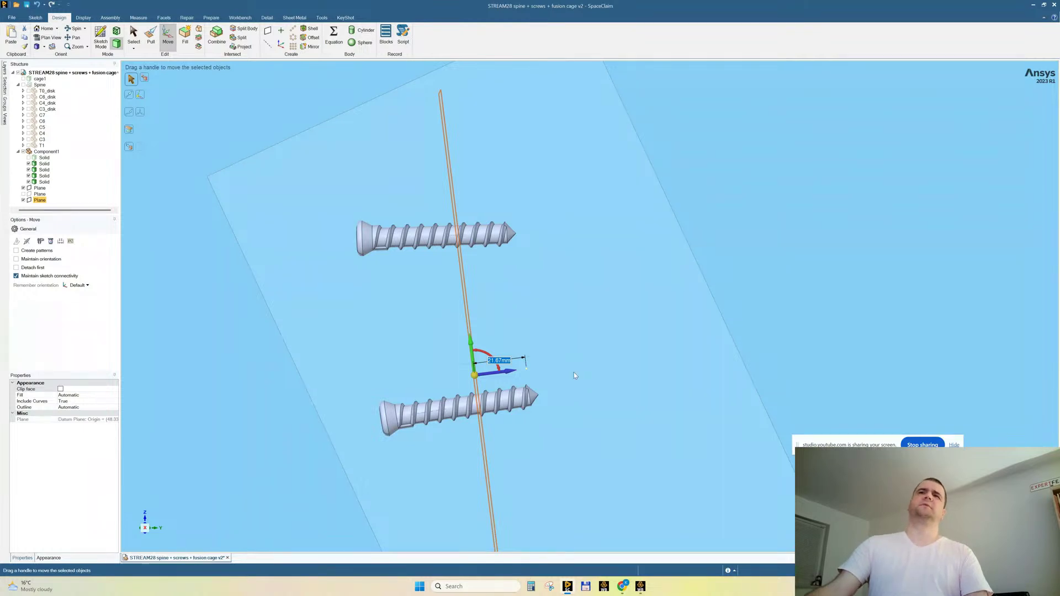
{"action": "middle_click_drag", "start_coordinate": [739, 228], "coordinate": [712, 230]}
{"action": "left_click", "coordinate": [711, 228]}
{"action": "middle_click_drag", "start_coordinate": [621, 250], "coordinate": [576, 307]}
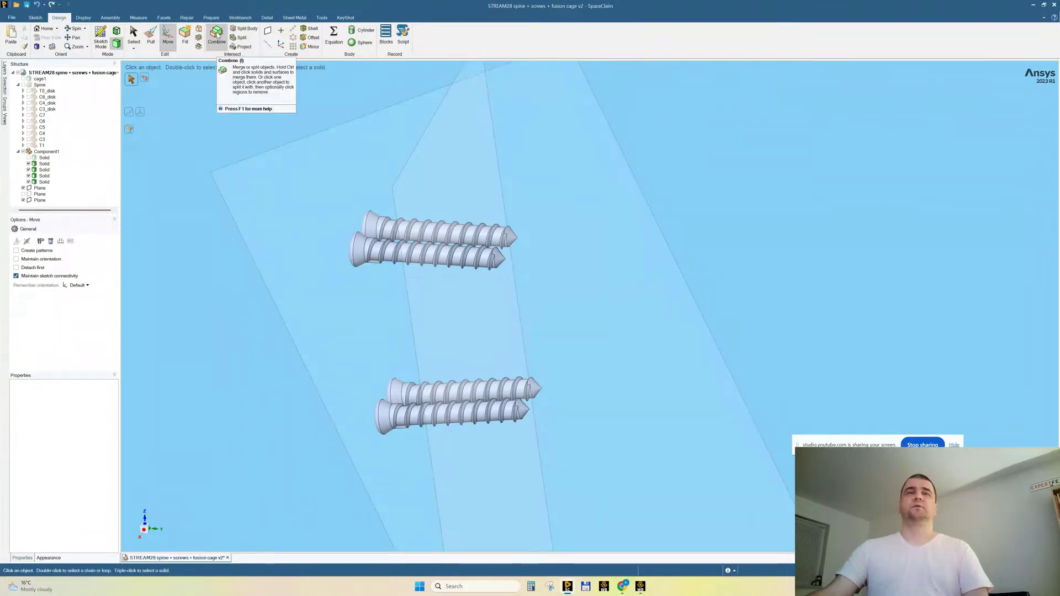
Split all four screws with the tilted cross plane using Split Body, leaving the pieces unmerged.
{"action": "left_click", "coordinate": [217, 36]}
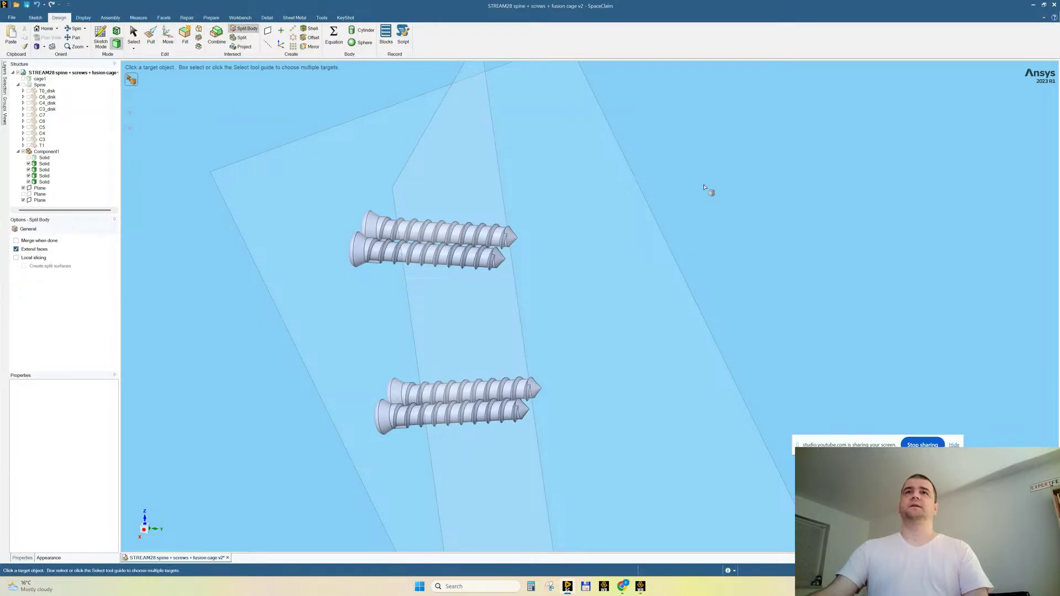
{"action": "middle_click_drag", "start_coordinate": [705, 189], "coordinate": [724, 194]}
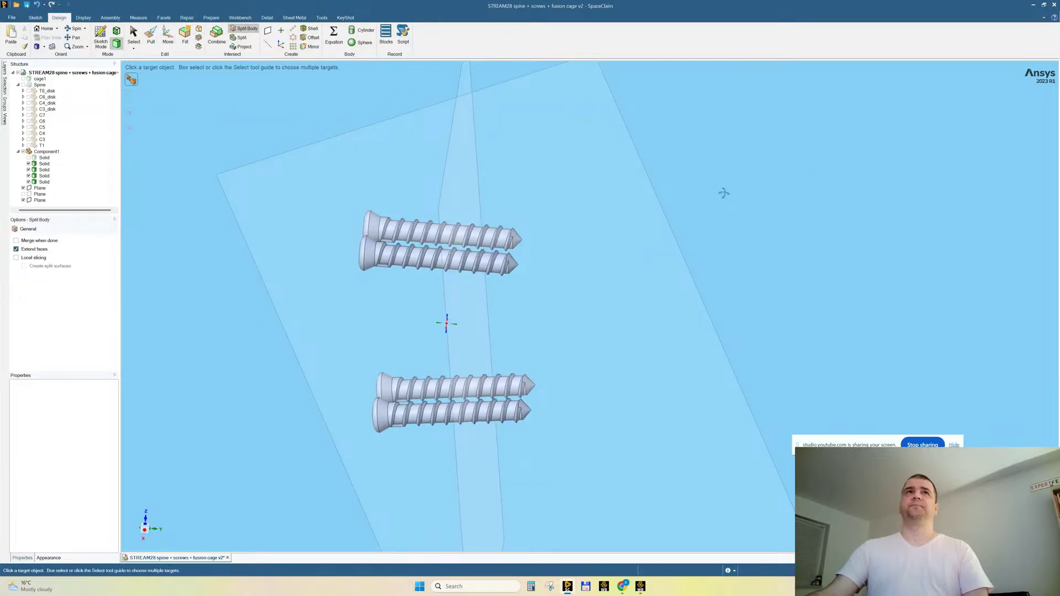
{"action": "left_click", "coordinate": [506, 236]}
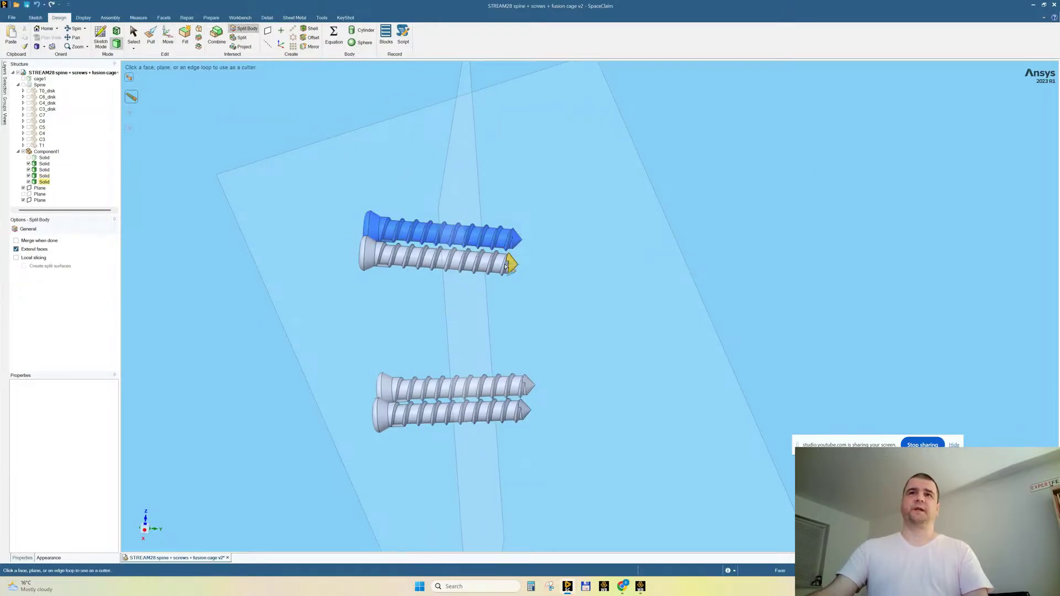
{"action": "left_click", "coordinate": [503, 268]}
{"action": "left_click", "coordinate": [522, 387]}
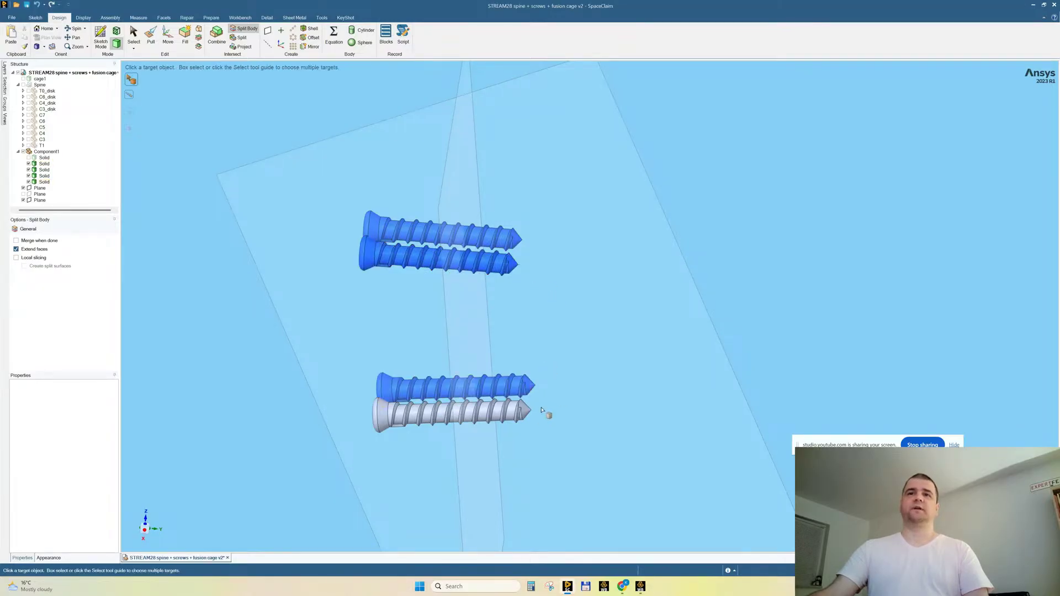
{"action": "left_click", "coordinate": [516, 417]}
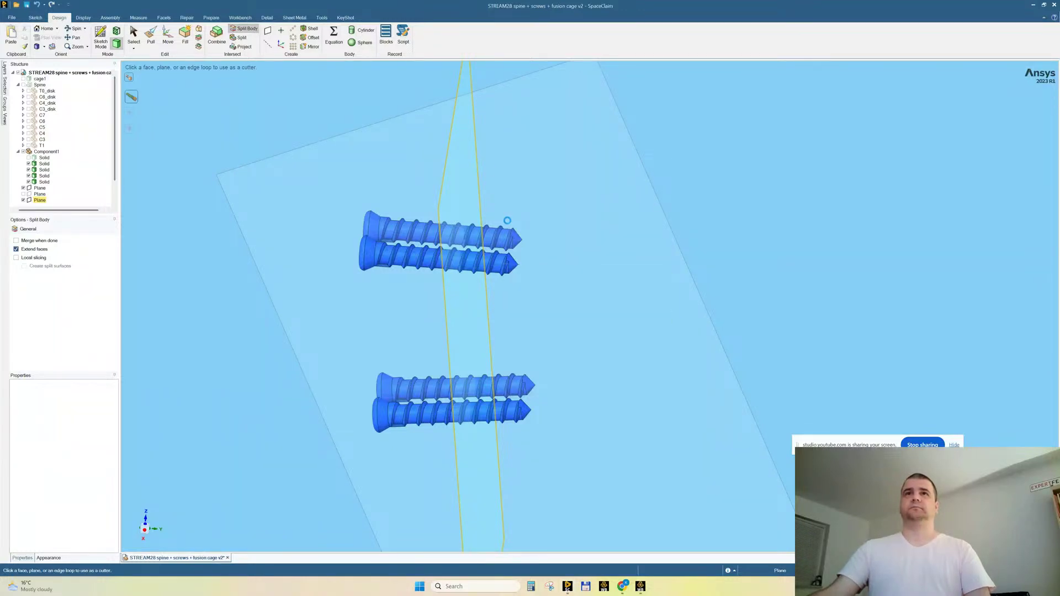
Remove the tip-side piece of each of the four split screws and finish the split.
{"action": "left_click", "coordinate": [494, 237]}
{"action": "left_click", "coordinate": [493, 262]}
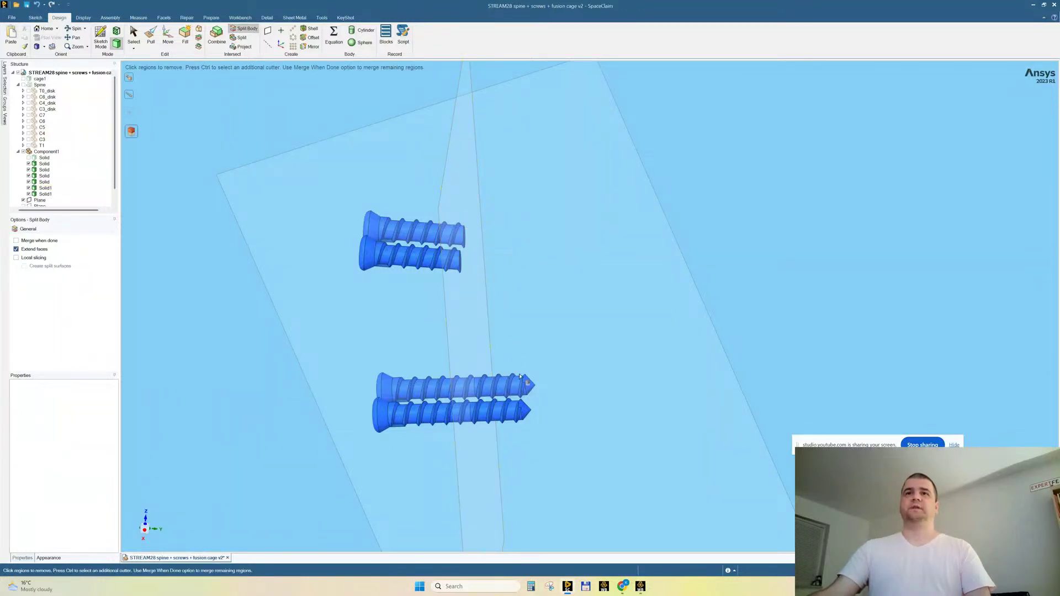
{"action": "left_click", "coordinate": [516, 387]}
{"action": "left_click", "coordinate": [511, 414]}
{"action": "mouse_move", "coordinate": [690, 239]}
{"action": "middle_mouse_down"}
{"action": "mouse_move", "coordinate": [674, 185]}
{"action": "mouse_move", "coordinate": [698, 164]}
{"action": "mouse_move", "coordinate": [693, 227]}
{"action": "mouse_move", "coordinate": [743, 234]}
{"action": "mouse_move", "coordinate": [708, 229]}
{"action": "mouse_move", "coordinate": [648, 249]}
{"action": "middle_mouse_up"}
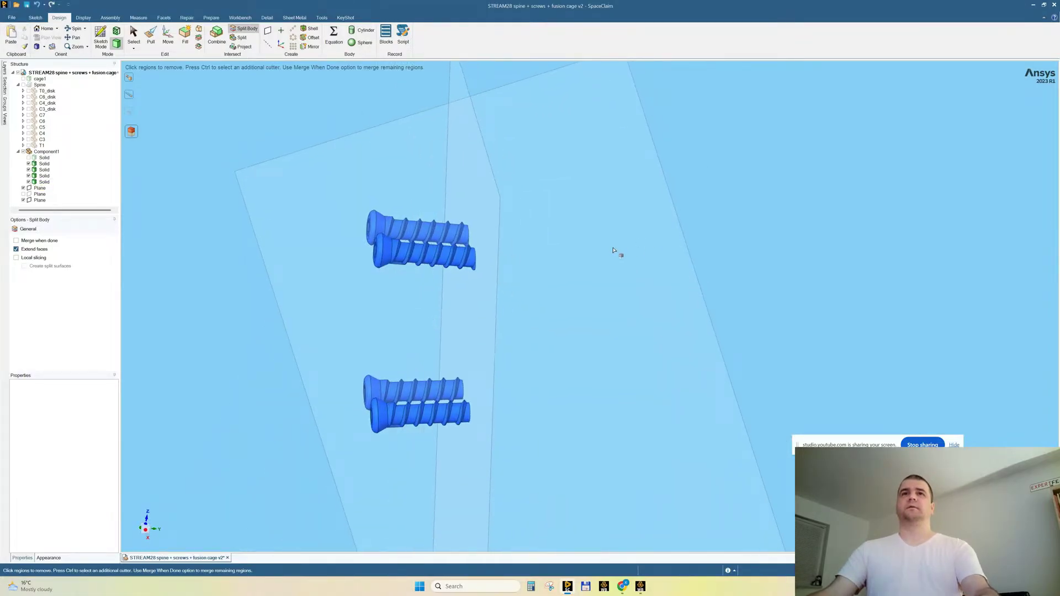
{"action": "key", "text": "Escape"}
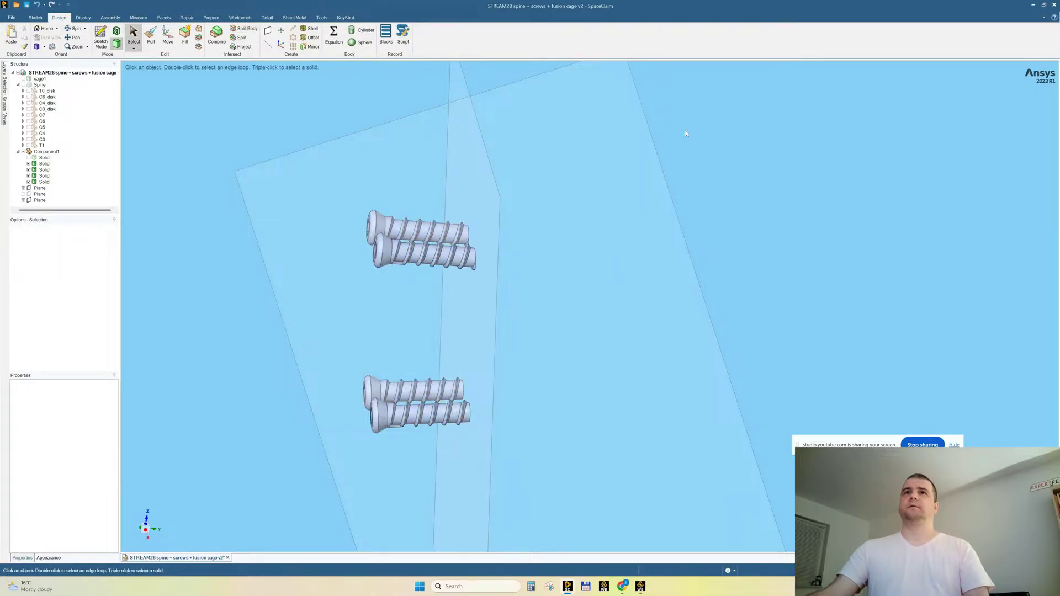
Delete the tilted cutting plane and show all hidden spine, cage, plate and plane objects.
{"action": "left_click", "coordinate": [494, 181]}
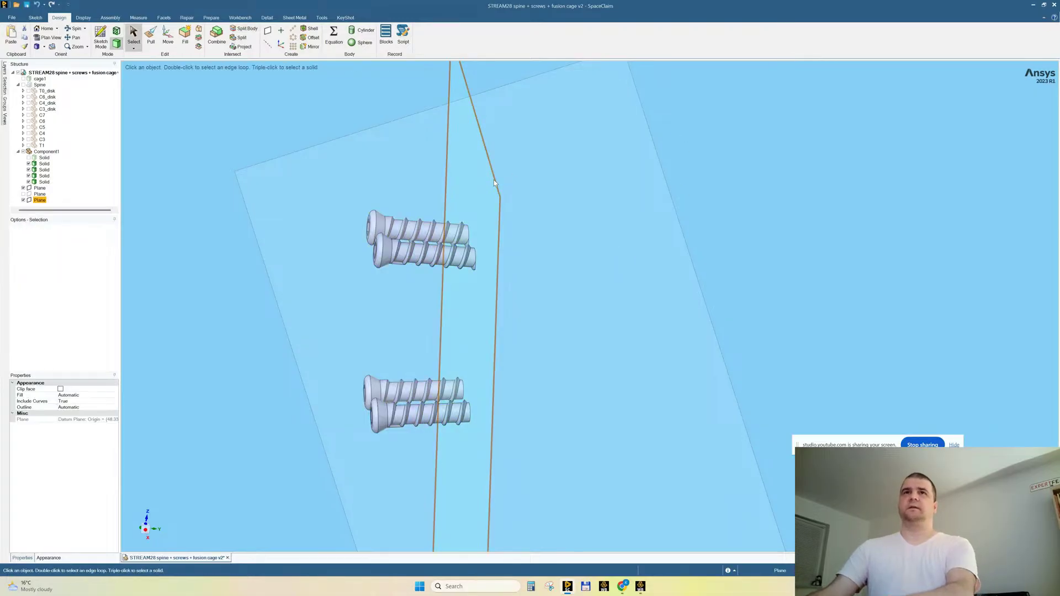
{"action": "key", "text": "Delete"}
{"action": "right_click", "coordinate": [679, 123]}
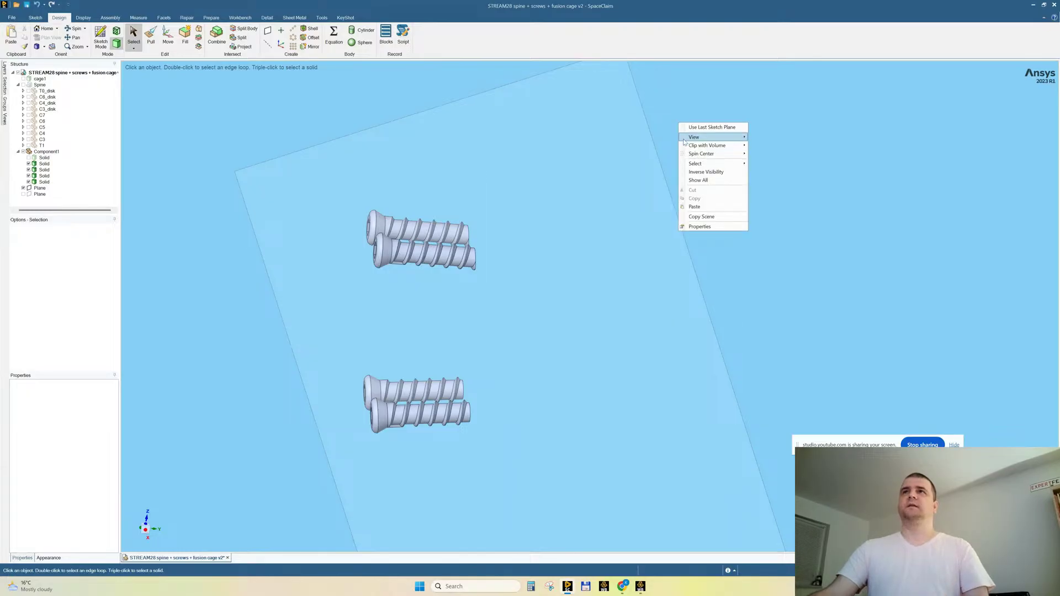
{"action": "left_click", "coordinate": [686, 180]}
{"action": "middle_click_drag", "start_coordinate": [693, 225], "coordinate": [817, 210]}
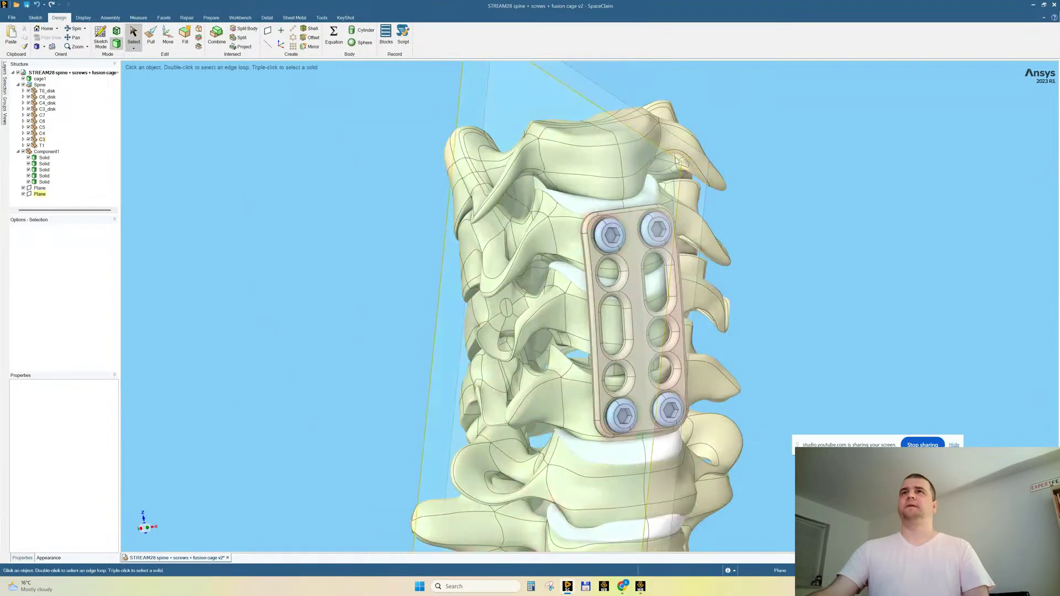
Section the whole assembly along the lengthwise plane passing through one column of screws.
{"action": "left_click", "coordinate": [547, 185]}
{"action": "middle_click_drag", "start_coordinate": [546, 185], "coordinate": [361, 221]}
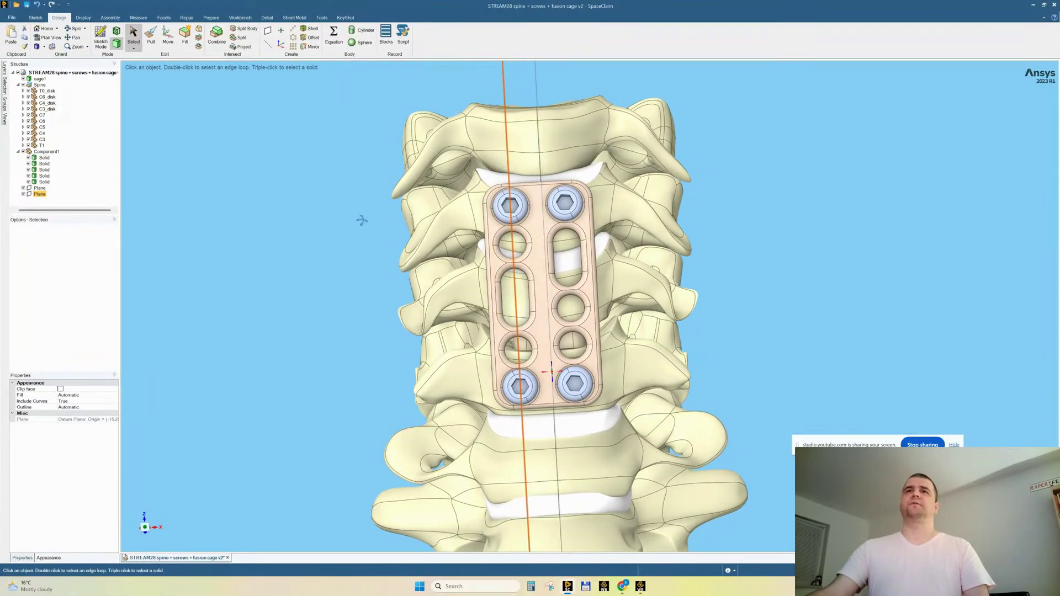
{"action": "left_click", "coordinate": [116, 31]}
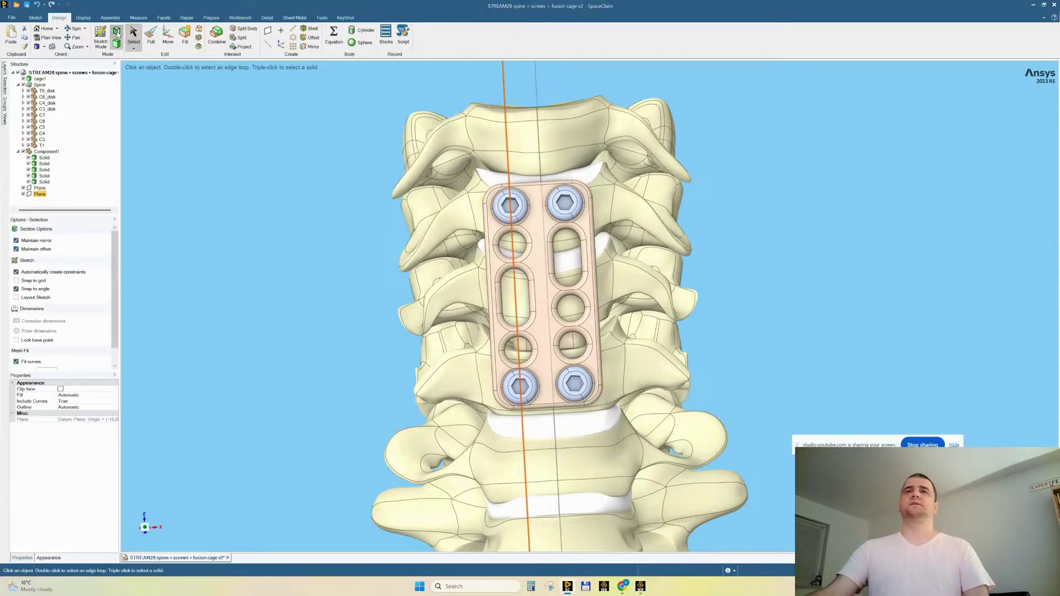
{"action": "middle_click_drag", "start_coordinate": [320, 252], "coordinate": [436, 253]}
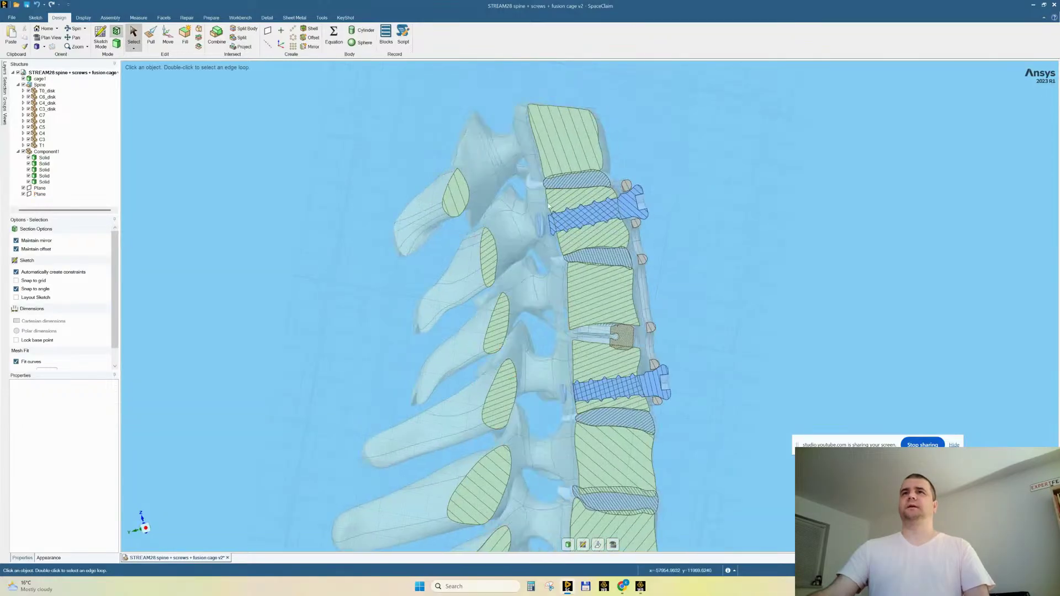
Examine in the section view how deep the shortened upper and lower screws sit in the vertebrae, and how the cage and plate fit.
{"action": "scroll", "coordinate": [653, 238], "scroll_direction": "up", "scroll_amount": 2}
{"action": "scroll", "coordinate": [654, 241], "scroll_direction": "up", "scroll_amount": 1}
{"action": "scroll", "coordinate": [554, 466], "scroll_direction": "up", "scroll_amount": 2}
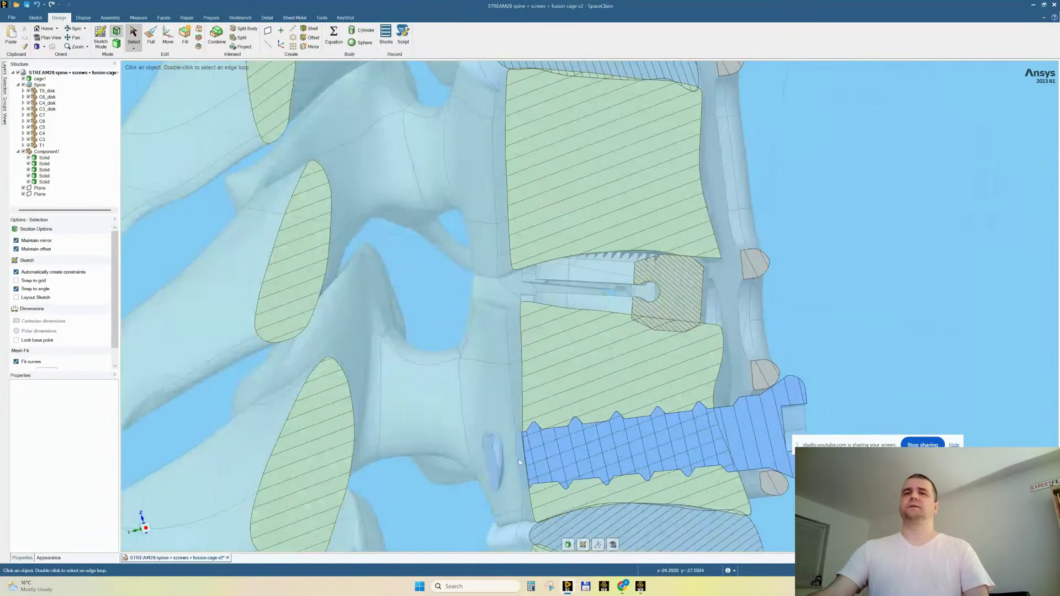
{"action": "scroll", "coordinate": [532, 379], "scroll_direction": "down", "scroll_amount": 3}
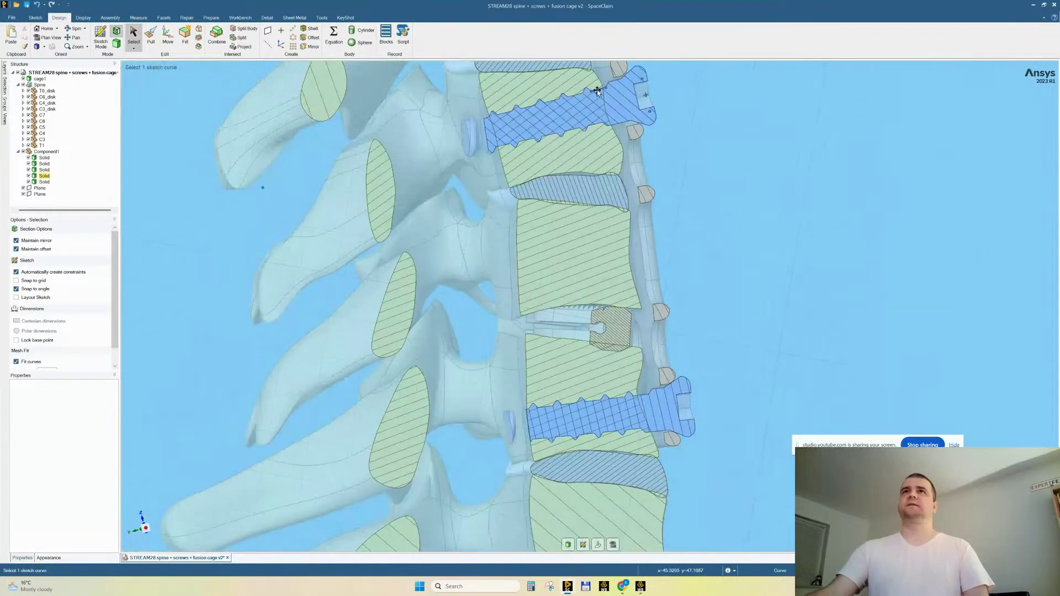
{"action": "scroll", "coordinate": [542, 213], "scroll_direction": "down", "scroll_amount": 1}
{"action": "scroll", "coordinate": [542, 214], "scroll_direction": "down", "scroll_amount": 1}
{"action": "scroll", "coordinate": [589, 96], "scroll_direction": "up", "scroll_amount": 2}
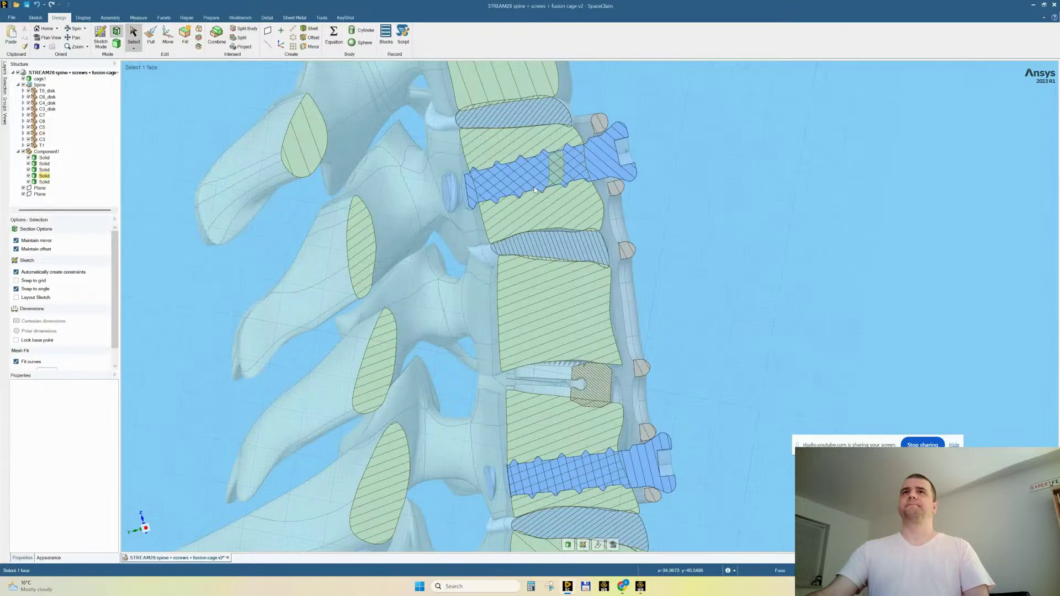
{"action": "scroll", "coordinate": [540, 193], "scroll_direction": "down", "scroll_amount": 2}
{"action": "scroll", "coordinate": [528, 171], "scroll_direction": "down", "scroll_amount": 2}
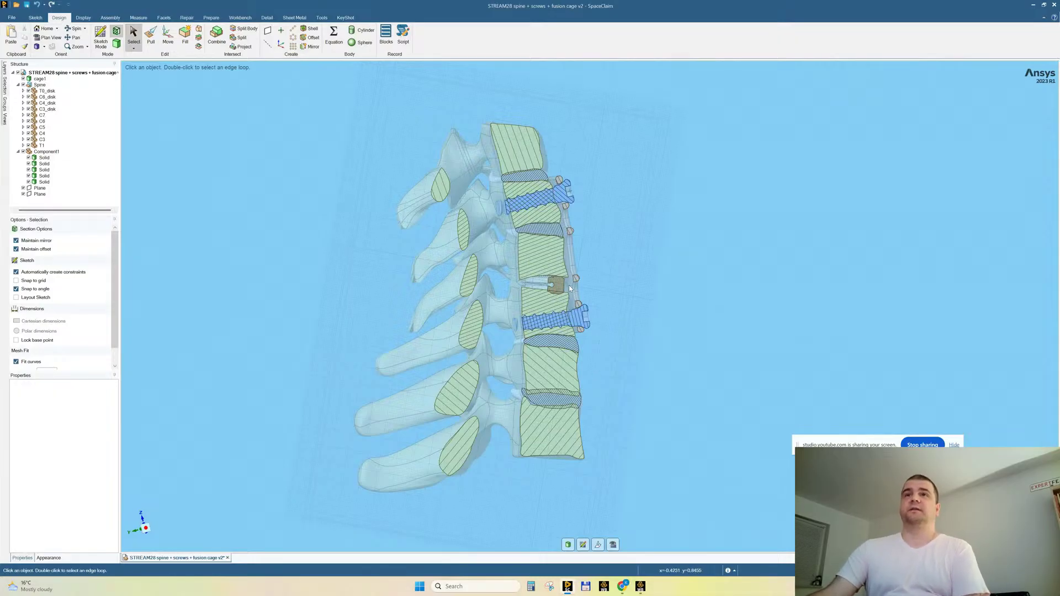
{"action": "scroll", "coordinate": [569, 285], "scroll_direction": "up", "scroll_amount": 3}
{"action": "scroll", "coordinate": [569, 285], "scroll_direction": "down", "scroll_amount": 2}
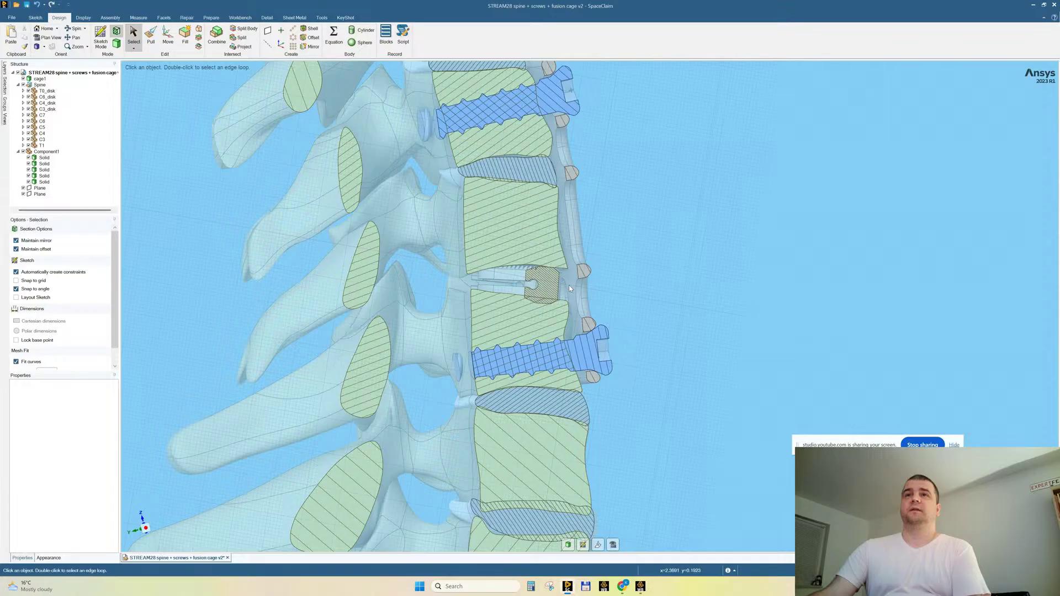
{"action": "scroll", "coordinate": [569, 285], "scroll_direction": "up", "scroll_amount": 4}
{"action": "scroll", "coordinate": [573, 259], "scroll_direction": "down", "scroll_amount": 4}
{"action": "scroll", "coordinate": [573, 256], "scroll_direction": "down", "scroll_amount": 2}
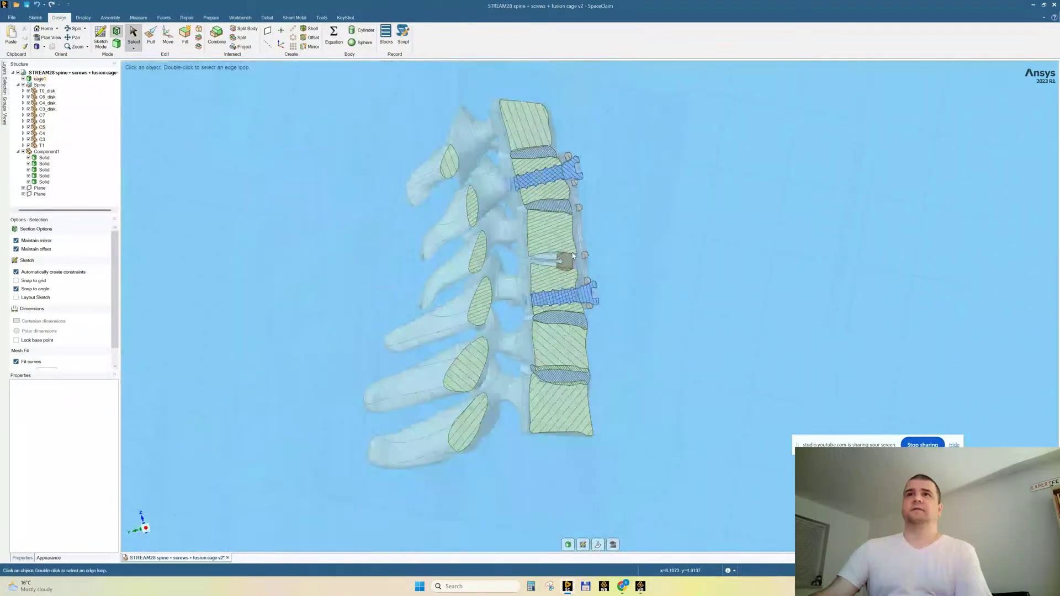
{"action": "scroll", "coordinate": [565, 153], "scroll_direction": "up", "scroll_amount": 2}
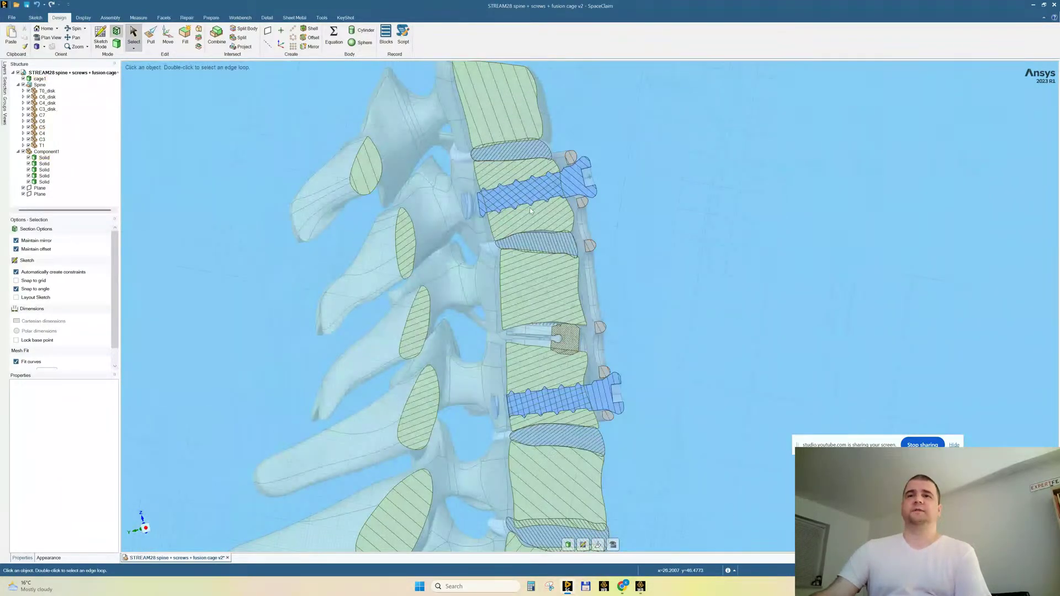
{"action": "scroll", "coordinate": [547, 253], "scroll_direction": "down", "scroll_amount": 3}
{"action": "scroll", "coordinate": [548, 253], "scroll_direction": "up", "scroll_amount": 3}
{"action": "scroll", "coordinate": [548, 253], "scroll_direction": "down", "scroll_amount": 2}
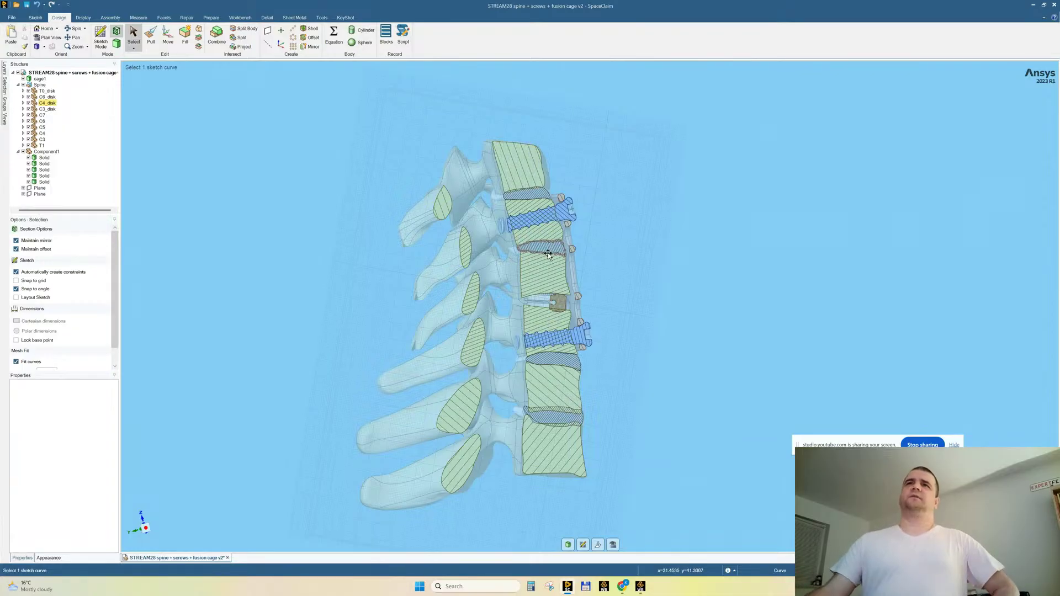
{"action": "key", "text": "Escape"}
{"action": "scroll", "coordinate": [545, 339], "scroll_direction": "up", "scroll_amount": 2}
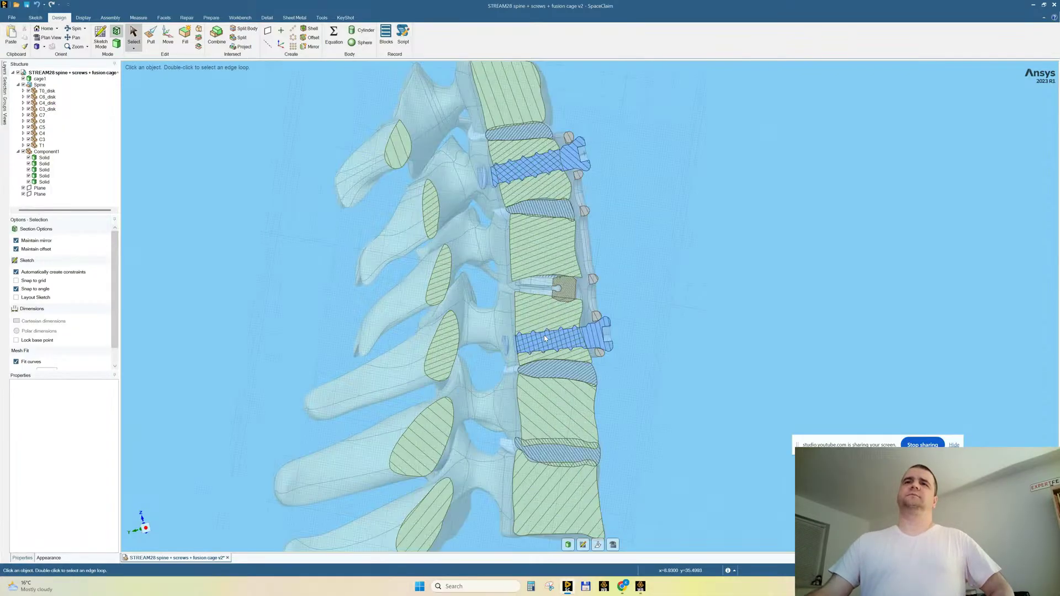
{"action": "scroll", "coordinate": [545, 339], "scroll_direction": "down", "scroll_amount": 2}
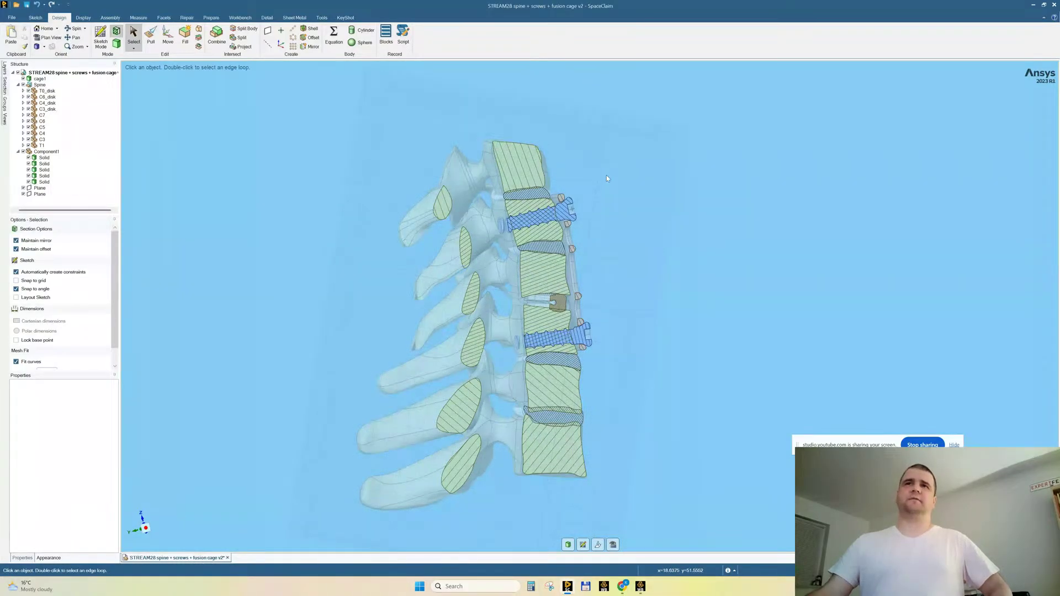
Leave the section view and shift the lengthwise plane slightly sideways to line up with one column of screws.
{"action": "mouse_move", "coordinate": [544, 258]}
{"action": "middle_mouse_down"}
{"action": "mouse_move", "coordinate": [572, 274]}
{"action": "mouse_move", "coordinate": [594, 259]}
{"action": "middle_mouse_up"}
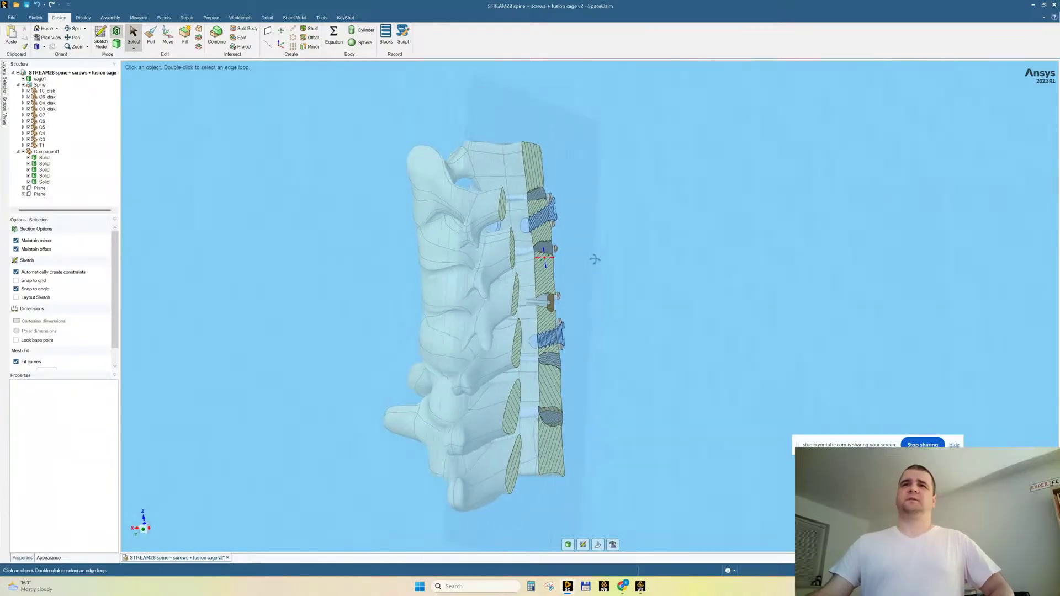
{"action": "left_click", "coordinate": [40, 195]}
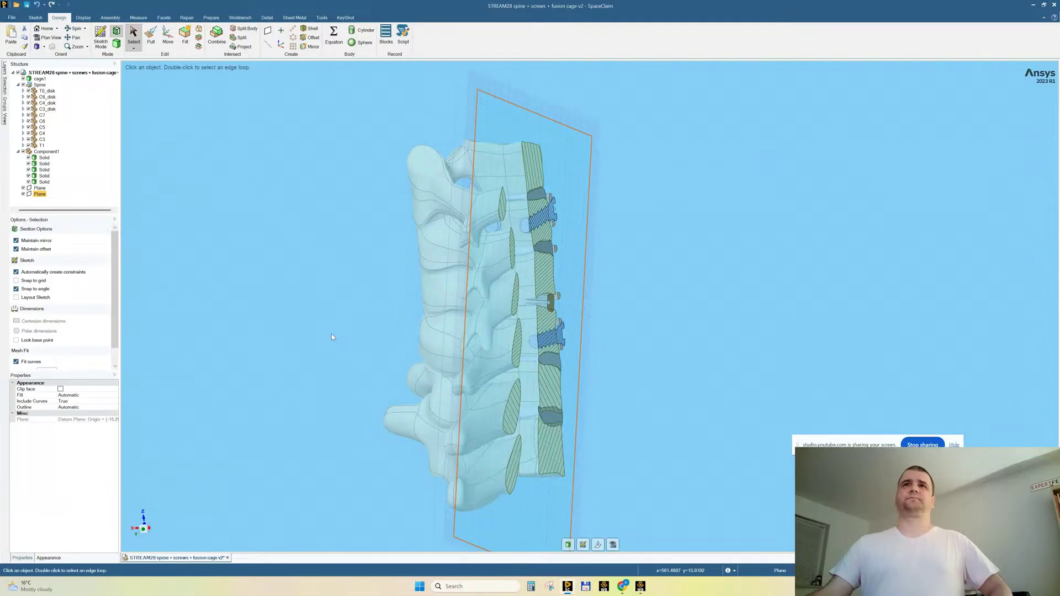
{"action": "left_click", "coordinate": [167, 37]}
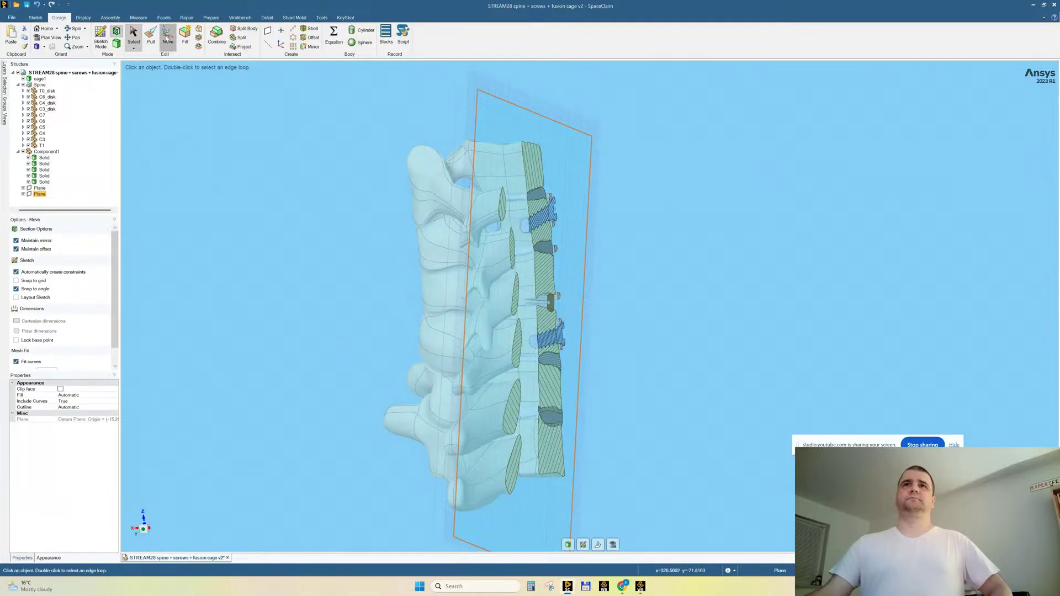
{"action": "left_click", "coordinate": [569, 545]}
{"action": "middle_click_drag", "start_coordinate": [615, 331], "coordinate": [644, 383]}
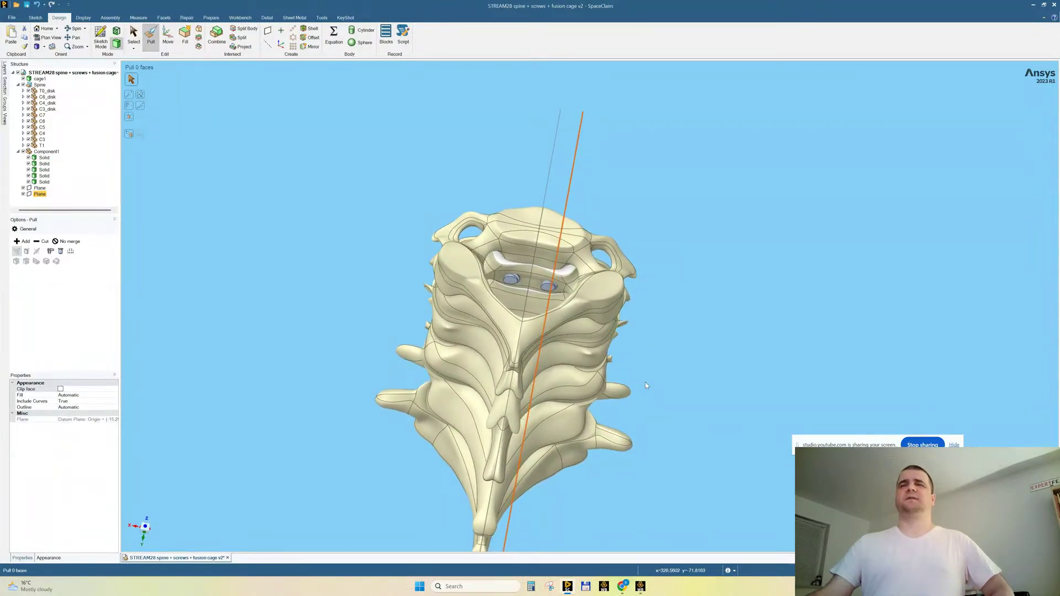
{"action": "key", "text": "m"}
{"action": "left_click", "coordinate": [517, 381]}
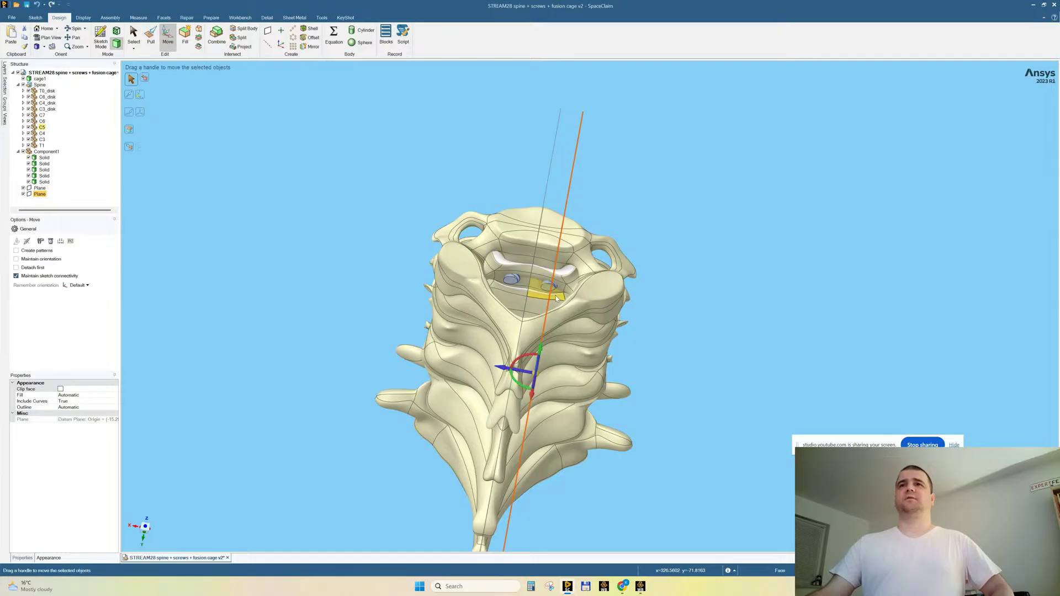
{"action": "left_click_drag", "start_coordinate": [505, 370], "coordinate": [542, 339]}
{"action": "left_click", "coordinate": [645, 192]}
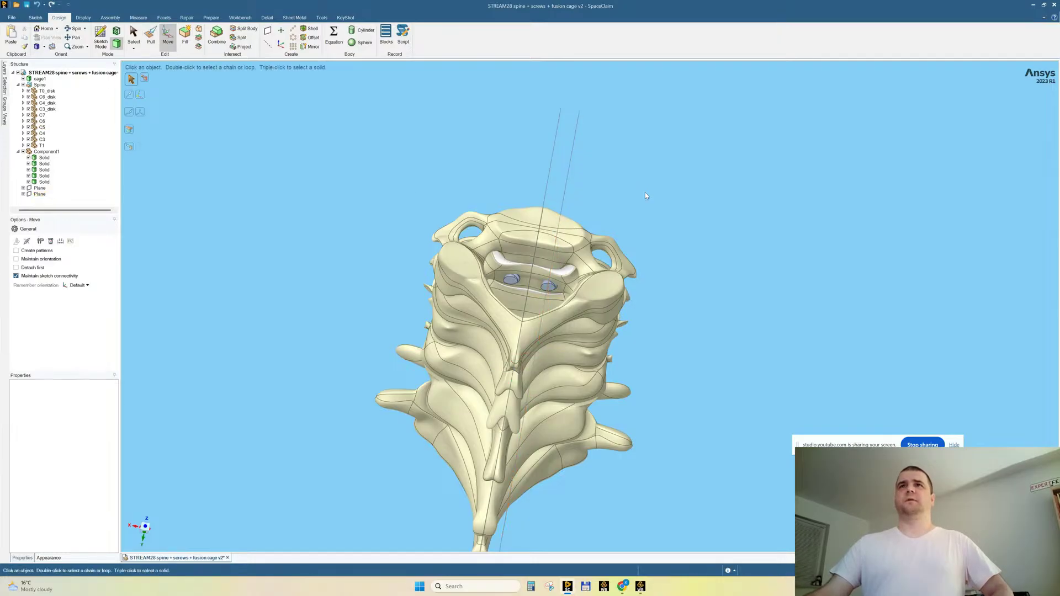
Section the assembly along the shifted plane and examine how the upper and lower screws sit in the plate and vertebrae.
{"action": "middle_click_drag", "start_coordinate": [645, 192], "coordinate": [611, 161]}
{"action": "left_click", "coordinate": [578, 127]}
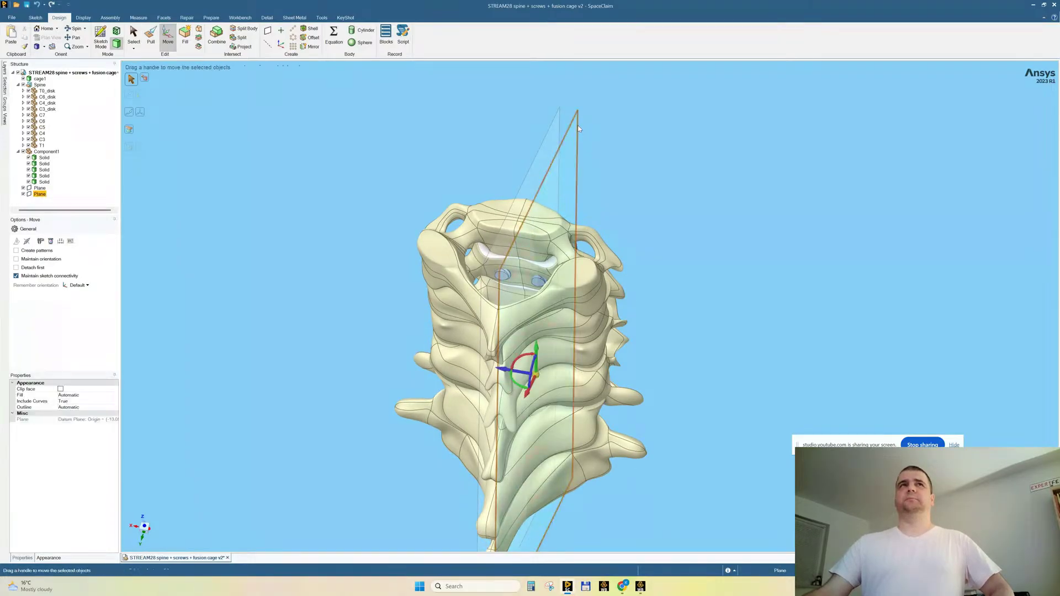
{"action": "left_click", "coordinate": [117, 30]}
{"action": "mouse_move", "coordinate": [651, 311]}
{"action": "middle_mouse_down"}
{"action": "mouse_move", "coordinate": [535, 372]}
{"action": "mouse_move", "coordinate": [510, 342]}
{"action": "middle_mouse_up"}
{"action": "scroll", "coordinate": [541, 247], "scroll_direction": "up", "scroll_amount": 9}
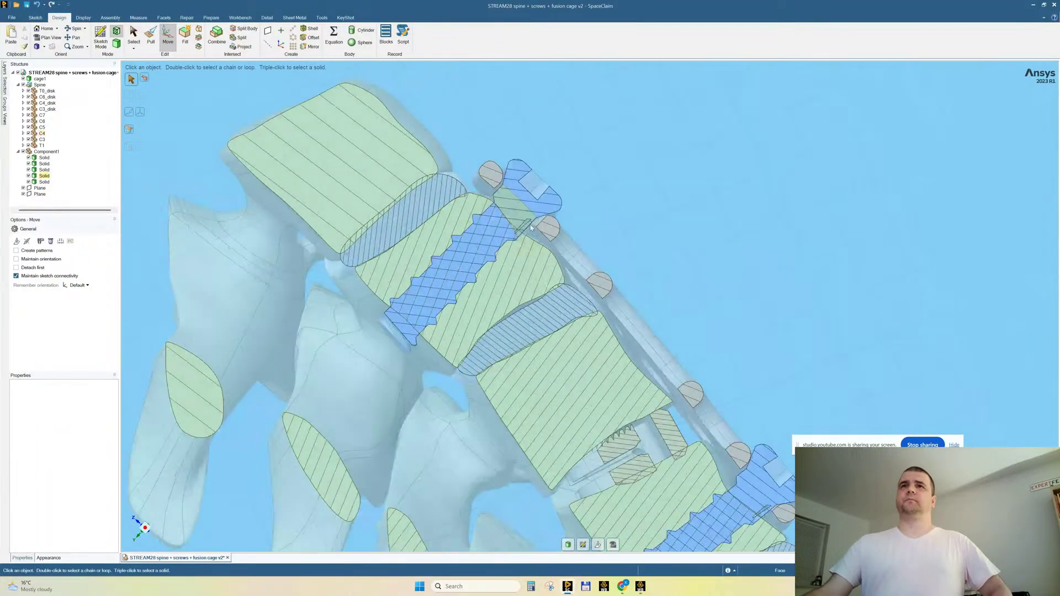
{"action": "middle_click_drag", "start_coordinate": [519, 299], "coordinate": [508, 204]}
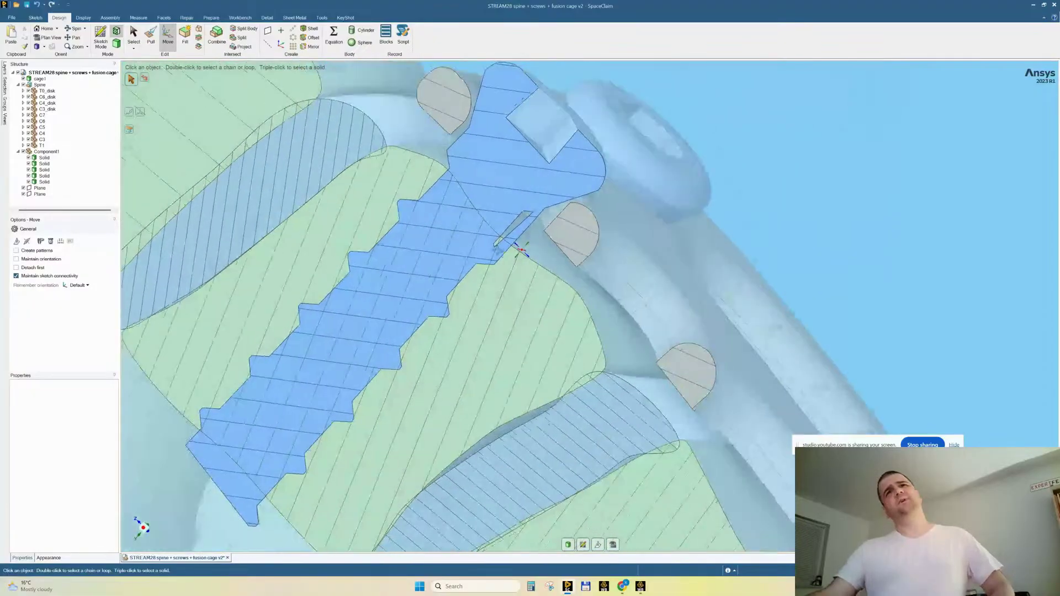
{"action": "scroll", "coordinate": [497, 220], "scroll_direction": "down", "scroll_amount": 5}
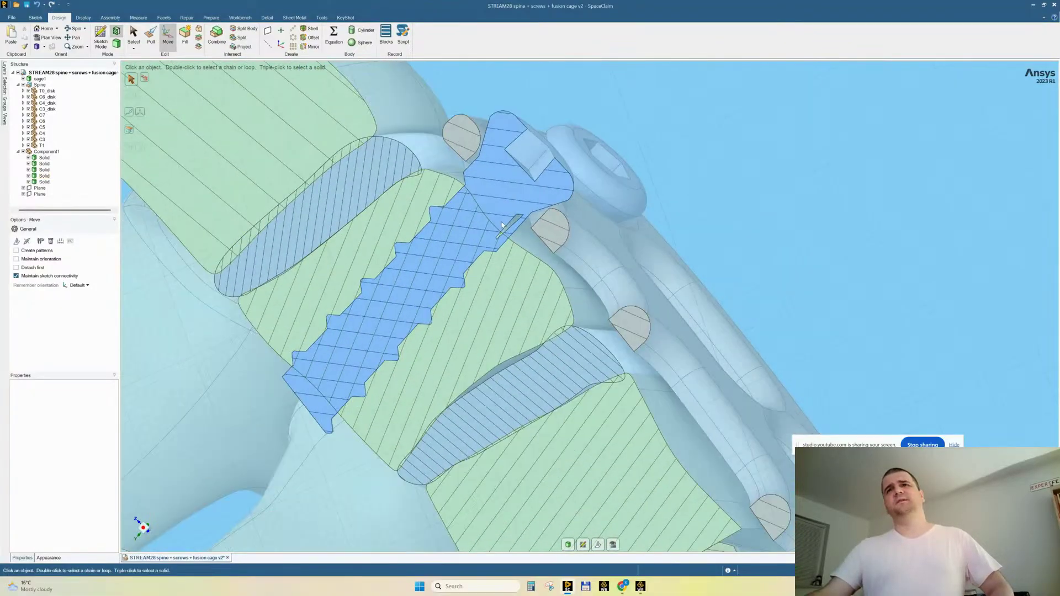
{"action": "scroll", "coordinate": [500, 217], "scroll_direction": "up", "scroll_amount": 6}
{"action": "mouse_move", "coordinate": [611, 359]}
{"action": "middle_mouse_down"}
{"action": "mouse_move", "coordinate": [577, 327]}
{"action": "mouse_move", "coordinate": [622, 376]}
{"action": "middle_mouse_up"}
{"action": "scroll", "coordinate": [623, 375], "scroll_direction": "down", "scroll_amount": 8}
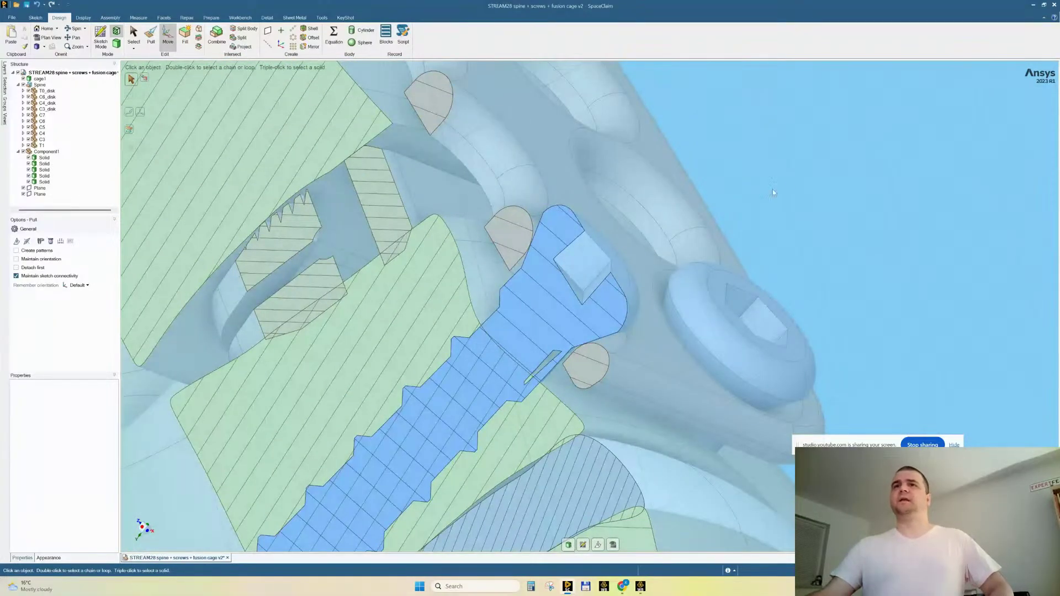
Return to the solid view, select the heads of all four screws, and hide everything except the screws.
{"action": "key", "text": "d"}
{"action": "scroll", "coordinate": [485, 355], "scroll_direction": "down", "scroll_amount": 1}
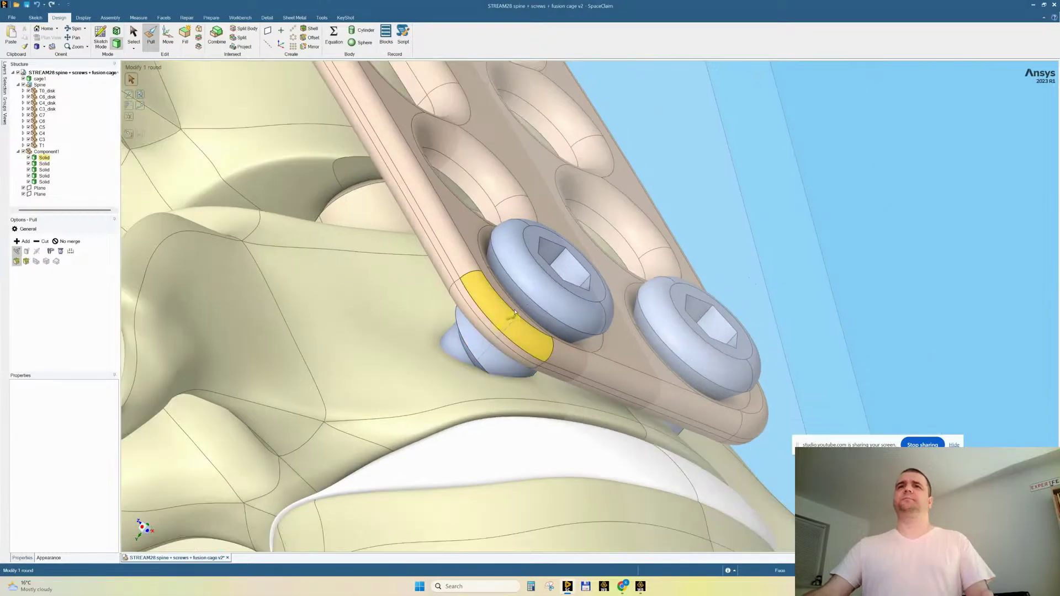
{"action": "scroll", "coordinate": [525, 312], "scroll_direction": "down", "scroll_amount": 2}
{"action": "scroll", "coordinate": [506, 374], "scroll_direction": "down", "scroll_amount": 4}
{"action": "scroll", "coordinate": [506, 374], "scroll_direction": "down", "scroll_amount": 2}
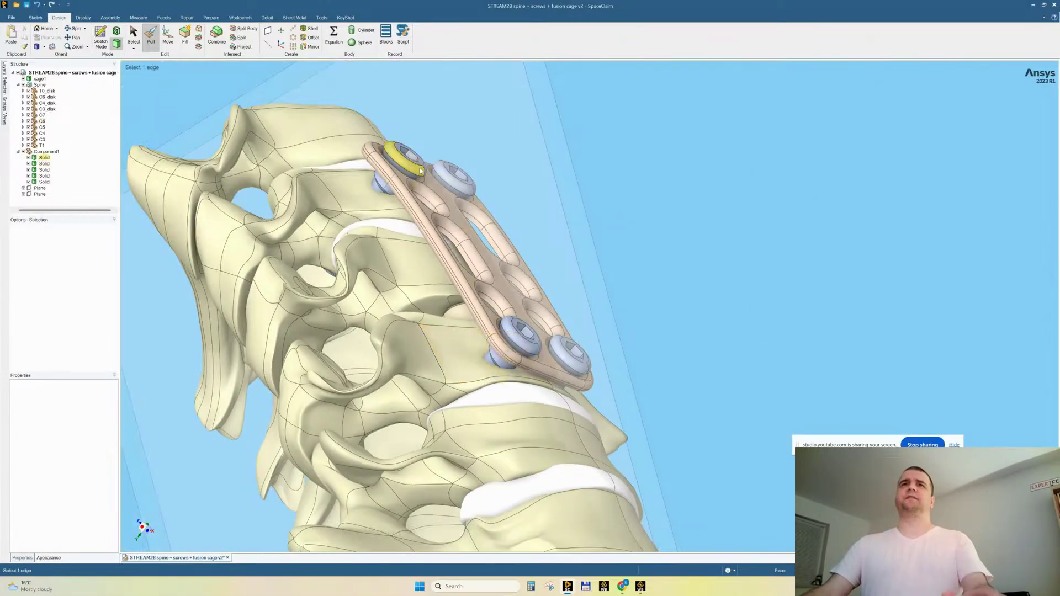
{"action": "key", "text": "s"}
{"action": "left_click", "coordinate": [403, 158]}
{"action": "left_click", "coordinate": [452, 181], "text": "ctrl"}
{"action": "left_click", "coordinate": [520, 336], "text": "ctrl"}
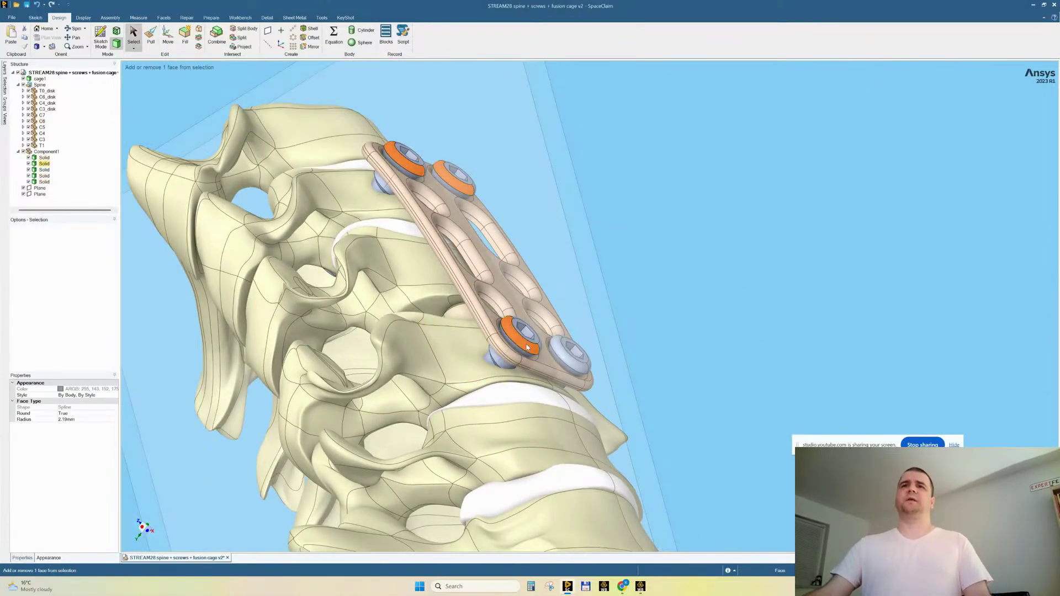
{"action": "left_click", "coordinate": [570, 354], "text": "ctrl"}
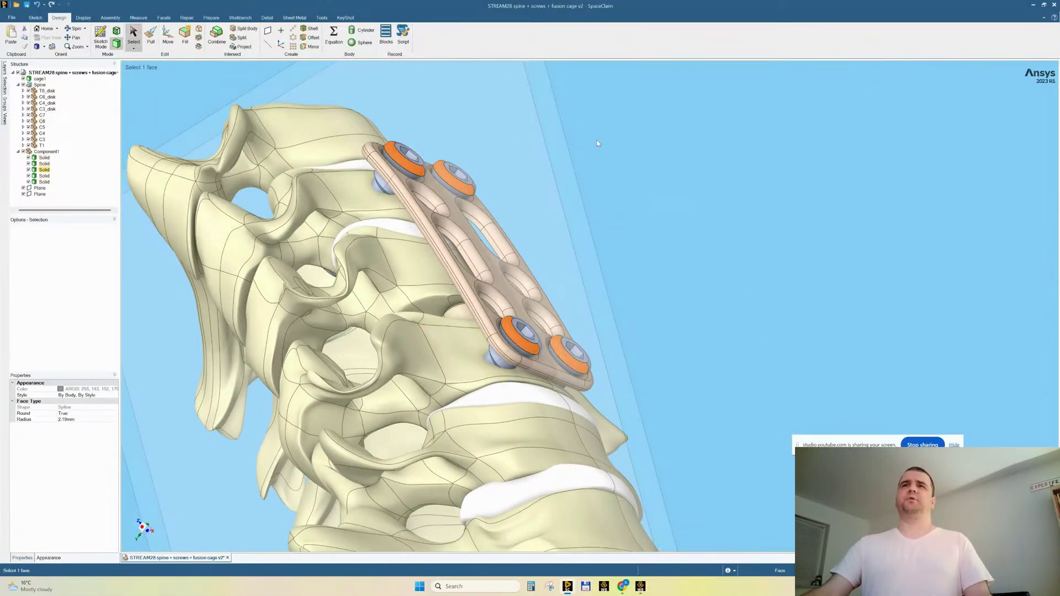
{"action": "right_click", "coordinate": [609, 176]}
{"action": "left_click", "coordinate": [632, 250]}
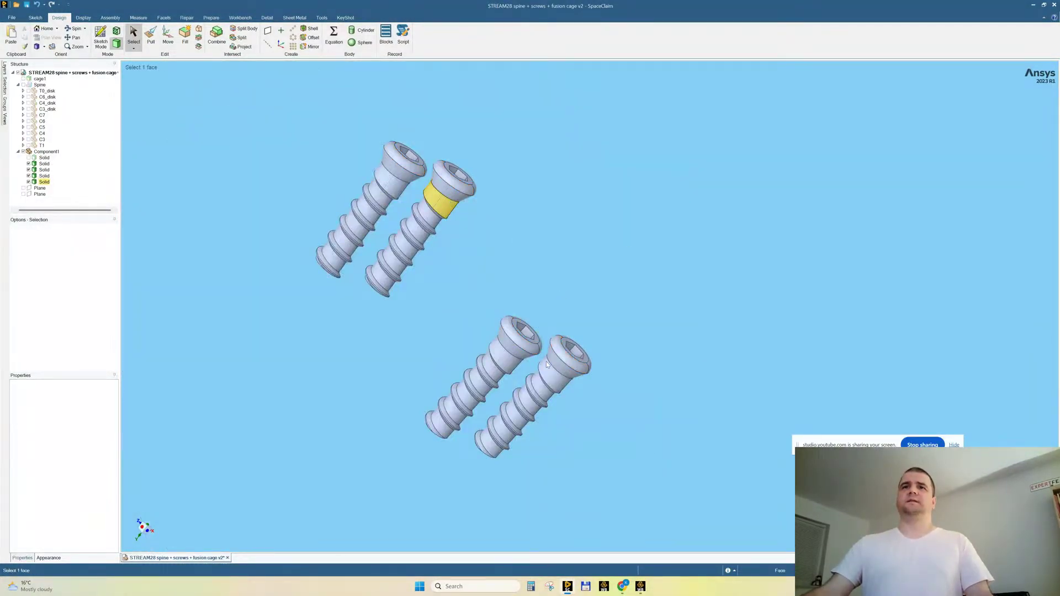
Try to make the selected rounded head faces of all four screws transparent.
{"action": "left_click", "coordinate": [519, 334]}
{"action": "left_click", "coordinate": [567, 363], "text": "ctrl"}
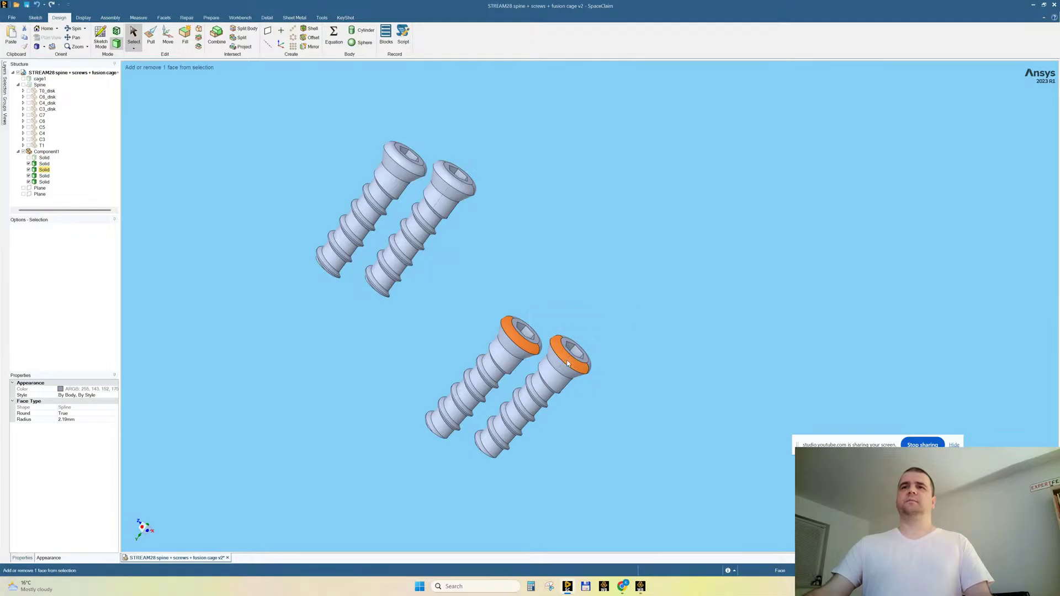
{"action": "left_click", "coordinate": [559, 310]}
{"action": "left_click", "coordinate": [520, 339]}
{"action": "left_click", "coordinate": [564, 362], "text": "ctrl"}
{"action": "left_click", "coordinate": [455, 177], "text": "ctrl"}
{"action": "left_click", "coordinate": [394, 156], "text": "ctrl"}
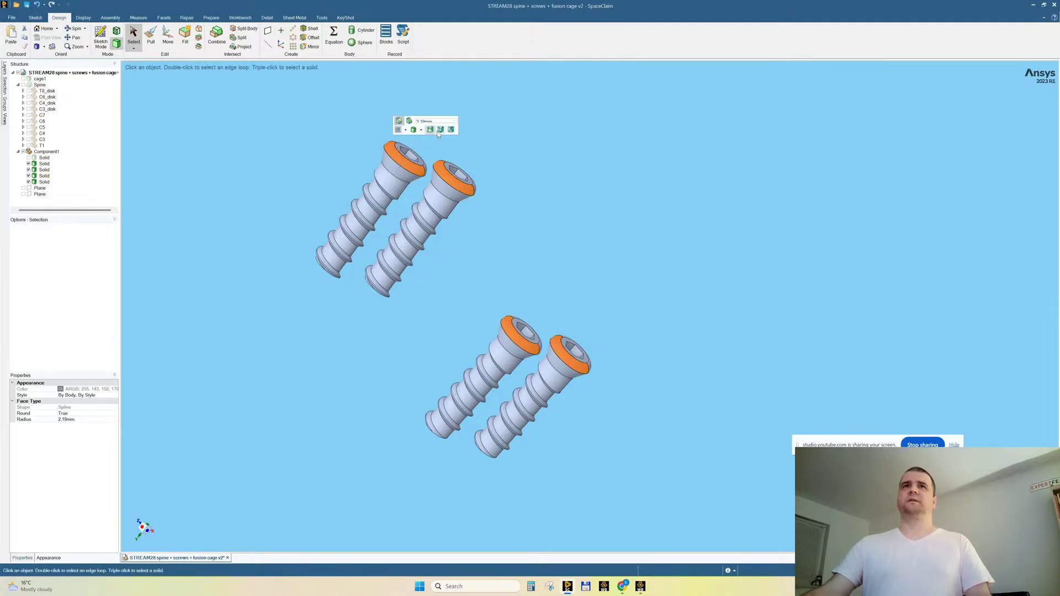
{"action": "left_click", "coordinate": [419, 131]}
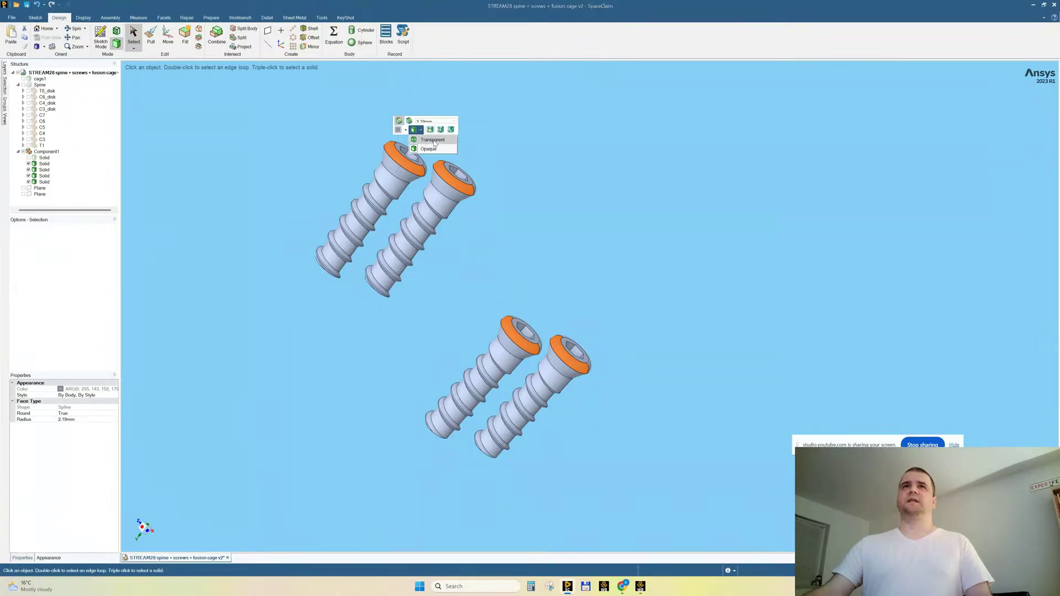
{"action": "left_click", "coordinate": [434, 141]}
{"action": "left_click", "coordinate": [548, 164]}
Examine the heads, necks and threads of the four isolated screws from several angles.
{"action": "middle_click_drag", "start_coordinate": [548, 164], "coordinate": [543, 190]}
{"action": "middle_click_drag", "start_coordinate": [421, 239], "coordinate": [481, 218]}
{"action": "scroll", "coordinate": [480, 218], "scroll_direction": "up", "scroll_amount": 5}
{"action": "mouse_move", "coordinate": [574, 248]}
{"action": "middle_mouse_down"}
{"action": "mouse_move", "coordinate": [562, 243]}
{"action": "mouse_move", "coordinate": [583, 262]}
{"action": "mouse_move", "coordinate": [587, 254]}
{"action": "middle_mouse_up"}
{"action": "scroll", "coordinate": [563, 256], "scroll_direction": "down", "scroll_amount": 6}
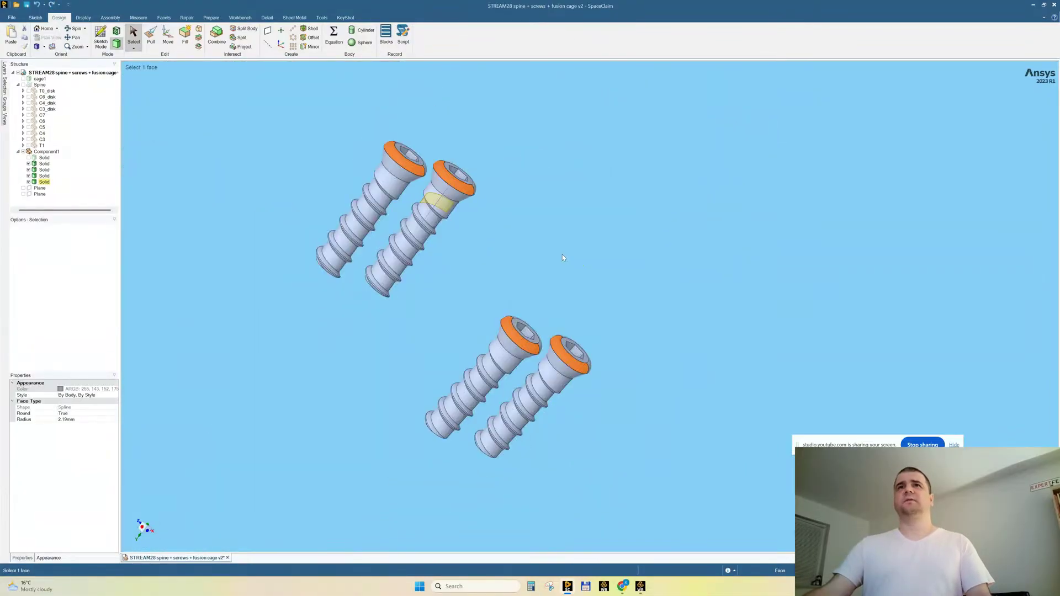
{"action": "left_click", "coordinate": [529, 247]}
{"action": "mouse_move", "coordinate": [535, 285]}
{"action": "middle_mouse_down"}
{"action": "mouse_move", "coordinate": [582, 291]}
{"action": "mouse_move", "coordinate": [581, 303]}
{"action": "mouse_move", "coordinate": [541, 316]}
{"action": "middle_mouse_up"}
{"action": "scroll", "coordinate": [552, 293], "scroll_direction": "up", "scroll_amount": 4}
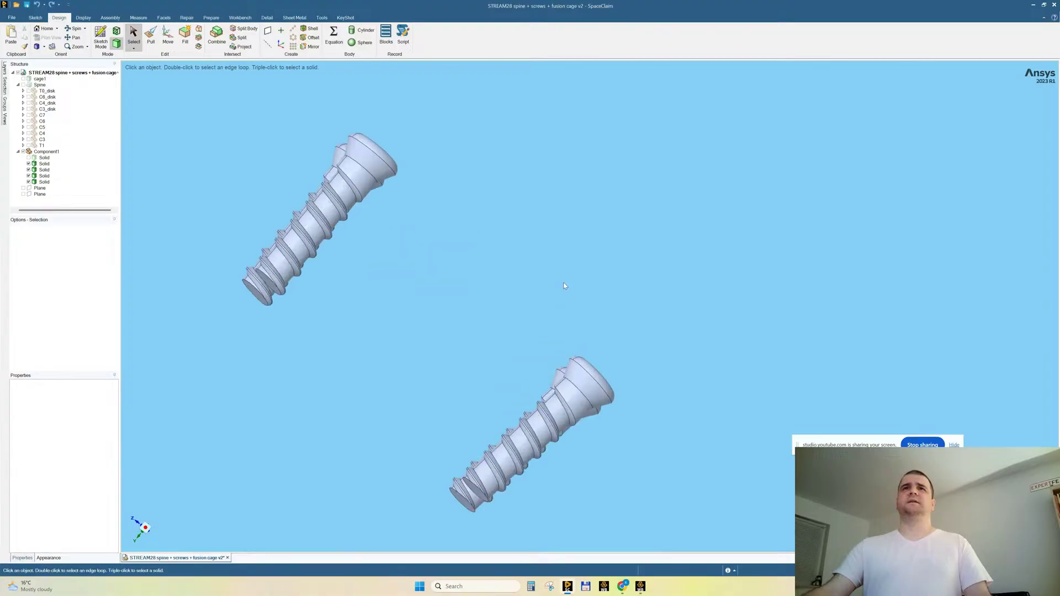
Show all hidden spine, cage, plate and plane objects around the screws.
{"action": "right_click", "coordinate": [478, 144]}
{"action": "left_click", "coordinate": [482, 201]}
{"action": "scroll", "coordinate": [513, 226], "scroll_direction": "down", "scroll_amount": 6}
{"action": "middle_click_drag", "start_coordinate": [628, 255], "coordinate": [621, 235]}
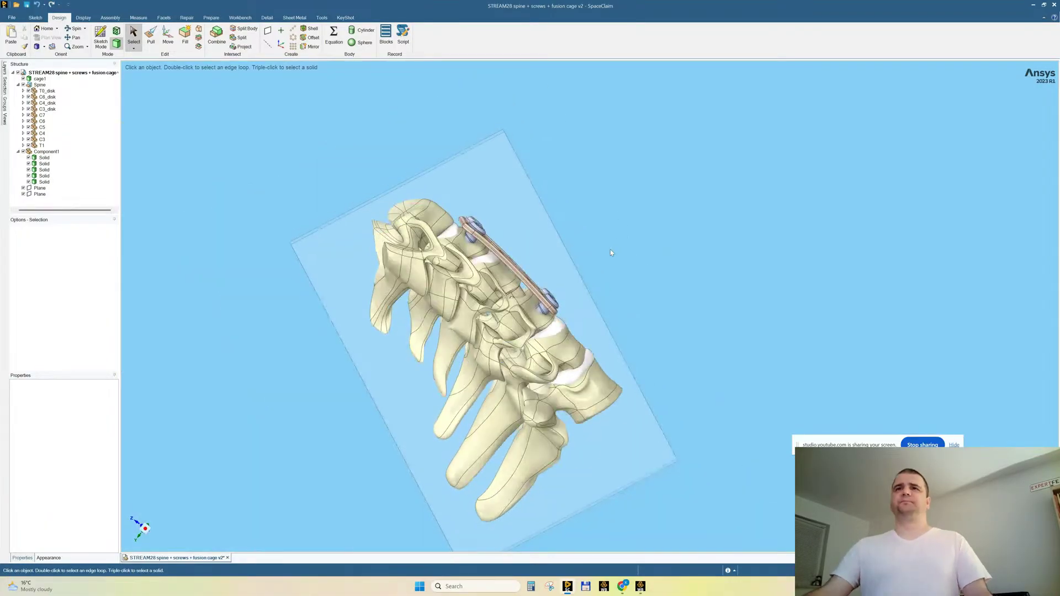
Hide the lowest disc, T0_disk, and examine the empty space between the C7 and T1 vertebrae.
{"action": "left_click", "coordinate": [582, 378]}
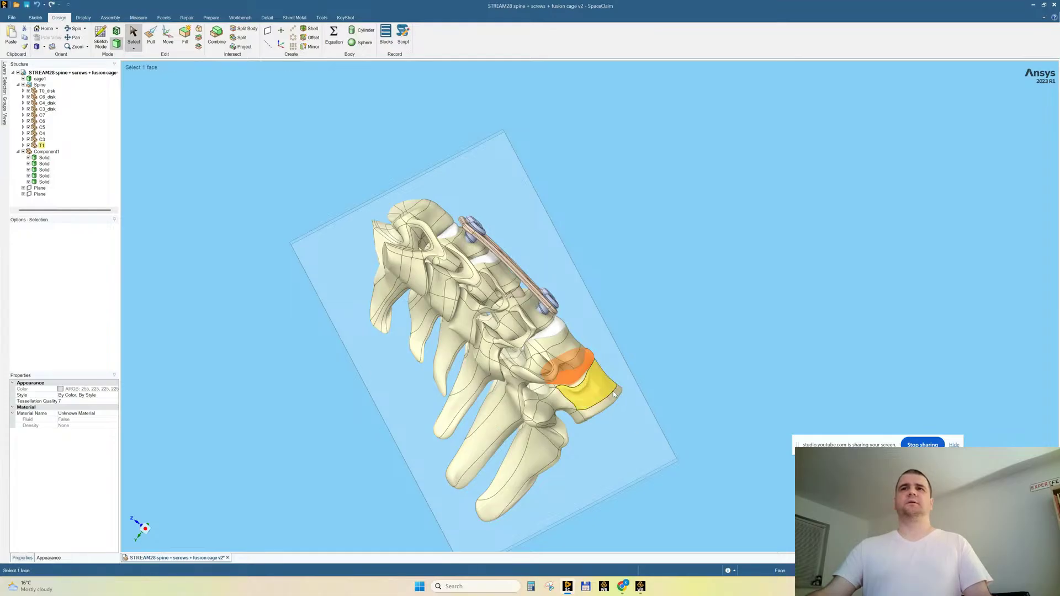
{"action": "left_click", "coordinate": [570, 380]}
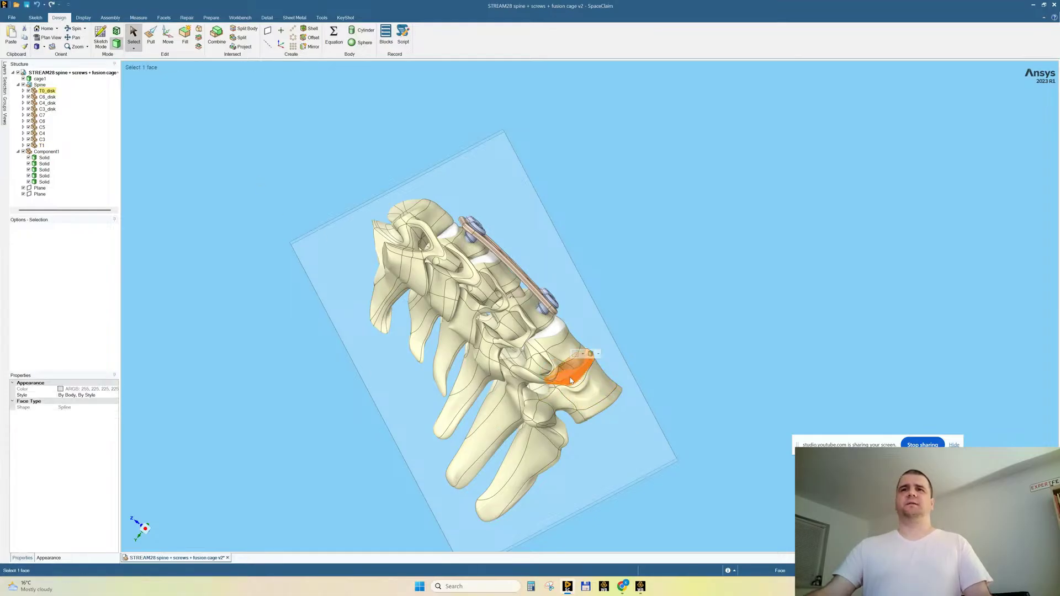
{"action": "right_click", "coordinate": [570, 380]}
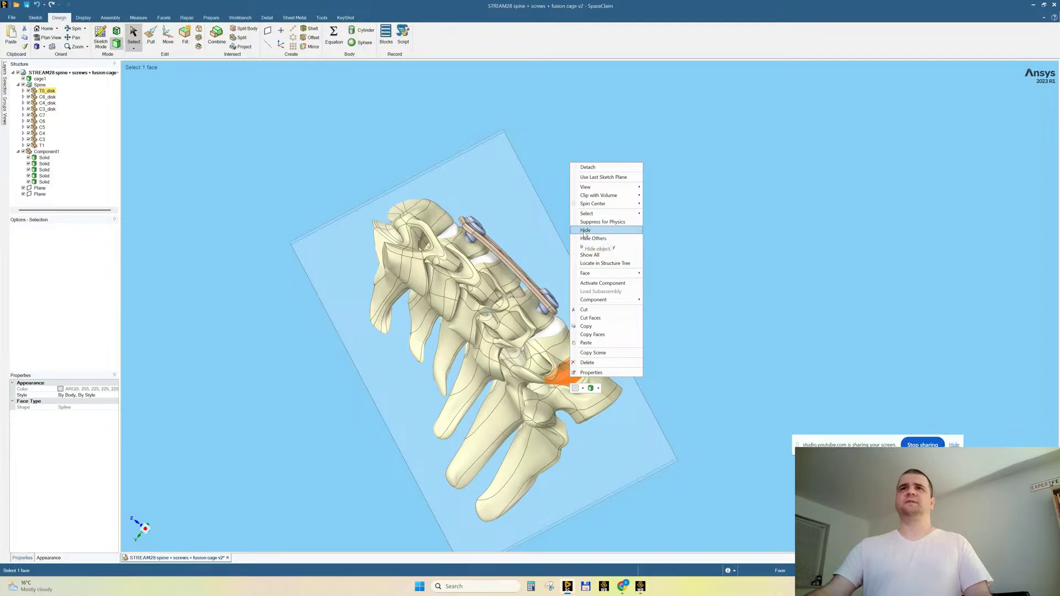
{"action": "left_click", "coordinate": [583, 231]}
{"action": "middle_click_drag", "start_coordinate": [647, 334], "coordinate": [632, 326]}
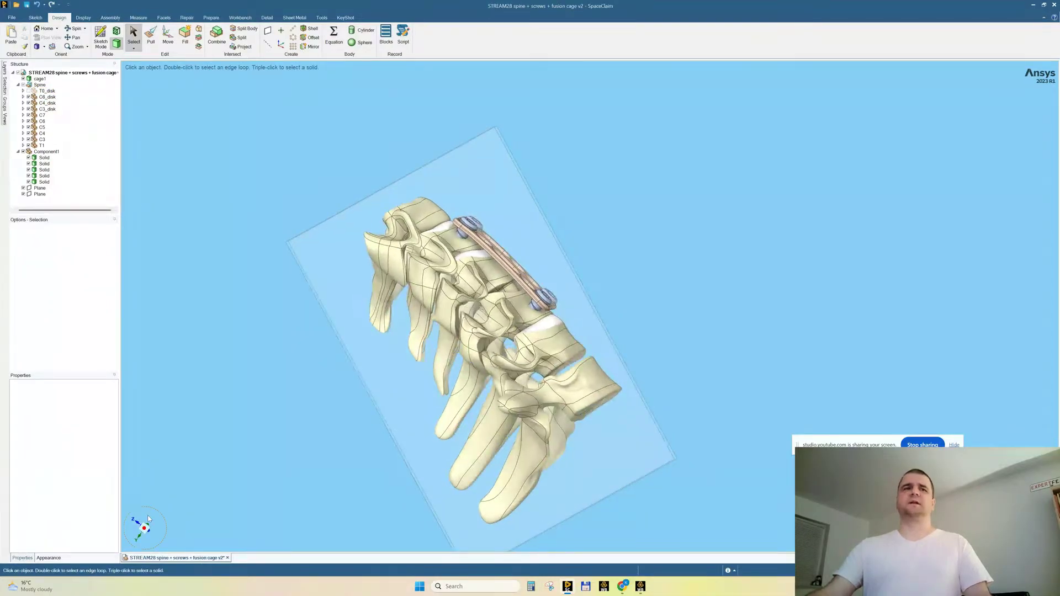
{"action": "middle_click_drag", "start_coordinate": [173, 478], "coordinate": [165, 517]}
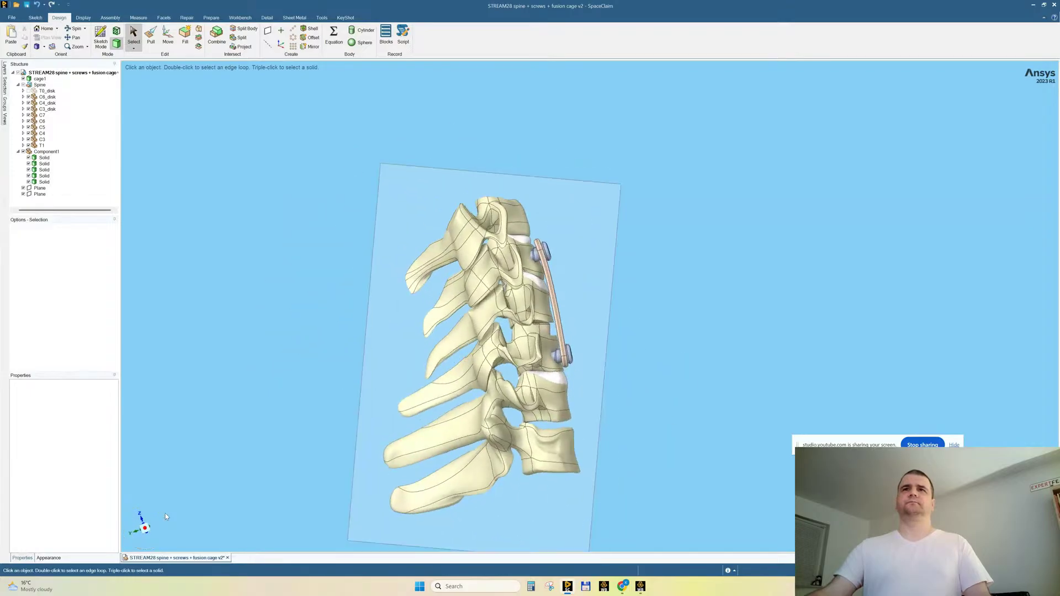
{"action": "scroll", "coordinate": [483, 535], "scroll_direction": "up", "scroll_amount": 5}
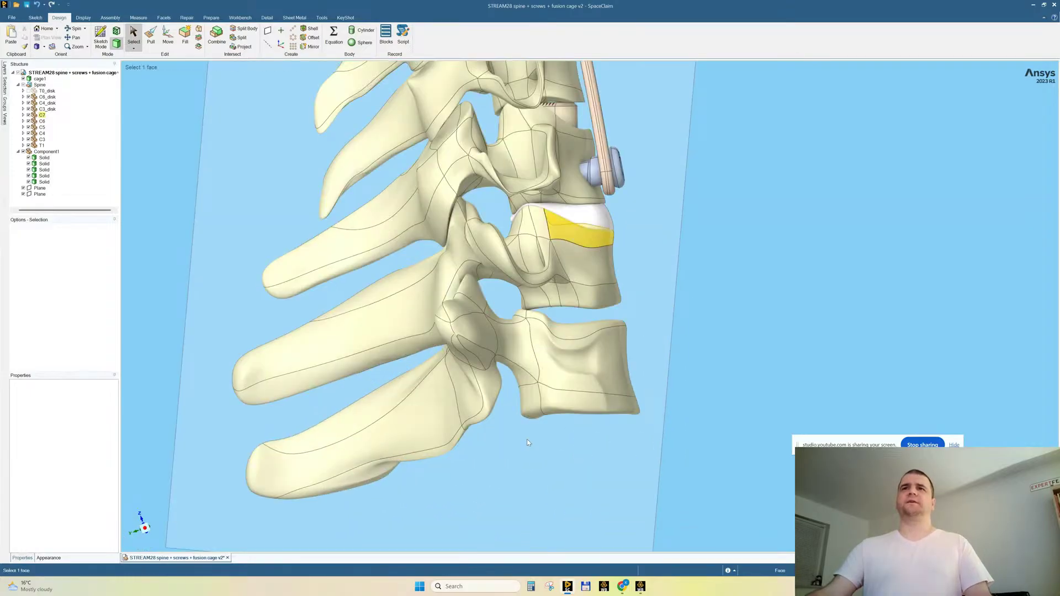
{"action": "scroll", "coordinate": [527, 440], "scroll_direction": "down", "scroll_amount": 5}
Section the spine along the lengthwise midplane between the screw columns to expose the discs and the empty space above T1.
{"action": "middle_click_drag", "start_coordinate": [574, 142], "coordinate": [522, 203]}
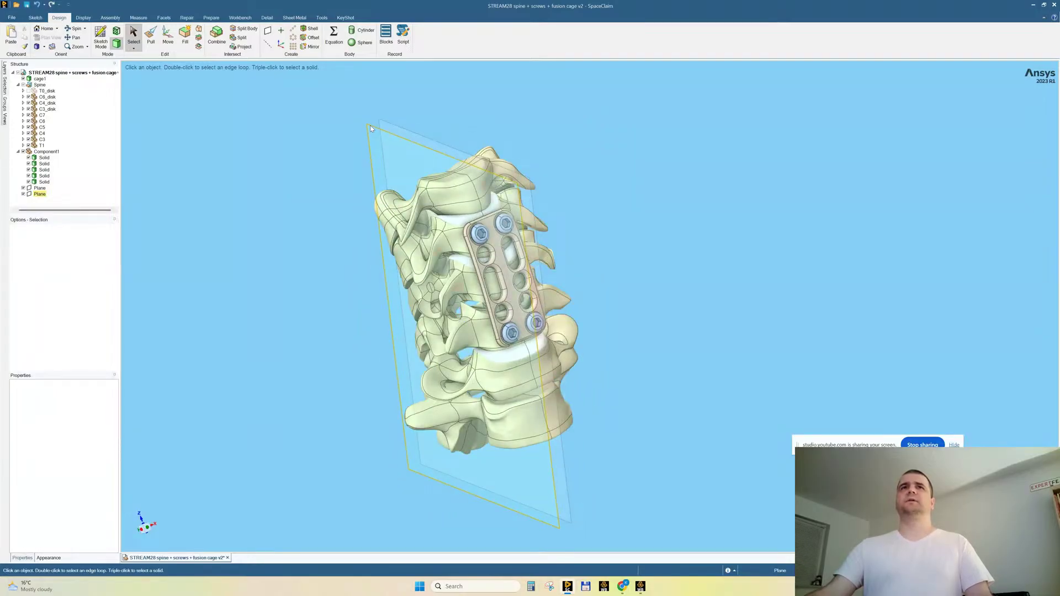
{"action": "left_click", "coordinate": [413, 131]}
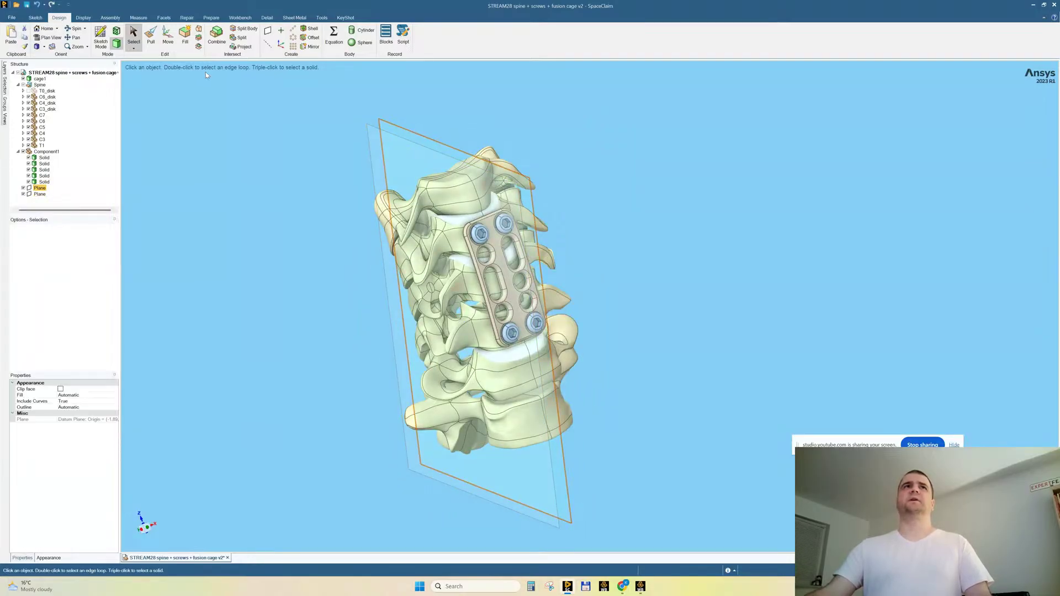
{"action": "left_click", "coordinate": [116, 31]}
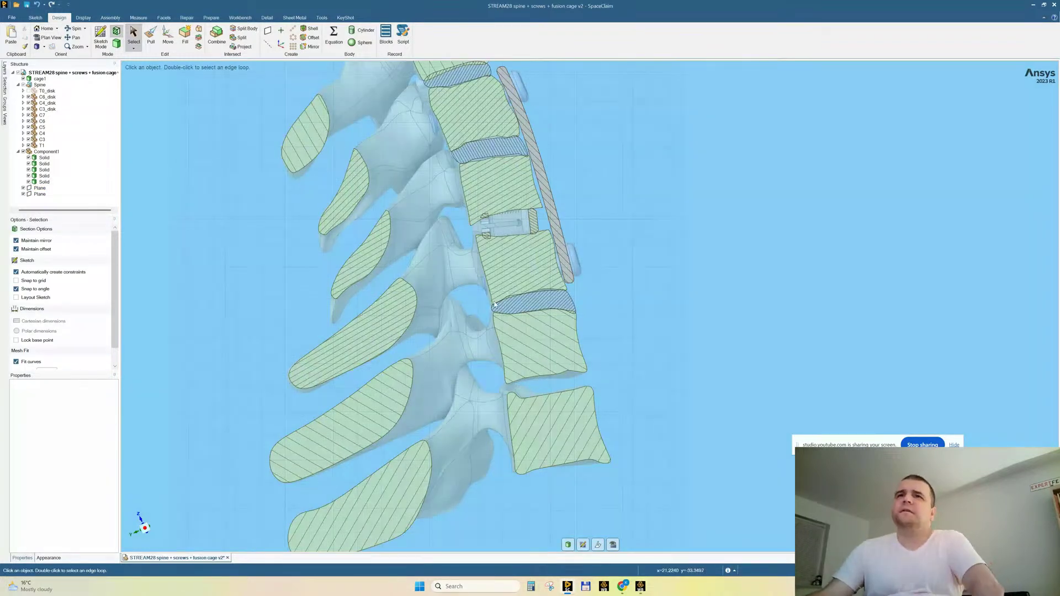
{"action": "scroll", "coordinate": [518, 386], "scroll_direction": "down", "scroll_amount": 1}
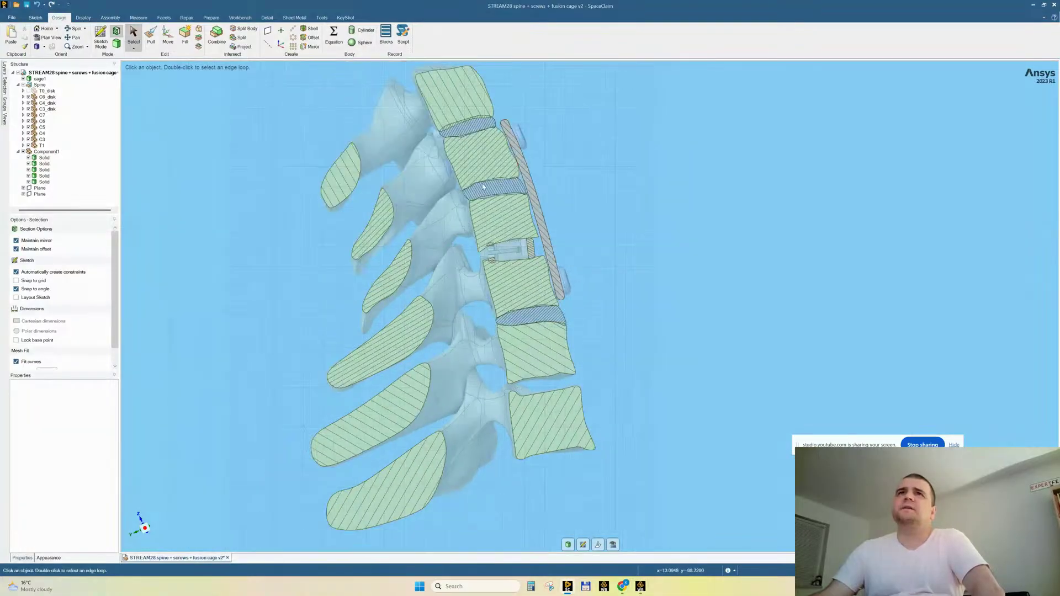
{"action": "scroll", "coordinate": [488, 168], "scroll_direction": "up", "scroll_amount": 2}
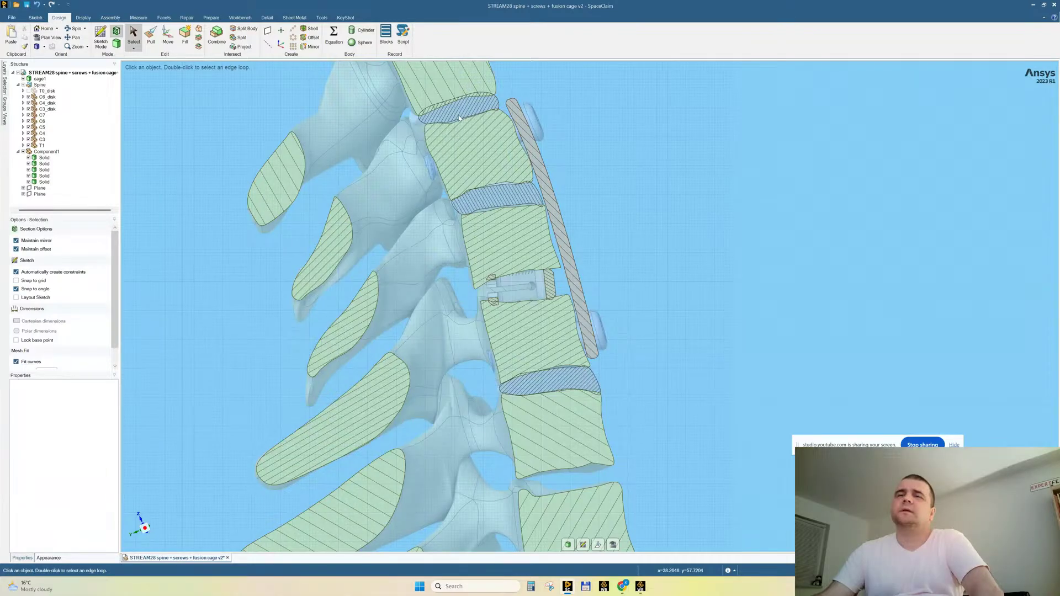
Copy the C3_disk component and move the copy down the sectioned spine, next to the empty space above T1.
{"action": "left_click", "coordinate": [46, 110]}
{"action": "left_click", "coordinate": [166, 40]}
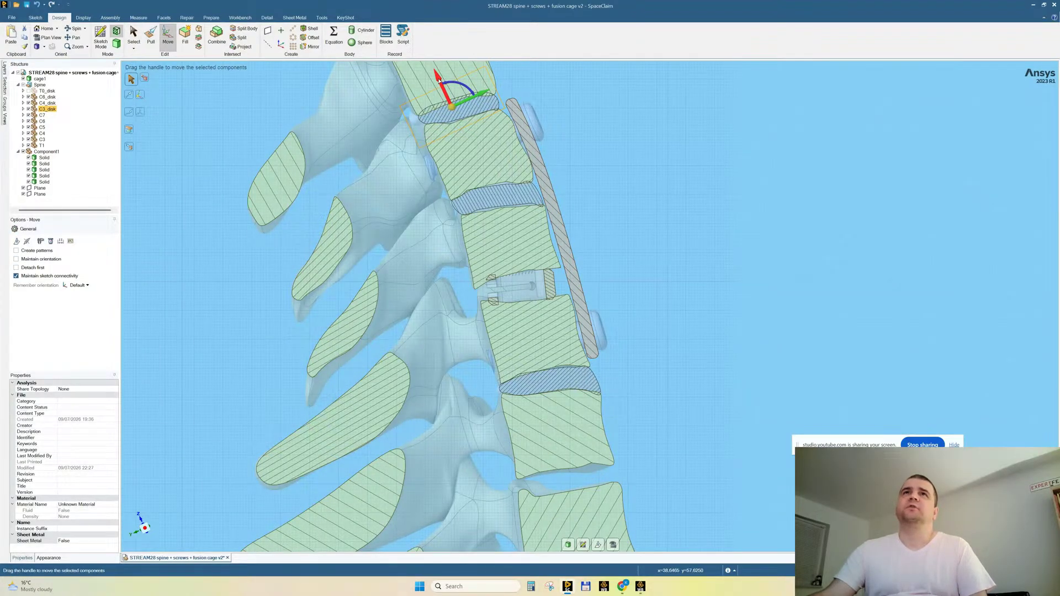
{"action": "left_click_drag", "start_coordinate": [440, 80], "coordinate": [511, 482], "text": "ctrl"}
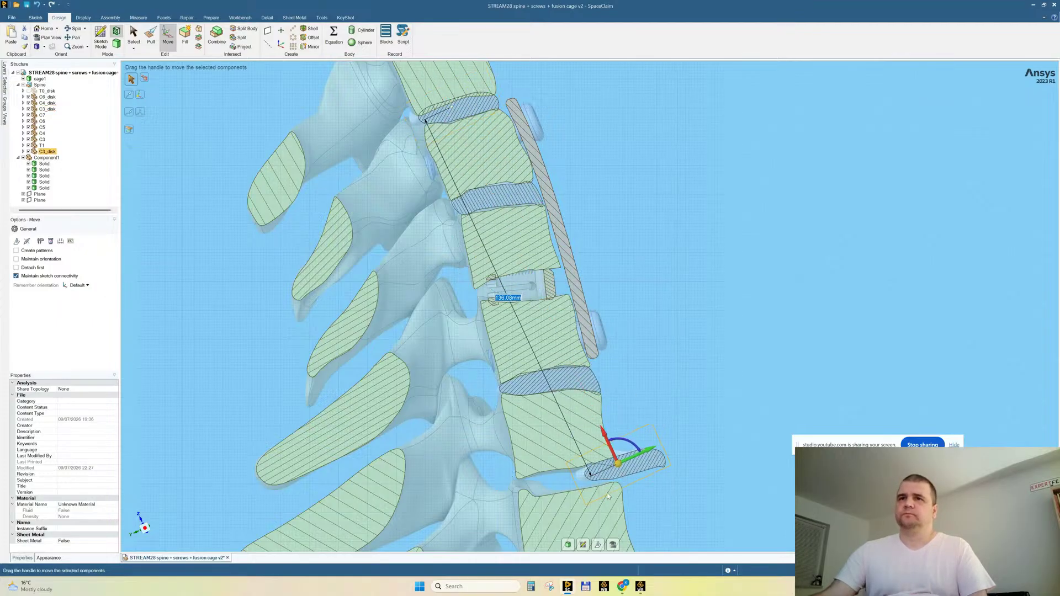
{"action": "scroll", "coordinate": [608, 494], "scroll_direction": "up", "scroll_amount": 1}
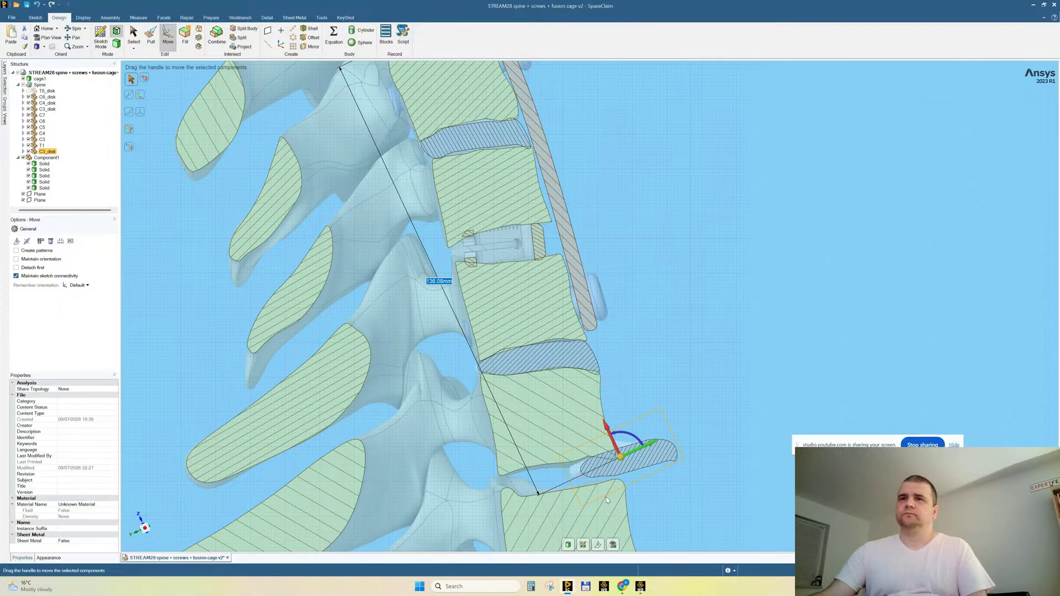
Fit the copied disc into the gap between the C7 and T1 vertebrae and check it against both vertebral surfaces.
{"action": "scroll", "coordinate": [606, 500], "scroll_direction": "up", "scroll_amount": 3}
{"action": "left_click_drag", "start_coordinate": [664, 411], "coordinate": [520, 424]}
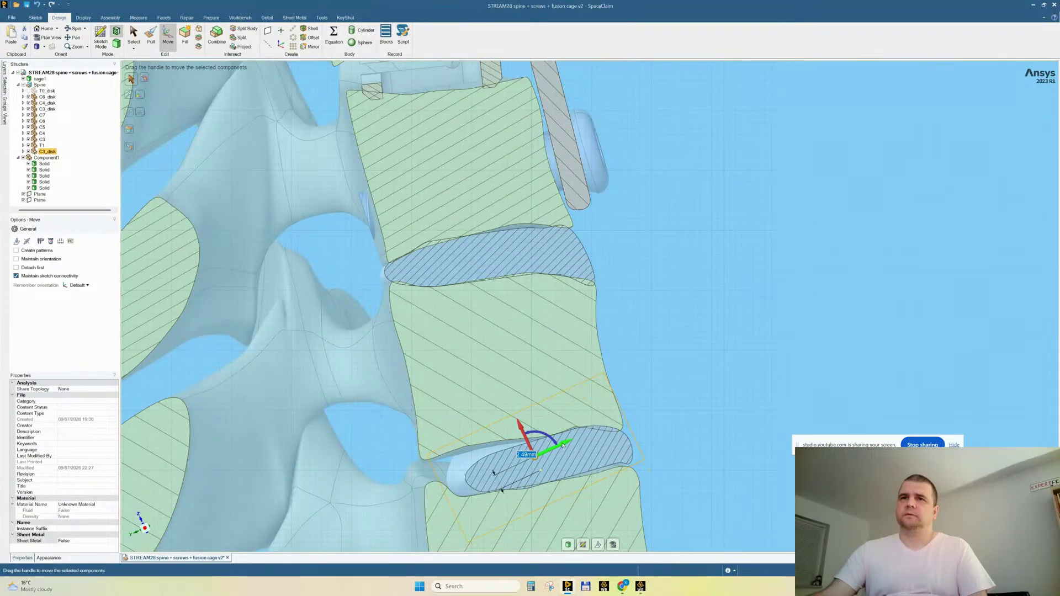
{"action": "left_click_drag", "start_coordinate": [564, 446], "coordinate": [504, 435]}
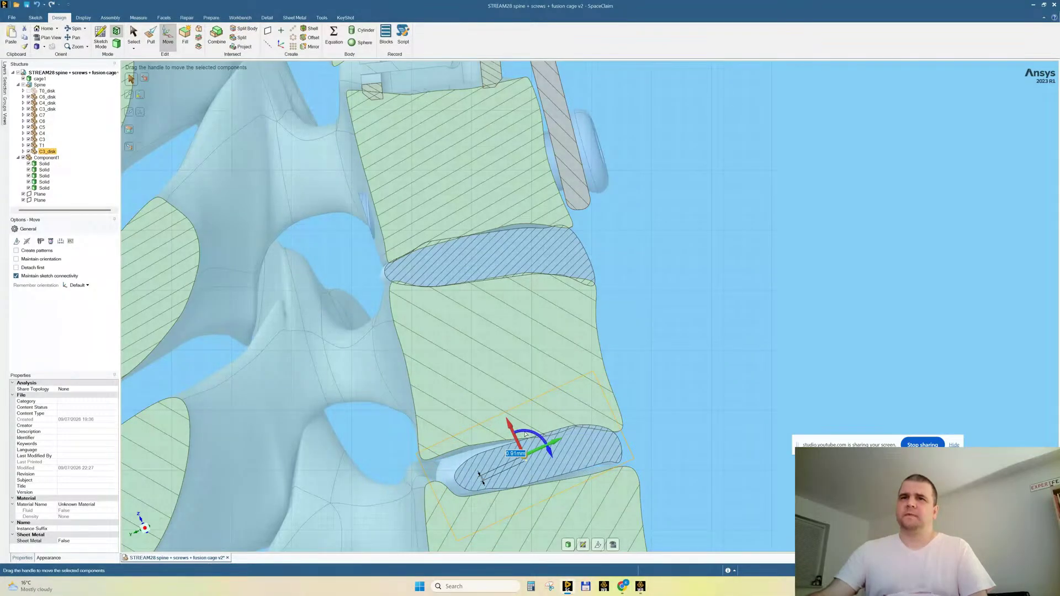
{"action": "left_click_drag", "start_coordinate": [526, 433], "coordinate": [528, 435]}
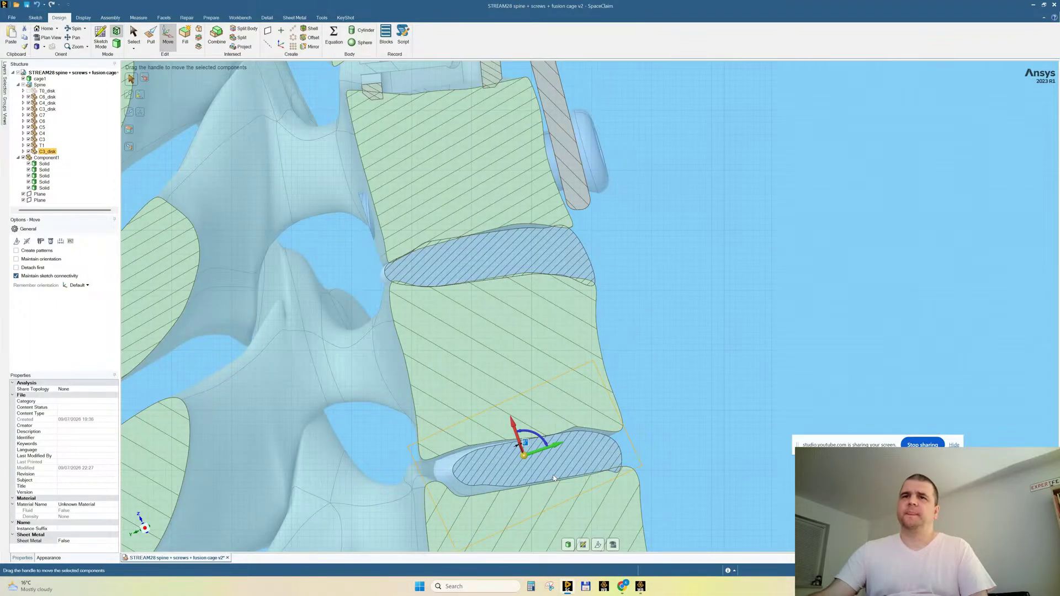
{"action": "scroll", "coordinate": [525, 478], "scroll_direction": "up", "scroll_amount": 3}
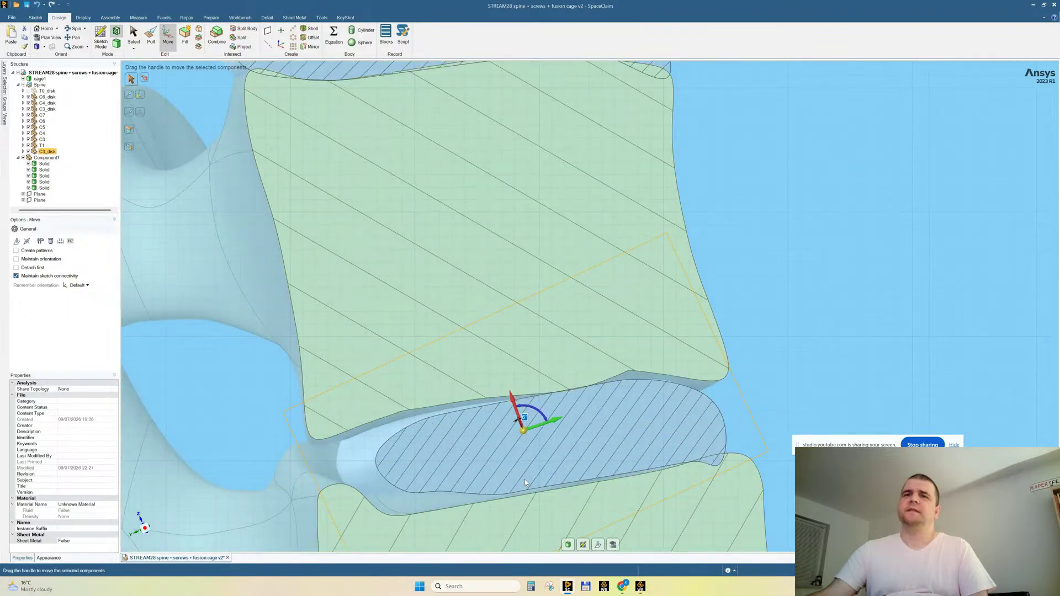
{"action": "scroll", "coordinate": [524, 482], "scroll_direction": "down", "scroll_amount": 3}
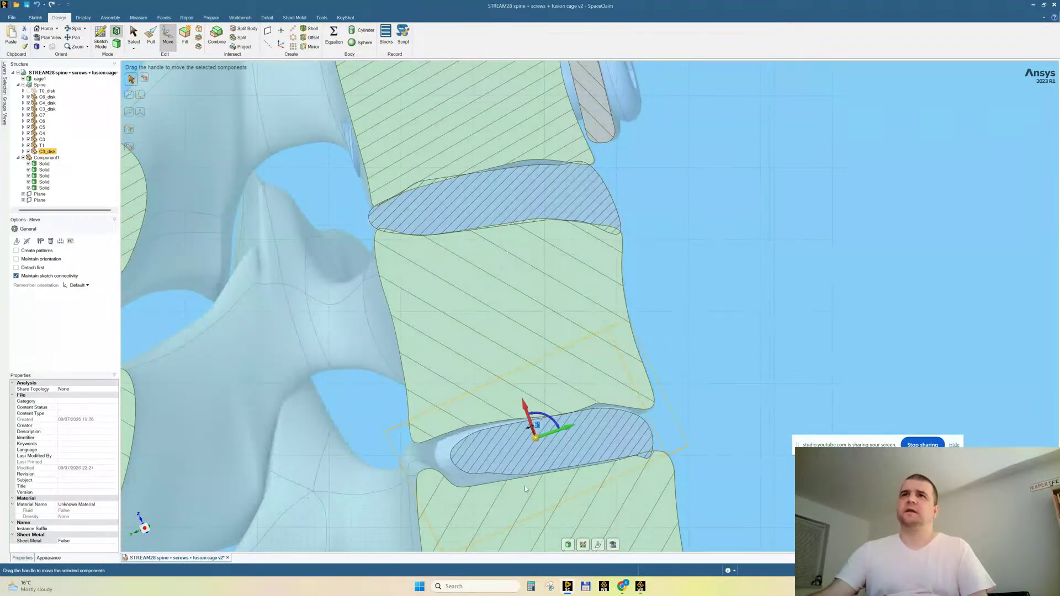
{"action": "scroll", "coordinate": [528, 474], "scroll_direction": "down", "scroll_amount": 5}
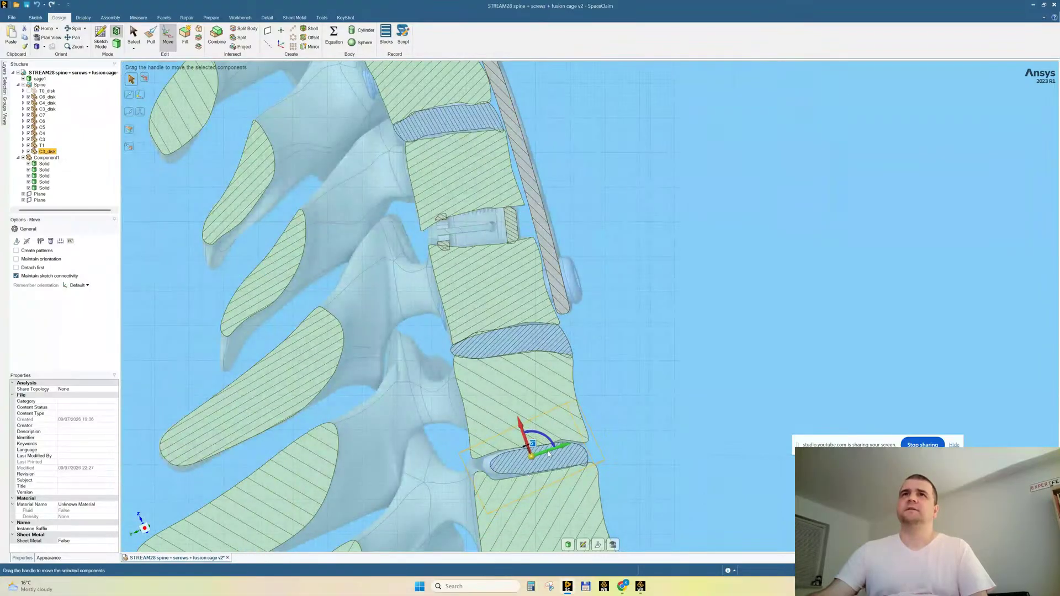
{"action": "scroll", "coordinate": [542, 497], "scroll_direction": "up", "scroll_amount": 5}
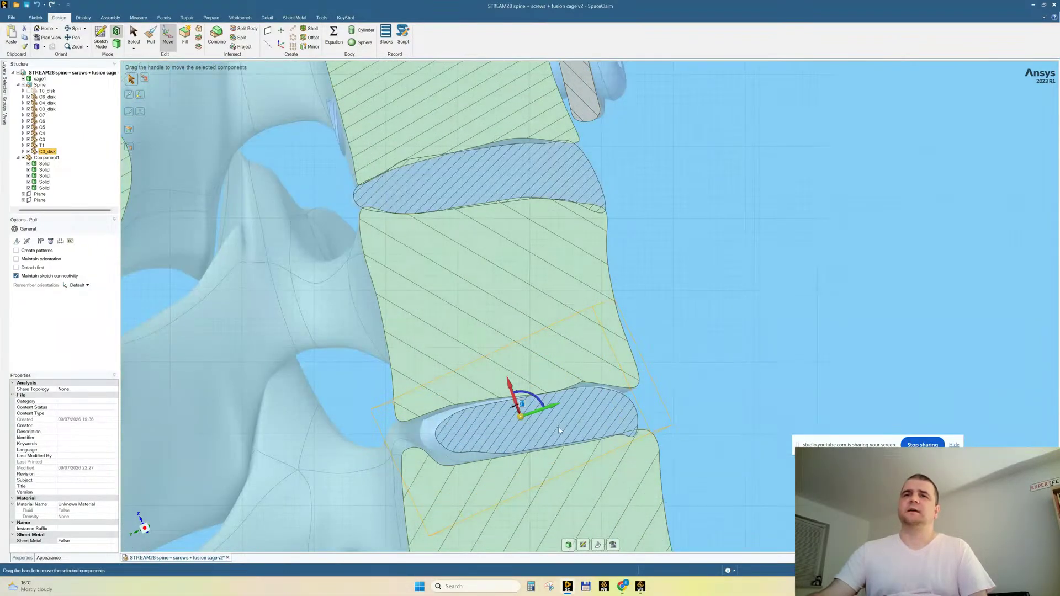
Return to the unsectioned 3D view and delete the copied disc between C7 and T1.
{"action": "key", "text": "d"}
{"action": "scroll", "coordinate": [569, 370], "scroll_direction": "down", "scroll_amount": 5}
{"action": "mouse_move", "coordinate": [764, 329]}
{"action": "middle_mouse_down"}
{"action": "mouse_move", "coordinate": [716, 321]}
{"action": "mouse_move", "coordinate": [797, 331]}
{"action": "mouse_move", "coordinate": [679, 336]}
{"action": "mouse_move", "coordinate": [764, 326]}
{"action": "middle_mouse_up"}
{"action": "scroll", "coordinate": [528, 381], "scroll_direction": "up", "scroll_amount": 1}
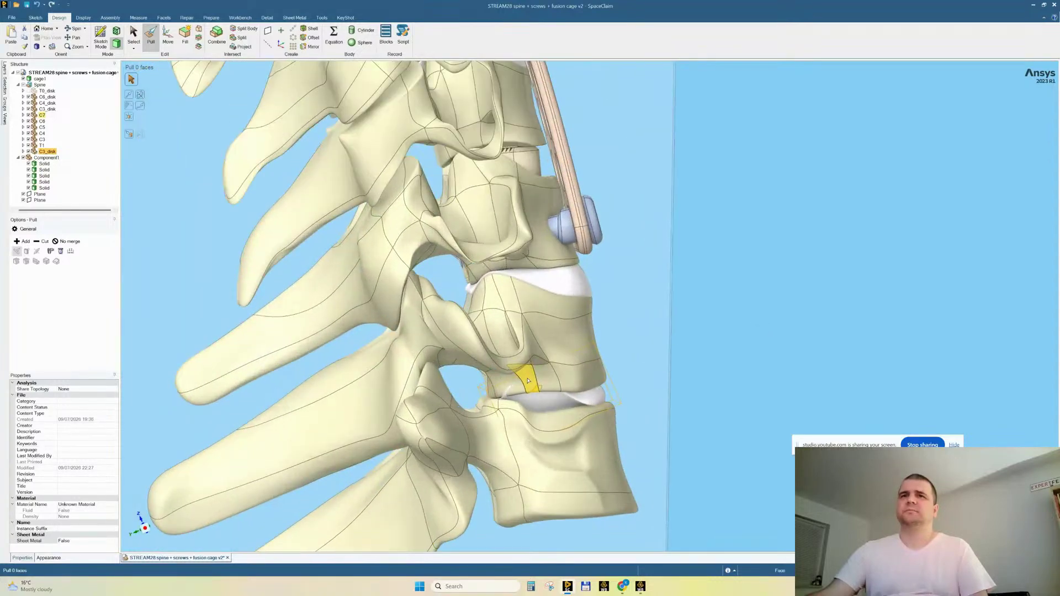
{"action": "scroll", "coordinate": [528, 381], "scroll_direction": "up", "scroll_amount": 1}
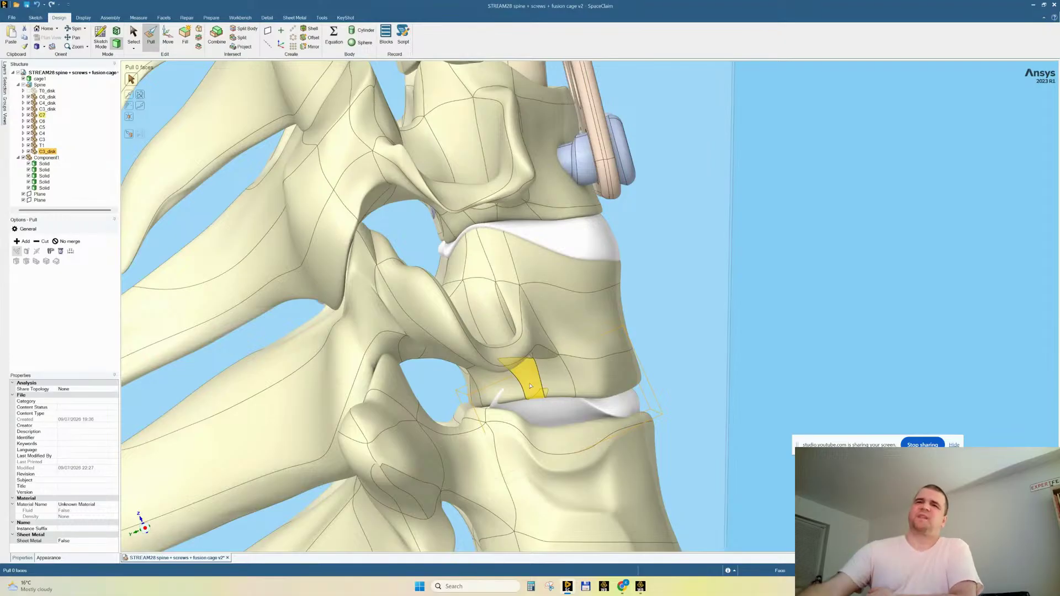
{"action": "left_click", "coordinate": [558, 413]}
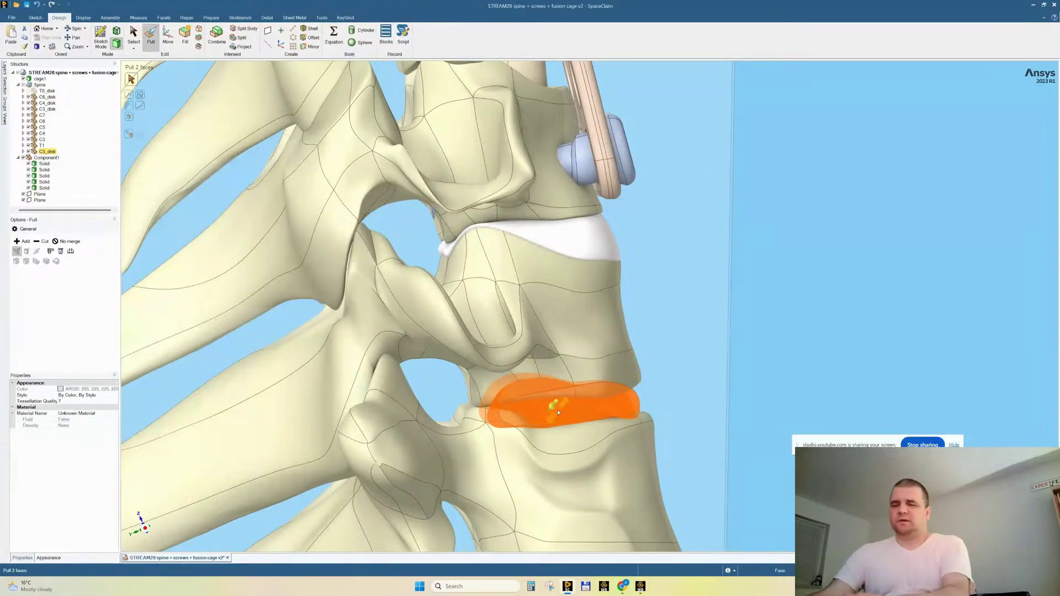
{"action": "key", "text": "Delete"}
Show all hidden objects and section the spine lengthwise to check the original lowest disc between C7 and T1.
{"action": "right_click", "coordinate": [797, 241]}
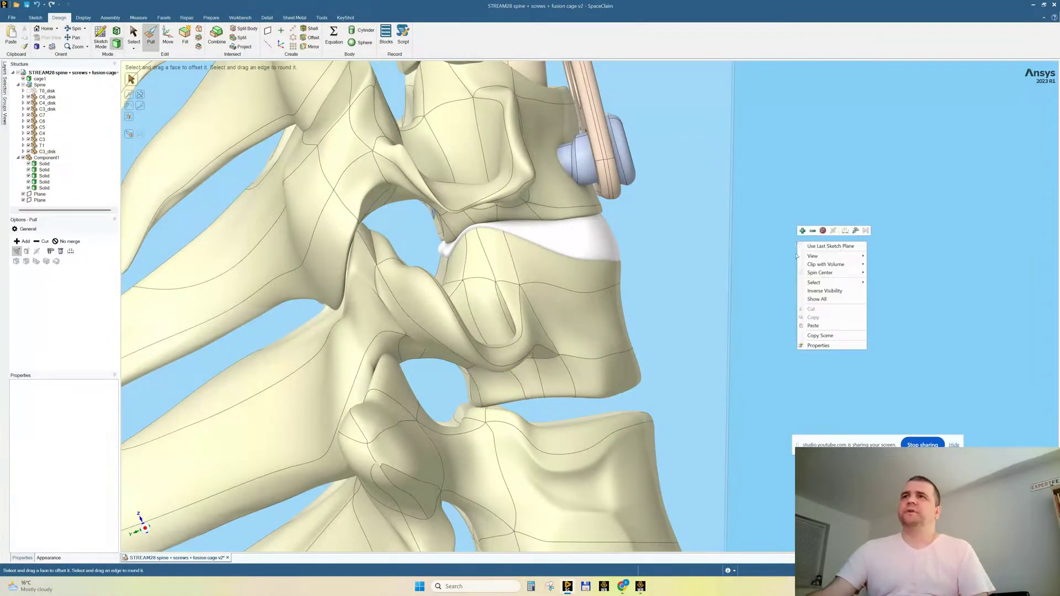
{"action": "left_click", "coordinate": [816, 299]}
{"action": "middle_click_drag", "start_coordinate": [775, 349], "coordinate": [744, 357]}
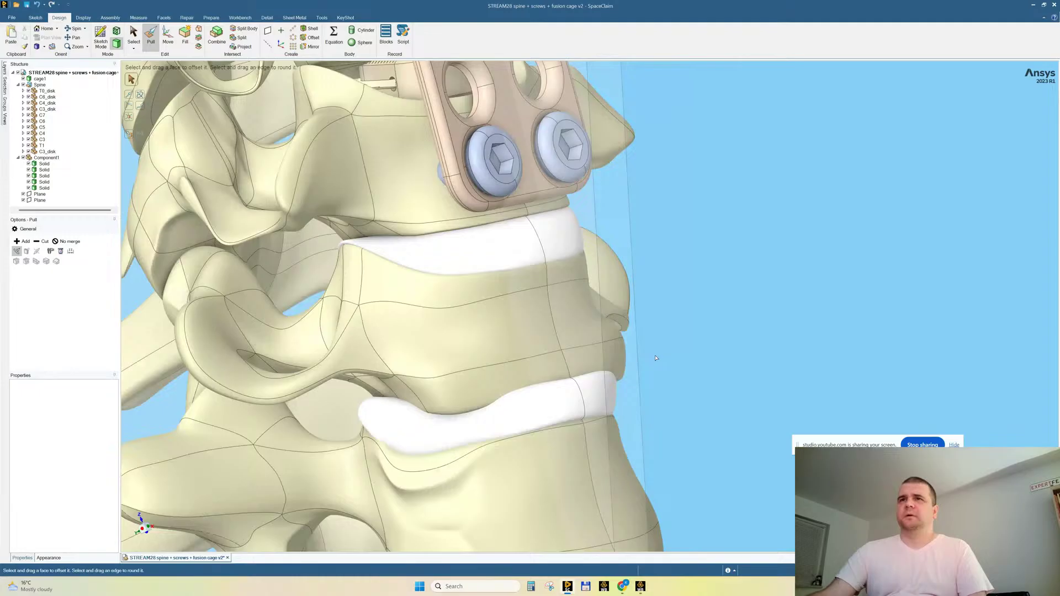
{"action": "left_click", "coordinate": [116, 32]}
{"action": "middle_click_drag", "start_coordinate": [546, 380], "coordinate": [599, 377]}
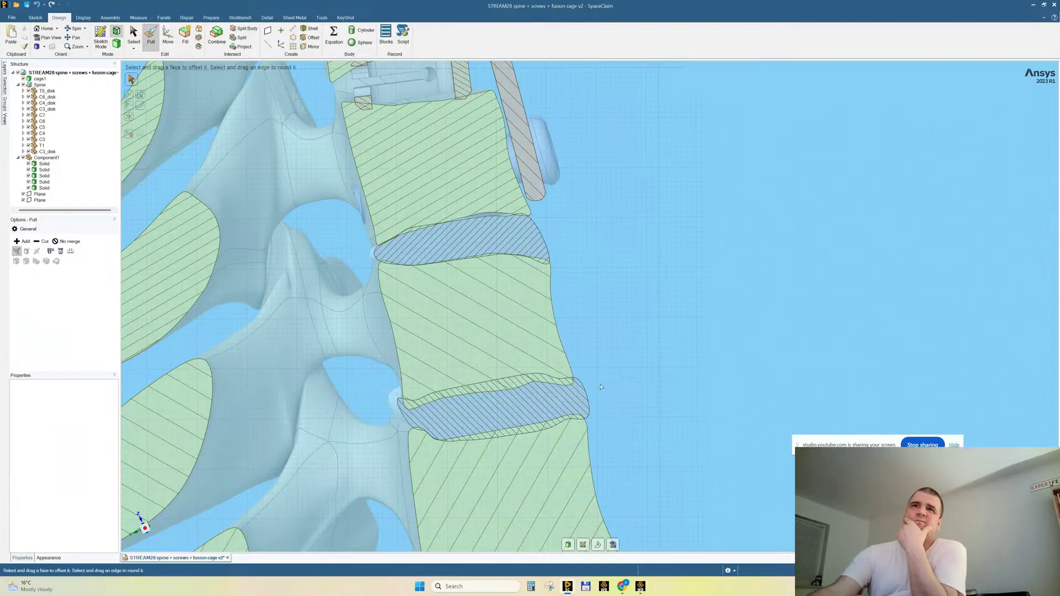
{"action": "scroll", "coordinate": [551, 408], "scroll_direction": "down", "scroll_amount": 2}
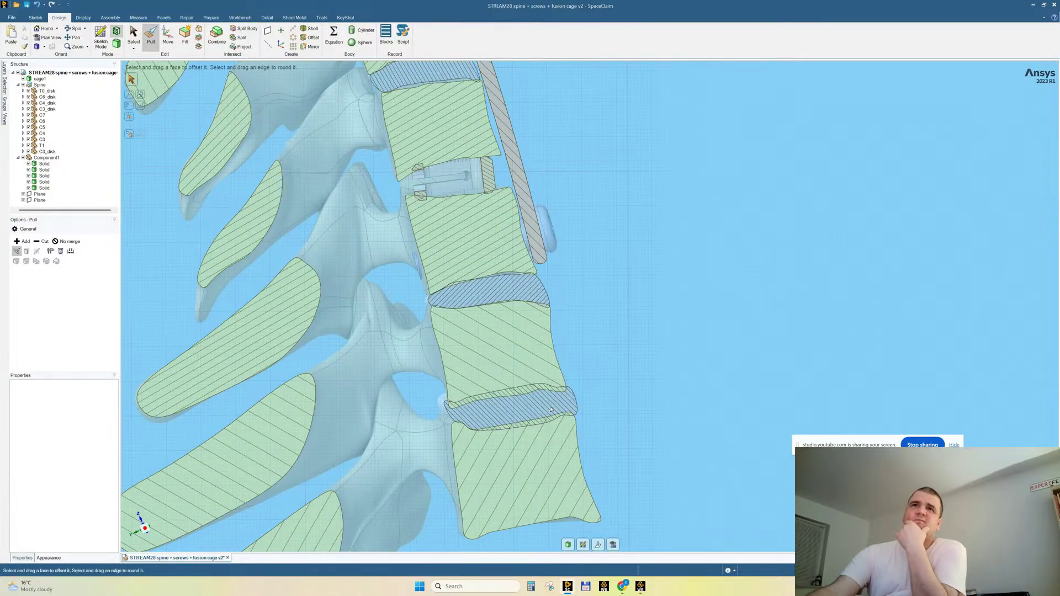
{"action": "scroll", "coordinate": [551, 408], "scroll_direction": "down", "scroll_amount": 3}
Leave the section view and hide Component1 with the plate and screws to expose the front of the spine.
{"action": "left_click", "coordinate": [569, 546]}
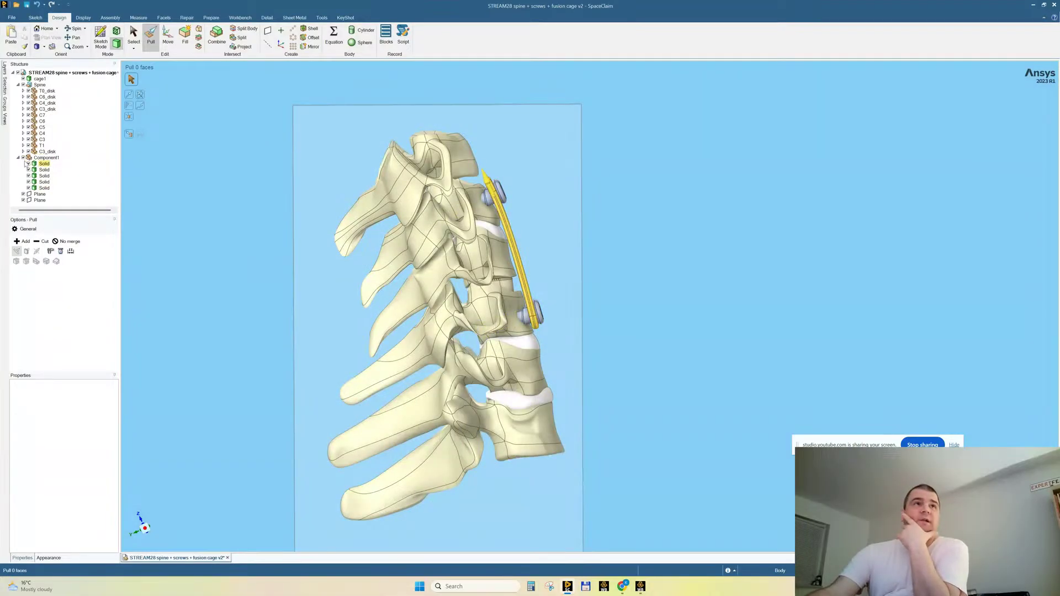
{"action": "left_click", "coordinate": [23, 158]}
{"action": "mouse_move", "coordinate": [623, 272]}
{"action": "middle_mouse_down"}
{"action": "mouse_move", "coordinate": [589, 275]}
{"action": "mouse_move", "coordinate": [599, 280]}
{"action": "middle_mouse_up"}
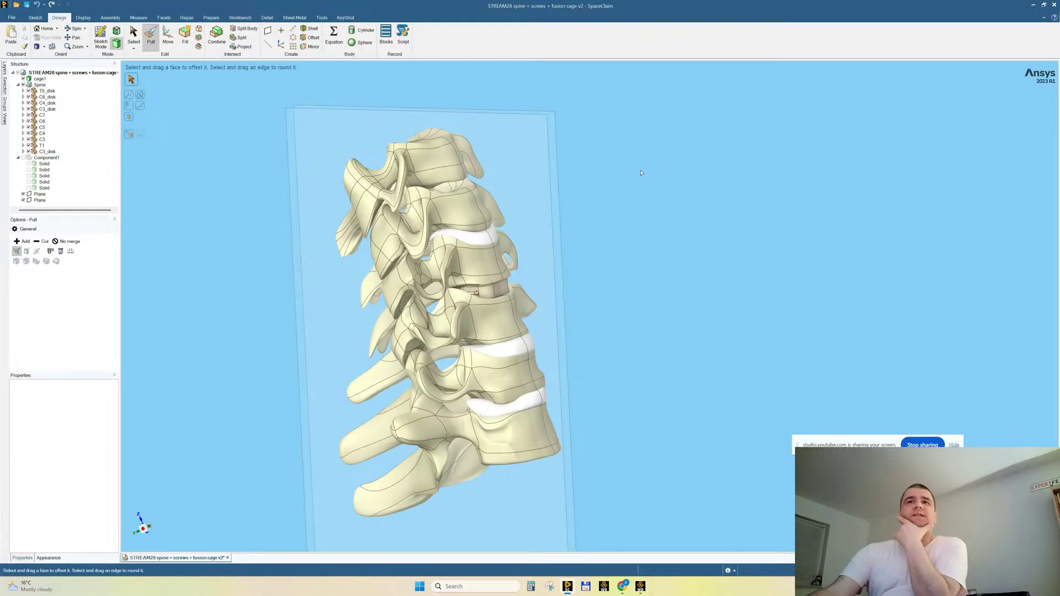
{"action": "middle_click_drag", "start_coordinate": [630, 196], "coordinate": [617, 206]}
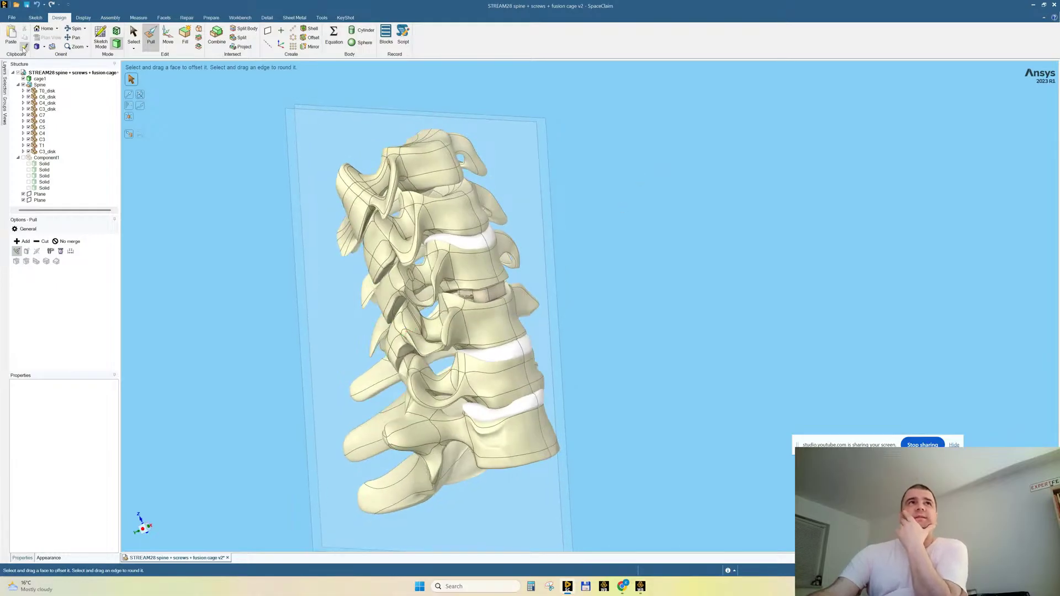
Delete the empty components from the top-level assembly.
{"action": "left_click", "coordinate": [56, 72]}
{"action": "right_click", "coordinate": [55, 75]}
{"action": "mouse_move", "coordinate": [111, 163]}
{"action": "left_click", "coordinate": [165, 189]}
{"action": "right_click", "coordinate": [46, 72]}
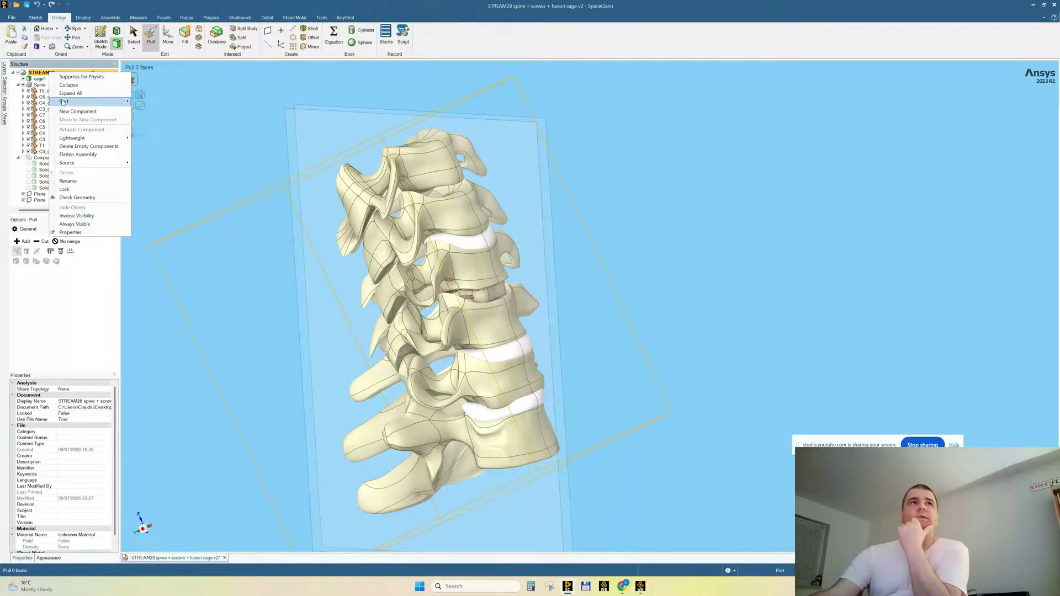
{"action": "left_click", "coordinate": [81, 147]}
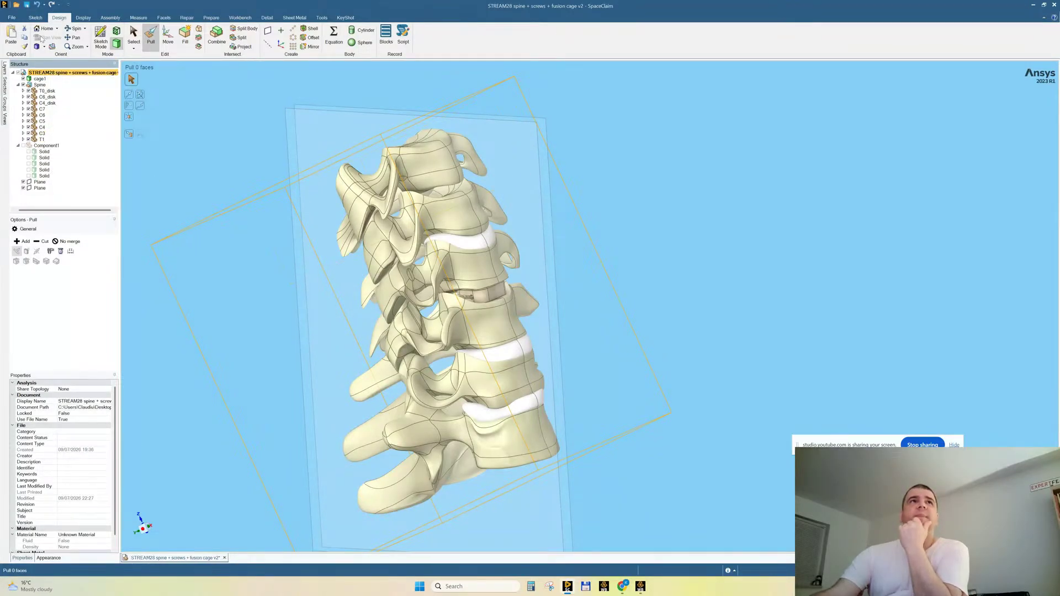
Save the design, and save it again under the file name STREAM28 spine + screws + fusion cage v3.
{"action": "left_click", "coordinate": [26, 5]}
{"action": "left_click", "coordinate": [11, 17]}
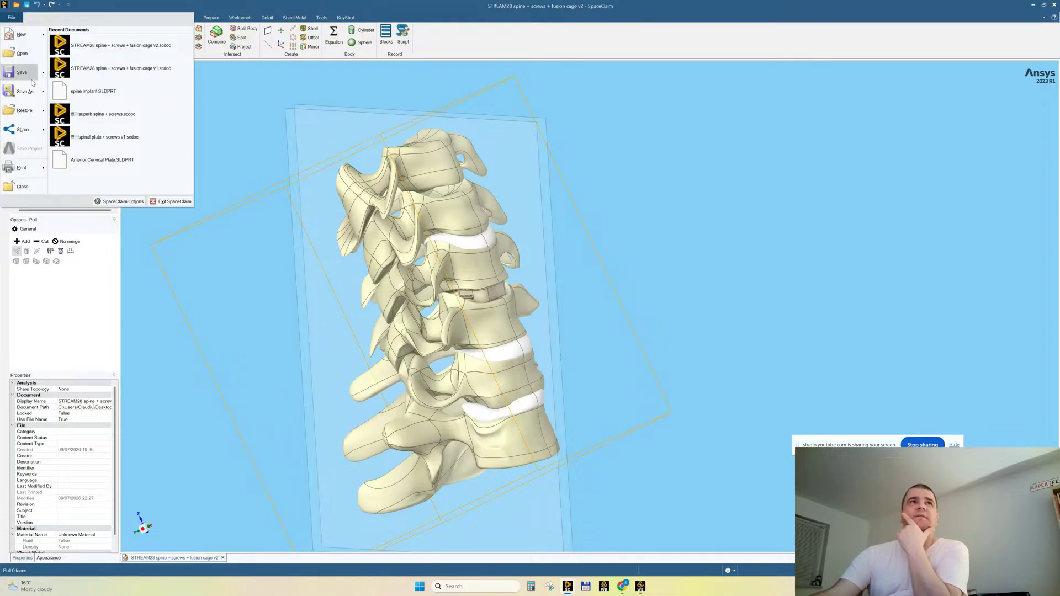
{"action": "mouse_move", "coordinate": [43, 92]}
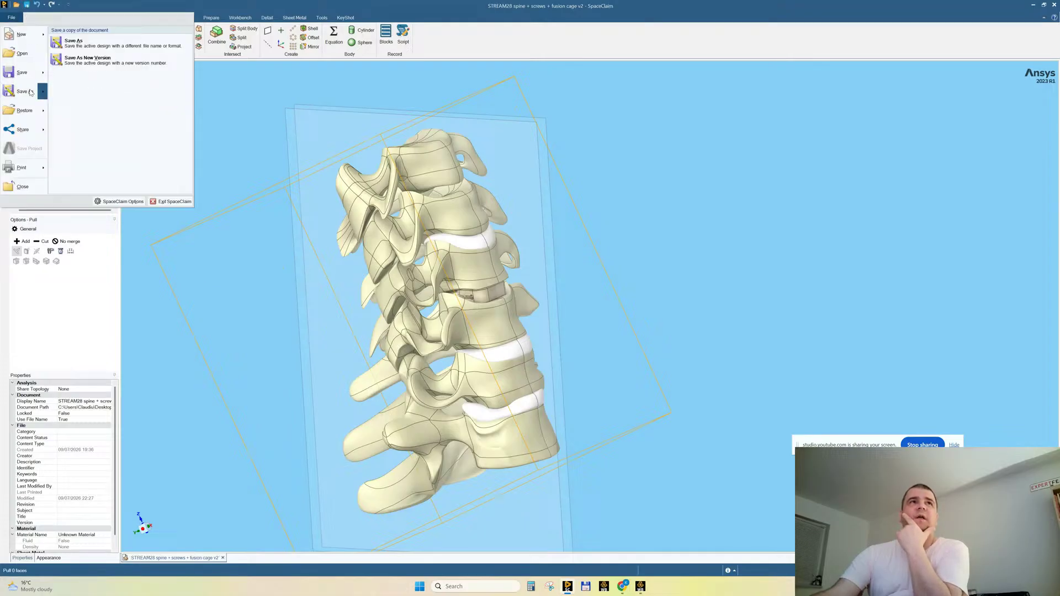
{"action": "left_click", "coordinate": [85, 49]}
{"action": "left_click", "coordinate": [167, 302]}
{"action": "key", "text": "BackSpace"}
{"action": "type", "text": "3"}
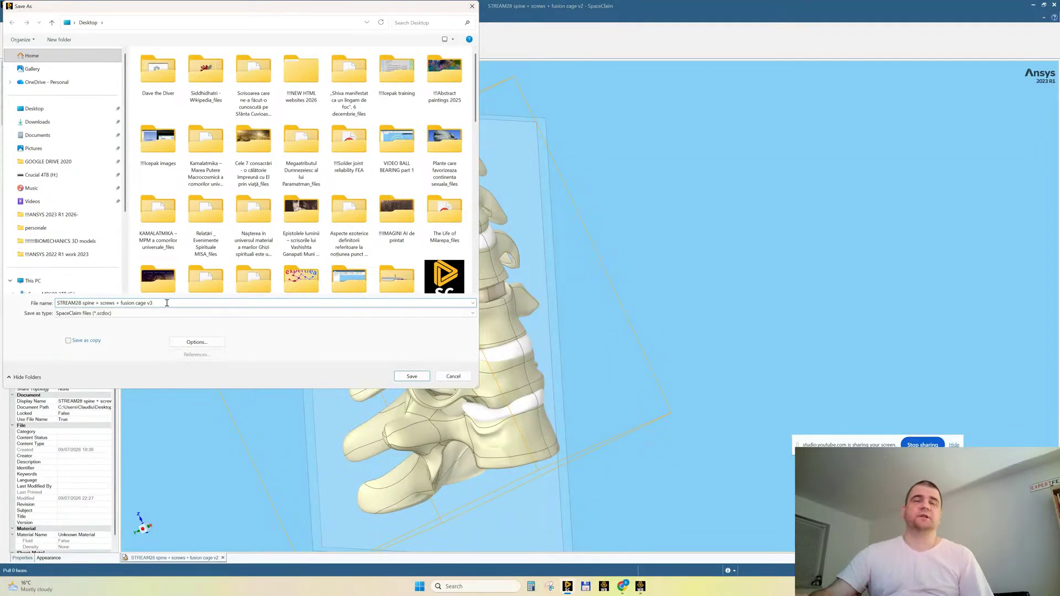
{"action": "key", "text": "Return"}
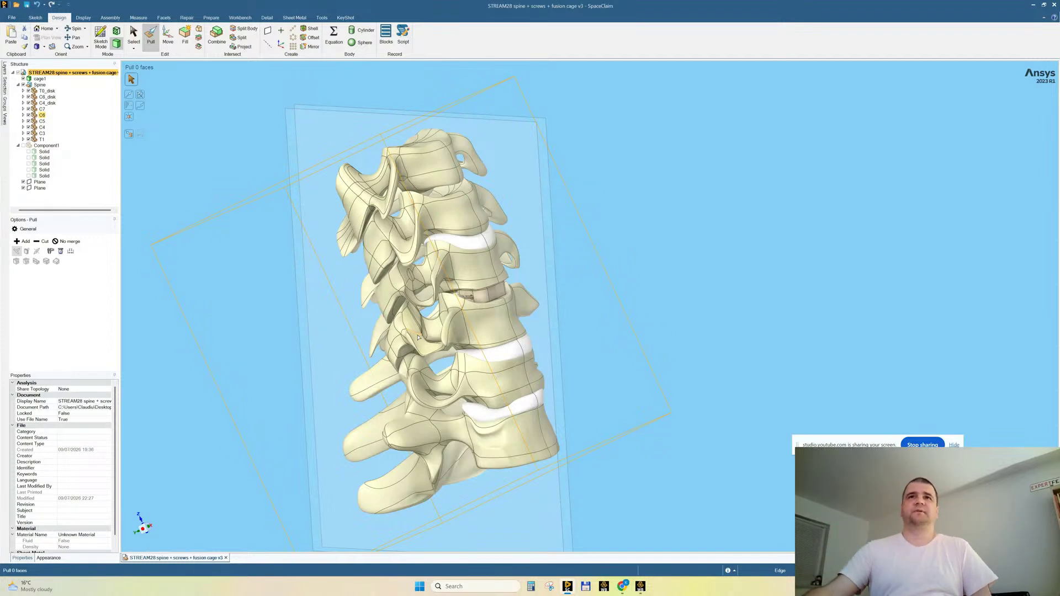
Examine the front of the upper spine around the space between the C3 and C4 vertebrae.
{"action": "left_click", "coordinate": [627, 202]}
{"action": "mouse_move", "coordinate": [624, 205]}
{"action": "middle_mouse_down"}
{"action": "mouse_move", "coordinate": [612, 206]}
{"action": "mouse_move", "coordinate": [655, 211]}
{"action": "mouse_move", "coordinate": [619, 205]}
{"action": "middle_mouse_up"}
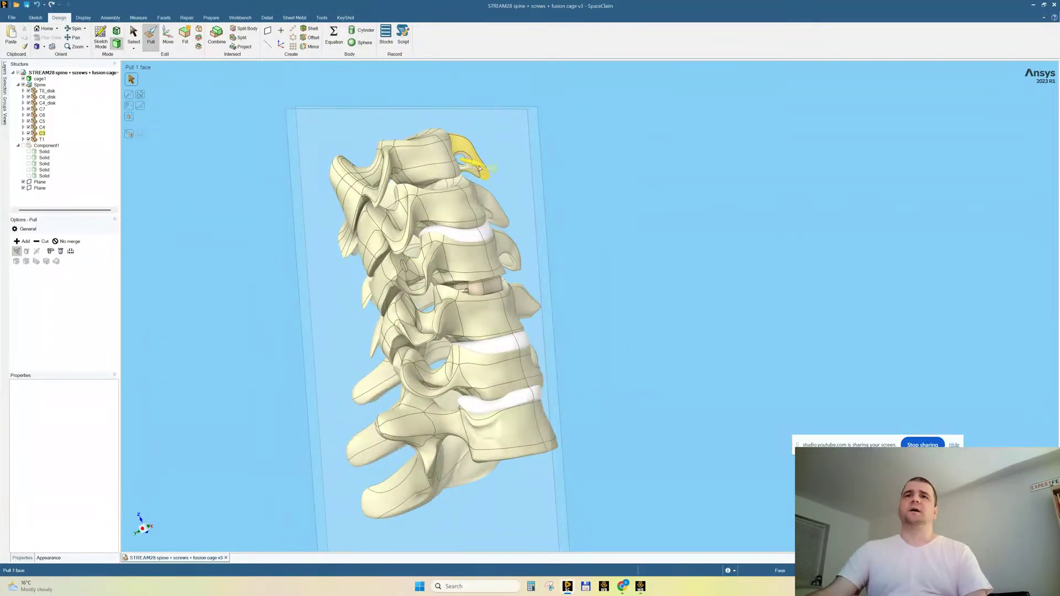
{"action": "scroll", "coordinate": [437, 173], "scroll_direction": "up", "scroll_amount": 5}
{"action": "scroll", "coordinate": [451, 209], "scroll_direction": "down", "scroll_amount": 4}
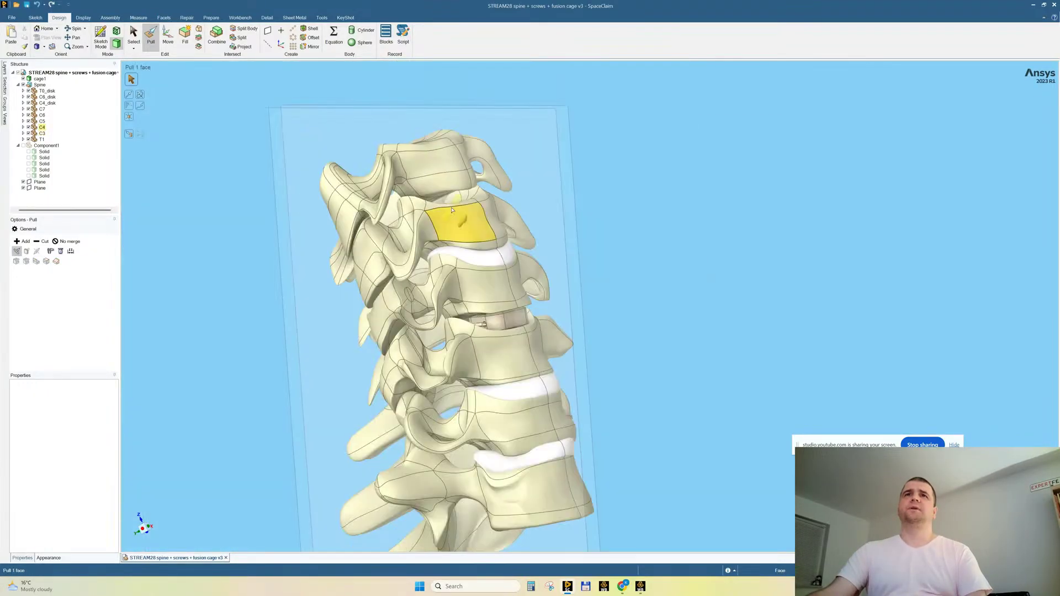
{"action": "scroll", "coordinate": [451, 210], "scroll_direction": "up", "scroll_amount": 4}
{"action": "scroll", "coordinate": [461, 207], "scroll_direction": "down", "scroll_amount": 5}
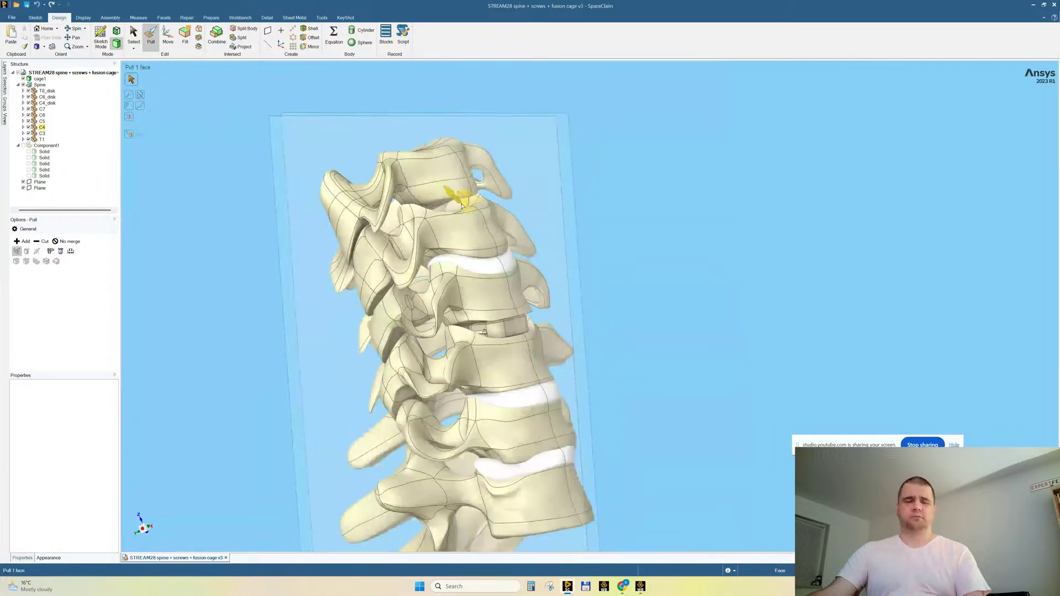
Undo the component deletion, visibility changes, disc deletion and disc copy, back to the sectioned spine with the empty space above T1.
{"action": "key", "text": "ctrl+z"}
{"action": "key", "text": "ctrl+z"}
{"action": "key", "text": "ctrl+z"}
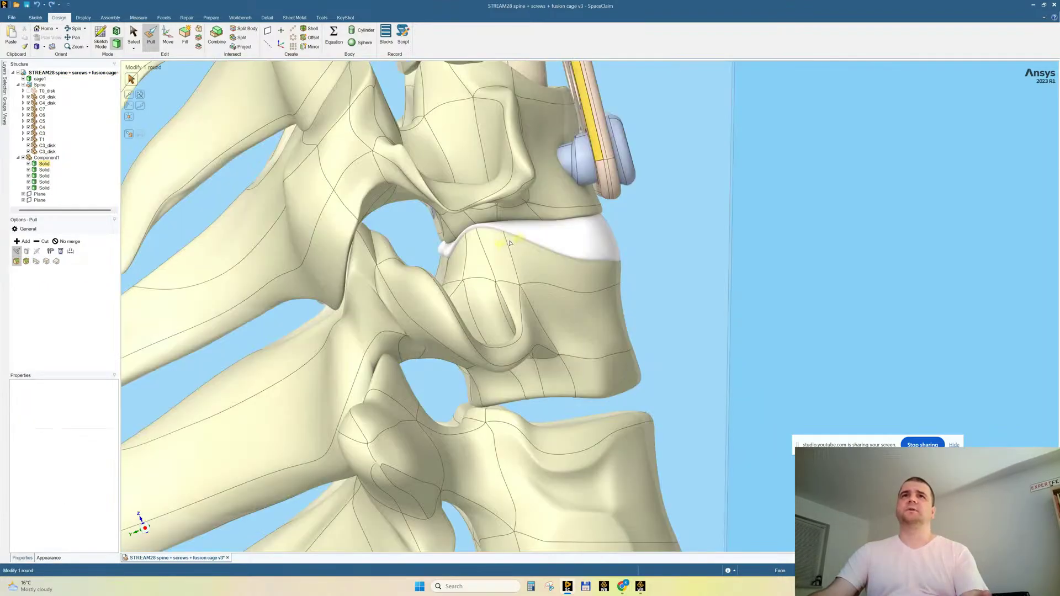
{"action": "key", "text": "ctrl+z"}
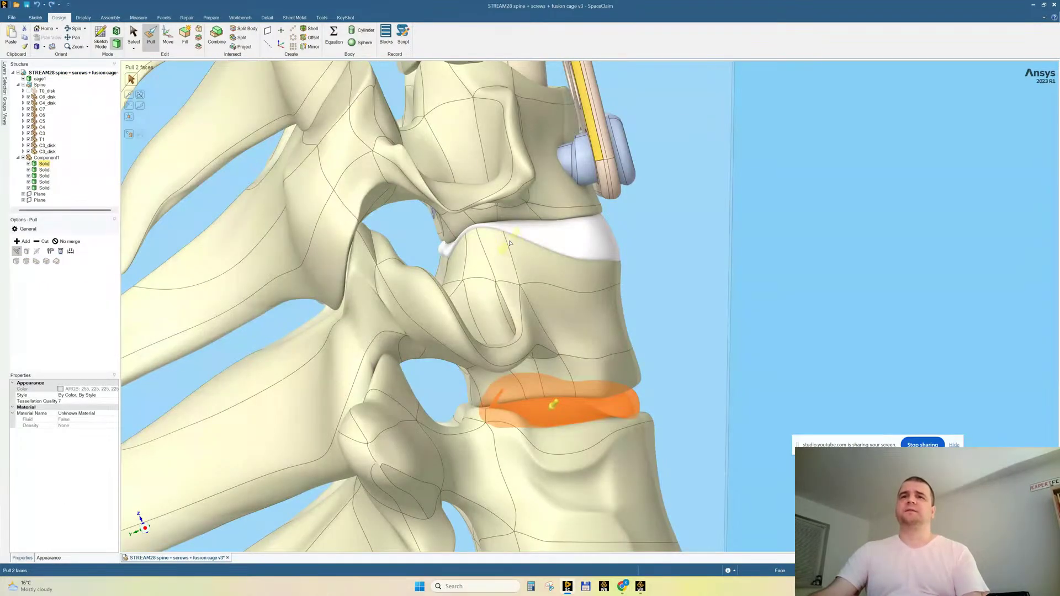
{"action": "key", "text": "ctrl+z"}
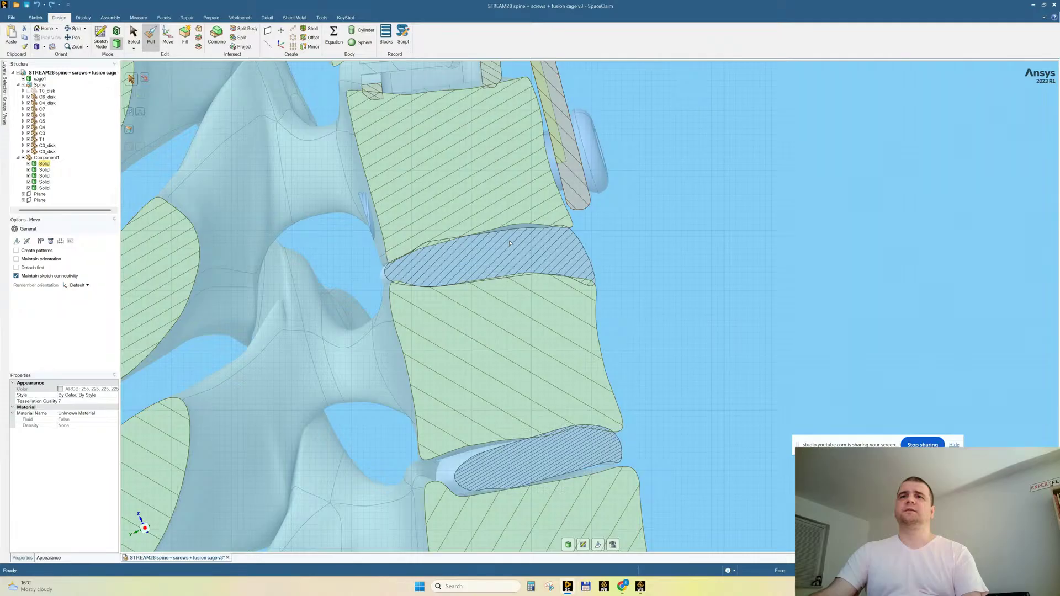
{"action": "key", "text": "ctrl+z"}
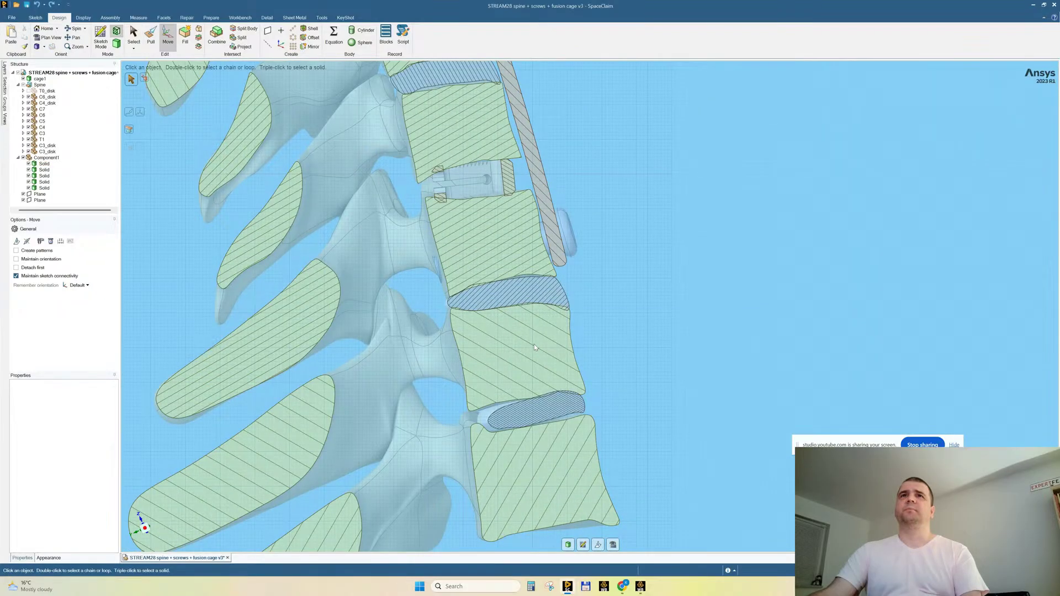
{"action": "scroll", "coordinate": [534, 347], "scroll_direction": "up", "scroll_amount": 3}
{"action": "key", "text": "ctrl+z"}
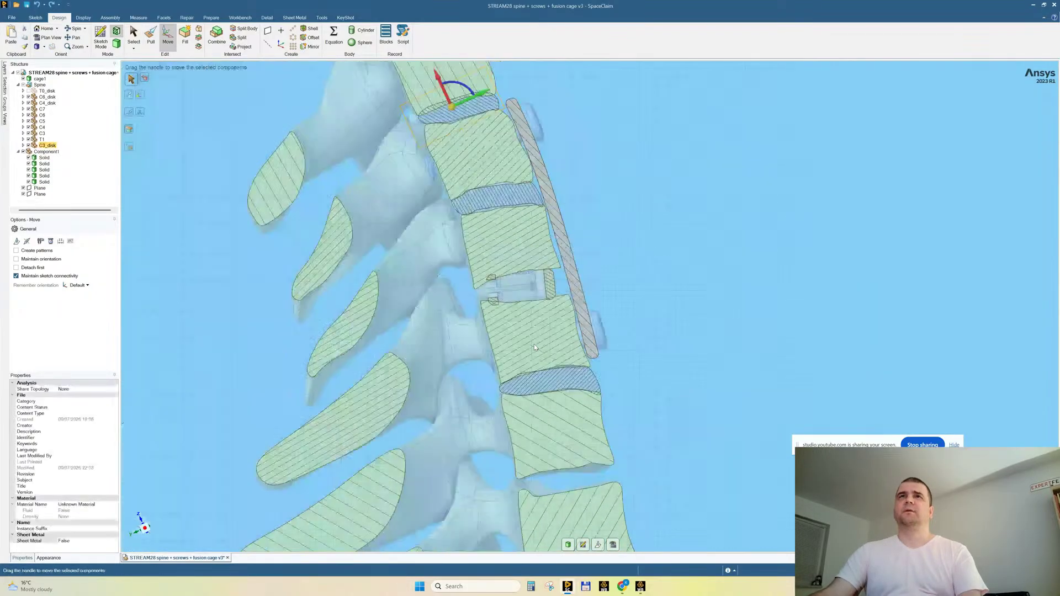
{"action": "key", "text": "ctrl+z"}
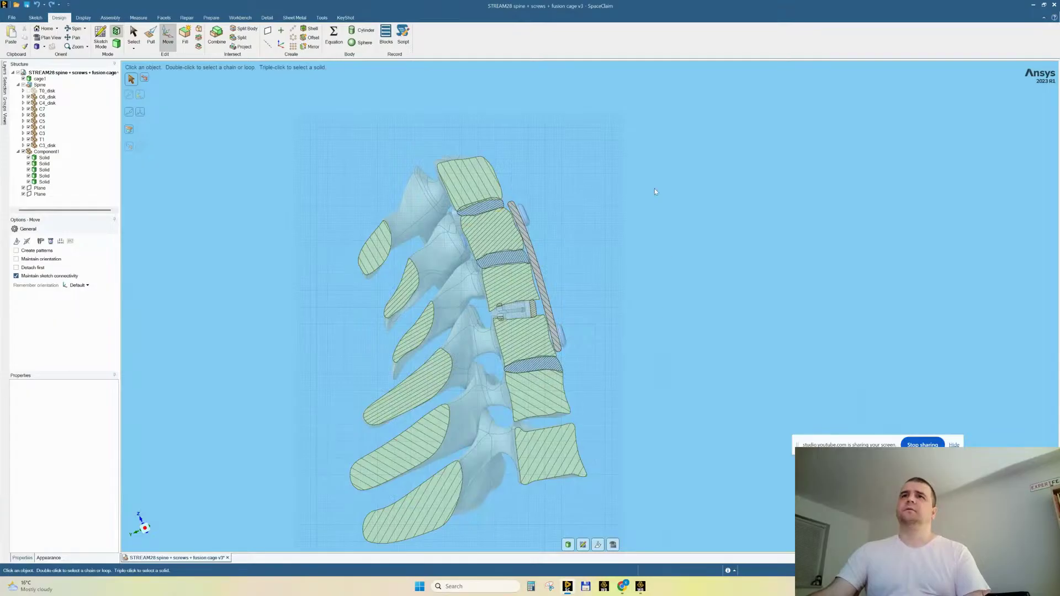
Show the hidden lowest disc between C7 and T1, return the model to the unsectioned 3D view, and save the design.
{"action": "right_click", "coordinate": [654, 188]}
{"action": "left_click", "coordinate": [675, 263]}
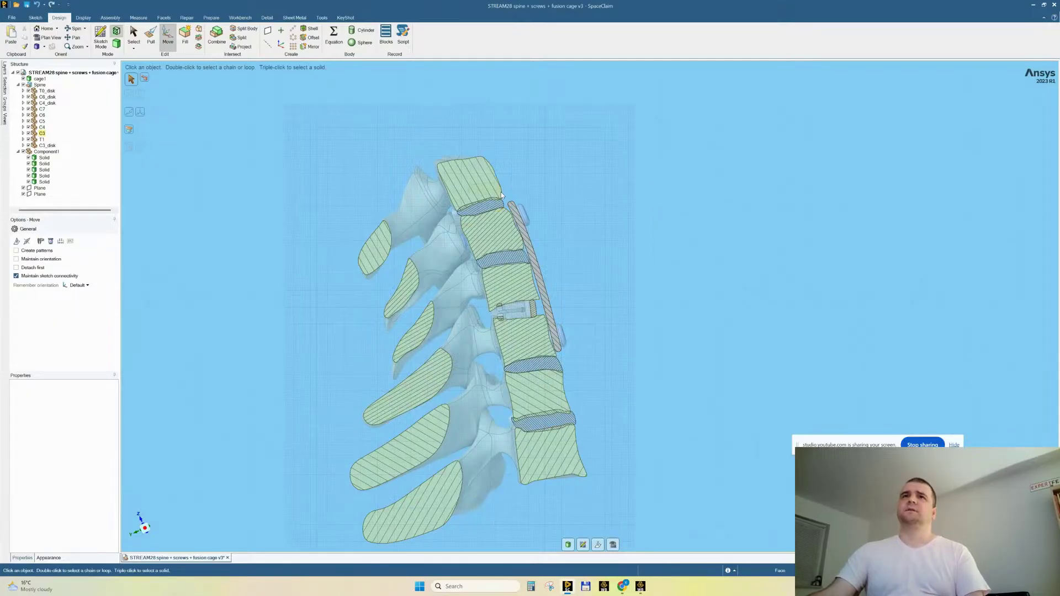
{"action": "left_click", "coordinate": [568, 545]}
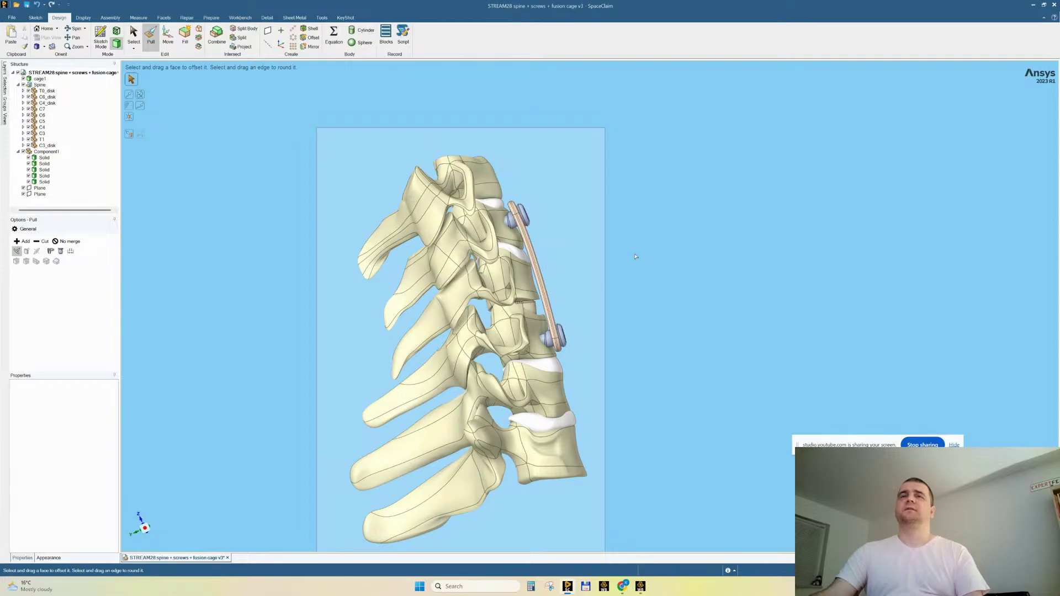
{"action": "key", "text": "ctrl+s"}
Examine the discs and vertebral bodies along the front of the complete spine model from the side.
{"action": "left_click", "coordinate": [491, 209]}
{"action": "left_click", "coordinate": [543, 387]}
{"action": "scroll", "coordinate": [543, 386], "scroll_direction": "up", "scroll_amount": 3}
{"action": "scroll", "coordinate": [542, 386], "scroll_direction": "down", "scroll_amount": 4}
{"action": "left_click", "coordinate": [673, 298]}
{"action": "mouse_move", "coordinate": [673, 298]}
{"action": "middle_mouse_down"}
{"action": "mouse_move", "coordinate": [658, 298]}
{"action": "mouse_move", "coordinate": [678, 297]}
{"action": "middle_mouse_up"}
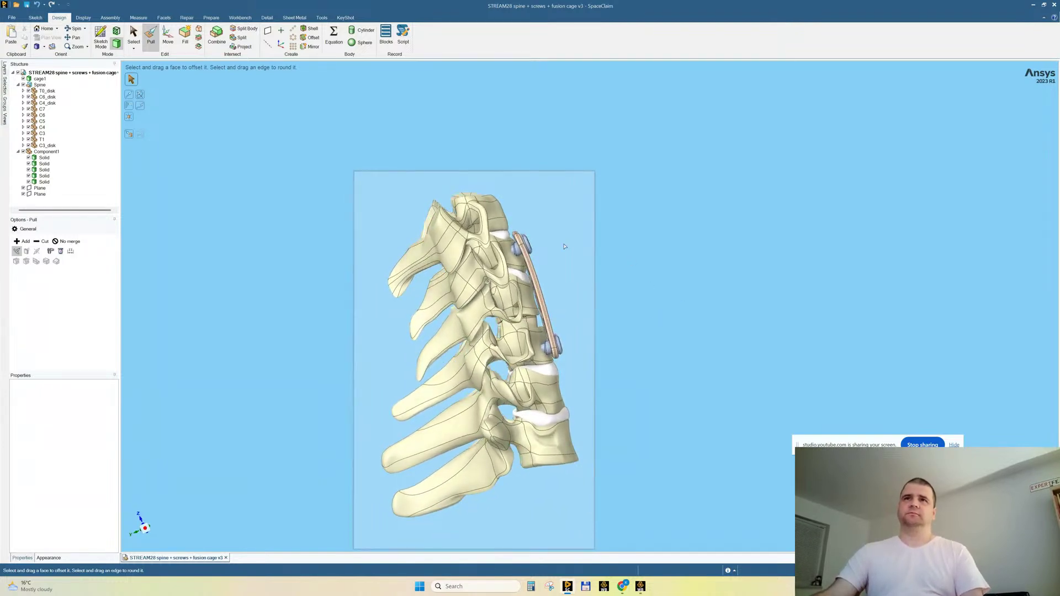
{"action": "left_click", "coordinate": [555, 426]}
{"action": "left_click", "coordinate": [510, 307]}
{"action": "left_click", "coordinate": [552, 427]}
{"action": "left_click", "coordinate": [622, 337]}
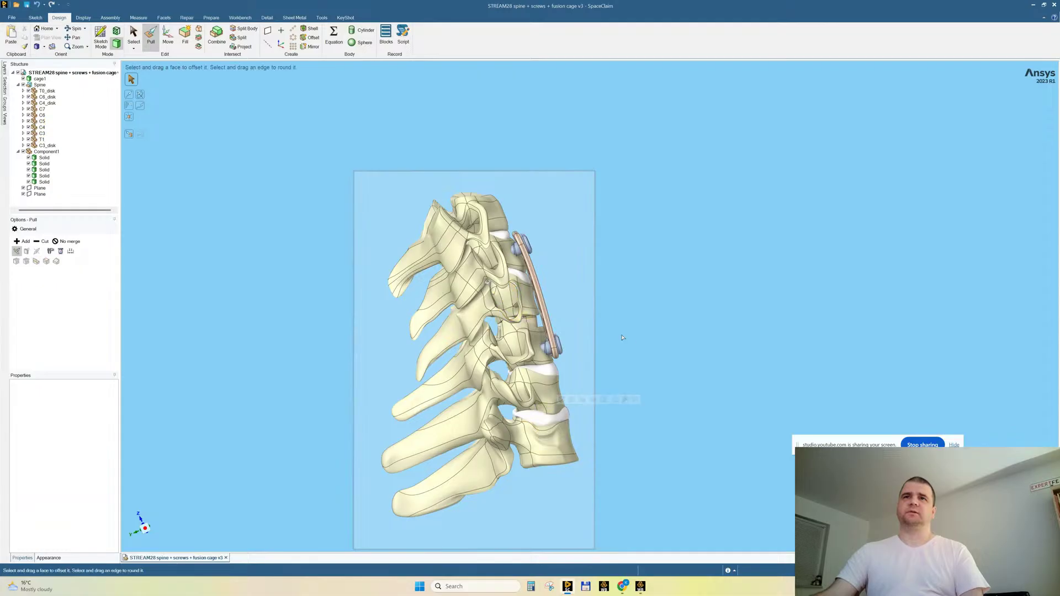
{"action": "middle_click_drag", "start_coordinate": [666, 305], "coordinate": [647, 300]}
{"action": "middle_click_drag", "start_coordinate": [656, 305], "coordinate": [664, 303]}
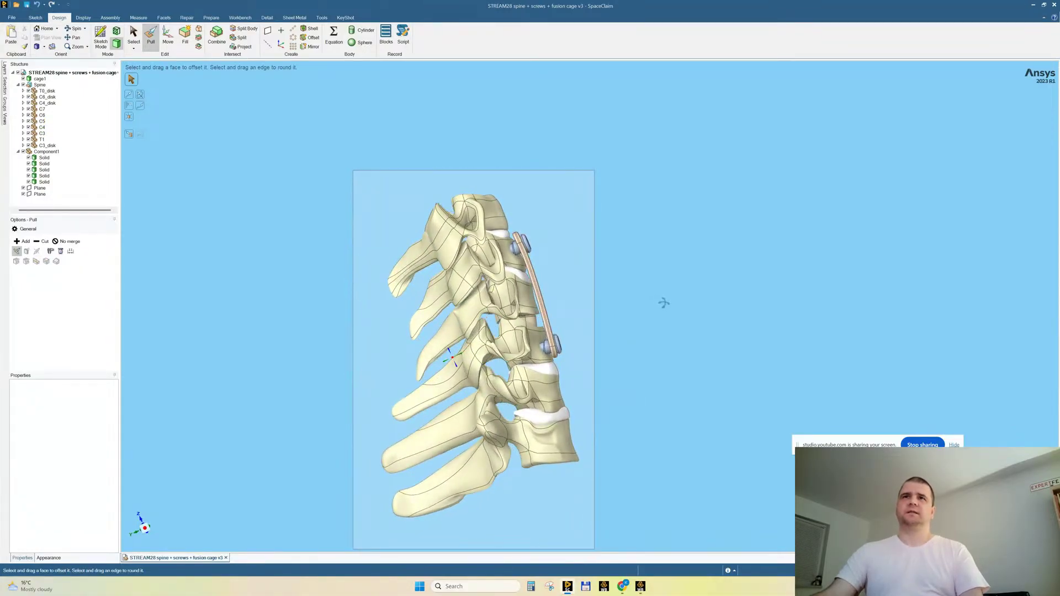
Detect the interferences between the vertebrae, discs, screws and cage, and subtract all interfering regions from the larger bodies.
{"action": "left_click", "coordinate": [211, 17]}
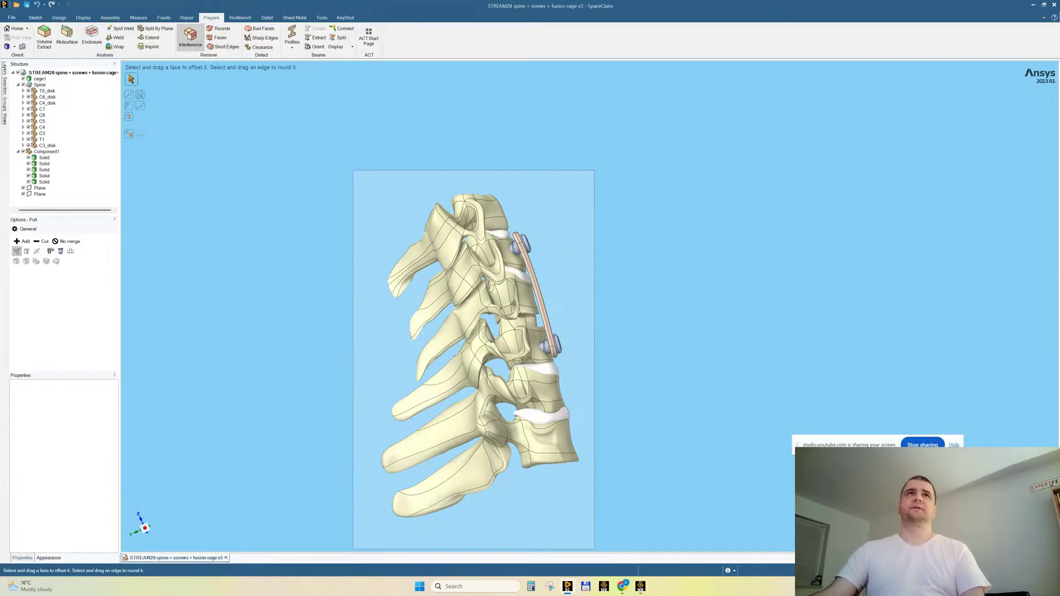
{"action": "left_click", "coordinate": [191, 37]}
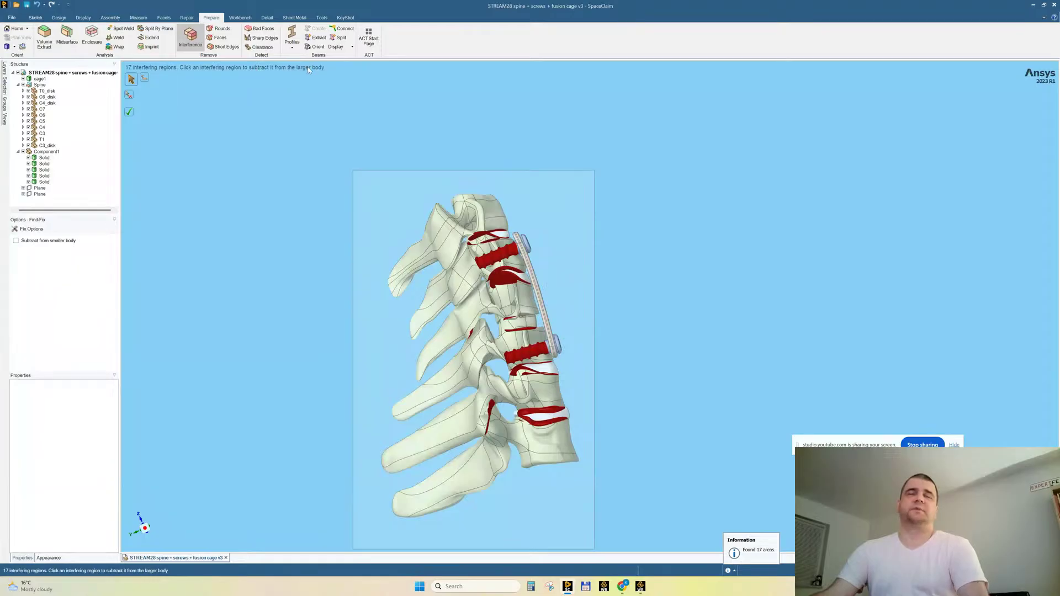
{"action": "mouse_move", "coordinate": [660, 263]}
{"action": "middle_mouse_down"}
{"action": "mouse_move", "coordinate": [639, 267]}
{"action": "mouse_move", "coordinate": [663, 264]}
{"action": "middle_mouse_up"}
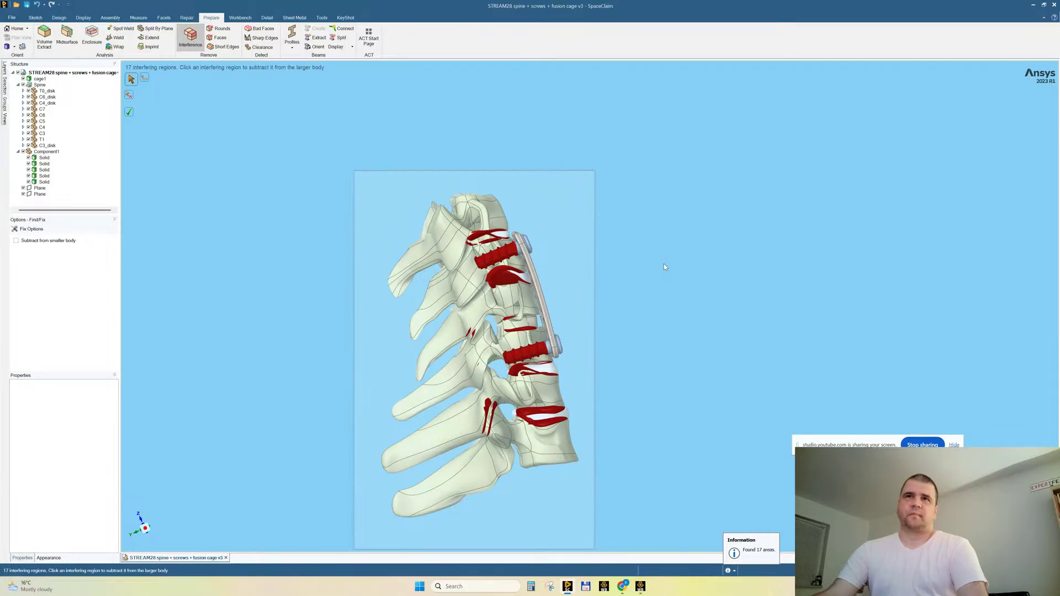
{"action": "scroll", "coordinate": [580, 359], "scroll_direction": "up", "scroll_amount": 3}
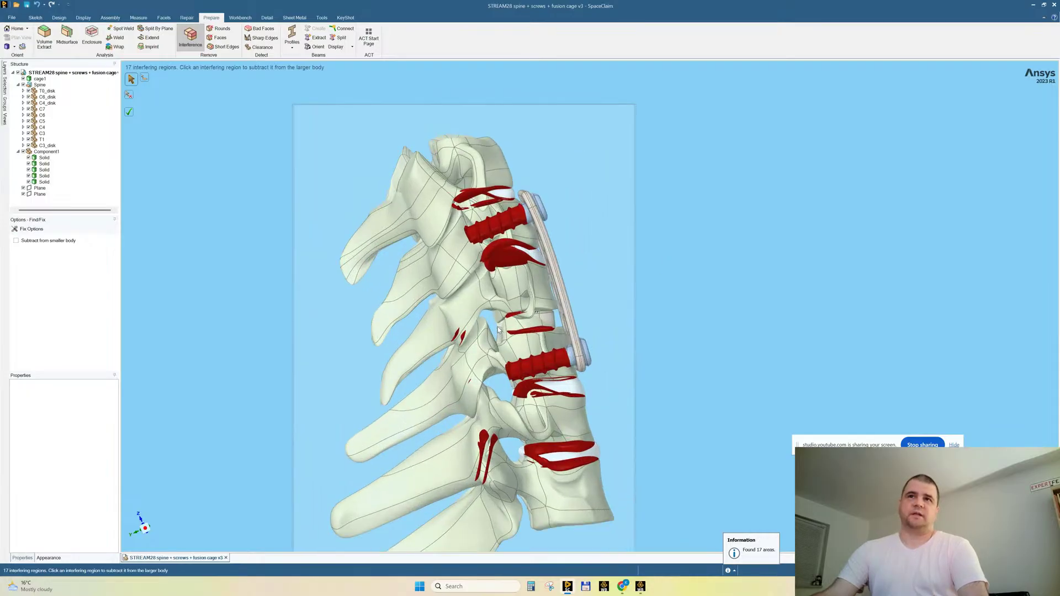
{"action": "scroll", "coordinate": [579, 331], "scroll_direction": "down", "scroll_amount": 2}
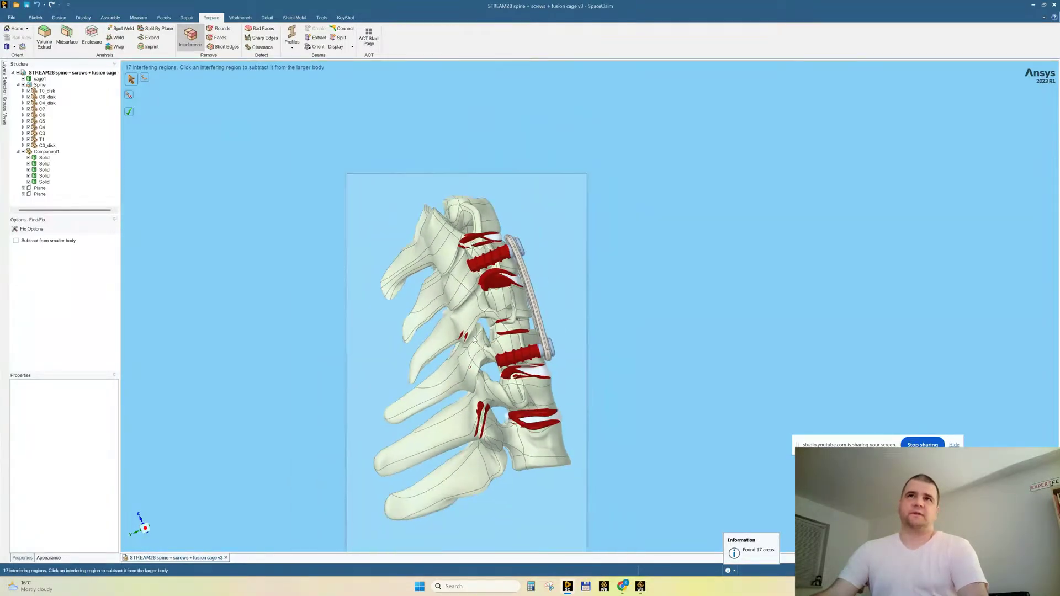
{"action": "mouse_move", "coordinate": [617, 277]}
{"action": "middle_mouse_down"}
{"action": "mouse_move", "coordinate": [582, 284]}
{"action": "mouse_move", "coordinate": [605, 278]}
{"action": "middle_mouse_up"}
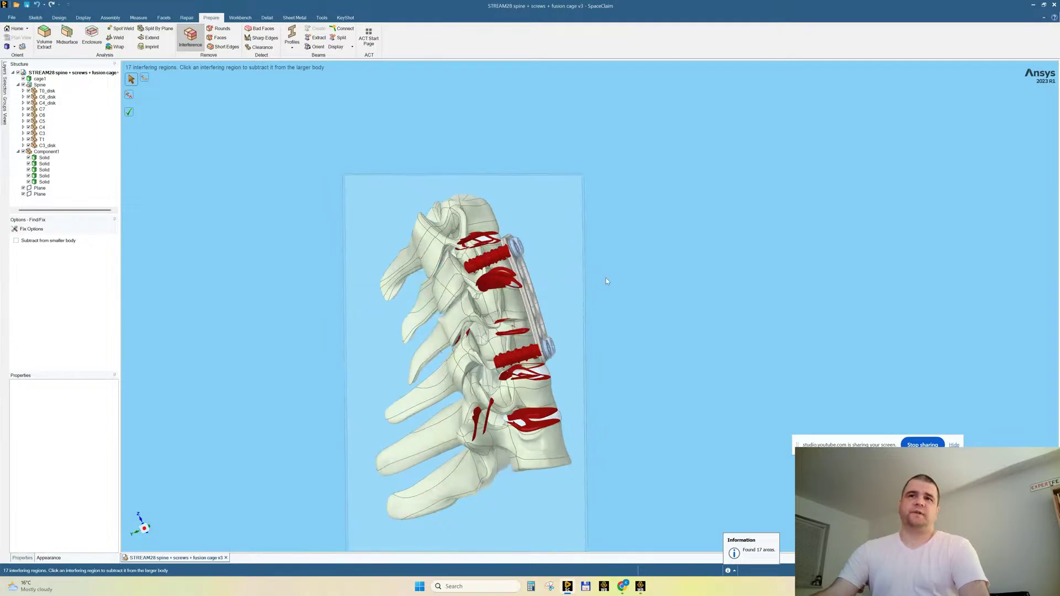
{"action": "scroll", "coordinate": [421, 427], "scroll_direction": "up", "scroll_amount": 3}
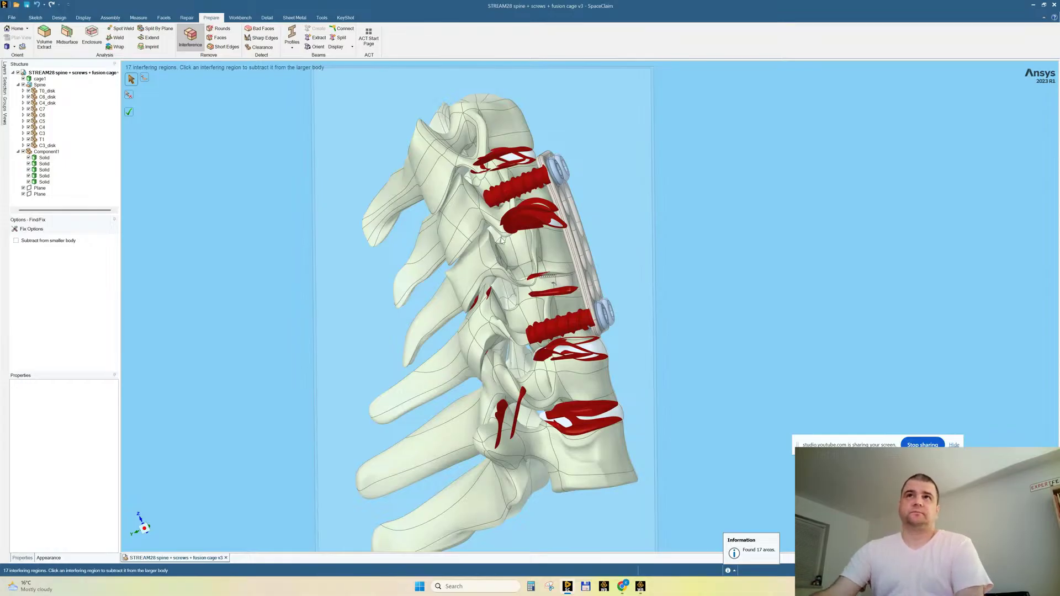
{"action": "mouse_move", "coordinate": [703, 303]}
{"action": "middle_mouse_down"}
{"action": "mouse_move", "coordinate": [700, 286]}
{"action": "mouse_move", "coordinate": [705, 299]}
{"action": "mouse_move", "coordinate": [691, 303]}
{"action": "mouse_move", "coordinate": [708, 297]}
{"action": "middle_mouse_up"}
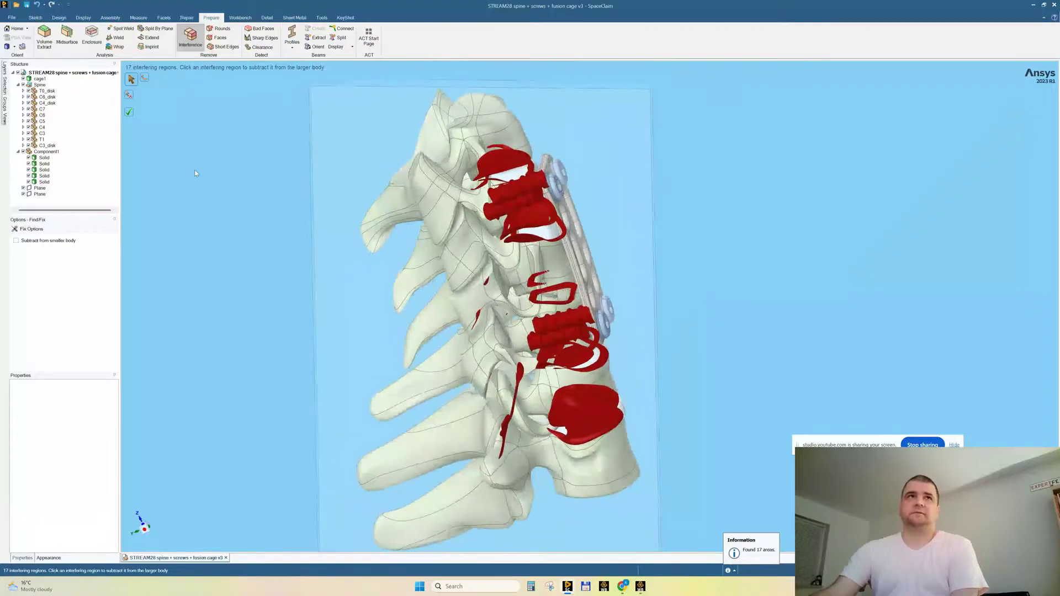
{"action": "left_click", "coordinate": [130, 113]}
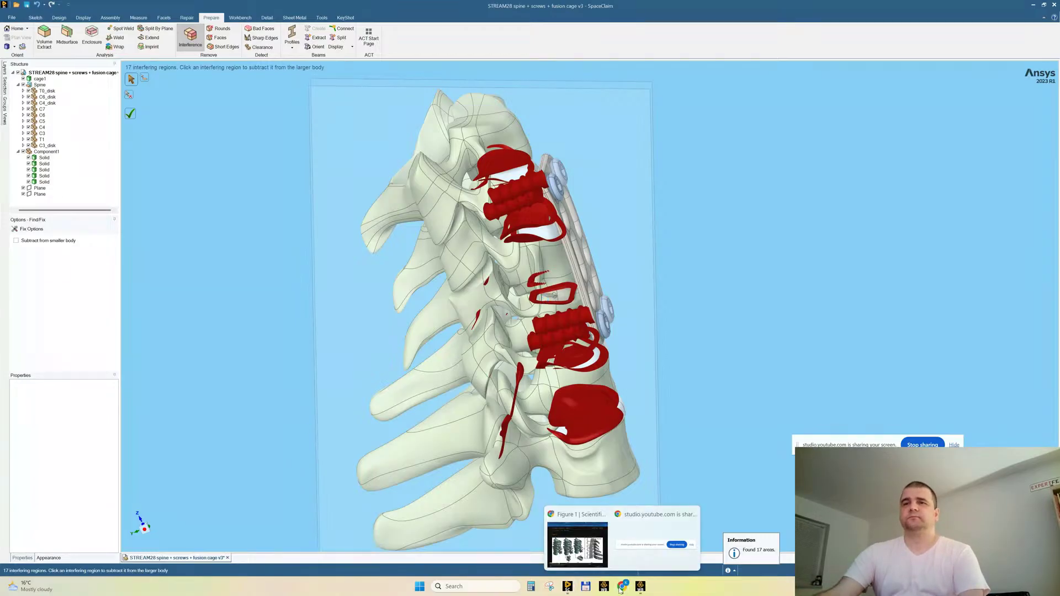
Switch to Chrome to check the live-stream chat in YouTube Studio, and return to SpaceClaim.
{"action": "left_click", "coordinate": [582, 541]}
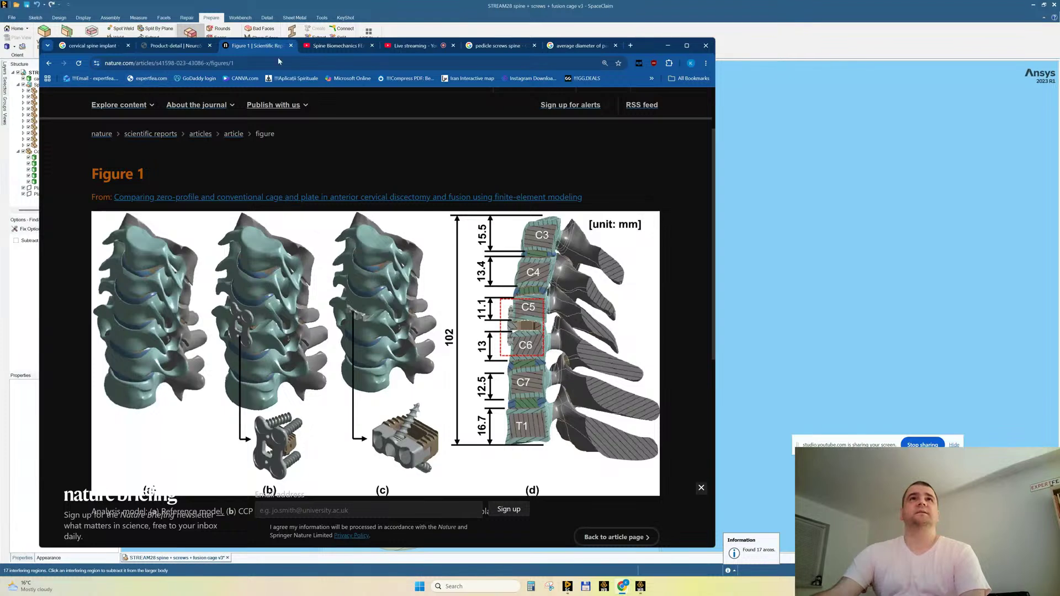
{"action": "left_click", "coordinate": [415, 46]}
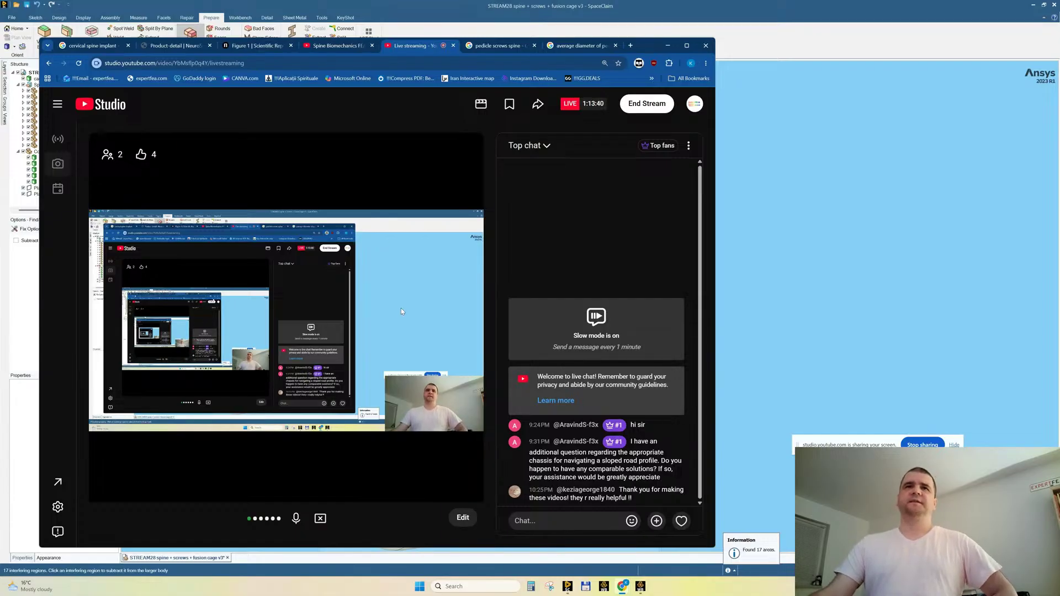
{"action": "left_click", "coordinate": [667, 47]}
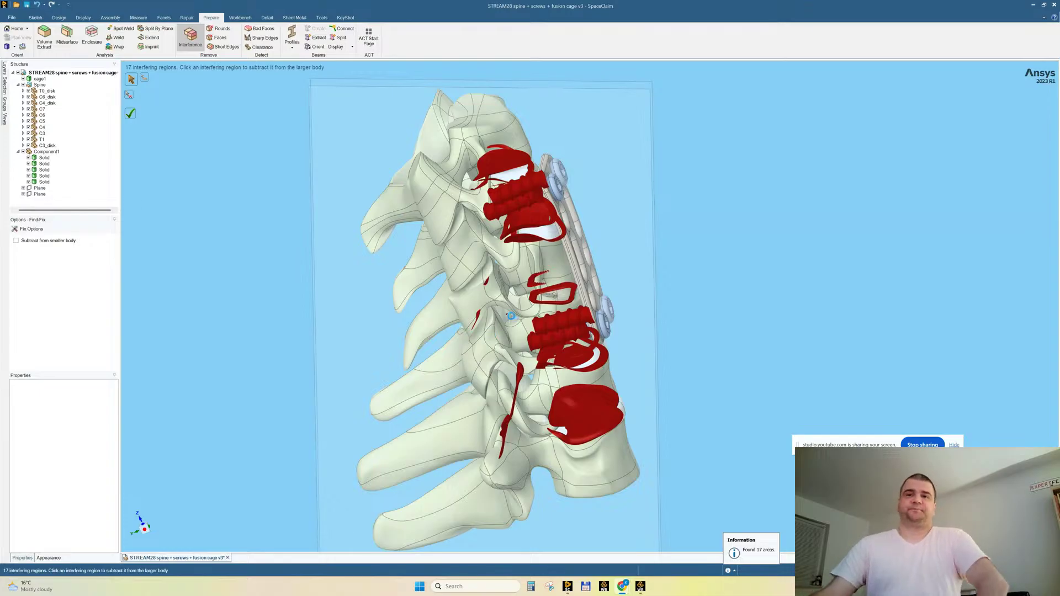
Switch to Chrome and search YouTube for "ansys biomechanics".
{"action": "mouse_move", "coordinate": [623, 586]}
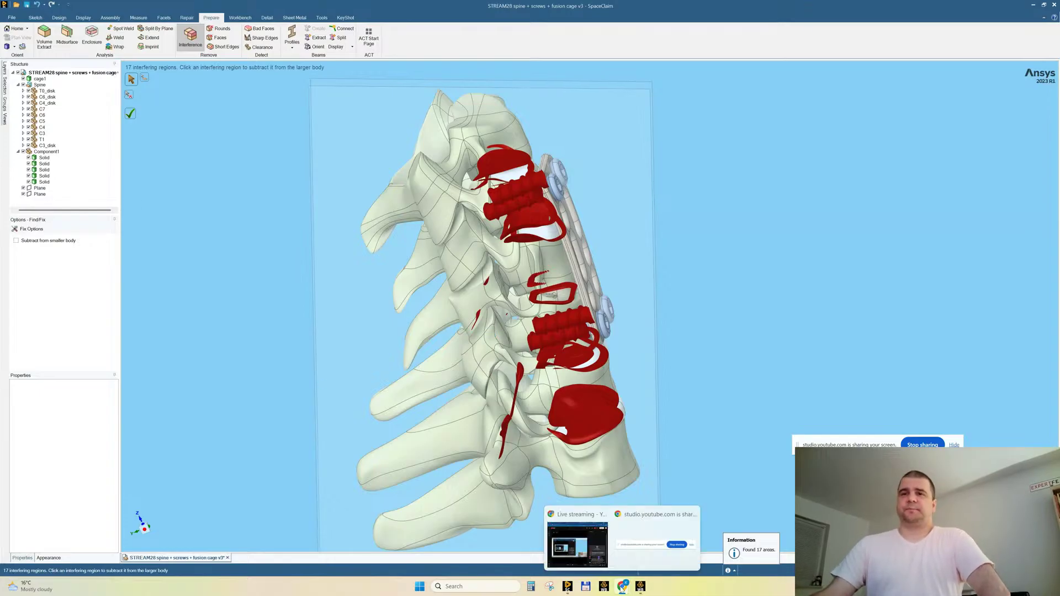
{"action": "left_click", "coordinate": [583, 551]}
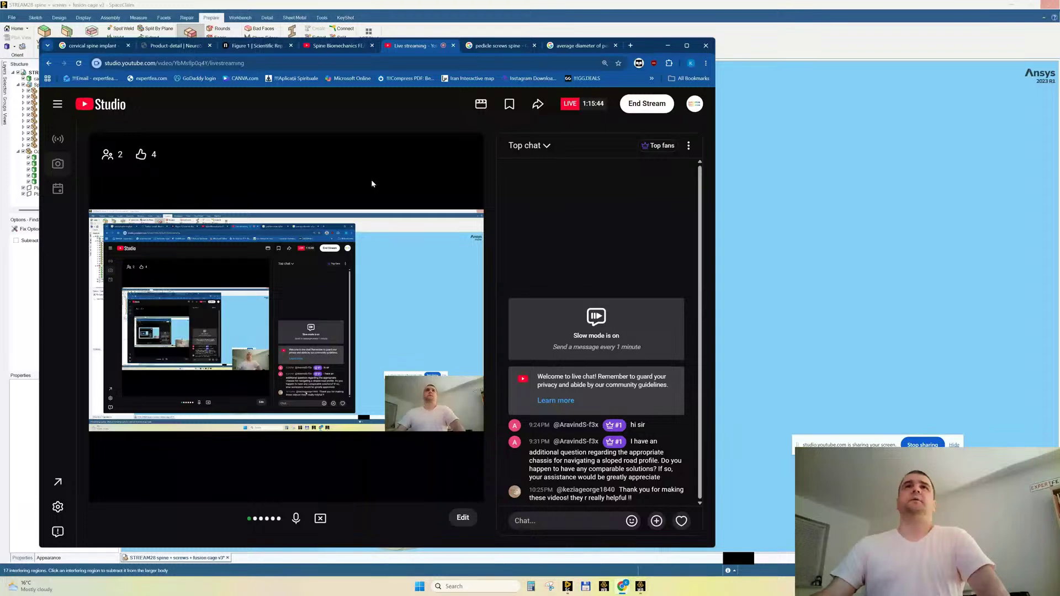
{"action": "left_click", "coordinate": [337, 45]}
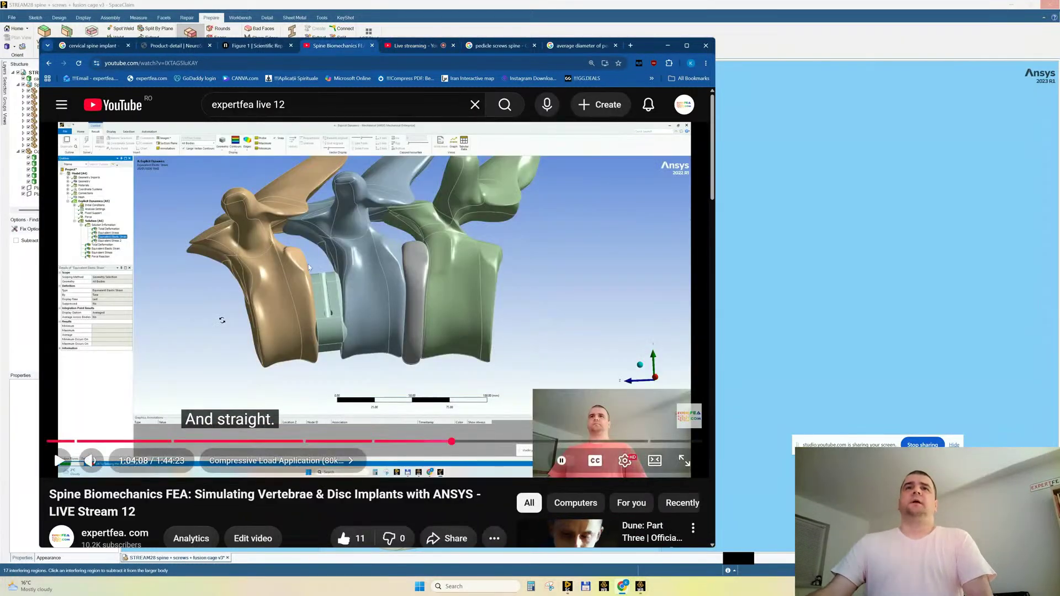
{"action": "left_click", "coordinate": [307, 105]}
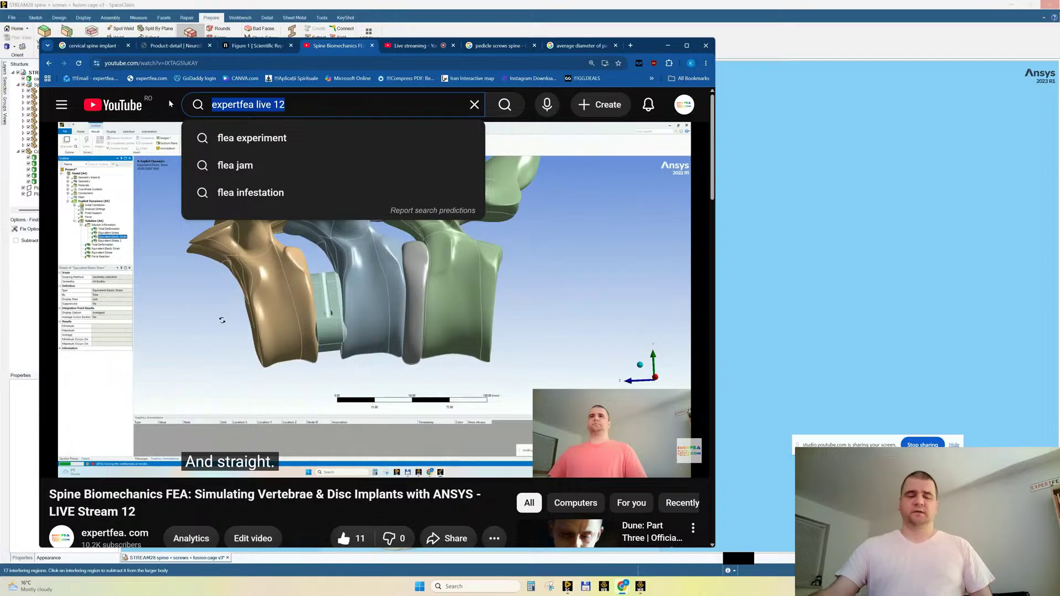
{"action": "type", "text": "ansys biomechani"}
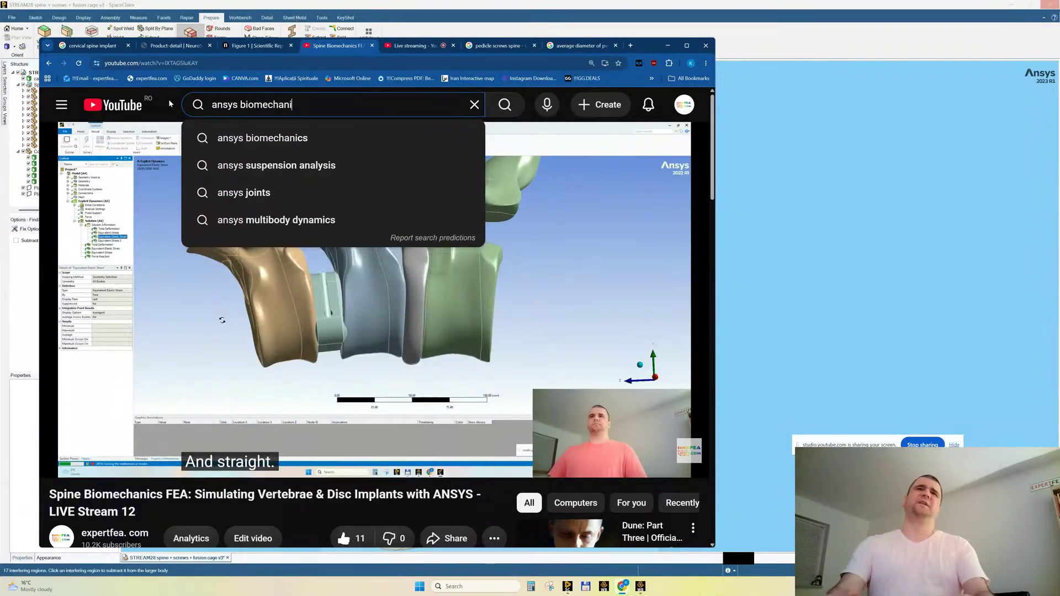
{"action": "type", "text": "cs"}
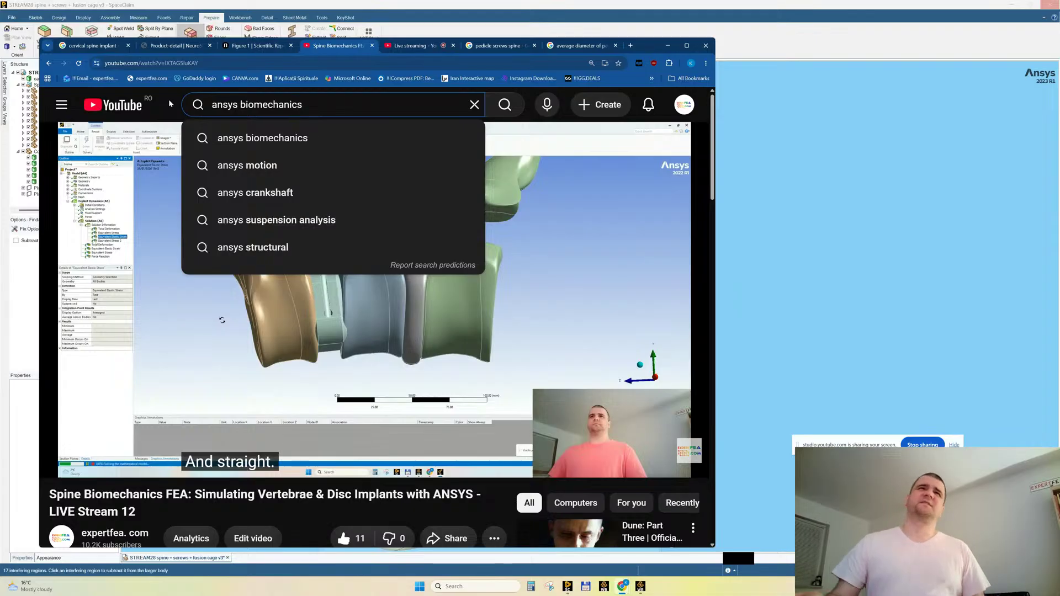
{"action": "key", "text": "Return"}
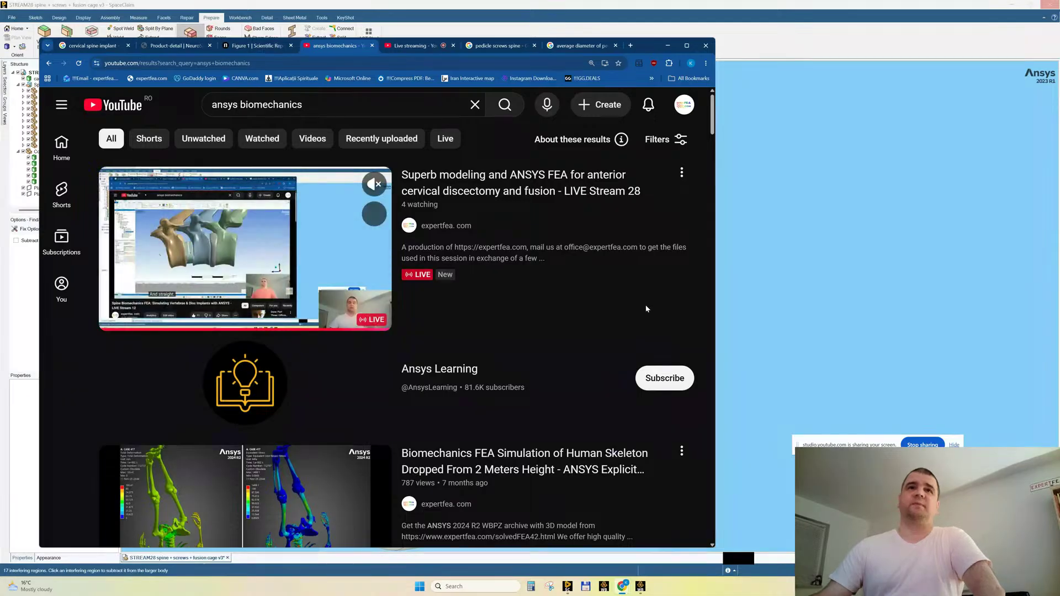
Look through the YouTube search results for biomechanics and medical implant simulation videos.
{"action": "scroll", "coordinate": [634, 283], "scroll_direction": "down", "scroll_amount": 2}
{"action": "scroll", "coordinate": [634, 283], "scroll_direction": "down", "scroll_amount": 2}
{"action": "scroll", "coordinate": [633, 284], "scroll_direction": "down", "scroll_amount": 4}
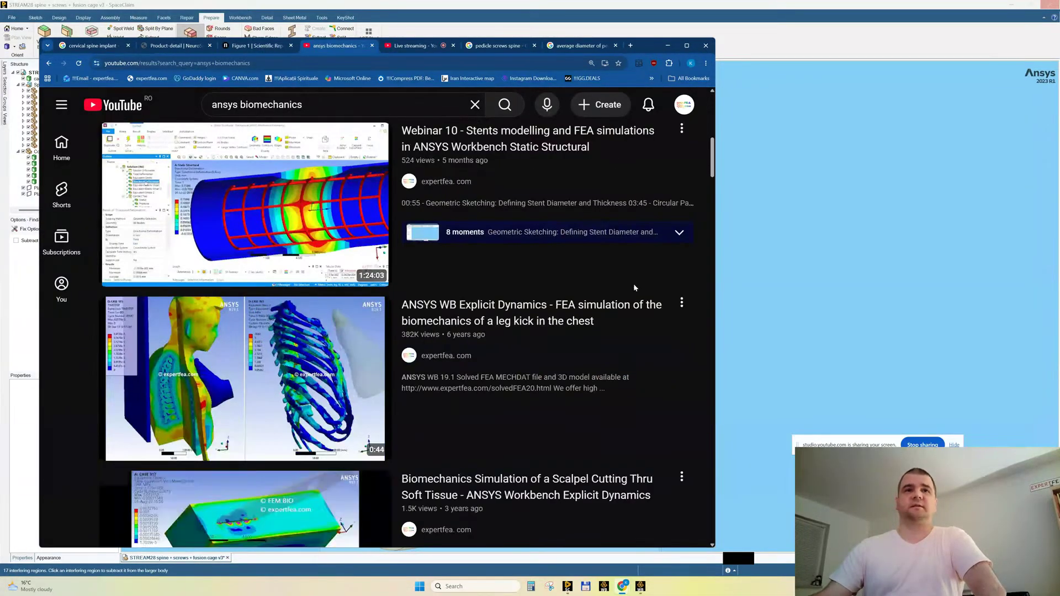
{"action": "scroll", "coordinate": [634, 288], "scroll_direction": "down", "scroll_amount": 4}
{"action": "scroll", "coordinate": [634, 287], "scroll_direction": "down", "scroll_amount": 4}
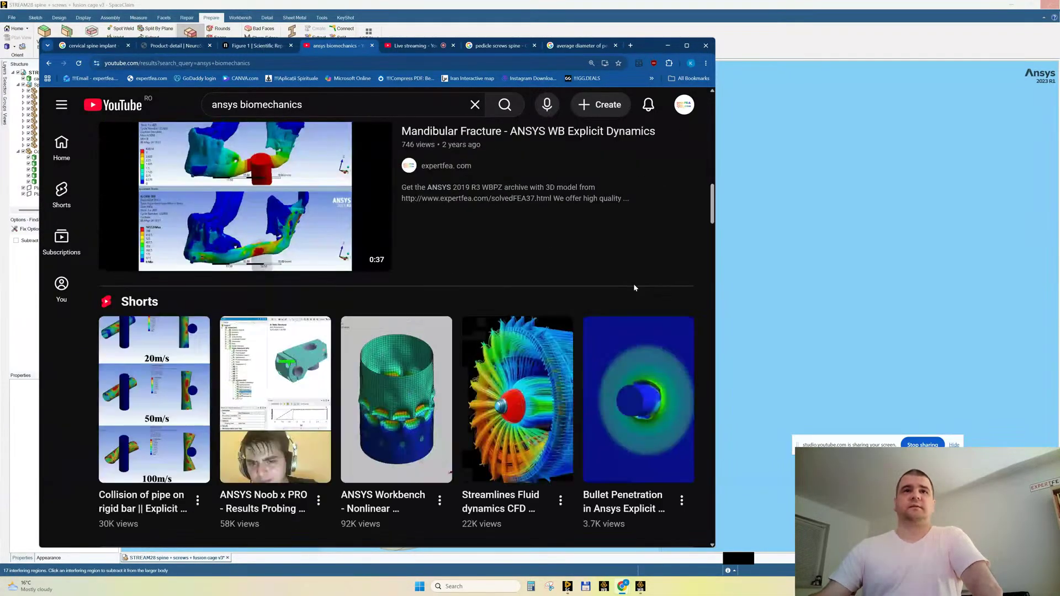
{"action": "scroll", "coordinate": [634, 283], "scroll_direction": "down", "scroll_amount": 5}
{"action": "scroll", "coordinate": [634, 283], "scroll_direction": "down", "scroll_amount": 5}
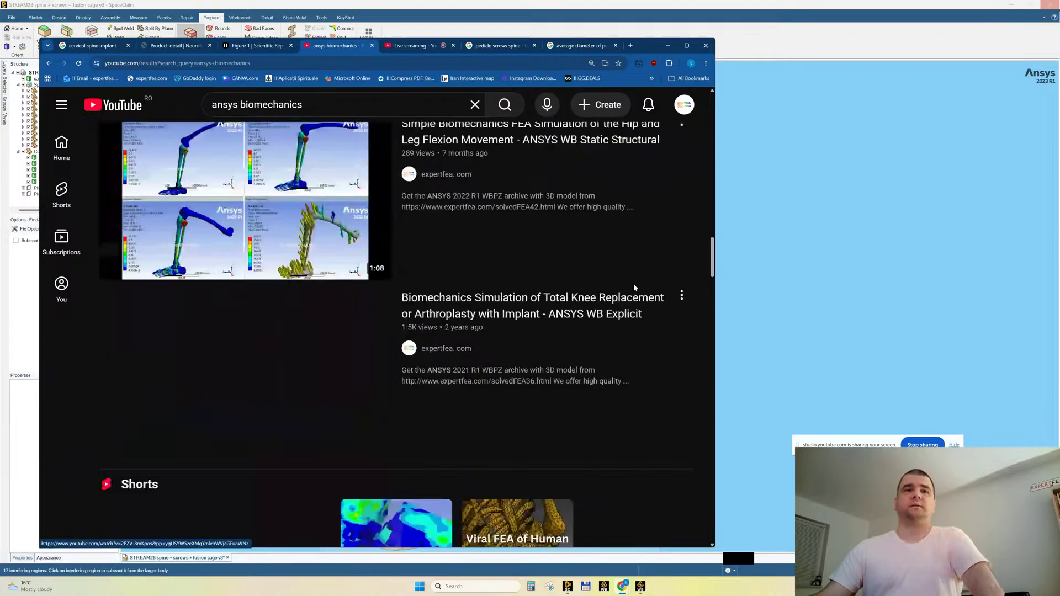
{"action": "scroll", "coordinate": [324, 285], "scroll_direction": "down", "scroll_amount": 4}
{"action": "scroll", "coordinate": [279, 253], "scroll_direction": "down", "scroll_amount": 4}
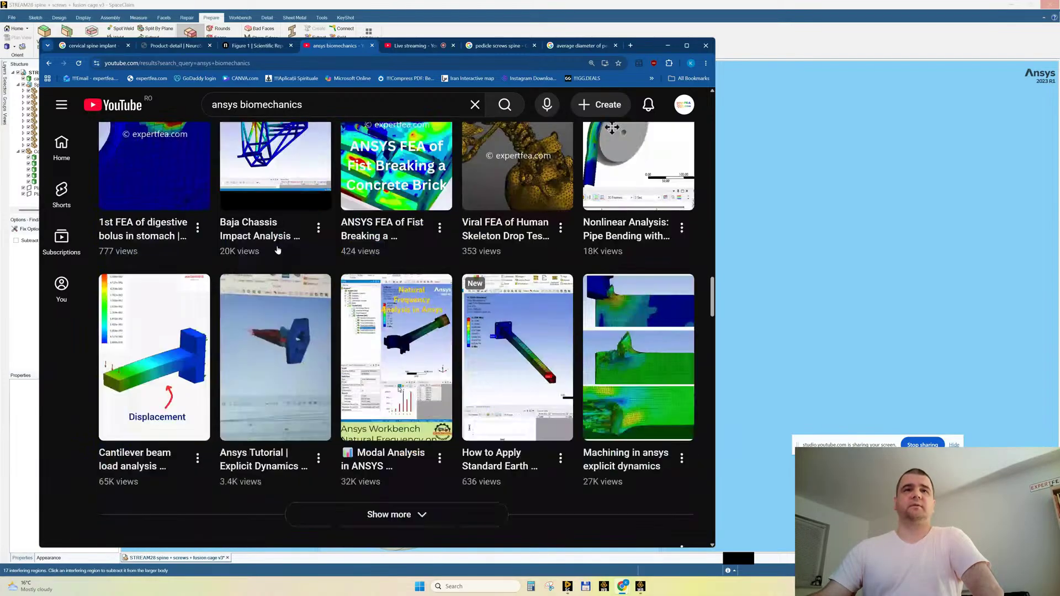
{"action": "scroll", "coordinate": [279, 254], "scroll_direction": "down", "scroll_amount": 10}
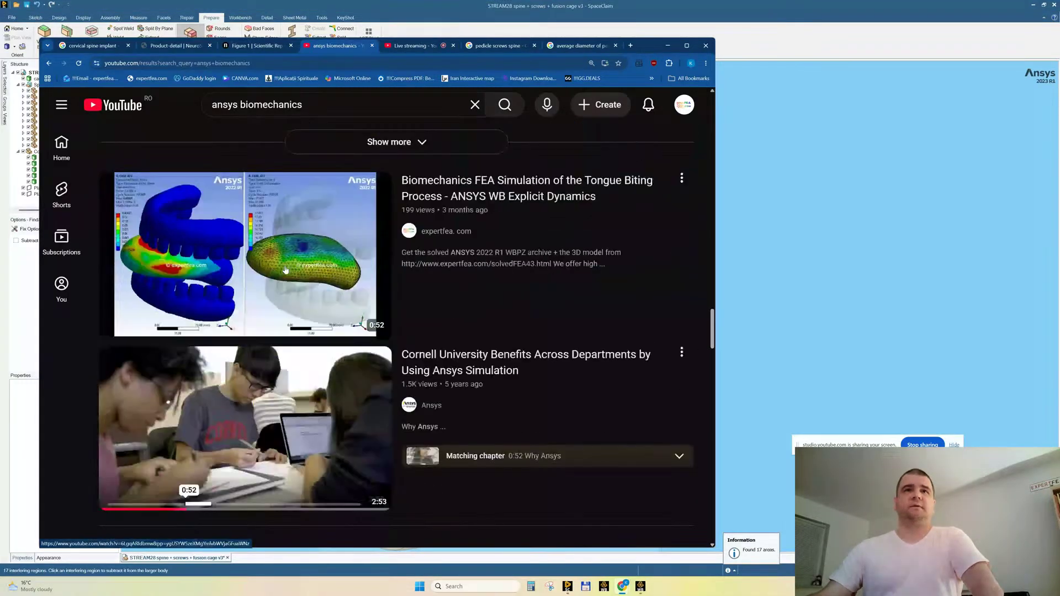
{"action": "scroll", "coordinate": [285, 270], "scroll_direction": "down", "scroll_amount": 4}
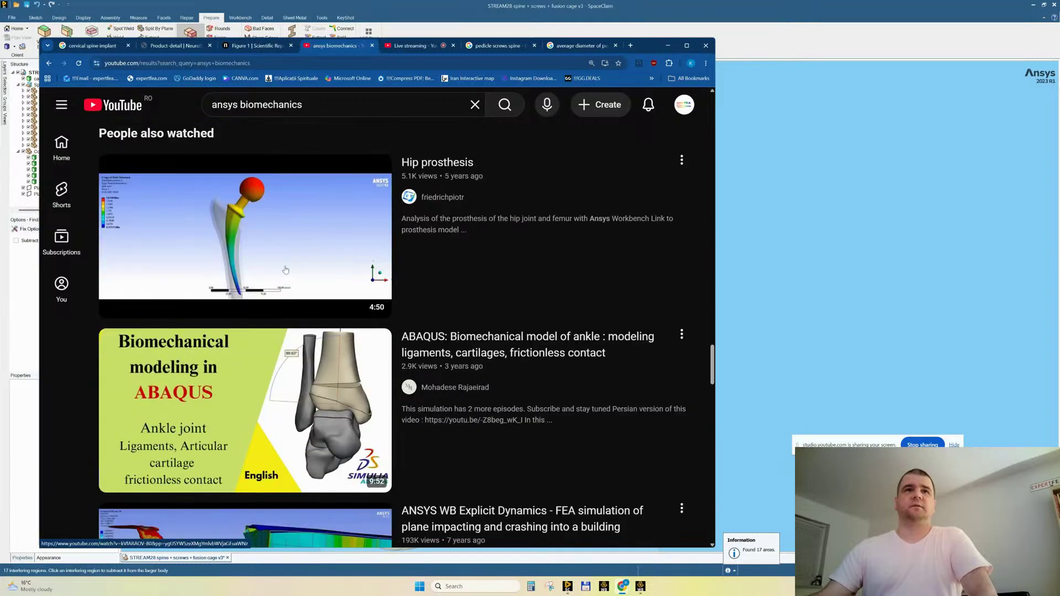
{"action": "mouse_move", "coordinate": [286, 269]}
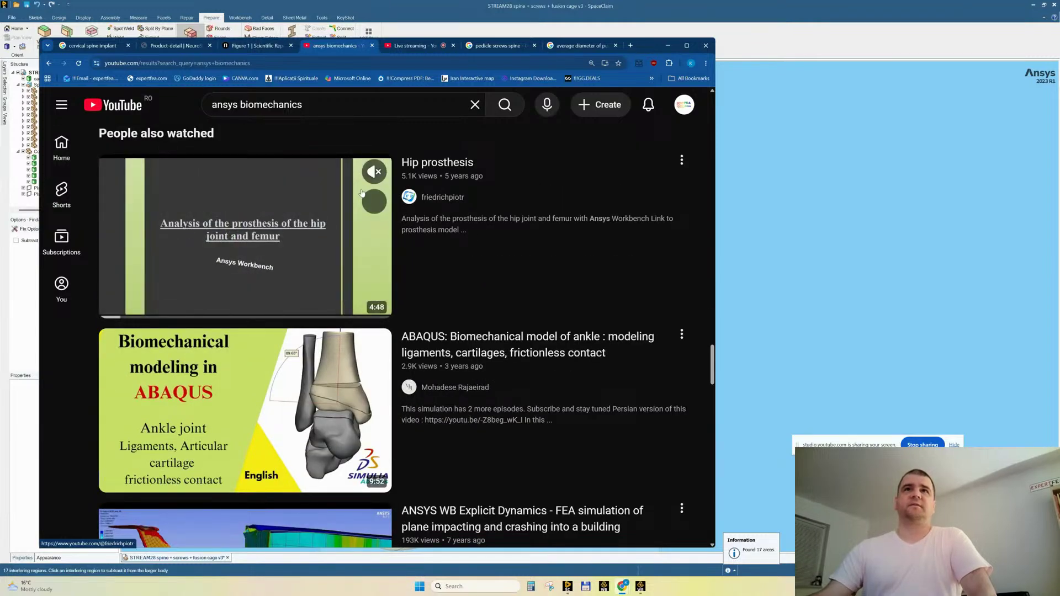
{"action": "scroll", "coordinate": [292, 229], "scroll_direction": "down", "scroll_amount": 9}
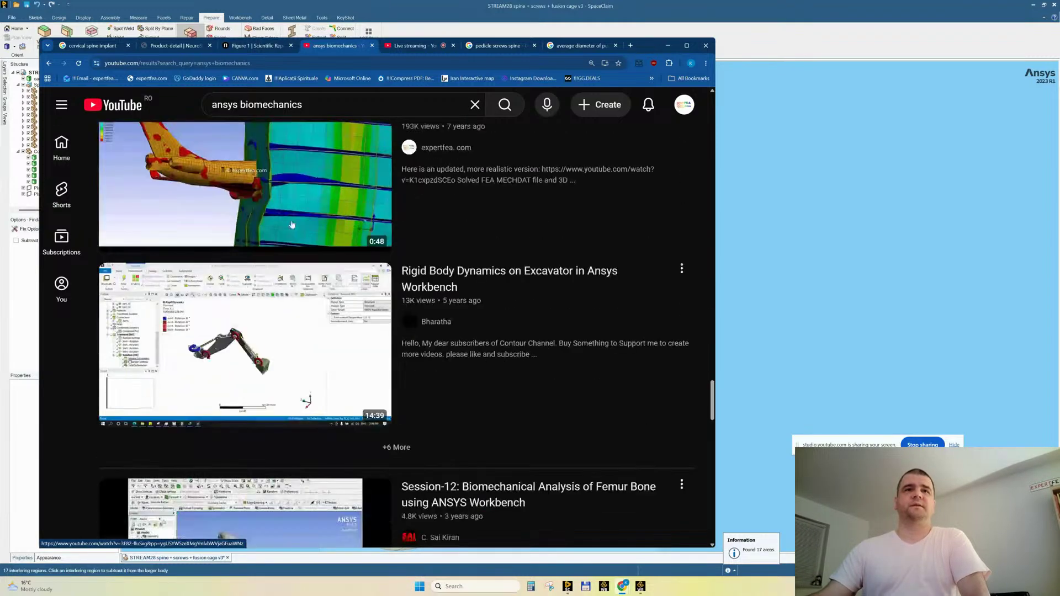
{"action": "scroll", "coordinate": [292, 225], "scroll_direction": "down", "scroll_amount": 4}
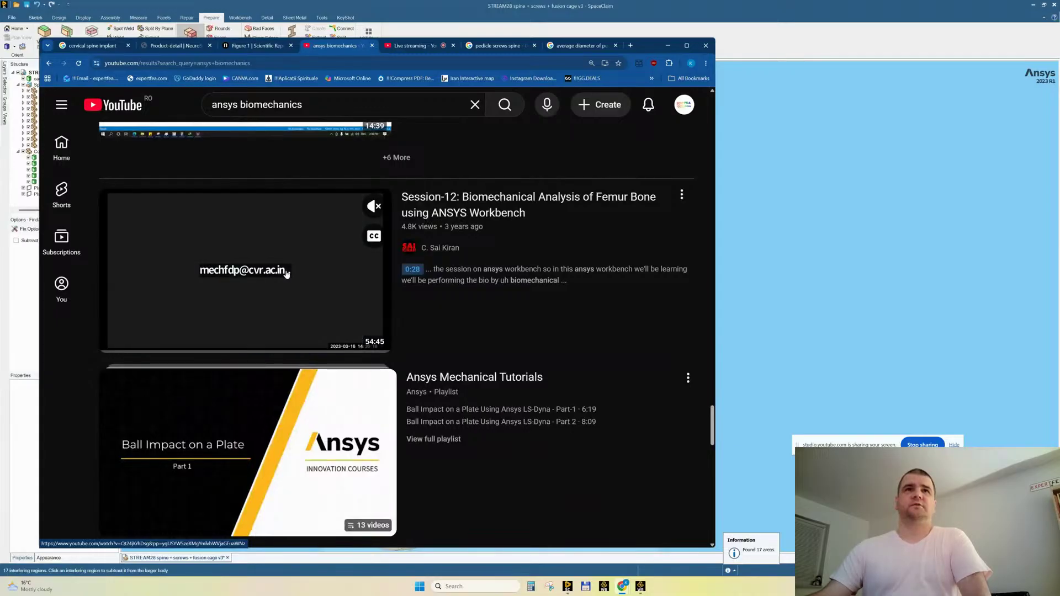
{"action": "scroll", "coordinate": [284, 275], "scroll_direction": "down", "scroll_amount": 8}
{"action": "scroll", "coordinate": [274, 268], "scroll_direction": "down", "scroll_amount": 7}
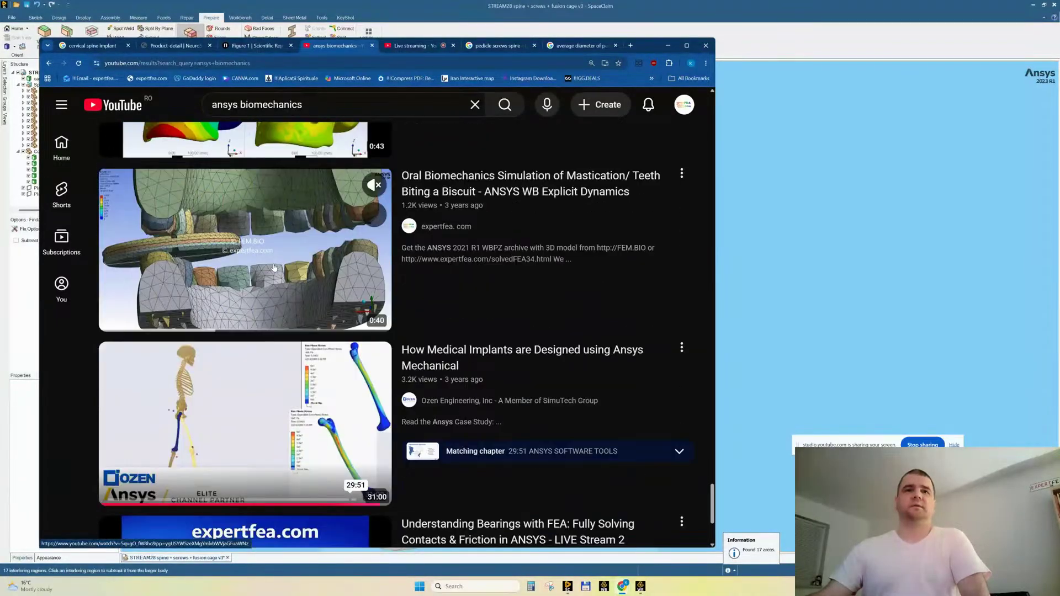
{"action": "scroll", "coordinate": [274, 267], "scroll_direction": "down", "scroll_amount": 2}
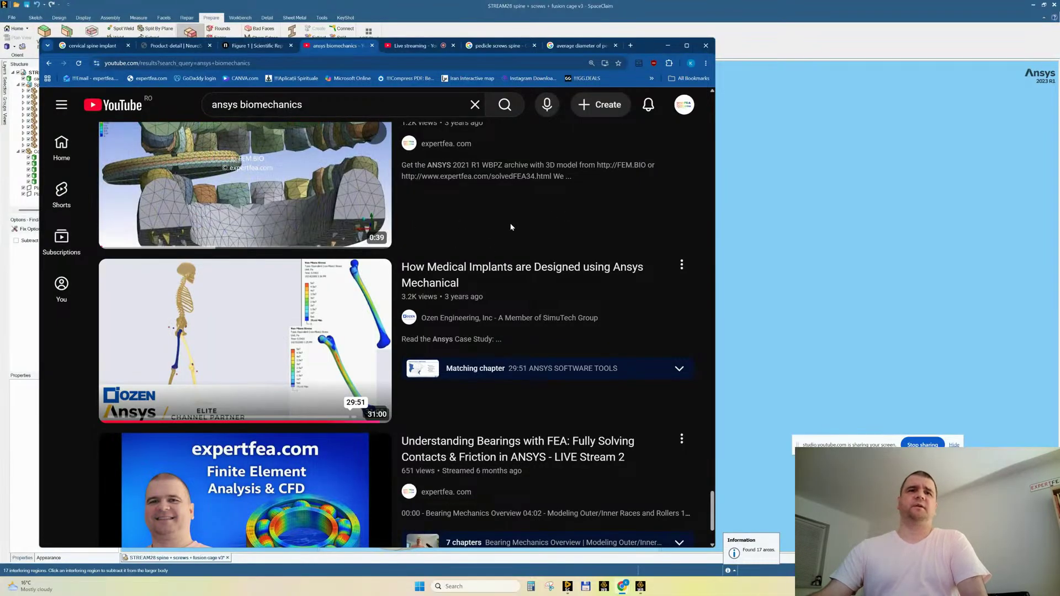
Look further down the "ansys biomechanics" results for knee, bone fracture and cervical disc replacement simulation videos, previewing several of them.
{"action": "scroll", "coordinate": [667, 331], "scroll_direction": "down", "scroll_amount": 2}
{"action": "scroll", "coordinate": [657, 381], "scroll_direction": "down", "scroll_amount": 3}
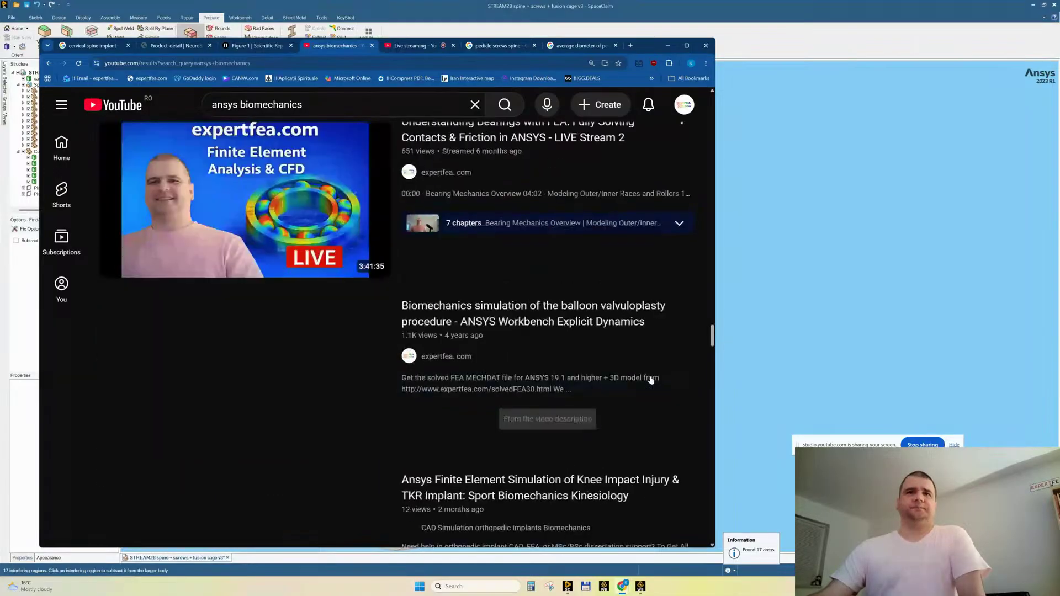
{"action": "scroll", "coordinate": [650, 379], "scroll_direction": "down", "scroll_amount": 4}
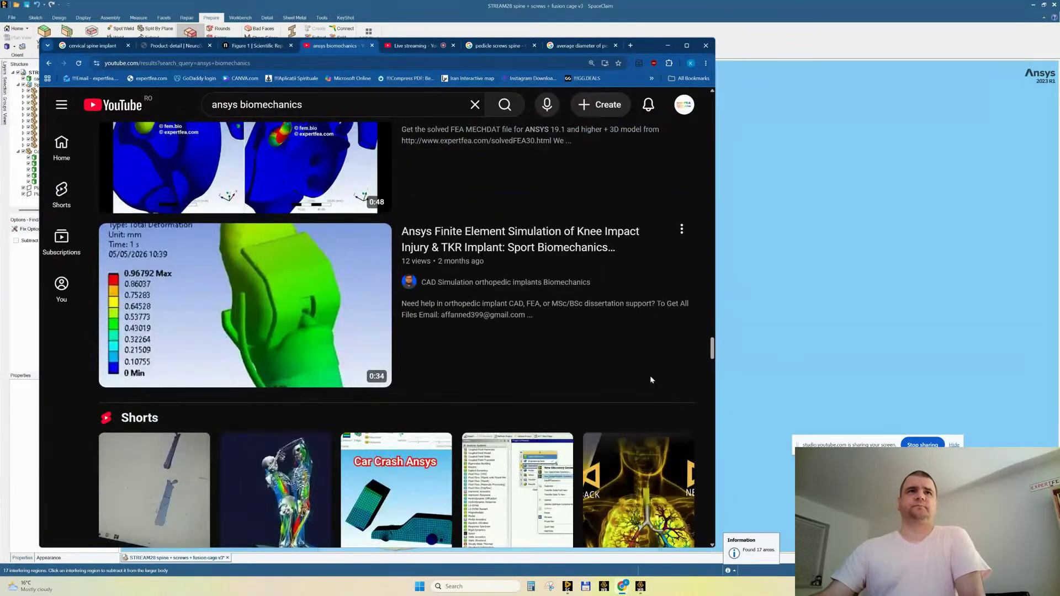
{"action": "mouse_move", "coordinate": [284, 301]}
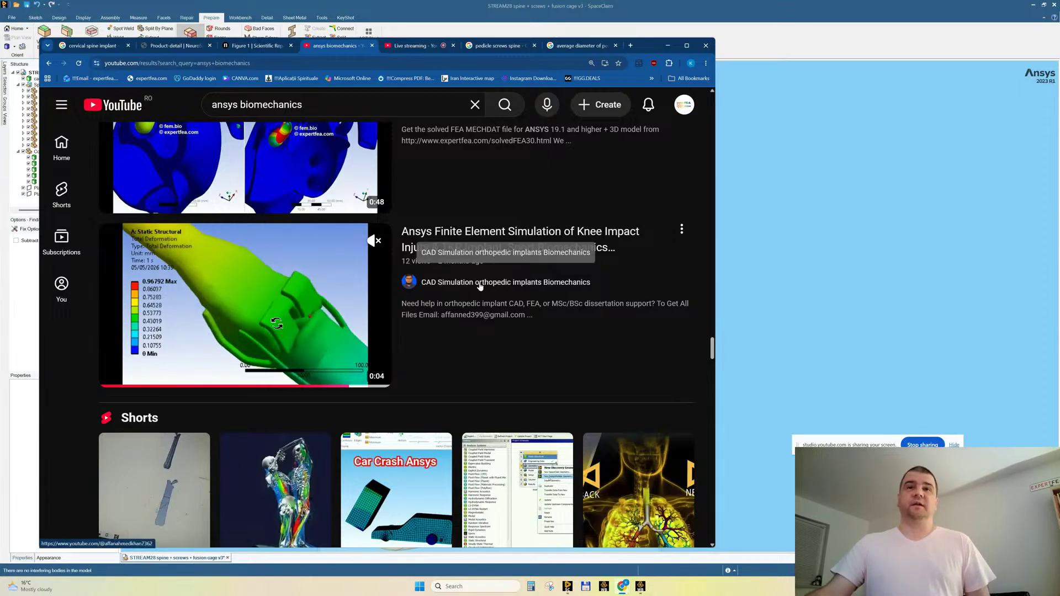
{"action": "scroll", "coordinate": [287, 271], "scroll_direction": "down", "scroll_amount": 2}
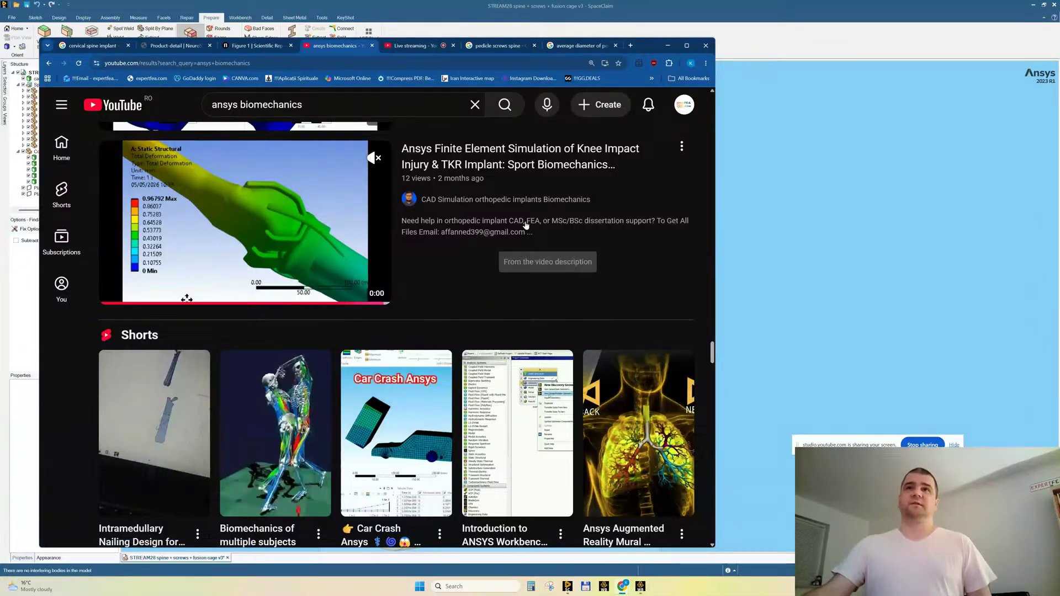
{"action": "scroll", "coordinate": [485, 220], "scroll_direction": "down", "scroll_amount": 2}
{"action": "scroll", "coordinate": [484, 221], "scroll_direction": "down", "scroll_amount": 5}
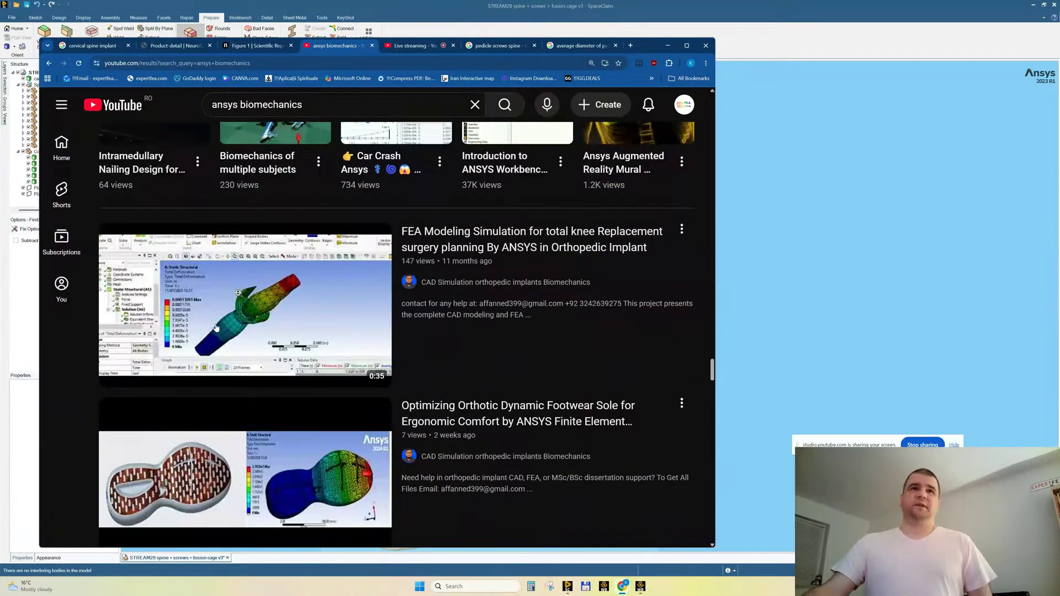
{"action": "mouse_move", "coordinate": [252, 306]}
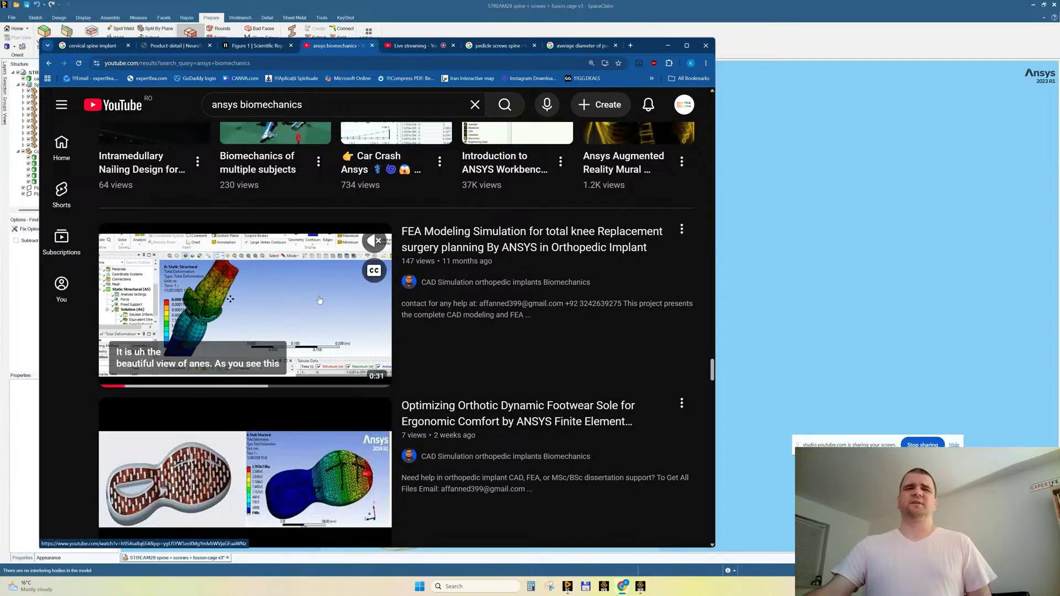
{"action": "scroll", "coordinate": [353, 304], "scroll_direction": "down", "scroll_amount": 2}
{"action": "scroll", "coordinate": [355, 305], "scroll_direction": "down", "scroll_amount": 9}
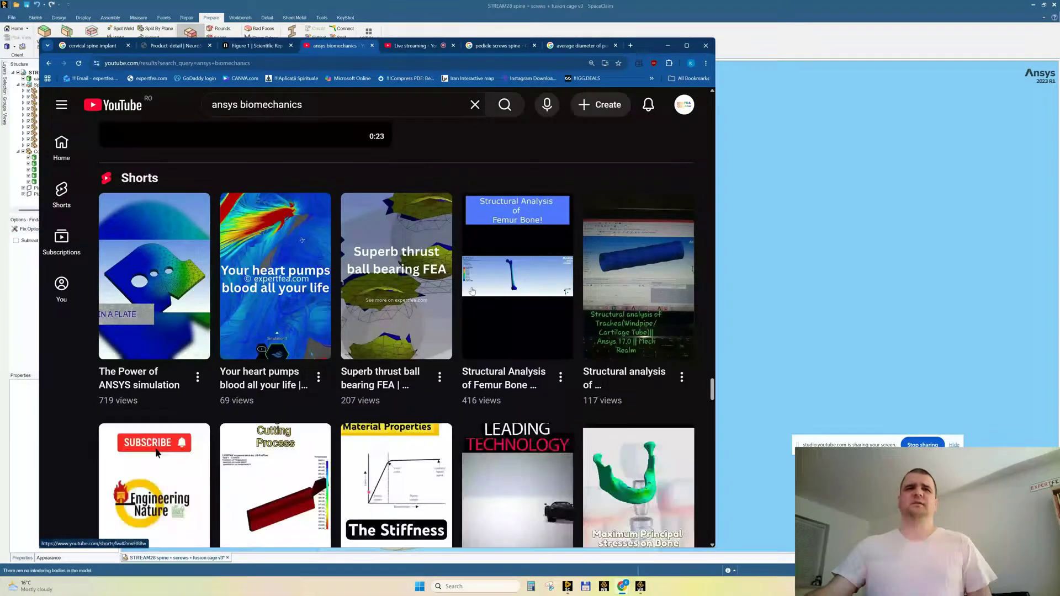
{"action": "scroll", "coordinate": [472, 291], "scroll_direction": "down", "scroll_amount": 8}
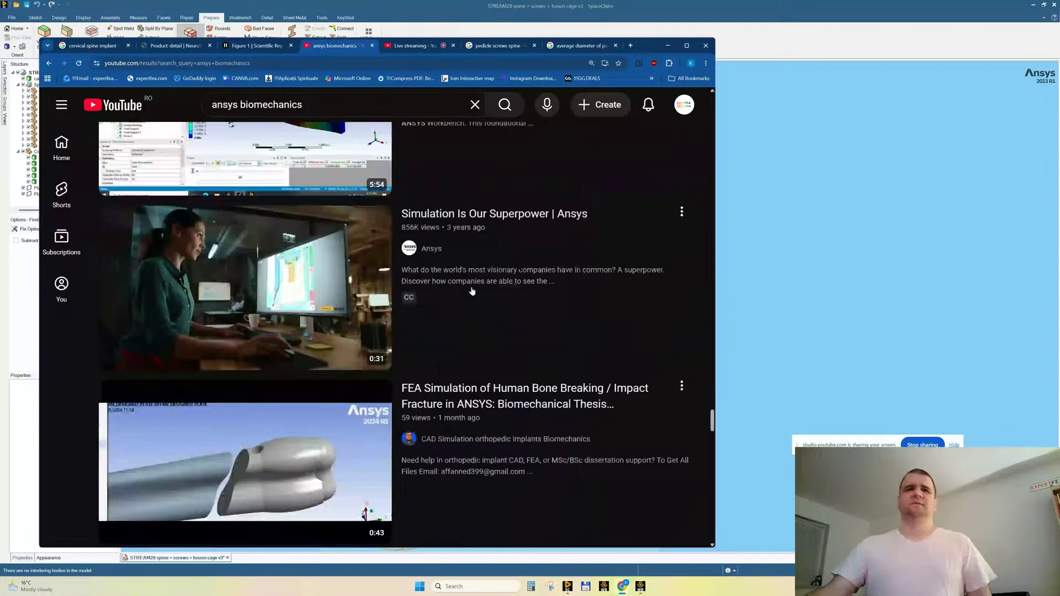
{"action": "scroll", "coordinate": [472, 291], "scroll_direction": "down", "scroll_amount": 1}
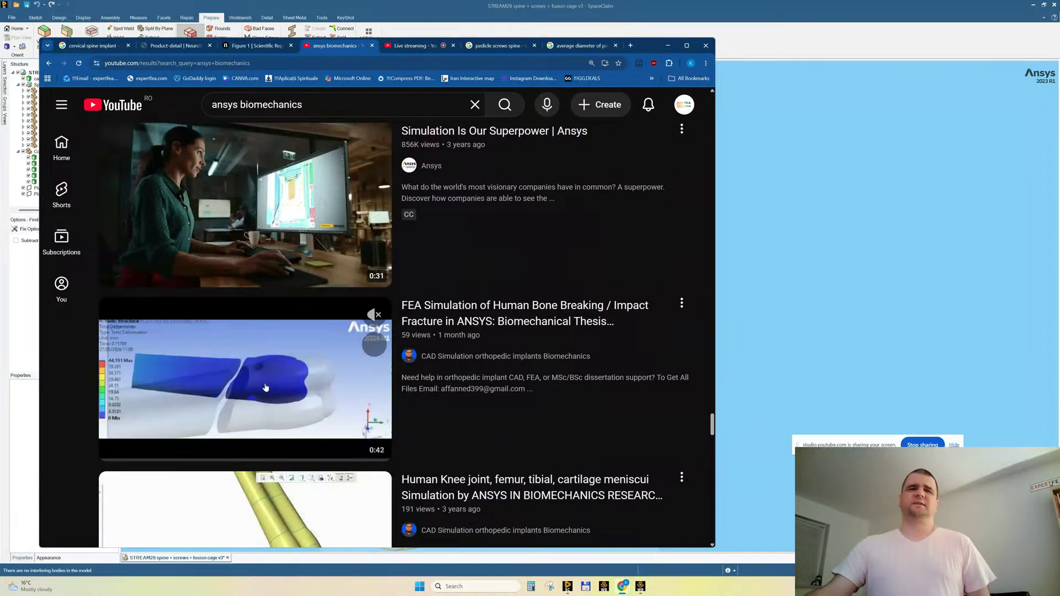
{"action": "scroll", "coordinate": [289, 370], "scroll_direction": "down", "scroll_amount": 5}
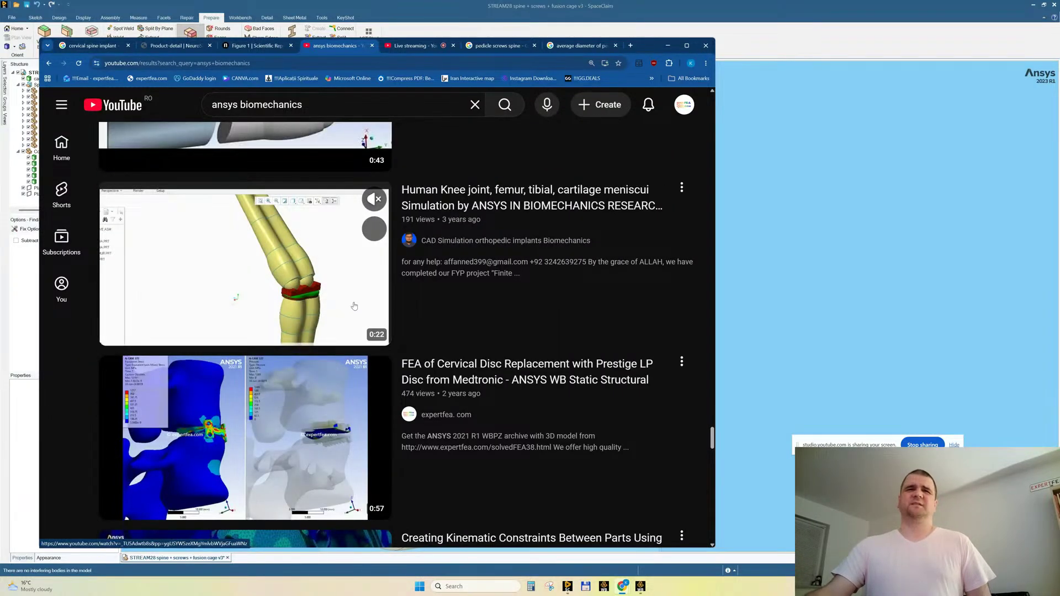
{"action": "scroll", "coordinate": [354, 306], "scroll_direction": "down", "scroll_amount": 2}
{"action": "mouse_move", "coordinate": [354, 306]}
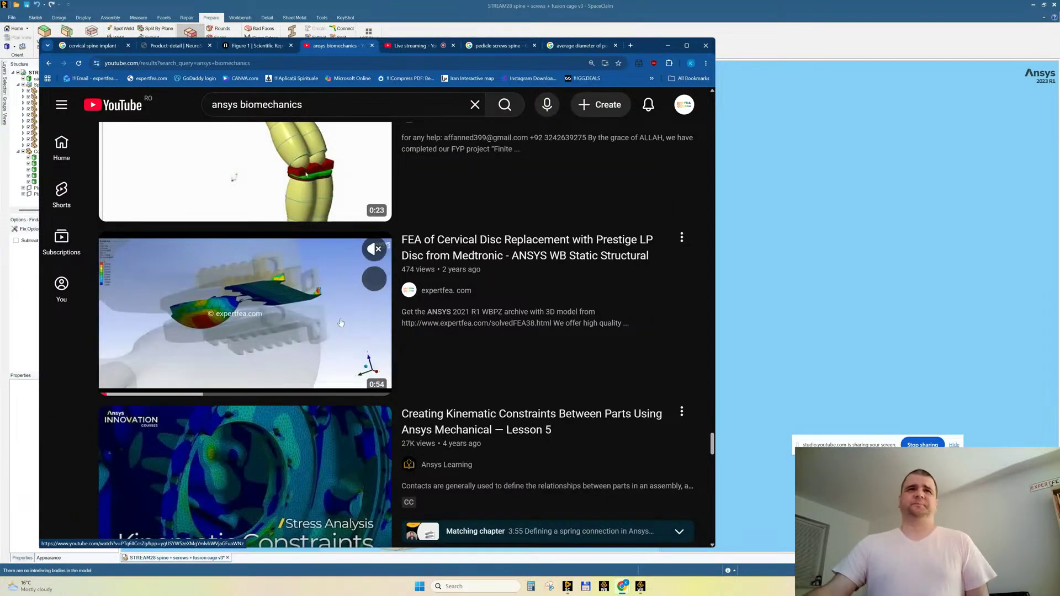
{"action": "scroll", "coordinate": [333, 327], "scroll_direction": "down", "scroll_amount": 1}
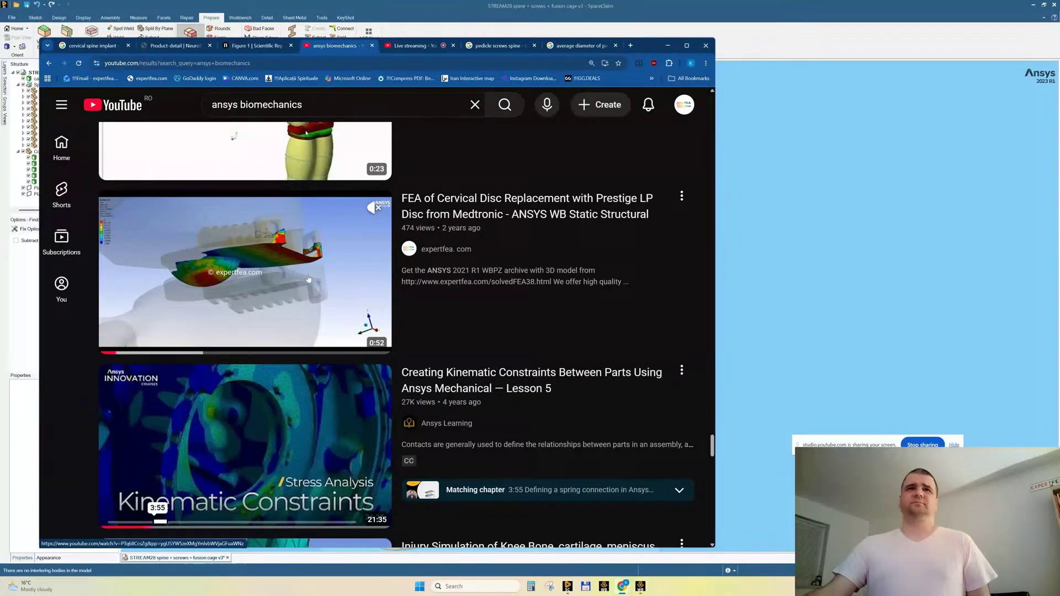
{"action": "scroll", "coordinate": [308, 277], "scroll_direction": "down", "scroll_amount": 4}
{"action": "scroll", "coordinate": [238, 307], "scroll_direction": "down", "scroll_amount": 2}
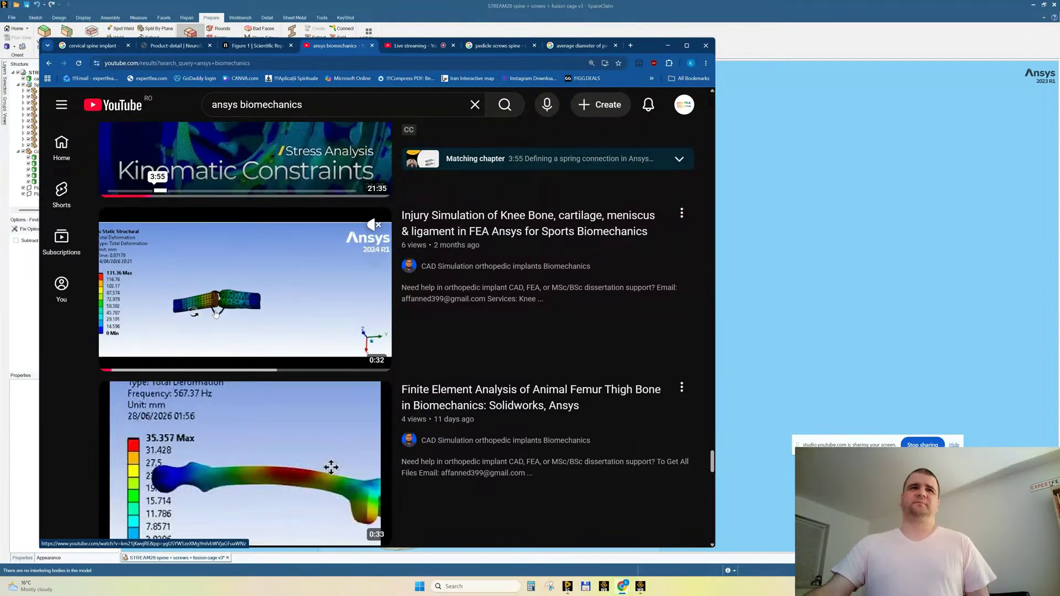
Open the video "Injury Simulation of Knee Bone, cartilage, meniscus & ligament" in a new tab and examine the mesh and ligament deformation.
{"action": "middle_click", "coordinate": [242, 303]}
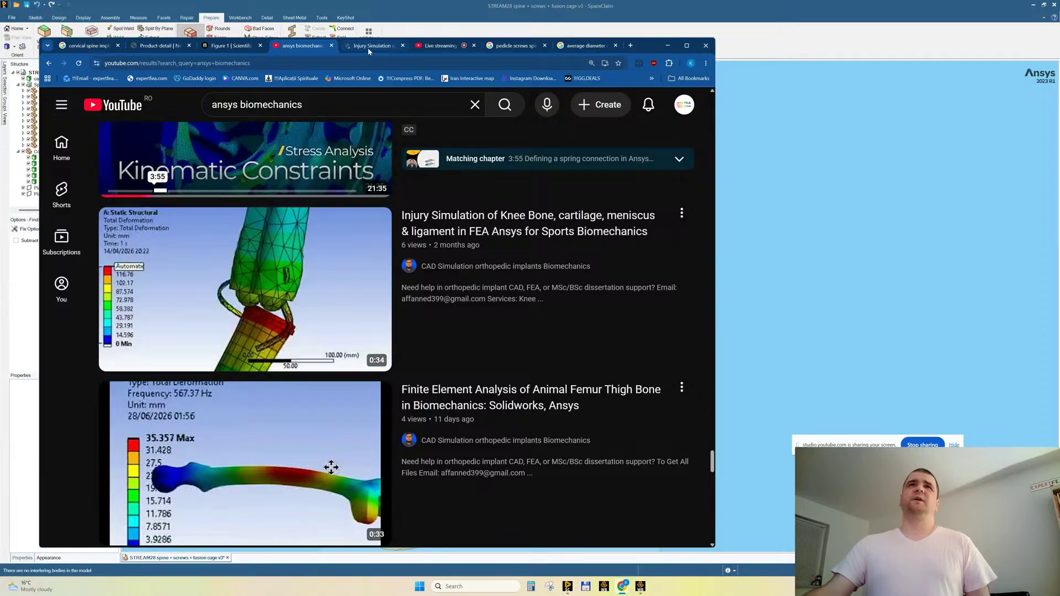
{"action": "left_click", "coordinate": [369, 49]}
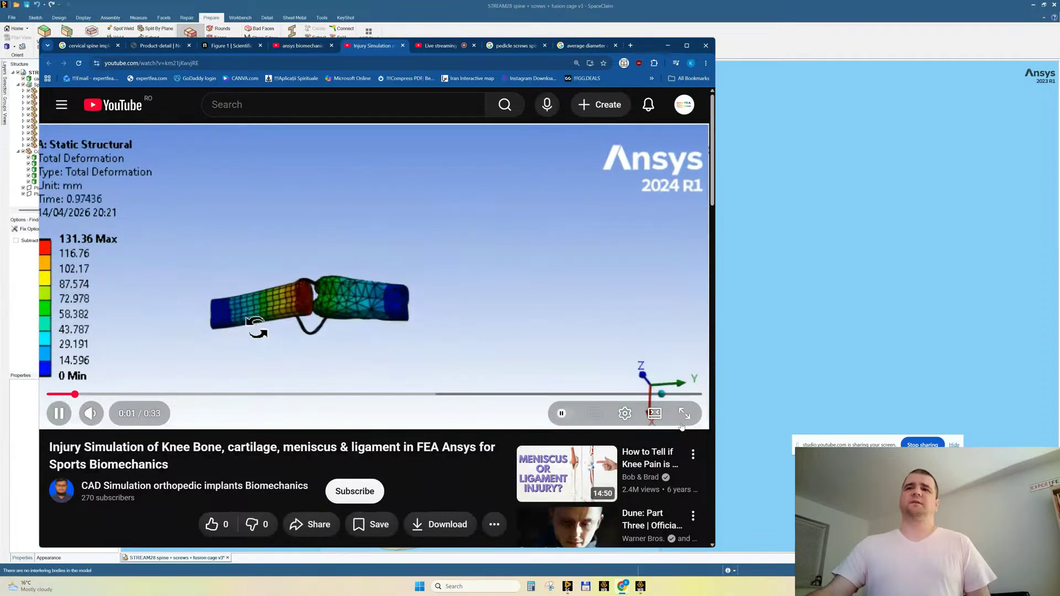
{"action": "left_click", "coordinate": [624, 413]}
{"action": "left_click", "coordinate": [651, 371]}
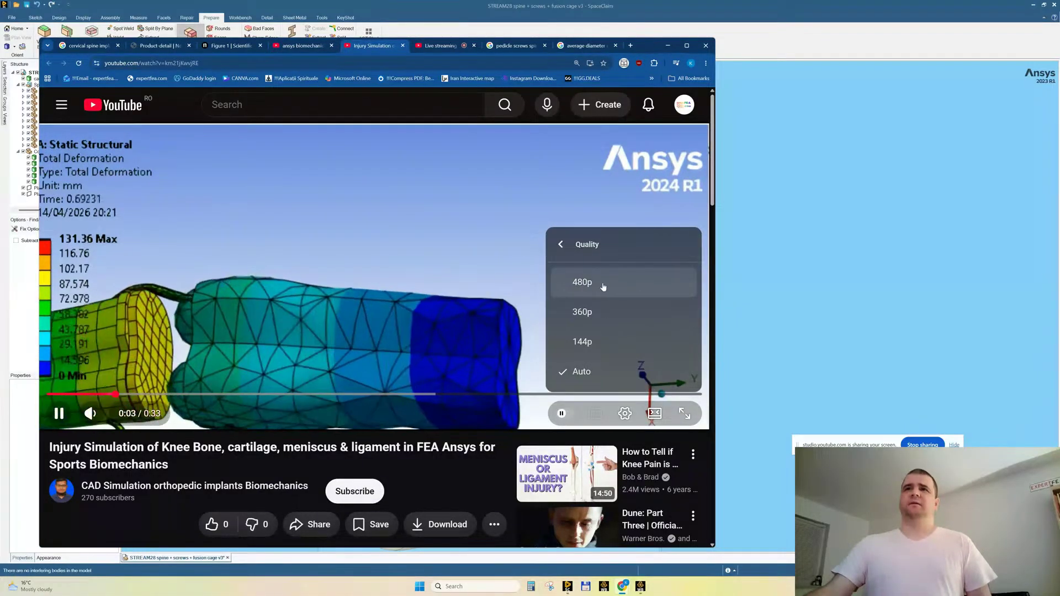
{"action": "left_click", "coordinate": [319, 334]}
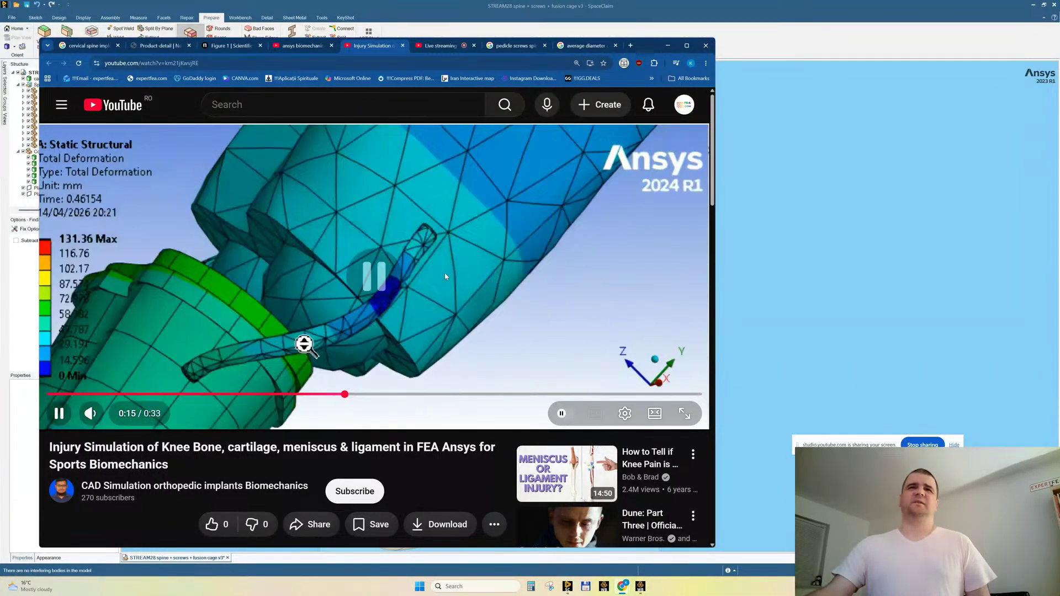
{"action": "left_click", "coordinate": [446, 276]}
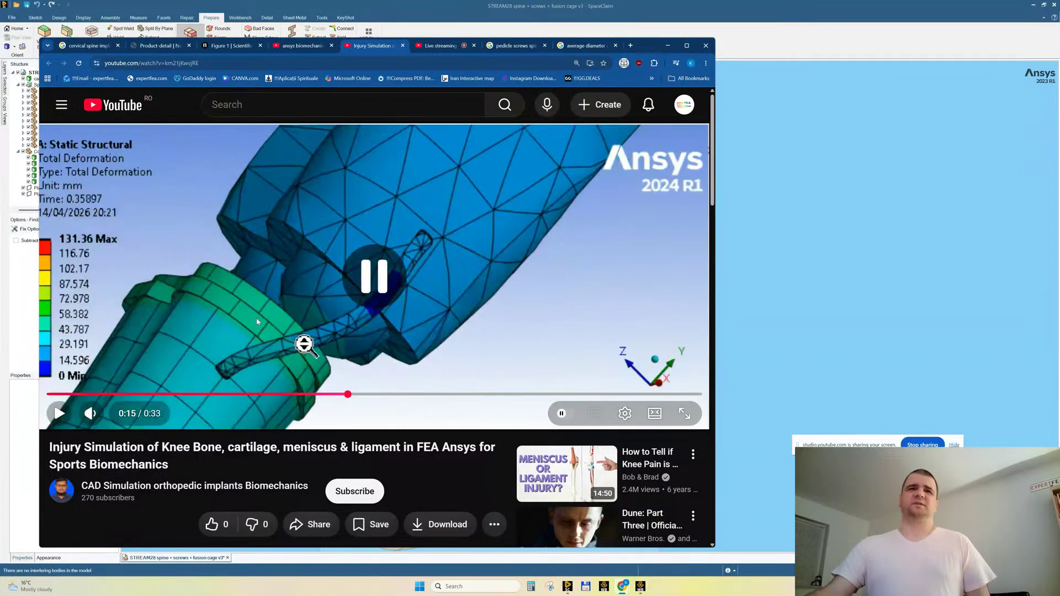
{"action": "left_click", "coordinate": [387, 297]}
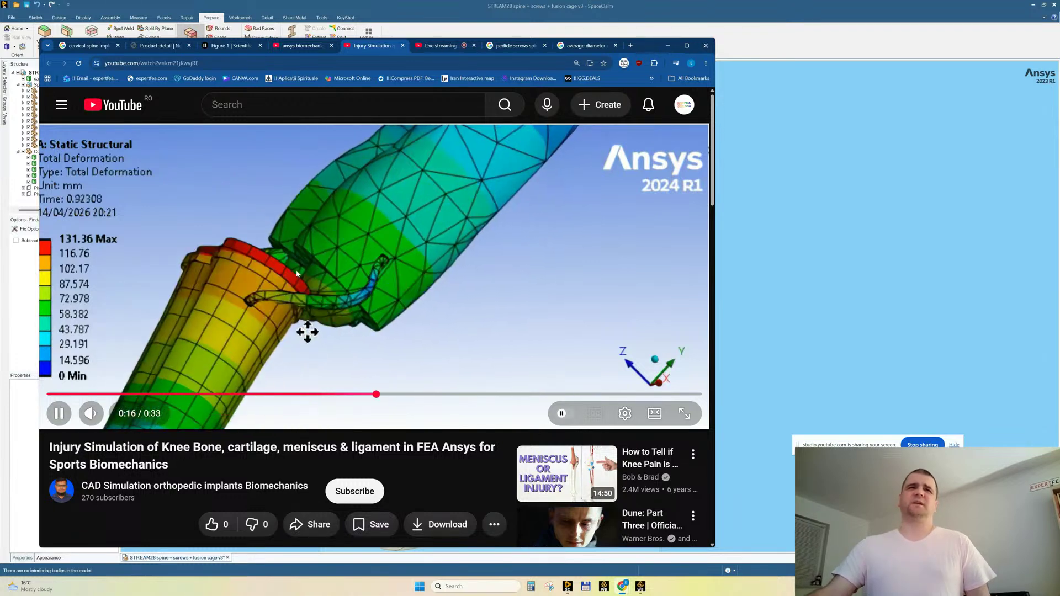
{"action": "left_click", "coordinate": [409, 303]}
Read the knee injury video's description and channel details, and close its tab.
{"action": "scroll", "coordinate": [452, 312], "scroll_direction": "down", "scroll_amount": 3}
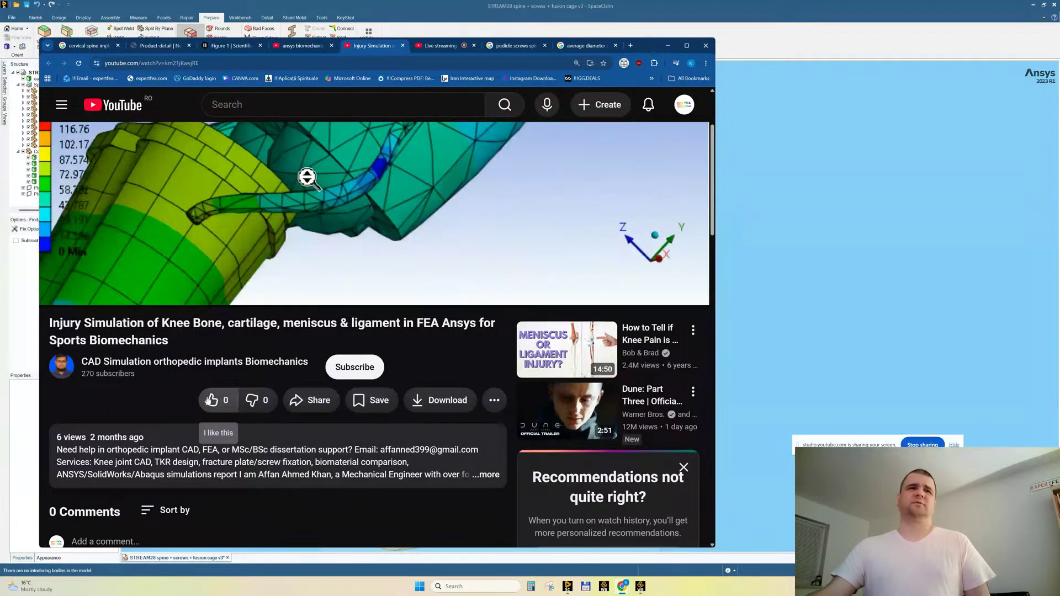
{"action": "scroll", "coordinate": [188, 401], "scroll_direction": "down", "scroll_amount": 4}
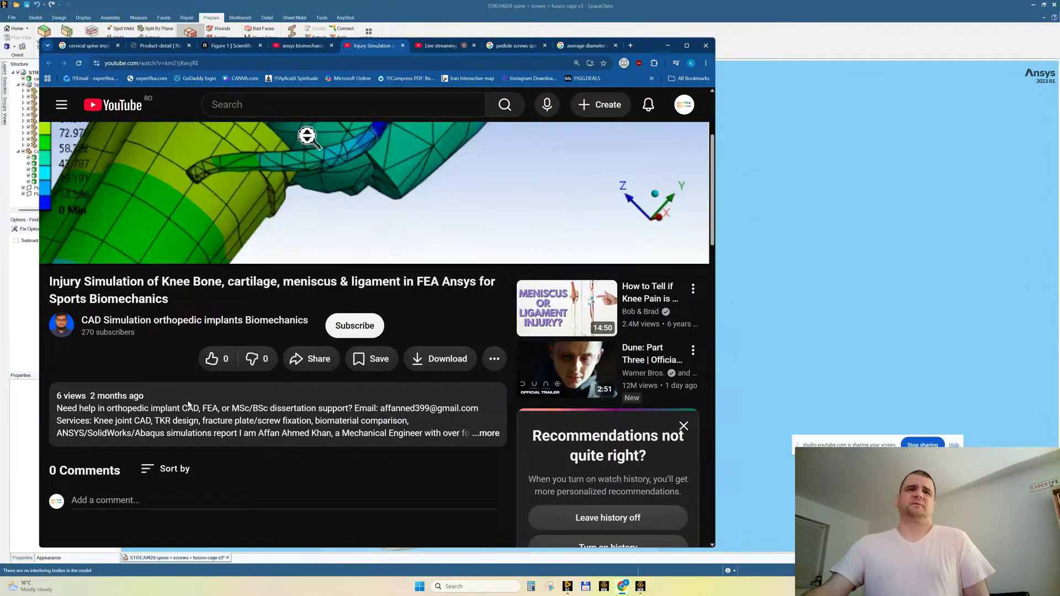
{"action": "scroll", "coordinate": [187, 404], "scroll_direction": "up", "scroll_amount": 5}
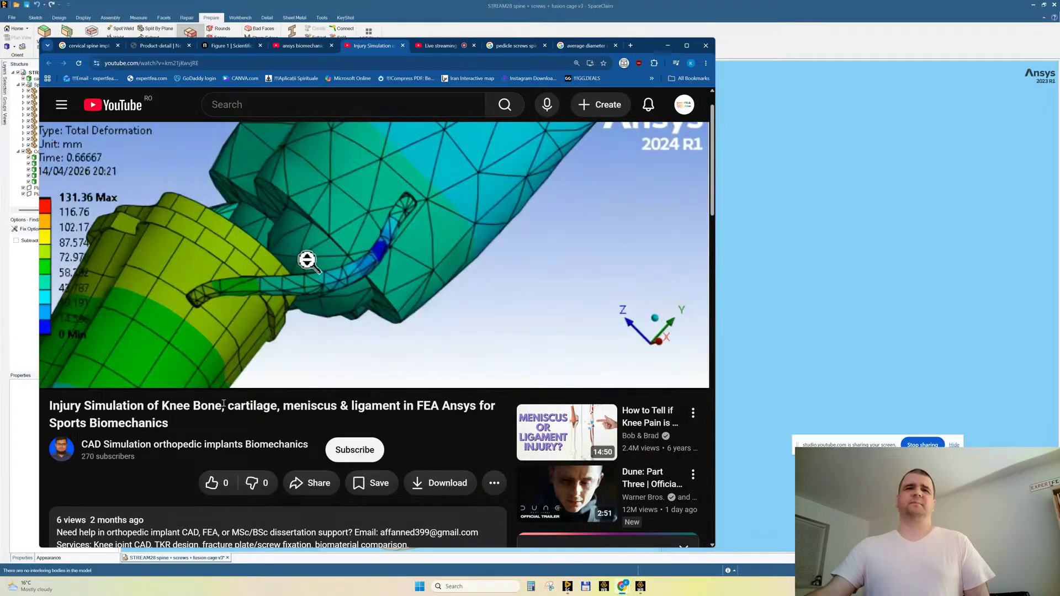
{"action": "scroll", "coordinate": [211, 448], "scroll_direction": "up", "scroll_amount": 1}
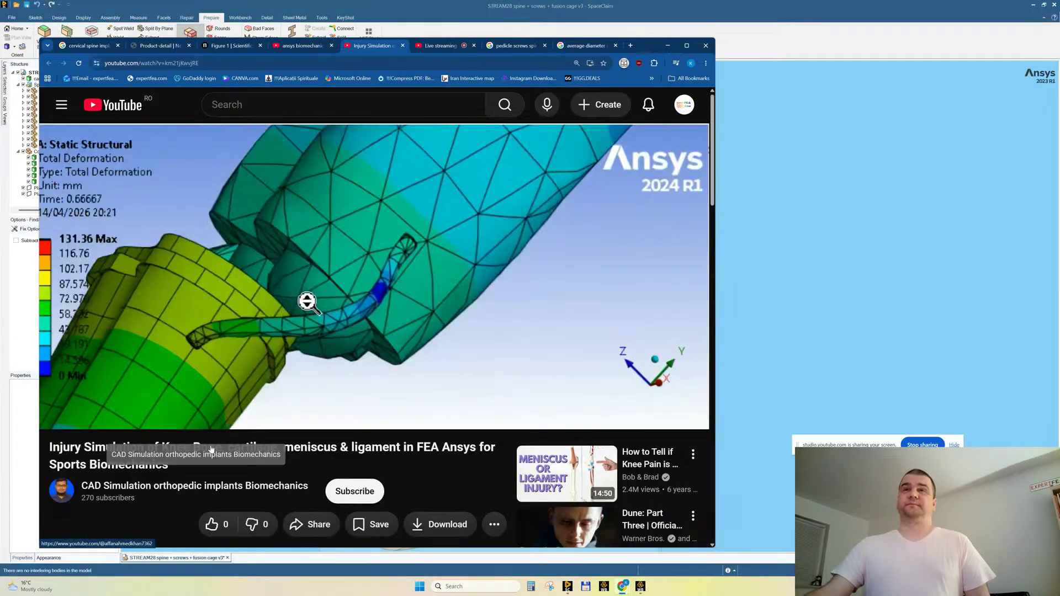
{"action": "left_click", "coordinate": [403, 46]}
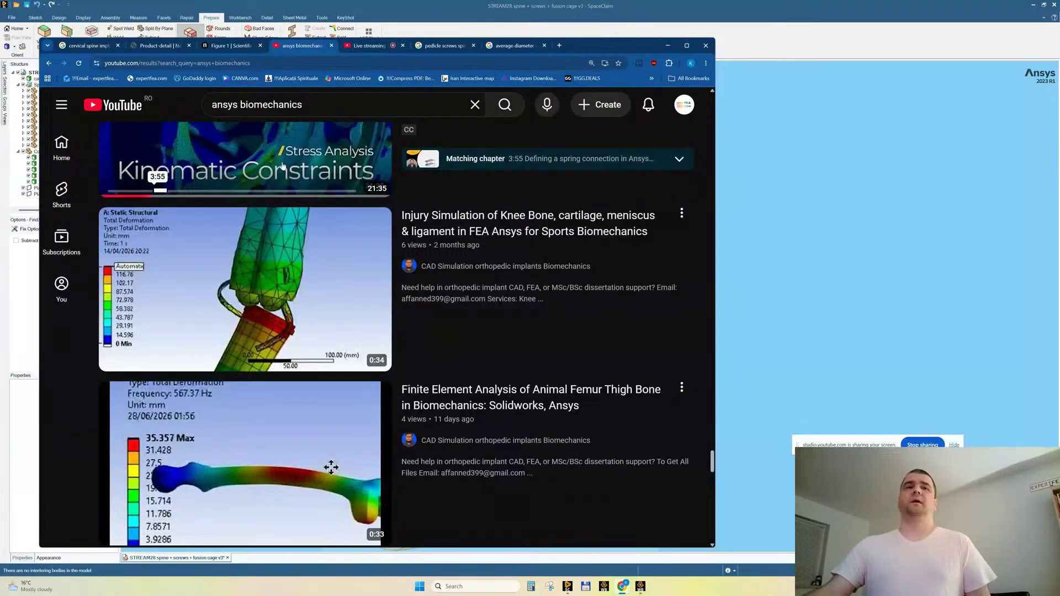
Open the "Fracture & Injury Simulation of Knee Bone, tissues & ligaments" video in a new tab, examine its deformation animation, and close the tab.
{"action": "scroll", "coordinate": [264, 207], "scroll_direction": "down", "scroll_amount": 5}
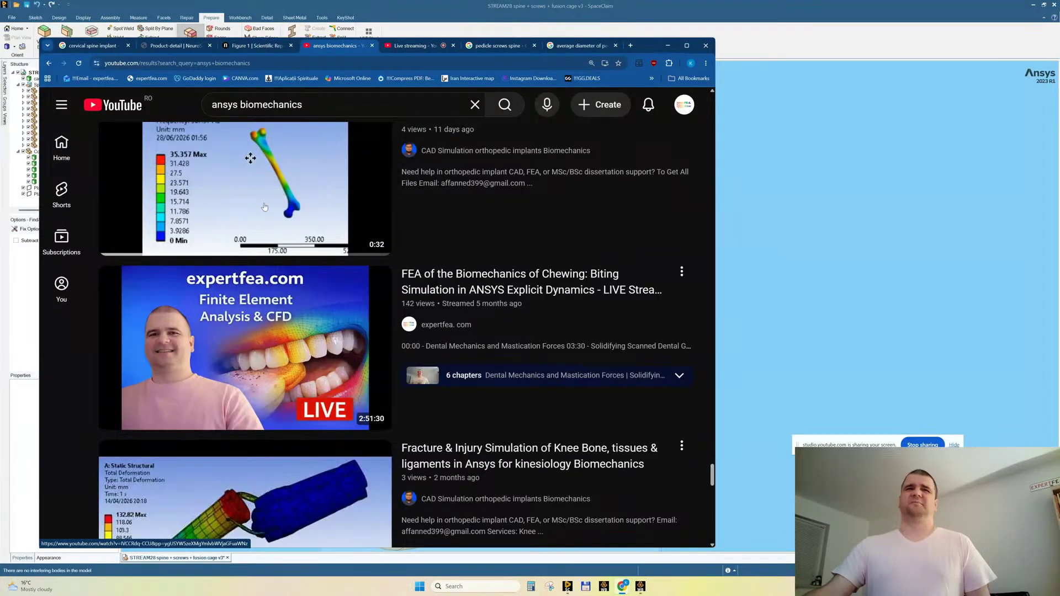
{"action": "scroll", "coordinate": [264, 207], "scroll_direction": "down", "scroll_amount": 3}
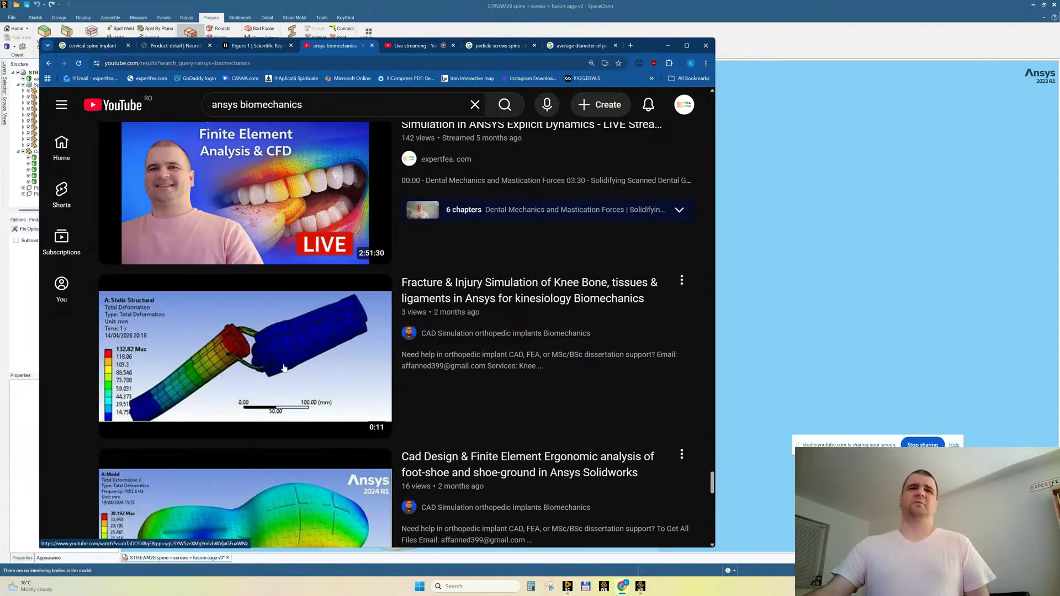
{"action": "scroll", "coordinate": [249, 351], "scroll_direction": "down", "scroll_amount": 1}
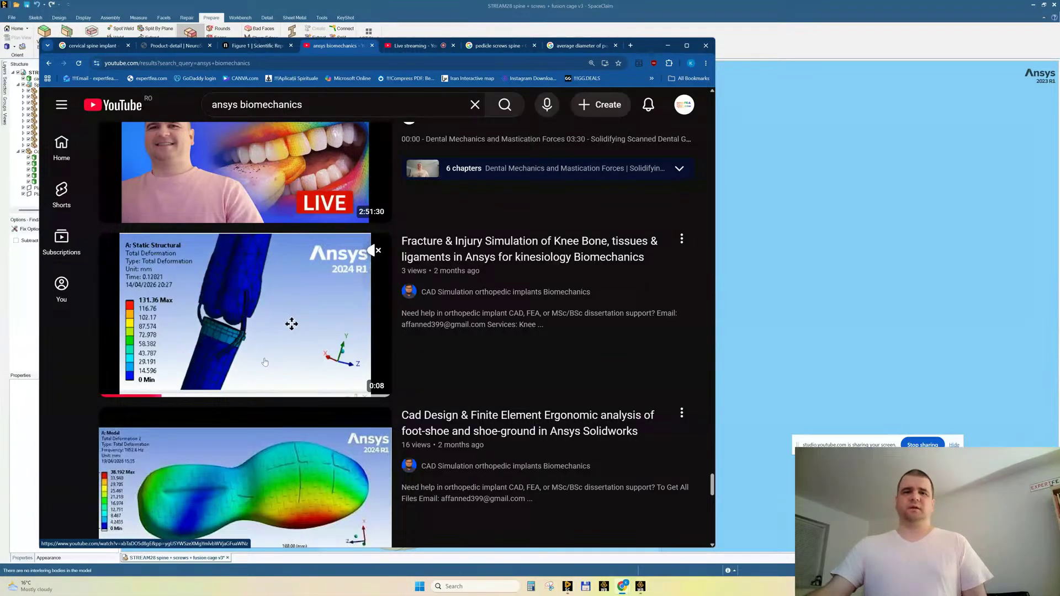
{"action": "middle_click", "coordinate": [270, 312]}
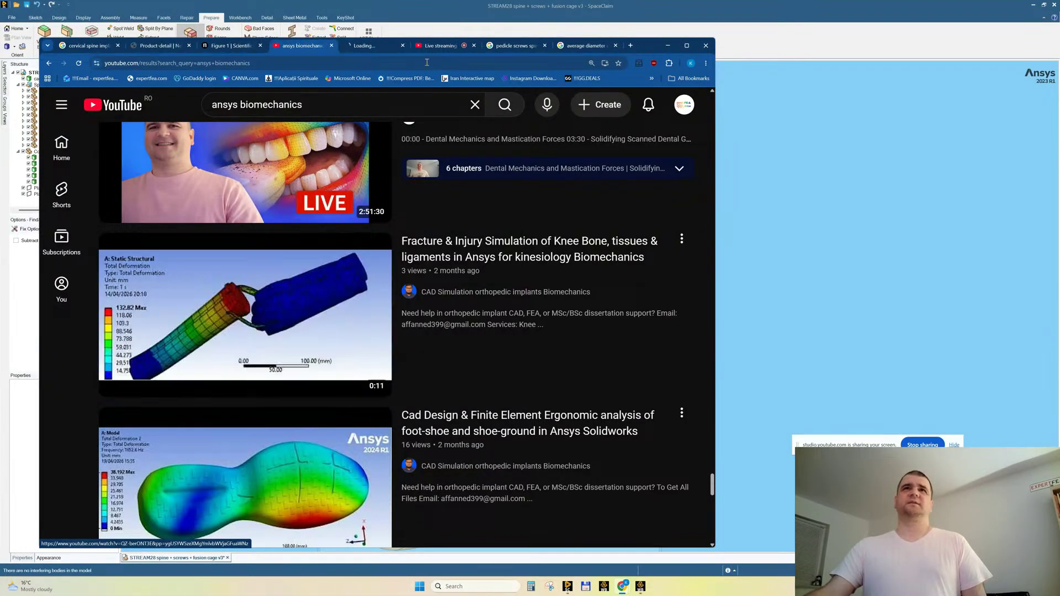
{"action": "left_click", "coordinate": [369, 49]}
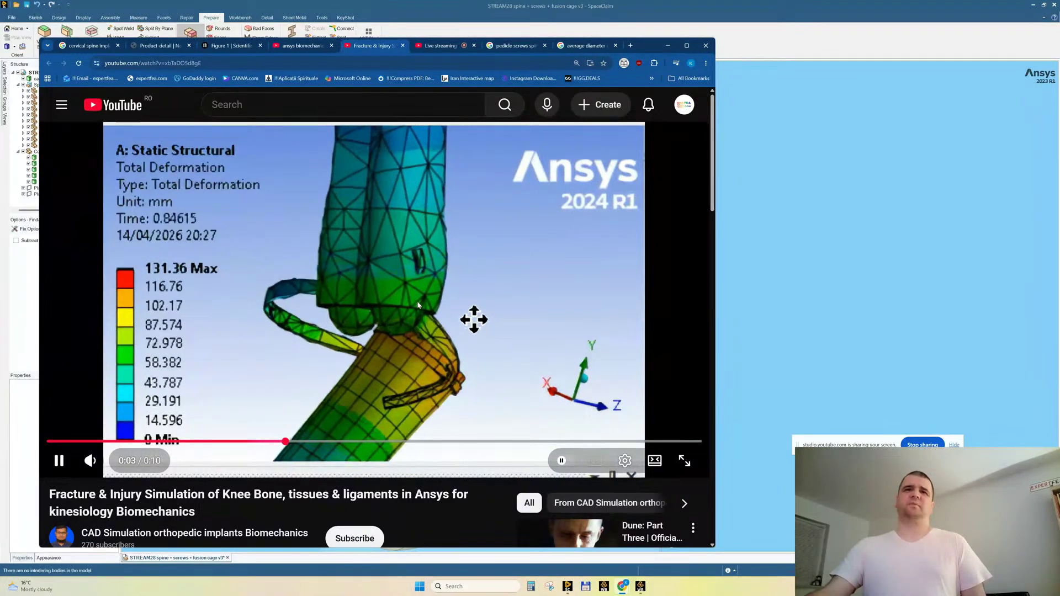
{"action": "left_click", "coordinate": [322, 281]}
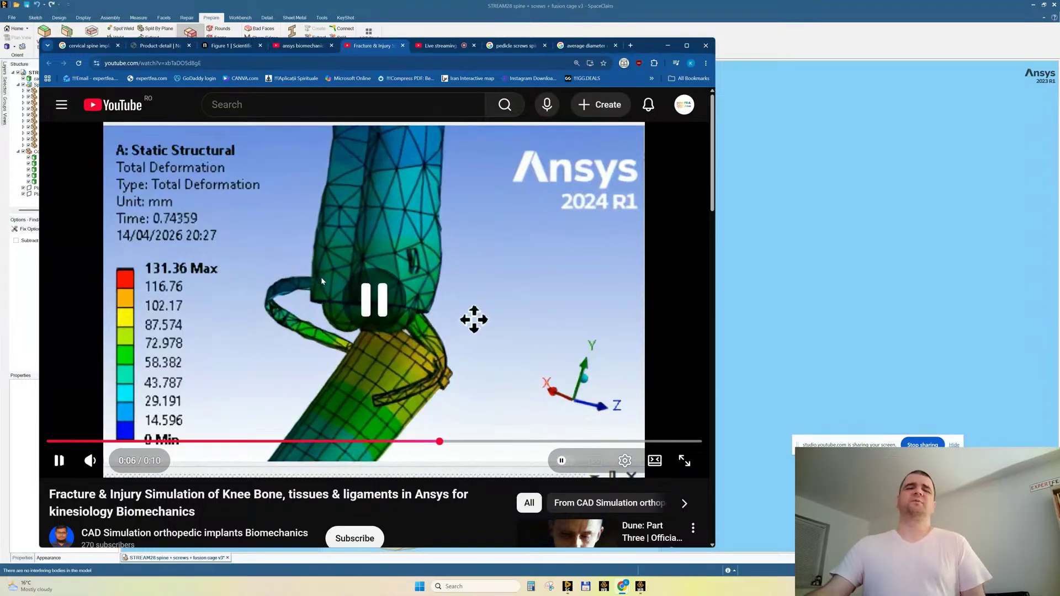
{"action": "left_click", "coordinate": [403, 46]}
Look through the remaining search results for dental implant, coronary stent, knee replacement and foot pressure simulations.
{"action": "scroll", "coordinate": [340, 371], "scroll_direction": "down", "scroll_amount": 12}
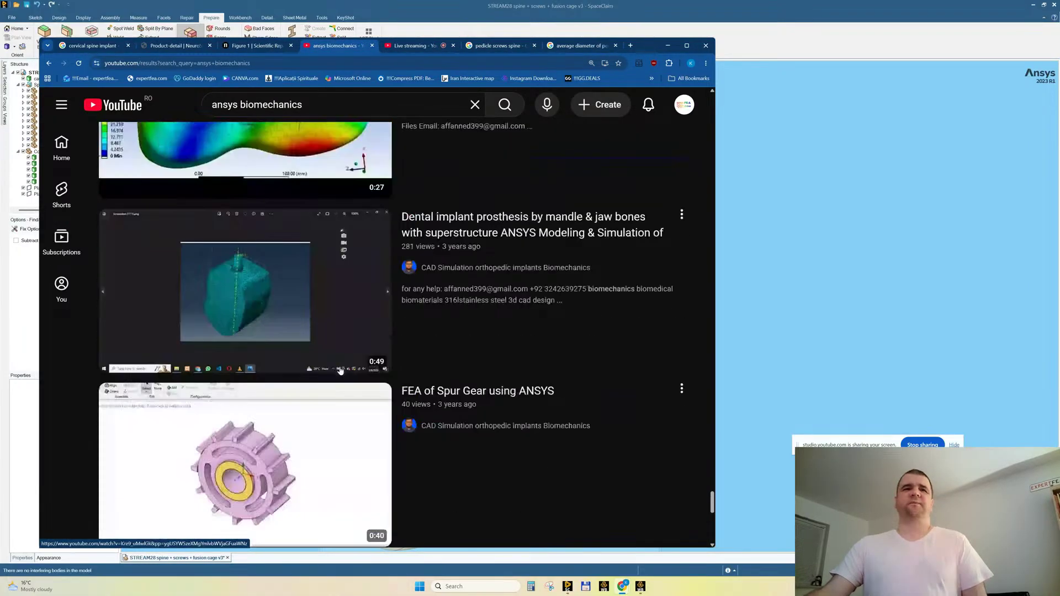
{"action": "scroll", "coordinate": [341, 371], "scroll_direction": "down", "scroll_amount": 2}
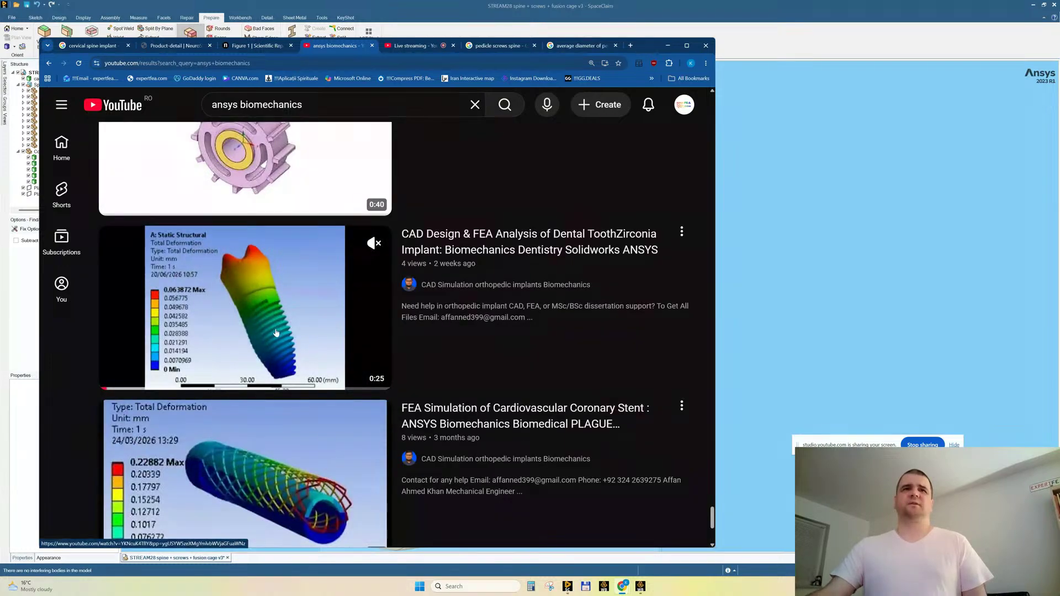
{"action": "scroll", "coordinate": [276, 333], "scroll_direction": "down", "scroll_amount": 5}
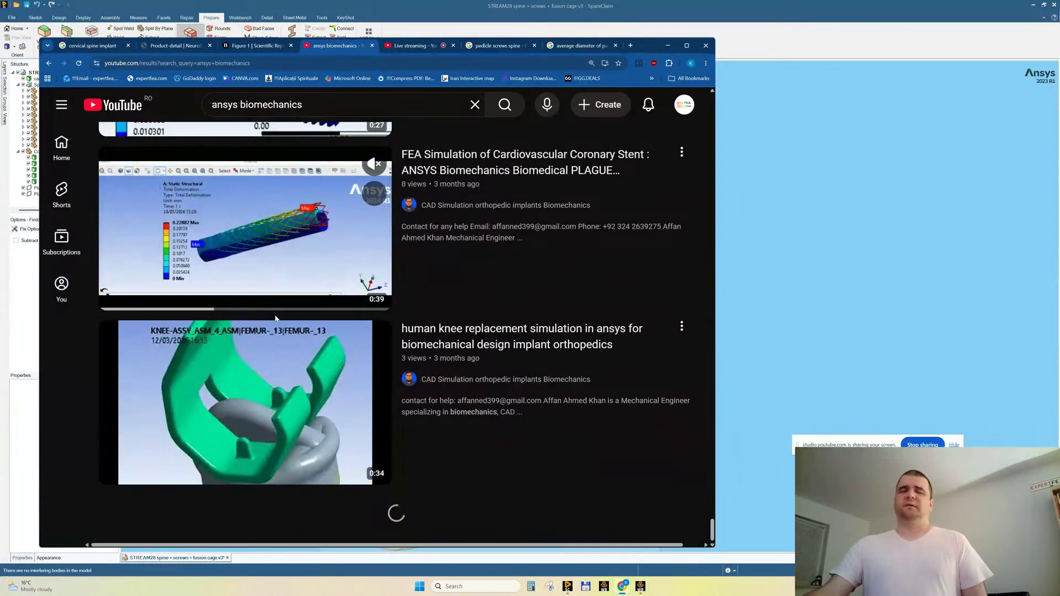
{"action": "scroll", "coordinate": [275, 318], "scroll_direction": "down", "scroll_amount": 12}
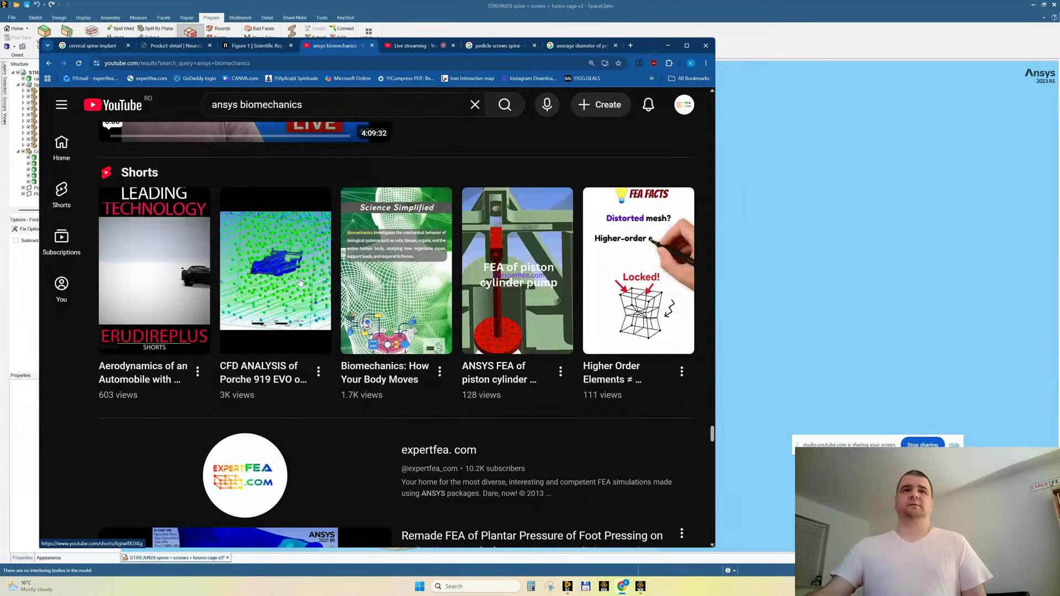
{"action": "scroll", "coordinate": [300, 282], "scroll_direction": "down", "scroll_amount": 6}
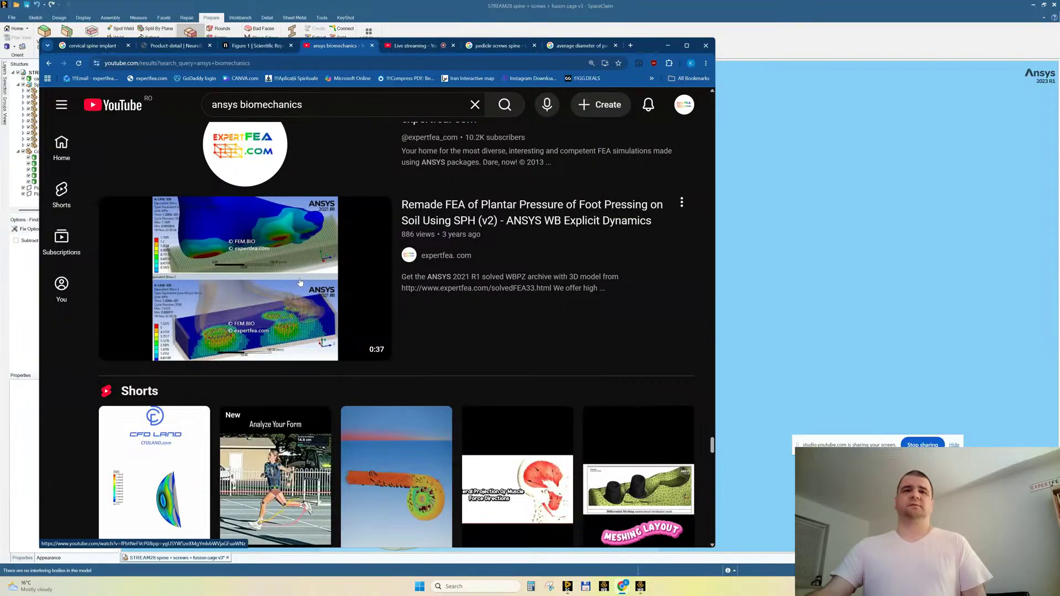
Switch back to SpaceClaim, leave the interference check and view the spine and plate from the front.
{"action": "scroll", "coordinate": [299, 282], "scroll_direction": "up", "scroll_amount": 3}
{"action": "left_click", "coordinate": [667, 45]}
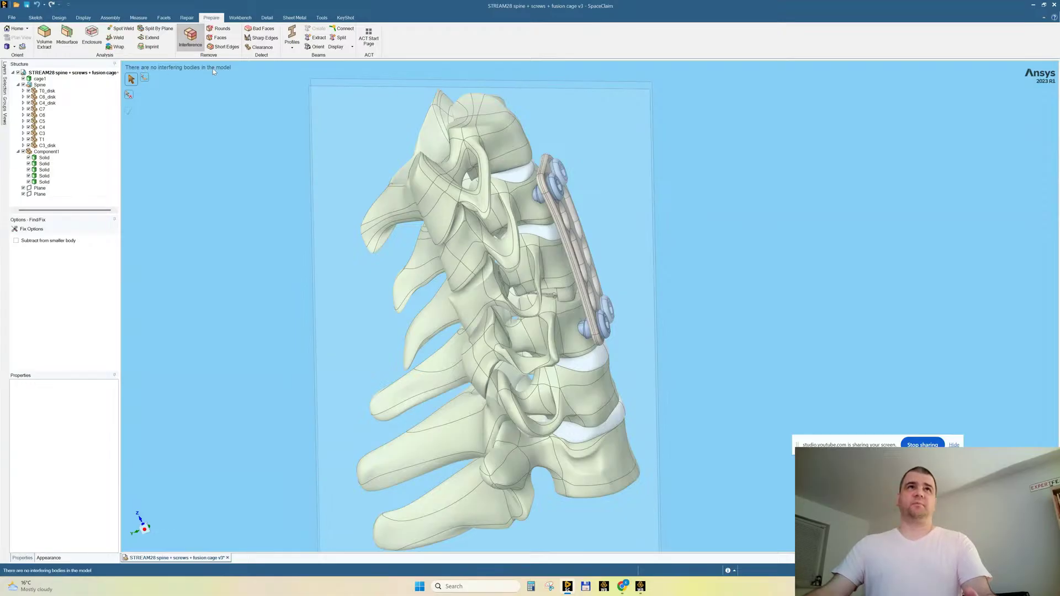
{"action": "key", "text": "Escape"}
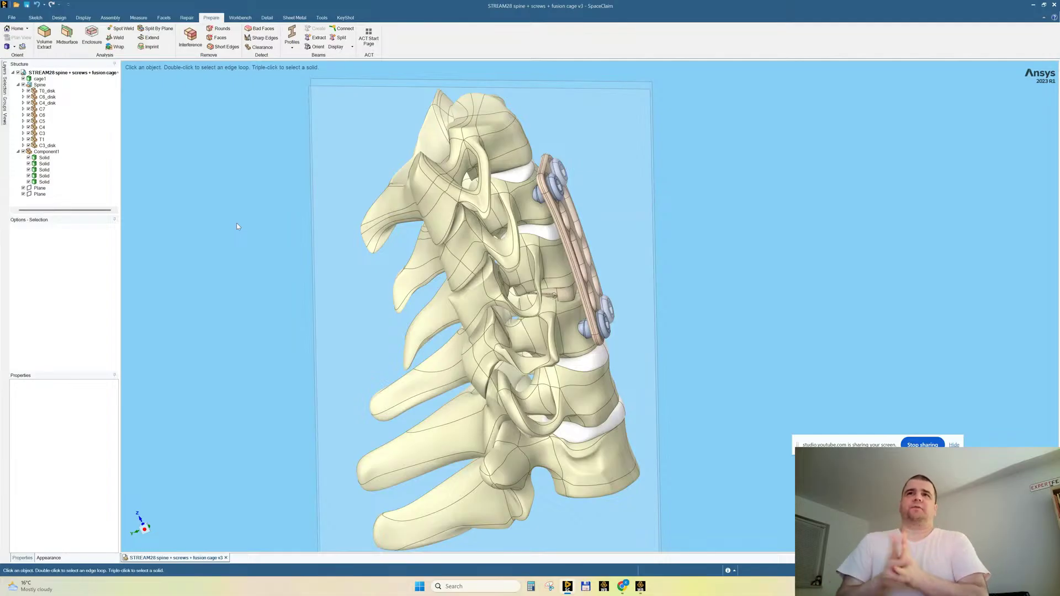
{"action": "middle_click_drag", "start_coordinate": [727, 184], "coordinate": [658, 190]}
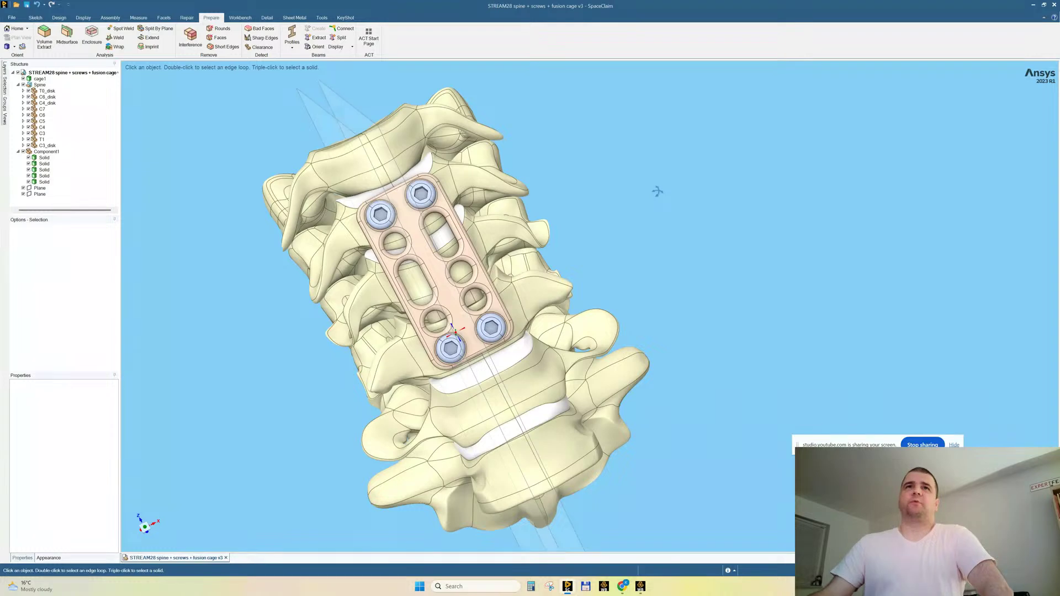
Section the spine along the first datum plane and examine how the fusion cage sits between the vertebrae.
{"action": "left_click", "coordinate": [351, 106]}
{"action": "middle_click_drag", "start_coordinate": [268, 248], "coordinate": [373, 234]}
{"action": "scroll", "coordinate": [603, 230], "scroll_direction": "down", "scroll_amount": 4}
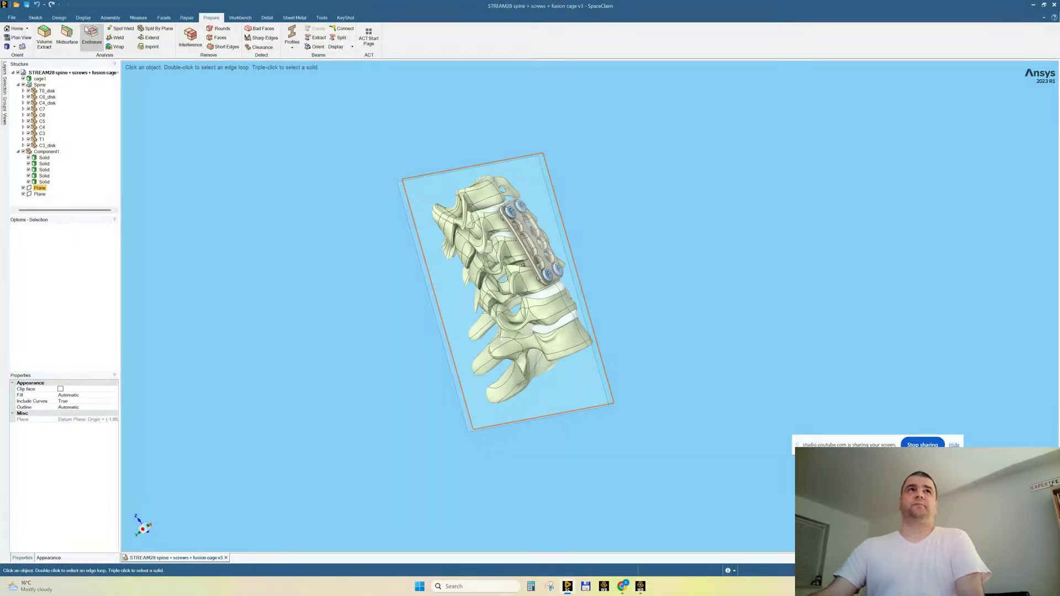
{"action": "left_click", "coordinate": [59, 18]}
{"action": "left_click", "coordinate": [116, 32]}
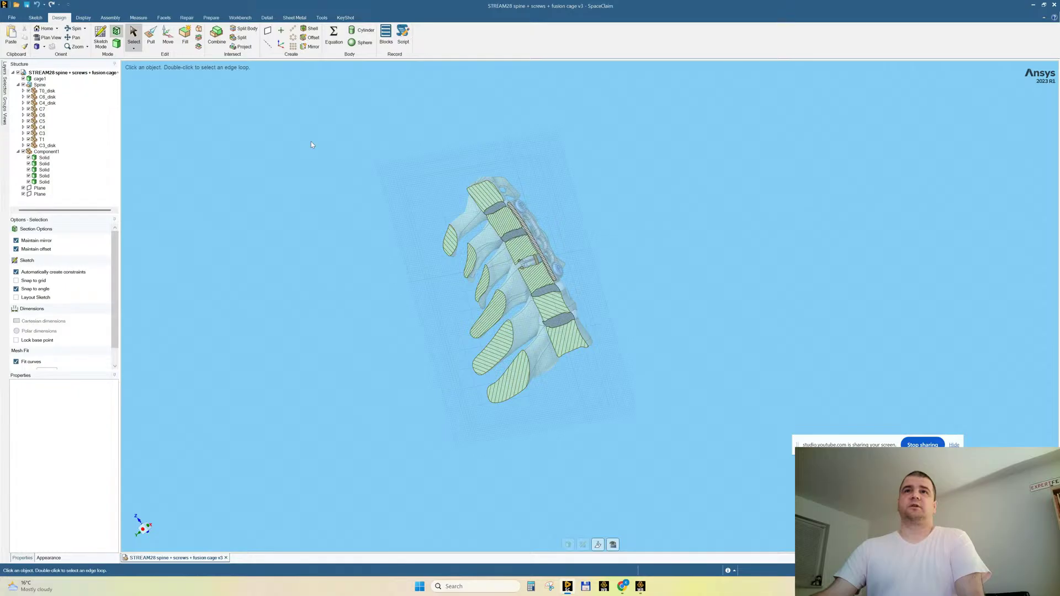
{"action": "scroll", "coordinate": [509, 203], "scroll_direction": "up", "scroll_amount": 5}
{"action": "scroll", "coordinate": [560, 352], "scroll_direction": "up", "scroll_amount": 3}
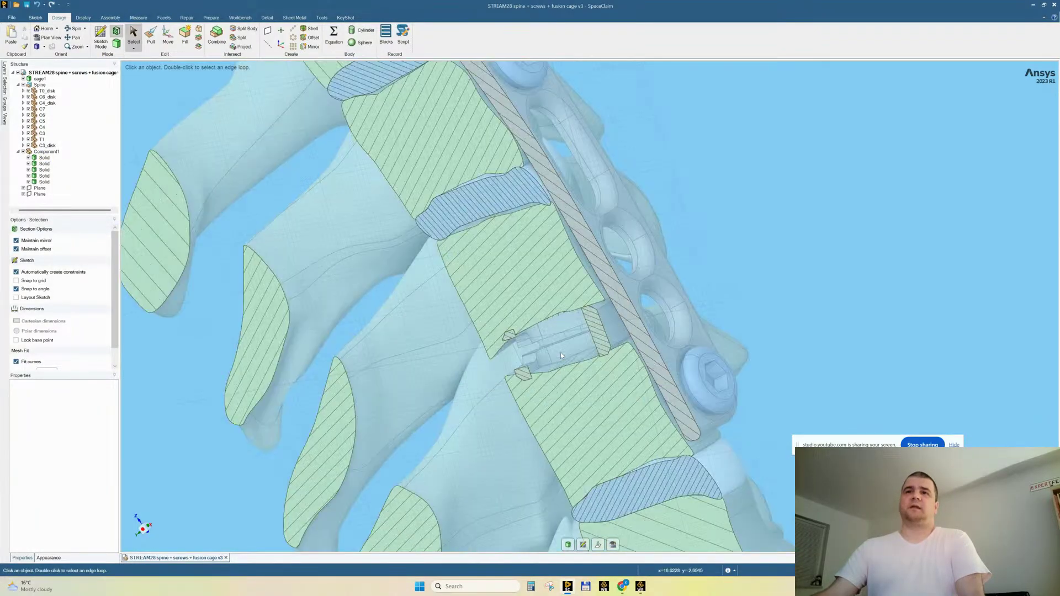
{"action": "scroll", "coordinate": [532, 344], "scroll_direction": "up", "scroll_amount": 4}
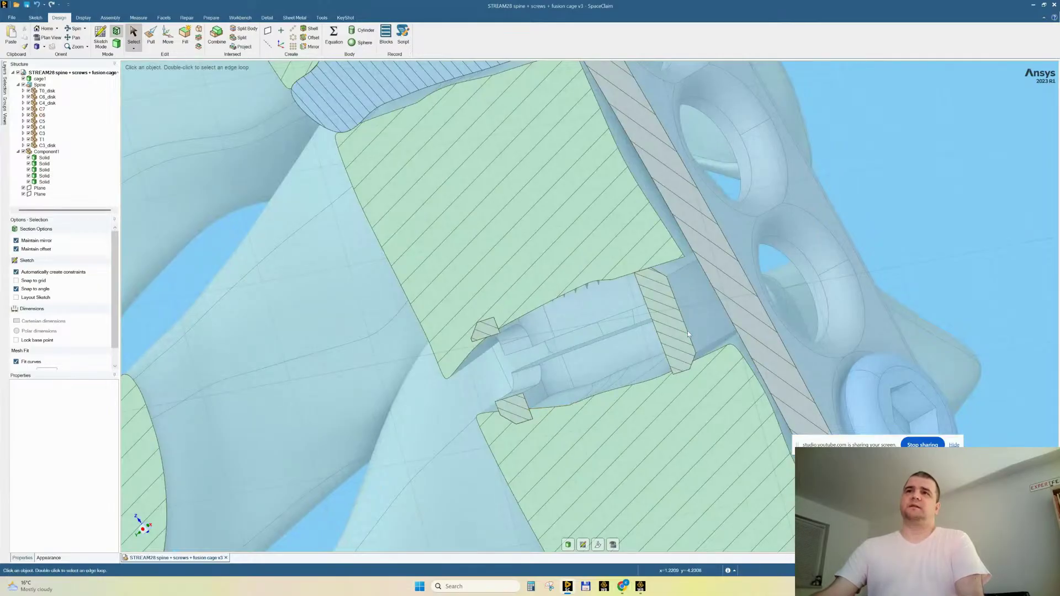
Examine the contact between the sectioned discs and vertebrae along the spine, and return to the solid 3D view.
{"action": "scroll", "coordinate": [679, 331], "scroll_direction": "down", "scroll_amount": 2}
{"action": "scroll", "coordinate": [605, 300], "scroll_direction": "down", "scroll_amount": 3}
{"action": "scroll", "coordinate": [394, 213], "scroll_direction": "down", "scroll_amount": 4}
{"action": "scroll", "coordinate": [392, 135], "scroll_direction": "up", "scroll_amount": 6}
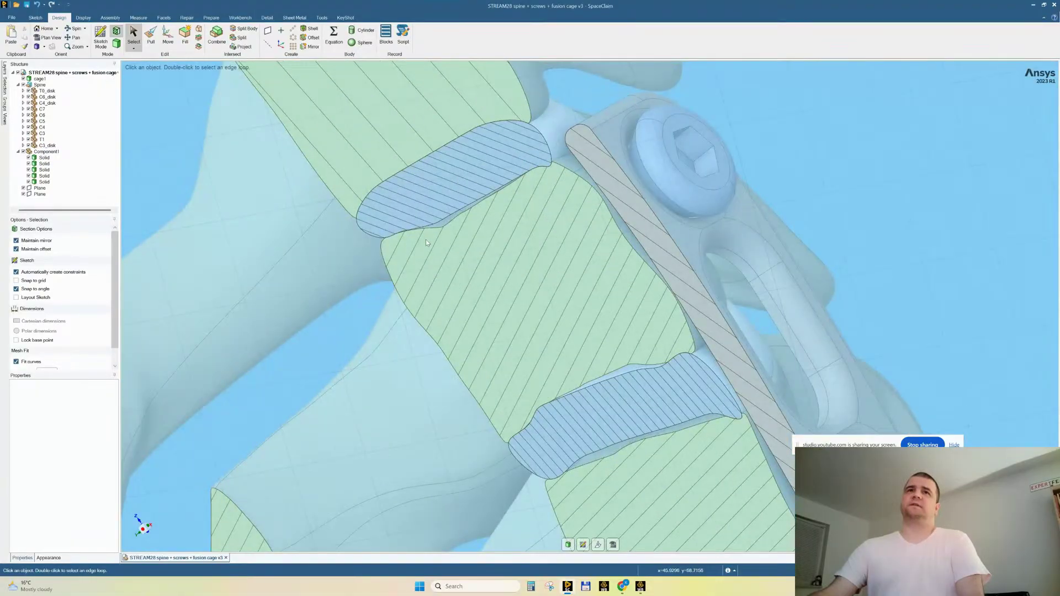
{"action": "scroll", "coordinate": [399, 196], "scroll_direction": "down", "scroll_amount": 7}
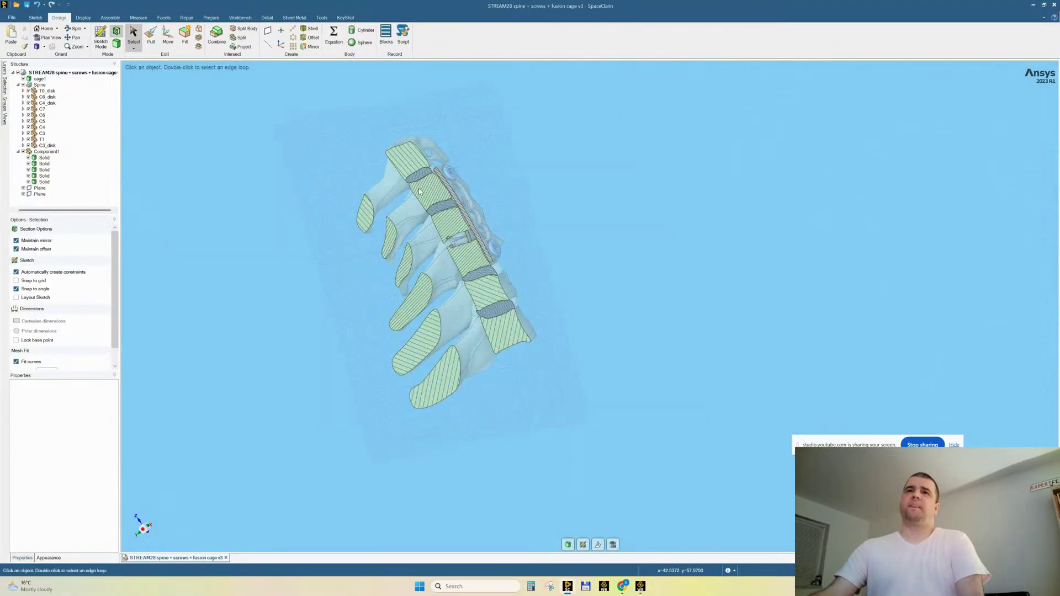
{"action": "scroll", "coordinate": [419, 191], "scroll_direction": "up", "scroll_amount": 6}
{"action": "scroll", "coordinate": [564, 317], "scroll_direction": "down", "scroll_amount": 6}
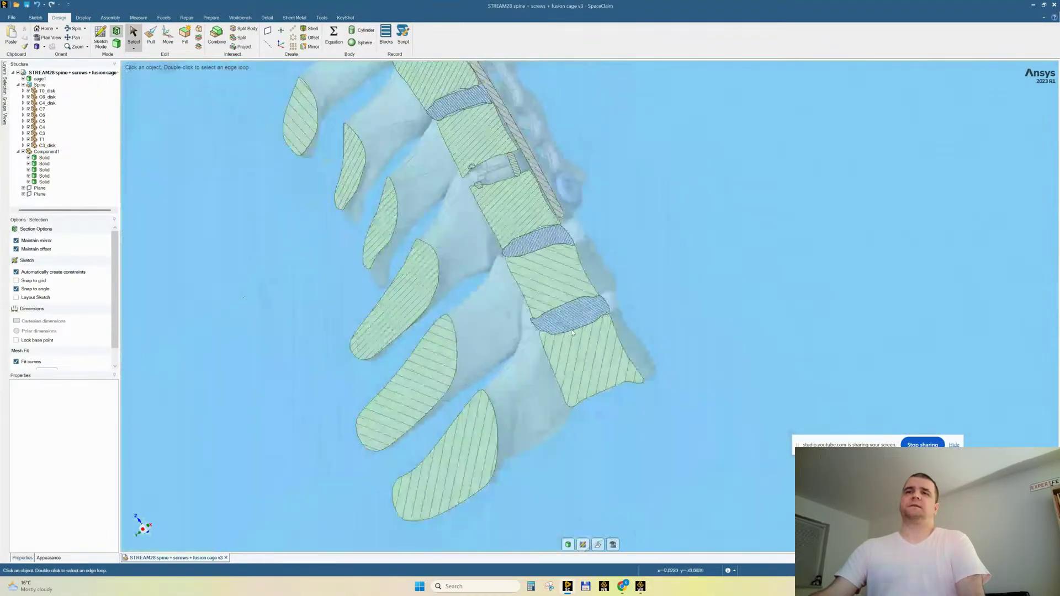
{"action": "key", "text": "d"}
{"action": "left_click", "coordinate": [510, 431]}
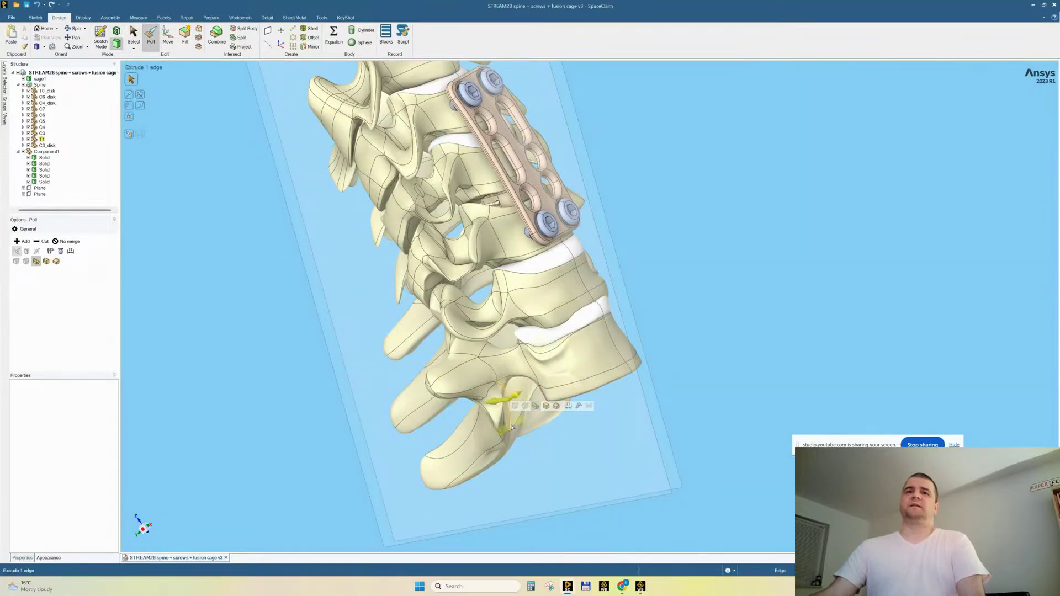
{"action": "left_click", "coordinate": [311, 403]}
Section the spine along the first datum plane again, inspect the fusion cage's contact with the vertebrae, and restore the solid view.
{"action": "middle_click_drag", "start_coordinate": [611, 114], "coordinate": [608, 436]}
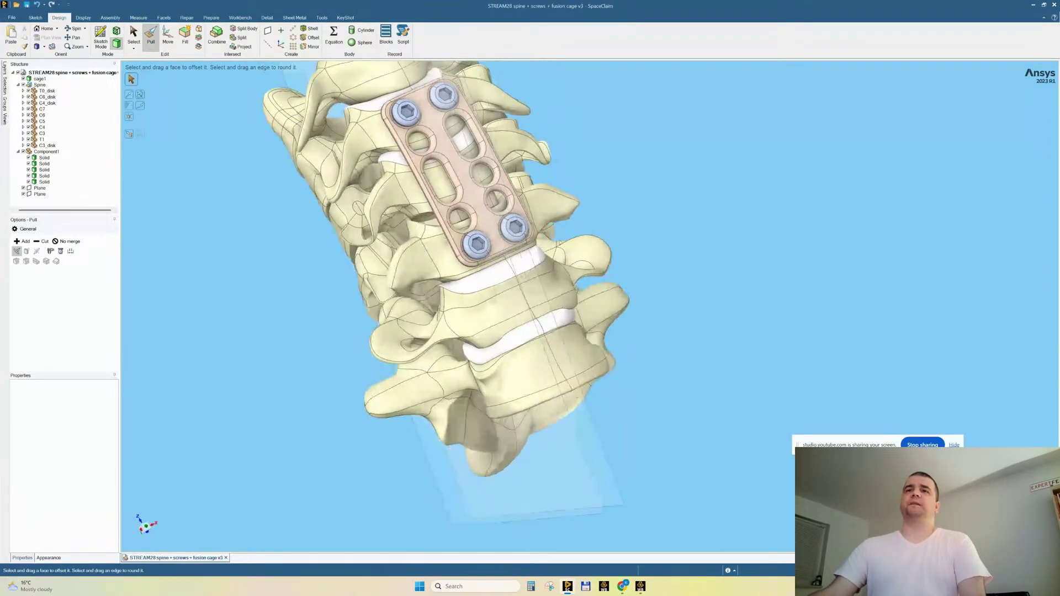
{"action": "left_click", "coordinate": [608, 463]}
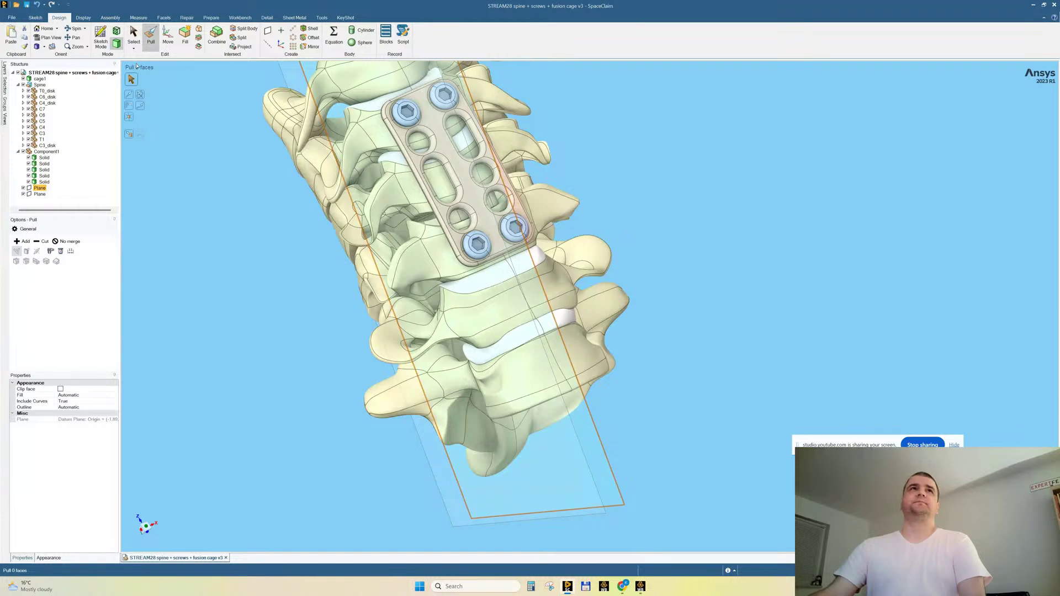
{"action": "left_click", "coordinate": [116, 34]}
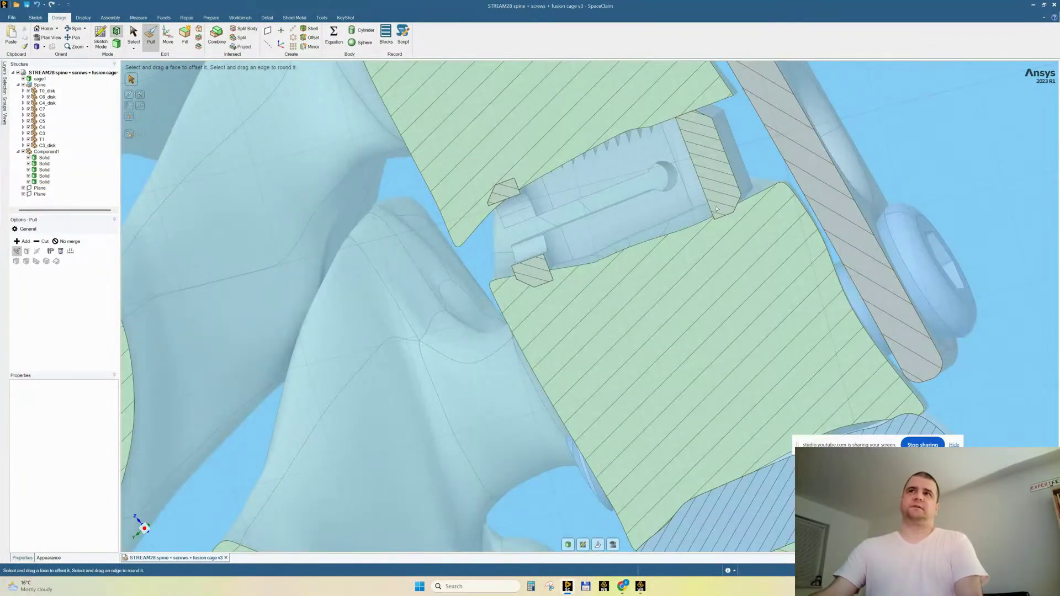
{"action": "scroll", "coordinate": [528, 265], "scroll_direction": "down", "scroll_amount": 3}
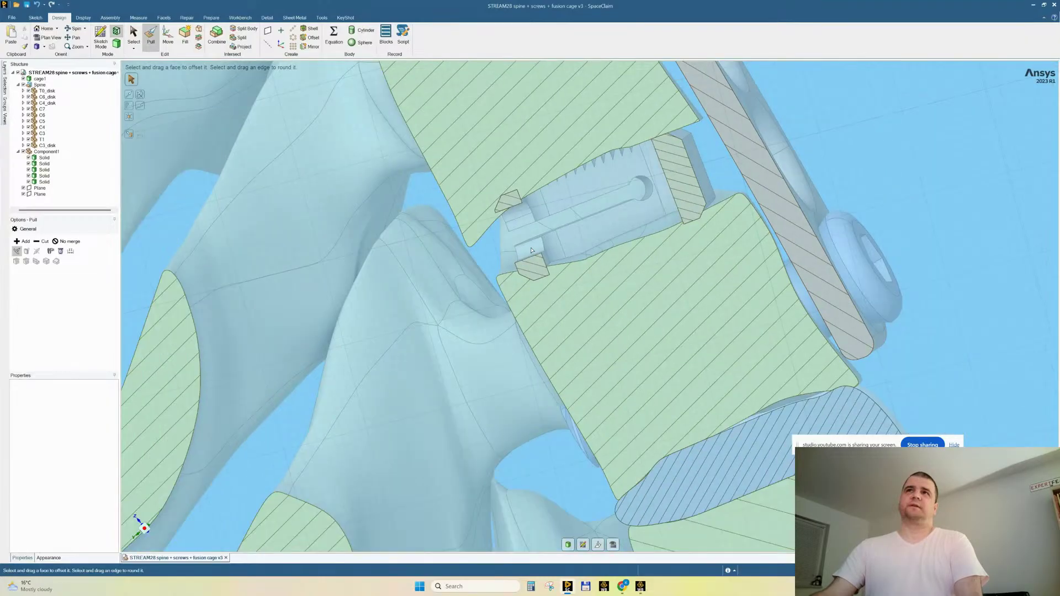
{"action": "scroll", "coordinate": [531, 250], "scroll_direction": "down", "scroll_amount": 2}
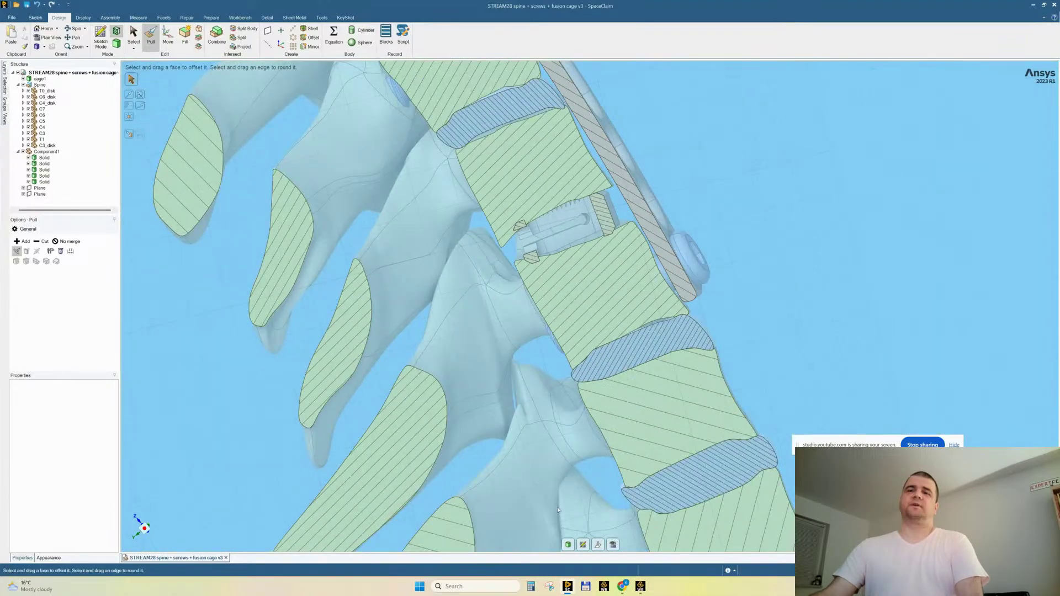
{"action": "left_click", "coordinate": [568, 545]}
{"action": "scroll", "coordinate": [587, 282], "scroll_direction": "down", "scroll_amount": 2}
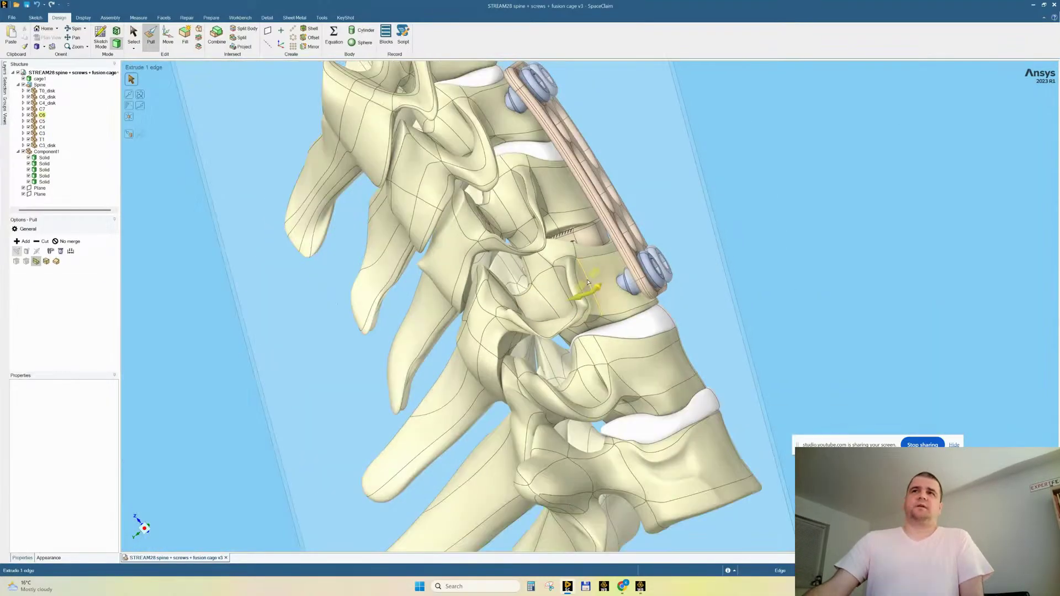
{"action": "scroll", "coordinate": [587, 282], "scroll_direction": "down", "scroll_amount": 2}
{"action": "middle_click_drag", "start_coordinate": [762, 249], "coordinate": [719, 254]}
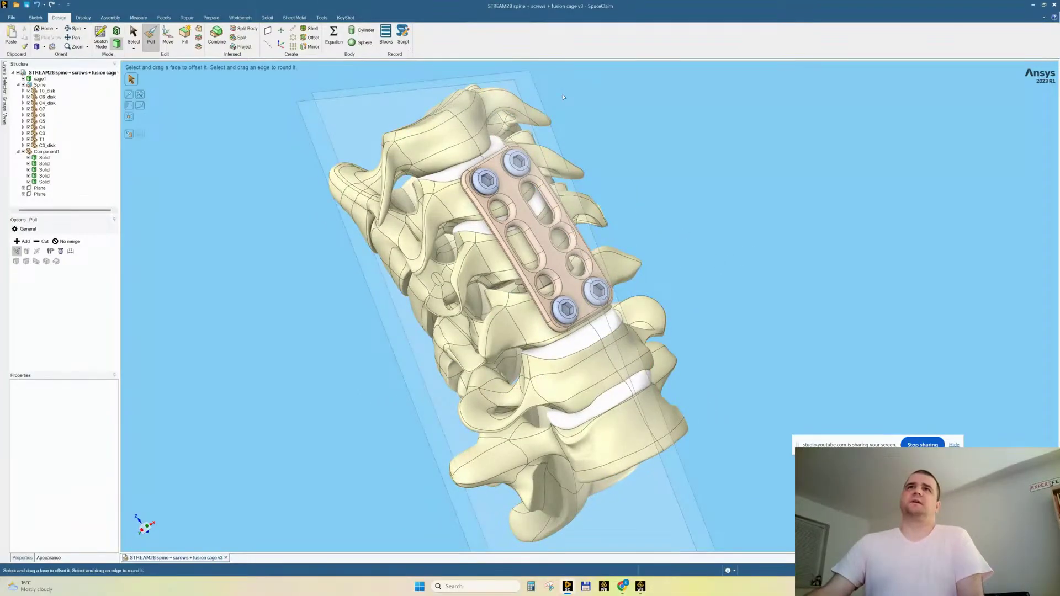
Section the model along the second datum plane, face the section, and examine the lower screw's fit in the plate and vertebra.
{"action": "left_click", "coordinate": [40, 194]}
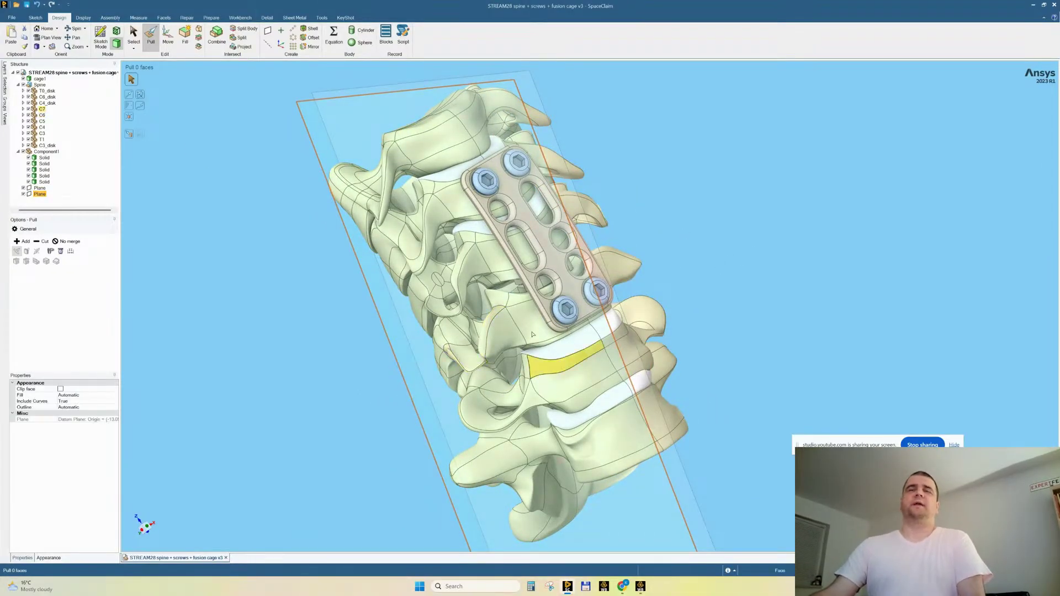
{"action": "left_click", "coordinate": [117, 31]}
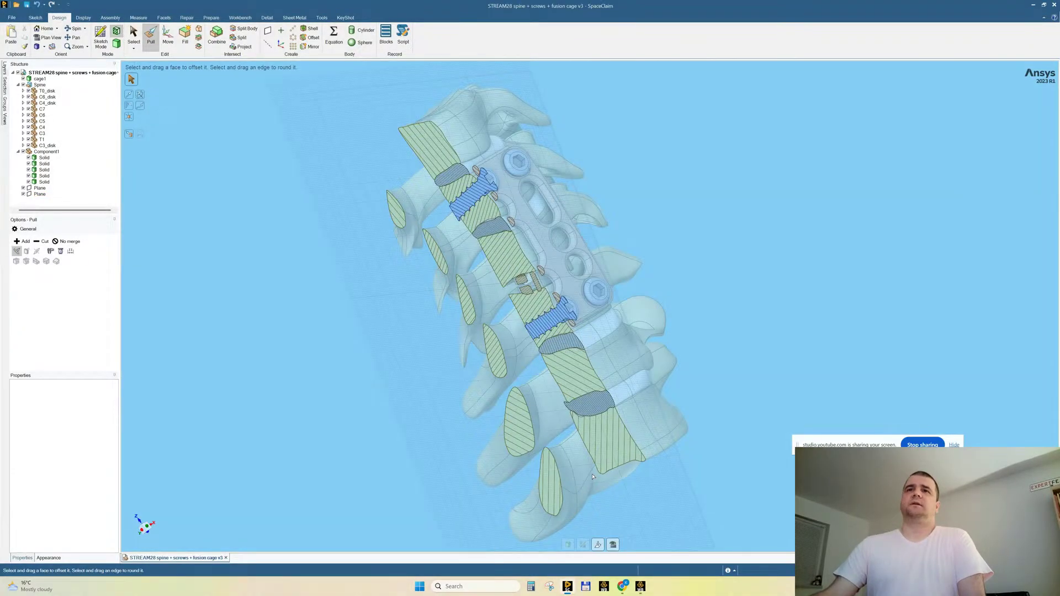
{"action": "left_click", "coordinate": [613, 544]}
{"action": "scroll", "coordinate": [643, 287], "scroll_direction": "up", "scroll_amount": 5}
{"action": "left_click", "coordinate": [625, 396]}
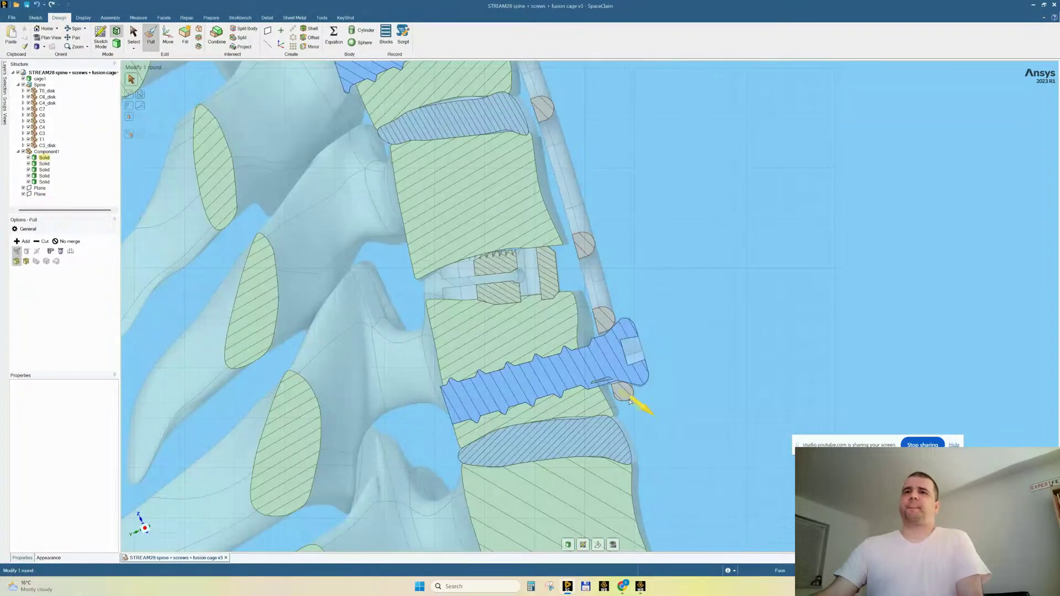
{"action": "scroll", "coordinate": [626, 395], "scroll_direction": "up", "scroll_amount": 5}
{"action": "key", "text": "Escape"}
{"action": "scroll", "coordinate": [626, 394], "scroll_direction": "down", "scroll_amount": 3}
{"action": "scroll", "coordinate": [619, 320], "scroll_direction": "up", "scroll_amount": 5}
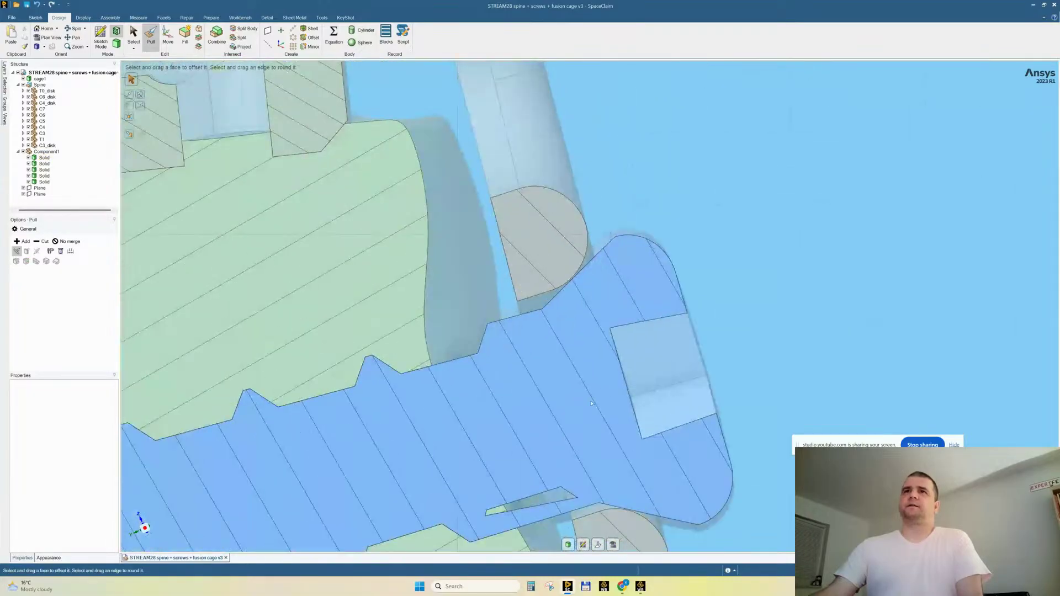
Examine the sectioned upper screw's threads and head where they meet the vertebra and plate.
{"action": "scroll", "coordinate": [595, 393], "scroll_direction": "down", "scroll_amount": 6}
{"action": "scroll", "coordinate": [566, 346], "scroll_direction": "down", "scroll_amount": 5}
{"action": "scroll", "coordinate": [499, 141], "scroll_direction": "up", "scroll_amount": 6}
{"action": "left_click", "coordinate": [503, 144]}
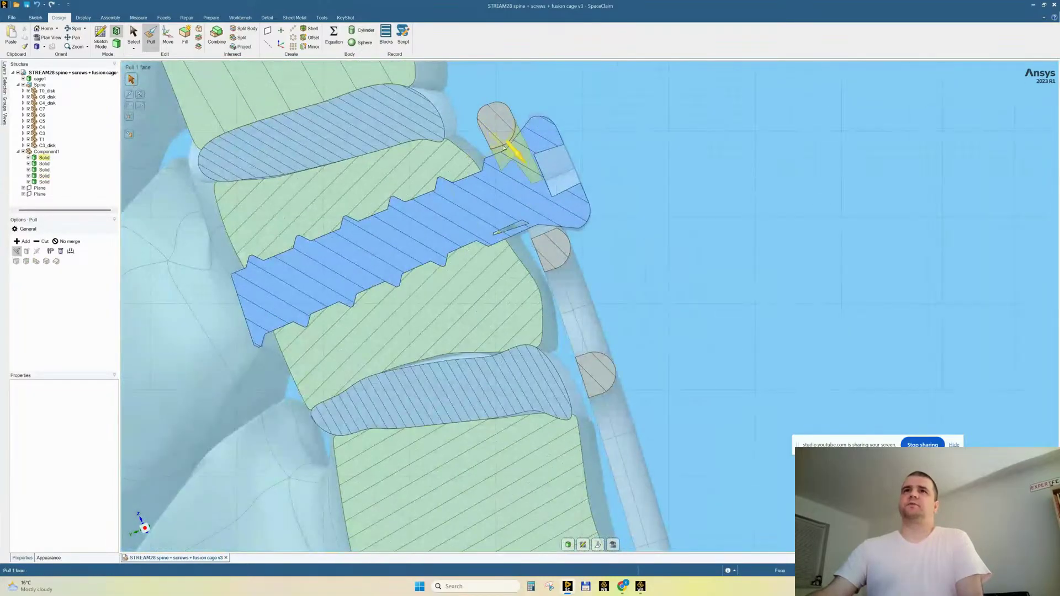
{"action": "scroll", "coordinate": [504, 147], "scroll_direction": "up", "scroll_amount": 2}
{"action": "key", "text": "Escape"}
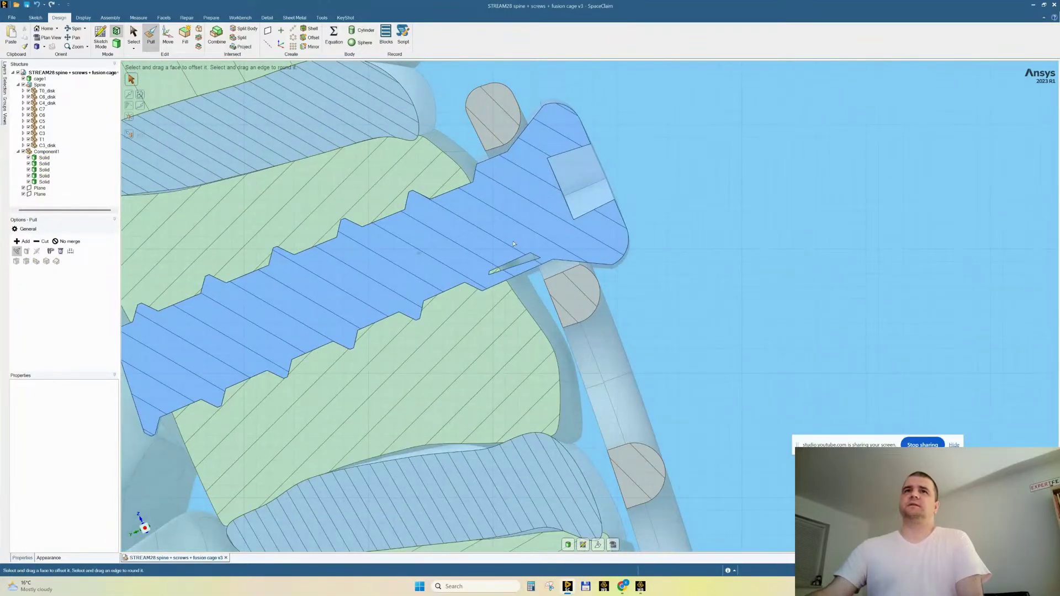
{"action": "scroll", "coordinate": [513, 244], "scroll_direction": "down", "scroll_amount": 5}
{"action": "scroll", "coordinate": [476, 244], "scroll_direction": "up", "scroll_amount": 4}
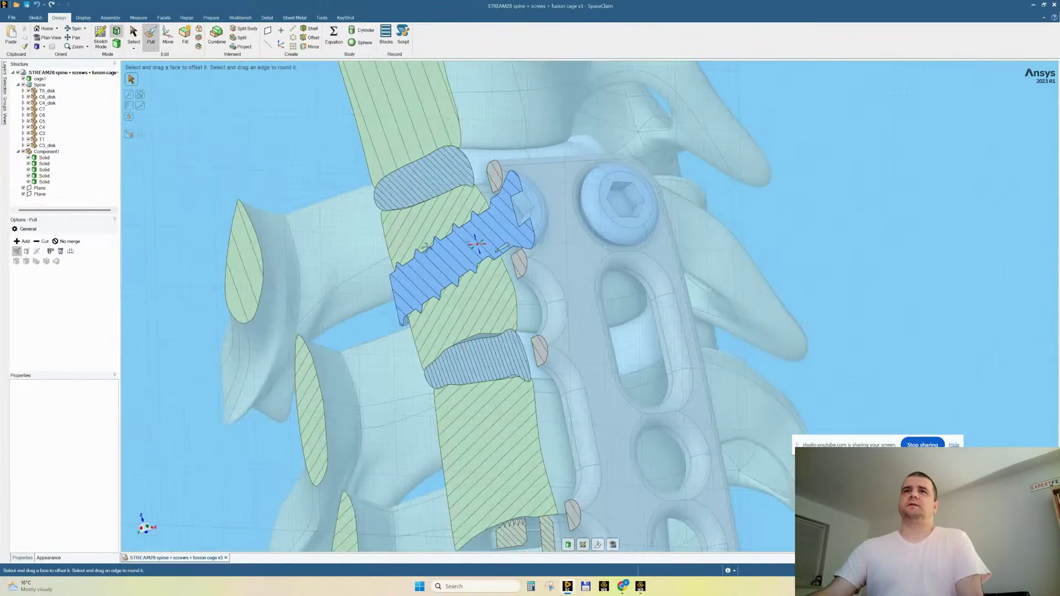
Inspect the small internal gap below the upper screw's head from several angles in the section view.
{"action": "middle_click_drag", "start_coordinate": [427, 248], "coordinate": [400, 225]}
{"action": "scroll", "coordinate": [519, 232], "scroll_direction": "up", "scroll_amount": 4}
{"action": "left_click", "coordinate": [520, 246]}
{"action": "key", "text": "Escape"}
{"action": "mouse_move", "coordinate": [533, 236]}
{"action": "middle_mouse_down"}
{"action": "mouse_move", "coordinate": [551, 219]}
{"action": "mouse_move", "coordinate": [521, 236]}
{"action": "middle_mouse_up"}
{"action": "scroll", "coordinate": [531, 232], "scroll_direction": "up", "scroll_amount": 5}
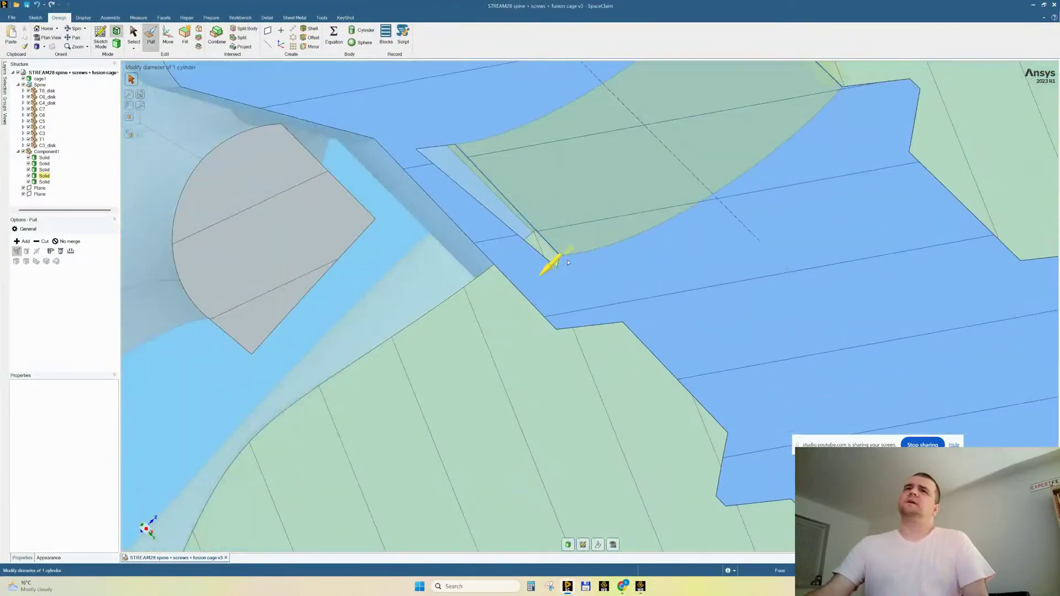
{"action": "middle_click_drag", "start_coordinate": [533, 293], "coordinate": [535, 261]}
{"action": "scroll", "coordinate": [528, 298], "scroll_direction": "down", "scroll_amount": 5}
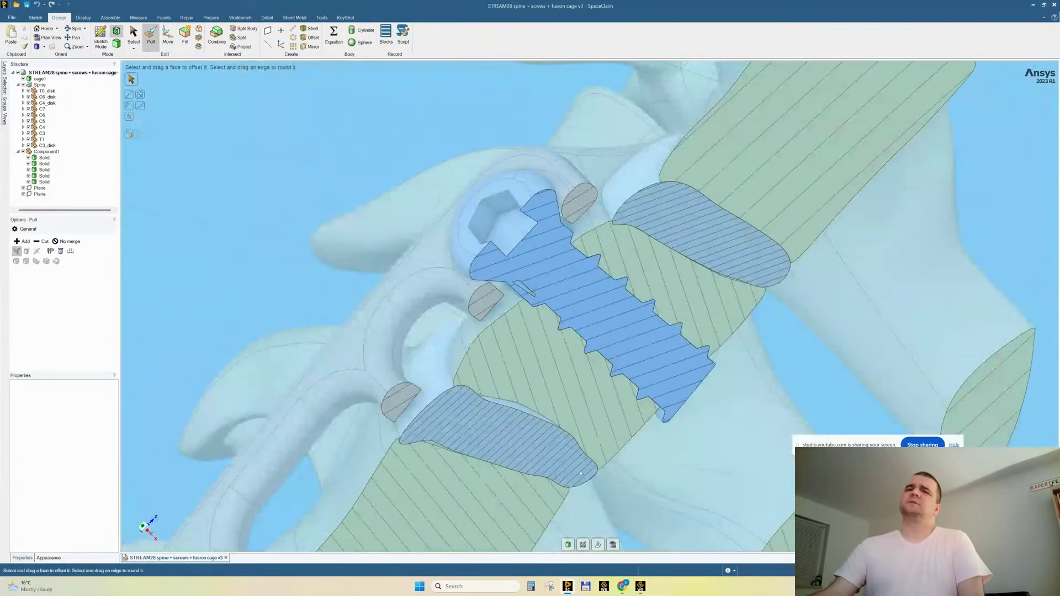
{"action": "scroll", "coordinate": [532, 275], "scroll_direction": "up", "scroll_amount": 5}
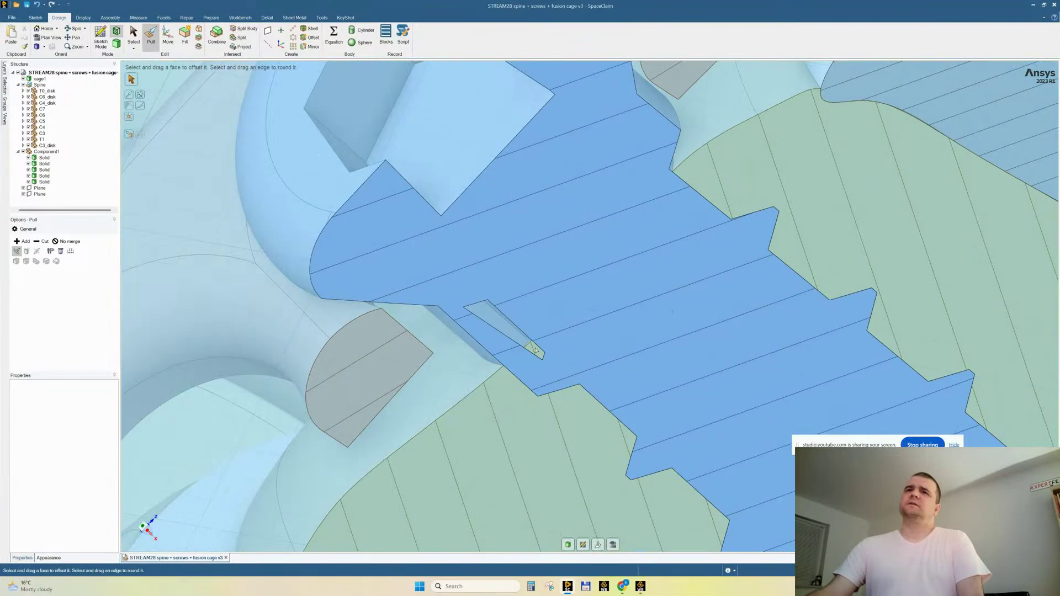
{"action": "scroll", "coordinate": [533, 349], "scroll_direction": "down", "scroll_amount": 6}
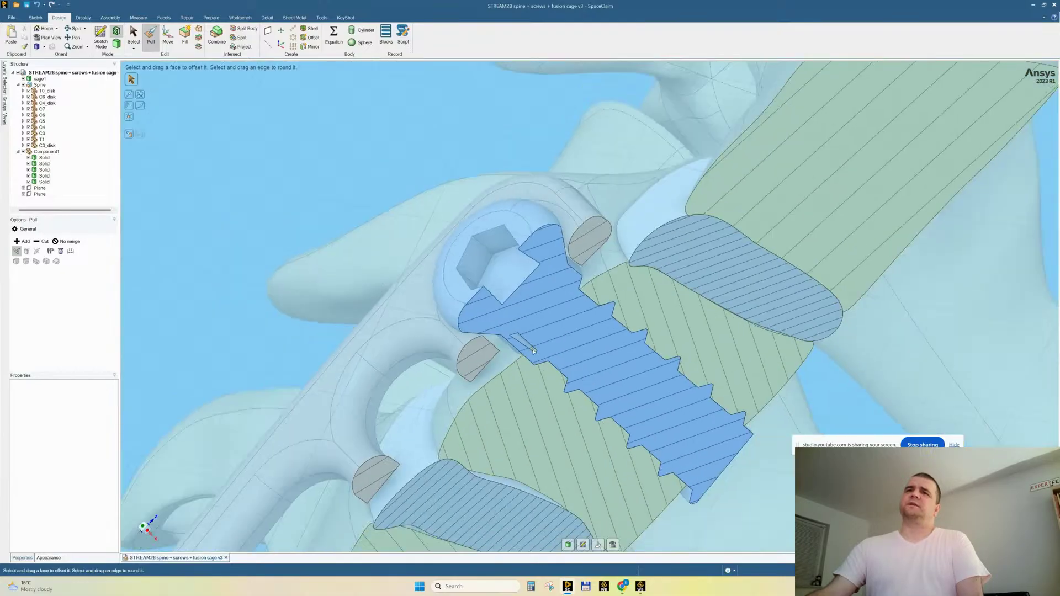
{"action": "scroll", "coordinate": [529, 353], "scroll_direction": "up", "scroll_amount": 4}
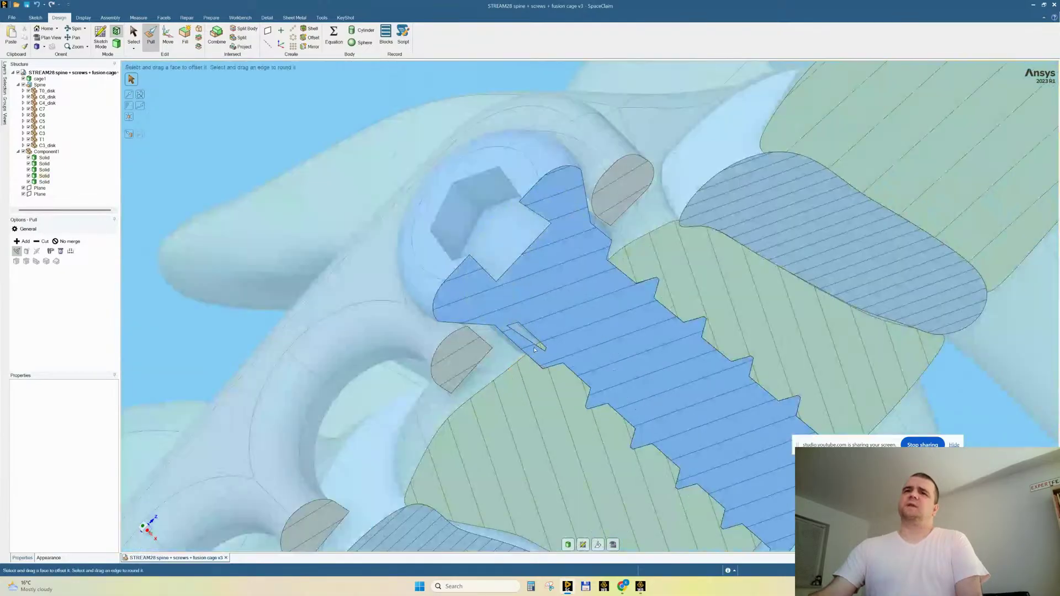
{"action": "scroll", "coordinate": [556, 288], "scroll_direction": "down", "scroll_amount": 5}
{"action": "scroll", "coordinate": [557, 288], "scroll_direction": "down", "scroll_amount": 2}
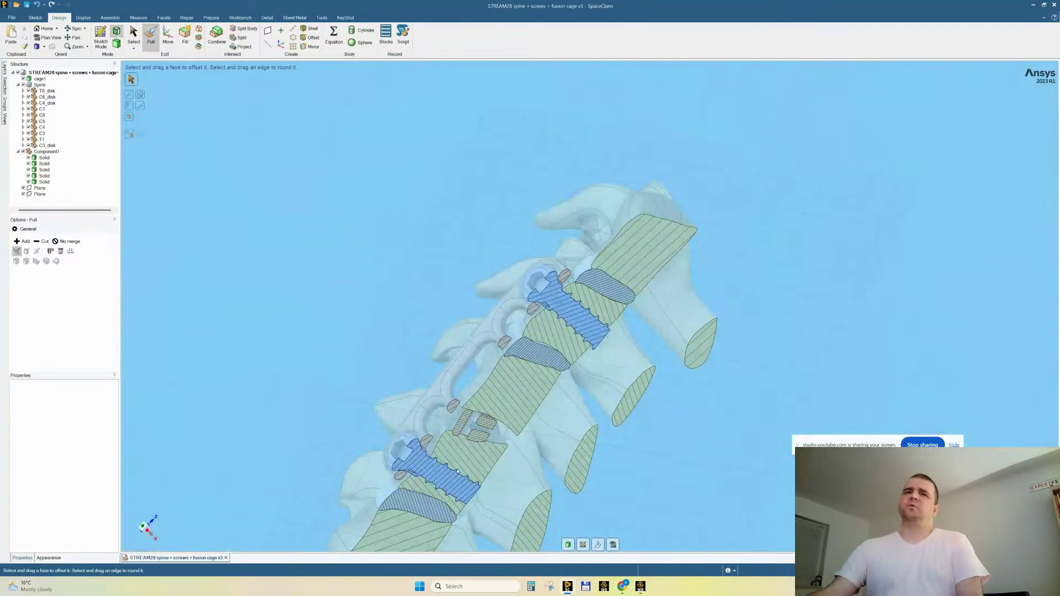
Inspect the same internal gap in the lower screw, and return to the solid view of the whole plate.
{"action": "scroll", "coordinate": [428, 449], "scroll_direction": "up", "scroll_amount": 8}
{"action": "scroll", "coordinate": [490, 460], "scroll_direction": "up", "scroll_amount": 5}
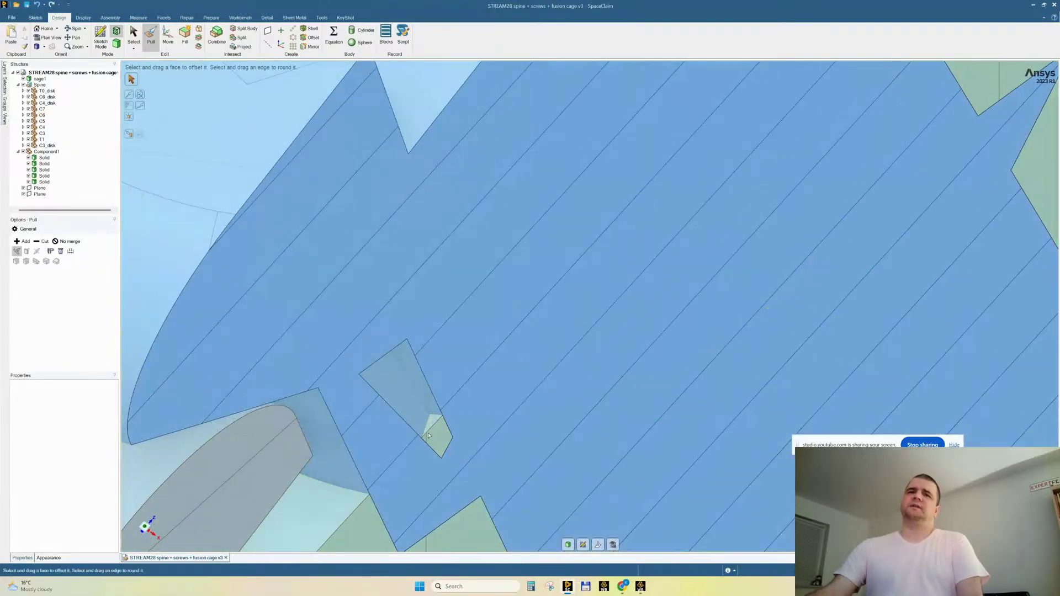
{"action": "scroll", "coordinate": [433, 425], "scroll_direction": "up", "scroll_amount": 3}
{"action": "scroll", "coordinate": [435, 424], "scroll_direction": "down", "scroll_amount": 6}
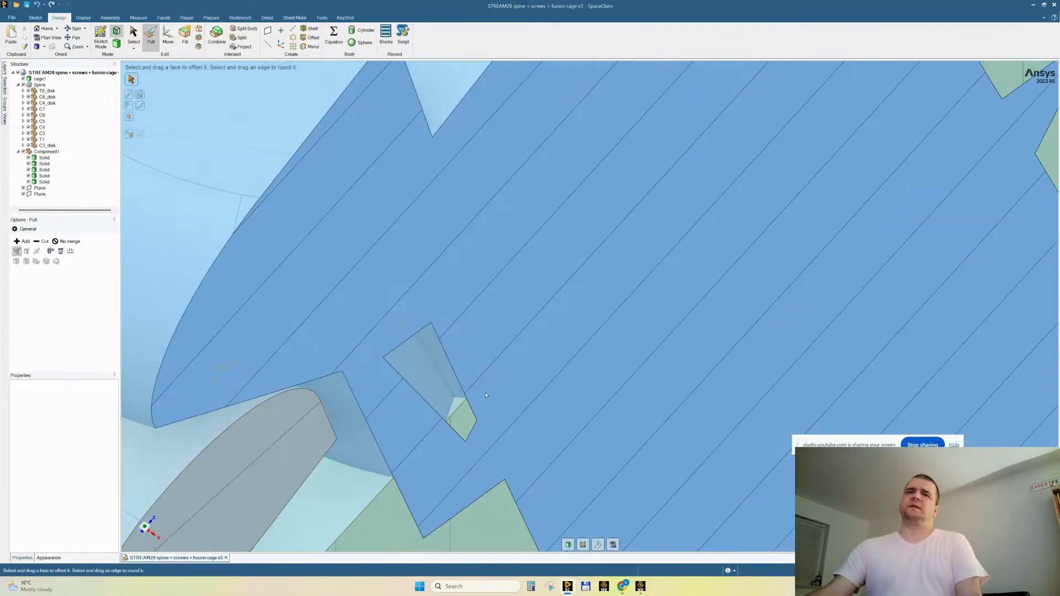
{"action": "left_click", "coordinate": [570, 545]}
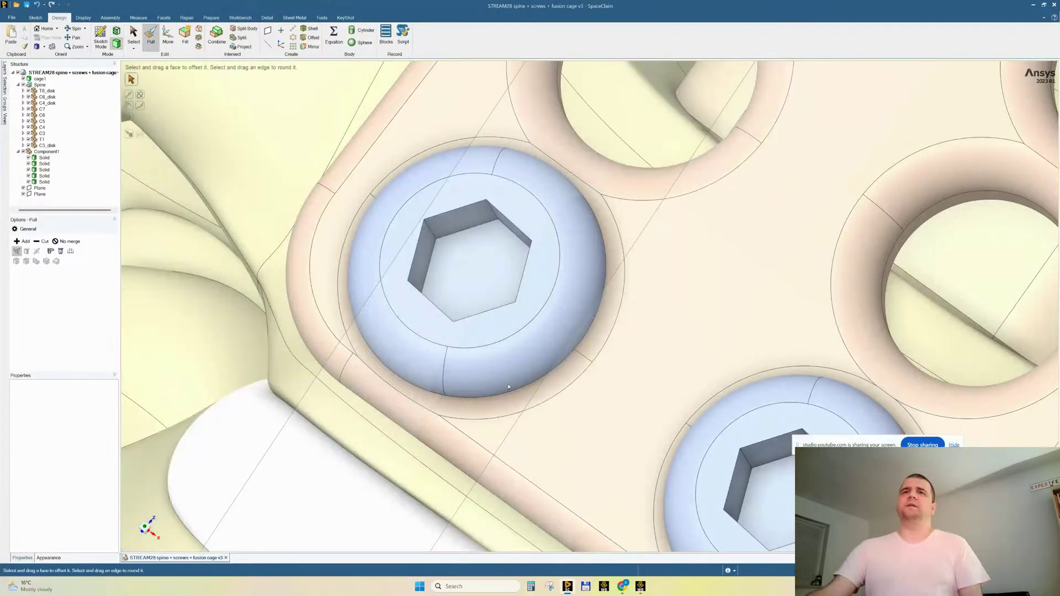
{"action": "scroll", "coordinate": [425, 381], "scroll_direction": "down", "scroll_amount": 5}
{"action": "scroll", "coordinate": [424, 365], "scroll_direction": "down", "scroll_amount": 3}
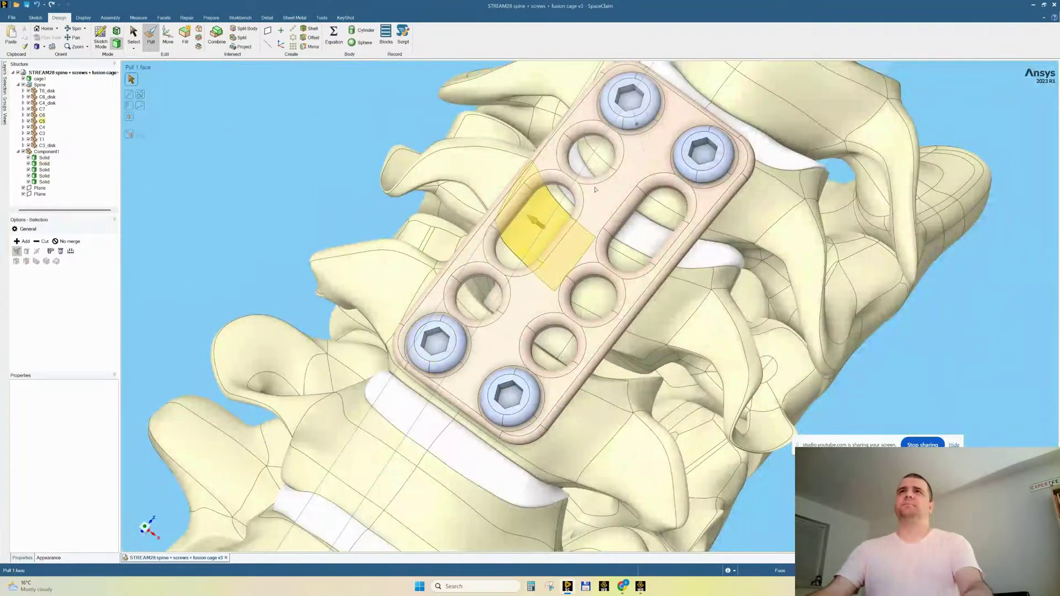
Hide the plate and screws component and inspect the threaded screw holes in the vertebrae up close.
{"action": "key", "text": "Escape"}
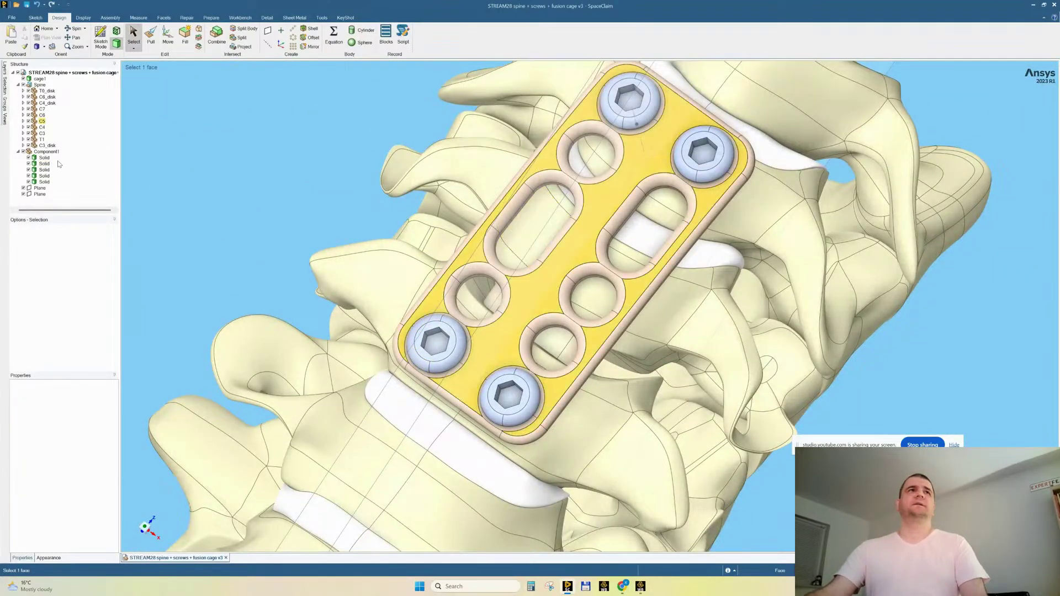
{"action": "left_click", "coordinate": [24, 151]}
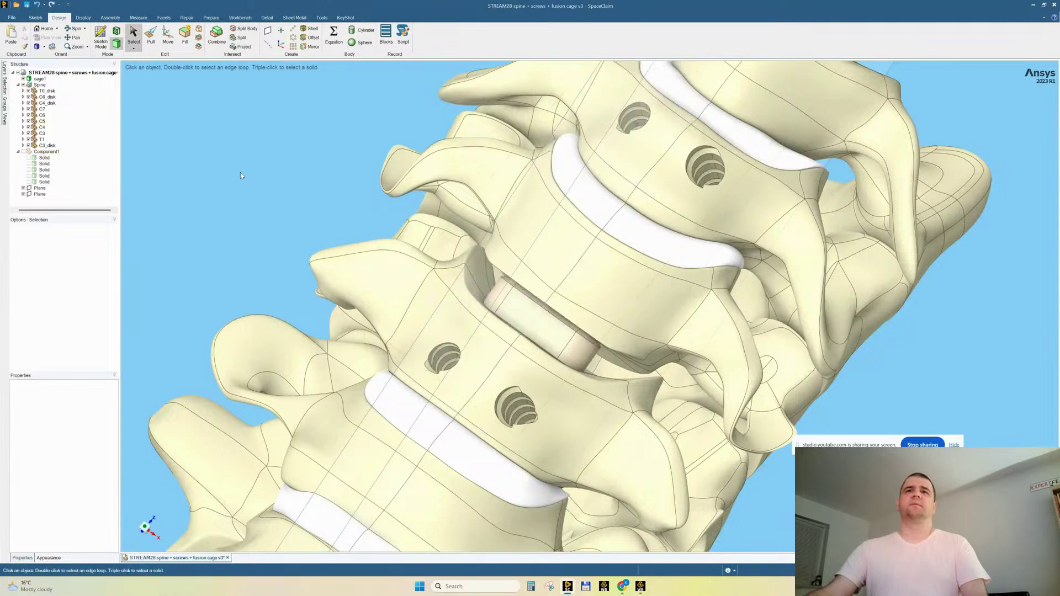
{"action": "middle_click_drag", "start_coordinate": [439, 449], "coordinate": [383, 391]}
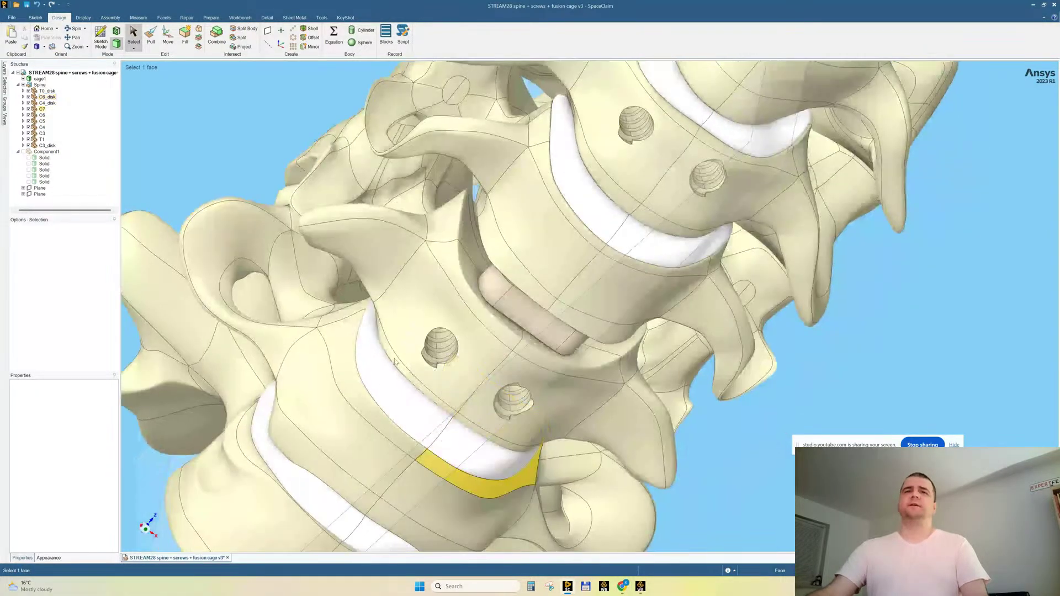
{"action": "scroll", "coordinate": [408, 373], "scroll_direction": "up", "scroll_amount": 5}
{"action": "mouse_move", "coordinate": [524, 418]}
{"action": "middle_mouse_down"}
{"action": "mouse_move", "coordinate": [490, 459]}
{"action": "mouse_move", "coordinate": [506, 426]}
{"action": "mouse_move", "coordinate": [594, 432]}
{"action": "mouse_move", "coordinate": [533, 376]}
{"action": "mouse_move", "coordinate": [492, 402]}
{"action": "mouse_move", "coordinate": [524, 427]}
{"action": "middle_mouse_up"}
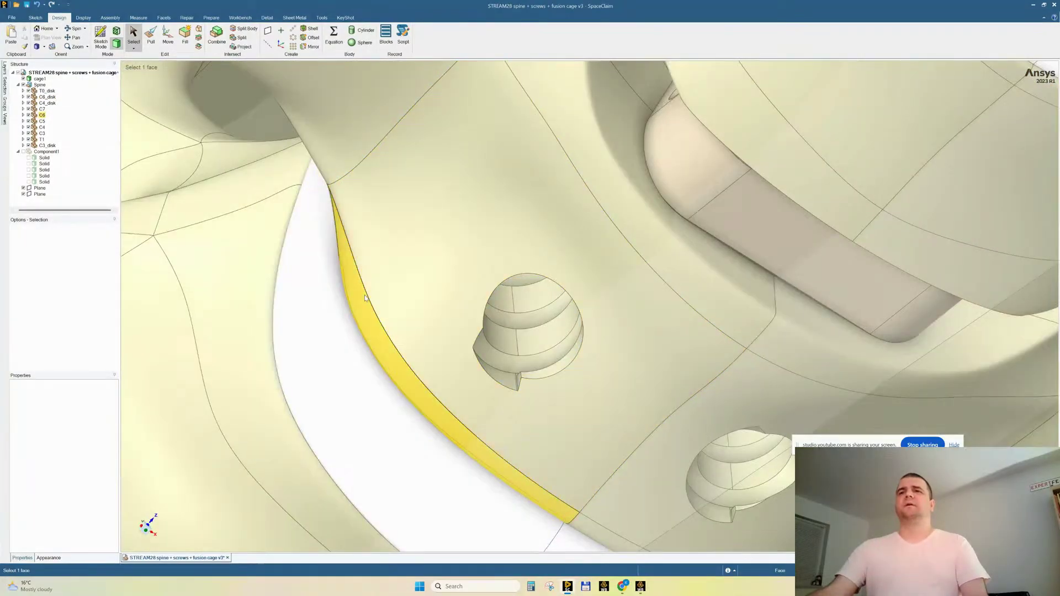
{"action": "scroll", "coordinate": [367, 297], "scroll_direction": "down", "scroll_amount": 4}
{"action": "scroll", "coordinate": [495, 381], "scroll_direction": "up", "scroll_amount": 4}
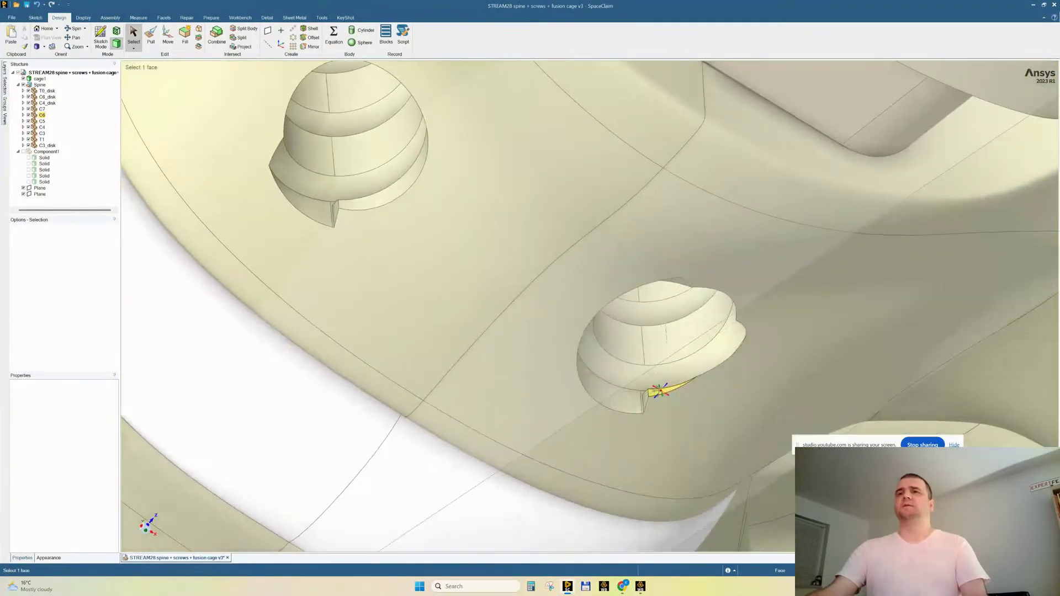
{"action": "scroll", "coordinate": [495, 362], "scroll_direction": "down", "scroll_amount": 4}
{"action": "scroll", "coordinate": [495, 359], "scroll_direction": "down", "scroll_amount": 4}
{"action": "middle_click_drag", "start_coordinate": [518, 278], "coordinate": [494, 375]}
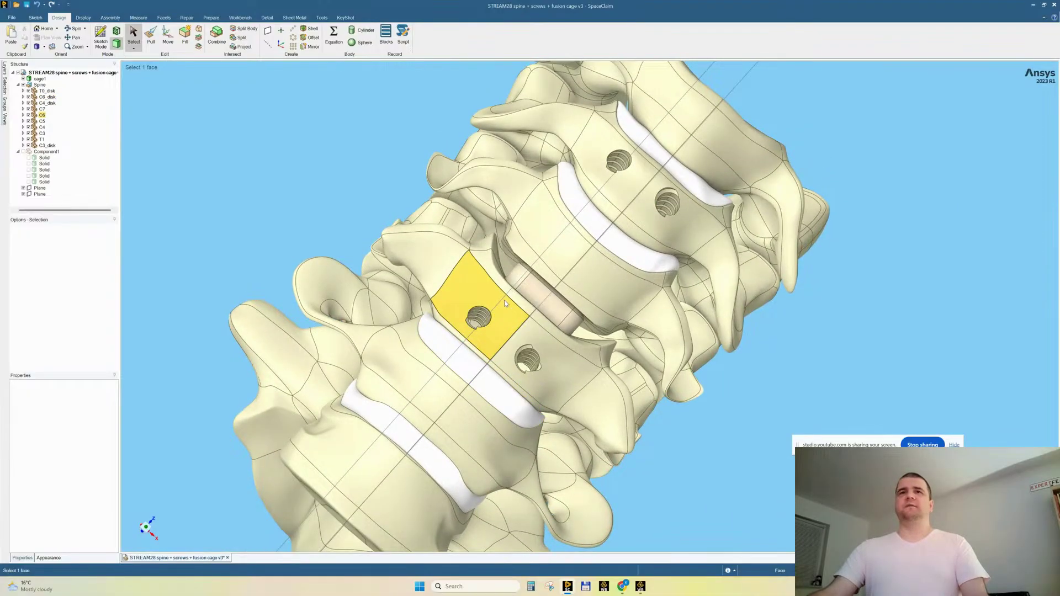
Create a copy of the spine's lengthwise datum plane rotated 90° so that it crosses the C6 vertebra.
{"action": "left_click", "coordinate": [502, 352]}
{"action": "key", "text": "m"}
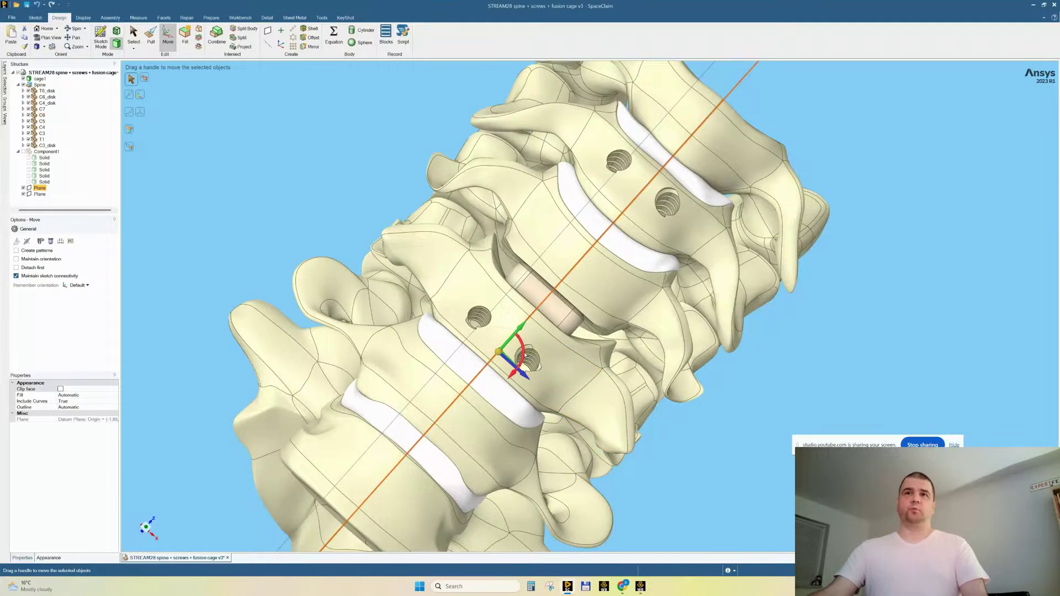
{"action": "left_click_drag", "start_coordinate": [523, 355], "coordinate": [530, 377], "text": "ctrl"}
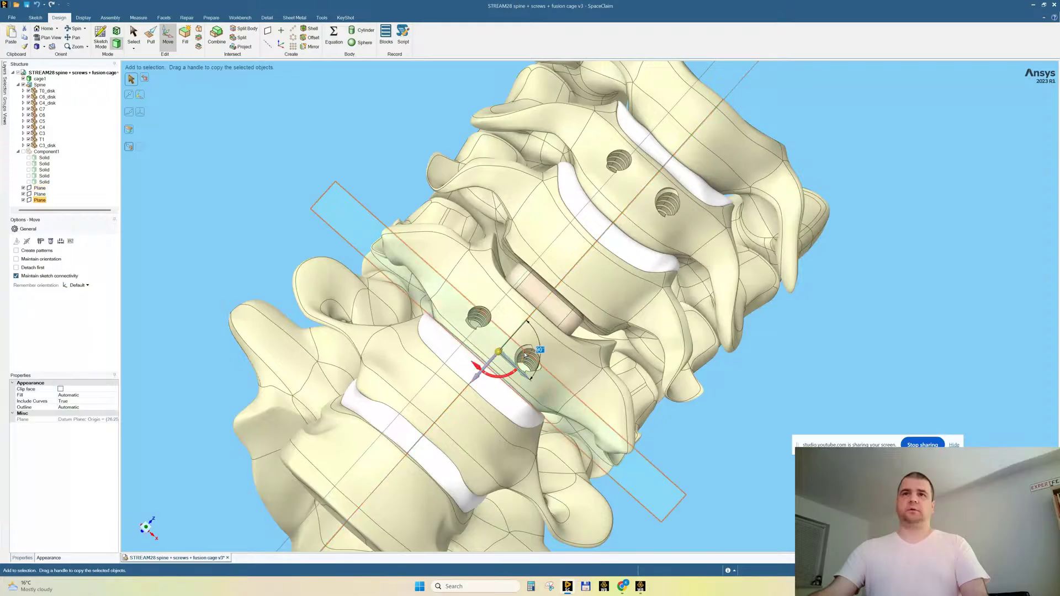
{"action": "middle_click_drag", "start_coordinate": [530, 377], "coordinate": [530, 359]}
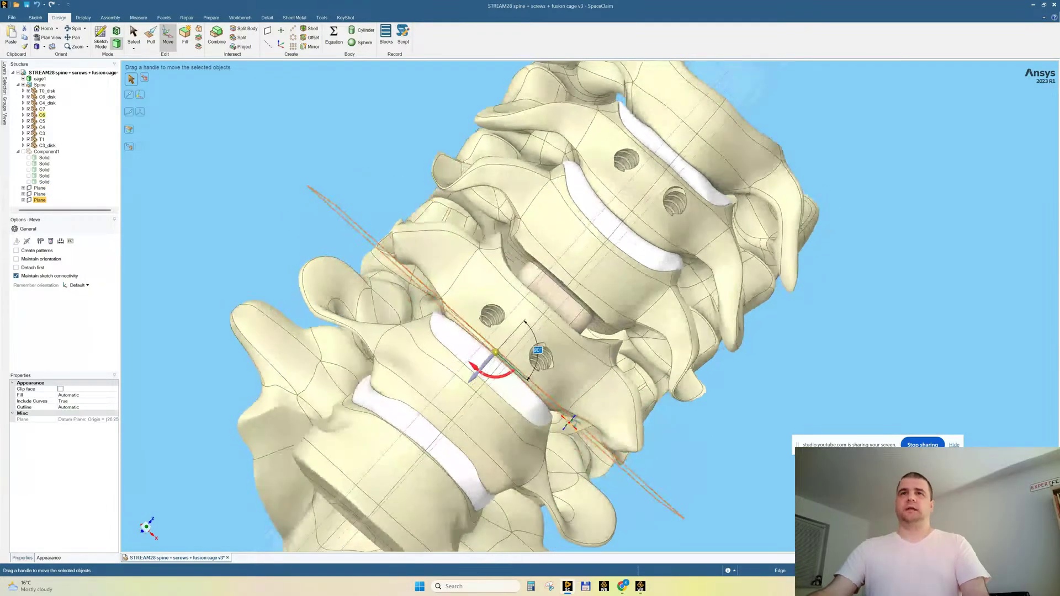
{"action": "middle_click_drag", "start_coordinate": [503, 395], "coordinate": [676, 391]}
Show all hidden bodies, then tilt and shift the new plane so it runs through the lower pair of screws.
{"action": "right_click", "coordinate": [754, 328]}
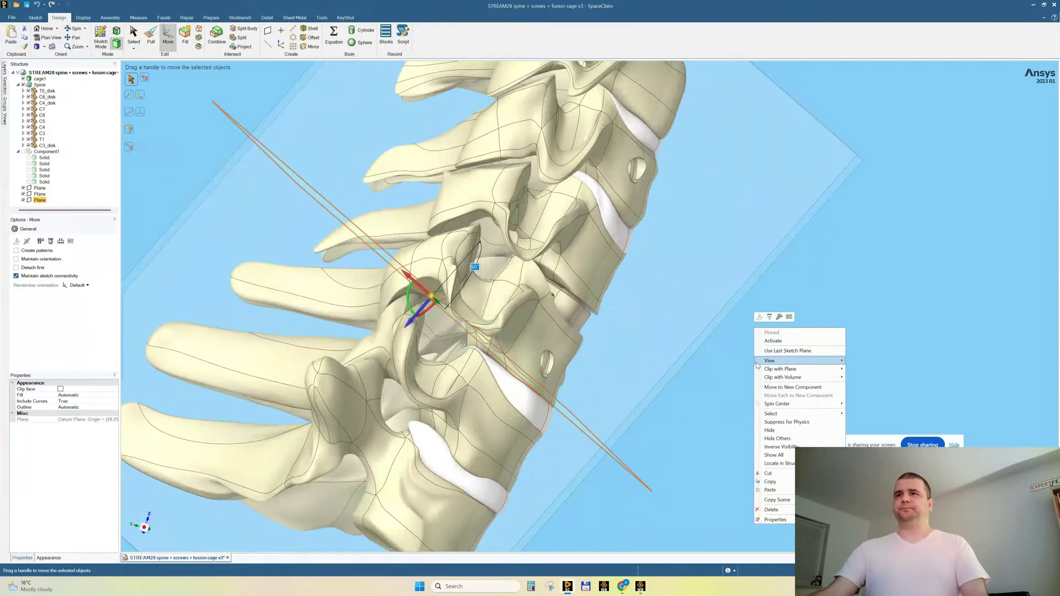
{"action": "left_click", "coordinate": [773, 455]}
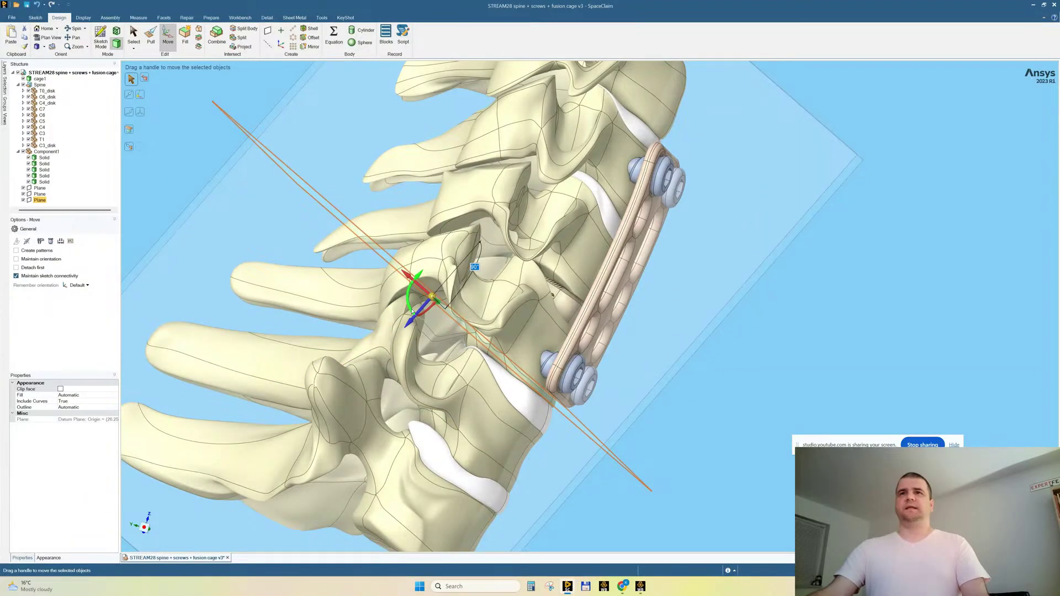
{"action": "left_click_drag", "start_coordinate": [412, 311], "coordinate": [414, 312]}
{"action": "middle_click_drag", "start_coordinate": [484, 357], "coordinate": [485, 359]}
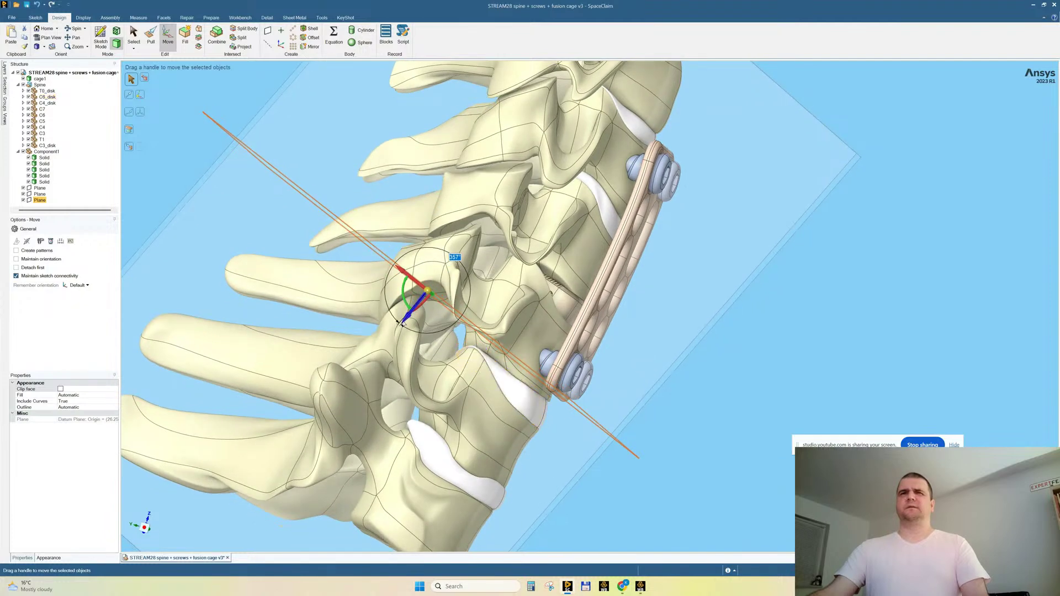
{"action": "left_click_drag", "start_coordinate": [409, 318], "coordinate": [418, 305]}
{"action": "middle_click_drag", "start_coordinate": [478, 379], "coordinate": [488, 380]}
{"action": "left_click_drag", "start_coordinate": [414, 290], "coordinate": [415, 320]}
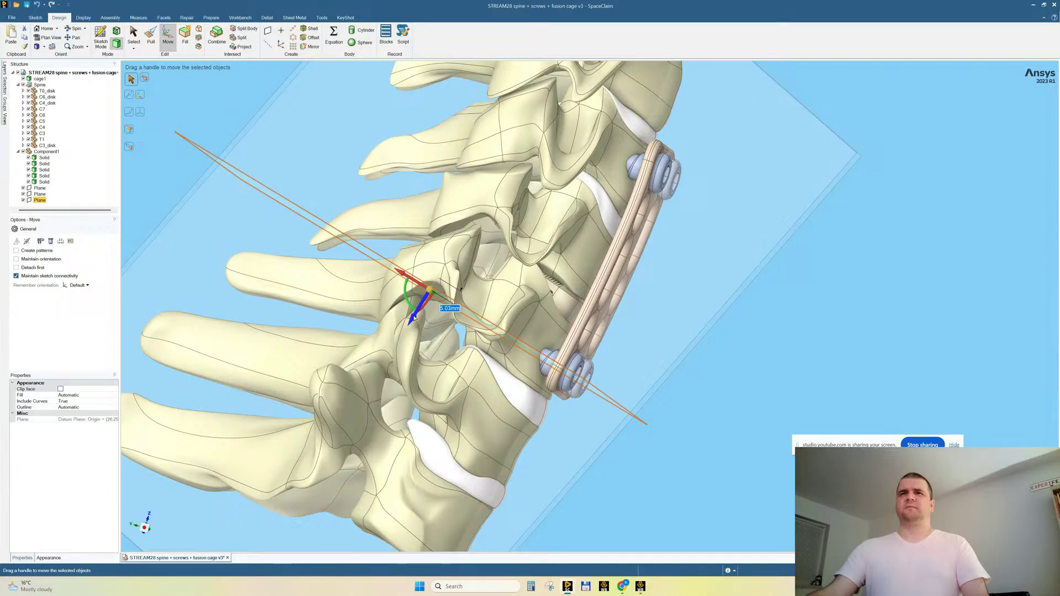
{"action": "middle_click_drag", "start_coordinate": [548, 399], "coordinate": [550, 399]}
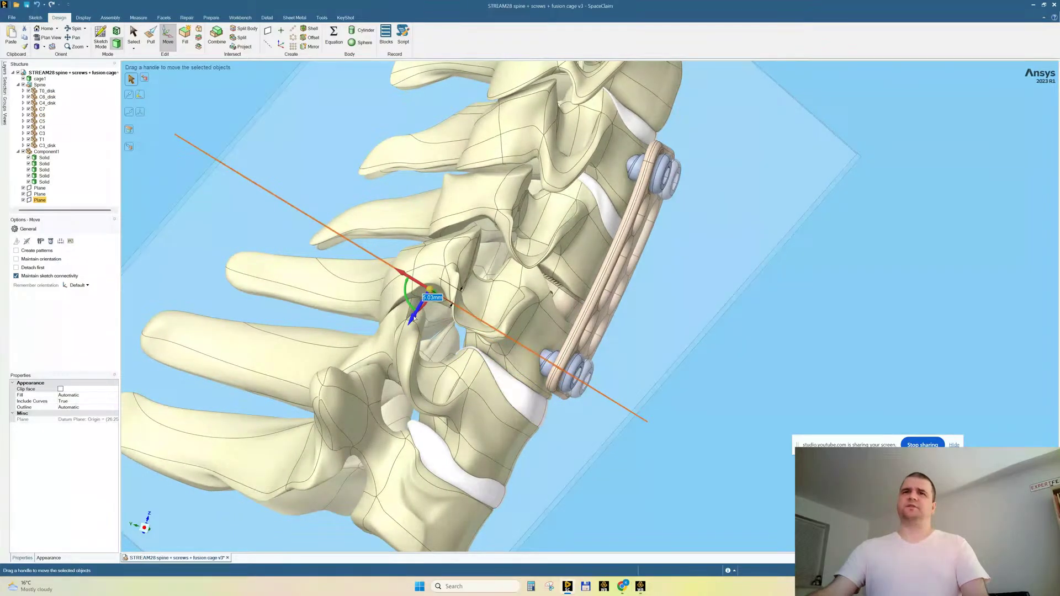
{"action": "left_click_drag", "start_coordinate": [413, 317], "coordinate": [441, 325]}
{"action": "middle_click_drag", "start_coordinate": [668, 410], "coordinate": [628, 399]}
Section the model along the new plane and examine how both lower screws sit in the plate and vertebra.
{"action": "left_click", "coordinate": [116, 32]}
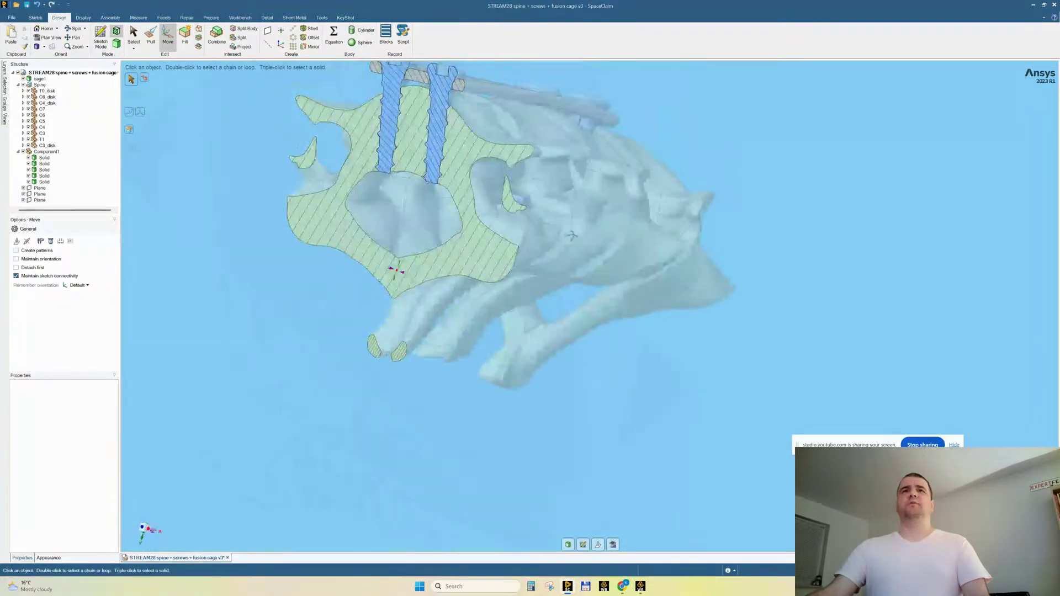
{"action": "scroll", "coordinate": [448, 268], "scroll_direction": "up", "scroll_amount": 5}
{"action": "scroll", "coordinate": [496, 278], "scroll_direction": "up", "scroll_amount": 3}
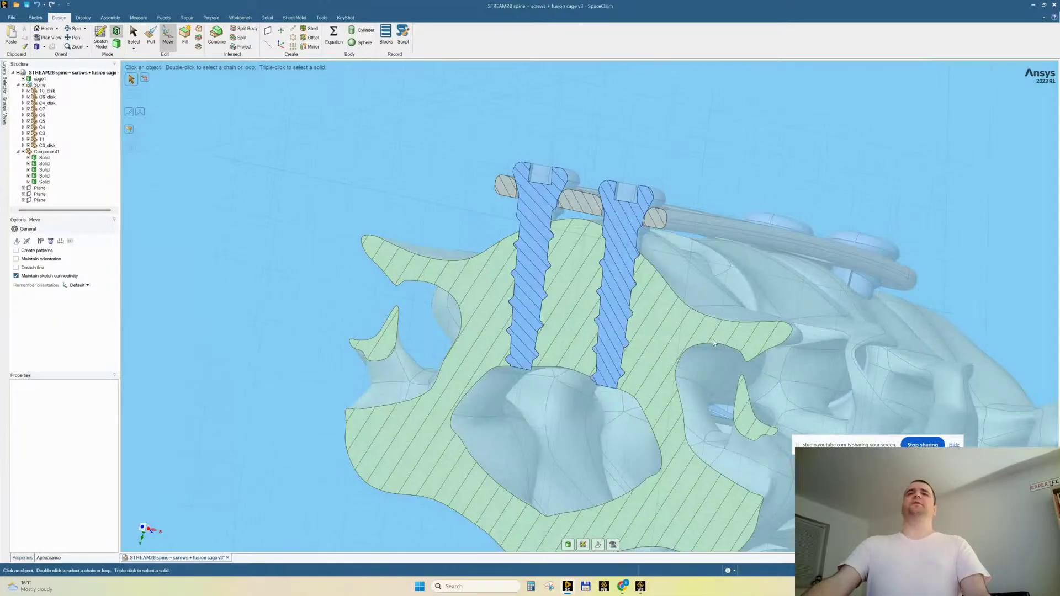
{"action": "scroll", "coordinate": [723, 297], "scroll_direction": "up", "scroll_amount": 4}
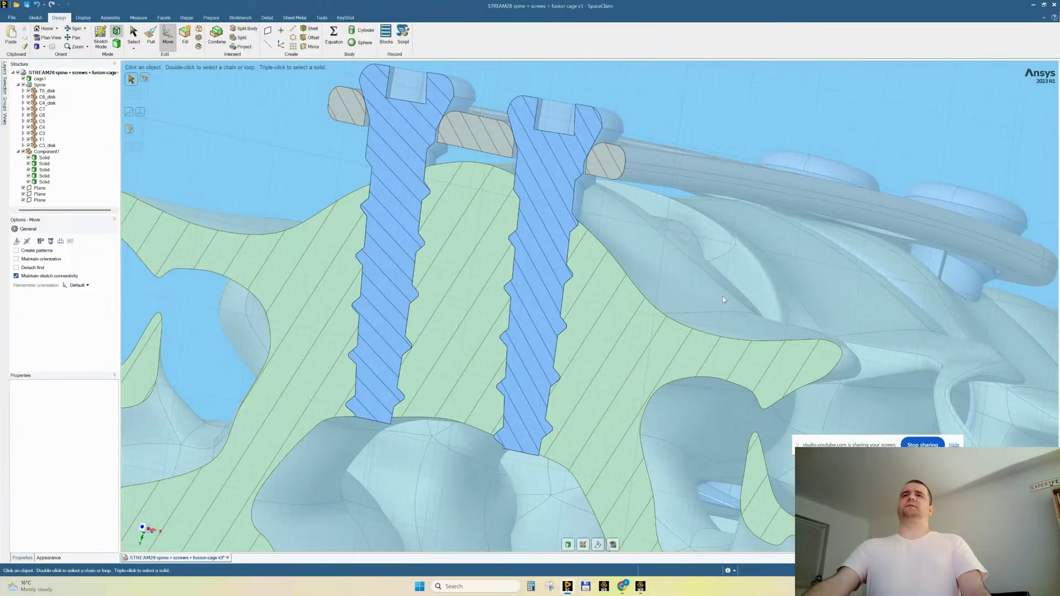
{"action": "scroll", "coordinate": [512, 278], "scroll_direction": "up", "scroll_amount": 3}
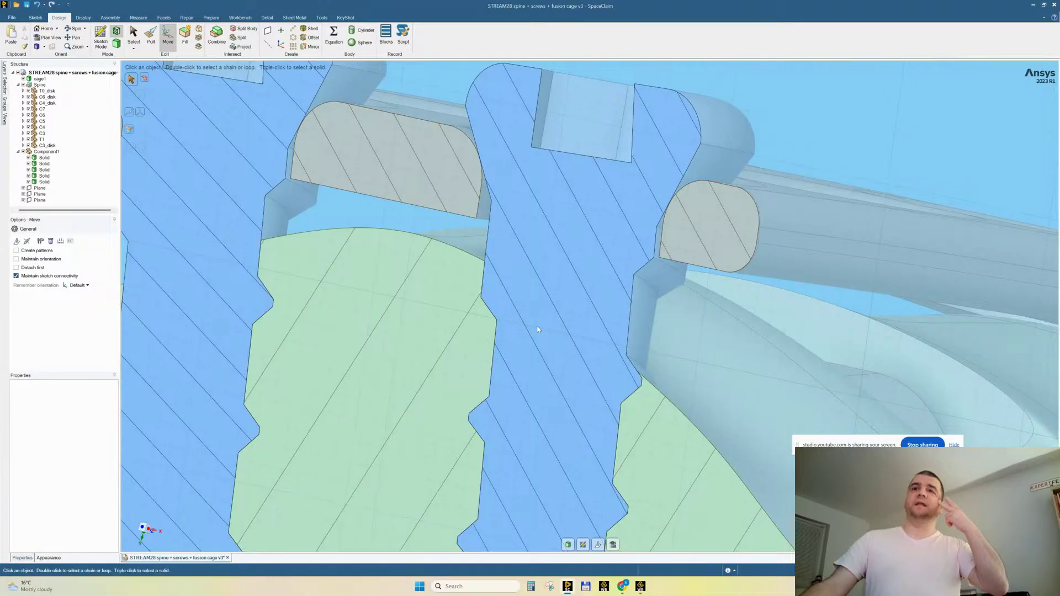
{"action": "scroll", "coordinate": [534, 357], "scroll_direction": "down", "scroll_amount": 10}
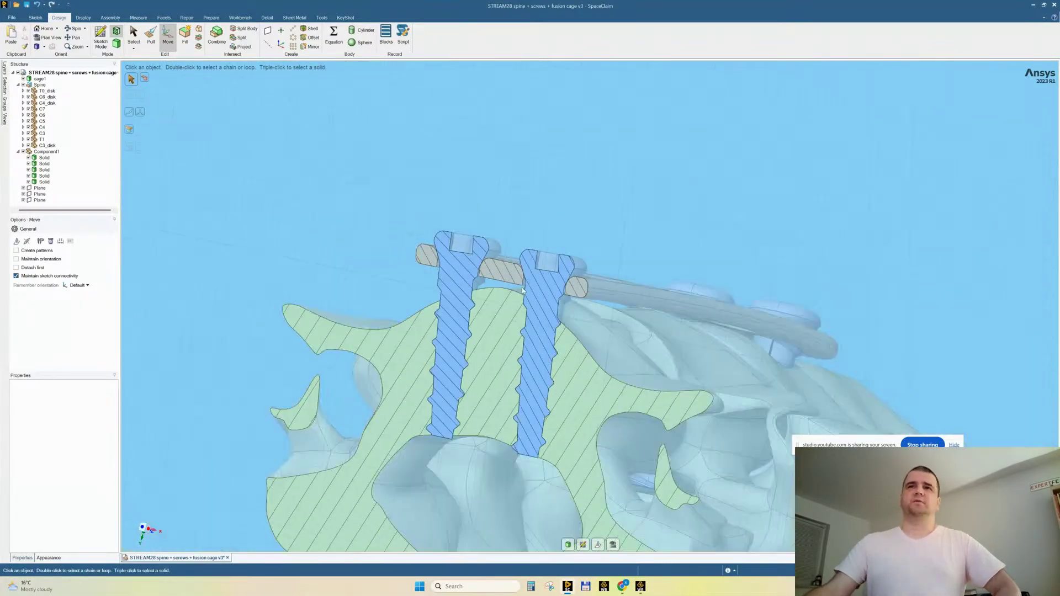
Compare the two sectioned screws' heads, thread engagement and tips against the plate and vertebra.
{"action": "scroll", "coordinate": [523, 291], "scroll_direction": "up", "scroll_amount": 4}
{"action": "scroll", "coordinate": [466, 235], "scroll_direction": "up", "scroll_amount": 3}
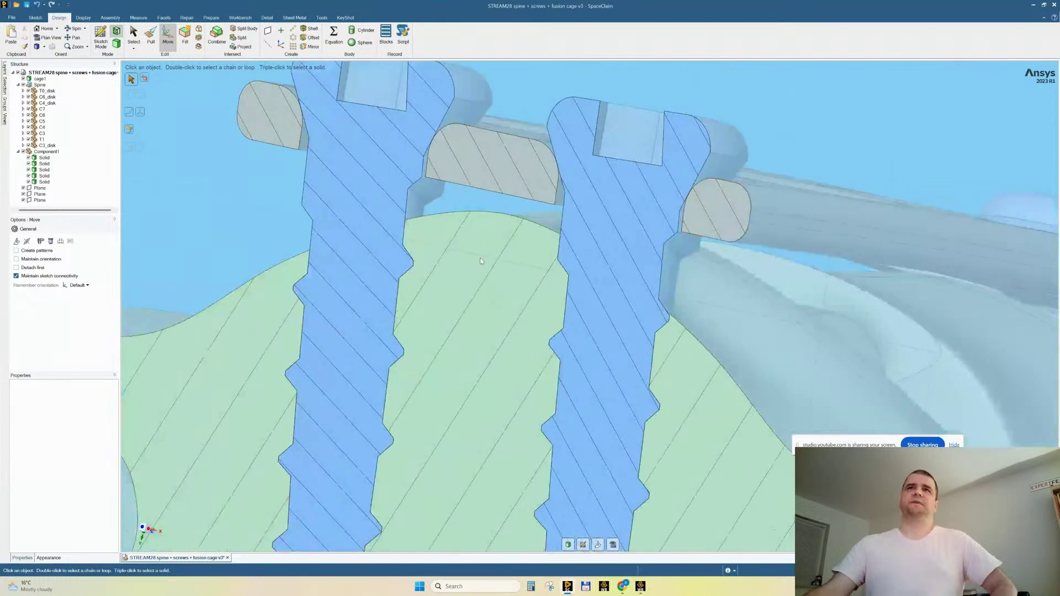
{"action": "scroll", "coordinate": [537, 266], "scroll_direction": "down", "scroll_amount": 6}
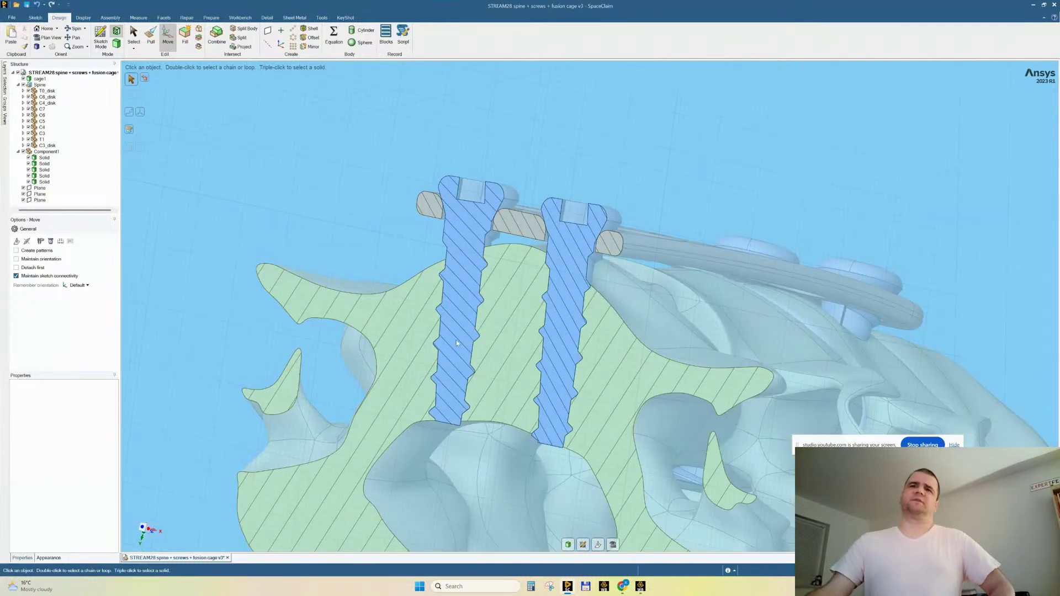
{"action": "scroll", "coordinate": [512, 362], "scroll_direction": "up", "scroll_amount": 7}
{"action": "scroll", "coordinate": [512, 362], "scroll_direction": "down", "scroll_amount": 7}
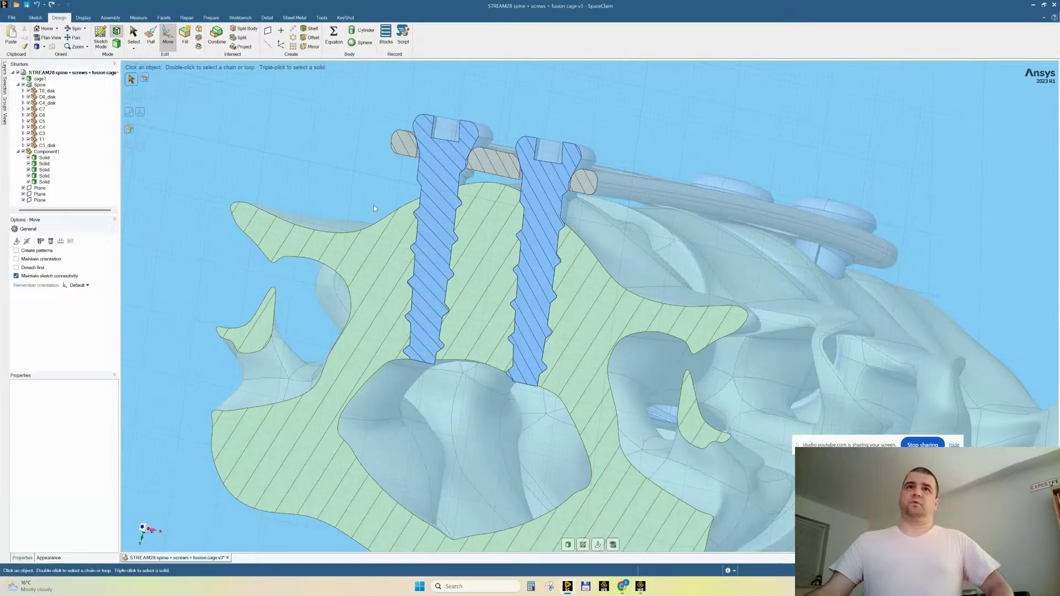
Return to the solid view and examine the plate, screws and fusion cage from the side of the spine.
{"action": "left_click", "coordinate": [568, 545]}
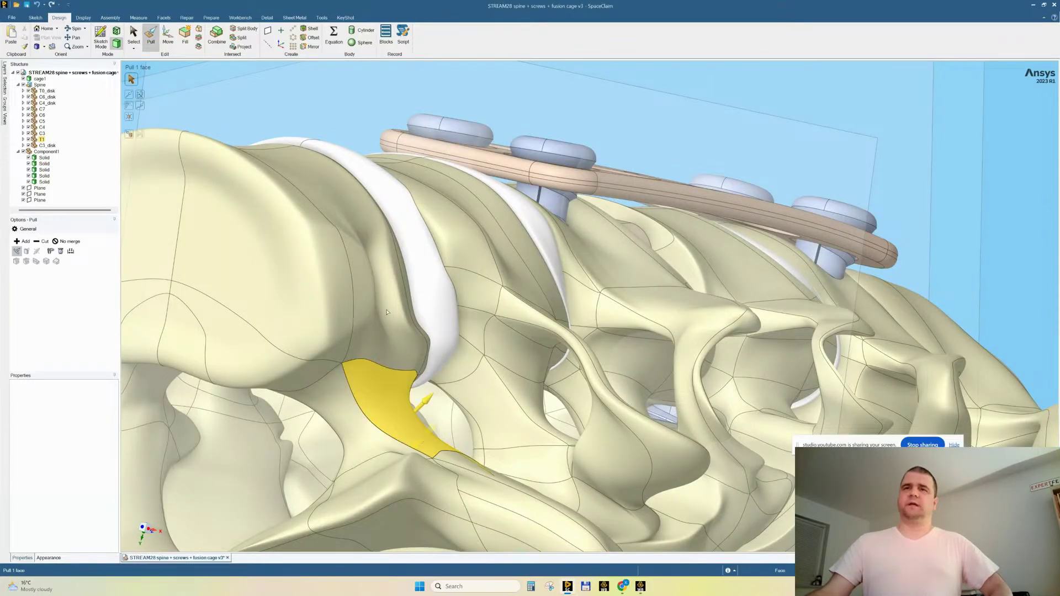
{"action": "left_click", "coordinate": [461, 243]}
{"action": "middle_click_drag", "start_coordinate": [853, 241], "coordinate": [634, 325]}
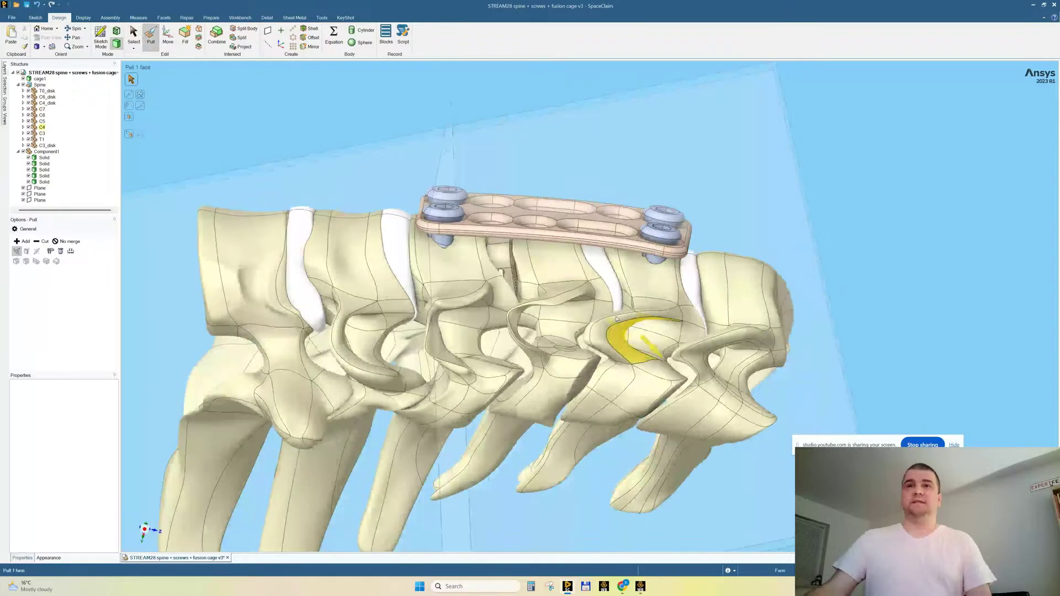
{"action": "scroll", "coordinate": [485, 236], "scroll_direction": "up", "scroll_amount": 3}
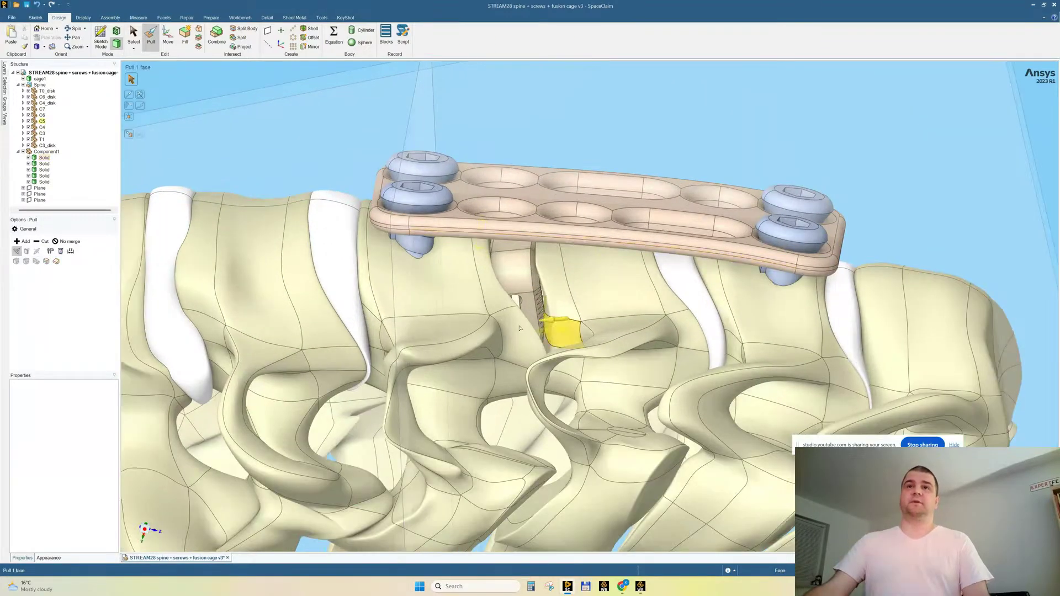
{"action": "scroll", "coordinate": [516, 330], "scroll_direction": "down", "scroll_amount": 5}
{"action": "middle_click_drag", "start_coordinate": [563, 330], "coordinate": [568, 327]}
{"action": "scroll", "coordinate": [473, 301], "scroll_direction": "up", "scroll_amount": 1}
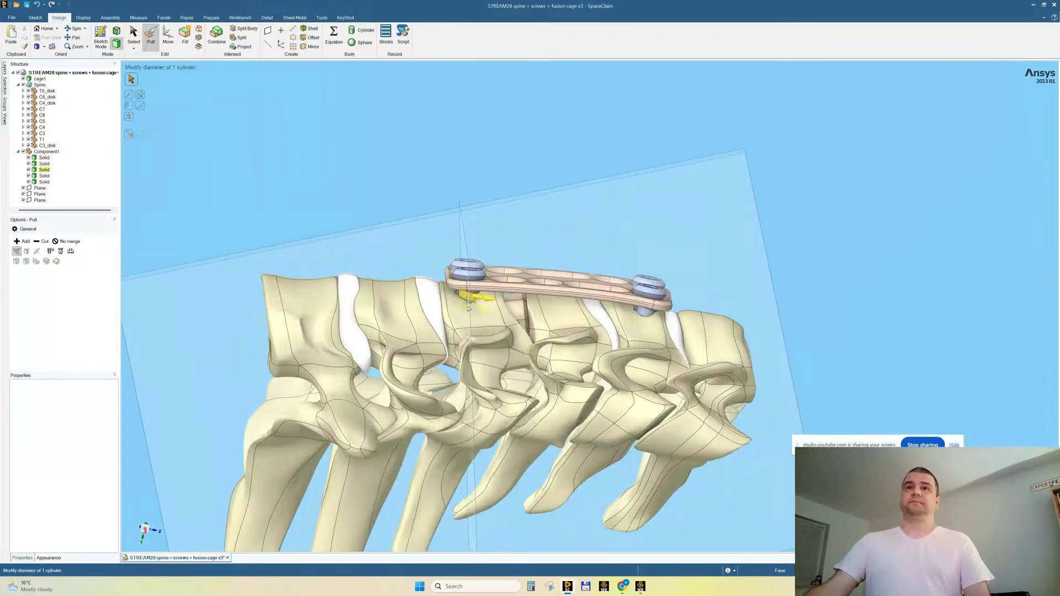
{"action": "scroll", "coordinate": [472, 315], "scroll_direction": "up", "scroll_amount": 4}
{"action": "middle_click_drag", "start_coordinate": [472, 315], "coordinate": [492, 337]}
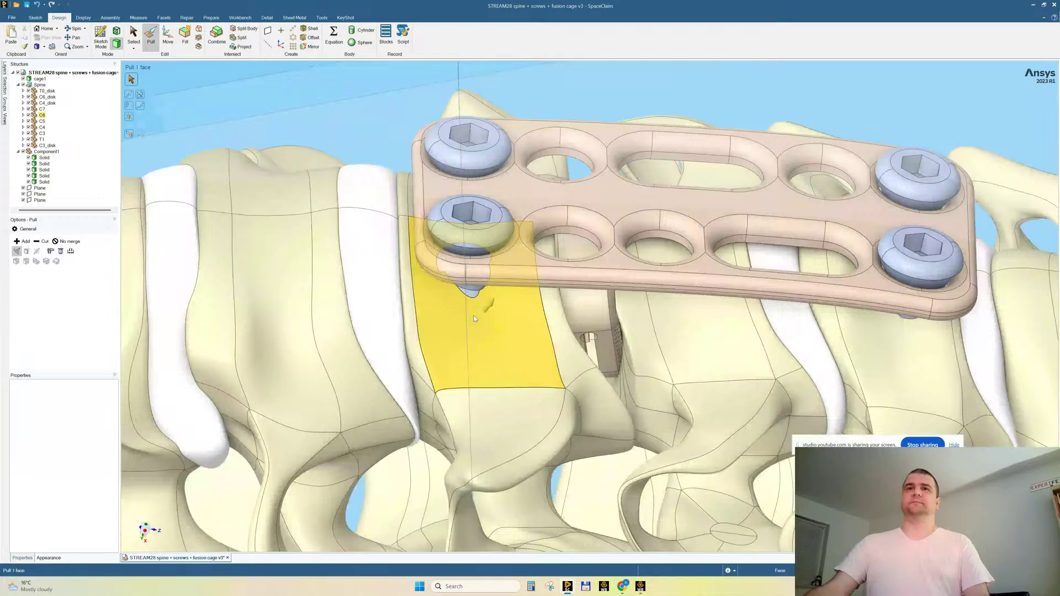
{"action": "scroll", "coordinate": [492, 337], "scroll_direction": "down", "scroll_amount": 6}
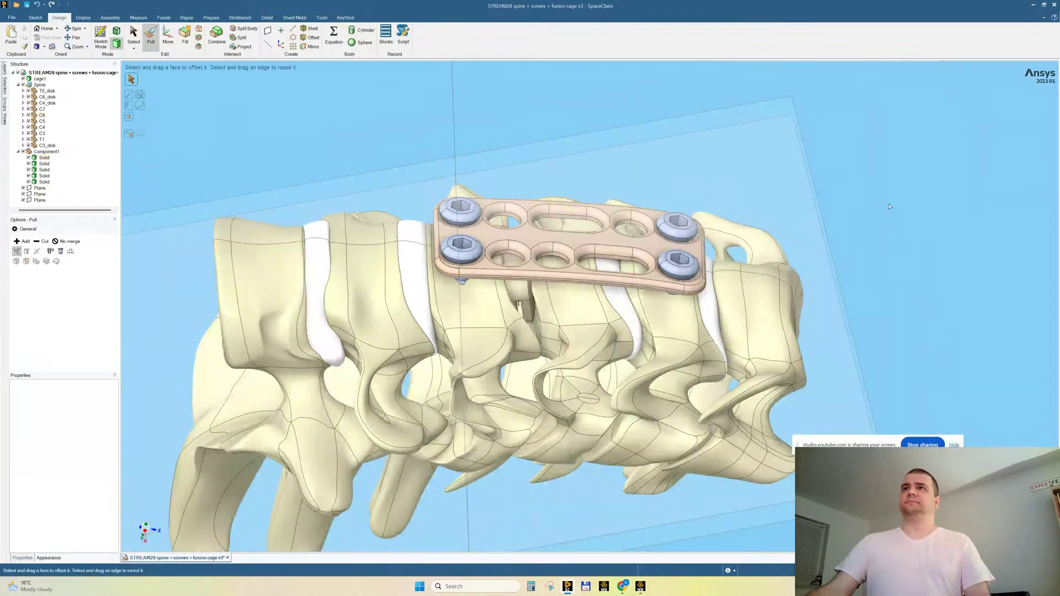
{"action": "middle_click_drag", "start_coordinate": [890, 206], "coordinate": [650, 247]}
Clear the selection and save the spine model document.
{"action": "left_click", "coordinate": [650, 259]}
{"action": "scroll", "coordinate": [650, 258], "scroll_direction": "down", "scroll_amount": 1}
{"action": "left_click", "coordinate": [431, 144]}
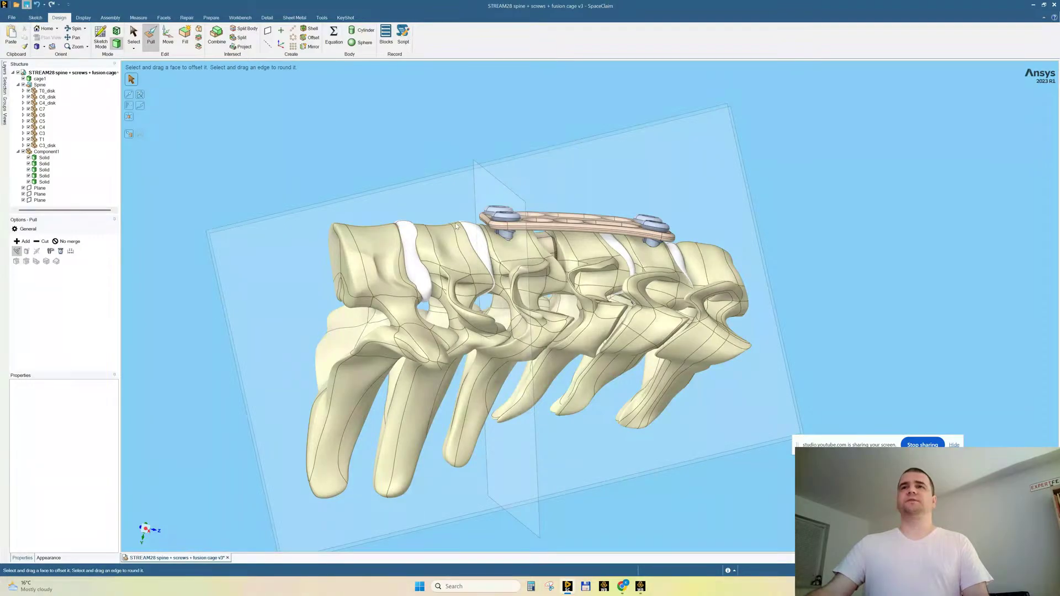
{"action": "left_click", "coordinate": [591, 225]}
{"action": "key", "text": "Escape"}
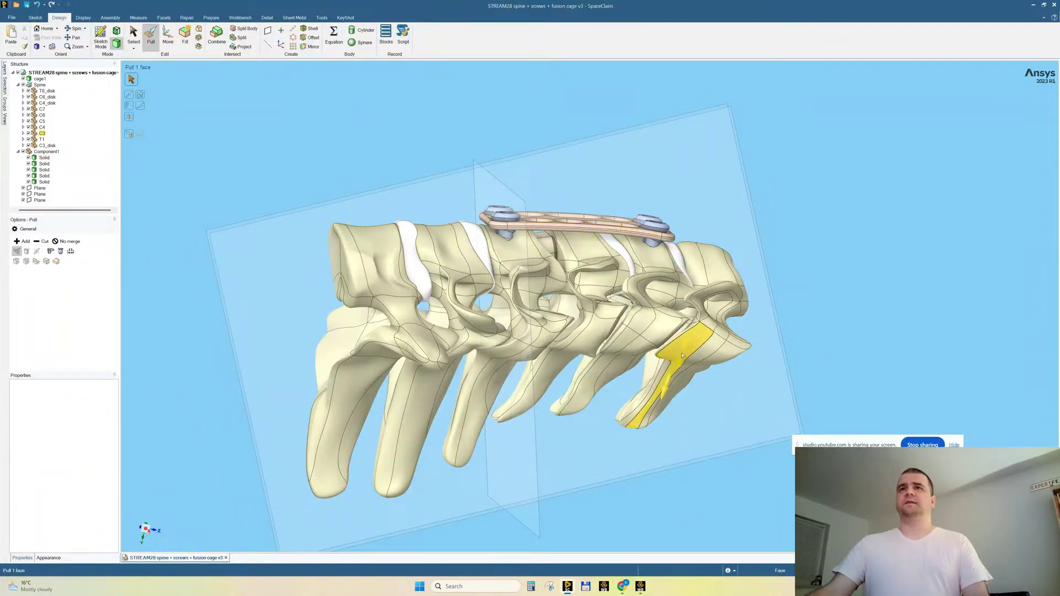
Examine the gaps between the posterior articular processes of the neighbouring vertebrae.
{"action": "scroll", "coordinate": [680, 355], "scroll_direction": "up", "scroll_amount": 2}
{"action": "scroll", "coordinate": [682, 355], "scroll_direction": "up", "scroll_amount": 1}
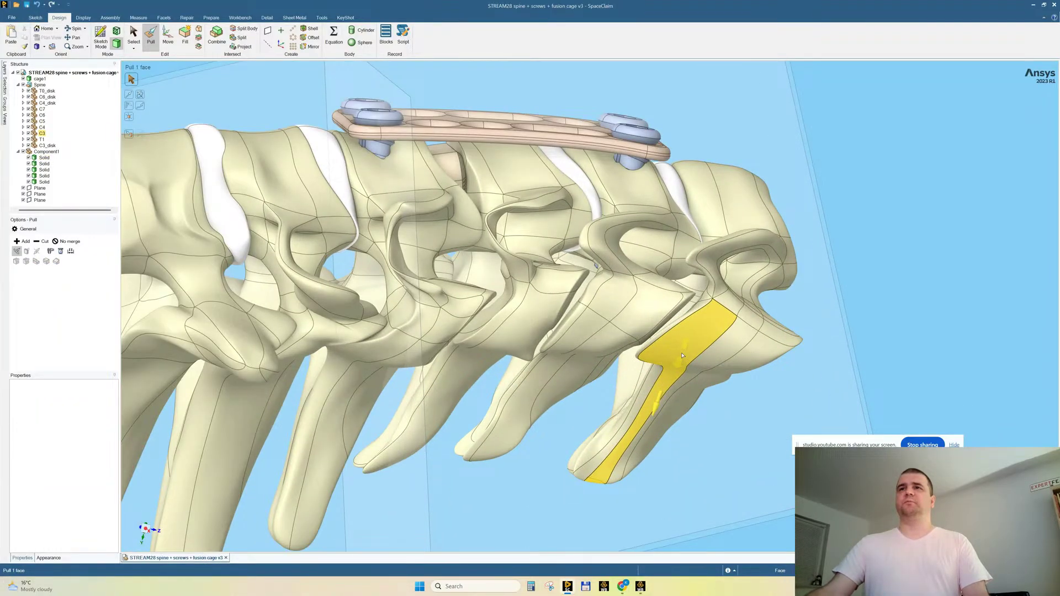
{"action": "scroll", "coordinate": [682, 355], "scroll_direction": "up", "scroll_amount": 2}
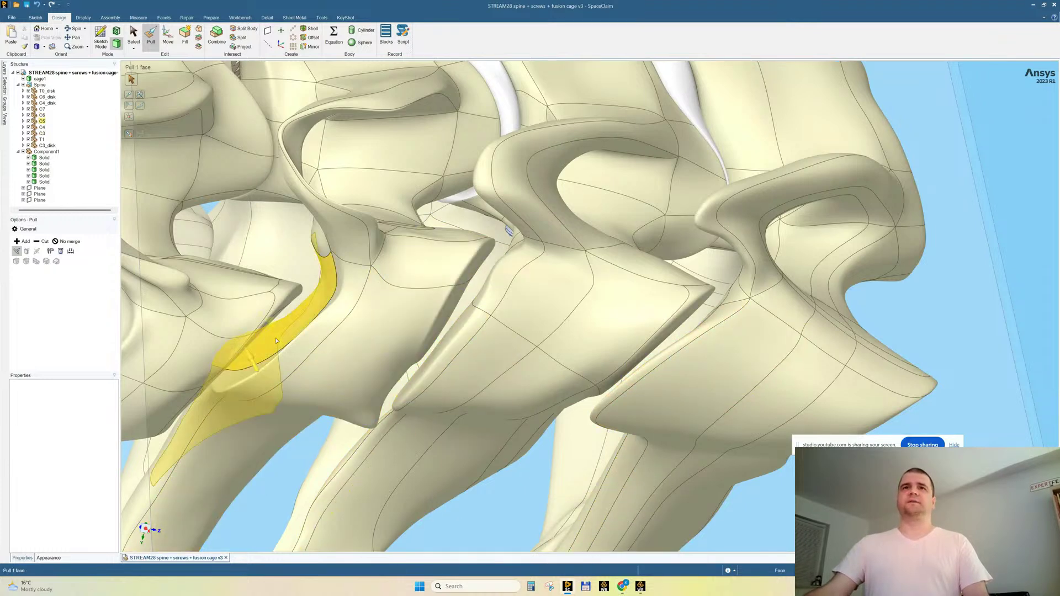
Switch to Chrome and open the Scientific Reports Figure 1 page showing the reference cervical spine models.
{"action": "mouse_move", "coordinate": [622, 587]}
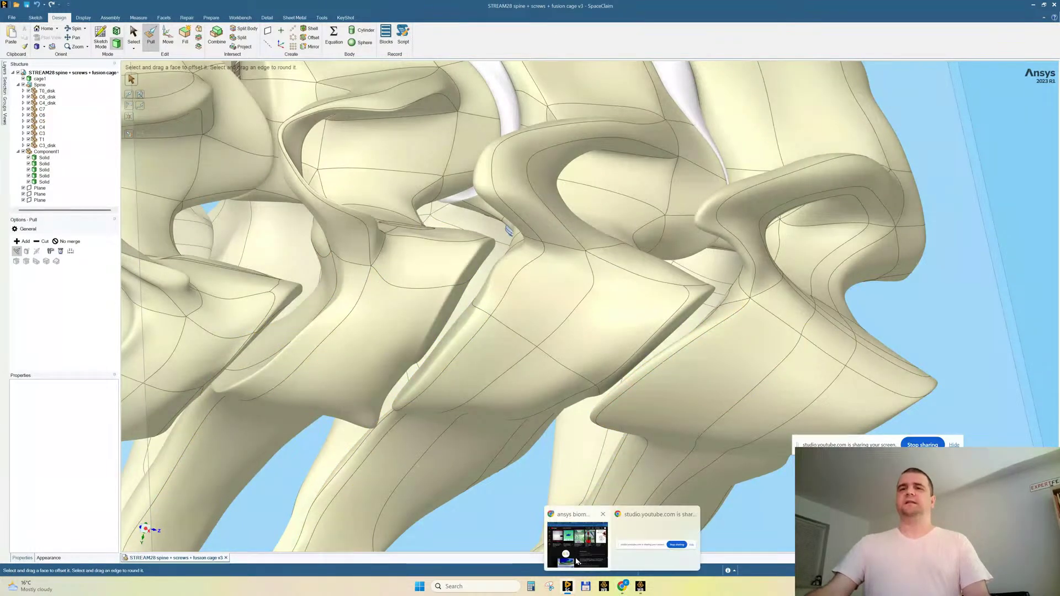
{"action": "left_click", "coordinate": [578, 555]}
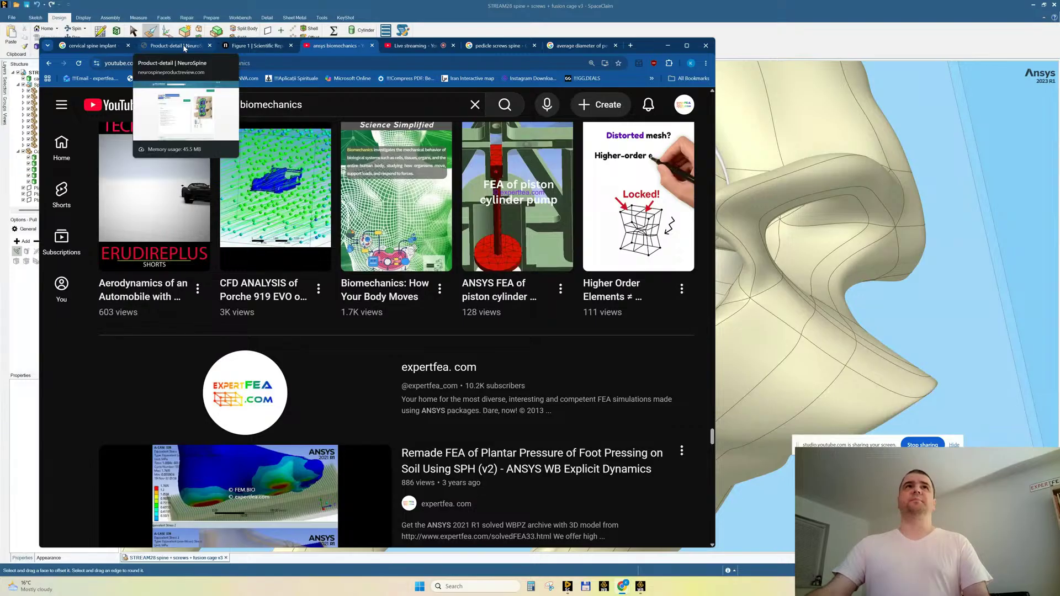
{"action": "left_click", "coordinate": [238, 47]}
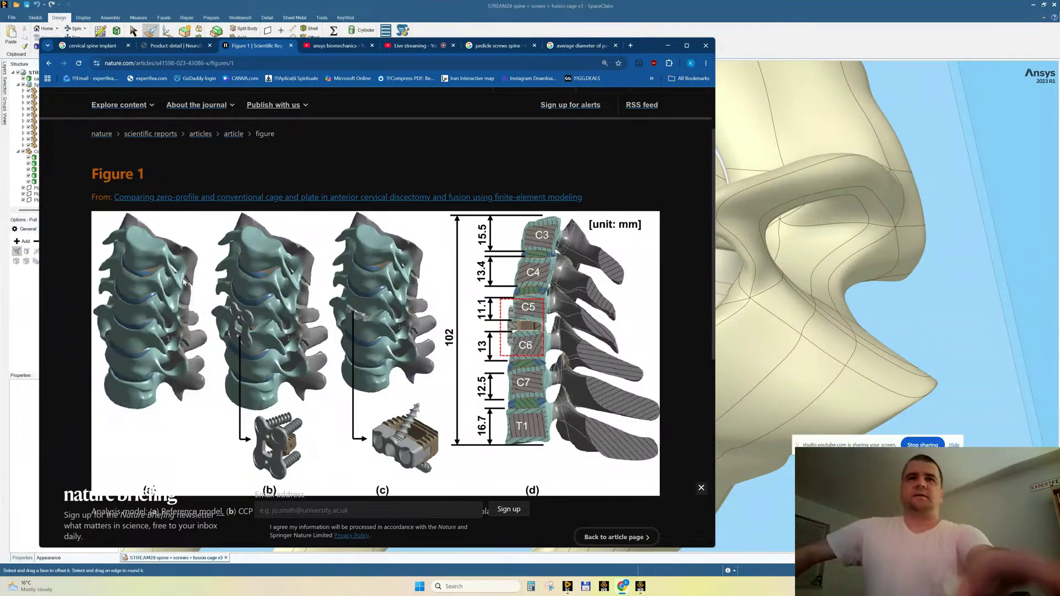
Maximize the browser window and examine Figure 1's reference, CCP implant and ZPSC spine models and the dimensioned section view.
{"action": "left_click", "coordinate": [686, 45]}
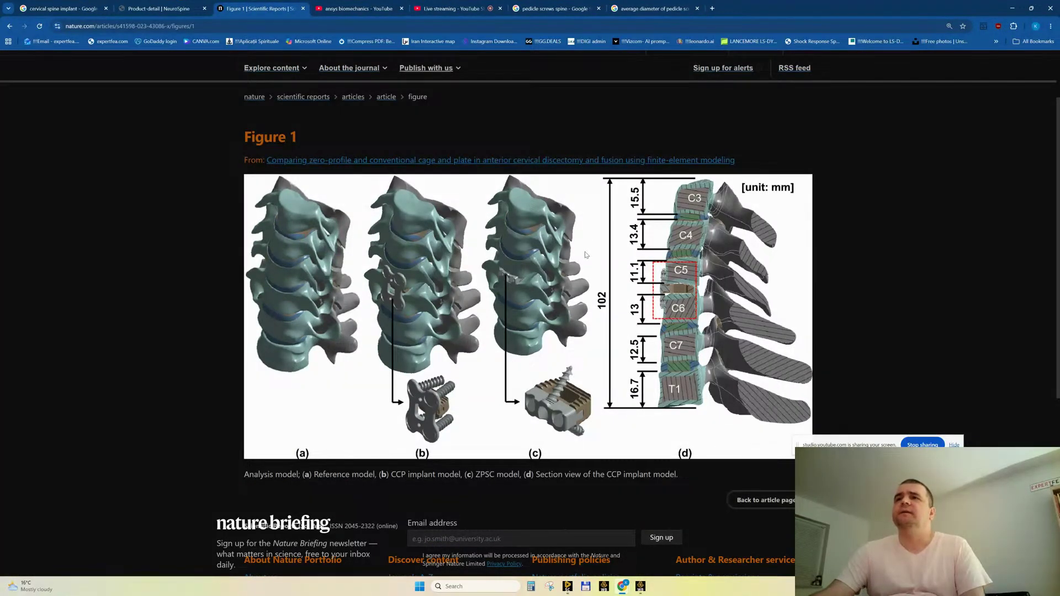
{"action": "scroll", "coordinate": [576, 253], "scroll_direction": "up", "scroll_amount": 2, "text": "ctrl"}
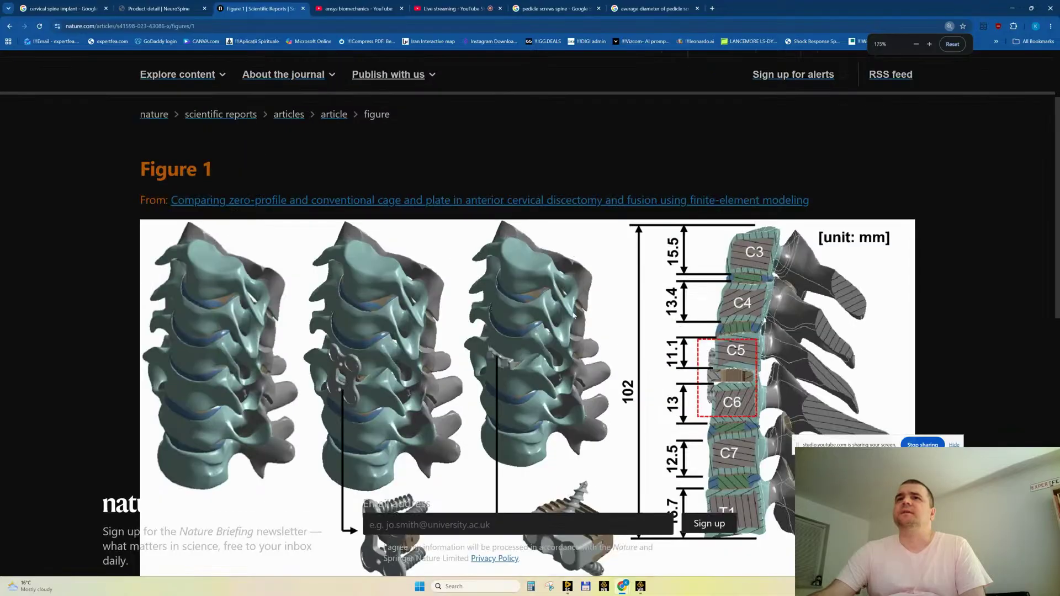
{"action": "scroll", "coordinate": [574, 313], "scroll_direction": "up", "scroll_amount": 3, "text": "ctrl"}
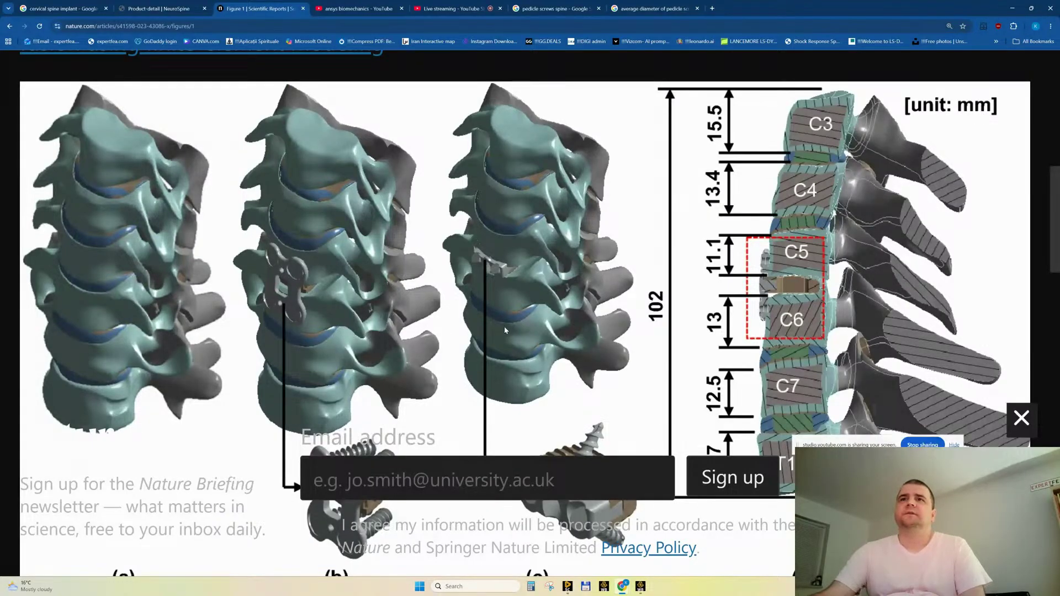
{"action": "scroll", "coordinate": [504, 330], "scroll_direction": "down", "scroll_amount": 2, "text": "ctrl"}
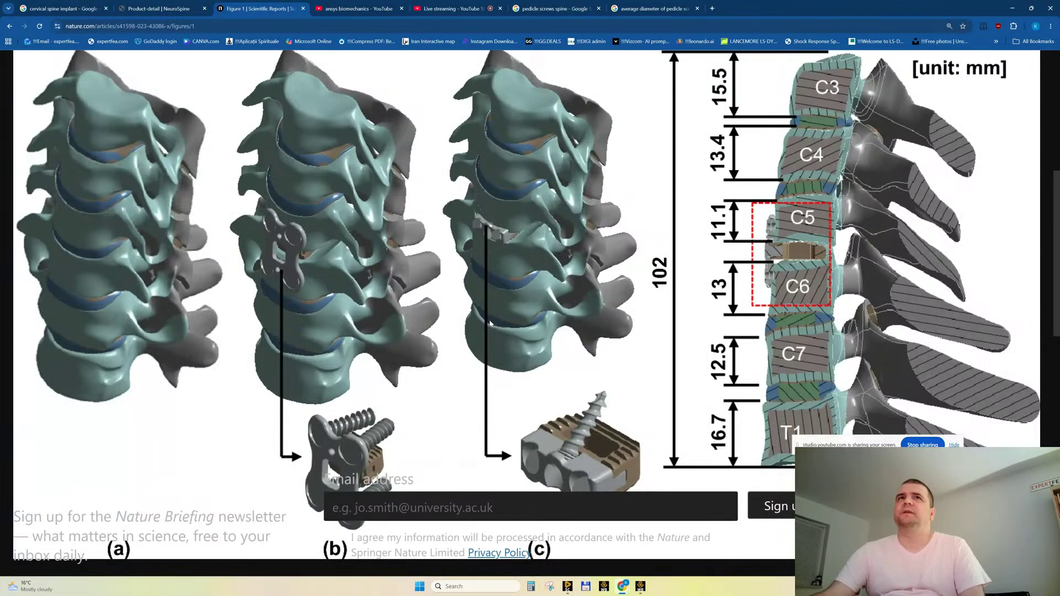
{"action": "scroll", "coordinate": [488, 330], "scroll_direction": "down", "scroll_amount": 2, "text": "ctrl"}
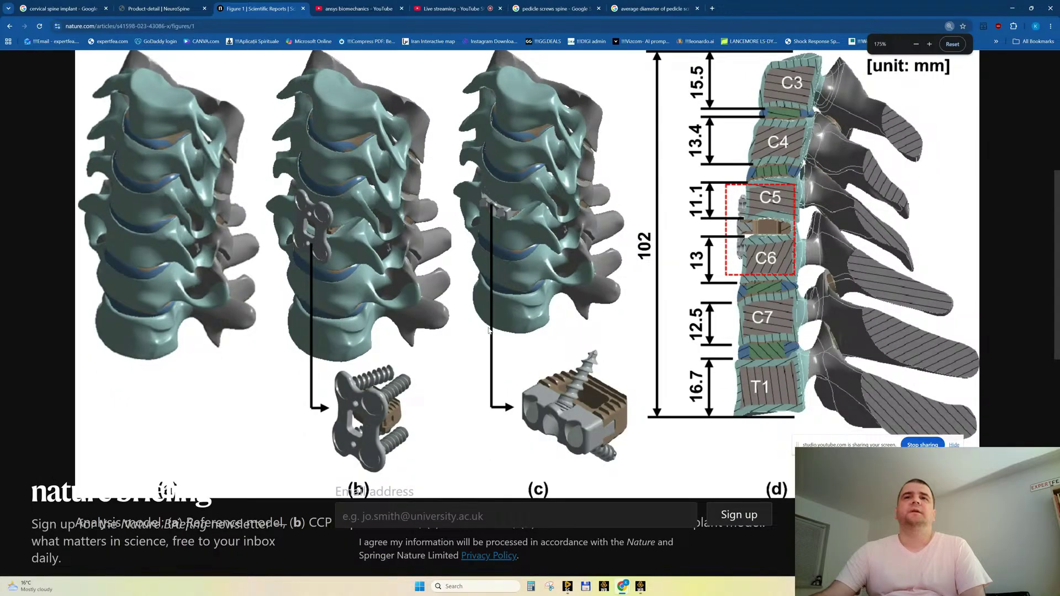
{"action": "scroll", "coordinate": [488, 331], "scroll_direction": "down", "scroll_amount": 2, "text": "ctrl"}
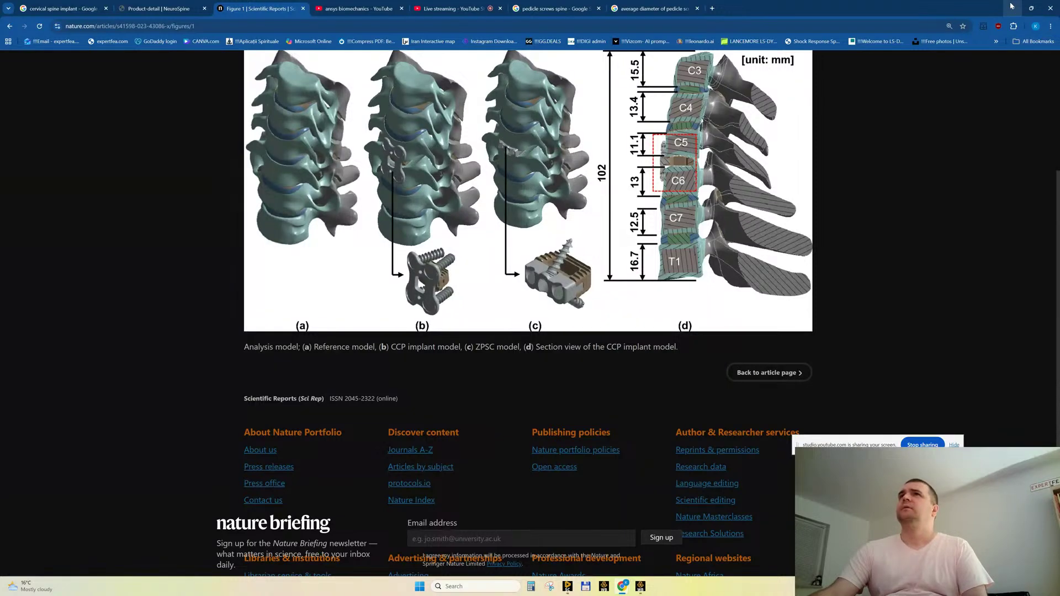
{"action": "scroll", "coordinate": [780, 214], "scroll_direction": "down", "scroll_amount": 1, "text": "ctrl"}
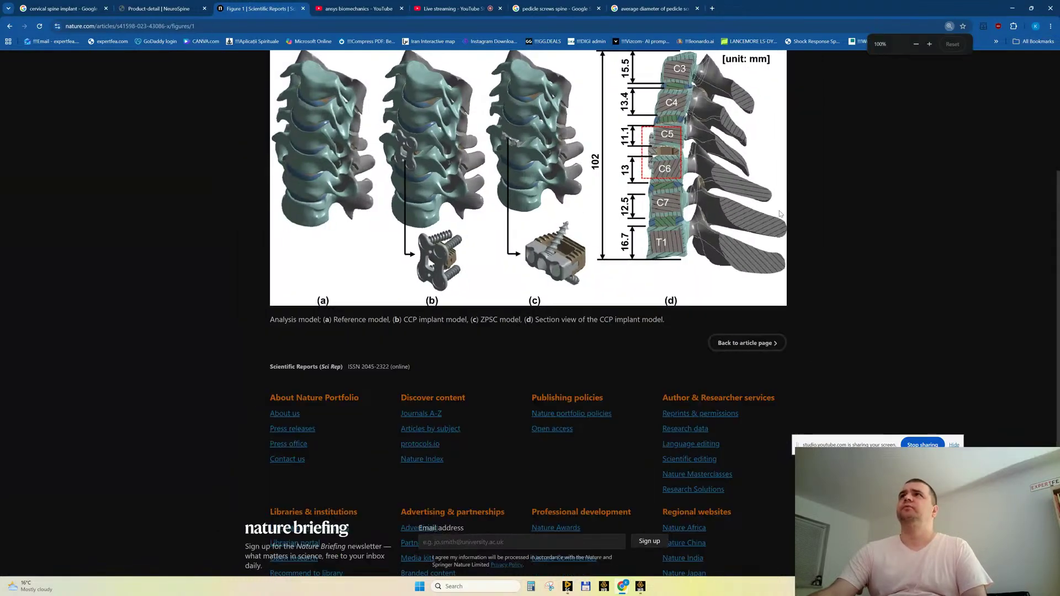
Switch to the spine assembly in SpaceClaim and inspect the vertebrae, anterior plate and screws from the side.
{"action": "left_click", "coordinate": [1012, 7]}
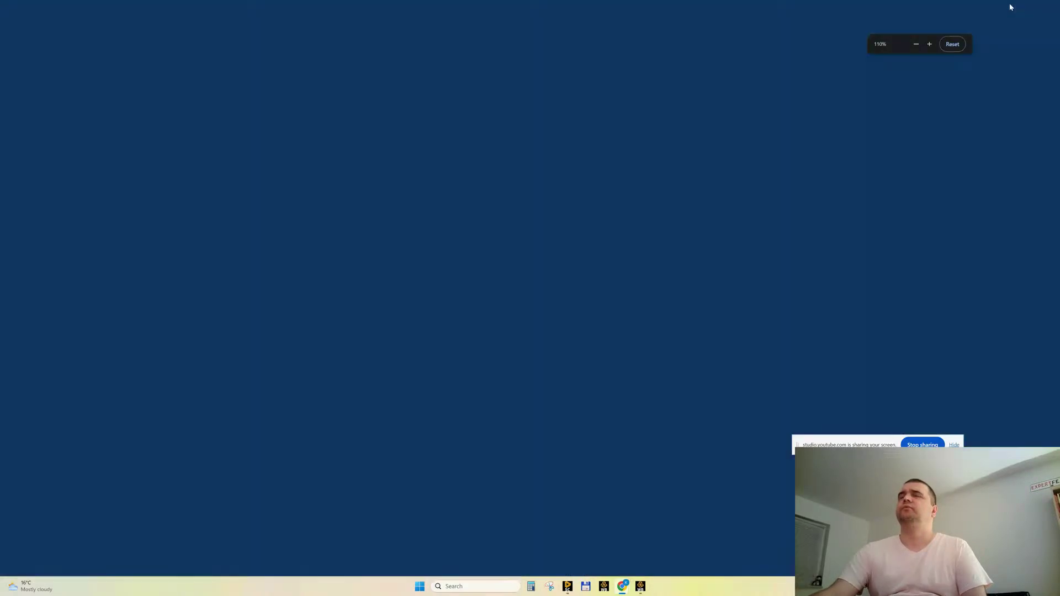
{"action": "scroll", "coordinate": [620, 339], "scroll_direction": "down", "scroll_amount": 8}
{"action": "middle_click_drag", "start_coordinate": [620, 339], "coordinate": [686, 265]}
{"action": "left_click", "coordinate": [461, 379]}
{"action": "scroll", "coordinate": [460, 379], "scroll_direction": "down", "scroll_amount": 2}
{"action": "left_click", "coordinate": [604, 249]}
{"action": "middle_click_drag", "start_coordinate": [604, 249], "coordinate": [618, 246]}
{"action": "left_click", "coordinate": [612, 491]}
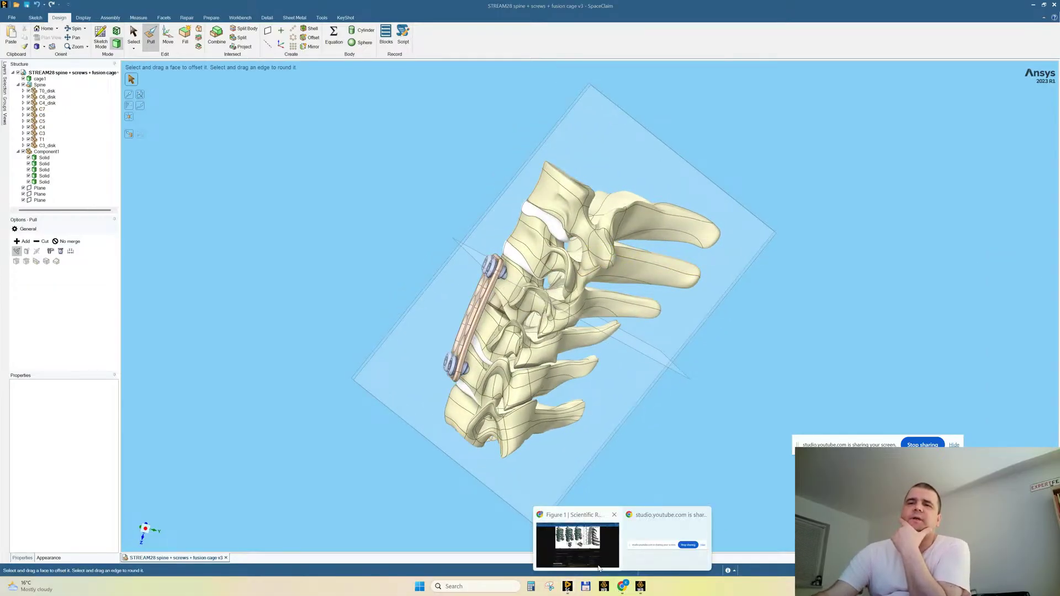
Switch back to the browser, return to the Scientific Reports article and view Figure 2 with the boundary and loading conditions at full size.
{"action": "left_click", "coordinate": [624, 587]}
{"action": "scroll", "coordinate": [491, 403], "scroll_direction": "up", "scroll_amount": 3}
{"action": "left_click", "coordinate": [10, 26]}
{"action": "scroll", "coordinate": [391, 296], "scroll_direction": "down", "scroll_amount": 15}
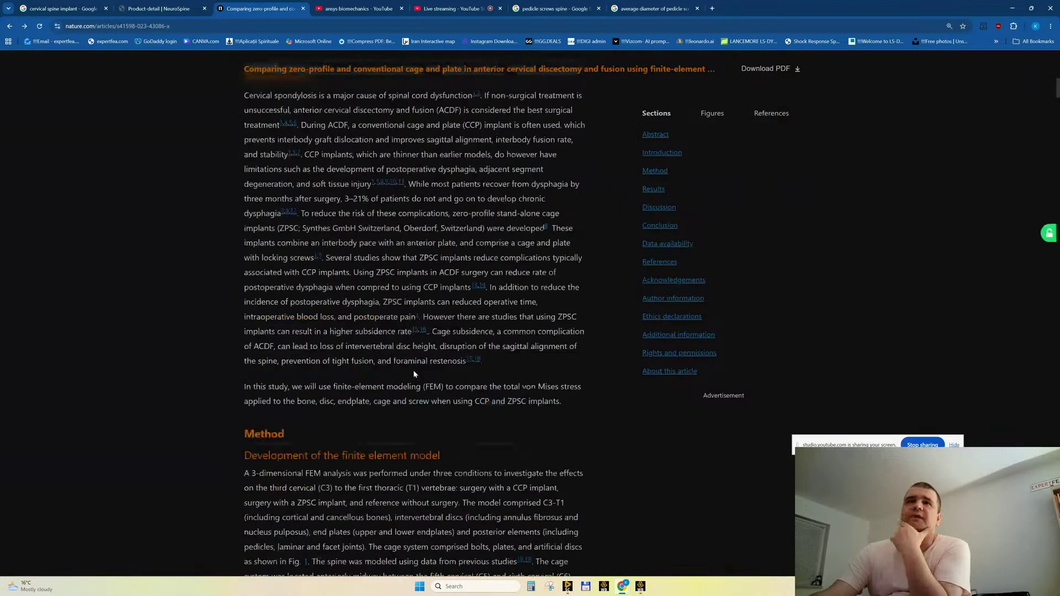
{"action": "left_click", "coordinate": [470, 387]}
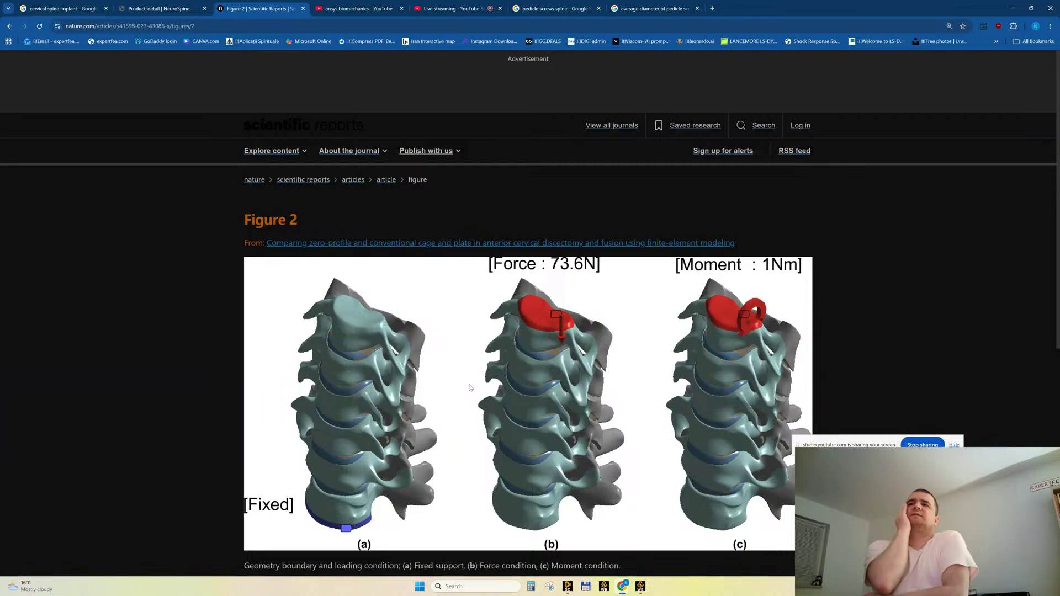
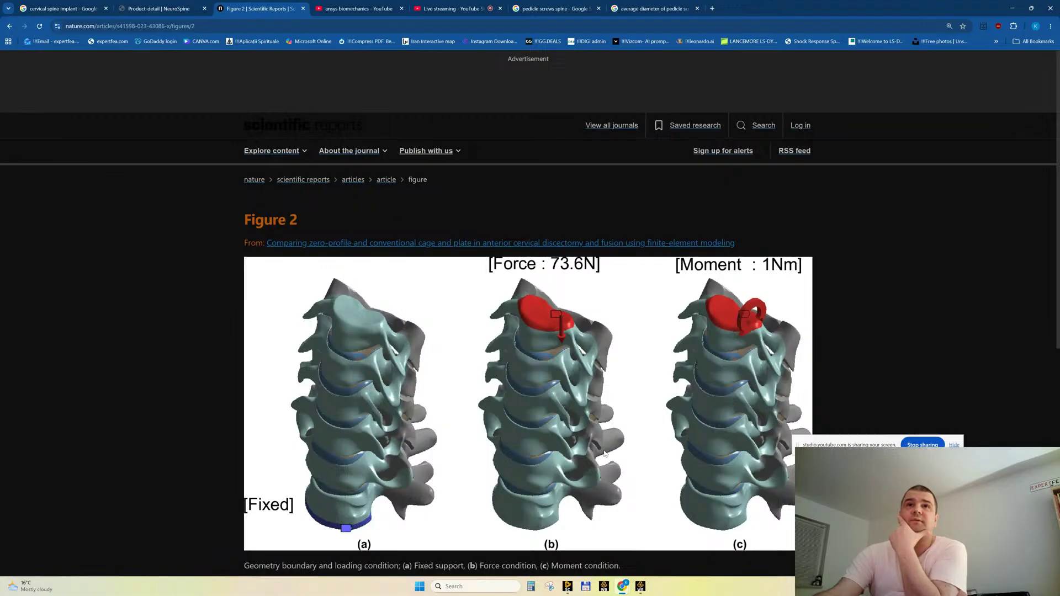
Return to the article and skim its validation, von Mises stress figures, discussion and conclusion.
{"action": "left_click", "coordinate": [10, 26]}
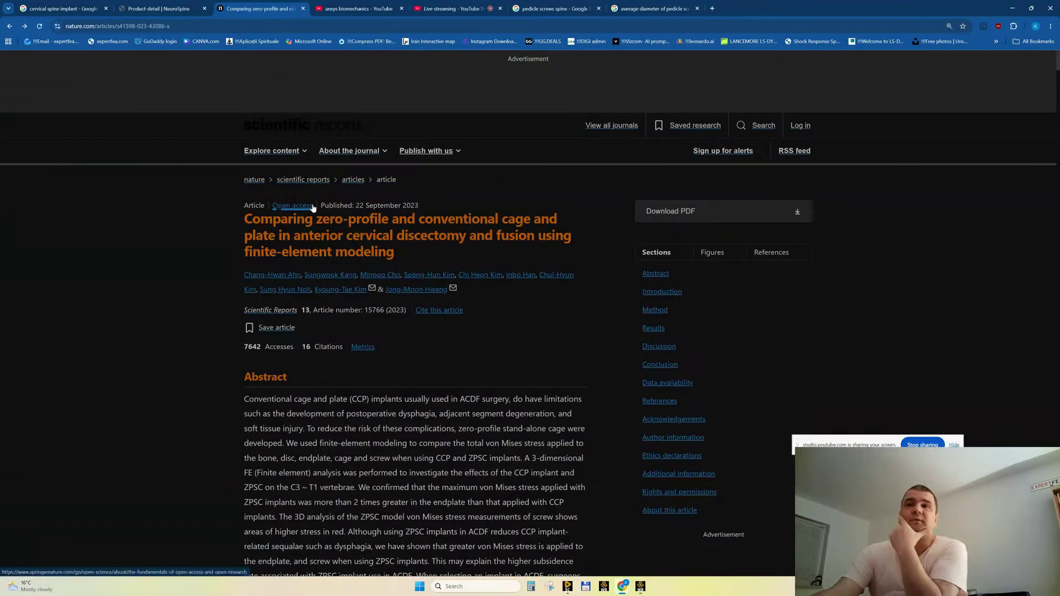
{"action": "scroll", "coordinate": [490, 297], "scroll_direction": "down", "scroll_amount": 10}
{"action": "scroll", "coordinate": [489, 297], "scroll_direction": "down", "scroll_amount": 20}
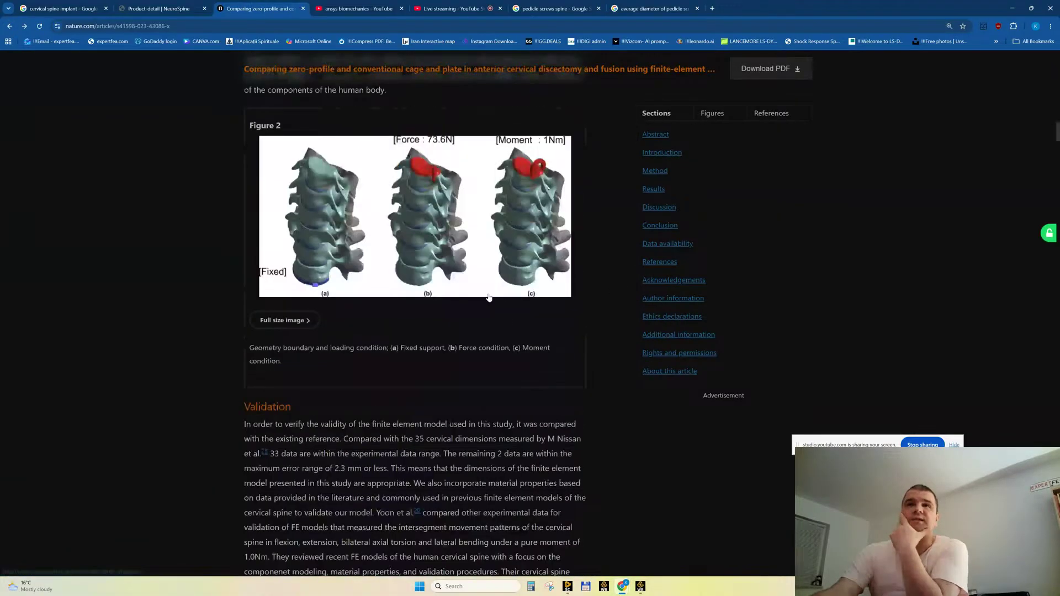
{"action": "scroll", "coordinate": [472, 302], "scroll_direction": "down", "scroll_amount": 15}
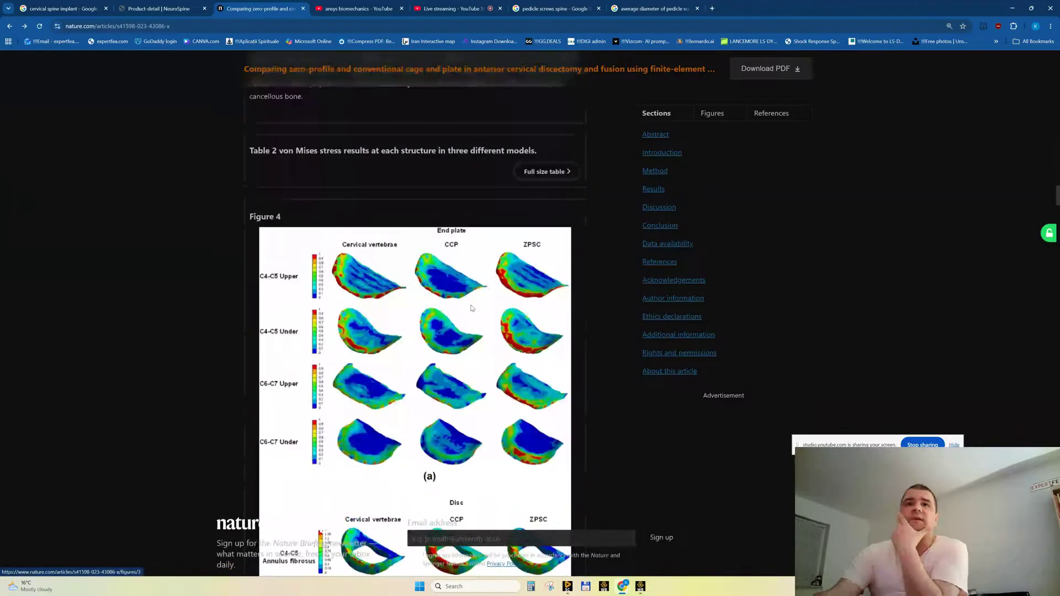
{"action": "scroll", "coordinate": [471, 308], "scroll_direction": "down", "scroll_amount": 6}
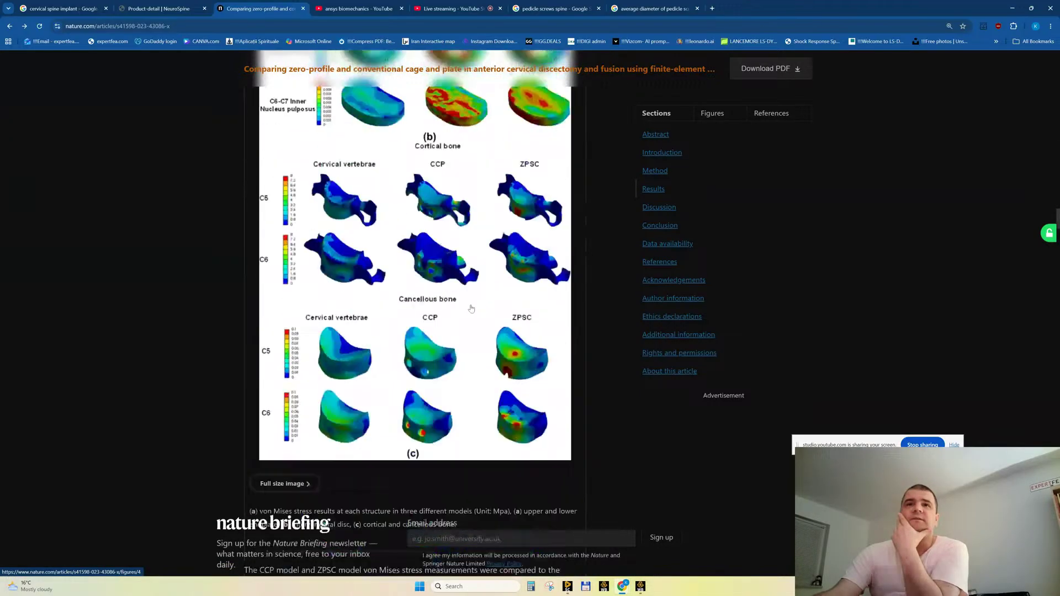
{"action": "scroll", "coordinate": [477, 328], "scroll_direction": "down", "scroll_amount": 4}
{"action": "scroll", "coordinate": [477, 328], "scroll_direction": "up", "scroll_amount": 2}
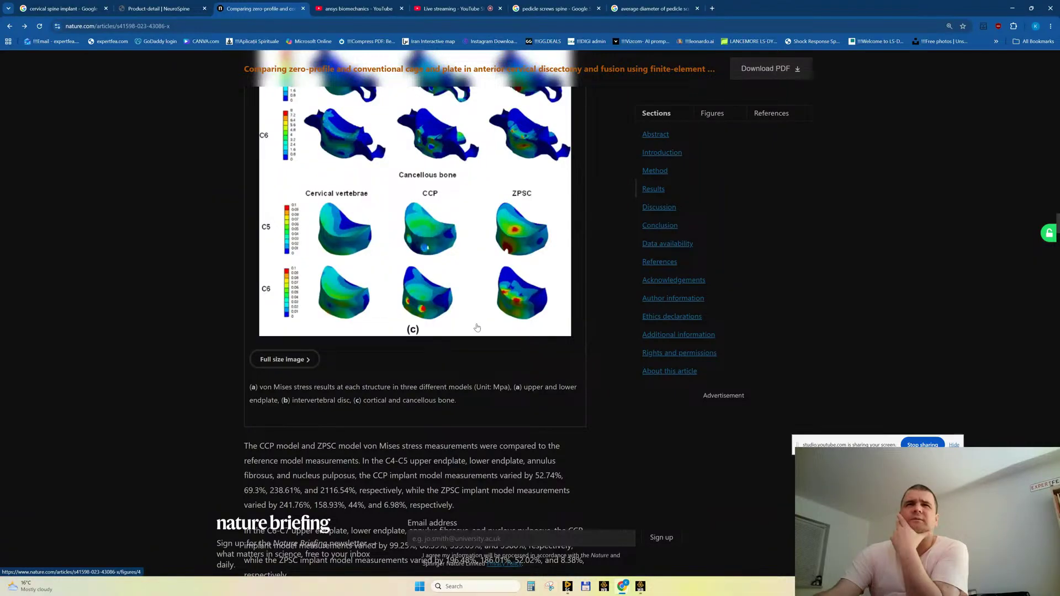
{"action": "scroll", "coordinate": [477, 327], "scroll_direction": "down", "scroll_amount": 5}
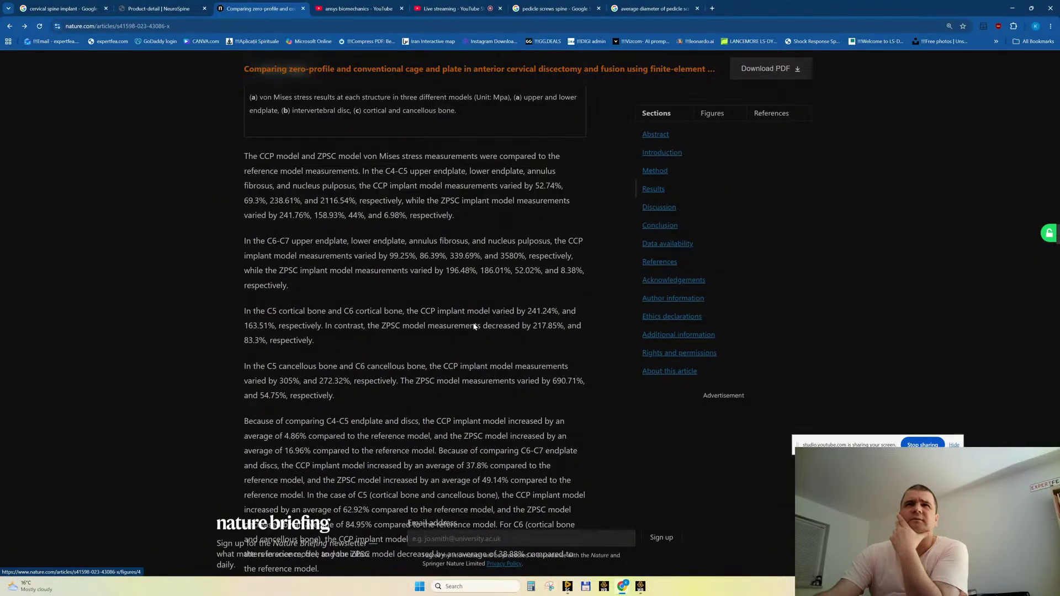
{"action": "scroll", "coordinate": [473, 327], "scroll_direction": "down", "scroll_amount": 10}
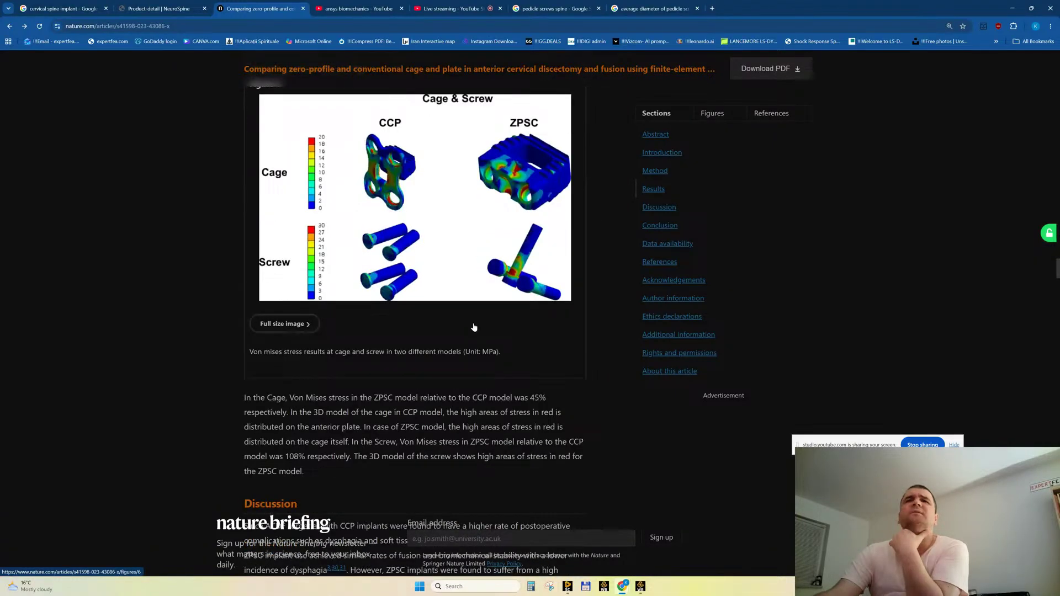
{"action": "scroll", "coordinate": [474, 327], "scroll_direction": "down", "scroll_amount": 20}
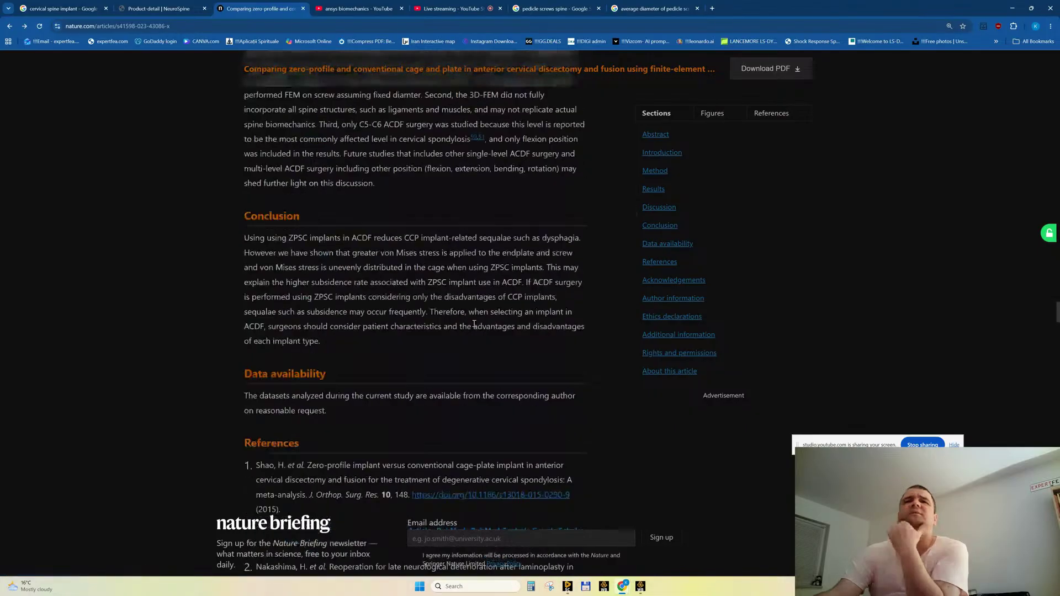
Examine the Figure 4 stress contours of the discs, cortical bone and cancellous bone for the reference, CCP and ZPSC models.
{"action": "scroll", "coordinate": [470, 314], "scroll_direction": "up", "scroll_amount": 20}
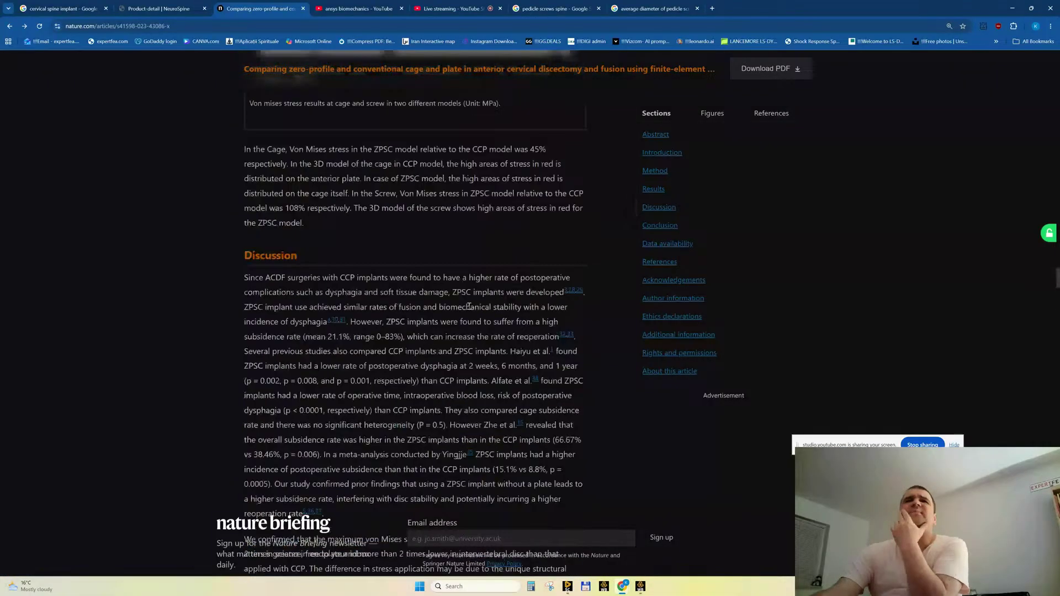
{"action": "scroll", "coordinate": [460, 304], "scroll_direction": "up", "scroll_amount": 12}
{"action": "scroll", "coordinate": [471, 363], "scroll_direction": "down", "scroll_amount": 5}
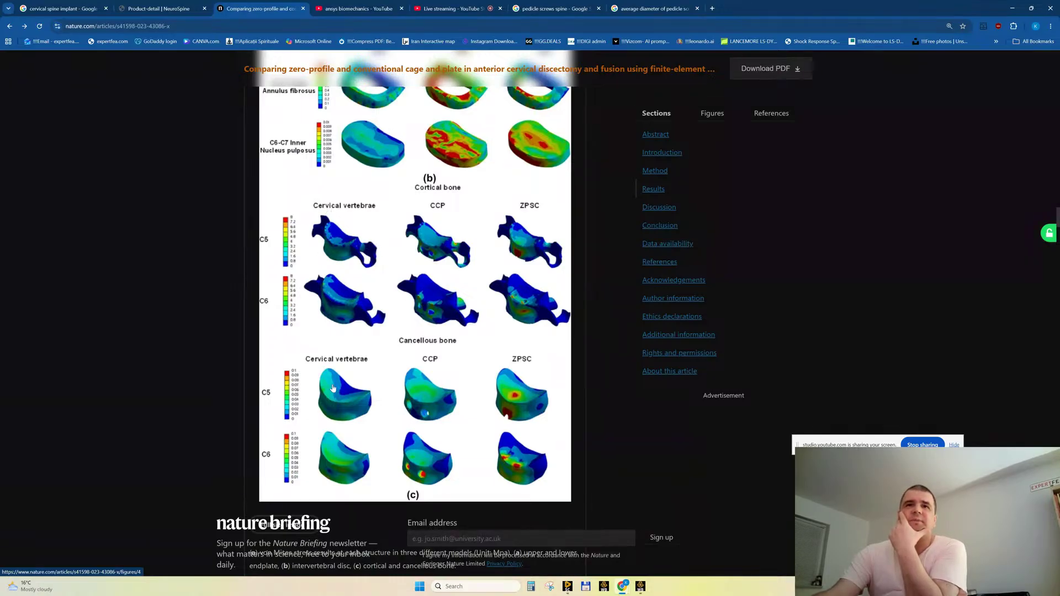
{"action": "scroll", "coordinate": [339, 391], "scroll_direction": "up", "scroll_amount": 2}
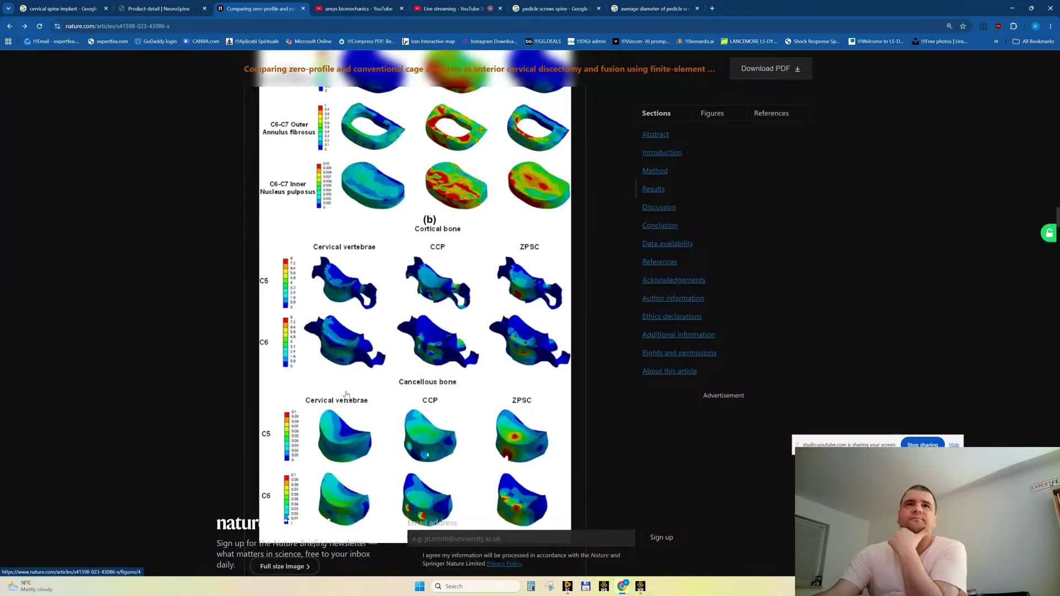
{"action": "scroll", "coordinate": [342, 389], "scroll_direction": "down", "scroll_amount": 3}
{"action": "scroll", "coordinate": [353, 383], "scroll_direction": "up", "scroll_amount": 4}
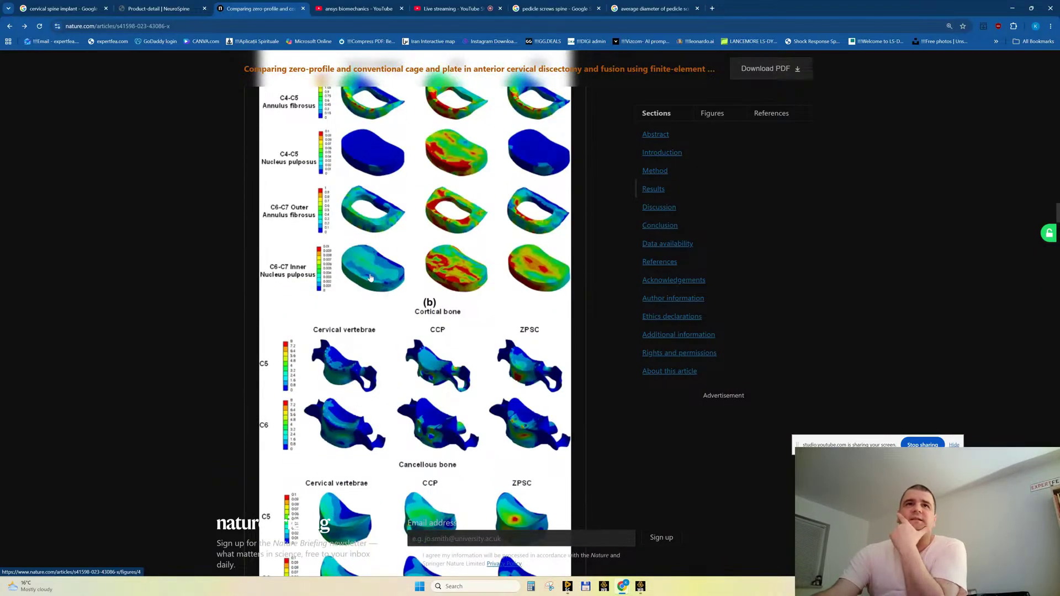
{"action": "scroll", "coordinate": [371, 278], "scroll_direction": "up", "scroll_amount": 2}
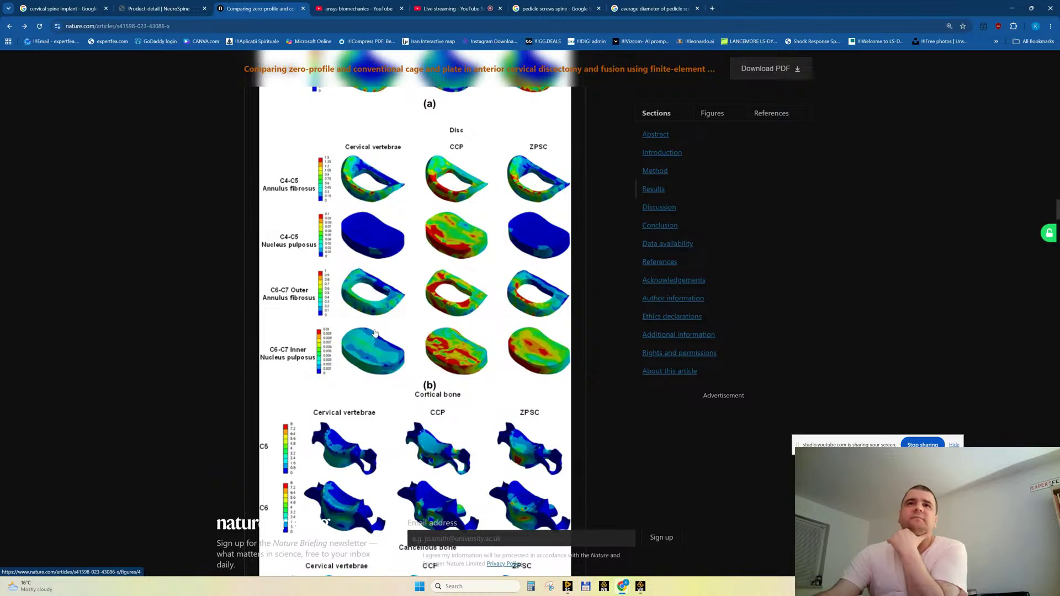
{"action": "scroll", "coordinate": [375, 337], "scroll_direction": "down", "scroll_amount": 2}
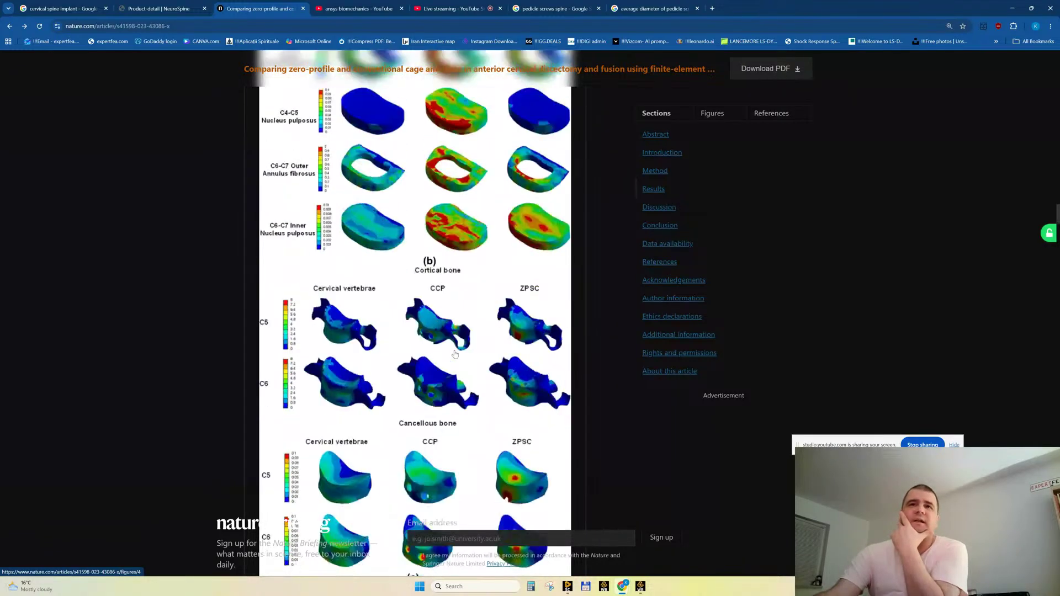
Review the article's endplate and disc stress bar charts and go back to the Figure 2 loading conditions.
{"action": "scroll", "coordinate": [440, 314], "scroll_direction": "up", "scroll_amount": 15}
{"action": "scroll", "coordinate": [440, 314], "scroll_direction": "up", "scroll_amount": 20}
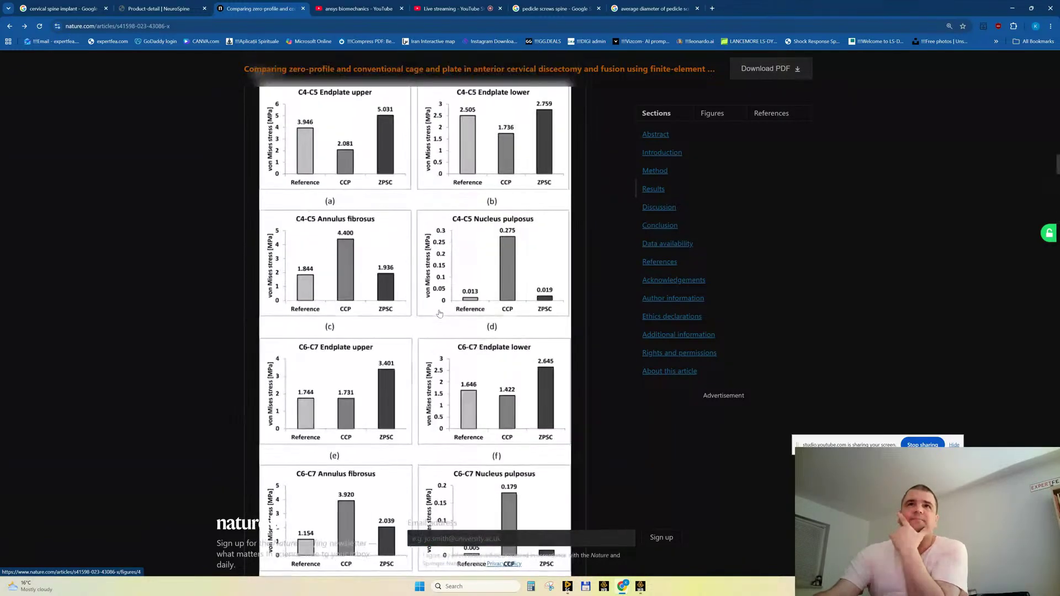
{"action": "scroll", "coordinate": [448, 357], "scroll_direction": "down", "scroll_amount": 3}
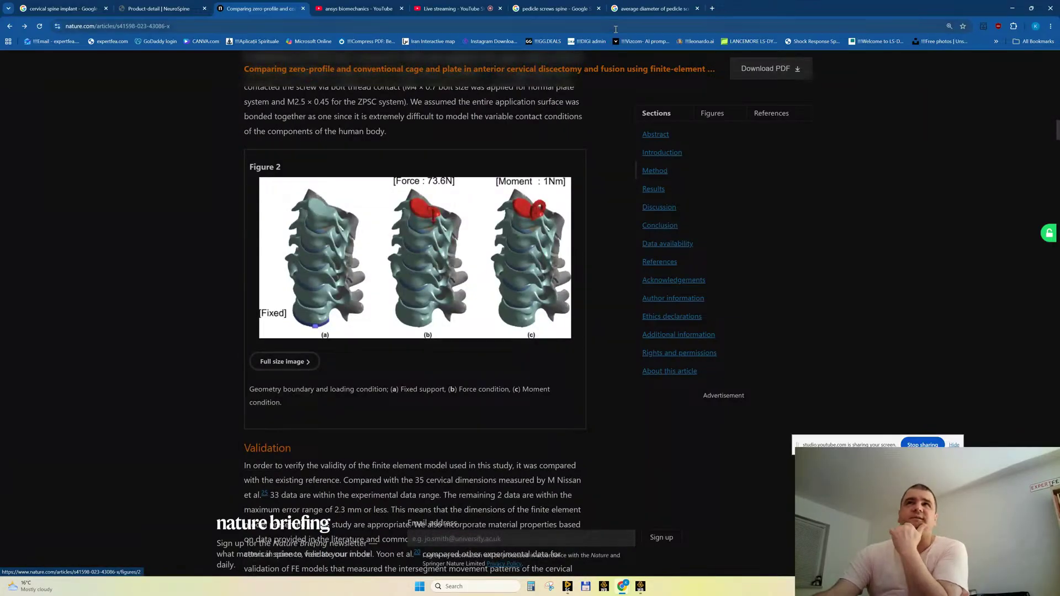
Replace the pedicle screw diameter search on Google with a search for "spine anatomy".
{"action": "left_click", "coordinate": [649, 13]}
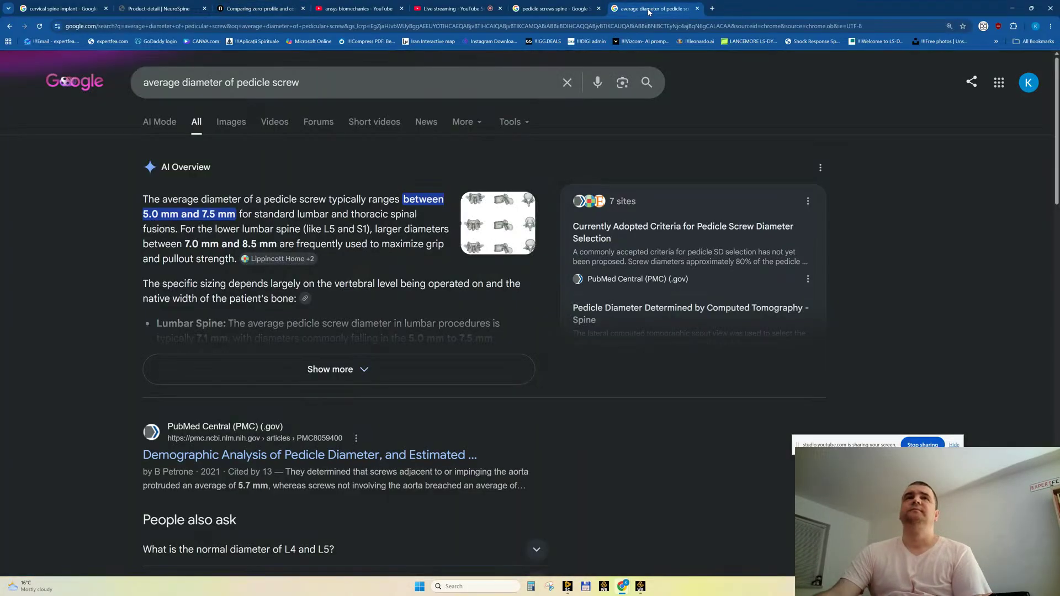
{"action": "left_click_drag", "start_coordinate": [300, 82], "coordinate": [112, 78]}
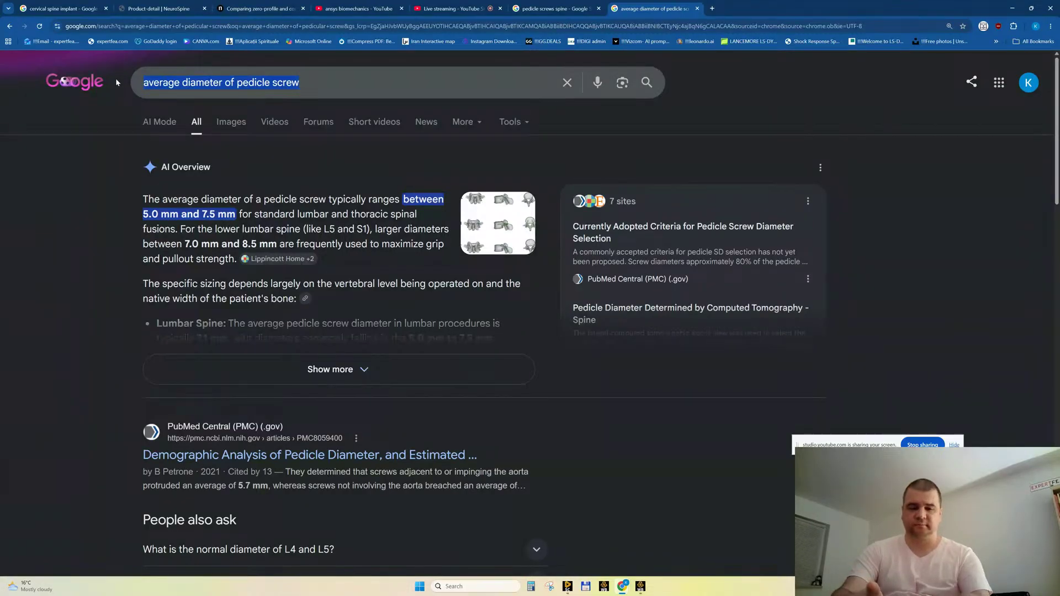
{"action": "type", "text": "spine anatomy"}
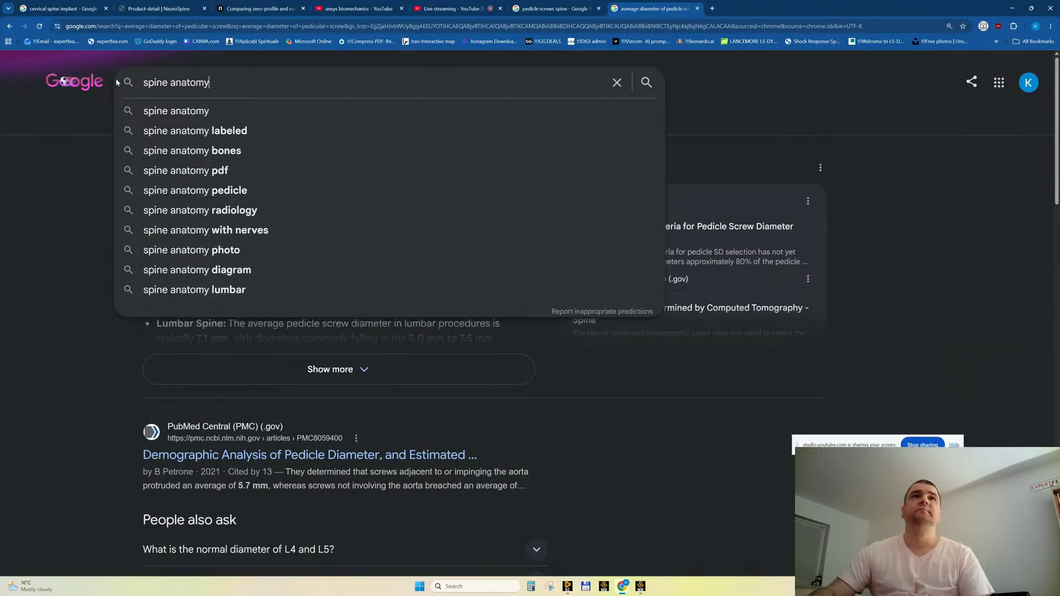
{"action": "key", "text": "Return"}
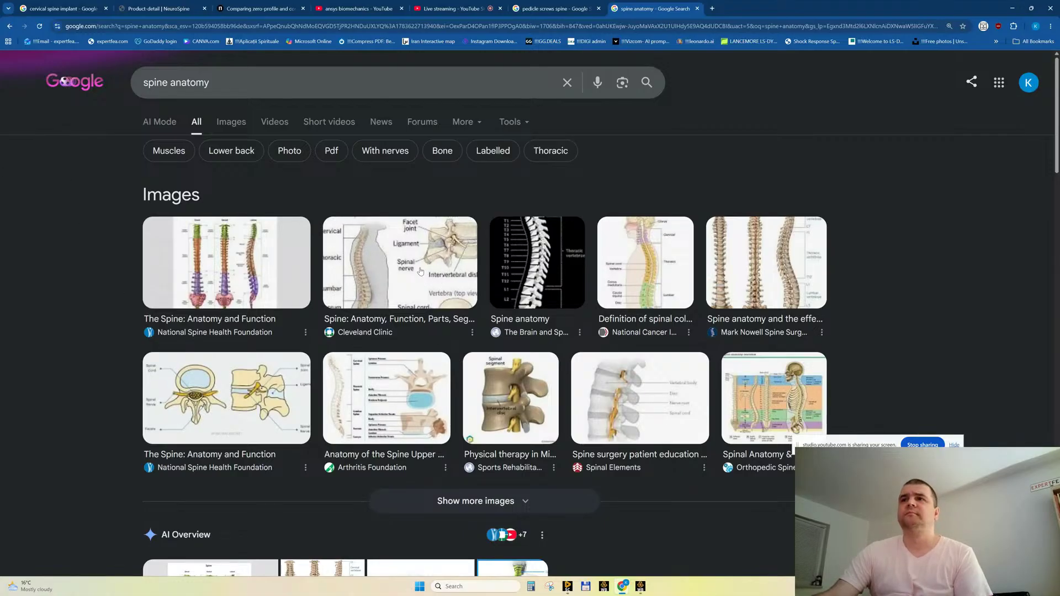
Preview the labelled spine anatomy images from Spinal Elements, Arthritis Foundation and the Posters Ireland spinal structure chart.
{"action": "left_click", "coordinate": [646, 395]}
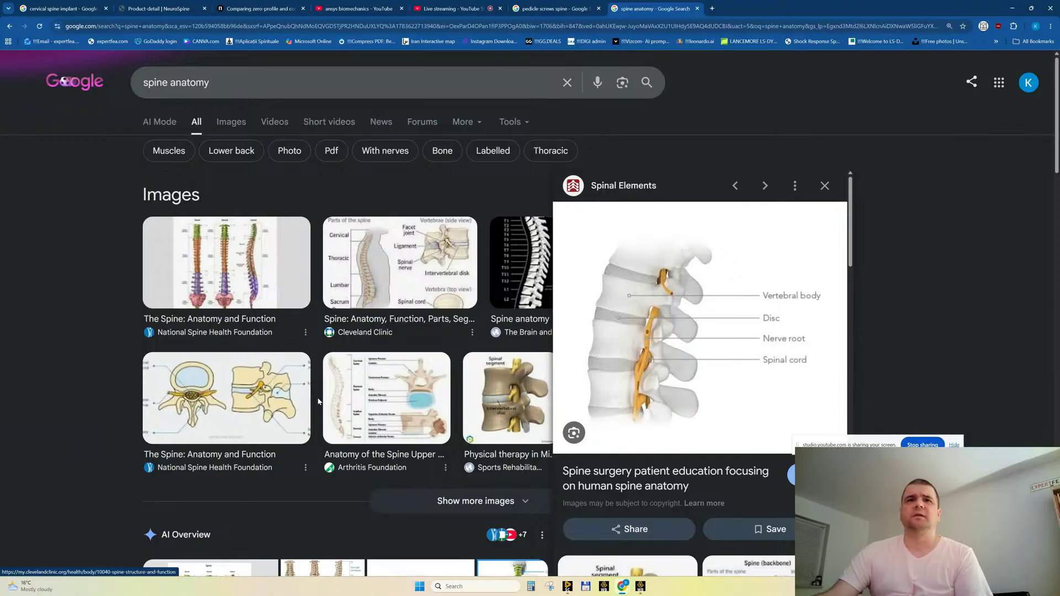
{"action": "left_click", "coordinate": [386, 398]}
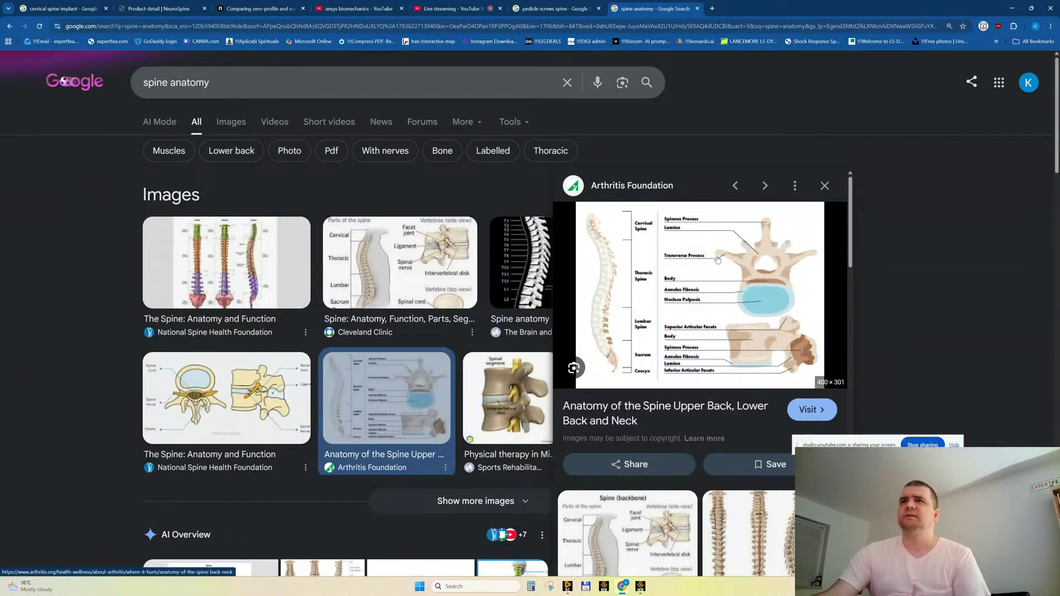
{"action": "scroll", "coordinate": [717, 258], "scroll_direction": "down", "scroll_amount": 3}
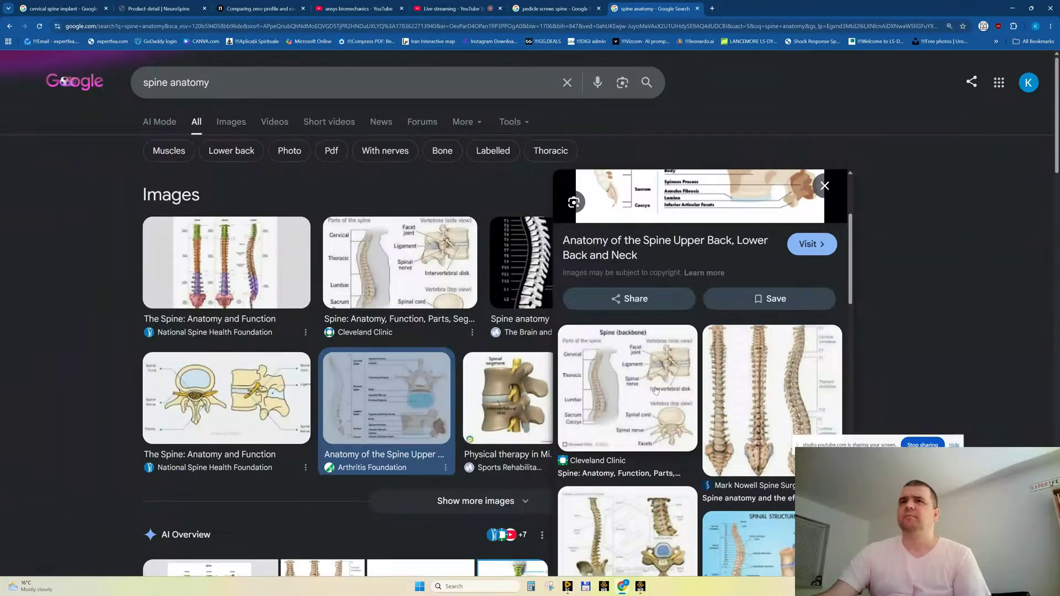
{"action": "scroll", "coordinate": [655, 390], "scroll_direction": "down", "scroll_amount": 4}
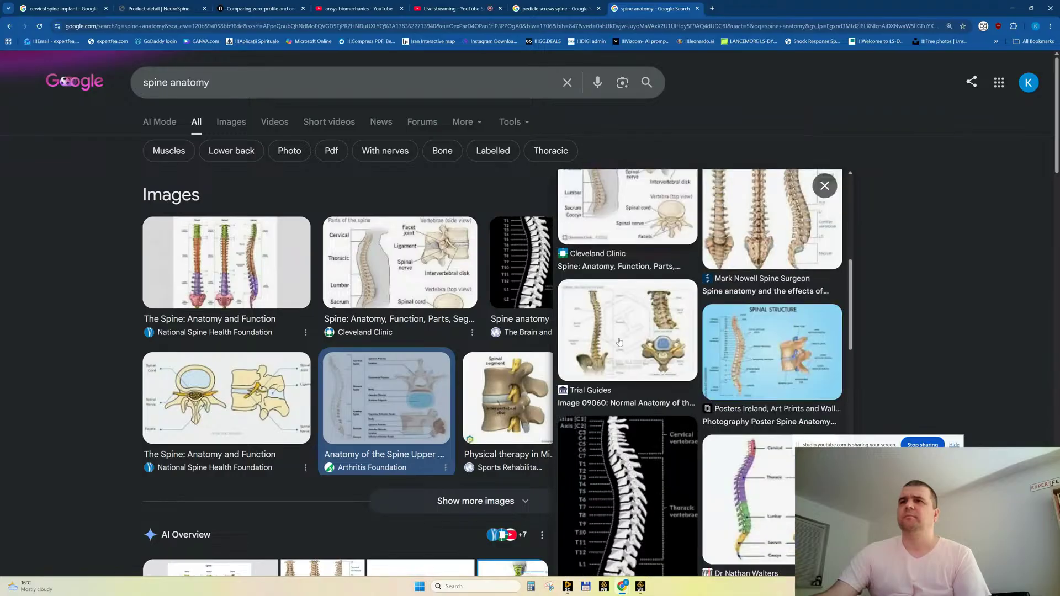
{"action": "left_click", "coordinate": [760, 356]}
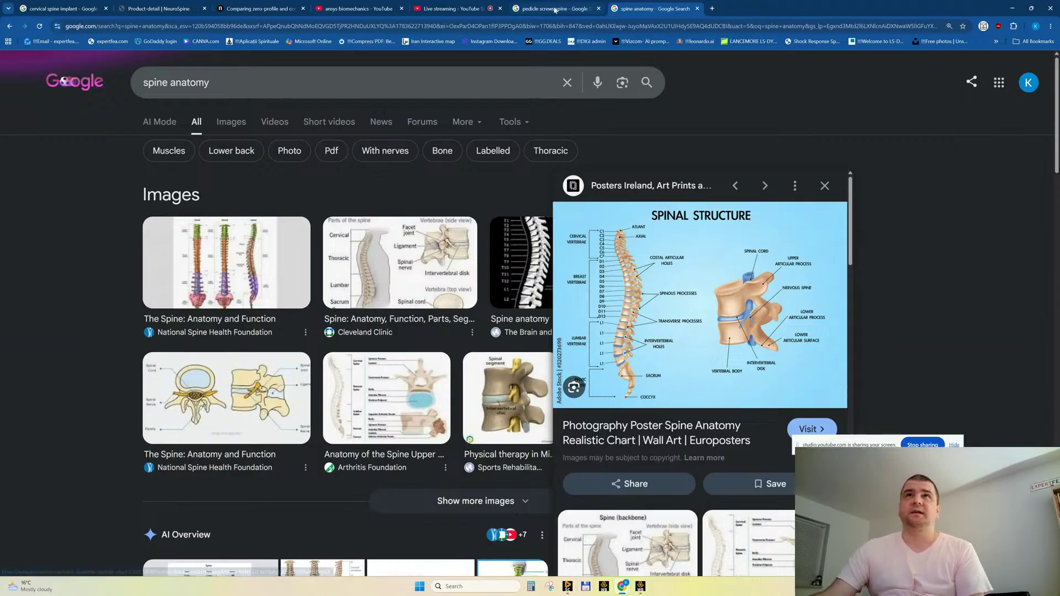
Return to the Scientific Reports article and compare the disc and vertebra stress contours in Figure 4.
{"action": "left_click", "coordinate": [248, 12]}
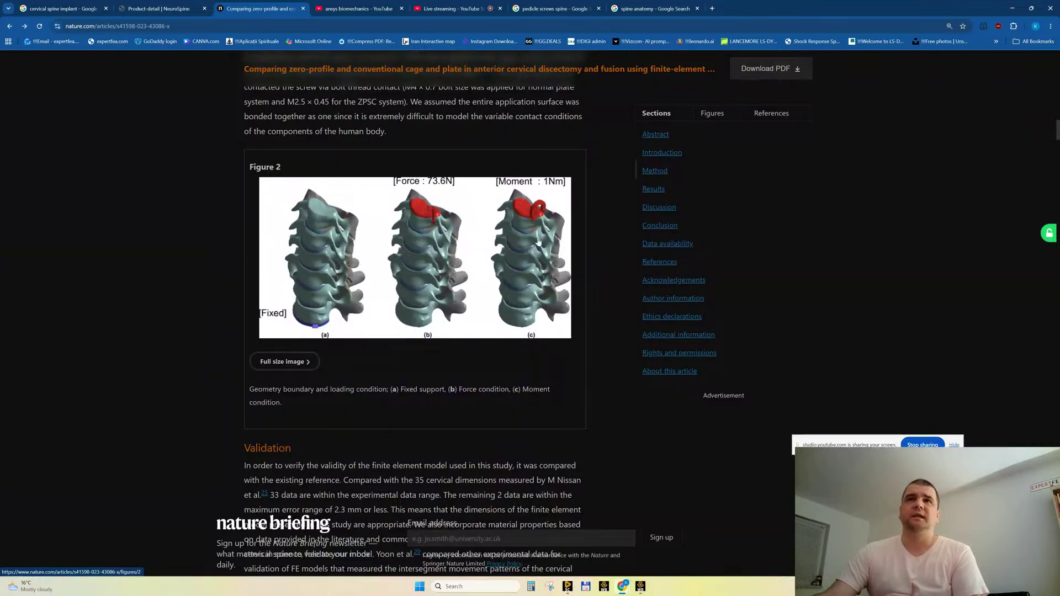
{"action": "scroll", "coordinate": [543, 283], "scroll_direction": "down", "scroll_amount": 5}
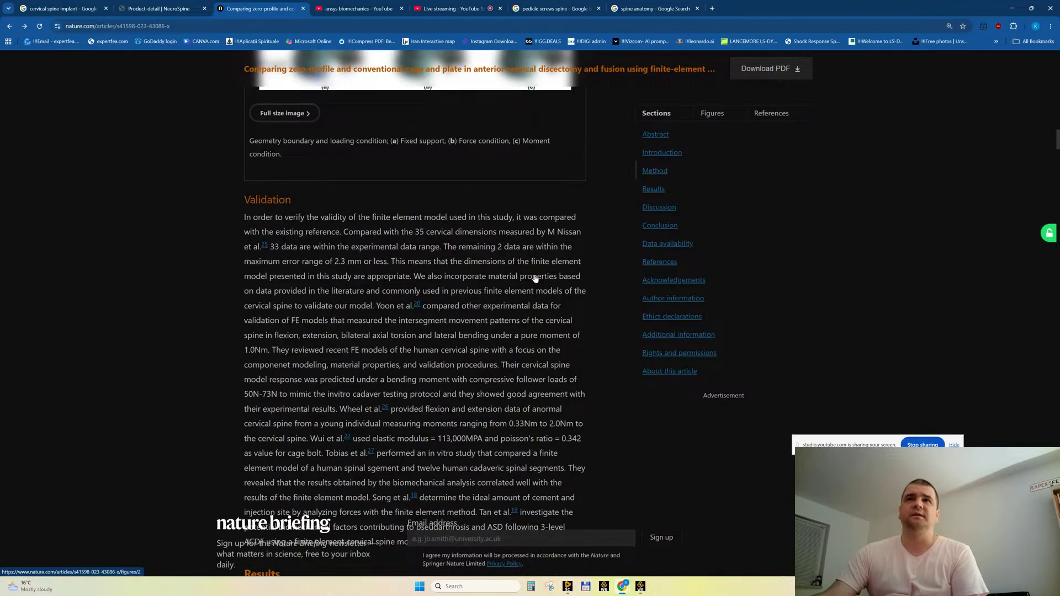
{"action": "scroll", "coordinate": [535, 277], "scroll_direction": "down", "scroll_amount": 15}
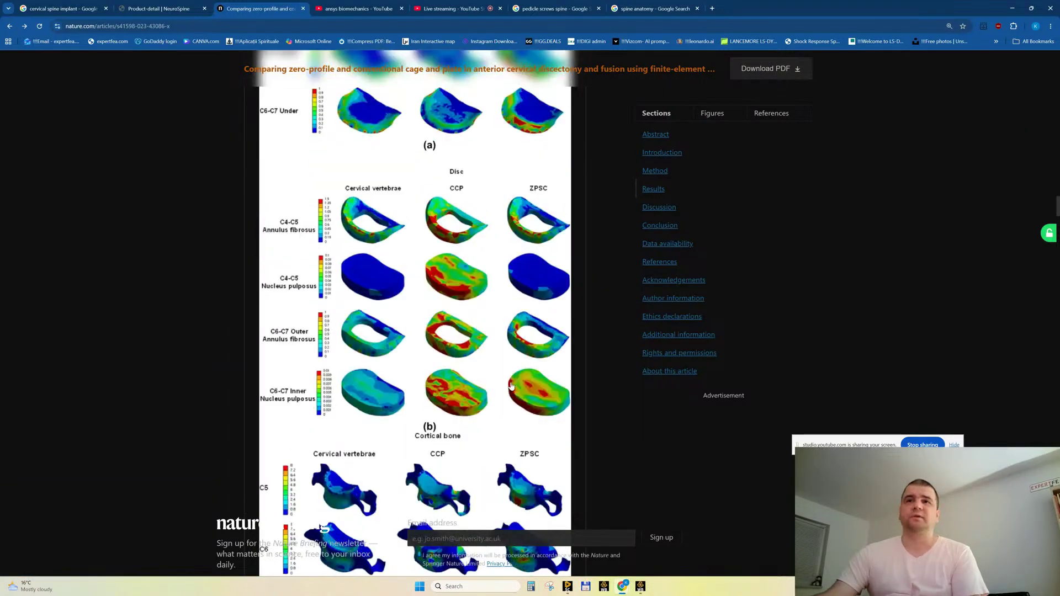
{"action": "scroll", "coordinate": [517, 409], "scroll_direction": "down", "scroll_amount": 1}
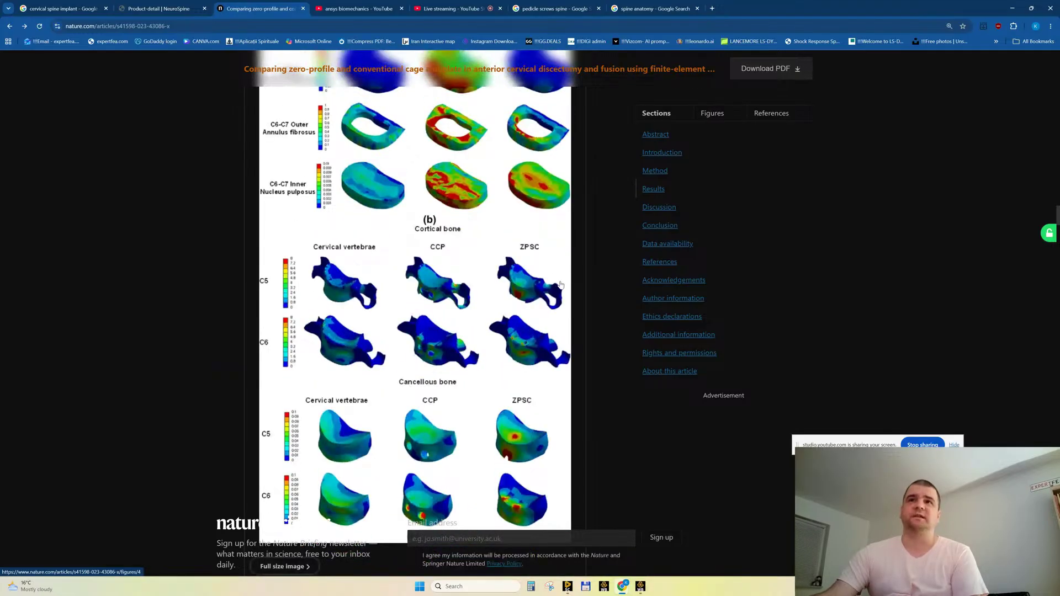
Switch to SpaceClaim and examine the cervical spine, plate and screws from several angles, including close-up around the lower vertebrae.
{"action": "left_click", "coordinate": [1010, 11]}
{"action": "middle_click_drag", "start_coordinate": [718, 237], "coordinate": [727, 244]}
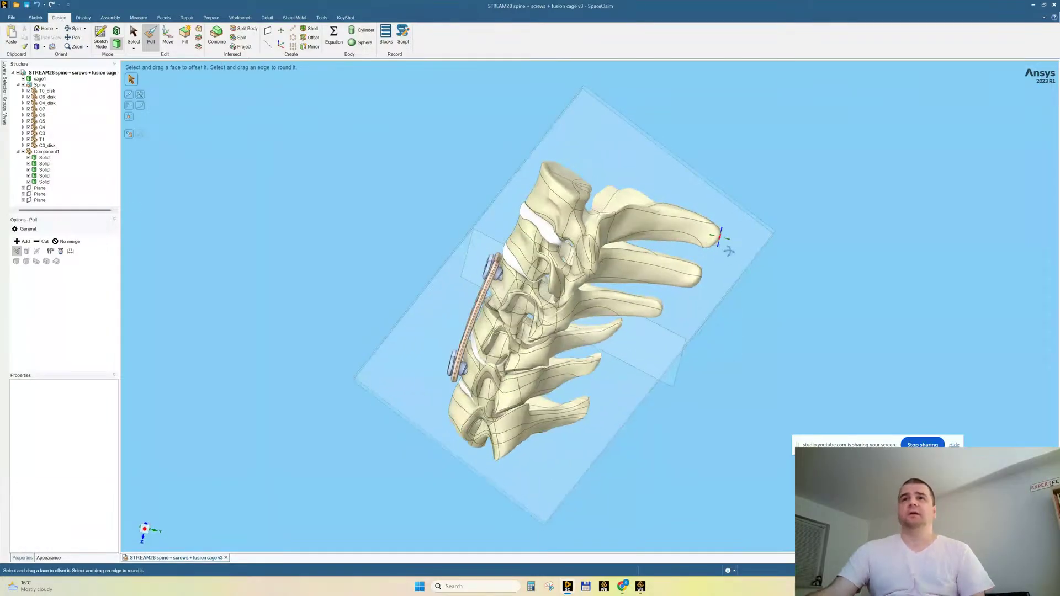
{"action": "mouse_move", "coordinate": [588, 254]}
{"action": "middle_mouse_down"}
{"action": "mouse_move", "coordinate": [590, 278]}
{"action": "mouse_move", "coordinate": [588, 261]}
{"action": "middle_mouse_up"}
{"action": "scroll", "coordinate": [588, 262], "scroll_direction": "up", "scroll_amount": 3}
{"action": "scroll", "coordinate": [574, 365], "scroll_direction": "down", "scroll_amount": 4}
{"action": "middle_click_drag", "start_coordinate": [574, 364], "coordinate": [558, 321]}
{"action": "middle_click_drag", "start_coordinate": [534, 388], "coordinate": [552, 415]}
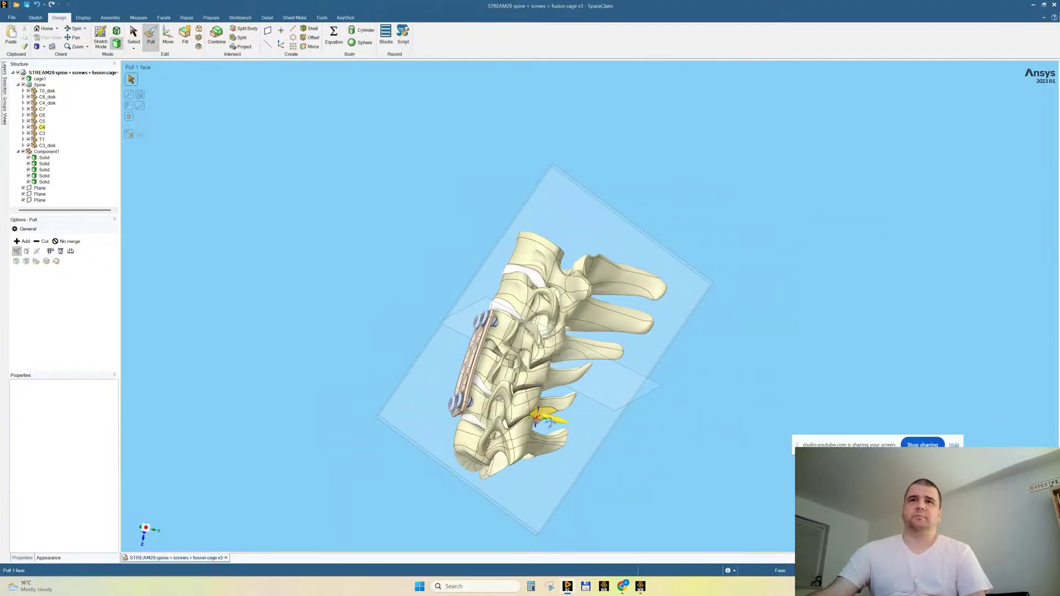
{"action": "scroll", "coordinate": [553, 418], "scroll_direction": "up", "scroll_amount": 5}
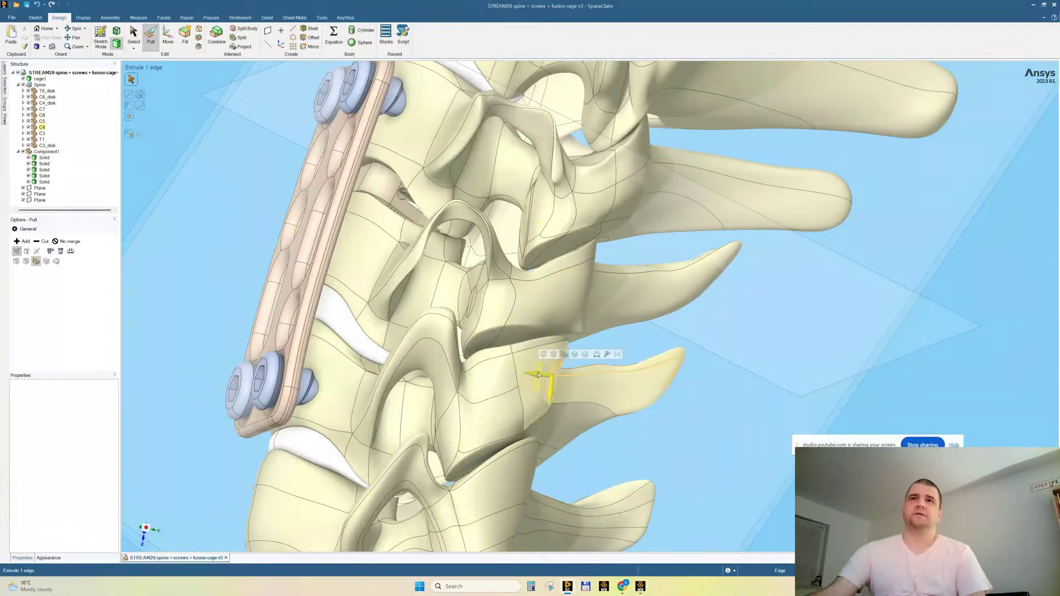
{"action": "scroll", "coordinate": [497, 249], "scroll_direction": "down", "scroll_amount": 5}
{"action": "left_click", "coordinate": [572, 268]}
{"action": "left_click", "coordinate": [764, 250]}
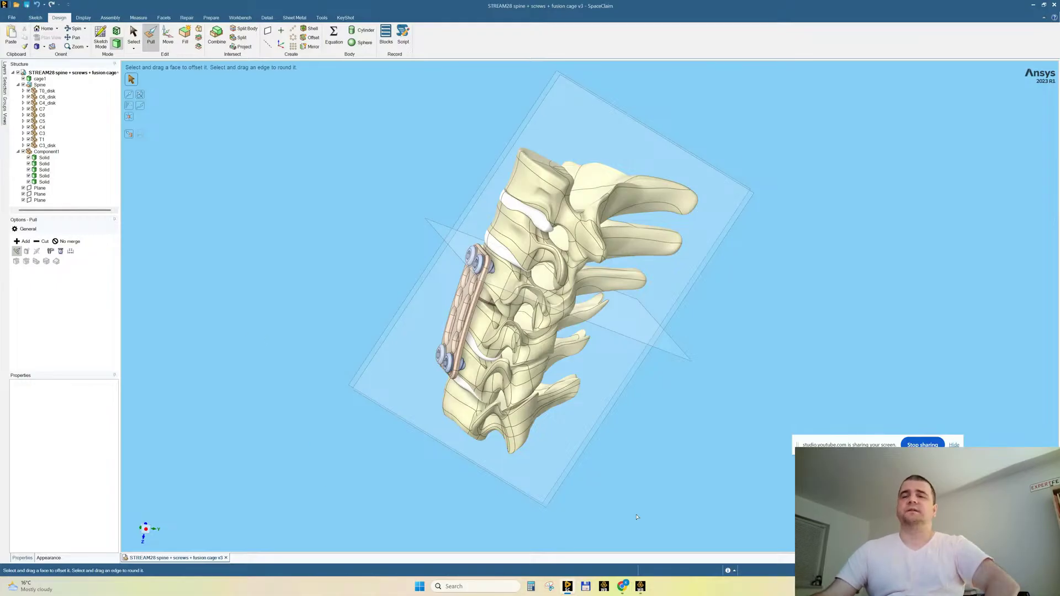
Switch to Workbench and duplicate the Copy of Explicit Dynamics system in the project schematic.
{"action": "left_click", "coordinate": [641, 586]}
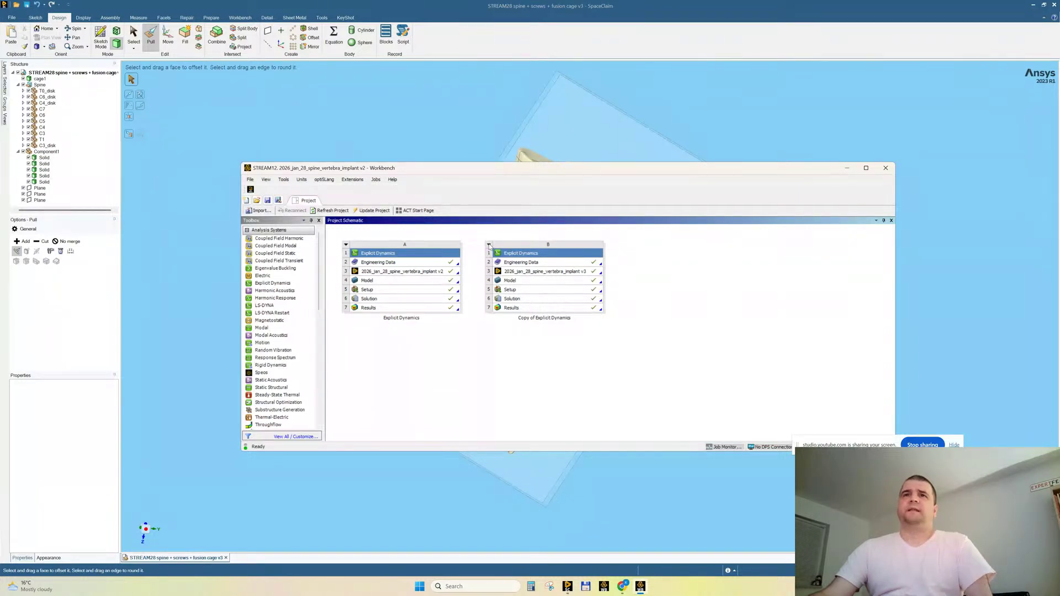
{"action": "left_click", "coordinate": [489, 245]}
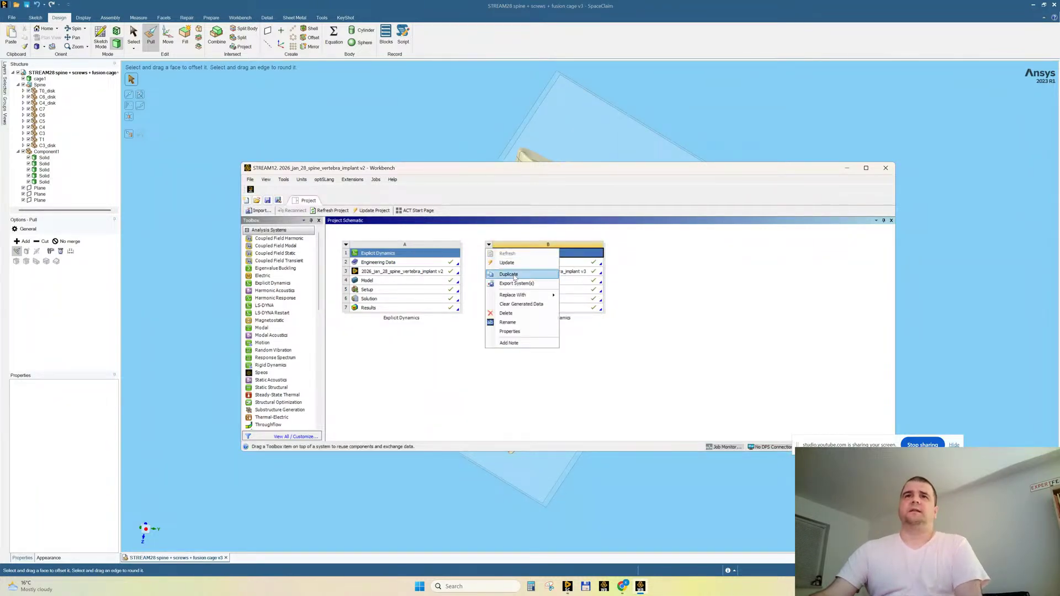
{"action": "left_click", "coordinate": [508, 274]}
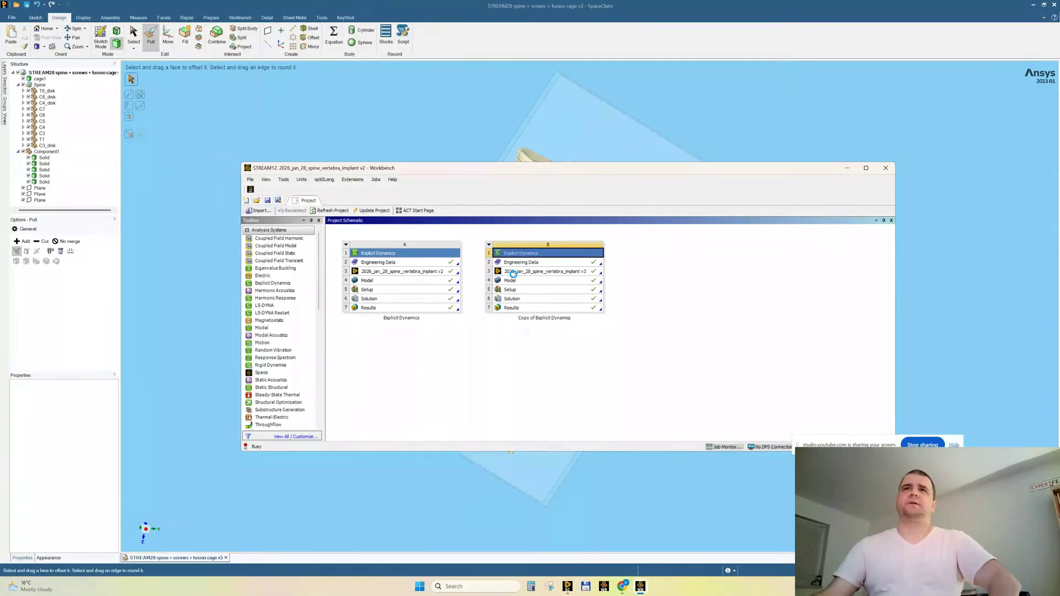
Return to SpaceClaim and examine the spine assembly in side view, checking the plate, screws, discs and vertebrae.
{"action": "left_click", "coordinate": [545, 37]}
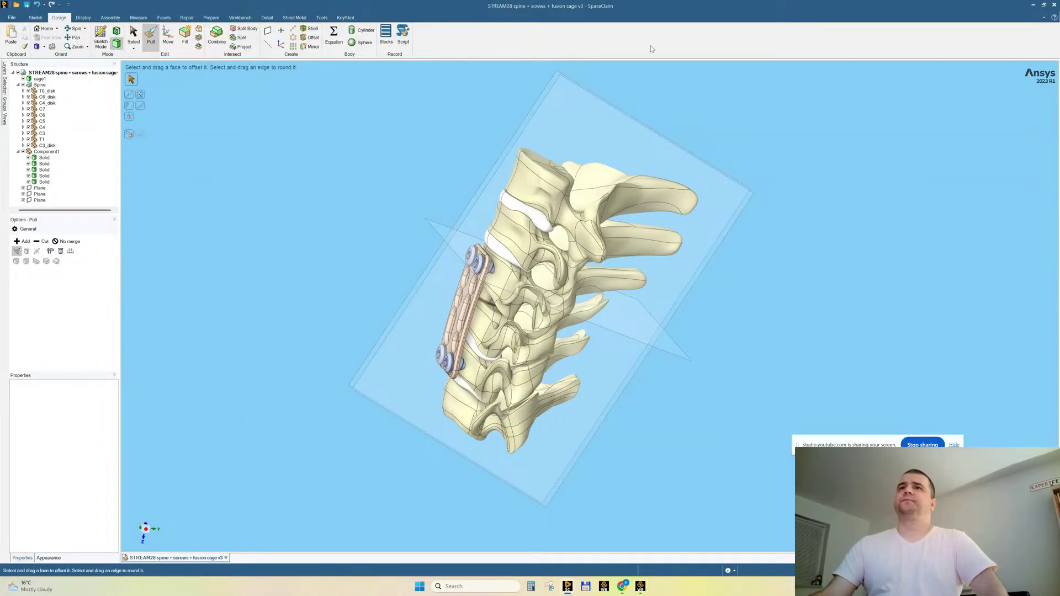
{"action": "left_click", "coordinate": [359, 380]}
{"action": "middle_click_drag", "start_coordinate": [358, 380], "coordinate": [344, 365]}
{"action": "left_click", "coordinate": [346, 349]}
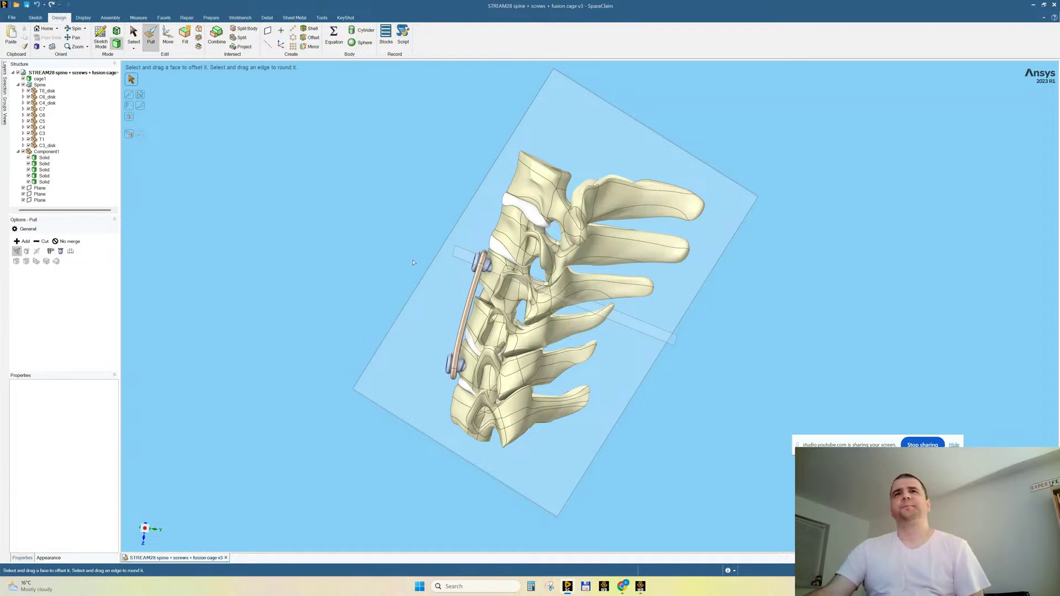
{"action": "middle_click_drag", "start_coordinate": [509, 380], "coordinate": [525, 377]}
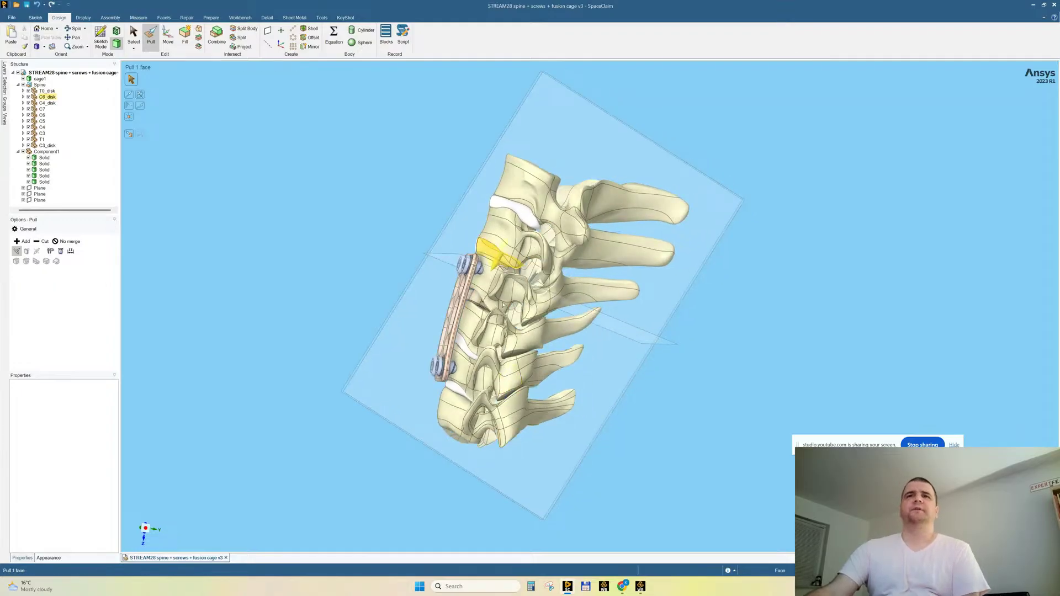
{"action": "scroll", "coordinate": [487, 367], "scroll_direction": "up", "scroll_amount": 4}
{"action": "scroll", "coordinate": [491, 390], "scroll_direction": "down", "scroll_amount": 2}
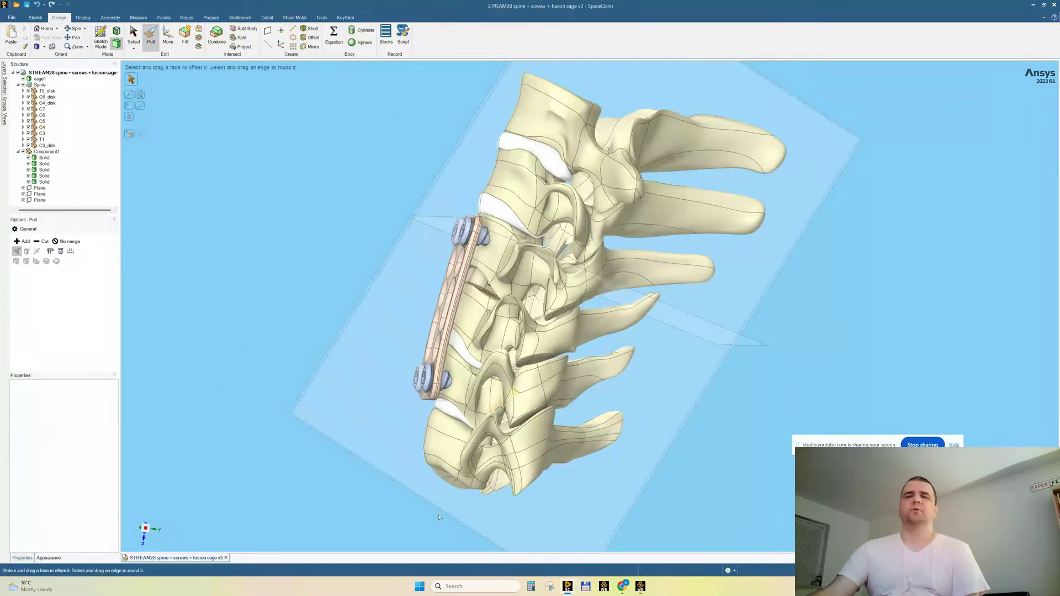
{"action": "left_click", "coordinate": [486, 439]}
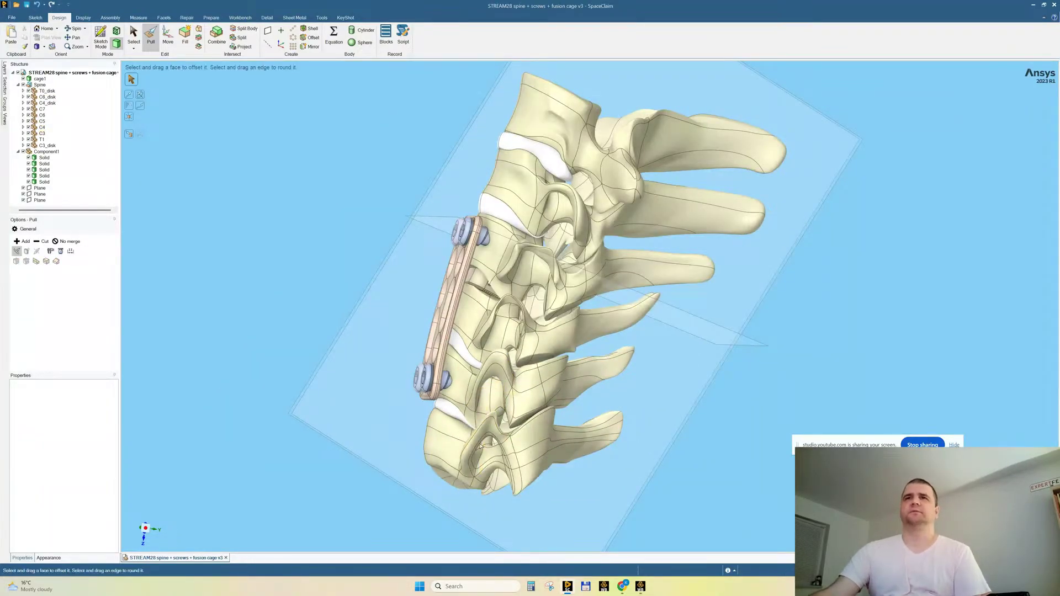
{"action": "scroll", "coordinate": [487, 436], "scroll_direction": "down", "scroll_amount": 2}
{"action": "key", "text": "Escape"}
Check the live chat of the YouTube Studio stream in Chrome and return to SpaceClaim.
{"action": "mouse_move", "coordinate": [622, 587]}
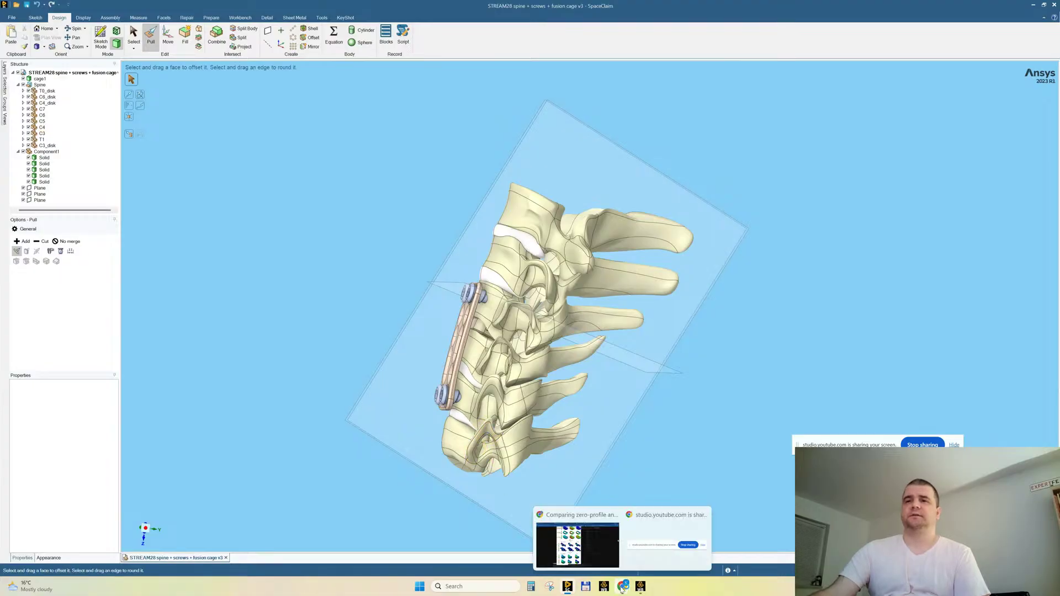
{"action": "left_click", "coordinate": [600, 548]}
{"action": "left_click", "coordinate": [443, 9]}
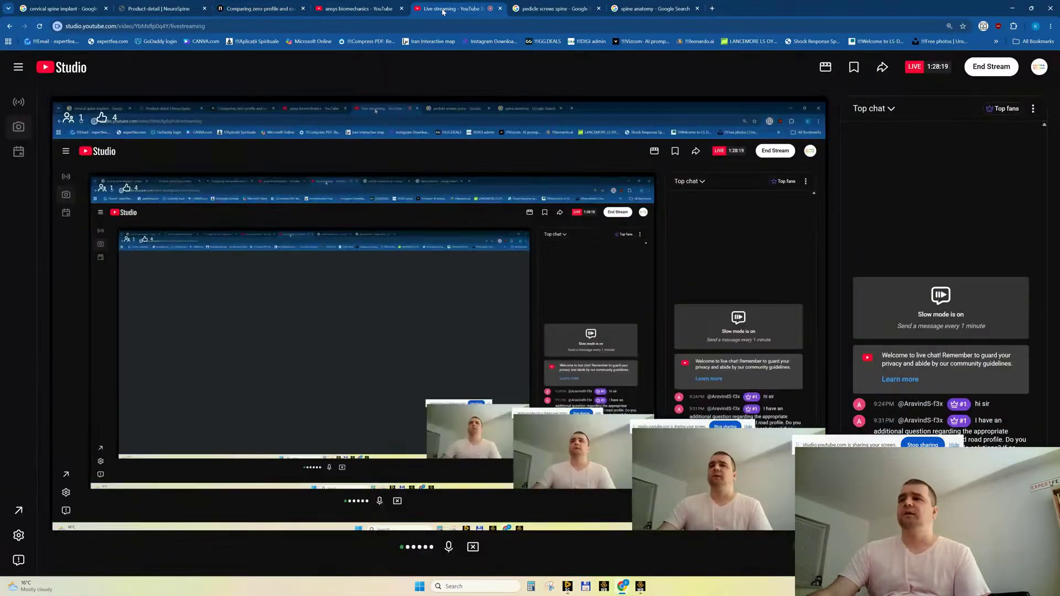
{"action": "left_click", "coordinate": [1032, 9]}
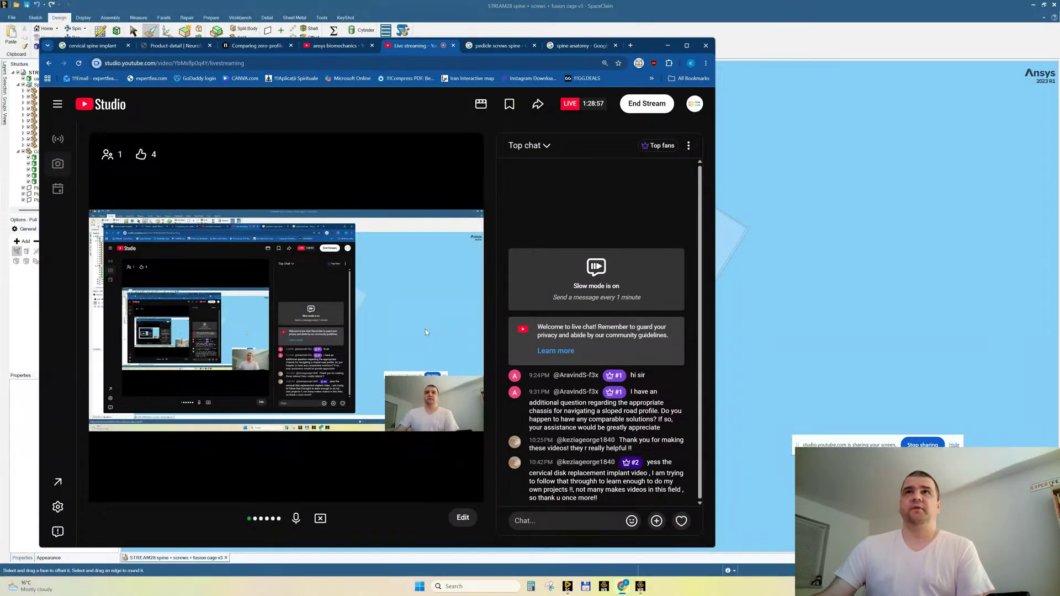
{"action": "left_click", "coordinate": [668, 46]}
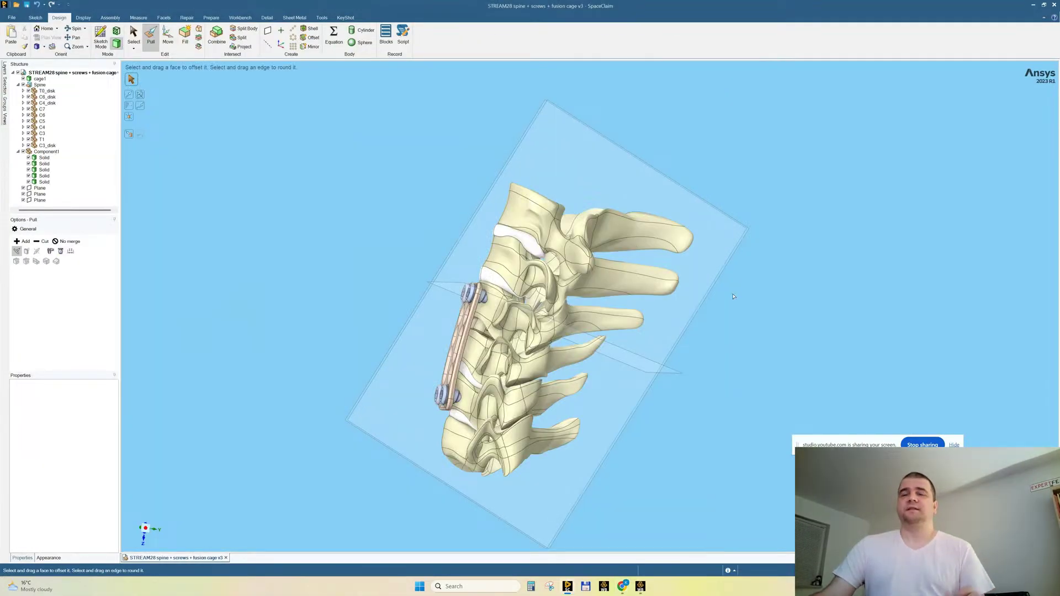
Switch to Workbench and place the duplicated Explicit Dynamics system beside the other two systems in the same row.
{"action": "left_click", "coordinate": [640, 586]}
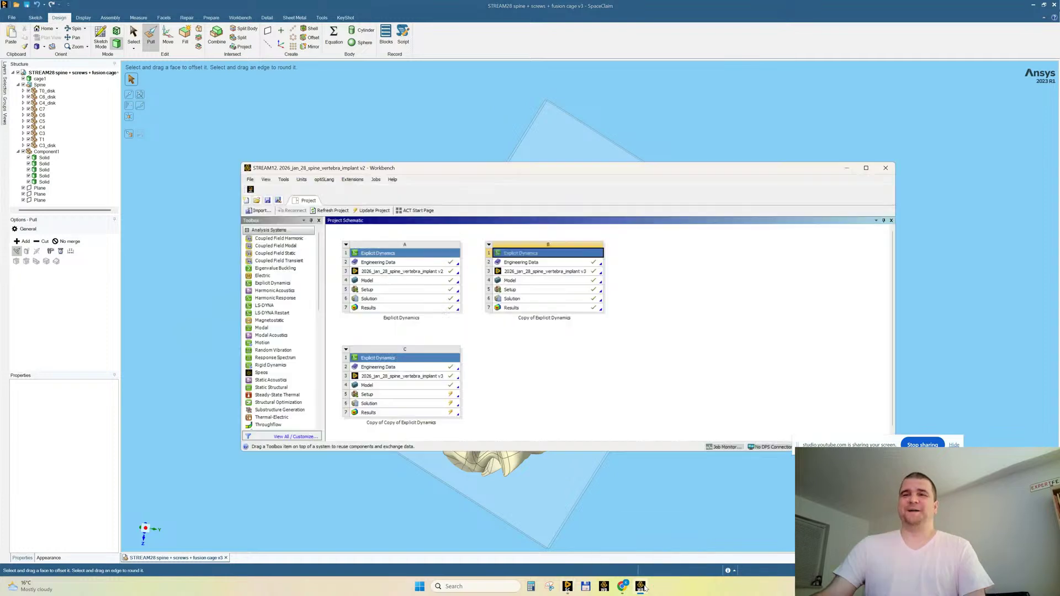
{"action": "left_click_drag", "start_coordinate": [403, 351], "coordinate": [662, 280]}
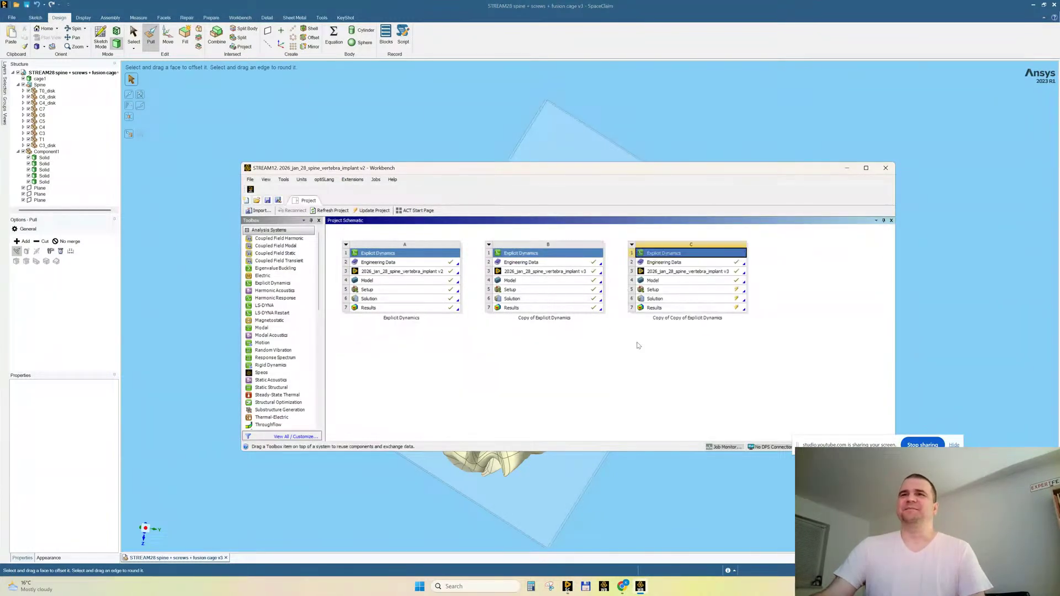
{"action": "left_click", "coordinate": [669, 273]}
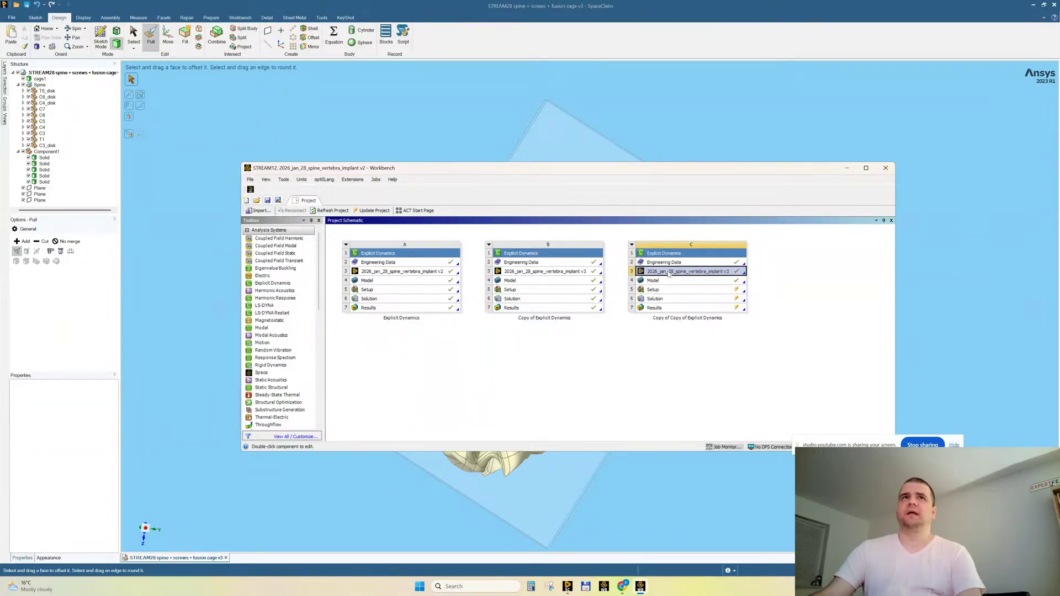
{"action": "right_click", "coordinate": [669, 274]}
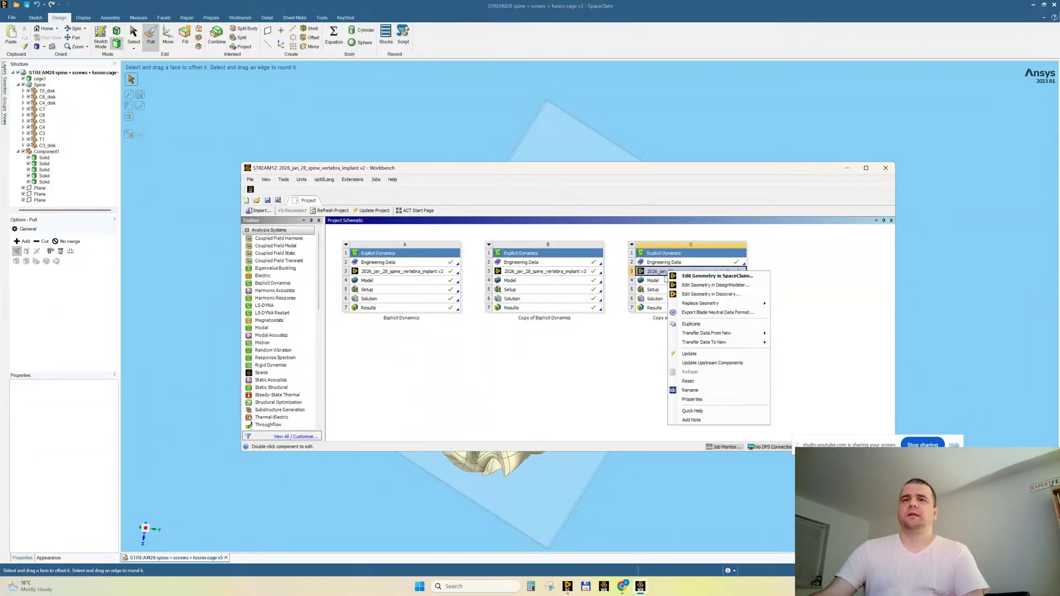
{"action": "left_click", "coordinate": [603, 185]}
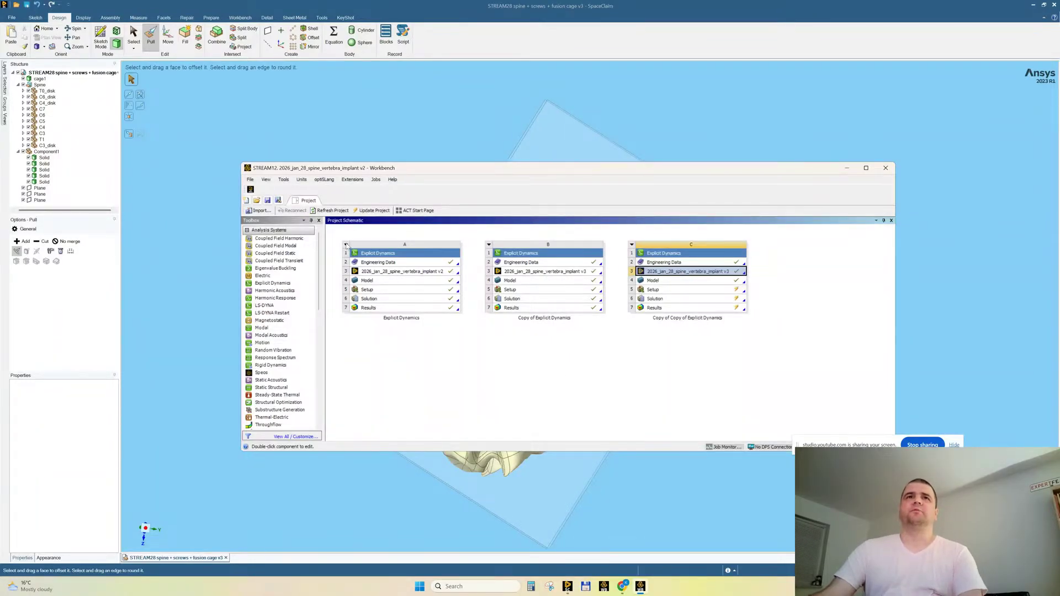
Delete the original Explicit Dynamics system A, which uses the v2 geometry, from the project schematic.
{"action": "left_click", "coordinate": [346, 245]}
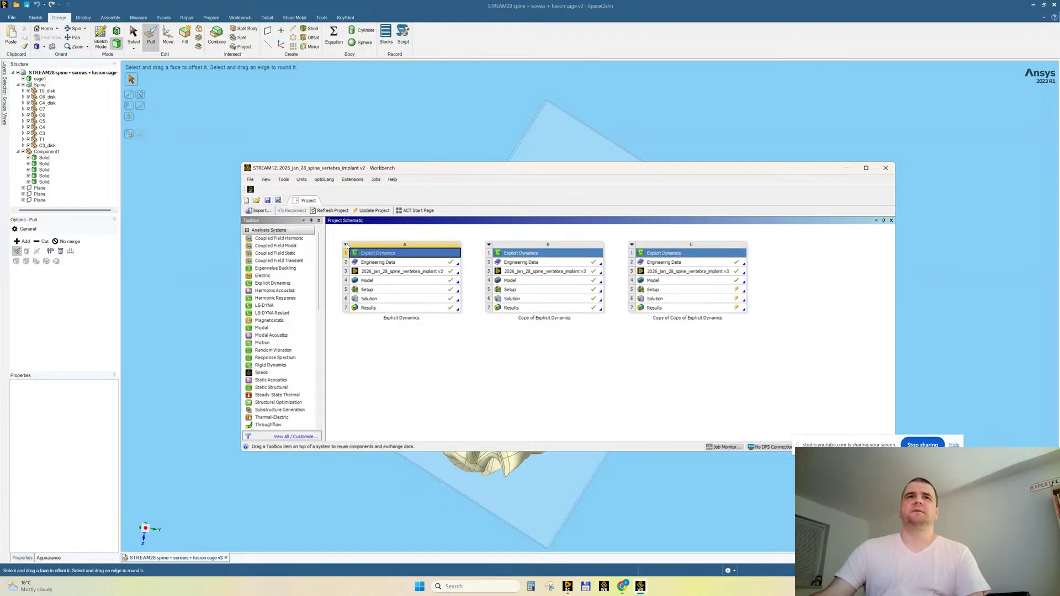
{"action": "left_click", "coordinate": [374, 315]}
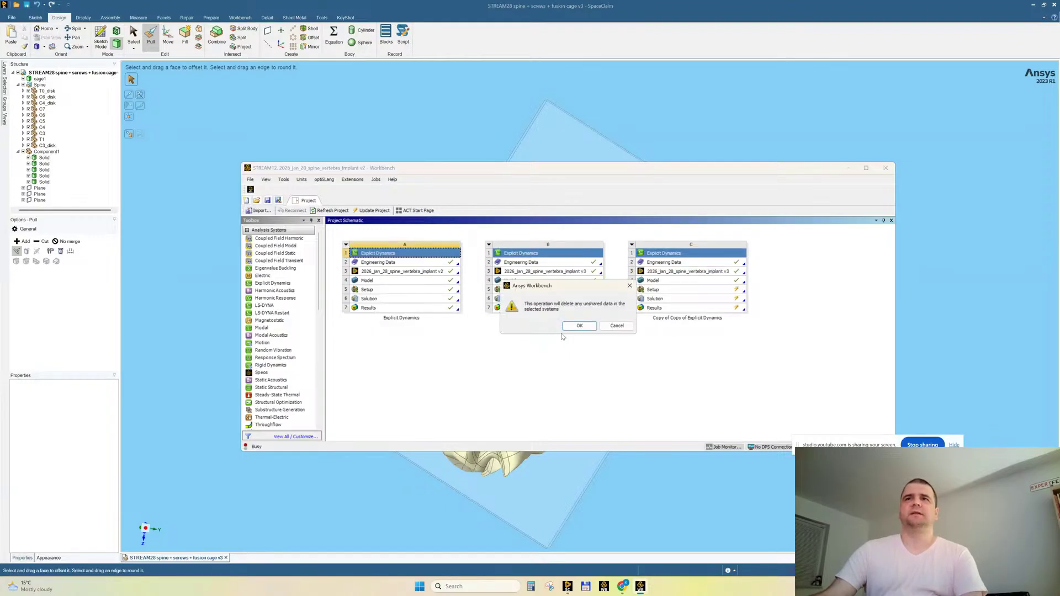
{"action": "left_click", "coordinate": [567, 328]}
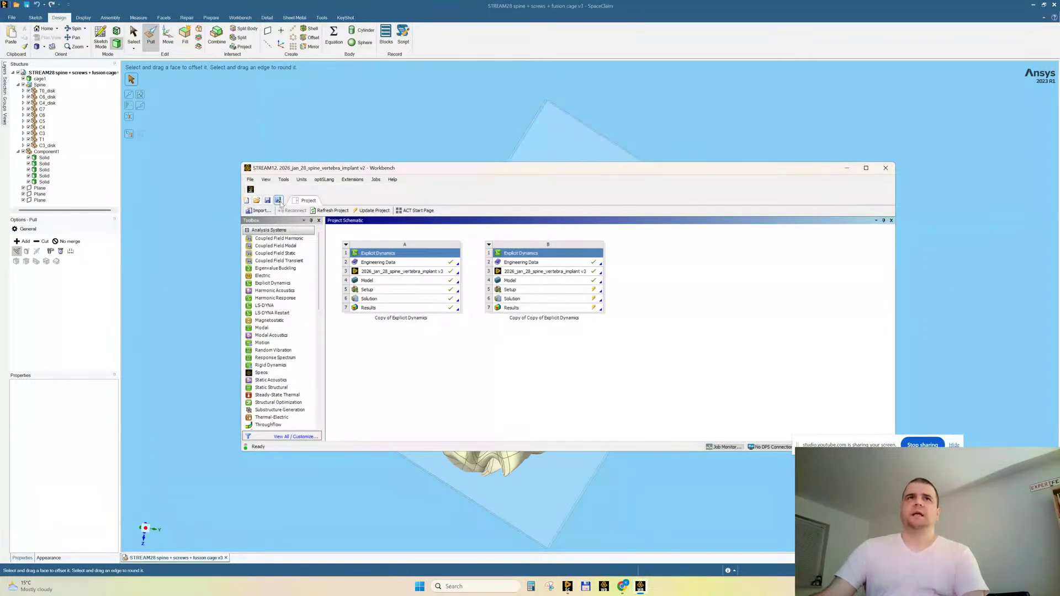
Replace the geometry of the Copy of Copy of Explicit Dynamics system with STREAM28 spine + screws + fusion cage v3.scdoc.
{"action": "left_click", "coordinate": [564, 272]}
{"action": "right_click", "coordinate": [564, 273]}
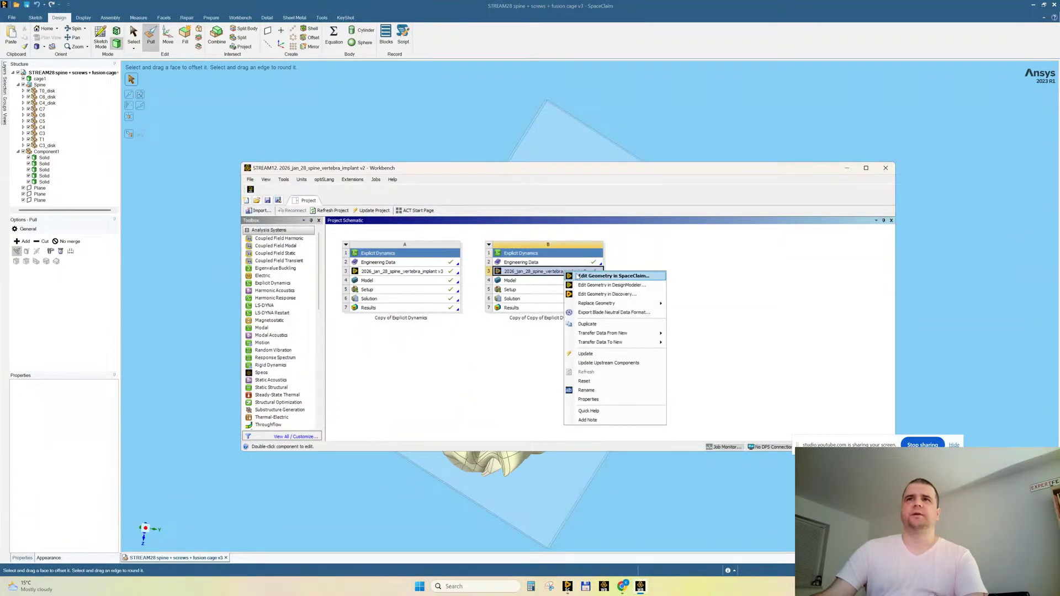
{"action": "mouse_move", "coordinate": [652, 304]}
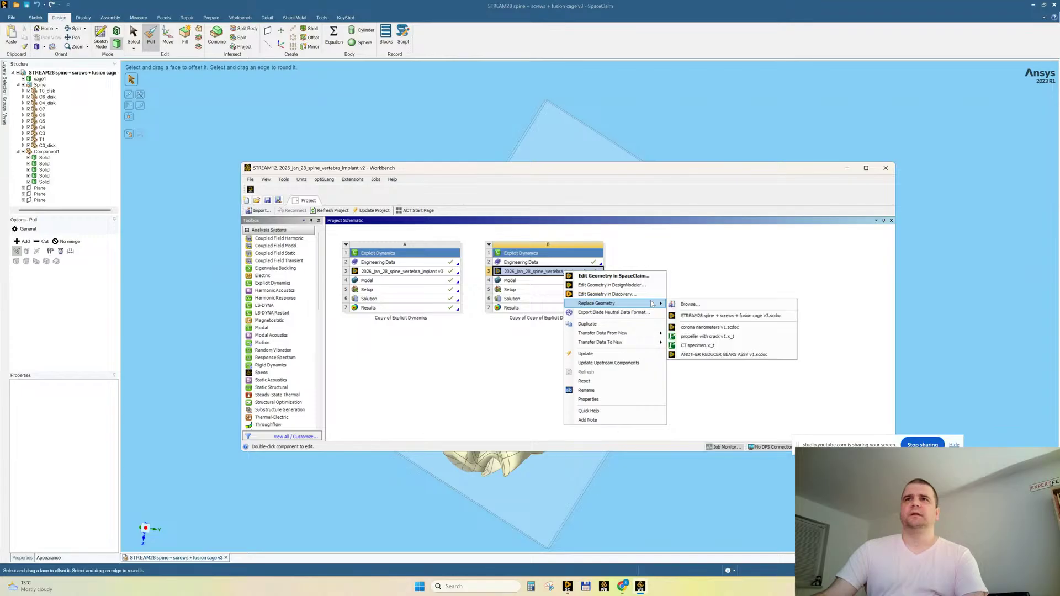
{"action": "left_click", "coordinate": [708, 317]}
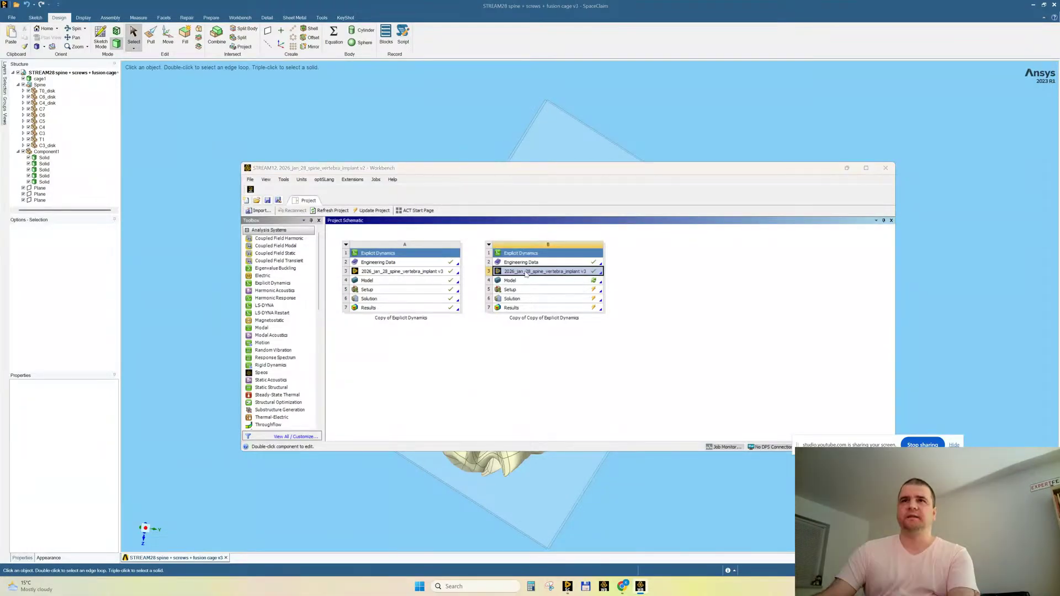
Save the Workbench project under the new name STREAM28 spine + screws + fusion cage v3 in the ANSYS 2023 R1 2026- folder.
{"action": "key", "text": "super+d"}
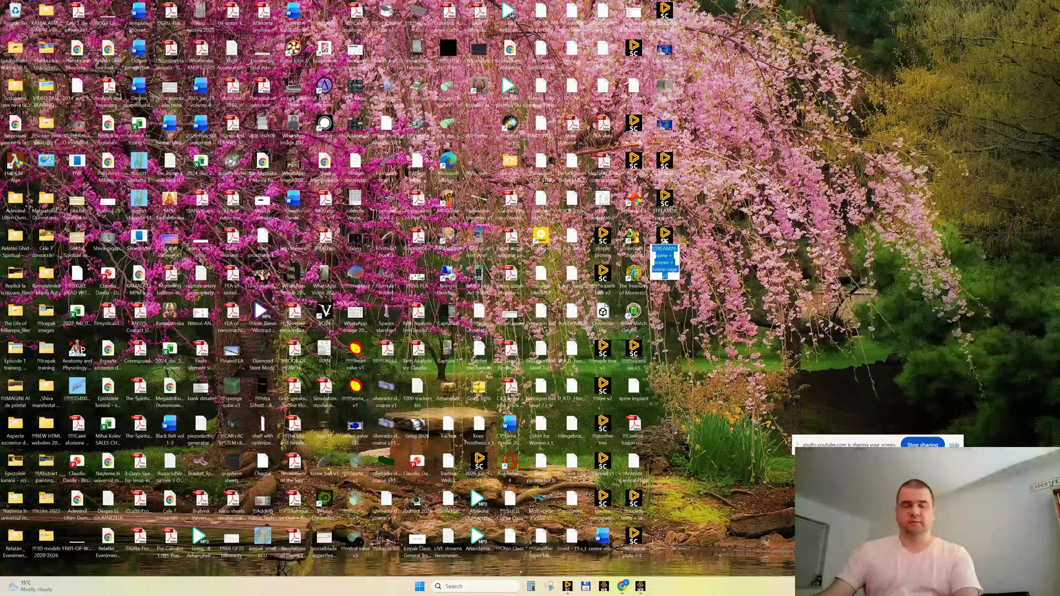
{"action": "left_click", "coordinate": [640, 588]}
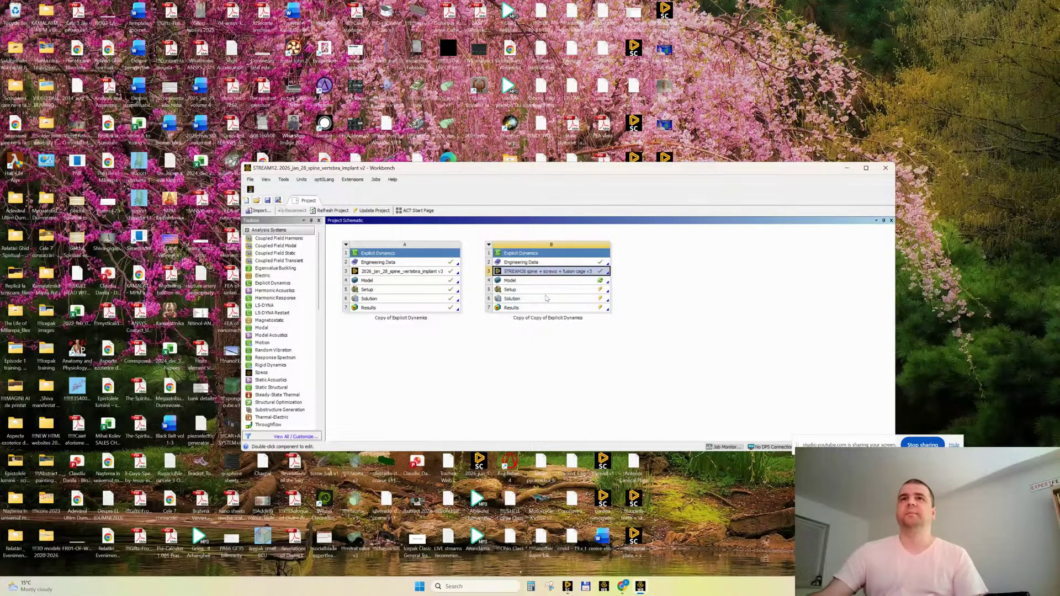
{"action": "left_click", "coordinate": [865, 168]}
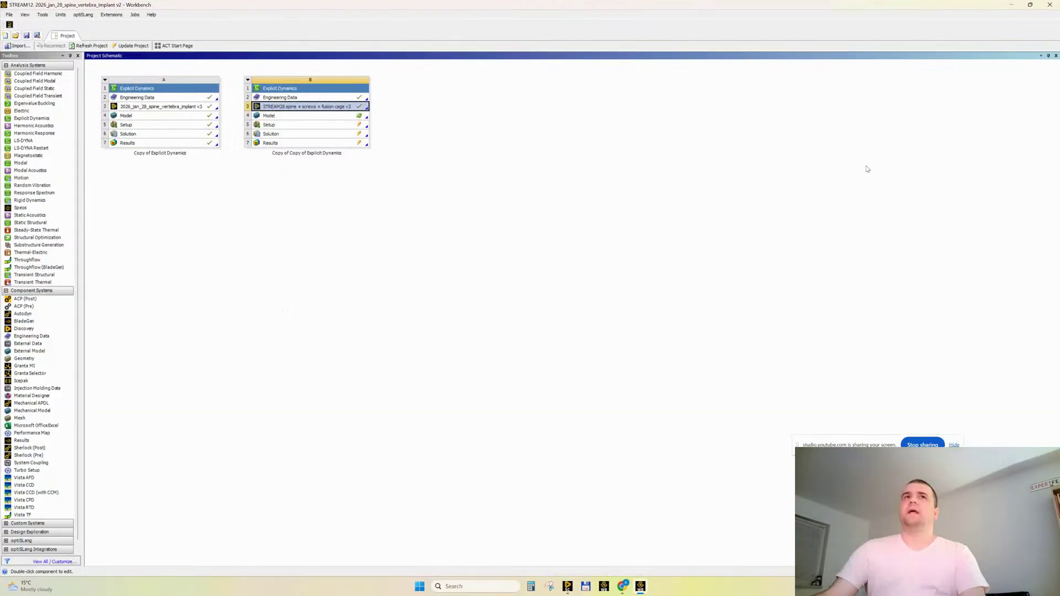
{"action": "left_click", "coordinate": [36, 34]}
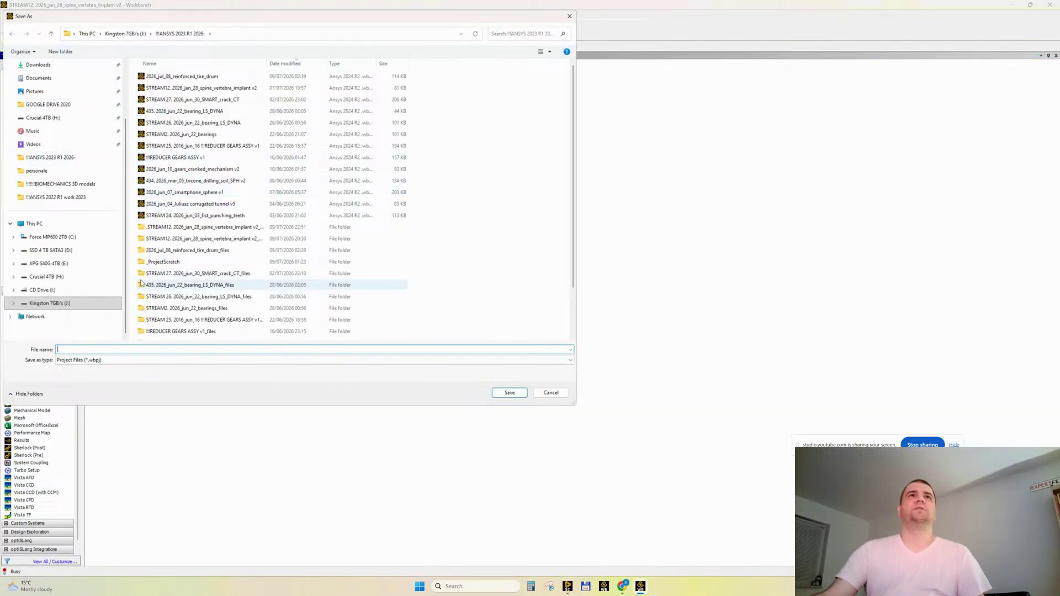
{"action": "type", "text": "STREAM28 spine + screws + fusion cage v3"}
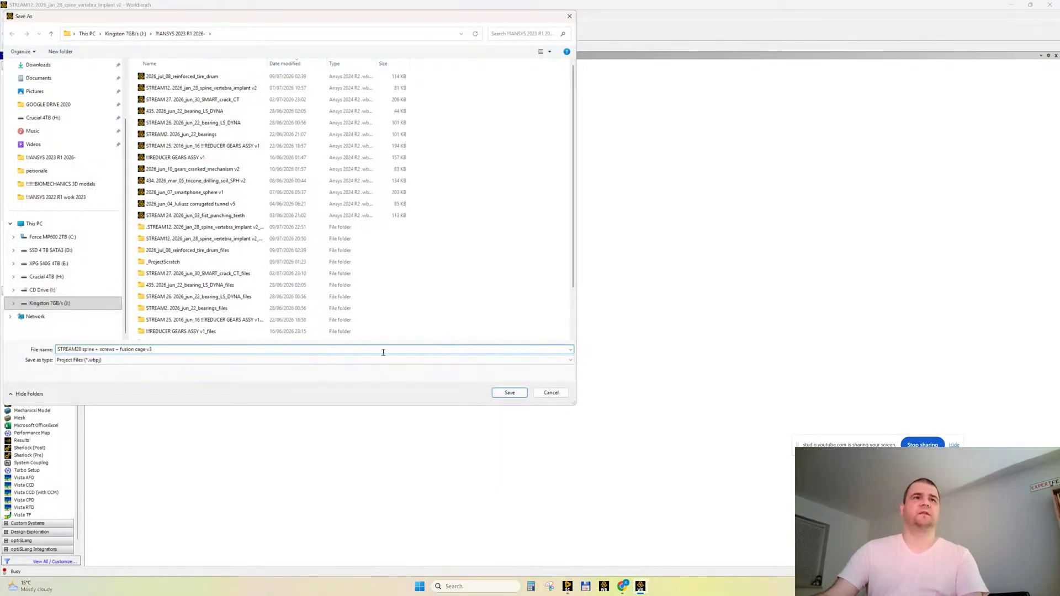
{"action": "left_click", "coordinate": [505, 396]}
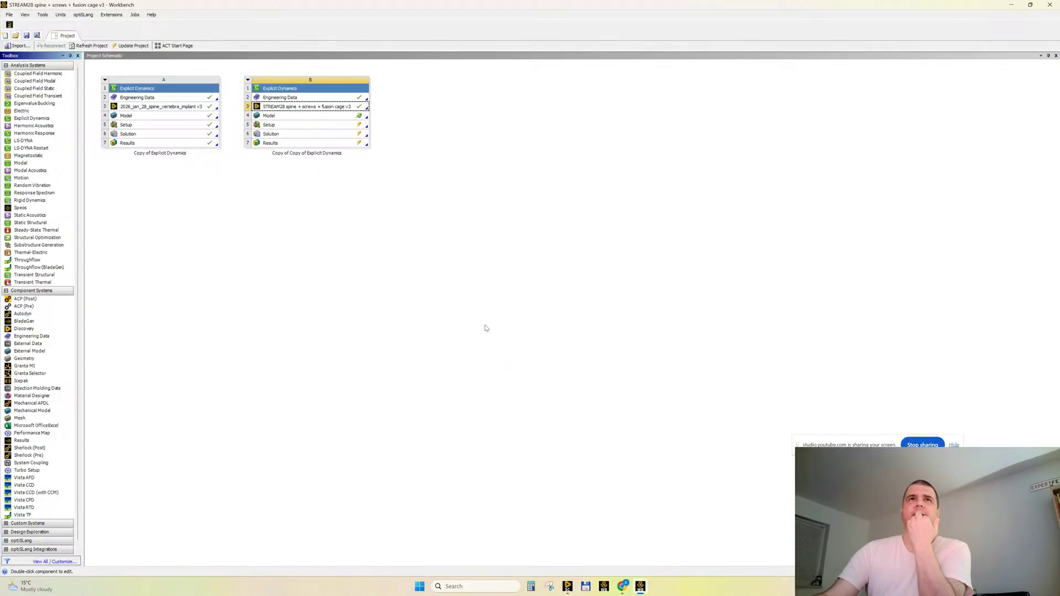
Switch to Total Commander, show the root of drive D in one pane and open drive J's ANSYS 2023 R1 2026- folder in the other.
{"action": "left_click", "coordinate": [1010, 7]}
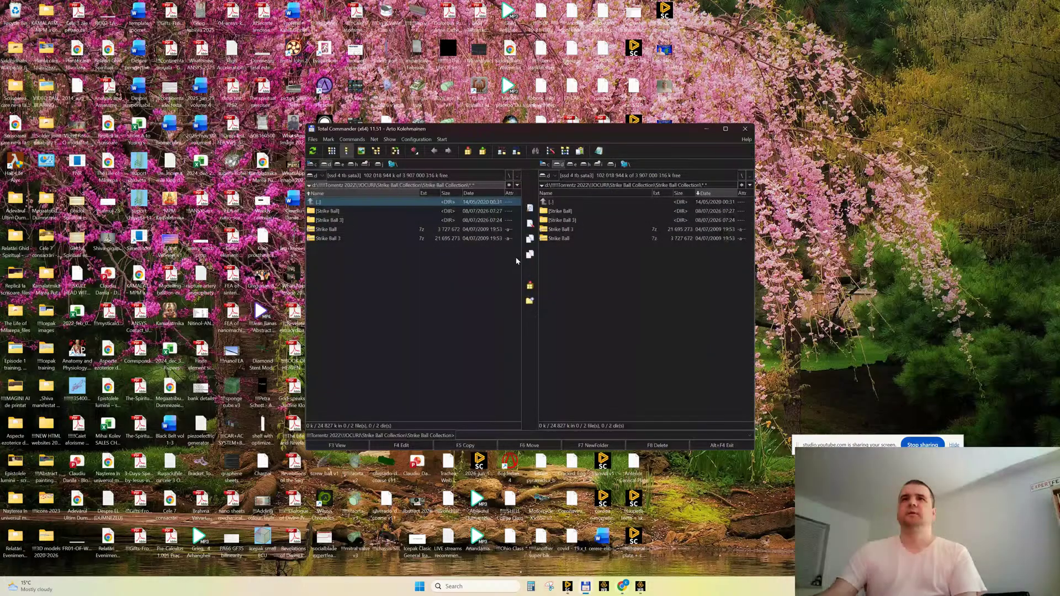
{"action": "left_click", "coordinate": [508, 175]}
{"action": "left_click", "coordinate": [742, 175]}
{"action": "left_click", "coordinate": [380, 164]}
{"action": "double_click", "coordinate": [332, 229]}
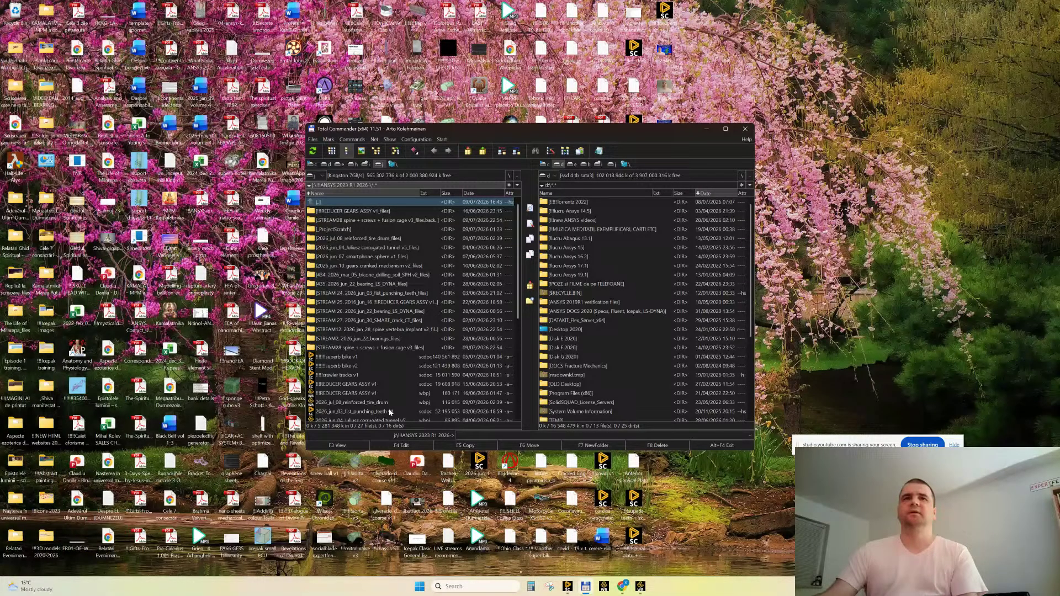
Sort drive J's ANSYS 2023 R1 2026- folder by date, select the v3 Workbench project and move the window off the desktop files.
{"action": "left_click", "coordinate": [381, 384]}
{"action": "key", "text": "ctrl+F5"}
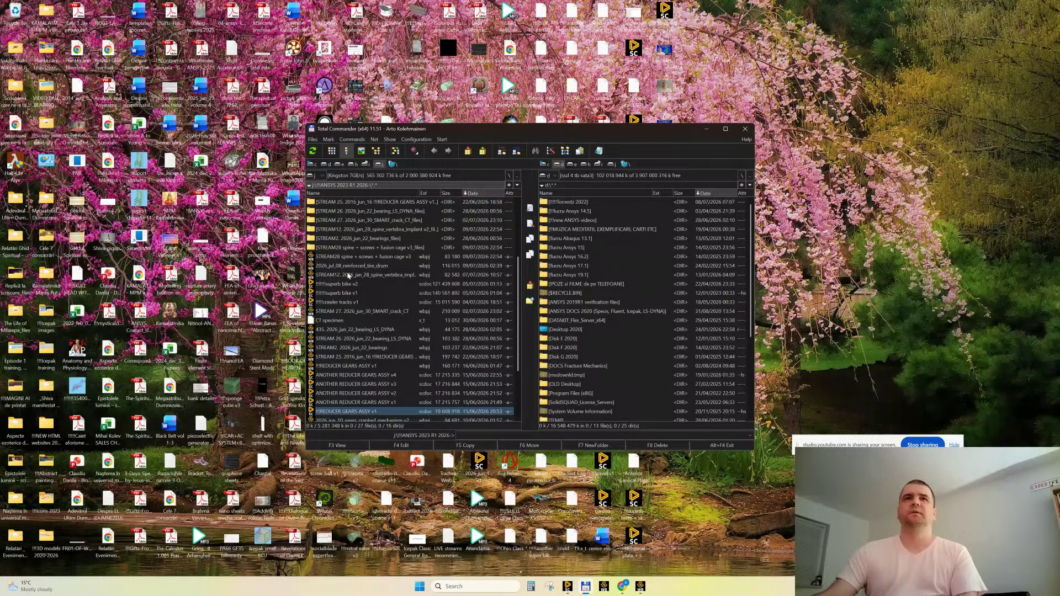
{"action": "left_click", "coordinate": [356, 259]}
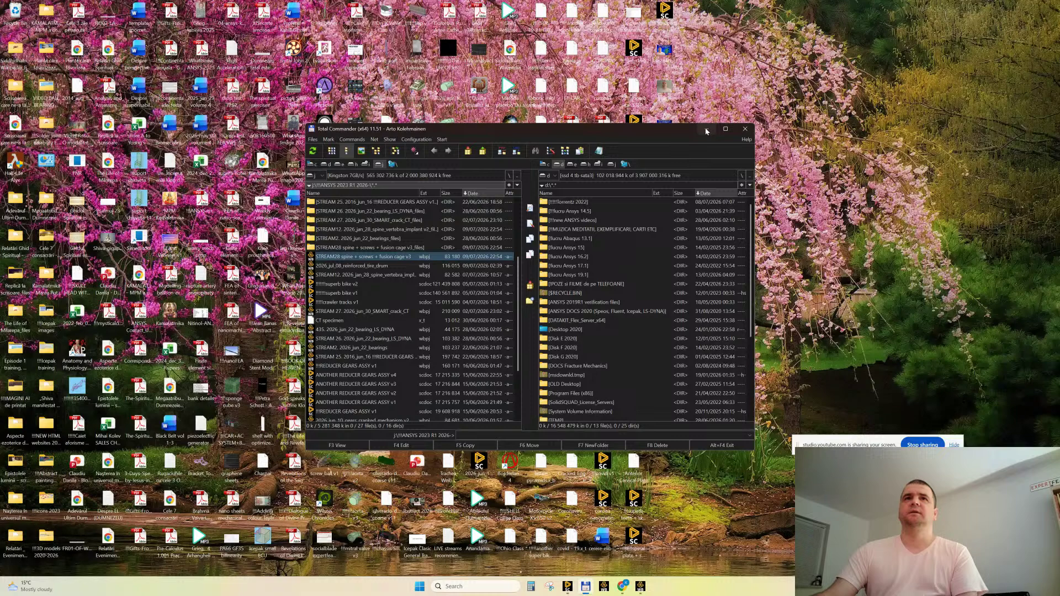
{"action": "left_click_drag", "start_coordinate": [662, 130], "coordinate": [522, 123]}
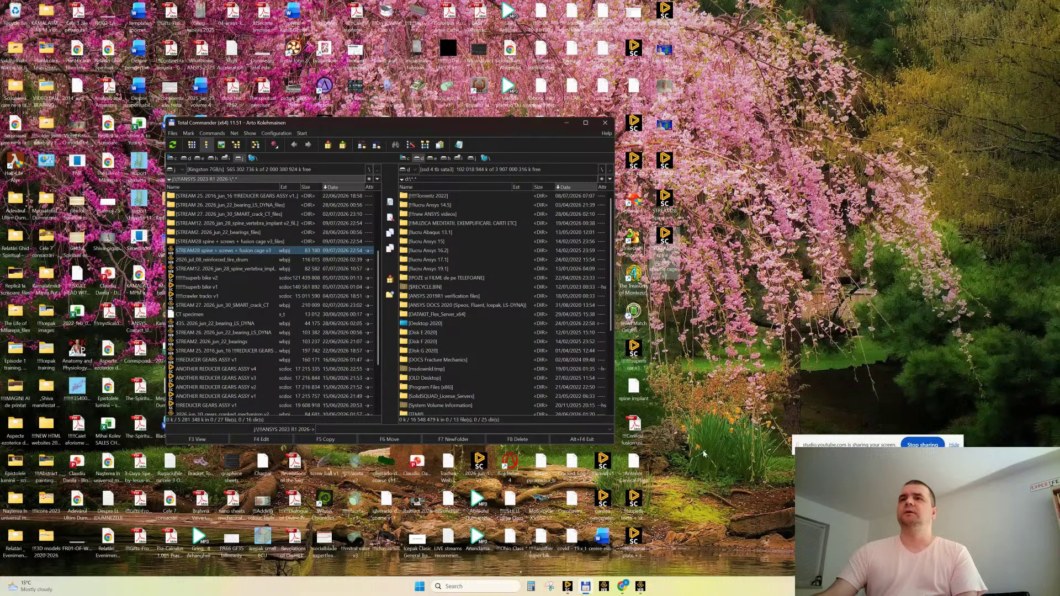
Cut the spine, screws and fusion cage geometry file from the desktop for relocation into the ANSYS 2023 R1 2026- folder.
{"action": "left_click", "coordinate": [665, 249]}
{"action": "key", "text": "ctrl+x"}
{"action": "left_click", "coordinate": [238, 343]}
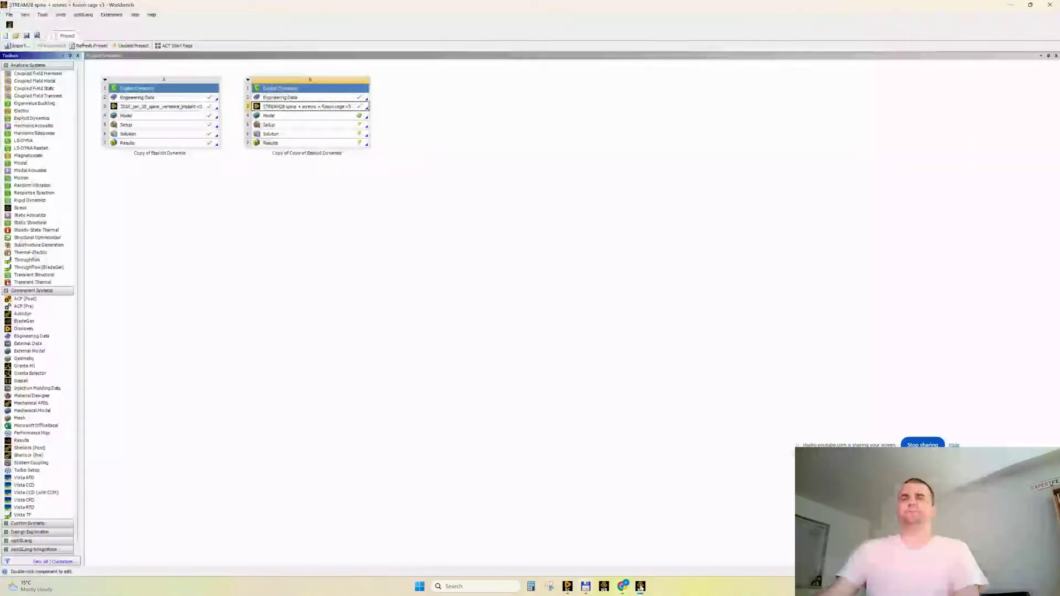
Switch to Workbench and open the Model of the Copy of Copy of Explicit Dynamics system in Mechanical, reading the upstream data.
{"action": "double_click", "coordinate": [305, 117]}
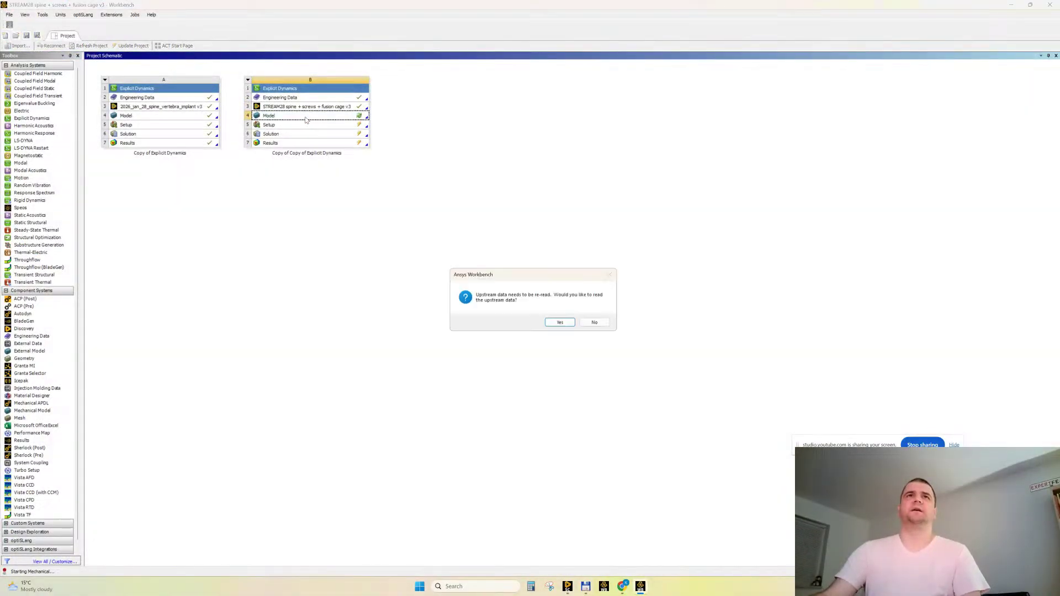
{"action": "left_click", "coordinate": [560, 322]}
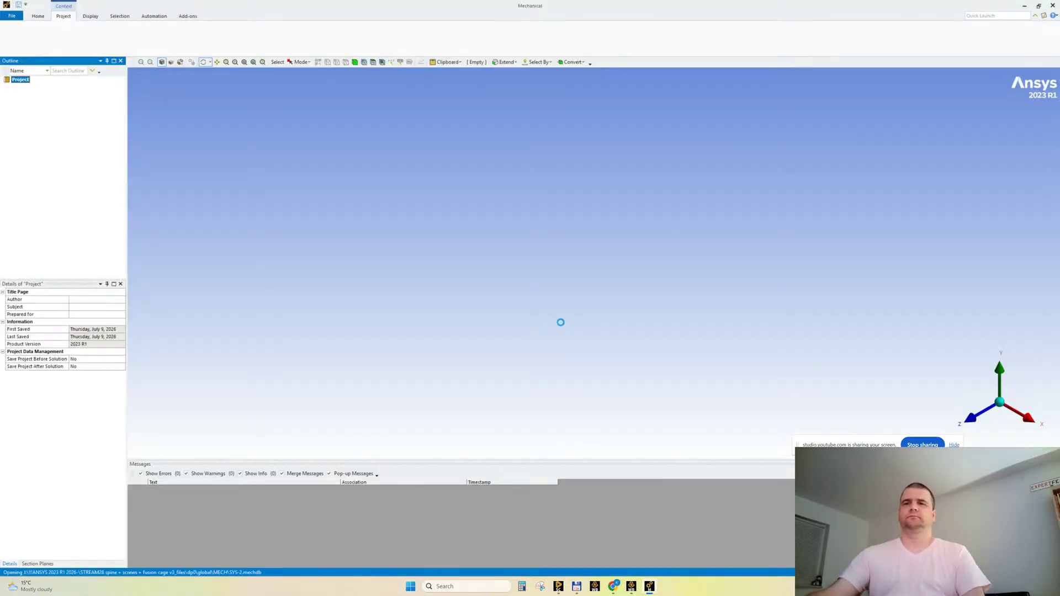
{"action": "left_click", "coordinate": [619, 585]}
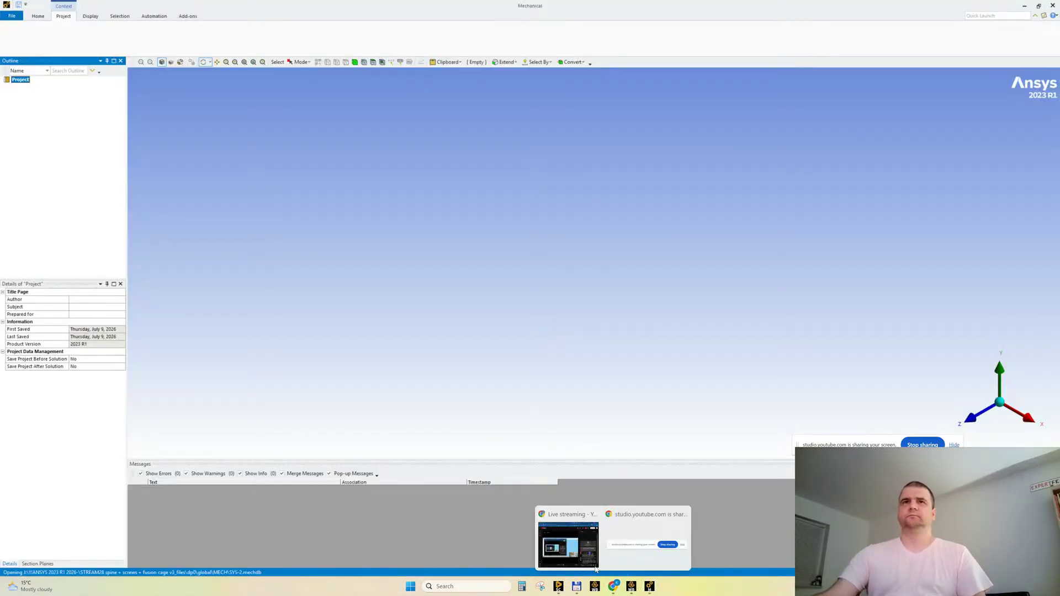
{"action": "left_click", "coordinate": [631, 587]}
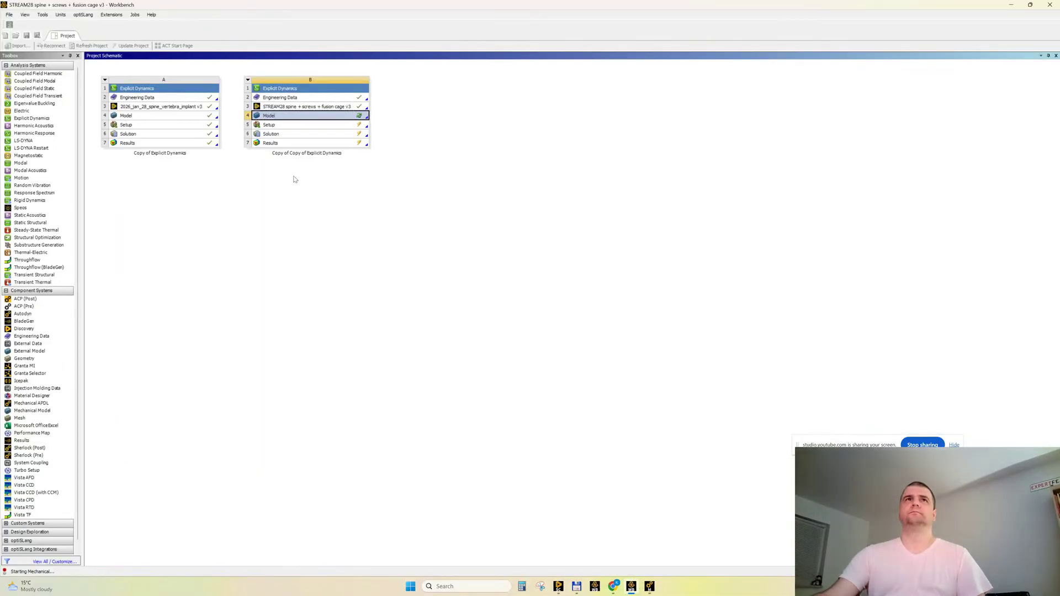
{"action": "right_click", "coordinate": [252, 88]}
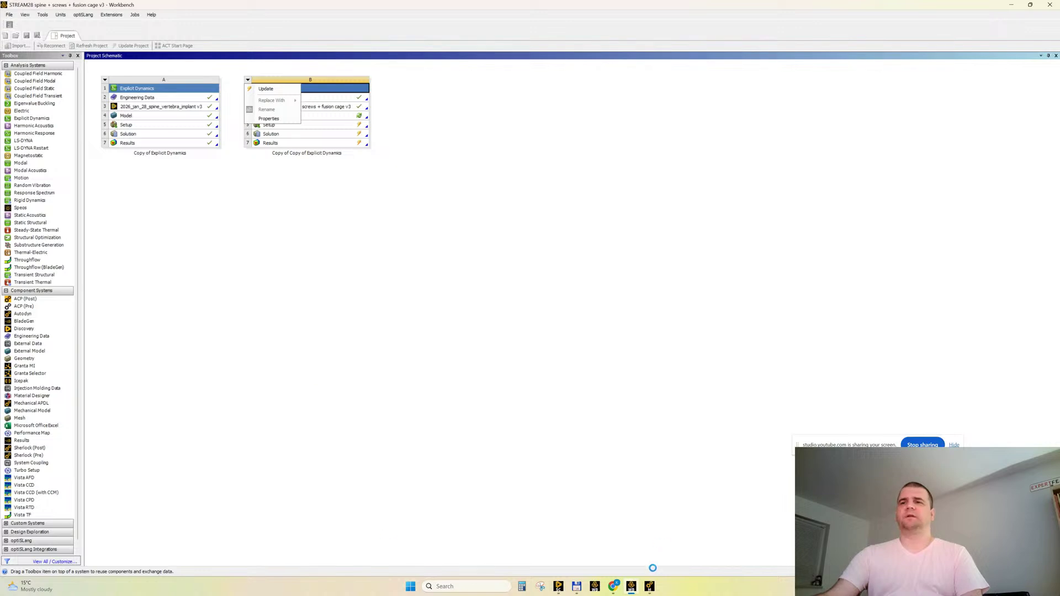
{"action": "left_click", "coordinate": [653, 591]}
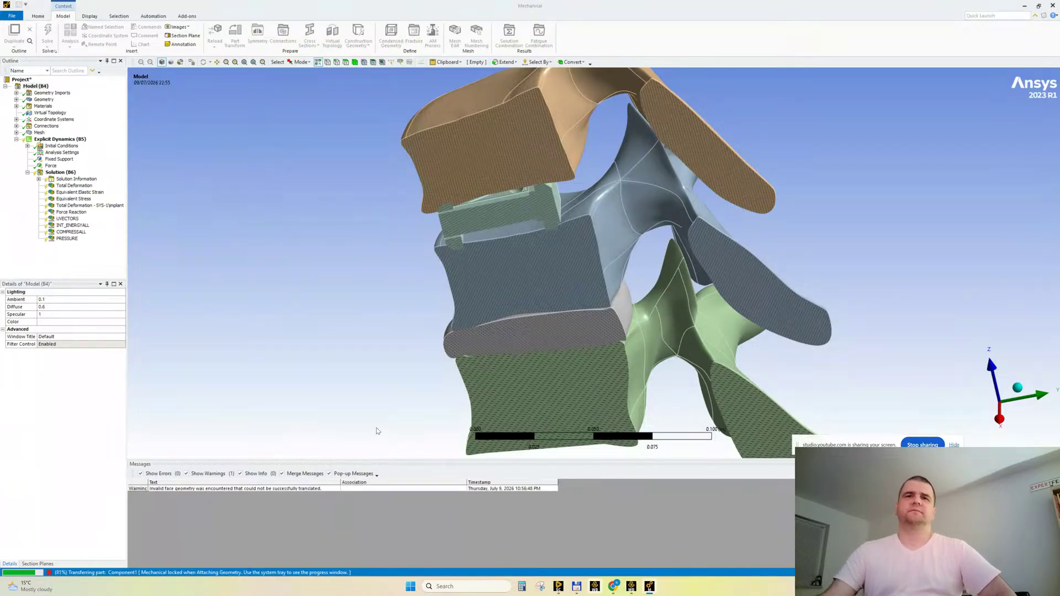
{"action": "key", "text": "alt+Tab"}
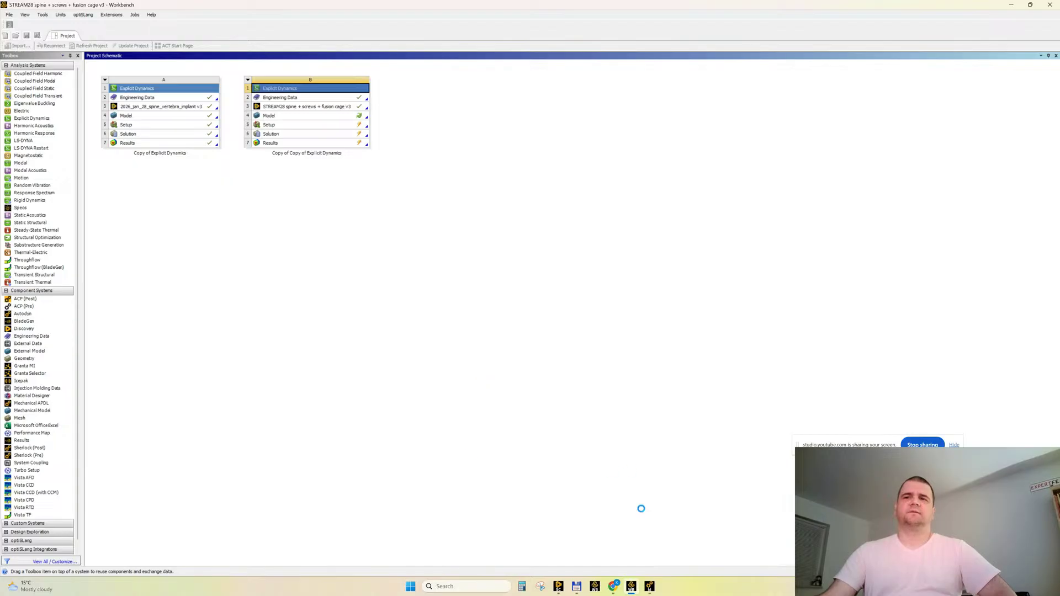
{"action": "left_click", "coordinate": [651, 588]}
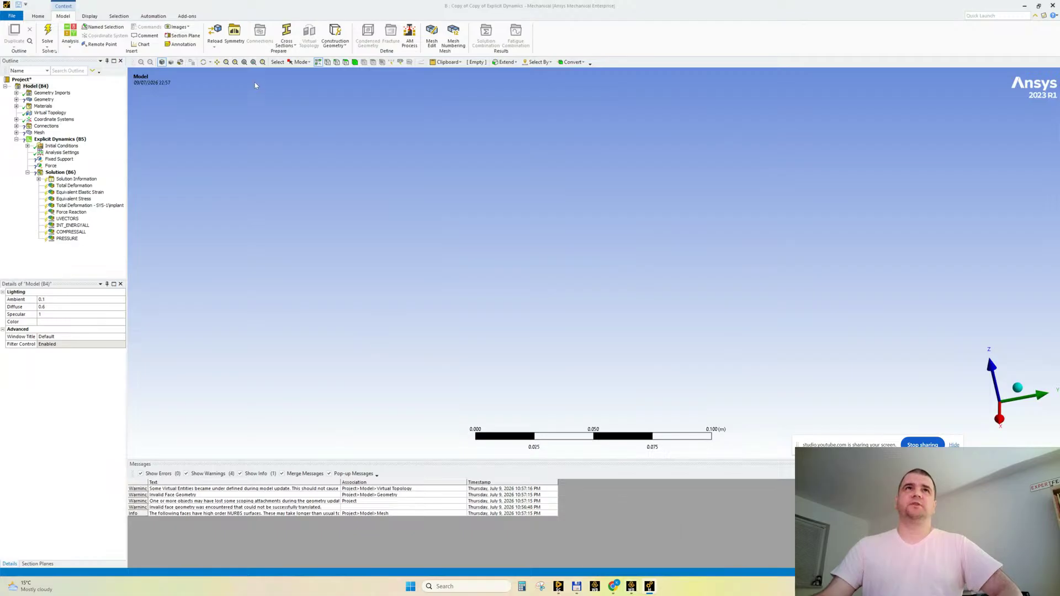
Fit the spine model in the view and turn off Section Plane 1 to display the whole uncut assembly.
{"action": "left_click", "coordinate": [244, 62]}
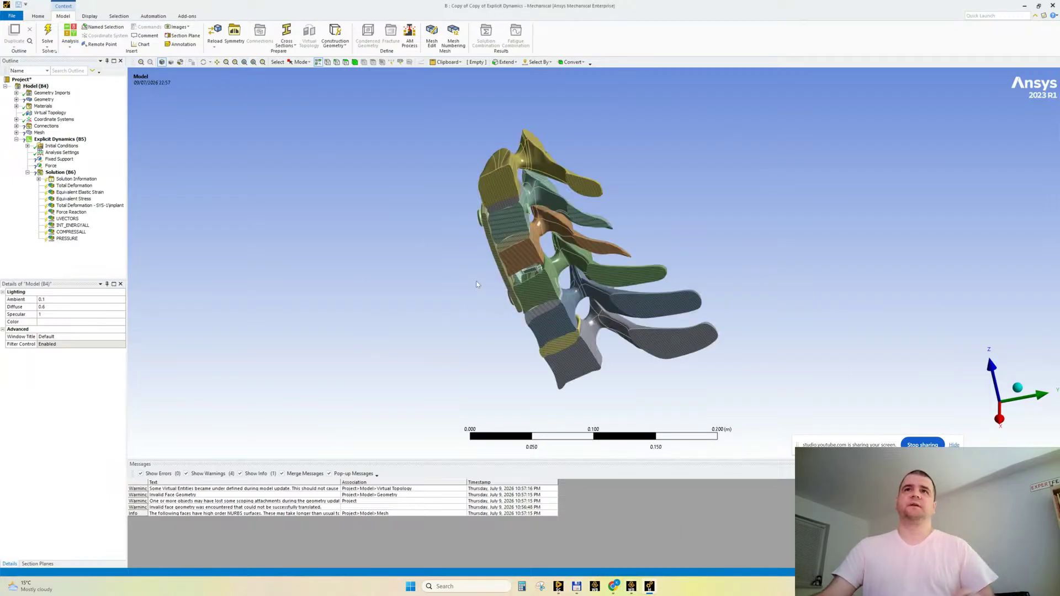
{"action": "left_click_drag", "start_coordinate": [511, 226], "coordinate": [419, 287]}
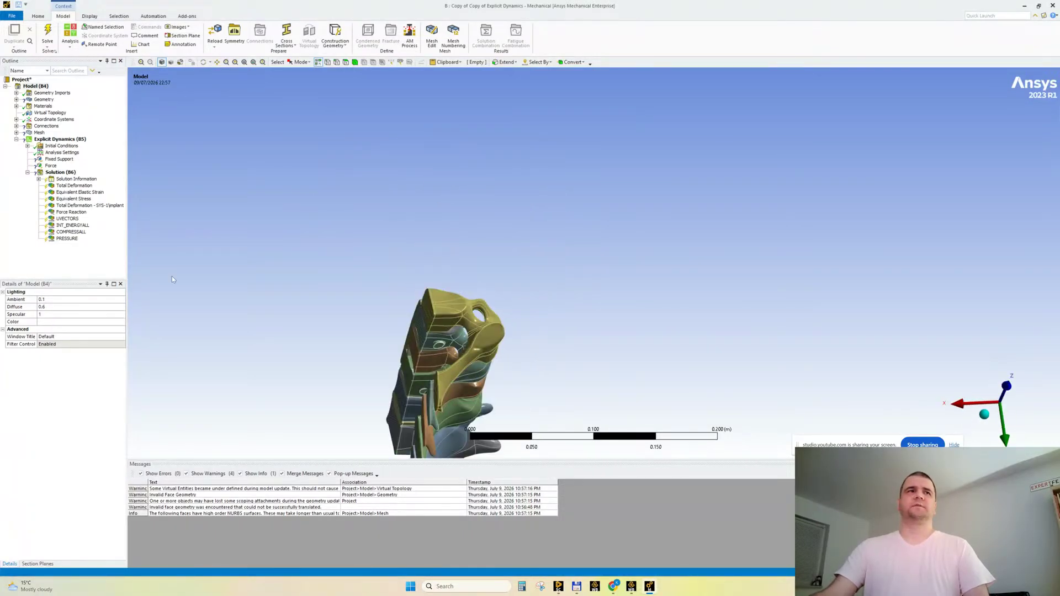
{"action": "left_click", "coordinate": [37, 564]}
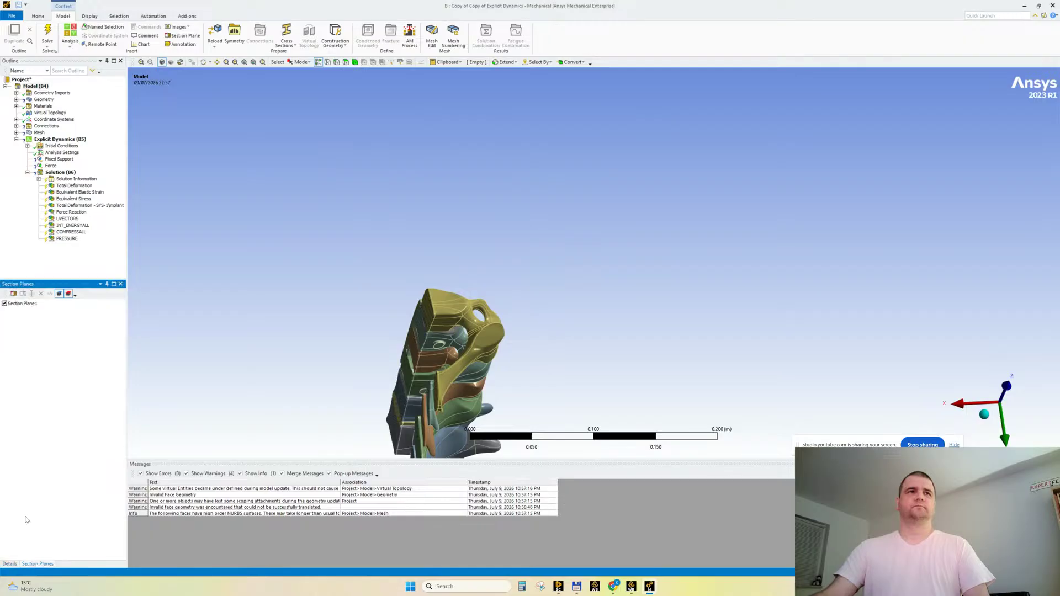
{"action": "left_click", "coordinate": [4, 303]}
{"action": "left_click_drag", "start_coordinate": [509, 346], "coordinate": [809, 244]}
{"action": "mouse_move", "coordinate": [497, 279]}
{"action": "left_mouse_down"}
{"action": "mouse_move", "coordinate": [511, 280]}
{"action": "mouse_move", "coordinate": [497, 287]}
{"action": "left_mouse_up"}
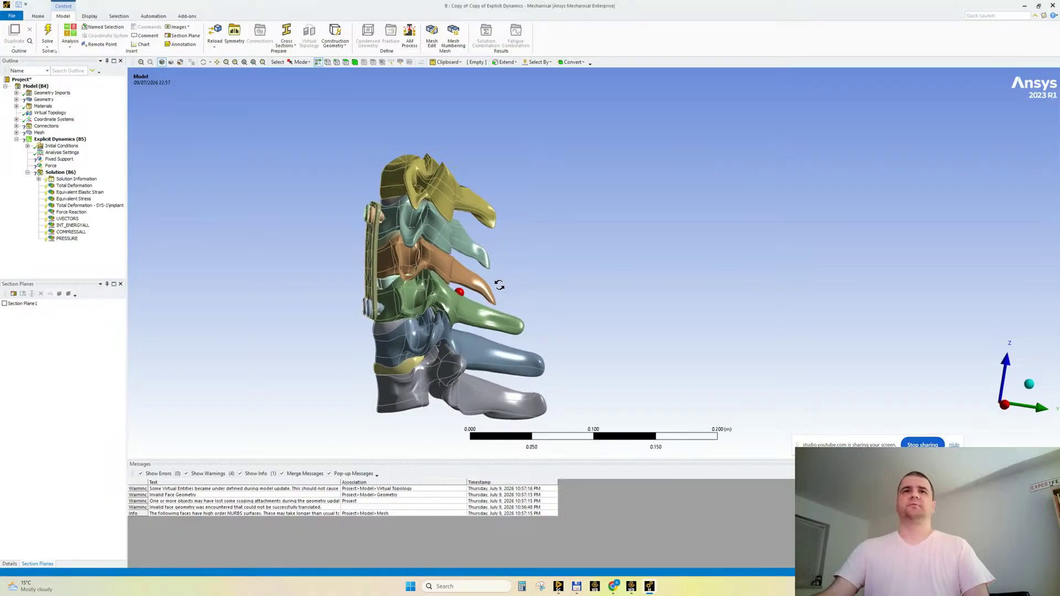
{"action": "scroll", "coordinate": [414, 280], "scroll_direction": "down", "scroll_amount": 1}
{"action": "scroll", "coordinate": [411, 309], "scroll_direction": "up", "scroll_amount": 4}
{"action": "middle_click_drag", "start_coordinate": [405, 350], "coordinate": [479, 317], "text": "ctrl"}
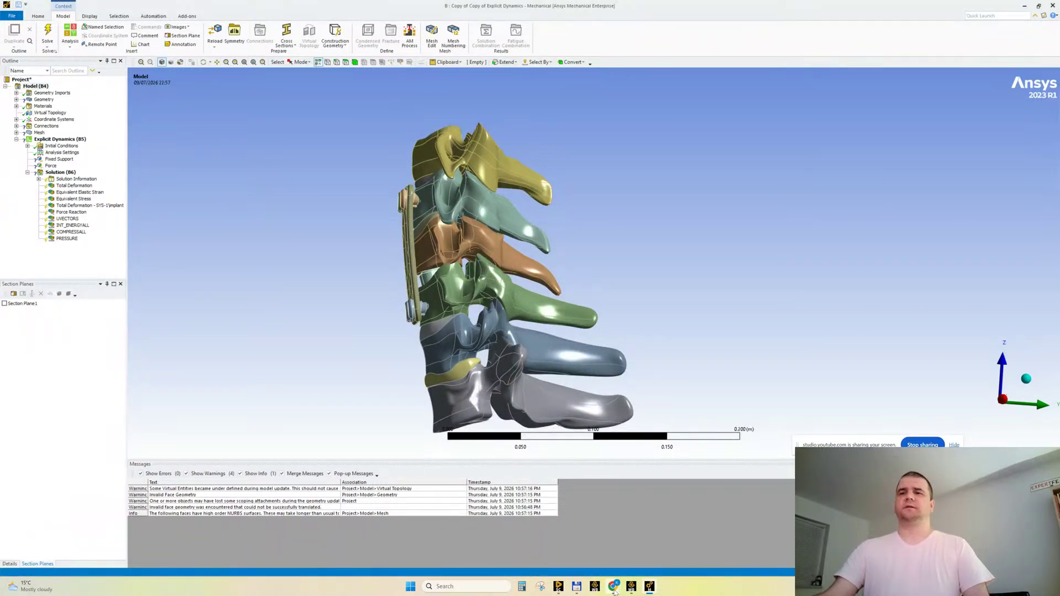
Switch to Chrome and examine the Nature article's Figure 4 stress plots comparing zero-profile and conventional cage and plate, then return to Mechanical.
{"action": "mouse_move", "coordinate": [604, 592]}
{"action": "left_click", "coordinate": [568, 544]}
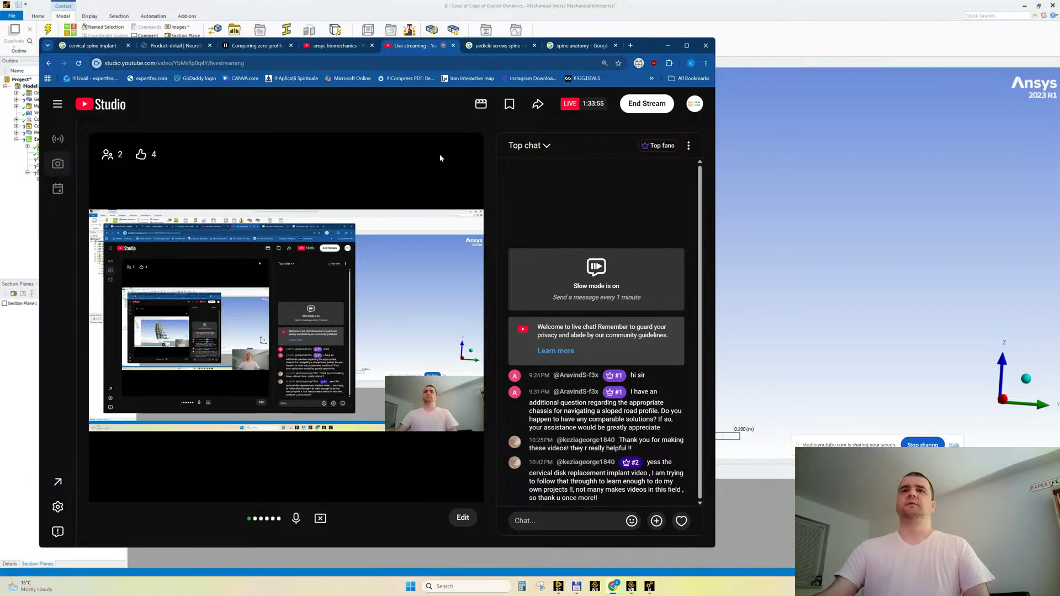
{"action": "left_click", "coordinate": [260, 46]}
{"action": "scroll", "coordinate": [330, 219], "scroll_direction": "down", "scroll_amount": 10}
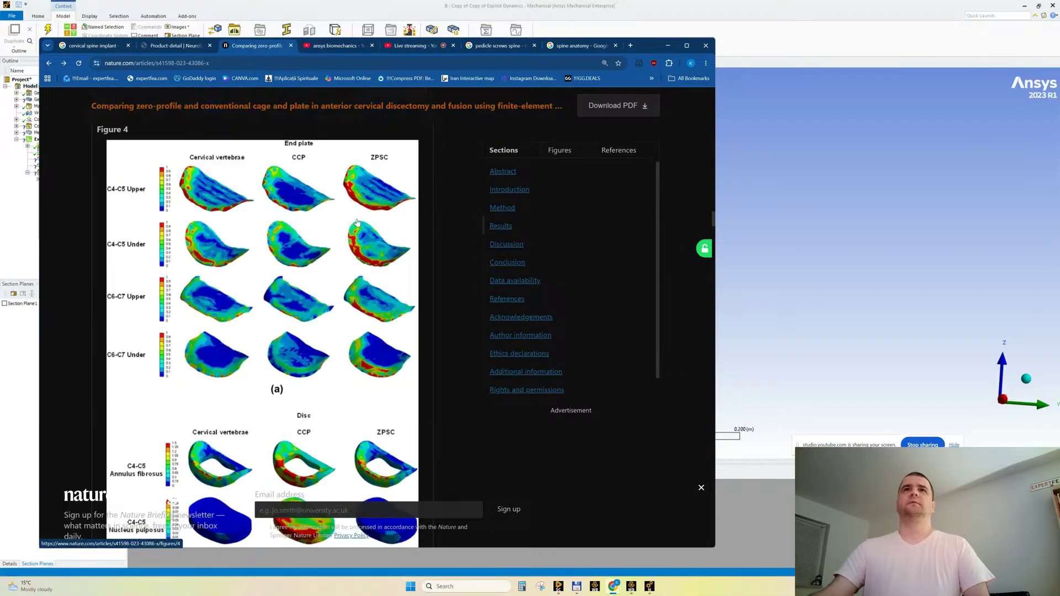
{"action": "scroll", "coordinate": [330, 220], "scroll_direction": "up", "scroll_amount": 15}
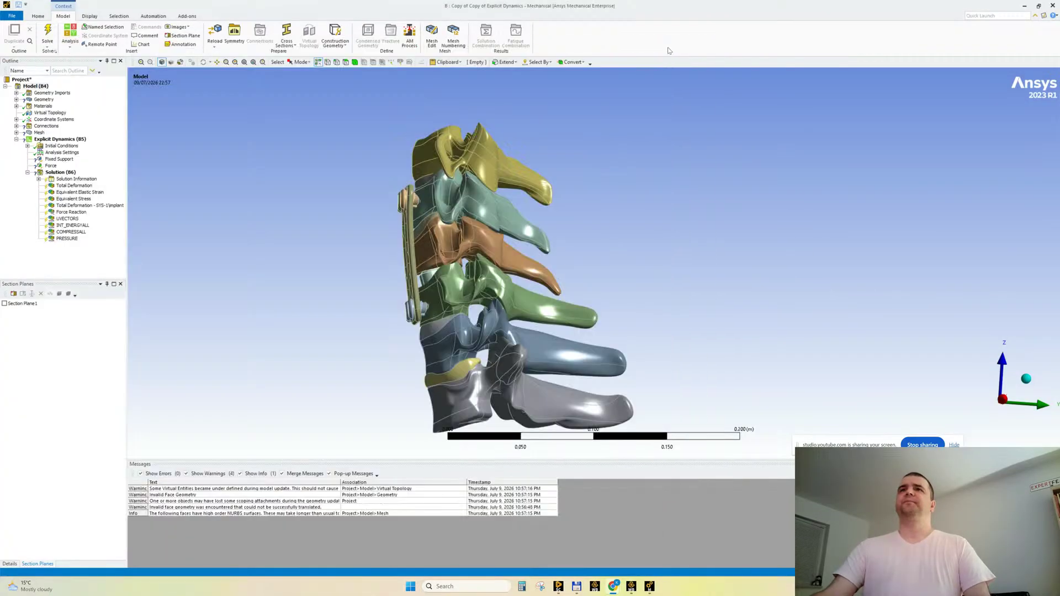
{"action": "left_click", "coordinate": [667, 46]}
Delete all the geometry update messages in Mechanical and shrink the message area to enlarge the model view.
{"action": "middle_click_drag", "start_coordinate": [278, 322], "coordinate": [256, 310], "text": "ctrl"}
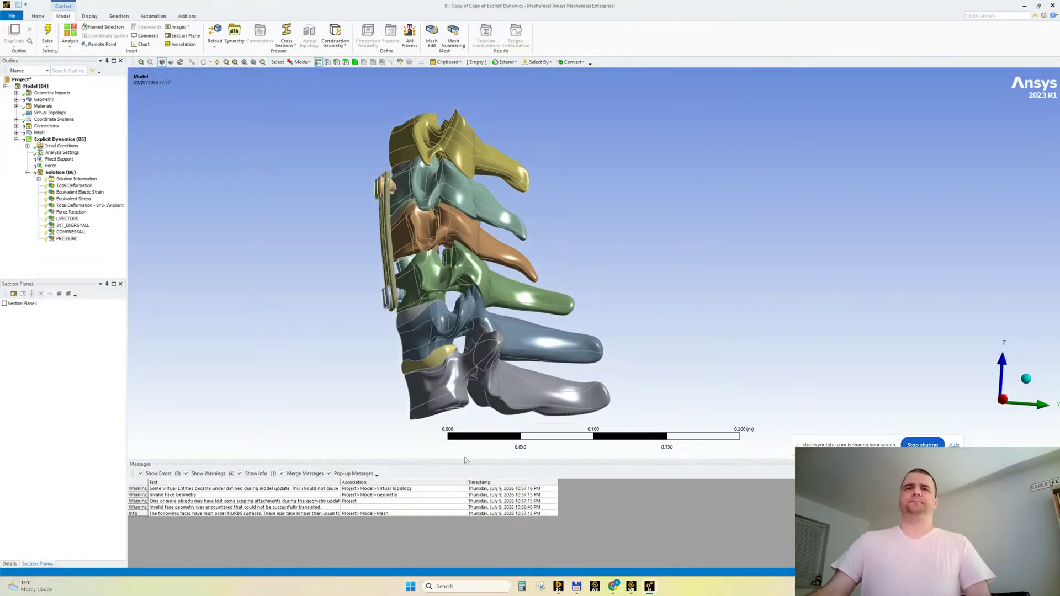
{"action": "left_click_drag", "start_coordinate": [461, 458], "coordinate": [461, 475]}
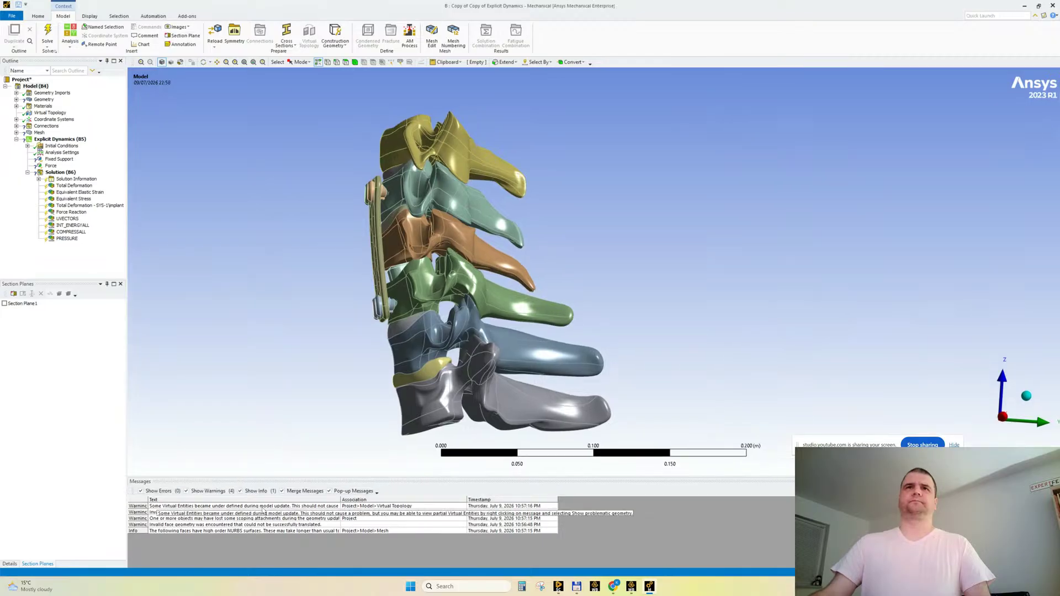
{"action": "mouse_move", "coordinate": [434, 297]}
{"action": "middle_mouse_down"}
{"action": "mouse_move", "coordinate": [366, 300]}
{"action": "mouse_move", "coordinate": [427, 298]}
{"action": "middle_mouse_up"}
{"action": "scroll", "coordinate": [503, 315], "scroll_direction": "up", "scroll_amount": 2}
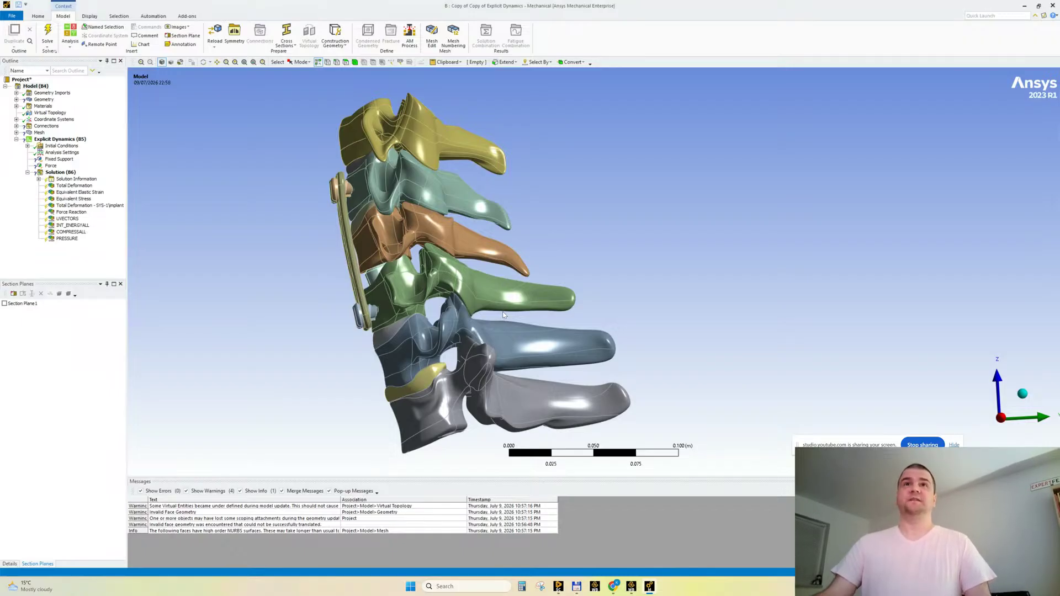
{"action": "middle_click_drag", "start_coordinate": [508, 330], "coordinate": [494, 287]}
{"action": "middle_click_drag", "start_coordinate": [514, 353], "coordinate": [462, 297]}
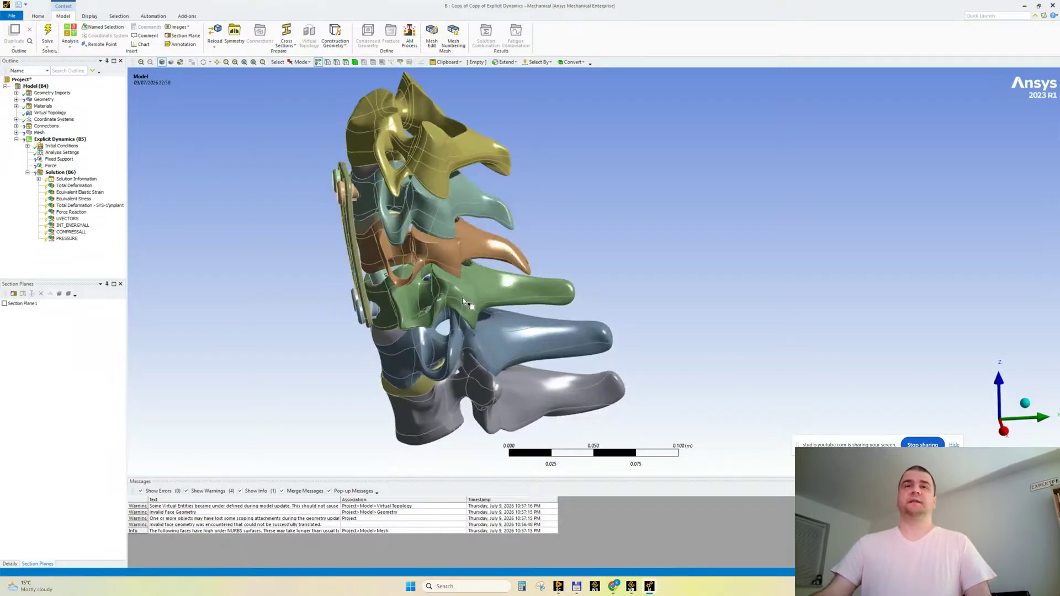
{"action": "scroll", "coordinate": [463, 267], "scroll_direction": "down", "scroll_amount": 3}
{"action": "scroll", "coordinate": [469, 268], "scroll_direction": "up", "scroll_amount": 4}
{"action": "scroll", "coordinate": [470, 267], "scroll_direction": "down", "scroll_amount": 2}
{"action": "left_click_drag", "start_coordinate": [231, 505], "coordinate": [232, 531]}
{"action": "key", "text": "Delete"}
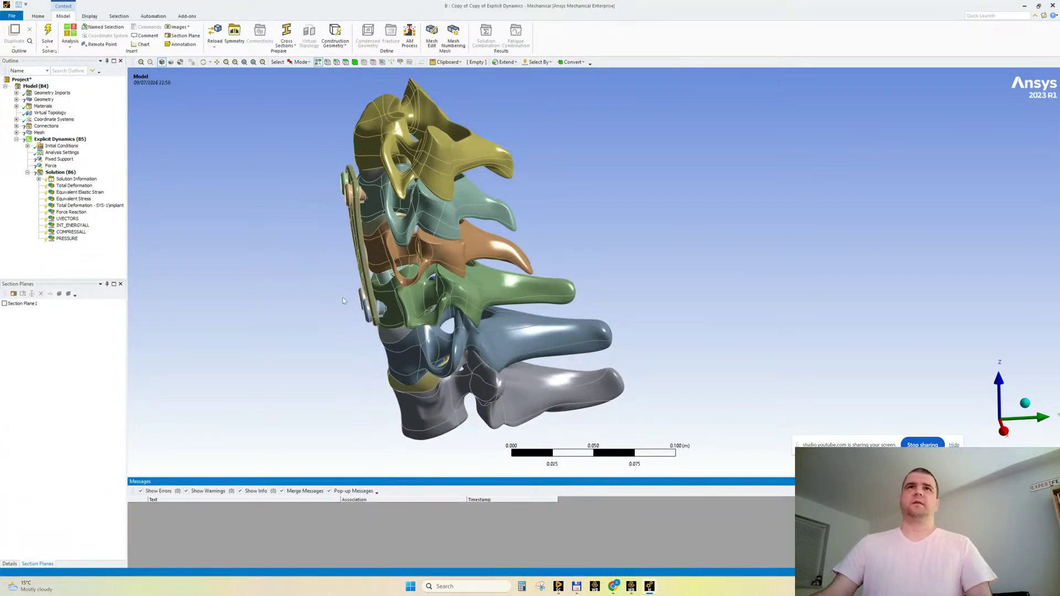
{"action": "middle_click_drag", "start_coordinate": [397, 279], "coordinate": [404, 258]}
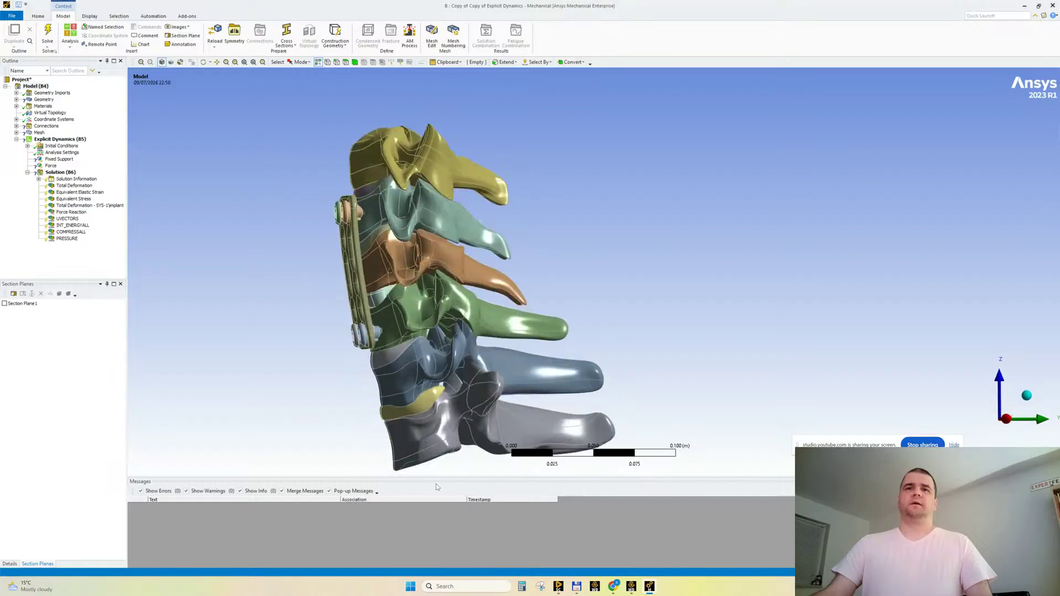
{"action": "left_click_drag", "start_coordinate": [432, 476], "coordinate": [432, 498]}
Examine the imported cervical spine with its plate, screws and fusion cage from the side and at an angle.
{"action": "scroll", "coordinate": [430, 404], "scroll_direction": "up", "scroll_amount": 3}
{"action": "middle_click_drag", "start_coordinate": [430, 407], "coordinate": [499, 398], "text": "ctrl"}
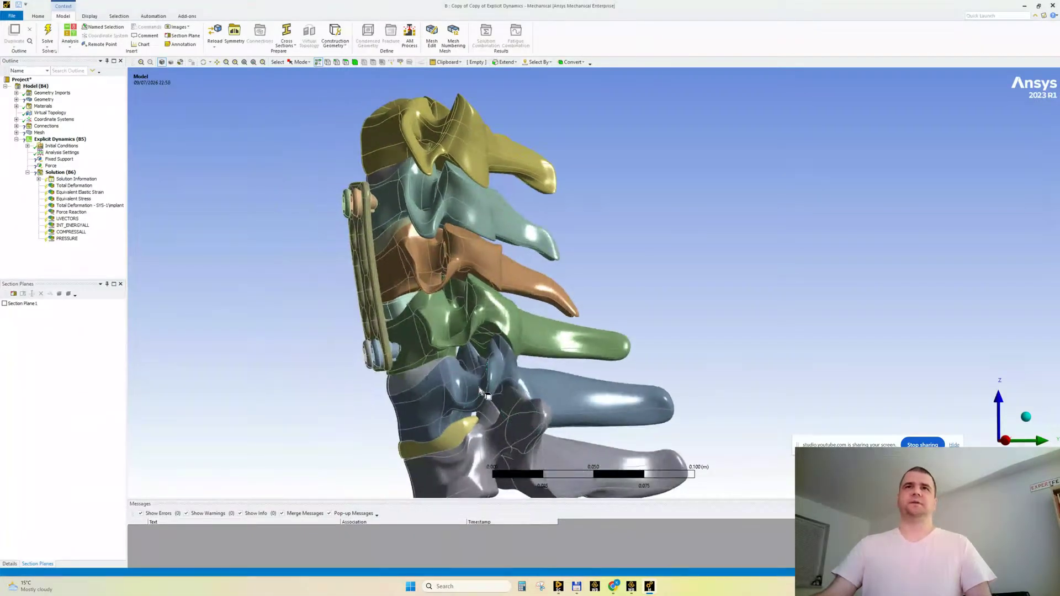
{"action": "scroll", "coordinate": [430, 330], "scroll_direction": "down", "scroll_amount": 3}
{"action": "scroll", "coordinate": [490, 368], "scroll_direction": "up", "scroll_amount": 3}
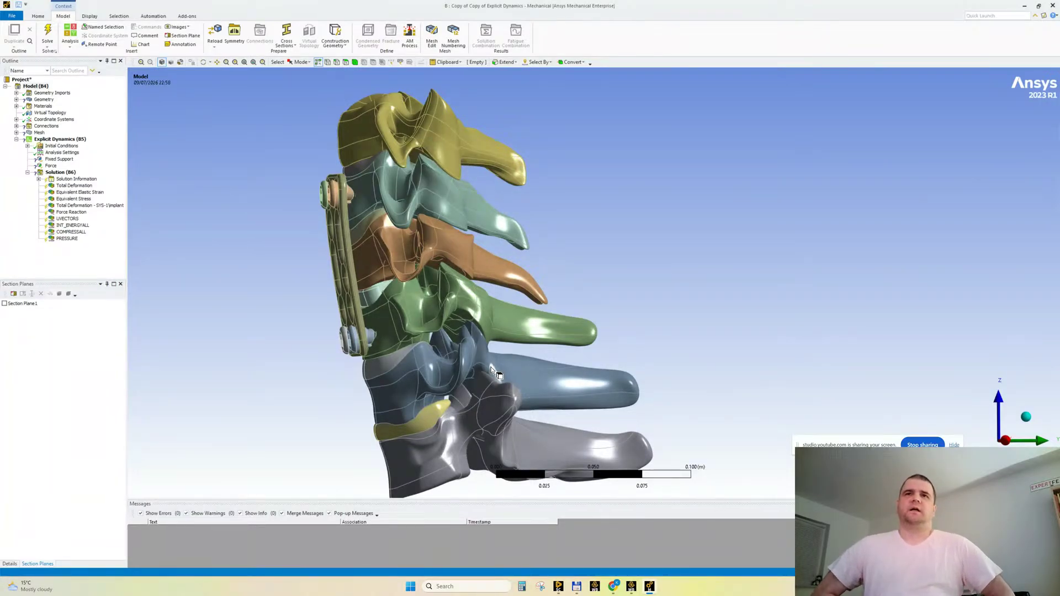
{"action": "middle_click_drag", "start_coordinate": [466, 325], "coordinate": [493, 347]}
{"action": "scroll", "coordinate": [453, 357], "scroll_direction": "up", "scroll_amount": 4}
{"action": "scroll", "coordinate": [454, 360], "scroll_direction": "down", "scroll_amount": 3}
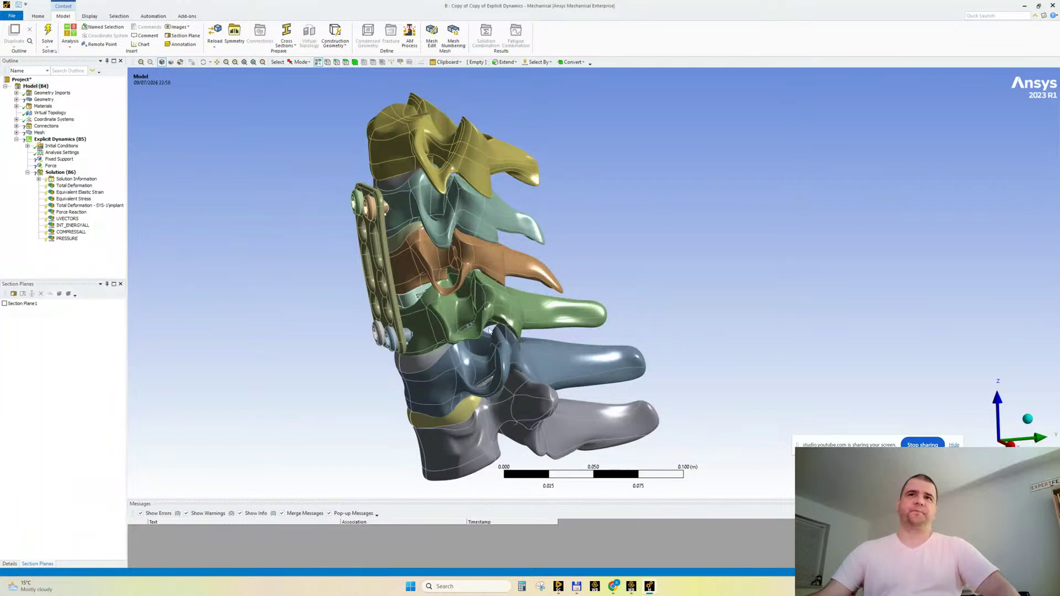
{"action": "scroll", "coordinate": [489, 330], "scroll_direction": "up", "scroll_amount": 3}
{"action": "middle_click_drag", "start_coordinate": [499, 329], "coordinate": [499, 329]}
{"action": "scroll", "coordinate": [499, 326], "scroll_direction": "down", "scroll_amount": 2}
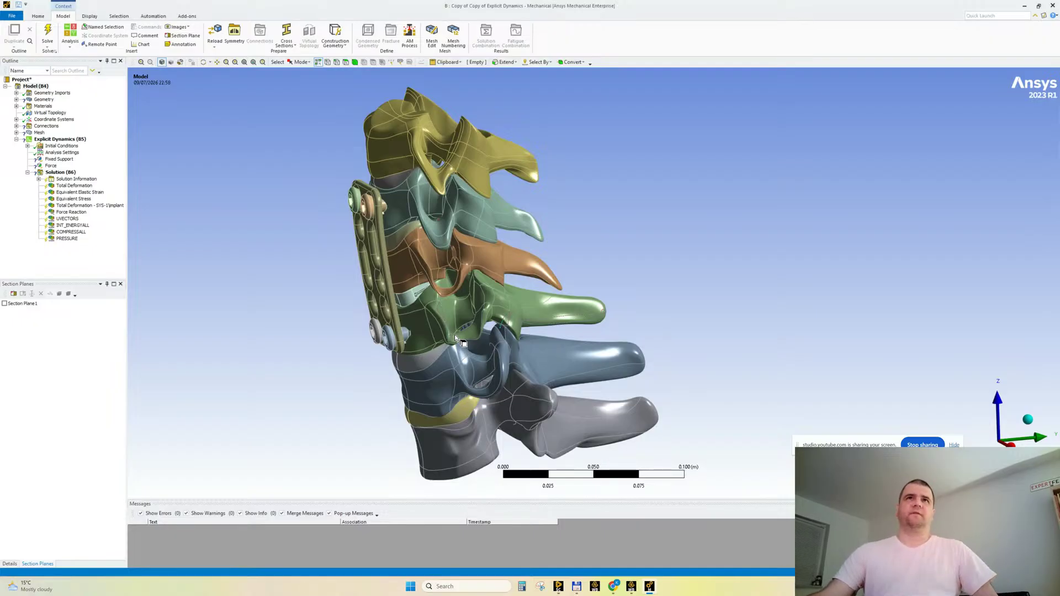
{"action": "mouse_move", "coordinate": [478, 307]}
{"action": "middle_mouse_down"}
{"action": "mouse_move", "coordinate": [491, 286]}
{"action": "mouse_move", "coordinate": [484, 292]}
{"action": "middle_mouse_up"}
{"action": "scroll", "coordinate": [484, 293], "scroll_direction": "up", "scroll_amount": 2}
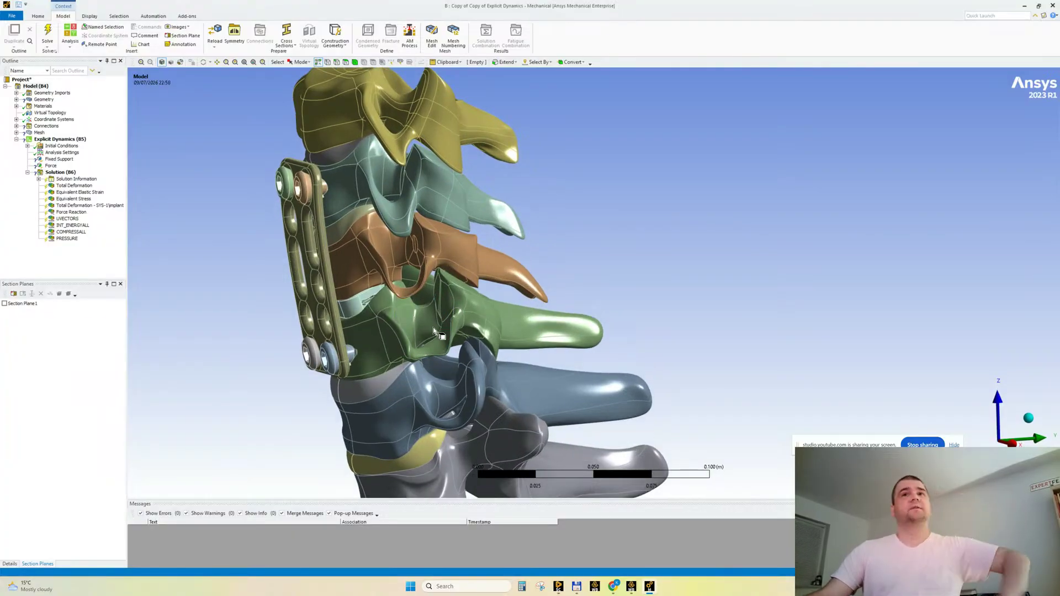
{"action": "scroll", "coordinate": [433, 325], "scroll_direction": "down", "scroll_amount": 2}
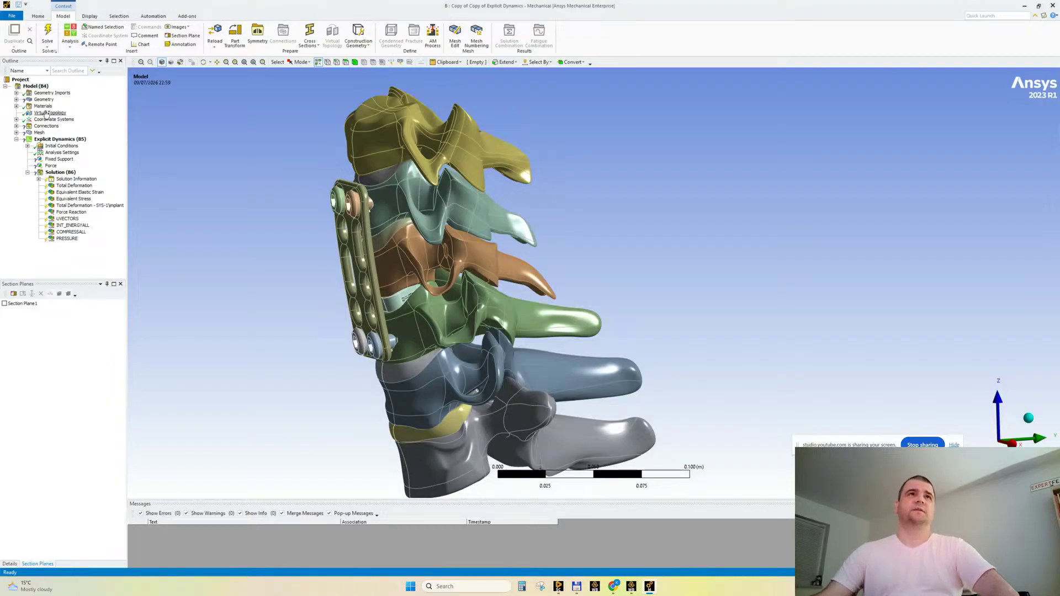
{"action": "left_click", "coordinate": [16, 126]}
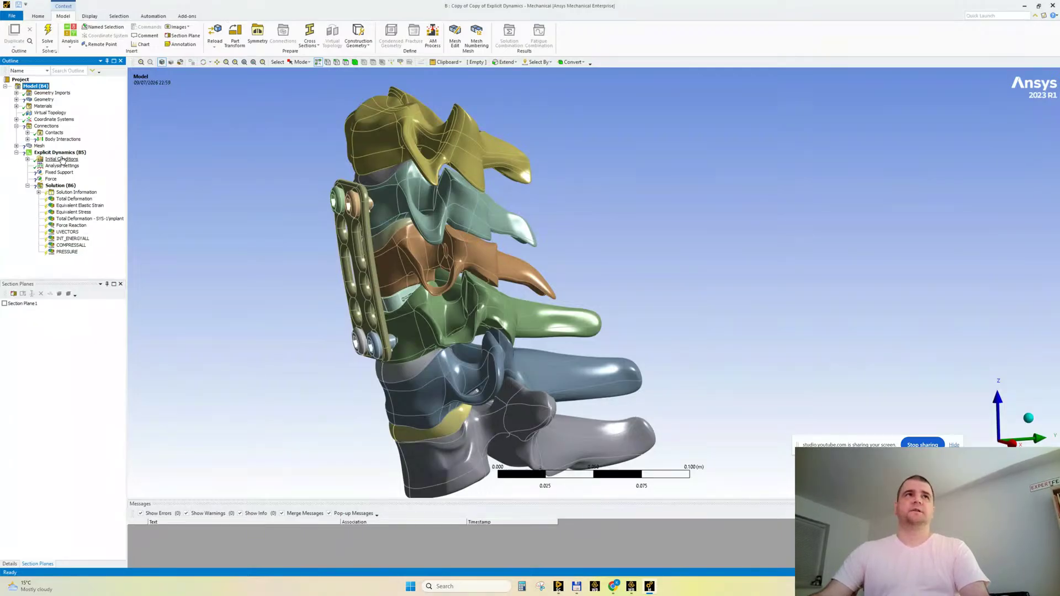
{"action": "left_click", "coordinate": [61, 185]}
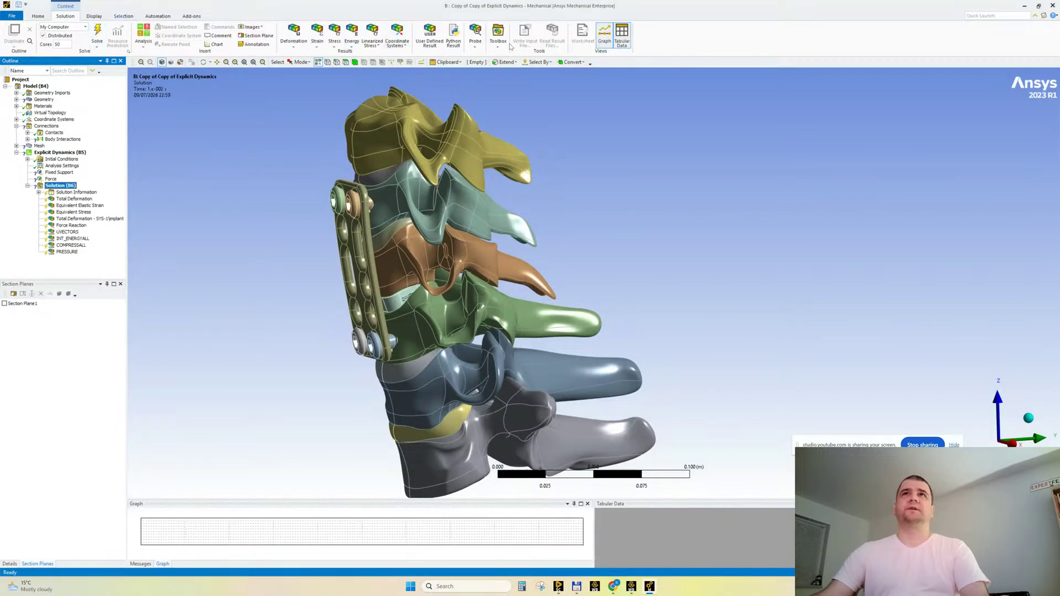
{"action": "left_click", "coordinate": [495, 36]}
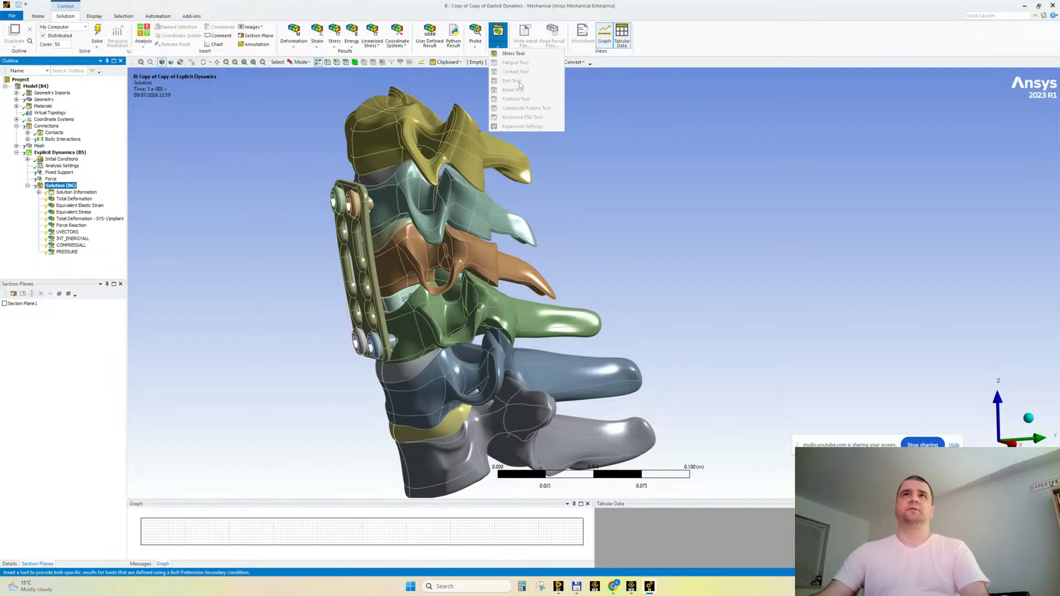
{"action": "left_click", "coordinate": [696, 41]}
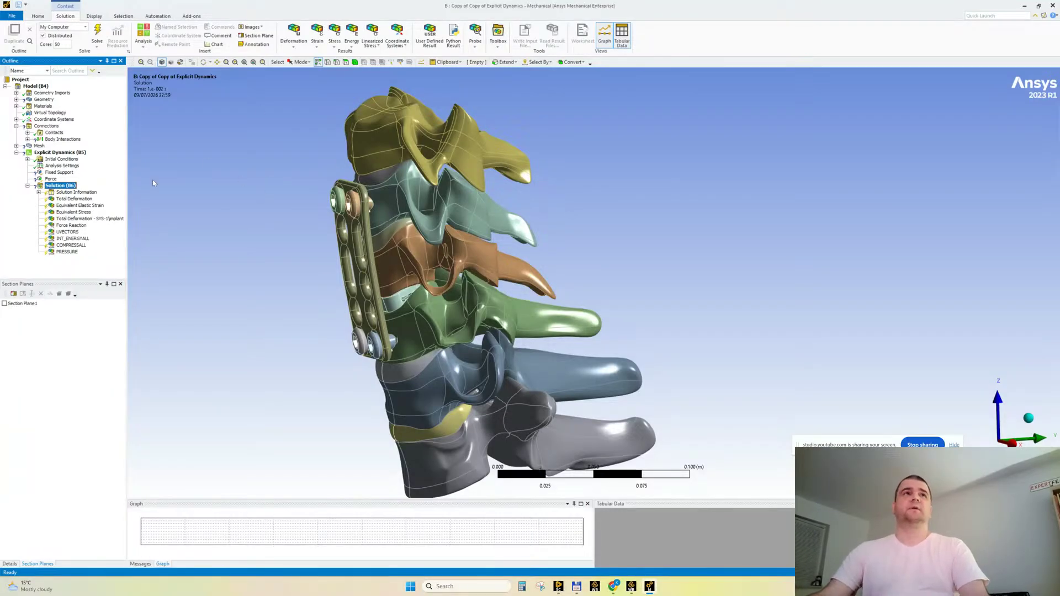
Delete the Contacts group and Body Interaction 2 through 5 from the connections, keeping only the first body interaction.
{"action": "left_click", "coordinate": [54, 133]}
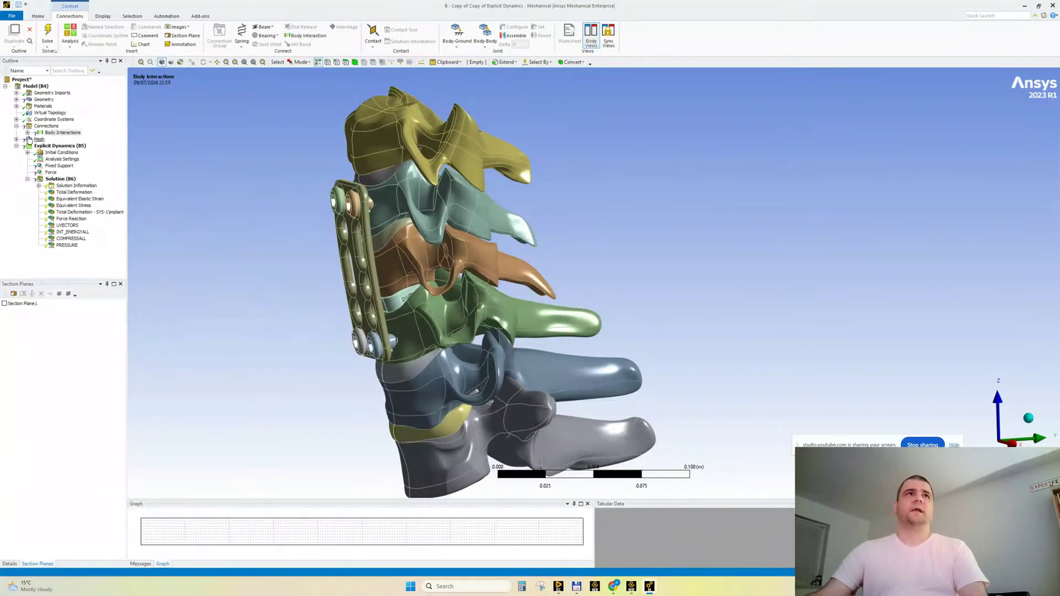
{"action": "left_click", "coordinate": [28, 133]}
{"action": "left_click", "coordinate": [65, 146]}
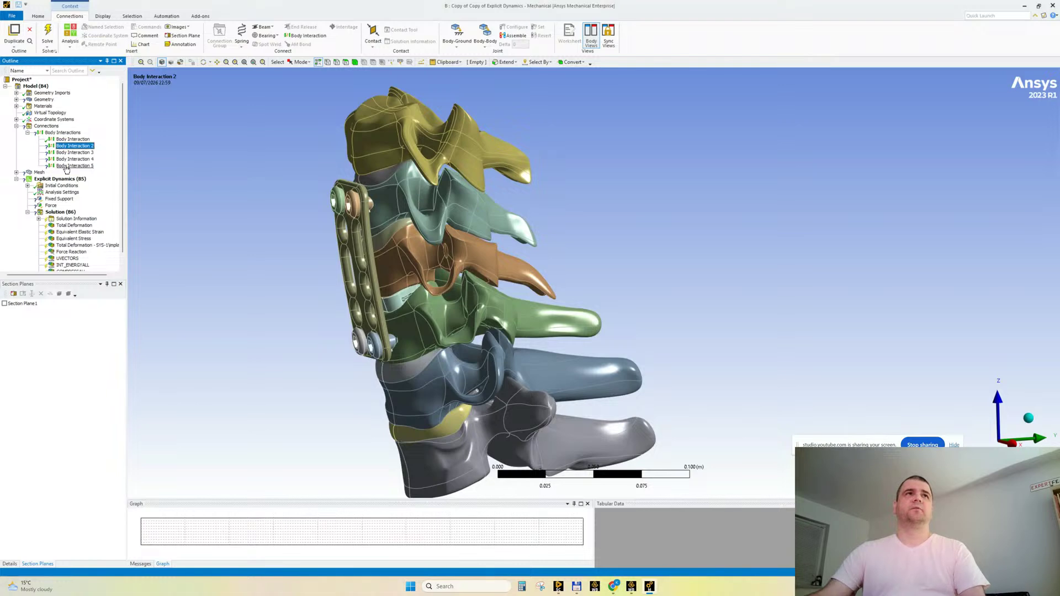
{"action": "left_click", "coordinate": [67, 166], "text": "shift"}
{"action": "key", "text": "Delete"}
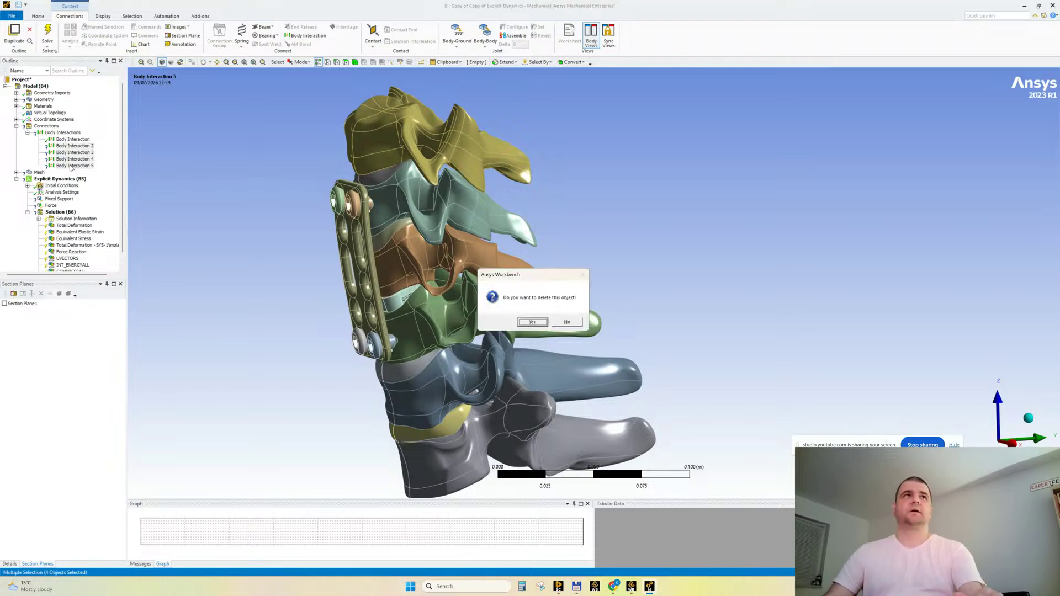
{"action": "key", "text": "Return"}
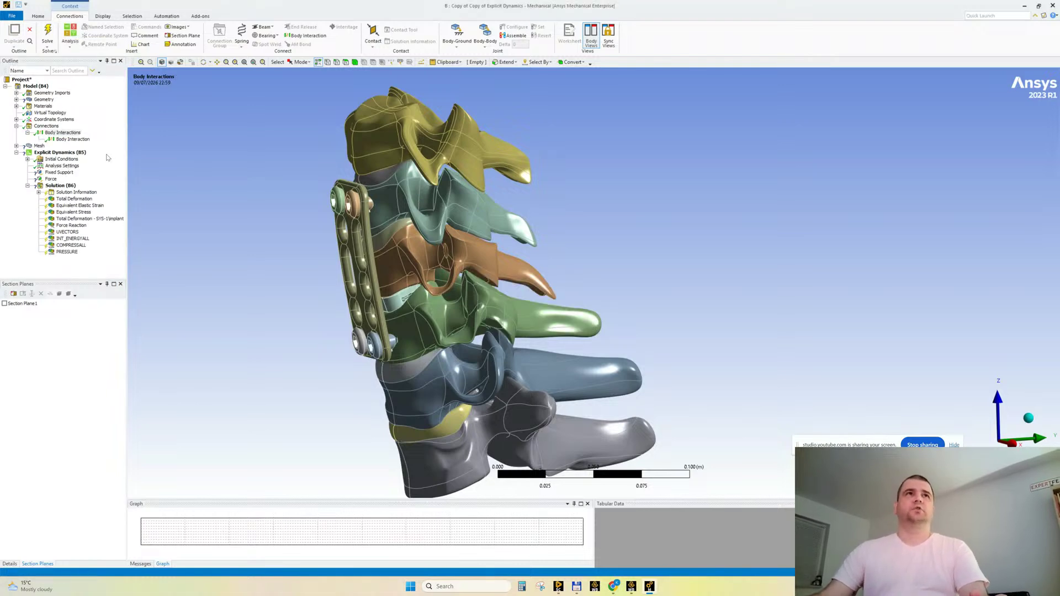
Show the details of the remaining body interaction and check its scope and type.
{"action": "left_click", "coordinate": [73, 140]}
{"action": "left_click", "coordinate": [10, 563]}
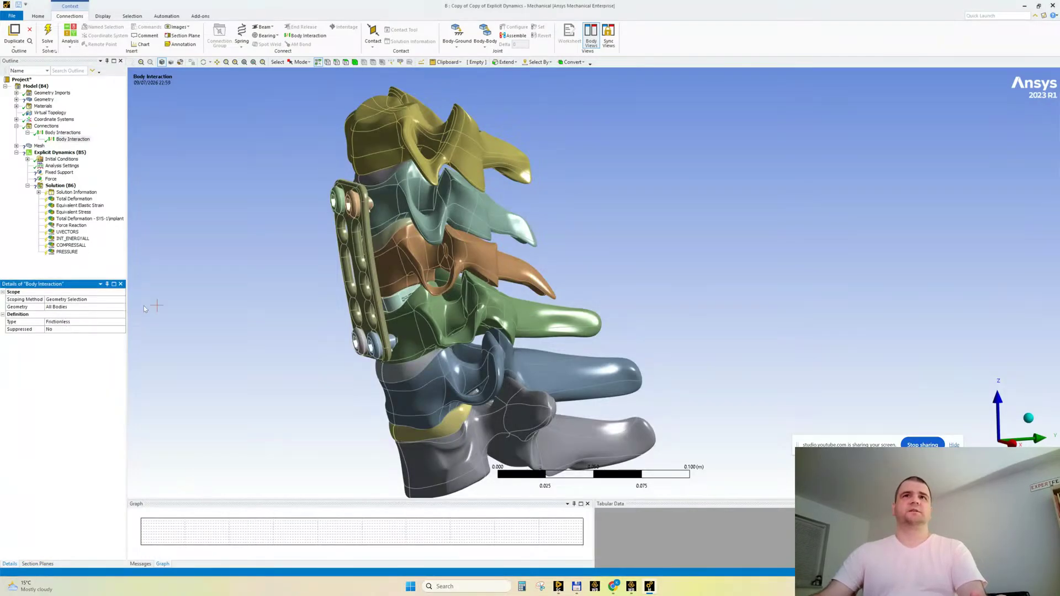
{"action": "mouse_move", "coordinate": [428, 235]}
{"action": "middle_mouse_down"}
{"action": "mouse_move", "coordinate": [430, 248]}
{"action": "mouse_move", "coordinate": [431, 234]}
{"action": "mouse_move", "coordinate": [450, 231]}
{"action": "mouse_move", "coordinate": [447, 217]}
{"action": "mouse_move", "coordinate": [442, 245]}
{"action": "middle_mouse_up"}
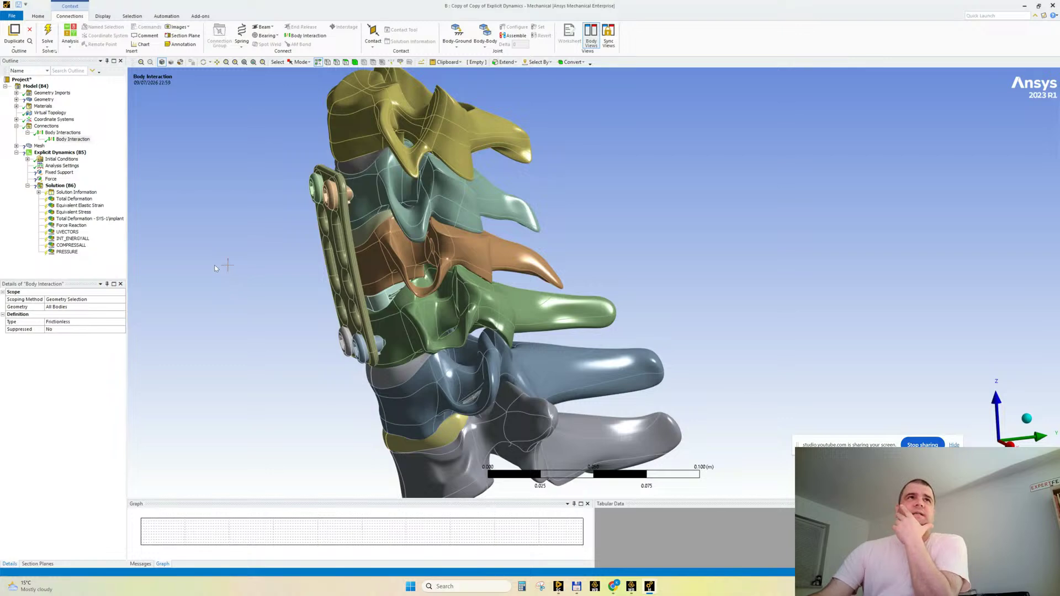
Open the implant's Element Size mesh control and switch the unit system to millimetres.
{"action": "left_click", "coordinate": [16, 146]}
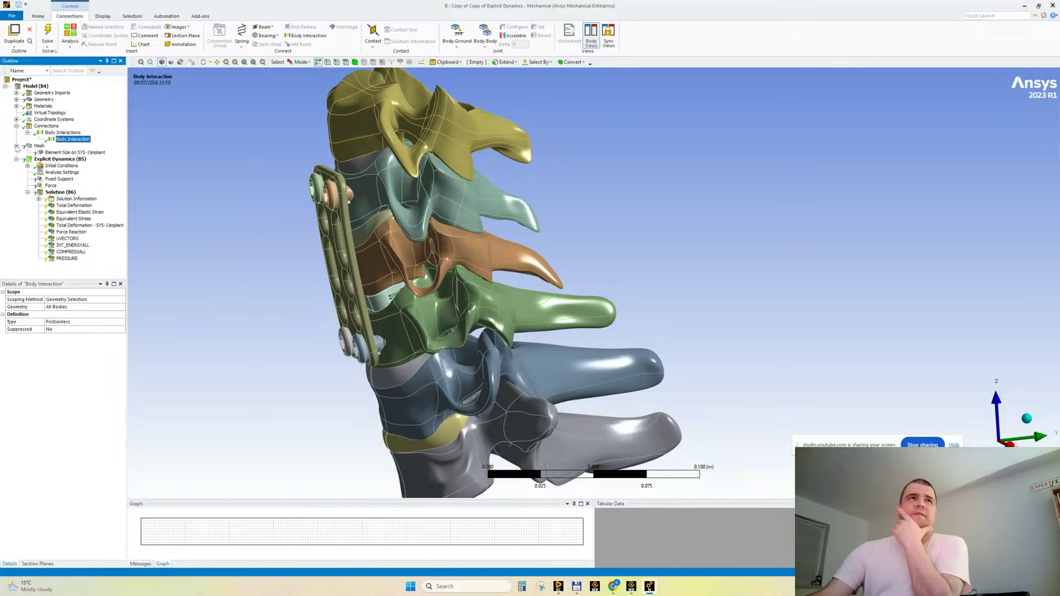
{"action": "left_click", "coordinate": [71, 153]}
{"action": "scroll", "coordinate": [588, 314], "scroll_direction": "up", "scroll_amount": 3}
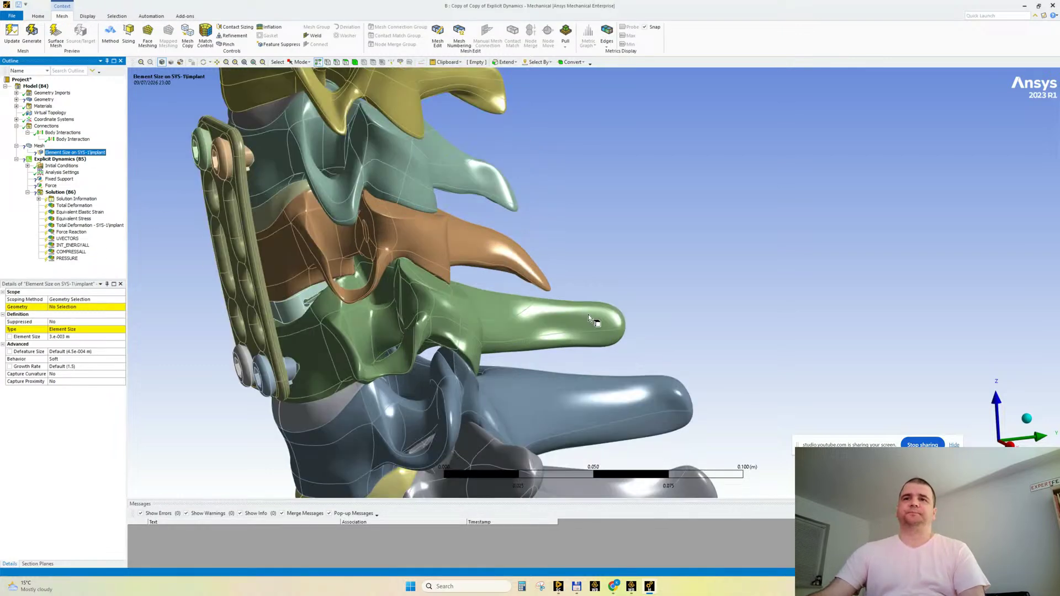
{"action": "left_click", "coordinate": [38, 16]}
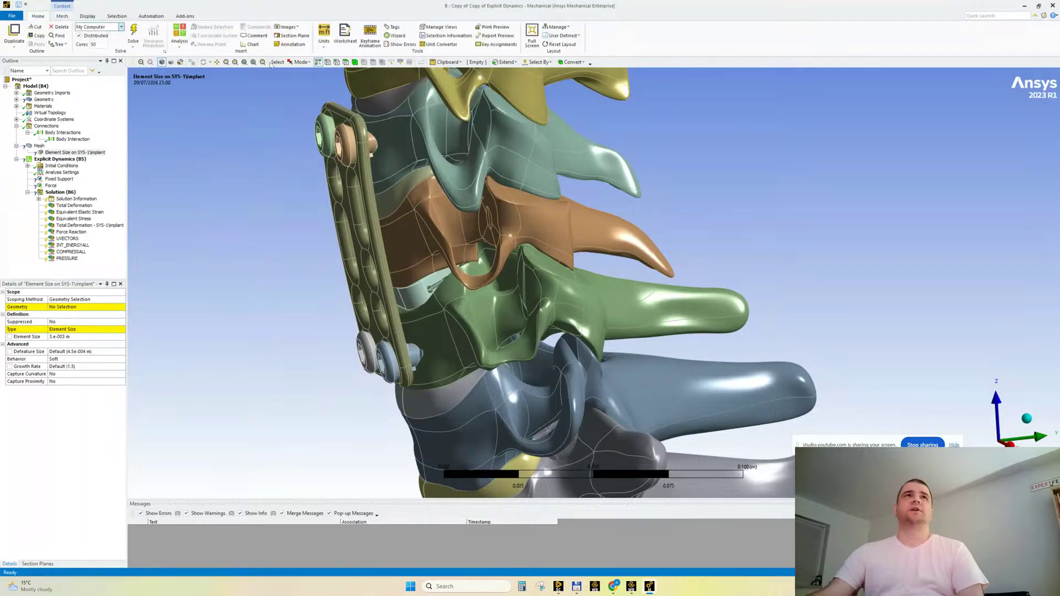
{"action": "left_click", "coordinate": [324, 34]}
{"action": "left_click", "coordinate": [324, 80]}
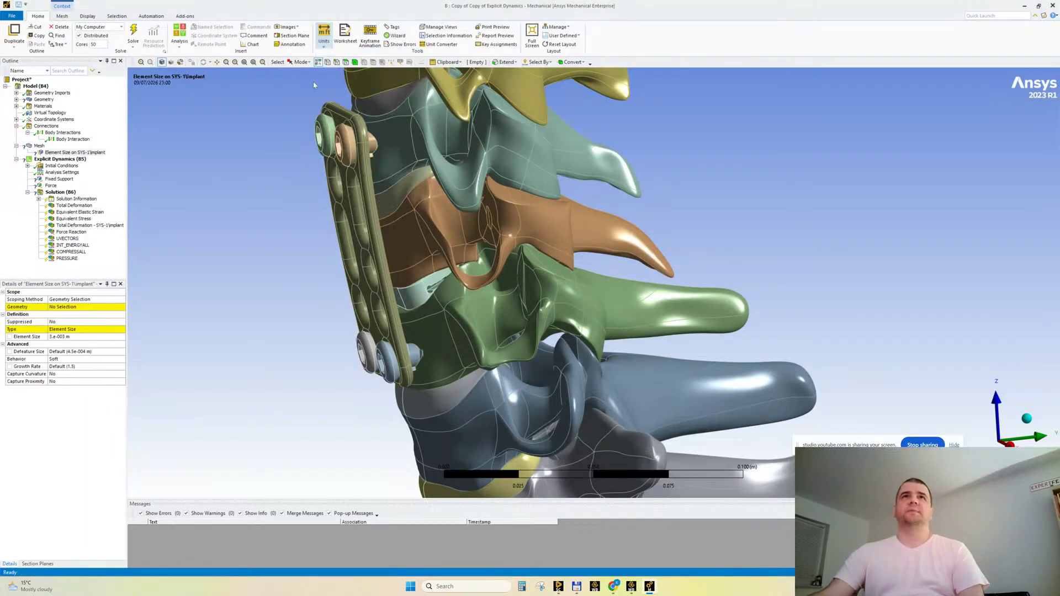
{"action": "scroll", "coordinate": [587, 317], "scroll_direction": "up", "scroll_amount": 6}
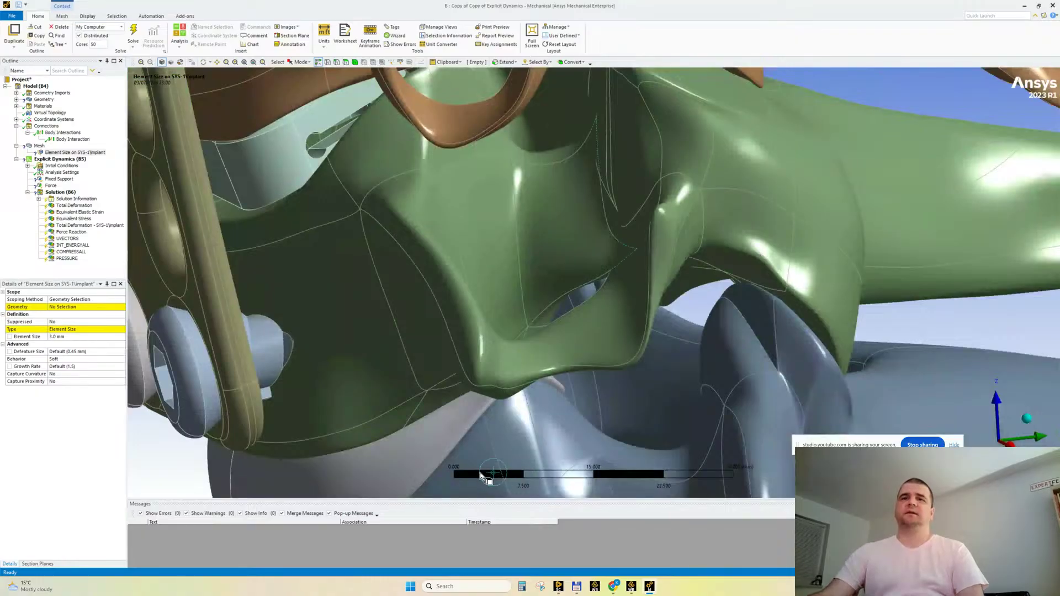
{"action": "scroll", "coordinate": [504, 471], "scroll_direction": "up", "scroll_amount": 2}
{"action": "scroll", "coordinate": [527, 442], "scroll_direction": "down", "scroll_amount": 5}
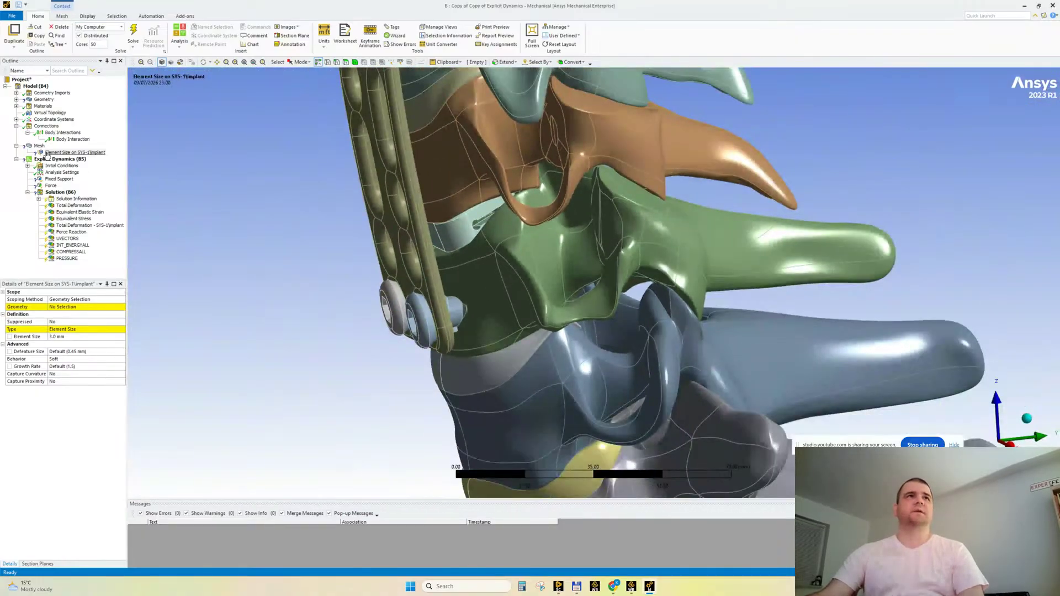
Set the global mesh element size to 5 mm.
{"action": "left_click", "coordinate": [39, 146]}
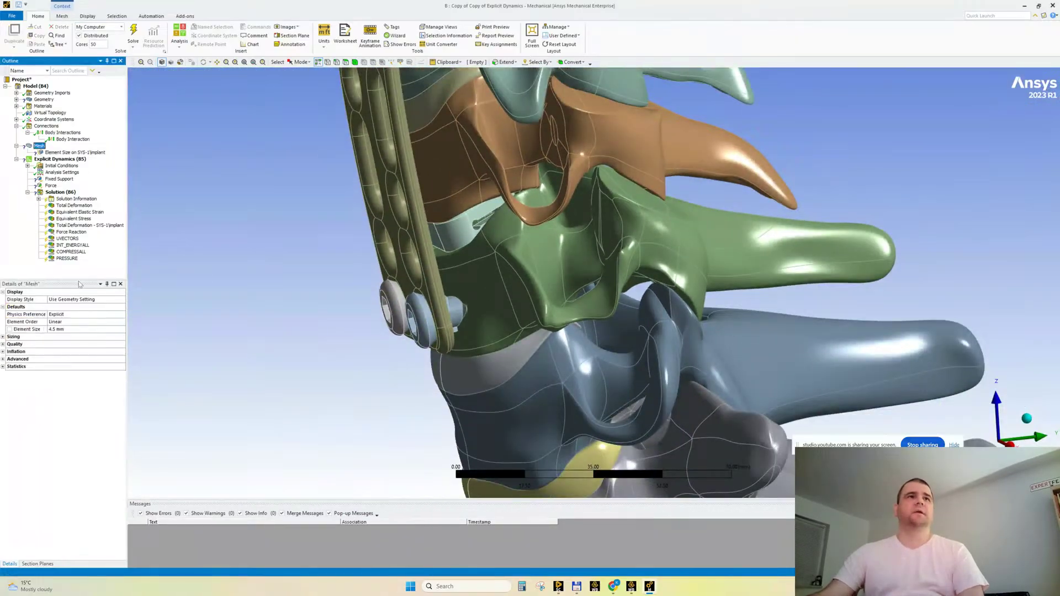
{"action": "left_click", "coordinate": [67, 329]}
{"action": "type", "text": "5"}
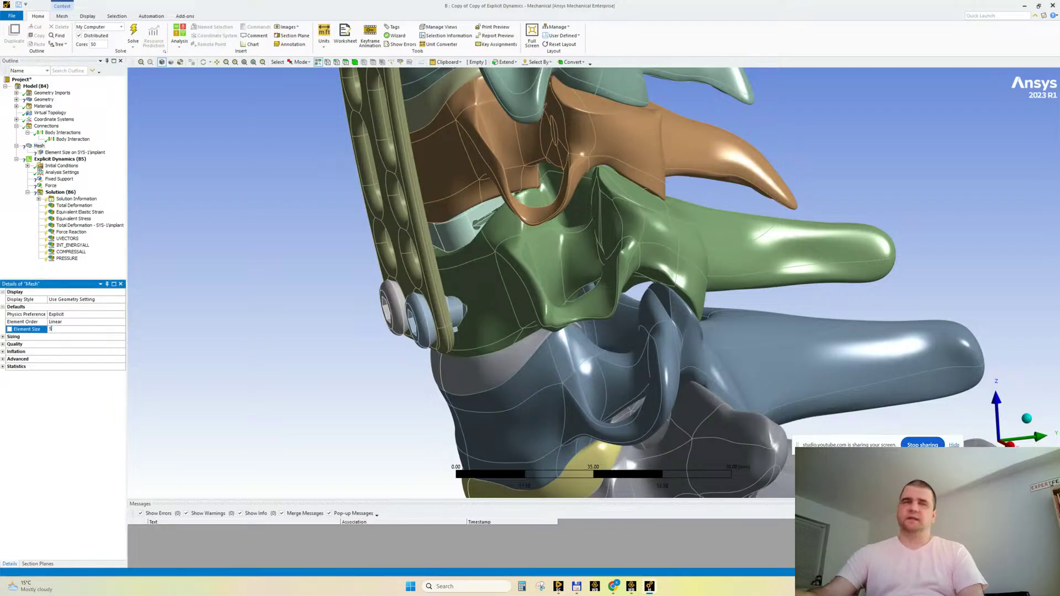
{"action": "key", "text": "Return"}
{"action": "key", "text": "Return"}
Delete the implant's Element Size control from the mesh.
{"action": "double_click", "coordinate": [72, 154]}
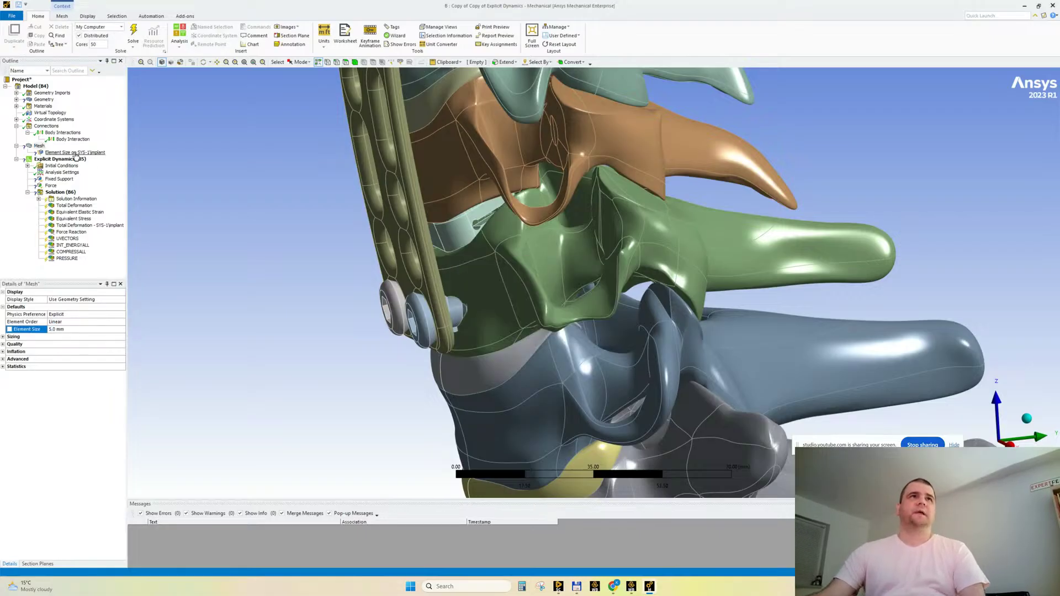
{"action": "key", "text": "Delete"}
{"action": "key", "text": "Return"}
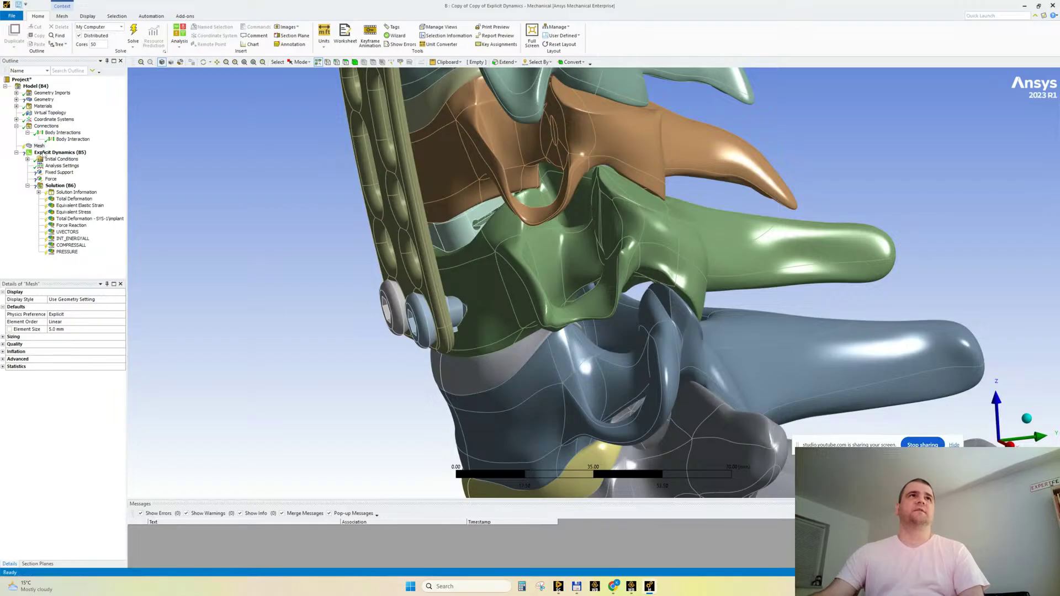
Check the virtual topology settings and generate the mesh for the whole spine and implant assembly.
{"action": "left_click", "coordinate": [48, 113]}
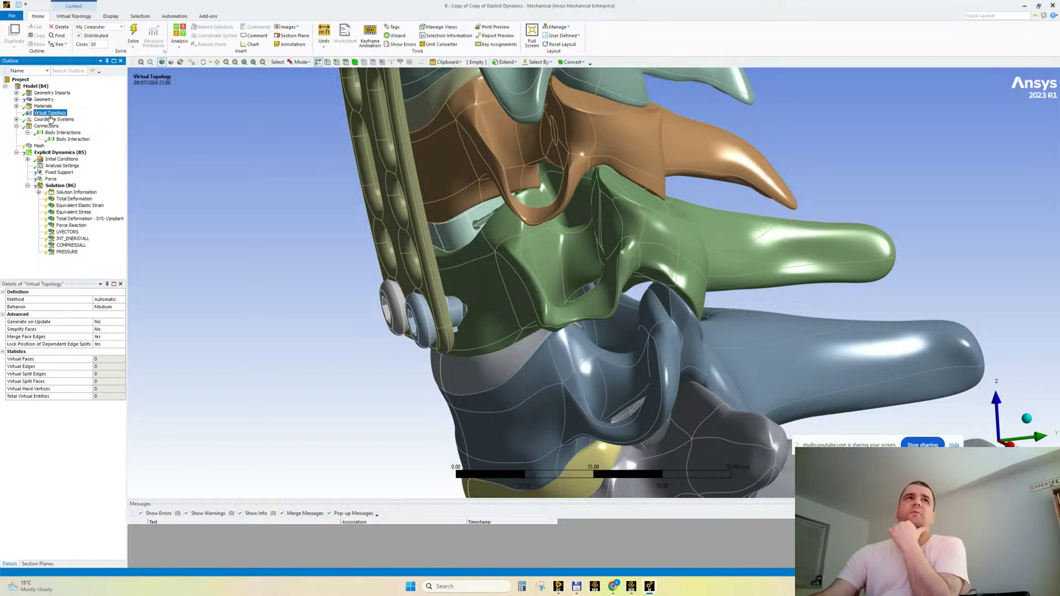
{"action": "right_click", "coordinate": [38, 147]}
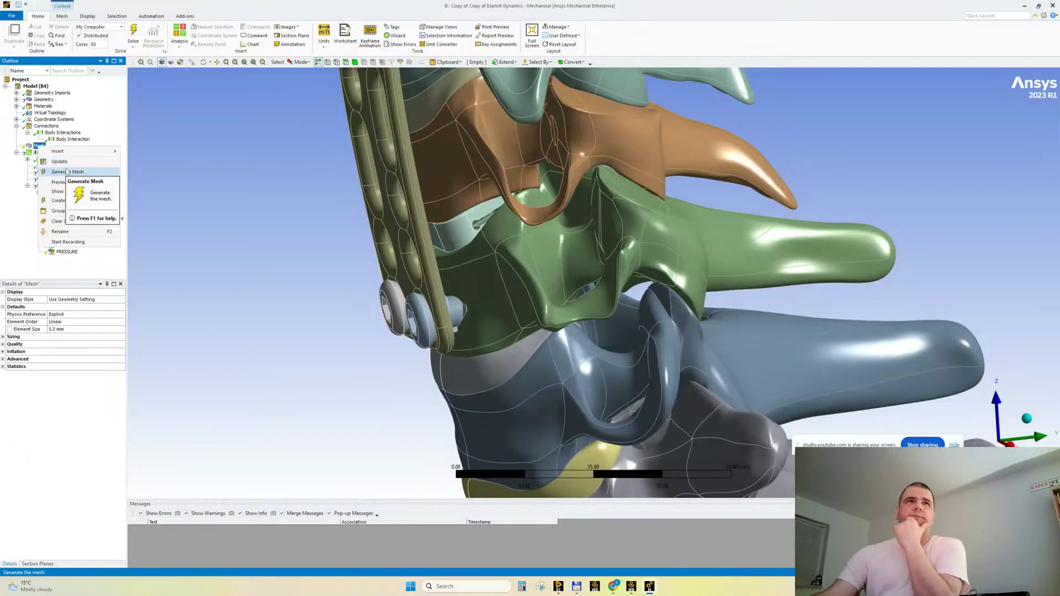
{"action": "left_click", "coordinate": [67, 172]}
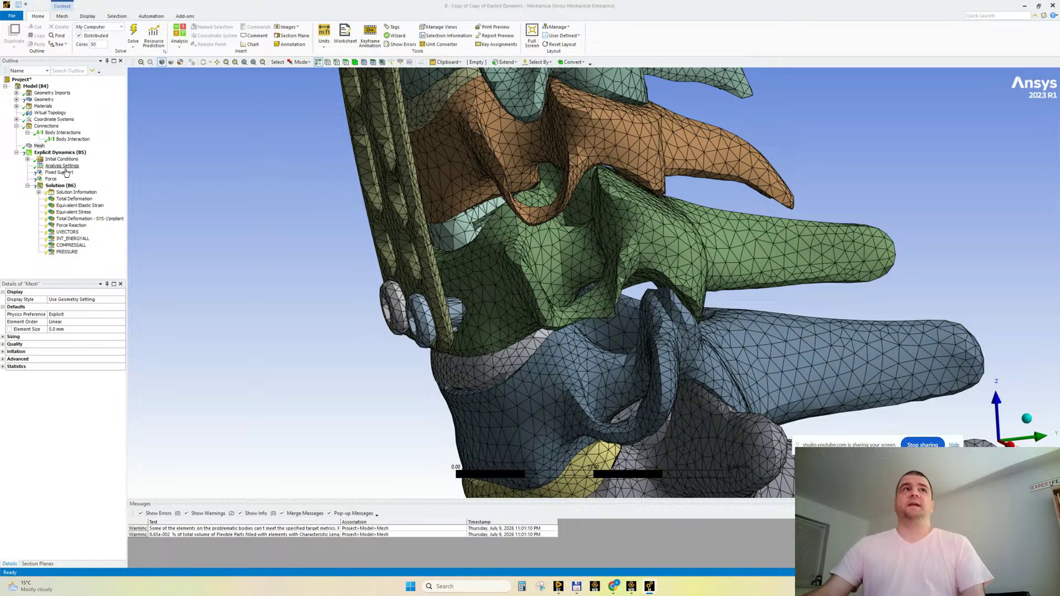
Examine the generated mesh from the side and front, and expand the mesh statistics to read the node and element counts.
{"action": "scroll", "coordinate": [347, 302], "scroll_direction": "down", "scroll_amount": 4}
{"action": "mouse_move", "coordinate": [340, 301]}
{"action": "middle_mouse_down"}
{"action": "mouse_move", "coordinate": [357, 275]}
{"action": "mouse_move", "coordinate": [359, 301]}
{"action": "middle_mouse_up"}
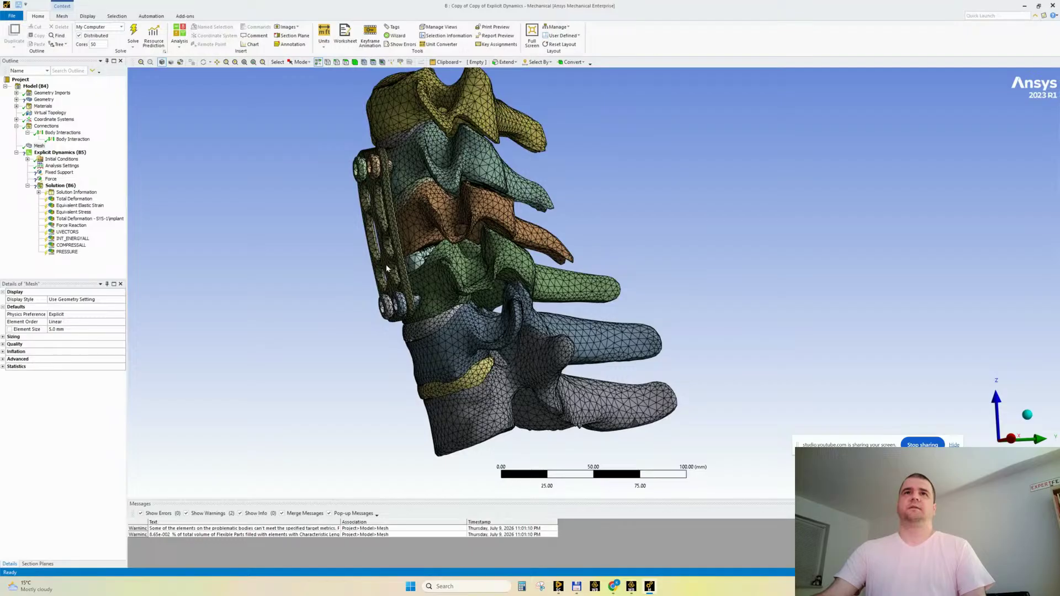
{"action": "scroll", "coordinate": [386, 271], "scroll_direction": "up", "scroll_amount": 3}
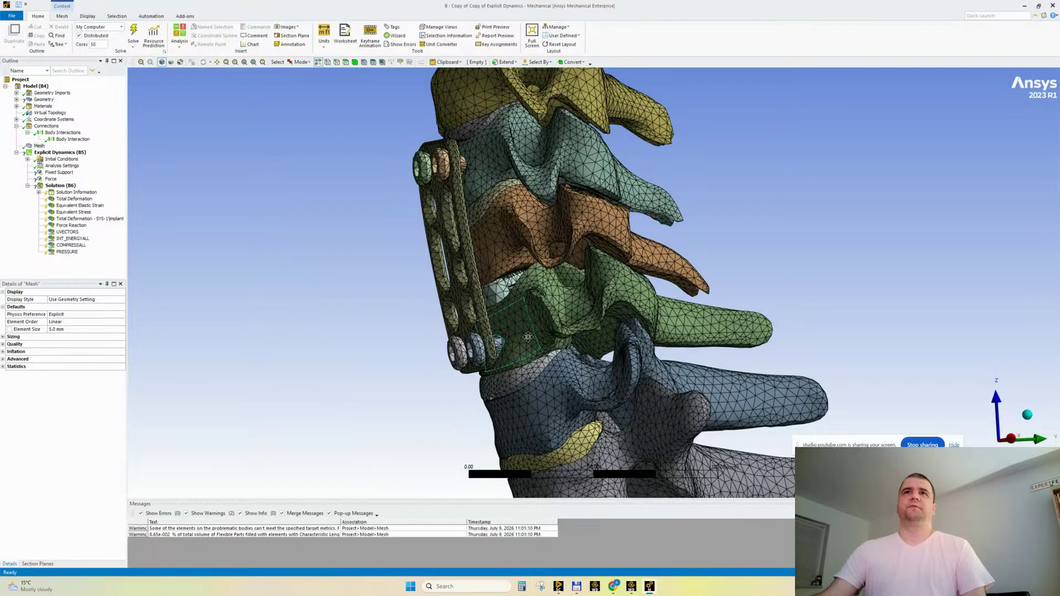
{"action": "middle_click_drag", "start_coordinate": [529, 336], "coordinate": [458, 352], "text": "ctrl"}
{"action": "left_click", "coordinate": [15, 368]}
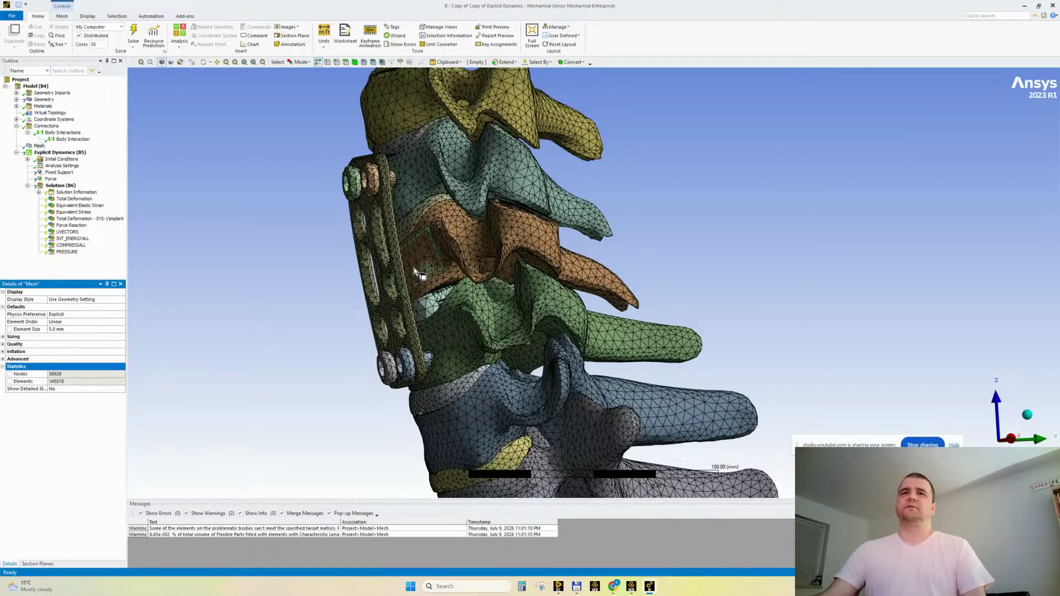
{"action": "middle_click_drag", "start_coordinate": [472, 240], "coordinate": [435, 253]}
{"action": "middle_click_drag", "start_coordinate": [561, 245], "coordinate": [681, 242]}
{"action": "scroll", "coordinate": [473, 262], "scroll_direction": "down", "scroll_amount": 1}
Turn on Section Plane 1, examine the cut mesh of the vertebrae, discs, plate and cage, and turn the plane off again.
{"action": "left_click", "coordinate": [37, 563]}
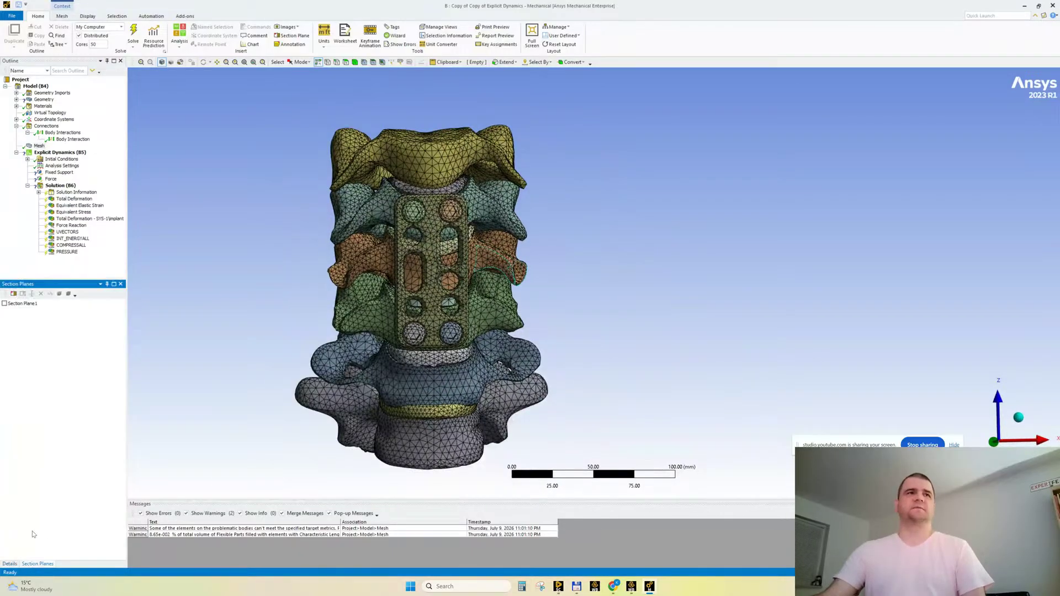
{"action": "left_click", "coordinate": [5, 304]}
{"action": "middle_click_drag", "start_coordinate": [556, 253], "coordinate": [350, 227]}
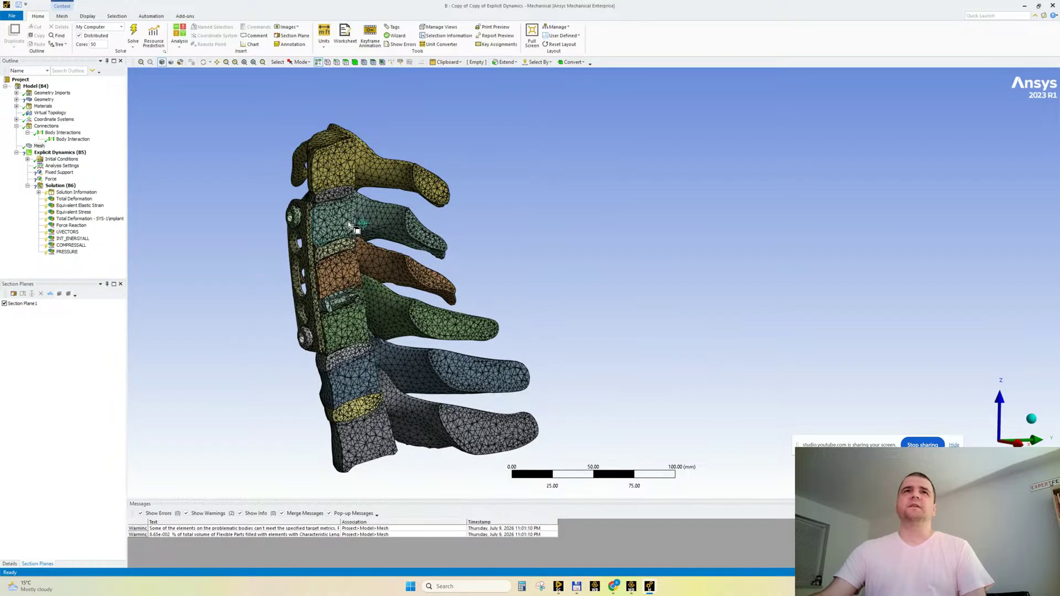
{"action": "scroll", "coordinate": [349, 227], "scroll_direction": "up", "scroll_amount": 5}
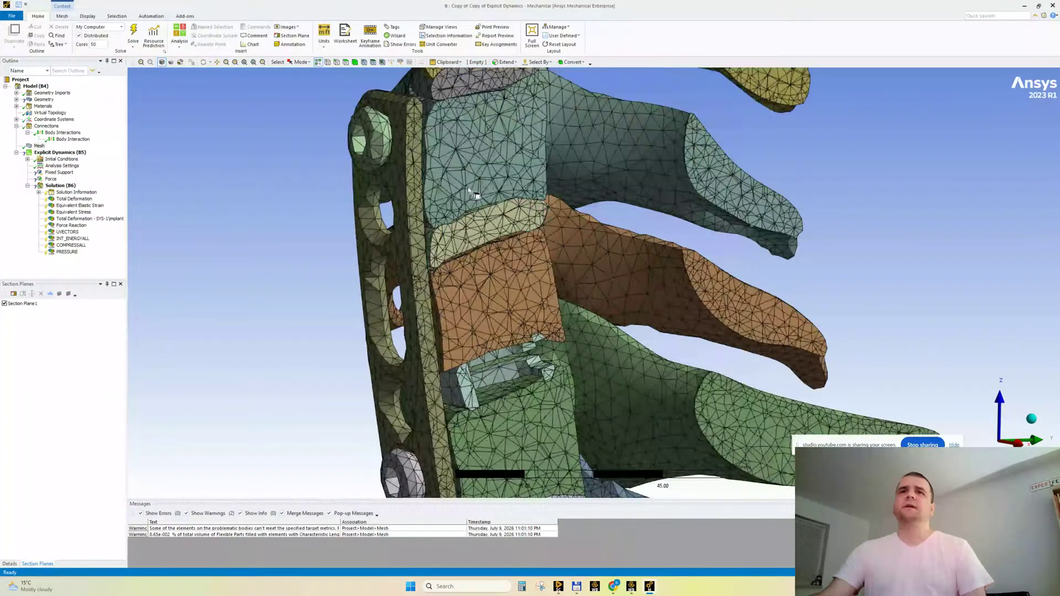
{"action": "scroll", "coordinate": [470, 191], "scroll_direction": "down", "scroll_amount": 4}
{"action": "middle_click_drag", "start_coordinate": [530, 331], "coordinate": [423, 320], "text": "ctrl"}
{"action": "middle_click_drag", "start_coordinate": [428, 332], "coordinate": [477, 329]}
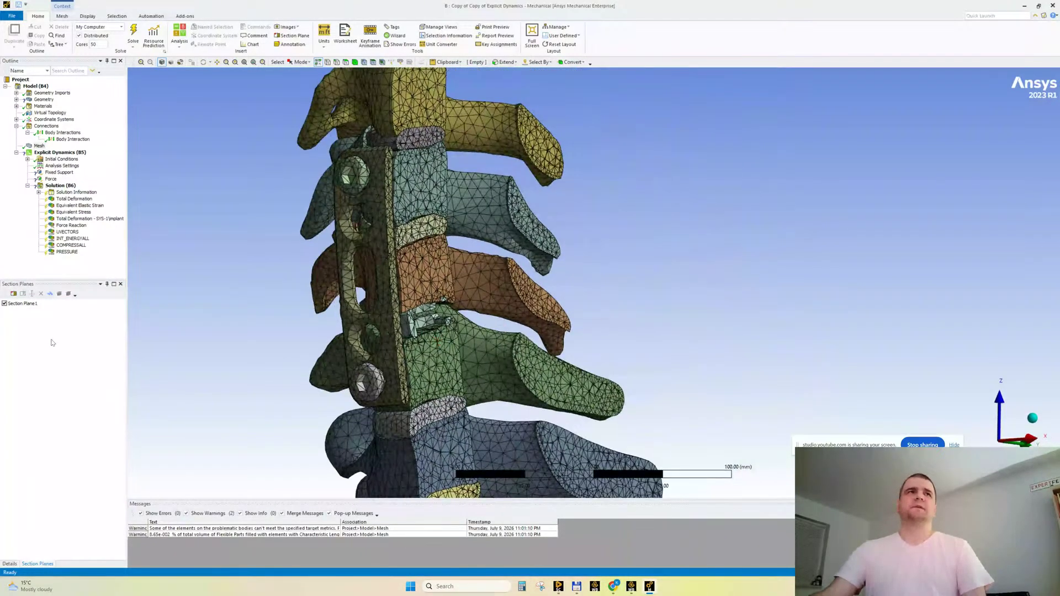
{"action": "left_click", "coordinate": [5, 304]}
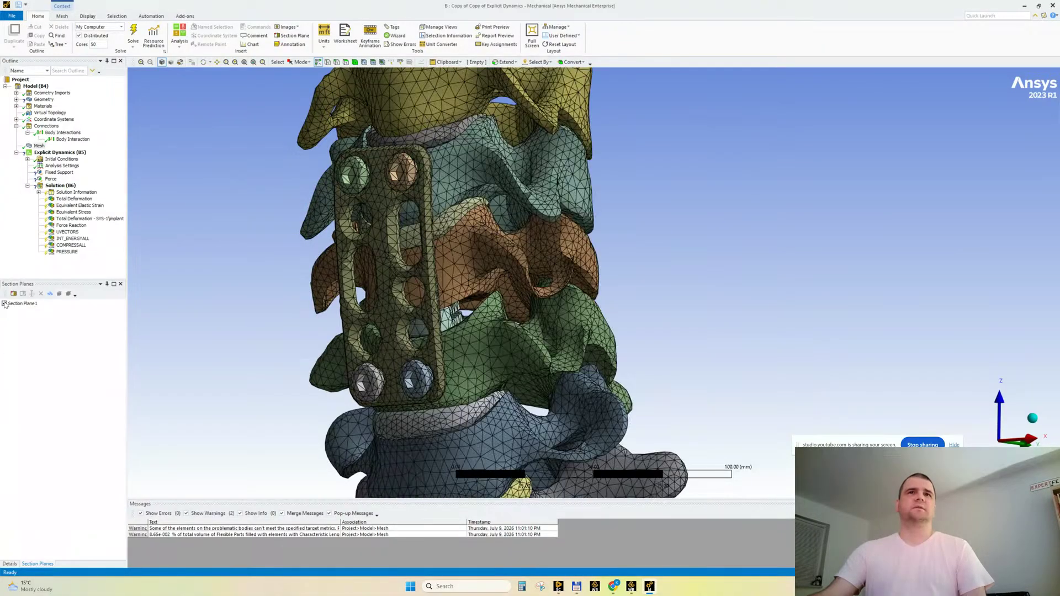
Draw a new section plane lengthwise through one column of plate screws in the top view and inspect the mesh of the sectioned screw threads.
{"action": "scroll", "coordinate": [541, 334], "scroll_direction": "down", "scroll_amount": 1}
{"action": "scroll", "coordinate": [541, 334], "scroll_direction": "down", "scroll_amount": 2}
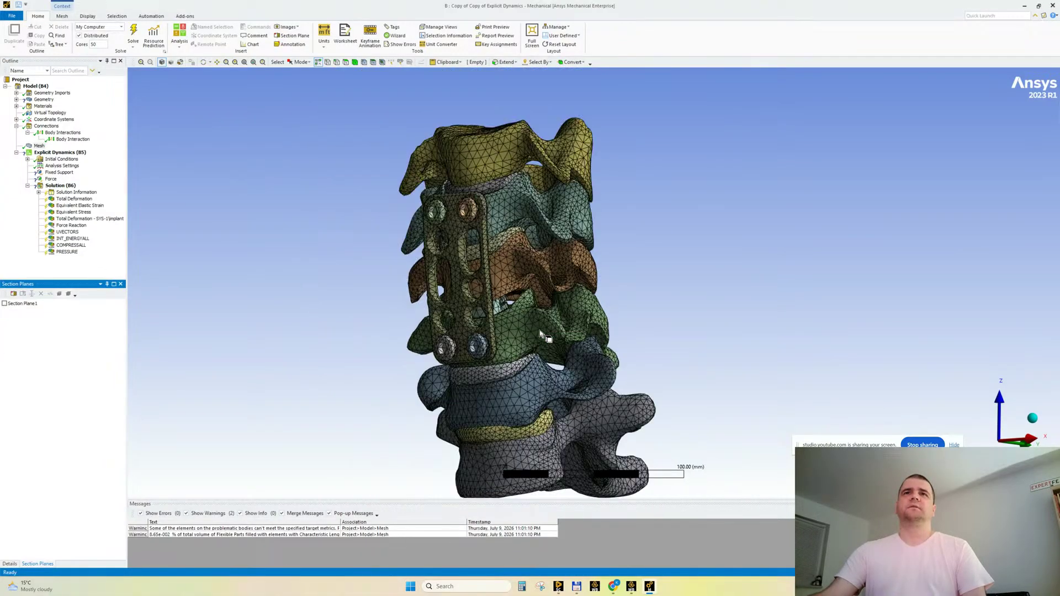
{"action": "middle_click_drag", "start_coordinate": [634, 381], "coordinate": [694, 407]}
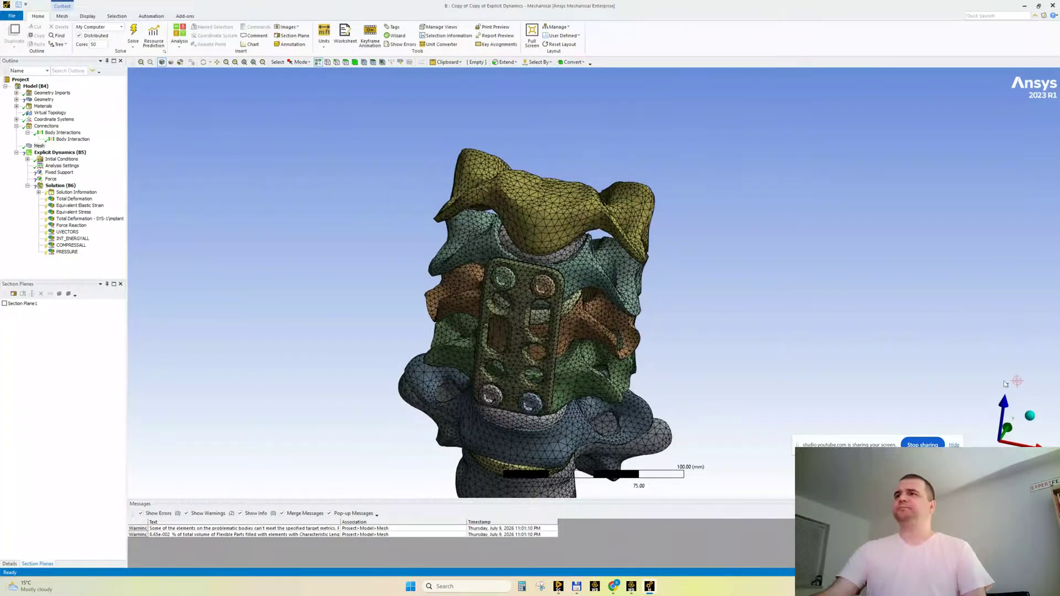
{"action": "left_click", "coordinate": [1001, 406]}
{"action": "scroll", "coordinate": [541, 271], "scroll_direction": "down", "scroll_amount": 3}
{"action": "middle_click_drag", "start_coordinate": [567, 320], "coordinate": [499, 269], "text": "ctrl"}
{"action": "left_click", "coordinate": [14, 293]}
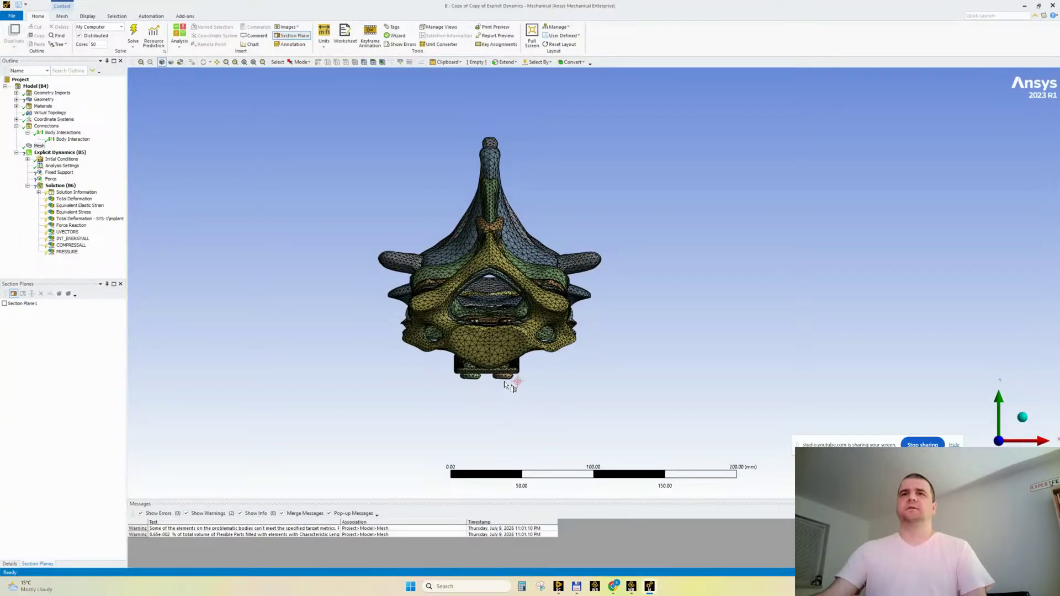
{"action": "left_click_drag", "start_coordinate": [504, 381], "coordinate": [505, 155]}
{"action": "middle_click_drag", "start_coordinate": [573, 274], "coordinate": [618, 297]}
{"action": "scroll", "coordinate": [612, 328], "scroll_direction": "up", "scroll_amount": 3}
{"action": "scroll", "coordinate": [612, 328], "scroll_direction": "up", "scroll_amount": 3}
{"action": "scroll", "coordinate": [585, 281], "scroll_direction": "up", "scroll_amount": 6}
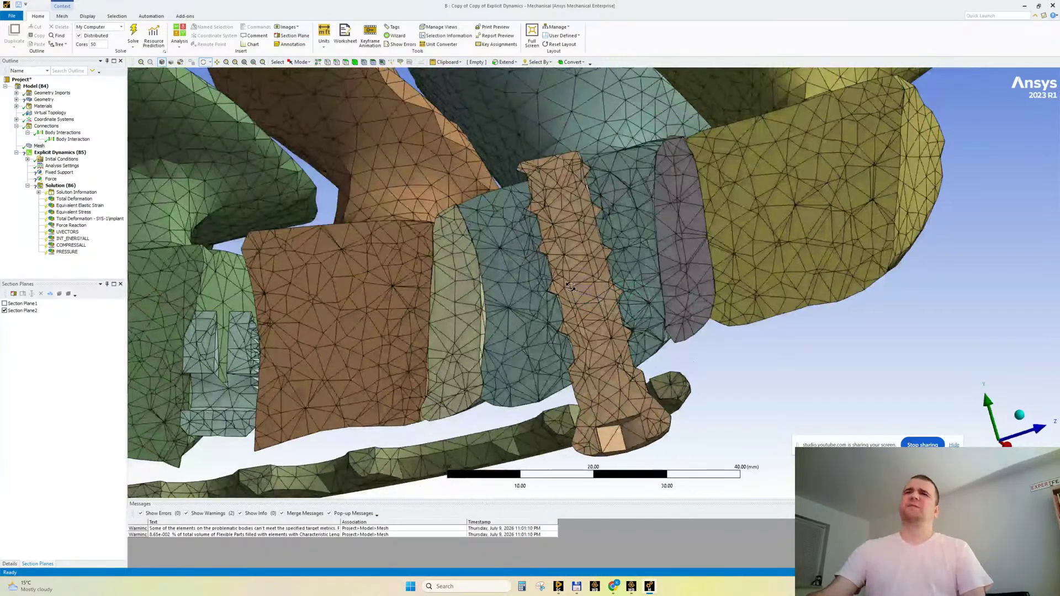
Inspect the sectioned mesh where the plate screws pass through the vertebrae, beside the adjacent discs, cage and plate.
{"action": "scroll", "coordinate": [571, 290], "scroll_direction": "up", "scroll_amount": 4}
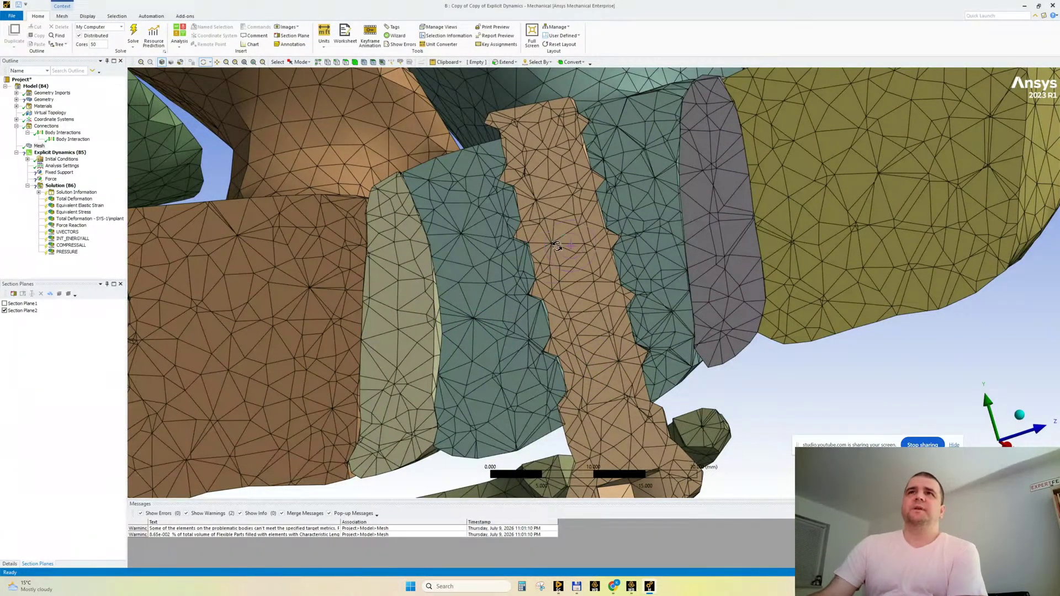
{"action": "scroll", "coordinate": [617, 311], "scroll_direction": "down", "scroll_amount": 1}
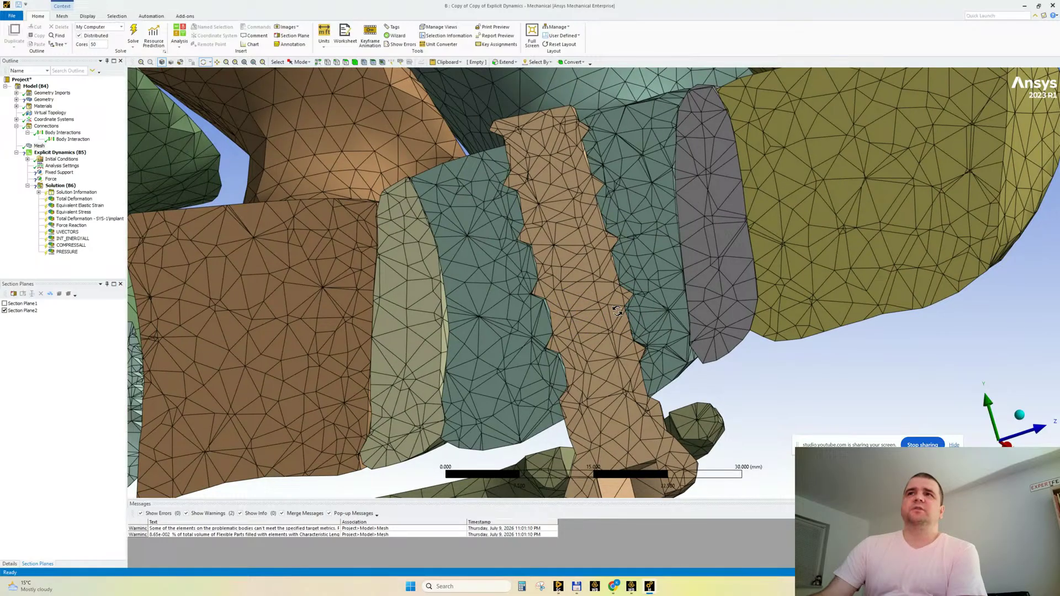
{"action": "left_click_drag", "start_coordinate": [617, 311], "coordinate": [557, 333]}
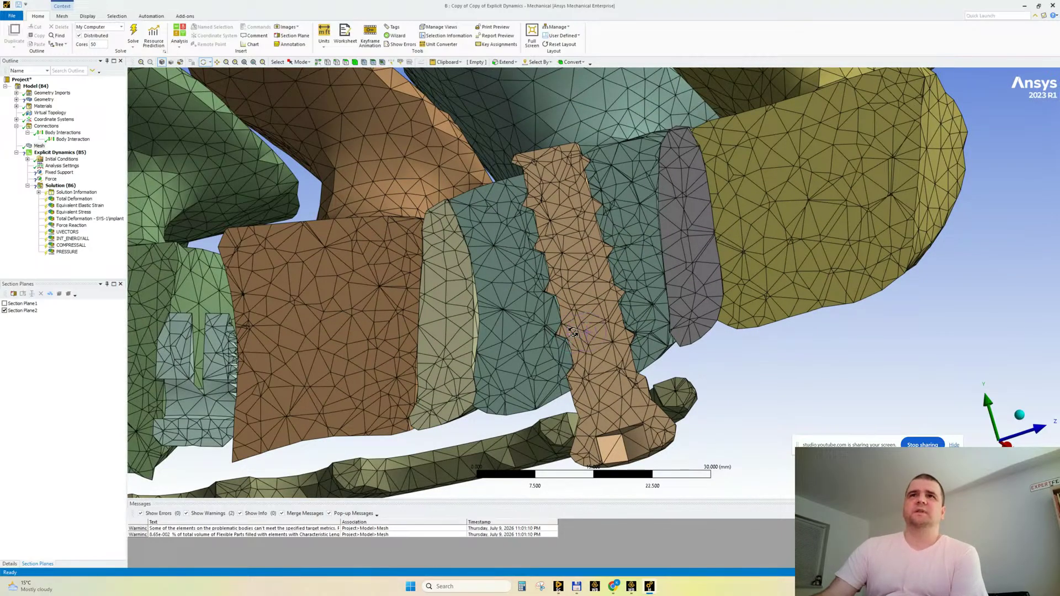
{"action": "scroll", "coordinate": [573, 332], "scroll_direction": "down", "scroll_amount": 4}
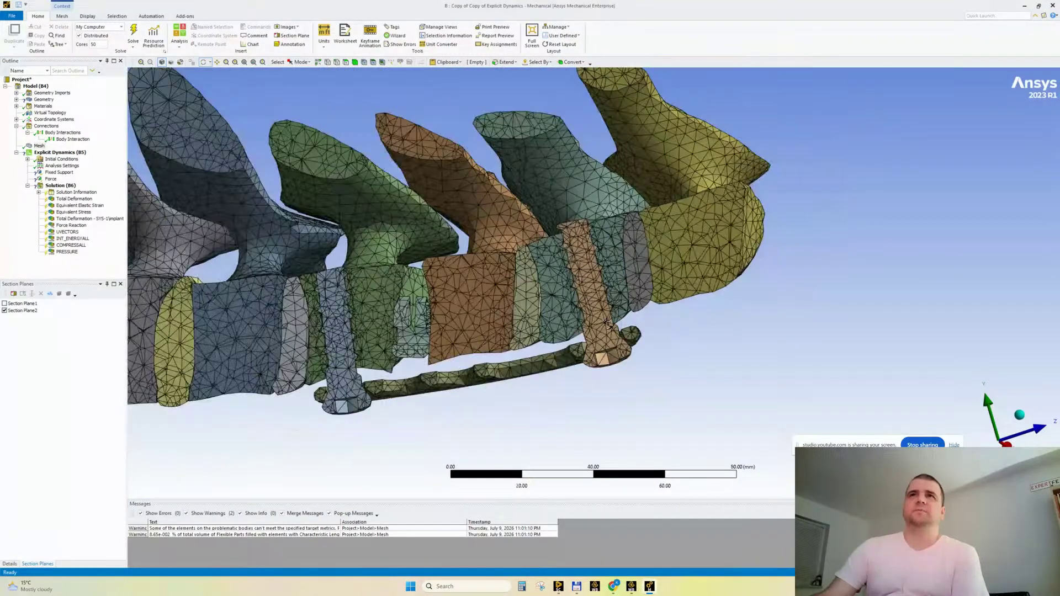
{"action": "left_click_drag", "start_coordinate": [573, 331], "coordinate": [604, 309]}
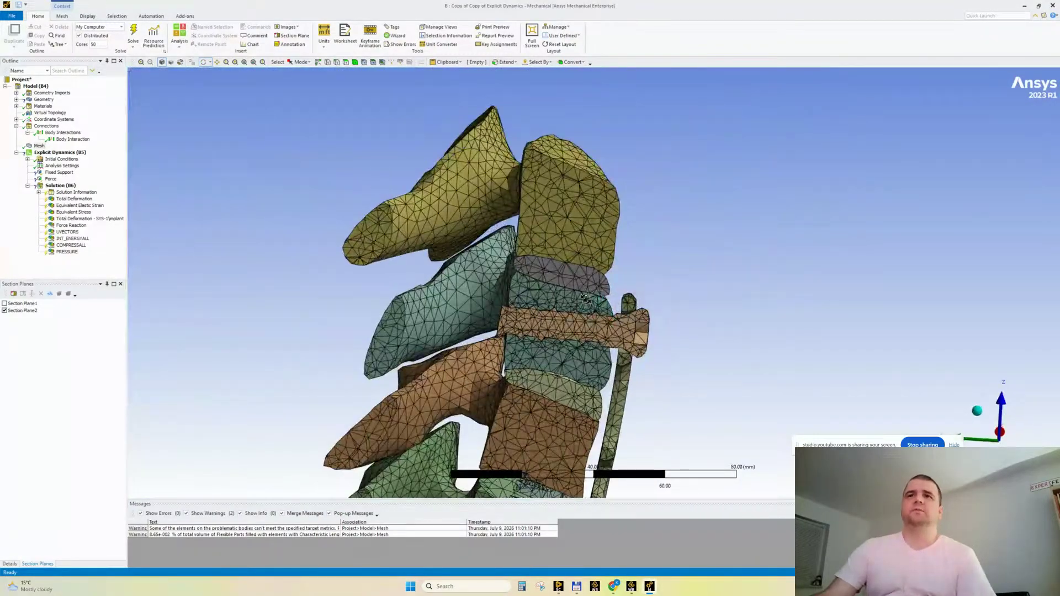
{"action": "middle_click_drag", "start_coordinate": [590, 349], "coordinate": [591, 196], "text": "ctrl"}
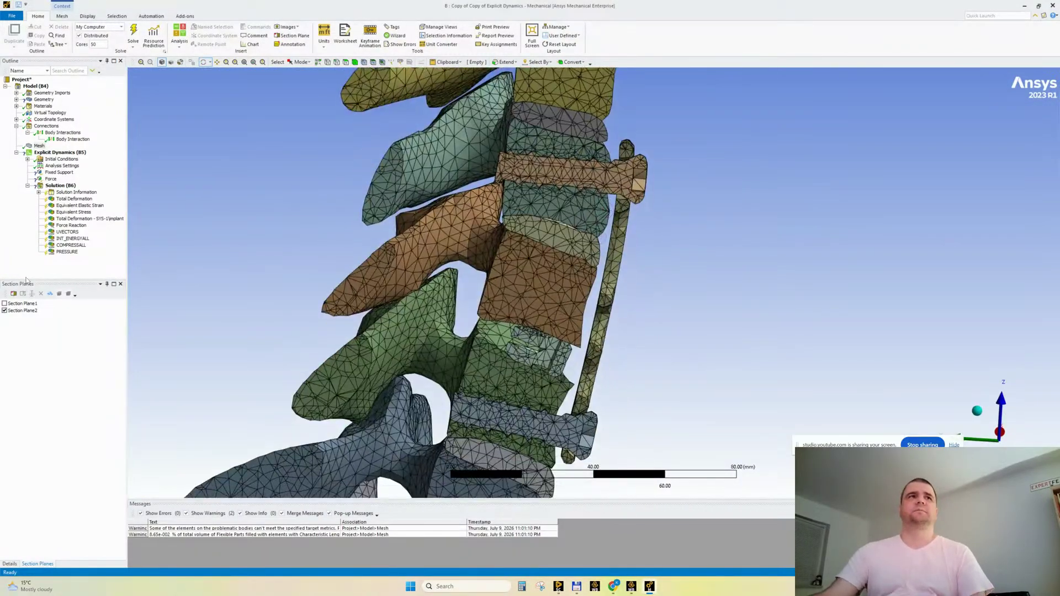
Turn off Section Plane 2 and clear the two mesh warnings from the message list.
{"action": "left_click", "coordinate": [5, 310]}
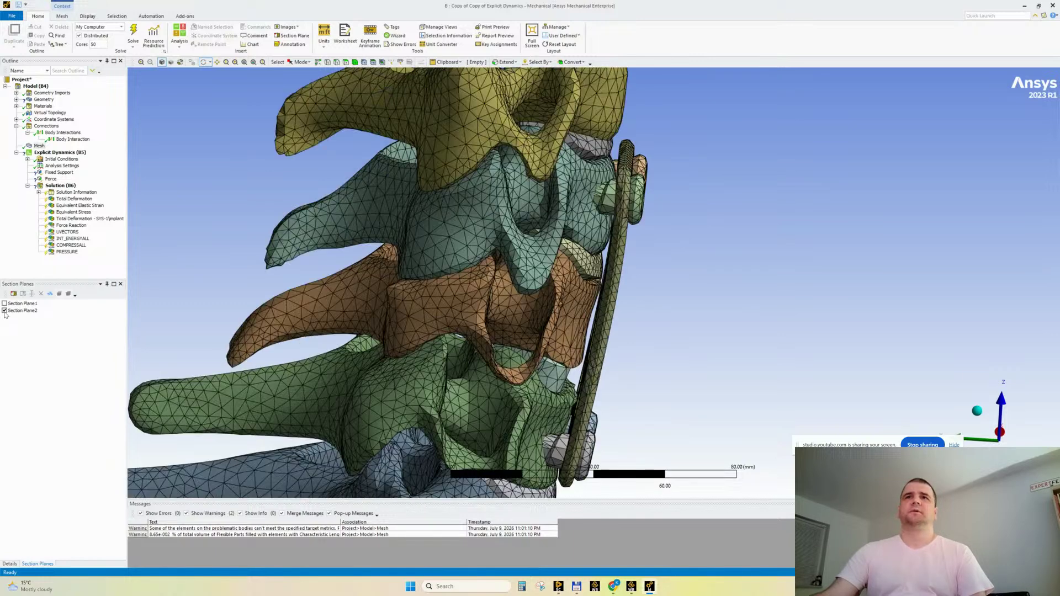
{"action": "left_click_drag", "start_coordinate": [459, 264], "coordinate": [532, 296]}
{"action": "scroll", "coordinate": [552, 301], "scroll_direction": "down", "scroll_amount": 5}
{"action": "middle_click_drag", "start_coordinate": [579, 310], "coordinate": [517, 267], "text": "ctrl"}
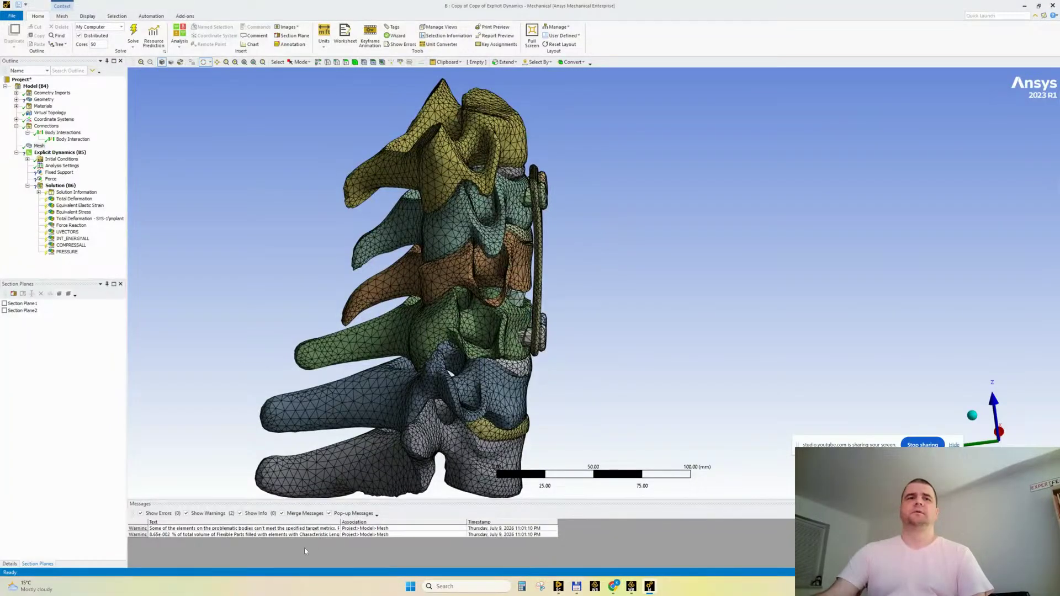
{"action": "left_click_drag", "start_coordinate": [259, 528], "coordinate": [263, 535]}
{"action": "key", "text": "Delete"}
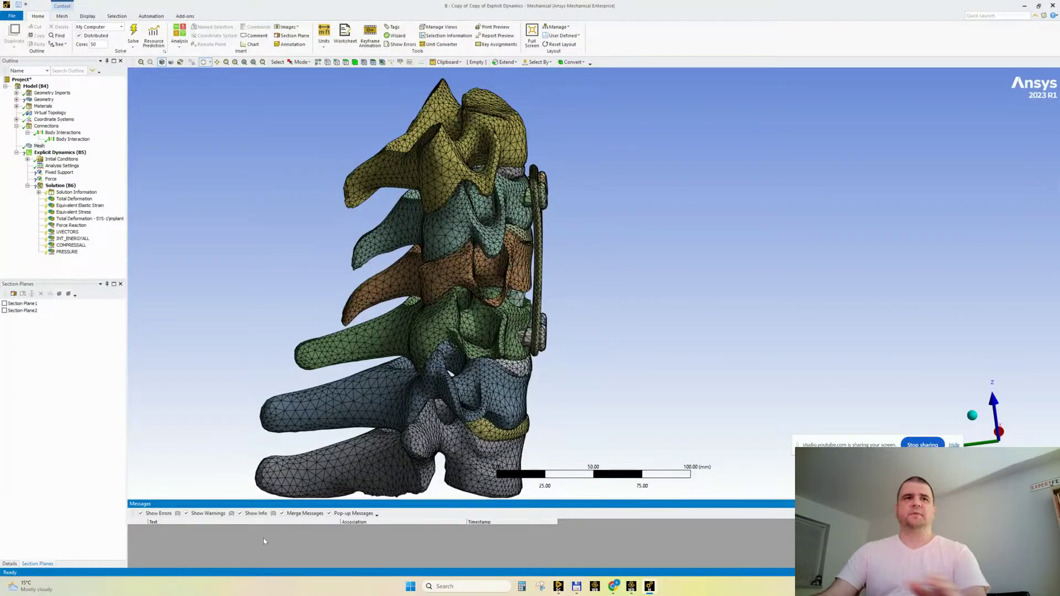
Examine the full assembly mesh from the front and side, and bring back the mesh details with the statistics.
{"action": "middle_click_drag", "start_coordinate": [319, 240], "coordinate": [227, 241]}
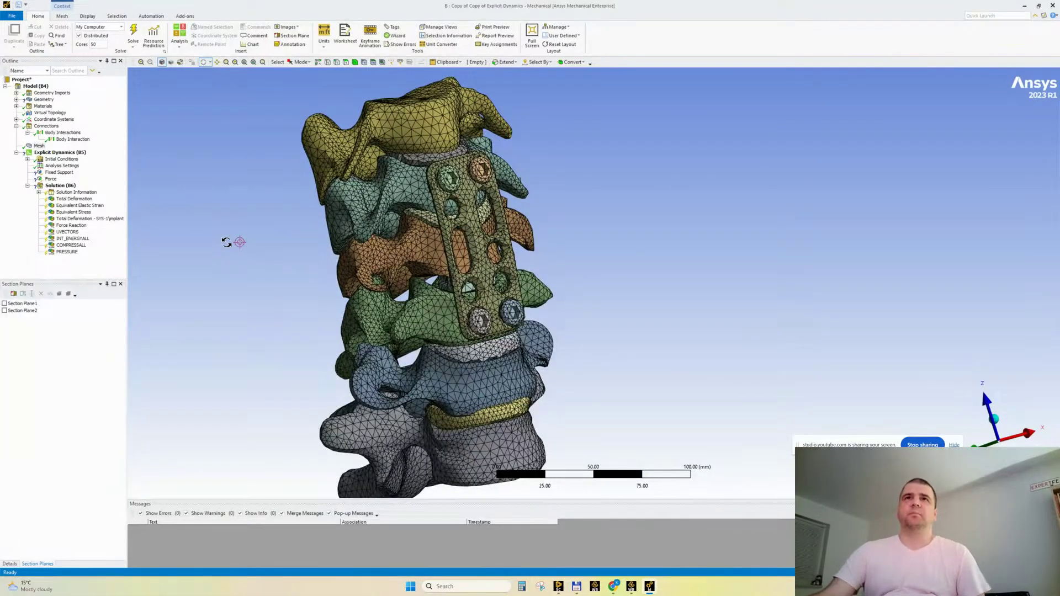
{"action": "middle_click_drag", "start_coordinate": [283, 259], "coordinate": [406, 304]}
{"action": "scroll", "coordinate": [476, 303], "scroll_direction": "down", "scroll_amount": 3}
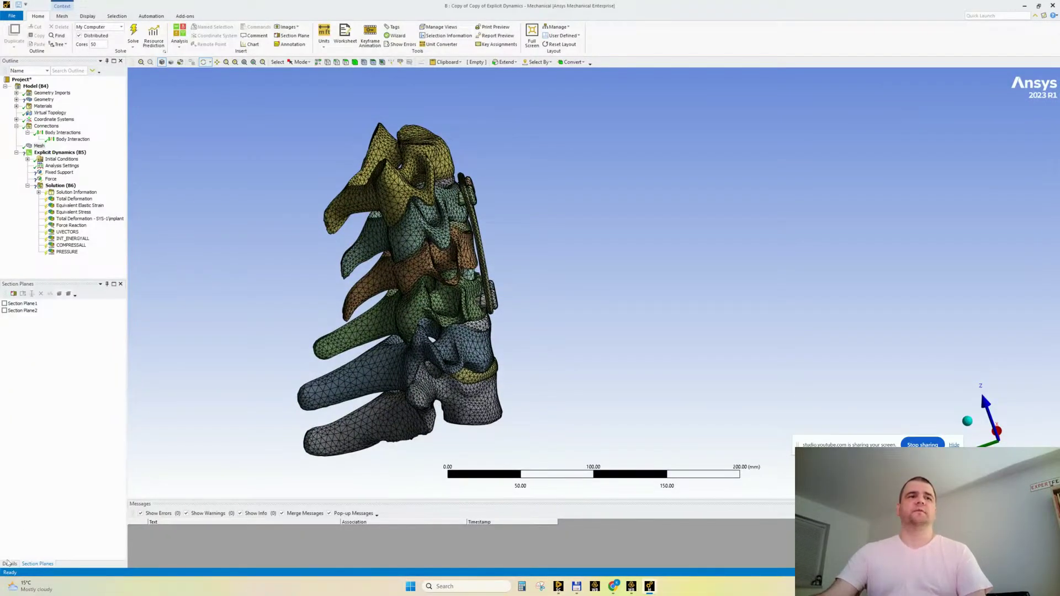
{"action": "left_click", "coordinate": [9, 563]}
{"action": "middle_click_drag", "start_coordinate": [409, 332], "coordinate": [394, 337]}
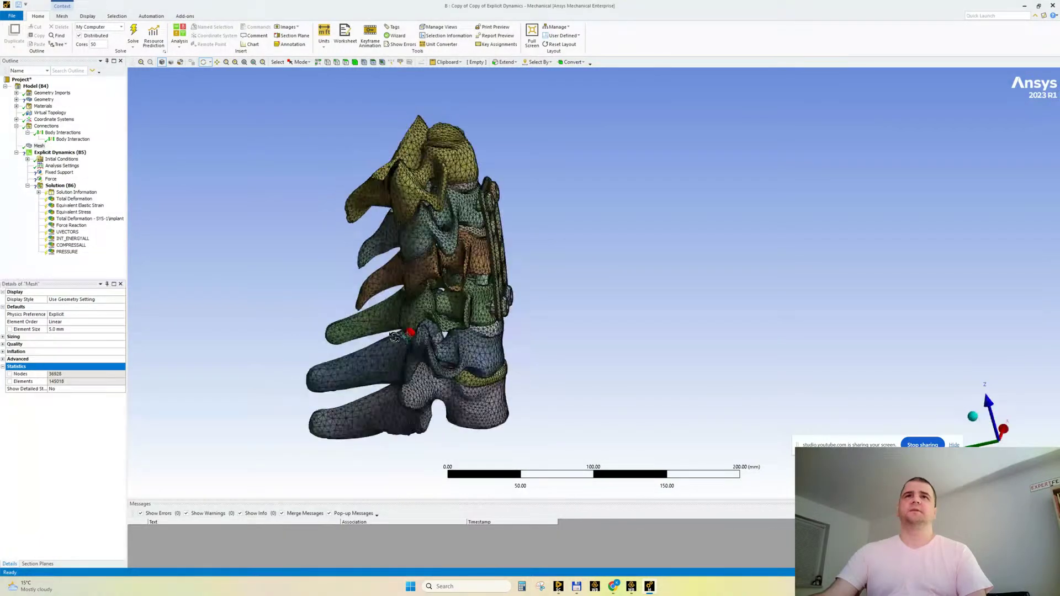
{"action": "scroll", "coordinate": [421, 256], "scroll_direction": "up", "scroll_amount": 3}
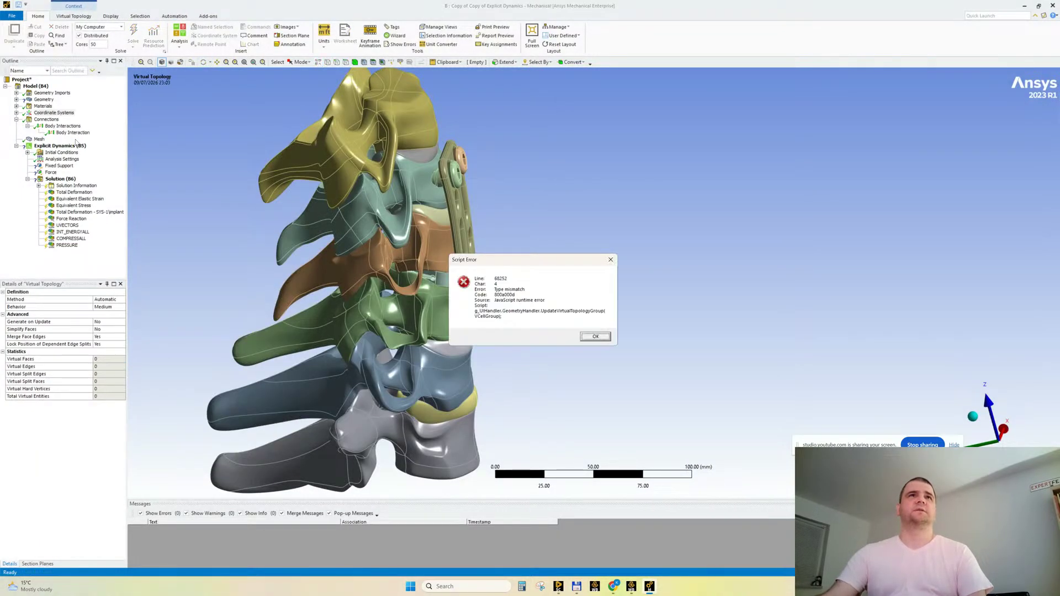
Dismiss the script error raised on the Virtual Topology object and close the Mechanical session.
{"action": "key", "text": "Return"}
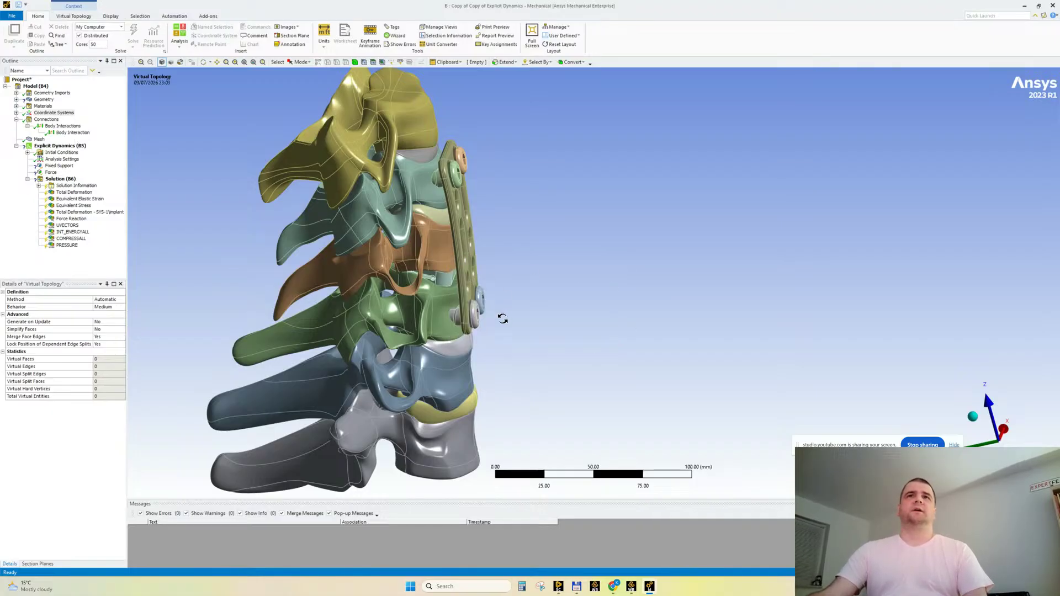
{"action": "left_click_drag", "start_coordinate": [519, 318], "coordinate": [534, 298]}
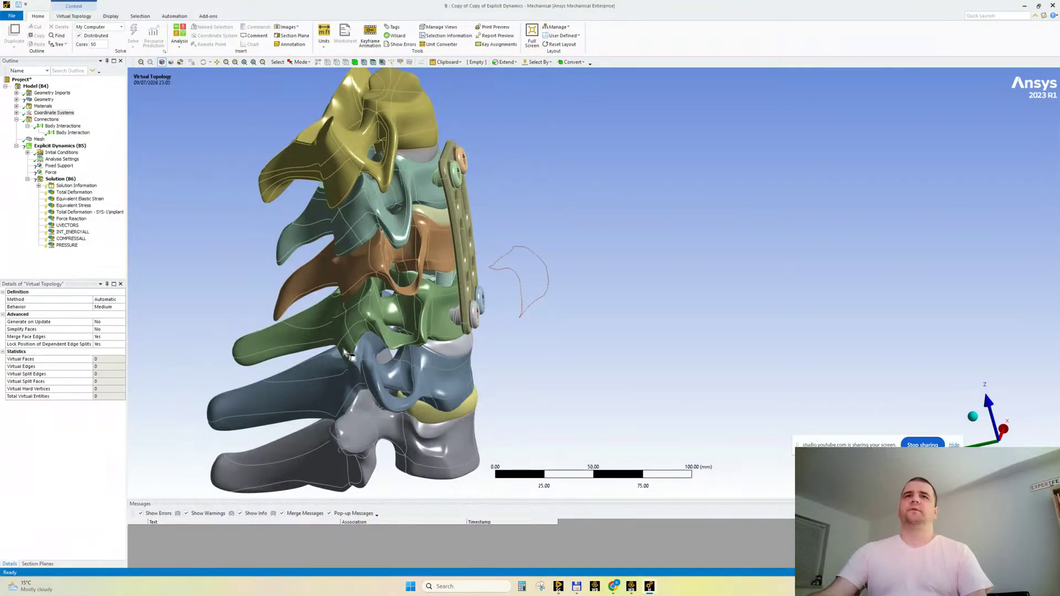
{"action": "left_click", "coordinate": [44, 160]}
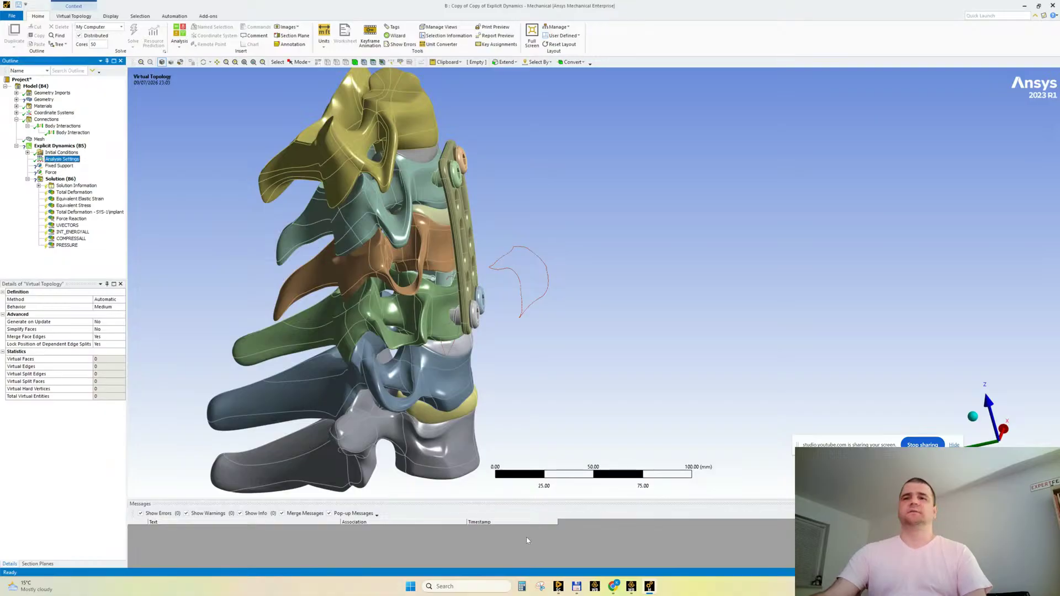
{"action": "left_click", "coordinate": [630, 590]}
{"action": "left_click", "coordinate": [649, 587]}
{"action": "left_click", "coordinate": [1053, 5]}
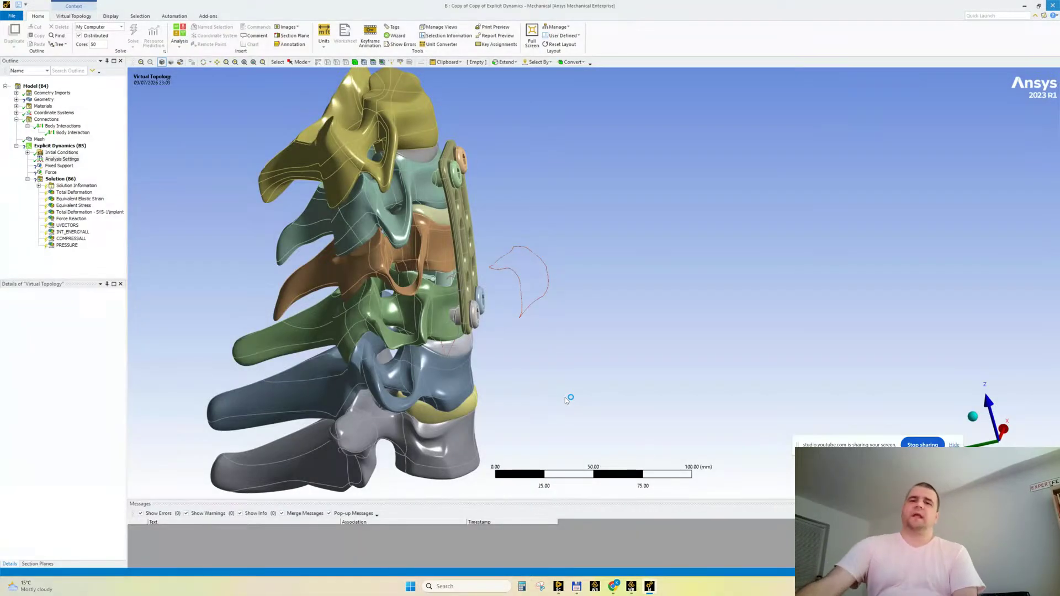
Switch to the browser to check the livestream chat, and return to the Mechanical window.
{"action": "mouse_move", "coordinate": [613, 586]}
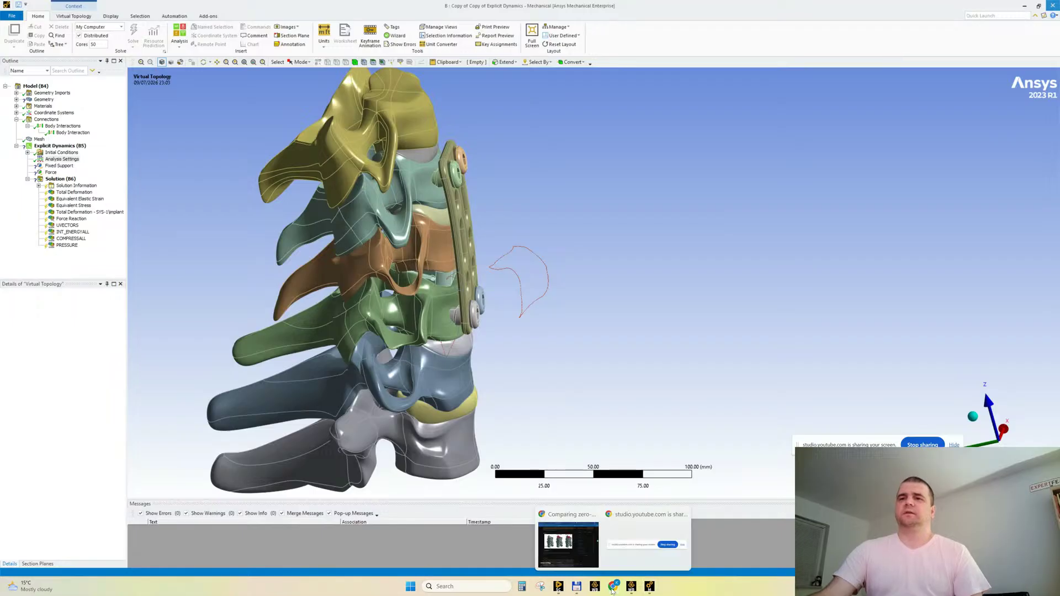
{"action": "left_click", "coordinate": [579, 554]}
{"action": "left_click", "coordinate": [411, 46]}
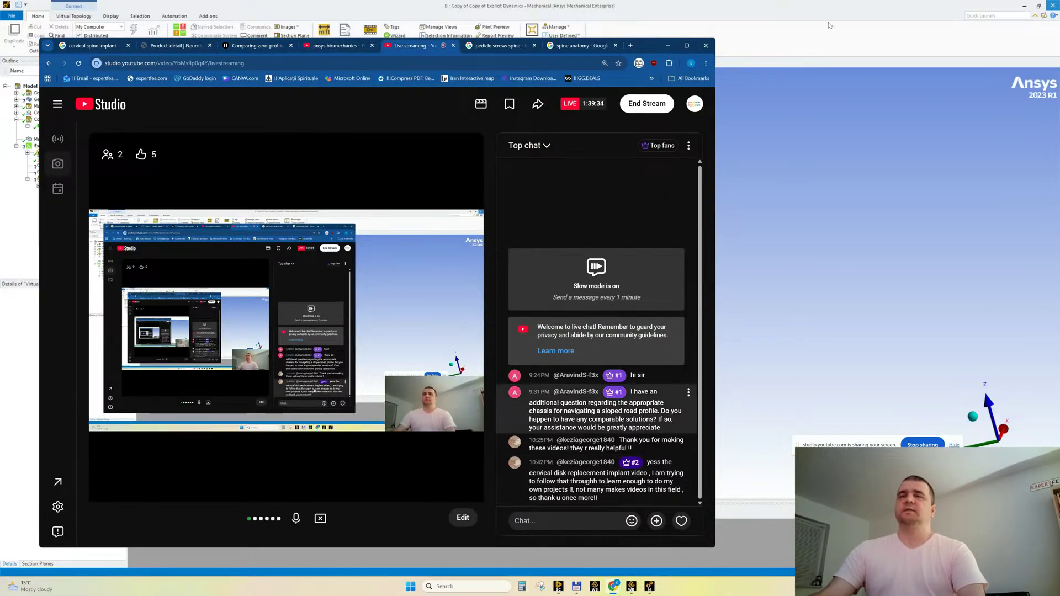
{"action": "left_click", "coordinate": [759, 17]}
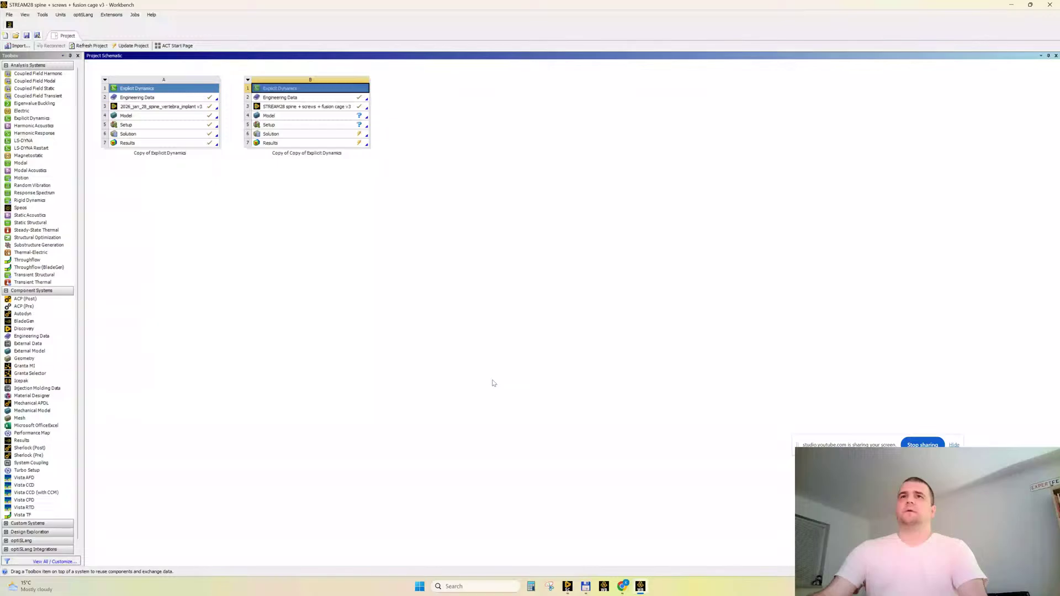
Reopen the Model cell of Copy of Copy of Explicit Dynamics from Workbench and display the mesh.
{"action": "double_click", "coordinate": [297, 116]}
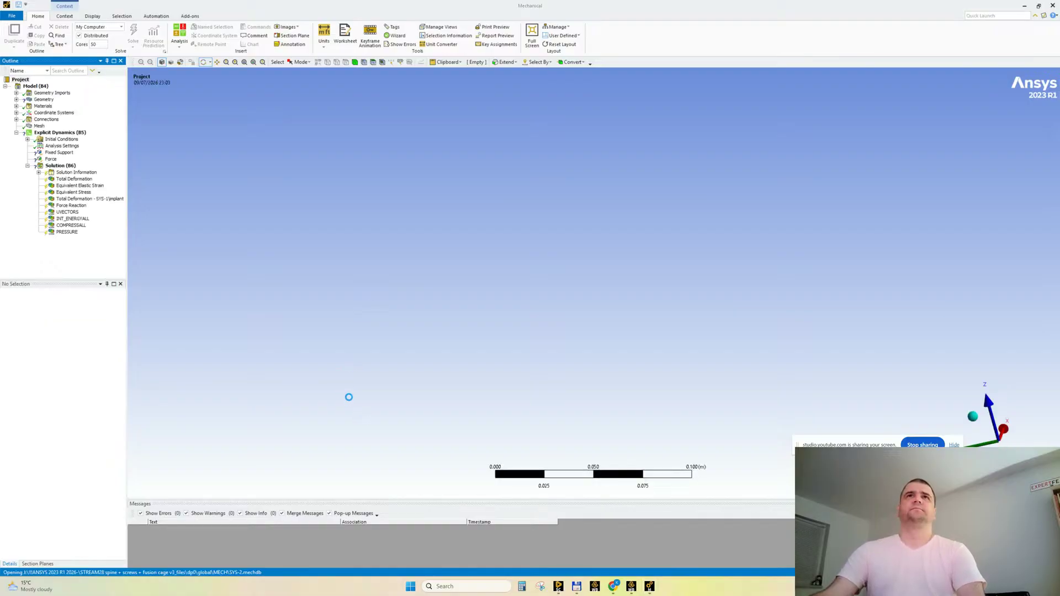
{"action": "left_click", "coordinate": [39, 127]}
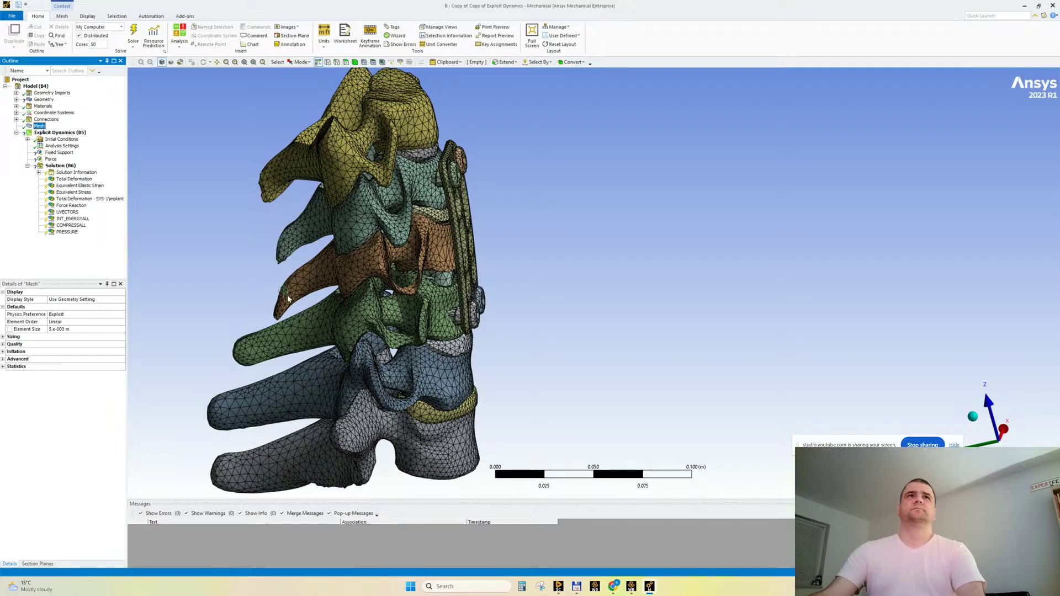
{"action": "middle_click_drag", "start_coordinate": [386, 264], "coordinate": [529, 266]}
Select the four disc bodies in the geometry and rename them sequentially with the base name disk.
{"action": "left_click", "coordinate": [17, 100]}
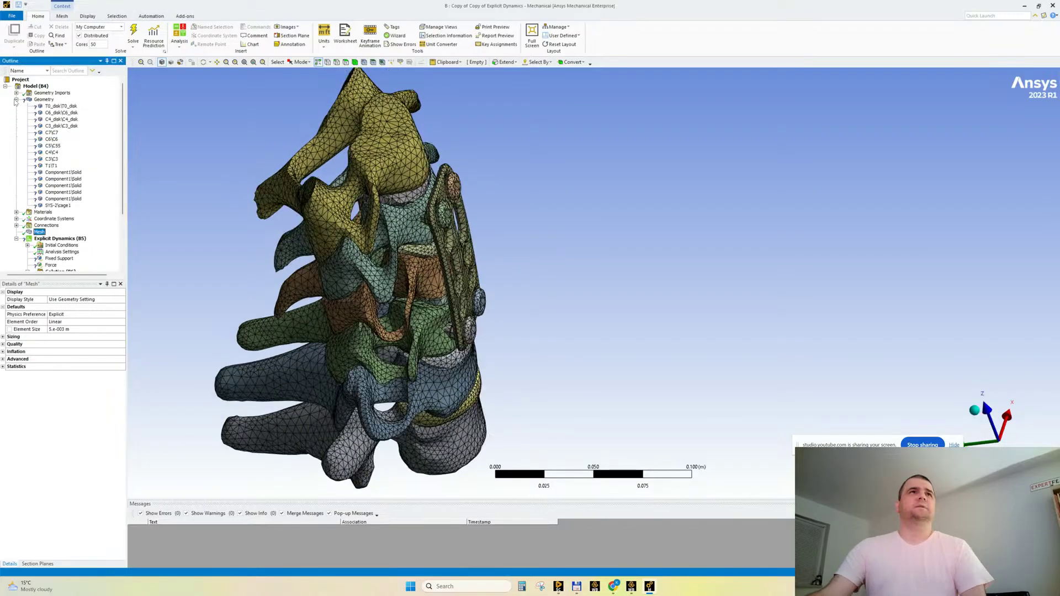
{"action": "left_click", "coordinate": [67, 106]}
{"action": "left_click", "coordinate": [62, 126], "text": "shift"}
{"action": "middle_click_drag", "start_coordinate": [469, 251], "coordinate": [489, 236]}
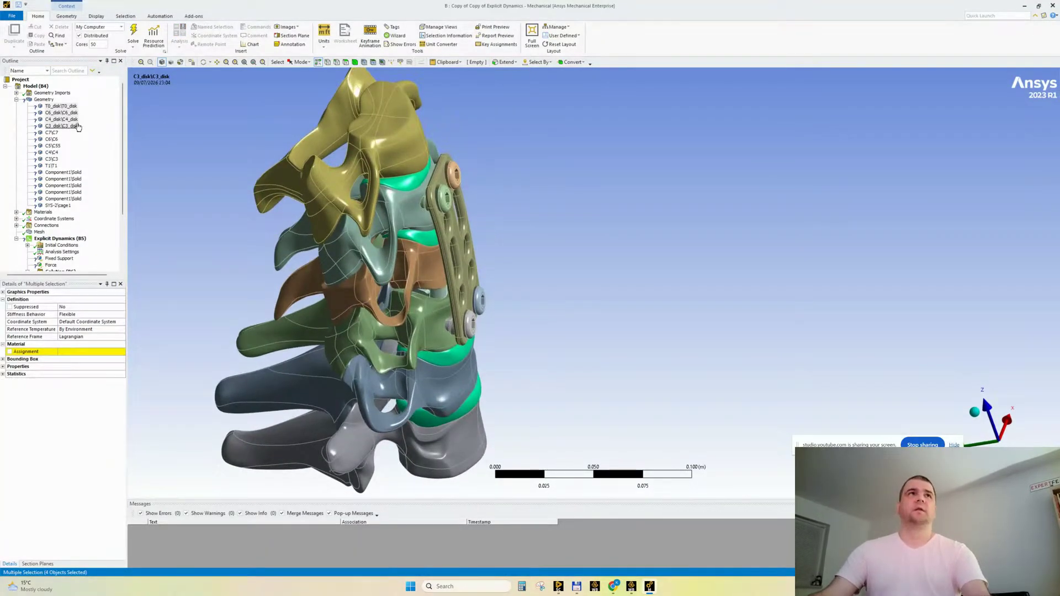
{"action": "right_click", "coordinate": [67, 108]}
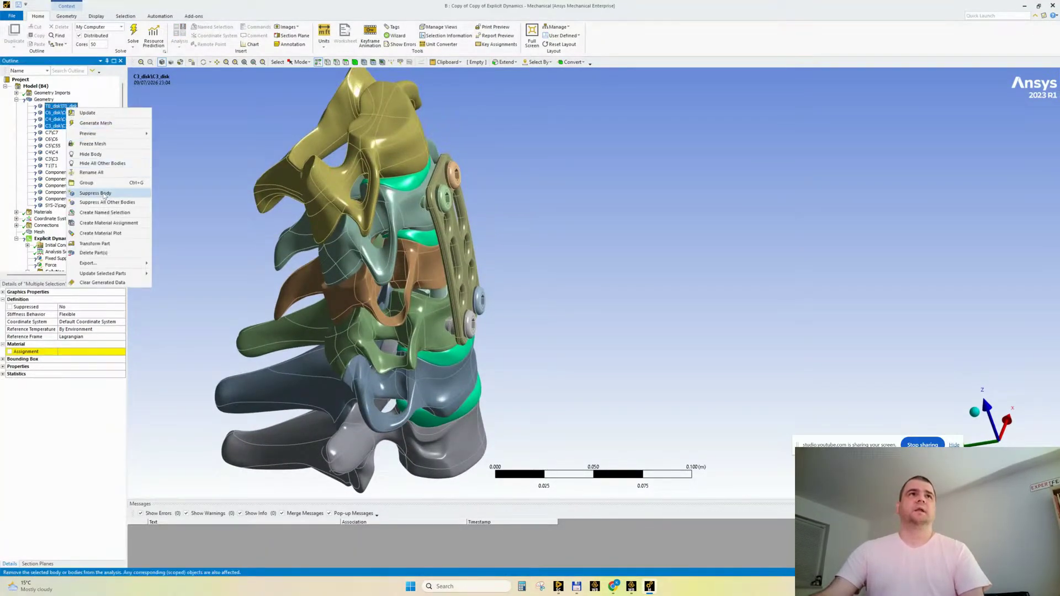
{"action": "left_click", "coordinate": [99, 173]}
{"action": "type", "text": "dis"}
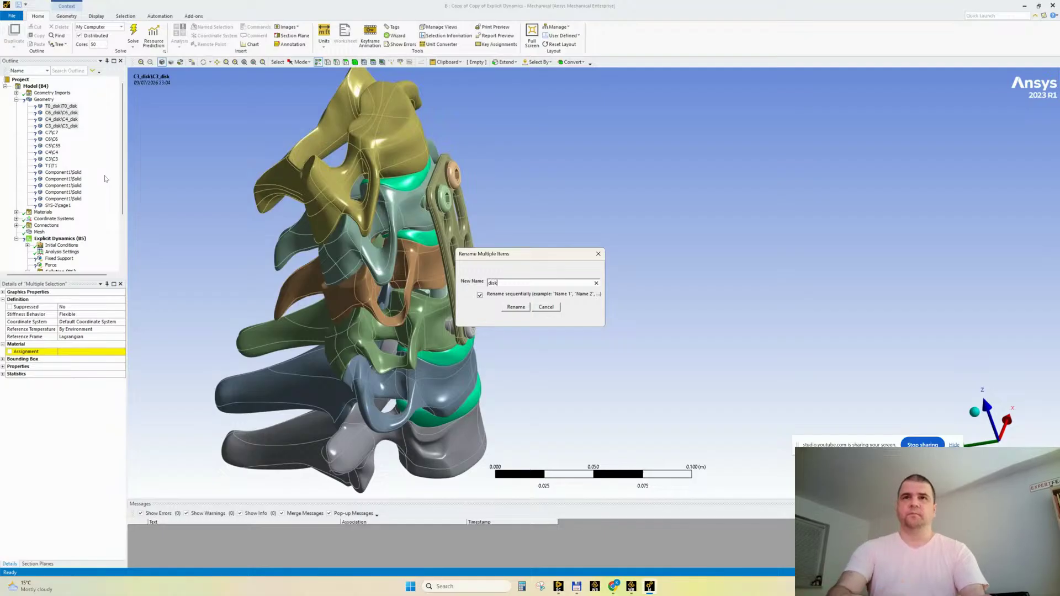
{"action": "type", "text": "k"}
{"action": "key", "text": "Return"}
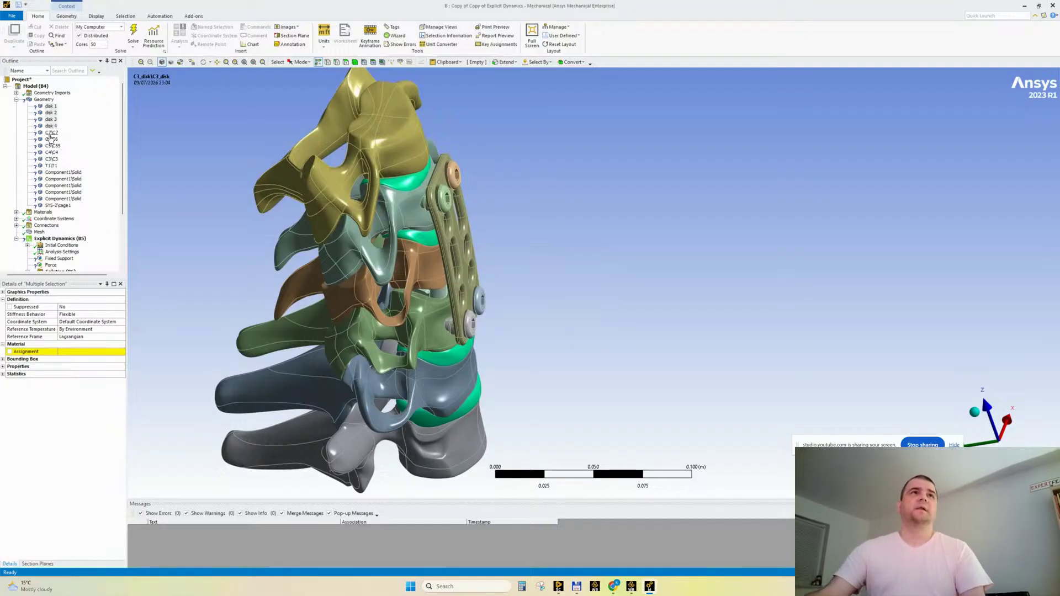
Select the six vertebra bodies from C7 to T1 in the geometry and check them in the model.
{"action": "left_click", "coordinate": [50, 133]}
{"action": "left_click", "coordinate": [51, 166], "text": "shift"}
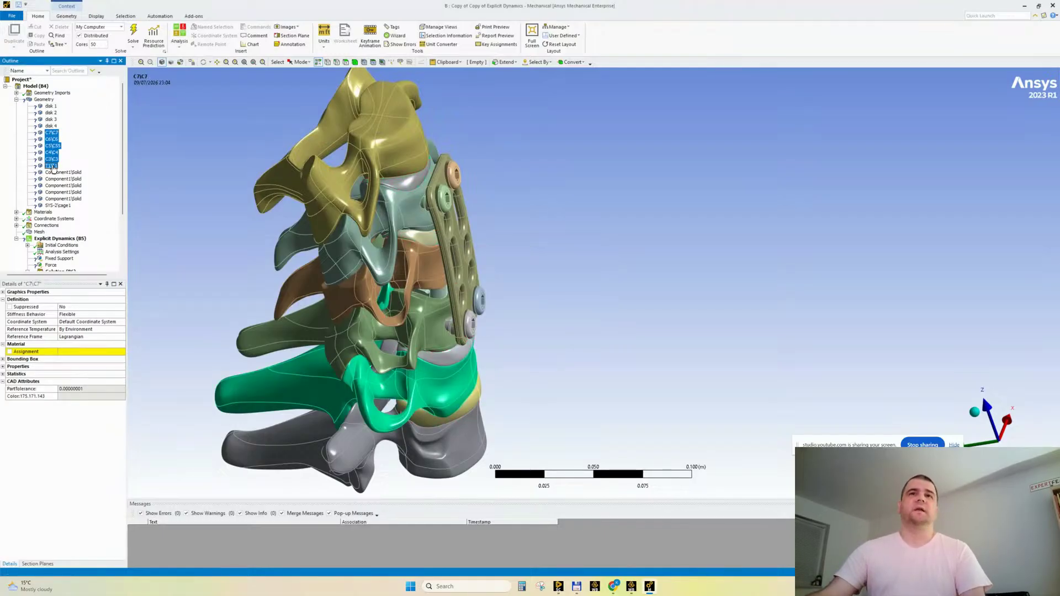
{"action": "mouse_move", "coordinate": [199, 187]}
{"action": "middle_mouse_down"}
{"action": "mouse_move", "coordinate": [210, 193]}
{"action": "mouse_move", "coordinate": [204, 182]}
{"action": "mouse_move", "coordinate": [206, 204]}
{"action": "middle_mouse_up"}
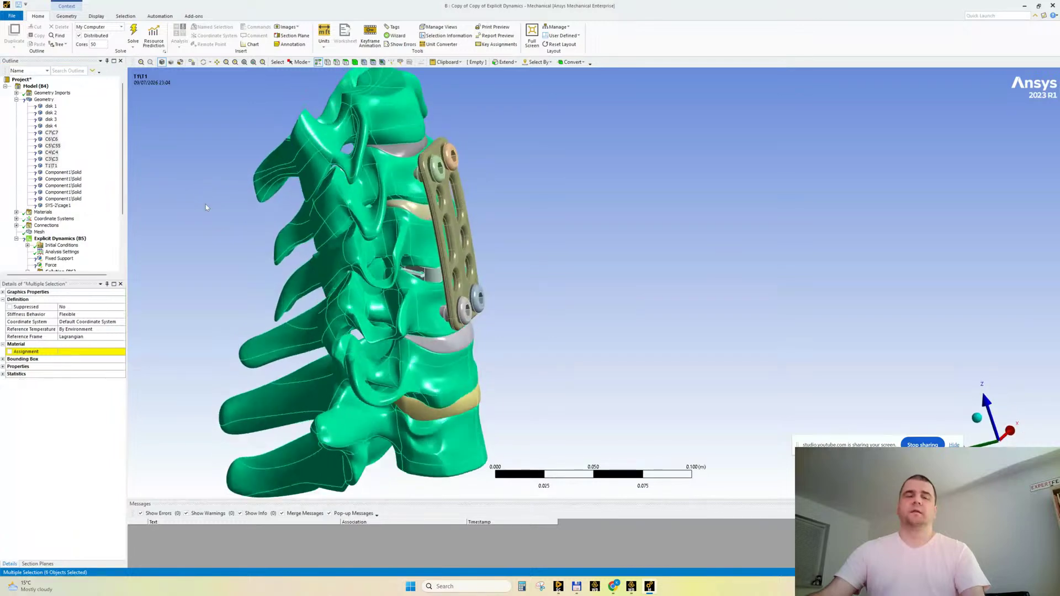
{"action": "right_click", "coordinate": [54, 146]}
{"action": "left_click", "coordinate": [64, 474]}
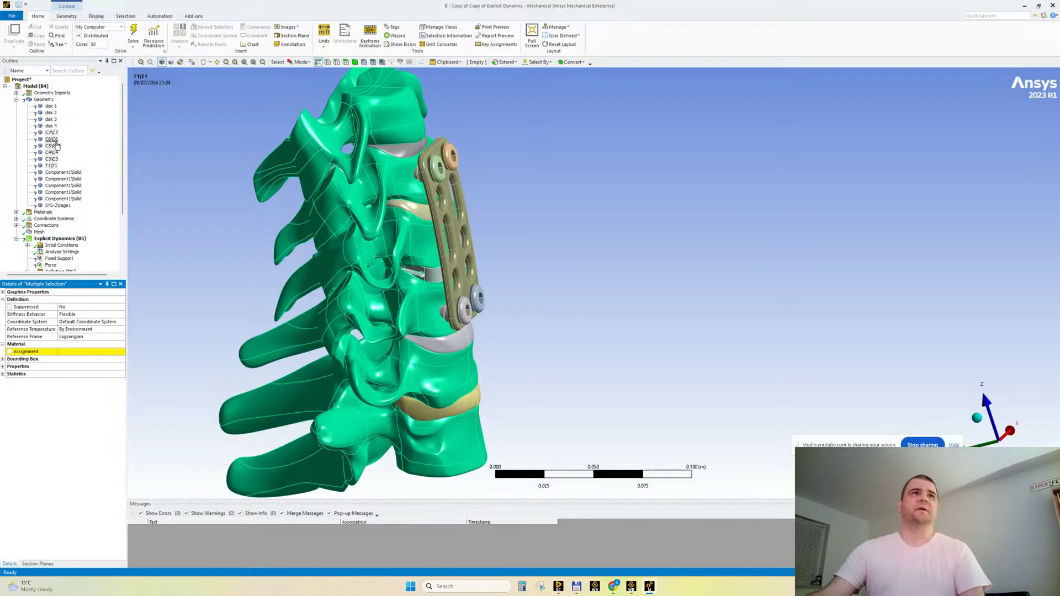
Rename the first Component1\Solid body, the anterior plate, as plate.
{"action": "left_click", "coordinate": [64, 173]}
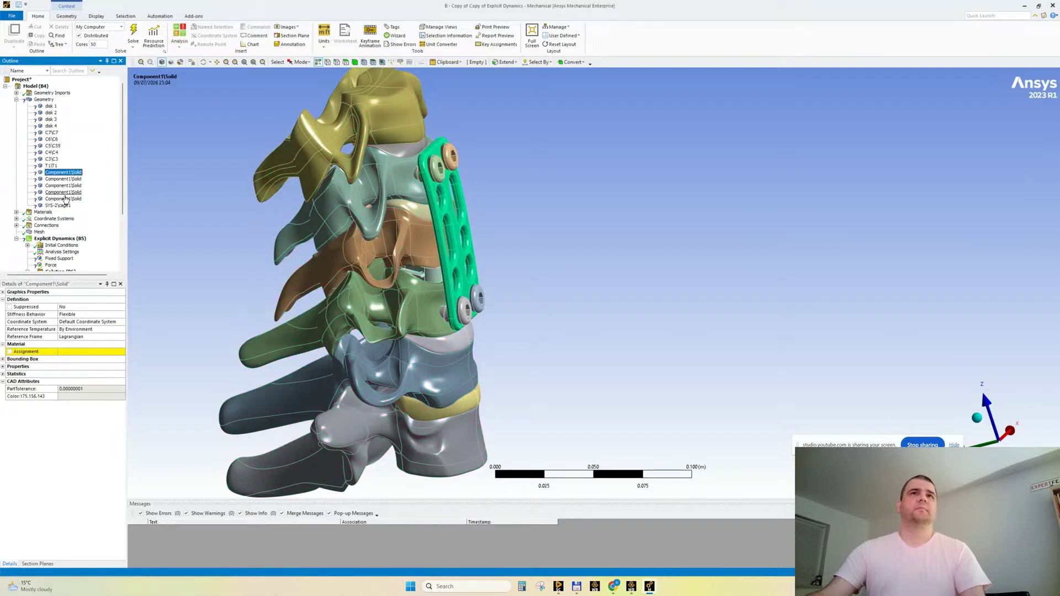
{"action": "key", "text": "F2"}
{"action": "type", "text": "plate"}
{"action": "key", "text": "Return"}
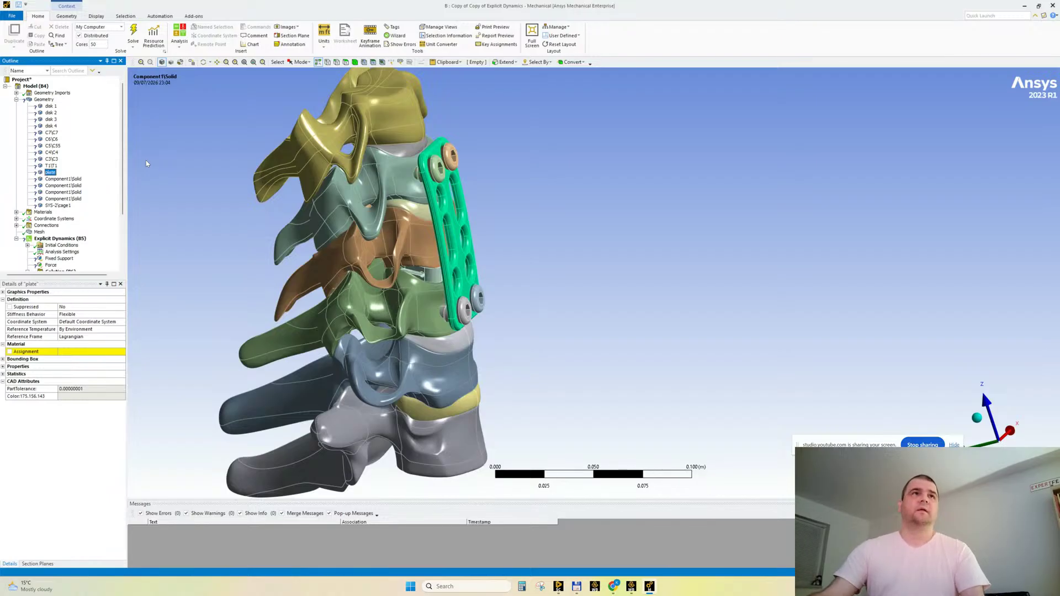
Select the four remaining Component1\Solid bodies and rename them sequentially with the base name screw.
{"action": "left_click", "coordinate": [73, 179]}
{"action": "left_click", "coordinate": [73, 199], "text": "shift"}
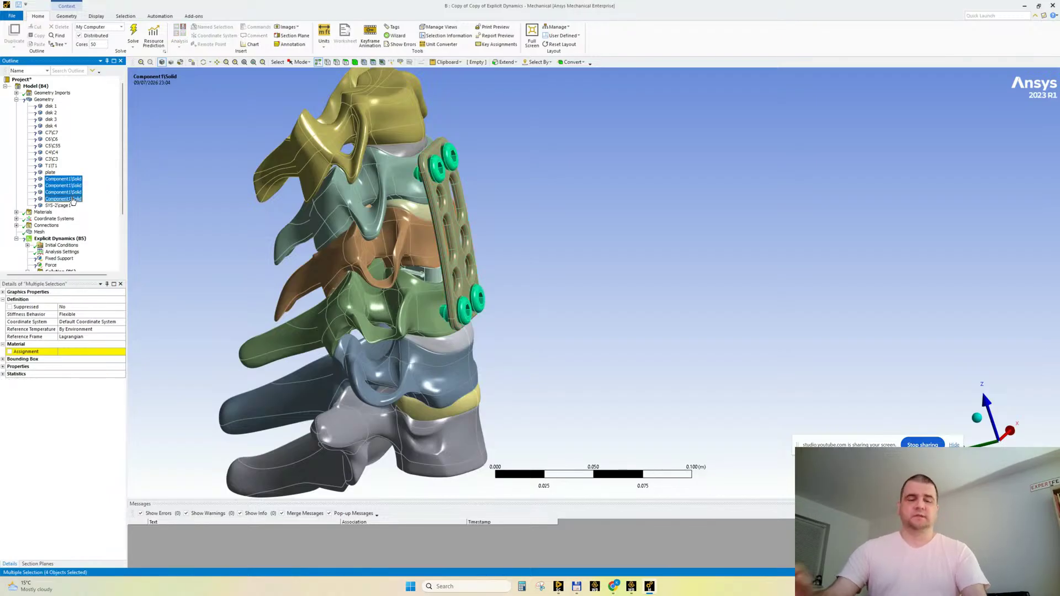
{"action": "key", "text": "F2"}
{"action": "type", "text": "screw"}
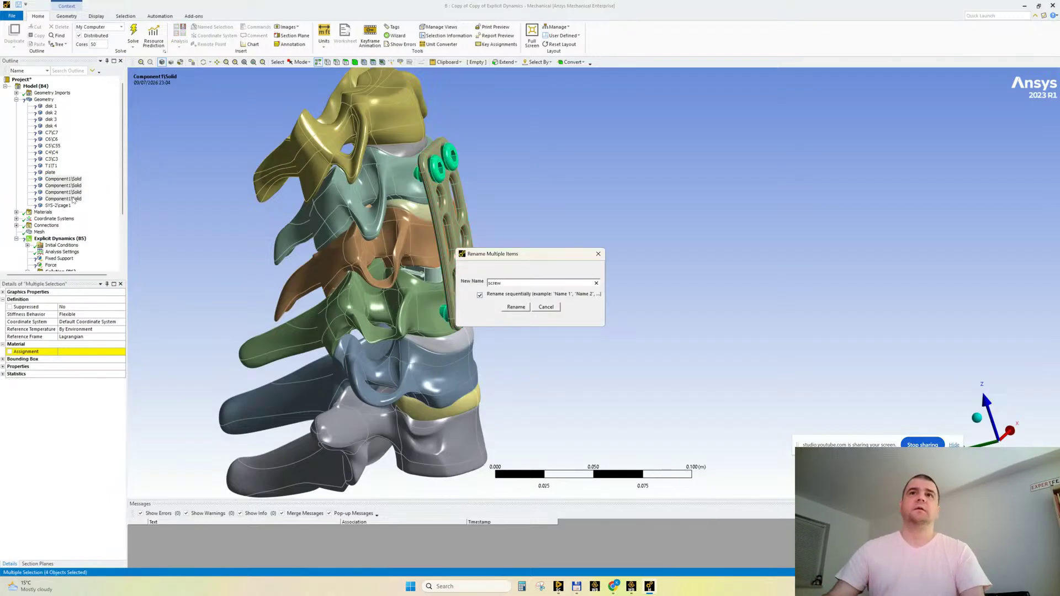
{"action": "key", "text": "Return"}
Rename the SYS-2\cage1 body in the geometry as cage.
{"action": "left_click", "coordinate": [58, 206]}
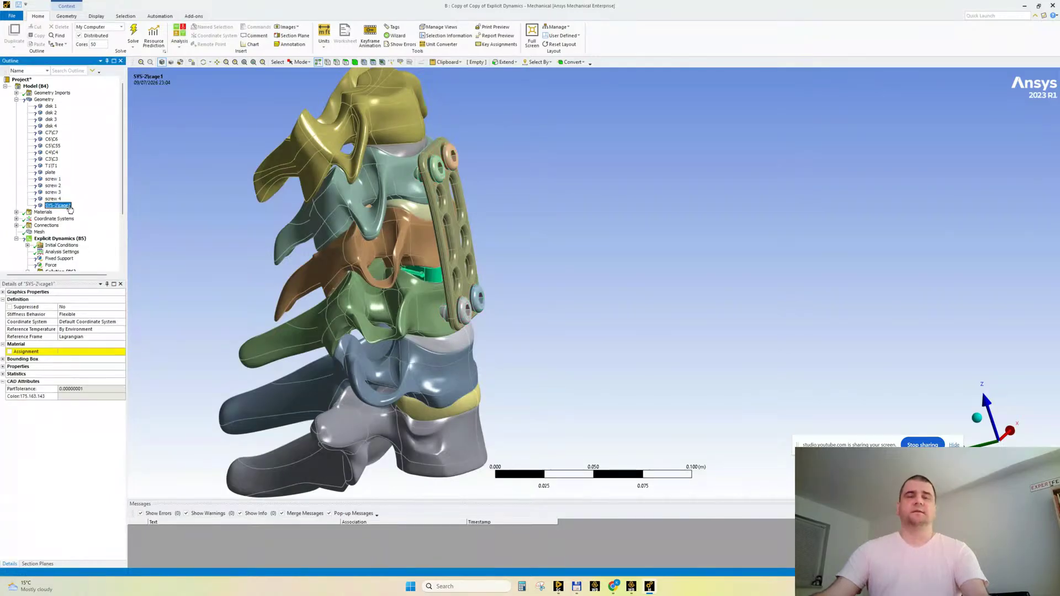
{"action": "key", "text": "F2"}
{"action": "type", "text": "cage"}
{"action": "key", "text": "Return"}
{"action": "mouse_move", "coordinate": [524, 342]}
{"action": "middle_mouse_down"}
{"action": "mouse_move", "coordinate": [516, 309]}
{"action": "mouse_move", "coordinate": [527, 340]}
{"action": "middle_mouse_up"}
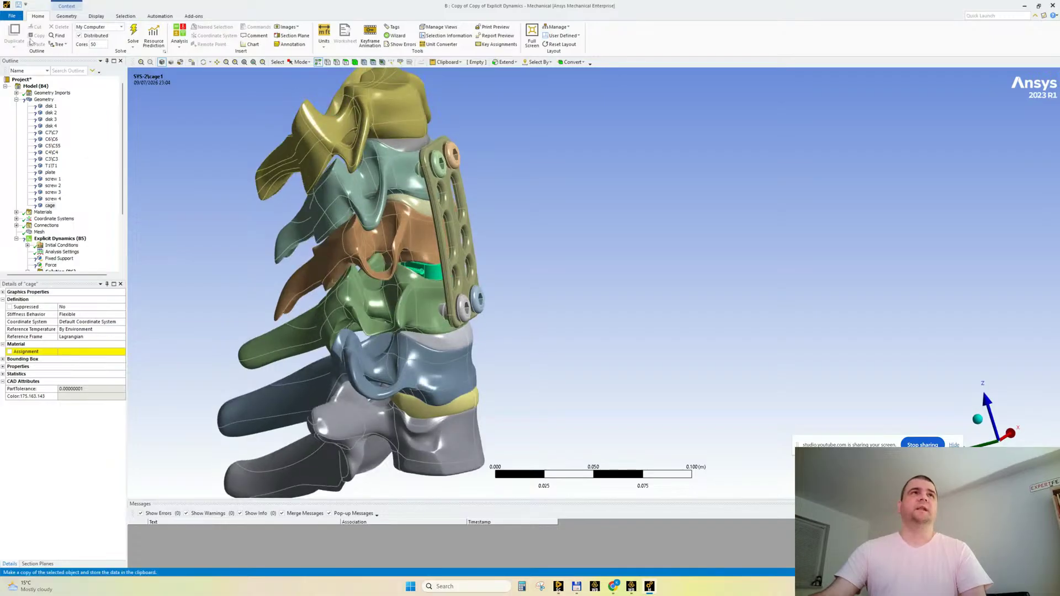
Assign the Cartilage material to the four disk bodies, disk 1 to disk 4.
{"action": "left_click", "coordinate": [51, 106]}
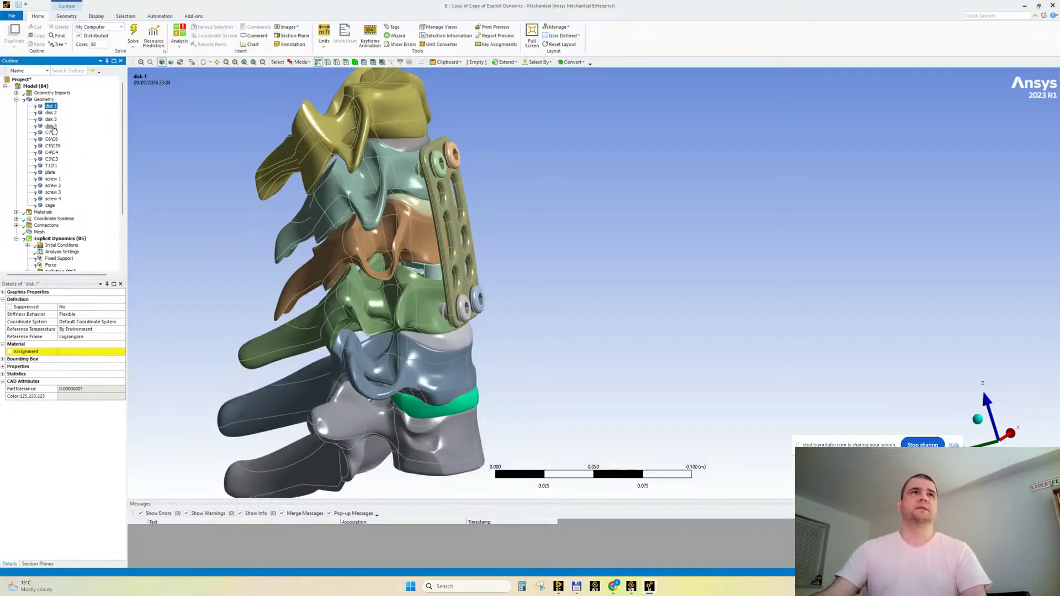
{"action": "left_click", "coordinate": [51, 126], "text": "shift"}
{"action": "left_click", "coordinate": [122, 352]}
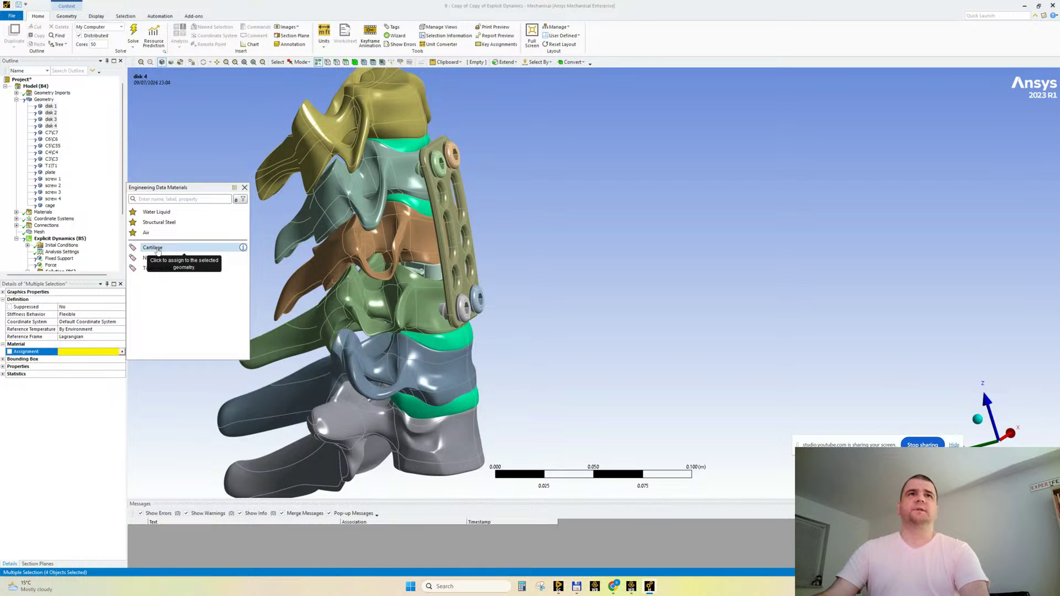
{"action": "left_click", "coordinate": [157, 249]}
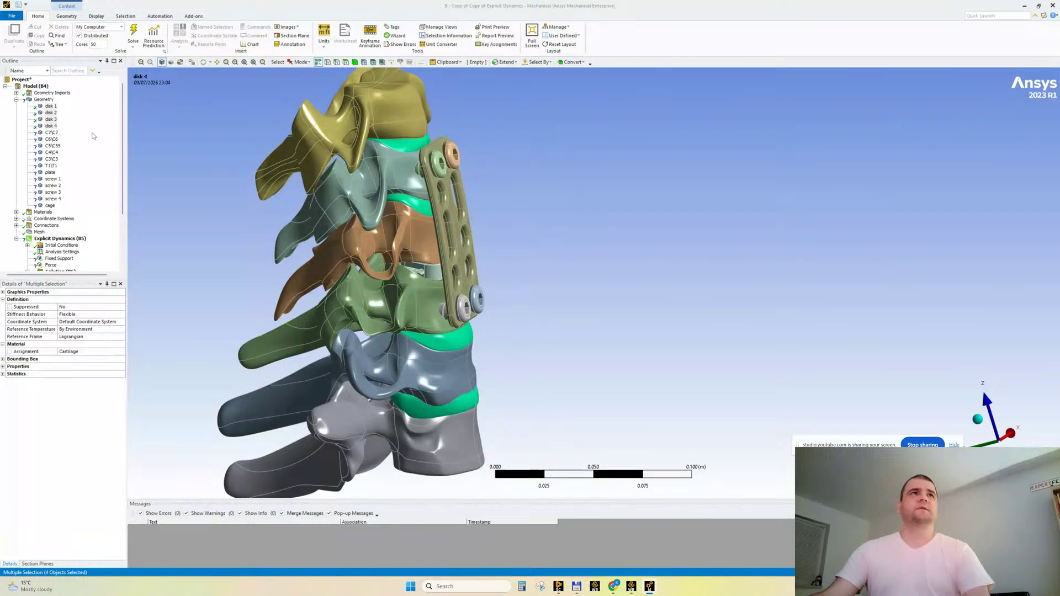
Assign the NL Bone material to the six vertebra bodies from C7 to T1.
{"action": "left_click", "coordinate": [52, 132]}
{"action": "left_click", "coordinate": [51, 165], "text": "shift"}
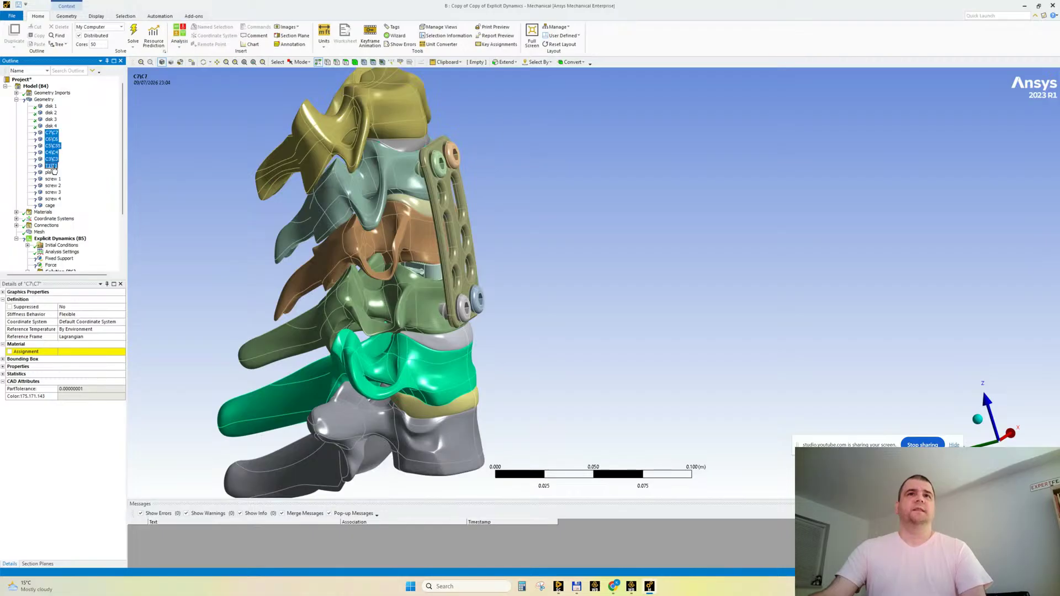
{"action": "left_click", "coordinate": [122, 352]}
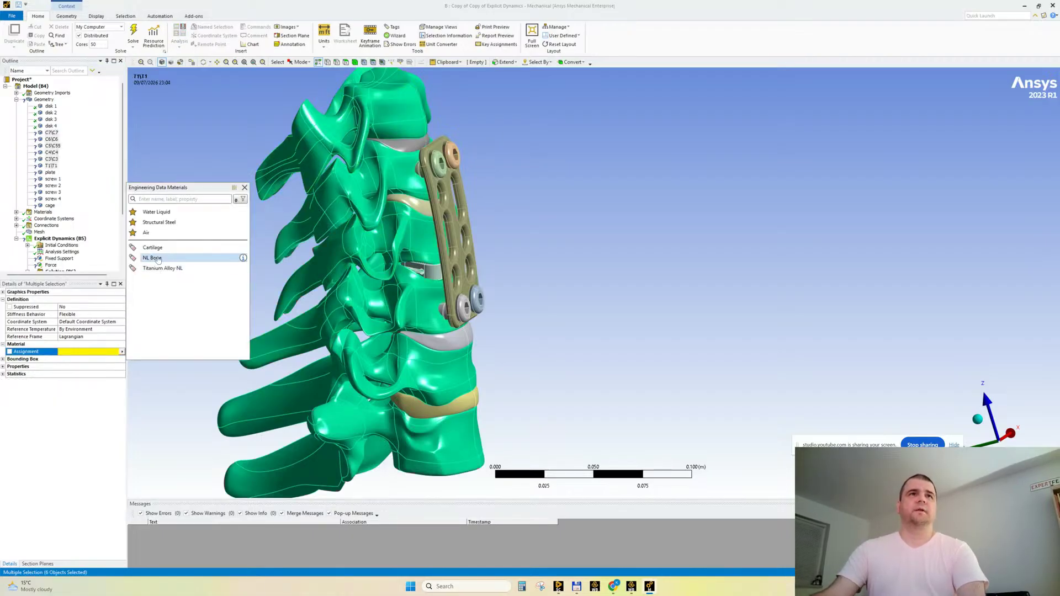
{"action": "left_click", "coordinate": [152, 258]}
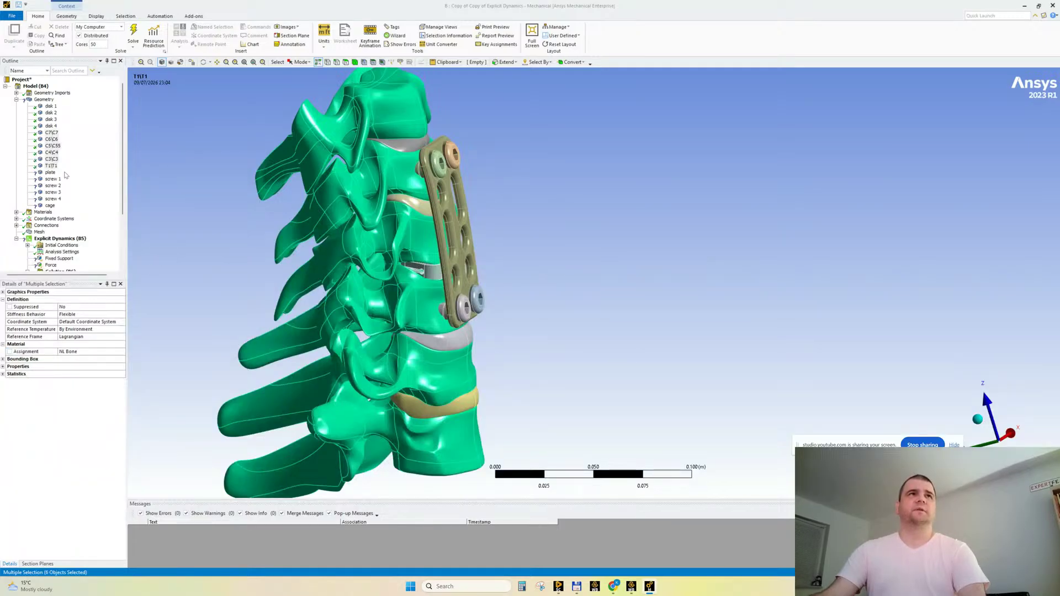
Assign the Titanium Alloy NL material to the plate, the four screws and the cage.
{"action": "left_click", "coordinate": [50, 173]}
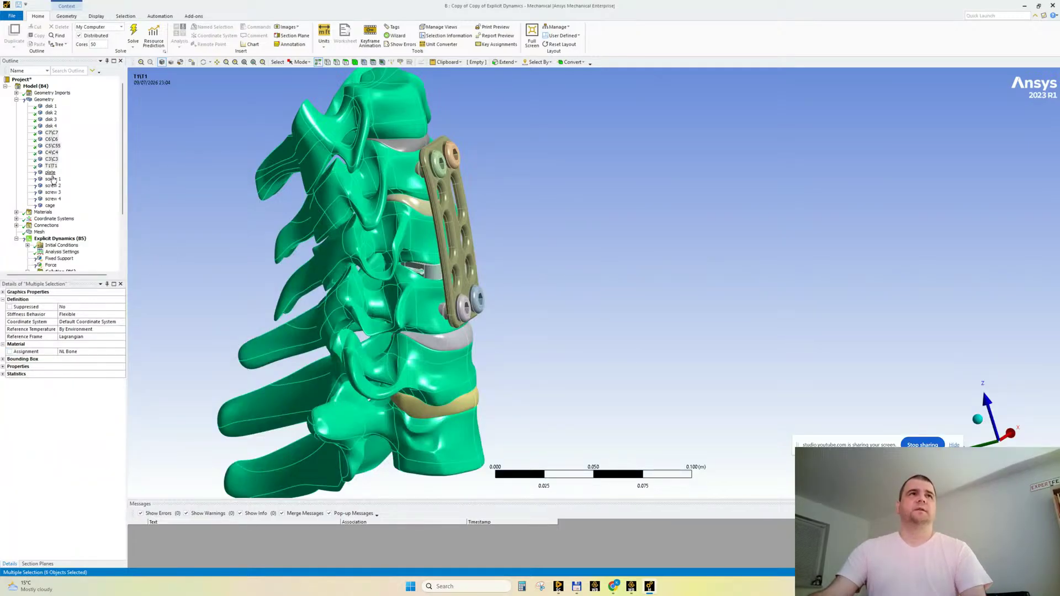
{"action": "left_click", "coordinate": [50, 205], "text": "shift"}
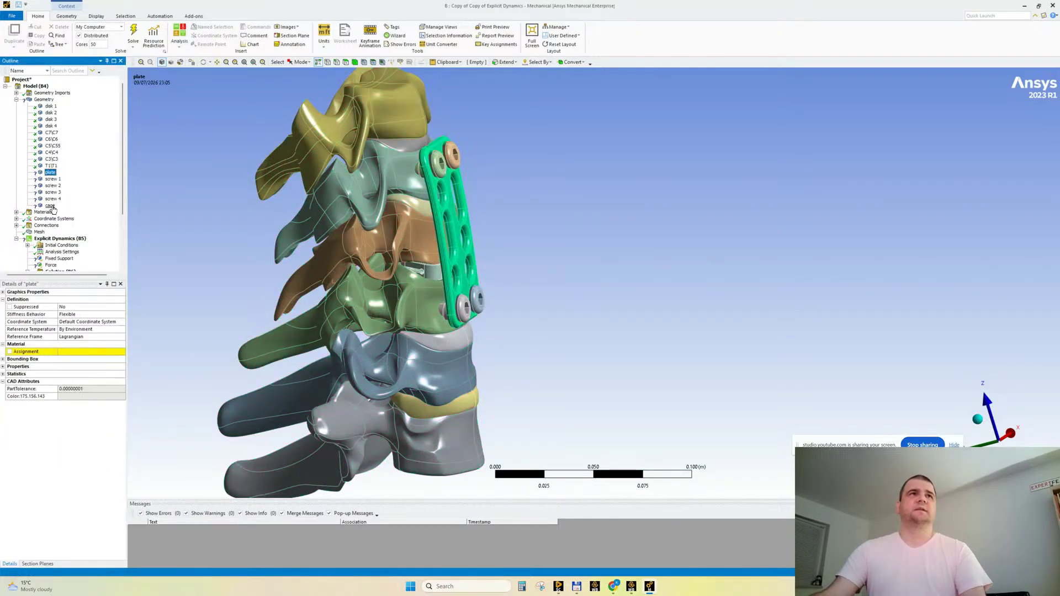
{"action": "left_click", "coordinate": [119, 351]}
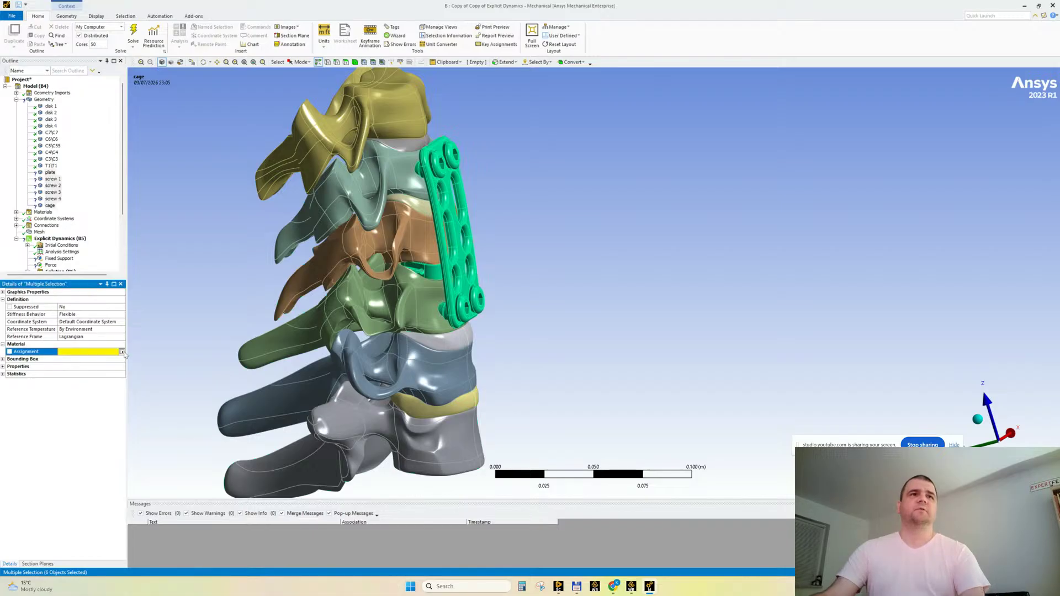
{"action": "left_click", "coordinate": [122, 352]}
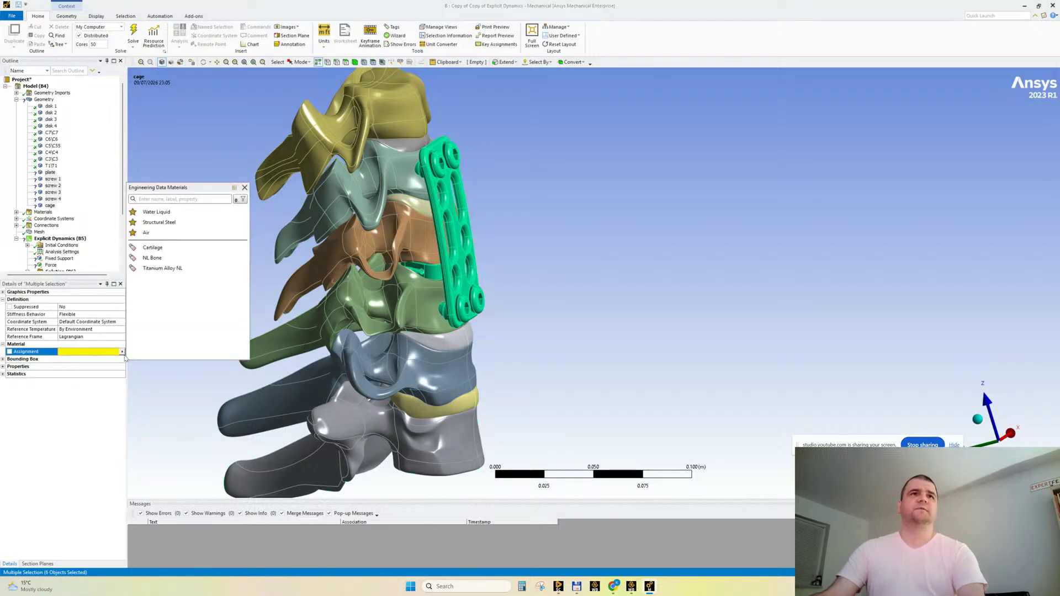
{"action": "left_click", "coordinate": [159, 269]}
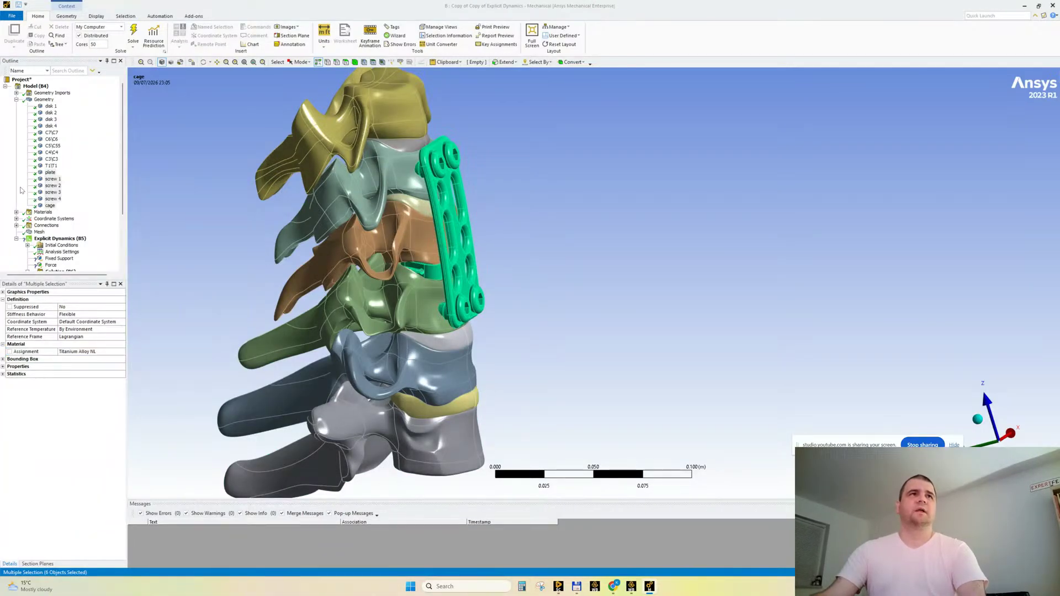
Switch the unit system to Metric (mm, kg, N, s, mV, mA) and review the Cartilage material's properties in these units.
{"action": "left_click", "coordinate": [16, 212]}
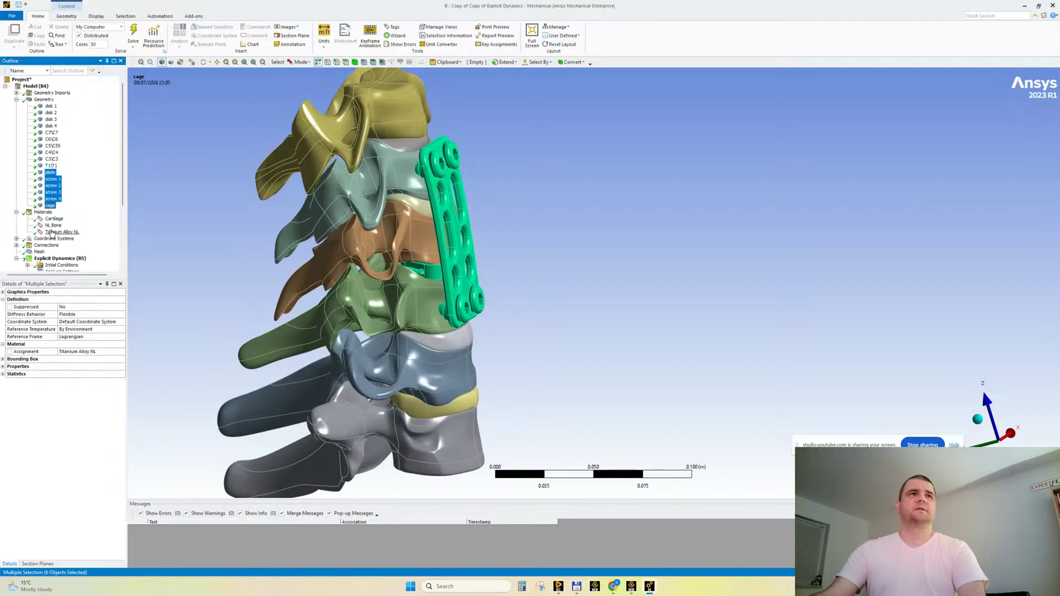
{"action": "left_click", "coordinate": [53, 219]}
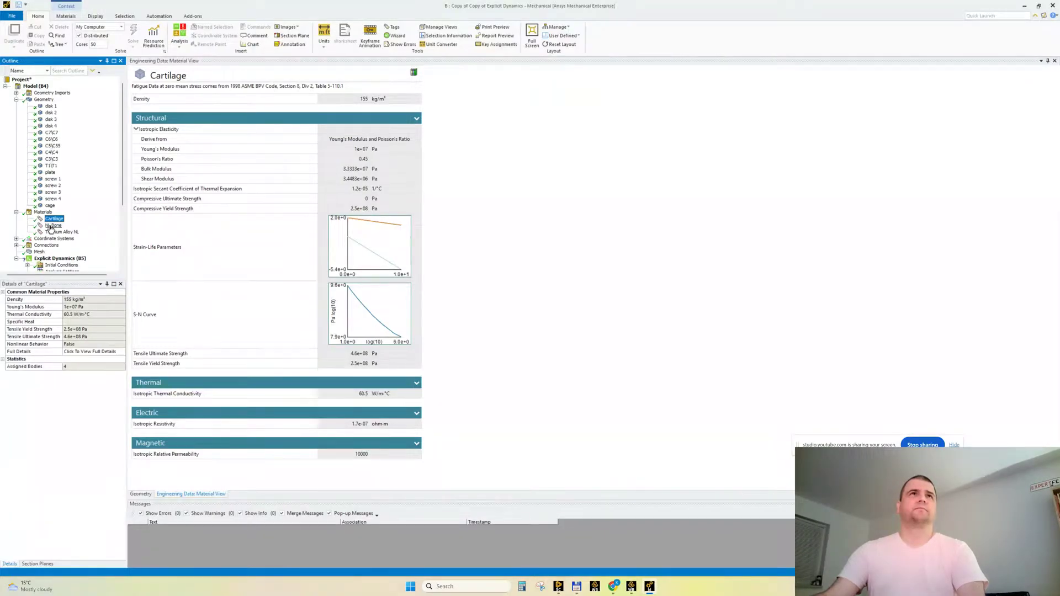
{"action": "left_click", "coordinate": [324, 38]}
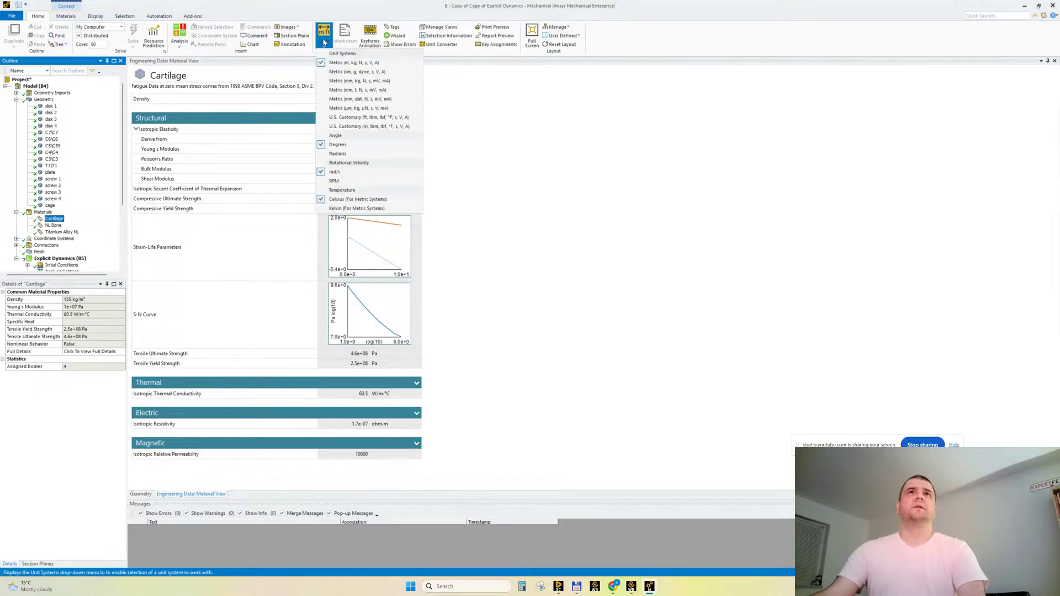
{"action": "left_click", "coordinate": [343, 81]}
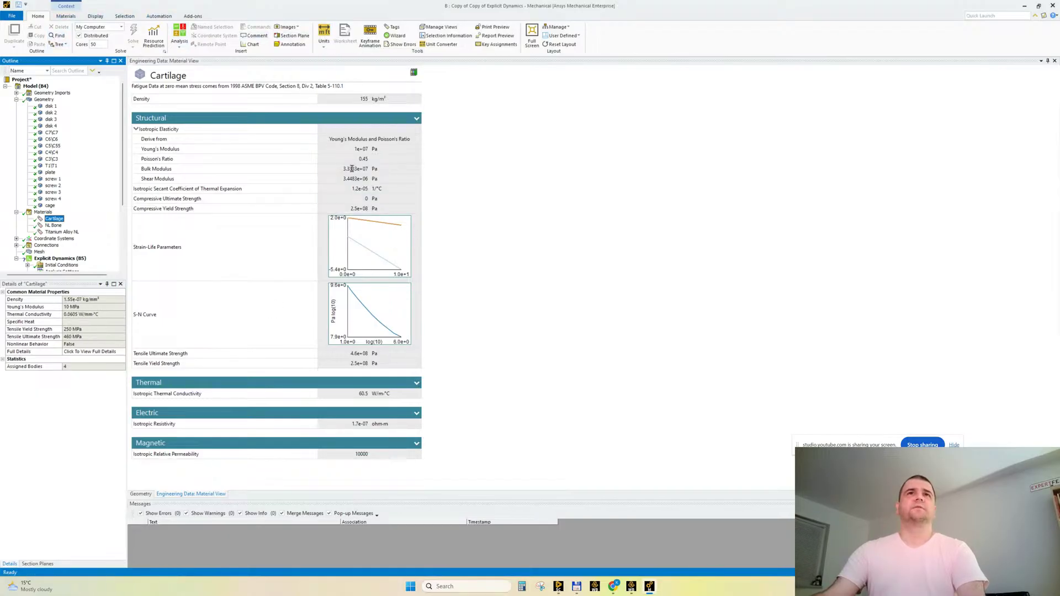
{"action": "left_click", "coordinate": [43, 212]}
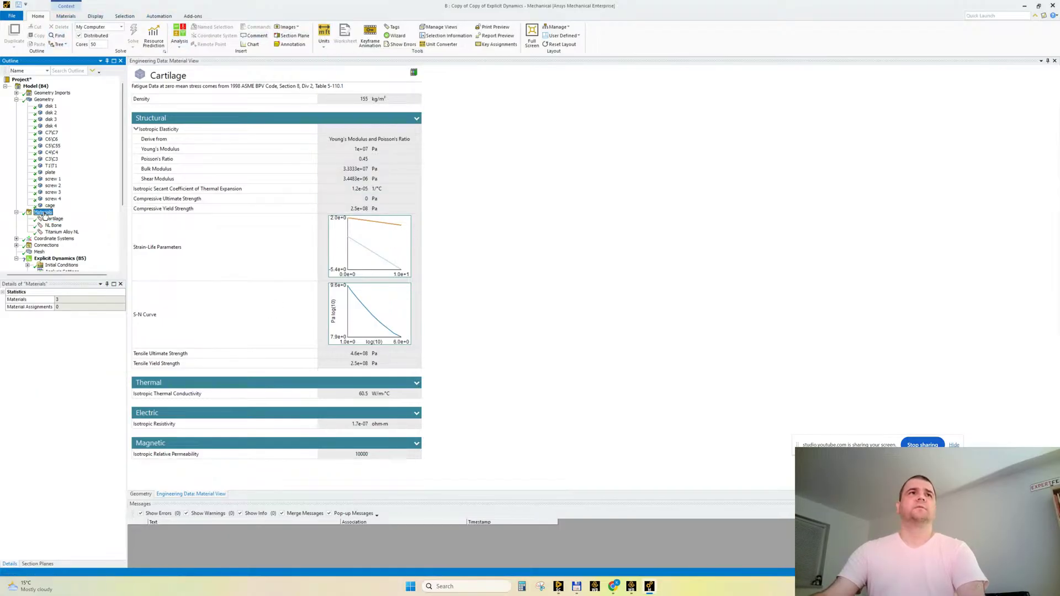
{"action": "left_click", "coordinate": [54, 219]}
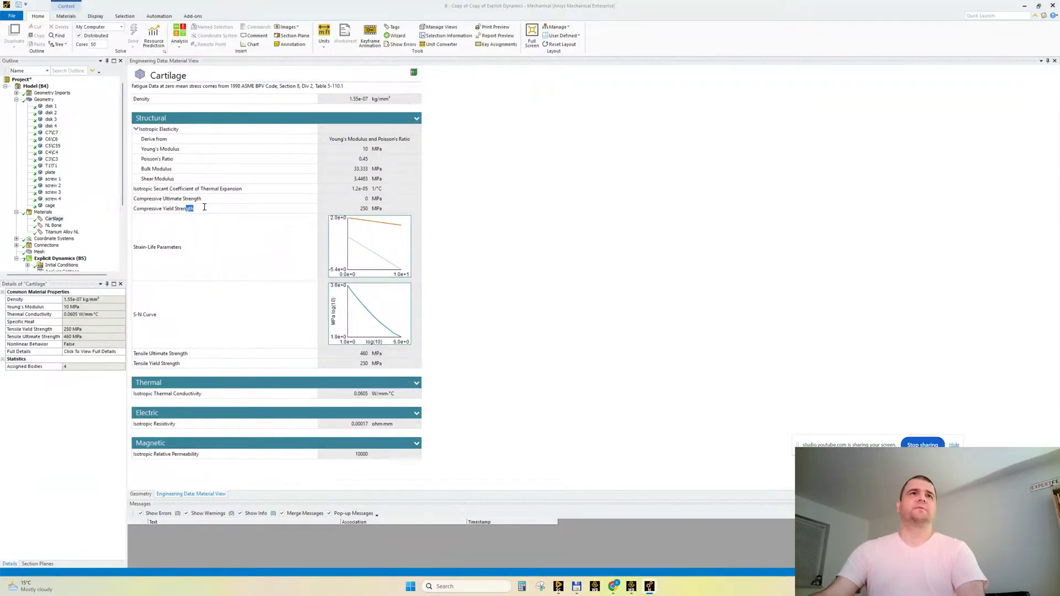
{"action": "left_click", "coordinate": [367, 209]}
{"action": "left_click", "coordinate": [184, 213]}
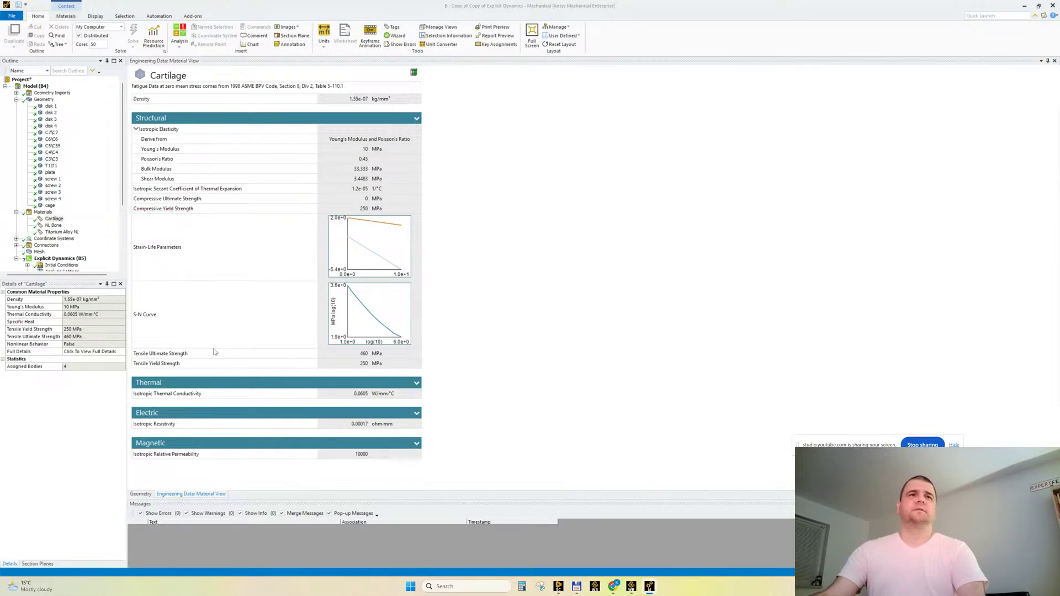
Switch to Workbench, open system B's Engineering Data and examine the Cartilage material's isotropic elasticity and density.
{"action": "left_click", "coordinate": [631, 587]}
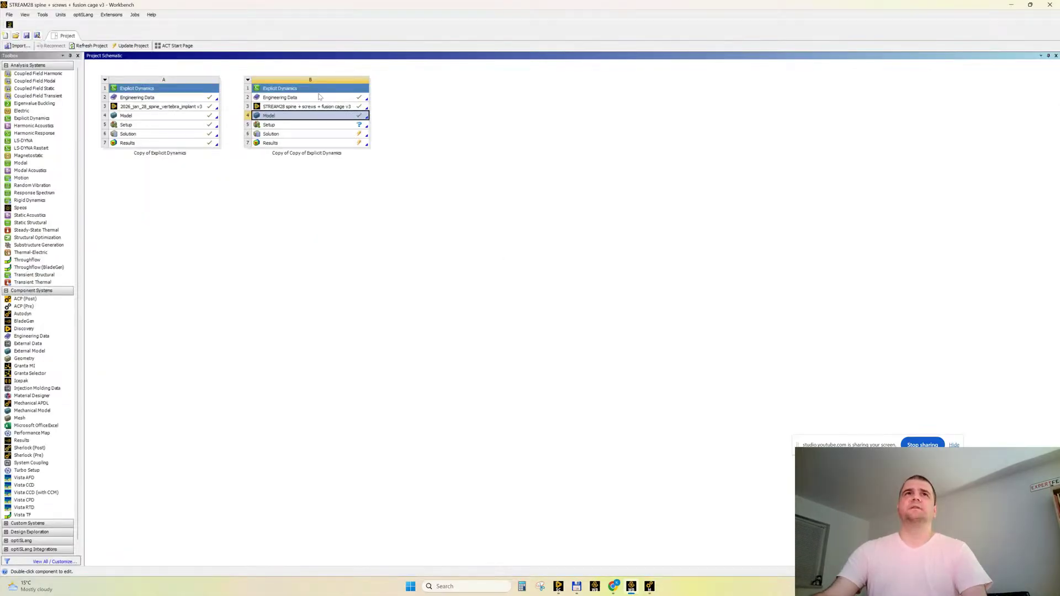
{"action": "double_click", "coordinate": [314, 98]}
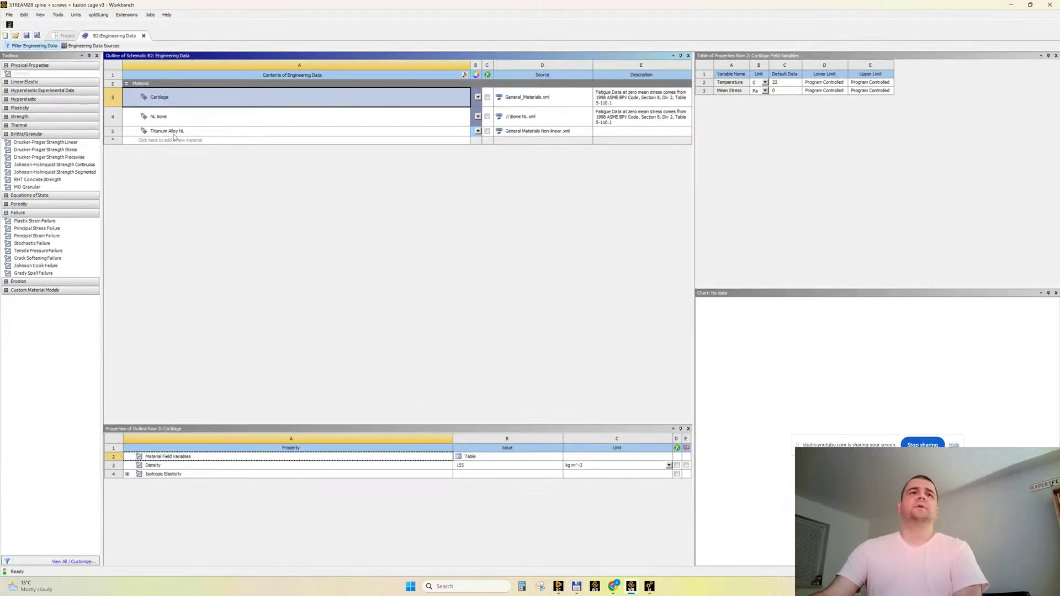
{"action": "left_click", "coordinate": [127, 474]}
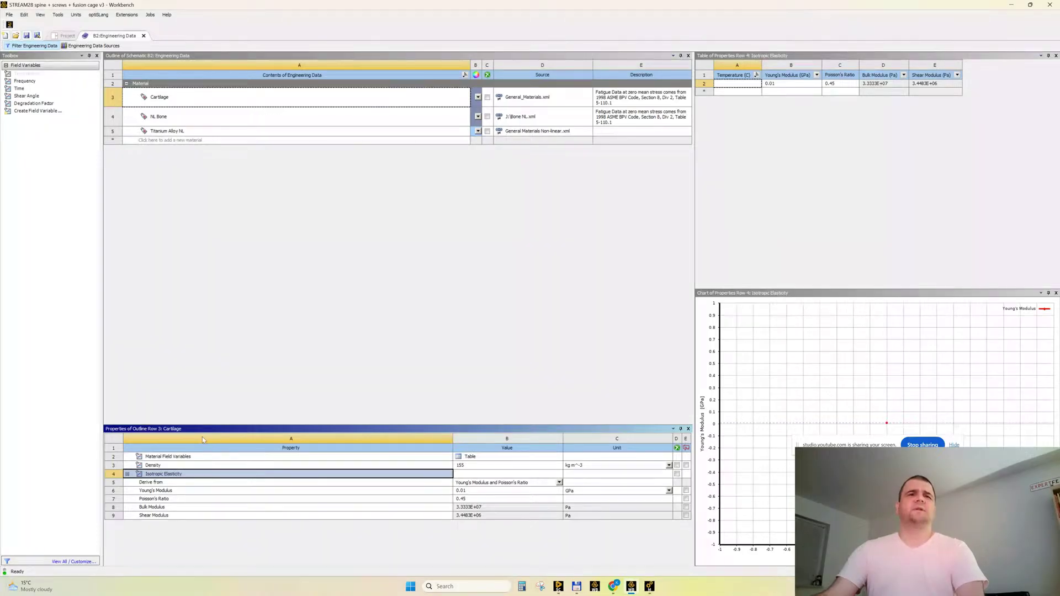
{"action": "left_click", "coordinate": [190, 458]}
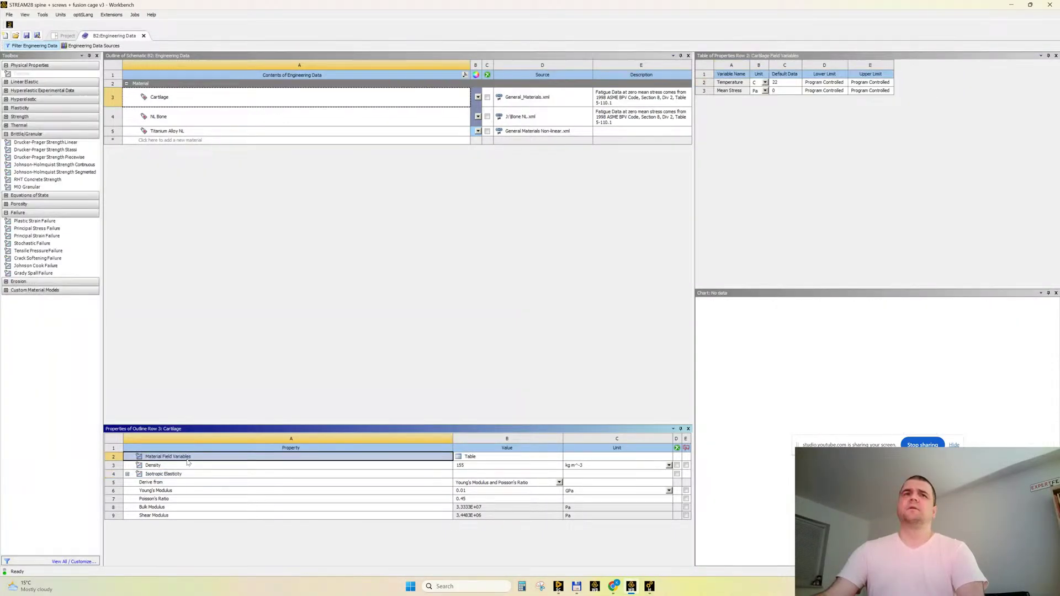
{"action": "left_click", "coordinate": [182, 468]}
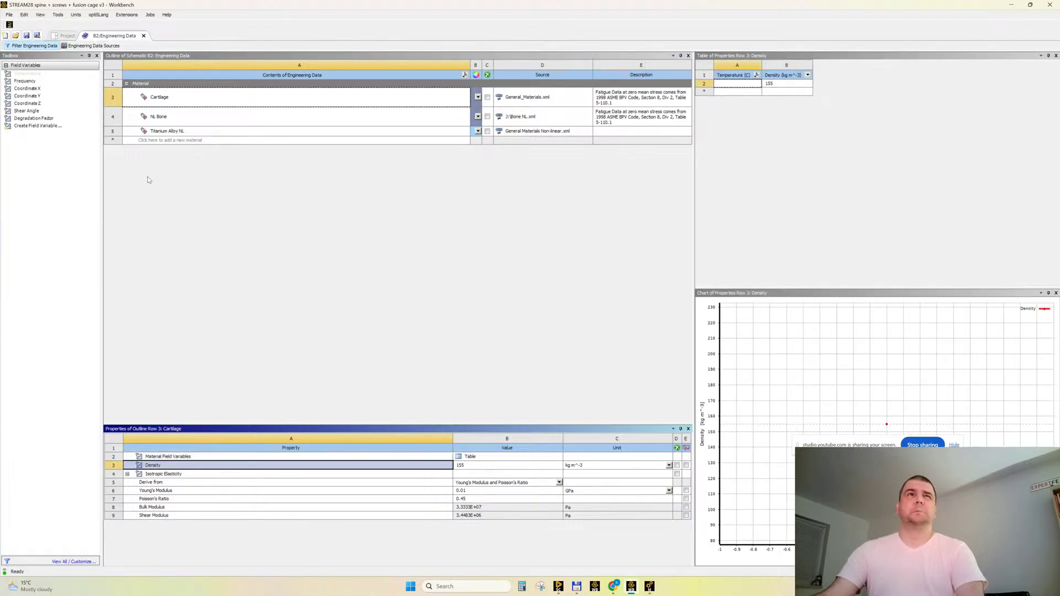
Set the units of NL Bone's bilinear hardening yield strength and tangent modulus to MPa.
{"action": "left_click", "coordinate": [160, 115]}
{"action": "left_click_drag", "start_coordinate": [238, 424], "coordinate": [226, 387]}
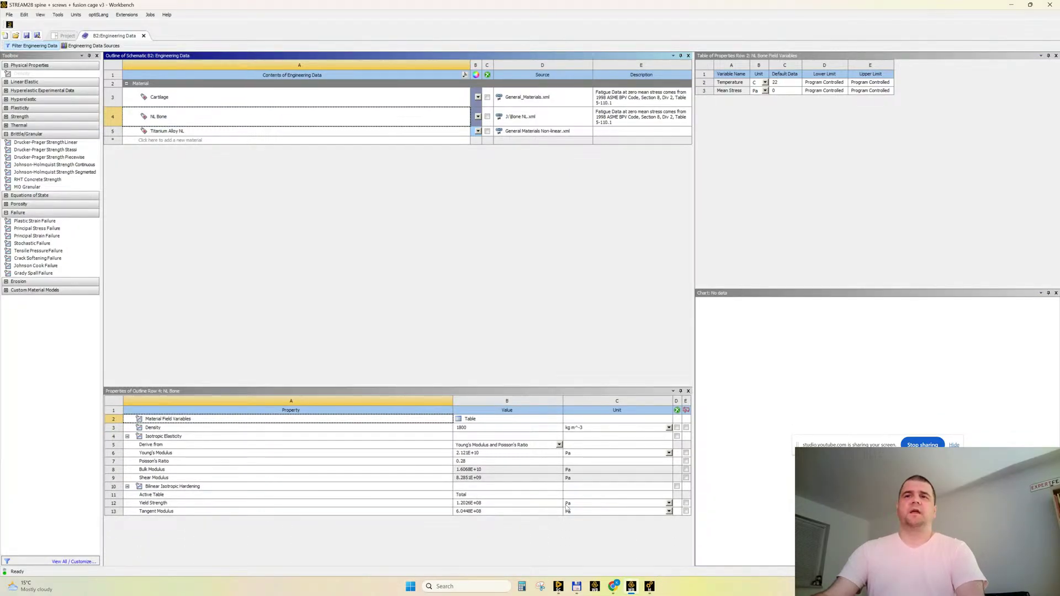
{"action": "left_click", "coordinate": [668, 503]}
{"action": "left_click", "coordinate": [597, 451]}
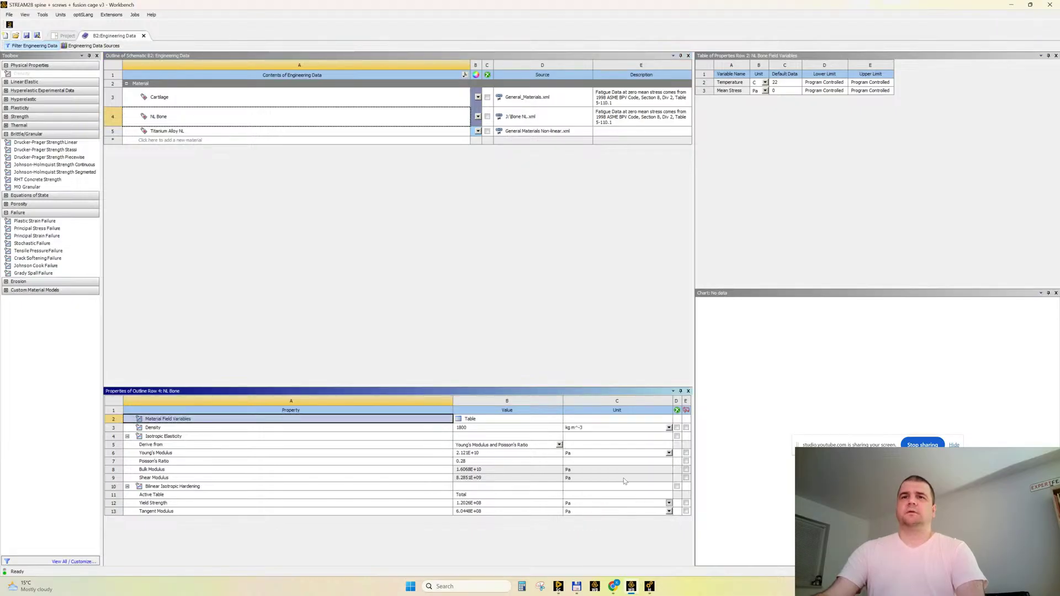
{"action": "left_click", "coordinate": [669, 511]}
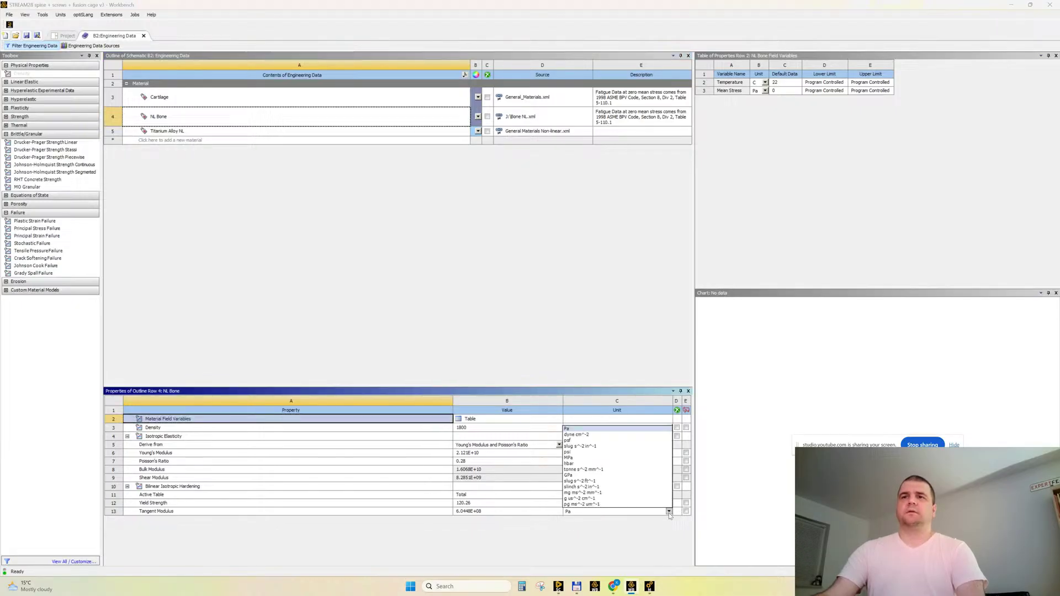
{"action": "left_click", "coordinate": [596, 458]}
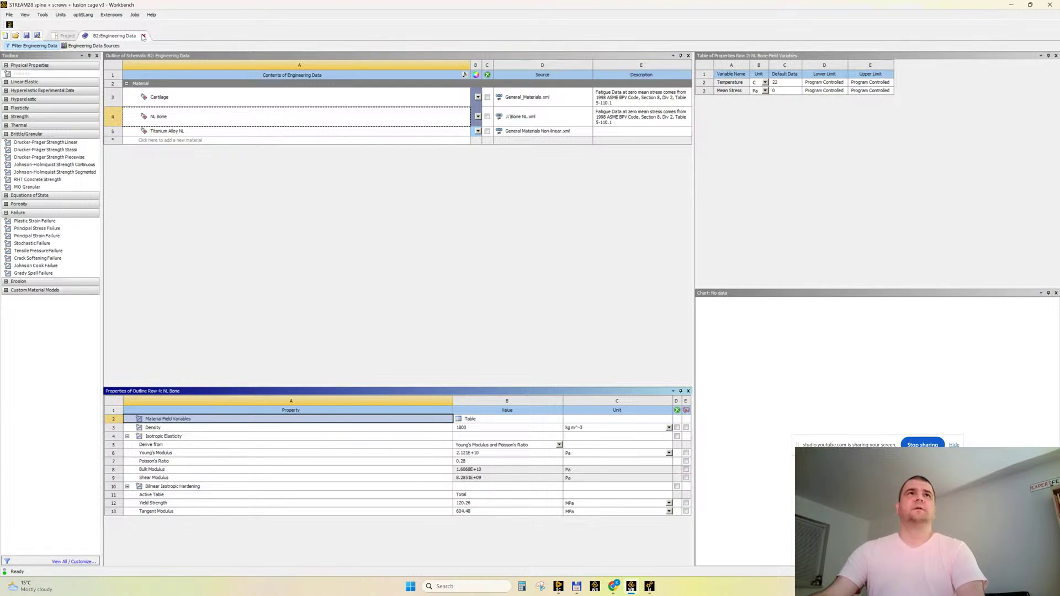
Close the Engineering Data, switch back to Mechanical and review the NL Bone material's properties.
{"action": "left_click", "coordinate": [143, 36]}
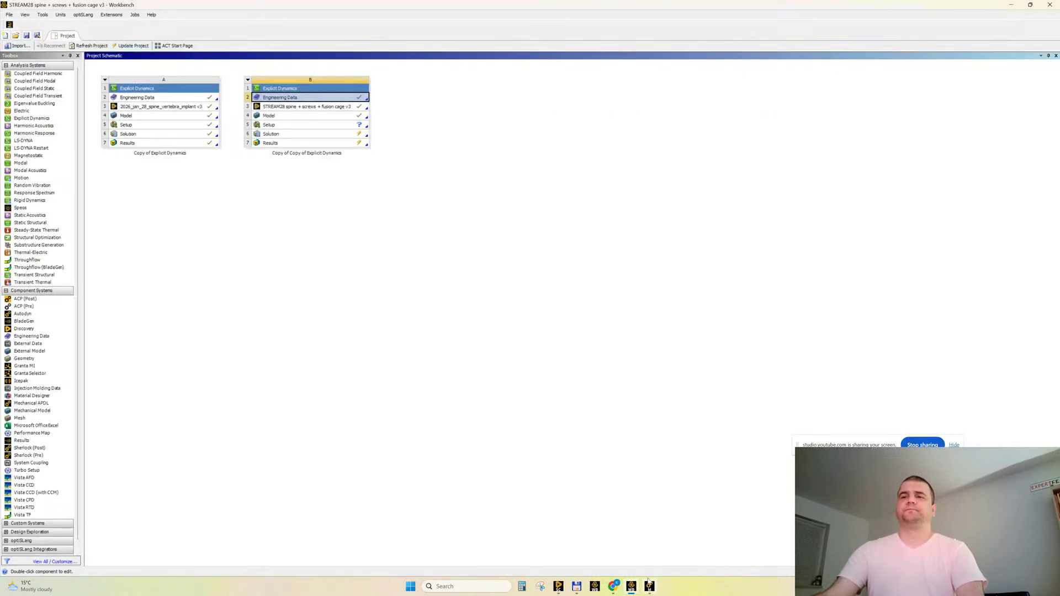
{"action": "left_click", "coordinate": [649, 586]}
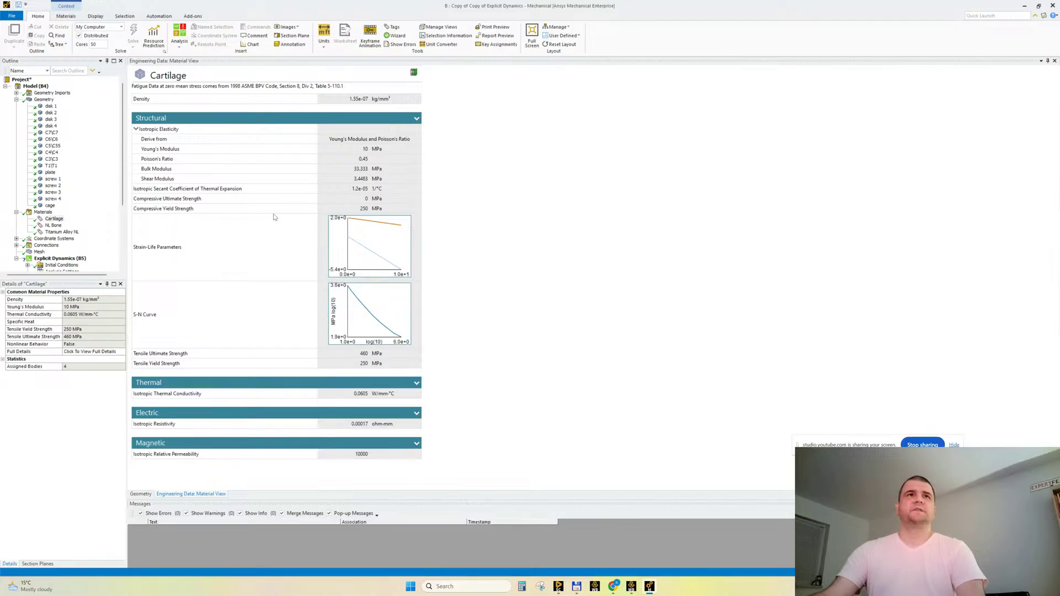
{"action": "left_click", "coordinate": [55, 226]}
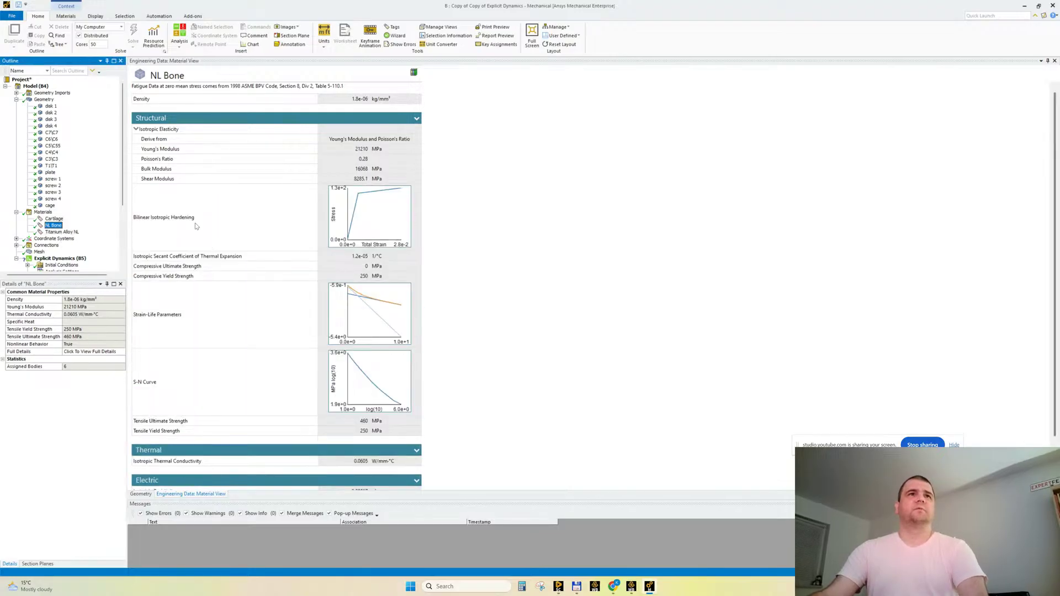
{"action": "left_click", "coordinate": [173, 314]}
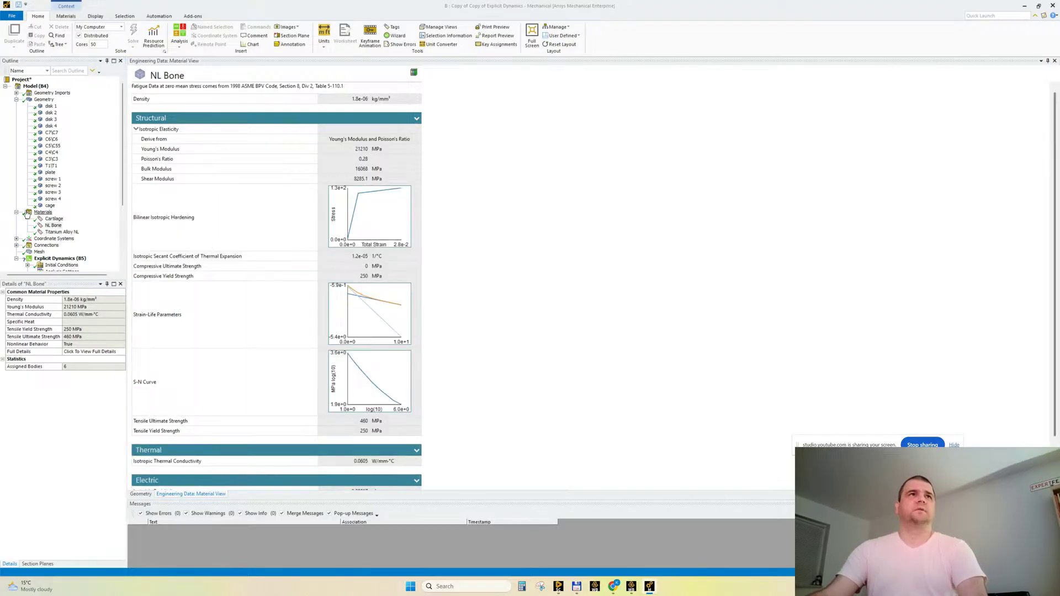
Open the Body Interactions settings under Connections and examine the spine model from several angles.
{"action": "left_click", "coordinate": [17, 100]}
{"action": "left_click", "coordinate": [16, 106]}
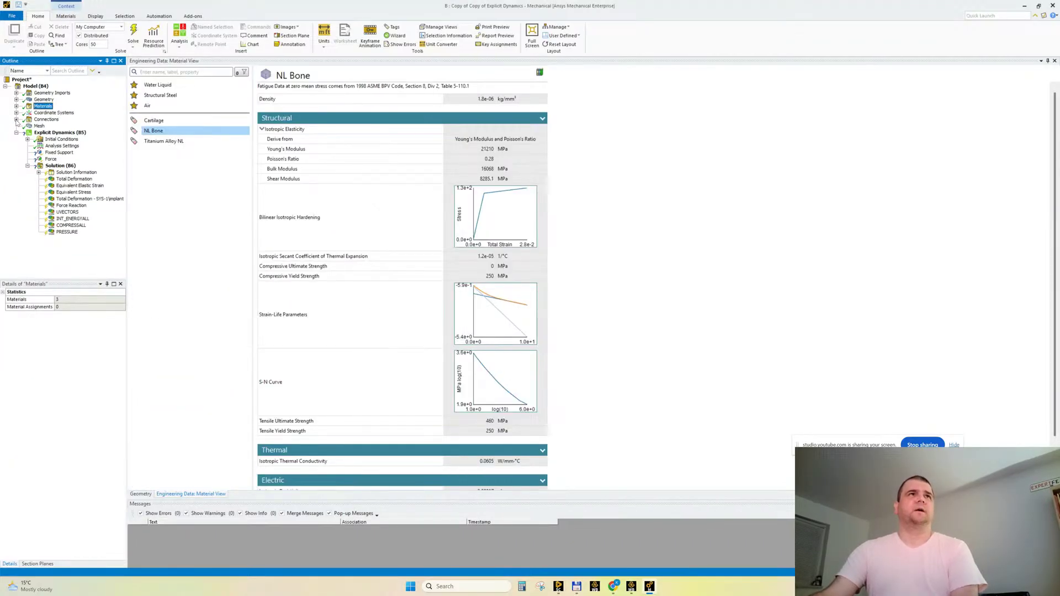
{"action": "left_click", "coordinate": [17, 119]}
{"action": "left_click", "coordinate": [46, 120]}
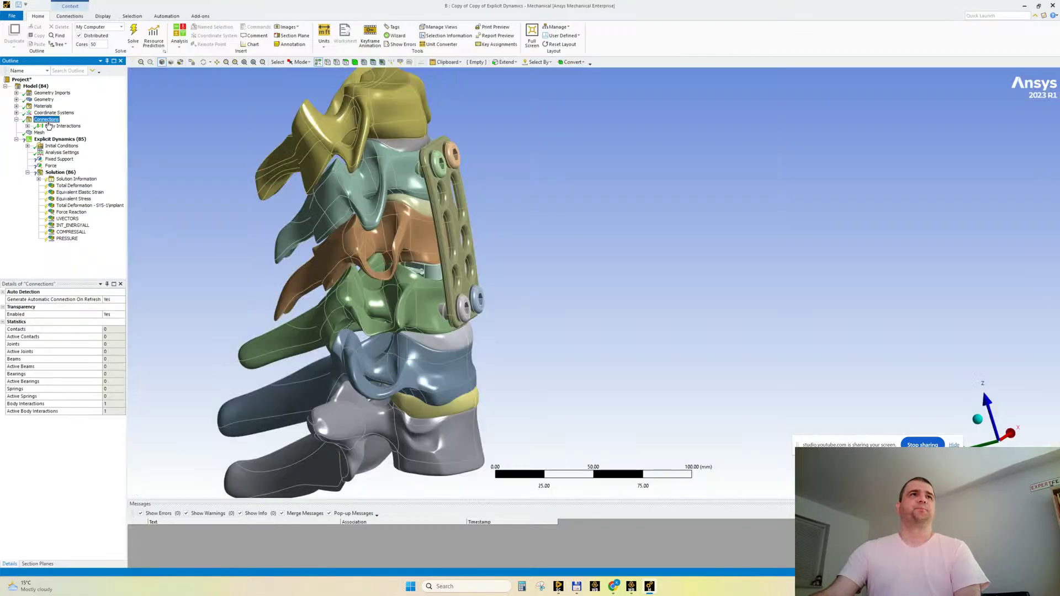
{"action": "left_click", "coordinate": [54, 126]}
{"action": "left_click", "coordinate": [28, 126]}
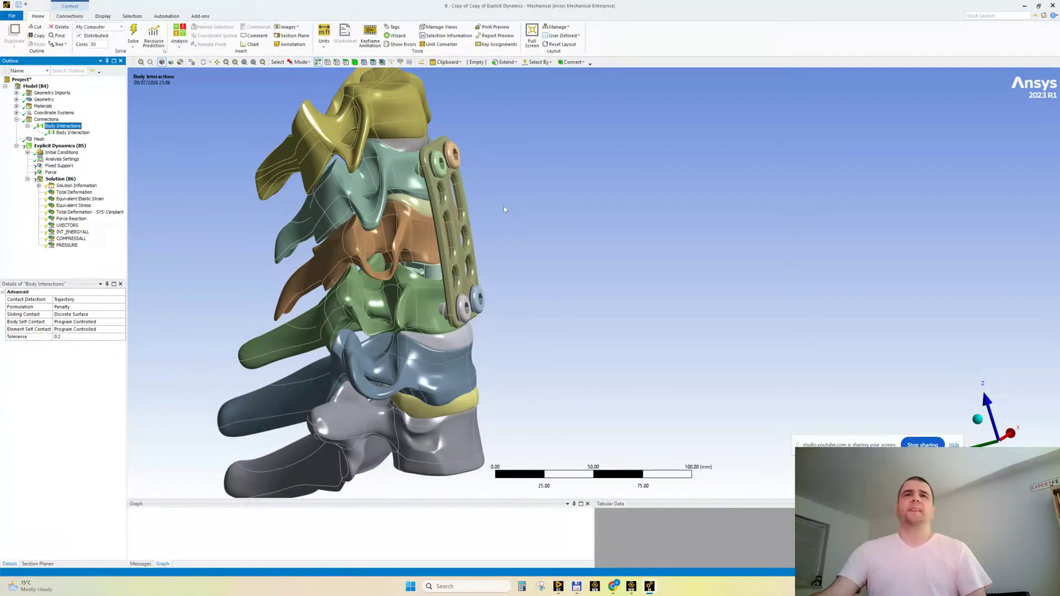
{"action": "middle_click_drag", "start_coordinate": [563, 348], "coordinate": [499, 325]}
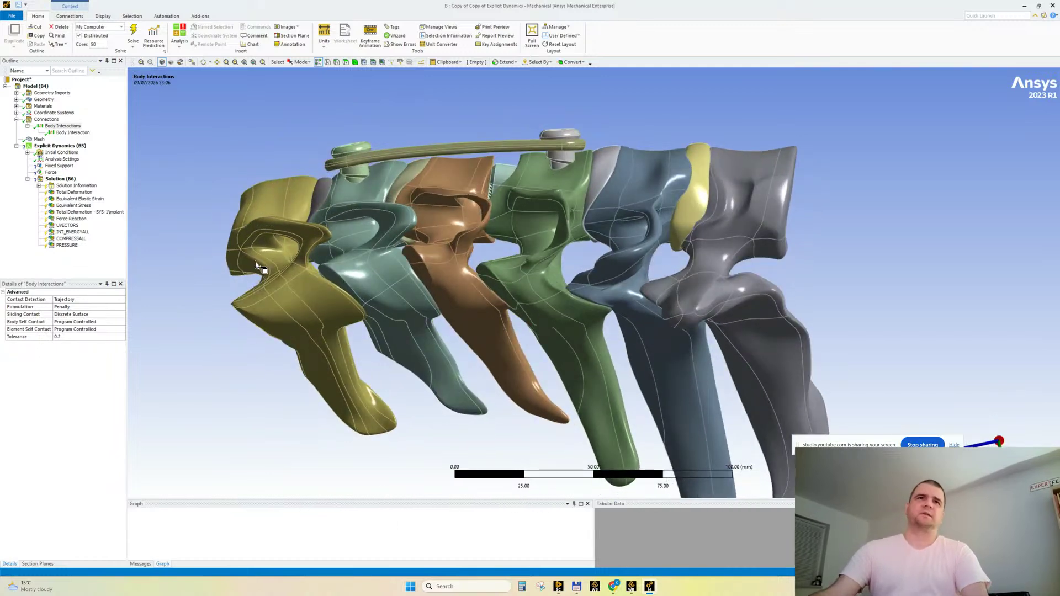
{"action": "middle_click_drag", "start_coordinate": [265, 282], "coordinate": [348, 319]}
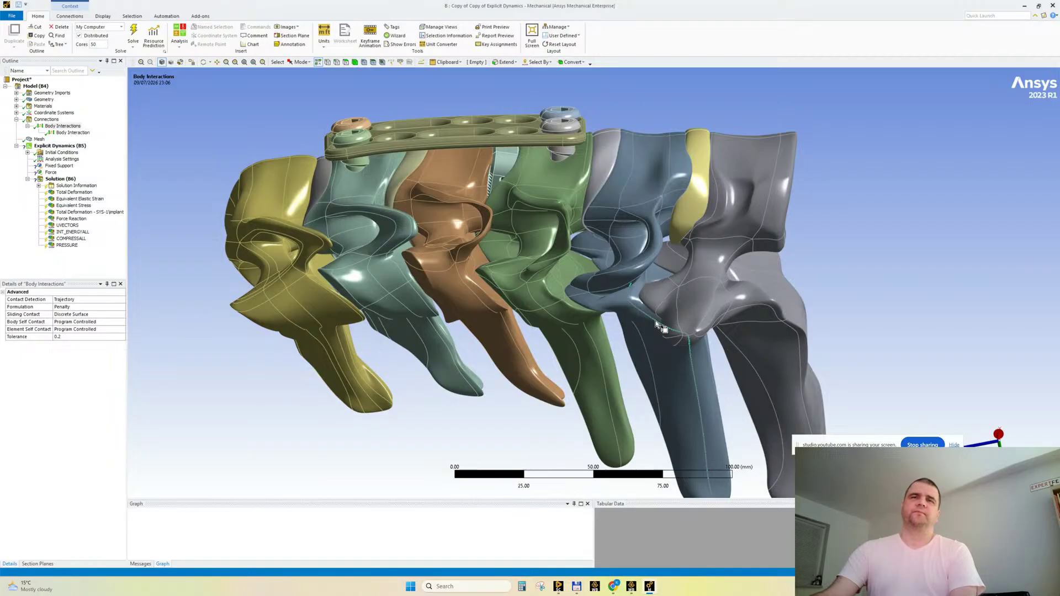
{"action": "middle_click_drag", "start_coordinate": [582, 334], "coordinate": [203, 164]}
Review the default Body Interaction's scope and available contact types.
{"action": "left_click", "coordinate": [73, 133]}
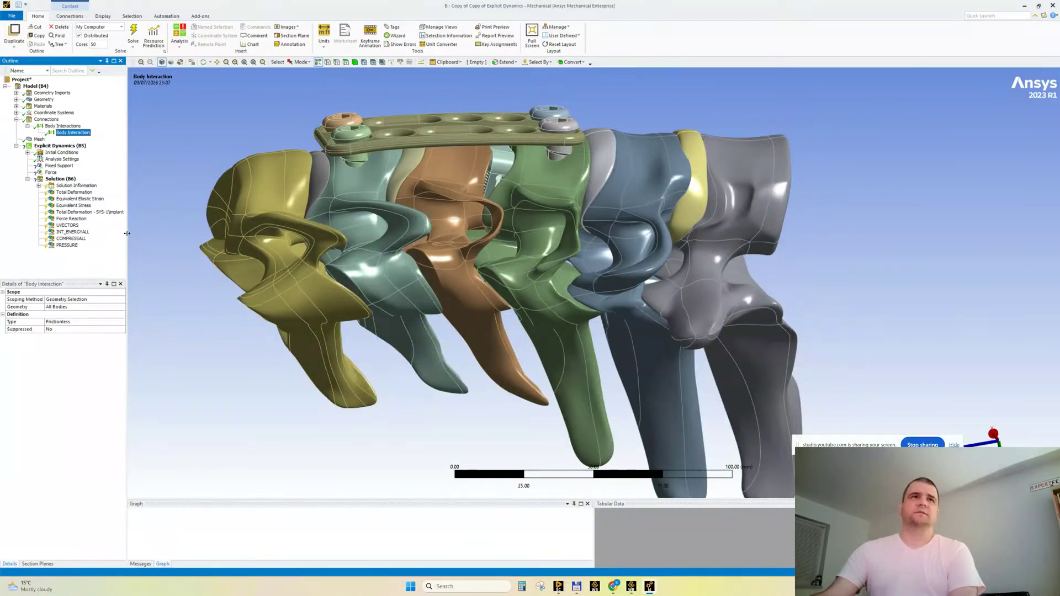
{"action": "left_click_drag", "start_coordinate": [128, 333], "coordinate": [108, 334]}
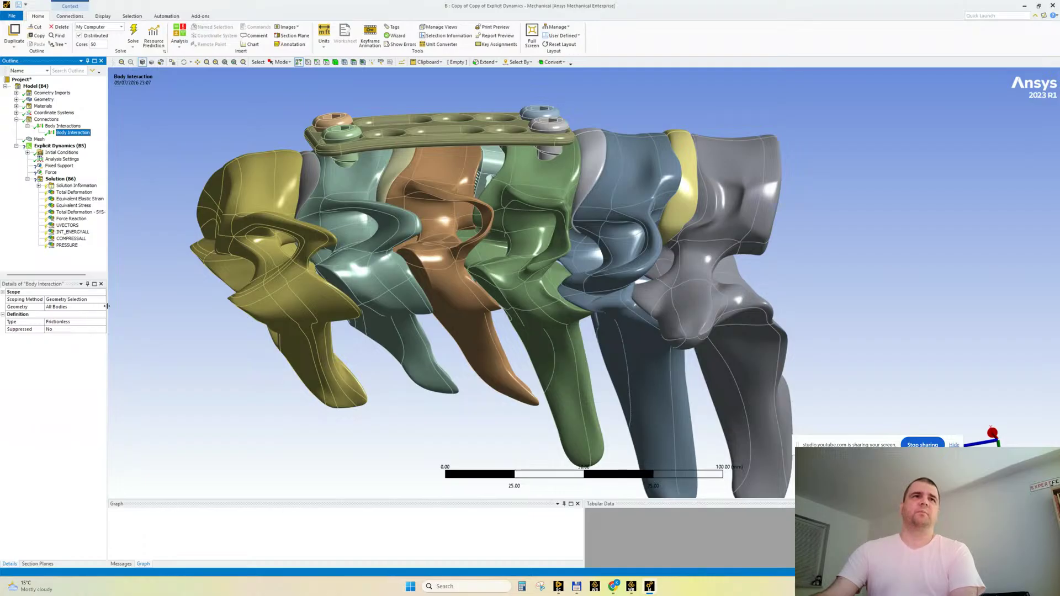
{"action": "left_click", "coordinate": [101, 323]}
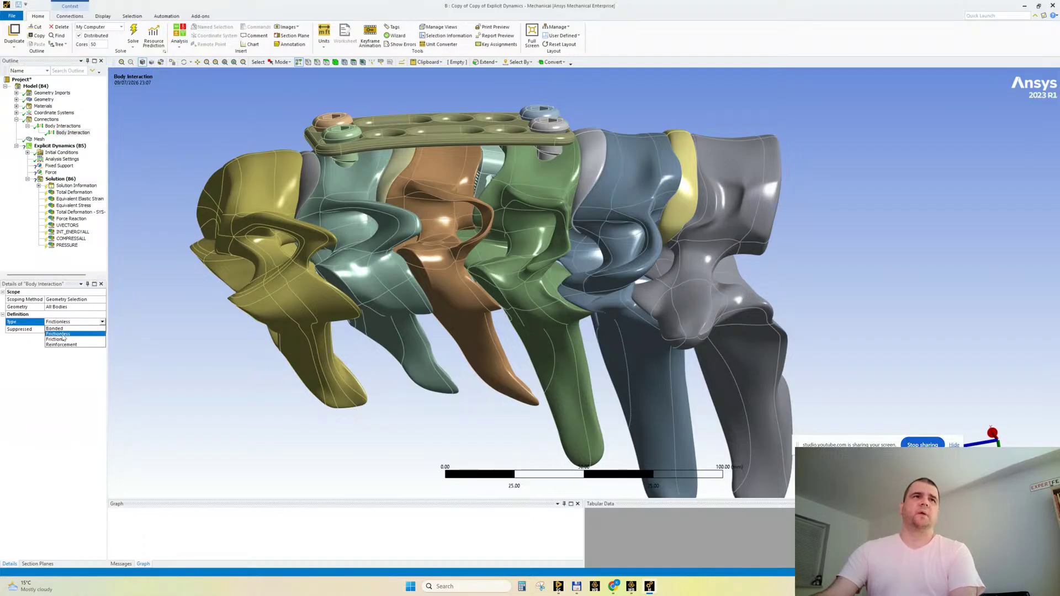
{"action": "left_click", "coordinate": [72, 421]}
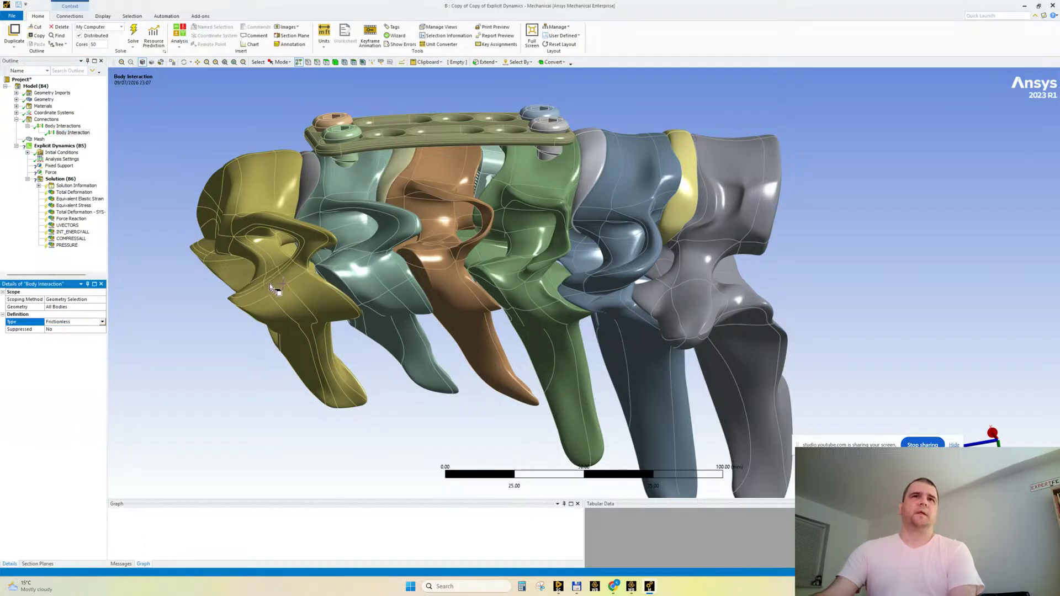
Examine the vertebrae and their posterior processes for places where neighbouring bones could come into contact.
{"action": "mouse_move", "coordinate": [312, 313]}
{"action": "middle_mouse_down"}
{"action": "mouse_move", "coordinate": [310, 266]}
{"action": "mouse_move", "coordinate": [300, 287]}
{"action": "middle_mouse_up"}
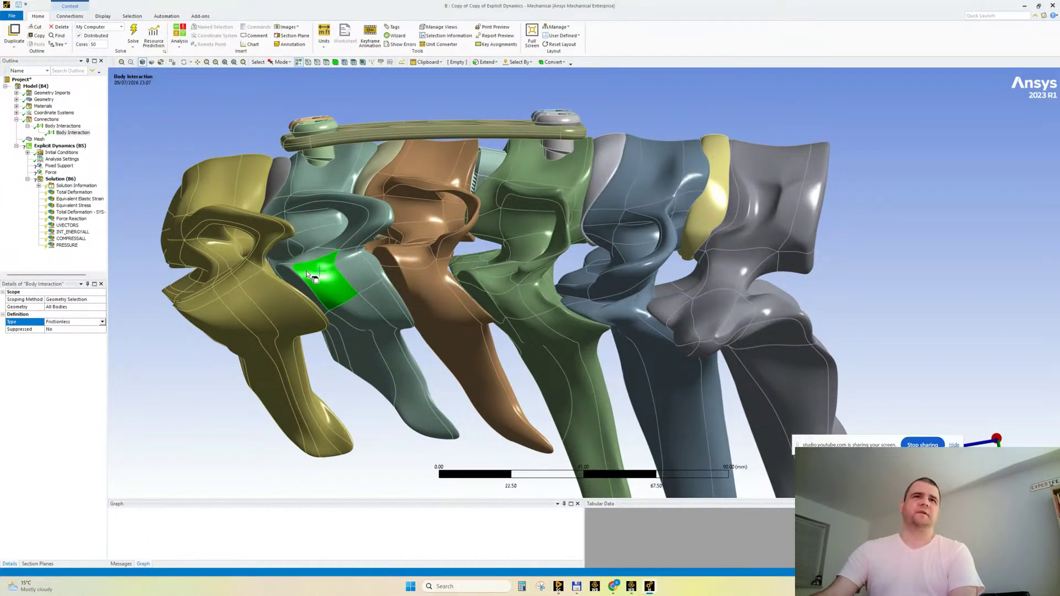
{"action": "left_click", "coordinate": [348, 280]}
{"action": "left_click", "coordinate": [418, 444]}
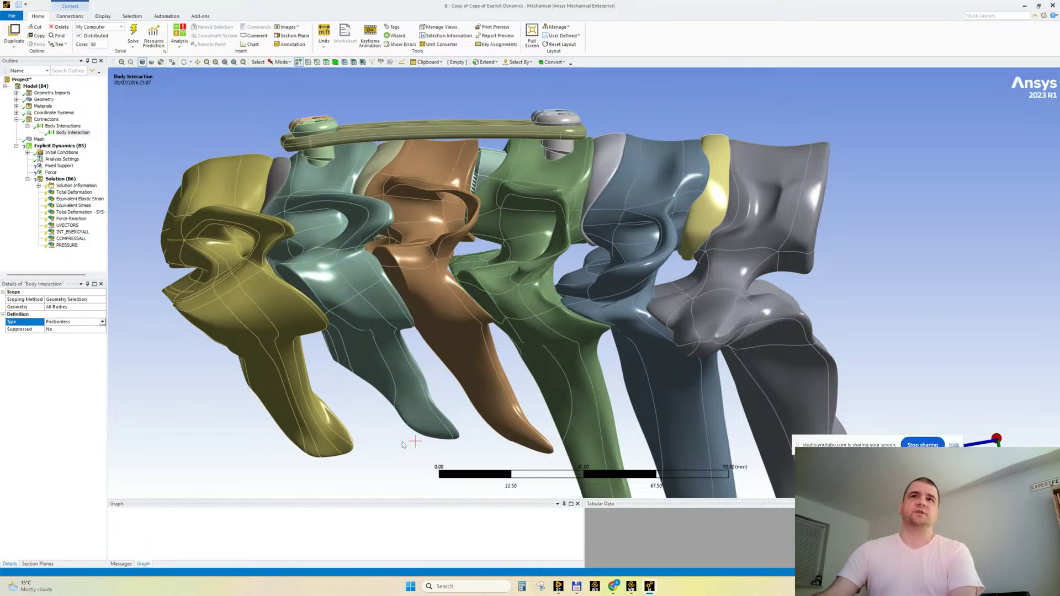
{"action": "left_click", "coordinate": [507, 411]}
{"action": "middle_click_drag", "start_coordinate": [562, 395], "coordinate": [462, 316]}
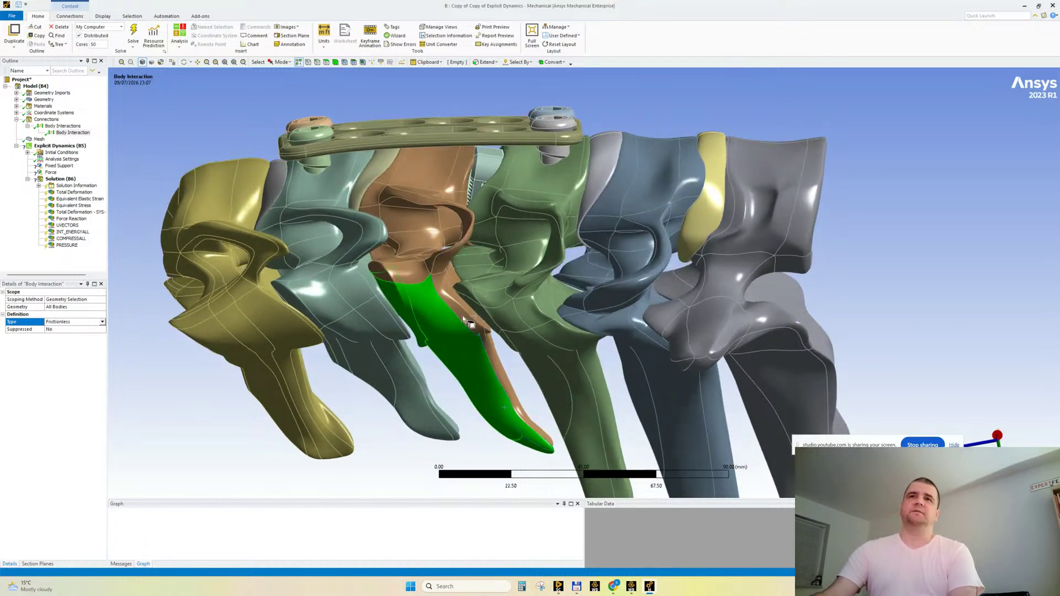
{"action": "left_click", "coordinate": [501, 312]}
{"action": "scroll", "coordinate": [482, 320], "scroll_direction": "down", "scroll_amount": 2}
{"action": "middle_click_drag", "start_coordinate": [487, 323], "coordinate": [520, 333]}
{"action": "left_click", "coordinate": [525, 330]}
{"action": "left_click", "coordinate": [519, 112]}
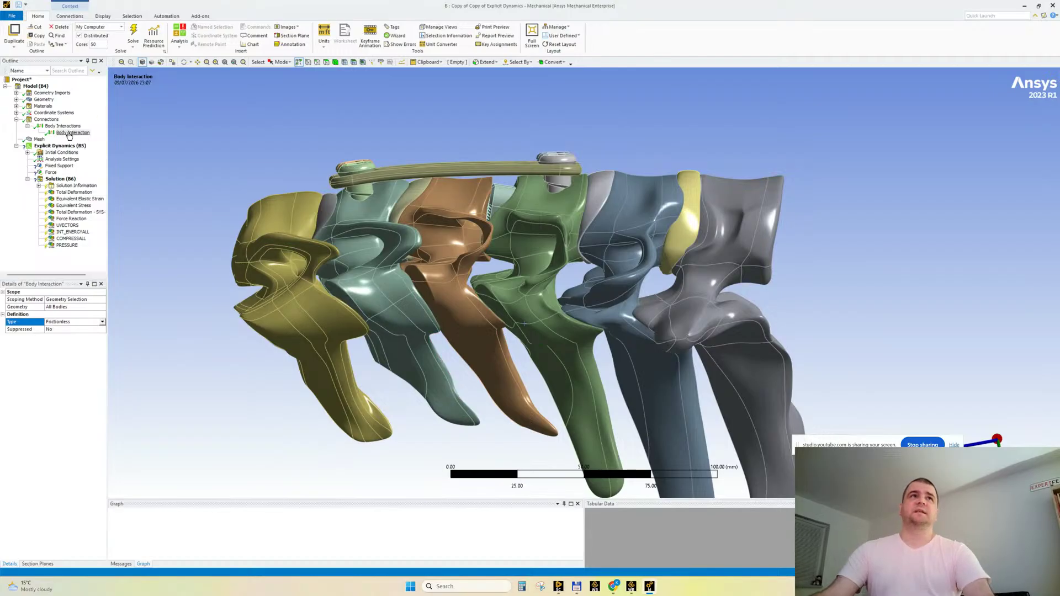
{"action": "mouse_move", "coordinate": [217, 293]}
{"action": "middle_mouse_down"}
{"action": "mouse_move", "coordinate": [219, 326]}
{"action": "mouse_move", "coordinate": [225, 296]}
{"action": "middle_mouse_up"}
{"action": "scroll", "coordinate": [298, 288], "scroll_direction": "up", "scroll_amount": 3}
{"action": "middle_click_drag", "start_coordinate": [302, 289], "coordinate": [422, 287], "text": "ctrl"}
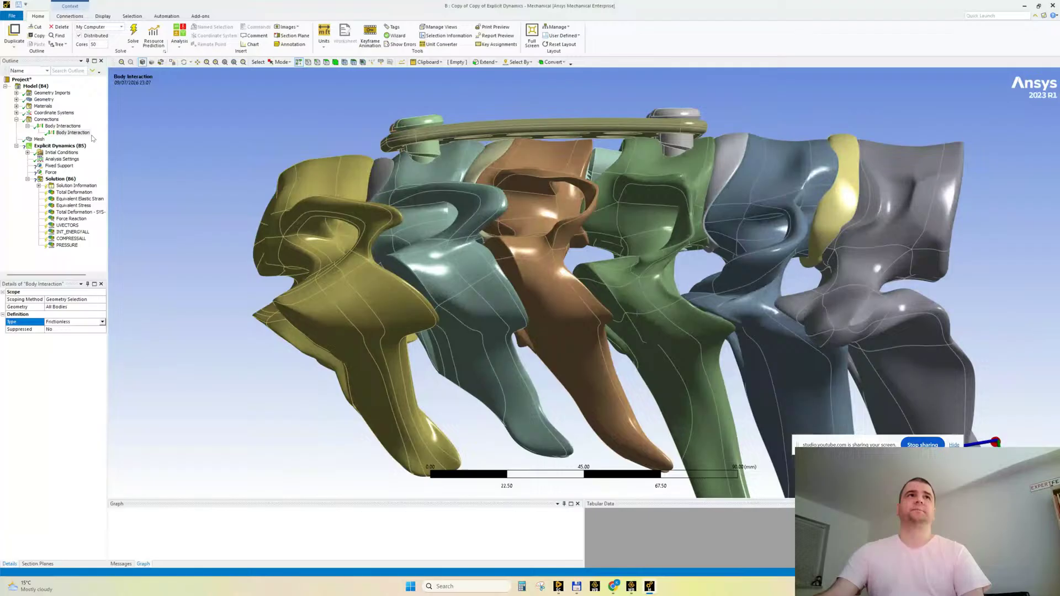
Insert a second body interaction and set its type to Bonded.
{"action": "left_click", "coordinate": [63, 127]}
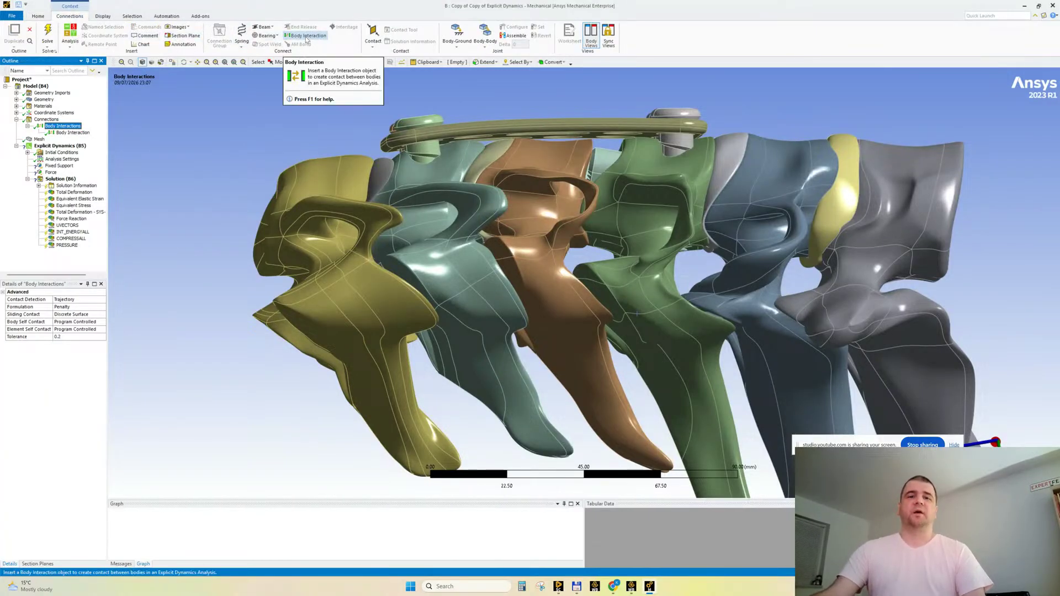
{"action": "left_click", "coordinate": [306, 36]}
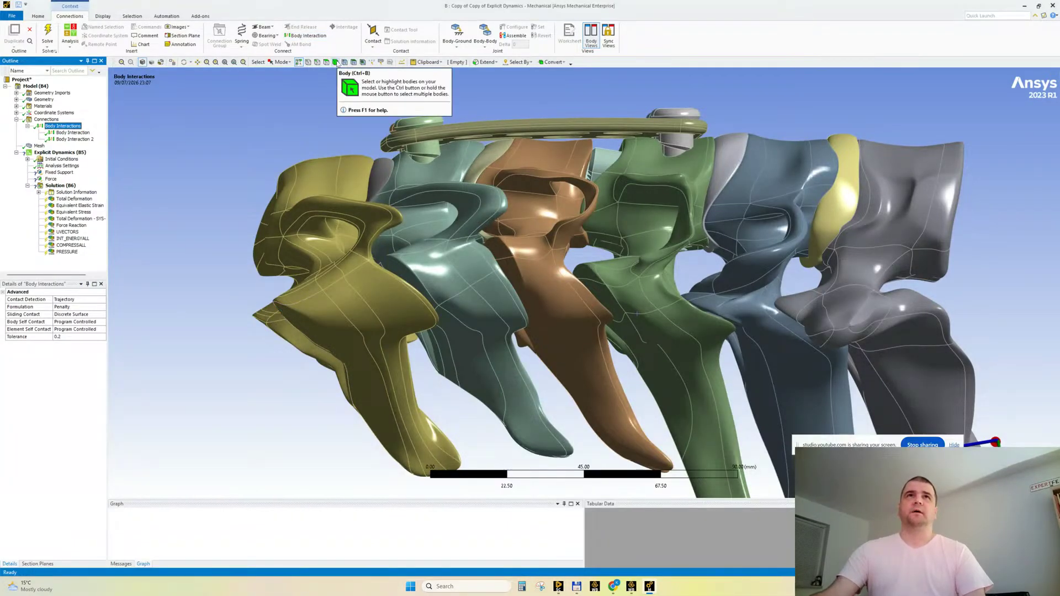
{"action": "left_click", "coordinate": [336, 62]}
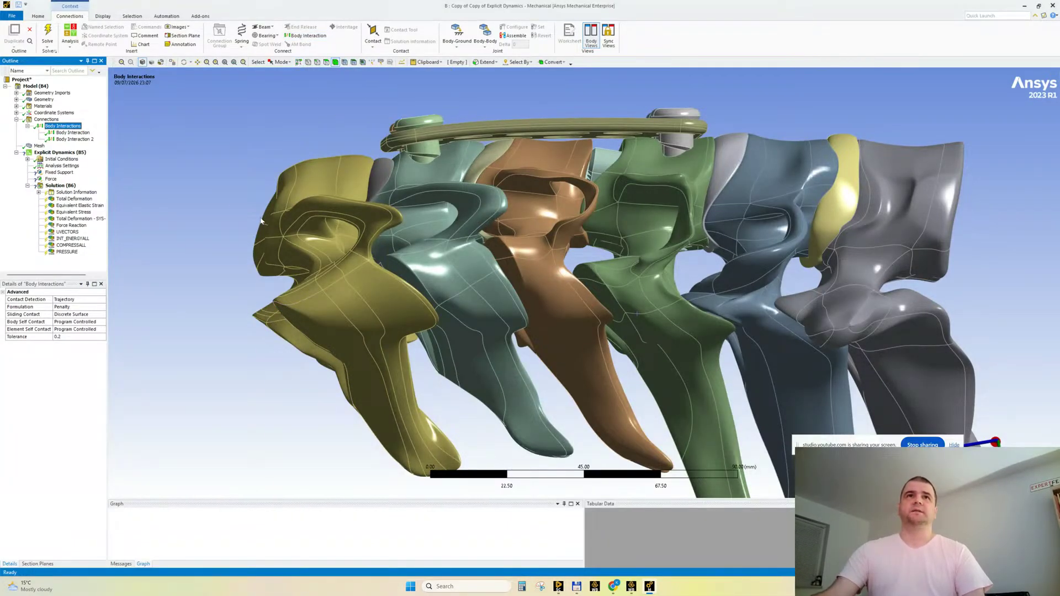
{"action": "left_click", "coordinate": [299, 187]}
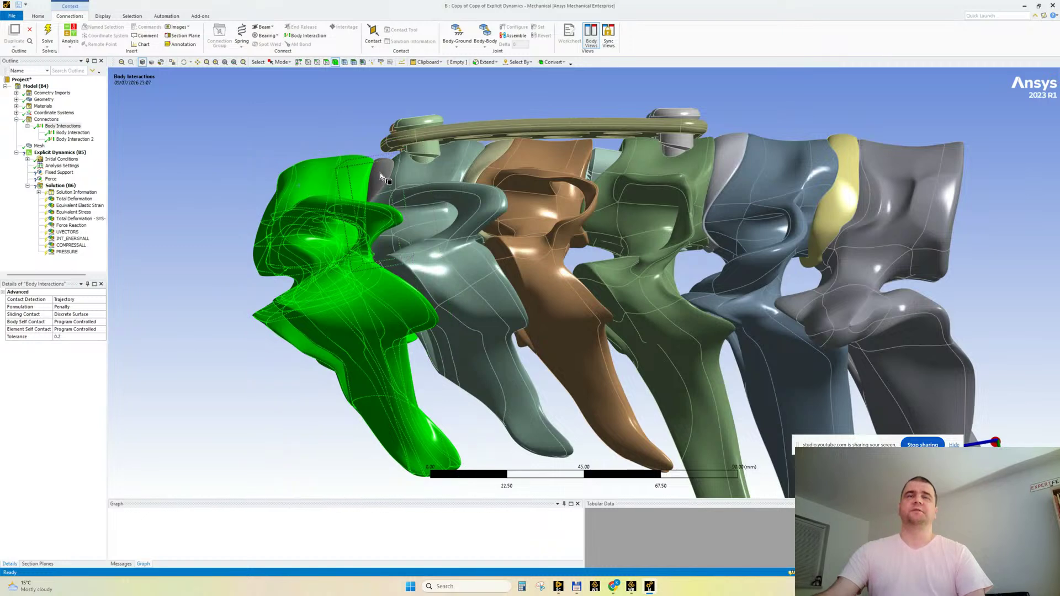
{"action": "middle_click_drag", "start_coordinate": [226, 256], "coordinate": [214, 258]}
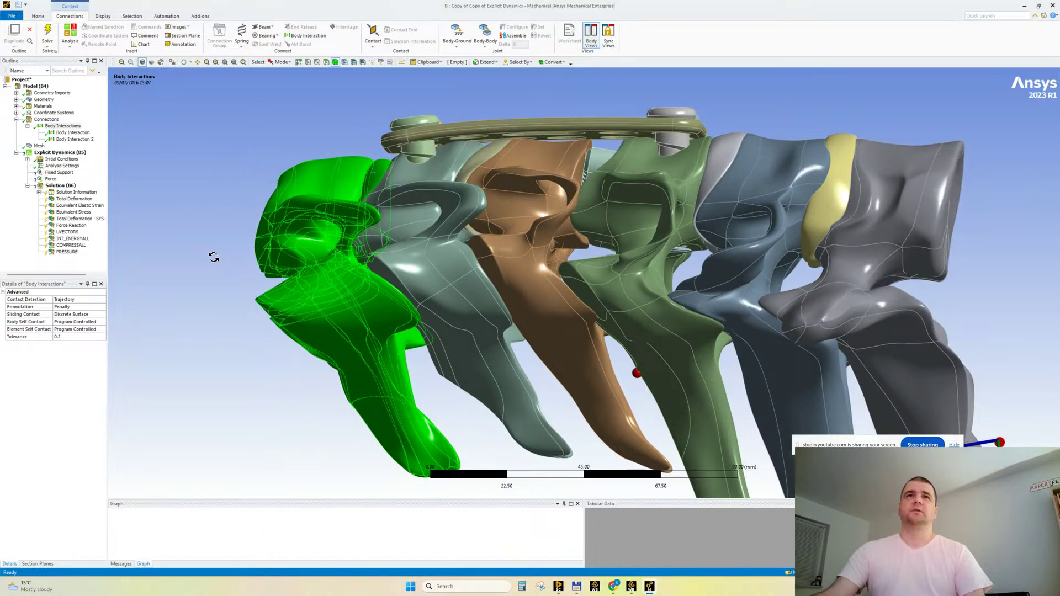
{"action": "left_click", "coordinate": [83, 140]}
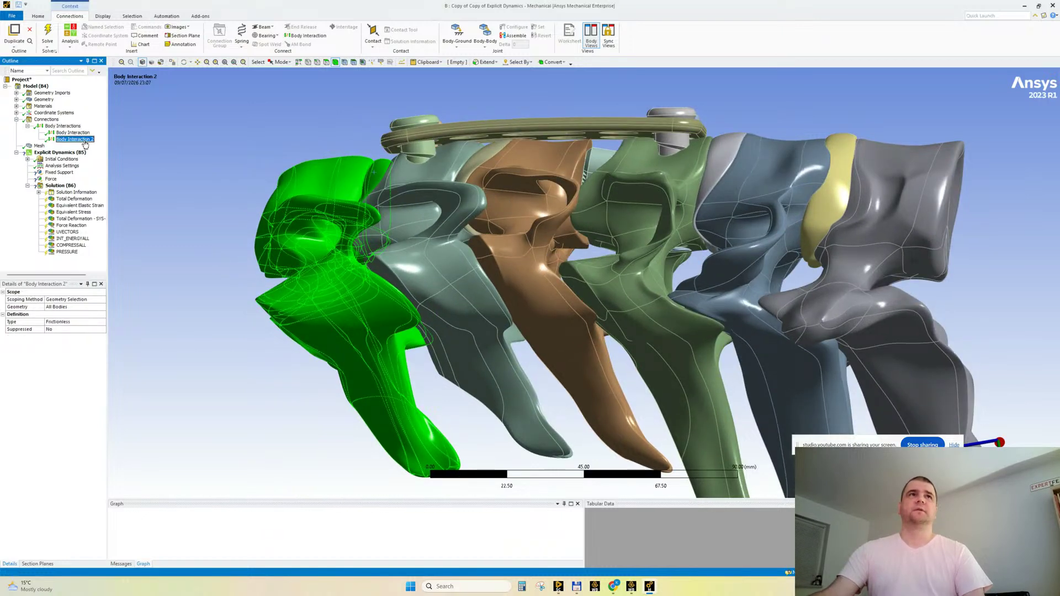
{"action": "left_click", "coordinate": [83, 322]}
{"action": "left_click", "coordinate": [75, 330]}
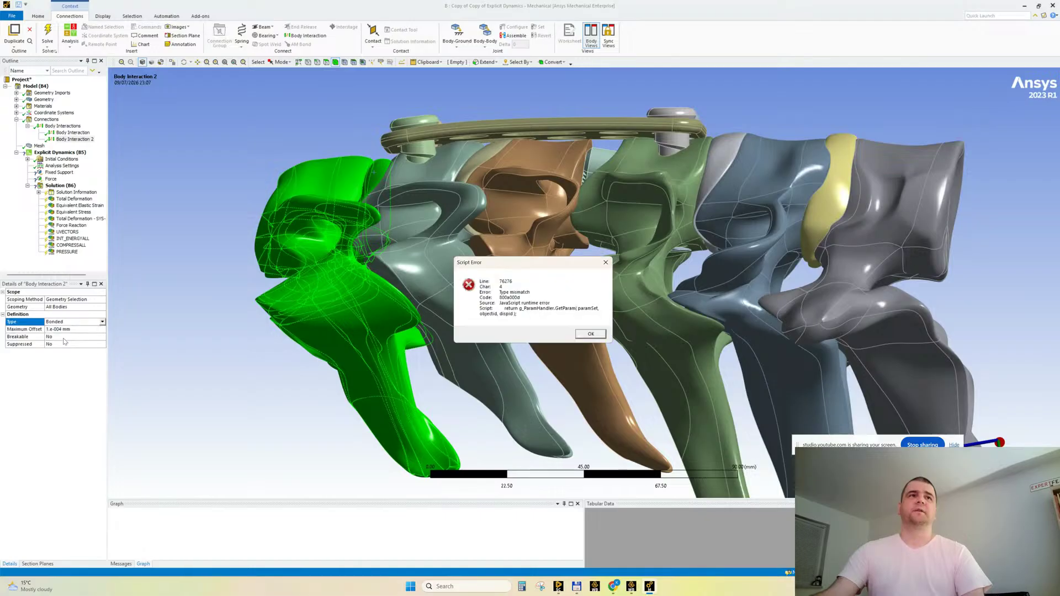
{"action": "left_click", "coordinate": [584, 335]}
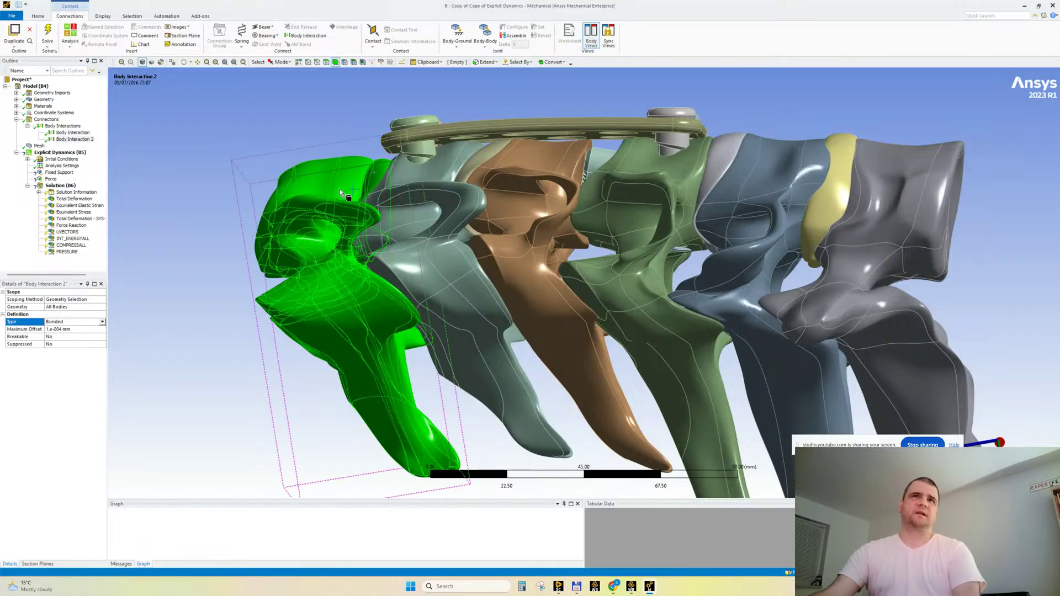
Check the bonded interaction's maximum offset and examine the mesh gap between the disk and its neighbouring vertebrae up close.
{"action": "scroll", "coordinate": [340, 192], "scroll_direction": "up", "scroll_amount": 2}
{"action": "middle_click_drag", "start_coordinate": [320, 236], "coordinate": [345, 234]}
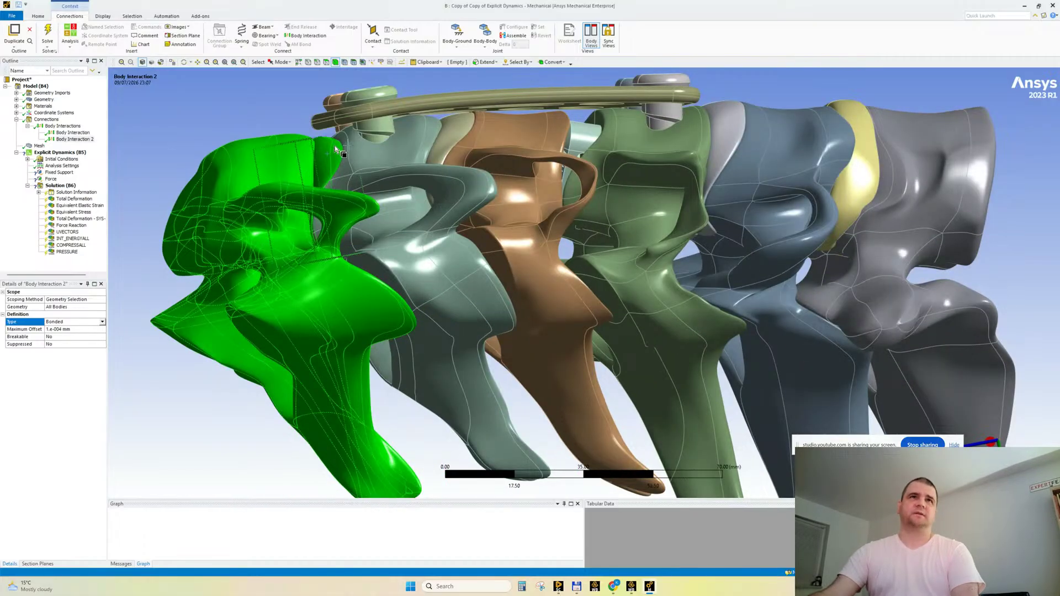
{"action": "left_click", "coordinate": [67, 330]}
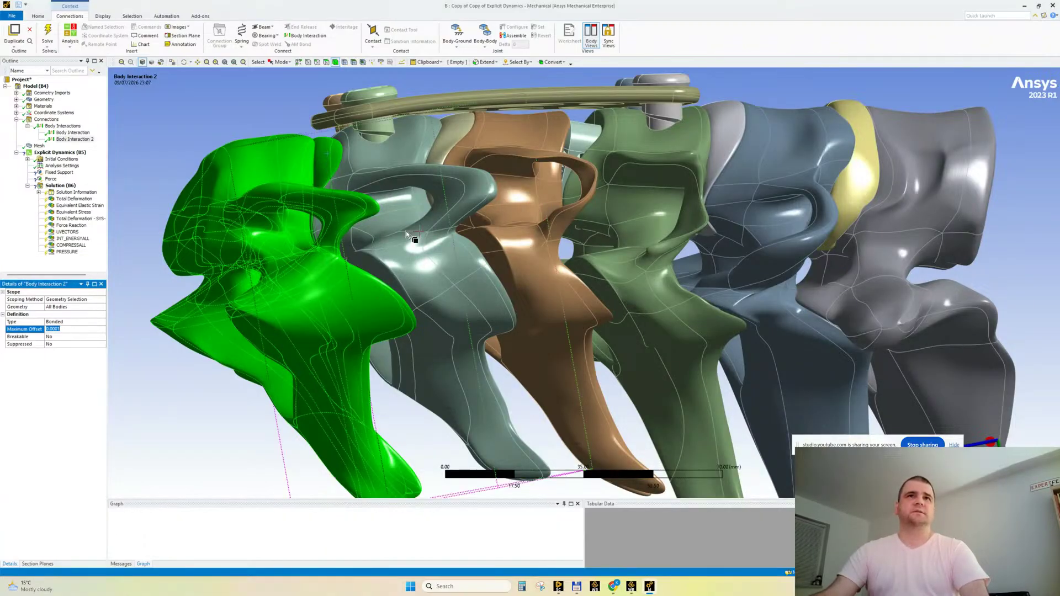
{"action": "left_click", "coordinate": [35, 146]}
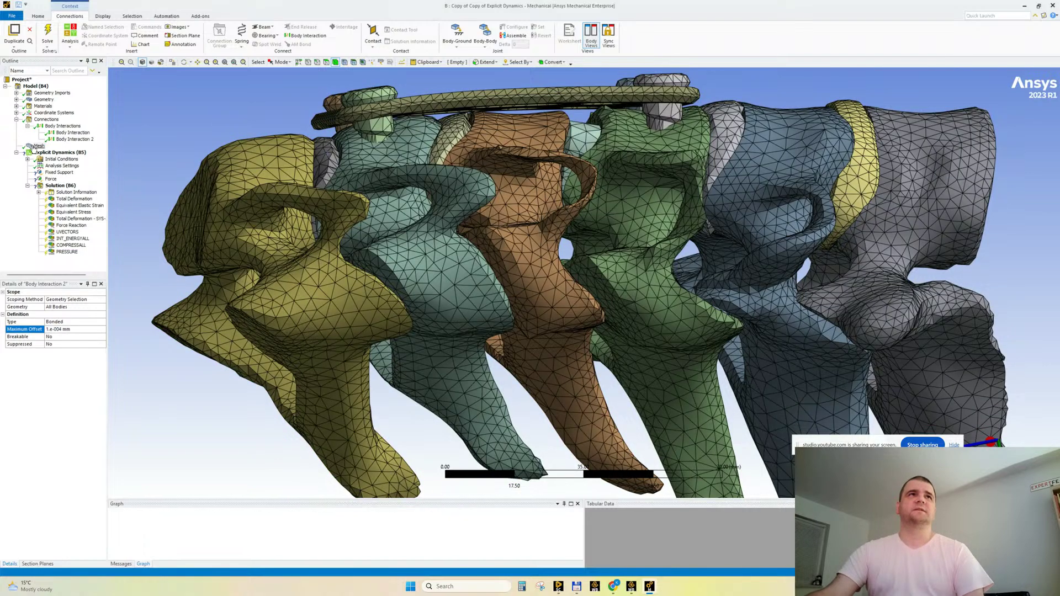
{"action": "scroll", "coordinate": [596, 395], "scroll_direction": "up", "scroll_amount": 10}
{"action": "middle_click_drag", "start_coordinate": [585, 371], "coordinate": [646, 199]}
{"action": "scroll", "coordinate": [589, 284], "scroll_direction": "up", "scroll_amount": 5}
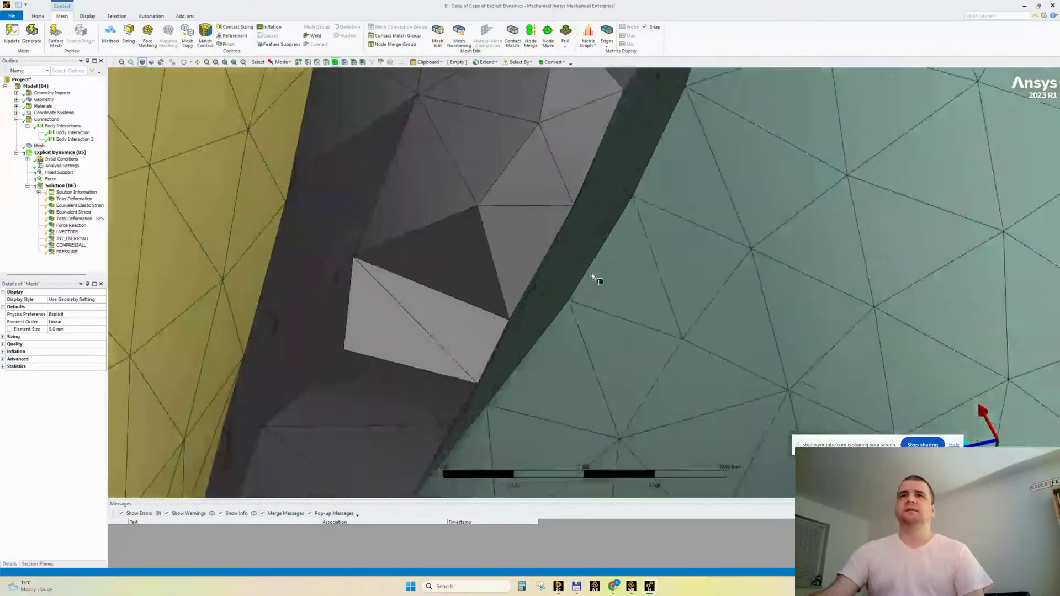
{"action": "scroll", "coordinate": [594, 278], "scroll_direction": "up", "scroll_amount": 2}
{"action": "middle_click_drag", "start_coordinate": [591, 277], "coordinate": [486, 283]}
{"action": "scroll", "coordinate": [585, 374], "scroll_direction": "up", "scroll_amount": 3}
{"action": "scroll", "coordinate": [486, 283], "scroll_direction": "down", "scroll_amount": 13}
{"action": "middle_click_drag", "start_coordinate": [614, 273], "coordinate": [431, 244], "text": "ctrl"}
Set Body Interaction 2's maximum offset to 0.35 mm.
{"action": "left_click", "coordinate": [74, 139]}
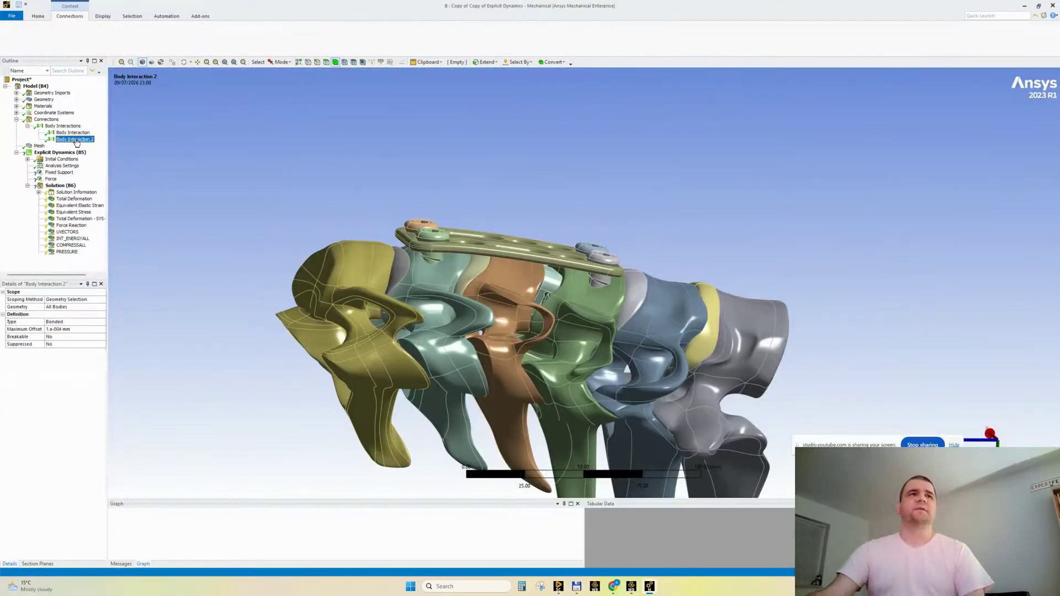
{"action": "left_click", "coordinate": [75, 329]}
{"action": "type", "text": "0.35"}
{"action": "key", "text": "Return"}
Scope Body Interaction 2 to the yellow end vertebra and its adjacent disk.
{"action": "left_click", "coordinate": [71, 139]}
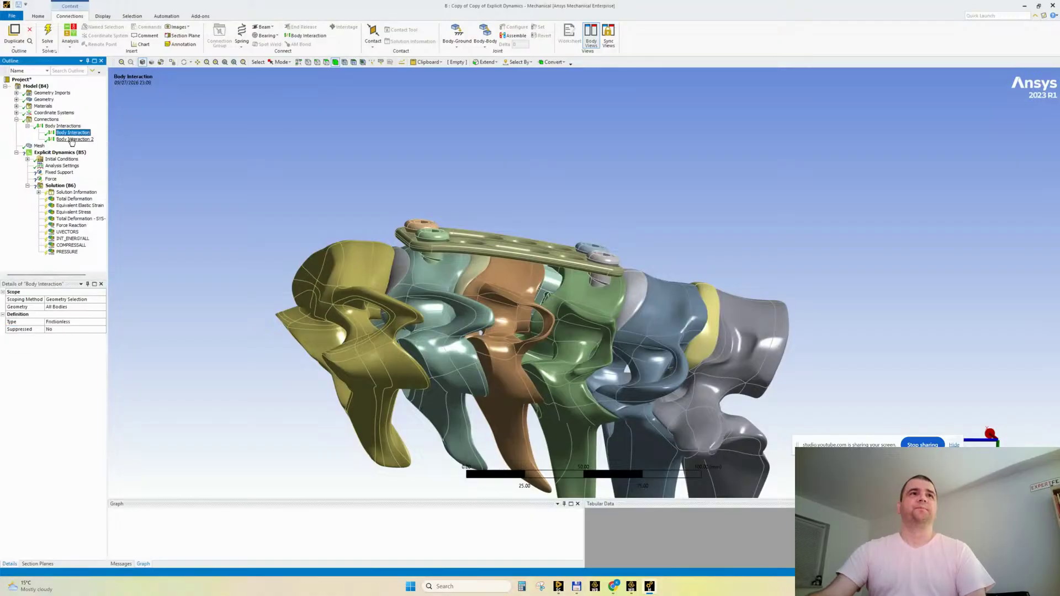
{"action": "left_click", "coordinate": [359, 260]}
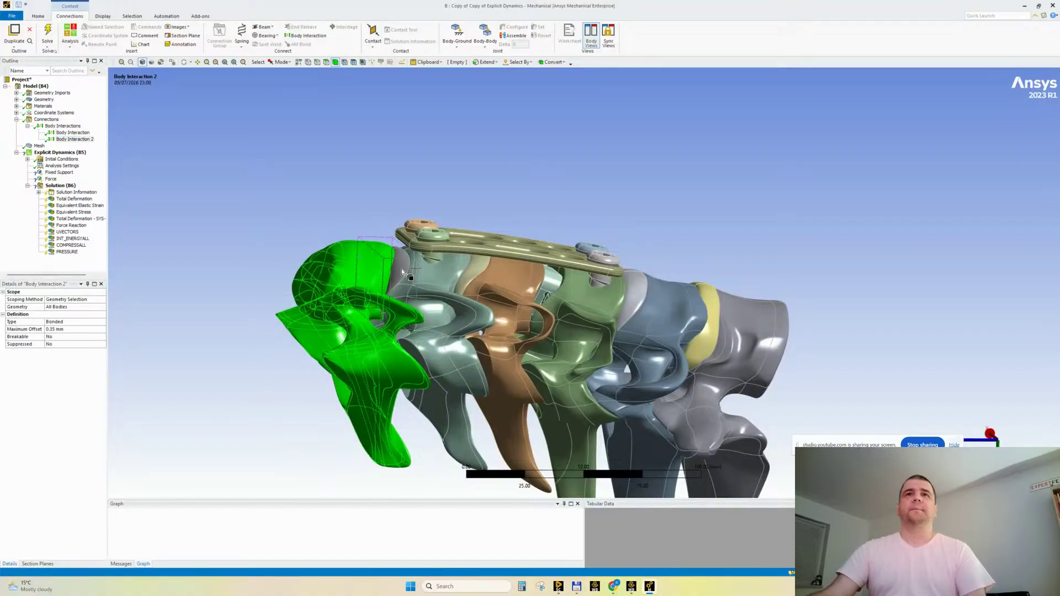
{"action": "left_click", "coordinate": [67, 307]}
{"action": "left_click", "coordinate": [60, 308]}
{"action": "middle_click_drag", "start_coordinate": [317, 223], "coordinate": [249, 402]}
{"action": "middle_click_drag", "start_coordinate": [345, 237], "coordinate": [318, 229]}
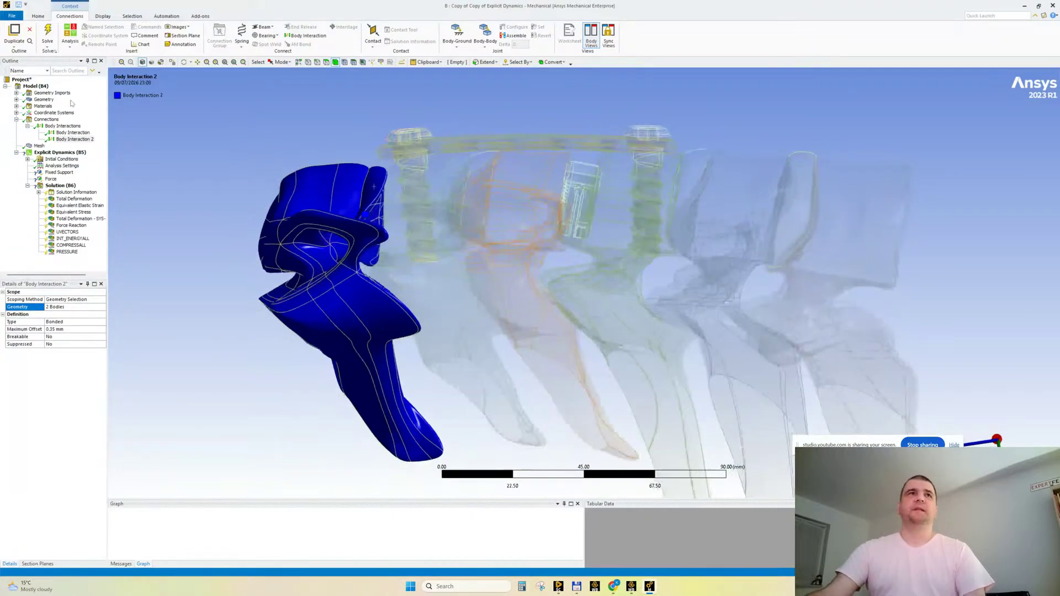
Duplicate Body Interaction 2 and scope the copy to the same disk and the teal vertebra on its other side.
{"action": "left_click", "coordinate": [61, 126]}
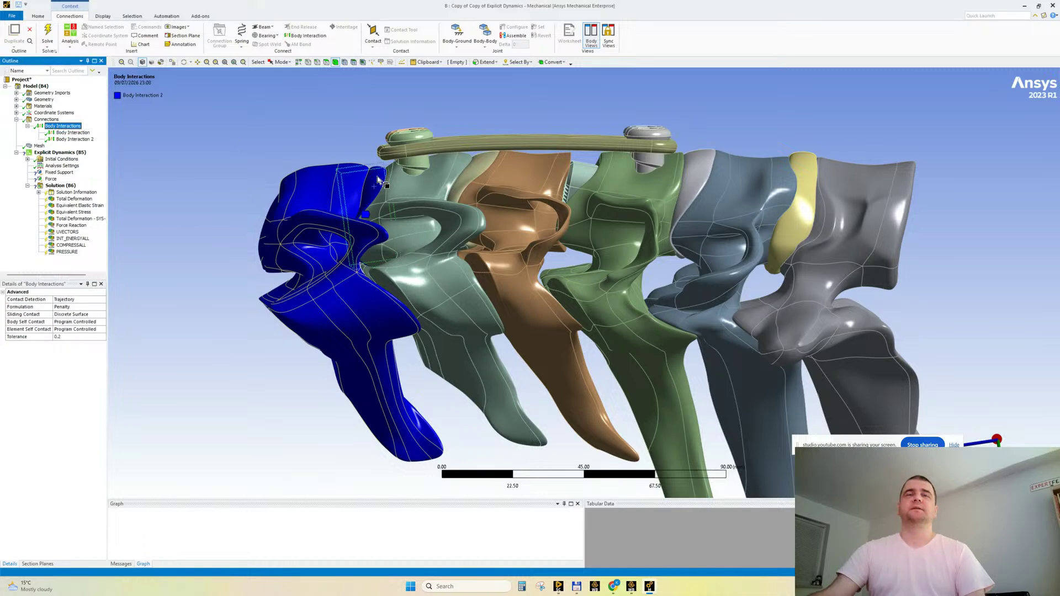
{"action": "left_click", "coordinate": [65, 139]}
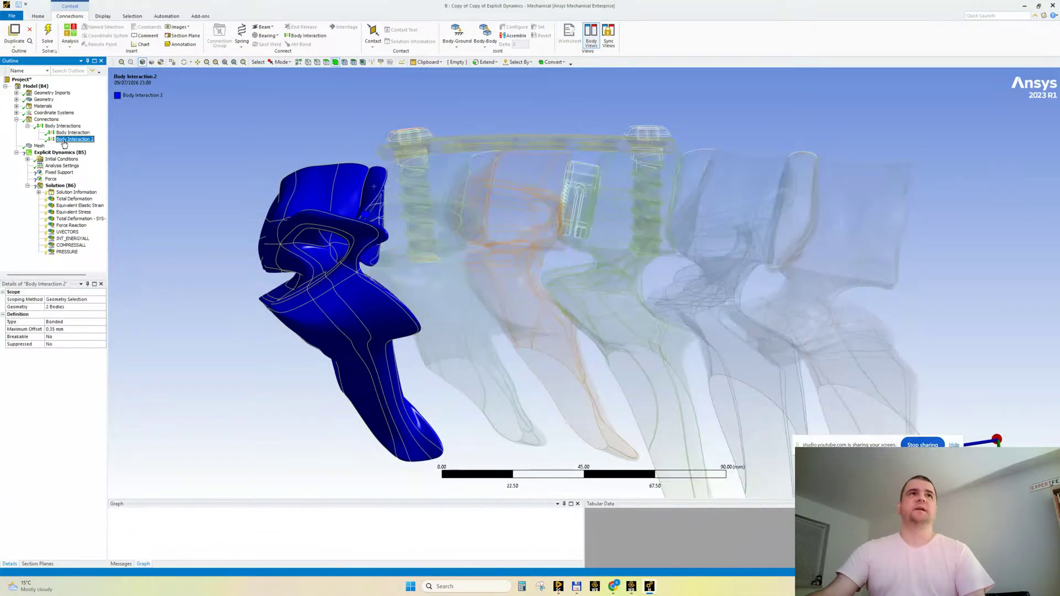
{"action": "right_click", "coordinate": [65, 139]}
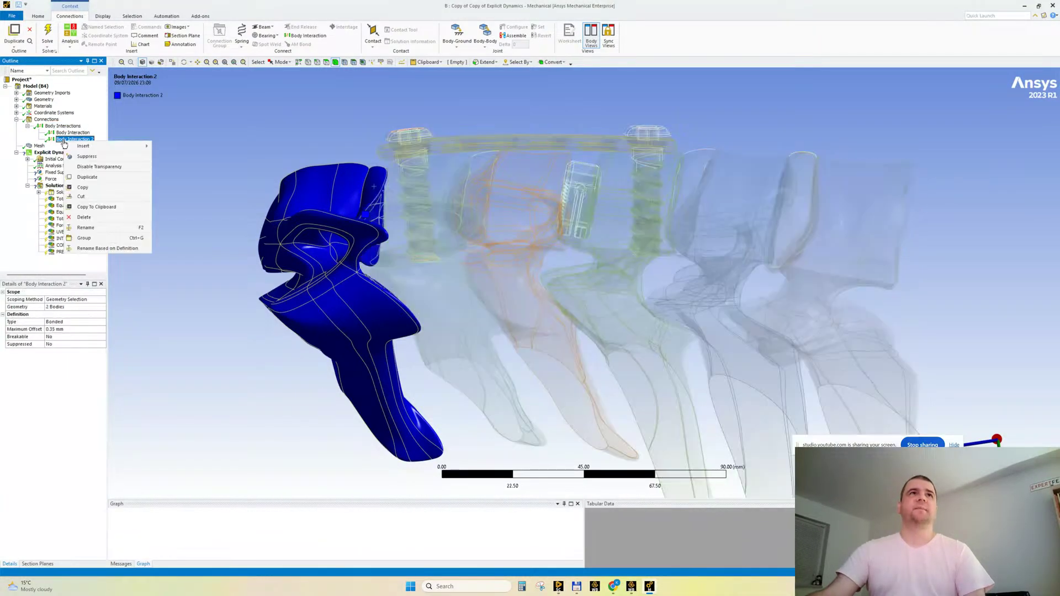
{"action": "left_click", "coordinate": [86, 176]}
{"action": "left_click", "coordinate": [381, 192]}
{"action": "left_click", "coordinate": [388, 191]}
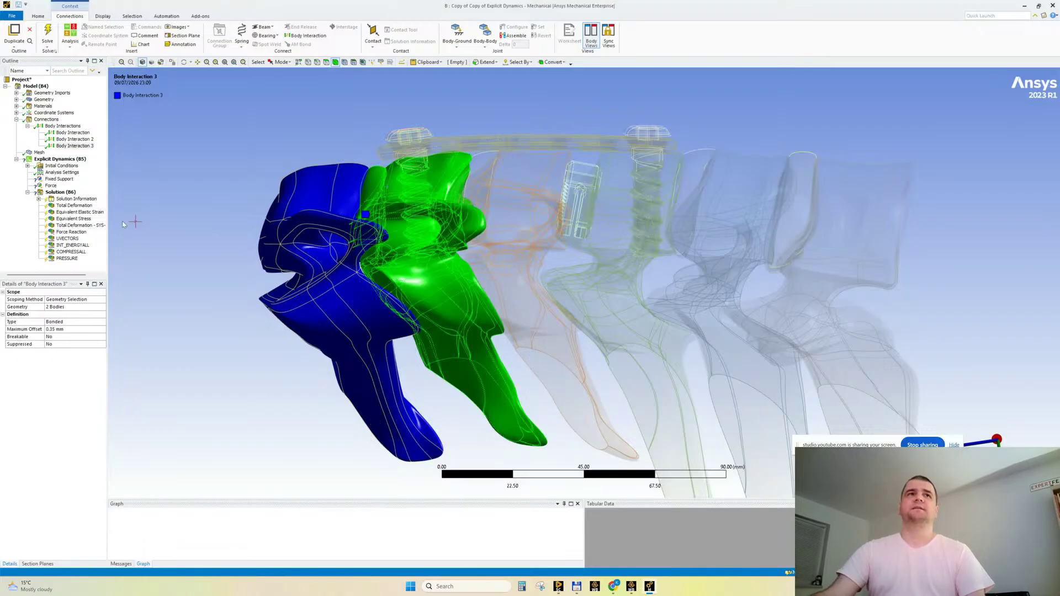
{"action": "left_click", "coordinate": [67, 307]}
{"action": "middle_click_drag", "start_coordinate": [319, 195], "coordinate": [319, 188]}
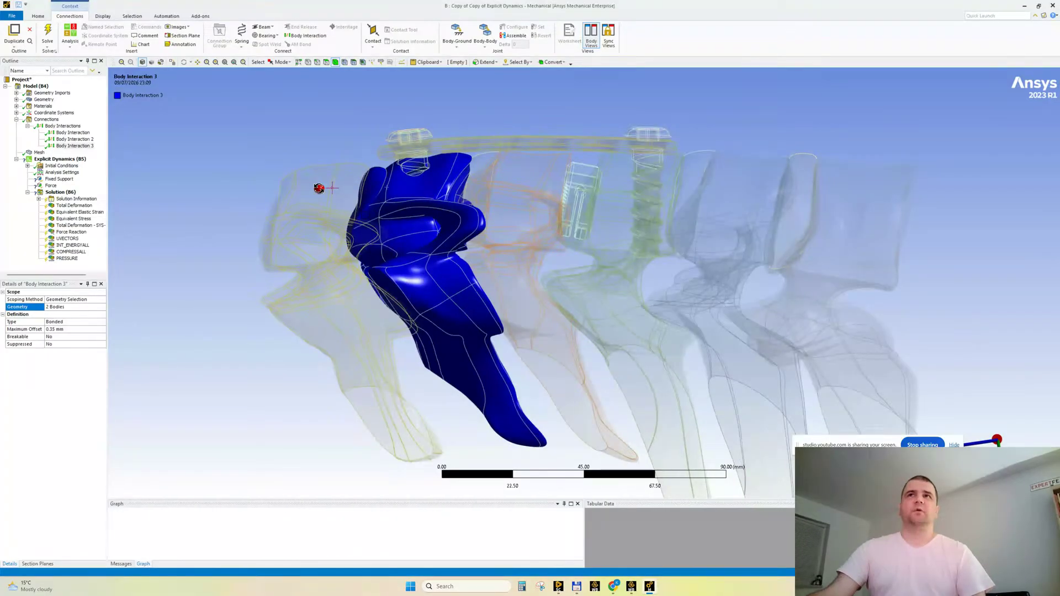
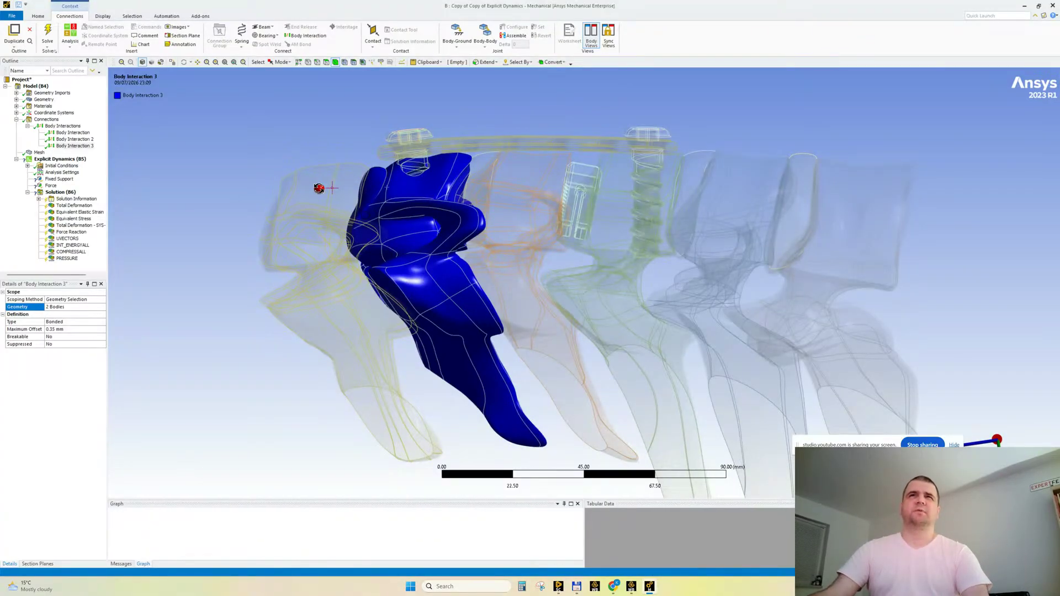
Add the two screws in the teal vertebra to Body Interaction 3's scope, alongside that vertebra and its disk.
{"action": "left_click", "coordinate": [60, 308]}
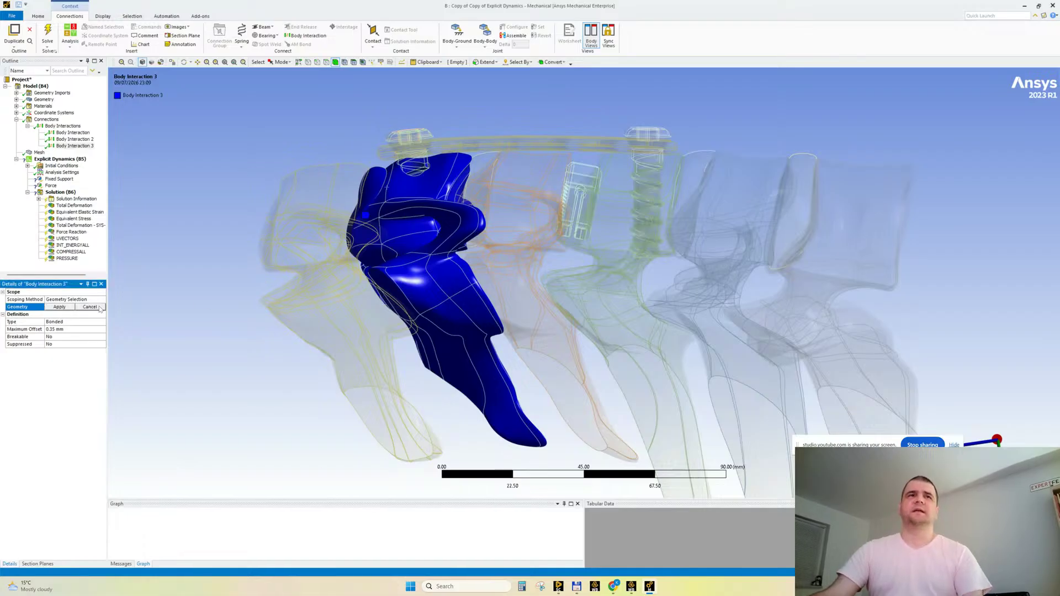
{"action": "left_click", "coordinate": [400, 193]}
{"action": "middle_click_drag", "start_coordinate": [401, 193], "coordinate": [310, 109]}
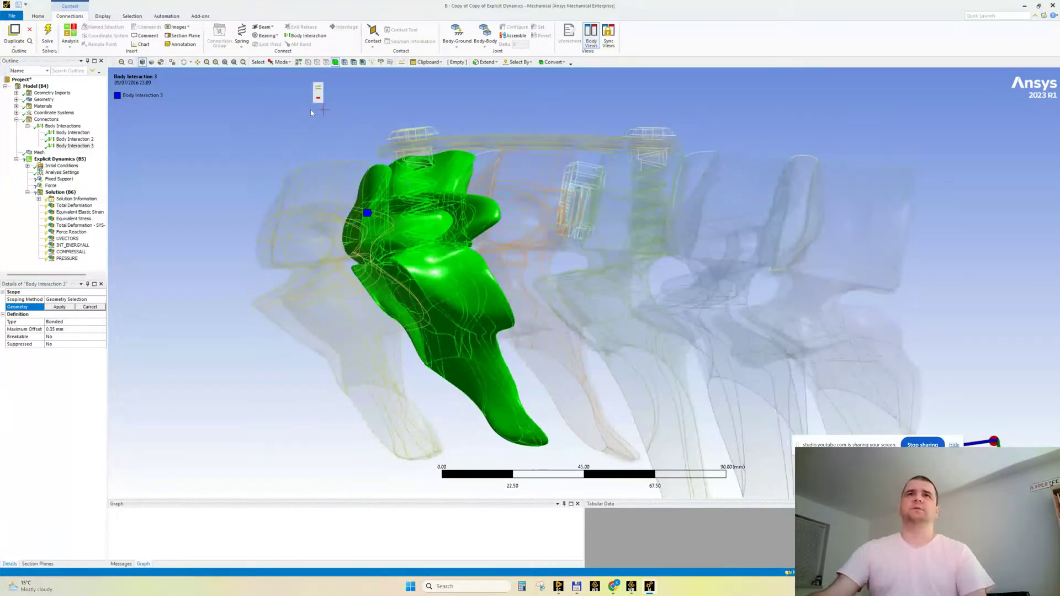
{"action": "mouse_move", "coordinate": [419, 135]}
{"action": "middle_mouse_down"}
{"action": "mouse_move", "coordinate": [350, 137]}
{"action": "mouse_move", "coordinate": [407, 156]}
{"action": "middle_mouse_up"}
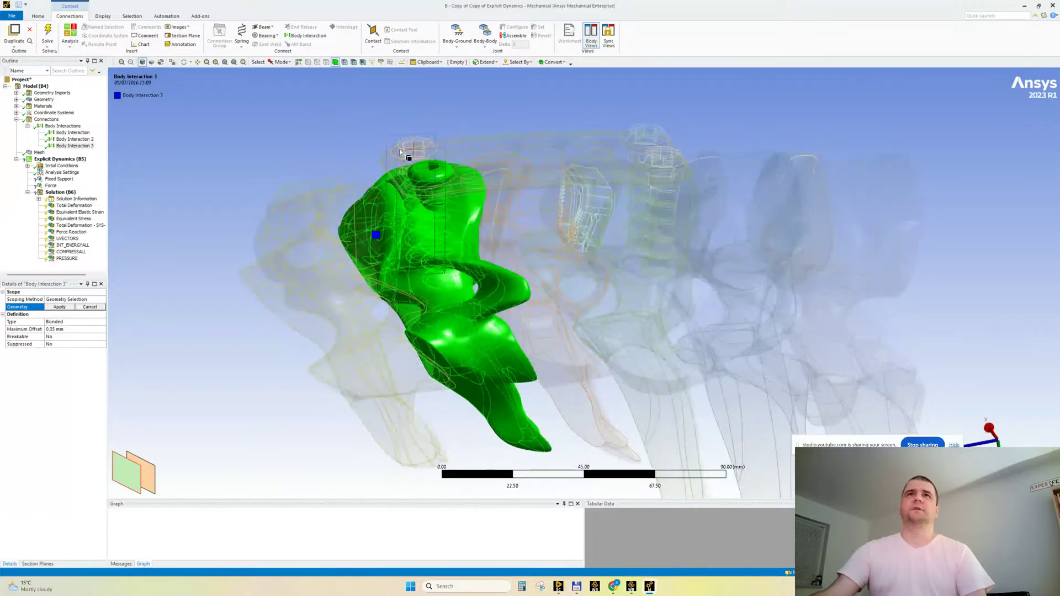
{"action": "mouse_move", "coordinate": [305, 175]}
{"action": "middle_mouse_down"}
{"action": "mouse_move", "coordinate": [263, 142]}
{"action": "mouse_move", "coordinate": [270, 145]}
{"action": "middle_mouse_up"}
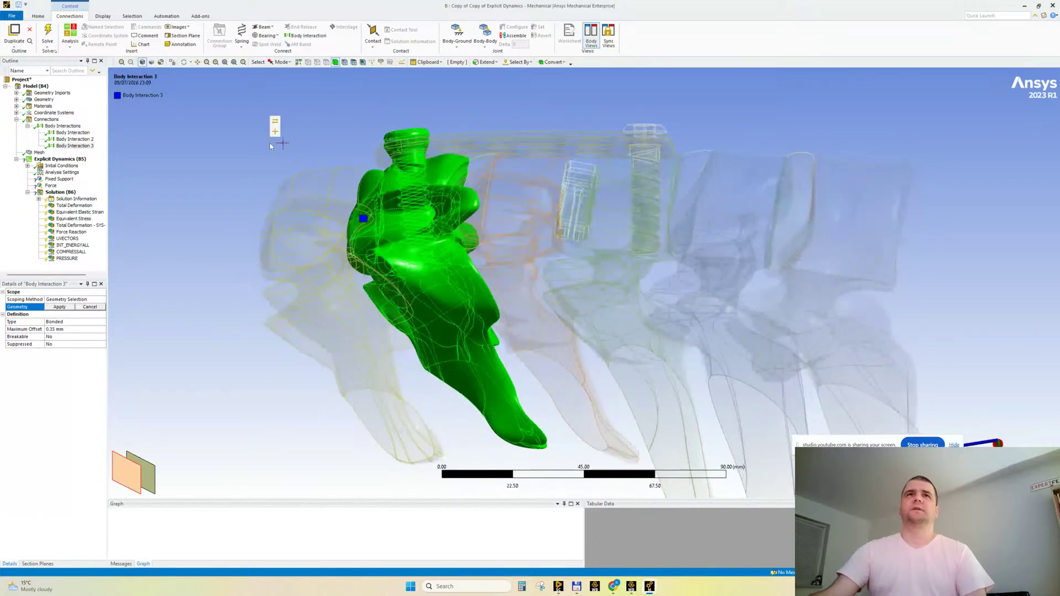
{"action": "left_click", "coordinate": [60, 308]}
{"action": "middle_click_drag", "start_coordinate": [177, 287], "coordinate": [188, 311]}
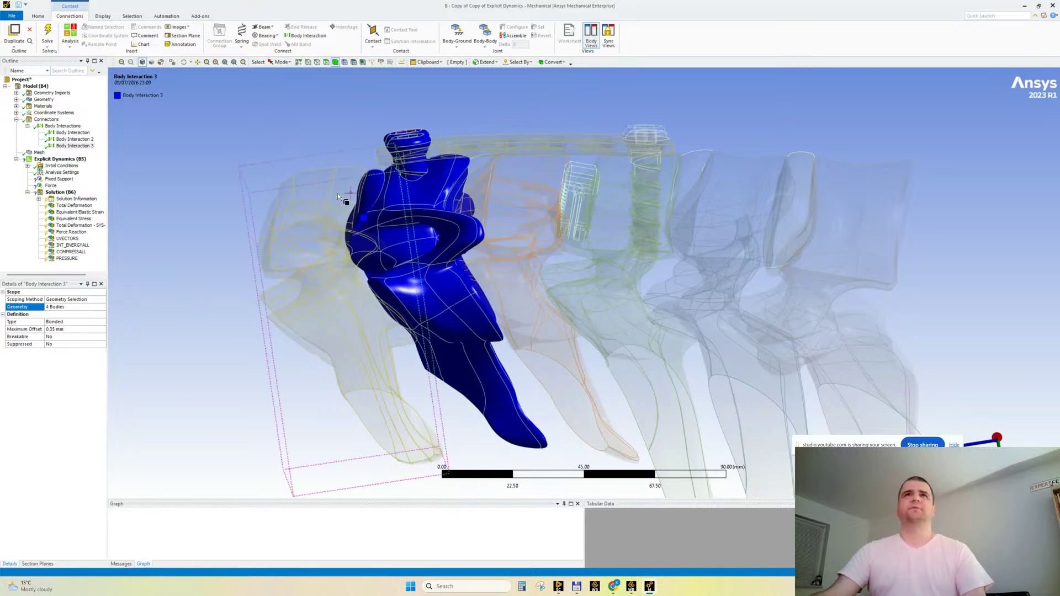
{"action": "scroll", "coordinate": [420, 195], "scroll_direction": "up", "scroll_amount": 2}
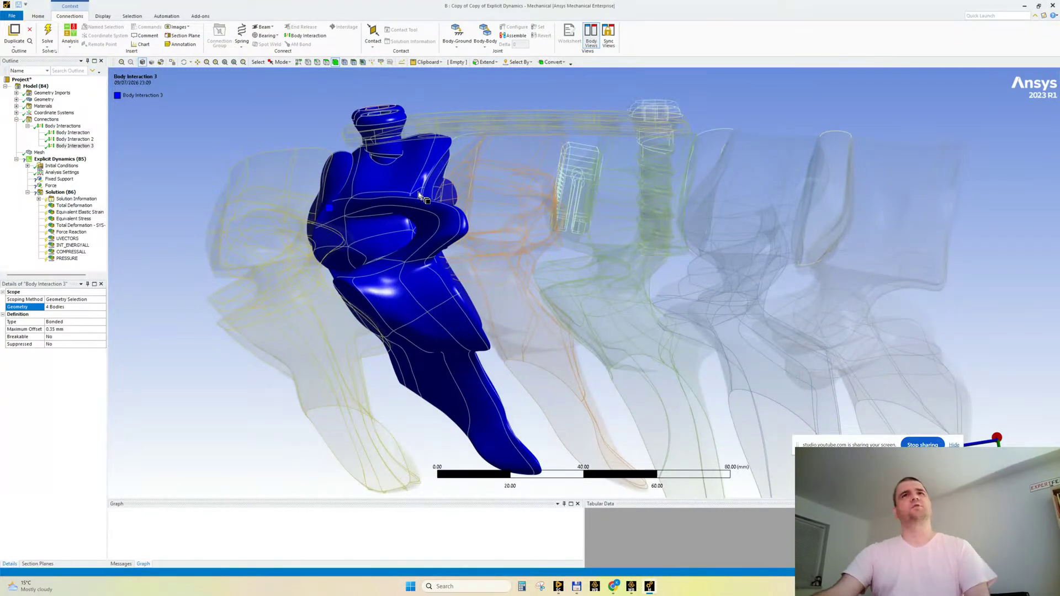
{"action": "middle_click_drag", "start_coordinate": [403, 241], "coordinate": [404, 241]}
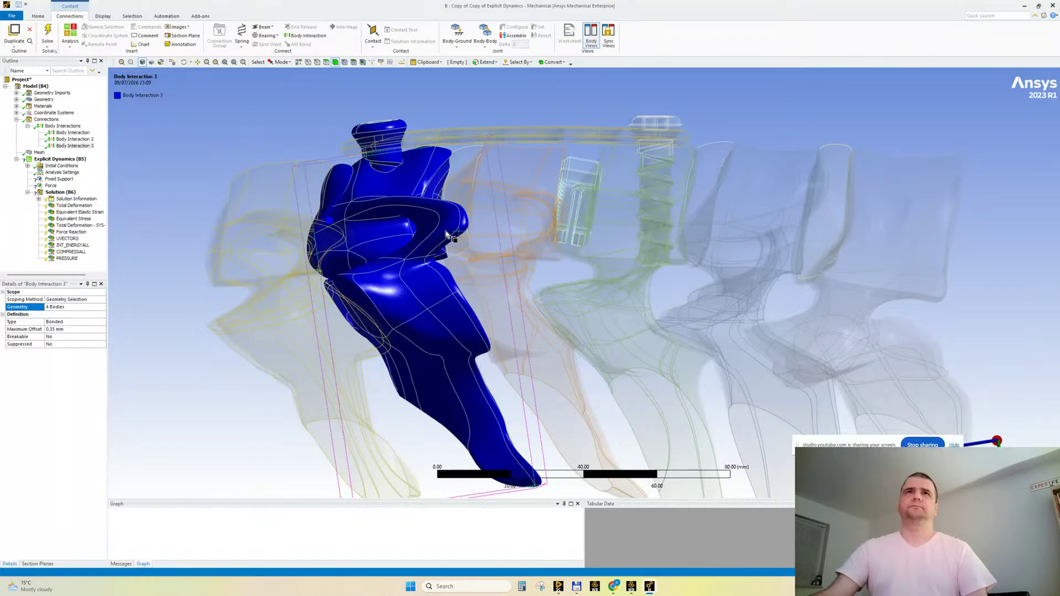
Duplicate Body Interaction 3 and scope the copy to the teal vertebra and the disk between it and the orange vertebra.
{"action": "right_click", "coordinate": [75, 148]}
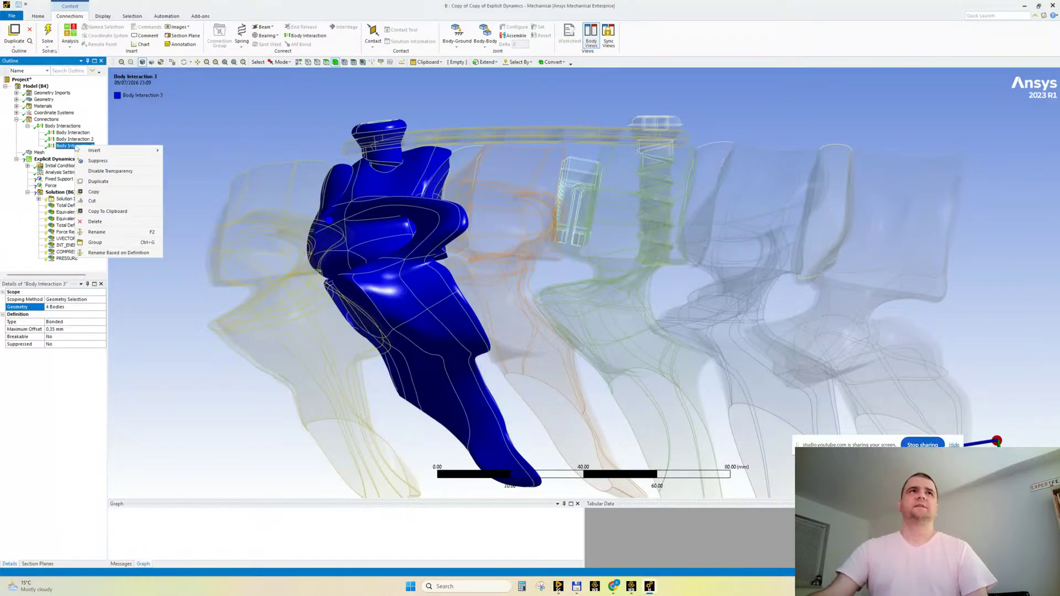
{"action": "left_click", "coordinate": [107, 182]}
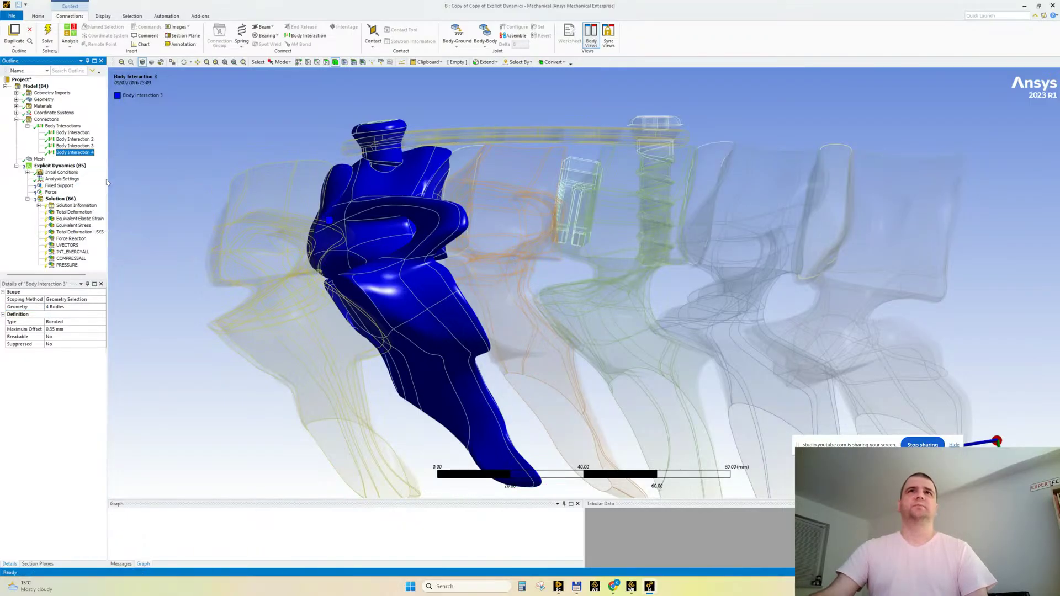
{"action": "left_click", "coordinate": [432, 167]}
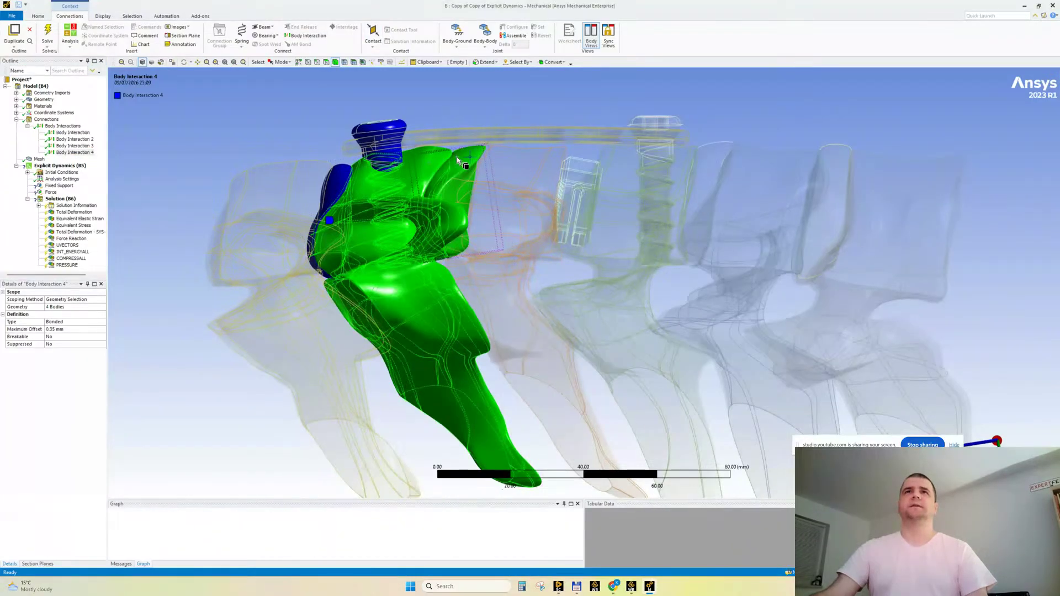
{"action": "left_click", "coordinate": [62, 307]}
{"action": "left_click", "coordinate": [59, 307]}
Duplicate Body Interaction 4 and scope the copy to the same disk and the neighbouring orange vertebra.
{"action": "right_click", "coordinate": [83, 157]}
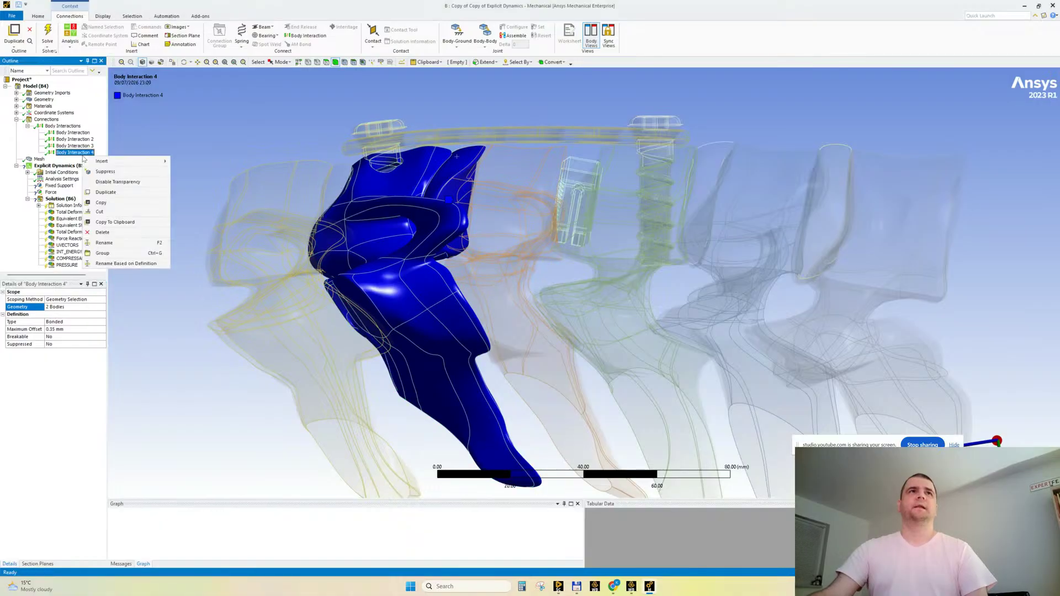
{"action": "left_click", "coordinate": [111, 182]}
{"action": "left_click", "coordinate": [470, 155]}
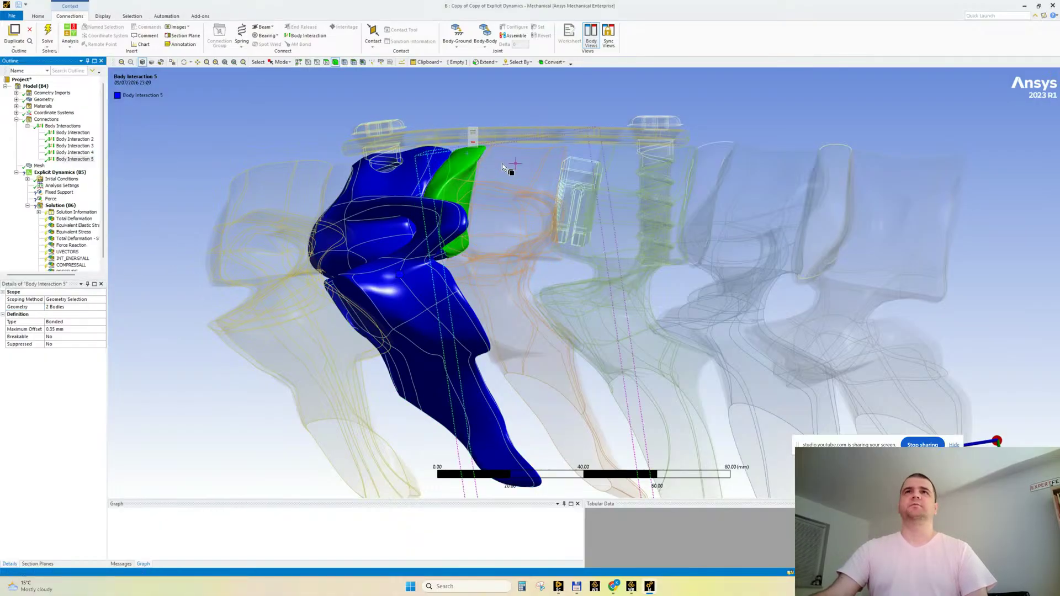
{"action": "left_click", "coordinate": [56, 307]}
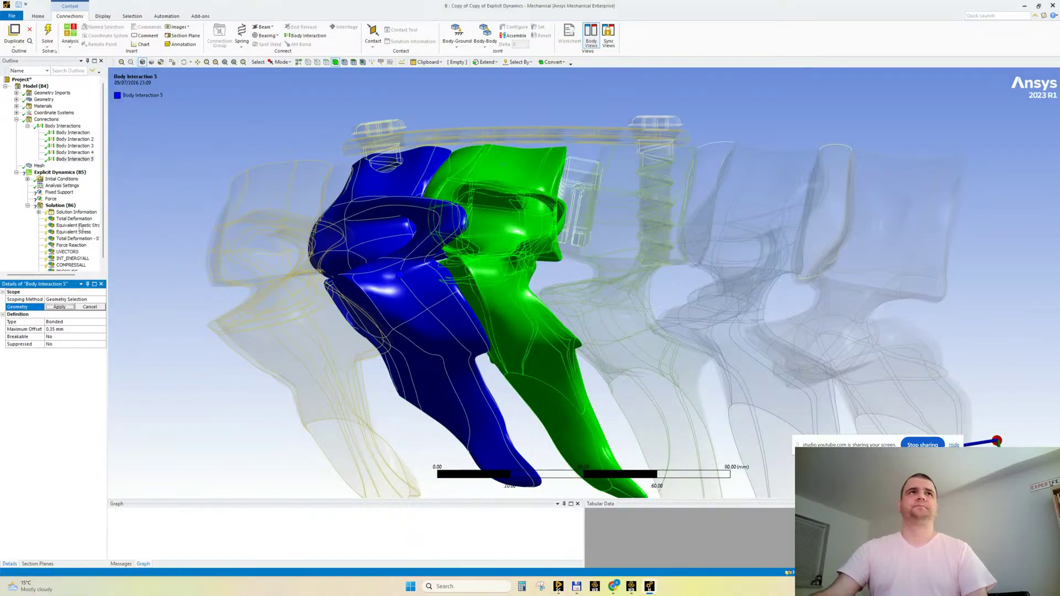
Duplicate Body Interaction 5 and scope the copy to the orange vertebra and the cage.
{"action": "right_click", "coordinate": [75, 159]}
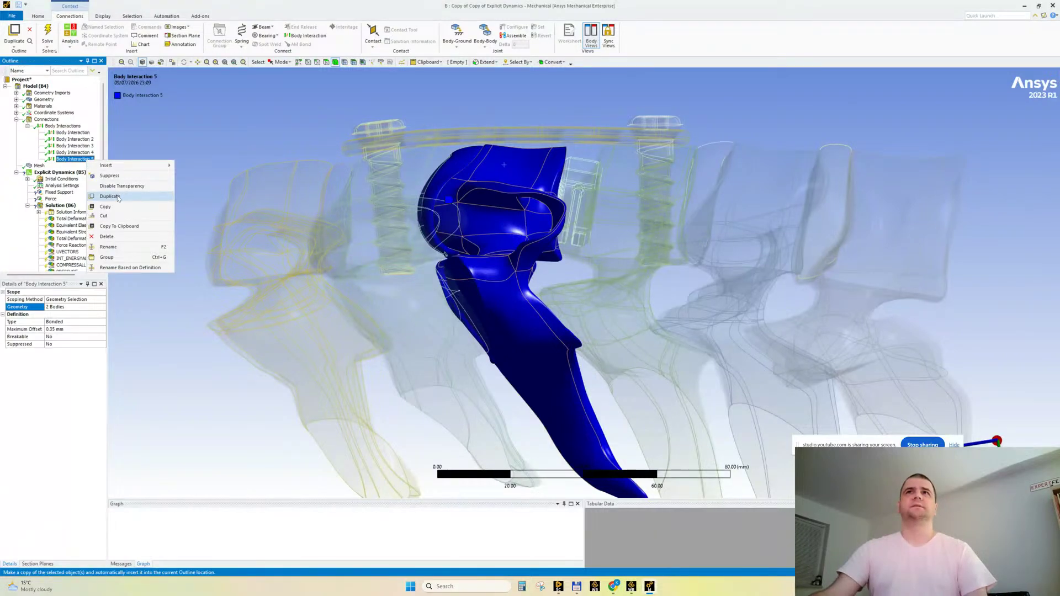
{"action": "left_click", "coordinate": [113, 196]}
{"action": "left_click", "coordinate": [573, 170]}
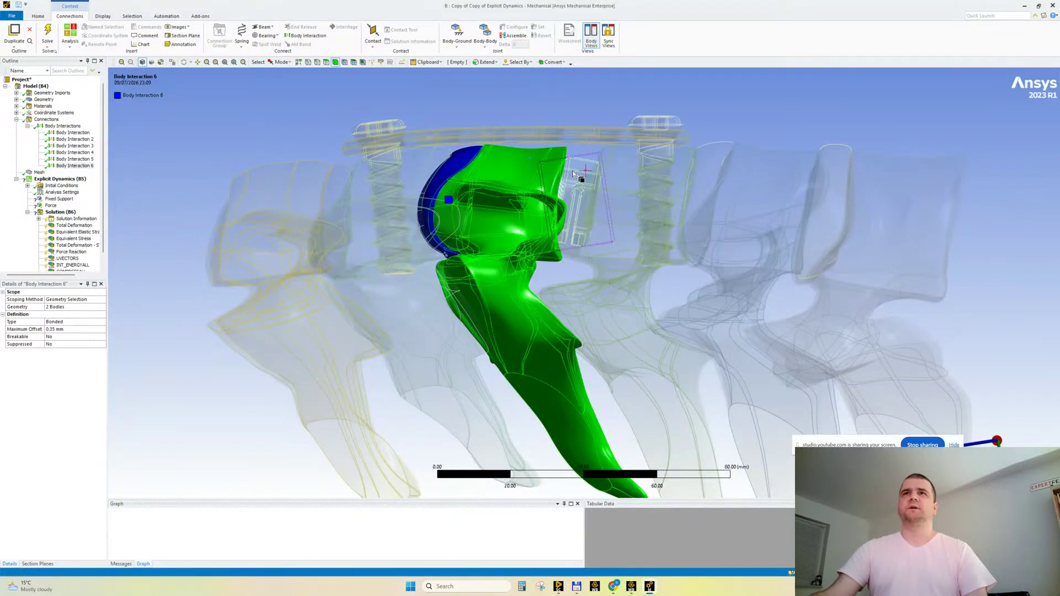
{"action": "left_click", "coordinate": [60, 307]}
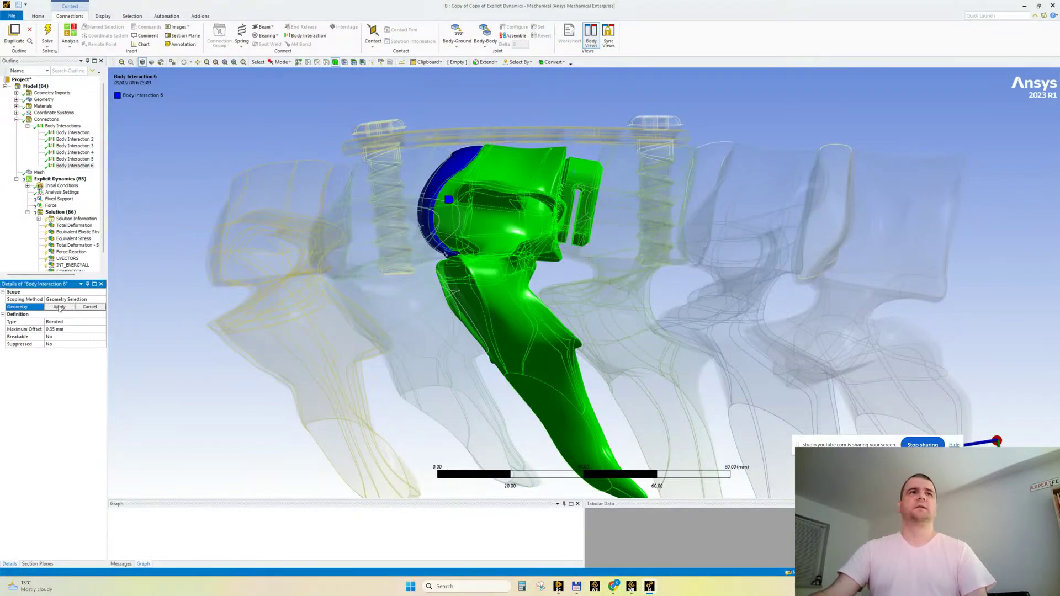
{"action": "left_click", "coordinate": [59, 307]}
Duplicate Body Interaction 6 and scope the copy to the cage, the green vertebra beyond it and that vertebra's two screws.
{"action": "right_click", "coordinate": [76, 170]}
{"action": "left_click", "coordinate": [100, 206]}
{"action": "left_click", "coordinate": [610, 180]}
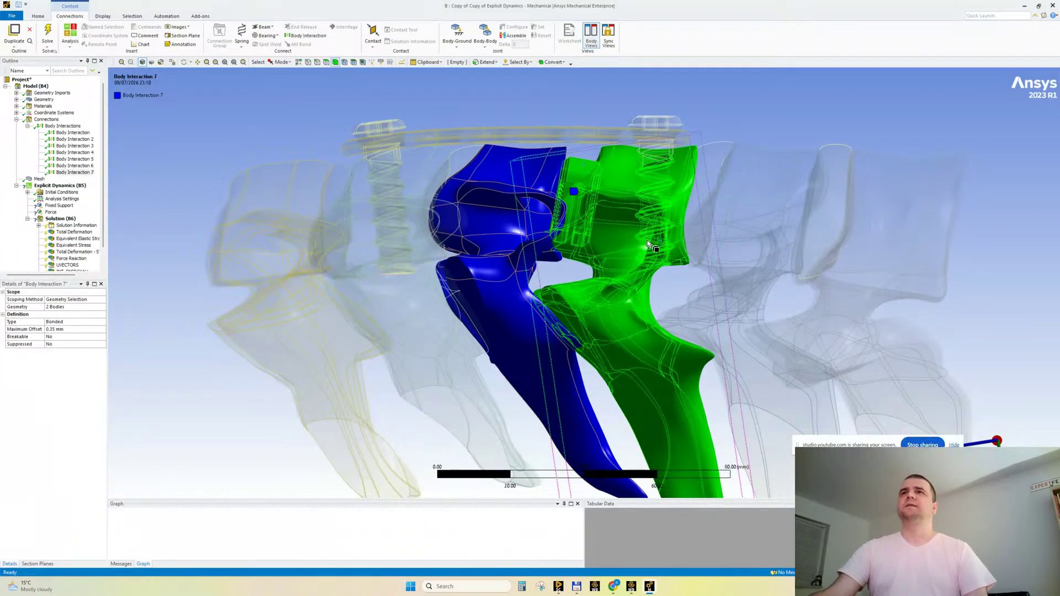
{"action": "middle_click_drag", "start_coordinate": [650, 243], "coordinate": [652, 191]}
{"action": "left_click", "coordinate": [657, 105], "text": "ctrl"}
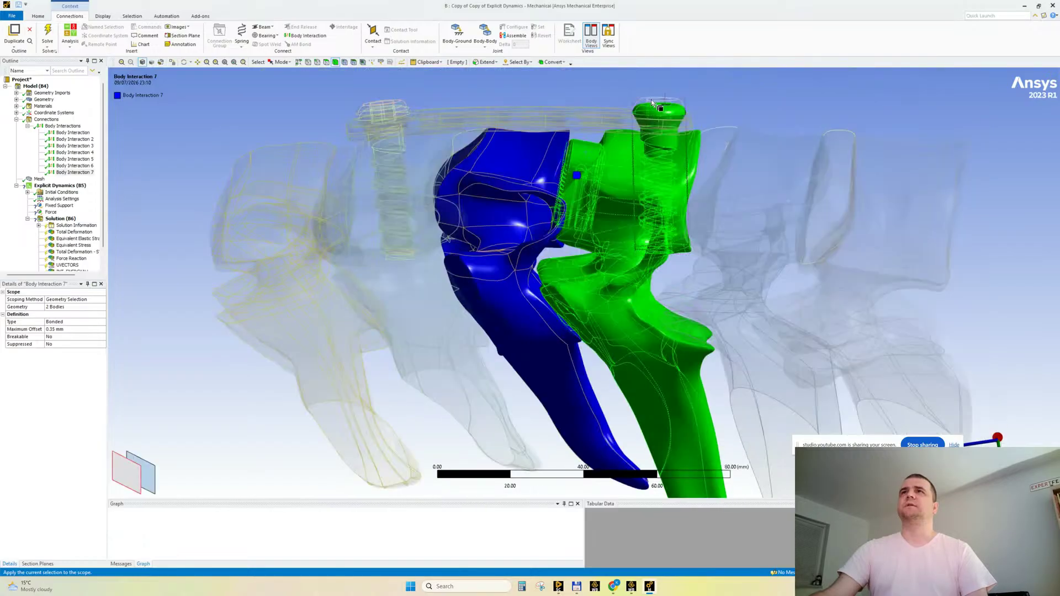
{"action": "left_click", "coordinate": [57, 307]}
{"action": "left_click", "coordinate": [54, 306]}
{"action": "middle_click_drag", "start_coordinate": [526, 327], "coordinate": [549, 280]}
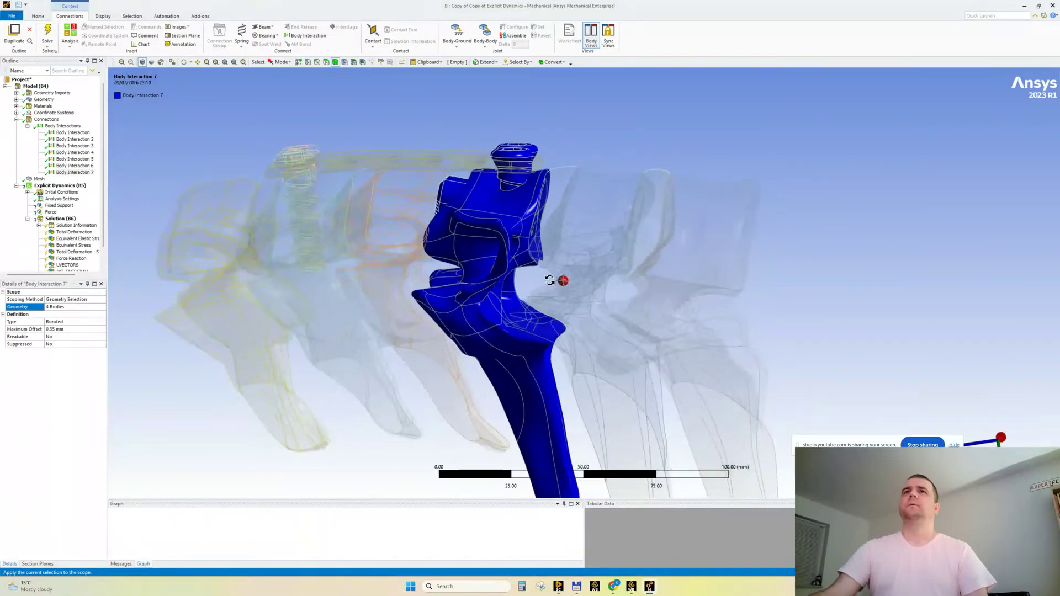
Duplicate Body Interaction 7 and scope the copy to the green vertebra and the disk on its side away from the cage.
{"action": "right_click", "coordinate": [69, 177]}
{"action": "left_click", "coordinate": [99, 210]}
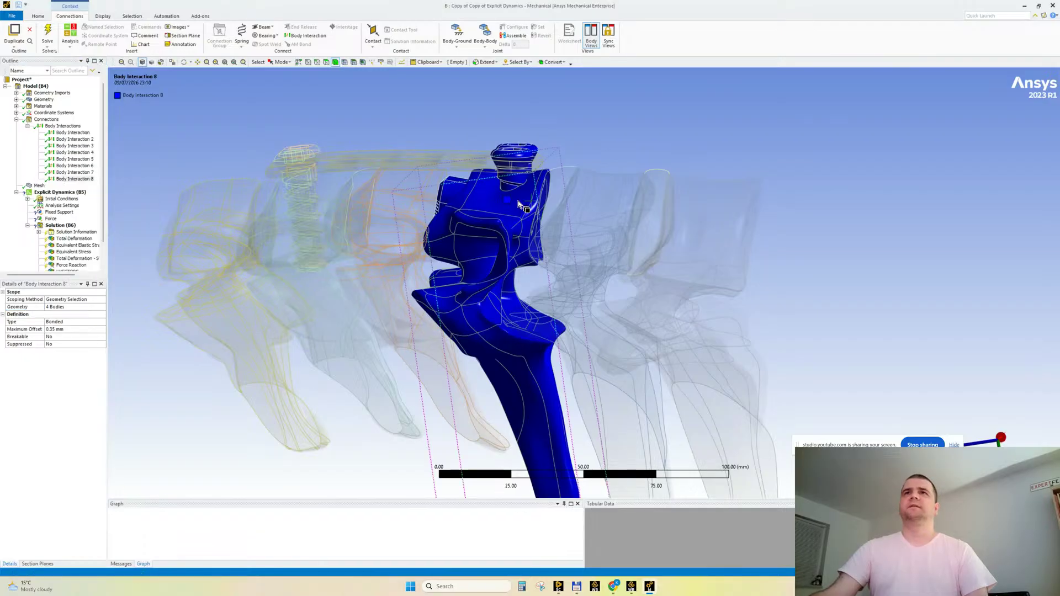
{"action": "left_click", "coordinate": [520, 206]}
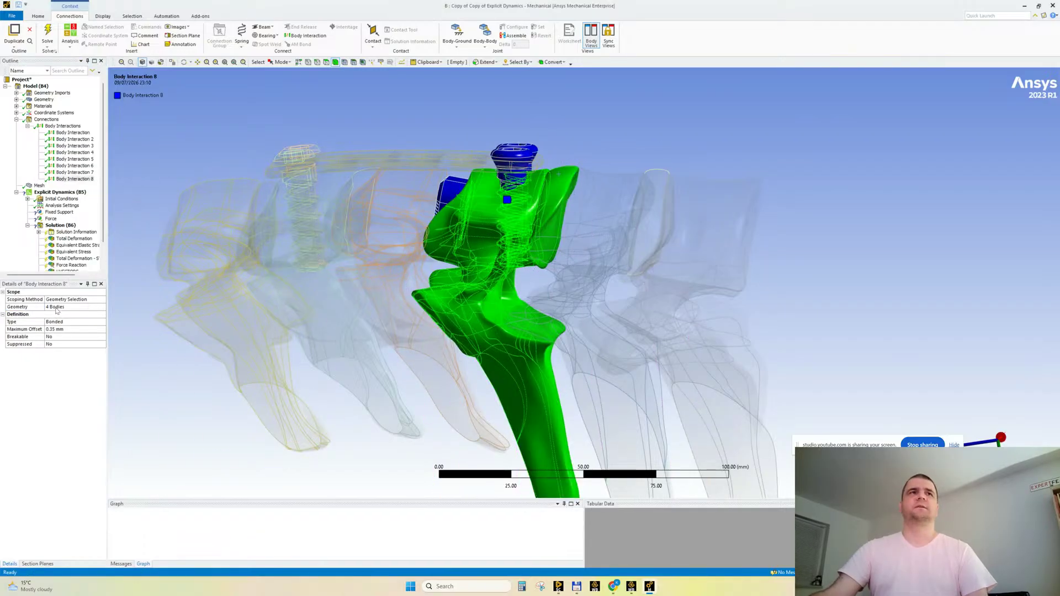
{"action": "left_click", "coordinate": [57, 310]}
{"action": "left_click", "coordinate": [56, 309]}
Duplicate Body Interaction 8 and scope the copy to that disk and the grey vertebra on its other side.
{"action": "right_click", "coordinate": [77, 179]}
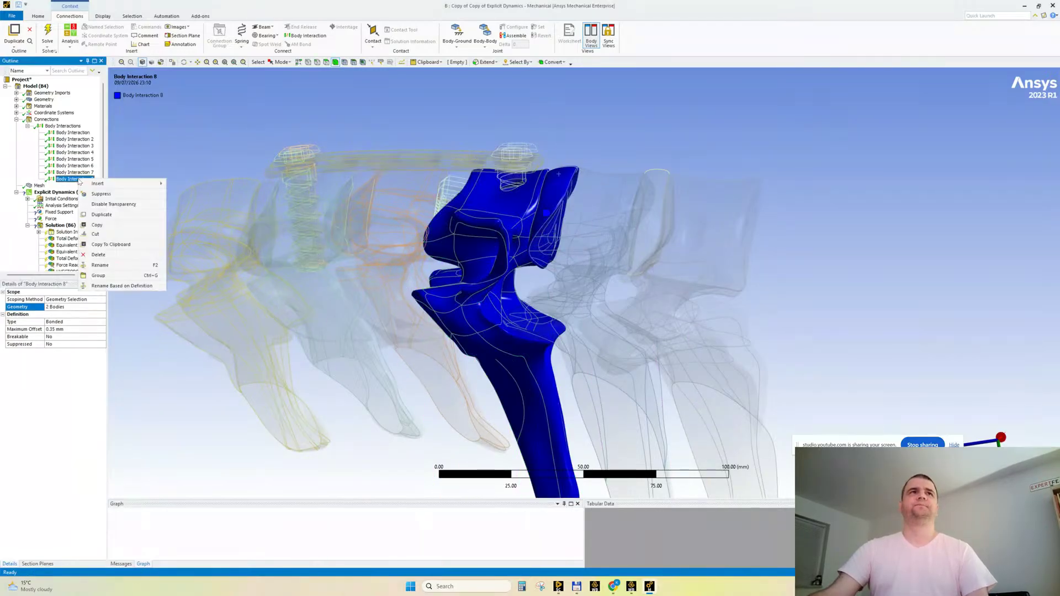
{"action": "left_click", "coordinate": [100, 215]}
{"action": "left_click", "coordinate": [563, 176]}
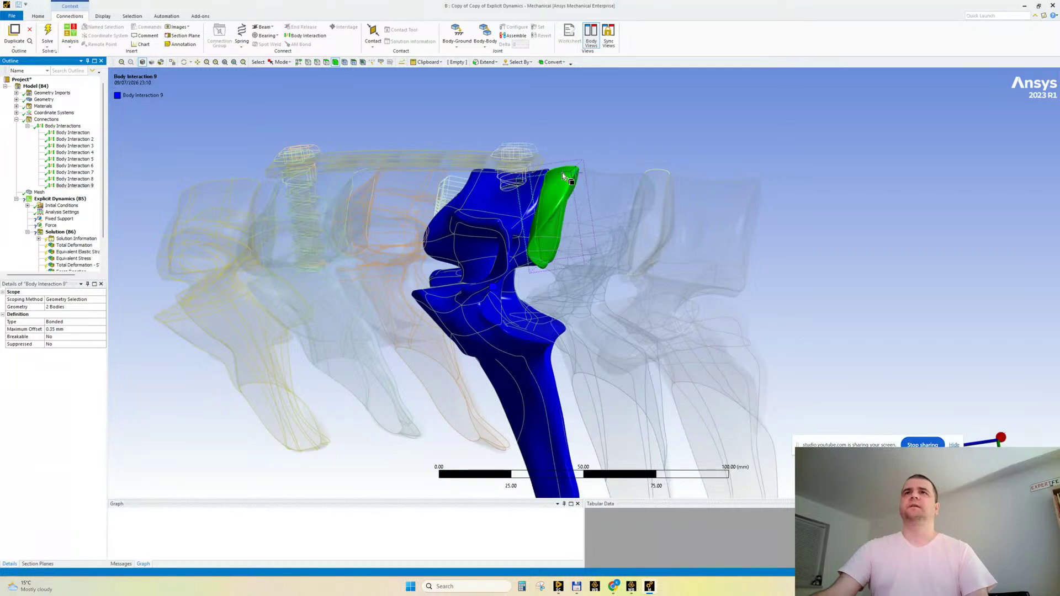
{"action": "left_click", "coordinate": [601, 188], "text": "ctrl"}
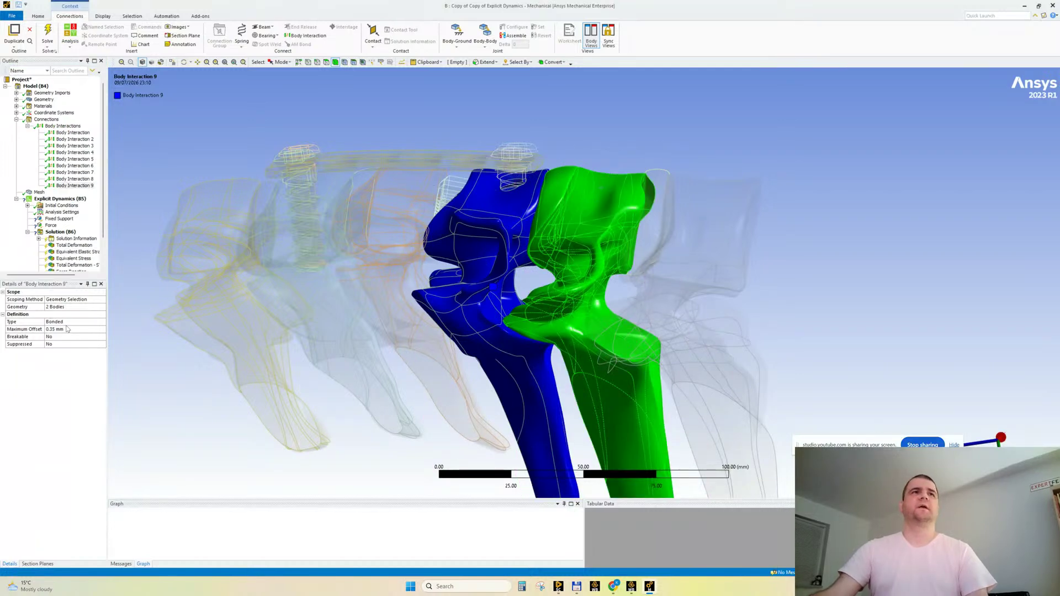
{"action": "left_click", "coordinate": [613, 143]}
{"action": "left_click", "coordinate": [83, 180]}
{"action": "left_click", "coordinate": [83, 186]}
{"action": "left_click", "coordinate": [587, 191]}
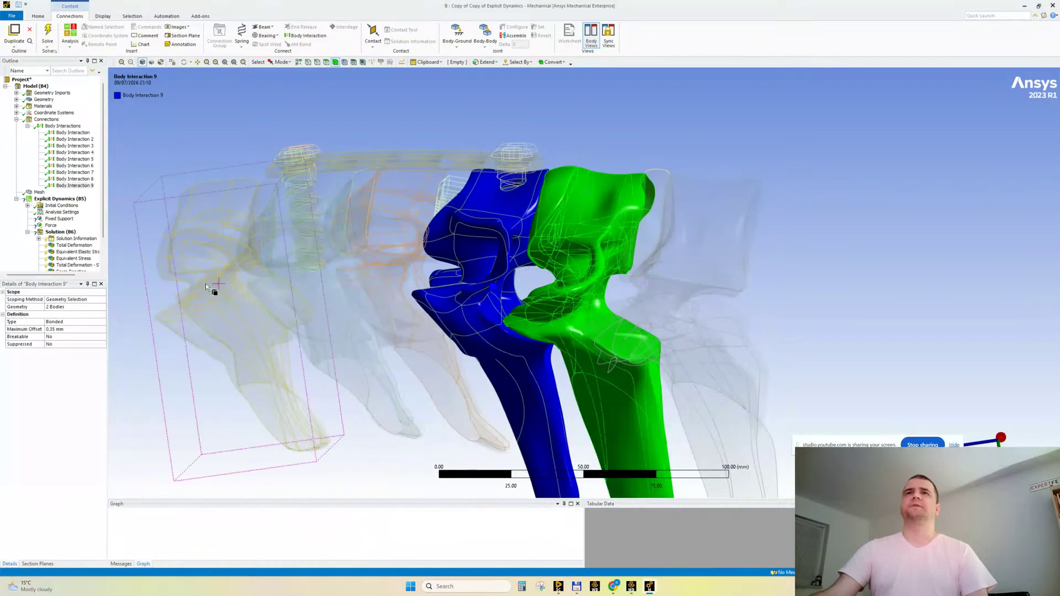
{"action": "left_click", "coordinate": [60, 309]}
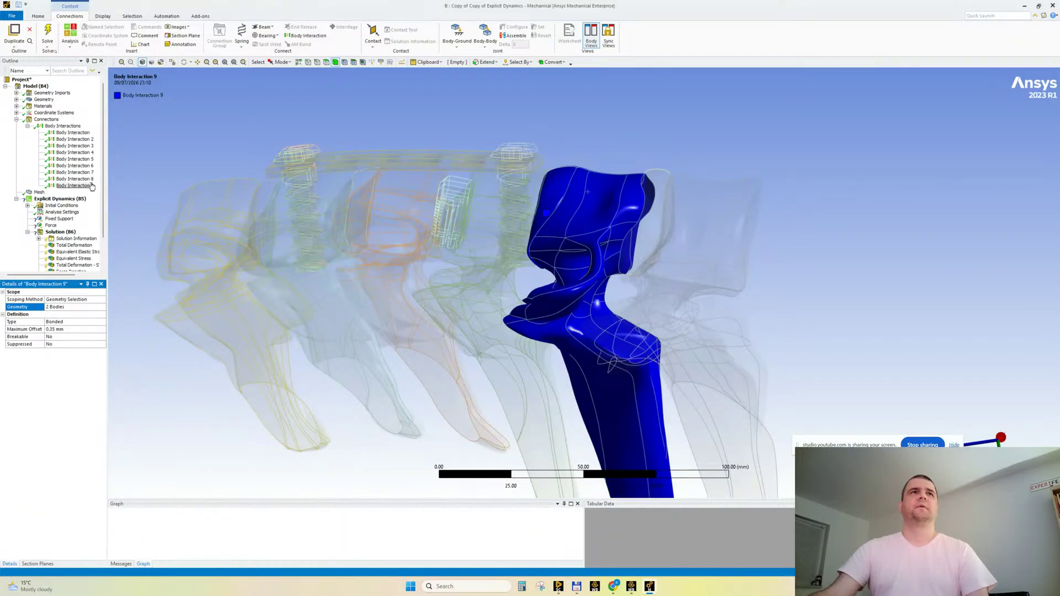
Duplicate Body Interaction 9 and scope the copy to the grey vertebra and the last disk of the spine.
{"action": "right_click", "coordinate": [88, 188]}
{"action": "left_click", "coordinate": [110, 222]}
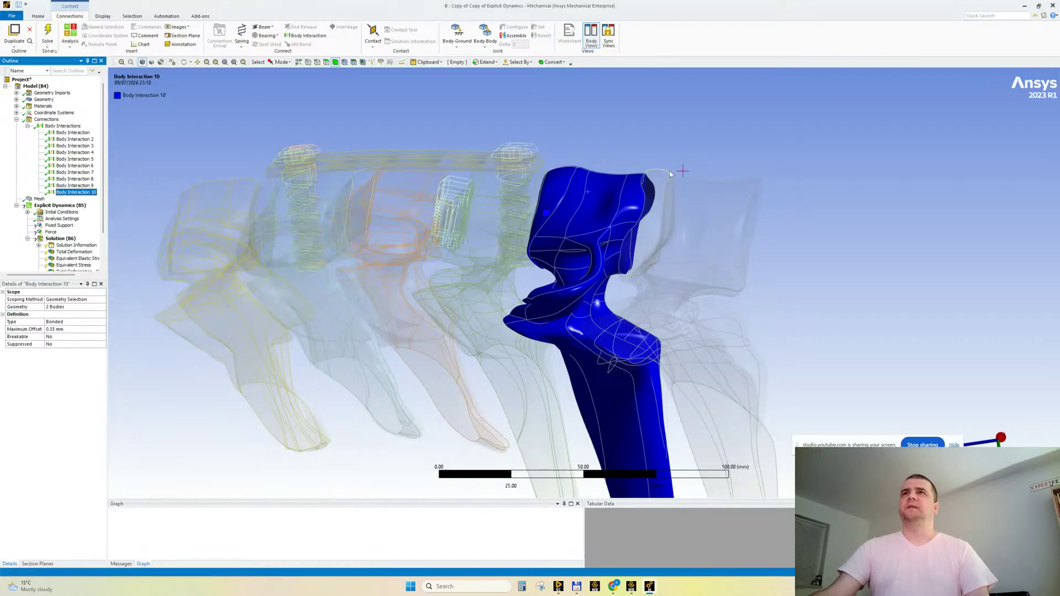
{"action": "middle_click_drag", "start_coordinate": [676, 127], "coordinate": [696, 136]}
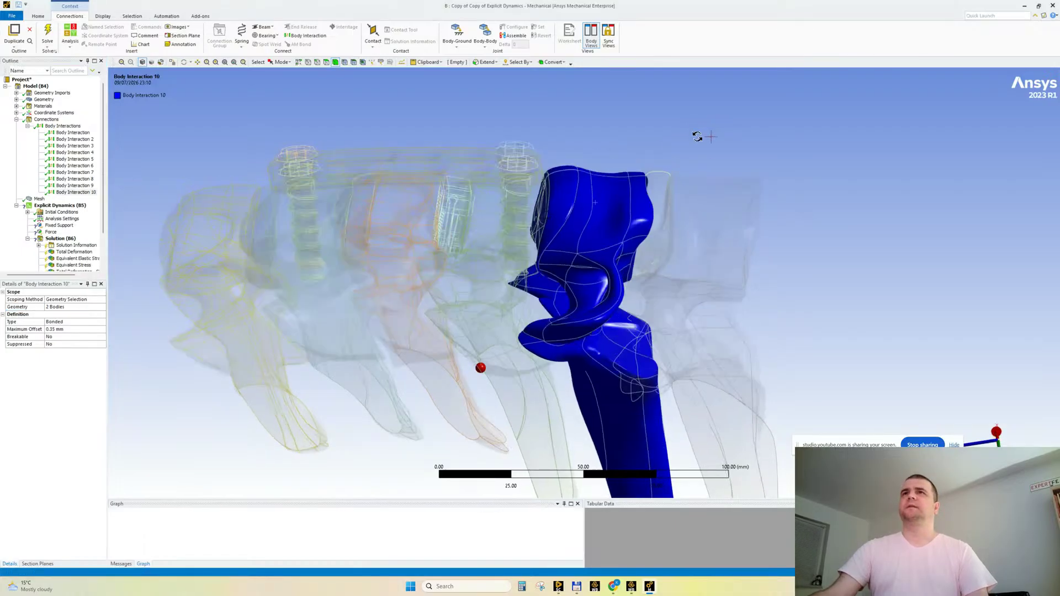
{"action": "left_click", "coordinate": [645, 183]}
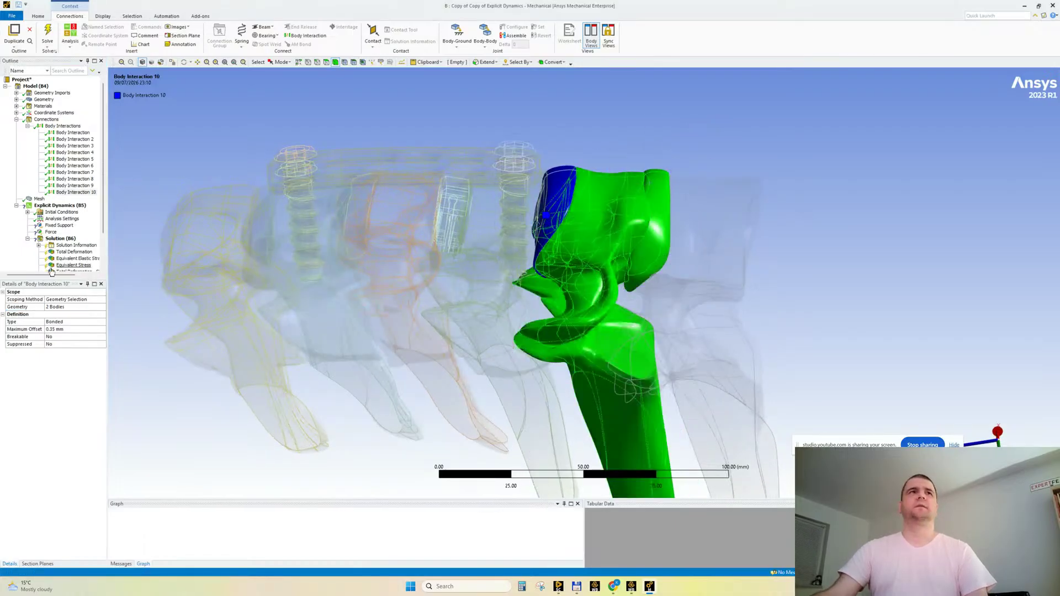
{"action": "left_click", "coordinate": [62, 309]}
{"action": "left_click", "coordinate": [58, 307]}
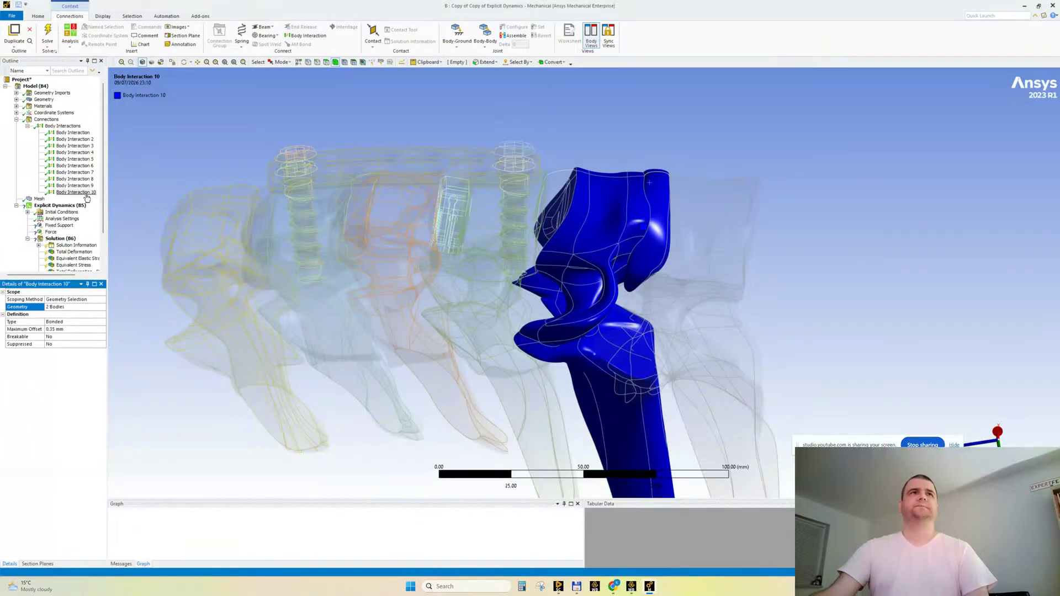
Duplicate Body Interaction 10 and scope the copy to the last disk and the grey end vertebra.
{"action": "right_click", "coordinate": [86, 197]}
{"action": "left_click", "coordinate": [102, 227]}
{"action": "left_click", "coordinate": [654, 185]}
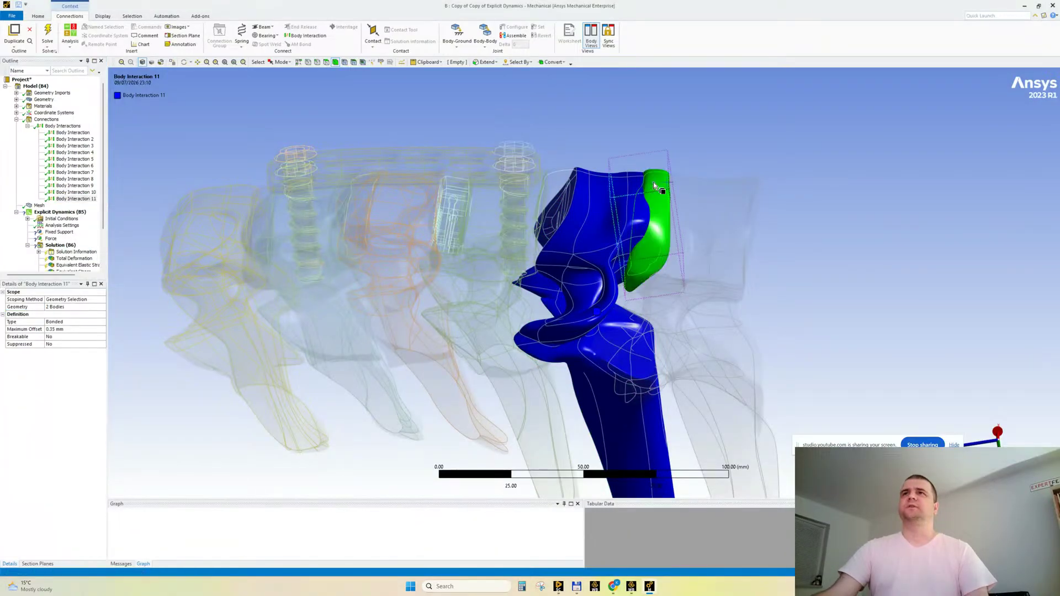
{"action": "left_click", "coordinate": [707, 200], "text": "ctrl"}
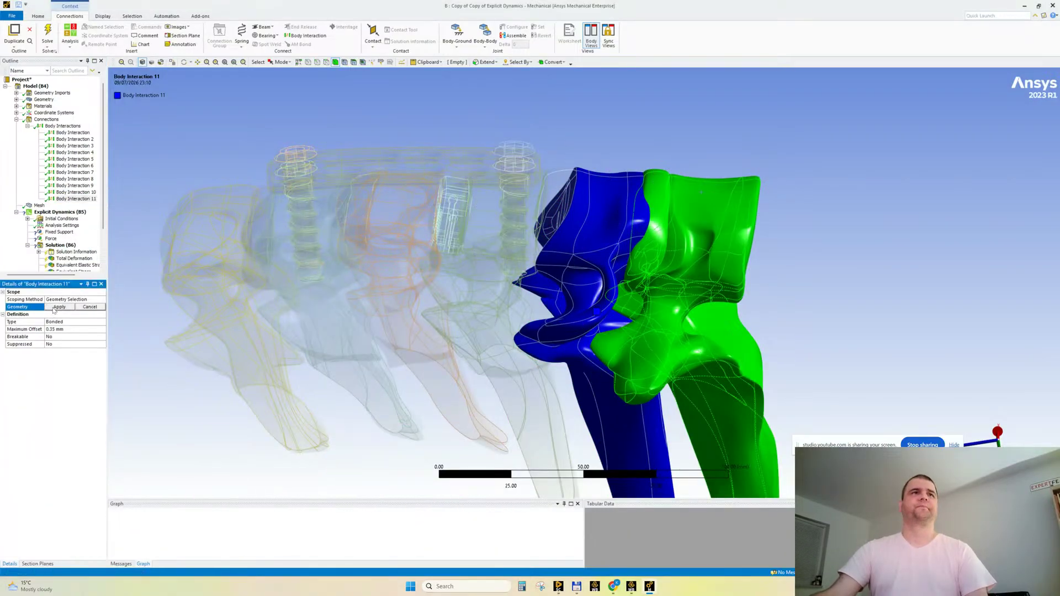
{"action": "left_click", "coordinate": [53, 308]}
{"action": "left_click", "coordinate": [57, 307]}
{"action": "scroll", "coordinate": [546, 209], "scroll_direction": "down", "scroll_amount": 3}
{"action": "mouse_move", "coordinate": [541, 206]}
{"action": "middle_mouse_down"}
{"action": "mouse_move", "coordinate": [540, 184]}
{"action": "mouse_move", "coordinate": [558, 194]}
{"action": "mouse_move", "coordinate": [544, 199]}
{"action": "middle_mouse_up"}
{"action": "left_click", "coordinate": [444, 200]}
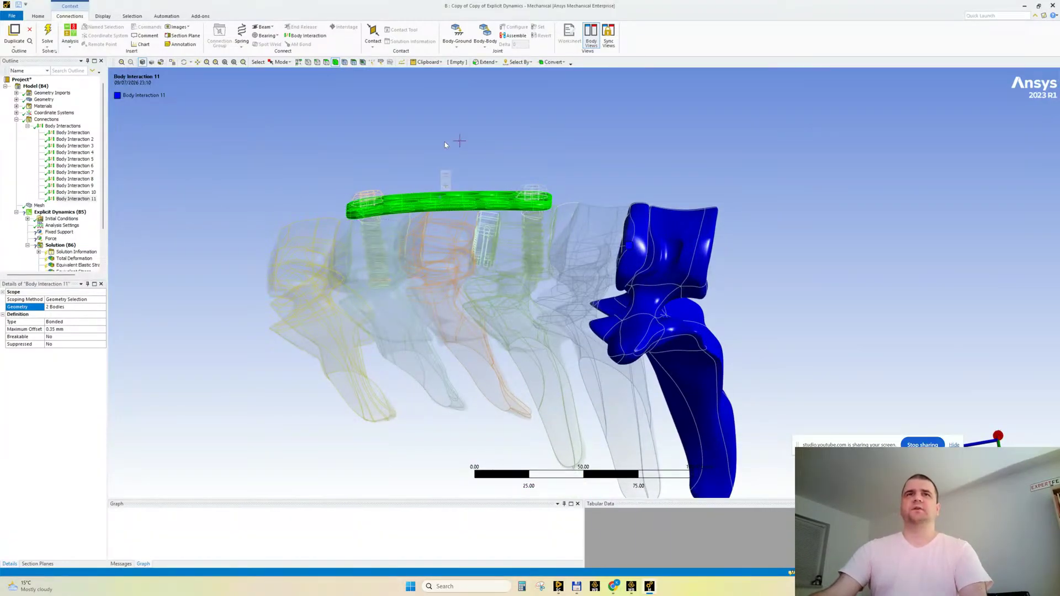
{"action": "left_click", "coordinate": [366, 164]}
{"action": "mouse_move", "coordinate": [412, 180]}
{"action": "middle_mouse_down"}
{"action": "mouse_move", "coordinate": [421, 196]}
{"action": "mouse_move", "coordinate": [425, 174]}
{"action": "middle_mouse_up"}
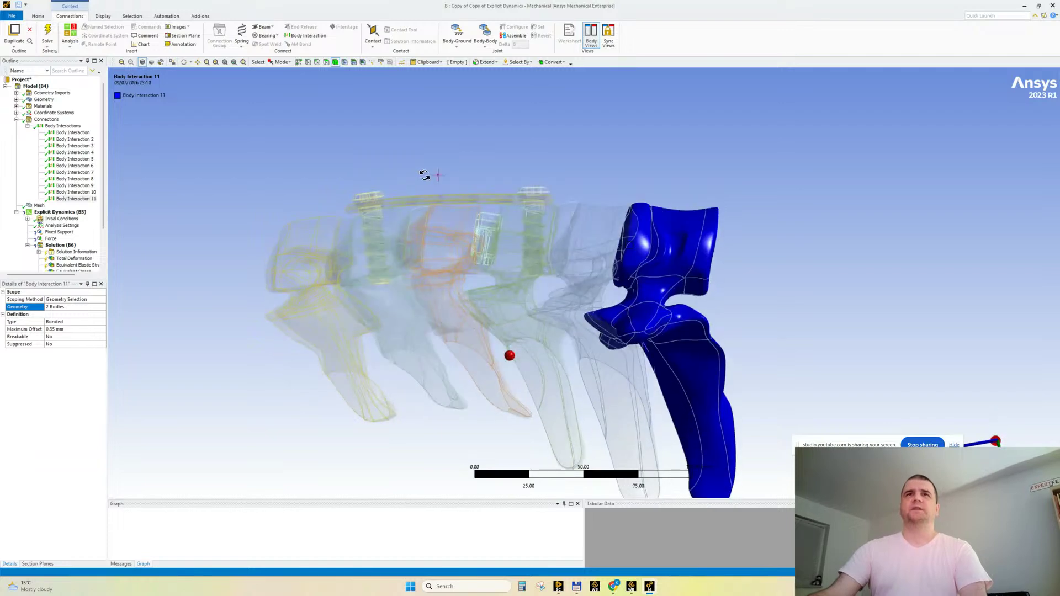
Try to add a body interaction for the plate and its screws.
{"action": "scroll", "coordinate": [426, 176], "scroll_direction": "up", "scroll_amount": 3}
{"action": "middle_click_drag", "start_coordinate": [418, 229], "coordinate": [442, 236], "text": "ctrl"}
{"action": "scroll", "coordinate": [442, 236], "scroll_direction": "up", "scroll_amount": 2}
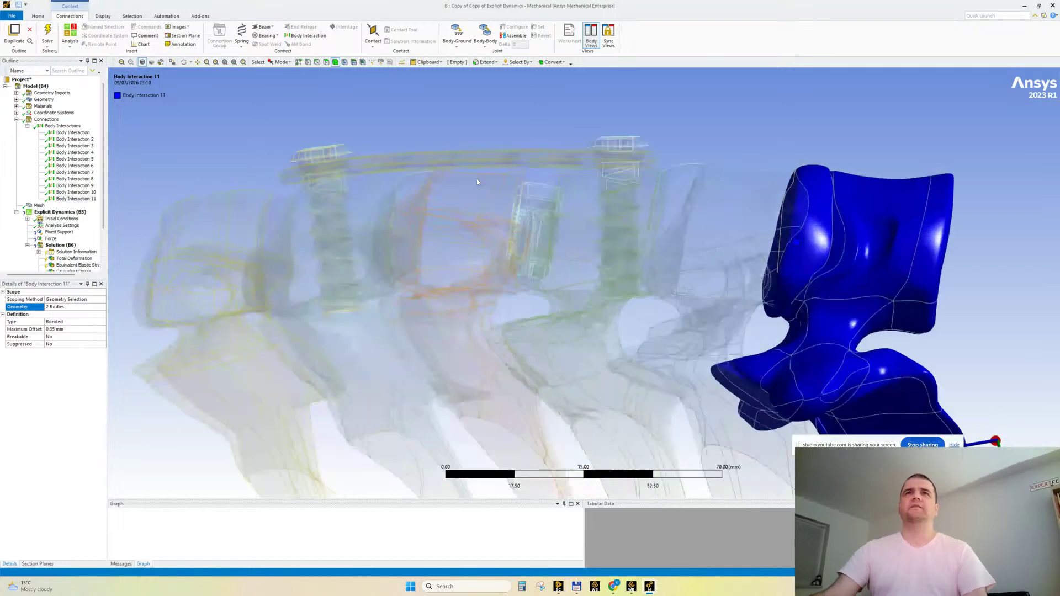
{"action": "left_click", "coordinate": [337, 151]}
{"action": "mouse_move", "coordinate": [272, 152]}
{"action": "middle_mouse_down"}
{"action": "mouse_move", "coordinate": [271, 168]}
{"action": "mouse_move", "coordinate": [274, 148]}
{"action": "middle_mouse_up"}
{"action": "left_click", "coordinate": [301, 218]}
{"action": "left_click", "coordinate": [420, 248]}
{"action": "left_click", "coordinate": [293, 138]}
{"action": "left_click", "coordinate": [346, 147]}
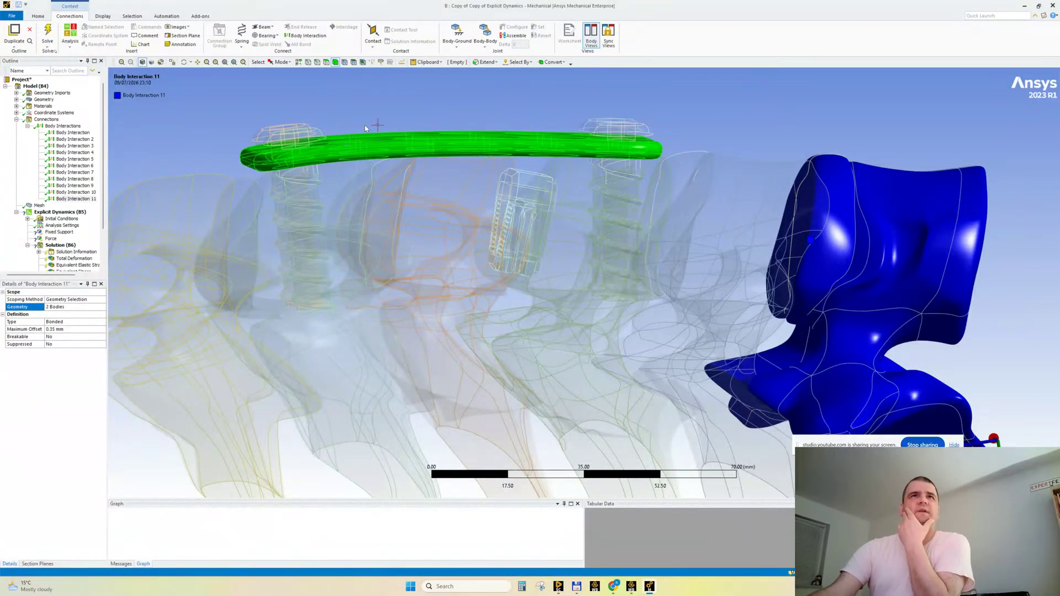
{"action": "left_click", "coordinate": [296, 134]}
{"action": "left_click", "coordinate": [341, 150]}
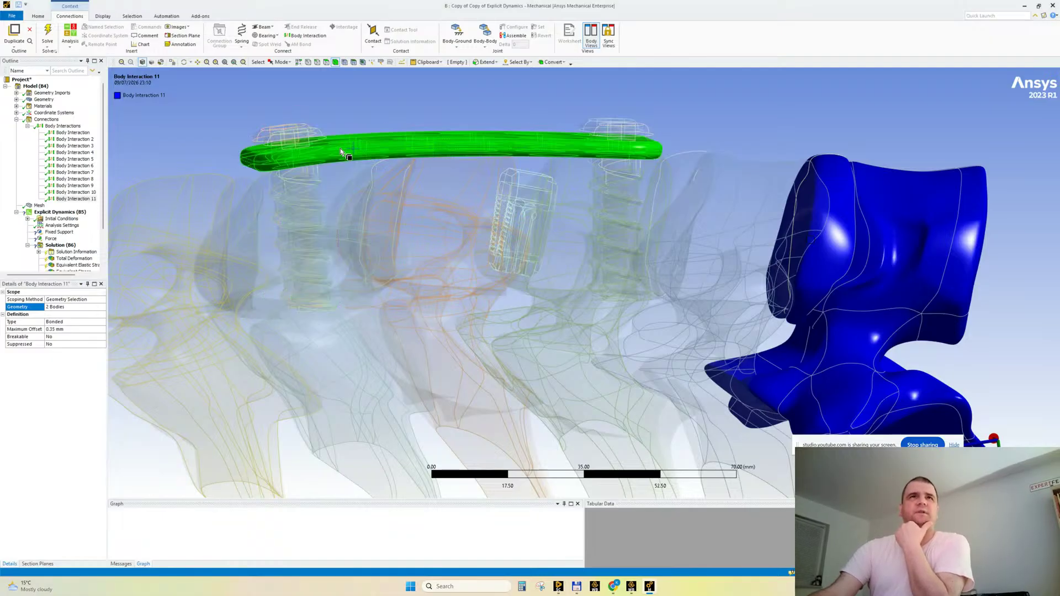
{"action": "left_click", "coordinate": [311, 146]}
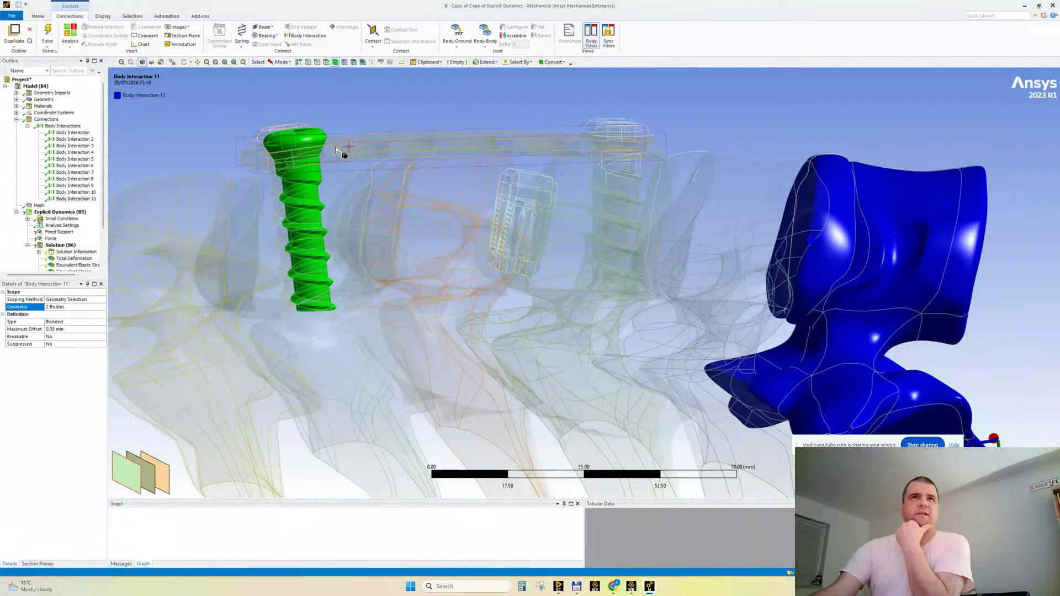
{"action": "left_click", "coordinate": [336, 148]}
{"action": "left_click", "coordinate": [221, 133]}
{"action": "left_click", "coordinate": [306, 35]}
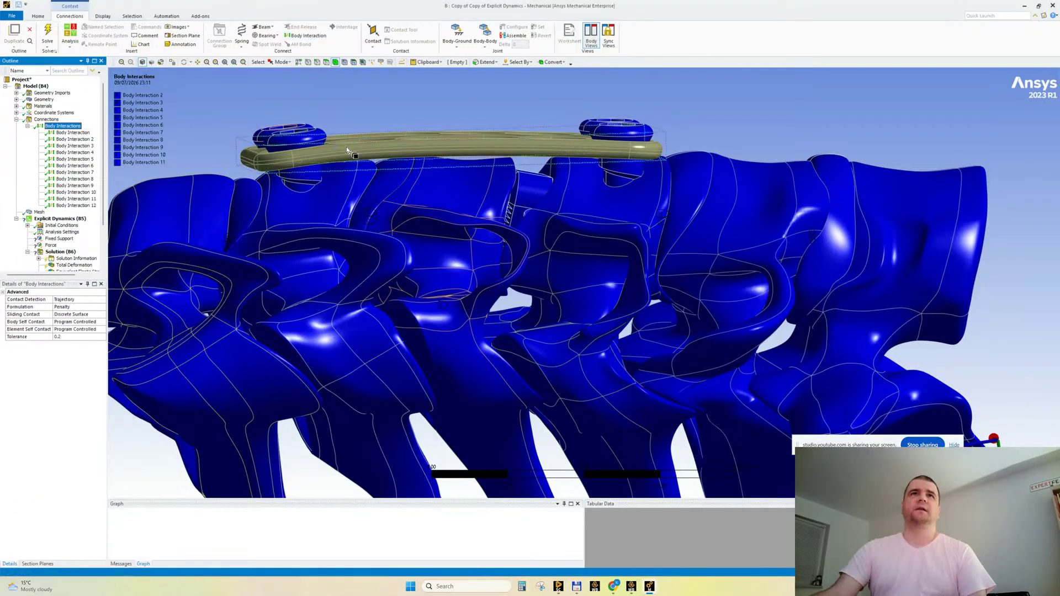
Insert a body interaction scoped to the plate and its four screws.
{"action": "left_click", "coordinate": [345, 148]}
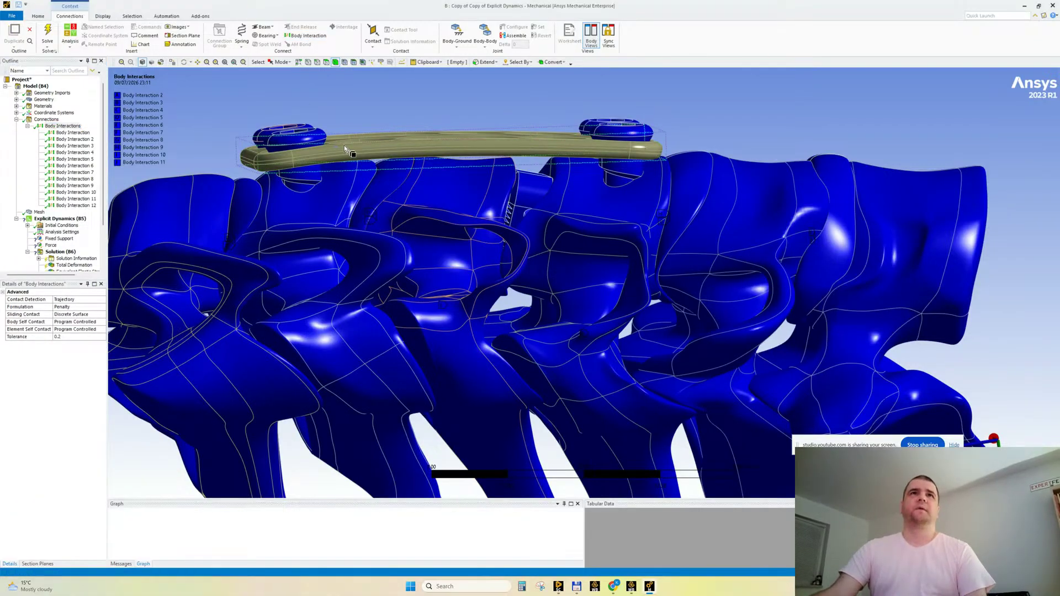
{"action": "left_click", "coordinate": [310, 137], "text": "ctrl"}
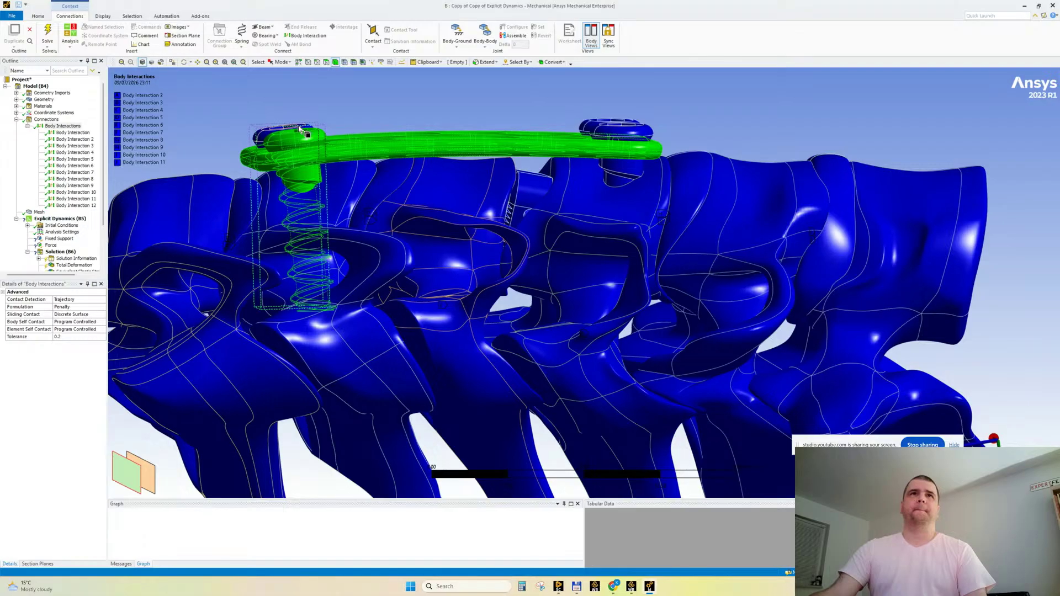
{"action": "left_click", "coordinate": [607, 134], "text": "ctrl"}
{"action": "left_click", "coordinate": [305, 35]}
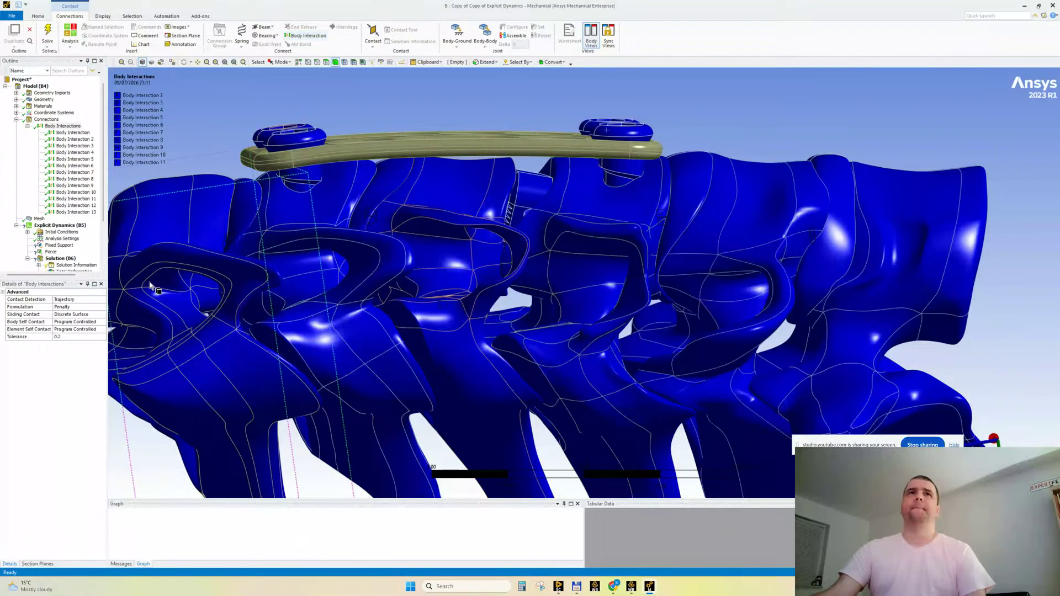
Make the plate-and-screws body interaction Bonded with a maximum offset of 0.35 mm.
{"action": "left_click", "coordinate": [87, 214]}
{"action": "scroll", "coordinate": [556, 279], "scroll_direction": "down", "scroll_amount": 2}
{"action": "middle_click_drag", "start_coordinate": [473, 136], "coordinate": [464, 147]}
{"action": "left_click", "coordinate": [103, 322]}
{"action": "left_click", "coordinate": [71, 332]}
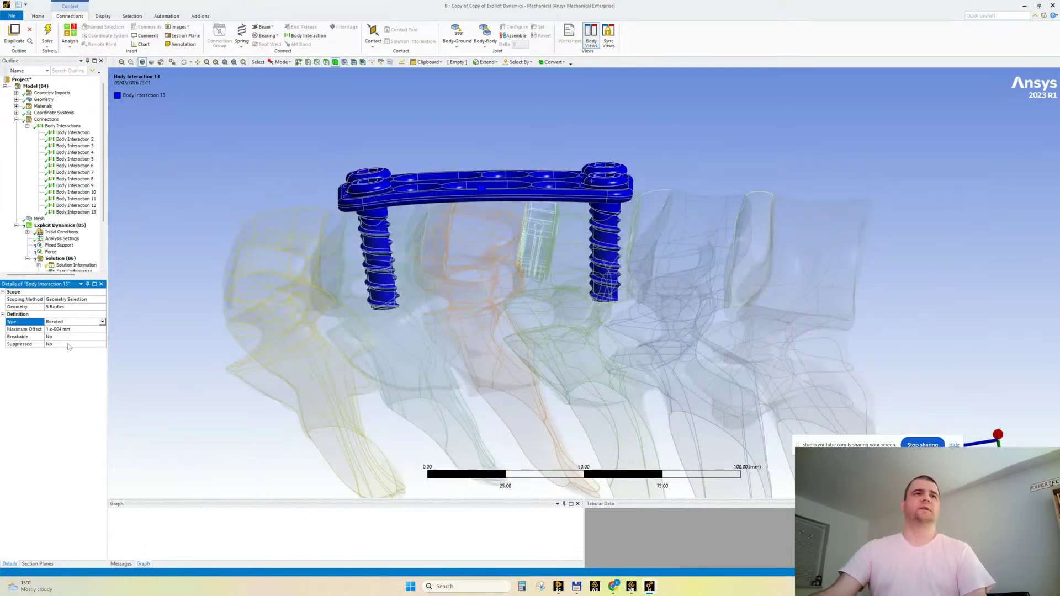
{"action": "left_click", "coordinate": [71, 329]}
{"action": "type", "text": "0.35"}
{"action": "key", "text": "Return"}
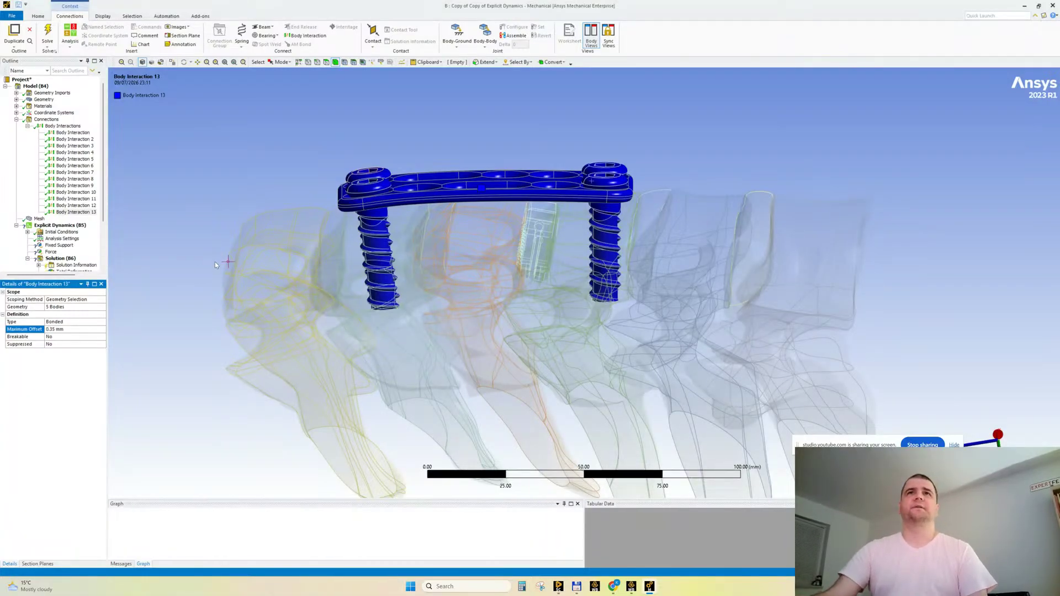
Review the scoped bodies and definitions of Body Interactions 2 to 12 one after another.
{"action": "mouse_move", "coordinate": [303, 237]}
{"action": "middle_mouse_down"}
{"action": "mouse_move", "coordinate": [314, 253]}
{"action": "mouse_move", "coordinate": [203, 244]}
{"action": "middle_mouse_up"}
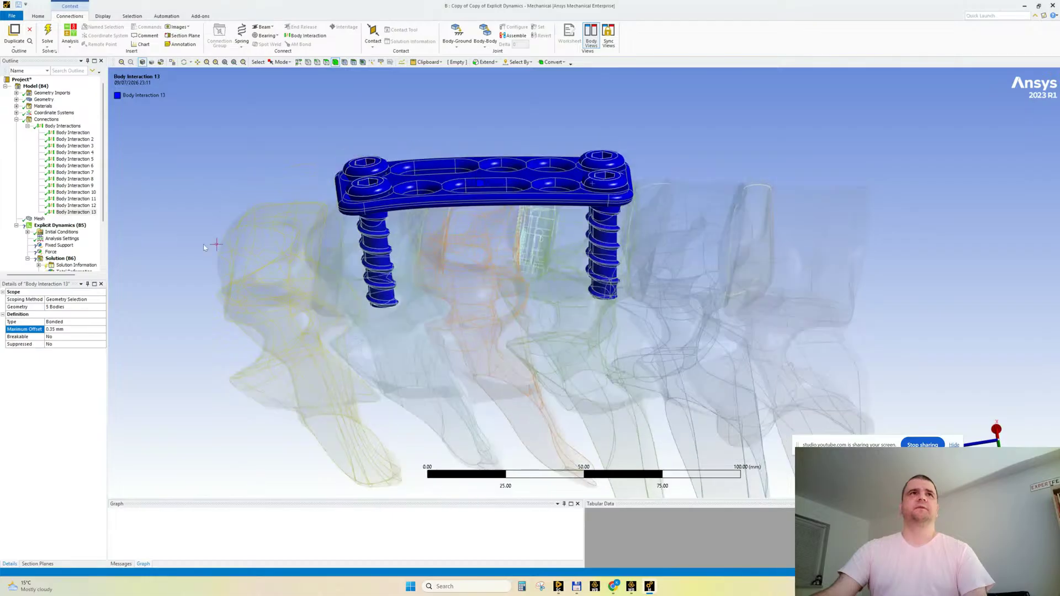
{"action": "left_click", "coordinate": [76, 139], "text": "shift"}
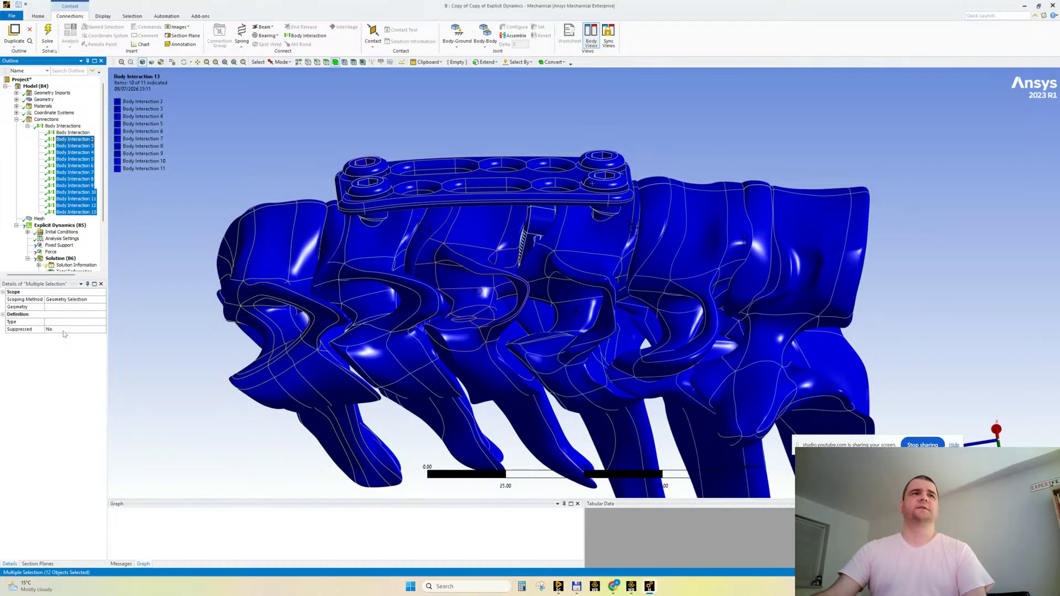
{"action": "left_click", "coordinate": [70, 141]}
{"action": "key", "text": "Down"}
{"action": "key", "text": "Down"}
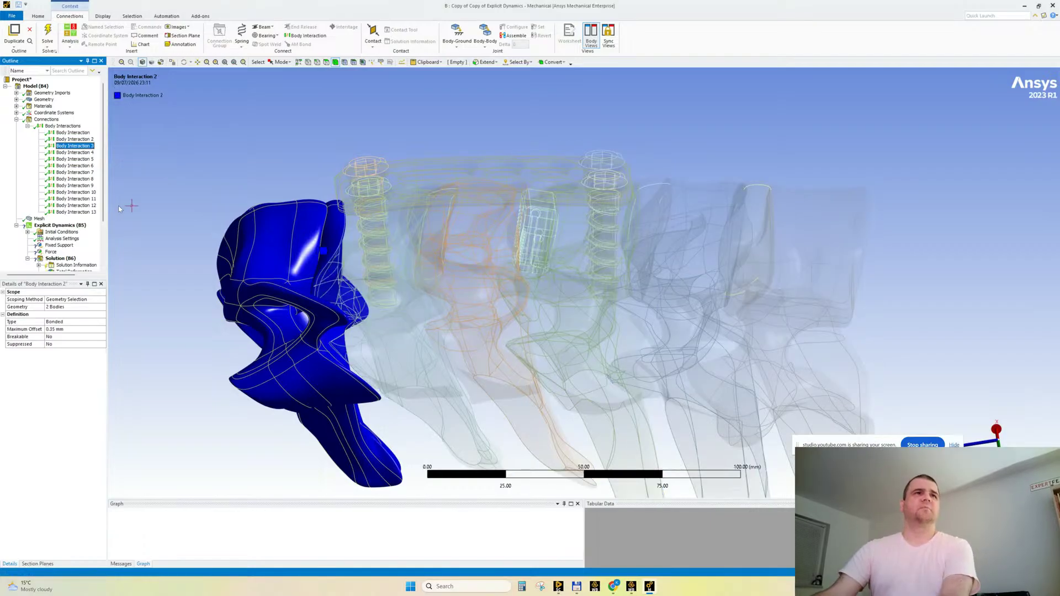
{"action": "key", "text": "Down"}
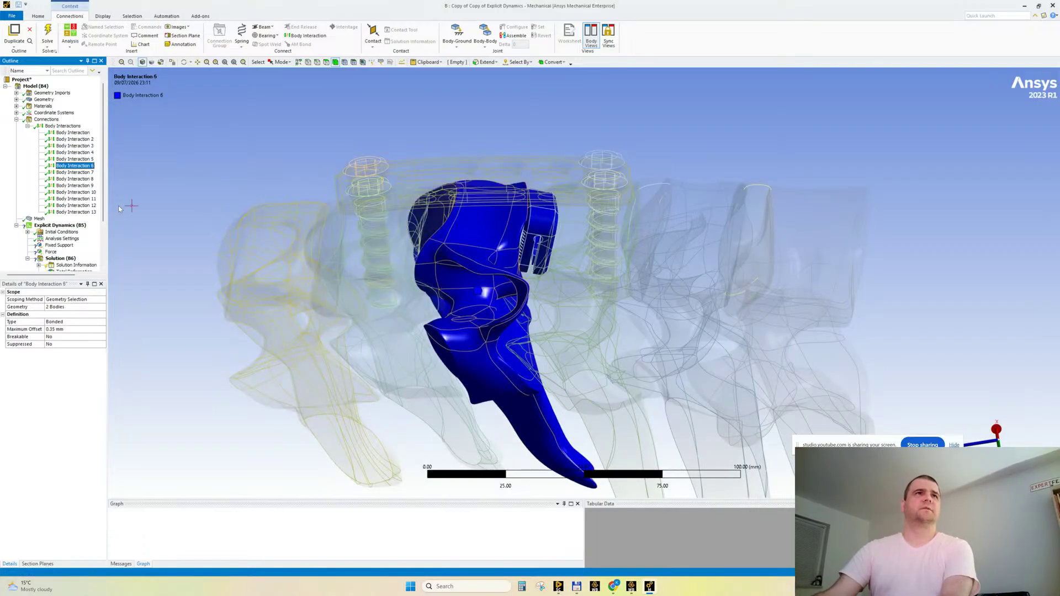
{"action": "key", "text": "Down"}
{"action": "key", "text": "Down"}
{"action": "key", "text": "Down"}
{"action": "key", "text": "Down"}
{"action": "key", "text": "Down"}
{"action": "key", "text": "Down"}
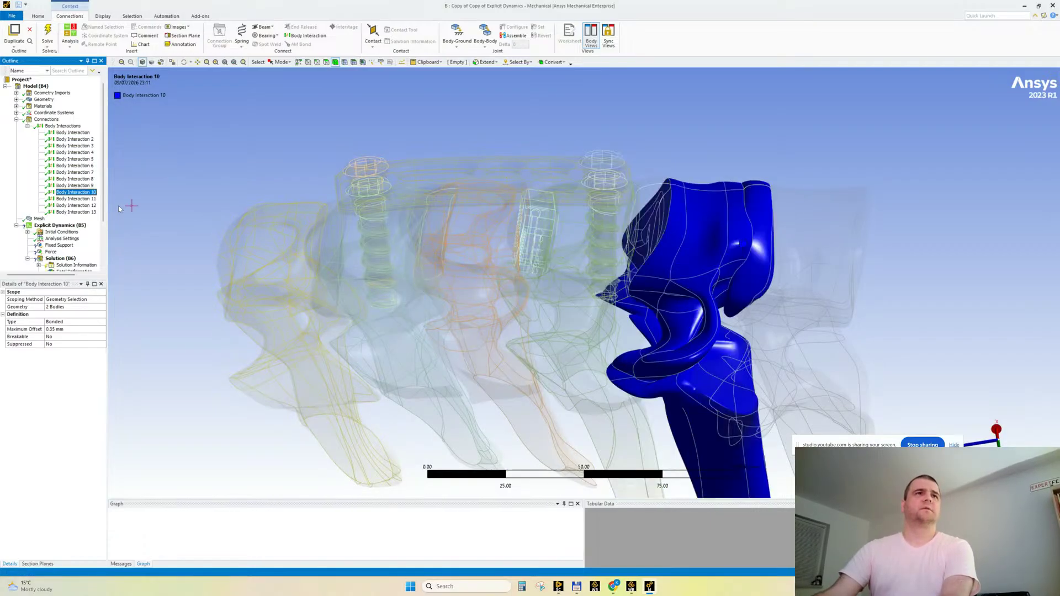
{"action": "key", "text": "Down"}
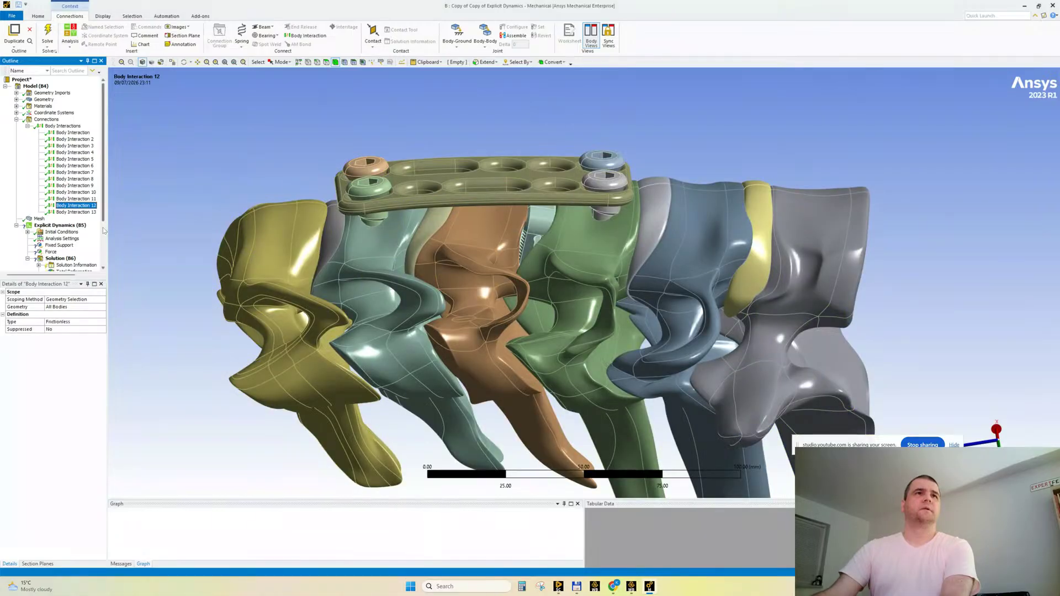
Delete Body Interaction 12, the frictionless one scoped to all bodies.
{"action": "middle_click_drag", "start_coordinate": [220, 201], "coordinate": [318, 193]}
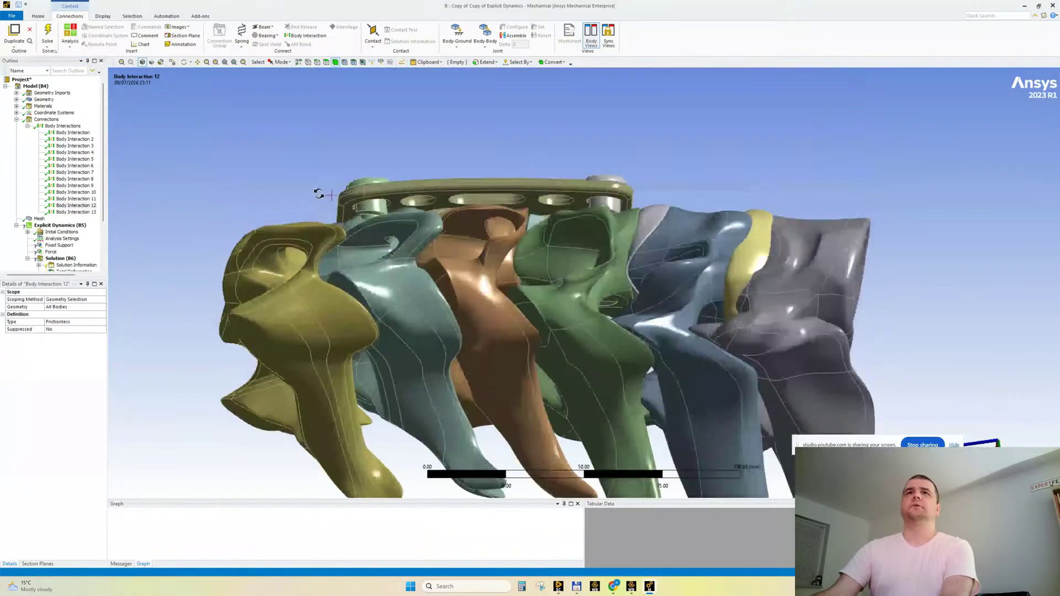
{"action": "right_click", "coordinate": [89, 206]}
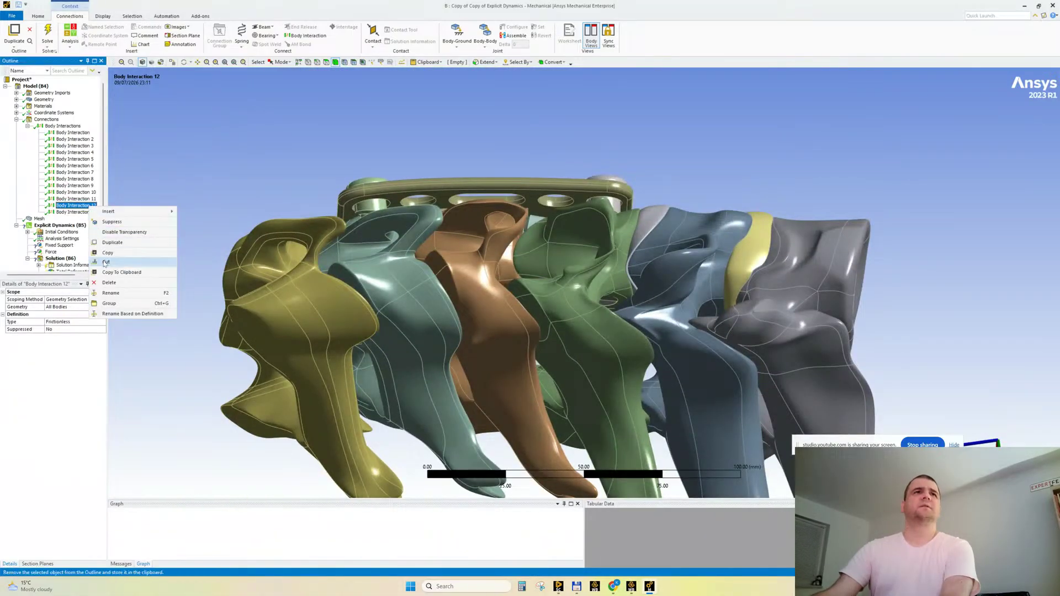
{"action": "left_click", "coordinate": [109, 282]}
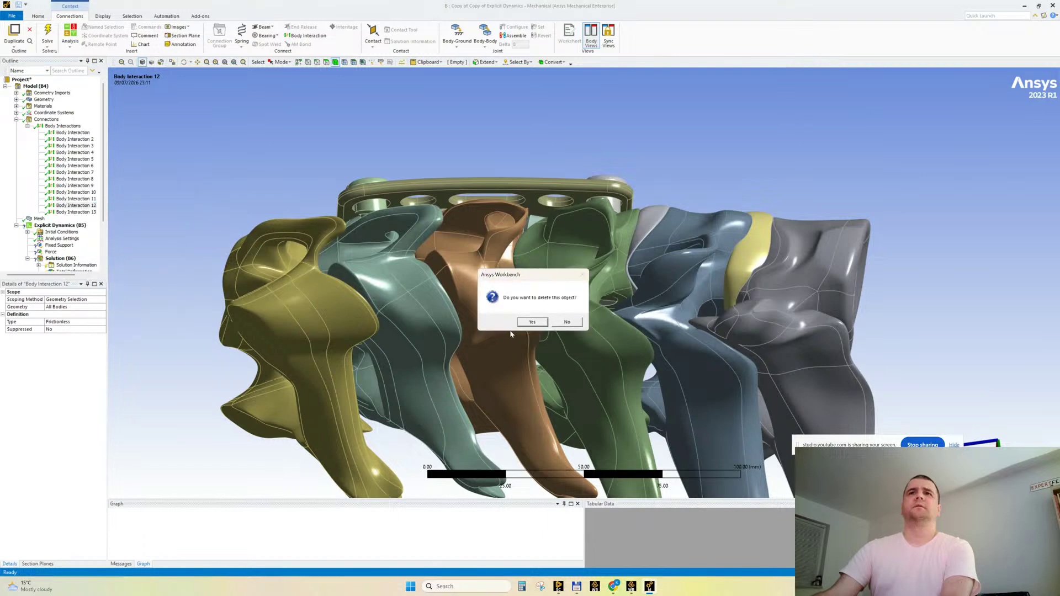
{"action": "left_click", "coordinate": [531, 322]}
Examine the body pairs and settings of the bonded interactions from Body Interaction 11 back to Body Interaction 2.
{"action": "left_click", "coordinate": [76, 199]}
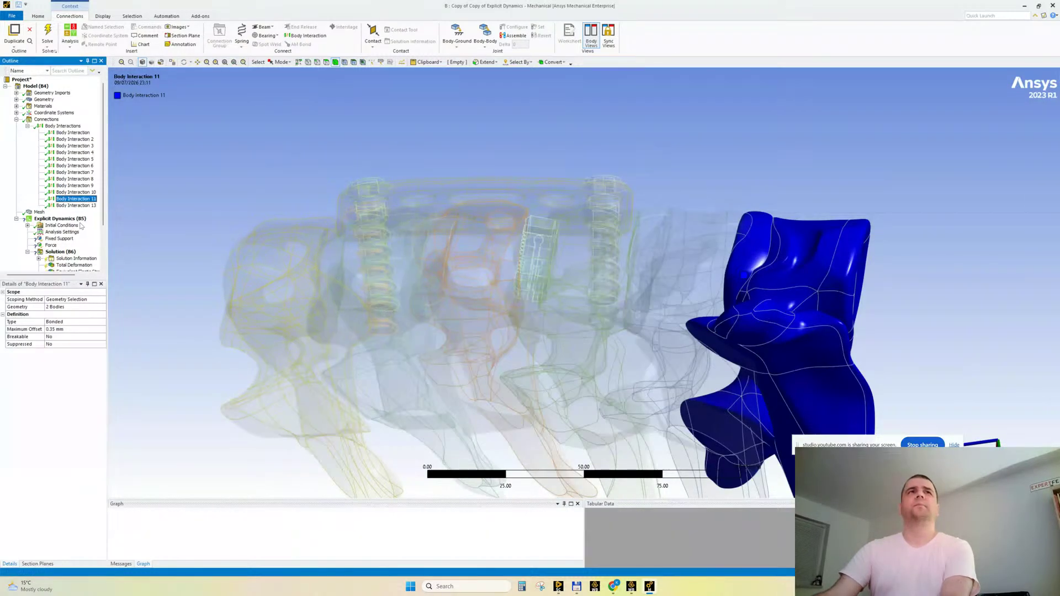
{"action": "key", "text": "Up"}
{"action": "key", "text": "Up"}
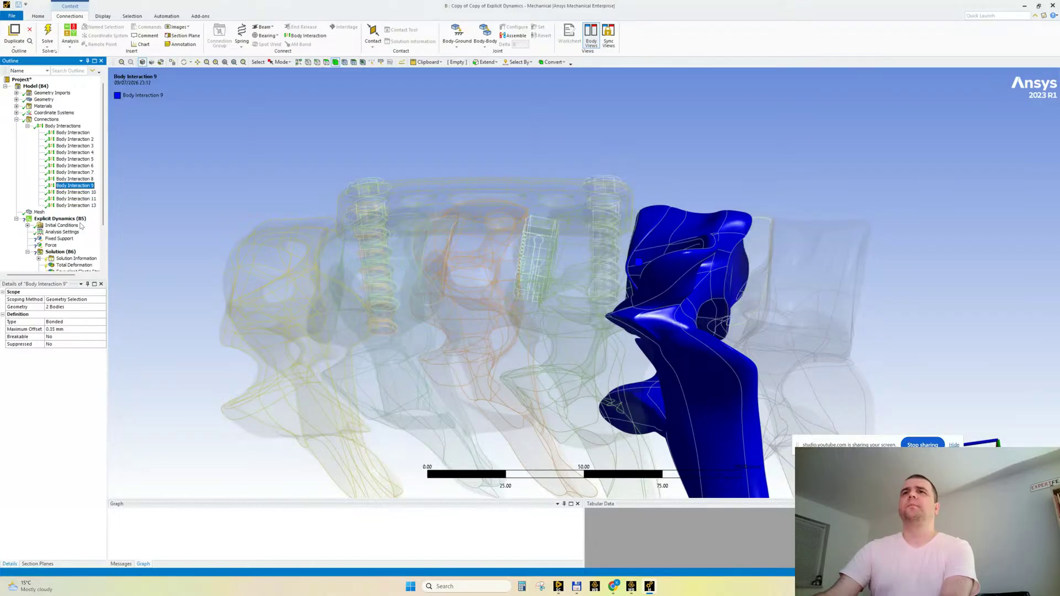
{"action": "key", "text": "Up"}
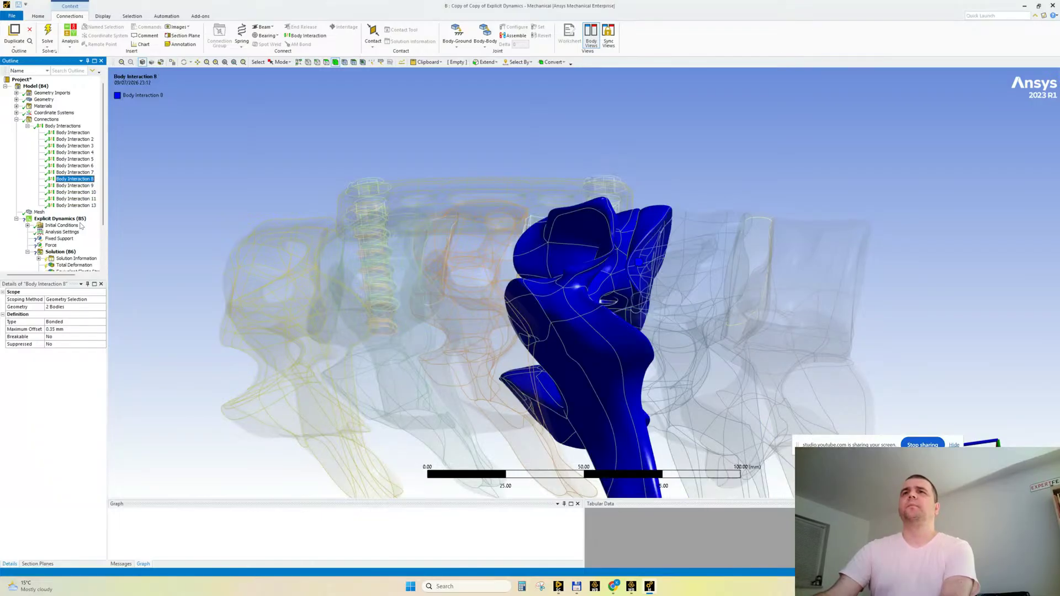
{"action": "key", "text": "Up"}
{"action": "key", "text": "Up"}
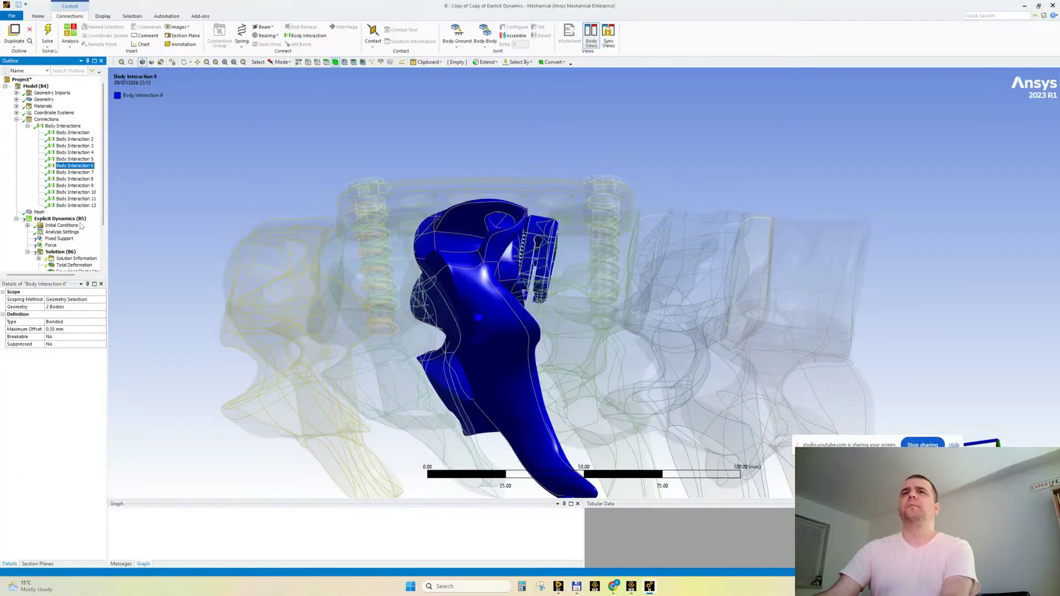
{"action": "key", "text": "Down"}
{"action": "key", "text": "Up"}
{"action": "key", "text": "Up"}
{"action": "key", "text": "Up"}
{"action": "key", "text": "Up"}
{"action": "key", "text": "Up"}
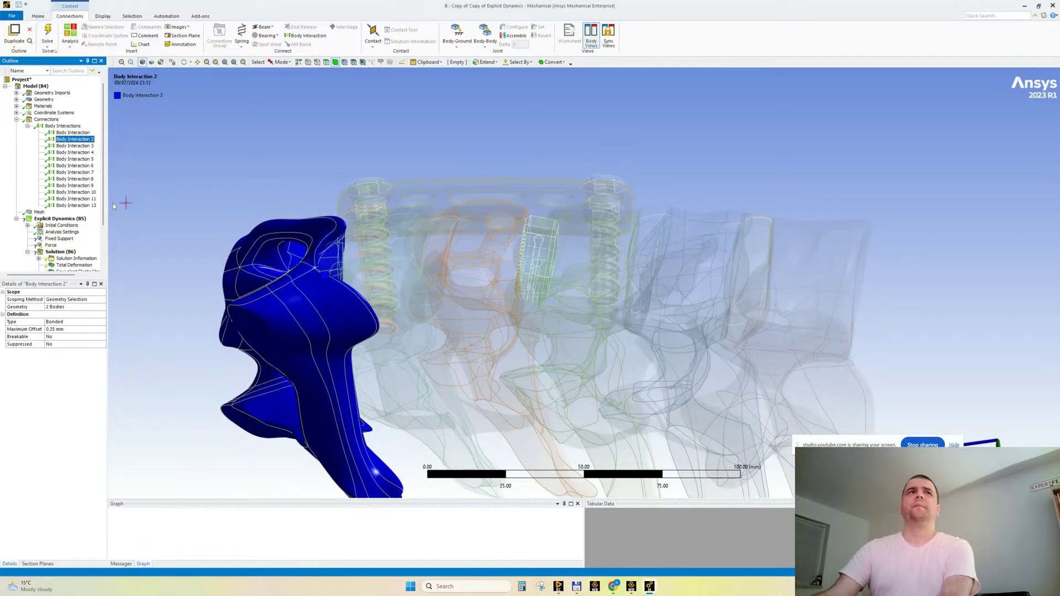
Rename the plate-and-screws interaction as Body Interaction 12.
{"action": "left_click", "coordinate": [89, 205]}
{"action": "key", "text": "F3"}
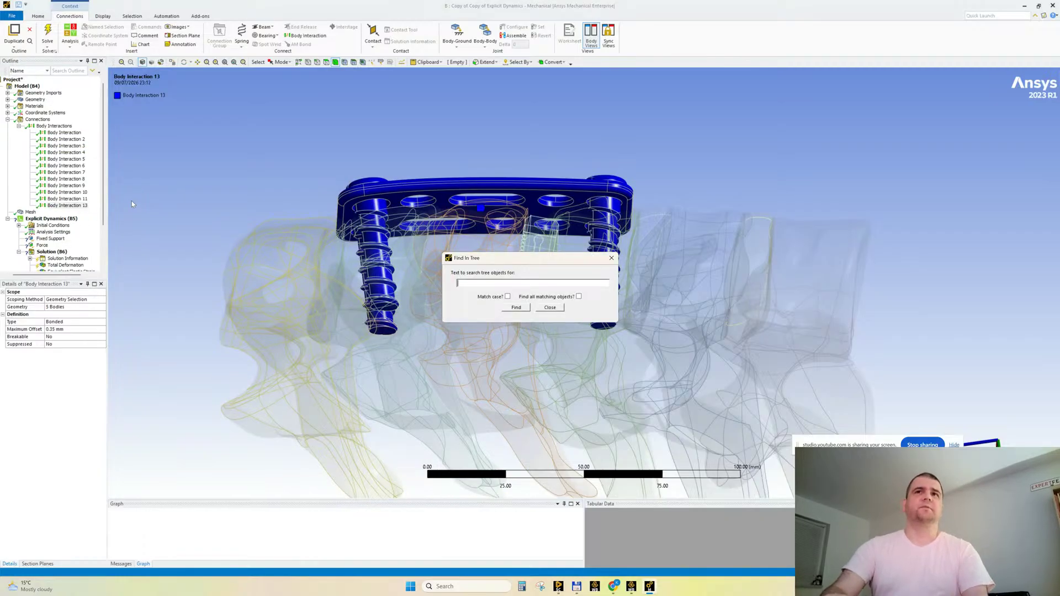
{"action": "key", "text": "Escape"}
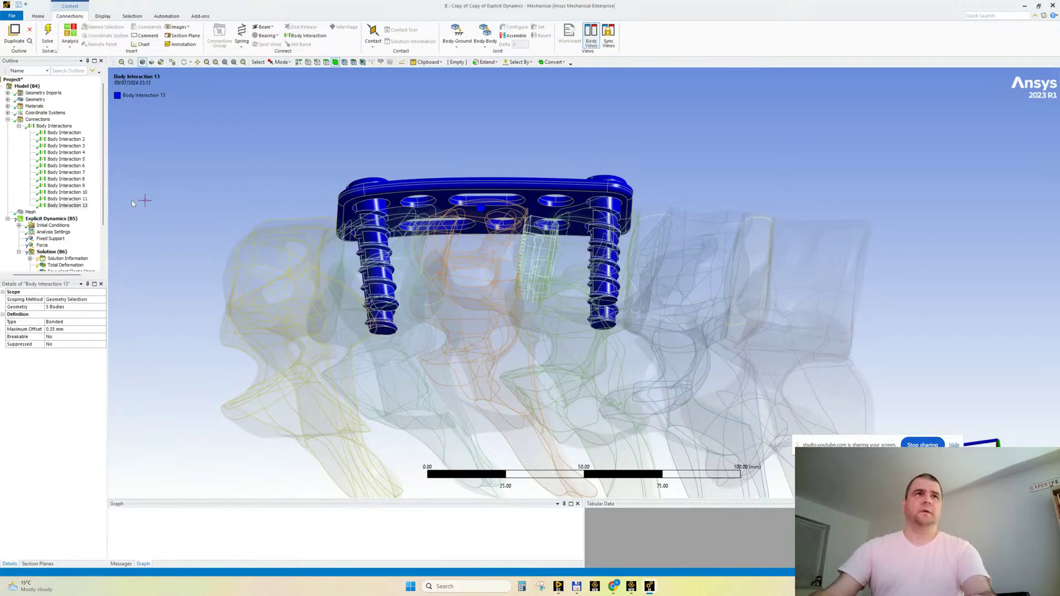
{"action": "left_click", "coordinate": [86, 198]}
{"action": "left_click", "coordinate": [85, 206]}
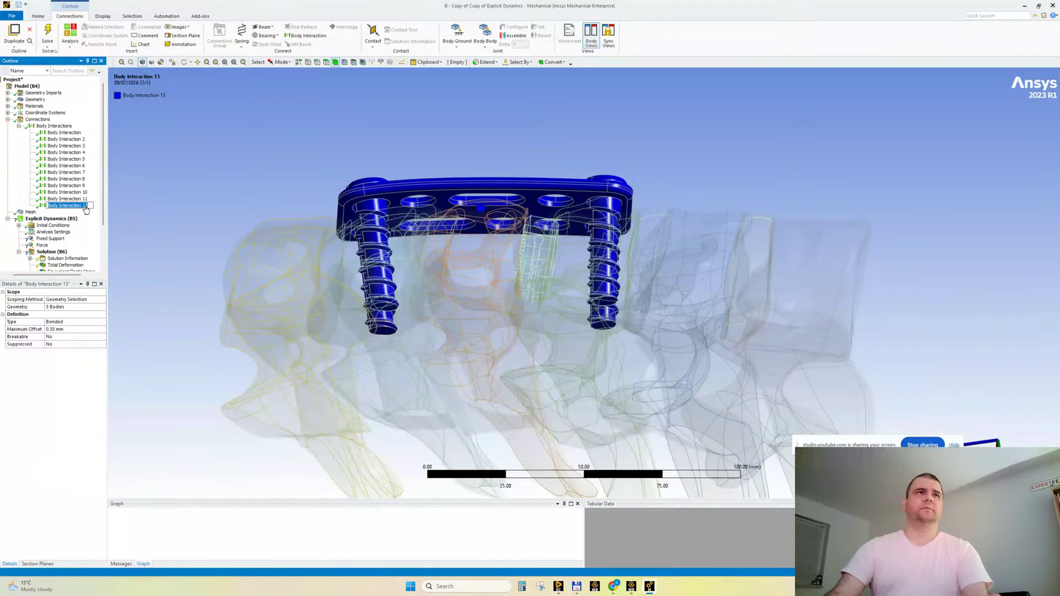
{"action": "left_click", "coordinate": [85, 206]}
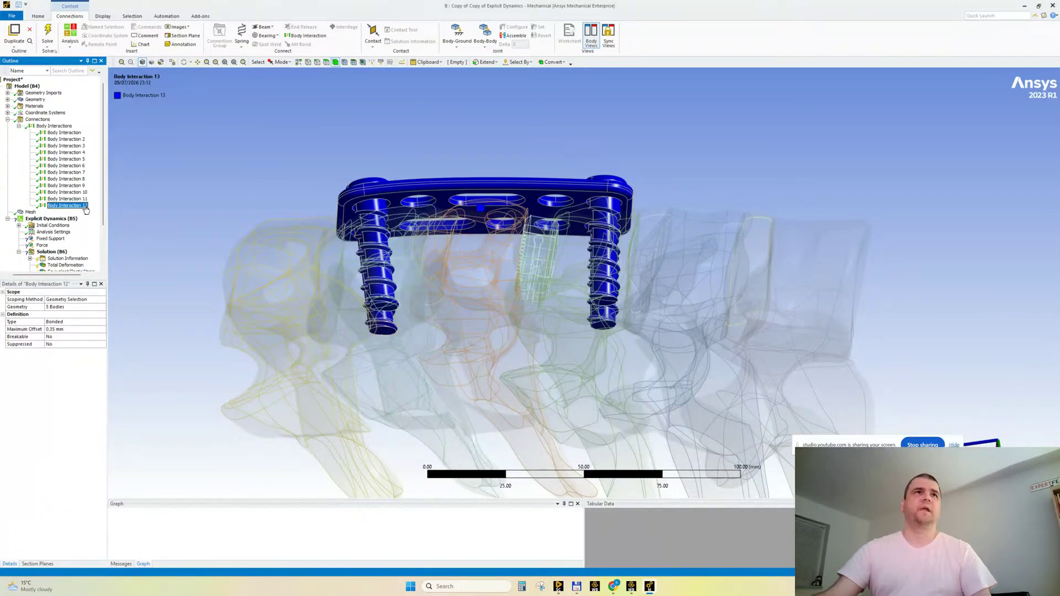
Set the maximum offset of Body Interactions 2 to 12 together to 0.2 mm.
{"action": "middle_click_drag", "start_coordinate": [347, 208], "coordinate": [414, 221]}
{"action": "middle_click_drag", "start_coordinate": [307, 192], "coordinate": [273, 180]}
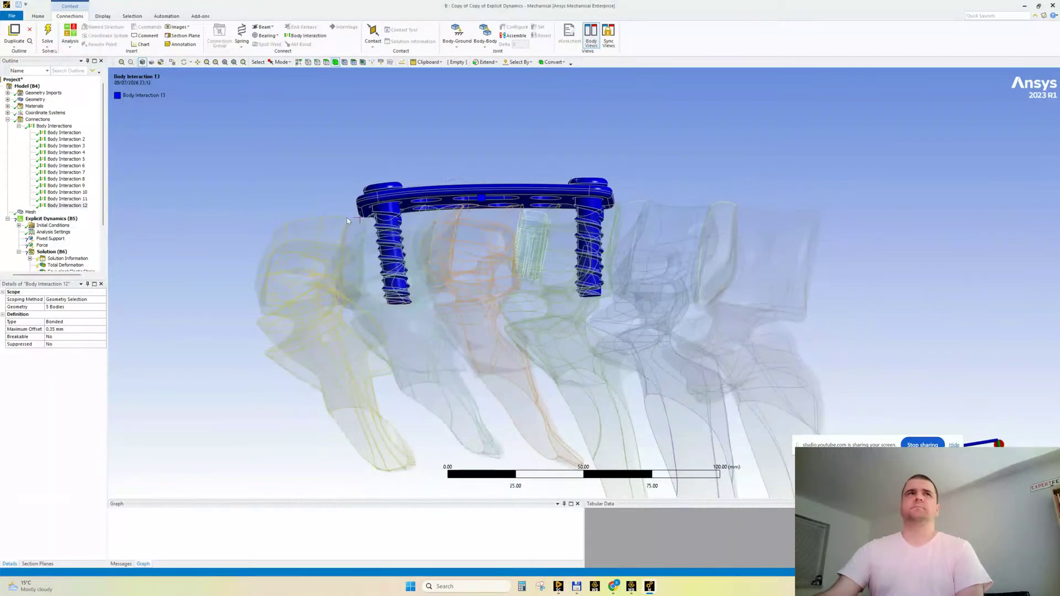
{"action": "left_click", "coordinate": [62, 139]}
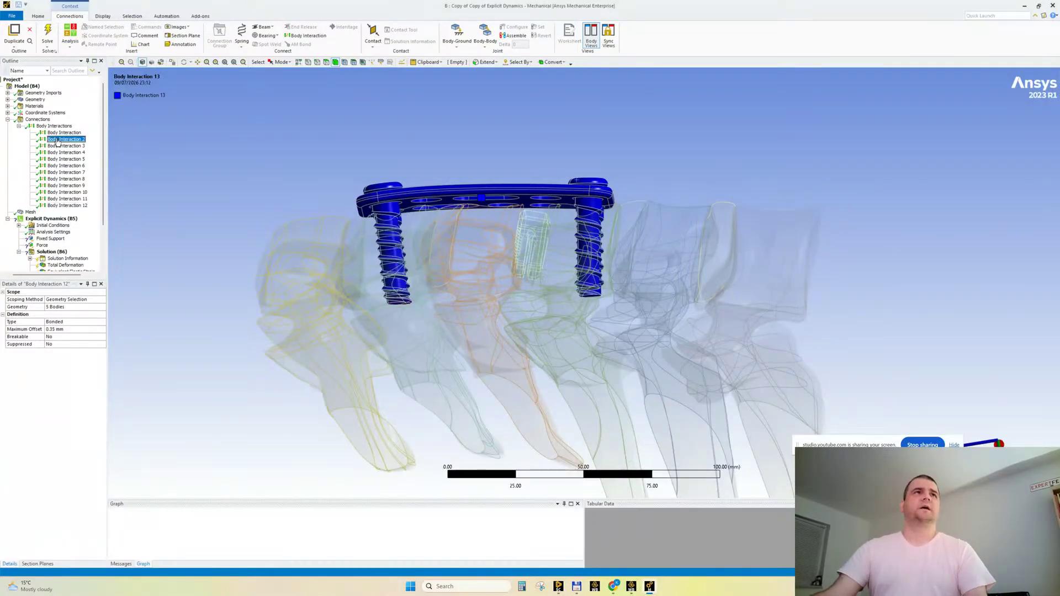
{"action": "left_click", "coordinate": [61, 205], "text": "shift"}
{"action": "left_click", "coordinate": [61, 329]}
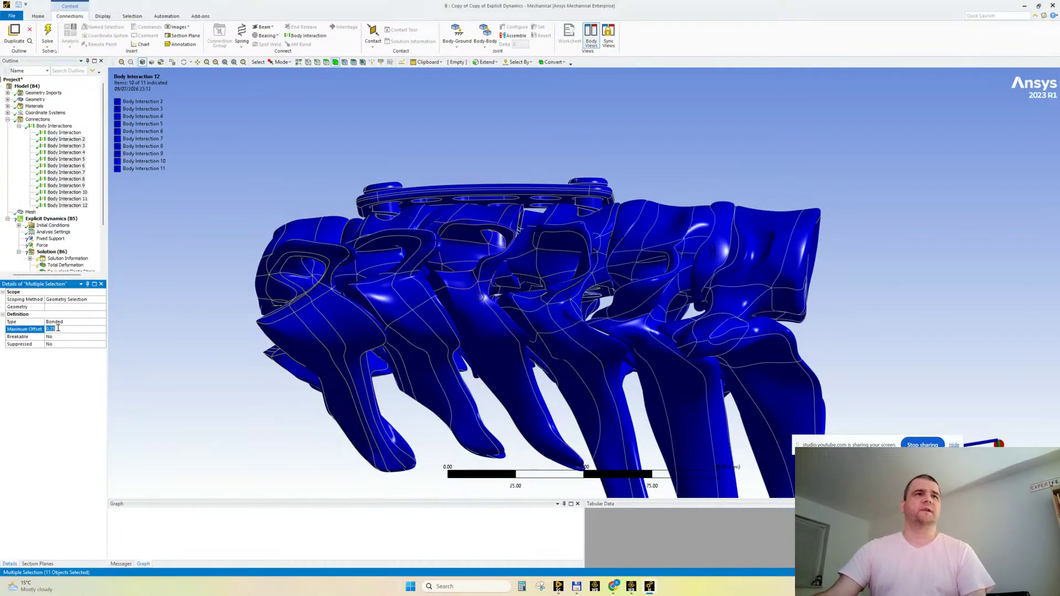
{"action": "type", "text": "0"}
{"action": "key", "text": "BackSpace"}
{"action": "key", "text": "BackSpace"}
{"action": "key", "text": "BackSpace"}
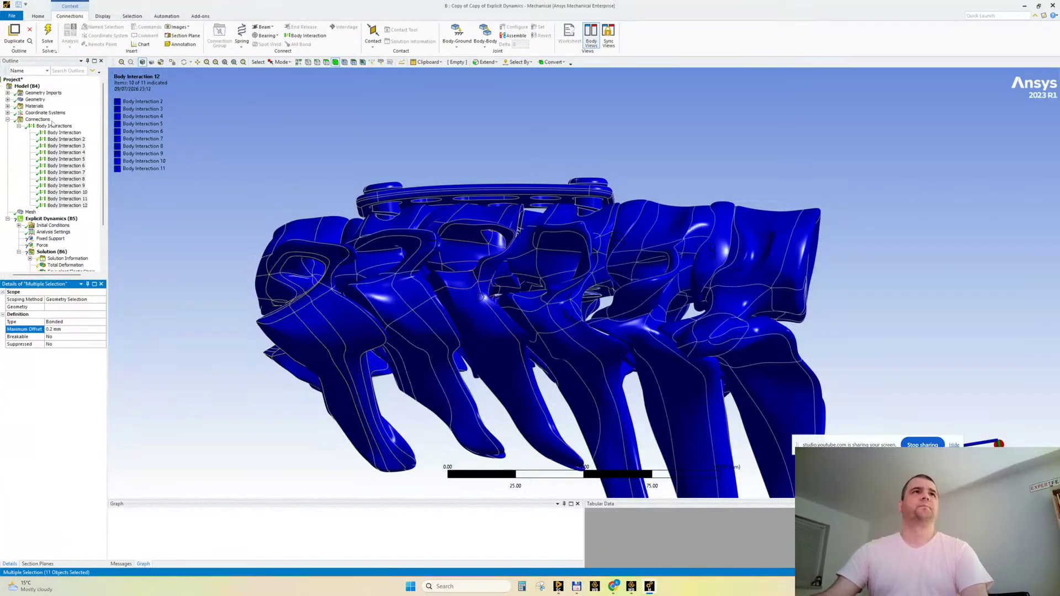
Scope the Fixed Support to the six faces on the underside of the lowest vertebral body.
{"action": "left_click", "coordinate": [9, 127]}
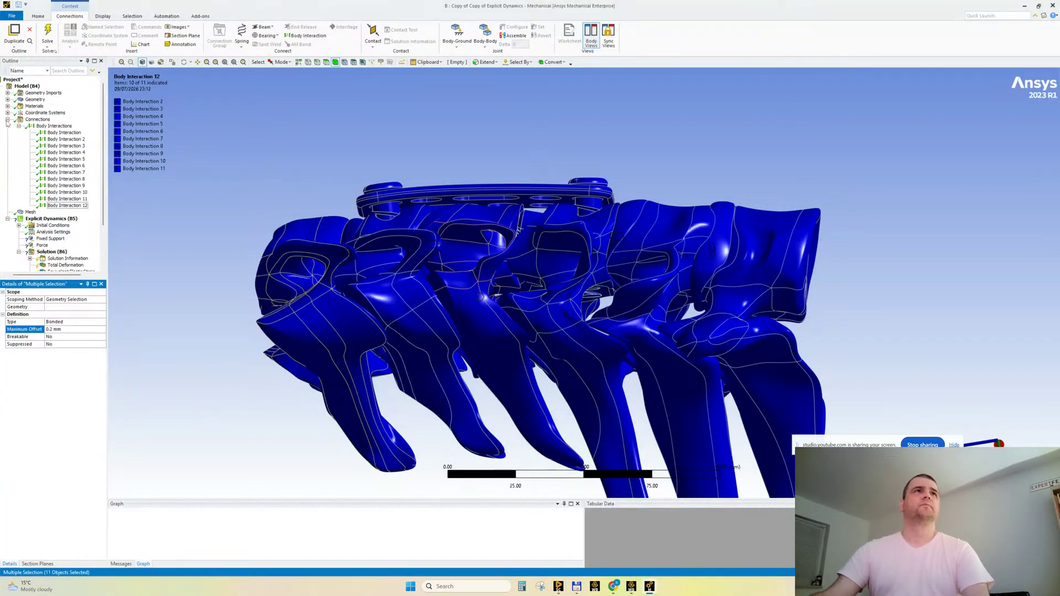
{"action": "left_click", "coordinate": [7, 119]}
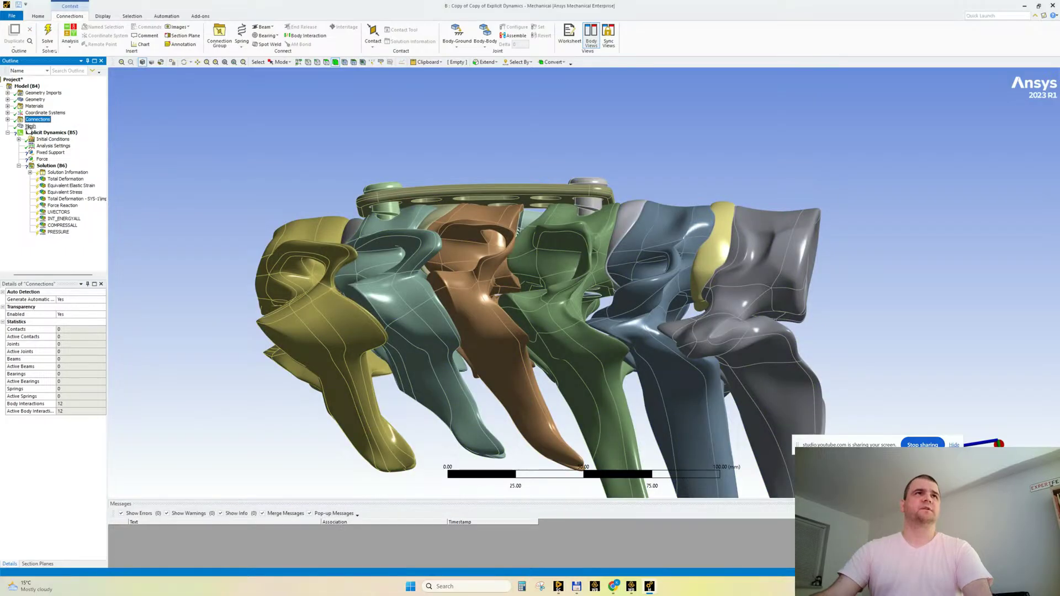
{"action": "left_click", "coordinate": [50, 152]}
{"action": "middle_click_drag", "start_coordinate": [581, 199], "coordinate": [502, 279]}
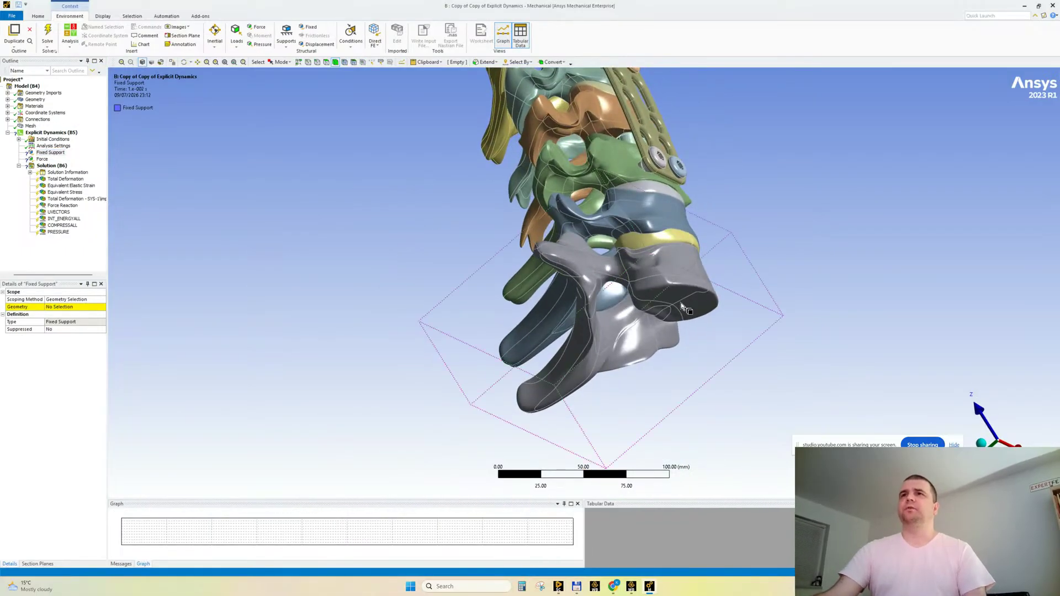
{"action": "middle_click_drag", "start_coordinate": [661, 292], "coordinate": [671, 290]}
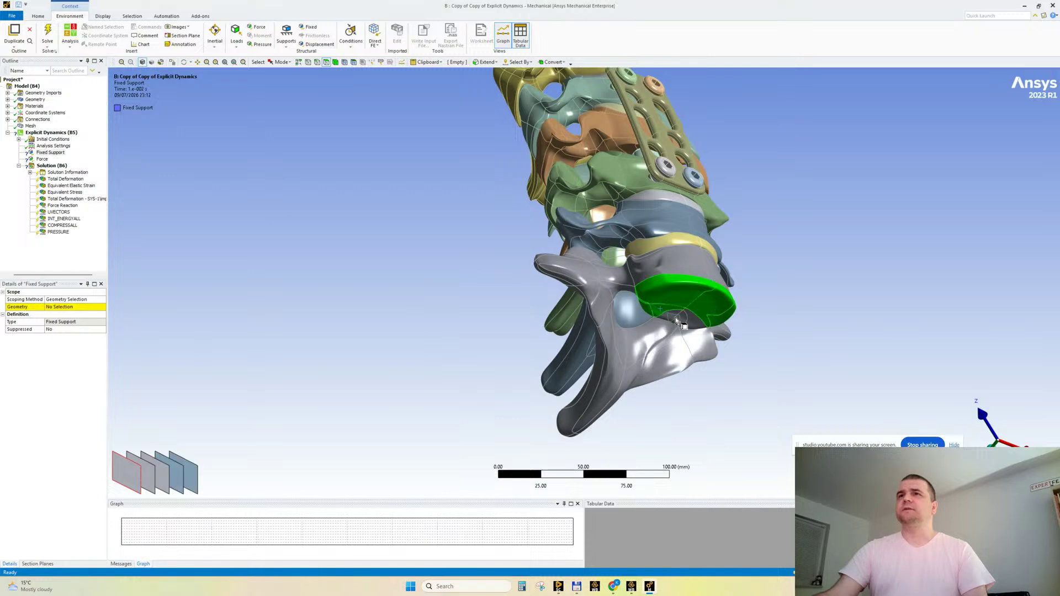
{"action": "middle_click_drag", "start_coordinate": [694, 326], "coordinate": [400, 324]}
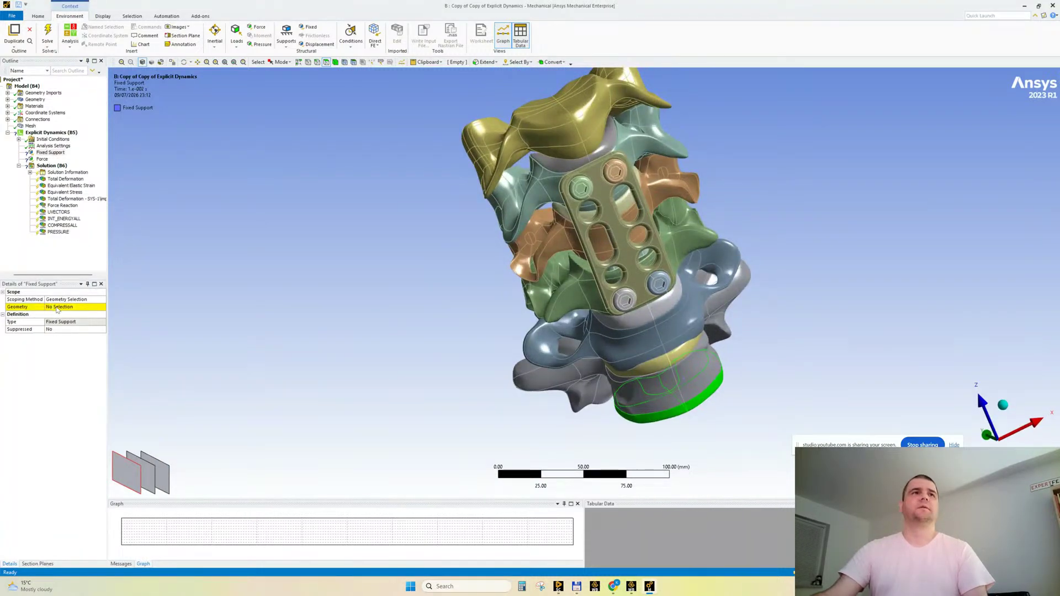
{"action": "left_click", "coordinate": [57, 308]}
{"action": "left_click", "coordinate": [57, 308]}
{"action": "middle_click_drag", "start_coordinate": [319, 278], "coordinate": [282, 483]}
Switch to the browser and examine the boundary and loading conditions in Figure 2 of the Nature article on cervical discectomy.
{"action": "mouse_move", "coordinate": [607, 584]}
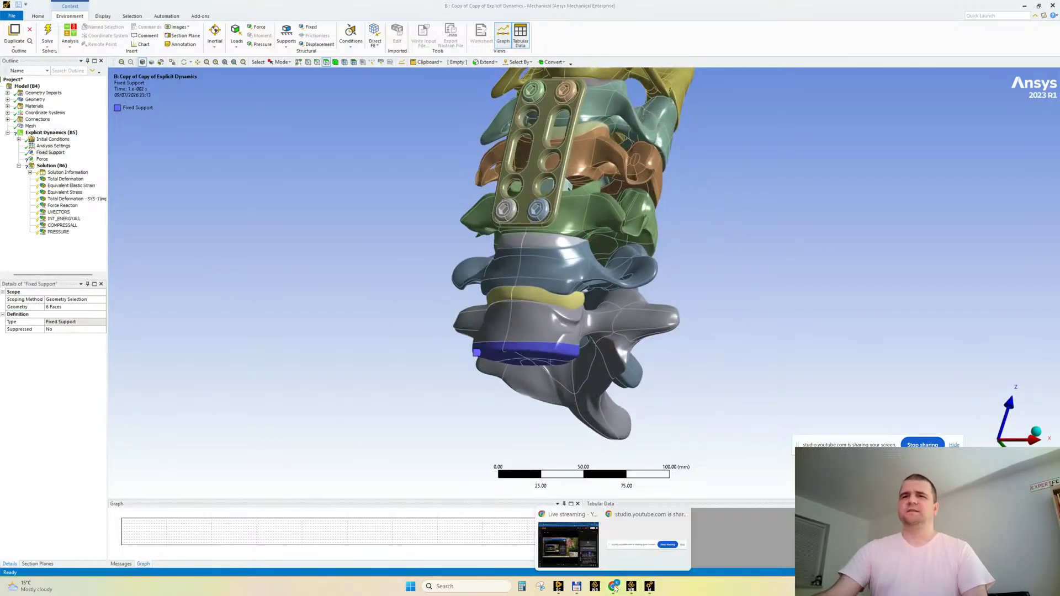
{"action": "left_click", "coordinate": [569, 538]}
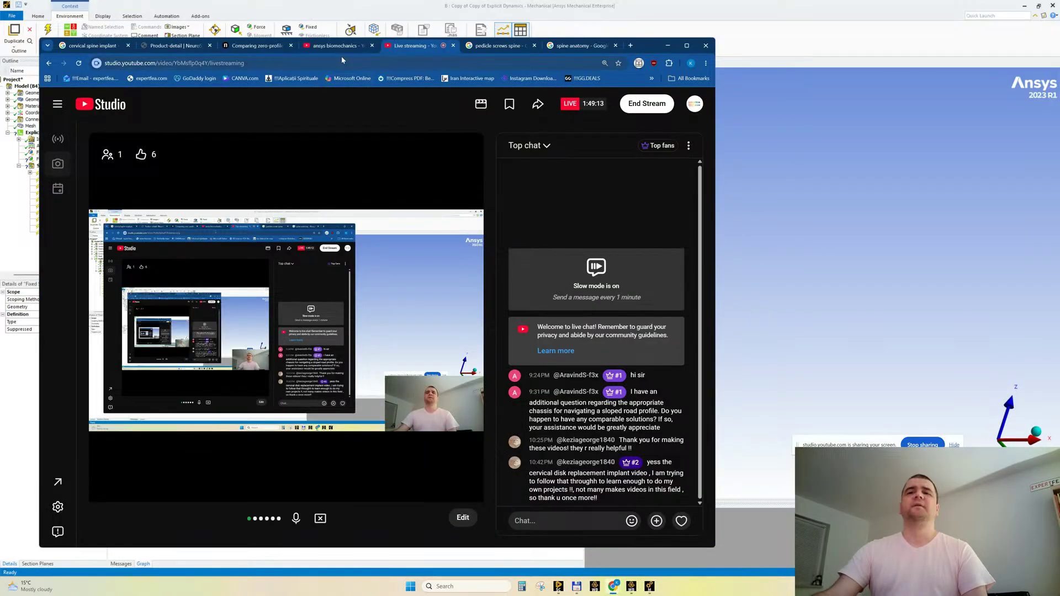
{"action": "left_click", "coordinate": [257, 45]}
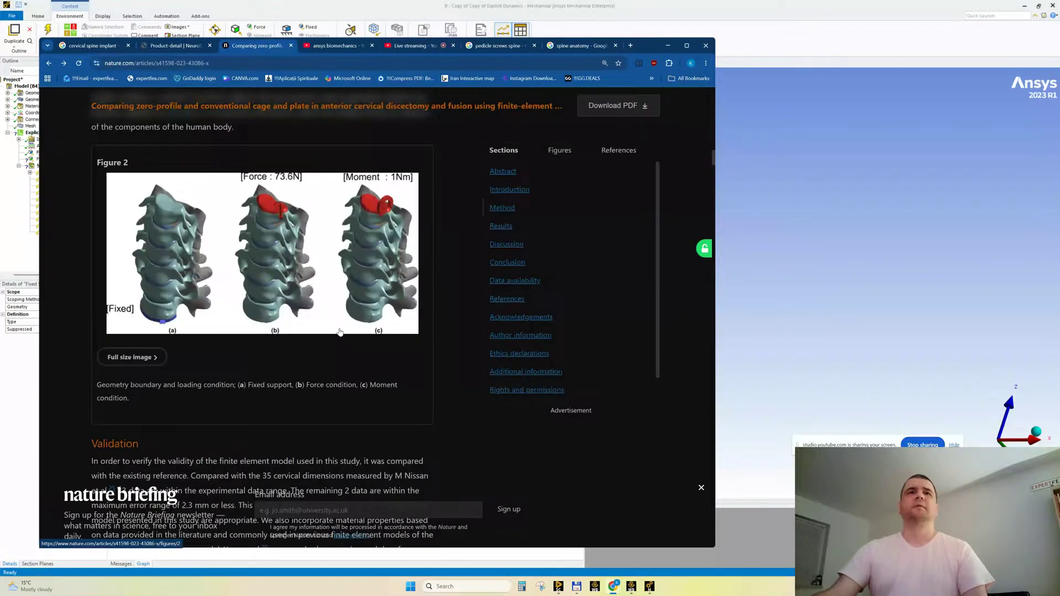
{"action": "left_click_drag", "start_coordinate": [640, 49], "coordinate": [862, 115]}
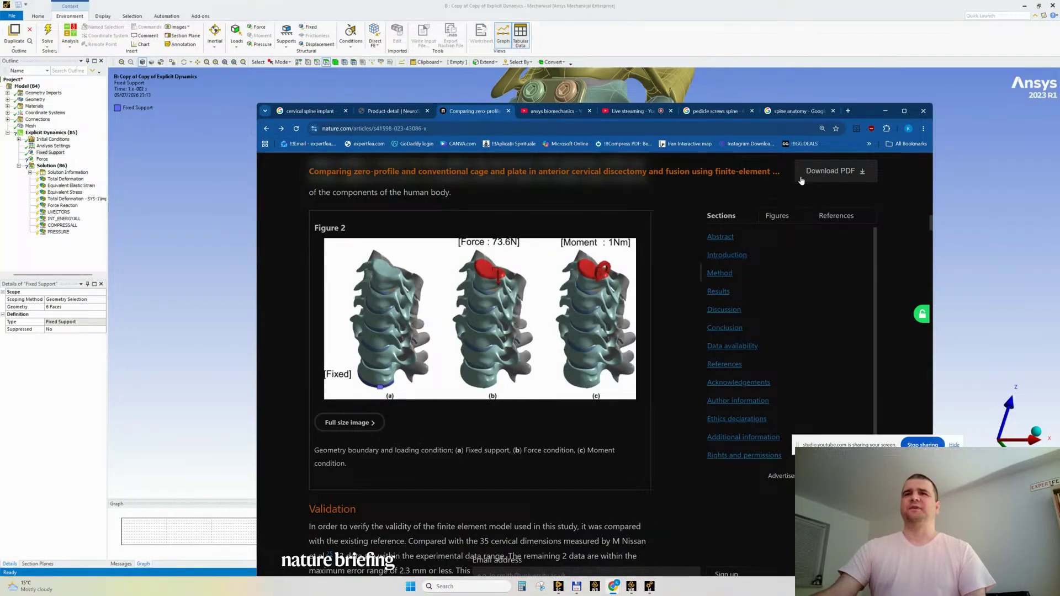
{"action": "left_click_drag", "start_coordinate": [871, 114], "coordinate": [531, 114]}
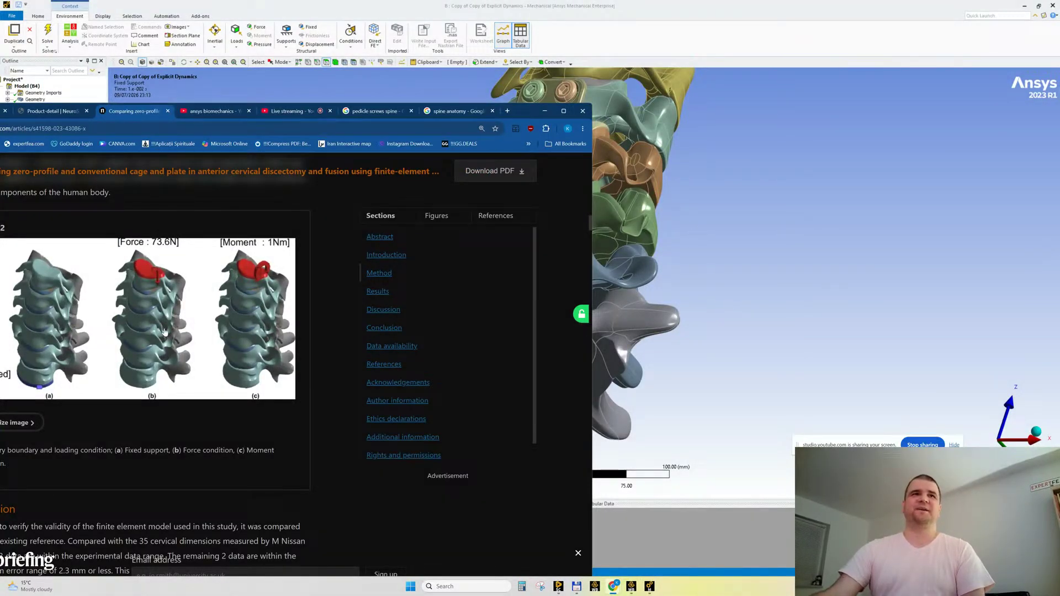
{"action": "left_click_drag", "start_coordinate": [525, 117], "coordinate": [751, 94]}
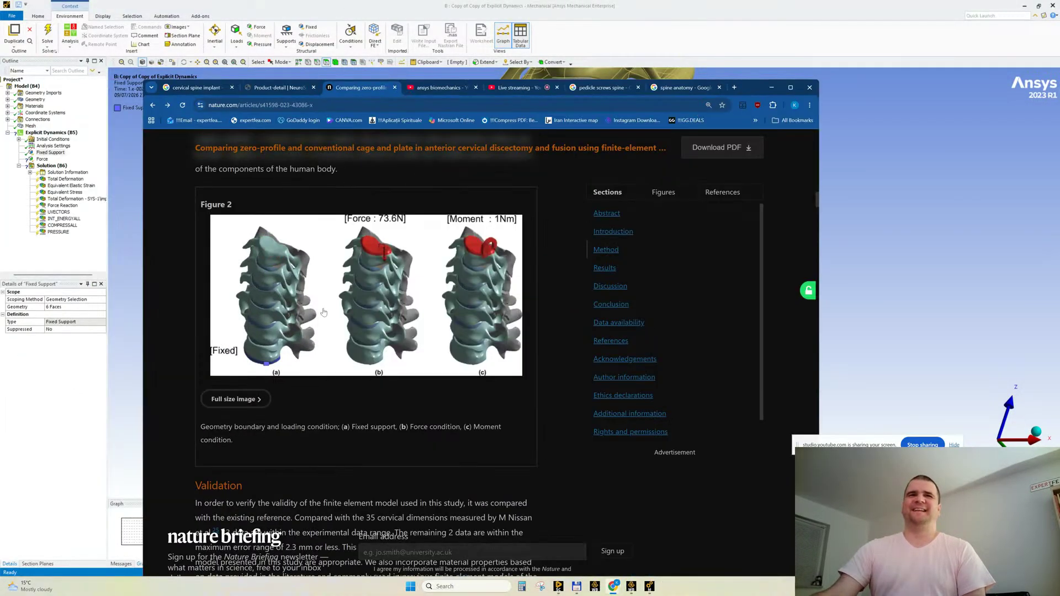
{"action": "left_click", "coordinate": [772, 88]}
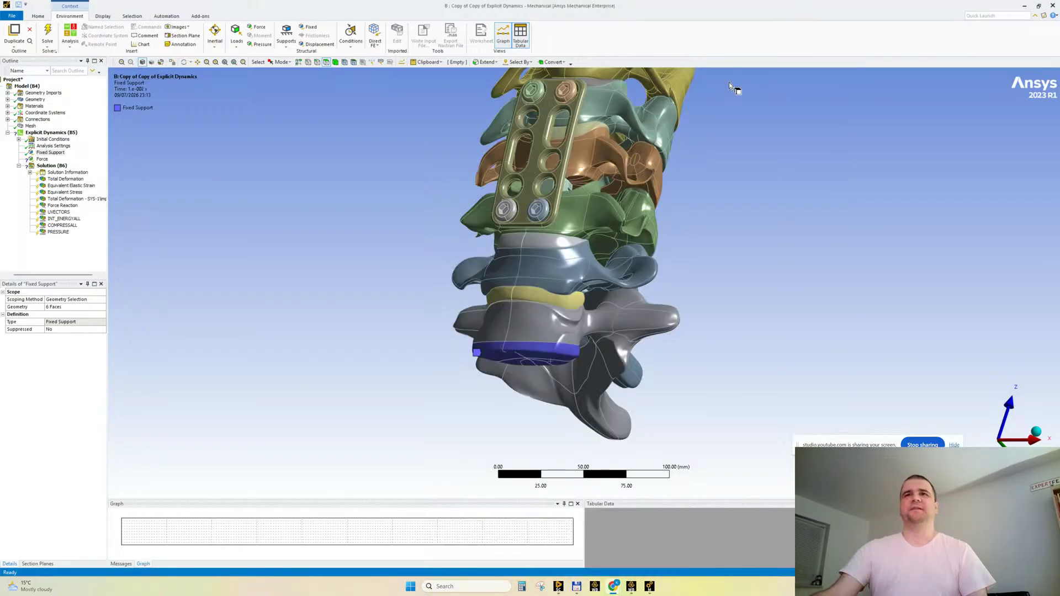
Add a new Force on the eight upper faces of the topmost vertebral body.
{"action": "middle_click_drag", "start_coordinate": [573, 269], "coordinate": [421, 194]}
{"action": "scroll", "coordinate": [541, 175], "scroll_direction": "up", "scroll_amount": 1}
{"action": "left_click", "coordinate": [427, 206]}
{"action": "left_click", "coordinate": [419, 203], "text": "ctrl"}
{"action": "left_click", "coordinate": [408, 213], "text": "ctrl"}
{"action": "left_click", "coordinate": [445, 243], "text": "ctrl"}
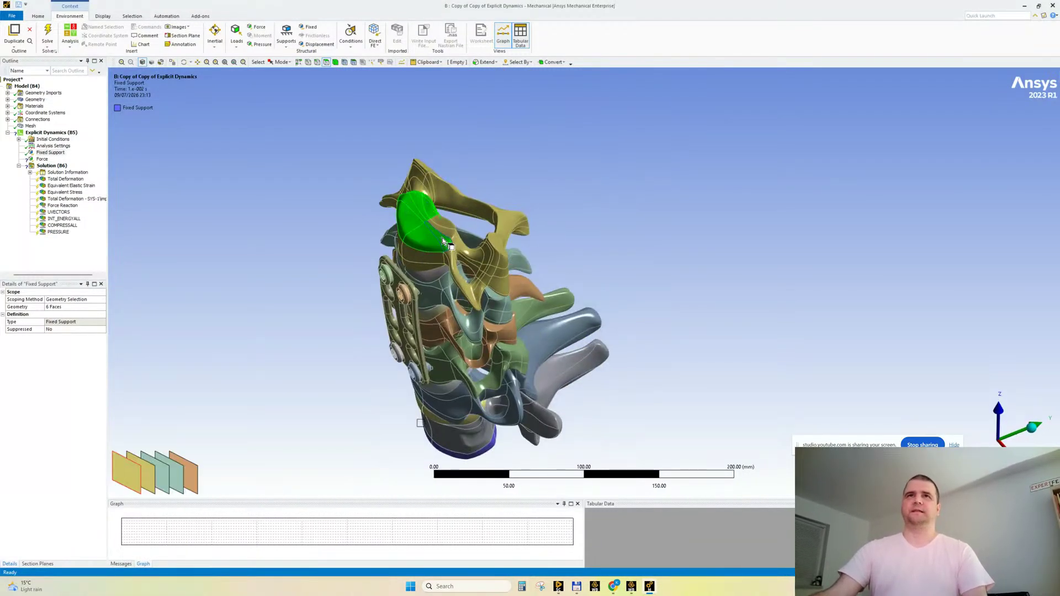
{"action": "middle_click_drag", "start_coordinate": [610, 246], "coordinate": [608, 215]}
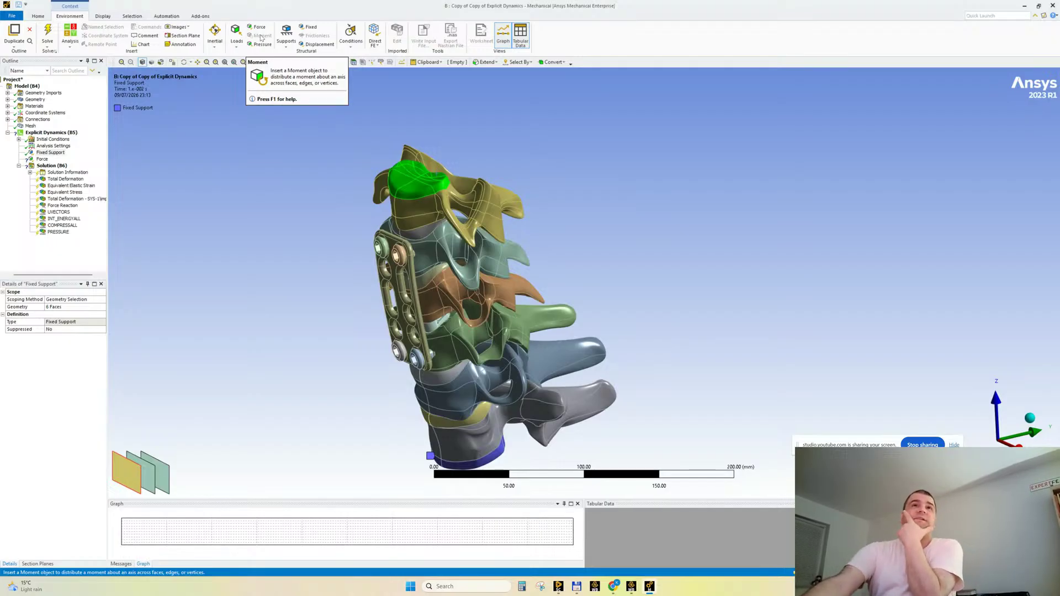
{"action": "left_click", "coordinate": [237, 35]}
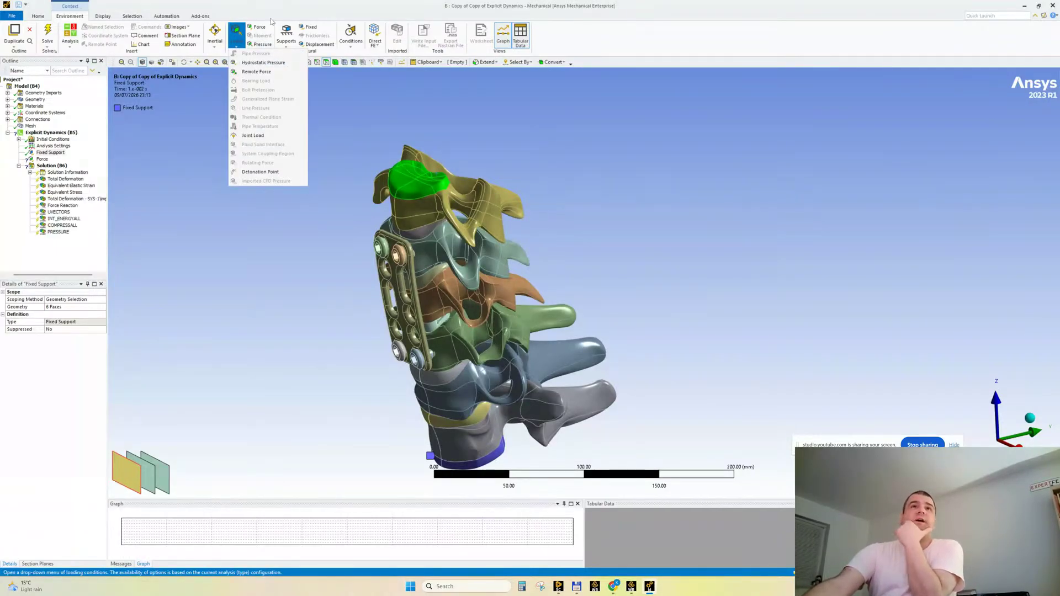
{"action": "left_click", "coordinate": [271, 19]}
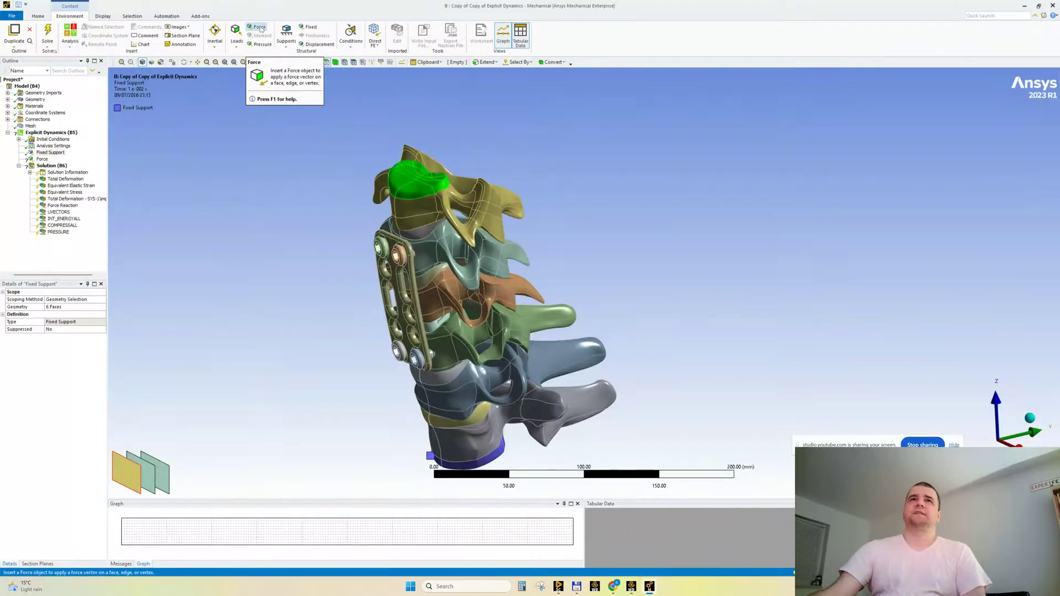
{"action": "left_click", "coordinate": [261, 29]}
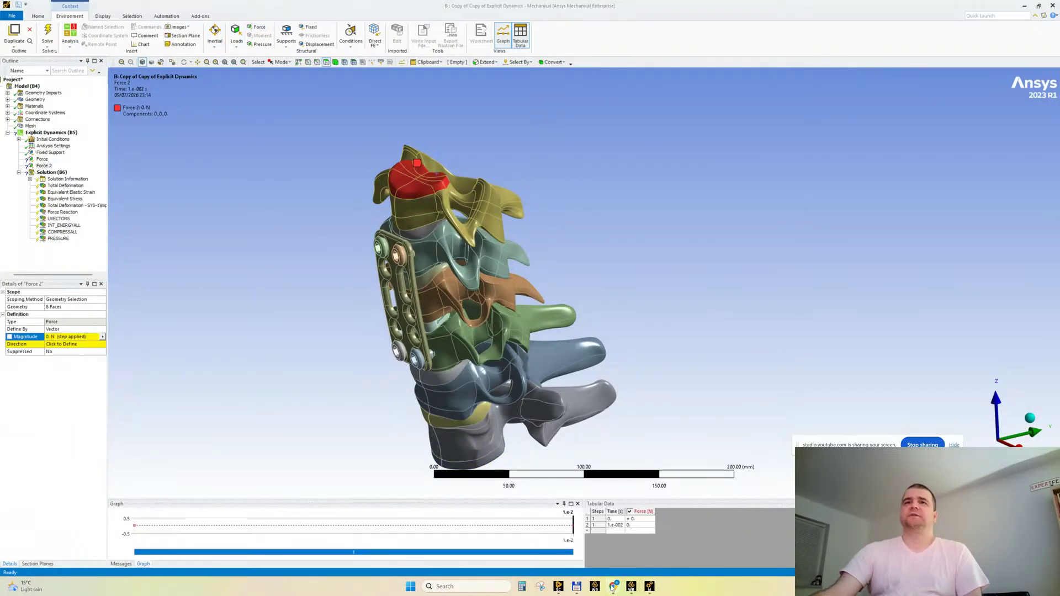
Check the force value in the article's Figure 2 and set the new force's vector magnitude to 74 N.
{"action": "mouse_move", "coordinate": [613, 586]}
{"action": "left_click", "coordinate": [574, 543]}
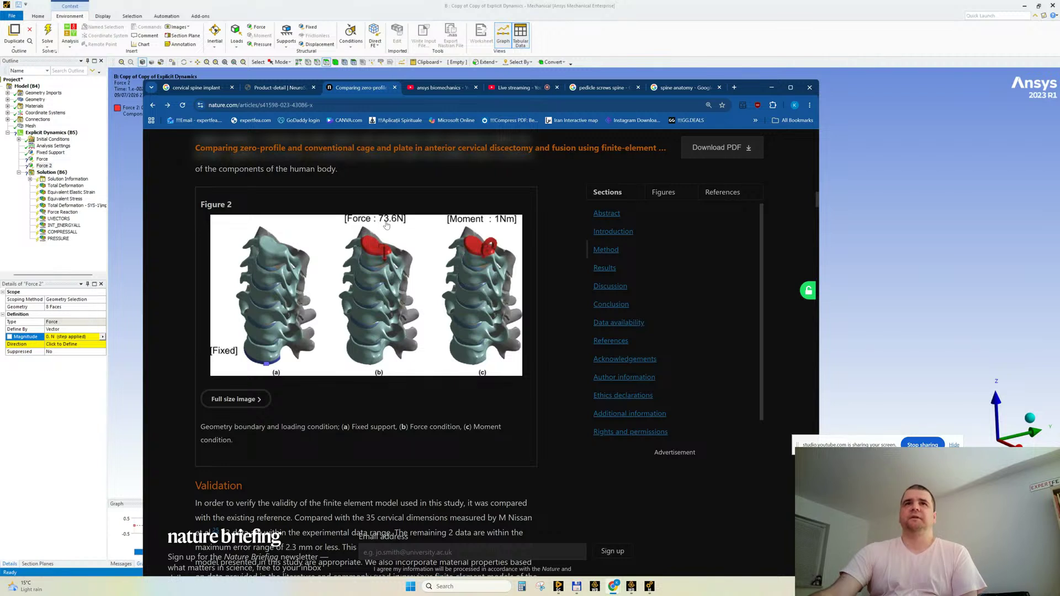
{"action": "left_click", "coordinate": [601, 31]}
{"action": "left_click", "coordinate": [103, 337]}
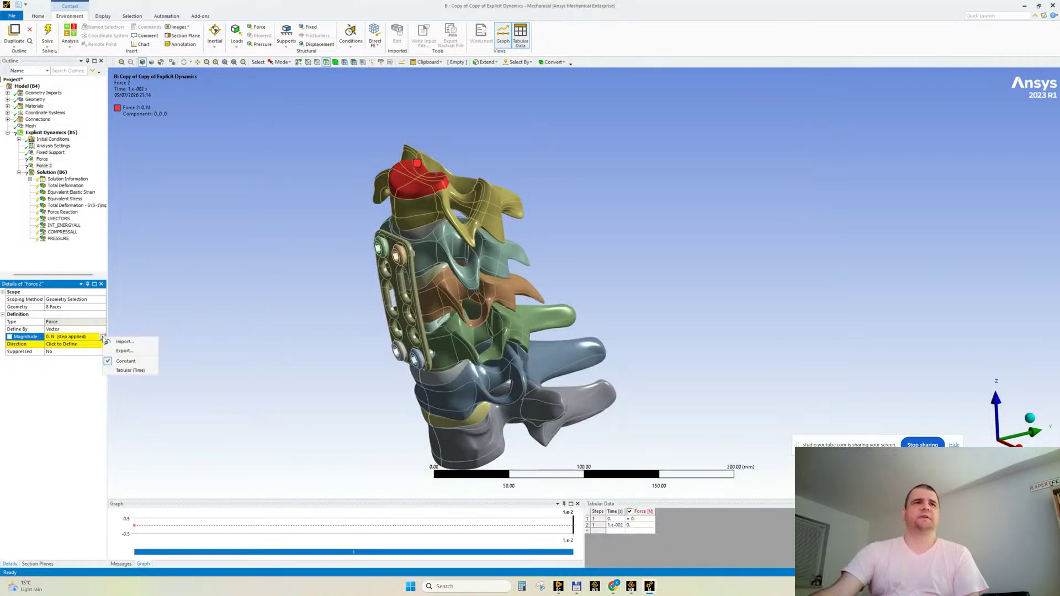
{"action": "left_click", "coordinate": [59, 383]}
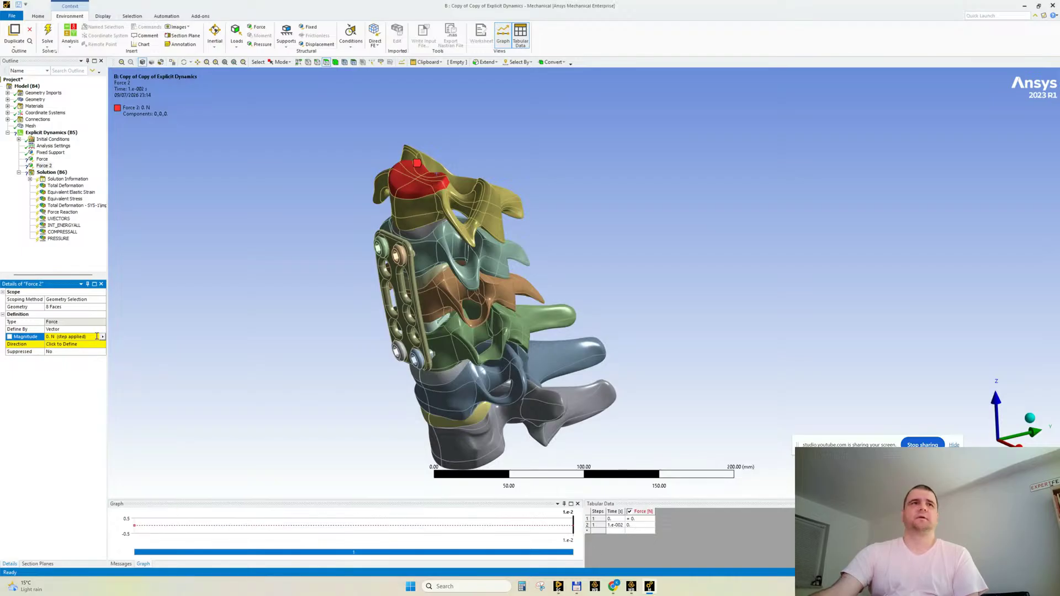
{"action": "left_click", "coordinate": [83, 338]}
{"action": "type", "text": "74"}
{"action": "key", "text": "Return"}
{"action": "mouse_move", "coordinate": [336, 346]}
{"action": "middle_mouse_down"}
{"action": "mouse_move", "coordinate": [350, 343]}
{"action": "mouse_move", "coordinate": [331, 332]}
{"action": "middle_mouse_up"}
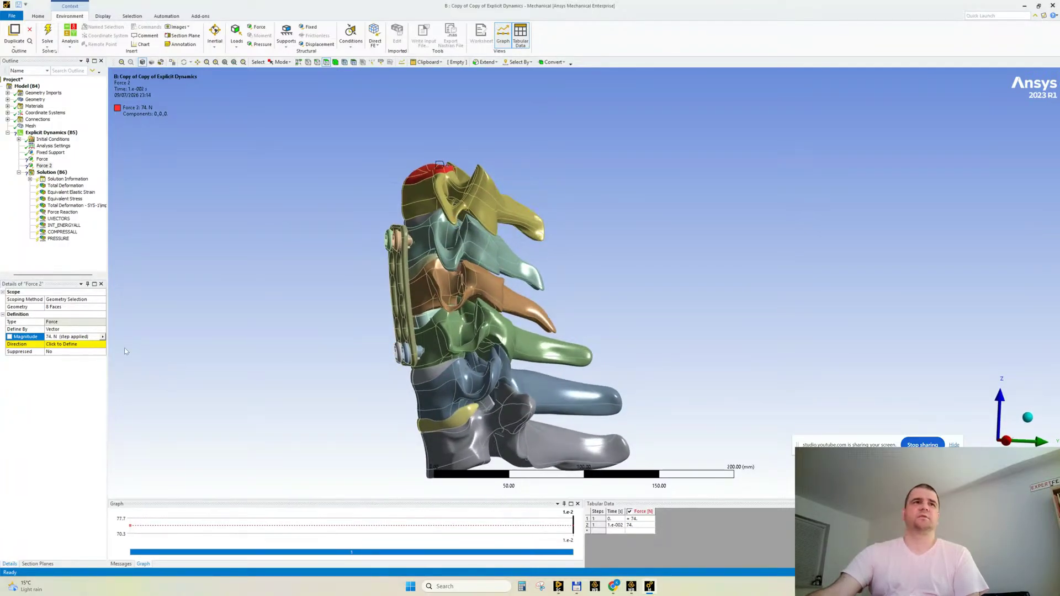
Define the new force by components in the global coordinate system, with a Z component of -74 N.
{"action": "left_click", "coordinate": [103, 330]}
{"action": "left_click", "coordinate": [69, 336]}
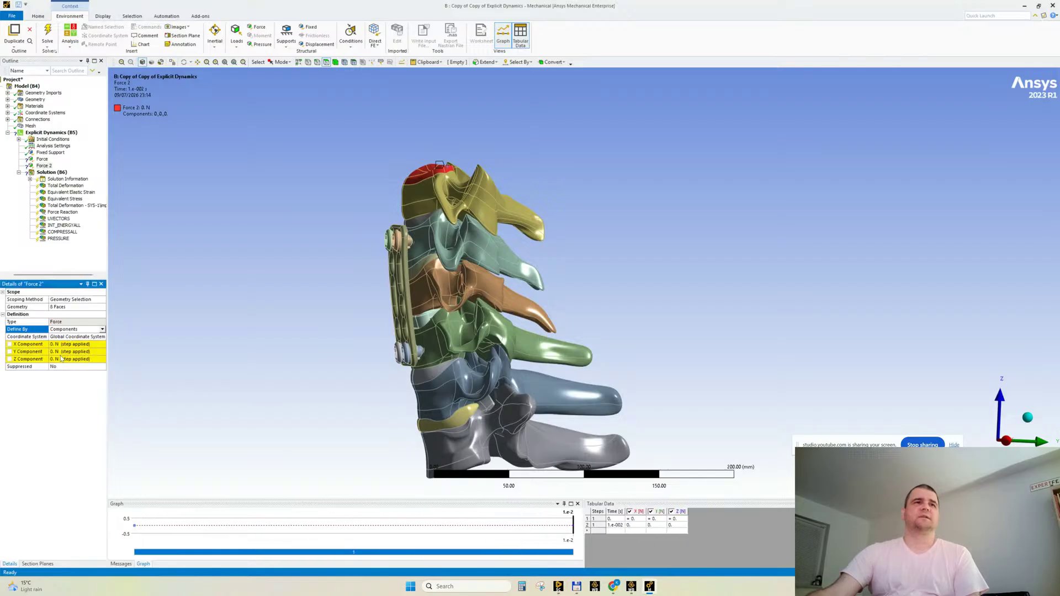
{"action": "left_click", "coordinate": [68, 359]}
{"action": "type", "text": "-74"}
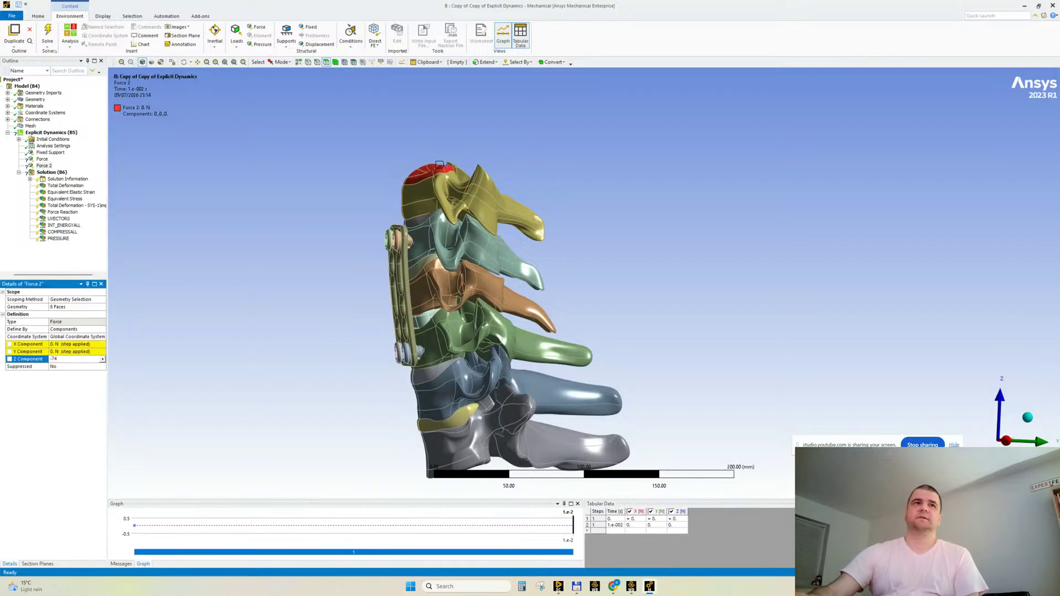
{"action": "key", "text": "Return"}
{"action": "middle_click_drag", "start_coordinate": [243, 223], "coordinate": [428, 248]}
{"action": "scroll", "coordinate": [381, 268], "scroll_direction": "up", "scroll_amount": 2}
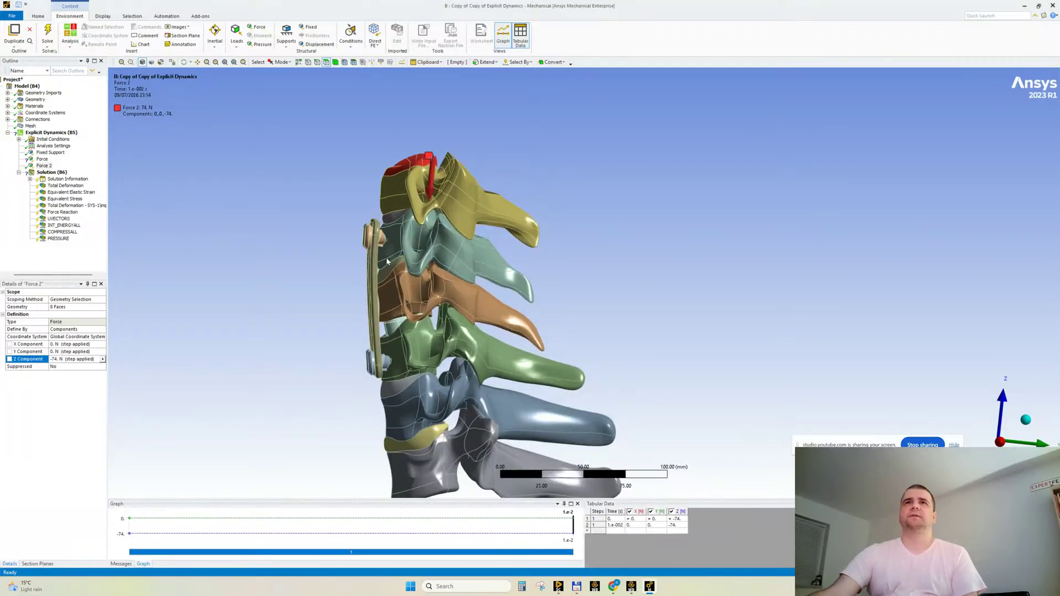
{"action": "scroll", "coordinate": [291, 238], "scroll_direction": "down", "scroll_amount": 2}
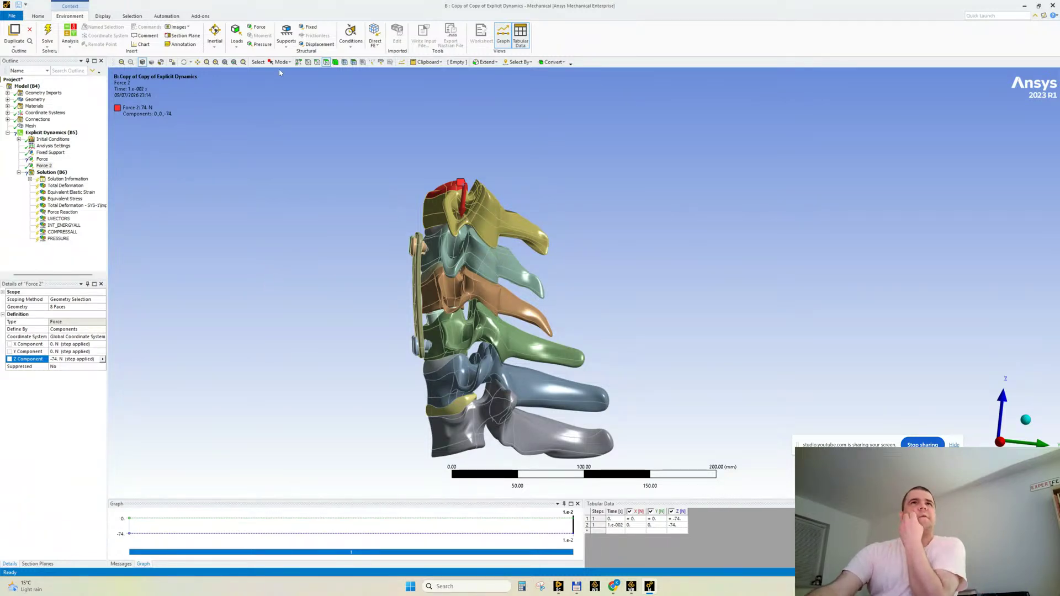
{"action": "left_click", "coordinate": [287, 41]}
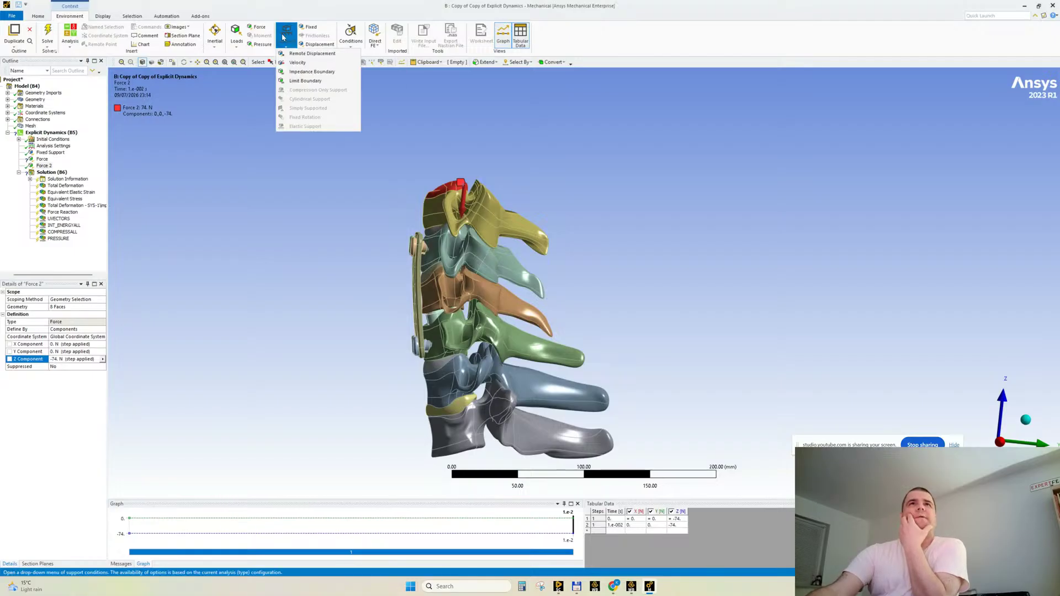
{"action": "left_click", "coordinate": [312, 54]}
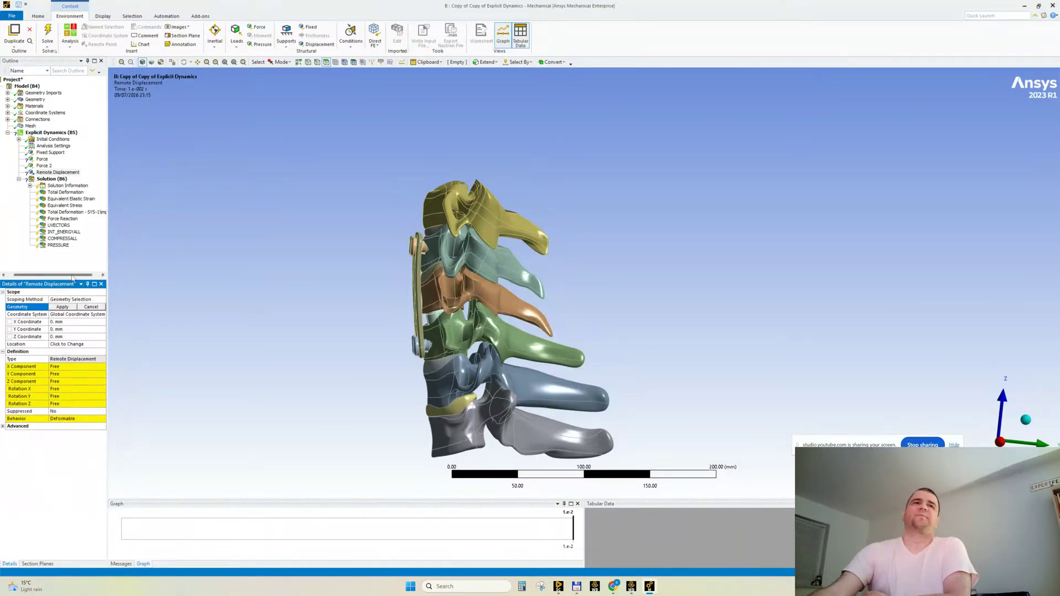
{"action": "left_click", "coordinate": [60, 172]}
{"action": "right_click", "coordinate": [60, 173]}
{"action": "left_click", "coordinate": [73, 238]}
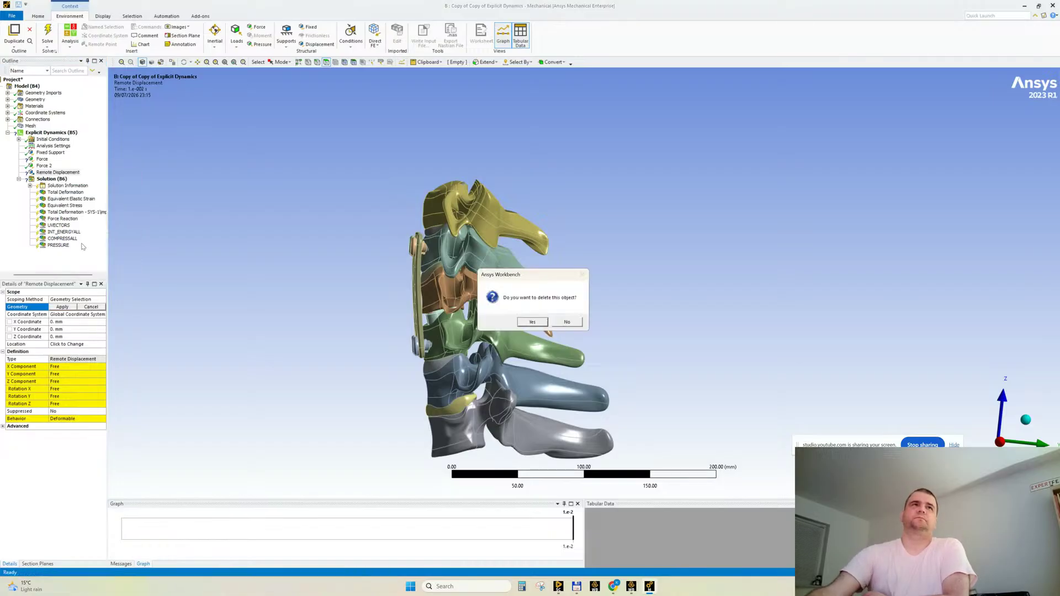
{"action": "key", "text": "Return"}
Delete the original Force that has no geometry assigned, keeping the one on the topmost vertebra.
{"action": "left_click", "coordinate": [42, 160]}
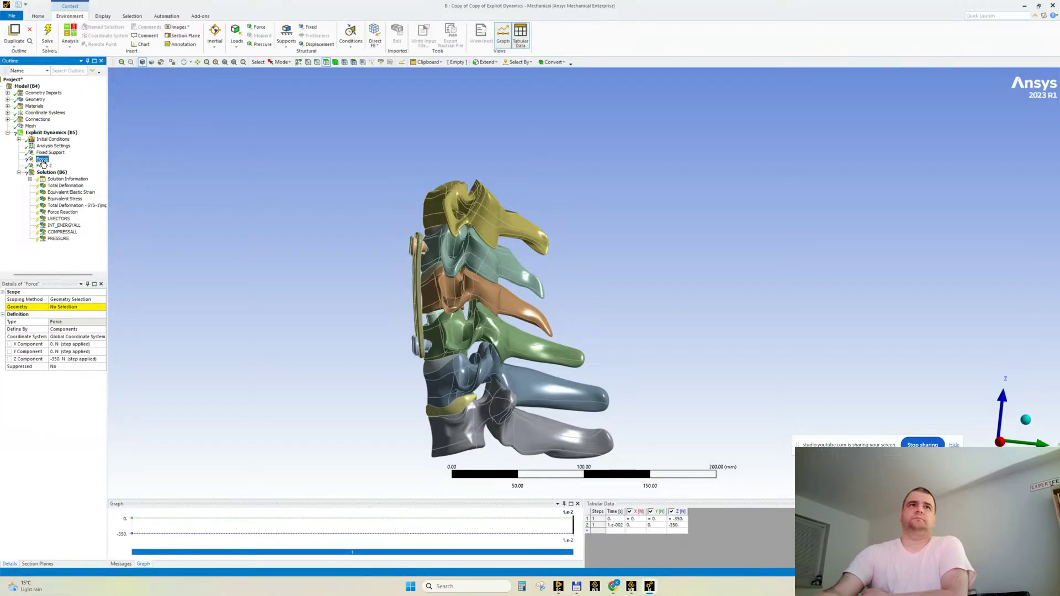
{"action": "key", "text": "Delete"}
{"action": "key", "text": "Return"}
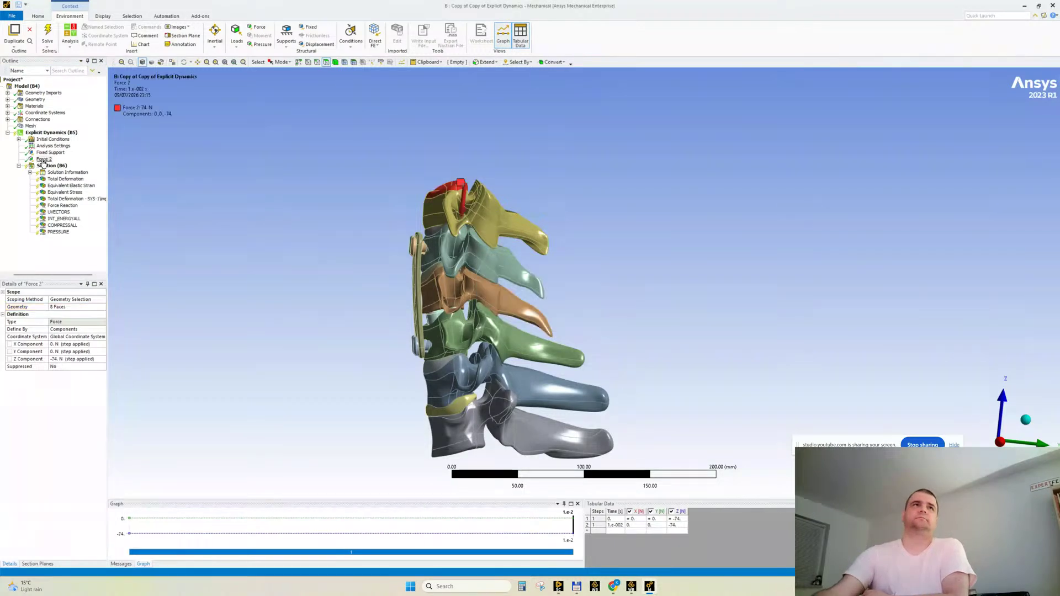
{"action": "mouse_move", "coordinate": [298, 243]}
{"action": "middle_mouse_down"}
{"action": "mouse_move", "coordinate": [301, 256]}
{"action": "mouse_move", "coordinate": [303, 235]}
{"action": "mouse_move", "coordinate": [303, 243]}
{"action": "middle_mouse_up"}
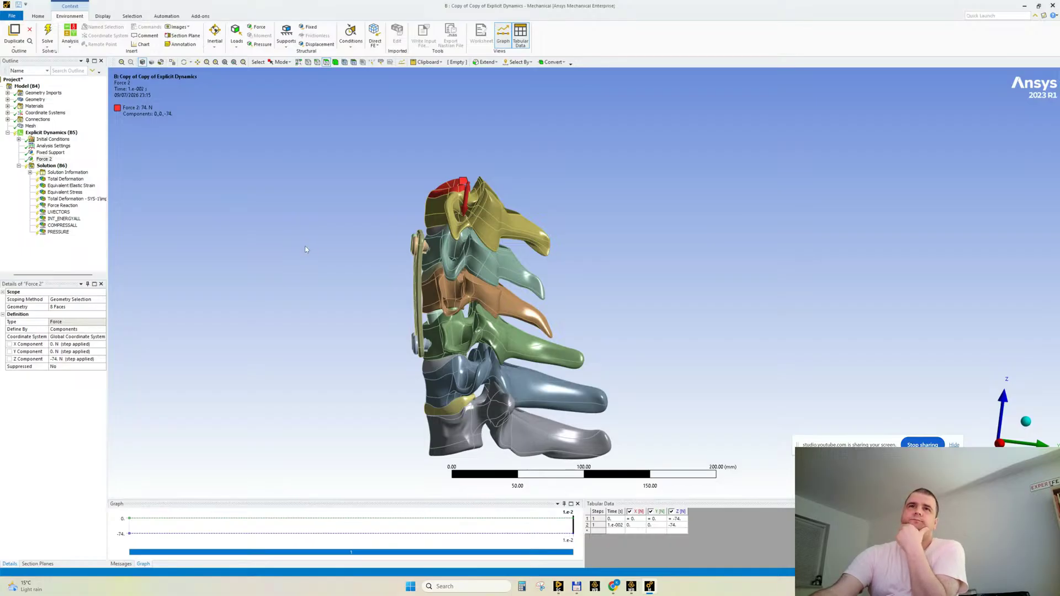
{"action": "scroll", "coordinate": [289, 244], "scroll_direction": "down", "scroll_amount": 2}
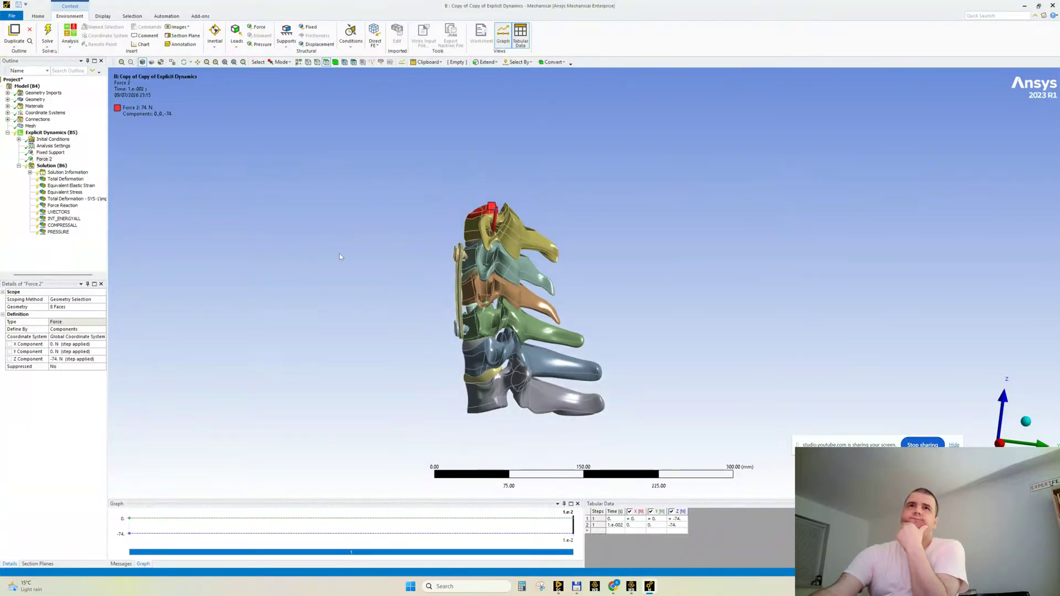
{"action": "scroll", "coordinate": [298, 248], "scroll_direction": "up", "scroll_amount": 2}
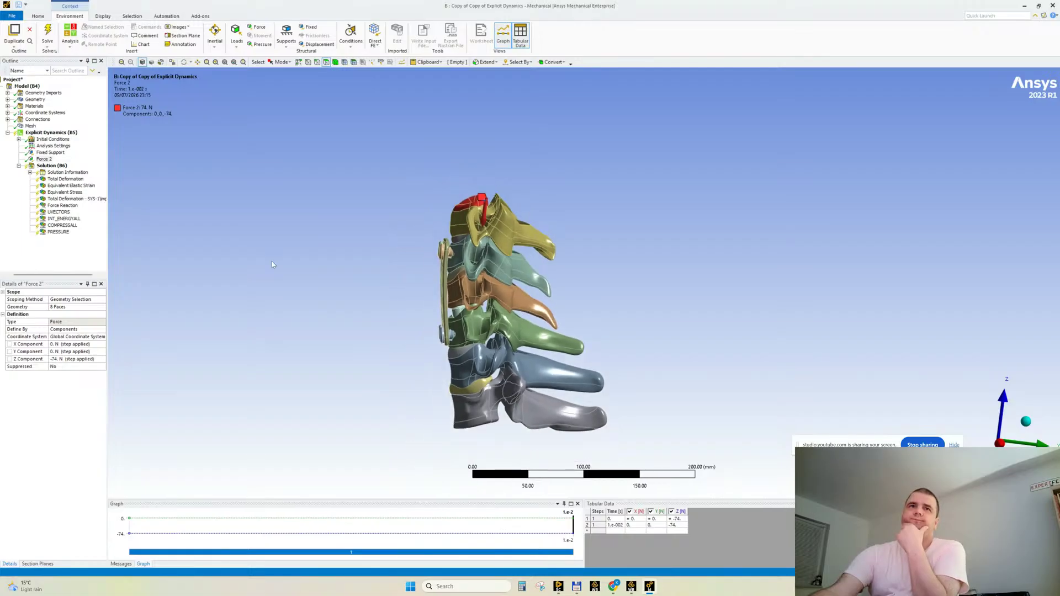
{"action": "scroll", "coordinate": [272, 262], "scroll_direction": "up", "scroll_amount": 1}
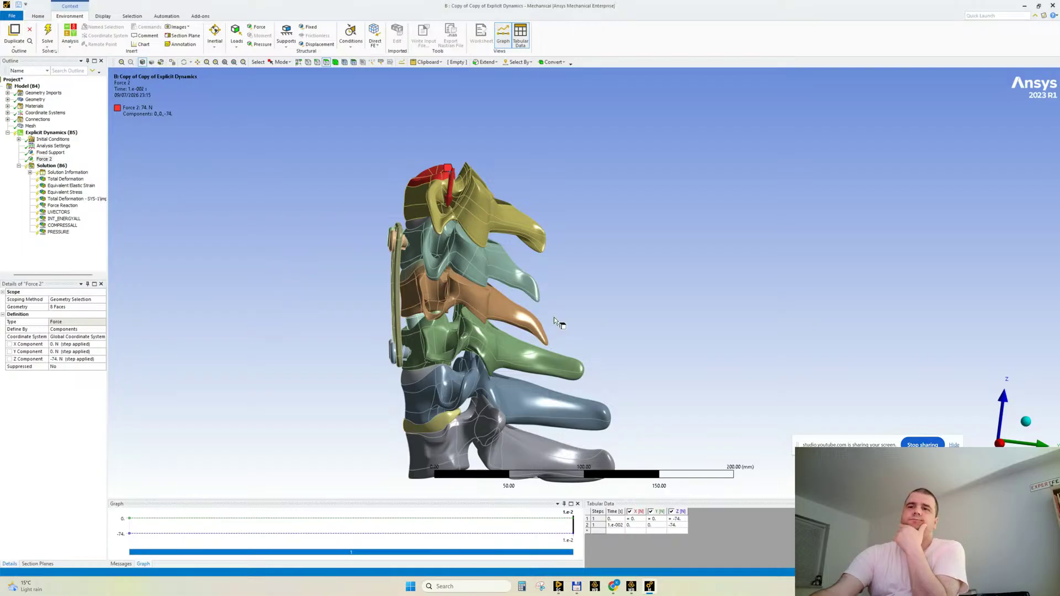
Switch to Chrome, load ChatGPT in a new tab and open the recent "Spine Implant Duration Query" conversation.
{"action": "mouse_move", "coordinate": [613, 586]}
{"action": "left_click", "coordinate": [574, 546]}
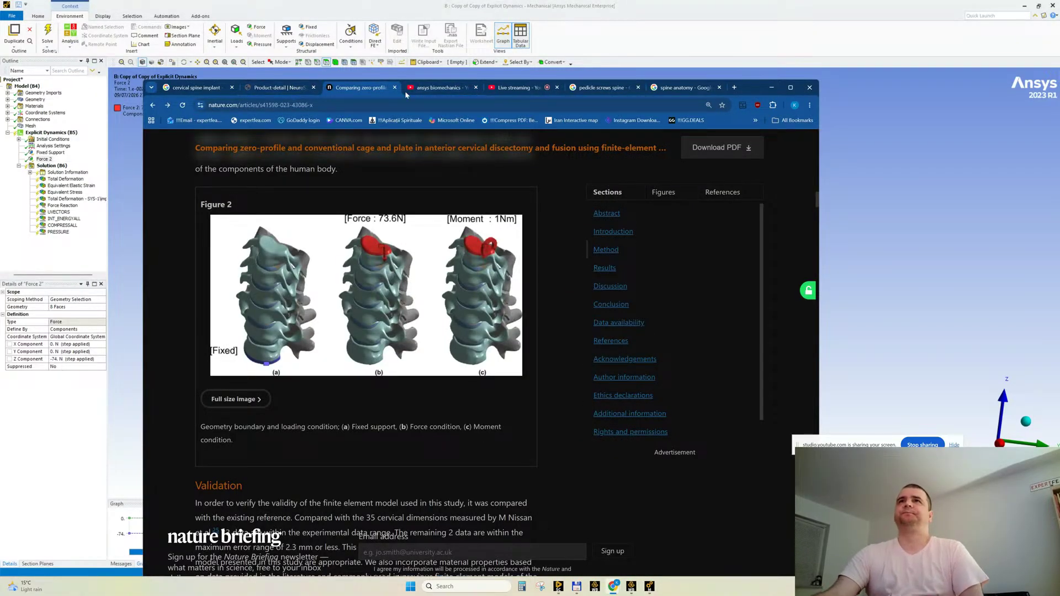
{"action": "left_click", "coordinate": [733, 88]}
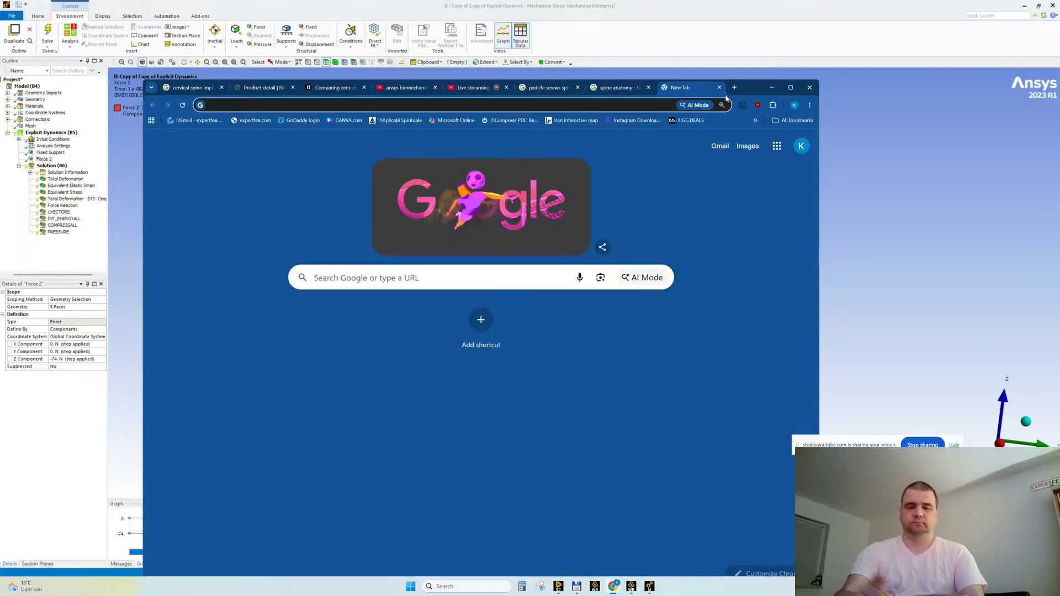
{"action": "type", "text": "chatgpt"}
{"action": "key", "text": "Return"}
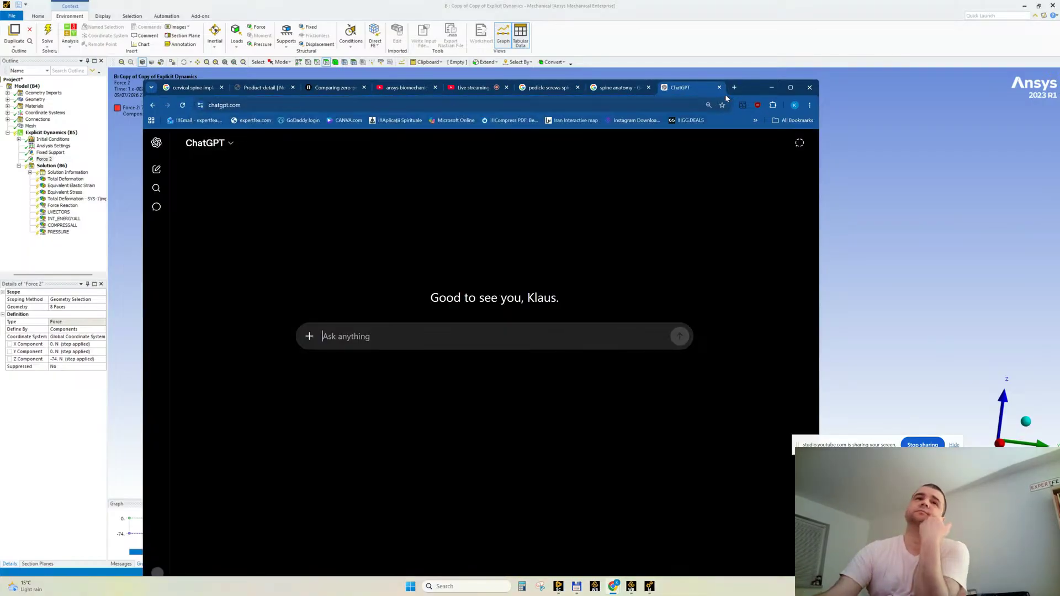
{"action": "mouse_move", "coordinate": [156, 207]}
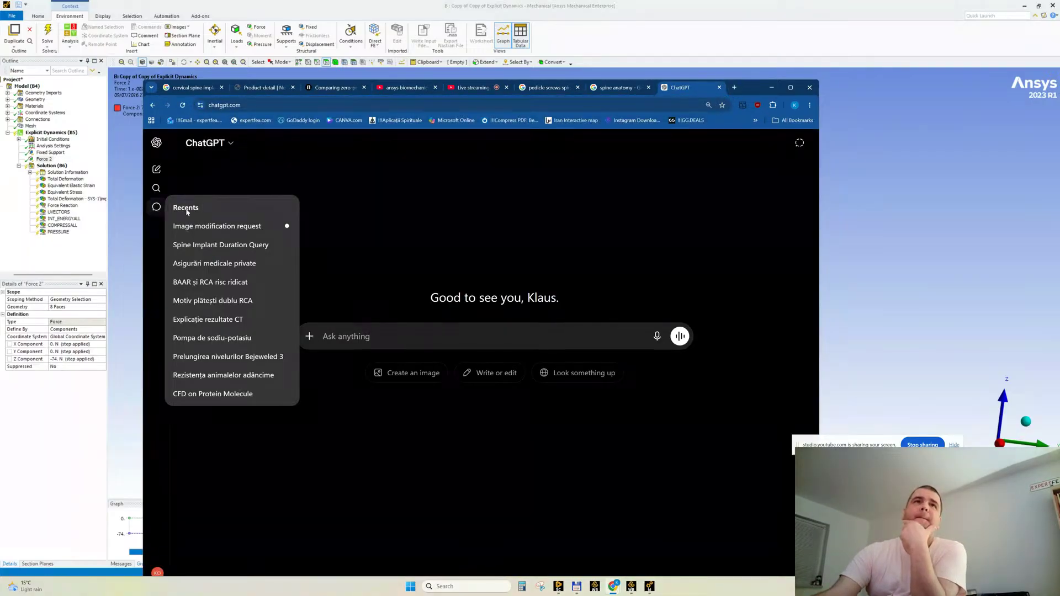
{"action": "left_click", "coordinate": [200, 245]}
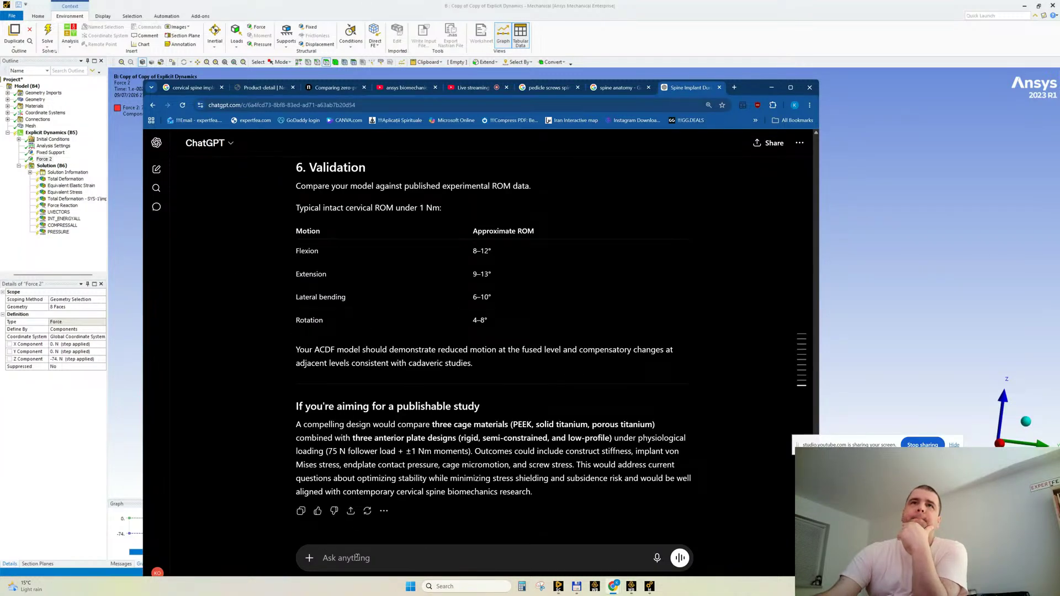
{"action": "scroll", "coordinate": [360, 261], "scroll_direction": "up", "scroll_amount": 3}
{"action": "scroll", "coordinate": [359, 260], "scroll_direction": "down", "scroll_amount": 3}
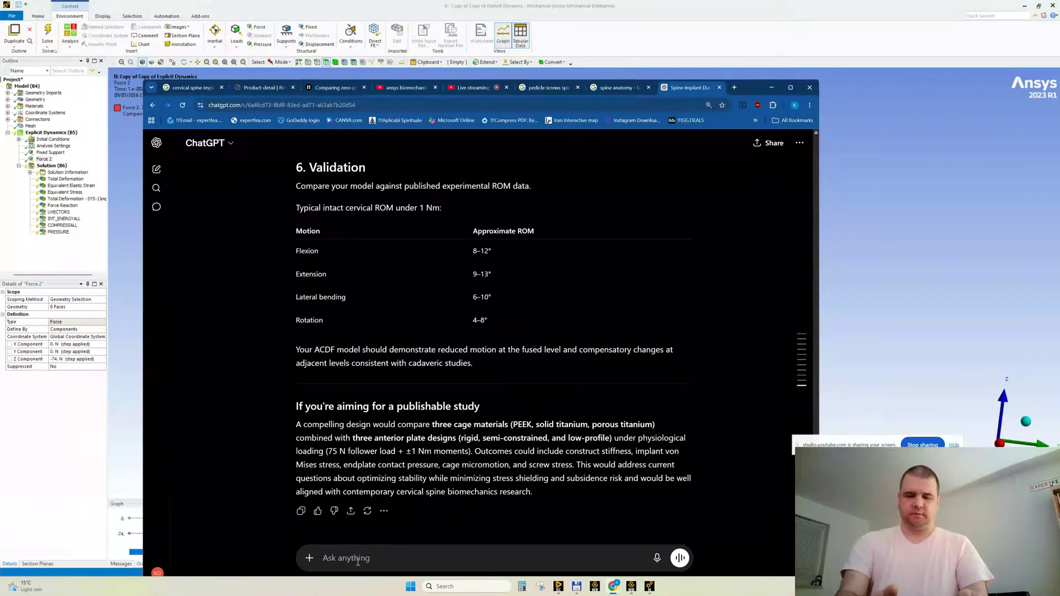
Write a question in the chat asking how to replace a 1 Nm moment in ANSYS by using a force or a displacement.
{"action": "type", "text": "How can I"}
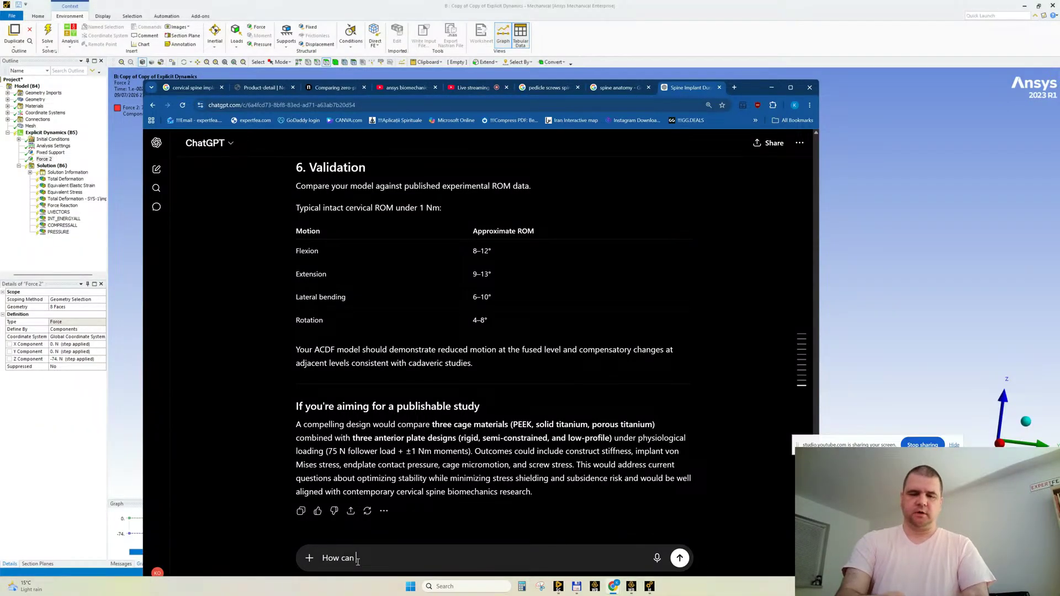
{"action": "type", "text": " replace a"}
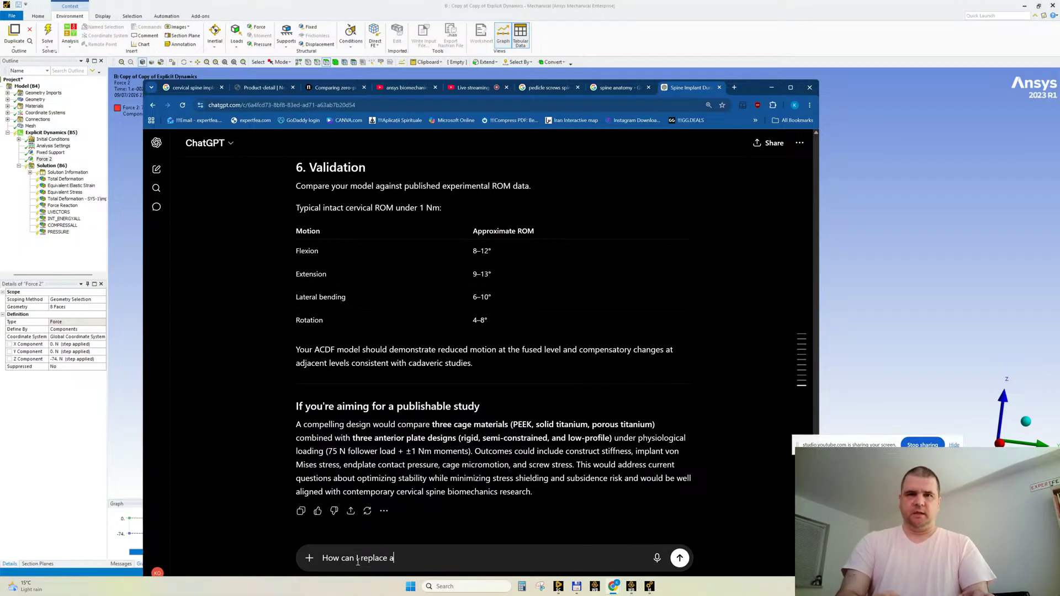
{"action": "type", "text": " 1 Nm moment in ANSYS"}
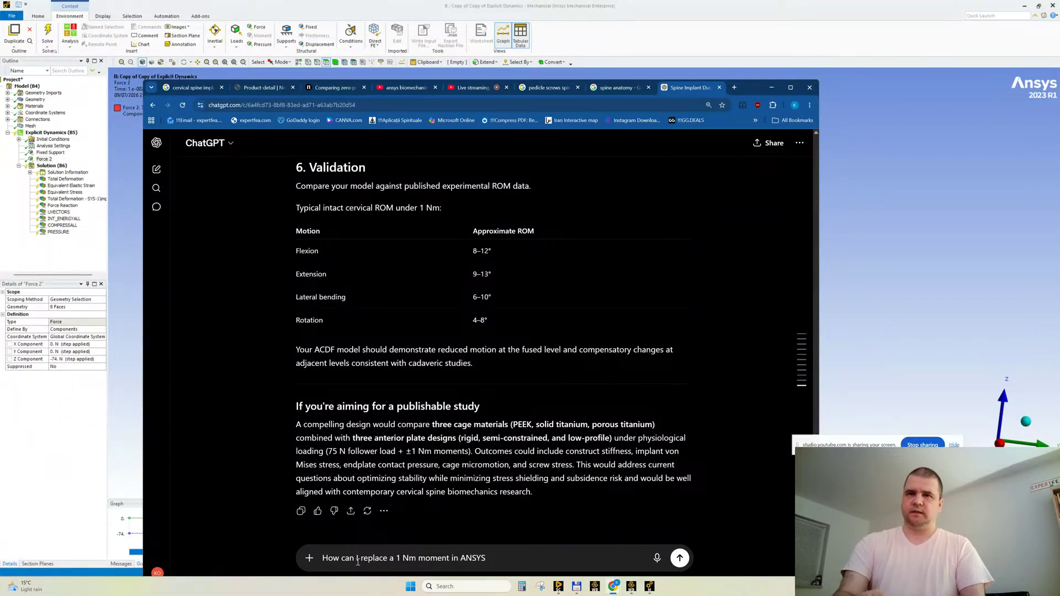
{"action": "type", "text": " b"}
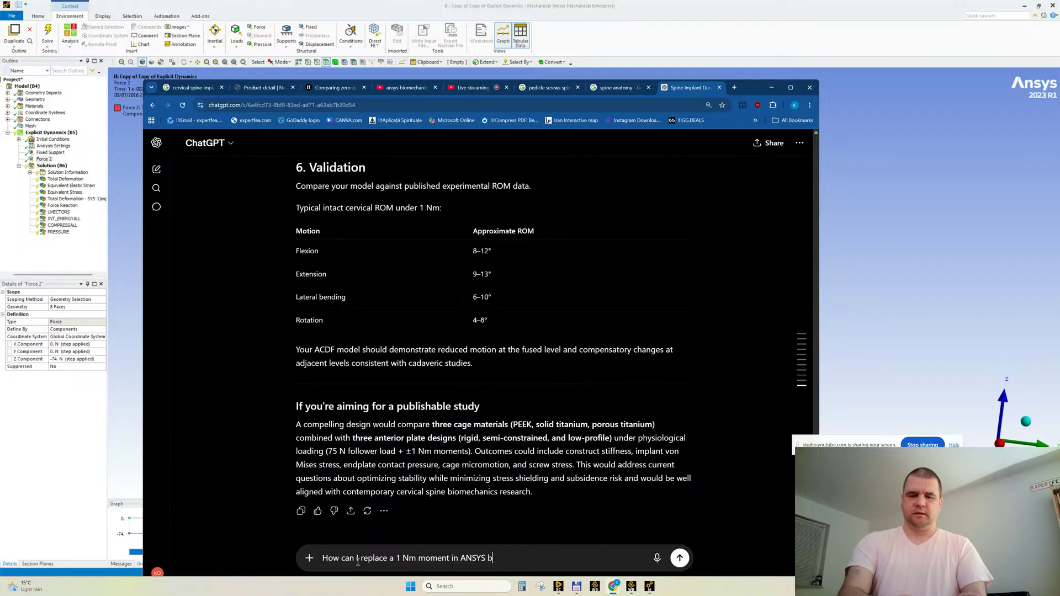
{"action": "type", "text": "y using a for"}
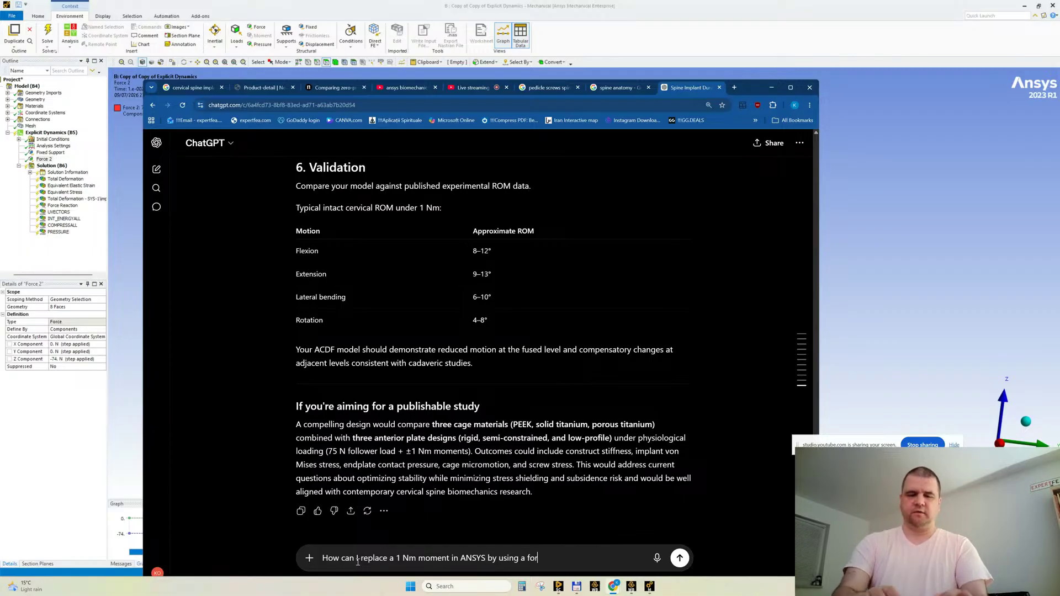
{"action": "type", "text": "ce or a displacem"}
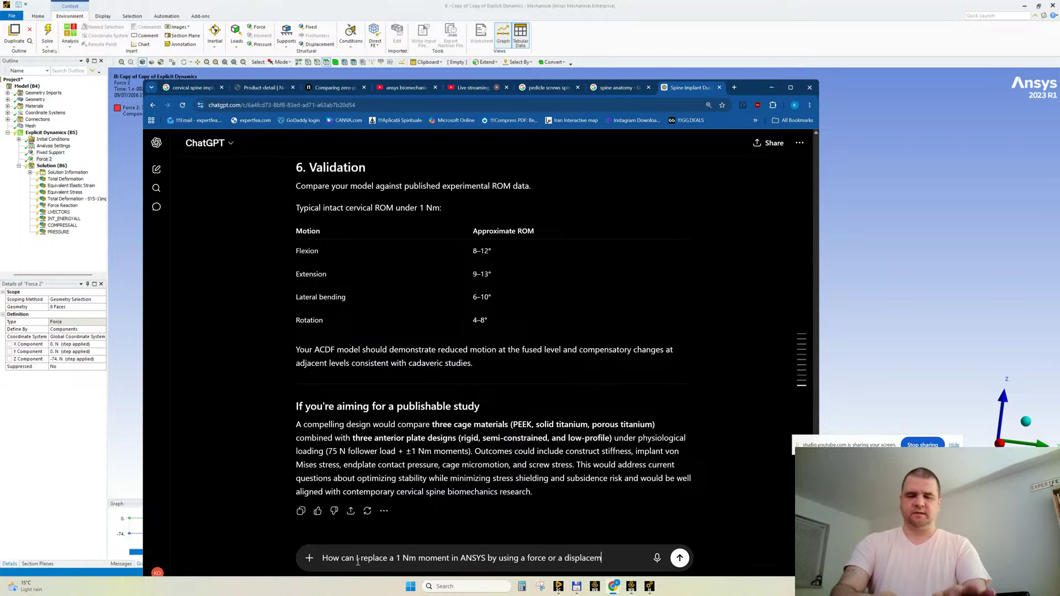
Finish and send the question asking how to replace a 1 Nm moment in ANSYS by using a force or a displacement value.
{"action": "type", "text": "ent value"}
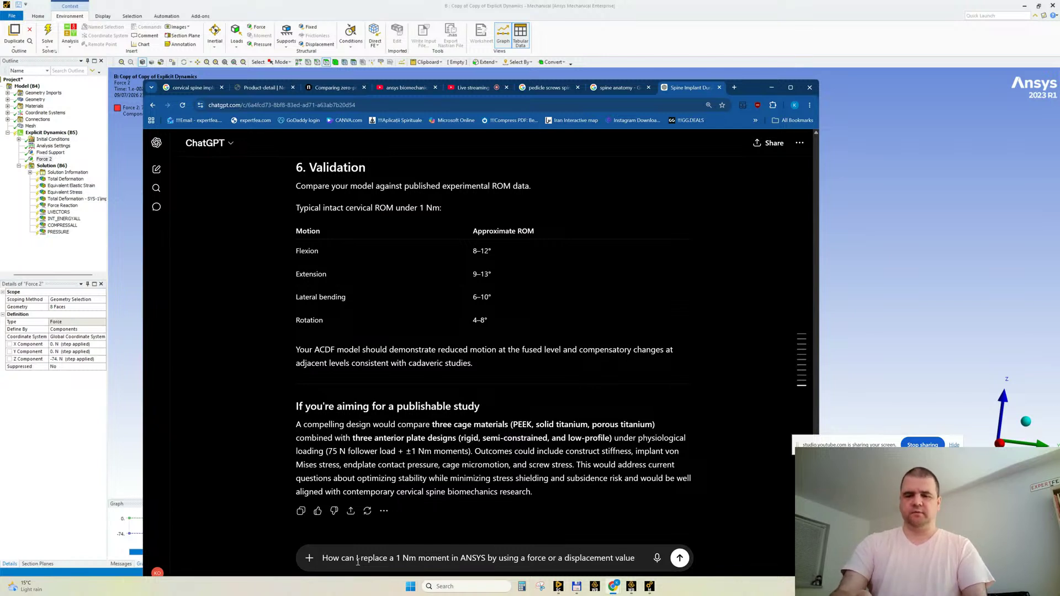
{"action": "type", "text": ","}
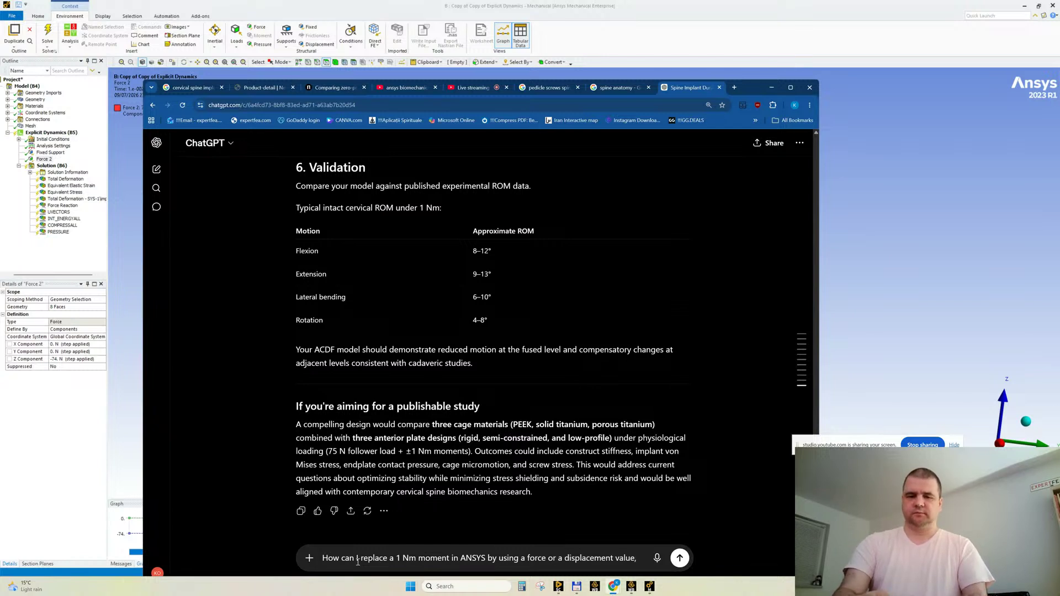
{"action": "key", "text": "BackSpace"}
{"action": "type", "text": "?"}
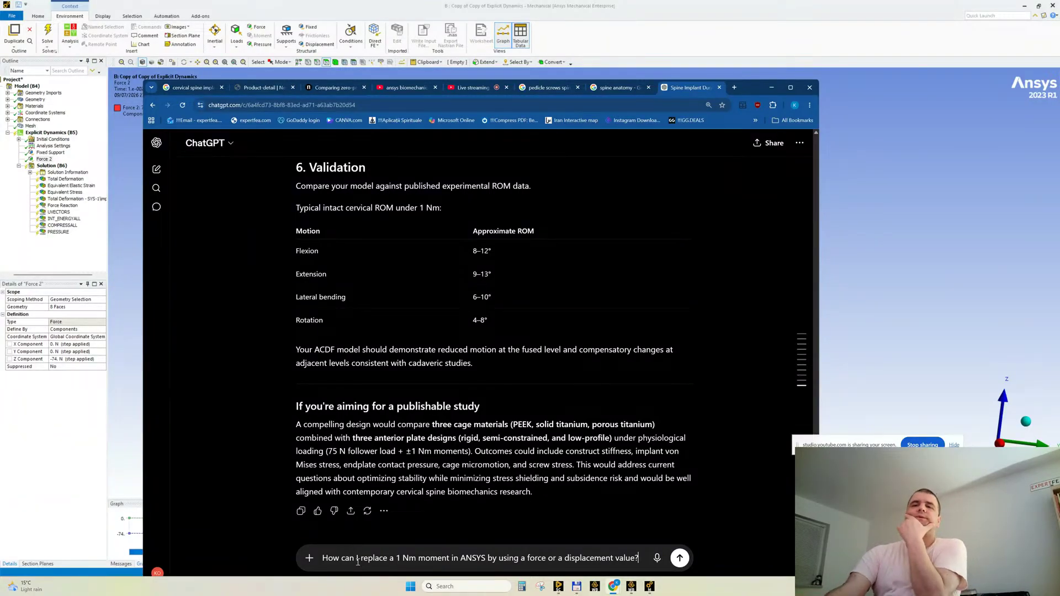
{"action": "key", "text": "Return"}
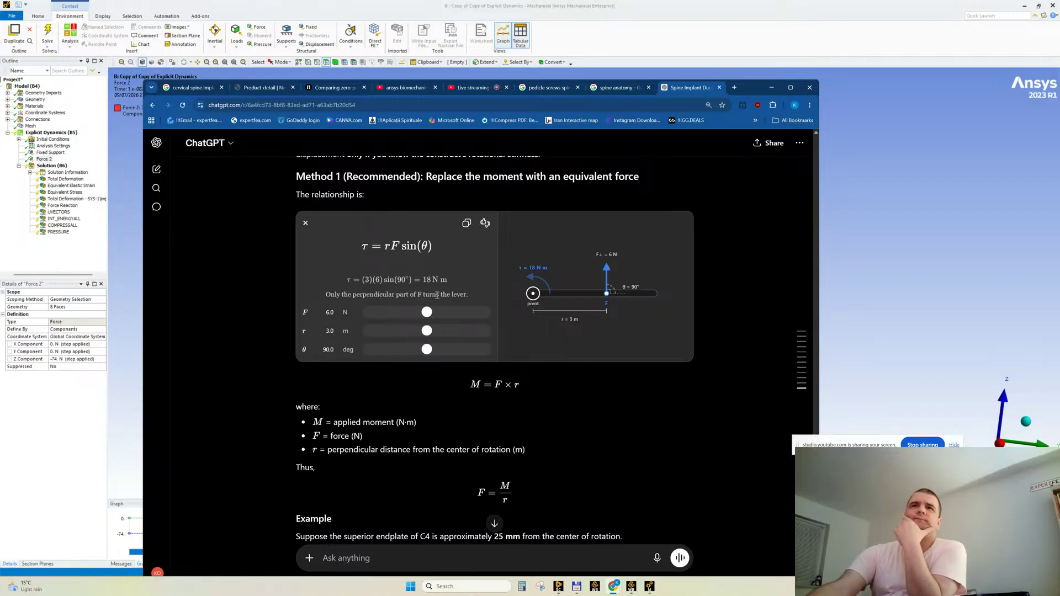
Read the recommended method for replacing the moment with an equivalent force, including its worked example and the lever arm table.
{"action": "scroll", "coordinate": [437, 295], "scroll_direction": "down", "scroll_amount": 1}
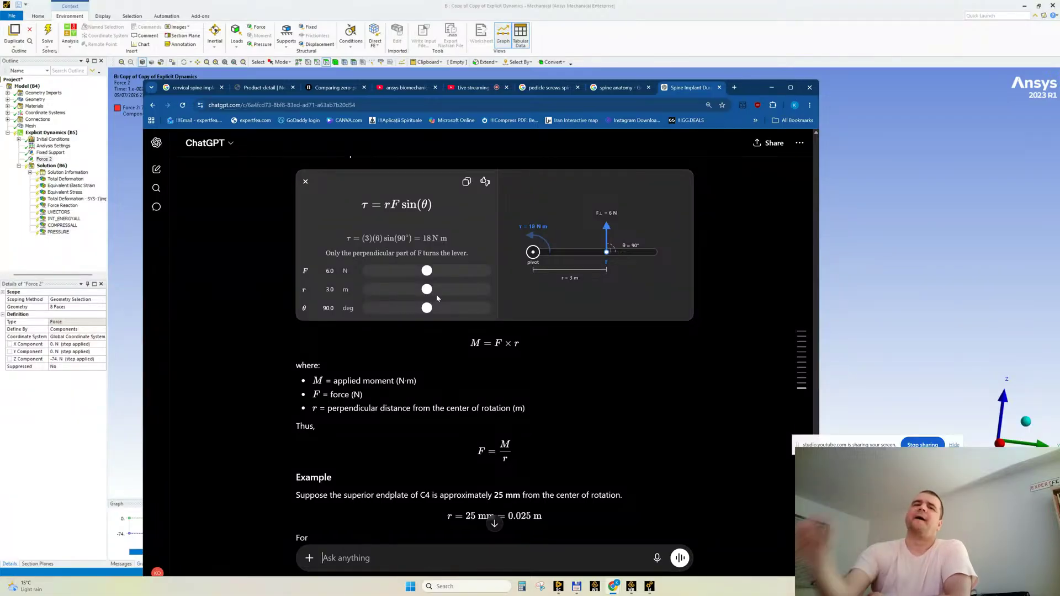
{"action": "scroll", "coordinate": [514, 341], "scroll_direction": "down", "scroll_amount": 3}
{"action": "scroll", "coordinate": [514, 341], "scroll_direction": "down", "scroll_amount": 1}
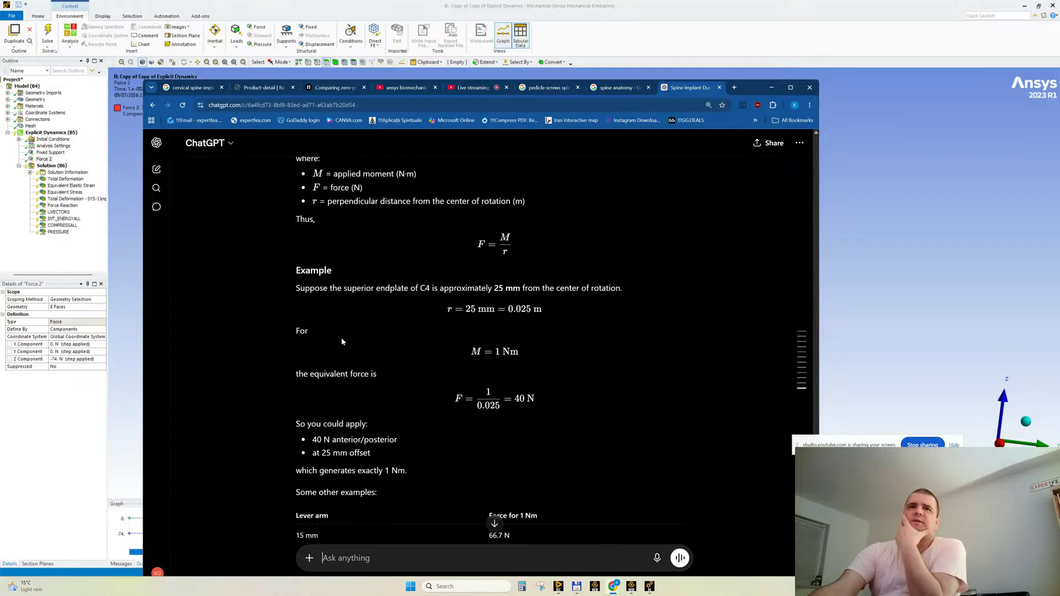
{"action": "scroll", "coordinate": [487, 350], "scroll_direction": "down", "scroll_amount": 1}
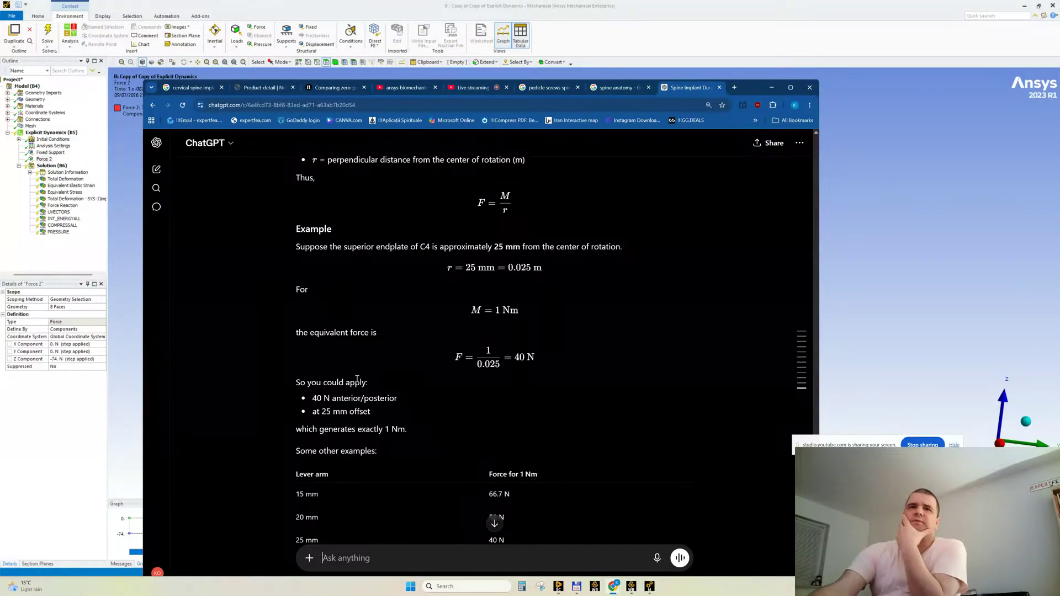
{"action": "scroll", "coordinate": [356, 378], "scroll_direction": "down", "scroll_amount": 1}
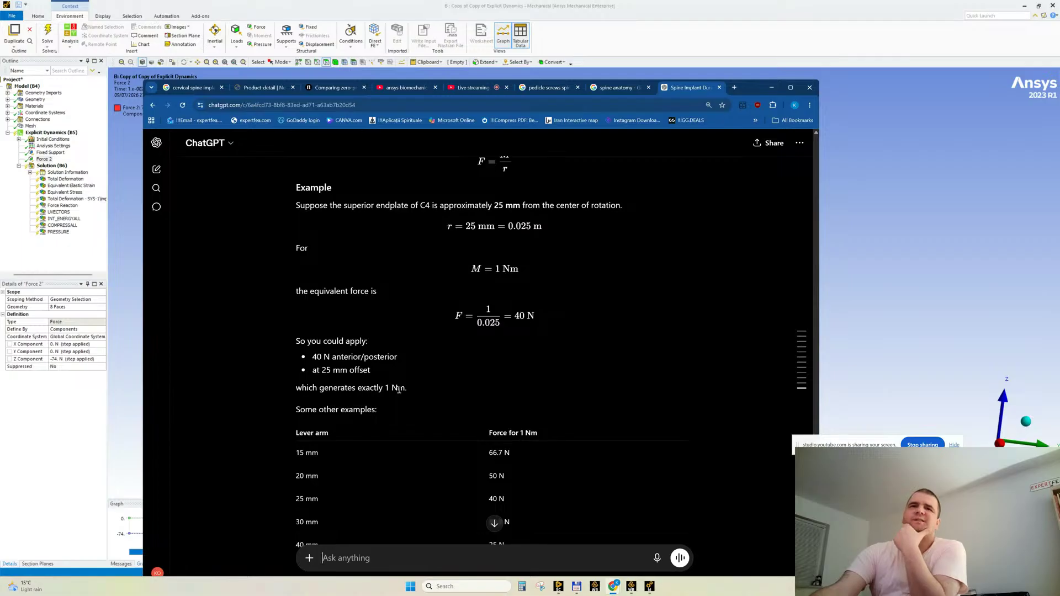
{"action": "scroll", "coordinate": [398, 390], "scroll_direction": "down", "scroll_amount": 3}
{"action": "scroll", "coordinate": [399, 389], "scroll_direction": "up", "scroll_amount": 3}
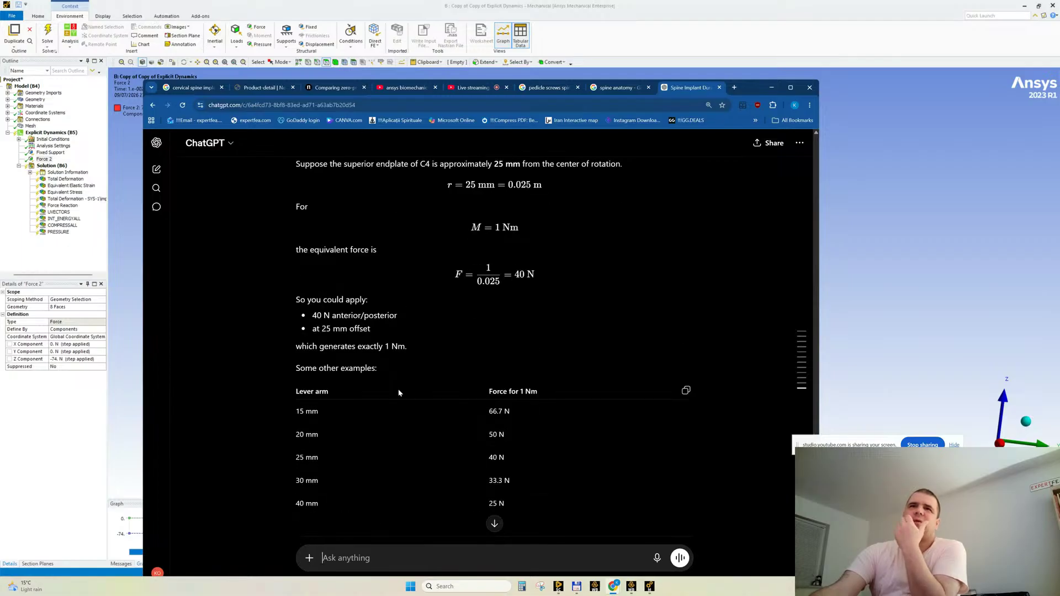
{"action": "scroll", "coordinate": [399, 390], "scroll_direction": "up", "scroll_amount": 2}
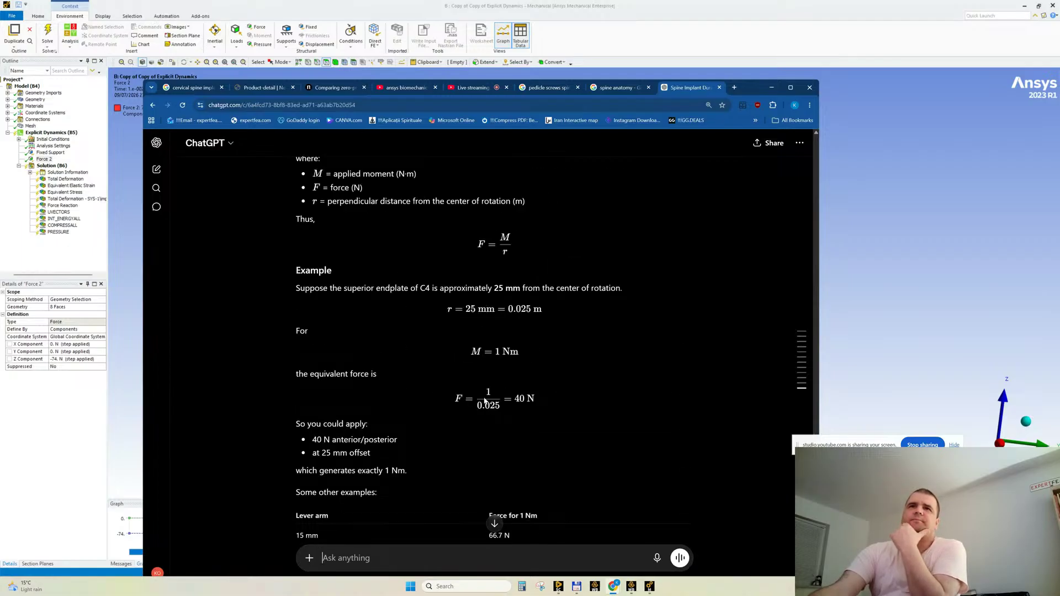
{"action": "left_click_drag", "start_coordinate": [740, 91], "coordinate": [750, 49]}
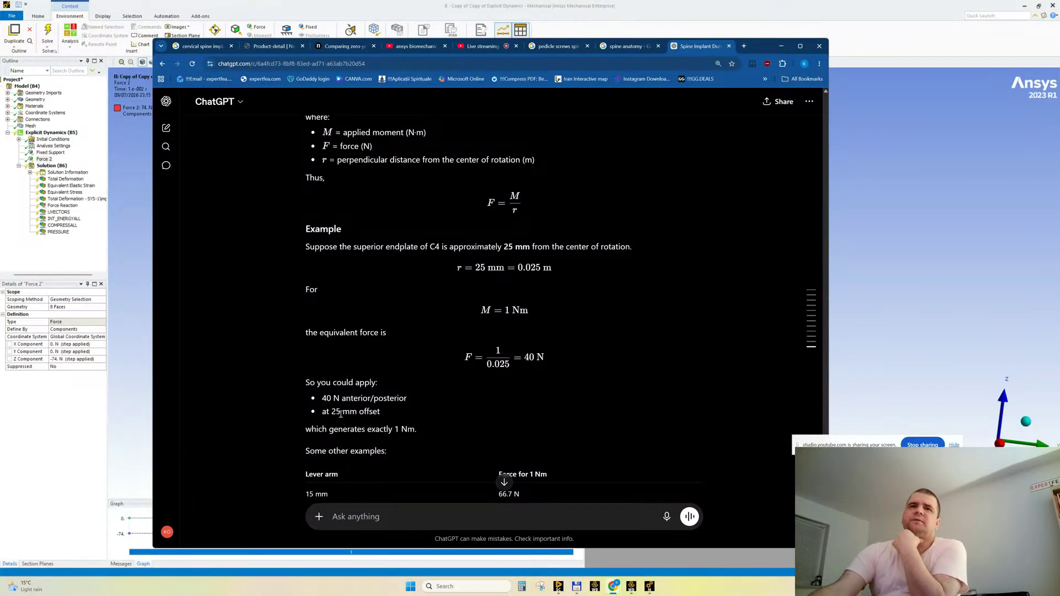
{"action": "scroll", "coordinate": [345, 414], "scroll_direction": "up", "scroll_amount": 4}
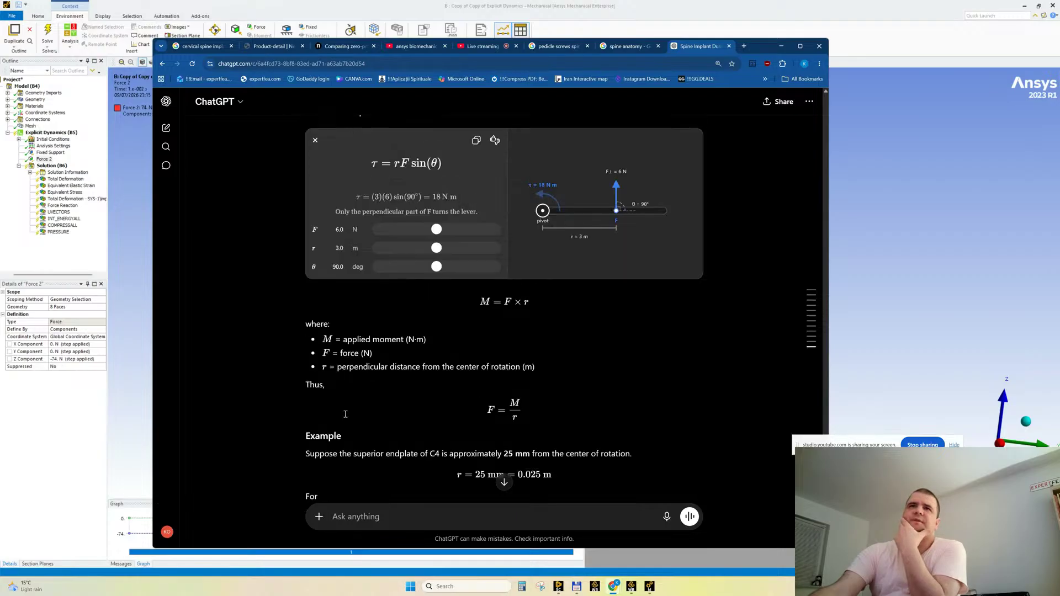
{"action": "scroll", "coordinate": [346, 418], "scroll_direction": "down", "scroll_amount": 3}
{"action": "scroll", "coordinate": [346, 418], "scroll_direction": "down", "scroll_amount": 2}
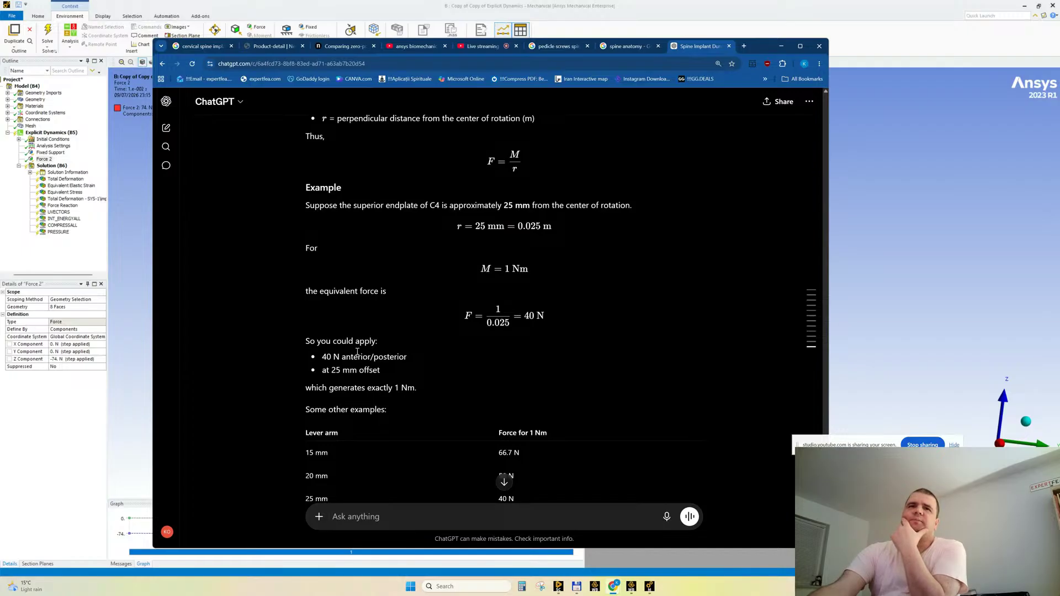
{"action": "scroll", "coordinate": [357, 351], "scroll_direction": "down", "scroll_amount": 1}
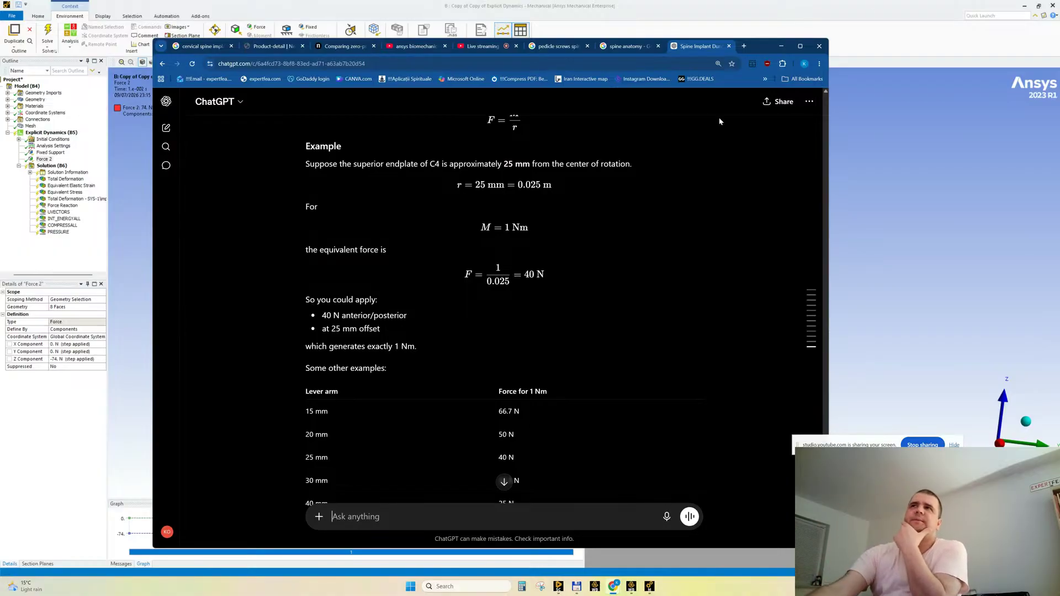
Switch to Ansys Mechanical and inspect the loaded cervical spine model from the side.
{"action": "left_click", "coordinate": [874, 19]}
{"action": "middle_click_drag", "start_coordinate": [624, 264], "coordinate": [589, 272]}
{"action": "scroll", "coordinate": [599, 285], "scroll_direction": "down", "scroll_amount": 1}
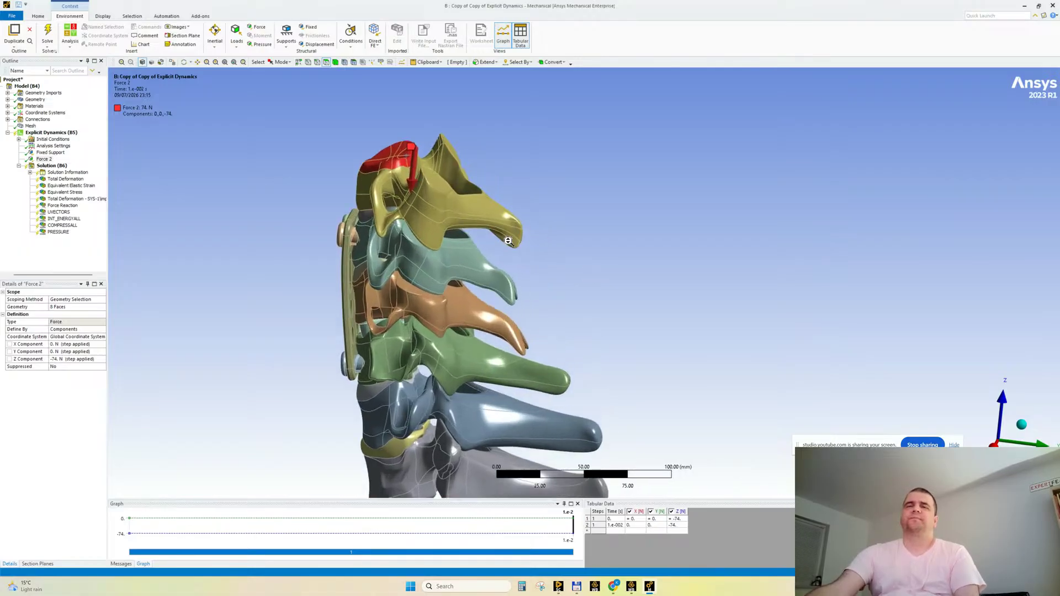
Return to the browser and open the nature.com article's Figure 2 of boundary and loading conditions at full size.
{"action": "mouse_move", "coordinate": [613, 586]}
{"action": "left_click", "coordinate": [558, 546]}
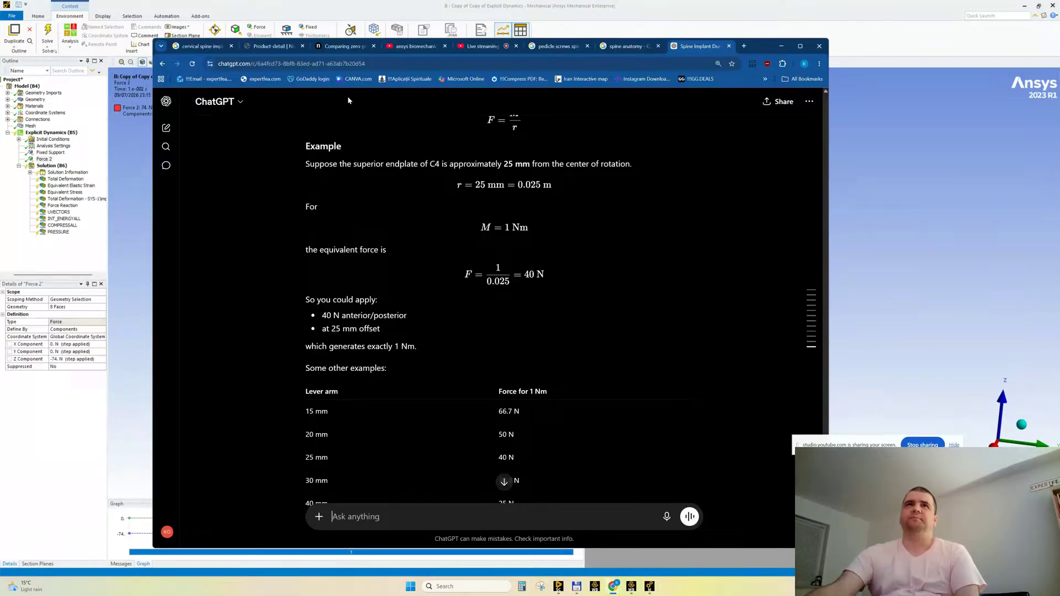
{"action": "left_click", "coordinate": [339, 46]}
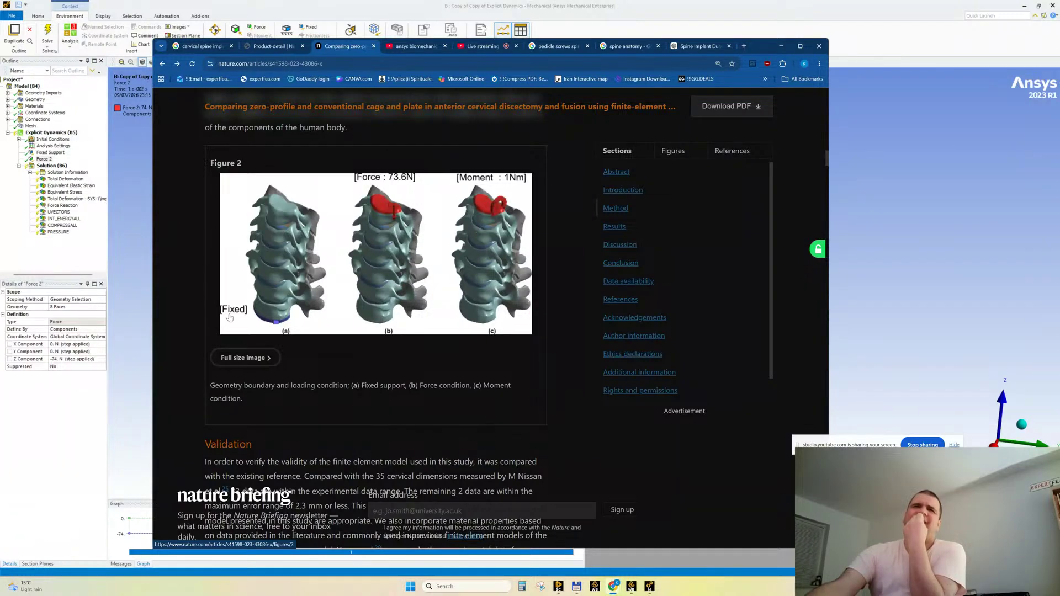
{"action": "left_click", "coordinate": [228, 365]}
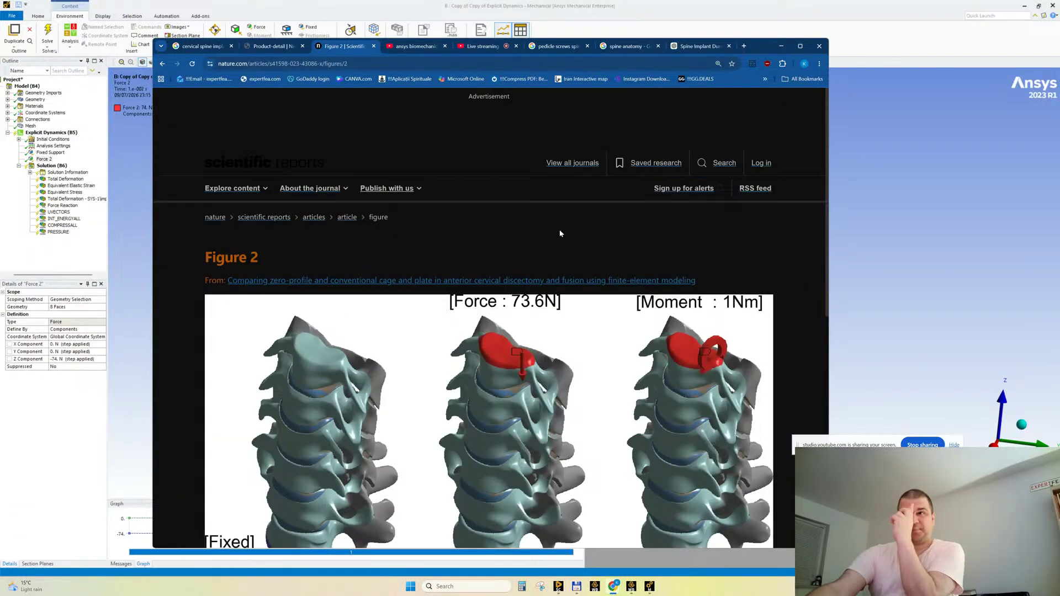
{"action": "scroll", "coordinate": [496, 247], "scroll_direction": "down", "scroll_amount": 2}
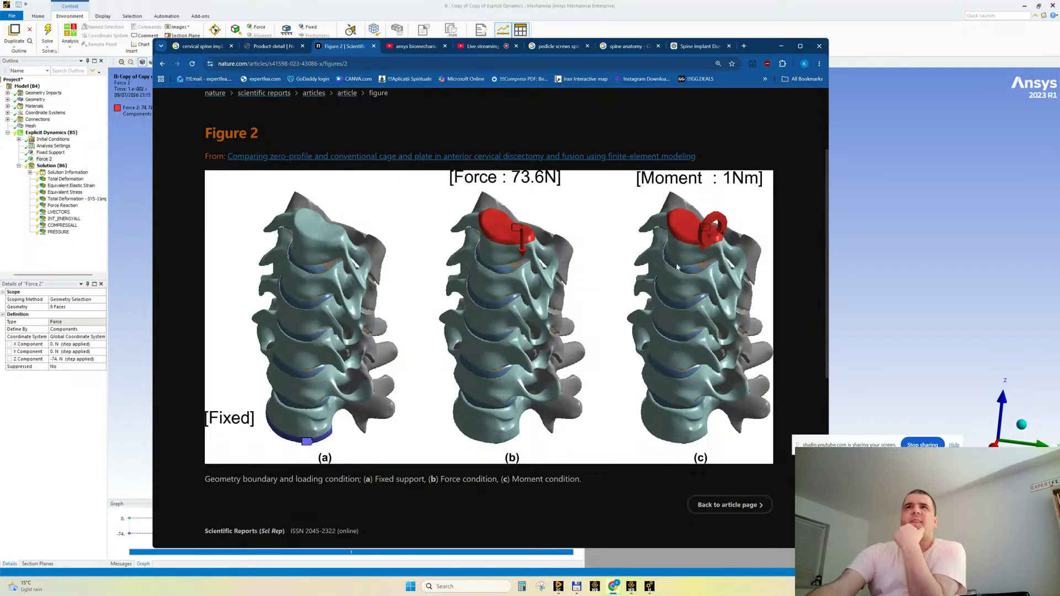
Compare ChatGPT's suggested anterior/posterior force and offset with the moment condition shown in the article's Figure 2.
{"action": "left_click", "coordinate": [696, 47]}
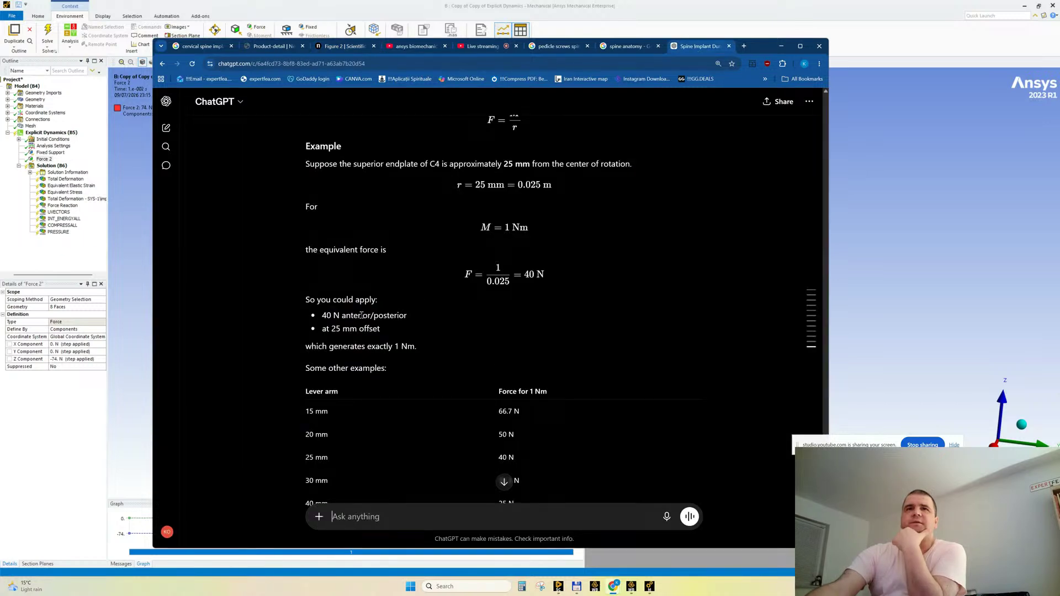
{"action": "left_click_drag", "start_coordinate": [351, 315], "coordinate": [381, 330]}
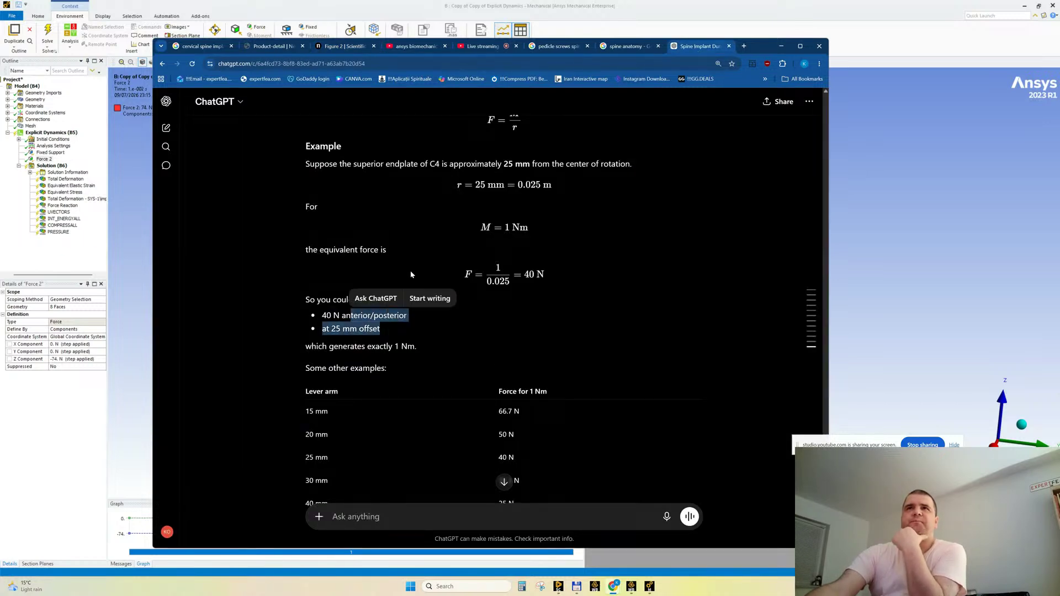
{"action": "left_click", "coordinate": [388, 343]}
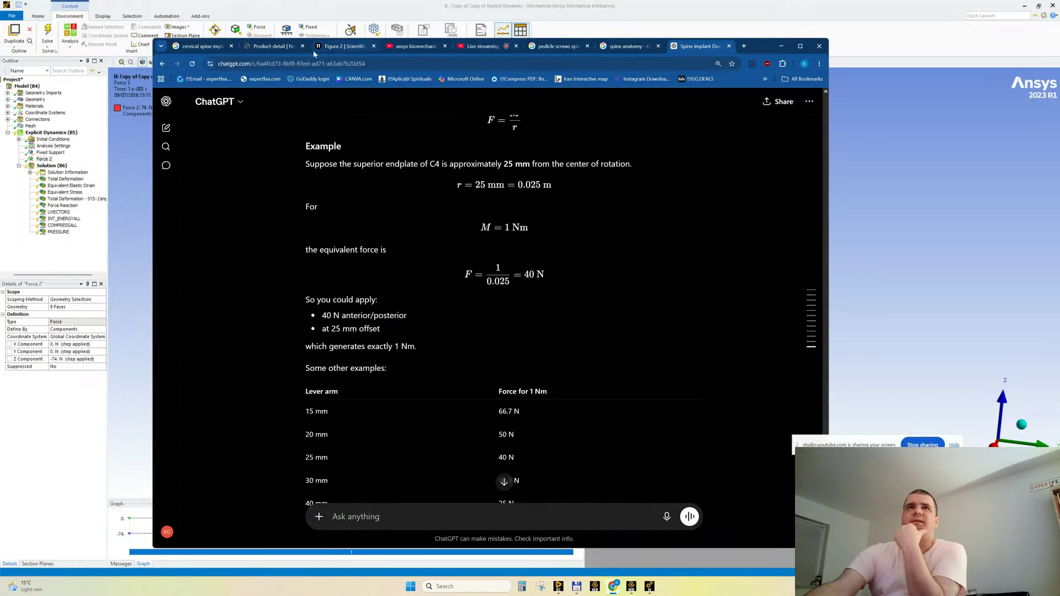
{"action": "left_click", "coordinate": [345, 47]}
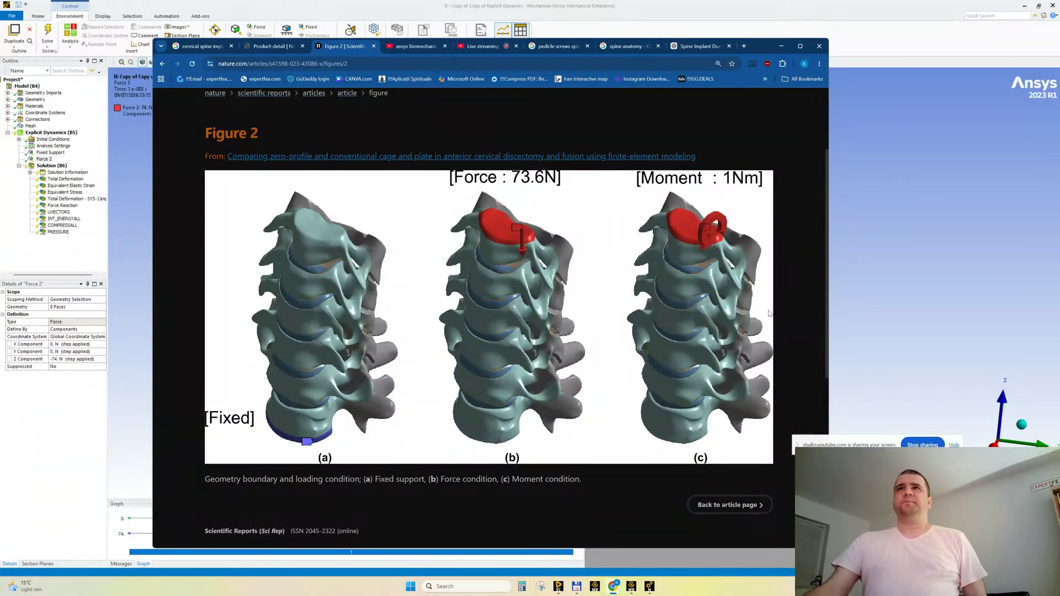
{"action": "left_click", "coordinate": [691, 48]}
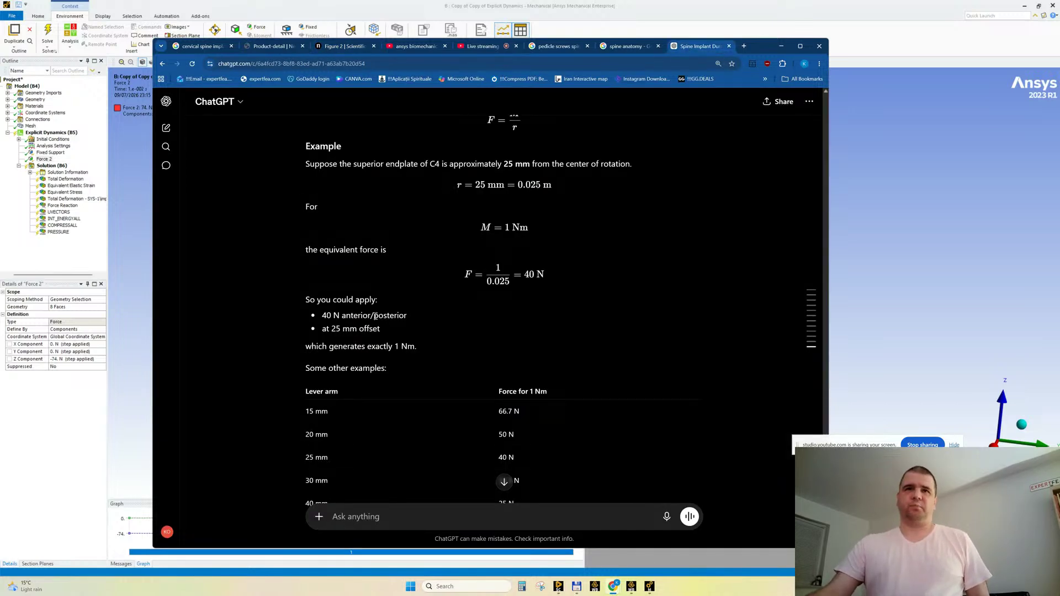
{"action": "left_click", "coordinate": [345, 47]}
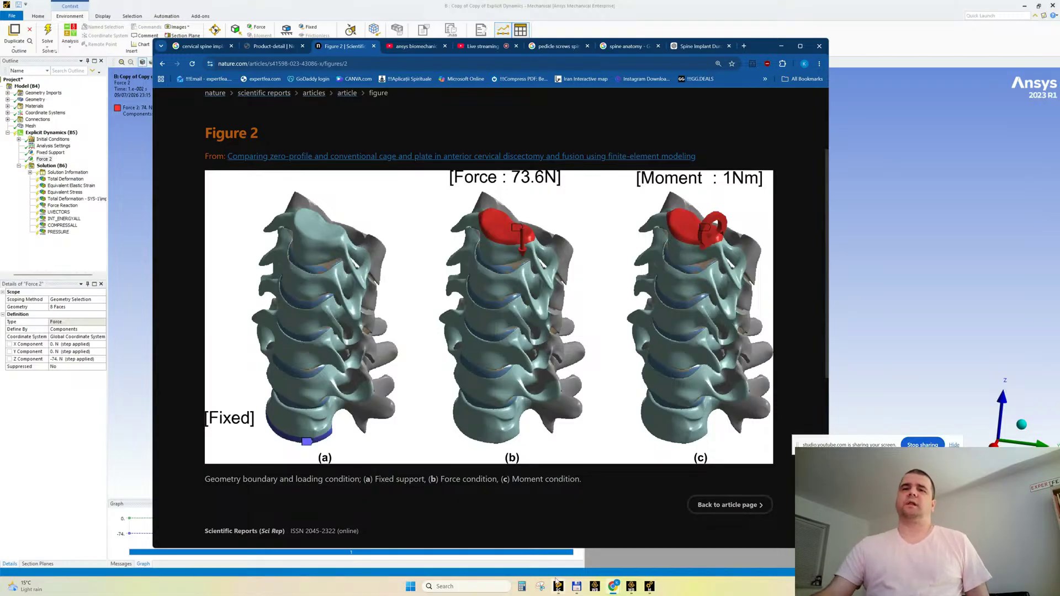
Capture a Snipping Tool screenshot of the 1 Nm moment condition image in Figure 2.
{"action": "left_click", "coordinate": [540, 586]}
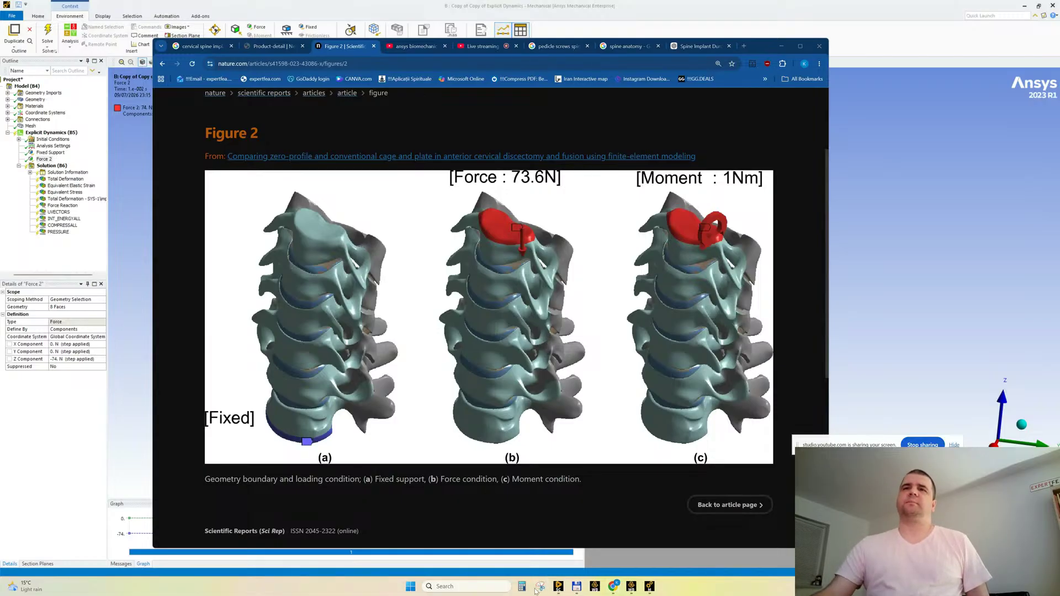
{"action": "left_click", "coordinate": [873, 295]}
{"action": "left_click_drag", "start_coordinate": [621, 172], "coordinate": [773, 447]}
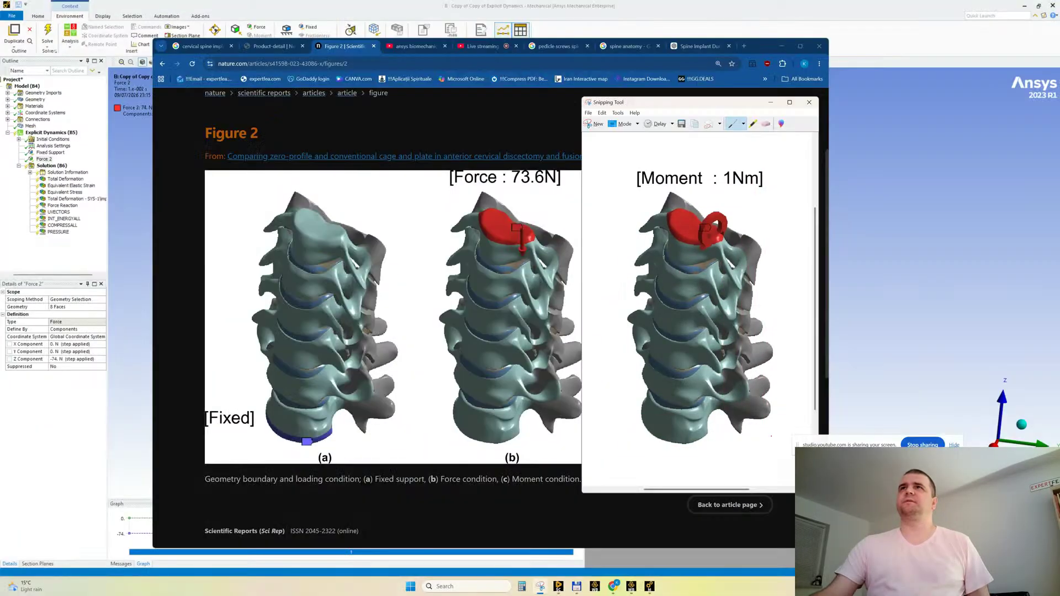
Return to the ChatGPT conversation, copy "40 N anterior/posterior" and start a prompt with "Can you say from the attached image" followed by the copied text.
{"action": "left_click", "coordinate": [698, 46]}
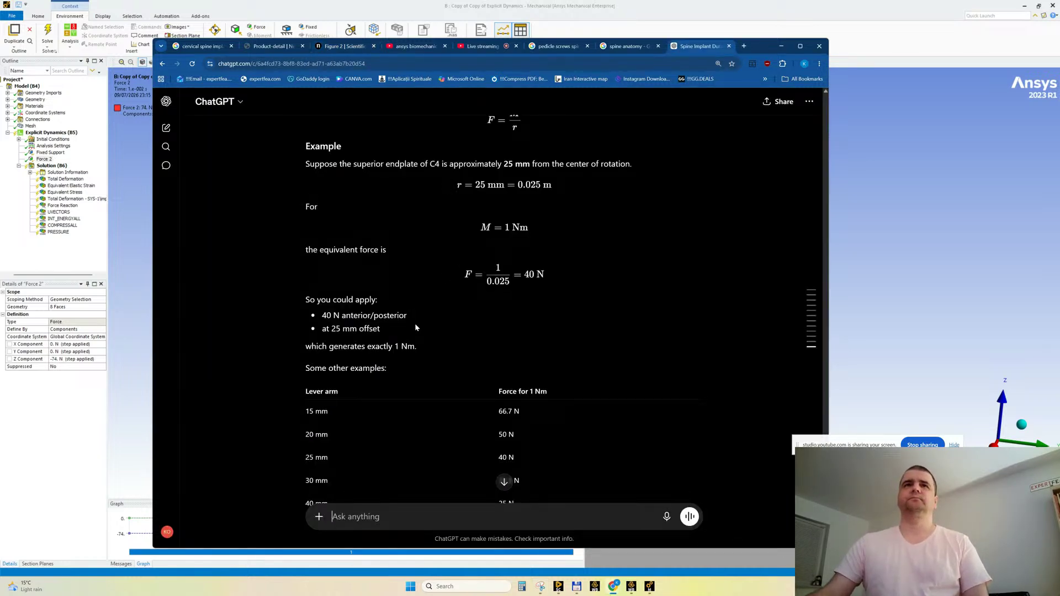
{"action": "left_click_drag", "start_coordinate": [411, 316], "coordinate": [321, 316]}
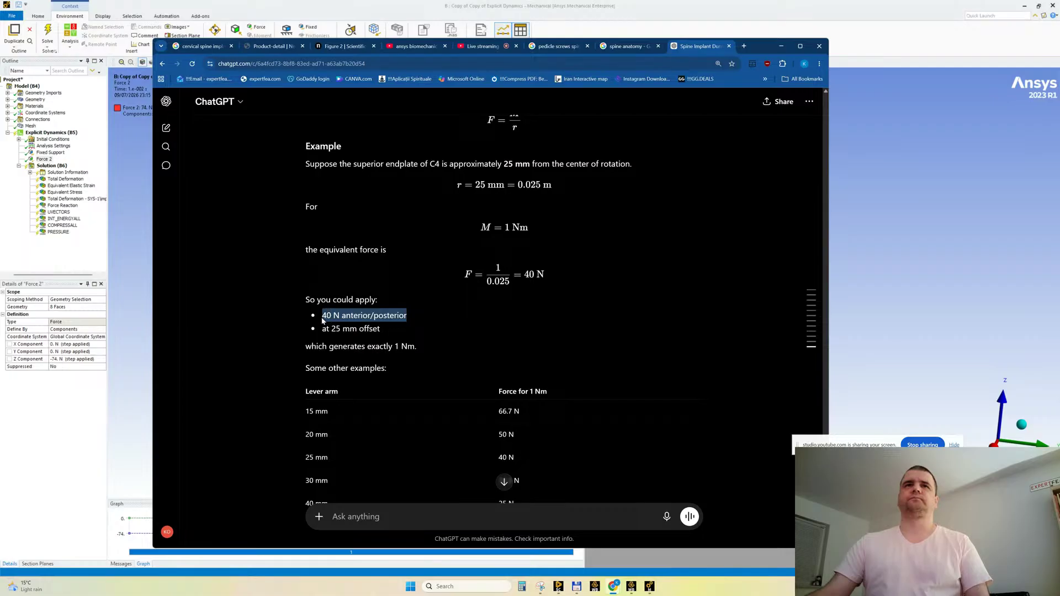
{"action": "left_click", "coordinate": [356, 518]}
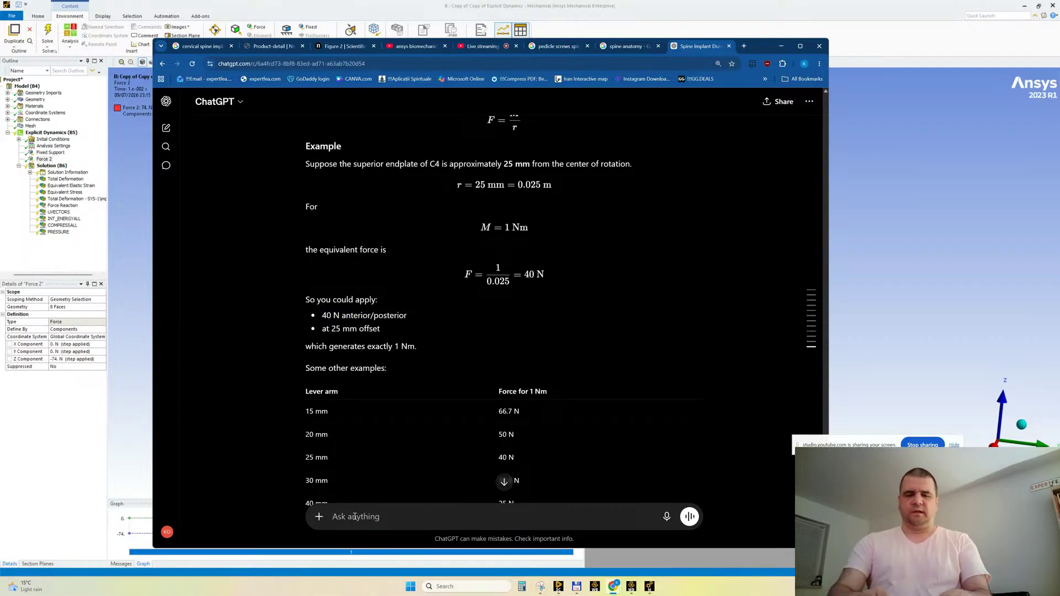
{"action": "type", "text": "Can y"}
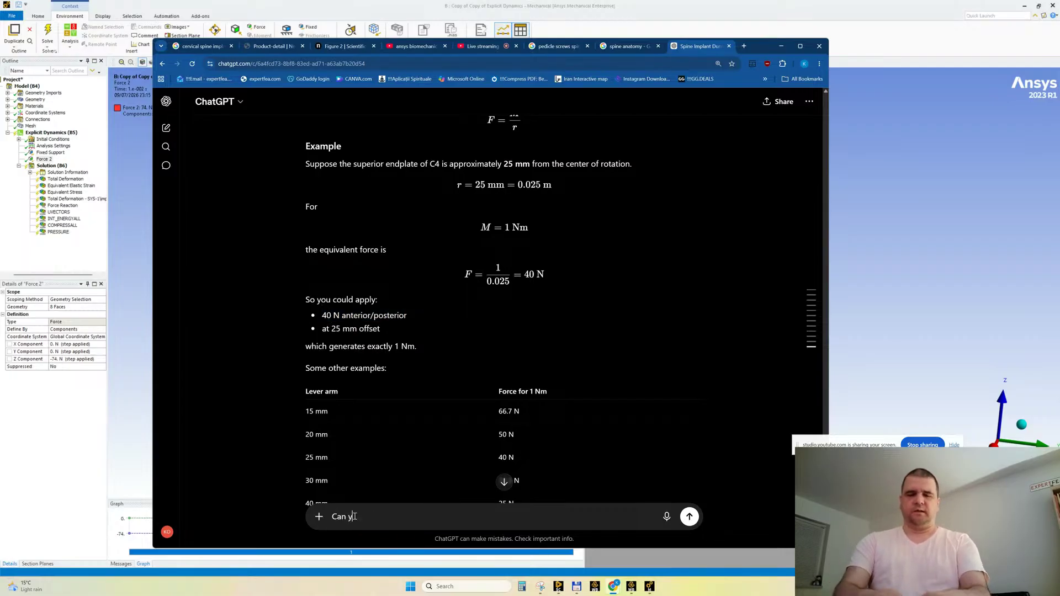
{"action": "type", "text": "io say from"}
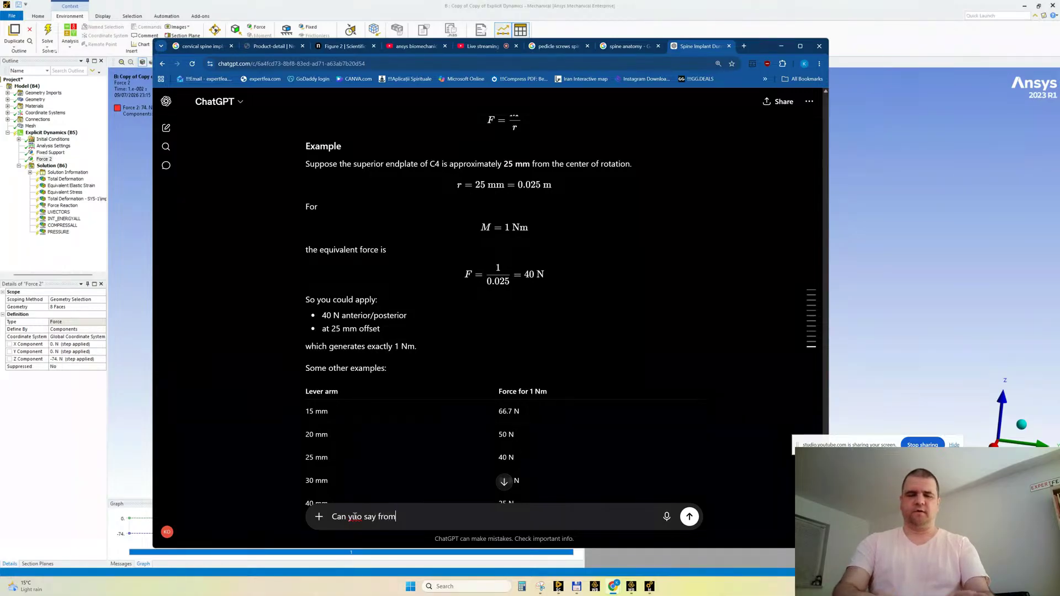
{"action": "type", "text": " the attached "}
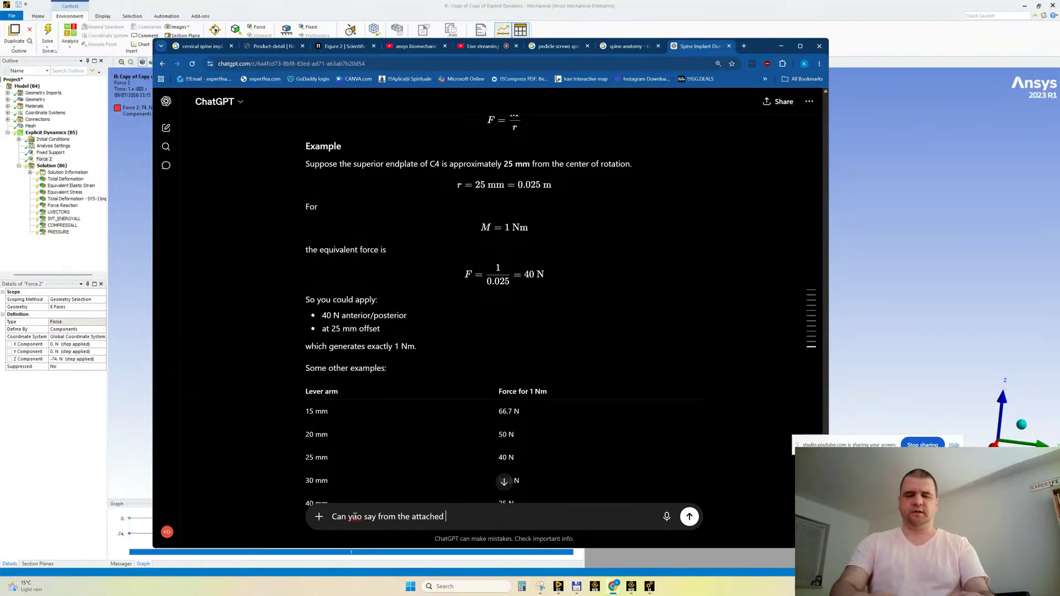
{"action": "type", "text": "imagei"}
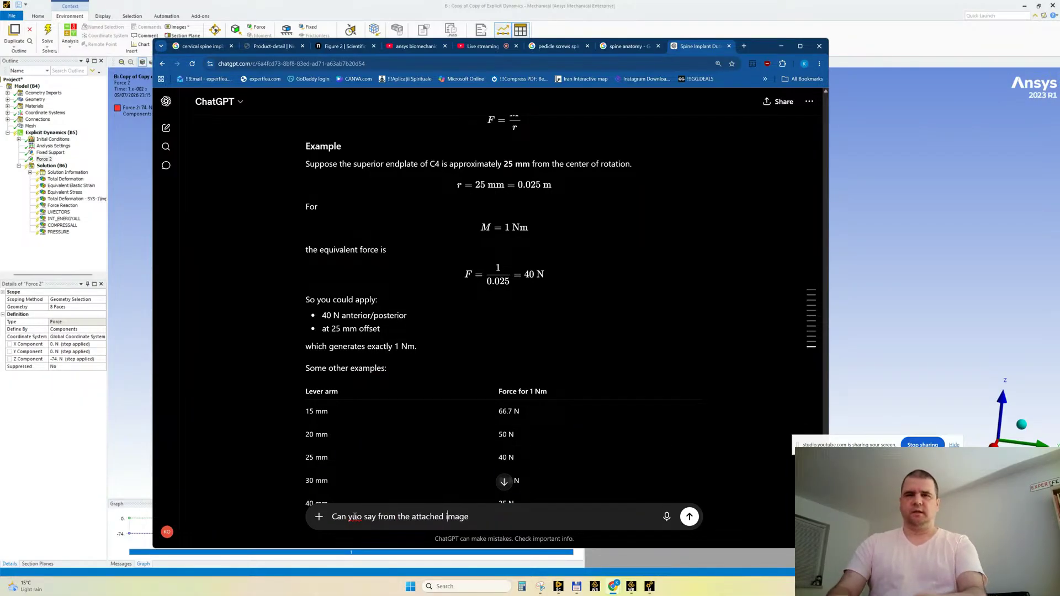
{"action": "type", "text": "40 N anterior/posterior"}
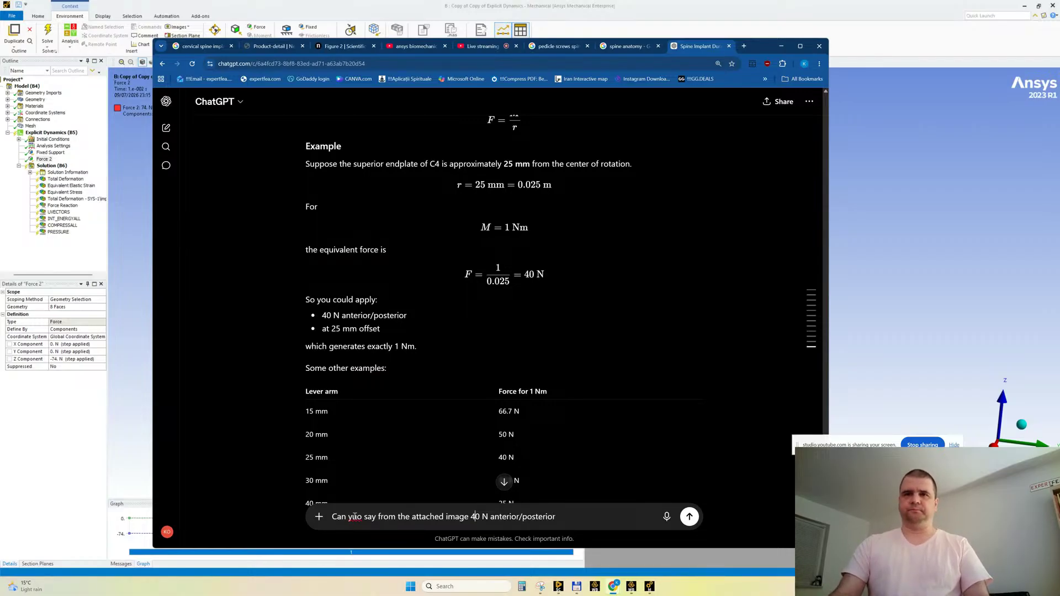
Insert "if the" before "40 N anterior/posterior" in the prompt and tidy the spacing around it.
{"action": "type", "text": "if the "}
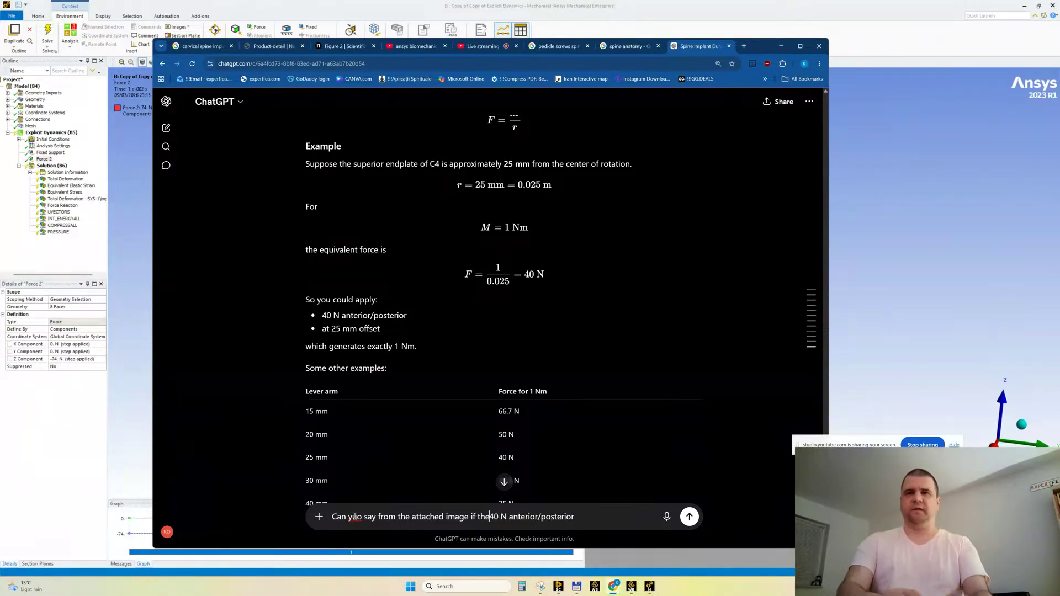
{"action": "type", "text": "force"}
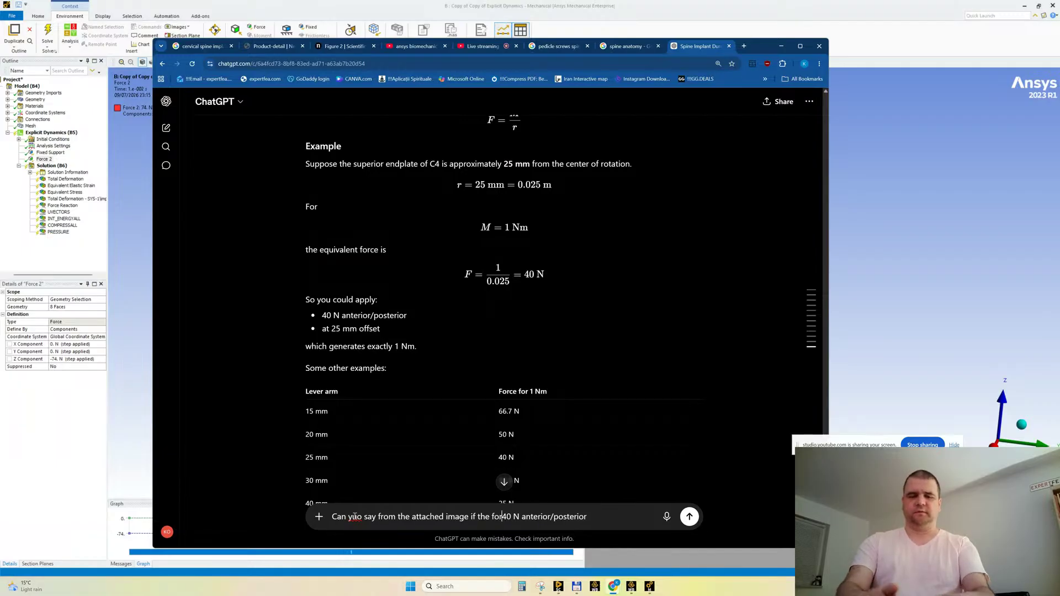
{"action": "key", "text": "BackSpace"}
{"action": "key", "text": "BackSpace"}
{"action": "key", "text": "BackSpace"}
{"action": "key", "text": "BackSpace"}
{"action": "key", "text": "BackSpace"}
{"action": "key", "text": "BackSpace"}
{"action": "key", "text": "Right"}
{"action": "key", "text": "Right"}
{"action": "key", "text": "Right"}
{"action": "key", "text": "Right"}
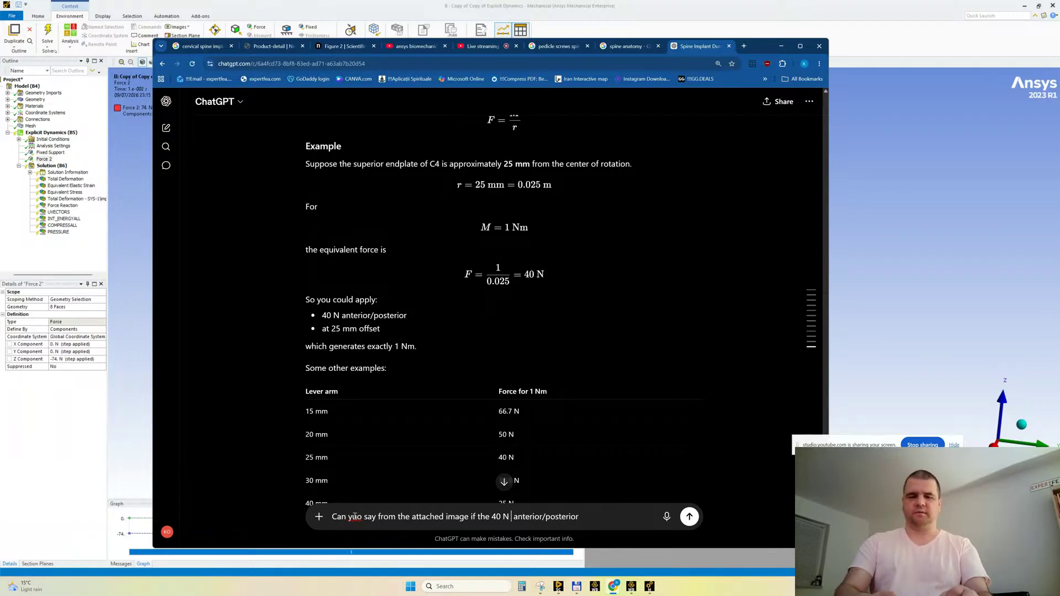
{"action": "key", "text": "Delete"}
{"action": "key", "text": "Left"}
{"action": "key", "text": "Left"}
{"action": "key", "text": "Left"}
{"action": "key", "text": "Left"}
{"action": "key", "text": "Left"}
{"action": "key", "text": "Left"}
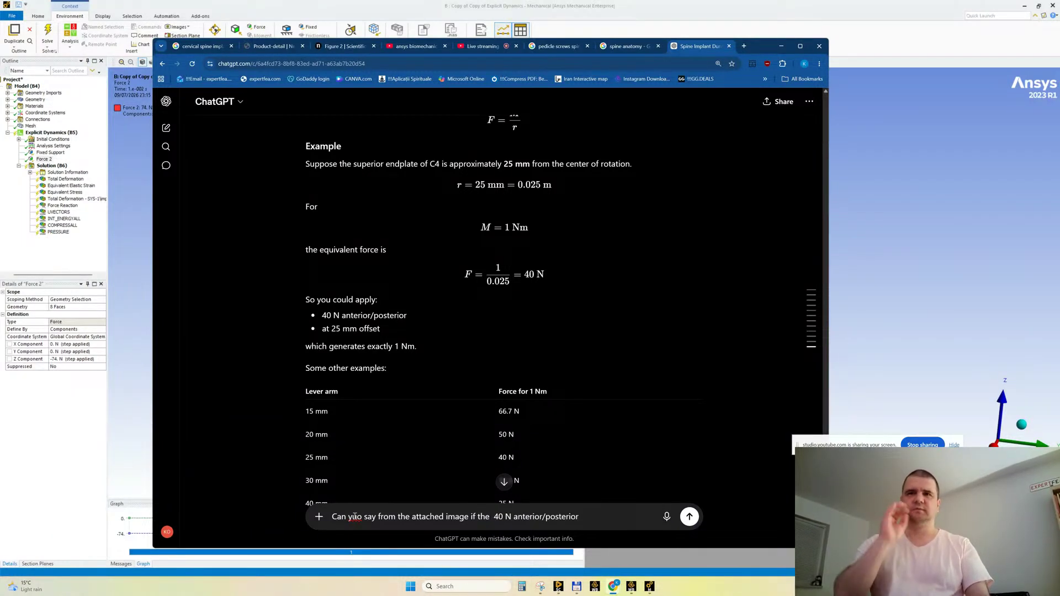
{"action": "key", "text": "BackSpace"}
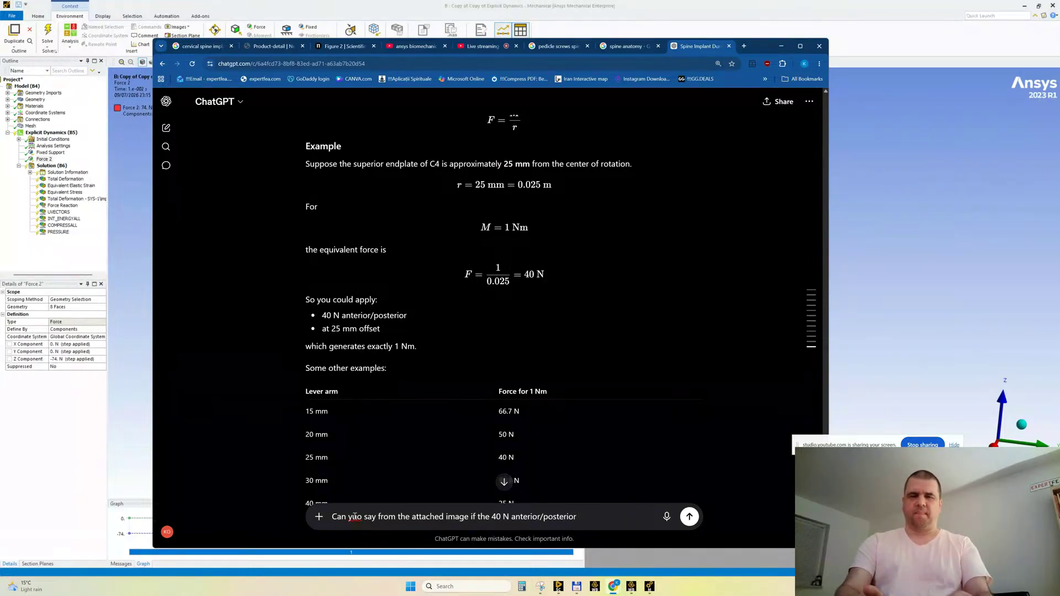
Continue the prompt after "anterior/posterior" with "force that you suggested is".
{"action": "type", "text": "for ce th"}
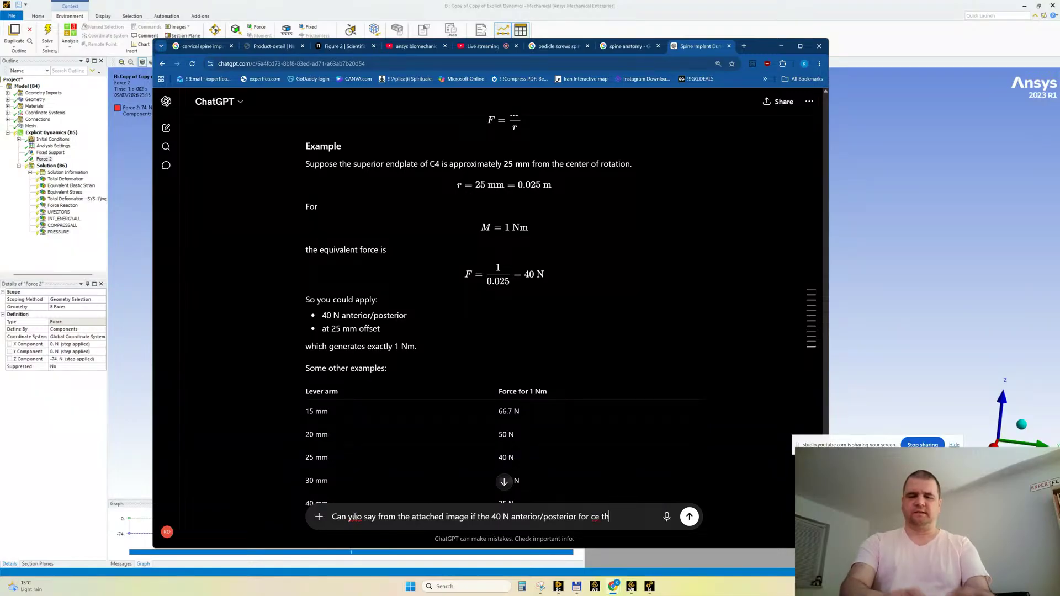
{"action": "type", "text": "at you sugg"}
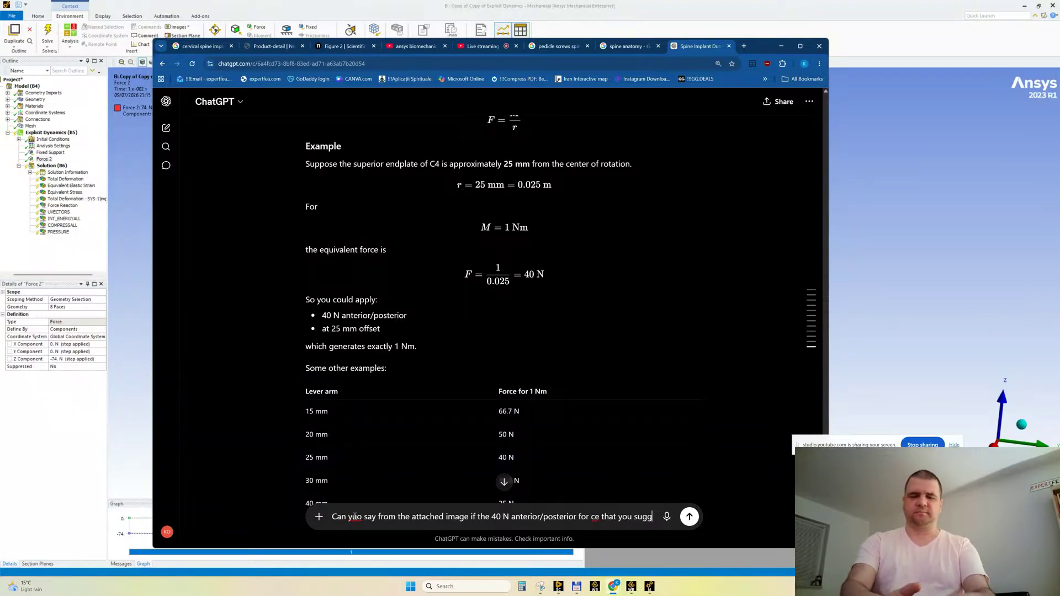
{"action": "type", "text": "ested is"}
Correct the misspelled "you" and the split word "force" in the prompt, and end the question with "correct?".
{"action": "key", "text": "Home"}
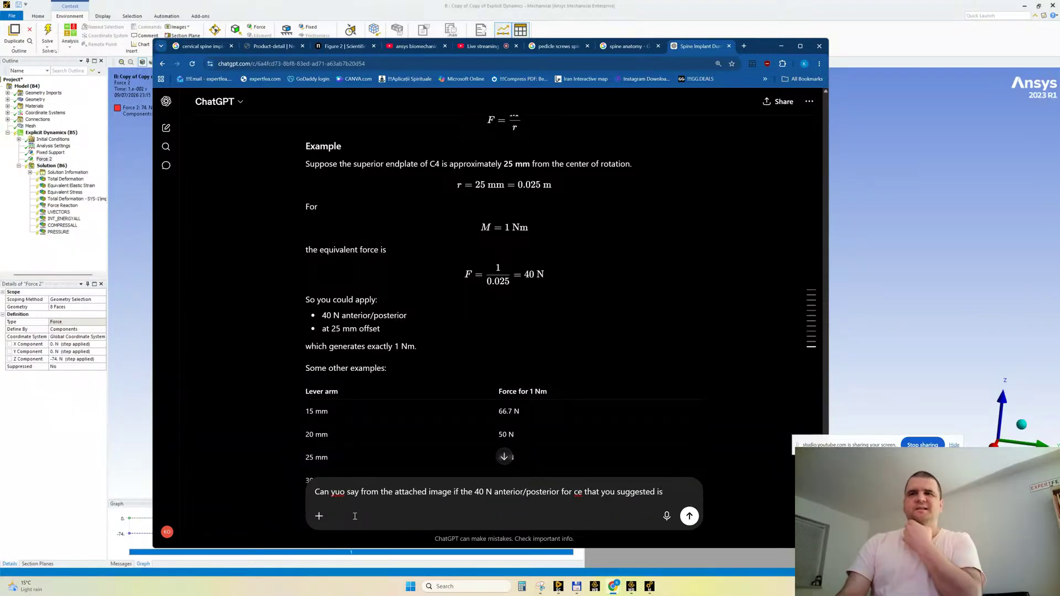
{"action": "key", "text": "Right"}
{"action": "key", "text": "Right"}
{"action": "key", "text": "Right"}
{"action": "key", "text": "Right"}
{"action": "key", "text": "Delete"}
{"action": "key", "text": "Right"}
{"action": "type", "text": "u"}
{"action": "key", "text": "Right"}
{"action": "key", "text": "Right"}
{"action": "key", "text": "Right"}
{"action": "key", "text": "Right"}
{"action": "key", "text": "Right"}
{"action": "key", "text": "Right"}
{"action": "key", "text": "Right"}
{"action": "key", "text": "Right"}
{"action": "key", "text": "Right"}
{"action": "key", "text": "Right"}
{"action": "key", "text": "Right"}
{"action": "key", "text": "Right"}
{"action": "key", "text": "Right"}
{"action": "key", "text": "Right"}
{"action": "key", "text": "Right"}
{"action": "key", "text": "Right"}
{"action": "key", "text": "Right"}
{"action": "key", "text": "Right"}
{"action": "key", "text": "Right"}
{"action": "key", "text": "Right"}
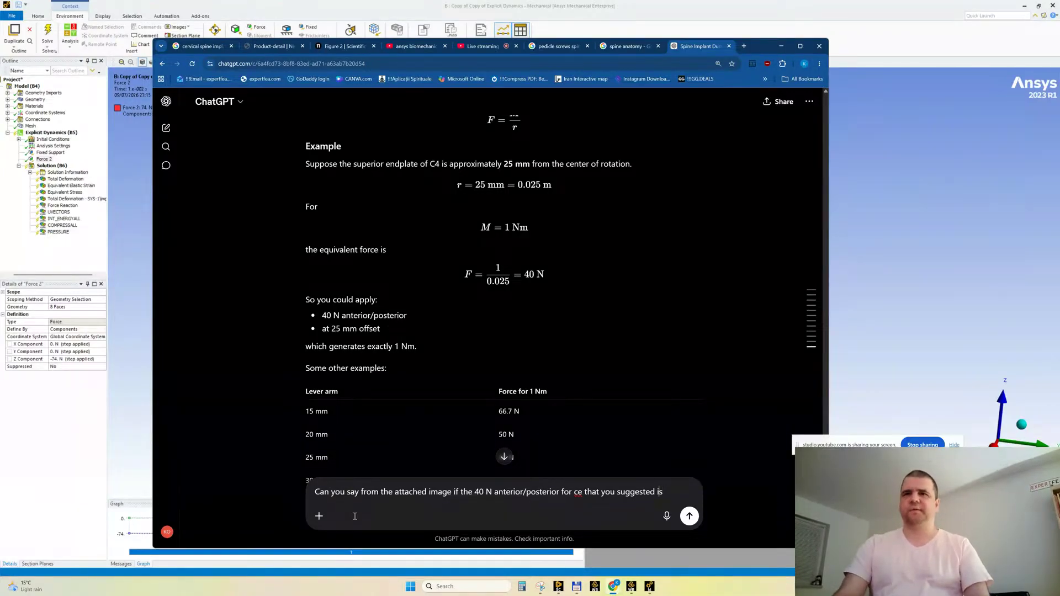
{"action": "key", "text": "Right"}
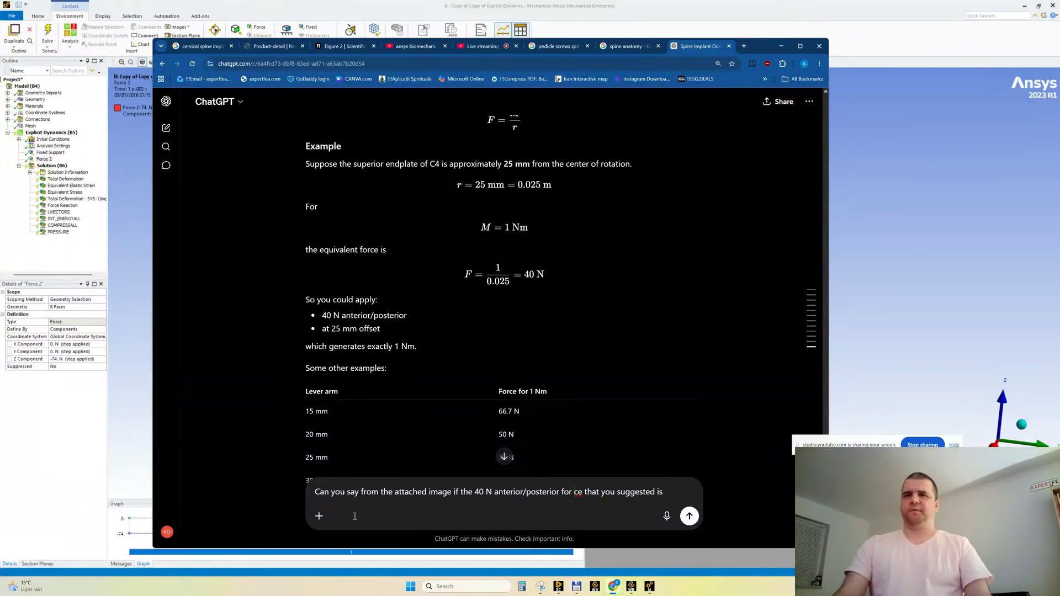
{"action": "key", "text": "BackSpace"}
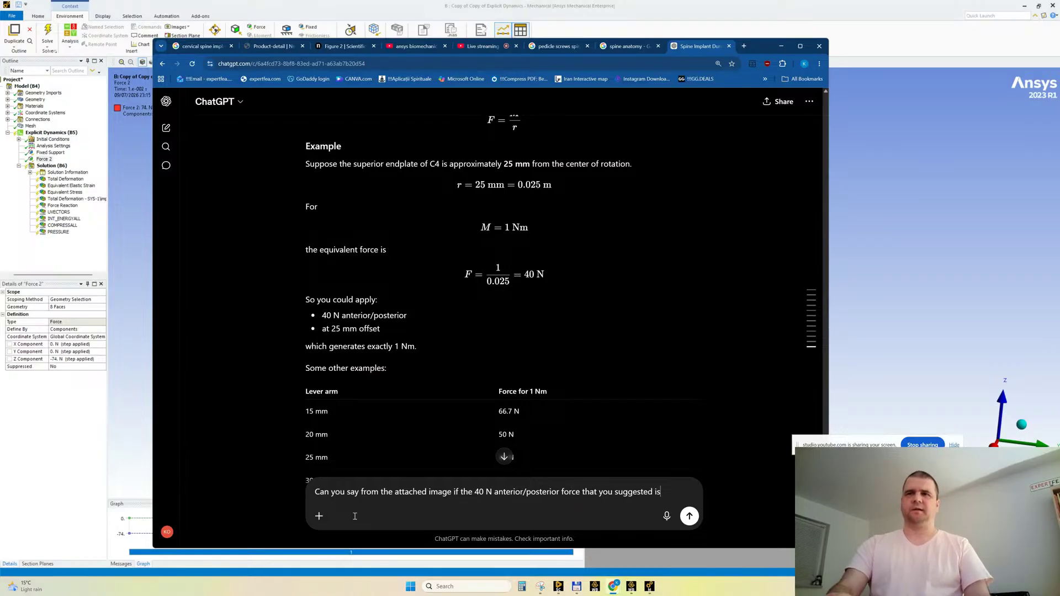
{"action": "type", "text": "c"}
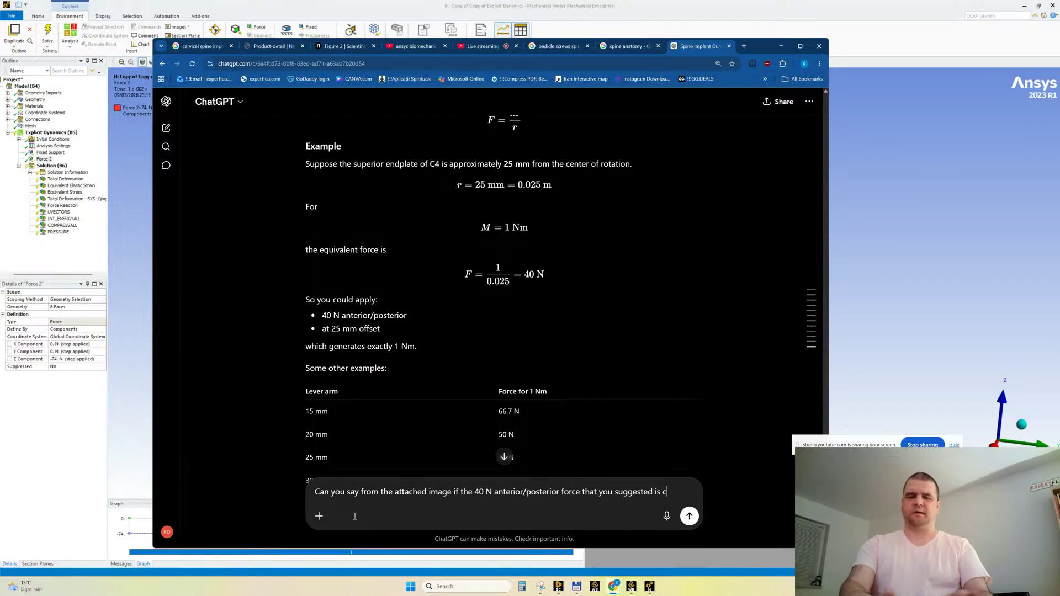
{"action": "type", "text": "orrect?"}
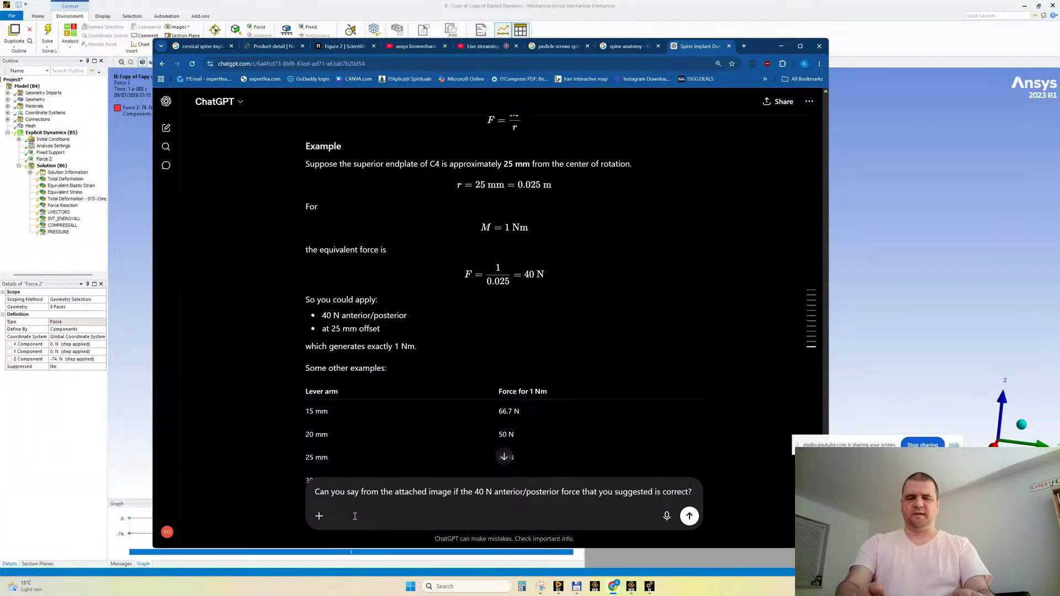
Add a second line to the prompt: "The moment seems opposite to what you suggested, it looks like posterior/anterior to me.".
{"action": "key", "text": "shift+Return"}
{"action": "type", "text": "I"}
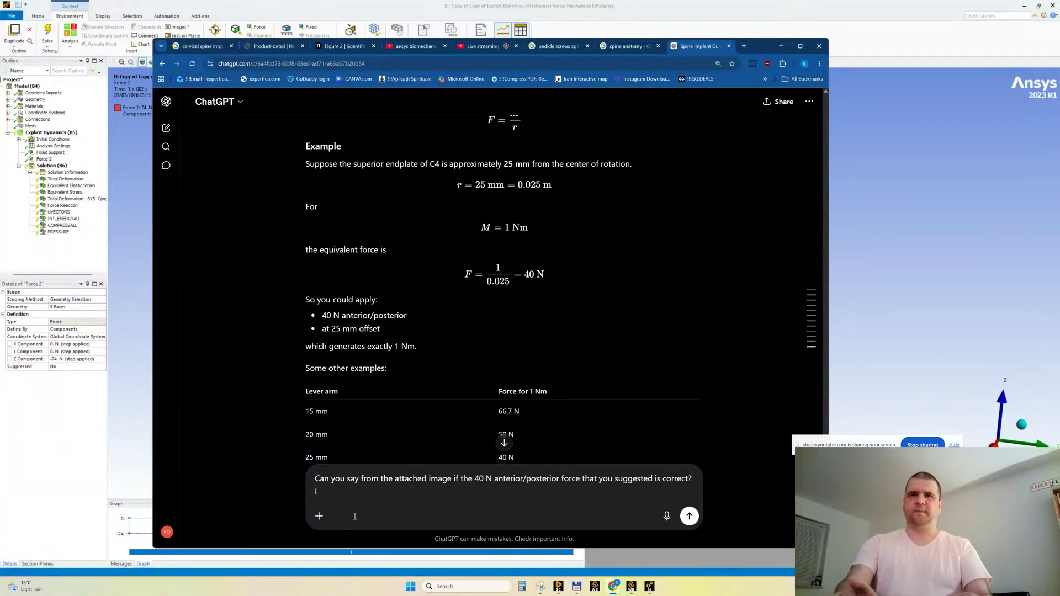
{"action": "type", "text": "tTh"}
{"action": "key", "text": "shift+Home"}
{"action": "type", "text": "Thge mom"}
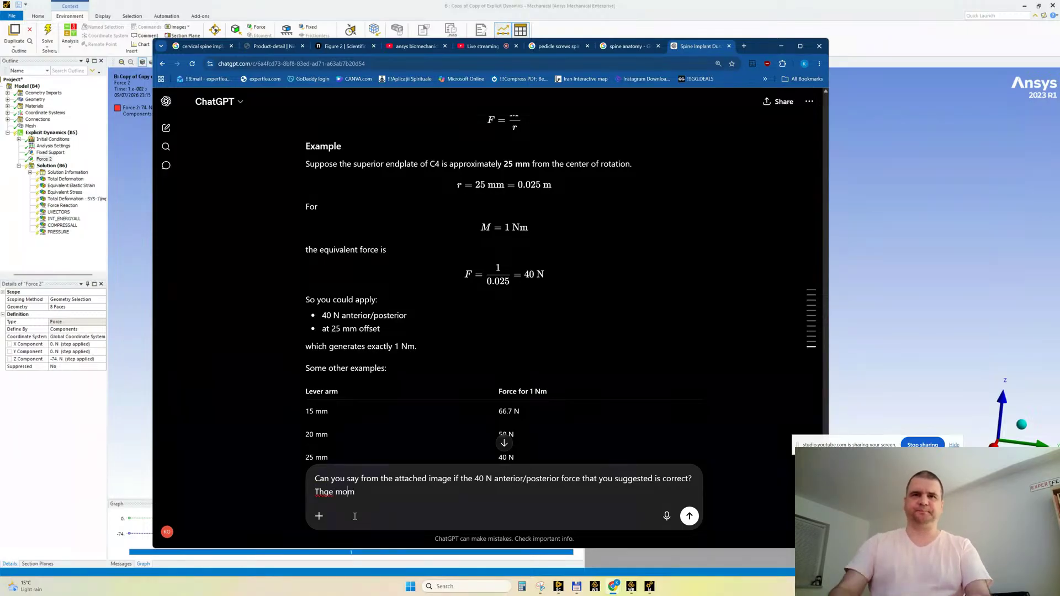
{"action": "key", "text": "shift+Home"}
{"action": "type", "text": "The mome"}
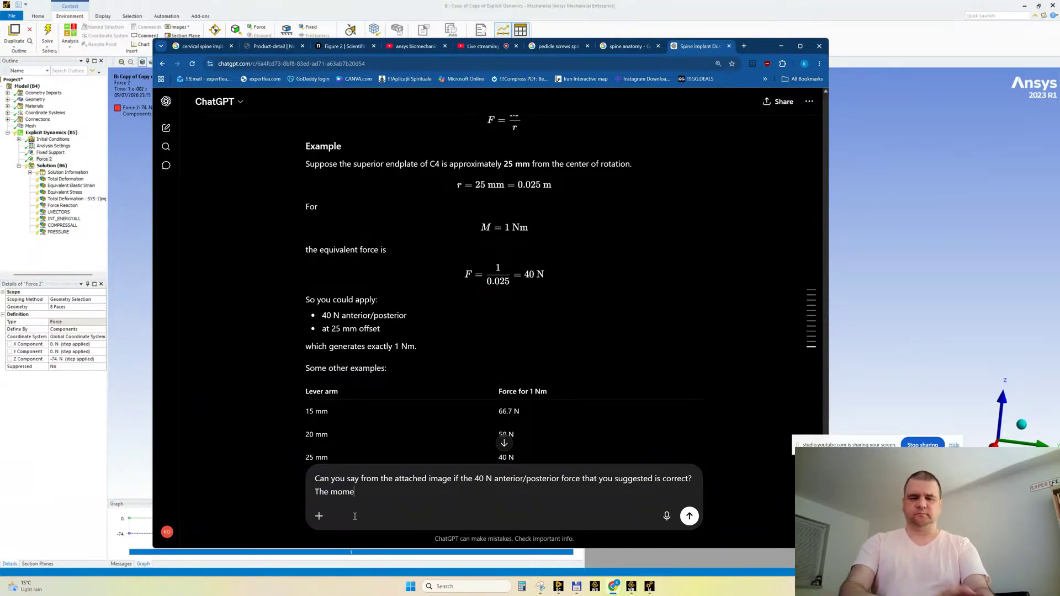
{"action": "type", "text": "nt seems "}
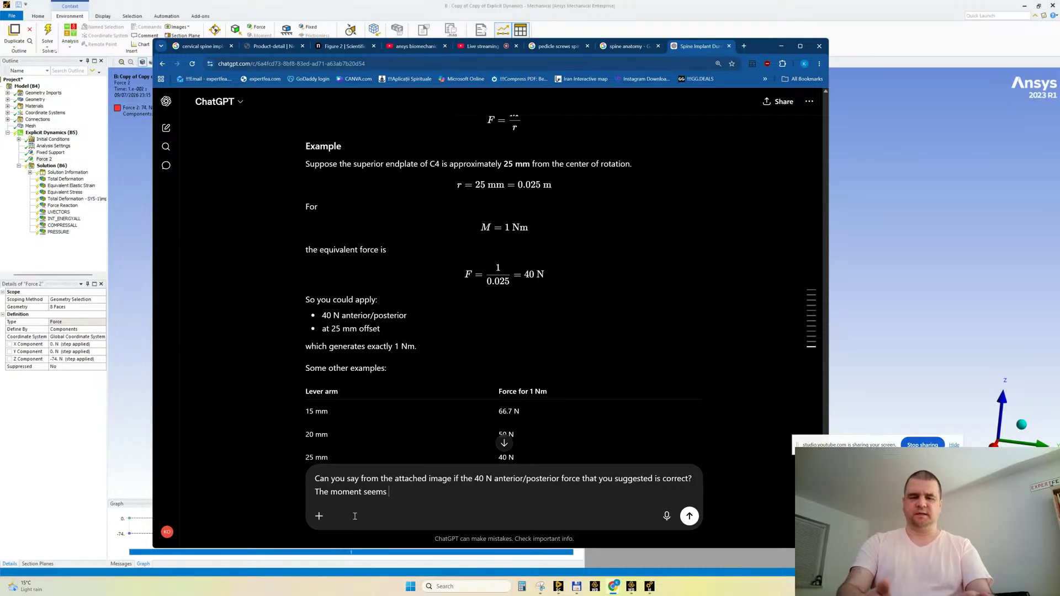
{"action": "type", "text": "opposit"}
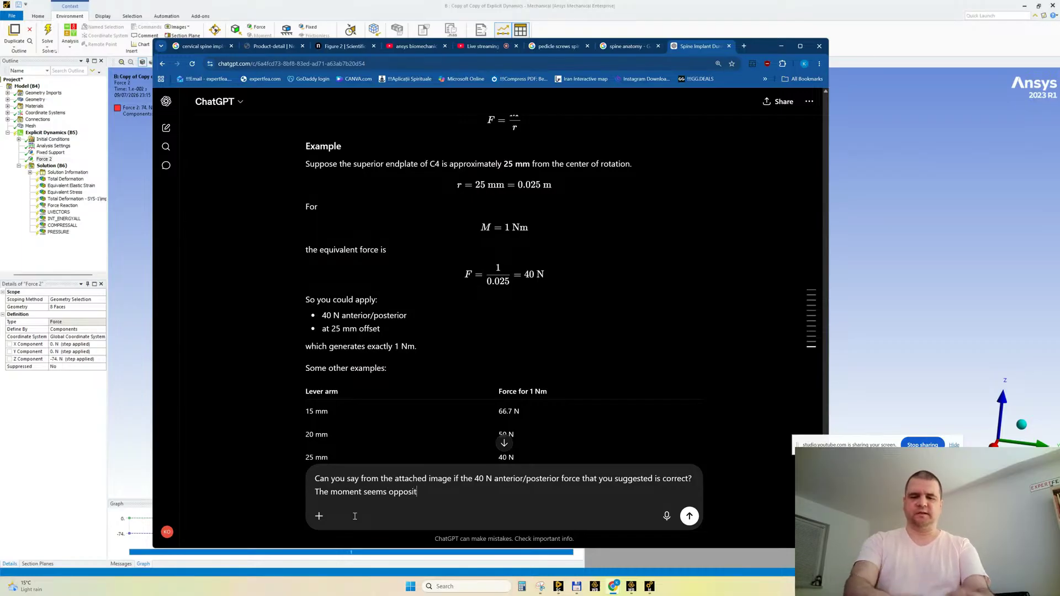
{"action": "type", "text": "e to what y"}
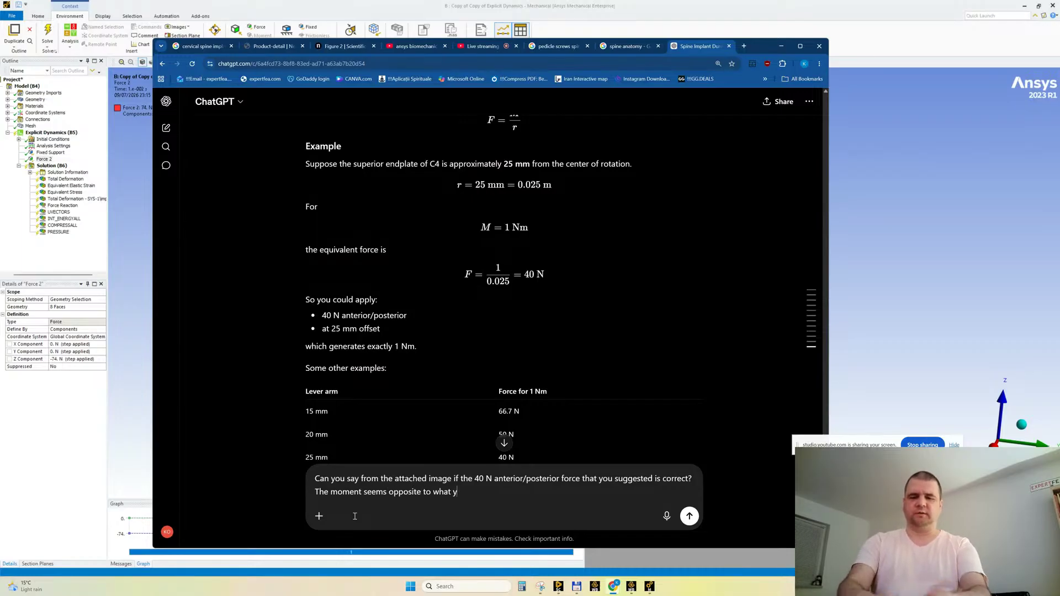
{"action": "type", "text": "ou sugges"}
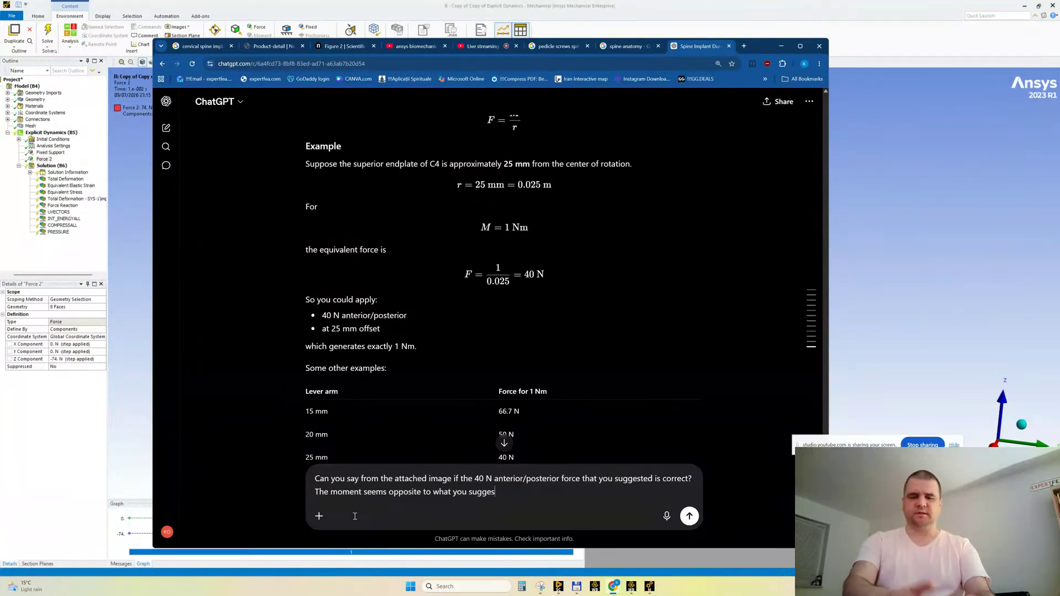
{"action": "type", "text": "ted, i"}
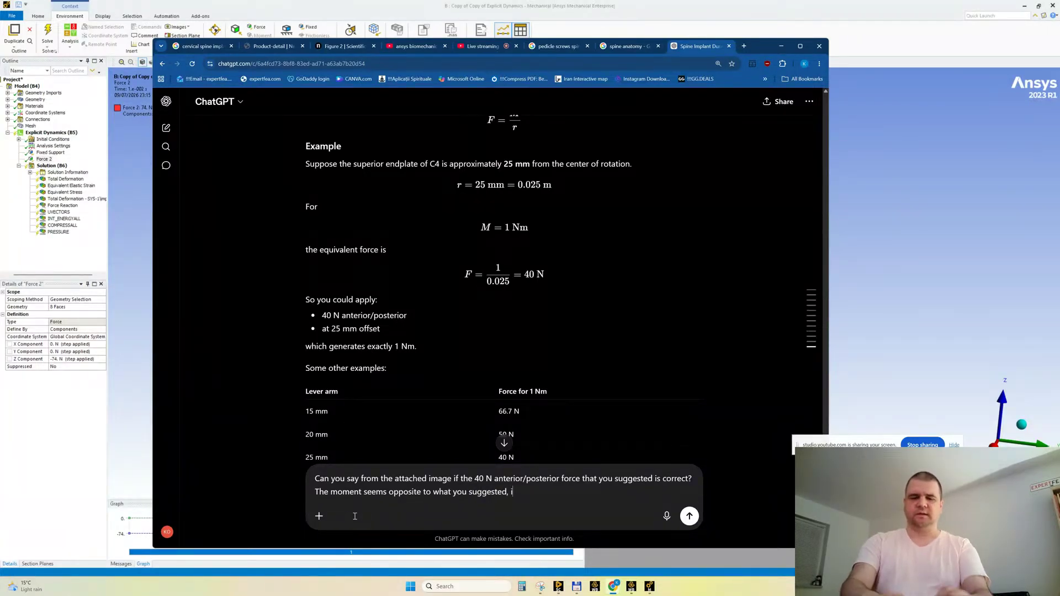
{"action": "type", "text": "t looks like an"}
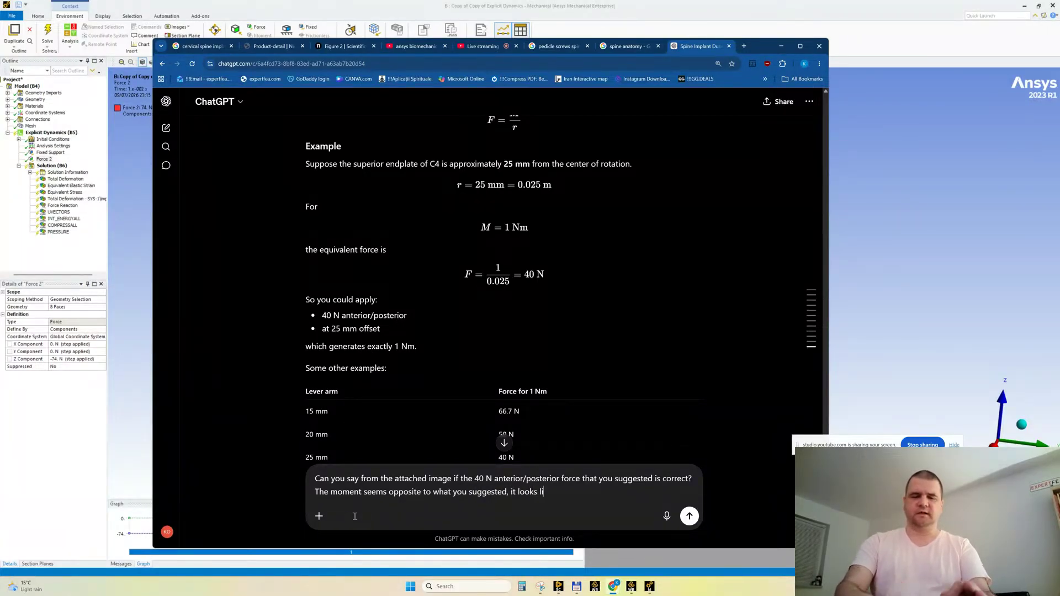
{"action": "key", "text": "BackSpace"}
{"action": "key", "text": "BackSpace"}
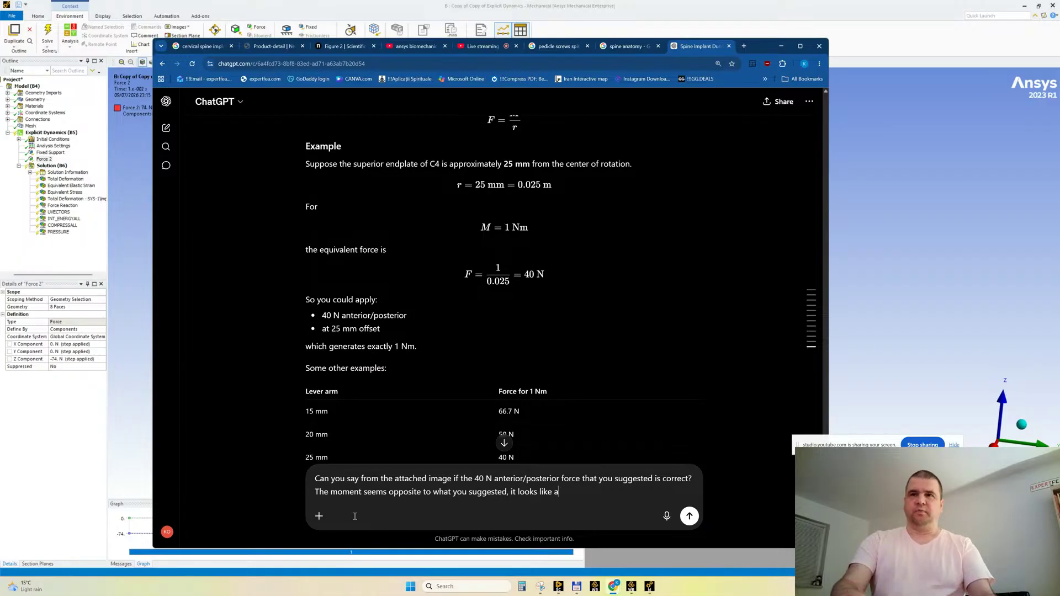
{"action": "type", "text": "posterio"}
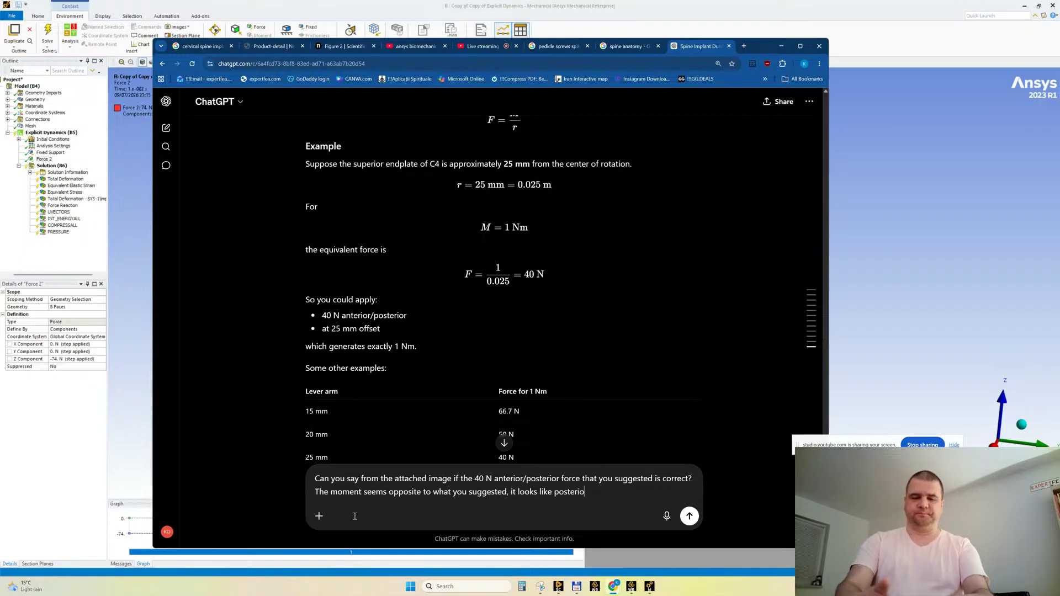
{"action": "type", "text": "r/anterior to me."}
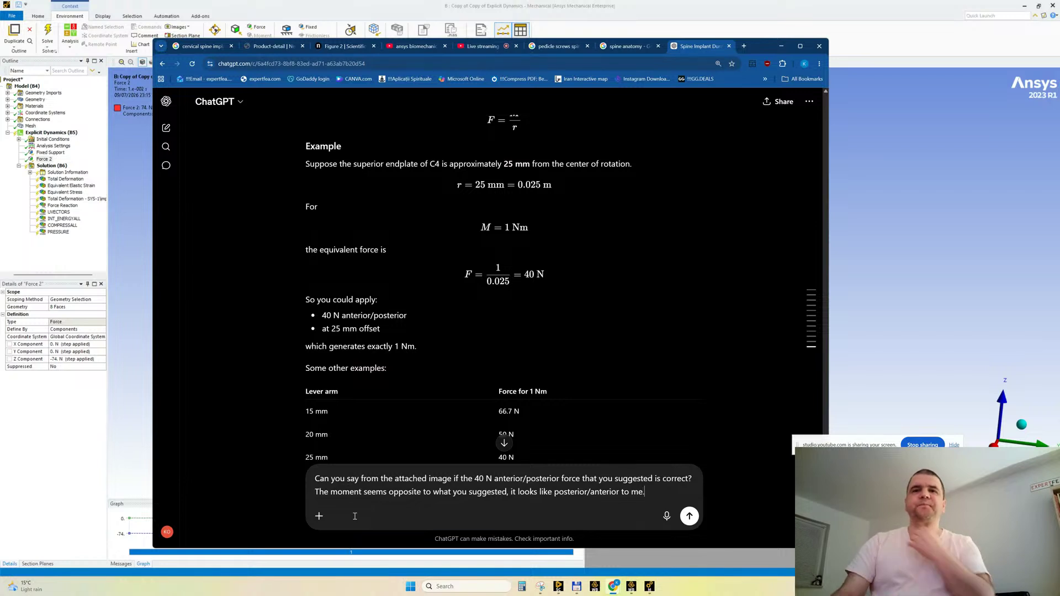
Insert "in the image" after "The moment" in the prompt and extend "correct?" to "correctly applied?".
{"action": "key", "text": "Home"}
{"action": "key", "text": "Right"}
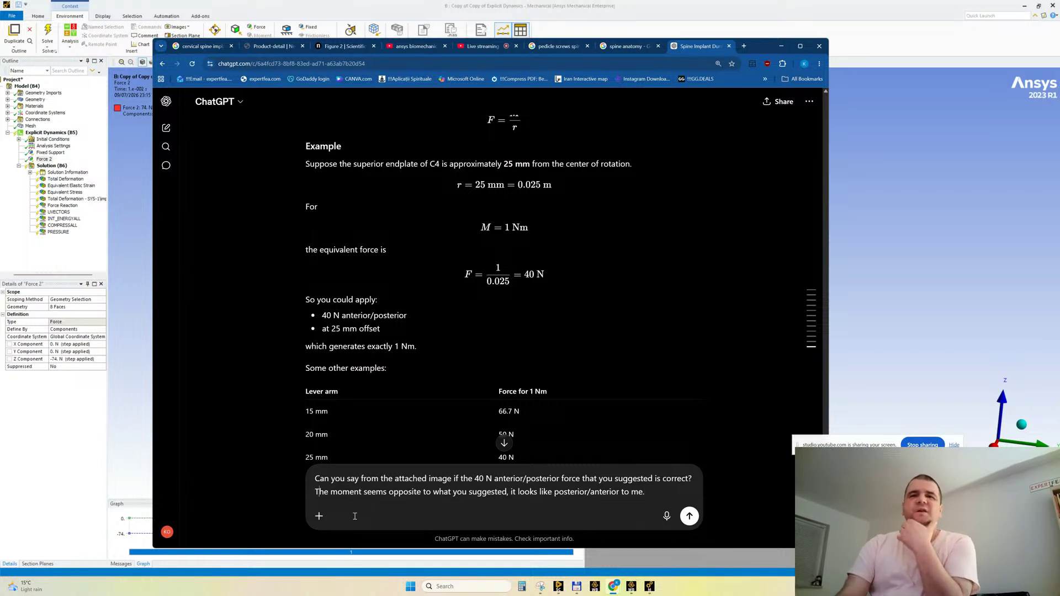
{"action": "key", "text": "Right"}
{"action": "key", "text": "Right"}
{"action": "key", "text": "Right"}
{"action": "key", "text": "Right"}
{"action": "key", "text": "Right"}
{"action": "type", "text": "ion the image"}
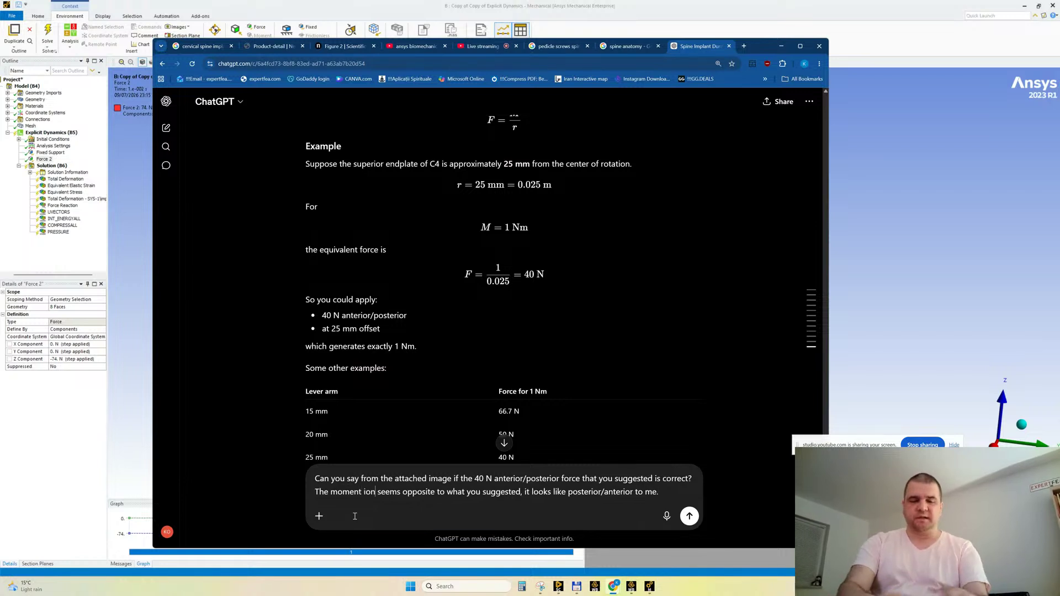
{"action": "key", "text": "Left"}
{"action": "key", "text": "Left"}
{"action": "key", "text": "Left"}
{"action": "key", "text": "Left"}
{"action": "key", "text": "Left"}
{"action": "key", "text": "Delete"}
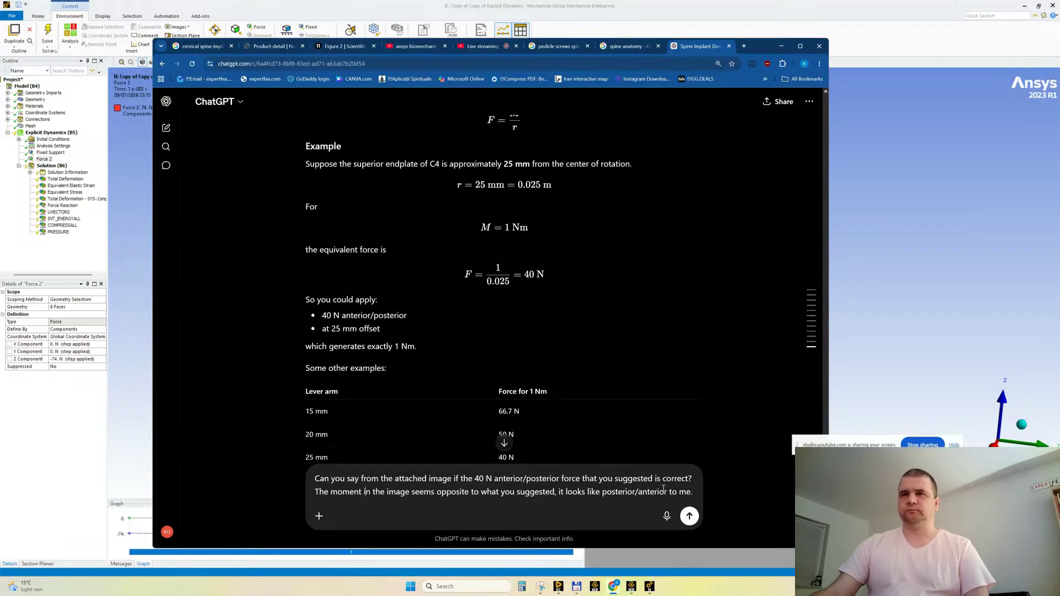
{"action": "left_click", "coordinate": [687, 478]}
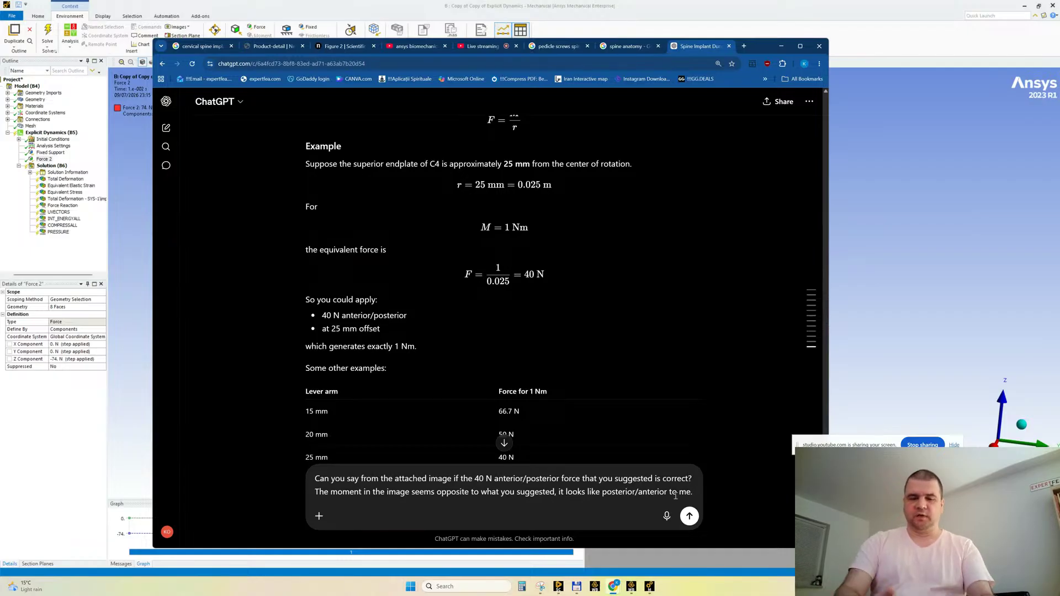
{"action": "type", "text": "ly applied"}
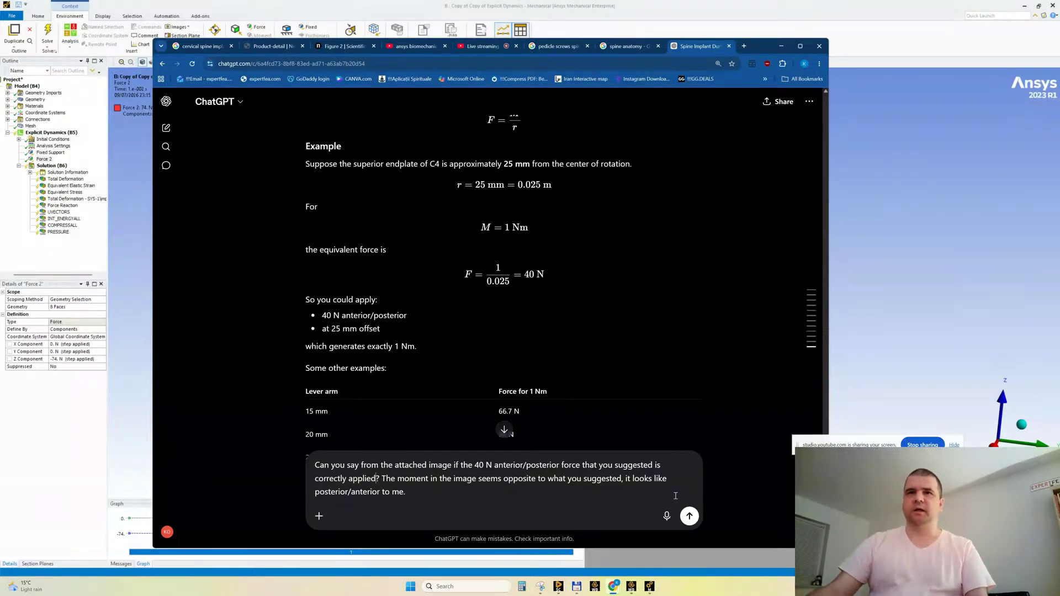
Copy the 1Nm moment snip from Snipping Tool, attach it to the ChatGPT prompt and send the message.
{"action": "left_click", "coordinate": [540, 586]}
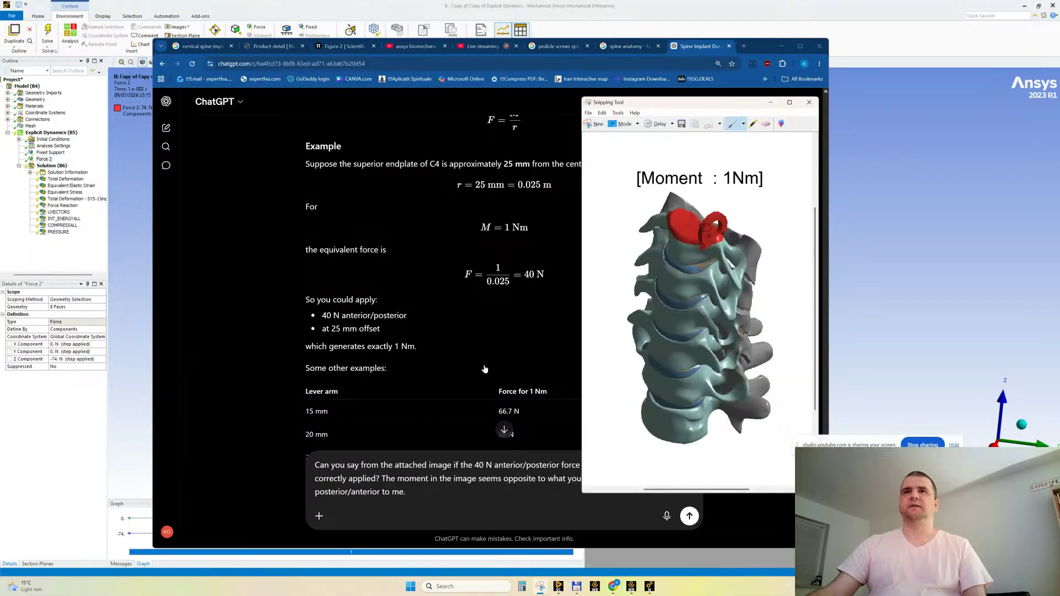
{"action": "left_click", "coordinate": [601, 113]}
{"action": "left_click", "coordinate": [613, 122]}
{"action": "left_click", "coordinate": [440, 497]}
{"action": "key", "text": "ctrl+v"}
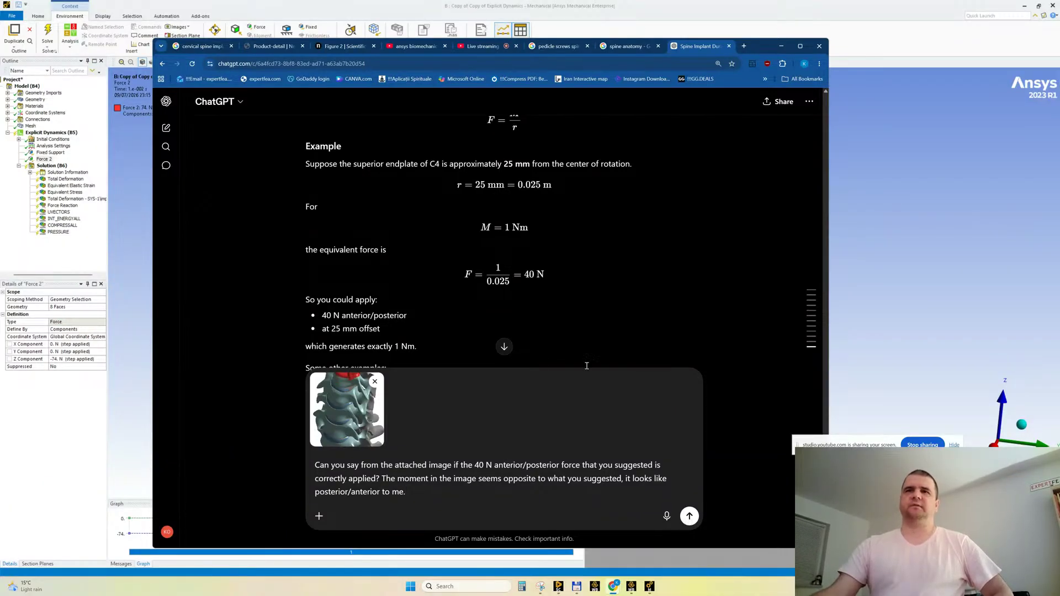
{"action": "left_click", "coordinate": [689, 516]}
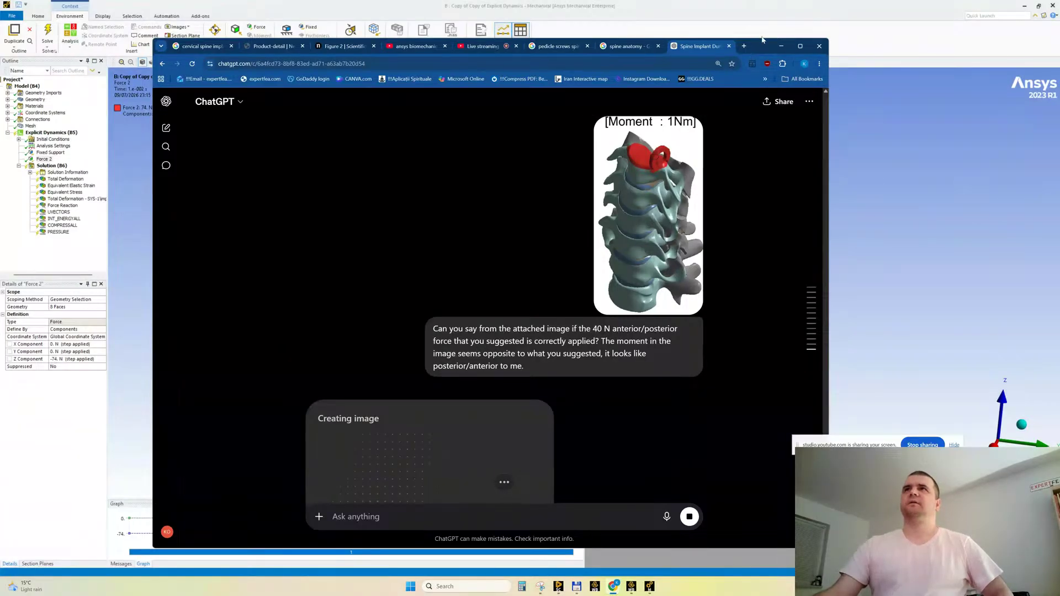
Check the YouTube Studio live chat for new messages and return to the ChatGPT conversation.
{"action": "left_click_drag", "start_coordinate": [760, 39], "coordinate": [752, 11]}
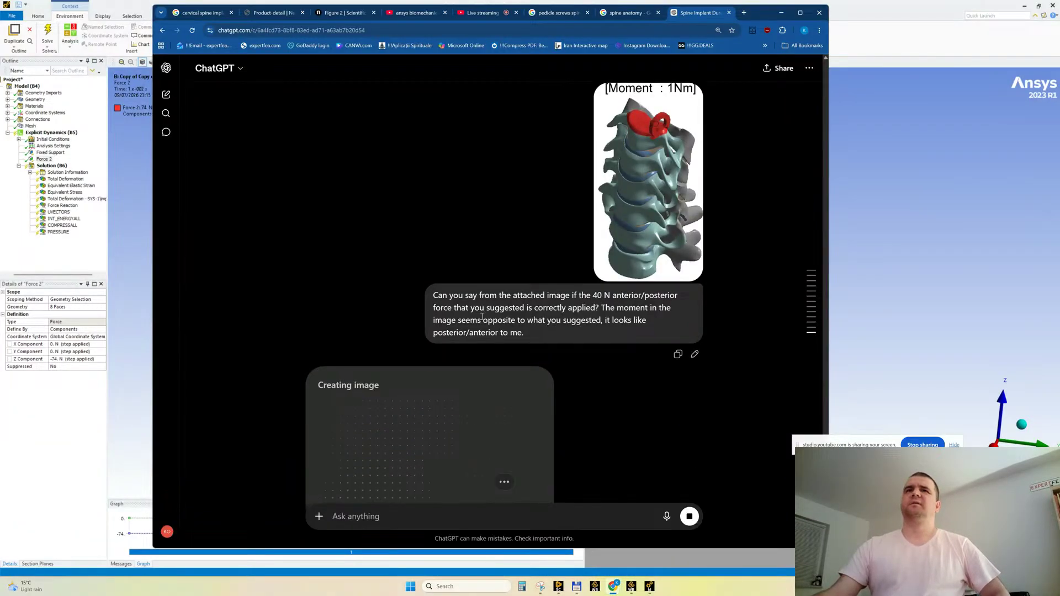
{"action": "scroll", "coordinate": [600, 397], "scroll_direction": "down", "scroll_amount": 2}
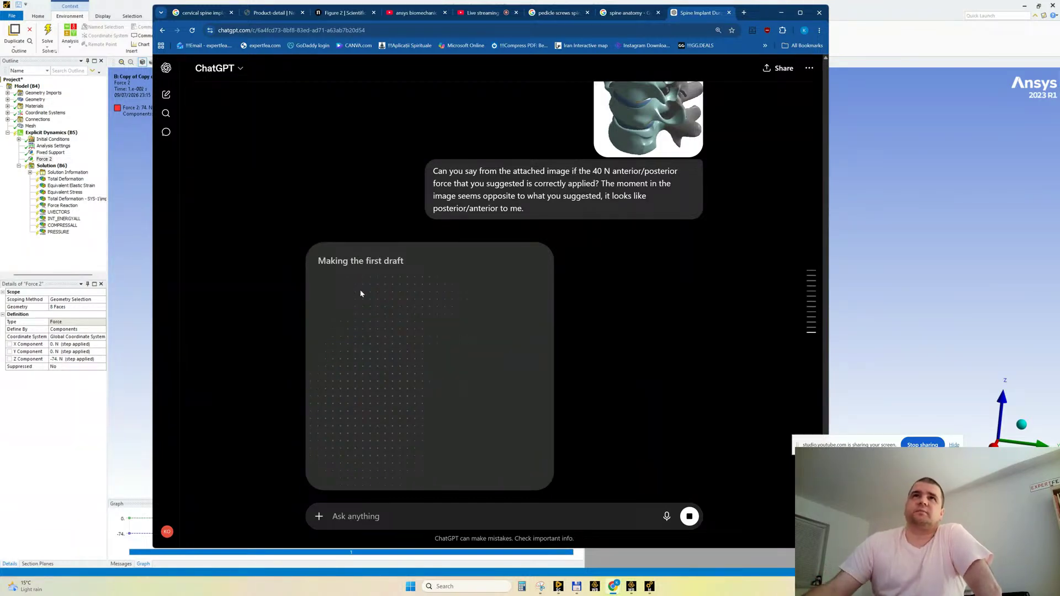
{"action": "left_click", "coordinate": [482, 14]}
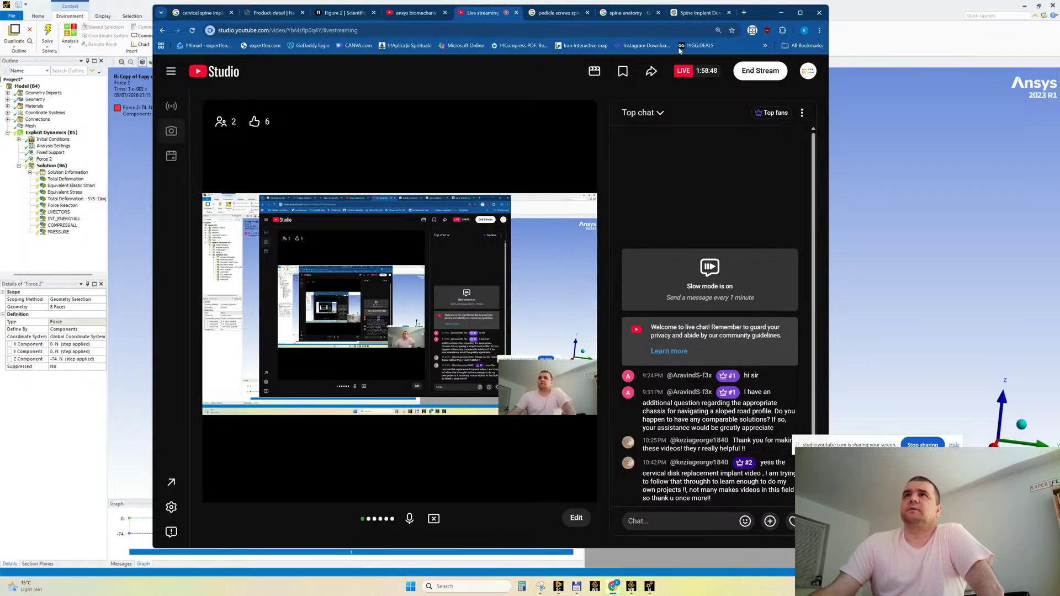
{"action": "left_click", "coordinate": [689, 14]}
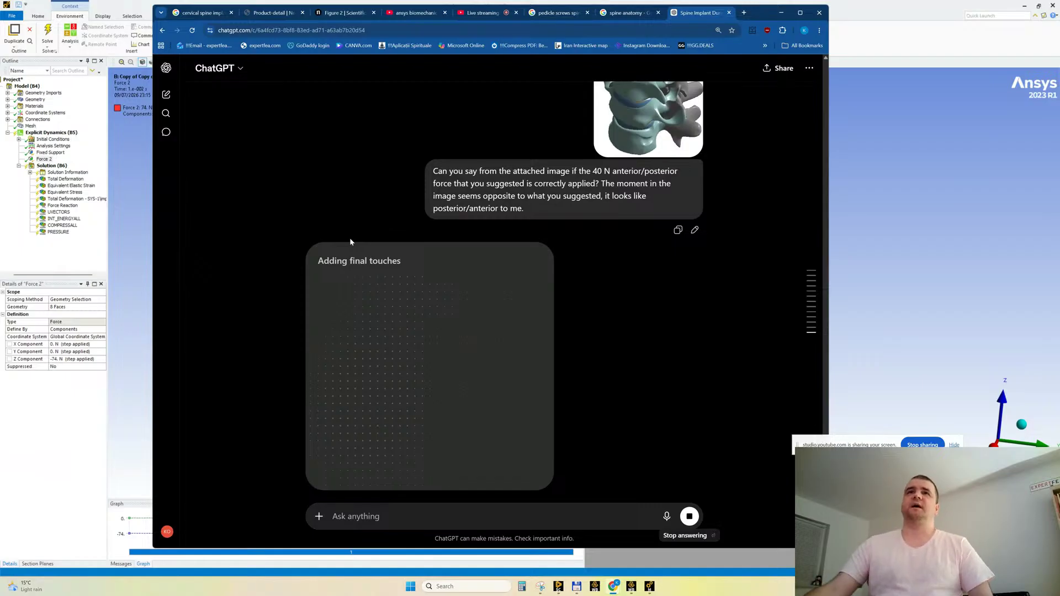
Look back through the earlier answers in the ChatGPT conversation and return to the newest reply.
{"action": "scroll", "coordinate": [563, 308], "scroll_direction": "up", "scroll_amount": 6}
{"action": "scroll", "coordinate": [563, 309], "scroll_direction": "up", "scroll_amount": 20}
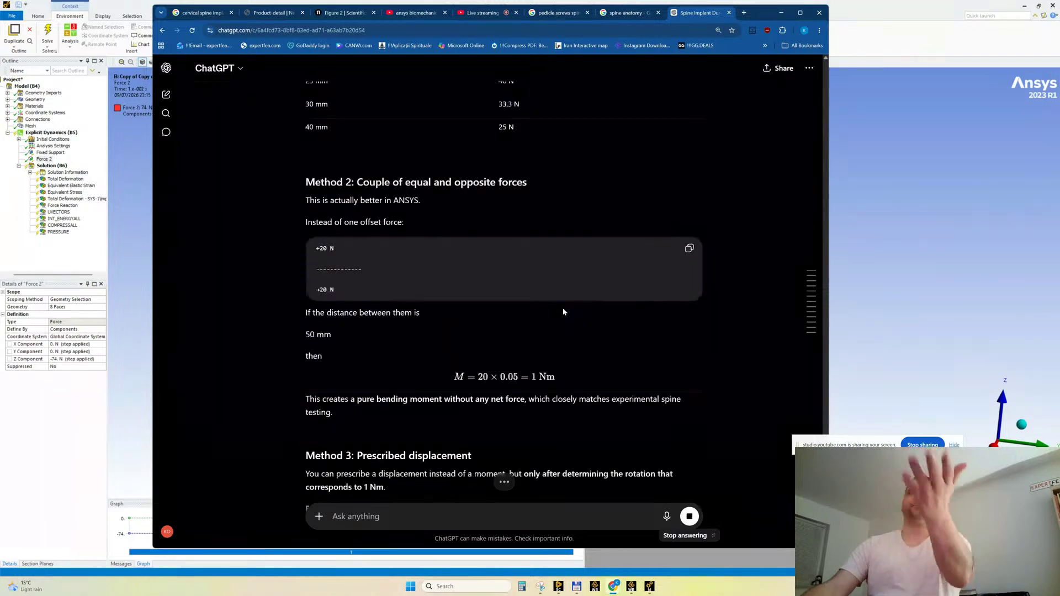
{"action": "scroll", "coordinate": [560, 323], "scroll_direction": "up", "scroll_amount": 20}
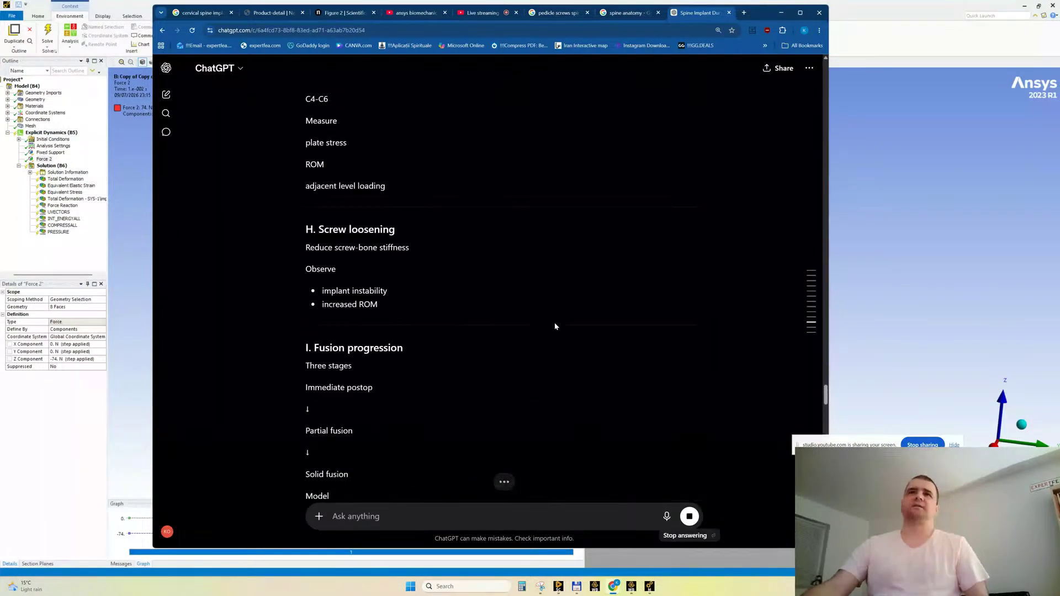
{"action": "scroll", "coordinate": [558, 278], "scroll_direction": "up", "scroll_amount": 20}
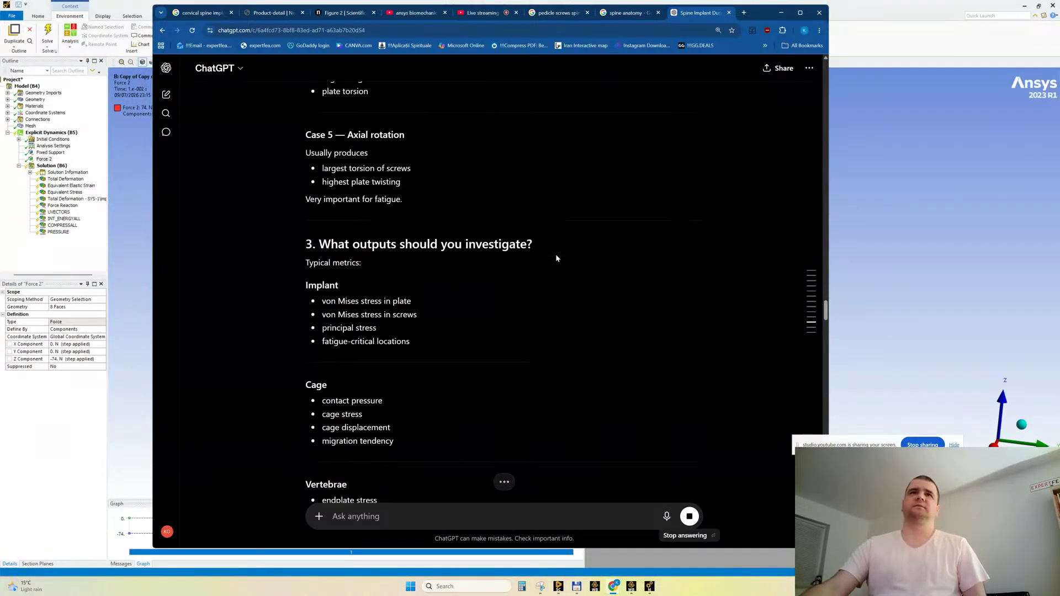
{"action": "scroll", "coordinate": [558, 257], "scroll_direction": "up", "scroll_amount": 20}
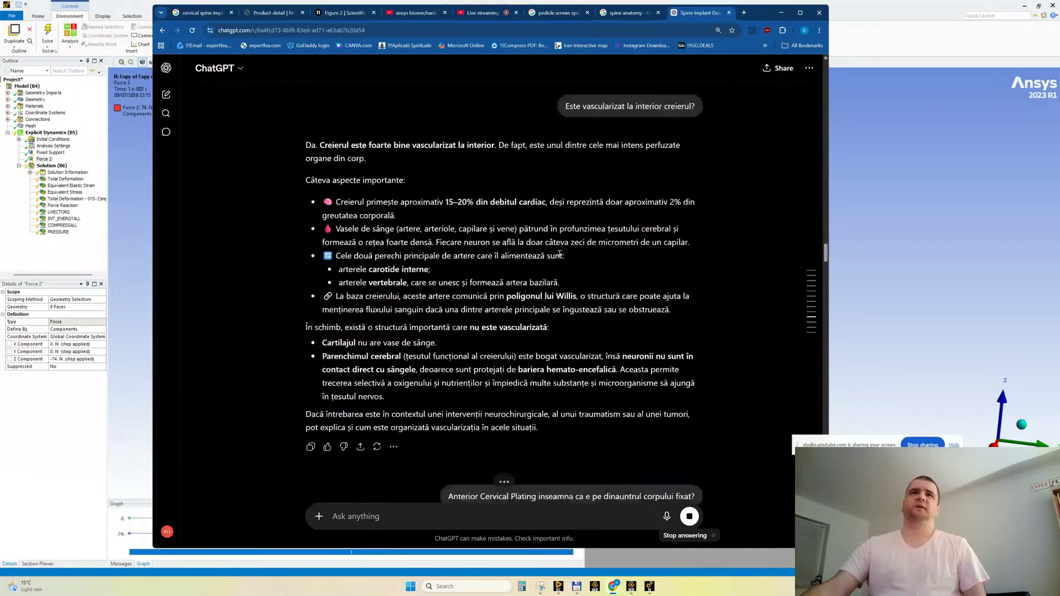
{"action": "scroll", "coordinate": [559, 258], "scroll_direction": "up", "scroll_amount": 5}
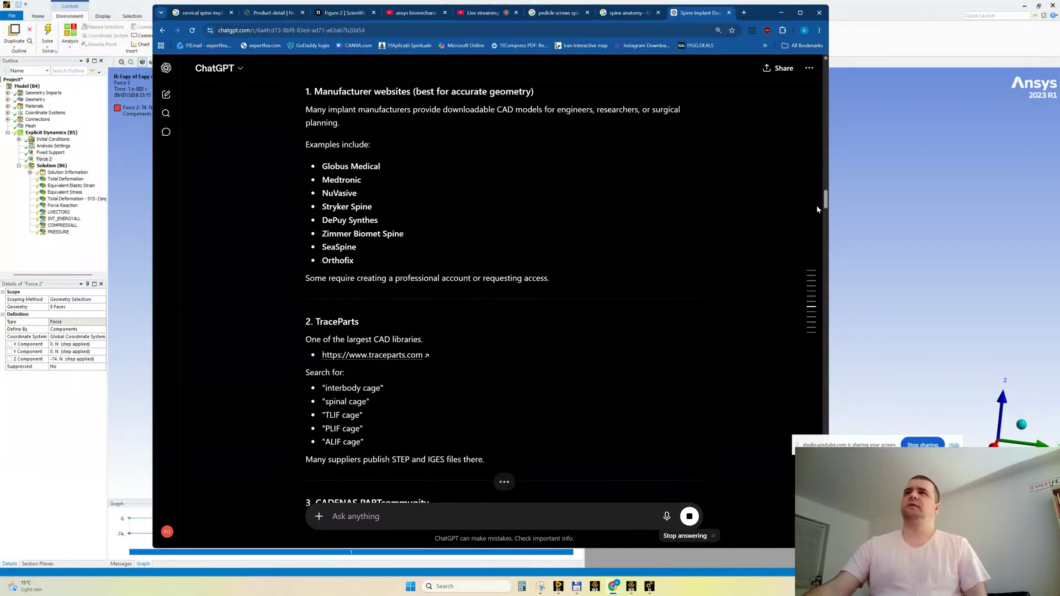
{"action": "left_click", "coordinate": [504, 482]}
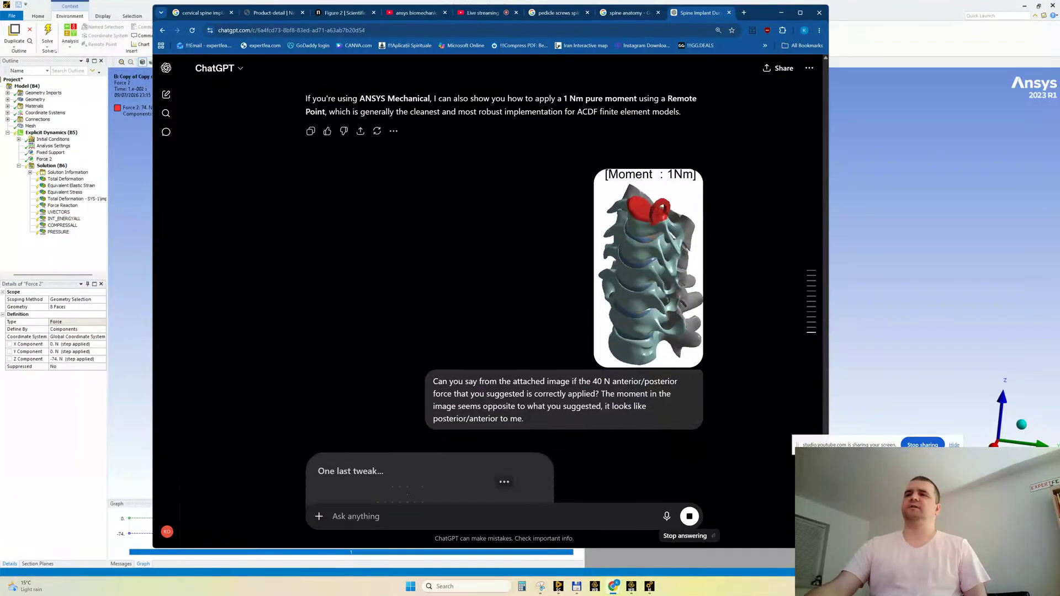
{"action": "scroll", "coordinate": [589, 362], "scroll_direction": "up", "scroll_amount": 1}
{"action": "scroll", "coordinate": [590, 364], "scroll_direction": "up", "scroll_amount": 2}
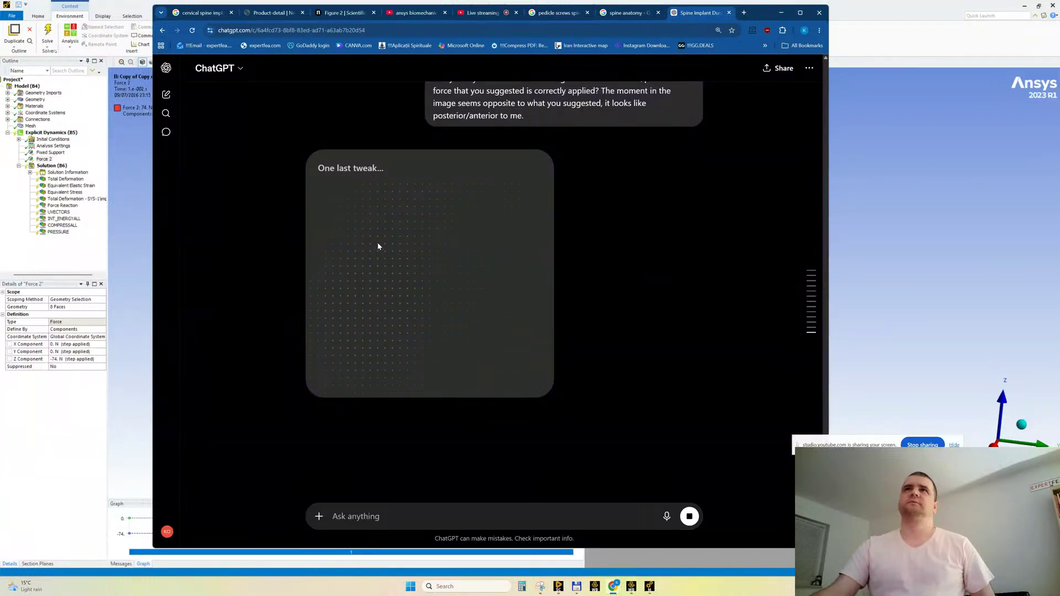
Draw a force arrow onto the top vertebra in the Snipping Tool moment image, labelling it "40N" and marking "25" beneath it.
{"action": "left_click", "coordinate": [781, 13]}
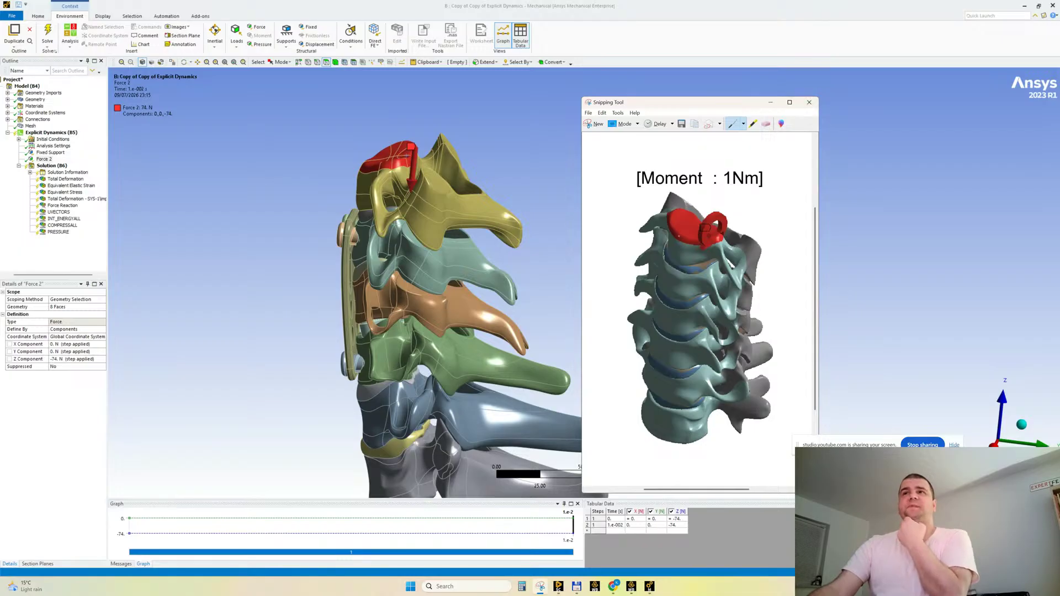
{"action": "left_click", "coordinate": [743, 124]}
{"action": "left_click", "coordinate": [750, 156]}
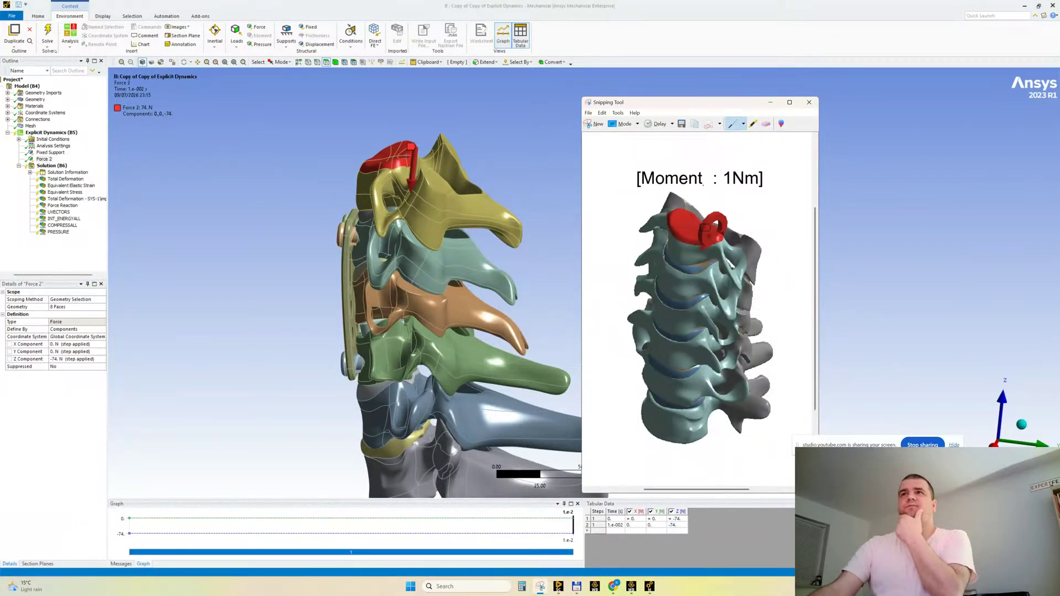
{"action": "mouse_move", "coordinate": [709, 156]}
{"action": "left_mouse_down"}
{"action": "mouse_move", "coordinate": [679, 233]}
{"action": "mouse_move", "coordinate": [688, 227]}
{"action": "left_mouse_up"}
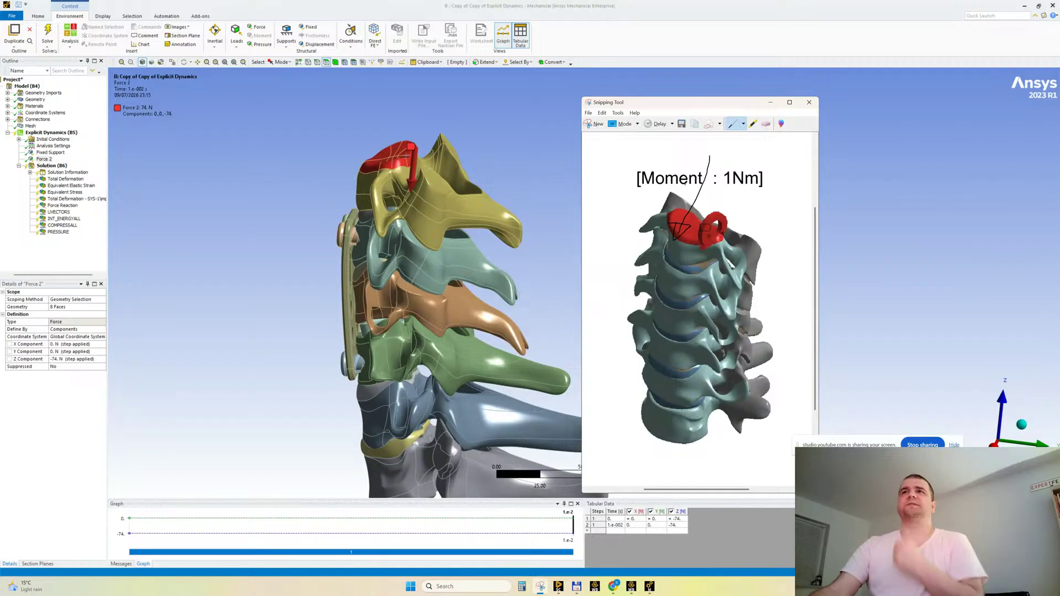
{"action": "mouse_move", "coordinate": [693, 136]}
{"action": "left_mouse_down"}
{"action": "mouse_move", "coordinate": [696, 161]}
{"action": "mouse_move", "coordinate": [726, 143]}
{"action": "mouse_move", "coordinate": [716, 161]}
{"action": "mouse_move", "coordinate": [727, 166]}
{"action": "left_mouse_up"}
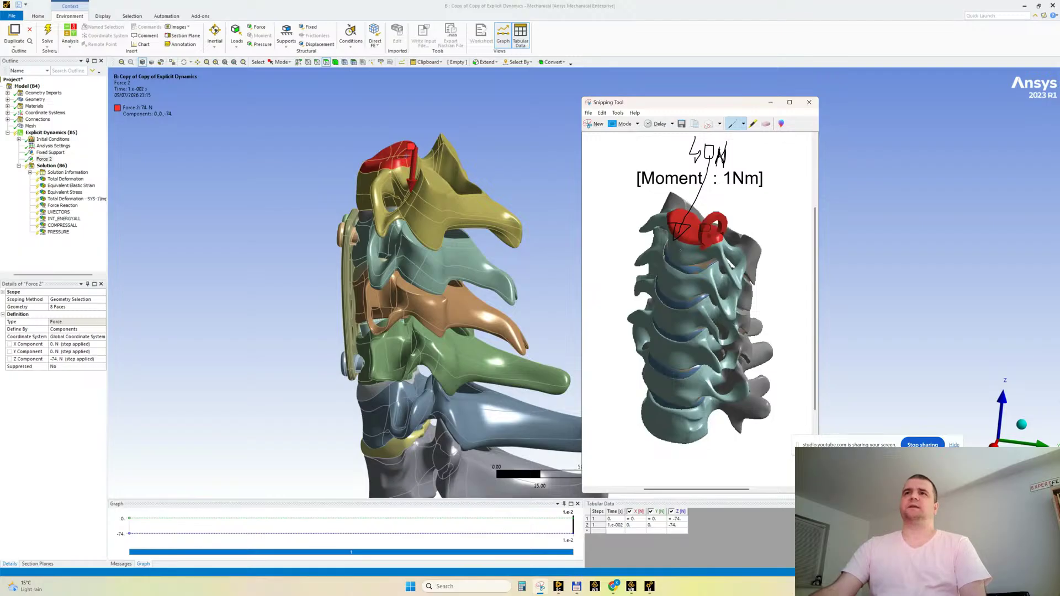
{"action": "left_click_drag", "start_coordinate": [671, 250], "coordinate": [677, 256]}
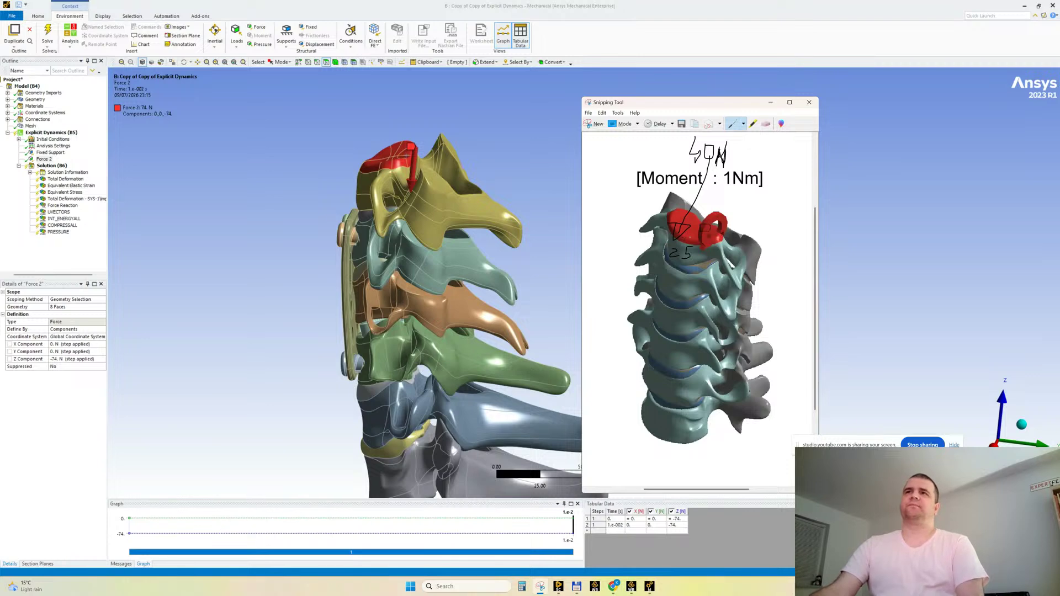
{"action": "left_click_drag", "start_coordinate": [695, 246], "coordinate": [700, 257]}
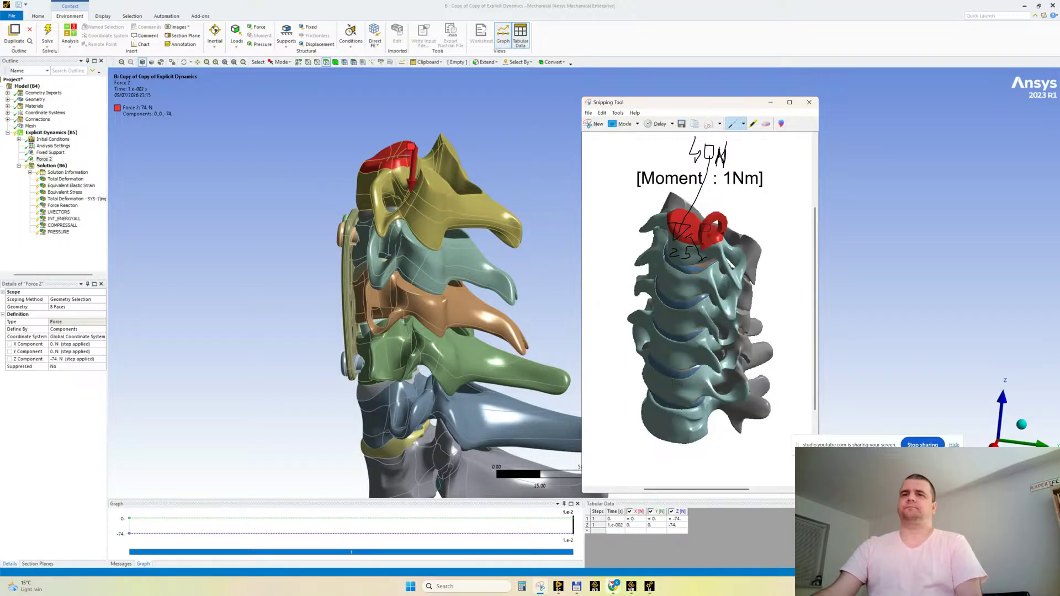
Check the progress of ChatGPT's reply and close the annotated moment snip.
{"action": "left_click", "coordinate": [613, 587]}
{"action": "left_click", "coordinate": [575, 549]}
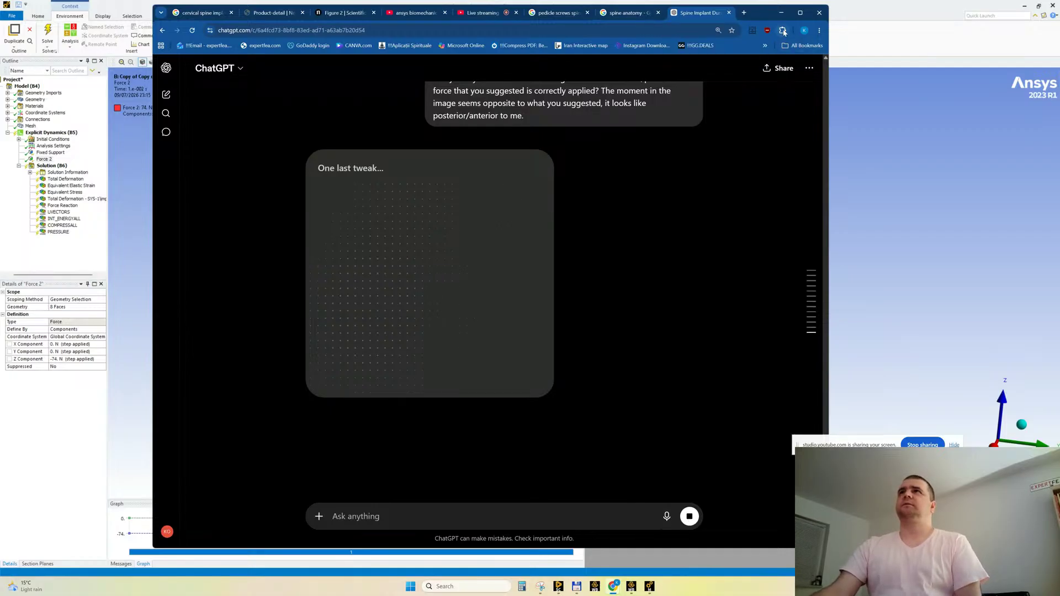
{"action": "left_click", "coordinate": [781, 13]}
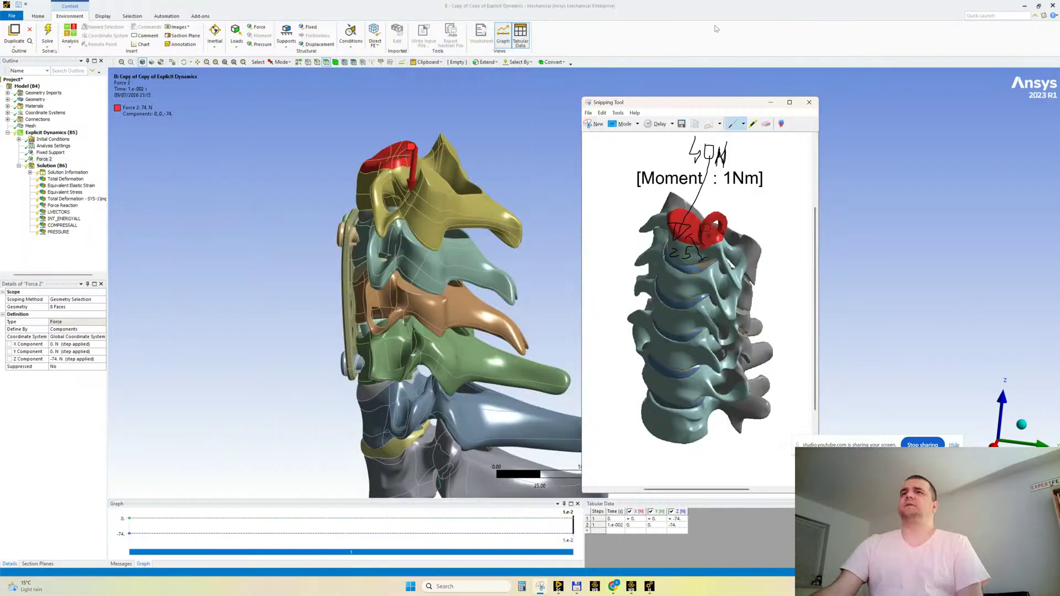
{"action": "left_click", "coordinate": [809, 103]}
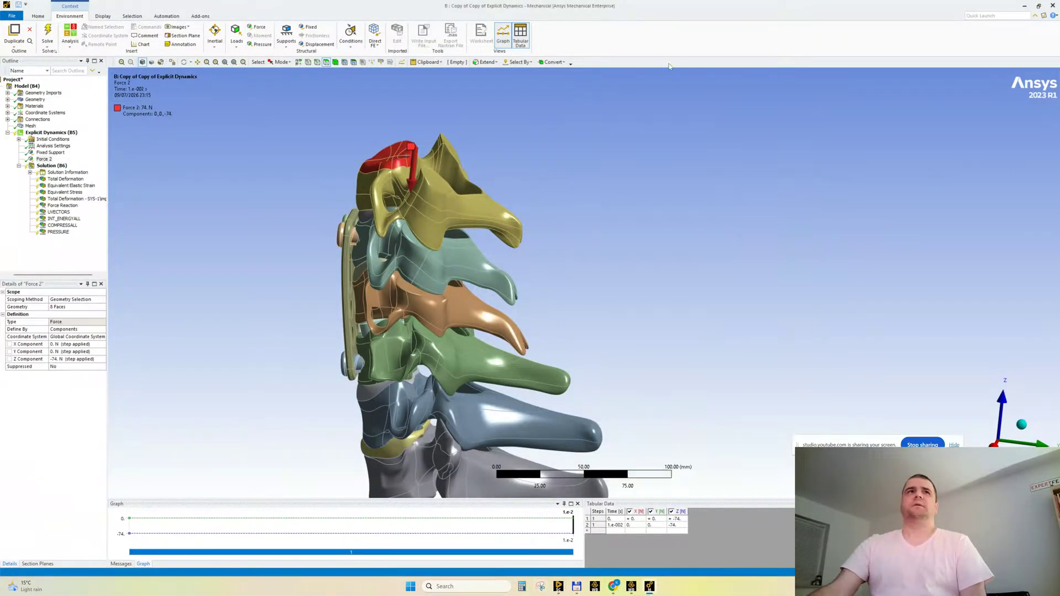
Compare the force load on the Ansys spine model with the force and moment conditions in the article's Figure 2.
{"action": "middle_click_drag", "start_coordinate": [245, 232], "coordinate": [279, 229]}
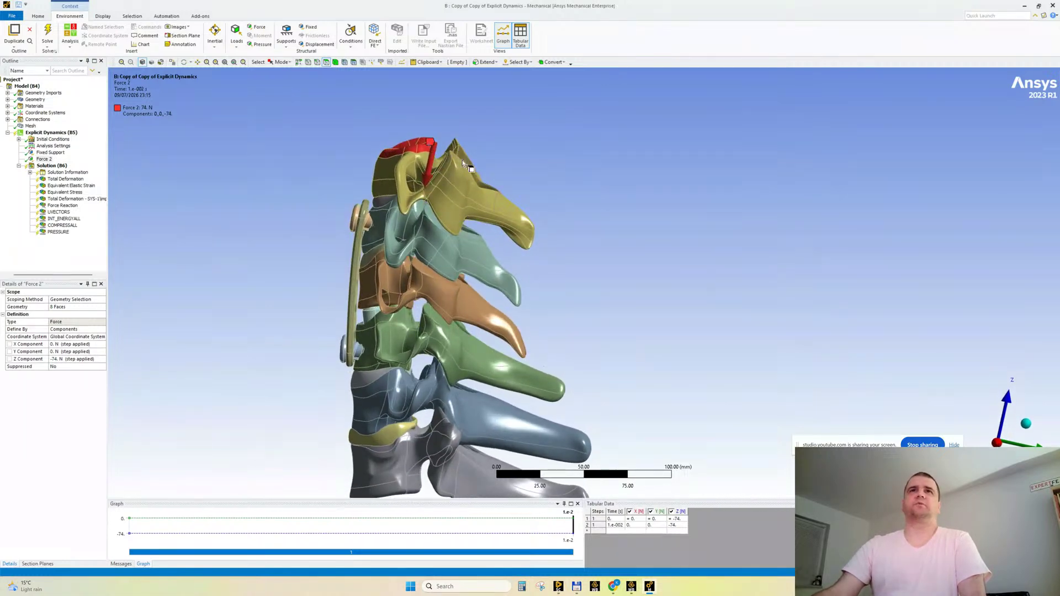
{"action": "mouse_move", "coordinate": [612, 586]}
{"action": "left_click", "coordinate": [569, 544]}
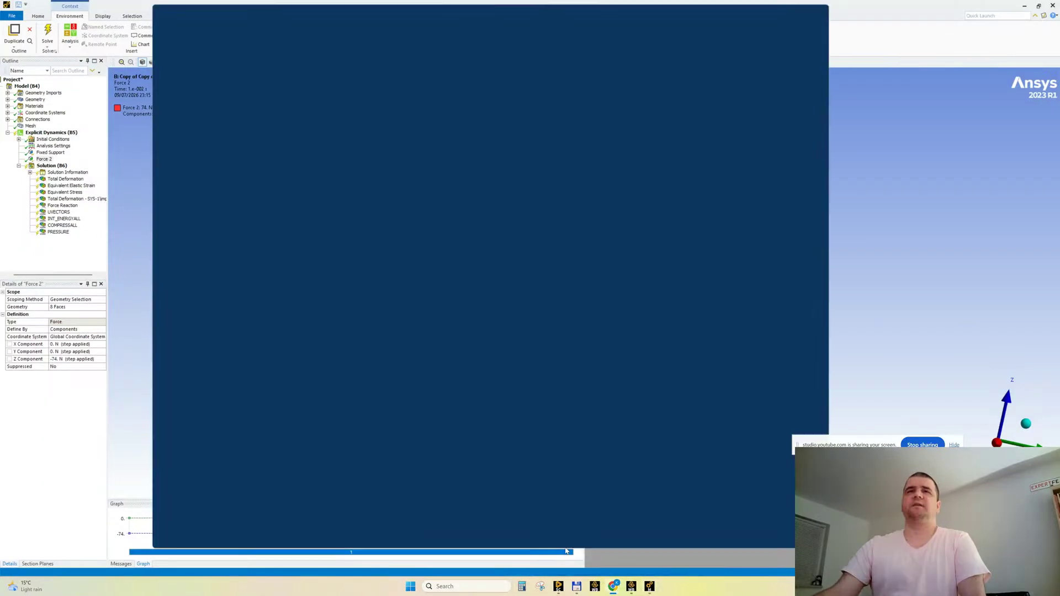
{"action": "left_click", "coordinate": [348, 12]}
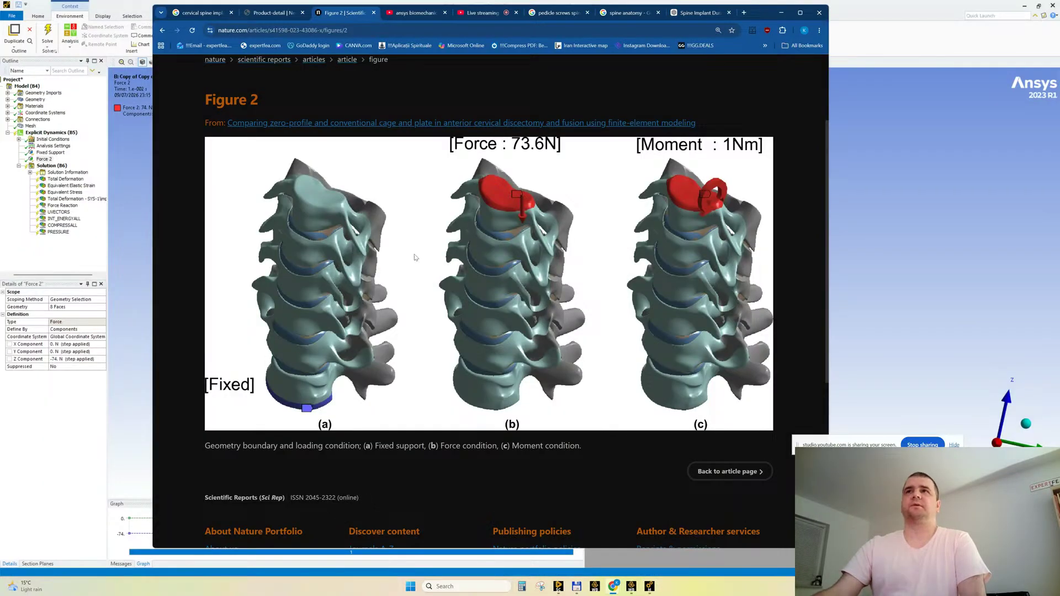
{"action": "left_click", "coordinate": [781, 13]}
{"action": "middle_click_drag", "start_coordinate": [452, 252], "coordinate": [439, 255]}
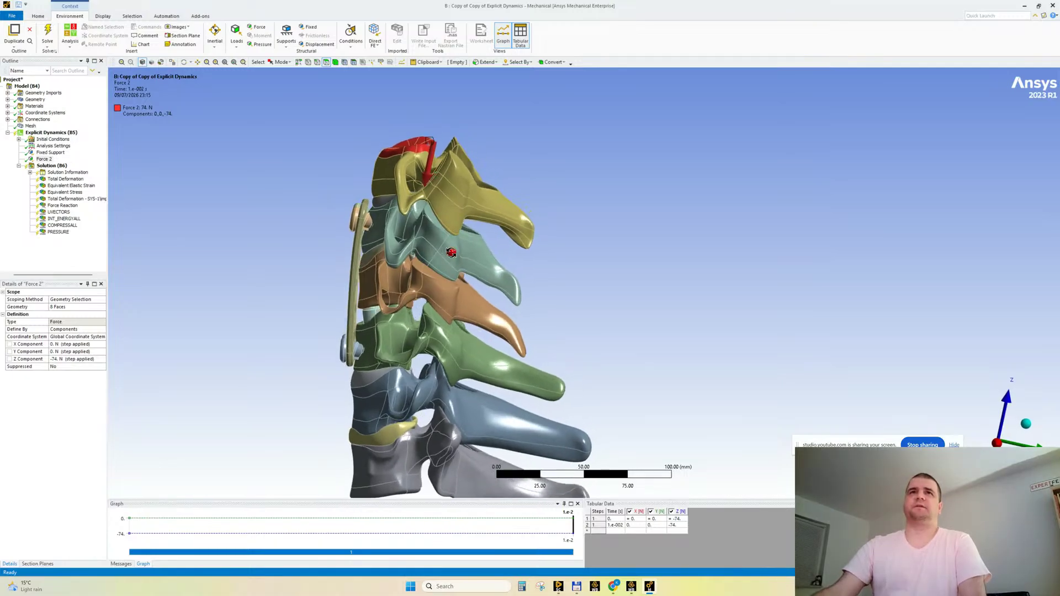
Create a coordinate system at a picked point on top of the uppermost vertebra.
{"action": "left_click", "coordinate": [8, 112]}
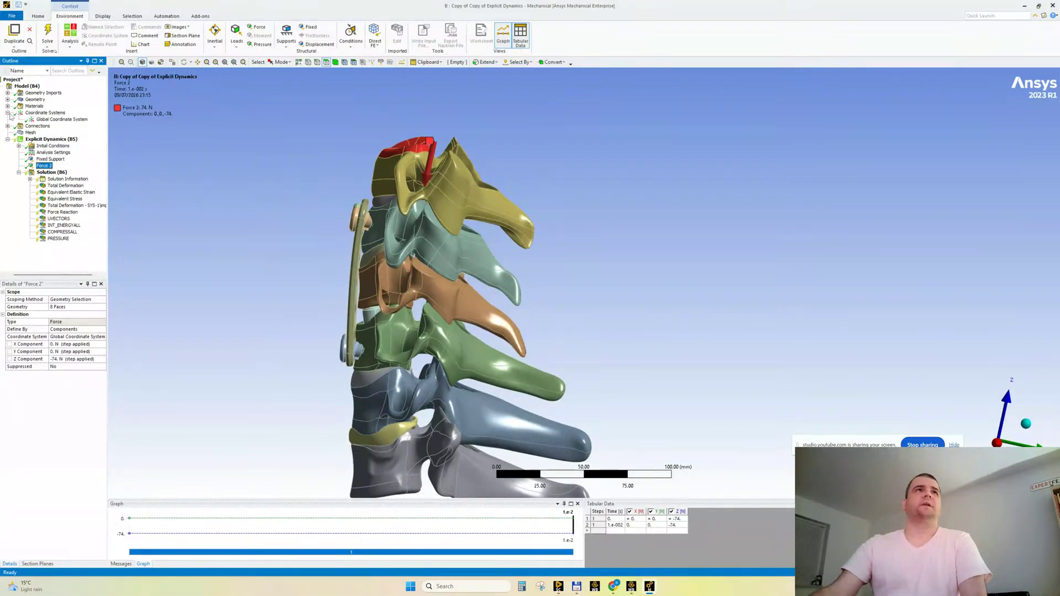
{"action": "left_click", "coordinate": [39, 119]}
{"action": "middle_click_drag", "start_coordinate": [476, 335], "coordinate": [434, 180]}
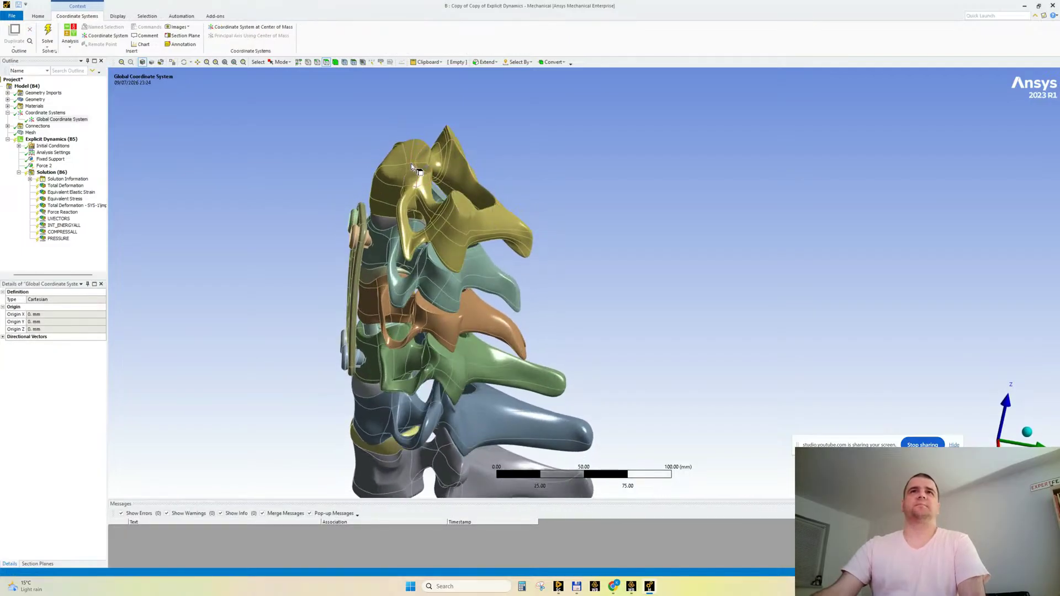
{"action": "left_click", "coordinate": [308, 62]}
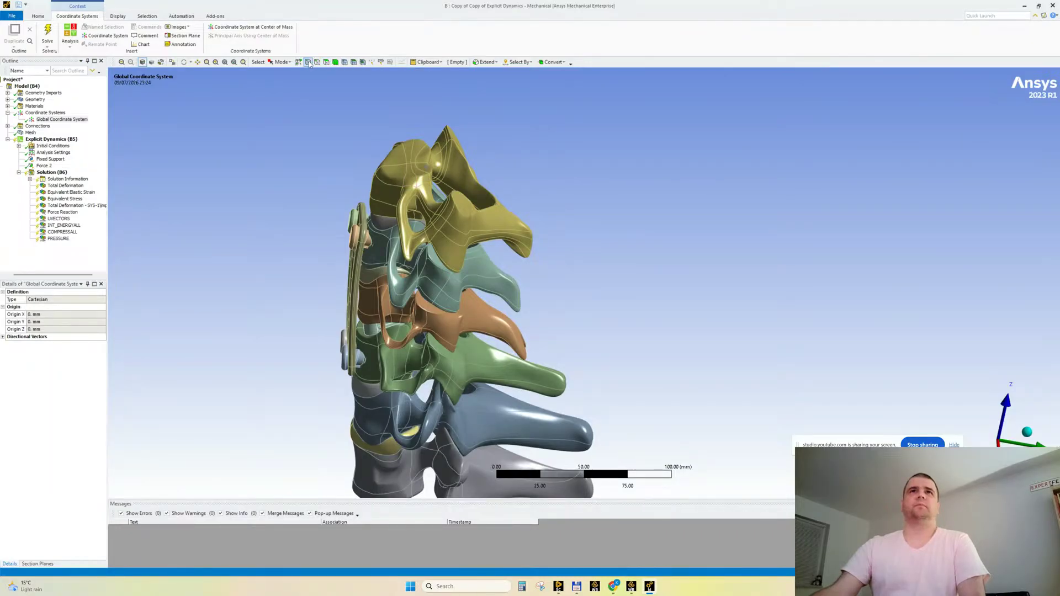
{"action": "left_click", "coordinate": [412, 165]}
{"action": "left_click", "coordinate": [105, 36]}
{"action": "middle_click_drag", "start_coordinate": [332, 205], "coordinate": [330, 181]}
{"action": "scroll", "coordinate": [406, 113], "scroll_direction": "up", "scroll_amount": 3}
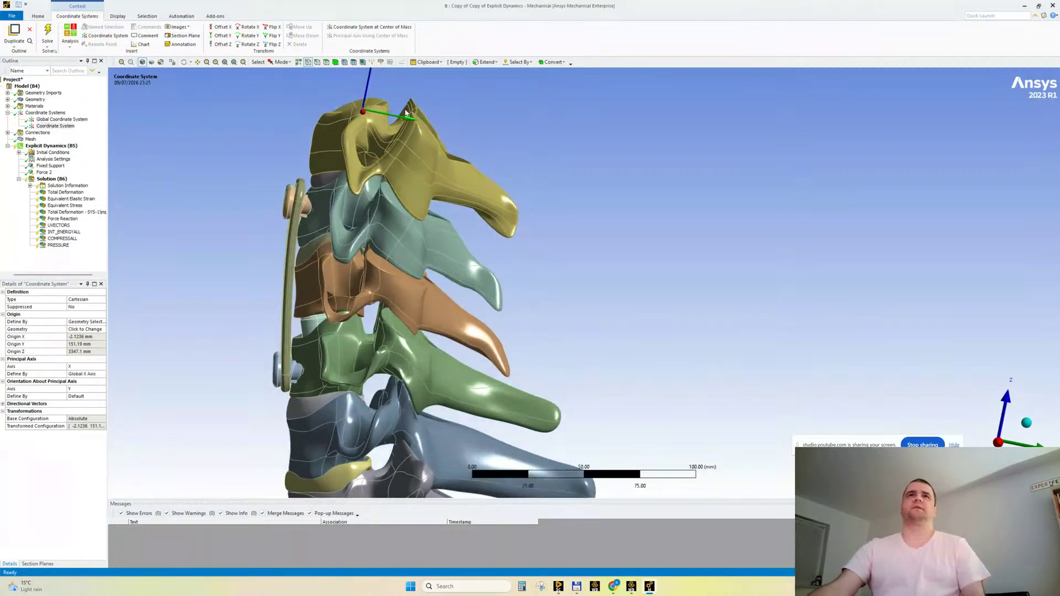
Add a 5° rotation about X to the new coordinate system on the top vertebra.
{"action": "middle_click_drag", "start_coordinate": [363, 213], "coordinate": [441, 298], "text": "ctrl"}
{"action": "scroll", "coordinate": [435, 189], "scroll_direction": "up", "scroll_amount": 3}
{"action": "middle_click_drag", "start_coordinate": [427, 208], "coordinate": [438, 243]}
{"action": "scroll", "coordinate": [390, 178], "scroll_direction": "up", "scroll_amount": 2}
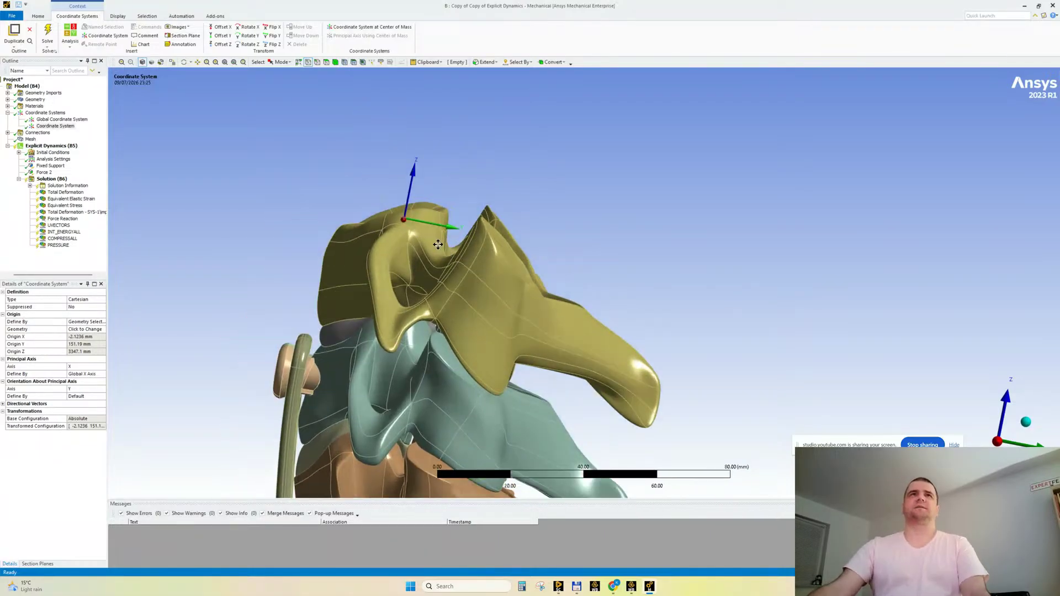
{"action": "left_click", "coordinate": [249, 27]}
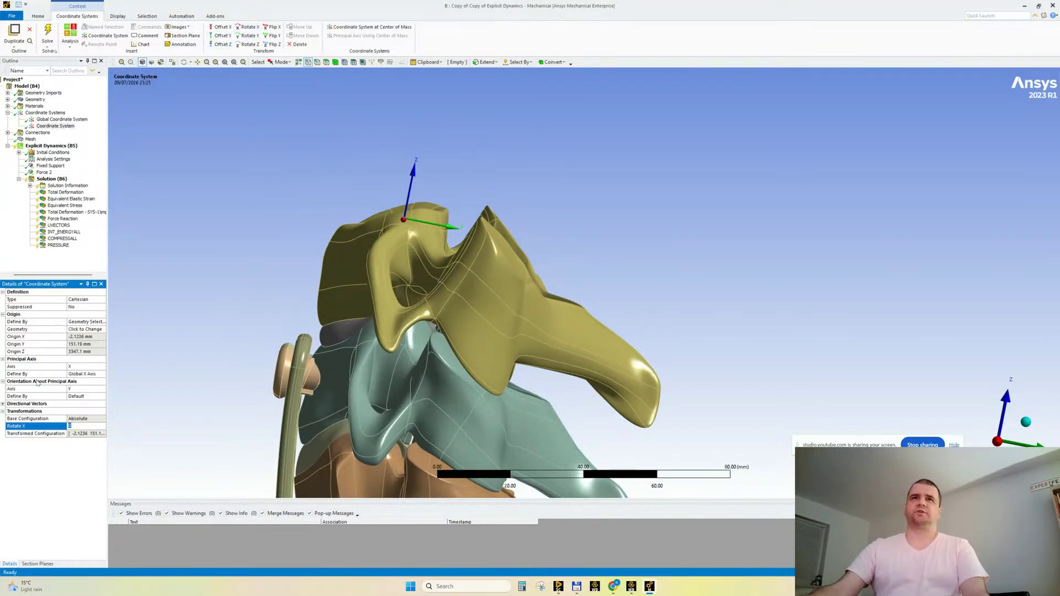
{"action": "type", "text": "5"}
{"action": "key", "text": "Return"}
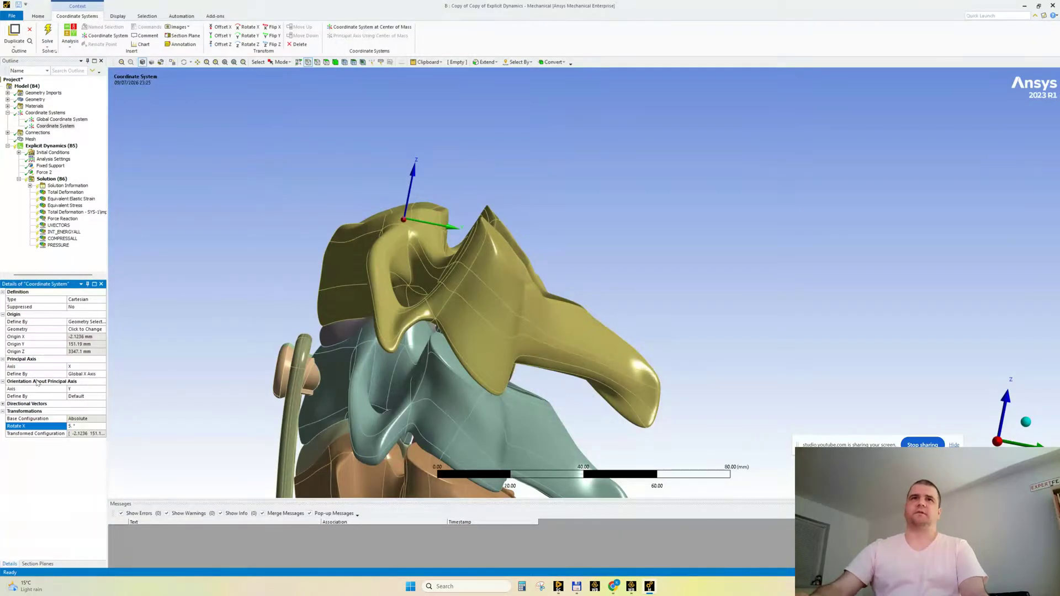
{"action": "left_click", "coordinate": [56, 127]}
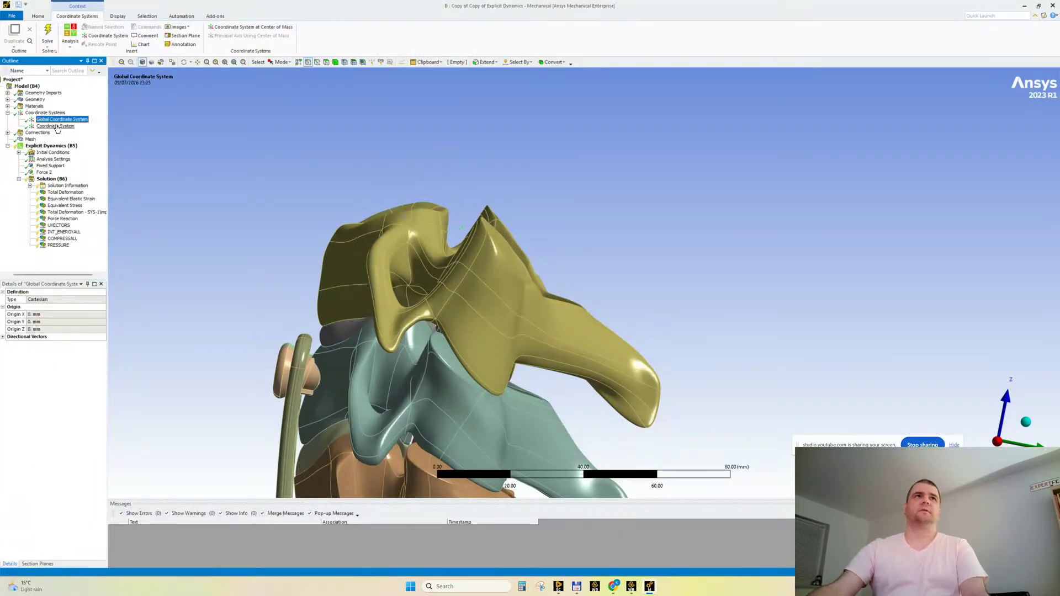
Set the coordinate system's X rotation to 10° and check its axes against the top vertebra.
{"action": "left_click", "coordinate": [74, 426]}
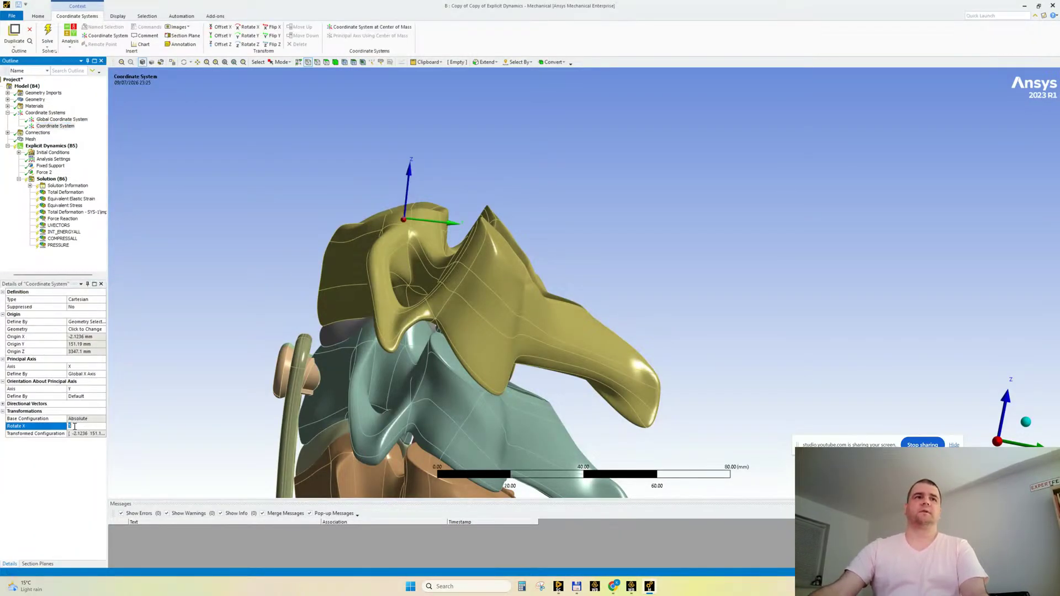
{"action": "type", "text": "10."}
{"action": "left_click", "coordinate": [67, 128]}
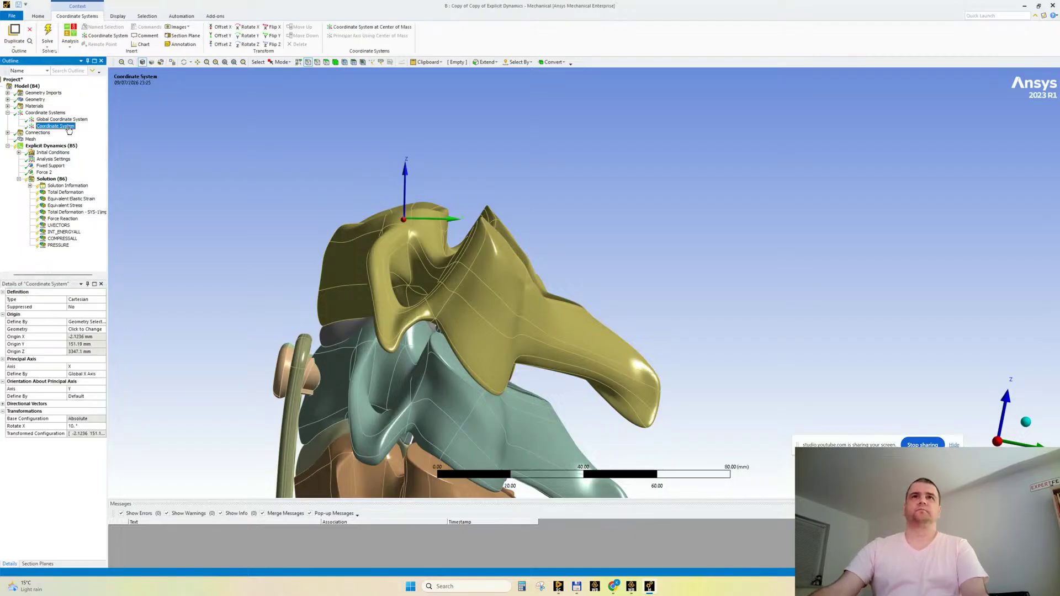
{"action": "scroll", "coordinate": [491, 191], "scroll_direction": "down", "scroll_amount": 3}
{"action": "scroll", "coordinate": [472, 251], "scroll_direction": "up", "scroll_amount": 3}
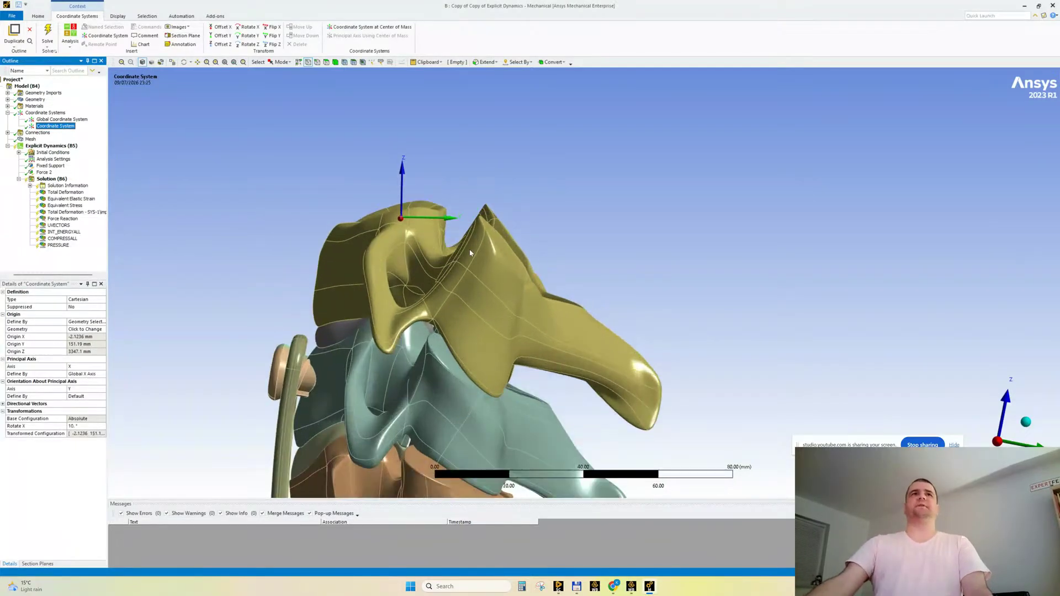
Rename the Force 2 load as "Force".
{"action": "left_click", "coordinate": [48, 174]}
{"action": "left_click", "coordinate": [48, 174]}
{"action": "key", "text": "BackSpace"}
{"action": "key", "text": "BackSpace"}
{"action": "key", "text": "Return"}
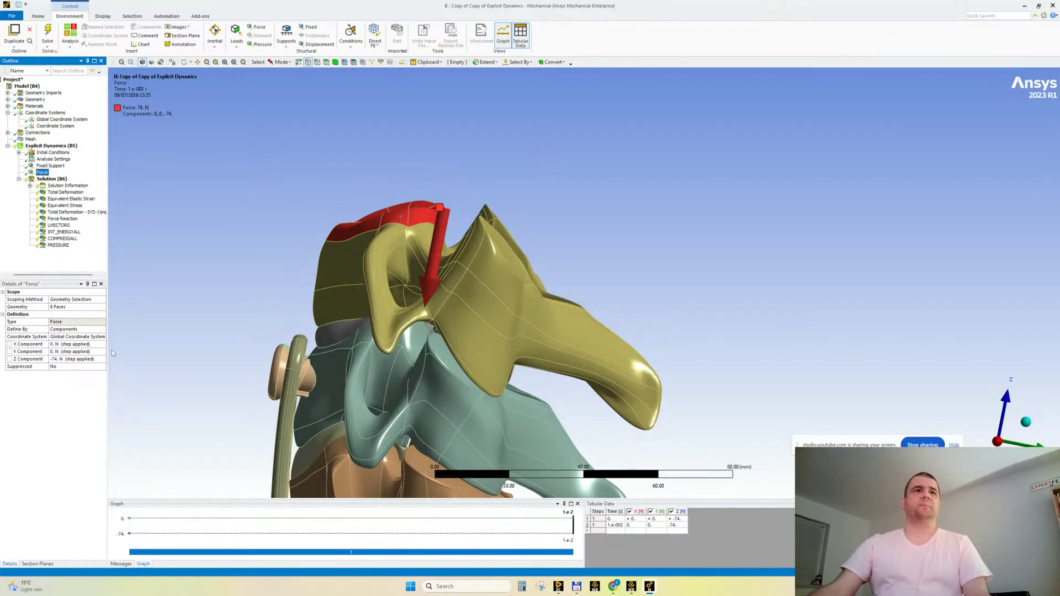
Define the Force load's components in the new "Coordinate System" instead of the global one.
{"action": "left_click_drag", "start_coordinate": [108, 349], "coordinate": [124, 348]}
{"action": "left_click", "coordinate": [119, 338]}
{"action": "left_click", "coordinate": [118, 337]}
{"action": "left_click", "coordinate": [81, 352]}
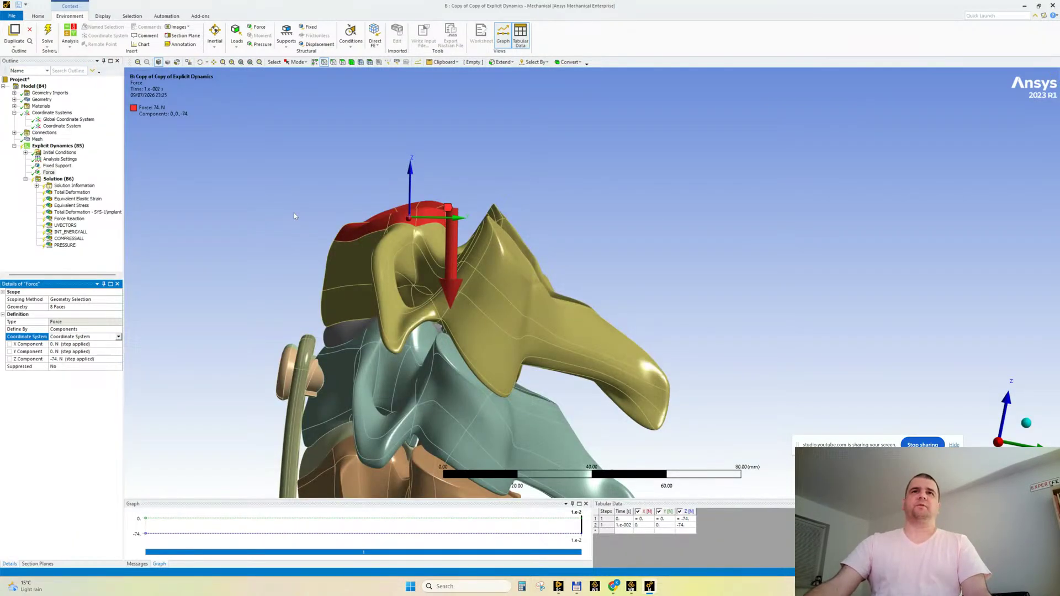
{"action": "scroll", "coordinate": [294, 216], "scroll_direction": "down", "scroll_amount": 2}
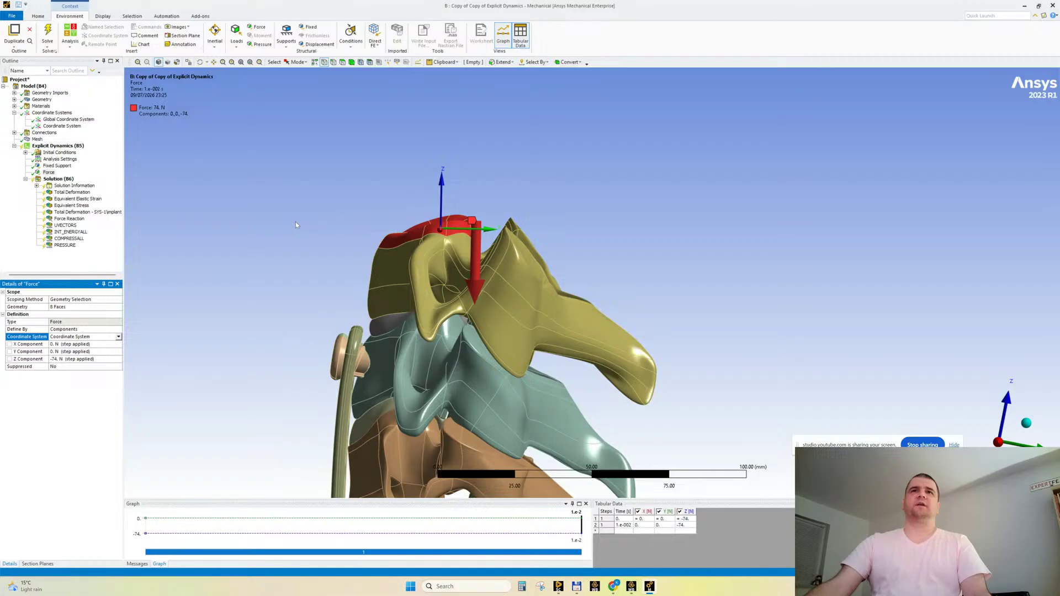
Duplicate the rotated coordinate system and set the copy's X rotation to -10°.
{"action": "right_click", "coordinate": [67, 128]}
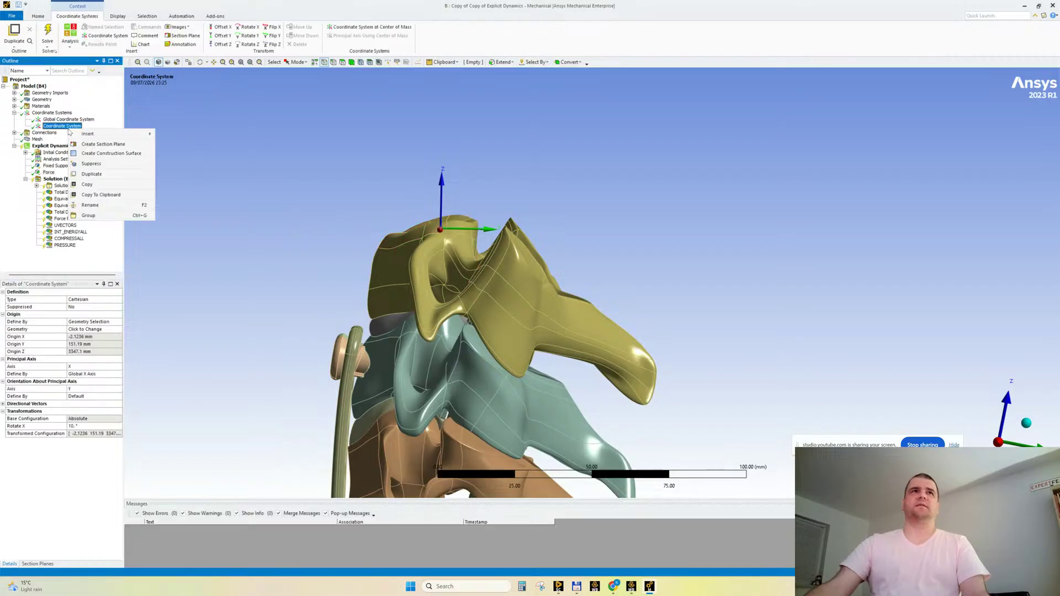
{"action": "left_click", "coordinate": [101, 175]}
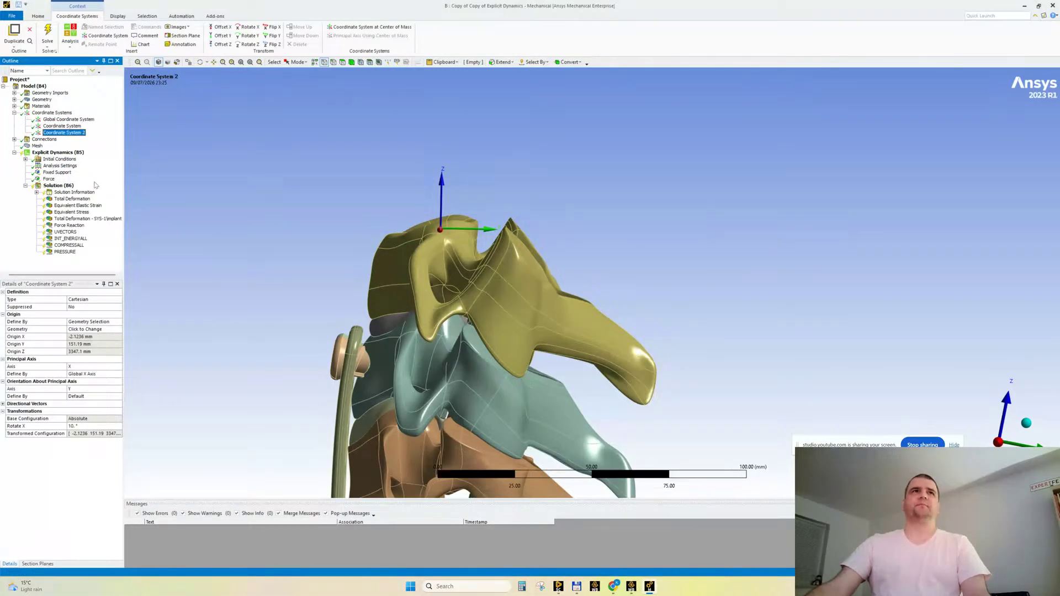
{"action": "left_click", "coordinate": [80, 426]}
{"action": "type", "text": "-10"}
{"action": "key", "text": "Return"}
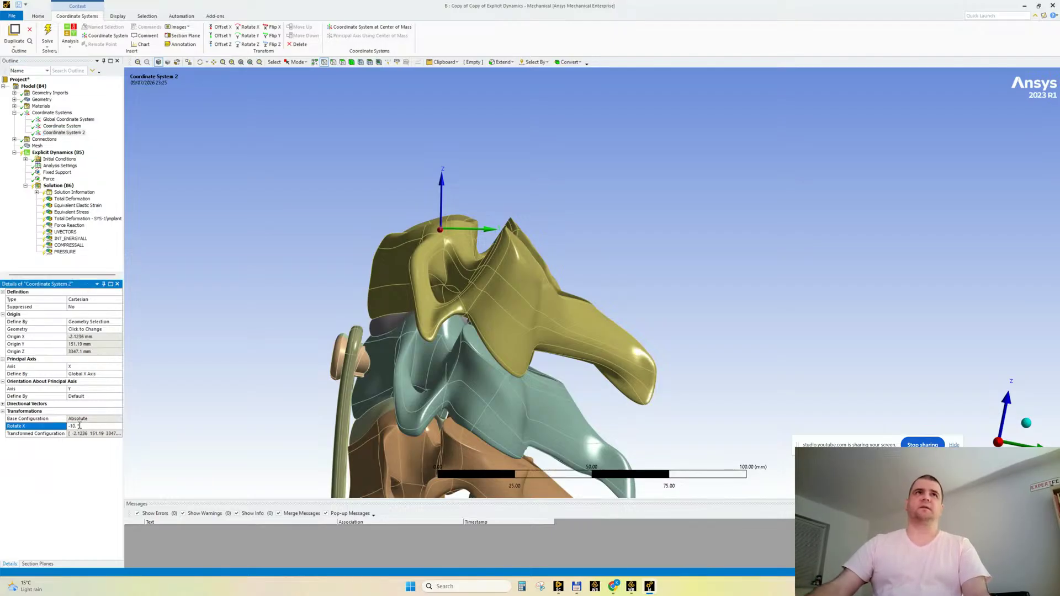
{"action": "left_click", "coordinate": [77, 134]}
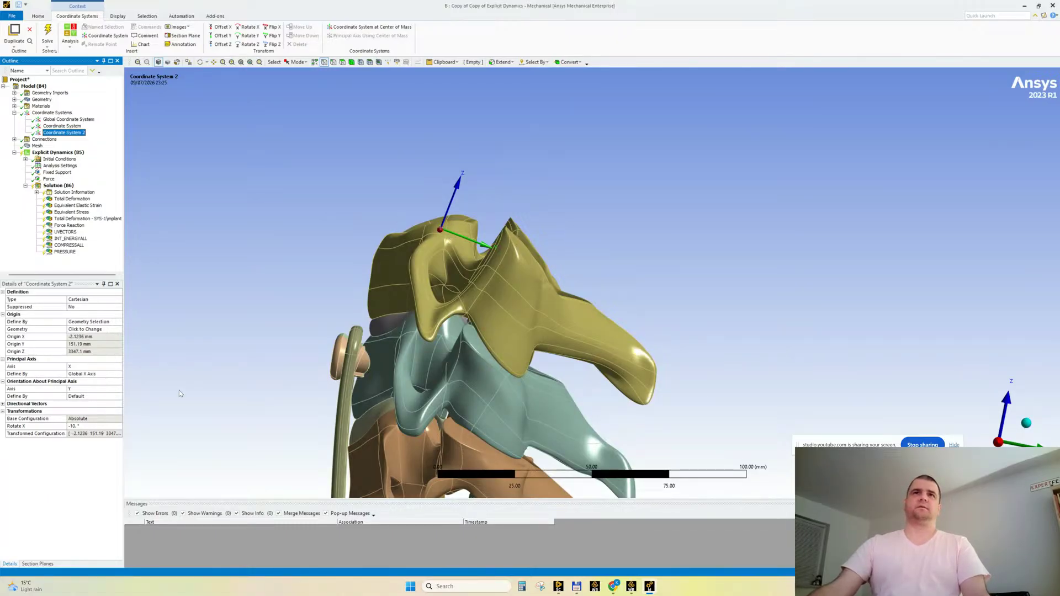
Set the X rotation of Coordinate System 2 to -15°.
{"action": "left_click", "coordinate": [89, 426]}
{"action": "type", "text": "-15"}
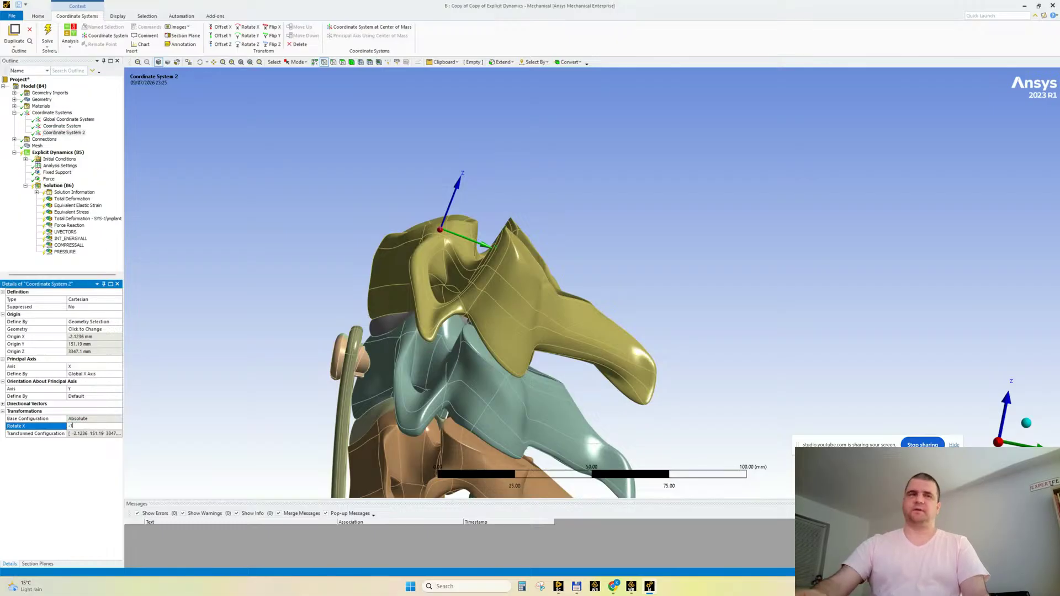
{"action": "left_click", "coordinate": [70, 134]}
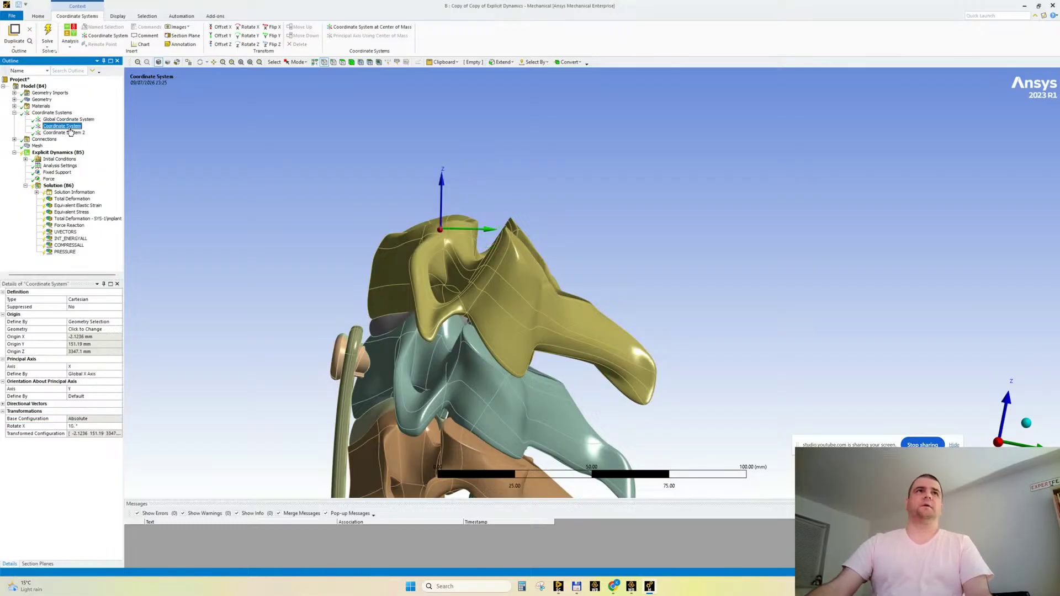
Duplicate the Force load and assign Coordinate System 2 to the copy.
{"action": "right_click", "coordinate": [49, 180]}
{"action": "left_click", "coordinate": [64, 215]}
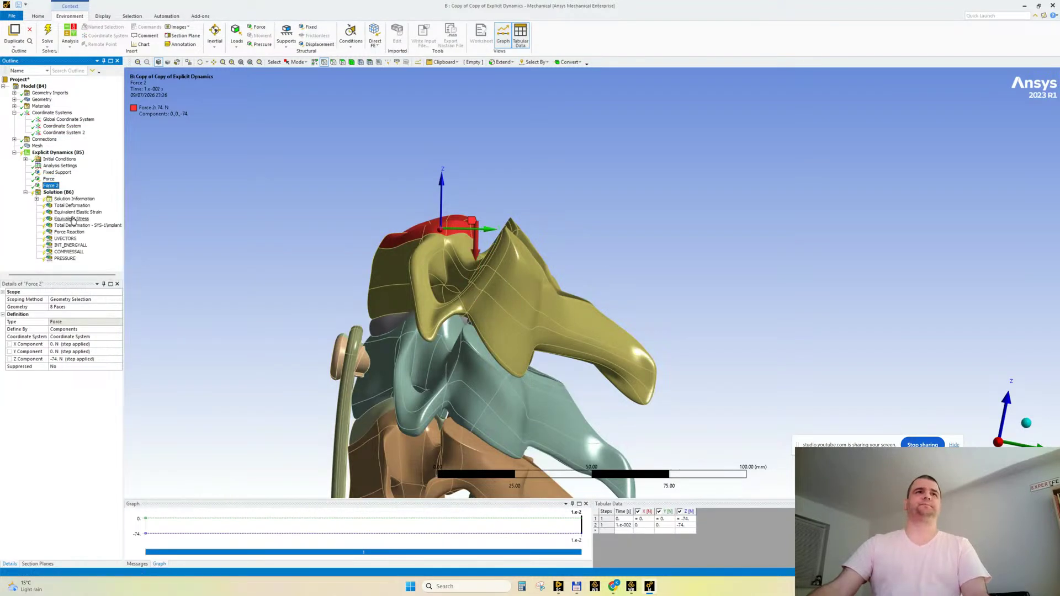
{"action": "double_click", "coordinate": [95, 337]}
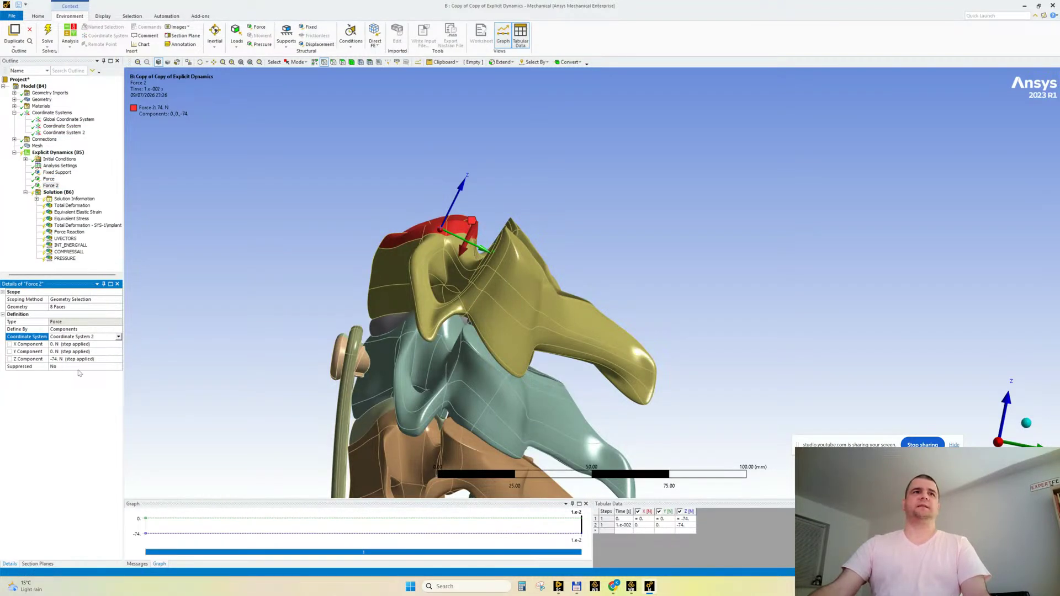
Set the Z component of Force 2 to -40 N.
{"action": "left_click", "coordinate": [63, 360]}
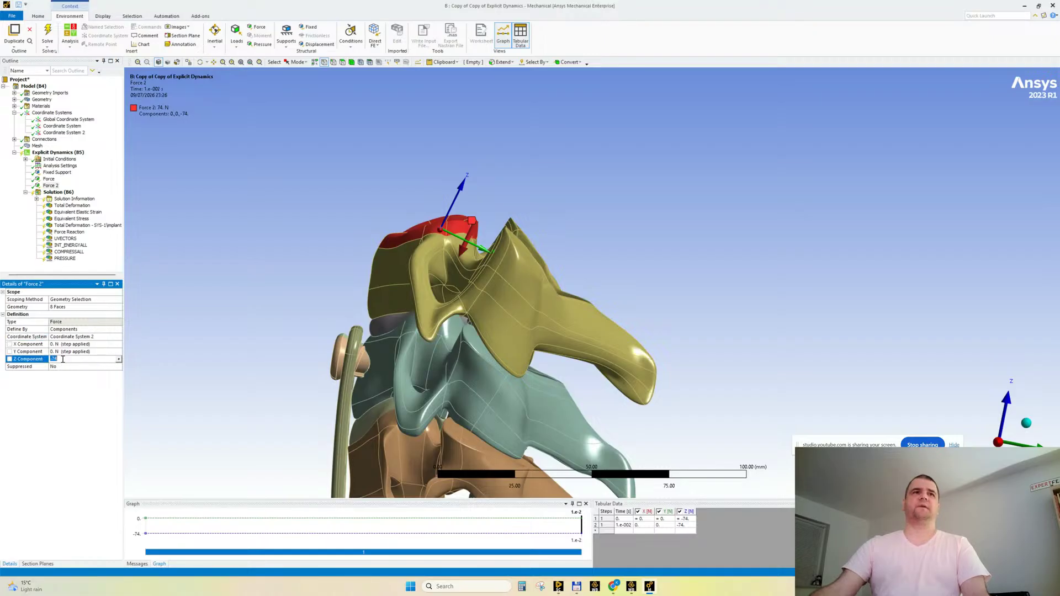
{"action": "key", "text": "BackSpace"}
{"action": "key", "text": "Return"}
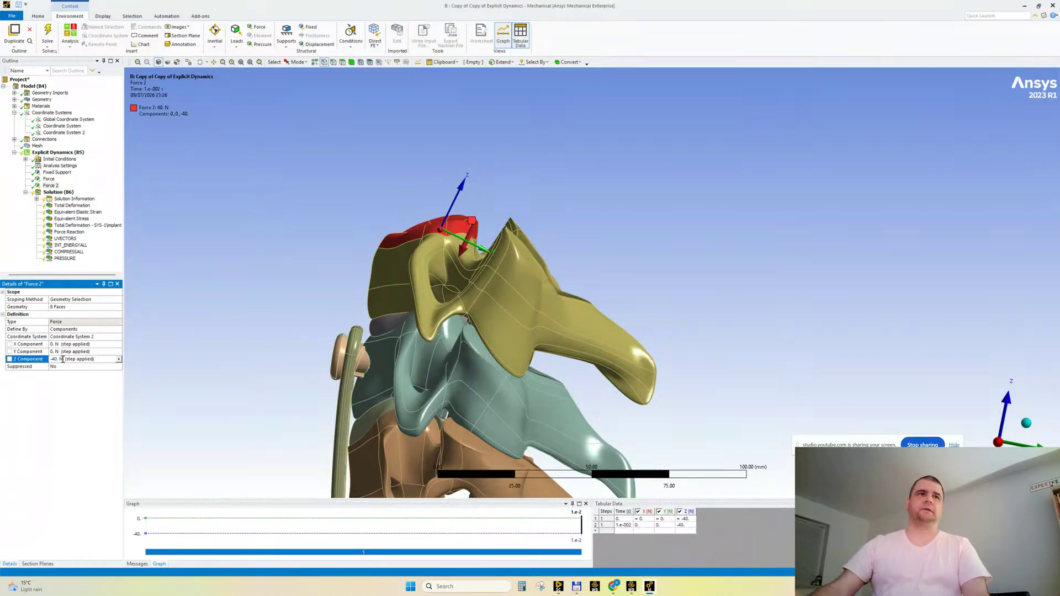
Check the direction of Force 2 on the top vertebra, collapse the coordinate systems group and save the project.
{"action": "scroll", "coordinate": [349, 259], "scroll_direction": "up", "scroll_amount": 3}
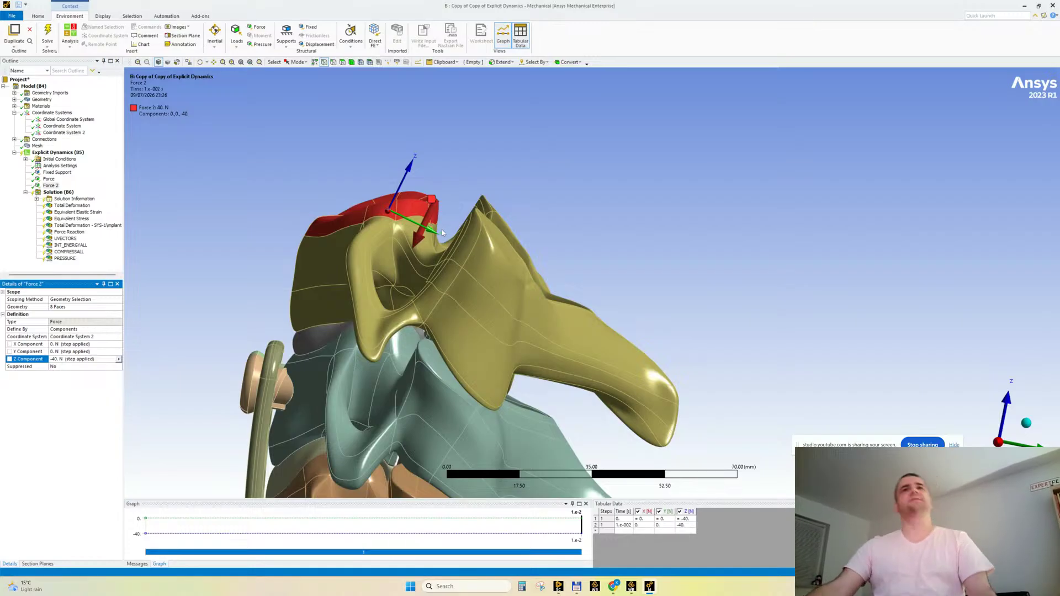
{"action": "middle_click_drag", "start_coordinate": [399, 249], "coordinate": [479, 280]}
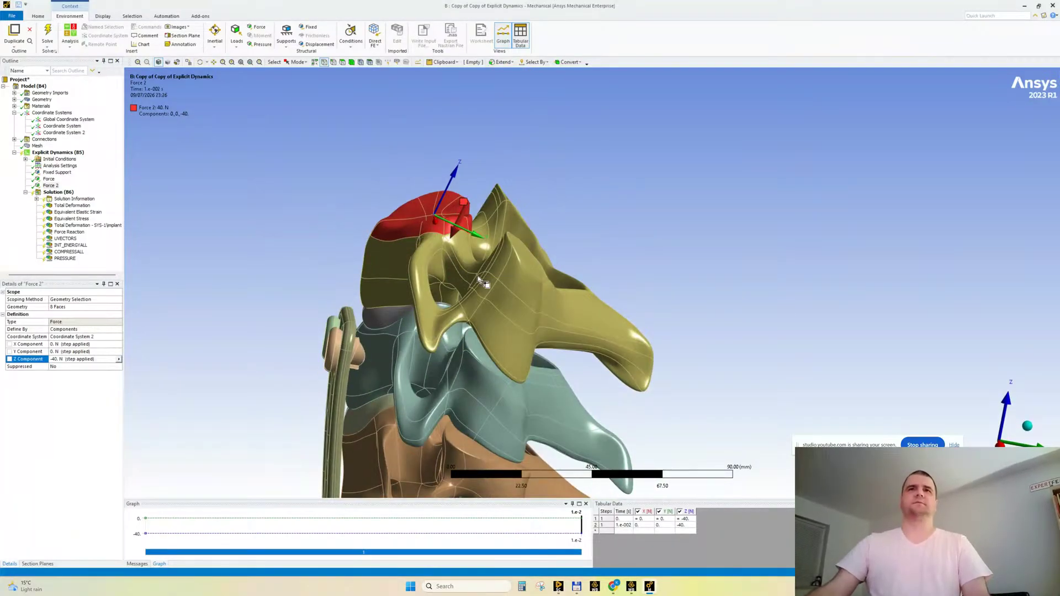
{"action": "scroll", "coordinate": [479, 280], "scroll_direction": "up", "scroll_amount": 3}
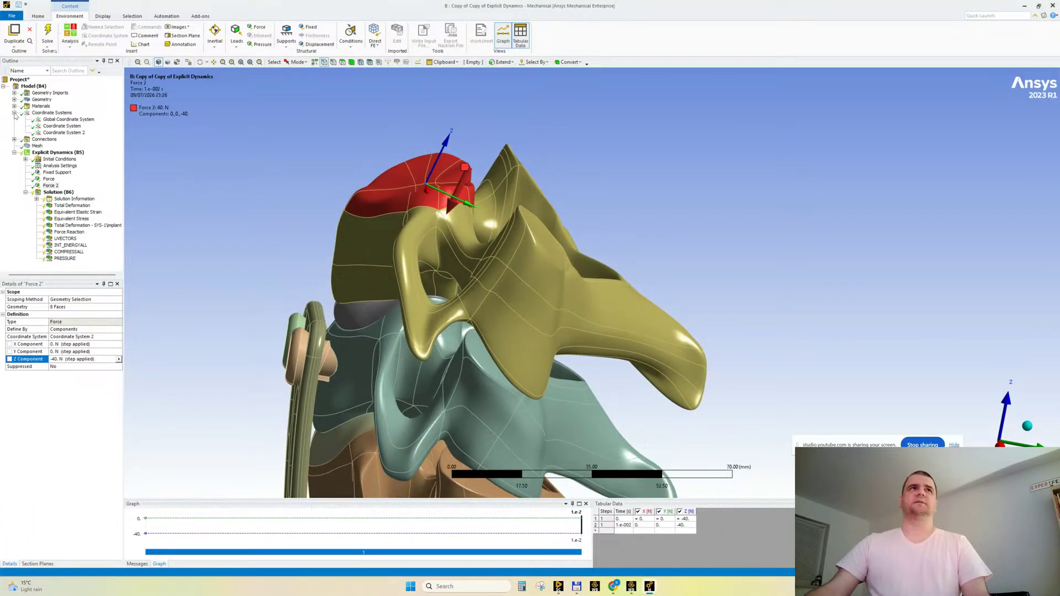
{"action": "left_click", "coordinate": [14, 113]}
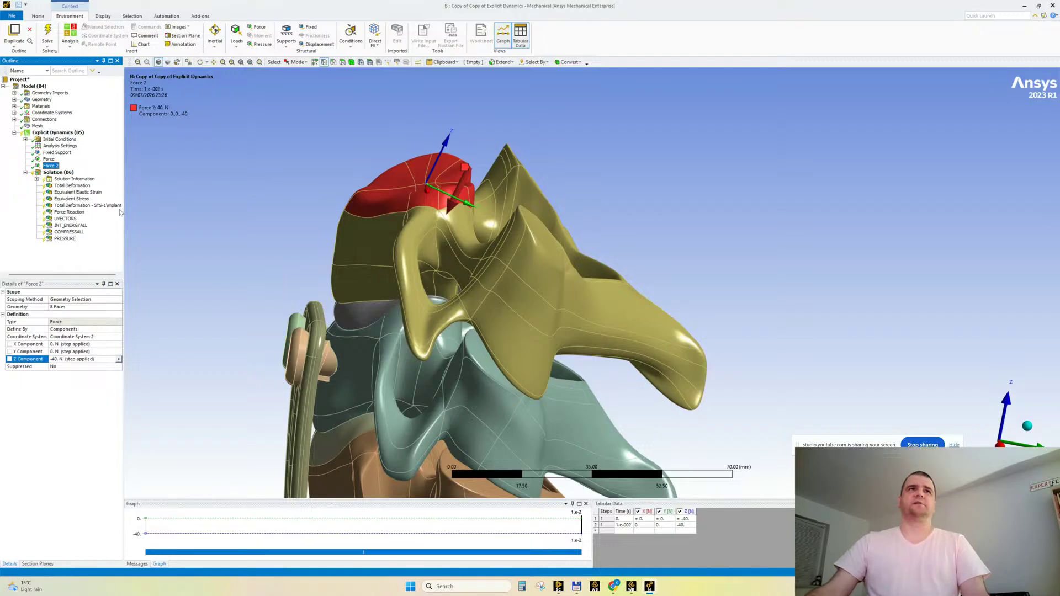
{"action": "left_click", "coordinate": [20, 7]}
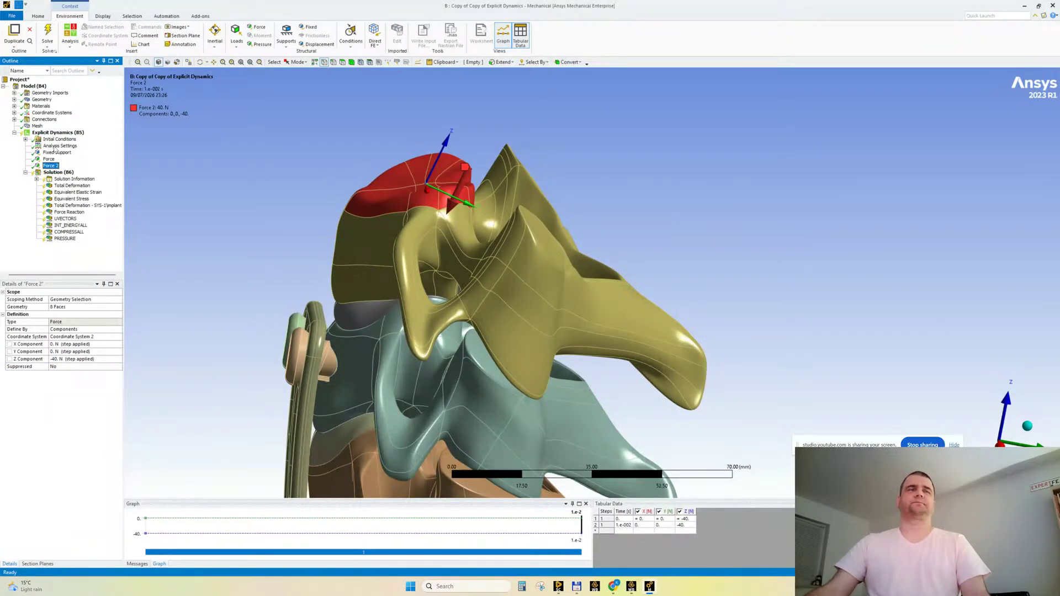
Review the Explicit Dynamics Analysis Settings, collapsing the step, solver, Euler domain and output control groups.
{"action": "left_click", "coordinate": [57, 146]}
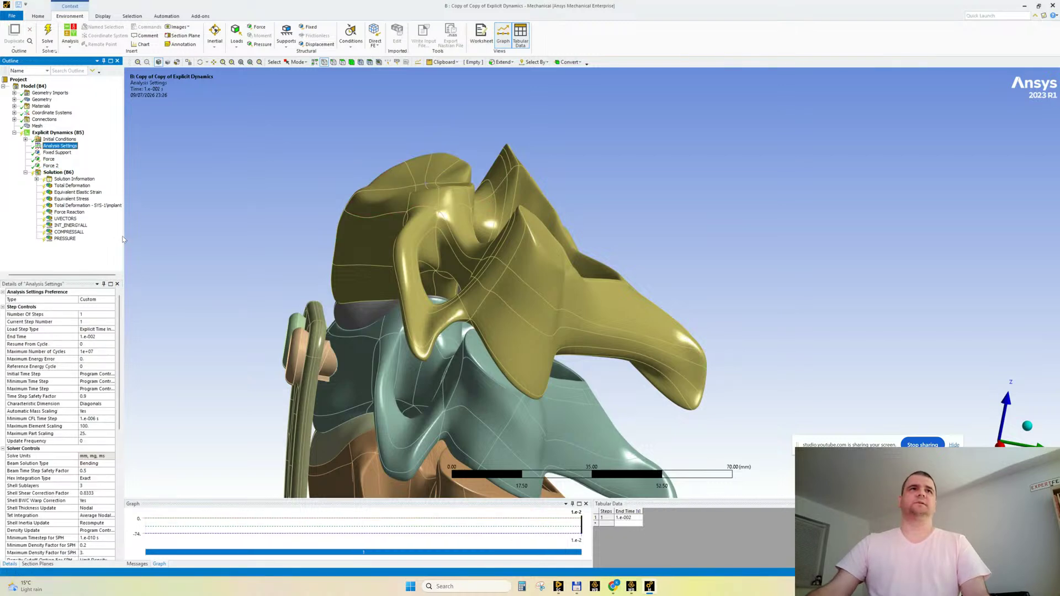
{"action": "left_click_drag", "start_coordinate": [123, 239], "coordinate": [137, 240]}
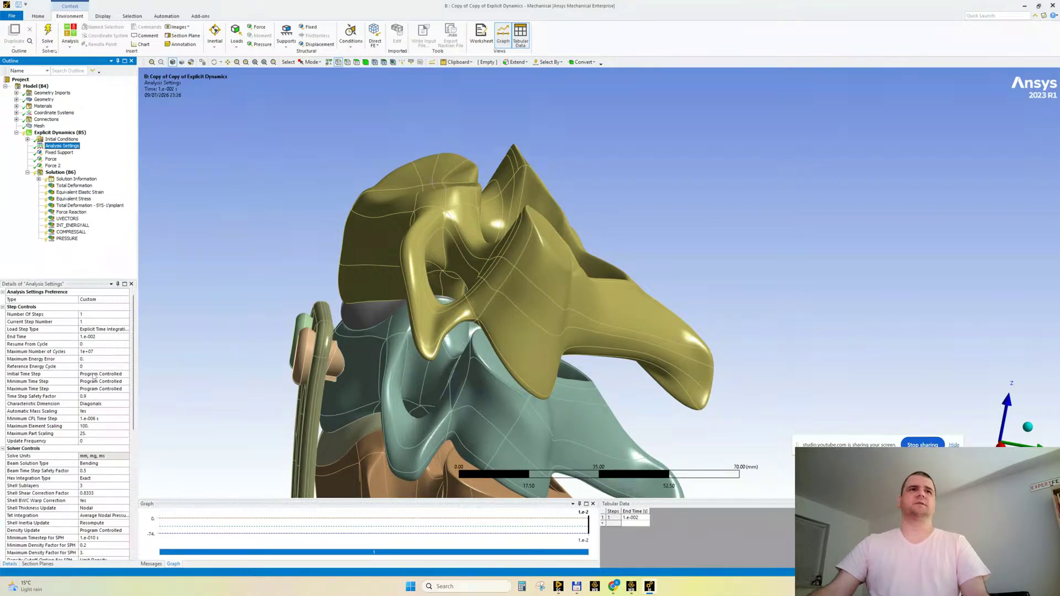
{"action": "left_click", "coordinate": [3, 449]}
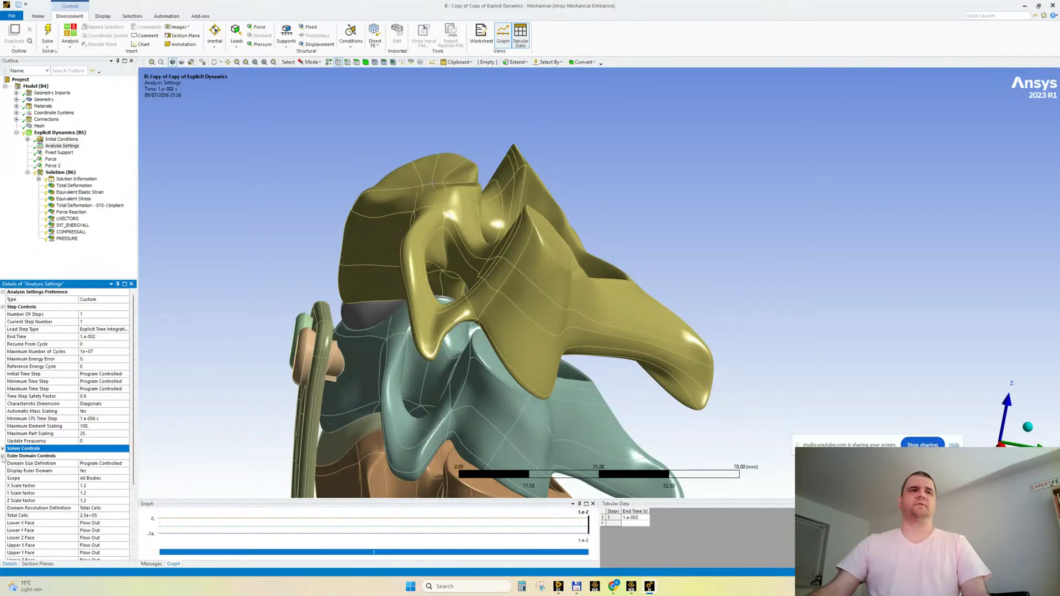
{"action": "left_click", "coordinate": [2, 456]}
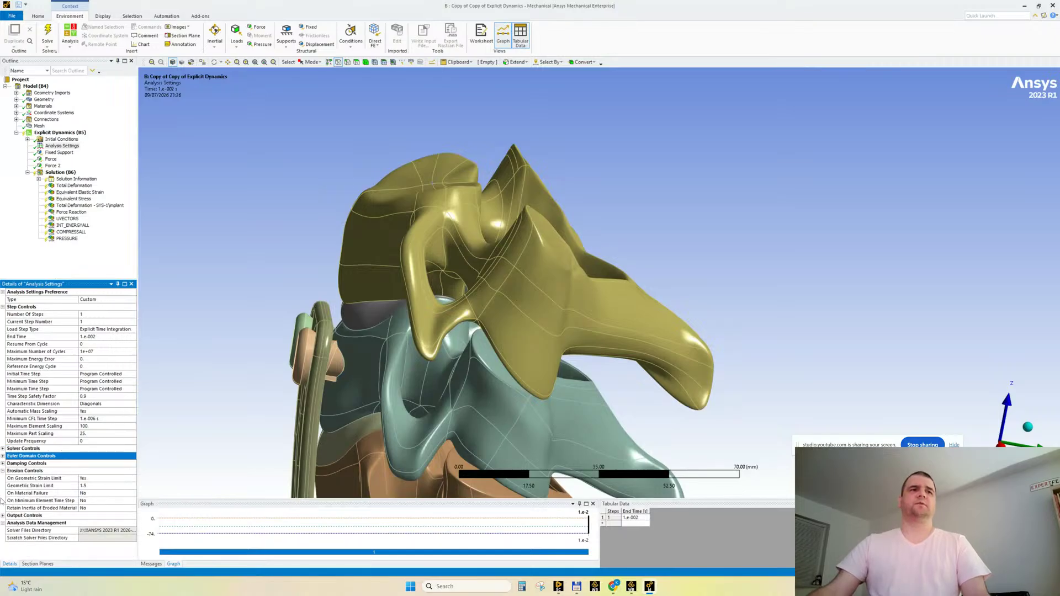
{"action": "left_click", "coordinate": [3, 516]}
{"action": "left_click", "coordinate": [3, 515]}
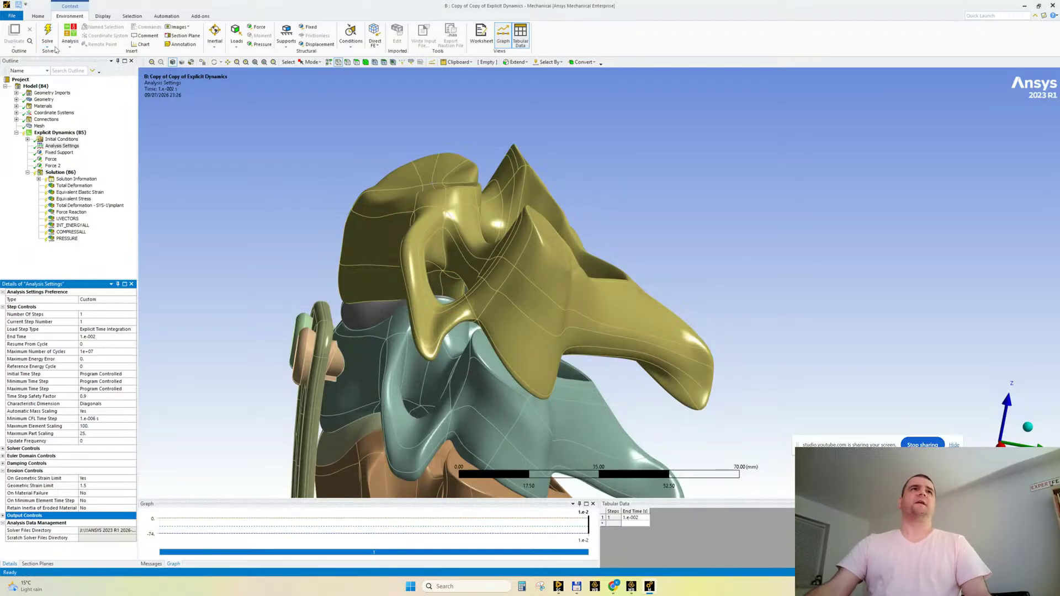
{"action": "left_click", "coordinate": [3, 307]}
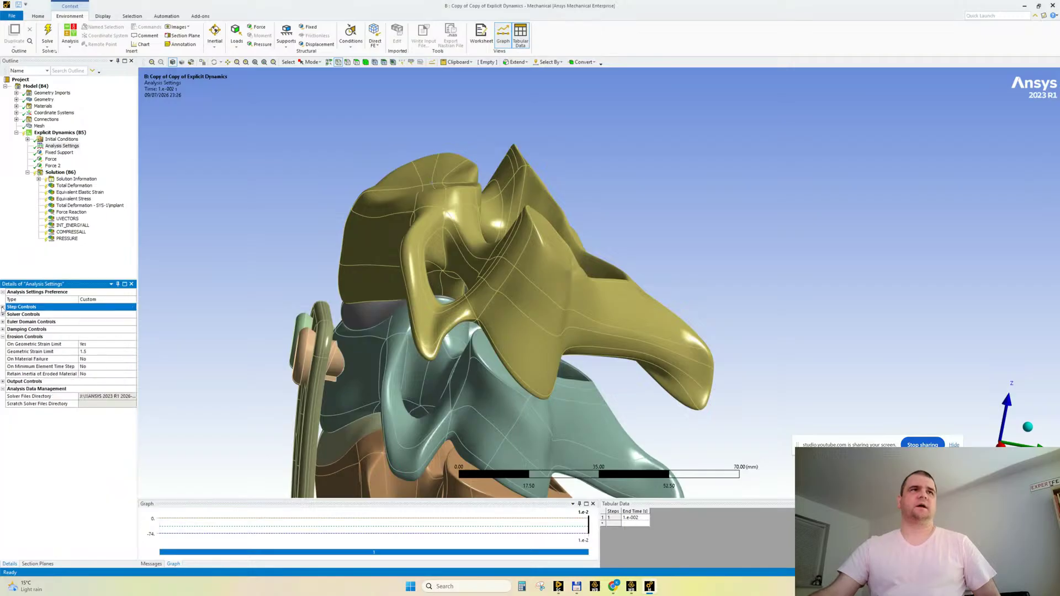
Set the number of solver cores to 8 and solve the Explicit Dynamics analysis.
{"action": "left_click", "coordinate": [38, 16]}
{"action": "left_click", "coordinate": [95, 44]}
{"action": "type", "text": "8"}
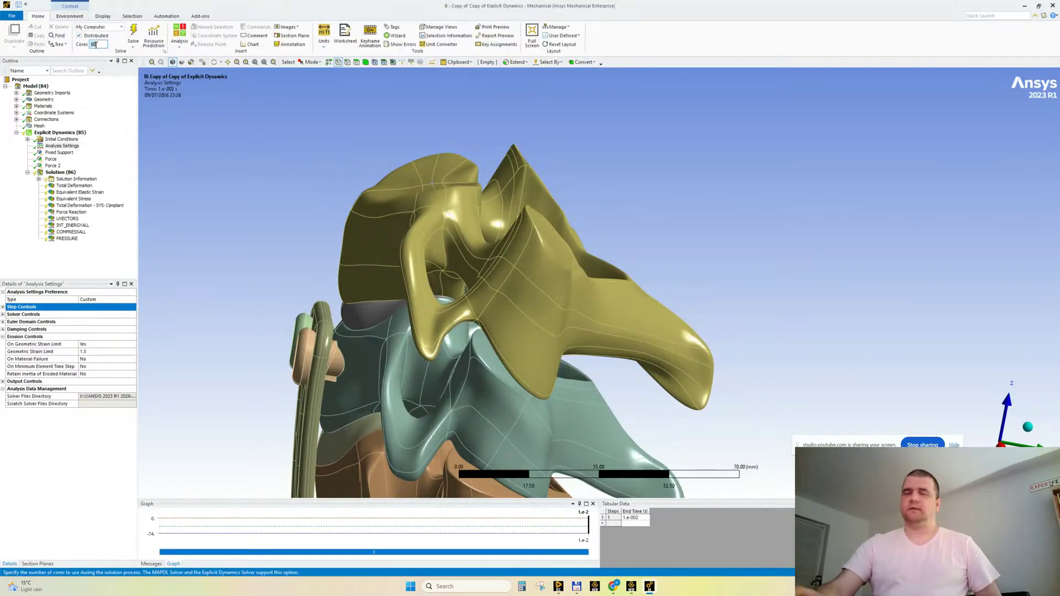
{"action": "left_click", "coordinate": [134, 32]}
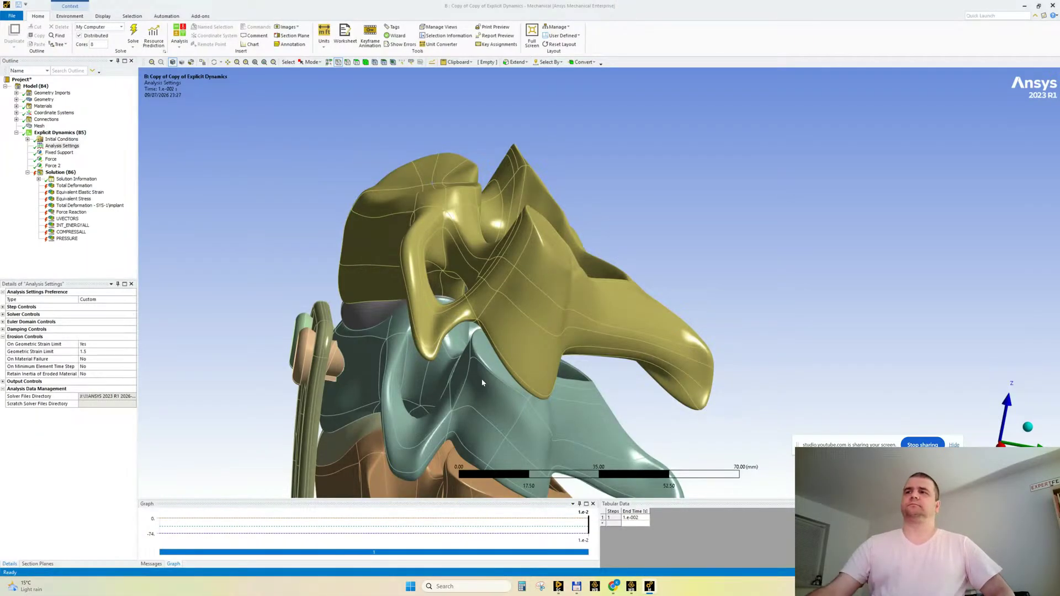
Read the solver output and clear the generated data of the solution.
{"action": "left_click", "coordinate": [69, 180]}
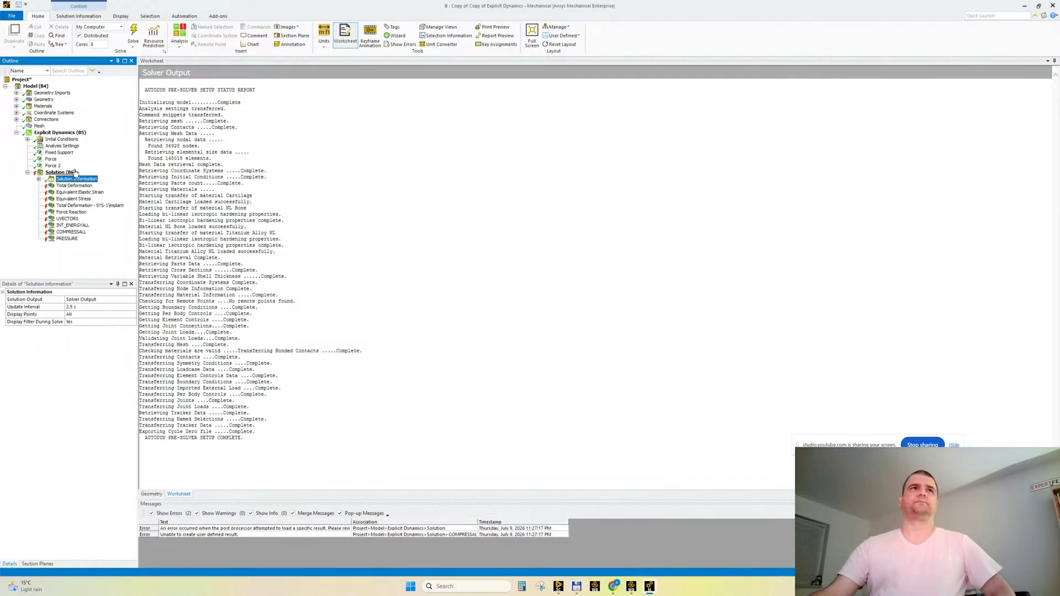
{"action": "right_click", "coordinate": [60, 173]}
{"action": "left_click", "coordinate": [90, 193]}
{"action": "key", "text": "Return"}
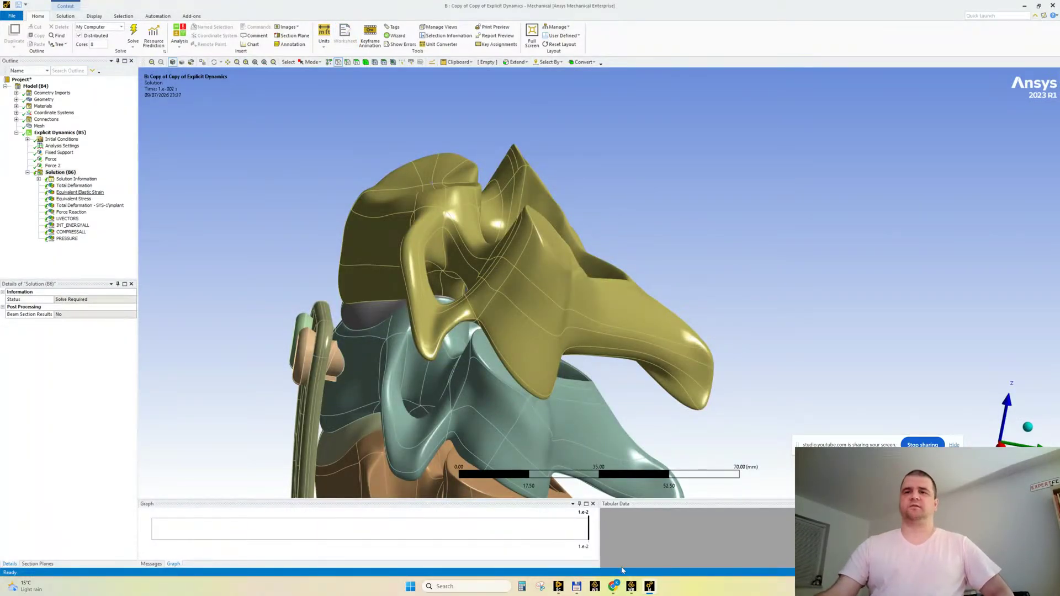
Switch to the browser, check the YouTube Studio live stream and its chat, and return to Ansys Mechanical.
{"action": "left_click", "coordinate": [578, 547]}
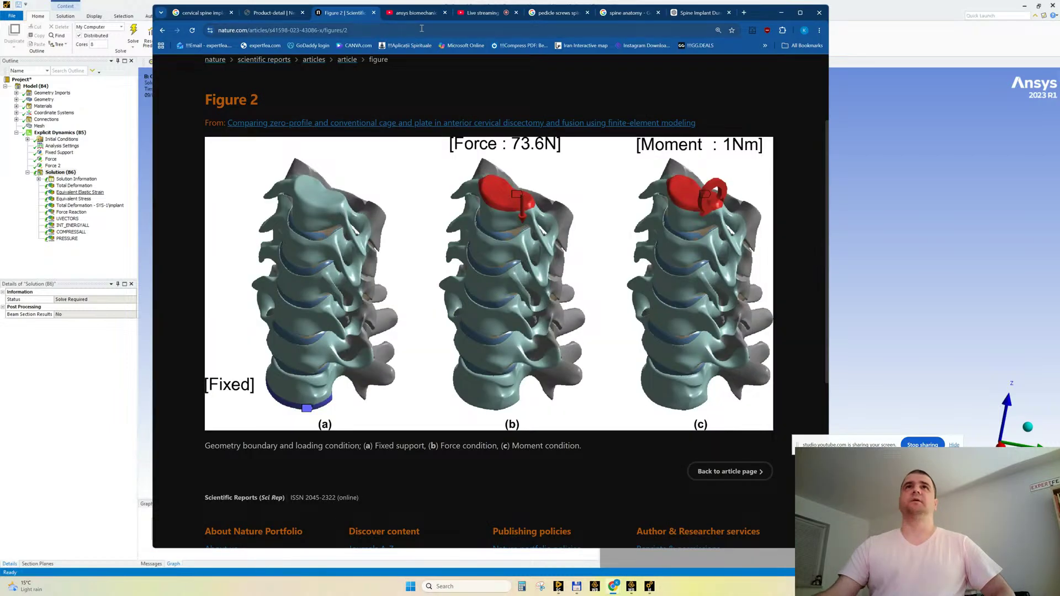
{"action": "left_click", "coordinate": [484, 13]}
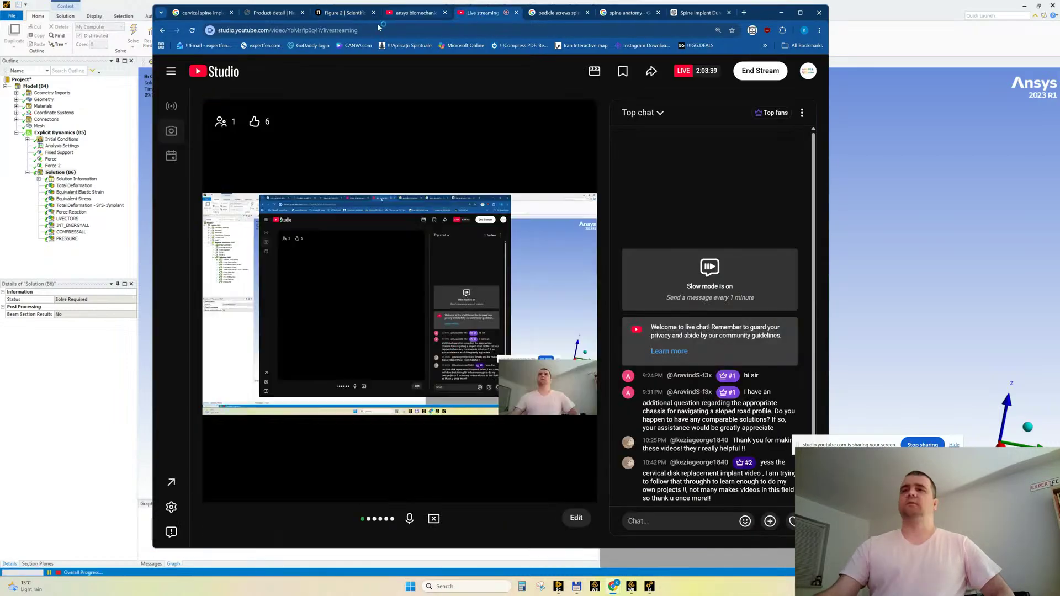
{"action": "left_click", "coordinate": [781, 12]}
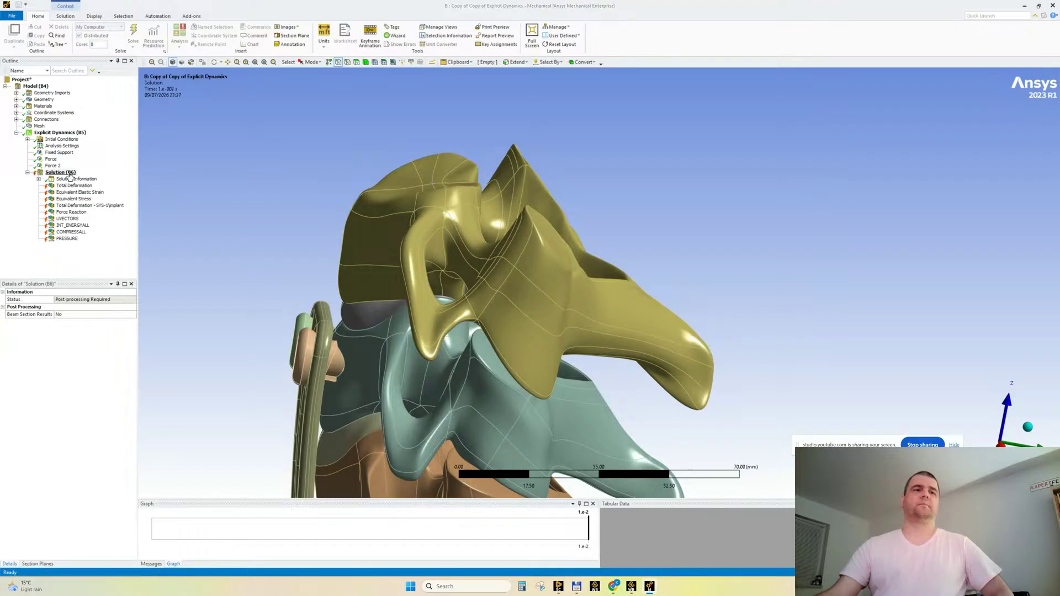
Recheck the Solution Information of the new solve attempt and clear the solution's generated data again.
{"action": "left_click", "coordinate": [66, 185]}
{"action": "left_click", "coordinate": [66, 180]}
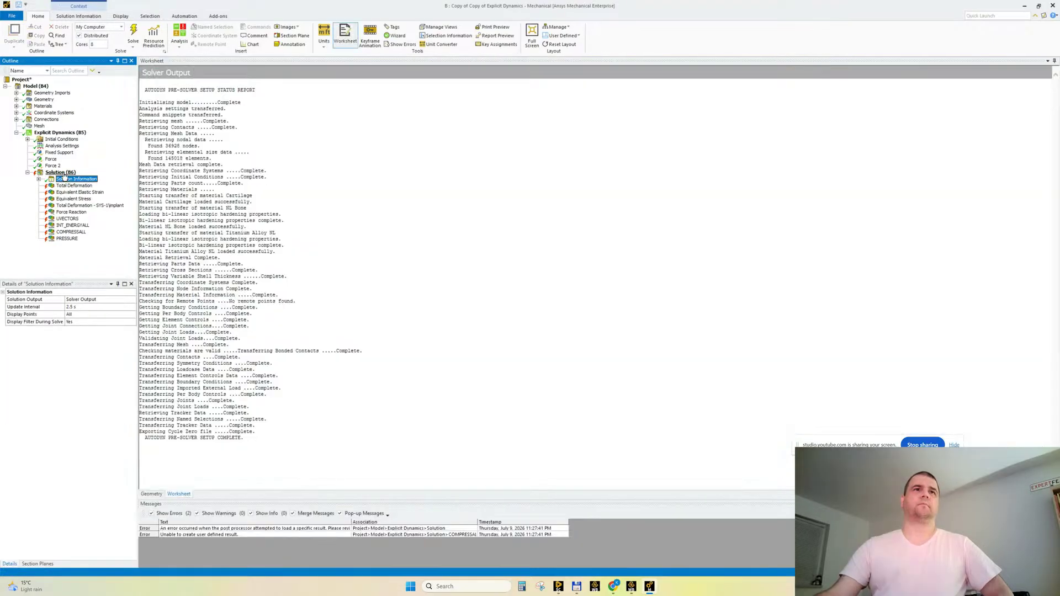
{"action": "right_click", "coordinate": [64, 174]}
{"action": "left_click", "coordinate": [101, 199]}
{"action": "key", "text": "Return"}
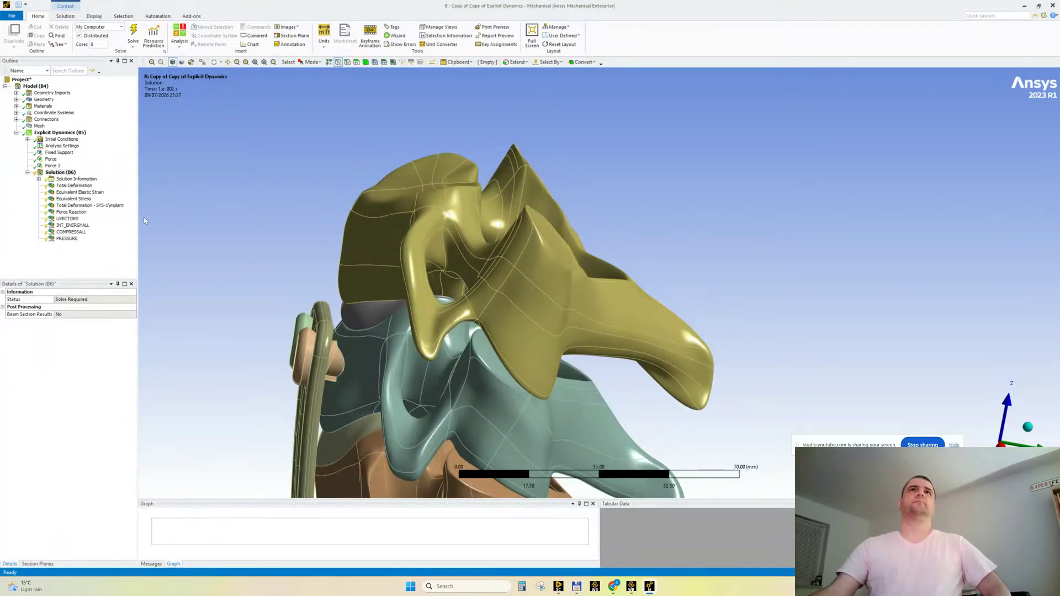
Switch to Workbench, rename Explicit Dynamics system B to "STREAM 28 v1" and return to Mechanical.
{"action": "left_click", "coordinate": [631, 587]}
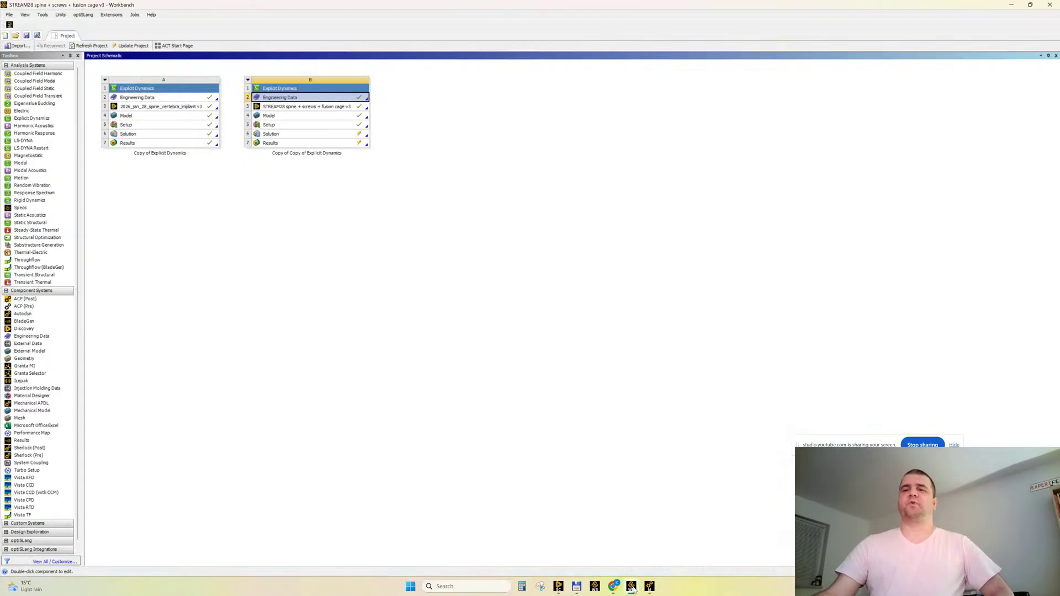
{"action": "right_click", "coordinate": [253, 87]}
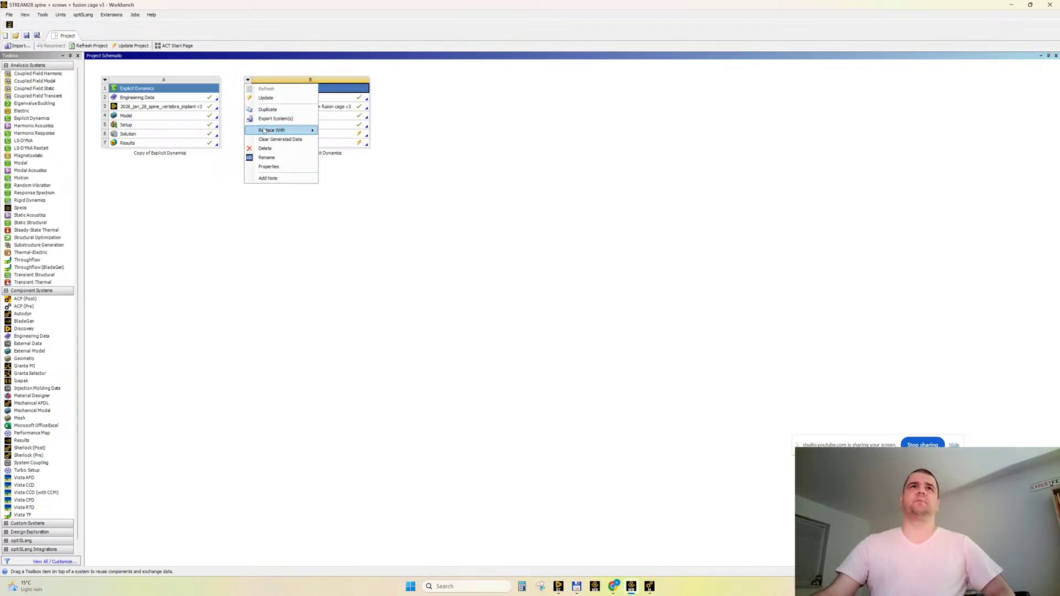
{"action": "left_click", "coordinate": [265, 158]}
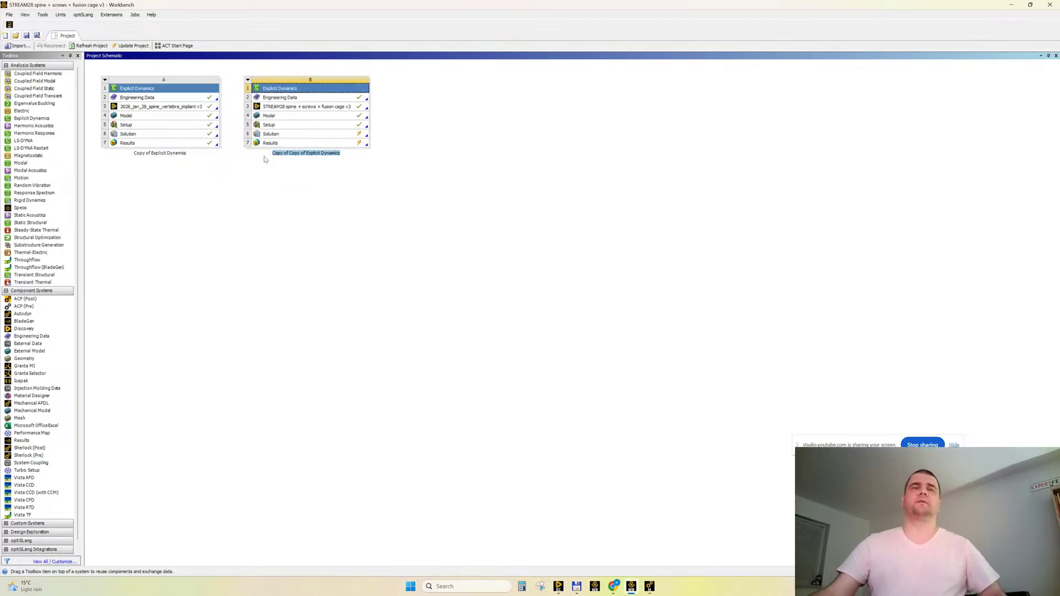
{"action": "type", "text": "STEAM"}
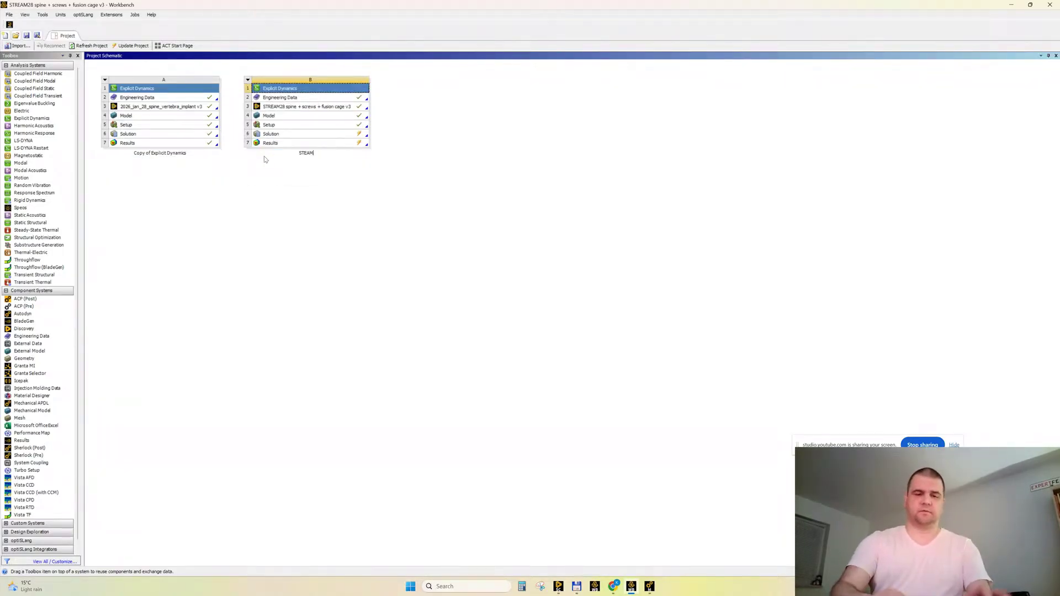
{"action": "type", "text": " 28"}
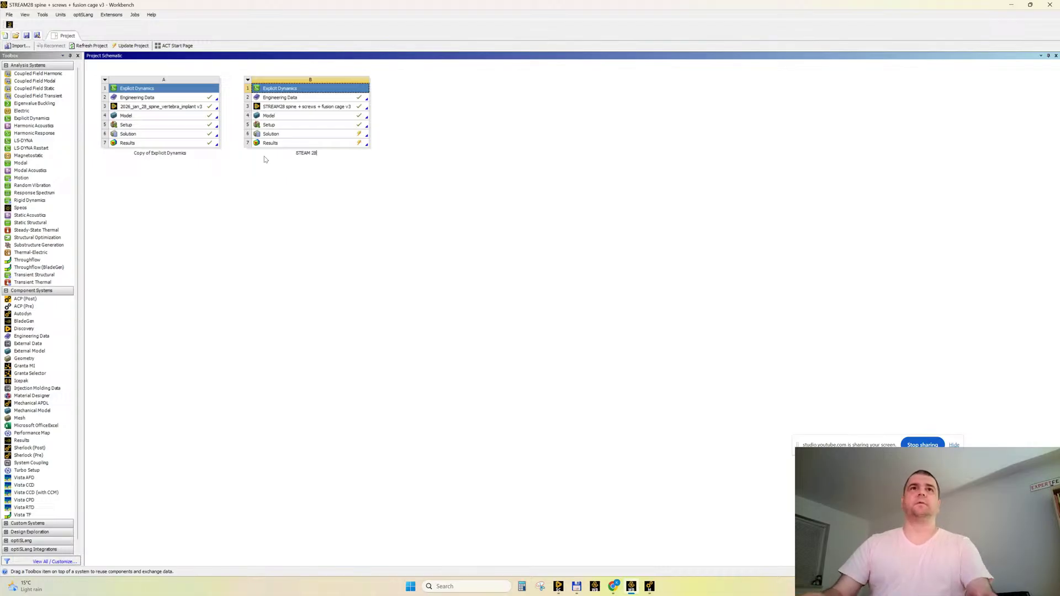
{"action": "type", "text": " v1"}
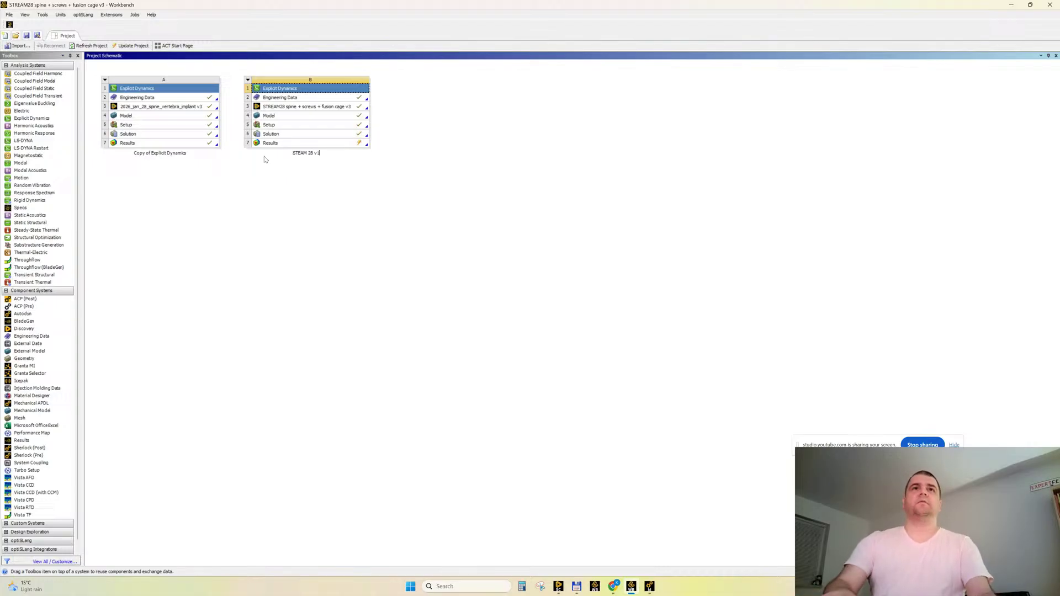
{"action": "type", "text": "R"}
{"action": "key", "text": "Return"}
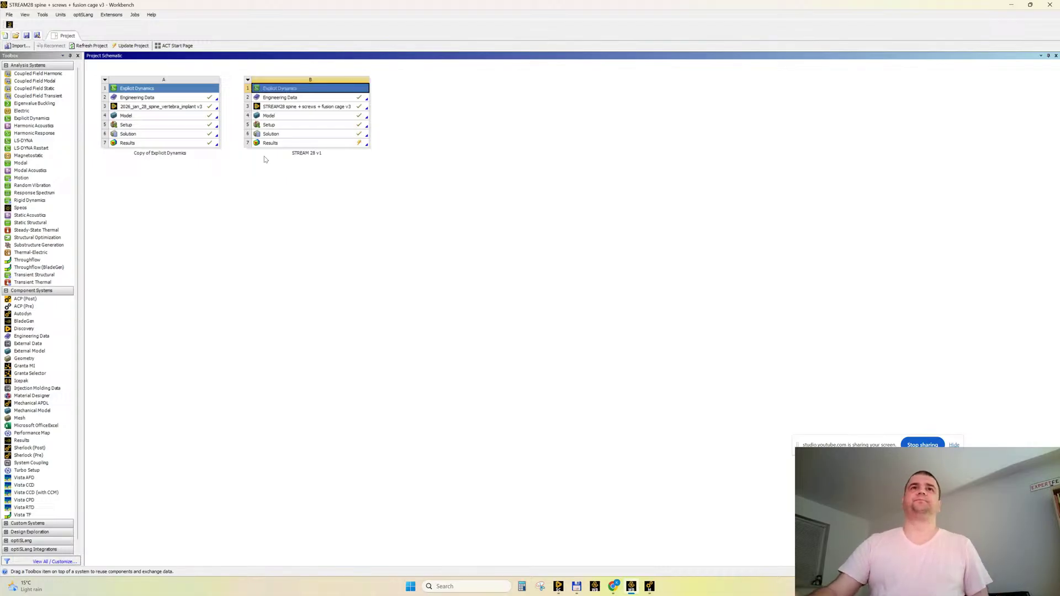
{"action": "left_click", "coordinate": [1011, 7]}
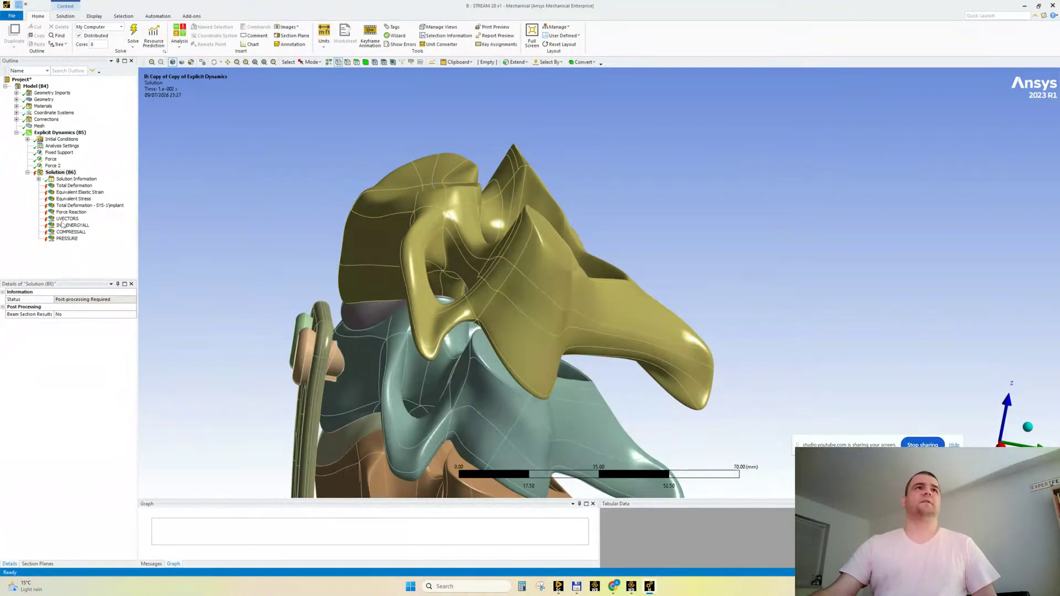
Clear the solution data, solve the analysis and display the solver output with a slightly wider worksheet area.
{"action": "right_click", "coordinate": [55, 173]}
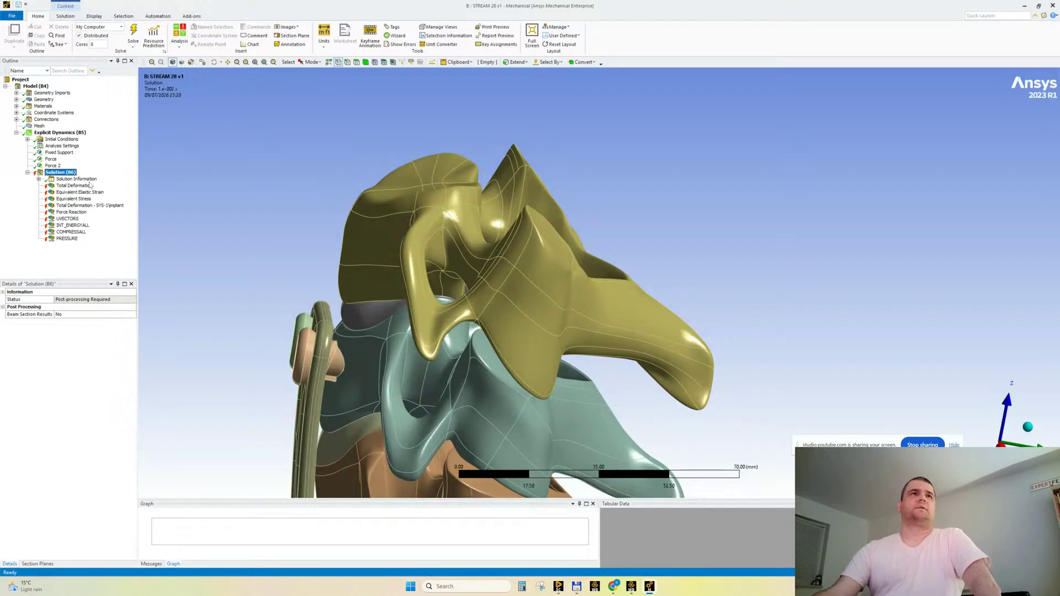
{"action": "left_click", "coordinate": [94, 199]}
{"action": "left_click", "coordinate": [554, 323]}
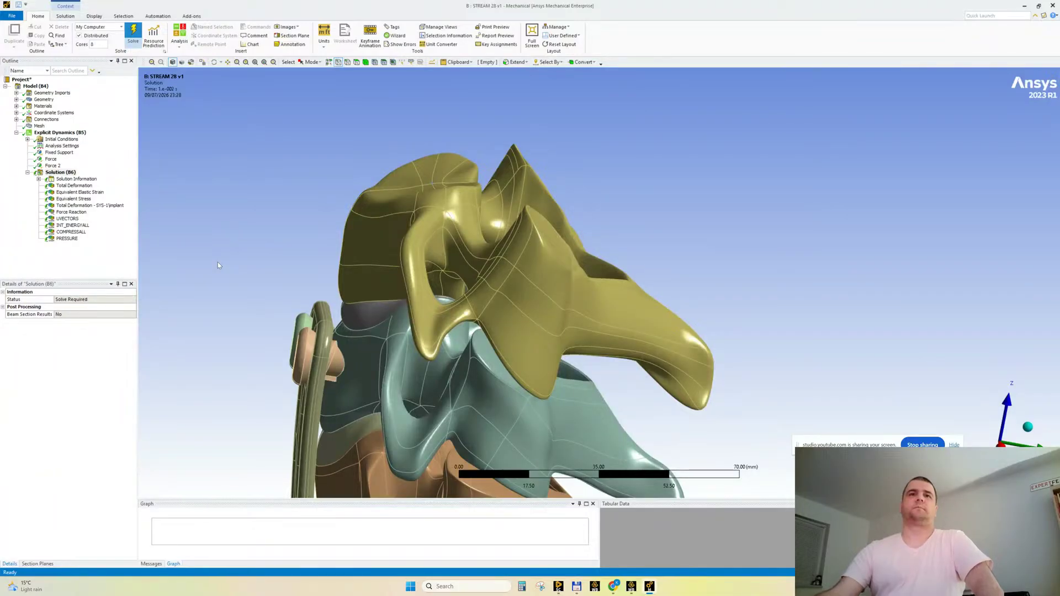
{"action": "key", "text": "F5"}
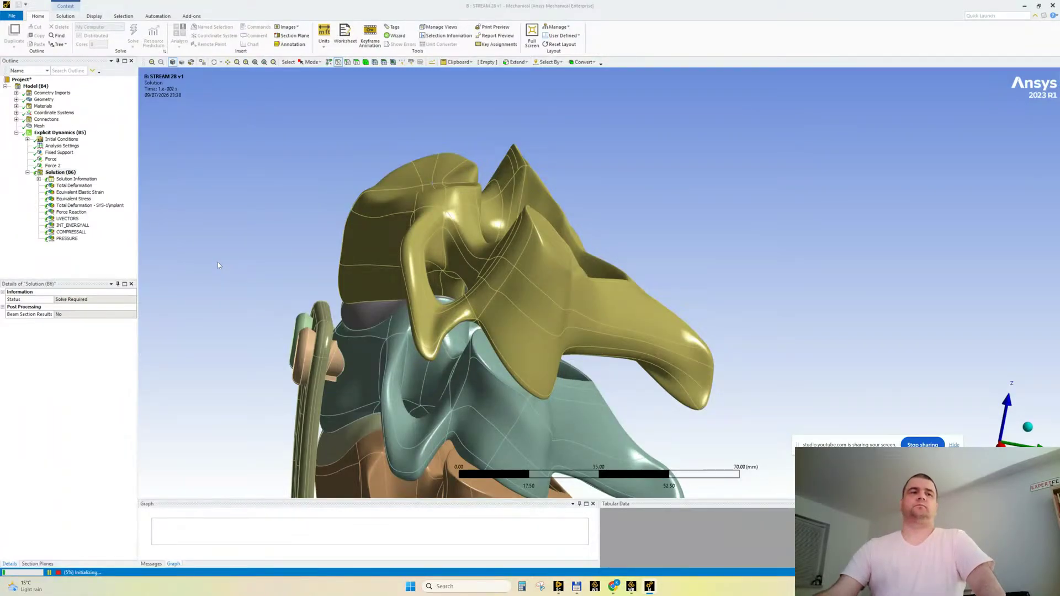
{"action": "left_click", "coordinate": [83, 180]}
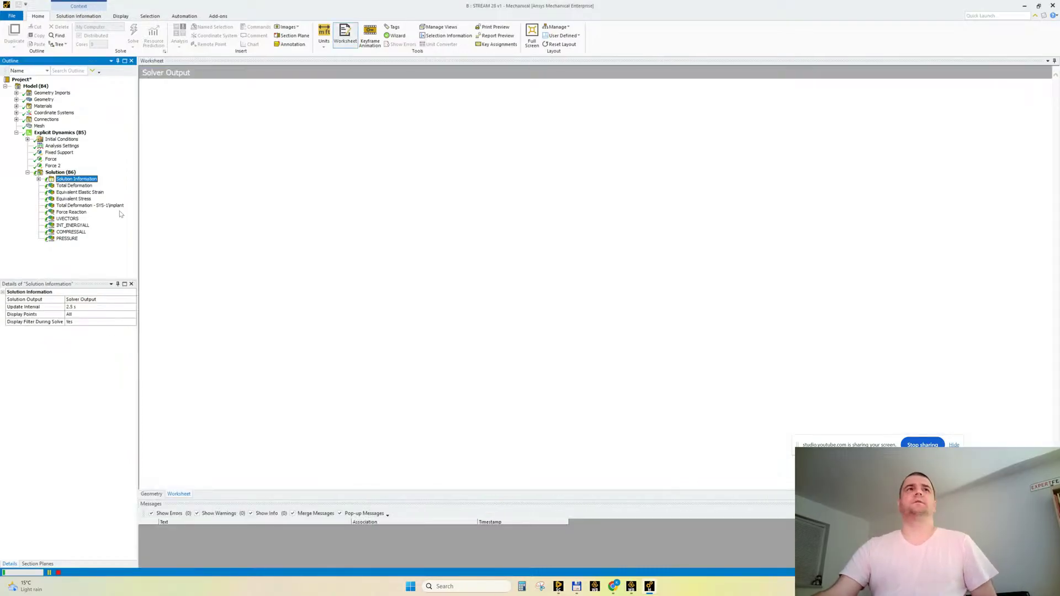
{"action": "left_click_drag", "start_coordinate": [137, 225], "coordinate": [124, 224]}
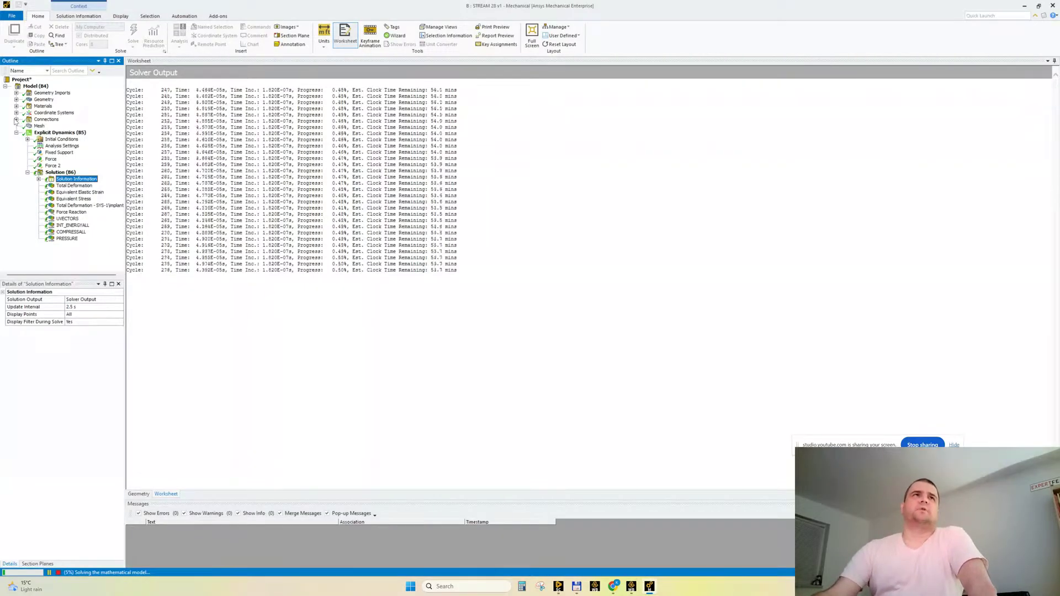
Inspect the mesh on the vertebrae and plate, and return to the solver output to check the solve progress.
{"action": "left_click", "coordinate": [40, 127]}
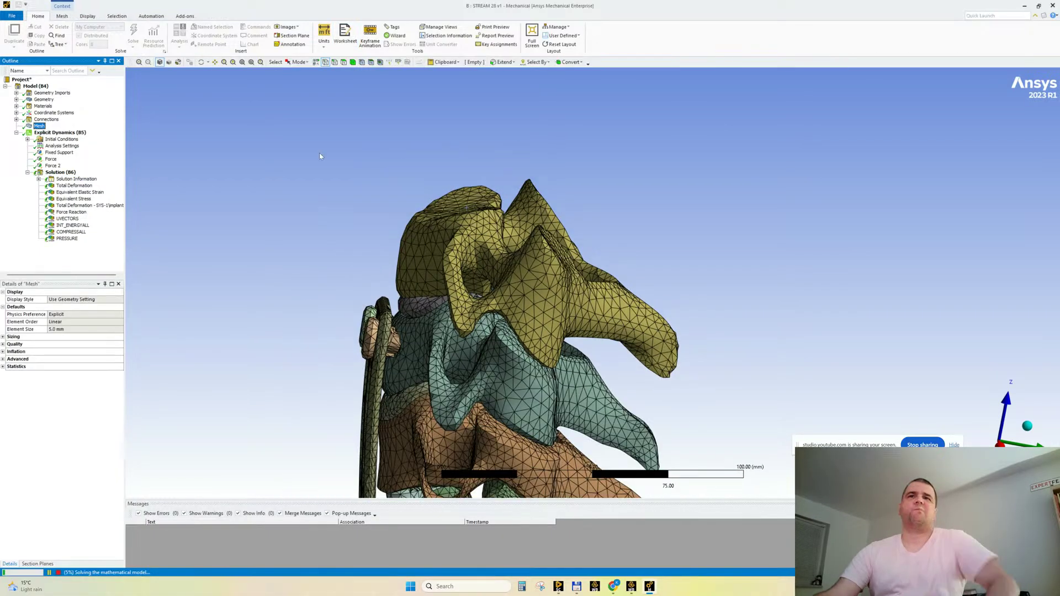
{"action": "middle_click_drag", "start_coordinate": [564, 446], "coordinate": [440, 275], "text": "ctrl"}
{"action": "scroll", "coordinate": [414, 260], "scroll_direction": "up", "scroll_amount": 4}
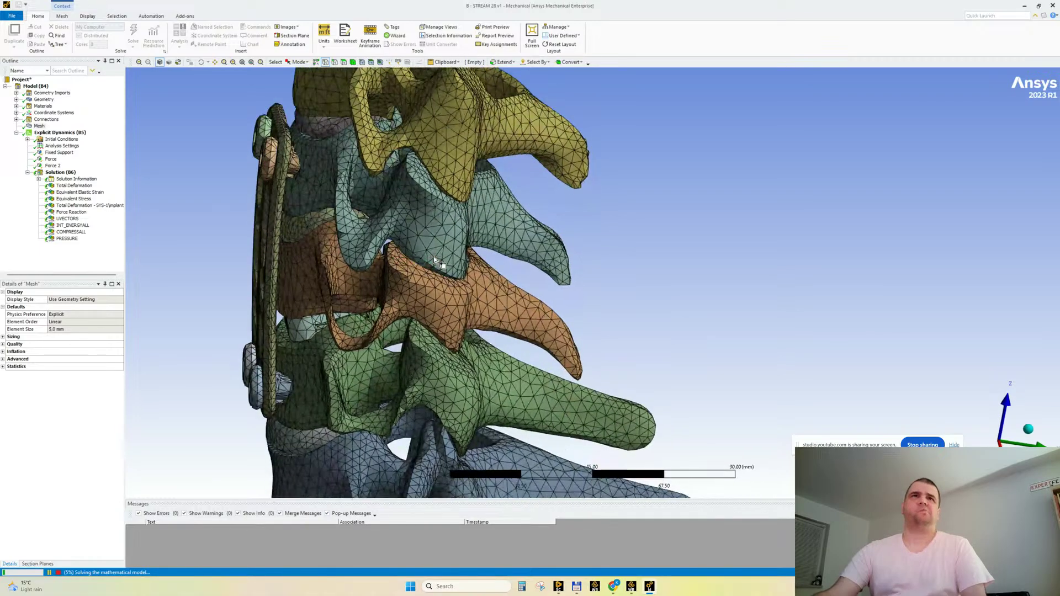
{"action": "middle_click_drag", "start_coordinate": [382, 242], "coordinate": [437, 290], "text": "ctrl"}
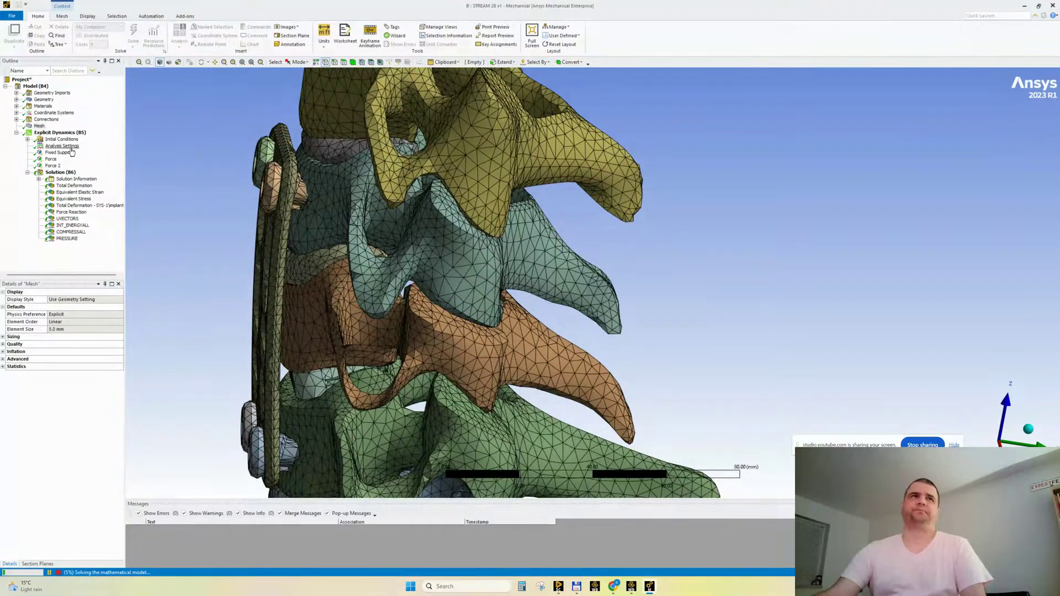
{"action": "left_click", "coordinate": [77, 179]}
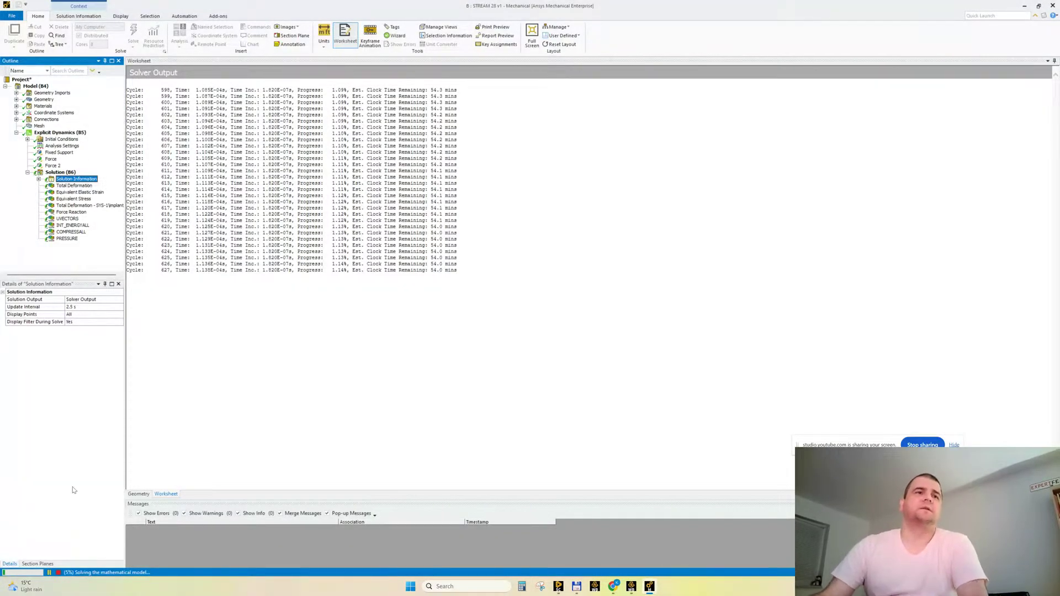
Stop the running solve and clear the generated data of the solution.
{"action": "left_click", "coordinate": [58, 573]}
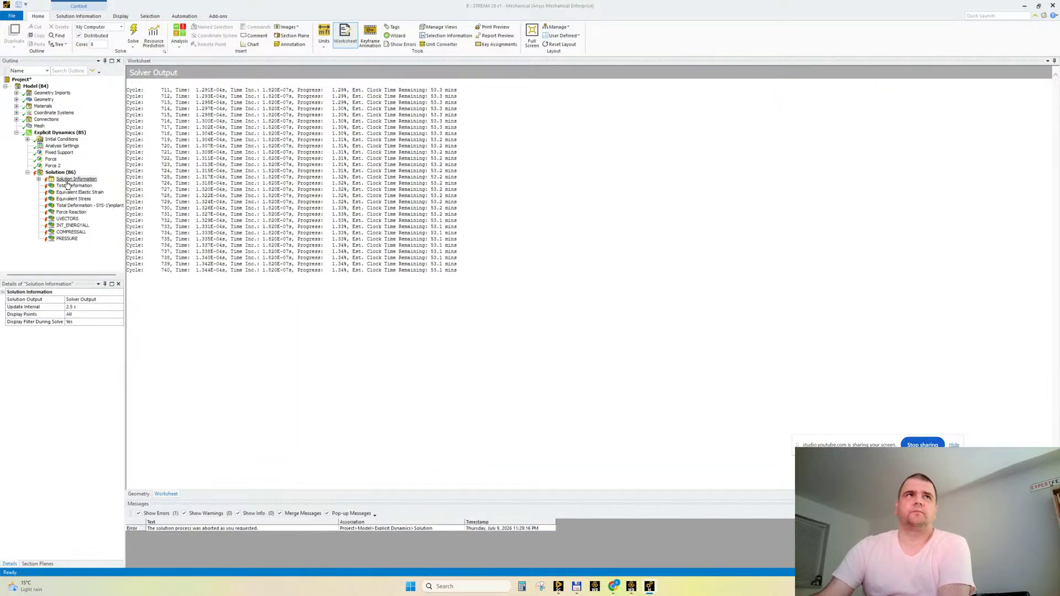
{"action": "right_click", "coordinate": [65, 173]}
{"action": "left_click", "coordinate": [97, 209]}
{"action": "key", "text": "Return"}
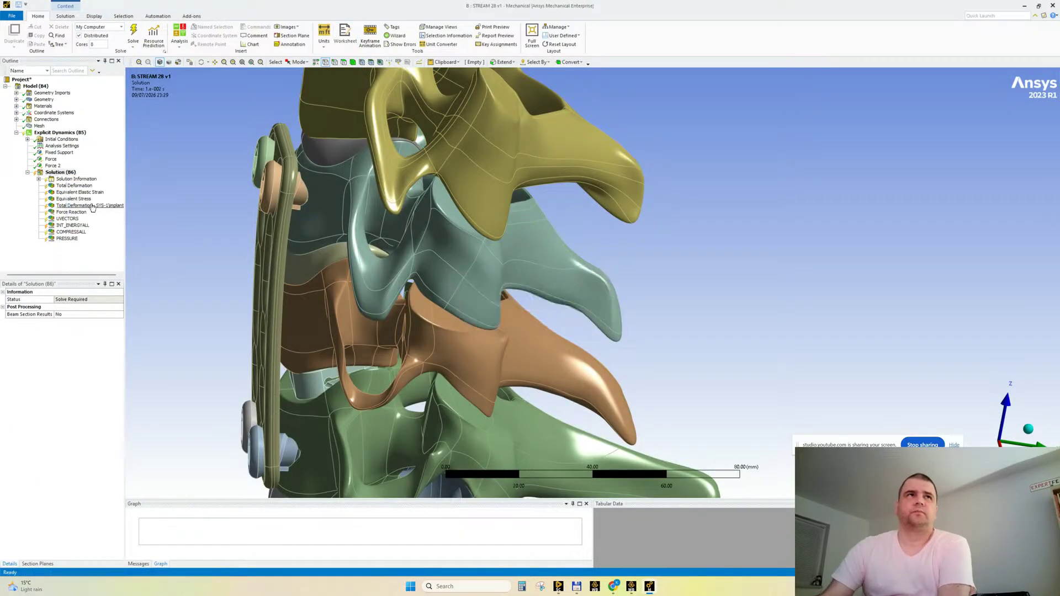
In the Analysis Settings step controls, set the Initial Time Step to 1e-6 s, with the erosion controls collapsed.
{"action": "left_click", "coordinate": [62, 146]}
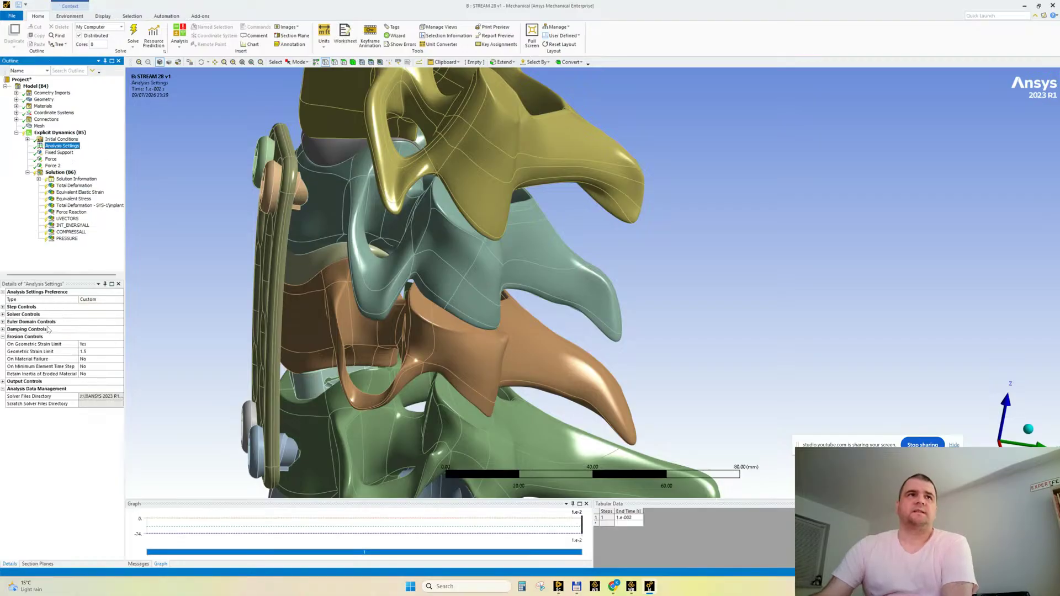
{"action": "left_click", "coordinate": [2, 337]}
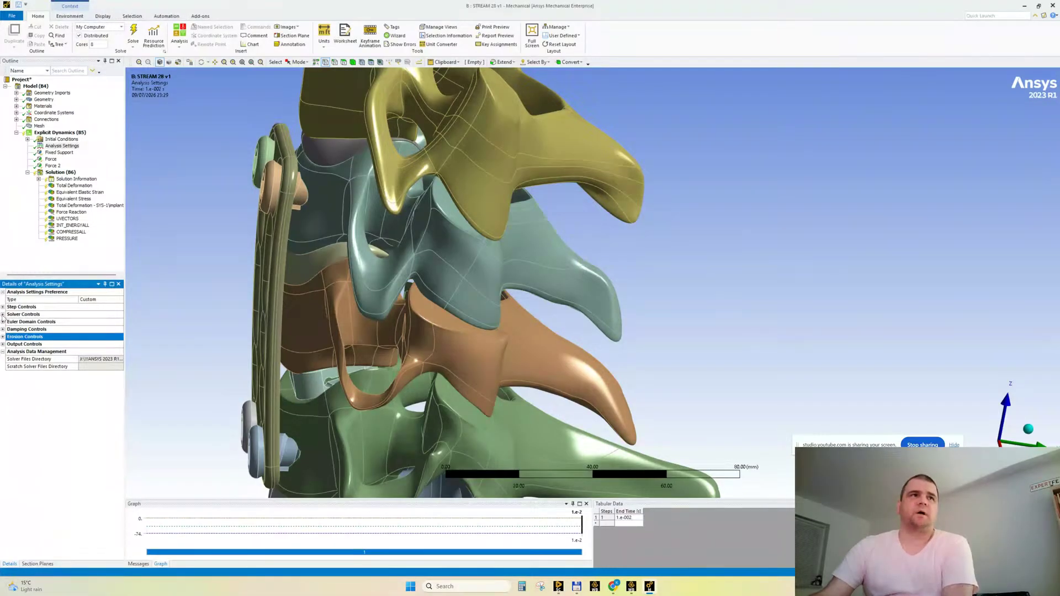
{"action": "left_click", "coordinate": [3, 315]}
{"action": "left_click", "coordinate": [2, 314]}
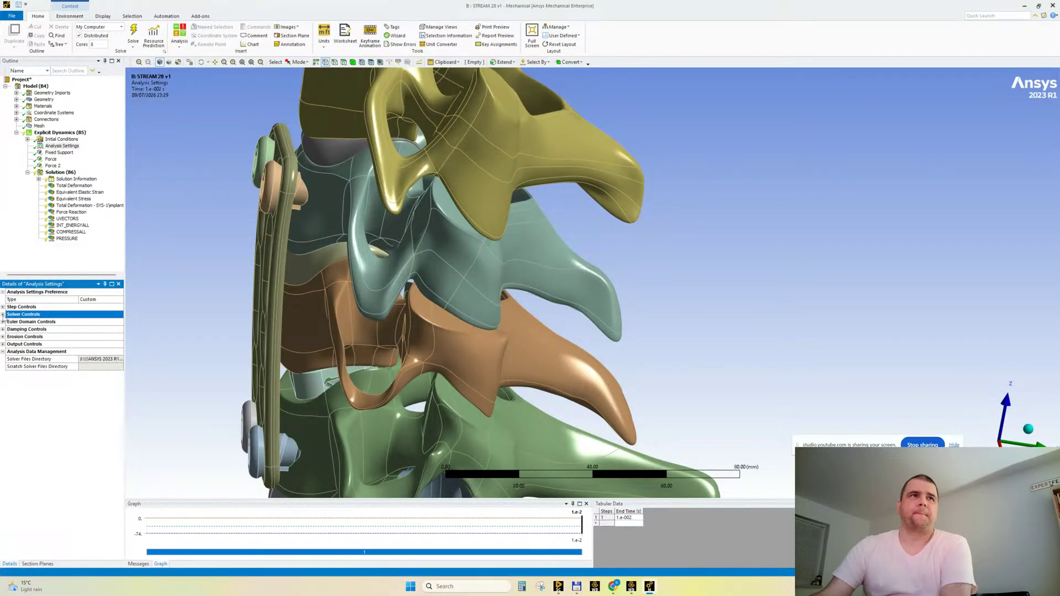
{"action": "left_click", "coordinate": [3, 307]}
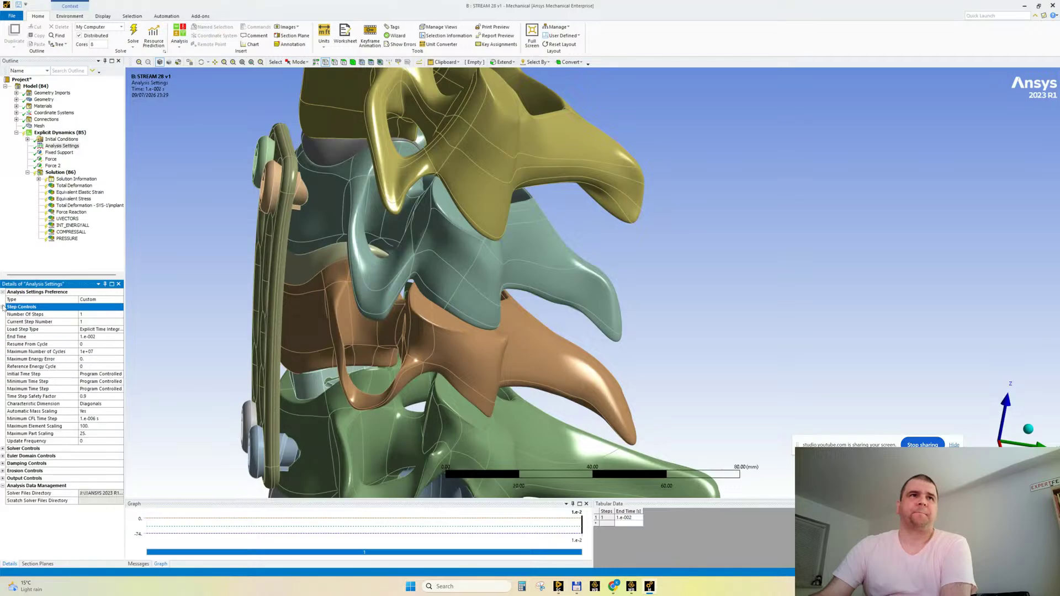
{"action": "left_click", "coordinate": [95, 374]}
{"action": "type", "text": "1e-6"}
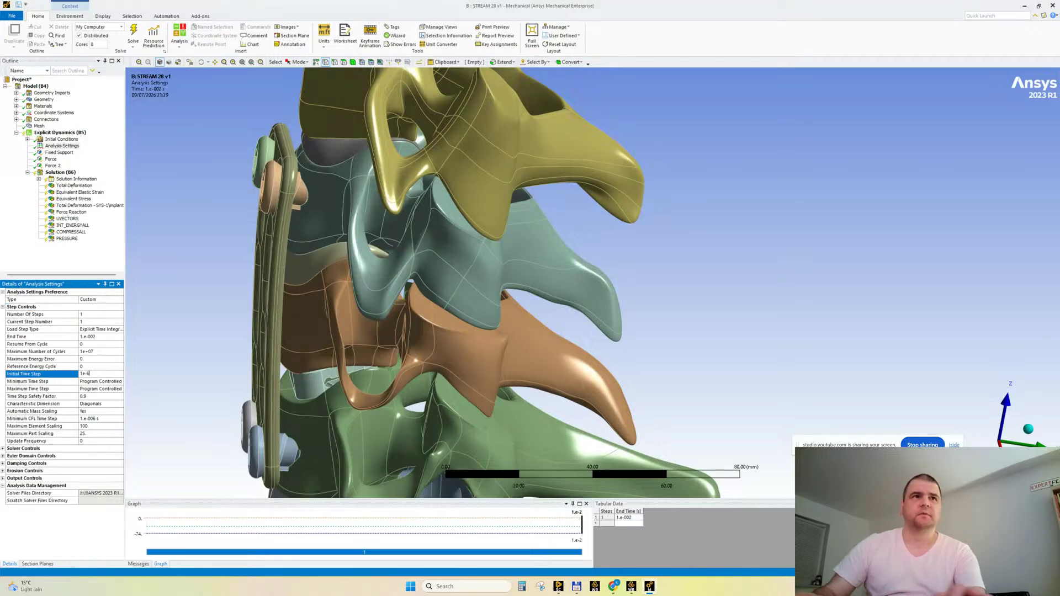
{"action": "key", "text": "Return"}
Set the Minimum Time Step to 1e-9 s and the Maximum Time Step to 1e-6 s in the Analysis Settings.
{"action": "left_click", "coordinate": [96, 379]}
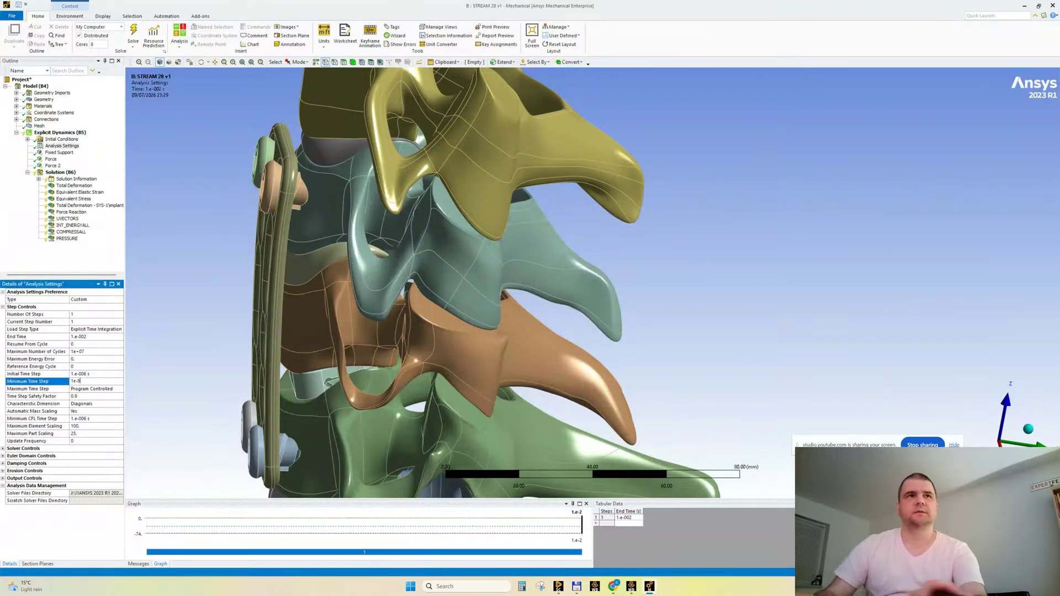
{"action": "left_click", "coordinate": [95, 388]}
{"action": "type", "text": "1e-9"}
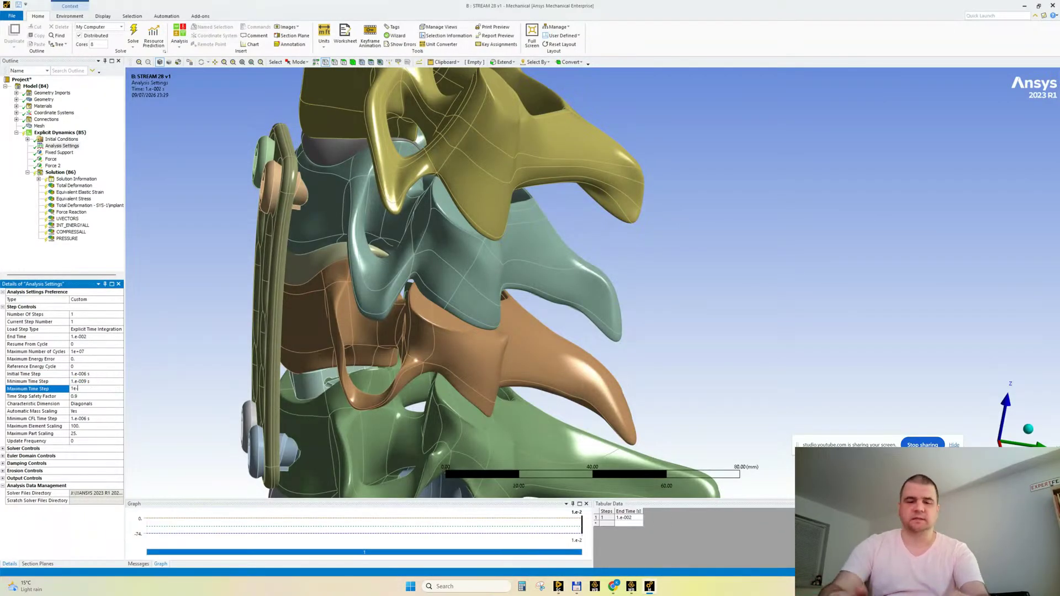
{"action": "key", "text": "Return"}
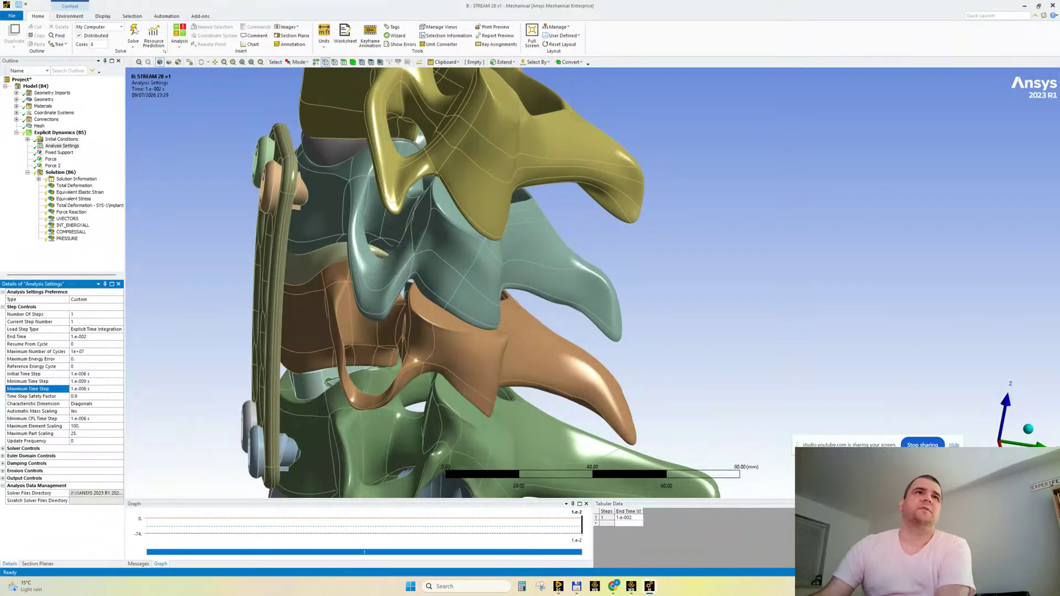
Start the solve, restart it from cleared solution data, and display the solver output.
{"action": "left_click", "coordinate": [134, 29]}
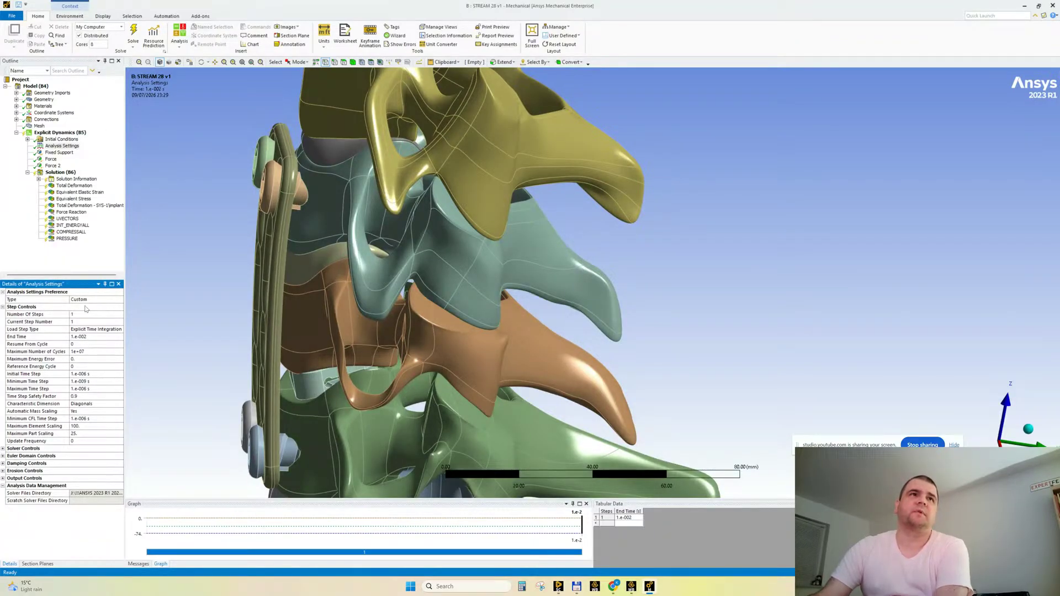
{"action": "left_click", "coordinate": [133, 30]}
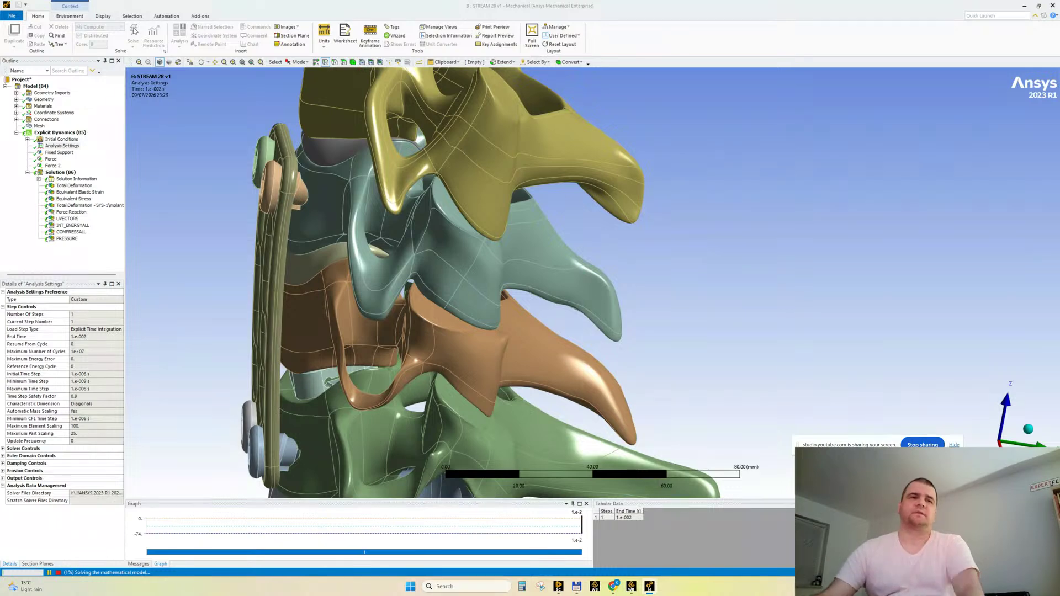
{"action": "right_click", "coordinate": [61, 172]}
{"action": "left_click", "coordinate": [78, 189]}
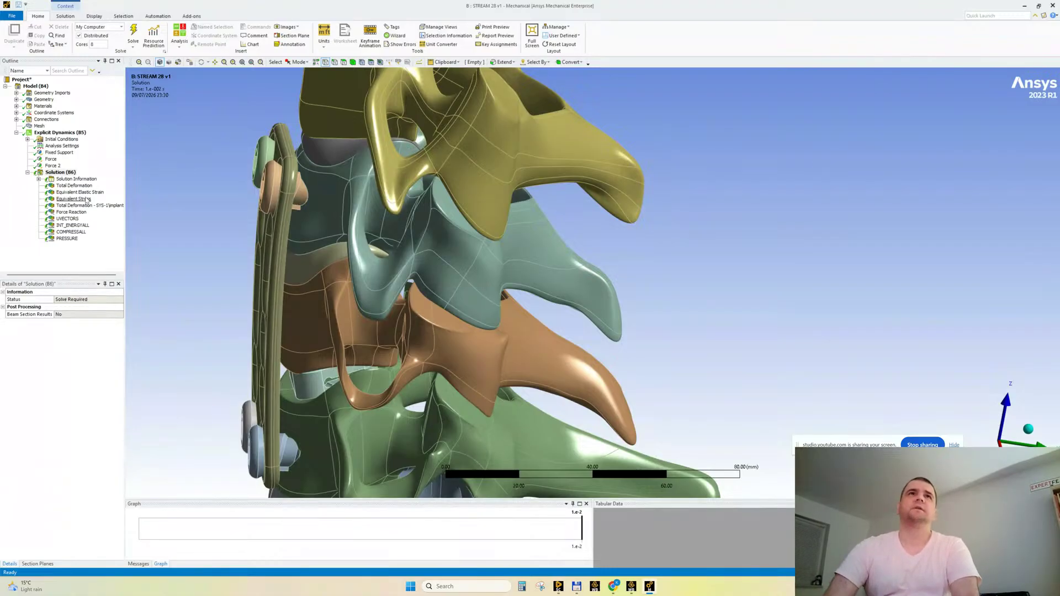
{"action": "key", "text": "F5"}
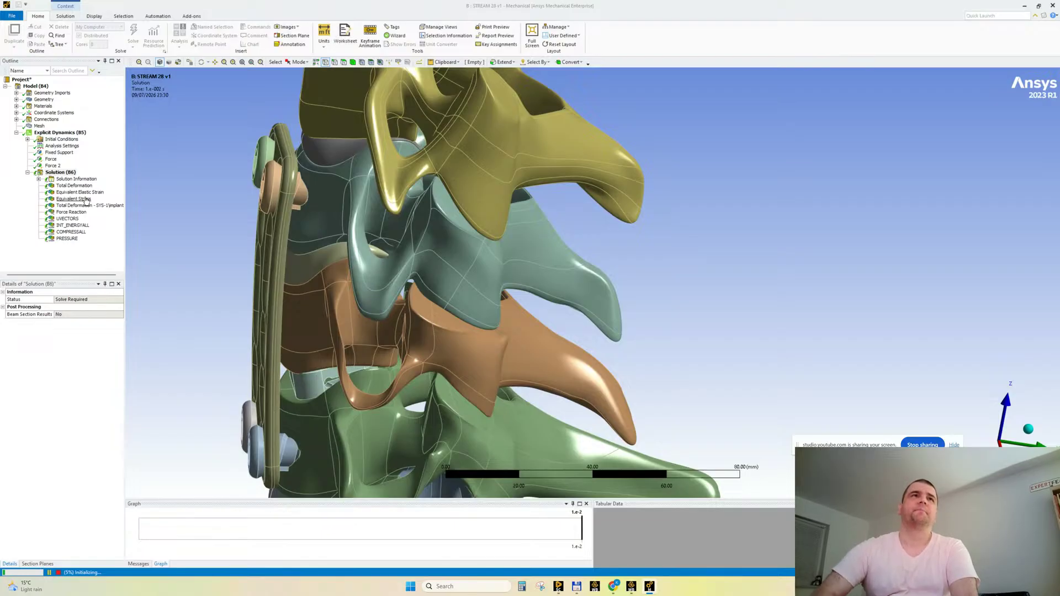
{"action": "left_click", "coordinate": [75, 179]}
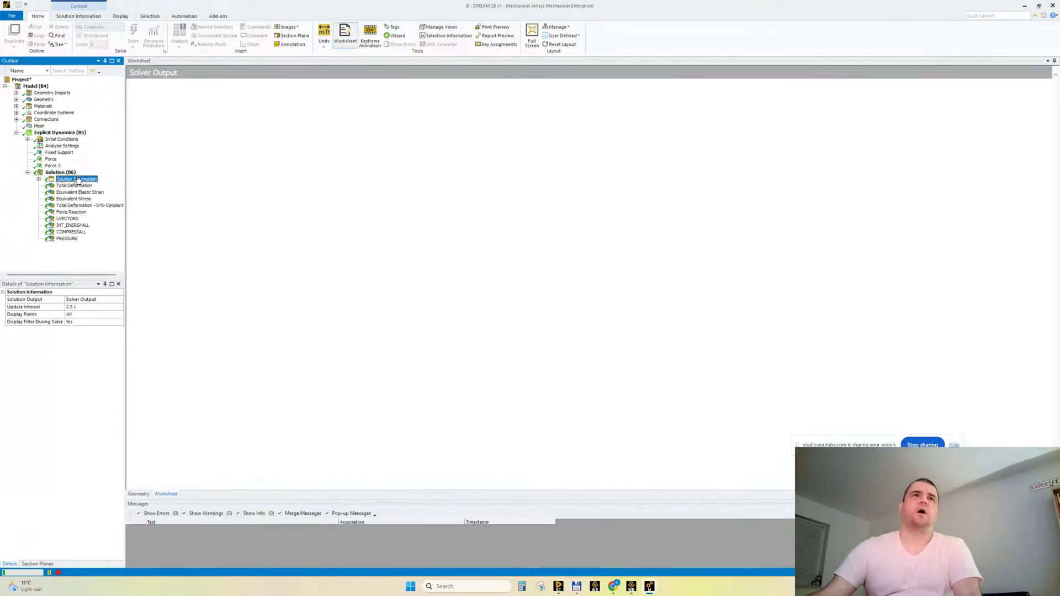
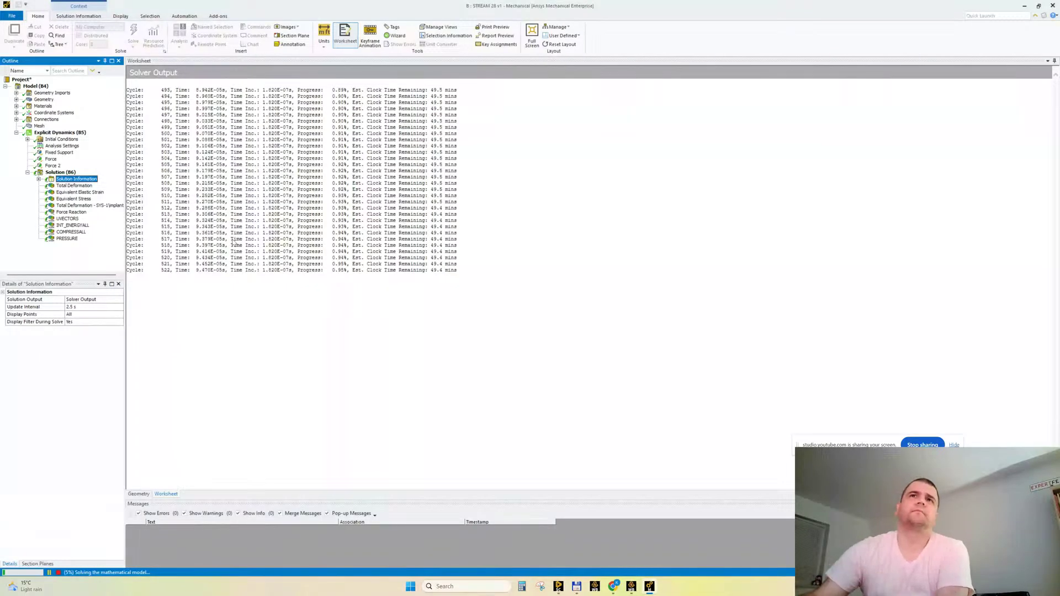
Inspect the mesh over the whole cervical spine model, and return to the solver output with a slightly wider worksheet area.
{"action": "left_click", "coordinate": [39, 126]}
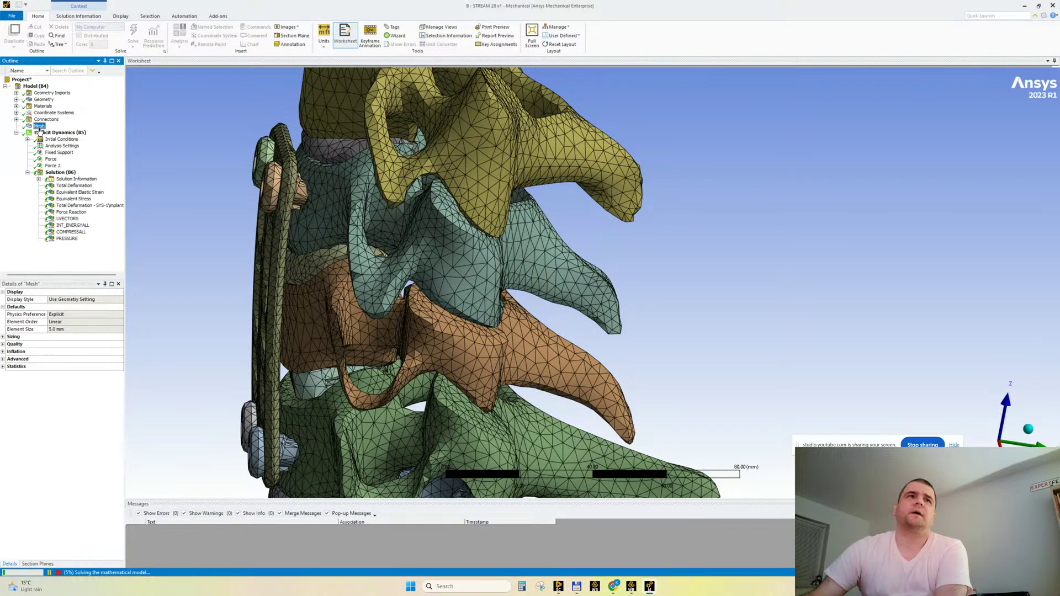
{"action": "scroll", "coordinate": [386, 269], "scroll_direction": "down", "scroll_amount": 2}
{"action": "scroll", "coordinate": [388, 270], "scroll_direction": "down", "scroll_amount": 2}
{"action": "mouse_move", "coordinate": [462, 278]}
{"action": "middle_mouse_down"}
{"action": "mouse_move", "coordinate": [455, 272]}
{"action": "mouse_move", "coordinate": [462, 279]}
{"action": "middle_mouse_up"}
{"action": "scroll", "coordinate": [461, 276], "scroll_direction": "down", "scroll_amount": 2}
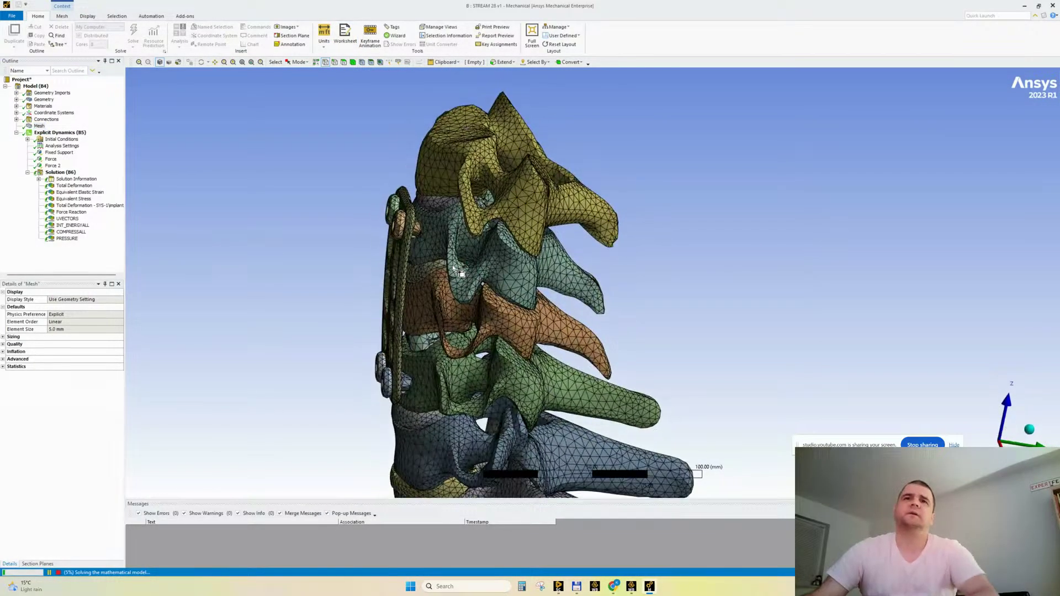
{"action": "middle_click_drag", "start_coordinate": [543, 328], "coordinate": [458, 274], "text": "ctrl"}
{"action": "left_click_drag", "start_coordinate": [458, 274], "coordinate": [417, 233], "text": "ctrl"}
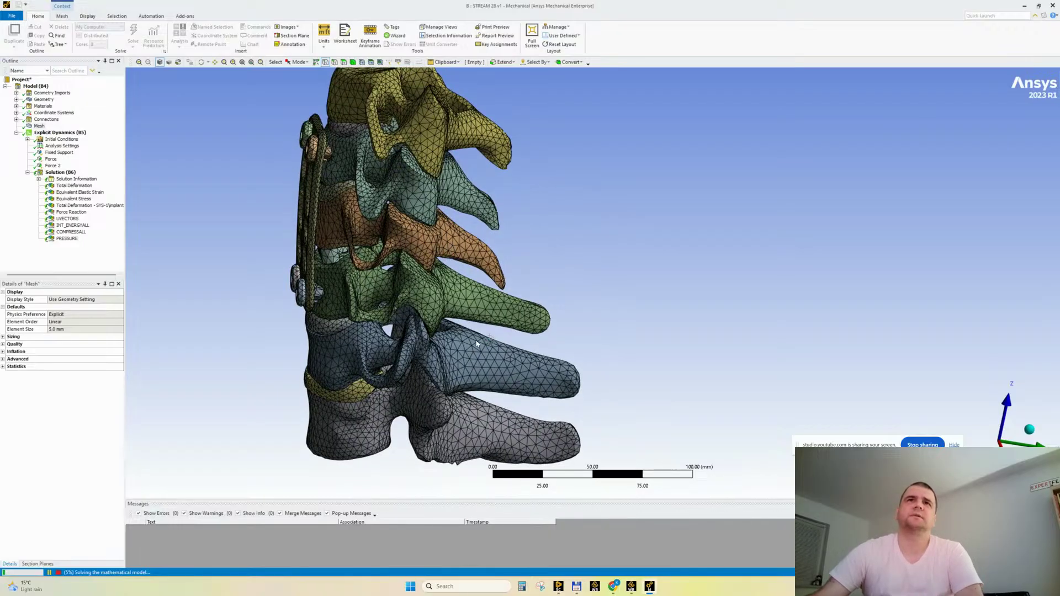
{"action": "left_click", "coordinate": [76, 179]}
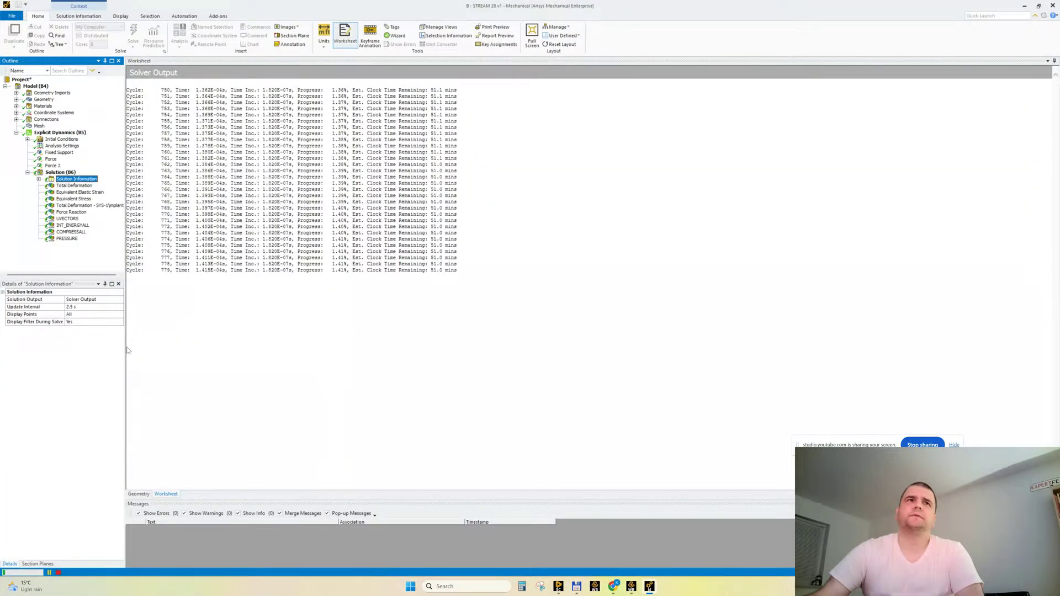
{"action": "left_click_drag", "start_coordinate": [125, 350], "coordinate": [116, 351]}
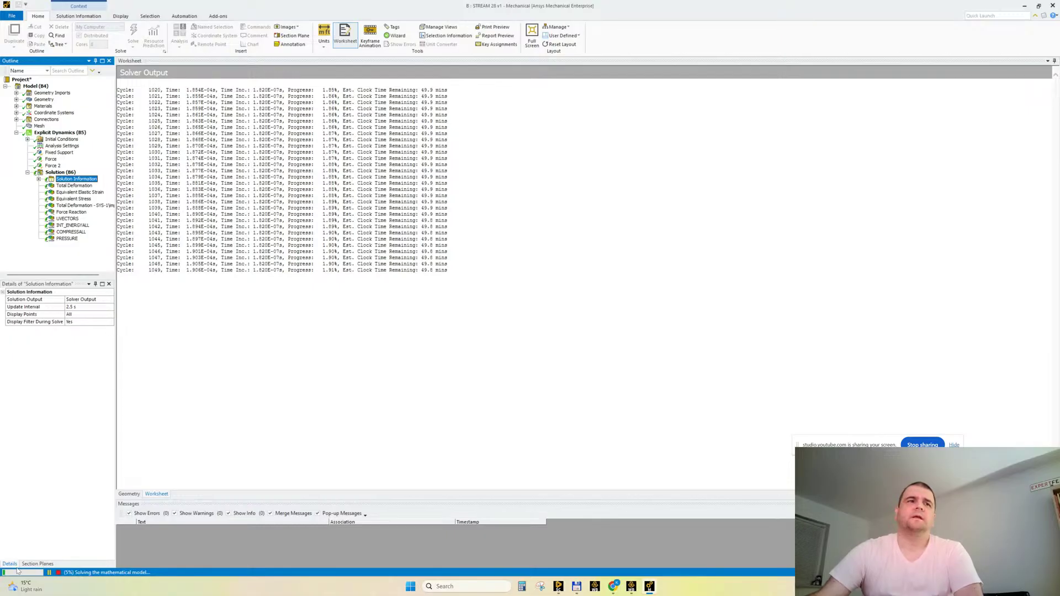
Stop the running solve and clear the generated data of the solution.
{"action": "left_click", "coordinate": [57, 575]}
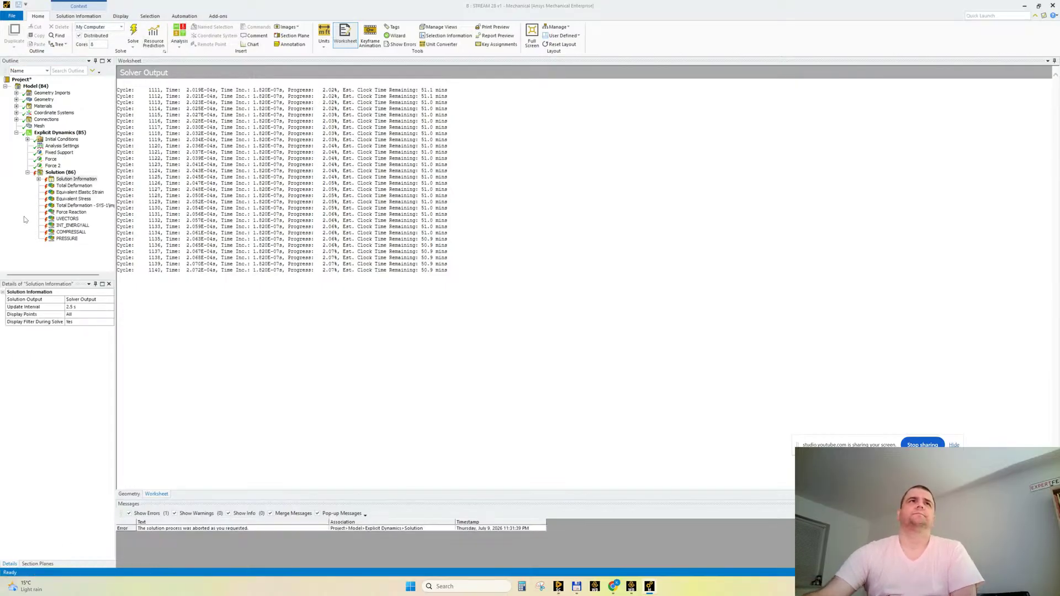
{"action": "right_click", "coordinate": [58, 173]}
{"action": "left_click", "coordinate": [78, 209]}
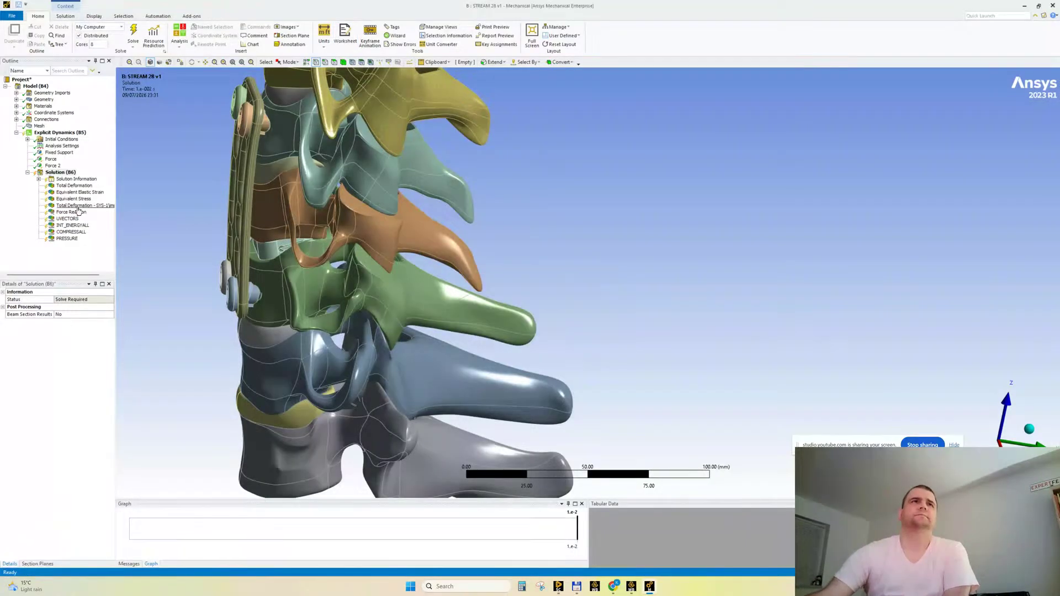
Set the End Time to 0.005 s in the step controls of the Analysis Settings.
{"action": "left_click", "coordinate": [62, 146]}
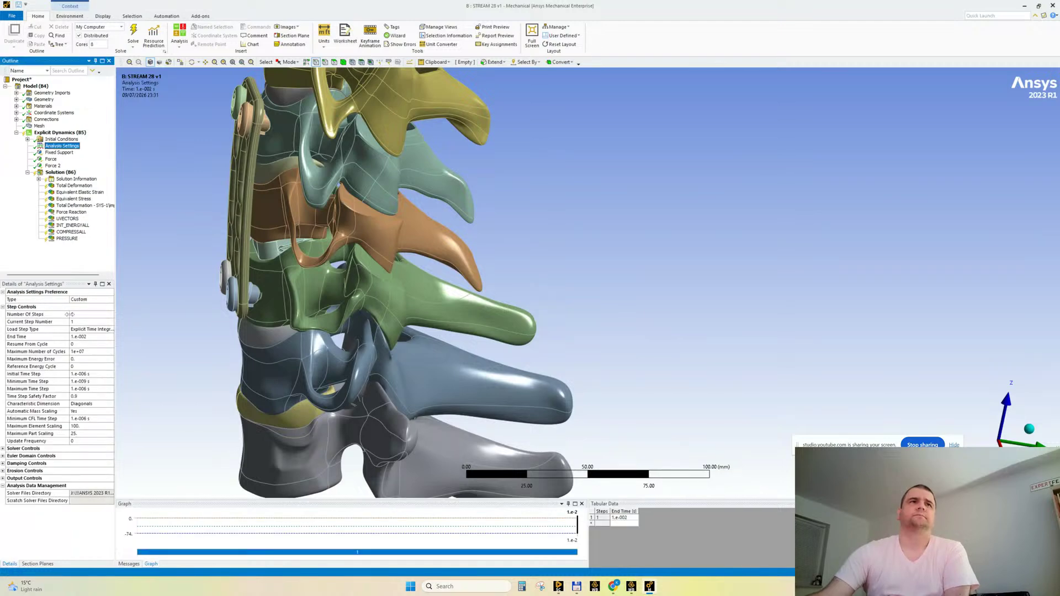
{"action": "left_click", "coordinate": [87, 337]}
{"action": "type", "text": "0.005"}
{"action": "key", "text": "Return"}
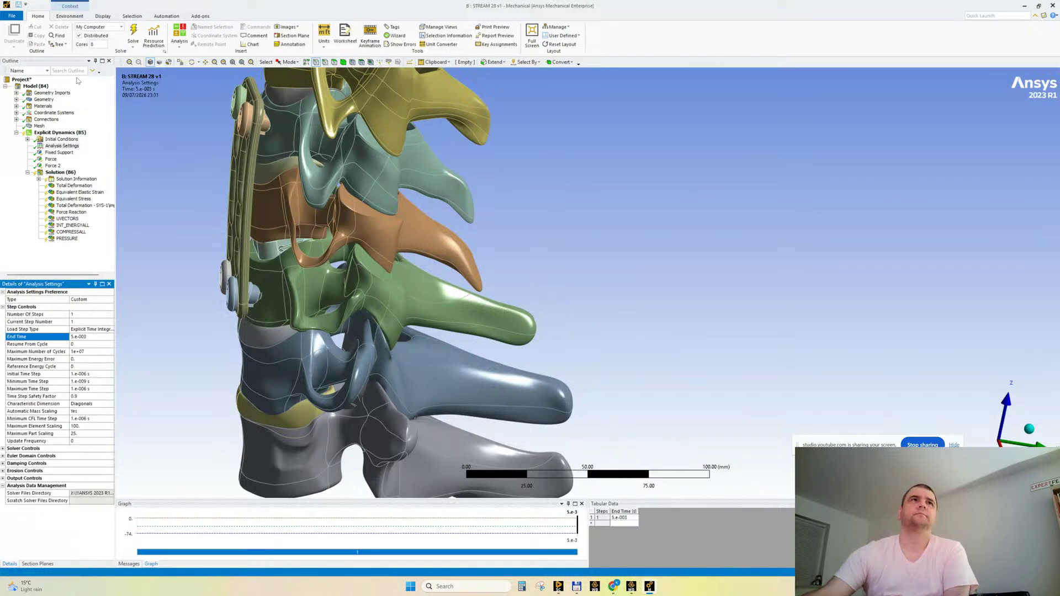
Solve the analysis with the shortened end time and display the solver output.
{"action": "left_click", "coordinate": [133, 33]}
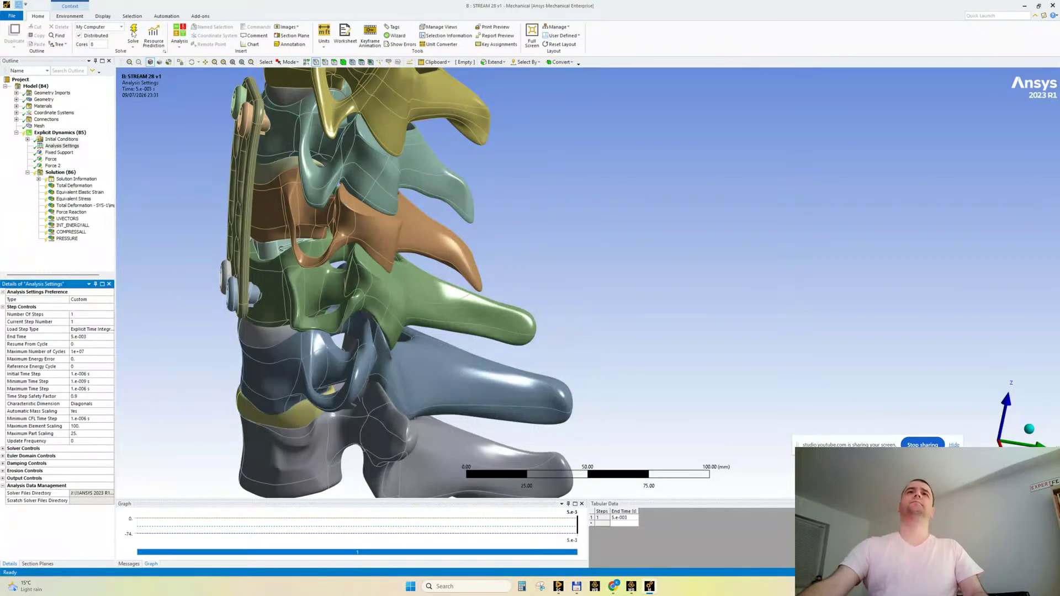
{"action": "left_click", "coordinate": [133, 33]}
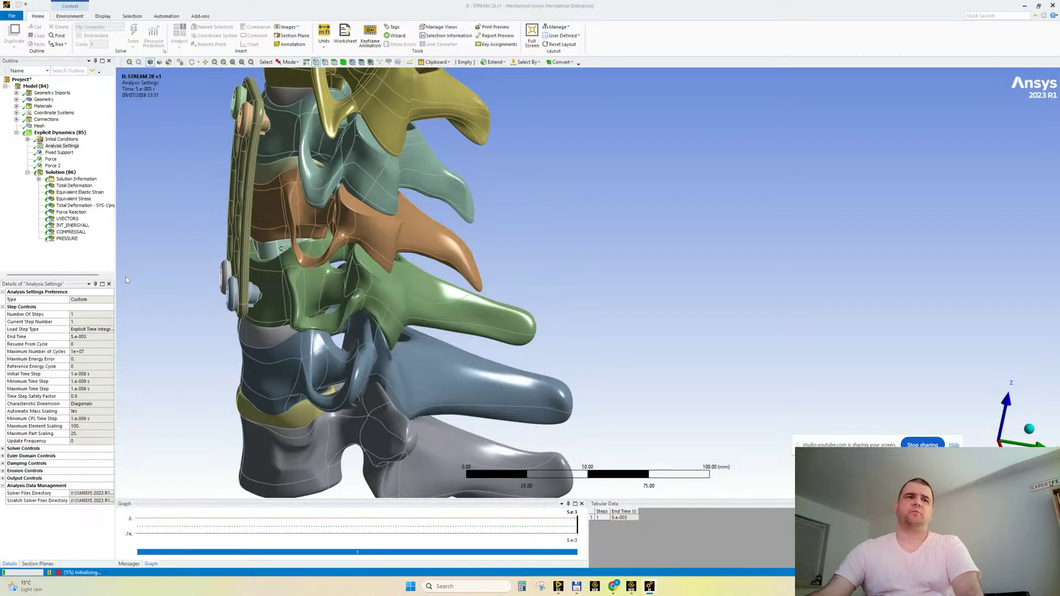
{"action": "mouse_move", "coordinate": [291, 357]}
{"action": "middle_mouse_down"}
{"action": "mouse_move", "coordinate": [309, 360]}
{"action": "mouse_move", "coordinate": [300, 366]}
{"action": "middle_mouse_up"}
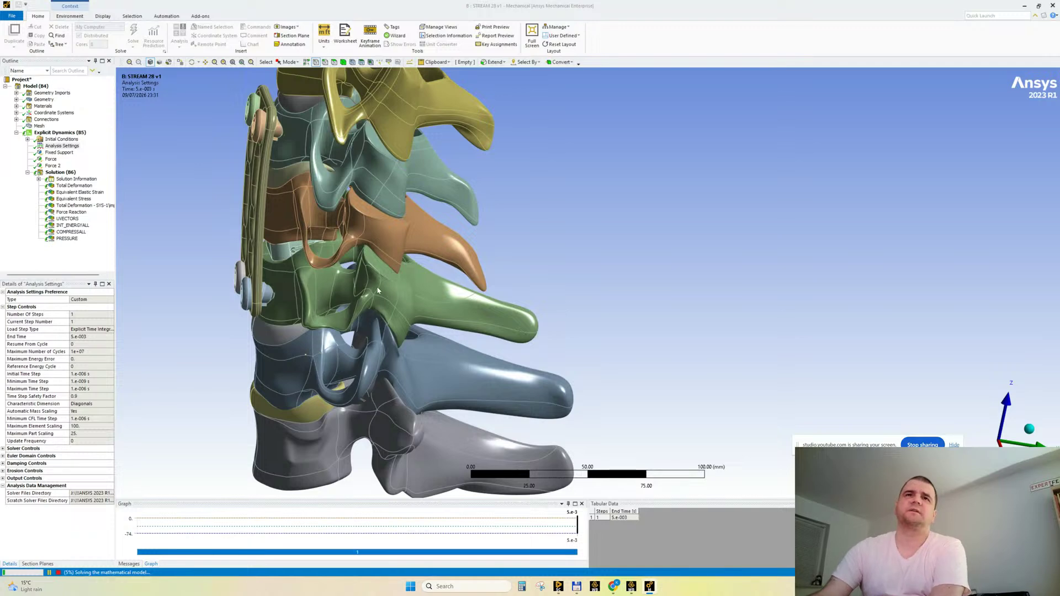
{"action": "middle_click_drag", "start_coordinate": [362, 337], "coordinate": [363, 342]}
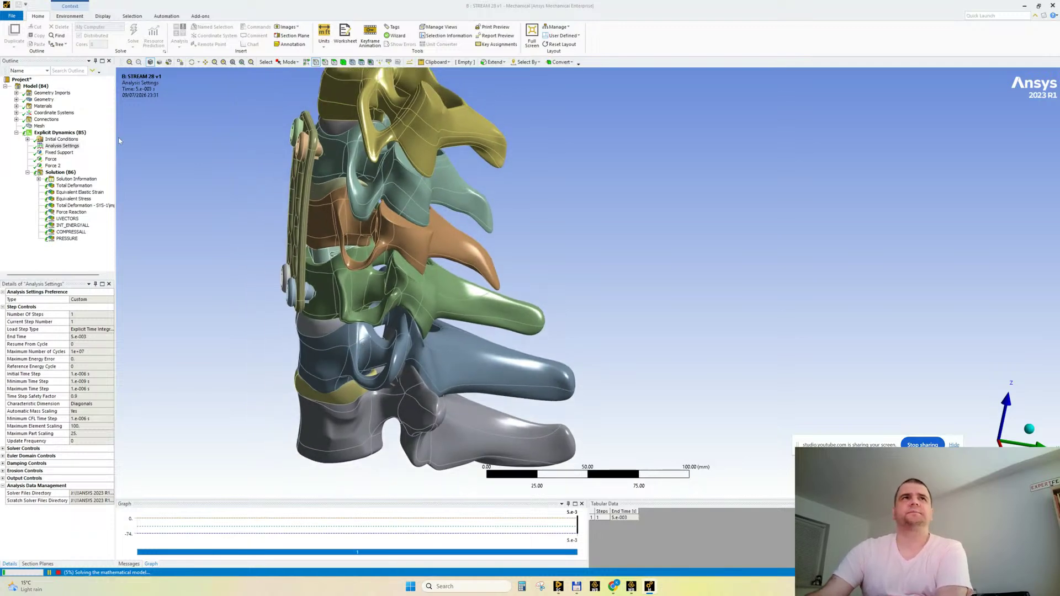
{"action": "left_click", "coordinate": [77, 179]}
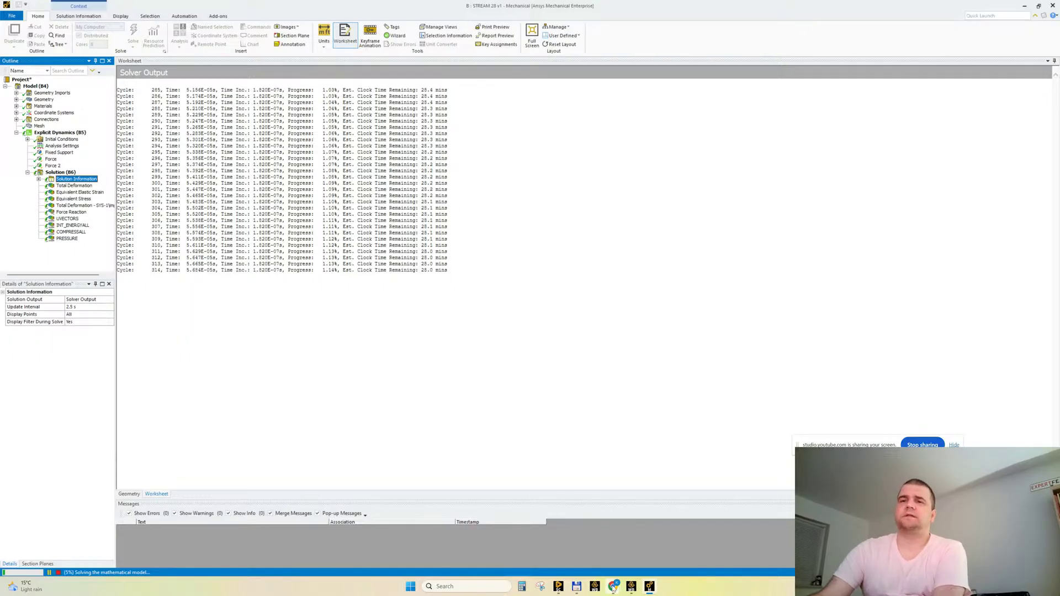
Switch to the YouTube results page in Chrome and search for "spine fea".
{"action": "mouse_move", "coordinate": [613, 586]}
{"action": "left_click", "coordinate": [541, 512]}
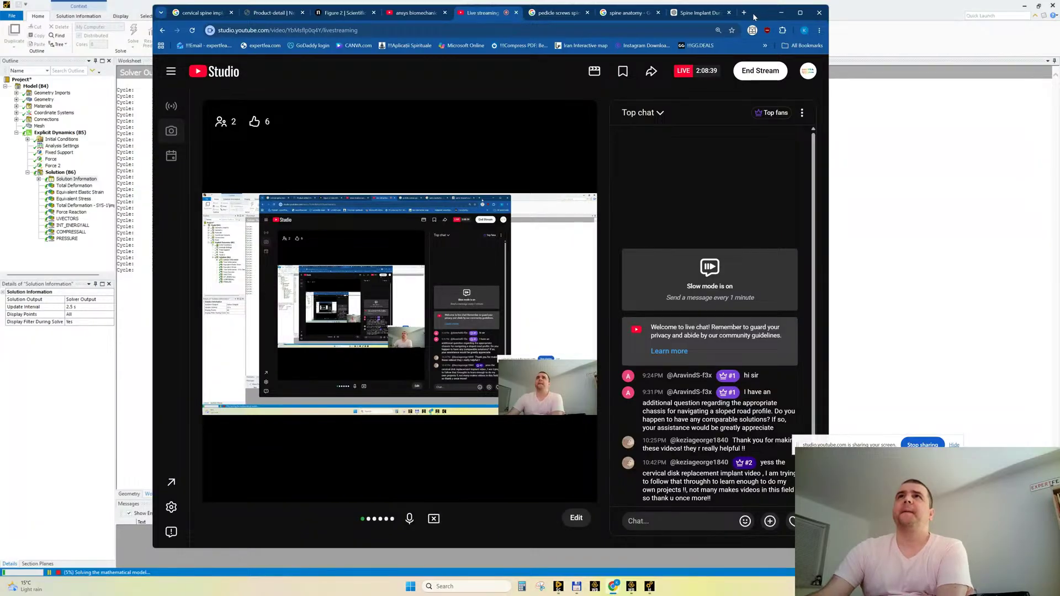
{"action": "left_click_drag", "start_coordinate": [752, 13], "coordinate": [709, 16]}
{"action": "left_click", "coordinate": [364, 17]}
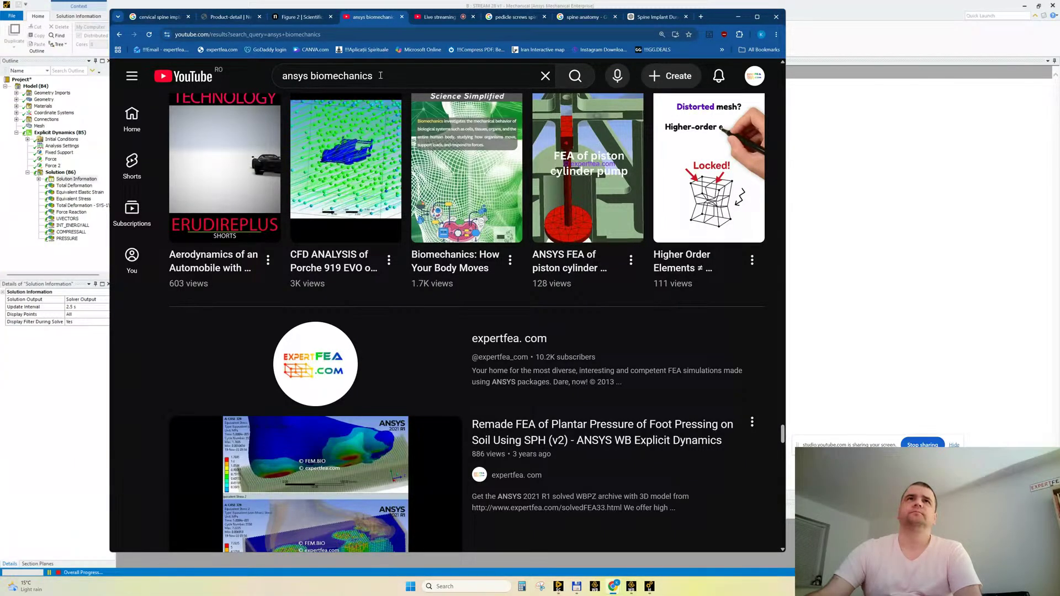
{"action": "left_click", "coordinate": [380, 75]}
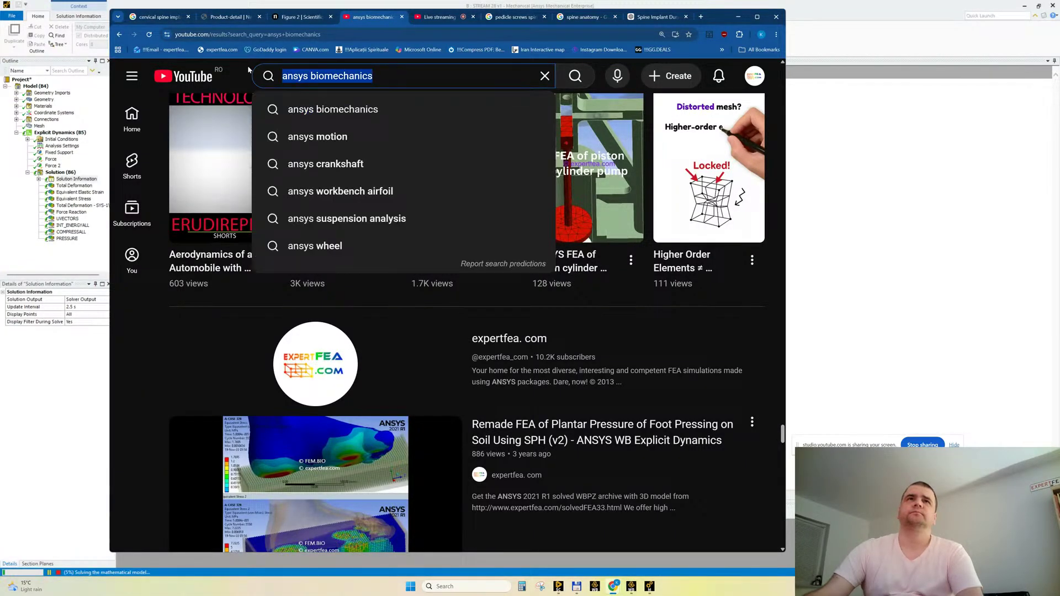
{"action": "type", "text": "spine fea"}
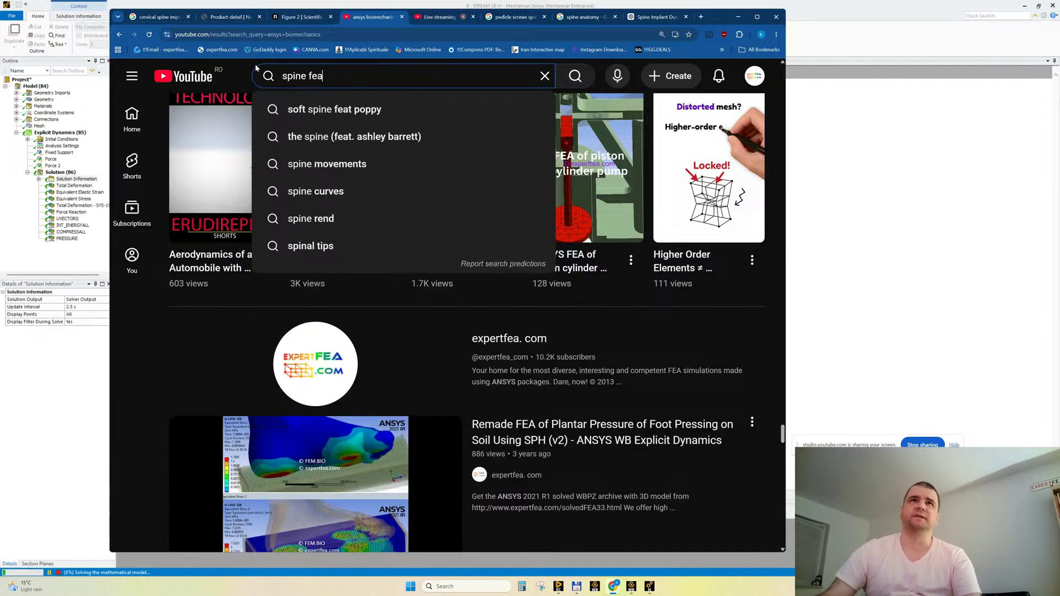
{"action": "key", "text": "Return"}
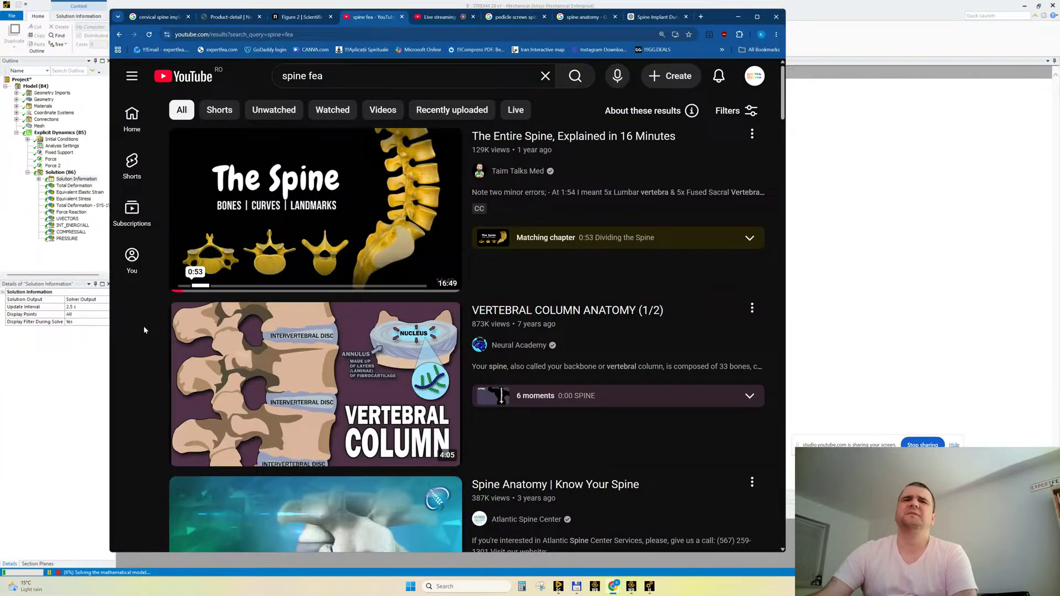
Open the Spinologics video on simulated spinal surgery for scoliosis correction in a separate tab.
{"action": "scroll", "coordinate": [145, 330], "scroll_direction": "down", "scroll_amount": 5}
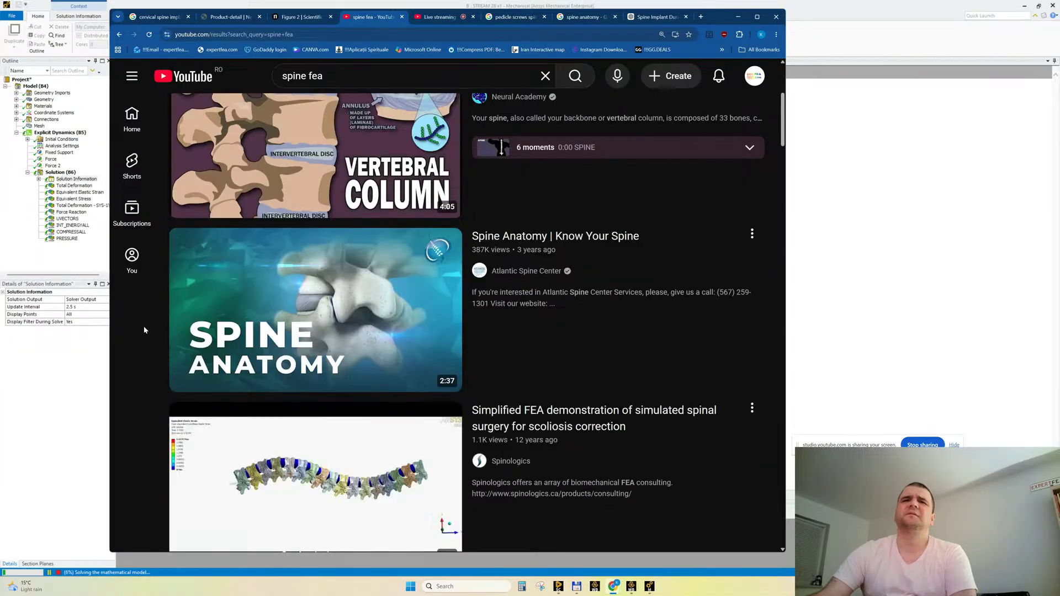
{"action": "scroll", "coordinate": [144, 330], "scroll_direction": "down", "scroll_amount": 4}
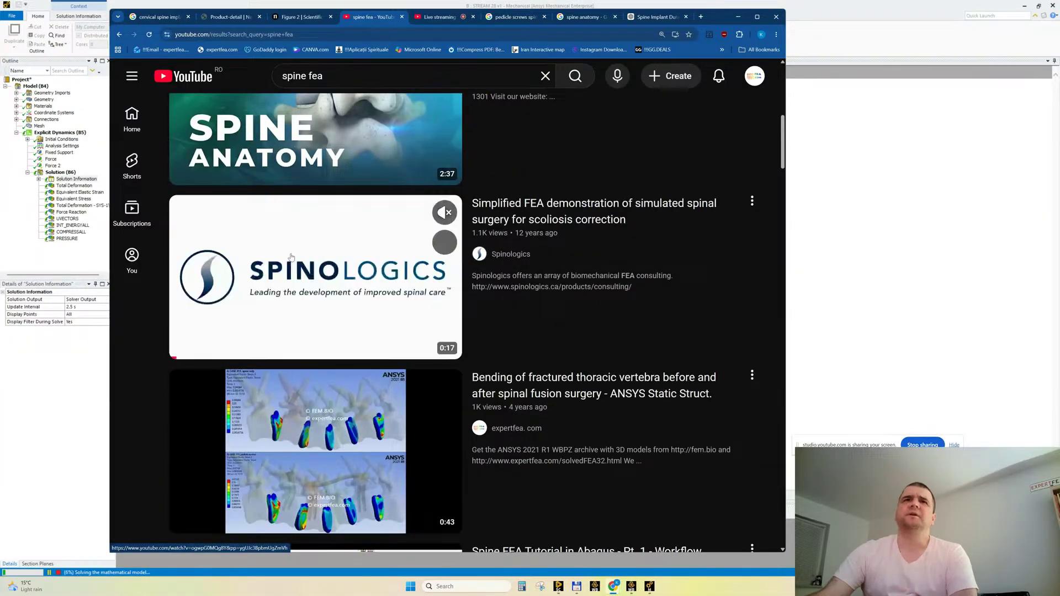
{"action": "middle_click", "coordinate": [288, 261]}
Look through the "spine fea" search results for videos of spinal finite element simulations.
{"action": "scroll", "coordinate": [147, 364], "scroll_direction": "down", "scroll_amount": 4}
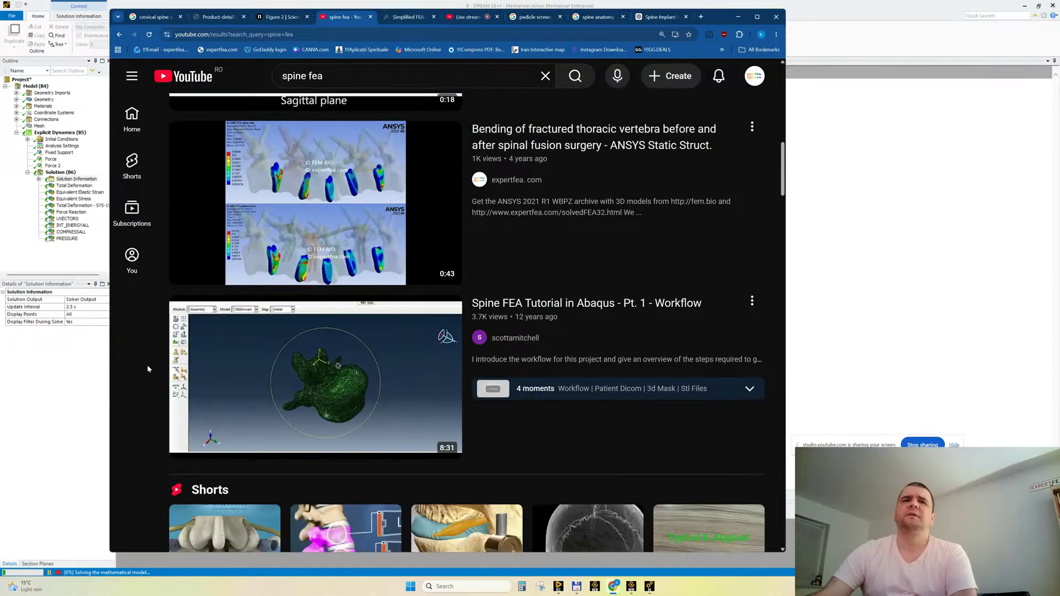
{"action": "scroll", "coordinate": [148, 369], "scroll_direction": "down", "scroll_amount": 1}
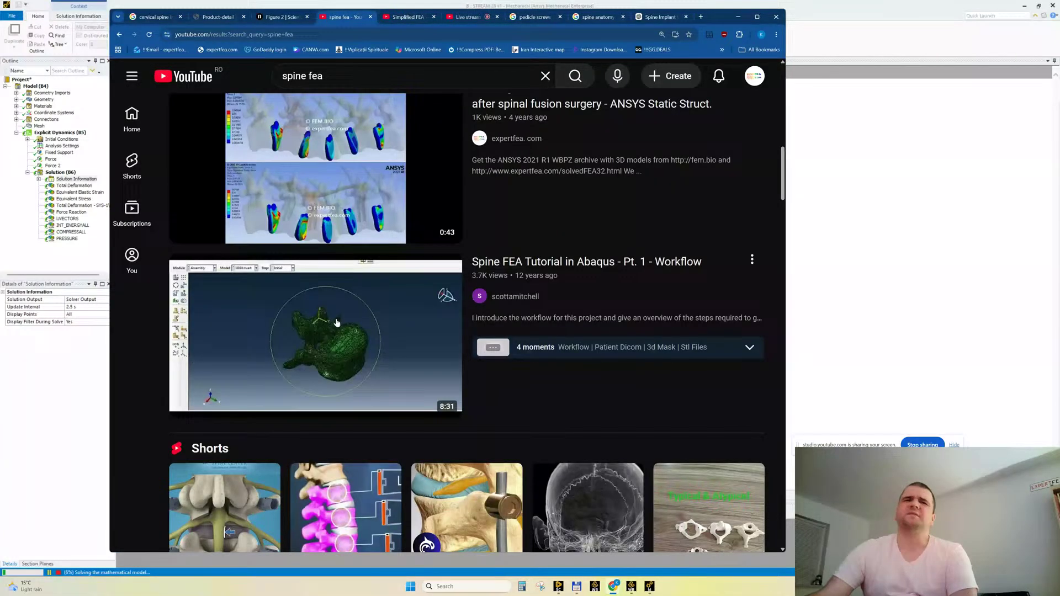
{"action": "scroll", "coordinate": [350, 316], "scroll_direction": "down", "scroll_amount": 3}
{"action": "mouse_move", "coordinate": [198, 356]}
{"action": "scroll", "coordinate": [198, 357], "scroll_direction": "down", "scroll_amount": 5}
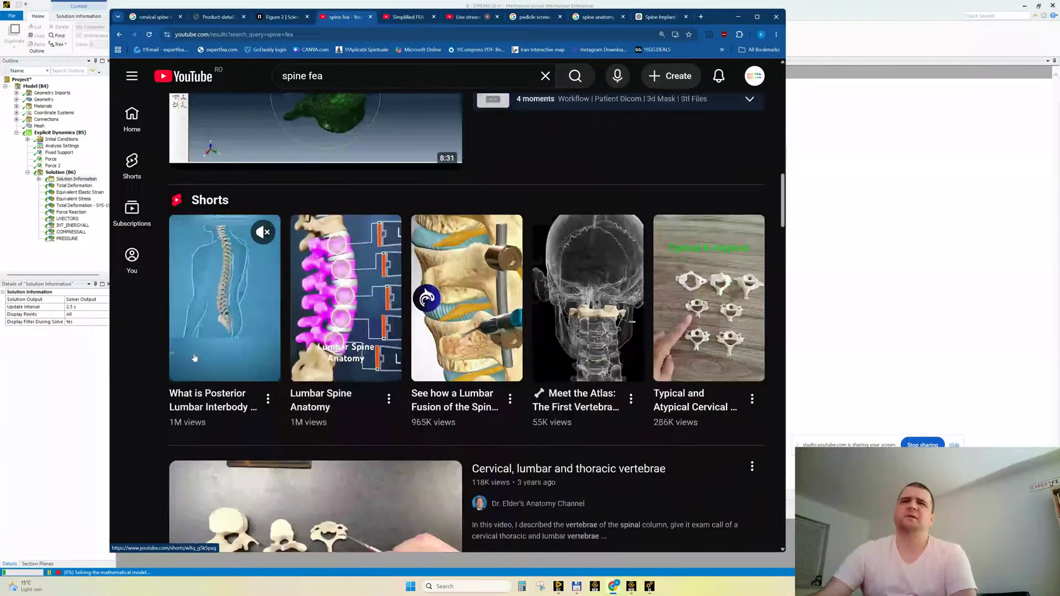
{"action": "scroll", "coordinate": [188, 369], "scroll_direction": "down", "scroll_amount": 3}
{"action": "scroll", "coordinate": [187, 369], "scroll_direction": "down", "scroll_amount": 4}
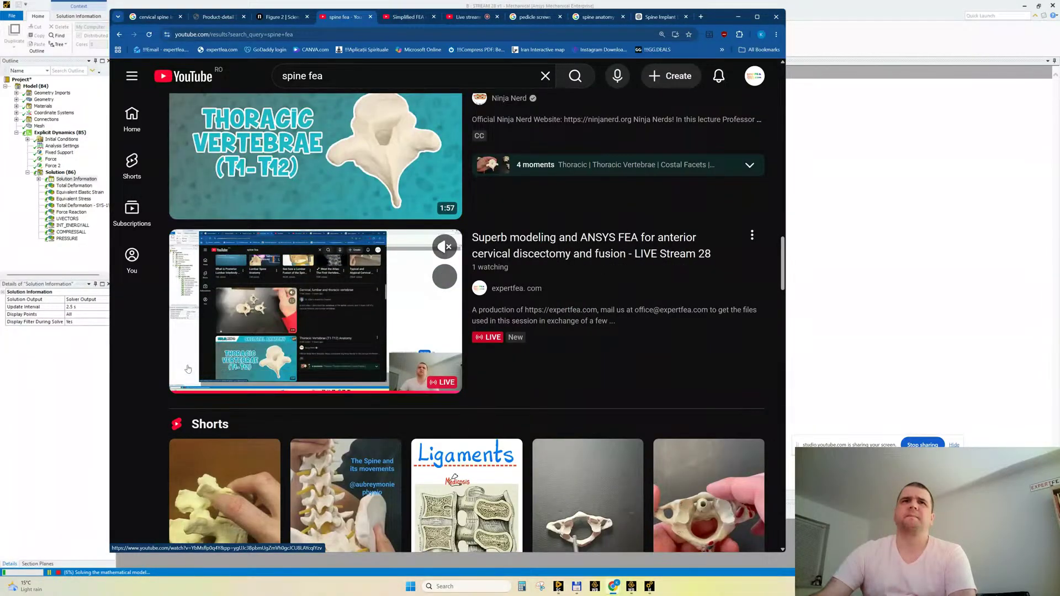
{"action": "scroll", "coordinate": [188, 368], "scroll_direction": "down", "scroll_amount": 3}
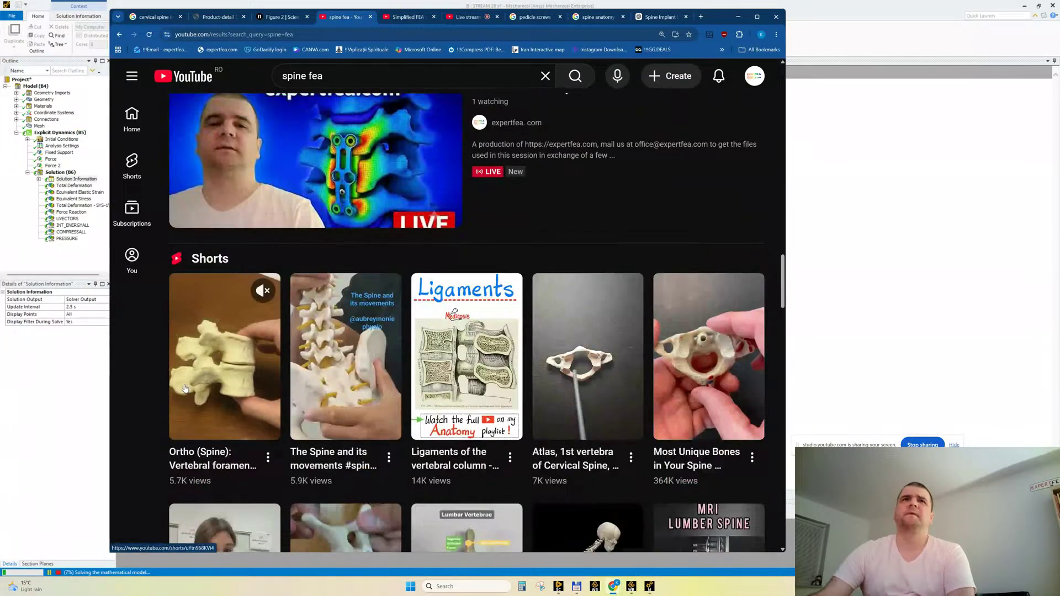
{"action": "scroll", "coordinate": [185, 388], "scroll_direction": "down", "scroll_amount": 3}
{"action": "scroll", "coordinate": [185, 388], "scroll_direction": "down", "scroll_amount": 5}
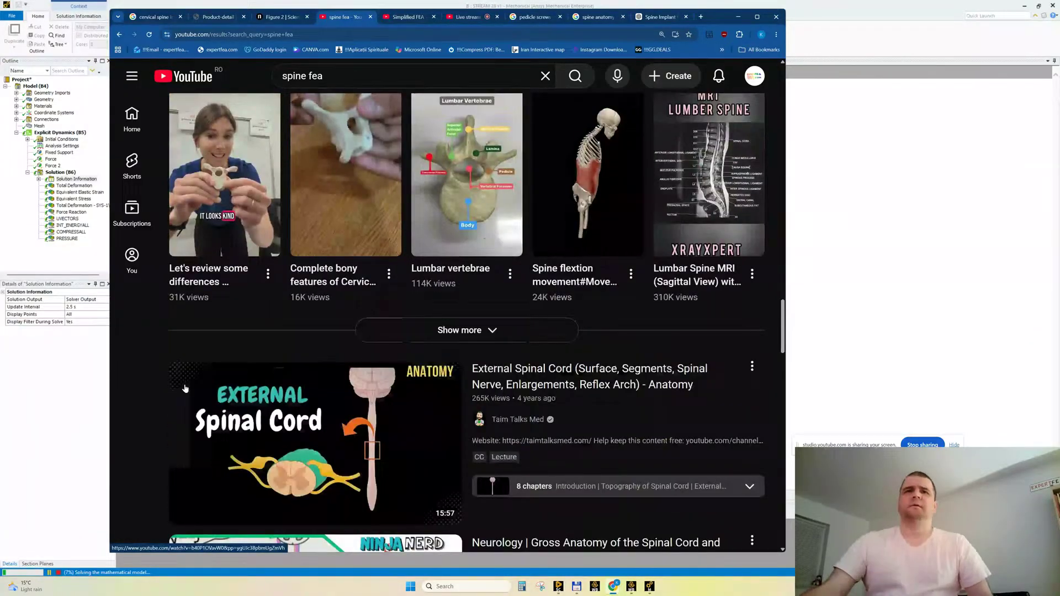
{"action": "scroll", "coordinate": [185, 388], "scroll_direction": "down", "scroll_amount": 12}
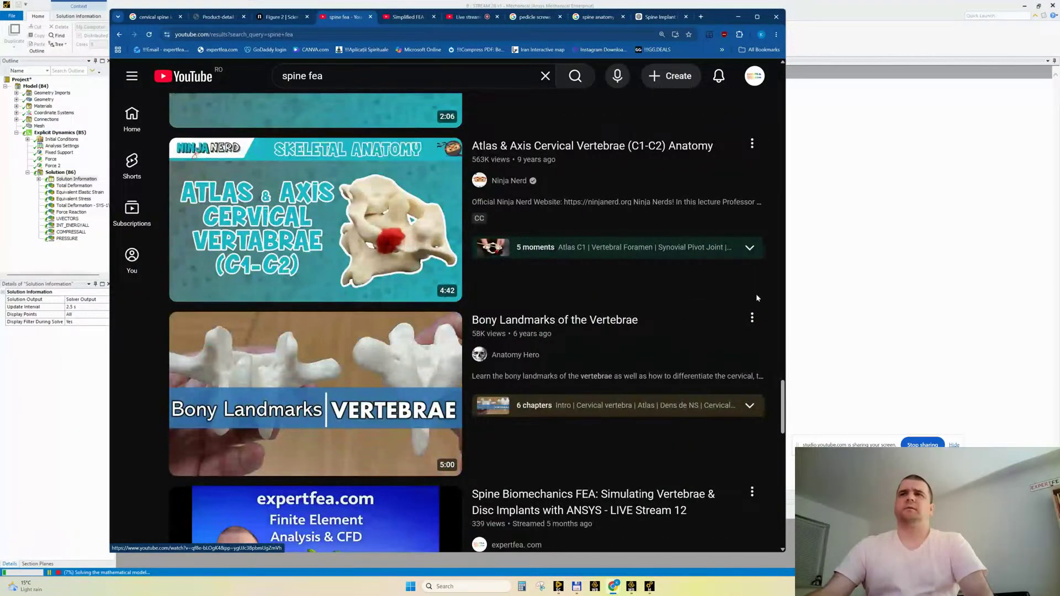
Change the YouTube search from "spine fea" to "spine simulation" and run it.
{"action": "left_click_drag", "start_coordinate": [783, 407], "coordinate": [783, 65]}
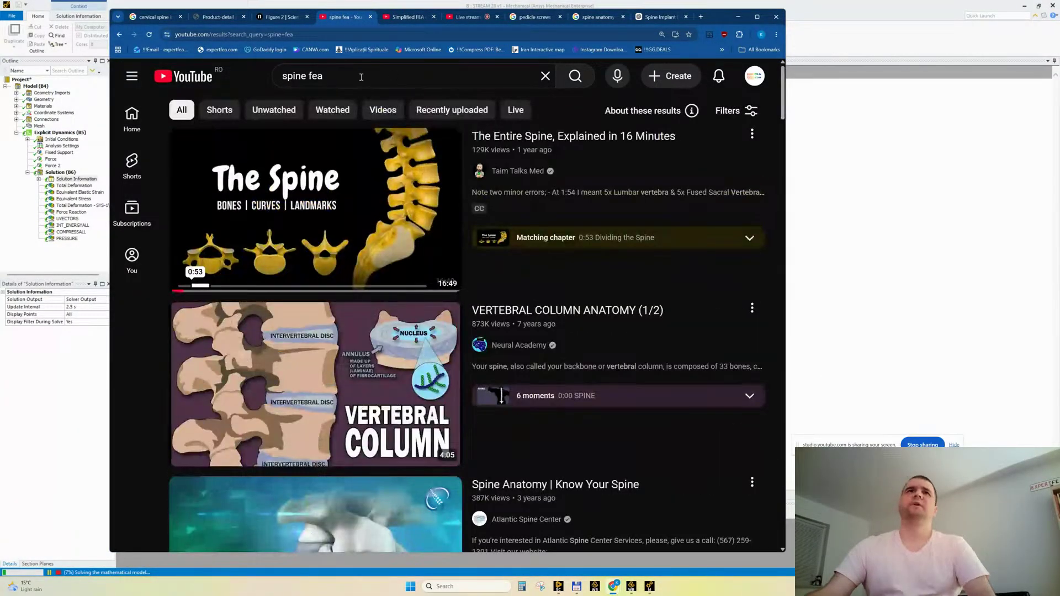
{"action": "left_click", "coordinate": [310, 75]}
{"action": "double_click", "coordinate": [310, 75]}
{"action": "type", "text": "simulation"}
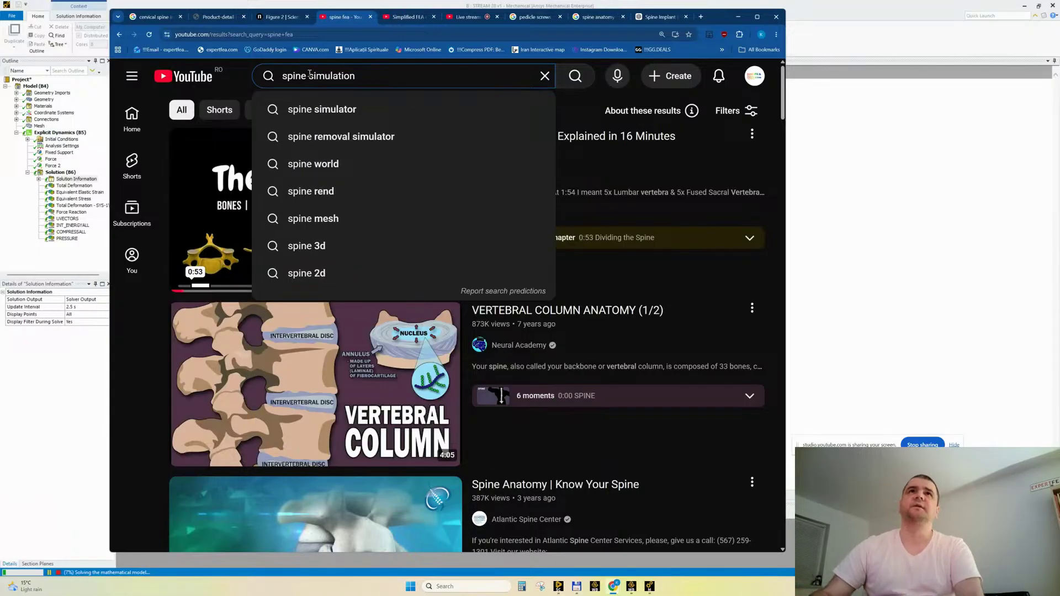
{"action": "key", "text": "Return"}
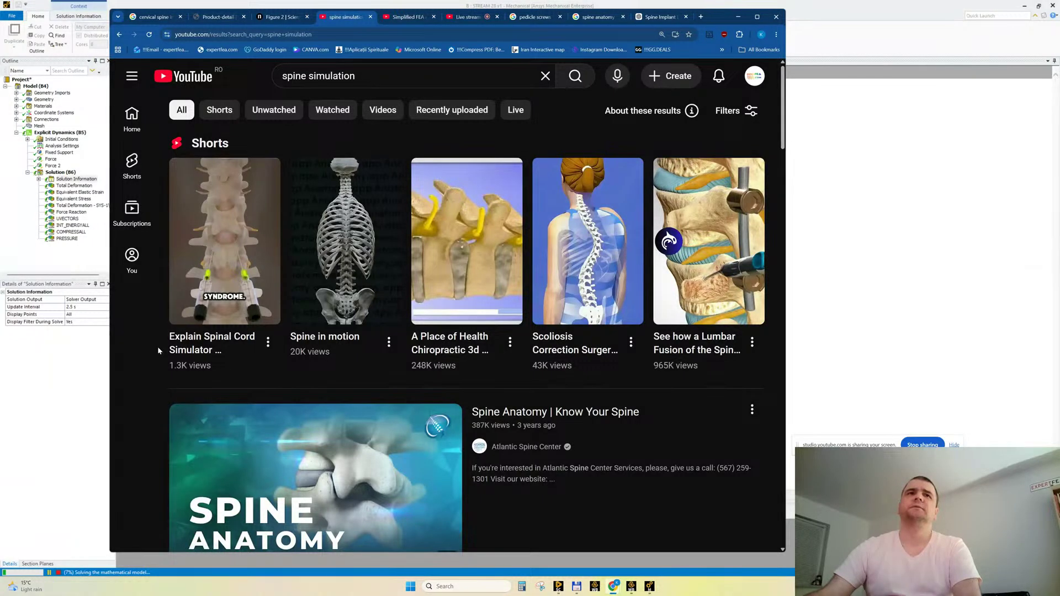
Examine the "spine simulation" results, including the Spinal Flexion and Extension preview, for relevant spine simulation videos.
{"action": "scroll", "coordinate": [157, 346], "scroll_direction": "down", "scroll_amount": 4}
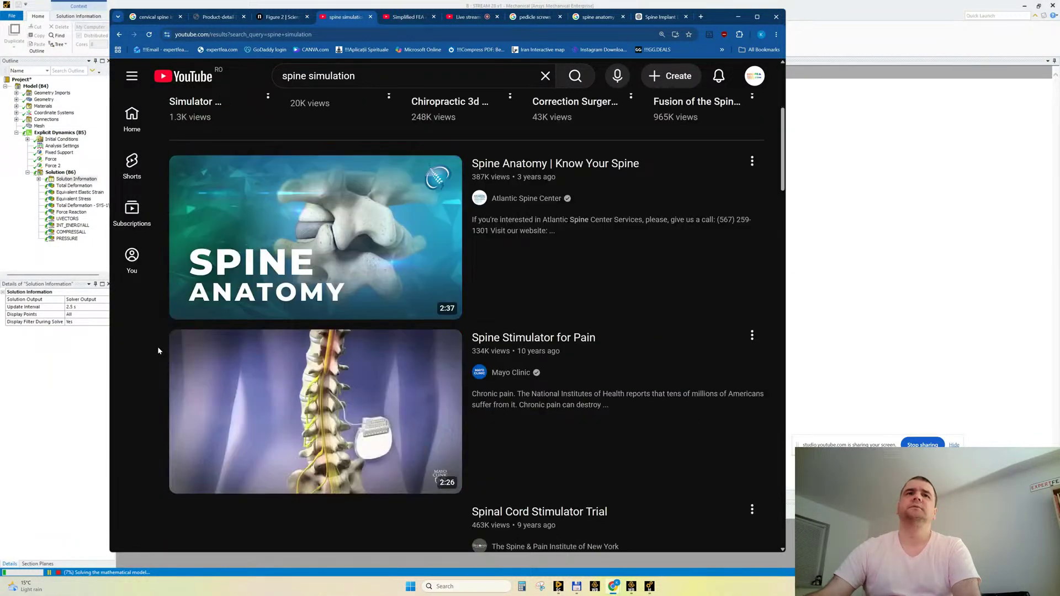
{"action": "scroll", "coordinate": [158, 346], "scroll_direction": "down", "scroll_amount": 4}
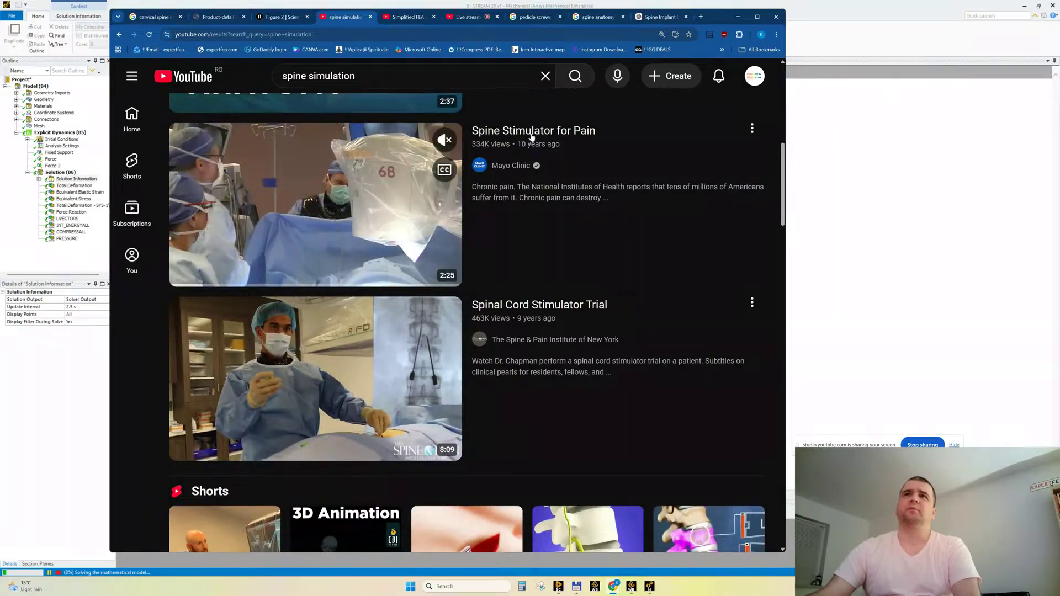
{"action": "mouse_move", "coordinate": [574, 133]}
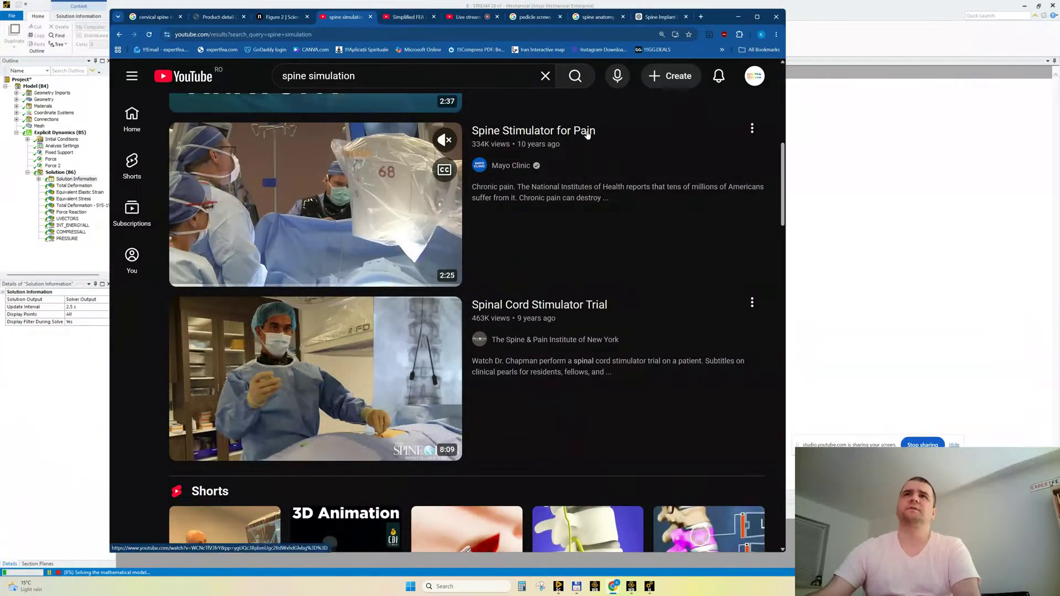
{"action": "scroll", "coordinate": [144, 366], "scroll_direction": "down", "scroll_amount": 3}
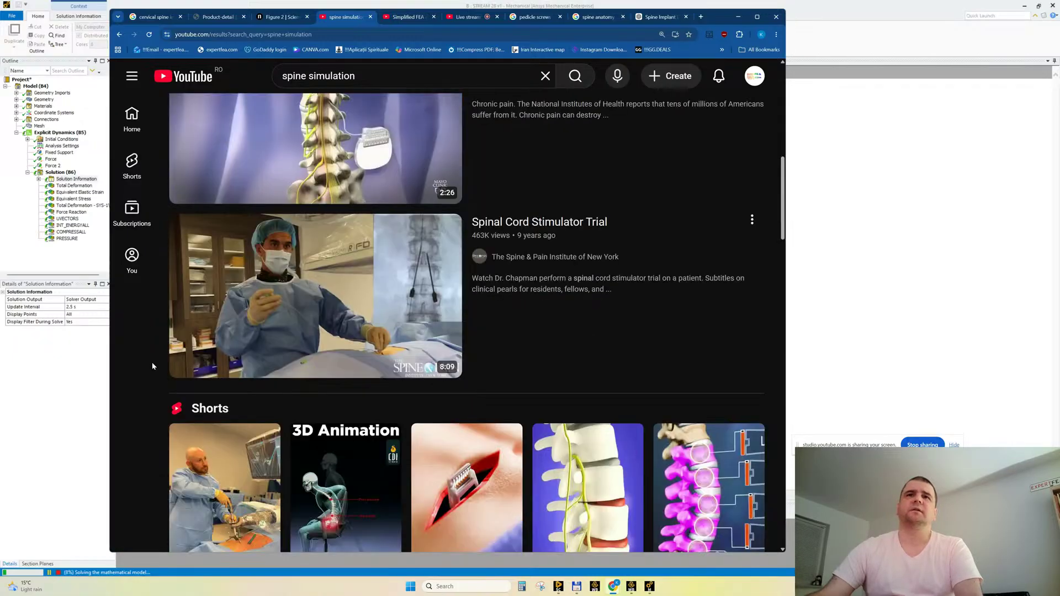
{"action": "scroll", "coordinate": [153, 366], "scroll_direction": "down", "scroll_amount": 3}
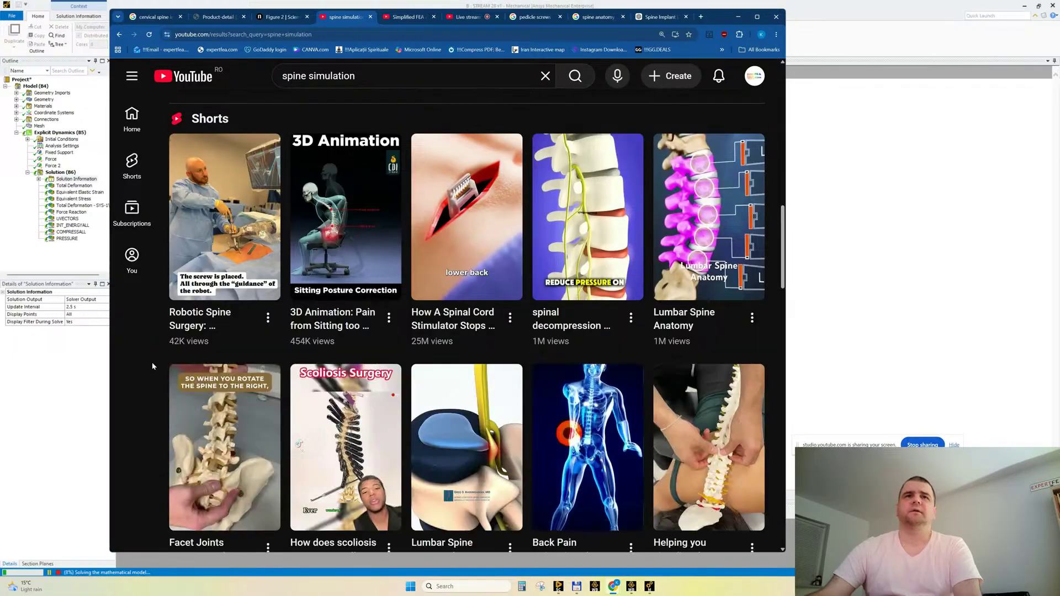
{"action": "scroll", "coordinate": [153, 366], "scroll_direction": "down", "scroll_amount": 6}
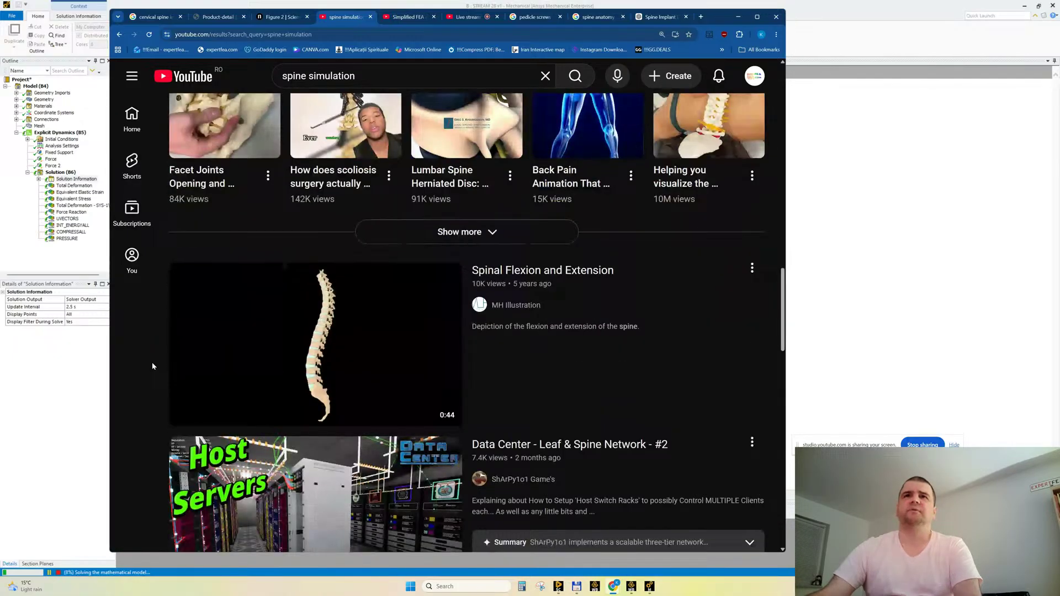
{"action": "mouse_move", "coordinate": [335, 351]}
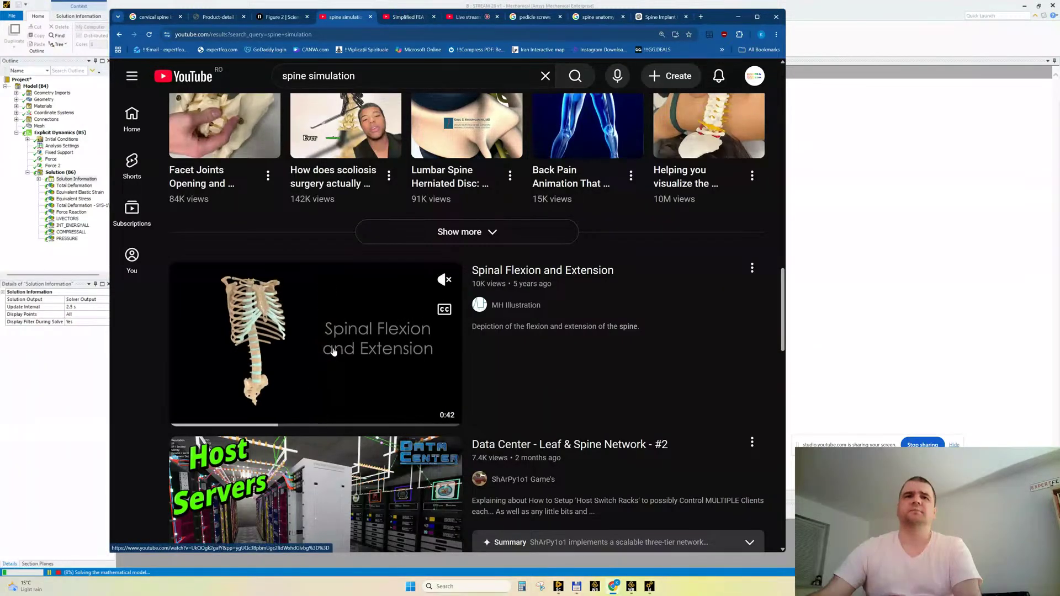
{"action": "scroll", "coordinate": [157, 383], "scroll_direction": "down", "scroll_amount": 12}
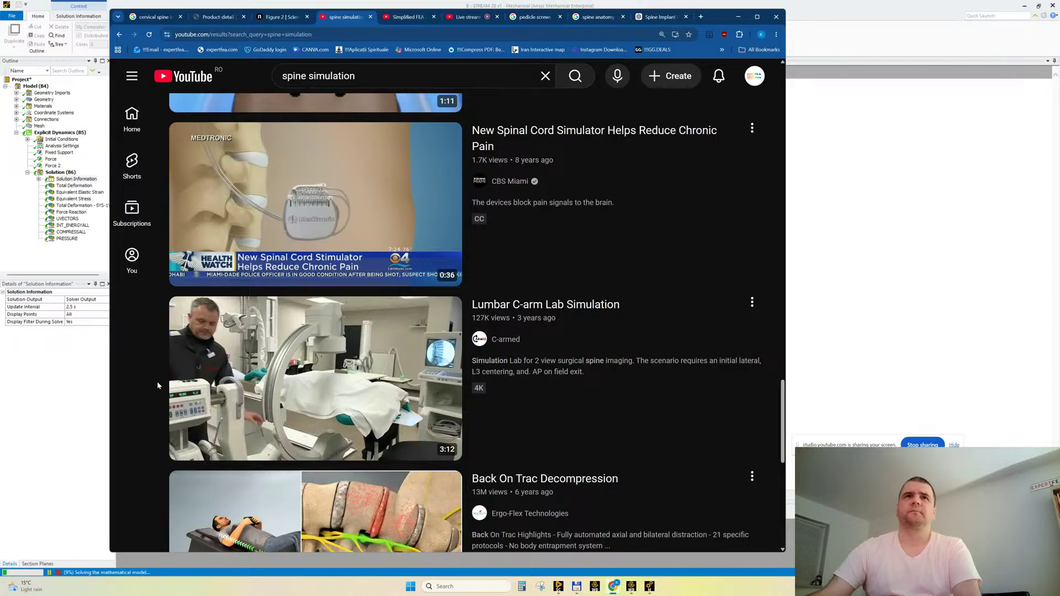
{"action": "scroll", "coordinate": [158, 424], "scroll_direction": "down", "scroll_amount": 7}
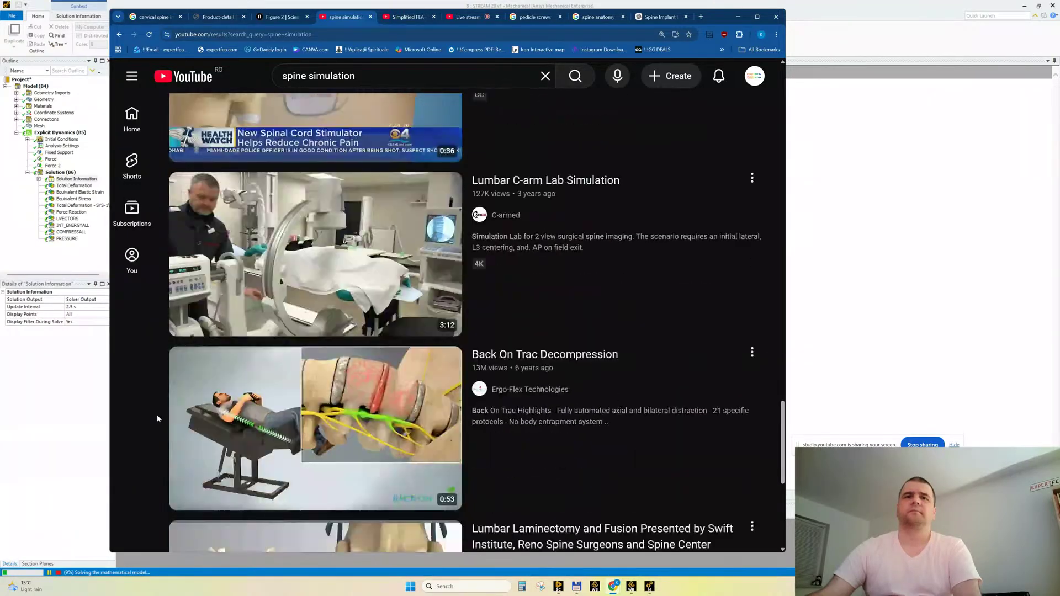
{"action": "scroll", "coordinate": [158, 418], "scroll_direction": "down", "scroll_amount": 2}
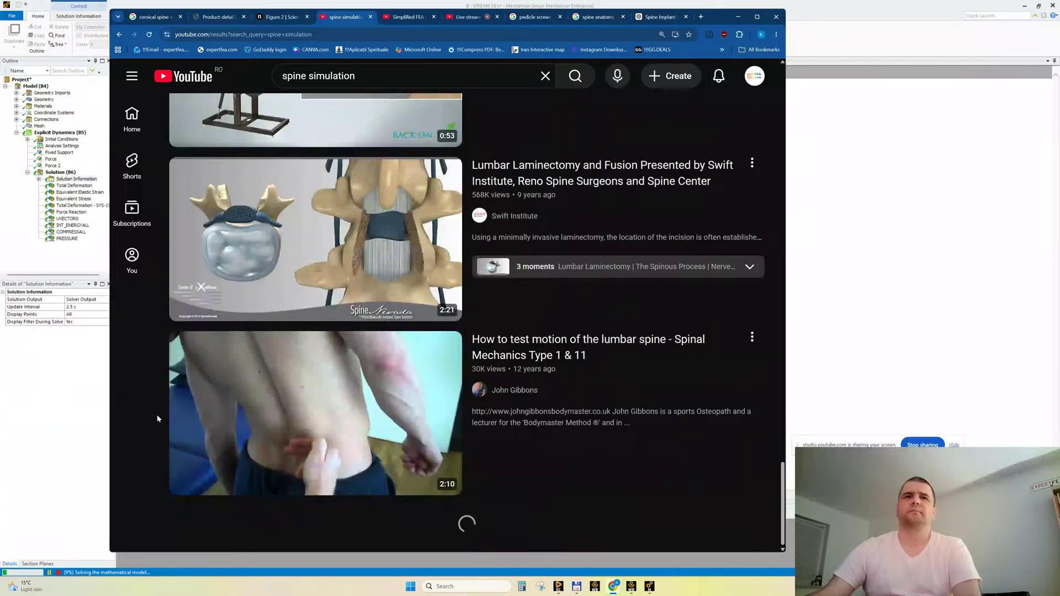
{"action": "scroll", "coordinate": [157, 419], "scroll_direction": "down", "scroll_amount": 8}
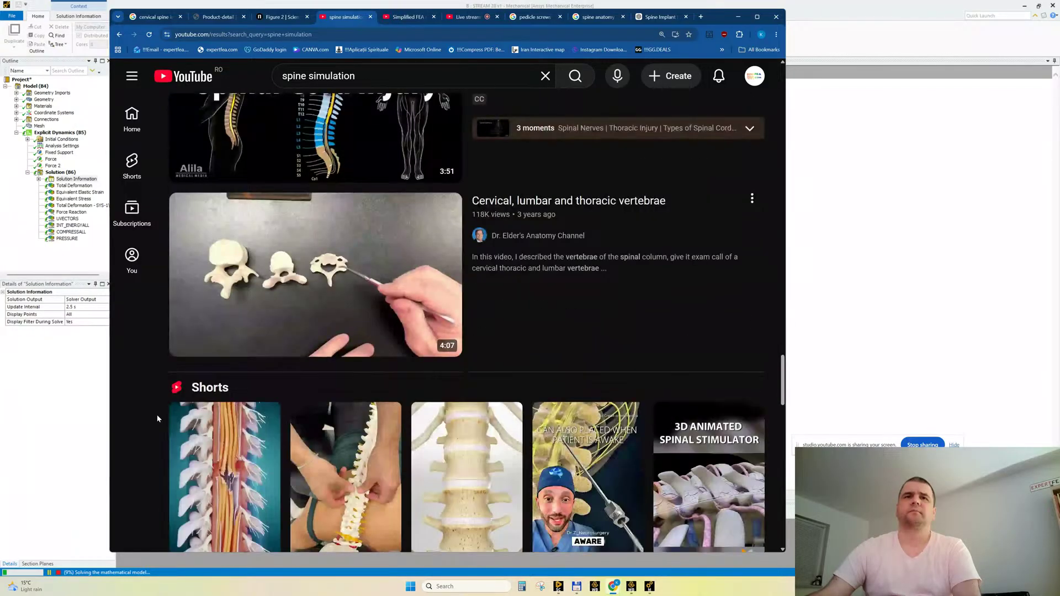
{"action": "scroll", "coordinate": [157, 419], "scroll_direction": "down", "scroll_amount": 8}
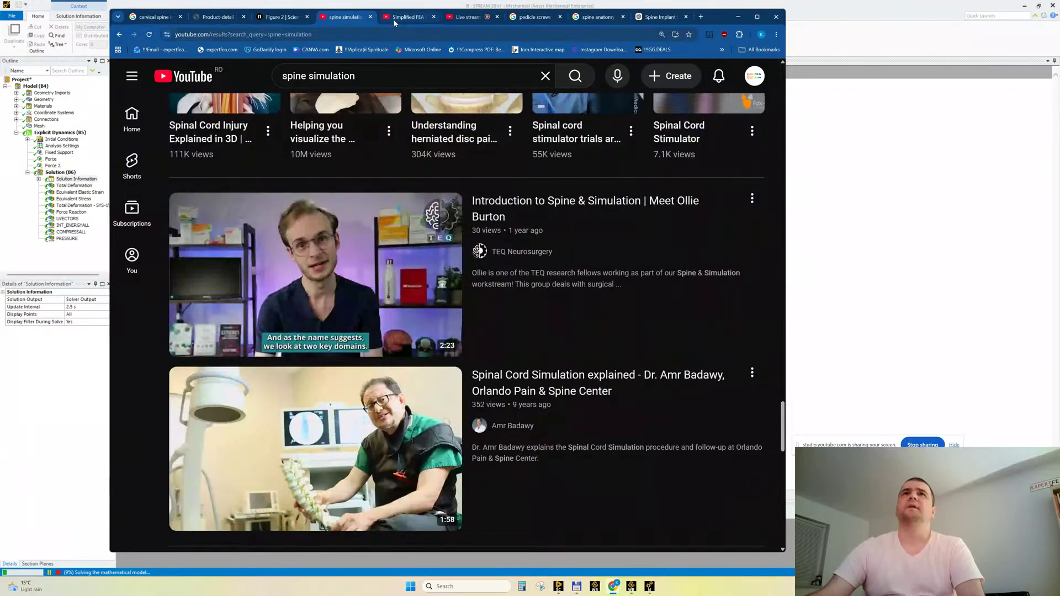
Watch the Spinologics scoliosis correction FEA video in full screen with the sound muted, and leave full screen at its end.
{"action": "left_click", "coordinate": [407, 16]}
{"action": "double_click", "coordinate": [333, 336]}
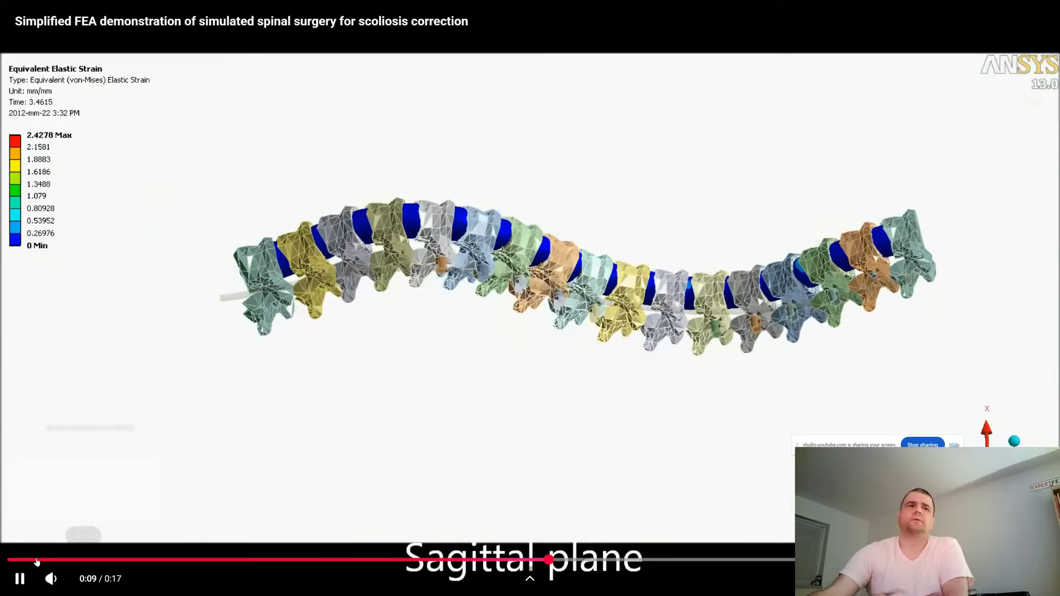
{"action": "left_click_drag", "start_coordinate": [69, 580], "coordinate": [62, 580]}
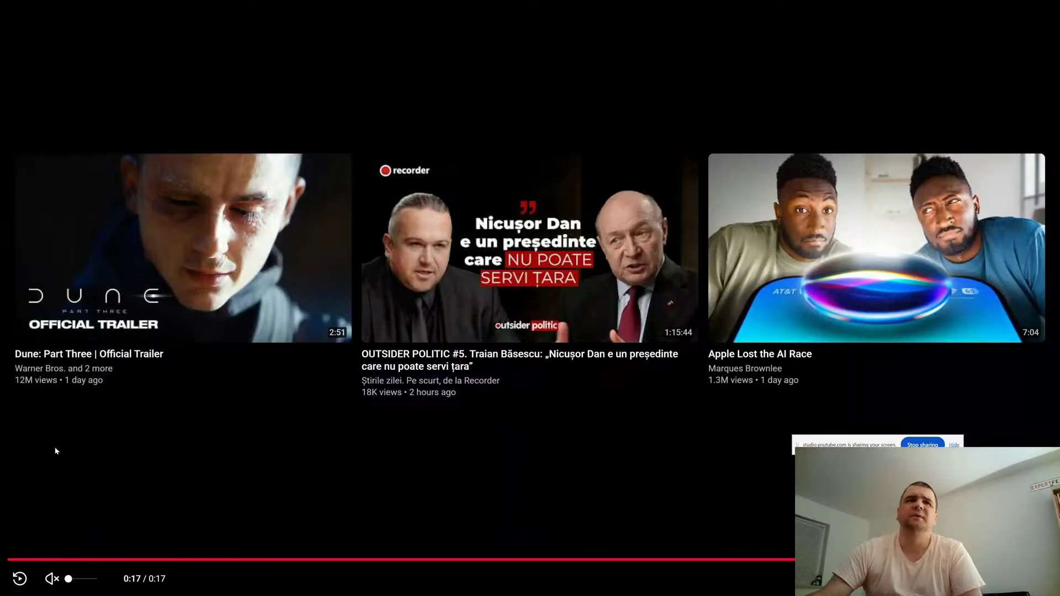
{"action": "key", "text": "Escape"}
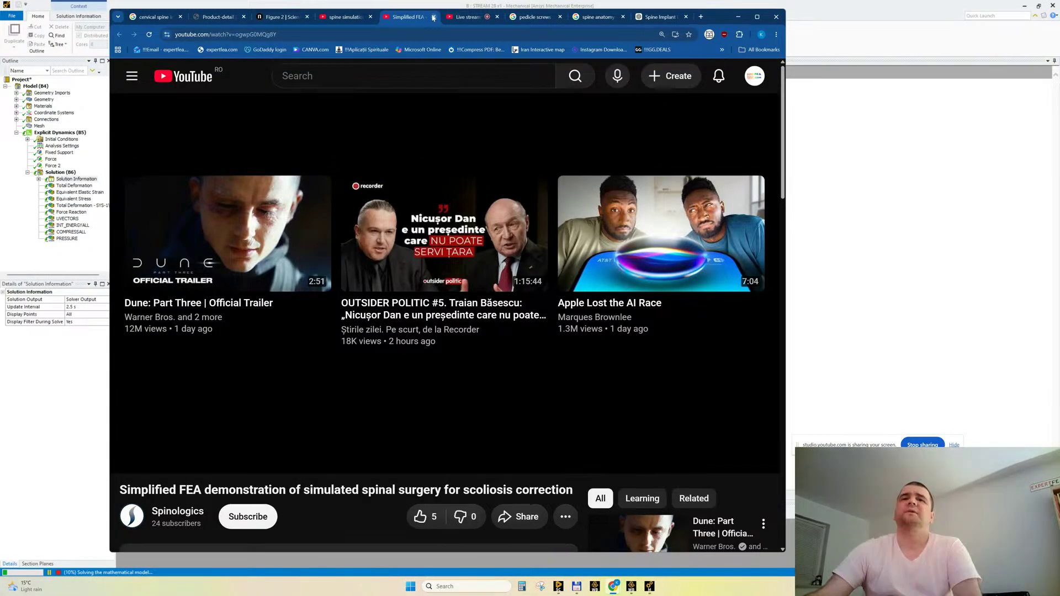
Open the list of all videos on the Spinologics channel and maximize the browser window.
{"action": "left_click", "coordinate": [159, 516]}
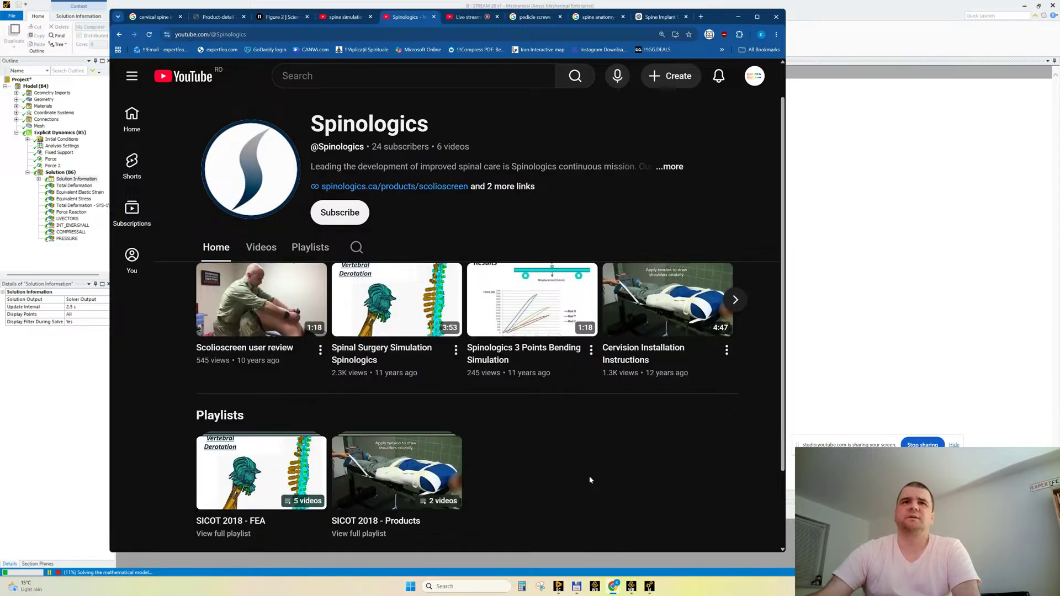
{"action": "scroll", "coordinate": [589, 478], "scroll_direction": "down", "scroll_amount": 2}
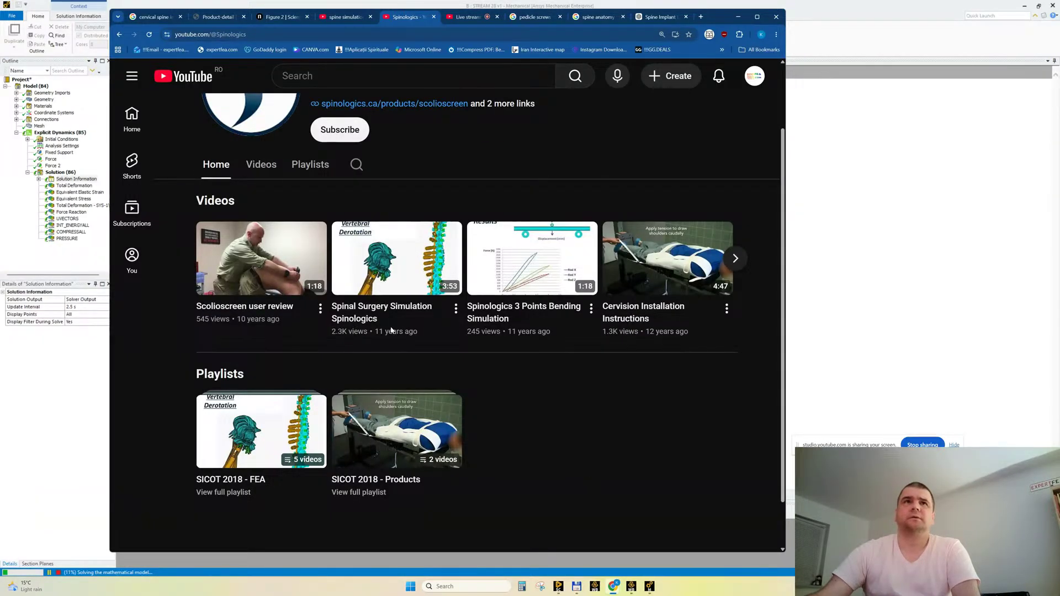
{"action": "left_click", "coordinate": [249, 166]}
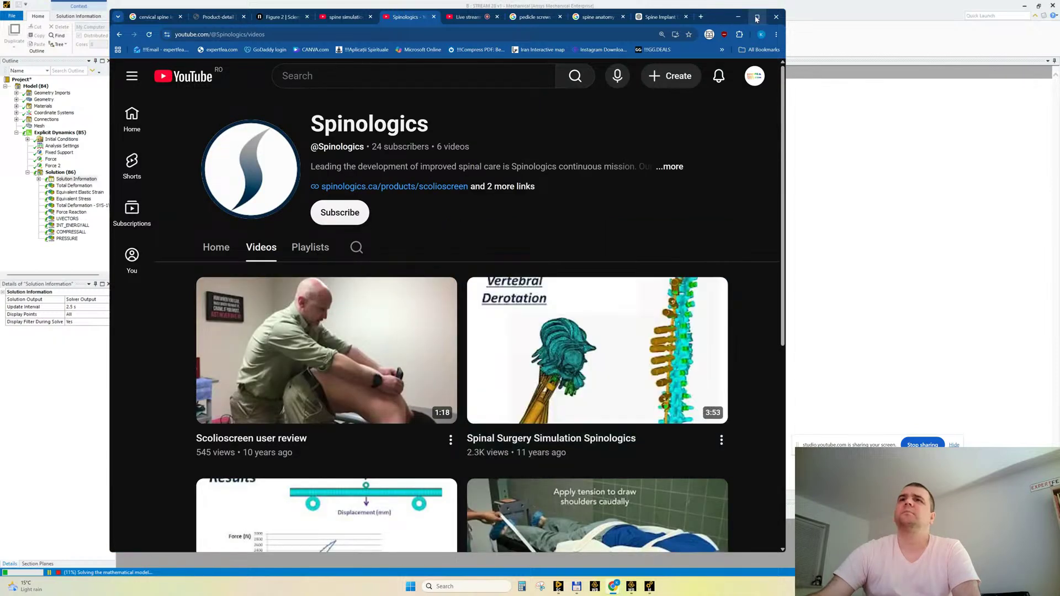
{"action": "left_click", "coordinate": [757, 16]}
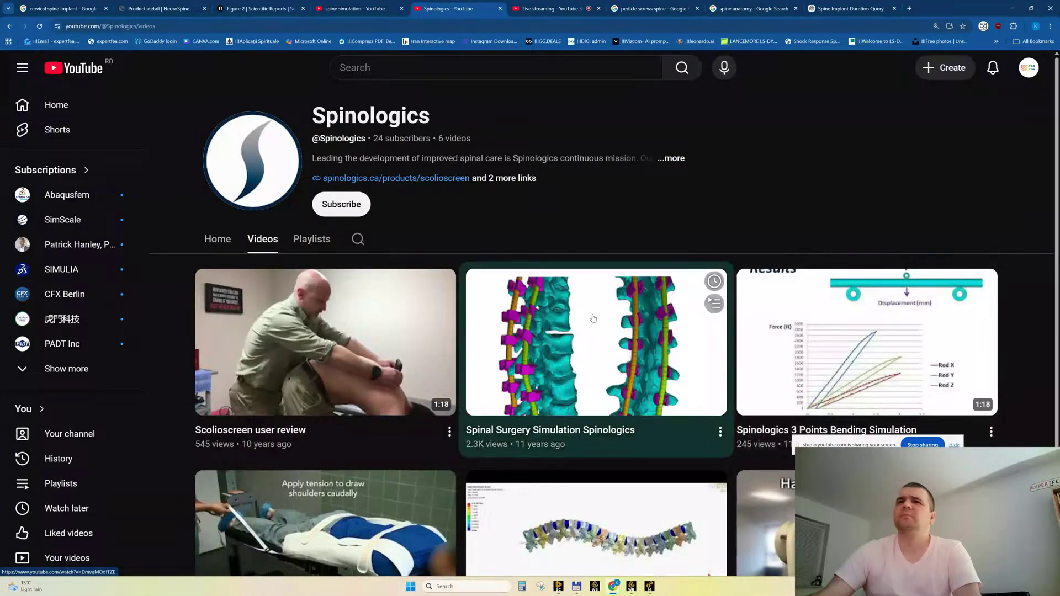
Open the Spinal Surgery Simulation Spinologics video and return to its Scoliosis Surgery Simulation title slide, paused at 0:03.
{"action": "left_click", "coordinate": [583, 316]}
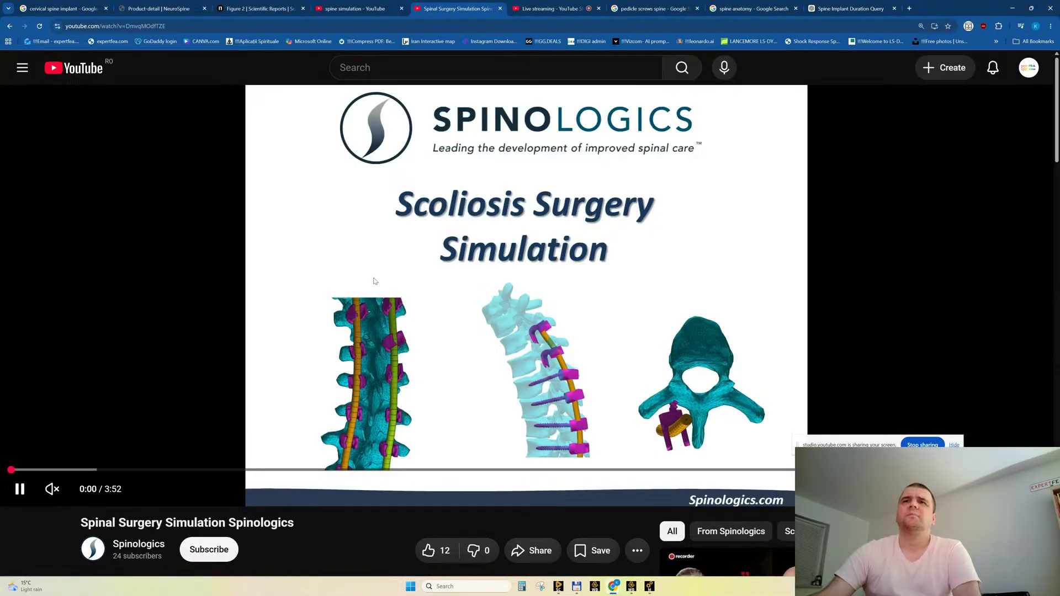
{"action": "left_click", "coordinate": [673, 208]}
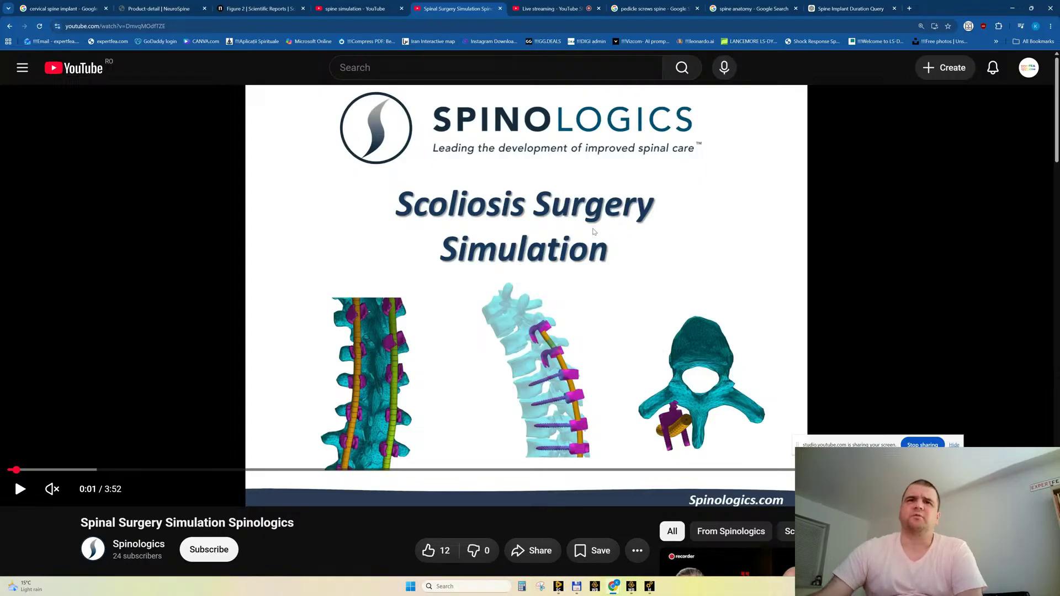
{"action": "left_click", "coordinate": [527, 201]}
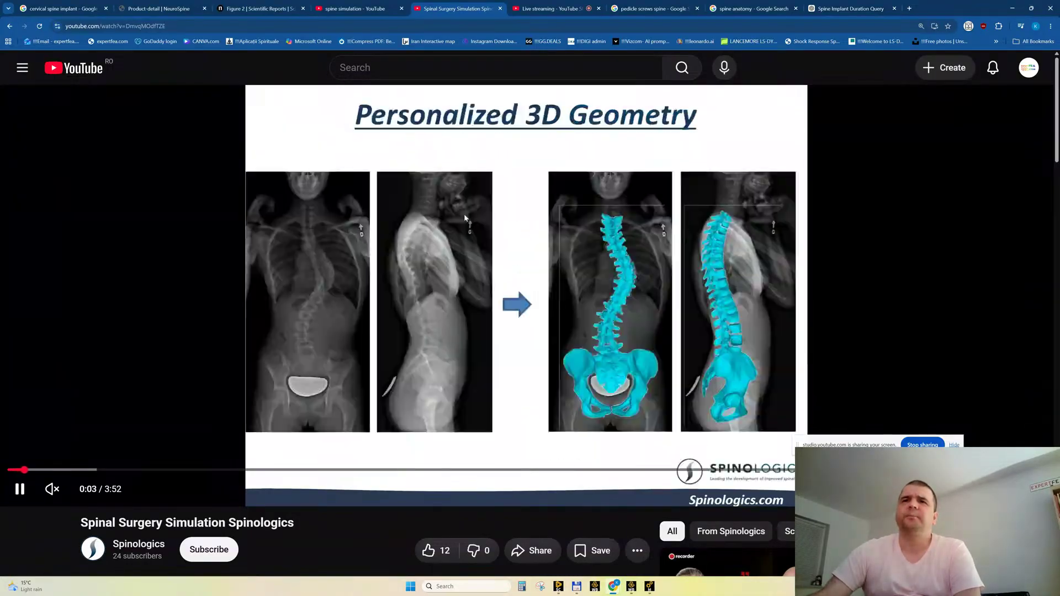
{"action": "left_click", "coordinate": [22, 470]}
{"action": "left_click", "coordinate": [574, 397]}
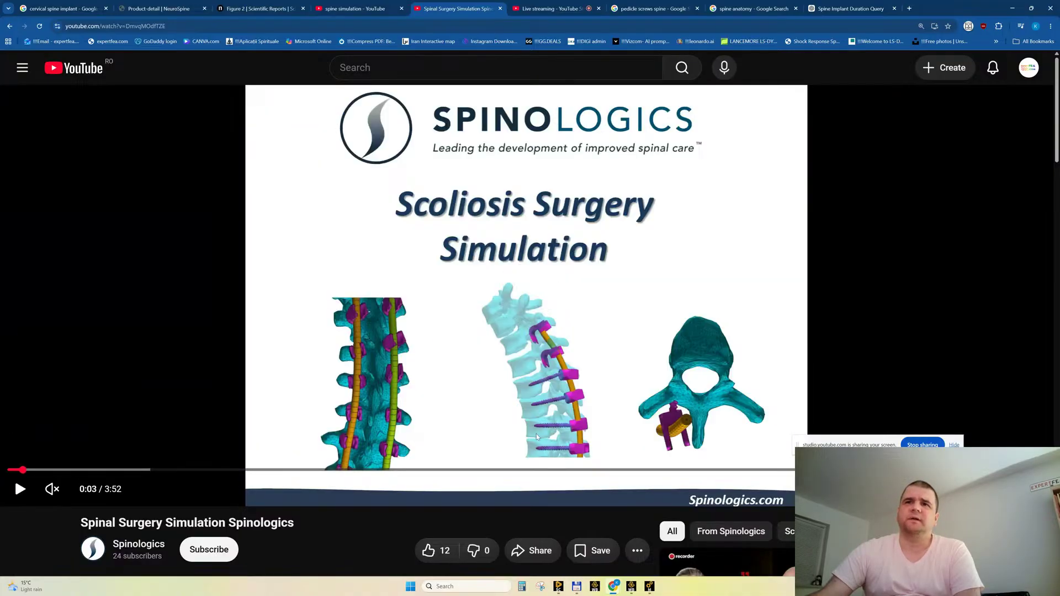
Resume the spinal surgery simulation video and skip 10 seconds ahead to the Finite Element (FE) Models slide.
{"action": "left_click", "coordinate": [411, 252]}
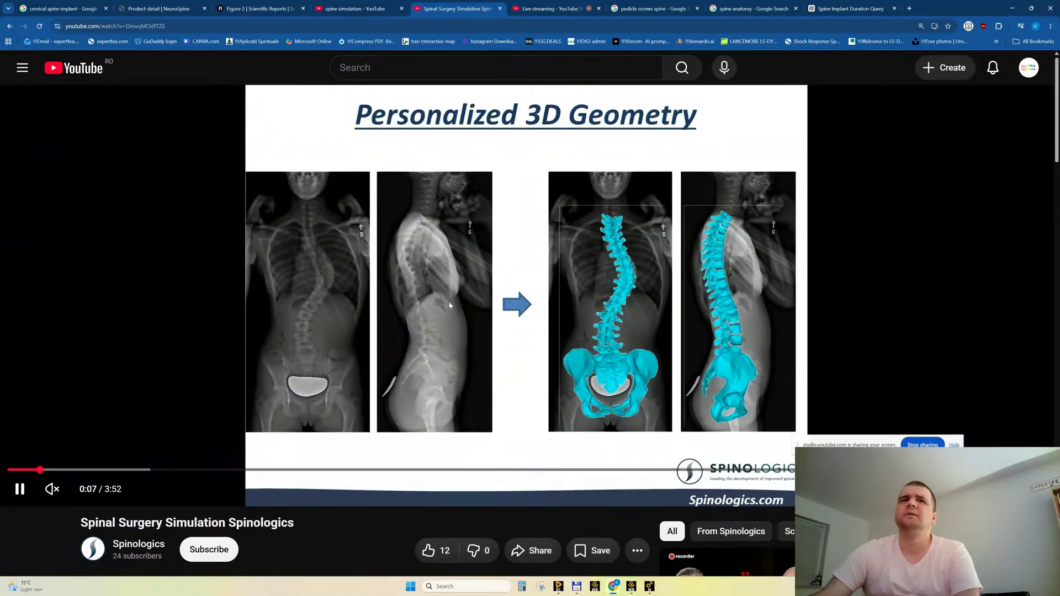
{"action": "key", "text": "Right"}
{"action": "key", "text": "Right"}
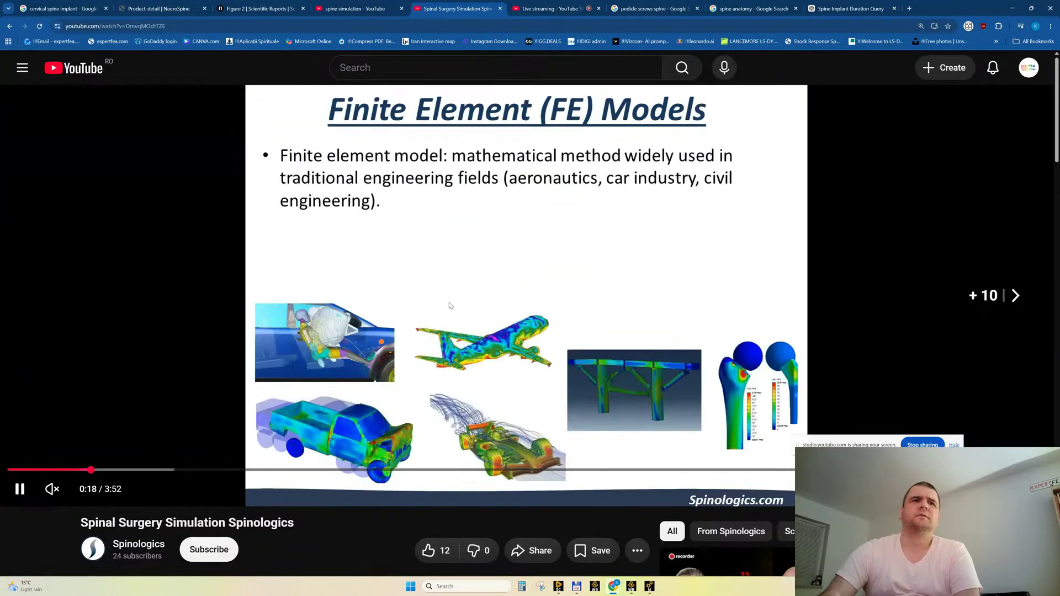
Step the spinal surgery simulation video back to the Spine FE Model slide and pause it at 0:15.
{"action": "key", "text": "Left"}
{"action": "key", "text": "space"}
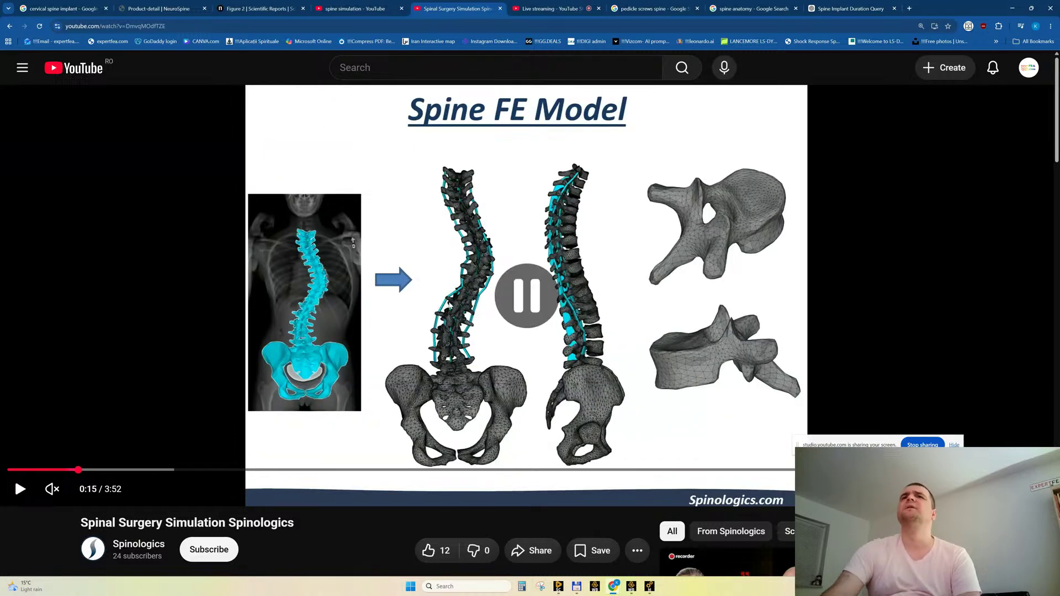
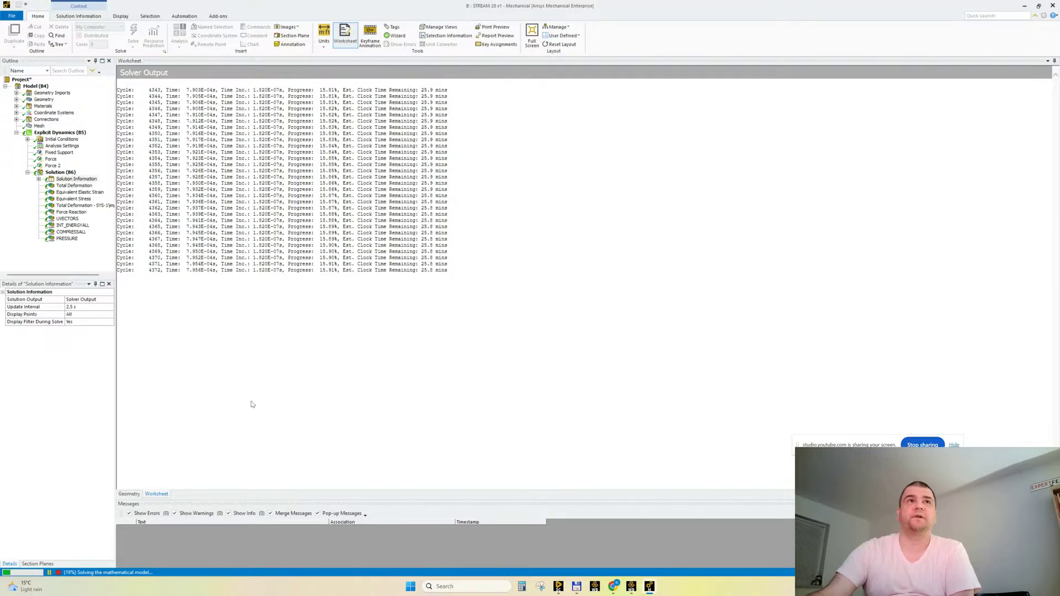
Show the Total Deformation tracker under Solution Information, adjust its legend to the visible range, and inspect the upper vertebrae.
{"action": "left_click", "coordinate": [39, 180]}
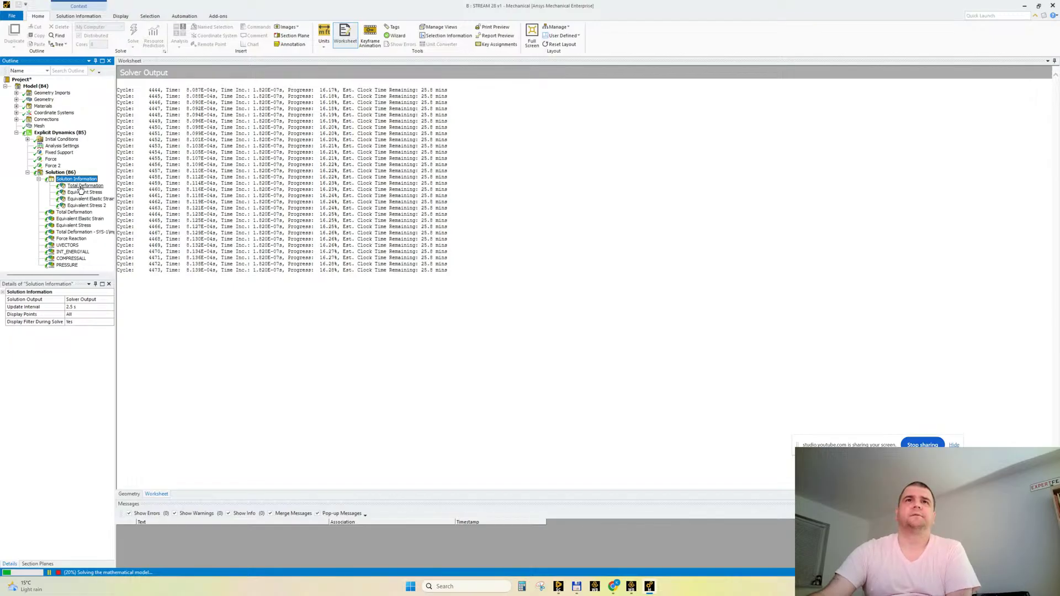
{"action": "left_click", "coordinate": [83, 186]}
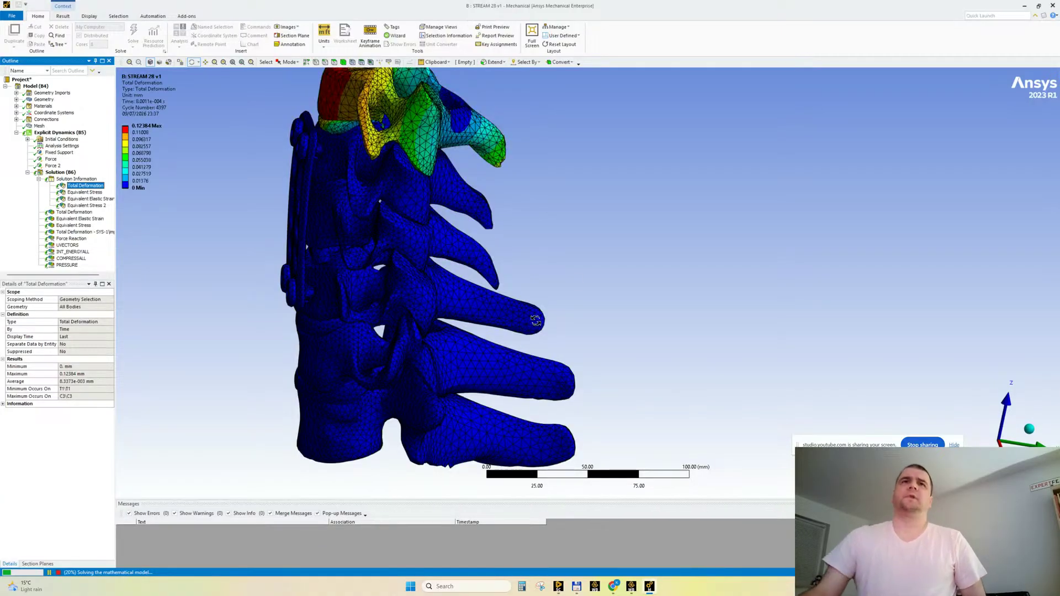
{"action": "right_click", "coordinate": [141, 96]}
{"action": "left_click", "coordinate": [185, 234]}
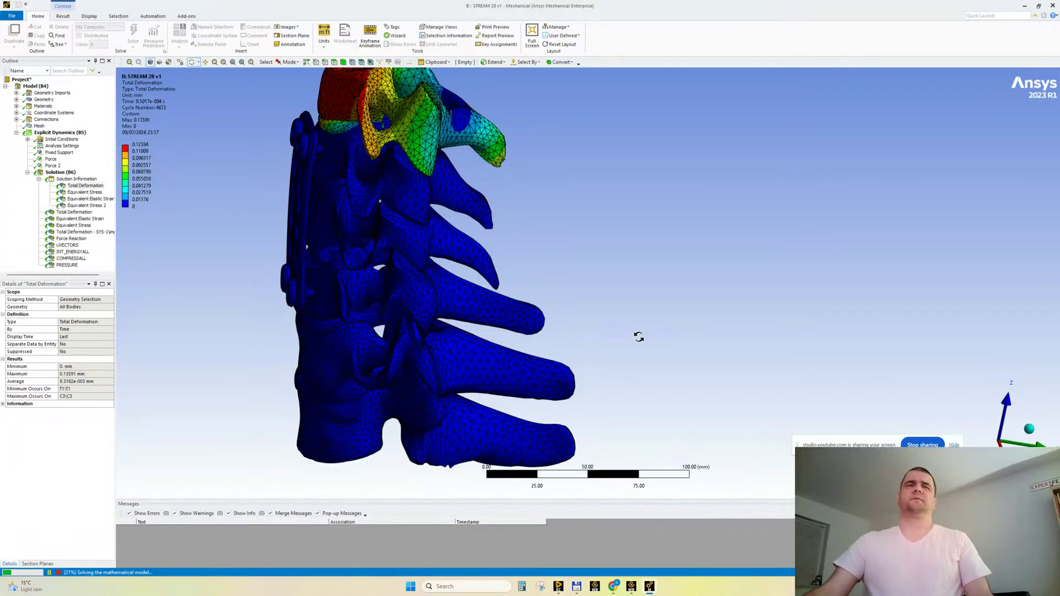
{"action": "left_click_drag", "start_coordinate": [631, 343], "coordinate": [661, 338]}
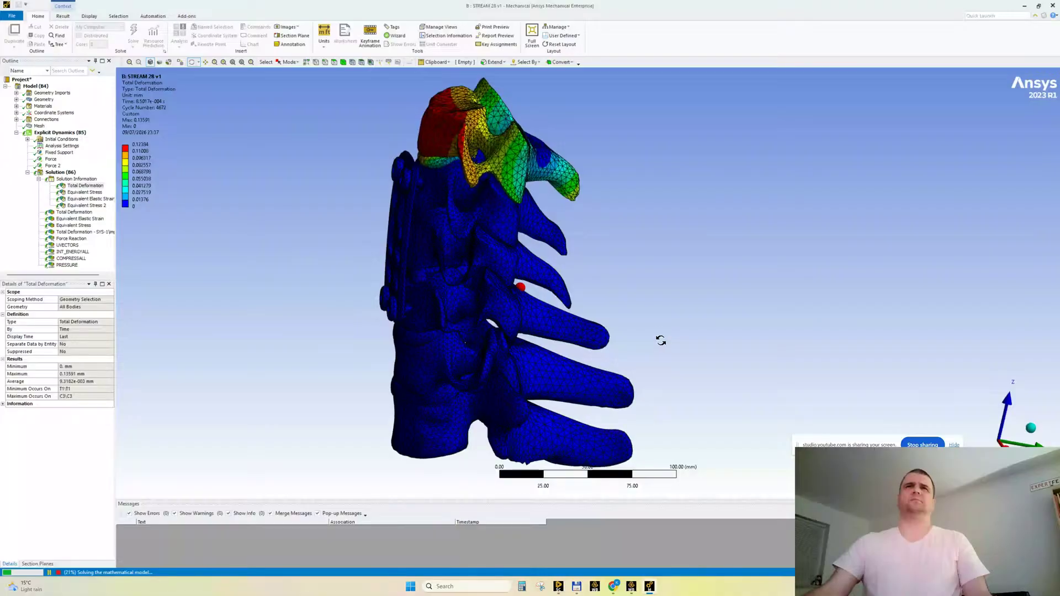
{"action": "scroll", "coordinate": [428, 164], "scroll_direction": "up", "scroll_amount": 3}
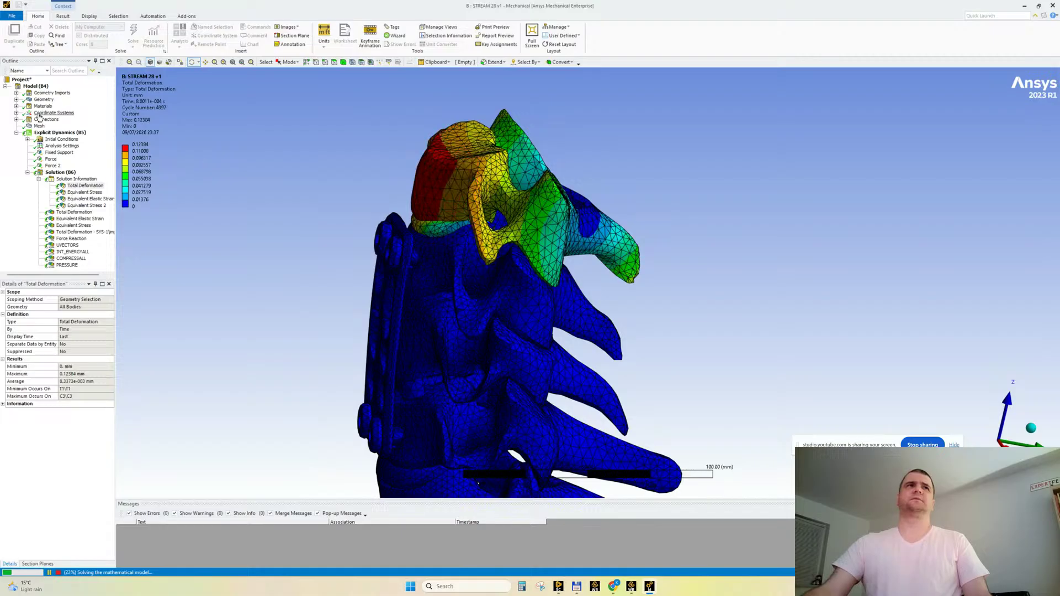
Compare the bodies bonded in Body Interaction 2 and Body Interaction 3 under Connections.
{"action": "left_click", "coordinate": [17, 120]}
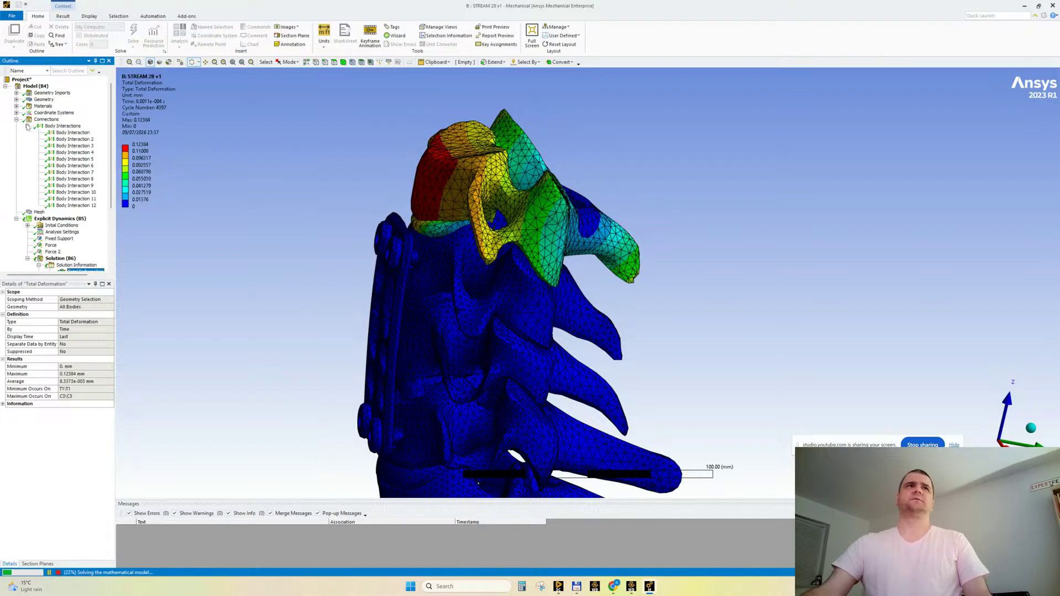
{"action": "left_click", "coordinate": [64, 140]}
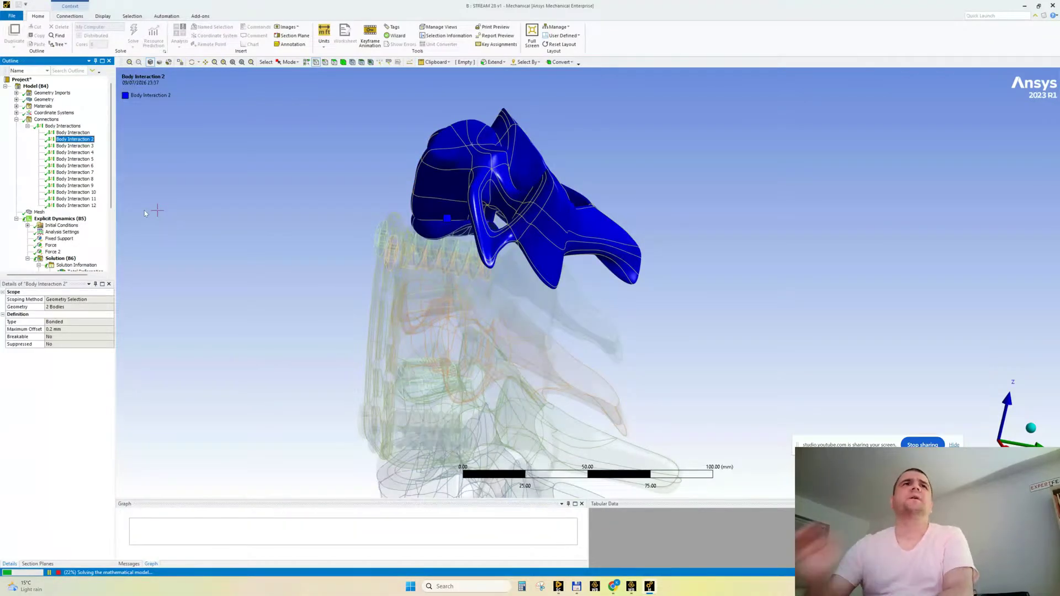
{"action": "key", "text": "Down"}
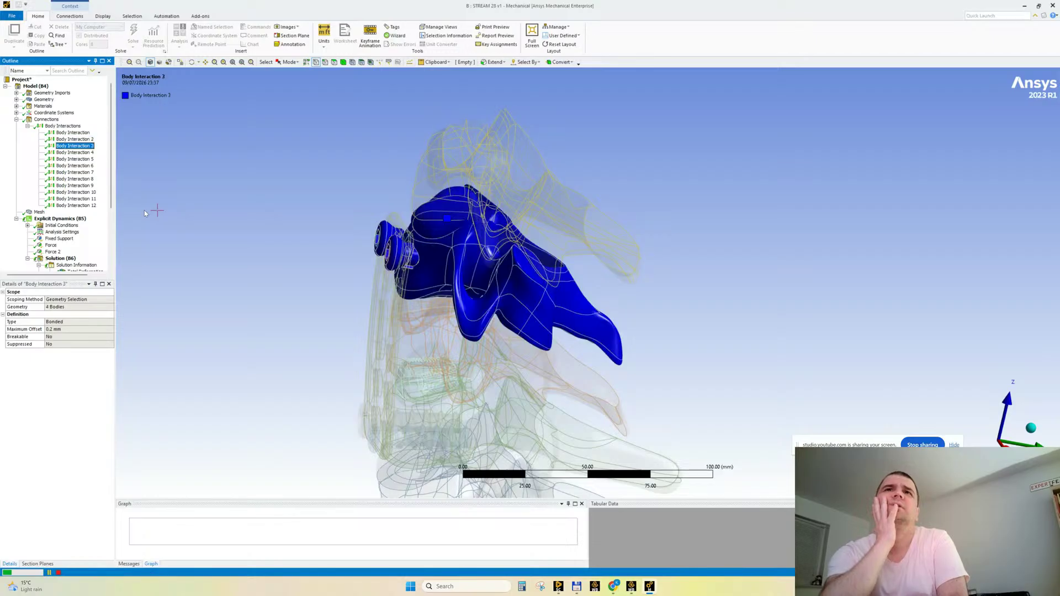
{"action": "mouse_move", "coordinate": [270, 235]}
{"action": "middle_mouse_down"}
{"action": "mouse_move", "coordinate": [263, 216]}
{"action": "mouse_move", "coordinate": [279, 218]}
{"action": "mouse_move", "coordinate": [271, 220]}
{"action": "middle_mouse_up"}
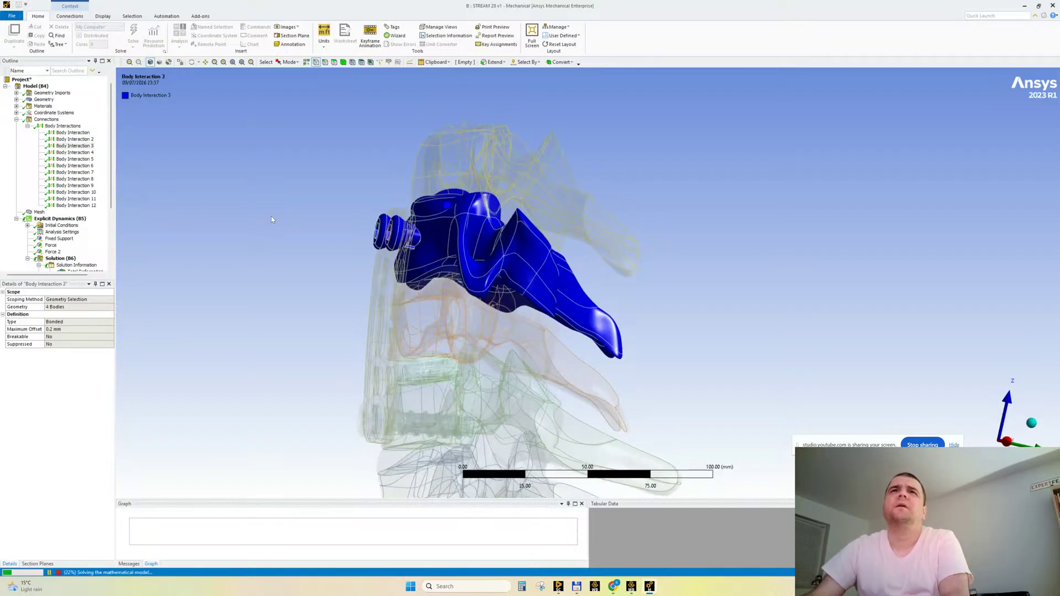
{"action": "left_click", "coordinate": [83, 140]}
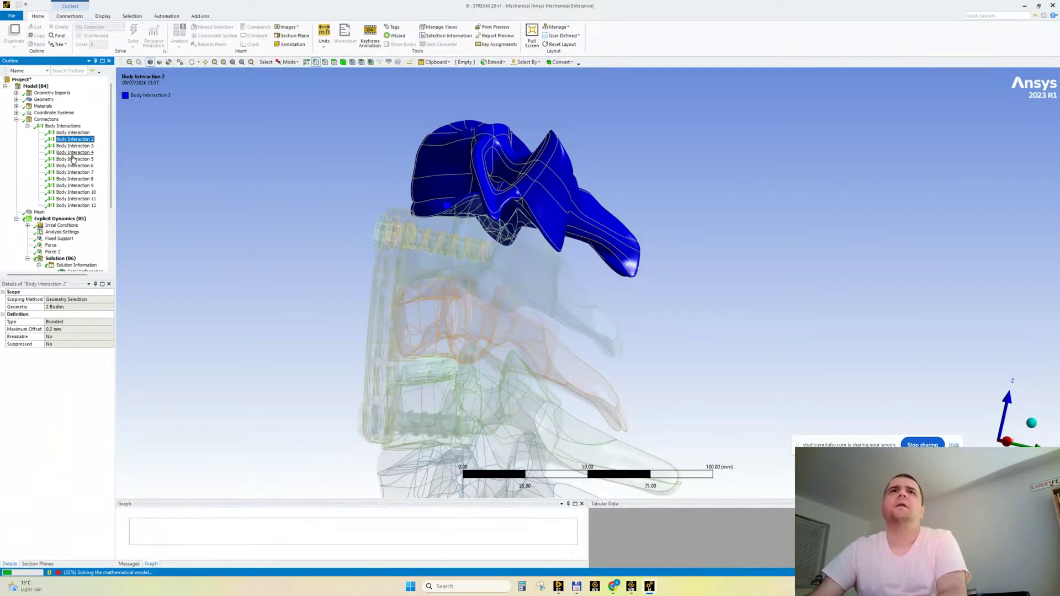
{"action": "left_click", "coordinate": [75, 146]}
{"action": "key", "text": "Up"}
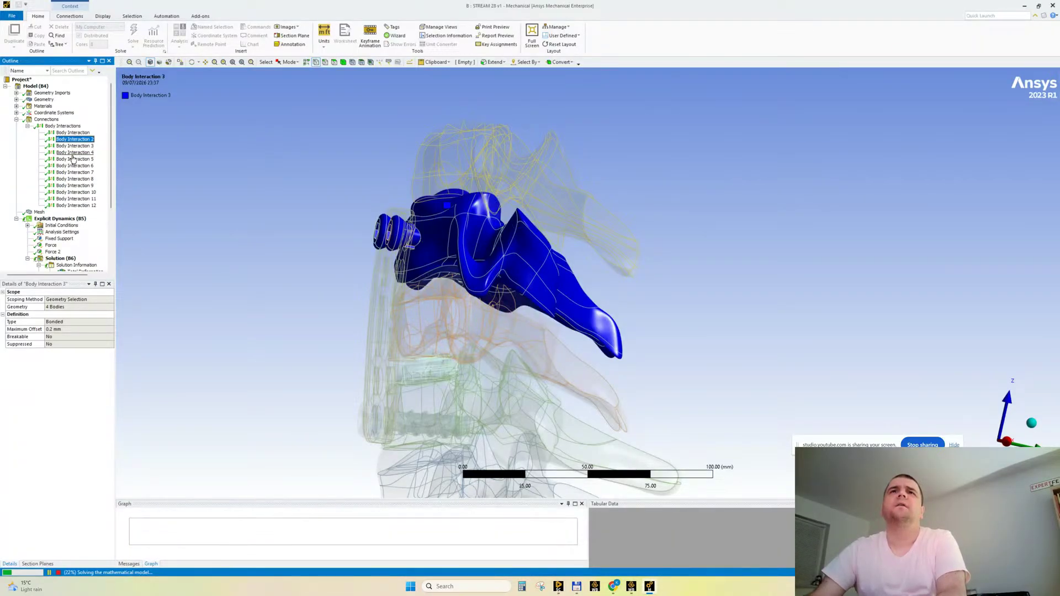
{"action": "key", "text": "Down"}
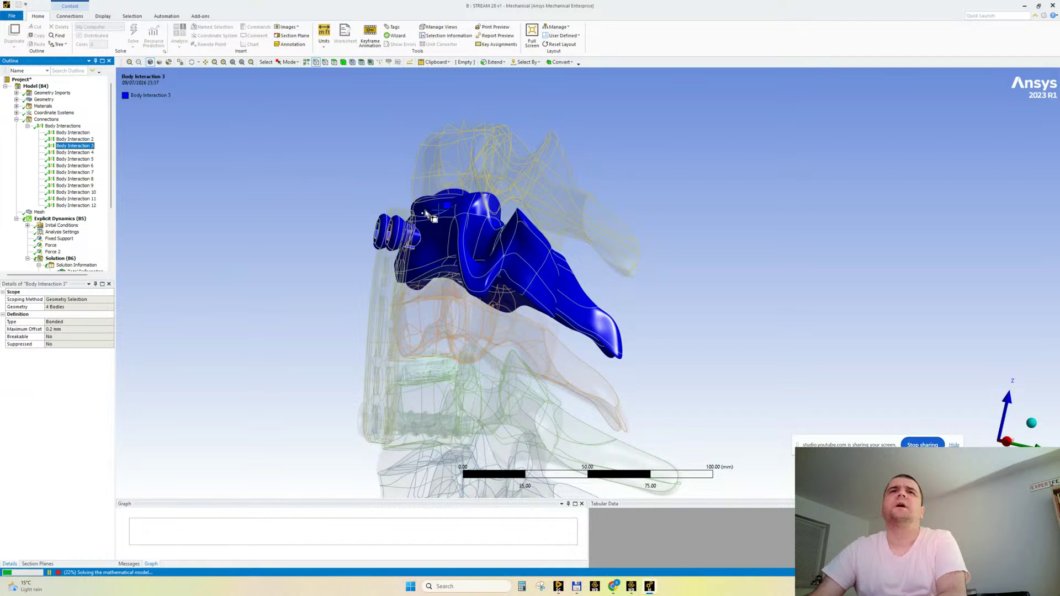
{"action": "scroll", "coordinate": [429, 211], "scroll_direction": "up", "scroll_amount": 1}
{"action": "scroll", "coordinate": [428, 211], "scroll_direction": "up", "scroll_amount": 1}
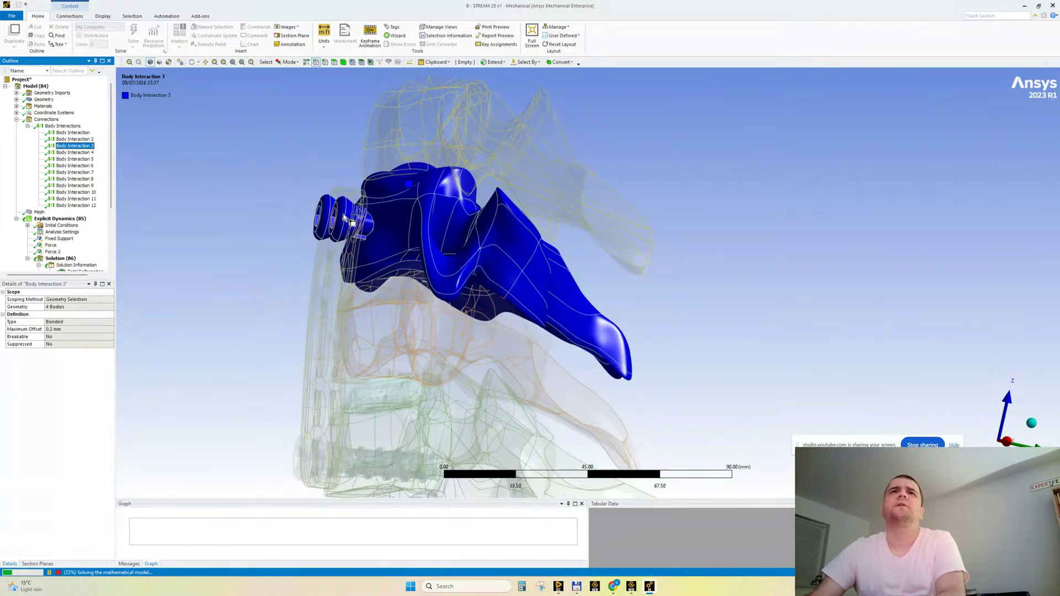
{"action": "left_click", "coordinate": [74, 139]}
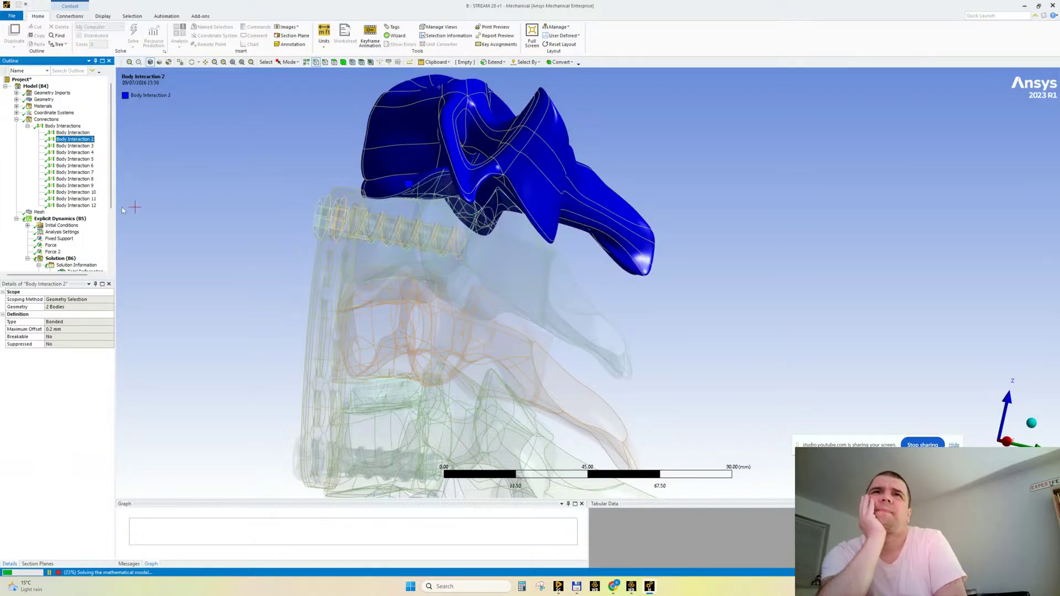
{"action": "key", "text": "Down"}
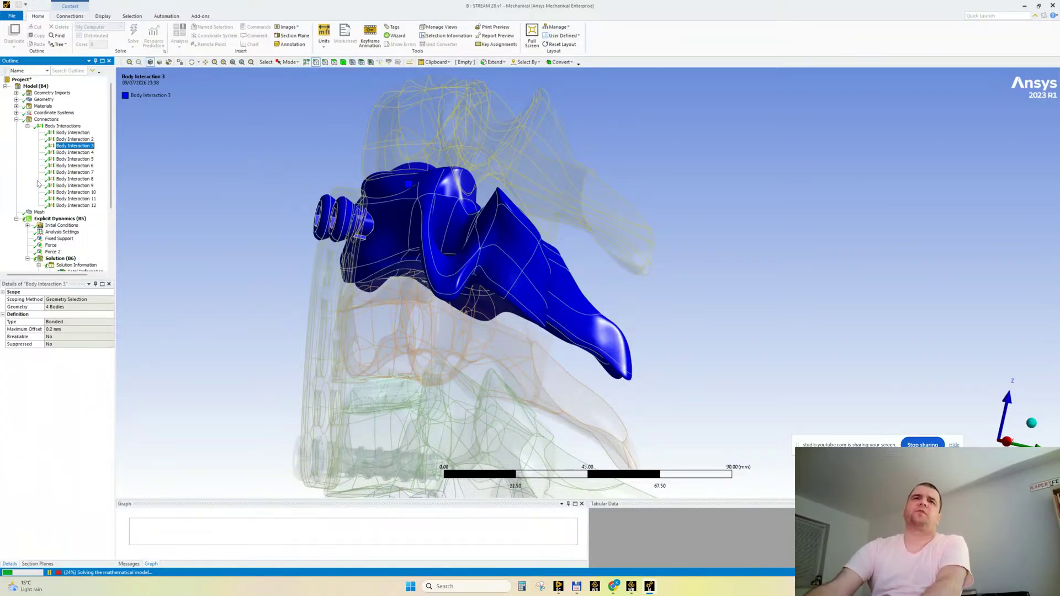
Examine the vertebra, adjoining discs and screws of Body Interaction 3 up close from several angles.
{"action": "scroll", "coordinate": [305, 335], "scroll_direction": "up", "scroll_amount": 3}
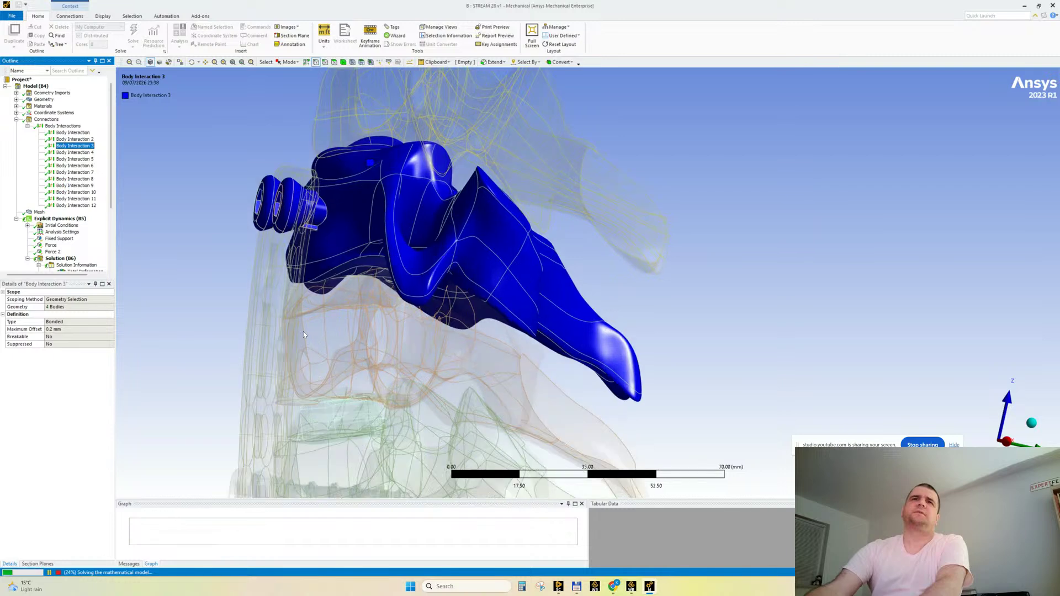
{"action": "scroll", "coordinate": [304, 329], "scroll_direction": "up", "scroll_amount": 2}
{"action": "scroll", "coordinate": [307, 315], "scroll_direction": "down", "scroll_amount": 4}
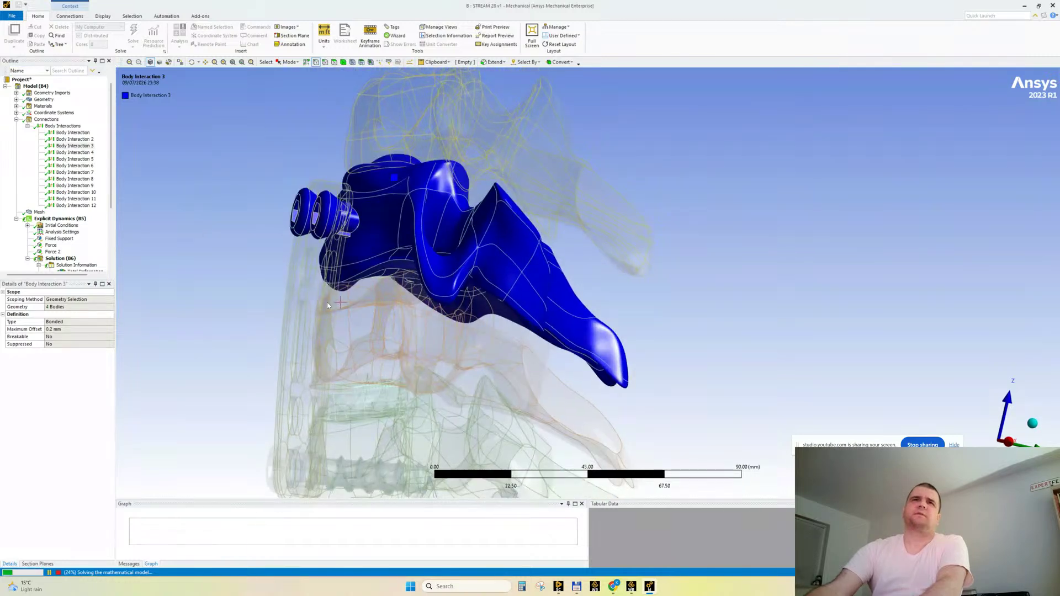
{"action": "scroll", "coordinate": [323, 274], "scroll_direction": "up", "scroll_amount": 2}
{"action": "middle_click_drag", "start_coordinate": [323, 274], "coordinate": [400, 333], "text": "ctrl"}
{"action": "middle_click_drag", "start_coordinate": [463, 311], "coordinate": [439, 310]}
{"action": "scroll", "coordinate": [442, 312], "scroll_direction": "up", "scroll_amount": 2}
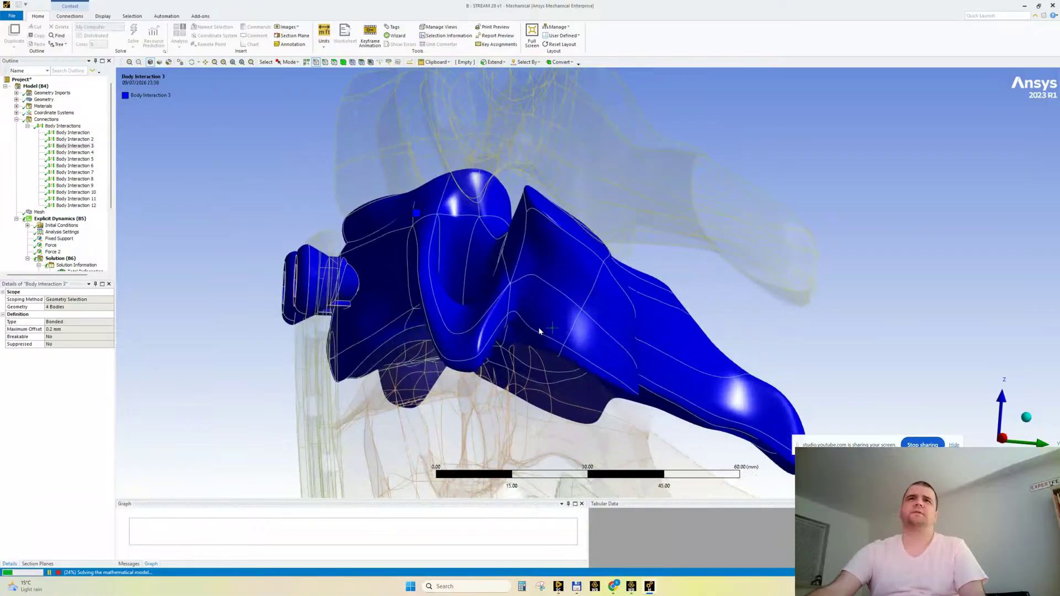
{"action": "middle_click_drag", "start_coordinate": [524, 321], "coordinate": [472, 325], "text": "ctrl"}
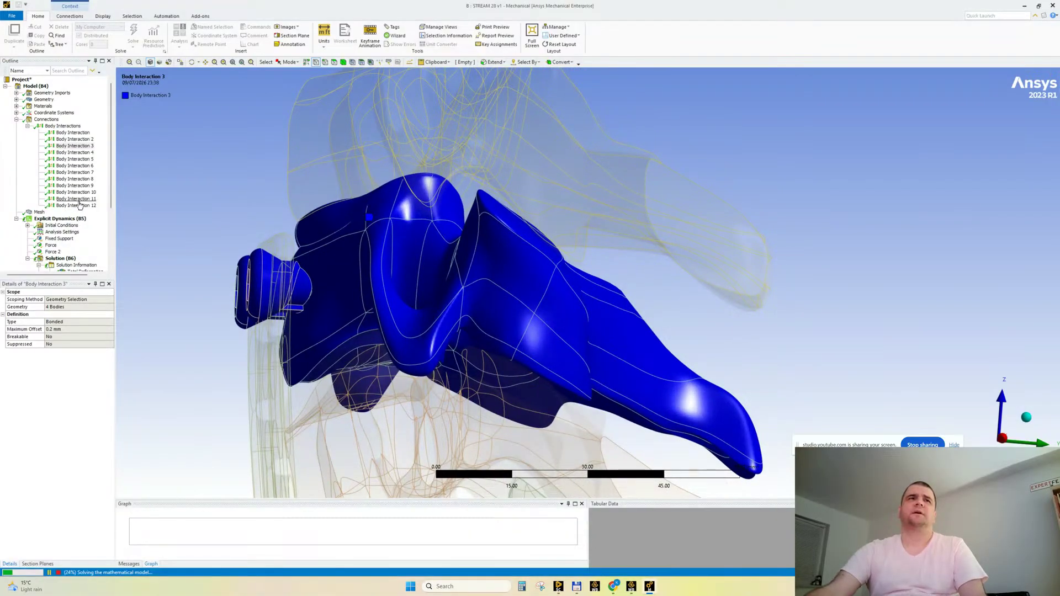
Return to the tracked Total Deformation result, readjust its legend to the visible range, and inspect the top disc and vertebra.
{"action": "scroll", "coordinate": [86, 222], "scroll_direction": "down", "scroll_amount": 4}
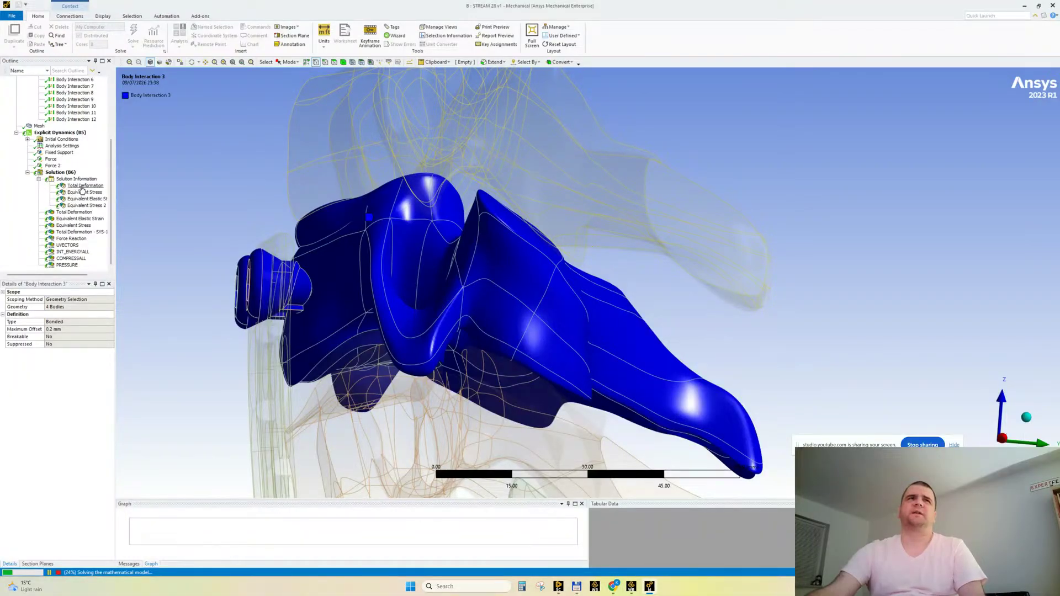
{"action": "left_click", "coordinate": [82, 185]}
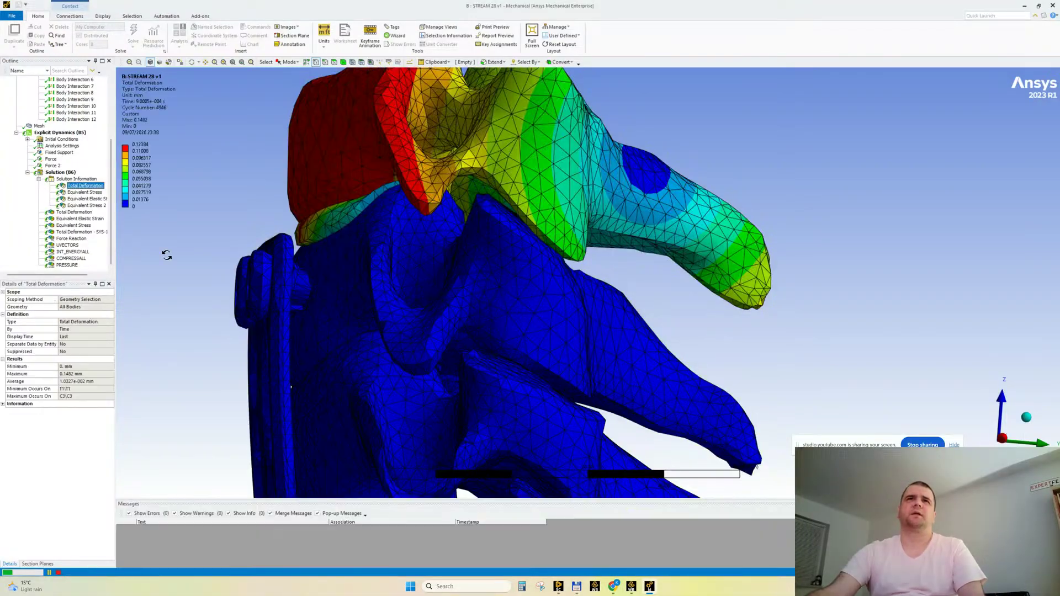
{"action": "left_click_drag", "start_coordinate": [166, 255], "coordinate": [362, 277]}
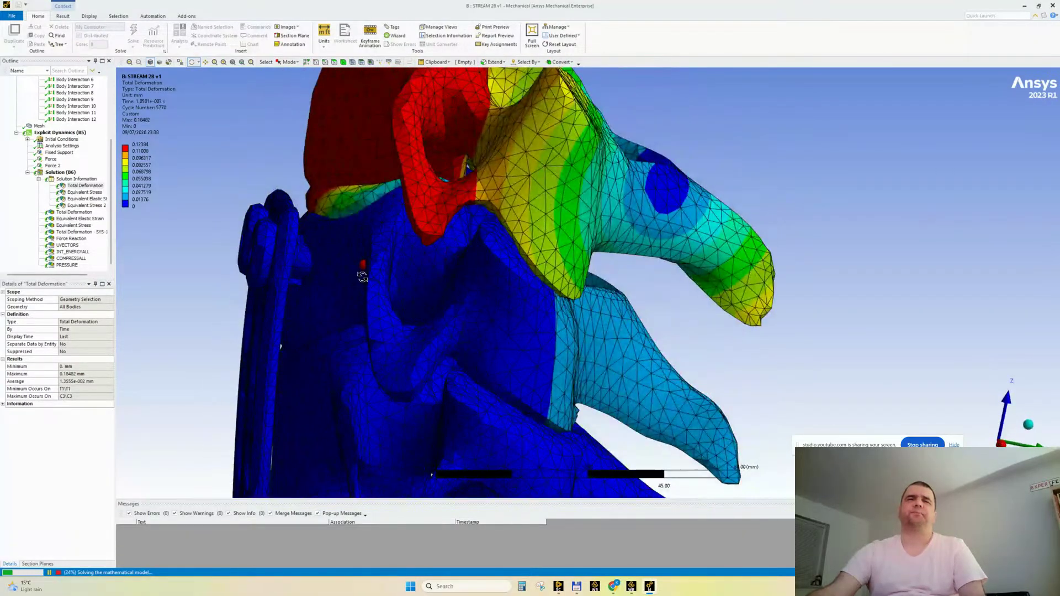
{"action": "right_click", "coordinate": [158, 113]}
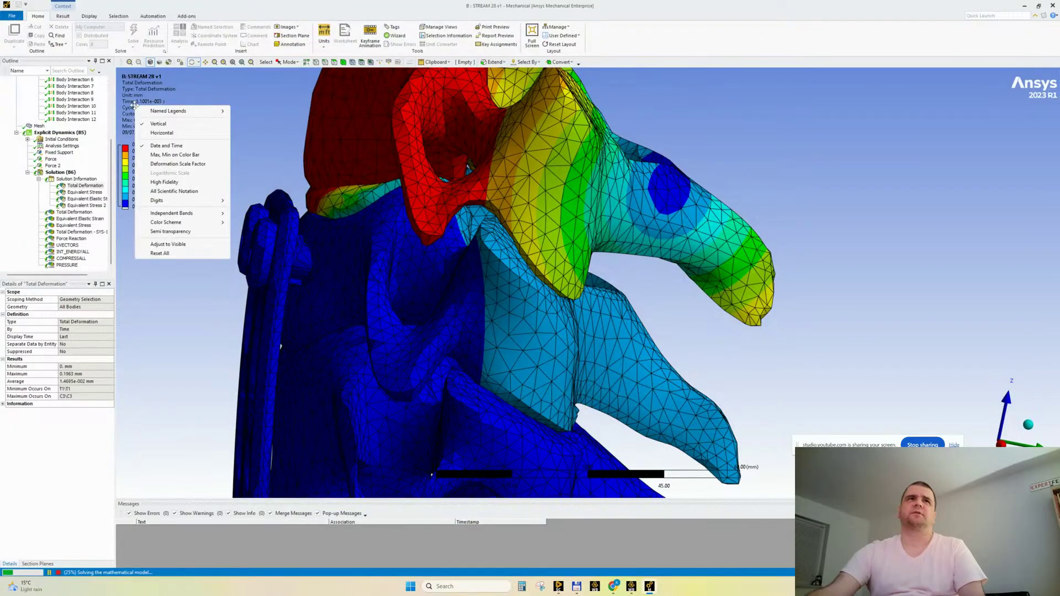
{"action": "left_click", "coordinate": [177, 244]}
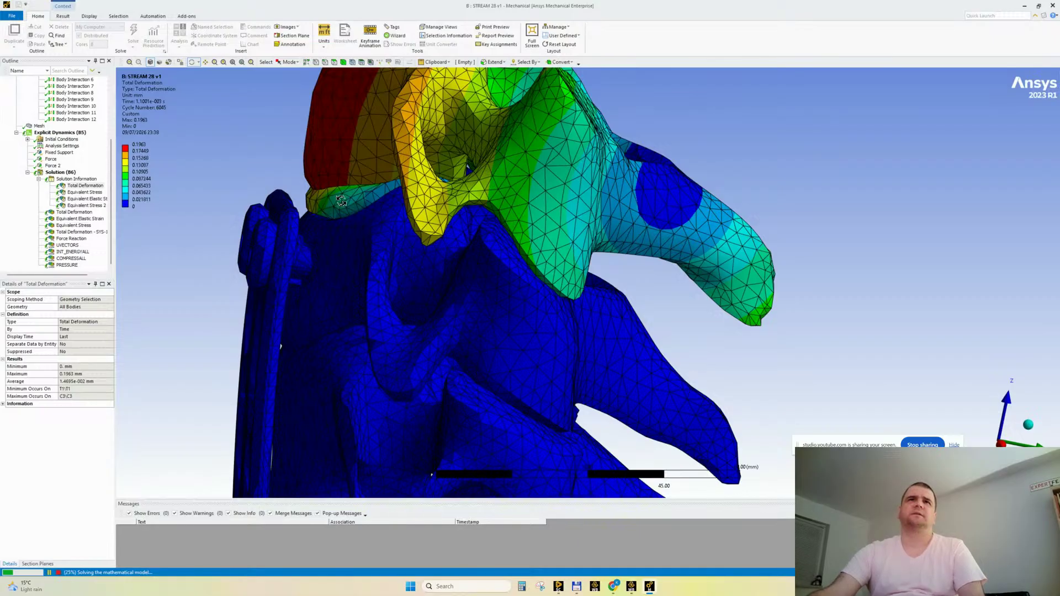
{"action": "left_click_drag", "start_coordinate": [380, 197], "coordinate": [372, 203]}
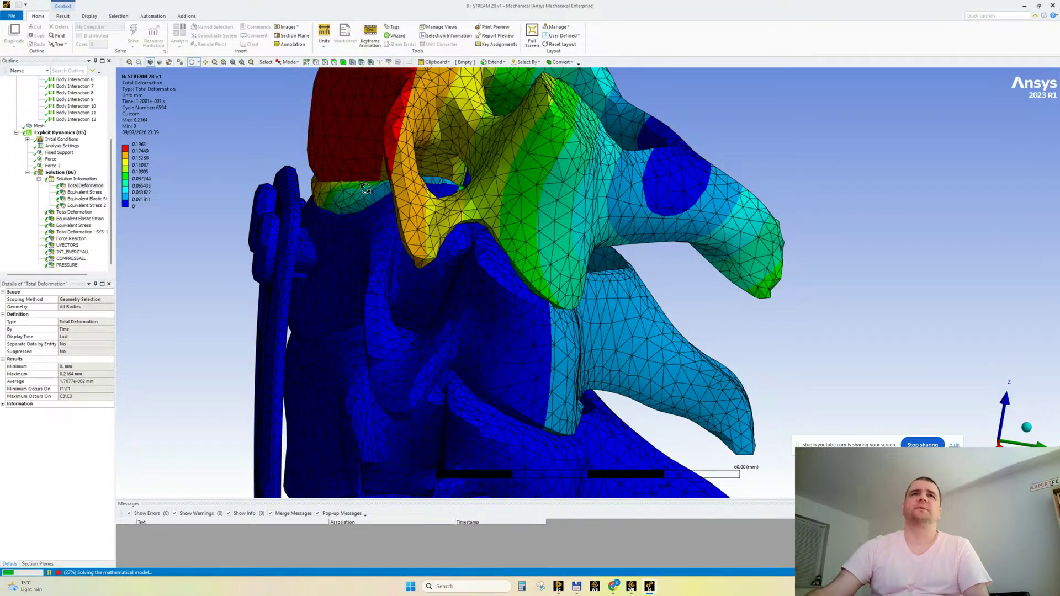
Show the Cartilage material's engineering data to check its Young's modulus.
{"action": "left_click_drag", "start_coordinate": [111, 176], "coordinate": [112, 95]}
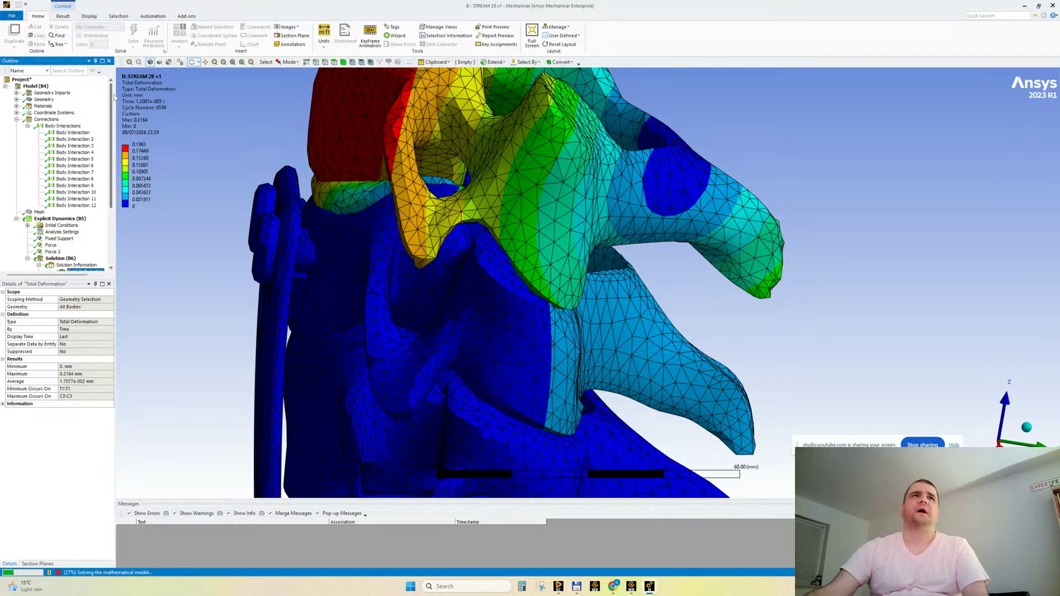
{"action": "left_click", "coordinate": [16, 106]}
{"action": "left_click", "coordinate": [55, 113]}
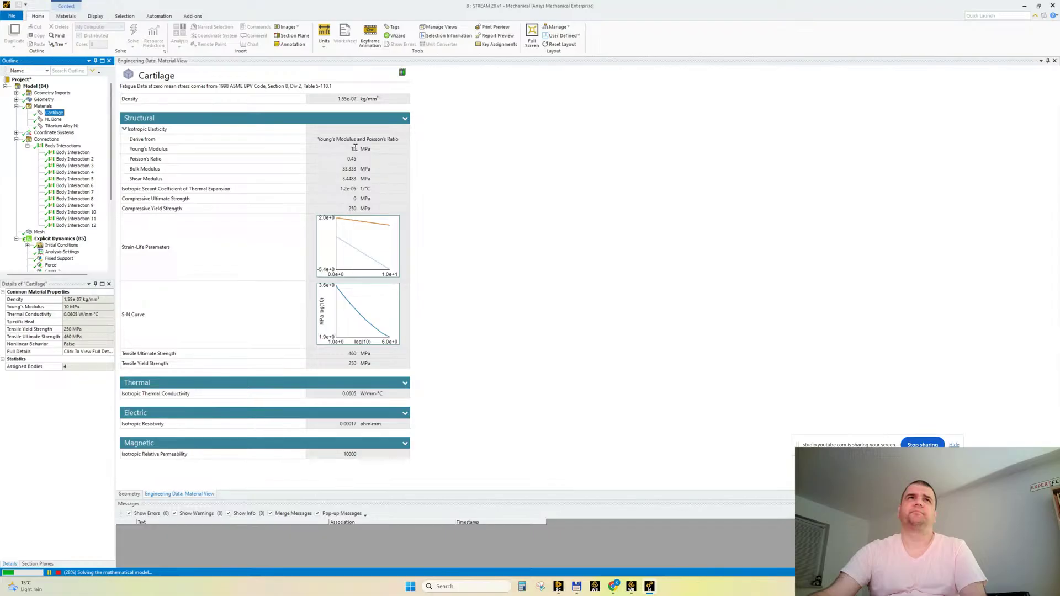
Switch to the Spine Implant Duration Query conversation in ChatGPT and check the reply about the 40 N anterior/posterior force.
{"action": "mouse_move", "coordinate": [612, 586]}
{"action": "left_click", "coordinate": [586, 552]}
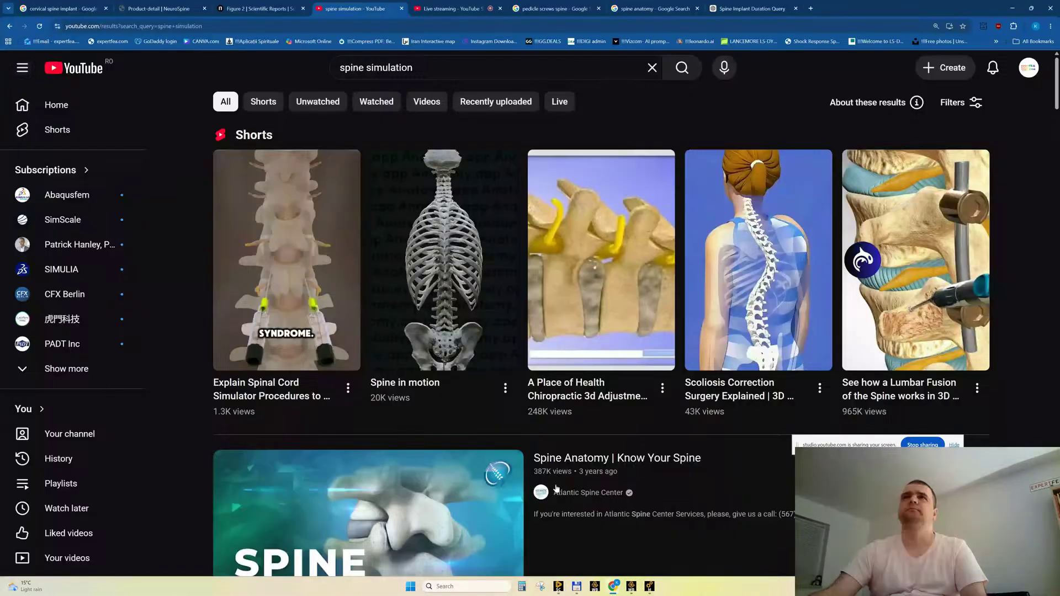
{"action": "left_click", "coordinate": [751, 8]}
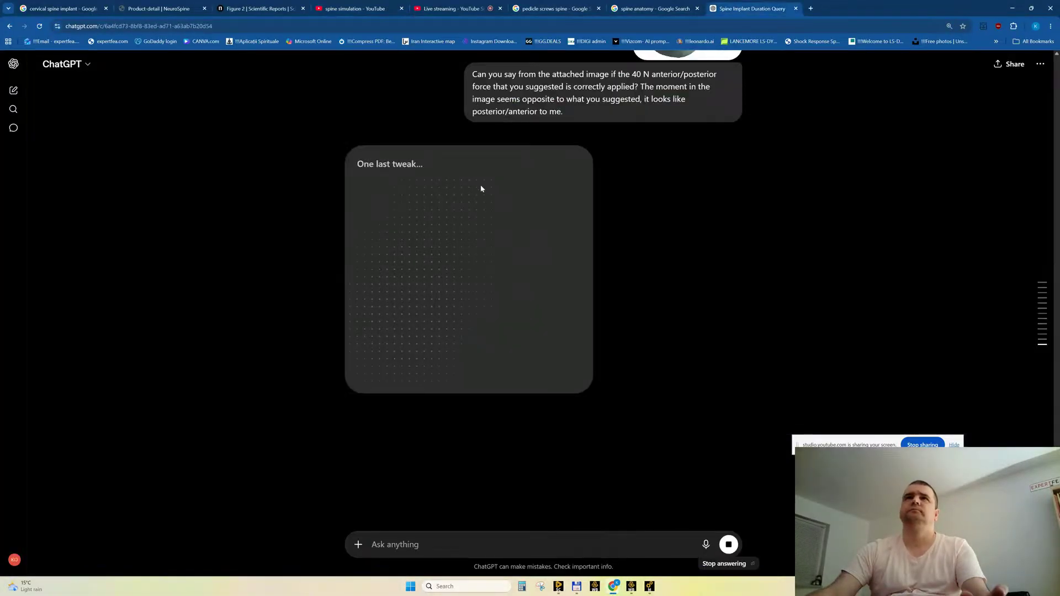
{"action": "scroll", "coordinate": [462, 182], "scroll_direction": "up", "scroll_amount": 3}
{"action": "scroll", "coordinate": [531, 378], "scroll_direction": "down", "scroll_amount": 5}
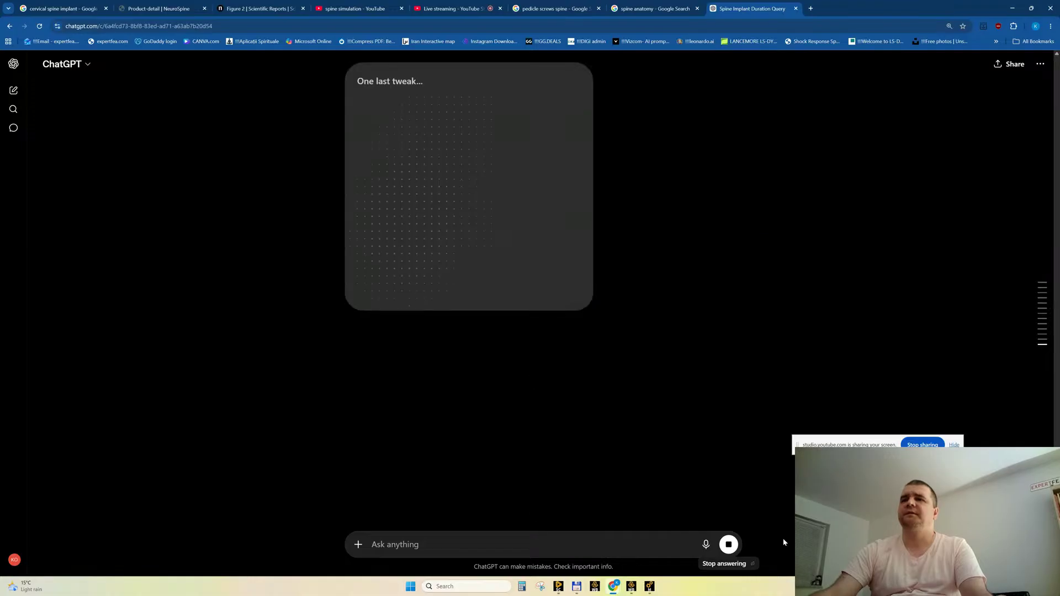
Write the ChatGPT question "Can you (gu)estimate a Young's Modulus for the disk vertebrae?".
{"action": "left_click", "coordinate": [434, 542]}
{"action": "type", "text": "Can yuo estiate"}
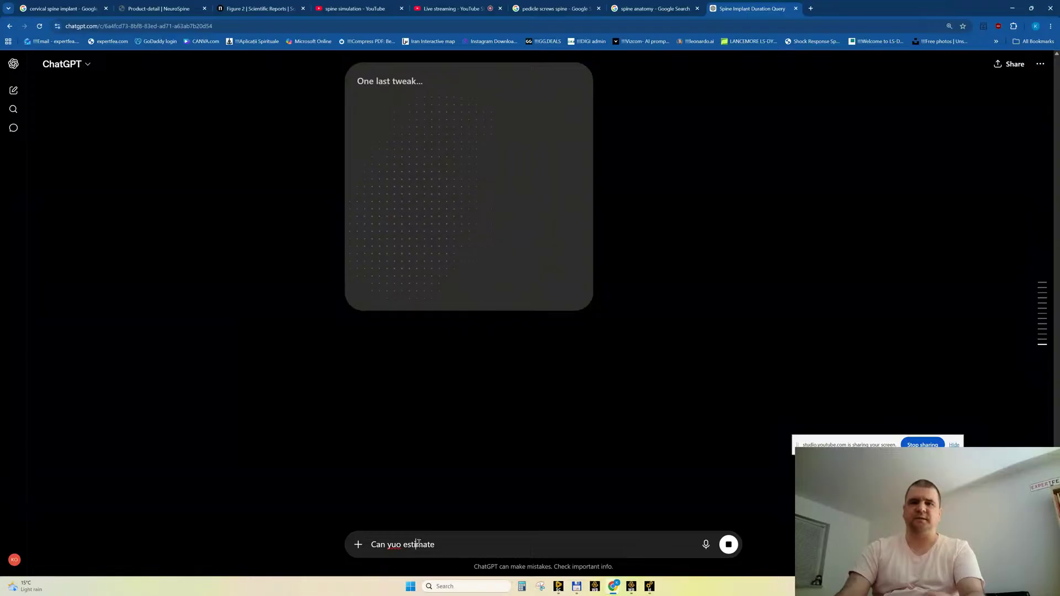
{"action": "key", "text": "Delete"}
{"action": "key", "text": "Right"}
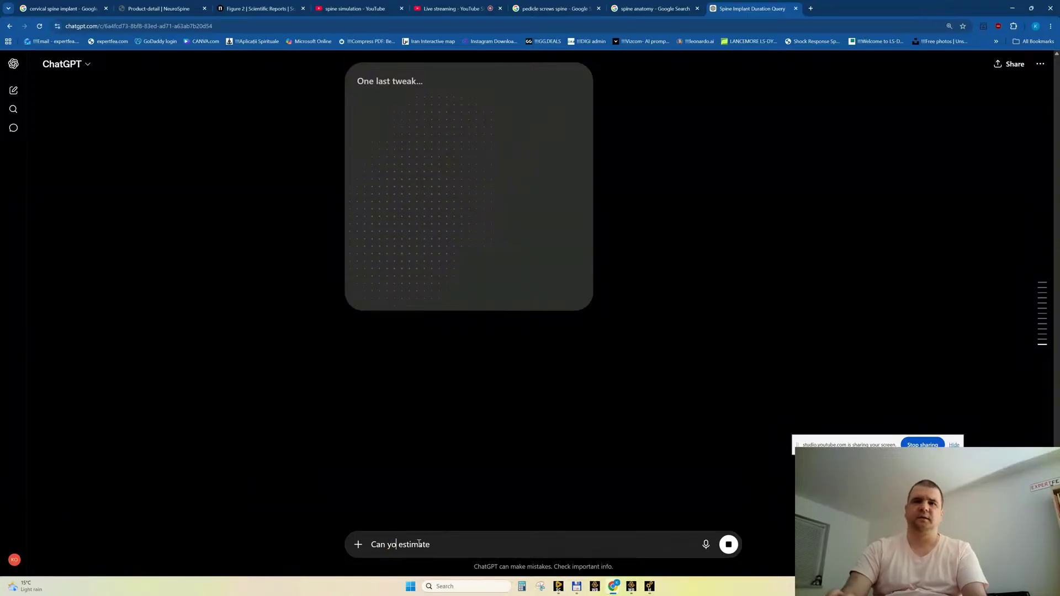
{"action": "type", "text": "u"}
{"action": "key", "text": "End"}
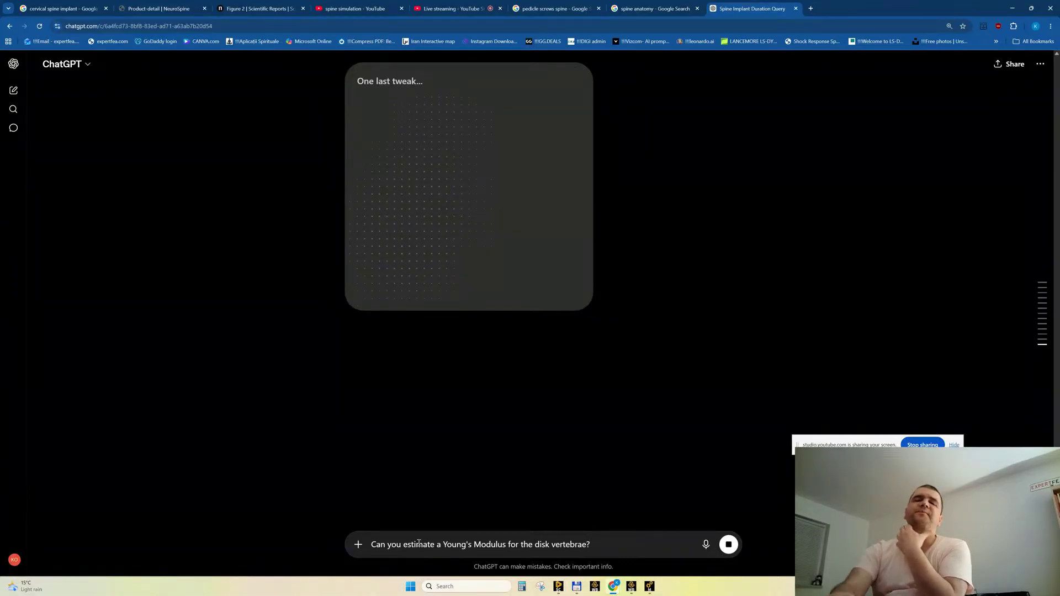
{"action": "type", "text": "()gu"}
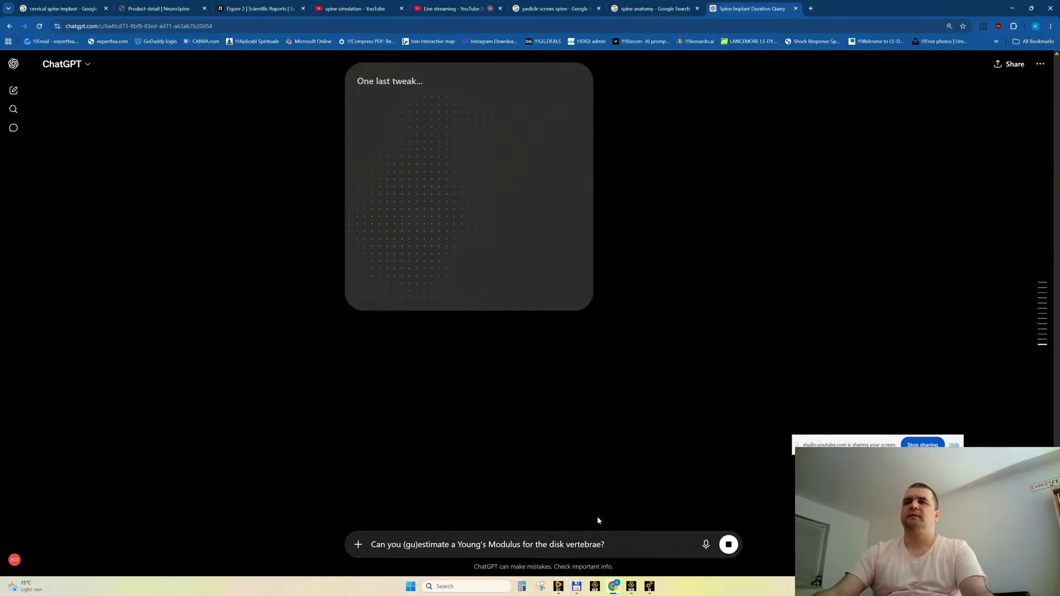
Select the drafted question text, reload the stalled ChatGPT conversation, and send the Young's modulus question.
{"action": "left_click_drag", "start_coordinate": [608, 545], "coordinate": [356, 544]}
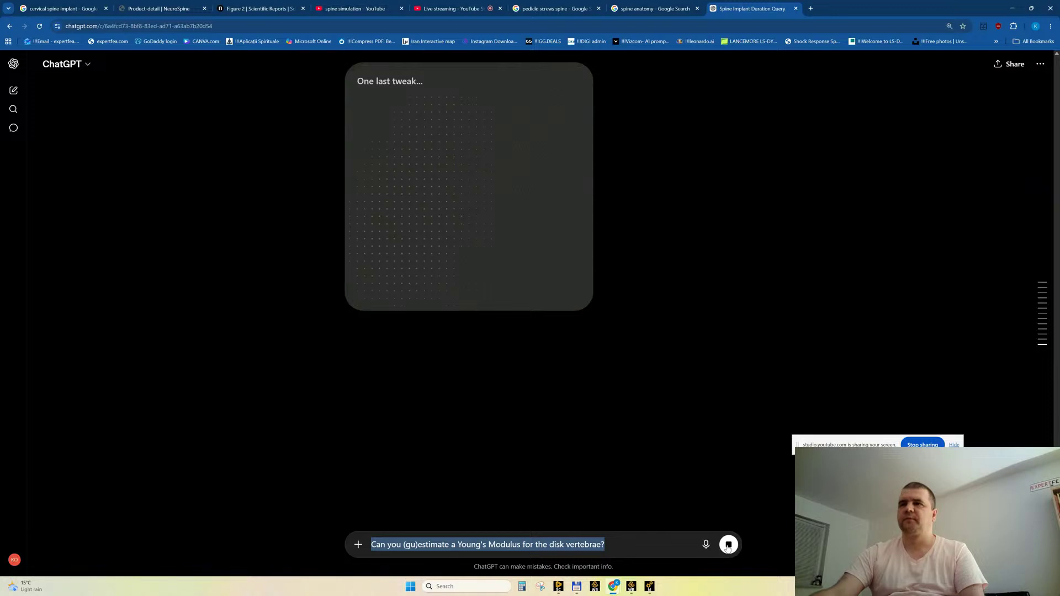
{"action": "left_click", "coordinate": [39, 26]}
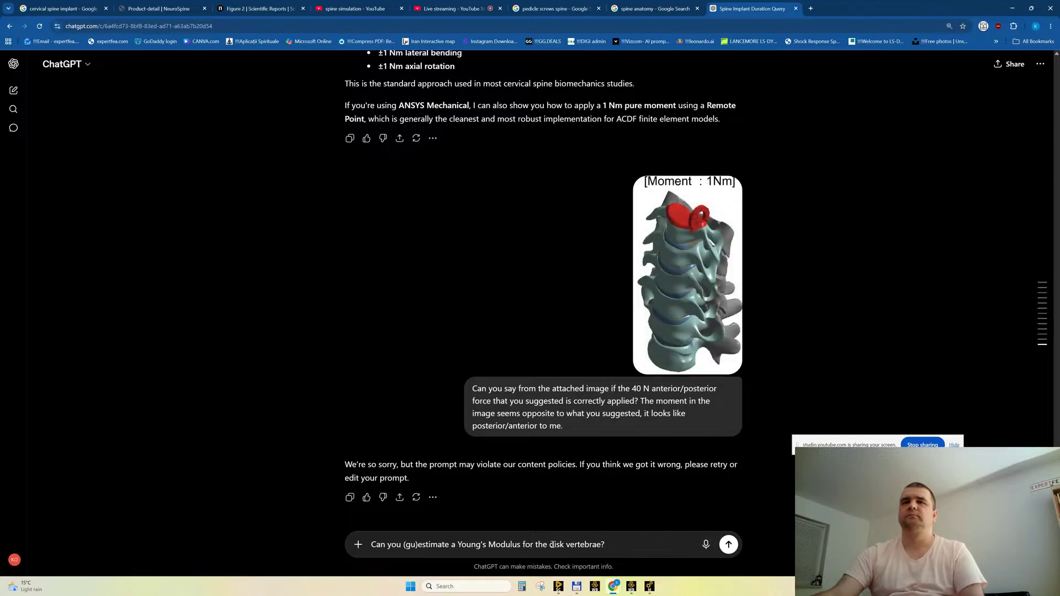
{"action": "left_click", "coordinate": [728, 544]}
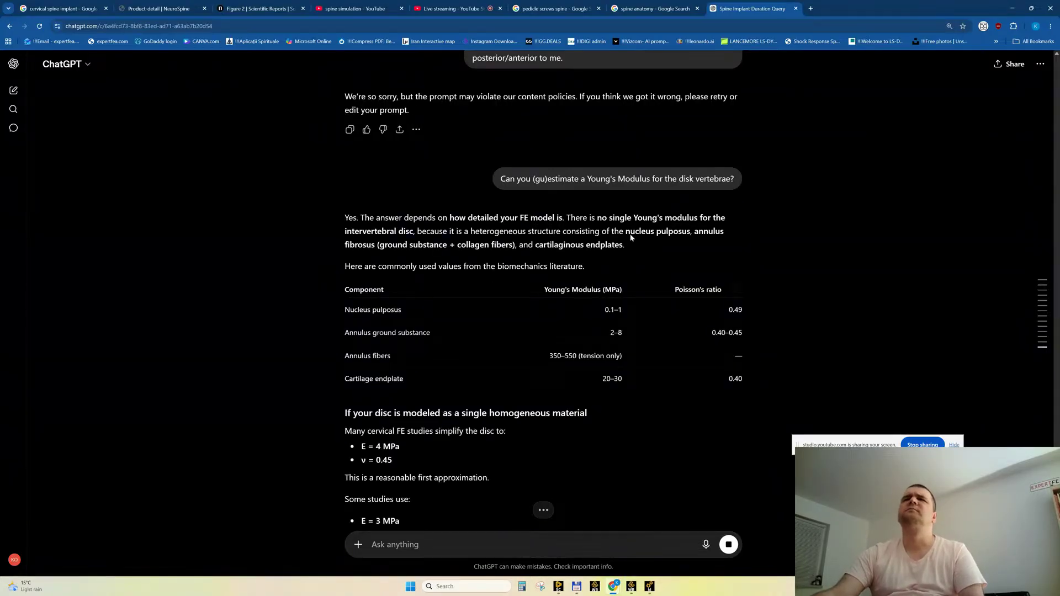
Read the reply's Young's modulus values for the disc components and for a single homogeneous disc material.
{"action": "scroll", "coordinate": [557, 269], "scroll_direction": "down", "scroll_amount": 2}
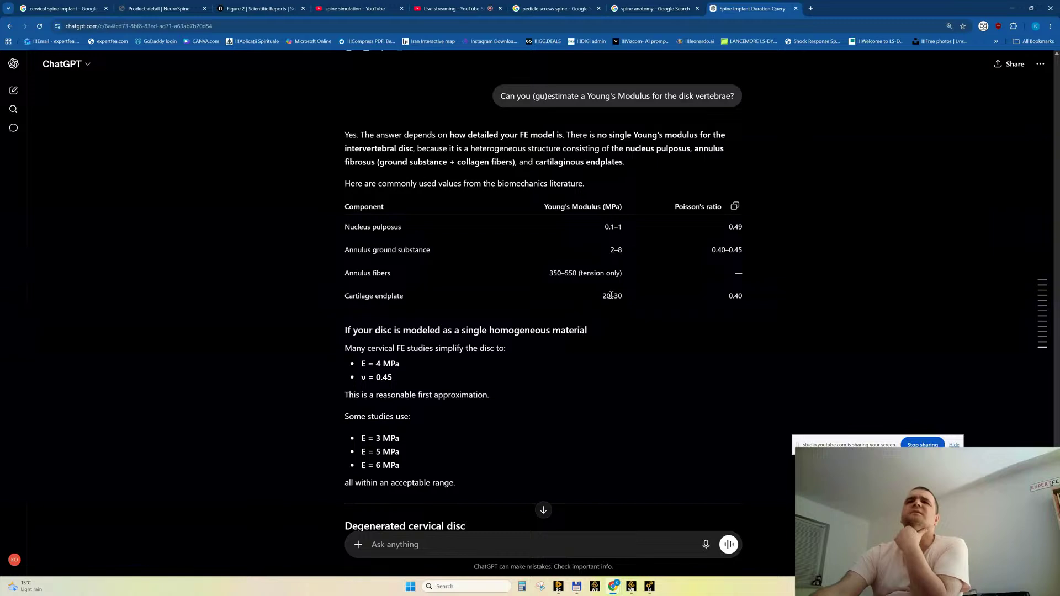
{"action": "left_click_drag", "start_coordinate": [602, 297], "coordinate": [623, 297]}
{"action": "left_click", "coordinate": [257, 234]}
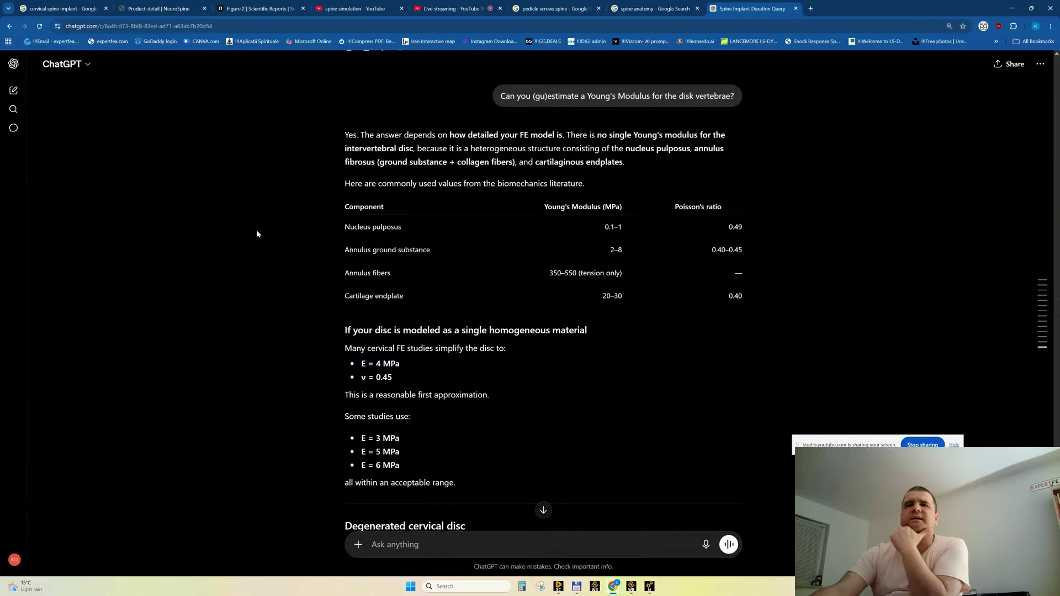
{"action": "left_click_drag", "start_coordinate": [374, 438], "coordinate": [380, 467]}
{"action": "left_click", "coordinate": [292, 430]}
{"action": "scroll", "coordinate": [297, 394], "scroll_direction": "down", "scroll_amount": 2}
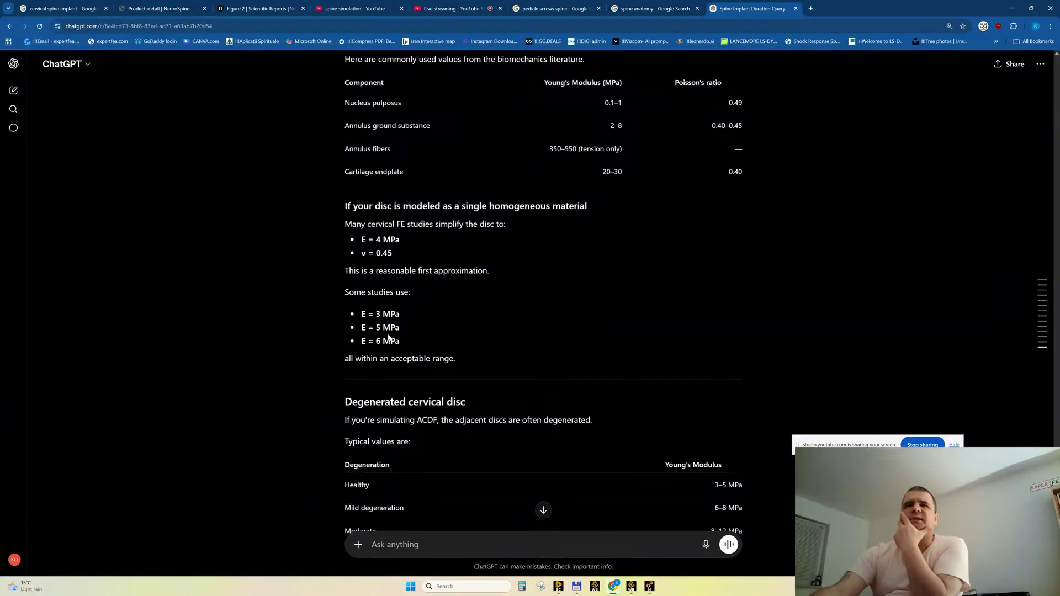
Read the reply's sections on degenerated cervical discs, values expected for publishing, and the ACDF model recommendation.
{"action": "scroll", "coordinate": [334, 319], "scroll_direction": "down", "scroll_amount": 2}
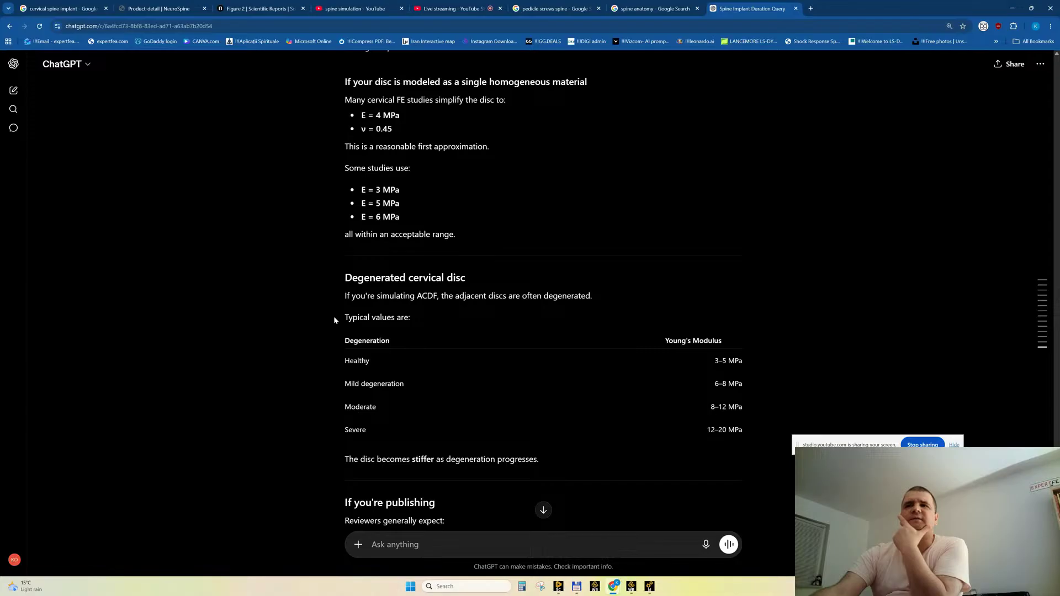
{"action": "scroll", "coordinate": [374, 426], "scroll_direction": "down", "scroll_amount": 1}
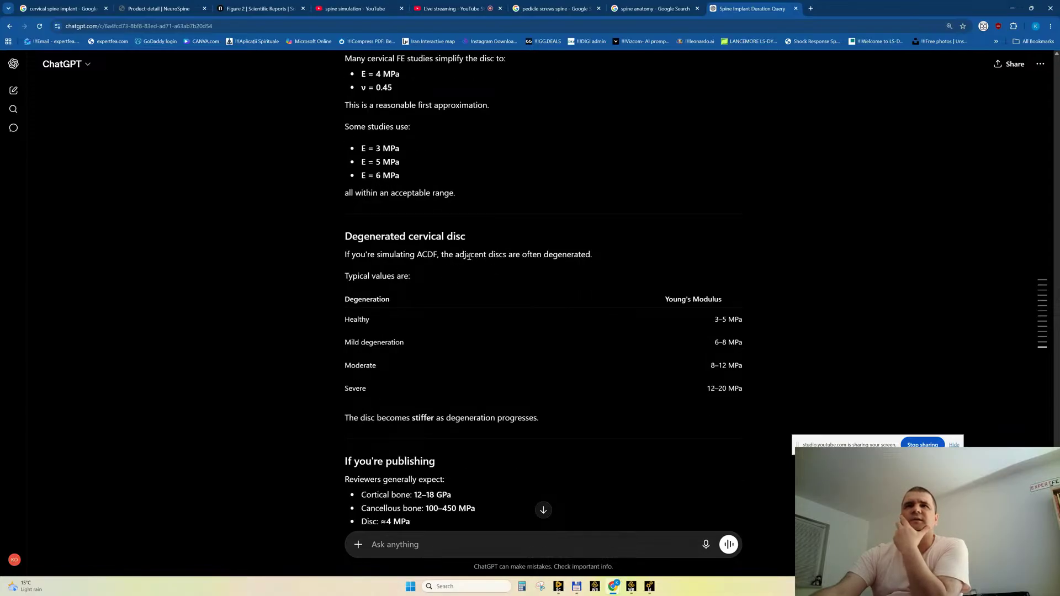
{"action": "left_click_drag", "start_coordinate": [448, 254], "coordinate": [553, 255]}
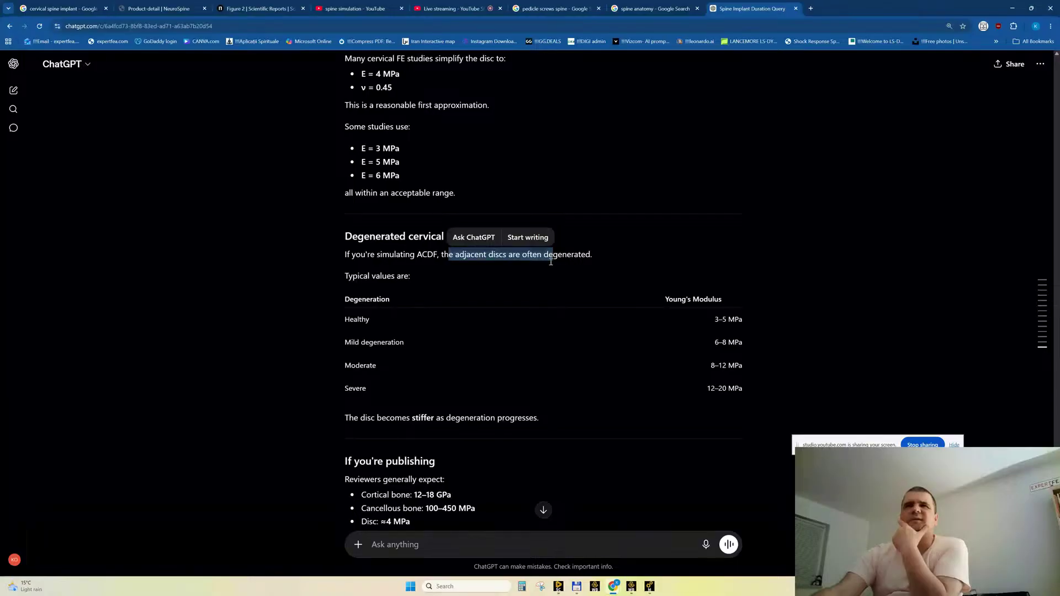
{"action": "left_click", "coordinate": [245, 364]}
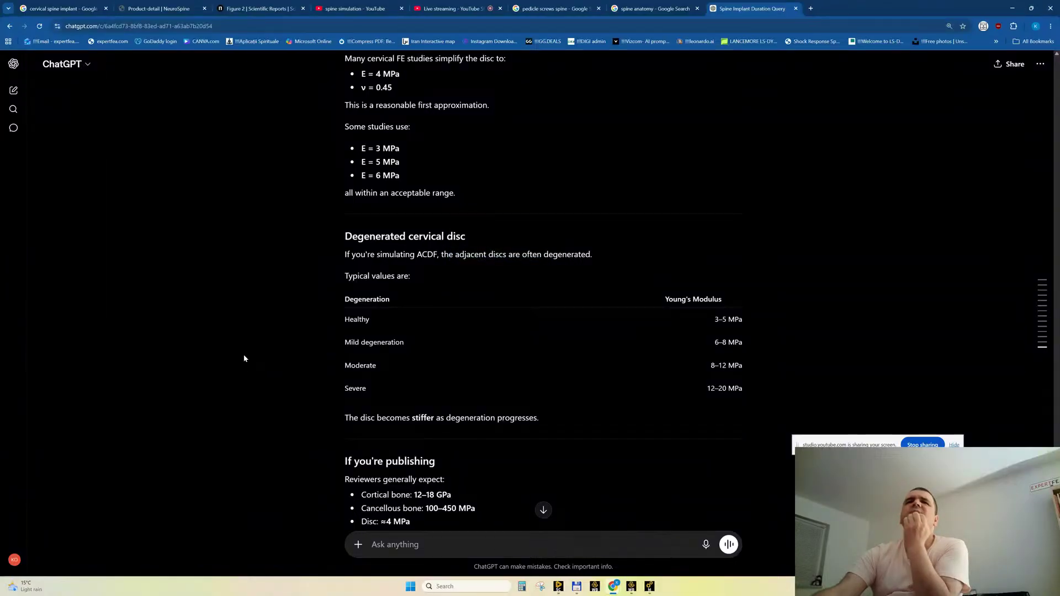
{"action": "scroll", "coordinate": [245, 359], "scroll_direction": "down", "scroll_amount": 3}
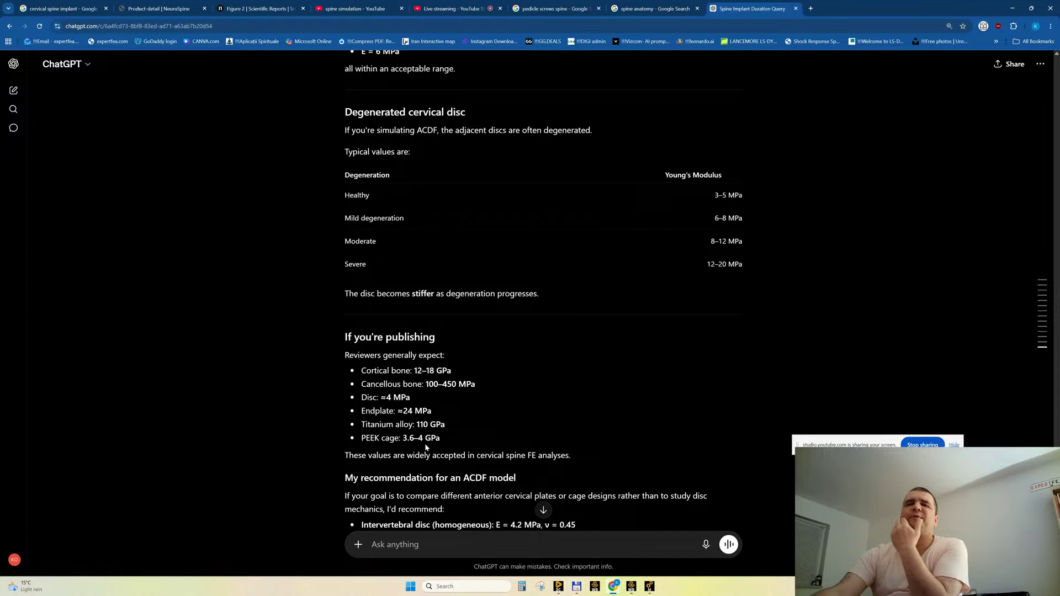
{"action": "scroll", "coordinate": [452, 331], "scroll_direction": "down", "scroll_amount": 3}
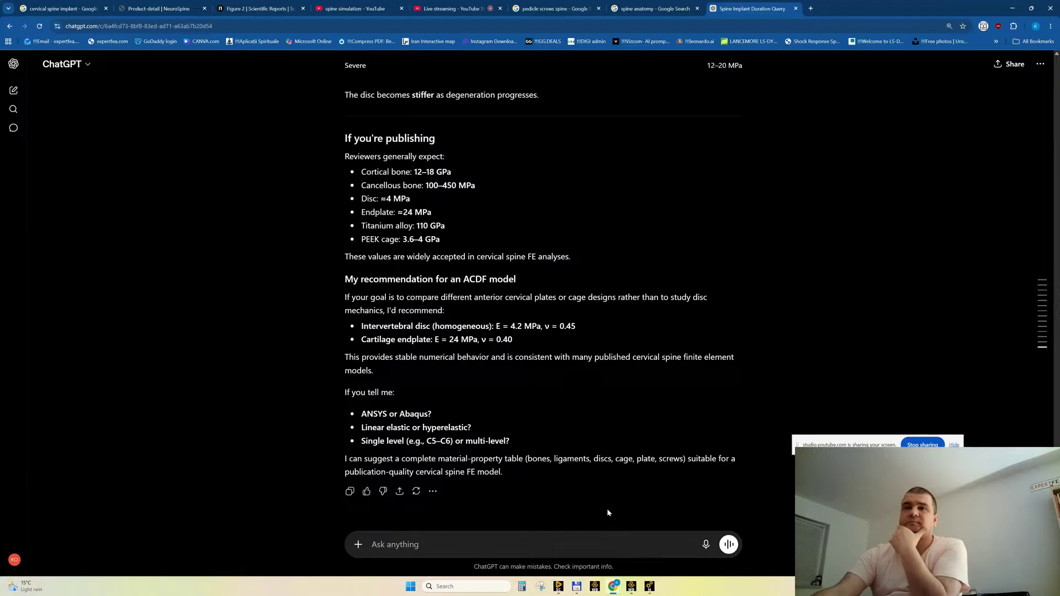
Switch back to Ansys Mechanical, check the Cartilage Young's modulus, and collapse the Materials and Connections branches of the model tree.
{"action": "mouse_move", "coordinate": [649, 585]}
{"action": "left_click", "coordinate": [623, 535]}
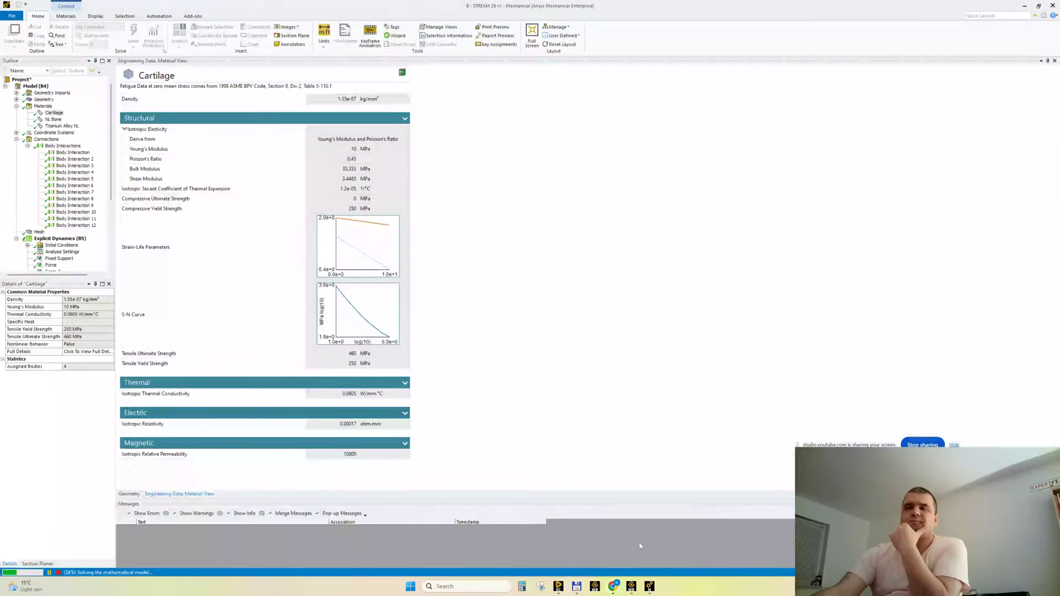
{"action": "left_click", "coordinate": [353, 150]}
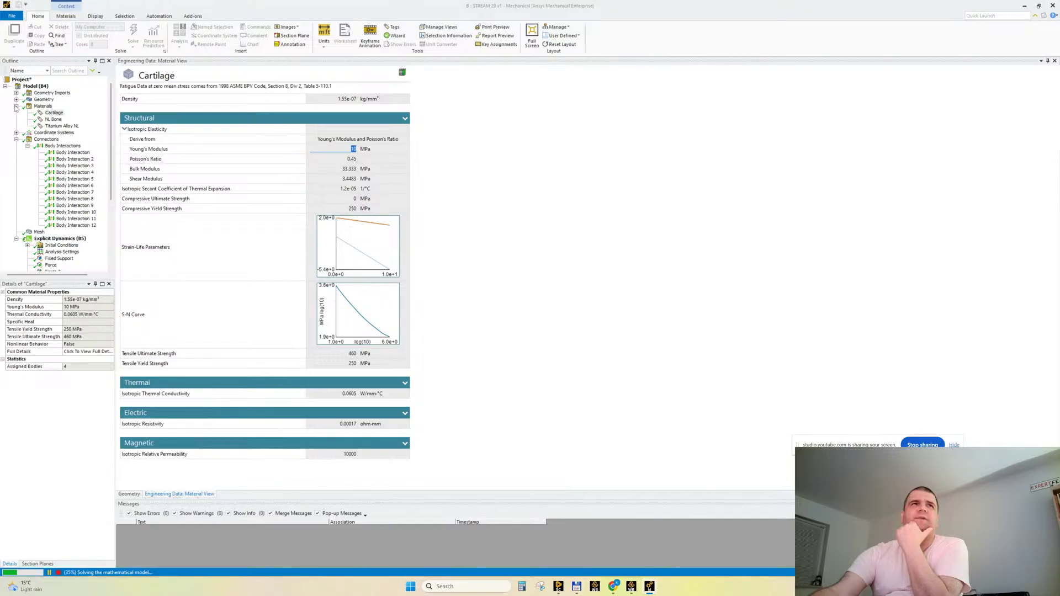
{"action": "left_click", "coordinate": [17, 106]}
{"action": "left_click", "coordinate": [17, 119]}
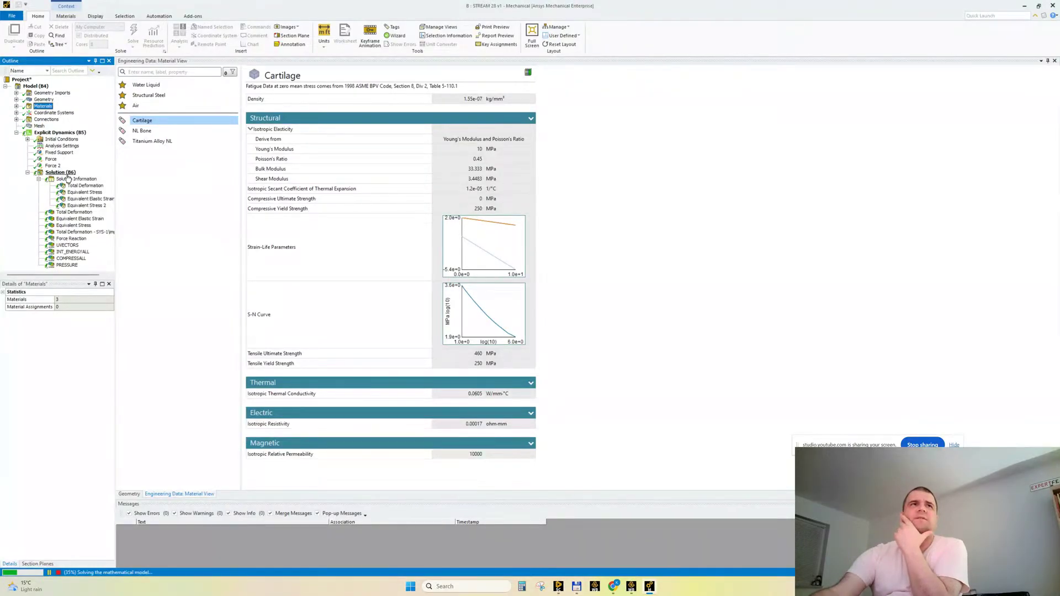
Show the tracked Total Deformation result, adjust its legend to the visible range, and inspect the spine from the side.
{"action": "left_click", "coordinate": [82, 186]}
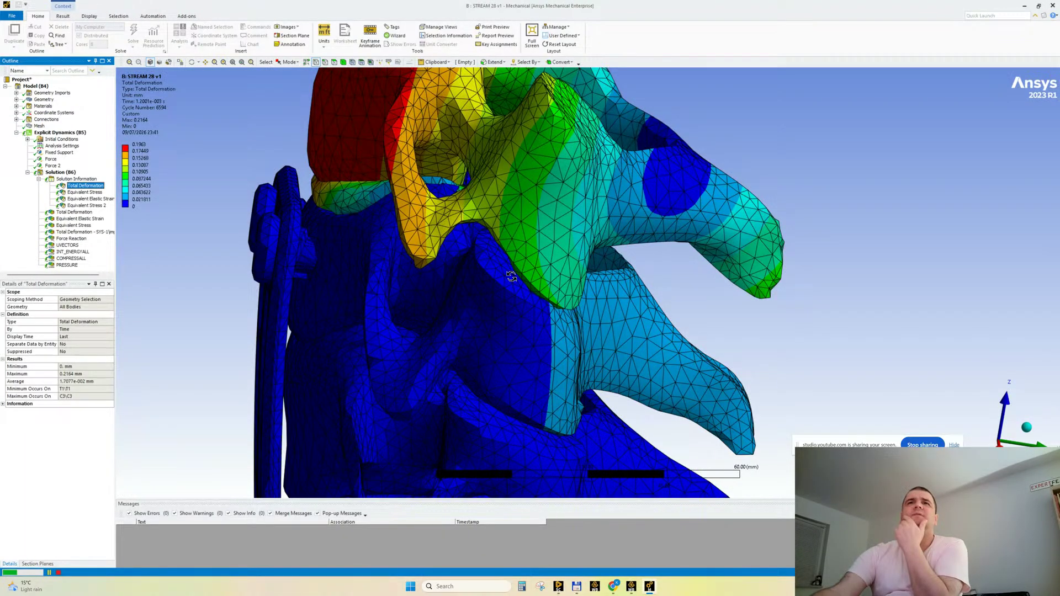
{"action": "middle_click_drag", "start_coordinate": [511, 276], "coordinate": [466, 324]}
{"action": "scroll", "coordinate": [494, 331], "scroll_direction": "down", "scroll_amount": 3}
{"action": "right_click", "coordinate": [127, 98]}
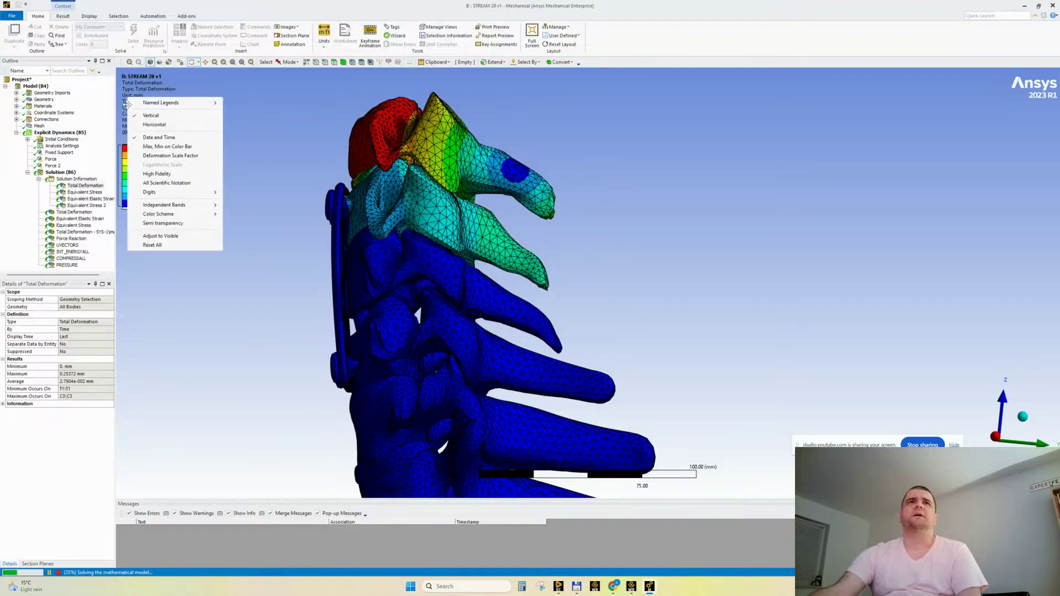
{"action": "left_click", "coordinate": [160, 236]}
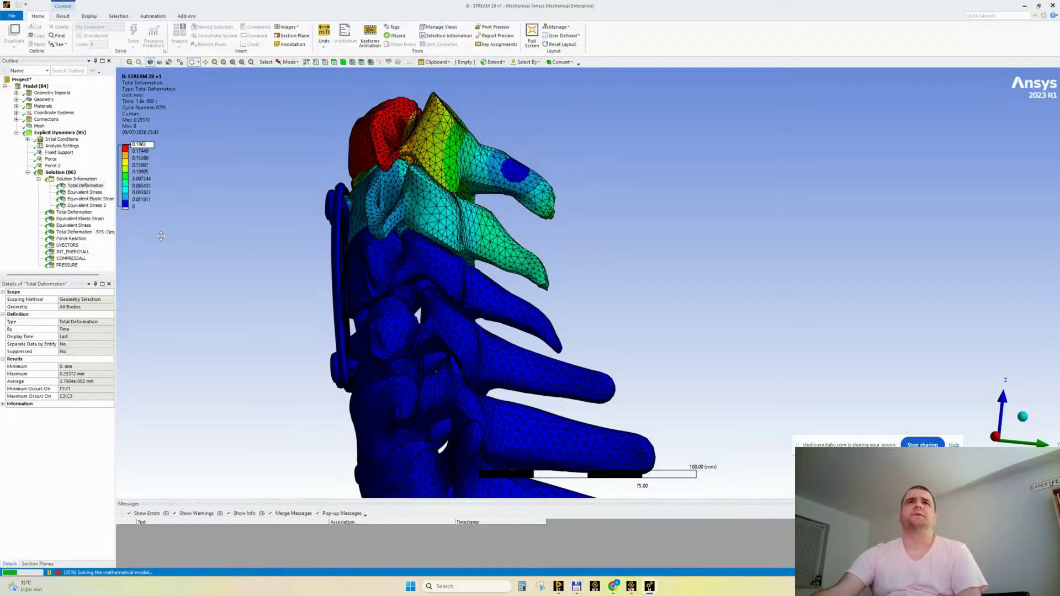
{"action": "left_click_drag", "start_coordinate": [280, 283], "coordinate": [303, 271]}
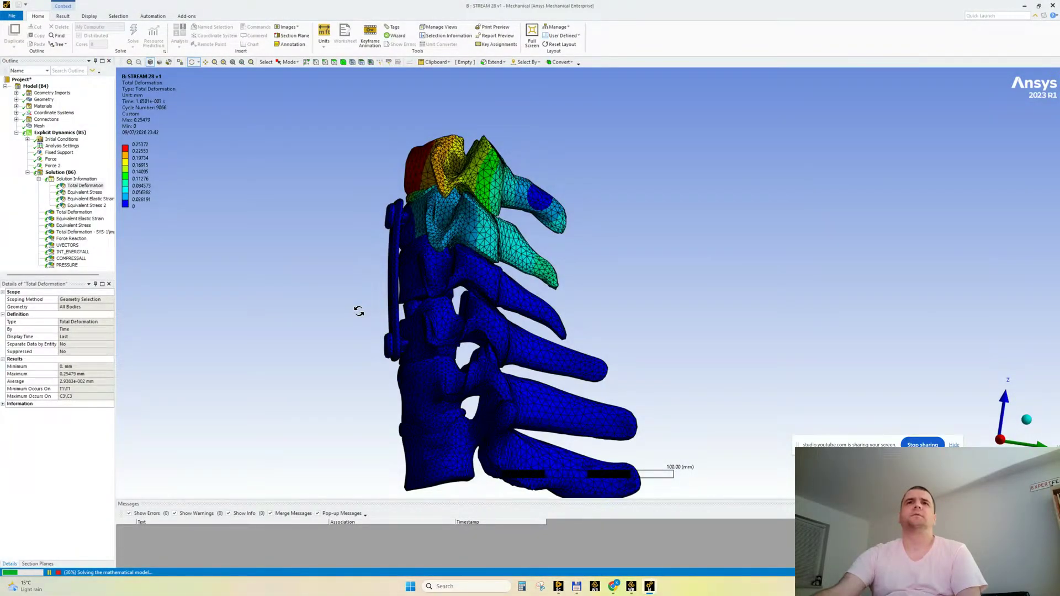
{"action": "scroll", "coordinate": [359, 311], "scroll_direction": "up", "scroll_amount": 3}
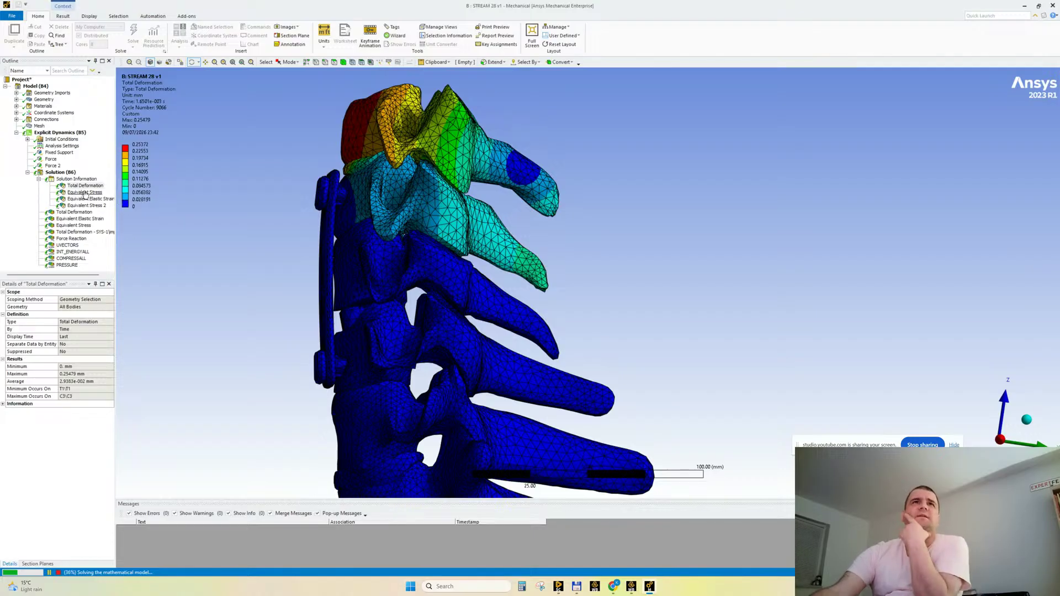
Hide the mesh element edges on the displayed result contours.
{"action": "left_click", "coordinate": [63, 16]}
{"action": "left_click", "coordinate": [317, 36]}
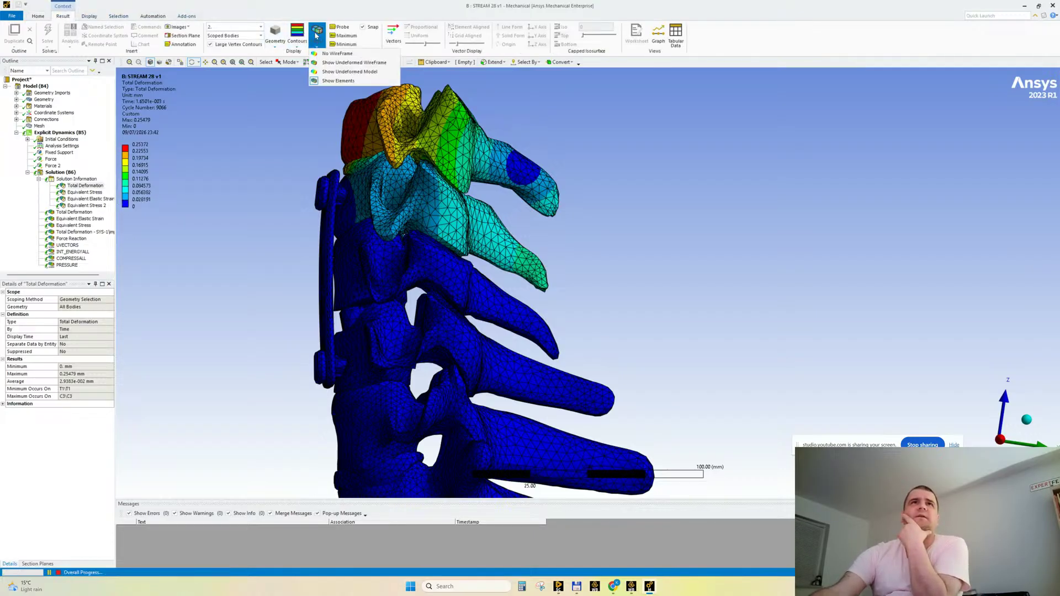
{"action": "left_click", "coordinate": [340, 65]}
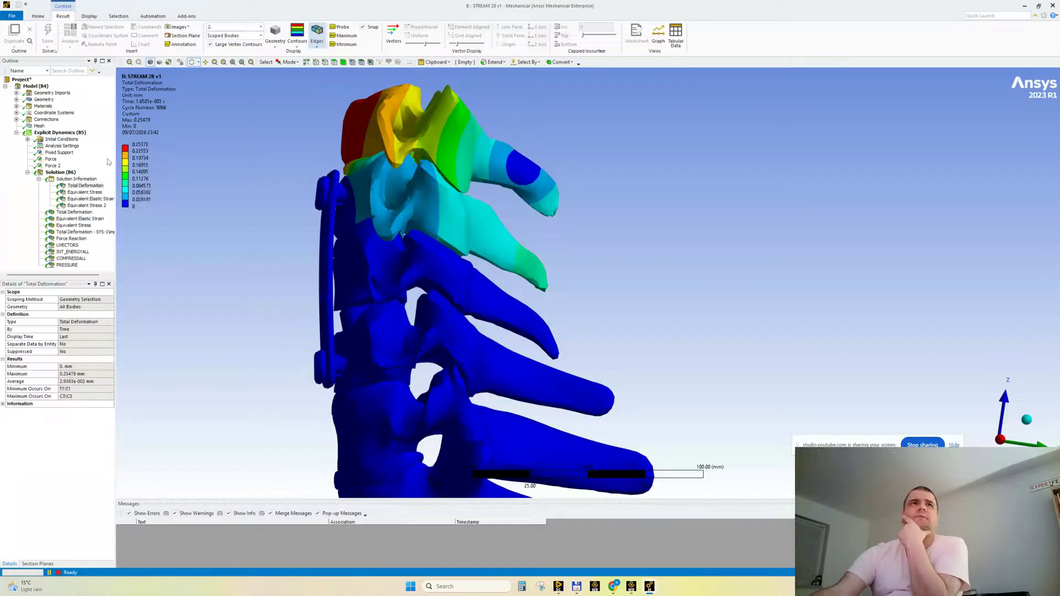
Show the tracked Equivalent Stress result and examine the plate and screws from the opposite side of the spine.
{"action": "left_click", "coordinate": [86, 193]}
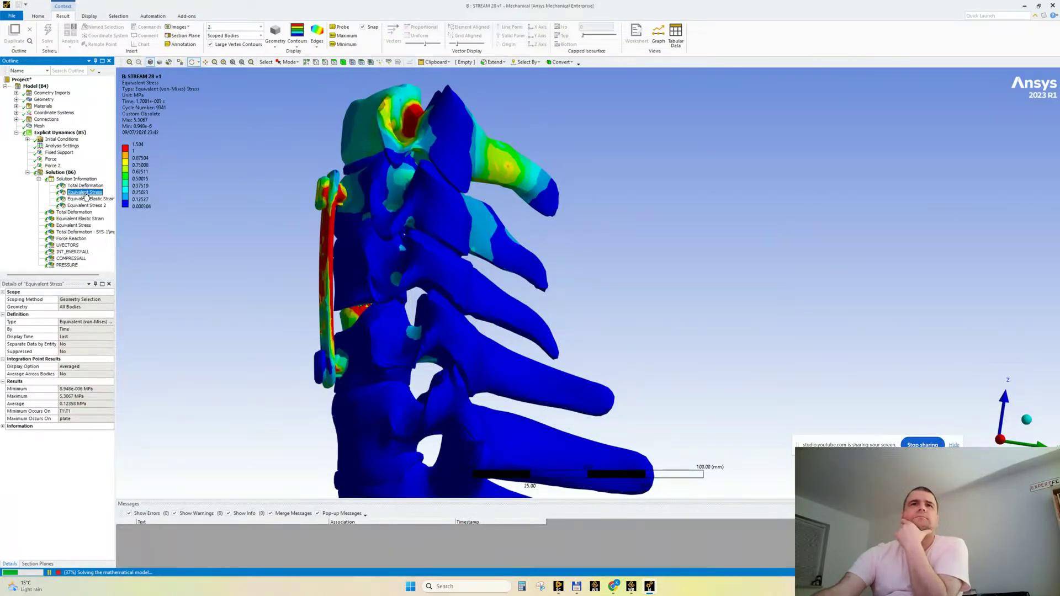
{"action": "left_click_drag", "start_coordinate": [213, 307], "coordinate": [639, 298]}
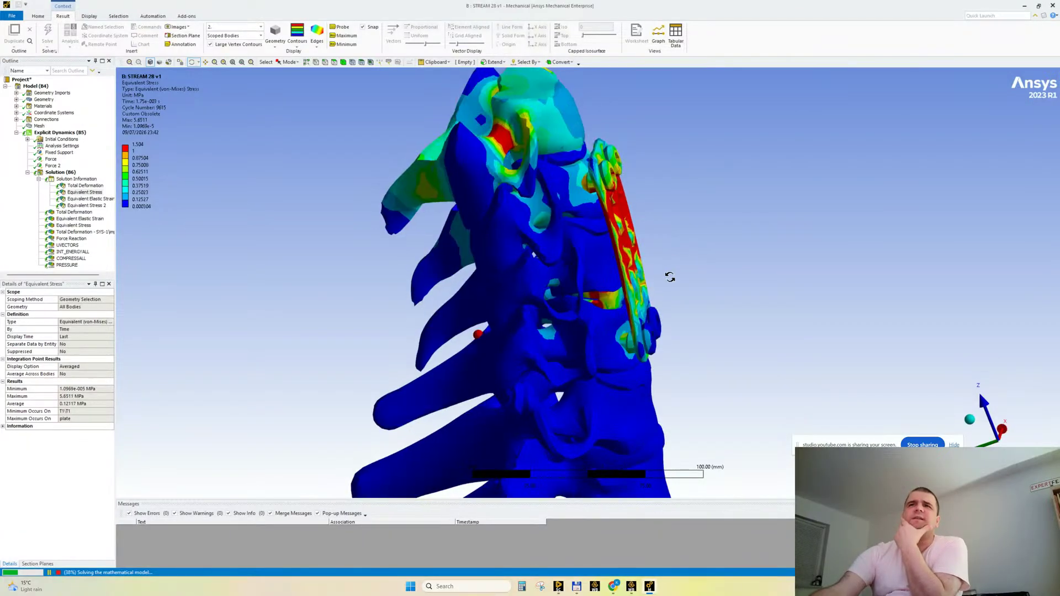
{"action": "scroll", "coordinate": [657, 271], "scroll_direction": "up", "scroll_amount": 1}
{"action": "scroll", "coordinate": [657, 271], "scroll_direction": "up", "scroll_amount": 1}
{"action": "left_click_drag", "start_coordinate": [674, 289], "coordinate": [687, 293]}
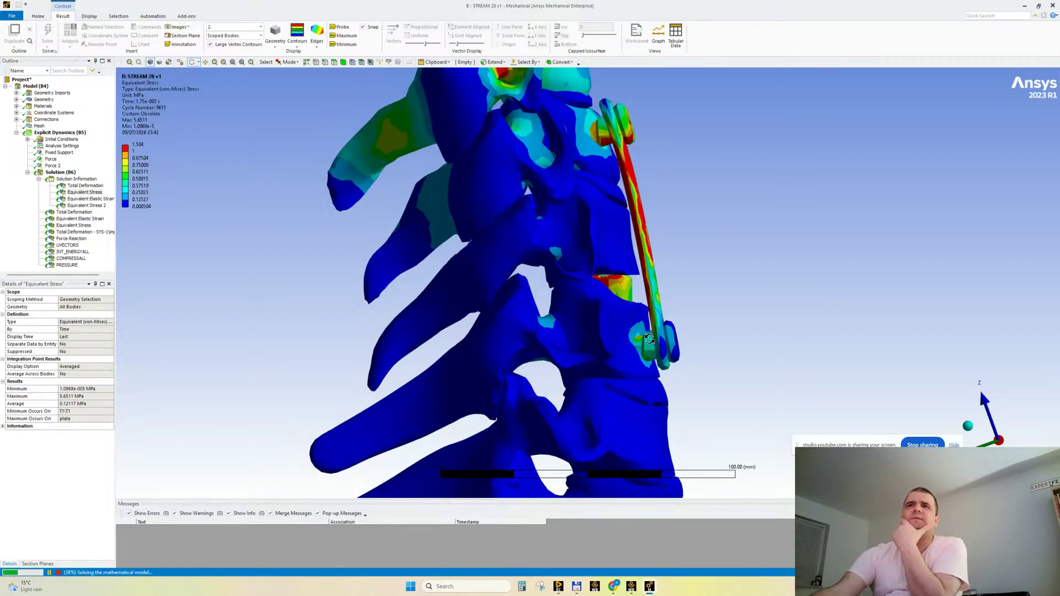
Switch to the Scientific Reports article in Chrome, open its Figure 1, and enlarge it to examine the implant models and section view.
{"action": "mouse_move", "coordinate": [612, 587]}
{"action": "left_click", "coordinate": [569, 543]}
{"action": "left_click", "coordinate": [258, 8]}
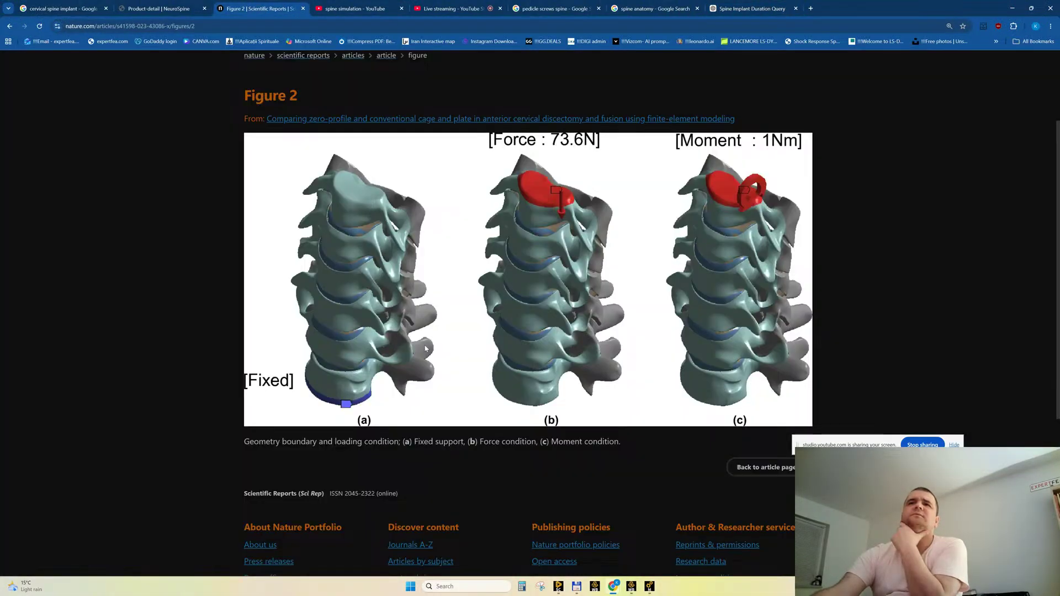
{"action": "left_click", "coordinate": [10, 26]}
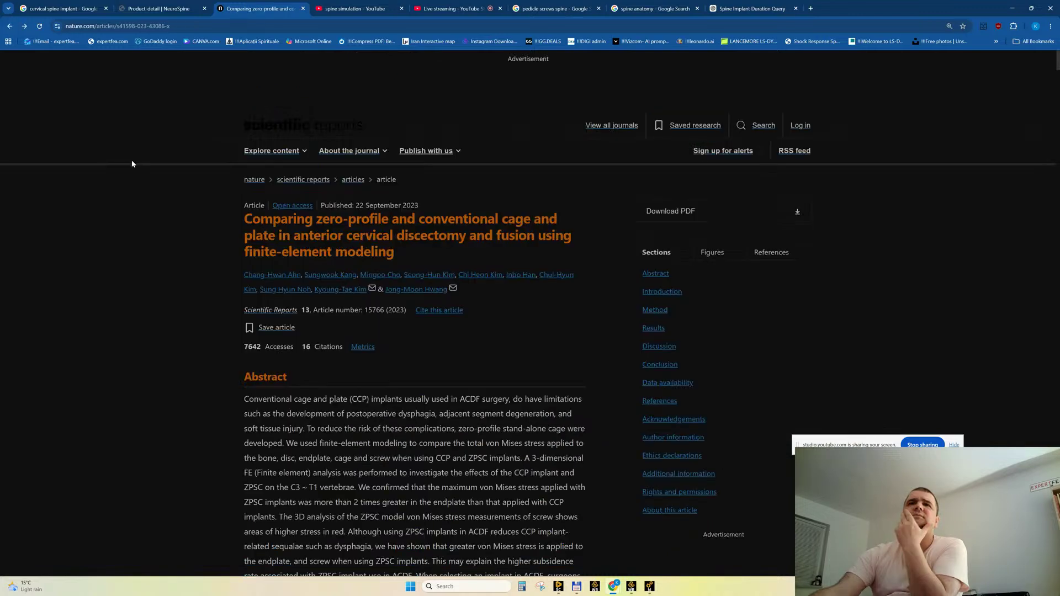
{"action": "scroll", "coordinate": [202, 315], "scroll_direction": "down", "scroll_amount": 15}
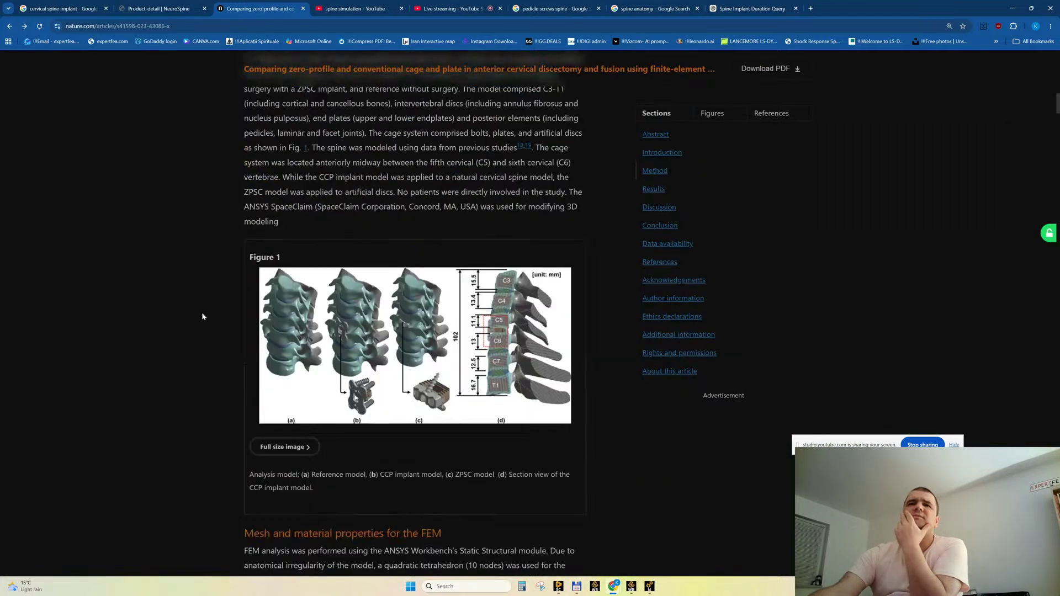
{"action": "left_click", "coordinate": [366, 312]}
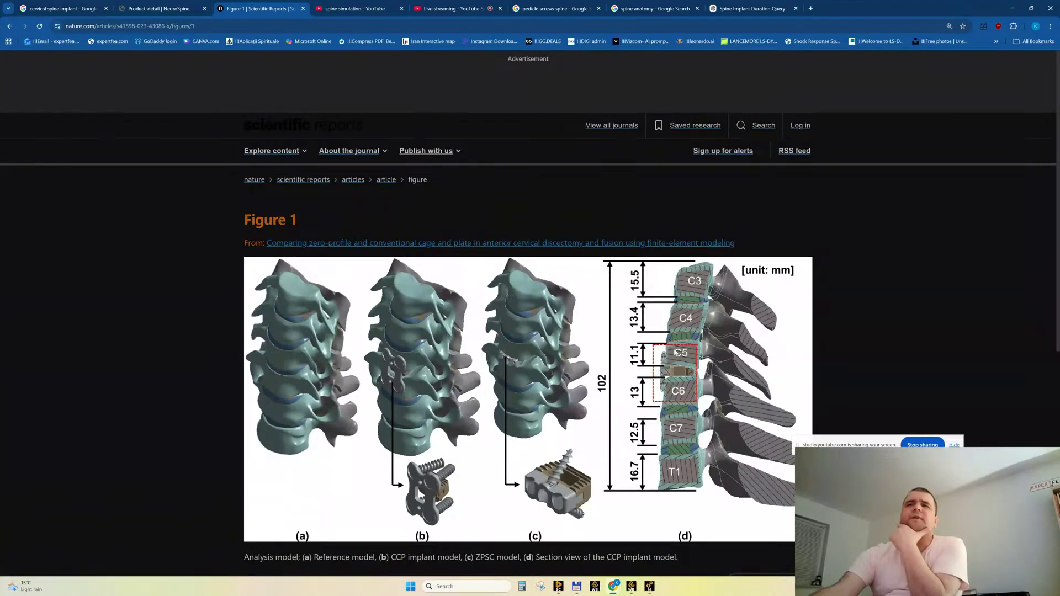
{"action": "scroll", "coordinate": [676, 383], "scroll_direction": "up", "scroll_amount": 2, "text": "ctrl"}
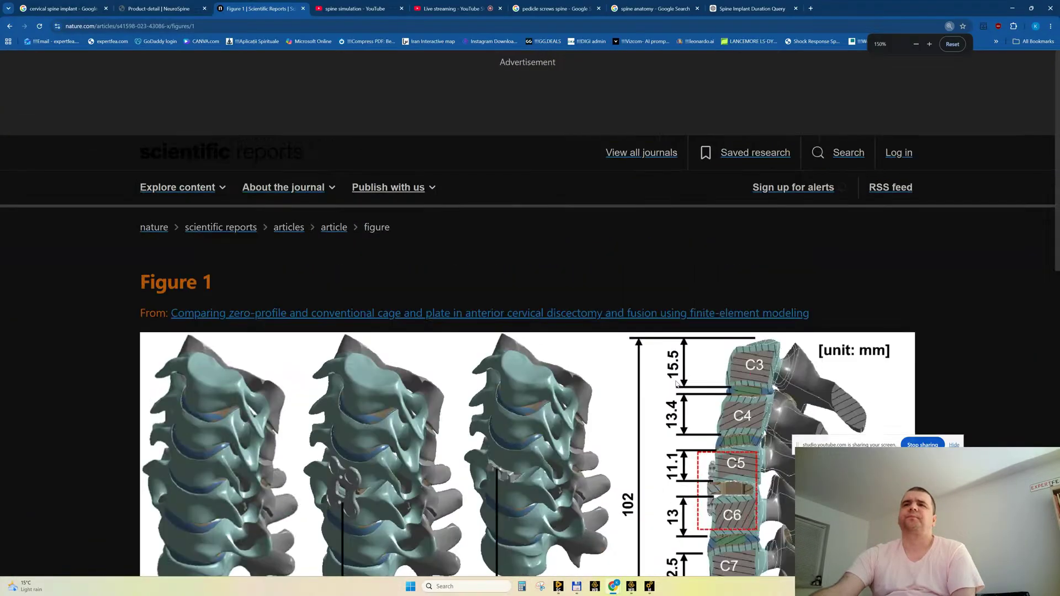
{"action": "scroll", "coordinate": [676, 384], "scroll_direction": "up", "scroll_amount": 3, "text": "ctrl"}
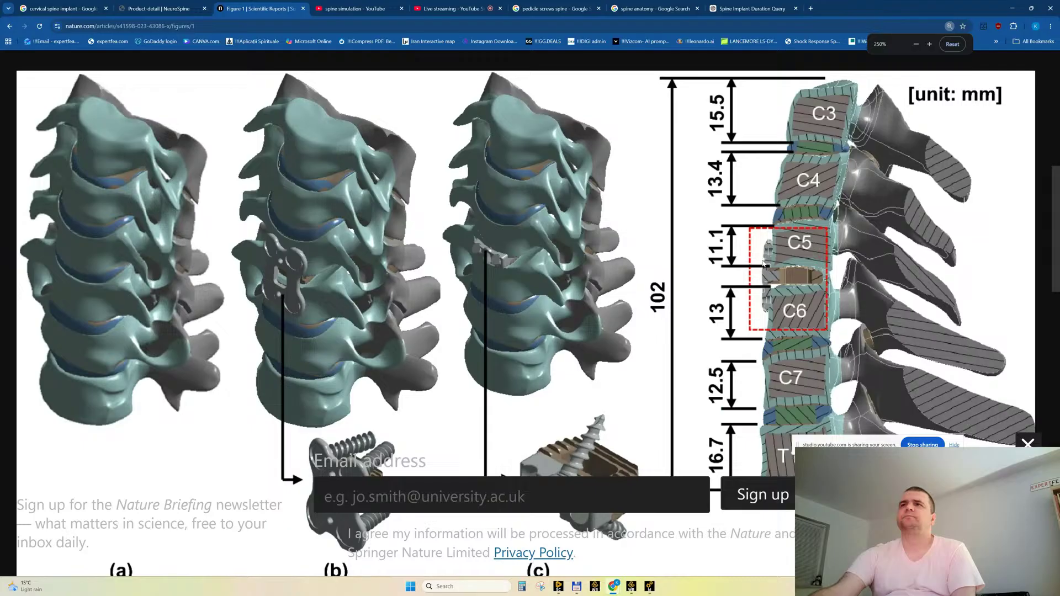
Return from the Scientific Reports figure to Ansys Mechanical and adjust the Equivalent Stress legend to the visible range.
{"action": "scroll", "coordinate": [684, 338], "scroll_direction": "down", "scroll_amount": 2, "text": "ctrl"}
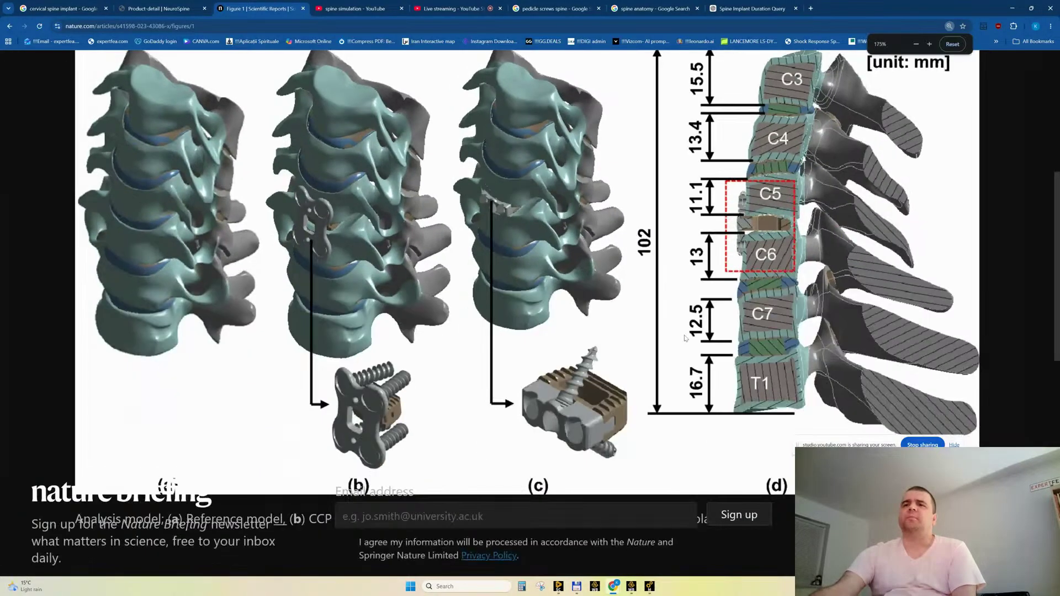
{"action": "left_click", "coordinate": [649, 587]}
{"action": "mouse_move", "coordinate": [729, 258]}
{"action": "left_mouse_down"}
{"action": "mouse_move", "coordinate": [700, 254]}
{"action": "mouse_move", "coordinate": [723, 263]}
{"action": "left_mouse_up"}
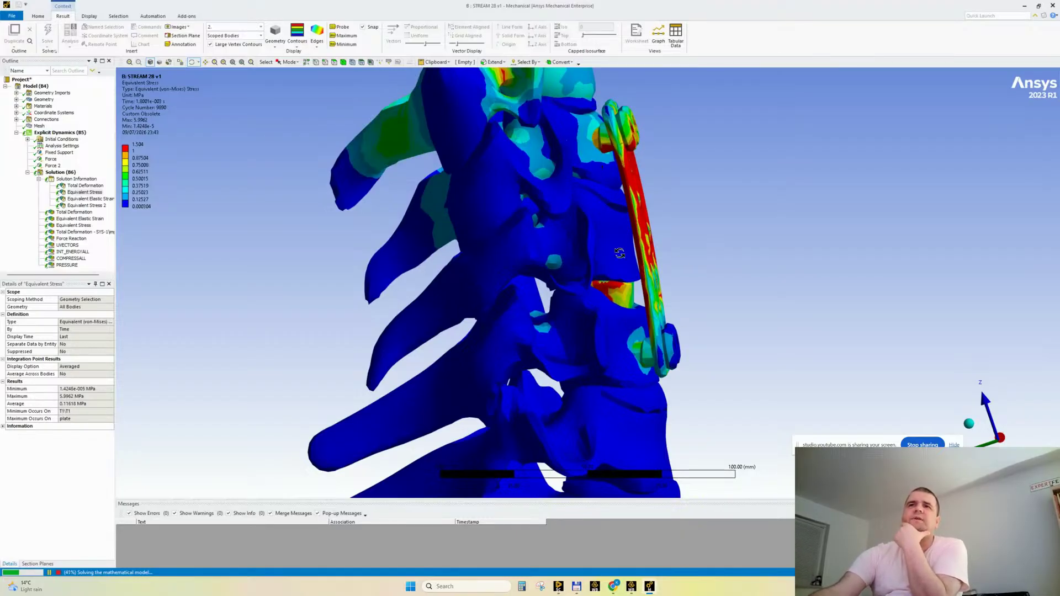
{"action": "mouse_move", "coordinate": [628, 300]}
{"action": "left_mouse_down"}
{"action": "mouse_move", "coordinate": [574, 298]}
{"action": "mouse_move", "coordinate": [677, 296]}
{"action": "mouse_move", "coordinate": [643, 308]}
{"action": "left_mouse_up"}
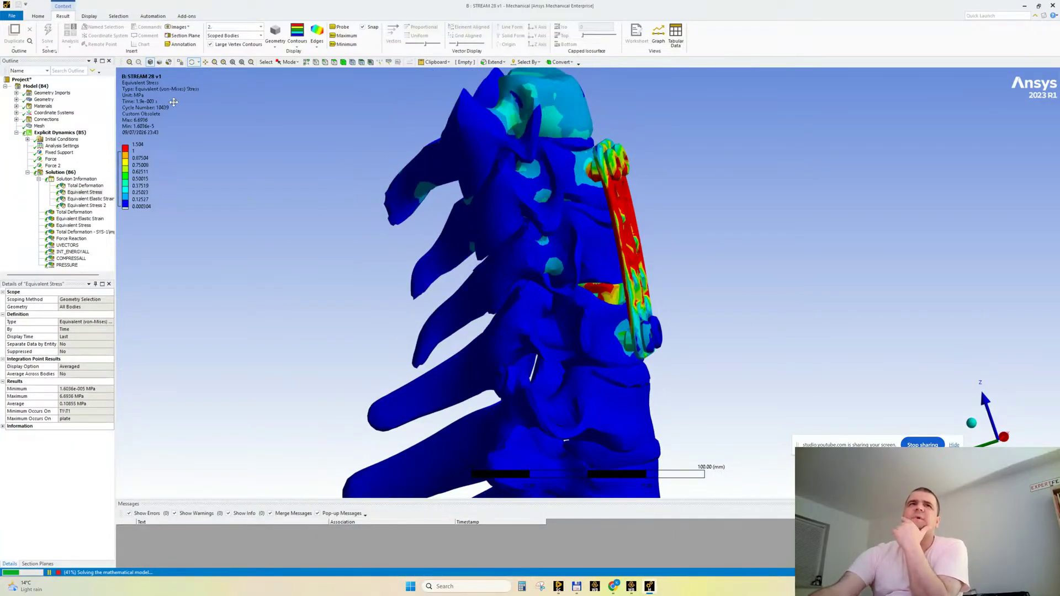
{"action": "right_click", "coordinate": [135, 95]}
{"action": "left_click", "coordinate": [167, 233]}
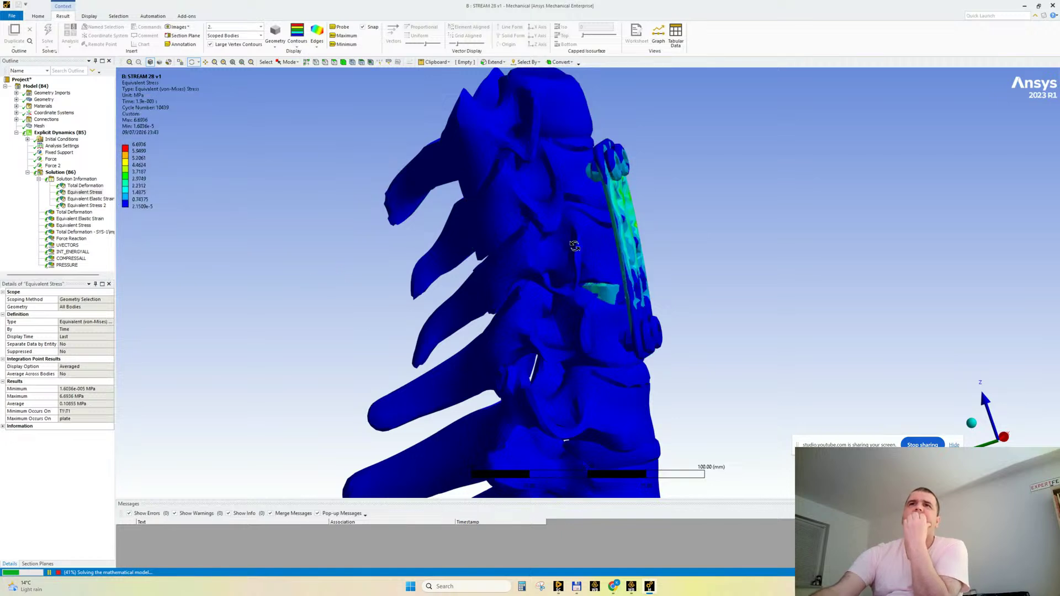
Examine the stress on the plate, screws and fusion cage from the side and obliquely from the front.
{"action": "left_click_drag", "start_coordinate": [693, 276], "coordinate": [661, 269]}
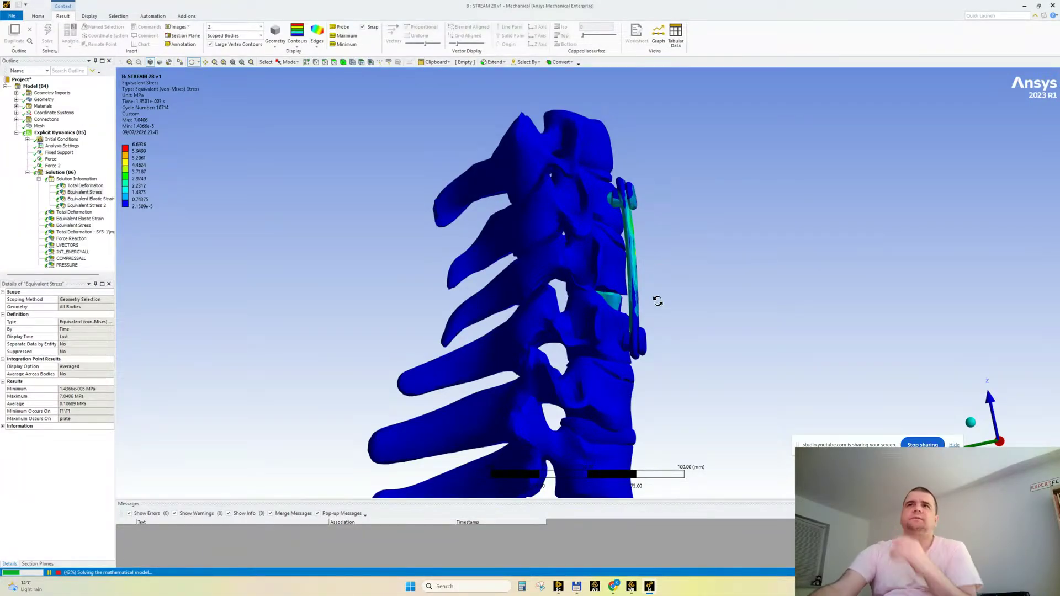
{"action": "mouse_move", "coordinate": [685, 287]}
{"action": "left_mouse_down"}
{"action": "mouse_move", "coordinate": [687, 272]}
{"action": "mouse_move", "coordinate": [726, 282]}
{"action": "mouse_move", "coordinate": [485, 282]}
{"action": "mouse_move", "coordinate": [714, 288]}
{"action": "mouse_move", "coordinate": [705, 283]}
{"action": "left_mouse_up"}
{"action": "scroll", "coordinate": [662, 272], "scroll_direction": "up", "scroll_amount": 2}
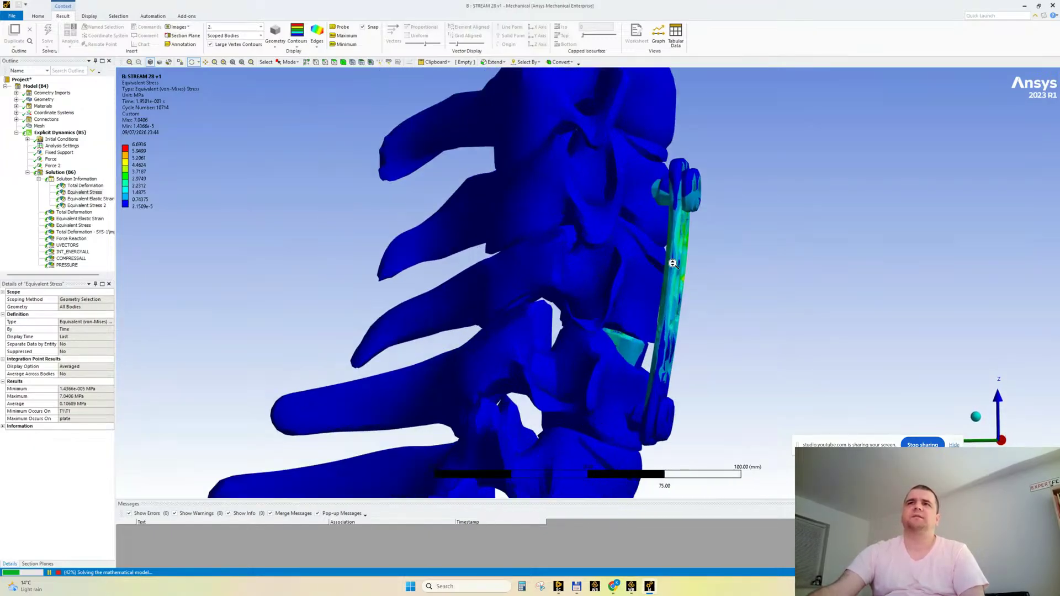
{"action": "scroll", "coordinate": [665, 282], "scroll_direction": "down", "scroll_amount": 2}
{"action": "middle_click_drag", "start_coordinate": [702, 323], "coordinate": [696, 324], "text": "ctrl"}
{"action": "mouse_move", "coordinate": [695, 324]}
{"action": "left_mouse_down"}
{"action": "mouse_move", "coordinate": [663, 329]}
{"action": "mouse_move", "coordinate": [653, 294]}
{"action": "mouse_move", "coordinate": [685, 331]}
{"action": "left_mouse_up"}
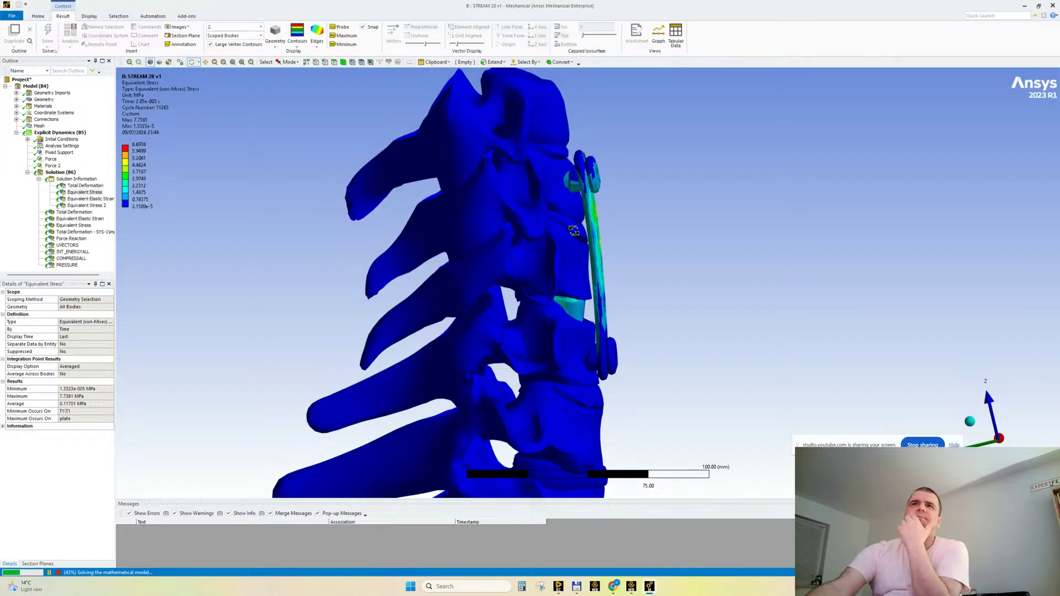
{"action": "left_click_drag", "start_coordinate": [646, 295], "coordinate": [599, 296]}
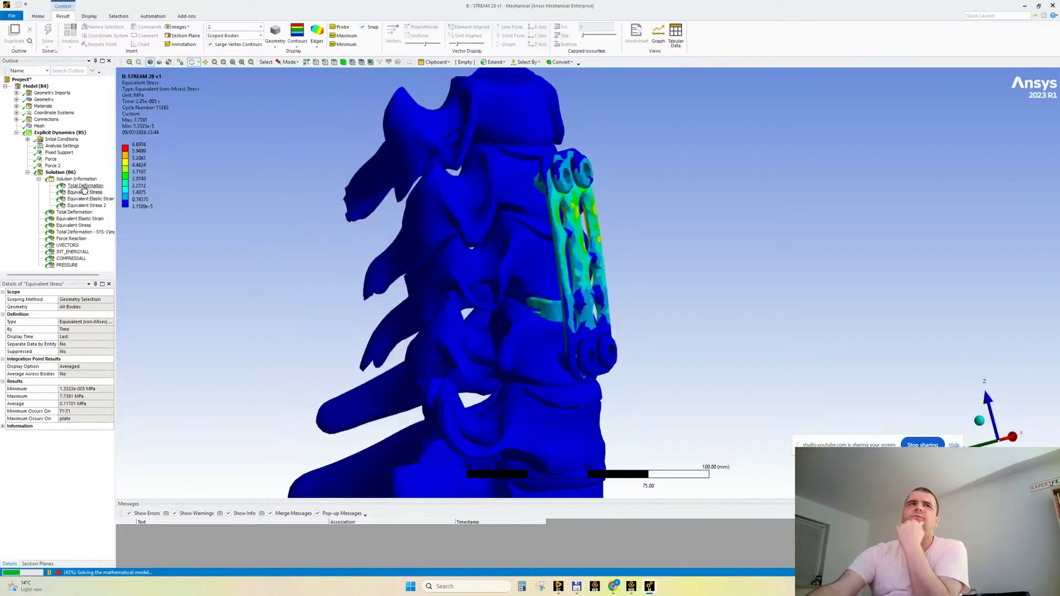
Check the solver output, show the tracked Total Deformation result and adjust its legend to the visible range.
{"action": "left_click", "coordinate": [76, 178]}
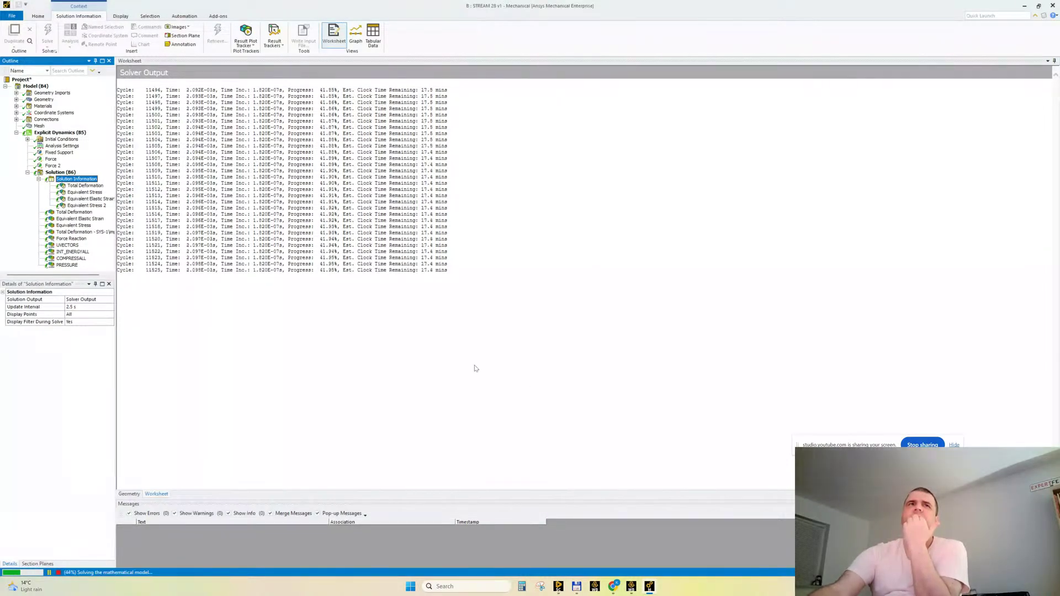
{"action": "left_click", "coordinate": [86, 186]}
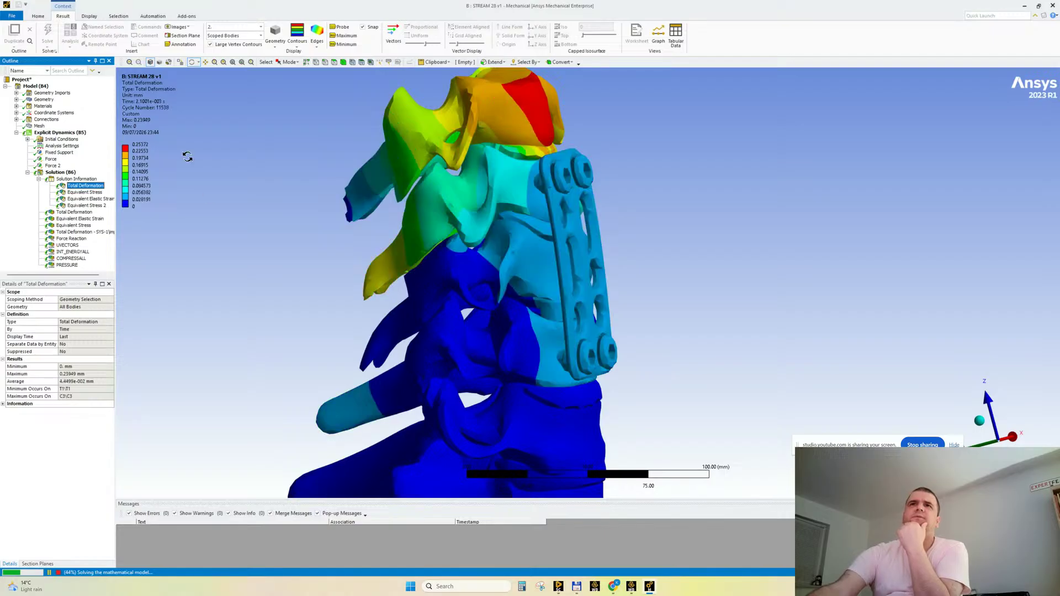
{"action": "right_click", "coordinate": [133, 102]}
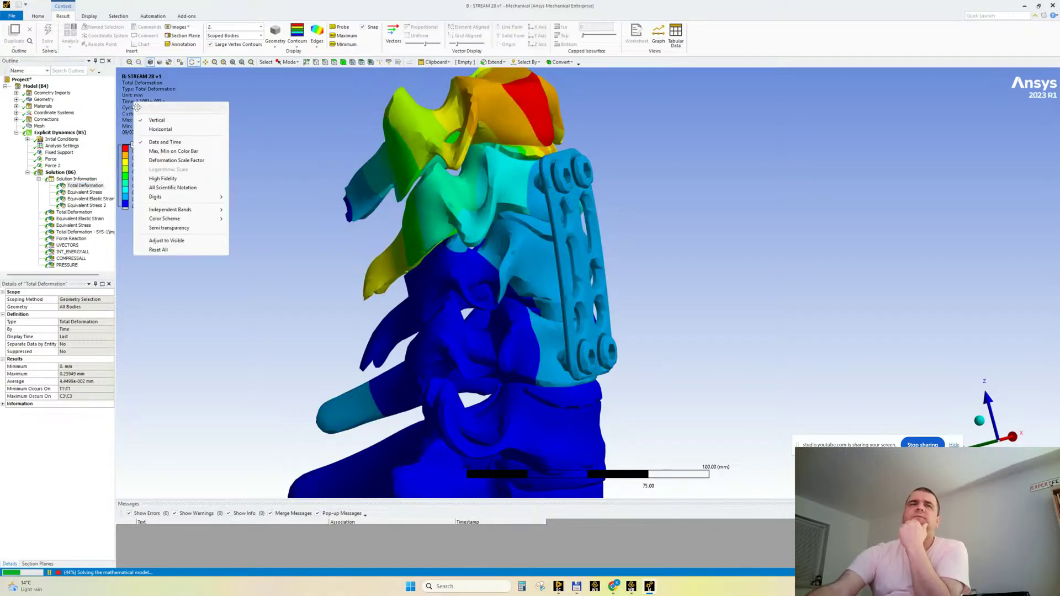
{"action": "left_click", "coordinate": [166, 241]}
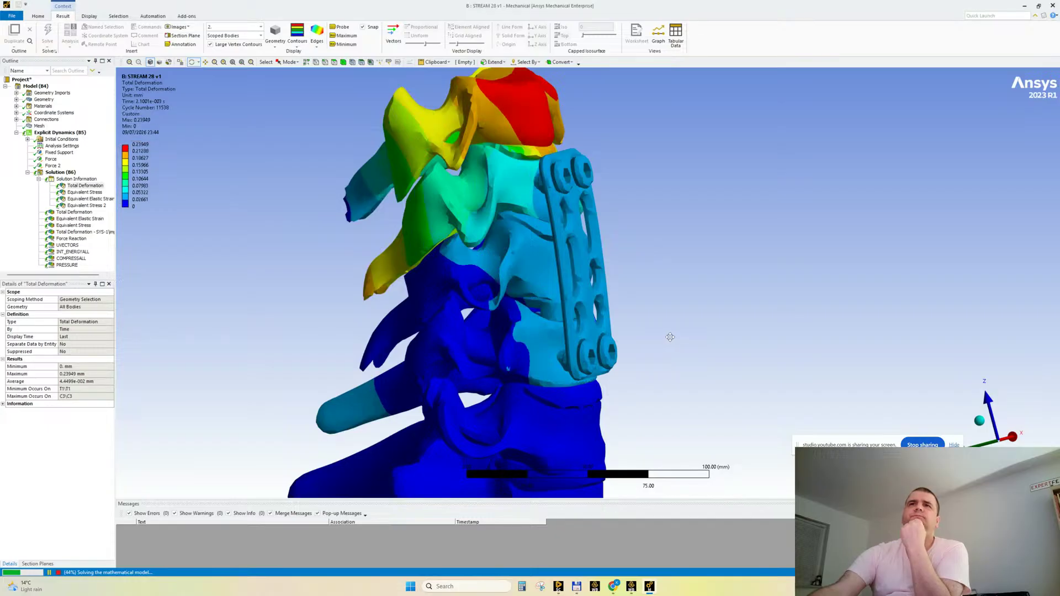
Switch to the SYS-2 SpaceClaim window, close it and start a new, empty SpaceClaim session.
{"action": "mouse_move", "coordinate": [558, 588]}
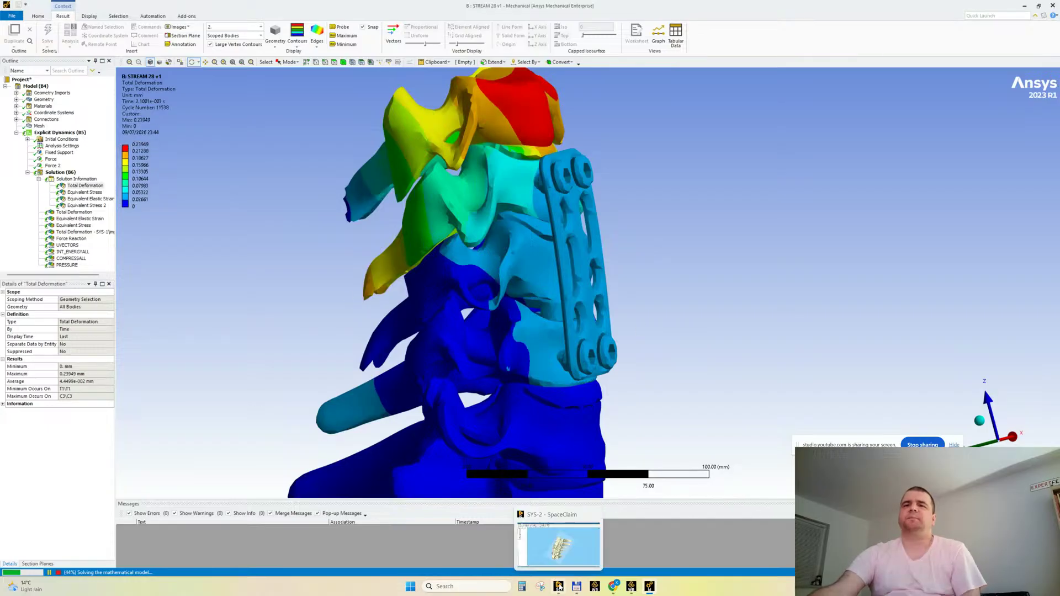
{"action": "left_click", "coordinate": [580, 542]}
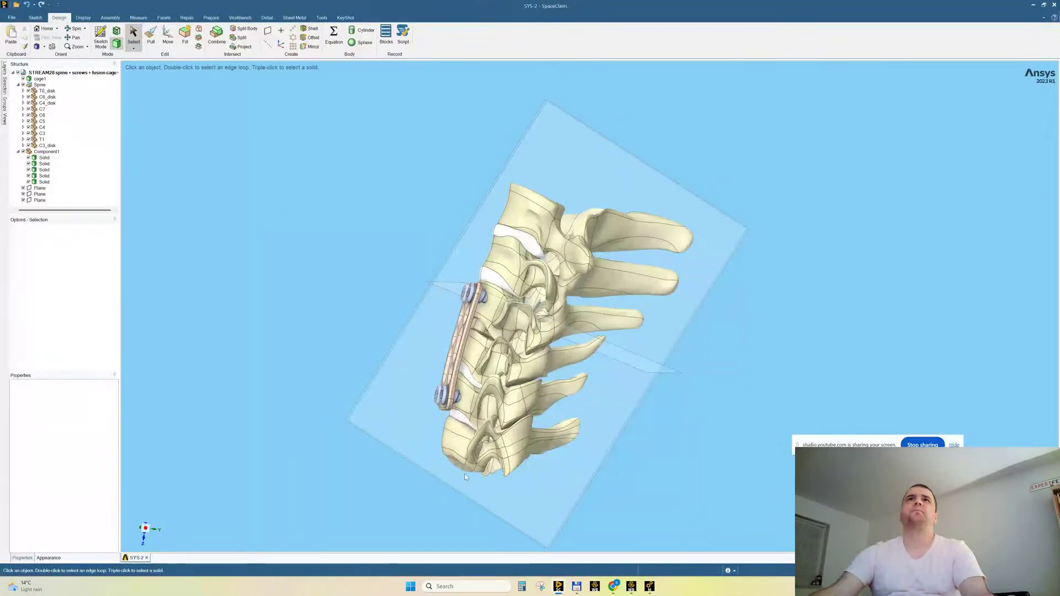
{"action": "left_click", "coordinate": [1055, 4]}
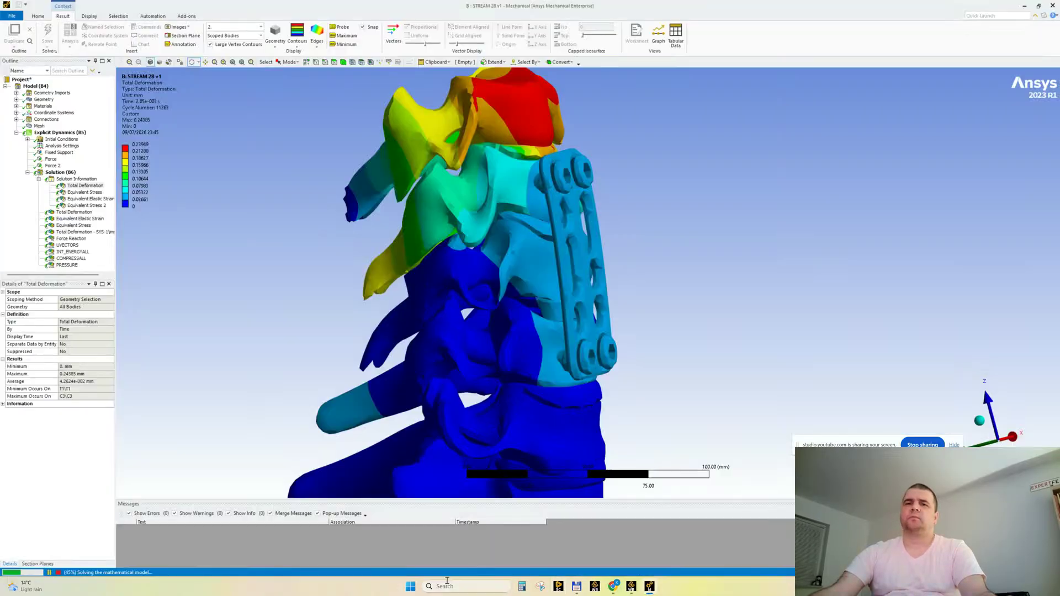
{"action": "left_click", "coordinate": [559, 587]}
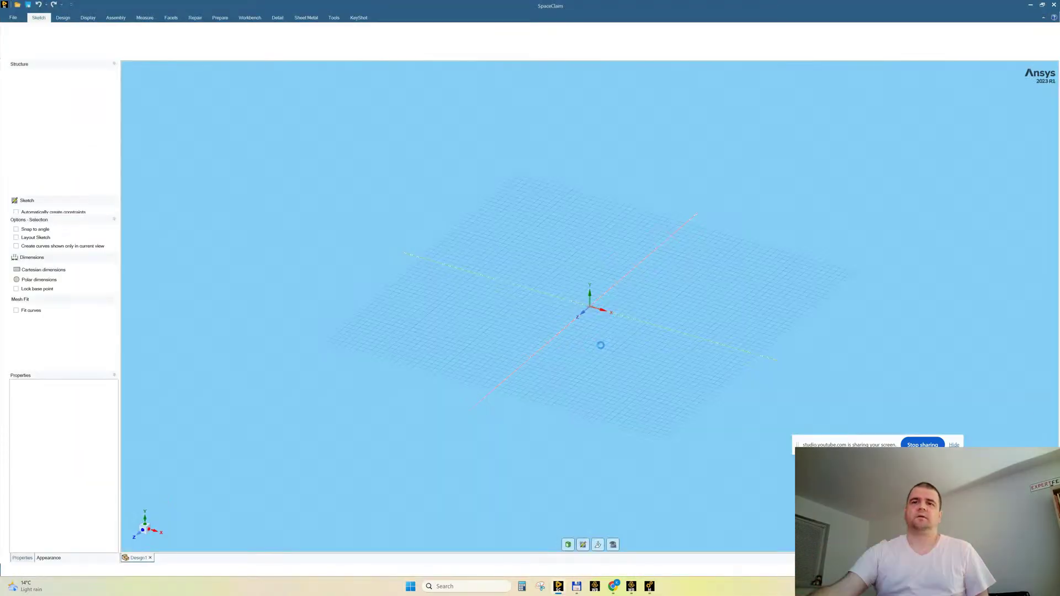
Try to load the STREAM28 spine + screws + fusion cage v3 model from Total Commander into SpaceClaim.
{"action": "left_click", "coordinate": [576, 586]}
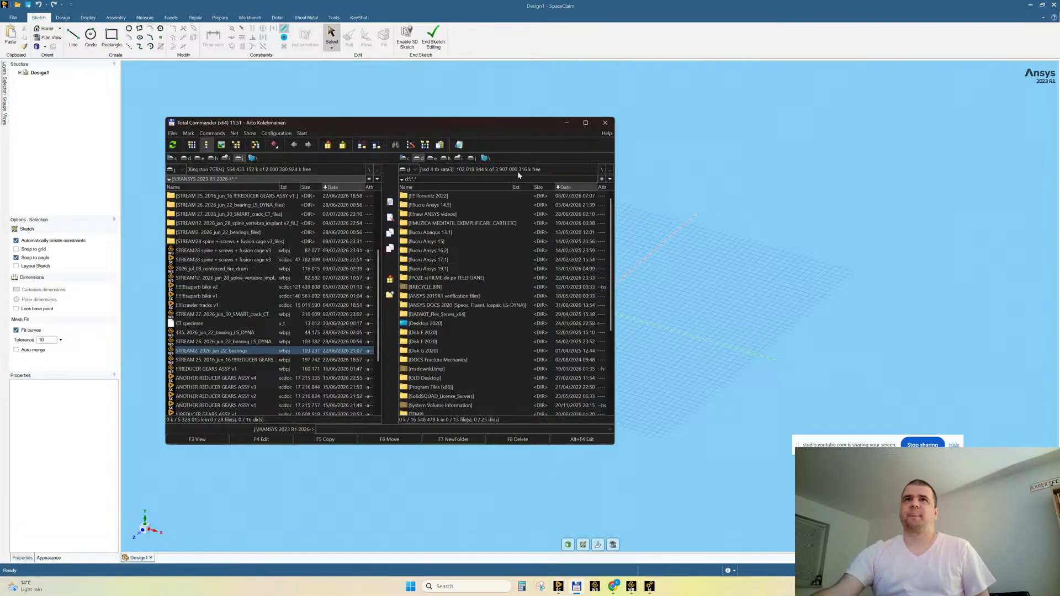
{"action": "left_click_drag", "start_coordinate": [250, 126], "coordinate": [673, 140]}
{"action": "left_click_drag", "start_coordinate": [621, 265], "coordinate": [400, 322]}
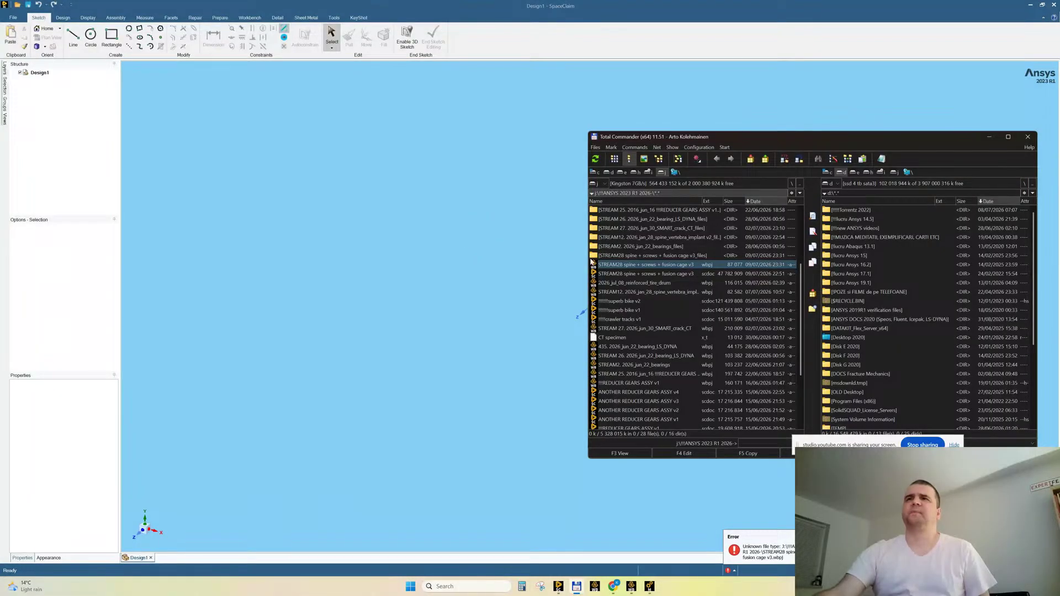
{"action": "left_click", "coordinate": [637, 274]}
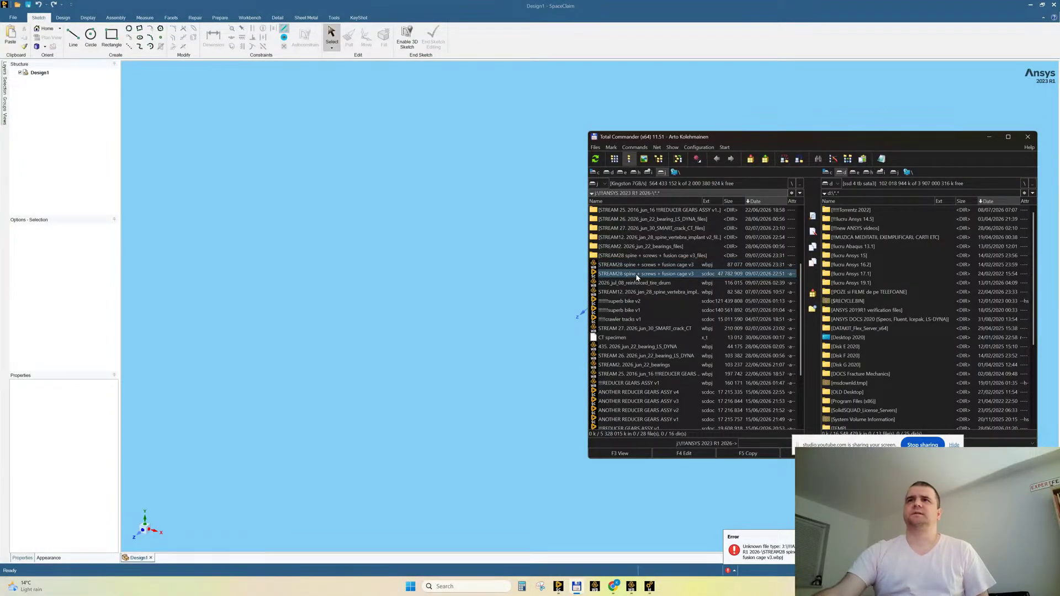
{"action": "left_click", "coordinate": [988, 137]}
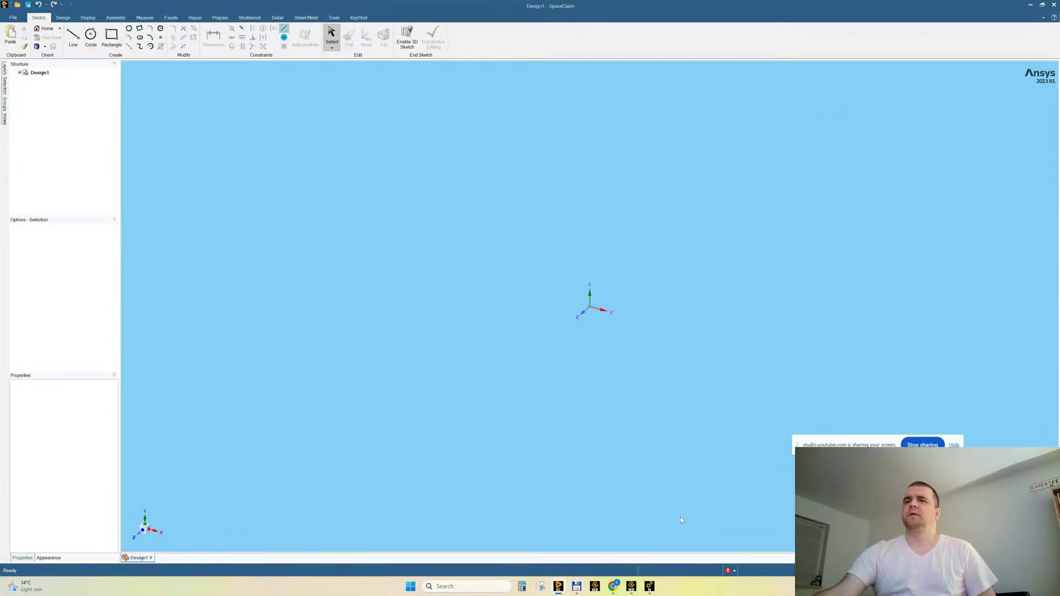
Return to Ansys Mechanical, interrupt the running solve and show the solver output.
{"action": "left_click", "coordinate": [650, 587]}
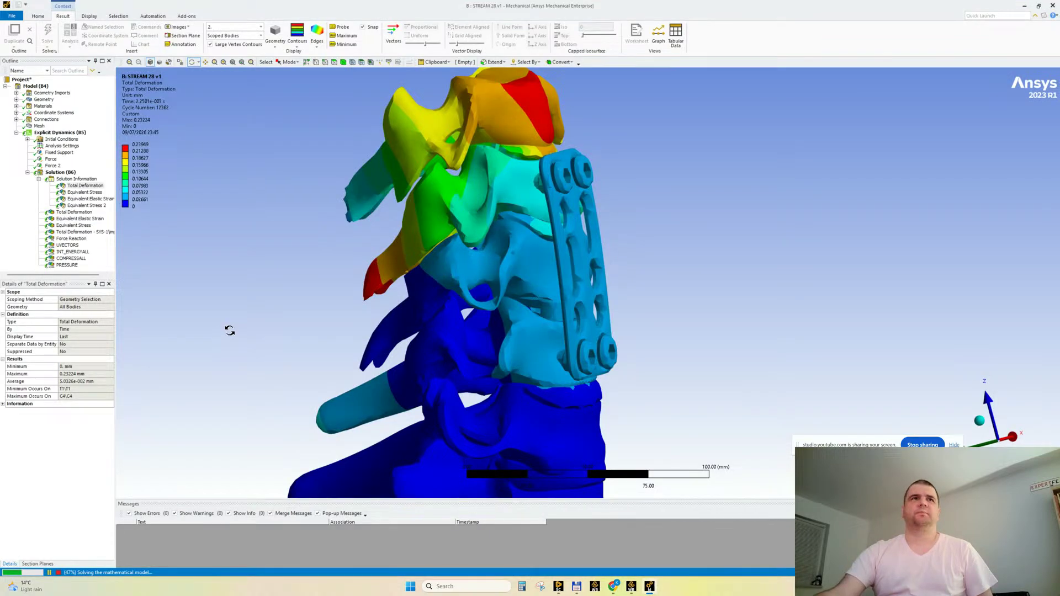
{"action": "left_click", "coordinate": [87, 180]}
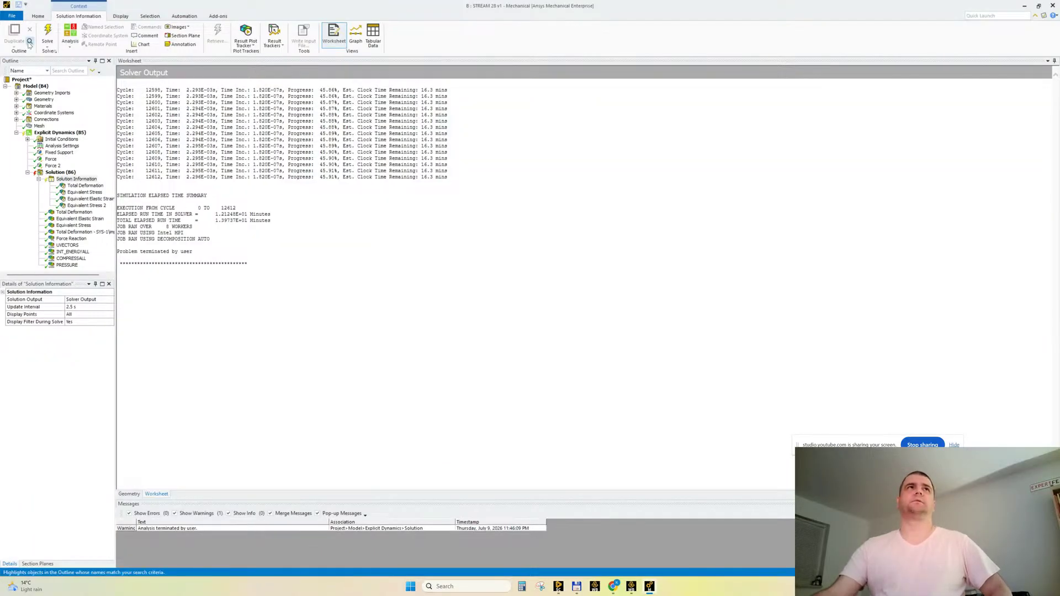
Show the Total Deformation result under Solution and set its uppermost editable legend limit to 0.15 mm.
{"action": "left_click", "coordinate": [68, 213]}
{"action": "middle_click_drag", "start_coordinate": [447, 326], "coordinate": [181, 190]}
{"action": "double_click", "coordinate": [140, 144]}
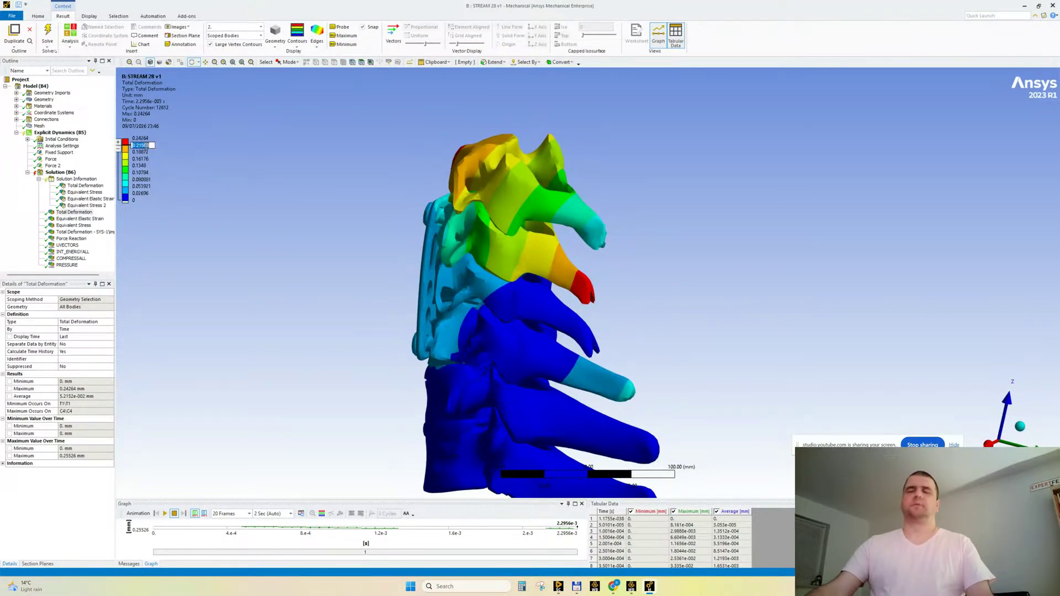
{"action": "type", "text": "0.15"}
{"action": "key", "text": "Return"}
{"action": "double_click", "coordinate": [143, 159]}
{"action": "middle_click_drag", "start_coordinate": [265, 167], "coordinate": [523, 185]}
{"action": "scroll", "coordinate": [525, 228], "scroll_direction": "up", "scroll_amount": 2}
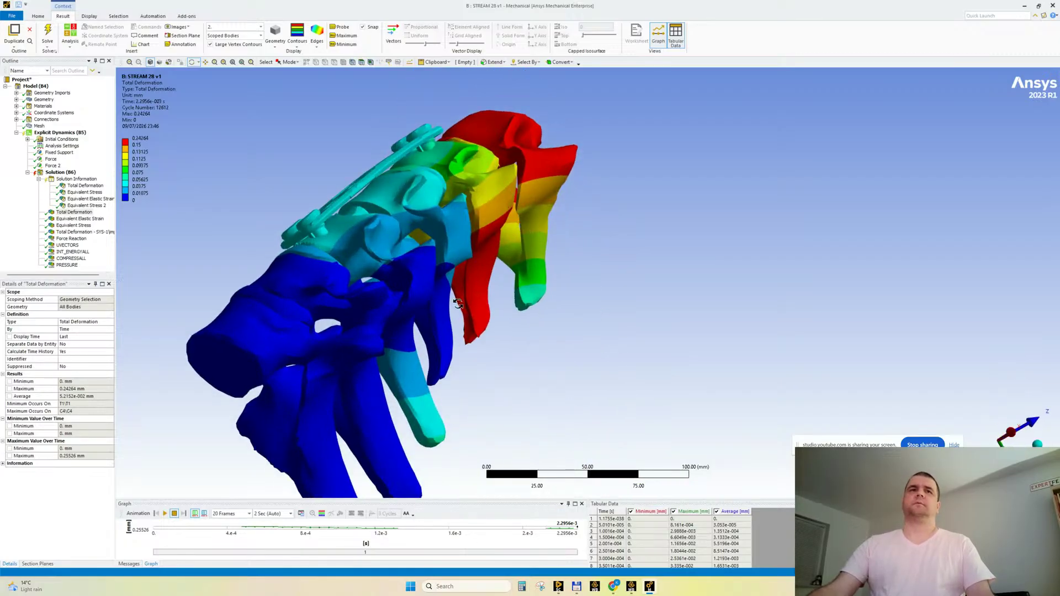
Set the result animation to 50 frames, play it and watch the spine deform from the side.
{"action": "left_click", "coordinate": [224, 515]}
{"action": "type", "text": "50"}
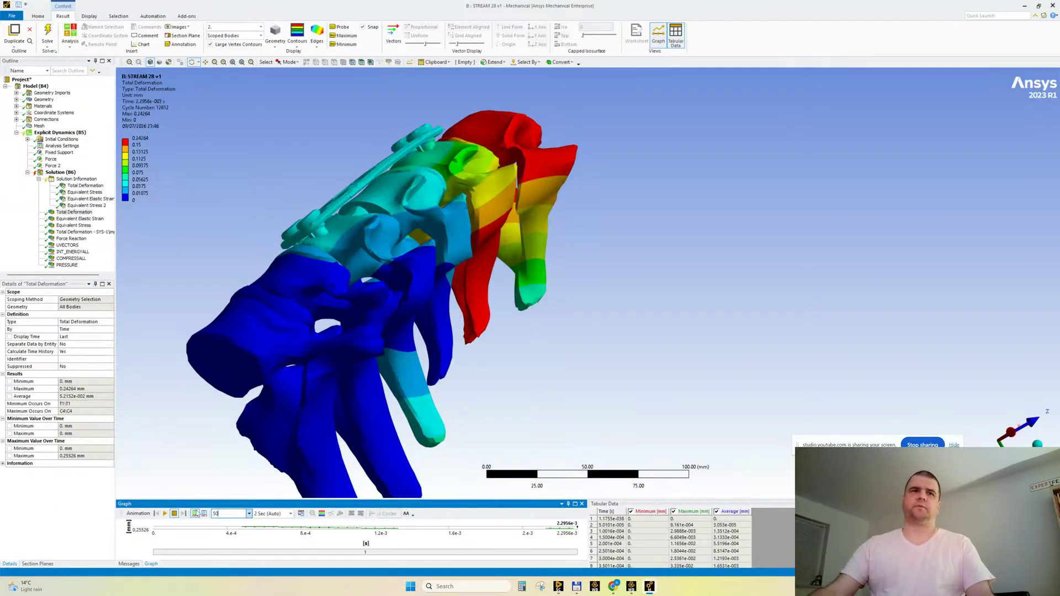
{"action": "left_click", "coordinate": [165, 513]}
{"action": "middle_click_drag", "start_coordinate": [632, 291], "coordinate": [551, 280]}
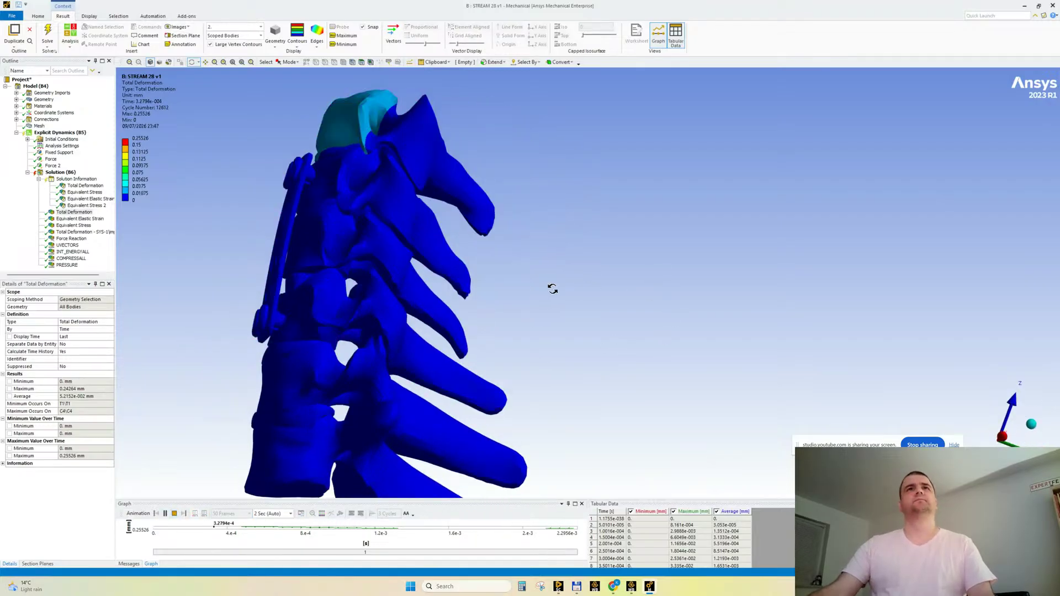
{"action": "mouse_move", "coordinate": [587, 296]}
{"action": "middle_mouse_down"}
{"action": "mouse_move", "coordinate": [584, 325]}
{"action": "mouse_move", "coordinate": [585, 316]}
{"action": "middle_mouse_up"}
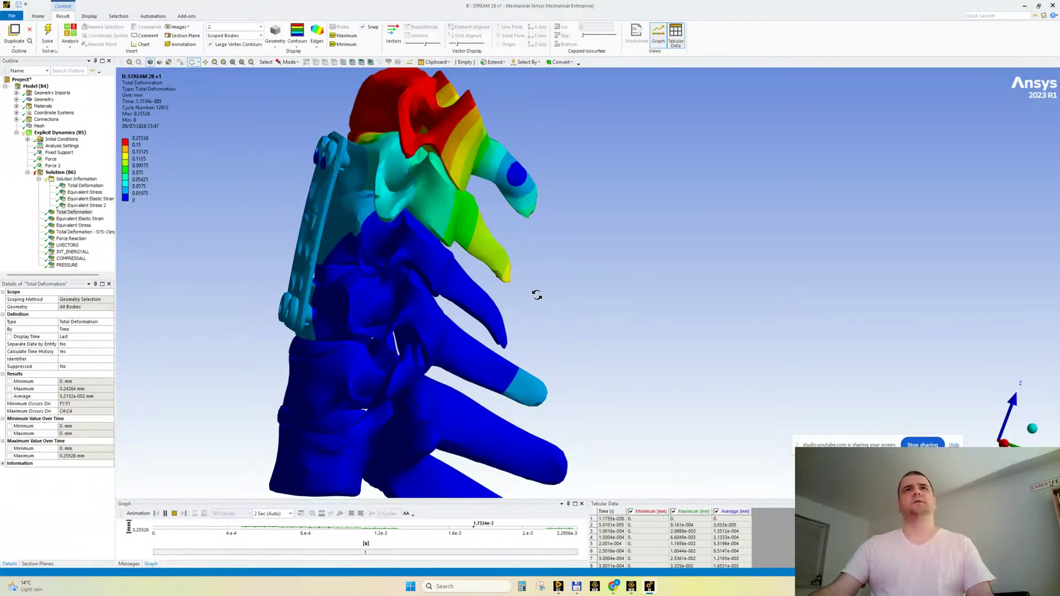
Stop the animation, try the True Scale and 0.5x Auto deformation scales, and briefly replay the result.
{"action": "left_click", "coordinate": [174, 513]}
{"action": "left_click", "coordinate": [261, 27]}
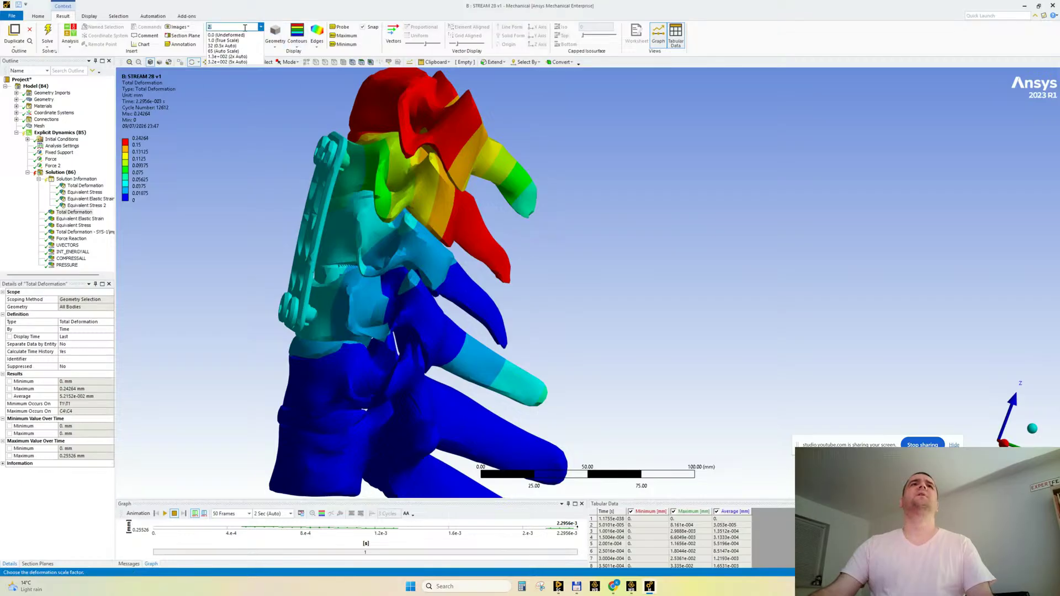
{"action": "left_click", "coordinate": [227, 40]}
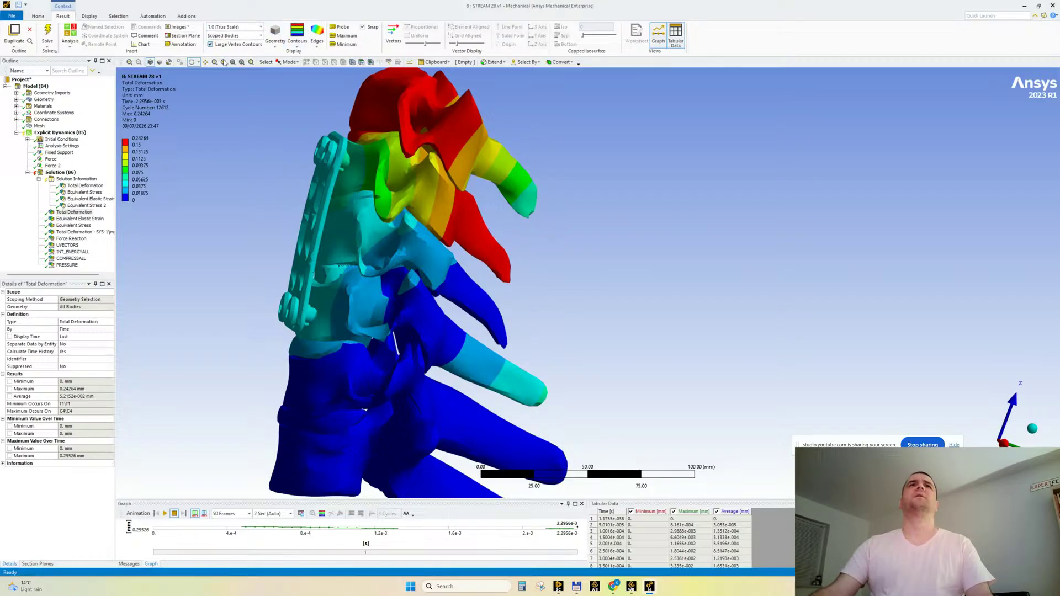
{"action": "left_click", "coordinate": [261, 27]}
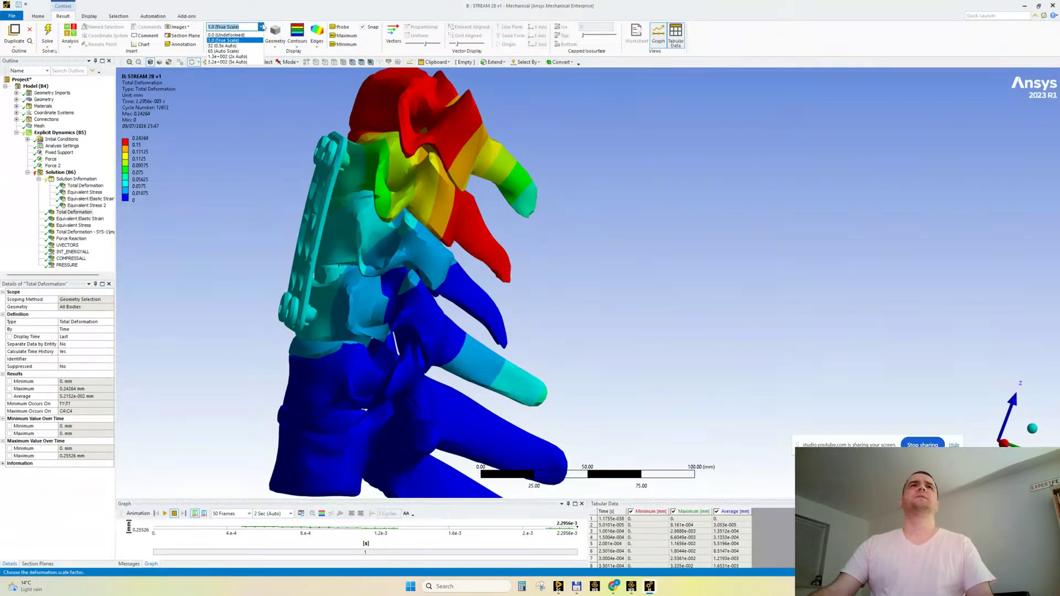
{"action": "left_click", "coordinate": [240, 46]}
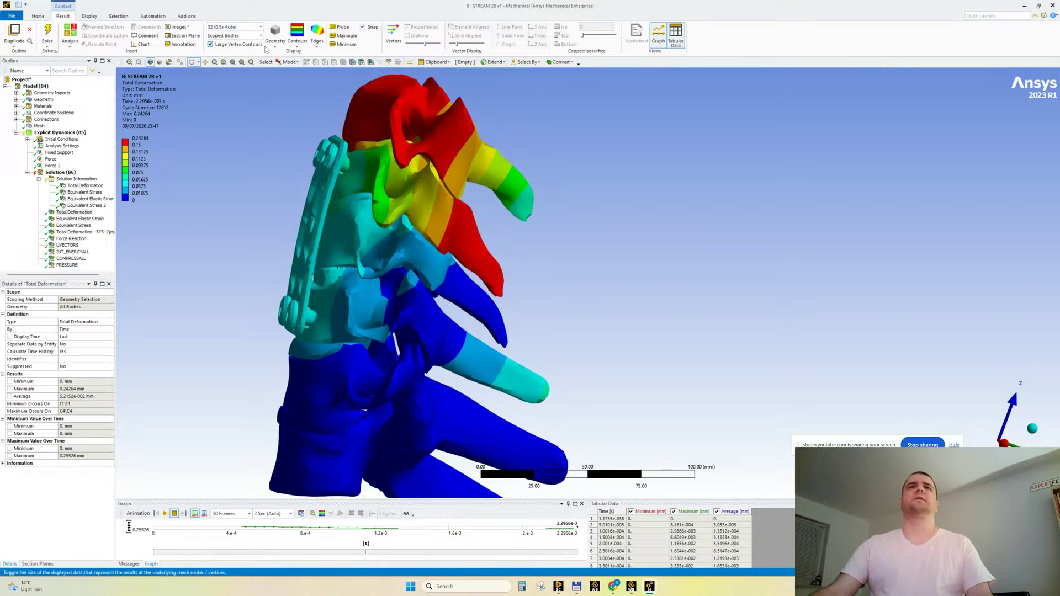
{"action": "left_click", "coordinate": [165, 514]}
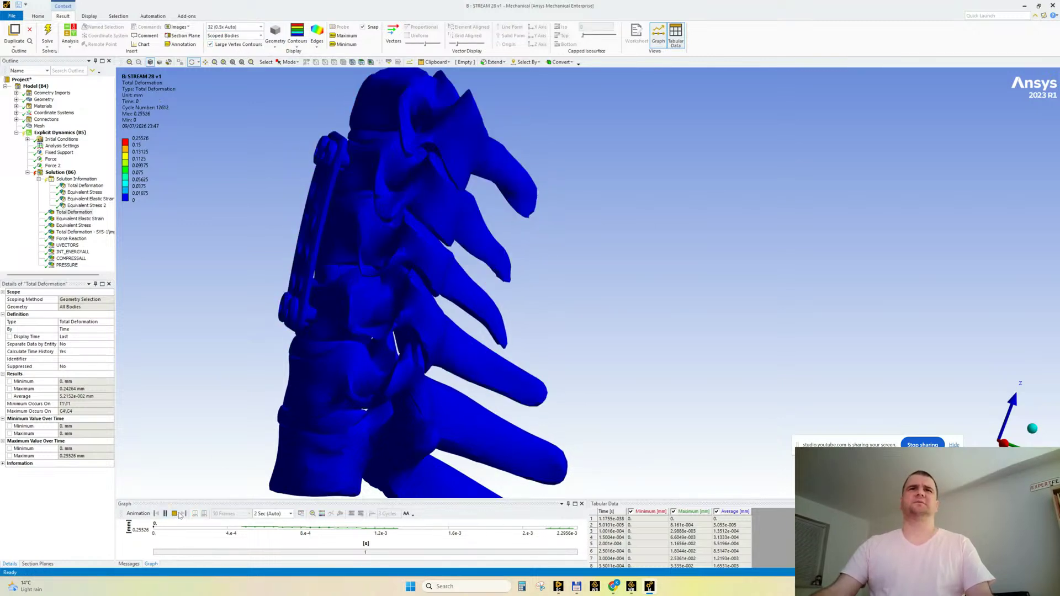
{"action": "left_click", "coordinate": [175, 514]}
Set the deformation scale factor to 15, replay the animation and view the spine from a tilted angle.
{"action": "left_click", "coordinate": [232, 27]}
{"action": "left_click", "coordinate": [233, 26]}
{"action": "type", "text": "15"}
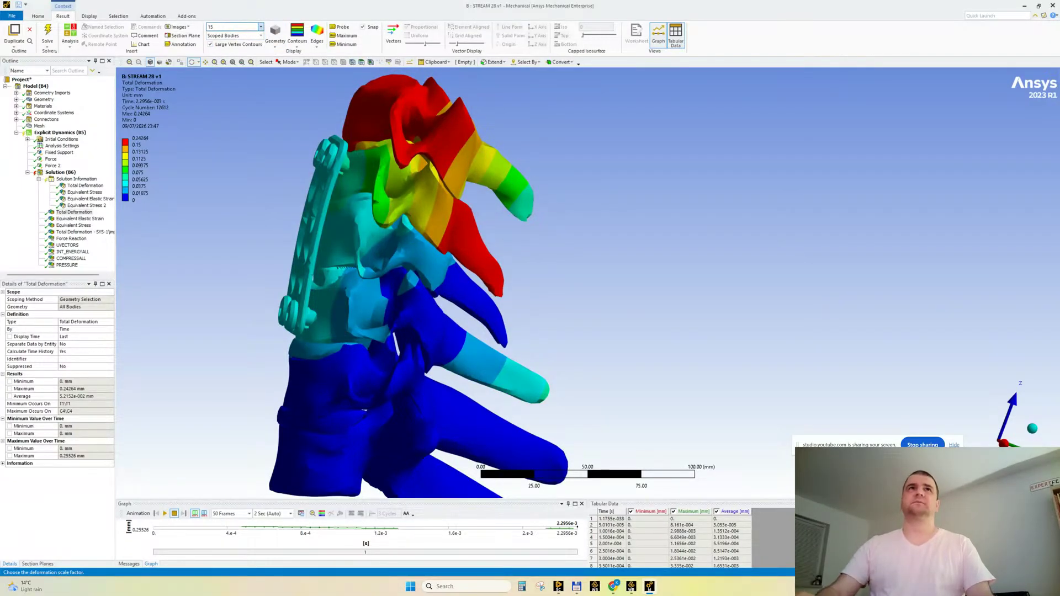
{"action": "key", "text": "Return"}
{"action": "left_click", "coordinate": [164, 514]}
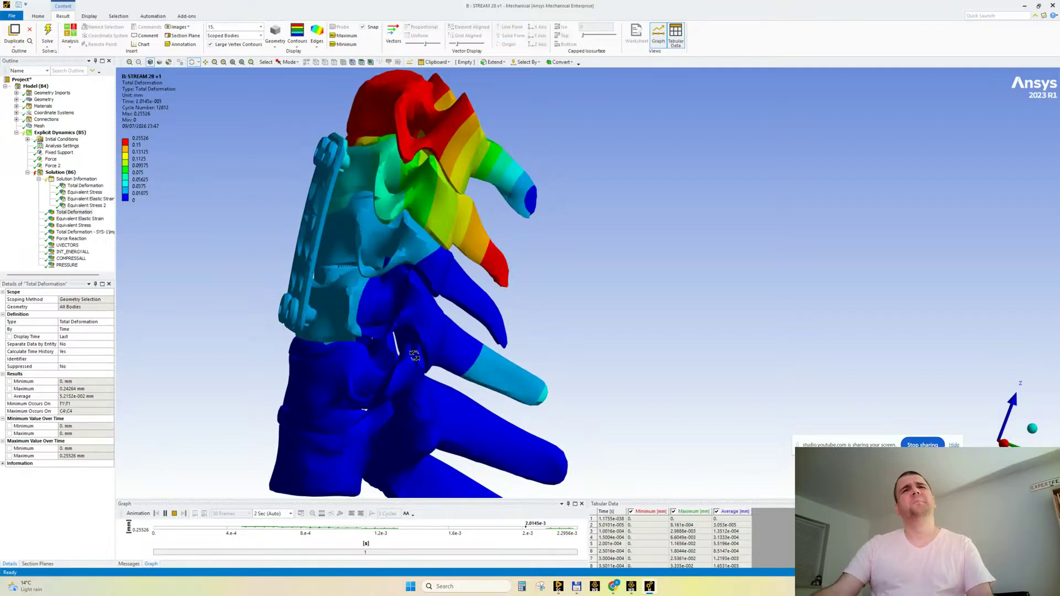
{"action": "left_click_drag", "start_coordinate": [380, 276], "coordinate": [410, 124]}
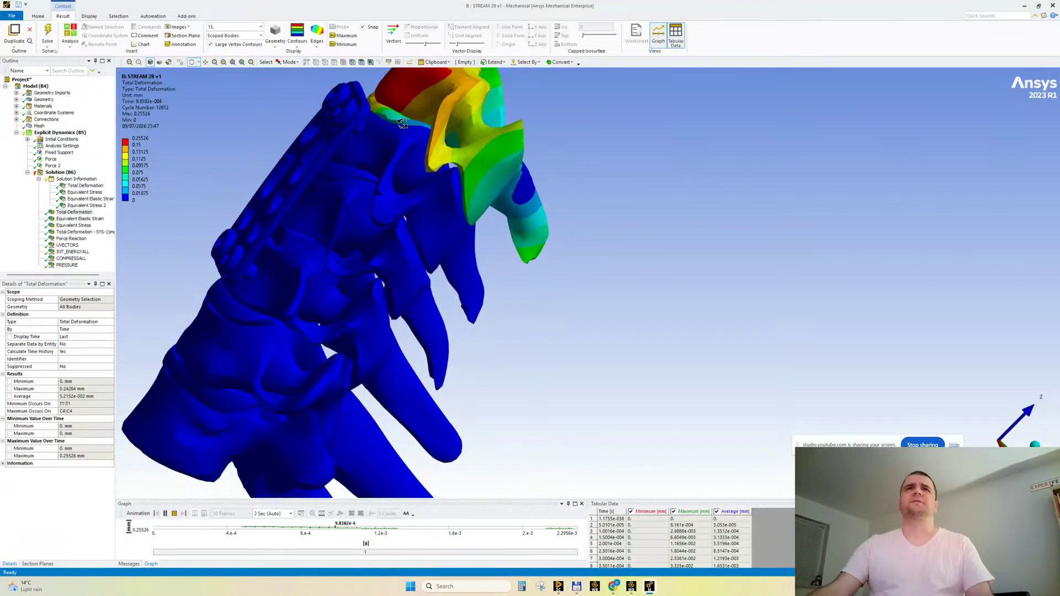
View the deforming spine from a new angle, stop the result animation, and close Mechanical to return to the Workbench project.
{"action": "left_click_drag", "start_coordinate": [405, 118], "coordinate": [353, 184]}
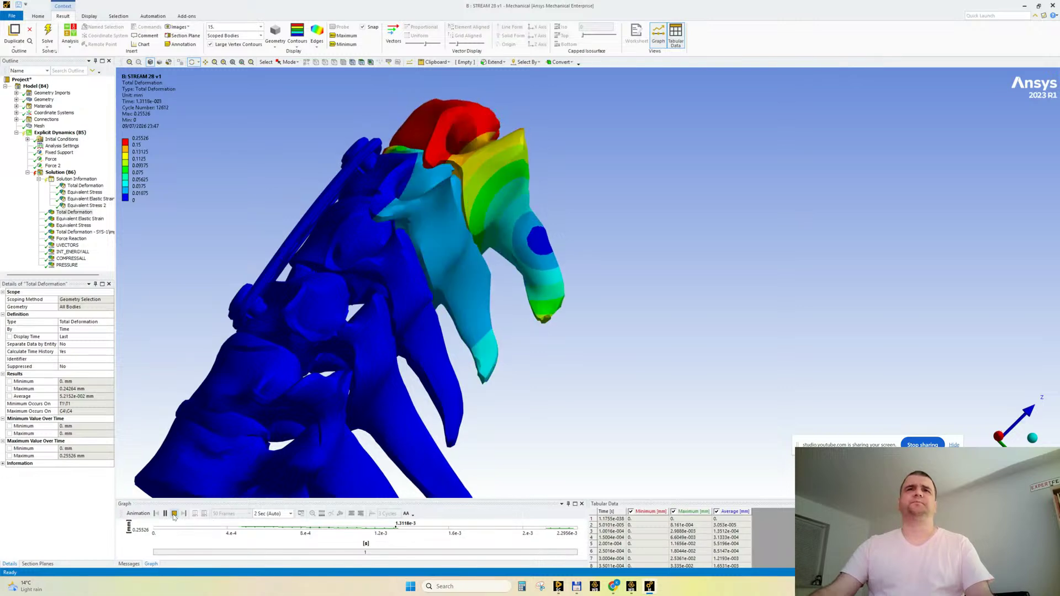
{"action": "left_click", "coordinate": [174, 513]}
{"action": "left_click", "coordinate": [1054, 6]}
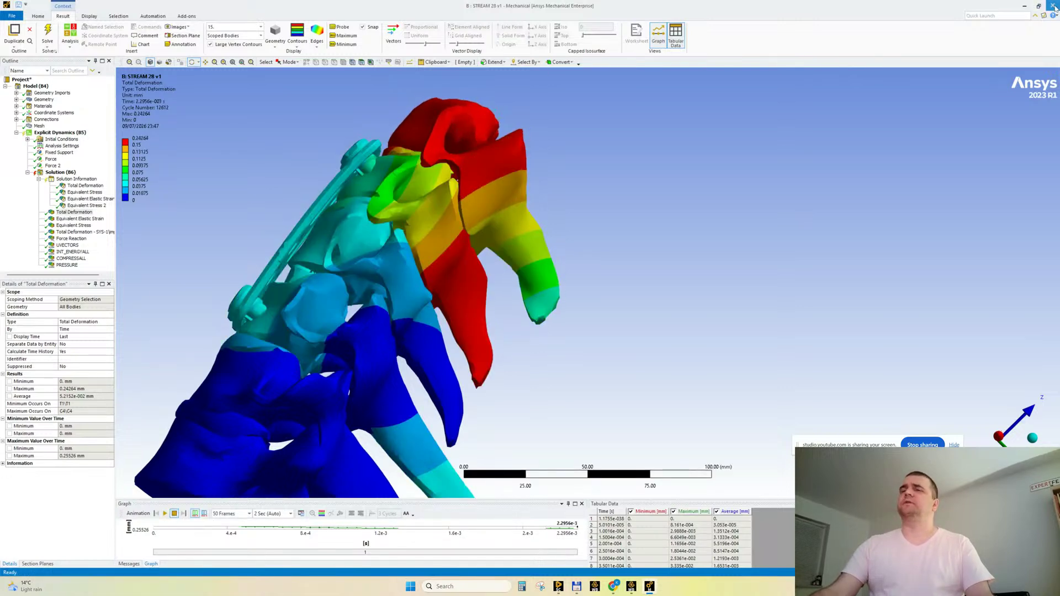
{"action": "mouse_move", "coordinate": [630, 590]}
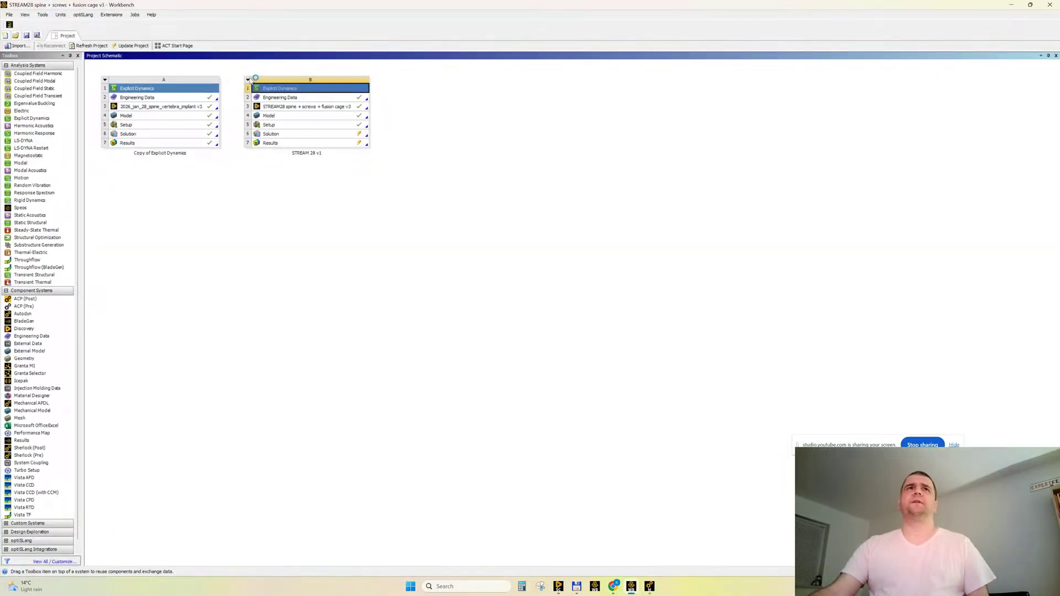
Delete the Copy of Explicit Dynamics system from the project schematic and accept the loss of its unshared data.
{"action": "left_click", "coordinate": [105, 80]}
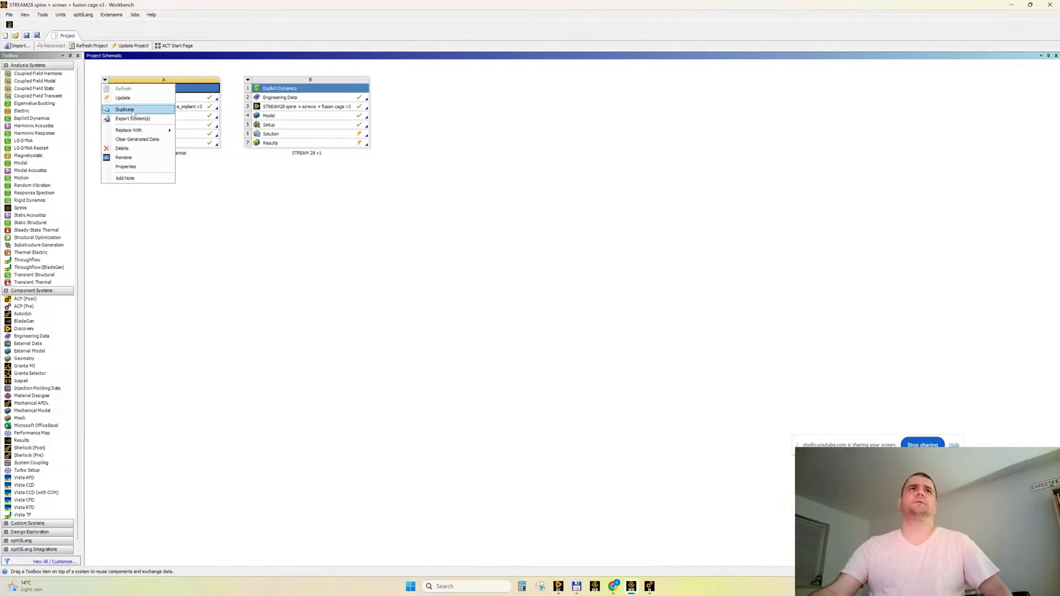
{"action": "left_click", "coordinate": [123, 149]}
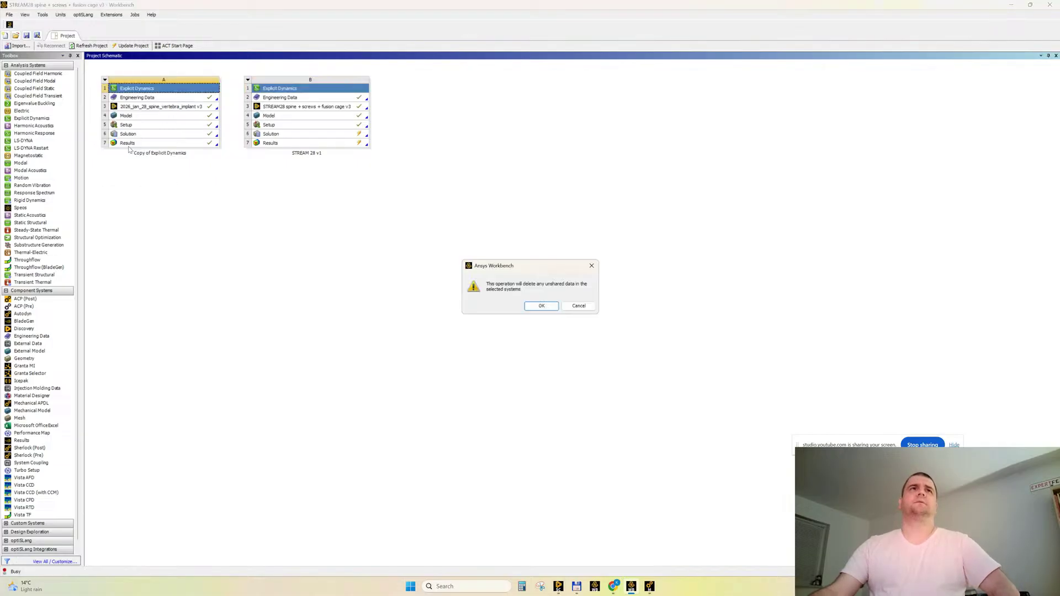
{"action": "left_click", "coordinate": [542, 306]}
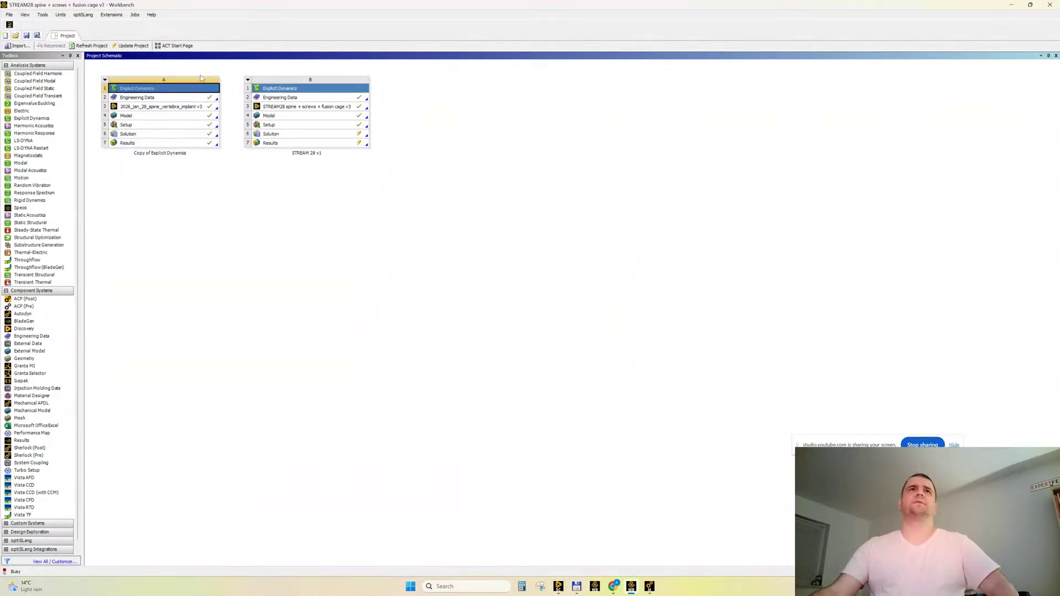
Duplicate the STREAM 28 v1 Explicit Dynamics system and place the copy beside the original in the schematic.
{"action": "left_click", "coordinate": [104, 82]}
{"action": "left_click", "coordinate": [154, 114]}
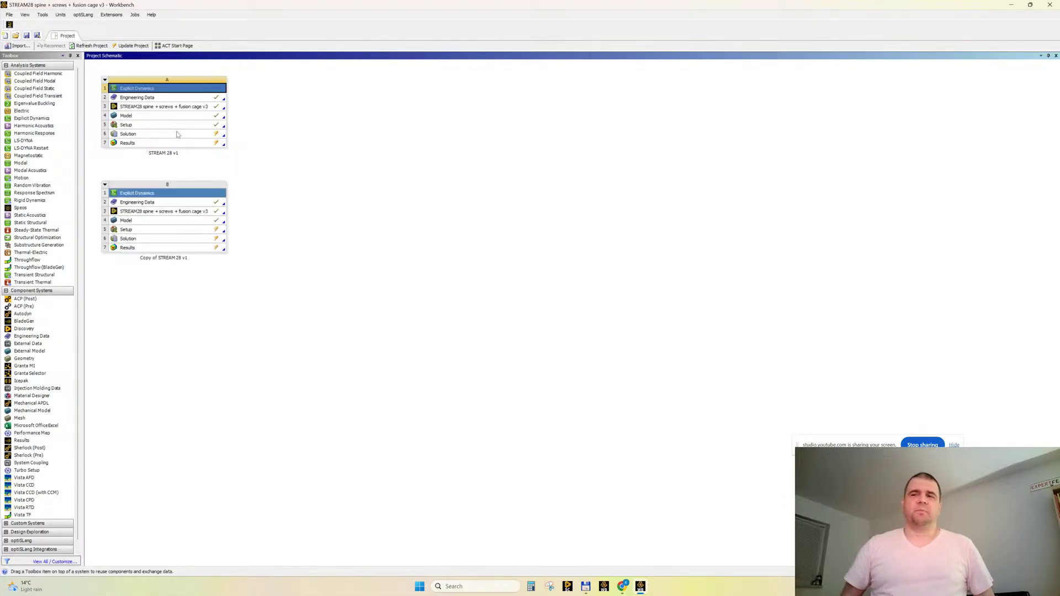
{"action": "left_click_drag", "start_coordinate": [185, 197], "coordinate": [297, 139]}
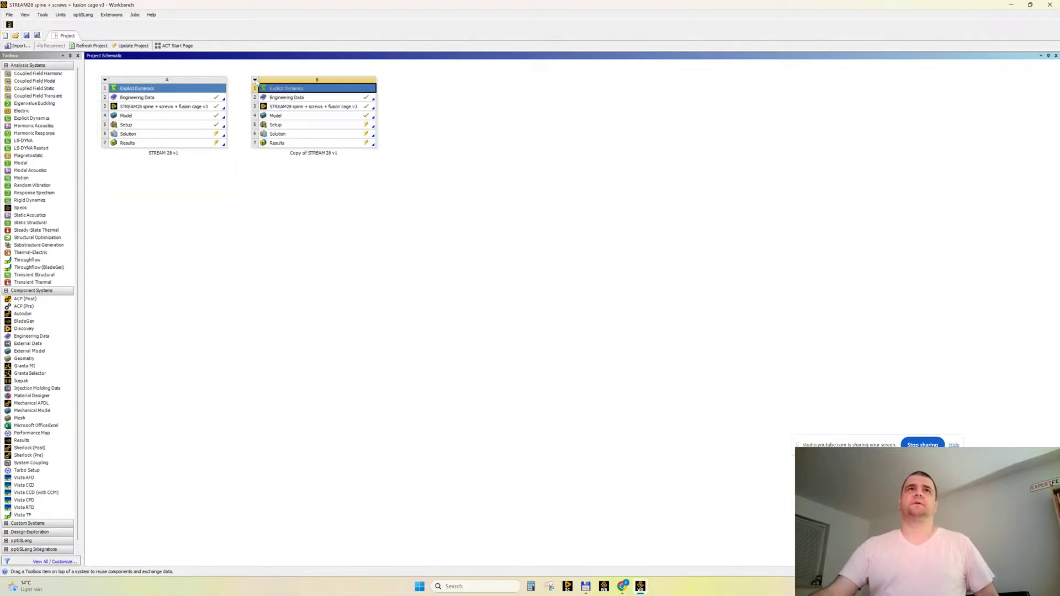
{"action": "left_click", "coordinate": [254, 80]}
{"action": "left_click", "coordinate": [406, 123]}
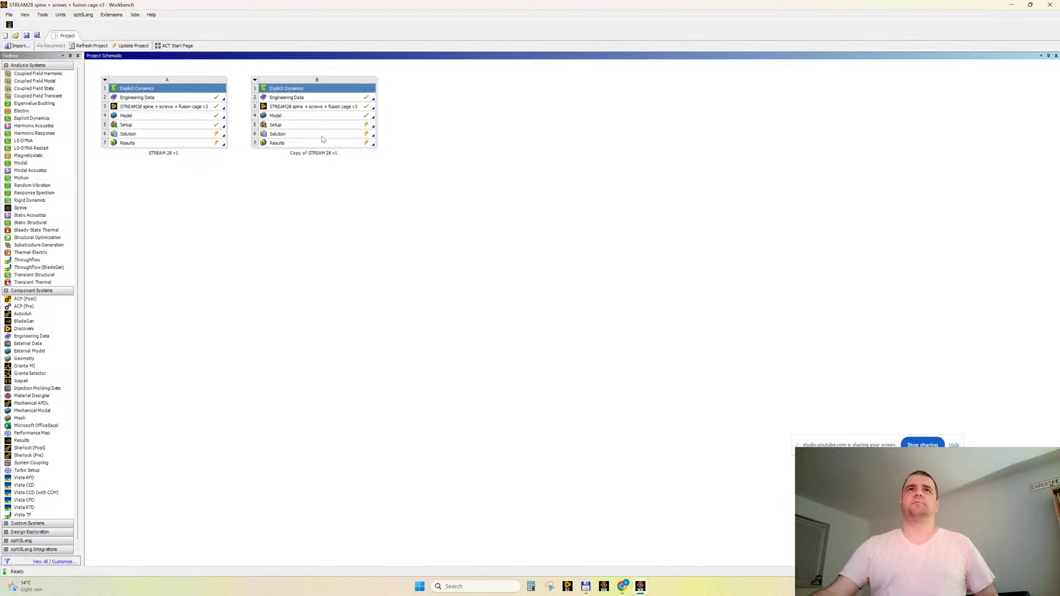
Rename the copied system's geometry to "STREAM28 spine + screws + fusion cage v4" and open it in SpaceClaim.
{"action": "left_click", "coordinate": [325, 107]}
{"action": "left_click", "coordinate": [325, 107]}
{"action": "type", "text": "4"}
{"action": "key", "text": "Return"}
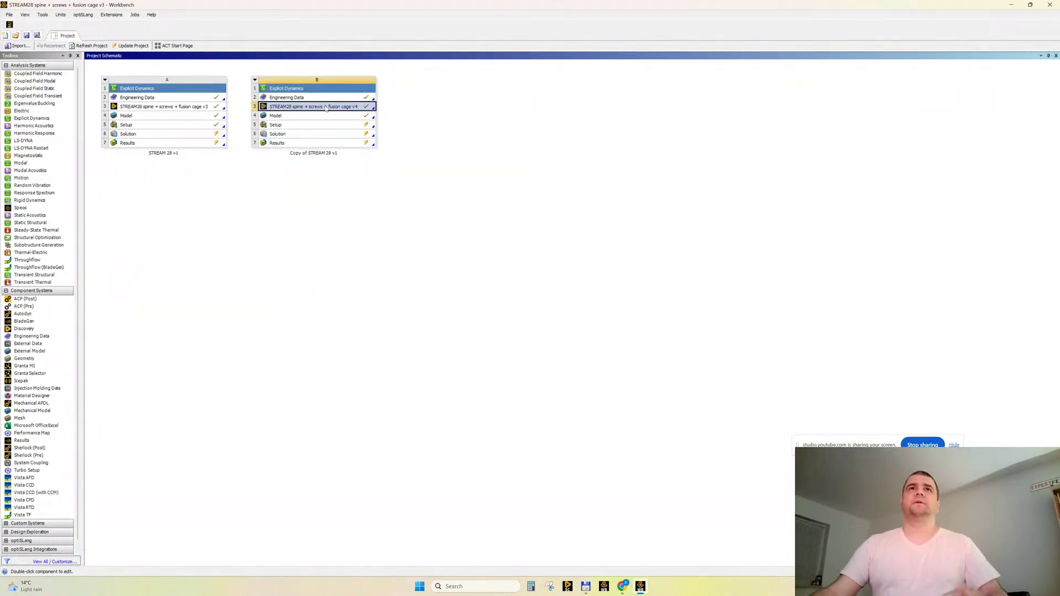
{"action": "double_click", "coordinate": [325, 107]}
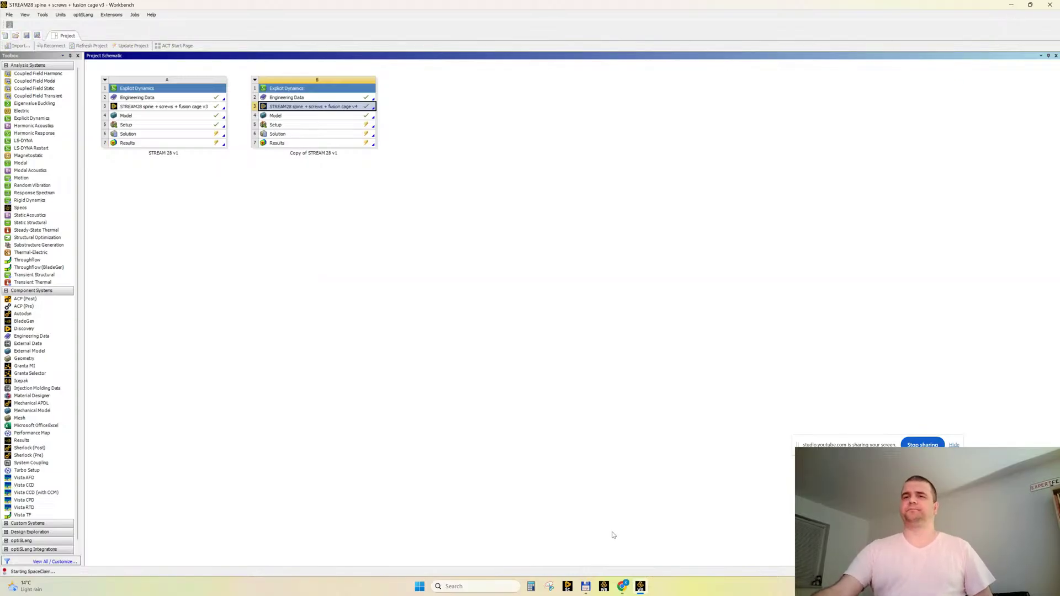
Switch to the browser and review the Nature figure of the cervical spine implant models and vertebra dimensions.
{"action": "left_click", "coordinate": [621, 586]}
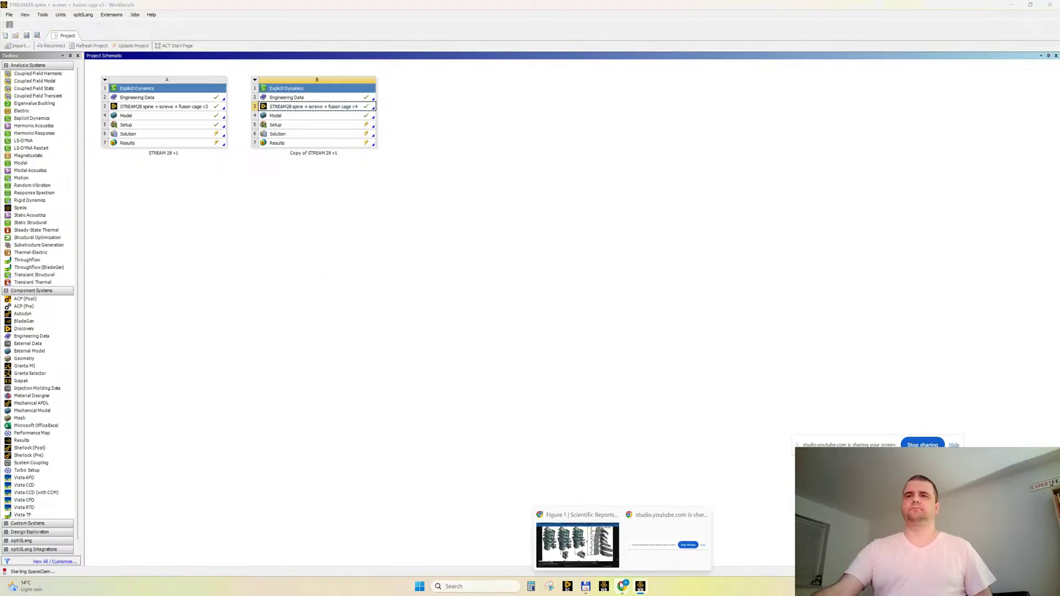
{"action": "left_click", "coordinate": [595, 552]}
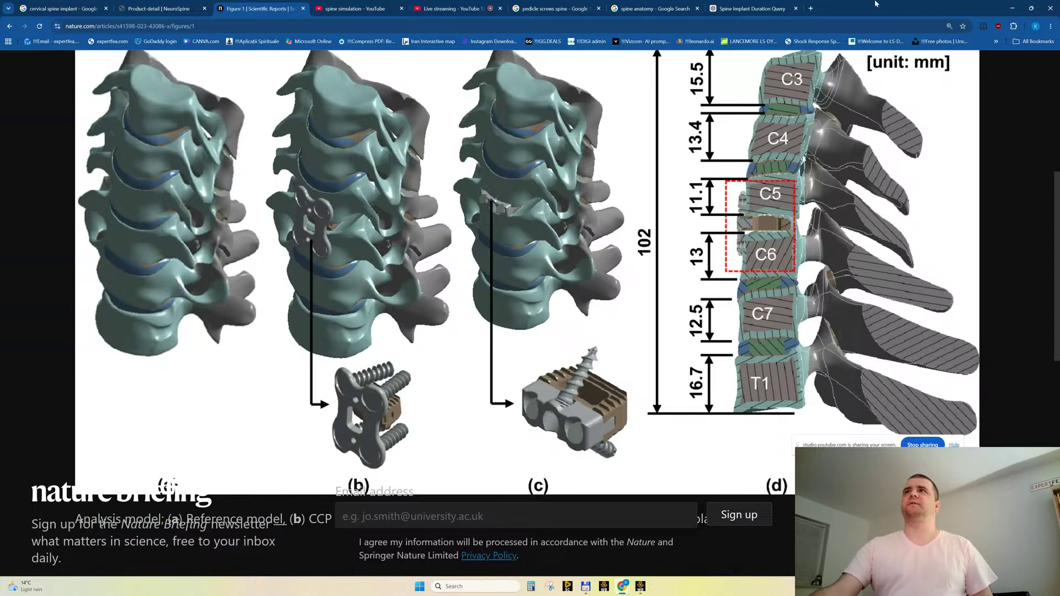
{"action": "left_click", "coordinate": [1013, 10]}
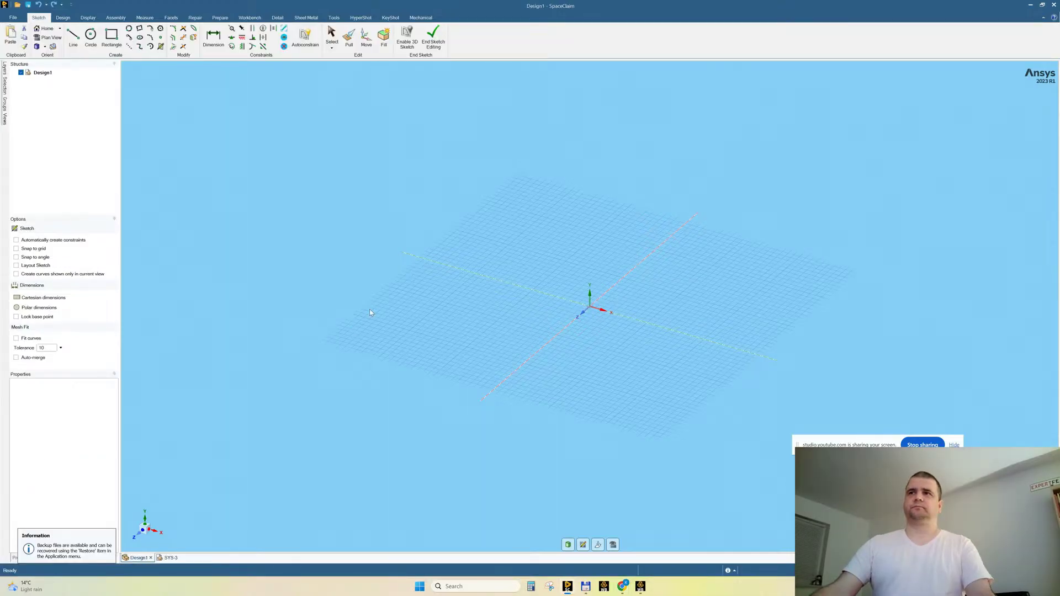
Delete the intervertebral disc beneath the plate, between the two vertebrae above the fusion cage.
{"action": "middle_click_drag", "start_coordinate": [409, 243], "coordinate": [479, 78]}
{"action": "scroll", "coordinate": [576, 227], "scroll_direction": "up", "scroll_amount": 5}
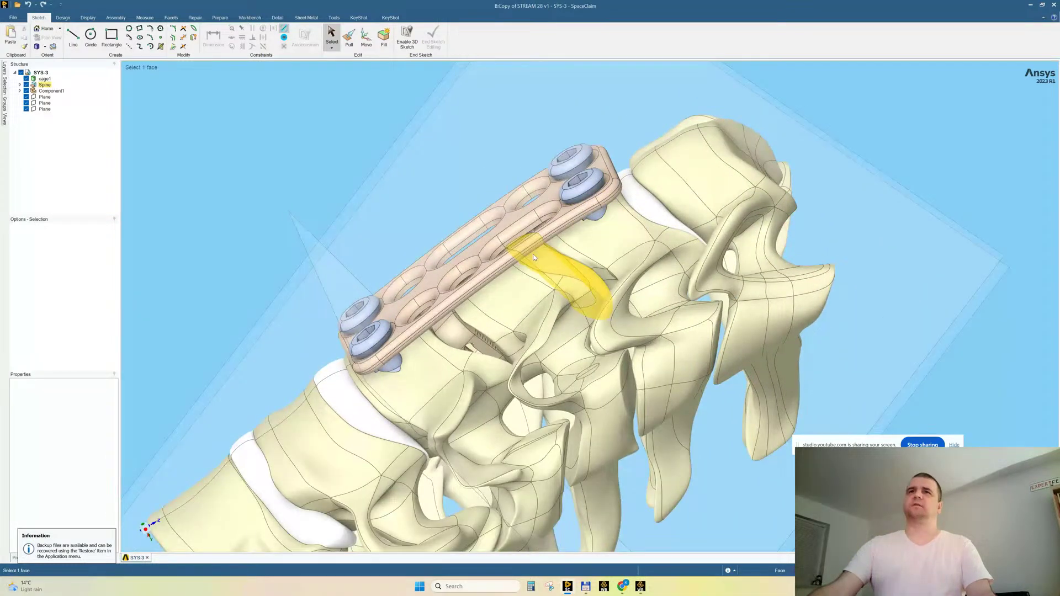
{"action": "left_click", "coordinate": [533, 256]}
{"action": "key", "text": "Delete"}
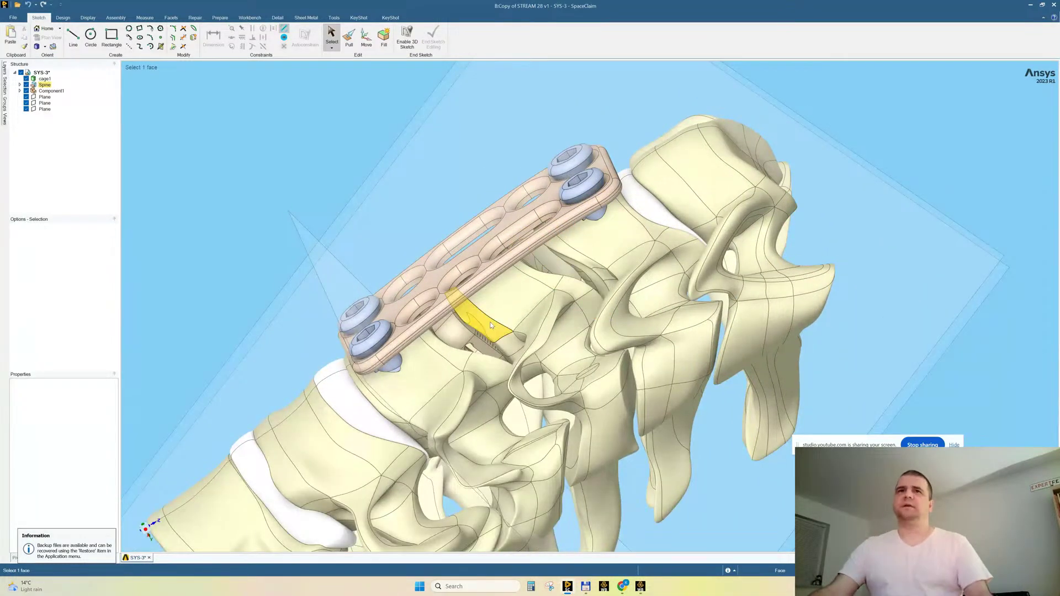
Make the two vertebrae above the fusion cage transparent so the cage and screws can be seen through them.
{"action": "left_click", "coordinate": [455, 333]}
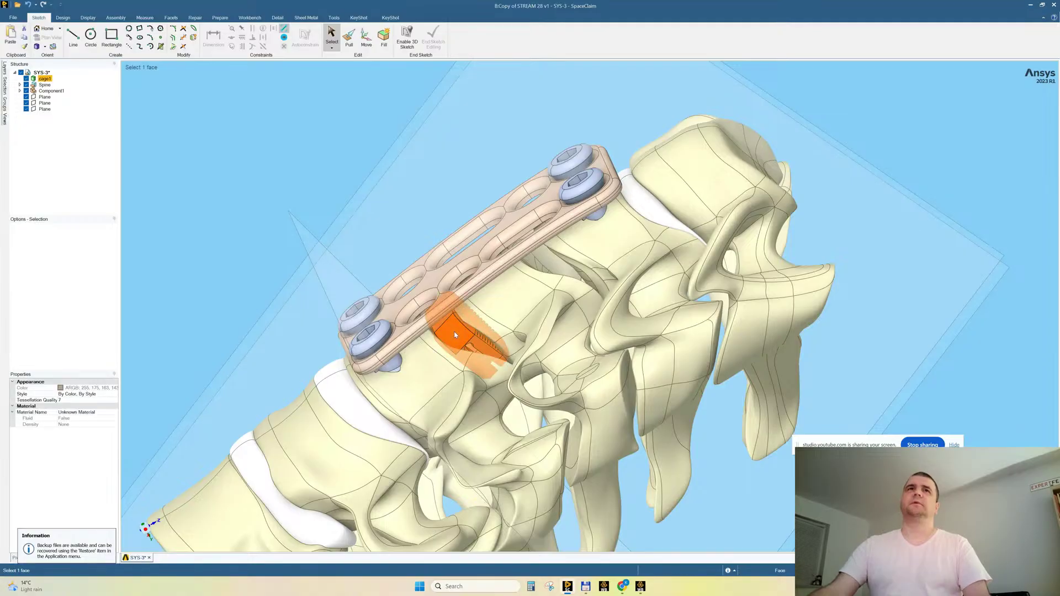
{"action": "left_click", "coordinate": [366, 44]}
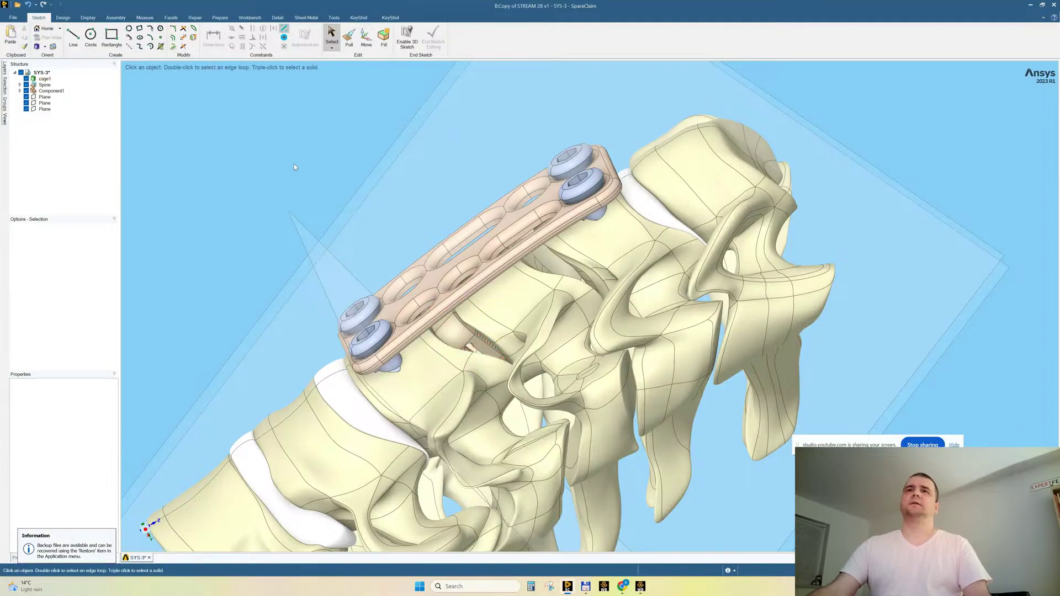
{"action": "left_click", "coordinate": [525, 311]}
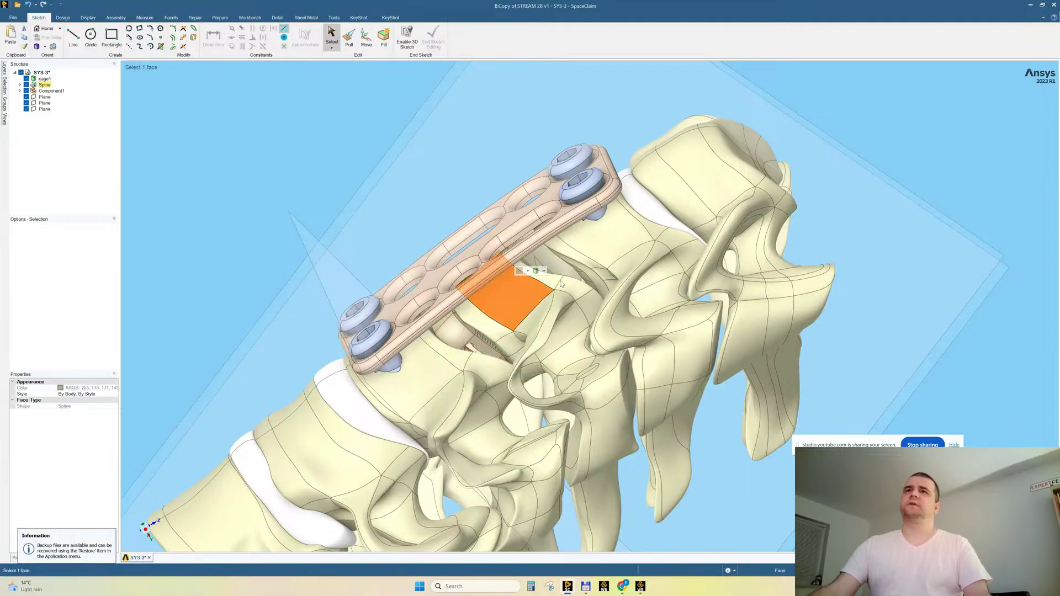
{"action": "left_click", "coordinate": [613, 232], "text": "ctrl"}
{"action": "left_click", "coordinate": [637, 216]}
{"action": "left_click", "coordinate": [647, 226]}
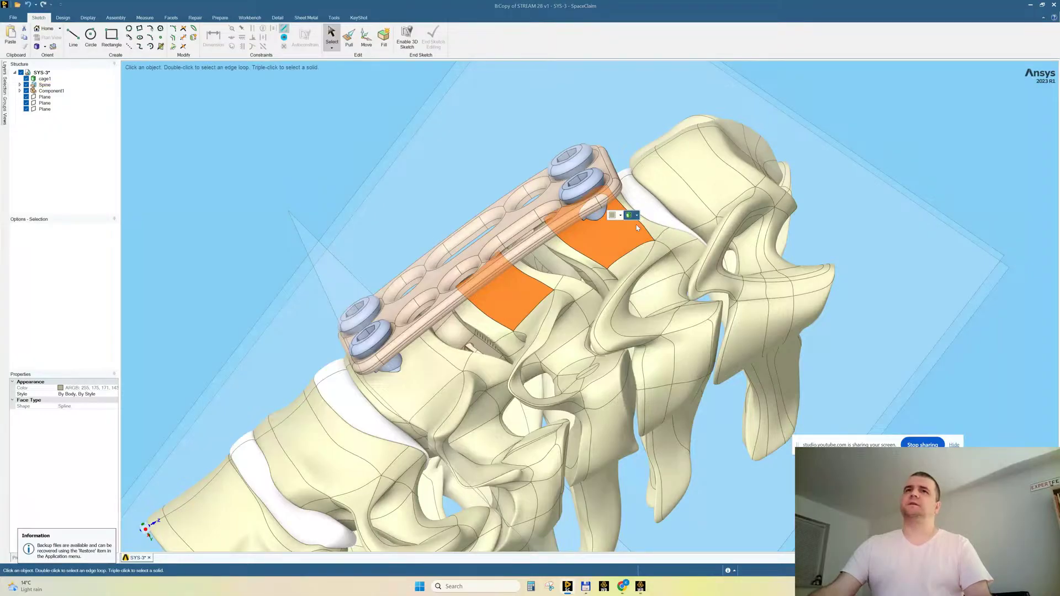
Orient the spine to a straight side view and select the fusion cage body.
{"action": "middle_click_drag", "start_coordinate": [489, 356], "coordinate": [514, 349]}
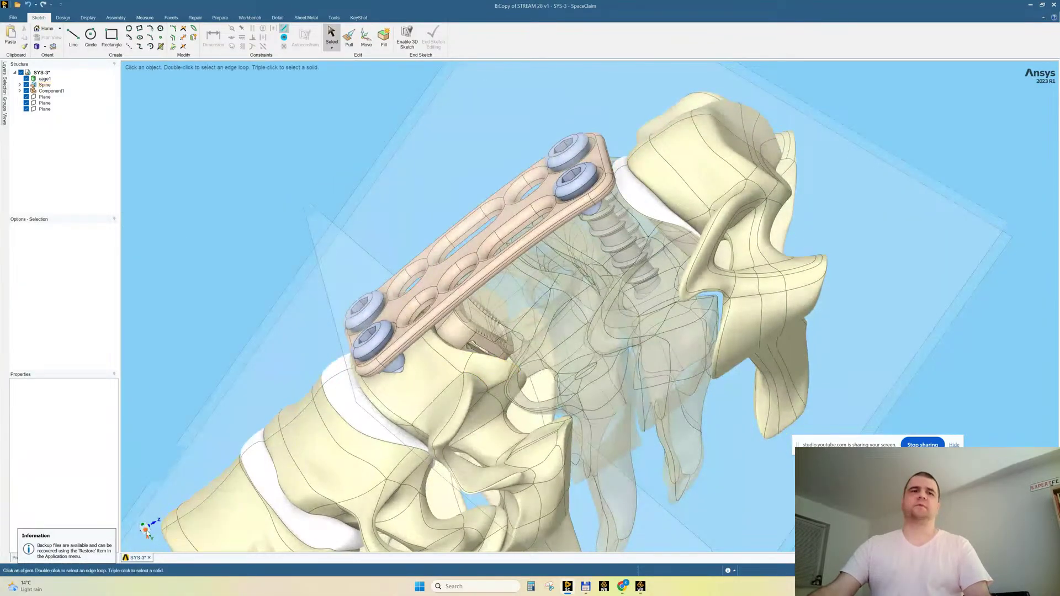
{"action": "left_click", "coordinate": [146, 530]}
{"action": "scroll", "coordinate": [853, 277], "scroll_direction": "up", "scroll_amount": 4}
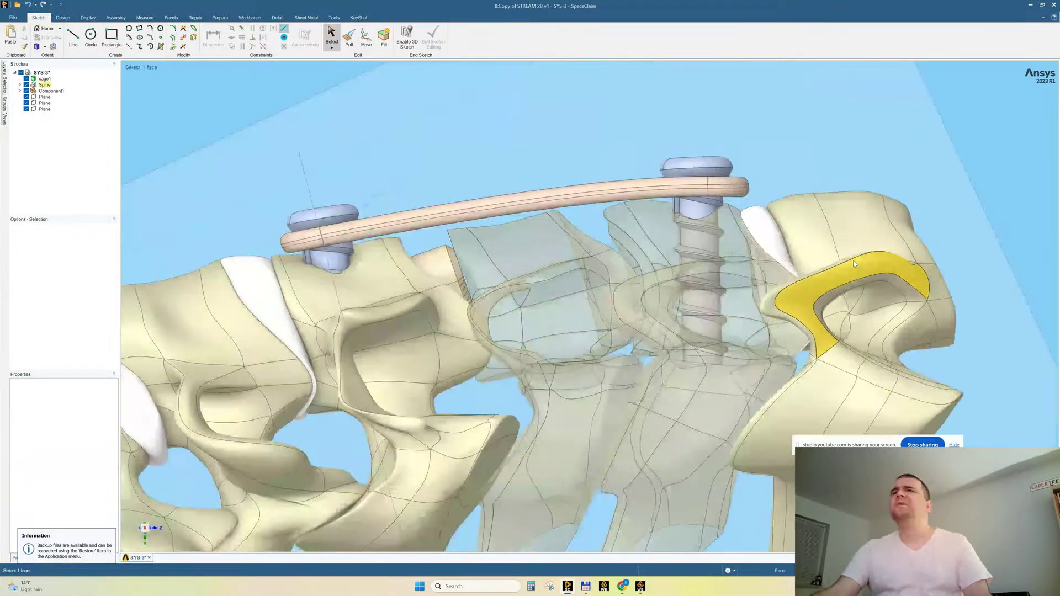
{"action": "scroll", "coordinate": [556, 278], "scroll_direction": "down", "scroll_amount": 3}
{"action": "left_click", "coordinate": [380, 272]}
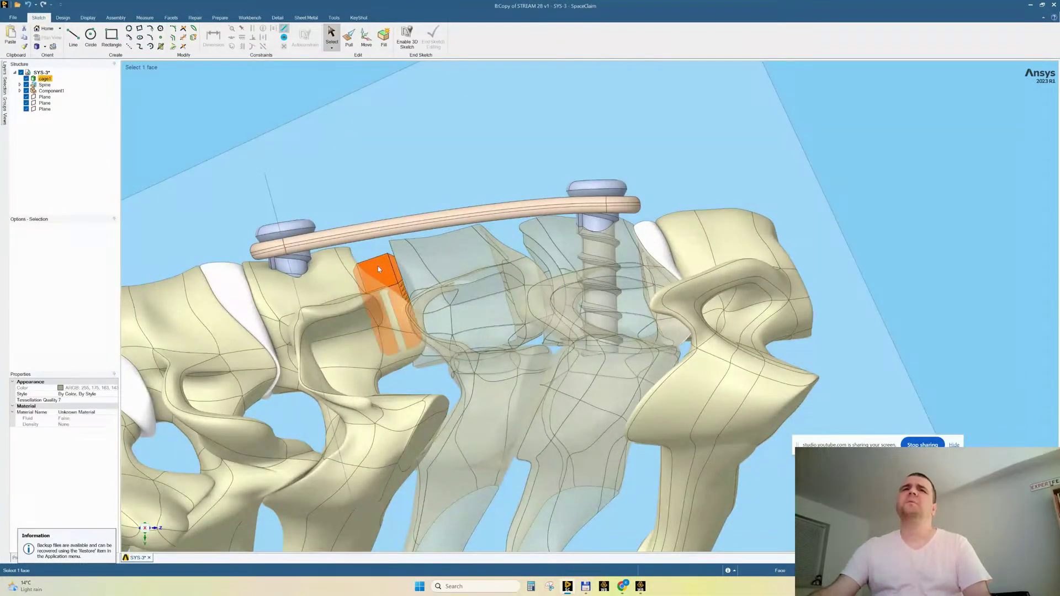
Copy the fusion cage and place the duplicate in the disc space between the two transparent vertebrae.
{"action": "left_click", "coordinate": [368, 42]}
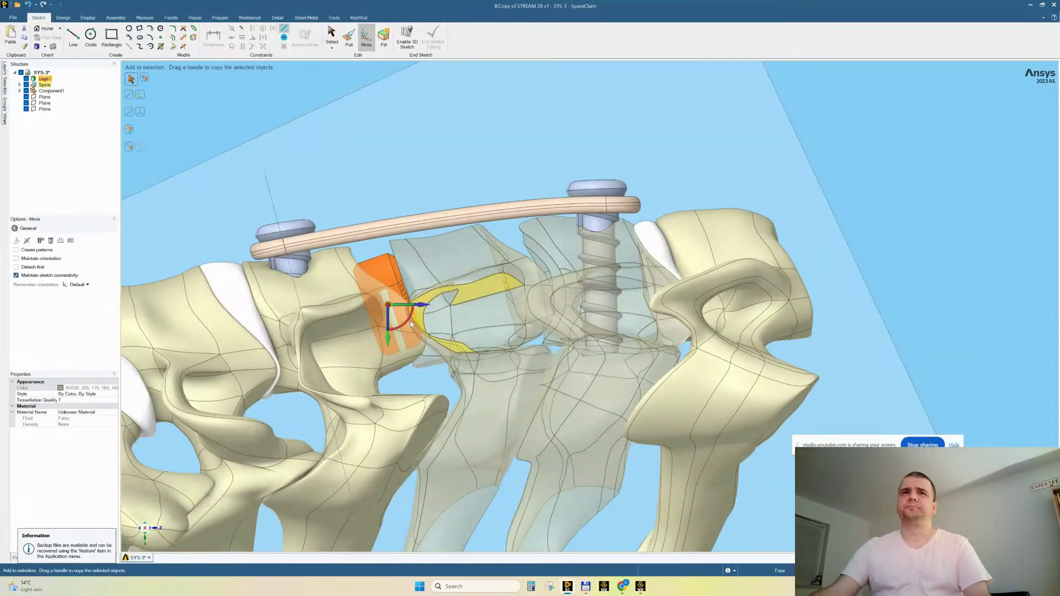
{"action": "mouse_move", "coordinate": [505, 304]}
{"action": "left_mouse_down", "text": "ctrl"}
{"action": "mouse_move", "coordinate": [560, 313]}
{"action": "mouse_move", "coordinate": [523, 317]}
{"action": "mouse_move", "coordinate": [516, 306]}
{"action": "left_mouse_up", "text": "ctrl"}
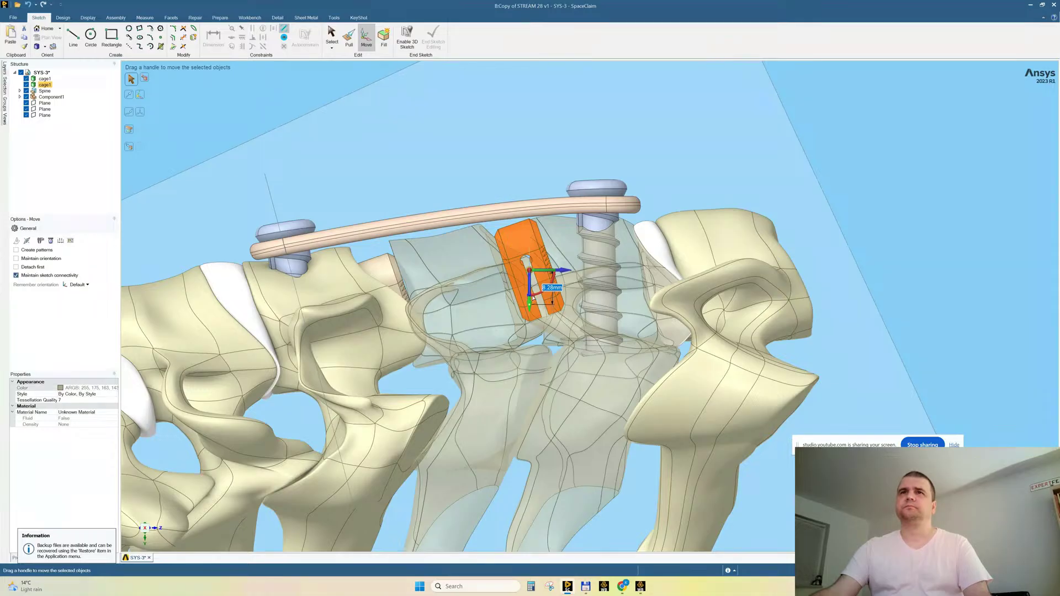
{"action": "scroll", "coordinate": [552, 245], "scroll_direction": "up", "scroll_amount": 4}
{"action": "mouse_move", "coordinate": [552, 250]}
{"action": "middle_mouse_down"}
{"action": "mouse_move", "coordinate": [556, 318]}
{"action": "mouse_move", "coordinate": [545, 247]}
{"action": "mouse_move", "coordinate": [533, 237]}
{"action": "mouse_move", "coordinate": [552, 251]}
{"action": "middle_mouse_up"}
{"action": "scroll", "coordinate": [552, 265], "scroll_direction": "down", "scroll_amount": 3}
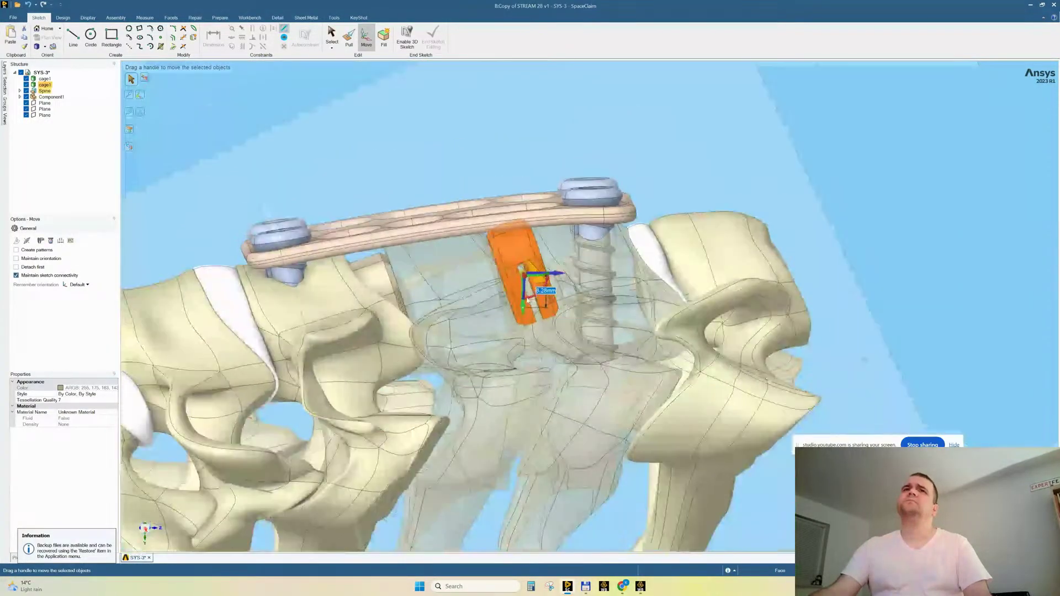
{"action": "scroll", "coordinate": [530, 290], "scroll_direction": "up", "scroll_amount": 4}
{"action": "mouse_move", "coordinate": [529, 290]}
{"action": "middle_mouse_down"}
{"action": "mouse_move", "coordinate": [538, 307]}
{"action": "mouse_move", "coordinate": [519, 296]}
{"action": "middle_mouse_up"}
Section the model along the lengthwise plane through the spine and view the cut face-on.
{"action": "left_click", "coordinate": [424, 104]}
{"action": "middle_click_drag", "start_coordinate": [493, 254], "coordinate": [701, 287]}
{"action": "scroll", "coordinate": [546, 261], "scroll_direction": "down", "scroll_amount": 5}
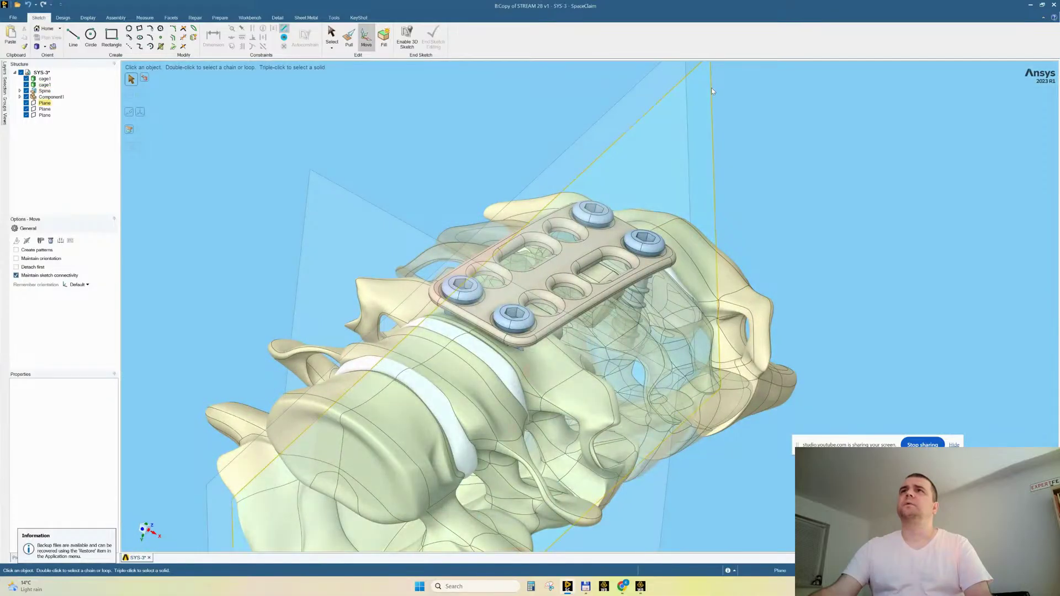
{"action": "left_click", "coordinate": [713, 116]}
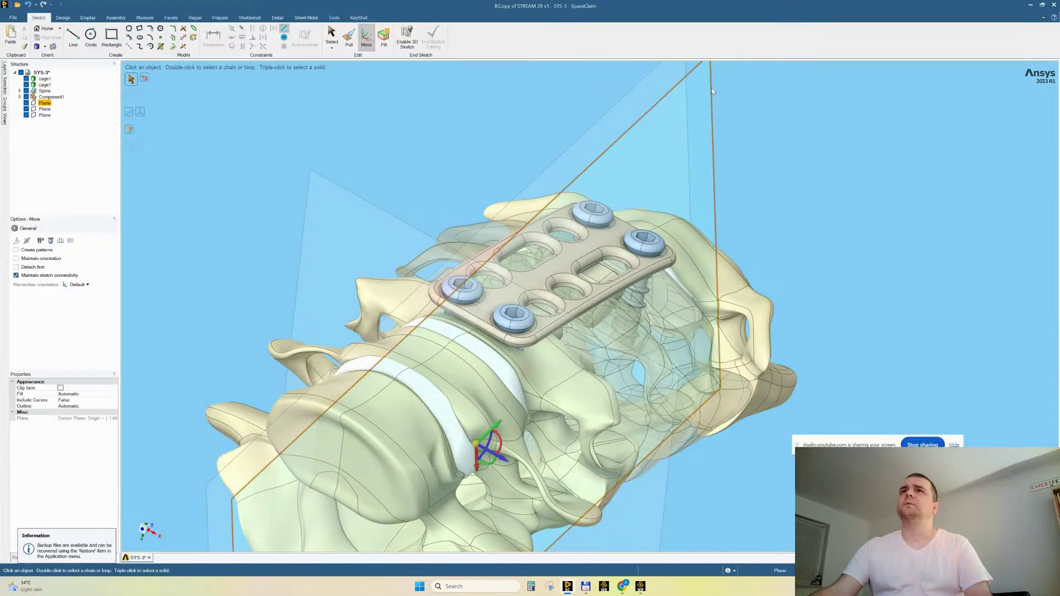
{"action": "left_click", "coordinate": [63, 17]}
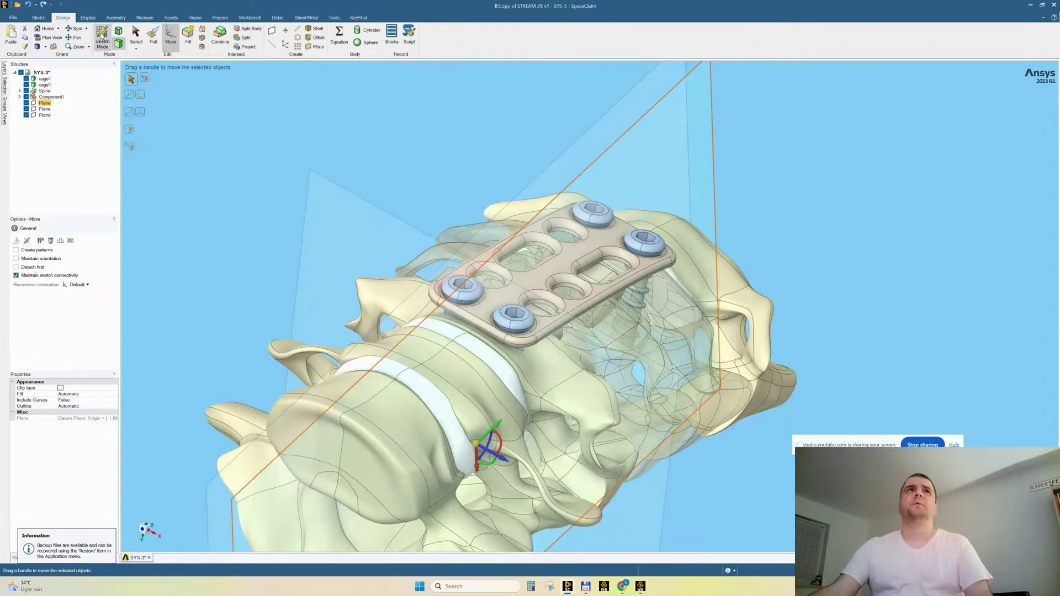
{"action": "key", "text": "x"}
{"action": "key", "text": "v"}
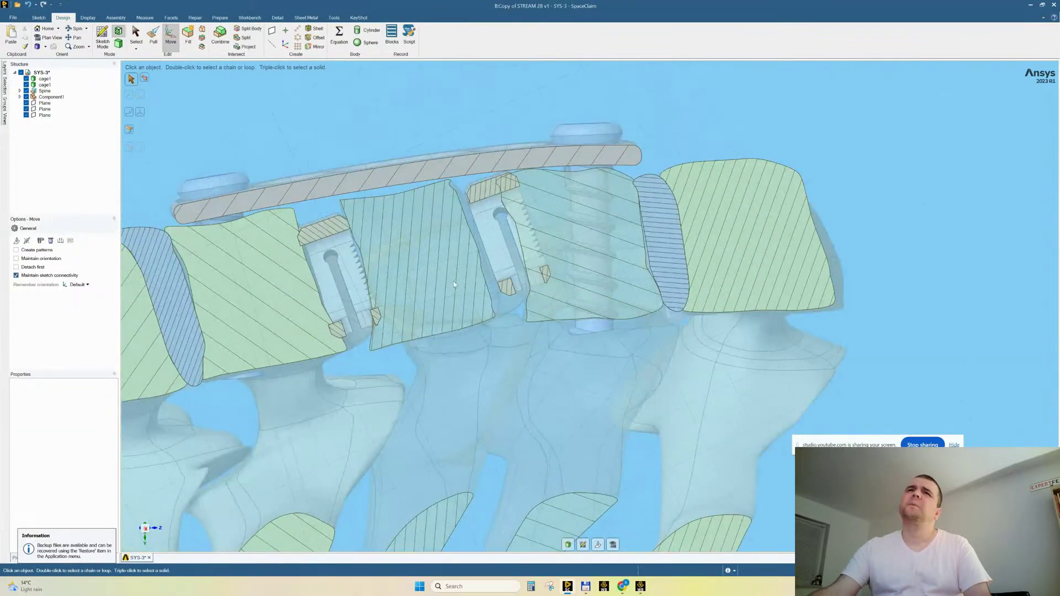
Rename the copied cage as cage2, shift and rotate it to fit between its vertebrae, and return to 3D mode.
{"action": "left_click", "coordinate": [44, 84]}
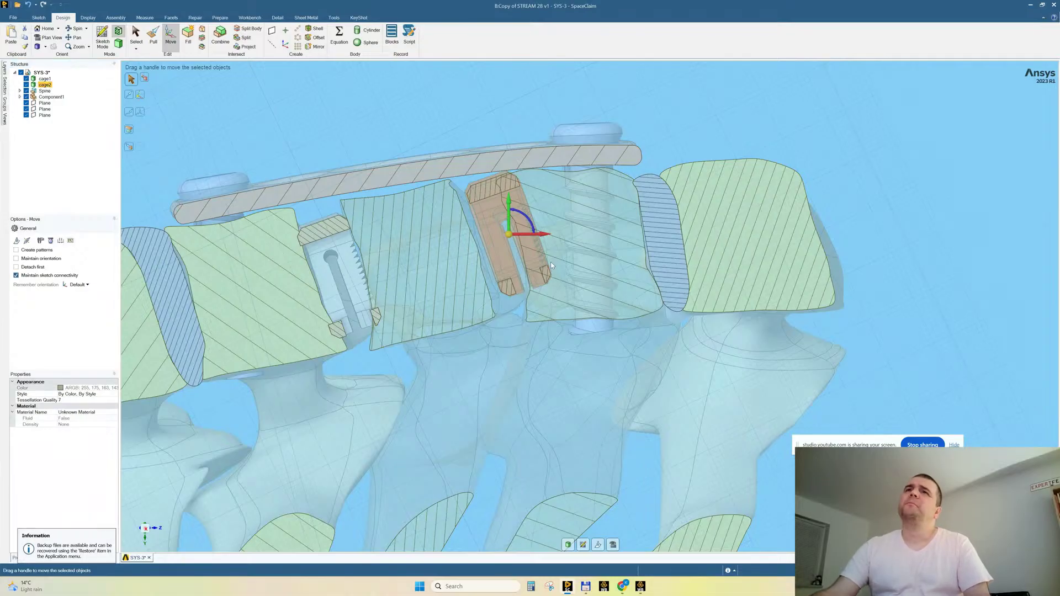
{"action": "left_click_drag", "start_coordinate": [540, 235], "coordinate": [516, 244]}
{"action": "left_click_drag", "start_coordinate": [492, 206], "coordinate": [516, 235]}
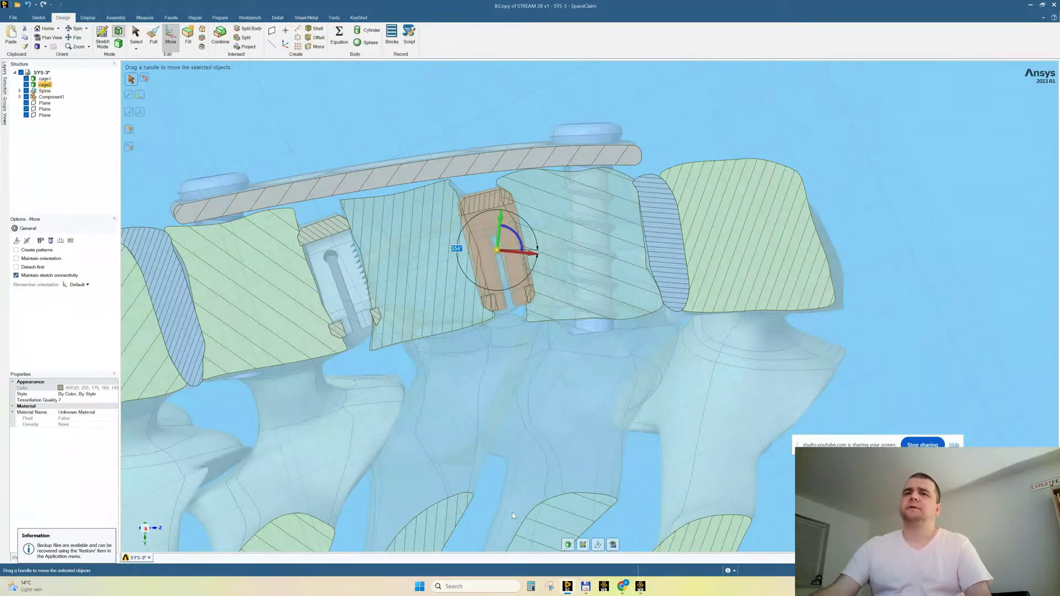
{"action": "left_click", "coordinate": [567, 545]}
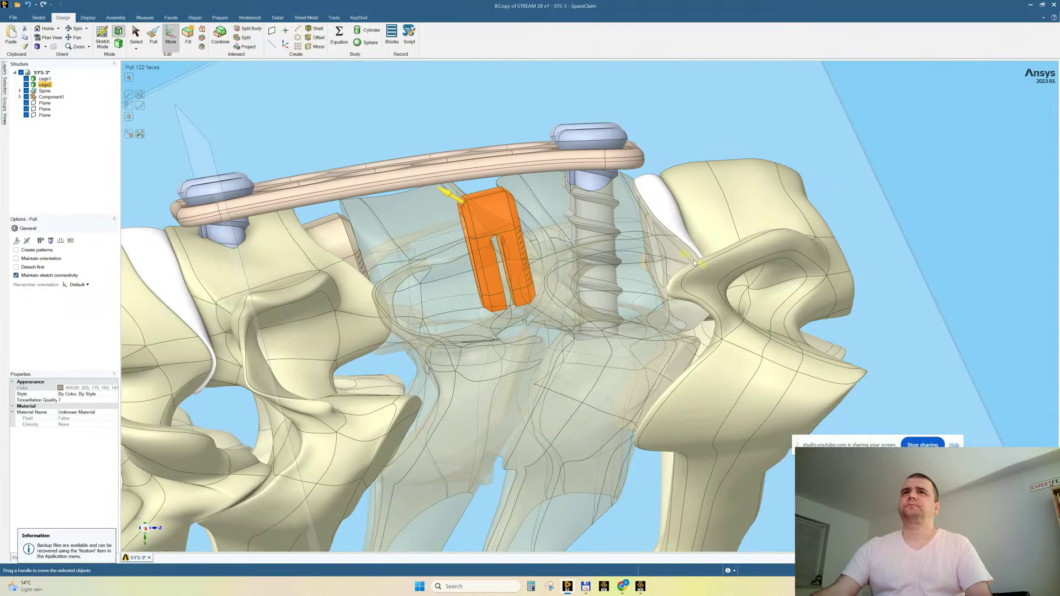
Isolate cage2 and the two transparent vertebrae by hiding all other objects.
{"action": "key", "text": "Escape"}
{"action": "left_click", "coordinate": [524, 207]}
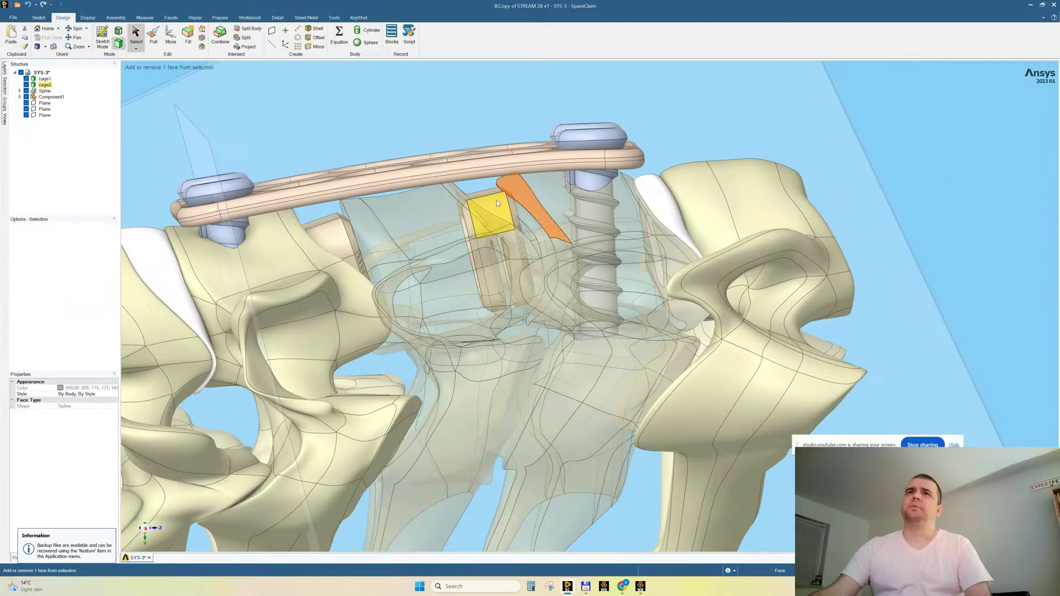
{"action": "left_click", "coordinate": [496, 199], "text": "ctrl"}
{"action": "left_click", "coordinate": [439, 210], "text": "ctrl"}
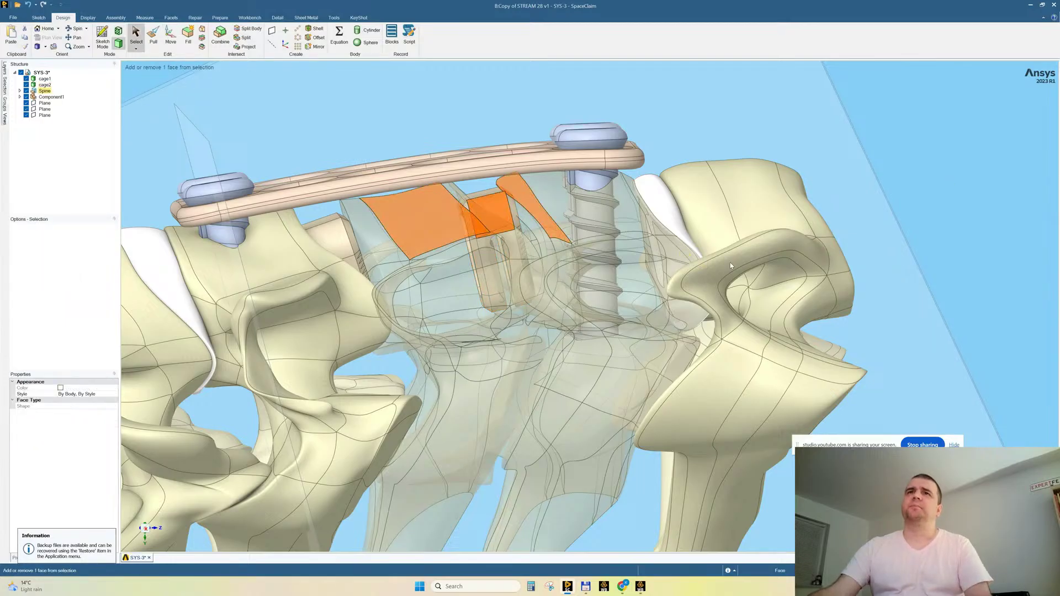
{"action": "right_click", "coordinate": [879, 99]}
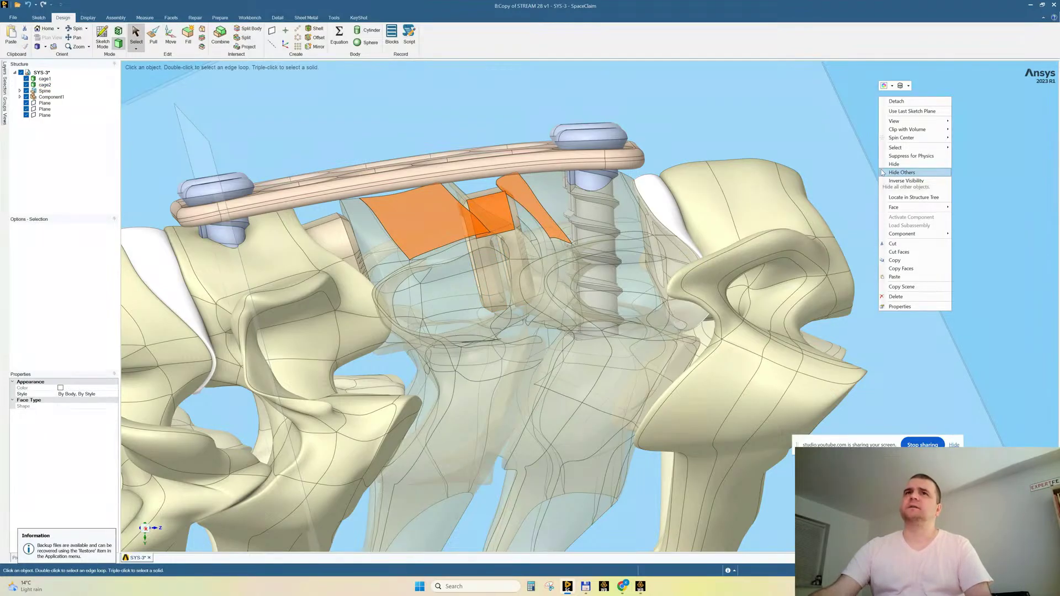
{"action": "left_click", "coordinate": [901, 172]}
{"action": "mouse_move", "coordinate": [491, 241]}
{"action": "middle_mouse_down"}
{"action": "mouse_move", "coordinate": [471, 237]}
{"action": "mouse_move", "coordinate": [492, 232]}
{"action": "middle_mouse_up"}
Remove the interferences between cage2 and the adjacent vertebrae by subtracting the overlaps from the larger bodies.
{"action": "left_click", "coordinate": [220, 17]}
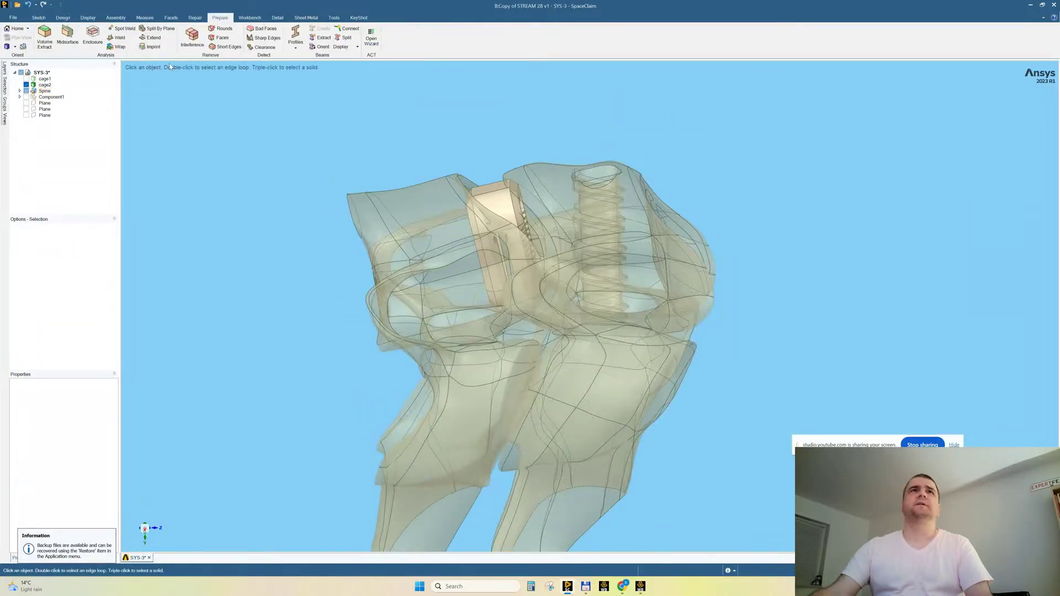
{"action": "left_click", "coordinate": [192, 37]}
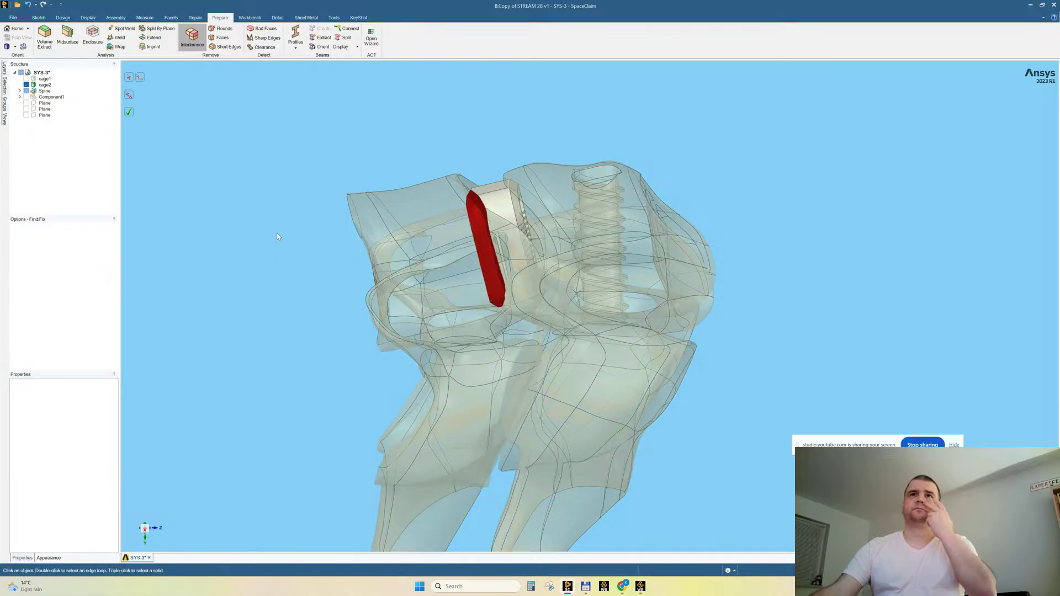
{"action": "middle_click_drag", "start_coordinate": [283, 253], "coordinate": [291, 246]}
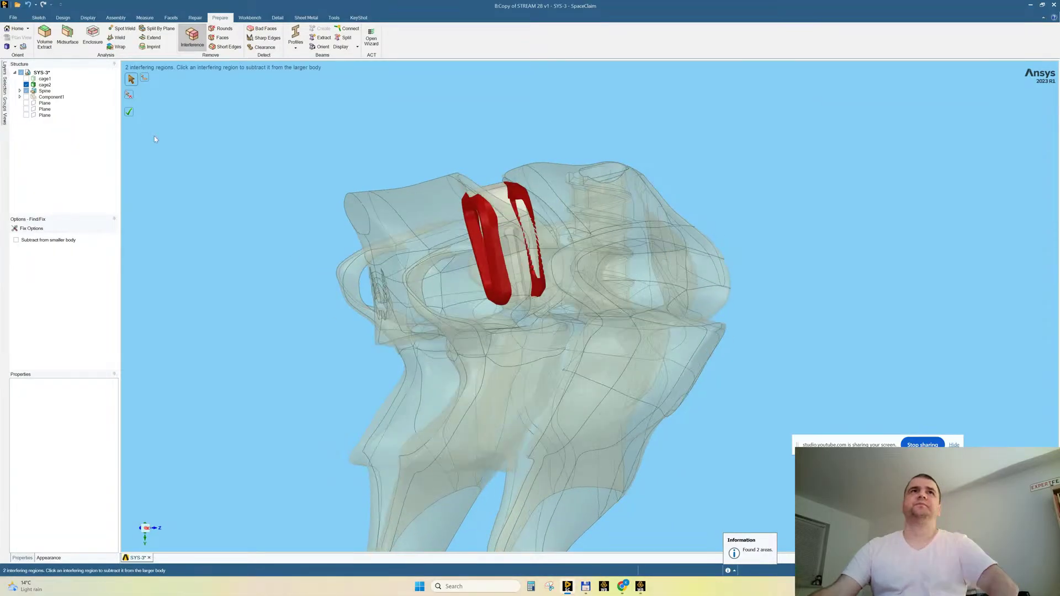
{"action": "left_click", "coordinate": [129, 115]}
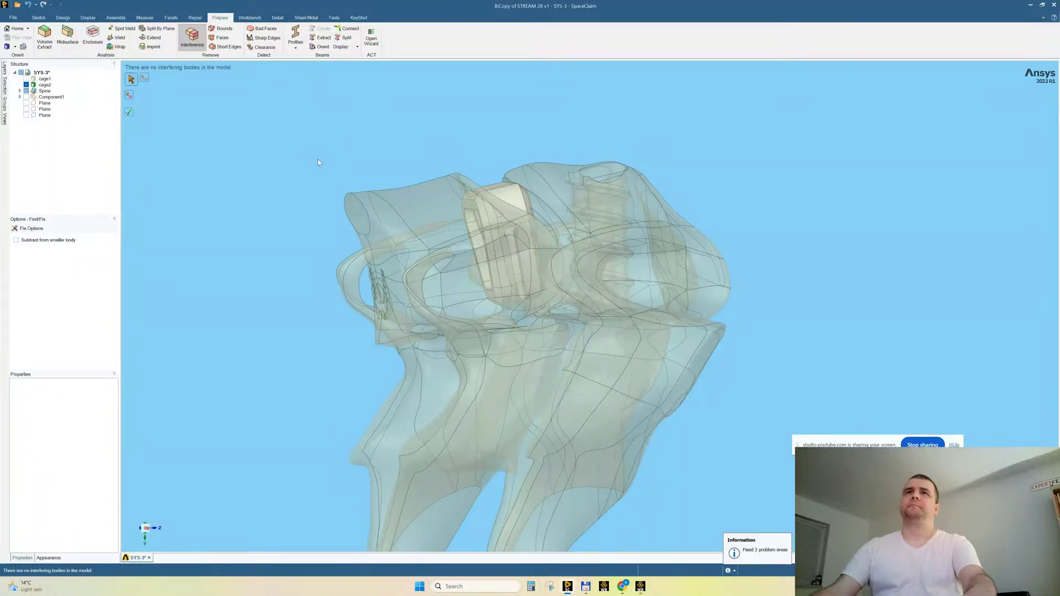
{"action": "key", "text": "Escape"}
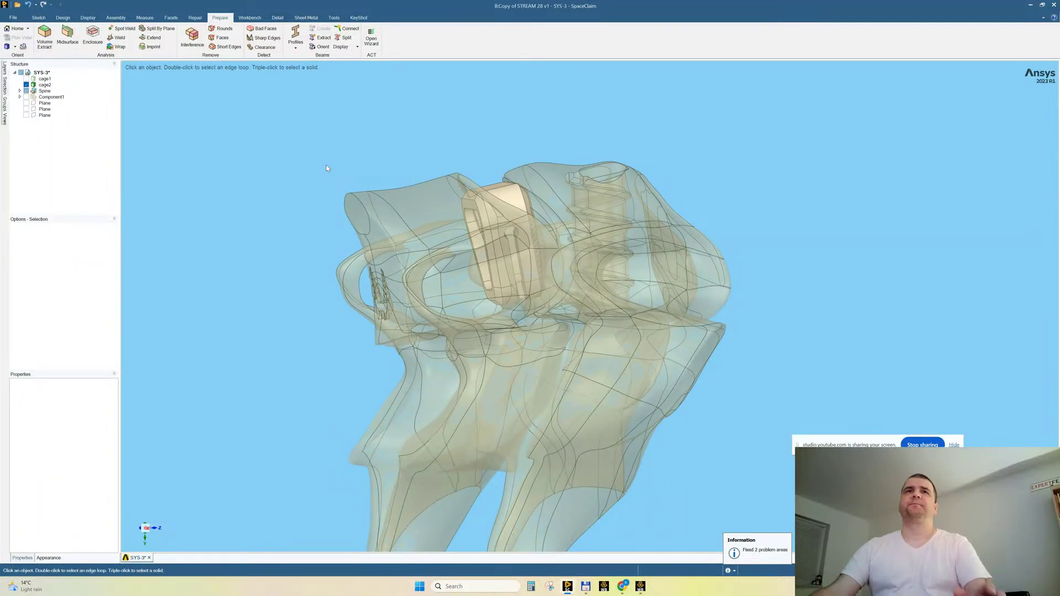
Show all hidden objects again and fit the whole assembly in view.
{"action": "right_click", "coordinate": [330, 138]}
{"action": "left_click", "coordinate": [348, 196]}
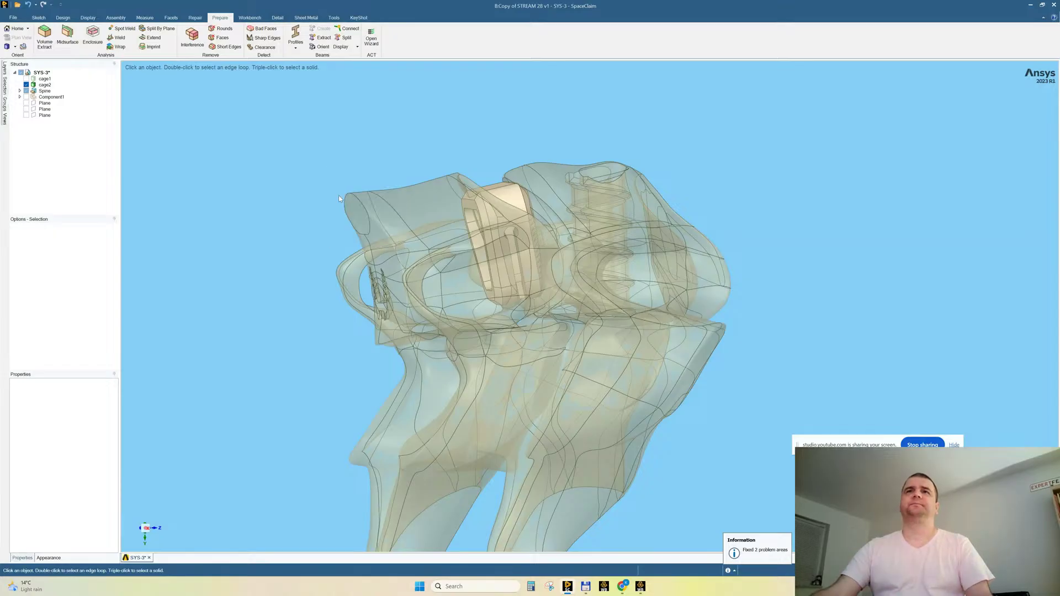
{"action": "key", "text": "z"}
{"action": "left_click", "coordinate": [718, 155]}
{"action": "middle_click_drag", "start_coordinate": [717, 155], "coordinate": [684, 157]}
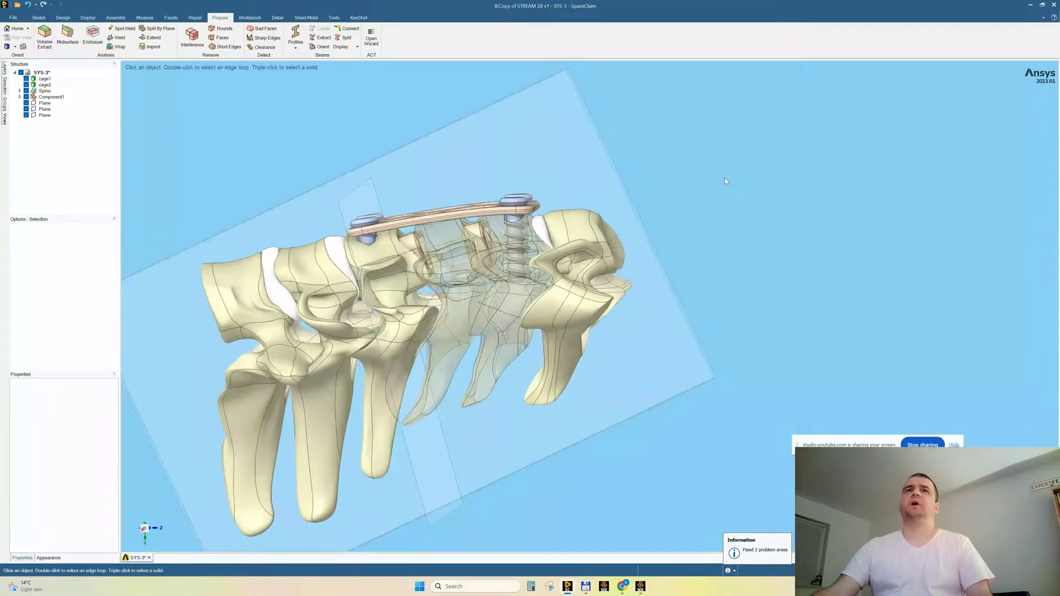
Save the project in Workbench, and run an interference check on the whole assembly in SpaceClaim.
{"action": "left_click", "coordinate": [639, 587]}
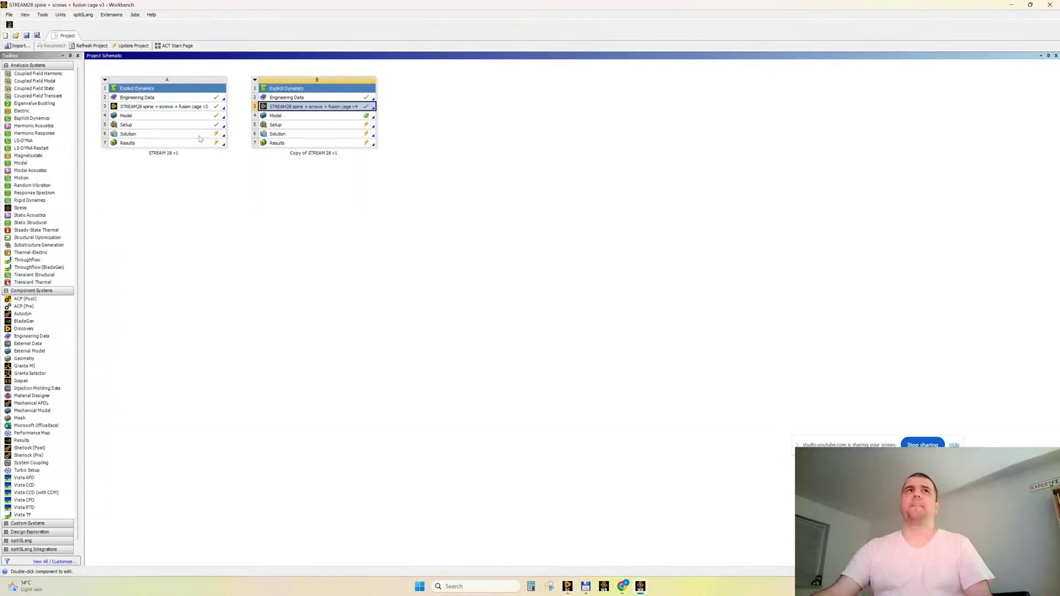
{"action": "left_click", "coordinate": [26, 36]}
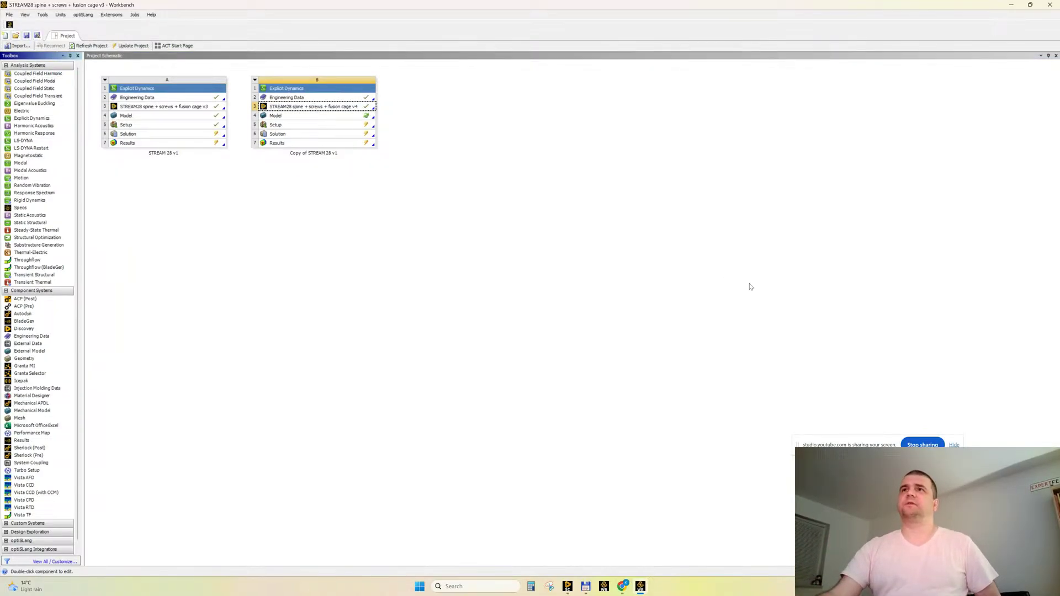
{"action": "left_click", "coordinate": [569, 588]}
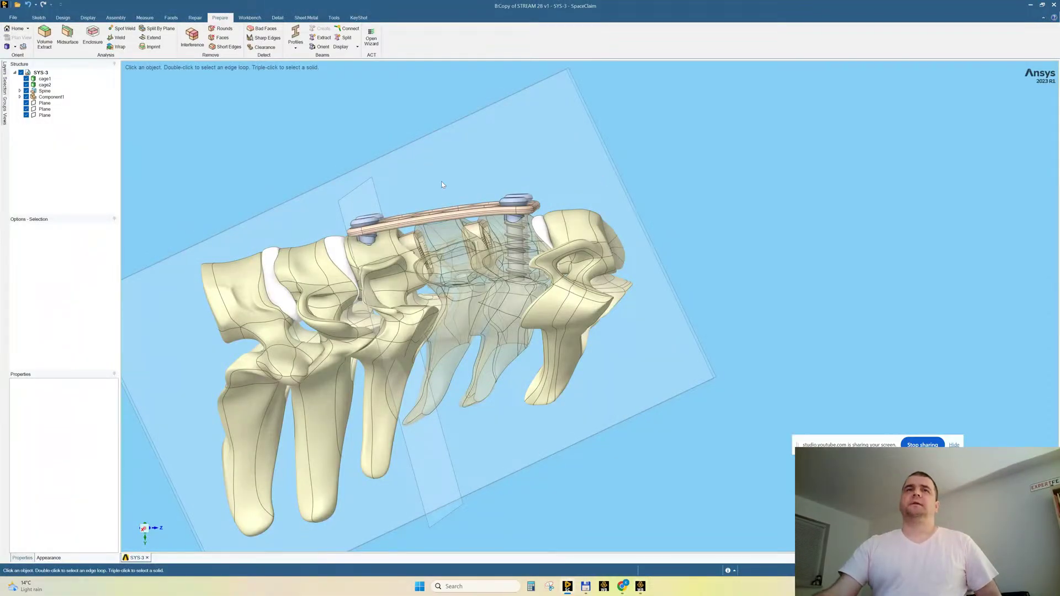
{"action": "left_click", "coordinate": [193, 36]}
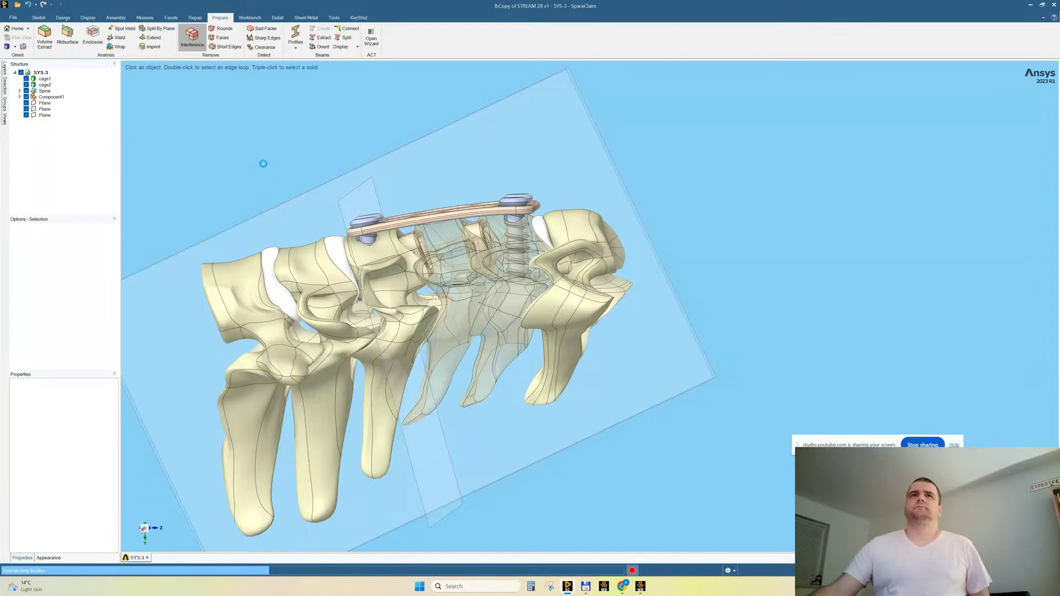
Switch to Workbench and change the Young's modulus unit of the Cartilage material to MPa in Engineering Data.
{"action": "left_click", "coordinate": [640, 588]}
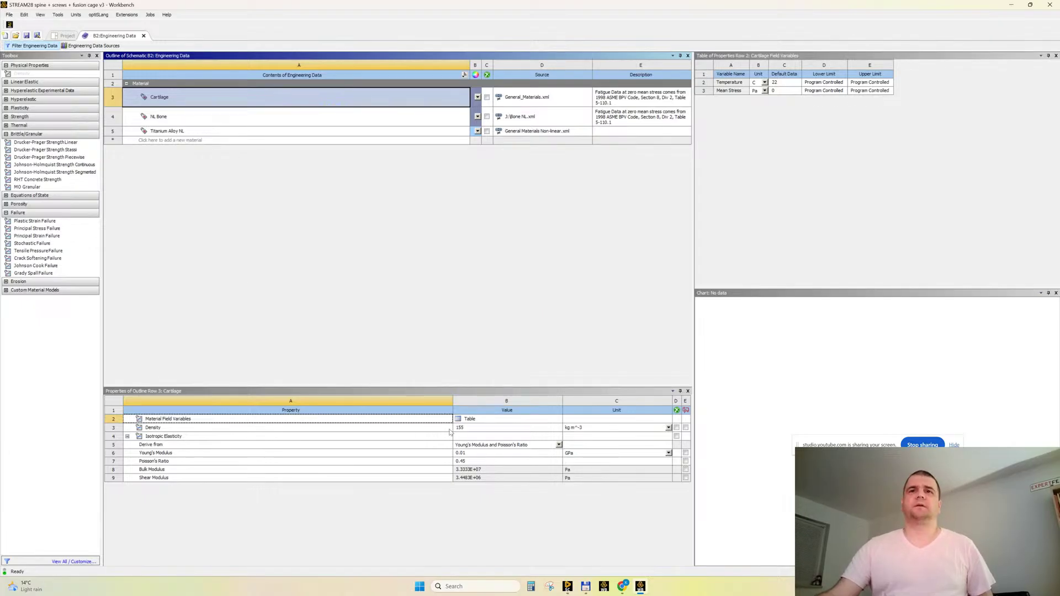
{"action": "left_click", "coordinate": [668, 453]}
{"action": "left_click", "coordinate": [568, 489]}
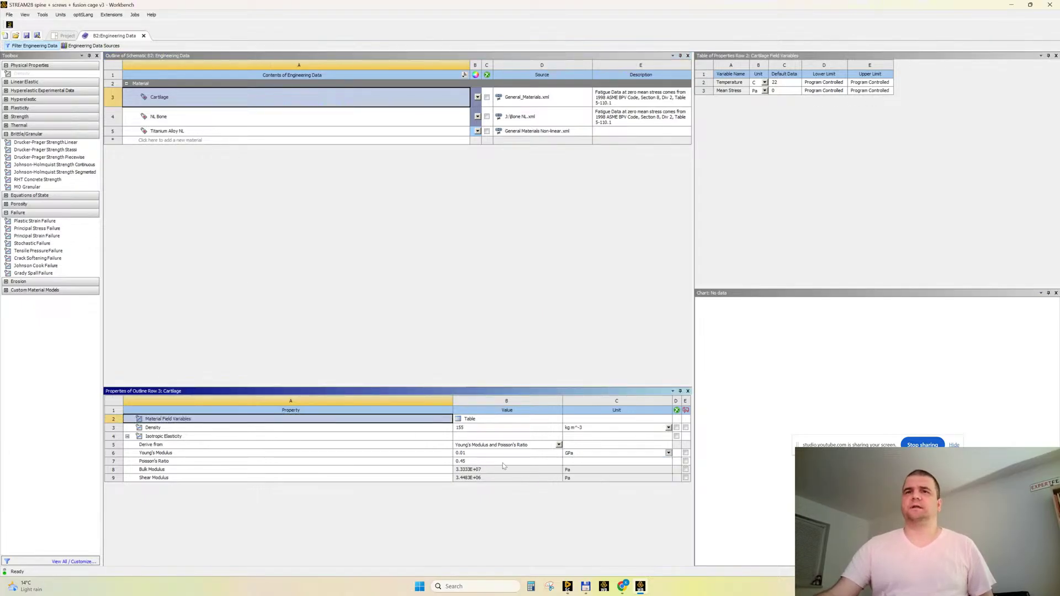
{"action": "left_click", "coordinate": [467, 454]}
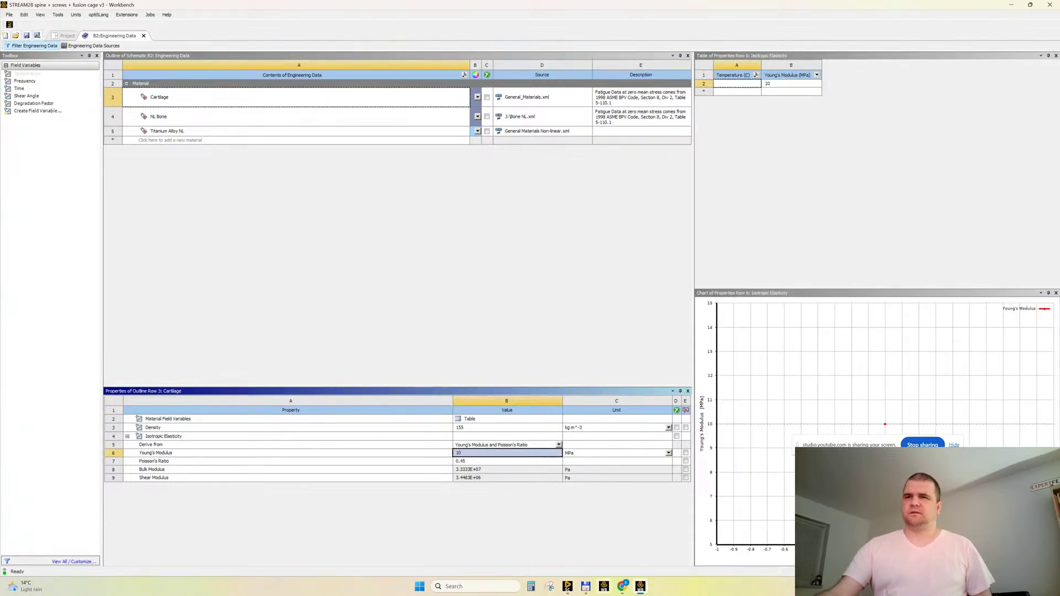
Look up the recommended Young's modulus for the cartilage endplate in the ChatGPT conversation in Chrome.
{"action": "left_click", "coordinate": [622, 587]}
{"action": "left_click", "coordinate": [580, 543]}
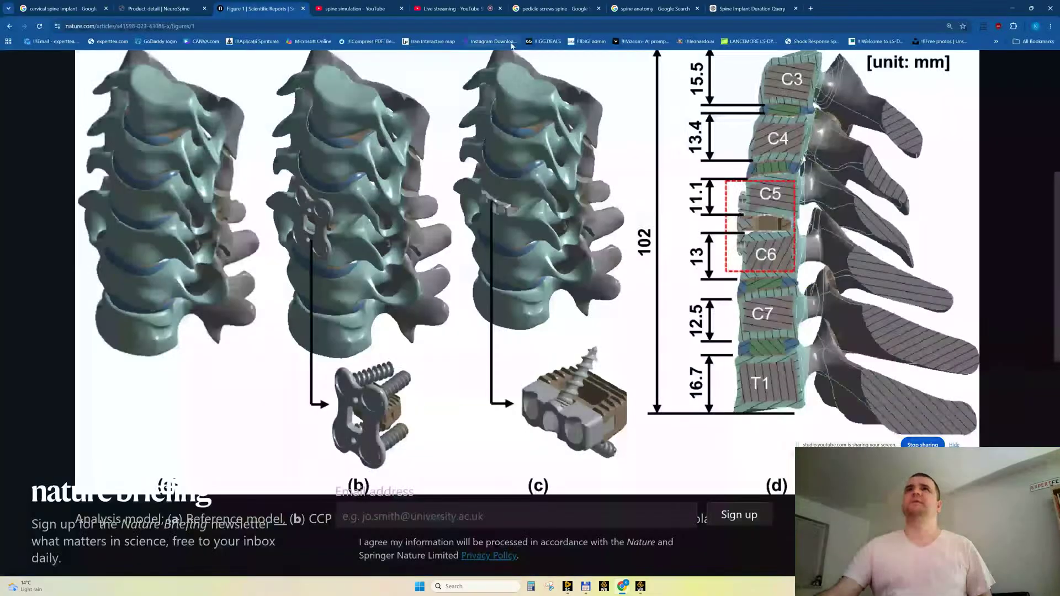
{"action": "left_click", "coordinate": [742, 8]}
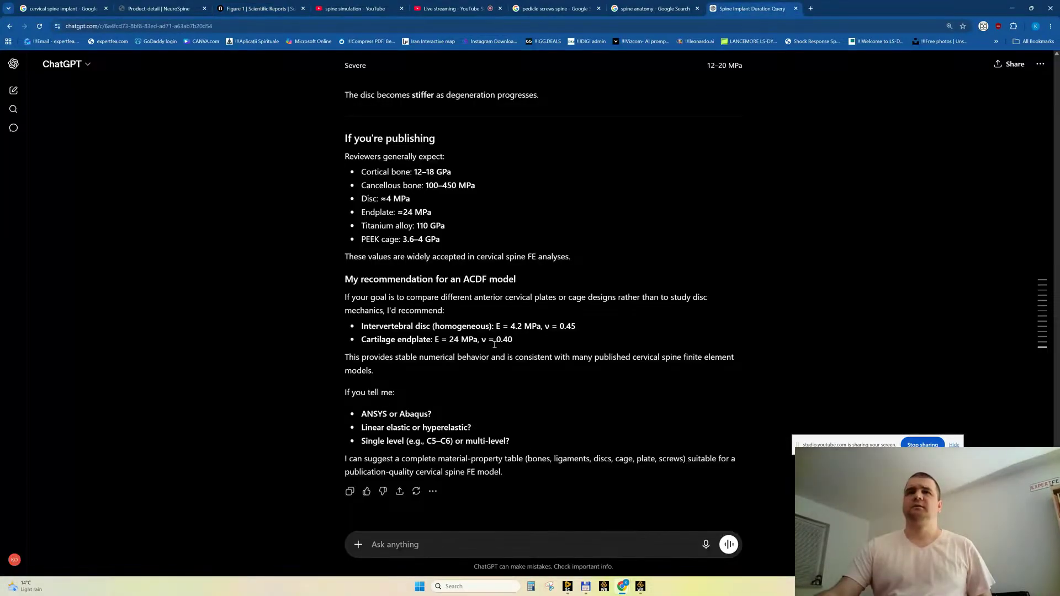
{"action": "left_click_drag", "start_coordinate": [417, 340], "coordinate": [468, 340]}
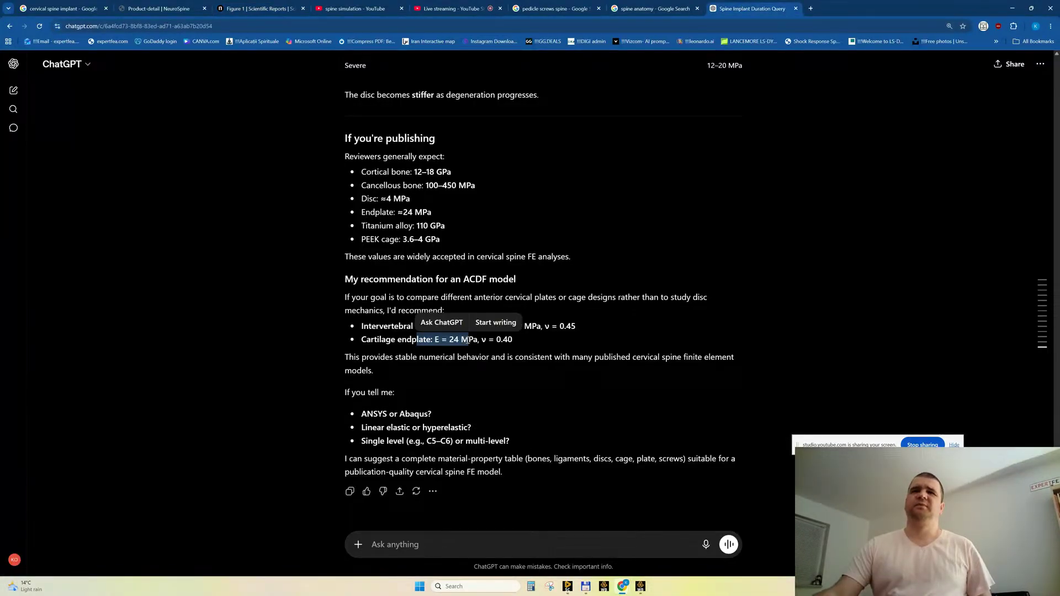
{"action": "left_click", "coordinate": [421, 363]}
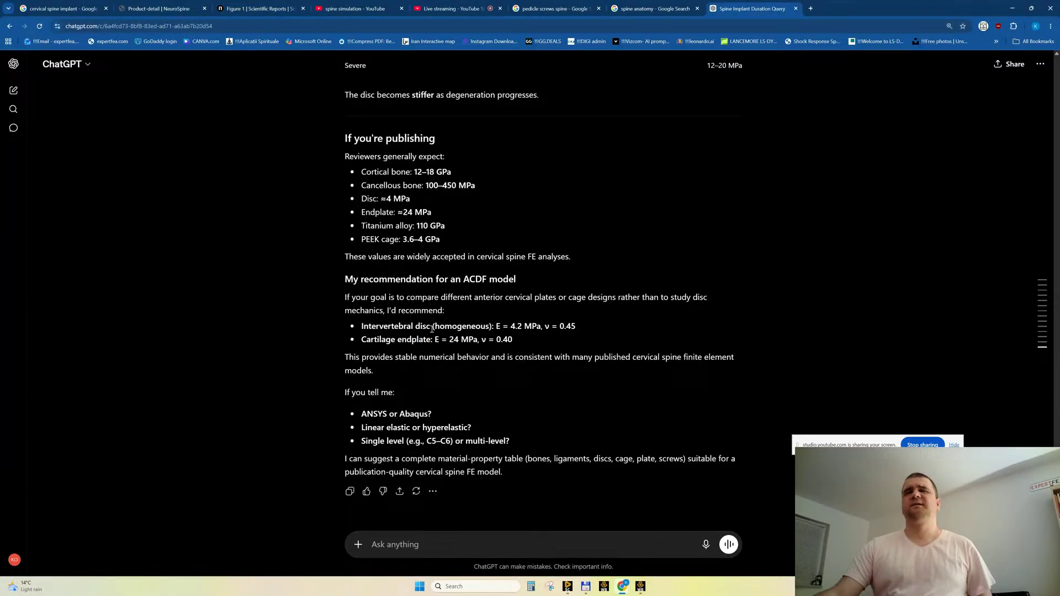
Return to Workbench and set the Cartilage material's Young's modulus to 24 MPa.
{"action": "left_click", "coordinate": [1012, 8]}
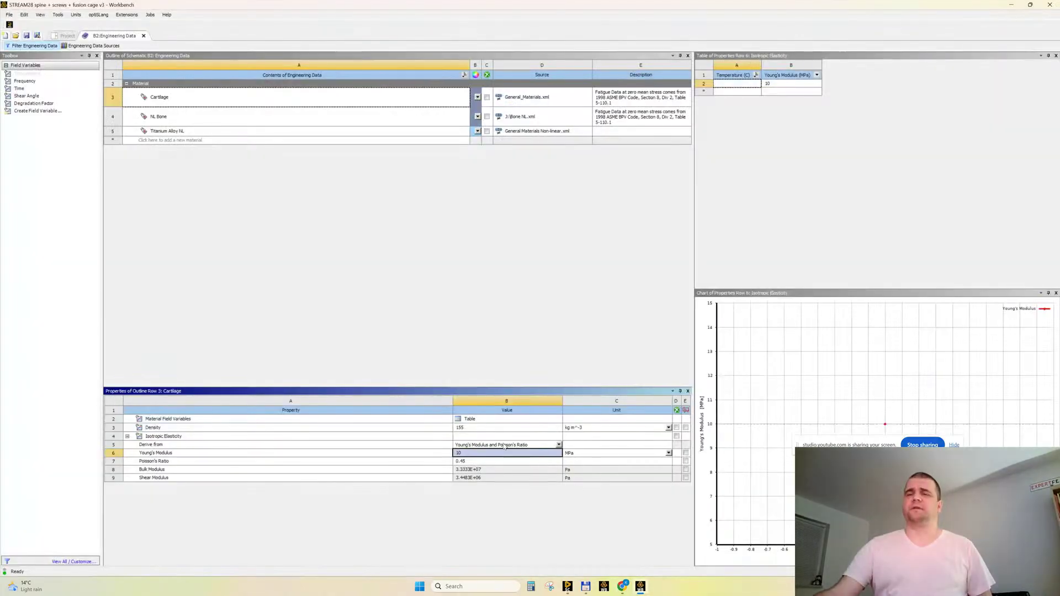
{"action": "type", "text": "24"}
{"action": "key", "text": "Return"}
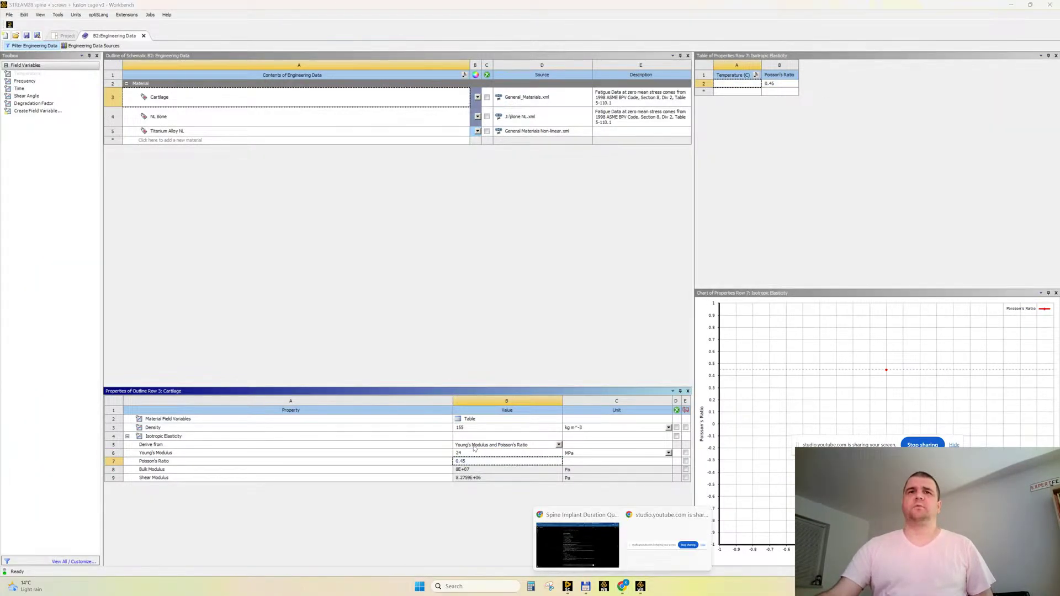
Check the recommended Poisson's ratio for the cartilage endplate in the ChatGPT conversation in Chrome.
{"action": "left_click", "coordinate": [579, 547]}
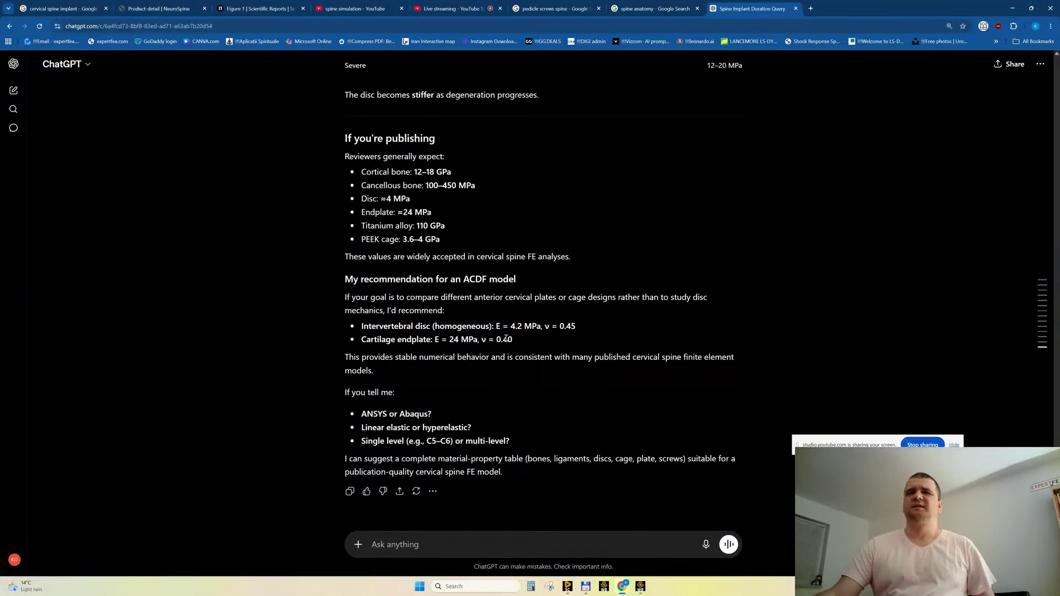
{"action": "left_click_drag", "start_coordinate": [514, 340], "coordinate": [402, 341]}
{"action": "left_click", "coordinate": [290, 345]}
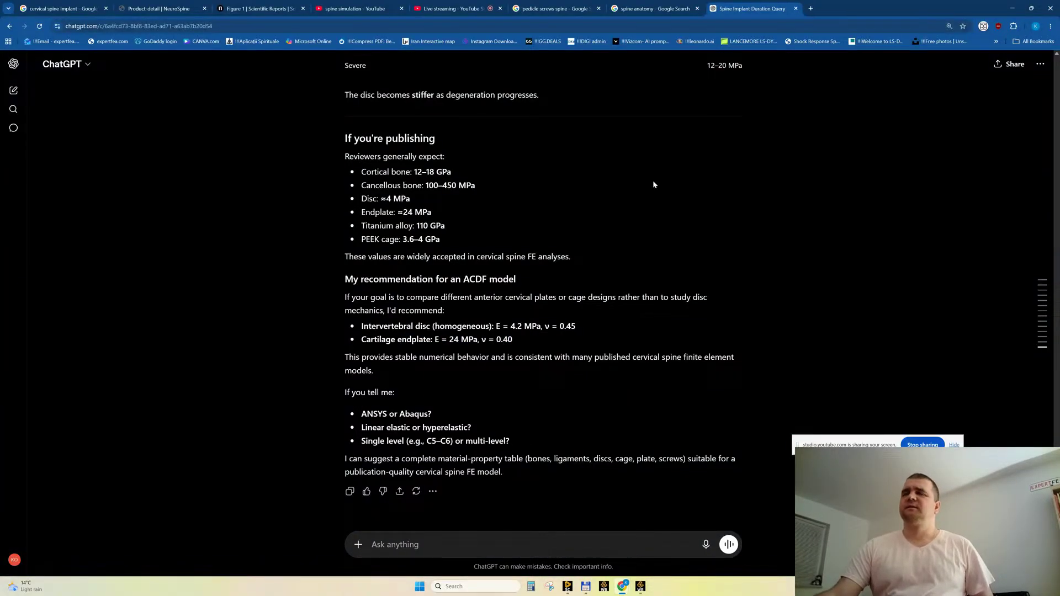
Return to Workbench, set the Cartilage material's Poisson's ratio to 0.4, and close Engineering Data.
{"action": "left_click", "coordinate": [640, 538]}
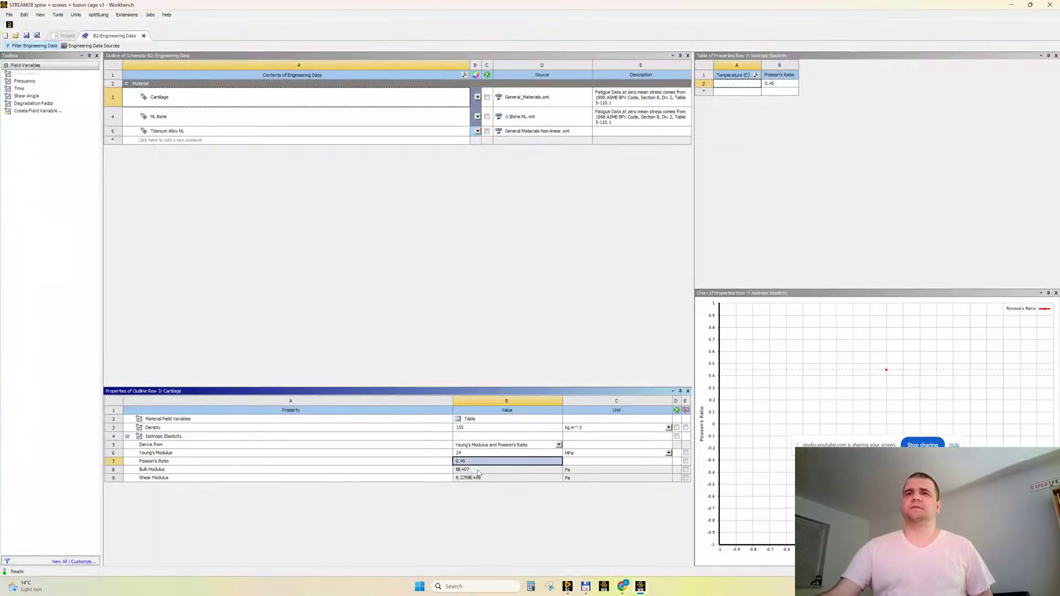
{"action": "type", "text": "0.4"}
{"action": "key", "text": "Return"}
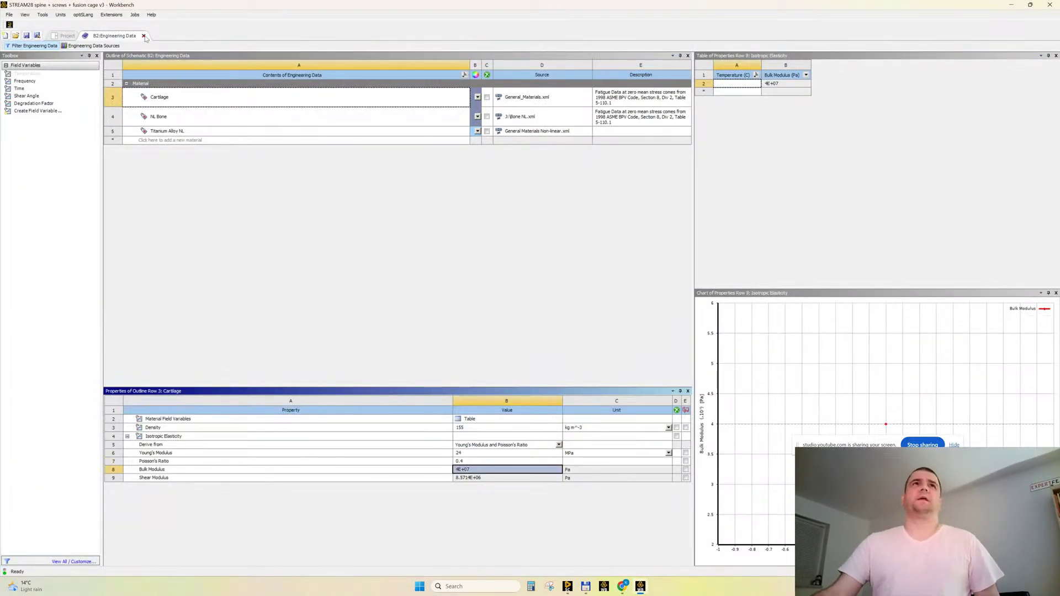
{"action": "left_click", "coordinate": [143, 36]}
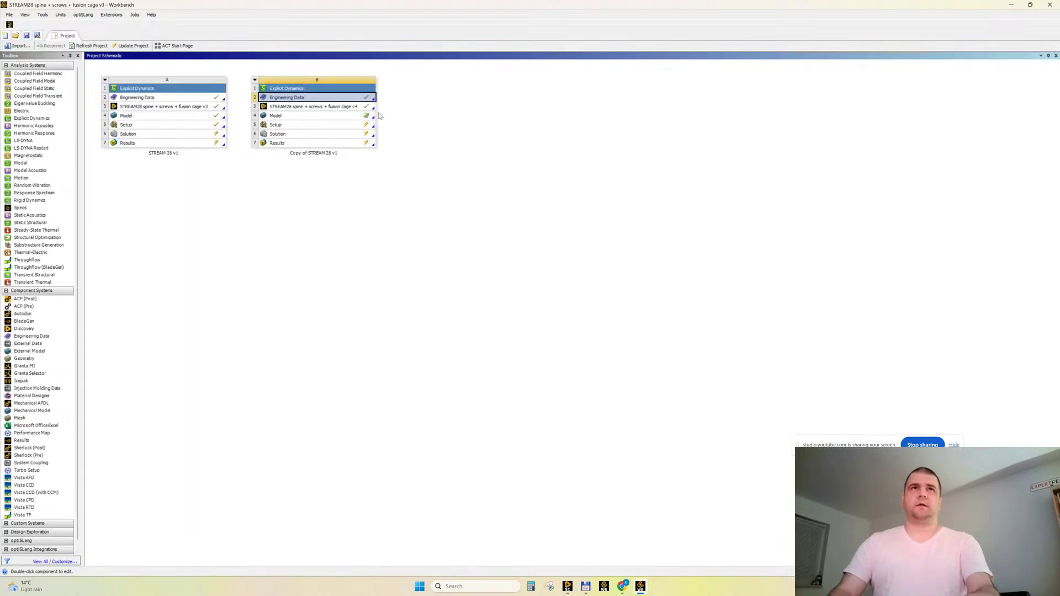
Rename the Engineering Data cell of the copied Explicit Dynamics system to "slightly stiffer disks".
{"action": "key", "text": "F2"}
{"action": "type", "text": "stiffer disk"}
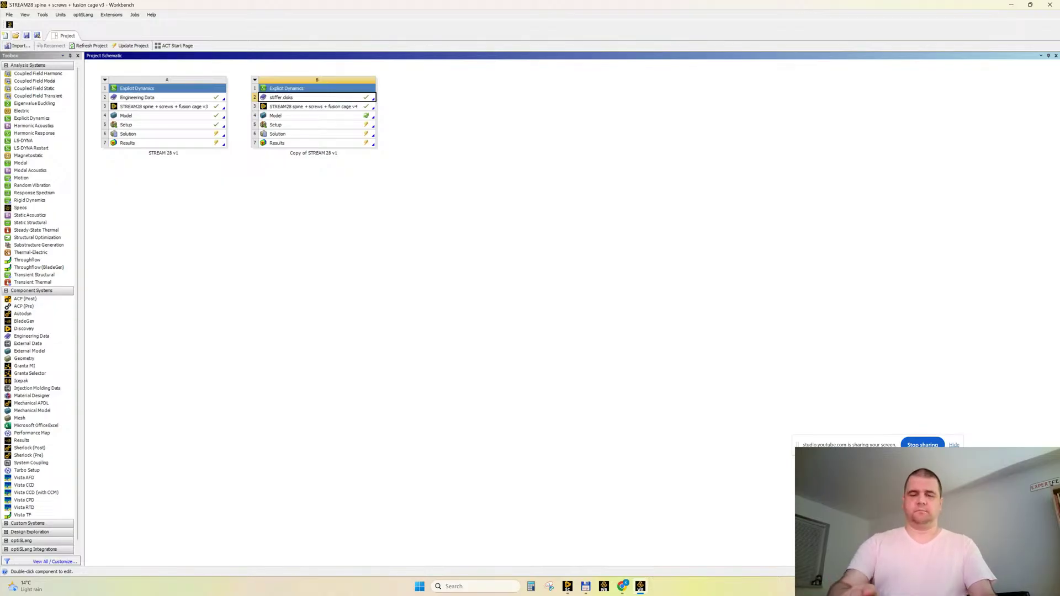
{"action": "type", "text": "s"}
{"action": "type", "text": "lightly"}
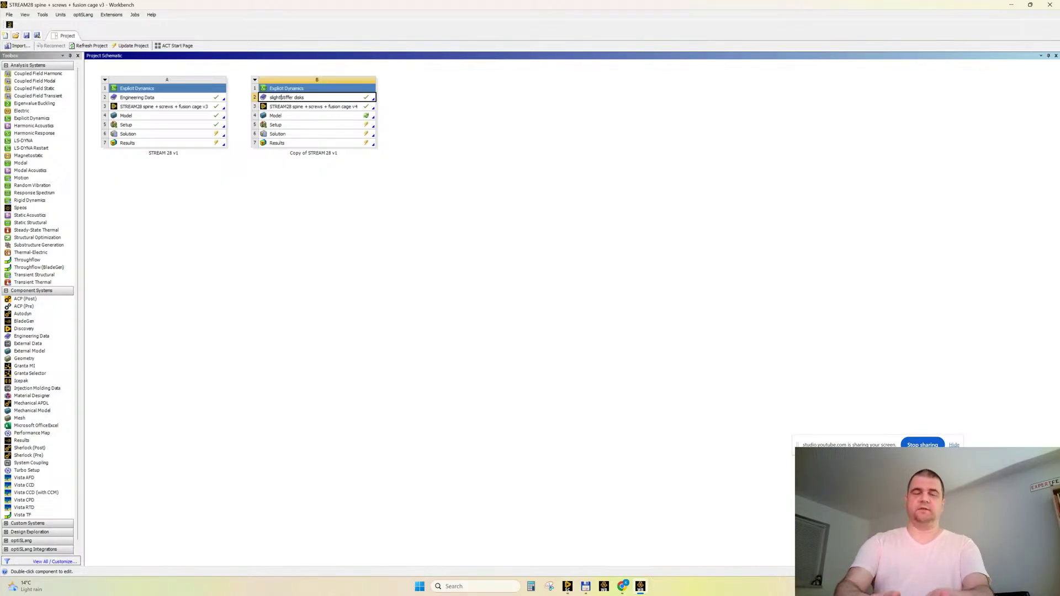
{"action": "key", "text": "Return"}
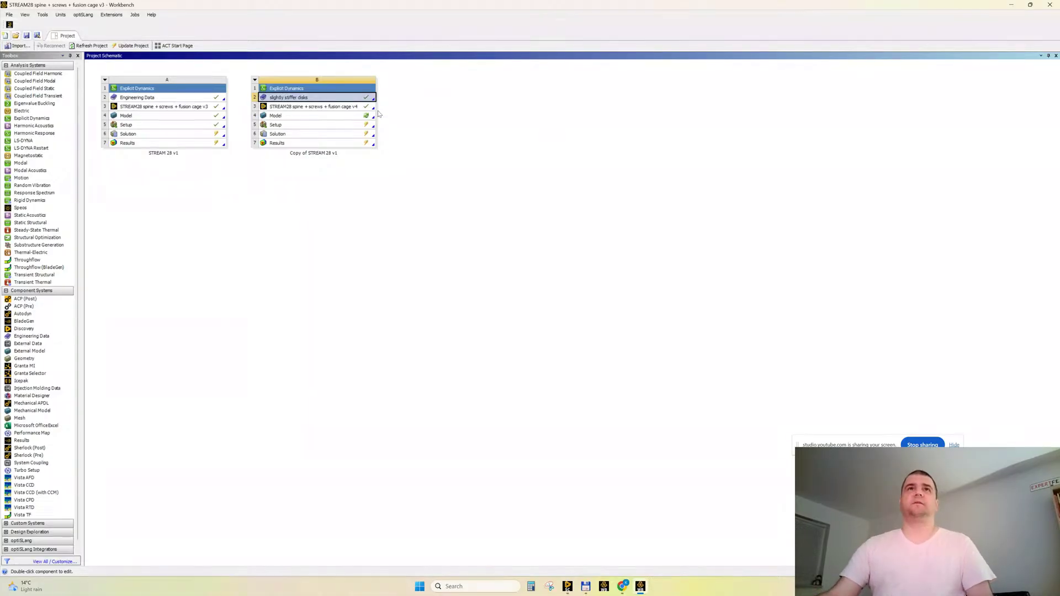
Bring SpaceClaim into view by minimizing Workbench and Chrome to check on the running interference analysis.
{"action": "left_click", "coordinate": [567, 586]}
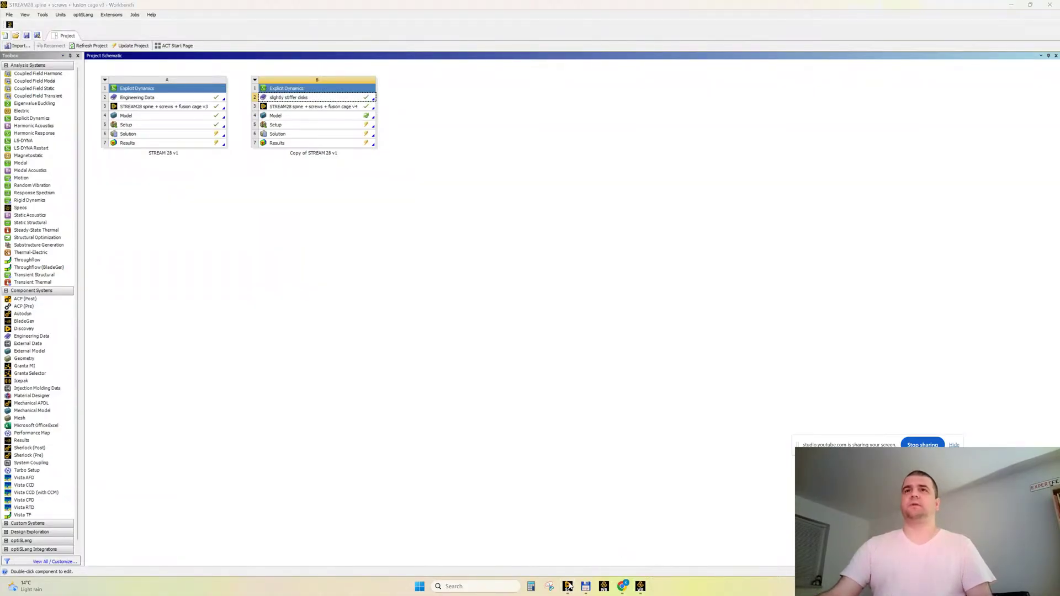
{"action": "left_click", "coordinate": [1011, 5]}
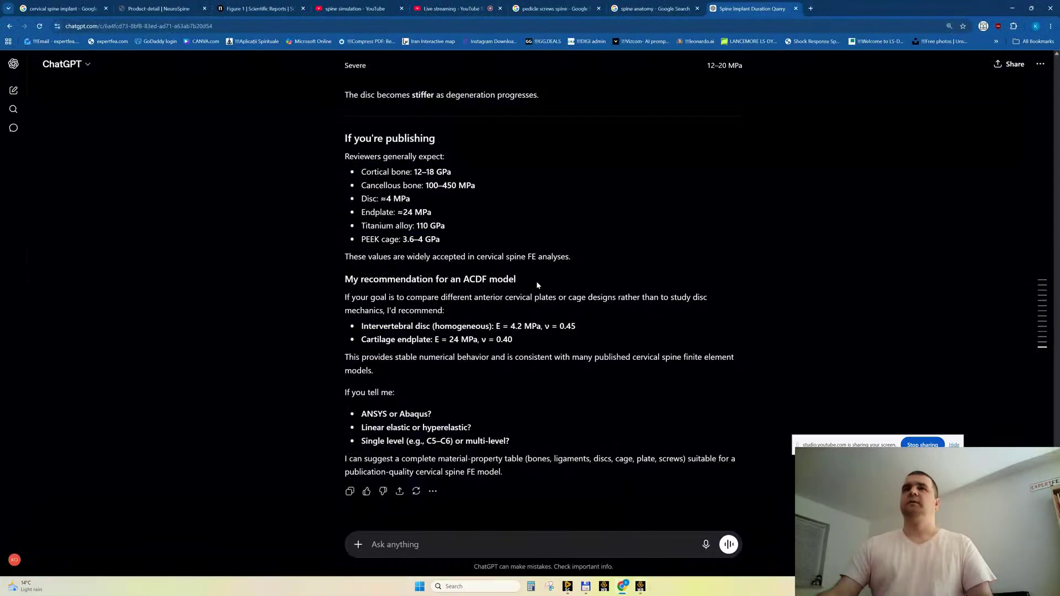
{"action": "left_click", "coordinate": [1007, 9]}
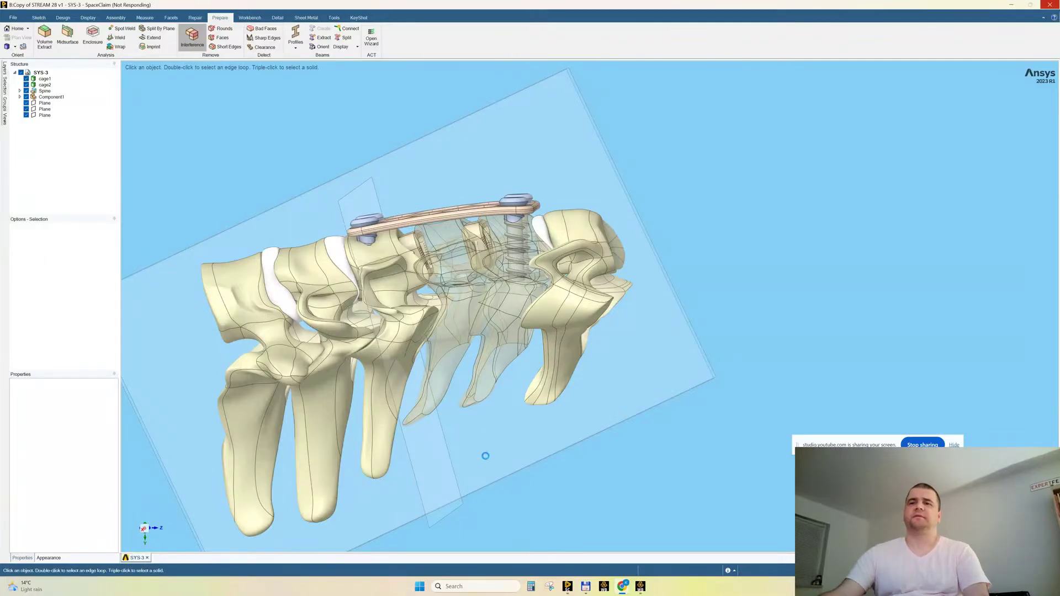
Read the live chat on the YouTube Studio stream page in a reduced Chrome window, and minimize it.
{"action": "left_click", "coordinate": [621, 588]}
{"action": "left_click", "coordinate": [589, 558]}
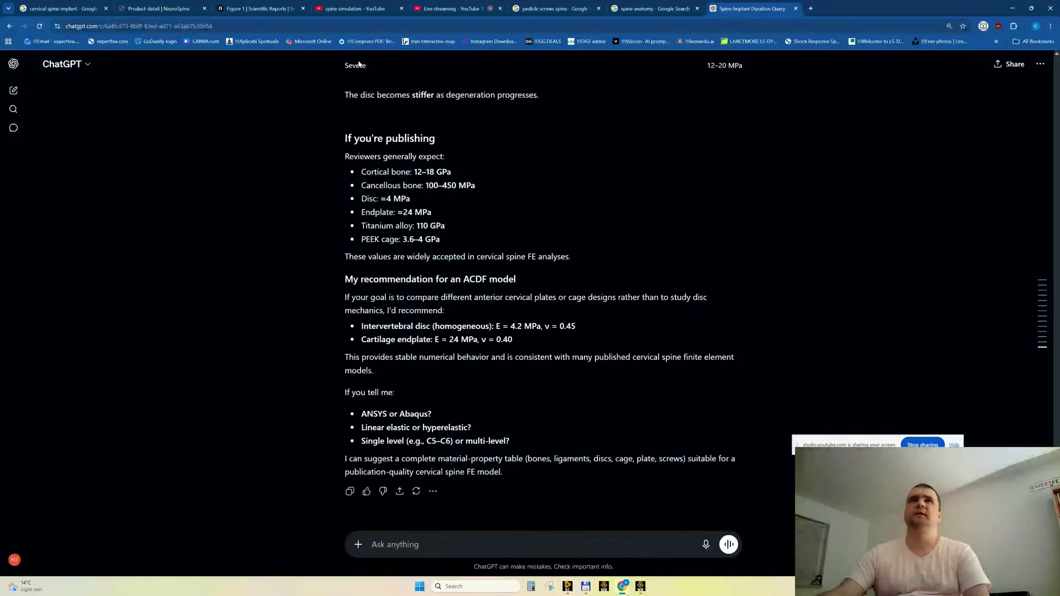
{"action": "left_click", "coordinate": [436, 12]}
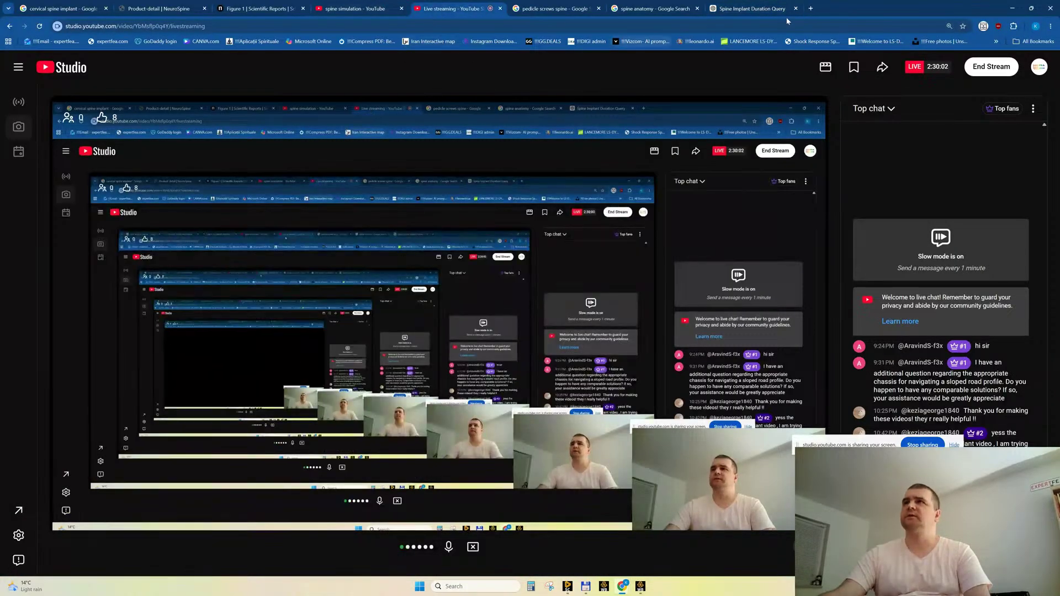
{"action": "left_click", "coordinate": [1031, 8]}
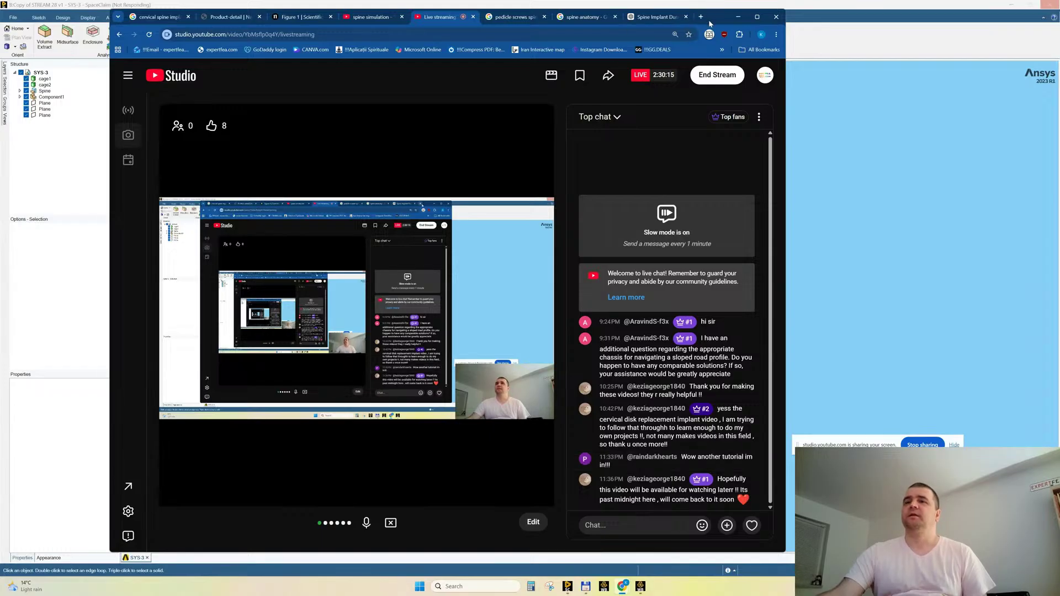
{"action": "left_click_drag", "start_coordinate": [708, 19], "coordinate": [640, 26]}
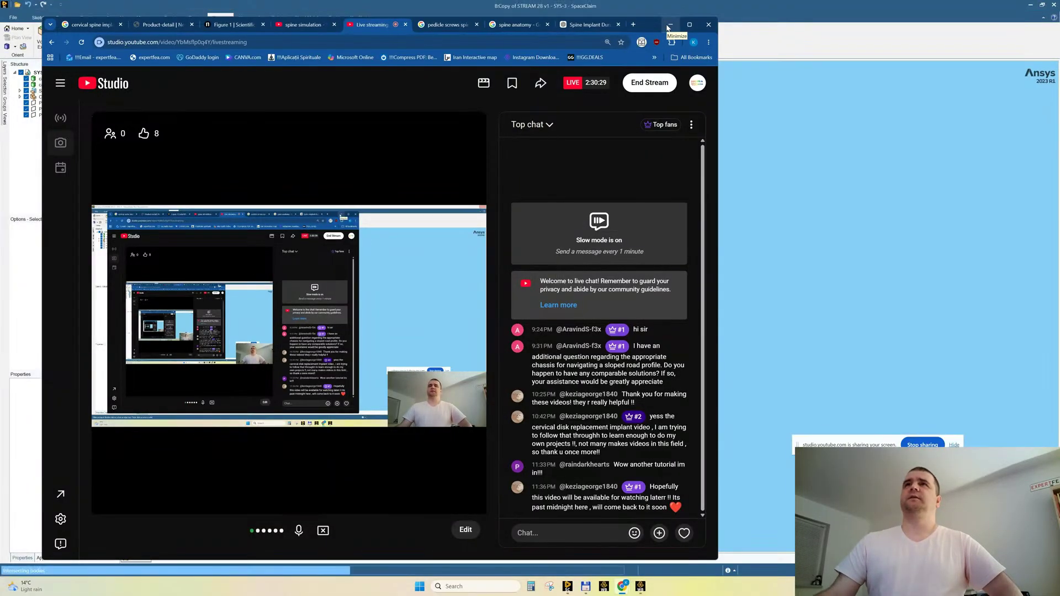
{"action": "left_click", "coordinate": [666, 25]}
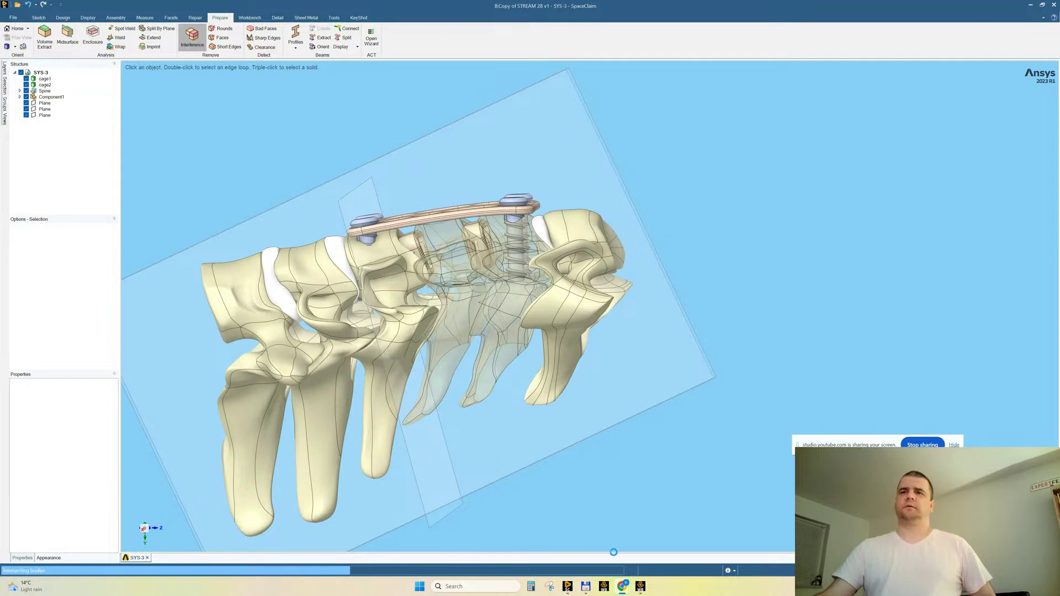
Reopen Chrome and search YouTube for "fem biomechanics".
{"action": "mouse_move", "coordinate": [624, 590]}
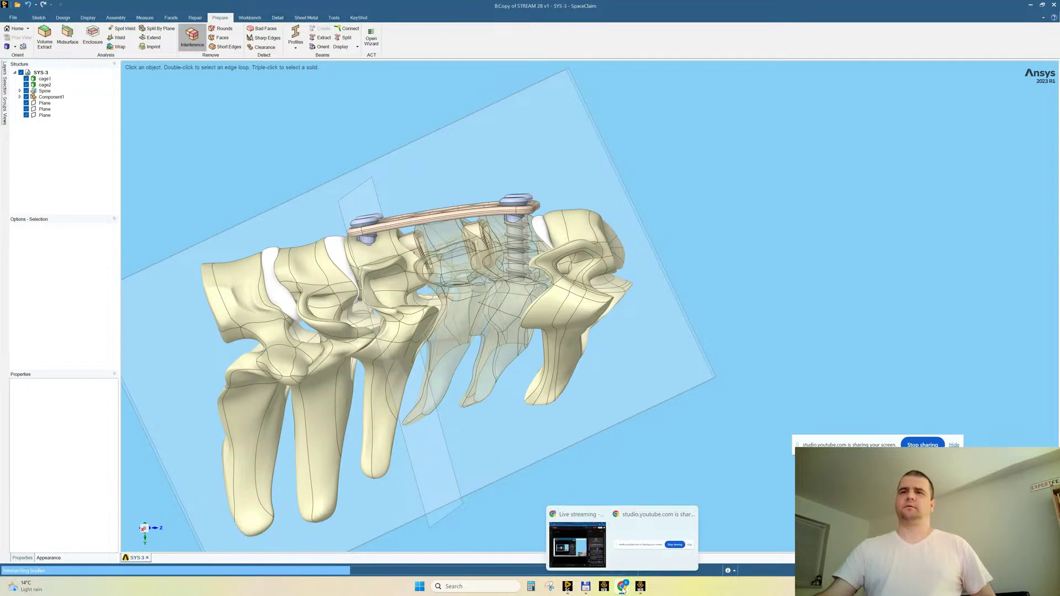
{"action": "left_click", "coordinate": [577, 544]}
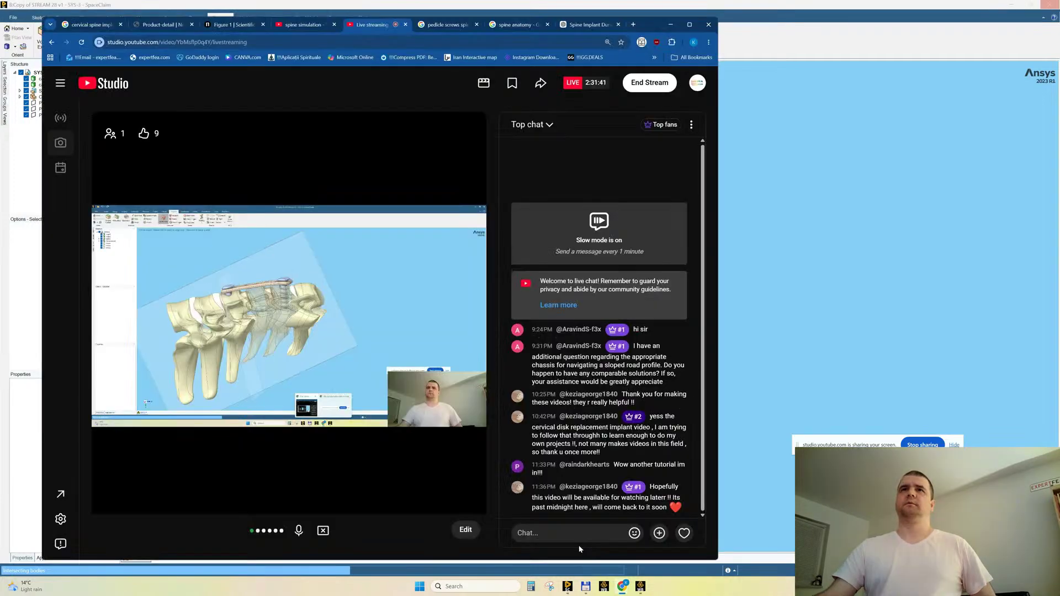
{"action": "left_click", "coordinate": [304, 26]}
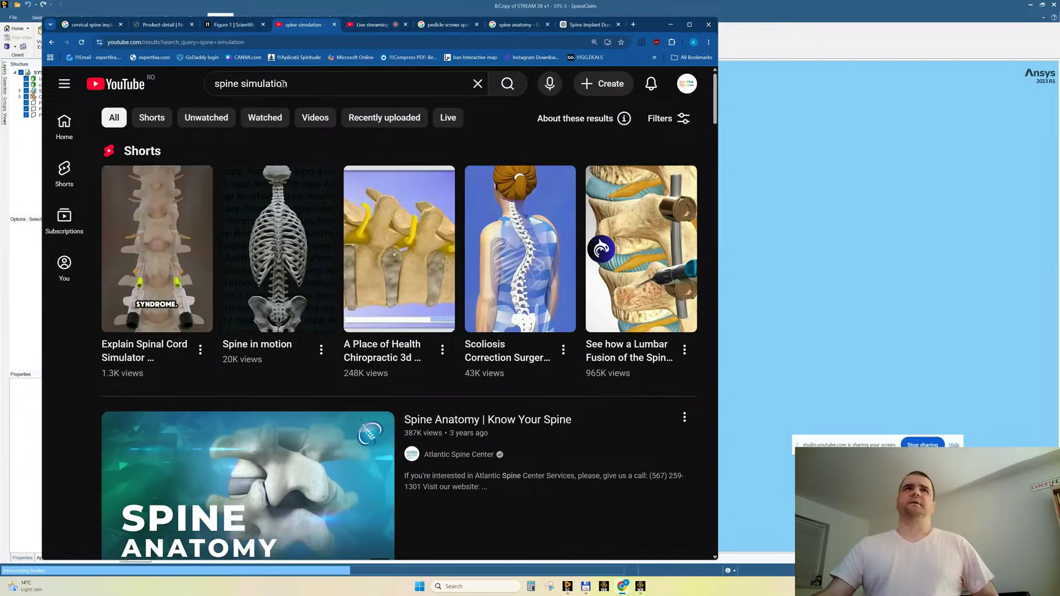
{"action": "left_click_drag", "start_coordinate": [304, 85], "coordinate": [194, 82]}
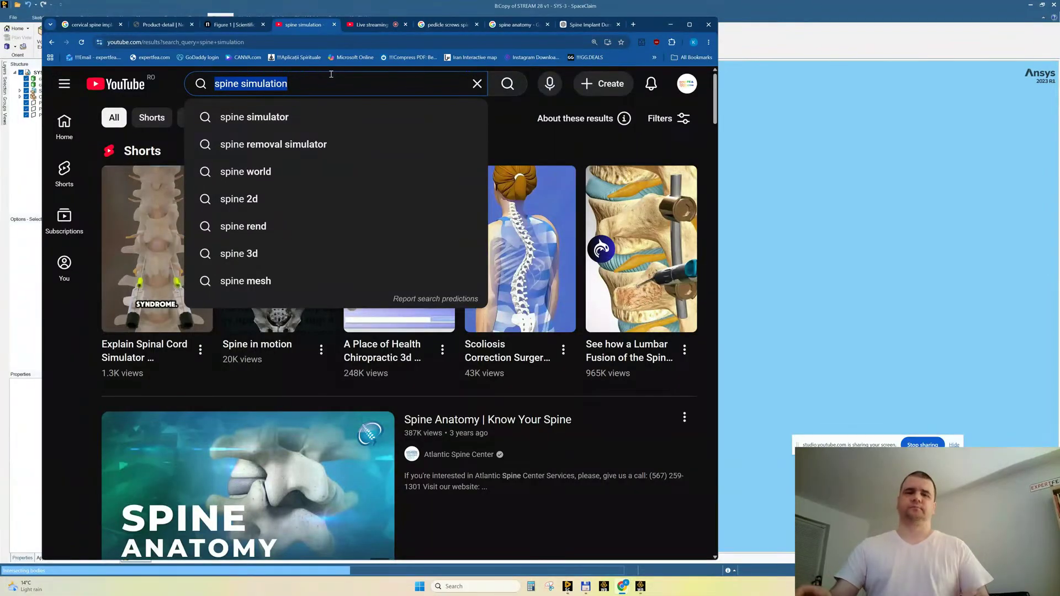
{"action": "type", "text": "f"}
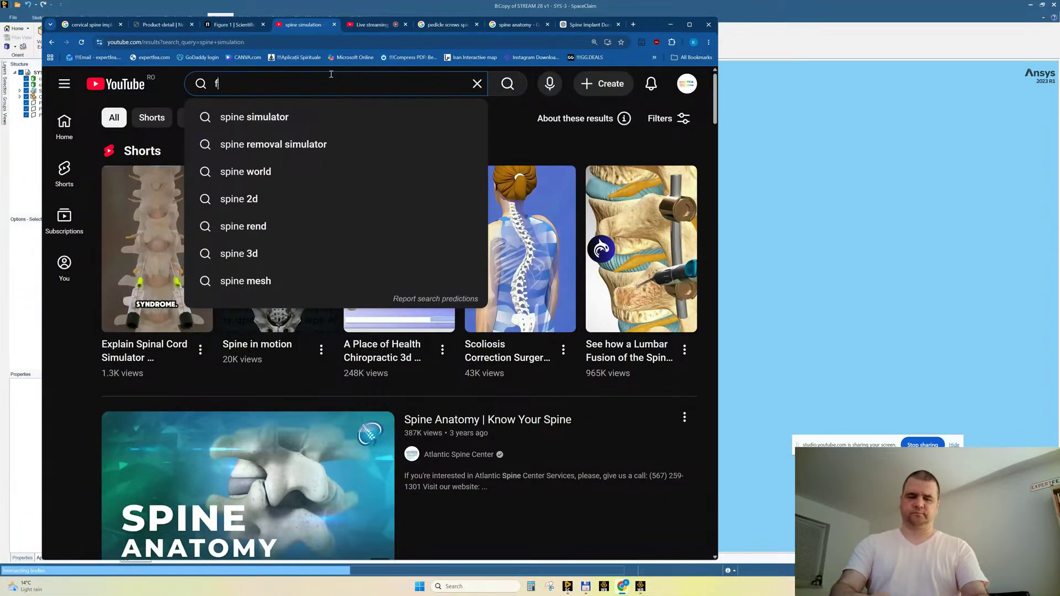
{"action": "type", "text": "em biomechanics"}
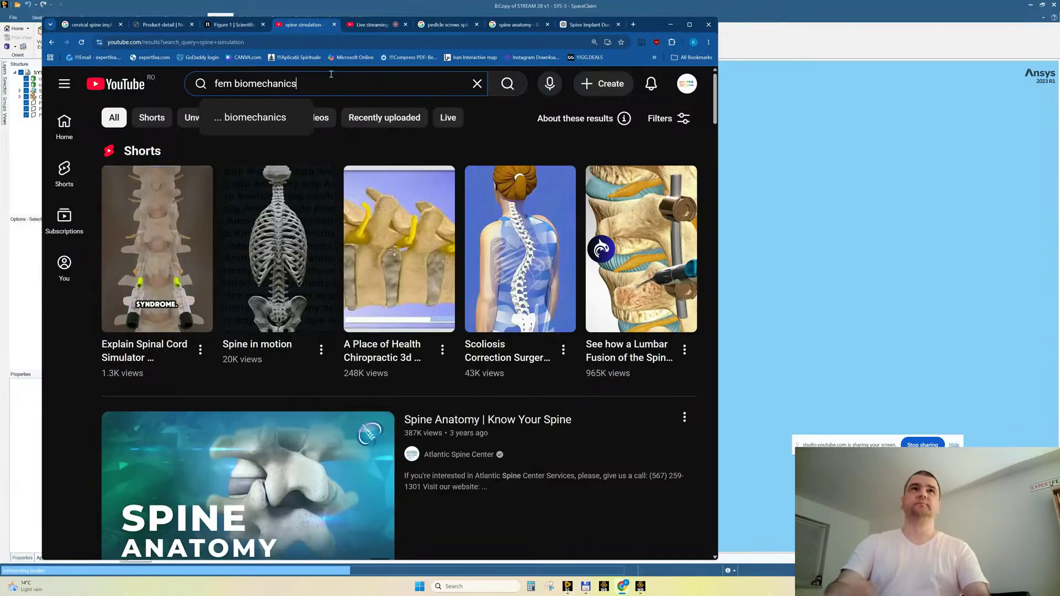
{"action": "key", "text": "Return"}
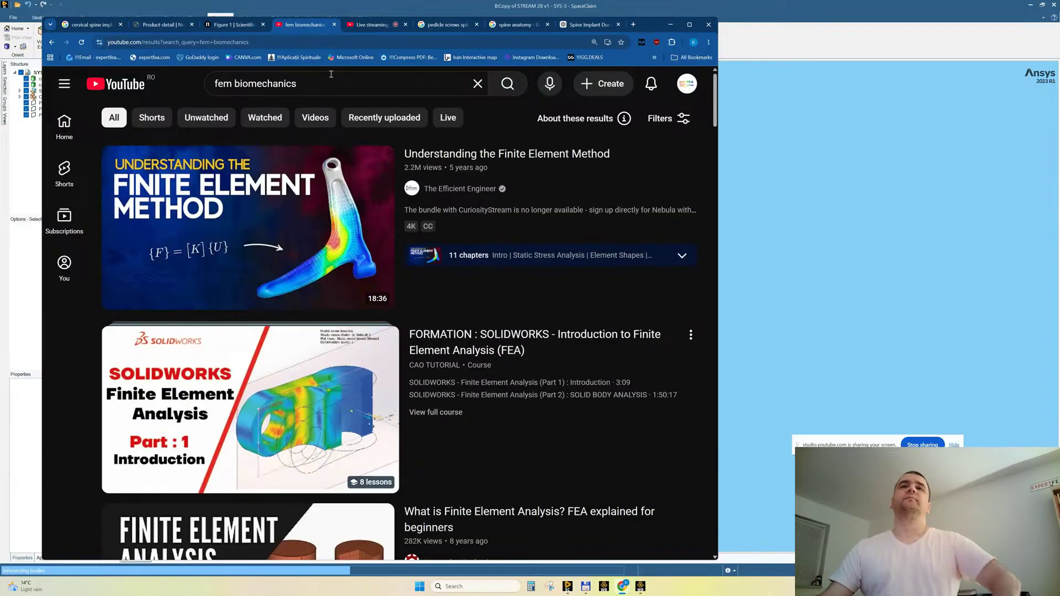
Browse the YouTube results and video previews for finite element biomechanics simulations.
{"action": "scroll", "coordinate": [292, 238], "scroll_direction": "down", "scroll_amount": 10}
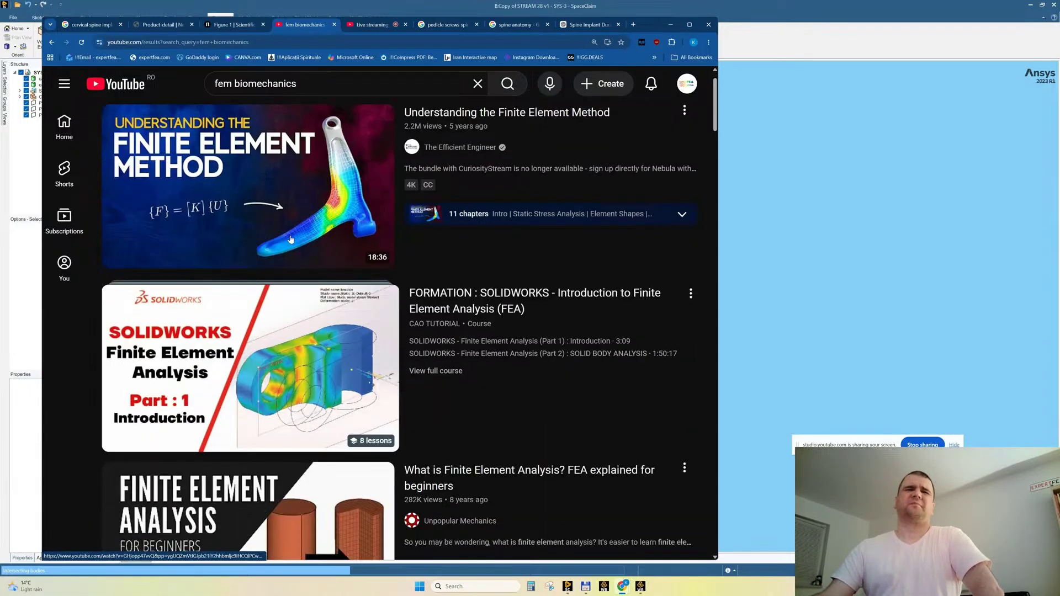
{"action": "scroll", "coordinate": [291, 239], "scroll_direction": "down", "scroll_amount": 6}
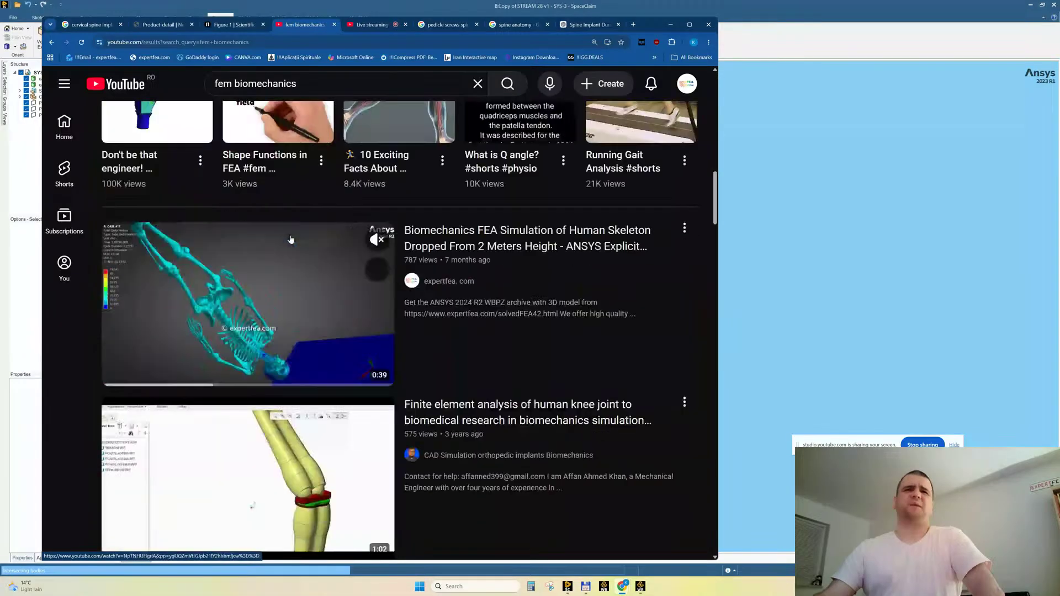
{"action": "scroll", "coordinate": [291, 239], "scroll_direction": "down", "scroll_amount": 15}
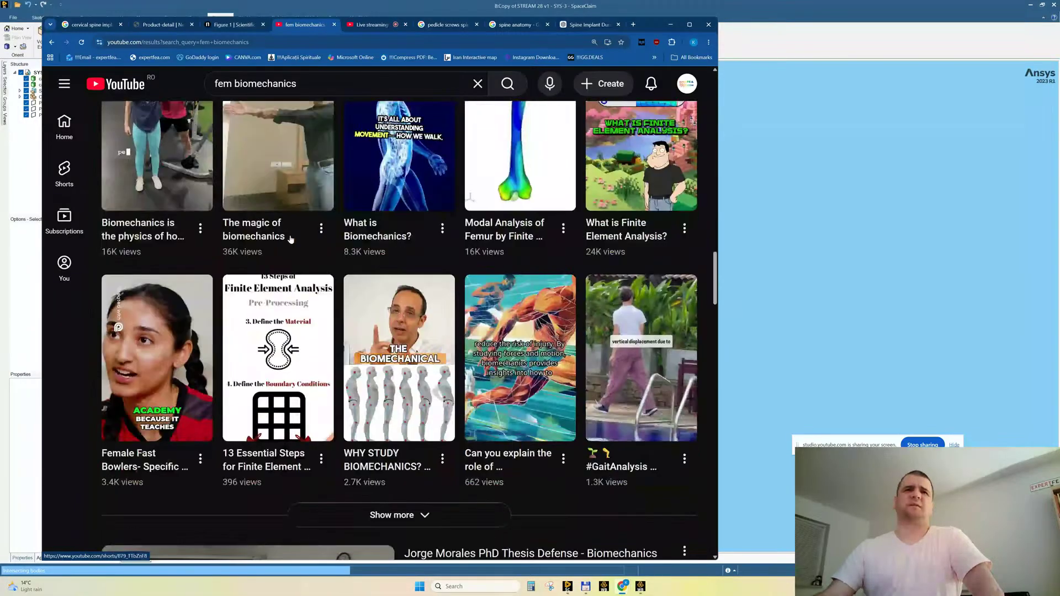
{"action": "scroll", "coordinate": [291, 239], "scroll_direction": "down", "scroll_amount": 6}
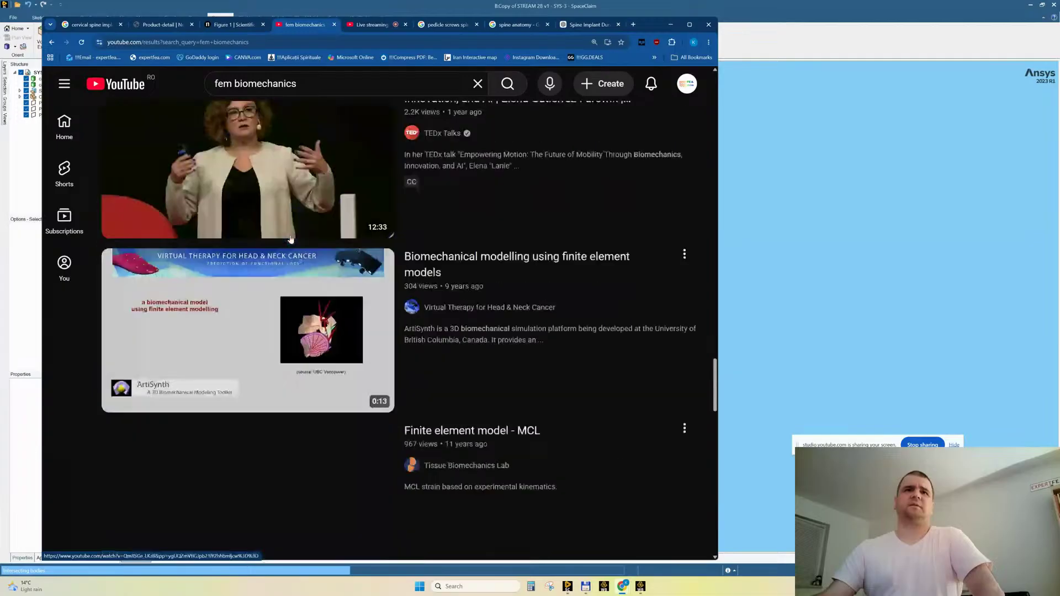
{"action": "scroll", "coordinate": [291, 239], "scroll_direction": "down", "scroll_amount": 3}
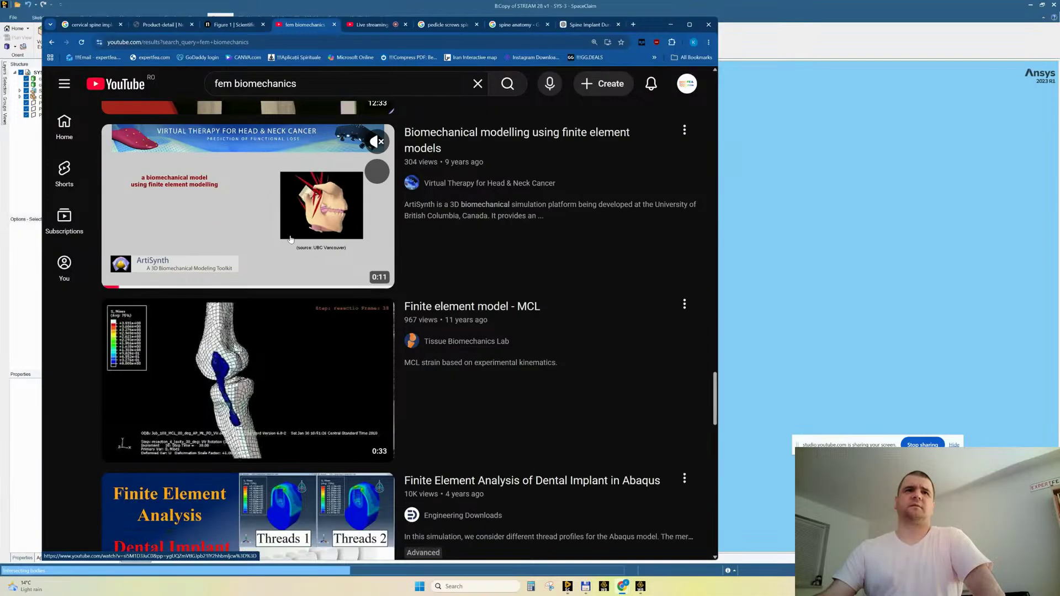
{"action": "mouse_move", "coordinate": [266, 295]}
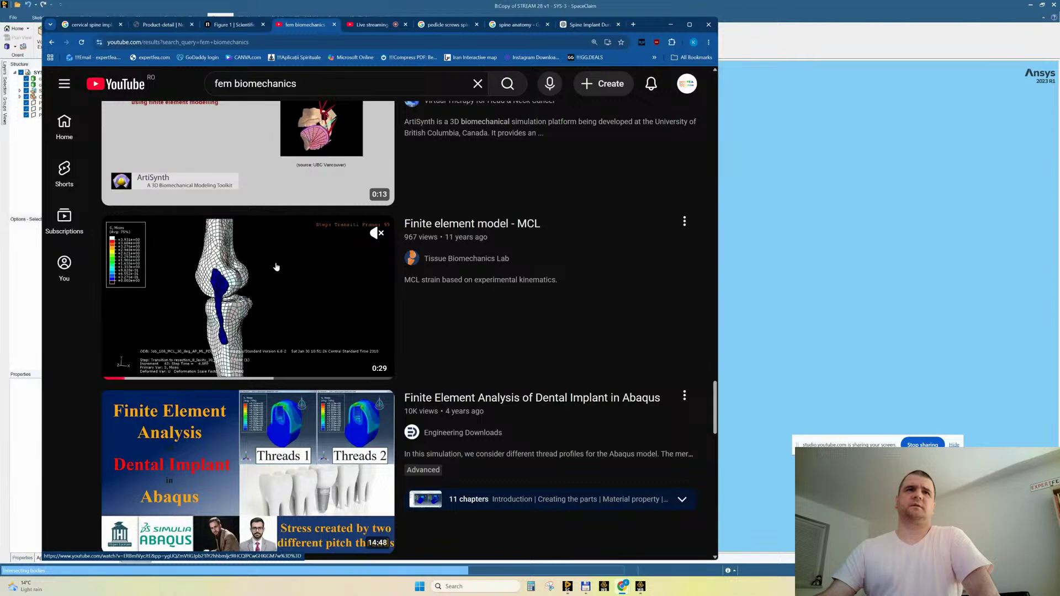
{"action": "scroll", "coordinate": [231, 321], "scroll_direction": "down", "scroll_amount": 5}
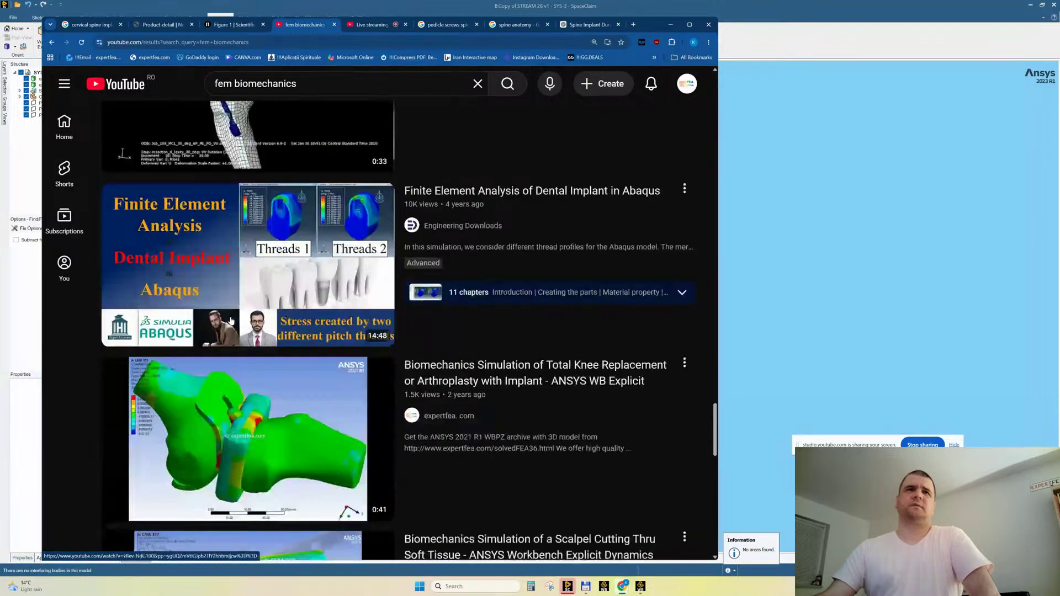
{"action": "scroll", "coordinate": [231, 320], "scroll_direction": "down", "scroll_amount": 5}
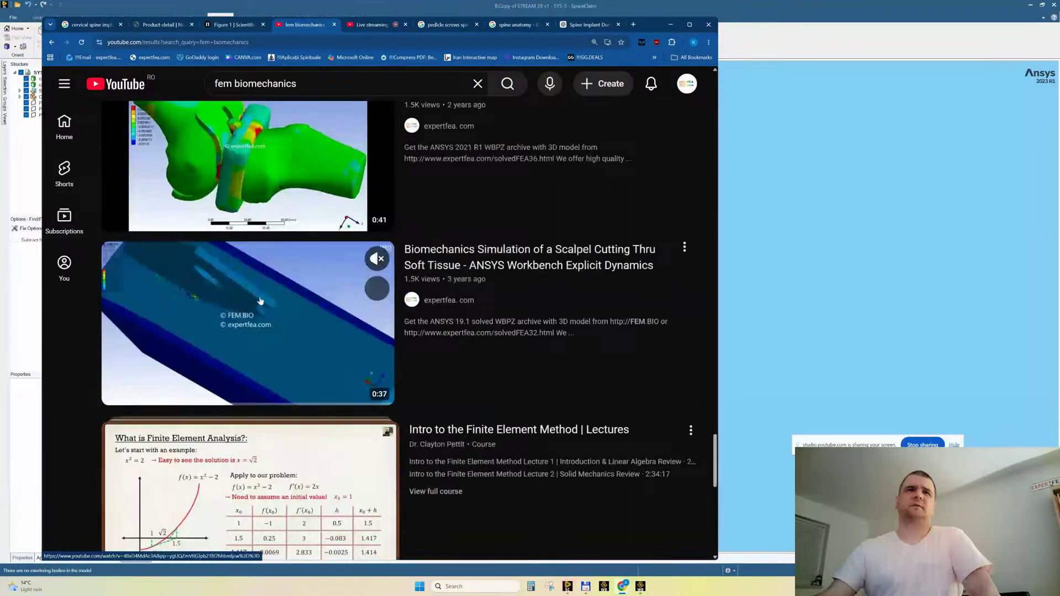
Return to SpaceClaim, leave the Interference tool, and save the project in Workbench.
{"action": "left_click", "coordinate": [670, 24]}
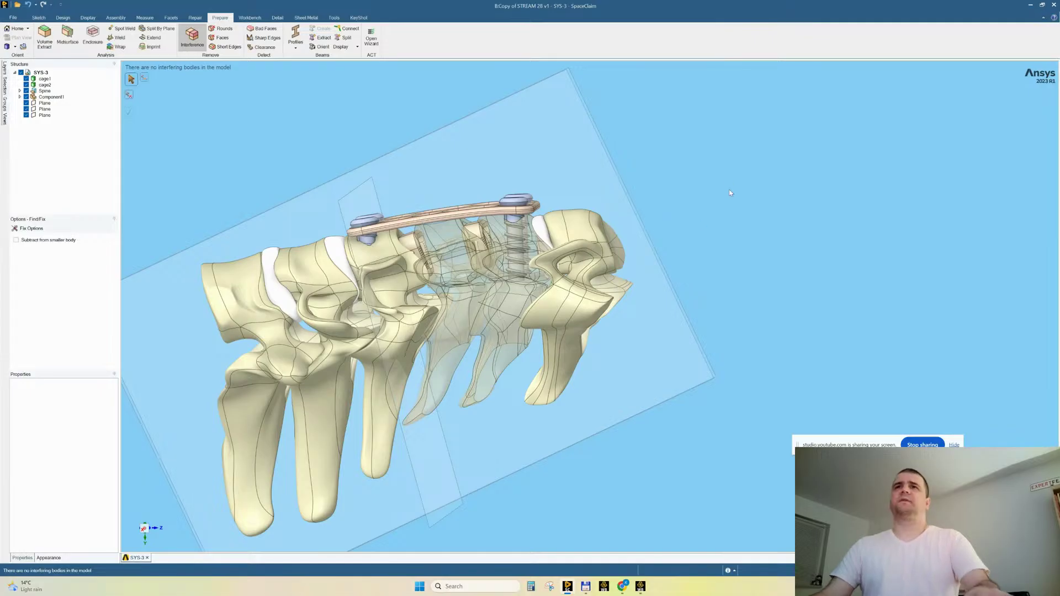
{"action": "key", "text": "Escape"}
{"action": "scroll", "coordinate": [669, 296], "scroll_direction": "down", "scroll_amount": 3}
{"action": "left_click", "coordinate": [641, 586]}
{"action": "left_click", "coordinate": [27, 37]}
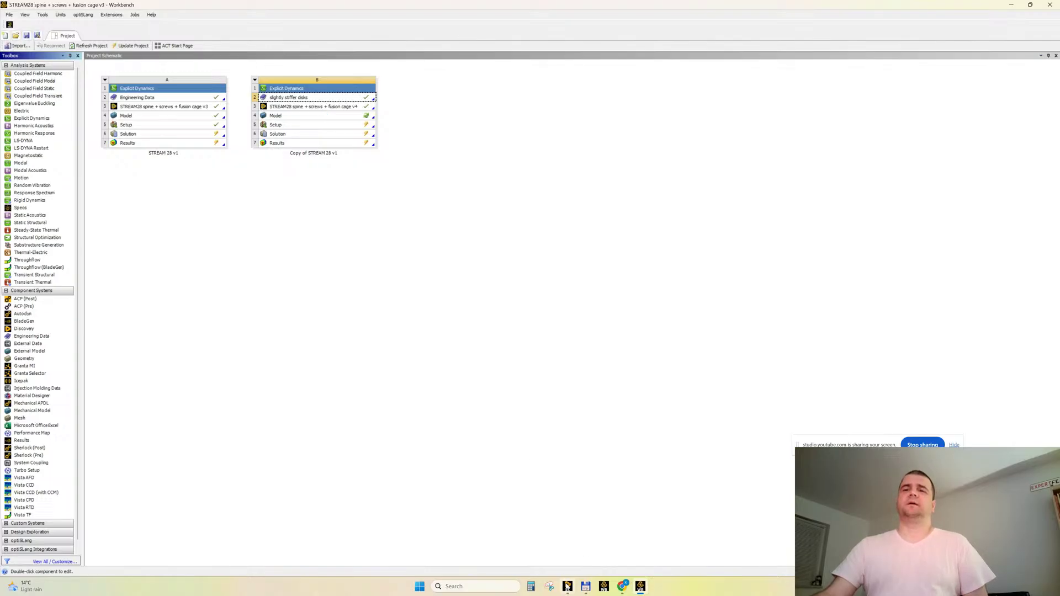
Save the SpaceClaim geometry as "STREAM28 spine + screws + fusion cage v4" in the "!!!ANSYS 2023 R1 2026-" folder on the Kingston drive.
{"action": "left_click", "coordinate": [568, 586]}
{"action": "left_click", "coordinate": [14, 17]}
{"action": "mouse_move", "coordinate": [24, 73]}
{"action": "left_click", "coordinate": [103, 57]}
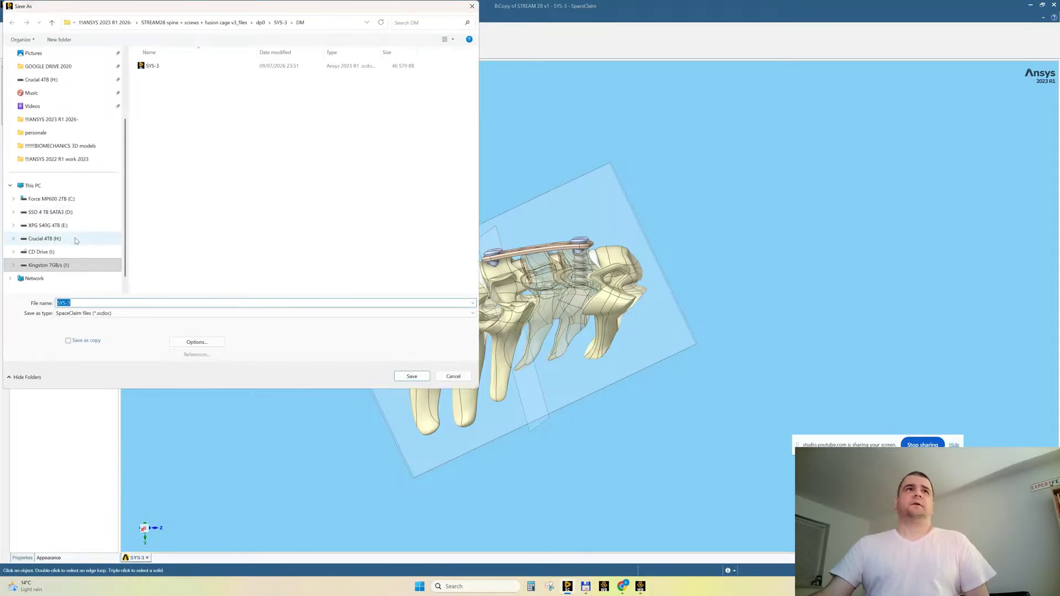
{"action": "left_click", "coordinate": [49, 265]}
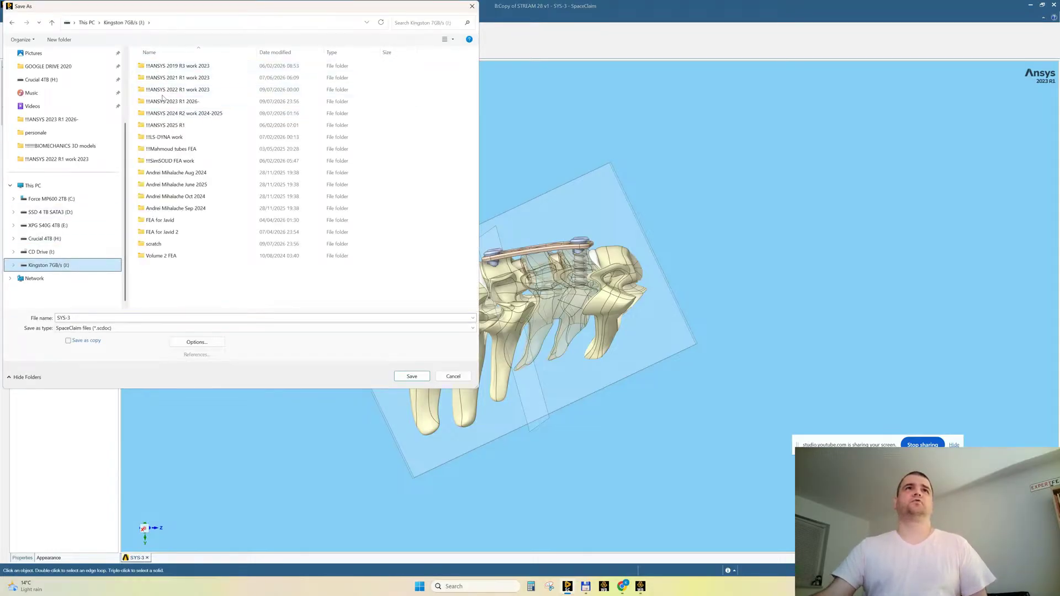
{"action": "double_click", "coordinate": [187, 101]}
{"action": "left_click", "coordinate": [207, 66]}
{"action": "left_click", "coordinate": [173, 316]}
{"action": "key", "text": "BackSpace"}
{"action": "type", "text": "4"}
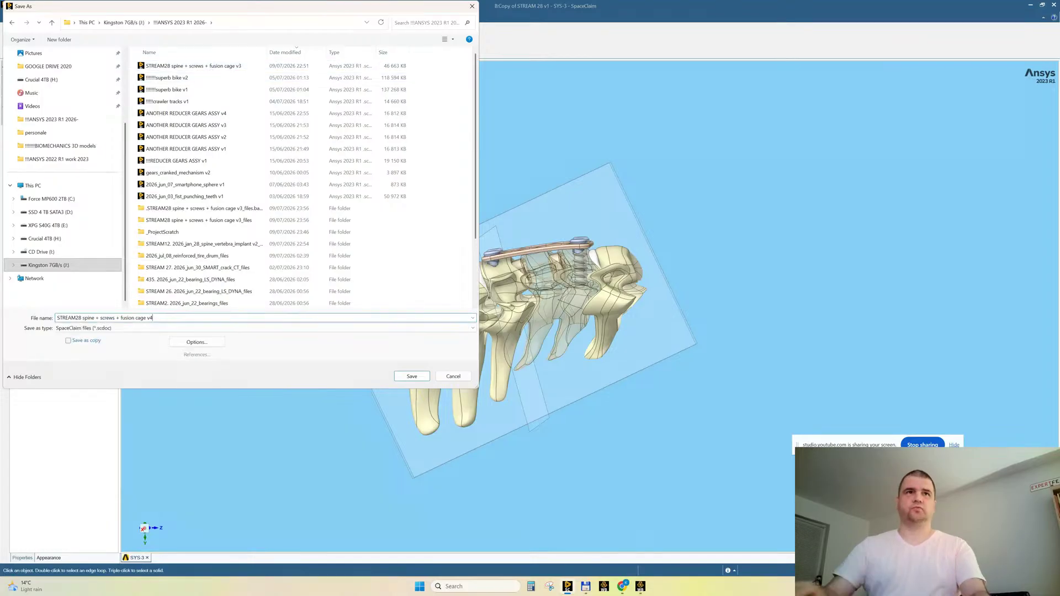
{"action": "key", "text": "Return"}
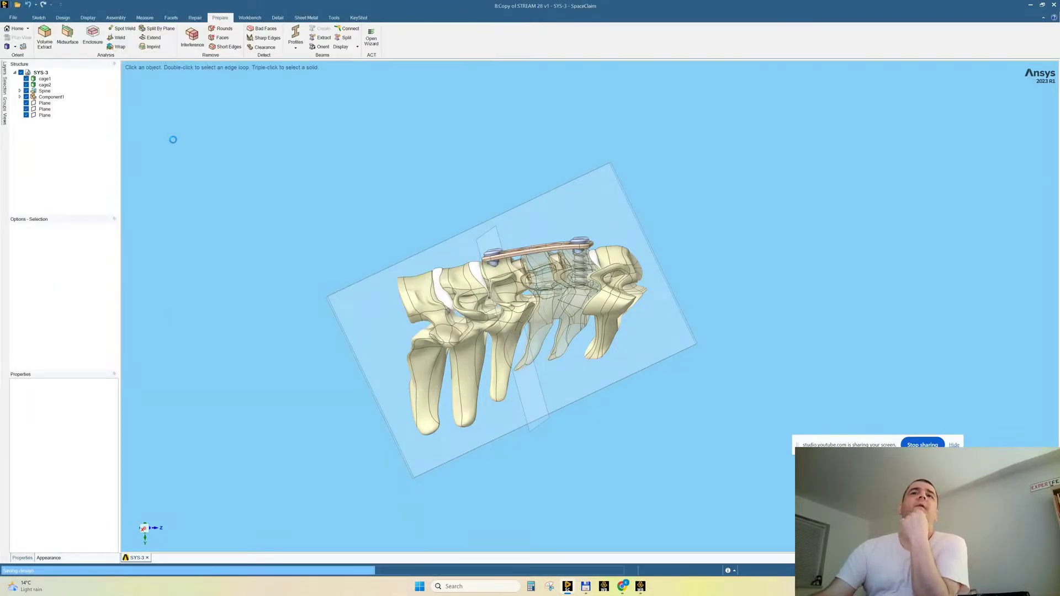
{"action": "left_click", "coordinate": [48, 73]}
{"action": "right_click", "coordinate": [49, 73]}
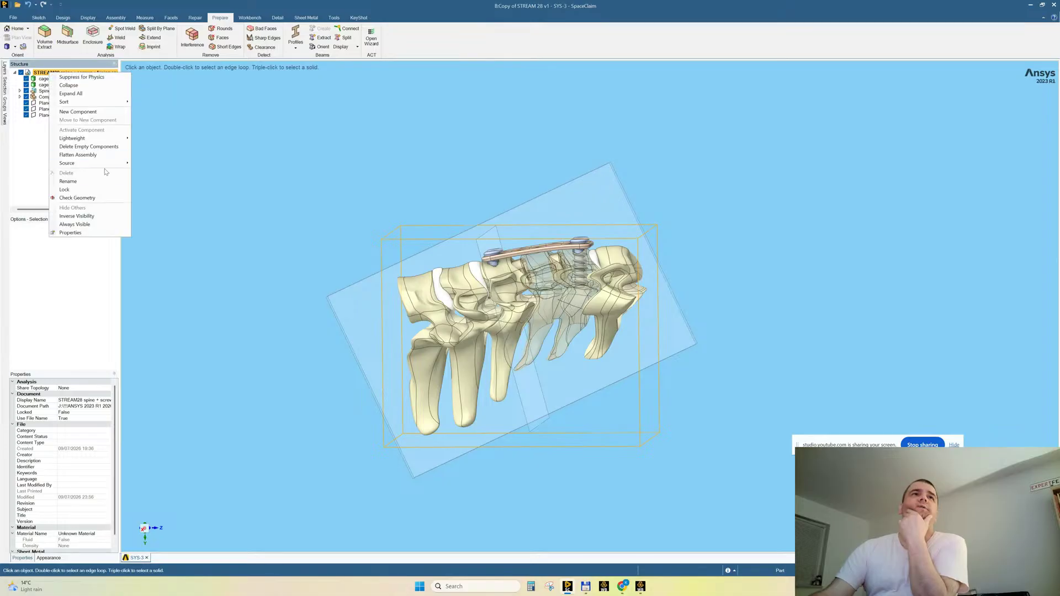
{"action": "mouse_move", "coordinate": [105, 163]}
{"action": "left_click", "coordinate": [166, 188]}
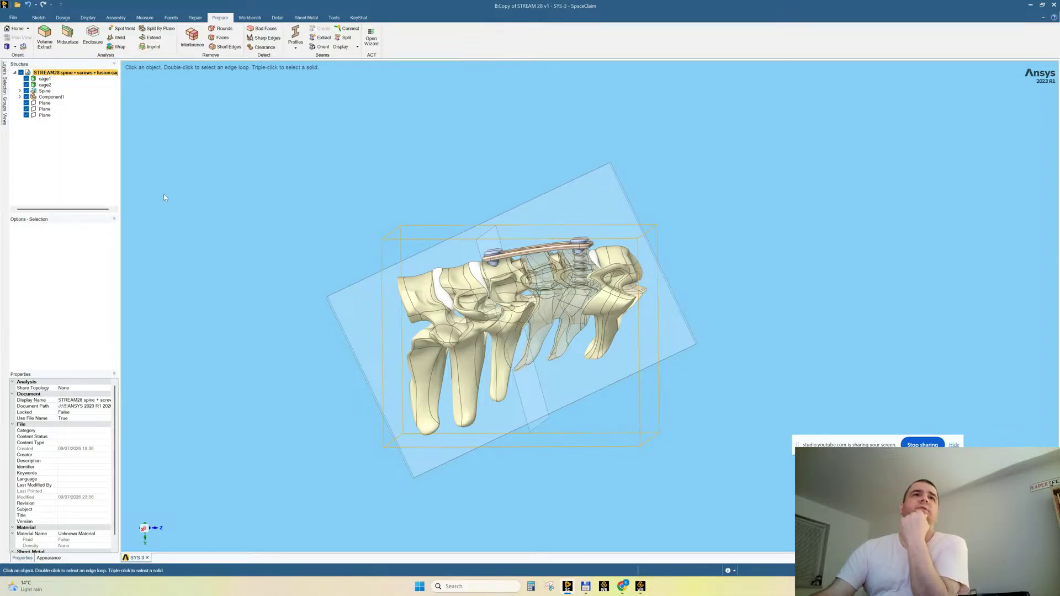
Save the SpaceClaim geometry again, overwriting the existing "STREAM28 spine + screws + fusion cage v4" file.
{"action": "left_click", "coordinate": [12, 18]}
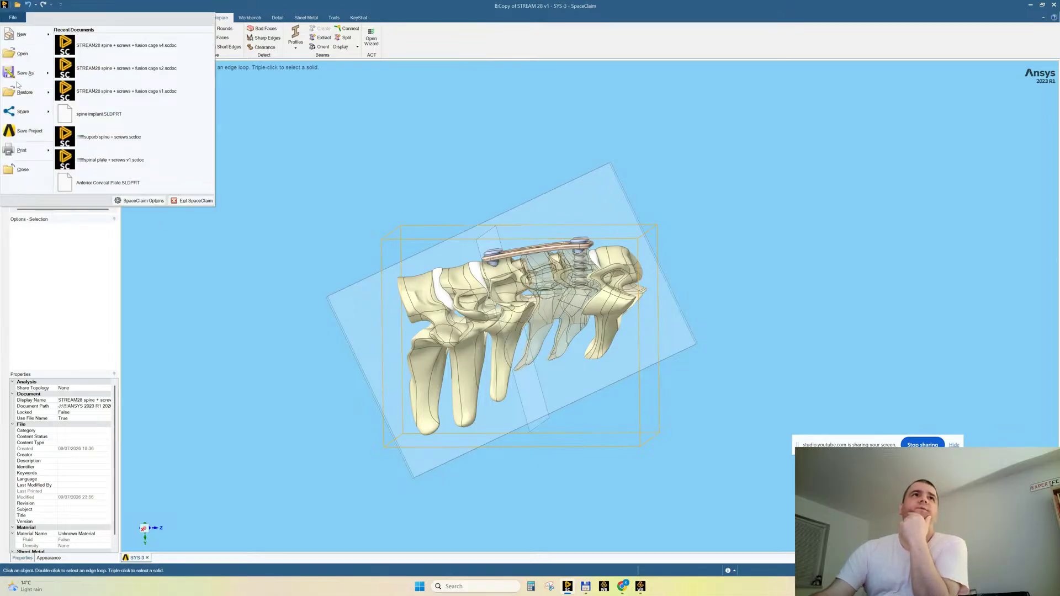
{"action": "mouse_move", "coordinate": [34, 73]}
{"action": "left_click", "coordinate": [100, 47]}
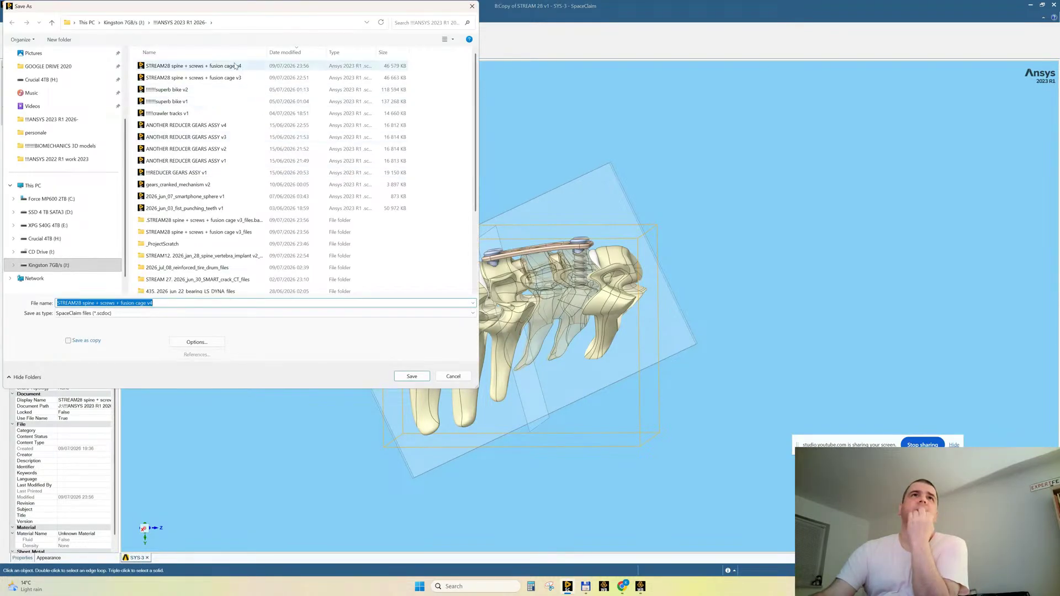
{"action": "double_click", "coordinate": [237, 65]}
{"action": "left_click", "coordinate": [553, 322]}
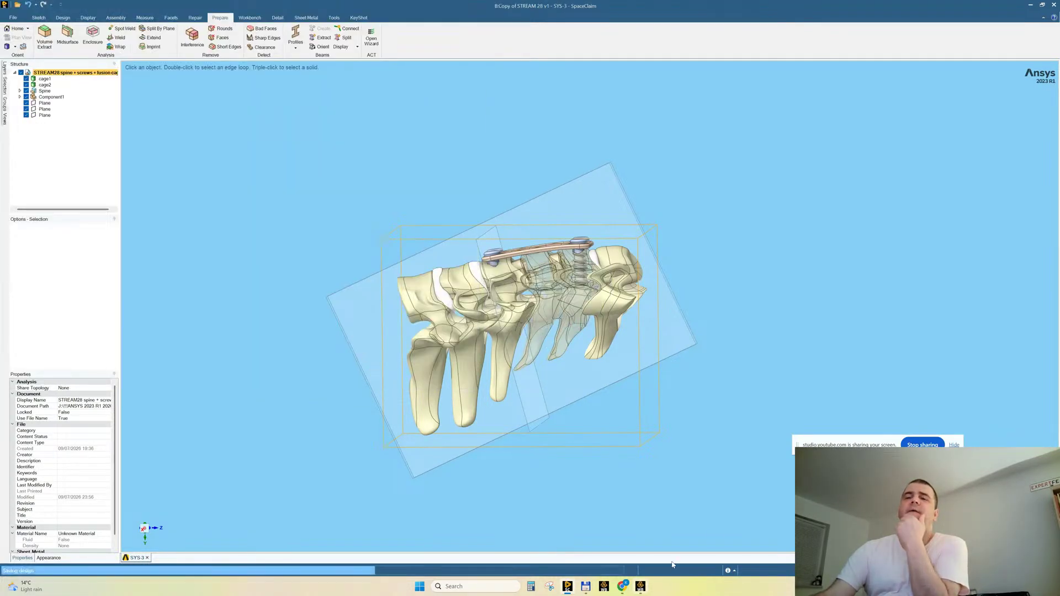
Switch to Workbench and open the Model of the copied Explicit Dynamics system in Mechanical, accepting the upstream data update.
{"action": "left_click", "coordinate": [641, 586]}
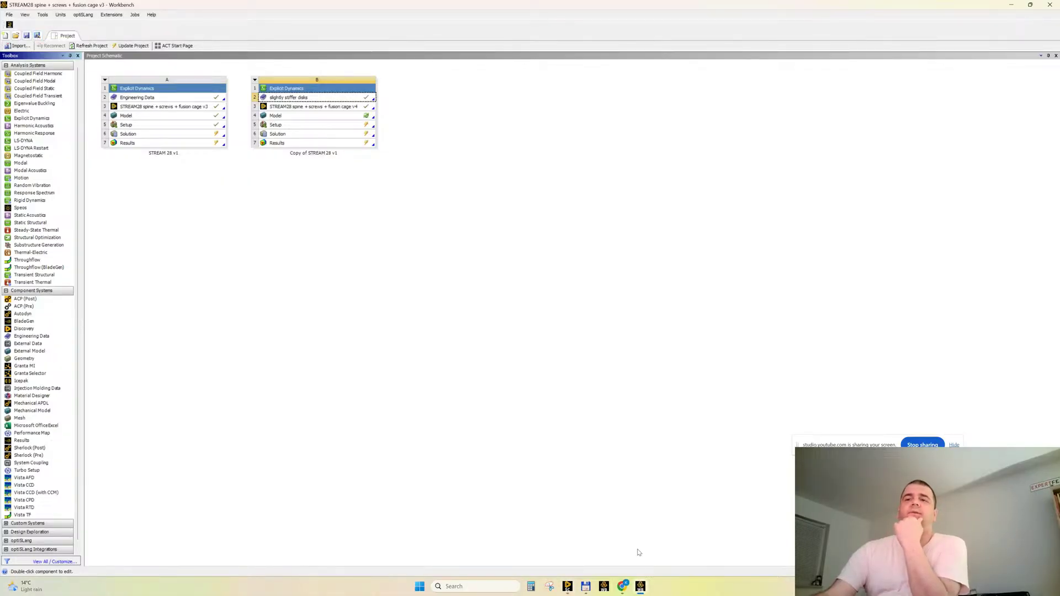
{"action": "mouse_move", "coordinate": [643, 583]}
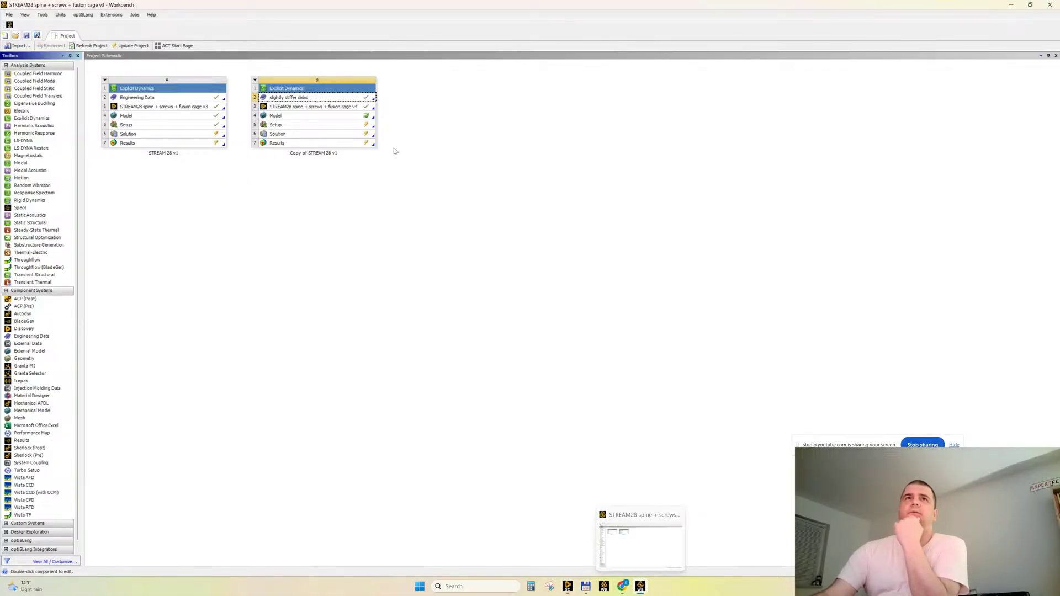
{"action": "double_click", "coordinate": [345, 117]}
{"action": "left_click", "coordinate": [557, 322]}
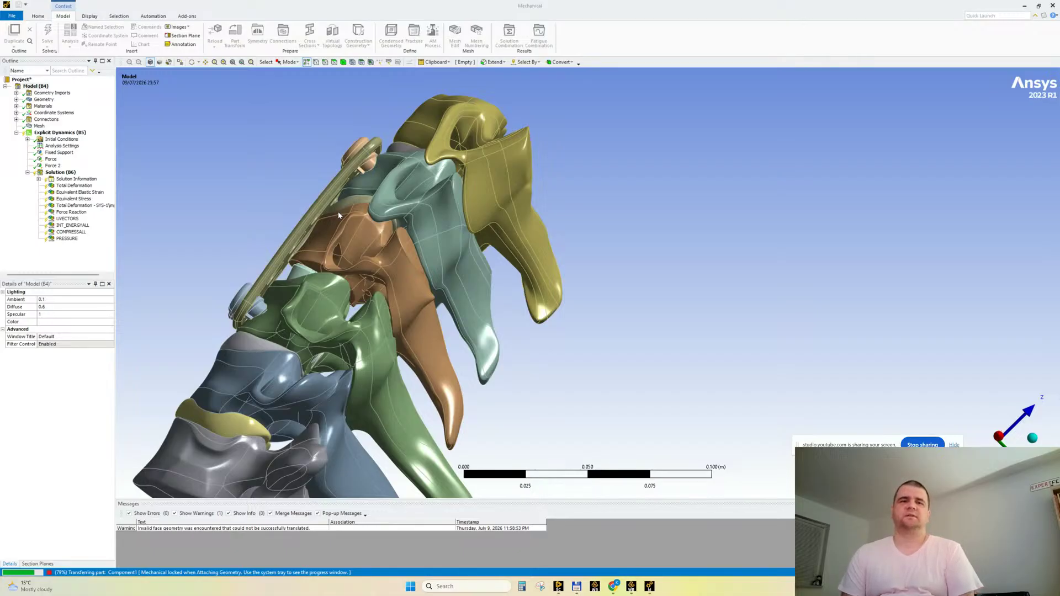
Clear the Workbench and SpaceClaim windows away, return to Mechanical, and inspect the imported spine model.
{"action": "key", "text": "alt+Tab"}
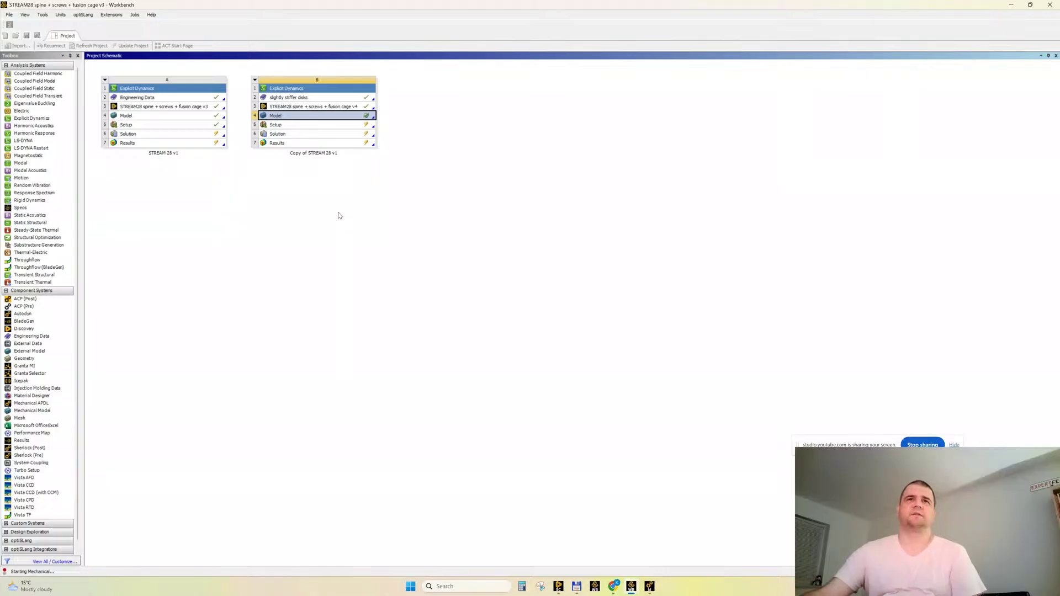
{"action": "left_click", "coordinate": [1011, 5]}
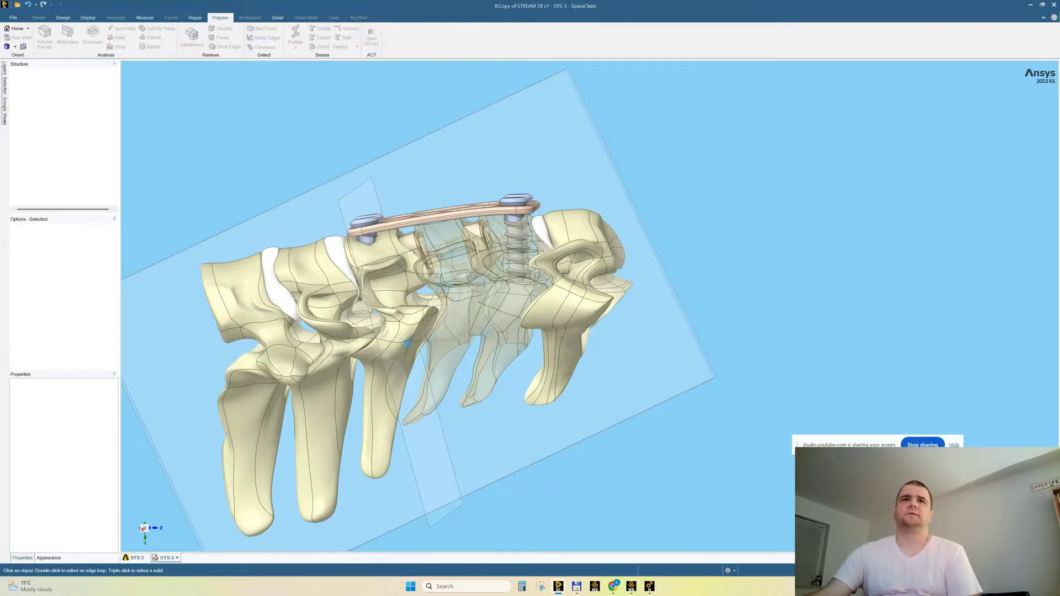
{"action": "left_click", "coordinate": [647, 586]}
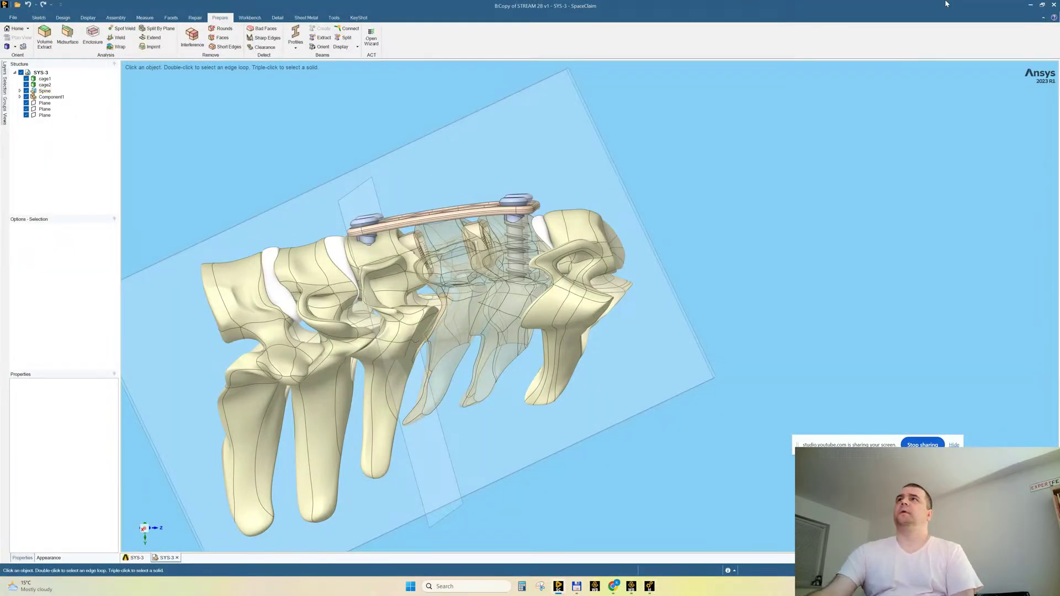
{"action": "left_click", "coordinate": [1030, 5]}
{"action": "middle_click_drag", "start_coordinate": [641, 296], "coordinate": [686, 315]}
{"action": "scroll", "coordinate": [430, 286], "scroll_direction": "up", "scroll_amount": 3}
{"action": "middle_click_drag", "start_coordinate": [430, 285], "coordinate": [614, 266], "text": "ctrl"}
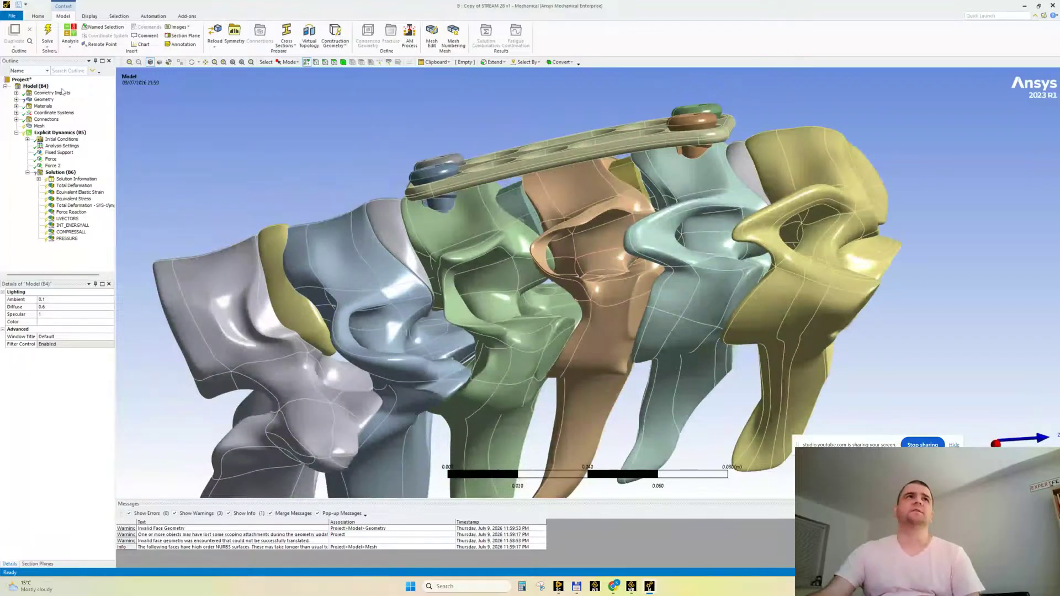
Save the project from Mechanical and store the conflicting SpaceClaim document as "STREAM28 spine + screws + fusion cage v44".
{"action": "left_click", "coordinate": [19, 7]}
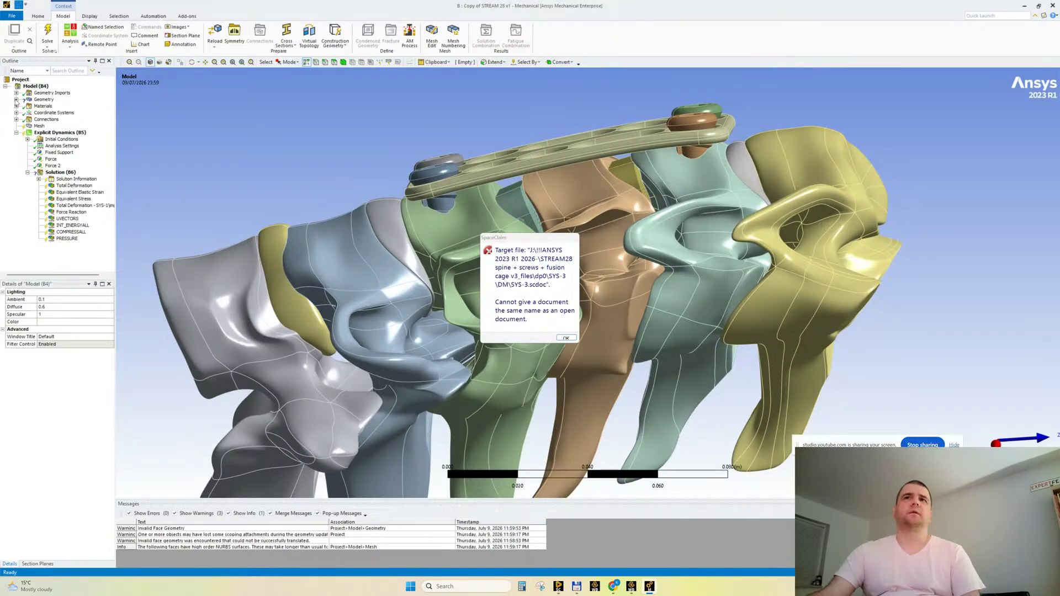
{"action": "left_click", "coordinate": [565, 338]}
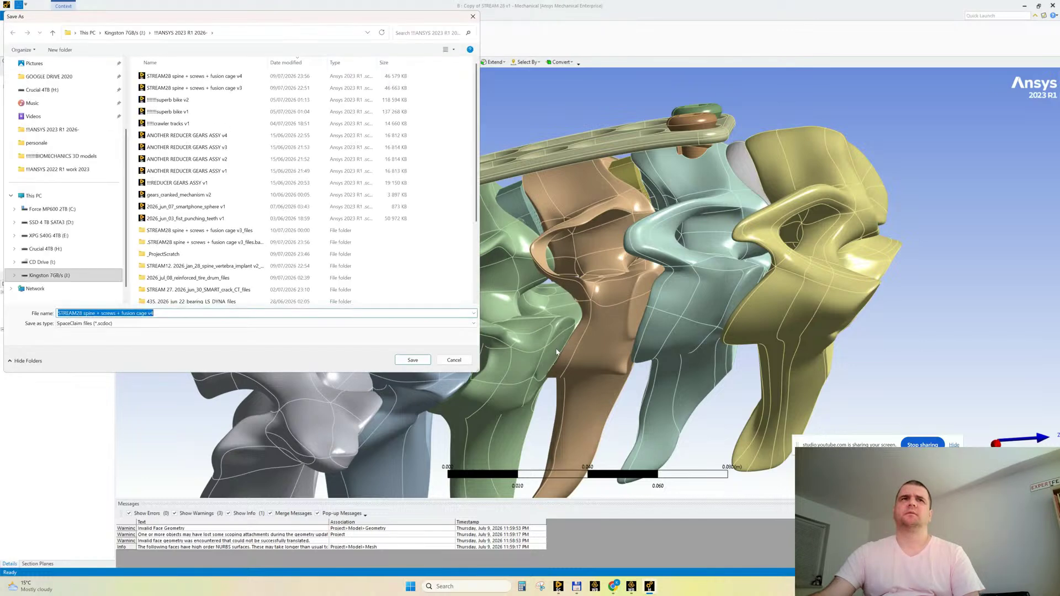
{"action": "left_click", "coordinate": [170, 313]}
{"action": "type", "text": "3"}
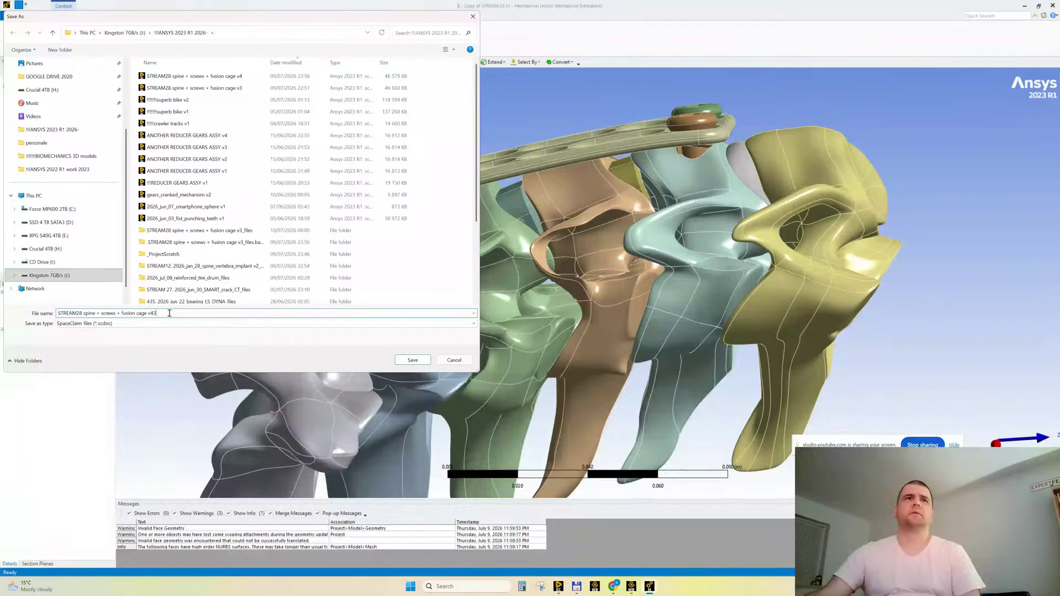
{"action": "key", "text": "Return"}
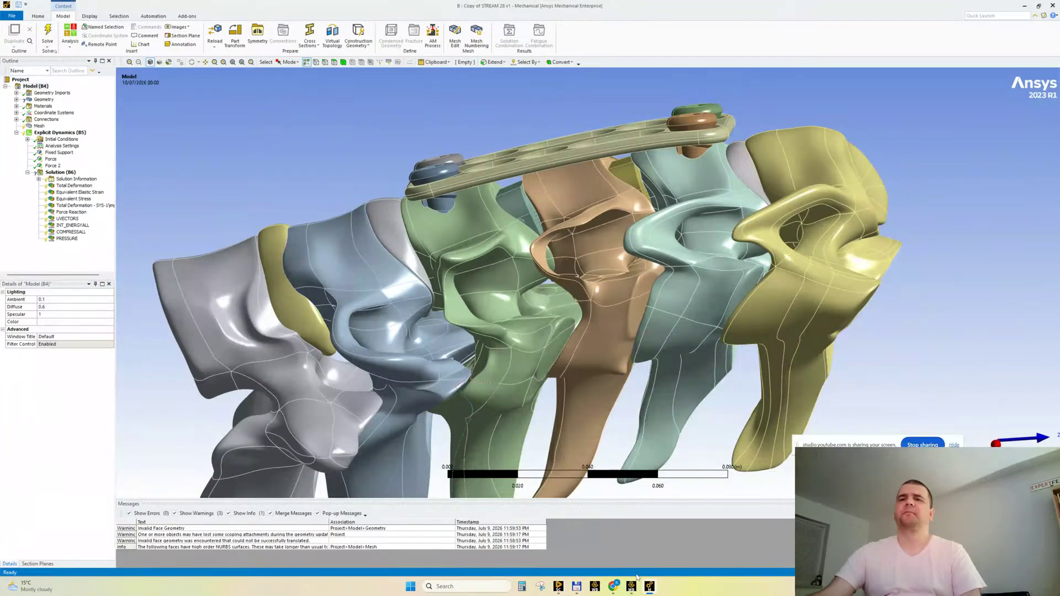
Rename the two fusion cage bodies in the Mechanical geometry as "cage1" and "cage2".
{"action": "left_click", "coordinate": [17, 99]}
{"action": "left_click", "coordinate": [58, 205]}
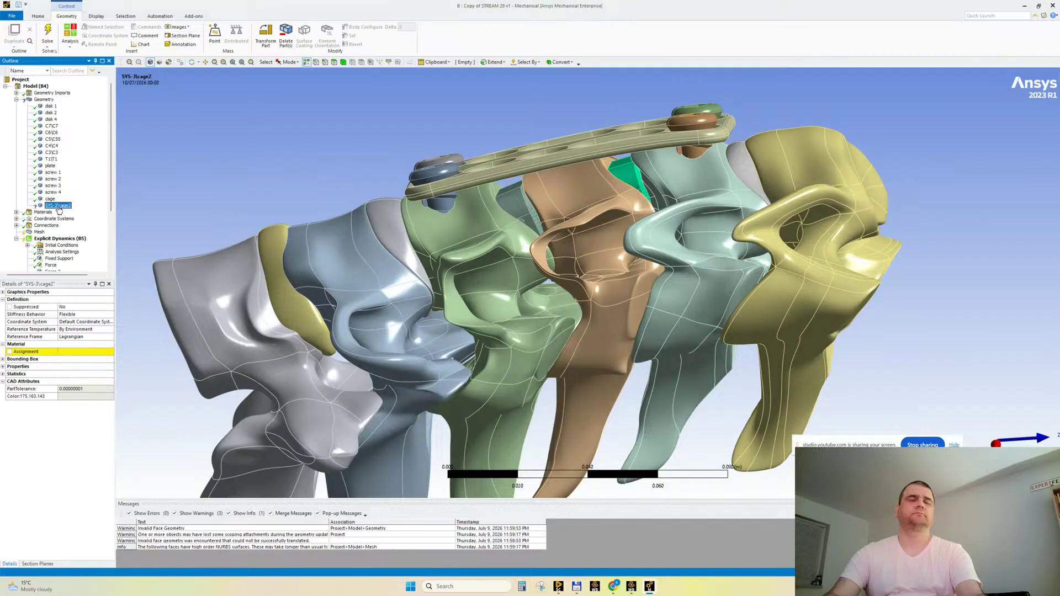
{"action": "key", "text": "F2"}
{"action": "key", "text": "Home"}
{"action": "key", "text": "Delete"}
{"action": "key", "text": "Delete"}
{"action": "key", "text": "Delete"}
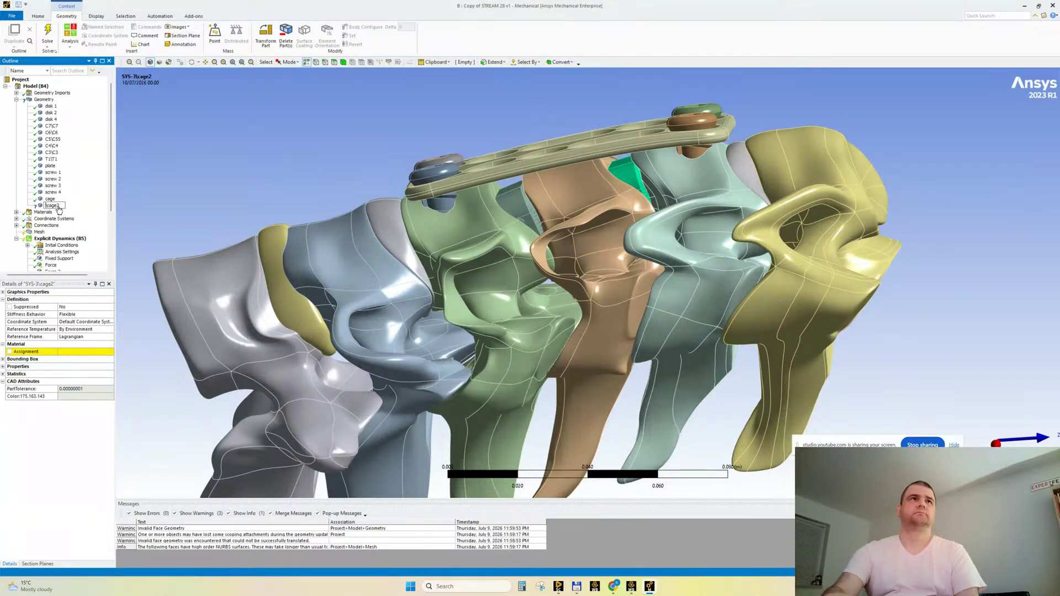
{"action": "key", "text": "Return"}
{"action": "key", "text": "Up"}
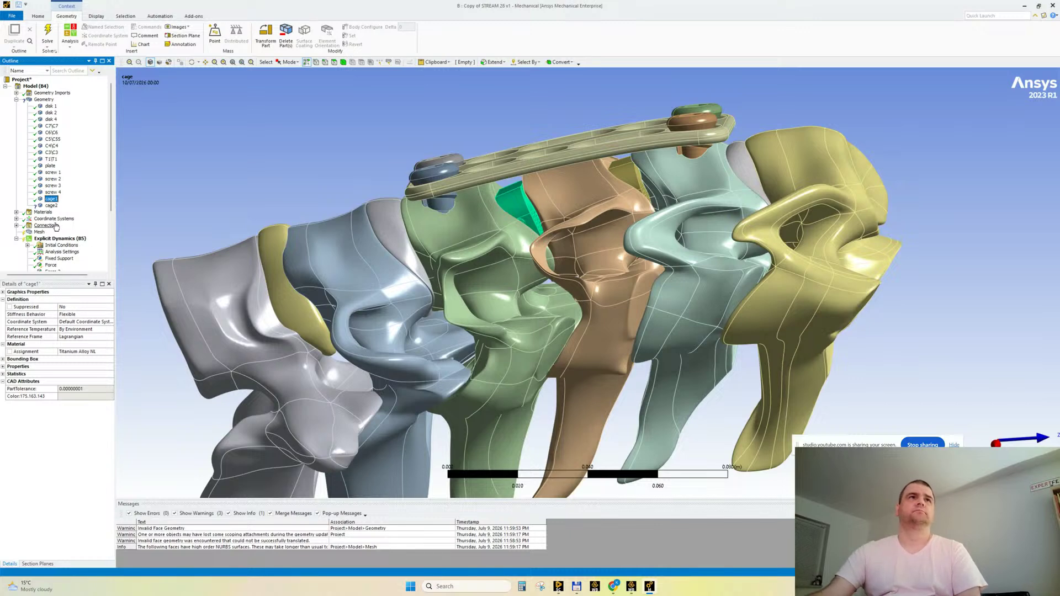
Assign the Titanium Alloy NL material to the cage2 body and collapse the geometry list.
{"action": "left_click", "coordinate": [51, 205]}
{"action": "left_click", "coordinate": [109, 355]}
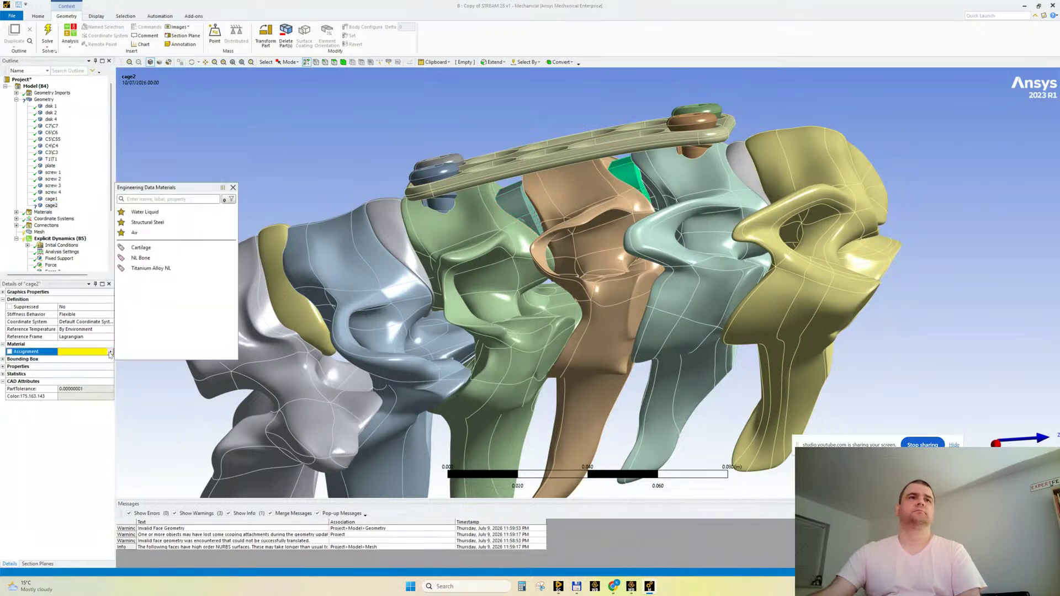
{"action": "left_click", "coordinate": [153, 273]}
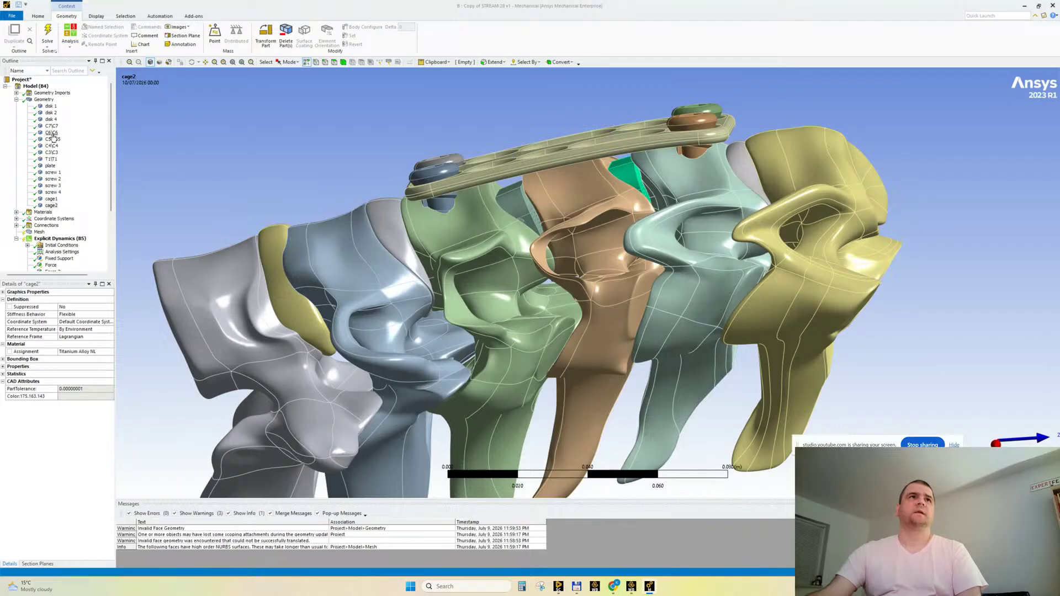
{"action": "left_click", "coordinate": [16, 99]}
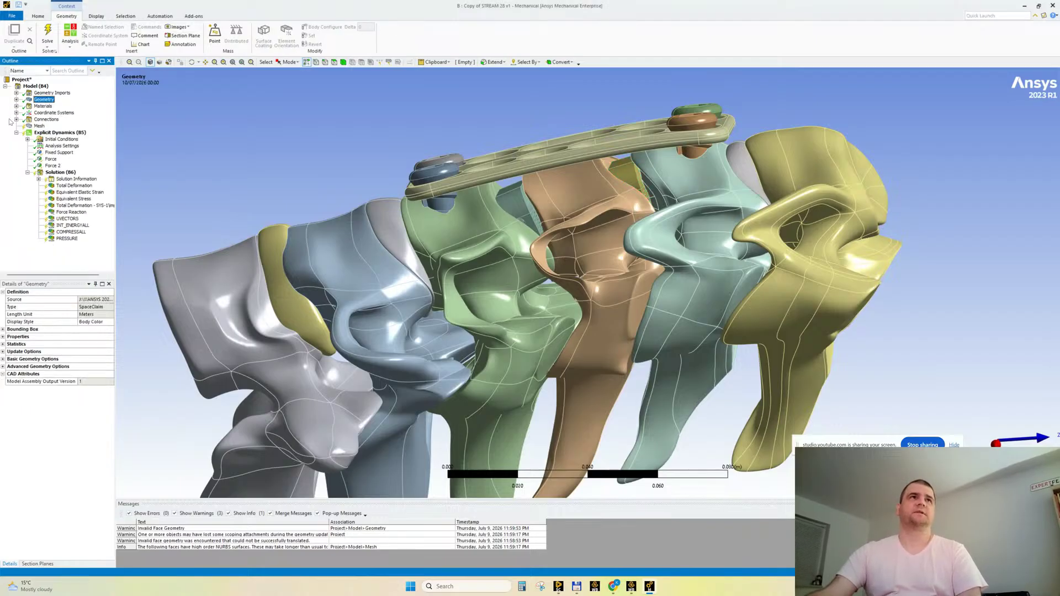
Save the project again from Mechanical without another SpaceClaim file copy, and check the open SpaceClaim documents.
{"action": "left_click", "coordinate": [38, 127]}
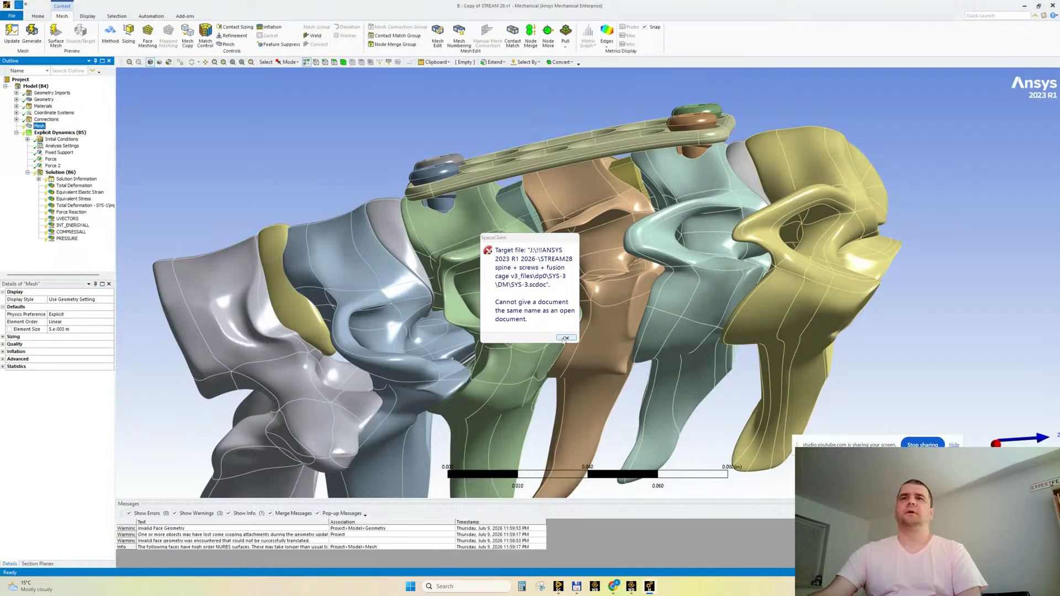
{"action": "left_click", "coordinate": [565, 338]}
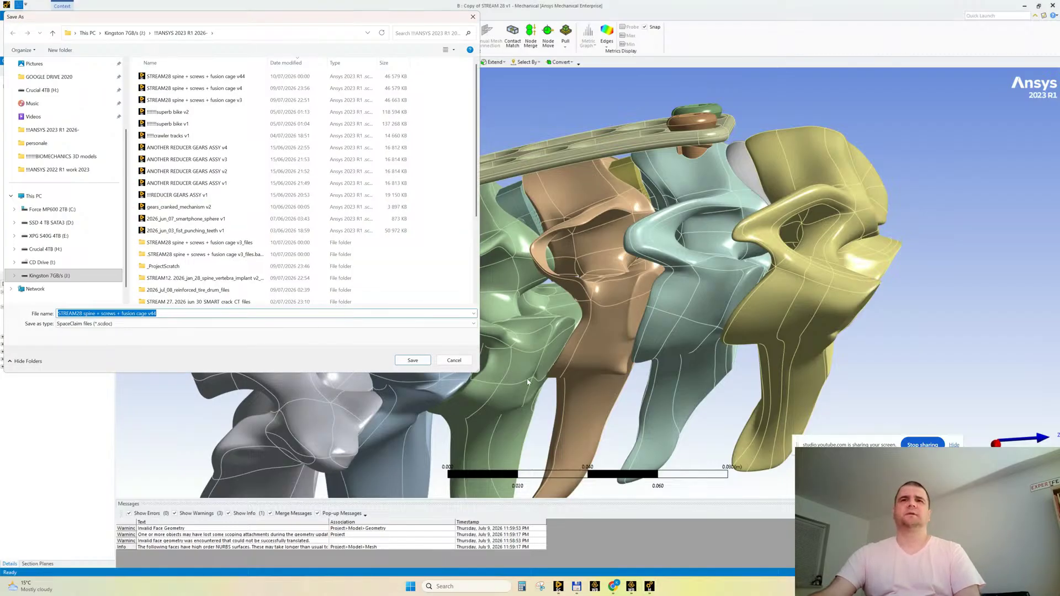
{"action": "left_click", "coordinate": [453, 360]}
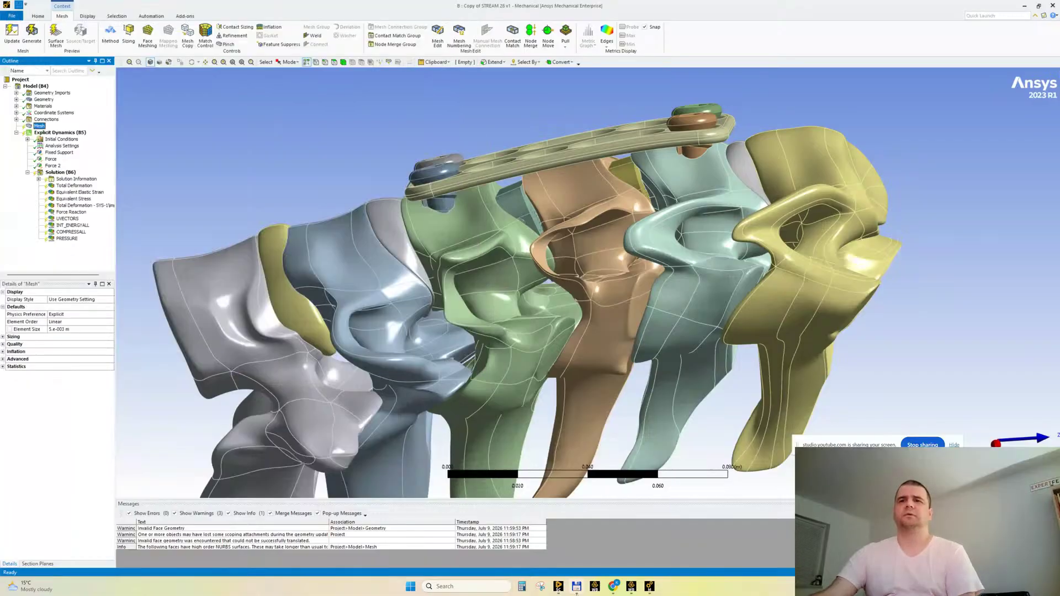
{"action": "left_click", "coordinate": [558, 586]}
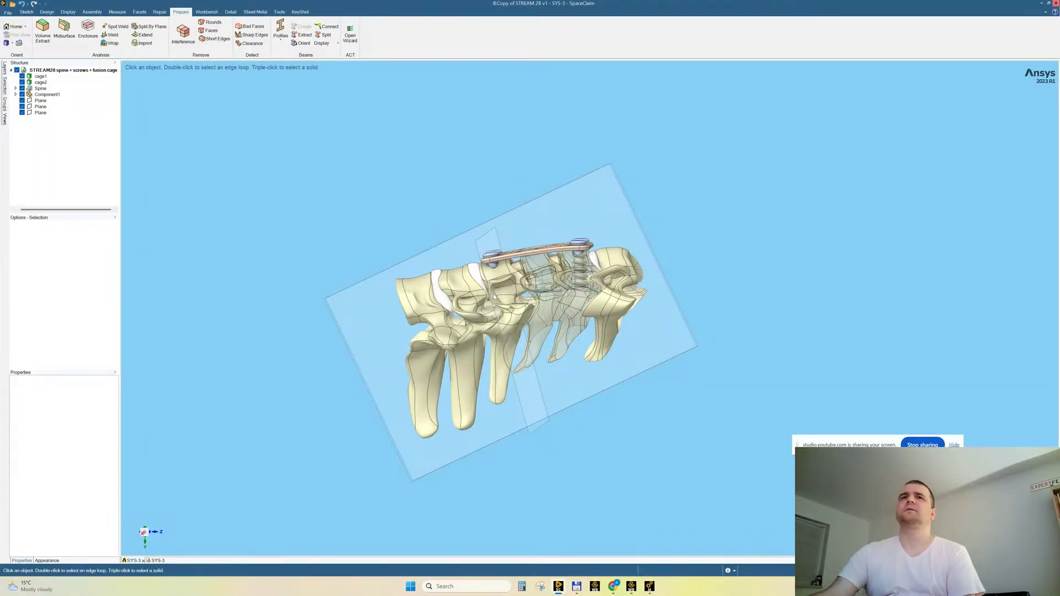
{"action": "key", "text": "alt+Tab"}
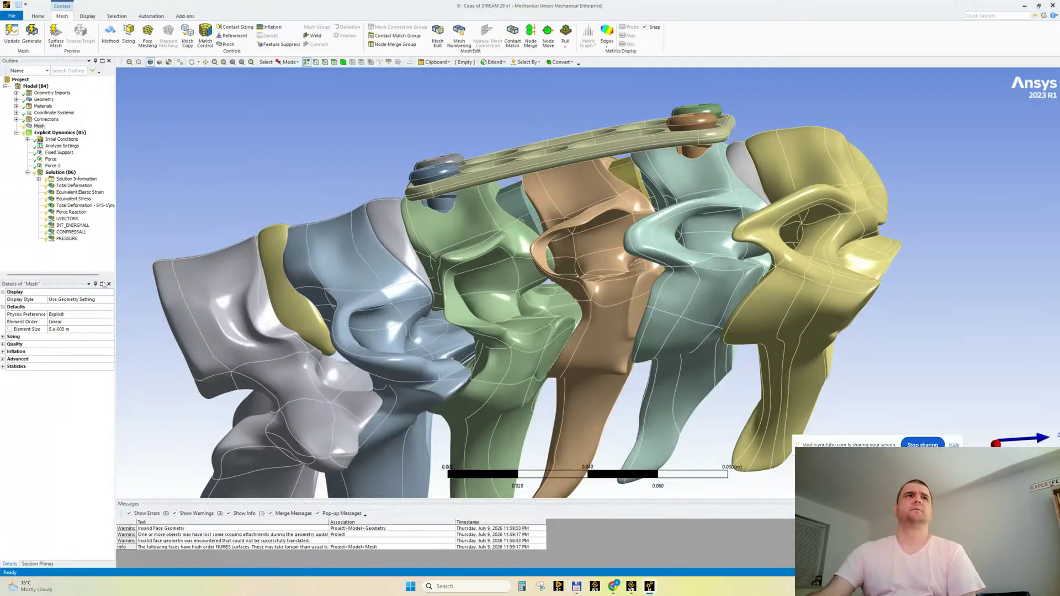
Generate the mesh for the whole spine, plate, screw and cage assembly and inspect it.
{"action": "right_click", "coordinate": [40, 127]}
{"action": "left_click", "coordinate": [70, 157]}
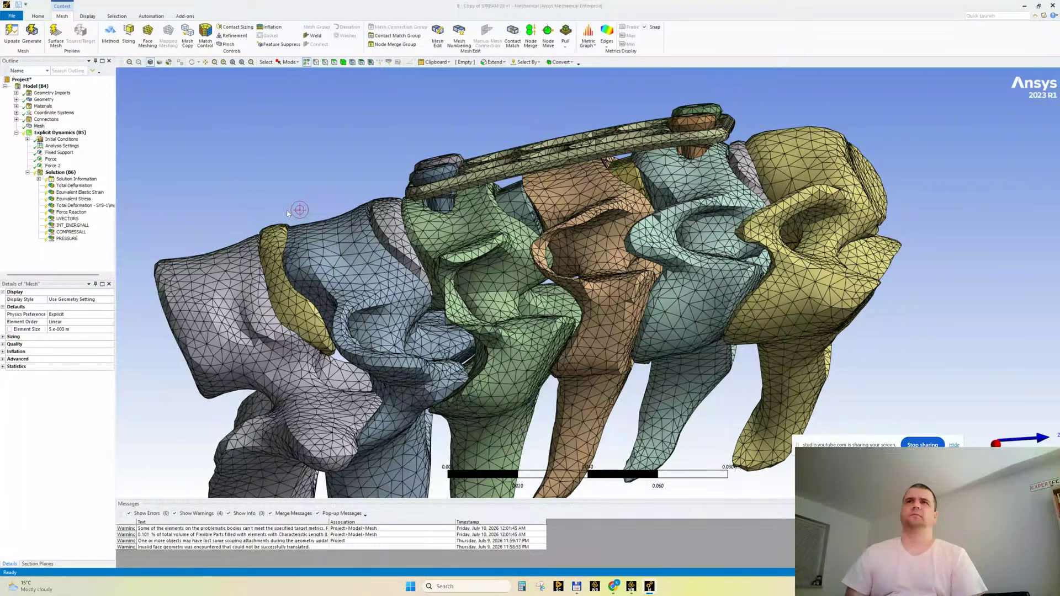
{"action": "middle_click_drag", "start_coordinate": [287, 213], "coordinate": [163, 207]}
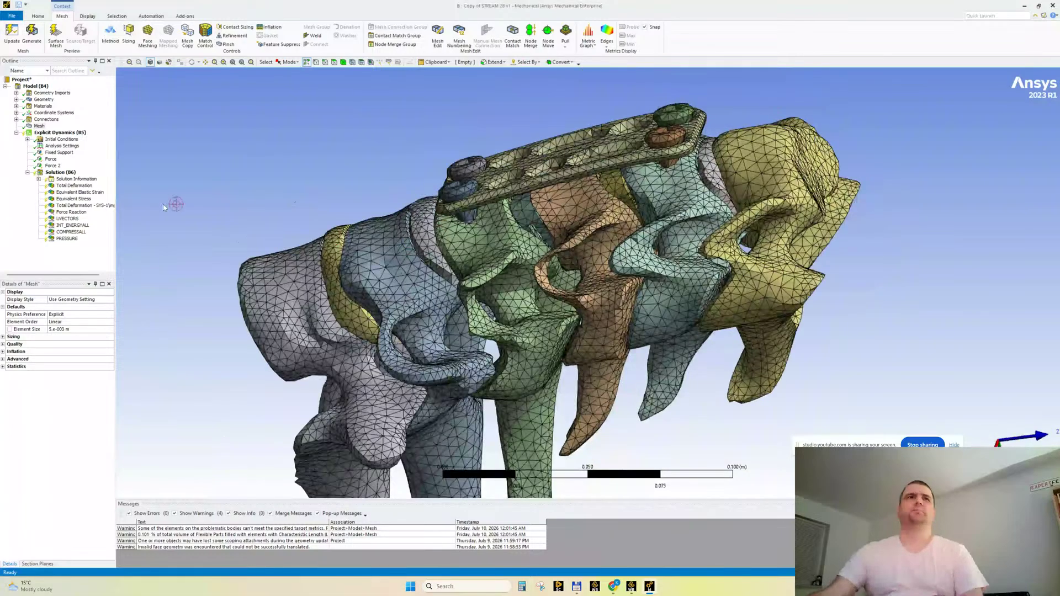
Delete the Contacts group from the model's Connections, keeping the Body Interactions.
{"action": "left_click", "coordinate": [16, 119]}
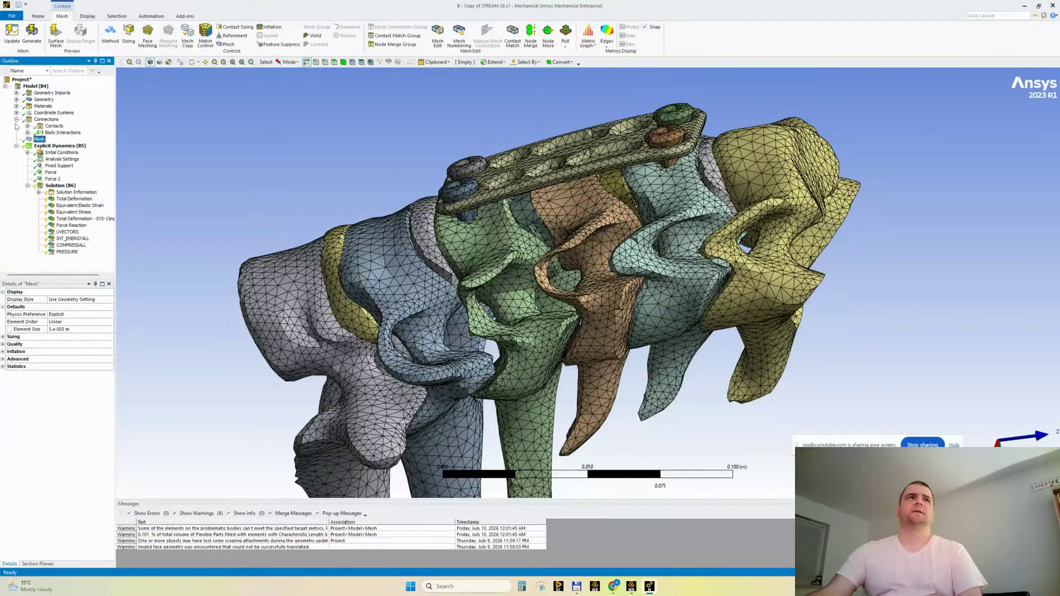
{"action": "left_click", "coordinate": [53, 126]}
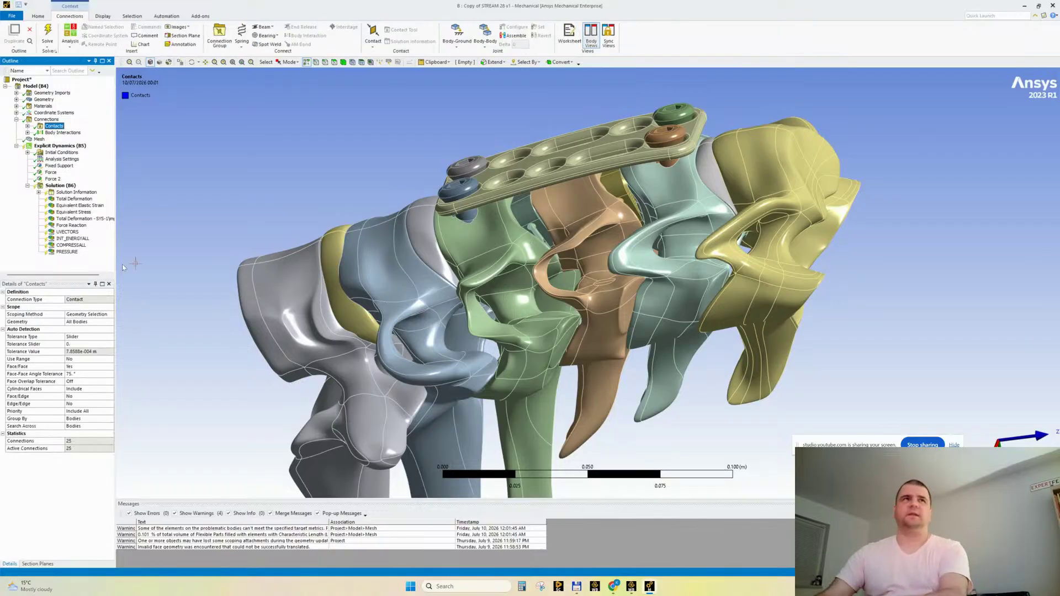
{"action": "left_click", "coordinate": [27, 126]}
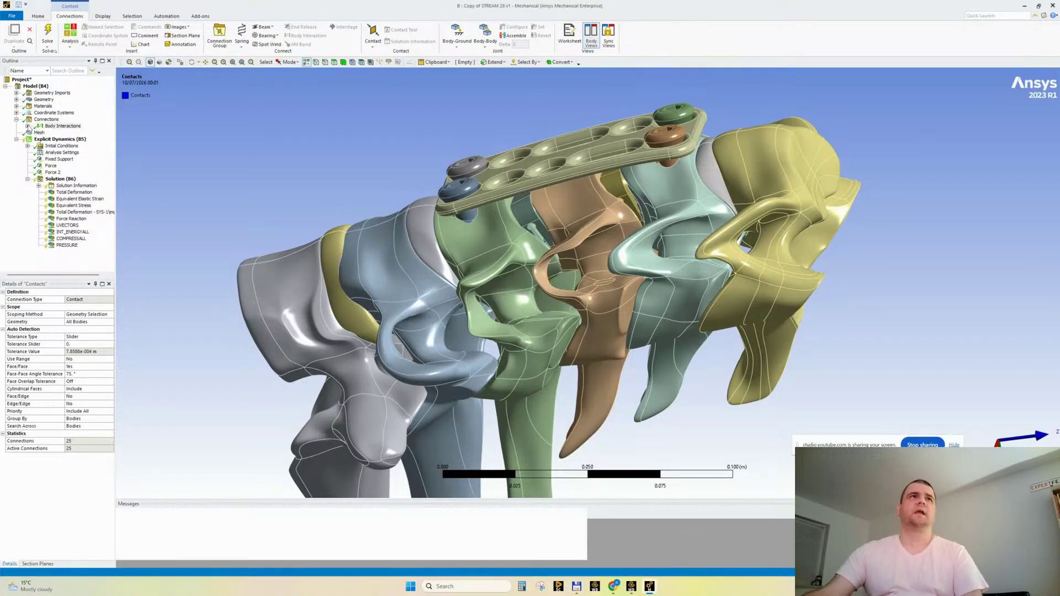
Review Body Interactions 2 to 4 and scope Body Interaction 4 to its vertebra plus the adjacent fusion cage body.
{"action": "left_click", "coordinate": [40, 127]}
{"action": "left_click", "coordinate": [70, 139]}
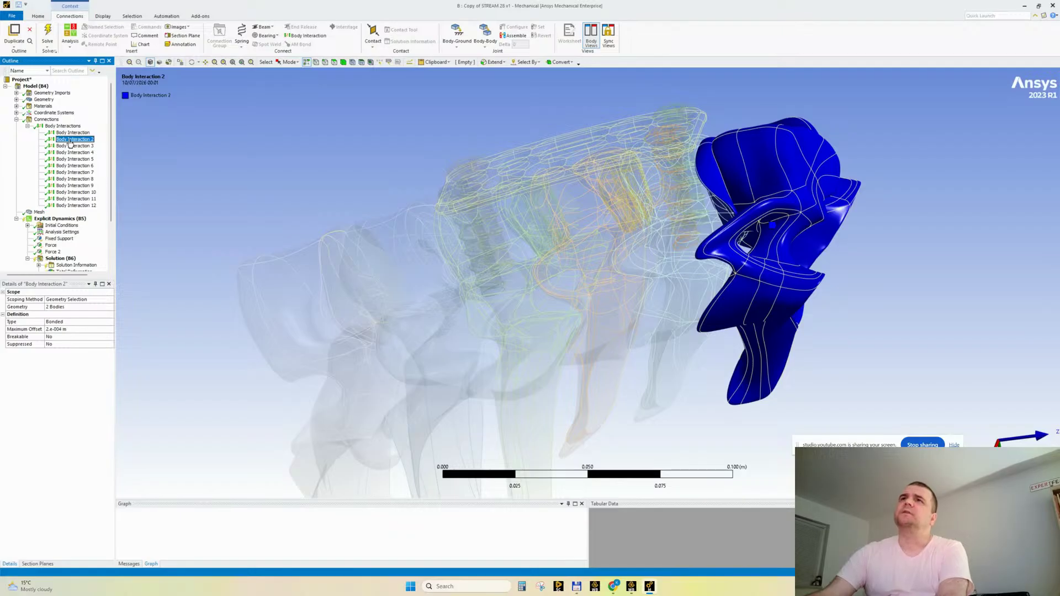
{"action": "key", "text": "Down"}
{"action": "mouse_move", "coordinate": [331, 210]}
{"action": "middle_mouse_down"}
{"action": "mouse_move", "coordinate": [367, 229]}
{"action": "mouse_move", "coordinate": [405, 225]}
{"action": "mouse_move", "coordinate": [349, 221]}
{"action": "middle_mouse_up"}
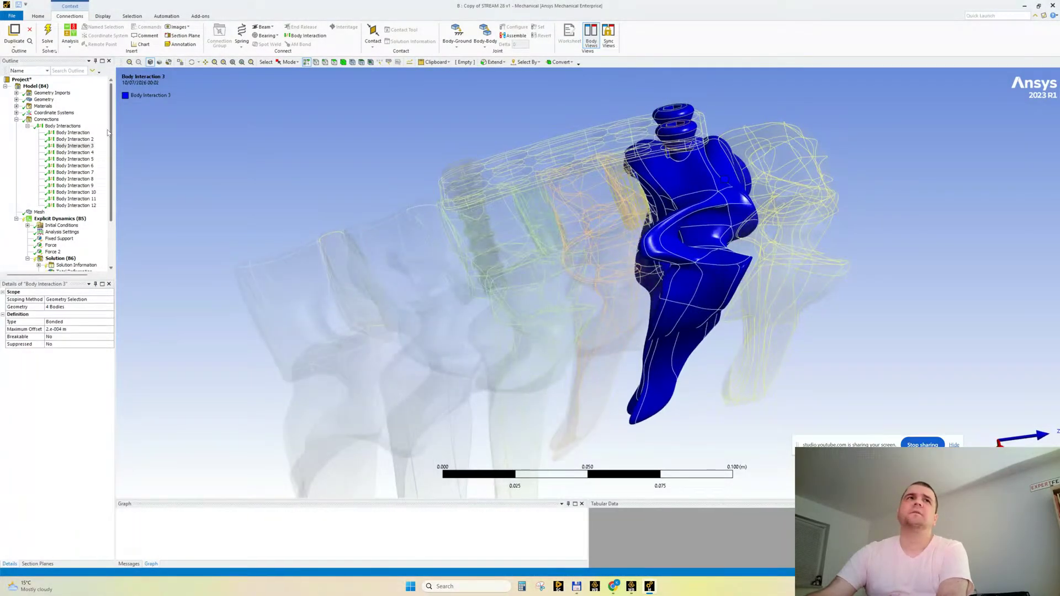
{"action": "left_click", "coordinate": [81, 153]}
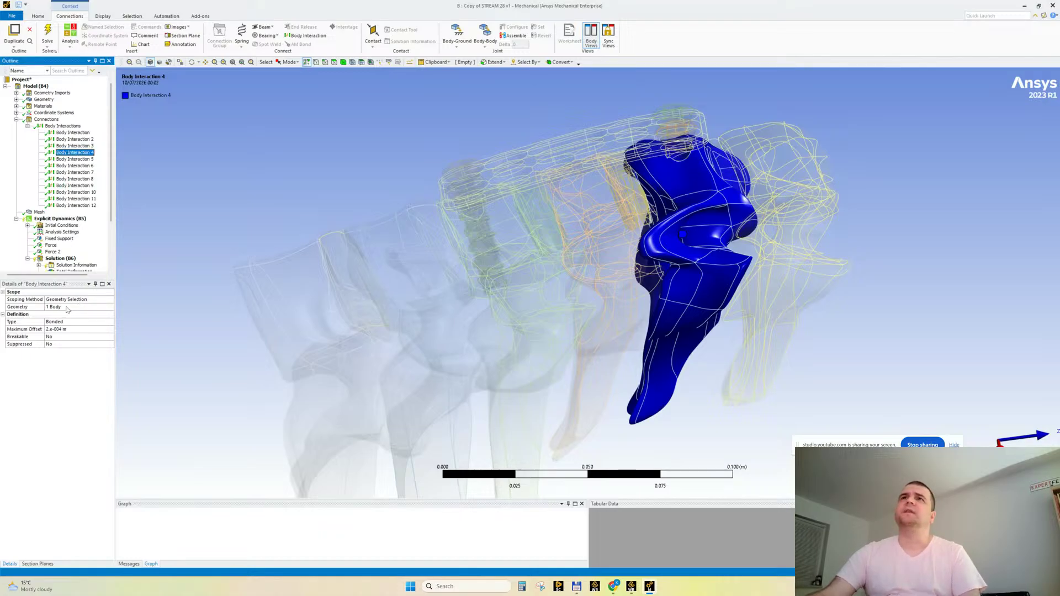
{"action": "left_click", "coordinate": [66, 307]}
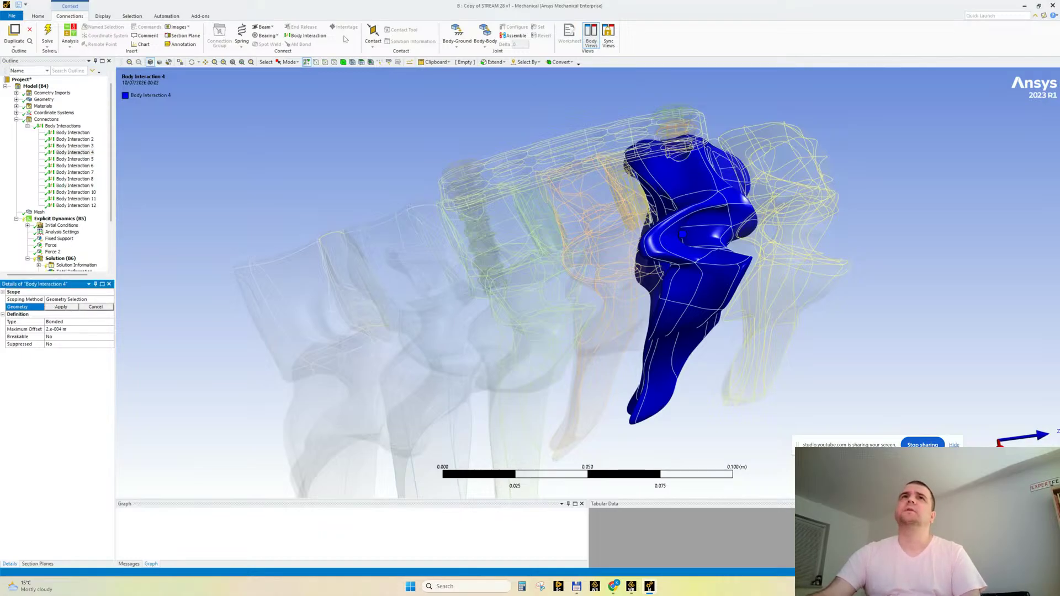
{"action": "left_click", "coordinate": [344, 63]}
{"action": "left_click", "coordinate": [668, 179]}
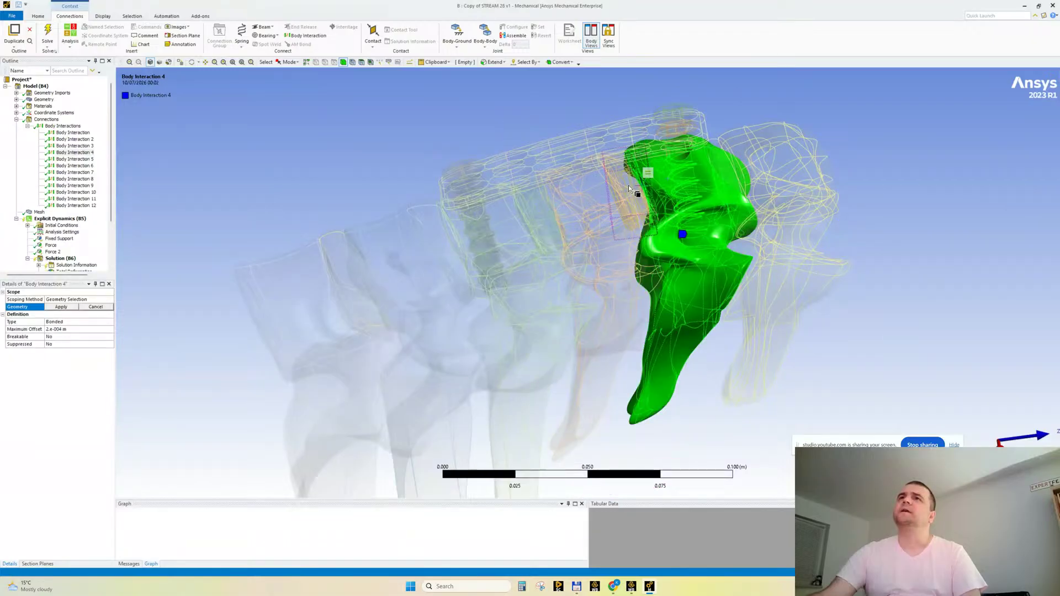
{"action": "left_click", "coordinate": [628, 184], "text": "ctrl"}
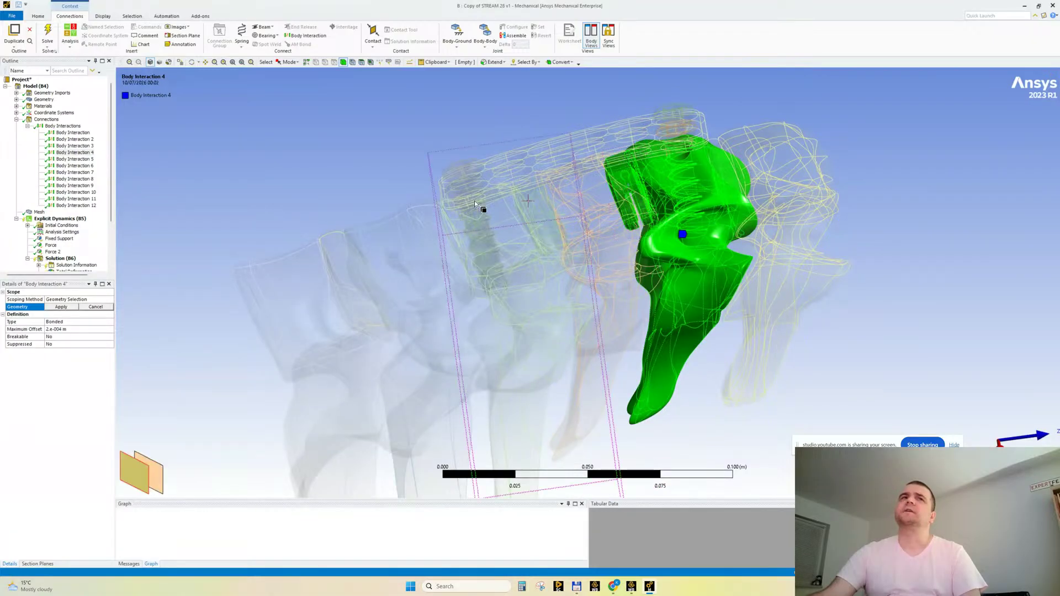
{"action": "left_click", "coordinate": [61, 306]}
Scope Body Interaction 5 to its middle vertebra plus the adjacent fusion cage body.
{"action": "left_click", "coordinate": [69, 159]}
{"action": "middle_click_drag", "start_coordinate": [379, 256], "coordinate": [359, 267]}
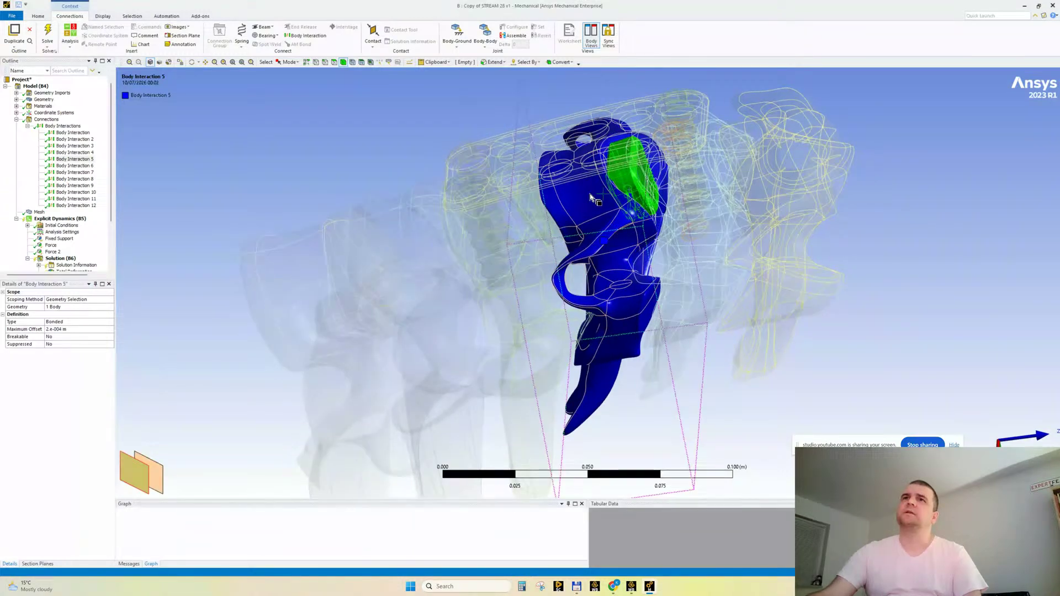
{"action": "left_click", "coordinate": [603, 240]}
{"action": "left_click", "coordinate": [61, 307]}
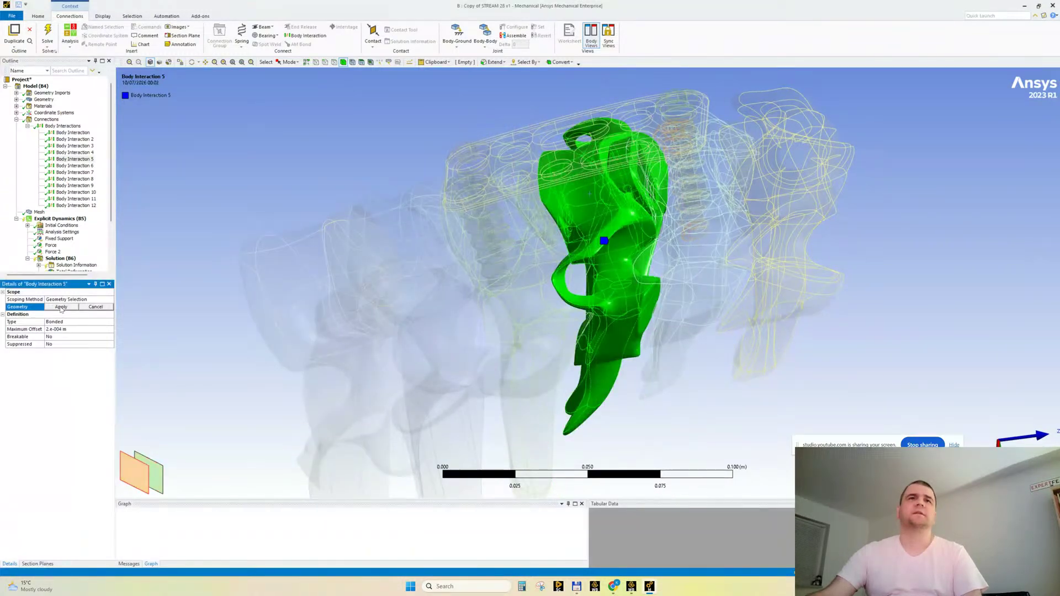
{"action": "left_click", "coordinate": [61, 306]}
{"action": "middle_click_drag", "start_coordinate": [329, 279], "coordinate": [325, 231]}
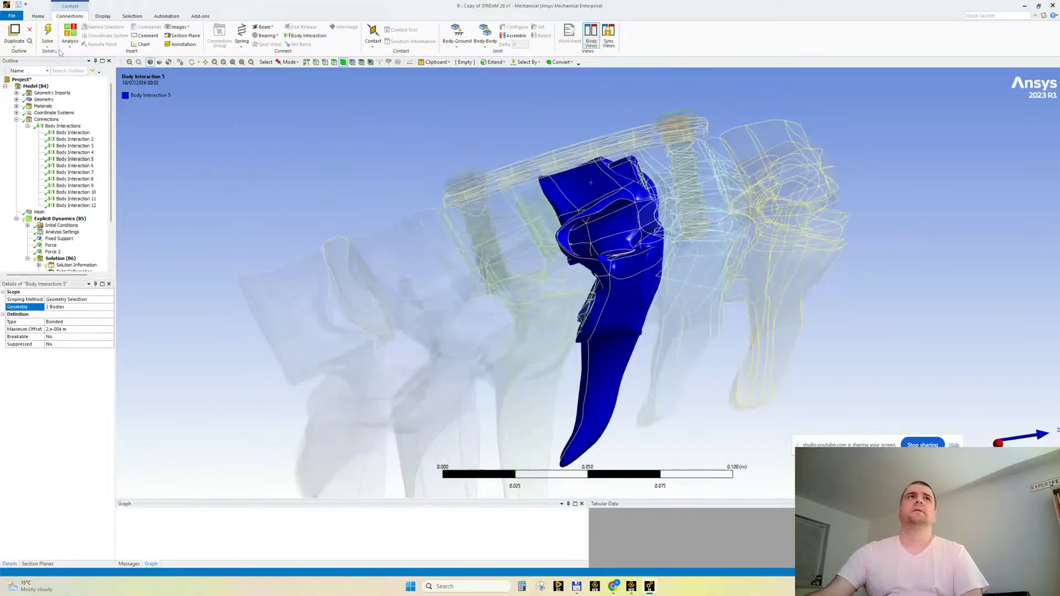
Switch the unit system to Metric (mm, kg, N, s, mV, mA).
{"action": "left_click", "coordinate": [38, 16]}
{"action": "left_click", "coordinate": [324, 34]}
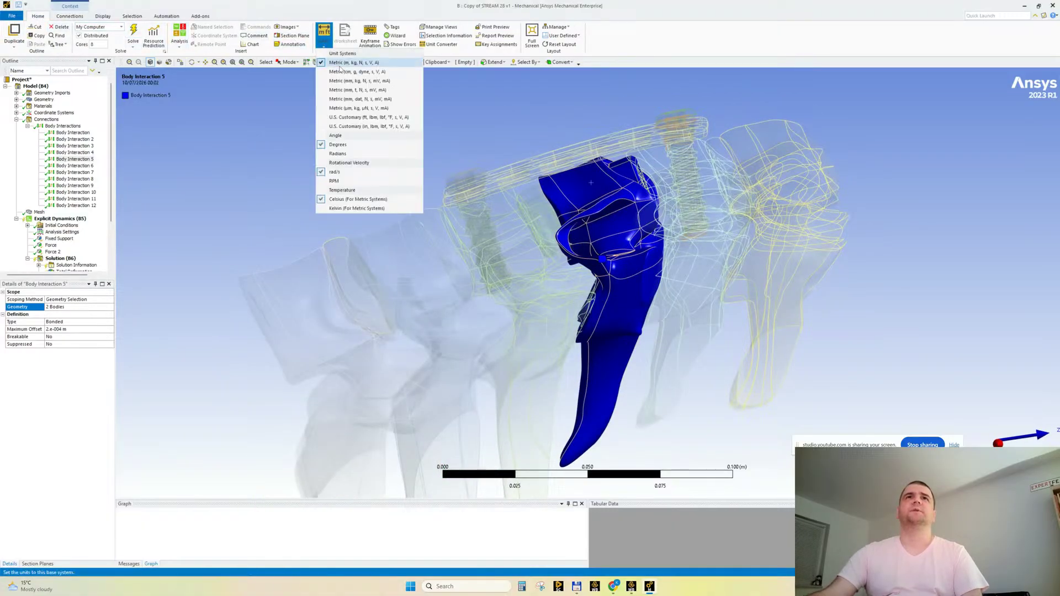
{"action": "left_click", "coordinate": [353, 80]}
{"action": "middle_click_drag", "start_coordinate": [422, 212], "coordinate": [422, 222]}
Check the scope of Body Interaction 6 and collapse the Connections branch.
{"action": "left_click", "coordinate": [84, 166]}
{"action": "middle_click_drag", "start_coordinate": [313, 273], "coordinate": [332, 252]}
{"action": "left_click", "coordinate": [16, 120]}
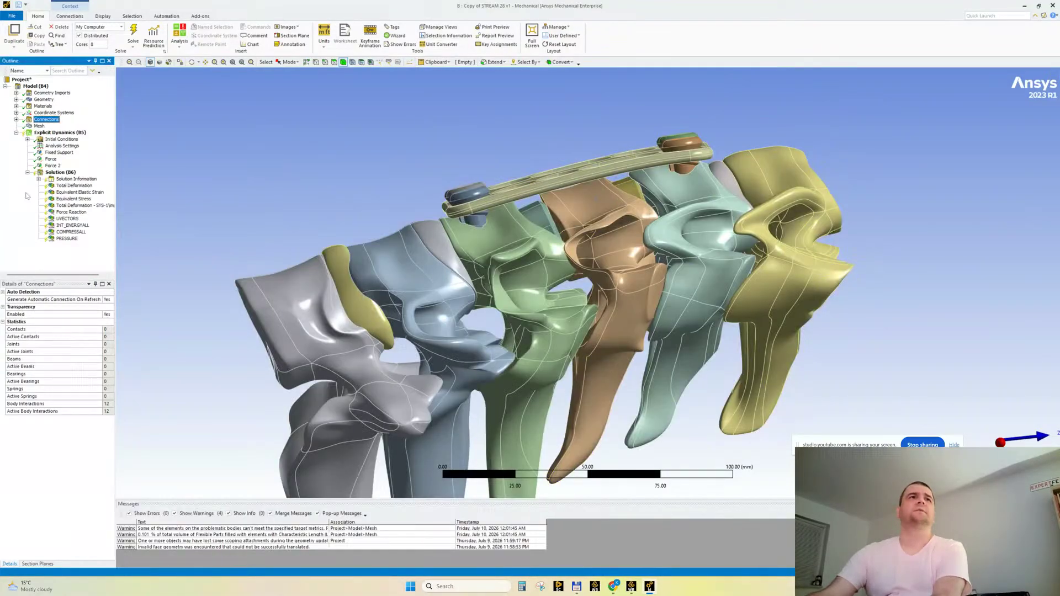
Review the faces and settings of Force, Force 2 and the Fixed Support on the spine.
{"action": "left_click", "coordinate": [51, 159]}
{"action": "middle_click_drag", "start_coordinate": [539, 215], "coordinate": [469, 213]}
{"action": "left_click", "coordinate": [52, 166]}
{"action": "middle_click_drag", "start_coordinate": [504, 245], "coordinate": [526, 234]}
{"action": "left_click", "coordinate": [59, 152]}
{"action": "mouse_move", "coordinate": [394, 256]}
{"action": "middle_mouse_down"}
{"action": "mouse_move", "coordinate": [407, 235]}
{"action": "mouse_move", "coordinate": [386, 253]}
{"action": "middle_mouse_up"}
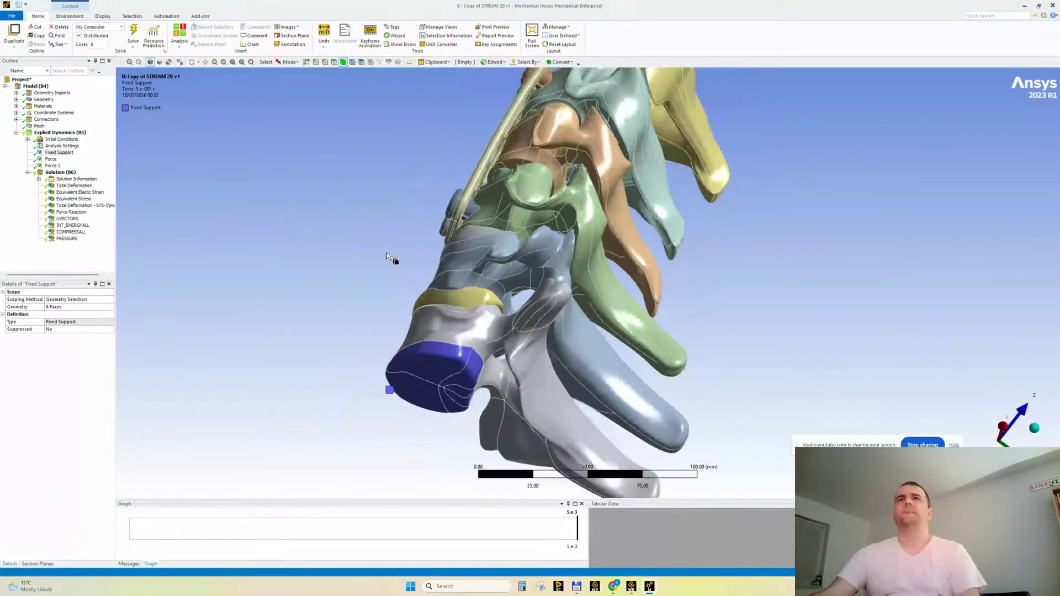
{"action": "middle_click_drag", "start_coordinate": [436, 201], "coordinate": [353, 274]}
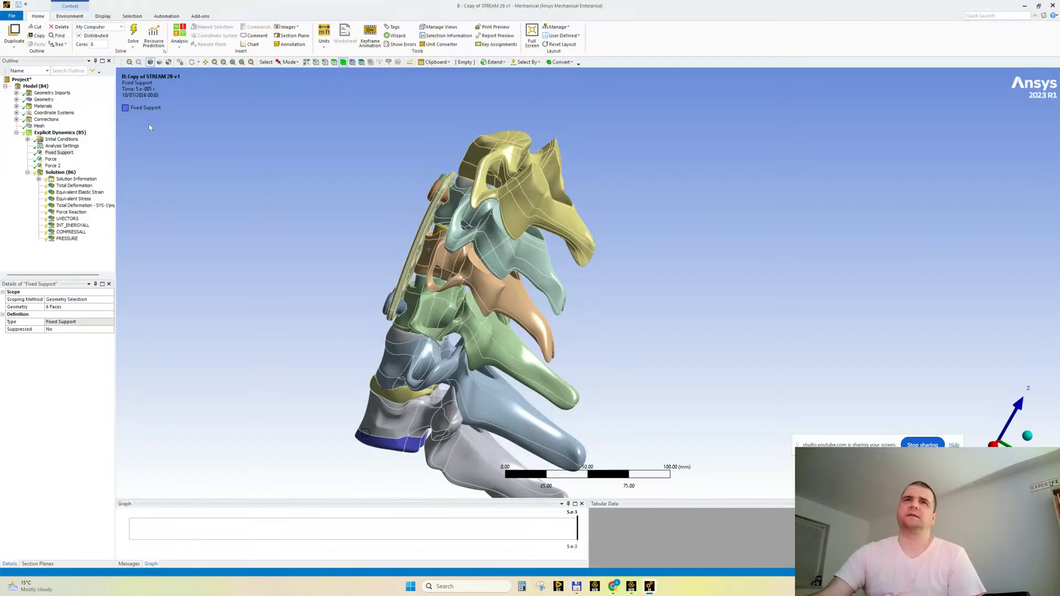
{"action": "scroll", "coordinate": [440, 251], "scroll_direction": "up", "scroll_amount": 1}
{"action": "middle_click_drag", "start_coordinate": [439, 251], "coordinate": [440, 147]}
{"action": "middle_click_drag", "start_coordinate": [397, 322], "coordinate": [497, 303]}
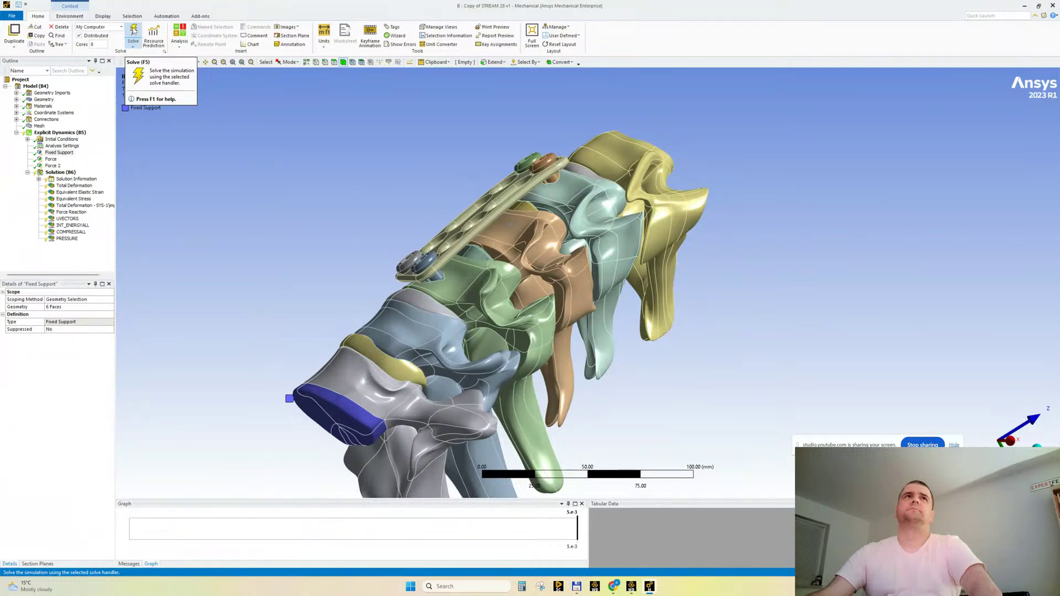
Try to solve the Explicit Dynamics analysis and check the solver output.
{"action": "left_click", "coordinate": [133, 30]}
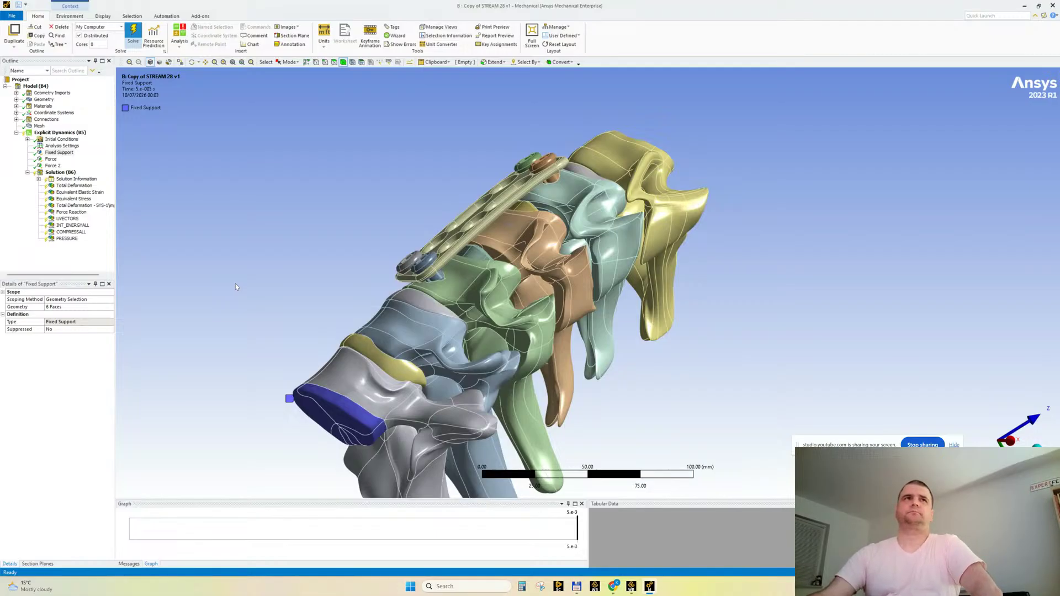
{"action": "key", "text": "F5"}
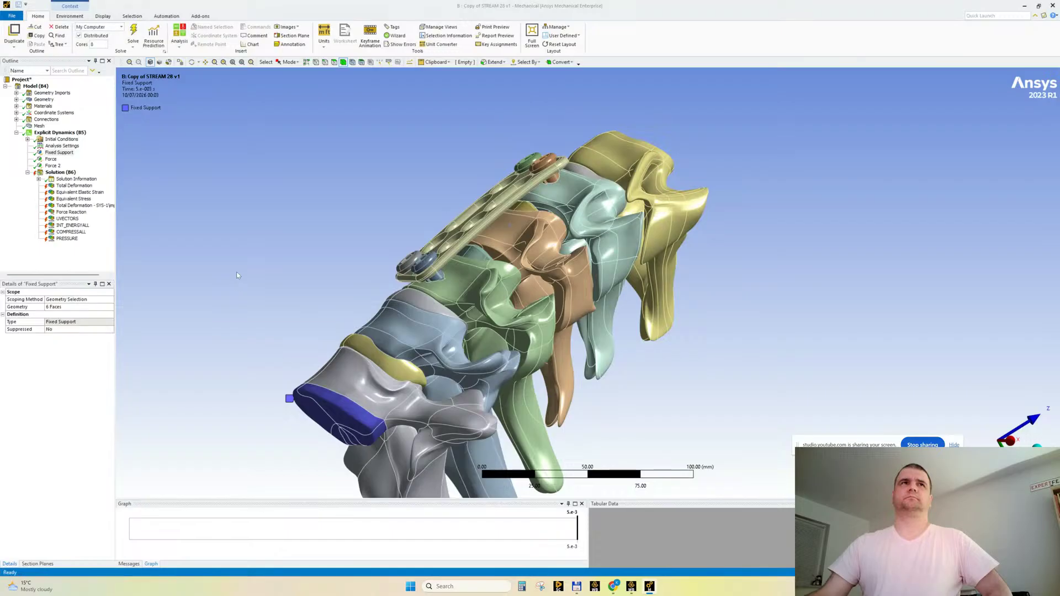
{"action": "left_click", "coordinate": [76, 179]}
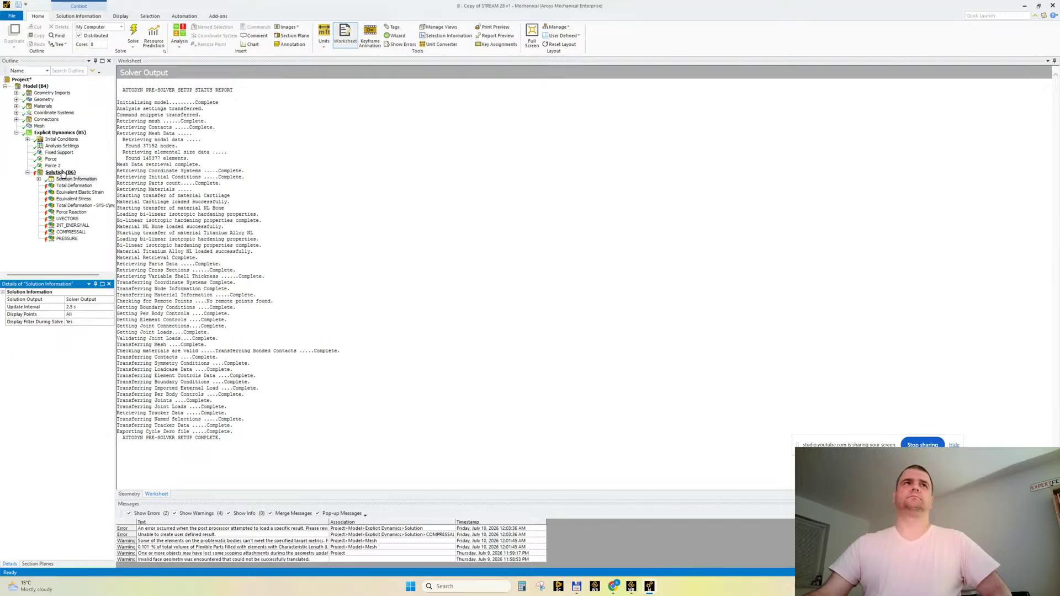
Clear the generated data of the Explicit Dynamics solution.
{"action": "left_click", "coordinate": [60, 172]}
{"action": "right_click", "coordinate": [62, 173]}
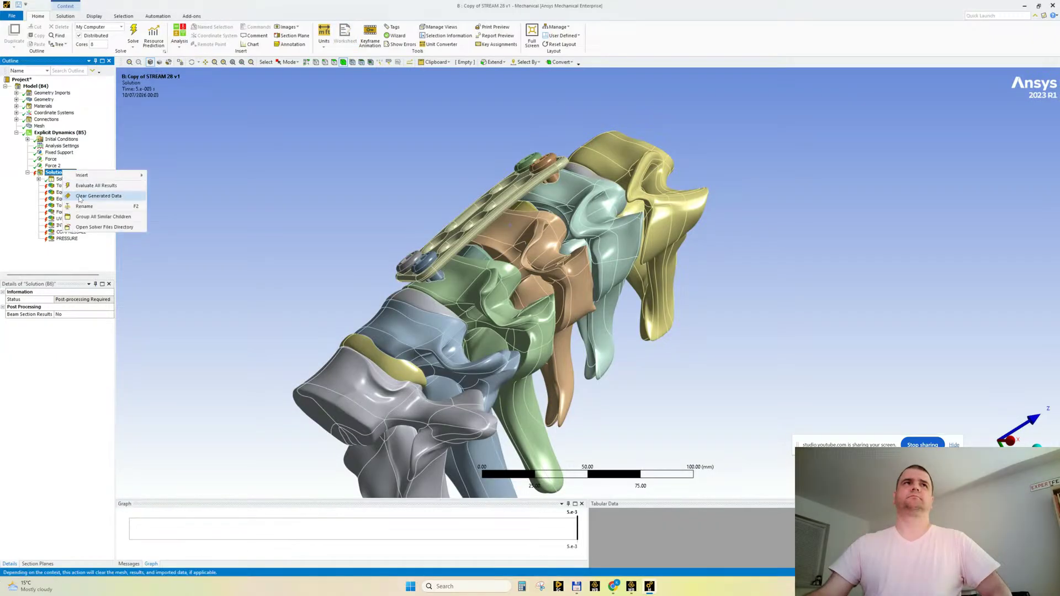
{"action": "left_click", "coordinate": [80, 197]}
{"action": "key", "text": "Return"}
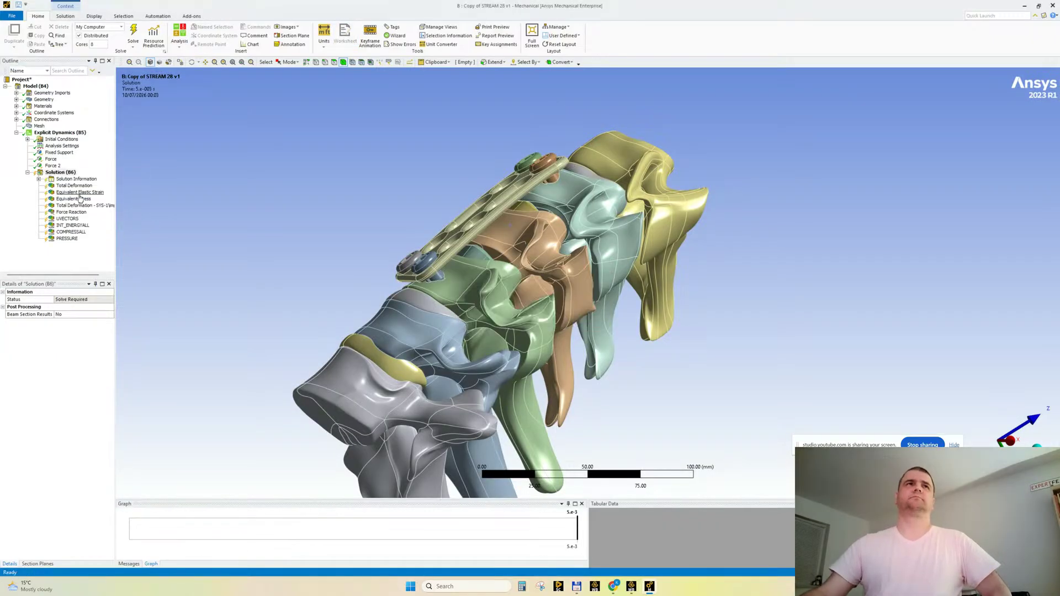
Try solving the analysis again, and clear the solution's generated data once more.
{"action": "left_click", "coordinate": [134, 31]}
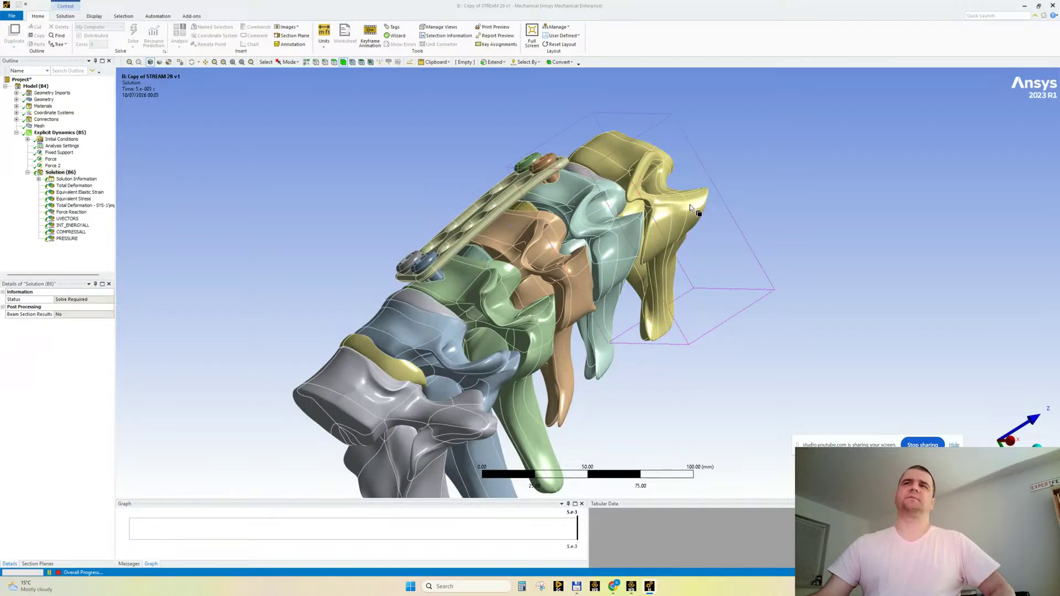
{"action": "middle_click_drag", "start_coordinate": [751, 186], "coordinate": [724, 218]}
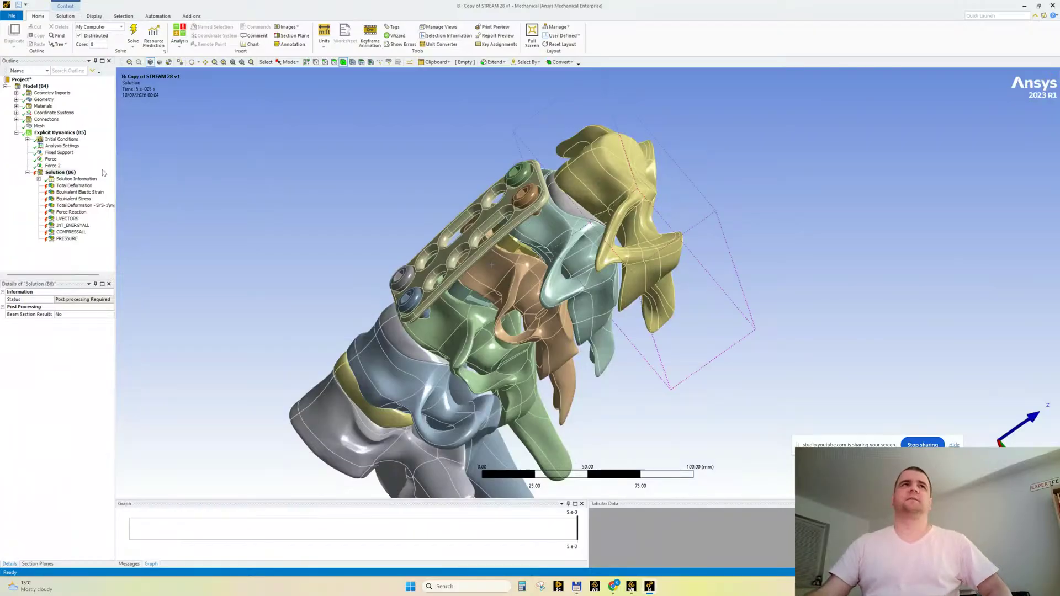
{"action": "left_click", "coordinate": [77, 179]}
{"action": "right_click", "coordinate": [63, 172]}
{"action": "left_click", "coordinate": [82, 198]}
{"action": "key", "text": "Return"}
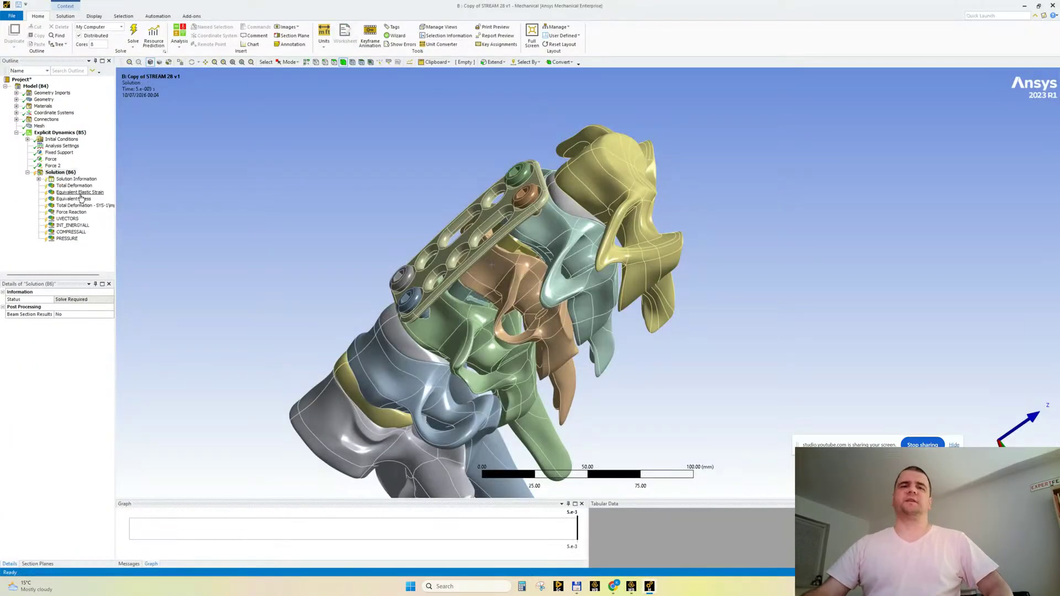
Solve the cleared analysis with the solver output displayed, and delete all listed warning messages.
{"action": "left_click", "coordinate": [133, 31]}
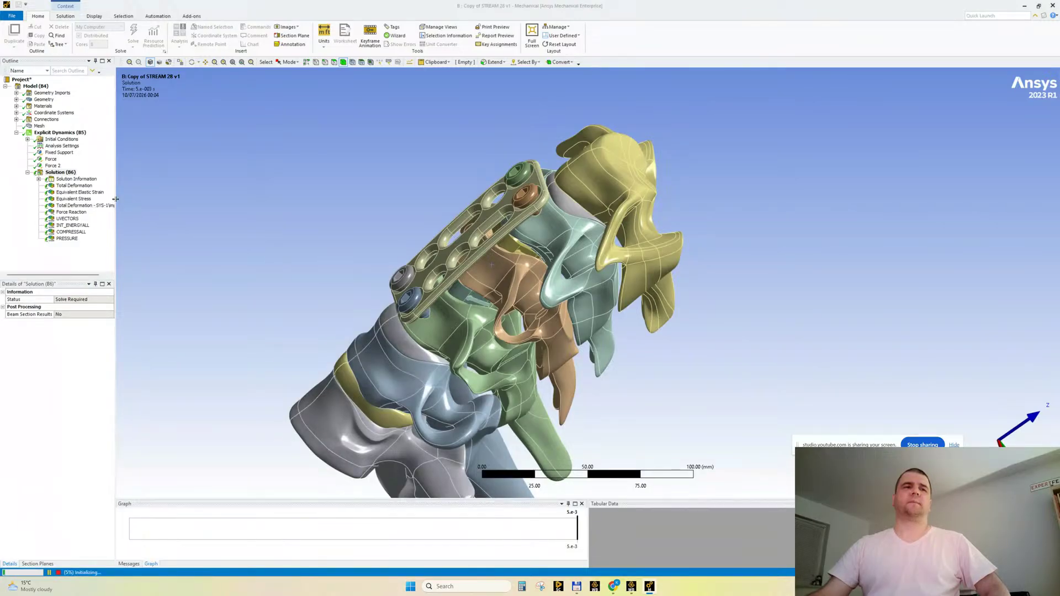
{"action": "left_click", "coordinate": [77, 179]}
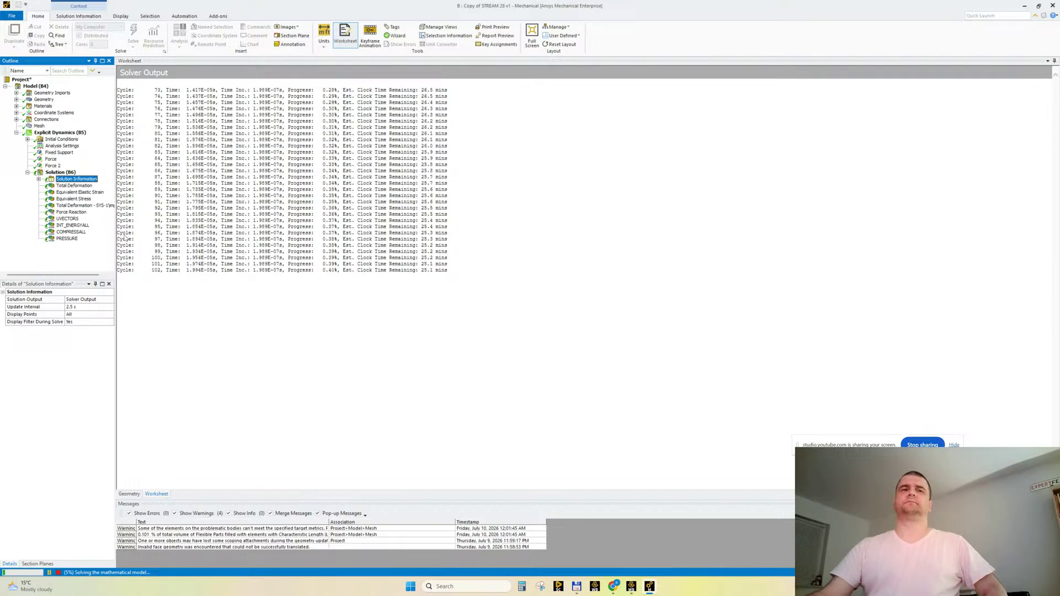
{"action": "left_click_drag", "start_coordinate": [186, 529], "coordinate": [197, 547]}
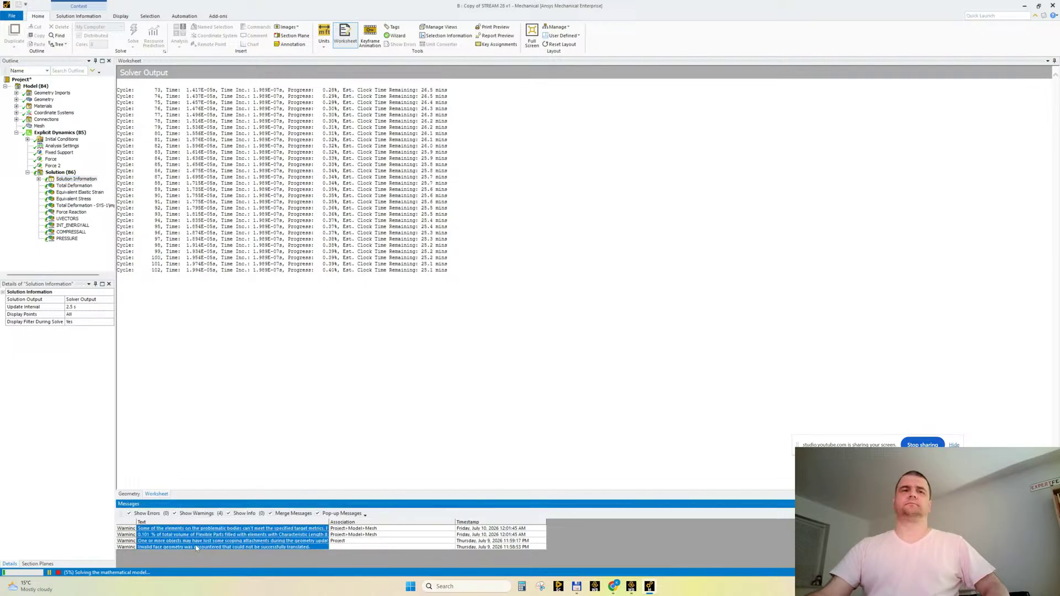
{"action": "key", "text": "Delete"}
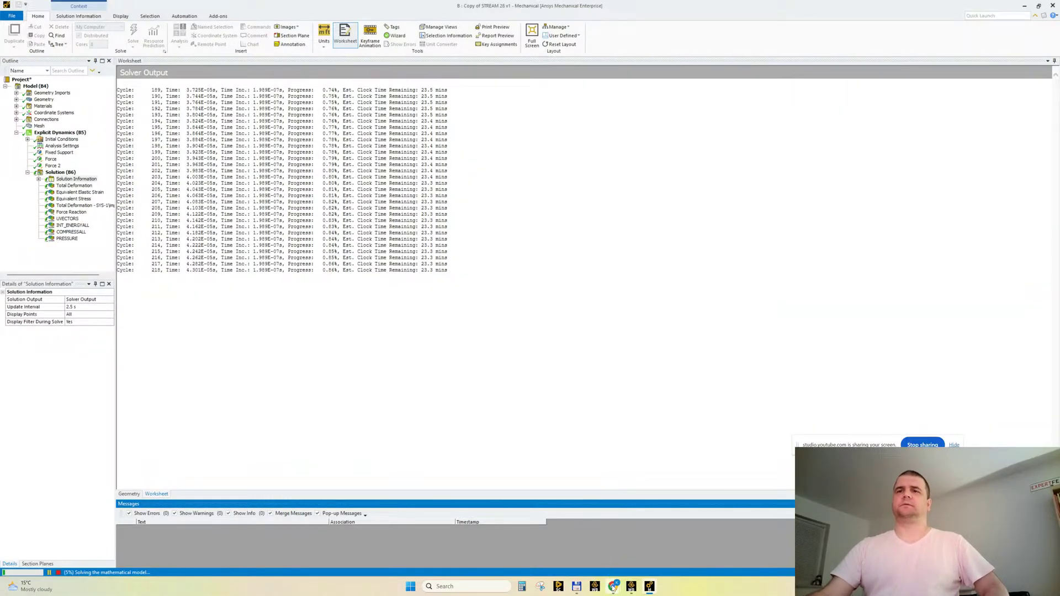
Switch to Chrome, maximize the YouTube window and browse further down the "fem biomechanics" search results.
{"action": "mouse_move", "coordinate": [613, 587]}
{"action": "left_click", "coordinate": [575, 545]}
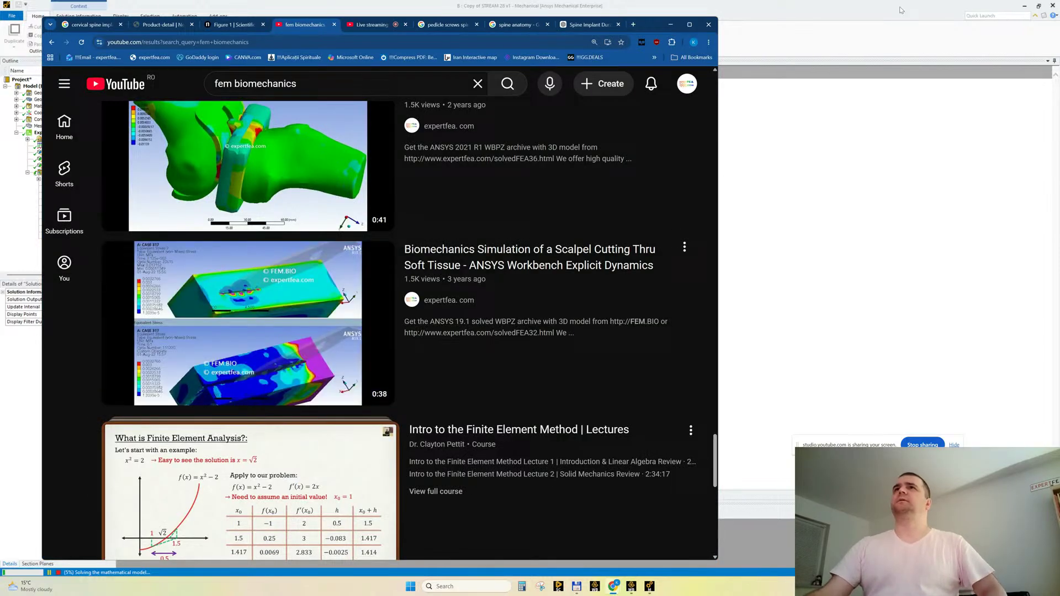
{"action": "left_click", "coordinate": [689, 25]}
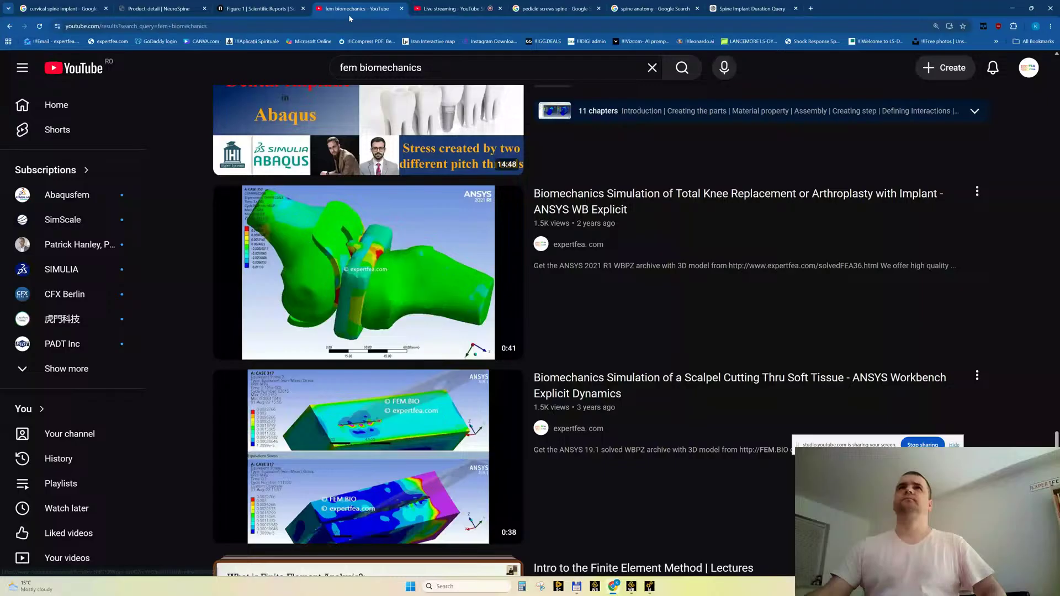
{"action": "left_click", "coordinate": [443, 9]}
{"action": "left_click", "coordinate": [358, 9]}
{"action": "scroll", "coordinate": [553, 355], "scroll_direction": "down", "scroll_amount": 6}
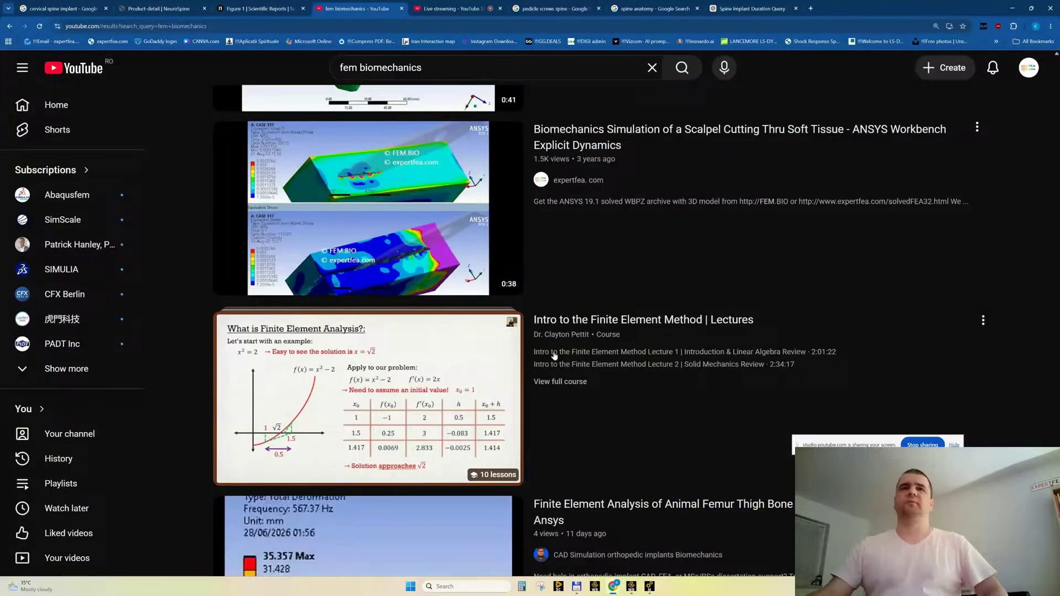
{"action": "scroll", "coordinate": [461, 335], "scroll_direction": "down", "scroll_amount": 4}
{"action": "scroll", "coordinate": [370, 331], "scroll_direction": "down", "scroll_amount": 5}
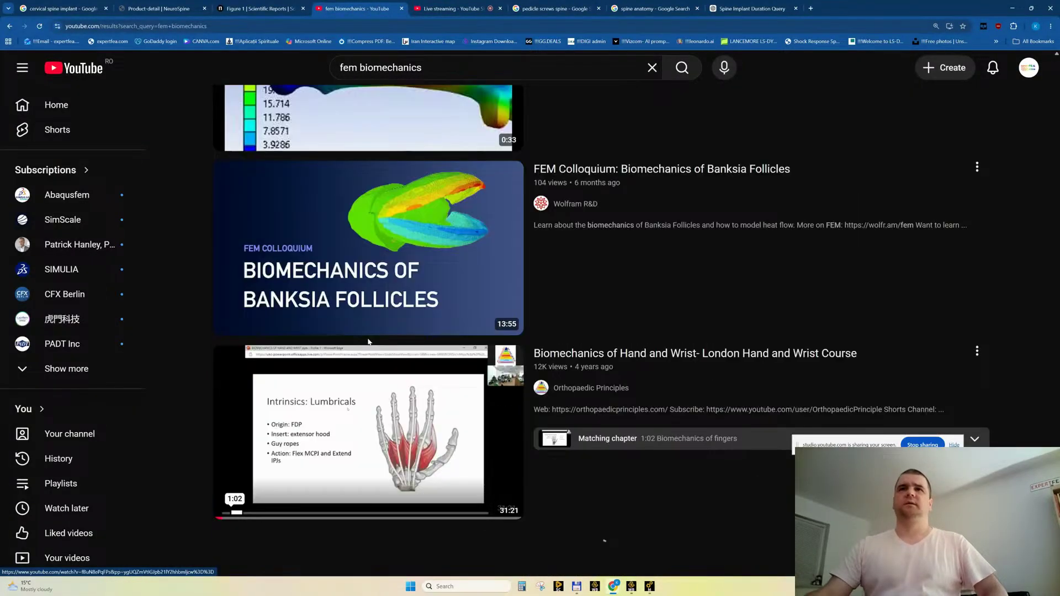
Return to the animal femur thigh bone video in the results and check its available options.
{"action": "scroll", "coordinate": [368, 342], "scroll_direction": "up", "scroll_amount": 5}
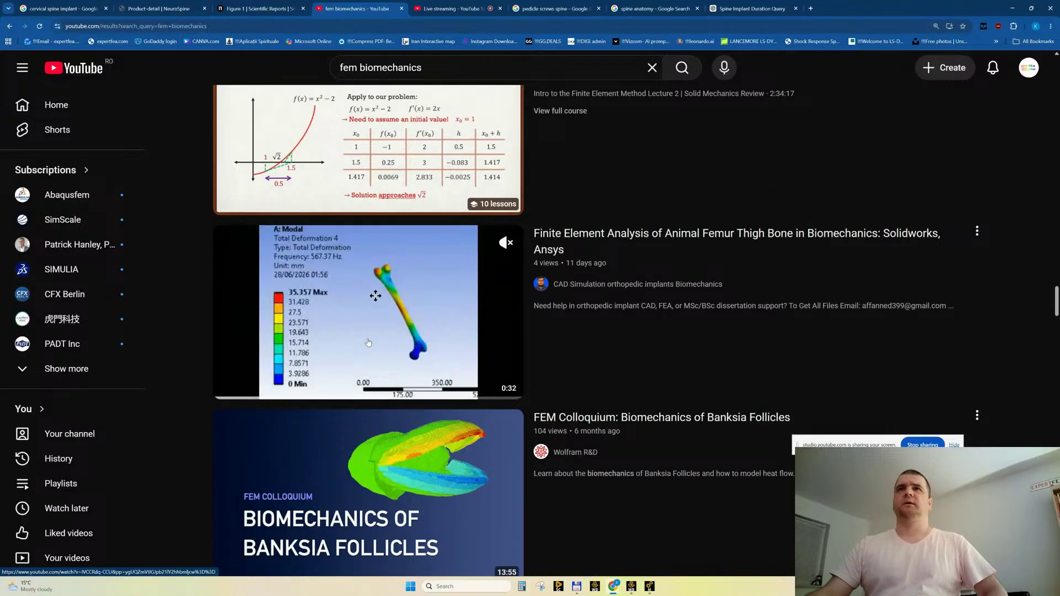
{"action": "scroll", "coordinate": [368, 342], "scroll_direction": "up", "scroll_amount": 3}
{"action": "scroll", "coordinate": [941, 332], "scroll_direction": "down", "scroll_amount": 2}
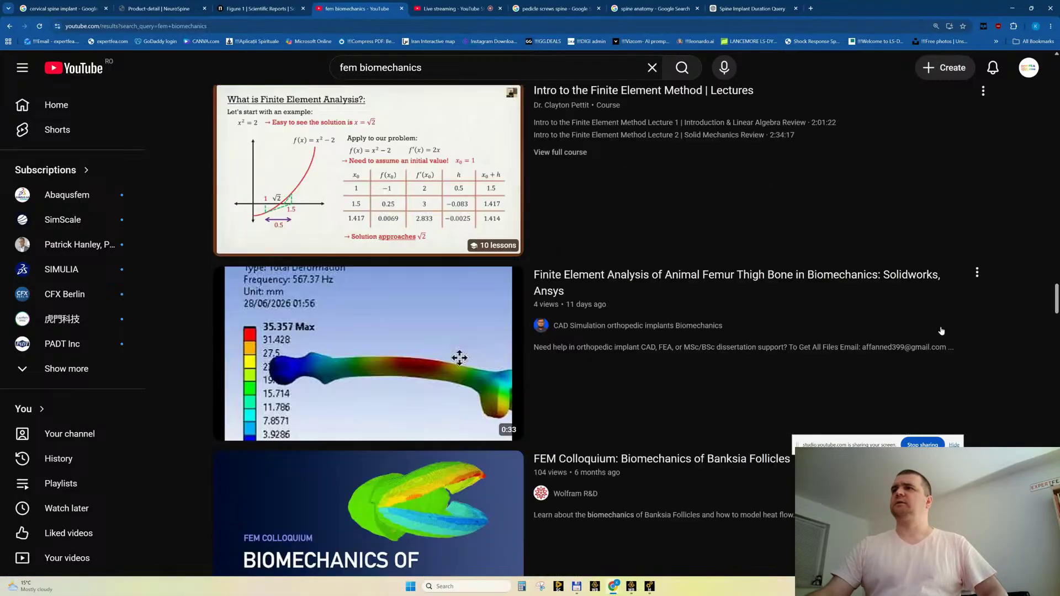
{"action": "scroll", "coordinate": [941, 331], "scroll_direction": "down", "scroll_amount": 3}
{"action": "left_click", "coordinate": [977, 107]}
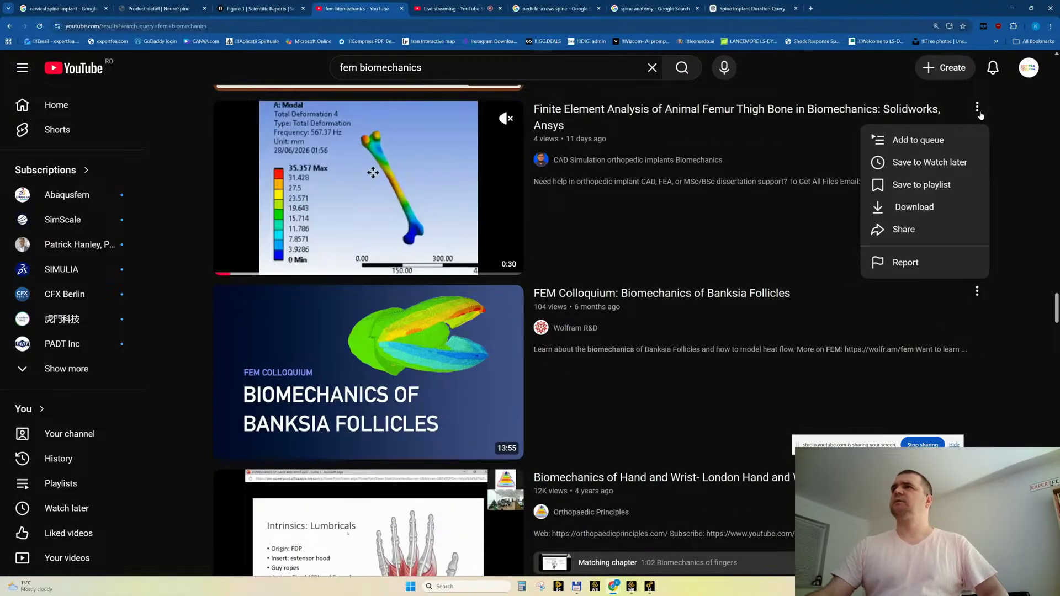
{"action": "left_click", "coordinate": [1043, 168]}
Browse further through the "fem biomechanics" results and check the available options of the femur thigh bone injury in sports biomechanics video.
{"action": "scroll", "coordinate": [927, 302], "scroll_direction": "up", "scroll_amount": 5}
{"action": "scroll", "coordinate": [398, 294], "scroll_direction": "up", "scroll_amount": 1}
{"action": "scroll", "coordinate": [398, 294], "scroll_direction": "down", "scroll_amount": 4}
{"action": "scroll", "coordinate": [399, 294], "scroll_direction": "down", "scroll_amount": 10}
{"action": "scroll", "coordinate": [356, 220], "scroll_direction": "up", "scroll_amount": 1}
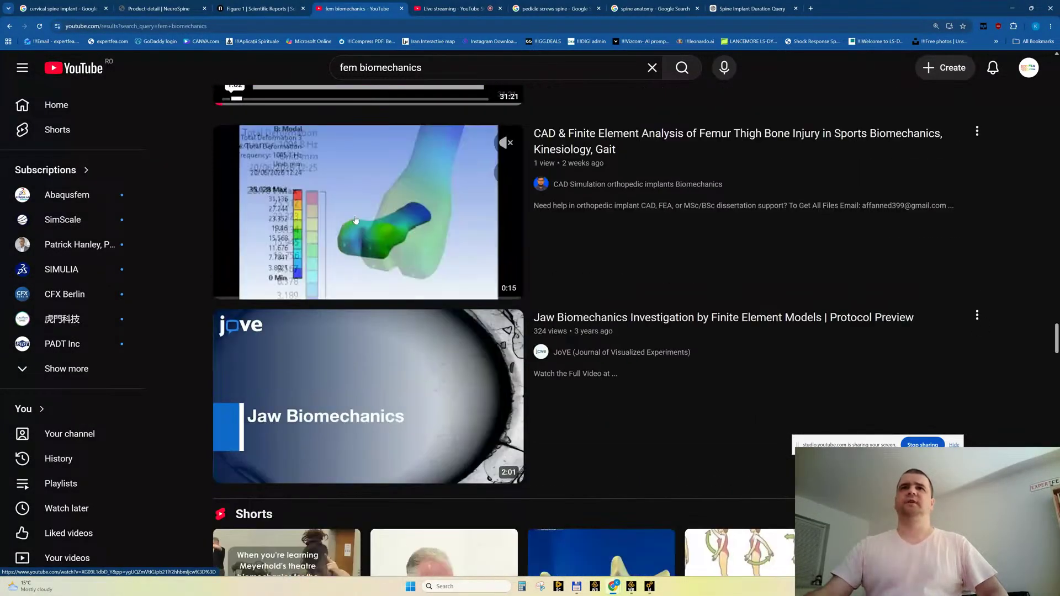
{"action": "left_click", "coordinate": [977, 132]}
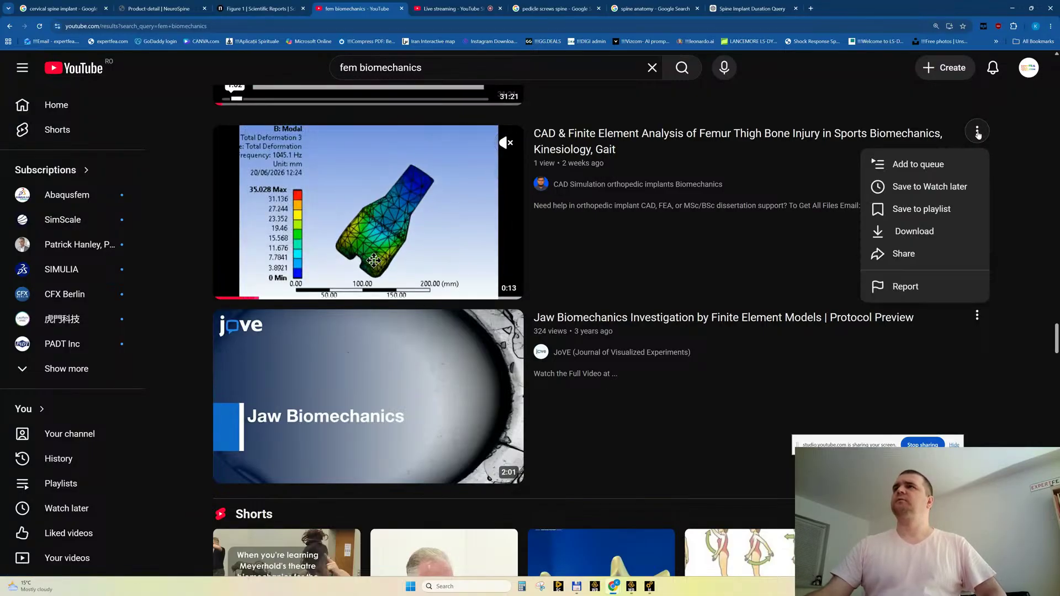
{"action": "left_click", "coordinate": [1040, 255]}
Find the knee injury simulation video with femur, tibia and patella in the results, watch it in a new tab, and close that tab.
{"action": "scroll", "coordinate": [664, 243], "scroll_direction": "up", "scroll_amount": 5}
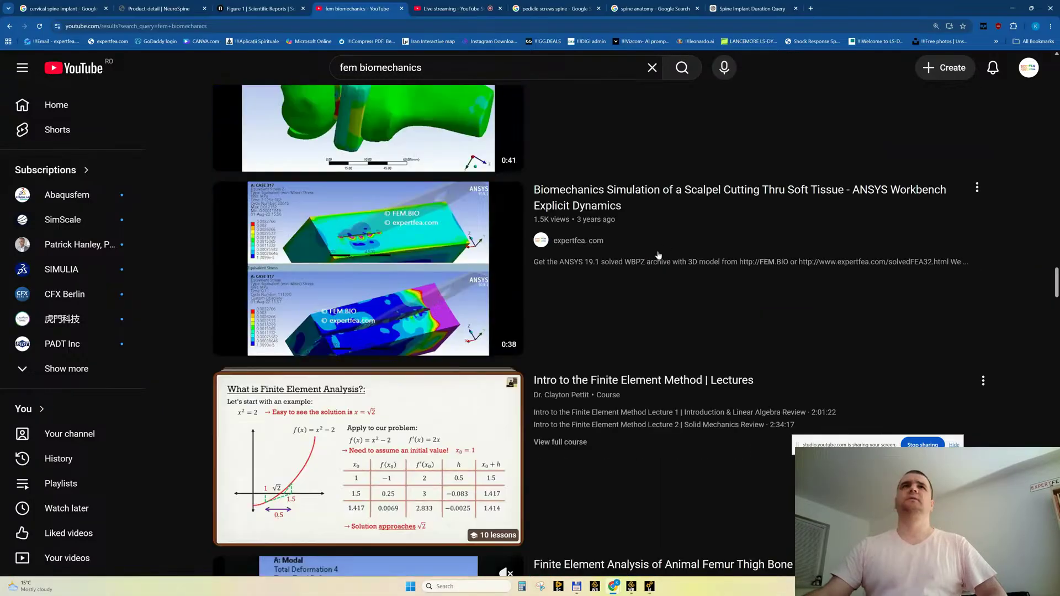
{"action": "scroll", "coordinate": [600, 360], "scroll_direction": "down", "scroll_amount": 15}
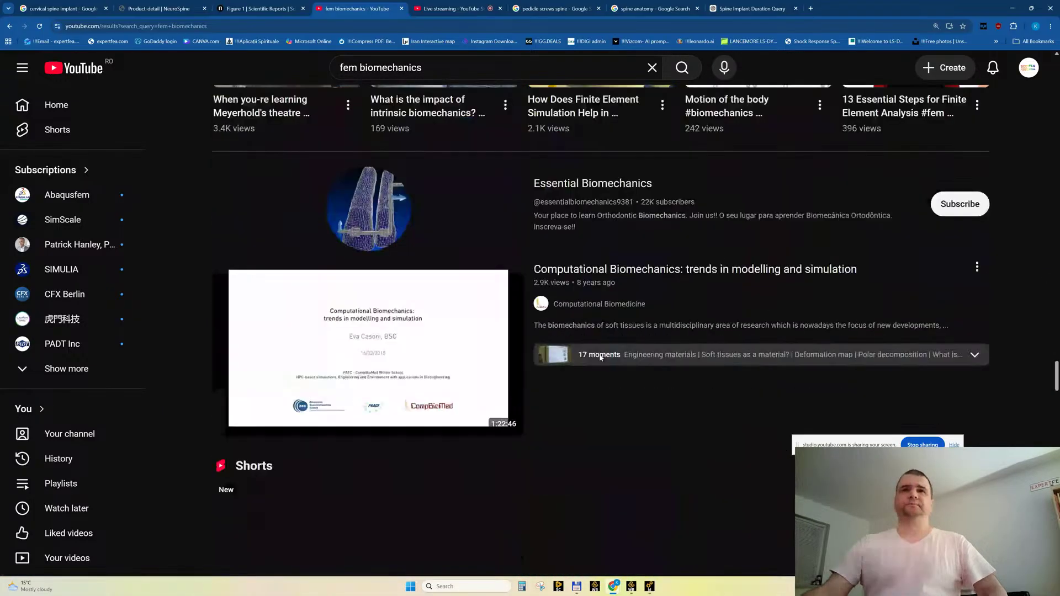
{"action": "scroll", "coordinate": [485, 280], "scroll_direction": "down", "scroll_amount": 4}
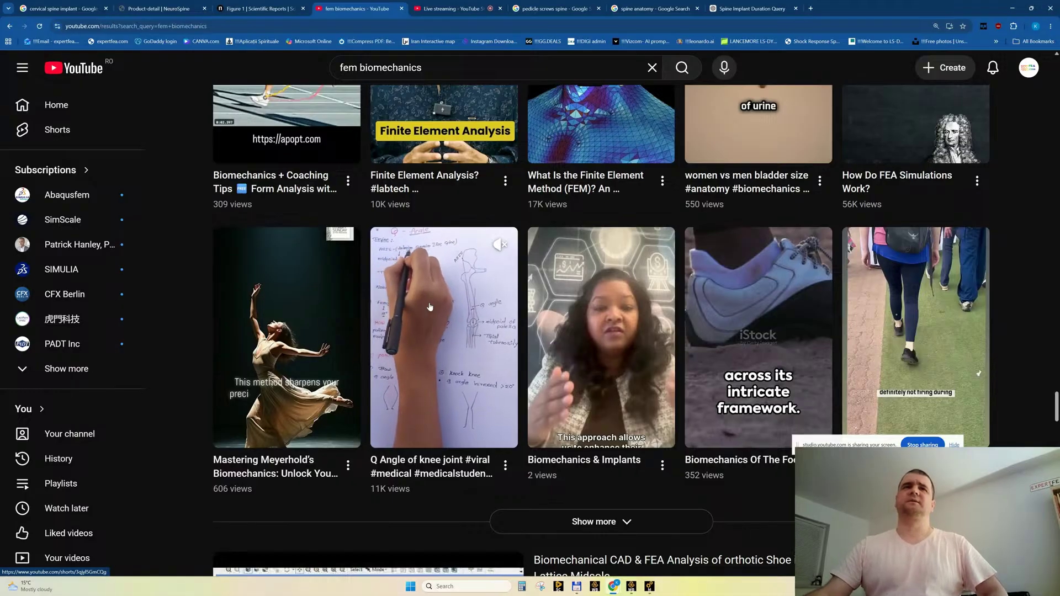
{"action": "scroll", "coordinate": [430, 307], "scroll_direction": "down", "scroll_amount": 1}
{"action": "scroll", "coordinate": [430, 307], "scroll_direction": "down", "scroll_amount": 5}
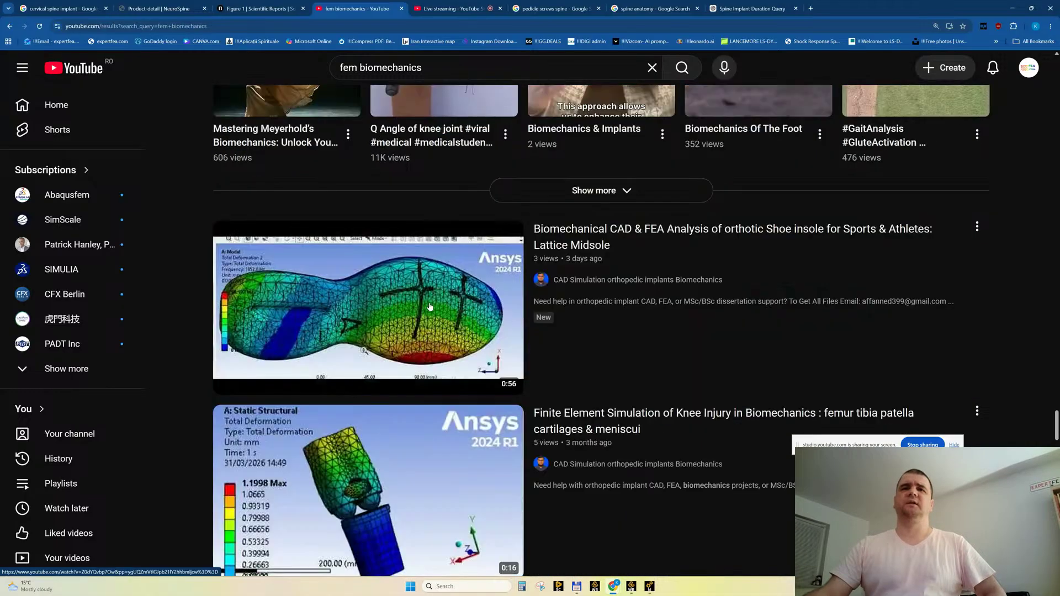
{"action": "scroll", "coordinate": [429, 307], "scroll_direction": "down", "scroll_amount": 3}
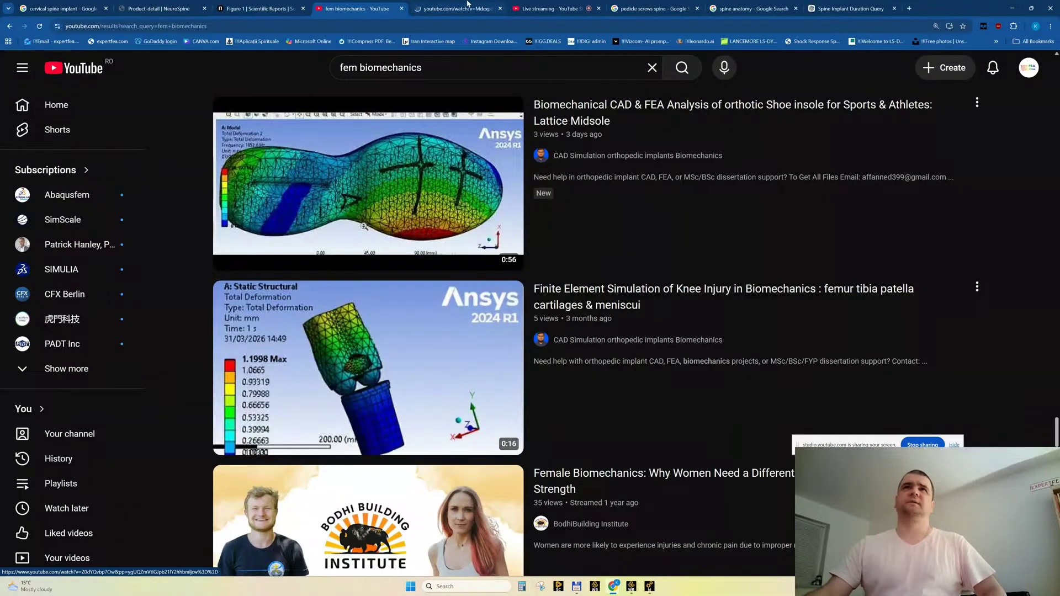
{"action": "middle_click", "coordinate": [372, 369]}
{"action": "left_click", "coordinate": [454, 9]}
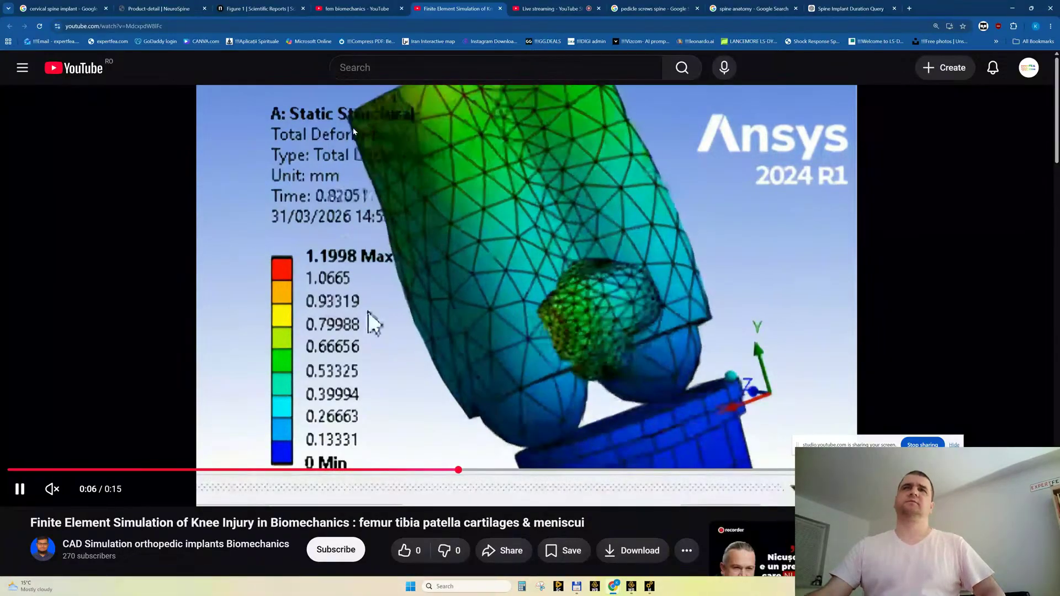
{"action": "middle_click", "coordinate": [445, 8]}
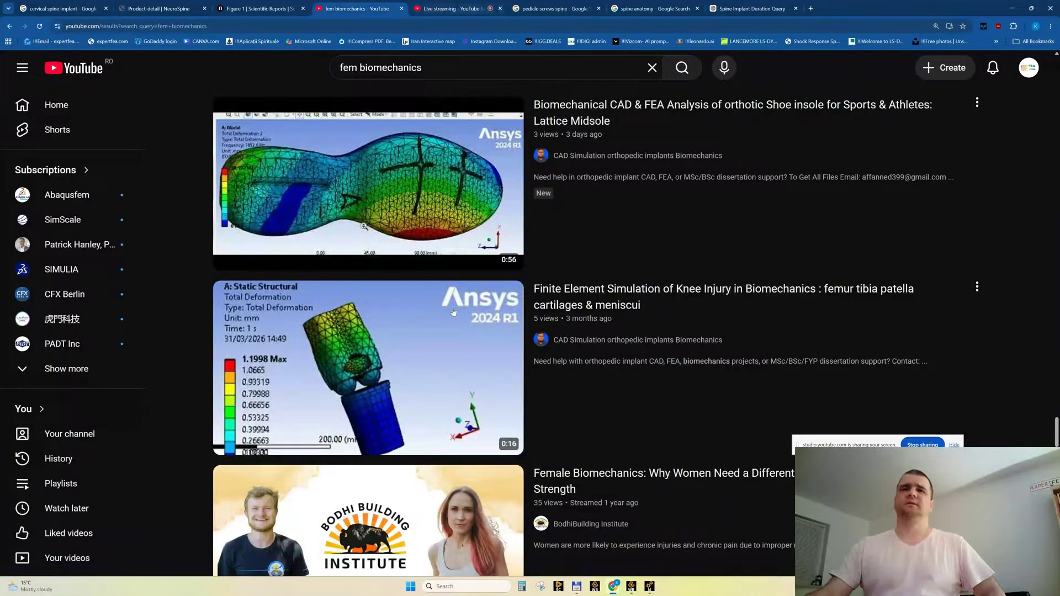
Find the "Abaqus Biomechanics Package: 17 Comprehensive Workshops" video further down the results and open it in a new tab for viewing.
{"action": "scroll", "coordinate": [448, 369], "scroll_direction": "down", "scroll_amount": 5}
{"action": "scroll", "coordinate": [447, 369], "scroll_direction": "down", "scroll_amount": 10}
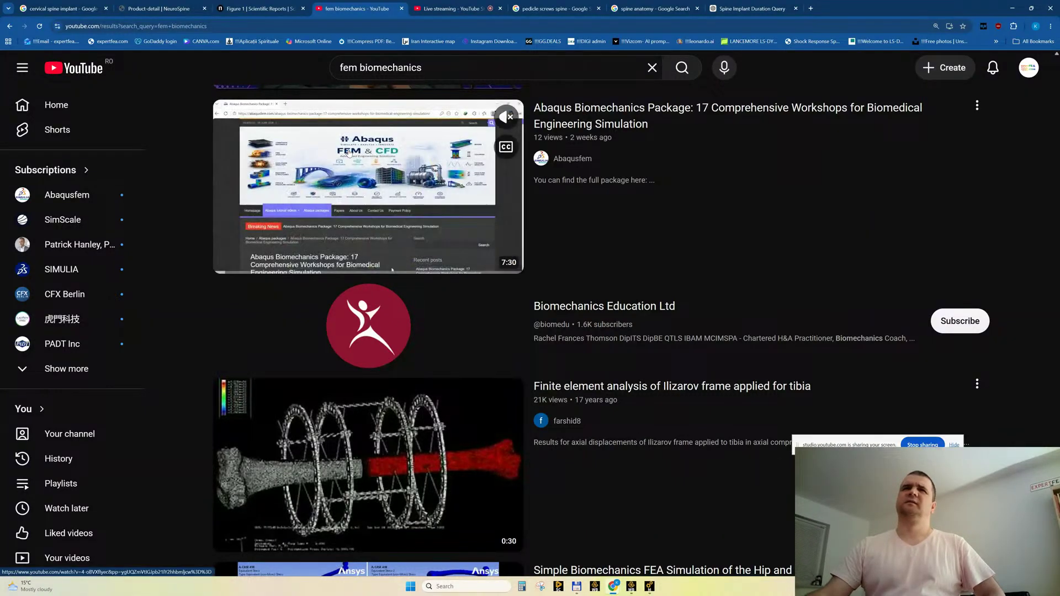
{"action": "middle_click", "coordinate": [332, 179]}
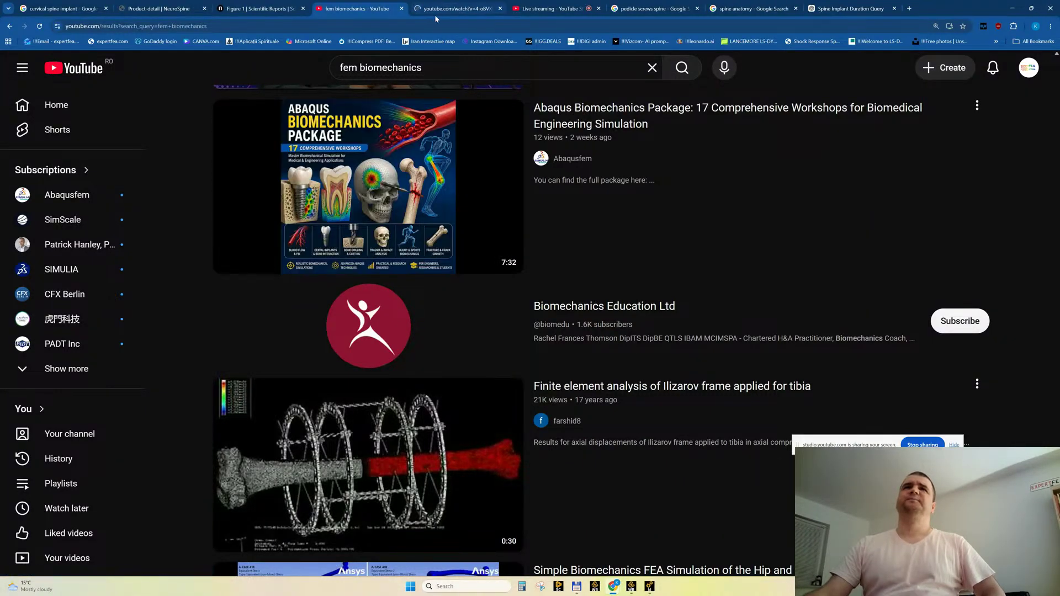
{"action": "left_click", "coordinate": [458, 9]}
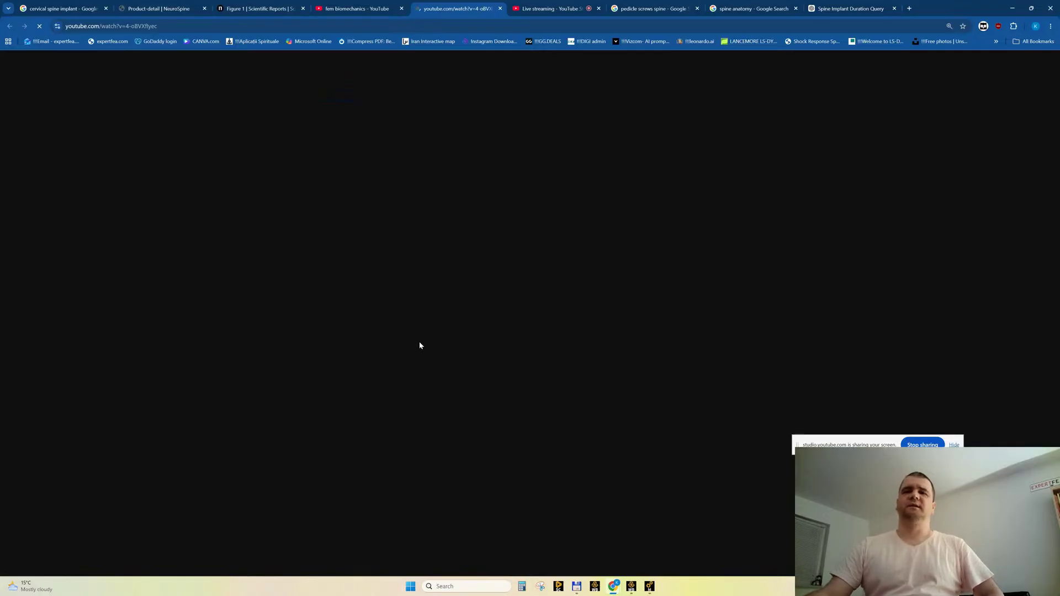
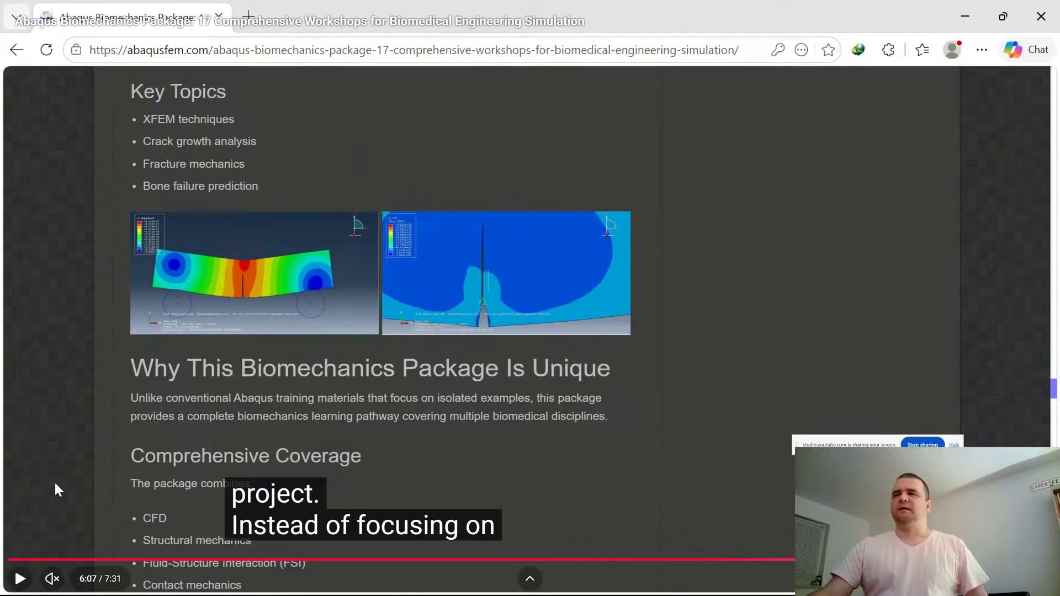
Skim the Abaqus package video, return to its soccer ball skull impact section at 4:48, and like the video outside full screen.
{"action": "left_click", "coordinate": [893, 560]}
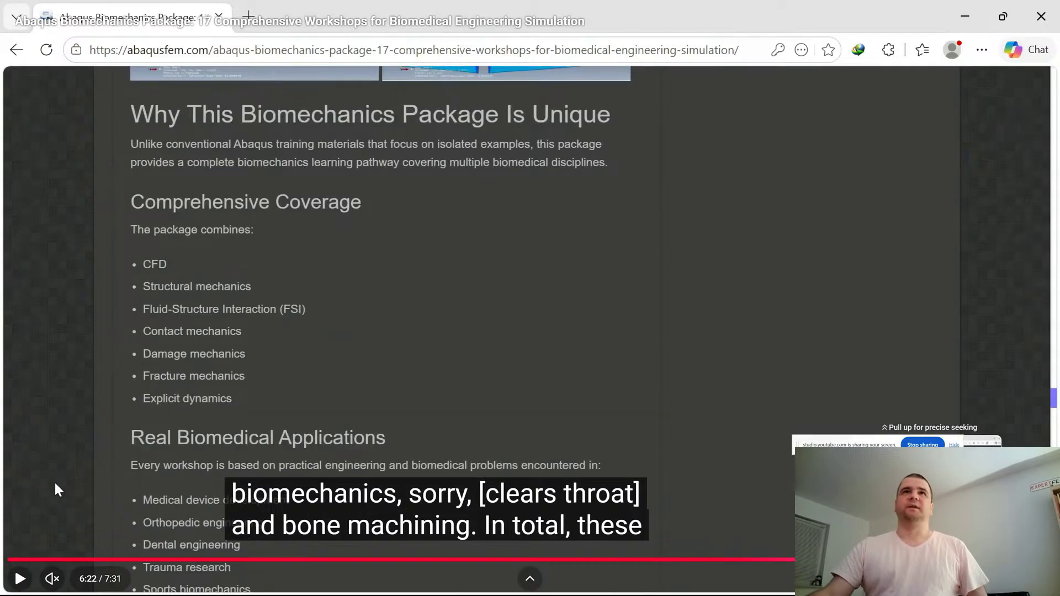
{"action": "left_click", "coordinate": [925, 560]}
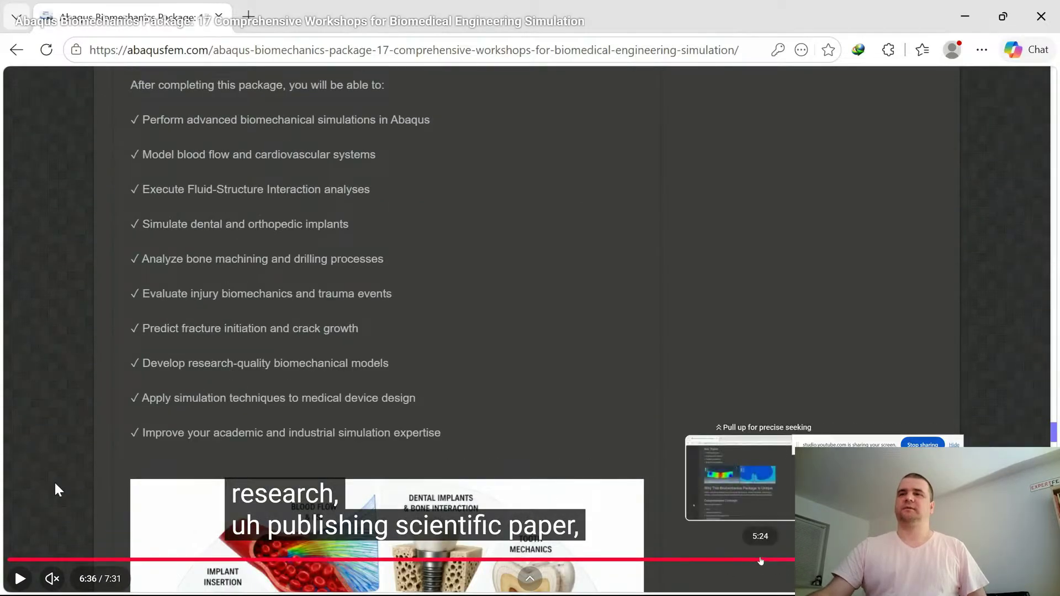
{"action": "left_click", "coordinate": [760, 560]}
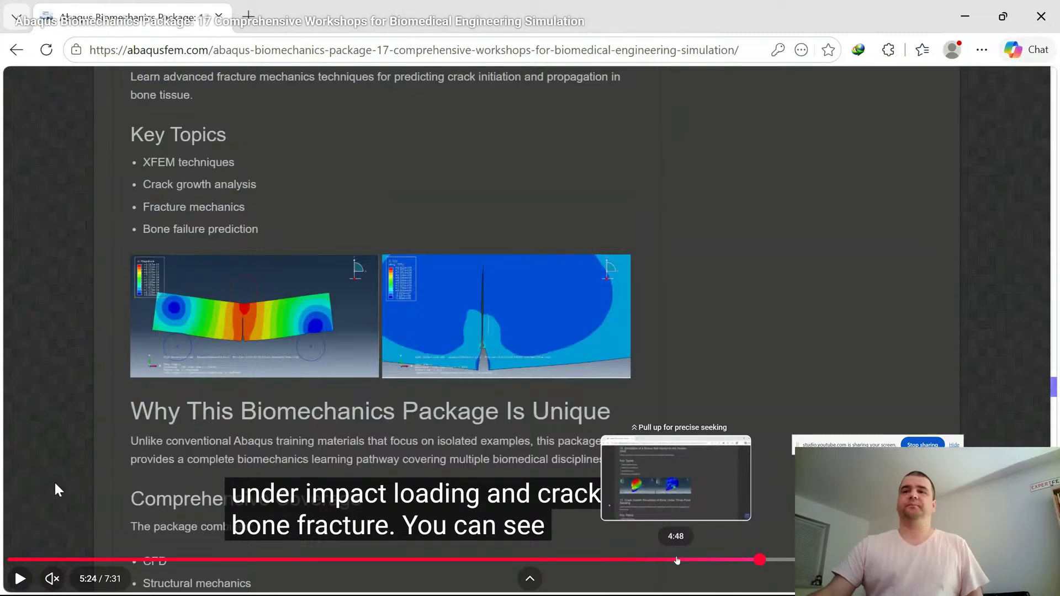
{"action": "left_click", "coordinate": [677, 560]}
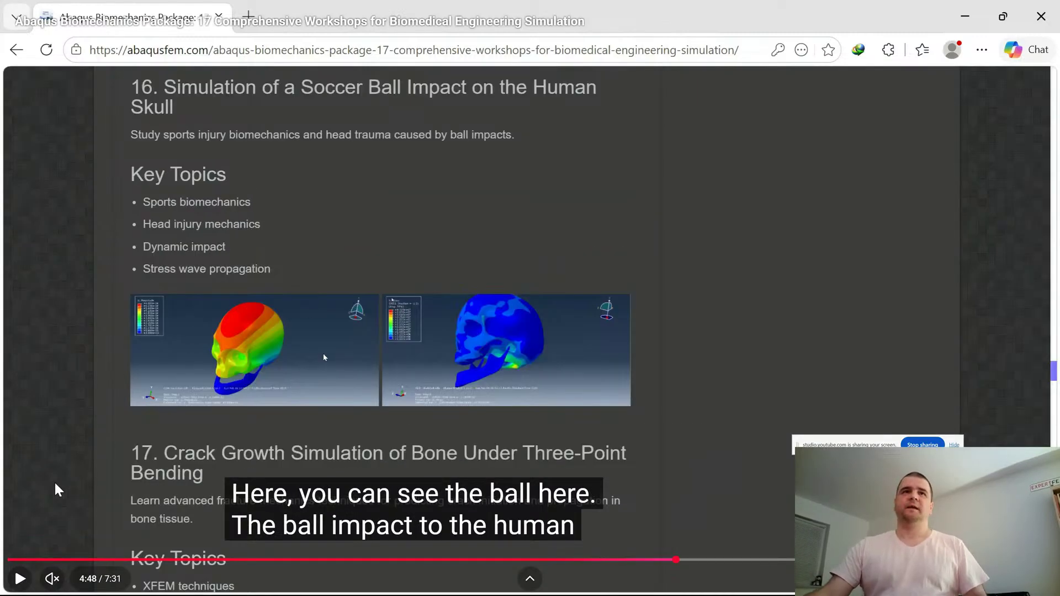
{"action": "key", "text": "Escape"}
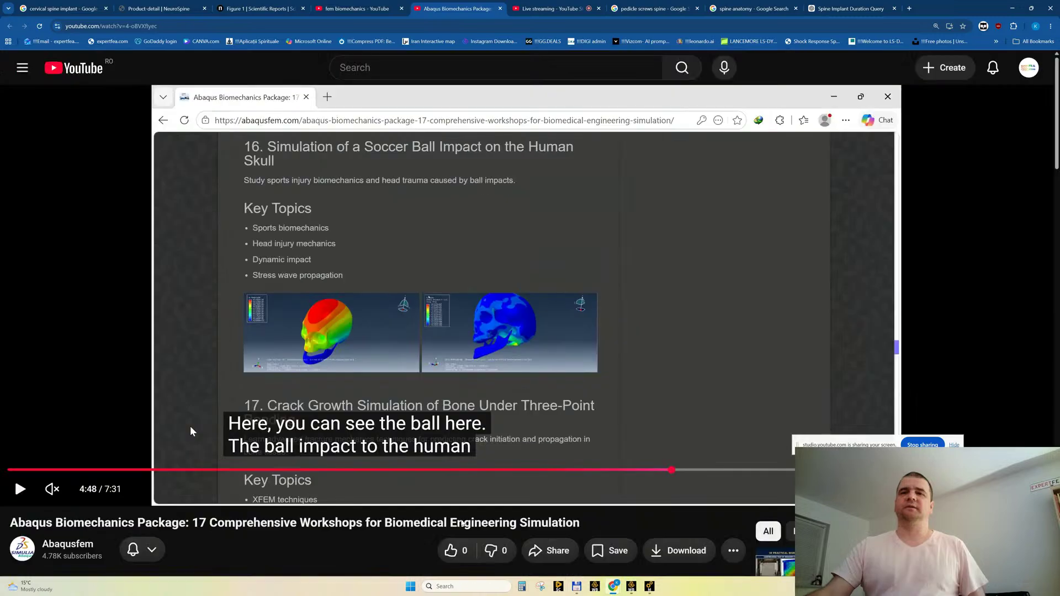
{"action": "left_click", "coordinate": [452, 551]}
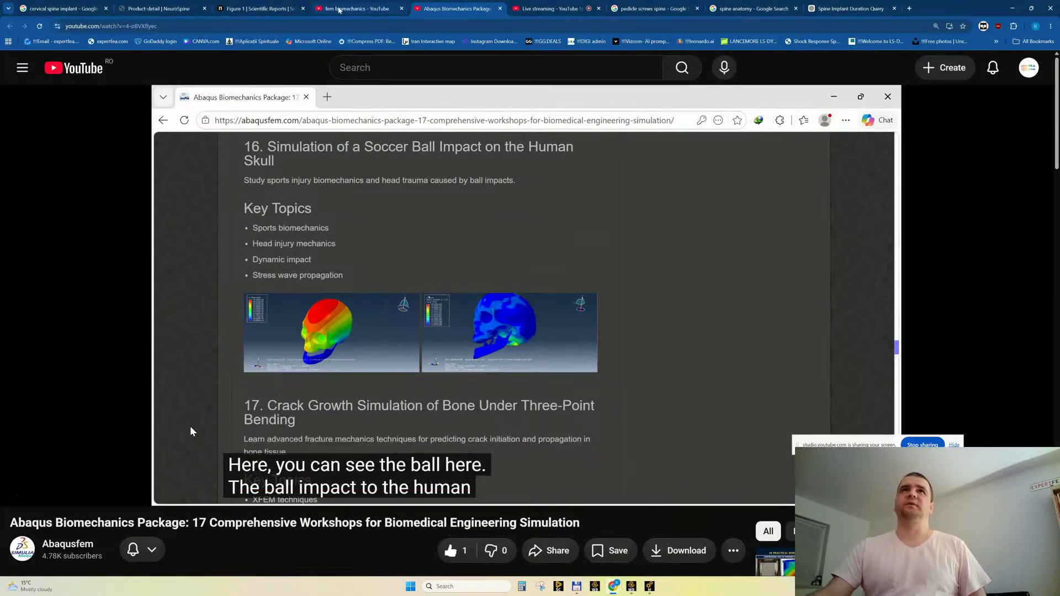
Return to the YouTube search results and search for "expertfea ball".
{"action": "left_click", "coordinate": [360, 7]}
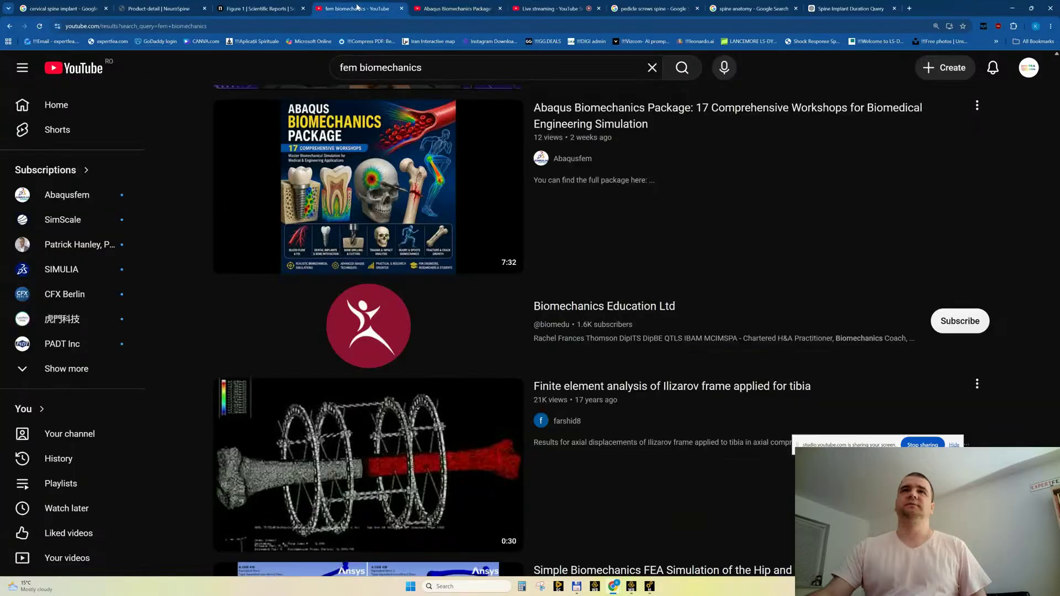
{"action": "left_click", "coordinate": [378, 61]}
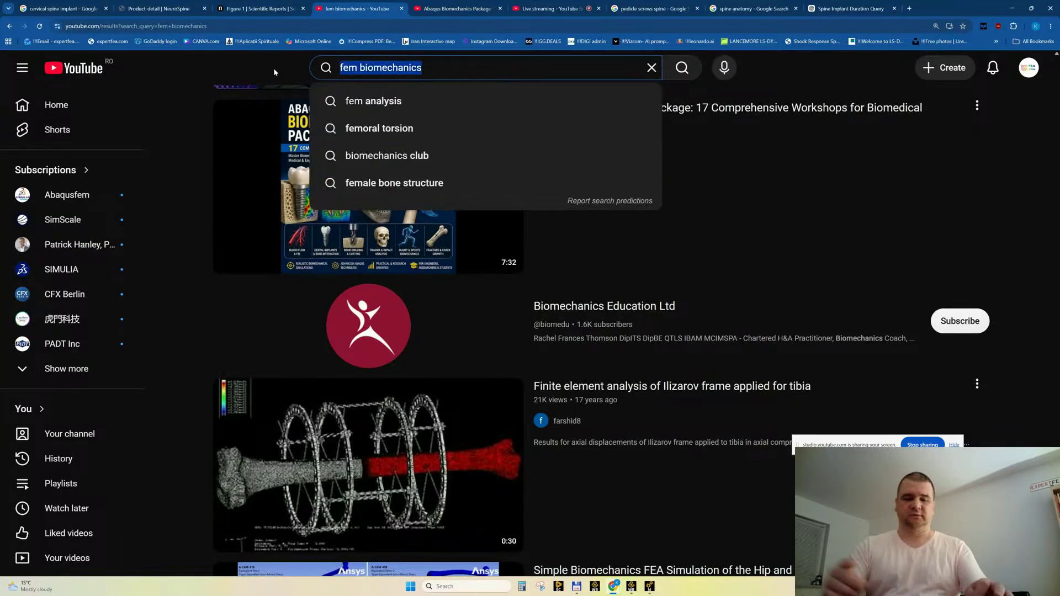
{"action": "type", "text": "expertfe"}
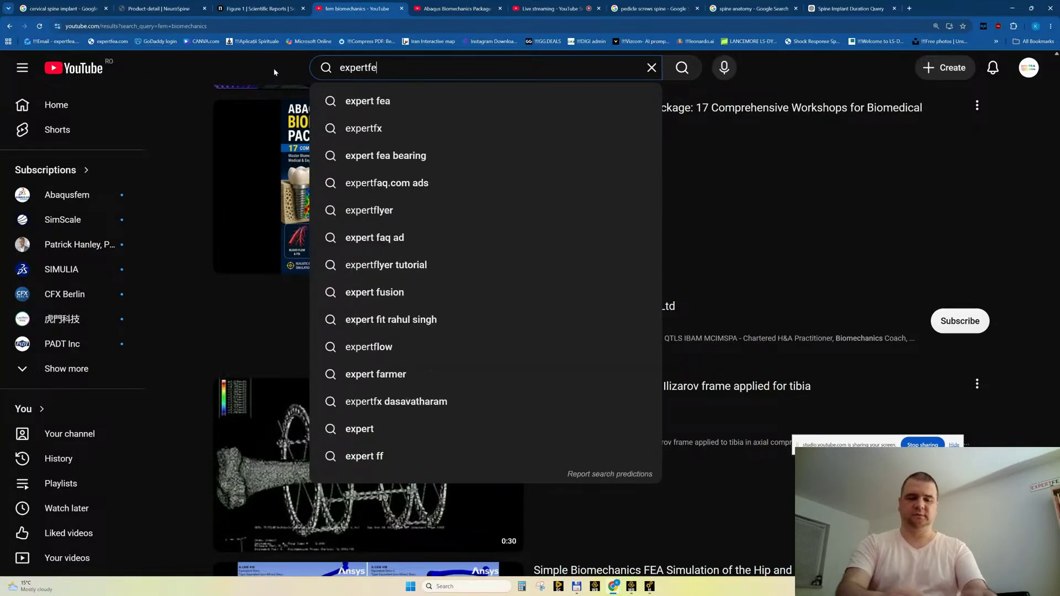
{"action": "type", "text": "a ball"}
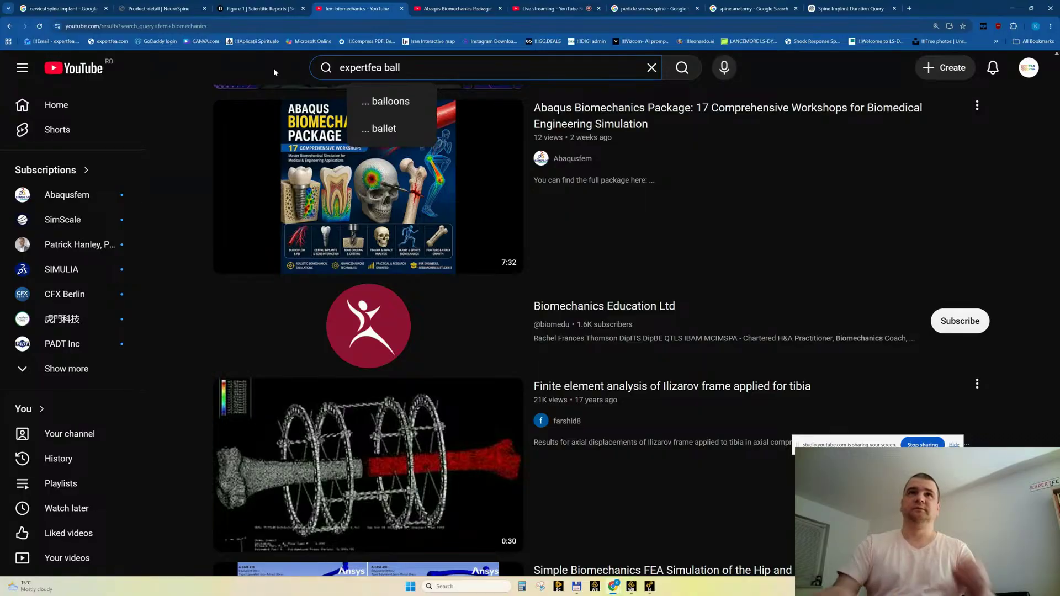
{"action": "key", "text": "Return"}
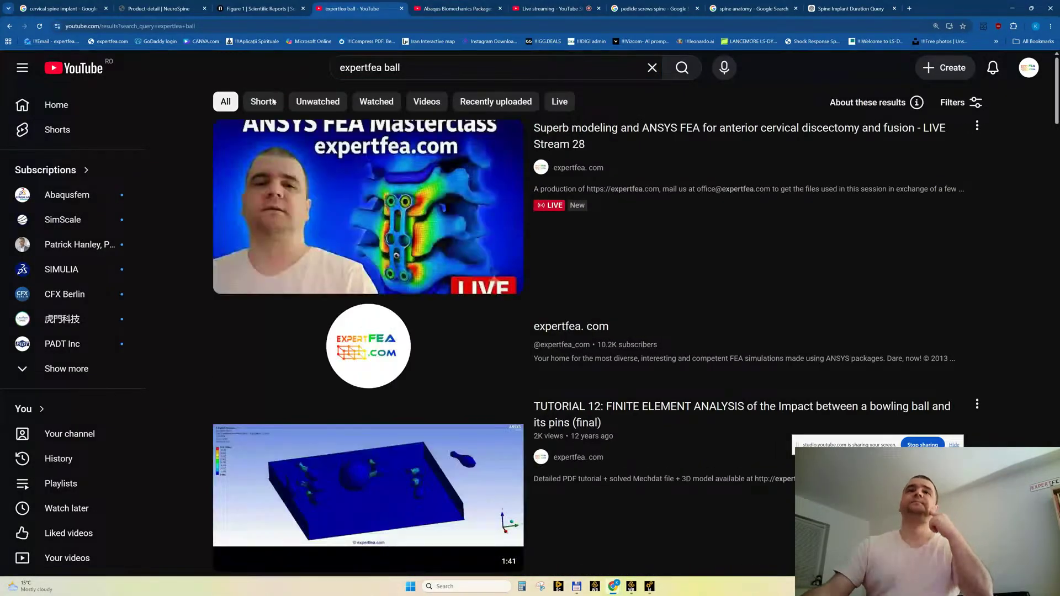
Look through the "expertfea ball" results and open the Explicit Dynamics video simulating a head kick in football/soccer.
{"action": "scroll", "coordinate": [360, 293], "scroll_direction": "down", "scroll_amount": 18}
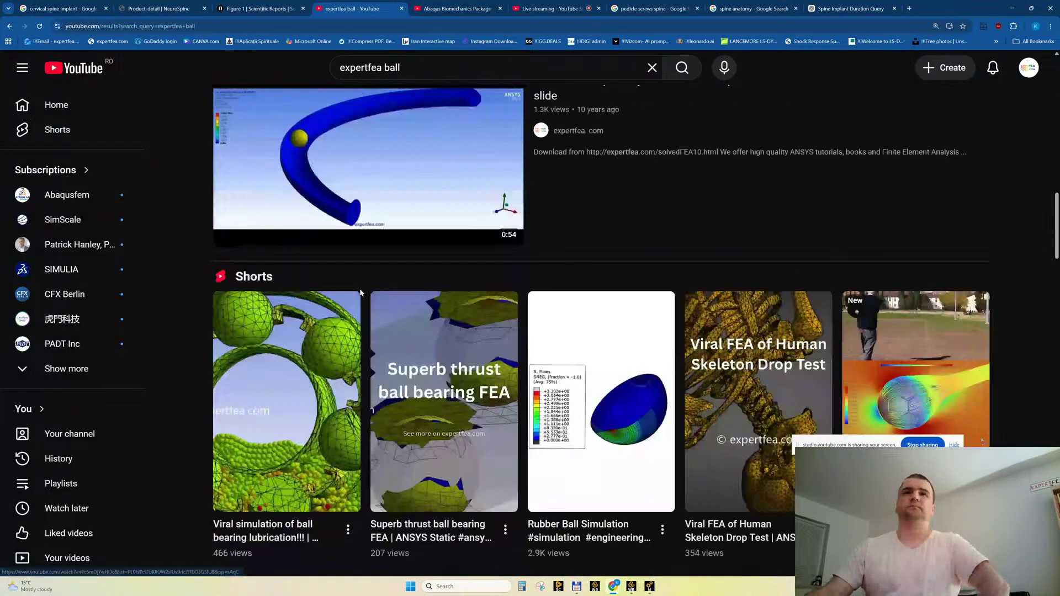
{"action": "scroll", "coordinate": [359, 293], "scroll_direction": "down", "scroll_amount": 20}
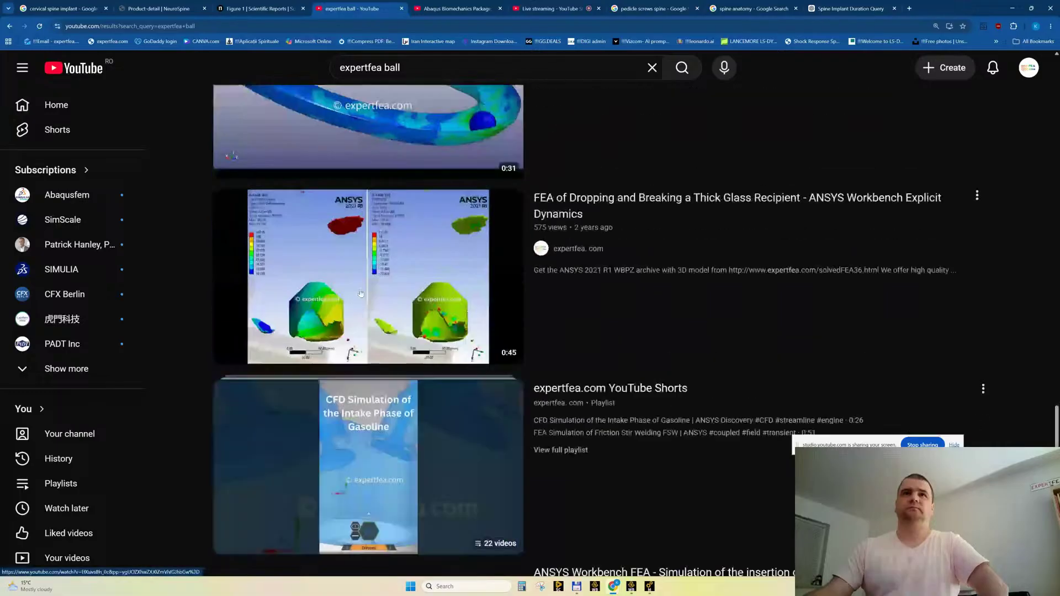
{"action": "scroll", "coordinate": [361, 293], "scroll_direction": "down", "scroll_amount": 15}
{"action": "scroll", "coordinate": [360, 293], "scroll_direction": "down", "scroll_amount": 20}
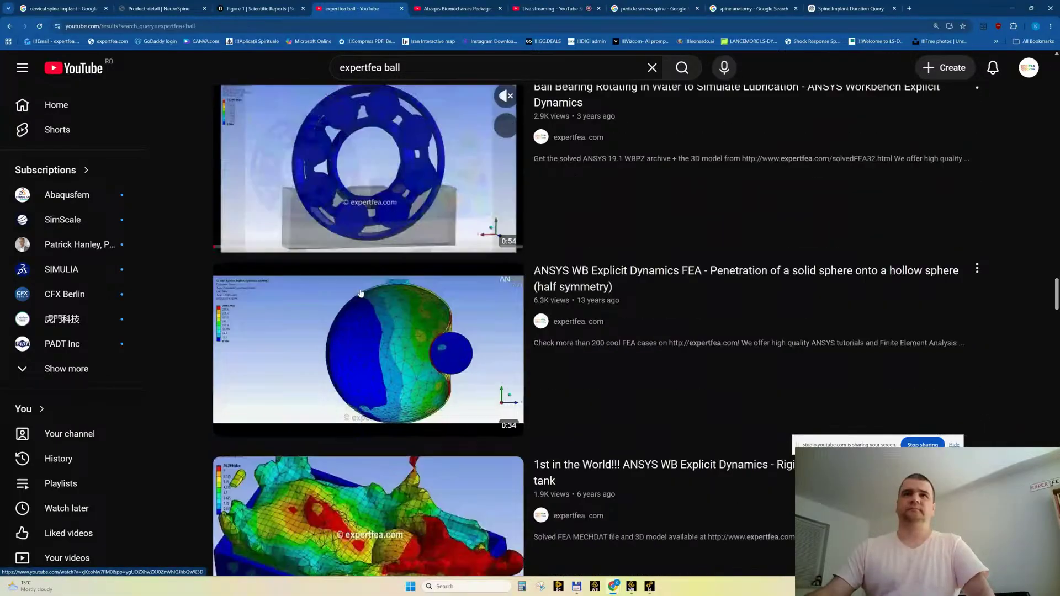
{"action": "scroll", "coordinate": [360, 293], "scroll_direction": "down", "scroll_amount": 20}
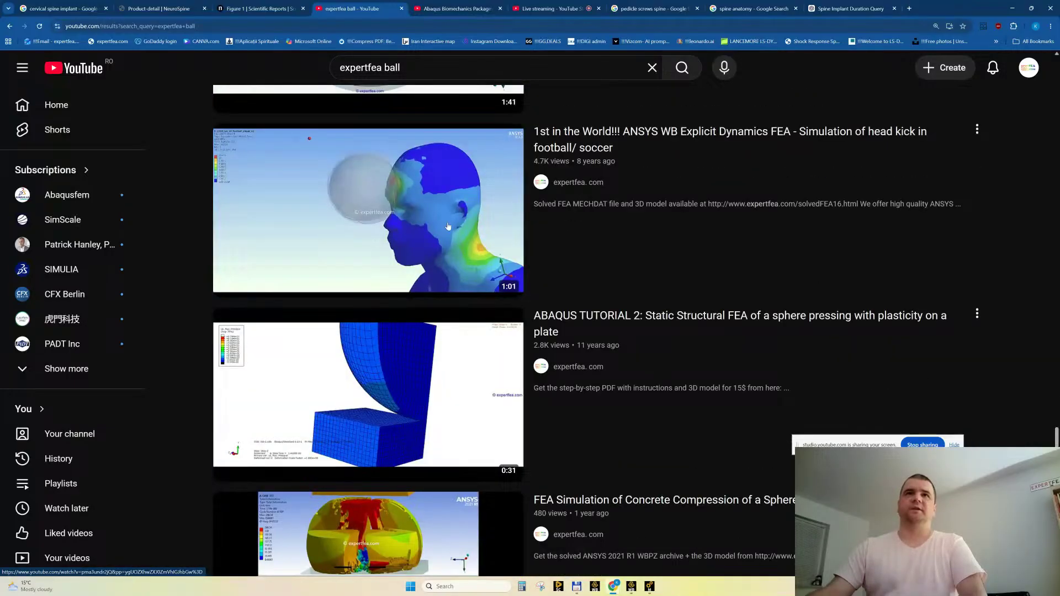
{"action": "left_click", "coordinate": [386, 224]}
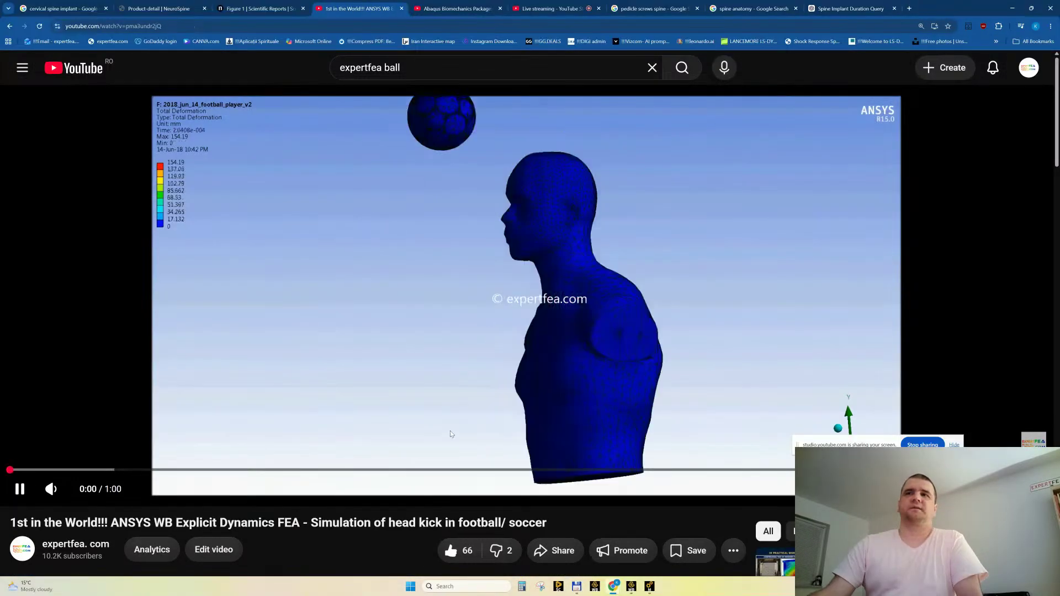
Watch the football head kick simulation video in full screen, leave full screen, and pause it.
{"action": "left_click", "coordinate": [1028, 489]}
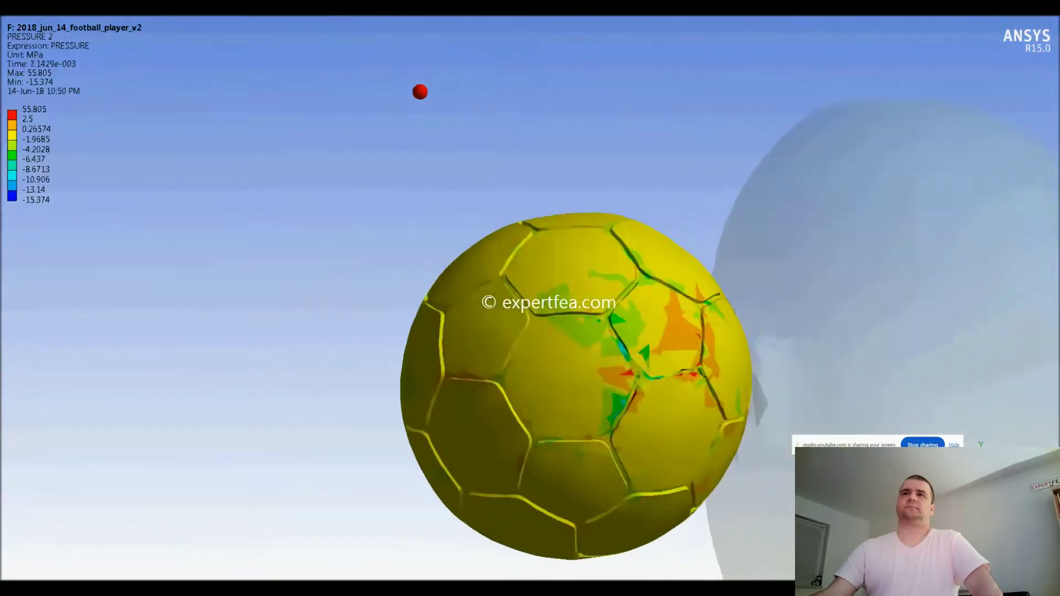
{"action": "mouse_move", "coordinate": [410, 438]}
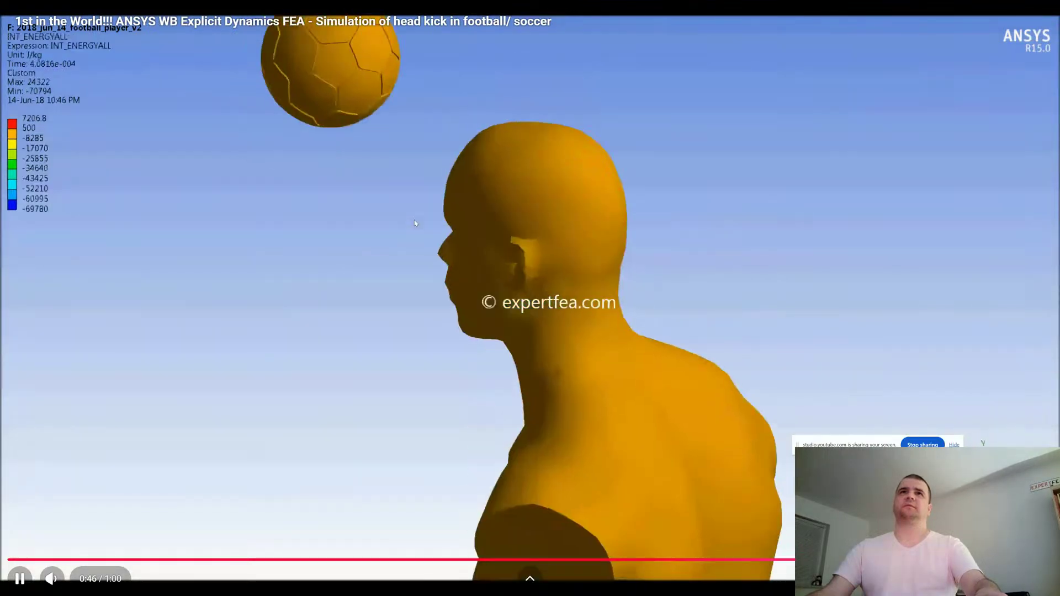
{"action": "key", "text": "Escape"}
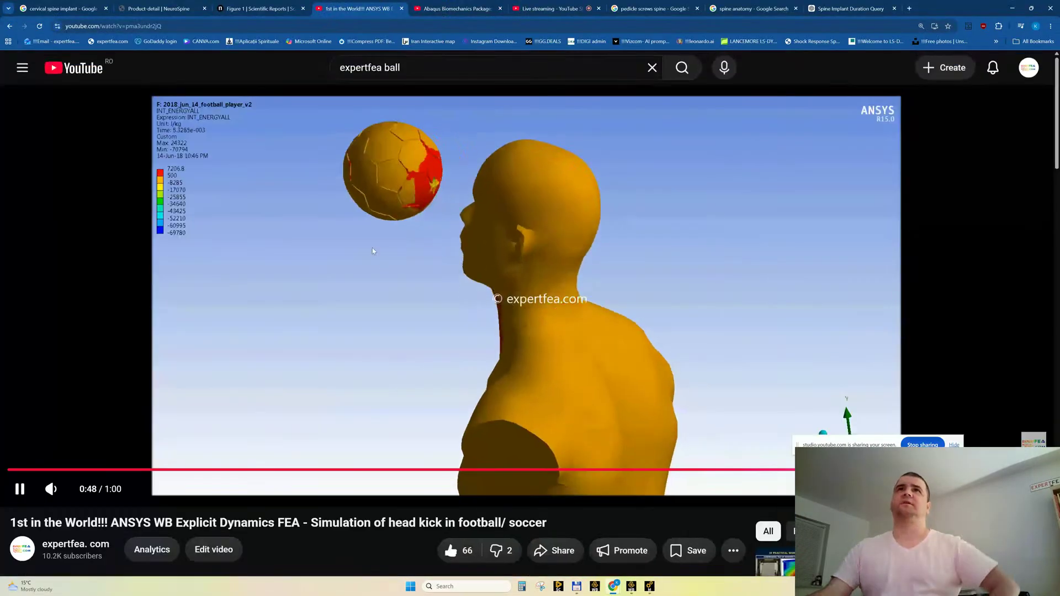
{"action": "left_click", "coordinate": [427, 206]}
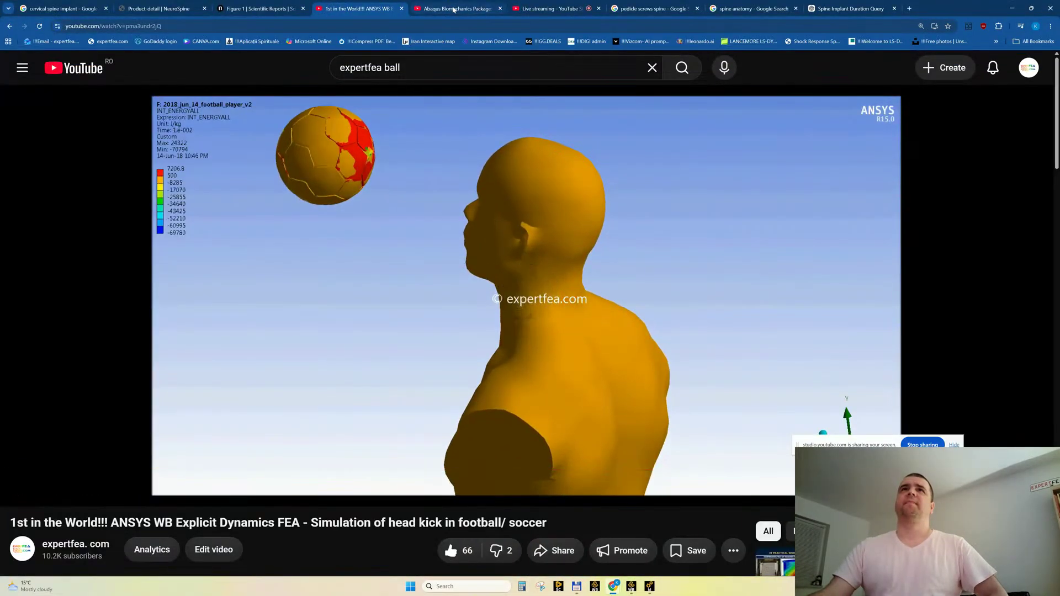
Revisit the Abaqus biomechanics package video and close its browser tab.
{"action": "left_click", "coordinate": [478, 9]}
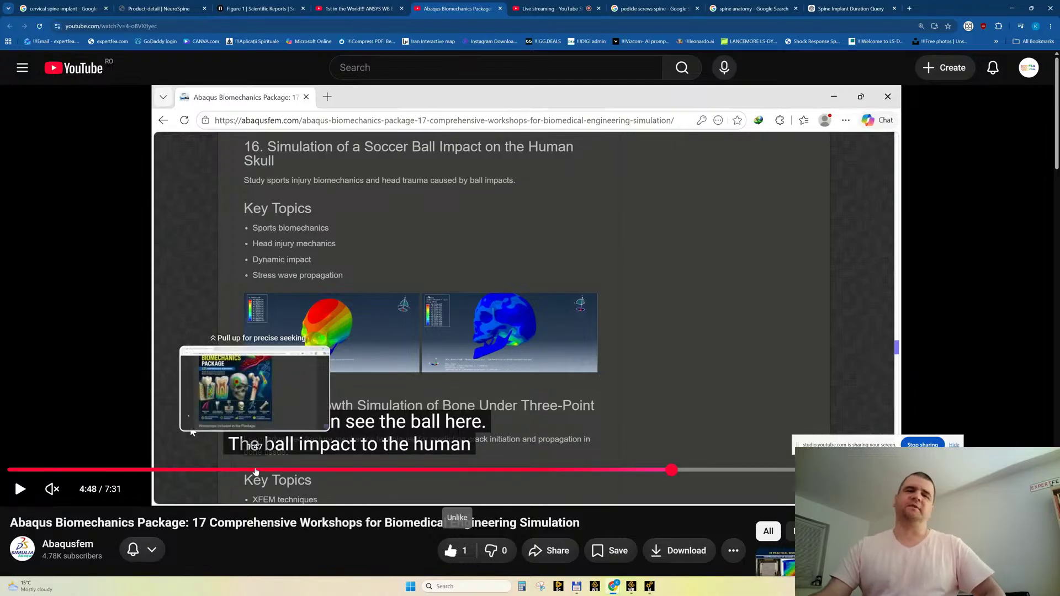
{"action": "middle_click", "coordinate": [451, 10]}
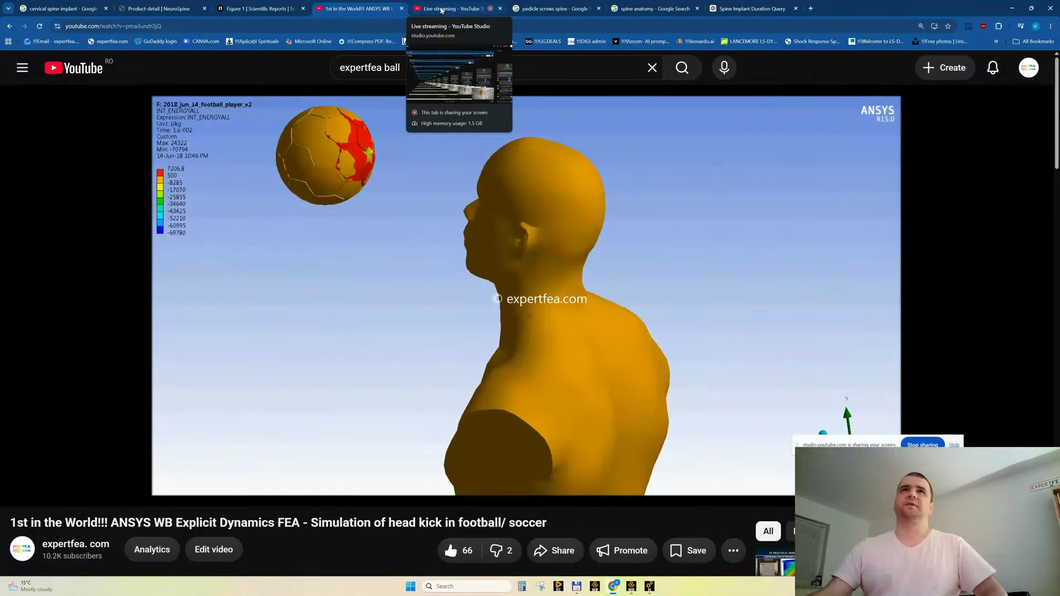
Switch to Ansys Mechanical, show the Total Deformation tracker under Solution Information, and adjust its legend to the visible range.
{"action": "left_click", "coordinate": [441, 10]}
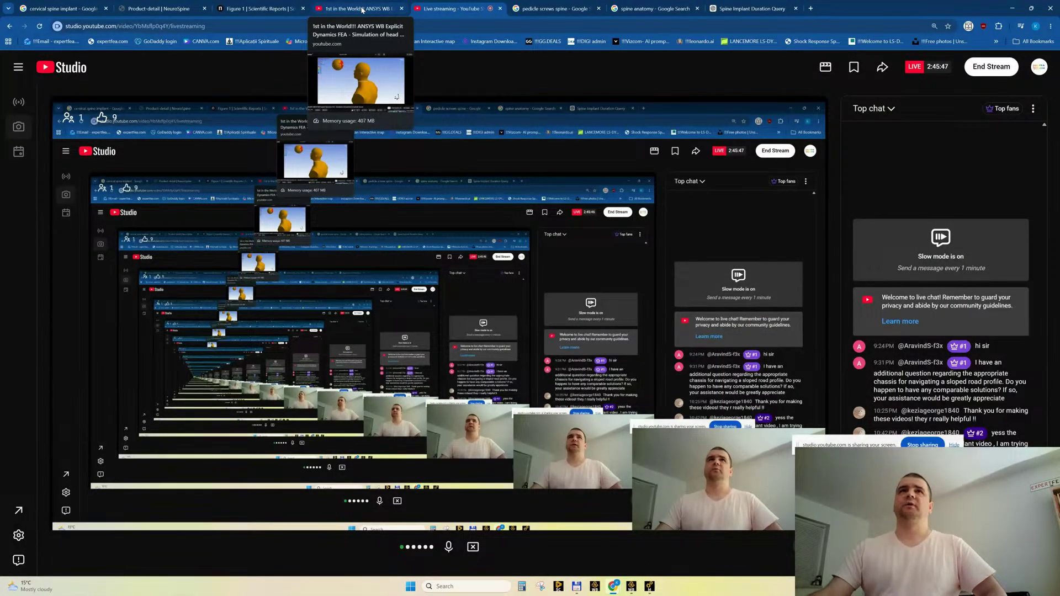
{"action": "left_click", "coordinate": [359, 9]}
{"action": "left_click", "coordinate": [650, 586]}
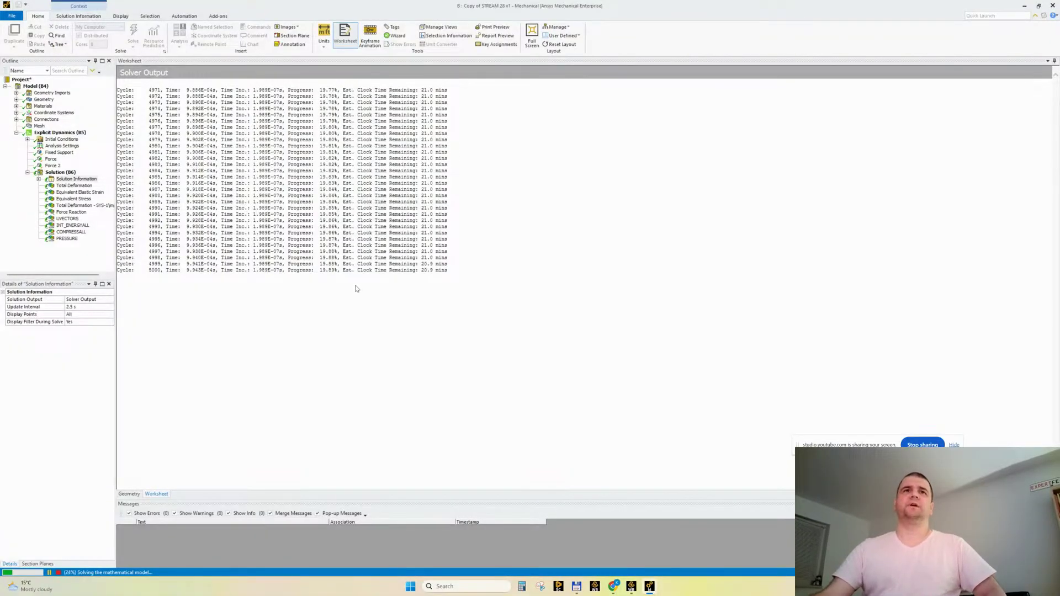
{"action": "left_click", "coordinate": [38, 179]}
{"action": "left_click", "coordinate": [85, 186]}
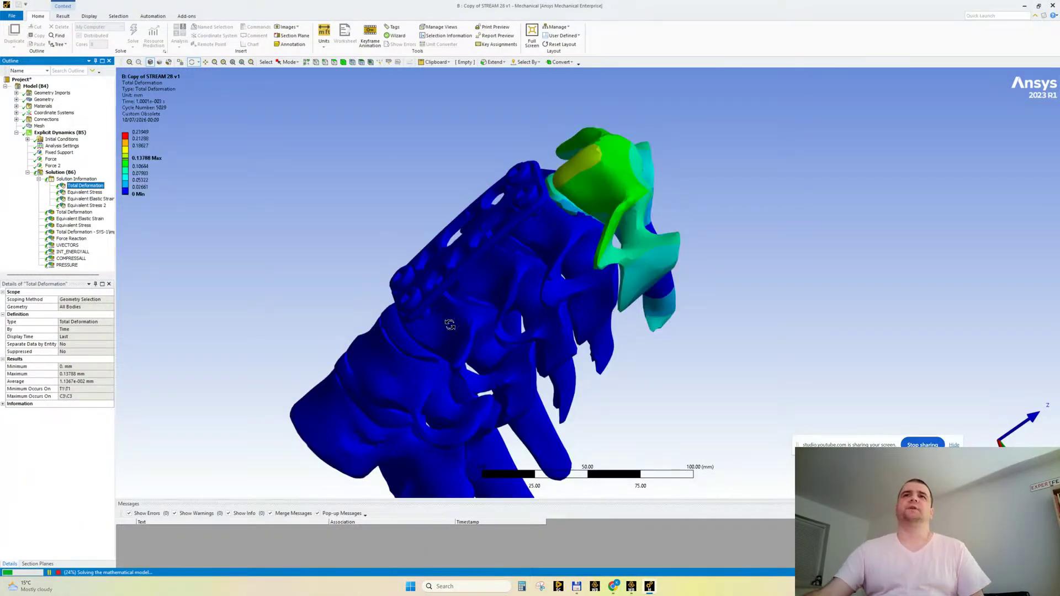
{"action": "right_click", "coordinate": [143, 107]}
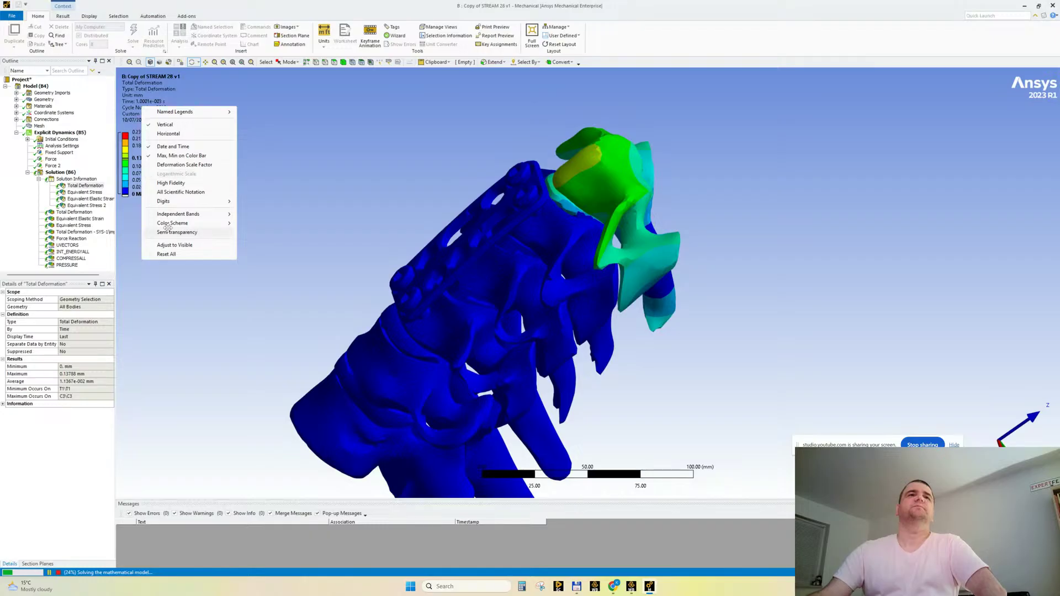
{"action": "left_click", "coordinate": [176, 245]}
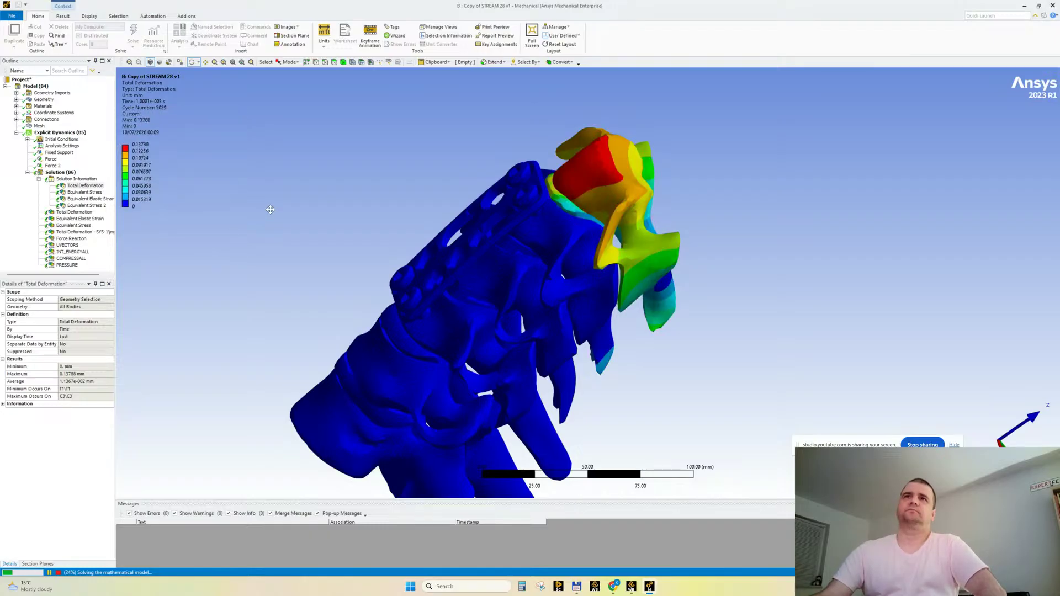
{"action": "mouse_move", "coordinate": [318, 183]}
{"action": "left_mouse_down"}
{"action": "mouse_move", "coordinate": [352, 215]}
{"action": "mouse_move", "coordinate": [333, 194]}
{"action": "mouse_move", "coordinate": [324, 220]}
{"action": "mouse_move", "coordinate": [299, 209]}
{"action": "mouse_move", "coordinate": [310, 199]}
{"action": "left_mouse_up"}
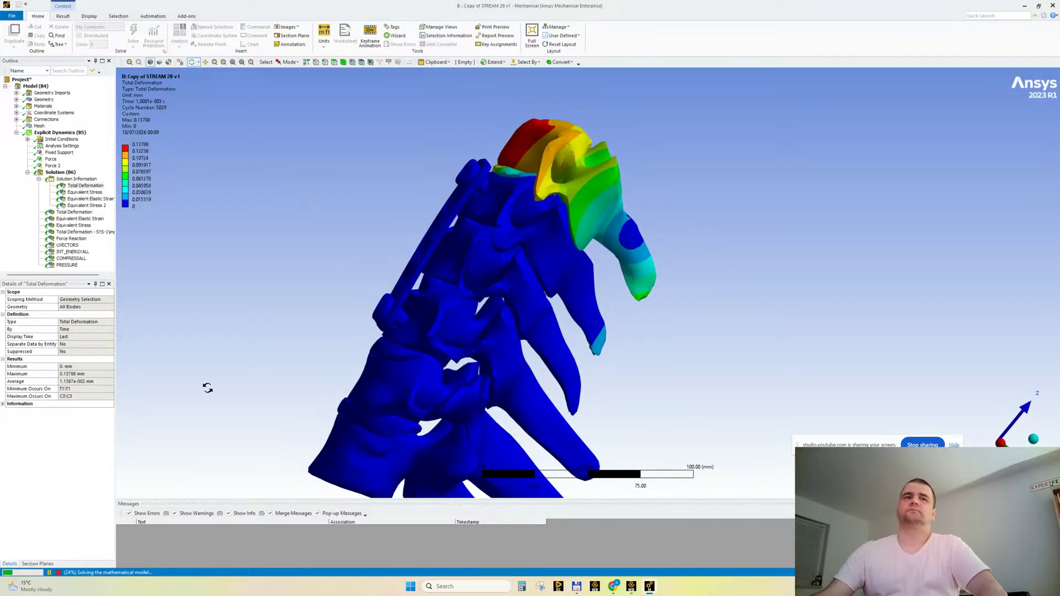
Switch to Chrome and return from the football video to the "fem biomechanics" YouTube search results.
{"action": "mouse_move", "coordinate": [614, 588]}
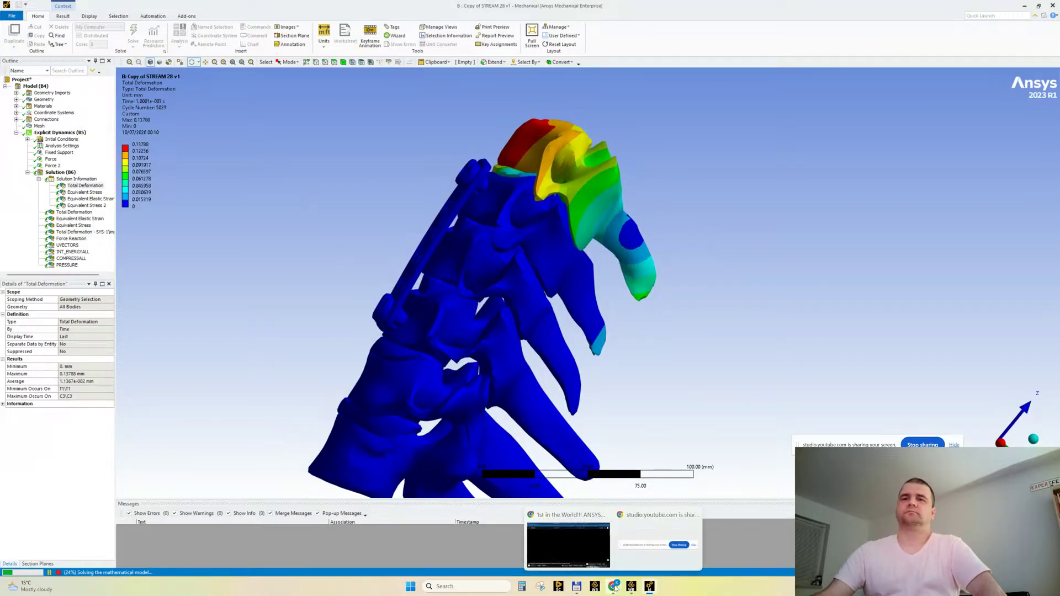
{"action": "left_click", "coordinate": [568, 551]}
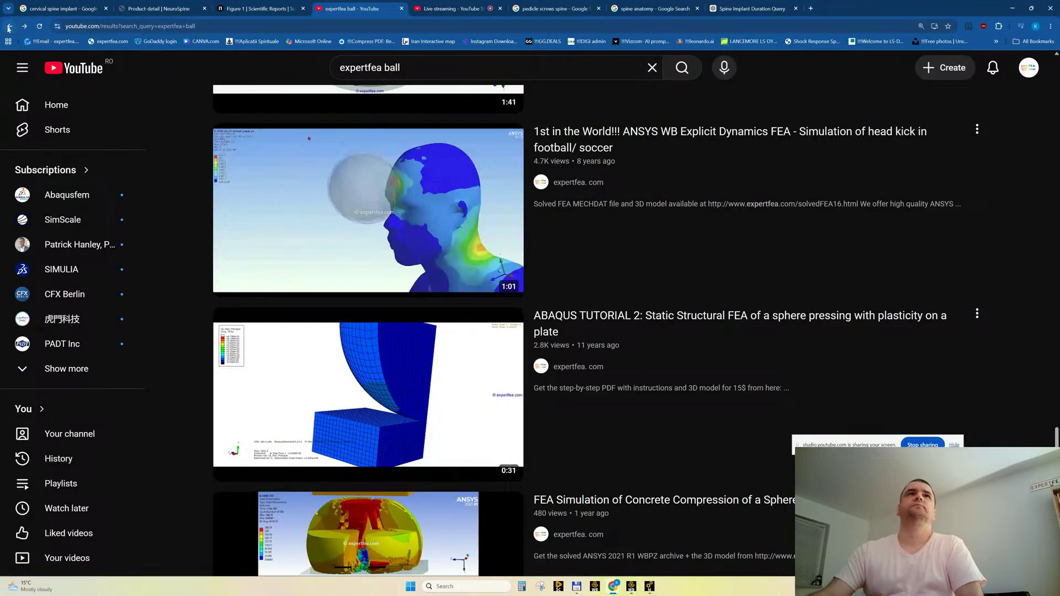
{"action": "left_click", "coordinate": [8, 26]}
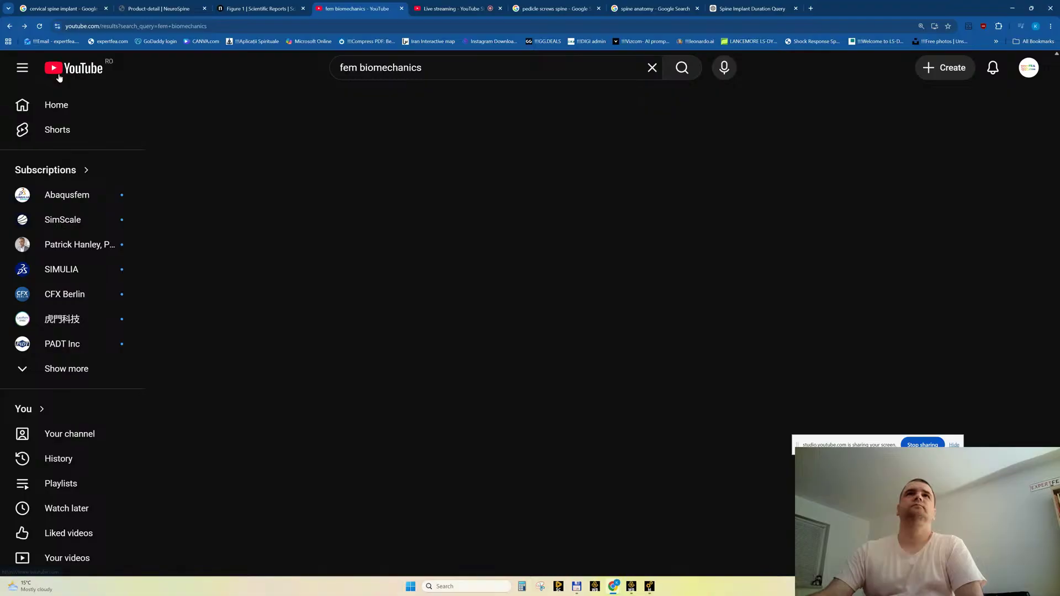
Look through the "fem biomechanics" results and open the hip rotation (femoroiliac joint) finite element video in its own tab.
{"action": "scroll", "coordinate": [496, 358], "scroll_direction": "down", "scroll_amount": 10}
{"action": "scroll", "coordinate": [498, 355], "scroll_direction": "up", "scroll_amount": 9}
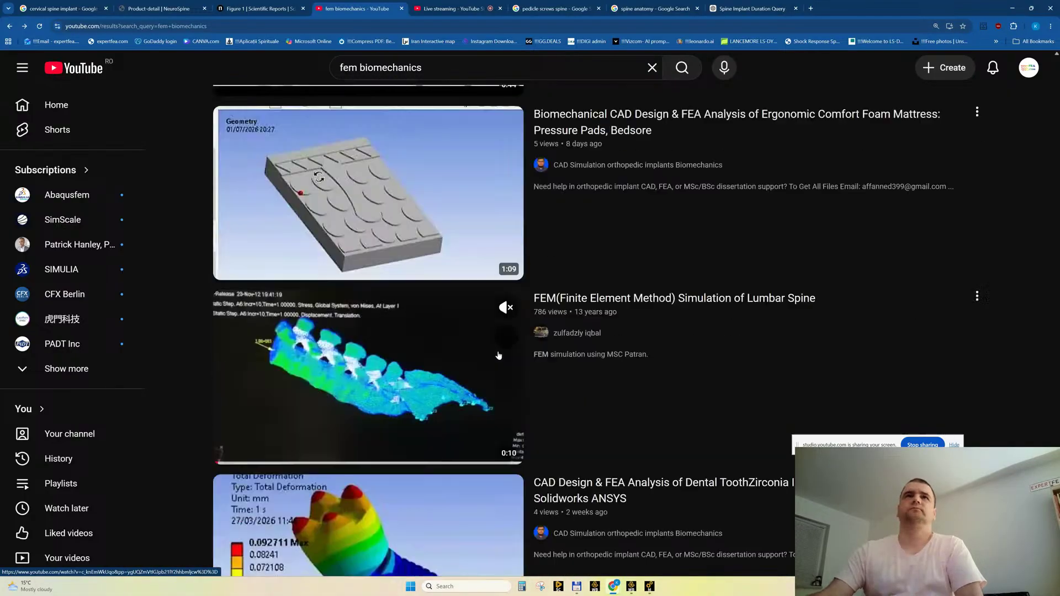
{"action": "scroll", "coordinate": [499, 355], "scroll_direction": "down", "scroll_amount": 10}
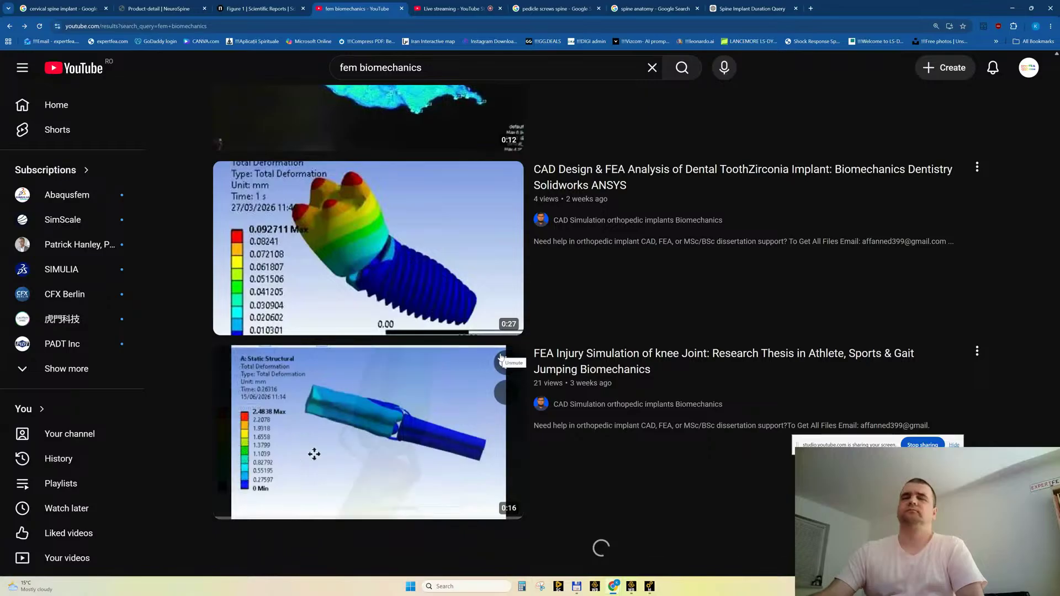
{"action": "scroll", "coordinate": [376, 251], "scroll_direction": "down", "scroll_amount": 10}
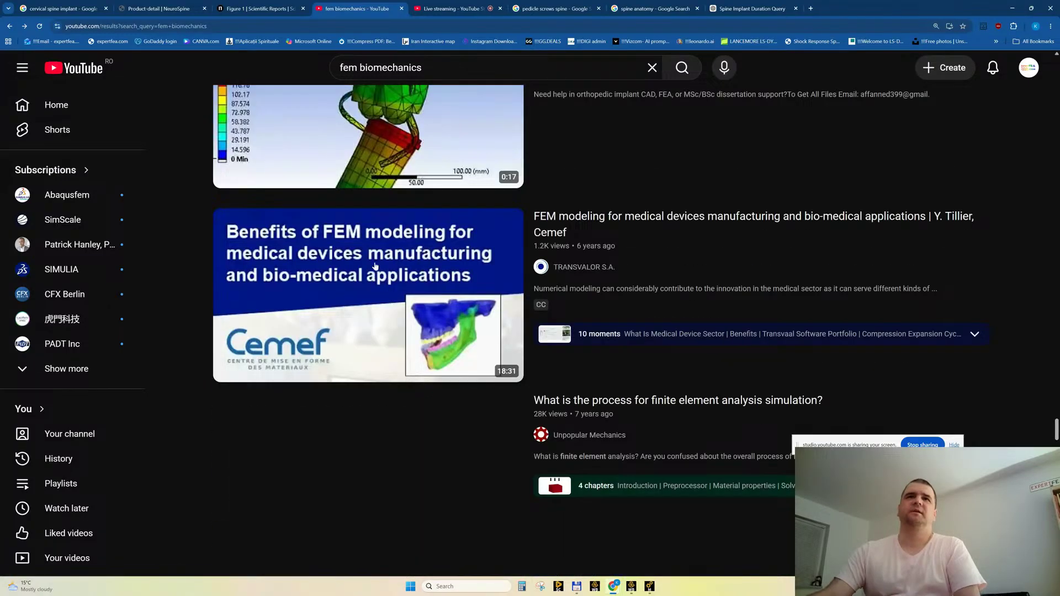
{"action": "scroll", "coordinate": [376, 251], "scroll_direction": "up", "scroll_amount": 10}
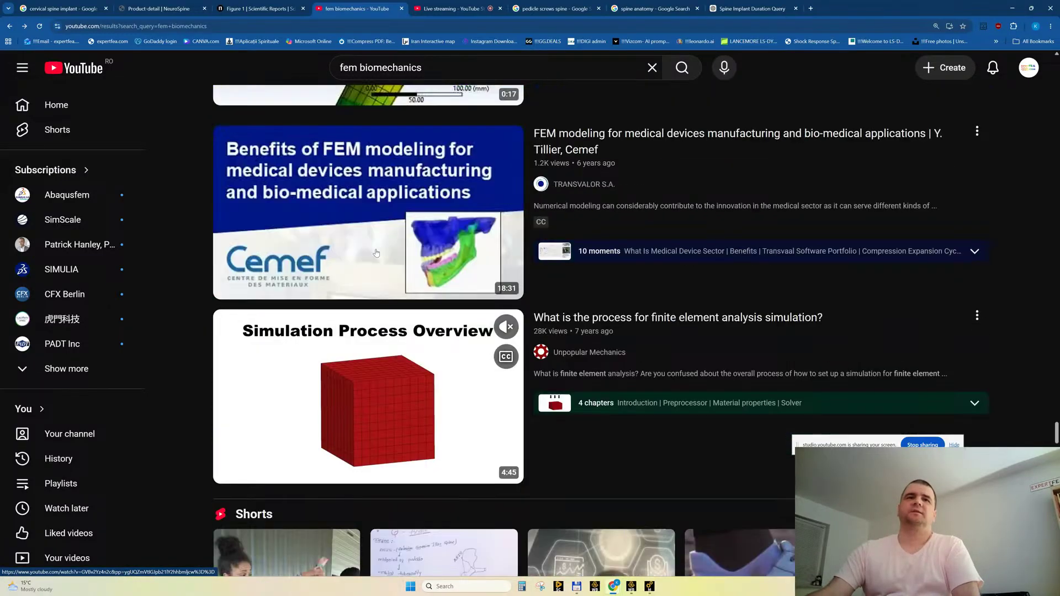
{"action": "scroll", "coordinate": [436, 276], "scroll_direction": "down", "scroll_amount": 15}
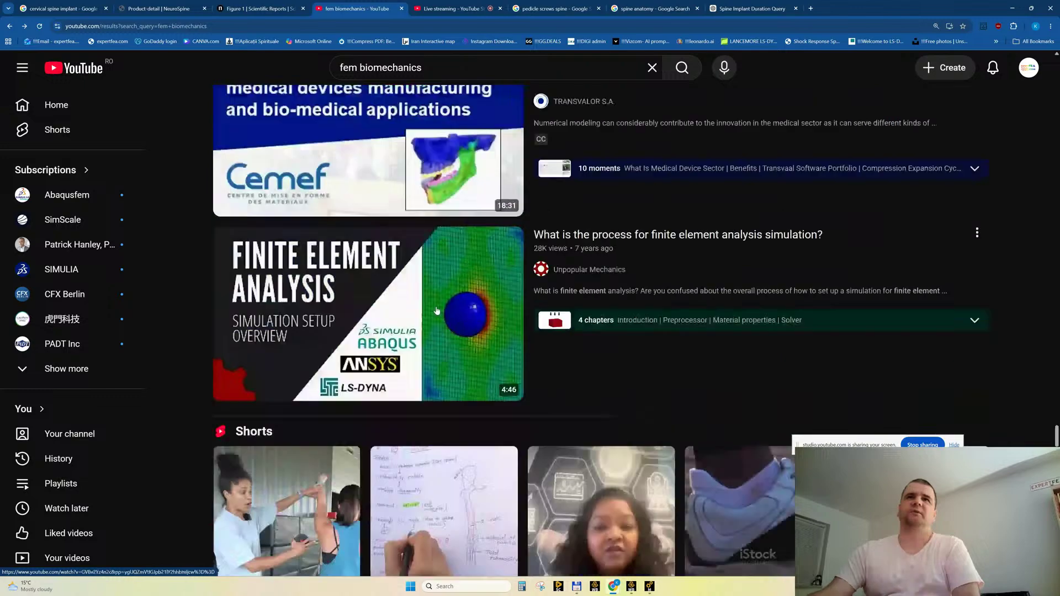
{"action": "scroll", "coordinate": [422, 293], "scroll_direction": "down", "scroll_amount": 15}
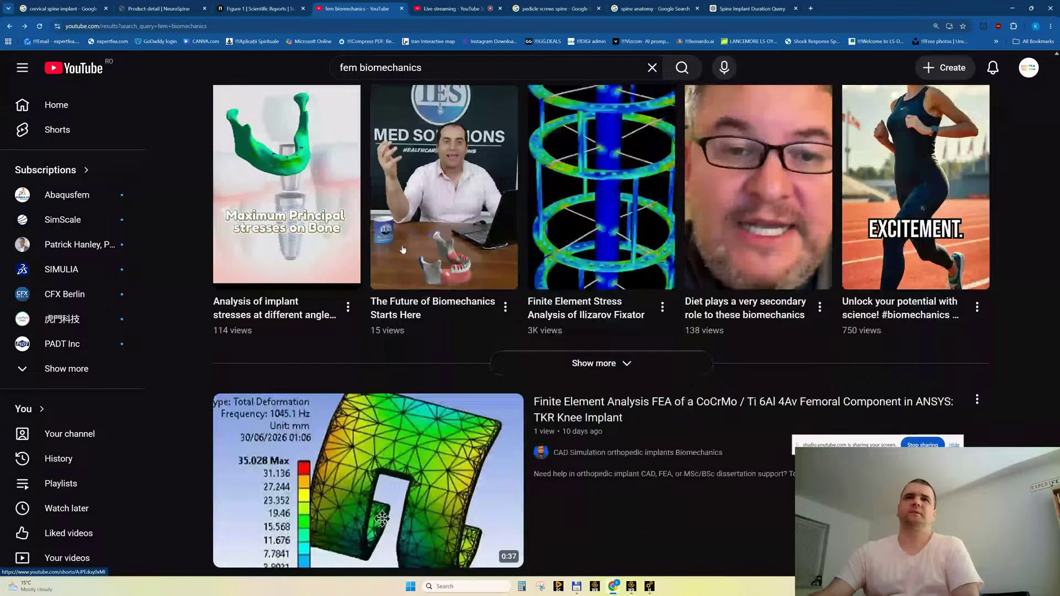
{"action": "scroll", "coordinate": [405, 287], "scroll_direction": "down", "scroll_amount": 1}
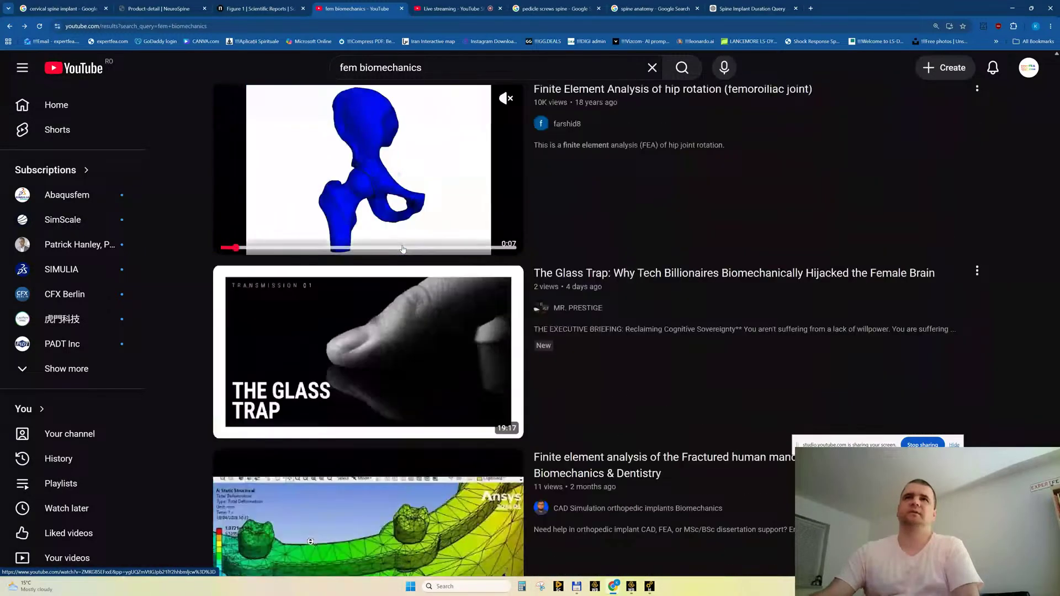
{"action": "mouse_move", "coordinate": [382, 170]}
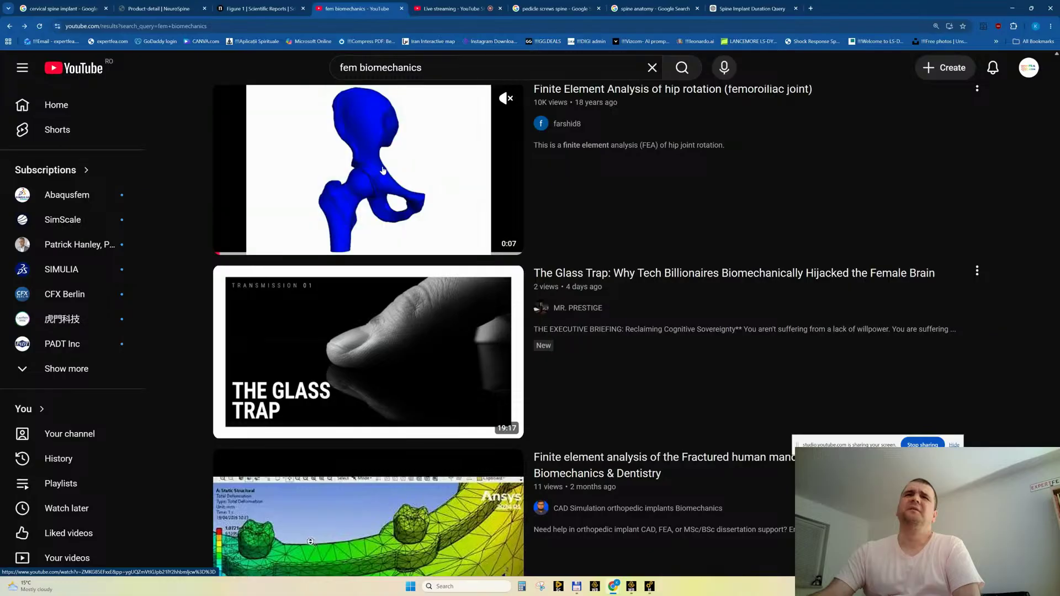
{"action": "middle_click", "coordinate": [376, 179]}
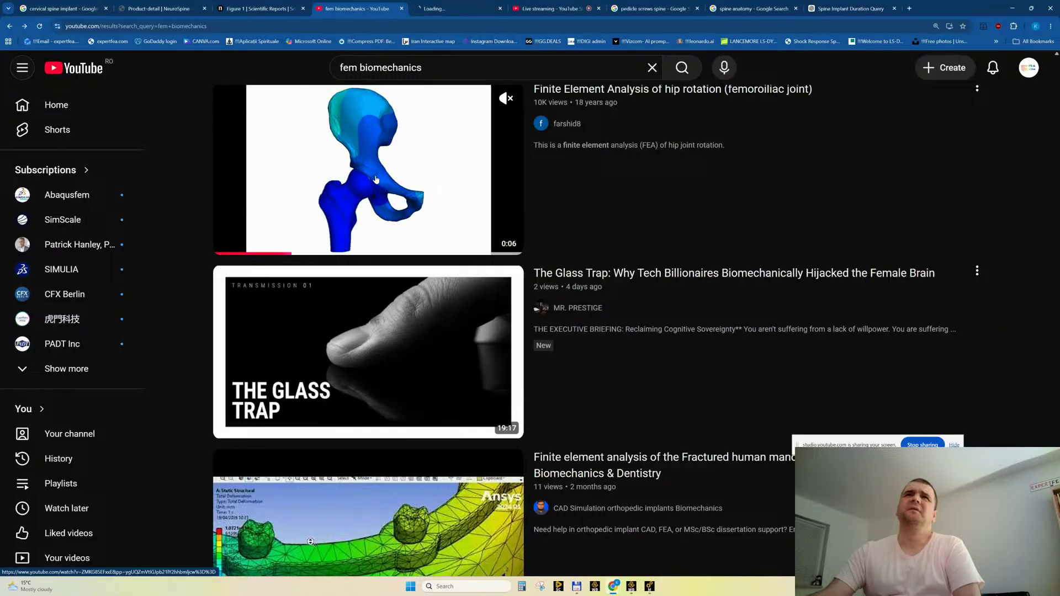
{"action": "left_click", "coordinate": [432, 9]}
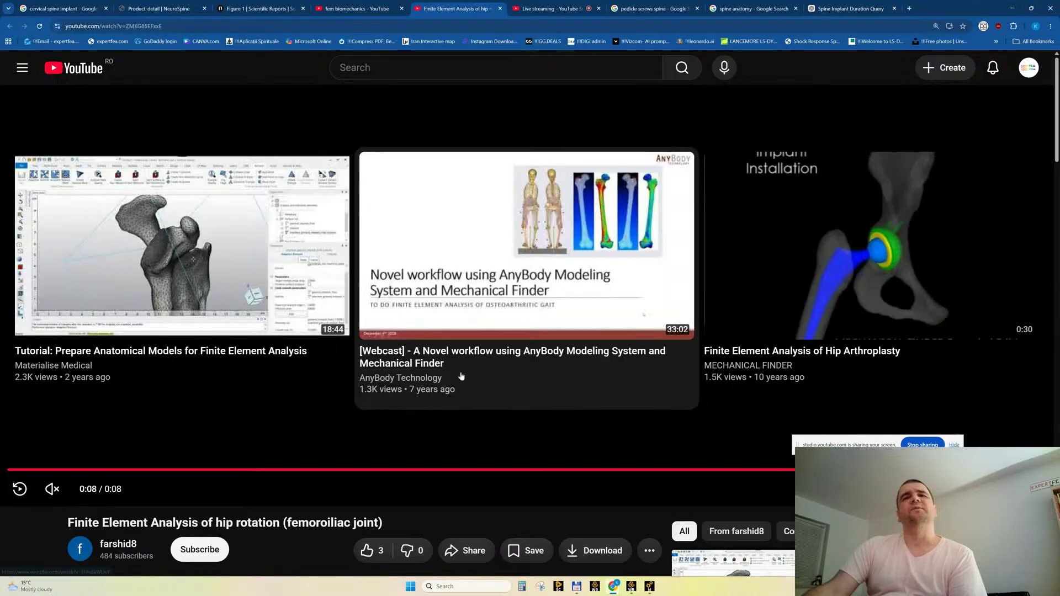
Replay the hip rotation video from near its start, pause it, and close its browser tab.
{"action": "left_click", "coordinate": [18, 470]}
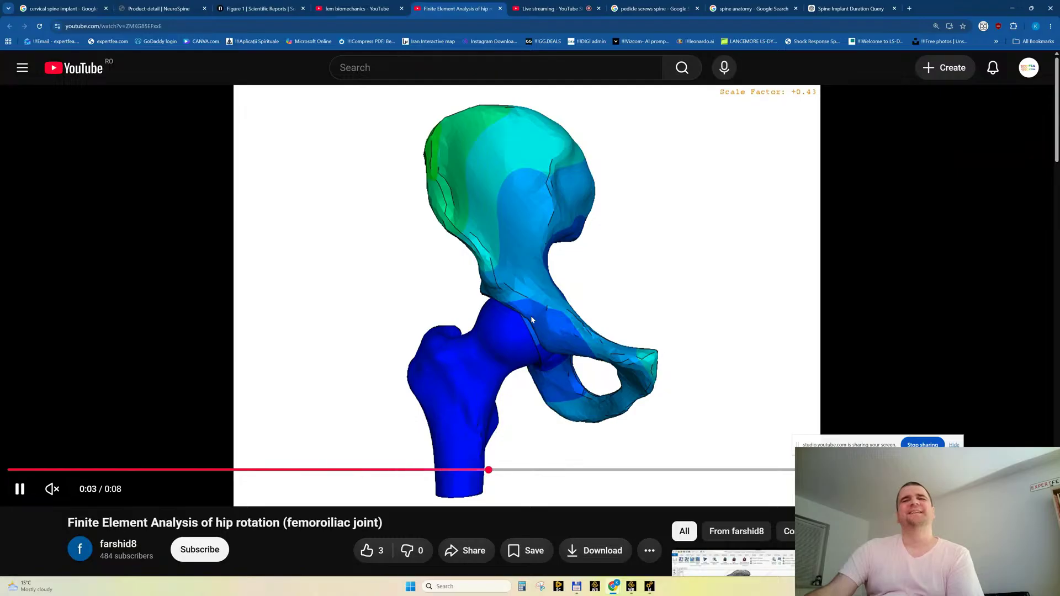
{"action": "left_click", "coordinate": [358, 289]}
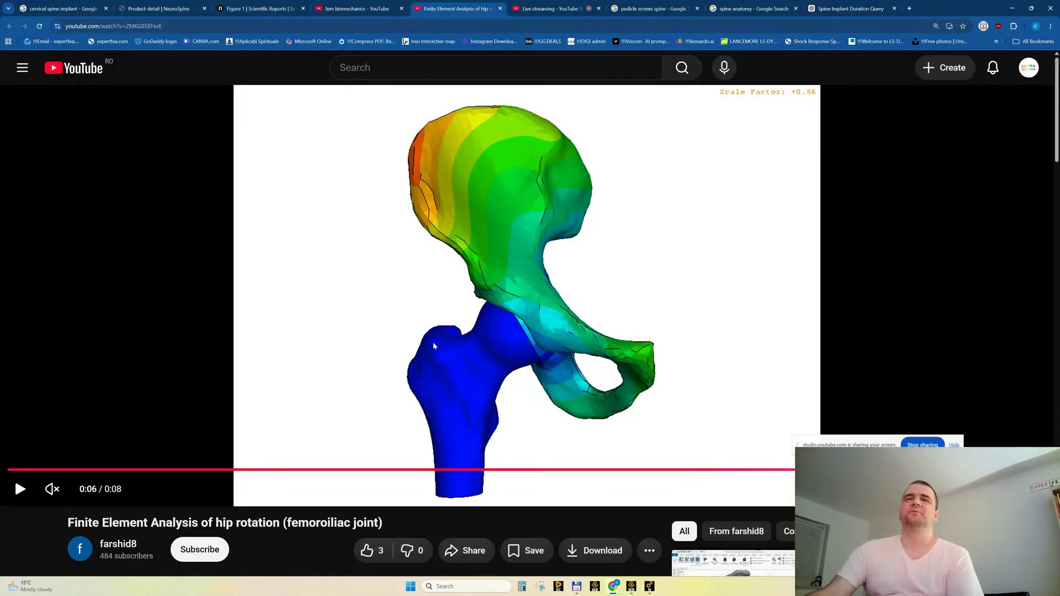
{"action": "middle_click", "coordinate": [442, 10]}
Look further down the "fem biomechanics" results for other biomechanics simulation videos.
{"action": "scroll", "coordinate": [261, 311], "scroll_direction": "down", "scroll_amount": 2}
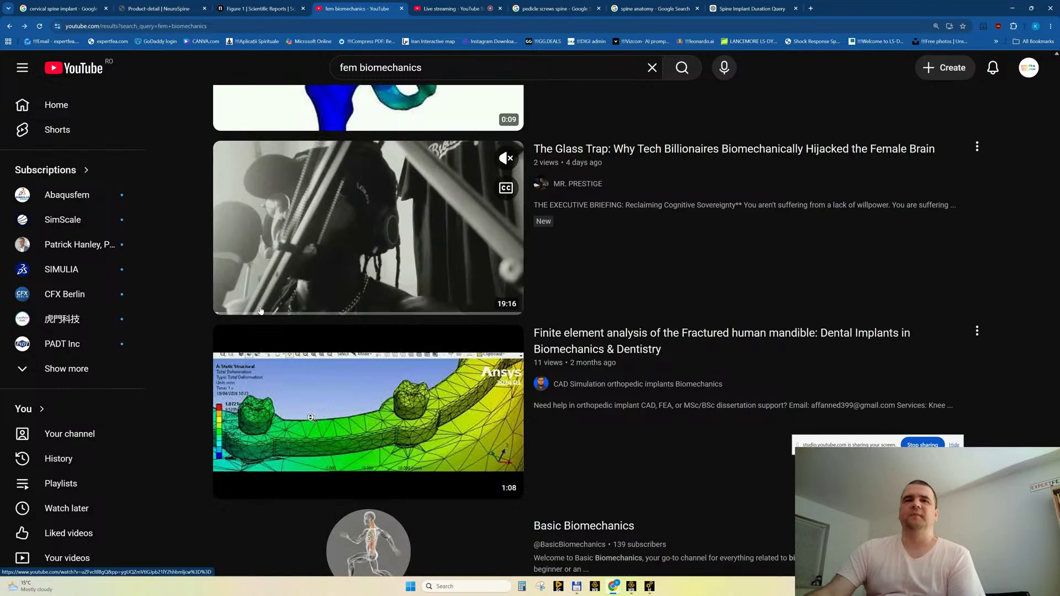
{"action": "scroll", "coordinate": [260, 311], "scroll_direction": "down", "scroll_amount": 10}
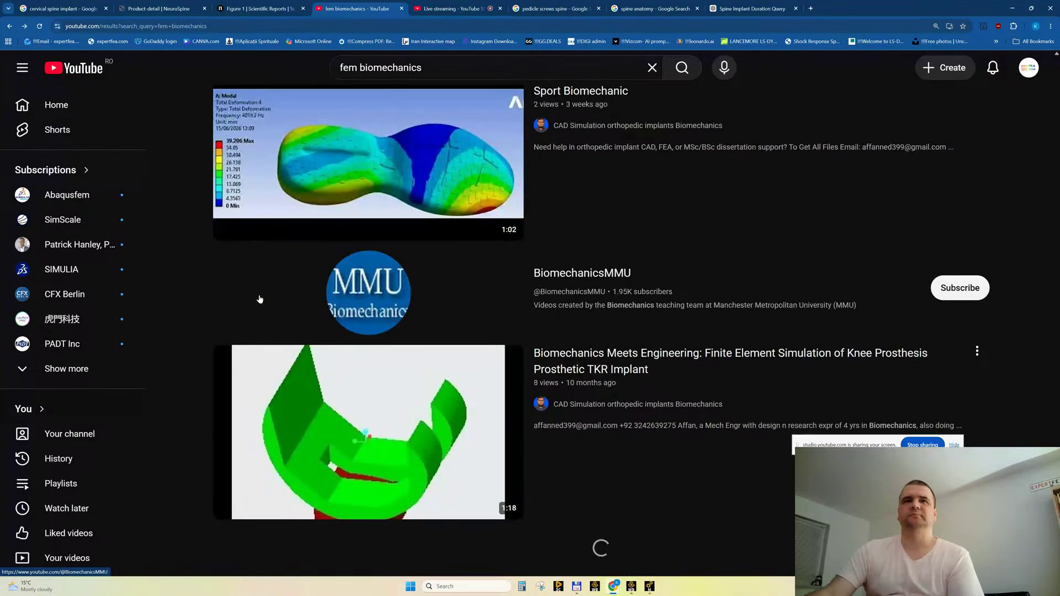
{"action": "scroll", "coordinate": [261, 299], "scroll_direction": "down", "scroll_amount": 6}
{"action": "scroll", "coordinate": [385, 308], "scroll_direction": "down", "scroll_amount": 15}
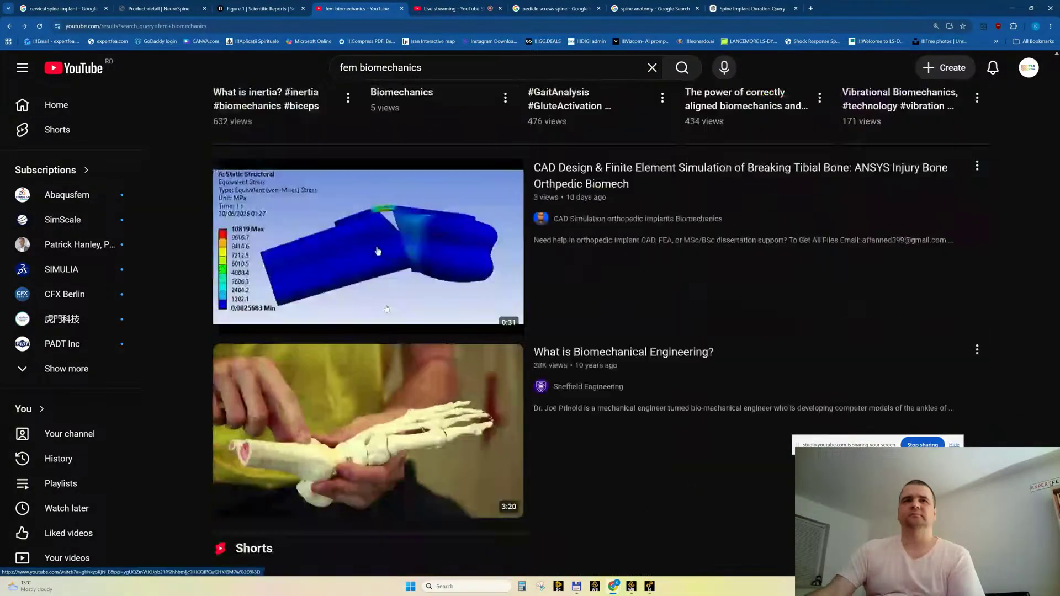
{"action": "scroll", "coordinate": [385, 308], "scroll_direction": "down", "scroll_amount": 10}
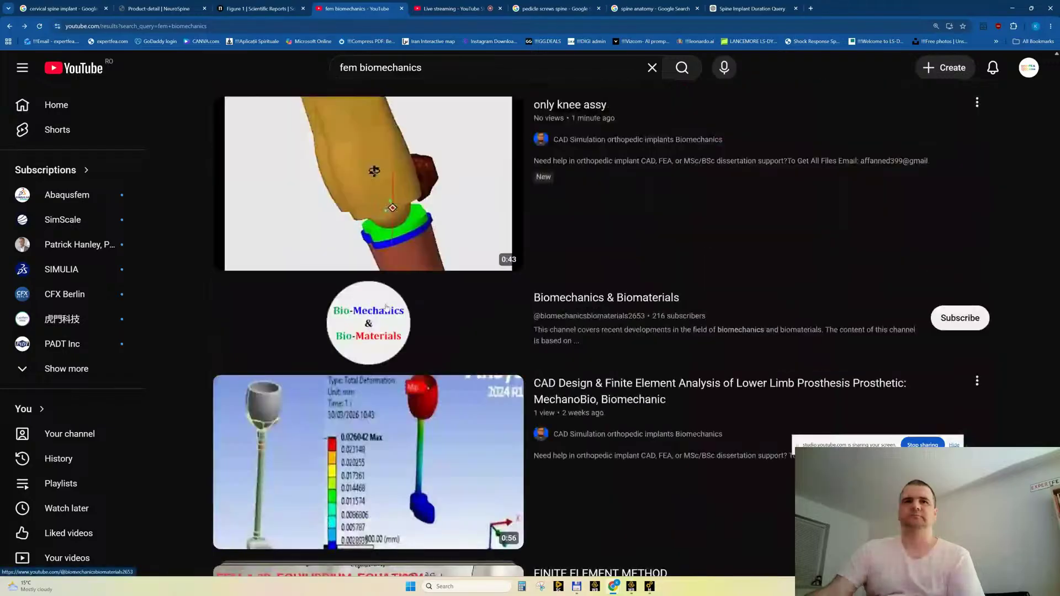
{"action": "scroll", "coordinate": [386, 308], "scroll_direction": "down", "scroll_amount": 10}
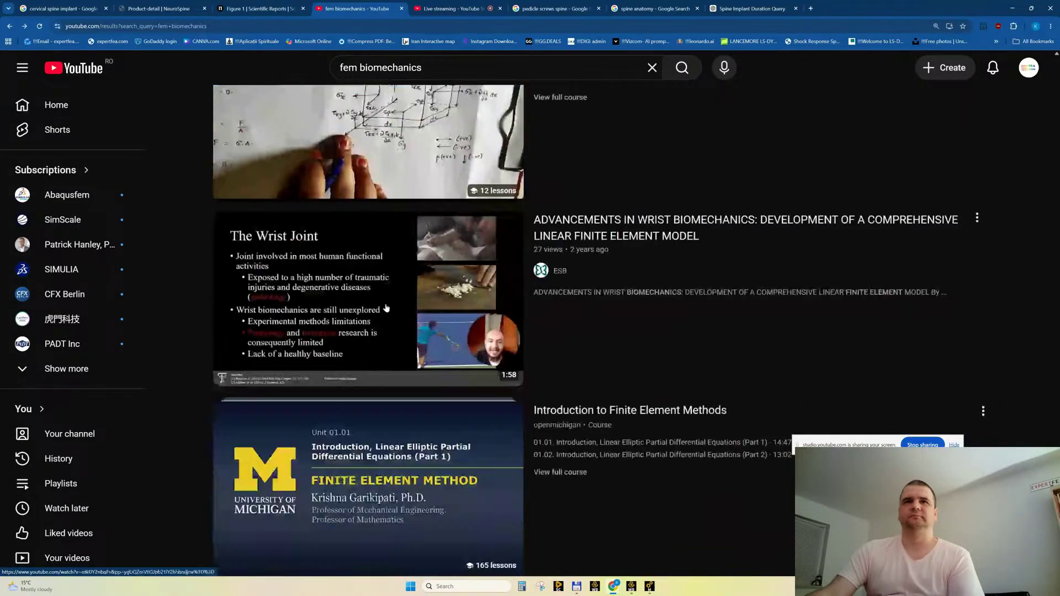
{"action": "scroll", "coordinate": [386, 308], "scroll_direction": "down", "scroll_amount": 12}
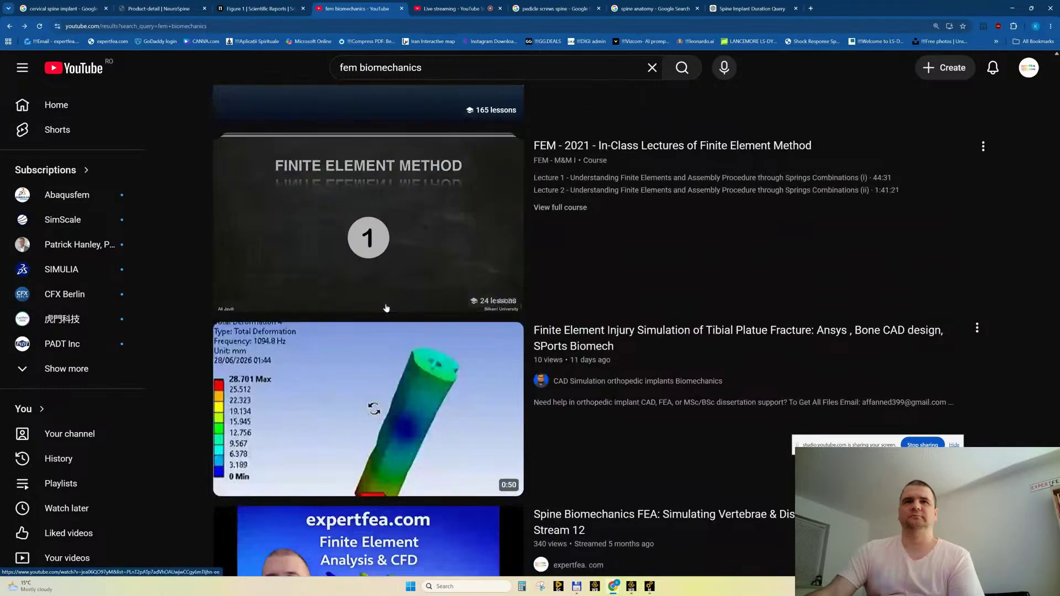
{"action": "scroll", "coordinate": [386, 308], "scroll_direction": "down", "scroll_amount": 13}
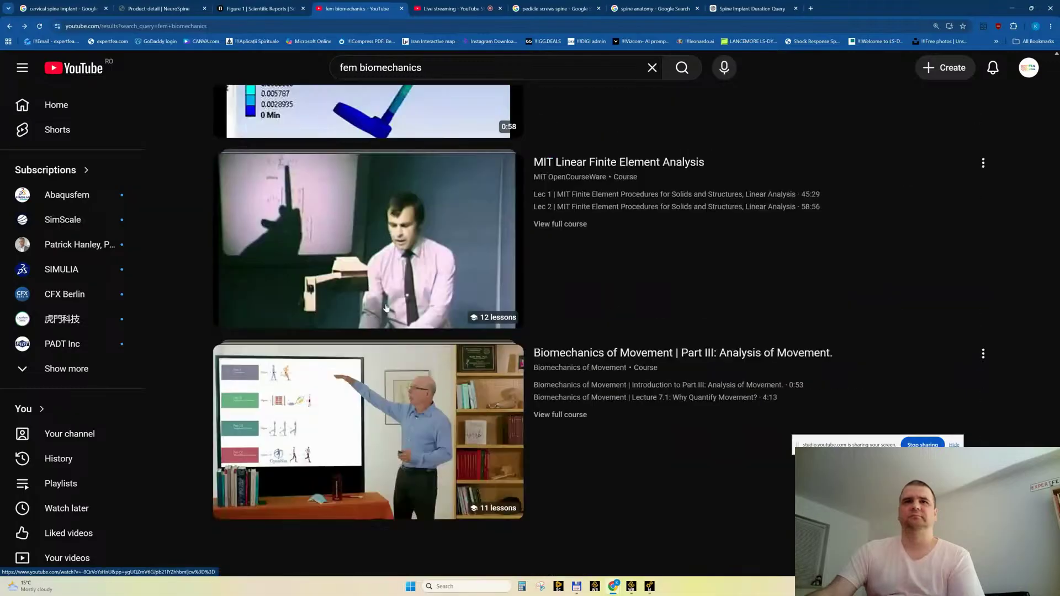
{"action": "scroll", "coordinate": [386, 308], "scroll_direction": "down", "scroll_amount": 18}
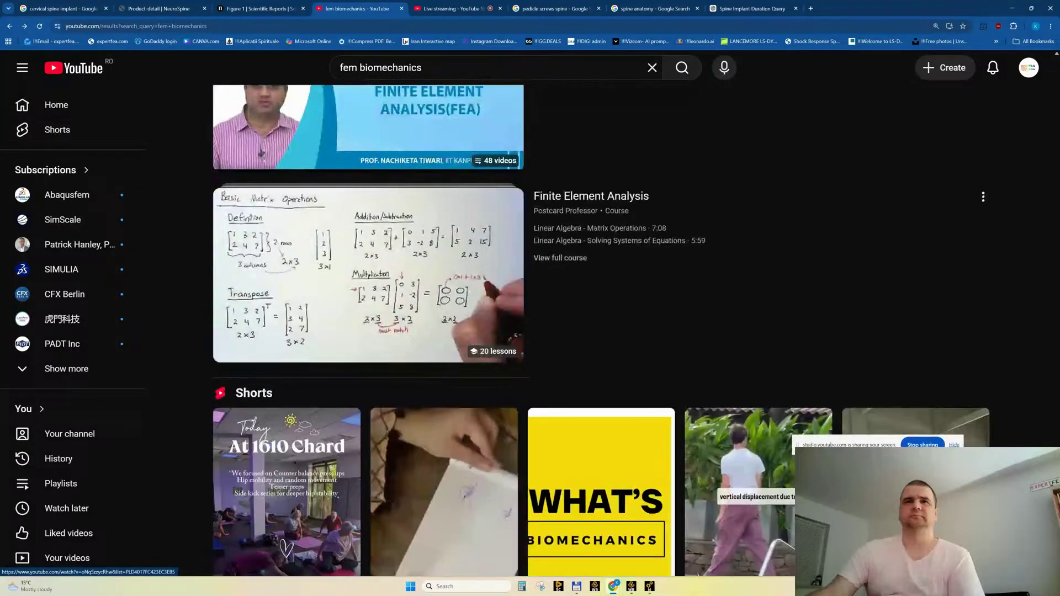
{"action": "scroll", "coordinate": [386, 308], "scroll_direction": "down", "scroll_amount": 20}
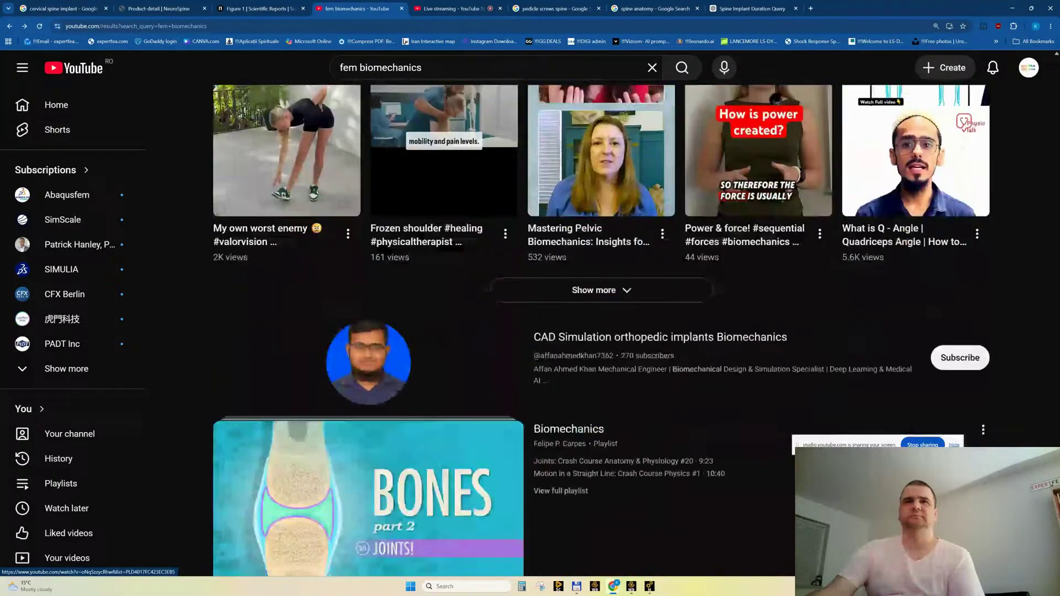
{"action": "scroll", "coordinate": [386, 308], "scroll_direction": "down", "scroll_amount": 7}
{"action": "scroll", "coordinate": [386, 308], "scroll_direction": "down", "scroll_amount": 4}
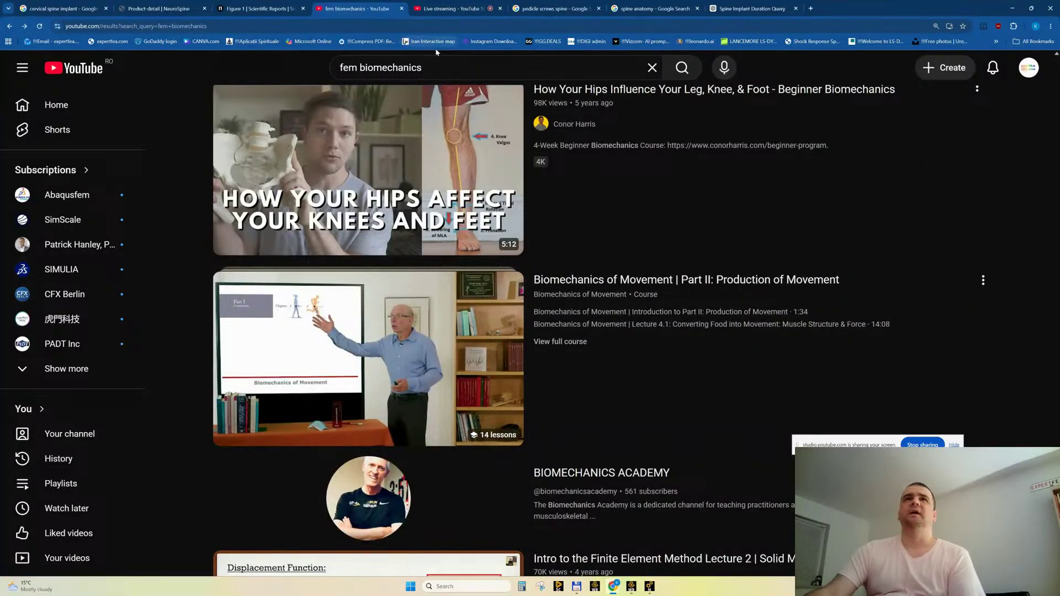
Replace the YouTube search text with "expertfea".
{"action": "left_click_drag", "start_coordinate": [447, 66], "coordinate": [338, 67]}
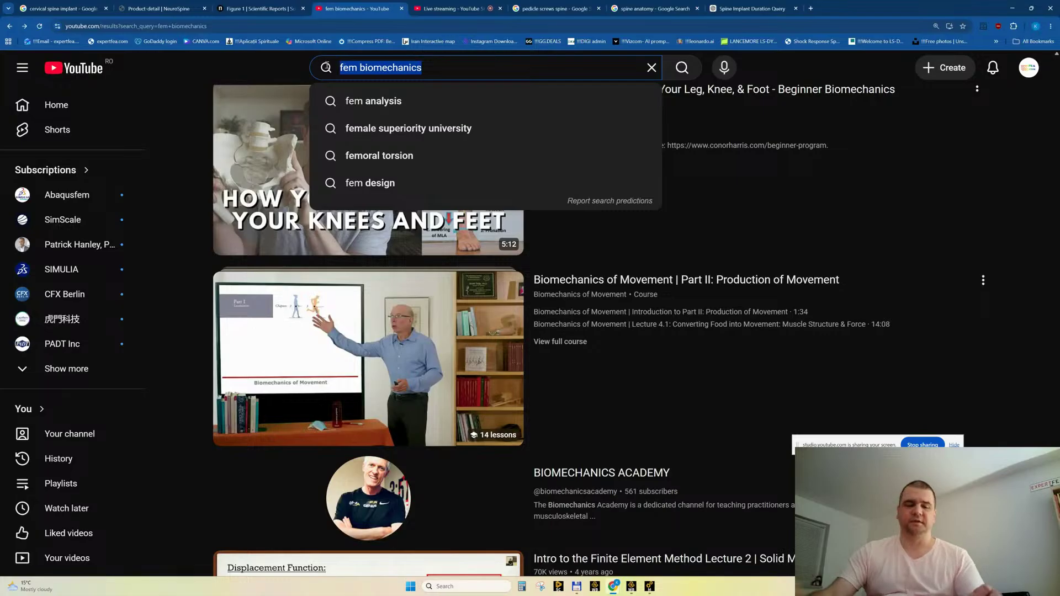
{"action": "type", "text": "expertfea"}
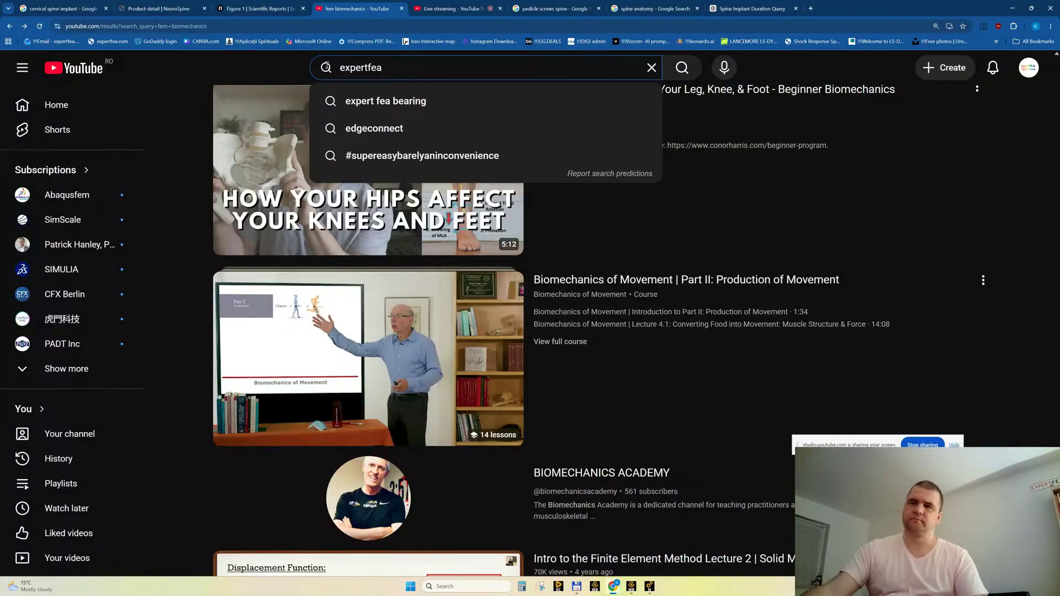
Switch to Ansys Mechanical and adjust the Total Deformation legend to the visible bodies while inspecting the spine from different angles.
{"action": "left_click", "coordinate": [646, 591]}
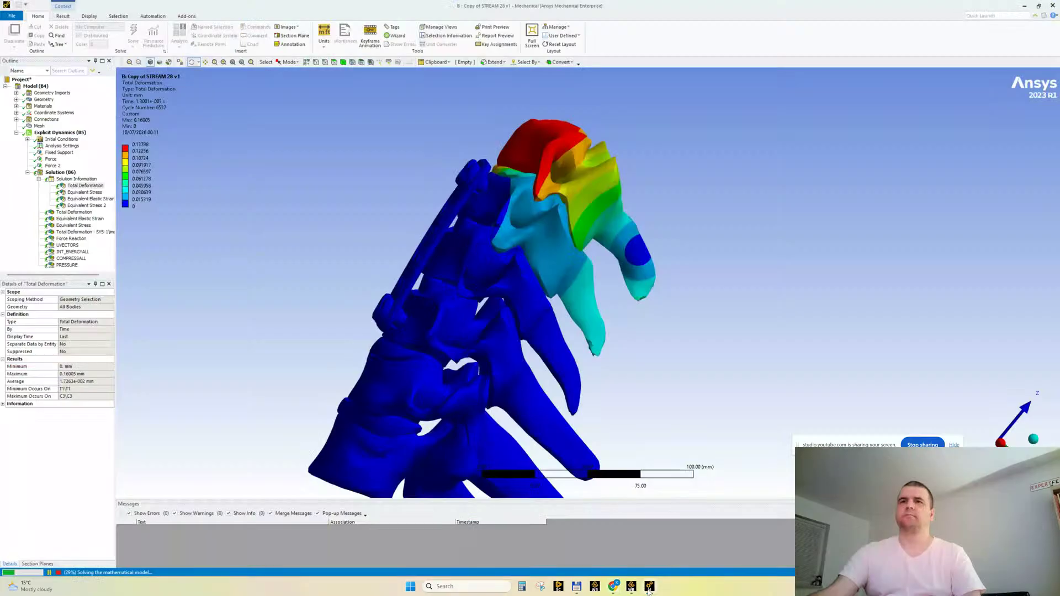
{"action": "left_click_drag", "start_coordinate": [506, 180], "coordinate": [342, 246]}
{"action": "right_click", "coordinate": [128, 93]}
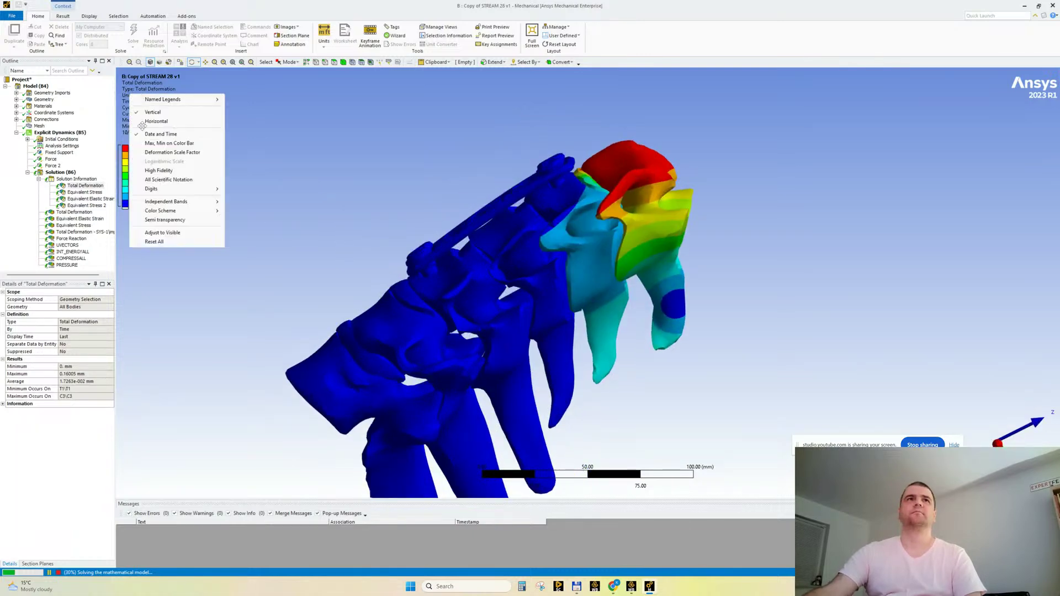
{"action": "left_click", "coordinate": [186, 234]}
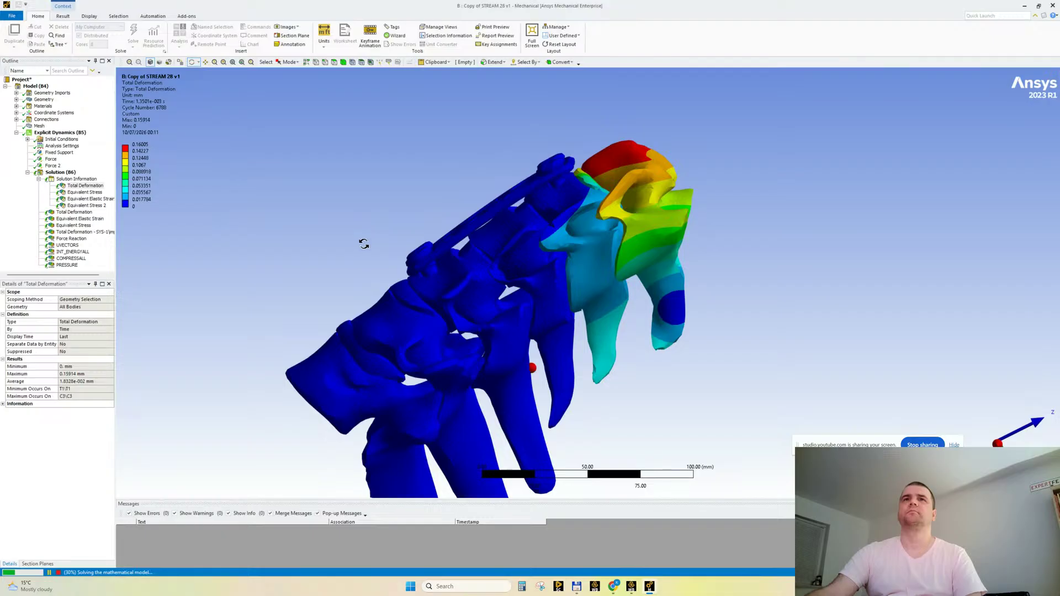
{"action": "mouse_move", "coordinate": [364, 243]}
{"action": "left_mouse_down"}
{"action": "mouse_move", "coordinate": [267, 218]}
{"action": "mouse_move", "coordinate": [365, 220]}
{"action": "mouse_move", "coordinate": [361, 229]}
{"action": "left_mouse_up"}
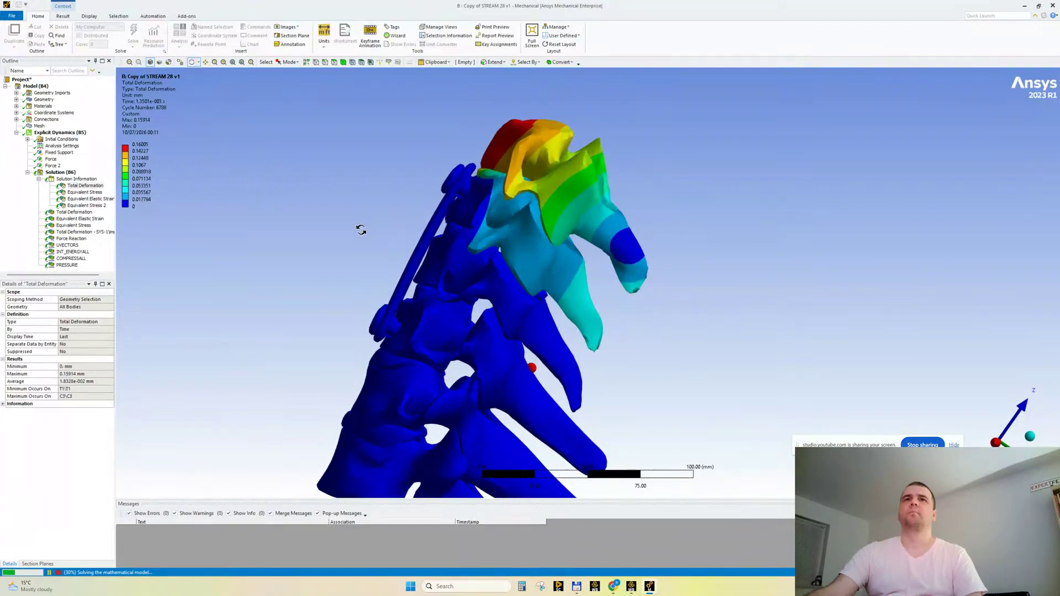
Switch back to the browser and search YouTube for "expertfea spine".
{"action": "mouse_move", "coordinate": [614, 587]}
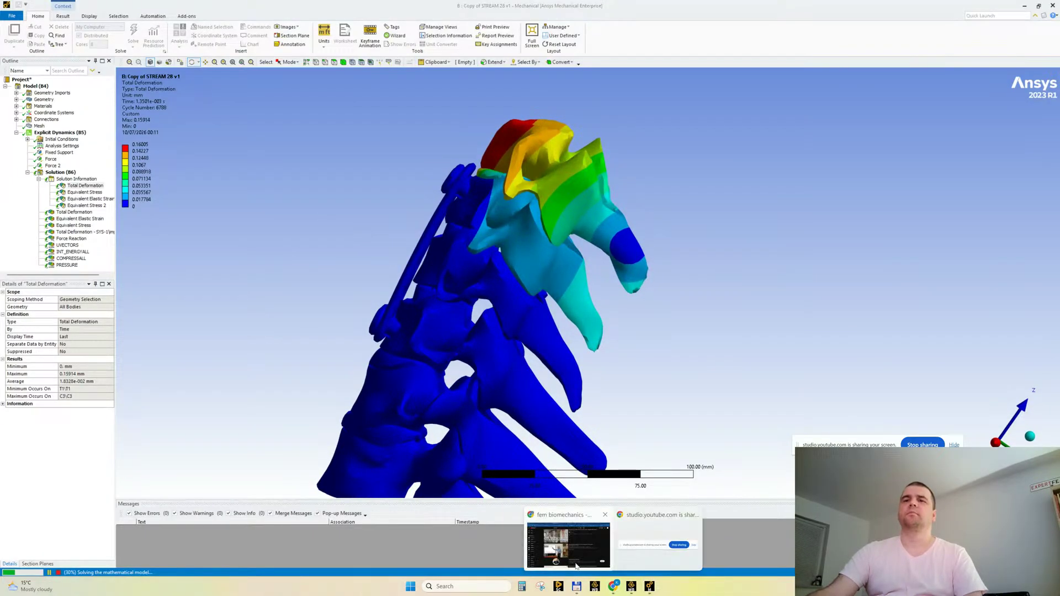
{"action": "left_click", "coordinate": [574, 552]}
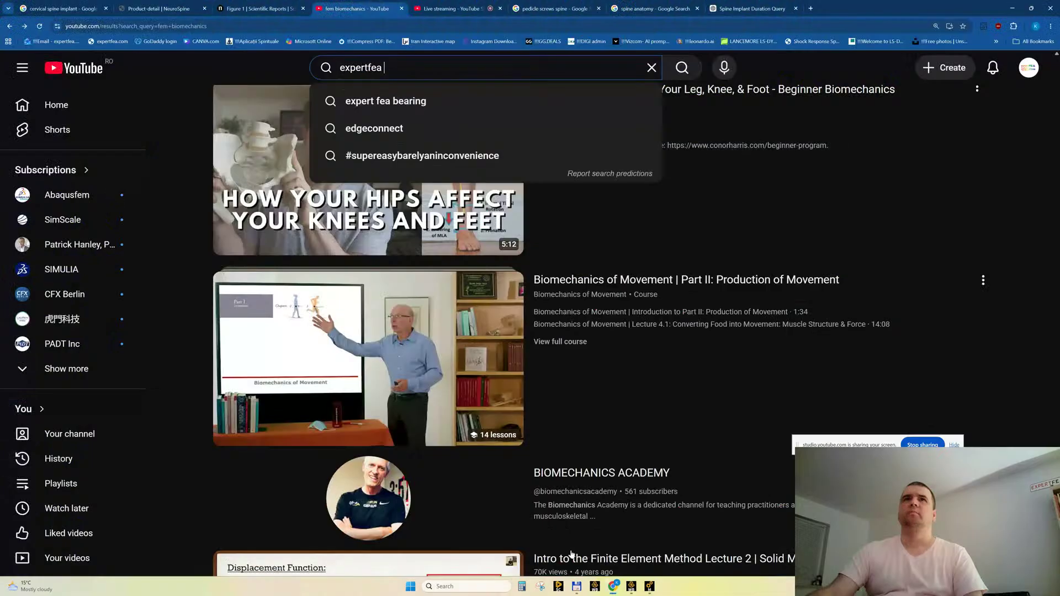
{"action": "left_click", "coordinate": [395, 64]}
{"action": "type", "text": "expertfea spine"}
{"action": "key", "text": "Return"}
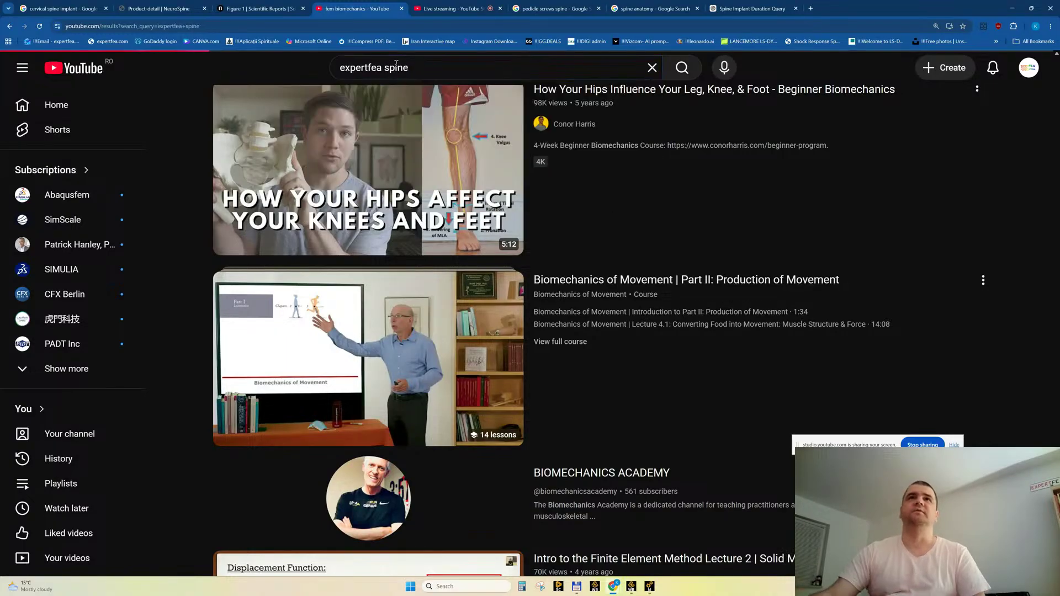
Open the video on bending of a fractured thoracic vertebra before and after spinal fusion in its own tab and play it full screen.
{"action": "middle_click", "coordinate": [415, 157]}
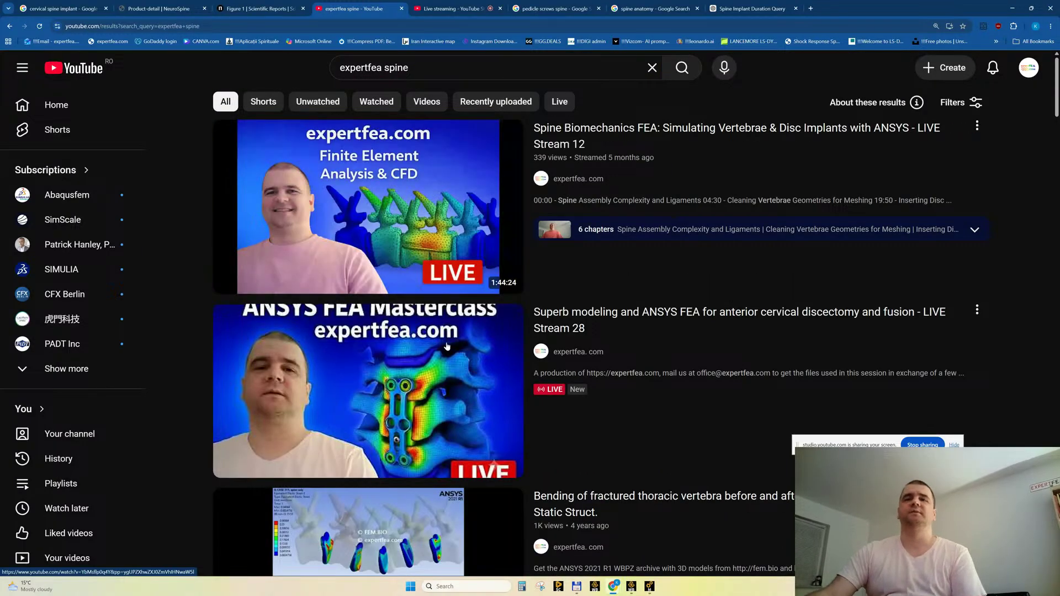
{"action": "scroll", "coordinate": [368, 310], "scroll_direction": "down", "scroll_amount": 4}
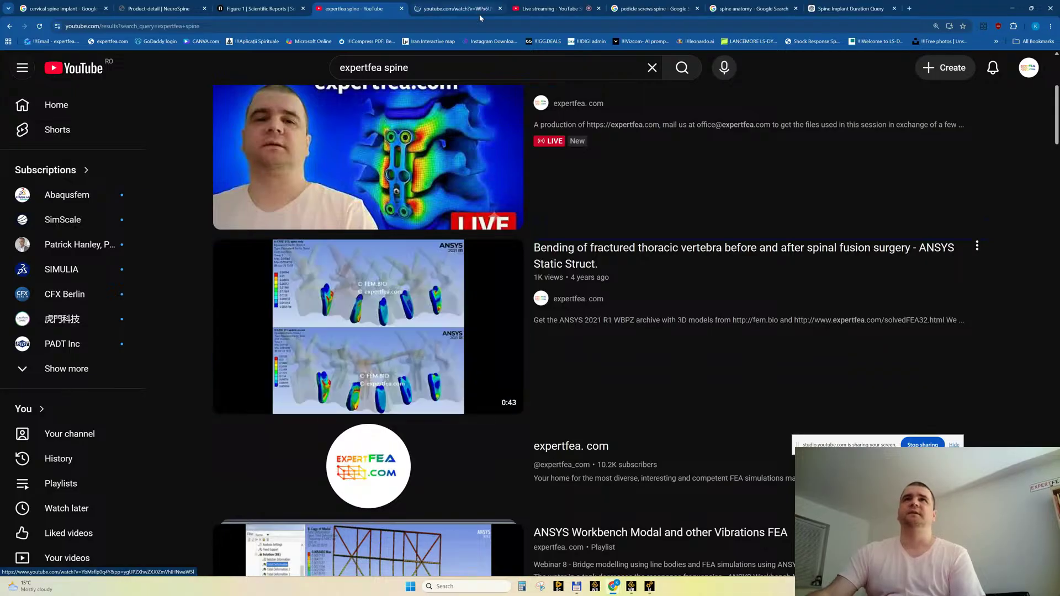
{"action": "key", "text": "ctrl+Tab"}
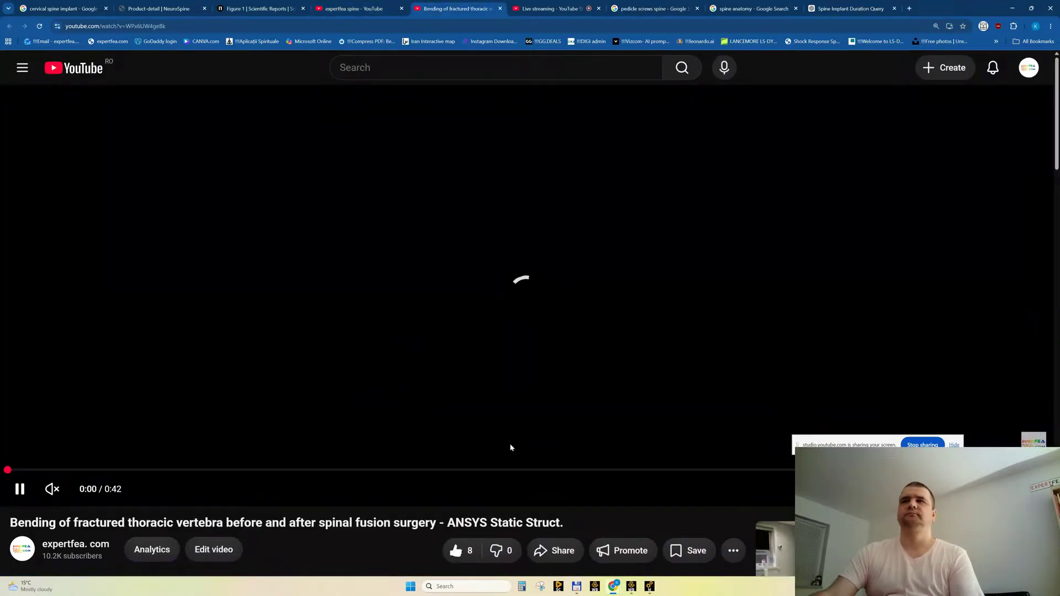
{"action": "key", "text": "f"}
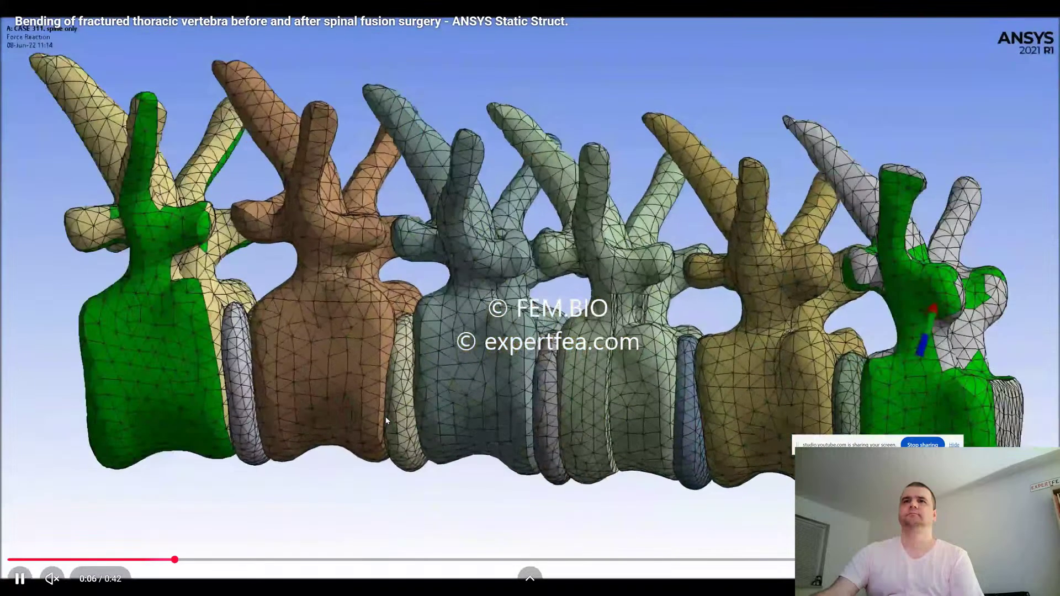
Watch the thoracic vertebra video, pausing on the spine-only and pedicle-screw models, and close its browser tab at the end.
{"action": "left_click", "coordinate": [602, 377]}
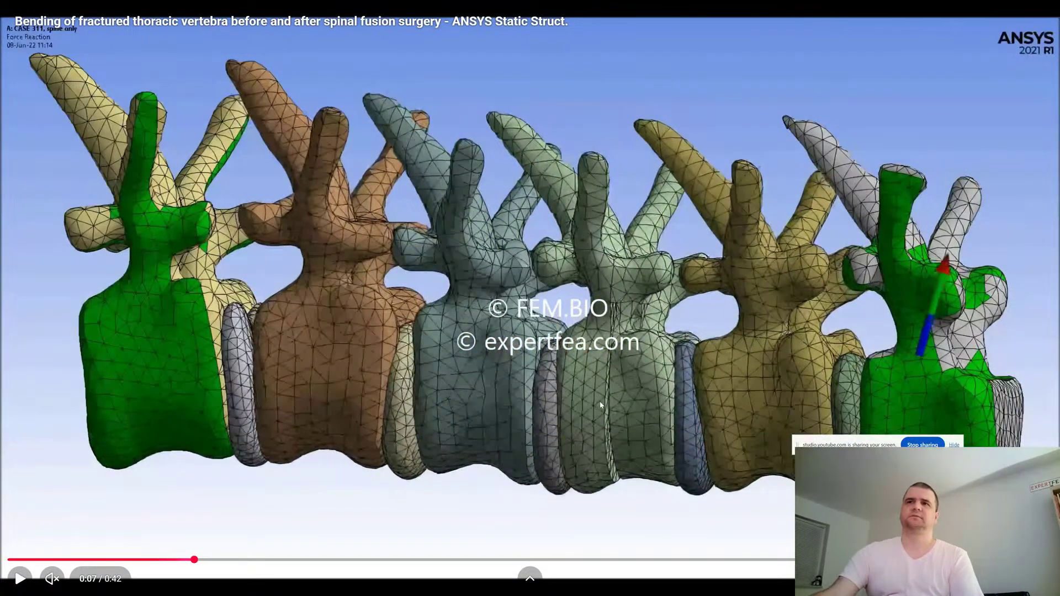
{"action": "left_click", "coordinate": [465, 273]}
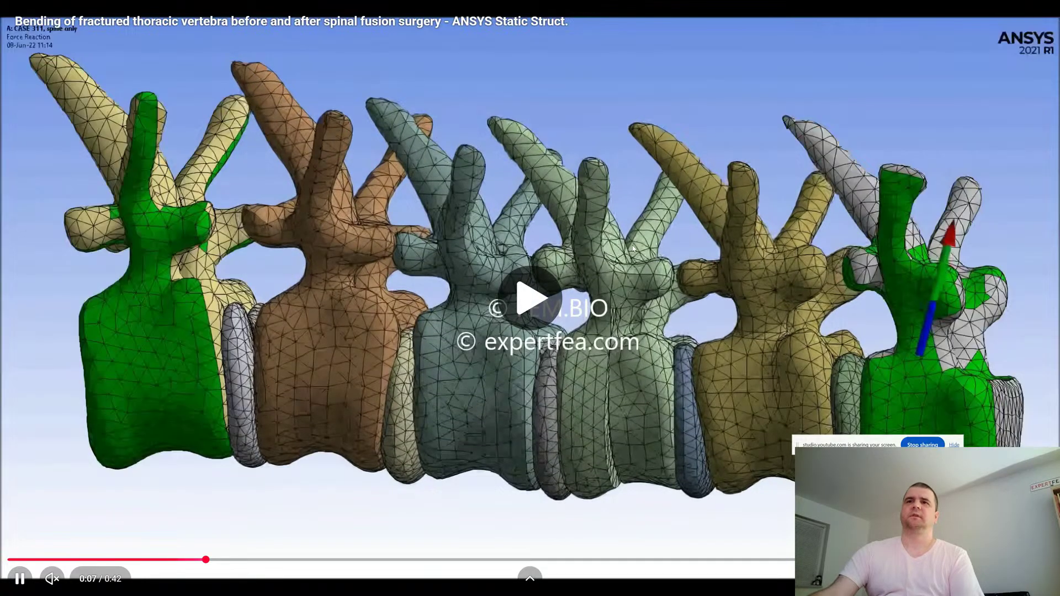
{"action": "left_click", "coordinate": [431, 263]}
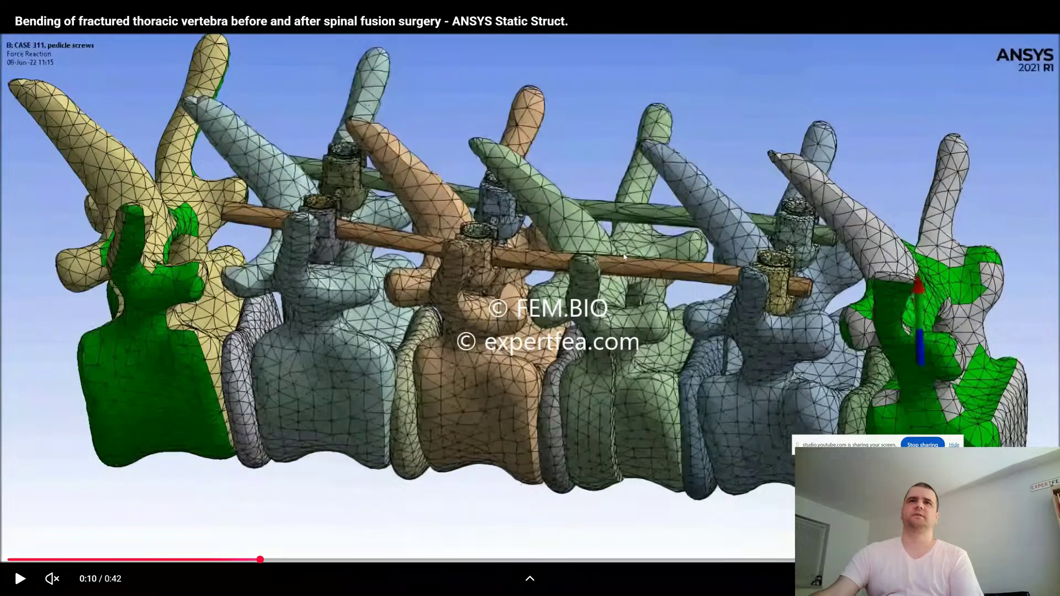
{"action": "left_click", "coordinate": [532, 391]}
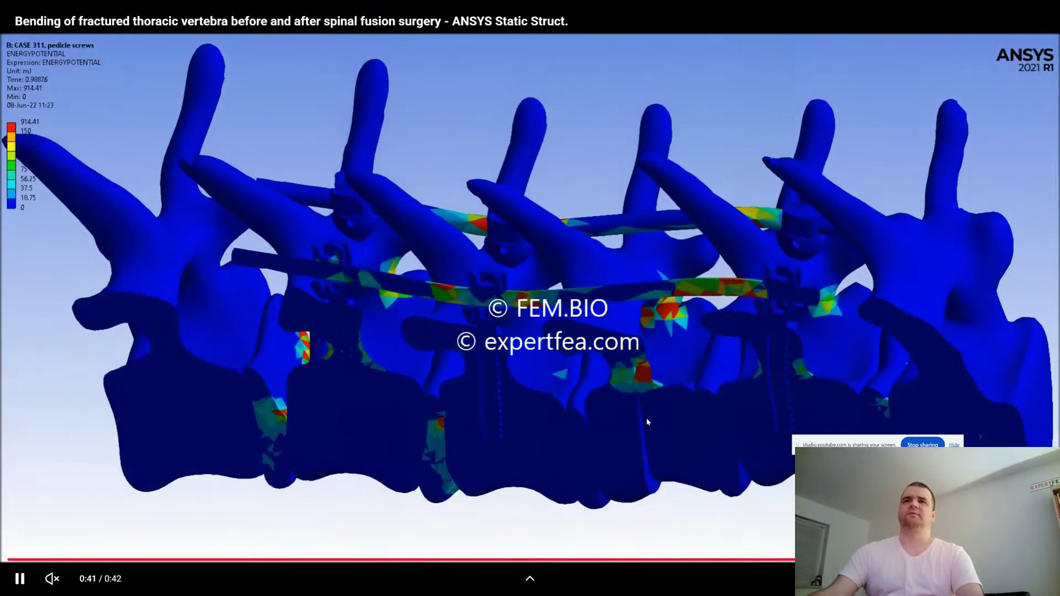
{"action": "key", "text": "Escape"}
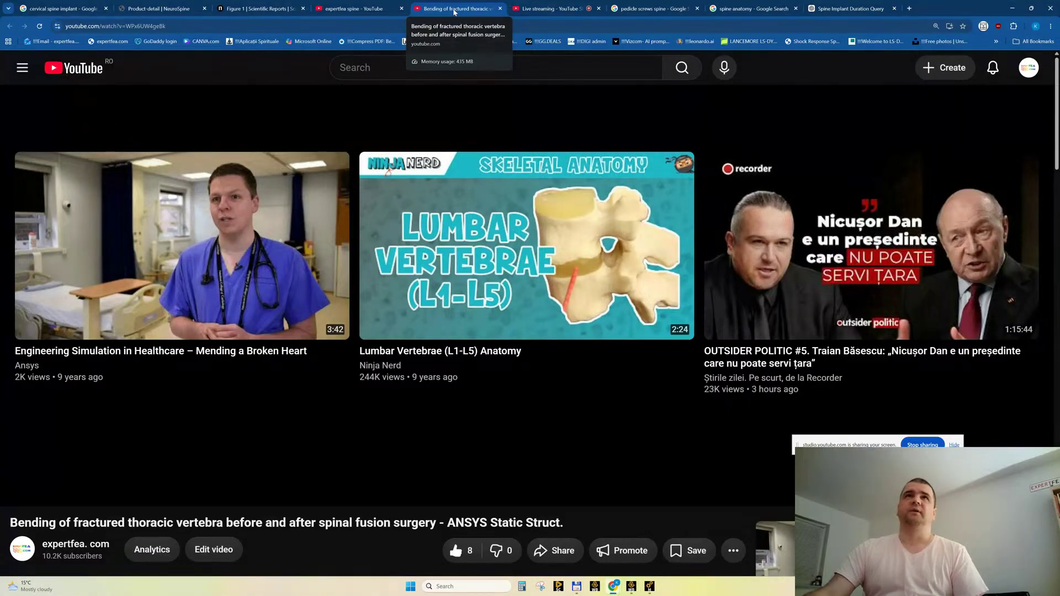
{"action": "middle_click", "coordinate": [454, 10]}
Find the video on biomechanics of the leg kick to the head with spine in the results and play it full screen.
{"action": "scroll", "coordinate": [648, 311], "scroll_direction": "down", "scroll_amount": 1}
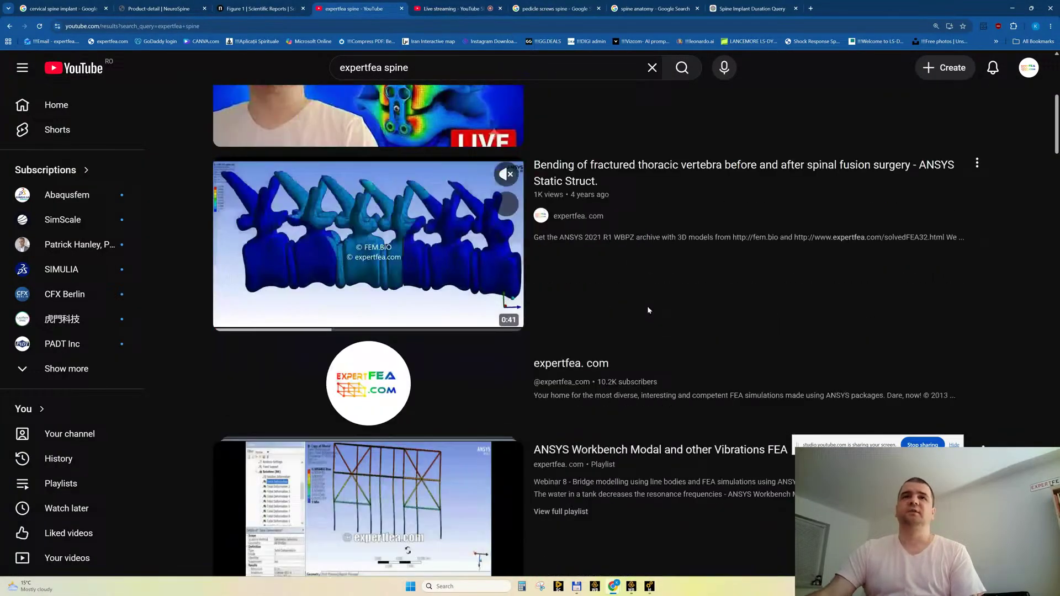
{"action": "scroll", "coordinate": [452, 276], "scroll_direction": "down", "scroll_amount": 5}
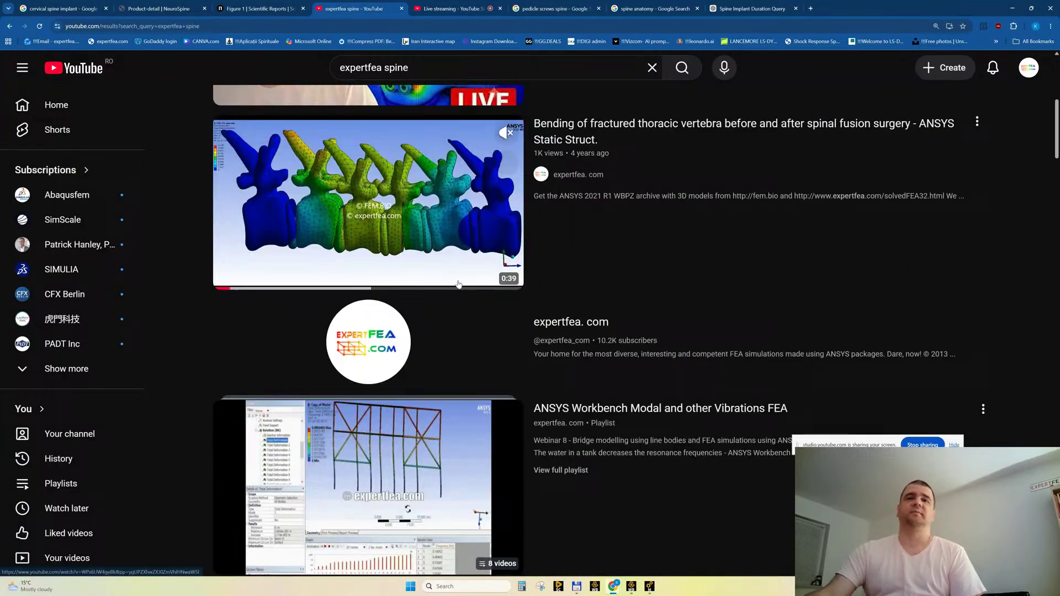
{"action": "mouse_move", "coordinate": [430, 334]}
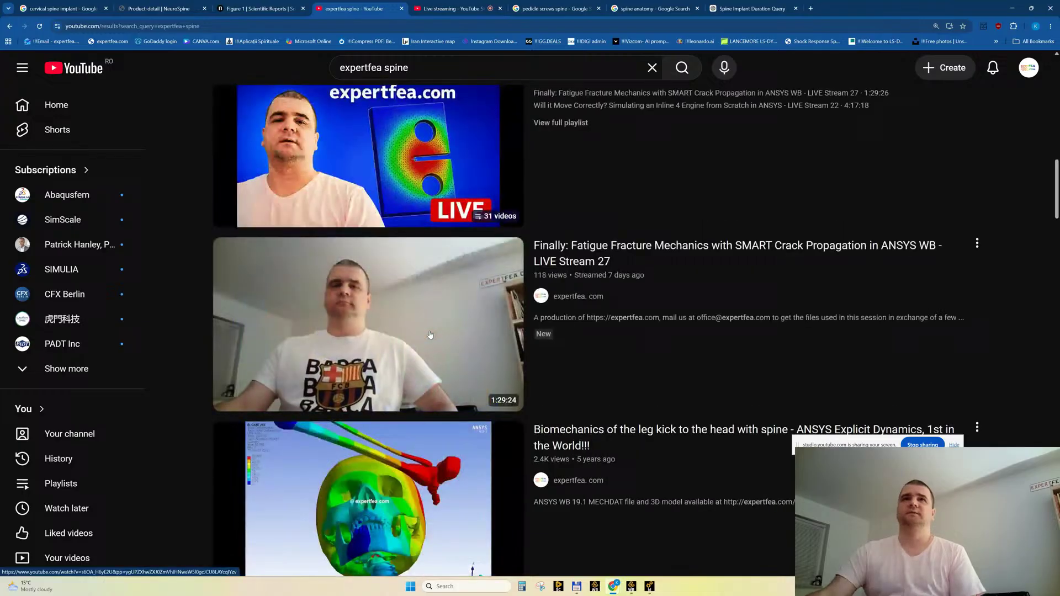
{"action": "scroll", "coordinate": [422, 329], "scroll_direction": "down", "scroll_amount": 4}
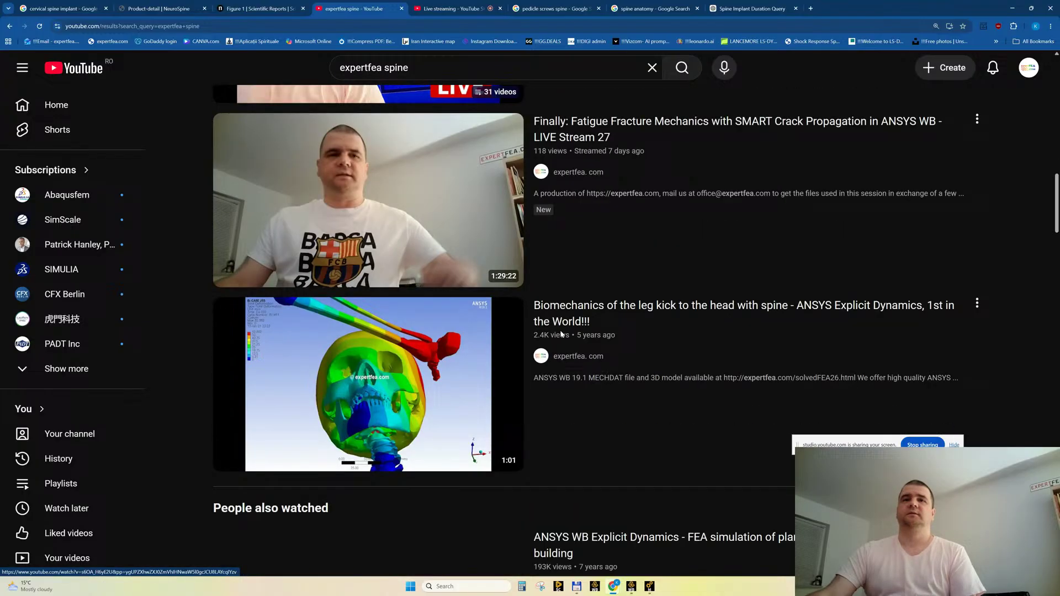
{"action": "left_click", "coordinate": [371, 232]}
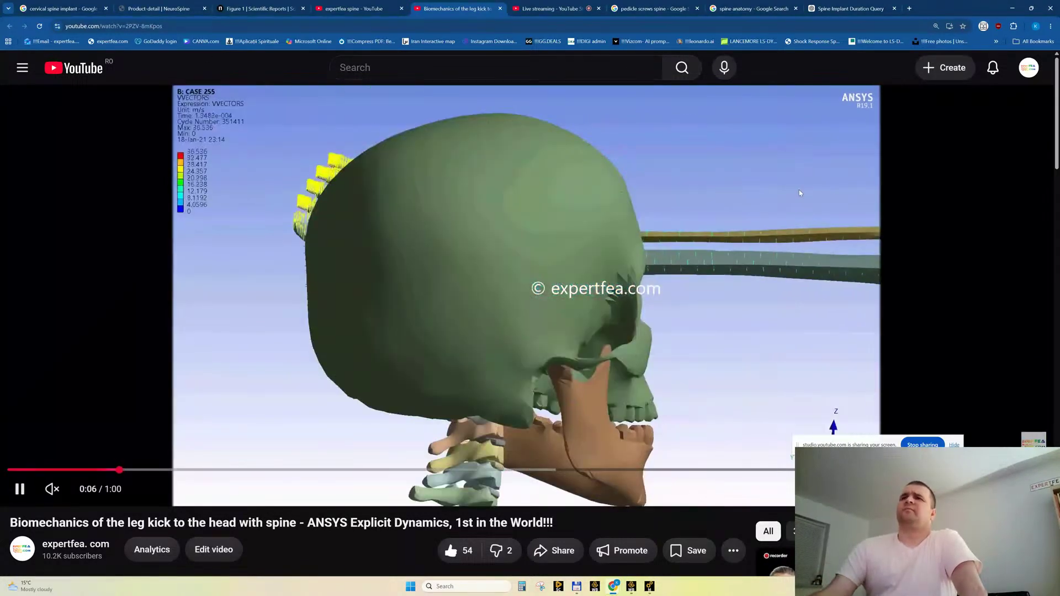
{"action": "double_click", "coordinate": [790, 324]}
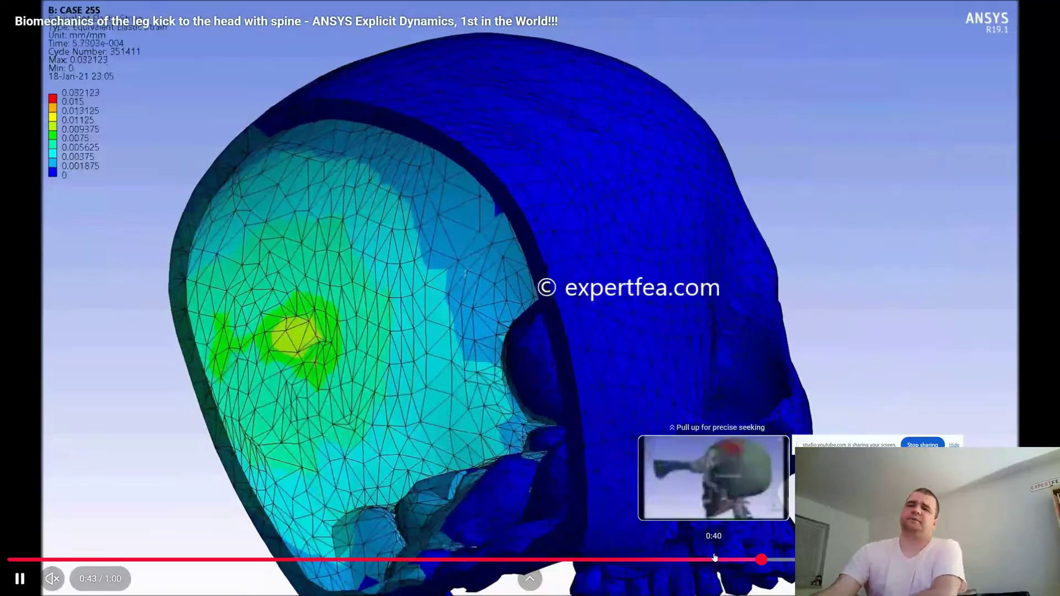
Replay the leg kick video from about 0:40, pausing to examine the displacement vectors on the foot and skull.
{"action": "left_click", "coordinate": [714, 559]}
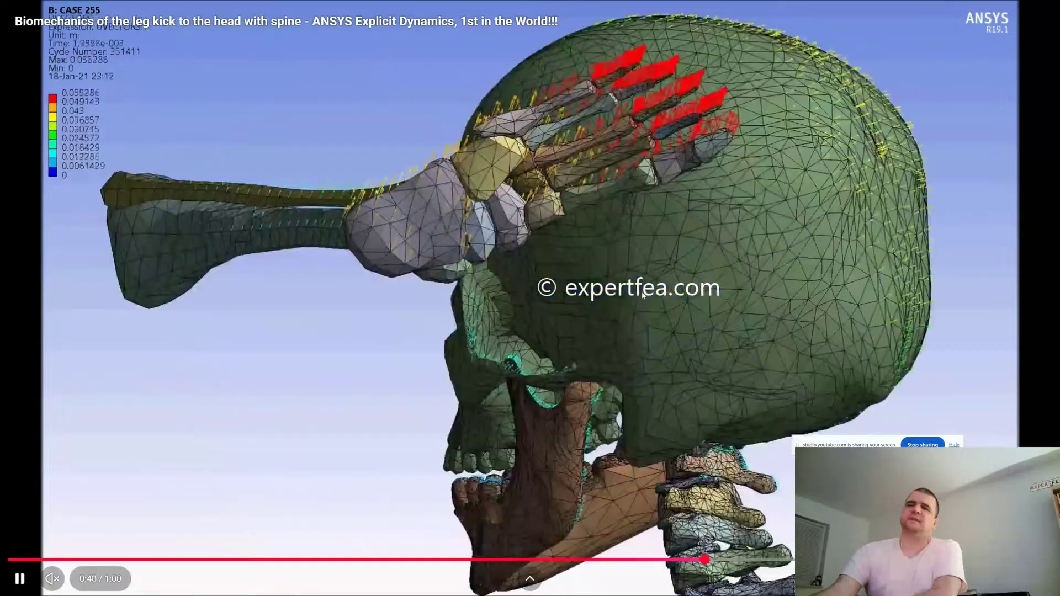
{"action": "left_click", "coordinate": [642, 266]}
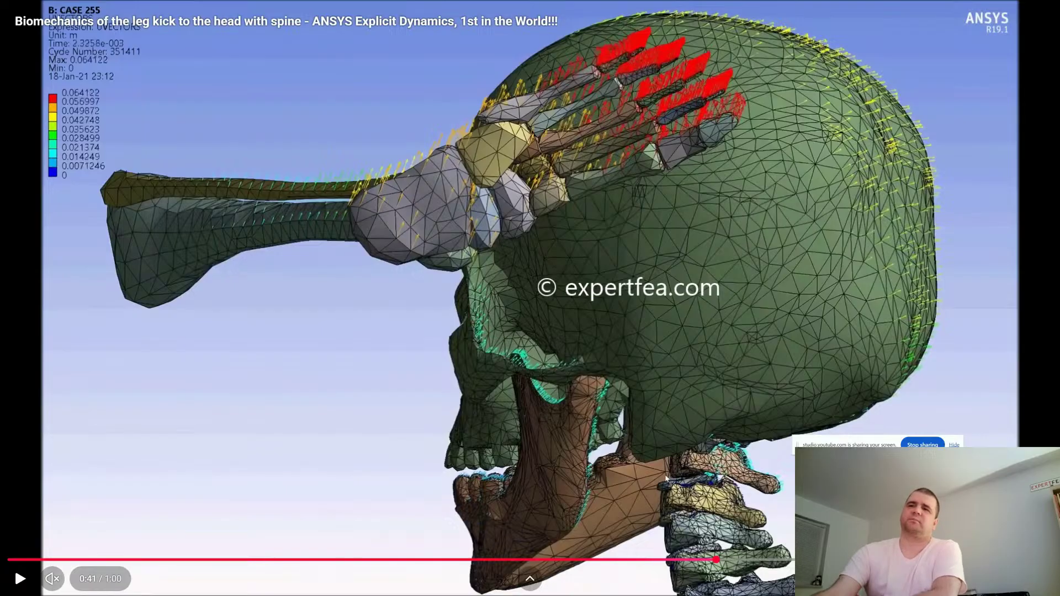
{"action": "left_click", "coordinate": [647, 460]}
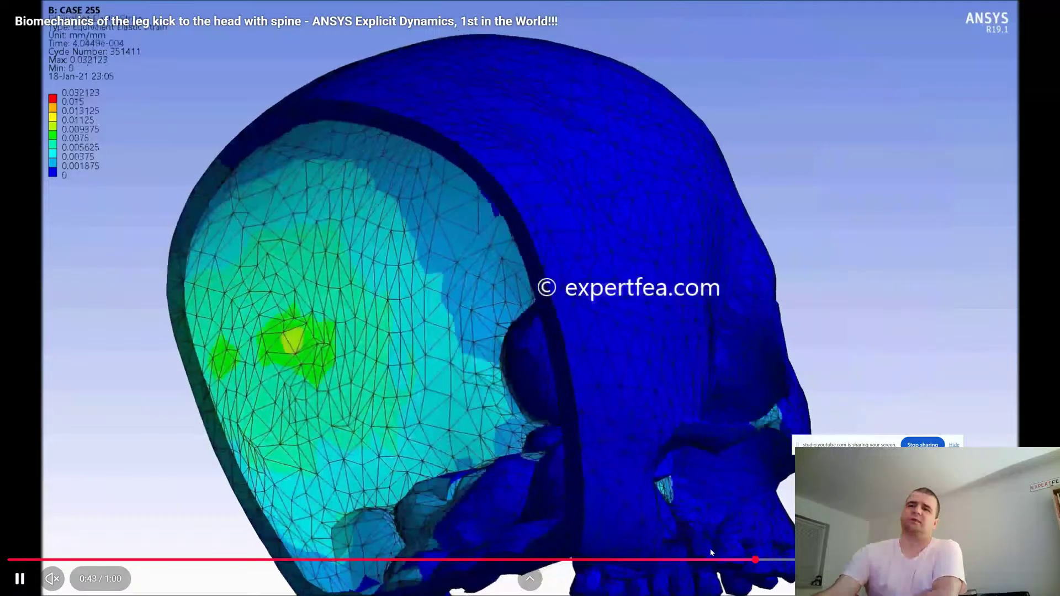
{"action": "left_click", "coordinate": [704, 555]}
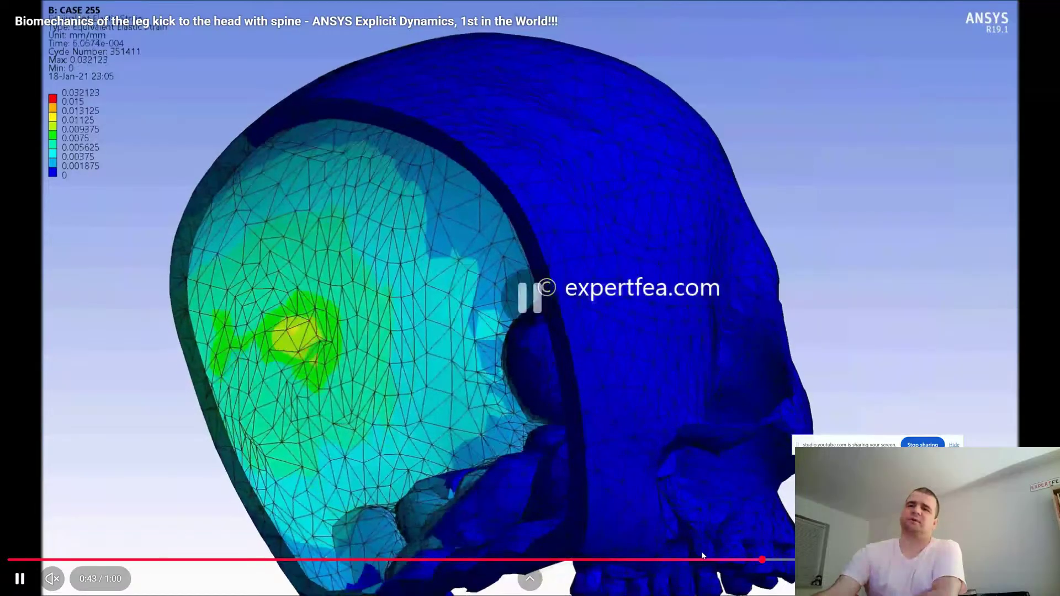
{"action": "left_click", "coordinate": [701, 561]}
{"action": "left_click", "coordinate": [642, 398]}
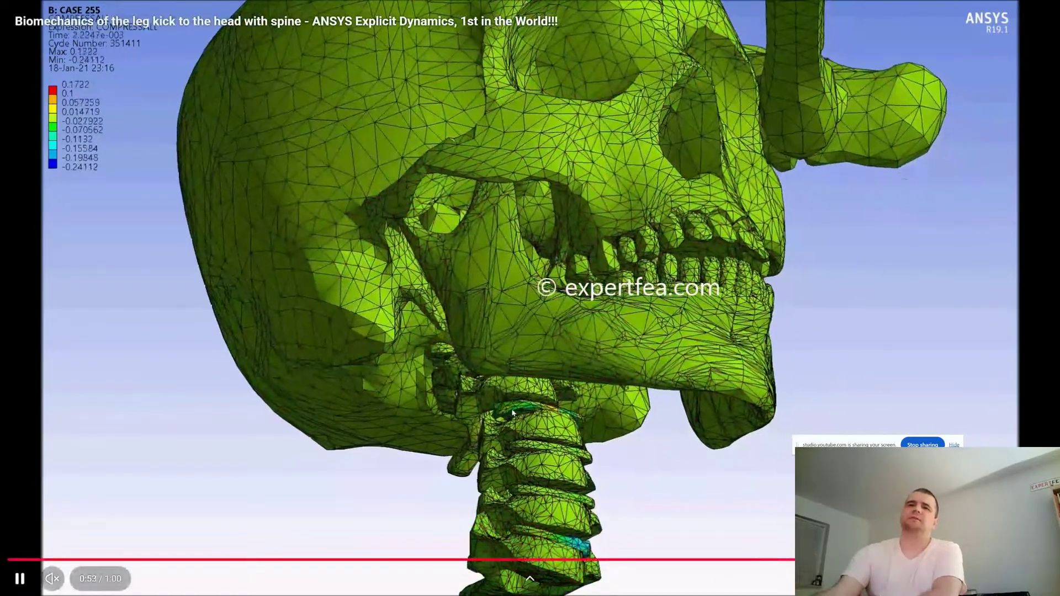
Replay the leg kick video from about 0:50 to 0:53, pausing repeatedly to examine the compression results on the cervical discs and vertebrae.
{"action": "key", "text": "space"}
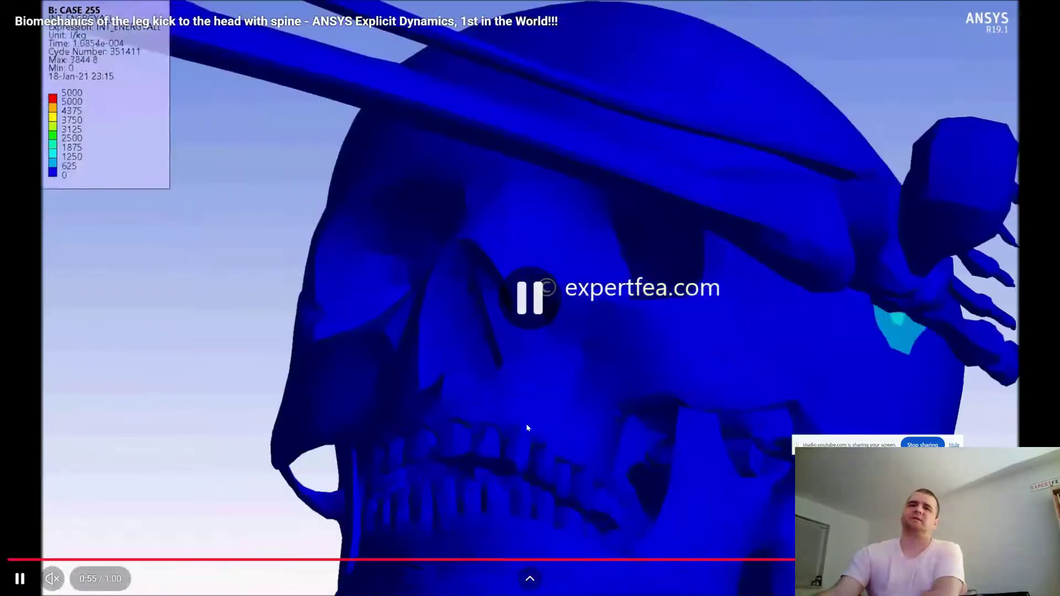
{"action": "key", "text": "Left"}
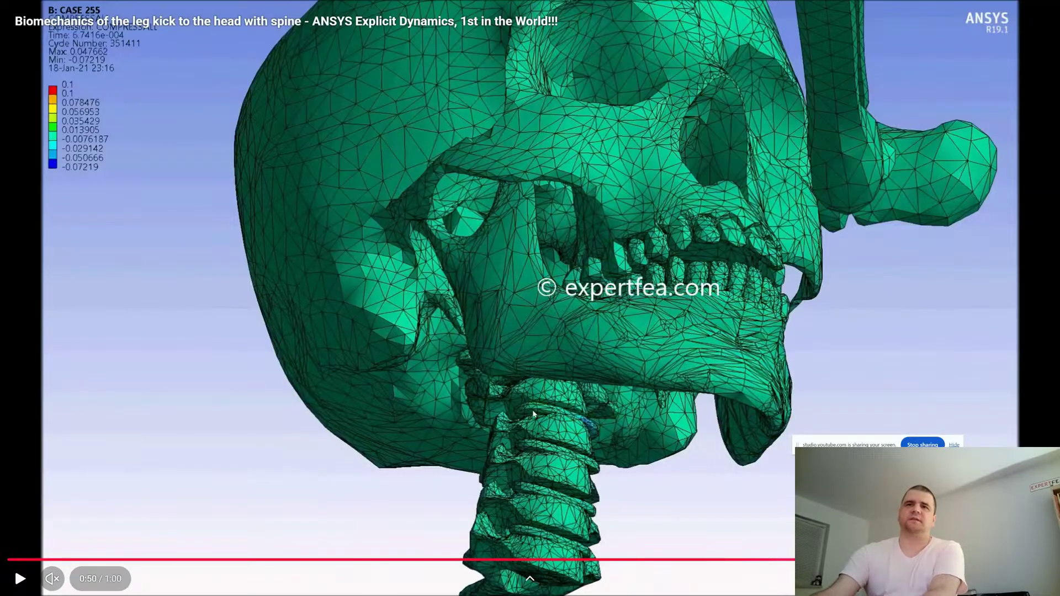
{"action": "left_click", "coordinate": [522, 422]}
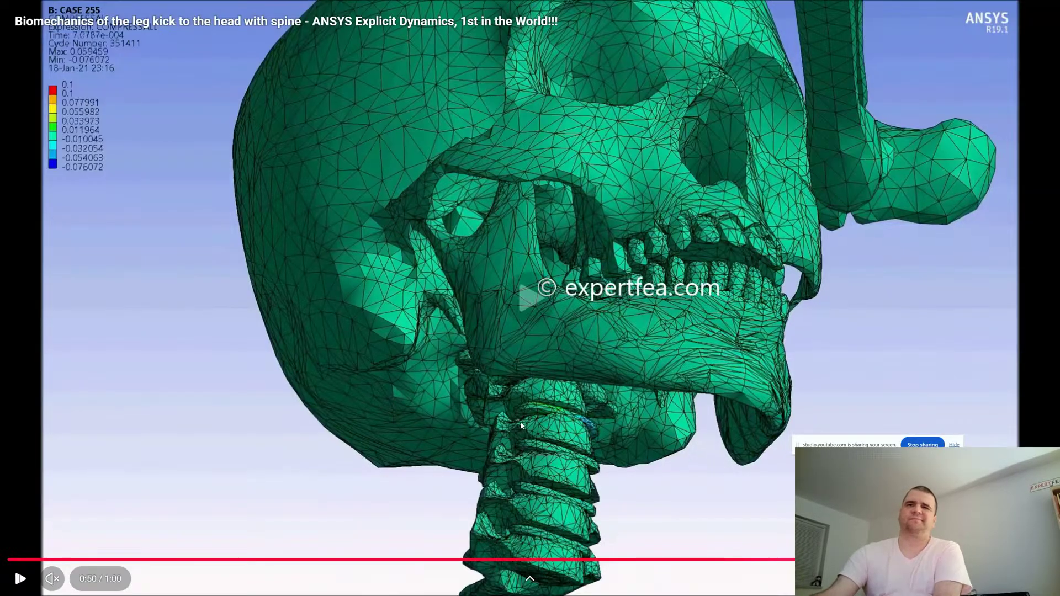
{"action": "left_click", "coordinate": [534, 412]}
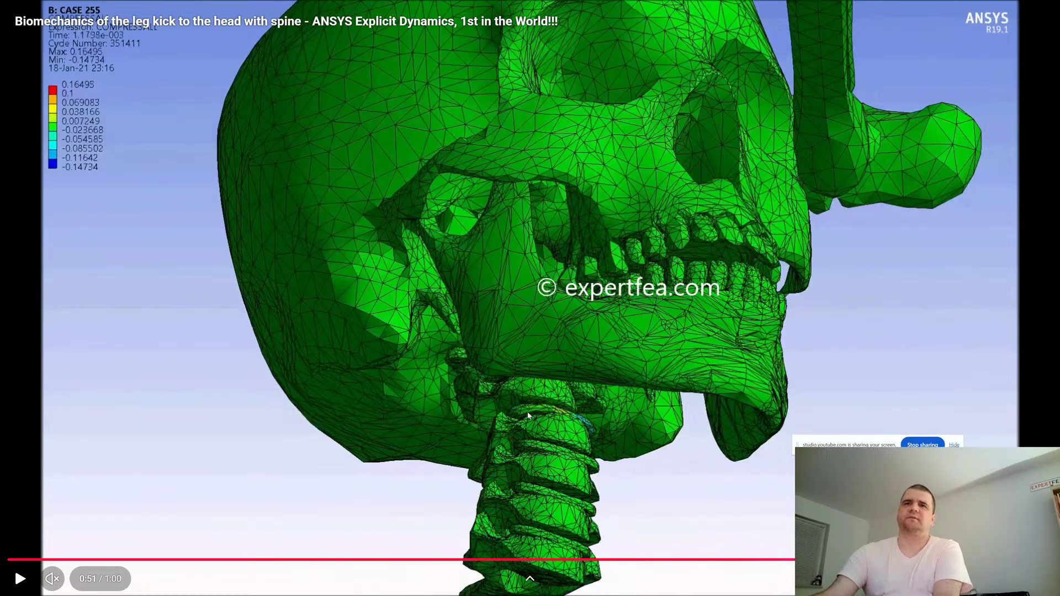
{"action": "key", "text": "period"}
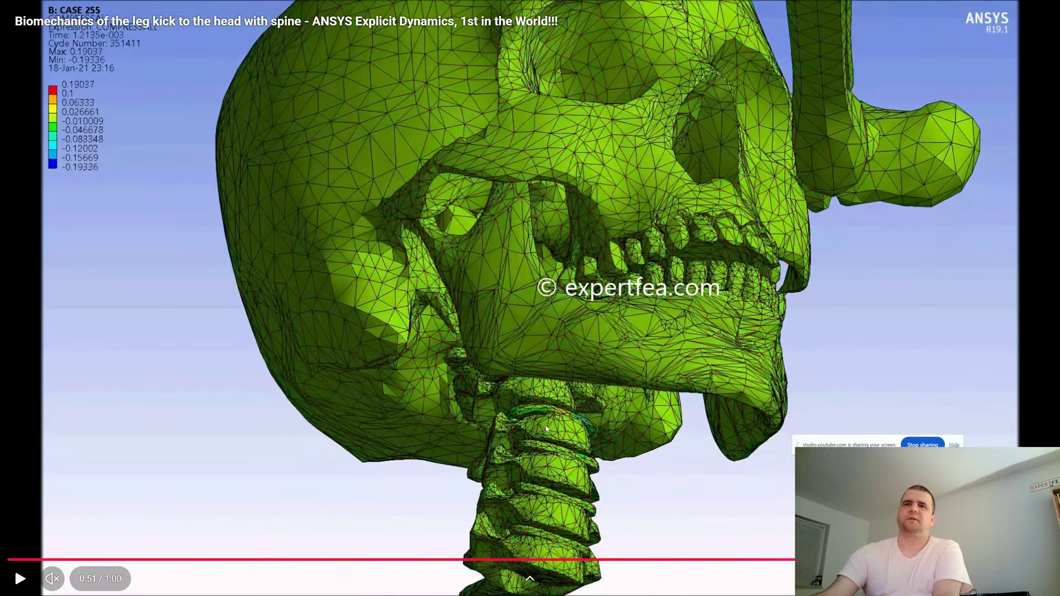
{"action": "key", "text": "period"}
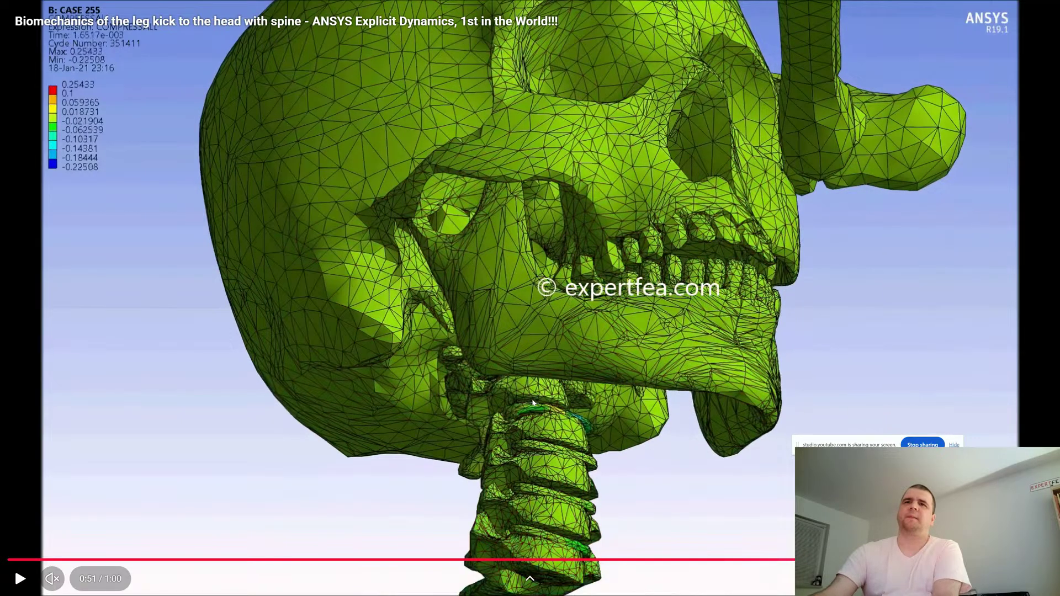
{"action": "left_click", "coordinate": [527, 411]}
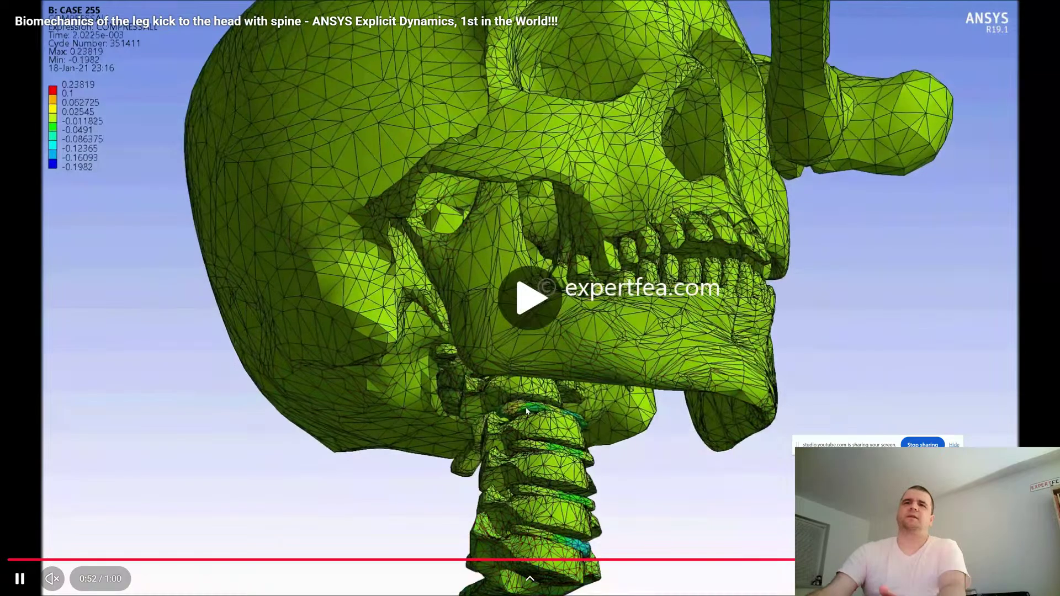
{"action": "left_click", "coordinate": [500, 399]}
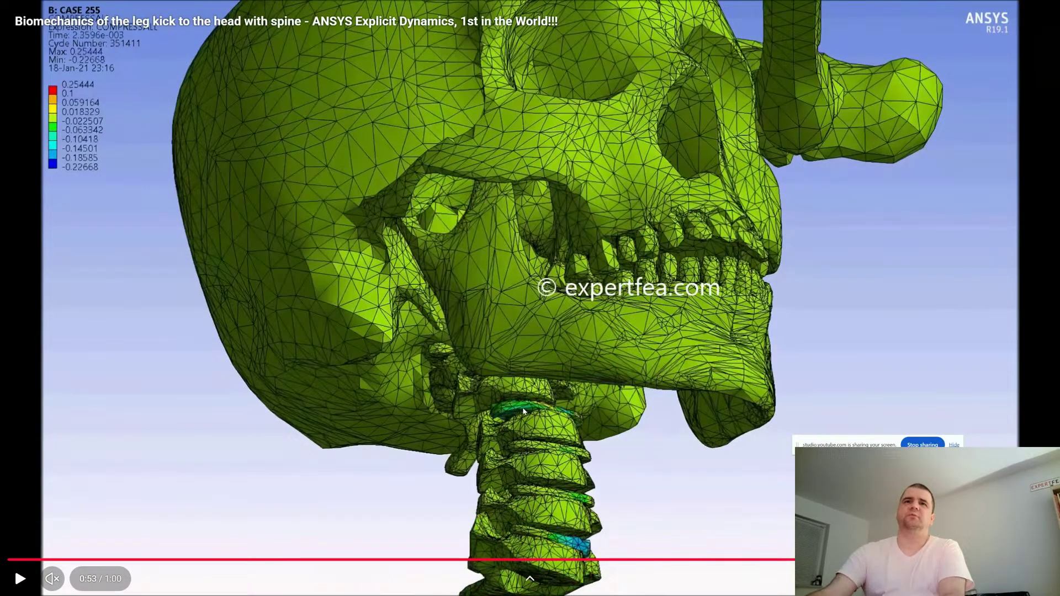
Go back to about 0:51, examine the neck again, pause on the skull's internal energy plot at 0:57, and leave full screen.
{"action": "scroll", "coordinate": [517, 400], "scroll_direction": "down", "scroll_amount": 1}
{"action": "scroll", "coordinate": [517, 399], "scroll_direction": "up", "scroll_amount": 1}
{"action": "left_click", "coordinate": [515, 345]}
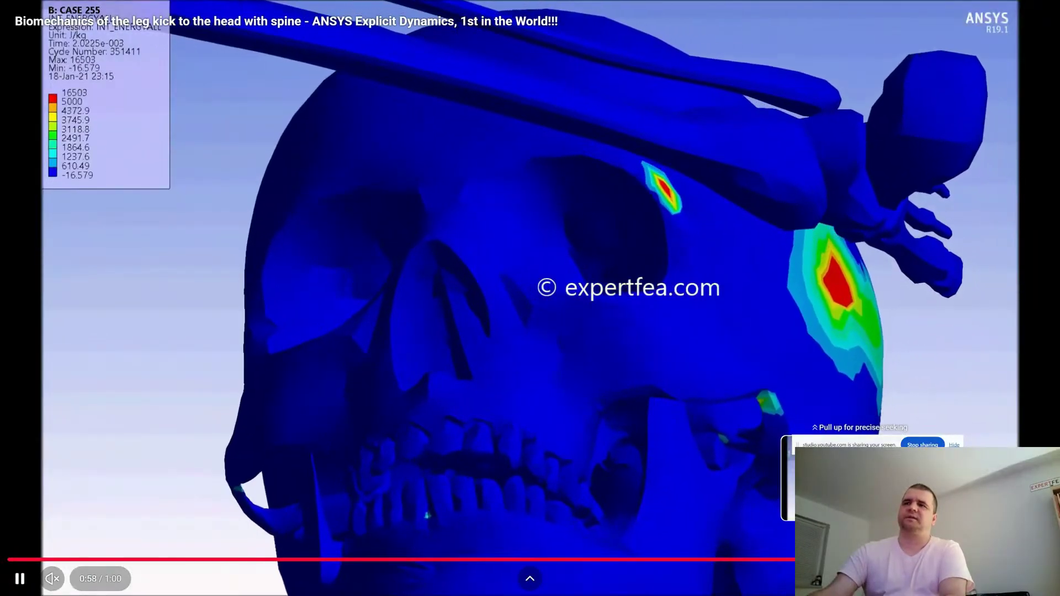
{"action": "left_click", "coordinate": [860, 559]}
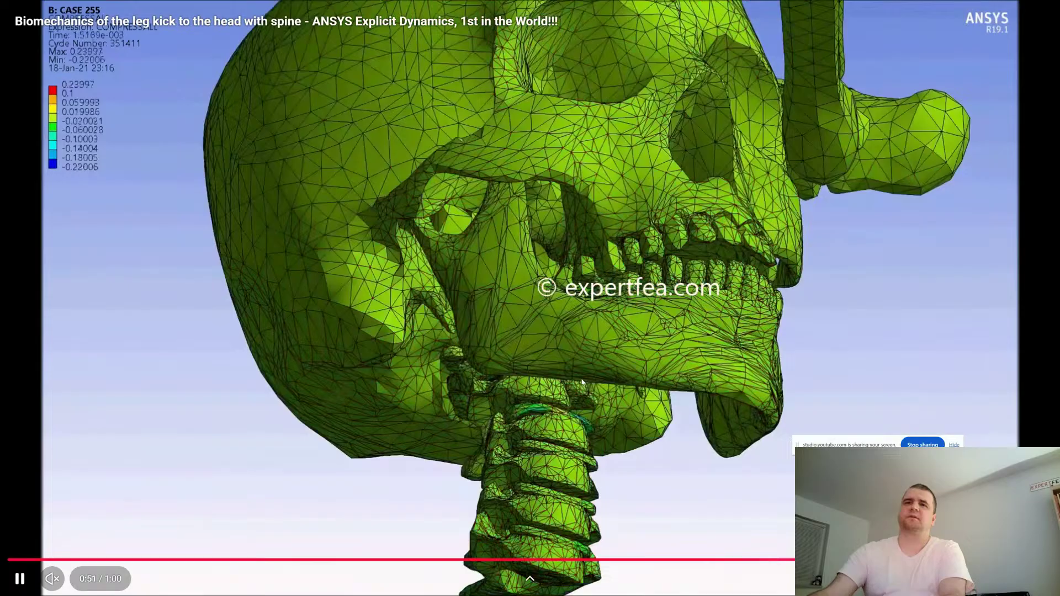
{"action": "left_click", "coordinate": [592, 444]}
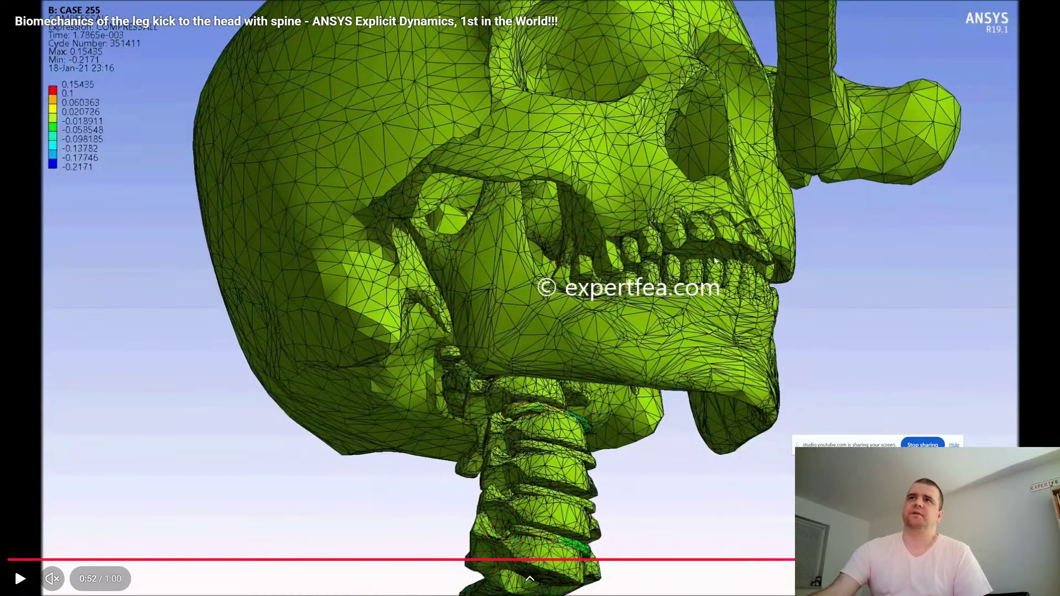
{"action": "left_click", "coordinate": [466, 327]}
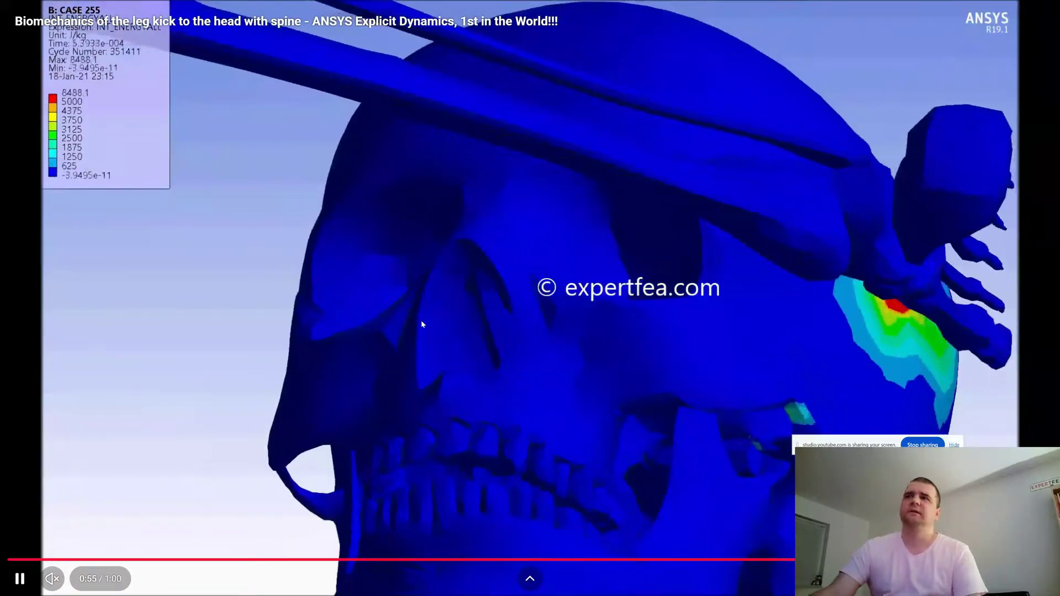
{"action": "left_click", "coordinate": [462, 350]}
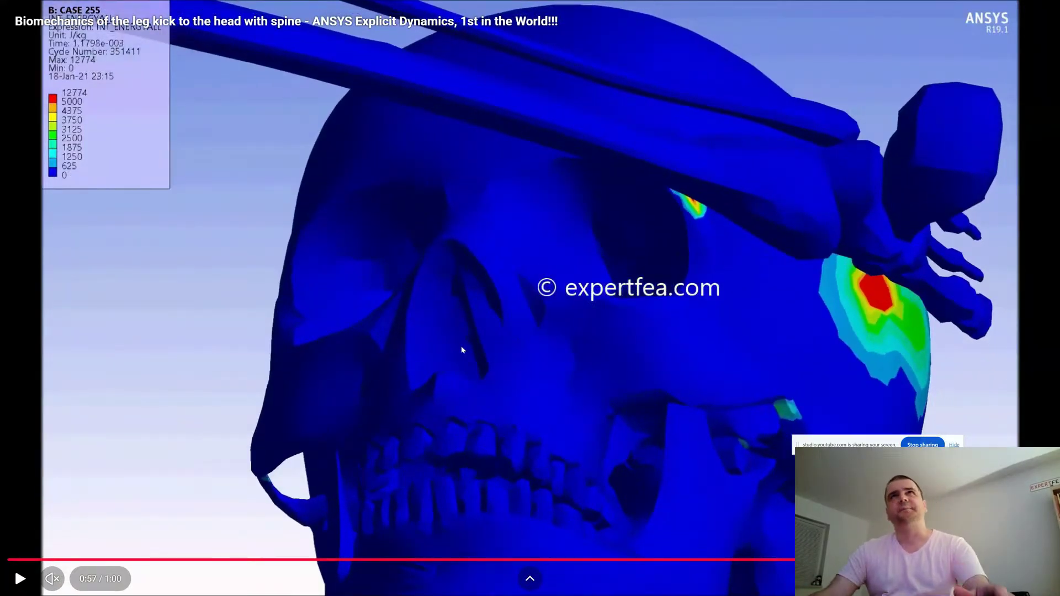
{"action": "key", "text": "Escape"}
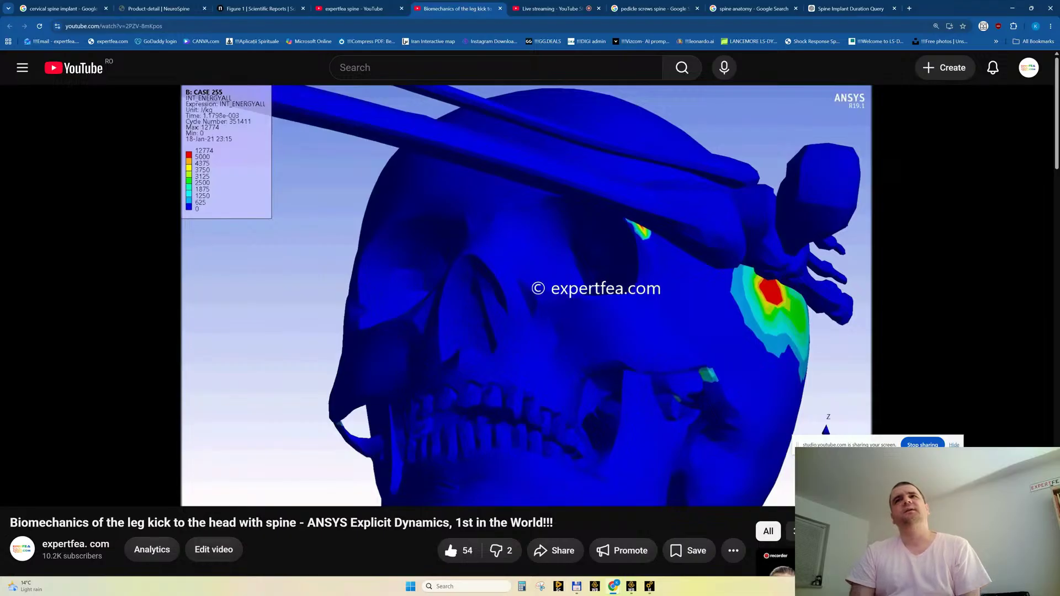
Search Google for "brain meninges" in a new browser tab.
{"action": "left_click", "coordinate": [908, 8]}
{"action": "type", "text": "b"}
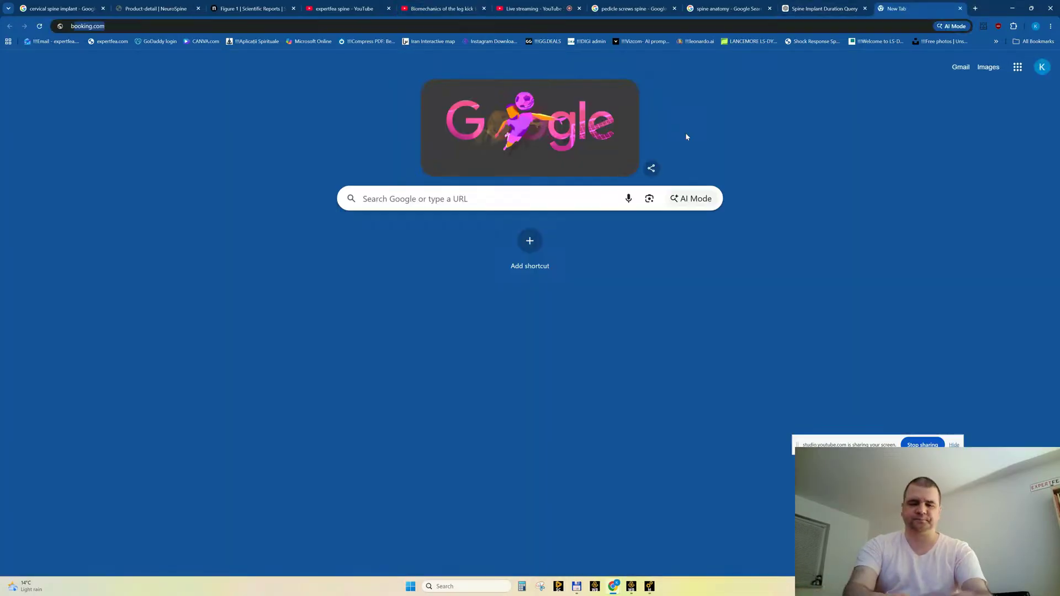
{"action": "type", "text": "rain men"}
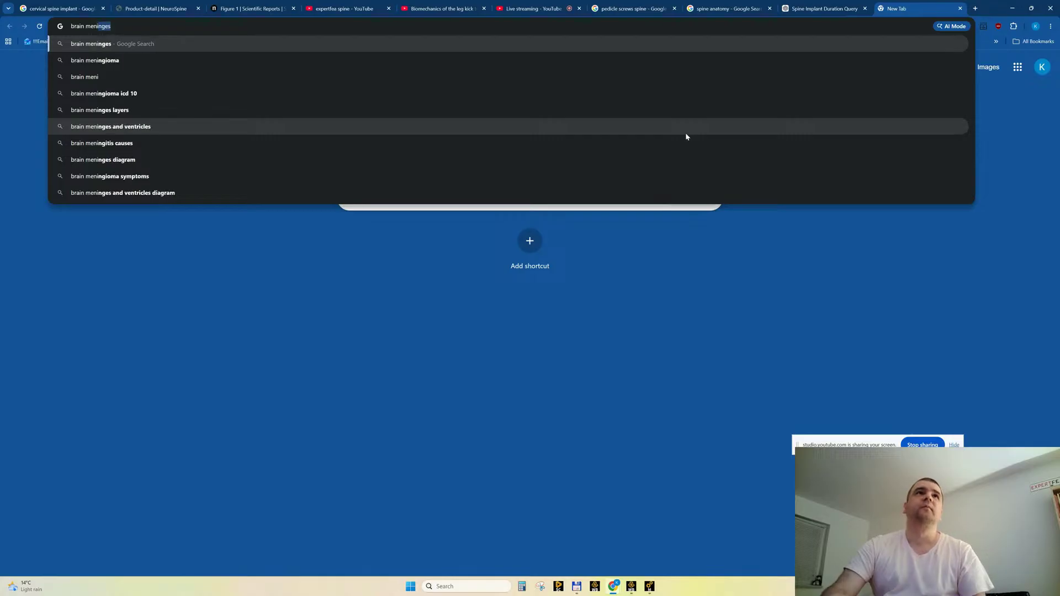
{"action": "type", "text": "i"}
{"action": "key", "text": "Return"}
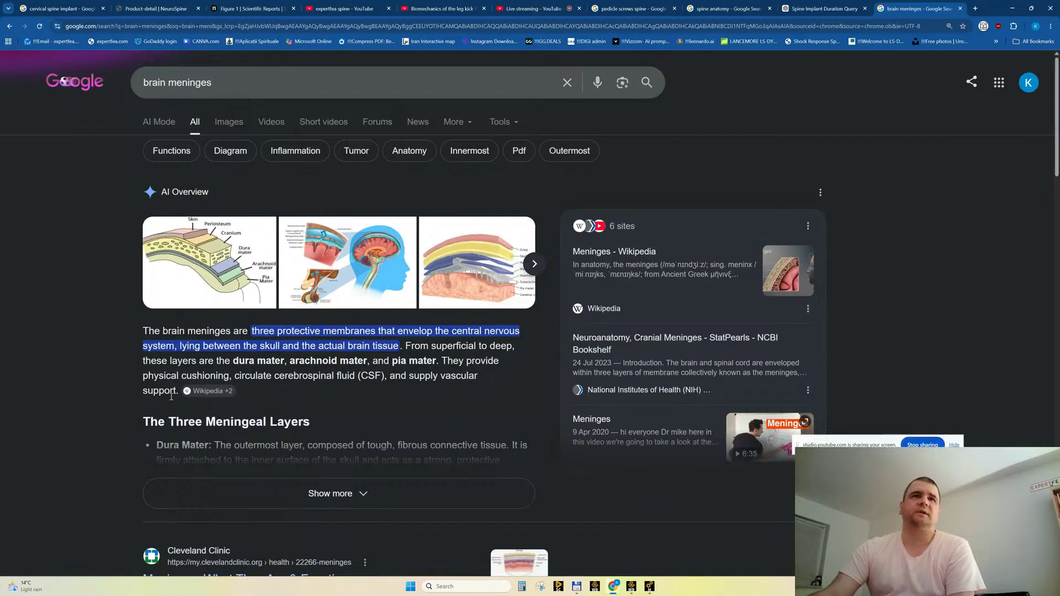
Open the TeachMeAnatomy diagram of the meninges and examine its layers along with the related meninges images.
{"action": "left_click", "coordinate": [237, 292]}
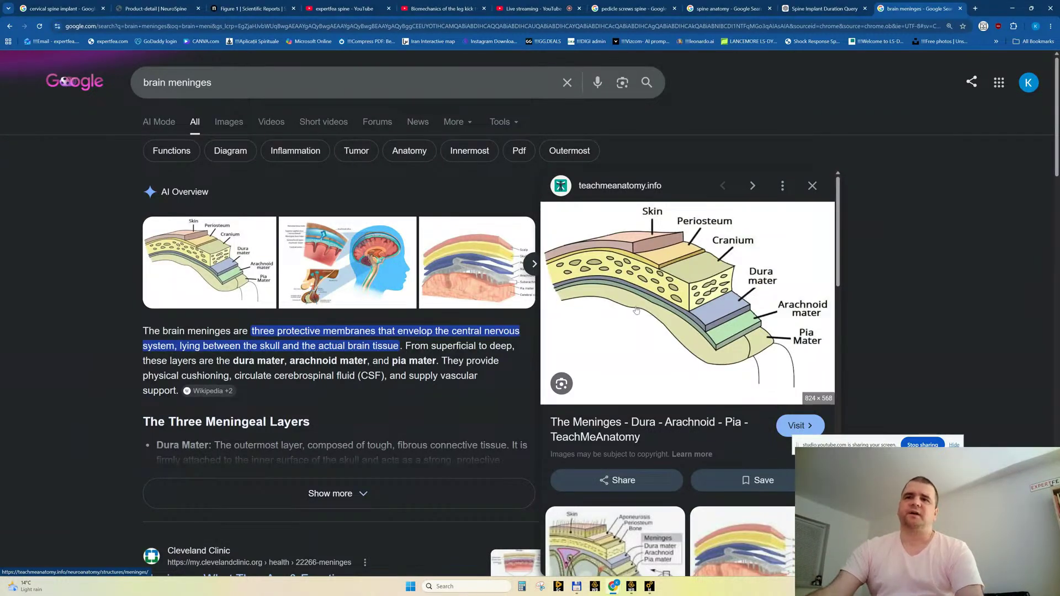
{"action": "scroll", "coordinate": [635, 312], "scroll_direction": "down", "scroll_amount": 2}
{"action": "scroll", "coordinate": [611, 315], "scroll_direction": "down", "scroll_amount": 2}
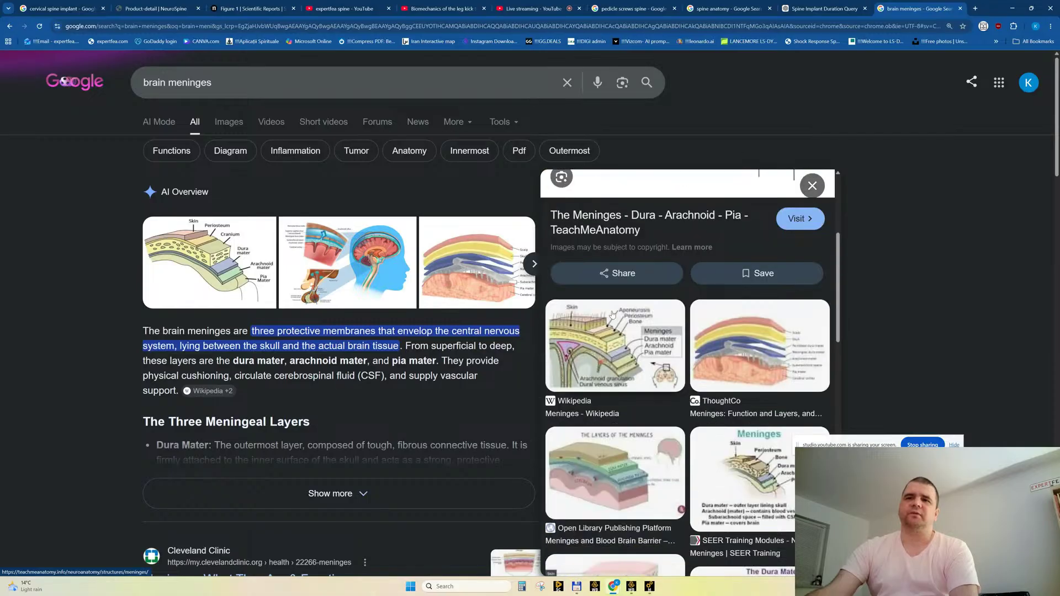
{"action": "scroll", "coordinate": [665, 275], "scroll_direction": "up", "scroll_amount": 3}
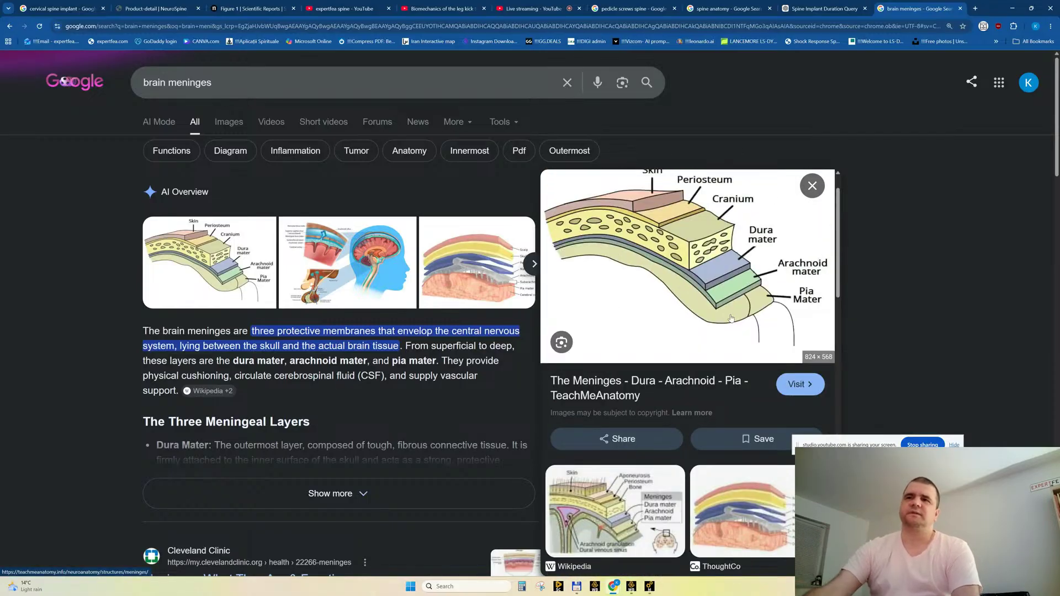
{"action": "scroll", "coordinate": [701, 341], "scroll_direction": "down", "scroll_amount": 1}
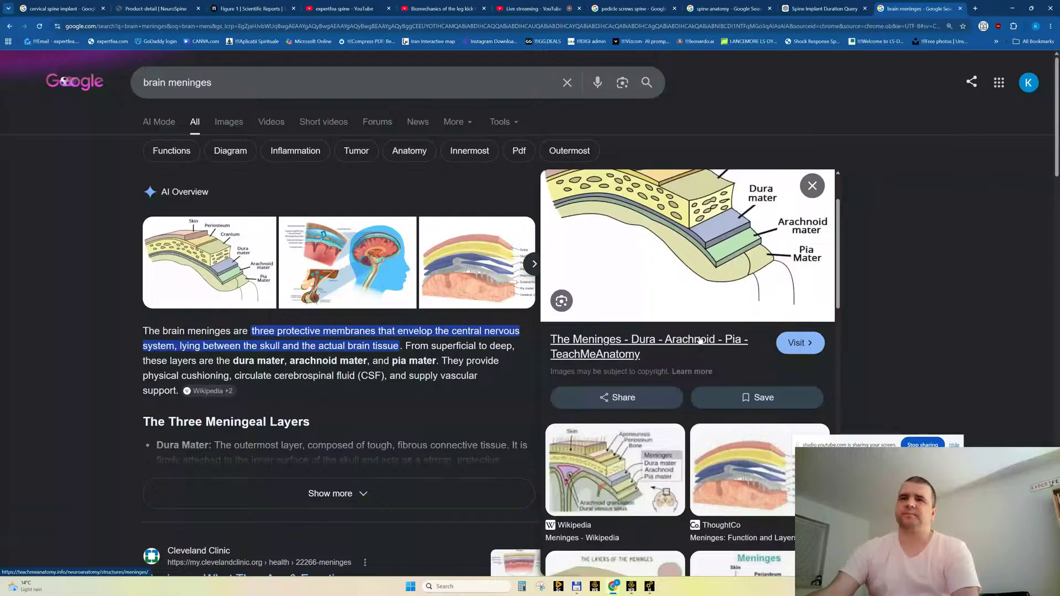
{"action": "scroll", "coordinate": [665, 336], "scroll_direction": "down", "scroll_amount": 4}
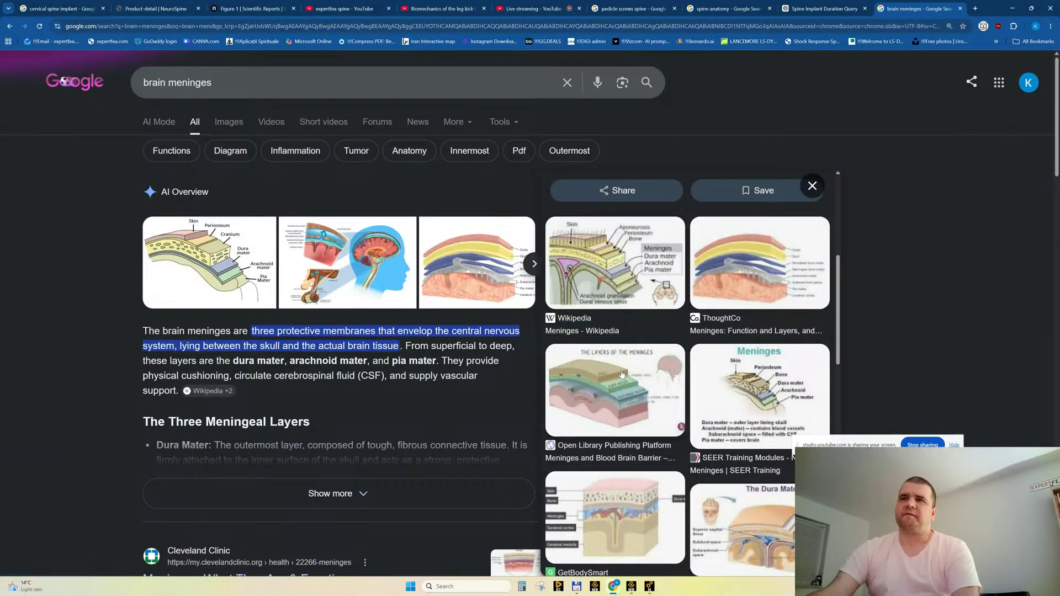
{"action": "scroll", "coordinate": [622, 375], "scroll_direction": "up", "scroll_amount": 5}
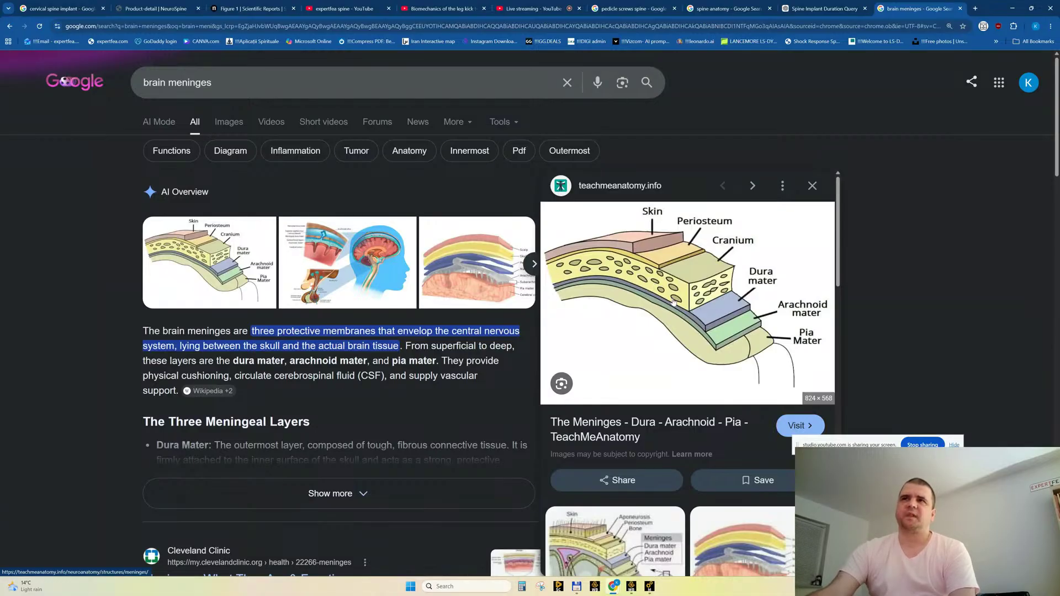
{"action": "scroll", "coordinate": [710, 340], "scroll_direction": "down", "scroll_amount": 8}
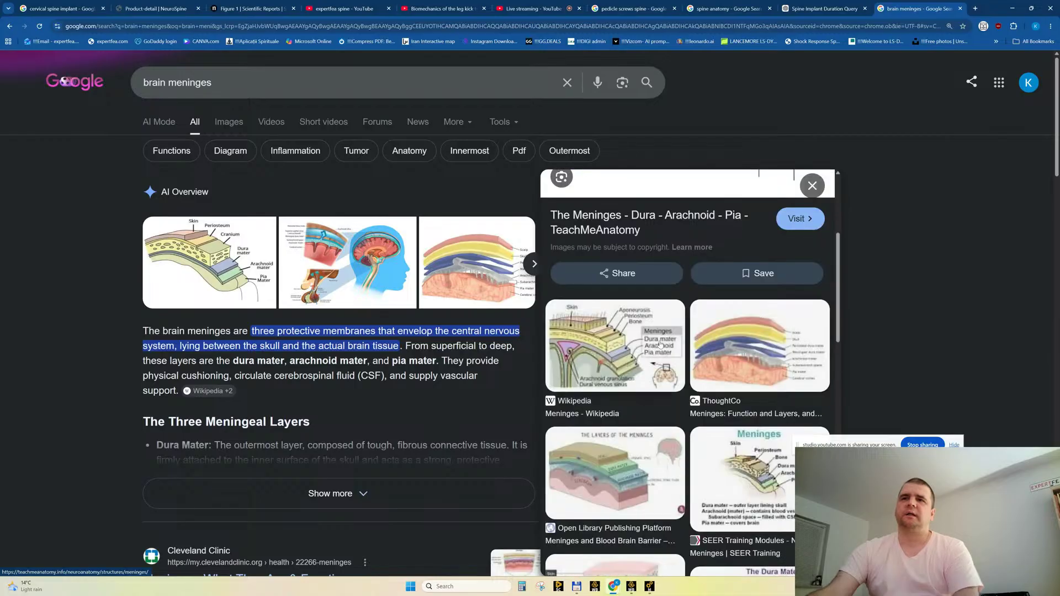
{"action": "scroll", "coordinate": [666, 342], "scroll_direction": "down", "scroll_amount": 2}
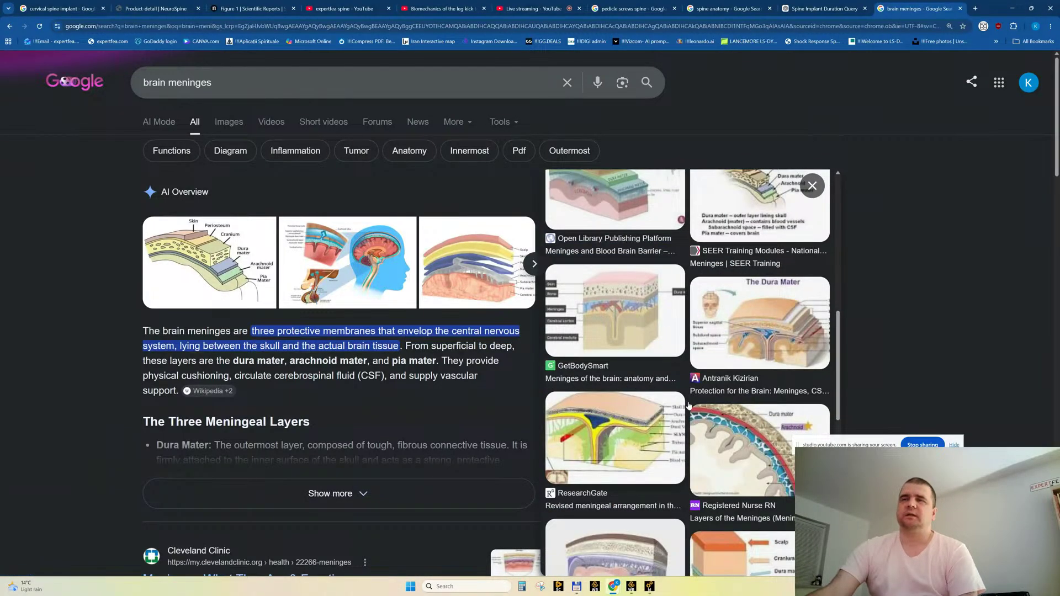
Return to the leg kick video's tab and search YouTube for "expertfea brain".
{"action": "left_click", "coordinate": [436, 9]}
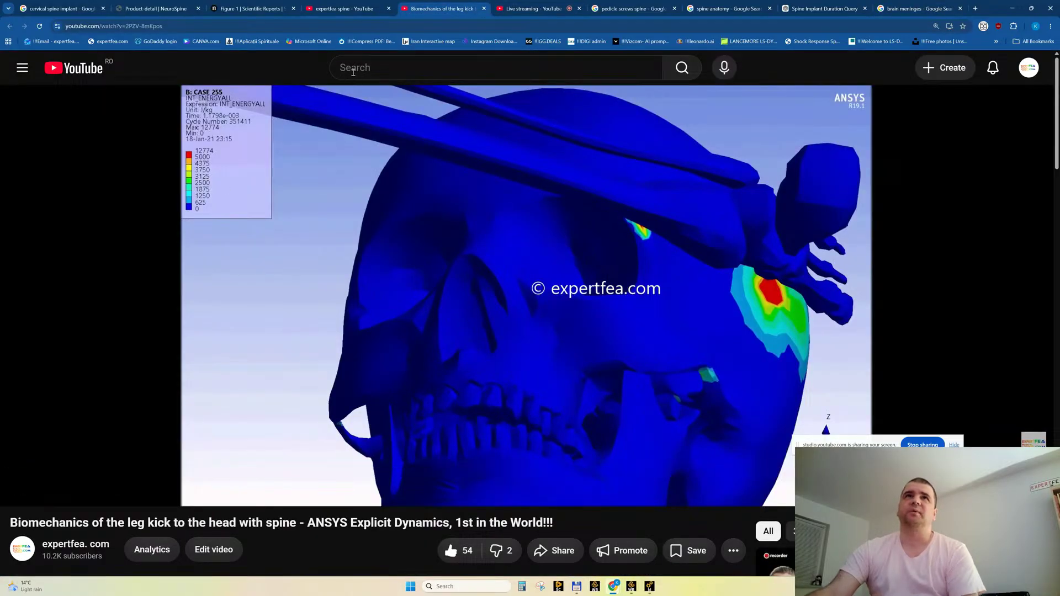
{"action": "left_click", "coordinate": [354, 69]}
{"action": "type", "text": "e"}
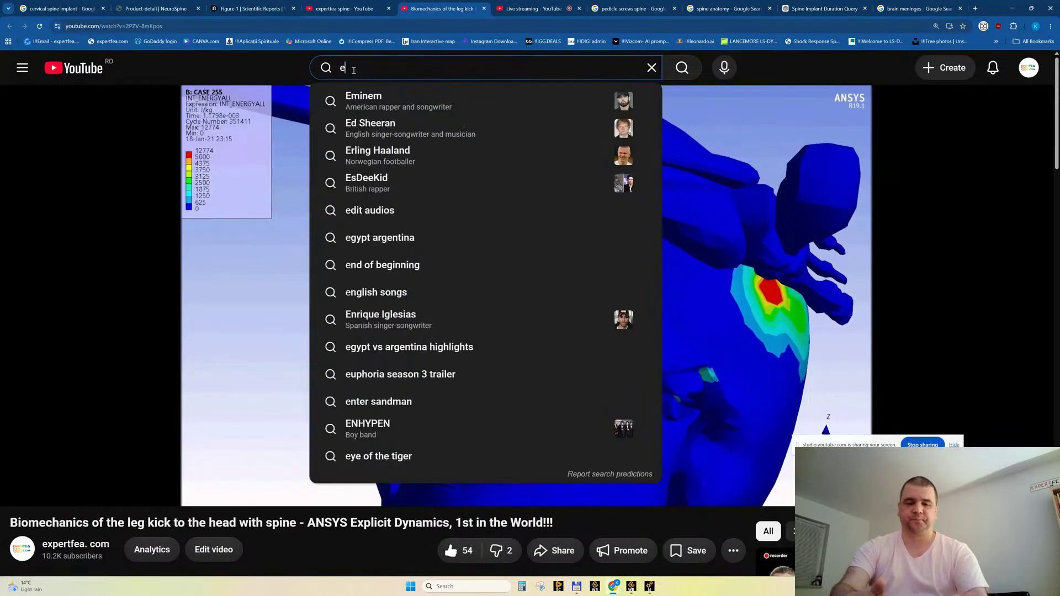
{"action": "type", "text": "xpertfea brain"}
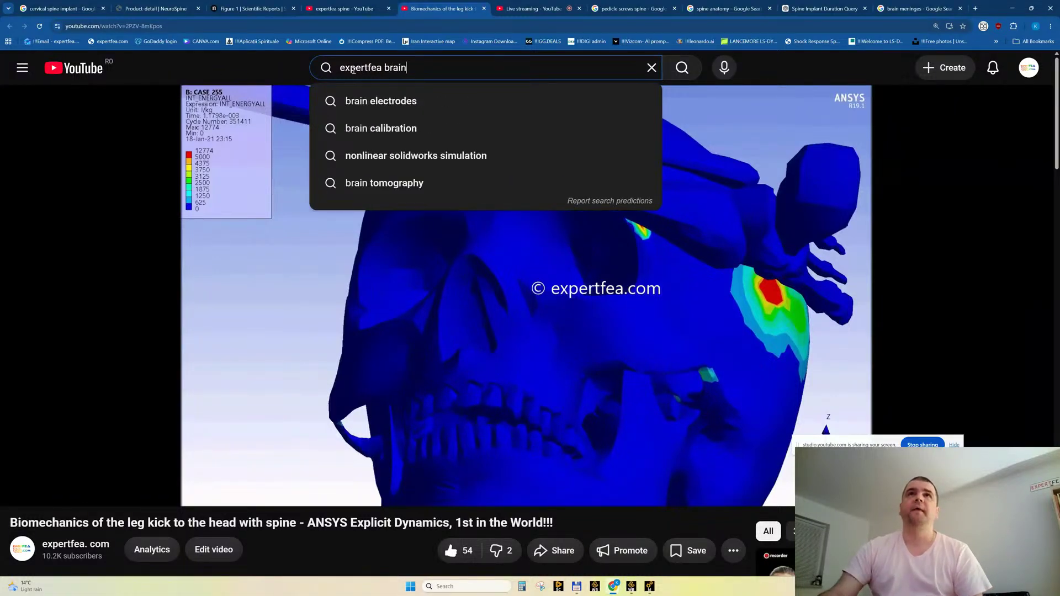
{"action": "key", "text": "Return"}
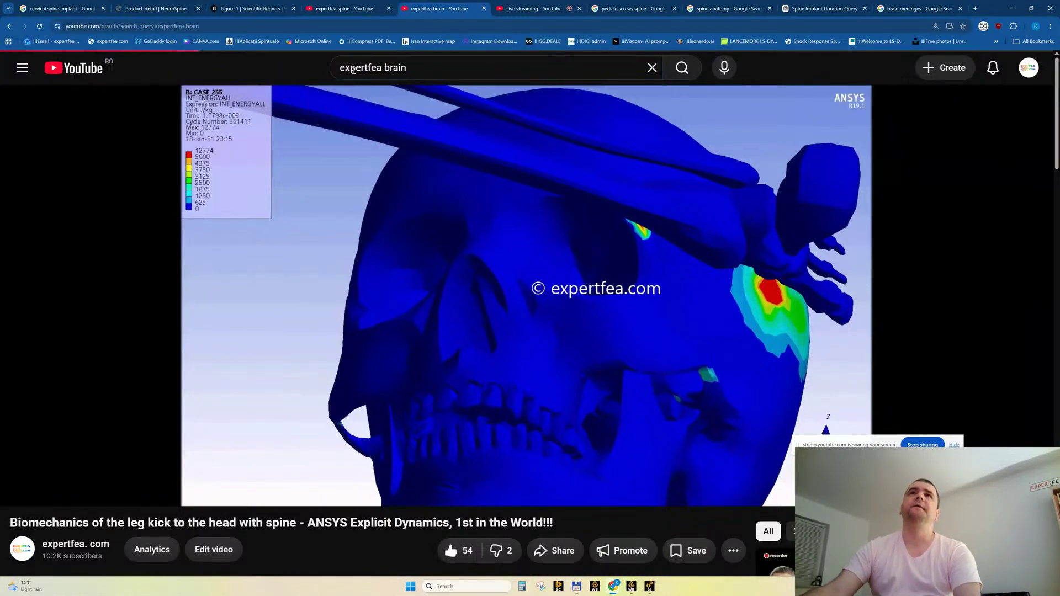
Open the skull-with-brain concrete floor impact video and the skull compression shock video with missing meninges in separate tabs.
{"action": "scroll", "coordinate": [386, 357], "scroll_direction": "down", "scroll_amount": 2}
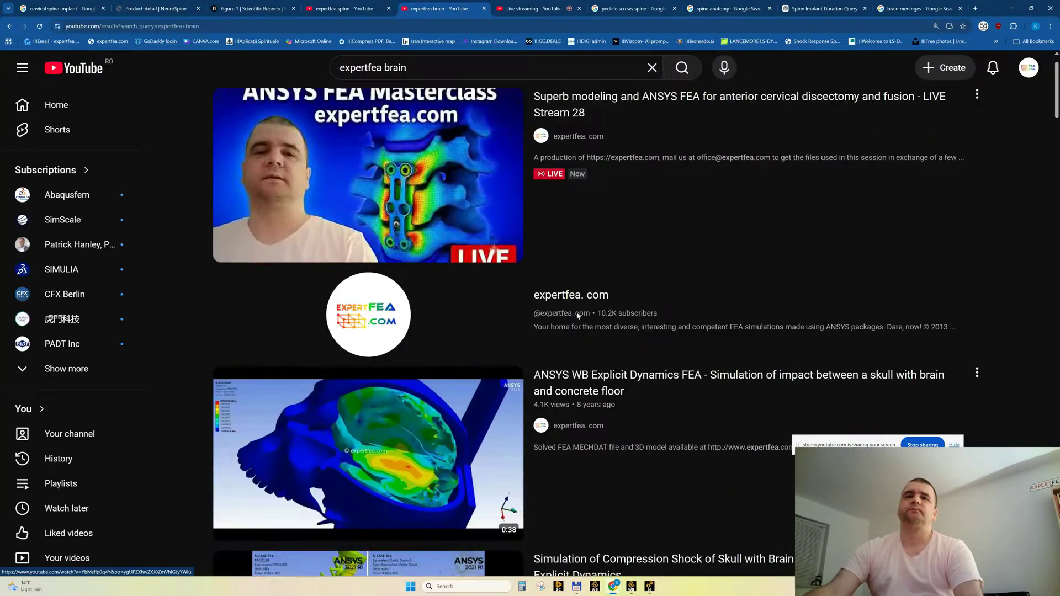
{"action": "middle_click", "coordinate": [373, 357]}
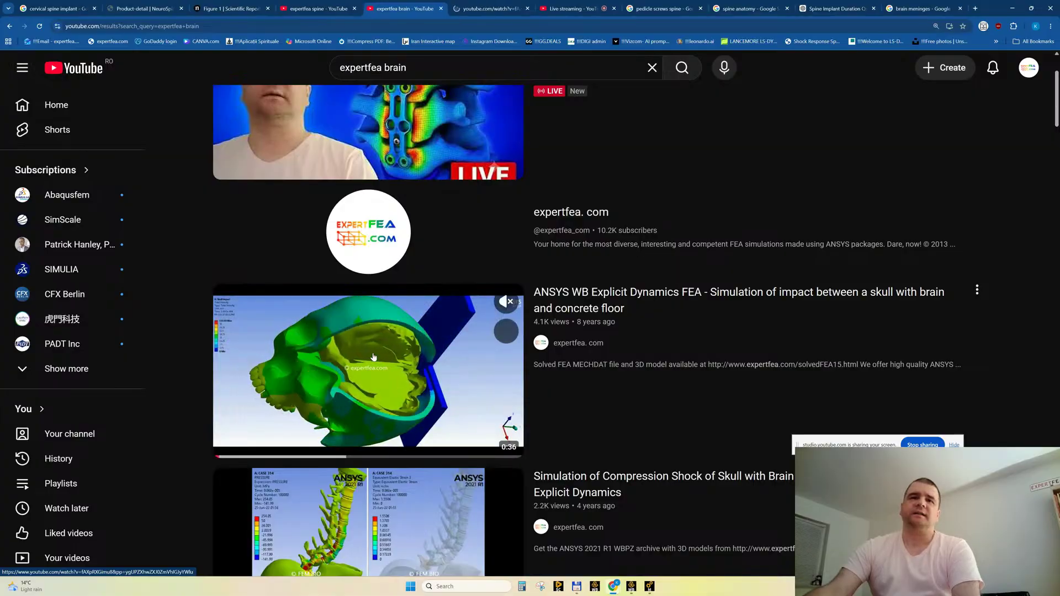
{"action": "scroll", "coordinate": [373, 357], "scroll_direction": "down", "scroll_amount": 3}
{"action": "middle_click", "coordinate": [373, 356]}
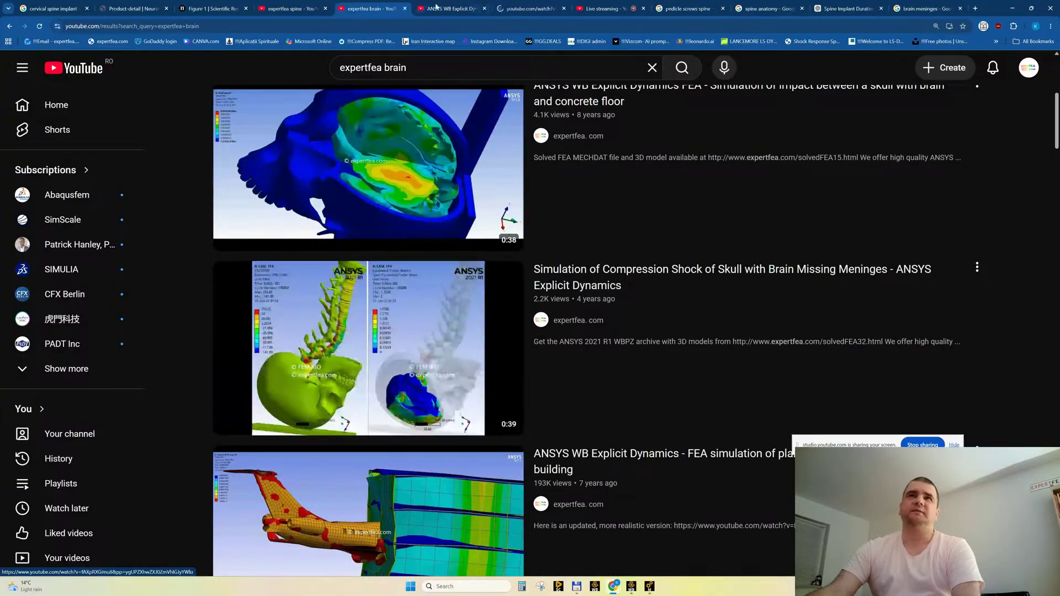
Play the skull and concrete floor impact video full screen and pause on the brain's equivalent stress at 0:10.
{"action": "left_click", "coordinate": [443, 9]}
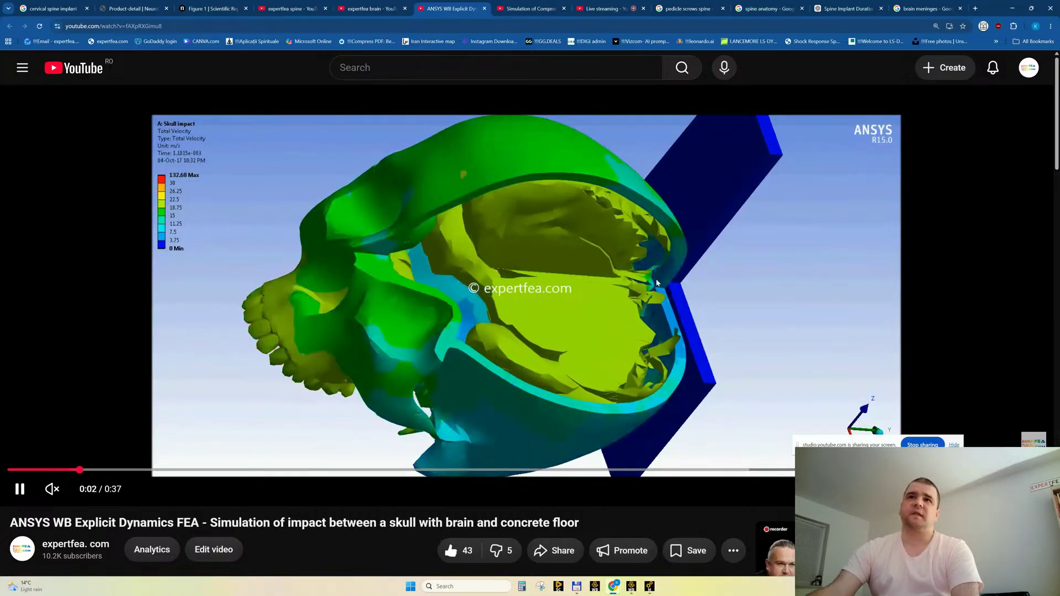
{"action": "key", "text": "f"}
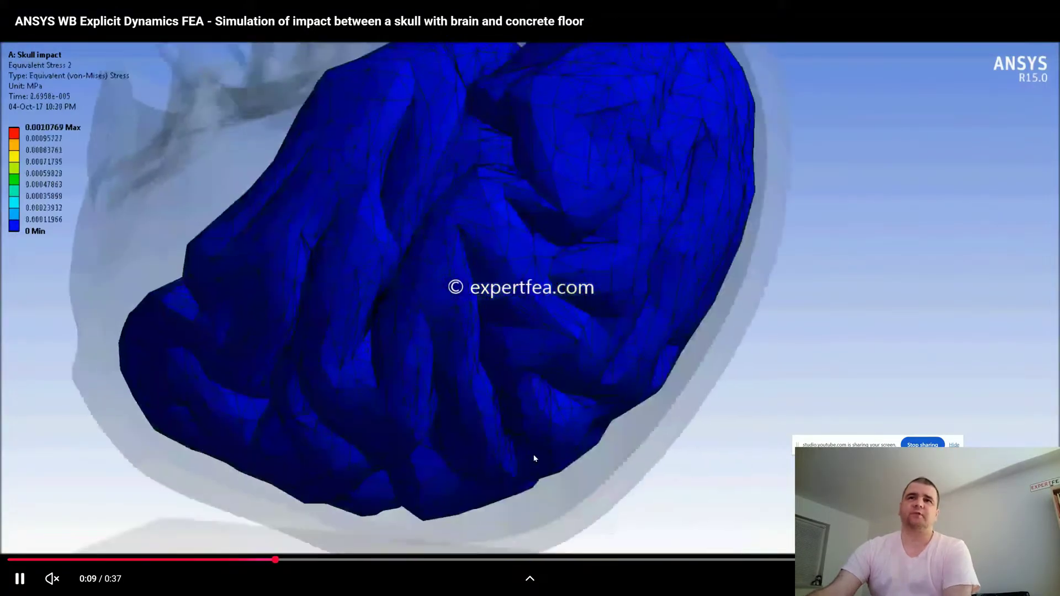
{"action": "left_click", "coordinate": [445, 408]}
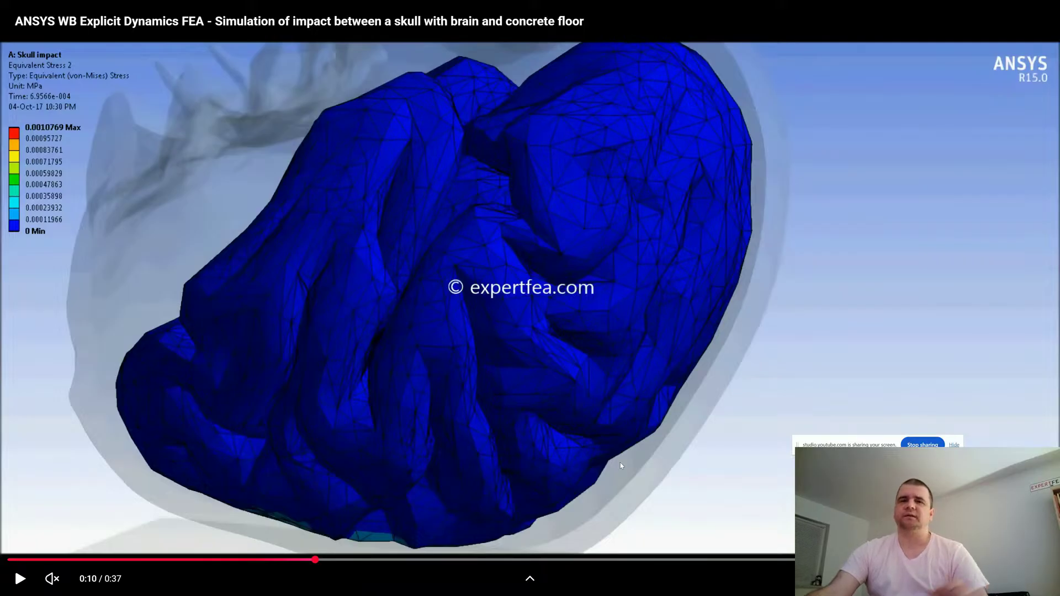
Exit the full-screen video and reopen the TeachMeAnatomy meninges diagram in the brain meninges search results.
{"action": "key", "text": "Escape"}
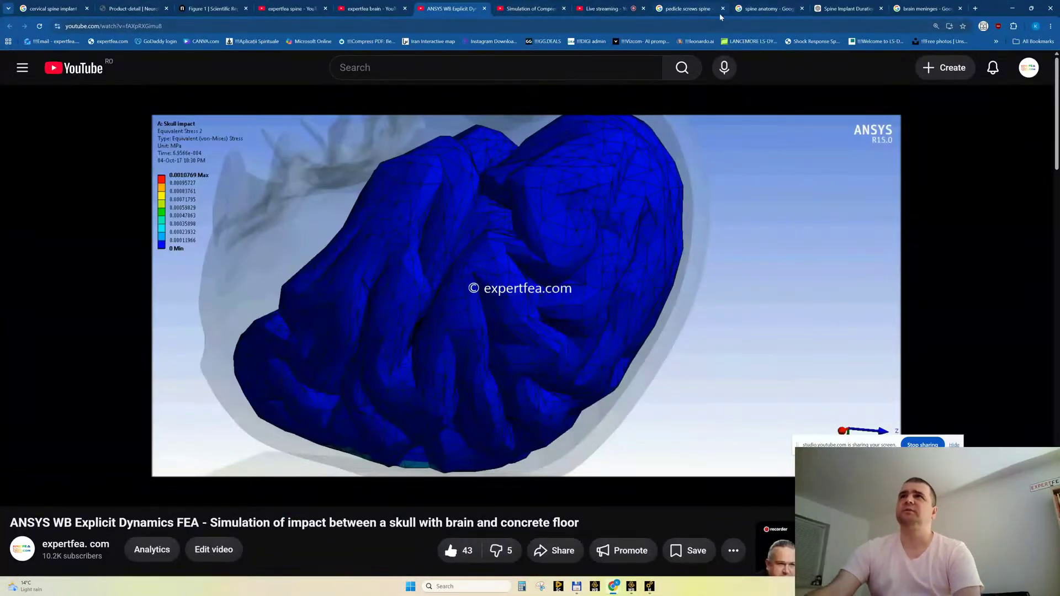
{"action": "left_click", "coordinate": [921, 13]}
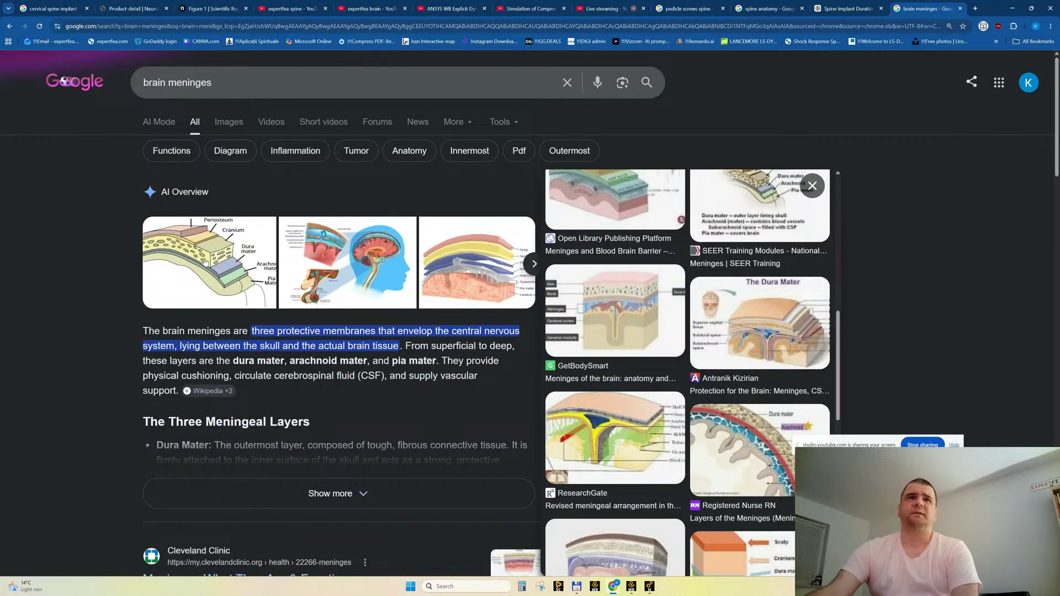
{"action": "left_click", "coordinate": [237, 257]}
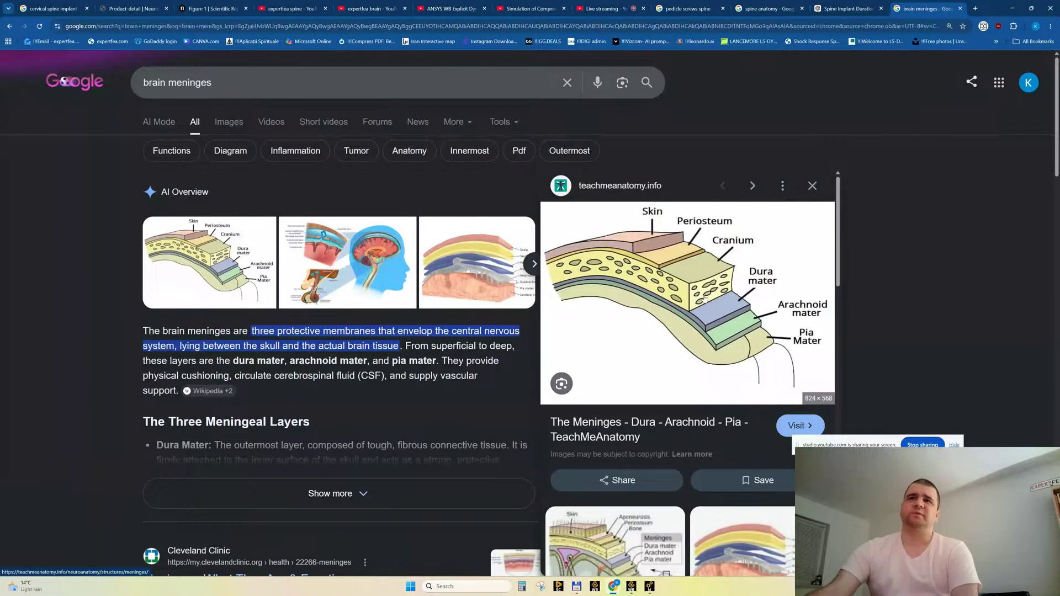
Pause the skull compression shock video, resume the skull and concrete floor impact video, and pause it on the brain's impact stress.
{"action": "left_click", "coordinate": [840, 10]}
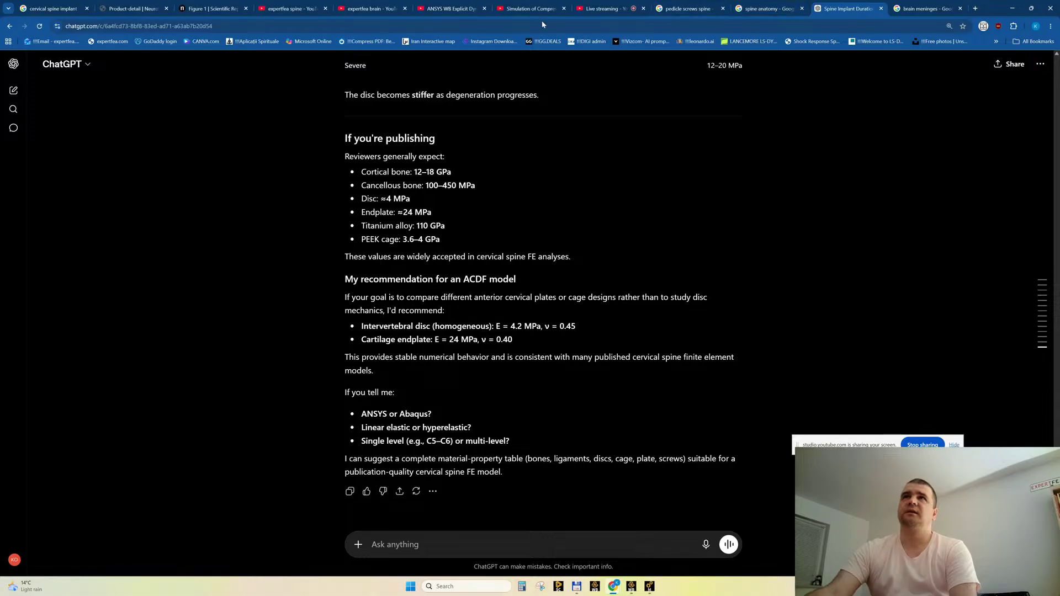
{"action": "left_click", "coordinate": [517, 10]}
{"action": "key", "text": "space"}
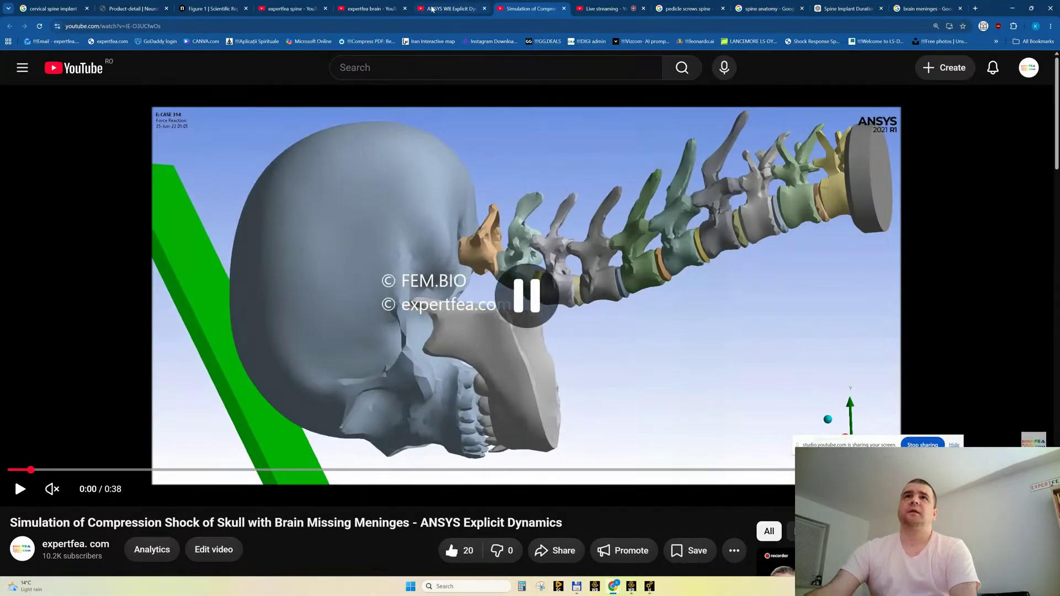
{"action": "left_click", "coordinate": [432, 9]}
{"action": "key", "text": "space"}
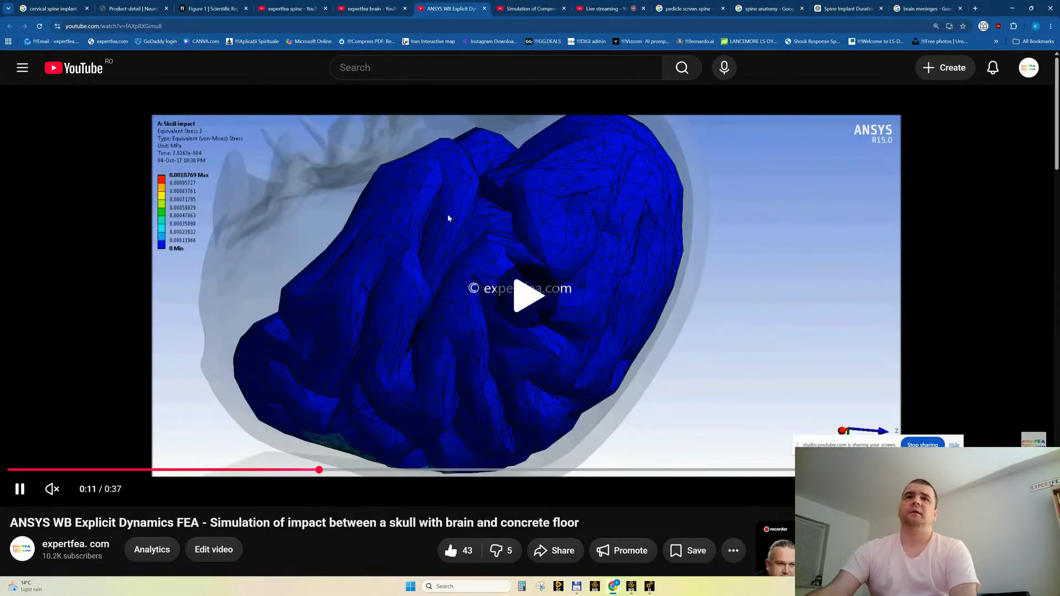
{"action": "key", "text": "space"}
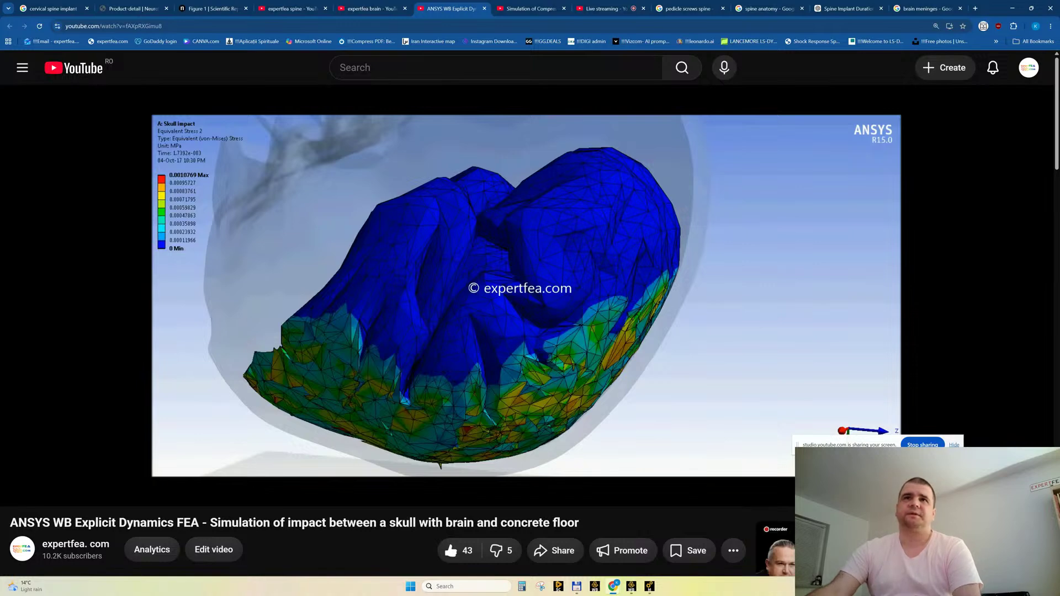
Play the rest of the concrete floor impact video with pauses on the sound speed, material and elastic strain results, and close it.
{"action": "mouse_move", "coordinate": [503, 290]}
{"action": "left_click", "coordinate": [494, 340]}
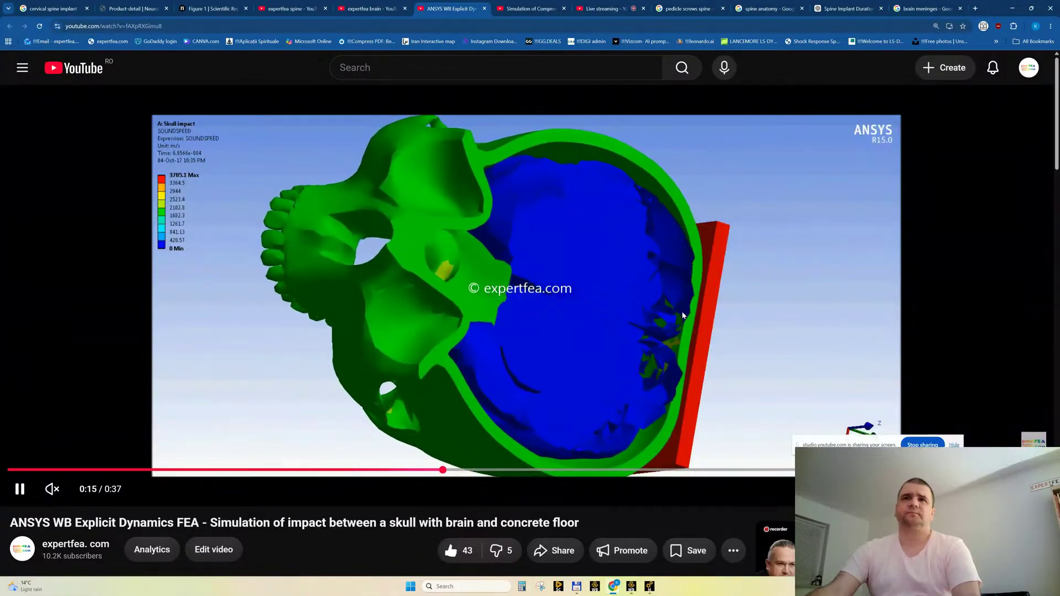
{"action": "left_click", "coordinate": [581, 378]}
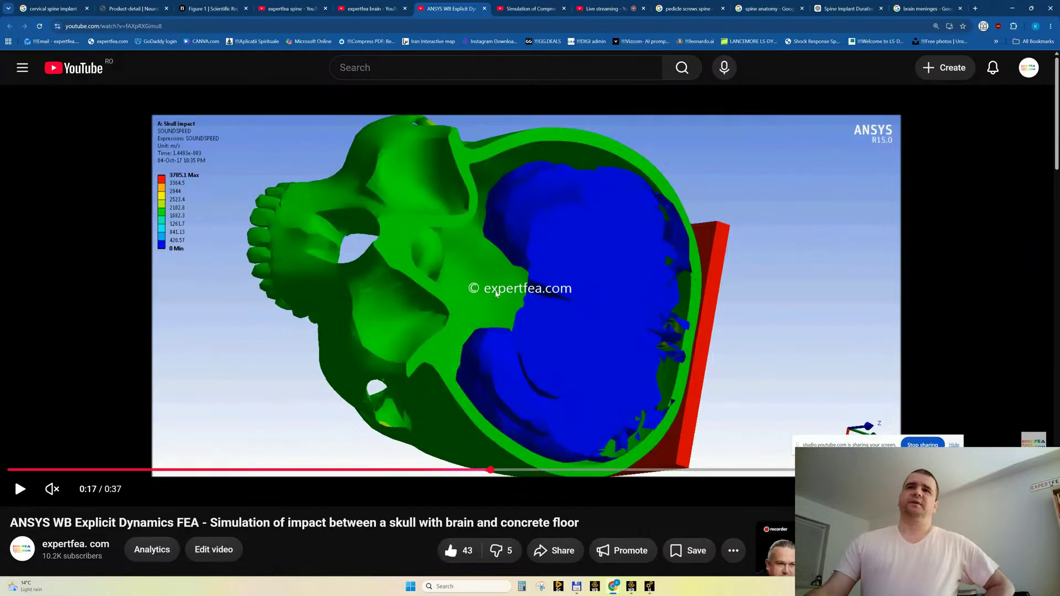
{"action": "left_click", "coordinate": [596, 351]}
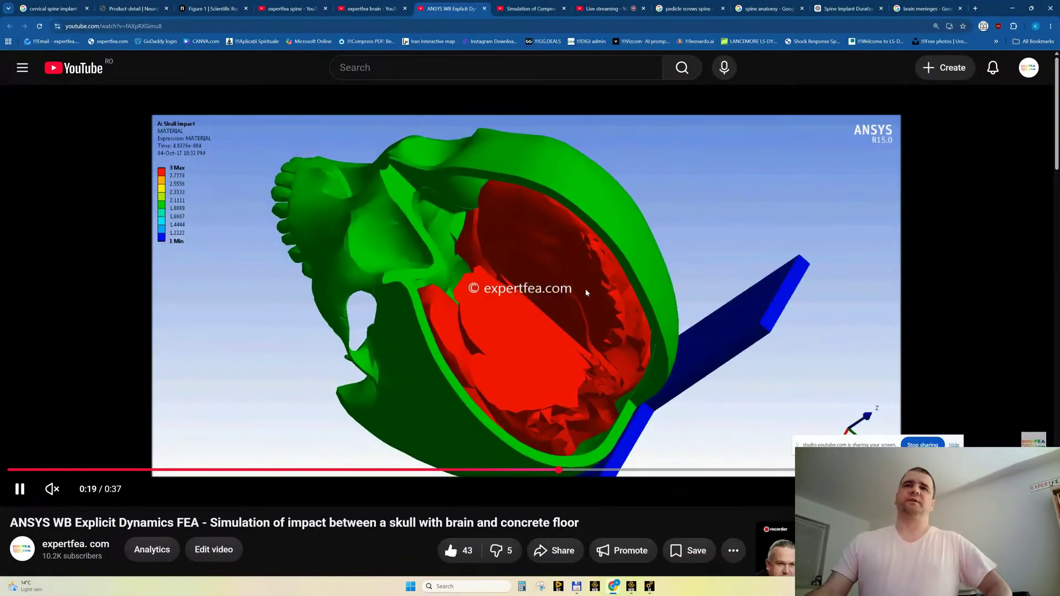
{"action": "left_click", "coordinate": [518, 334]}
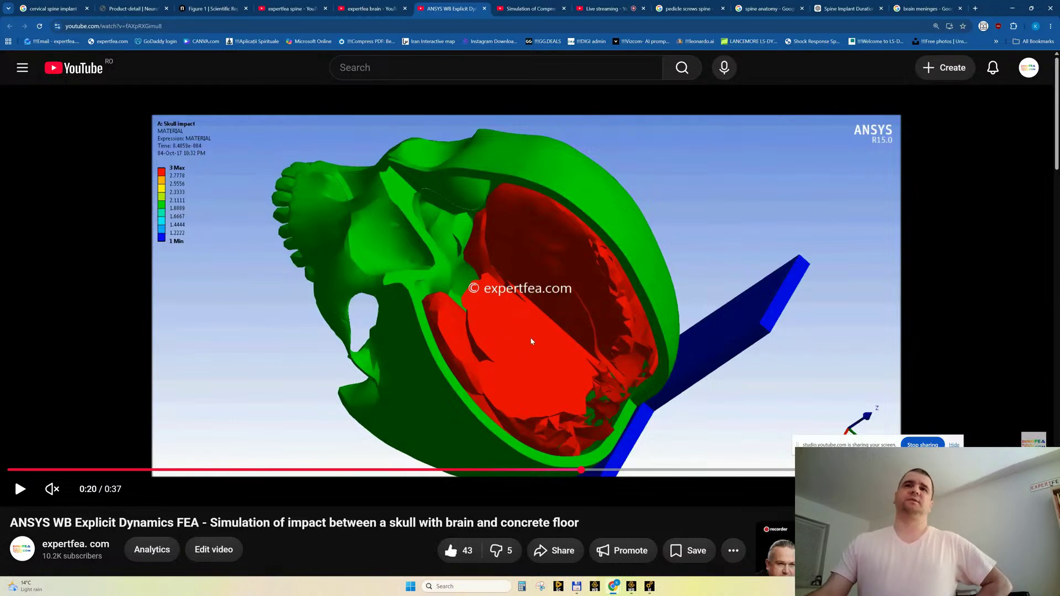
{"action": "left_click", "coordinate": [509, 325]}
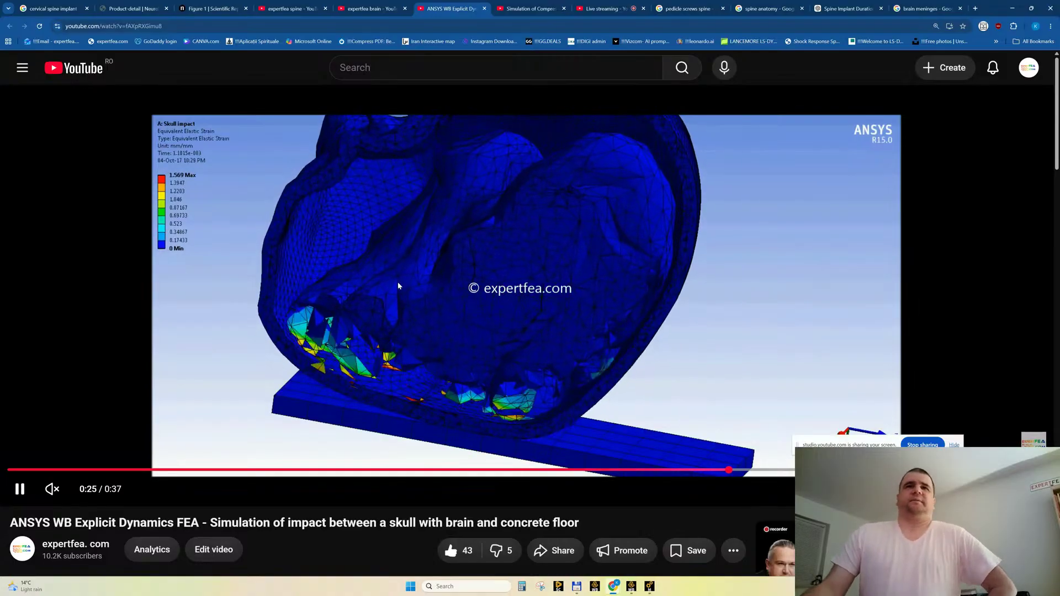
{"action": "left_click", "coordinate": [397, 300]}
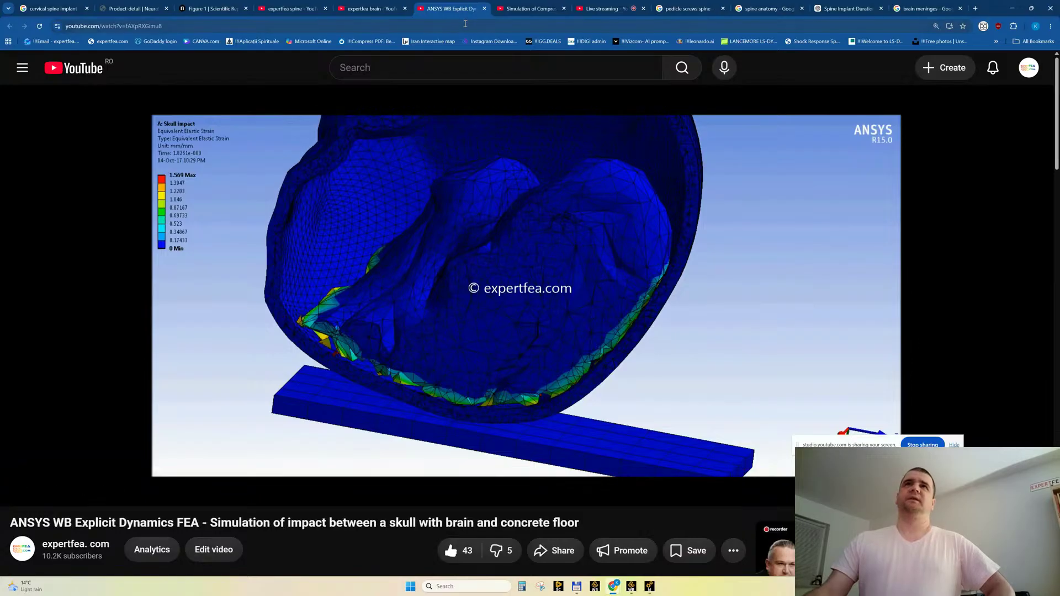
{"action": "middle_click", "coordinate": [445, 12]}
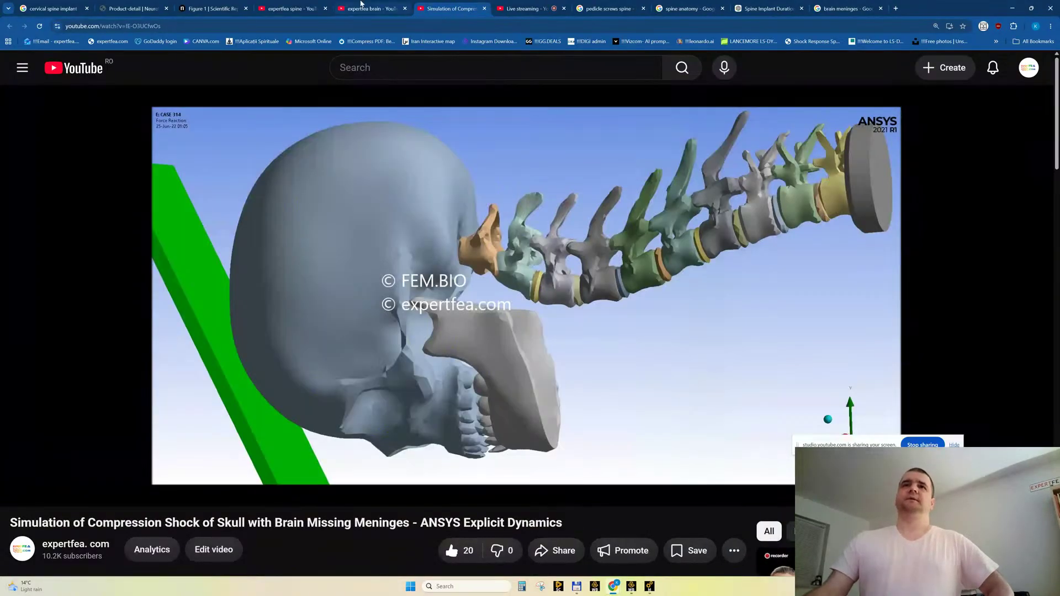
Watch the skull compression shock video with missing meninges full screen and close its tab.
{"action": "double_click", "coordinate": [526, 315]}
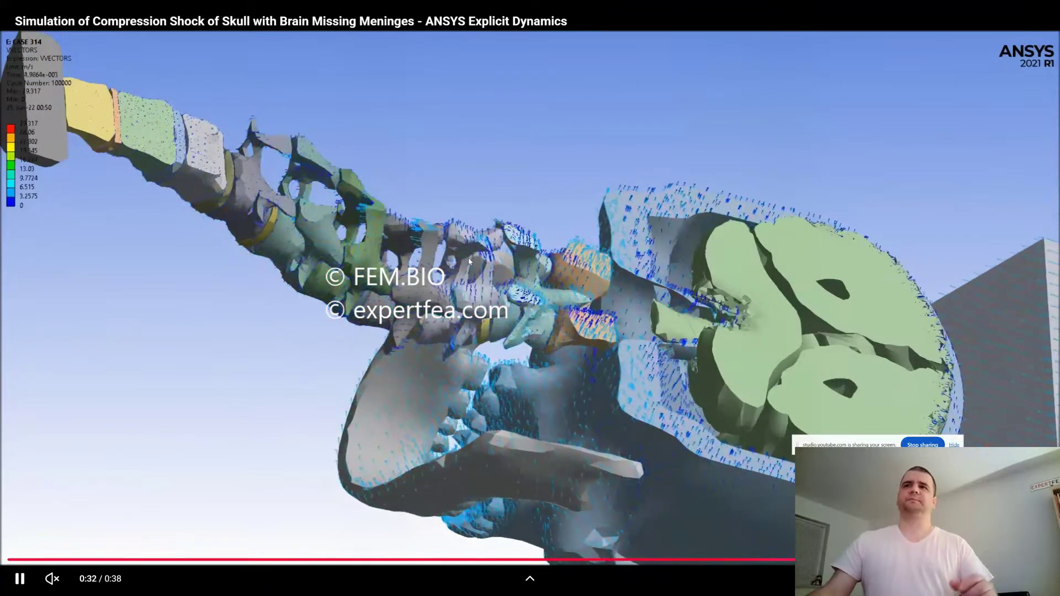
{"action": "key", "text": "Escape"}
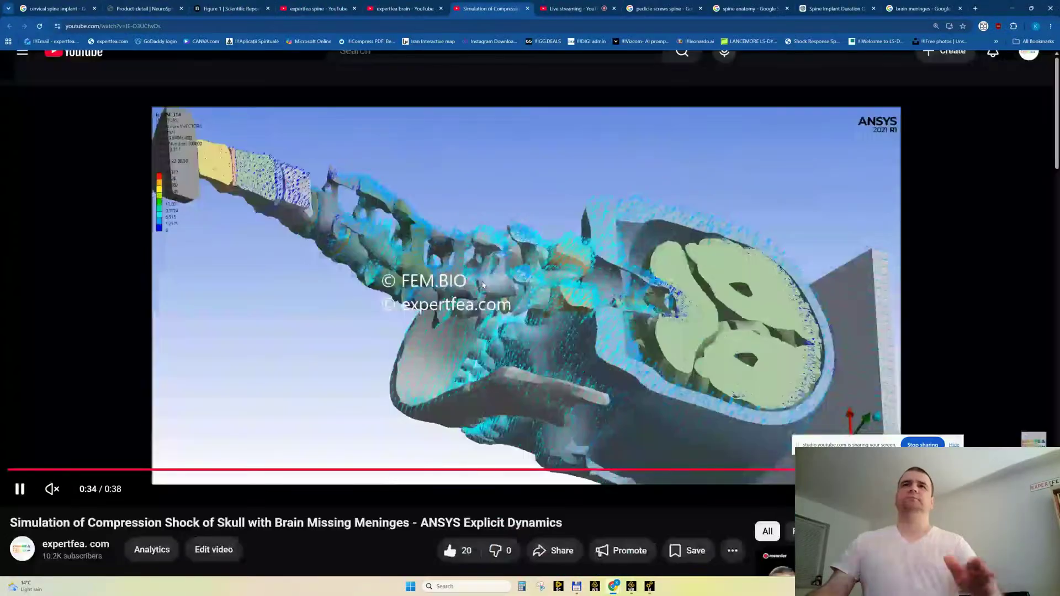
{"action": "middle_click", "coordinate": [480, 10]}
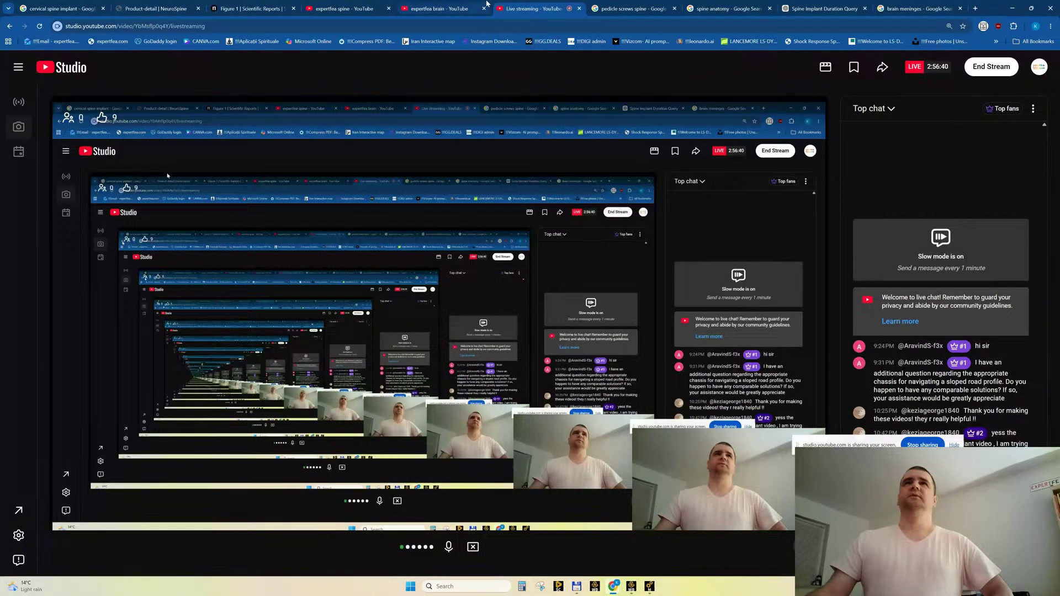
Return to the "expertfea brain" search results and browse through the listed simulation videos.
{"action": "left_click", "coordinate": [436, 12]}
{"action": "scroll", "coordinate": [576, 309], "scroll_direction": "down", "scroll_amount": 7}
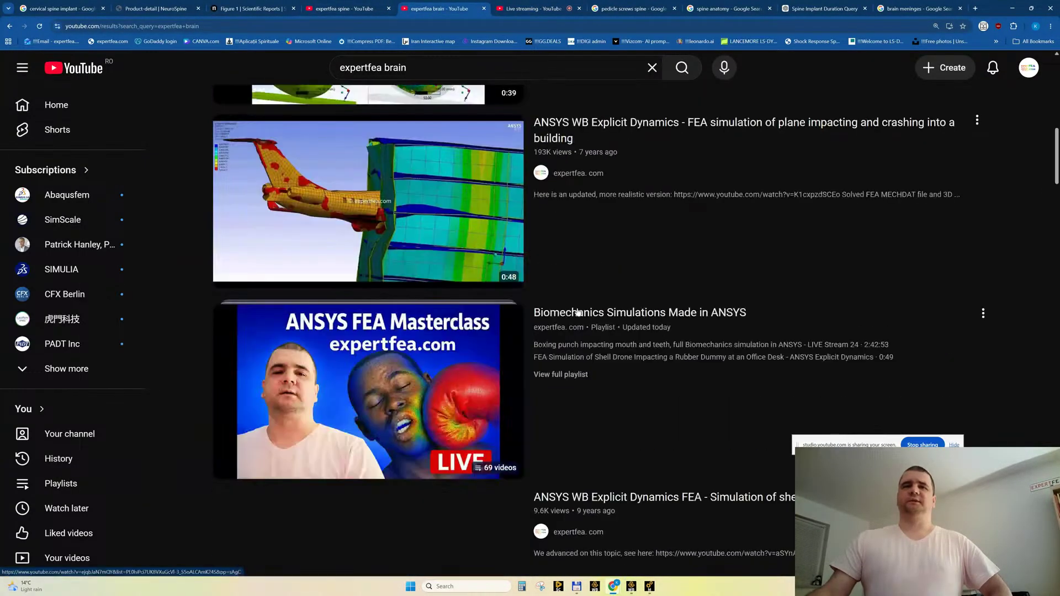
{"action": "scroll", "coordinate": [577, 312], "scroll_direction": "up", "scroll_amount": 10}
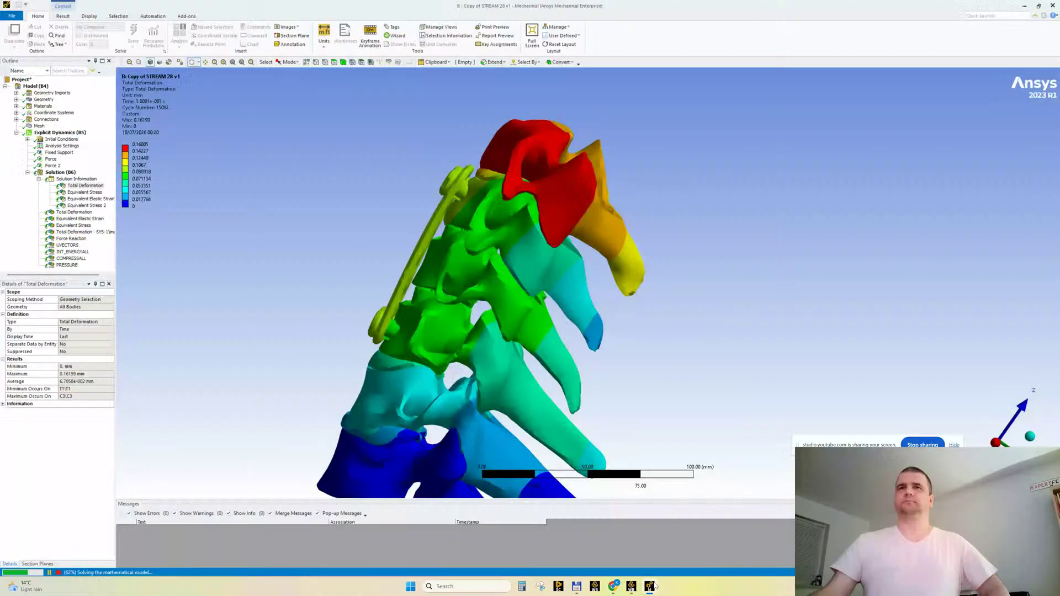
Switch to Ansys Mechanical, reset the Total Deformation legend and inspect the deformed spine model.
{"action": "left_click", "coordinate": [652, 586]}
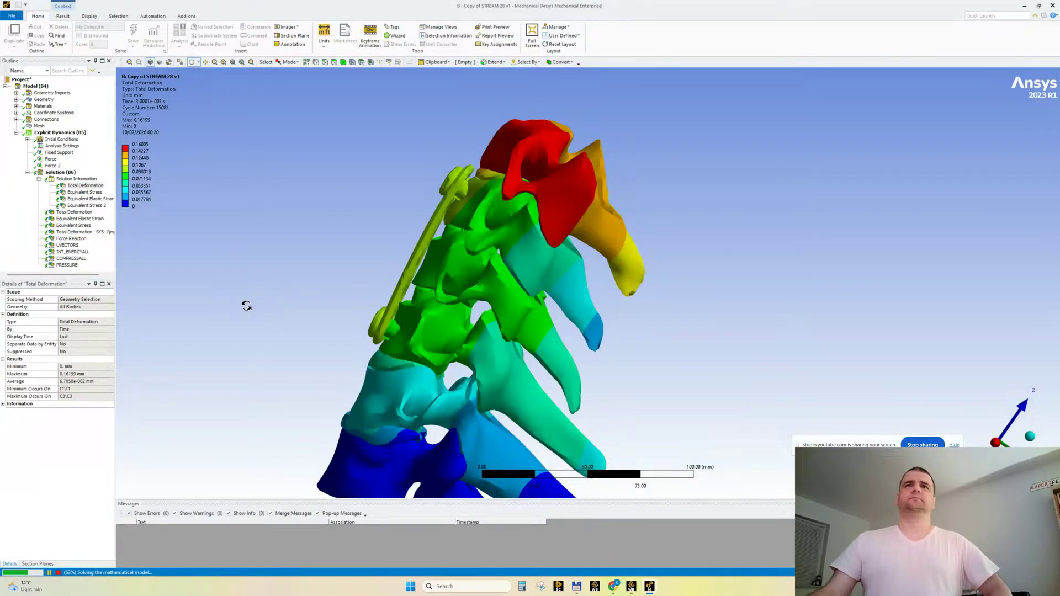
{"action": "right_click", "coordinate": [127, 95]}
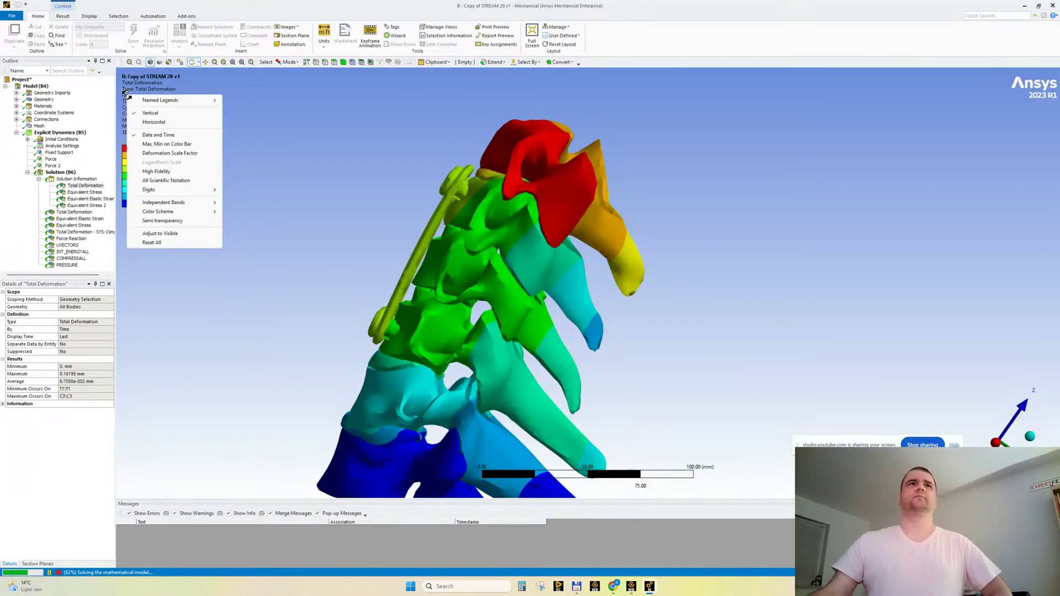
{"action": "left_click", "coordinate": [216, 241]}
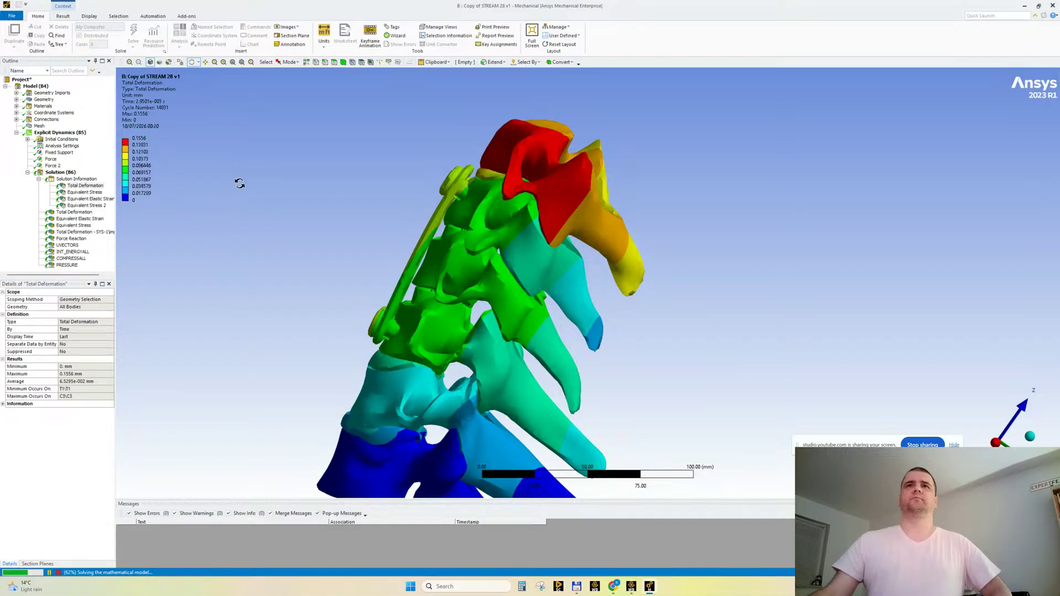
{"action": "left_click_drag", "start_coordinate": [379, 209], "coordinate": [340, 208]}
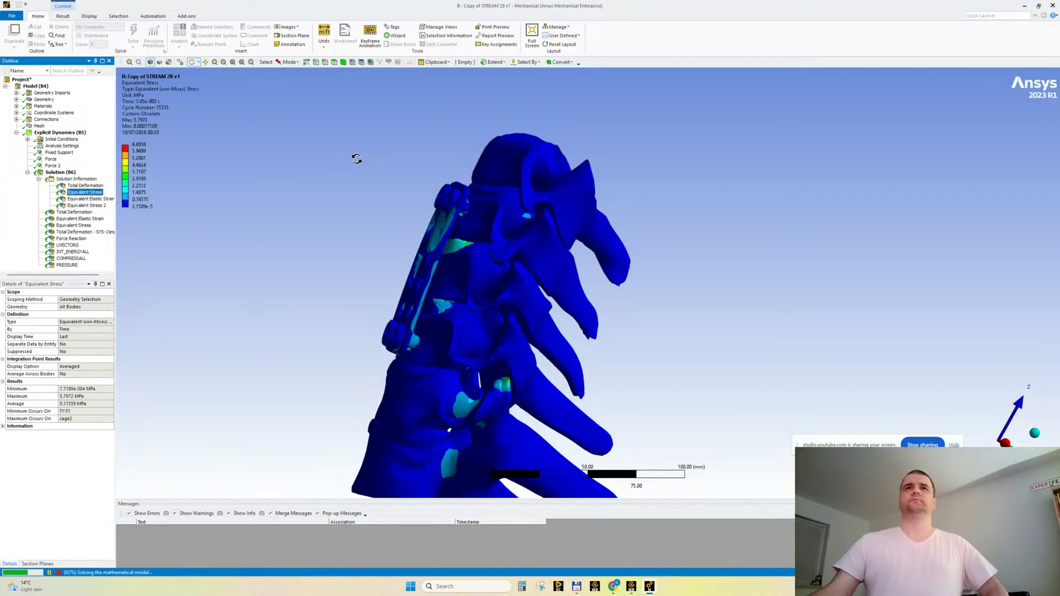
Adjust the Equivalent Stress legend to the visible results and set the lower limit of its red band to 2 MPa.
{"action": "right_click", "coordinate": [138, 104]}
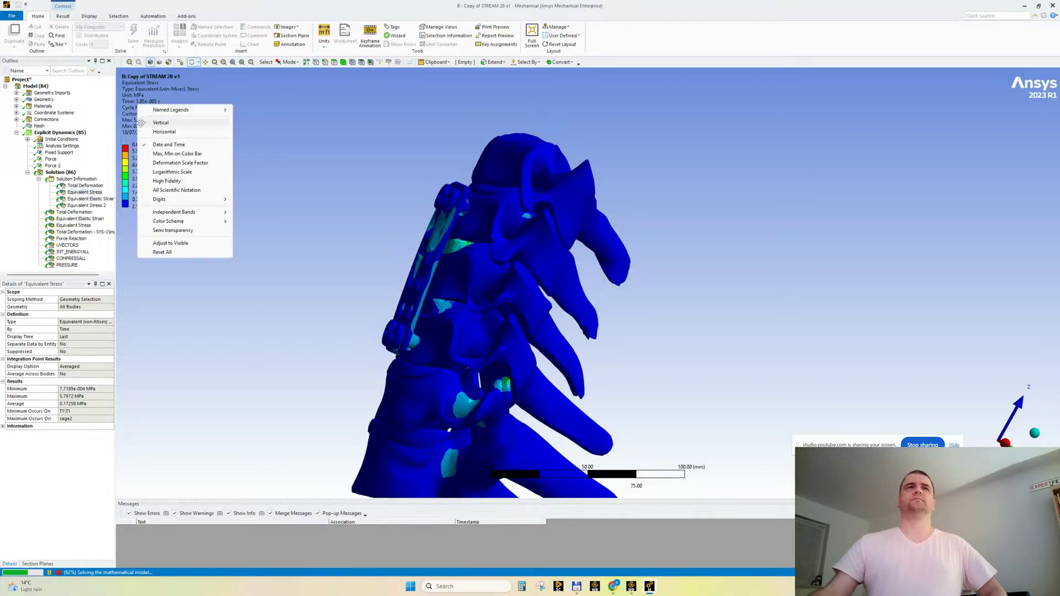
{"action": "left_click", "coordinate": [190, 243]}
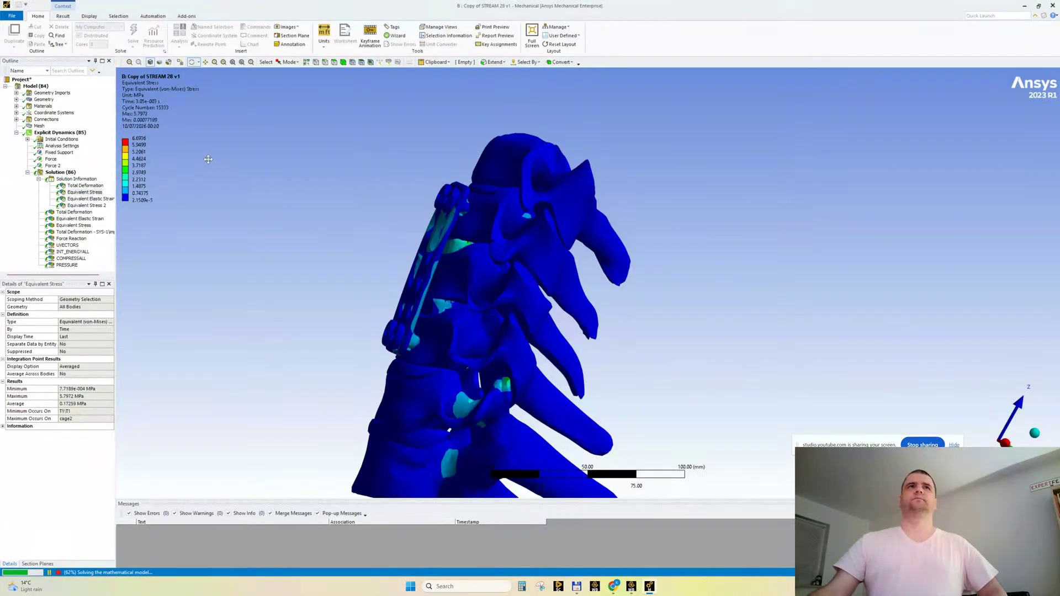
{"action": "left_click_drag", "start_coordinate": [336, 217], "coordinate": [344, 269]}
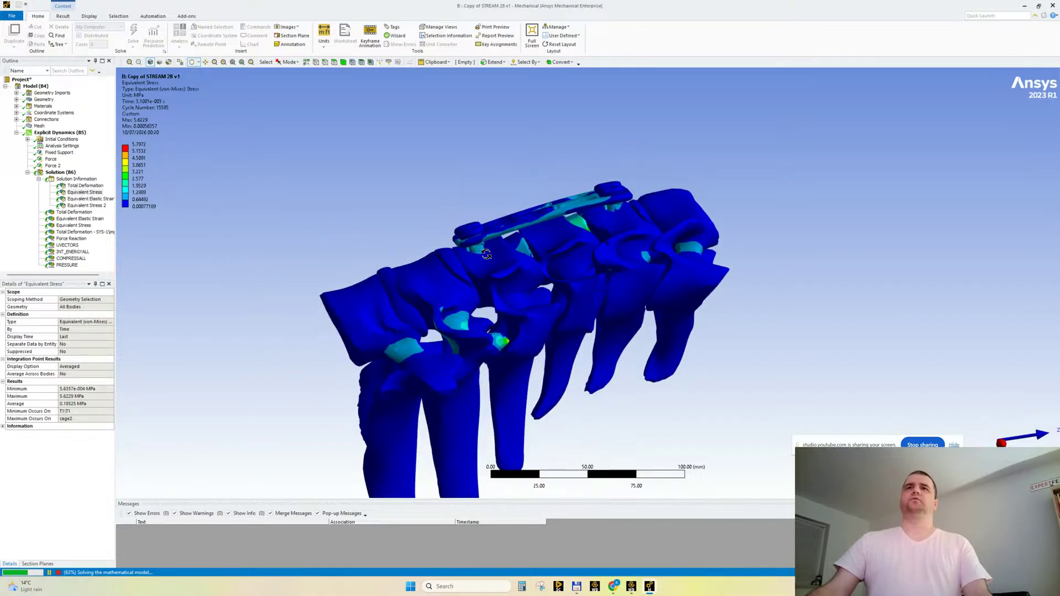
{"action": "left_click_drag", "start_coordinate": [486, 254], "coordinate": [434, 278]}
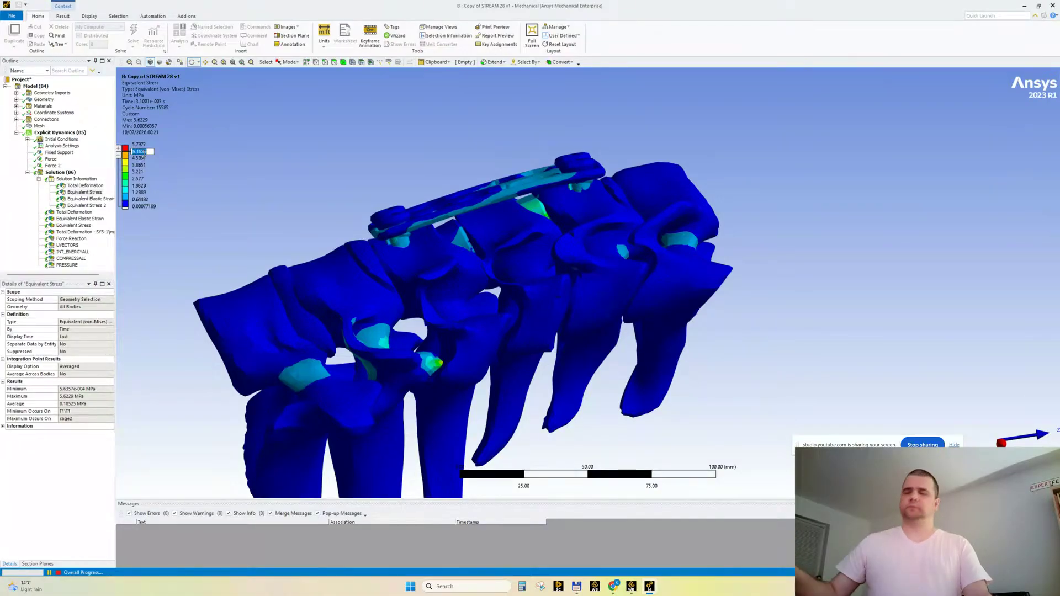
{"action": "type", "text": "2"}
{"action": "key", "text": "Return"}
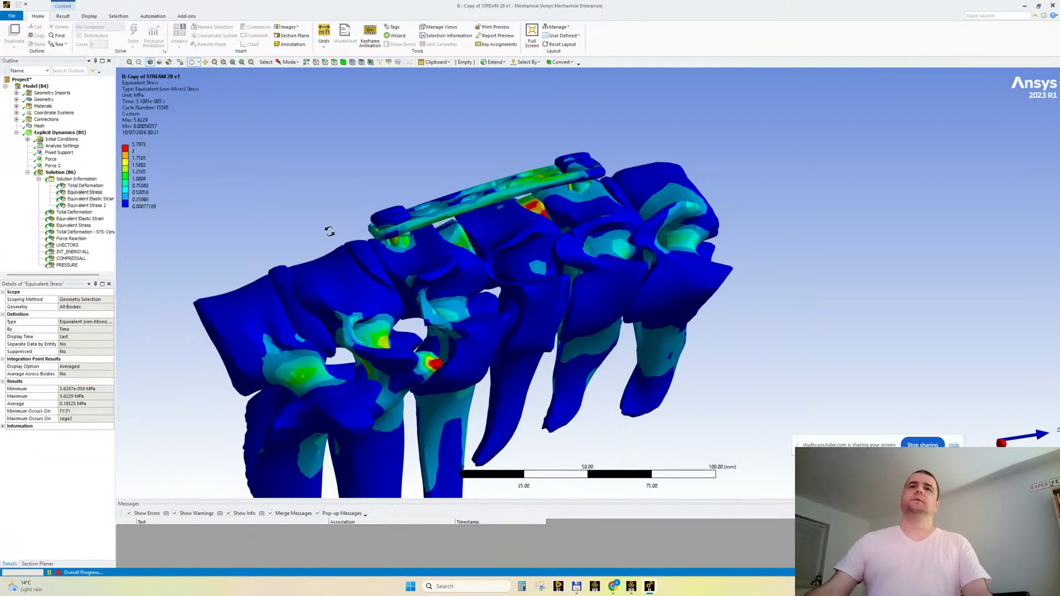
Examine the equivalent stress around the joints between the lower vertebrae near the plate, close up and from several angles.
{"action": "left_click_drag", "start_coordinate": [329, 231], "coordinate": [499, 236]}
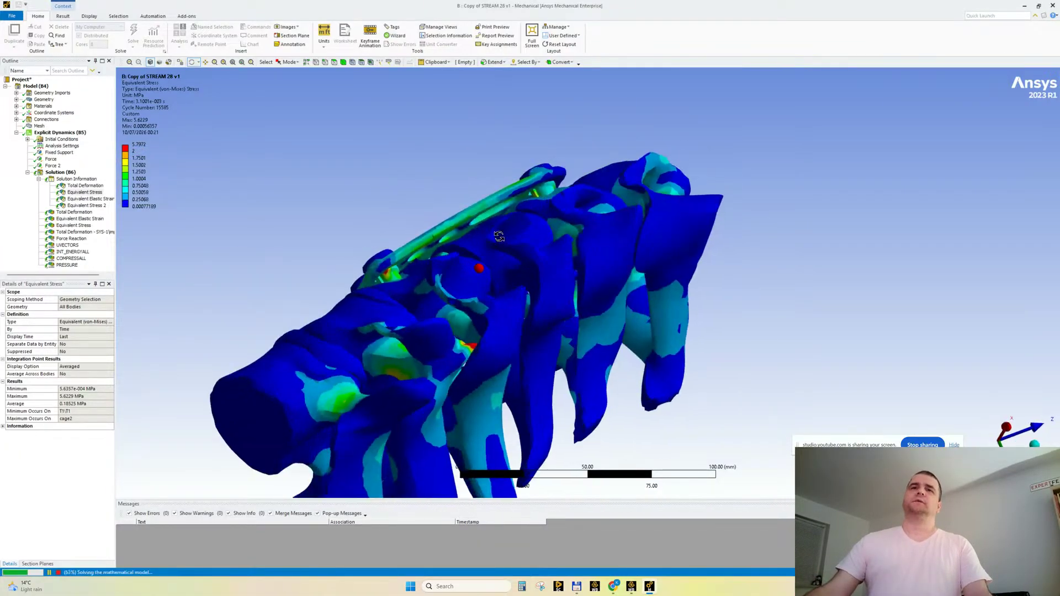
{"action": "middle_click_drag", "start_coordinate": [499, 236], "coordinate": [514, 259]}
{"action": "scroll", "coordinate": [505, 287], "scroll_direction": "up", "scroll_amount": 2}
{"action": "middle_click_drag", "start_coordinate": [520, 376], "coordinate": [383, 268], "text": "ctrl"}
{"action": "scroll", "coordinate": [563, 294], "scroll_direction": "up", "scroll_amount": 5}
{"action": "scroll", "coordinate": [484, 292], "scroll_direction": "up", "scroll_amount": 3}
{"action": "scroll", "coordinate": [414, 298], "scroll_direction": "down", "scroll_amount": 1}
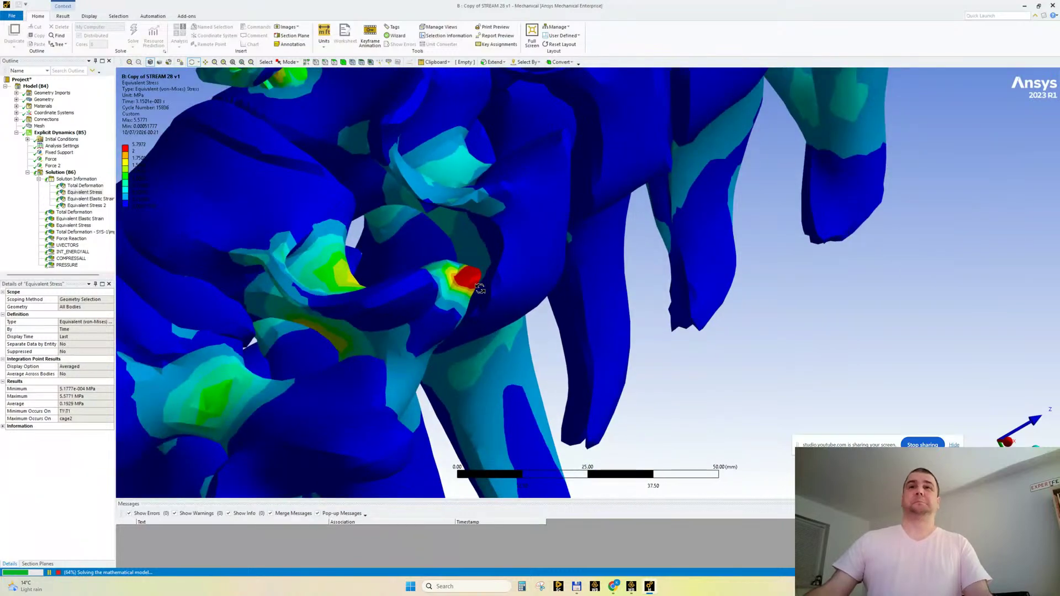
{"action": "middle_click_drag", "start_coordinate": [479, 288], "coordinate": [576, 288]}
{"action": "scroll", "coordinate": [555, 298], "scroll_direction": "down", "scroll_amount": 5}
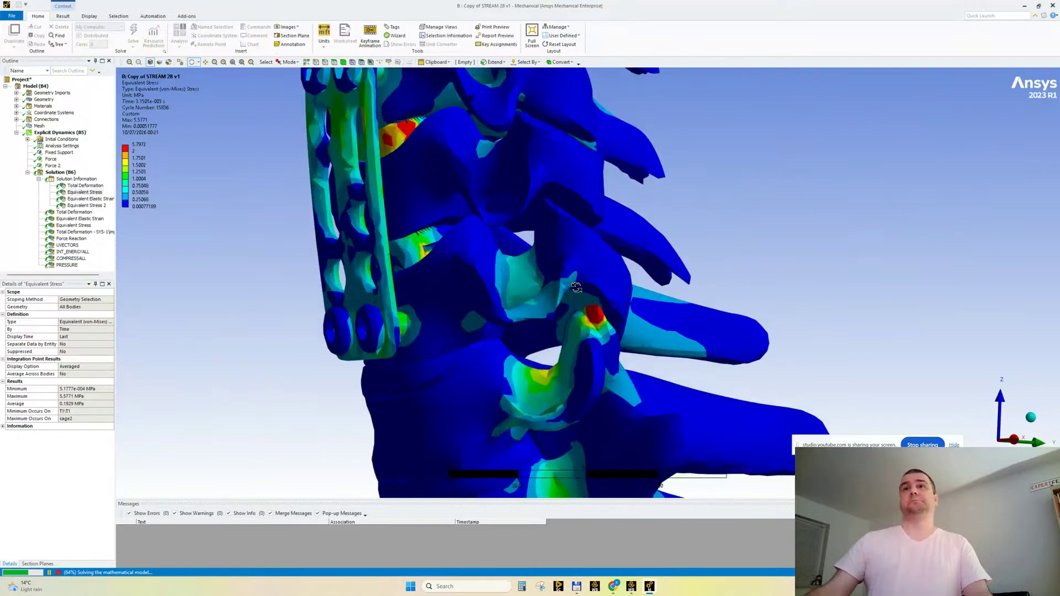
{"action": "scroll", "coordinate": [511, 341], "scroll_direction": "up", "scroll_amount": 5}
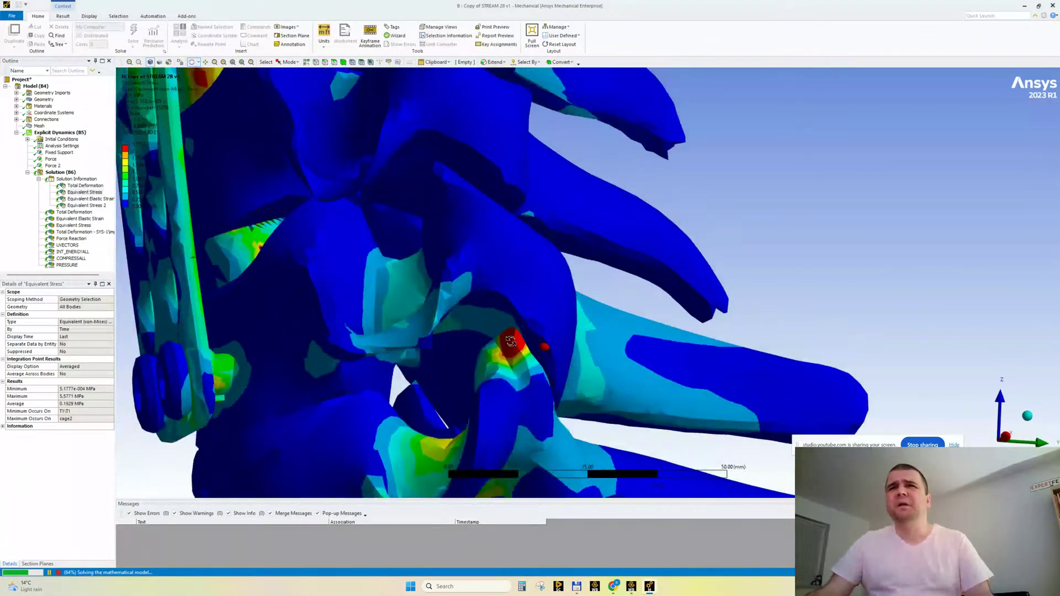
{"action": "middle_click_drag", "start_coordinate": [510, 341], "coordinate": [436, 303]}
{"action": "scroll", "coordinate": [558, 366], "scroll_direction": "up", "scroll_amount": 3}
{"action": "middle_click_drag", "start_coordinate": [547, 384], "coordinate": [600, 281], "text": "ctrl"}
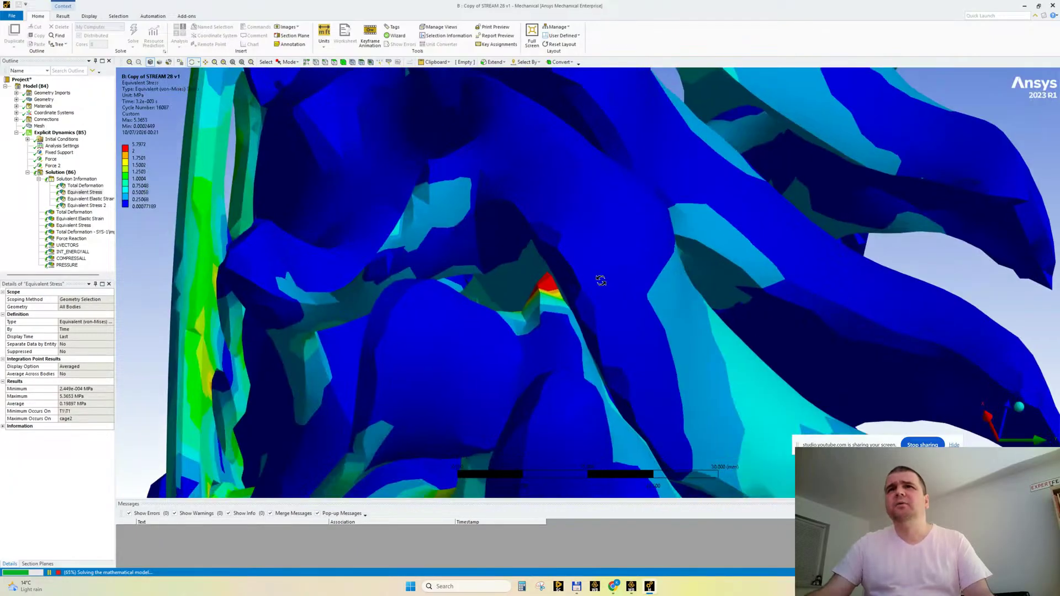
Readjust the Equivalent Stress legend to the results visible in the close-up of the vertebral joint.
{"action": "right_click", "coordinate": [130, 112]}
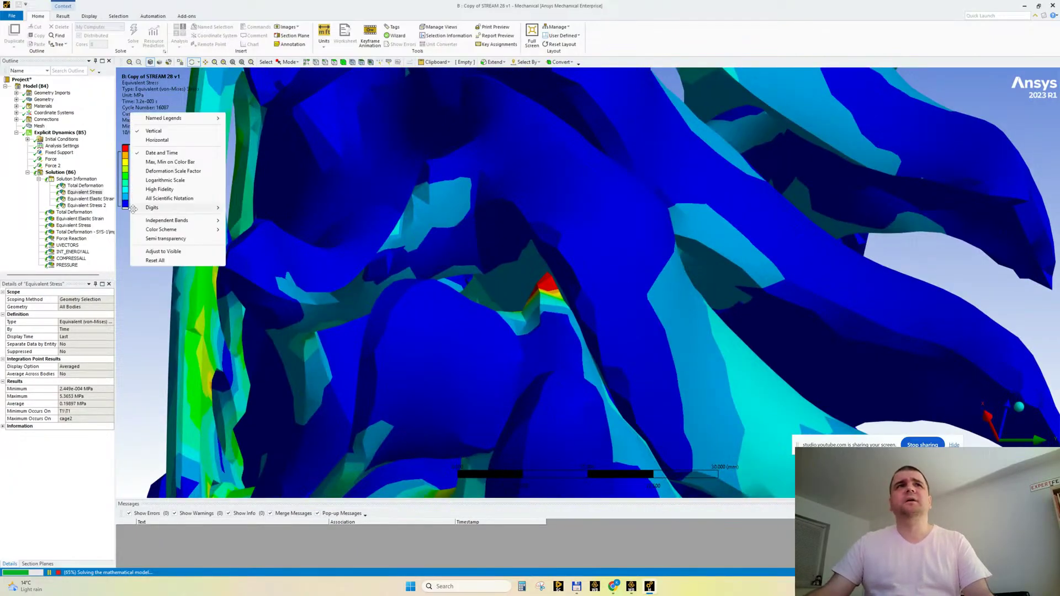
{"action": "left_click", "coordinate": [161, 251]}
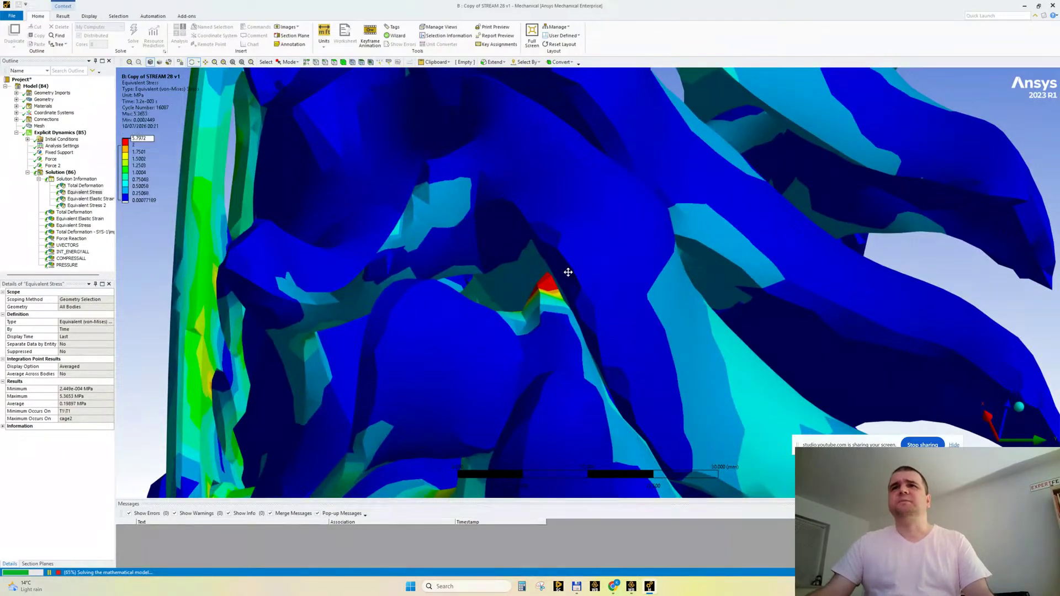
Lower the limit of the red band in the Equivalent Stress legend to about 2.25 MPa and inspect the vertebrae and plate.
{"action": "mouse_move", "coordinate": [568, 276]}
{"action": "middle_mouse_down"}
{"action": "mouse_move", "coordinate": [546, 253]}
{"action": "mouse_move", "coordinate": [755, 272]}
{"action": "mouse_move", "coordinate": [635, 284]}
{"action": "mouse_move", "coordinate": [672, 286]}
{"action": "mouse_move", "coordinate": [707, 329]}
{"action": "mouse_move", "coordinate": [746, 301]}
{"action": "mouse_move", "coordinate": [839, 350]}
{"action": "mouse_move", "coordinate": [830, 308]}
{"action": "mouse_move", "coordinate": [644, 260]}
{"action": "mouse_move", "coordinate": [635, 232]}
{"action": "mouse_move", "coordinate": [568, 261]}
{"action": "mouse_move", "coordinate": [703, 263]}
{"action": "mouse_move", "coordinate": [633, 336]}
{"action": "mouse_move", "coordinate": [564, 267]}
{"action": "middle_mouse_up"}
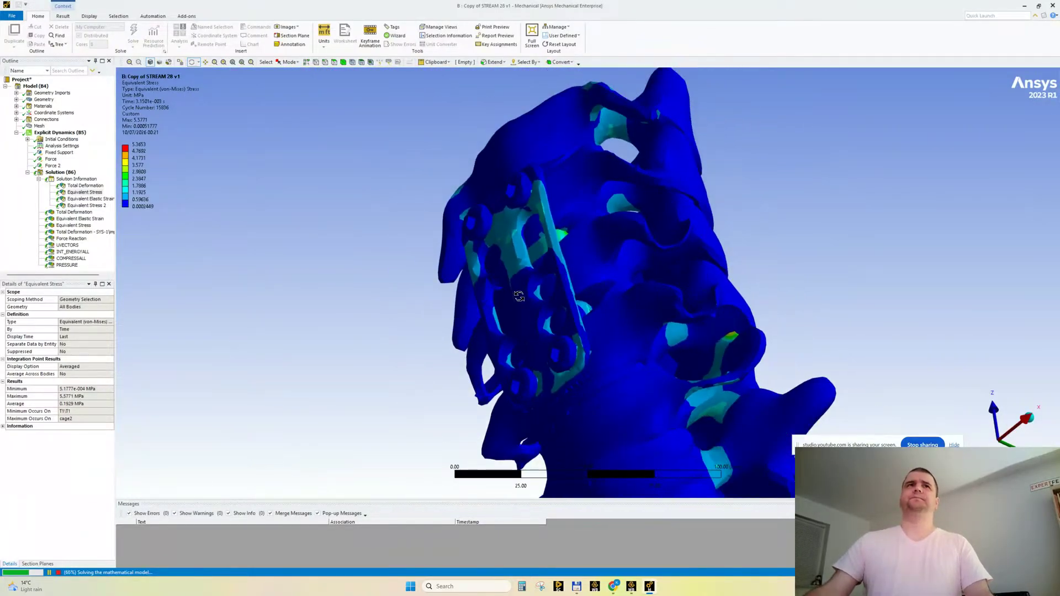
{"action": "middle_click_drag", "start_coordinate": [519, 297], "coordinate": [587, 323]}
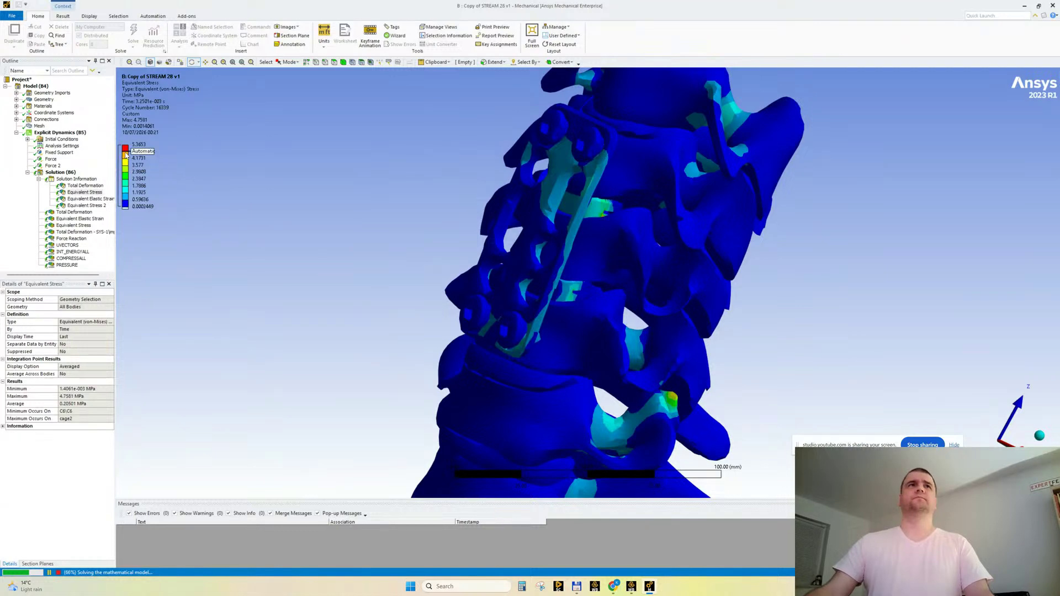
{"action": "left_click_drag", "start_coordinate": [125, 150], "coordinate": [122, 181]}
{"action": "middle_click_drag", "start_coordinate": [427, 298], "coordinate": [478, 320]}
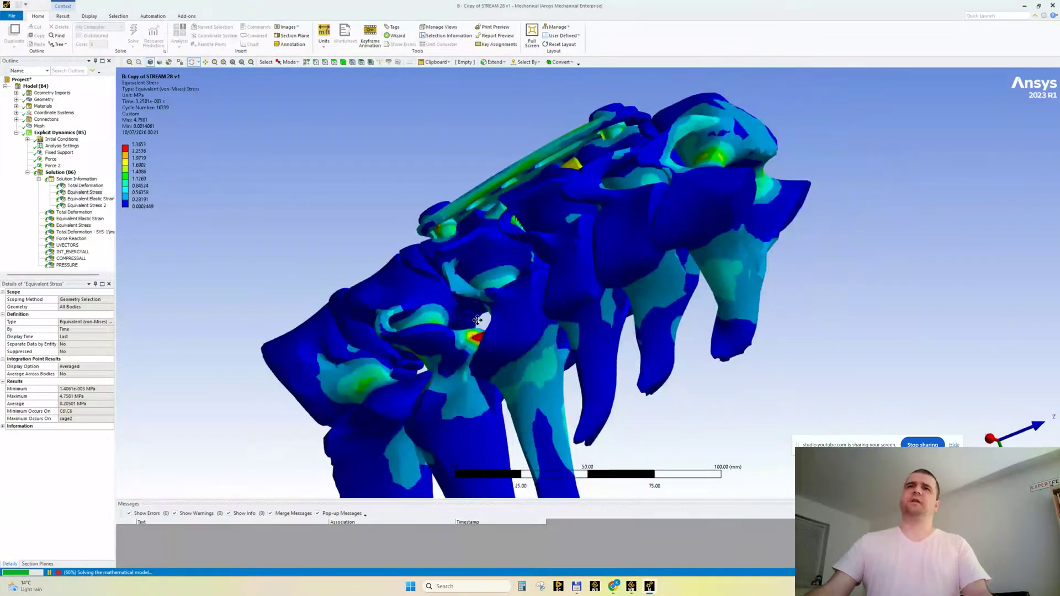
{"action": "middle_click_drag", "start_coordinate": [541, 287], "coordinate": [601, 288]}
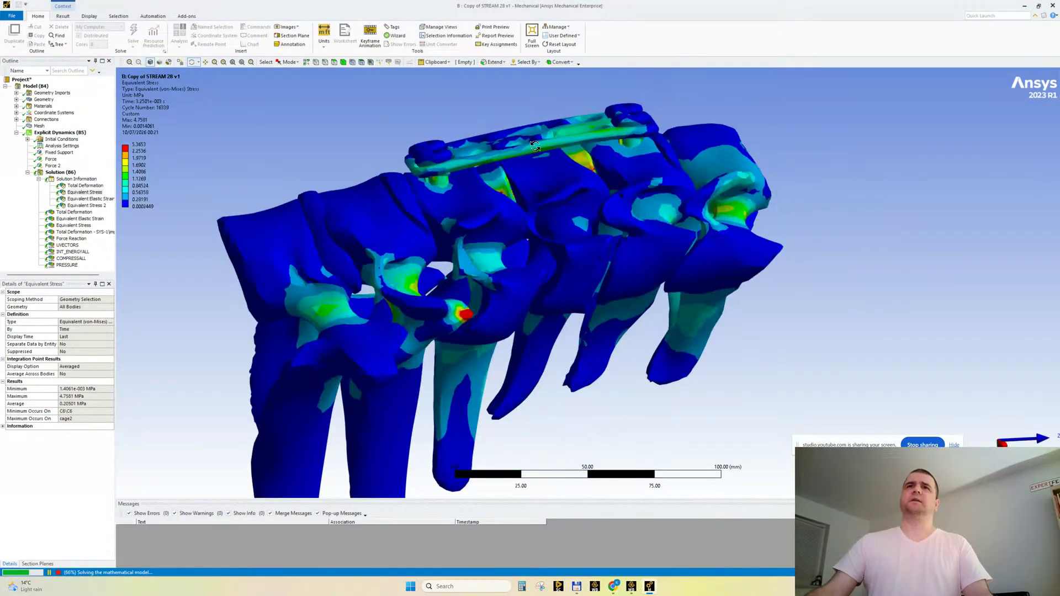
{"action": "scroll", "coordinate": [511, 175], "scroll_direction": "up", "scroll_amount": 2}
{"action": "middle_click_drag", "start_coordinate": [510, 176], "coordinate": [510, 274]}
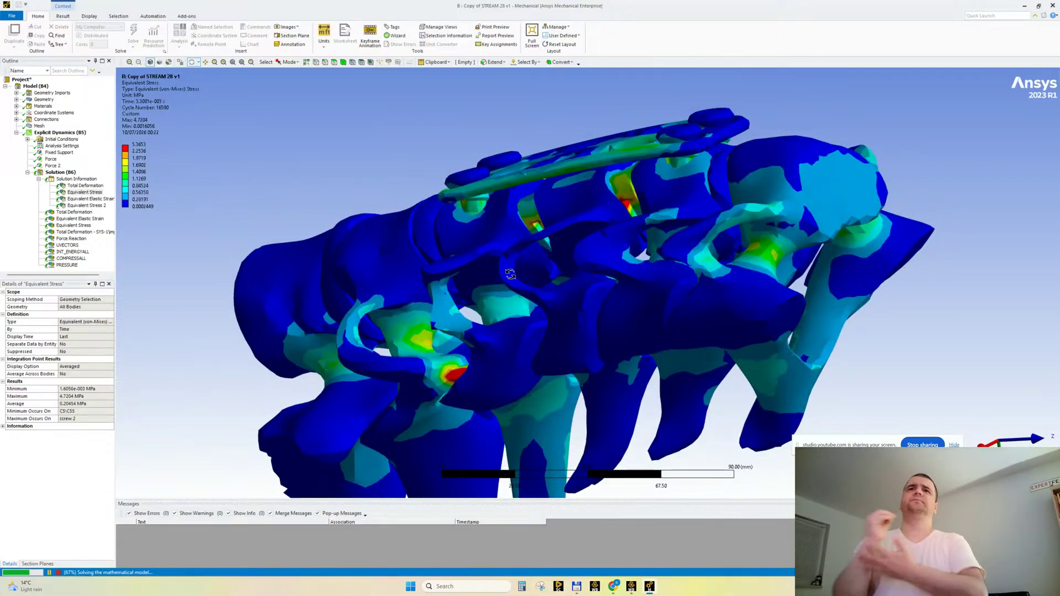
Display the Equivalent Stress 2 result and examine the stress in the discs, vertebrae and plate from the side.
{"action": "left_click", "coordinate": [96, 206]}
{"action": "scroll", "coordinate": [352, 181], "scroll_direction": "down", "scroll_amount": 2}
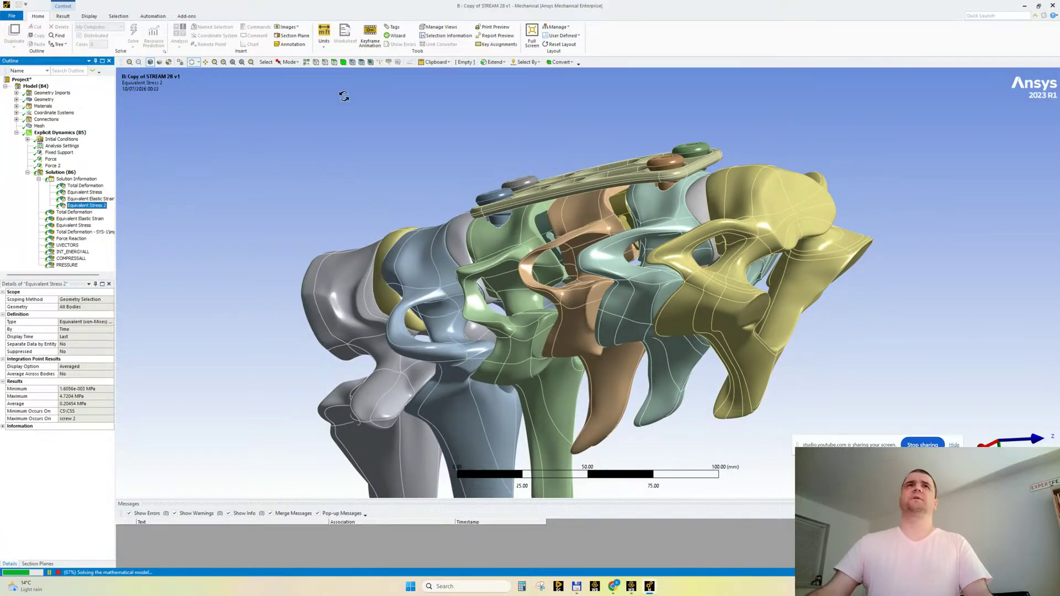
{"action": "middle_click_drag", "start_coordinate": [311, 272], "coordinate": [374, 286]}
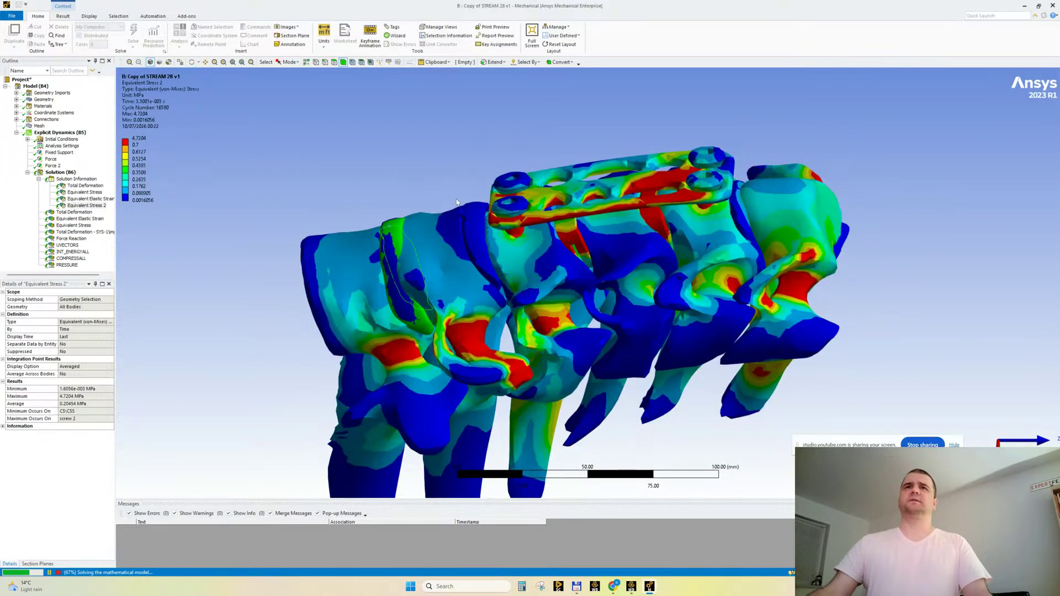
{"action": "middle_click_drag", "start_coordinate": [477, 225], "coordinate": [695, 294]}
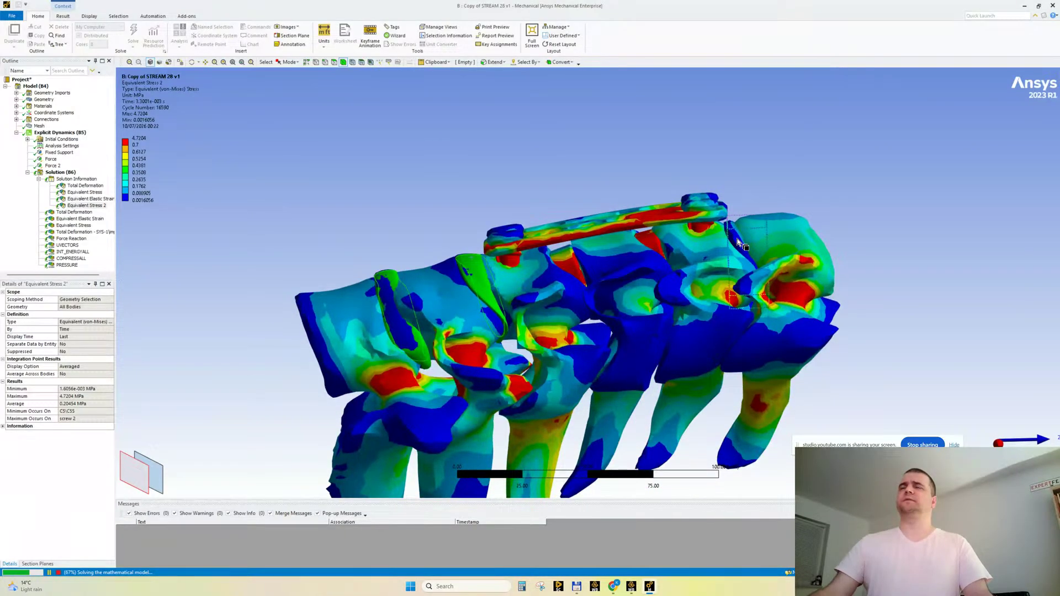
{"action": "left_click", "coordinate": [737, 242]}
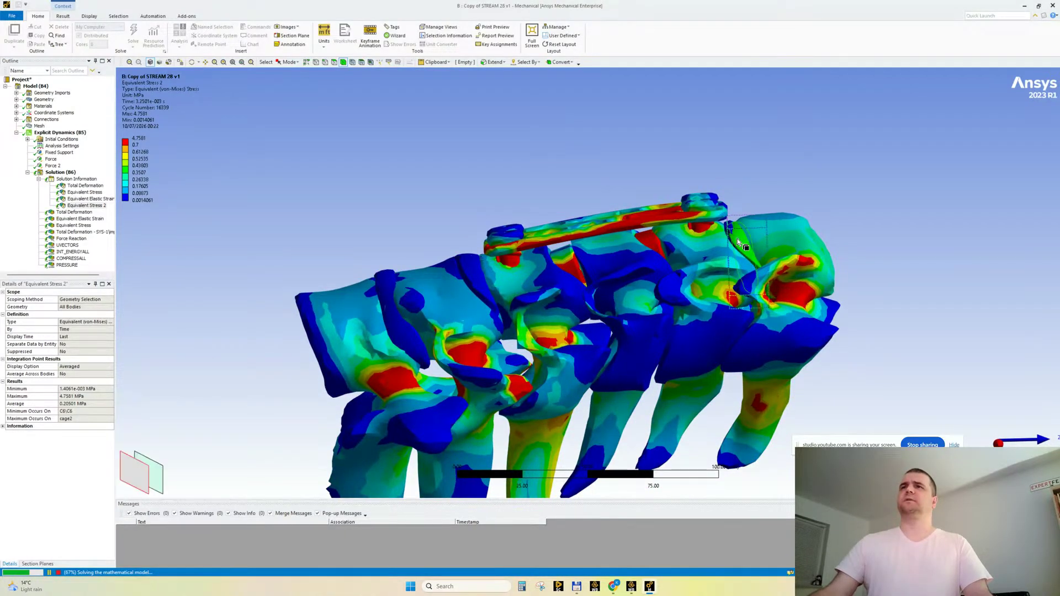
Add an equivalent stress plot tracker to the solution information and scope it to the three intervertebral discs.
{"action": "left_click", "coordinate": [76, 179]}
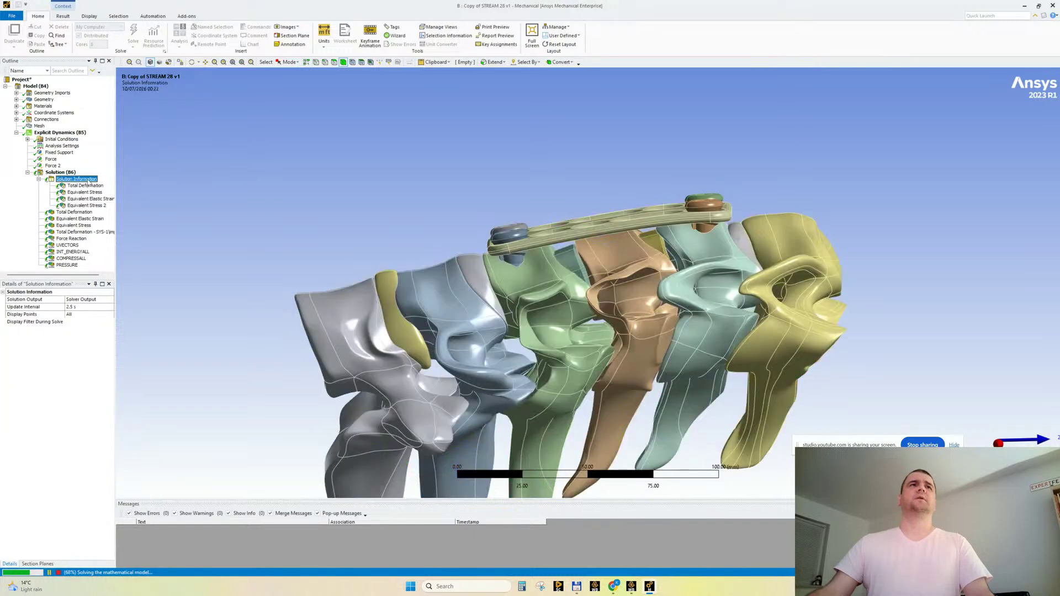
{"action": "left_click", "coordinate": [79, 16]}
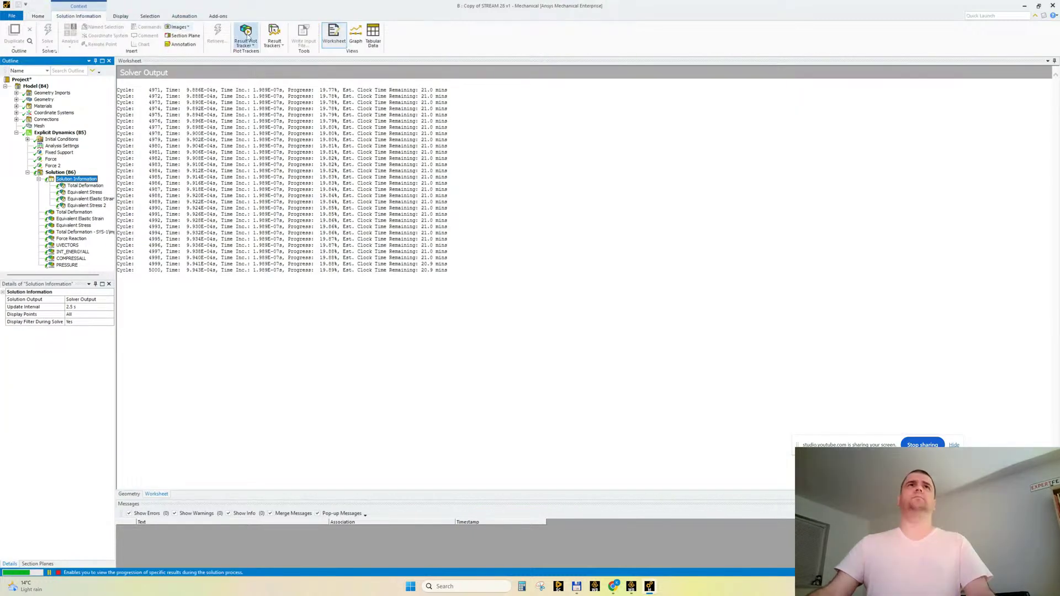
{"action": "left_click", "coordinate": [246, 35]}
{"action": "left_click", "coordinate": [259, 64]}
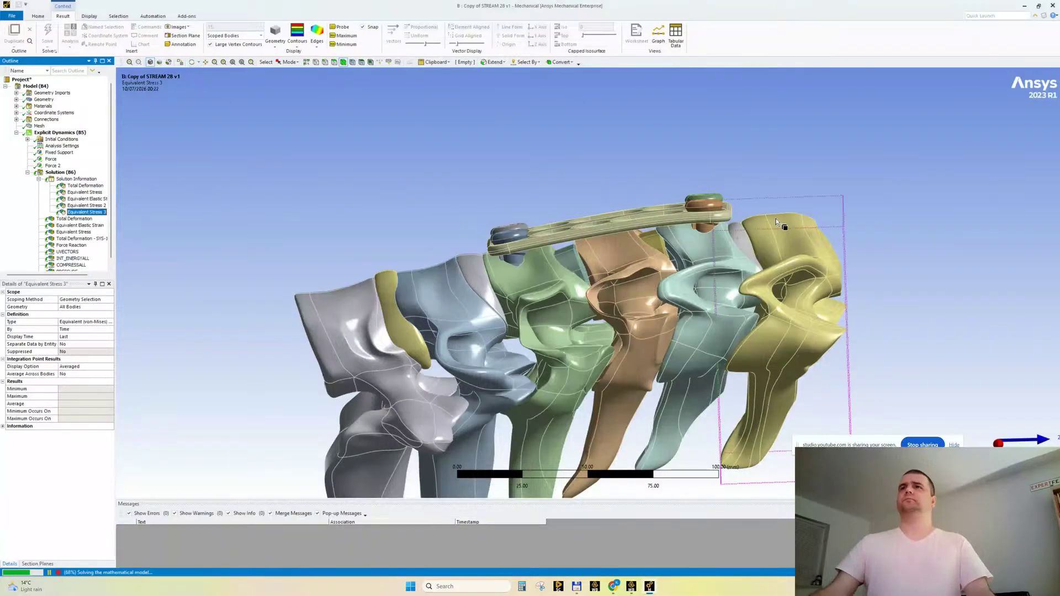
{"action": "left_click", "coordinate": [740, 236]}
{"action": "left_click", "coordinate": [475, 266], "text": "ctrl"}
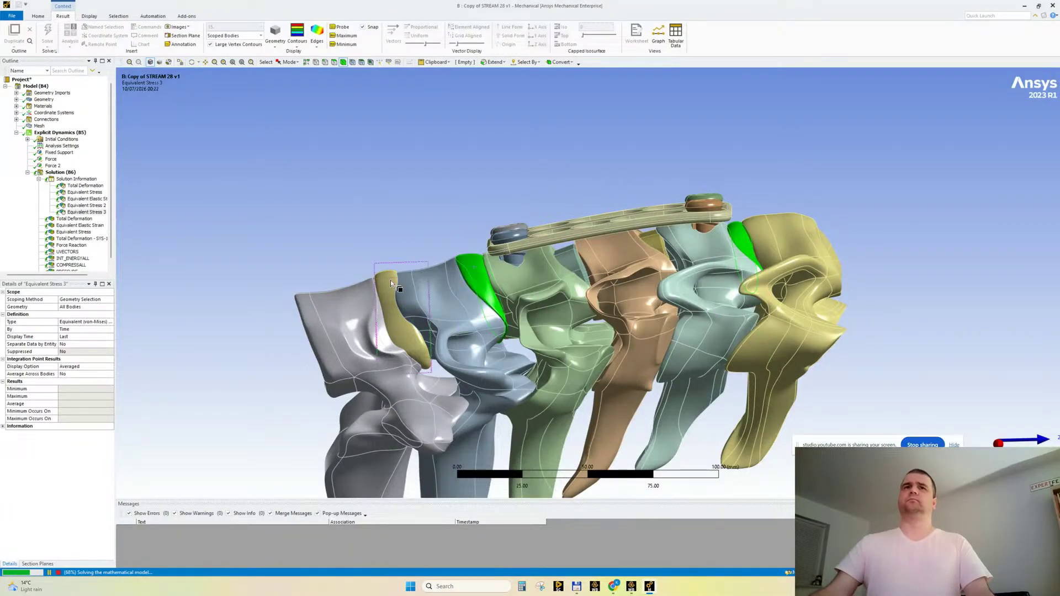
{"action": "left_click", "coordinate": [388, 281], "text": "ctrl"}
{"action": "left_click", "coordinate": [76, 307]}
{"action": "left_click", "coordinate": [72, 307]}
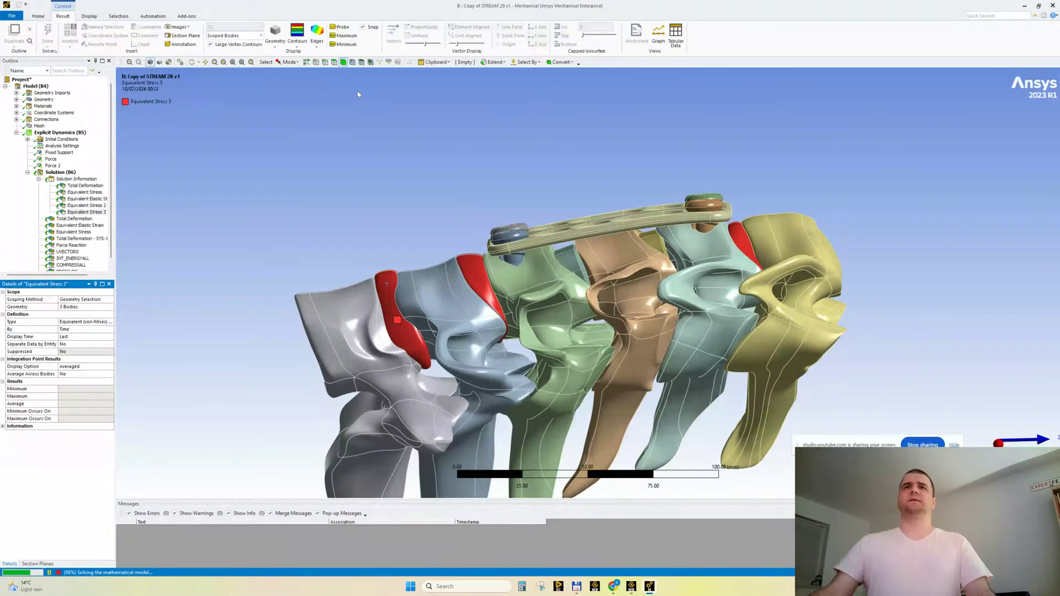
Extend the new stress tracker's scope with the six vertebrae, keeping the three discs included.
{"action": "left_click", "coordinate": [77, 307]}
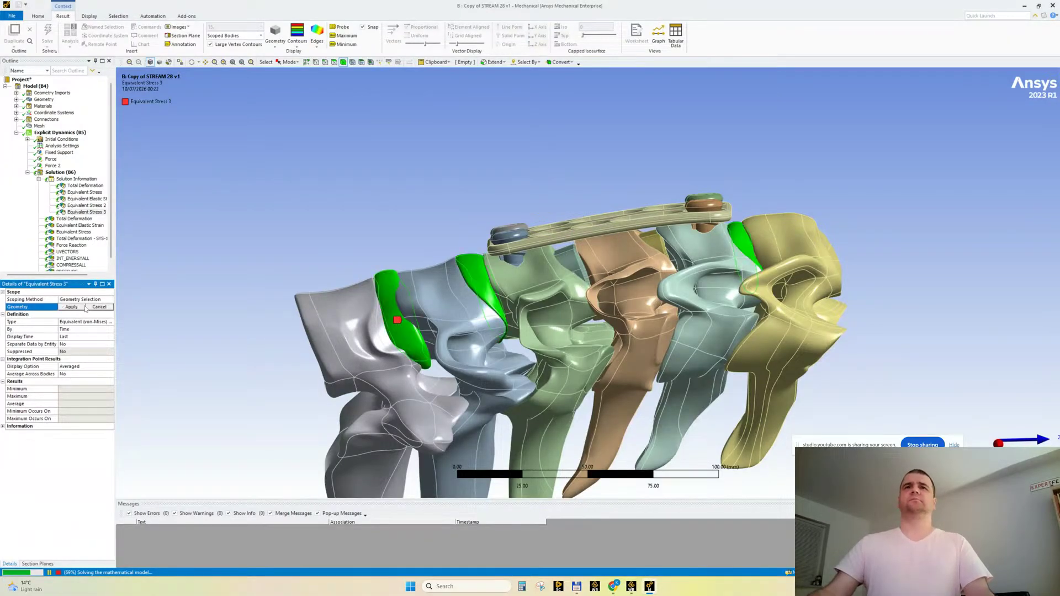
{"action": "left_click", "coordinate": [346, 306], "text": "ctrl"}
{"action": "left_click", "coordinate": [428, 289], "text": "ctrl"}
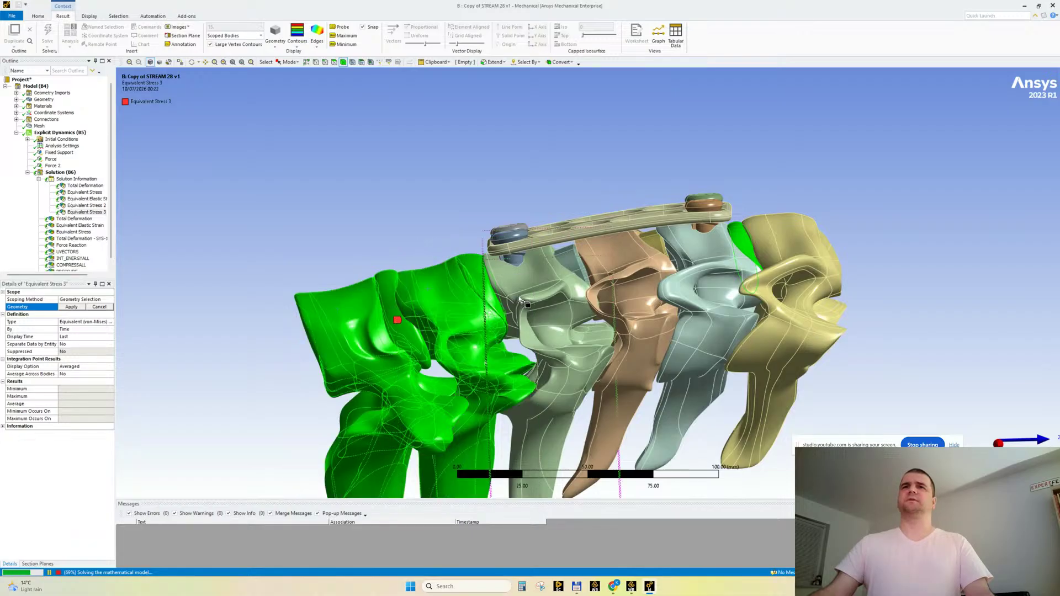
{"action": "left_click", "coordinate": [568, 273], "text": "ctrl"}
{"action": "left_click", "coordinate": [637, 249], "text": "ctrl"}
{"action": "left_click", "coordinate": [714, 253], "text": "ctrl"}
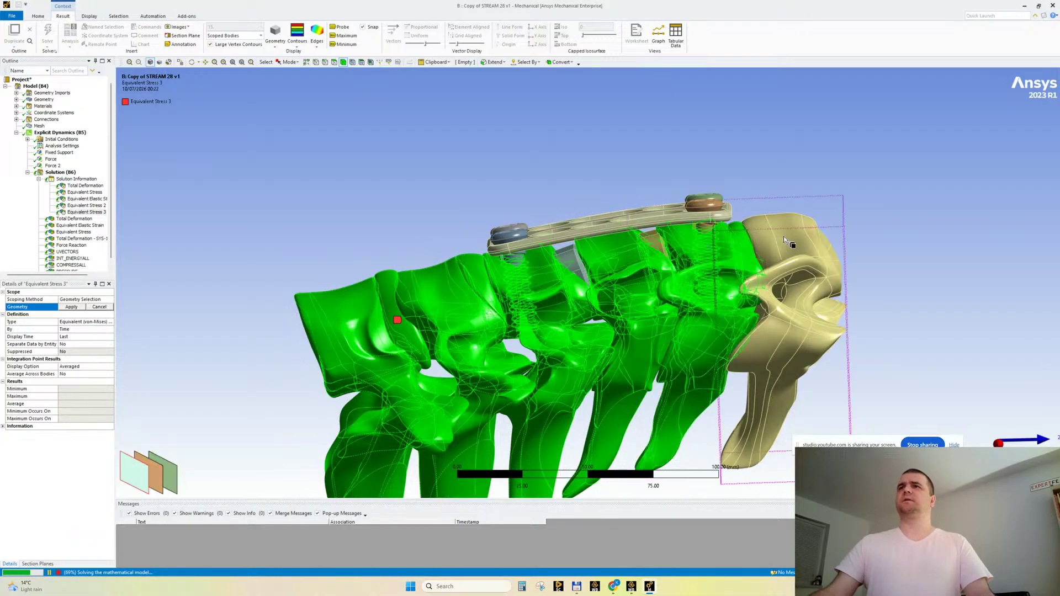
{"action": "left_click", "coordinate": [72, 307]}
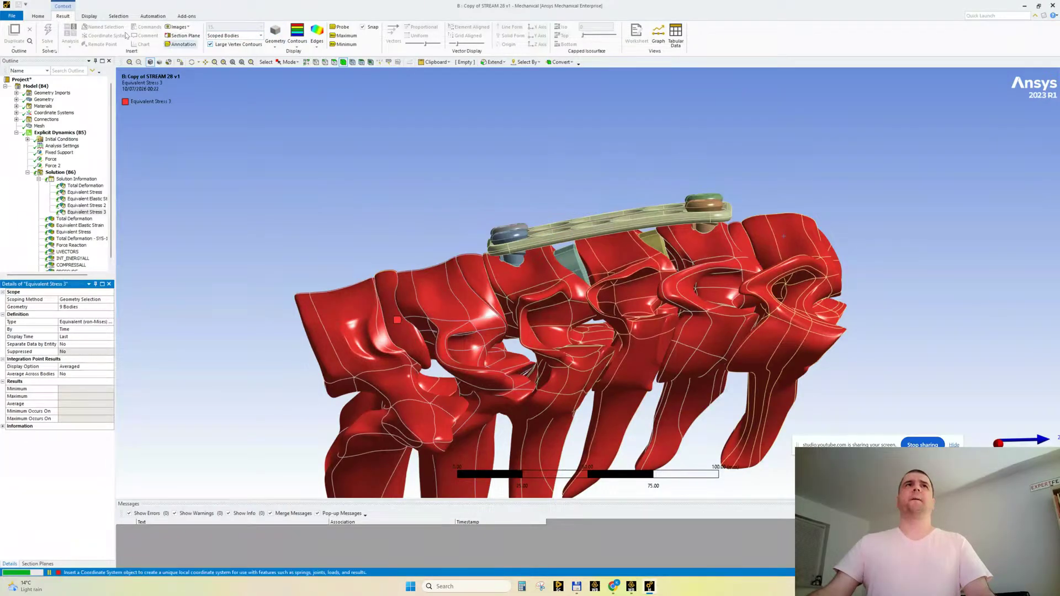
Add another equivalent stress plot tracker and scope it to the two cages, the screws and the plate.
{"action": "left_click", "coordinate": [76, 180]}
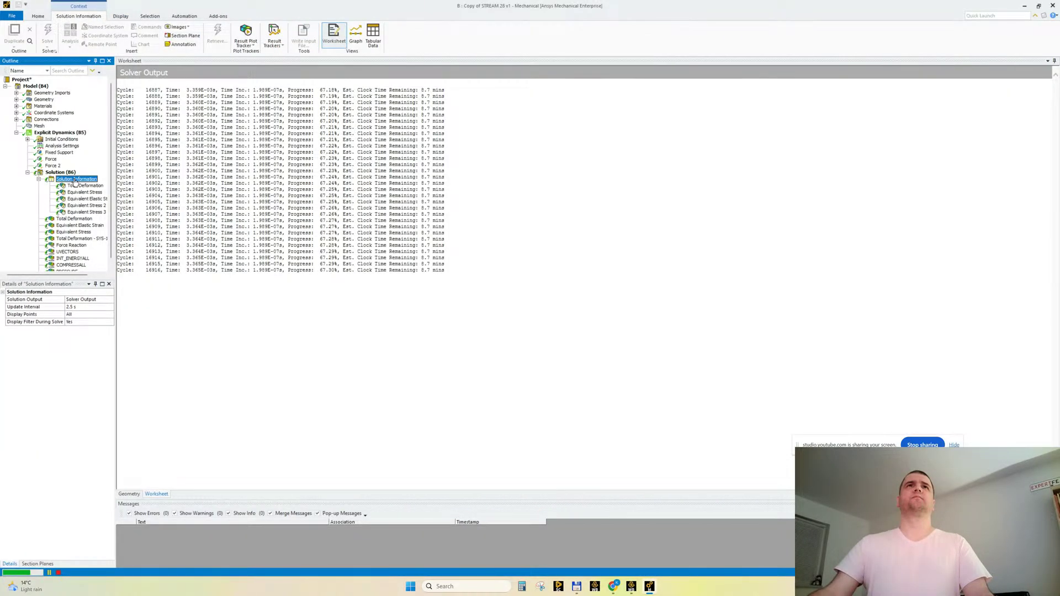
{"action": "left_click", "coordinate": [247, 39]}
{"action": "left_click", "coordinate": [259, 64]}
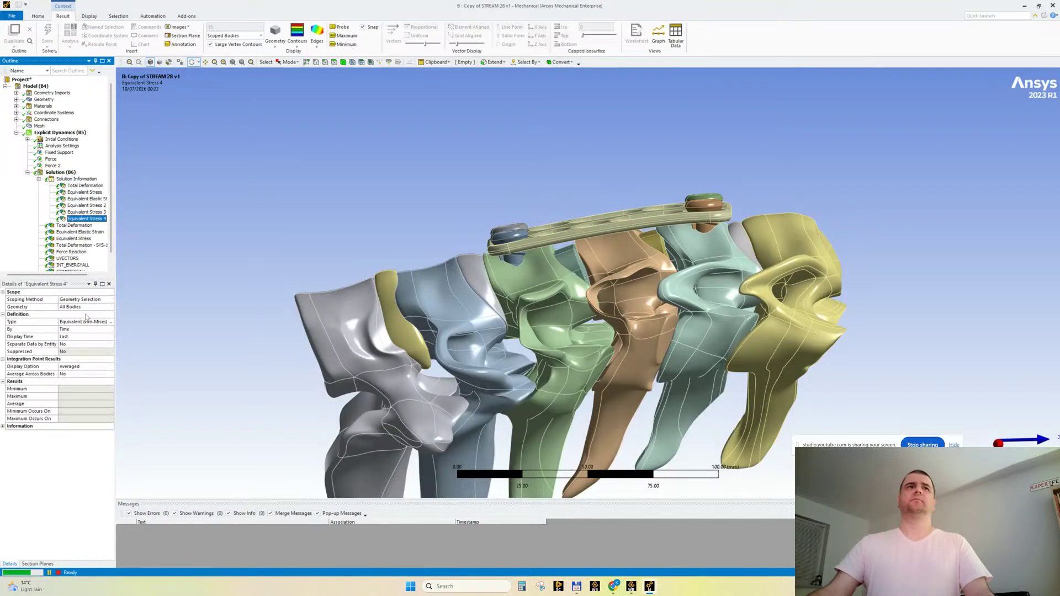
{"action": "left_click", "coordinate": [84, 307]}
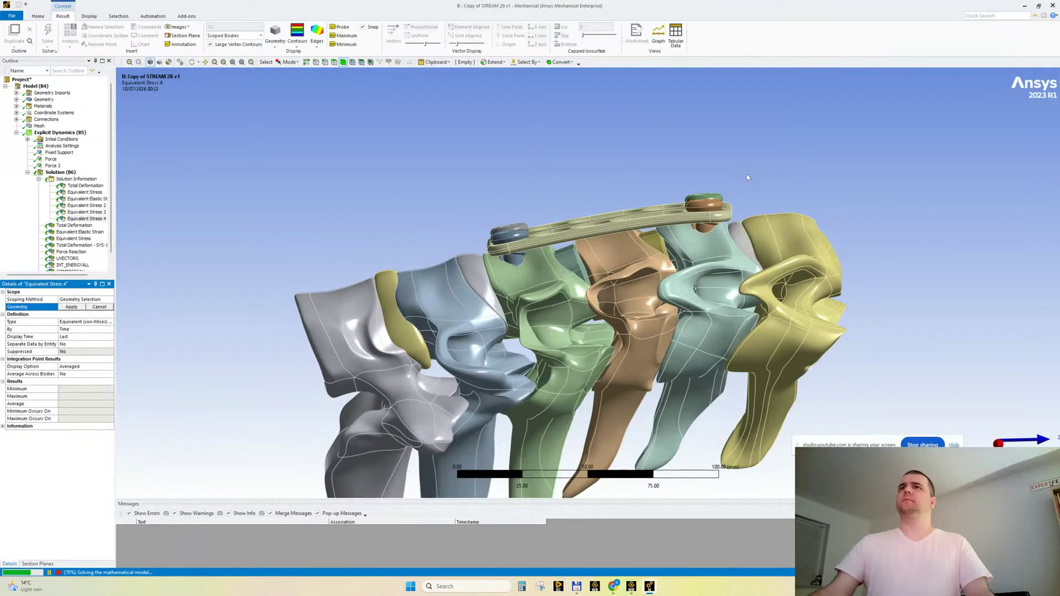
{"action": "left_click", "coordinate": [651, 239]}
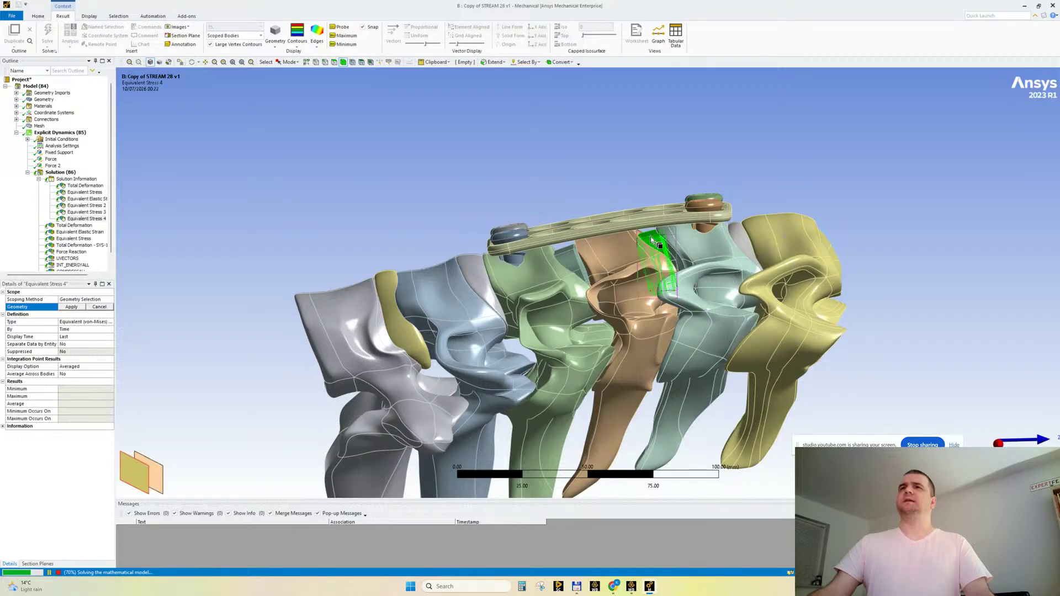
{"action": "left_click", "coordinate": [572, 264], "text": "ctrl"}
{"action": "left_click", "coordinate": [699, 201], "text": "ctrl"}
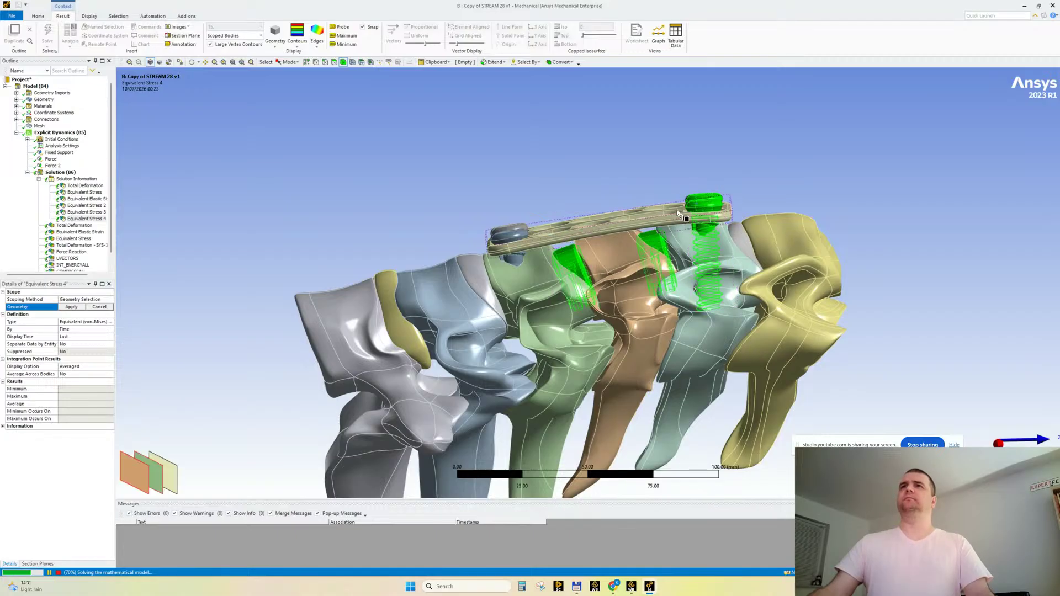
{"action": "left_click", "coordinate": [678, 213], "text": "ctrl"}
{"action": "left_click", "coordinate": [503, 239], "text": "ctrl"}
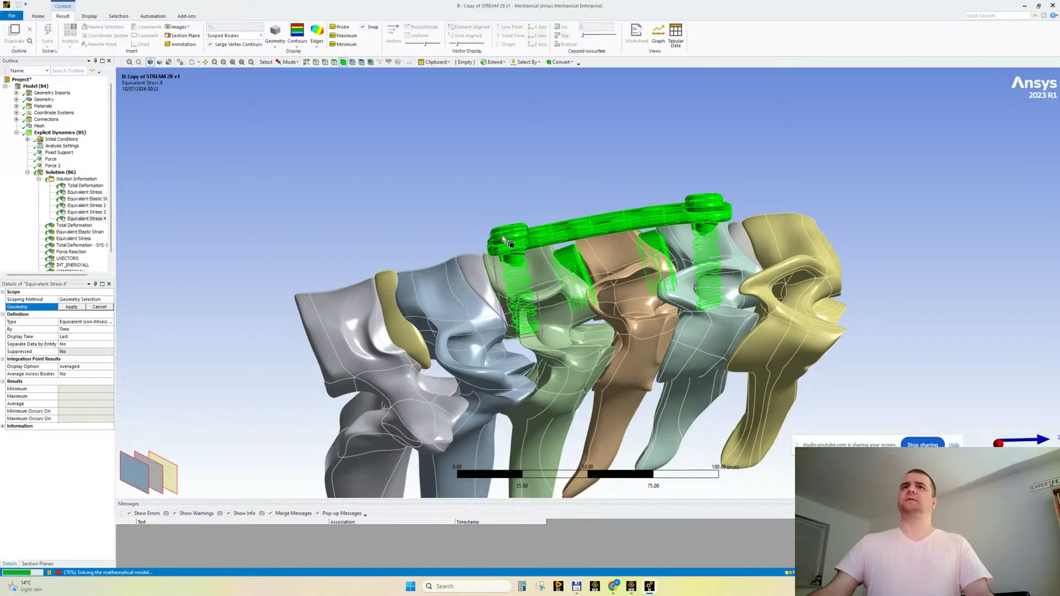
{"action": "left_click", "coordinate": [72, 307]}
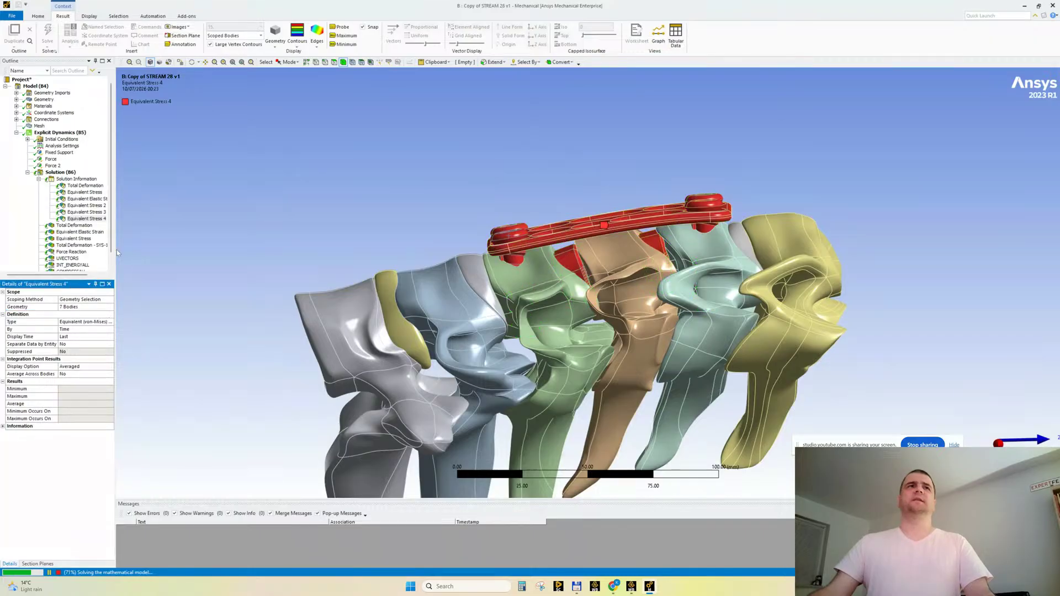
Switch the two newly added stress trackers to automatic mode.
{"action": "left_click", "coordinate": [82, 212], "text": "ctrl"}
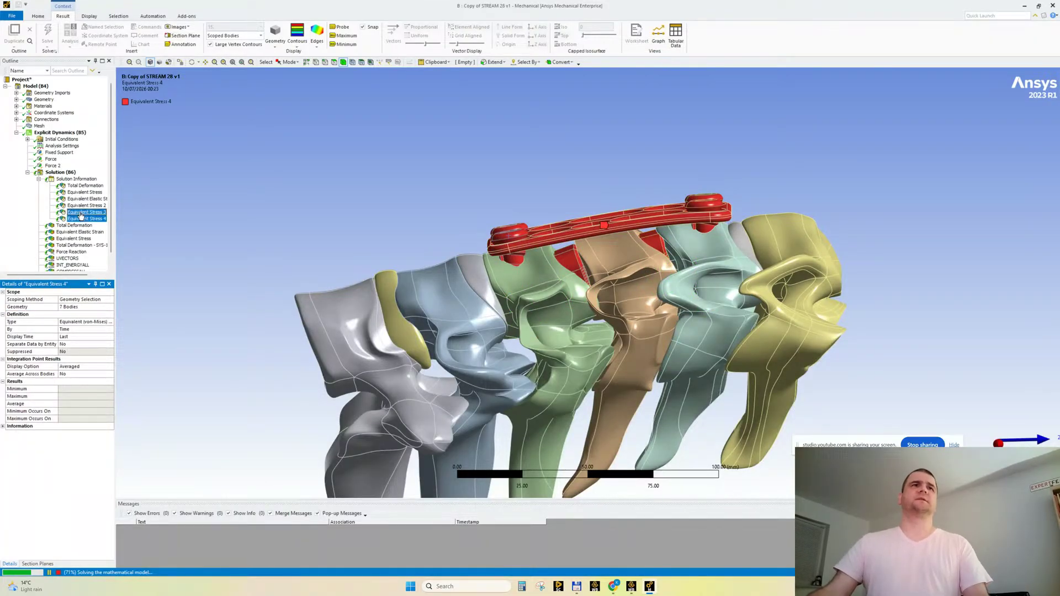
{"action": "right_click", "coordinate": [81, 215]}
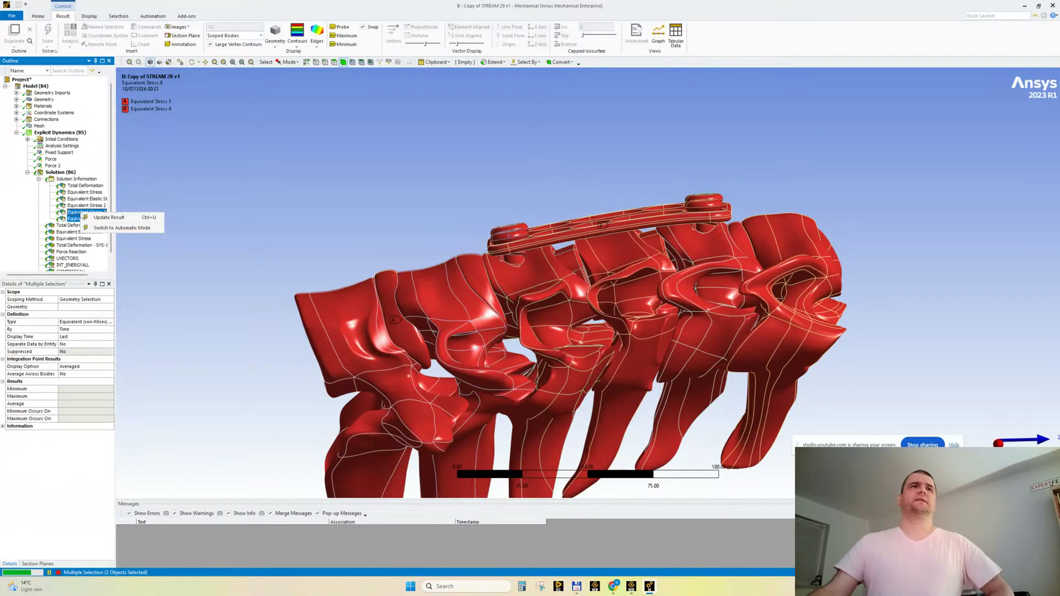
{"action": "left_click", "coordinate": [133, 228]}
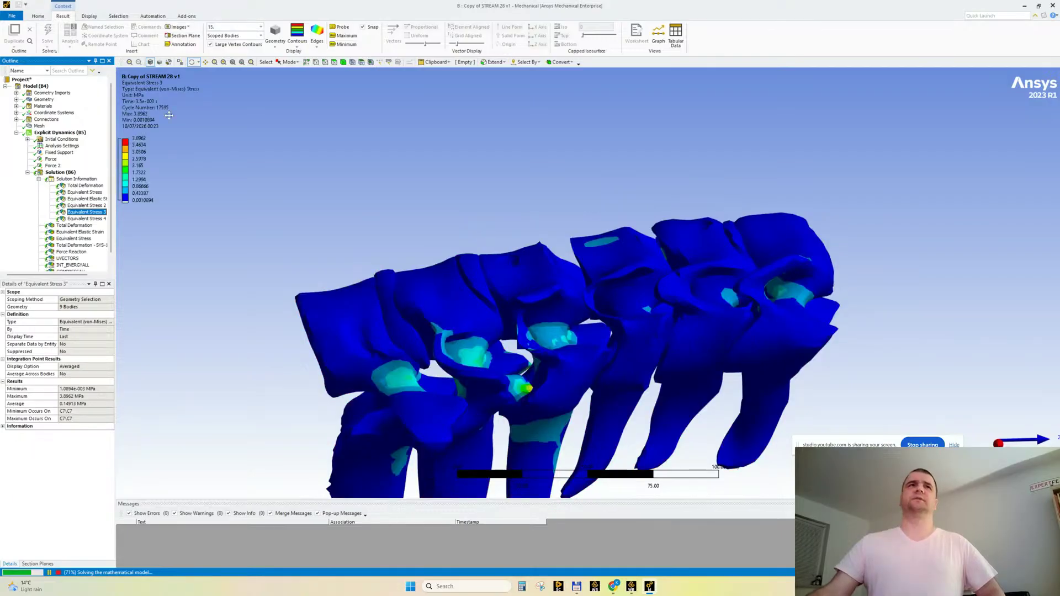
Adjust the Equivalent Stress 3 legend to the visible results and set the lower limit of its red band to 2 MPa.
{"action": "right_click", "coordinate": [139, 115]}
{"action": "left_click", "coordinate": [177, 251]}
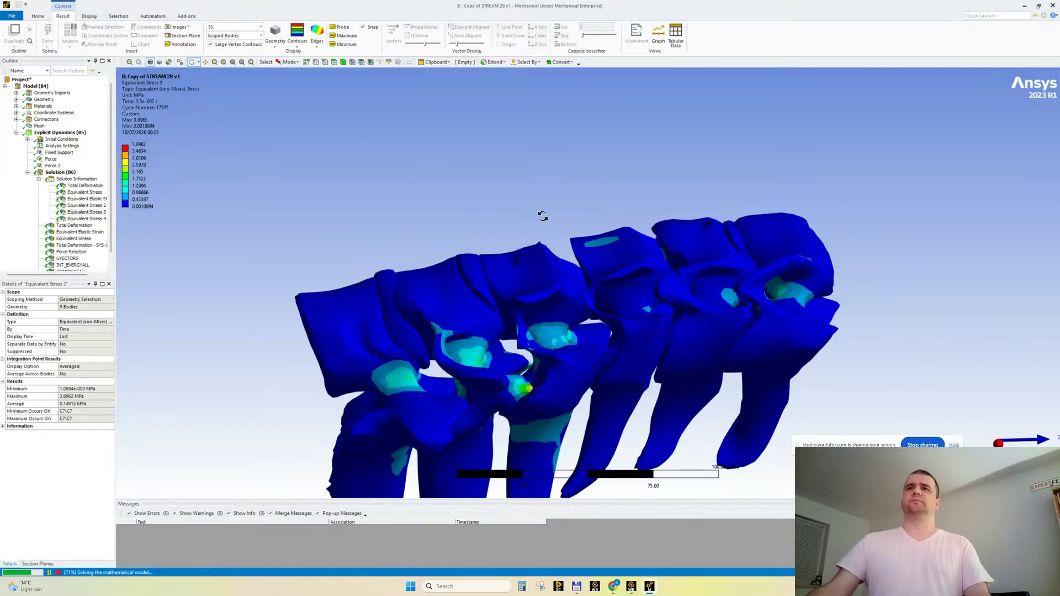
{"action": "left_click_drag", "start_coordinate": [543, 216], "coordinate": [583, 244]}
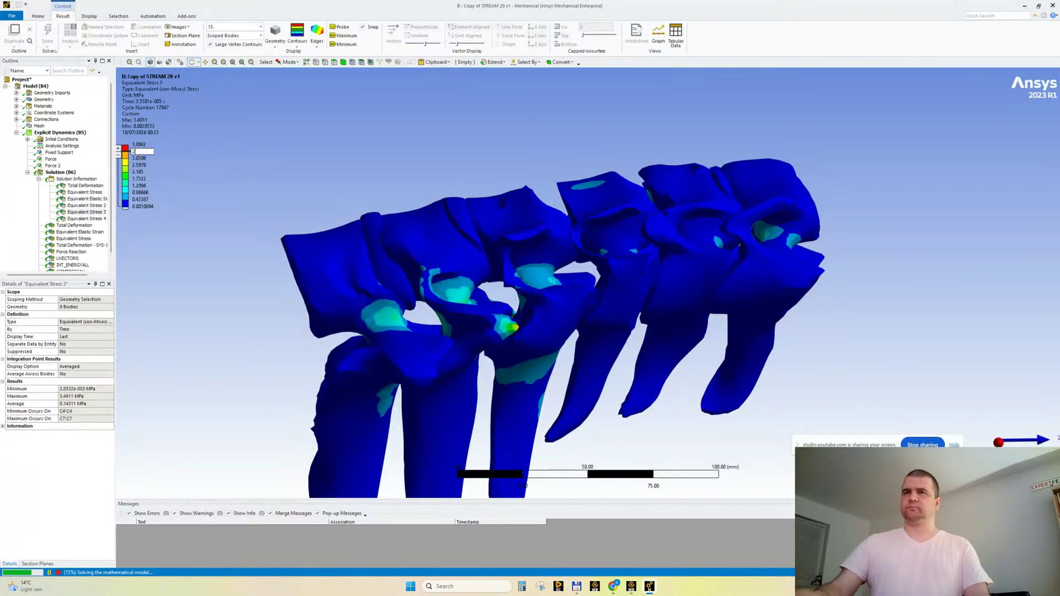
{"action": "key", "text": "Return"}
Examine the equivalent stress in the vertebrae and discs close up at the joints and over the whole spine.
{"action": "left_click_drag", "start_coordinate": [456, 90], "coordinate": [578, 219]}
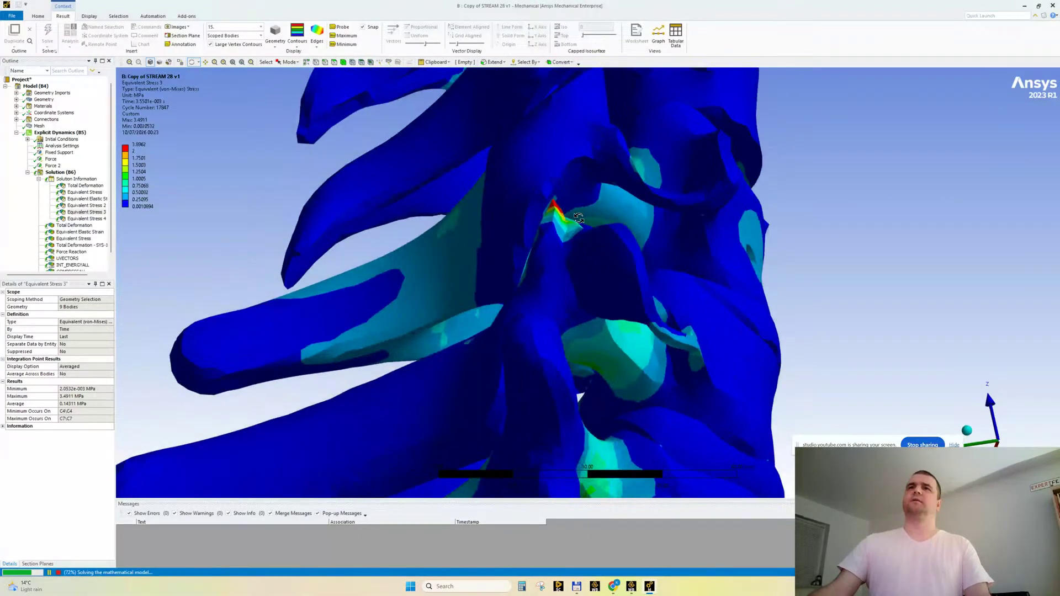
{"action": "scroll", "coordinate": [578, 219], "scroll_direction": "up", "scroll_amount": 4}
{"action": "scroll", "coordinate": [509, 215], "scroll_direction": "down", "scroll_amount": 12}
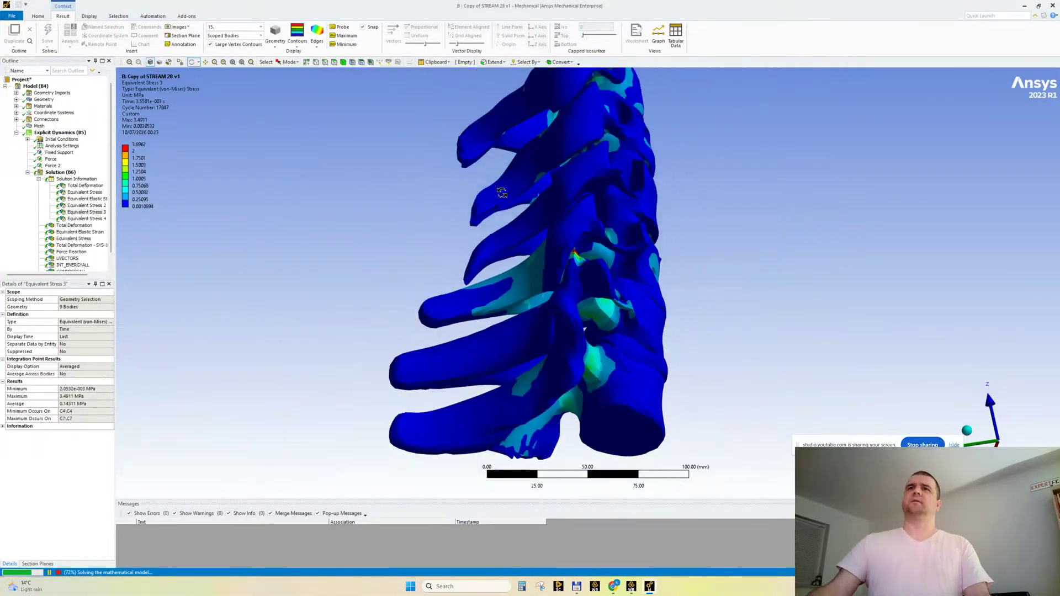
{"action": "left_click_drag", "start_coordinate": [501, 192], "coordinate": [126, 226]}
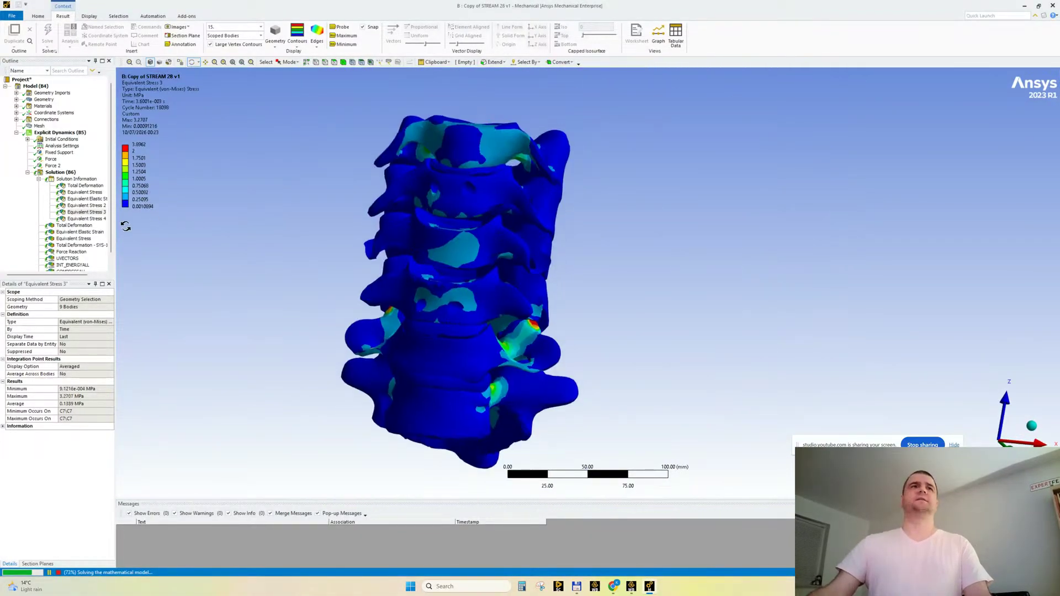
Display the Equivalent Stress 4 result for the plate, screws and cages and adjust its legend to the visible results.
{"action": "left_click", "coordinate": [87, 219]}
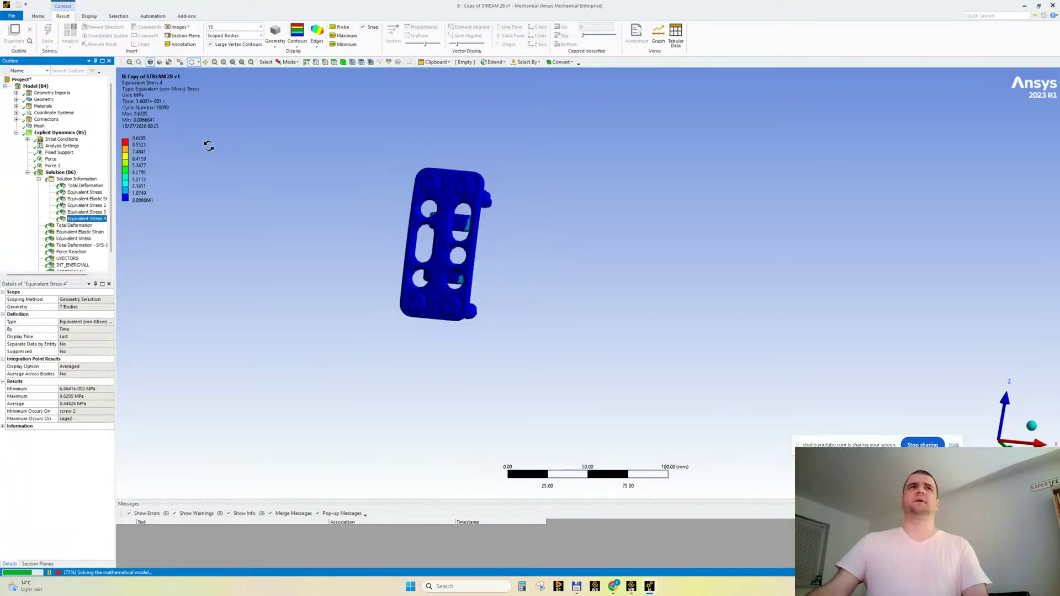
{"action": "right_click", "coordinate": [135, 98]}
{"action": "left_click", "coordinate": [177, 235]}
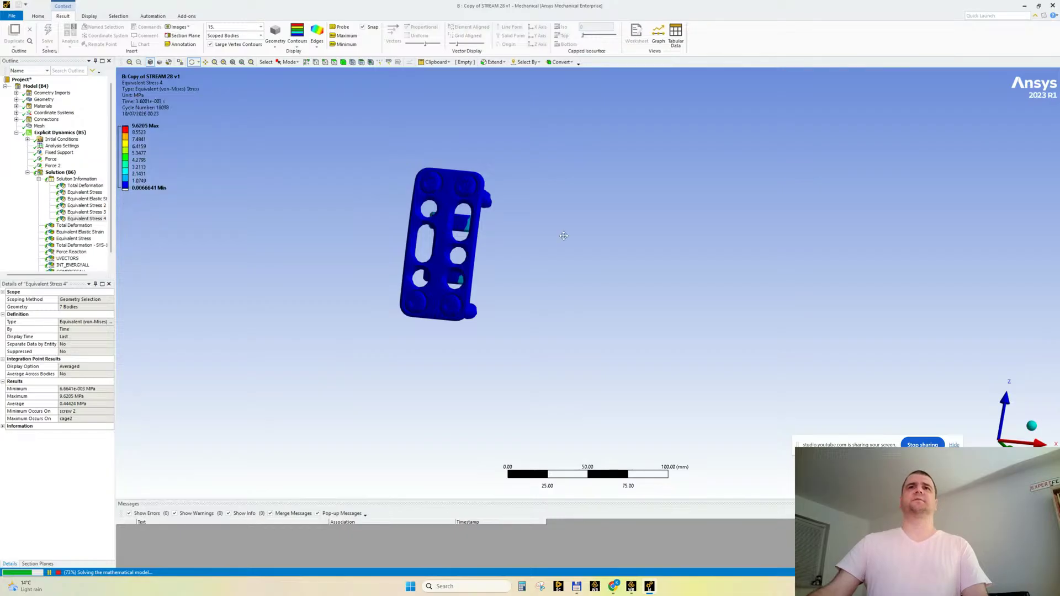
Set the lower limit of the red band in the Equivalent Stress 4 legend to 5 MPa.
{"action": "middle_click_drag", "start_coordinate": [523, 263], "coordinate": [301, 189]}
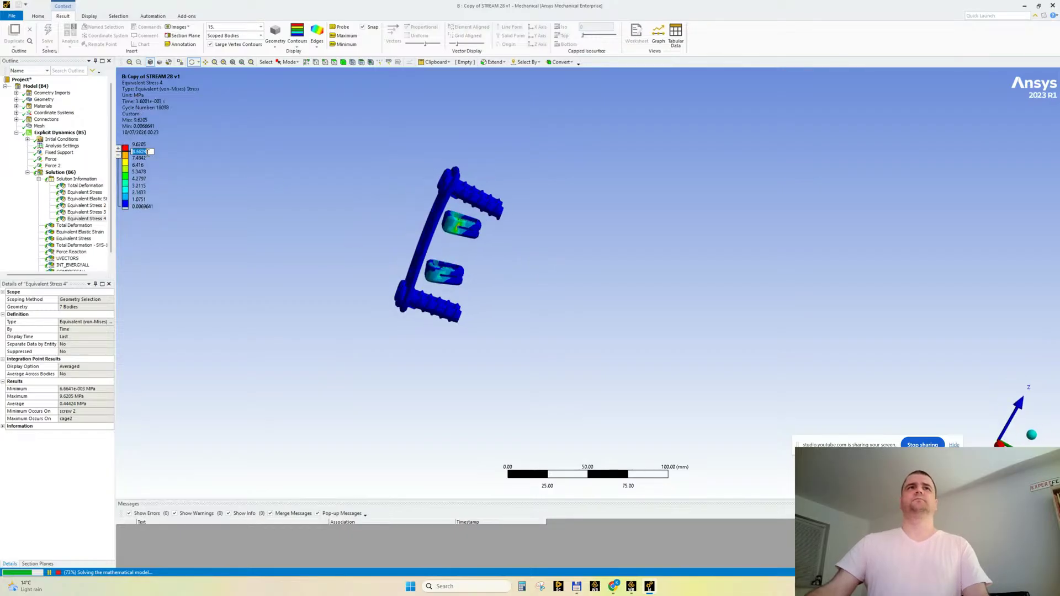
{"action": "type", "text": "5"}
{"action": "key", "text": "Return"}
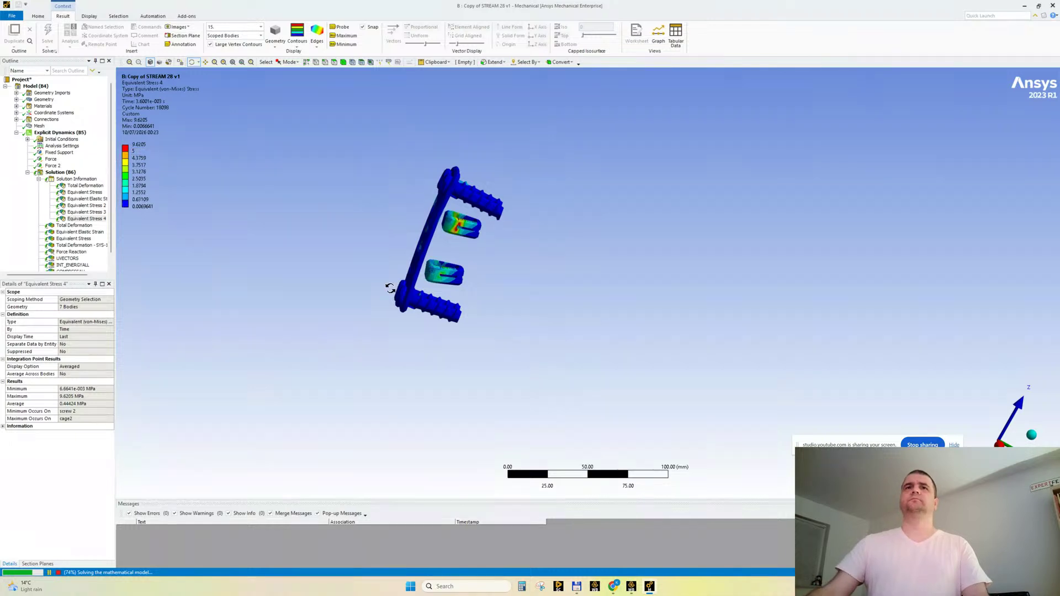
Set the lower limit of the red band to 3 MPa for the plate, screws and cages, and check the solver output.
{"action": "middle_click_drag", "start_coordinate": [386, 234], "coordinate": [552, 260]}
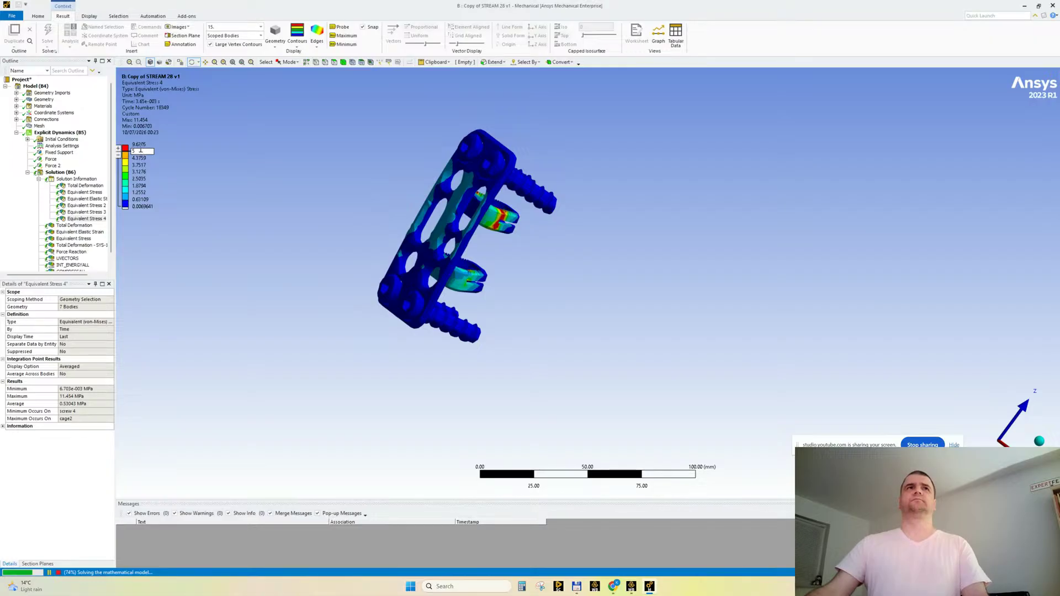
{"action": "type", "text": "3"}
{"action": "key", "text": "Return"}
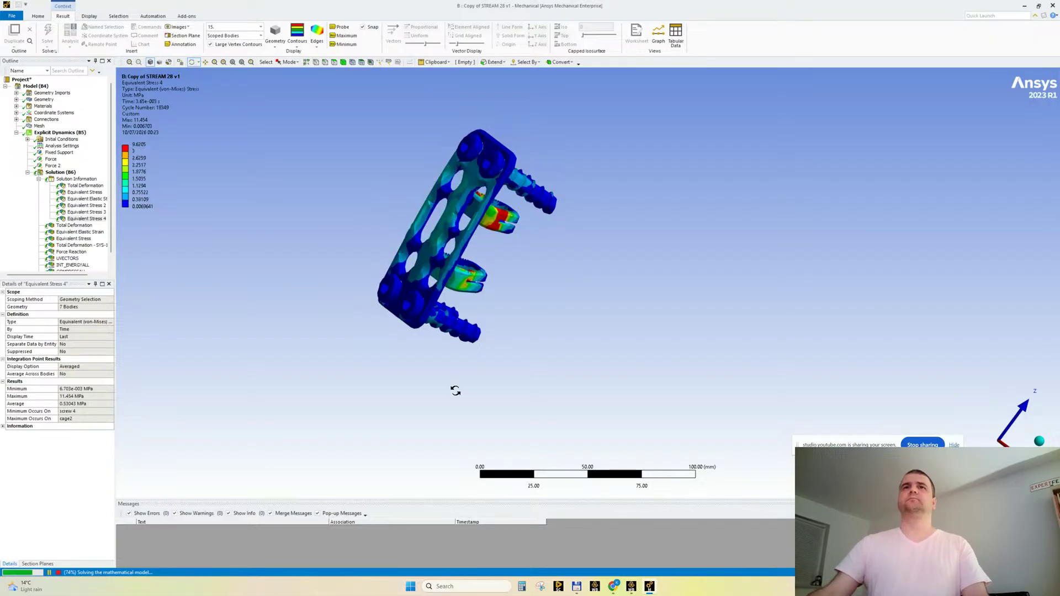
{"action": "middle_click_drag", "start_coordinate": [454, 322], "coordinate": [469, 267]}
{"action": "scroll", "coordinate": [416, 226], "scroll_direction": "up", "scroll_amount": 2}
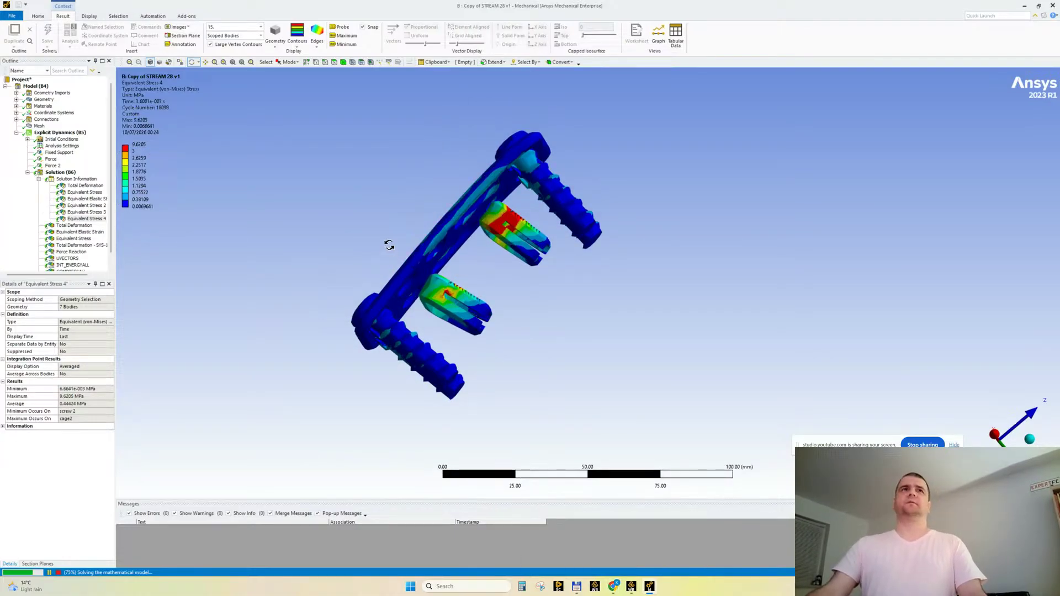
{"action": "middle_click_drag", "start_coordinate": [389, 245], "coordinate": [238, 193]}
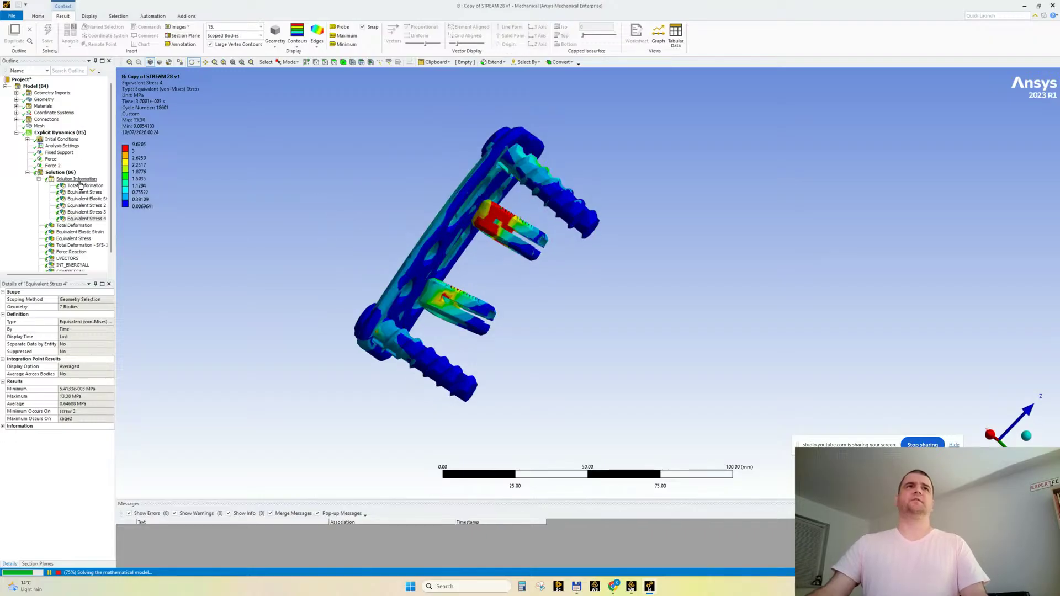
{"action": "left_click", "coordinate": [77, 179]}
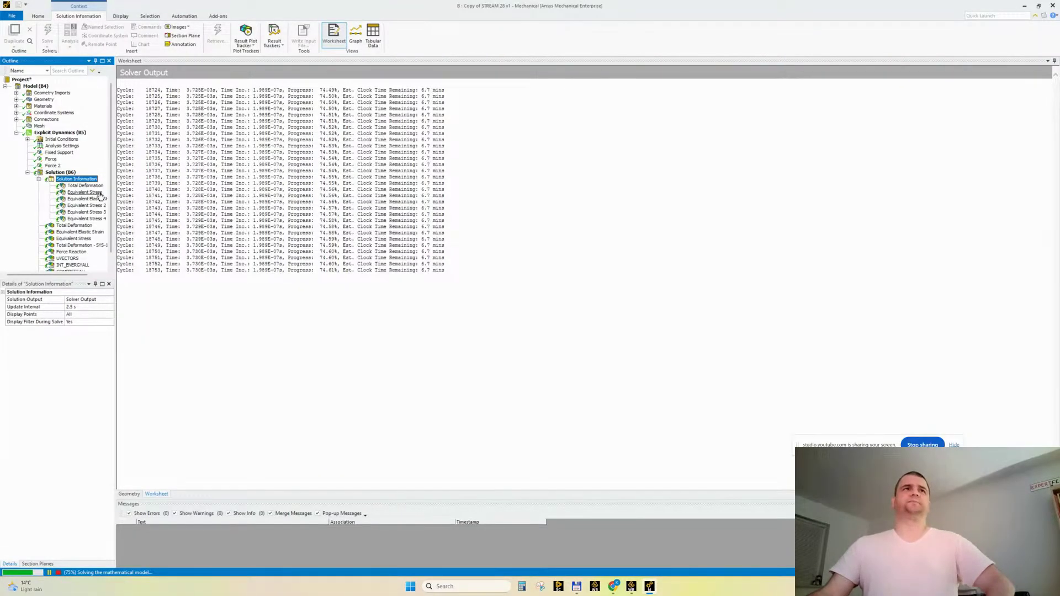
Display the Equivalent Stress 3 result for the vertebrae and discs and adjust its legend to the visible results.
{"action": "left_click", "coordinate": [87, 212]}
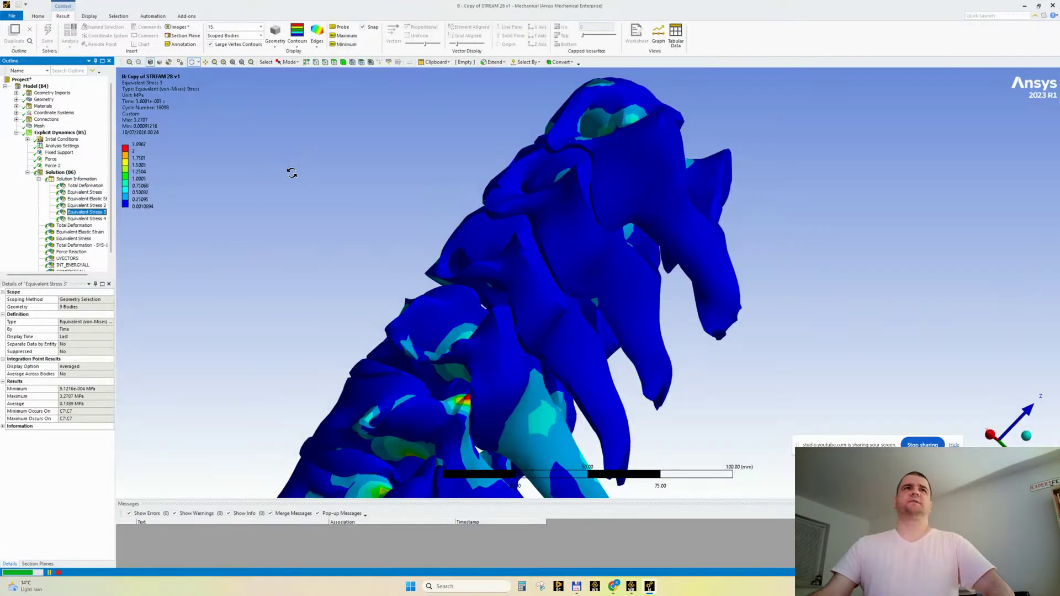
{"action": "right_click", "coordinate": [136, 106]}
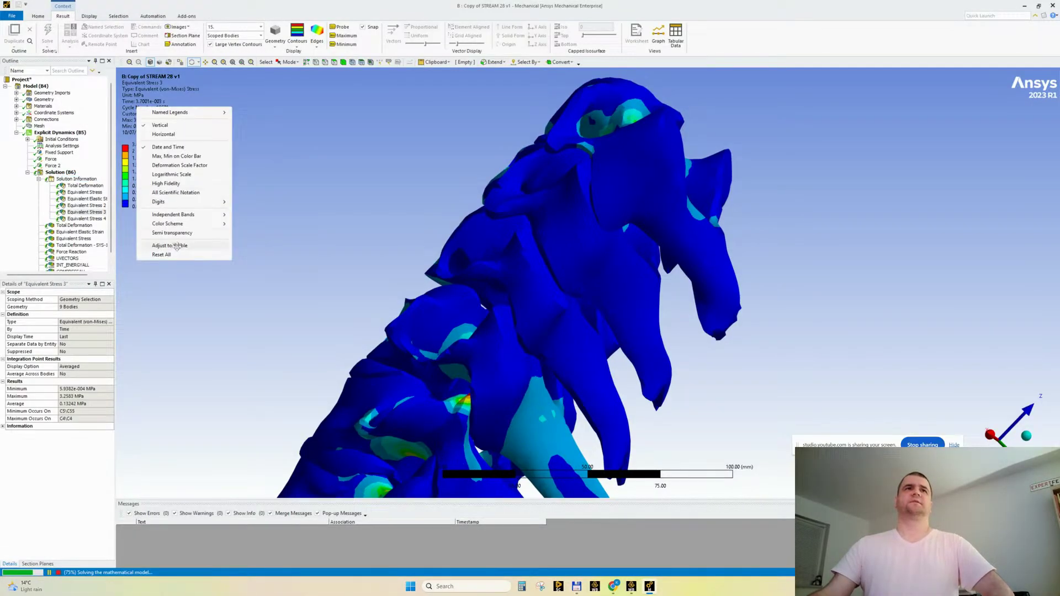
{"action": "left_click", "coordinate": [176, 246]}
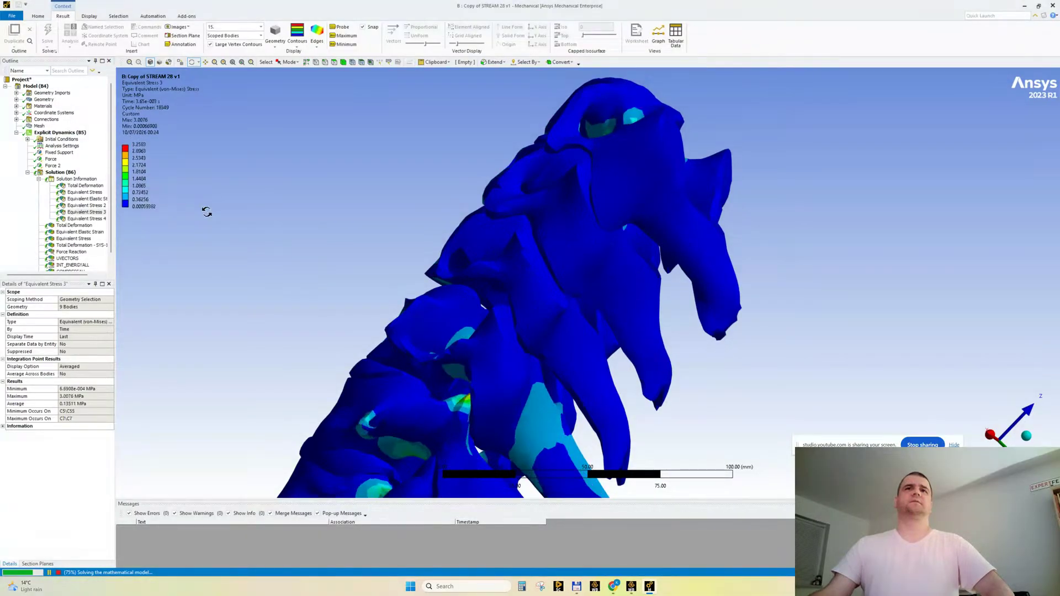
{"action": "left_click_drag", "start_coordinate": [369, 174], "coordinate": [501, 218]}
{"action": "scroll", "coordinate": [513, 220], "scroll_direction": "down", "scroll_amount": 3}
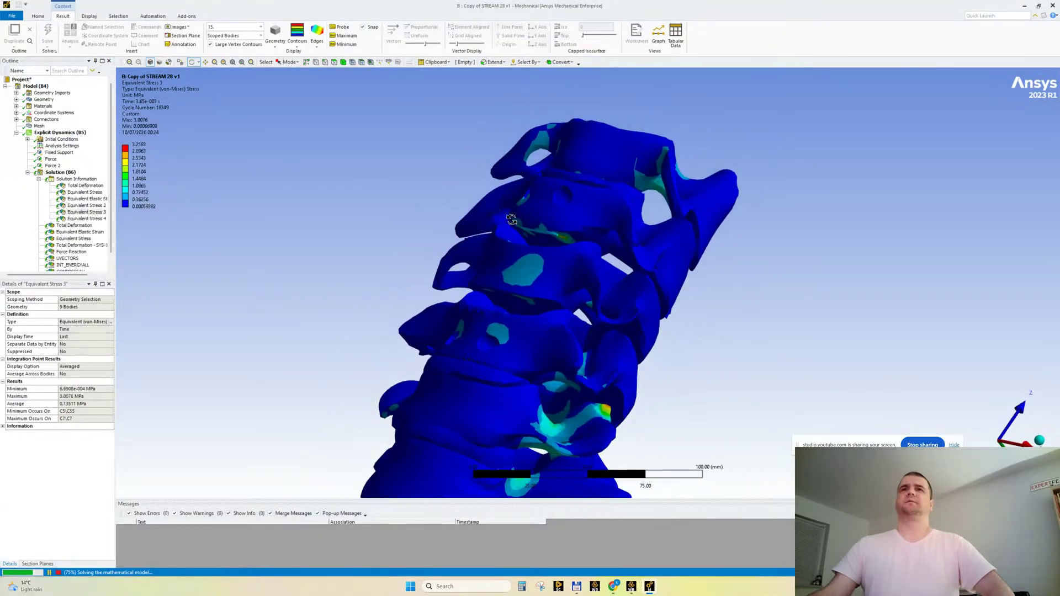
{"action": "middle_click_drag", "start_coordinate": [497, 220], "coordinate": [402, 231]}
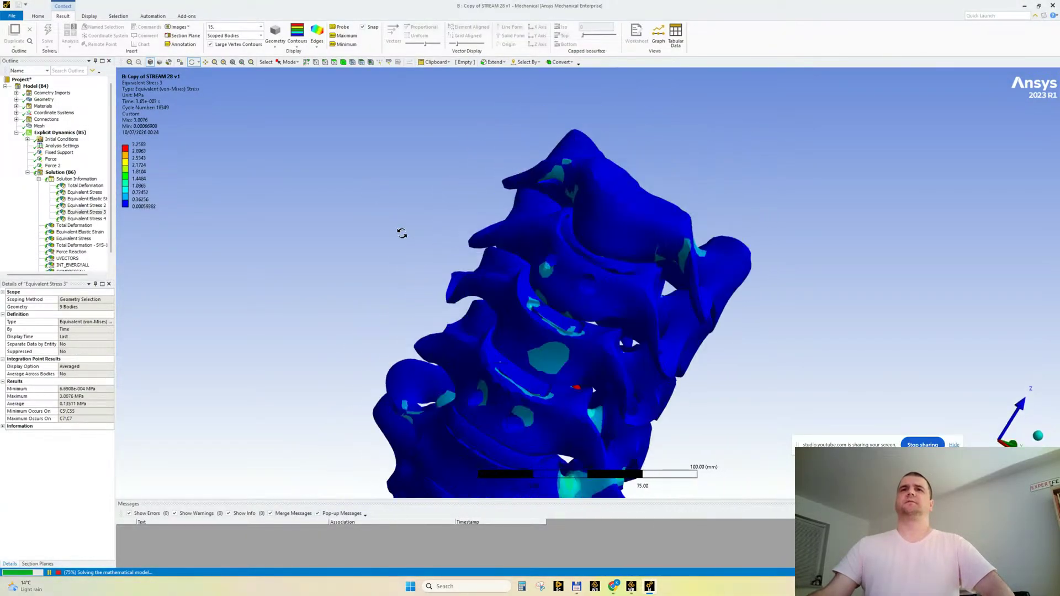
Display the tracked Total Deformation of all bodies and adjust its legend to the visible results.
{"action": "left_click", "coordinate": [84, 185]}
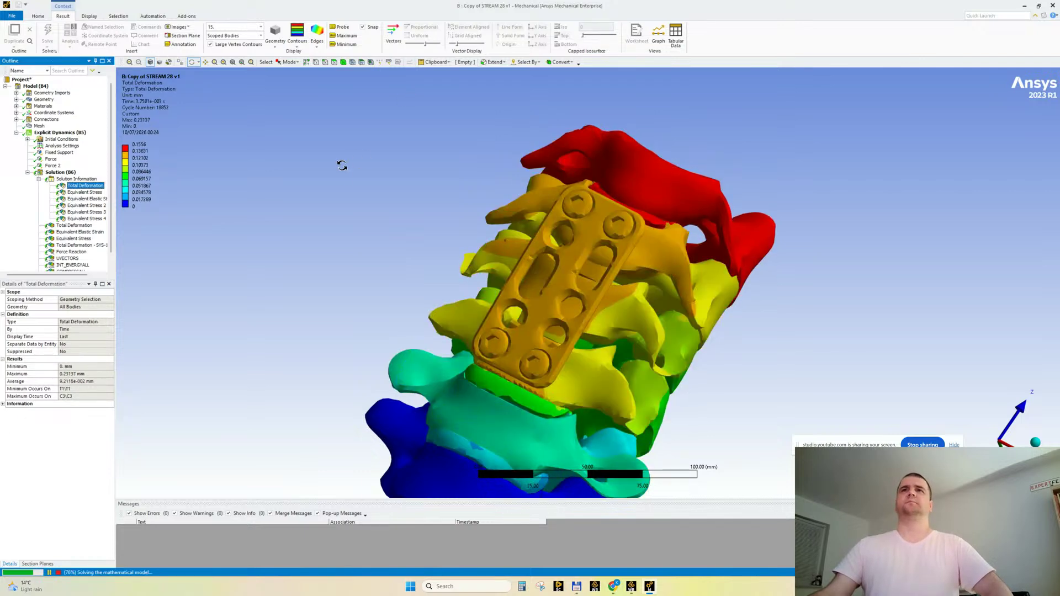
{"action": "right_click", "coordinate": [140, 107]}
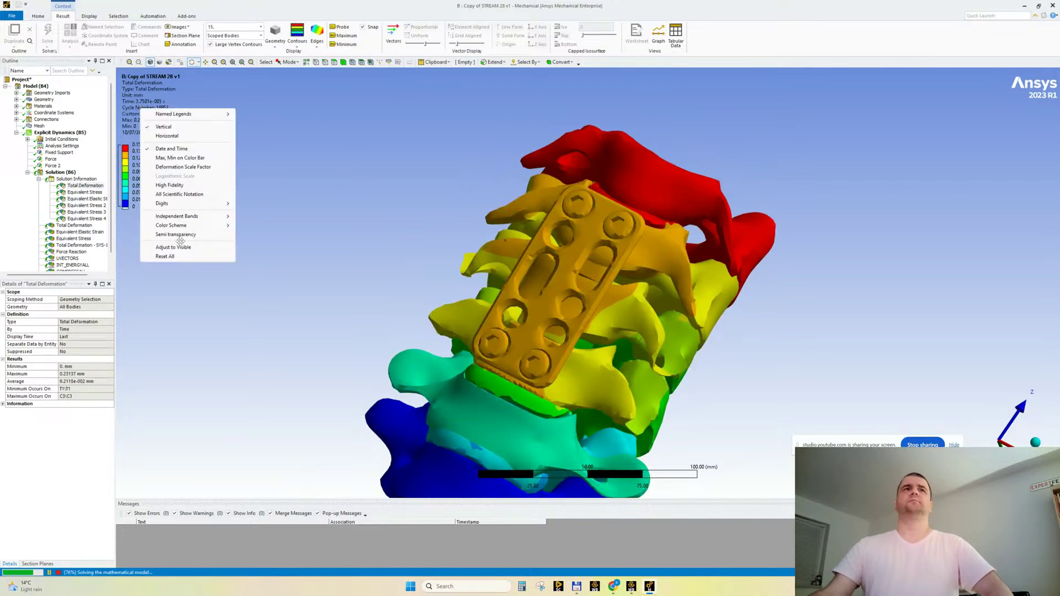
{"action": "left_click", "coordinate": [183, 253]}
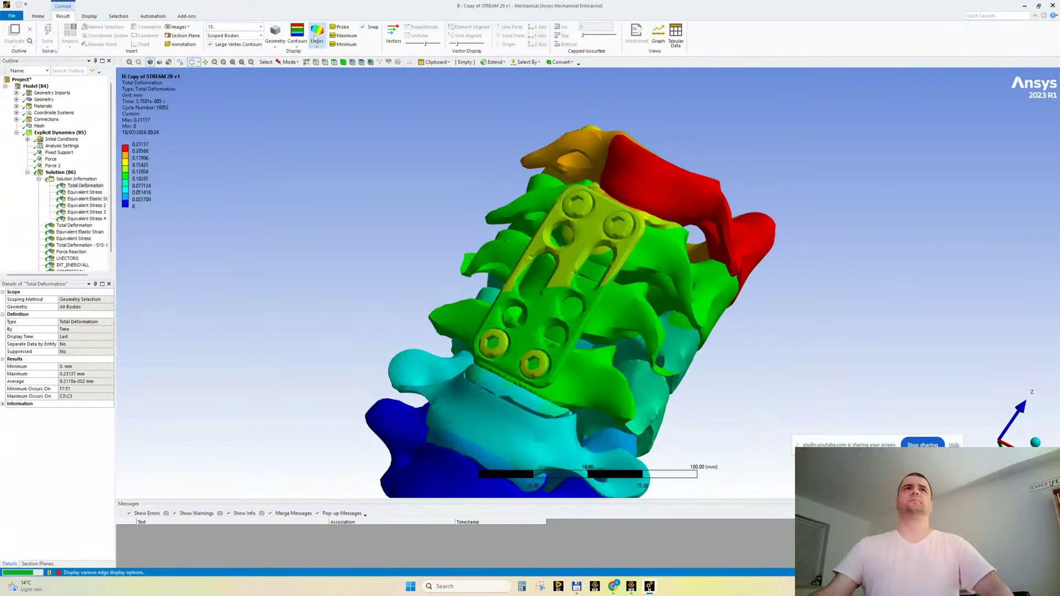
Open the edge display options for the Total Deformation result.
{"action": "left_click", "coordinate": [315, 34]}
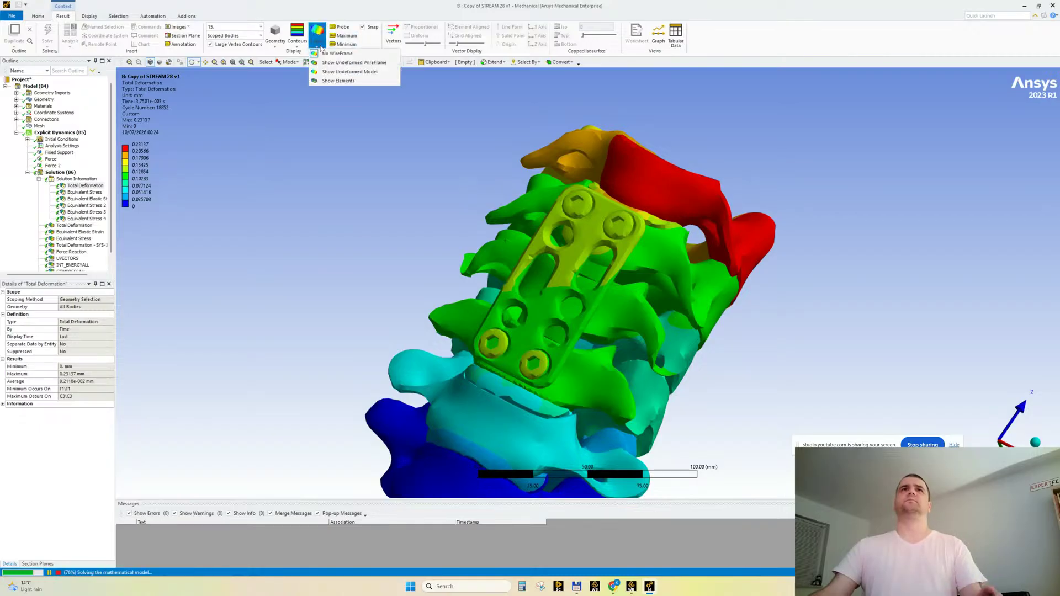
Show the mesh elements on the total deformation plot, inspect the spine and plate from the side, and display the solver output.
{"action": "left_click", "coordinate": [337, 81]}
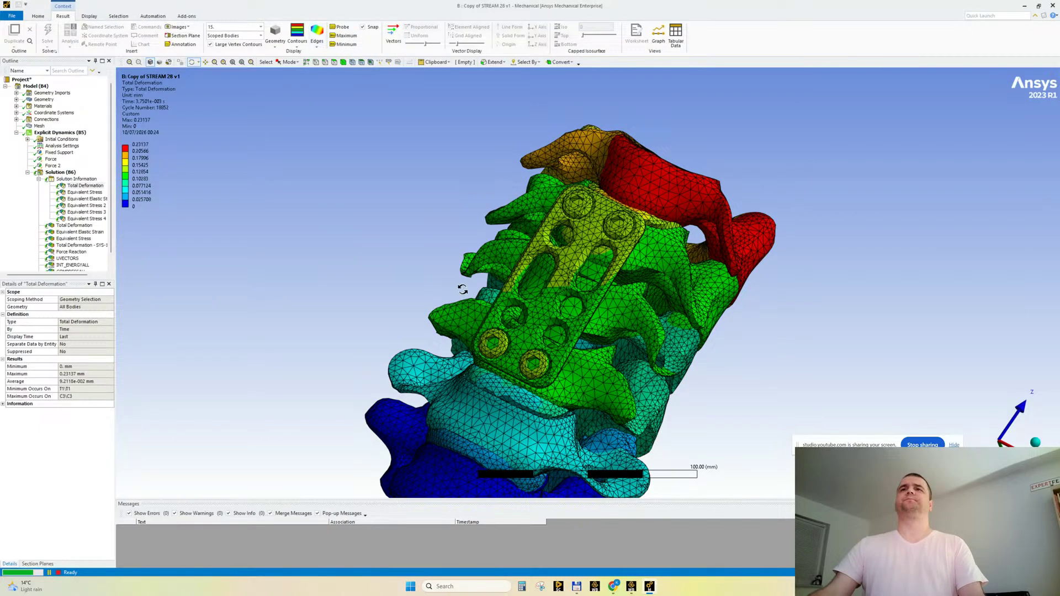
{"action": "left_click_drag", "start_coordinate": [463, 290], "coordinate": [605, 267]}
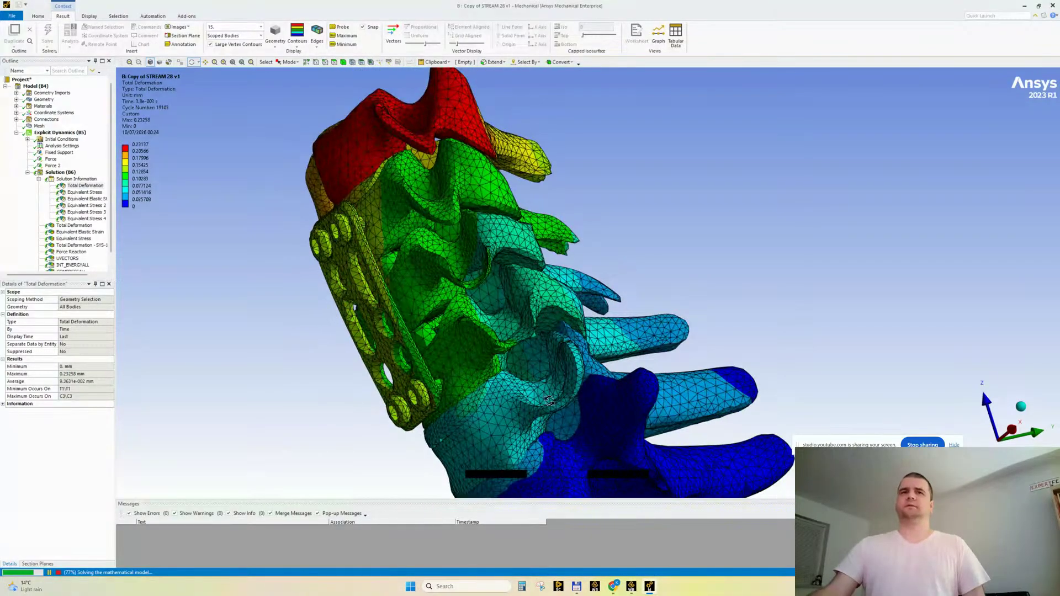
{"action": "left_click", "coordinate": [77, 179]}
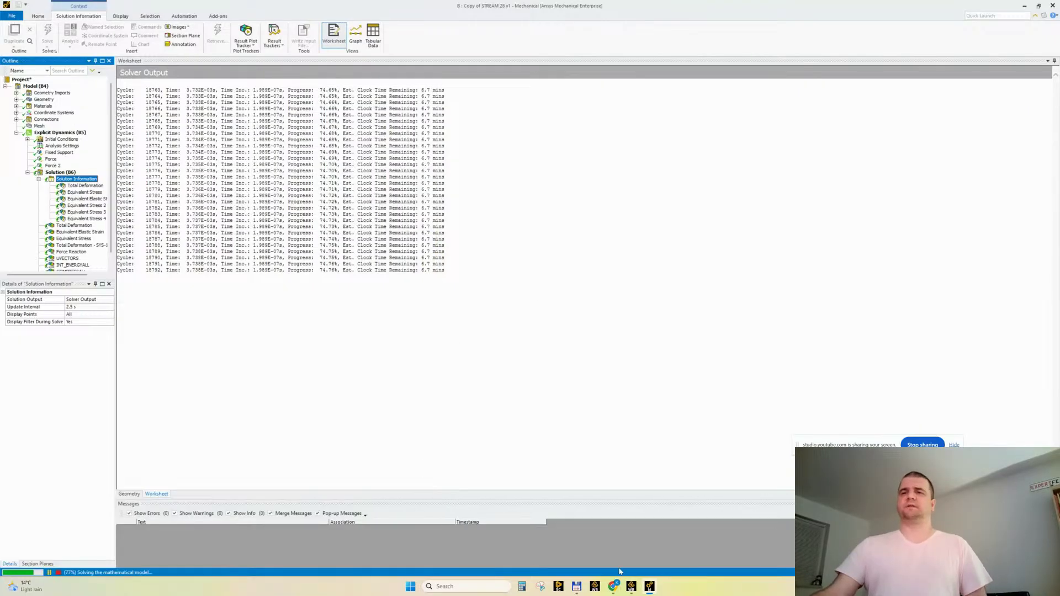
Switch to the browser and look through the YouTube results for "expertfea brain" for related brain and skull simulations.
{"action": "mouse_move", "coordinate": [613, 586]}
{"action": "left_click", "coordinate": [567, 549]}
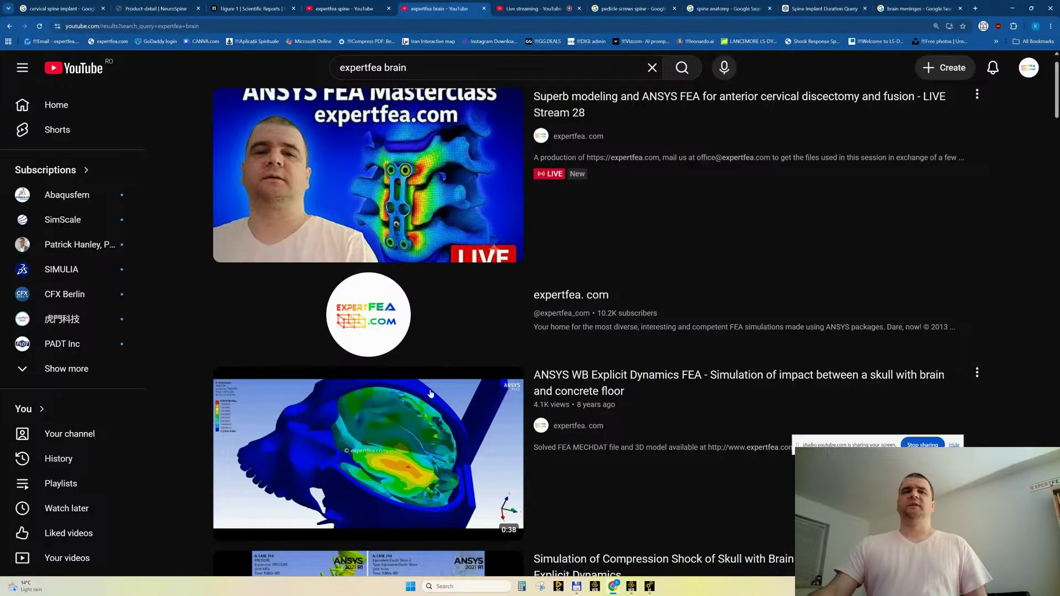
{"action": "scroll", "coordinate": [353, 274], "scroll_direction": "down", "scroll_amount": 7}
{"action": "scroll", "coordinate": [353, 274], "scroll_direction": "down", "scroll_amount": 18}
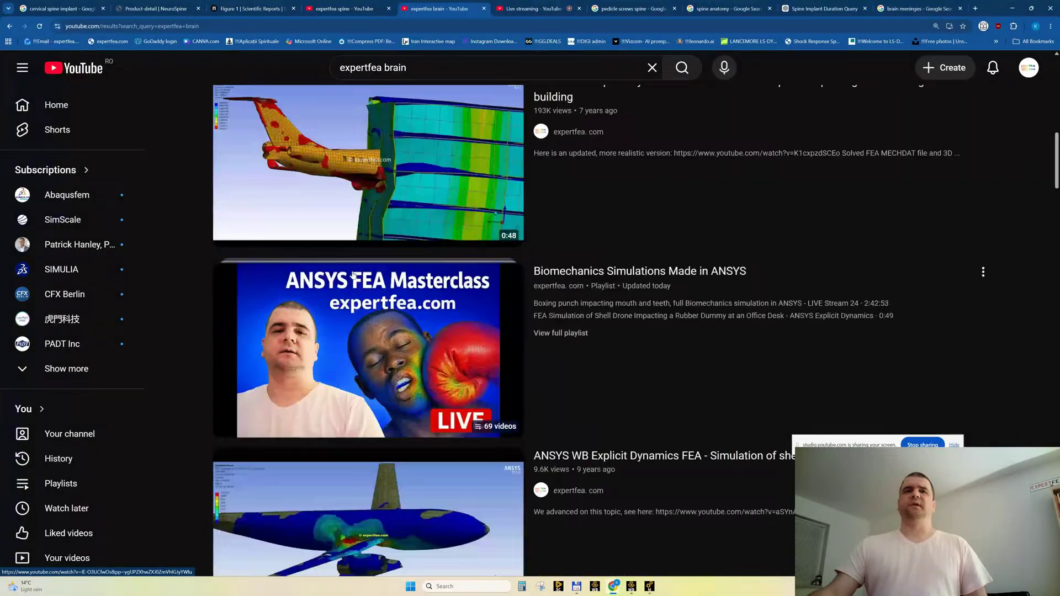
{"action": "scroll", "coordinate": [352, 274], "scroll_direction": "down", "scroll_amount": 9}
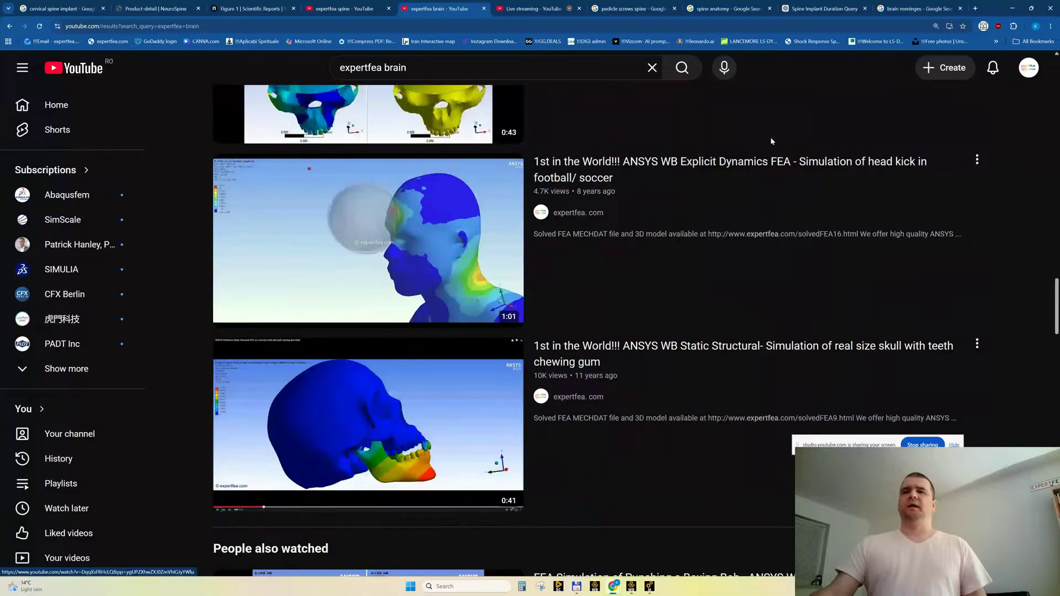
Switch to Total Commander and open the BIOMECHANICS 3D models folder on drive H.
{"action": "mouse_move", "coordinate": [576, 591]}
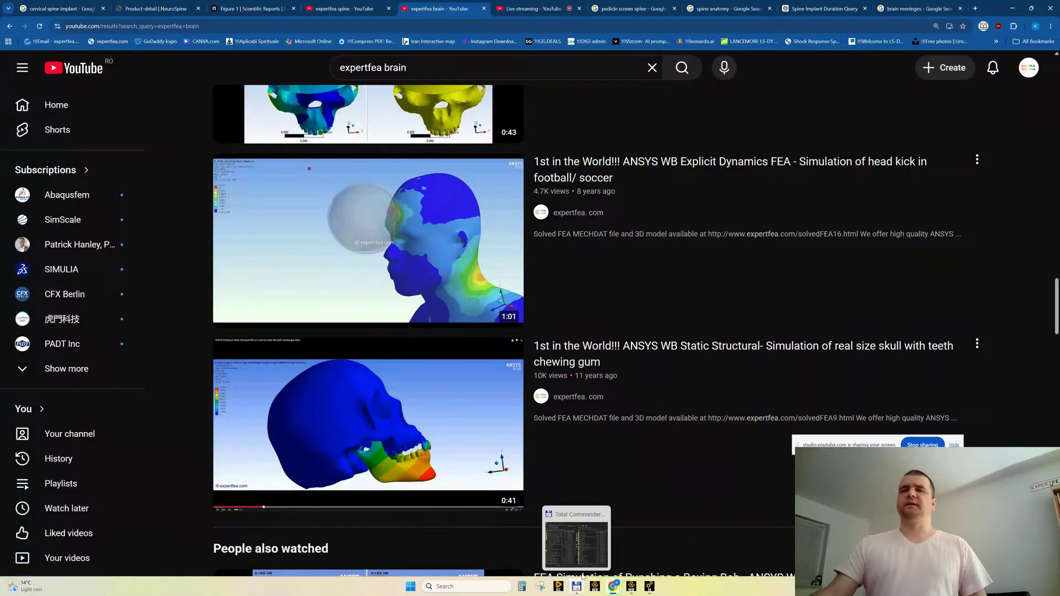
{"action": "left_click", "coordinate": [587, 553]}
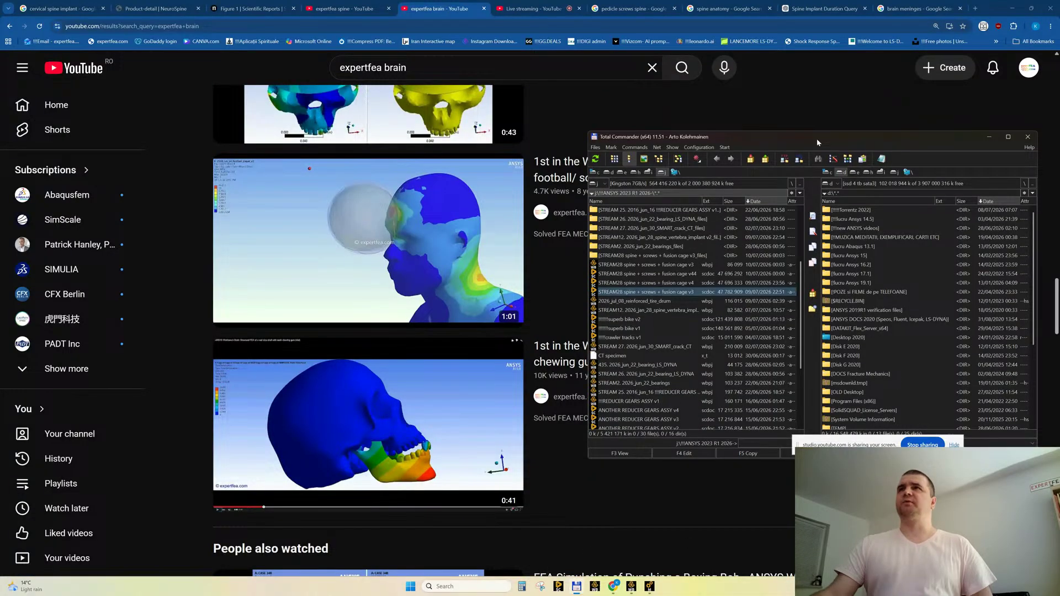
{"action": "left_click_drag", "start_coordinate": [816, 138], "coordinate": [503, 147]}
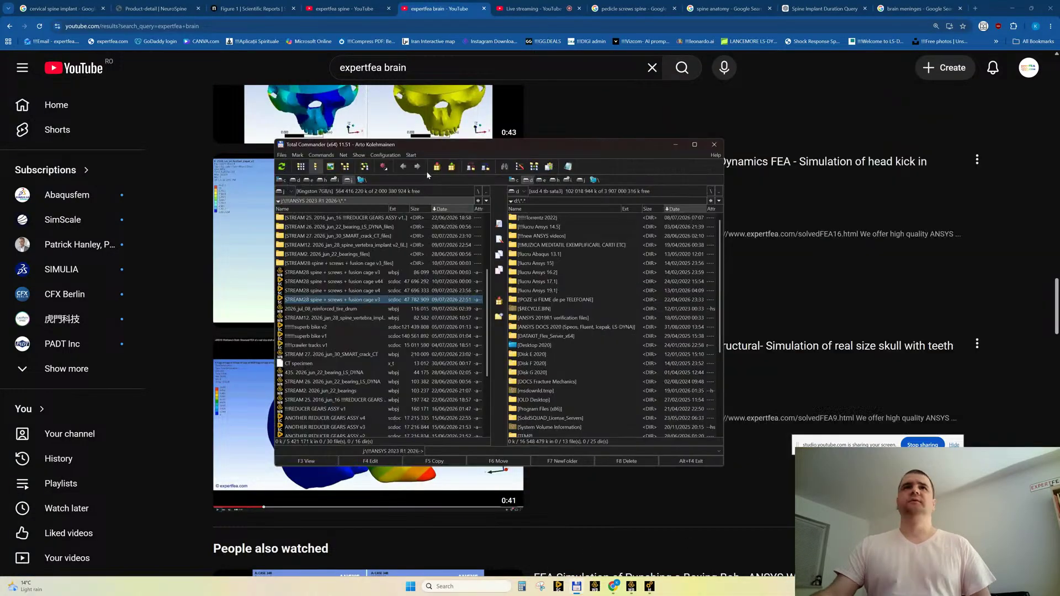
{"action": "left_click", "coordinate": [321, 181]}
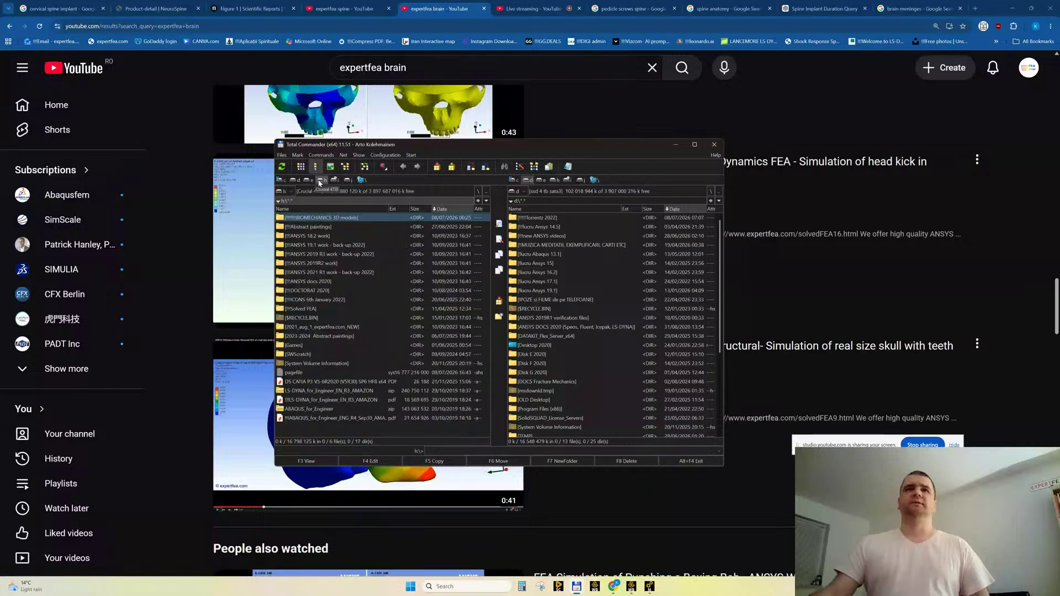
{"action": "double_click", "coordinate": [308, 218]}
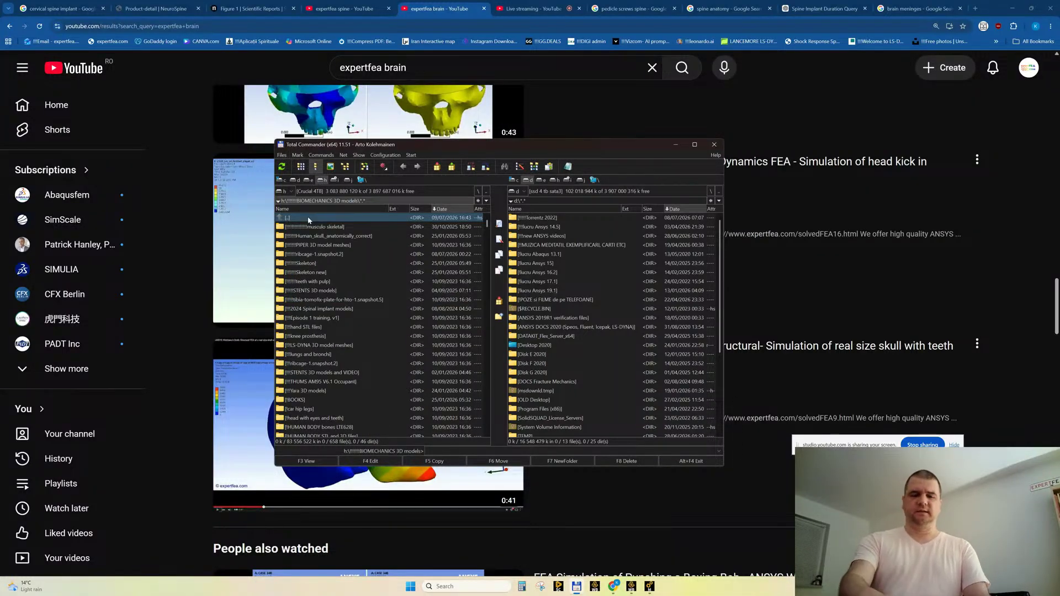
Search the BIOMECHANICS 3D models folder and its subfolders for files matching "mening".
{"action": "key", "text": "alt+F7"}
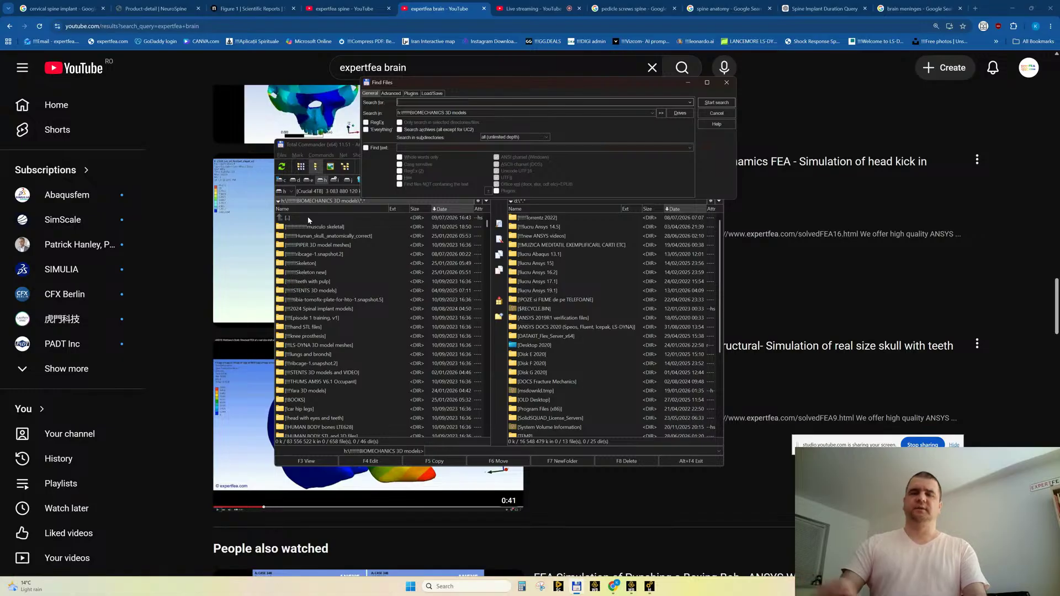
{"action": "type", "text": "men"}
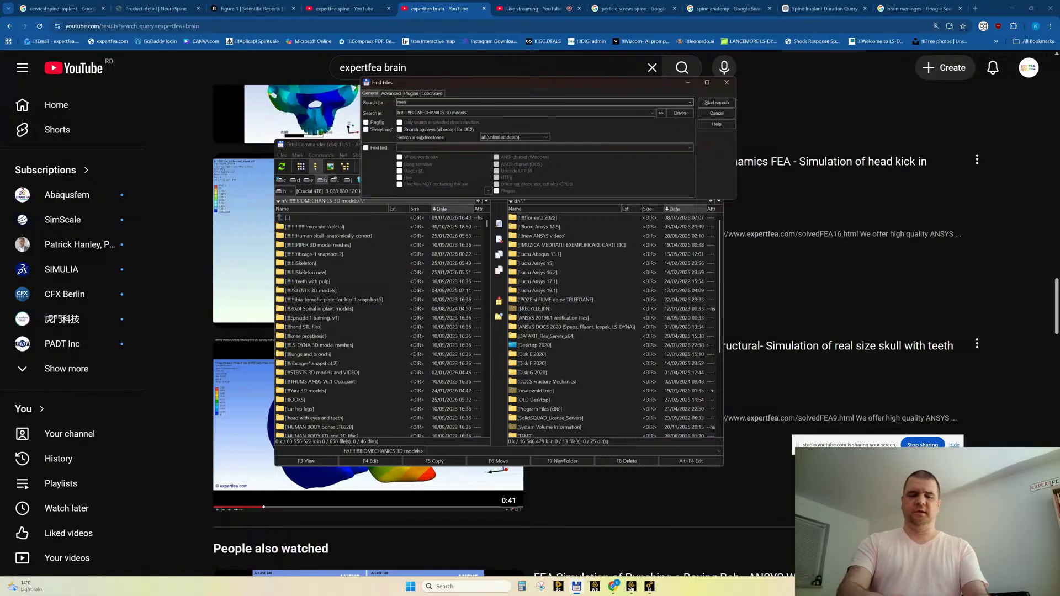
{"action": "type", "text": "ing"}
{"action": "key", "text": "Return"}
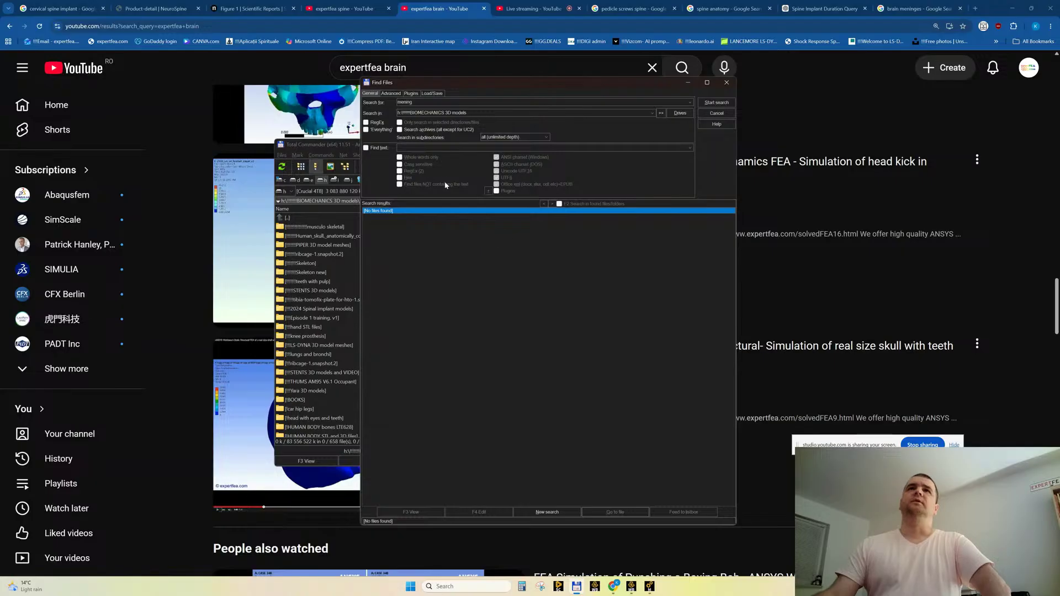
Search the same folder and its subfolders for files matching "brain".
{"action": "double_click", "coordinate": [421, 103]}
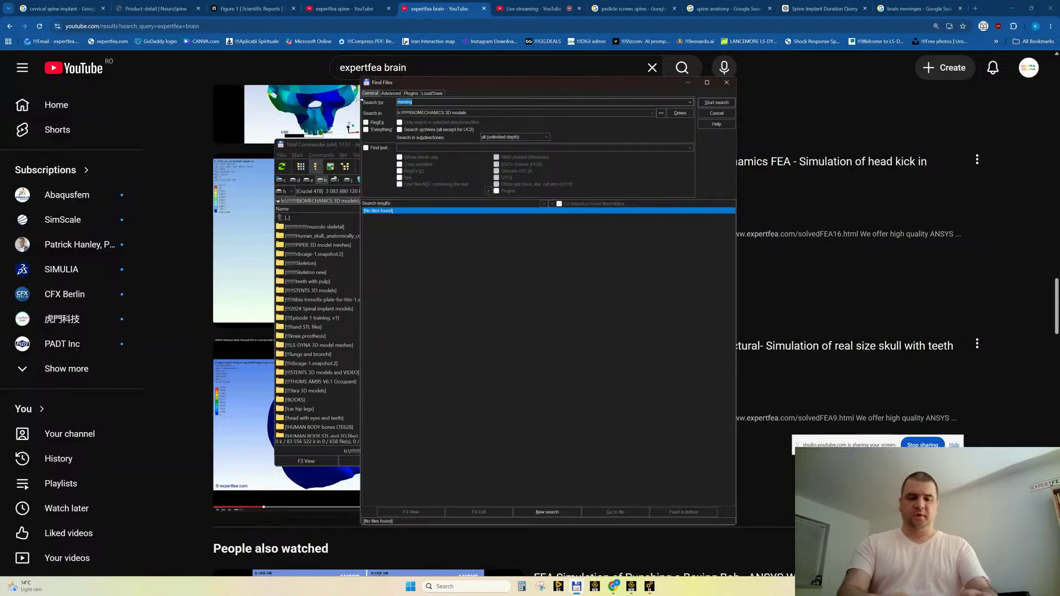
{"action": "type", "text": "brain"}
{"action": "key", "text": "Return"}
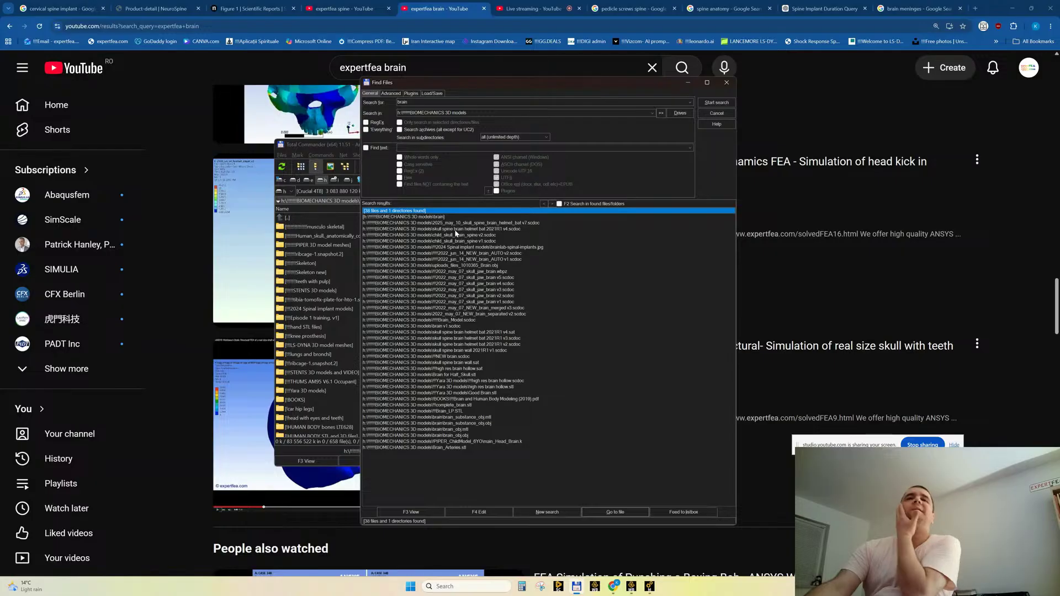
Go through the found brain files one by one, checking their names, dates and sizes for a suitable model.
{"action": "left_click", "coordinate": [452, 223]}
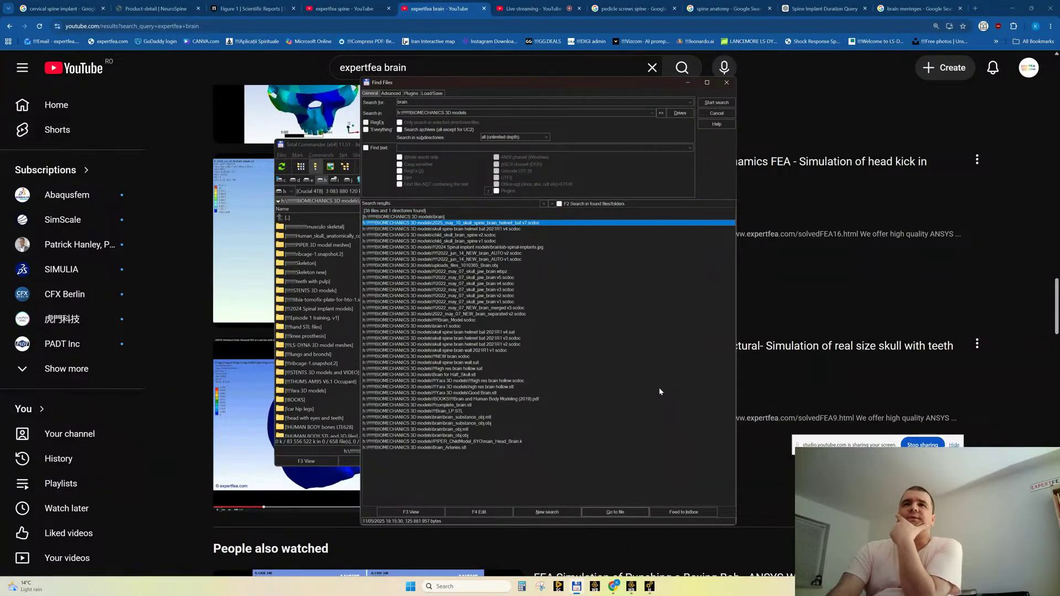
{"action": "key", "text": "Down"}
{"action": "key", "text": "Down"}
{"action": "key", "text": "Down"}
{"action": "key", "text": "Down"}
{"action": "key", "text": "Down"}
{"action": "key", "text": "Down"}
{"action": "key", "text": "Down"}
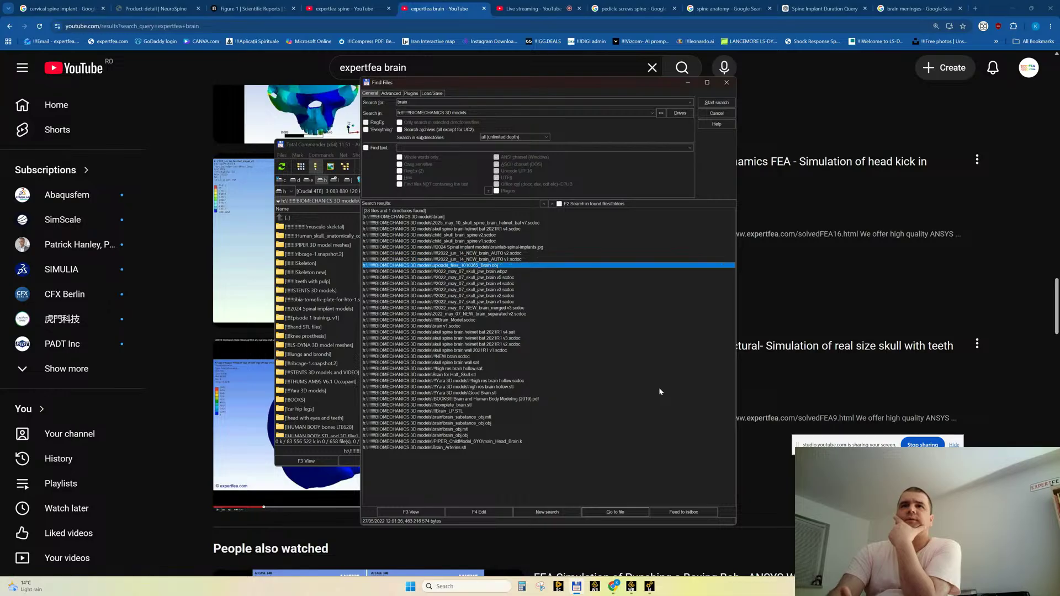
{"action": "key", "text": "Down"}
{"action": "key", "text": "Down"}
{"action": "key", "text": "Down"}
{"action": "key", "text": "Down"}
{"action": "key", "text": "Down"}
{"action": "key", "text": "Down"}
{"action": "key", "text": "Down"}
{"action": "key", "text": "Down"}
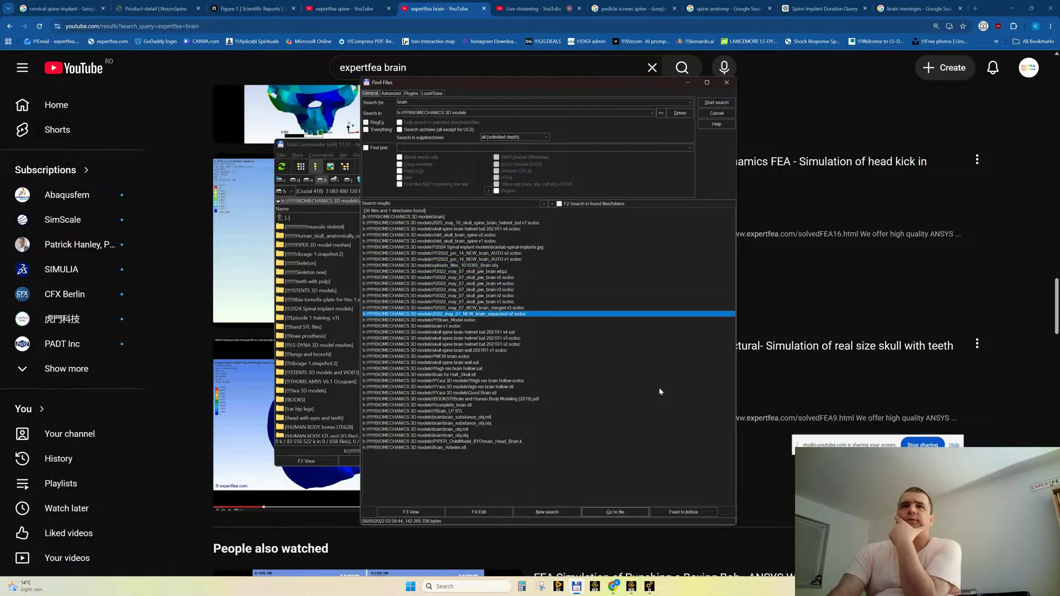
{"action": "key", "text": "Down"}
{"action": "key", "text": "Down"}
{"action": "key", "text": "Down"}
{"action": "key", "text": "Down"}
{"action": "key", "text": "Down"}
{"action": "key", "text": "Down"}
{"action": "key", "text": "Down"}
{"action": "key", "text": "Down"}
{"action": "key", "text": "Down"}
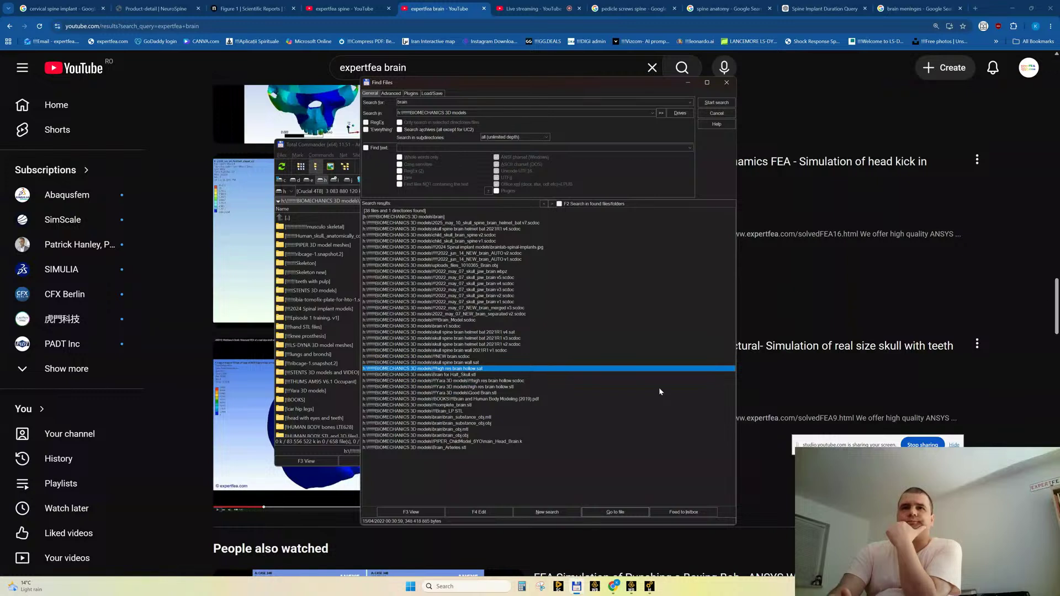
{"action": "key", "text": "Down"}
{"action": "key", "text": "Down"}
{"action": "key", "text": "Down"}
{"action": "key", "text": "Down"}
{"action": "key", "text": "Down"}
{"action": "key", "text": "Down"}
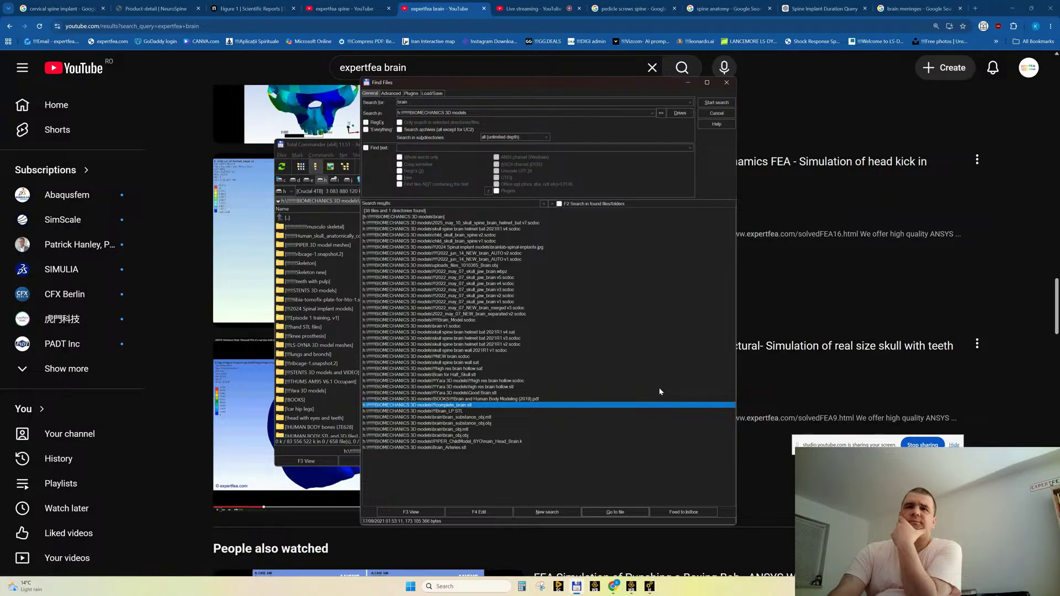
{"action": "key", "text": "Down"}
{"action": "key", "text": "Down"}
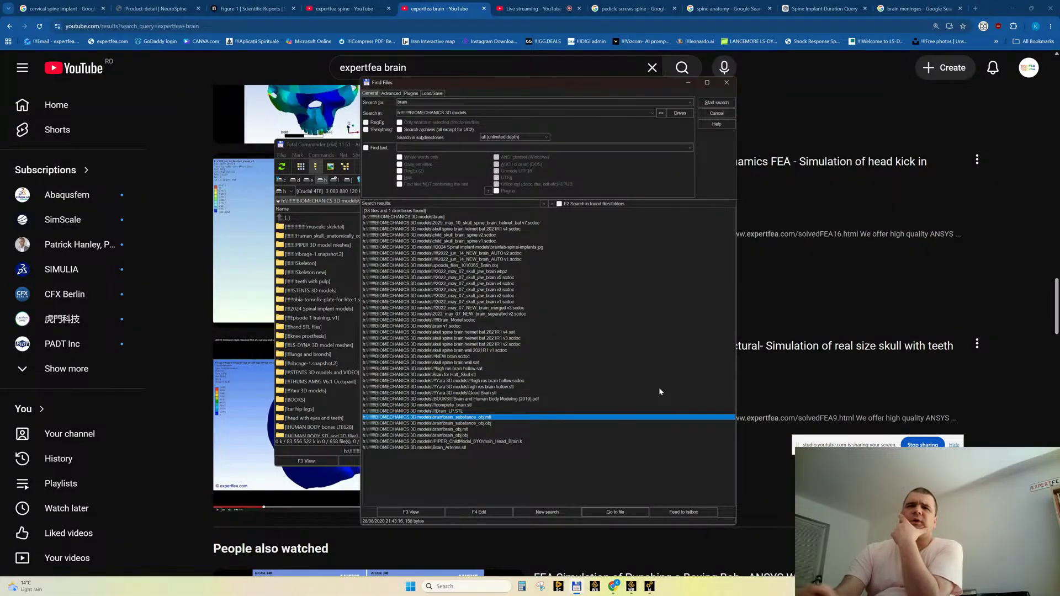
{"action": "left_click", "coordinate": [474, 442]}
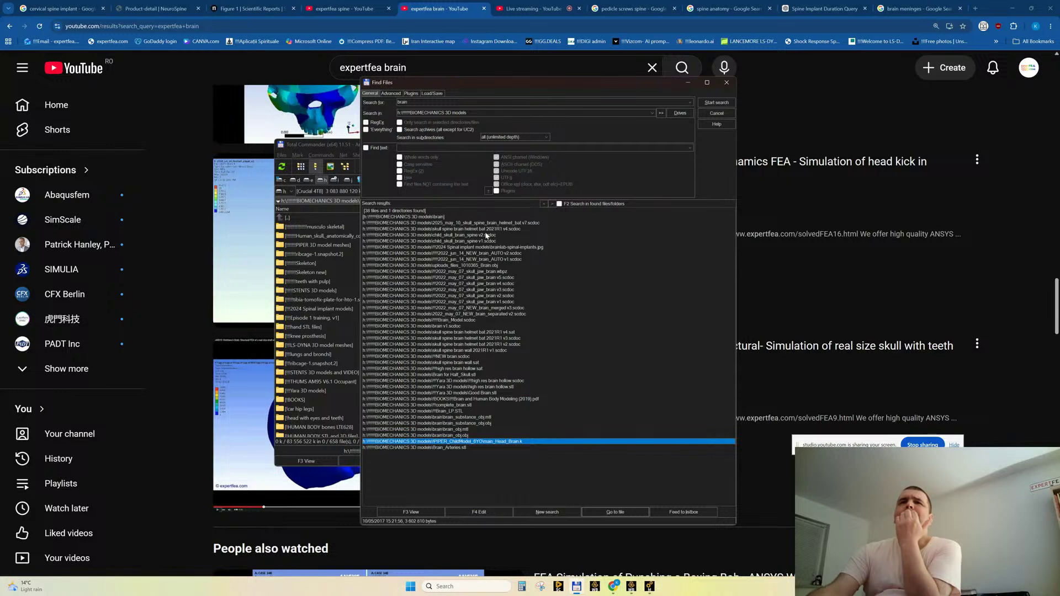
Locate the Brain_Model scdoc file from the search results in its folder and open it in SpaceClaim.
{"action": "left_click", "coordinate": [454, 321]}
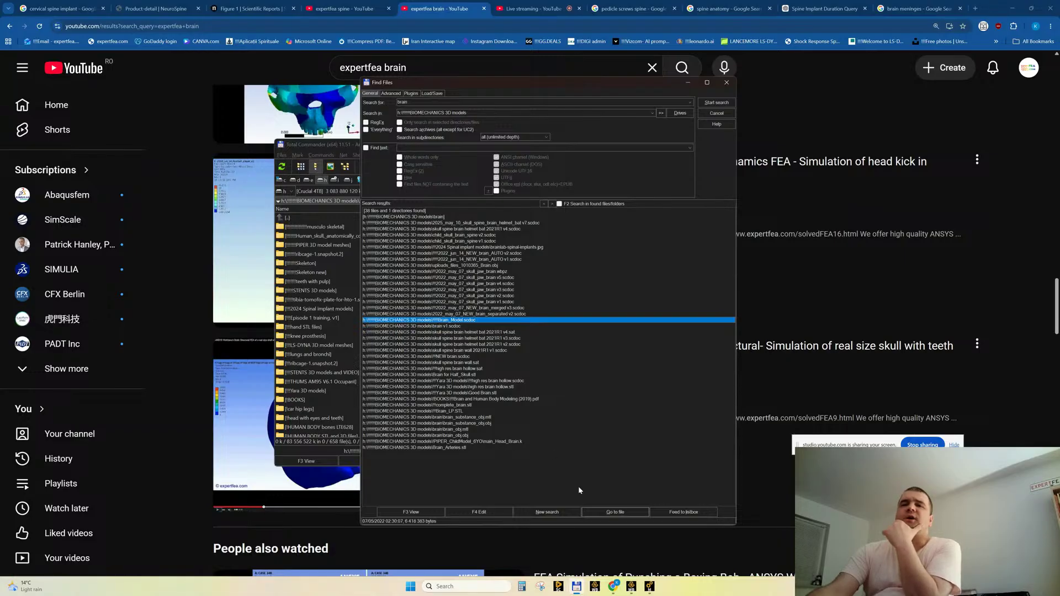
{"action": "left_click", "coordinate": [616, 513]}
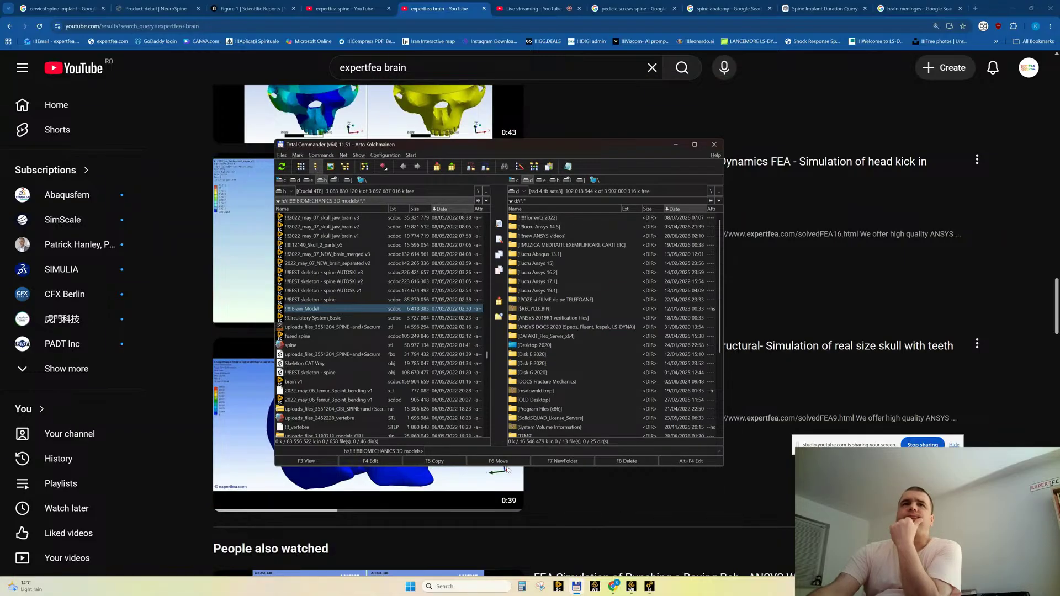
{"action": "key", "text": "Return"}
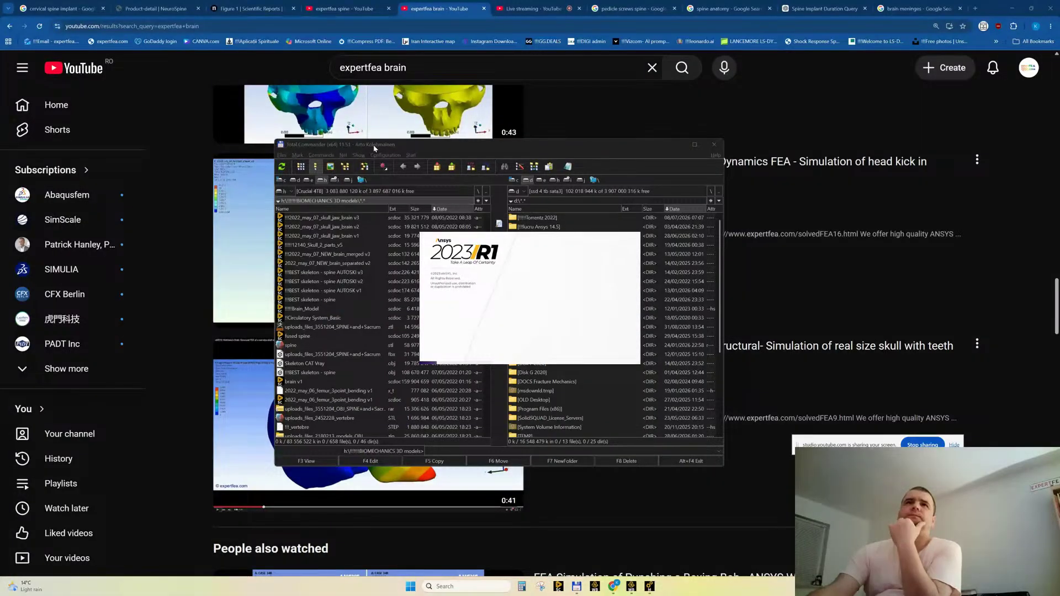
Insert the Brain_Model file from Total Commander into the empty SpaceClaim design and minimize the file manager.
{"action": "left_click_drag", "start_coordinate": [367, 145], "coordinate": [713, 173]}
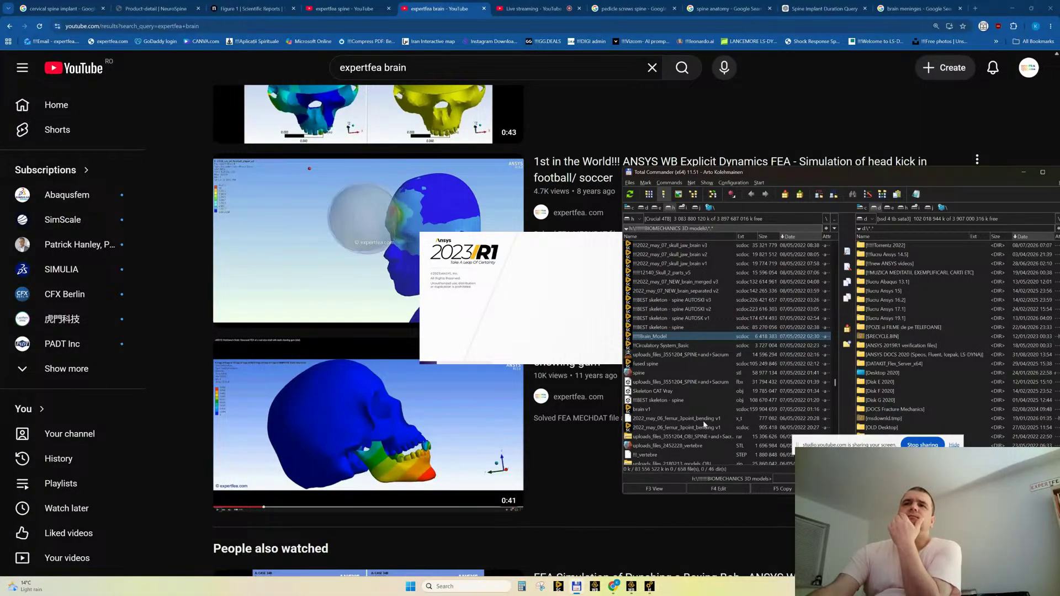
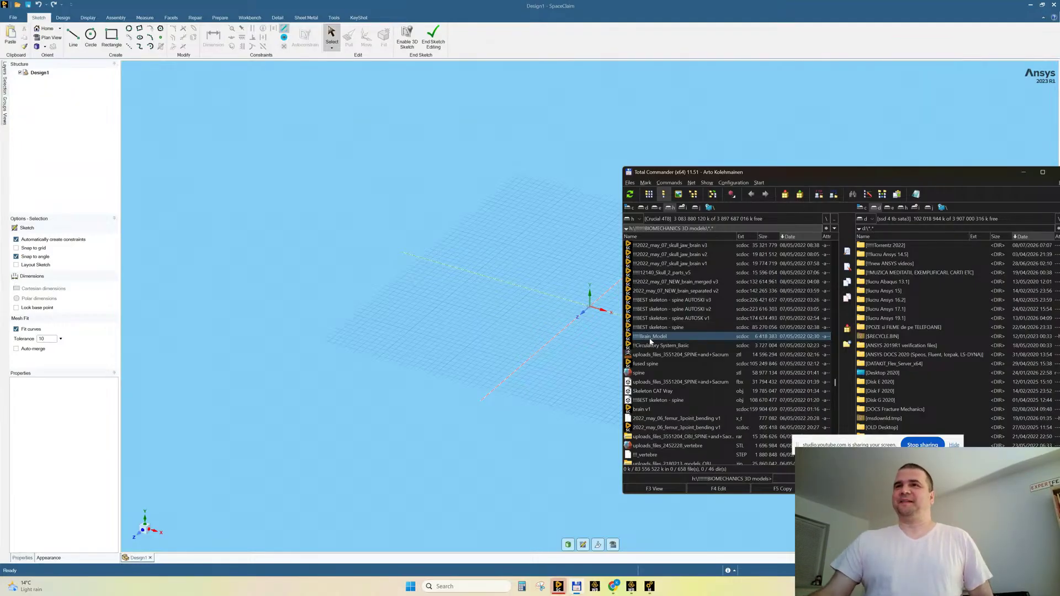
{"action": "left_click_drag", "start_coordinate": [650, 342], "coordinate": [468, 350]}
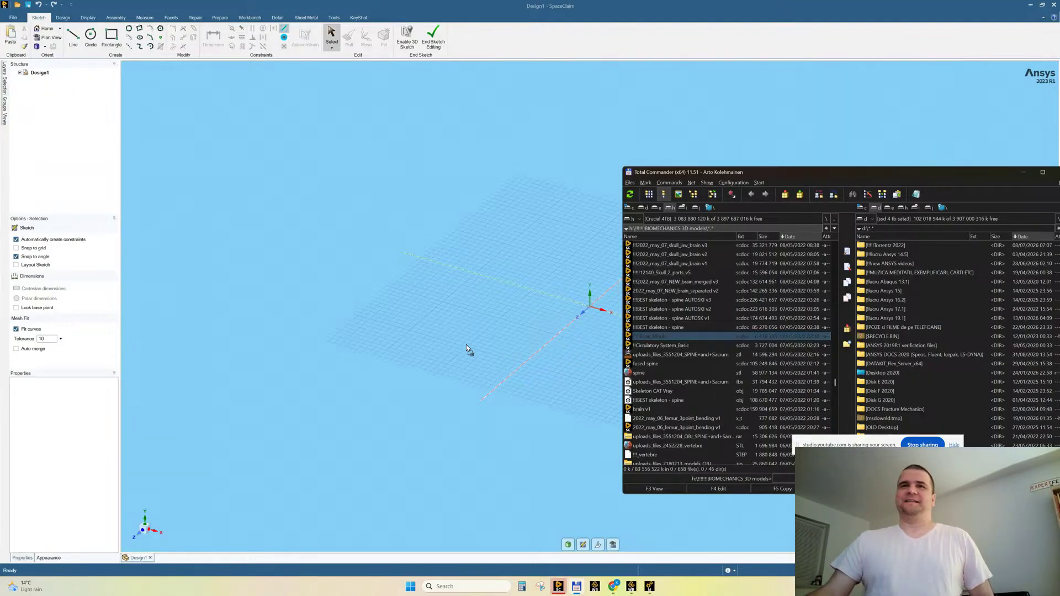
{"action": "left_click", "coordinate": [1024, 174]}
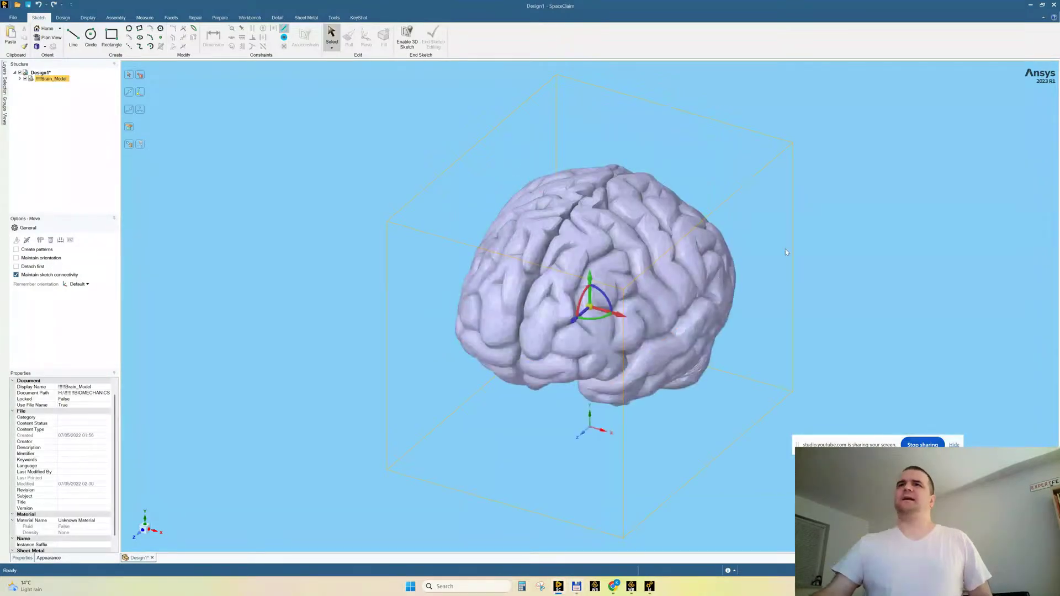
Expand the Brain_Model component and examine its faceted bodies and the brain's shape from below, behind and the side.
{"action": "left_click", "coordinate": [823, 217]}
{"action": "middle_click_drag", "start_coordinate": [801, 232], "coordinate": [655, 198]}
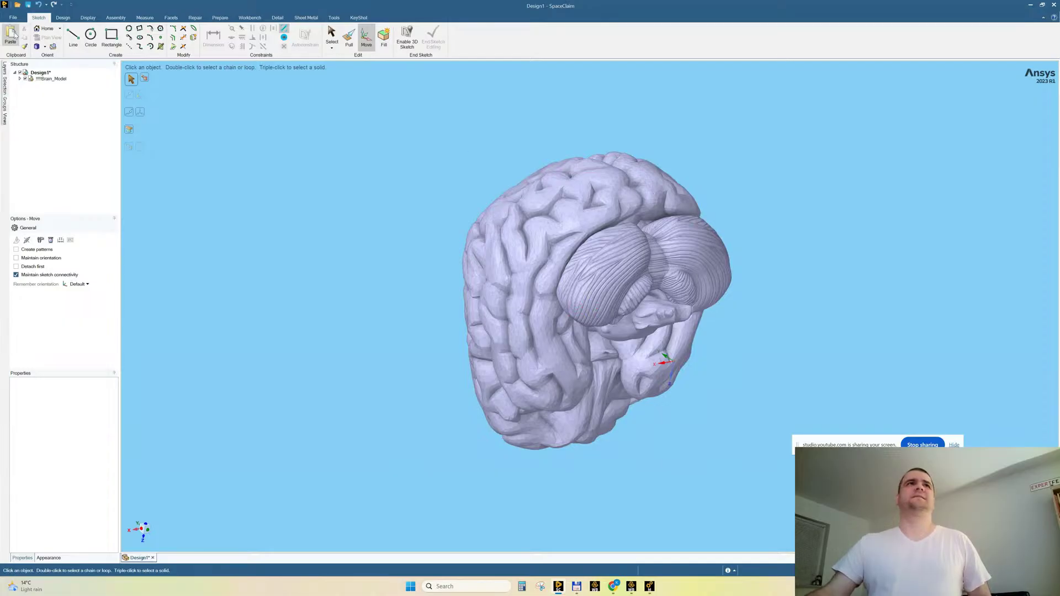
{"action": "left_click", "coordinate": [20, 79]}
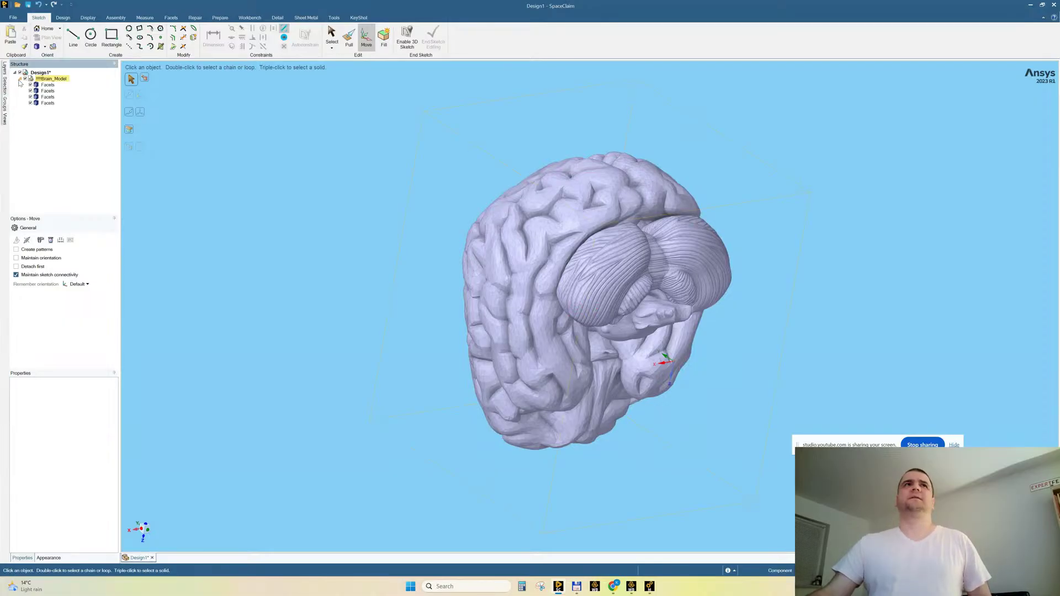
{"action": "left_click", "coordinate": [56, 91]}
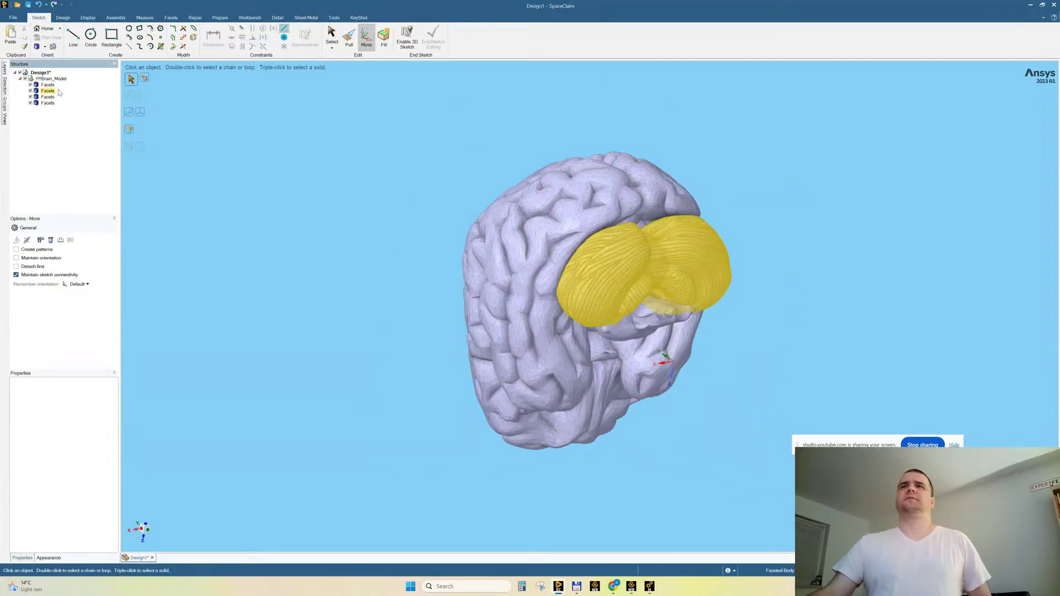
{"action": "middle_click_drag", "start_coordinate": [363, 172], "coordinate": [325, 173]}
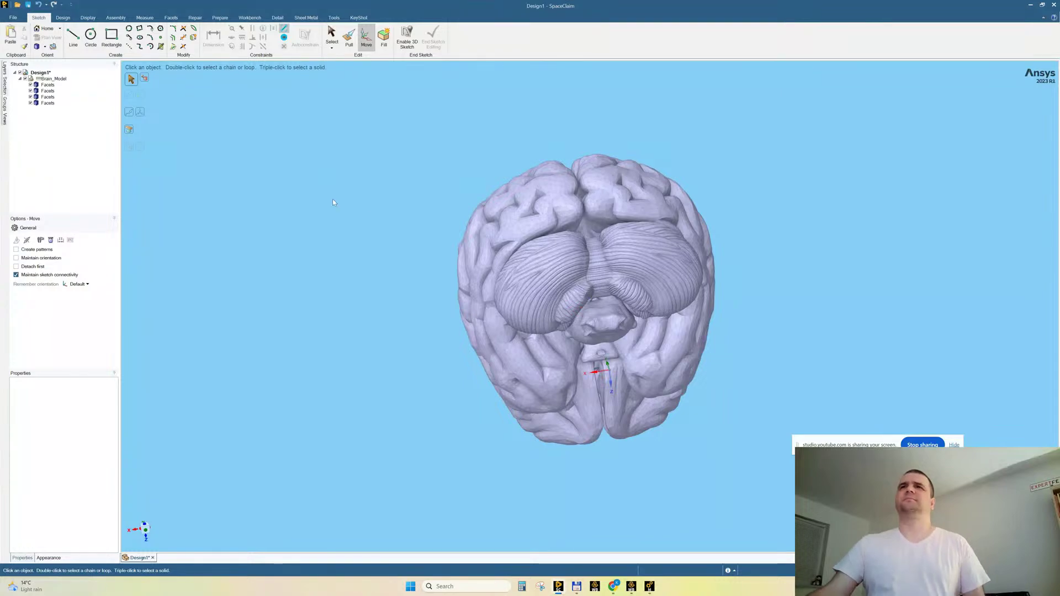
{"action": "scroll", "coordinate": [420, 209], "scroll_direction": "down", "scroll_amount": 5}
{"action": "scroll", "coordinate": [419, 207], "scroll_direction": "up", "scroll_amount": 6}
{"action": "middle_click_drag", "start_coordinate": [560, 278], "coordinate": [695, 287]}
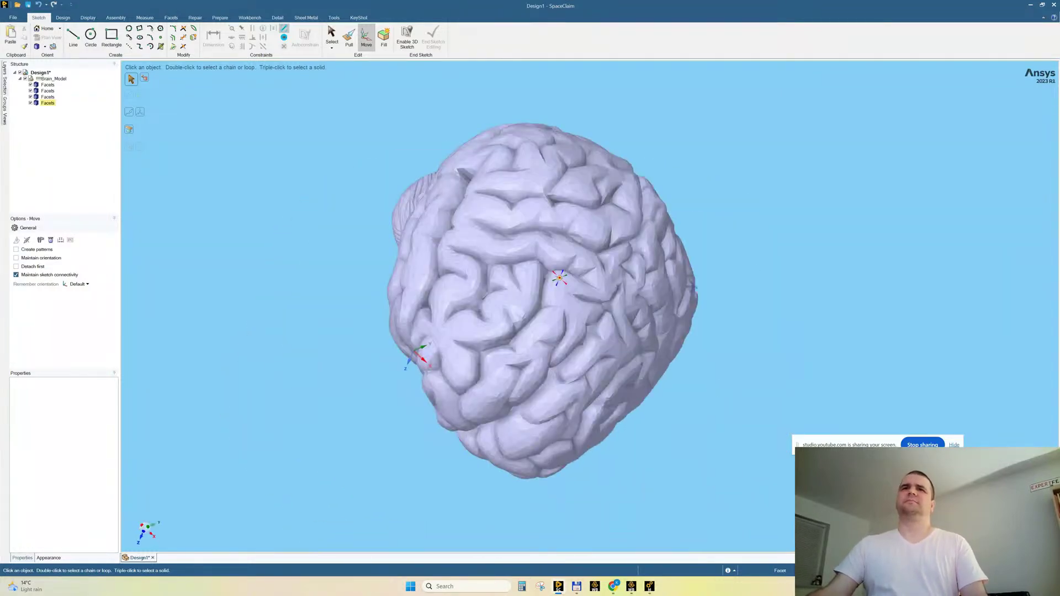
Examine the facets of the brain's folded outer surface up close and the overall shape of the cortex.
{"action": "scroll", "coordinate": [417, 271], "scroll_direction": "up", "scroll_amount": 5}
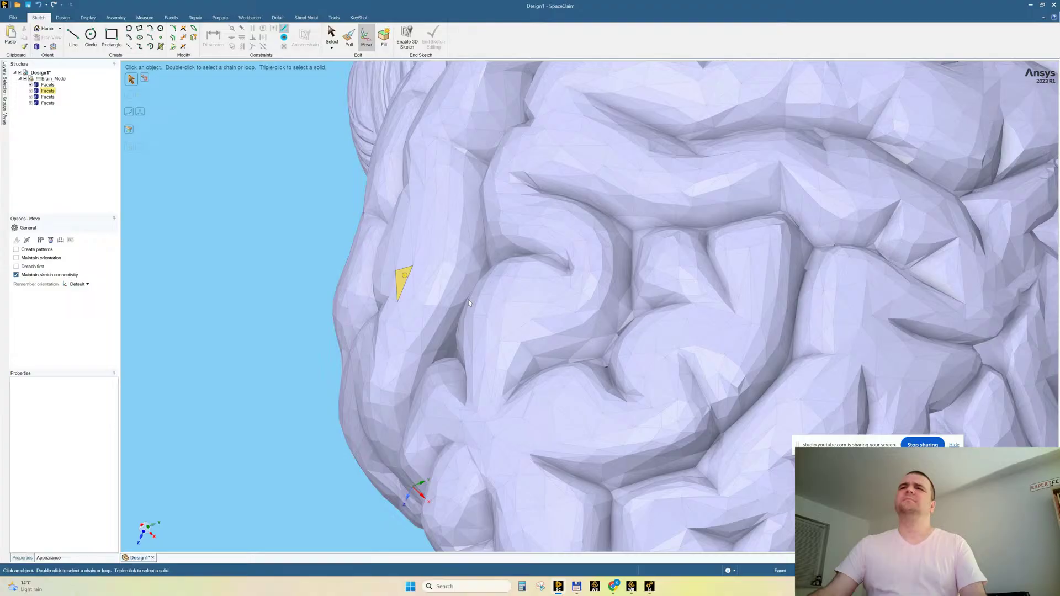
{"action": "scroll", "coordinate": [469, 303], "scroll_direction": "up", "scroll_amount": 5}
{"action": "scroll", "coordinate": [508, 348], "scroll_direction": "down", "scroll_amount": 4}
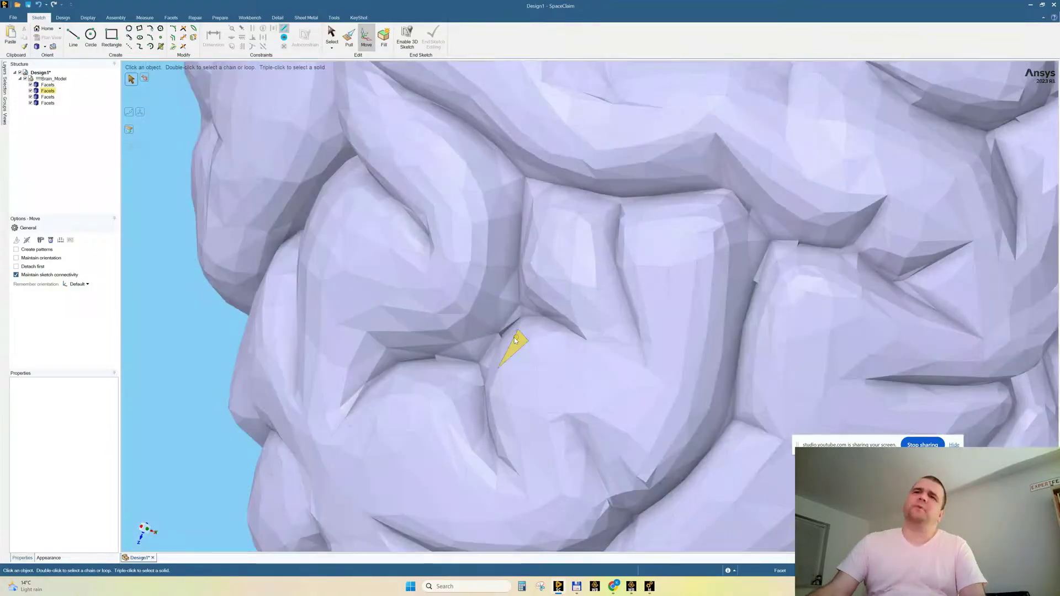
{"action": "scroll", "coordinate": [512, 360], "scroll_direction": "up", "scroll_amount": 4}
{"action": "scroll", "coordinate": [514, 353], "scroll_direction": "down", "scroll_amount": 8}
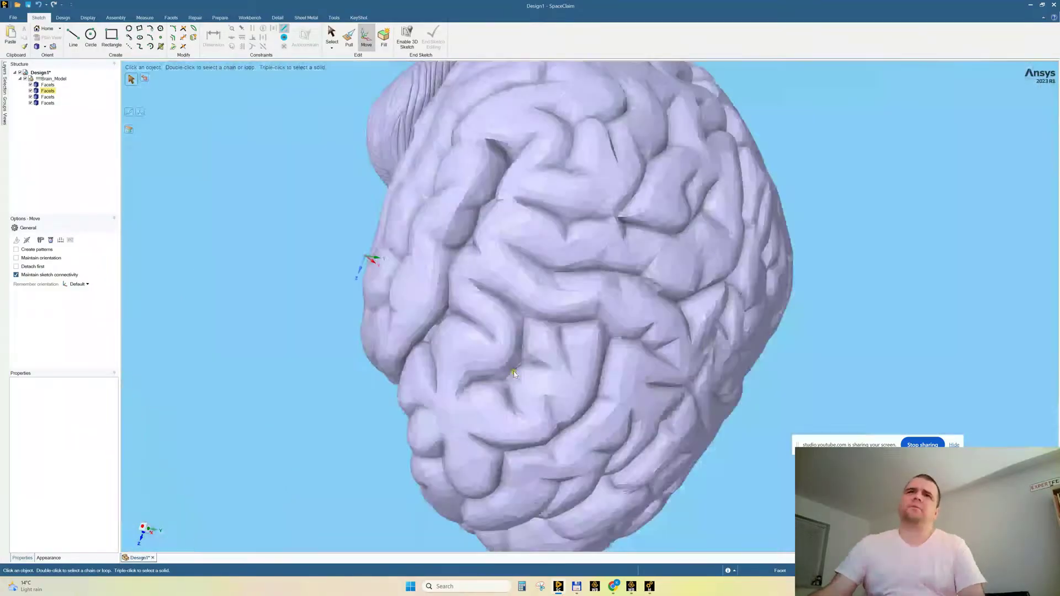
{"action": "scroll", "coordinate": [541, 307], "scroll_direction": "up", "scroll_amount": 2}
{"action": "mouse_move", "coordinate": [542, 307]}
{"action": "middle_mouse_down"}
{"action": "mouse_move", "coordinate": [525, 284]}
{"action": "mouse_move", "coordinate": [469, 270]}
{"action": "middle_mouse_up"}
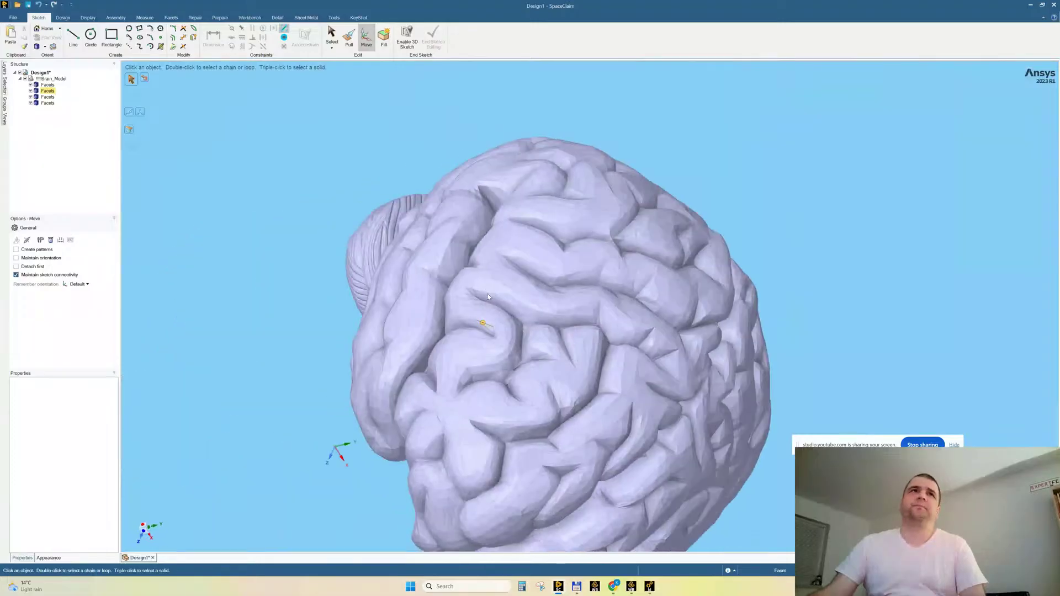
Bring up the facet tools and inspect the grooves between the brain's folds, its side, and its rear with the cerebellum.
{"action": "left_click", "coordinate": [171, 18]}
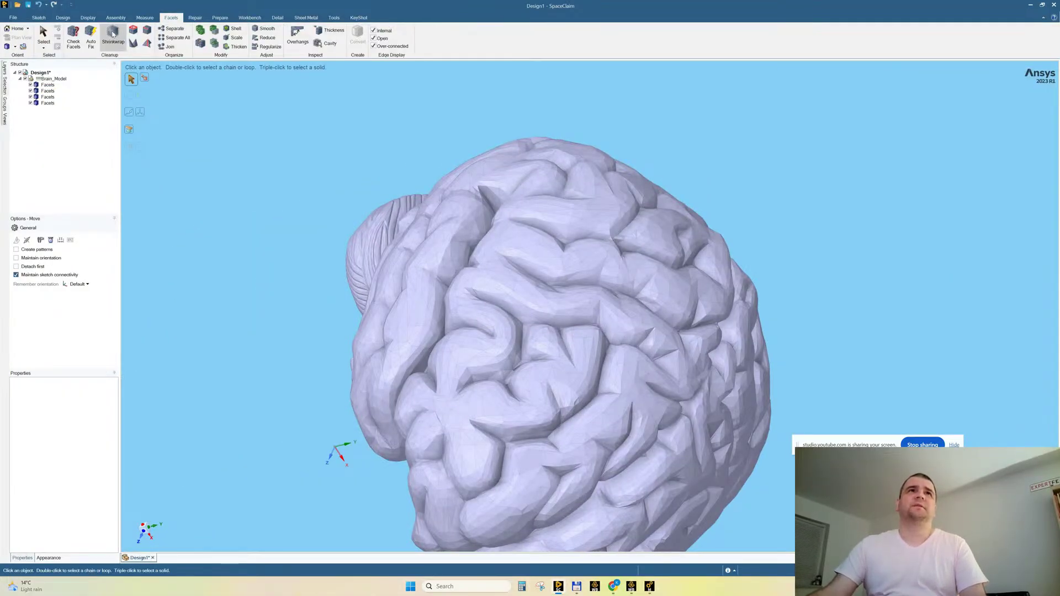
{"action": "scroll", "coordinate": [621, 239], "scroll_direction": "up", "scroll_amount": 6}
{"action": "middle_click_drag", "start_coordinate": [644, 214], "coordinate": [614, 228]}
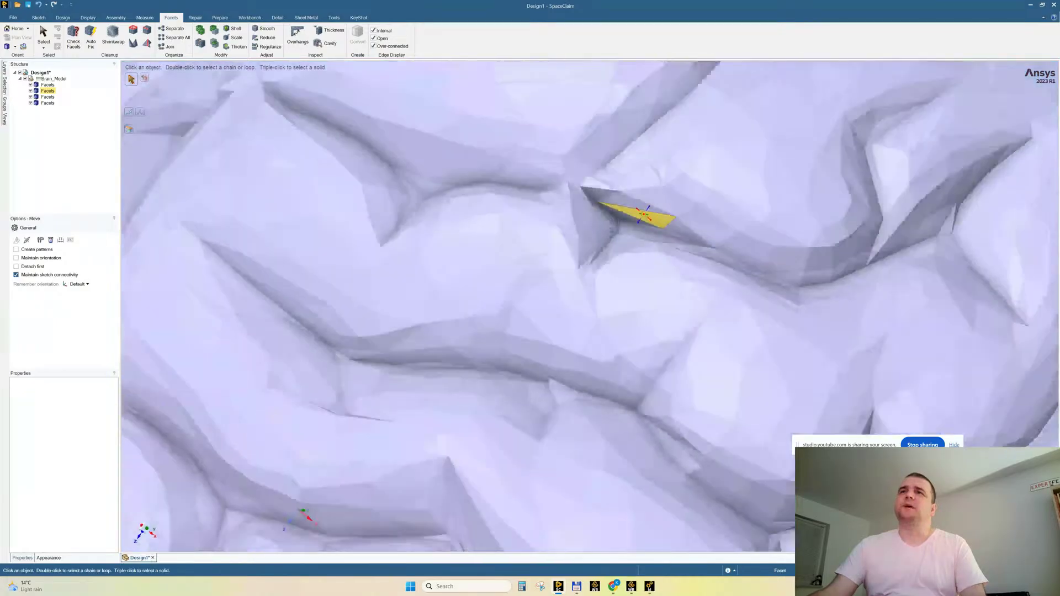
{"action": "scroll", "coordinate": [614, 228], "scroll_direction": "down", "scroll_amount": 8}
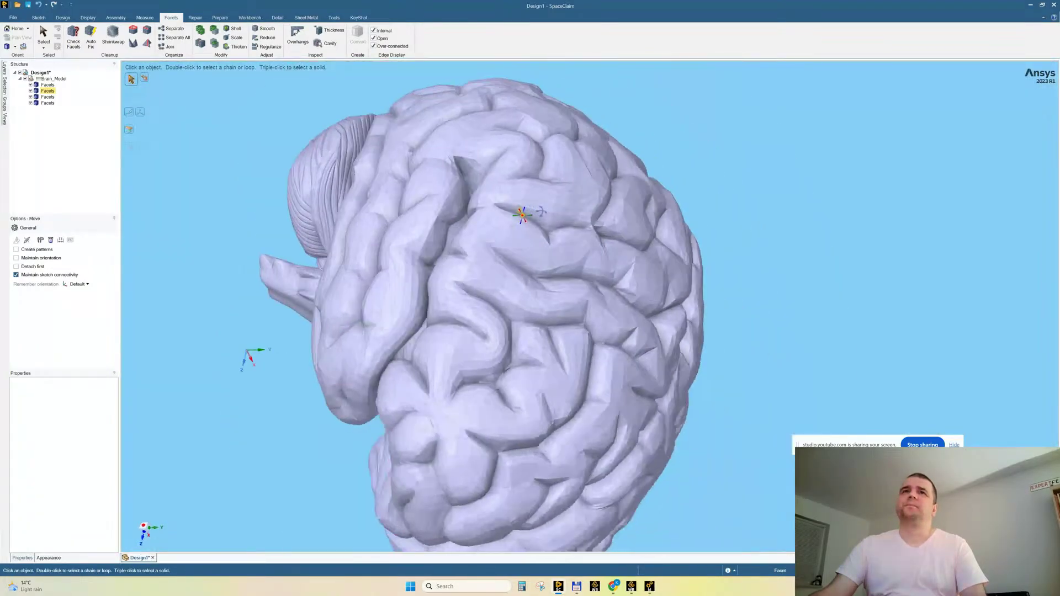
{"action": "middle_click_drag", "start_coordinate": [522, 214], "coordinate": [376, 240]}
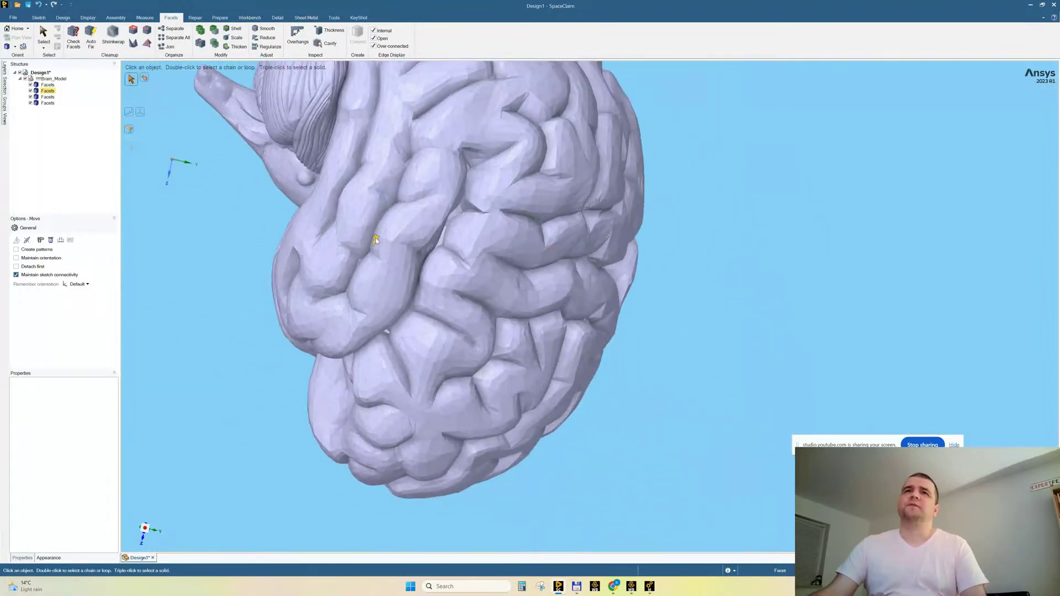
{"action": "scroll", "coordinate": [375, 240], "scroll_direction": "up", "scroll_amount": 6}
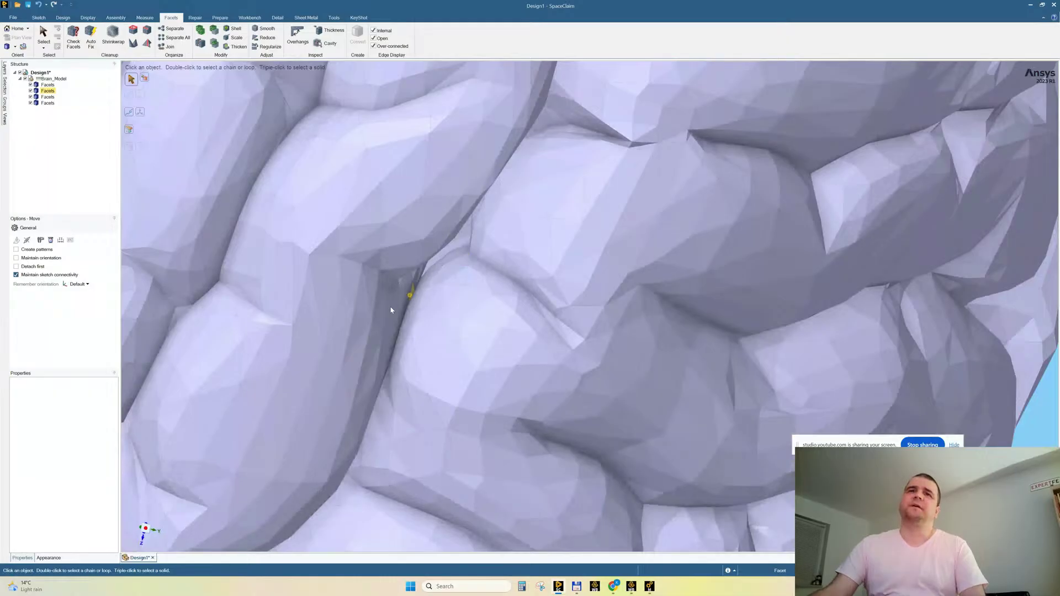
{"action": "scroll", "coordinate": [390, 310], "scroll_direction": "up", "scroll_amount": 4}
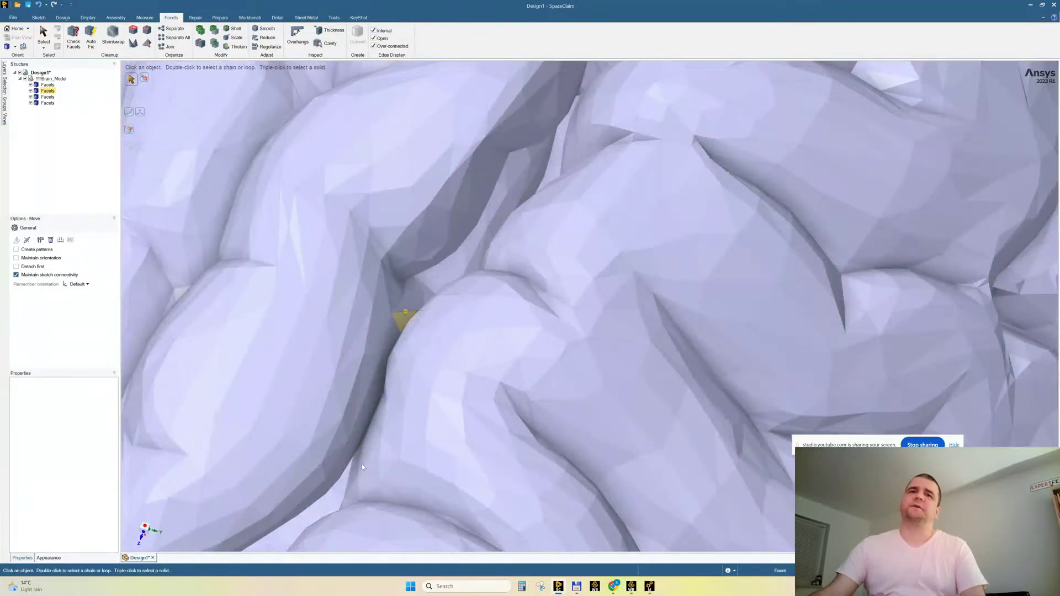
{"action": "middle_click_drag", "start_coordinate": [447, 268], "coordinate": [478, 327]}
{"action": "scroll", "coordinate": [479, 326], "scroll_direction": "down", "scroll_amount": 8}
{"action": "middle_click_drag", "start_coordinate": [492, 290], "coordinate": [542, 357]}
{"action": "middle_click_drag", "start_coordinate": [546, 356], "coordinate": [376, 188]}
{"action": "middle_click_drag", "start_coordinate": [474, 271], "coordinate": [402, 219]}
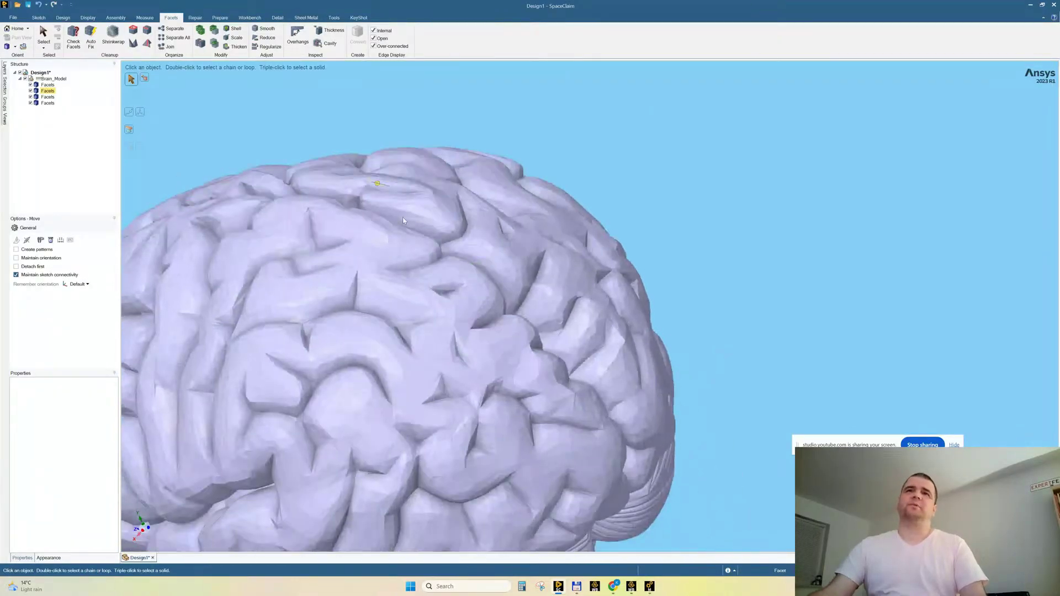
{"action": "scroll", "coordinate": [620, 344], "scroll_direction": "down", "scroll_amount": 5}
{"action": "middle_click_drag", "start_coordinate": [620, 338], "coordinate": [429, 270]}
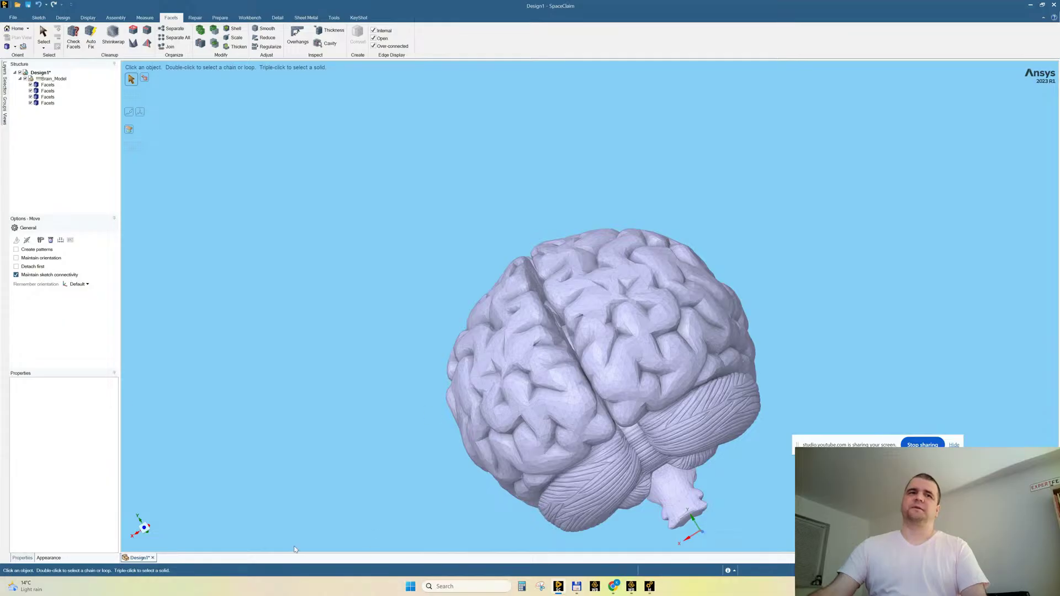
Examine the brain in straight back and front views, checking the gap between the two hemispheres.
{"action": "left_click", "coordinate": [142, 525]}
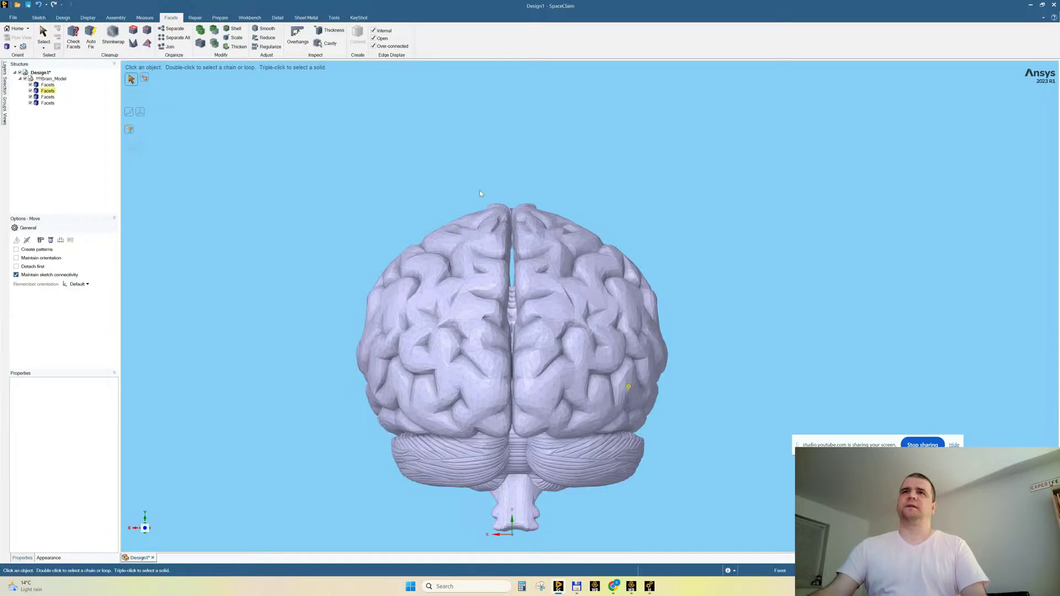
{"action": "mouse_move", "coordinate": [436, 227]}
{"action": "middle_mouse_down"}
{"action": "mouse_move", "coordinate": [469, 229]}
{"action": "mouse_move", "coordinate": [434, 226]}
{"action": "middle_mouse_up"}
{"action": "left_click", "coordinate": [149, 528]}
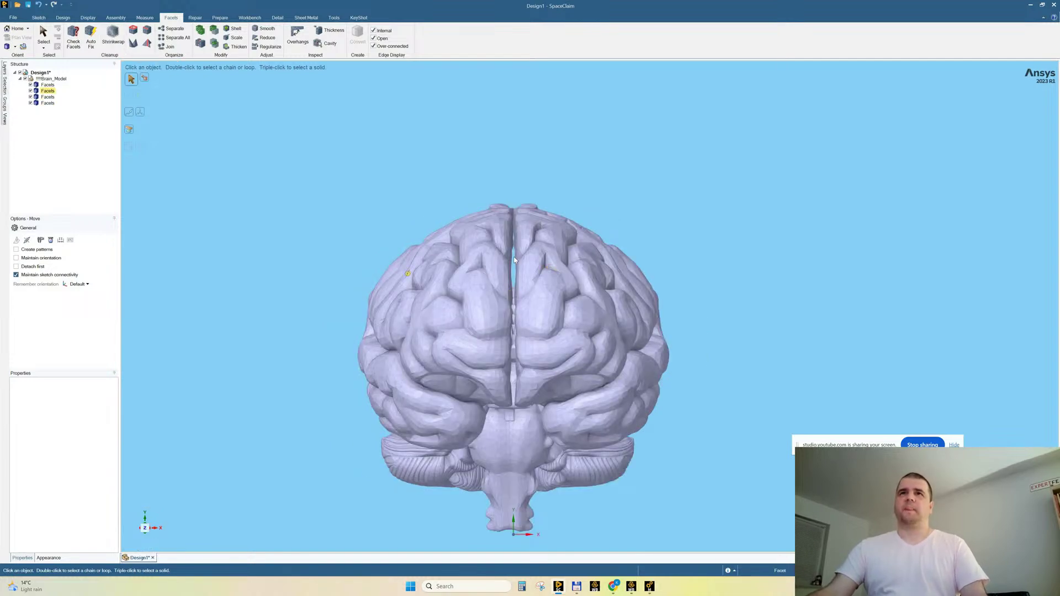
{"action": "mouse_move", "coordinate": [563, 330]}
{"action": "middle_mouse_down"}
{"action": "mouse_move", "coordinate": [578, 321]}
{"action": "mouse_move", "coordinate": [565, 327]}
{"action": "middle_mouse_up"}
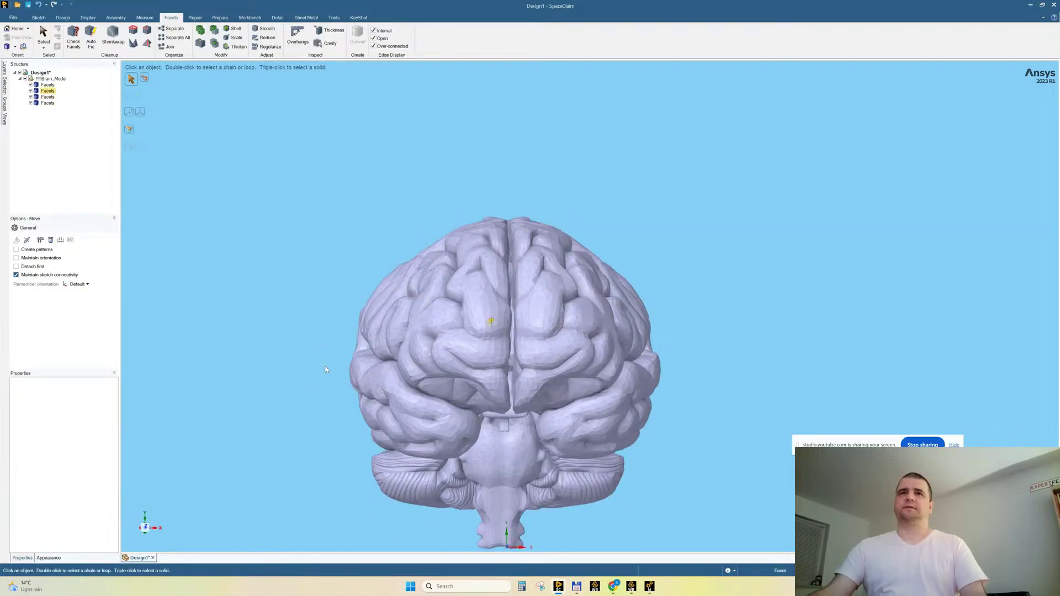
{"action": "middle_click_drag", "start_coordinate": [534, 298], "coordinate": [531, 292]}
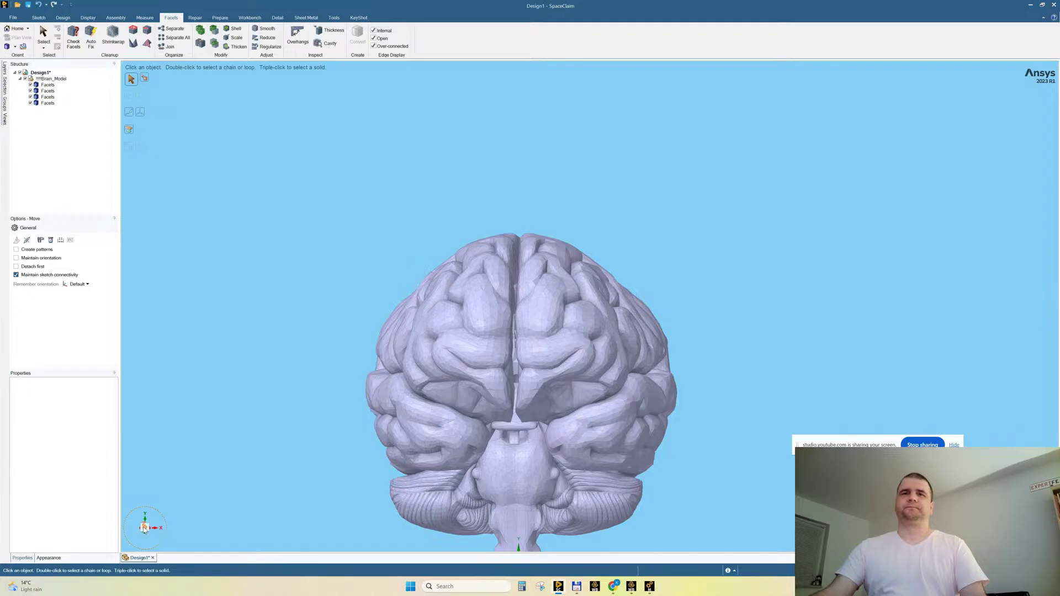
{"action": "left_click", "coordinate": [144, 528]}
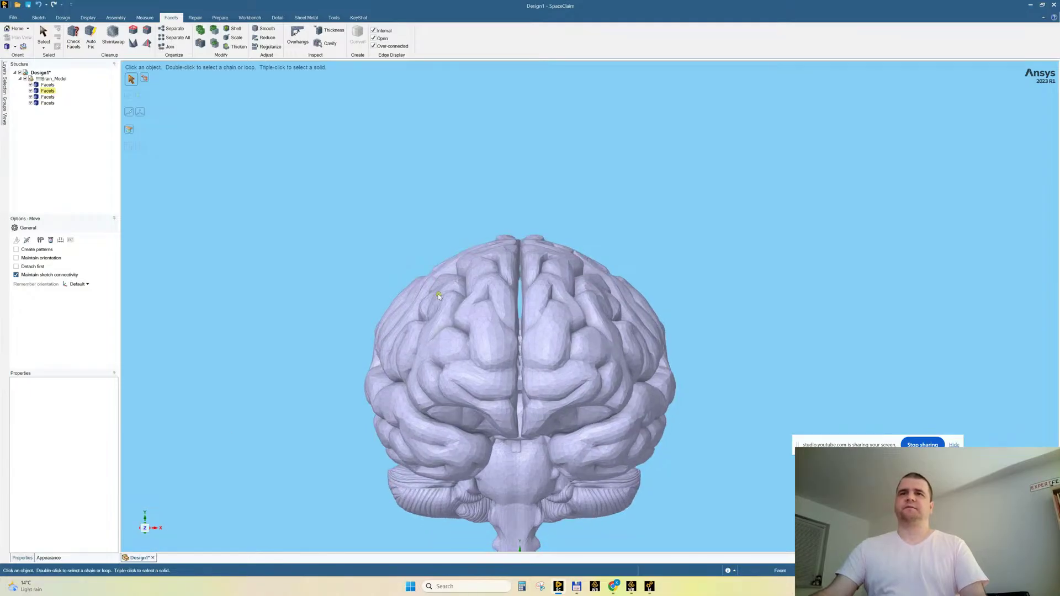
{"action": "middle_click_drag", "start_coordinate": [411, 253], "coordinate": [701, 268]}
{"action": "scroll", "coordinate": [654, 310], "scroll_direction": "down", "scroll_amount": 3}
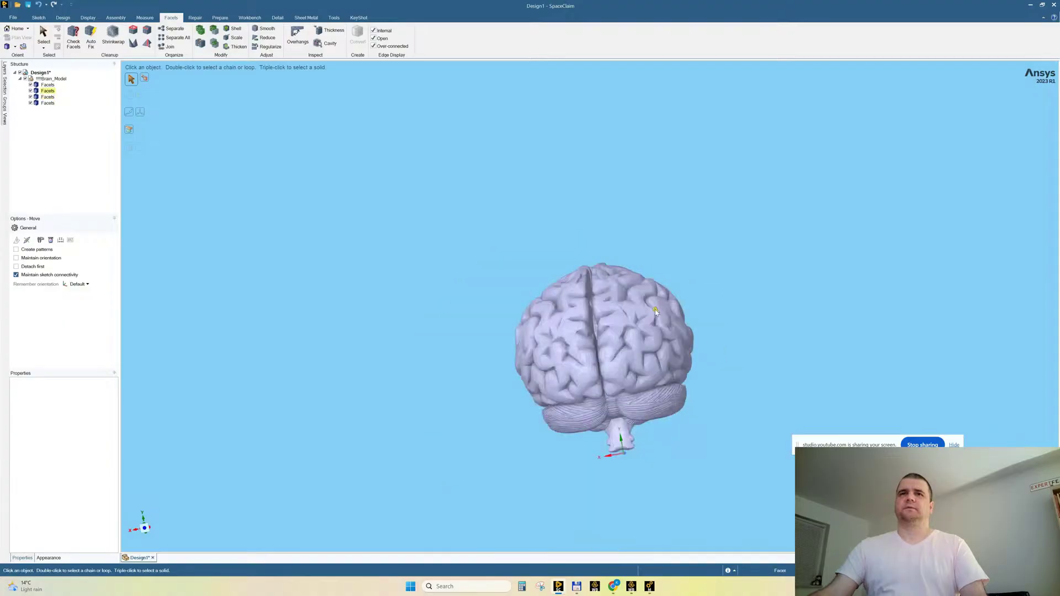
Close the brain design without saving it and switch to Total Commander.
{"action": "left_click", "coordinate": [153, 558]}
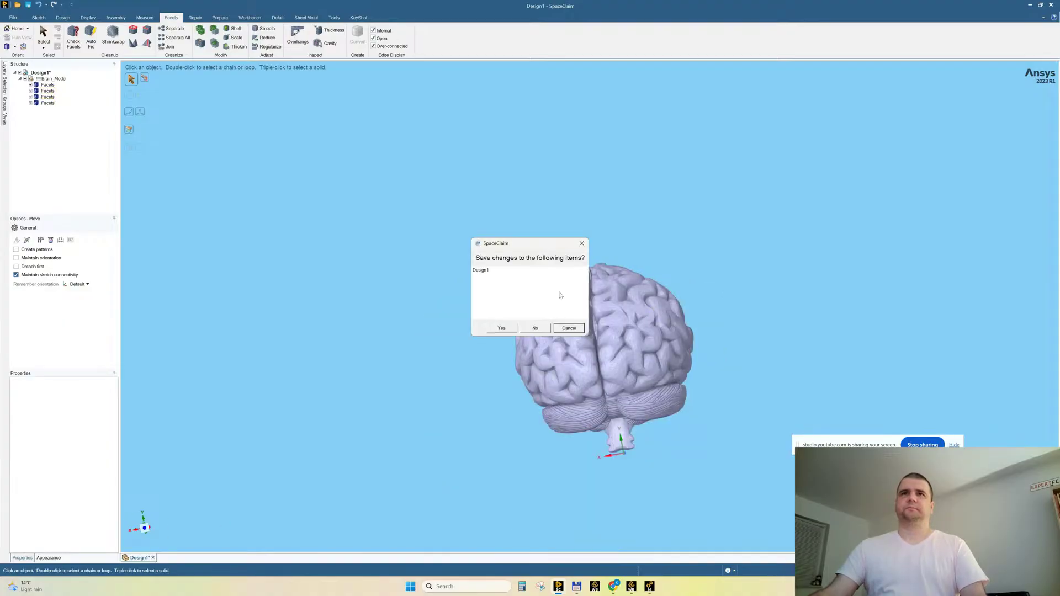
{"action": "left_click", "coordinate": [535, 328]}
{"action": "left_click", "coordinate": [575, 590]}
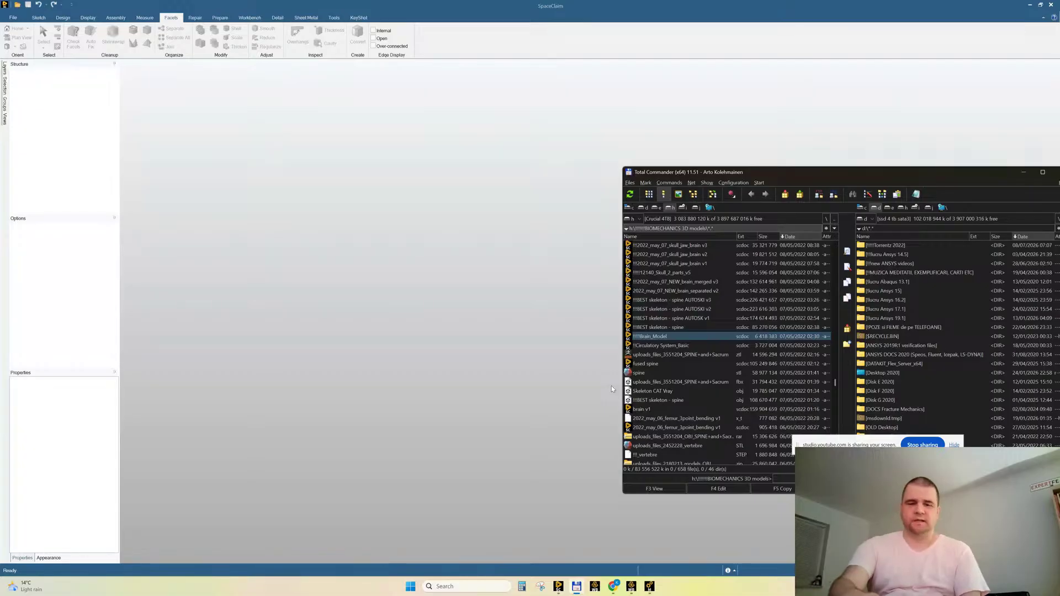
Reopen the brain file search results and locate main_Head_Brain.k in its PIPER_ChildModel_6YO folder.
{"action": "key", "text": "alt+F7"}
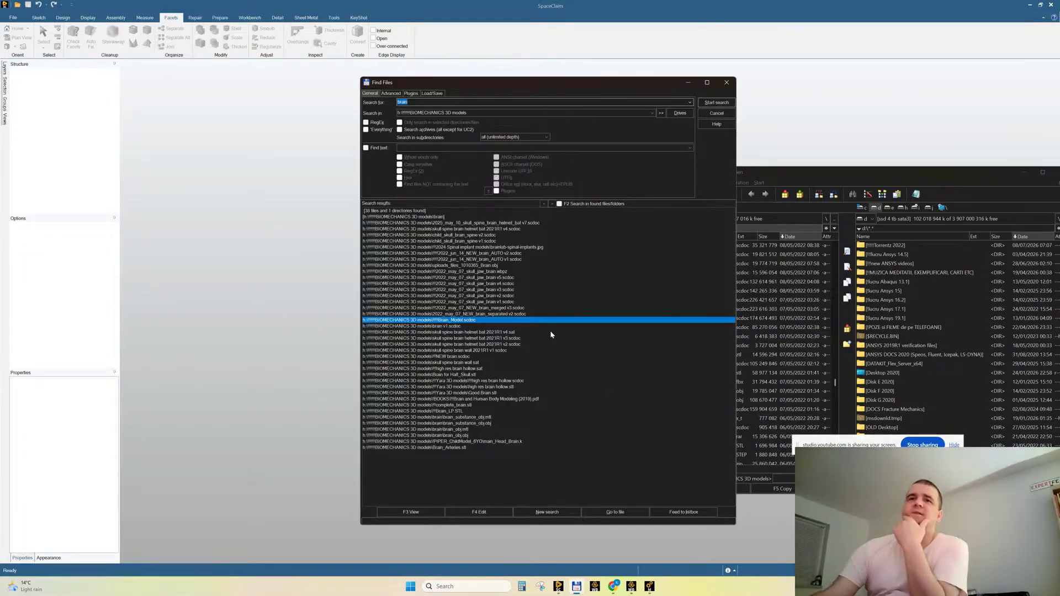
{"action": "left_click", "coordinate": [464, 442]}
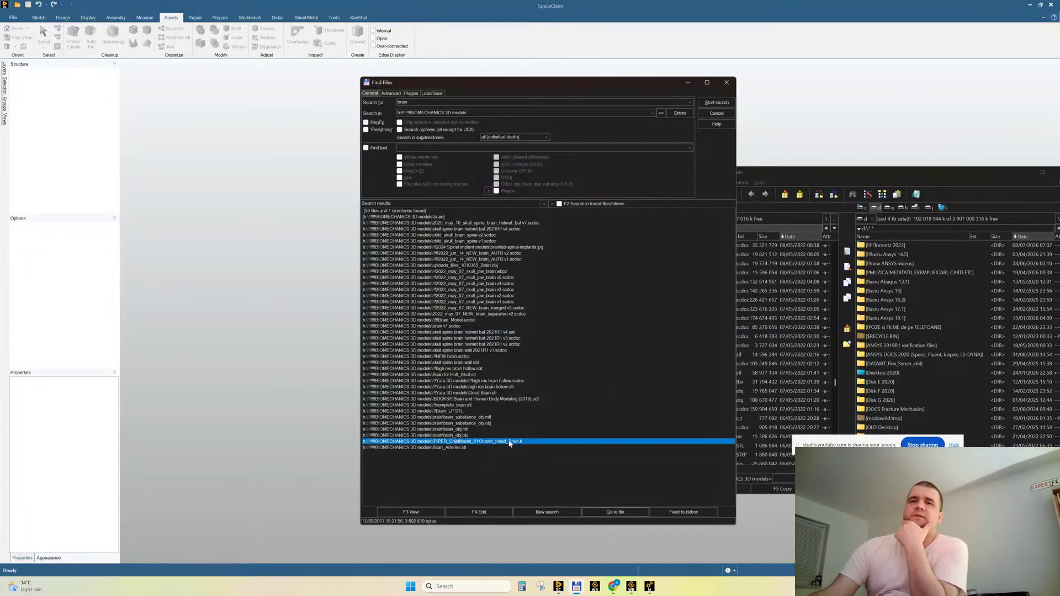
{"action": "left_click", "coordinate": [612, 513]}
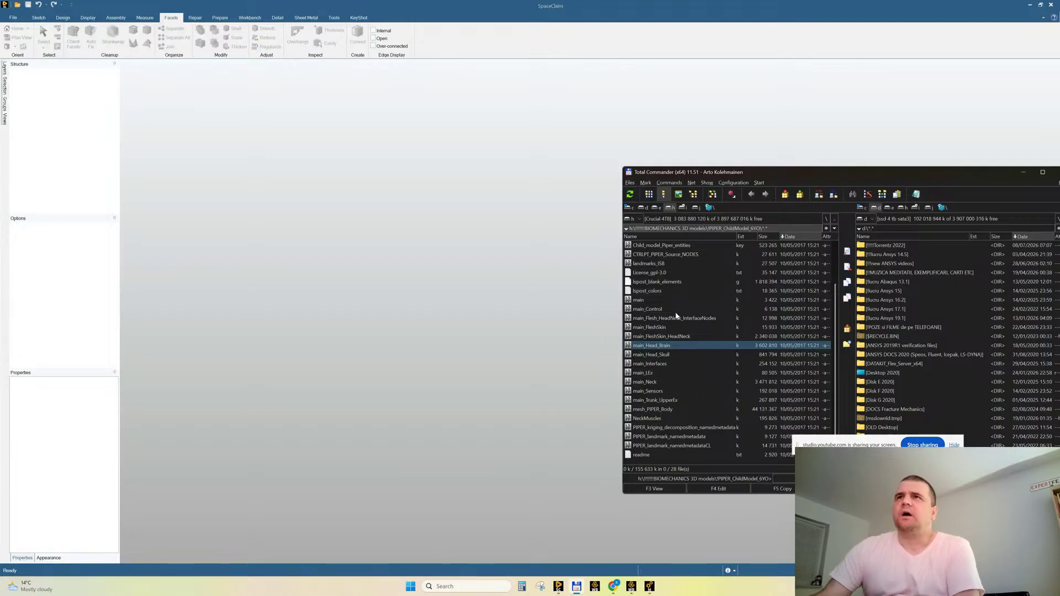
Find Visual-Environment 18.0 through the Windows search and launch it.
{"action": "left_click", "coordinate": [444, 586]}
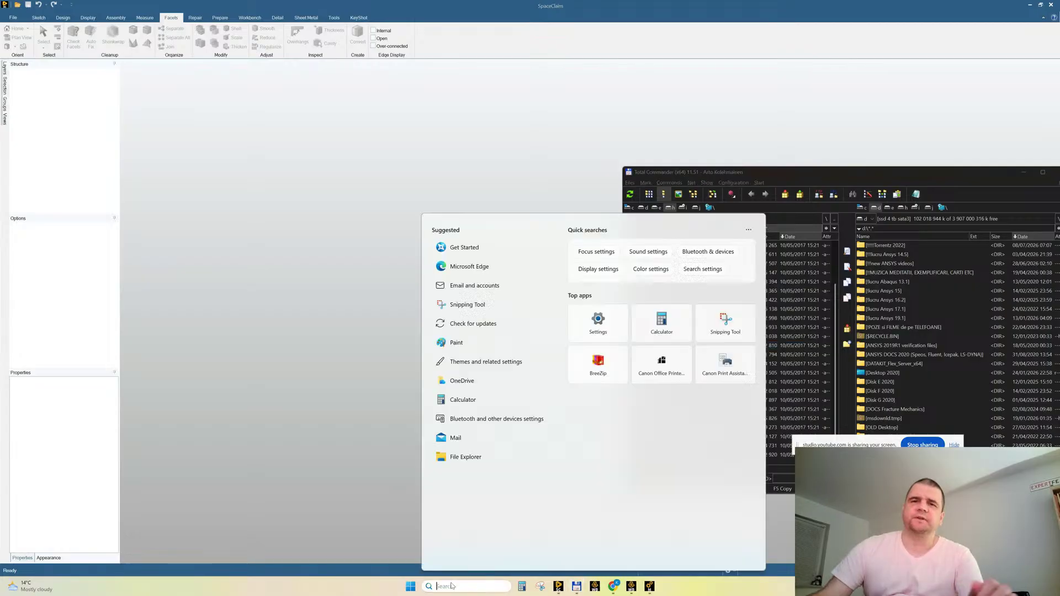
{"action": "type", "text": "envi"}
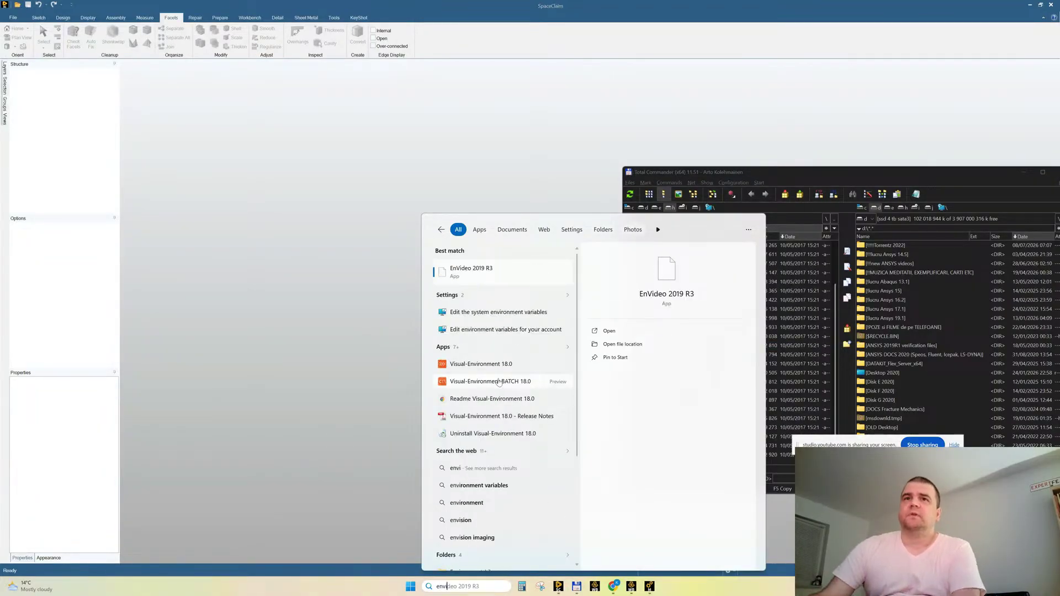
{"action": "left_click", "coordinate": [471, 364]}
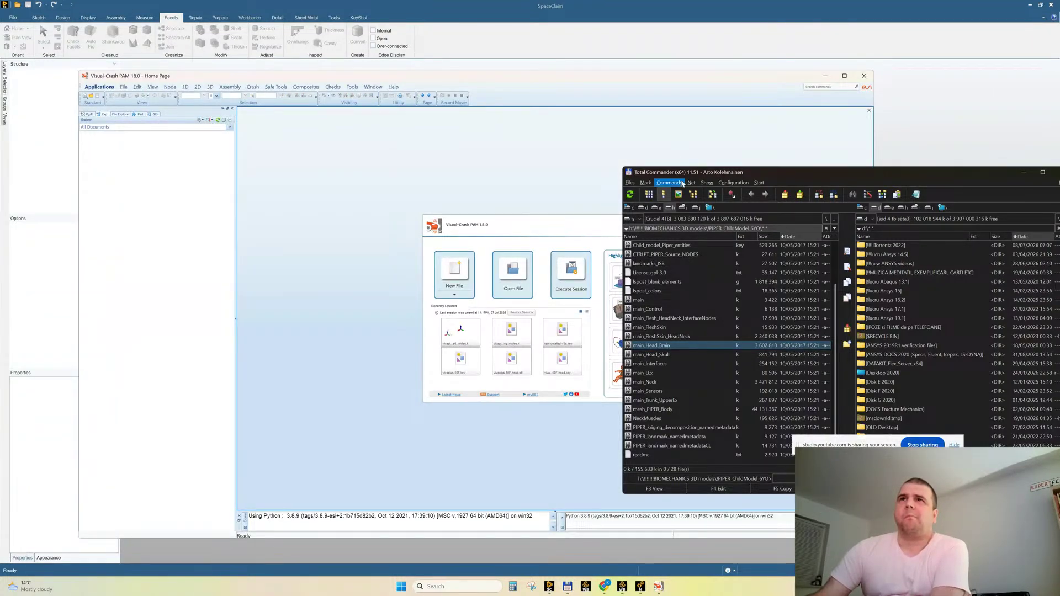
Load main_Head_Brain.k from Total Commander into Visual-Crash PAM and decline viewing the import warnings.
{"action": "left_click_drag", "start_coordinate": [671, 175], "coordinate": [612, 79]}
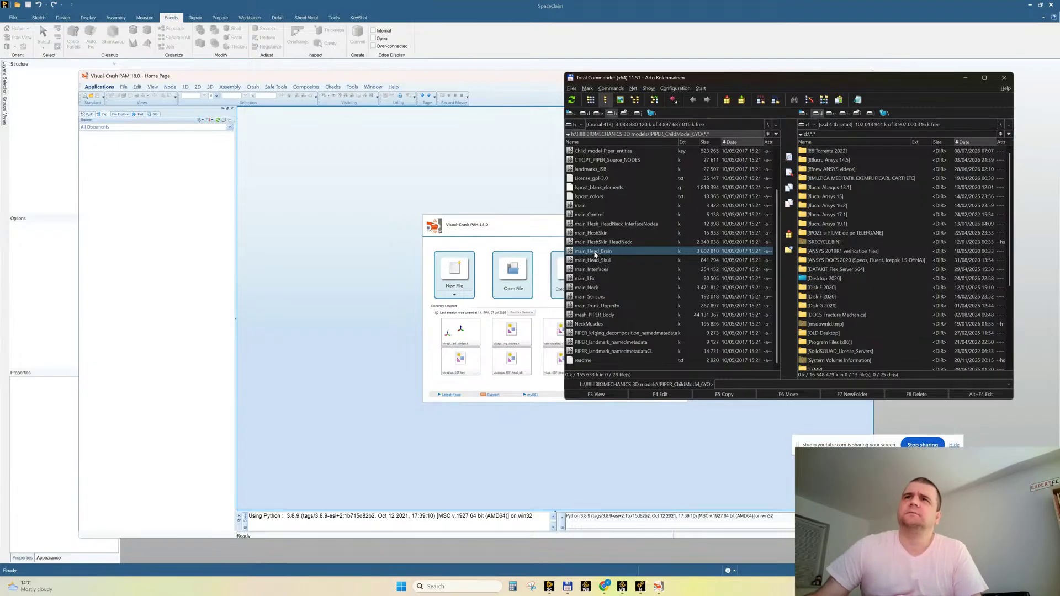
{"action": "left_click_drag", "start_coordinate": [595, 254], "coordinate": [340, 239]}
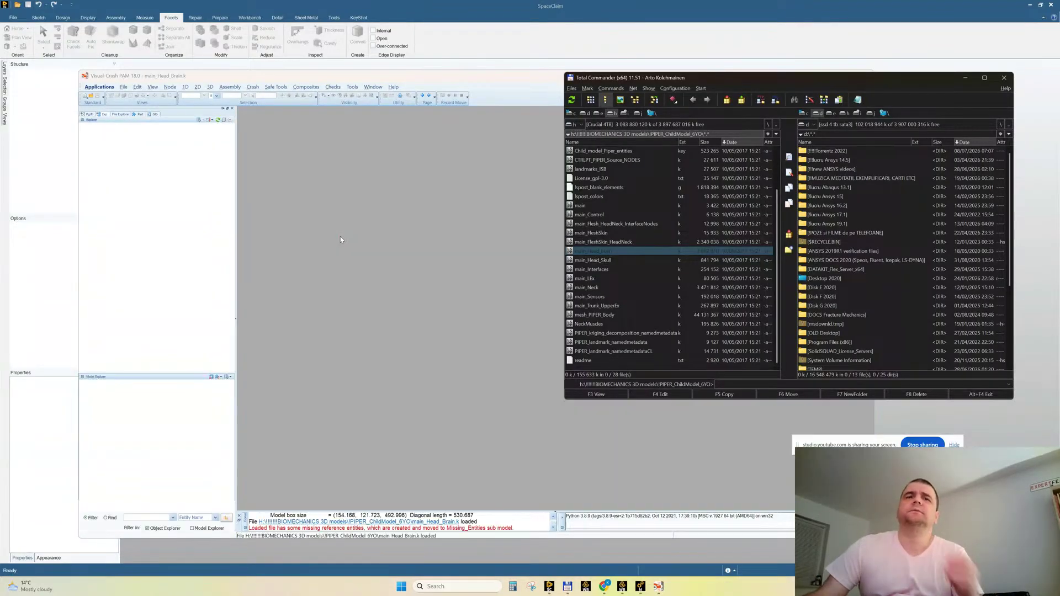
{"action": "left_click", "coordinate": [472, 103]}
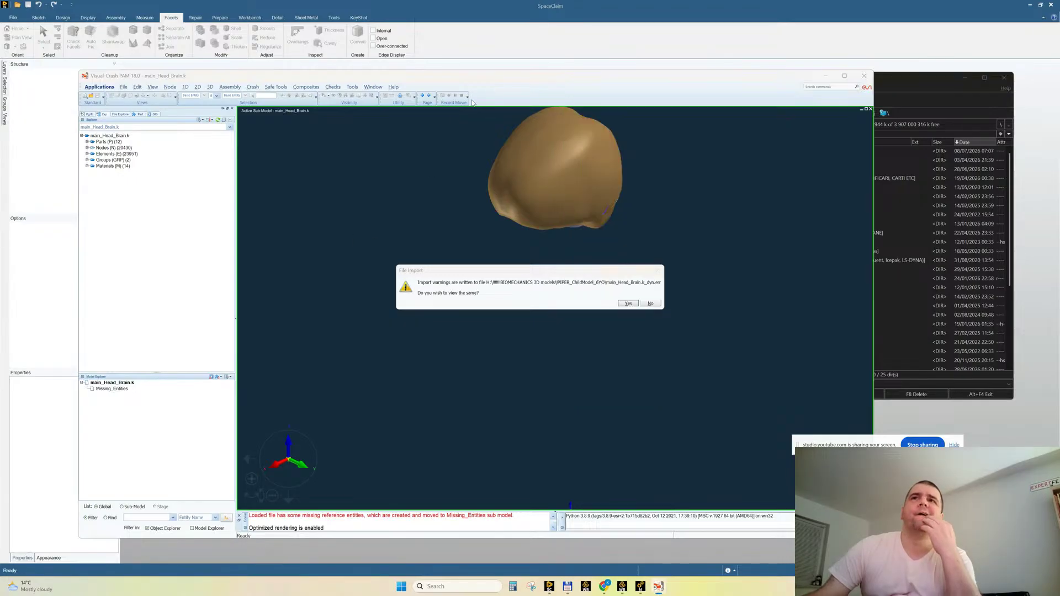
{"action": "left_click", "coordinate": [650, 303]}
Examine the head brain mesh from below, including the brainstem and the openings around it.
{"action": "left_click_drag", "start_coordinate": [638, 262], "coordinate": [555, 308], "text": "ctrl"}
{"action": "middle_click_drag", "start_coordinate": [519, 330], "coordinate": [469, 298]}
{"action": "scroll", "coordinate": [497, 264], "scroll_direction": "up", "scroll_amount": 4}
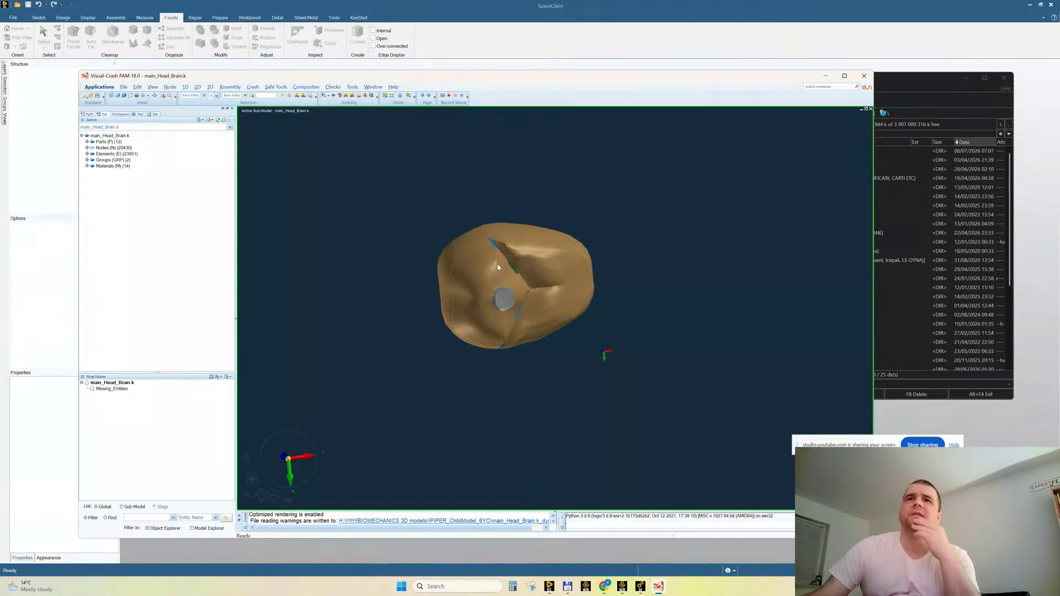
{"action": "middle_click_drag", "start_coordinate": [540, 288], "coordinate": [578, 267]}
{"action": "scroll", "coordinate": [541, 278], "scroll_direction": "down", "scroll_amount": 1}
{"action": "scroll", "coordinate": [554, 270], "scroll_direction": "up", "scroll_amount": 4}
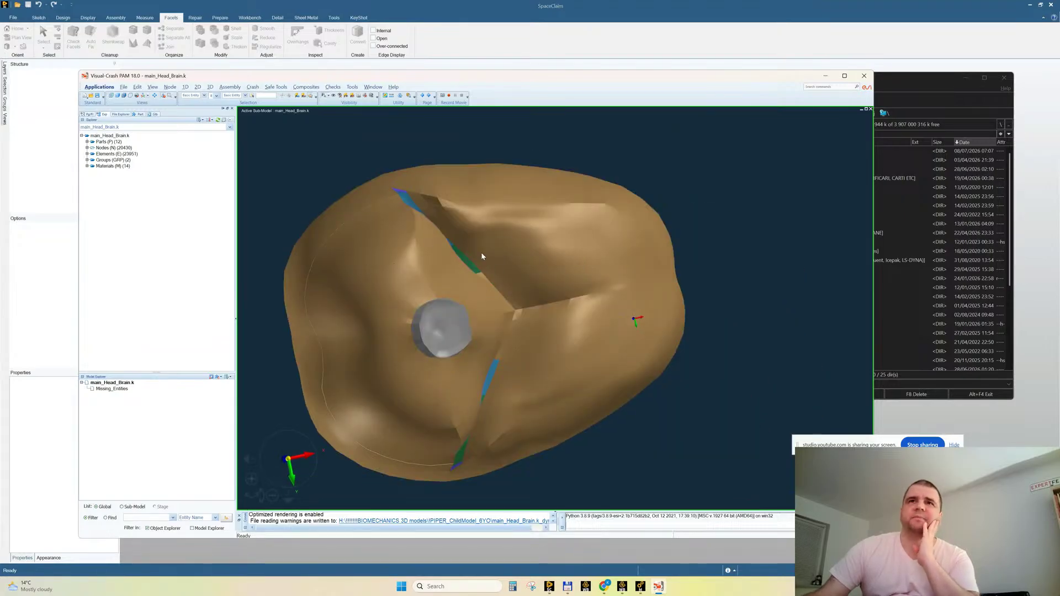
{"action": "scroll", "coordinate": [508, 324], "scroll_direction": "down", "scroll_amount": 3}
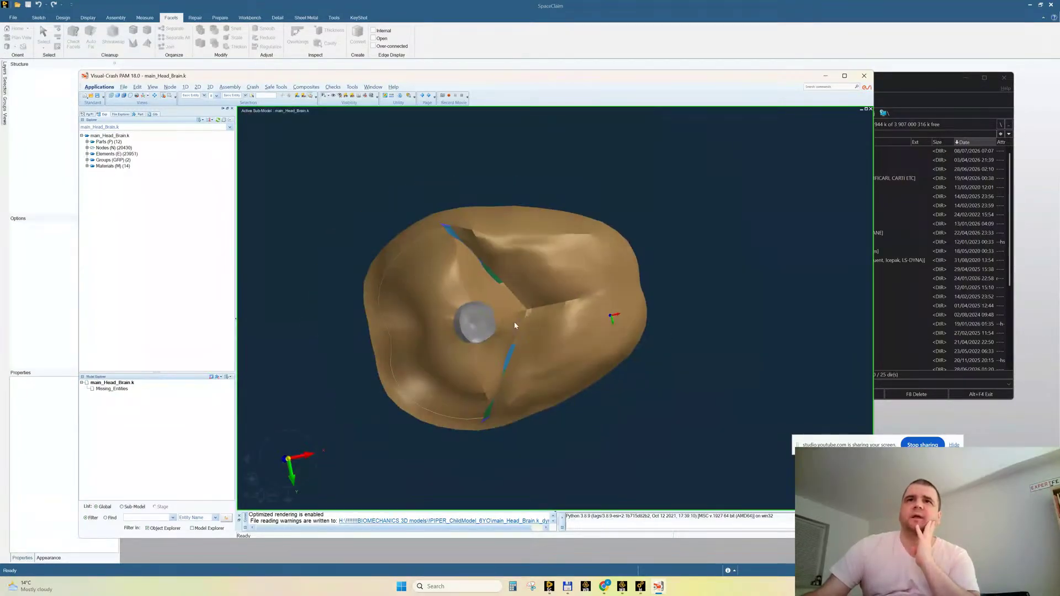
{"action": "scroll", "coordinate": [445, 363], "scroll_direction": "up", "scroll_amount": 2}
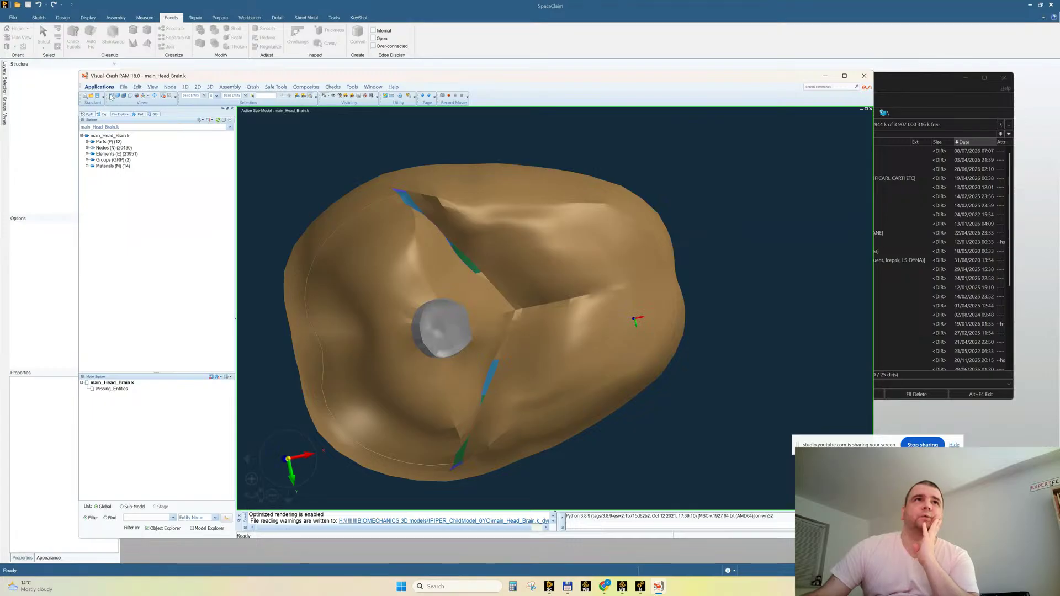
Export the head brain mesh to the desktop as main_Head_Brain.stl, using FE Only, one file for all parts, ASCII format and auto-corrected connectivity.
{"action": "left_click", "coordinate": [123, 87]}
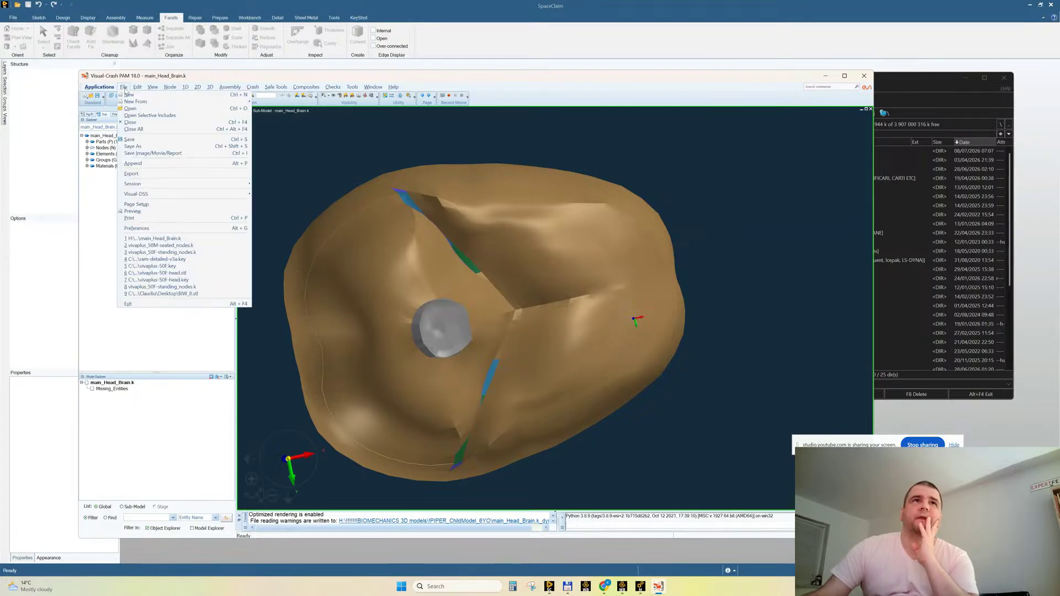
{"action": "left_click", "coordinate": [202, 174]}
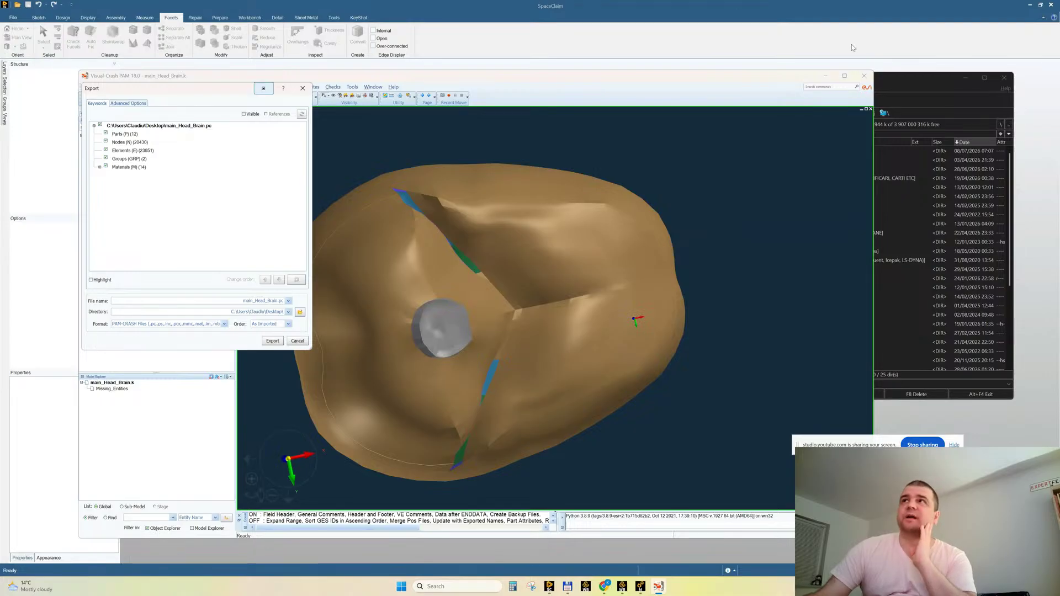
{"action": "left_click", "coordinate": [912, 79]}
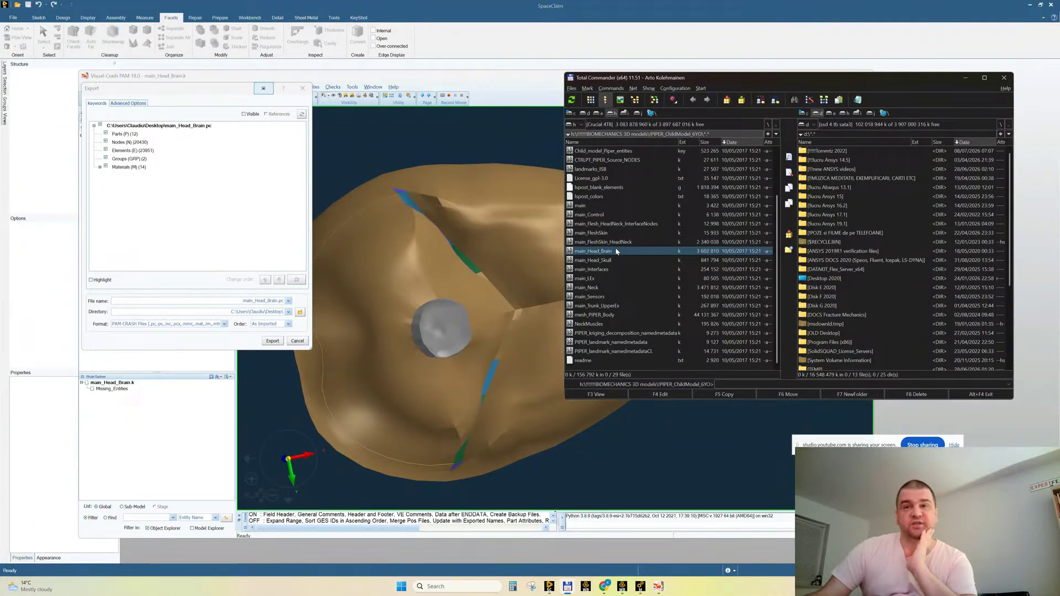
{"action": "left_click", "coordinate": [966, 79]}
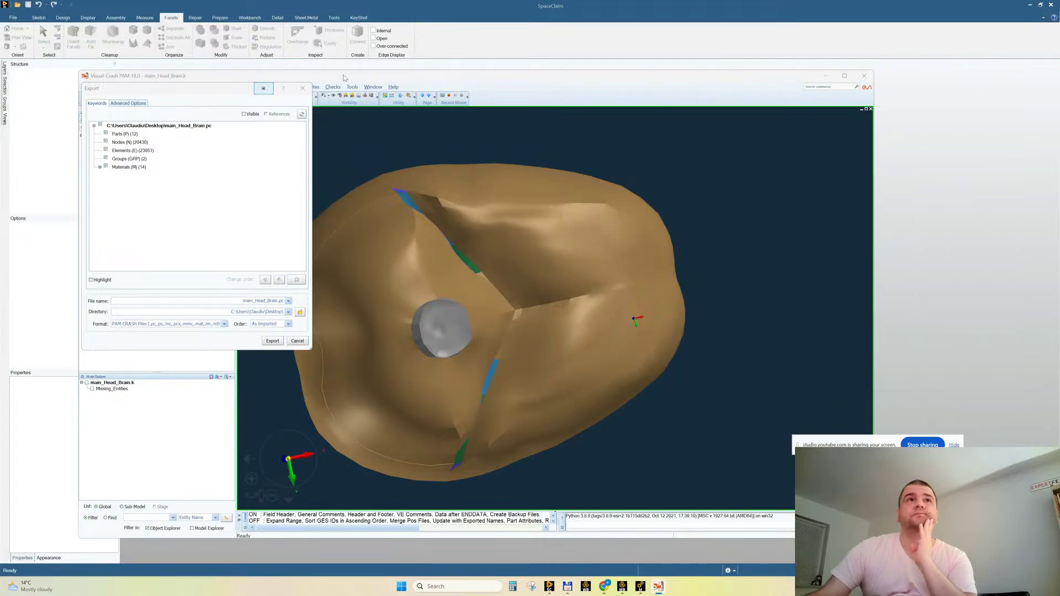
{"action": "left_click", "coordinate": [224, 325]}
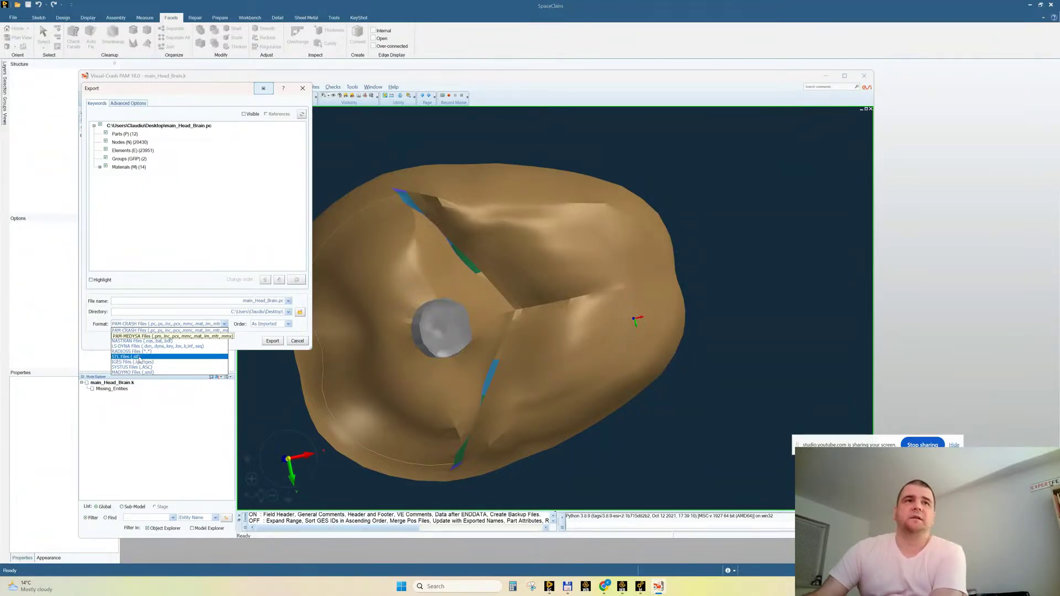
{"action": "left_click", "coordinate": [137, 358]}
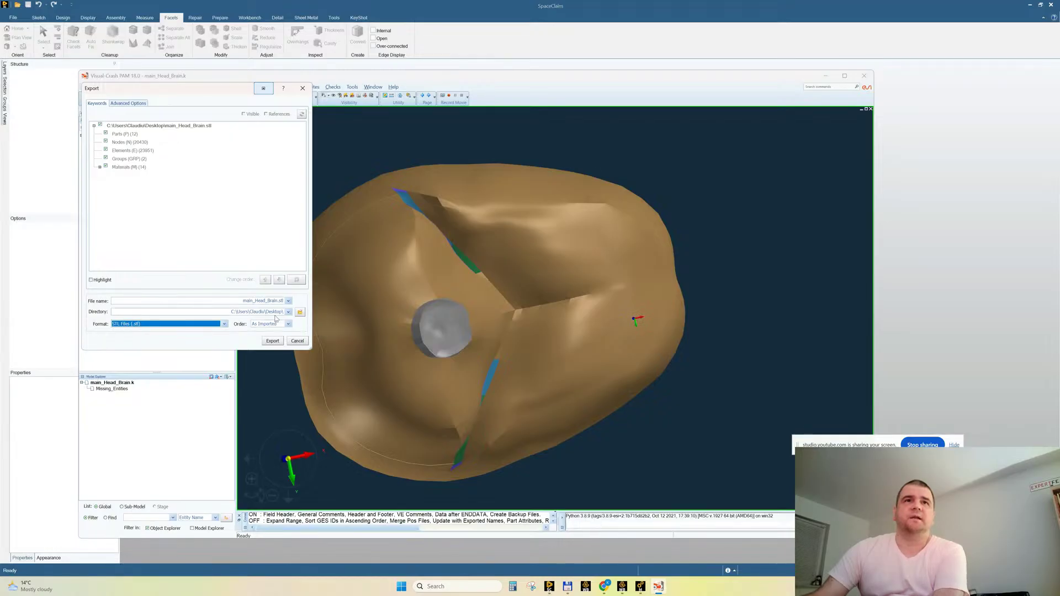
{"action": "left_click", "coordinate": [274, 343]}
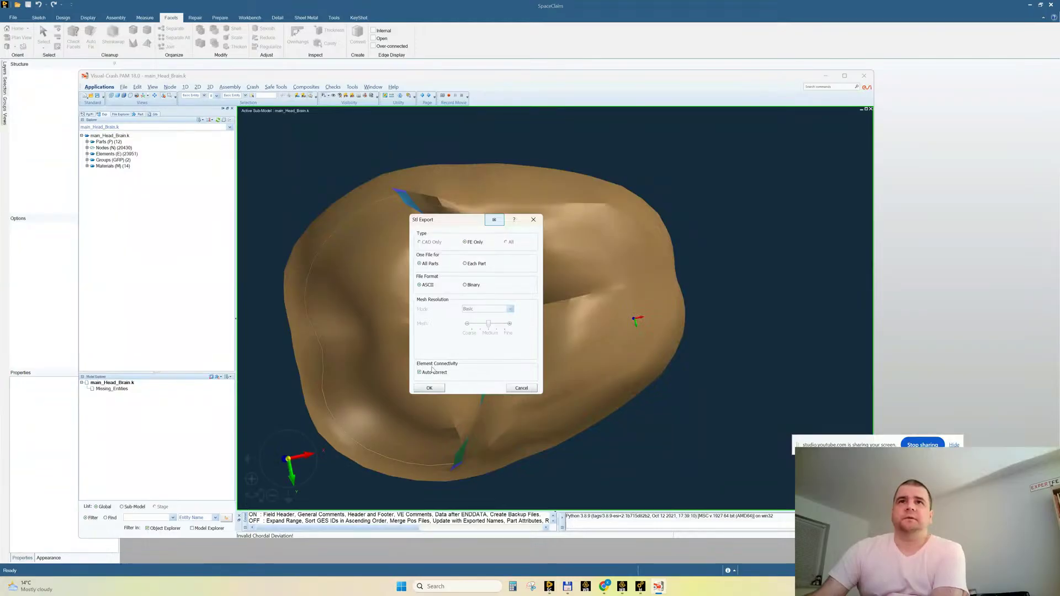
{"action": "left_click", "coordinate": [430, 388]}
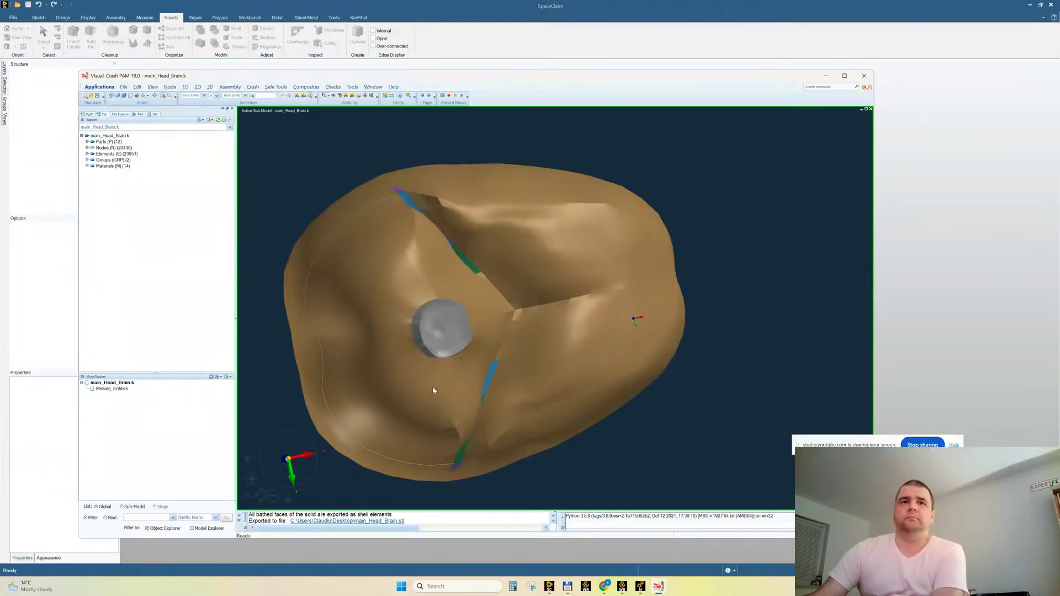
Close Visual-Crash PAM, shrink the SpaceClaim window and minimize Mechanical to reach the desktop.
{"action": "left_click", "coordinate": [865, 77]}
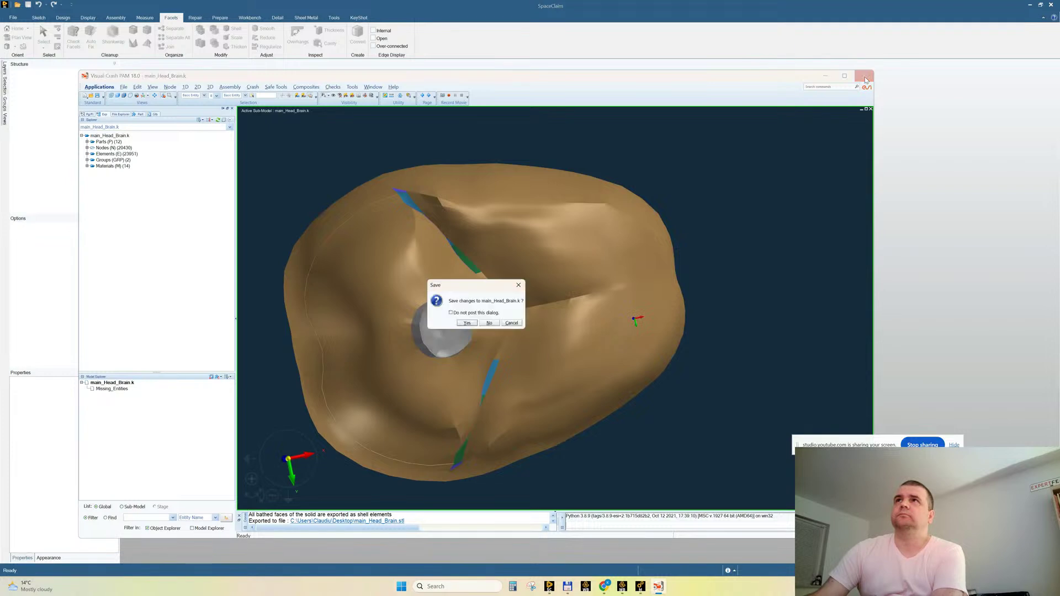
{"action": "left_click", "coordinate": [478, 324]}
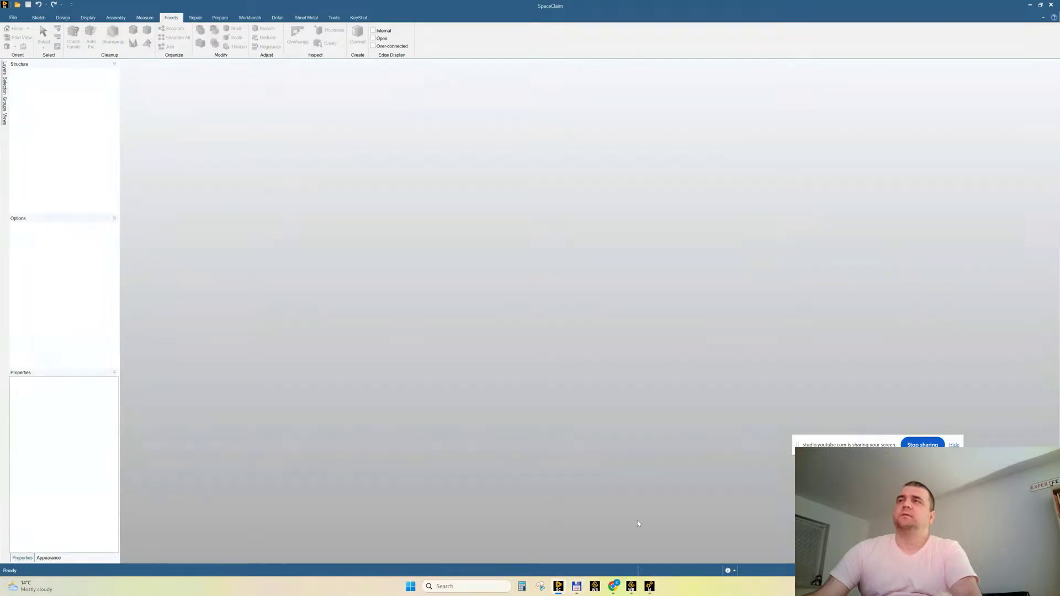
{"action": "left_click", "coordinate": [1040, 4]}
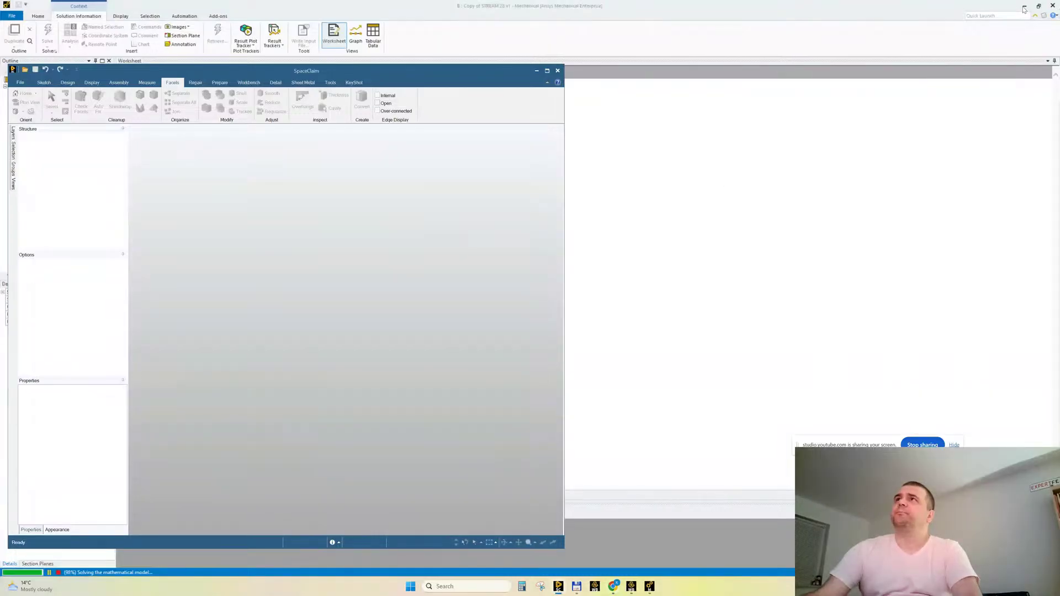
{"action": "left_click", "coordinate": [536, 71]}
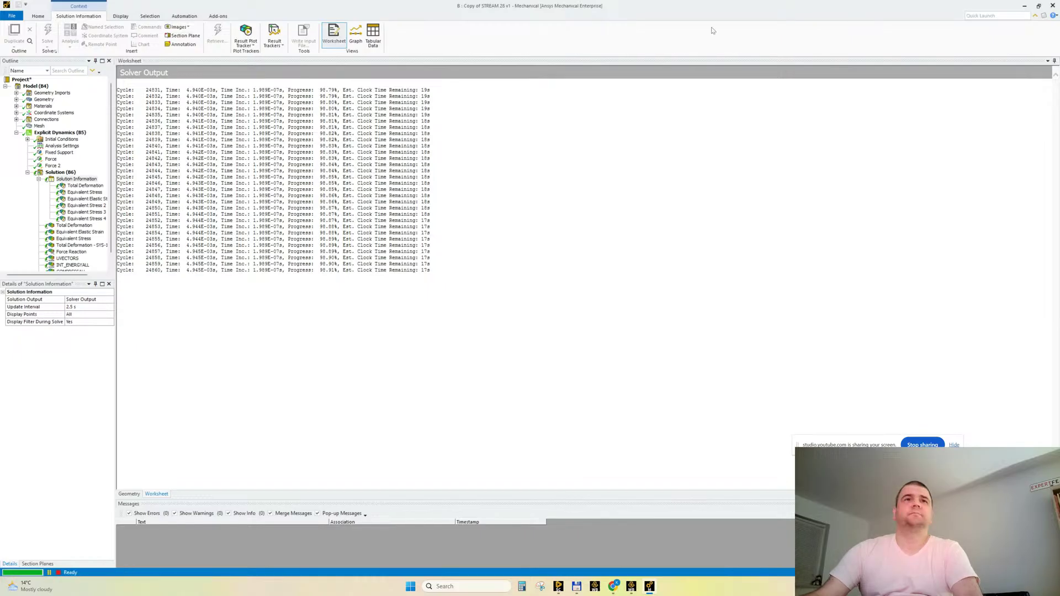
{"action": "left_click", "coordinate": [1024, 6]}
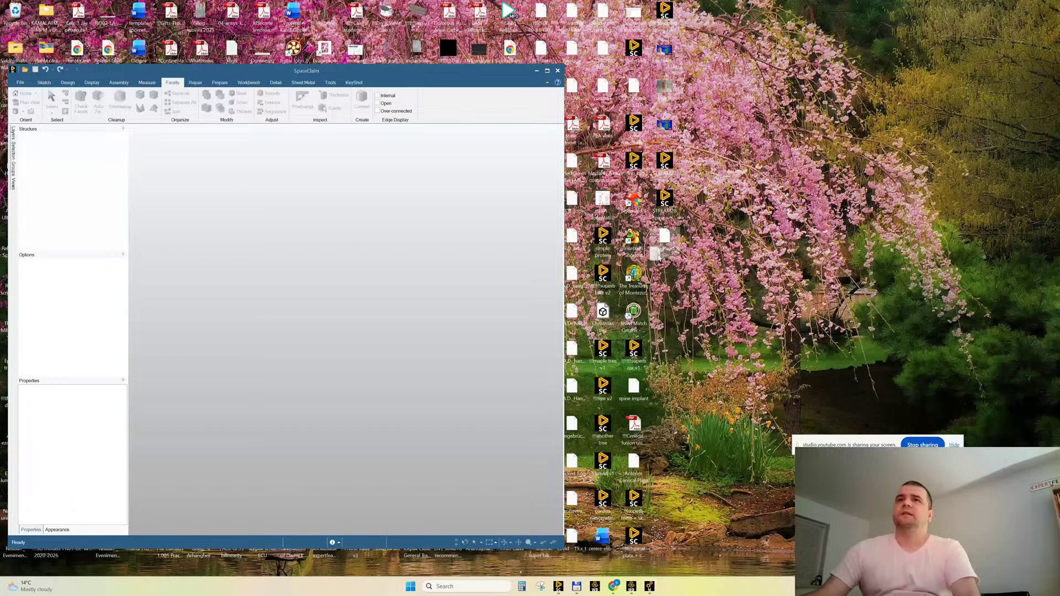
Load the exported main_Head_Brain STL from the desktop into SpaceClaim and maximize the window.
{"action": "double_click", "coordinate": [665, 238]}
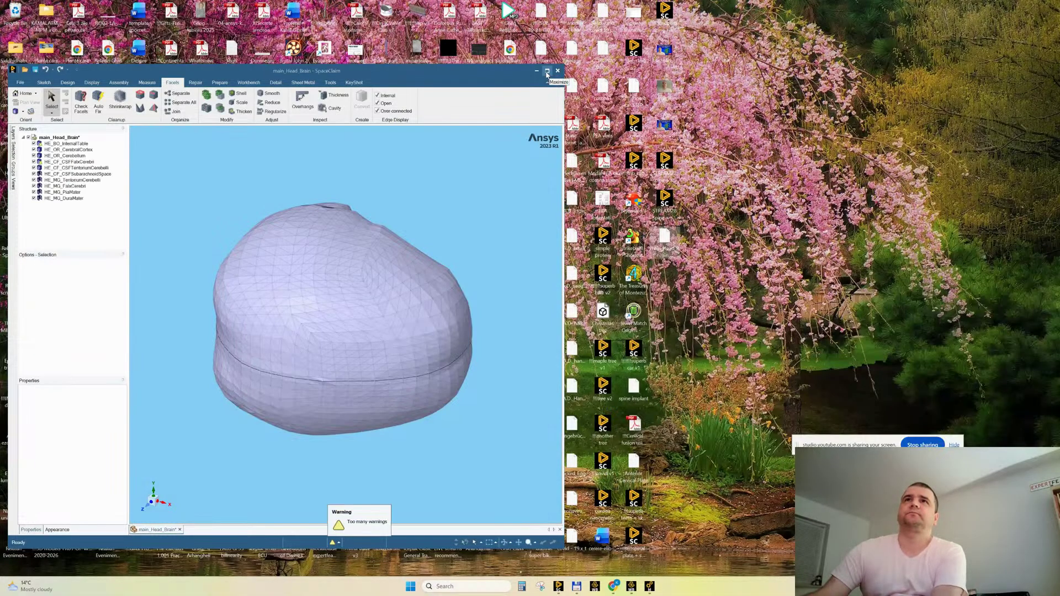
{"action": "left_click", "coordinate": [546, 71]}
{"action": "mouse_move", "coordinate": [608, 353]}
{"action": "middle_mouse_down"}
{"action": "mouse_move", "coordinate": [624, 243]}
{"action": "mouse_move", "coordinate": [657, 221]}
{"action": "mouse_move", "coordinate": [712, 226]}
{"action": "mouse_move", "coordinate": [677, 232]}
{"action": "mouse_move", "coordinate": [635, 386]}
{"action": "mouse_move", "coordinate": [580, 508]}
{"action": "mouse_move", "coordinate": [663, 464]}
{"action": "middle_mouse_up"}
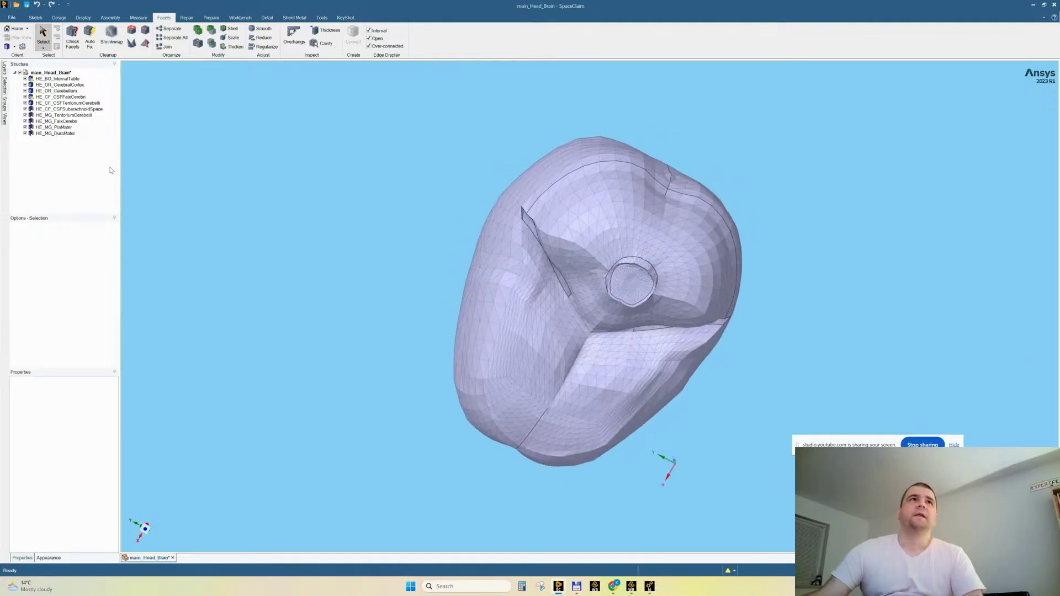
Examine which region each imported faceted body covers, including the pia mater, falx cerebri, subarachnoid space and dura mater.
{"action": "left_click", "coordinate": [55, 133]}
{"action": "key", "text": "Up"}
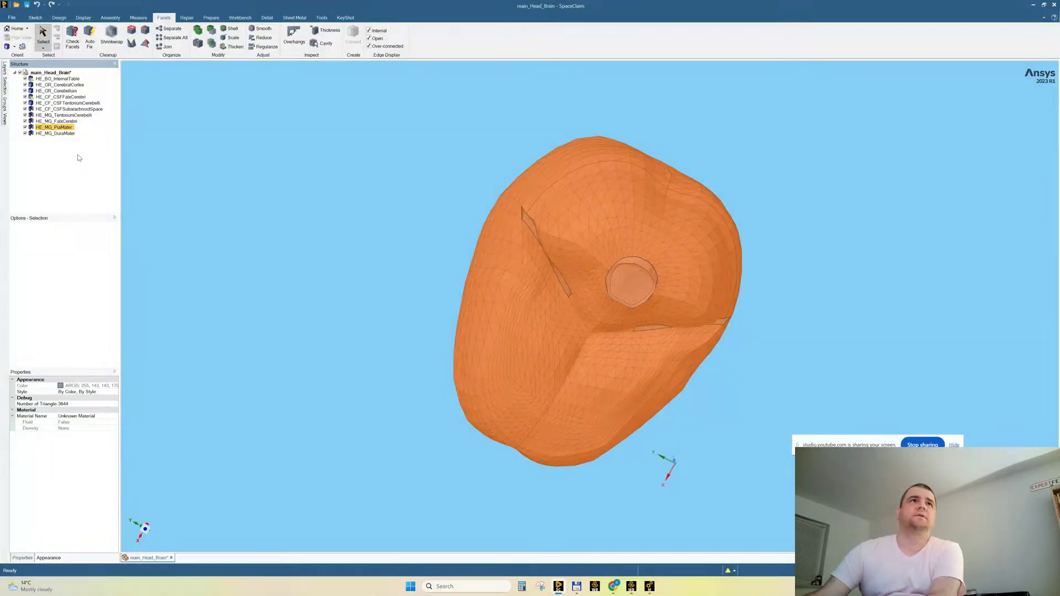
{"action": "left_click", "coordinate": [73, 122]}
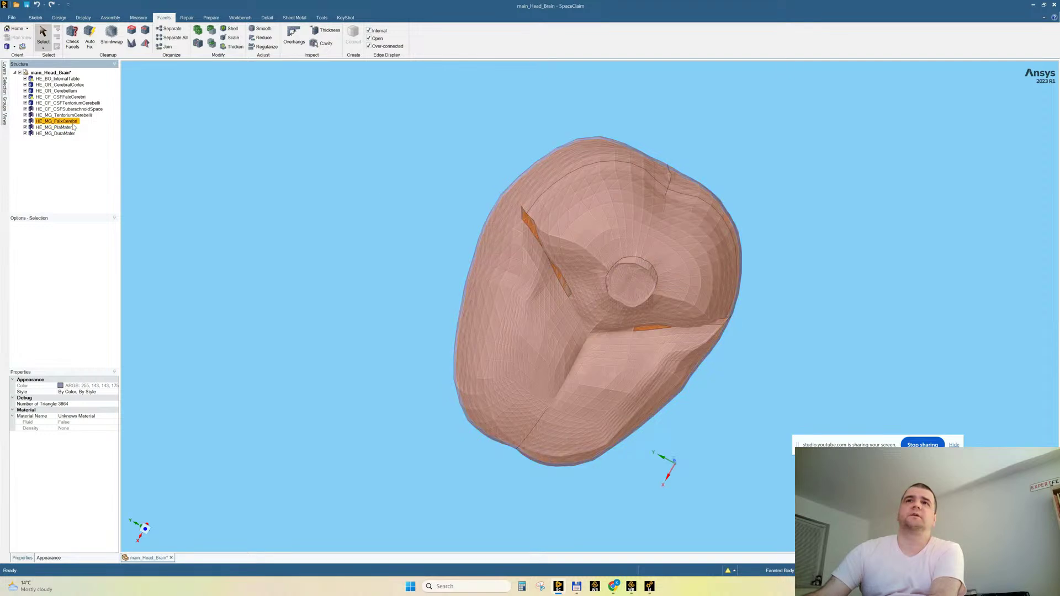
{"action": "middle_click_drag", "start_coordinate": [381, 188], "coordinate": [458, 234]}
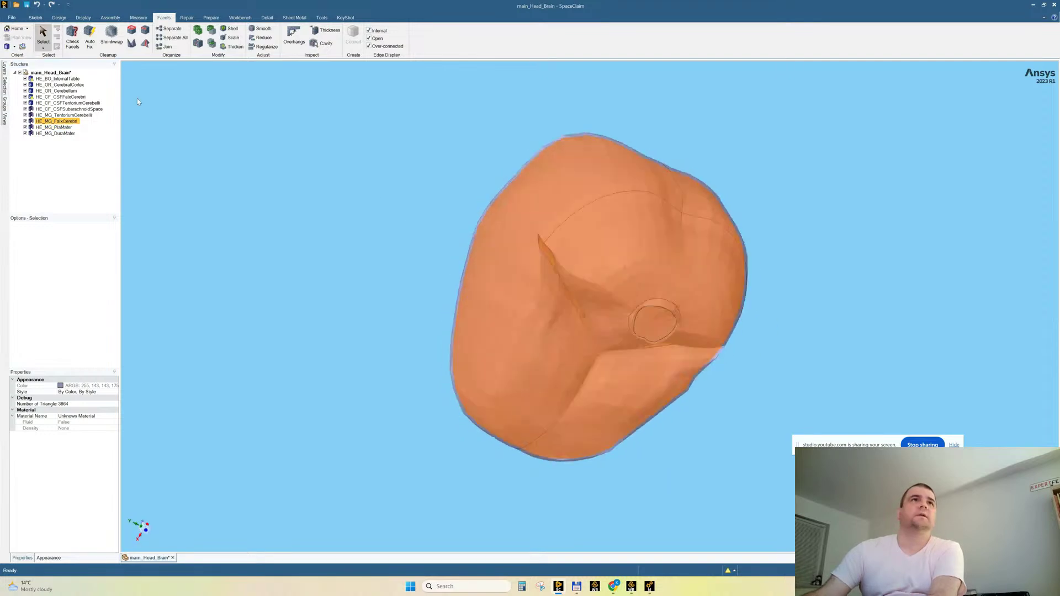
{"action": "left_click", "coordinate": [80, 111]}
{"action": "middle_click_drag", "start_coordinate": [309, 160], "coordinate": [373, 181]}
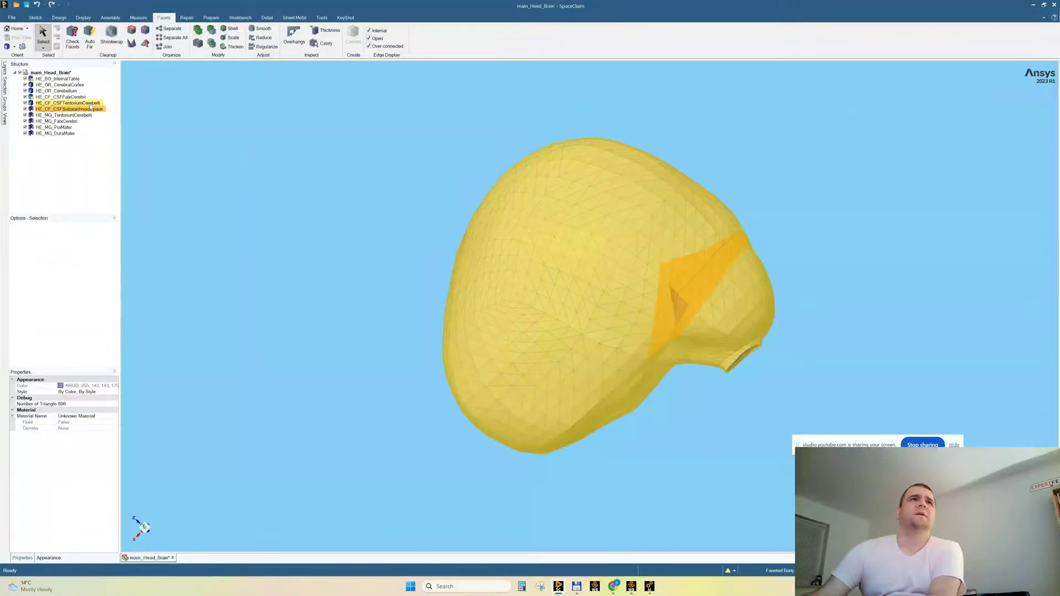
{"action": "left_click", "coordinate": [56, 121]}
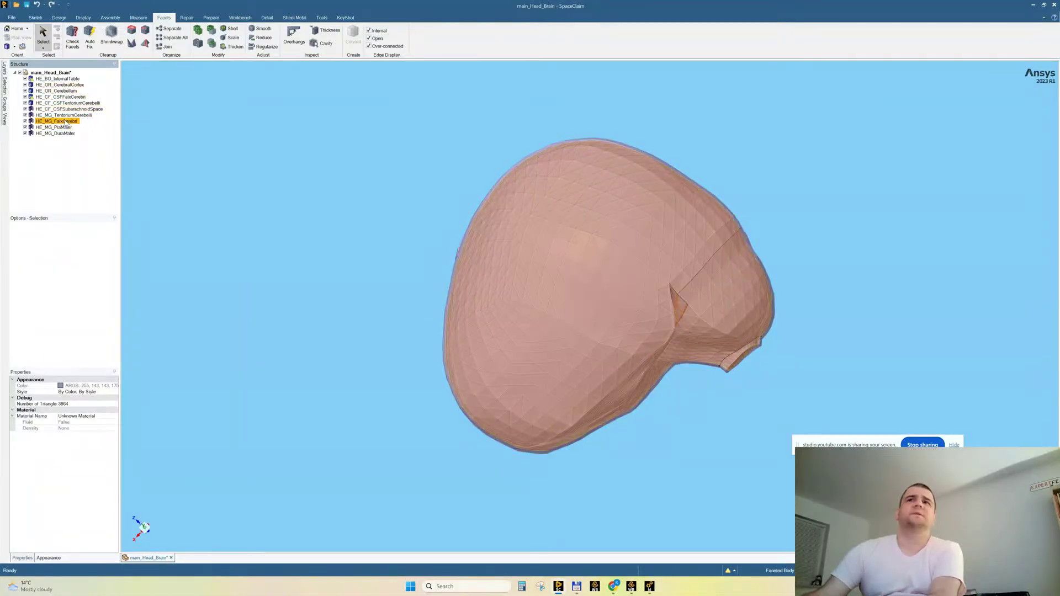
{"action": "middle_click_drag", "start_coordinate": [167, 138], "coordinate": [296, 159]}
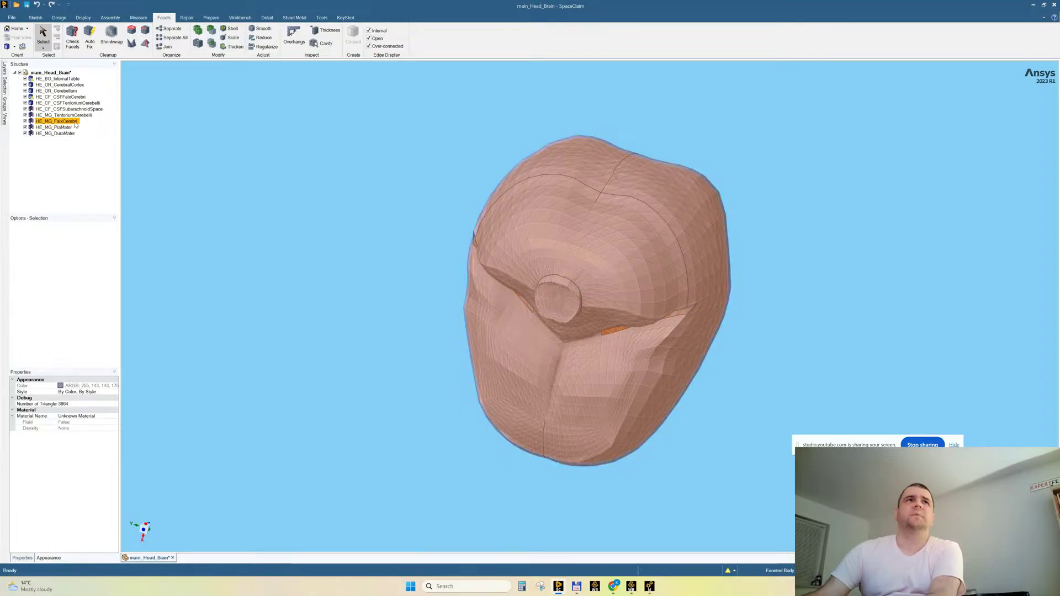
{"action": "left_click", "coordinate": [62, 135]}
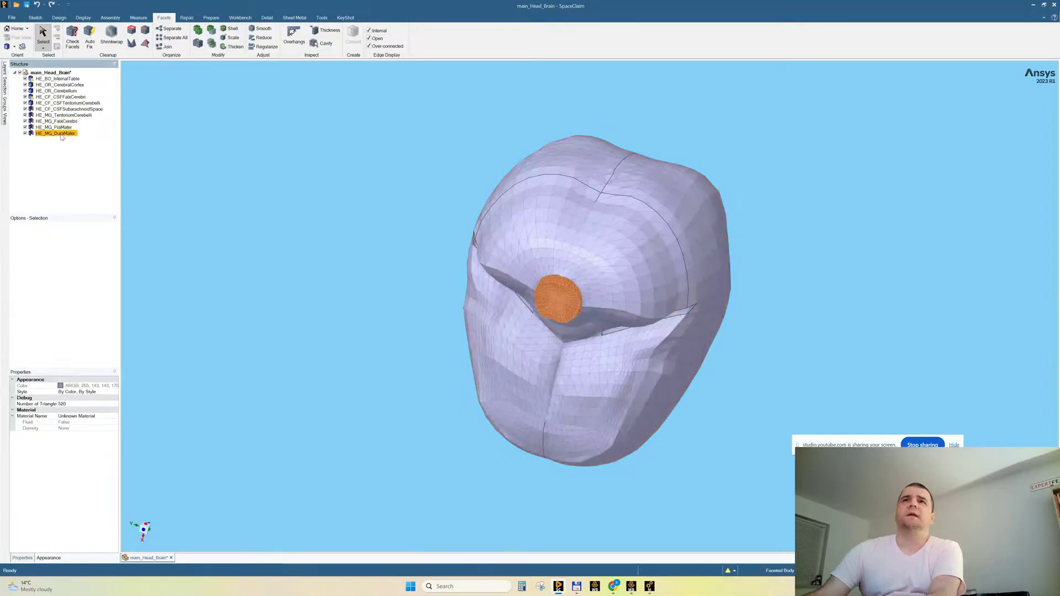
{"action": "middle_click_drag", "start_coordinate": [243, 160], "coordinate": [254, 166]}
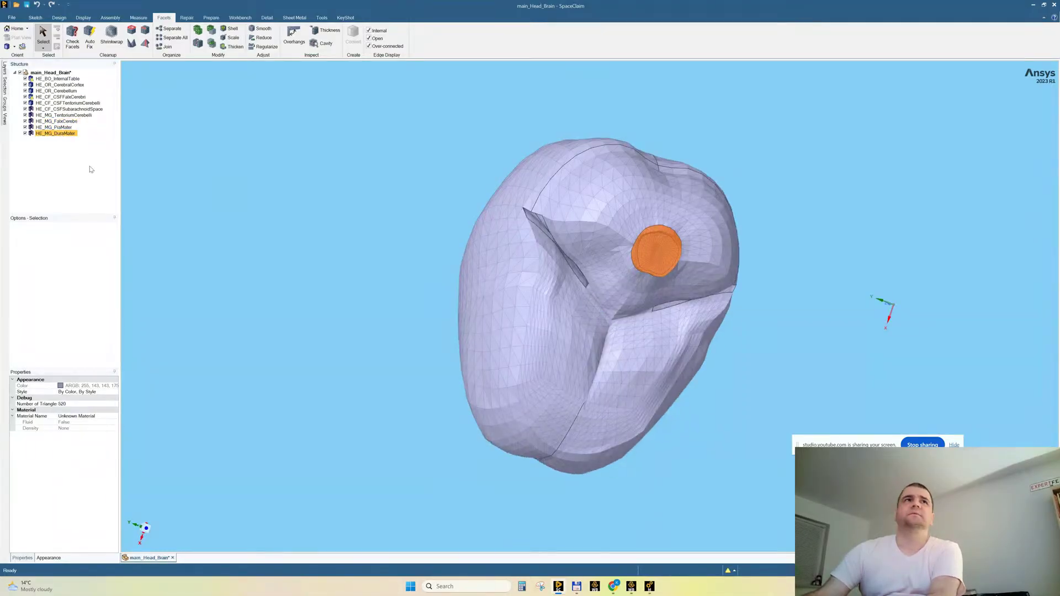
Isolate the HE_MG_DuraMater body and invert the visibility so that only this body is hidden.
{"action": "right_click", "coordinate": [71, 138]}
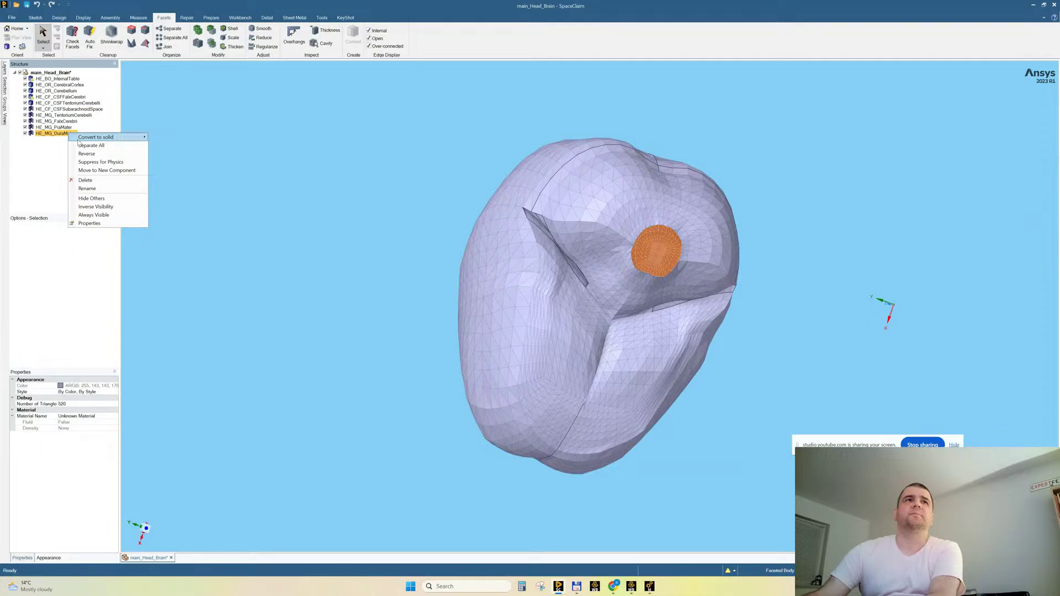
{"action": "left_click", "coordinate": [99, 198]}
{"action": "middle_click_drag", "start_coordinate": [411, 208], "coordinate": [484, 243]}
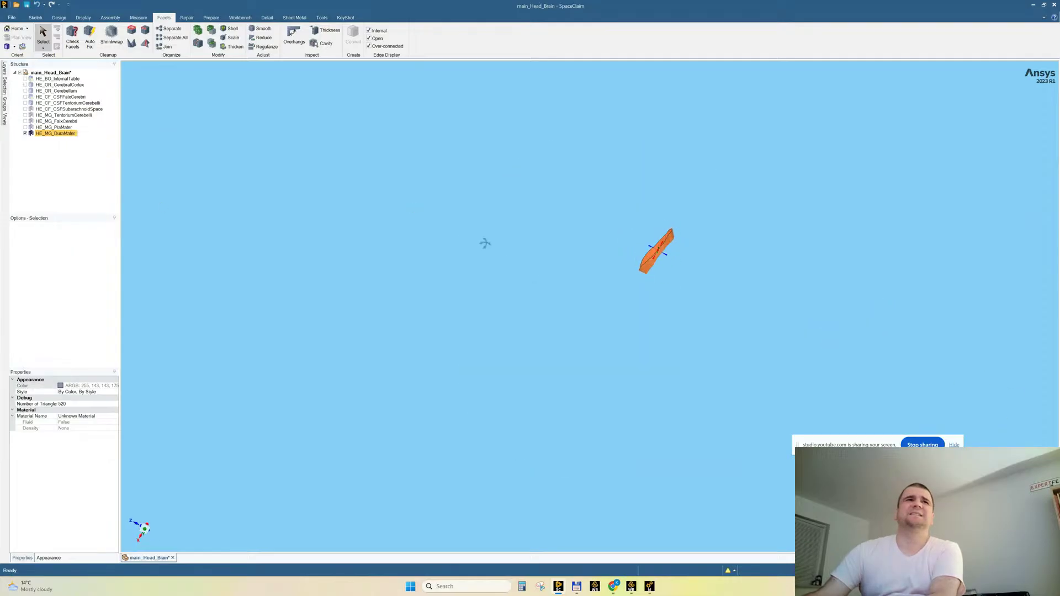
{"action": "right_click", "coordinate": [319, 182]}
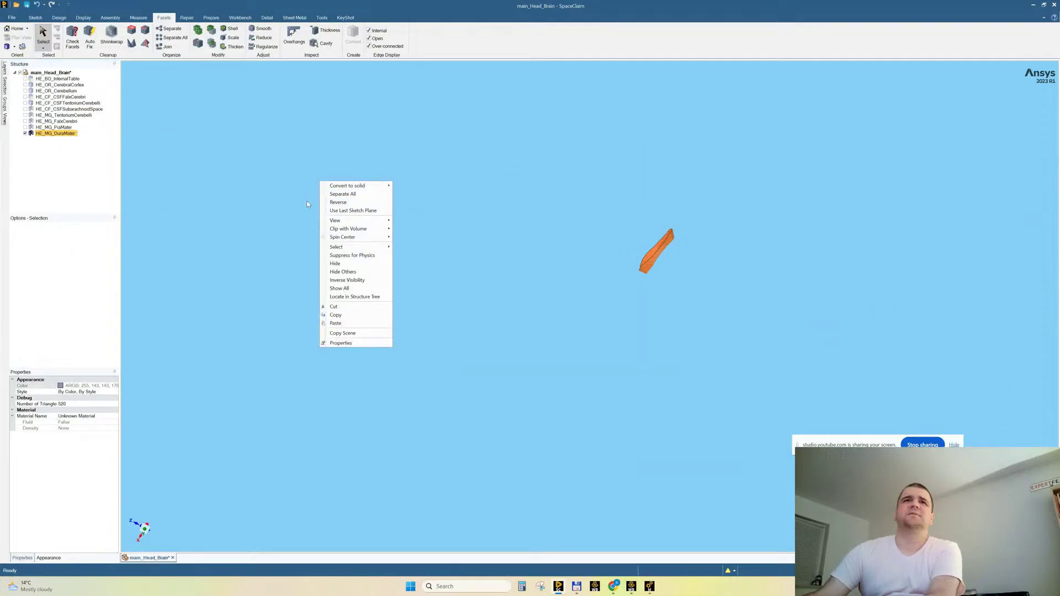
{"action": "left_click", "coordinate": [333, 280]}
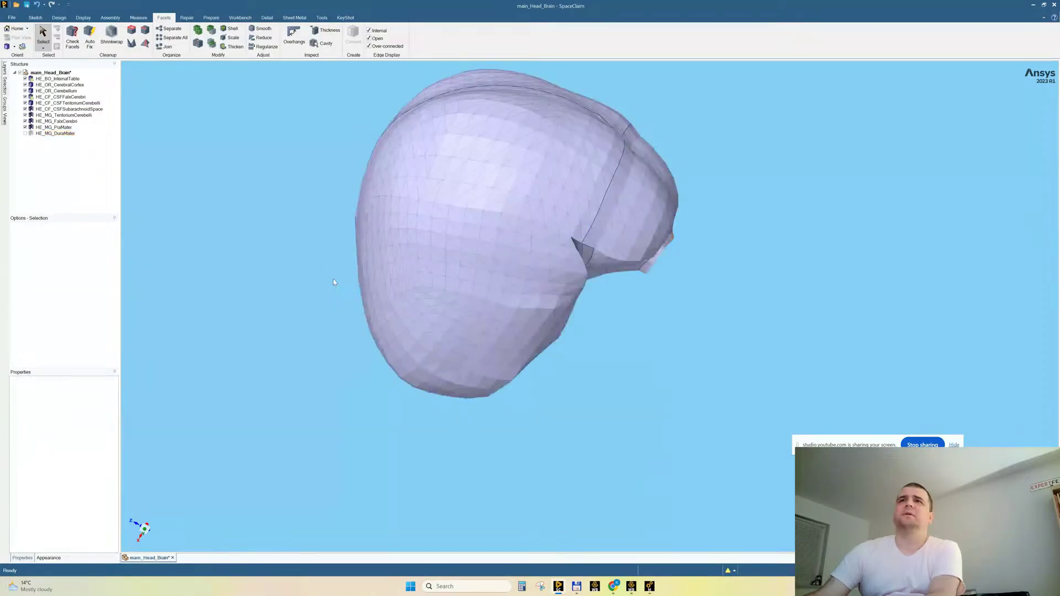
Create a datum plane from a selected facet and its vertex on the midline seam at the cerebellum's outer edge.
{"action": "middle_click_drag", "start_coordinate": [334, 282], "coordinate": [704, 259]}
{"action": "scroll", "coordinate": [487, 127], "scroll_direction": "up", "scroll_amount": 5}
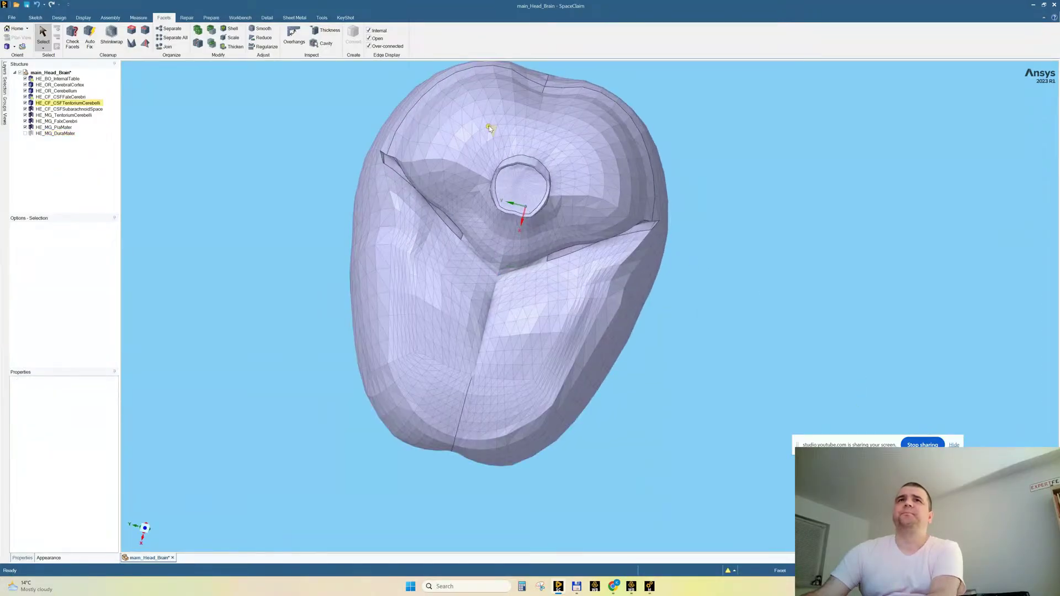
{"action": "scroll", "coordinate": [483, 228], "scroll_direction": "down", "scroll_amount": 8}
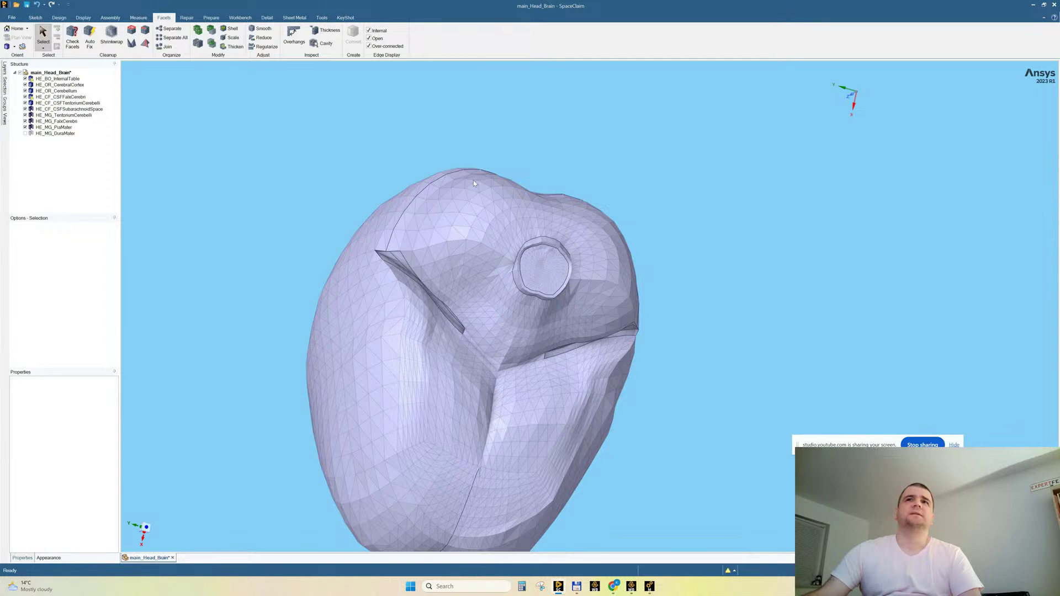
{"action": "scroll", "coordinate": [507, 212], "scroll_direction": "down", "scroll_amount": 4}
{"action": "middle_click_drag", "start_coordinate": [575, 197], "coordinate": [552, 213]}
{"action": "scroll", "coordinate": [513, 208], "scroll_direction": "up", "scroll_amount": 8}
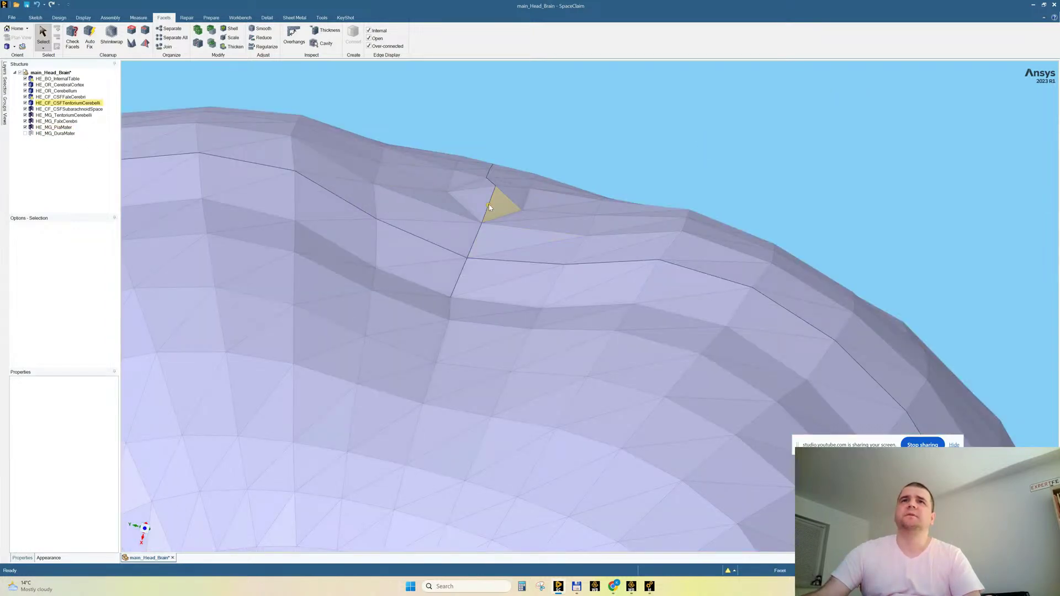
{"action": "left_click", "coordinate": [482, 223]}
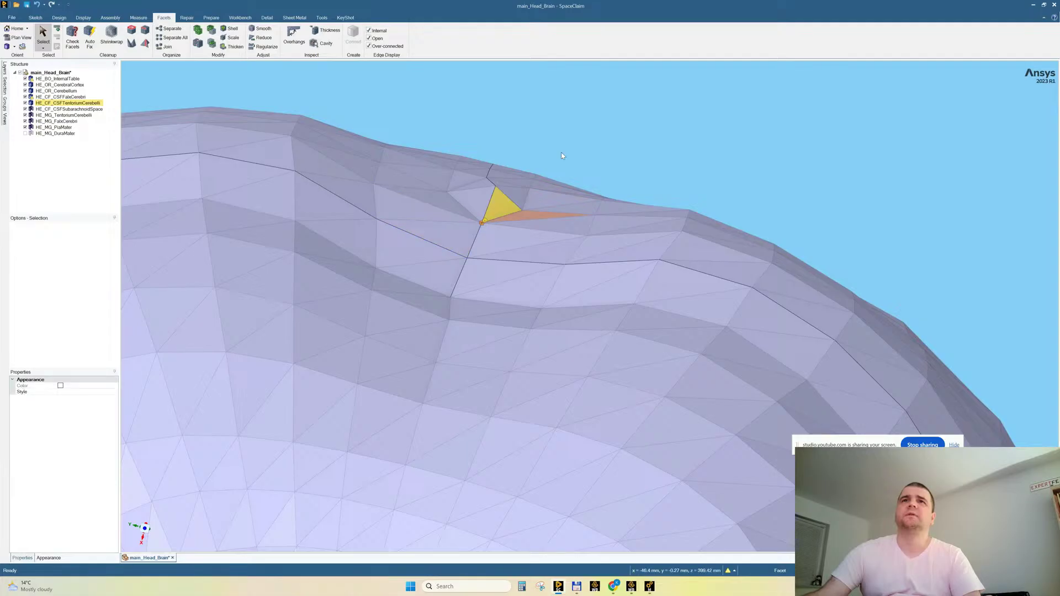
{"action": "left_click", "coordinate": [56, 19]}
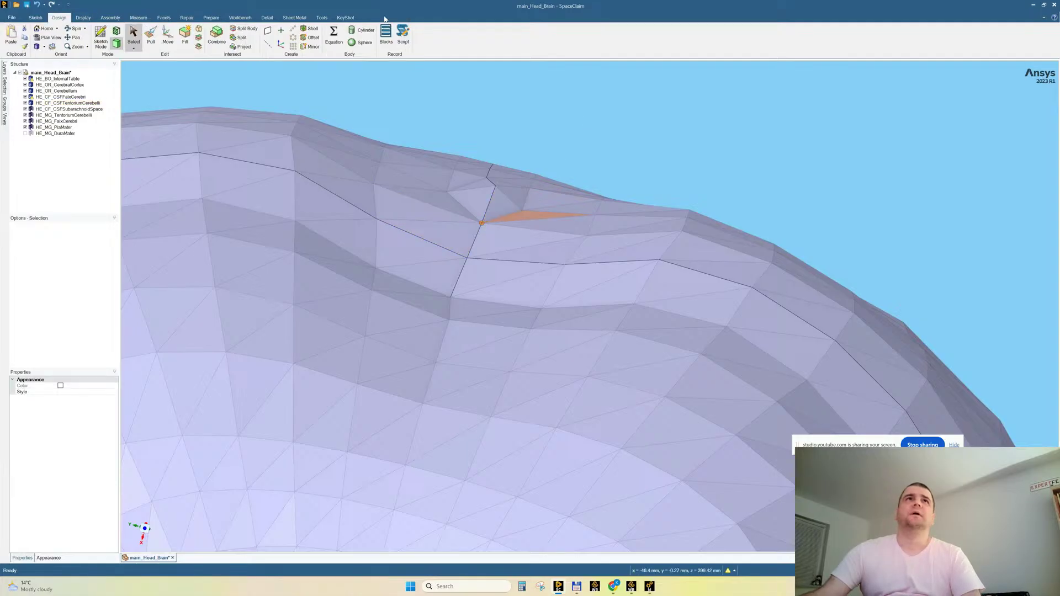
{"action": "left_click", "coordinate": [267, 32]}
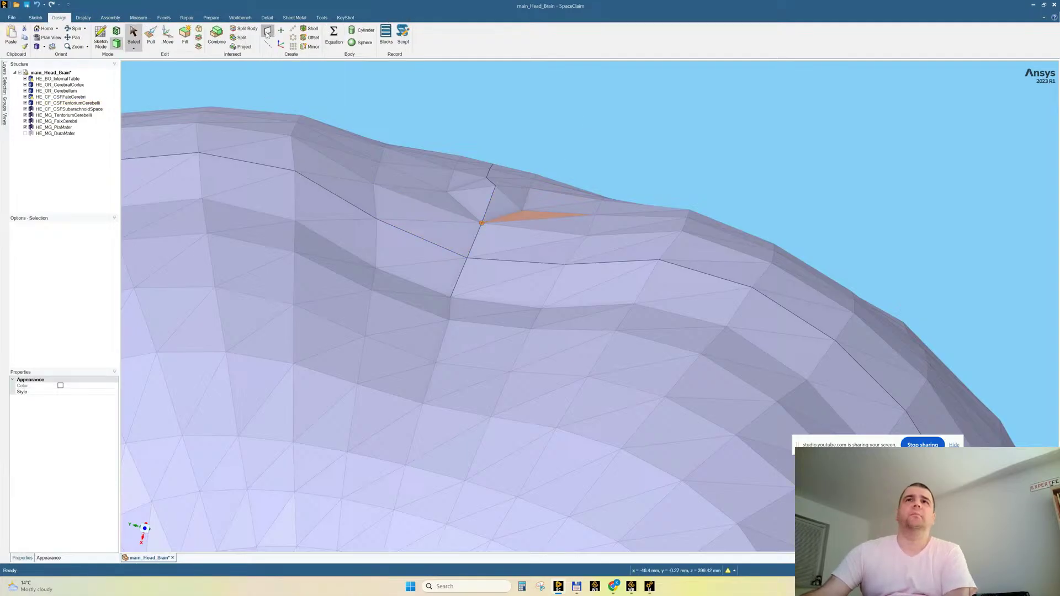
Rotate the datum plane 100° so it runs lengthwise through the brain, and shift it sideways toward the midline.
{"action": "scroll", "coordinate": [530, 236], "scroll_direction": "down", "scroll_amount": 5}
{"action": "scroll", "coordinate": [552, 226], "scroll_direction": "down", "scroll_amount": 5}
{"action": "middle_click_drag", "start_coordinate": [618, 248], "coordinate": [633, 221]}
{"action": "left_click", "coordinate": [168, 36]}
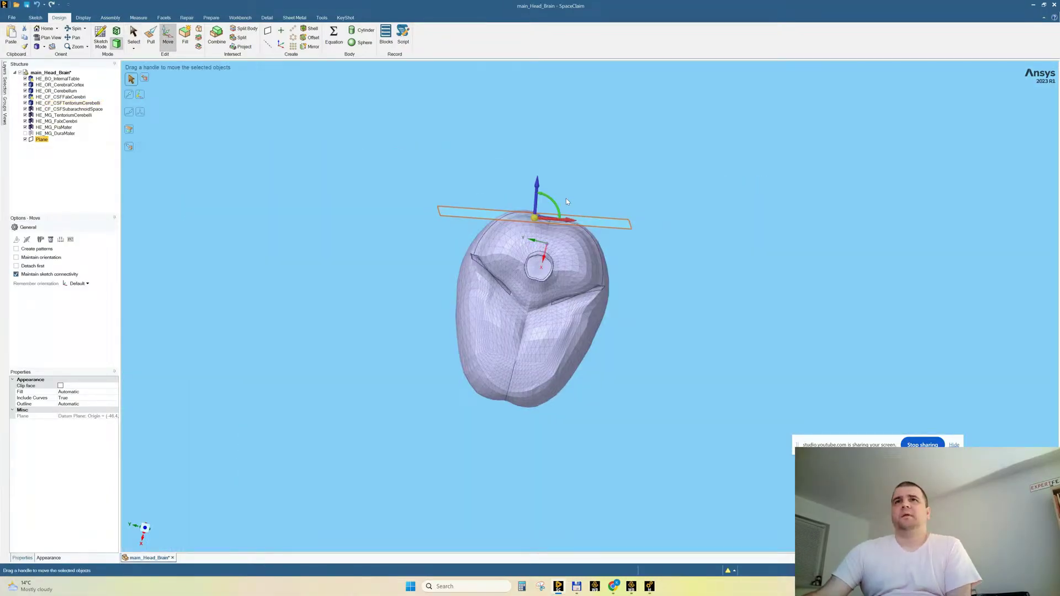
{"action": "left_click_drag", "start_coordinate": [552, 202], "coordinate": [650, 244]}
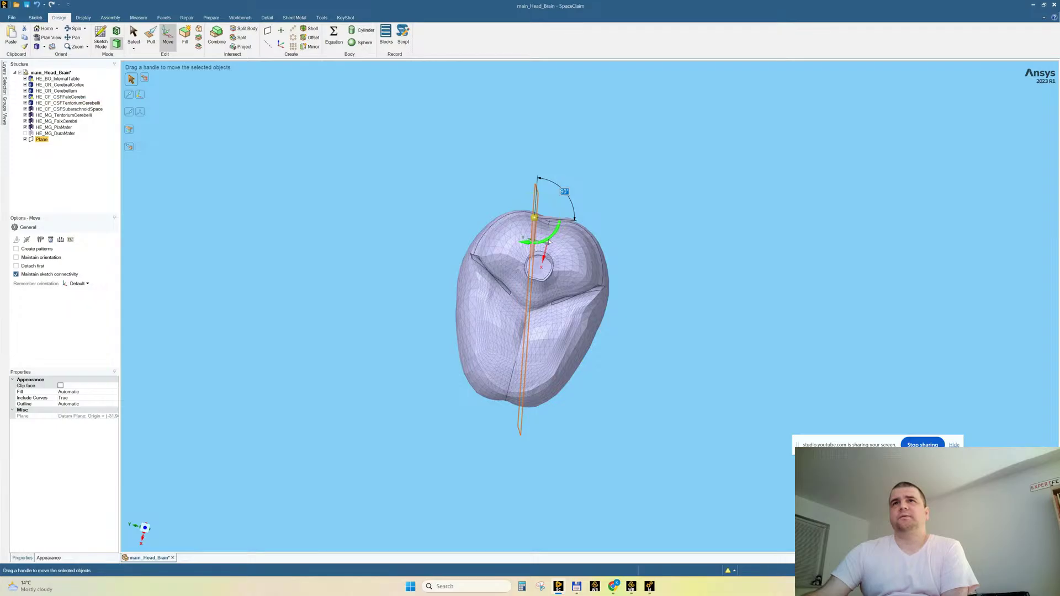
{"action": "left_click_drag", "start_coordinate": [547, 241], "coordinate": [544, 244]}
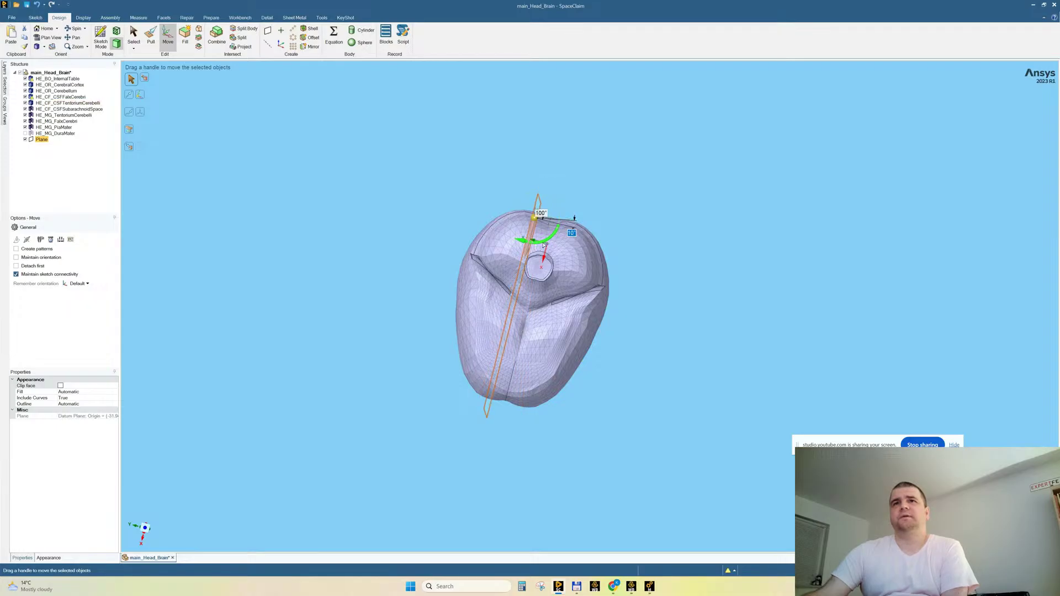
{"action": "scroll", "coordinate": [550, 214], "scroll_direction": "up", "scroll_amount": 2}
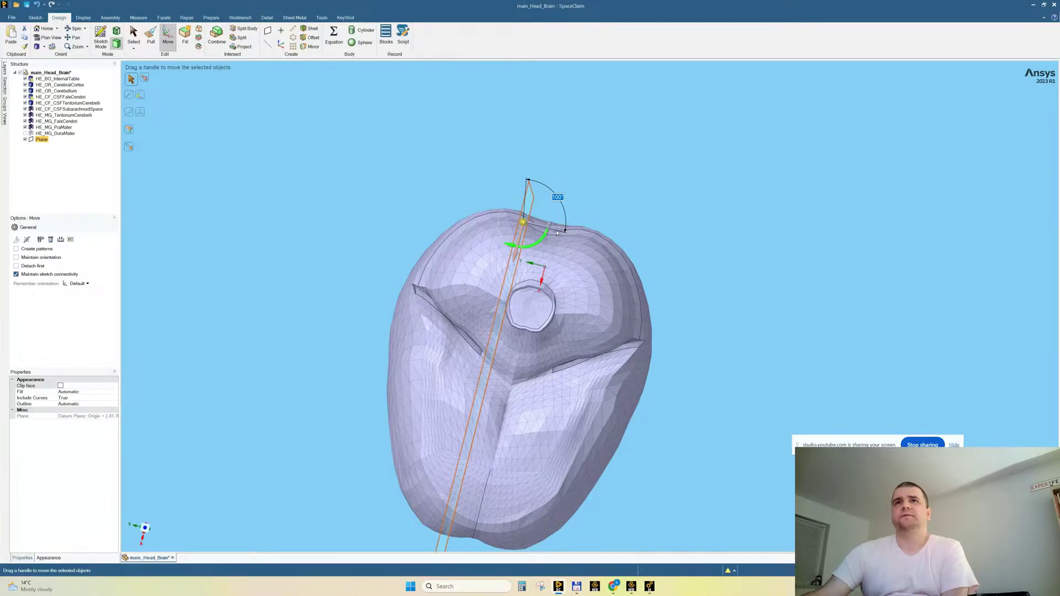
{"action": "left_click_drag", "start_coordinate": [556, 233], "coordinate": [589, 240]}
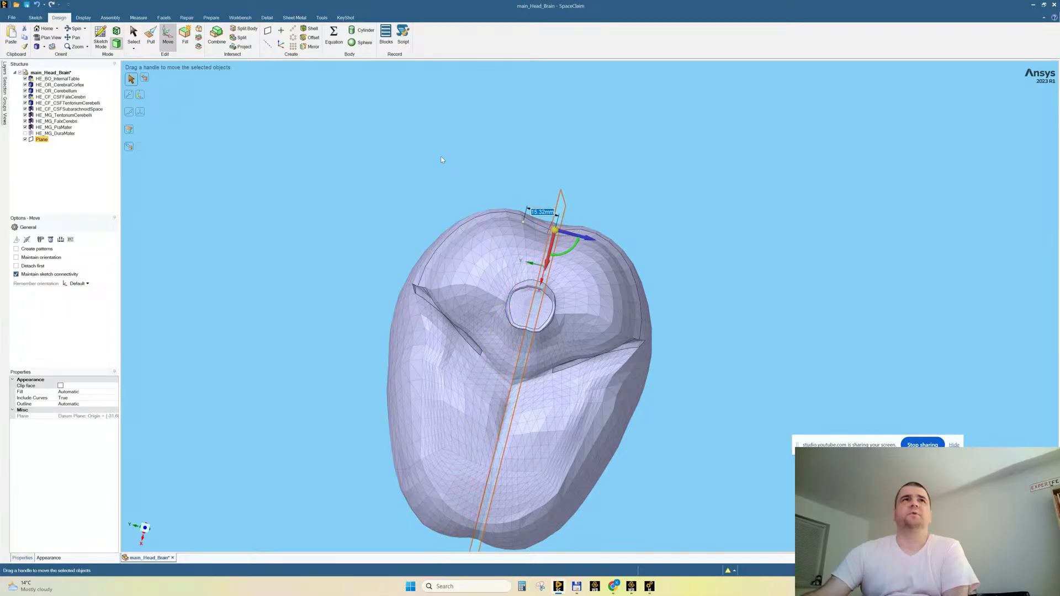
Section the brain model at the datum plane and examine the cut contours around the cerebrum, cerebellum and outer membranes.
{"action": "left_click", "coordinate": [116, 31]}
{"action": "middle_click_drag", "start_coordinate": [511, 180], "coordinate": [641, 198]}
{"action": "scroll", "coordinate": [668, 265], "scroll_direction": "down", "scroll_amount": 2}
{"action": "scroll", "coordinate": [425, 416], "scroll_direction": "up", "scroll_amount": 5}
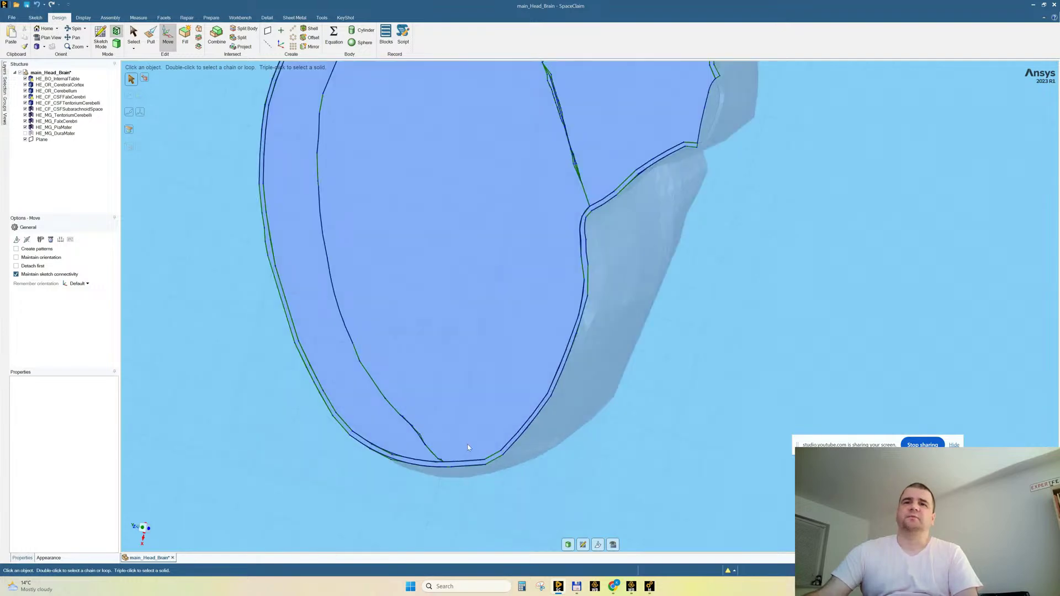
{"action": "scroll", "coordinate": [464, 477], "scroll_direction": "up", "scroll_amount": 2}
{"action": "scroll", "coordinate": [463, 455], "scroll_direction": "down", "scroll_amount": 4}
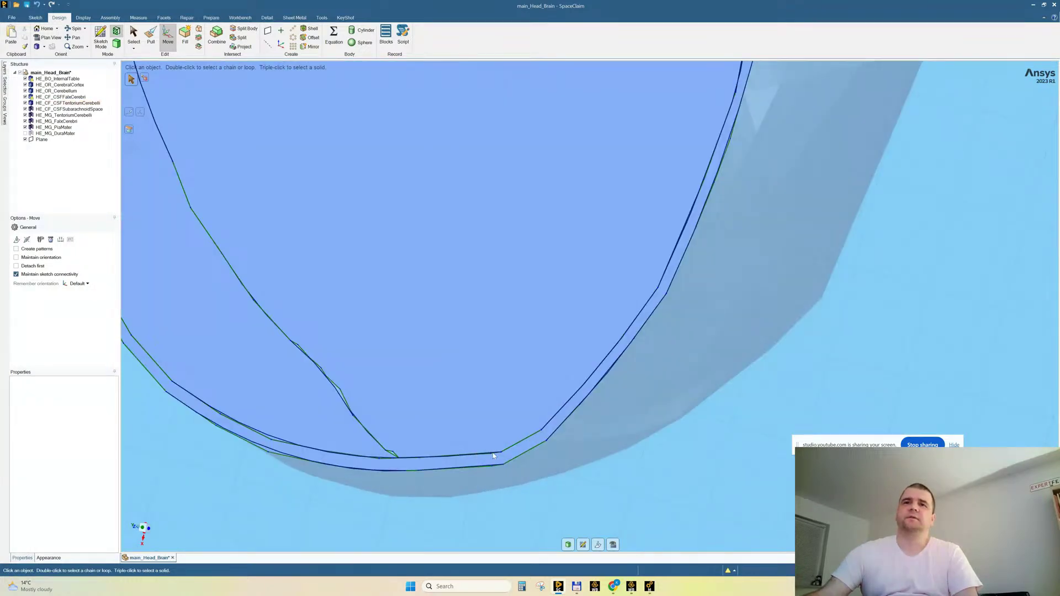
{"action": "scroll", "coordinate": [555, 361], "scroll_direction": "down", "scroll_amount": 1}
{"action": "scroll", "coordinate": [633, 266], "scroll_direction": "up", "scroll_amount": 8}
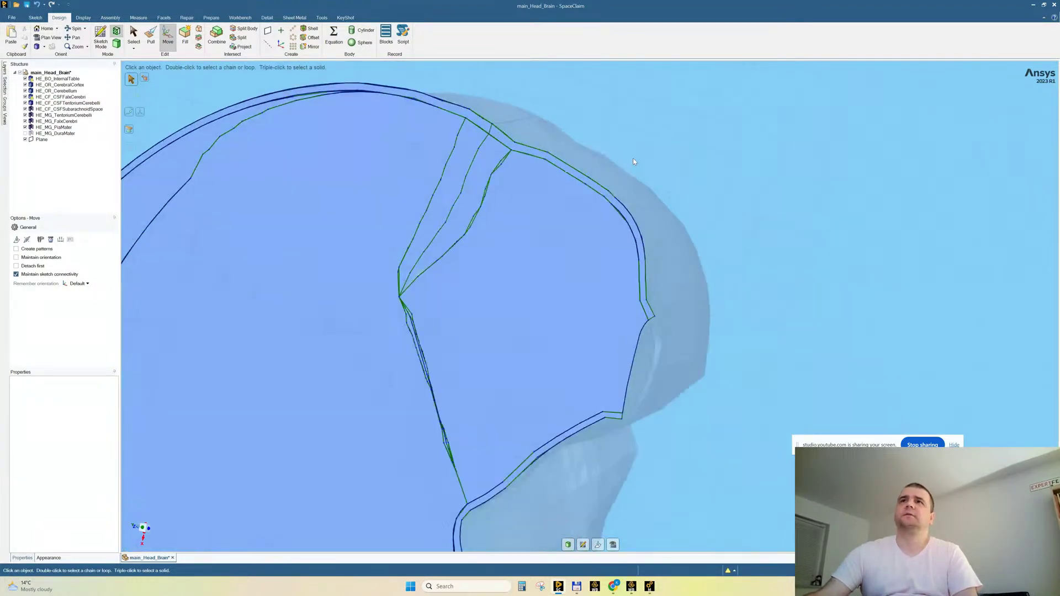
{"action": "mouse_move", "coordinate": [637, 351]}
{"action": "middle_mouse_down"}
{"action": "mouse_move", "coordinate": [643, 298]}
{"action": "mouse_move", "coordinate": [682, 343]}
{"action": "middle_mouse_up"}
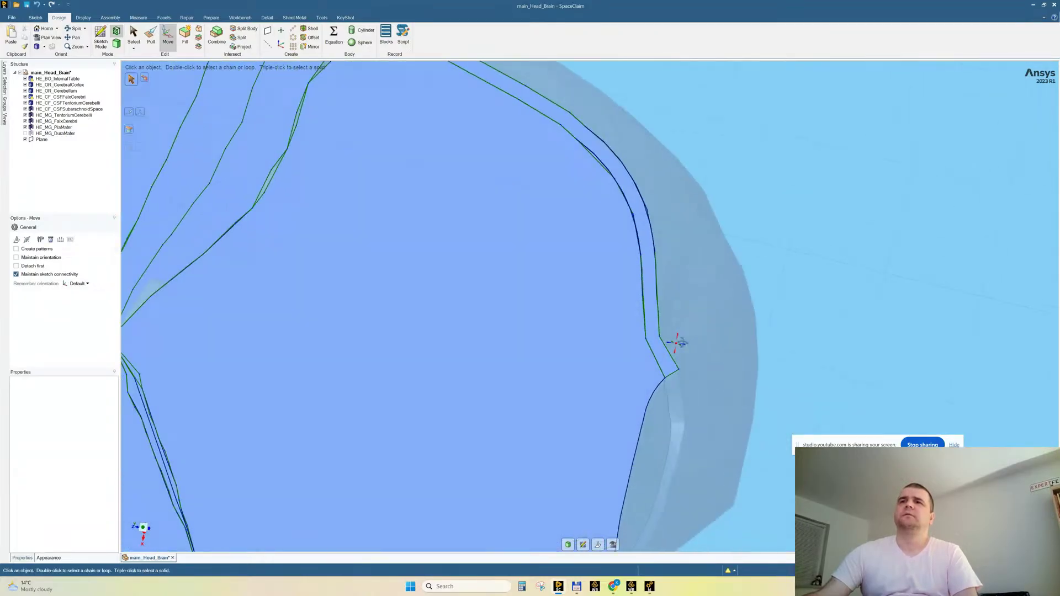
{"action": "scroll", "coordinate": [625, 287], "scroll_direction": "down", "scroll_amount": 5}
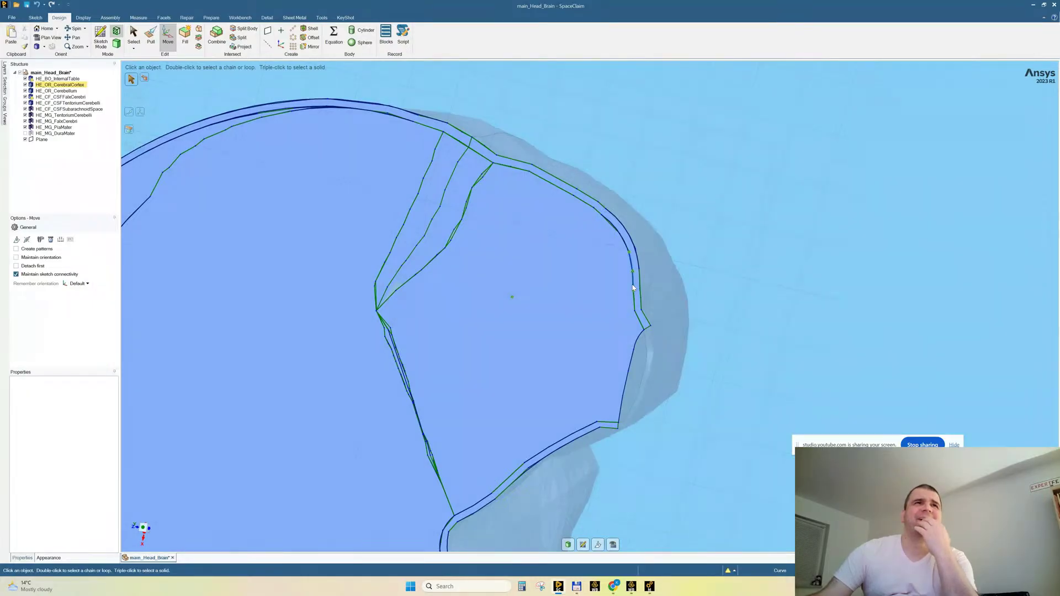
{"action": "scroll", "coordinate": [633, 287], "scroll_direction": "down", "scroll_amount": 3}
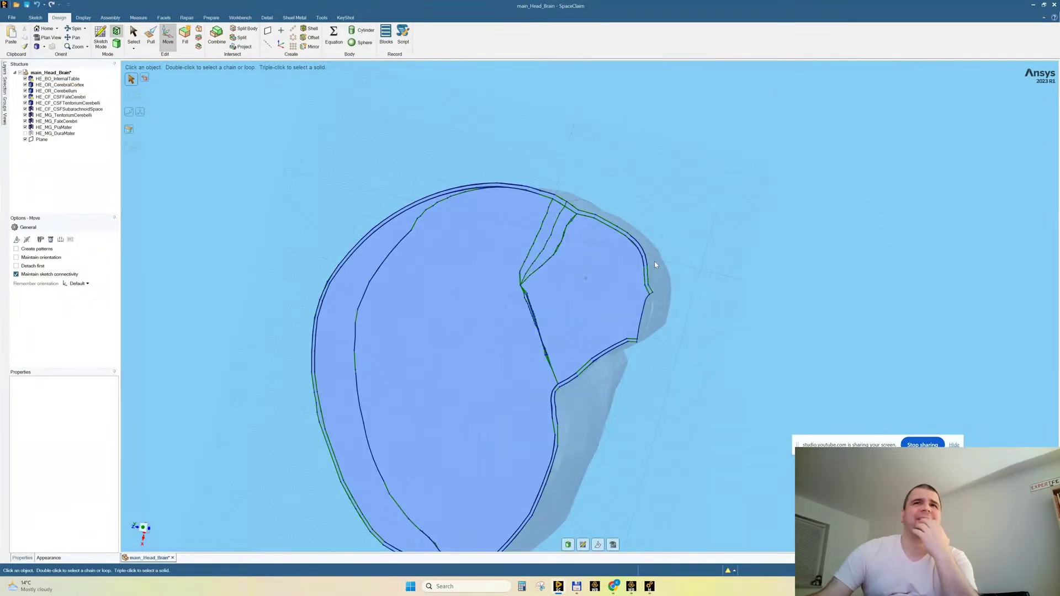
{"action": "scroll", "coordinate": [559, 481], "scroll_direction": "down", "scroll_amount": 2}
{"action": "scroll", "coordinate": [520, 461], "scroll_direction": "up", "scroll_amount": 5}
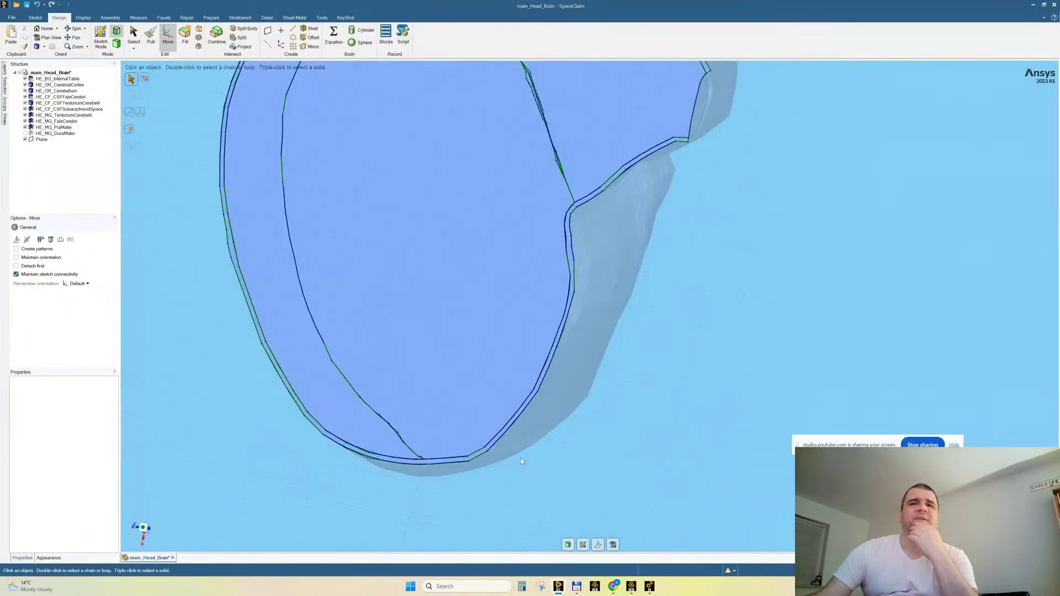
{"action": "middle_click_drag", "start_coordinate": [520, 458], "coordinate": [525, 476], "text": "shift"}
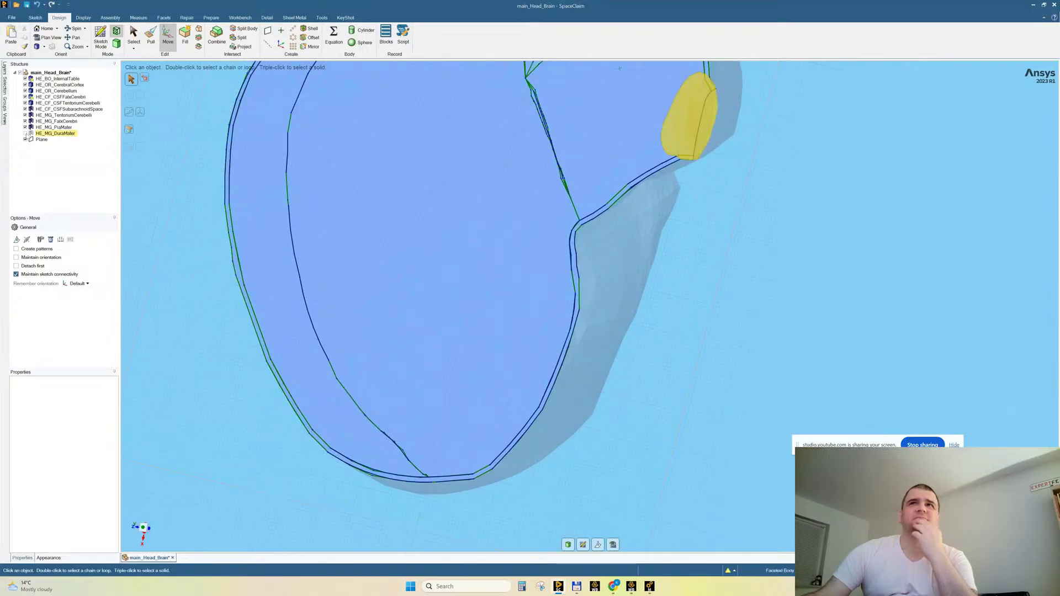
Select the HE_BO_InternalTable body and examine its extent relative to the section plane and the neighbouring bodies.
{"action": "left_click", "coordinate": [25, 133]}
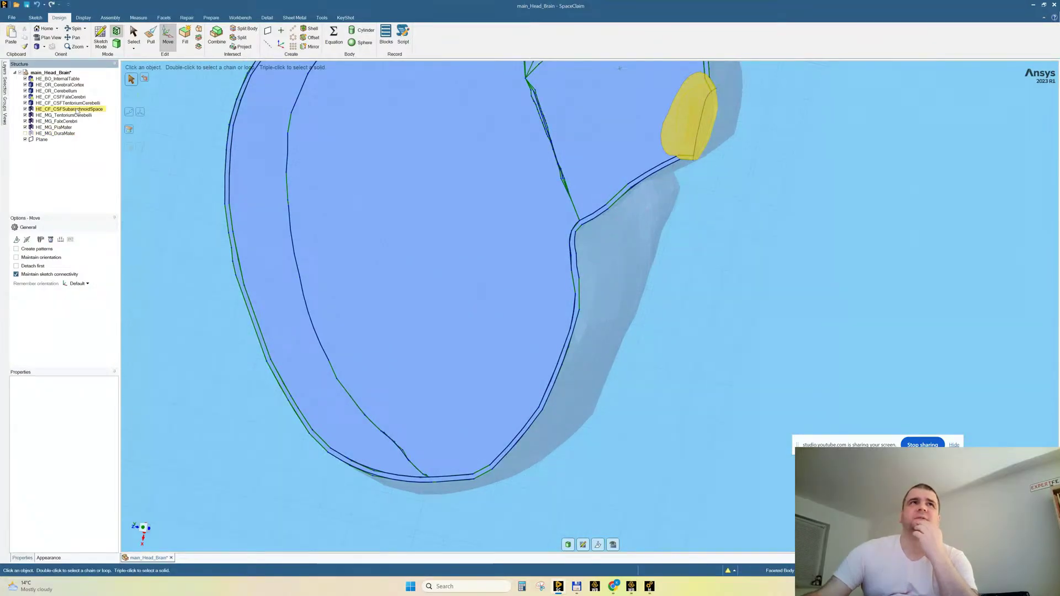
{"action": "left_click", "coordinate": [63, 81]}
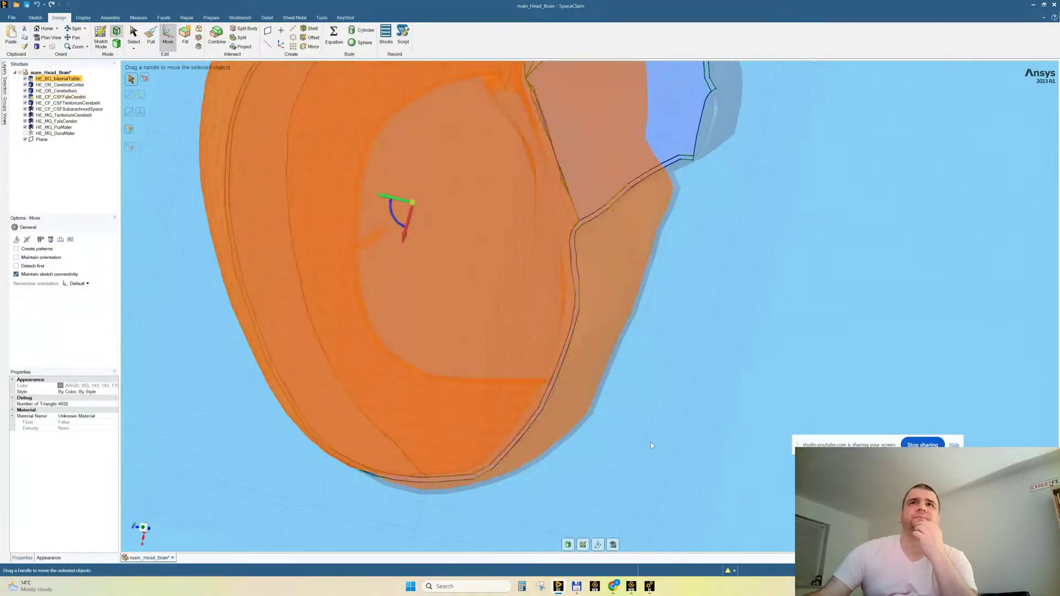
{"action": "scroll", "coordinate": [717, 331], "scroll_direction": "down", "scroll_amount": 5}
{"action": "mouse_move", "coordinate": [720, 333]}
{"action": "middle_mouse_down"}
{"action": "mouse_move", "coordinate": [700, 307]}
{"action": "mouse_move", "coordinate": [734, 287]}
{"action": "mouse_move", "coordinate": [717, 293]}
{"action": "mouse_move", "coordinate": [721, 312]}
{"action": "middle_mouse_up"}
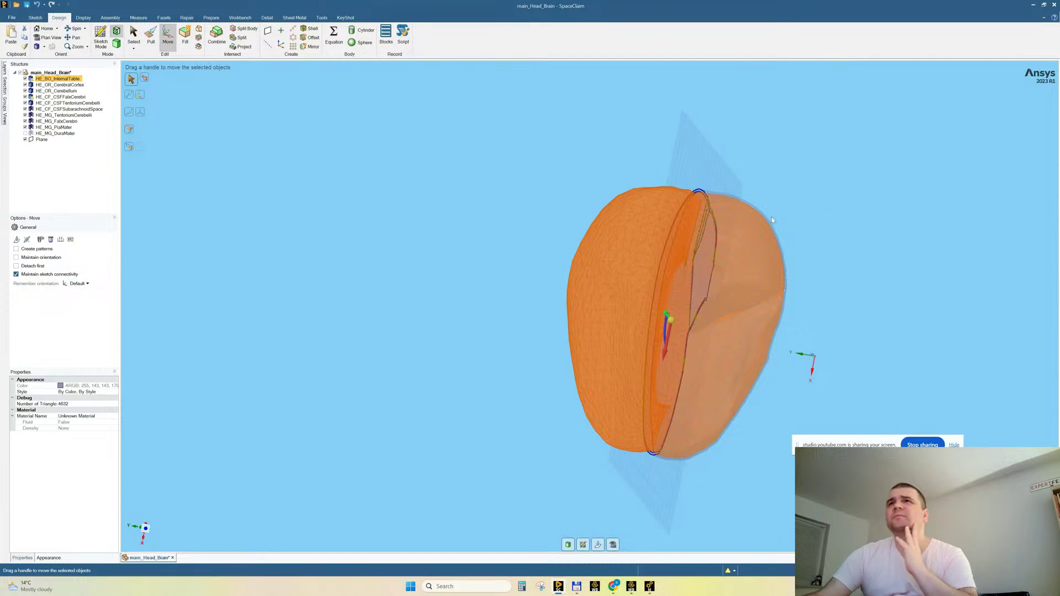
{"action": "scroll", "coordinate": [772, 219], "scroll_direction": "up", "scroll_amount": 5}
{"action": "middle_click_drag", "start_coordinate": [772, 220], "coordinate": [712, 208]}
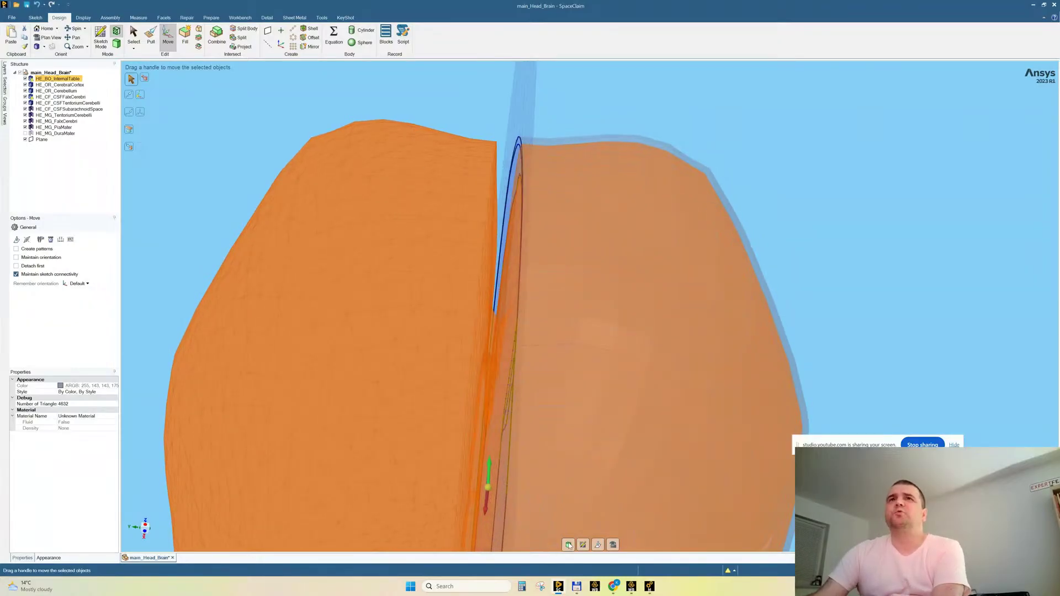
Shift the datum plane about 7 mm off the midline seam and section the brain model at its new position.
{"action": "key", "text": "p"}
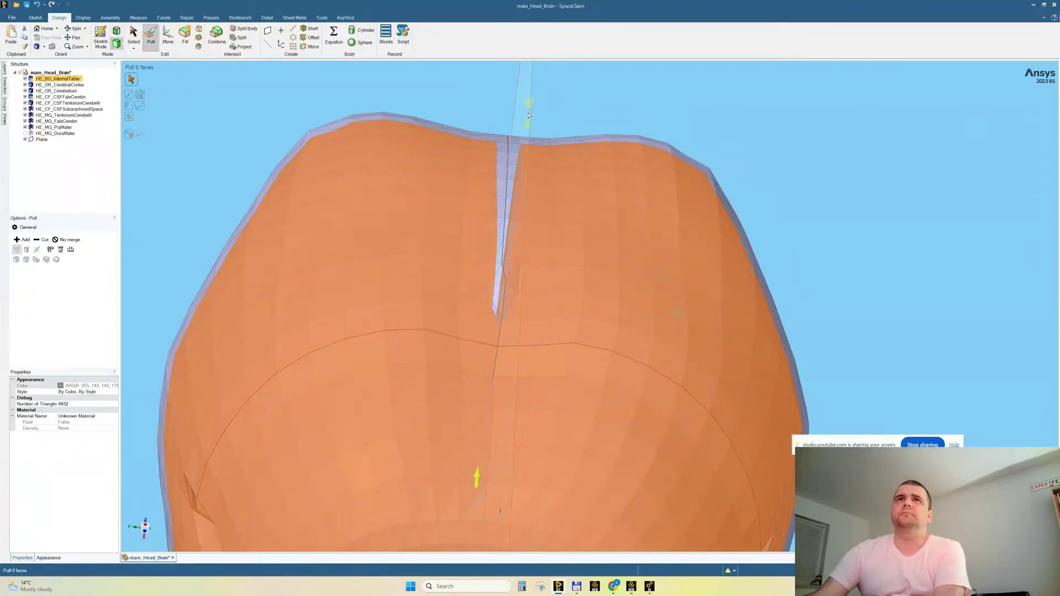
{"action": "left_click", "coordinate": [529, 116]}
{"action": "left_click", "coordinate": [167, 36]}
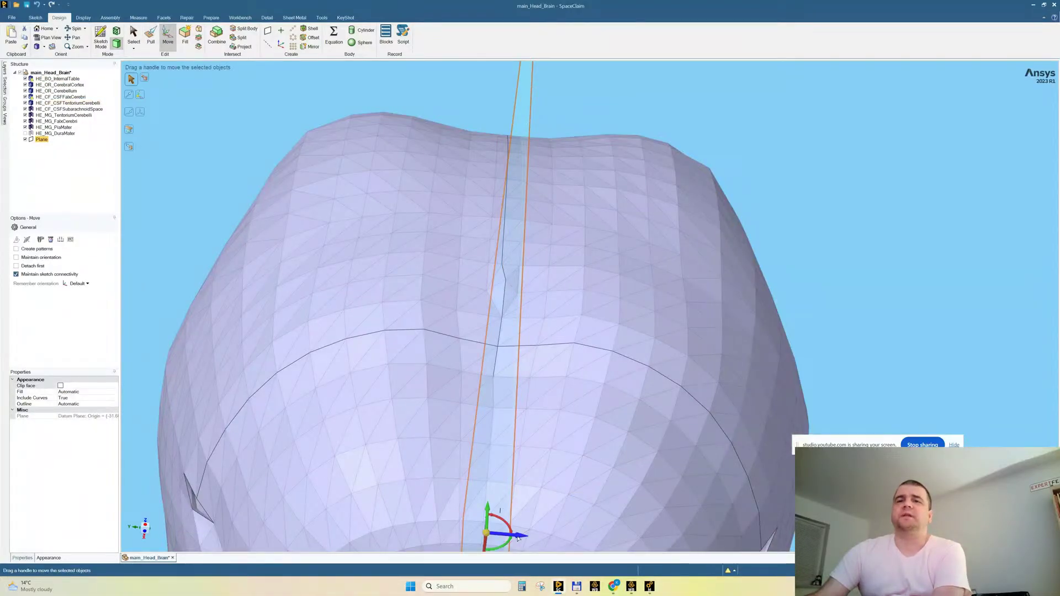
{"action": "left_click_drag", "start_coordinate": [518, 538], "coordinate": [558, 538]}
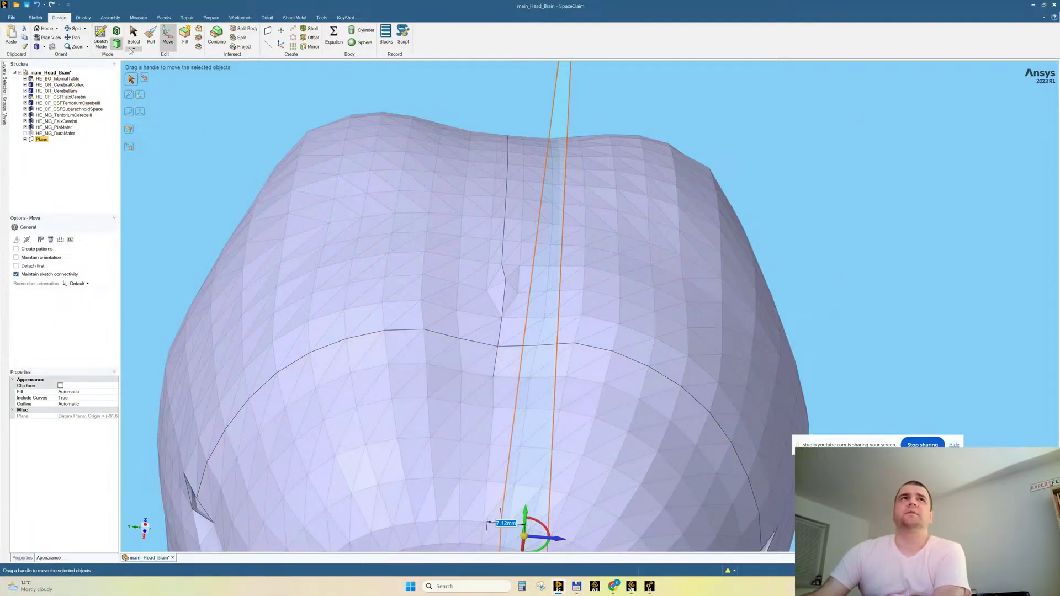
{"action": "left_click", "coordinate": [116, 31]}
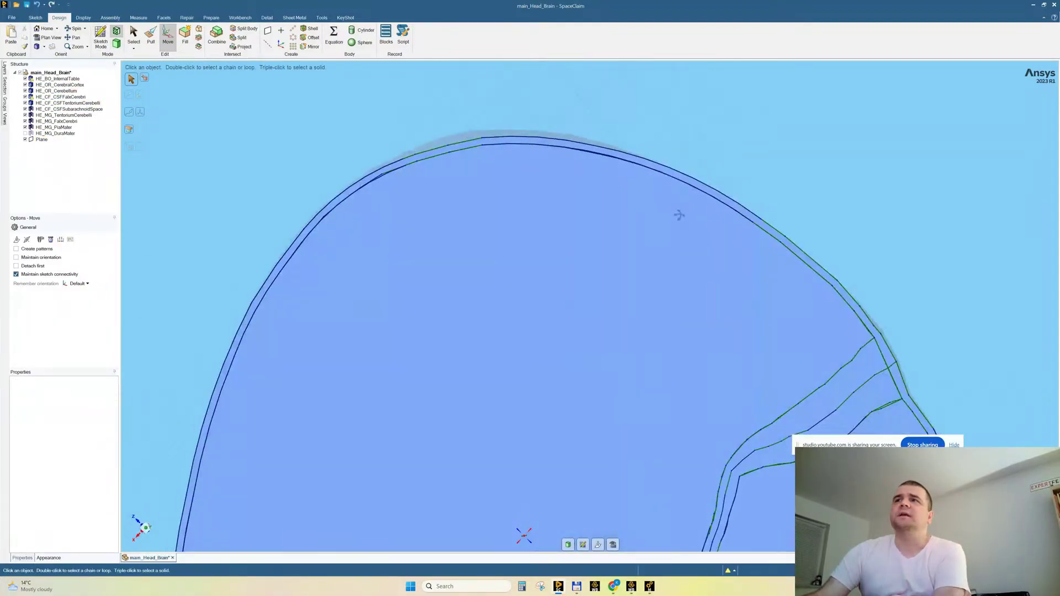
{"action": "scroll", "coordinate": [382, 154], "scroll_direction": "down", "scroll_amount": 4}
{"action": "scroll", "coordinate": [289, 241], "scroll_direction": "up", "scroll_amount": 5}
{"action": "middle_click_drag", "start_coordinate": [407, 213], "coordinate": [368, 190]}
{"action": "scroll", "coordinate": [282, 270], "scroll_direction": "down", "scroll_amount": 5}
{"action": "scroll", "coordinate": [329, 295], "scroll_direction": "up", "scroll_amount": 3}
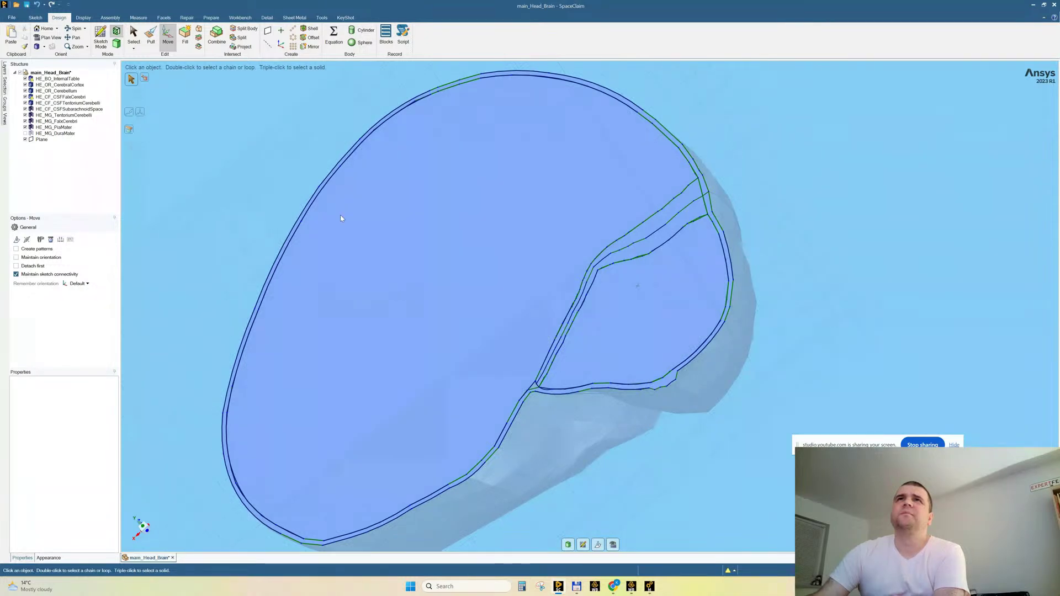
Find and launch Visual-Environment 18.0.
{"action": "left_click", "coordinate": [462, 588]}
{"action": "type", "text": "envir"}
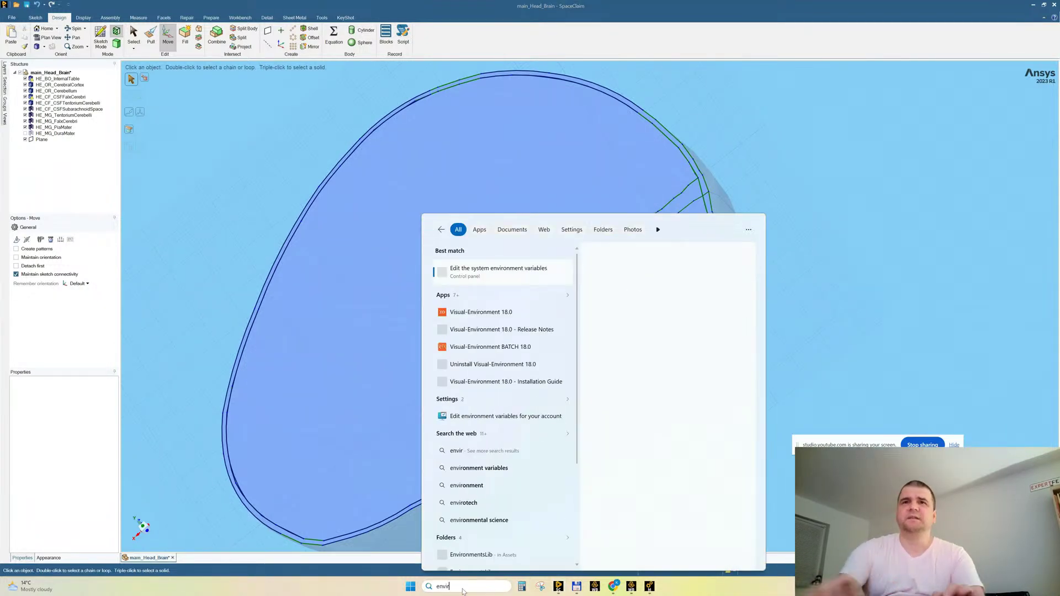
{"action": "left_click", "coordinate": [480, 314]}
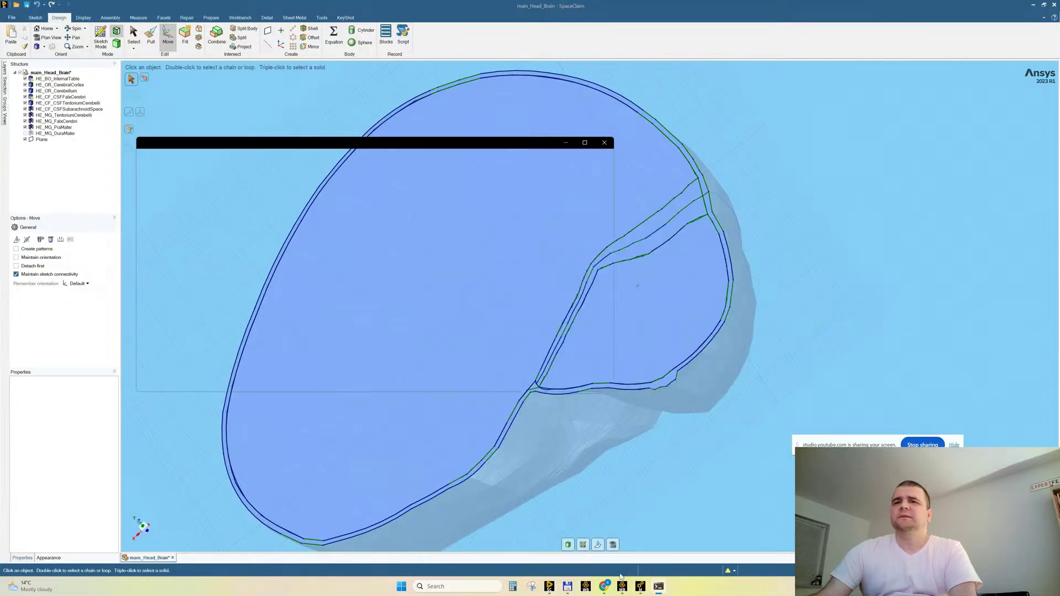
Load main_Head_Skull from the PIPER_ChildModel_6YO folder into Visual-Crash PAM, dismiss the import warning prompt and turn the skull to view its underside.
{"action": "left_click", "coordinate": [566, 586]}
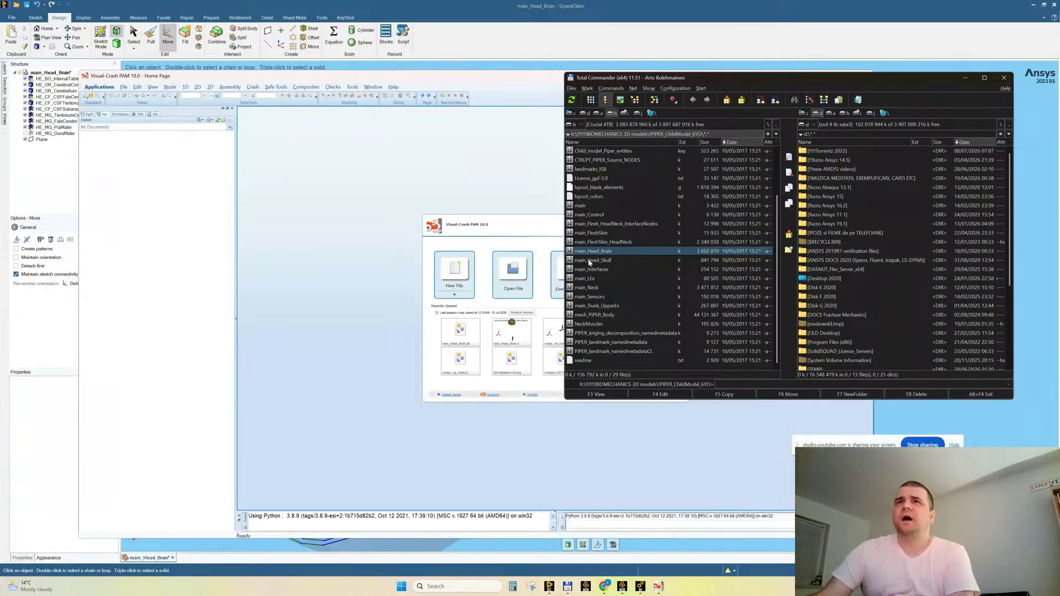
{"action": "left_click", "coordinate": [589, 262]}
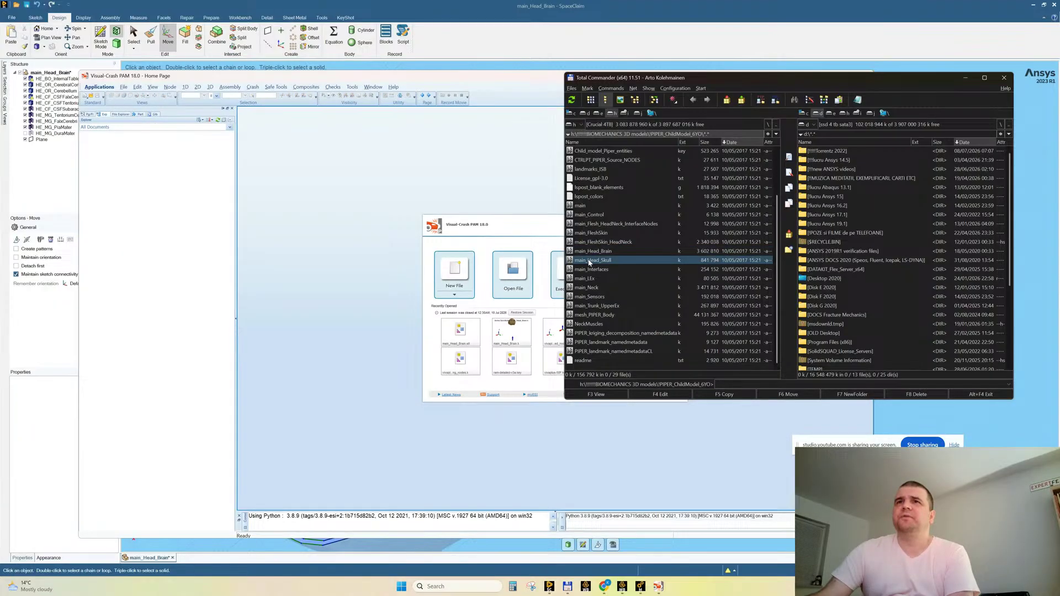
{"action": "left_click_drag", "start_coordinate": [591, 262], "coordinate": [562, 272]}
{"action": "left_click_drag", "start_coordinate": [376, 330], "coordinate": [370, 330]}
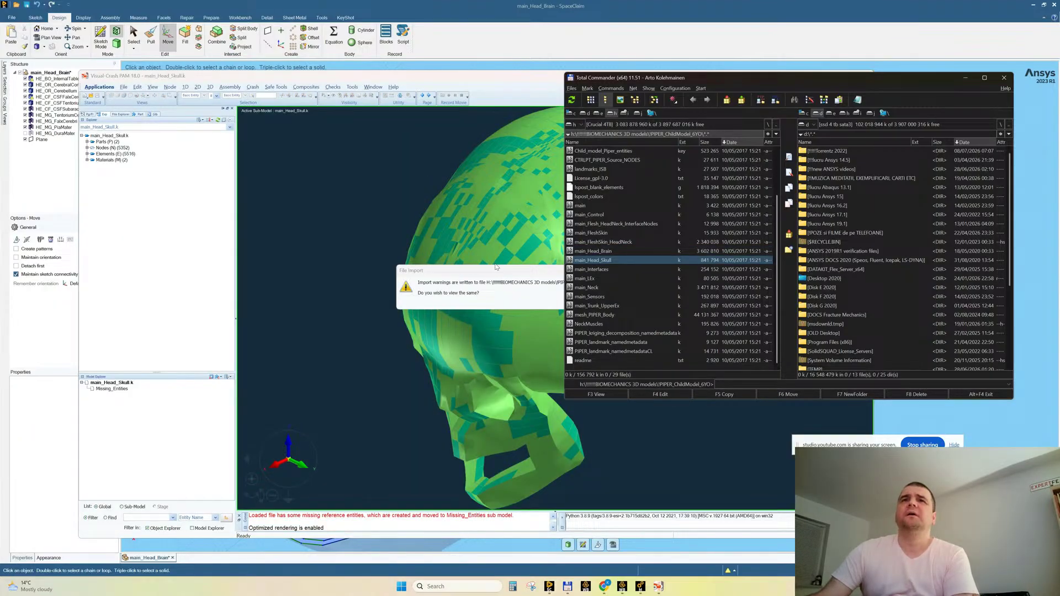
{"action": "left_click", "coordinate": [495, 269]}
{"action": "left_click", "coordinate": [650, 304]}
{"action": "left_click_drag", "start_coordinate": [646, 303], "coordinate": [634, 284], "text": "ctrl"}
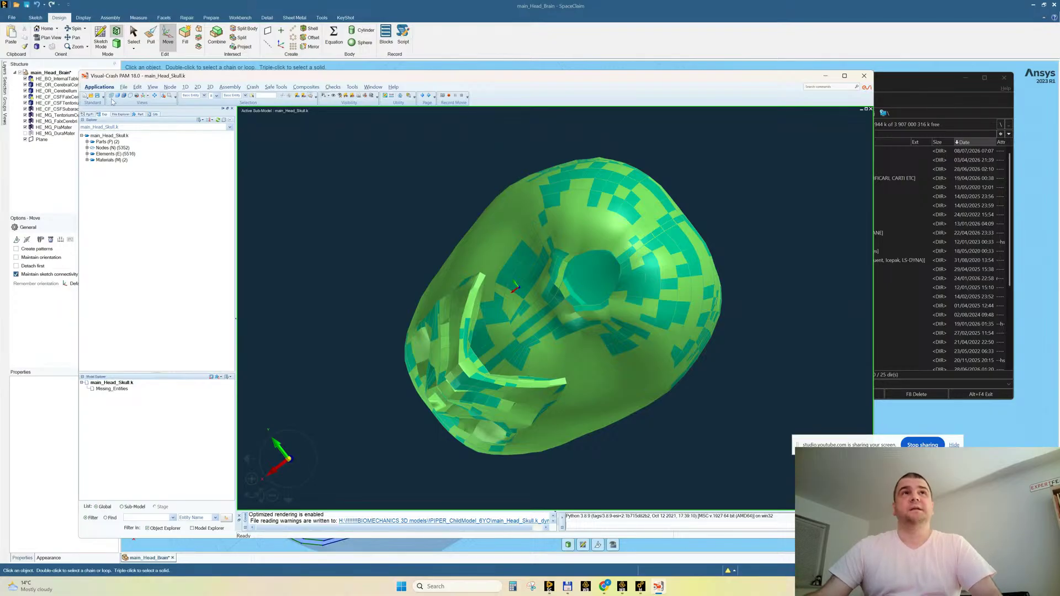
Export the skull model to the desktop in STL format as main_Head_Skull.stl.
{"action": "left_click", "coordinate": [124, 87]}
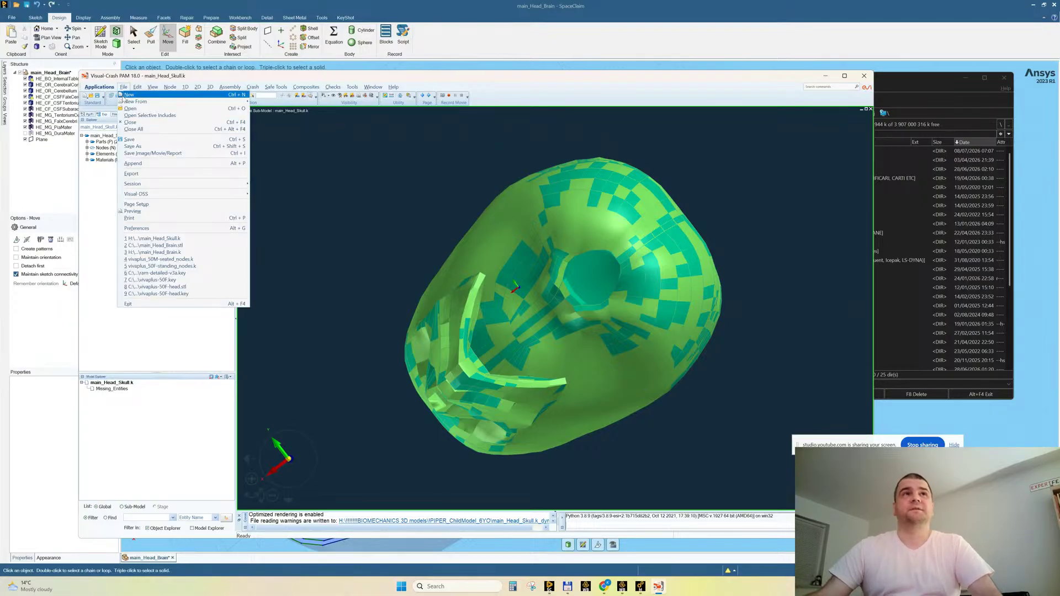
{"action": "mouse_move", "coordinate": [166, 182]}
{"action": "left_click", "coordinate": [270, 184]}
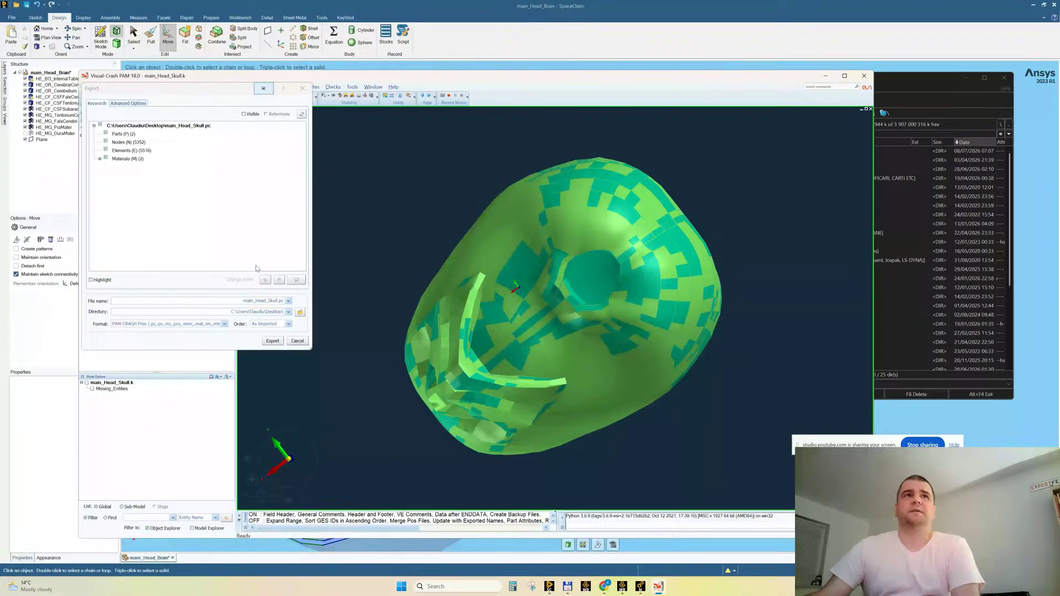
{"action": "left_click", "coordinate": [288, 301]}
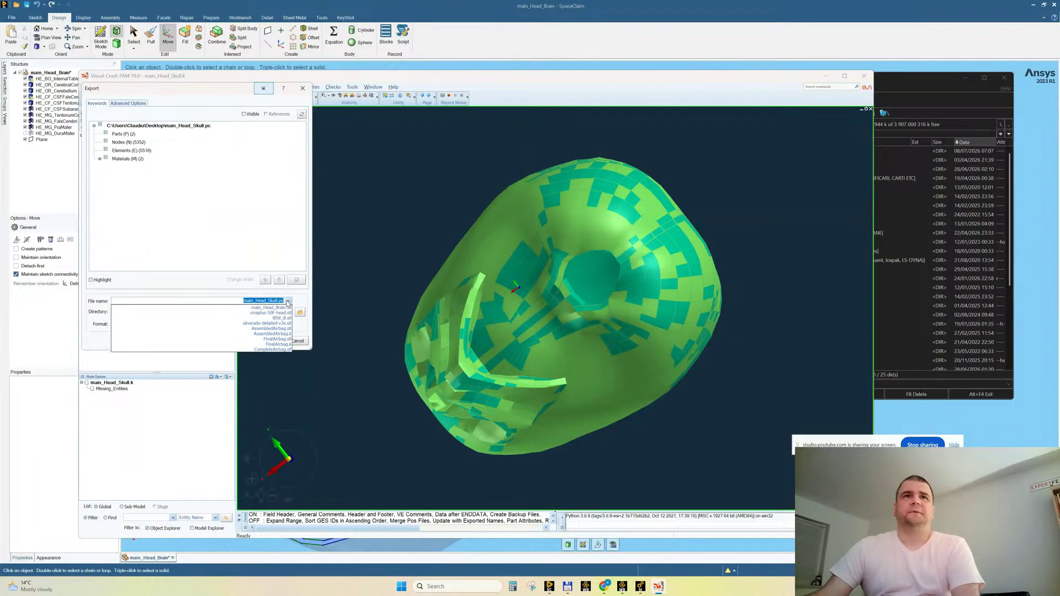
{"action": "left_click", "coordinate": [304, 301]}
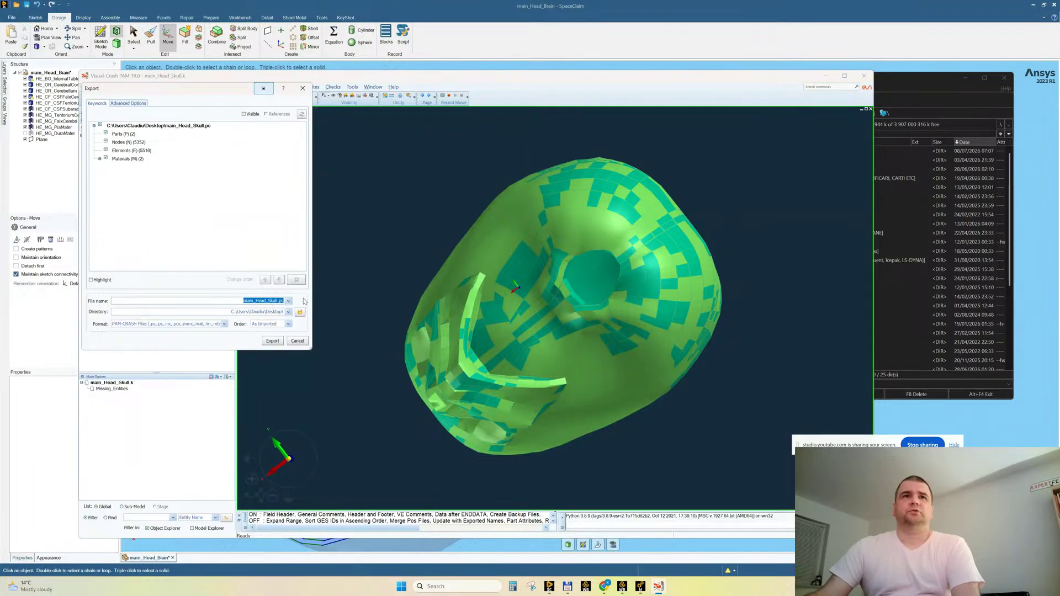
{"action": "left_click", "coordinate": [224, 324]}
{"action": "left_click", "coordinate": [153, 357]}
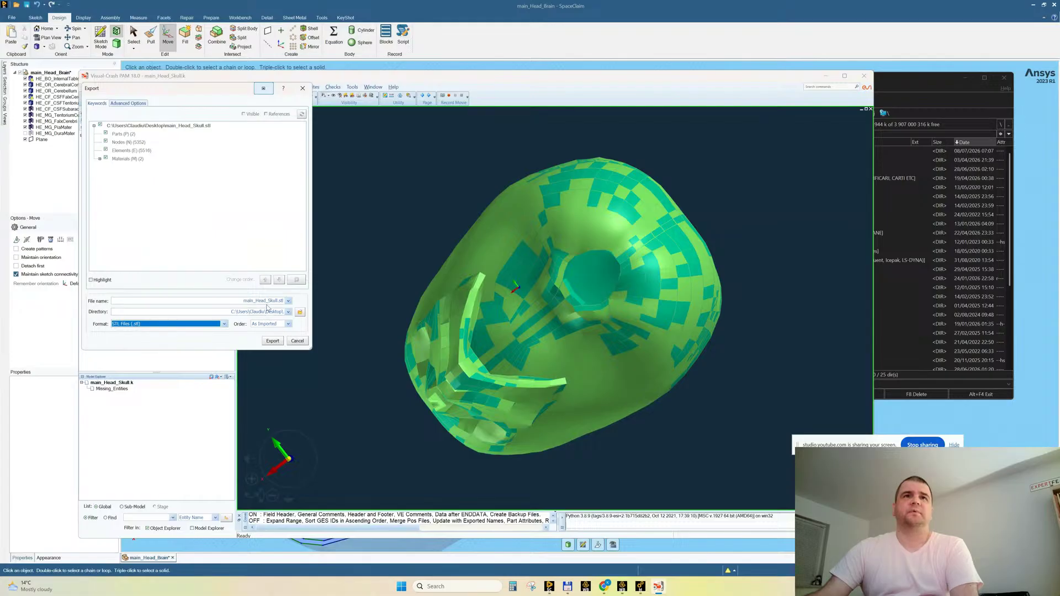
{"action": "left_click", "coordinate": [273, 341]}
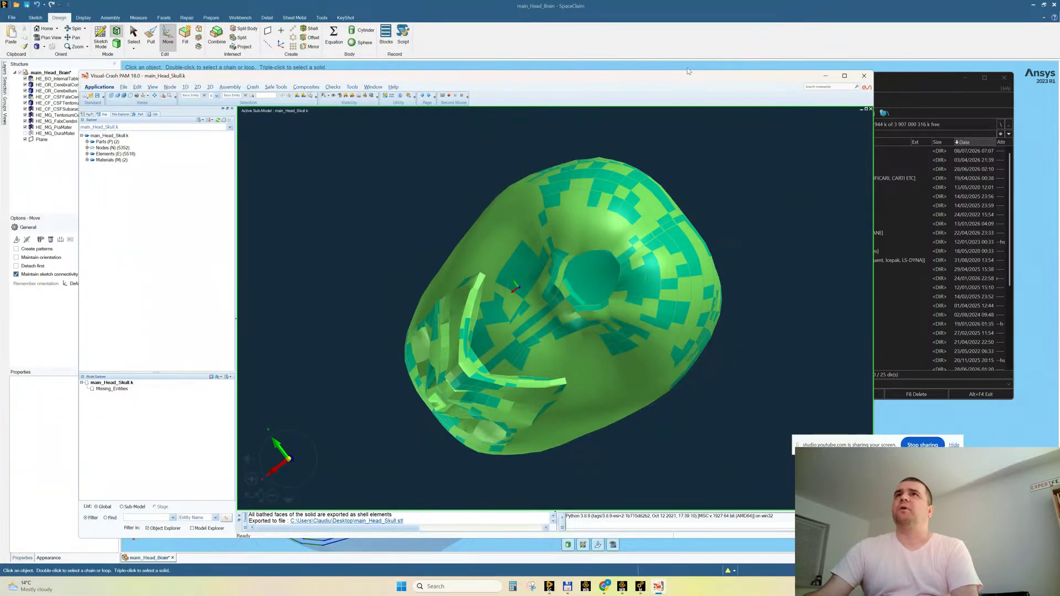
Switch to the Ansys Mechanical window to check the explicit dynamics solver output.
{"action": "left_click", "coordinate": [662, 21]}
{"action": "left_click", "coordinate": [640, 586]}
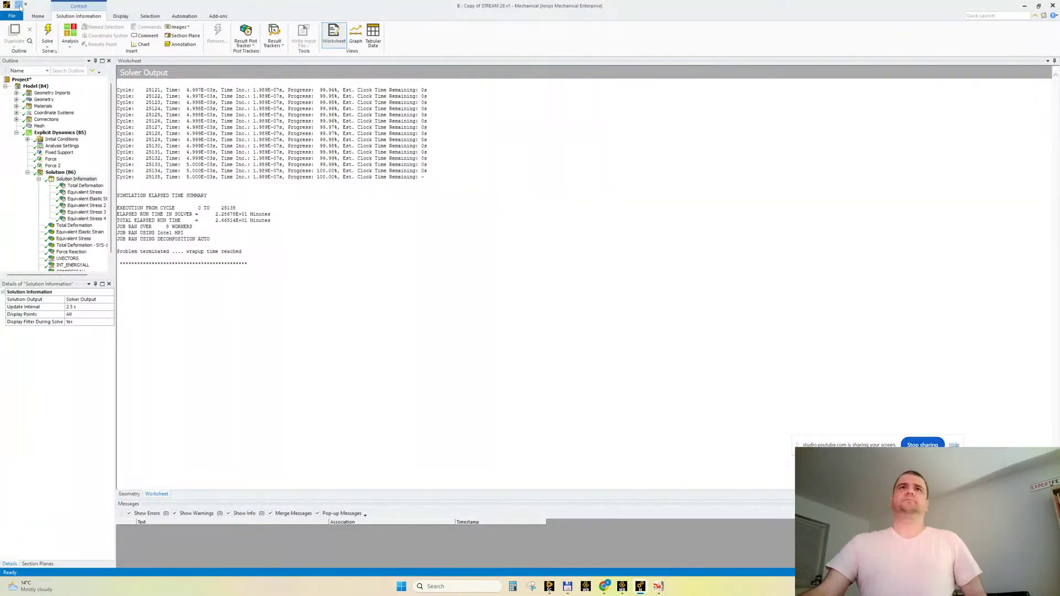
Save the solved explicit dynamics project and return to the SpaceClaim window with the head brain model.
{"action": "left_click", "coordinate": [20, 7]}
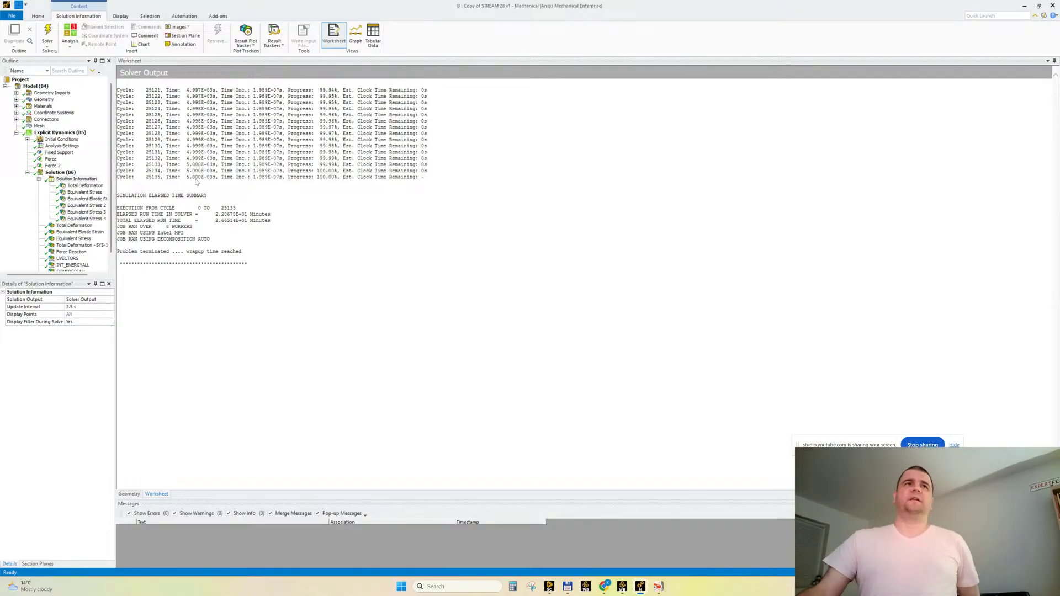
{"action": "left_click", "coordinate": [1025, 5]}
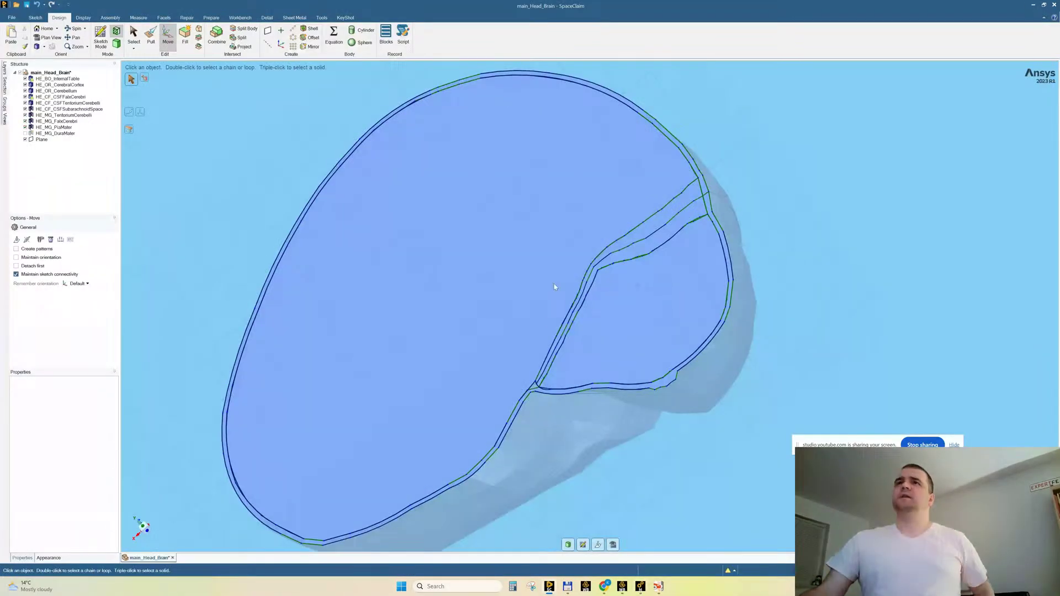
Insert main_Head_Skull.stl from the desktop into the main_Head_Brain design and turn the view around the combined head.
{"action": "left_click", "coordinate": [1043, 7]}
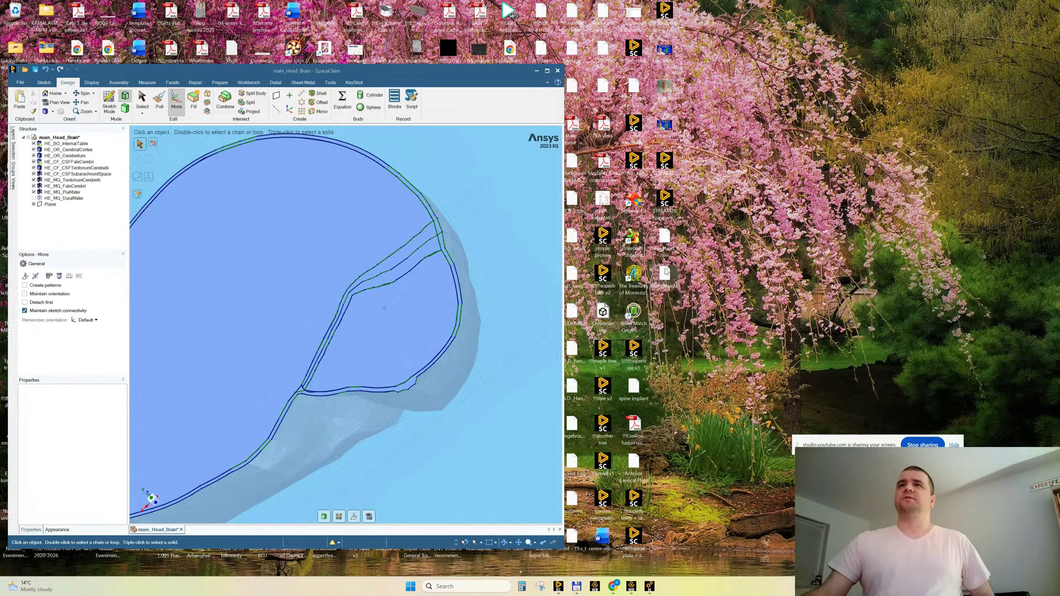
{"action": "left_click_drag", "start_coordinate": [665, 272], "coordinate": [474, 243]}
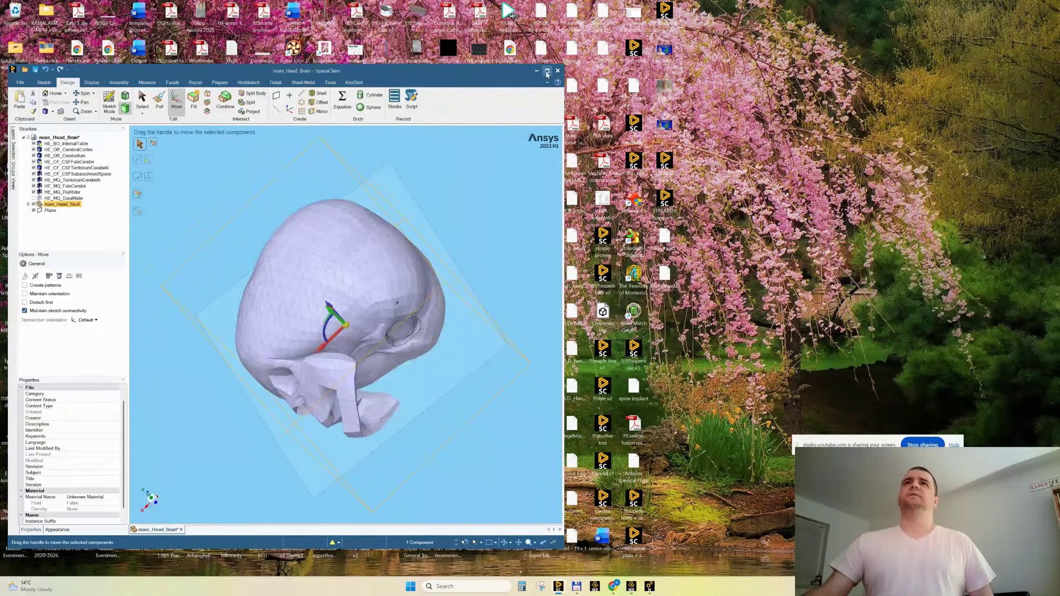
{"action": "left_click", "coordinate": [547, 74]}
{"action": "left_click", "coordinate": [719, 189]}
{"action": "middle_click_drag", "start_coordinate": [720, 190], "coordinate": [656, 223]}
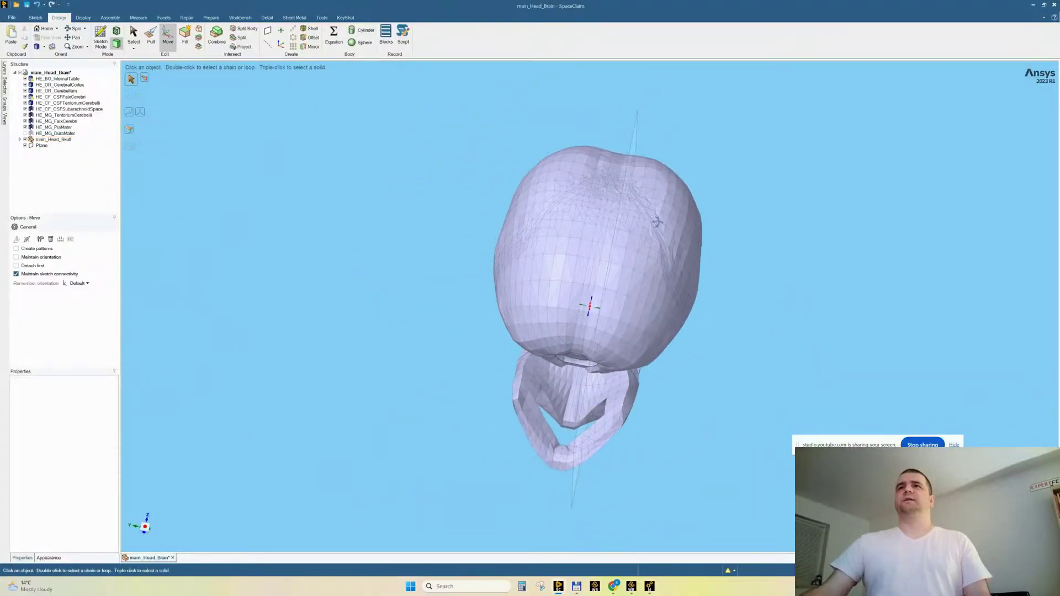
Section the combined skull and brain with the existing lengthwise plane and turn the view towards the cut.
{"action": "left_click", "coordinate": [634, 140]}
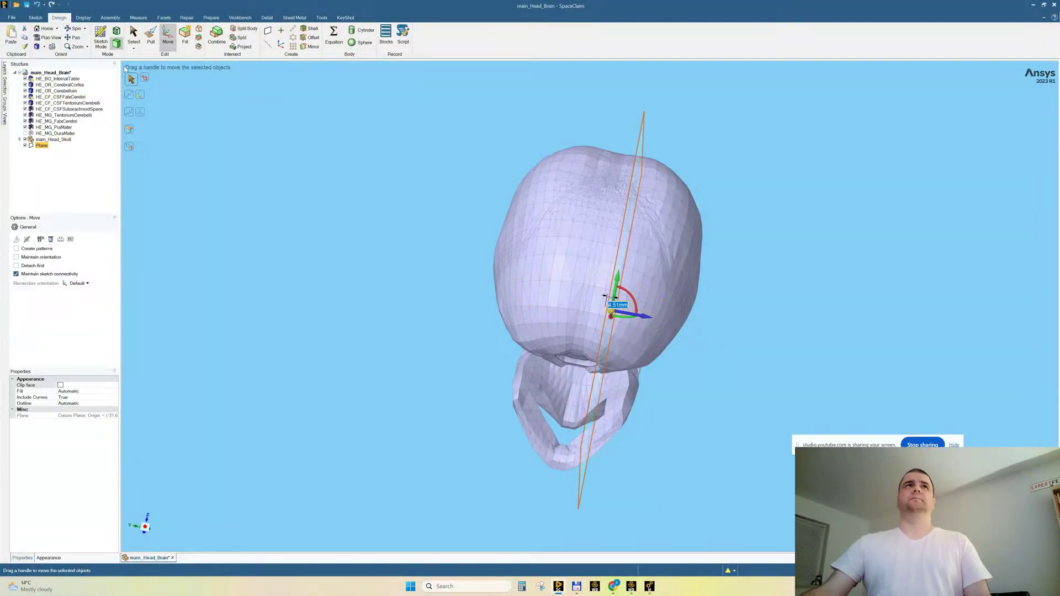
{"action": "left_click", "coordinate": [372, 208]}
{"action": "middle_click_drag", "start_coordinate": [373, 208], "coordinate": [579, 224]}
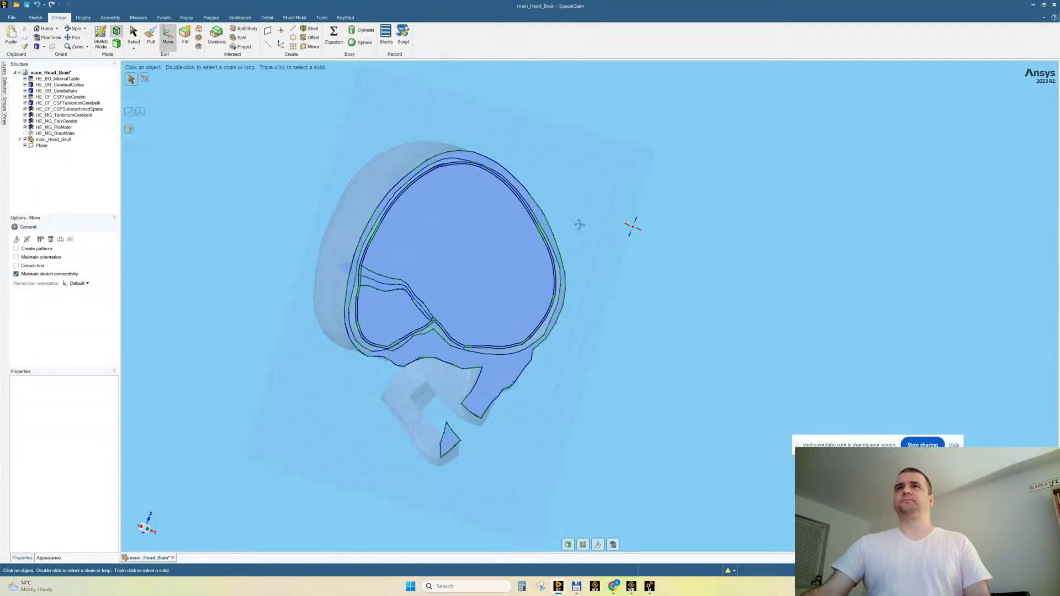
Examine the sectioned head closely for gaps between the skull, the outer brain layers and the membranes around the cerebellum.
{"action": "scroll", "coordinate": [364, 366], "scroll_direction": "down", "scroll_amount": 3}
{"action": "scroll", "coordinate": [364, 365], "scroll_direction": "up", "scroll_amount": 10}
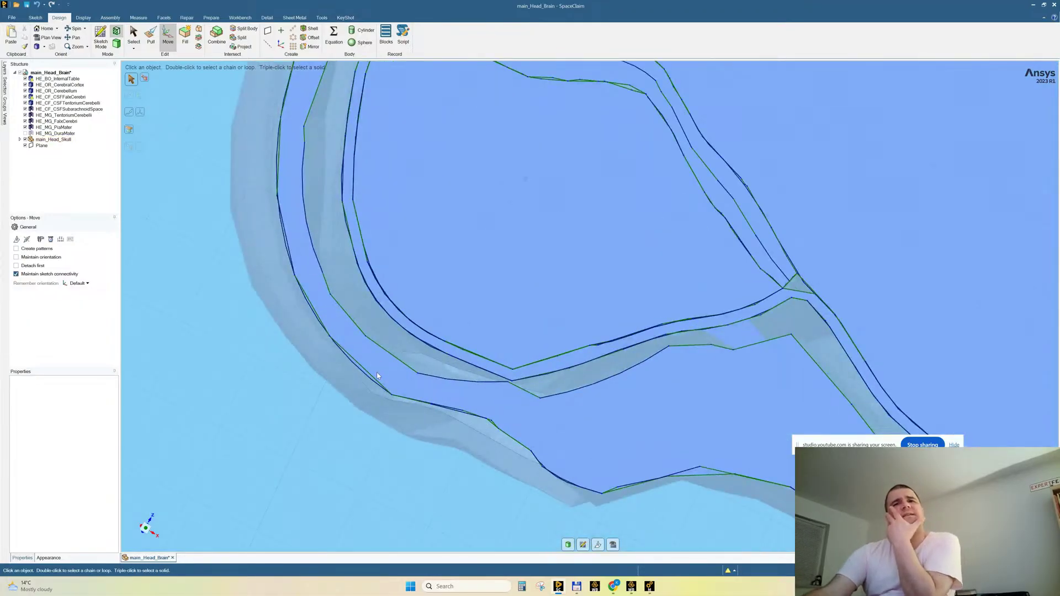
{"action": "scroll", "coordinate": [376, 373], "scroll_direction": "up", "scroll_amount": 3}
{"action": "scroll", "coordinate": [350, 399], "scroll_direction": "down", "scroll_amount": 4}
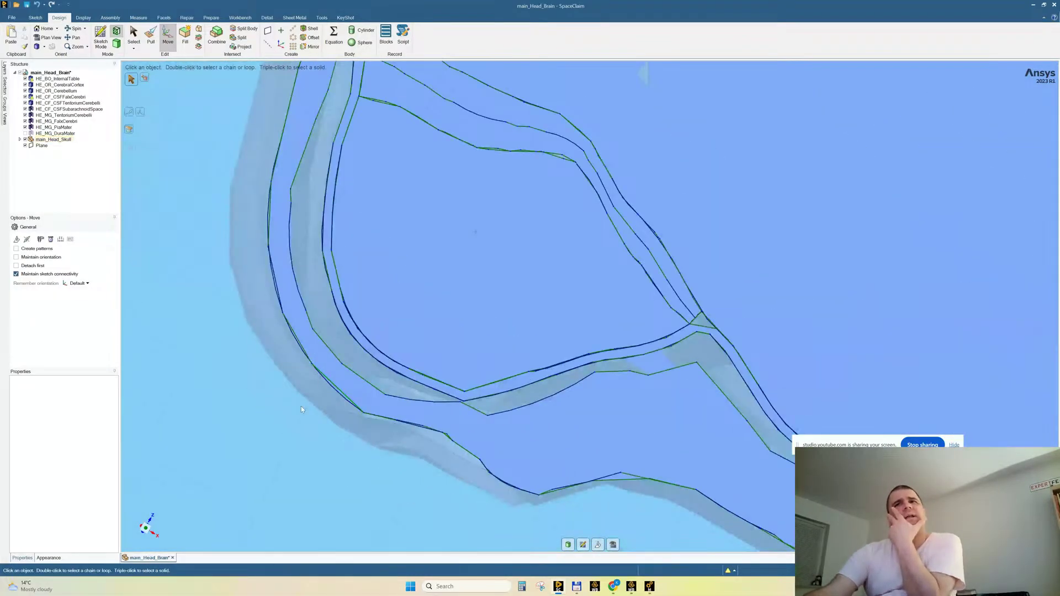
{"action": "scroll", "coordinate": [302, 409], "scroll_direction": "down", "scroll_amount": 3}
{"action": "mouse_move", "coordinate": [375, 360]}
{"action": "middle_mouse_down"}
{"action": "mouse_move", "coordinate": [385, 340]}
{"action": "mouse_move", "coordinate": [369, 331]}
{"action": "mouse_move", "coordinate": [380, 301]}
{"action": "middle_mouse_up"}
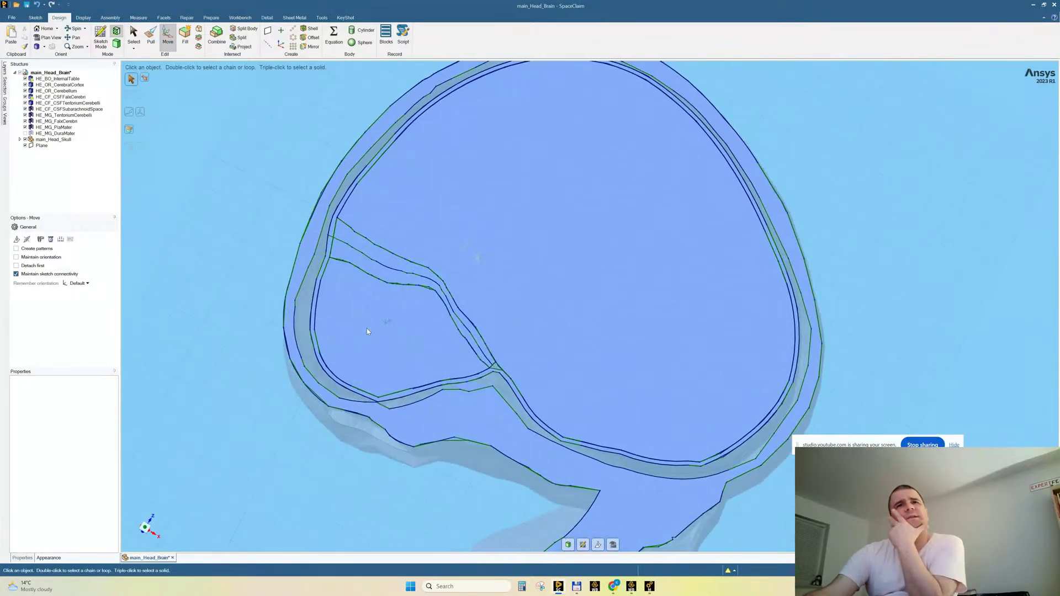
{"action": "scroll", "coordinate": [364, 351], "scroll_direction": "down", "scroll_amount": 2}
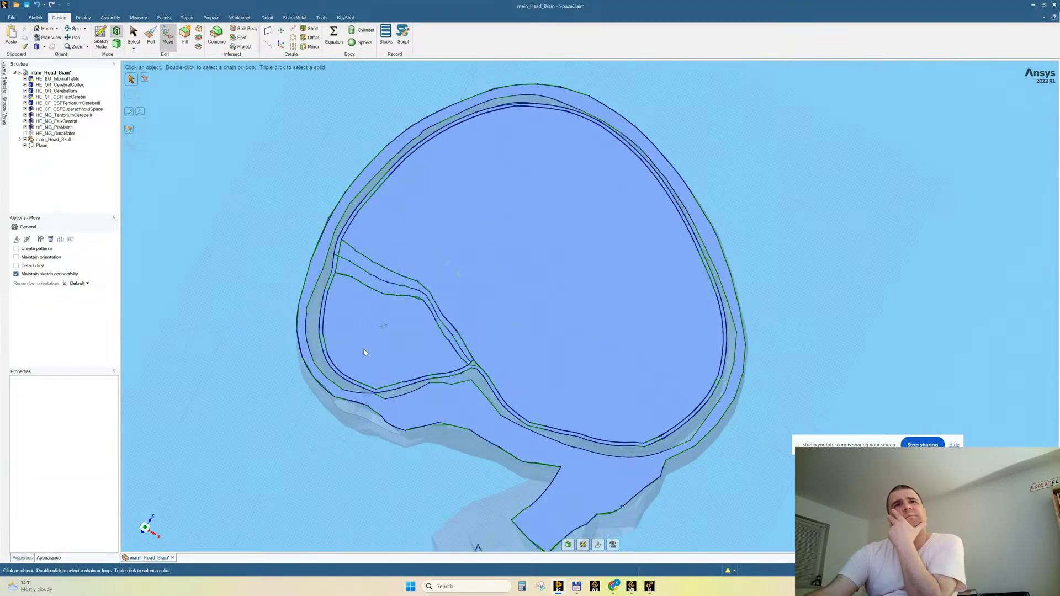
{"action": "scroll", "coordinate": [364, 351], "scroll_direction": "up", "scroll_amount": 3}
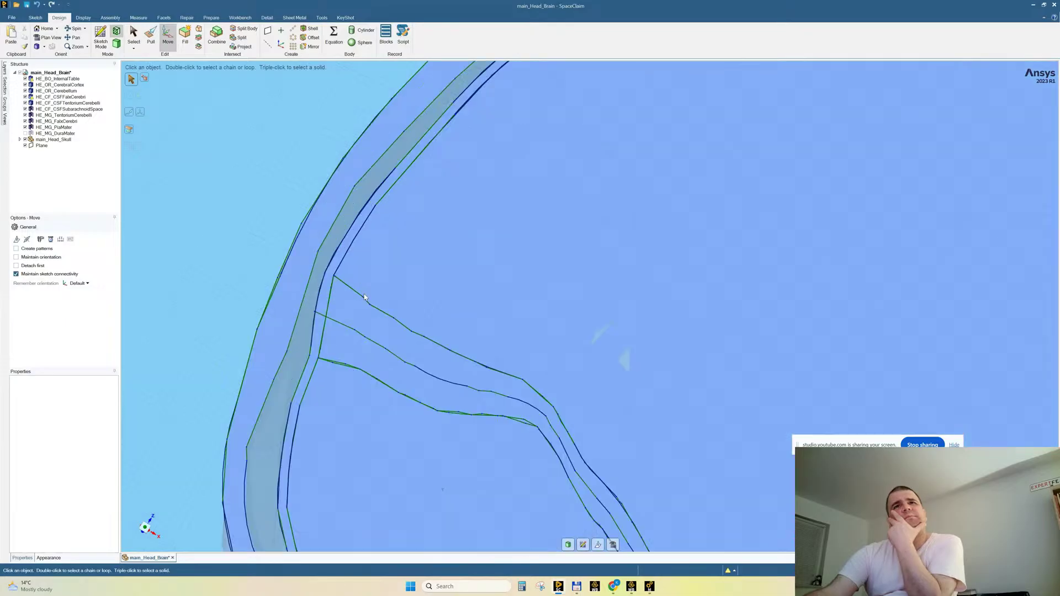
{"action": "scroll", "coordinate": [346, 293], "scroll_direction": "down", "scroll_amount": 2}
{"action": "scroll", "coordinate": [438, 227], "scroll_direction": "up", "scroll_amount": 2}
{"action": "scroll", "coordinate": [458, 232], "scroll_direction": "down", "scroll_amount": 2}
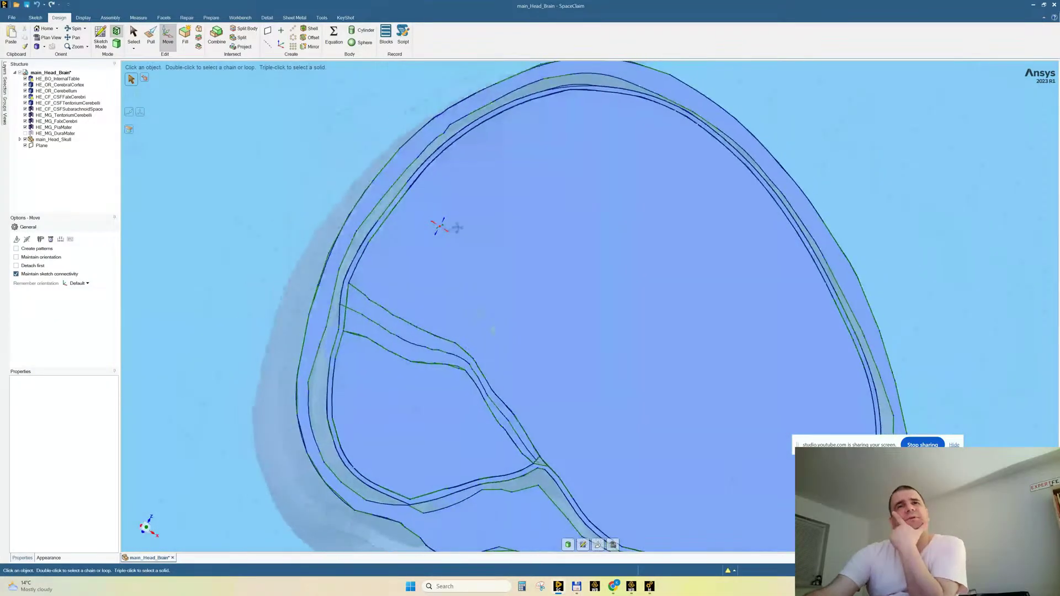
{"action": "scroll", "coordinate": [450, 236], "scroll_direction": "up", "scroll_amount": 2}
{"action": "scroll", "coordinate": [356, 265], "scroll_direction": "up", "scroll_amount": 3}
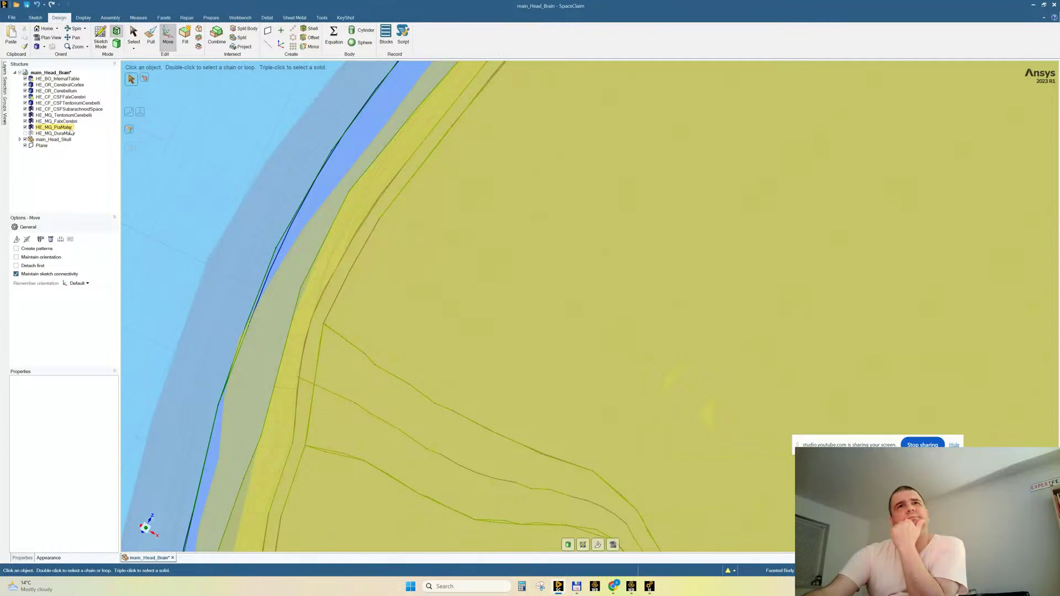
Highlight HE_MG_PiaMater, HE_MG_FalxCerebri, HE_MG_TentoriumCerebelli and HE_CF_CSFSubarachnoidSpace in turn to identify each body in the section.
{"action": "left_click", "coordinate": [69, 128]}
{"action": "scroll", "coordinate": [428, 293], "scroll_direction": "down", "scroll_amount": 4}
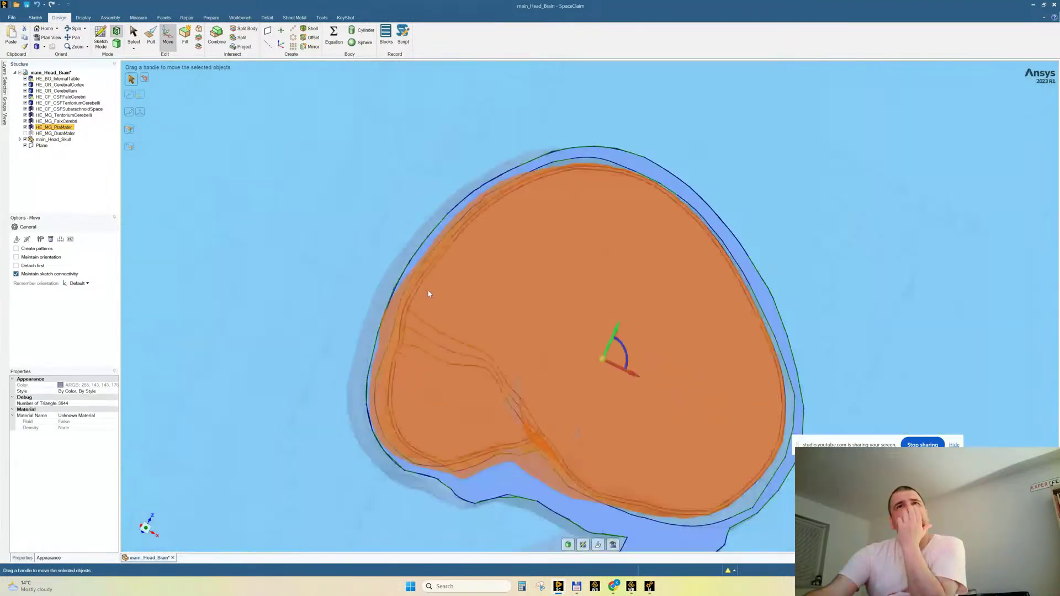
{"action": "middle_click_drag", "start_coordinate": [421, 242], "coordinate": [362, 151]}
{"action": "left_click", "coordinate": [72, 123]}
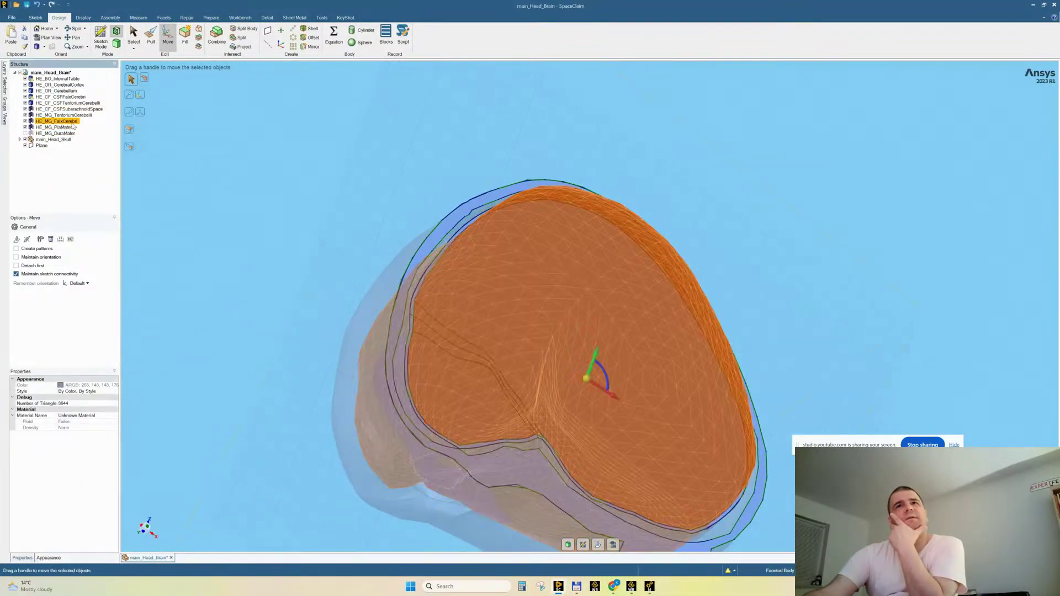
{"action": "middle_click_drag", "start_coordinate": [299, 230], "coordinate": [314, 238]}
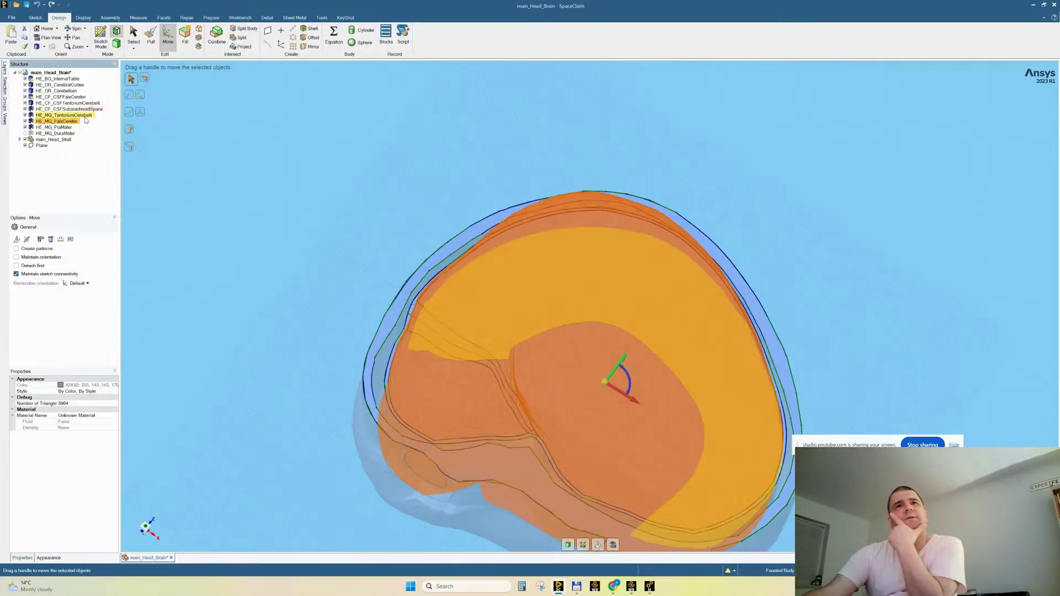
{"action": "left_click", "coordinate": [84, 115]}
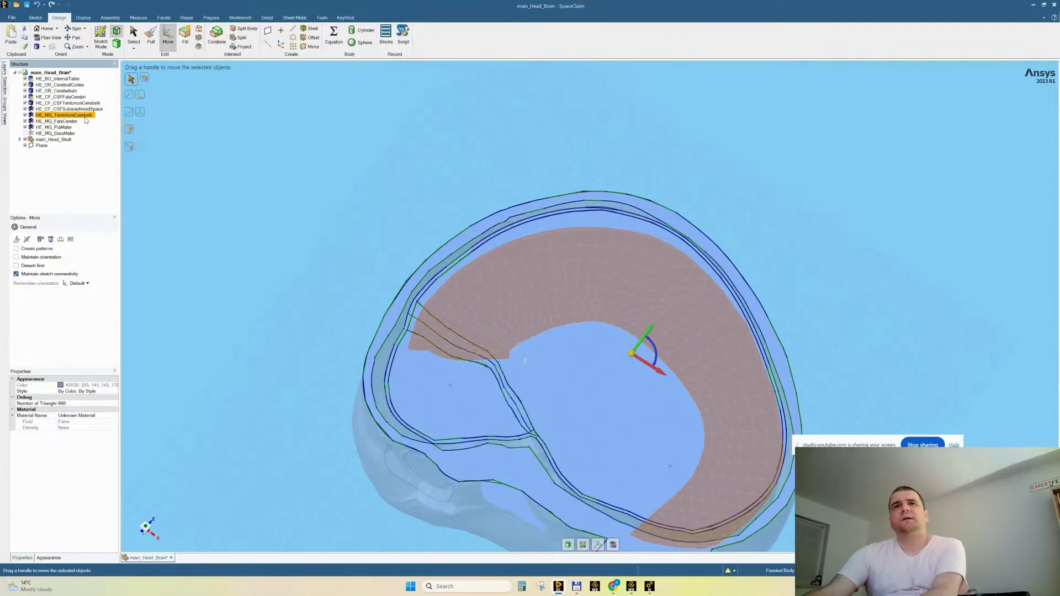
{"action": "left_click", "coordinate": [87, 121], "text": "ctrl"}
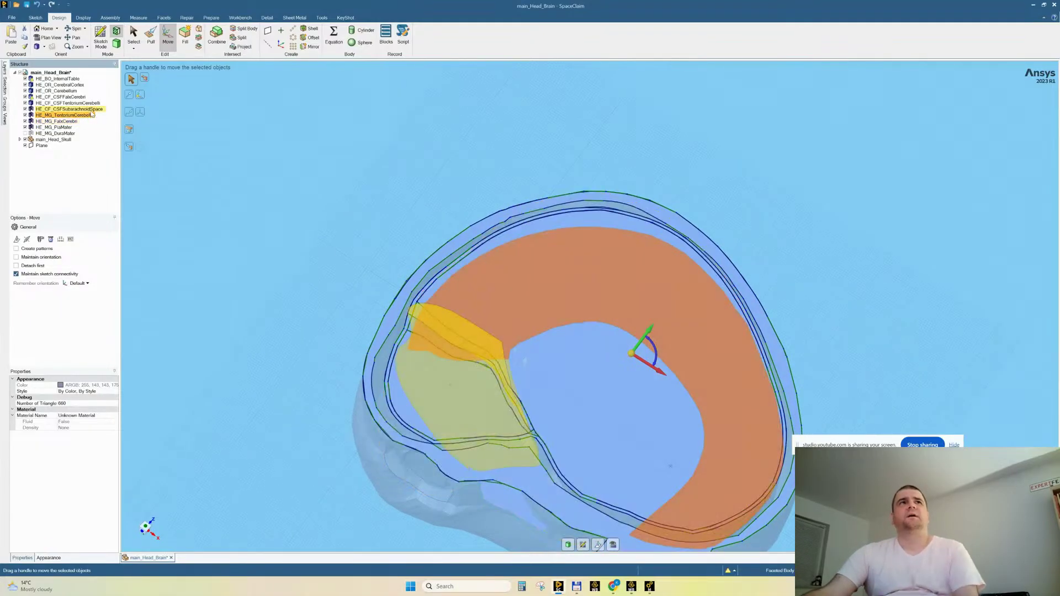
{"action": "left_click", "coordinate": [90, 111]}
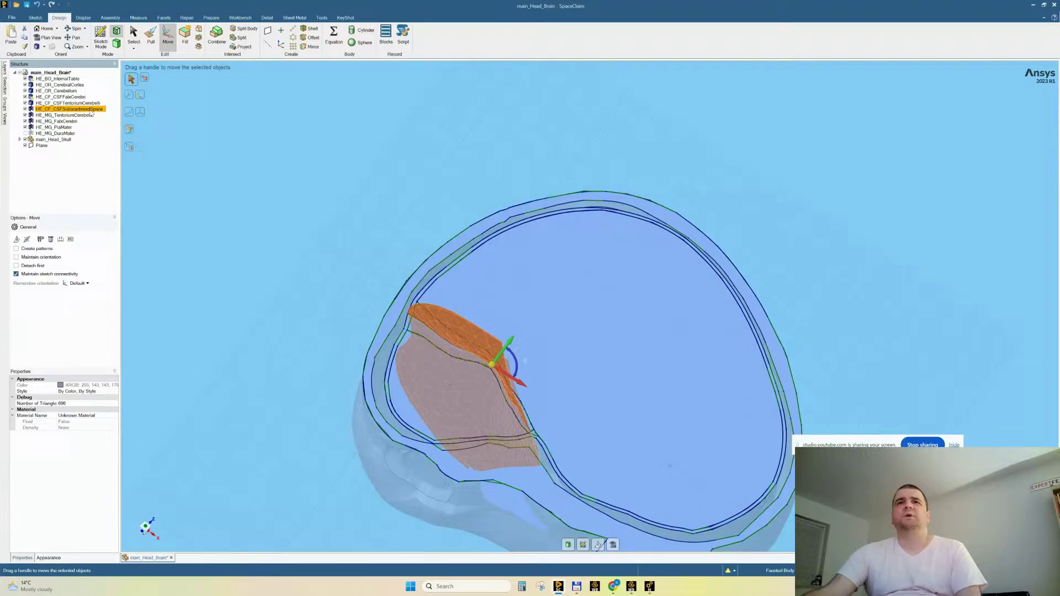
Hide HE_MG_TentoriumCerebelli, HE_CF_CSFSubarachnoidSpace, HE_CF_CSFFalxCerebri, HE_OR_Cerebellum and HE_OR_CerebralCortex.
{"action": "left_click", "coordinate": [25, 115]}
{"action": "left_click", "coordinate": [25, 109]}
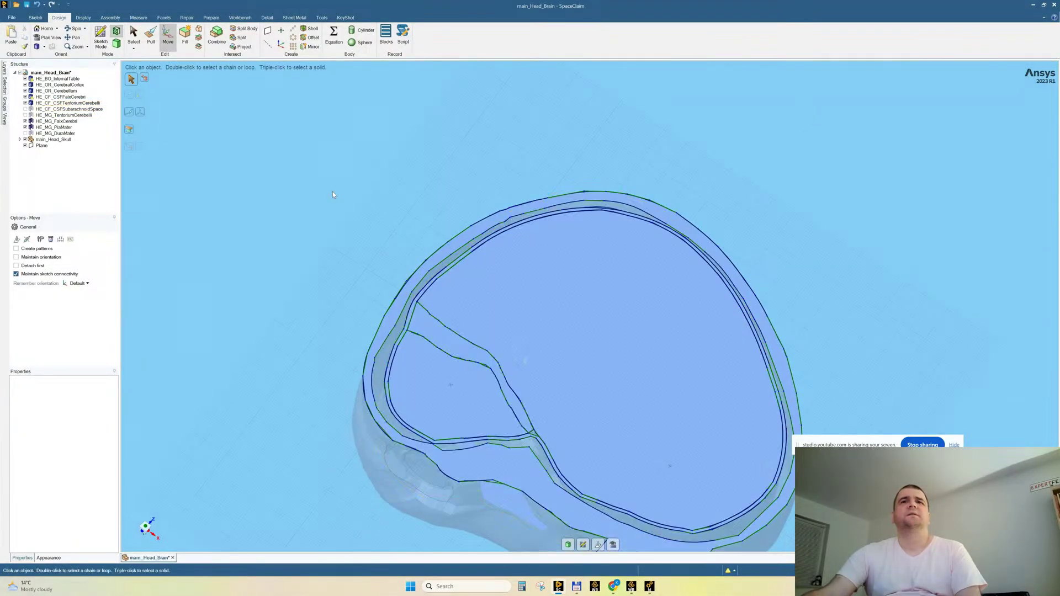
{"action": "mouse_move", "coordinate": [358, 200]}
{"action": "middle_mouse_down"}
{"action": "mouse_move", "coordinate": [391, 210]}
{"action": "mouse_move", "coordinate": [321, 202]}
{"action": "middle_mouse_up"}
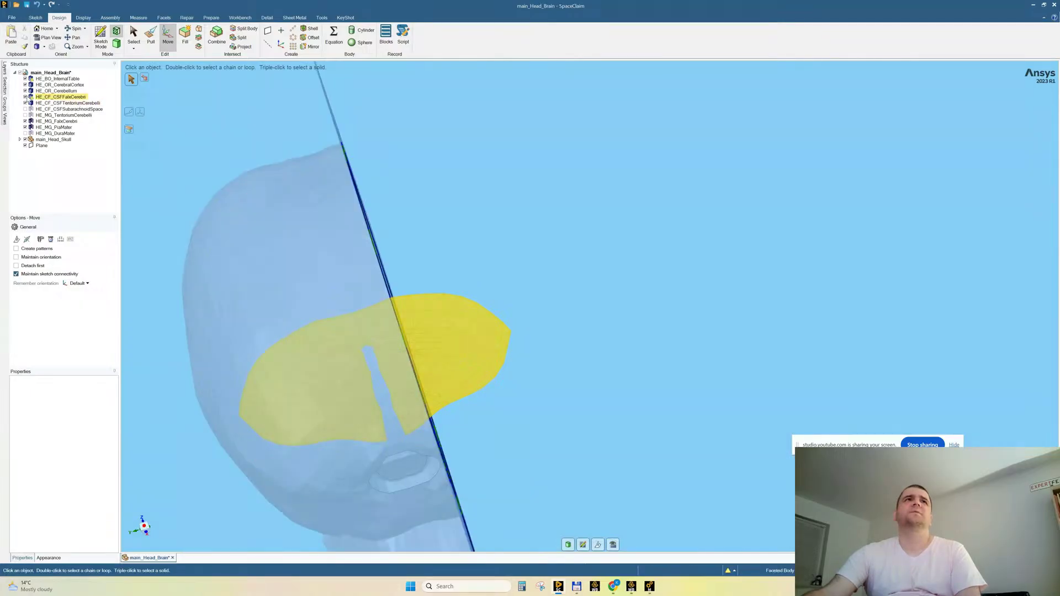
{"action": "left_click", "coordinate": [25, 97]}
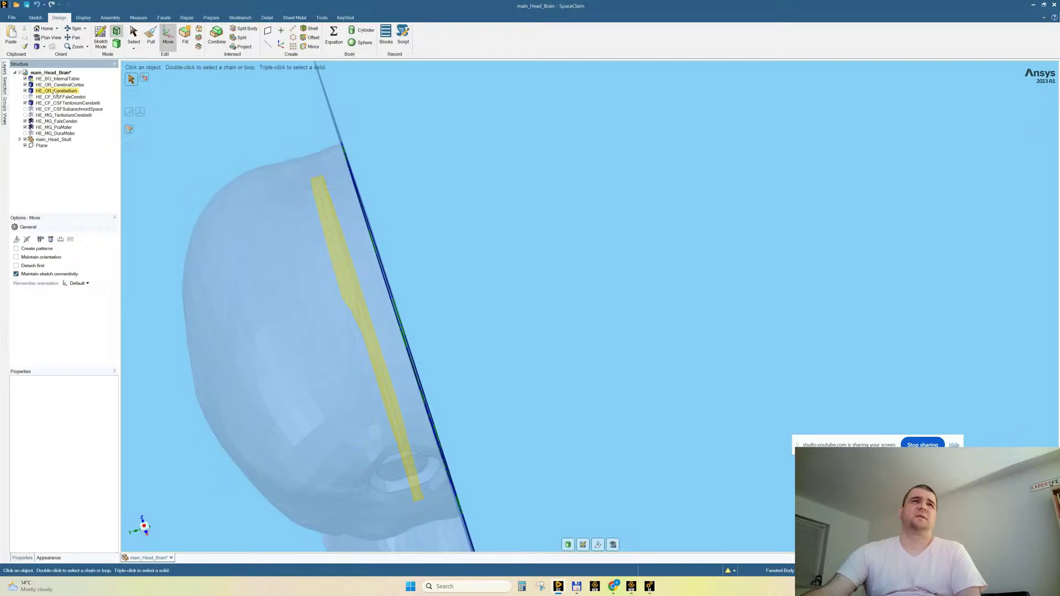
{"action": "left_click", "coordinate": [25, 91]}
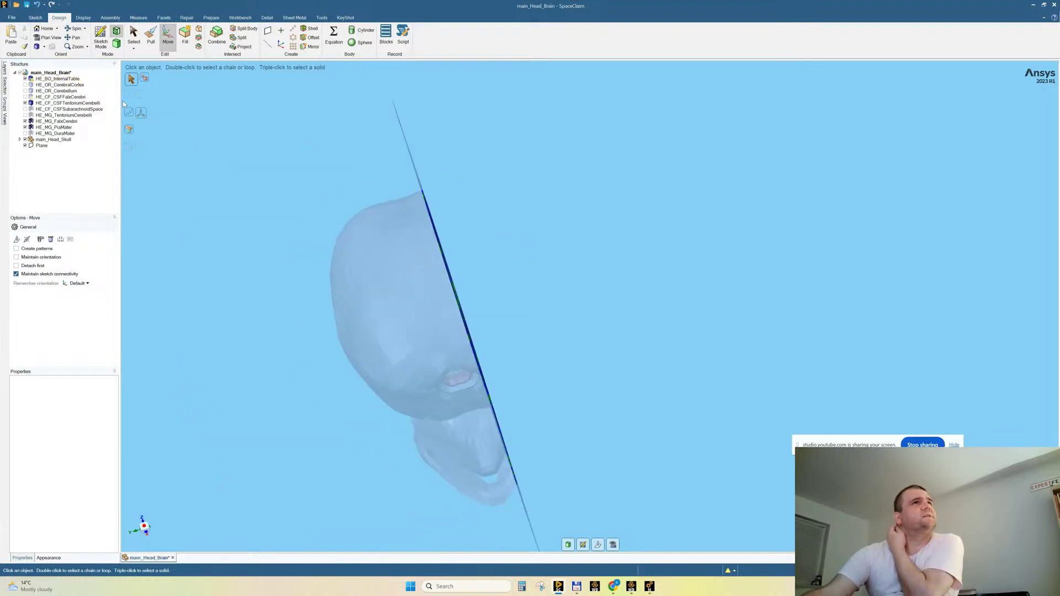
Highlight HE_BO_InternalTable and HE_CF_CSFTentoriumCerebelli to check which regions of the sectioned head they occupy.
{"action": "left_click", "coordinate": [57, 78]}
{"action": "middle_click_drag", "start_coordinate": [598, 238], "coordinate": [520, 253]}
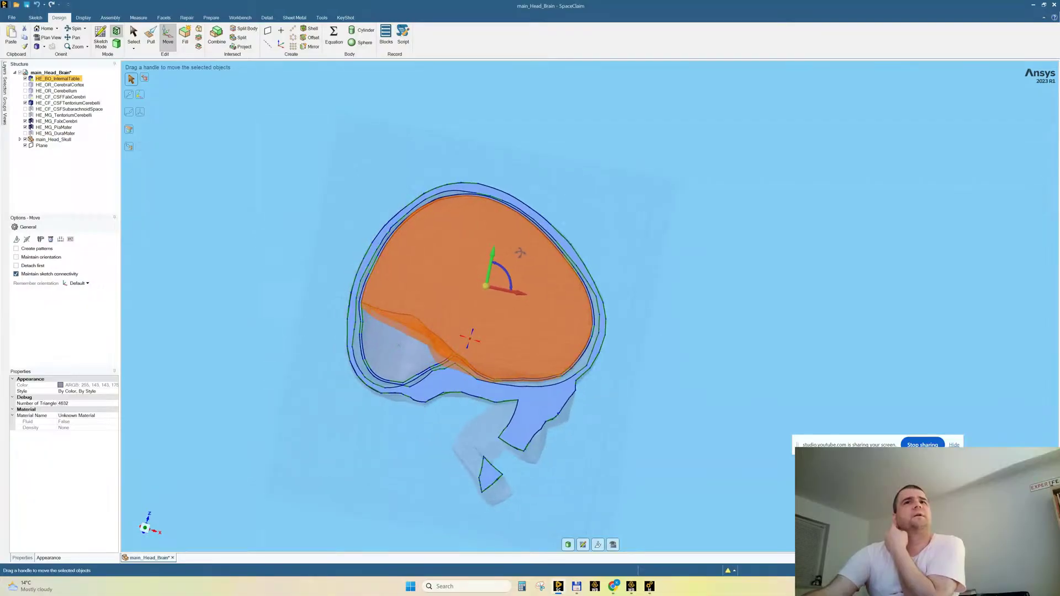
{"action": "left_click", "coordinate": [93, 104]}
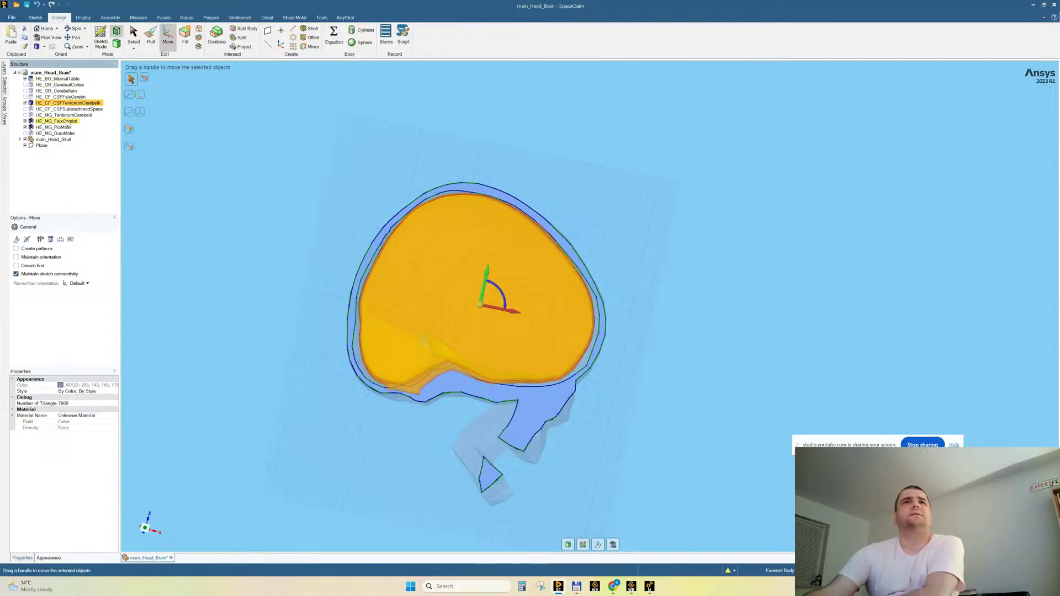
{"action": "left_click", "coordinate": [686, 280]}
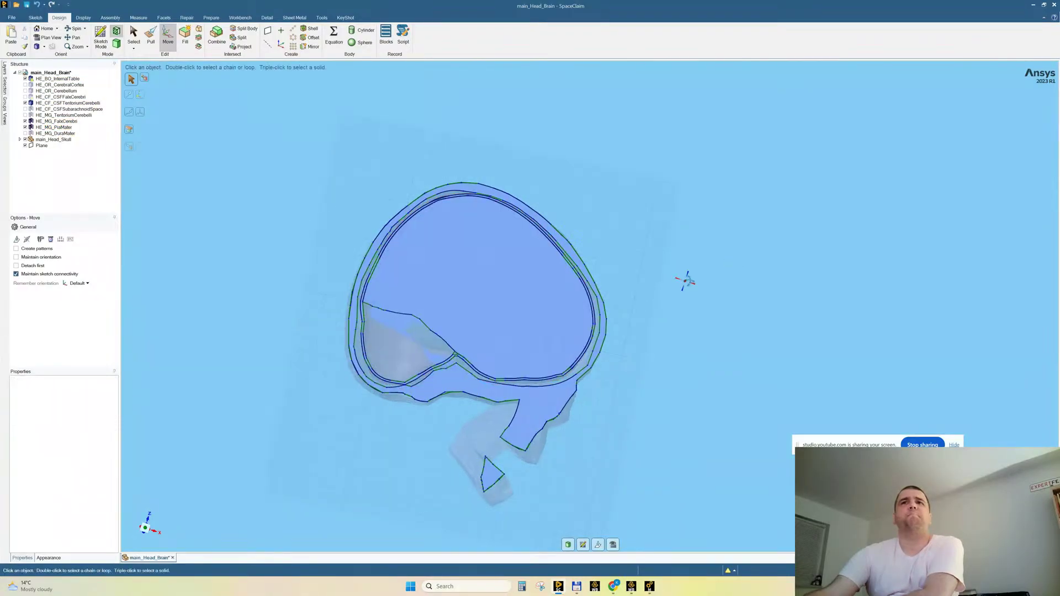
Inspect the section around the cerebellum cavity, following the membrane contours along its base and rear skull wall.
{"action": "mouse_move", "coordinate": [686, 280]}
{"action": "middle_mouse_down"}
{"action": "mouse_move", "coordinate": [678, 273]}
{"action": "mouse_move", "coordinate": [703, 282]}
{"action": "middle_mouse_up"}
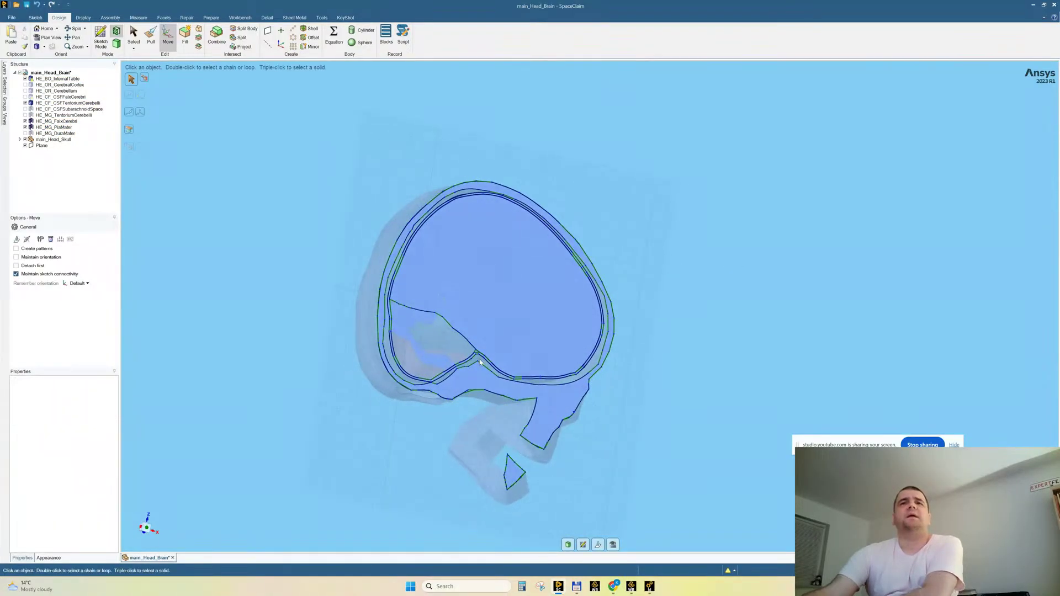
{"action": "scroll", "coordinate": [479, 362], "scroll_direction": "up", "scroll_amount": 5}
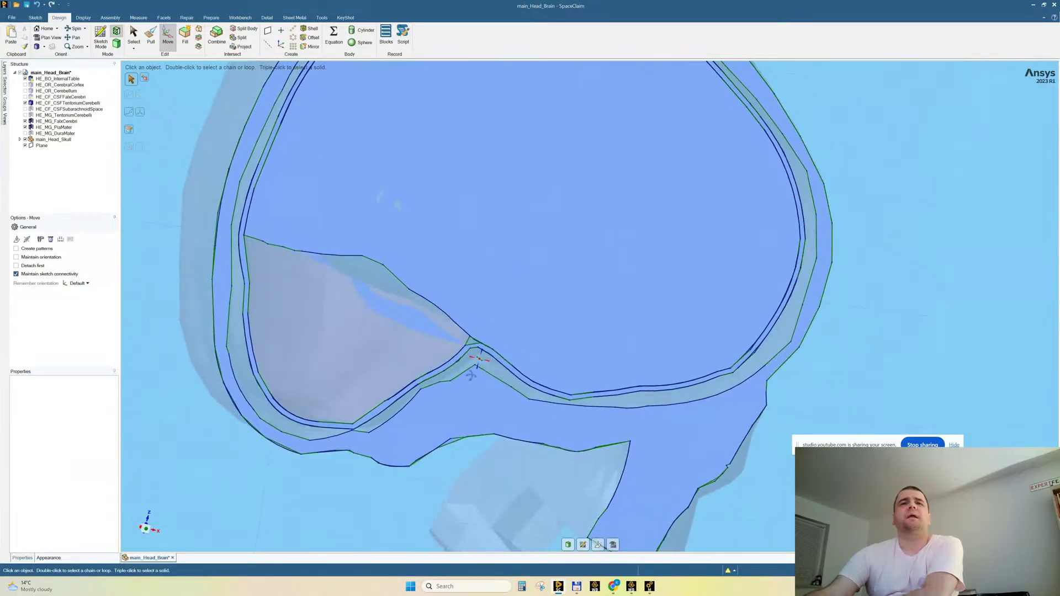
{"action": "mouse_move", "coordinate": [471, 375]}
{"action": "middle_mouse_down"}
{"action": "mouse_move", "coordinate": [501, 327]}
{"action": "mouse_move", "coordinate": [507, 333]}
{"action": "mouse_move", "coordinate": [439, 375]}
{"action": "mouse_move", "coordinate": [378, 372]}
{"action": "mouse_move", "coordinate": [426, 333]}
{"action": "mouse_move", "coordinate": [396, 306]}
{"action": "mouse_move", "coordinate": [430, 353]}
{"action": "mouse_move", "coordinate": [436, 333]}
{"action": "mouse_move", "coordinate": [457, 353]}
{"action": "middle_mouse_up"}
{"action": "scroll", "coordinate": [353, 434], "scroll_direction": "up", "scroll_amount": 3}
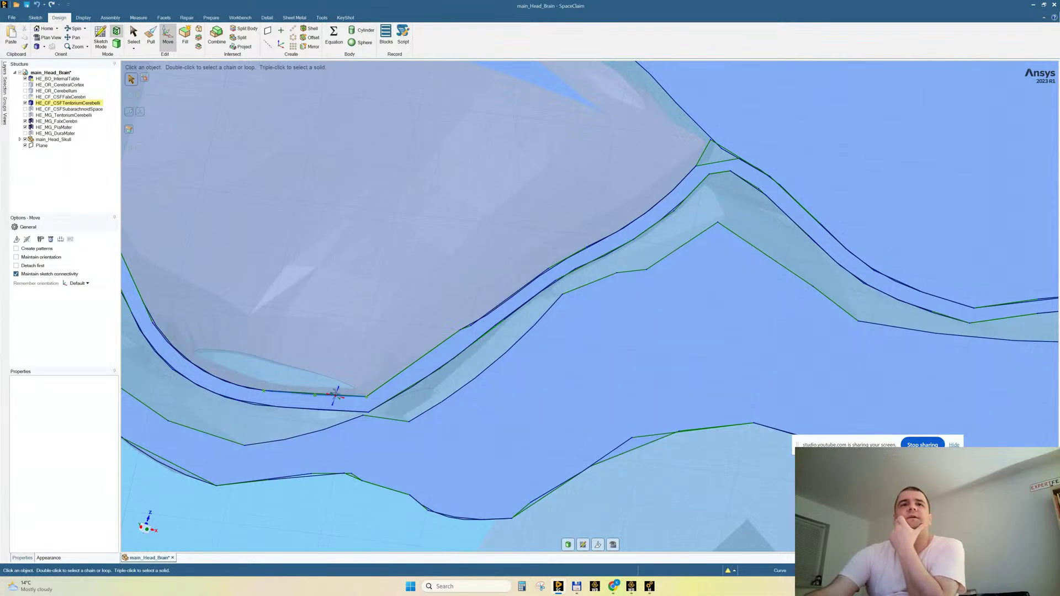
{"action": "mouse_move", "coordinate": [333, 395]}
{"action": "middle_mouse_down"}
{"action": "mouse_move", "coordinate": [329, 386]}
{"action": "mouse_move", "coordinate": [298, 442]}
{"action": "mouse_move", "coordinate": [452, 376]}
{"action": "mouse_move", "coordinate": [404, 430]}
{"action": "middle_mouse_up"}
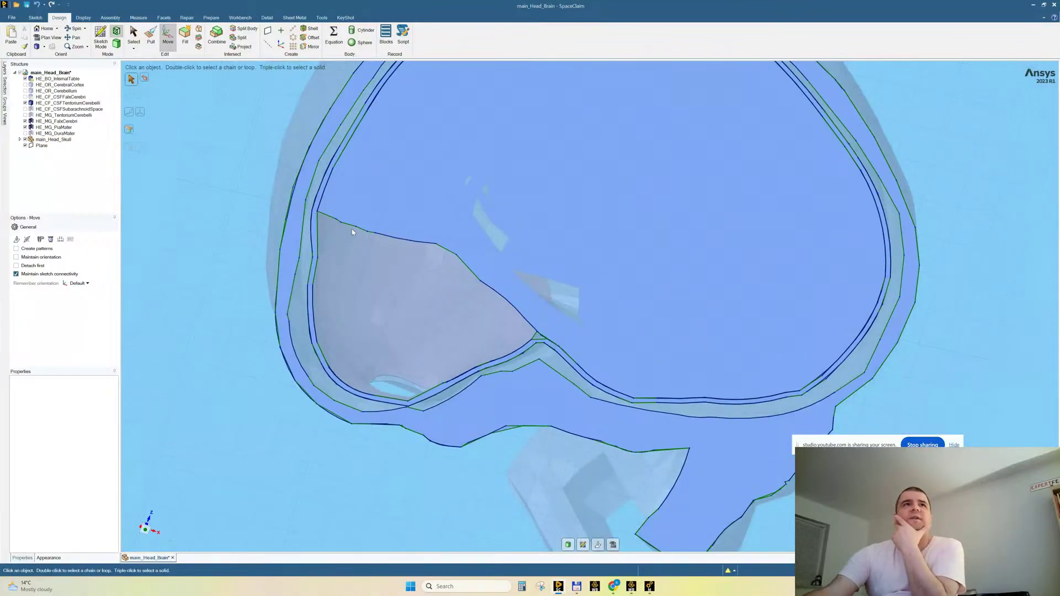
{"action": "middle_click_drag", "start_coordinate": [374, 261], "coordinate": [362, 222]}
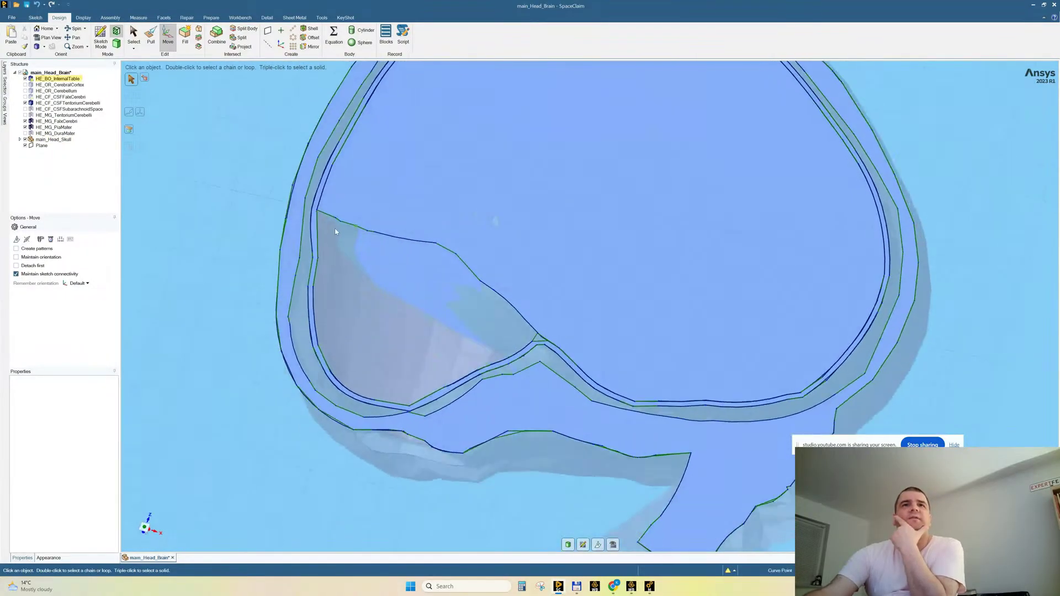
{"action": "scroll", "coordinate": [318, 230], "scroll_direction": "up", "scroll_amount": 4}
{"action": "scroll", "coordinate": [352, 364], "scroll_direction": "down", "scroll_amount": 2}
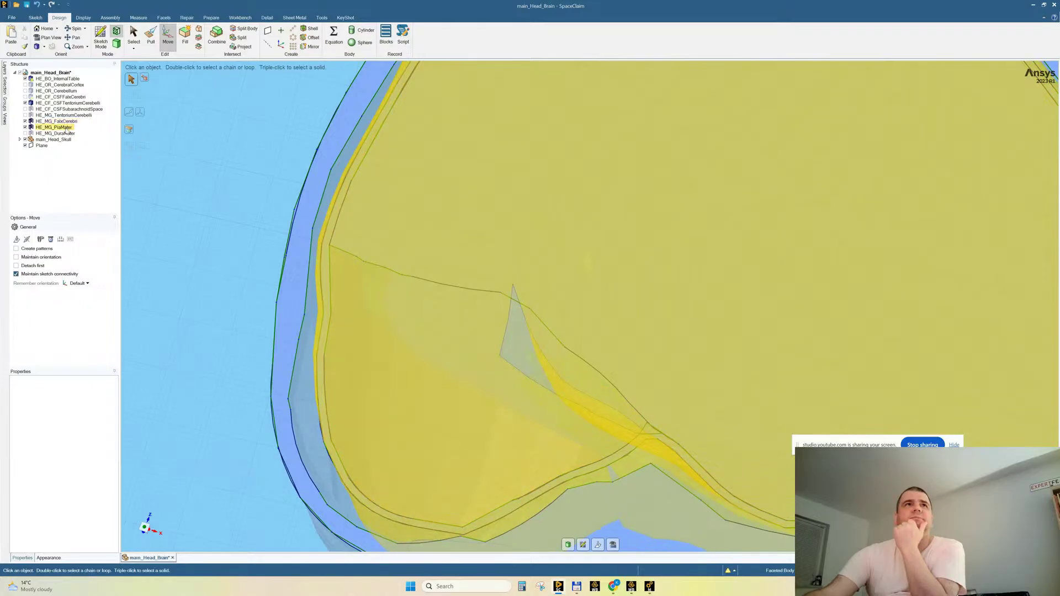
Highlight HE_MG_PiaMater and HE_MG_FalxCerebri to compare their extents with the remaining section contours.
{"action": "left_click", "coordinate": [66, 128]}
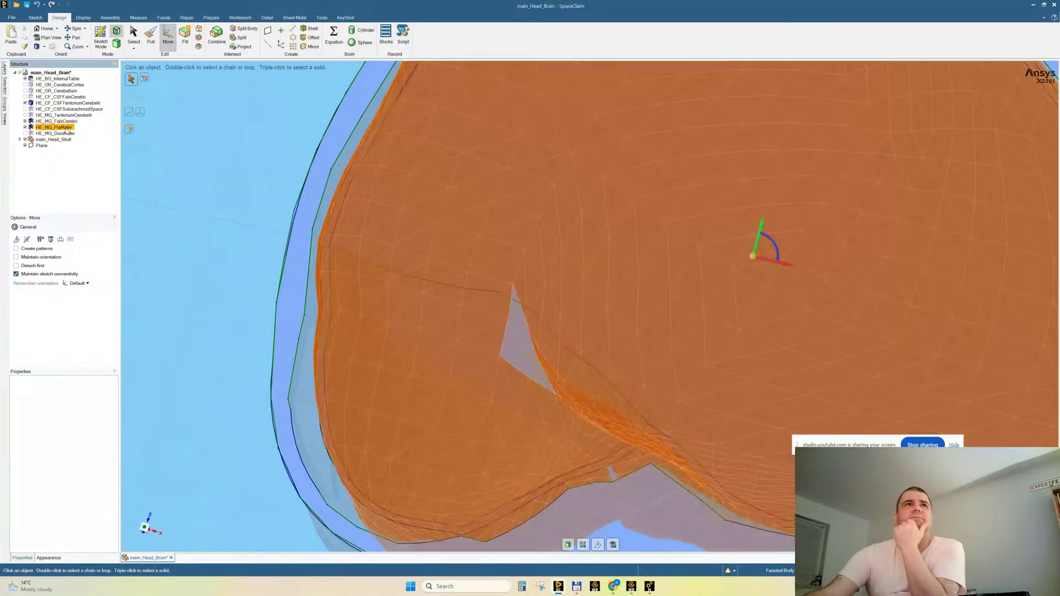
{"action": "left_click", "coordinate": [66, 122]}
{"action": "scroll", "coordinate": [419, 354], "scroll_direction": "down", "scroll_amount": 4}
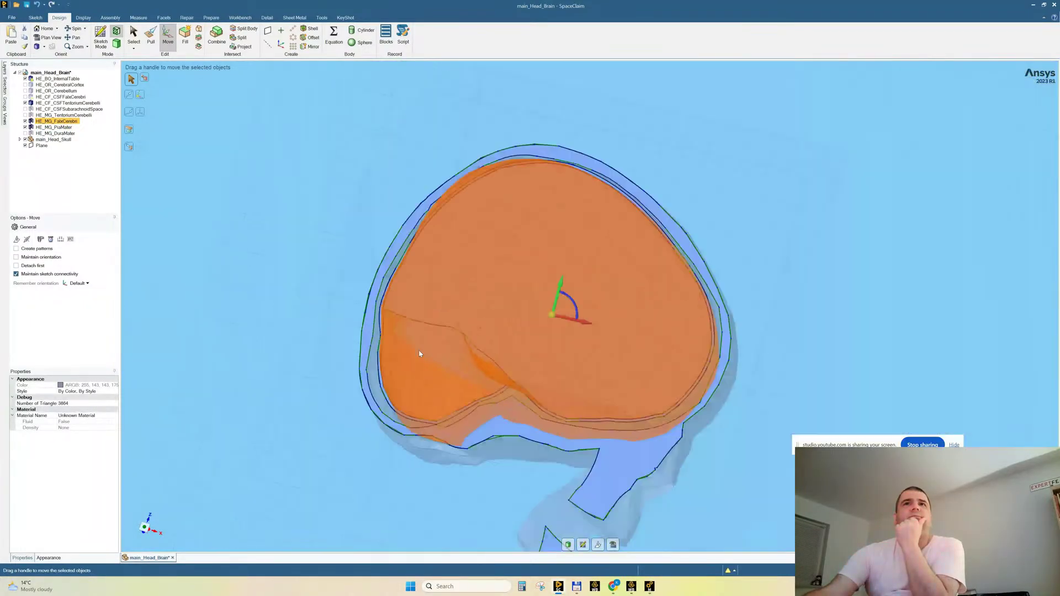
Compare the extent of HE_MG_FalxCerebri with the sectioned skull base from tilted angles and clear its selection.
{"action": "middle_click_drag", "start_coordinate": [478, 230], "coordinate": [528, 265]}
{"action": "scroll", "coordinate": [449, 503], "scroll_direction": "up", "scroll_amount": 4}
{"action": "scroll", "coordinate": [440, 418], "scroll_direction": "down", "scroll_amount": 4}
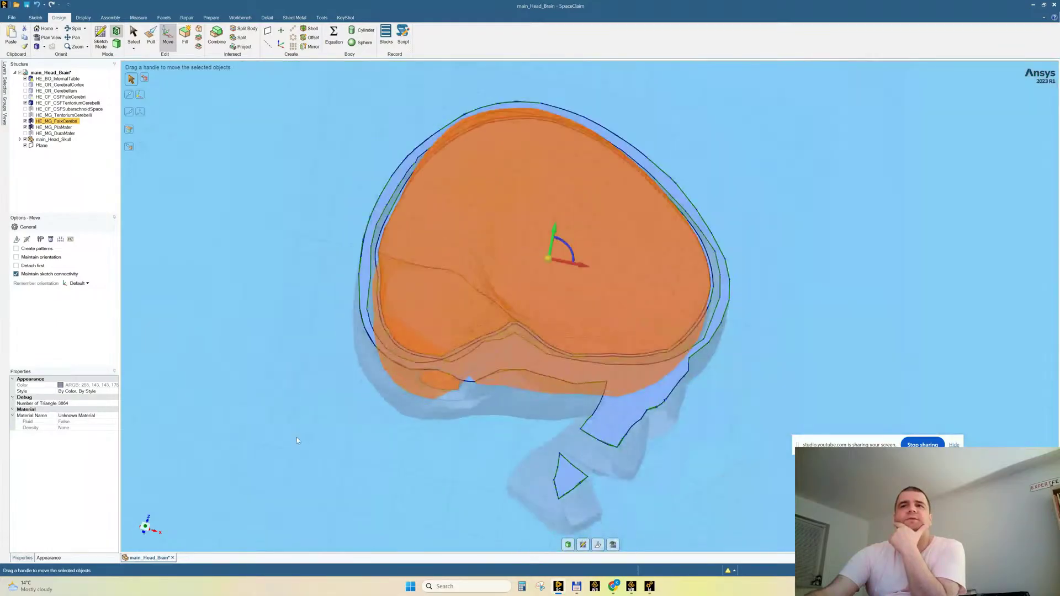
{"action": "left_click", "coordinate": [296, 437]}
{"action": "middle_click_drag", "start_coordinate": [306, 436], "coordinate": [343, 442]}
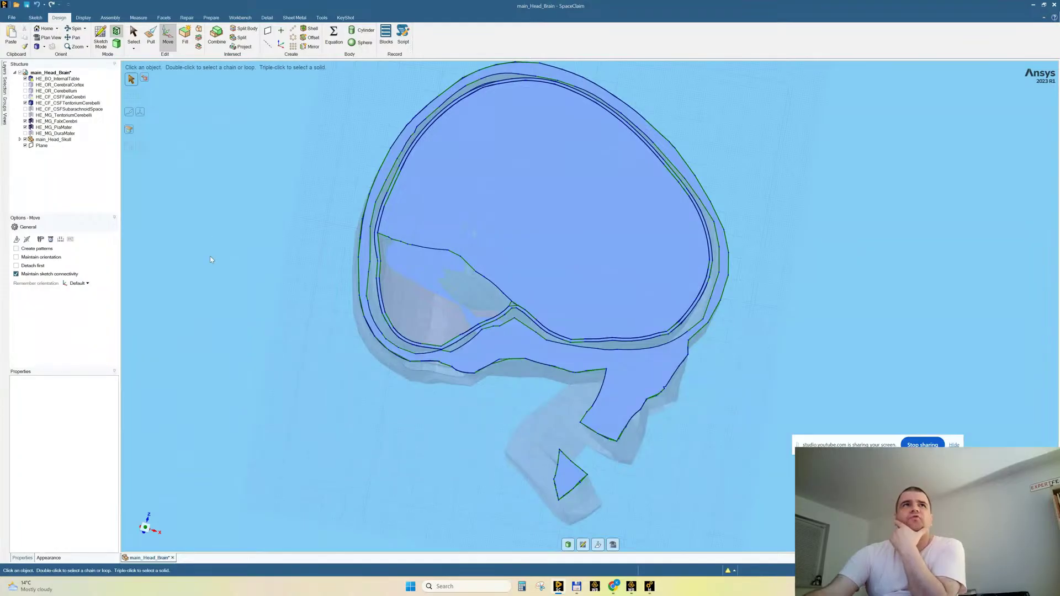
Expand main_Head_Skull and highlight HE_BO_ExternalTable to check its extent around the sectioned head.
{"action": "left_click", "coordinate": [20, 139]}
{"action": "left_click", "coordinate": [62, 145]}
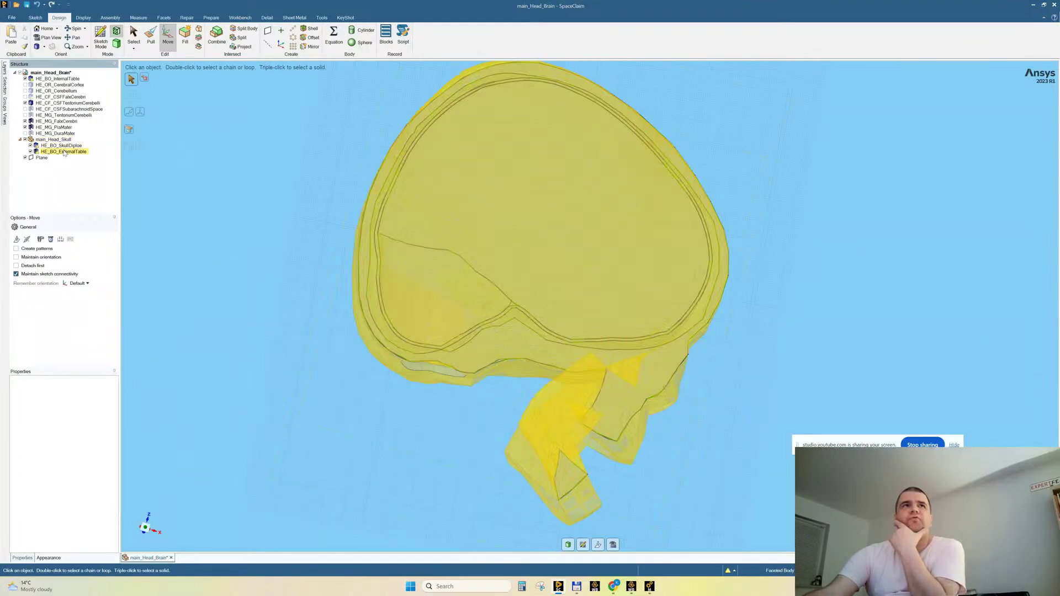
{"action": "left_click", "coordinate": [70, 151]}
{"action": "left_click", "coordinate": [70, 151]}
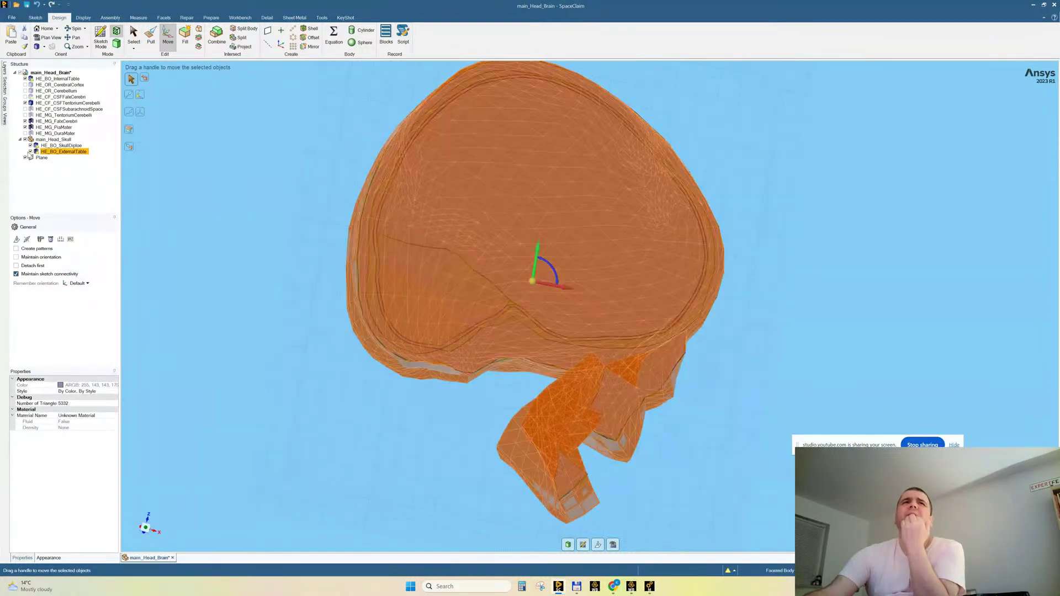
{"action": "left_click", "coordinate": [31, 152]}
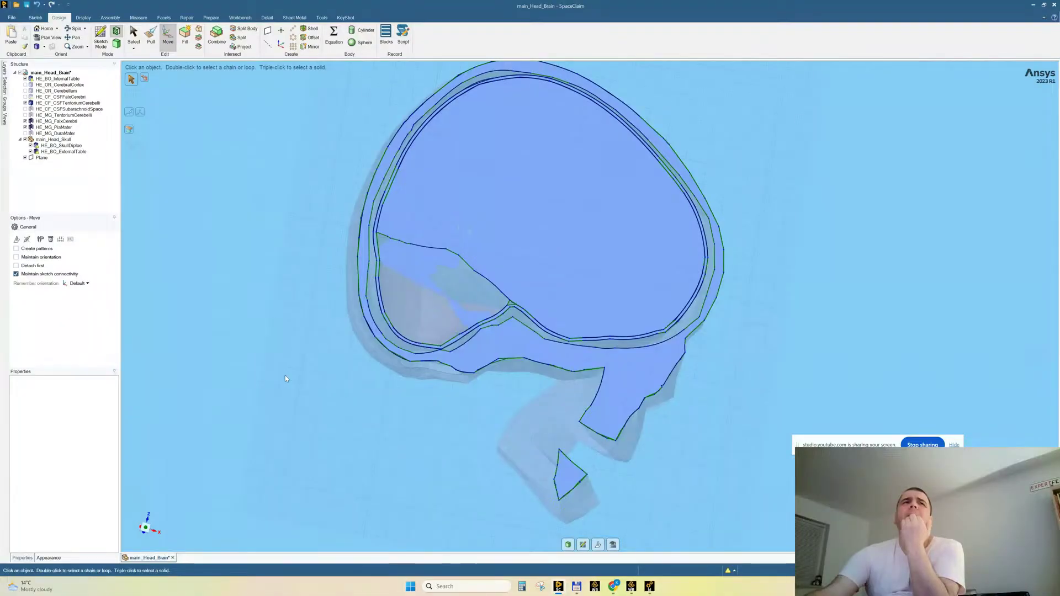
{"action": "scroll", "coordinate": [280, 374], "scroll_direction": "down", "scroll_amount": 2}
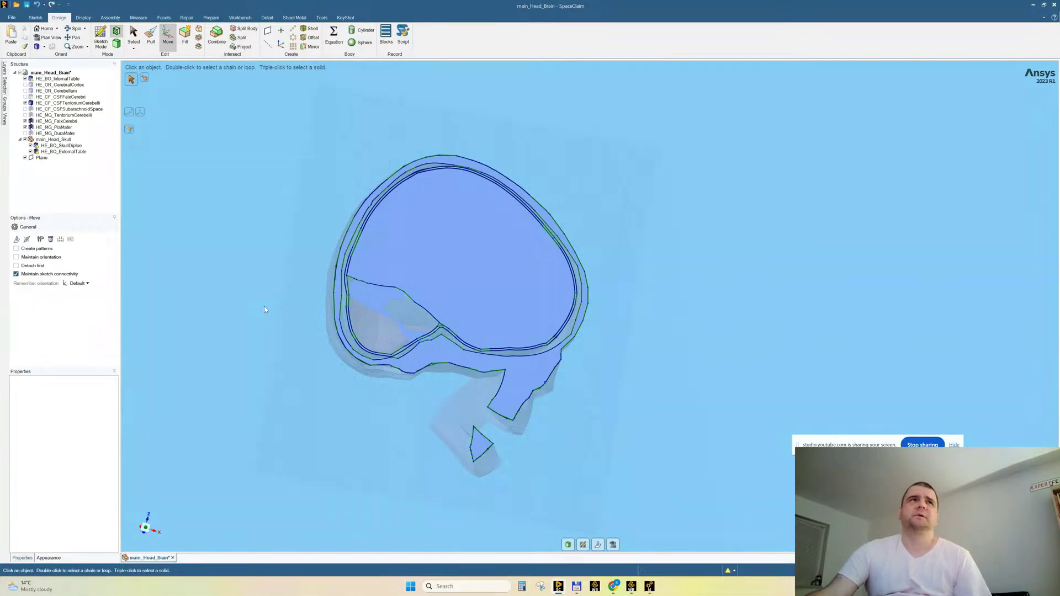
Show all bodies of main_Head_Brain again, including the cerebral cortex, cerebellum, CSF and membrane layers.
{"action": "left_click", "coordinate": [53, 79]}
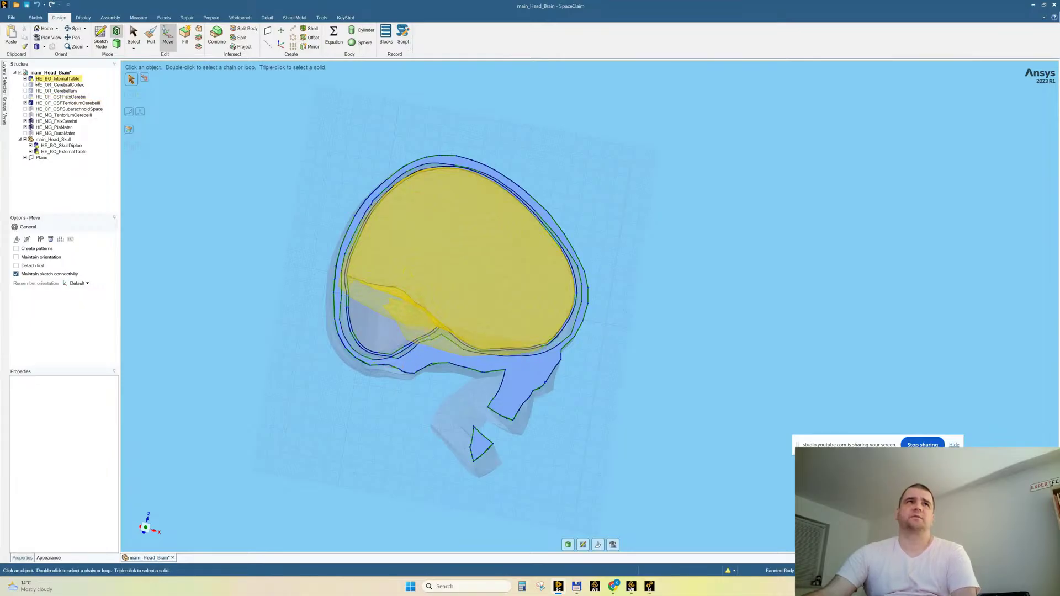
{"action": "left_click", "coordinate": [31, 92]}
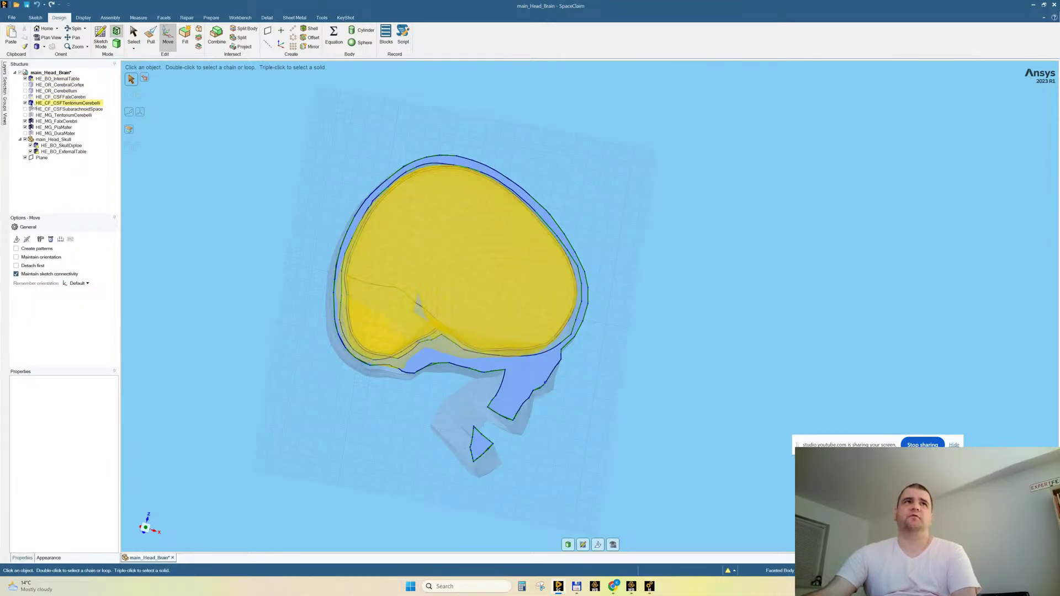
{"action": "left_click", "coordinate": [30, 97]}
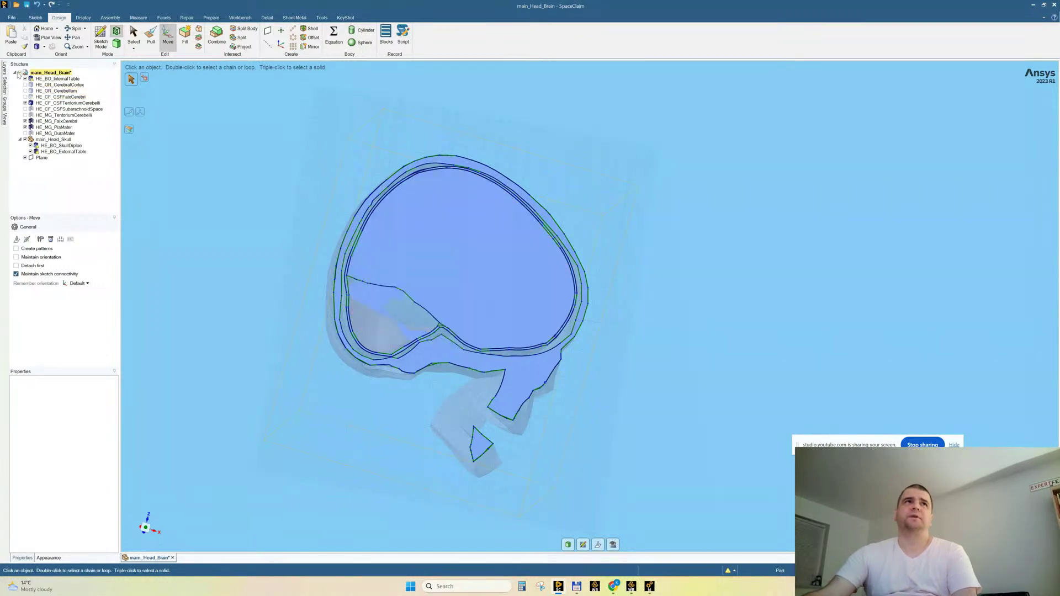
{"action": "left_click", "coordinate": [19, 74]}
{"action": "left_click", "coordinate": [19, 73]}
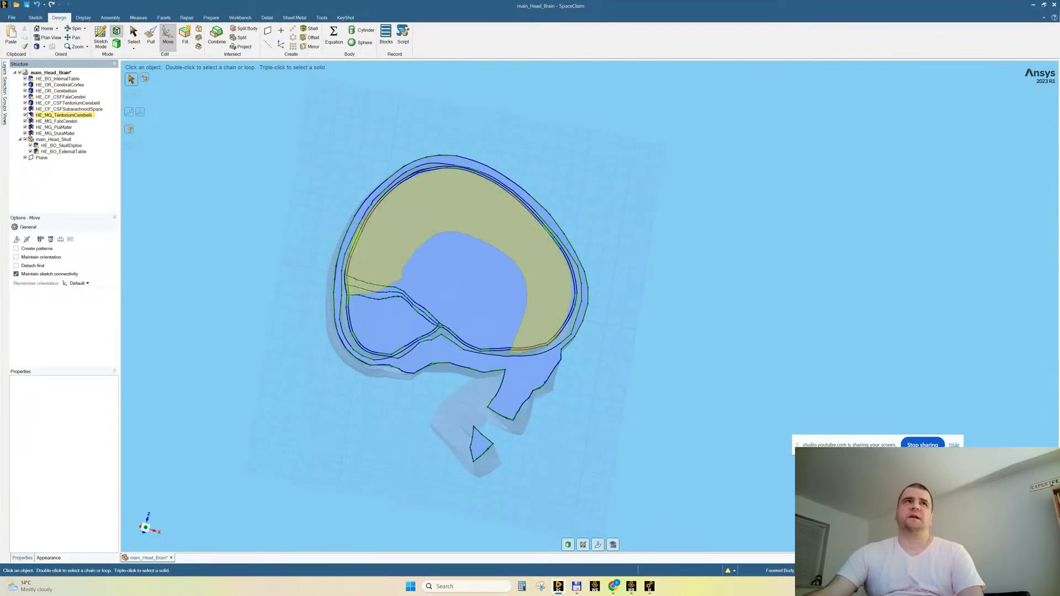
Hide HE_CF_CSFSubarachnoidSpace, HE_MG_TentoriumCerebelli, HE_MG_FalxCerebri, HE_MG_PiaMater and HE_MG_DuraMater.
{"action": "left_click", "coordinate": [25, 115]}
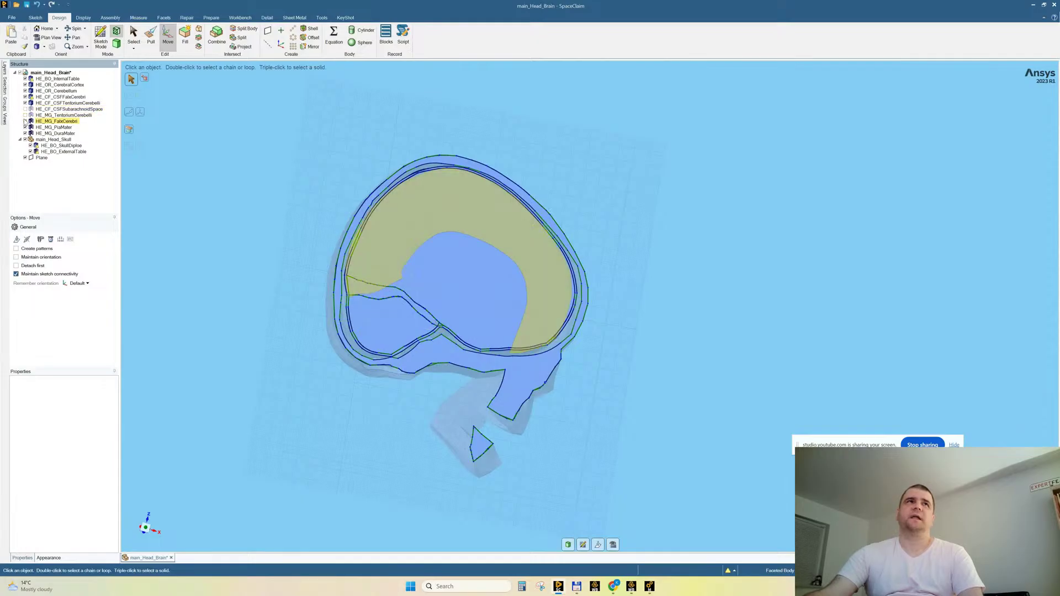
{"action": "left_click", "coordinate": [25, 121]}
{"action": "left_click", "coordinate": [25, 133]}
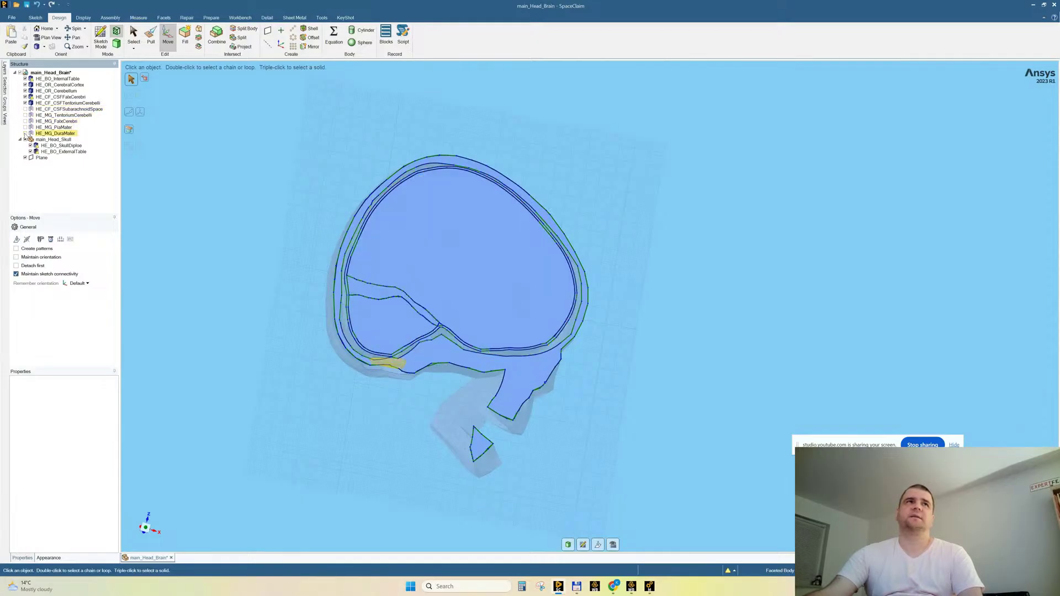
Highlight HE_BO_SkullDiploe and HE_BO_ExternalTable in turn to compare their extents, and clear the selection.
{"action": "left_click", "coordinate": [65, 147]}
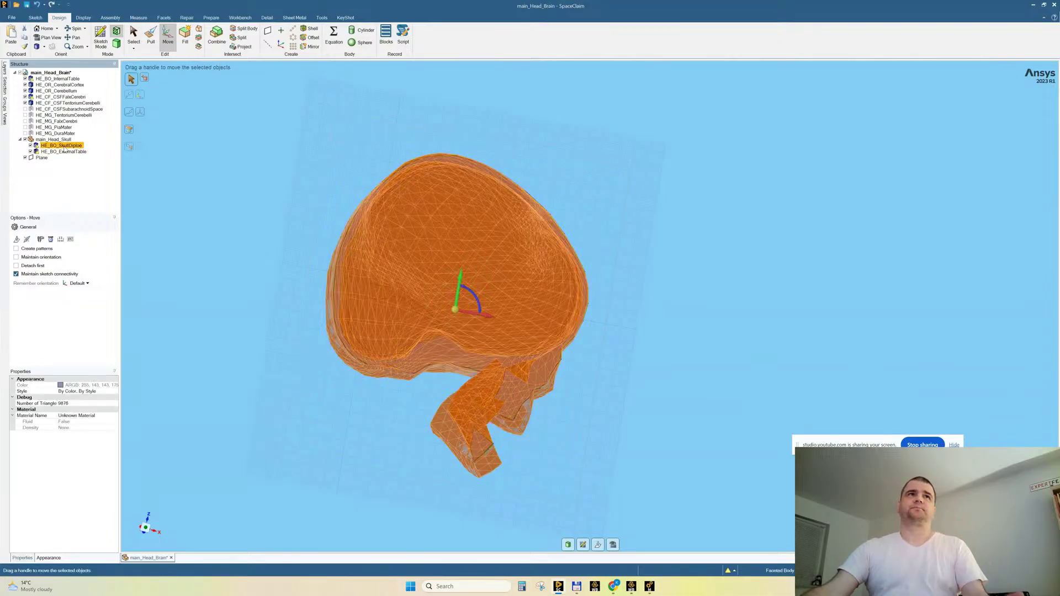
{"action": "mouse_move", "coordinate": [301, 182]}
{"action": "middle_mouse_down"}
{"action": "mouse_move", "coordinate": [310, 210]}
{"action": "mouse_move", "coordinate": [272, 183]}
{"action": "middle_mouse_up"}
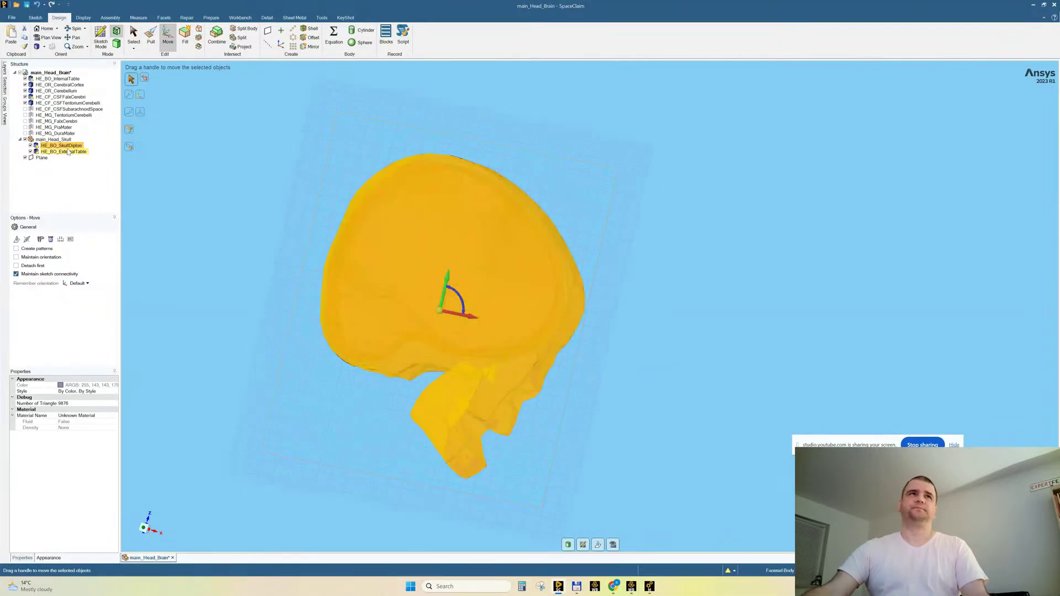
{"action": "left_click", "coordinate": [63, 152], "text": "ctrl"}
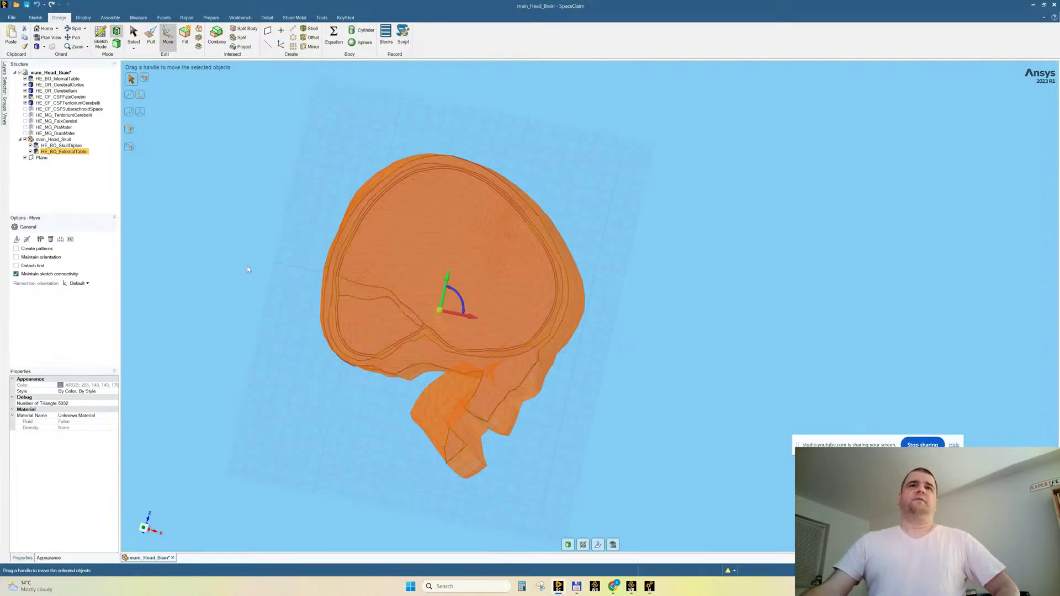
{"action": "scroll", "coordinate": [246, 269], "scroll_direction": "up", "scroll_amount": 2}
{"action": "middle_click_drag", "start_coordinate": [248, 269], "coordinate": [267, 271]}
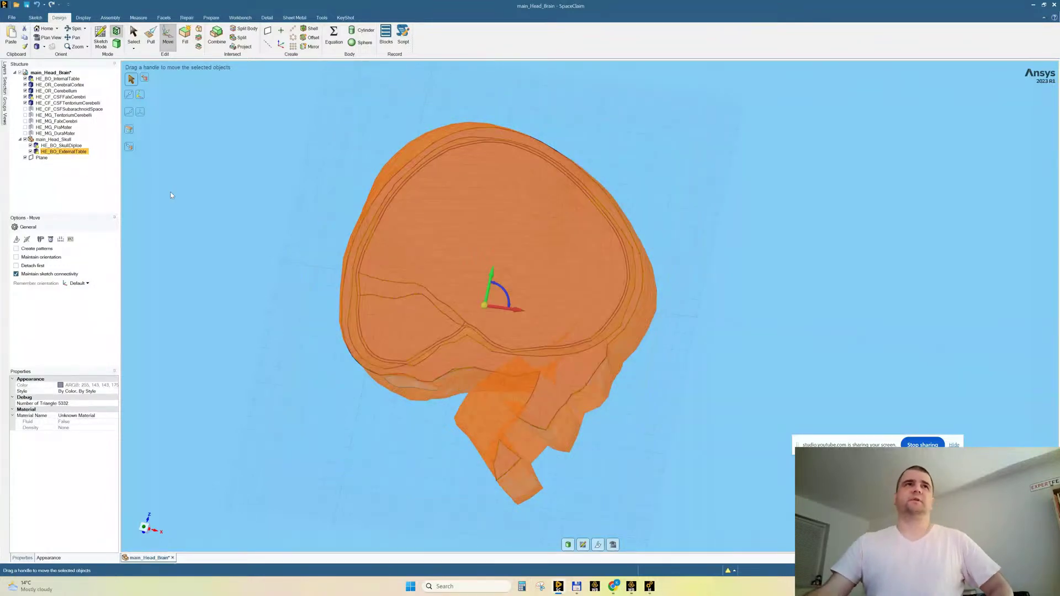
{"action": "left_click", "coordinate": [191, 221]}
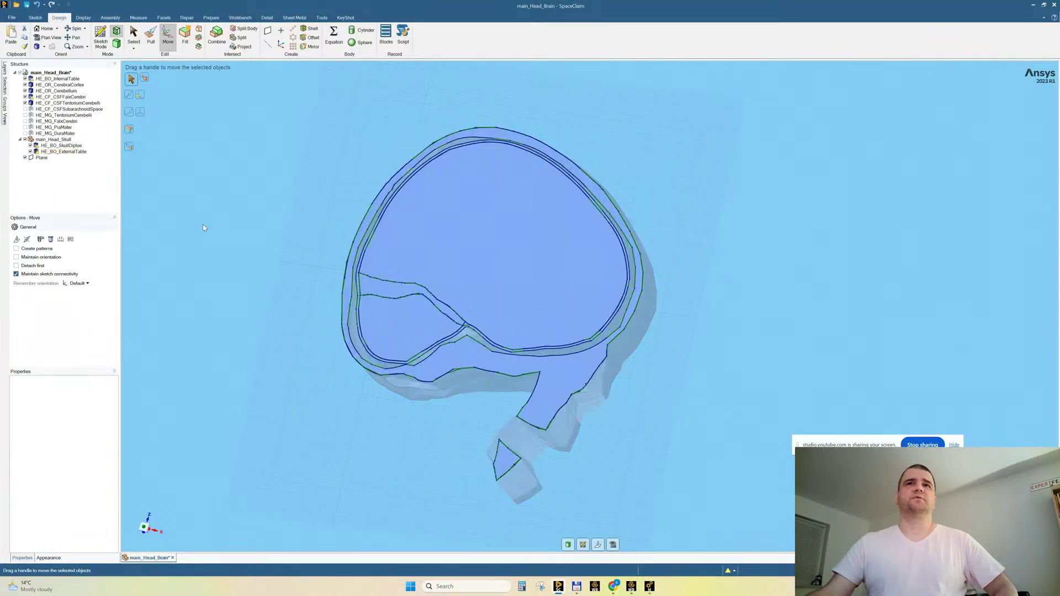
Hide the HE_BO_ExternalTable body of main_Head_Skull in the sectioned head.
{"action": "scroll", "coordinate": [250, 282], "scroll_direction": "up", "scroll_amount": 3}
{"action": "scroll", "coordinate": [250, 282], "scroll_direction": "down", "scroll_amount": 3}
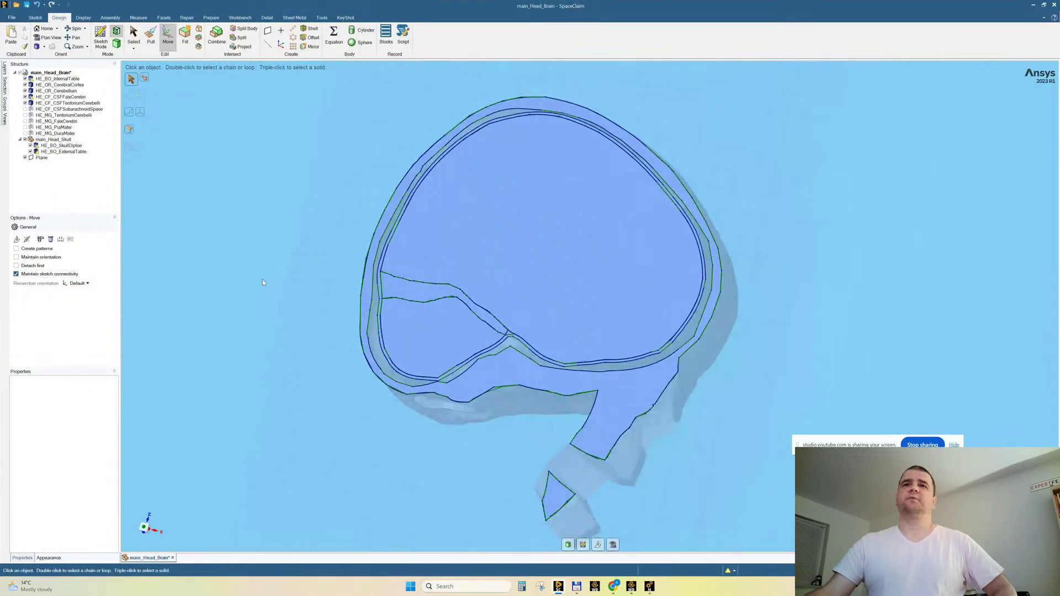
{"action": "middle_click_drag", "start_coordinate": [263, 279], "coordinate": [276, 276]}
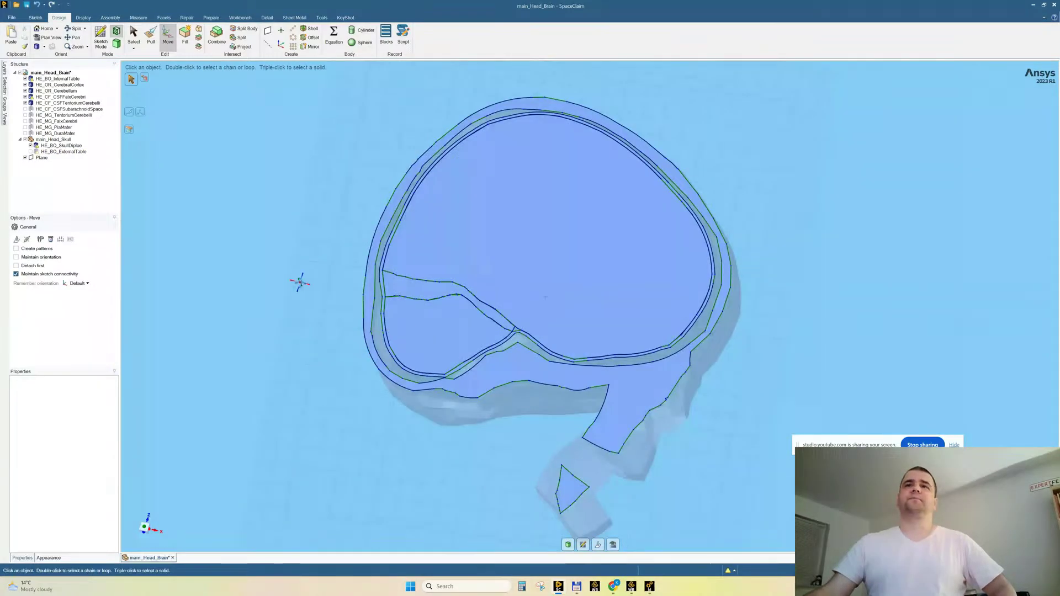
{"action": "mouse_move", "coordinate": [299, 282]}
{"action": "middle_mouse_down"}
{"action": "mouse_move", "coordinate": [290, 283]}
{"action": "mouse_move", "coordinate": [302, 306]}
{"action": "mouse_move", "coordinate": [282, 293]}
{"action": "middle_mouse_up"}
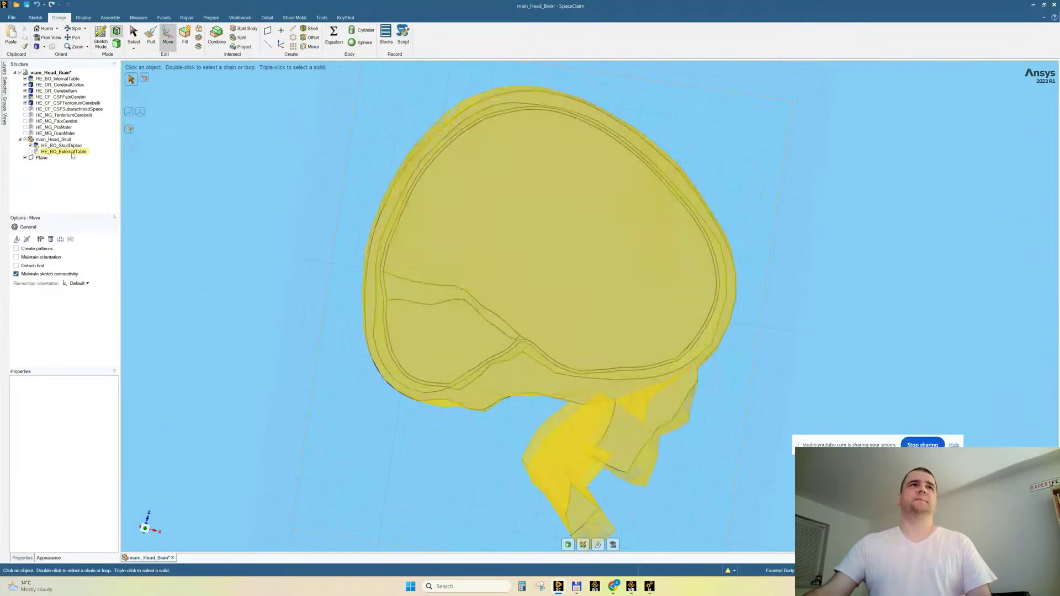
Examine the gap between the skull and brain contours around the cerebellum cavity and along the upper rear skull wall.
{"action": "middle_click_drag", "start_coordinate": [516, 268], "coordinate": [374, 297]}
{"action": "scroll", "coordinate": [374, 297], "scroll_direction": "up", "scroll_amount": 3}
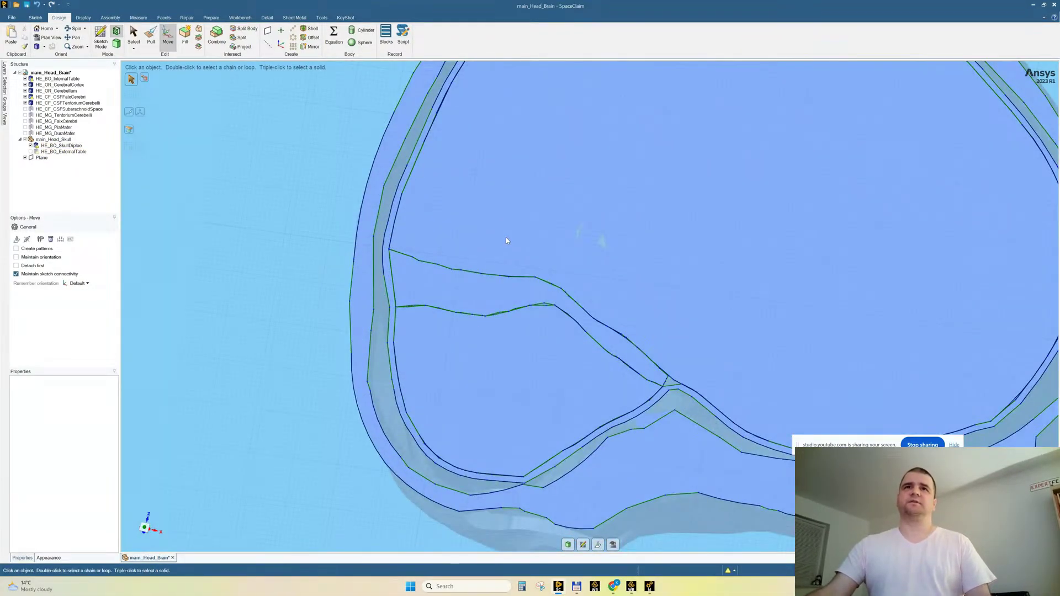
{"action": "scroll", "coordinate": [455, 319], "scroll_direction": "down", "scroll_amount": 2}
{"action": "scroll", "coordinate": [455, 320], "scroll_direction": "down", "scroll_amount": 1}
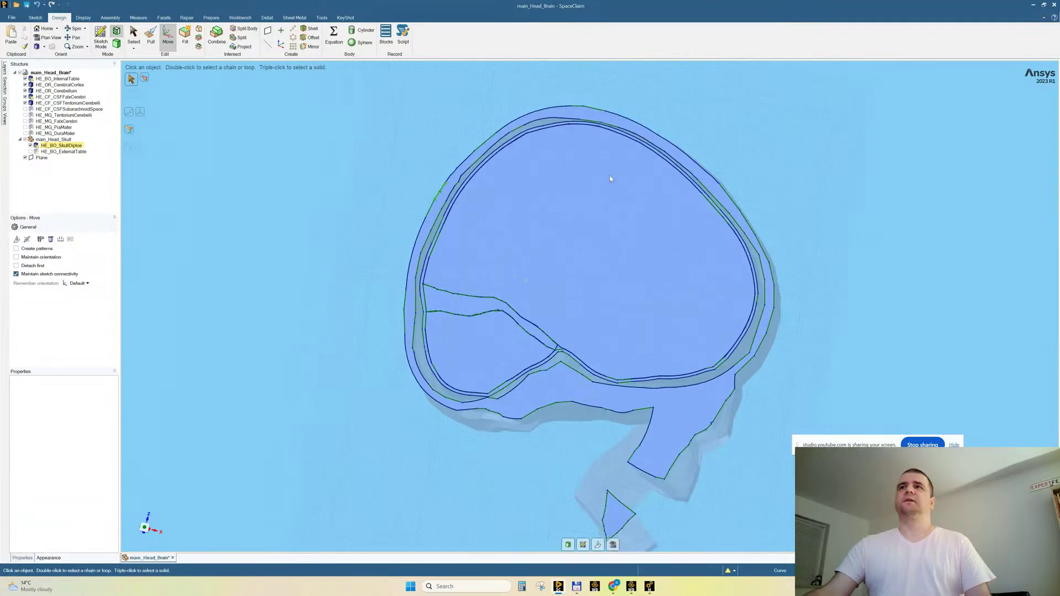
{"action": "middle_click_drag", "start_coordinate": [550, 256], "coordinate": [547, 263]}
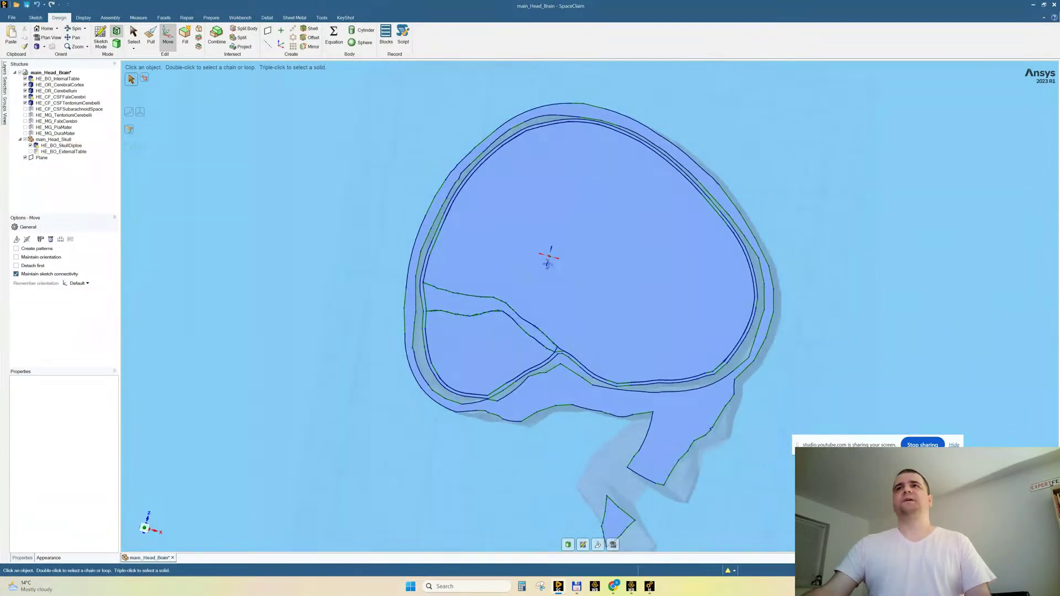
{"action": "scroll", "coordinate": [514, 132], "scroll_direction": "up", "scroll_amount": 3}
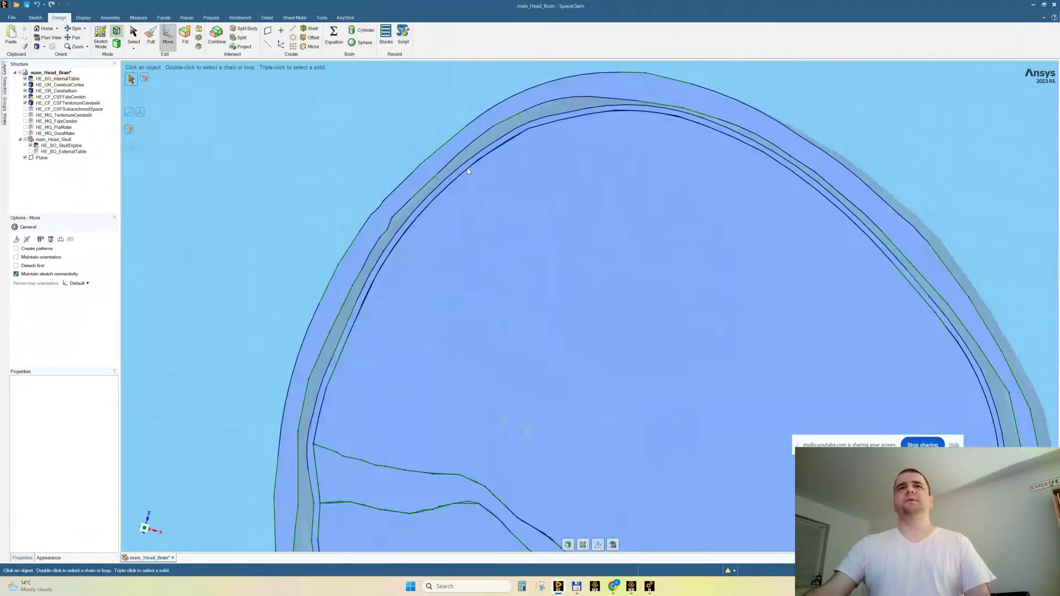
{"action": "scroll", "coordinate": [486, 154], "scroll_direction": "down", "scroll_amount": 3}
{"action": "middle_click_drag", "start_coordinate": [469, 199], "coordinate": [481, 196]}
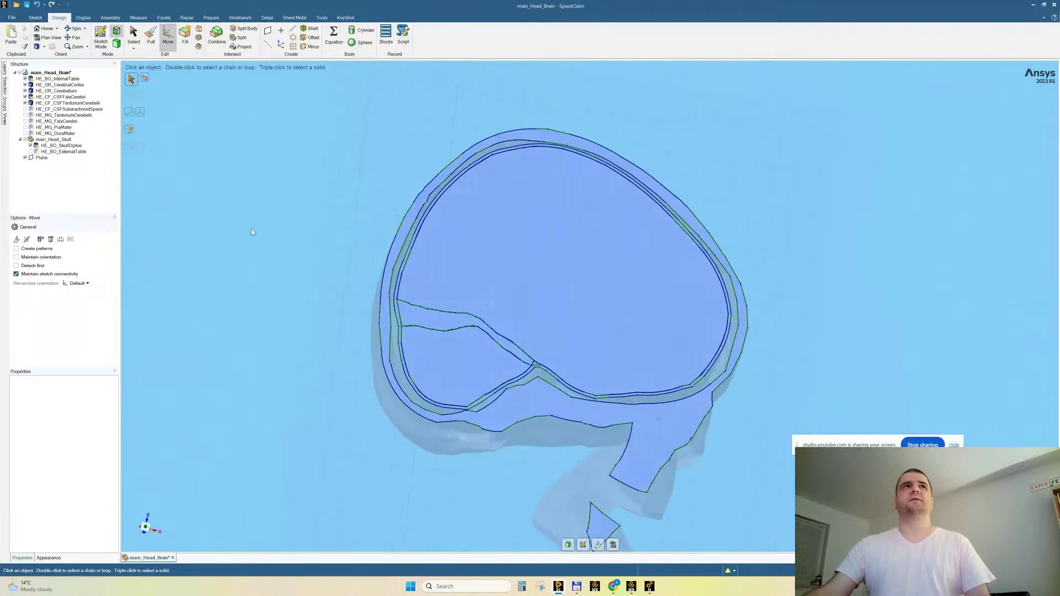
{"action": "scroll", "coordinate": [436, 198], "scroll_direction": "up", "scroll_amount": 5}
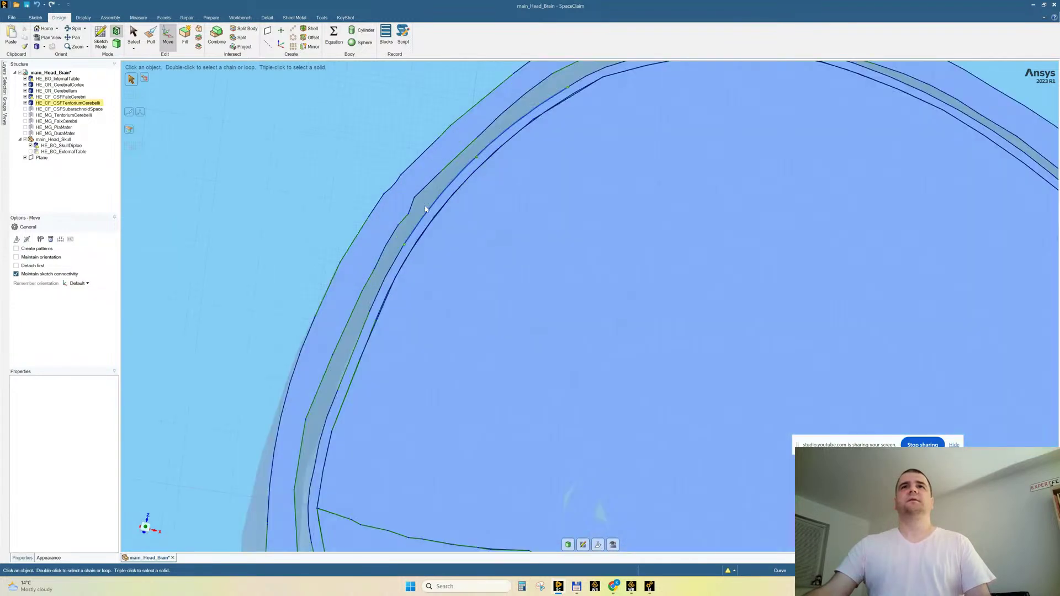
{"action": "scroll", "coordinate": [425, 208], "scroll_direction": "down", "scroll_amount": 5}
{"action": "middle_click_drag", "start_coordinate": [452, 222], "coordinate": [473, 272]}
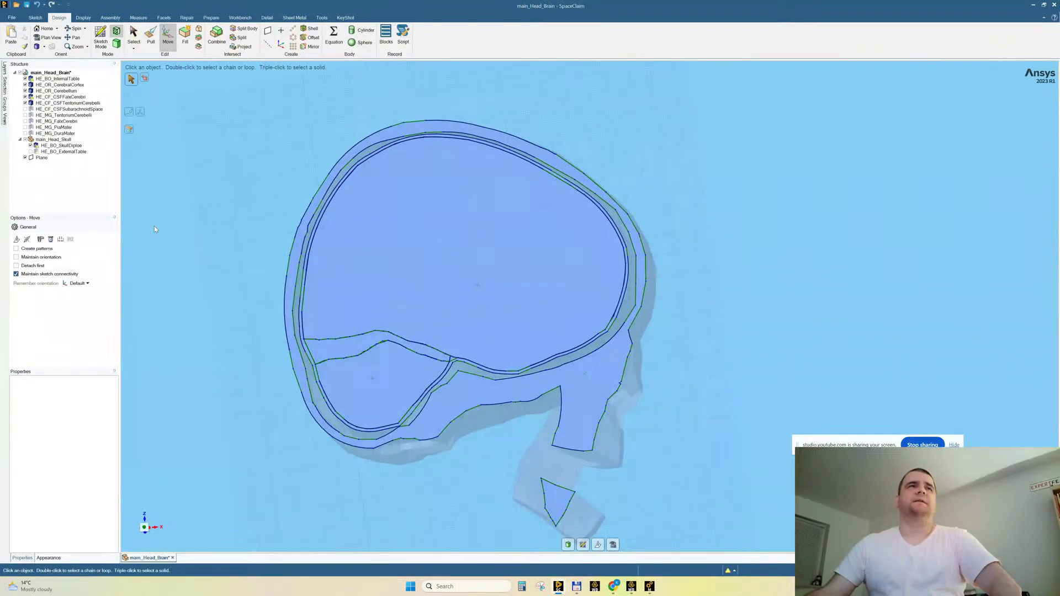
Examine where the layer contours meet beneath the cerebellum and how closely they follow each other along the upper rear cortex.
{"action": "scroll", "coordinate": [488, 281], "scroll_direction": "down", "scroll_amount": 1}
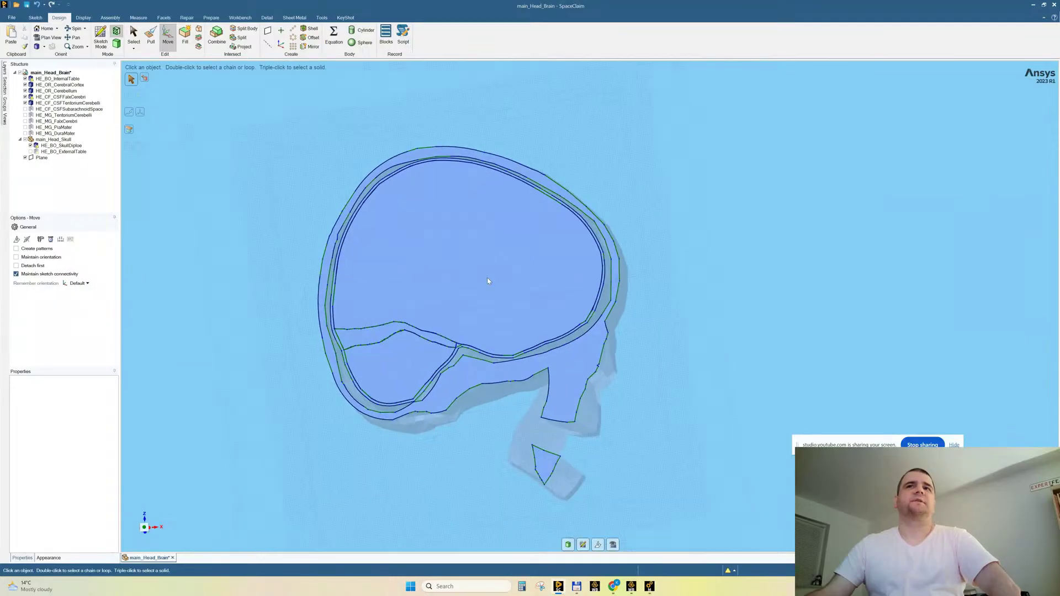
{"action": "scroll", "coordinate": [488, 281], "scroll_direction": "down", "scroll_amount": 1}
{"action": "scroll", "coordinate": [420, 388], "scroll_direction": "up", "scroll_amount": 5}
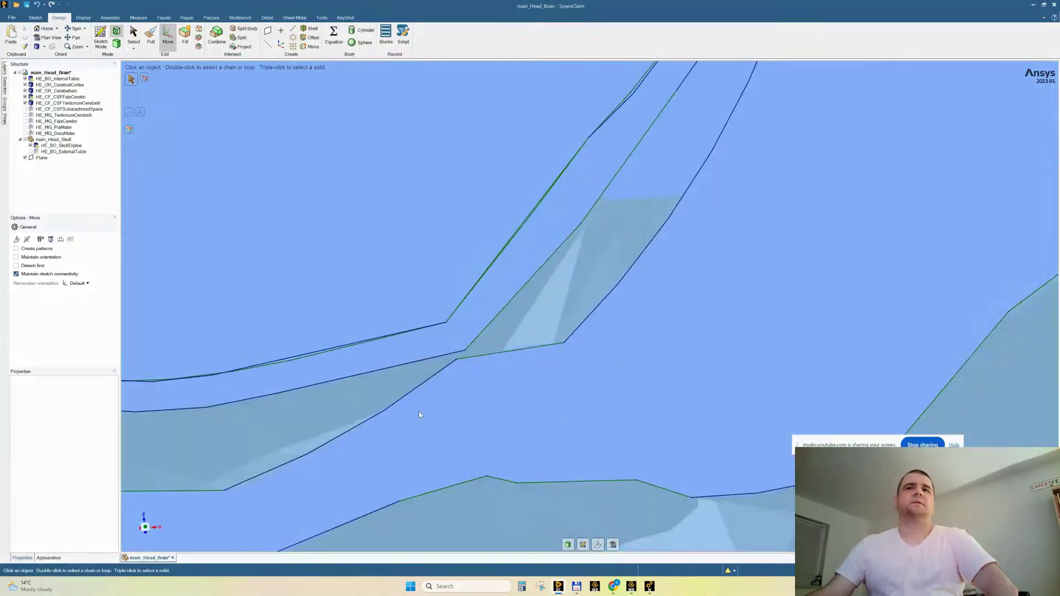
{"action": "scroll", "coordinate": [419, 409], "scroll_direction": "down", "scroll_amount": 4}
{"action": "middle_click_drag", "start_coordinate": [463, 193], "coordinate": [390, 187]}
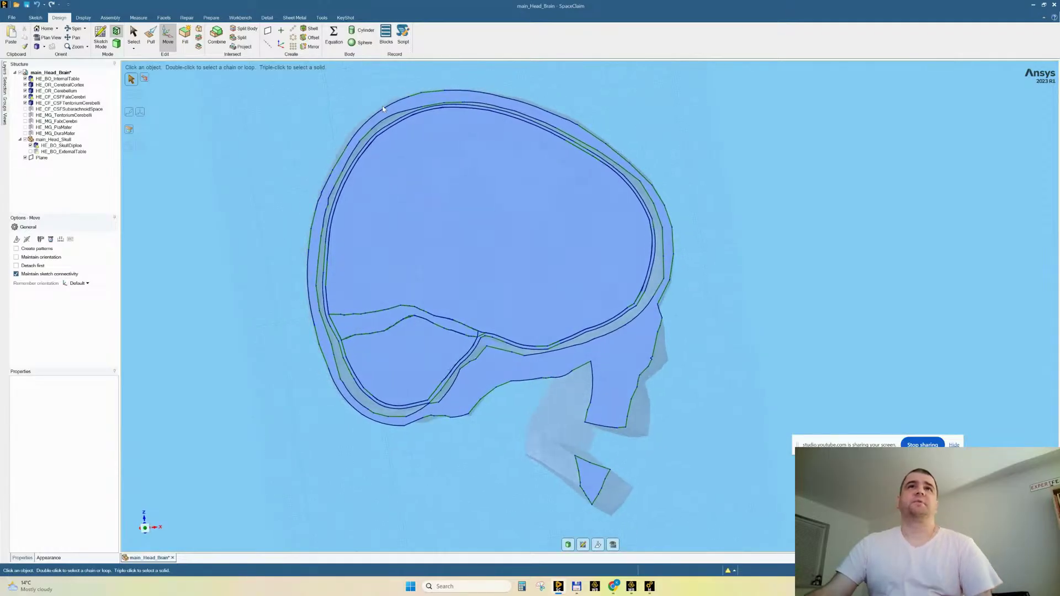
{"action": "scroll", "coordinate": [383, 109], "scroll_direction": "up", "scroll_amount": 10}
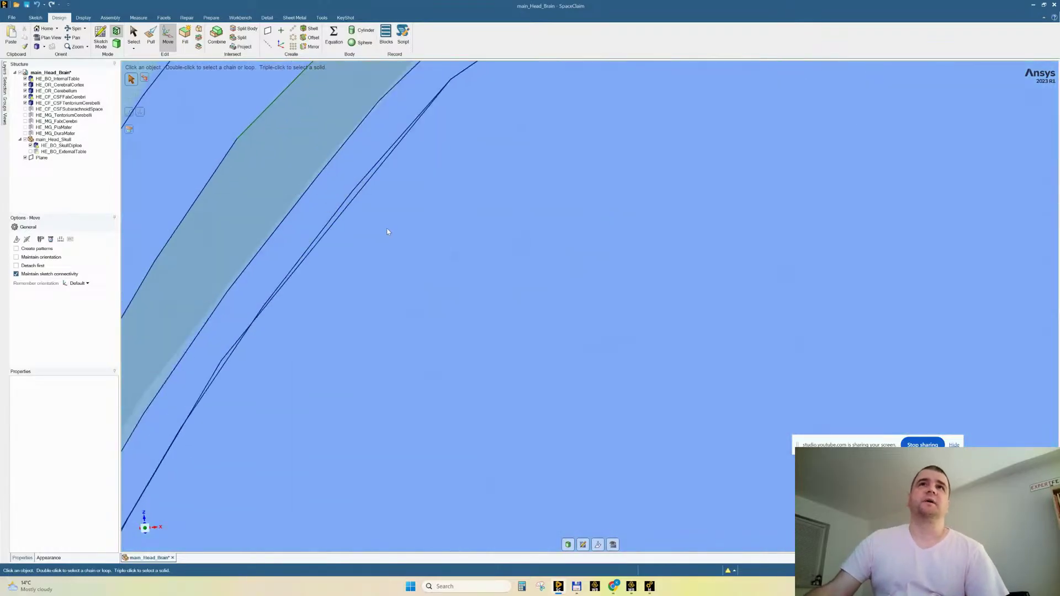
{"action": "scroll", "coordinate": [387, 232], "scroll_direction": "down", "scroll_amount": 5}
{"action": "scroll", "coordinate": [371, 229], "scroll_direction": "down", "scroll_amount": 3}
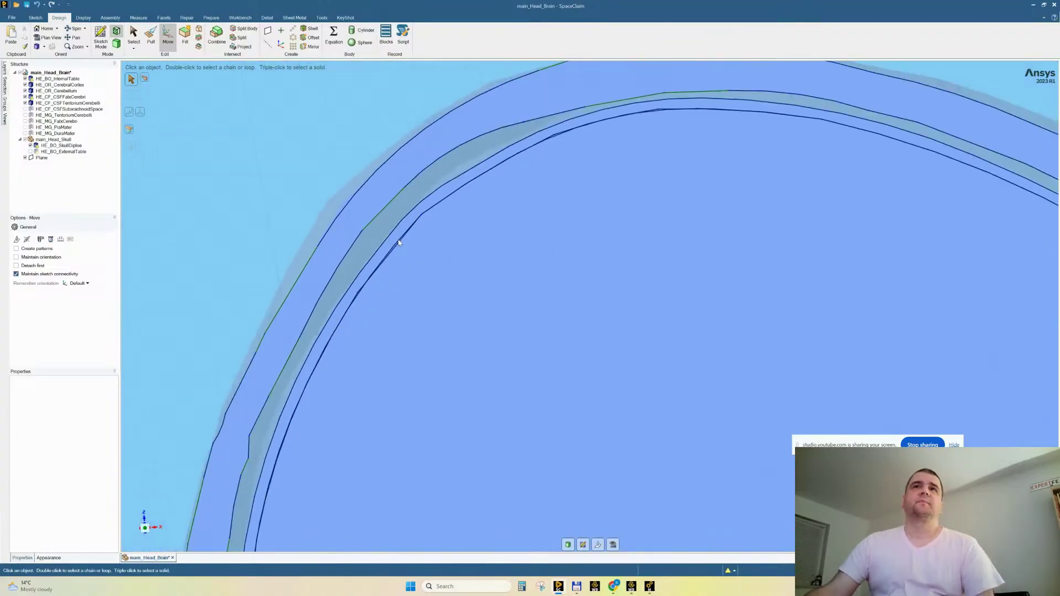
{"action": "scroll", "coordinate": [398, 242], "scroll_direction": "down", "scroll_amount": 4}
{"action": "scroll", "coordinate": [381, 218], "scroll_direction": "down", "scroll_amount": 2}
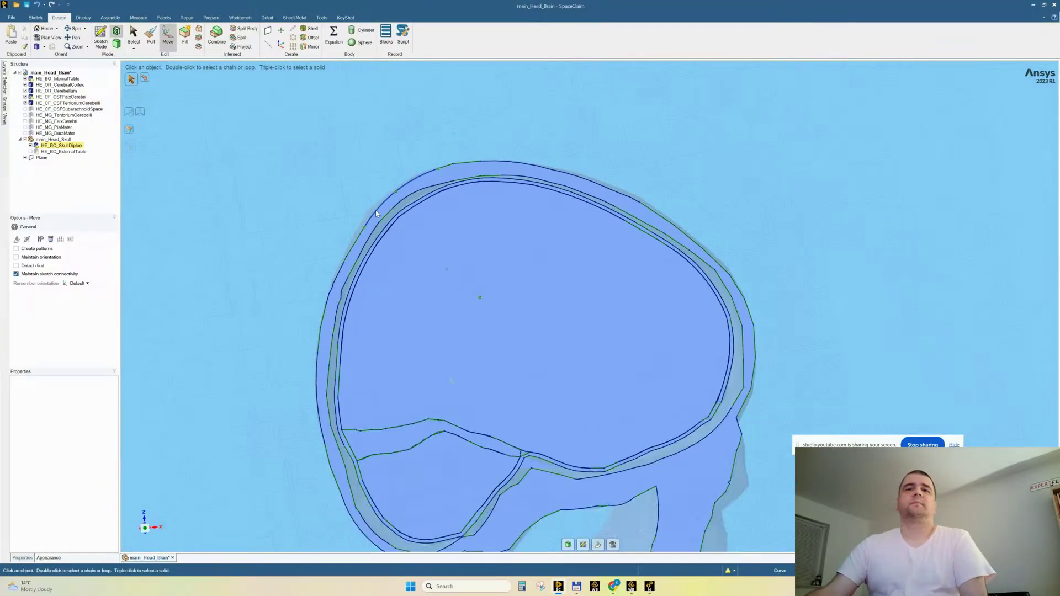
{"action": "middle_click_drag", "start_coordinate": [581, 241], "coordinate": [553, 241]}
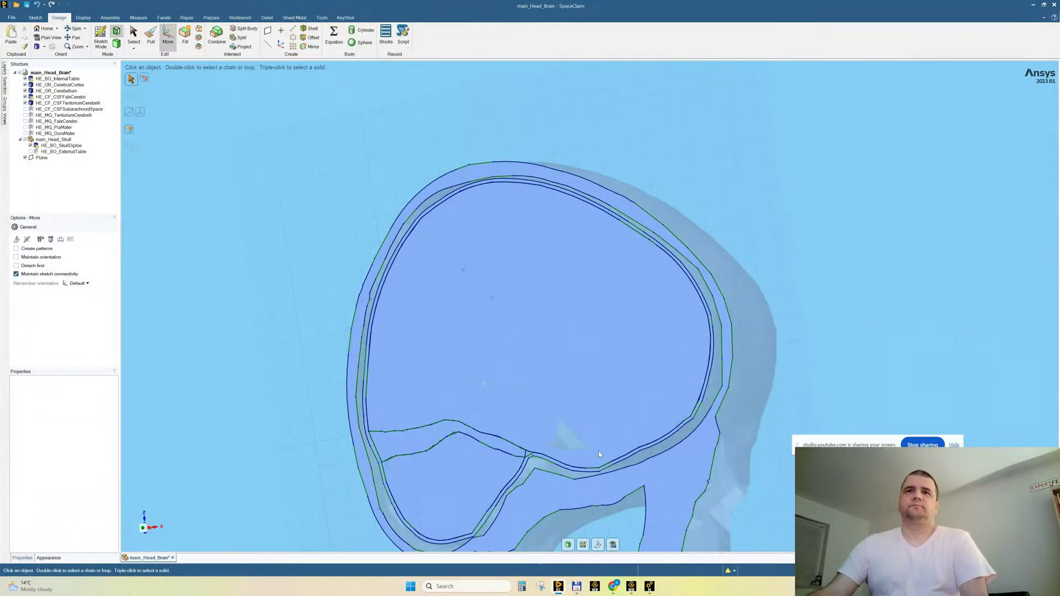
{"action": "scroll", "coordinate": [553, 202], "scroll_direction": "up", "scroll_amount": 1}
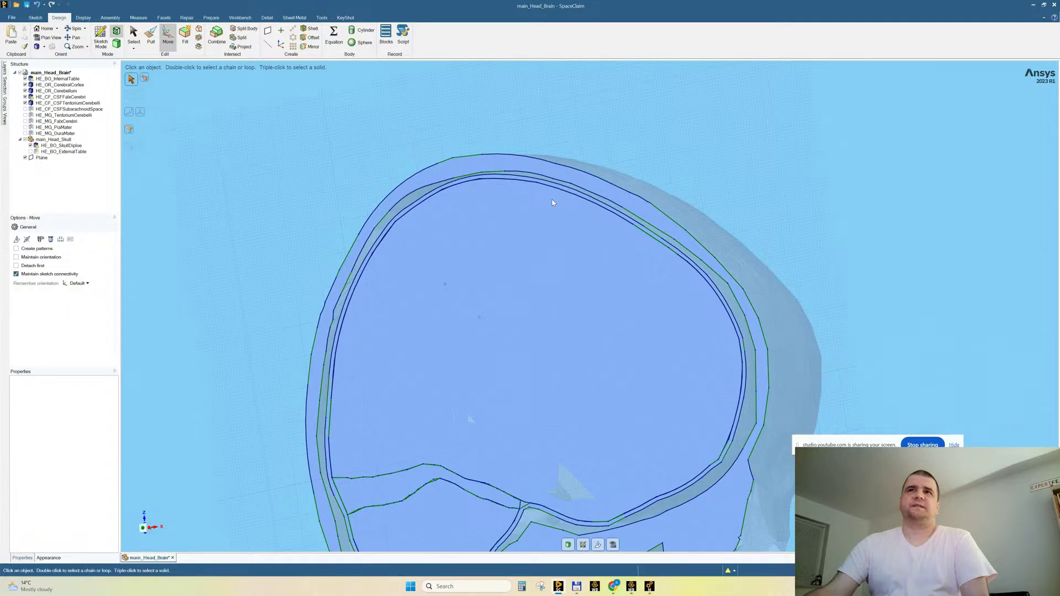
{"action": "scroll", "coordinate": [553, 202], "scroll_direction": "up", "scroll_amount": 2}
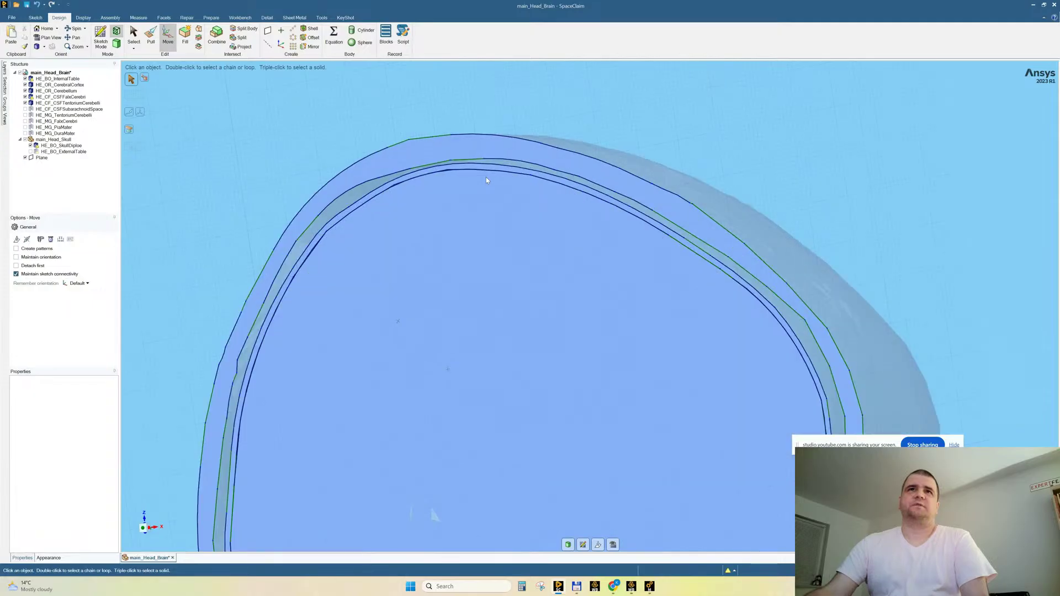
{"action": "scroll", "coordinate": [485, 207], "scroll_direction": "down", "scroll_amount": 3}
{"action": "mouse_move", "coordinate": [466, 208]}
{"action": "middle_mouse_down"}
{"action": "mouse_move", "coordinate": [464, 236]}
{"action": "mouse_move", "coordinate": [460, 204]}
{"action": "middle_mouse_up"}
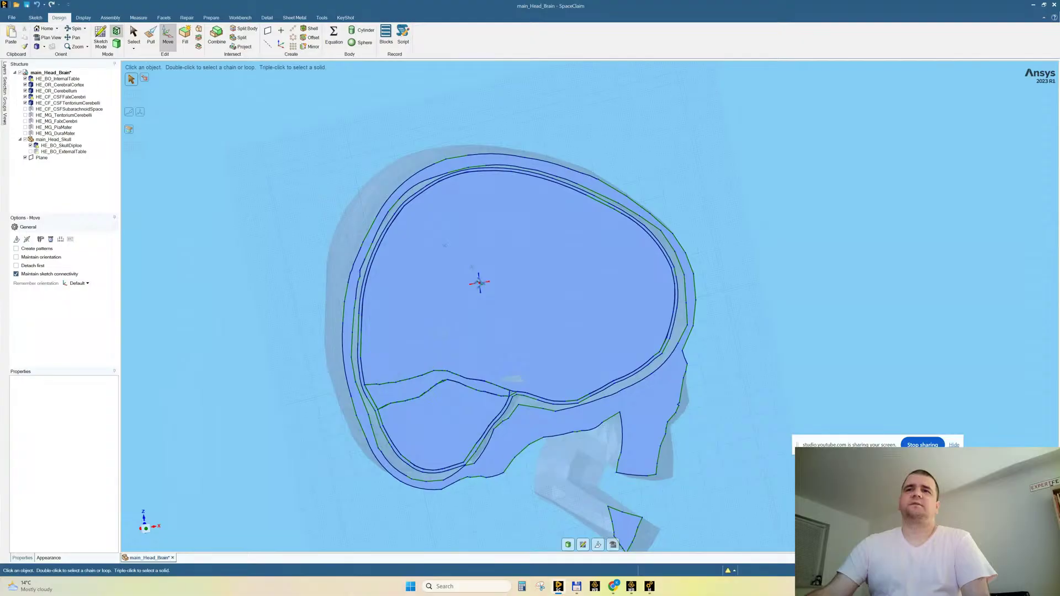
{"action": "mouse_move", "coordinate": [479, 283]}
{"action": "middle_mouse_down"}
{"action": "mouse_move", "coordinate": [478, 259]}
{"action": "mouse_move", "coordinate": [481, 287]}
{"action": "middle_mouse_up"}
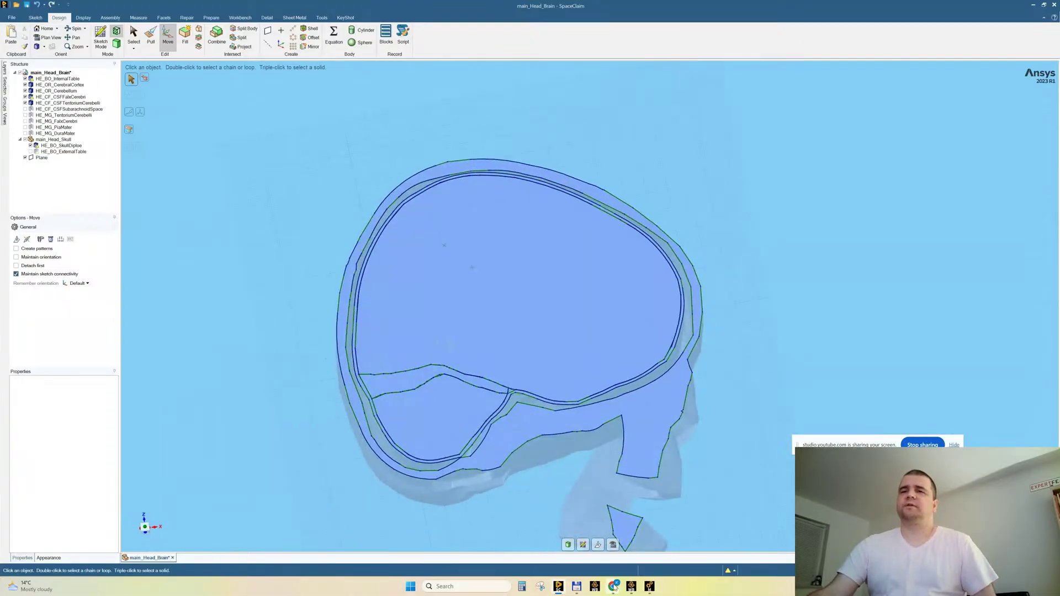
Switch to the Chrome browser and open the hallo.ro English-Romanian dictionary in a new tab.
{"action": "mouse_move", "coordinate": [615, 586]}
{"action": "left_click", "coordinate": [565, 533]}
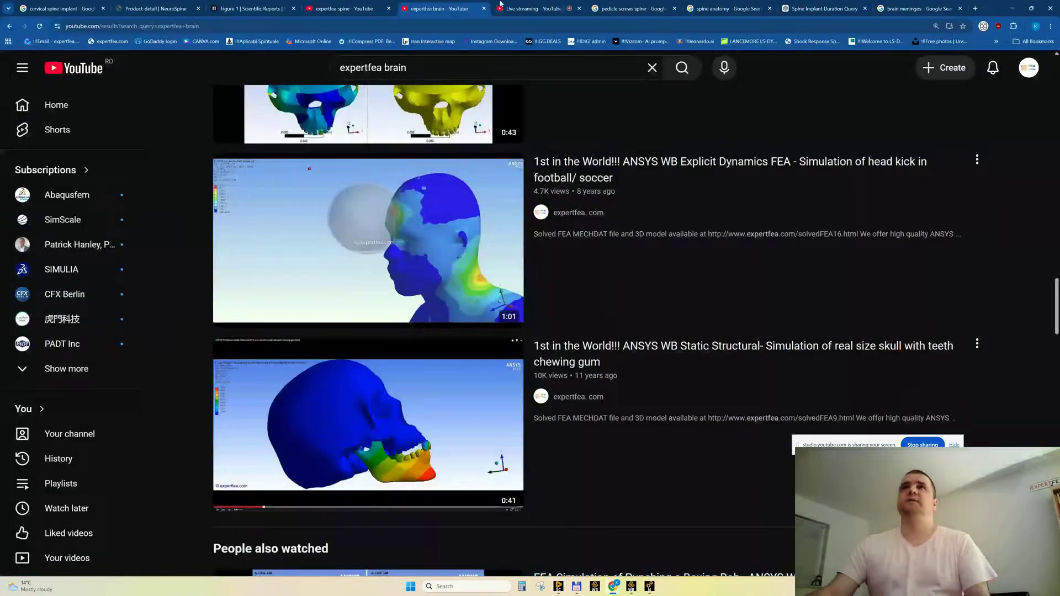
{"action": "left_click", "coordinate": [975, 8]}
{"action": "type", "text": "ha"}
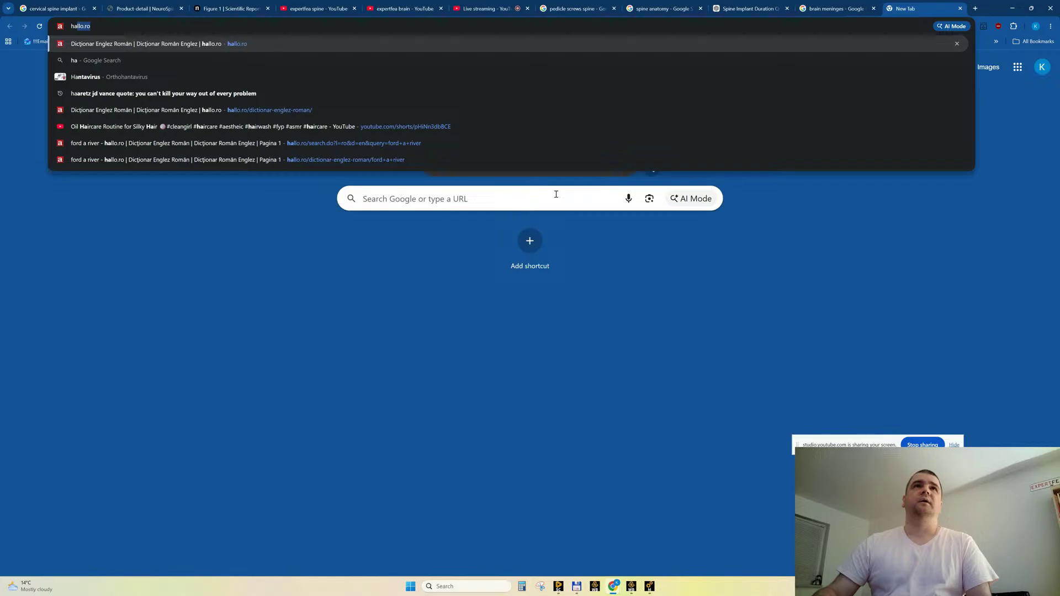
{"action": "key", "text": "Return"}
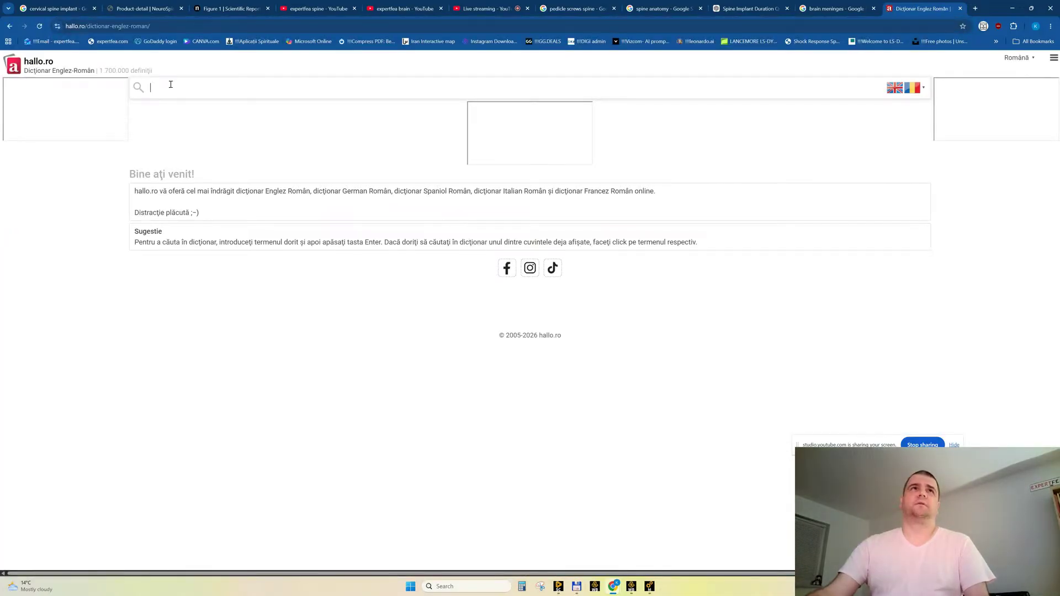
Look up "circumvol" in the dictionary, close its tab and return to the sectioned head in SpaceClaim.
{"action": "left_click", "coordinate": [171, 84]}
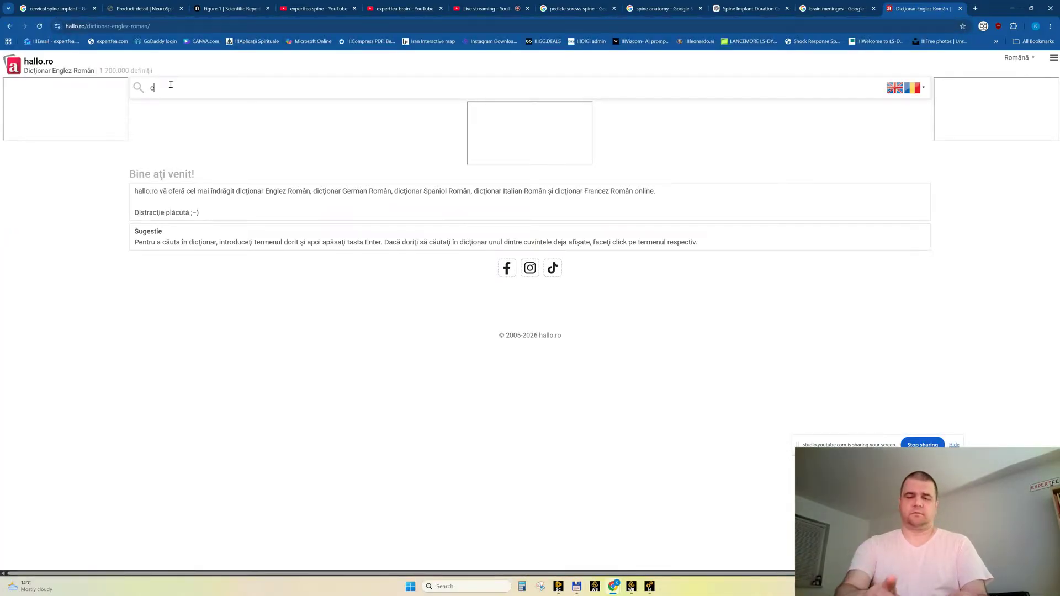
{"action": "type", "text": "circ"}
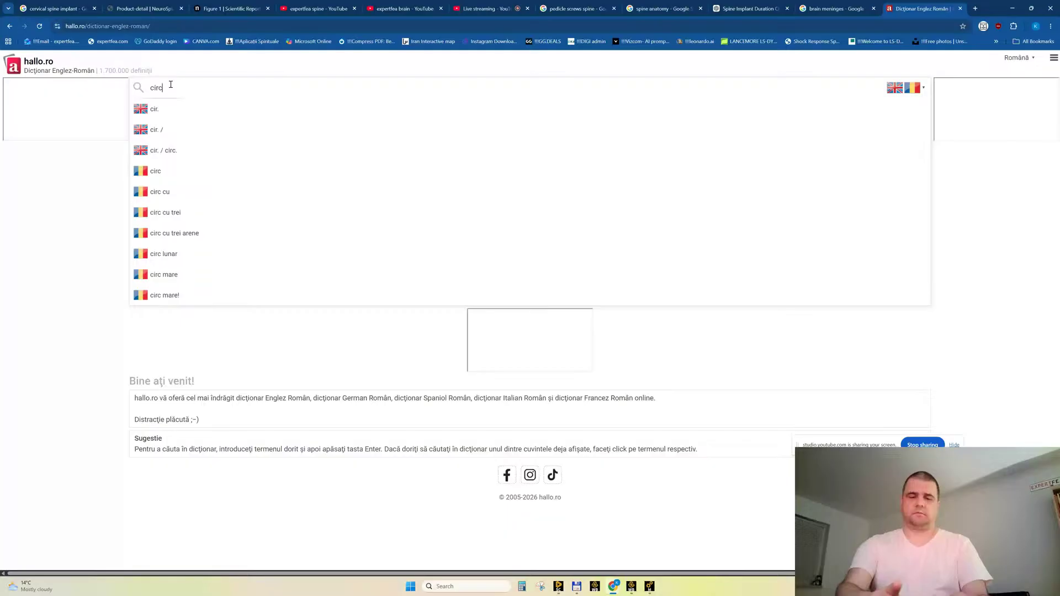
{"action": "type", "text": "um"}
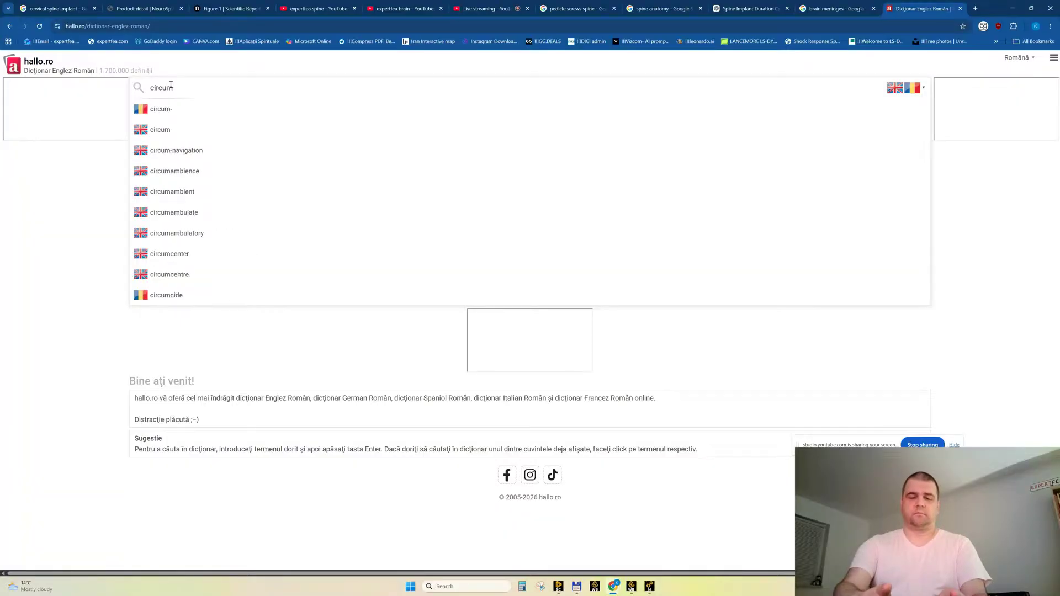
{"action": "type", "text": "vol"}
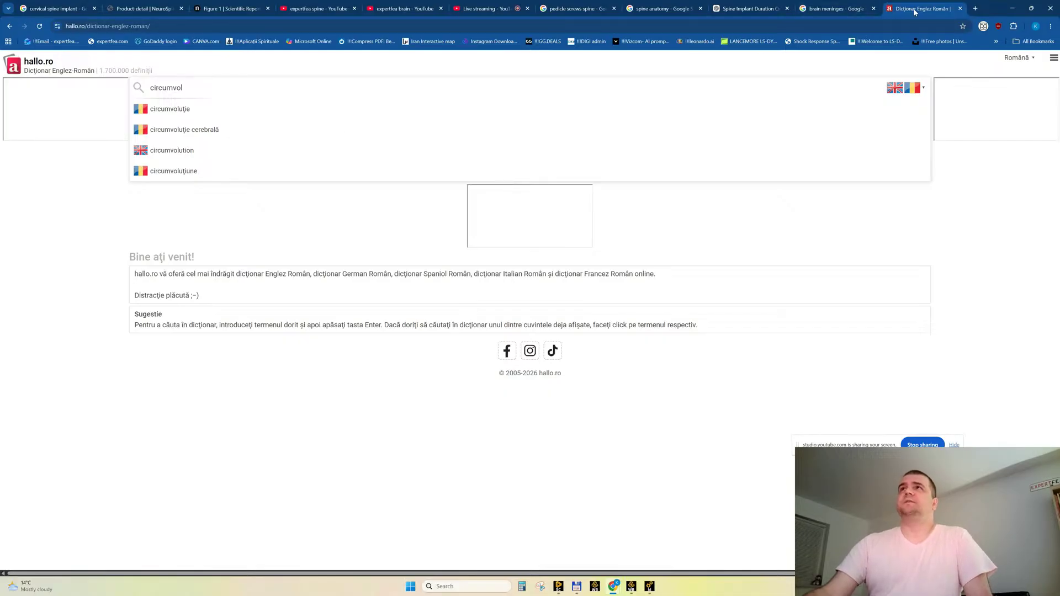
{"action": "left_click", "coordinate": [959, 8]}
{"action": "left_click", "coordinate": [1012, 9]}
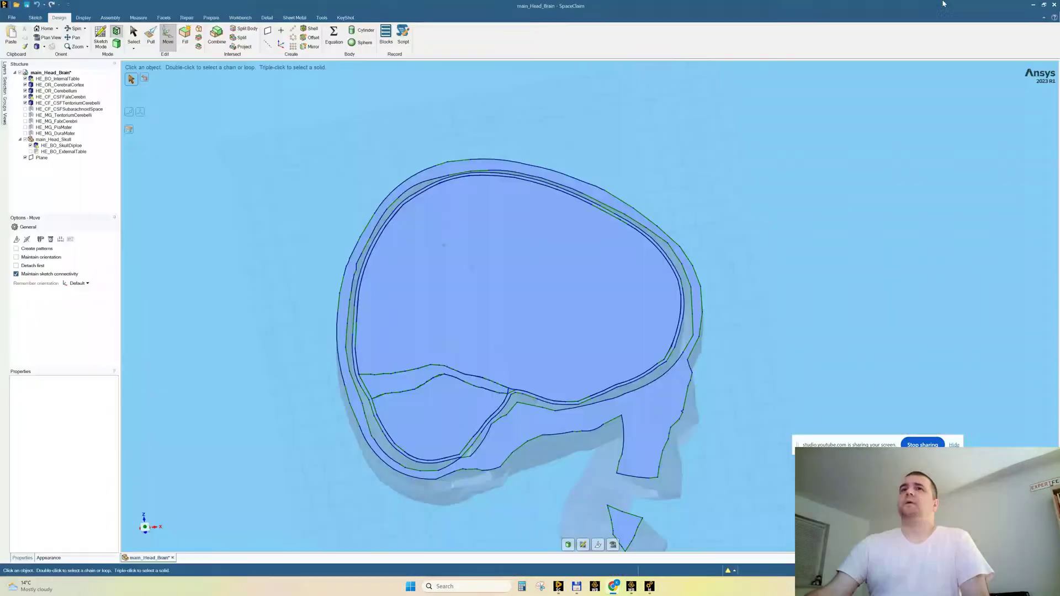
Examine the layer contours at the front of the cranium and around the tentorium above the cerebellum.
{"action": "scroll", "coordinate": [660, 341], "scroll_direction": "up", "scroll_amount": 5}
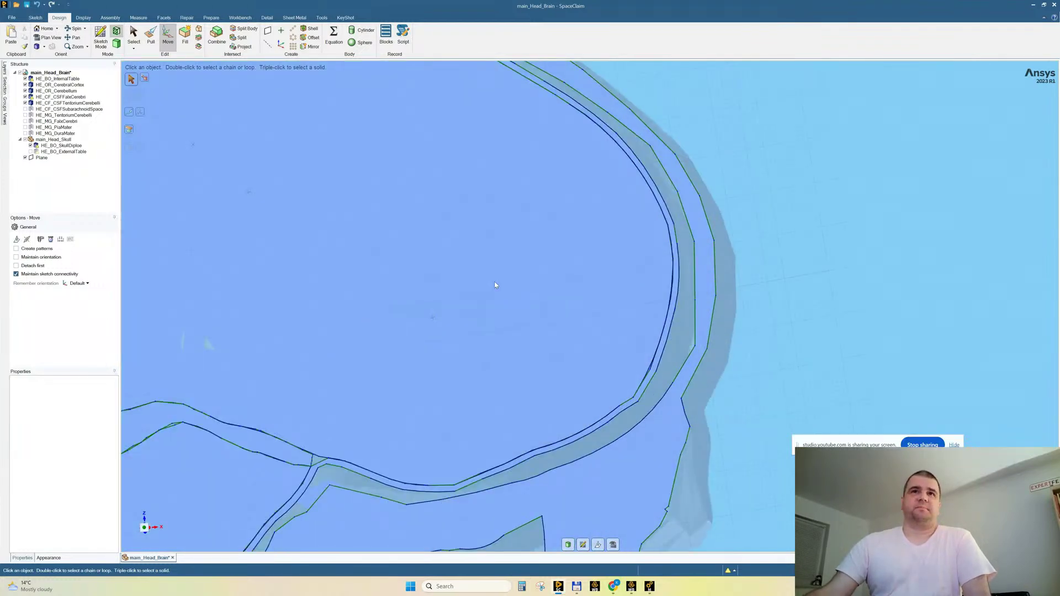
{"action": "scroll", "coordinate": [550, 243], "scroll_direction": "down", "scroll_amount": 4}
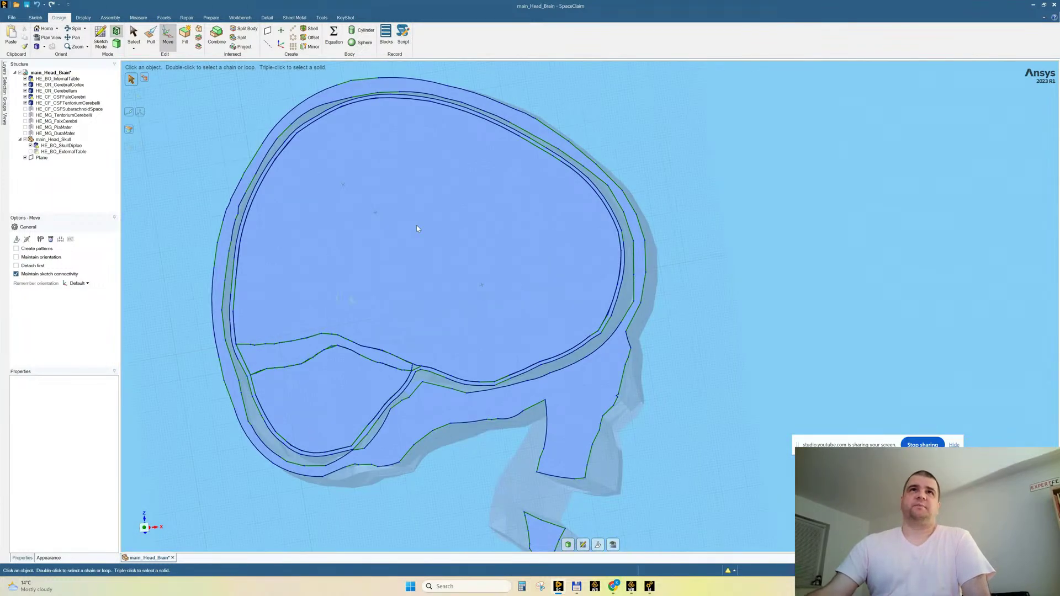
{"action": "middle_click_drag", "start_coordinate": [418, 229], "coordinate": [448, 234]}
{"action": "scroll", "coordinate": [235, 319], "scroll_direction": "up", "scroll_amount": 4}
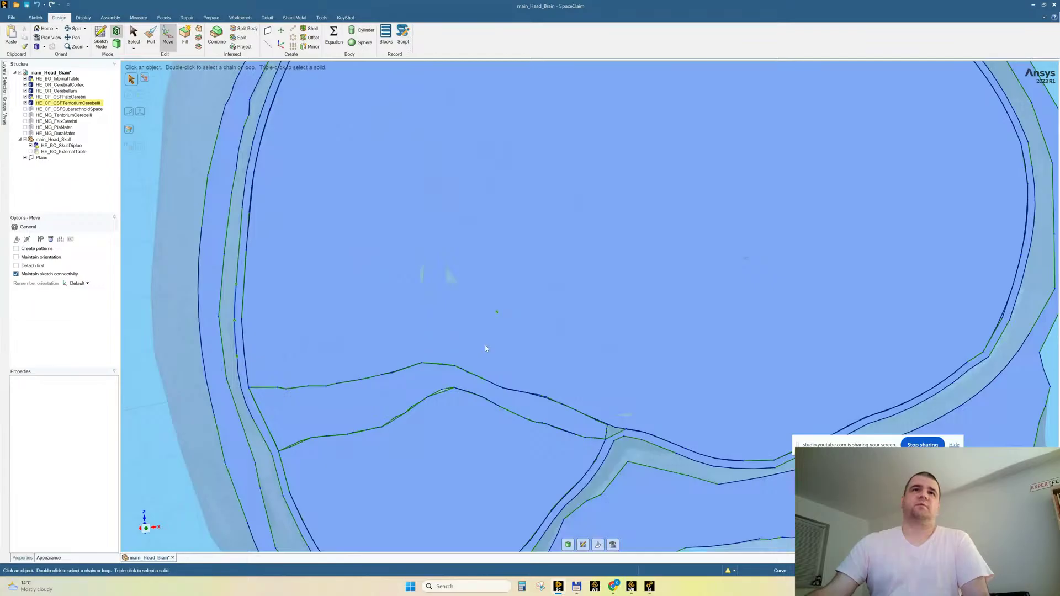
{"action": "scroll", "coordinate": [405, 332], "scroll_direction": "down", "scroll_amount": 5}
{"action": "scroll", "coordinate": [449, 328], "scroll_direction": "up", "scroll_amount": 6}
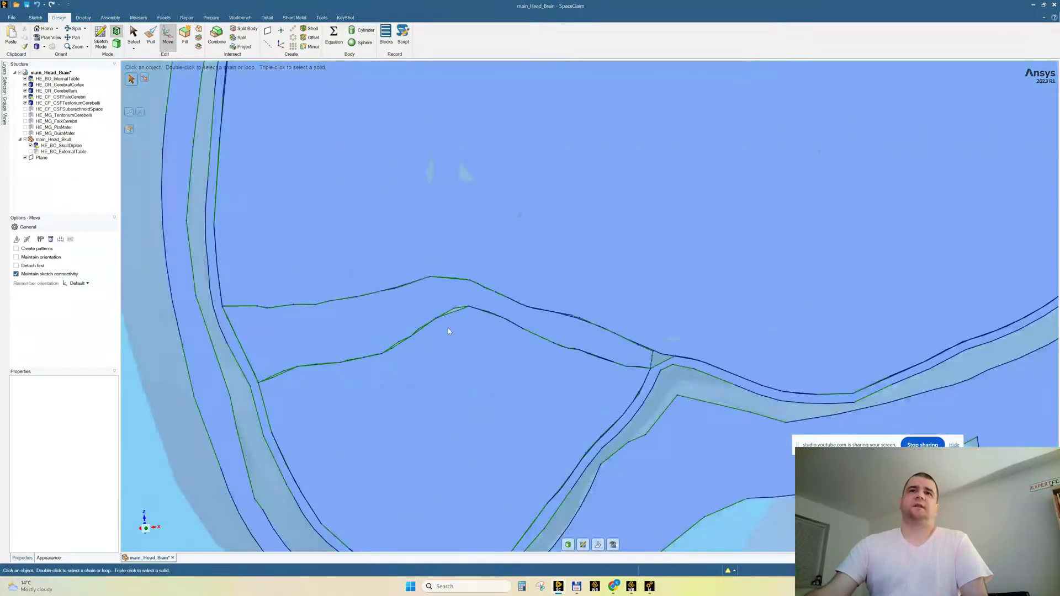
Examine the slivers and overlaps between neighbouring contours along the cerebellum's upper boundary, from its rear corner to its front junction.
{"action": "scroll", "coordinate": [430, 349], "scroll_direction": "up", "scroll_amount": 3}
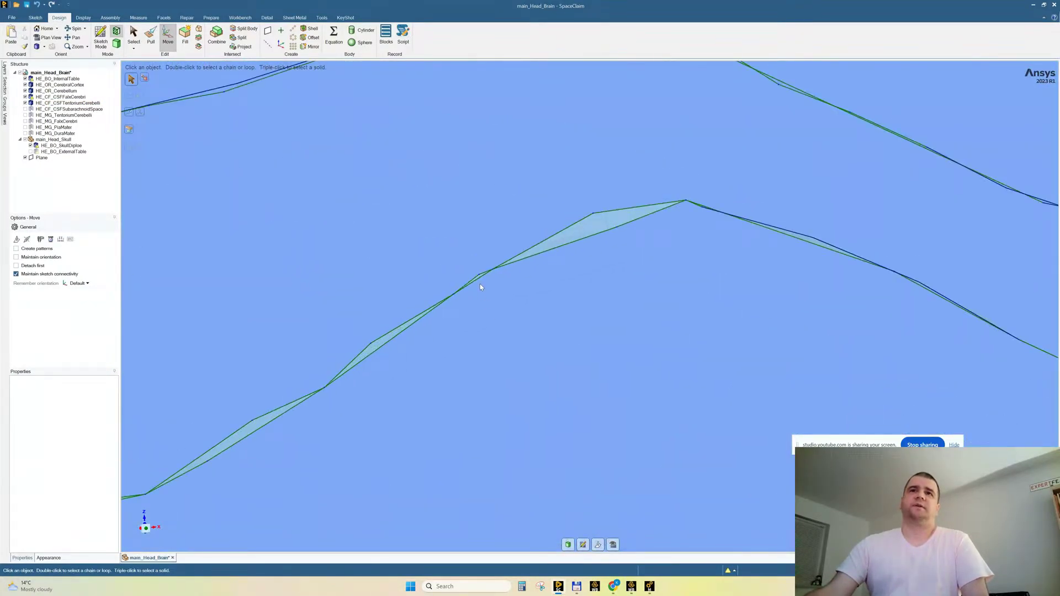
{"action": "scroll", "coordinate": [479, 284], "scroll_direction": "up", "scroll_amount": 5}
{"action": "scroll", "coordinate": [488, 290], "scroll_direction": "down", "scroll_amount": 7}
{"action": "scroll", "coordinate": [584, 190], "scroll_direction": "up", "scroll_amount": 5}
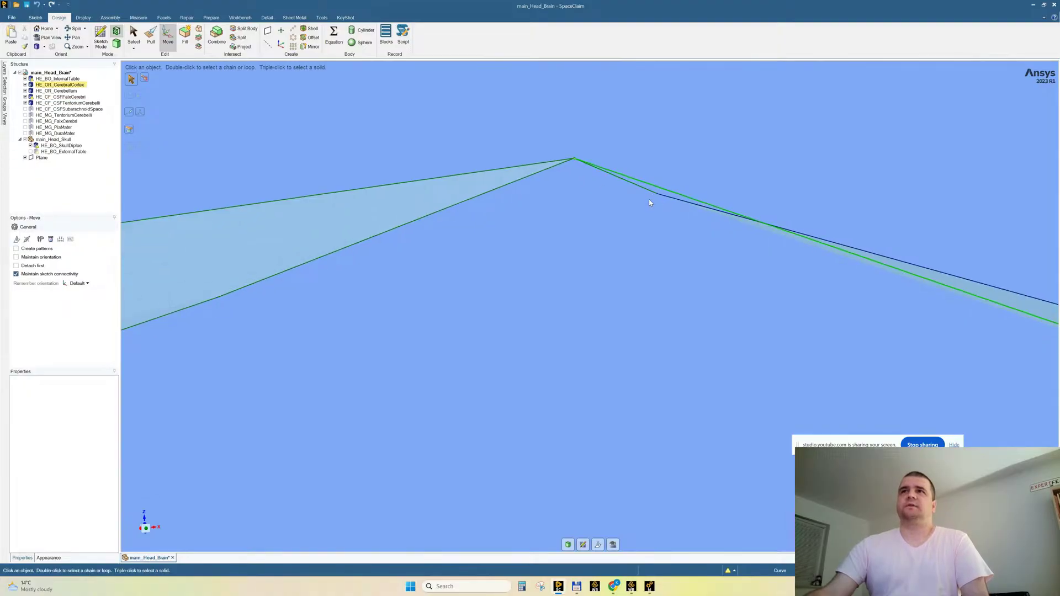
{"action": "scroll", "coordinate": [657, 186], "scroll_direction": "down", "scroll_amount": 12}
{"action": "scroll", "coordinate": [540, 219], "scroll_direction": "up", "scroll_amount": 6}
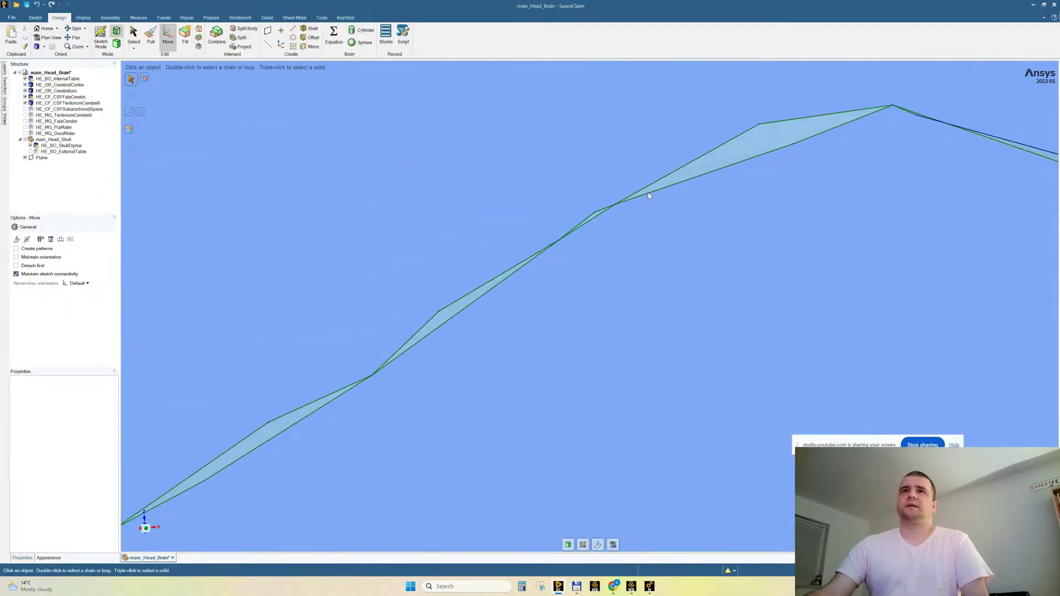
{"action": "scroll", "coordinate": [649, 196], "scroll_direction": "down", "scroll_amount": 10}
{"action": "scroll", "coordinate": [476, 249], "scroll_direction": "up", "scroll_amount": 8}
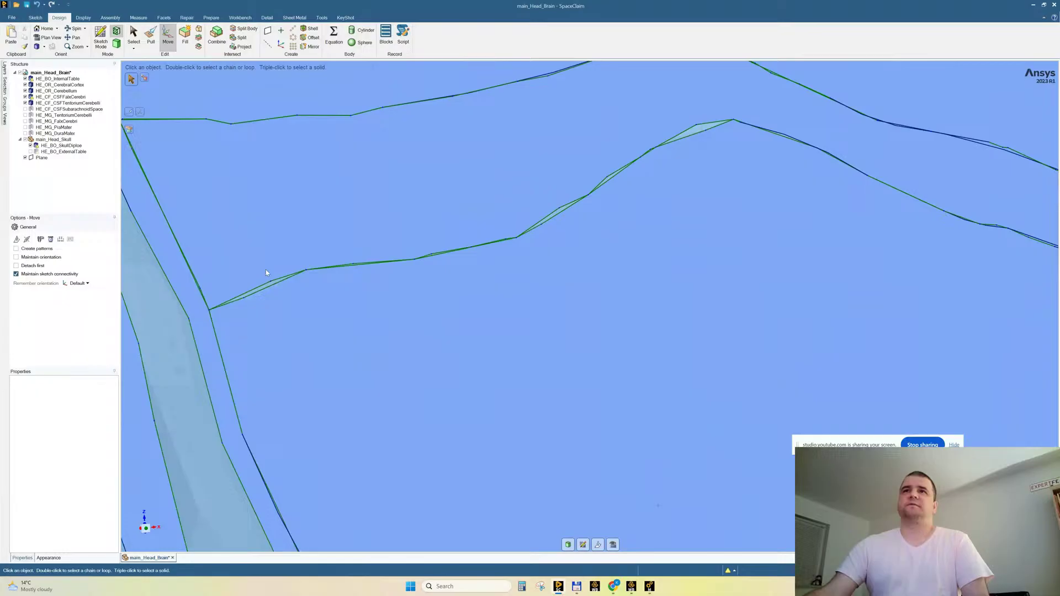
{"action": "scroll", "coordinate": [267, 271], "scroll_direction": "down", "scroll_amount": 8}
{"action": "scroll", "coordinate": [626, 282], "scroll_direction": "up", "scroll_amount": 10}
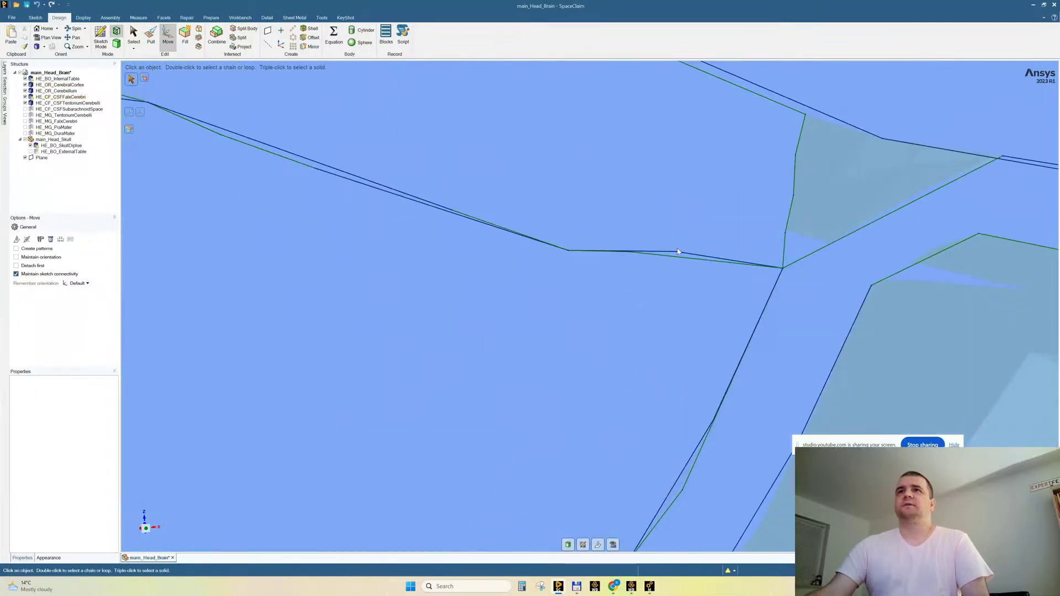
{"action": "scroll", "coordinate": [558, 313], "scroll_direction": "down", "scroll_amount": 8}
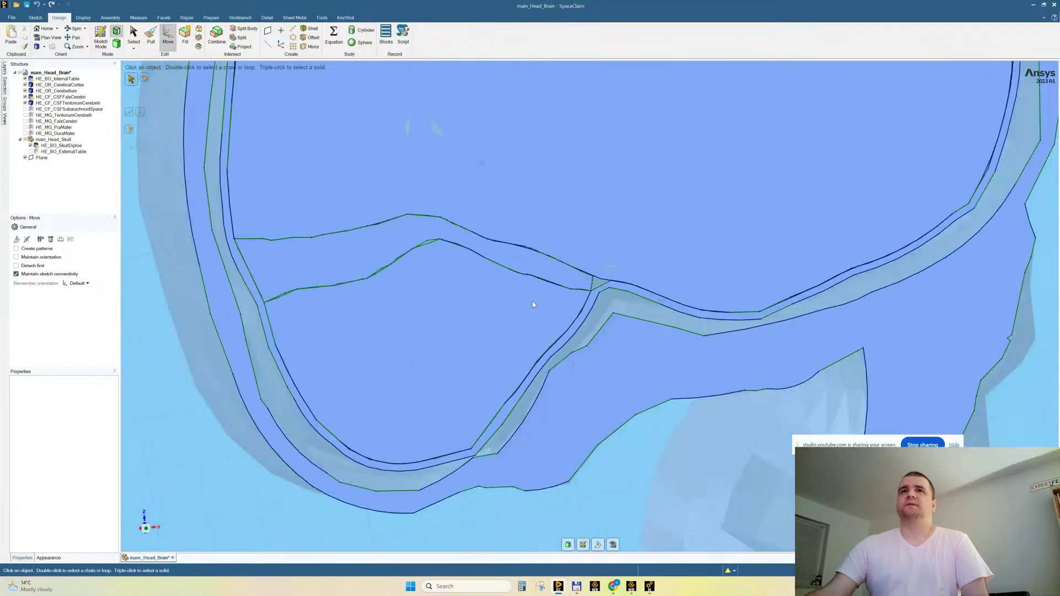
{"action": "scroll", "coordinate": [458, 342], "scroll_direction": "down", "scroll_amount": 6}
{"action": "middle_click_drag", "start_coordinate": [458, 337], "coordinate": [504, 256]}
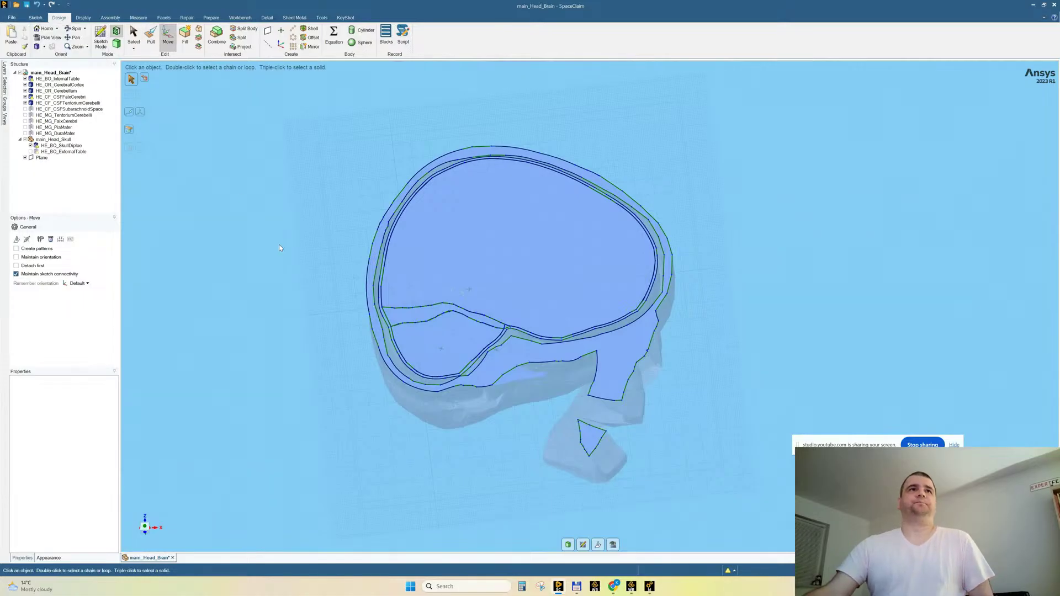
{"action": "left_click", "coordinate": [50, 73]}
{"action": "right_click", "coordinate": [55, 73]}
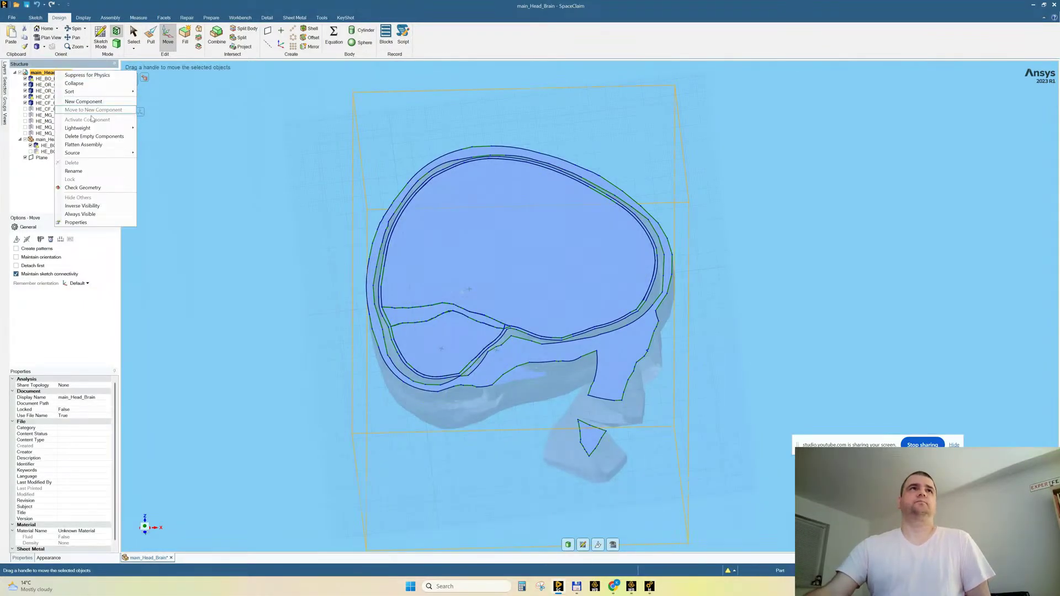
{"action": "mouse_move", "coordinate": [112, 154]}
{"action": "left_click", "coordinate": [166, 179]}
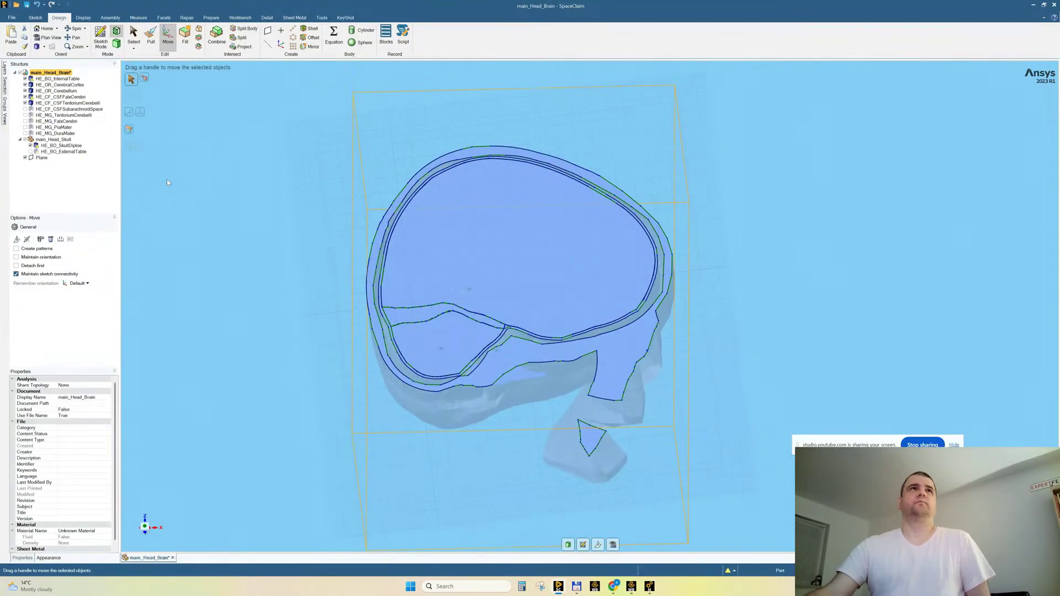
Save the design under a new name, main_Head_Brain prefixed with exclamation marks, as a SpaceClaim .scdoc in the ANSYS 2023 R1 2026 folder.
{"action": "left_click", "coordinate": [11, 18]}
{"action": "mouse_move", "coordinate": [27, 96]}
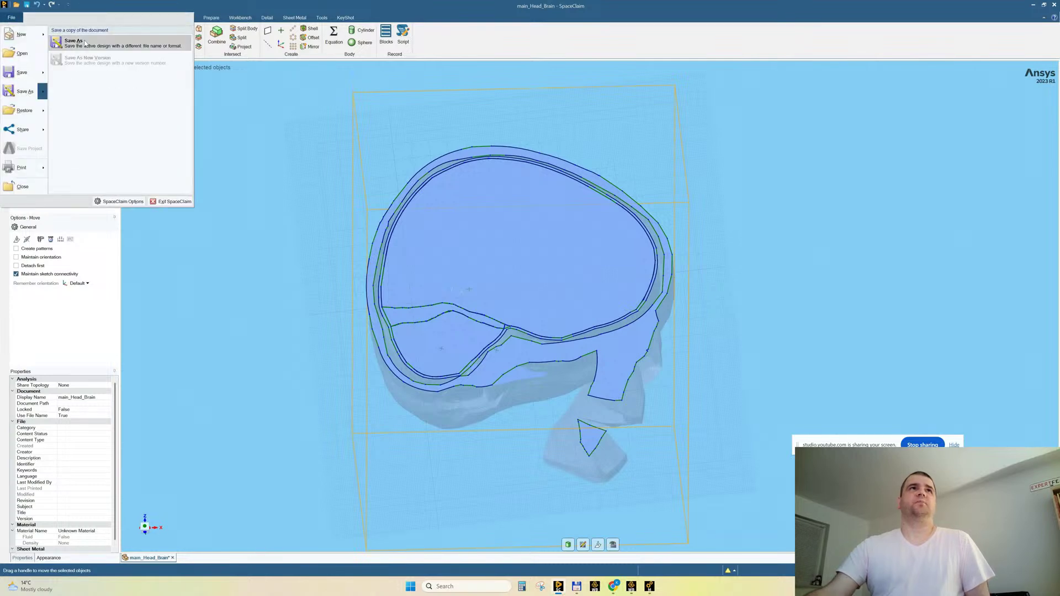
{"action": "left_click", "coordinate": [87, 47]}
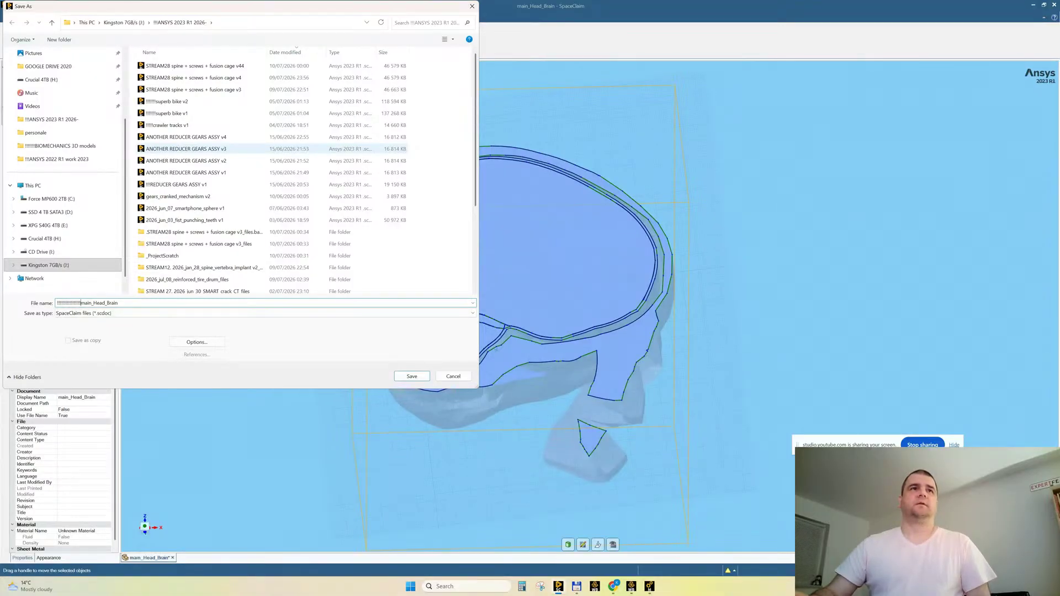
{"action": "key", "text": "Return"}
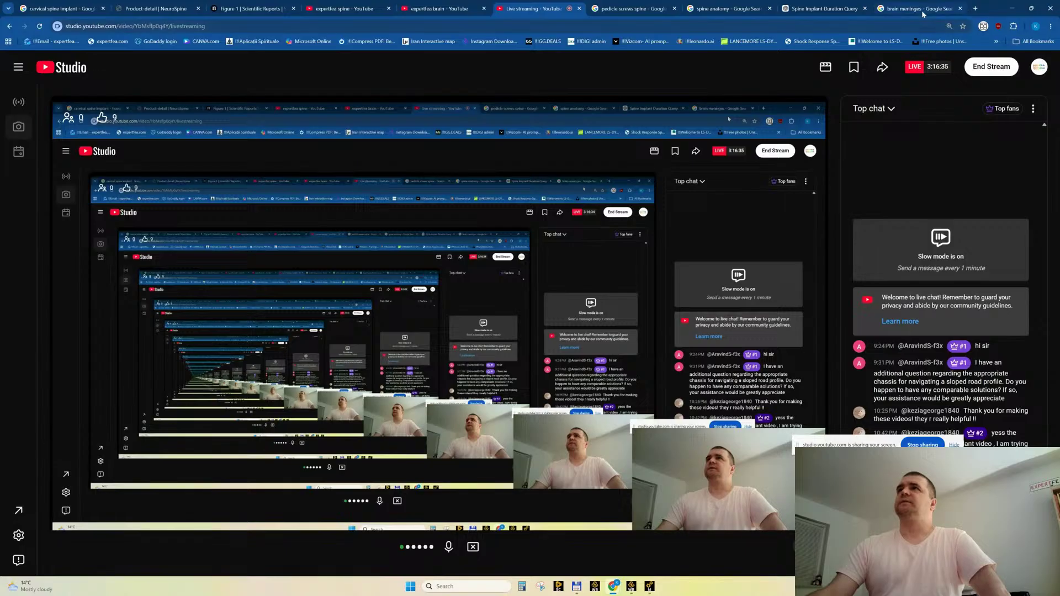
Switch to the solved spine model in Ansys Mechanical, widen the outline and display the first Total Deformation result.
{"action": "left_click", "coordinate": [1008, 11]}
{"action": "left_click", "coordinate": [649, 586]}
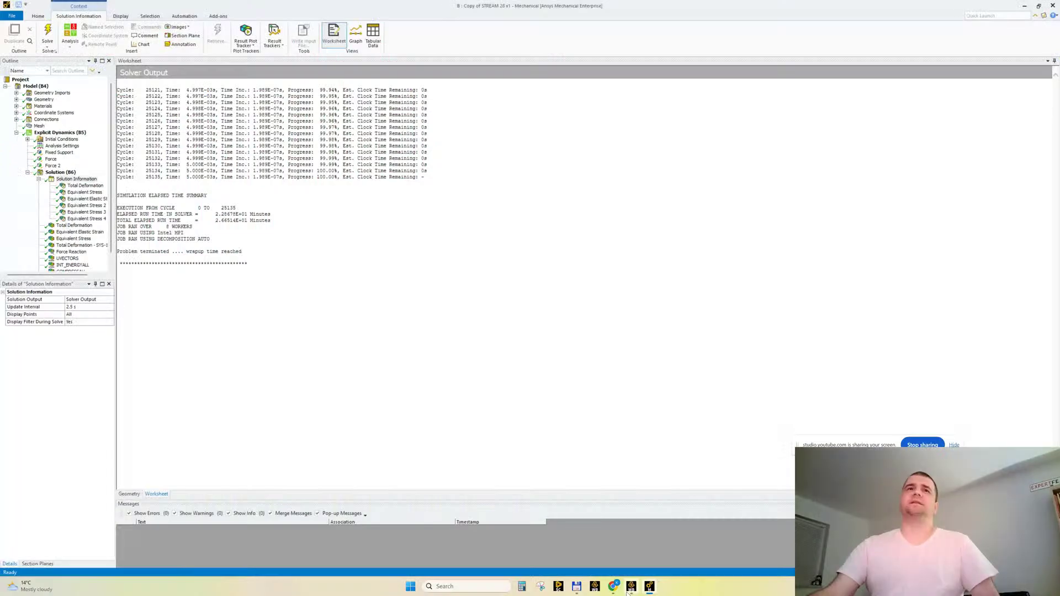
{"action": "left_click", "coordinate": [38, 179]}
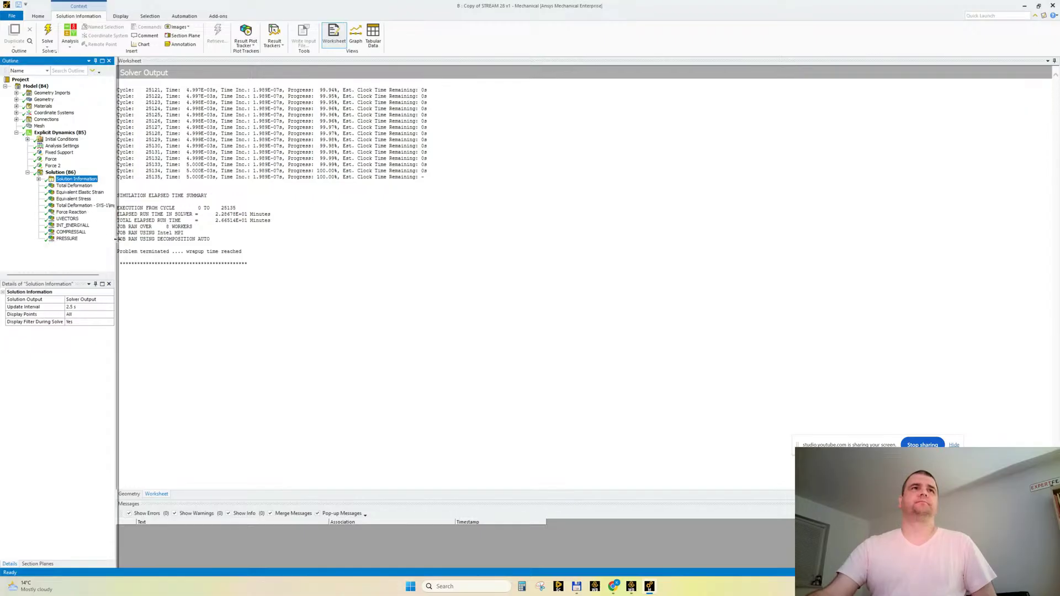
{"action": "left_click_drag", "start_coordinate": [115, 239], "coordinate": [175, 243]}
{"action": "left_click", "coordinate": [77, 186]}
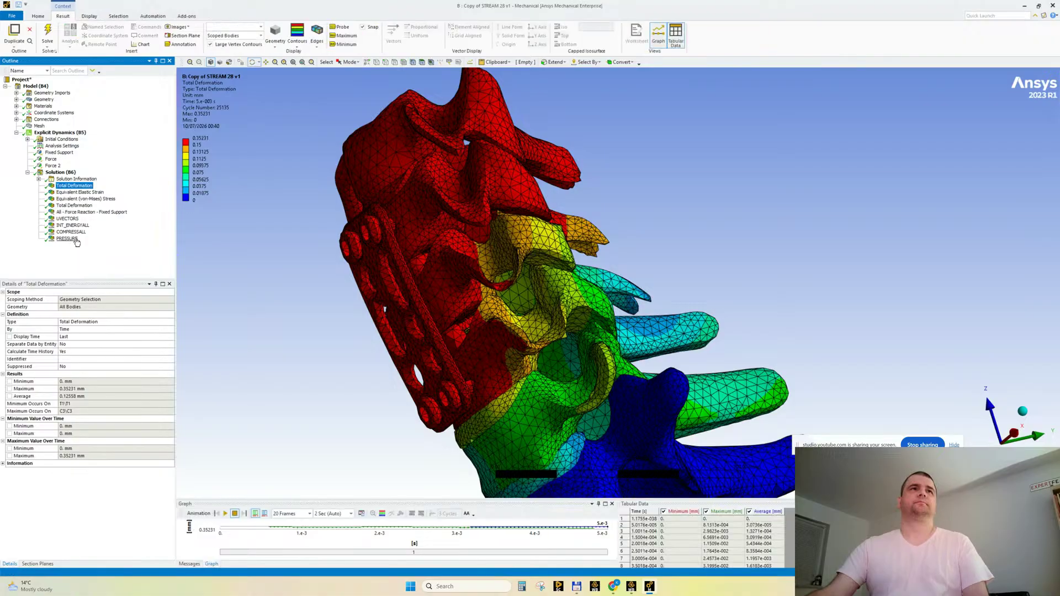
View the deformed spine from the side and adjust the Total Deformation legend range to the visible bodies.
{"action": "scroll", "coordinate": [489, 249], "scroll_direction": "down", "scroll_amount": 3}
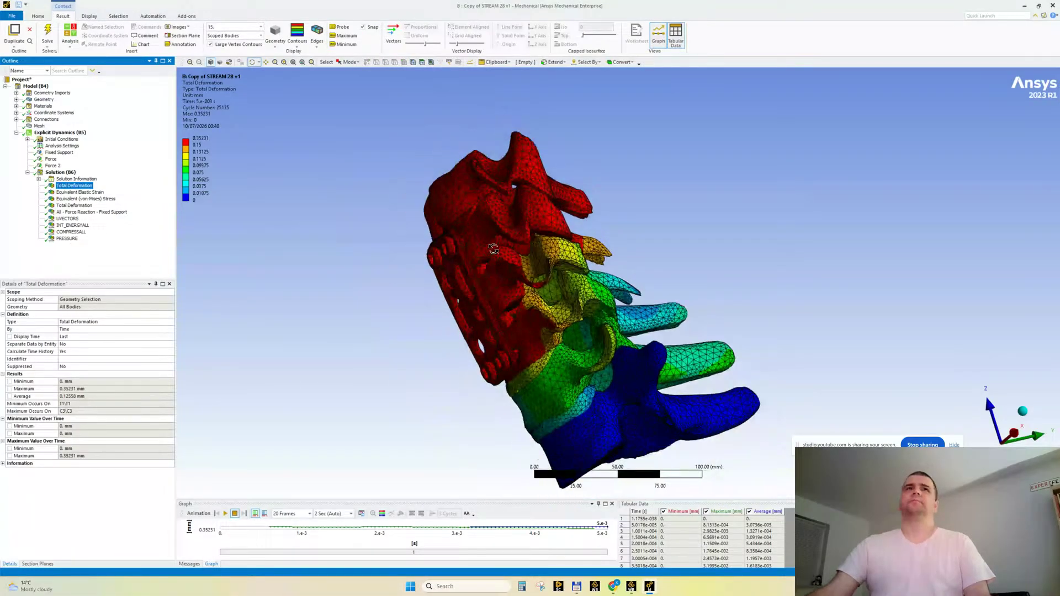
{"action": "middle_click_drag", "start_coordinate": [490, 246], "coordinate": [325, 233]}
{"action": "right_click", "coordinate": [196, 101]}
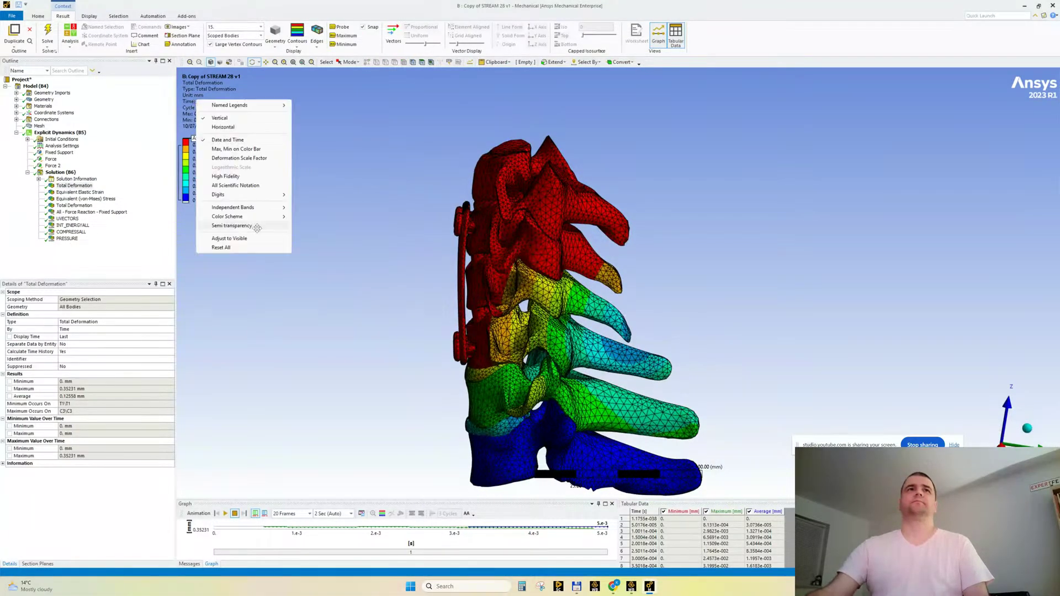
{"action": "left_click", "coordinate": [245, 241]}
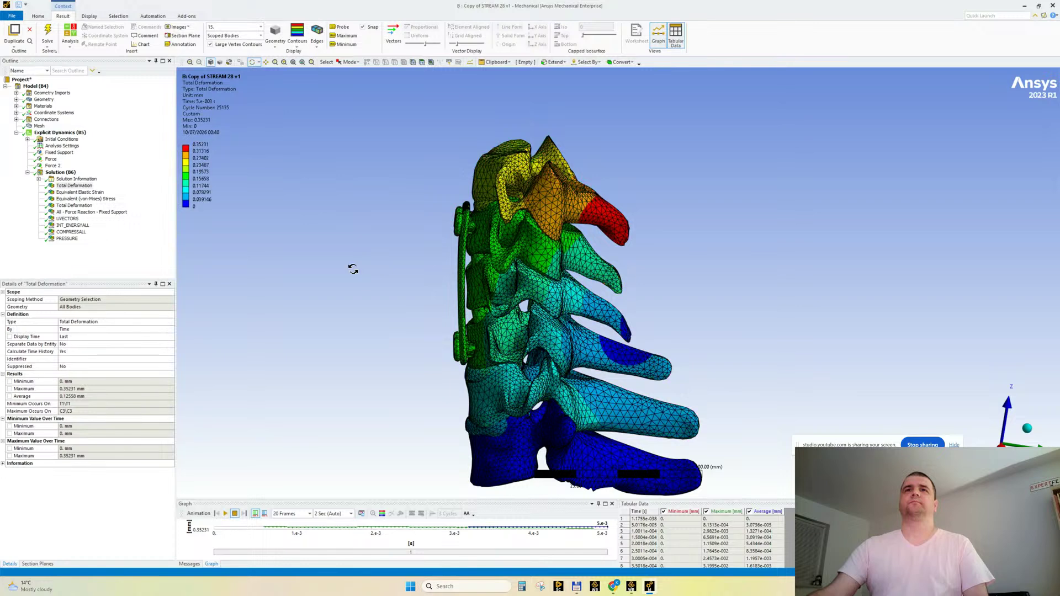
Set the Total Deformation animation to 50 frames and play it on the side view of the spine.
{"action": "middle_click_drag", "start_coordinate": [446, 319], "coordinate": [391, 290], "text": "ctrl"}
{"action": "left_click", "coordinate": [309, 513]}
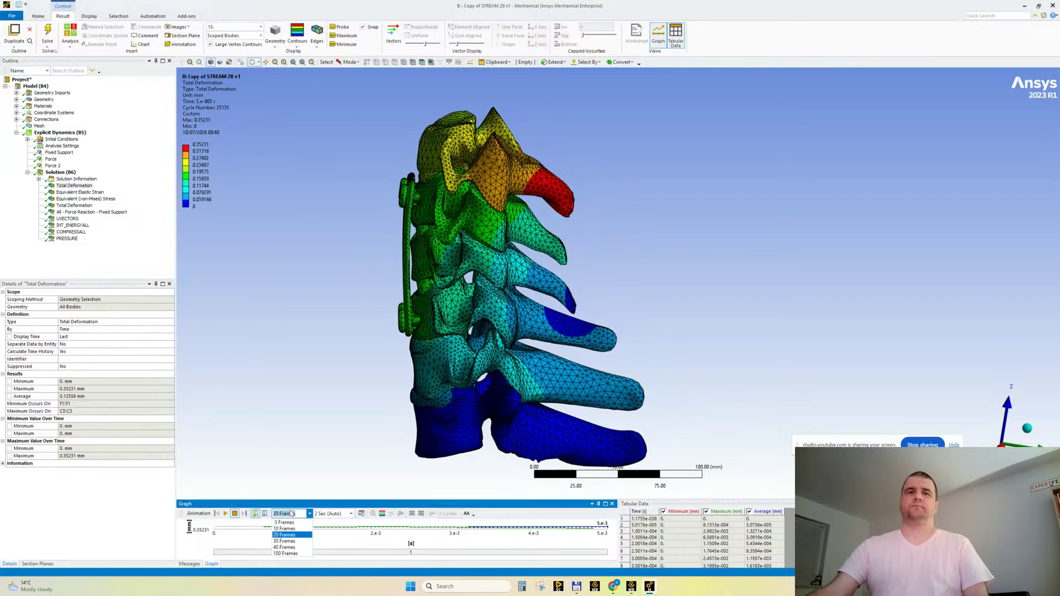
{"action": "type", "text": "50"}
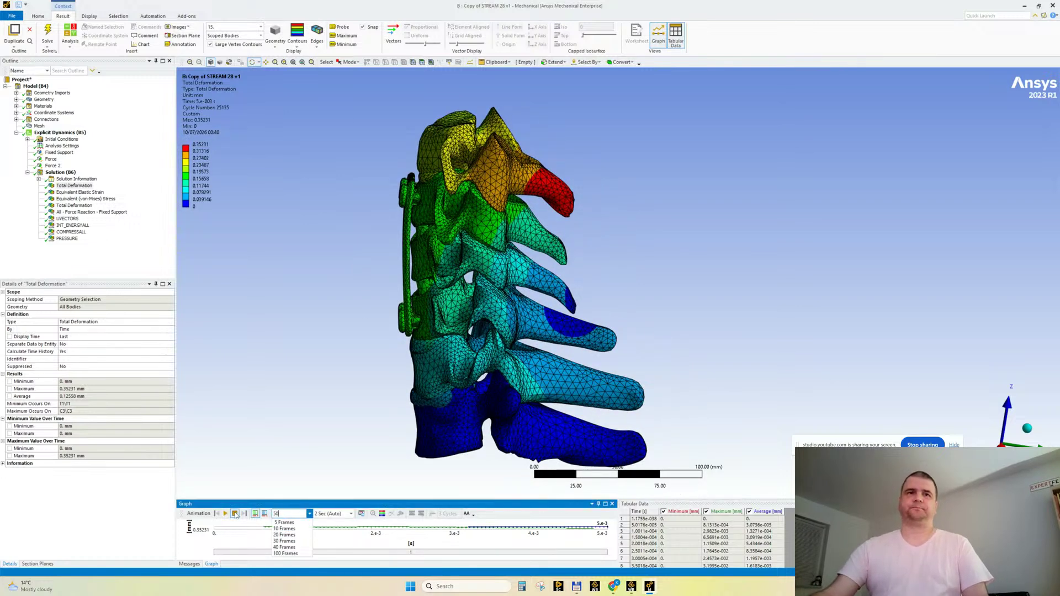
{"action": "left_click", "coordinate": [225, 514]}
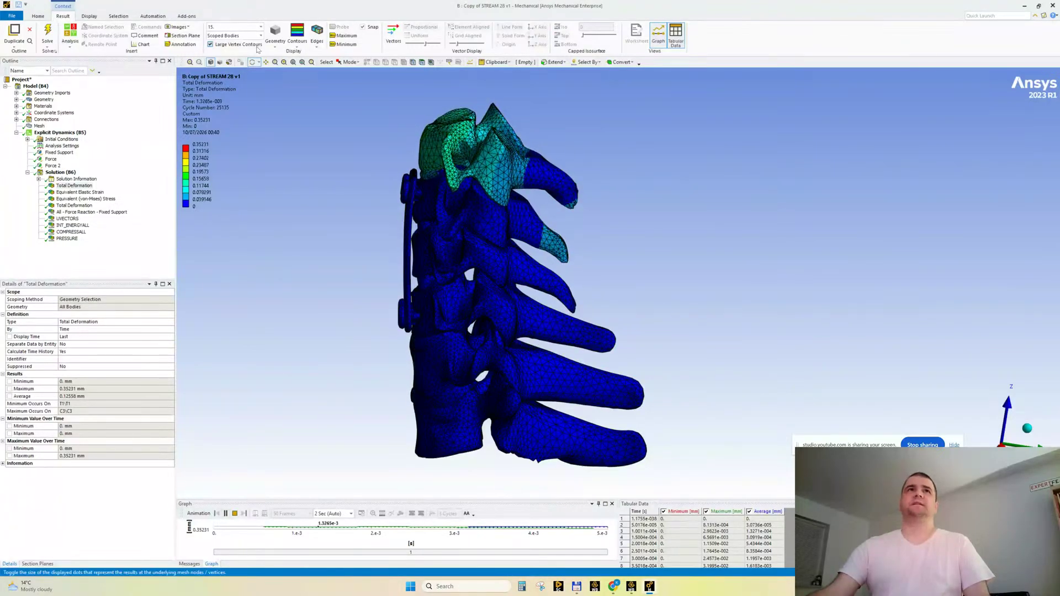
{"action": "left_click", "coordinate": [235, 514]}
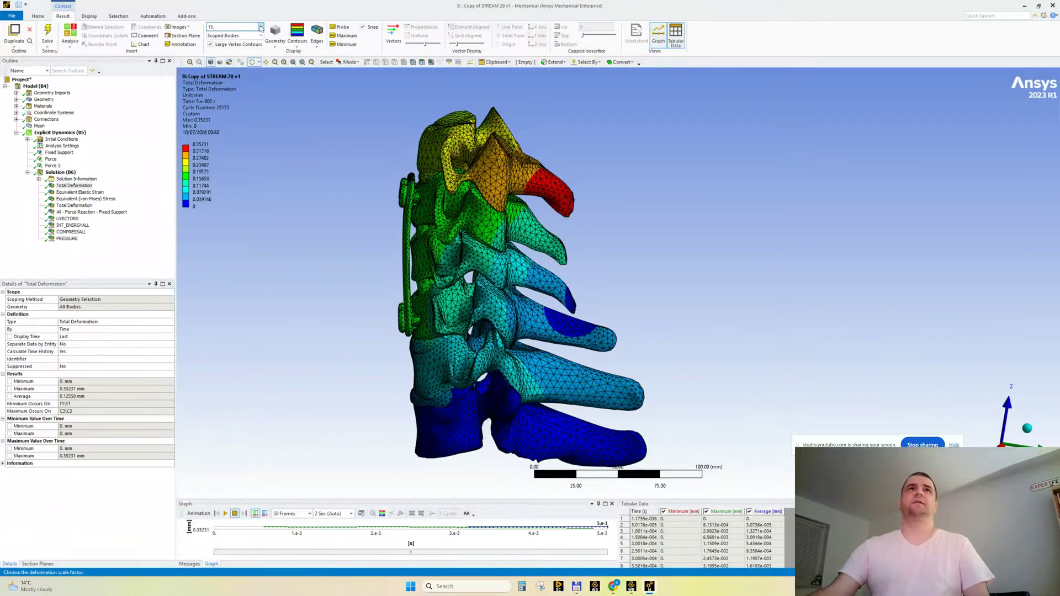
Set the deformation scale to 1.0 (True Scale) and replay the Total Deformation animation, viewing the implanted spine up close.
{"action": "left_click", "coordinate": [261, 27]}
{"action": "left_click", "coordinate": [223, 41]}
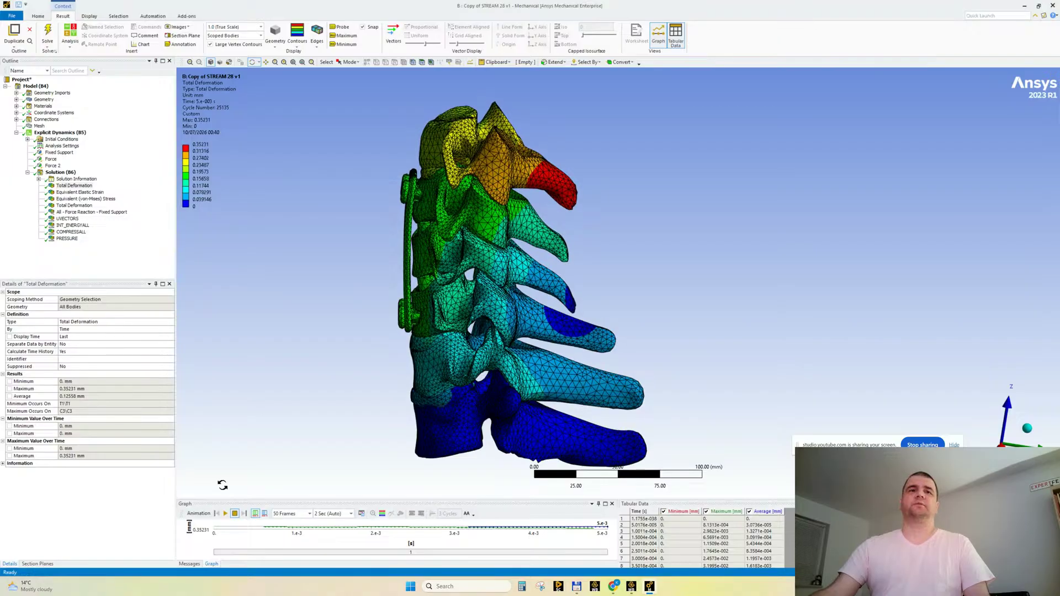
{"action": "left_click", "coordinate": [225, 513]}
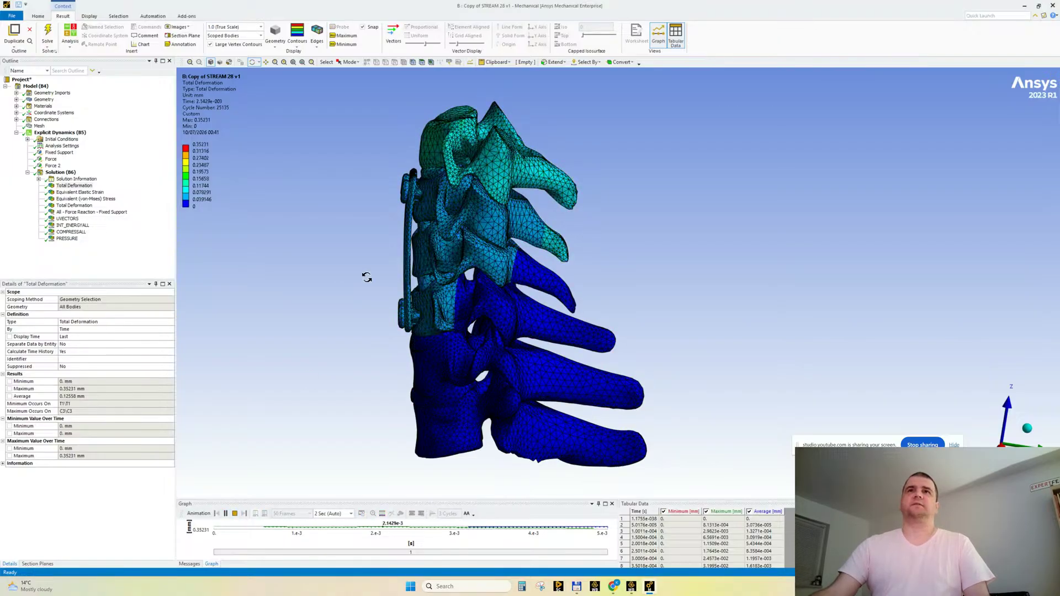
{"action": "left_click_drag", "start_coordinate": [405, 308], "coordinate": [368, 306]}
{"action": "scroll", "coordinate": [386, 304], "scroll_direction": "up", "scroll_amount": 2}
{"action": "middle_click_drag", "start_coordinate": [490, 285], "coordinate": [452, 342], "text": "ctrl"}
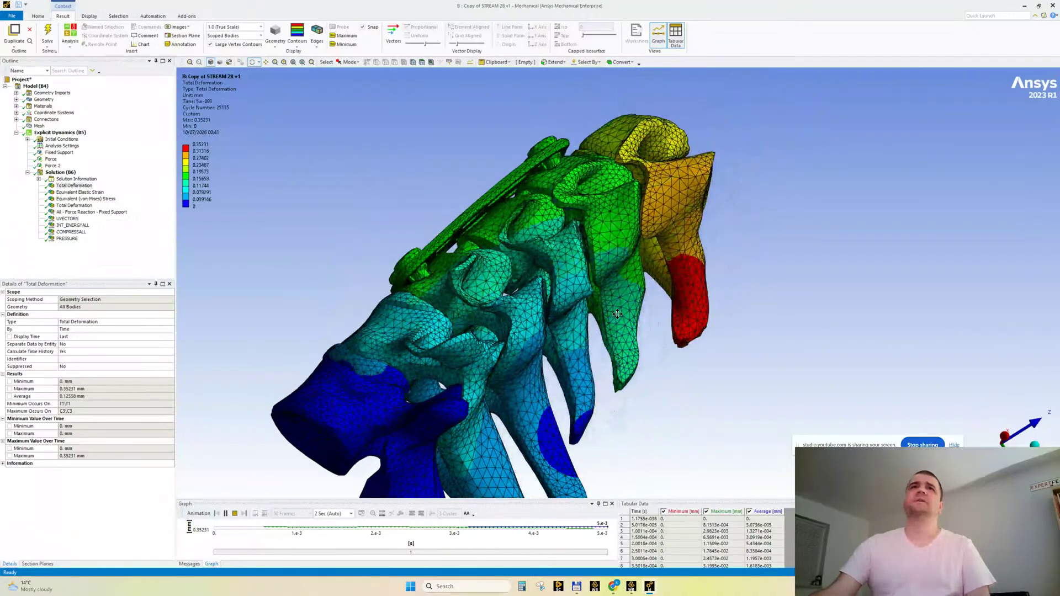
Set the deformation scale factor to 5 and replay the Total Deformation animation.
{"action": "left_click", "coordinate": [248, 27]}
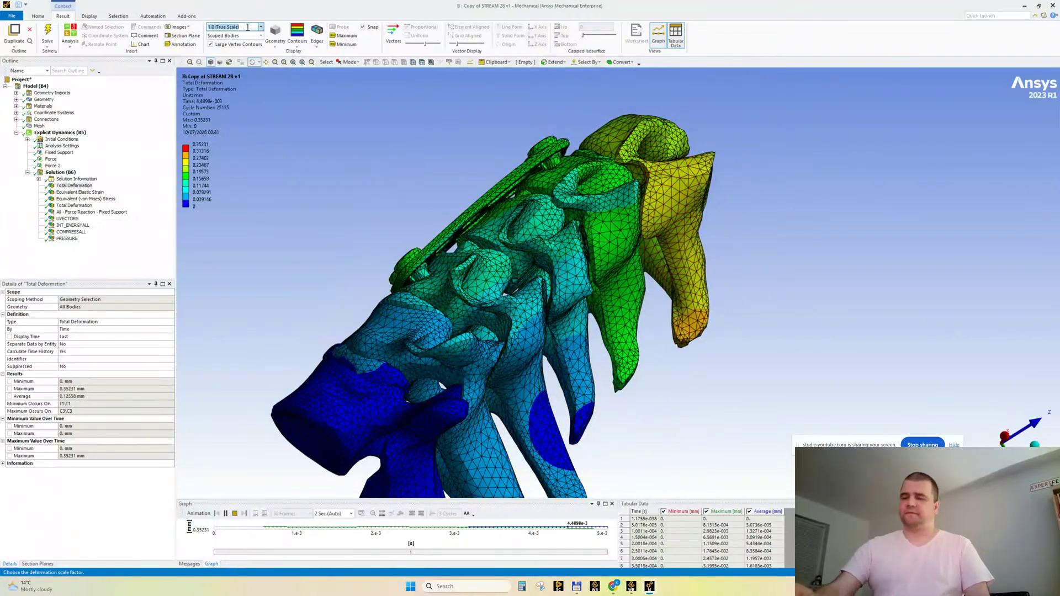
{"action": "type", "text": "5"}
{"action": "key", "text": "Return"}
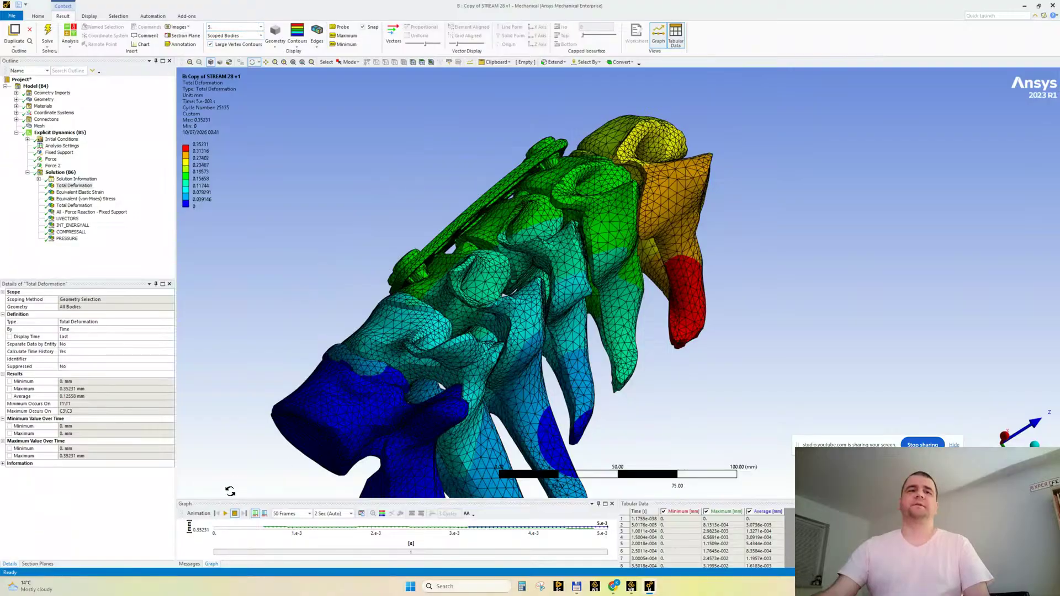
{"action": "left_click", "coordinate": [226, 514]}
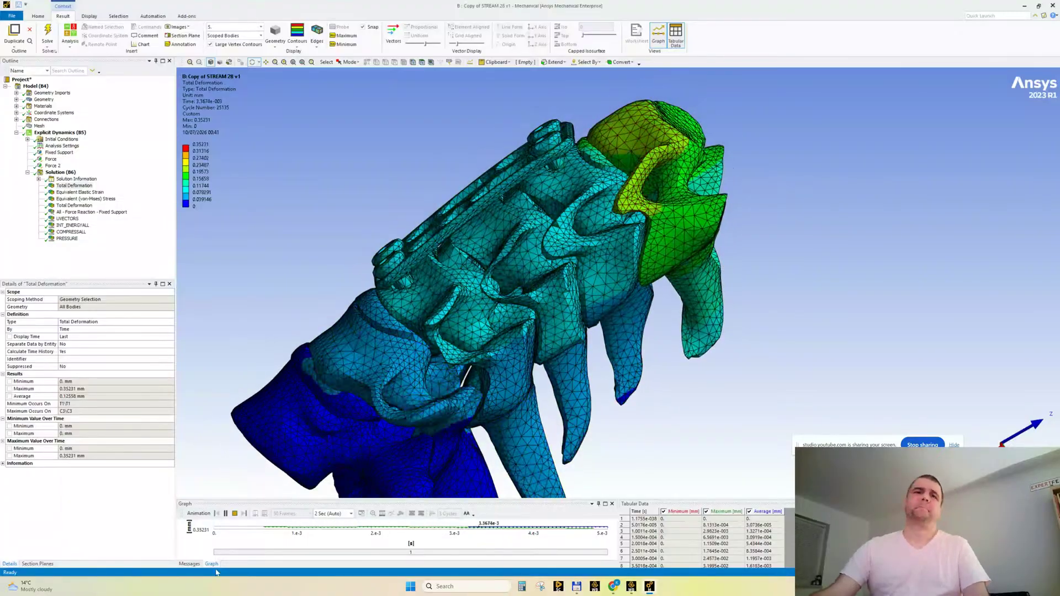
{"action": "left_click", "coordinate": [235, 514]}
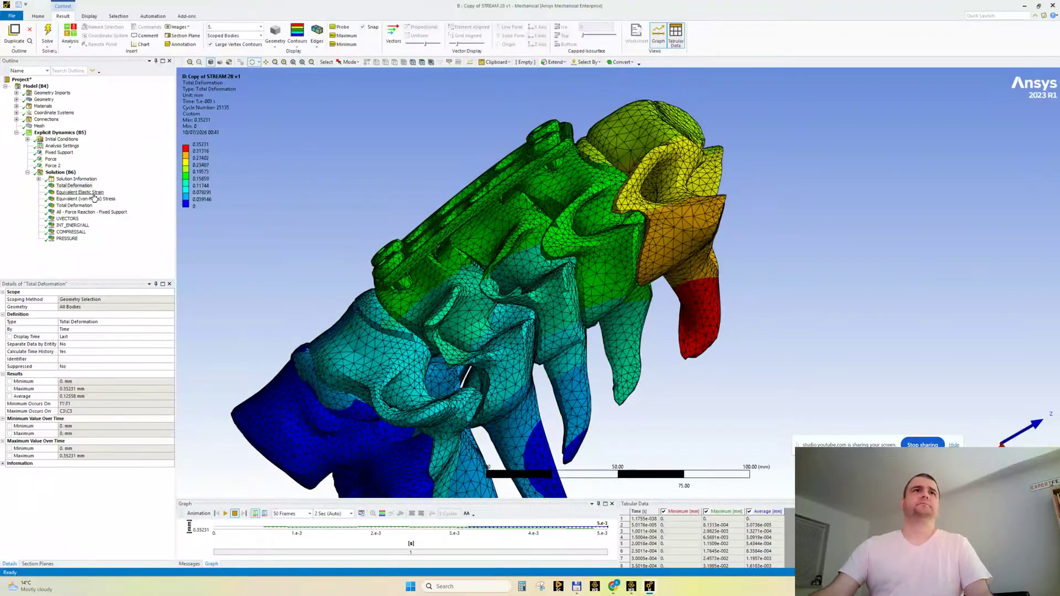
Display the Equivalent Elastic Strain result, adjust its legend range to the visible bodies and play its animation.
{"action": "left_click", "coordinate": [80, 192]}
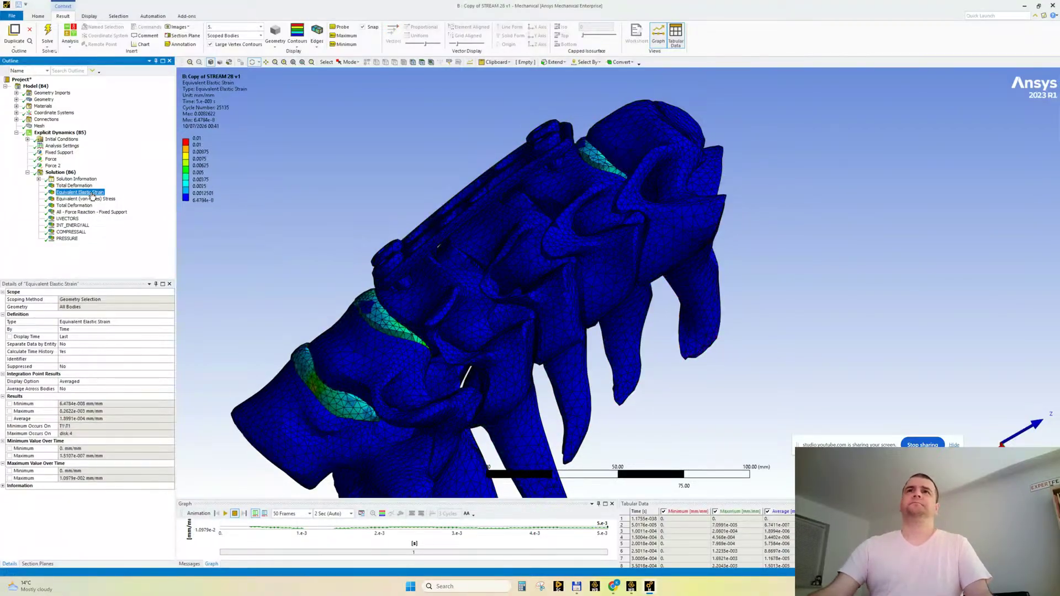
{"action": "right_click", "coordinate": [193, 92]}
{"action": "left_click", "coordinate": [241, 231]}
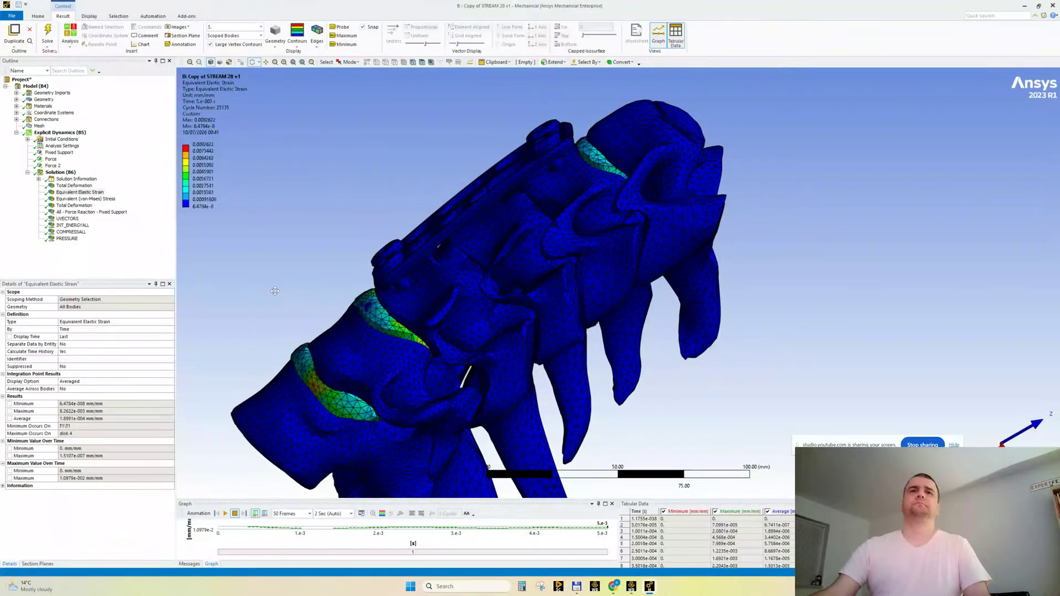
{"action": "left_click", "coordinate": [224, 514]}
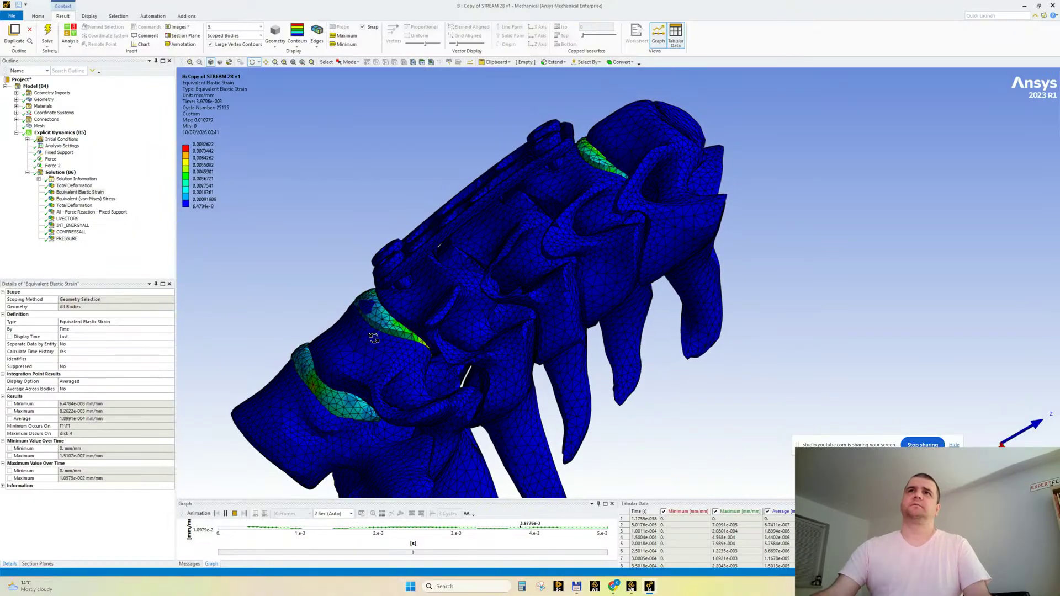
{"action": "left_click", "coordinate": [235, 514]}
Display the Equivalent (von-Mises) Stress result and lower the legend's top band limit to 7.9237 MPa to bring out the plate and cages.
{"action": "left_click", "coordinate": [108, 200]}
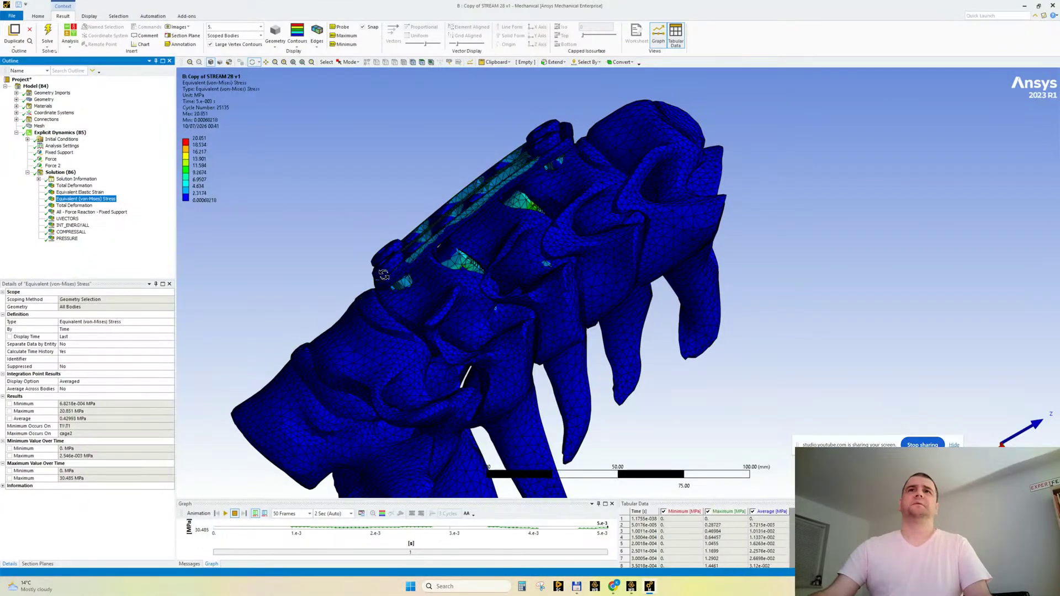
{"action": "left_click_drag", "start_coordinate": [385, 251], "coordinate": [229, 246]}
{"action": "left_click", "coordinate": [190, 150]}
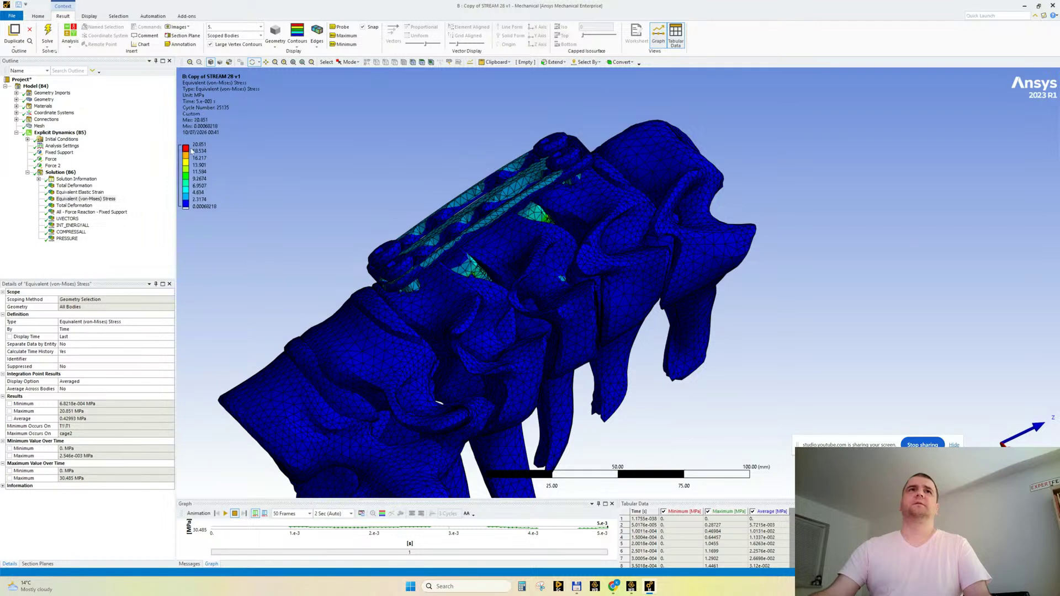
{"action": "left_click_drag", "start_coordinate": [184, 151], "coordinate": [186, 183]}
{"action": "mouse_move", "coordinate": [430, 182]}
{"action": "middle_mouse_down"}
{"action": "mouse_move", "coordinate": [386, 222]}
{"action": "mouse_move", "coordinate": [419, 187]}
{"action": "middle_mouse_up"}
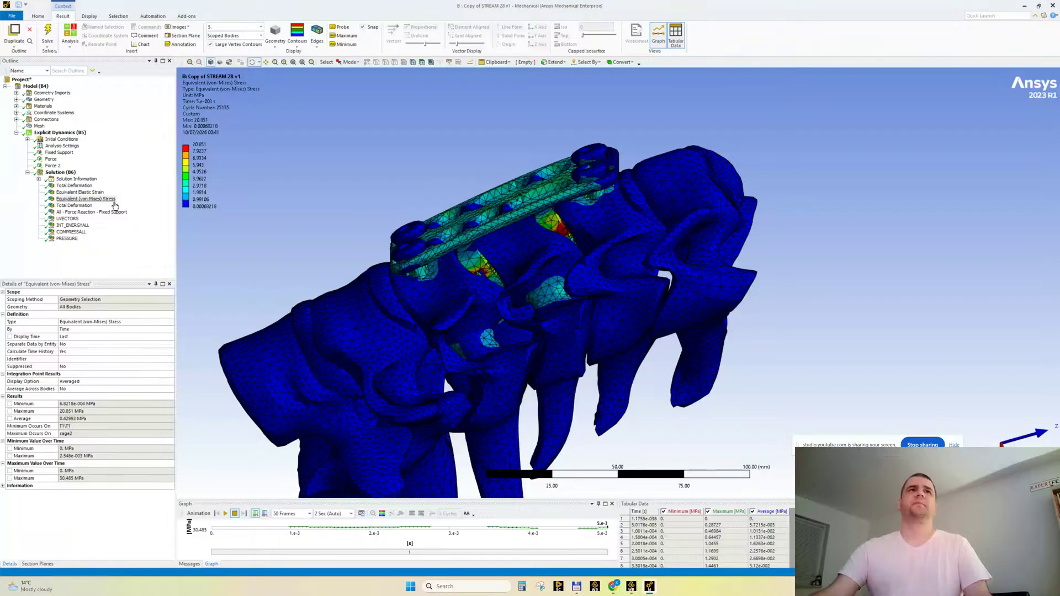
Duplicate the Equivalent (von-Mises) Stress object without results and scope the copy to the nine vertebra and disc bodies, excluding the implants.
{"action": "right_click", "coordinate": [109, 201]}
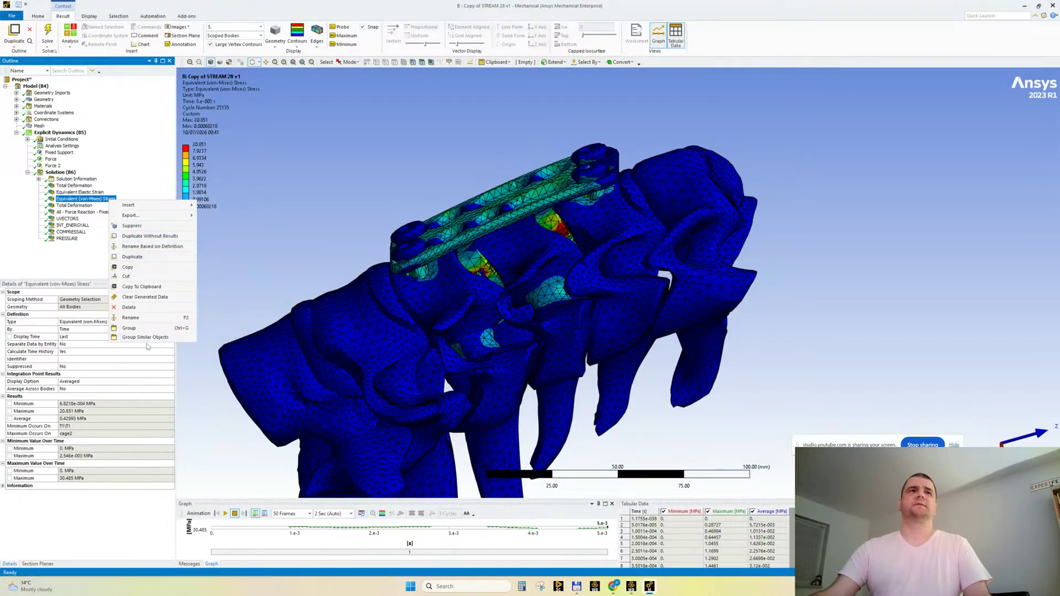
{"action": "left_click", "coordinate": [154, 237]}
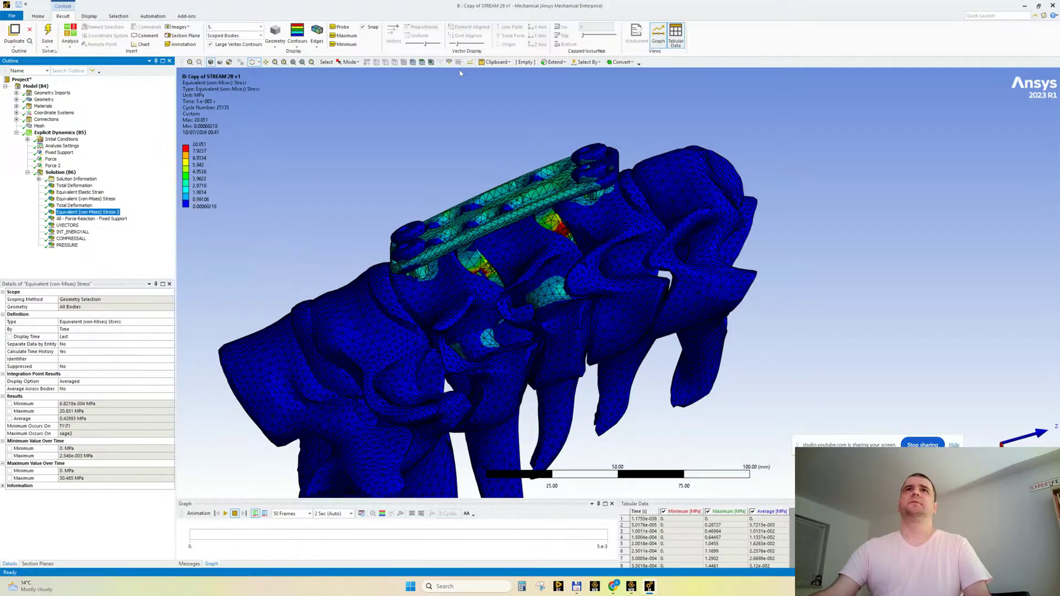
{"action": "left_click", "coordinate": [403, 62]}
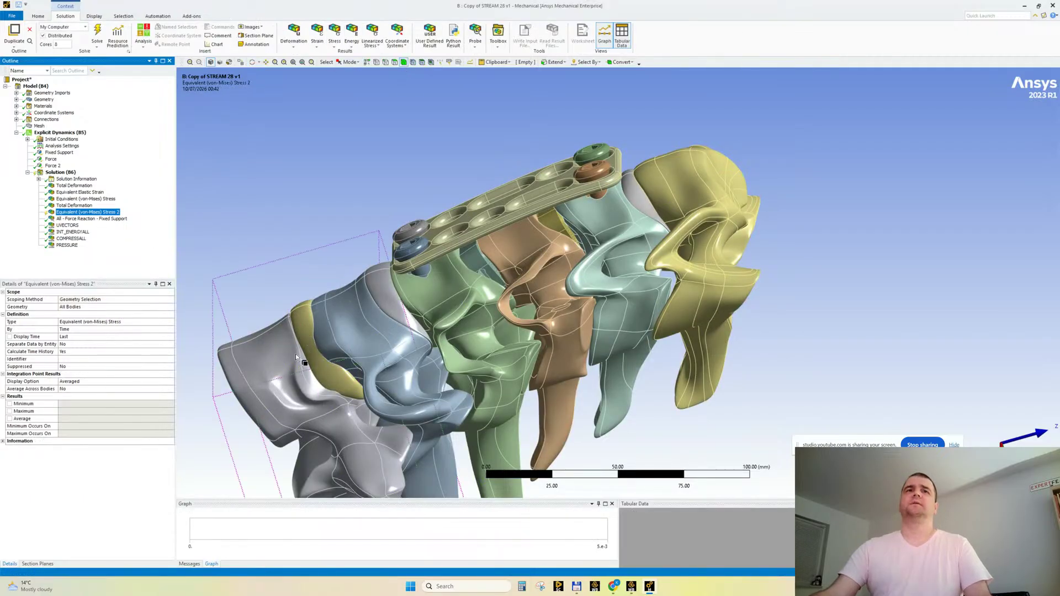
{"action": "left_click", "coordinate": [334, 359]}
{"action": "left_click", "coordinate": [325, 355], "text": "ctrl"}
{"action": "left_click", "coordinate": [366, 340], "text": "ctrl"}
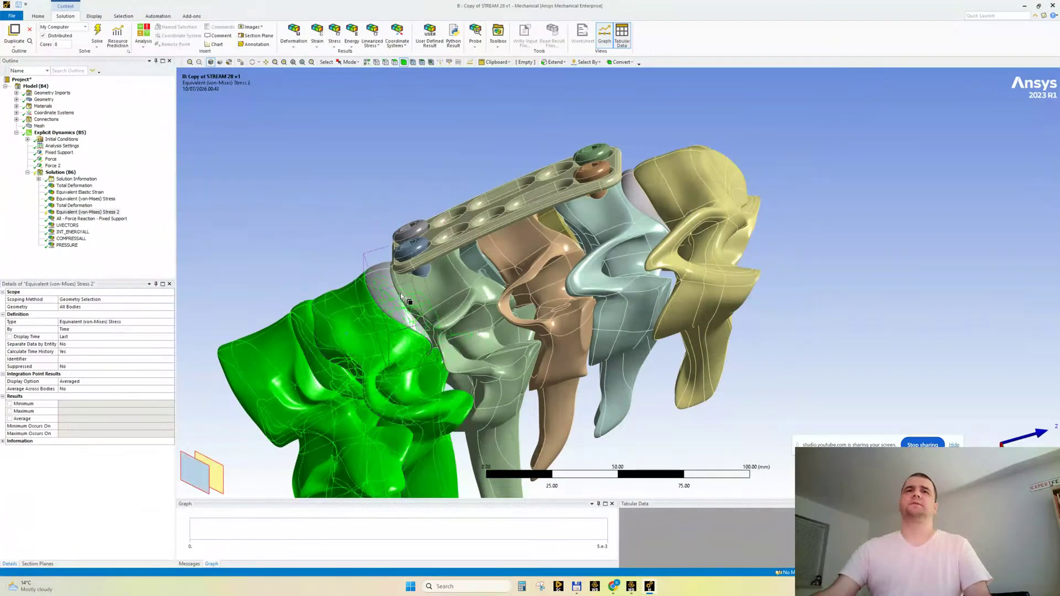
{"action": "left_click", "coordinate": [404, 299], "text": "ctrl"}
{"action": "left_click", "coordinate": [445, 287], "text": "ctrl"}
{"action": "left_click", "coordinate": [543, 247], "text": "ctrl"}
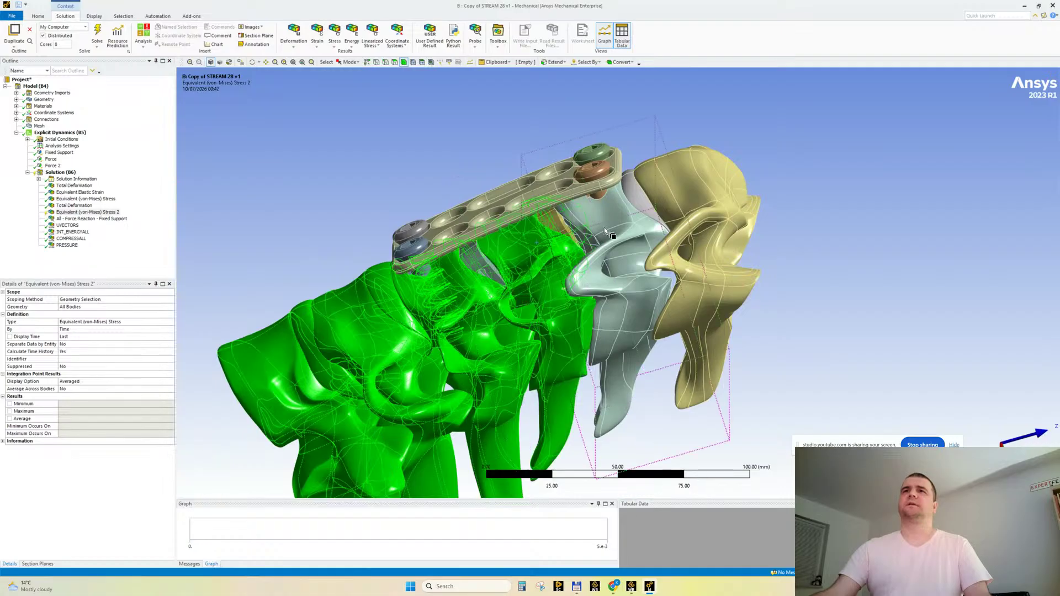
{"action": "left_click", "coordinate": [645, 217], "text": "ctrl"}
{"action": "left_click", "coordinate": [684, 192], "text": "ctrl"}
{"action": "left_click", "coordinate": [79, 307]}
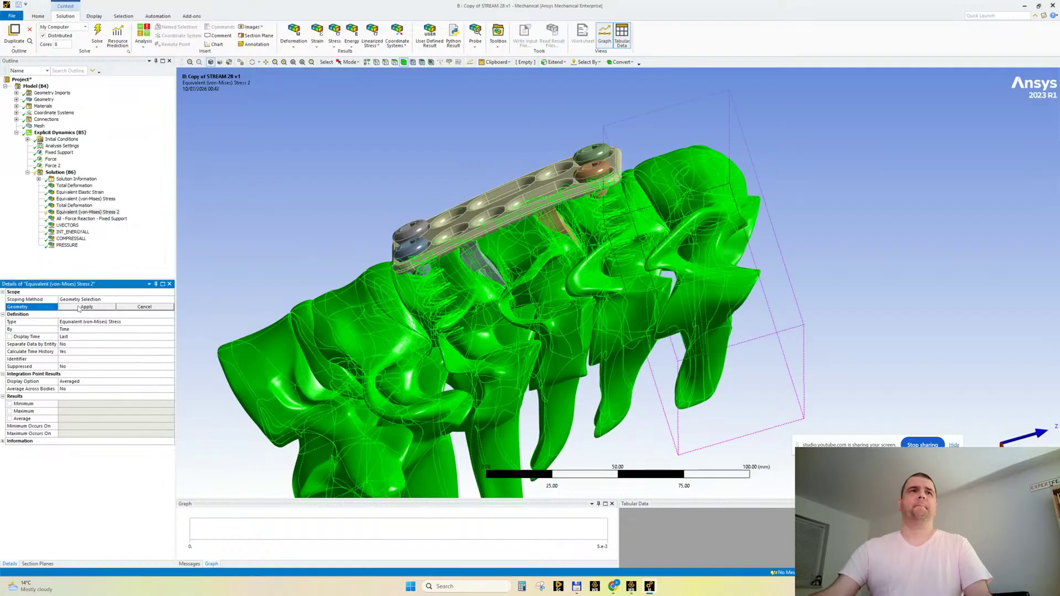
{"action": "left_click", "coordinate": [83, 306]}
Evaluate the bone-and-disc stress result and tighten its legend to the visible bodies, with the top band limit at 2.087 MPa.
{"action": "right_click", "coordinate": [74, 213]}
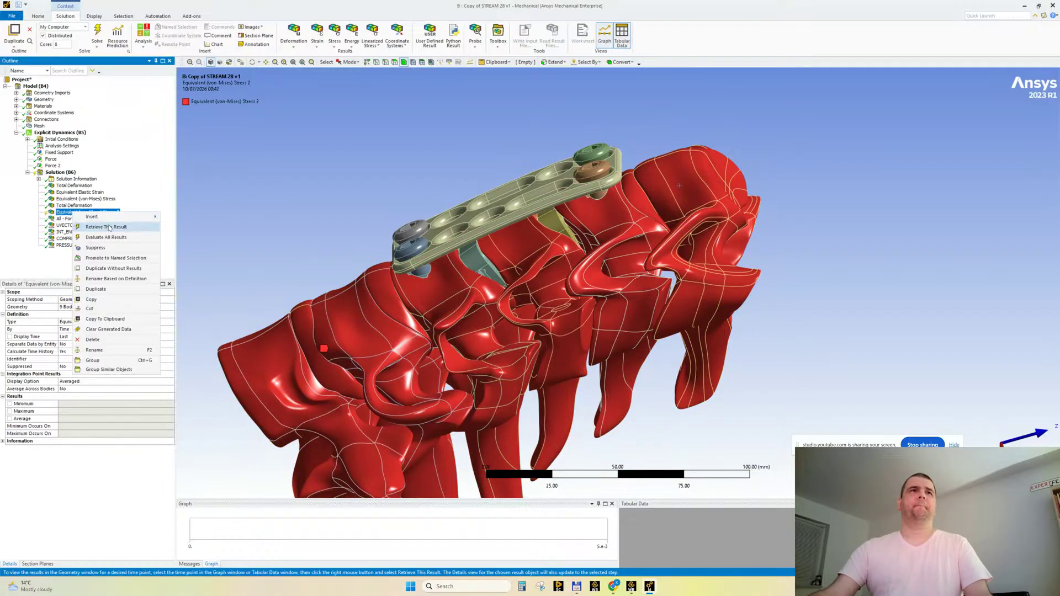
{"action": "left_click", "coordinate": [104, 237]}
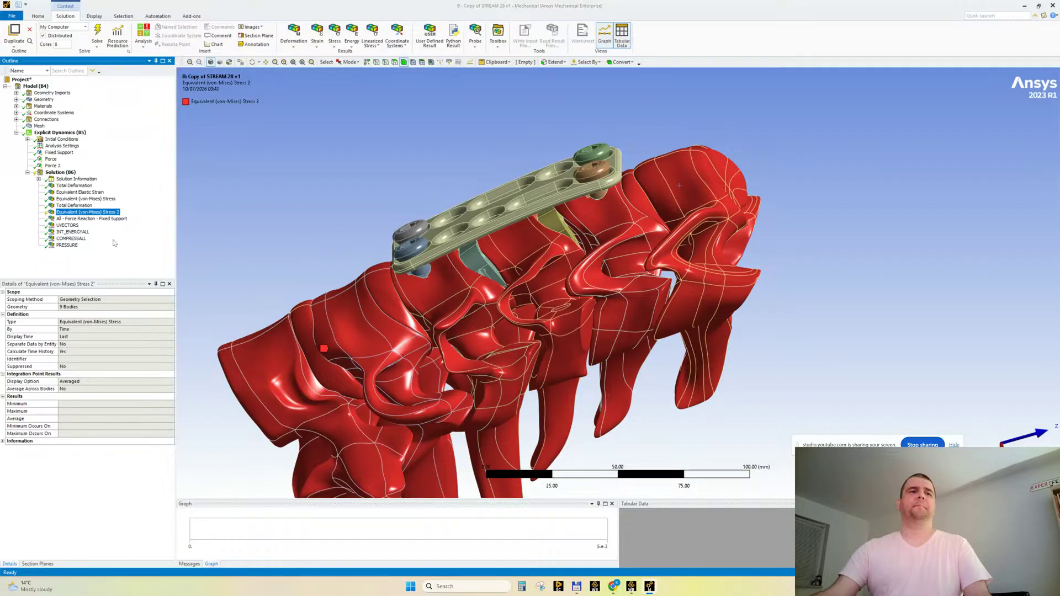
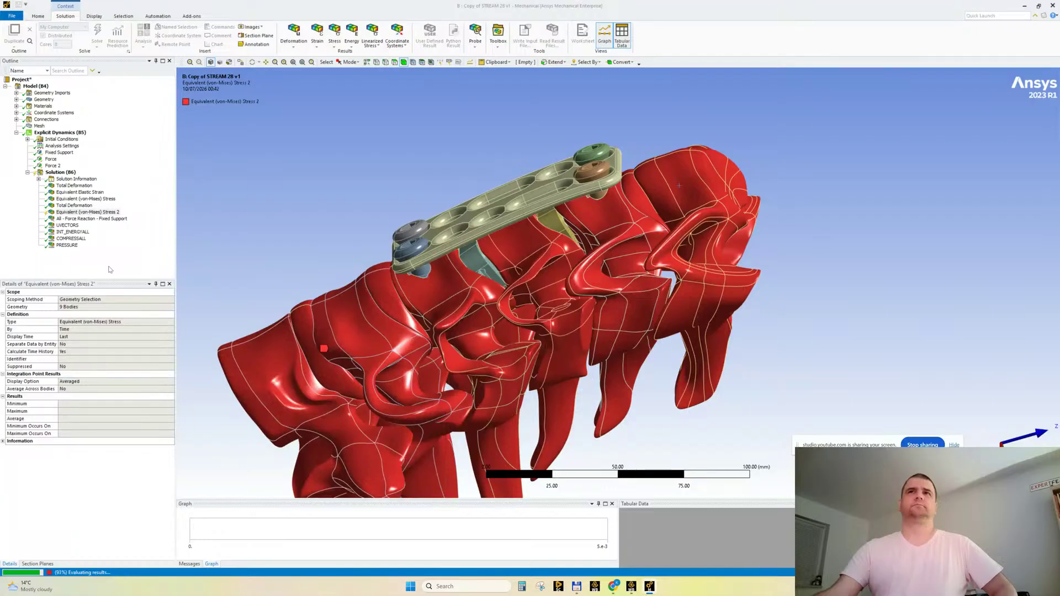
{"action": "right_click", "coordinate": [191, 98]}
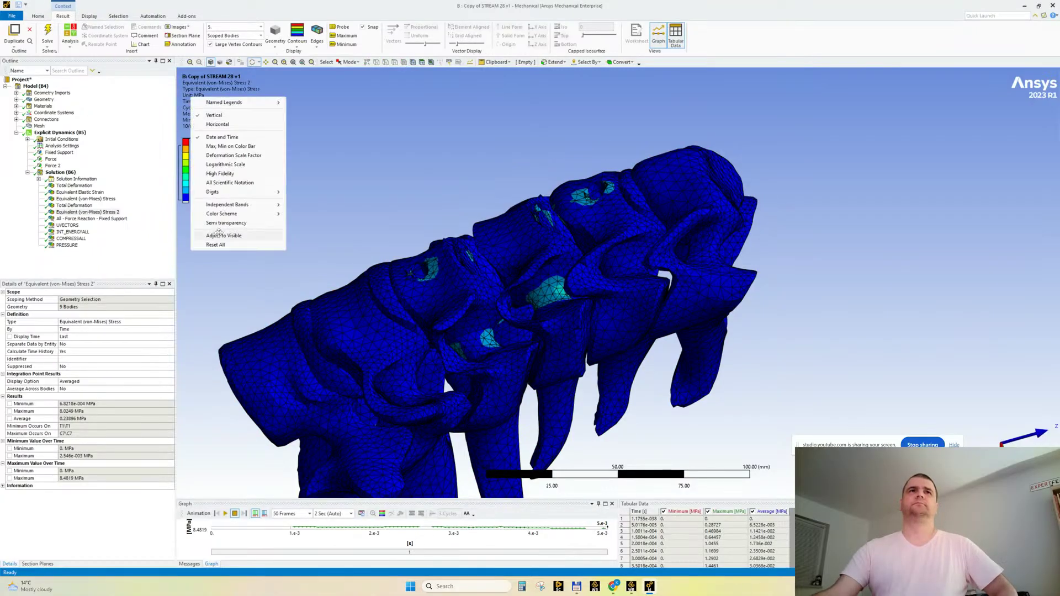
{"action": "left_click", "coordinate": [219, 235]}
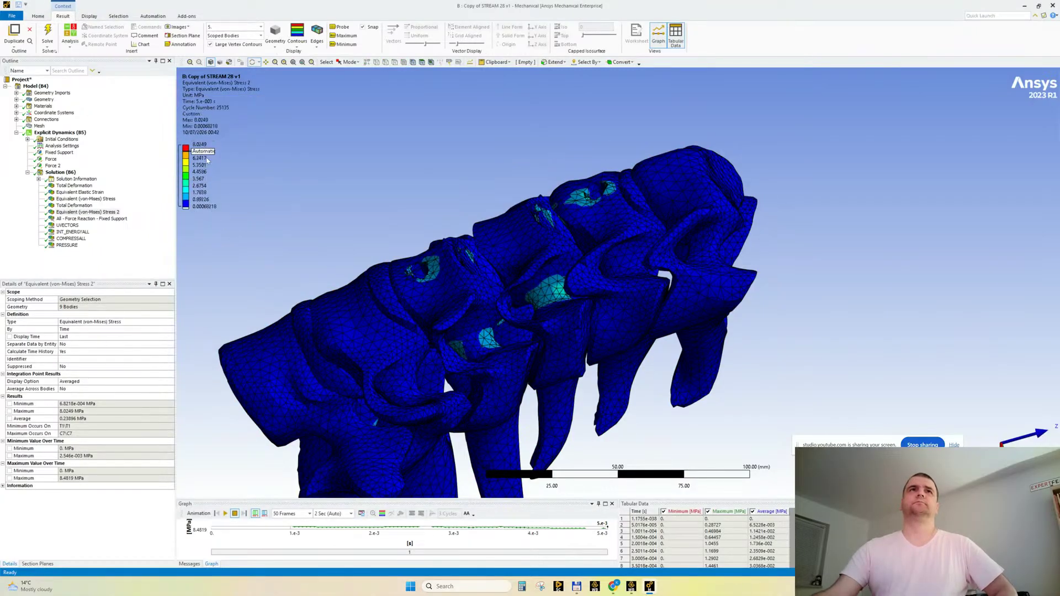
{"action": "left_click_drag", "start_coordinate": [186, 151], "coordinate": [180, 191]}
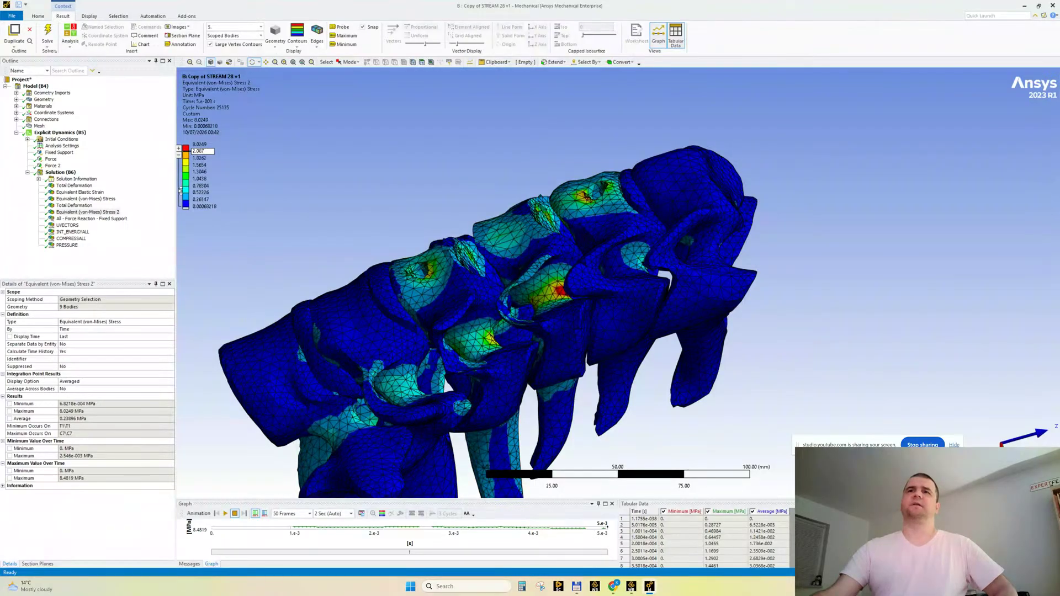
Hide the mesh edges with the No WireFrame display and examine the stress around the vertebral screw holes from several angles.
{"action": "left_click_drag", "start_coordinate": [413, 204], "coordinate": [636, 229]}
{"action": "left_click", "coordinate": [316, 37]}
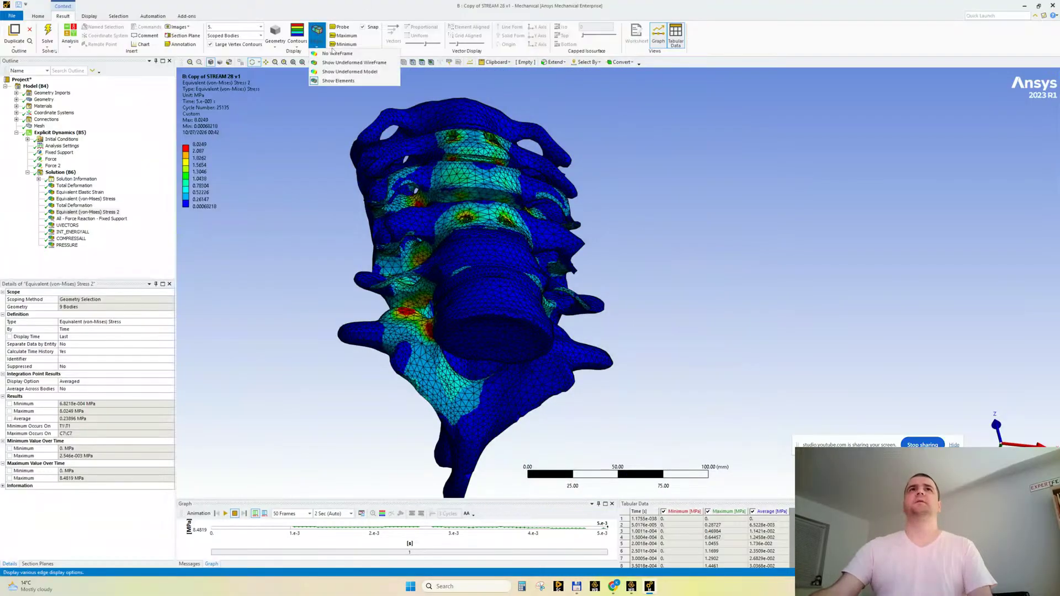
{"action": "left_click", "coordinate": [335, 52]}
{"action": "scroll", "coordinate": [458, 306], "scroll_direction": "up", "scroll_amount": 2}
{"action": "middle_click_drag", "start_coordinate": [443, 295], "coordinate": [483, 318]}
{"action": "middle_click_drag", "start_coordinate": [422, 269], "coordinate": [455, 358], "text": "ctrl"}
{"action": "middle_click_drag", "start_coordinate": [535, 298], "coordinate": [467, 288]}
{"action": "scroll", "coordinate": [483, 213], "scroll_direction": "up", "scroll_amount": 2}
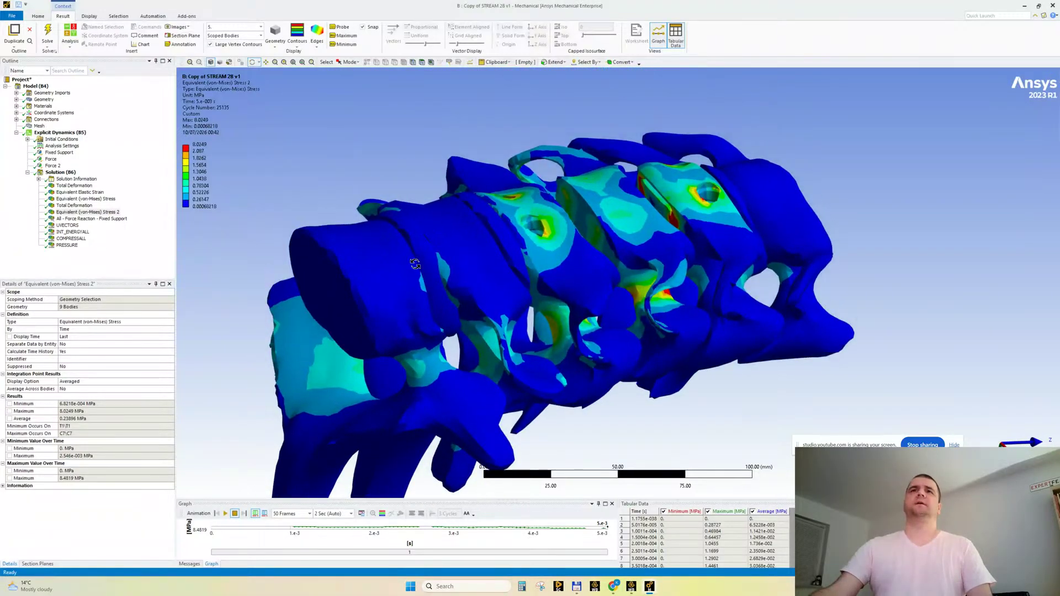
Display the Force Reaction at the Fixed Support, enlarge its graph and play the reaction animation.
{"action": "left_click", "coordinate": [105, 218]}
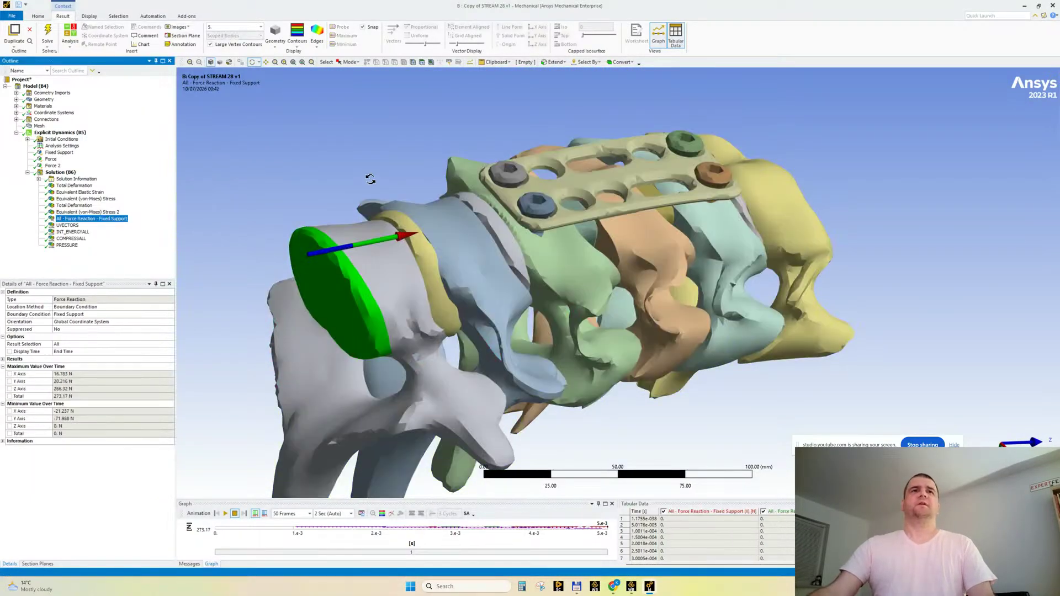
{"action": "middle_click_drag", "start_coordinate": [346, 192], "coordinate": [292, 450]}
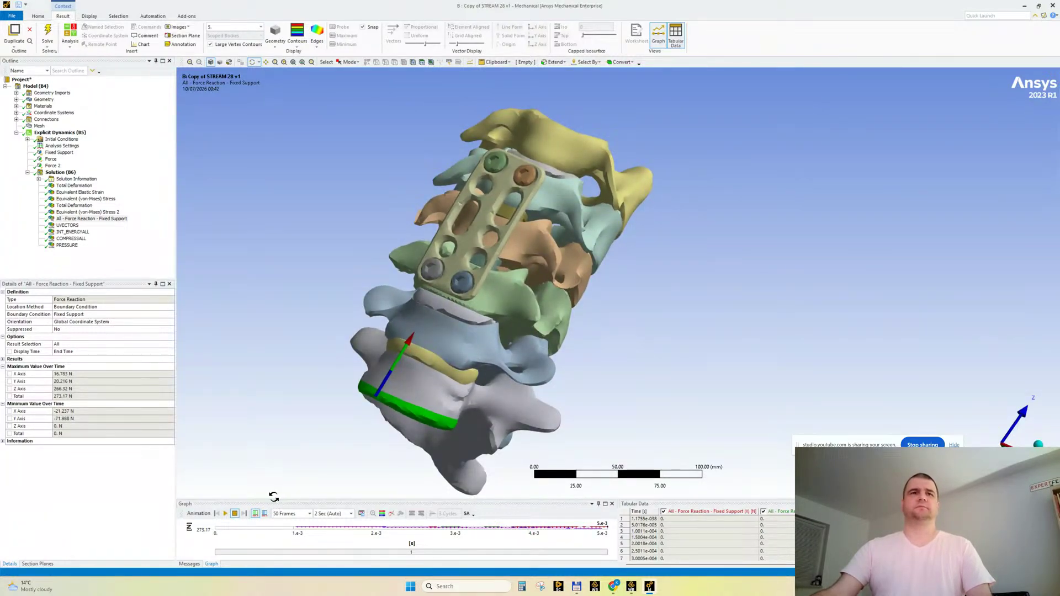
{"action": "left_click_drag", "start_coordinate": [272, 497], "coordinate": [271, 467]}
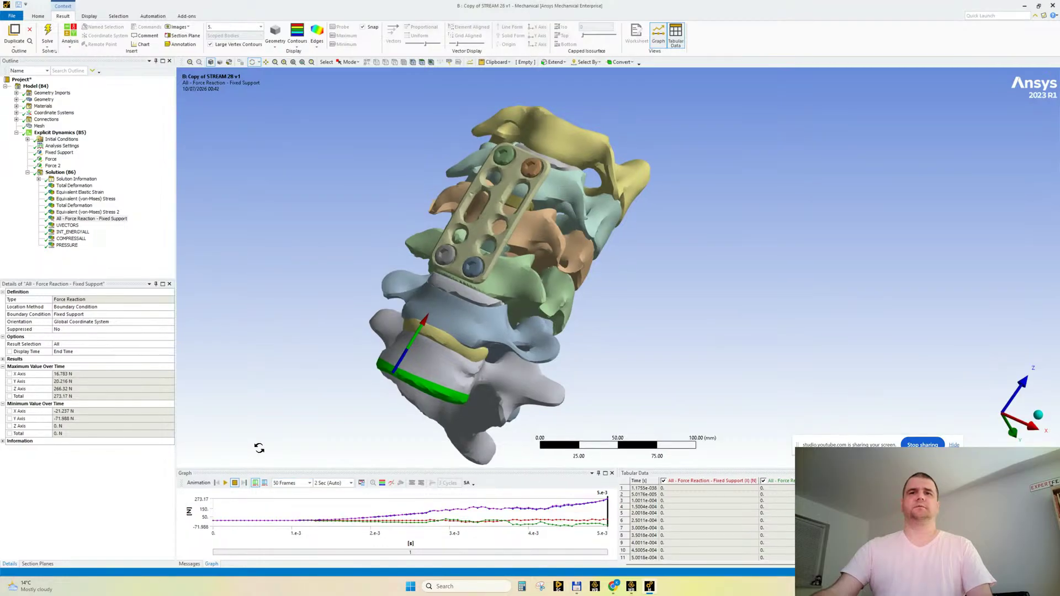
{"action": "middle_click_drag", "start_coordinate": [295, 210], "coordinate": [276, 279]}
{"action": "left_click", "coordinate": [226, 483]}
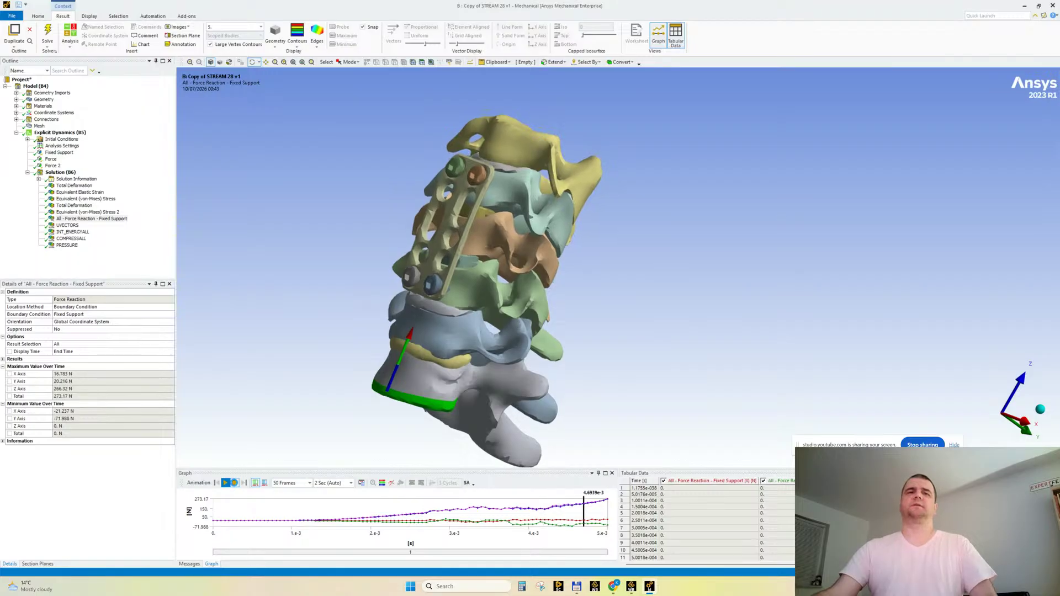
Stop the force reaction animation and examine the reaction vector at the fixed support from several angles.
{"action": "left_click", "coordinate": [234, 483]}
{"action": "left_click_drag", "start_coordinate": [275, 404], "coordinate": [307, 272]}
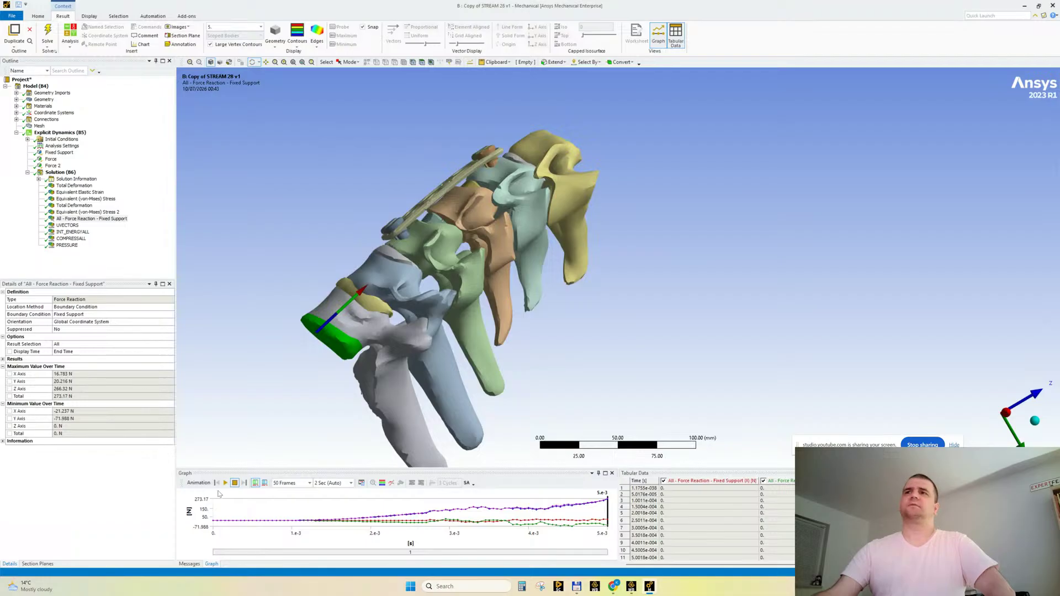
{"action": "left_click_drag", "start_coordinate": [342, 327], "coordinate": [357, 298]}
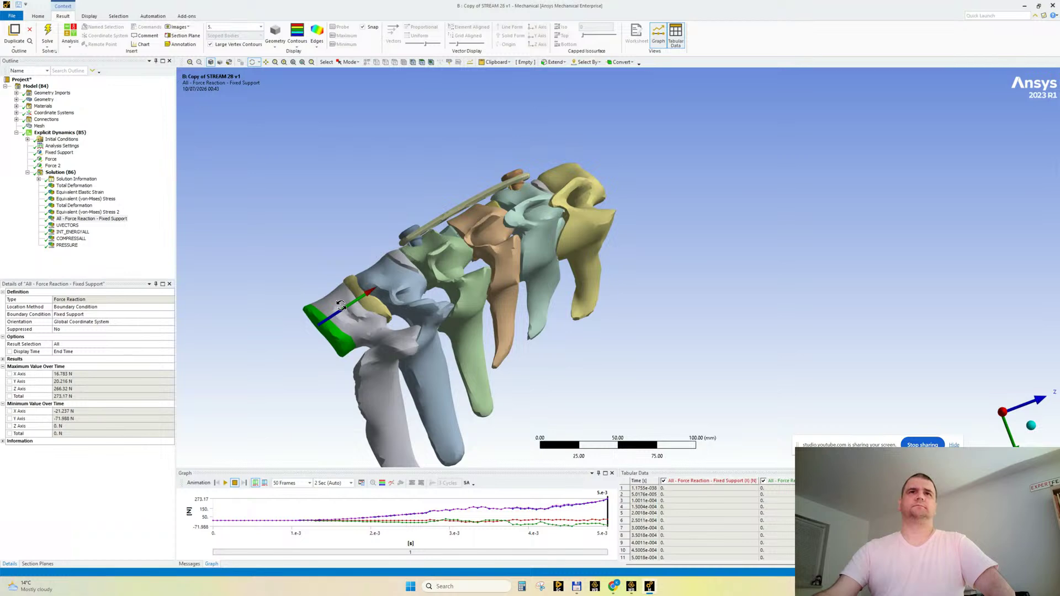
{"action": "left_click_drag", "start_coordinate": [341, 305], "coordinate": [340, 209]}
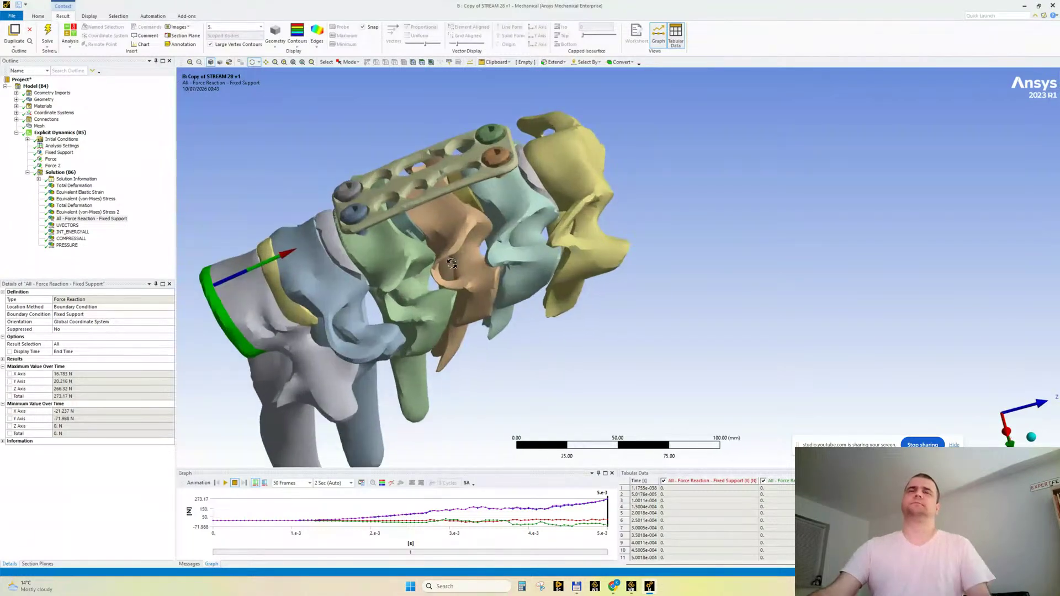
{"action": "left_click_drag", "start_coordinate": [373, 287], "coordinate": [425, 292]}
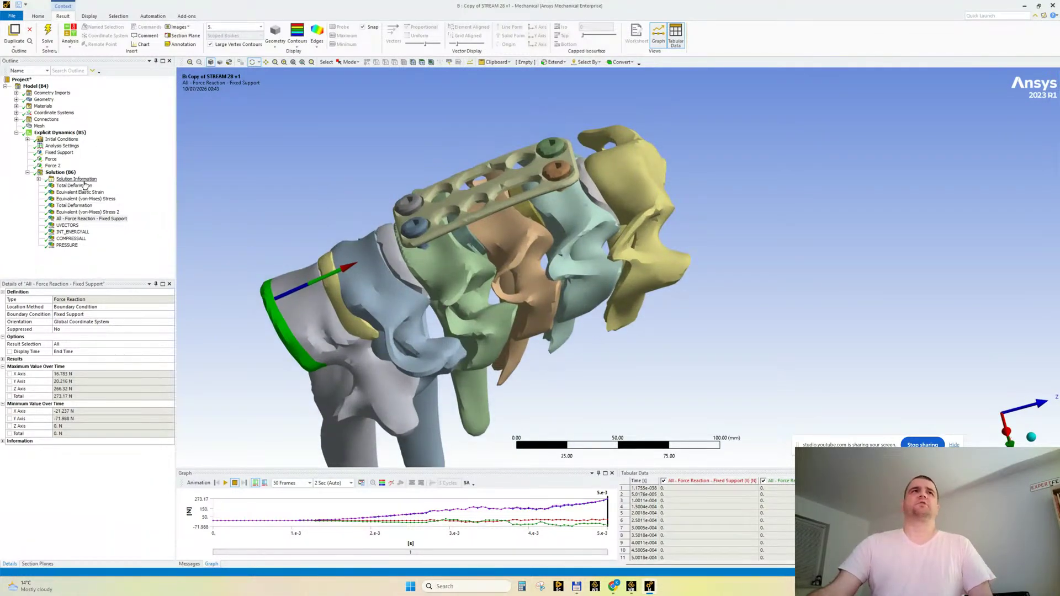
Check the End Time in the Analysis Settings and redisplay the second von-Mises stress and force reaction results.
{"action": "left_click", "coordinate": [61, 146]}
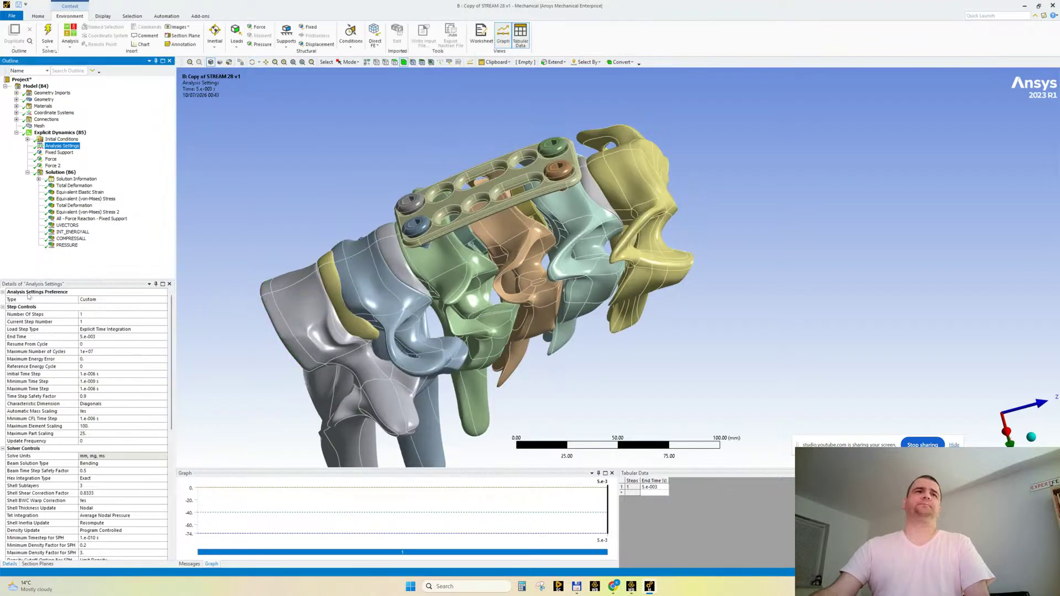
{"action": "left_click", "coordinate": [94, 337]}
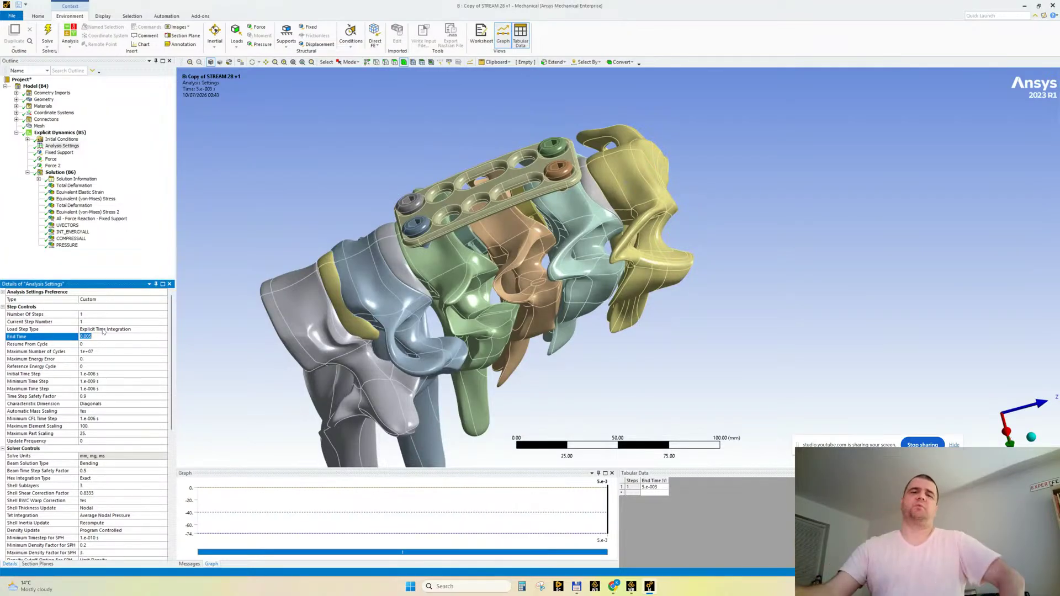
{"action": "left_click", "coordinate": [25, 212]}
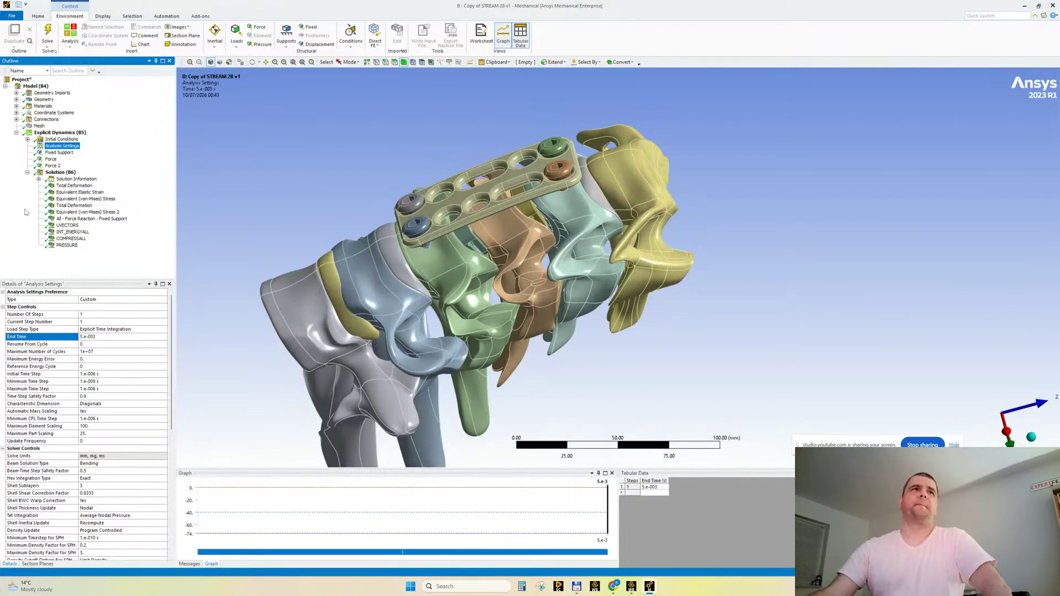
{"action": "left_click", "coordinate": [99, 337]}
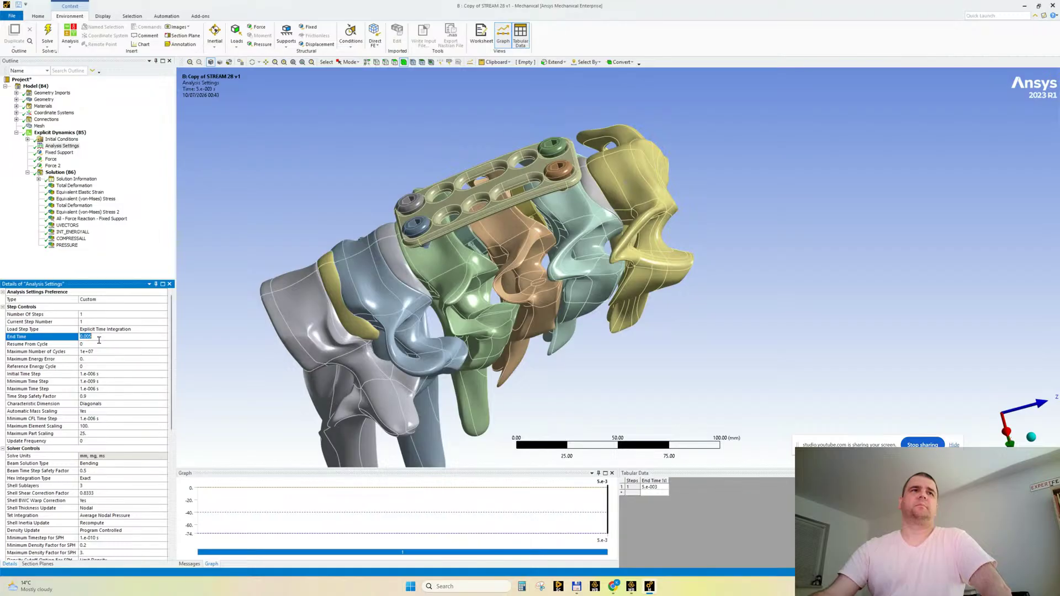
{"action": "left_click", "coordinate": [17, 255]}
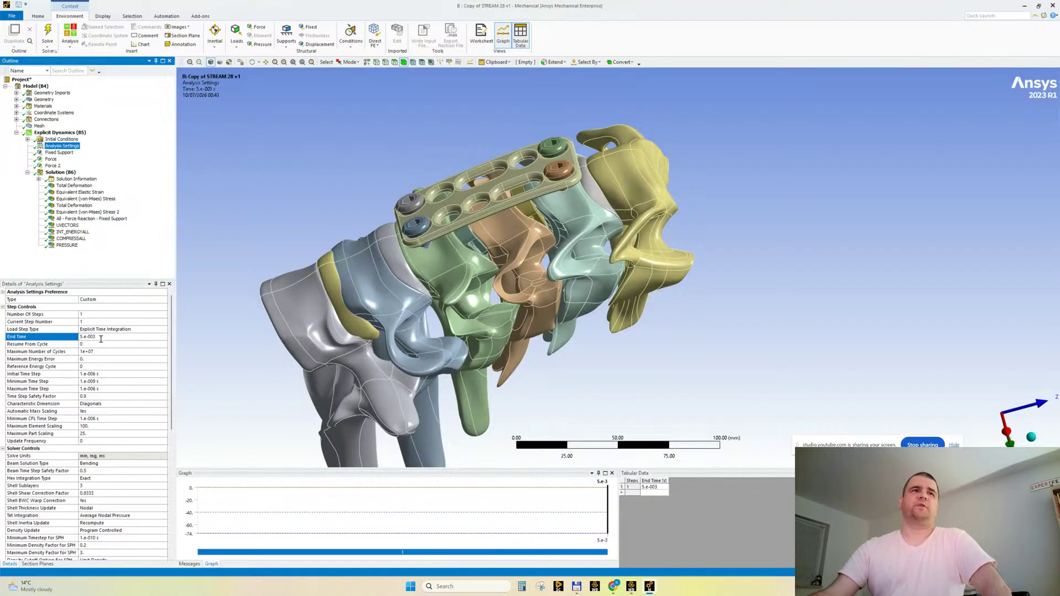
{"action": "left_click", "coordinate": [82, 212]}
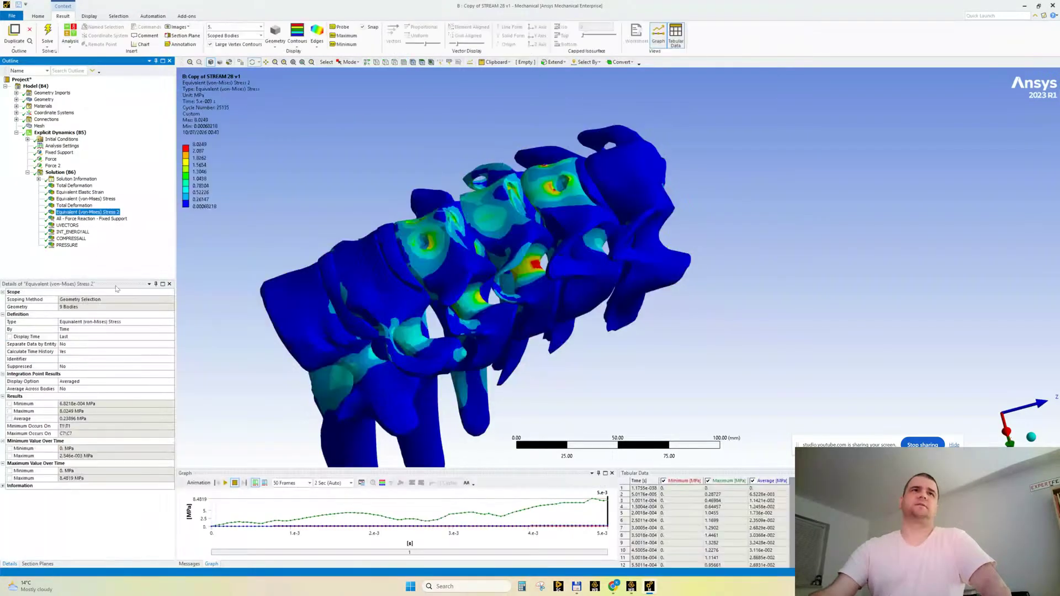
{"action": "left_click", "coordinate": [89, 219]}
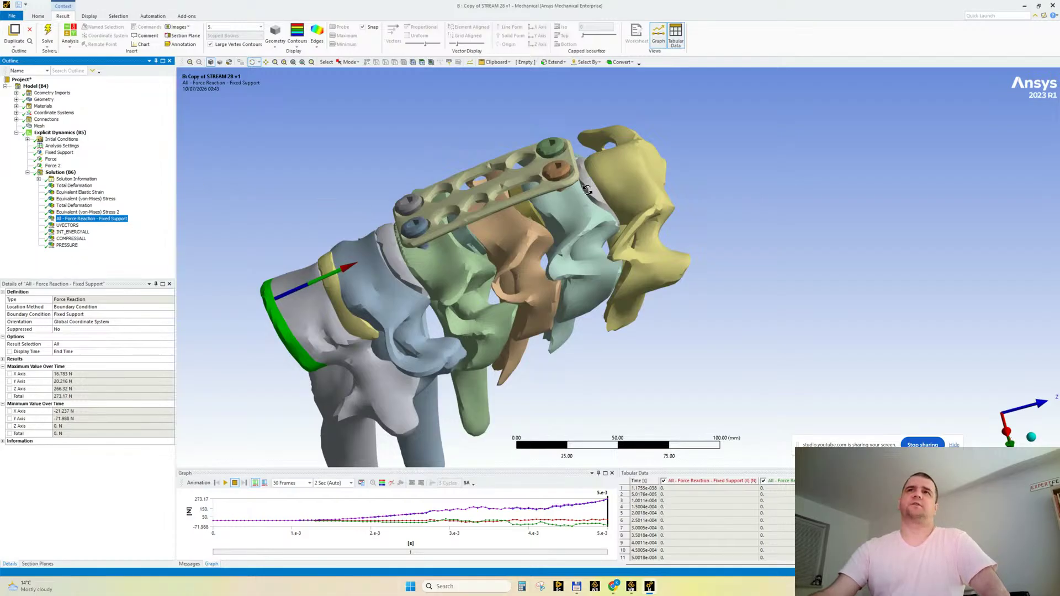
Display the UVECTORS displacement vectors, play and stop their animation, and refit the legend to the result range.
{"action": "left_click", "coordinate": [71, 226]}
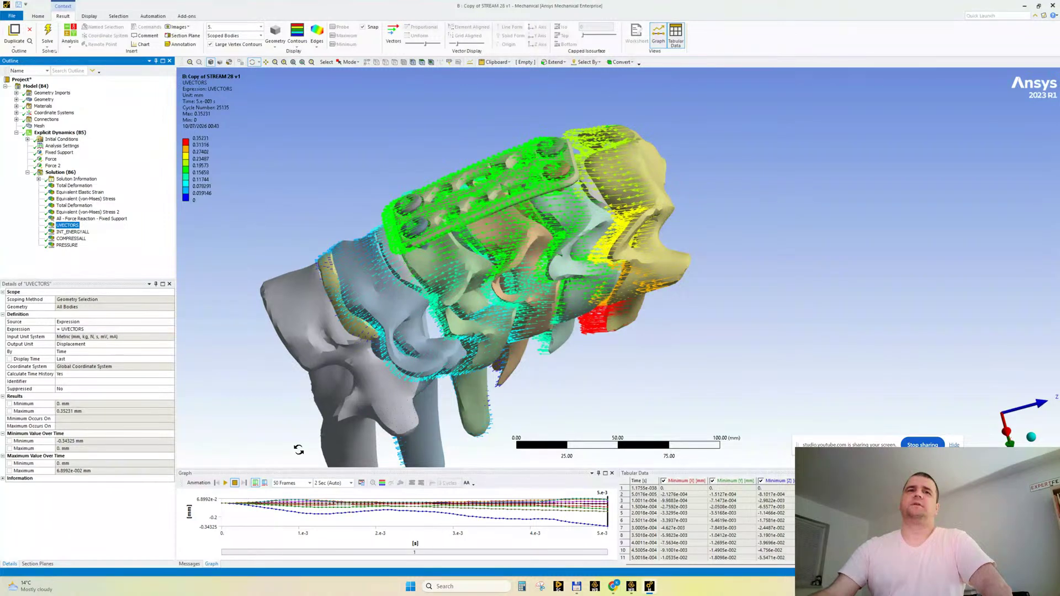
{"action": "left_click", "coordinate": [226, 483]}
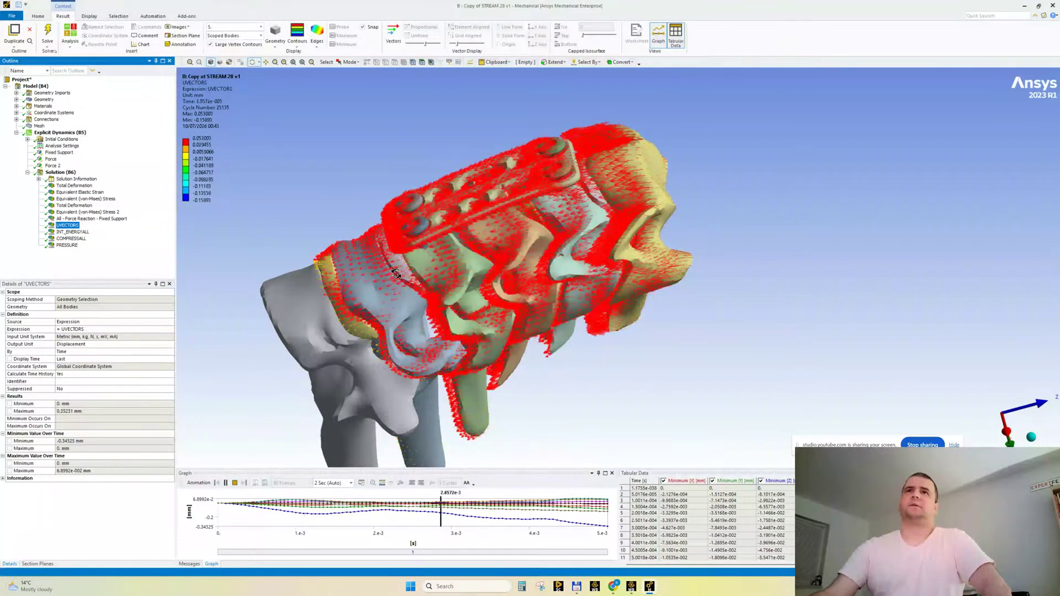
{"action": "left_click", "coordinate": [234, 483]}
{"action": "right_click", "coordinate": [199, 105]}
{"action": "left_click", "coordinate": [221, 242]}
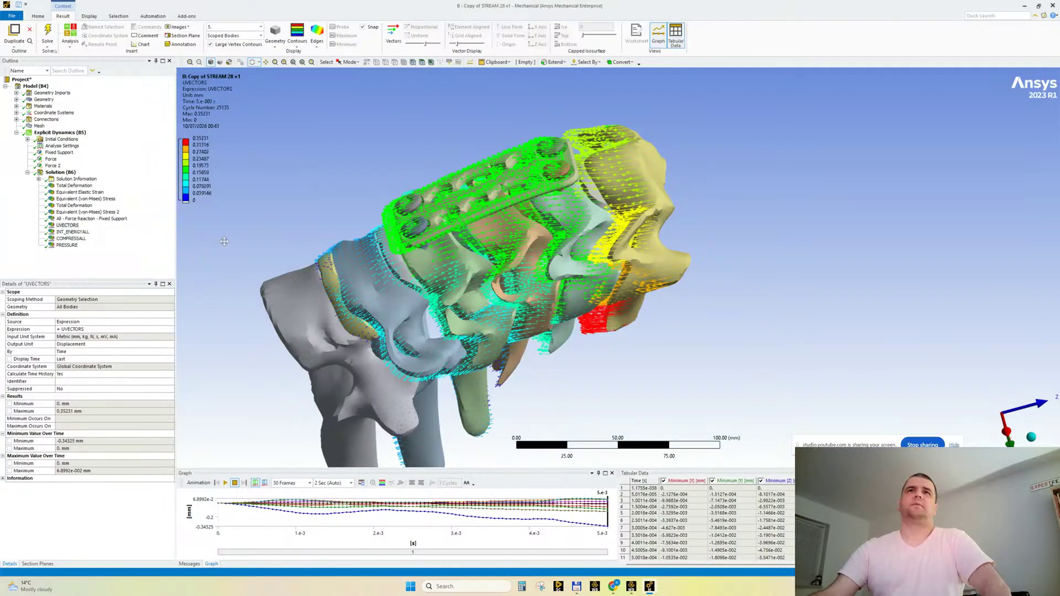
Display the INT_ENERGYALL result, refit its legend to the visible result range and examine the internal energy in the discs.
{"action": "left_click", "coordinate": [75, 233]}
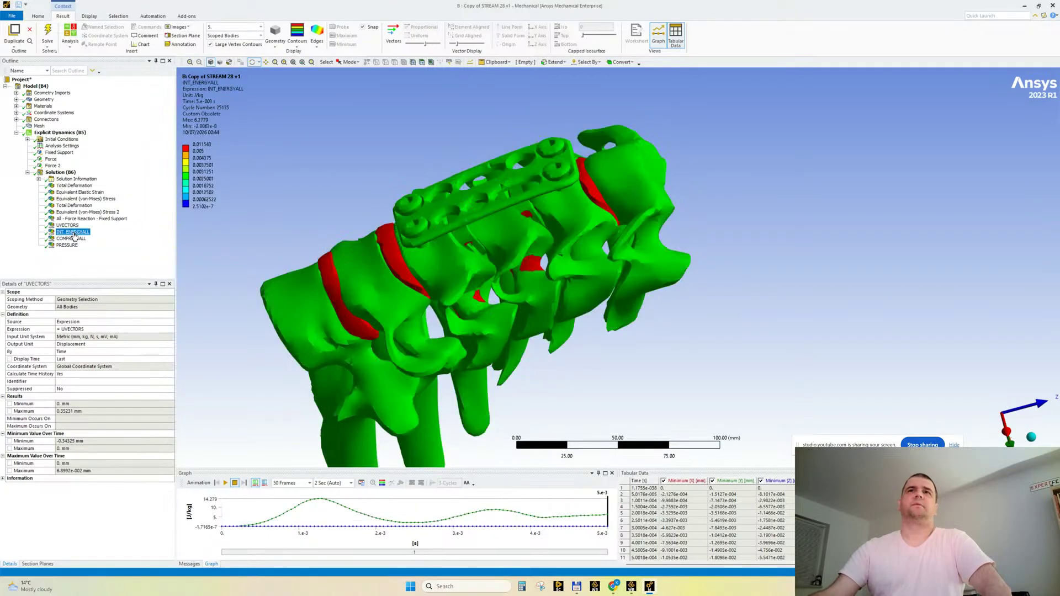
{"action": "right_click", "coordinate": [187, 166]}
{"action": "left_click", "coordinate": [223, 250]}
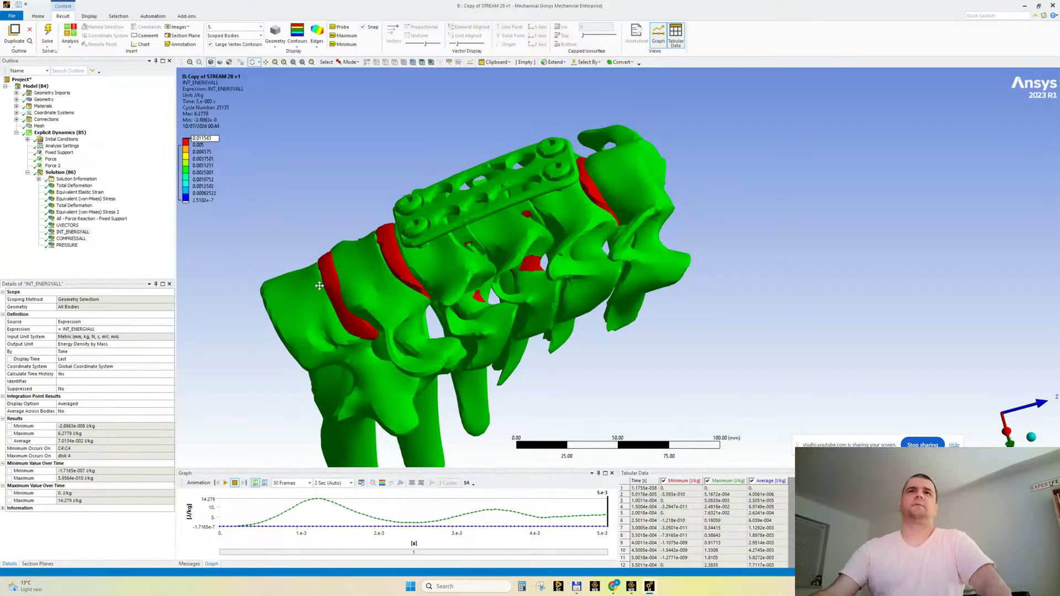
{"action": "middle_click_drag", "start_coordinate": [324, 300], "coordinate": [332, 279]}
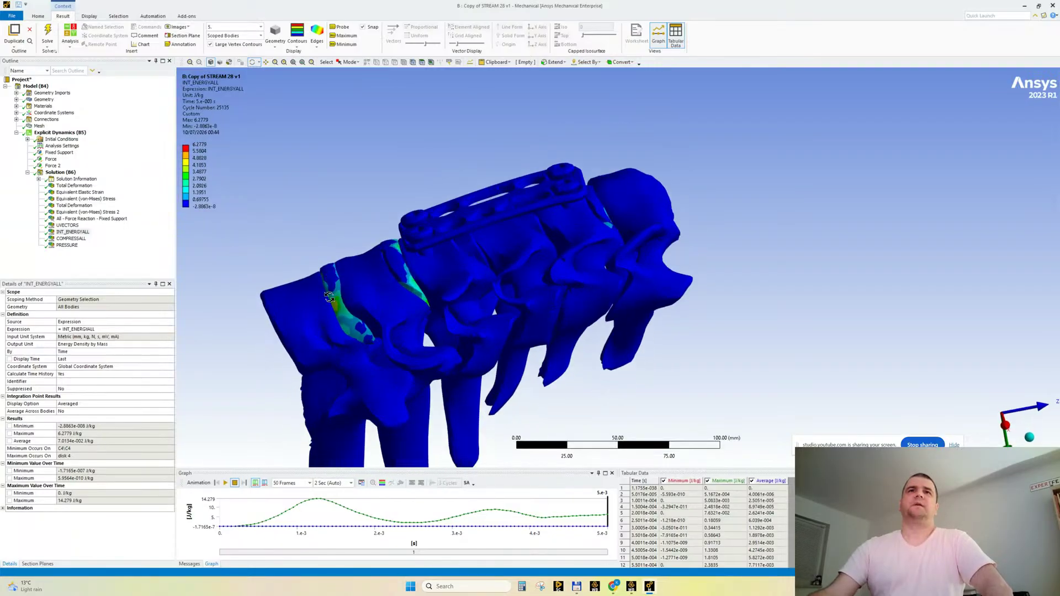
{"action": "scroll", "coordinate": [331, 296], "scroll_direction": "up", "scroll_amount": 3}
{"action": "middle_click_drag", "start_coordinate": [340, 327], "coordinate": [427, 300], "text": "ctrl"}
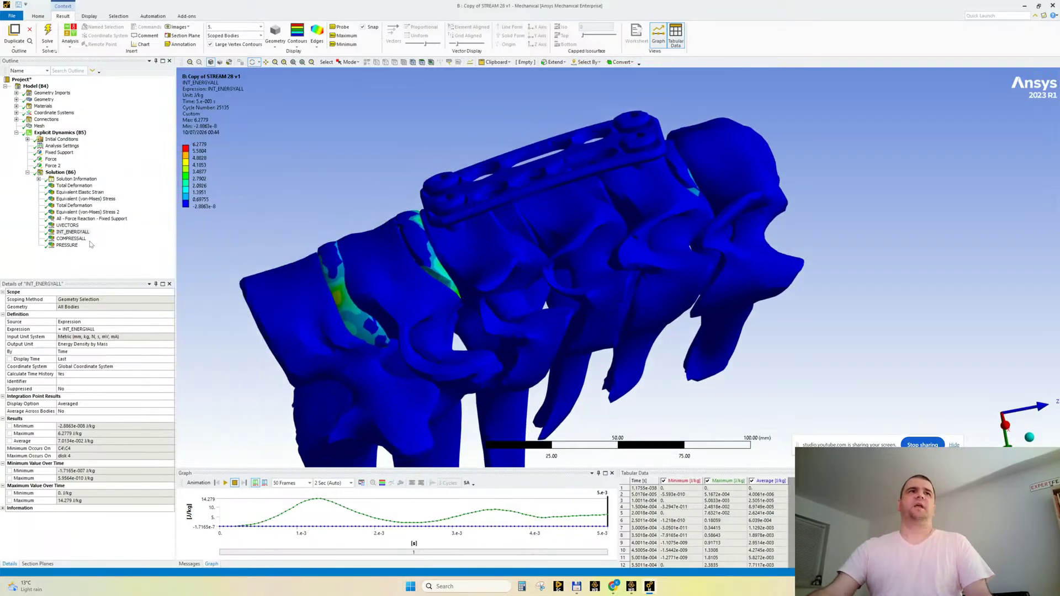
Display the COMPRESSALL result, view the discs from the side, and play and stop its animation.
{"action": "left_click", "coordinate": [72, 239]}
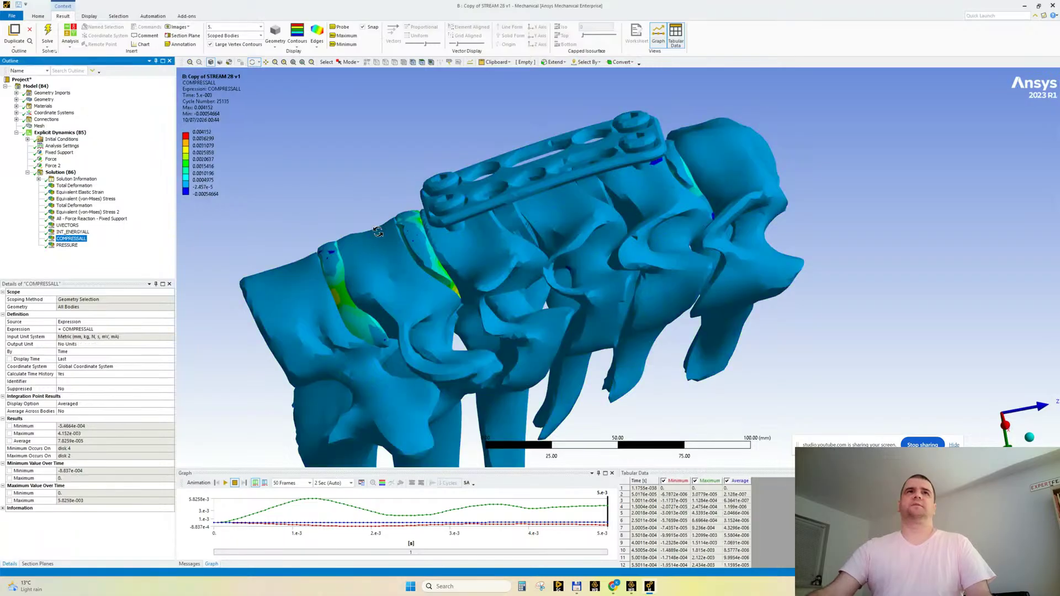
{"action": "middle_click_drag", "start_coordinate": [378, 232], "coordinate": [292, 365]}
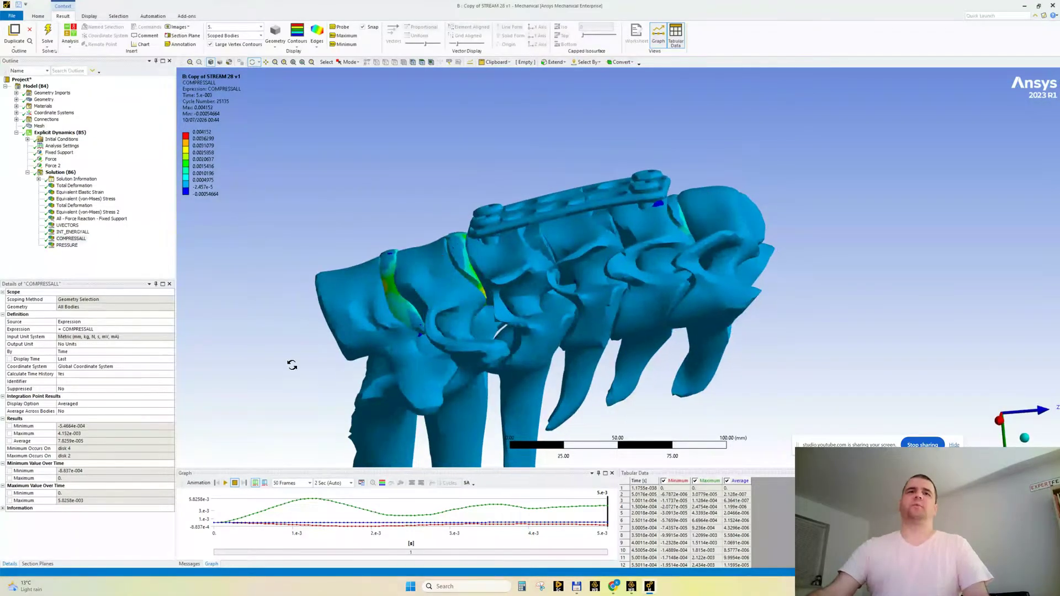
{"action": "left_click", "coordinate": [224, 483]}
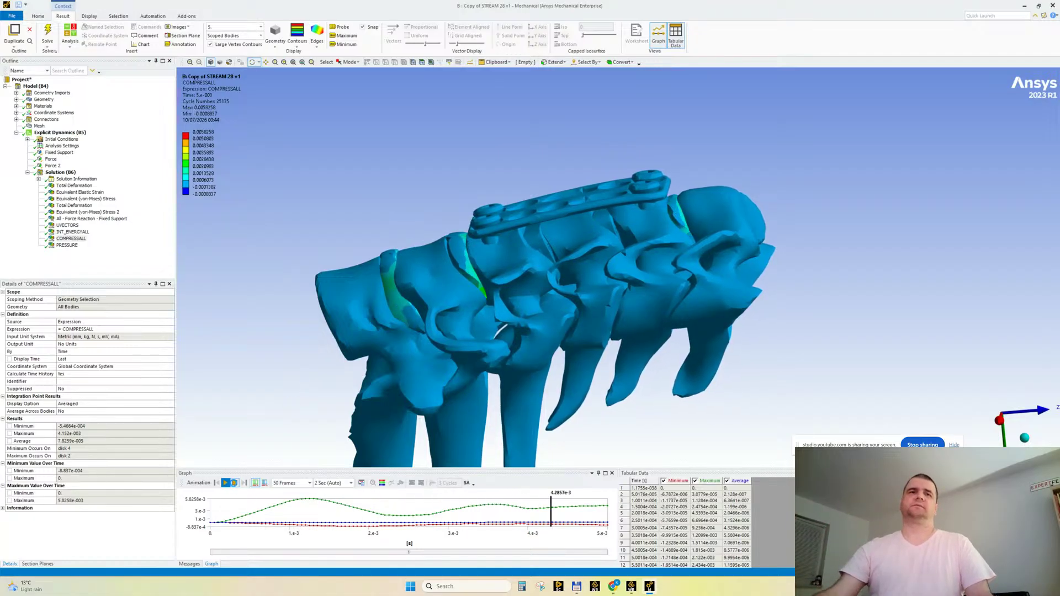
{"action": "left_click", "coordinate": [236, 484]}
Display the PRESSURE result and examine the pressure around the plate, screws and cages from several angles.
{"action": "left_click", "coordinate": [67, 245]}
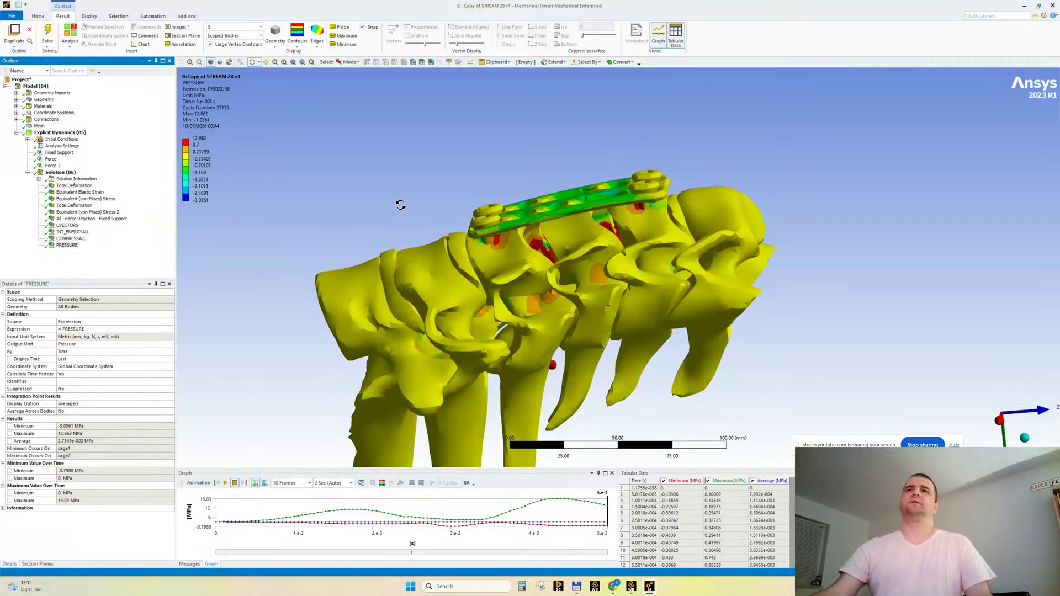
{"action": "left_click_drag", "start_coordinate": [398, 208], "coordinate": [353, 188]}
{"action": "middle_click_drag", "start_coordinate": [352, 188], "coordinate": [350, 190]}
{"action": "scroll", "coordinate": [329, 201], "scroll_direction": "down", "scroll_amount": 3}
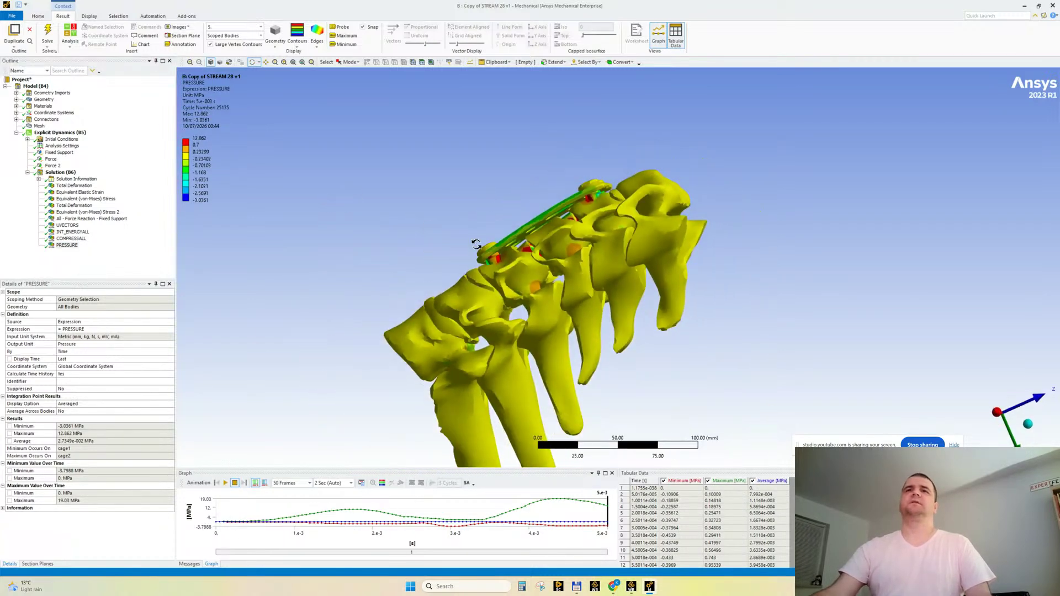
{"action": "scroll", "coordinate": [497, 267], "scroll_direction": "up", "scroll_amount": 3}
{"action": "middle_click_drag", "start_coordinate": [461, 289], "coordinate": [471, 277], "text": "ctrl"}
{"action": "left_click_drag", "start_coordinate": [474, 263], "coordinate": [298, 190]}
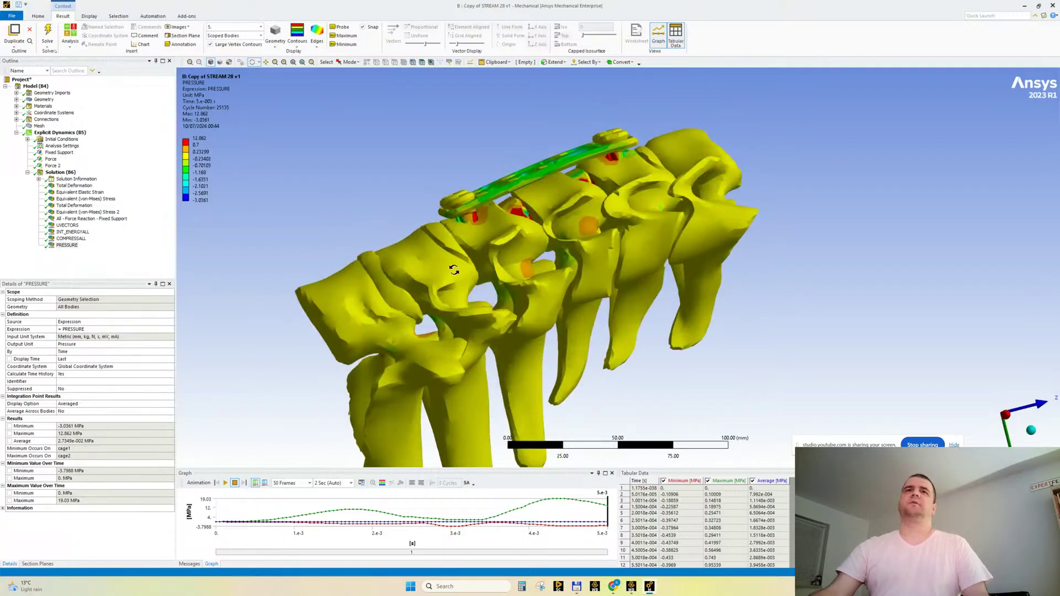
Duplicate the PRESSURE object without results and scope the copy to the five disc and cage bodies between the vertebrae.
{"action": "right_click", "coordinate": [71, 246]}
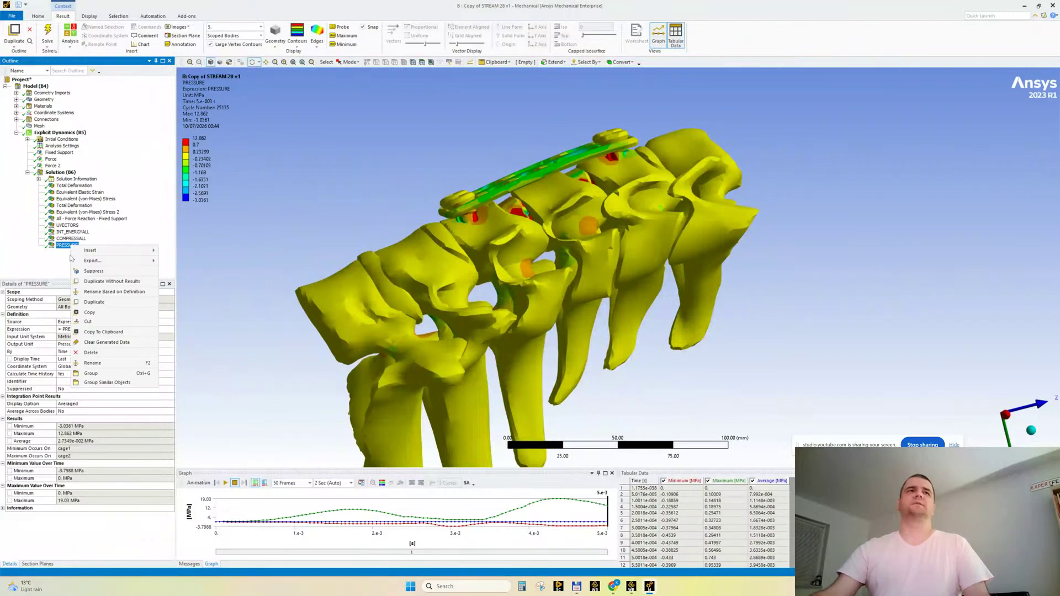
{"action": "left_click", "coordinate": [97, 281]}
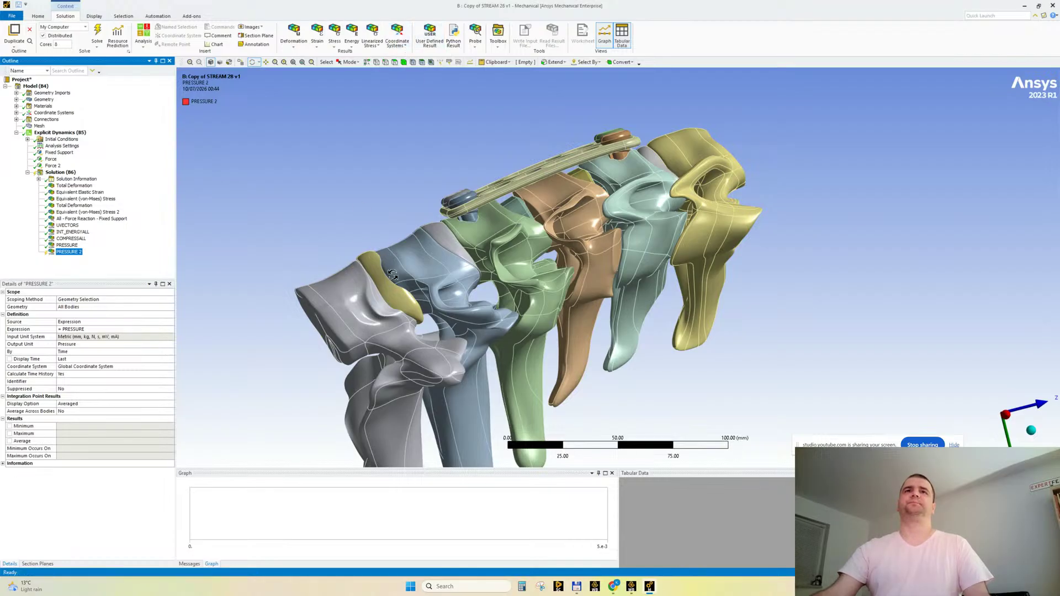
{"action": "left_click", "coordinate": [350, 62]}
{"action": "left_click", "coordinate": [358, 71]}
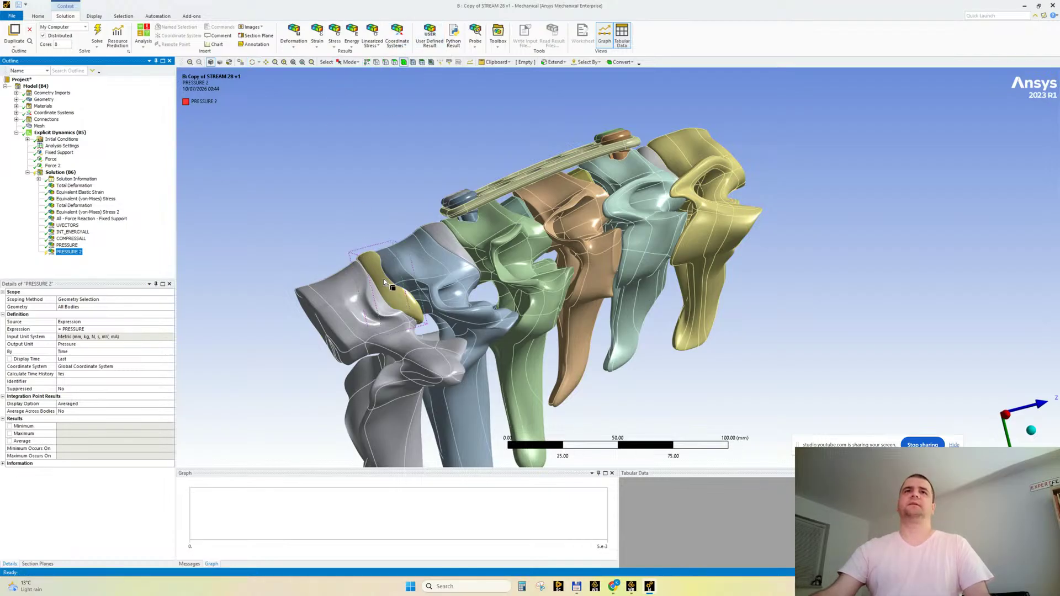
{"action": "left_click", "coordinate": [375, 270]}
{"action": "left_click", "coordinate": [453, 240], "text": "ctrl"}
{"action": "middle_click_drag", "start_coordinate": [558, 234], "coordinate": [527, 227]}
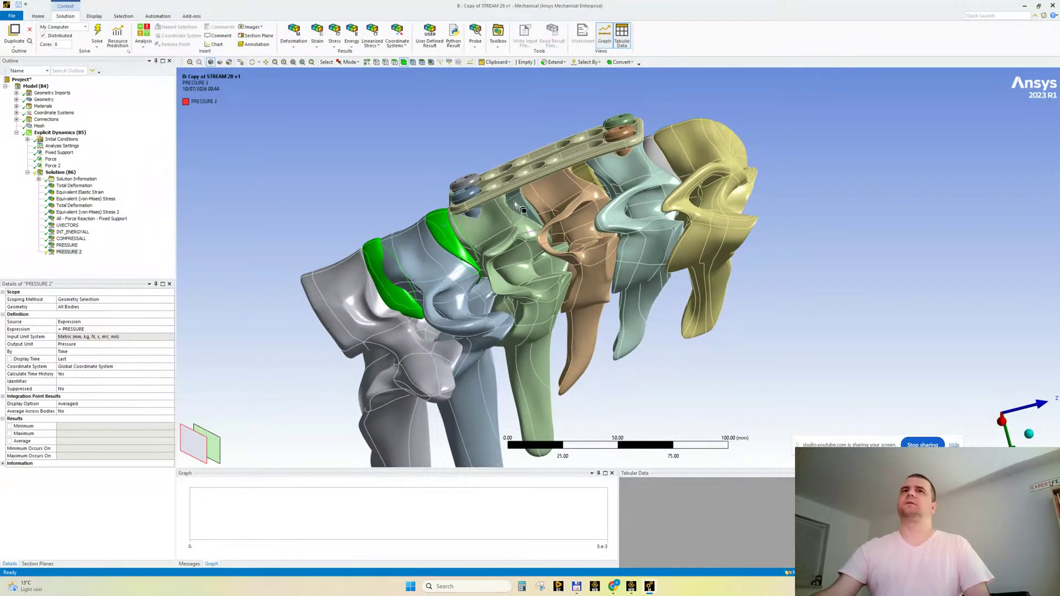
{"action": "left_click", "coordinate": [516, 202], "text": "ctrl"}
{"action": "left_click", "coordinate": [594, 169], "text": "ctrl"}
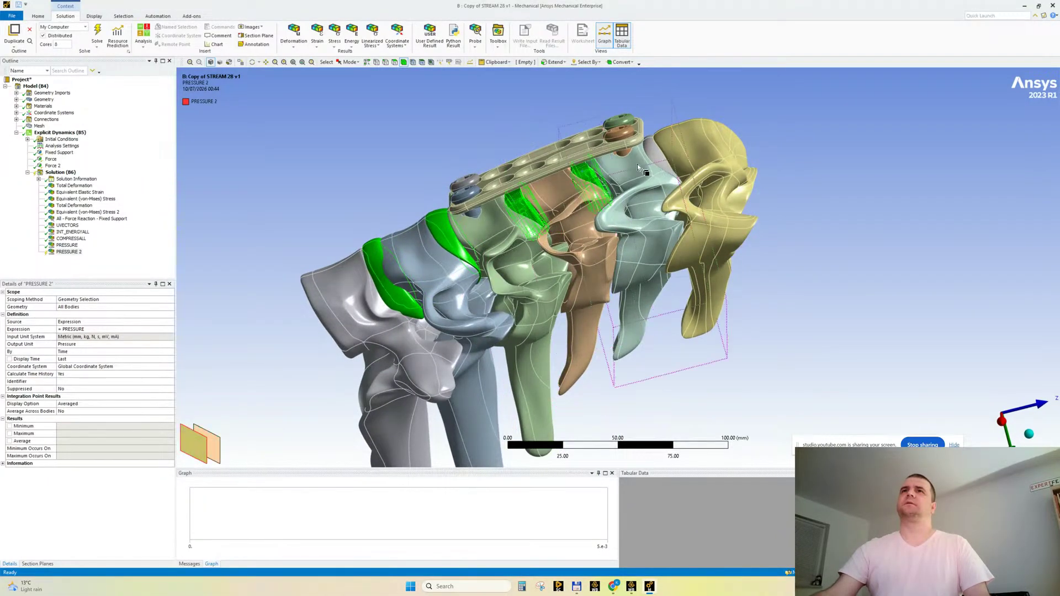
{"action": "left_click", "coordinate": [648, 149], "text": "ctrl"}
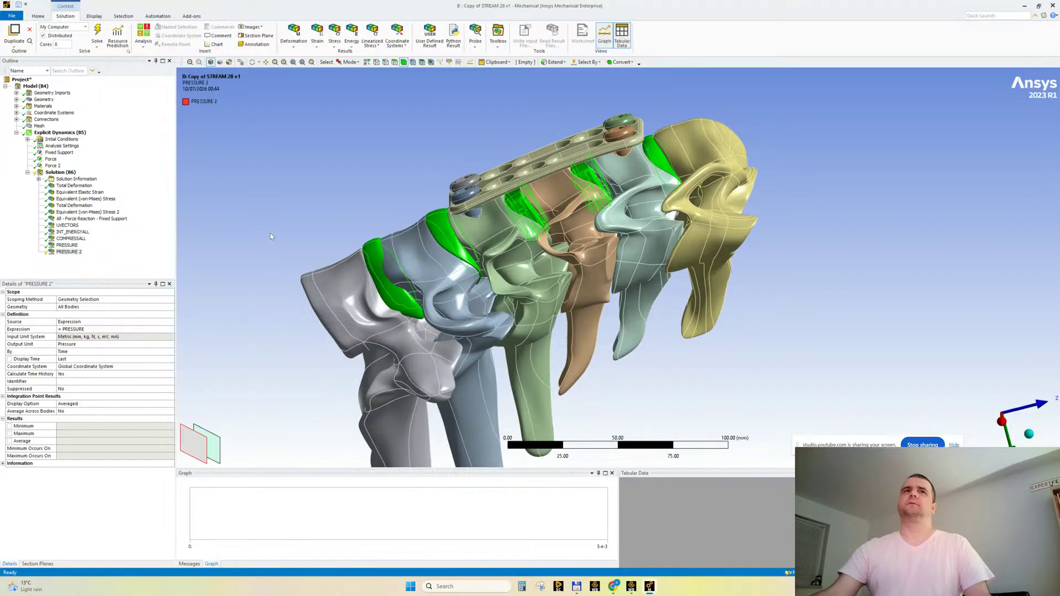
{"action": "left_click", "coordinate": [84, 307]}
{"action": "left_click", "coordinate": [69, 307]}
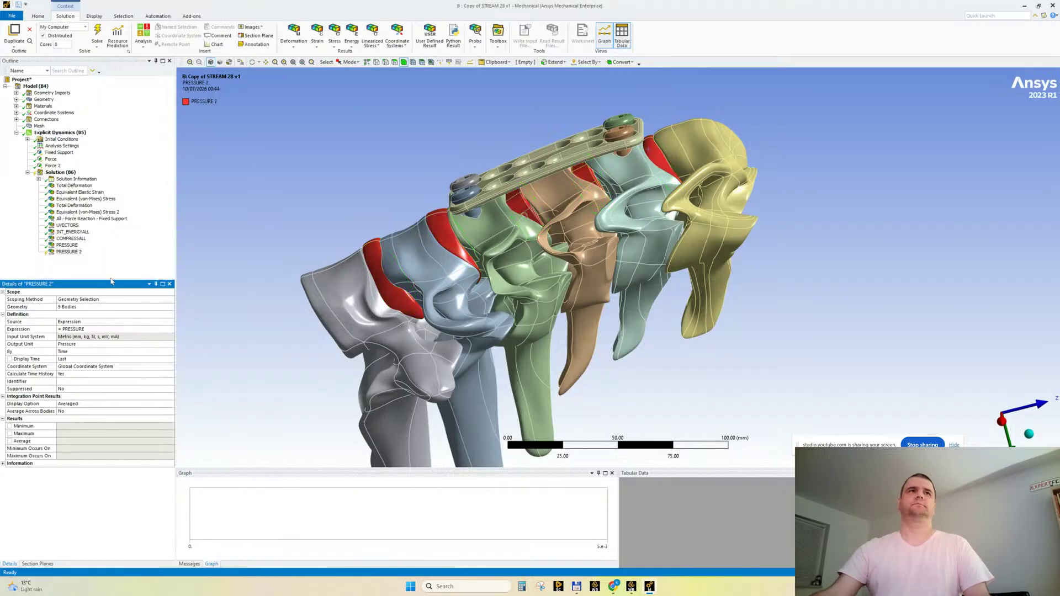
{"action": "right_click", "coordinate": [75, 255]}
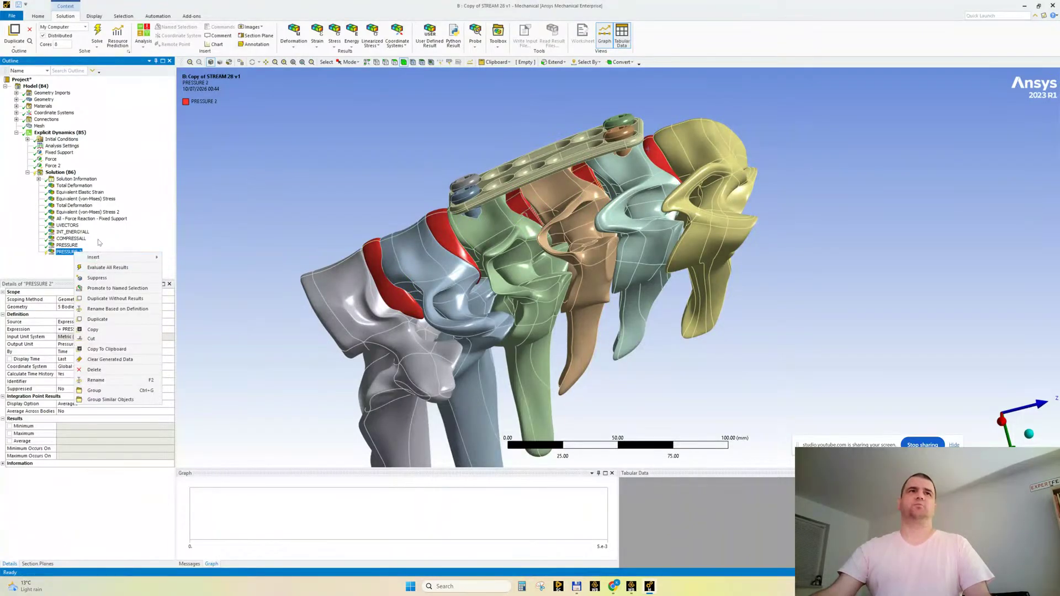
{"action": "left_click", "coordinate": [230, 147]}
Isolate the three intervertebral discs by selecting them and hiding all other bodies.
{"action": "middle_click_drag", "start_coordinate": [310, 245], "coordinate": [374, 249]}
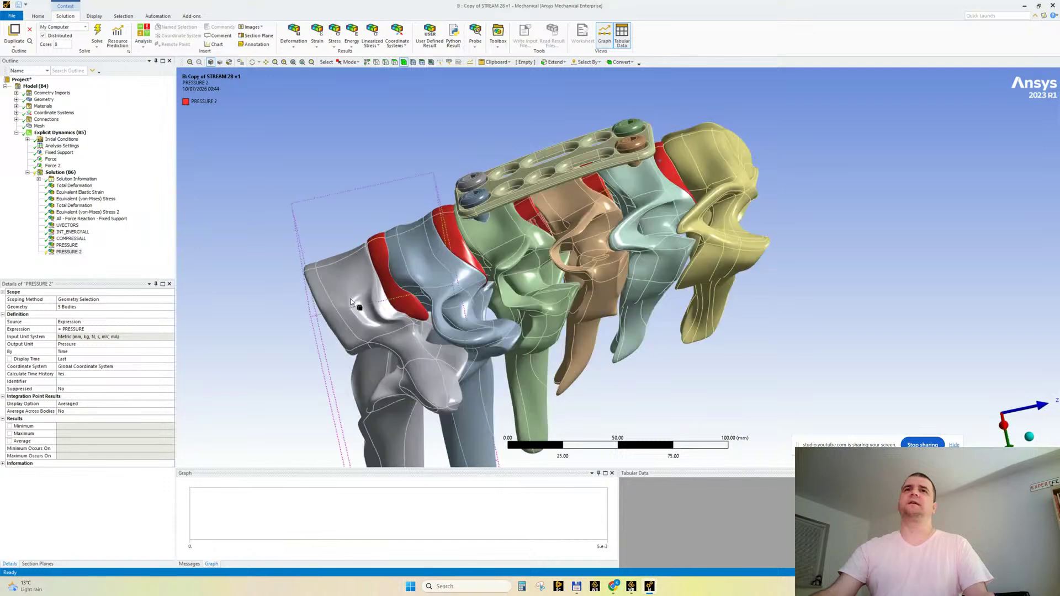
{"action": "left_click", "coordinate": [377, 250]}
{"action": "left_click", "coordinate": [454, 226], "text": "ctrl"}
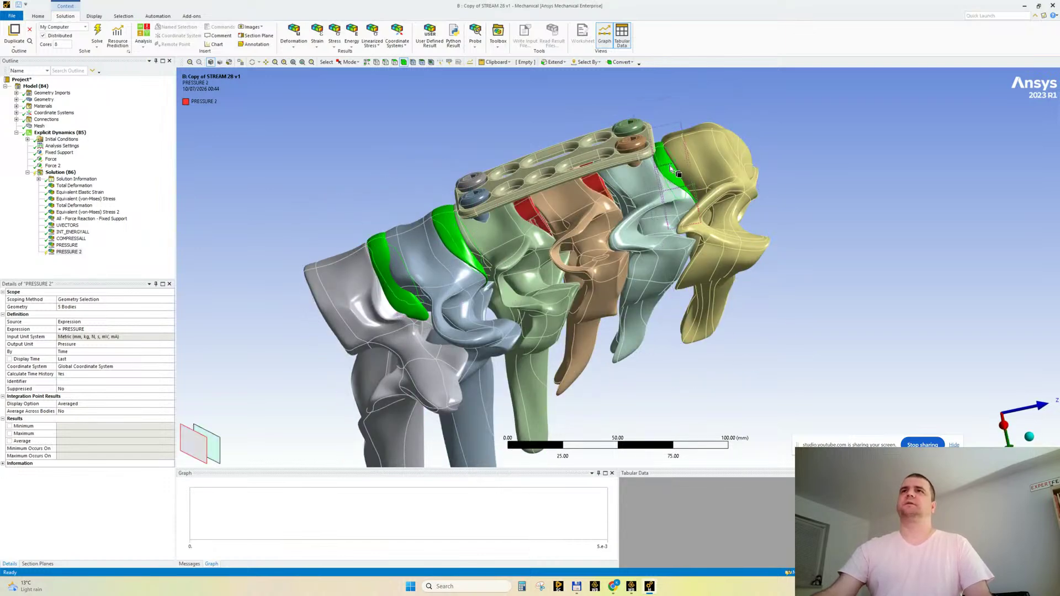
{"action": "left_click", "coordinate": [670, 165], "text": "ctrl"}
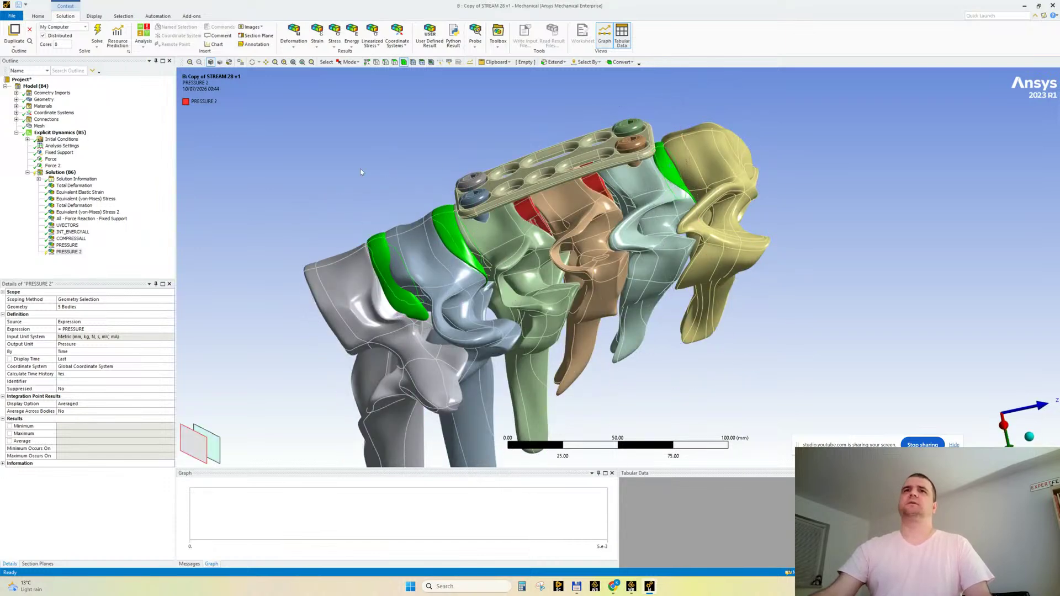
{"action": "right_click", "coordinate": [307, 146]}
{"action": "mouse_move", "coordinate": [381, 175]}
{"action": "left_click", "coordinate": [422, 172]}
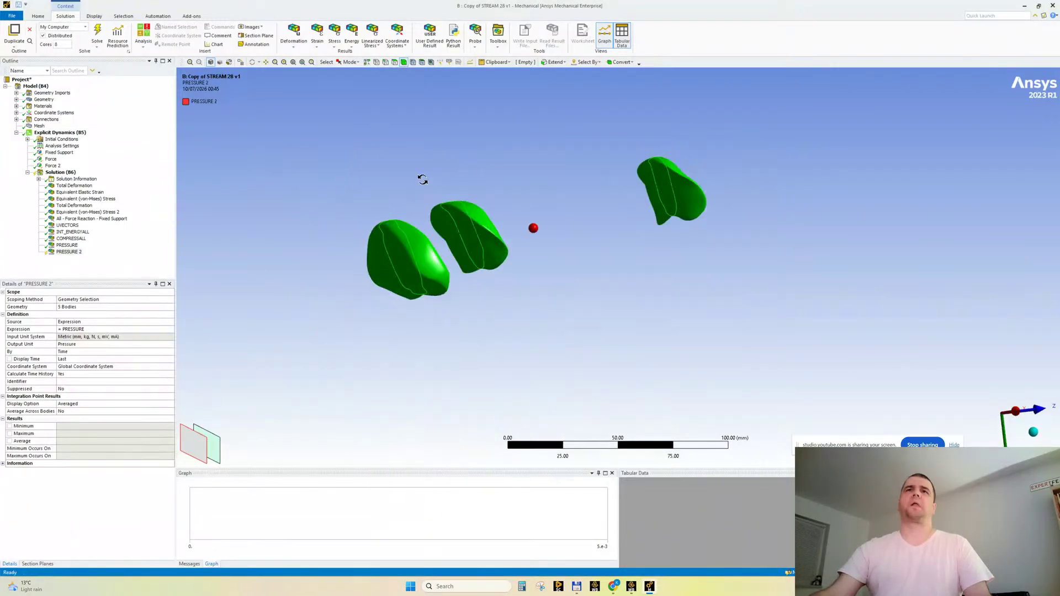
Switch to face selection and select the faces of the three intervertebral discs.
{"action": "middle_click_drag", "start_coordinate": [423, 179], "coordinate": [416, 158]}
{"action": "left_click", "coordinate": [412, 149]}
{"action": "left_click", "coordinate": [395, 62]}
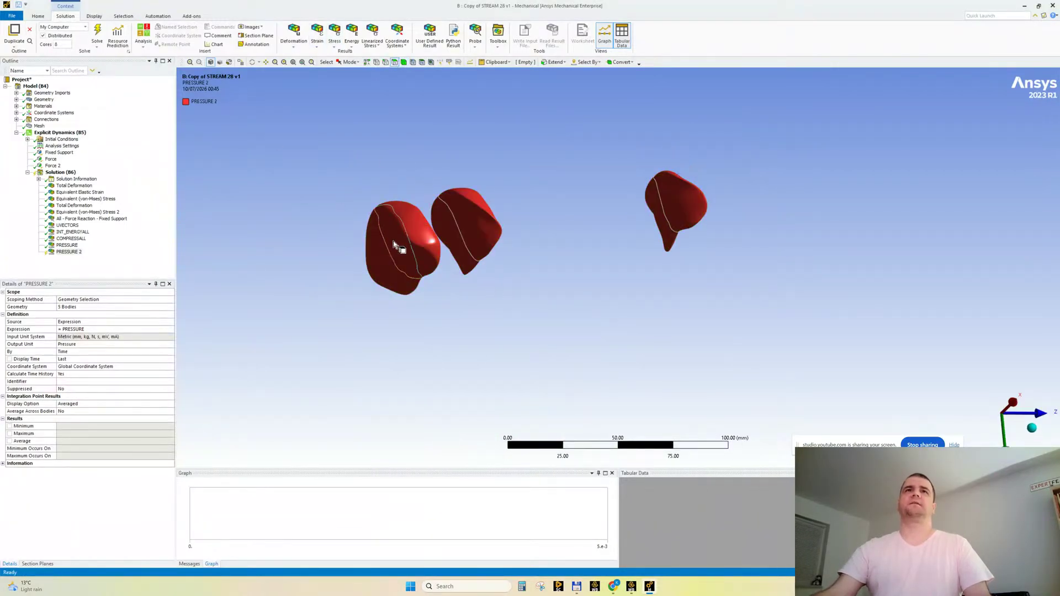
{"action": "left_click", "coordinate": [392, 244]}
{"action": "middle_click_drag", "start_coordinate": [407, 254], "coordinate": [420, 334]}
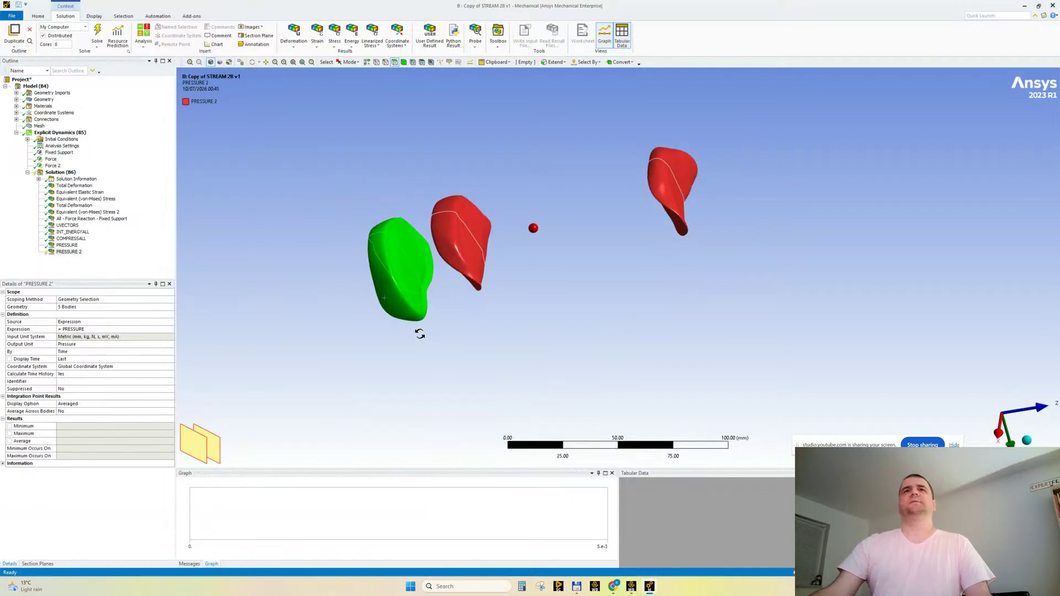
{"action": "left_click", "coordinate": [474, 246], "text": "ctrl"}
{"action": "left_click", "coordinate": [679, 164], "text": "ctrl"}
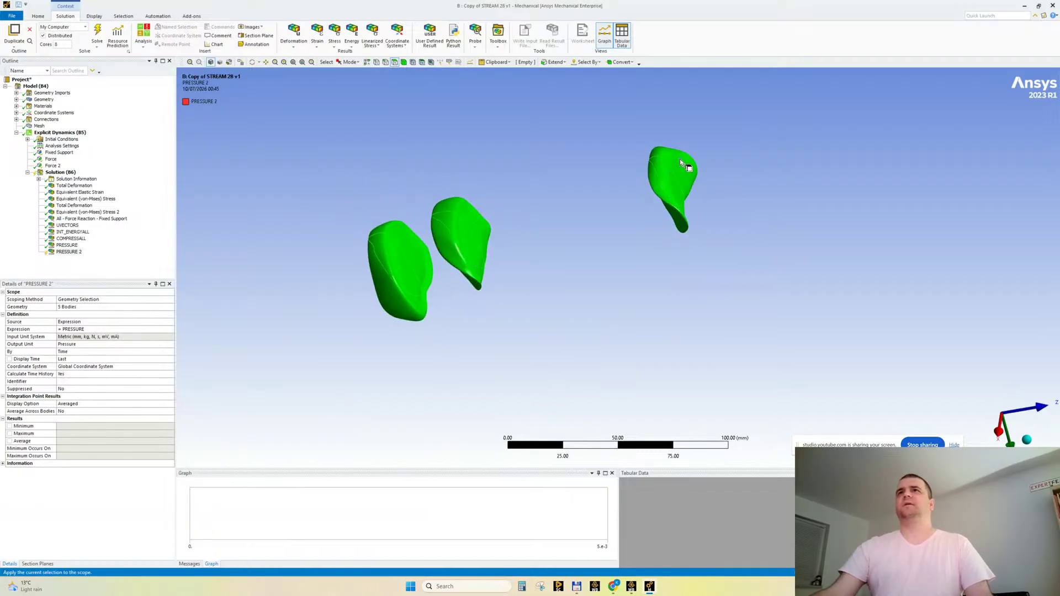
{"action": "middle_click_drag", "start_coordinate": [680, 161], "coordinate": [556, 219]}
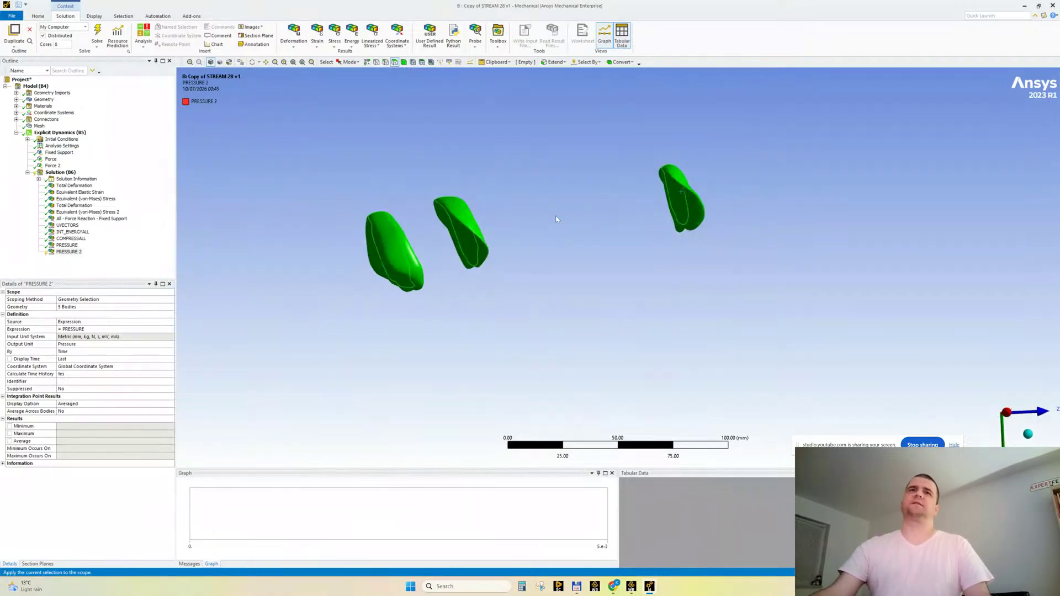
Check the selected disc faces up close and rescope PRESSURE 2 to these 6 faces.
{"action": "middle_click_drag", "start_coordinate": [395, 247], "coordinate": [452, 249]}
{"action": "scroll", "coordinate": [396, 263], "scroll_direction": "up", "scroll_amount": 4}
{"action": "middle_click_drag", "start_coordinate": [193, 270], "coordinate": [498, 258], "text": "ctrl"}
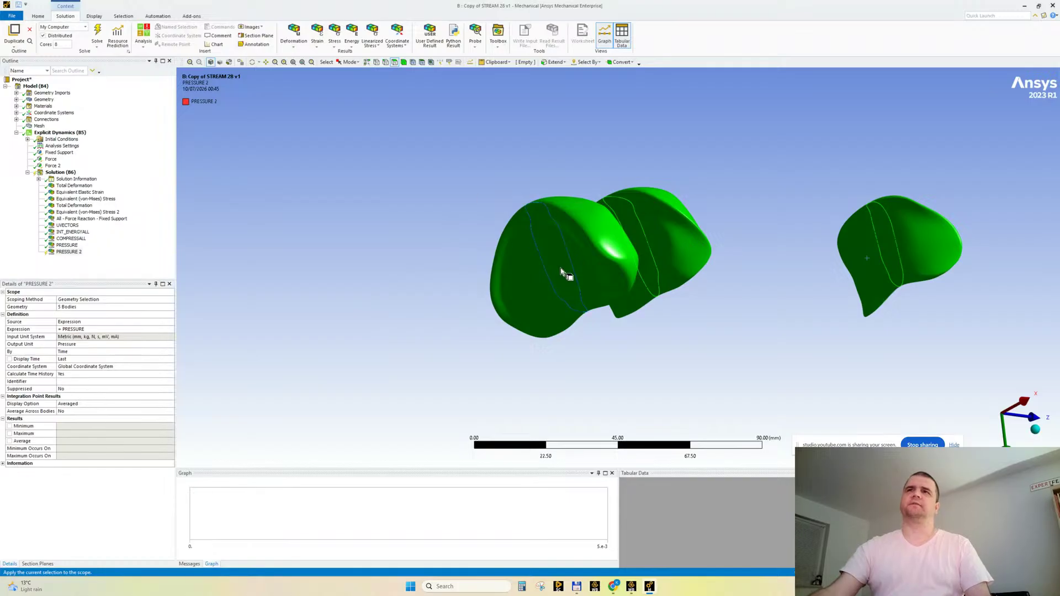
{"action": "middle_click_drag", "start_coordinate": [428, 262], "coordinate": [340, 267], "text": "ctrl"}
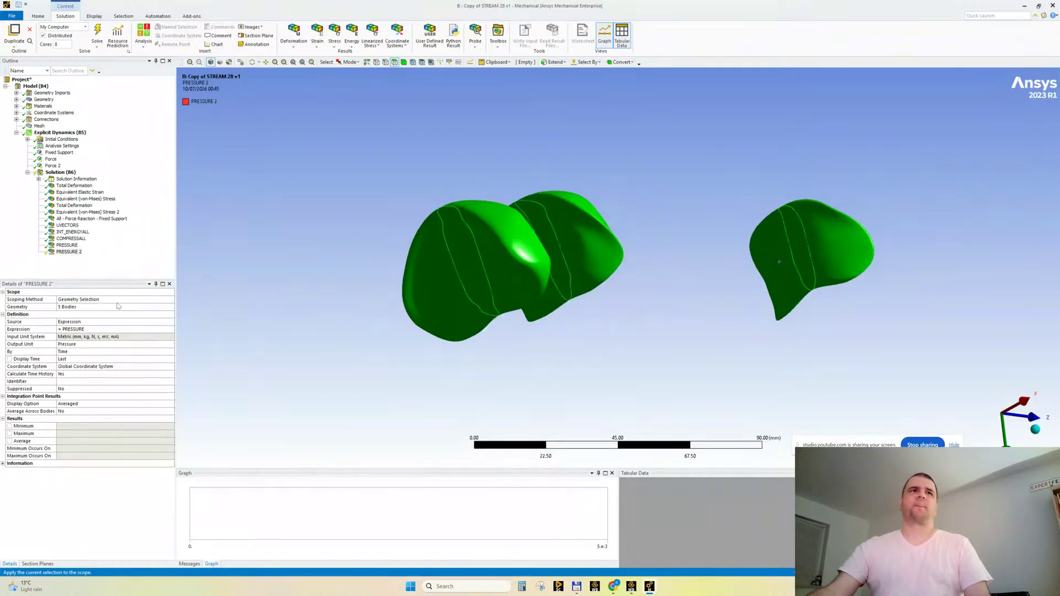
{"action": "left_click", "coordinate": [79, 307]}
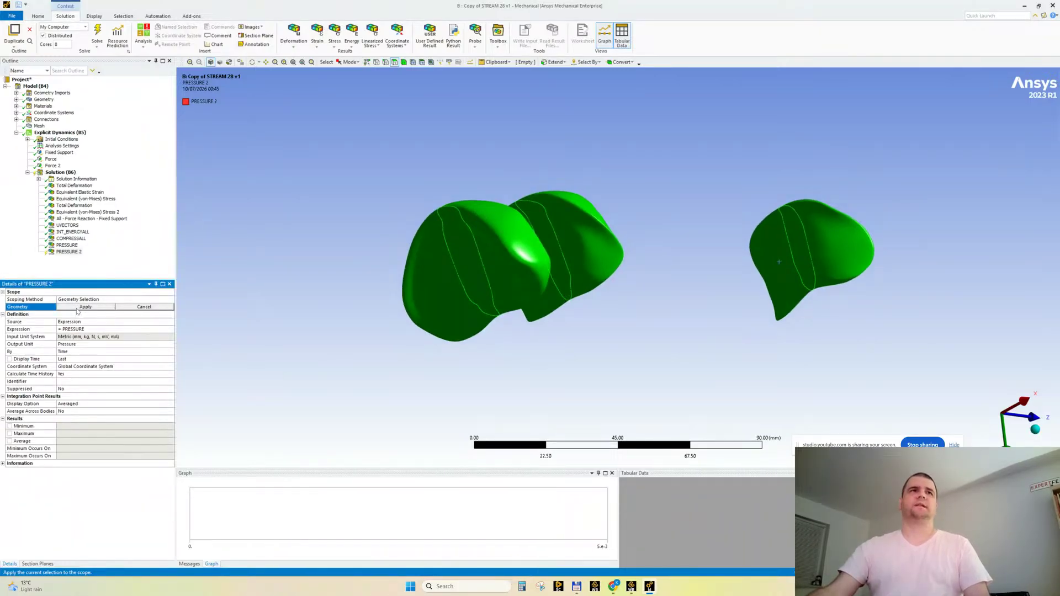
{"action": "left_click", "coordinate": [78, 308]}
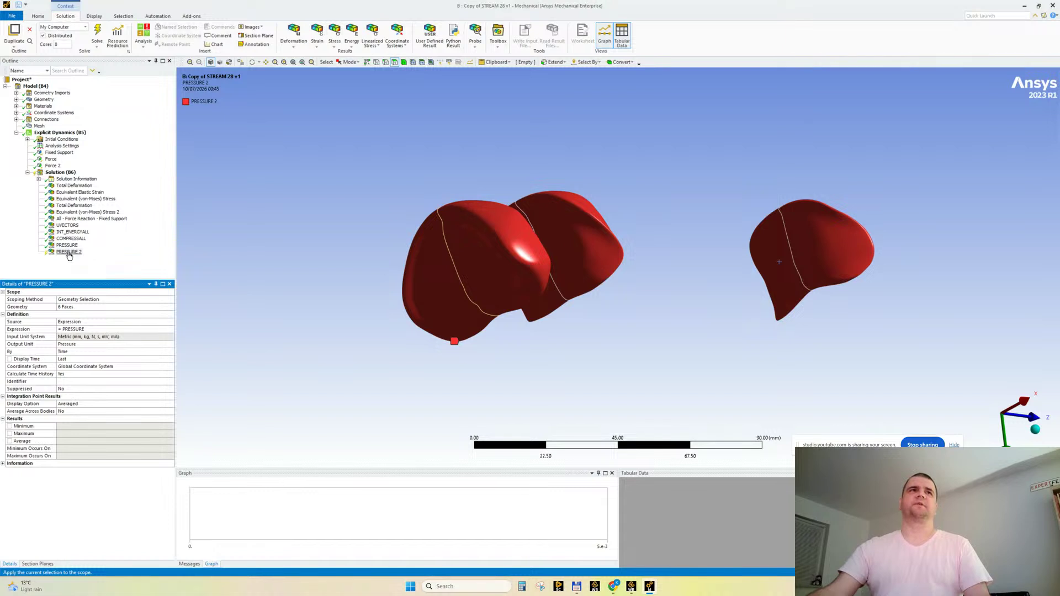
{"action": "left_click", "coordinate": [65, 307]}
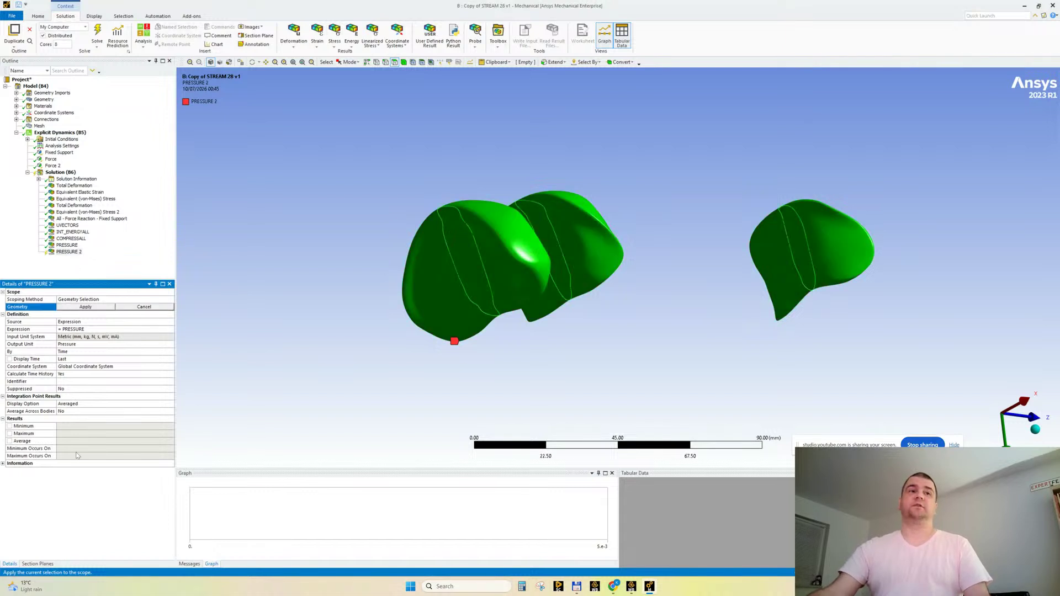
{"action": "left_click", "coordinate": [142, 309]}
Evaluate PRESSURE 2, fit its legend to the visible result range and examine the pressure on the disc faces.
{"action": "right_click", "coordinate": [72, 252]}
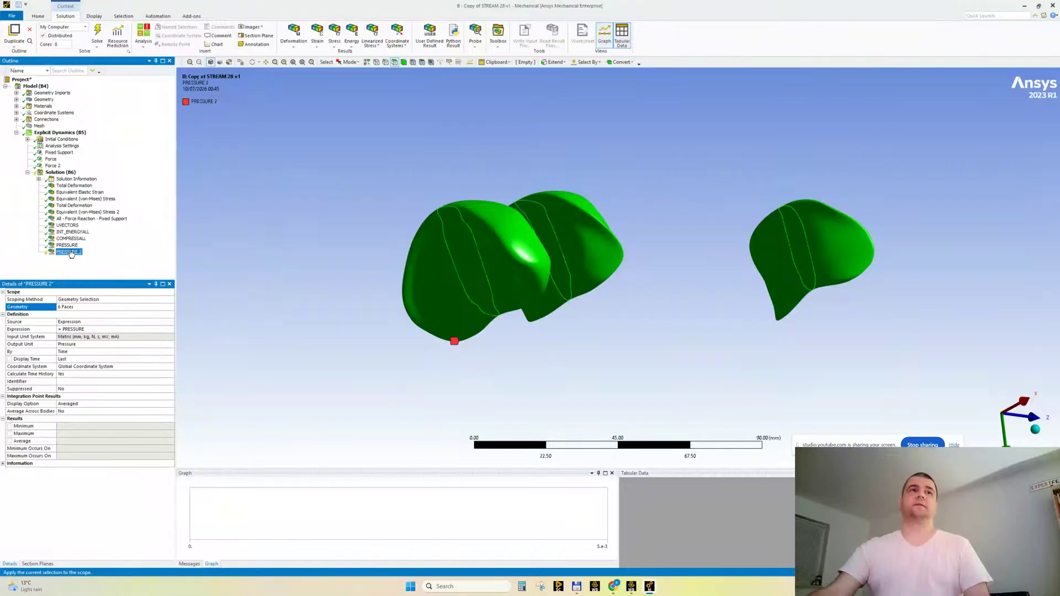
{"action": "left_click", "coordinate": [88, 266]}
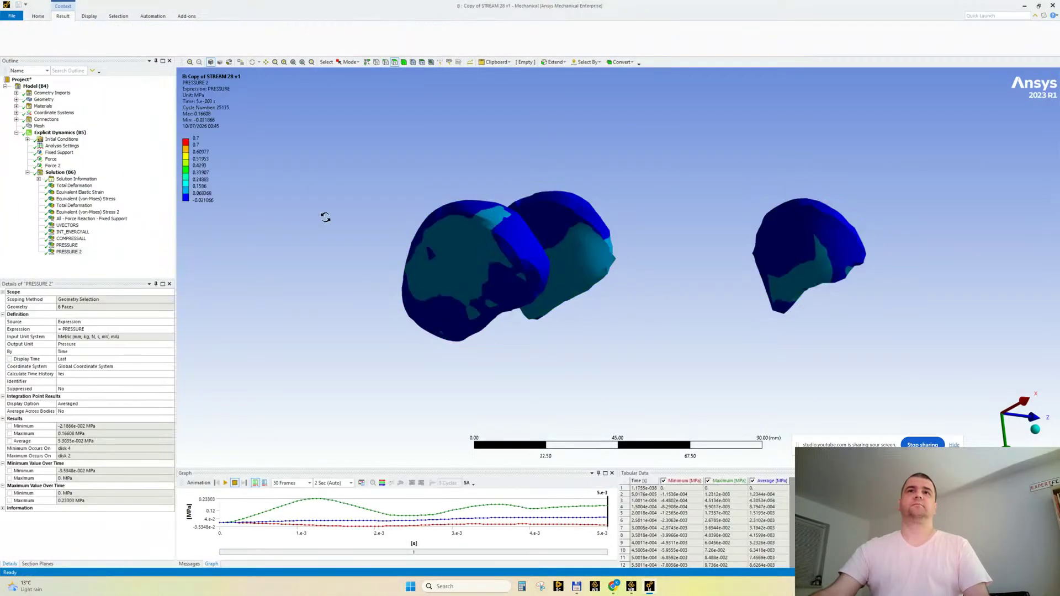
{"action": "middle_click_drag", "start_coordinate": [356, 212], "coordinate": [327, 243]}
{"action": "right_click", "coordinate": [191, 104]}
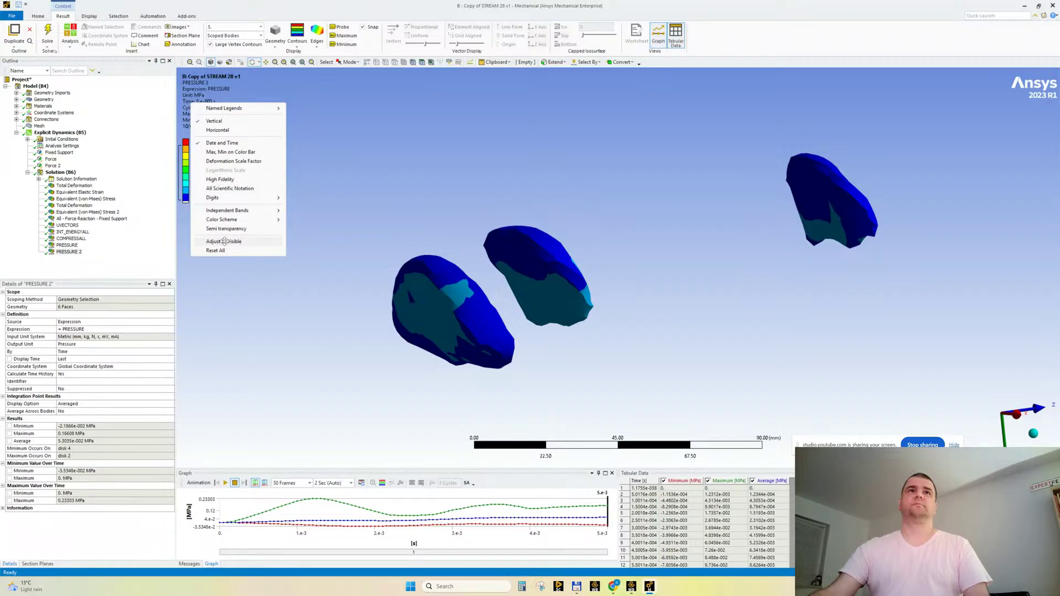
{"action": "left_click", "coordinate": [249, 241]}
{"action": "middle_click_drag", "start_coordinate": [387, 250], "coordinate": [300, 294]}
{"action": "scroll", "coordinate": [628, 285], "scroll_direction": "up", "scroll_amount": 3}
{"action": "middle_click_drag", "start_coordinate": [627, 285], "coordinate": [558, 226]}
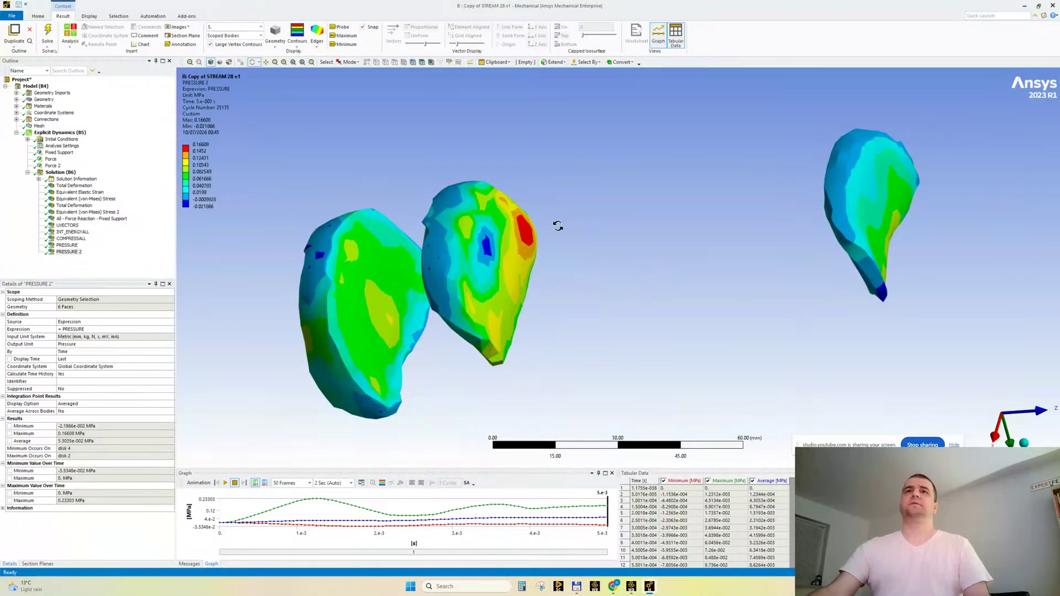
Probe the pressure at seven points spread over the faces of the three discs.
{"action": "left_click", "coordinate": [342, 26]}
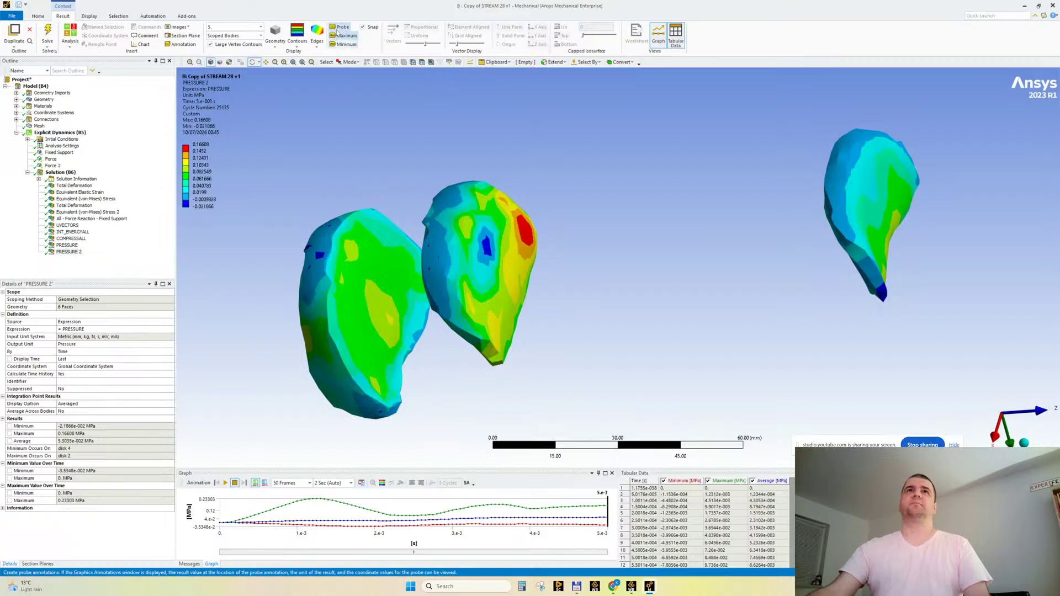
{"action": "left_click", "coordinate": [379, 302]}
{"action": "left_click", "coordinate": [366, 250]}
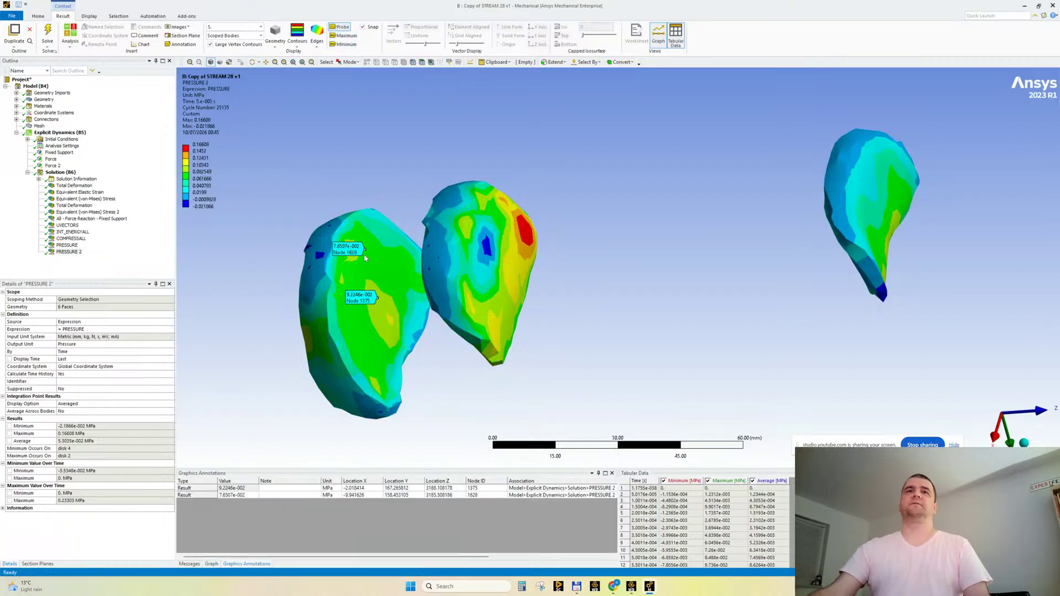
{"action": "left_click", "coordinate": [501, 271]}
{"action": "left_click", "coordinate": [862, 189]}
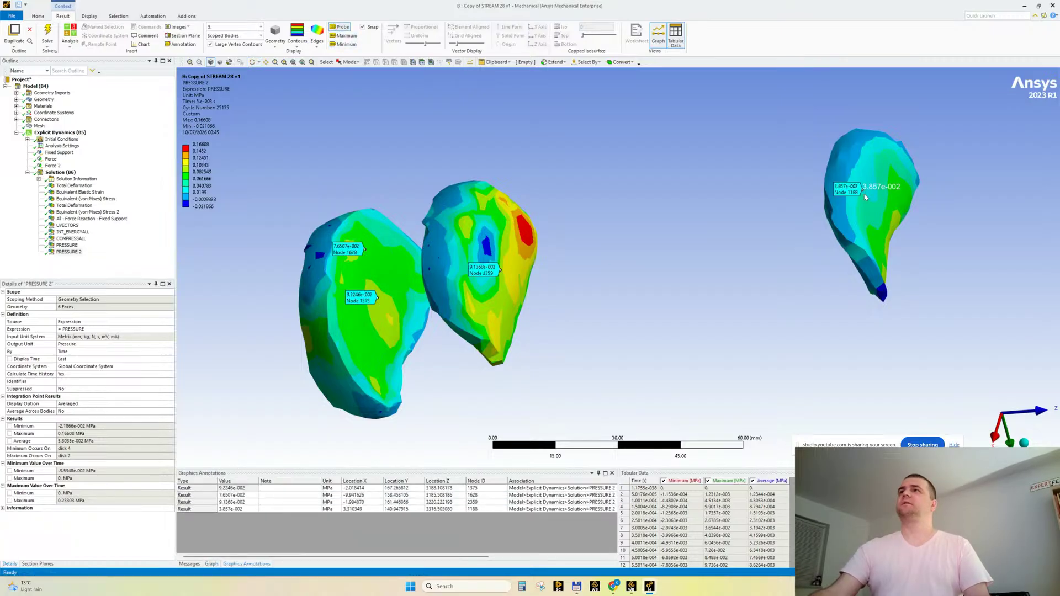
{"action": "left_click", "coordinate": [890, 166]}
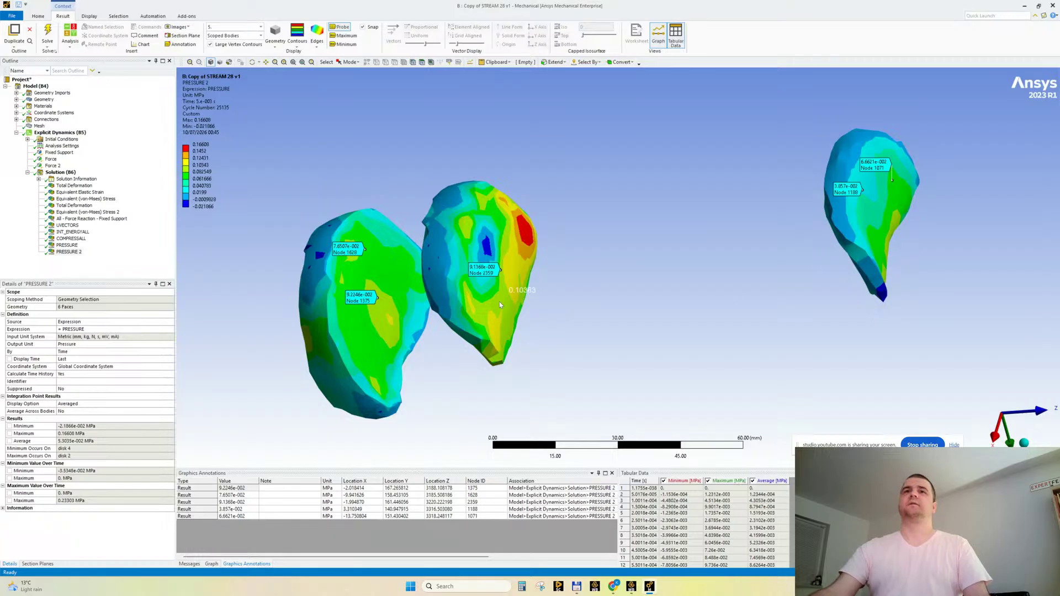
{"action": "left_click", "coordinate": [390, 332]}
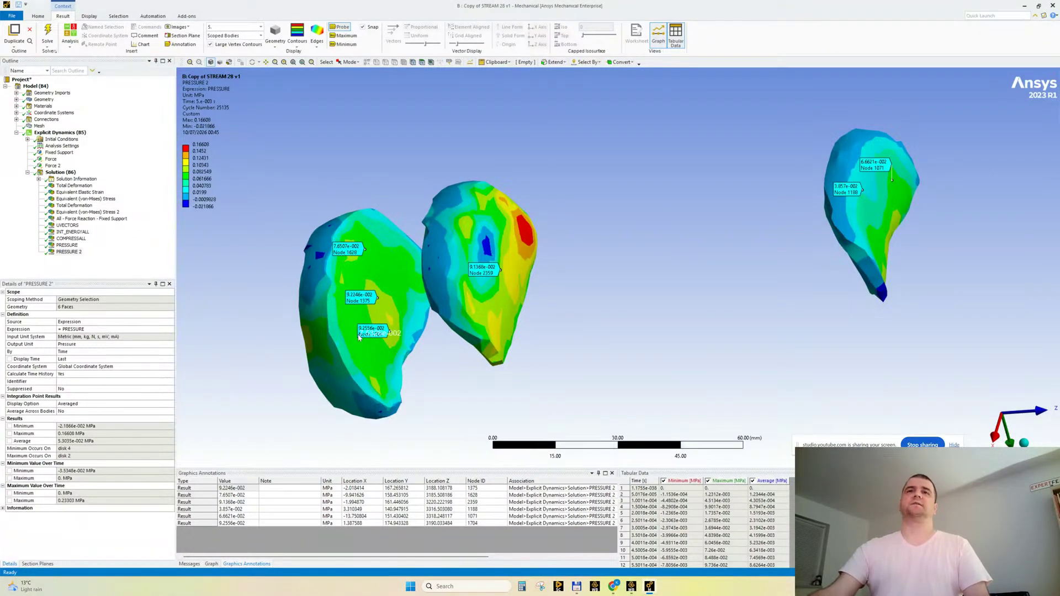
{"action": "left_click", "coordinate": [517, 251]}
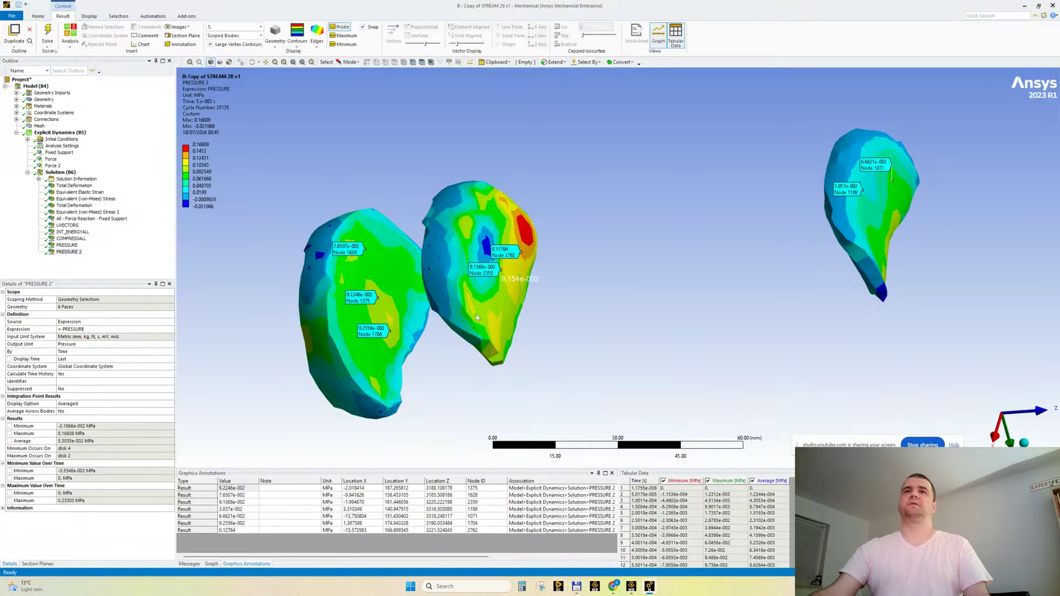
{"action": "left_click", "coordinate": [340, 30]}
Switch to the browser, show Figure 1 of the Scientific Reports article and reduce the page zoom to 110%.
{"action": "mouse_move", "coordinate": [613, 586]}
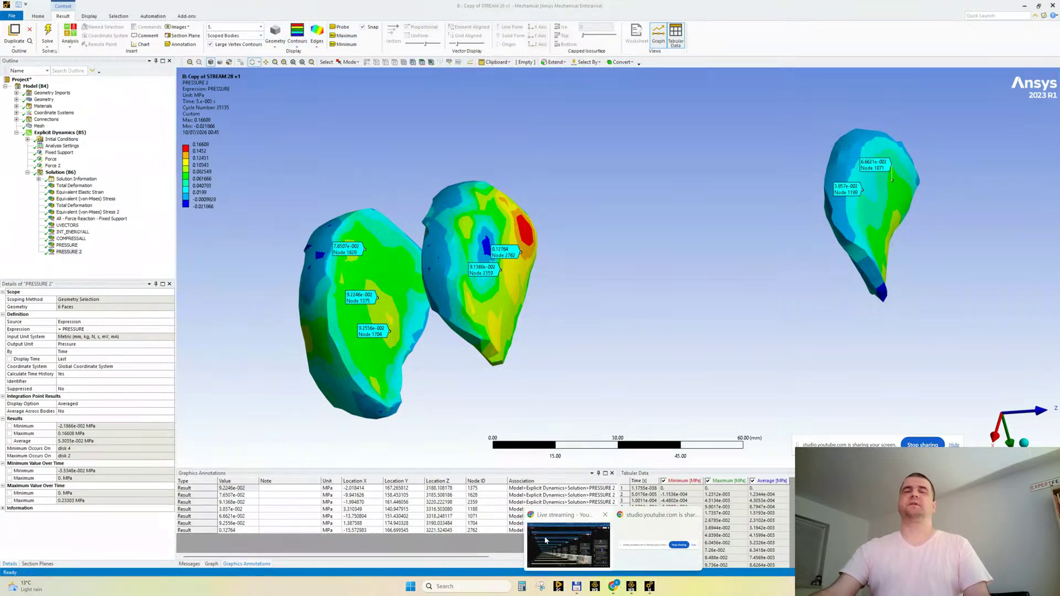
{"action": "left_click", "coordinate": [546, 541]}
{"action": "left_click", "coordinate": [239, 9]}
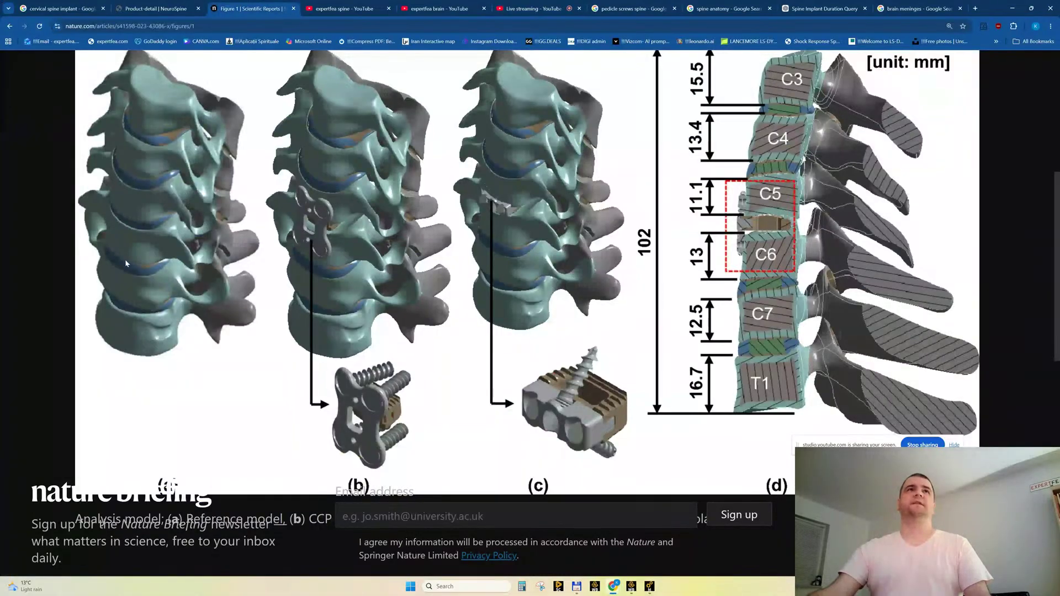
{"action": "key", "text": "ctrl+minus"}
{"action": "key", "text": "ctrl+minus"}
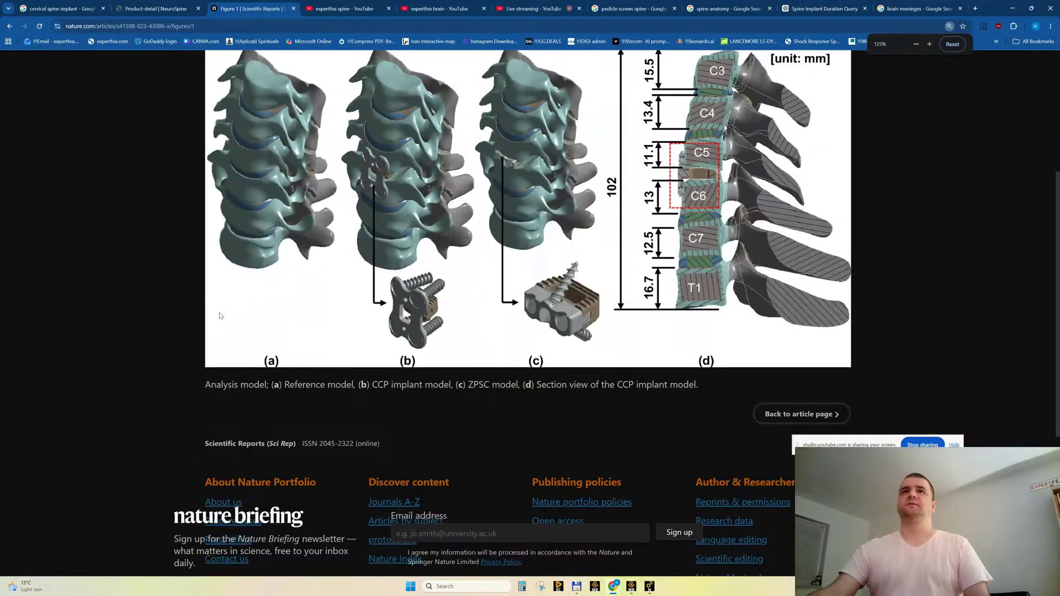
{"action": "key", "text": "ctrl+minus"}
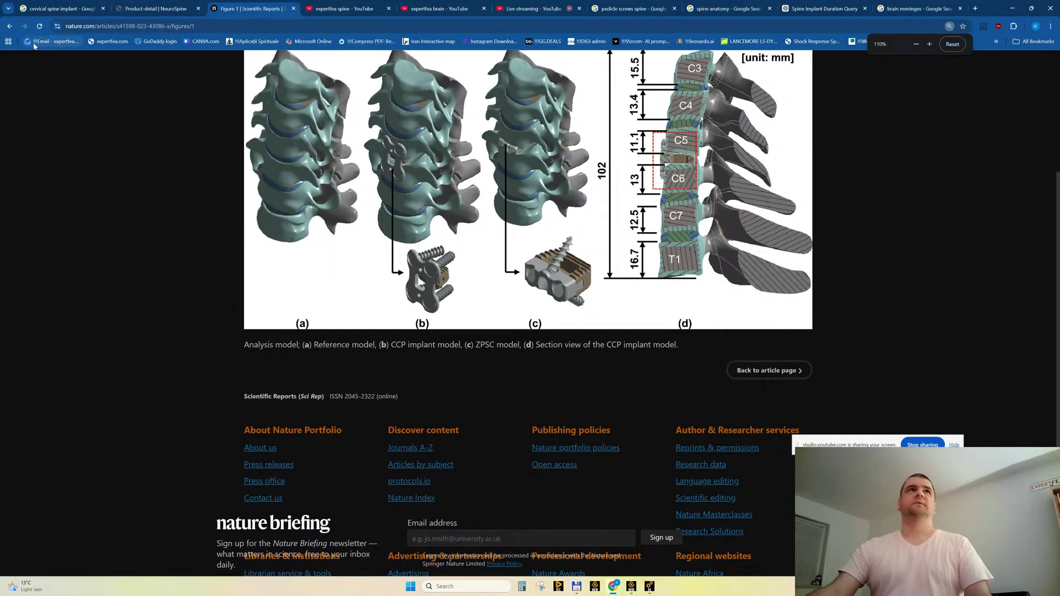
Return to the full article, examine the Figure 4 stress plots and discussion, and open Table 2 with the von Mises stress results.
{"action": "left_click", "coordinate": [9, 26]}
{"action": "scroll", "coordinate": [362, 389], "scroll_direction": "down", "scroll_amount": 15}
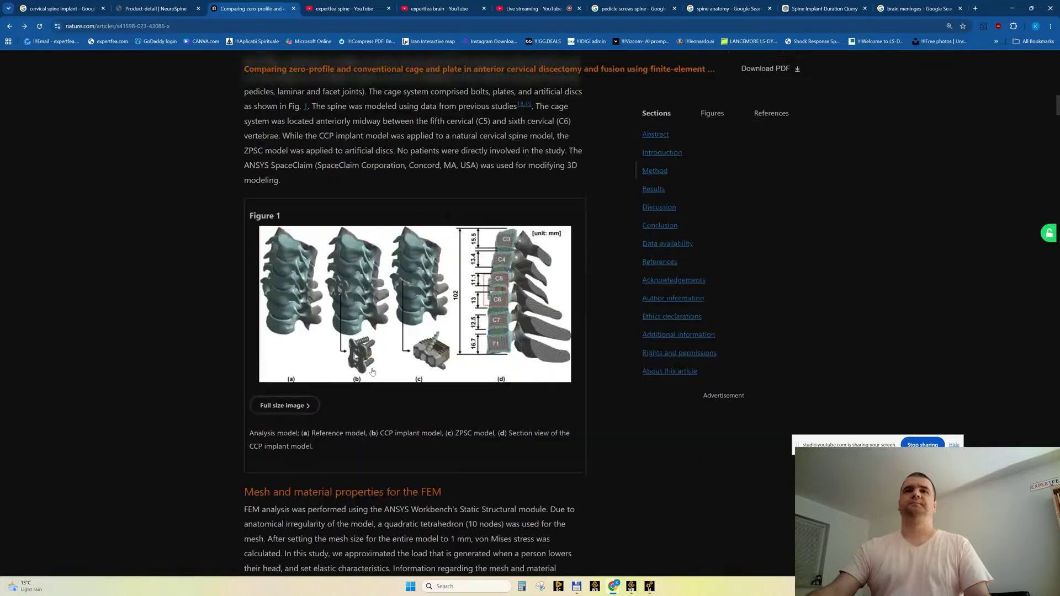
{"action": "scroll", "coordinate": [372, 372], "scroll_direction": "down", "scroll_amount": 20}
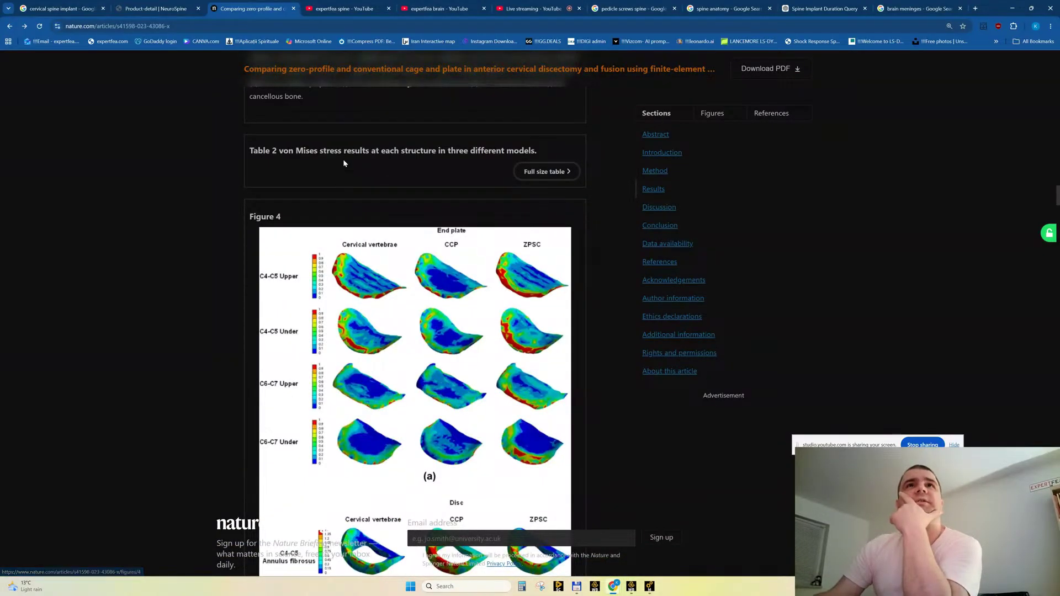
{"action": "scroll", "coordinate": [438, 303], "scroll_direction": "down", "scroll_amount": 7}
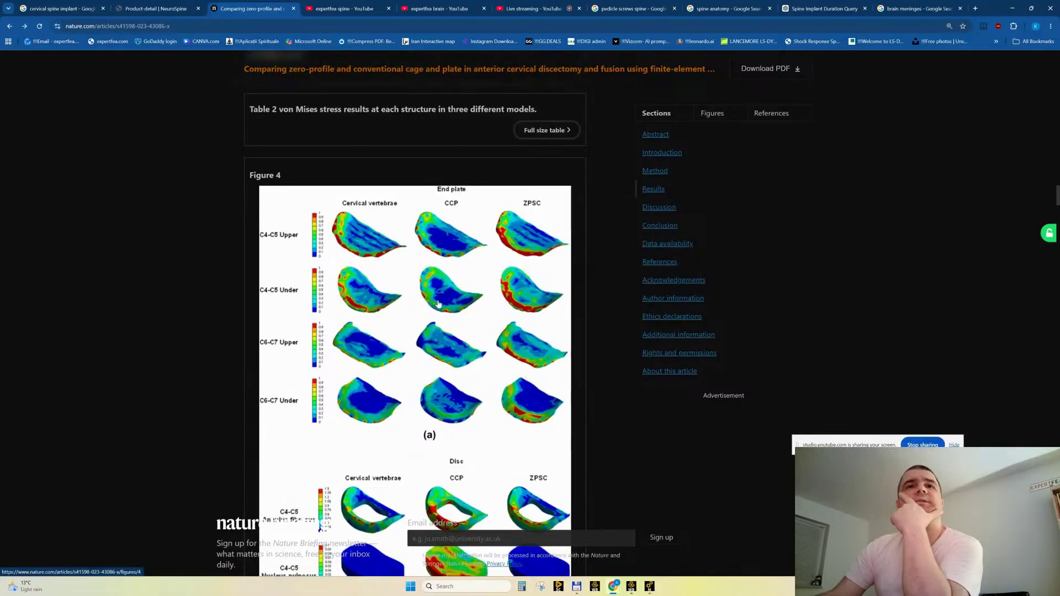
{"action": "scroll", "coordinate": [402, 297], "scroll_direction": "down", "scroll_amount": 20}
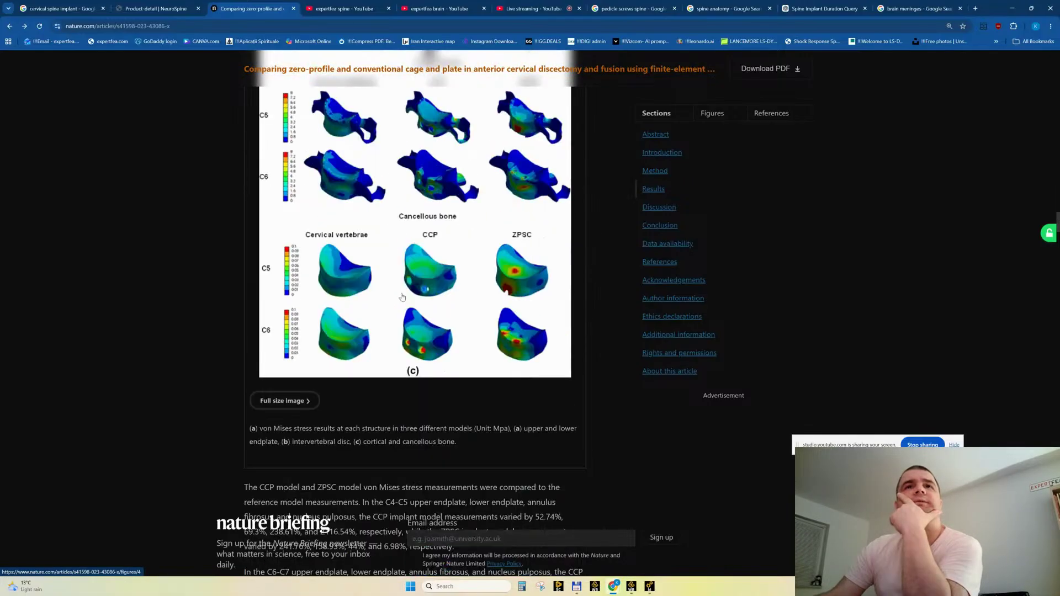
{"action": "scroll", "coordinate": [410, 301], "scroll_direction": "down", "scroll_amount": 20}
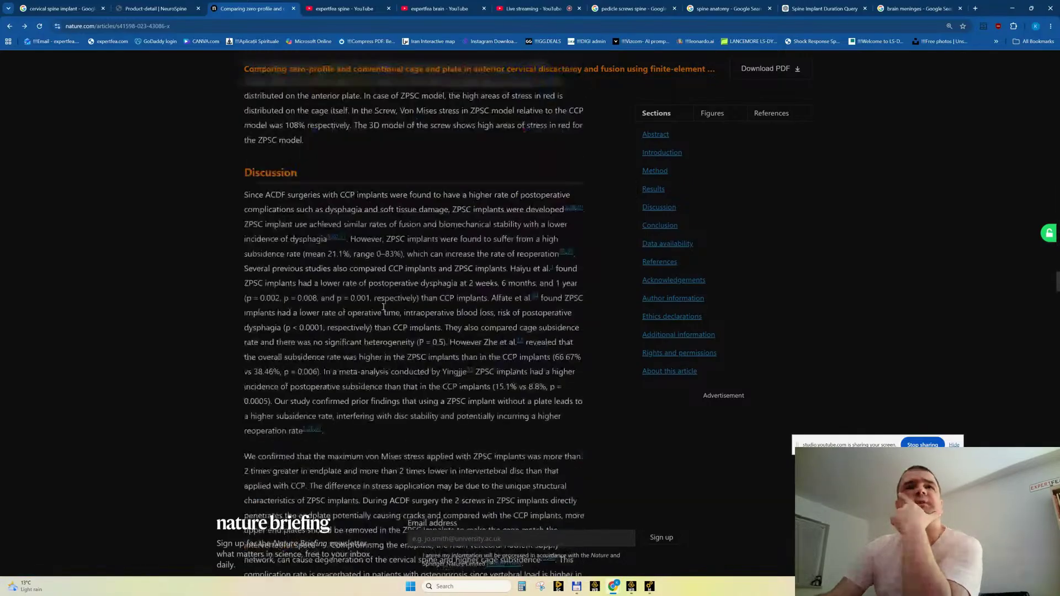
{"action": "scroll", "coordinate": [382, 320], "scroll_direction": "up", "scroll_amount": 20}
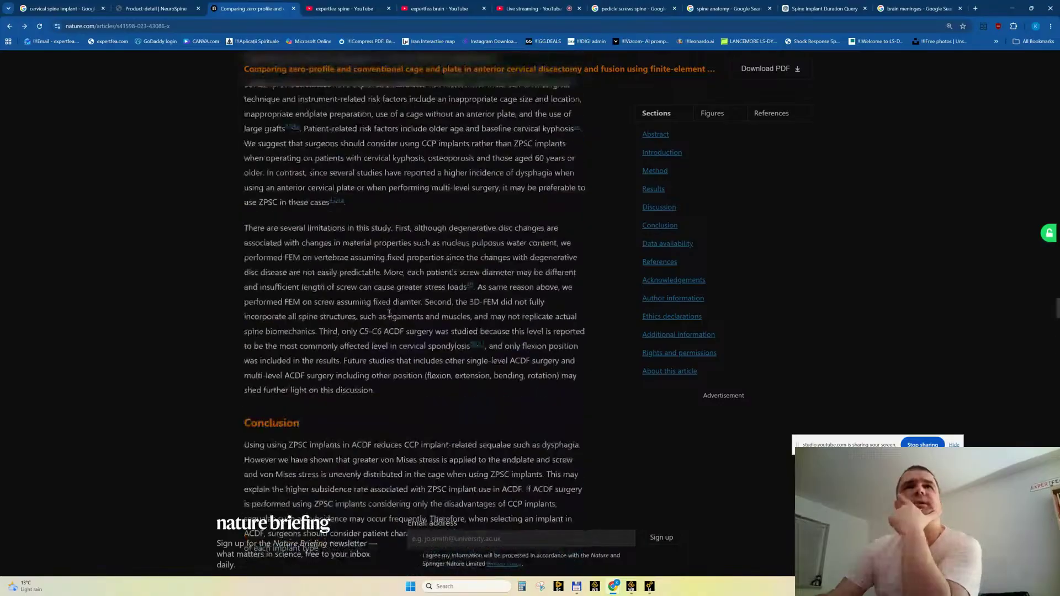
{"action": "scroll", "coordinate": [385, 305], "scroll_direction": "up", "scroll_amount": 10}
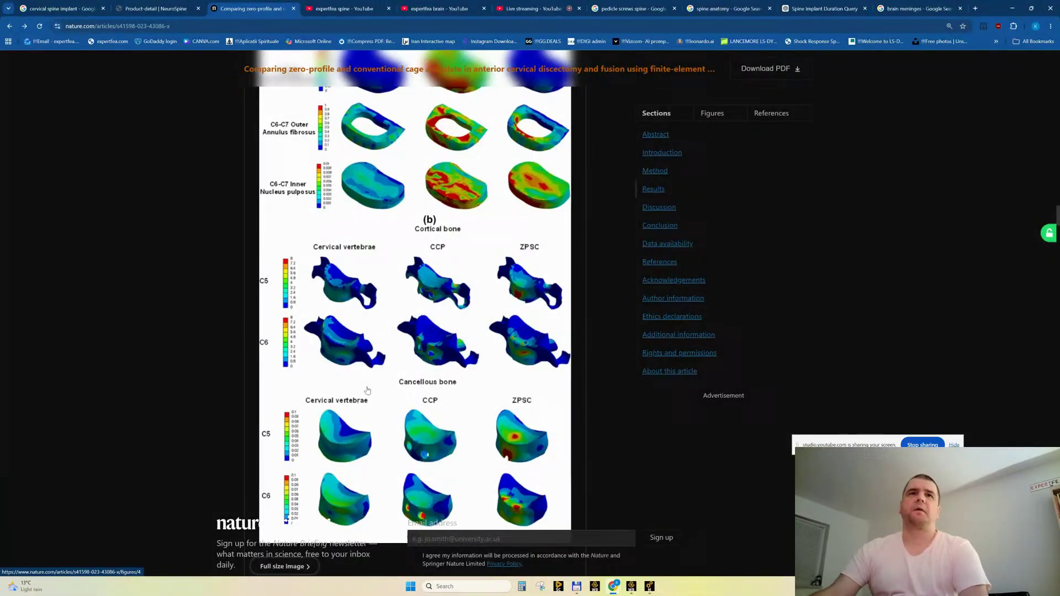
{"action": "scroll", "coordinate": [367, 390], "scroll_direction": "up", "scroll_amount": 10}
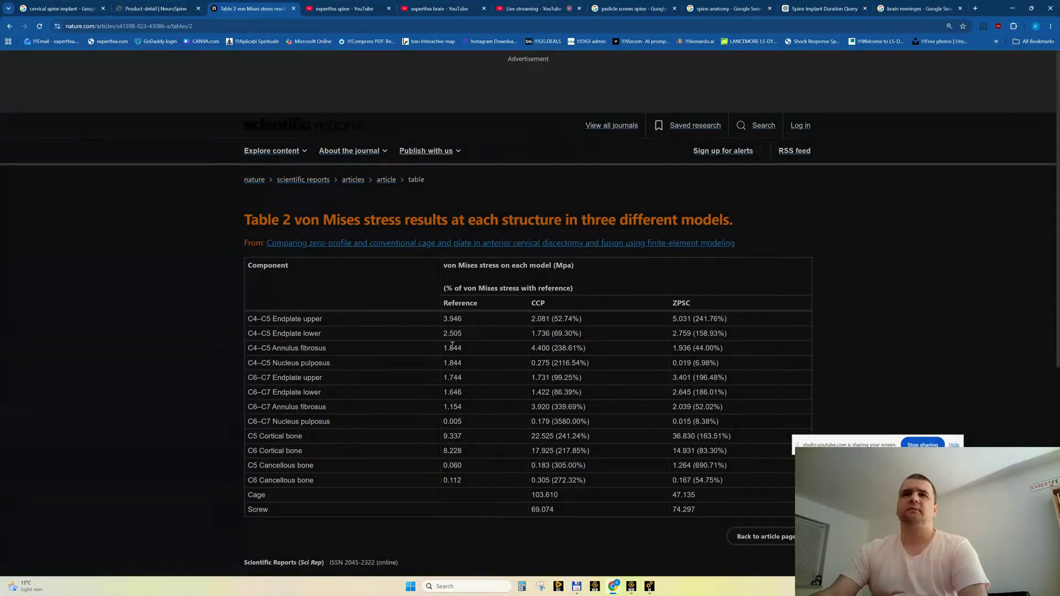
Review the reference stresses in Table 2, switch to Ansys Mechanical and examine the probed PRESSURE 2 result on the three discs.
{"action": "left_click_drag", "start_coordinate": [452, 347], "coordinate": [457, 437]}
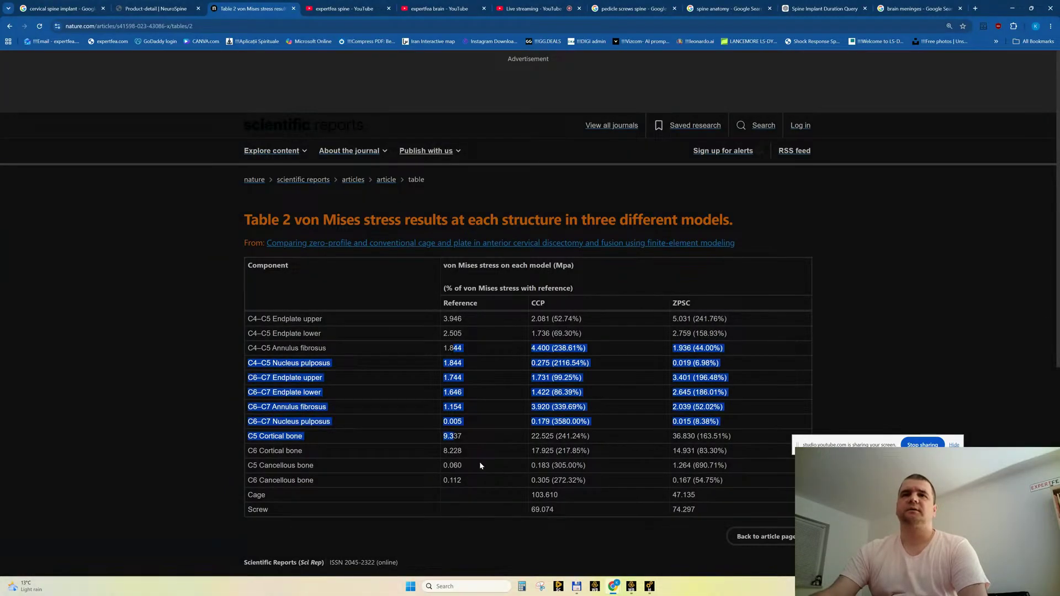
{"action": "left_click", "coordinate": [480, 466]}
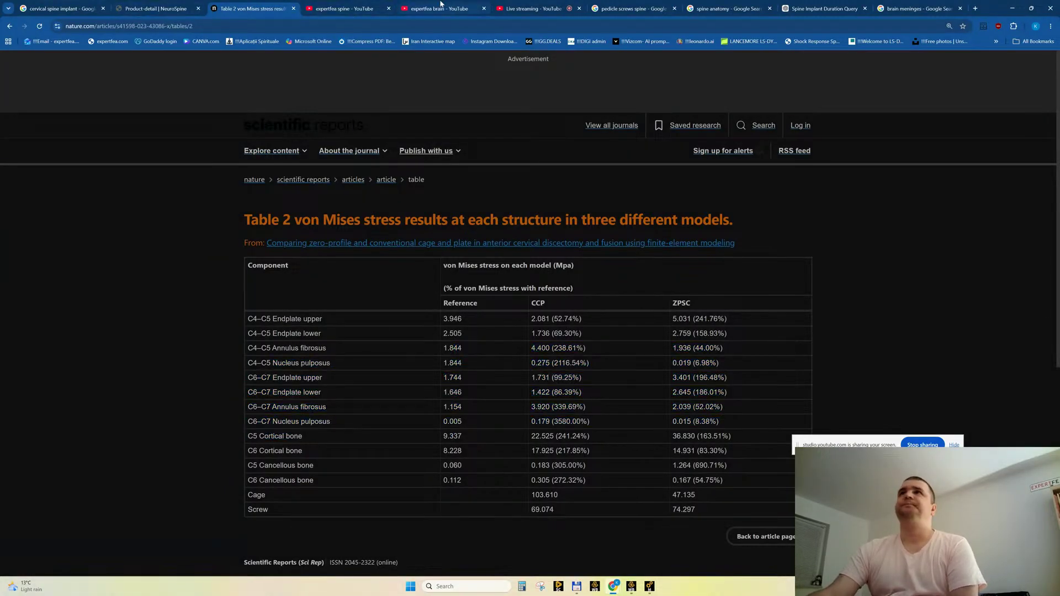
{"action": "left_click", "coordinate": [650, 587]}
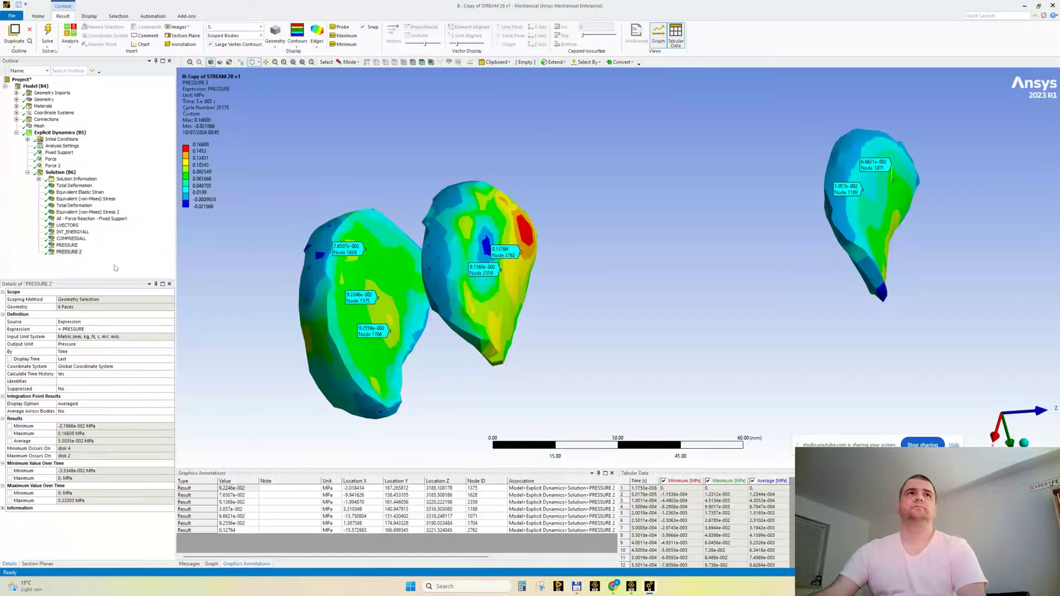
{"action": "left_click_drag", "start_coordinate": [515, 223], "coordinate": [438, 256]}
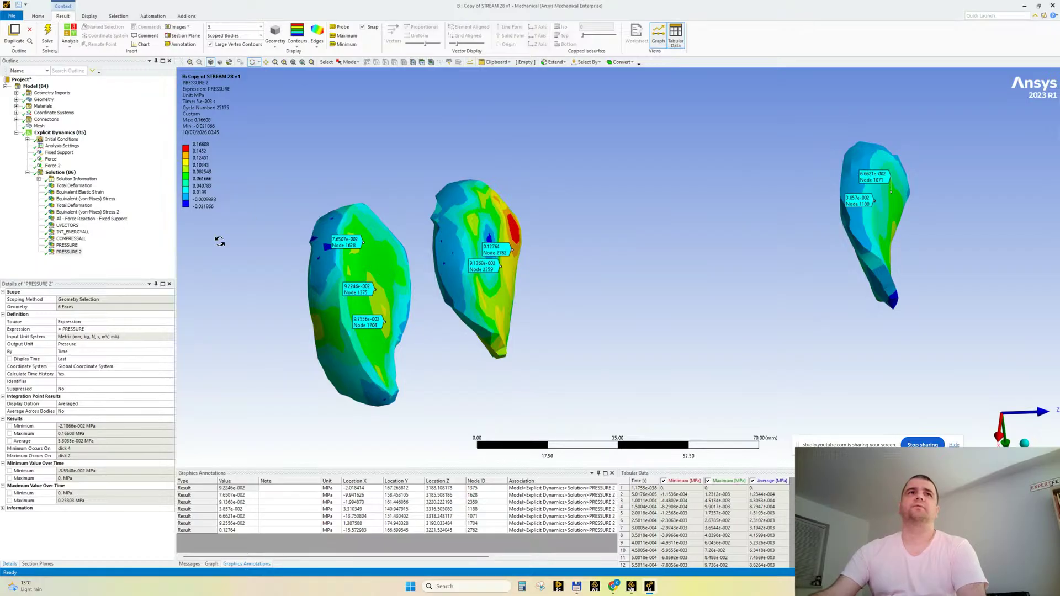
{"action": "left_click_drag", "start_coordinate": [424, 305], "coordinate": [525, 205]}
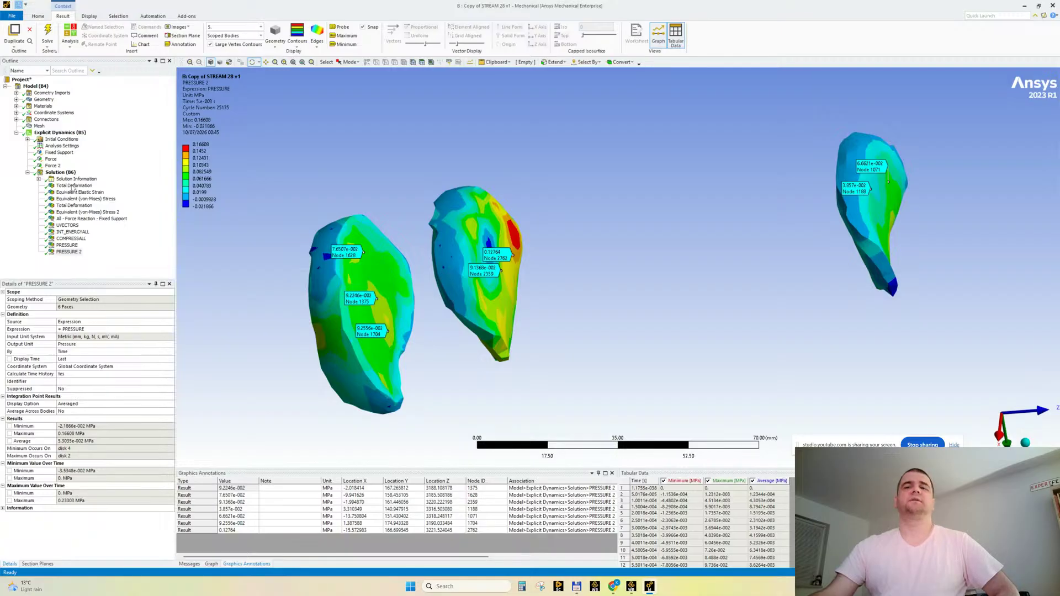
Switch to the browser, show the YouTube Studio live streaming page and request the end of the stream.
{"action": "mouse_move", "coordinate": [613, 588]}
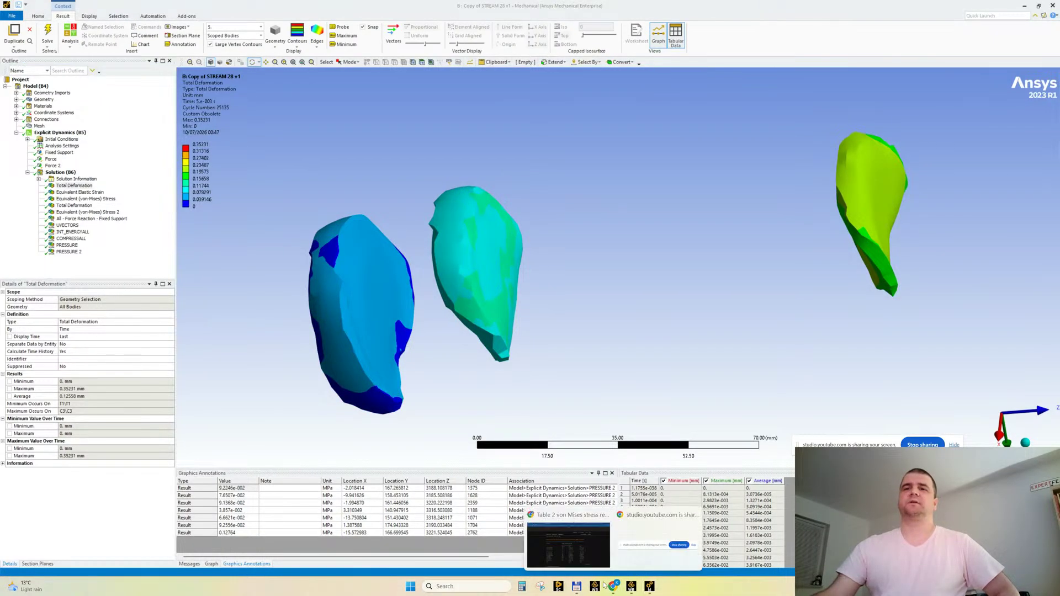
{"action": "left_click", "coordinate": [568, 552]}
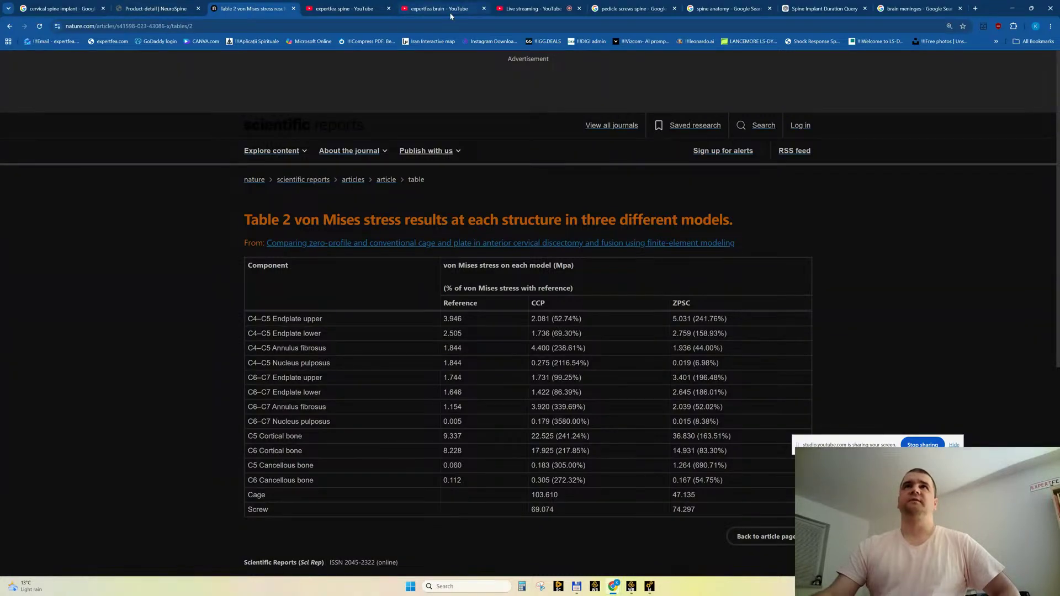
{"action": "left_click", "coordinate": [517, 11]}
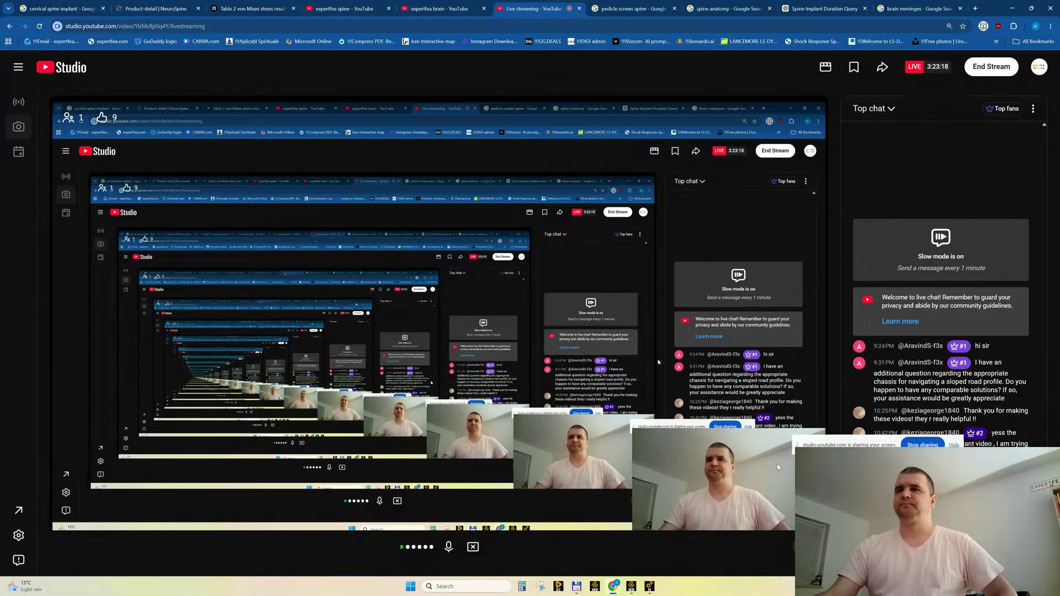
{"action": "left_click", "coordinate": [991, 66]}
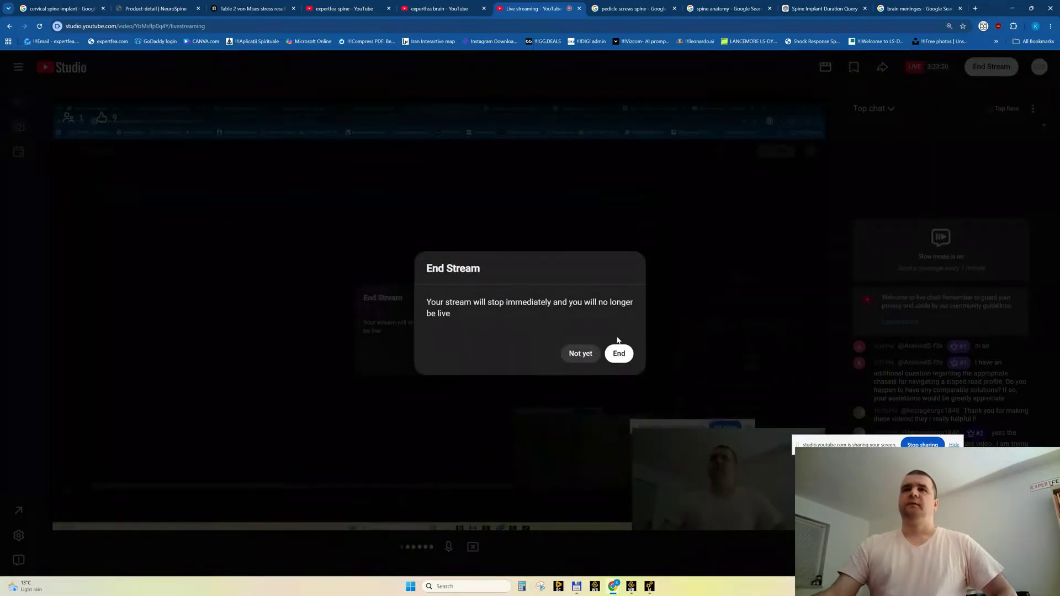